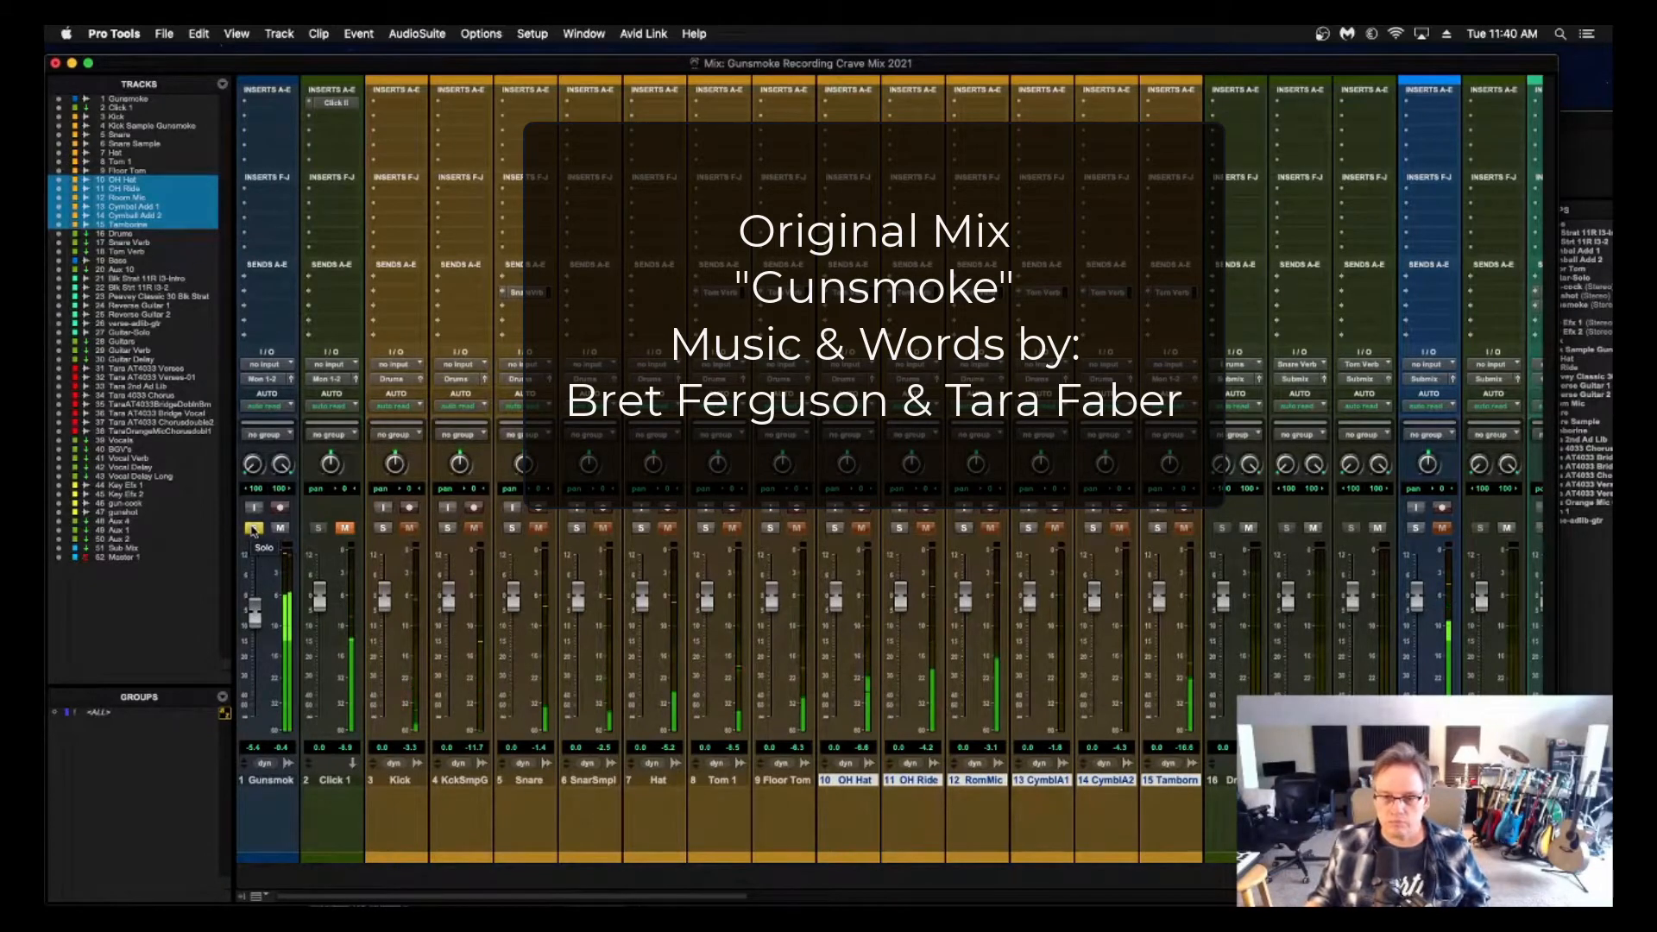
Take the Gunsmoke reference mix track out of solo and mute it.
left_click(253, 528)
left_click(281, 528)
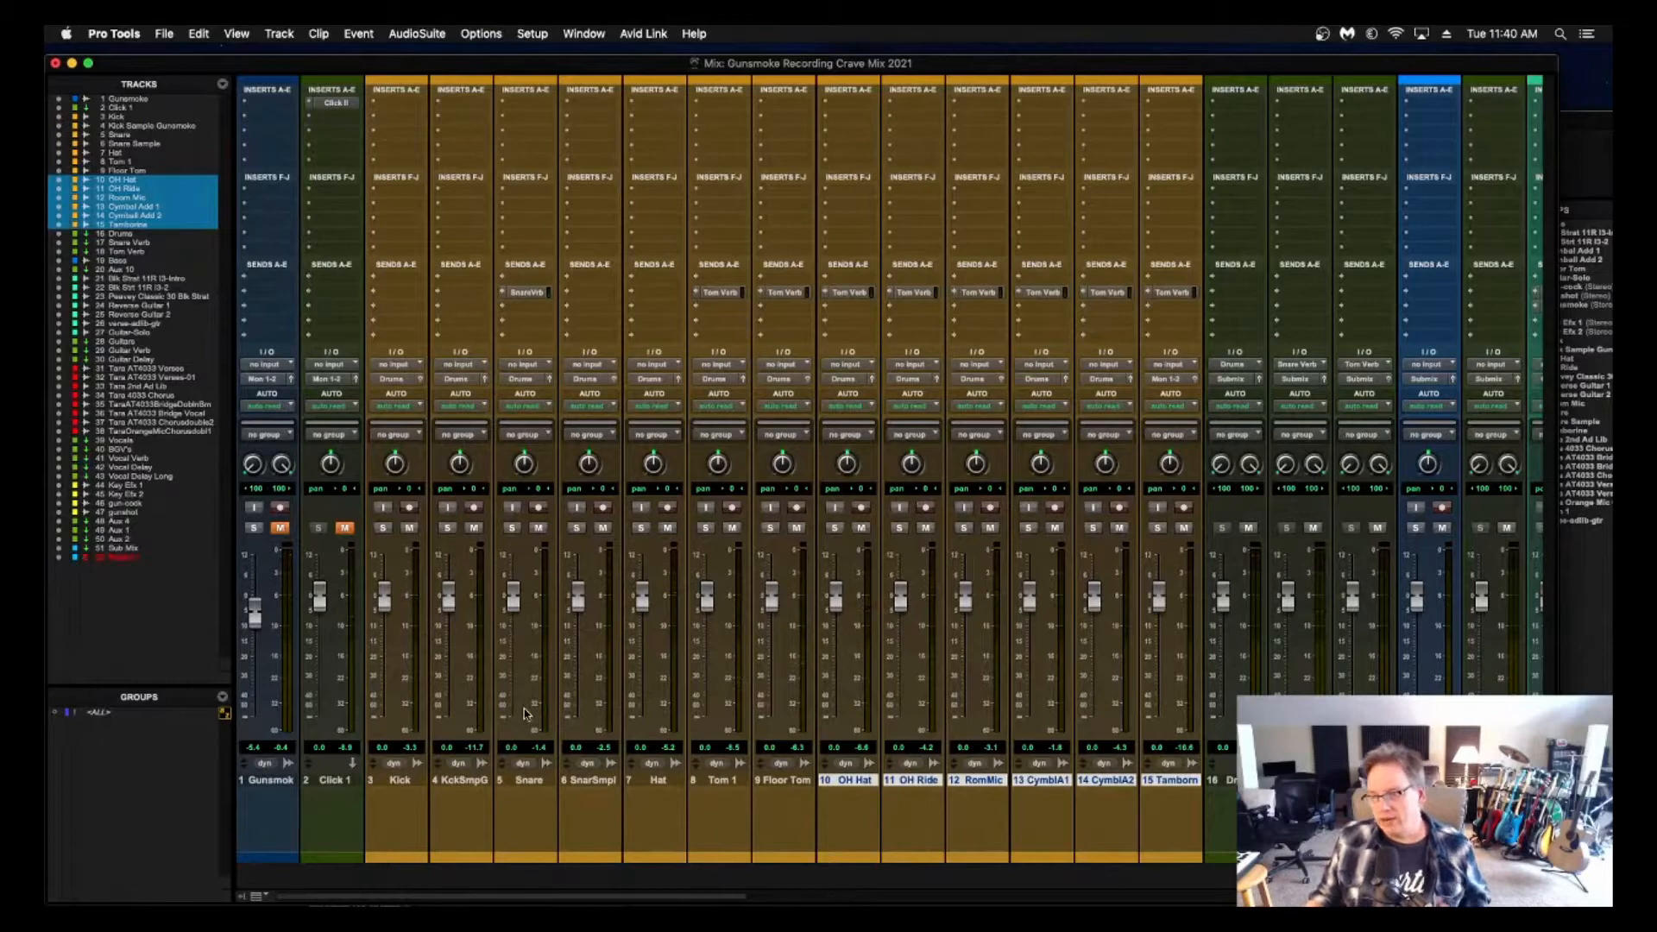
Look through the mixer's drum, bass, guitar, vocal and aux channels and their color coding by instrument type.
scroll(524, 713, "right", 2)
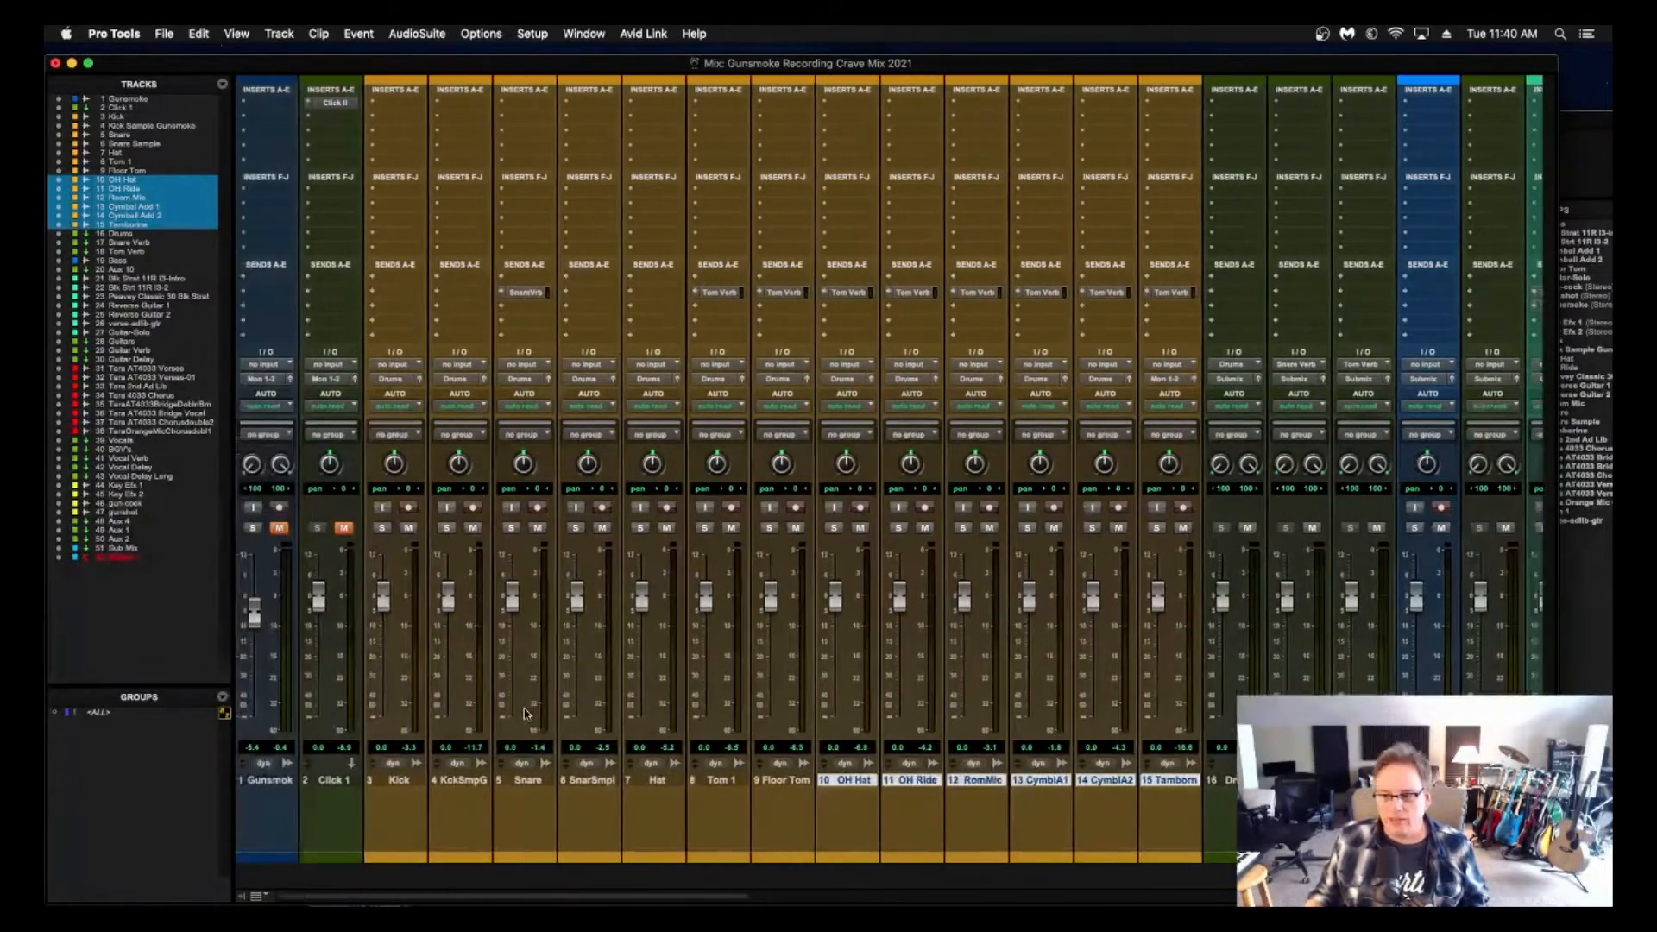
scroll(524, 713, "right", 1)
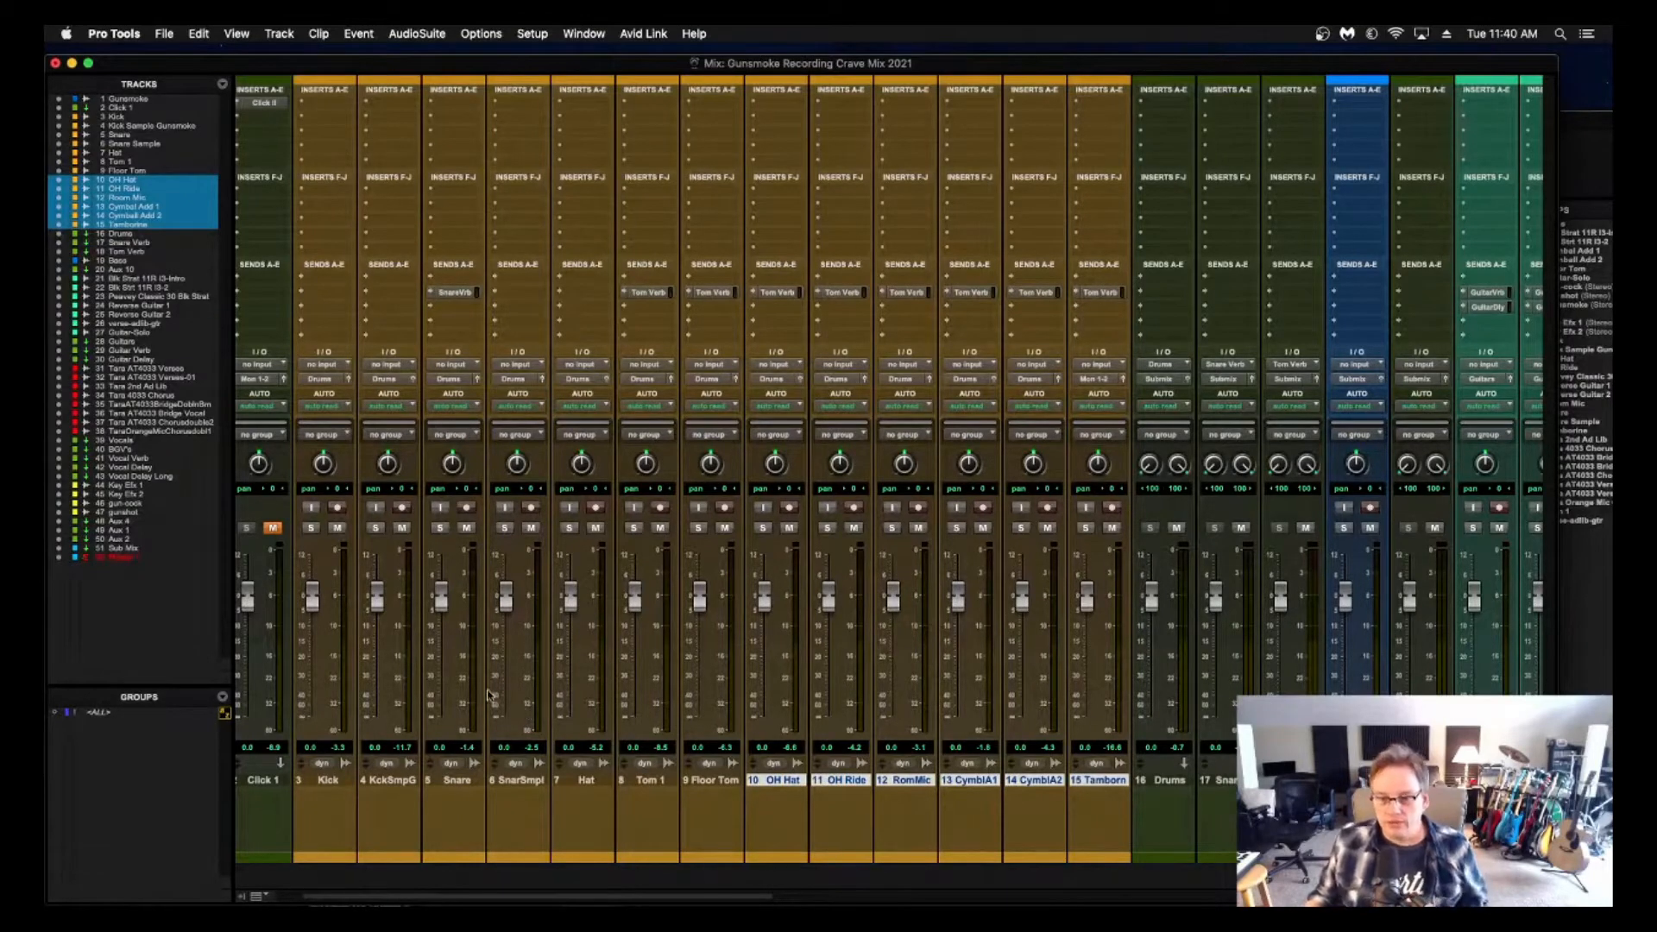
scroll(495, 695, "left", 2)
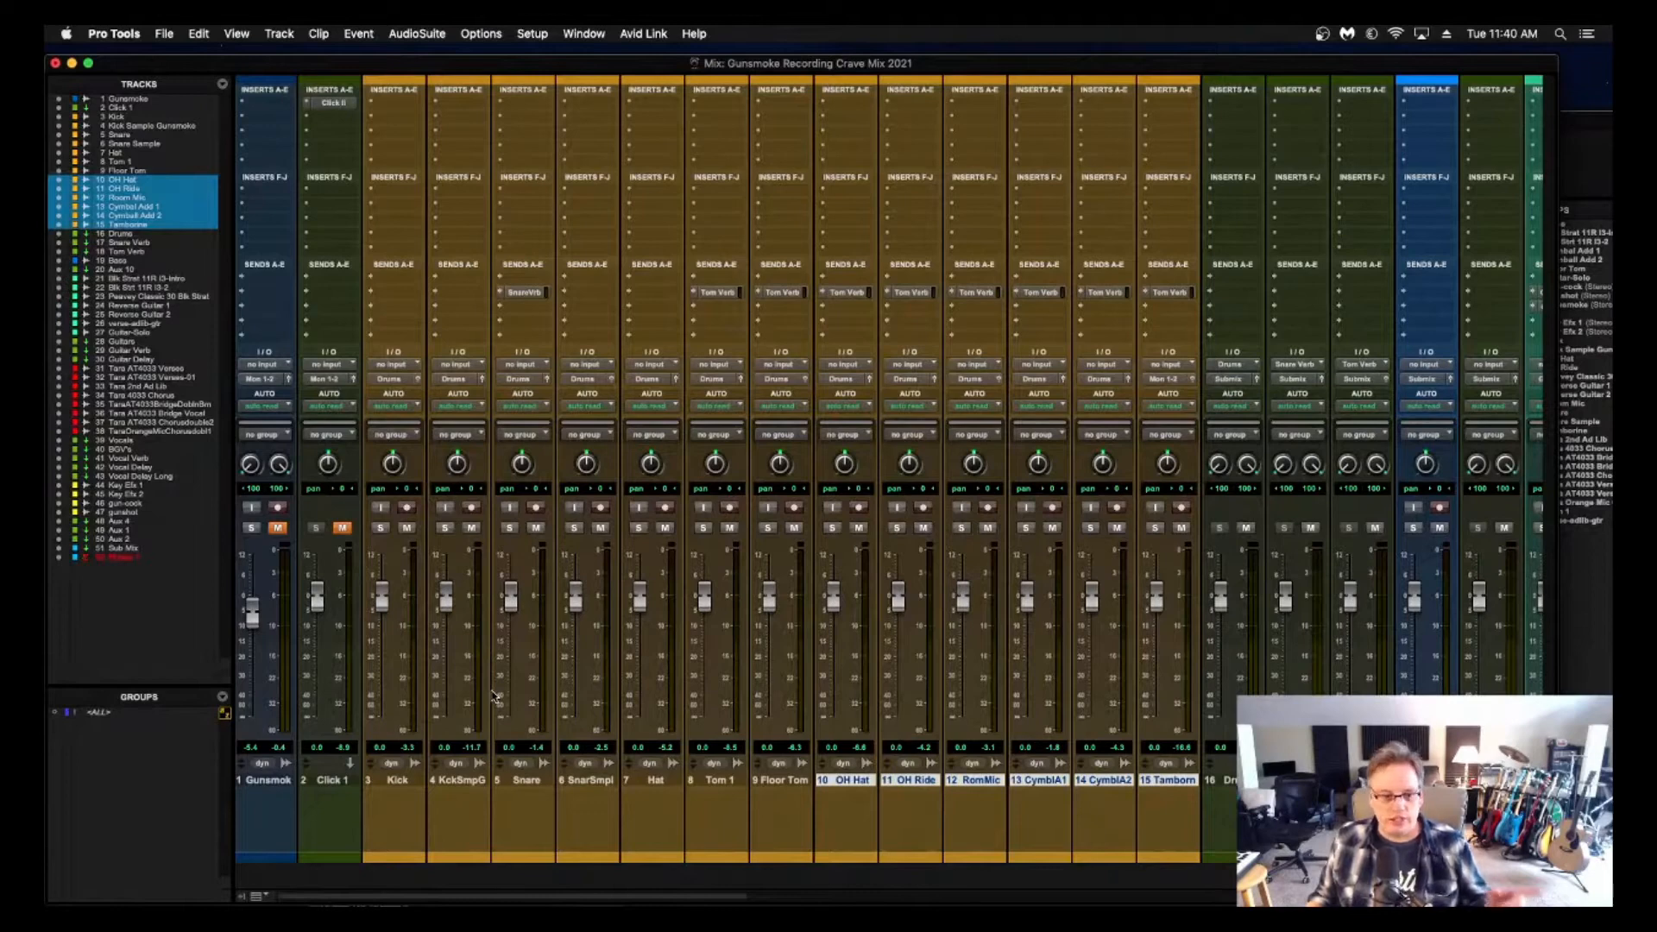
scroll(495, 694, "right", 1)
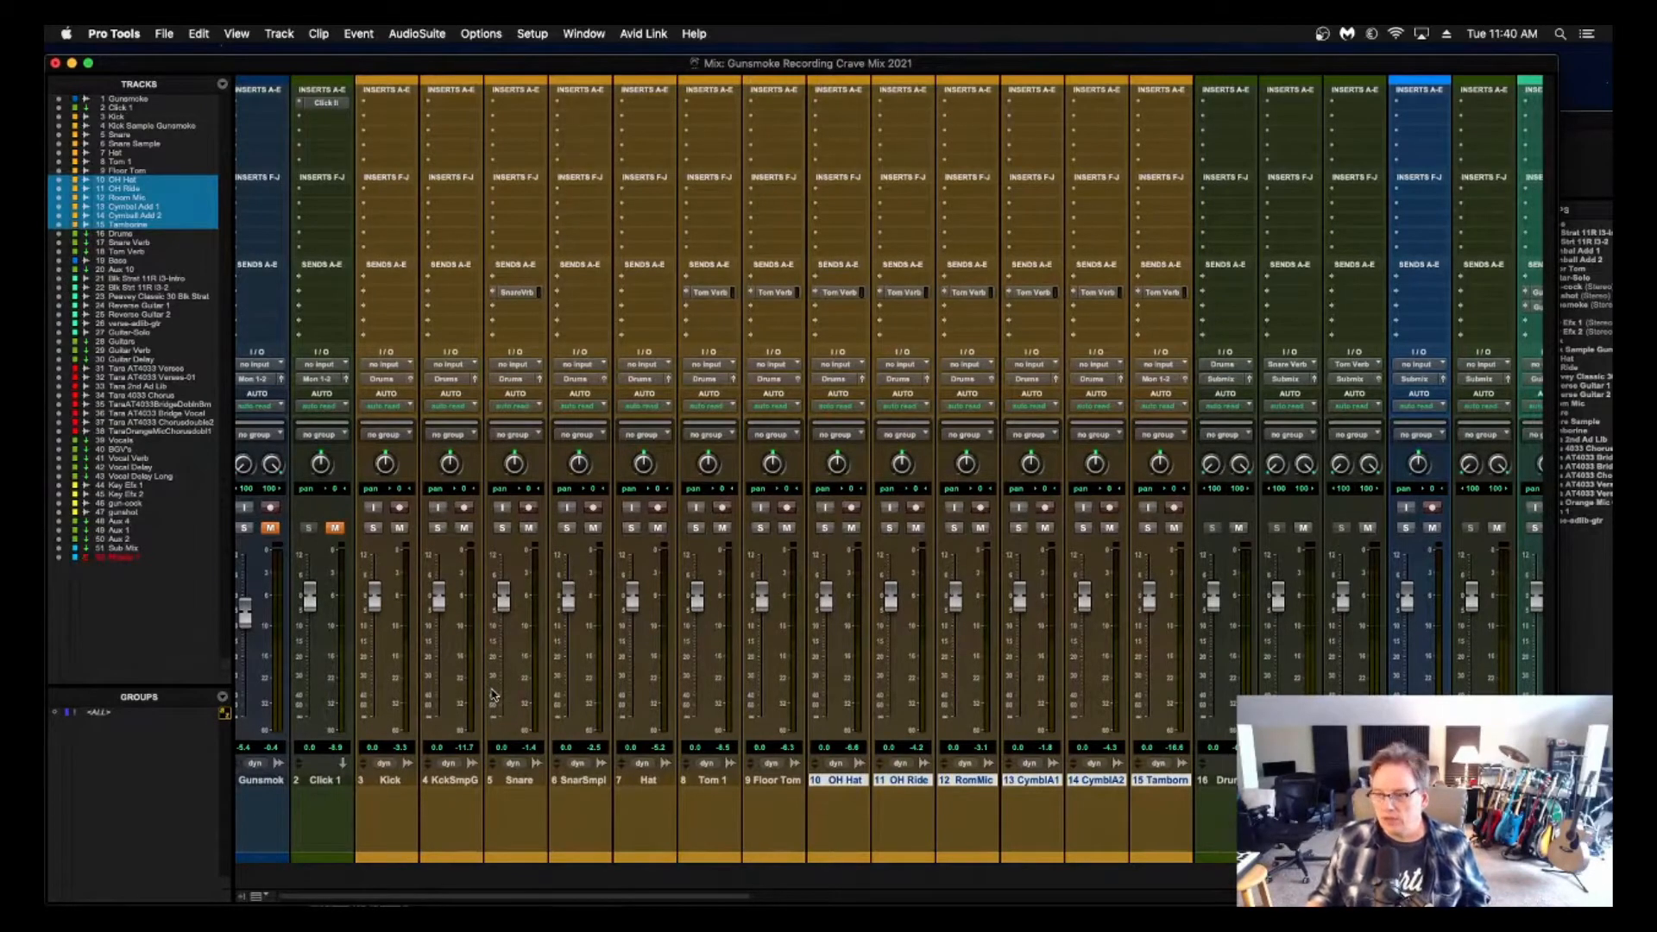
scroll(494, 695, "right", 3)
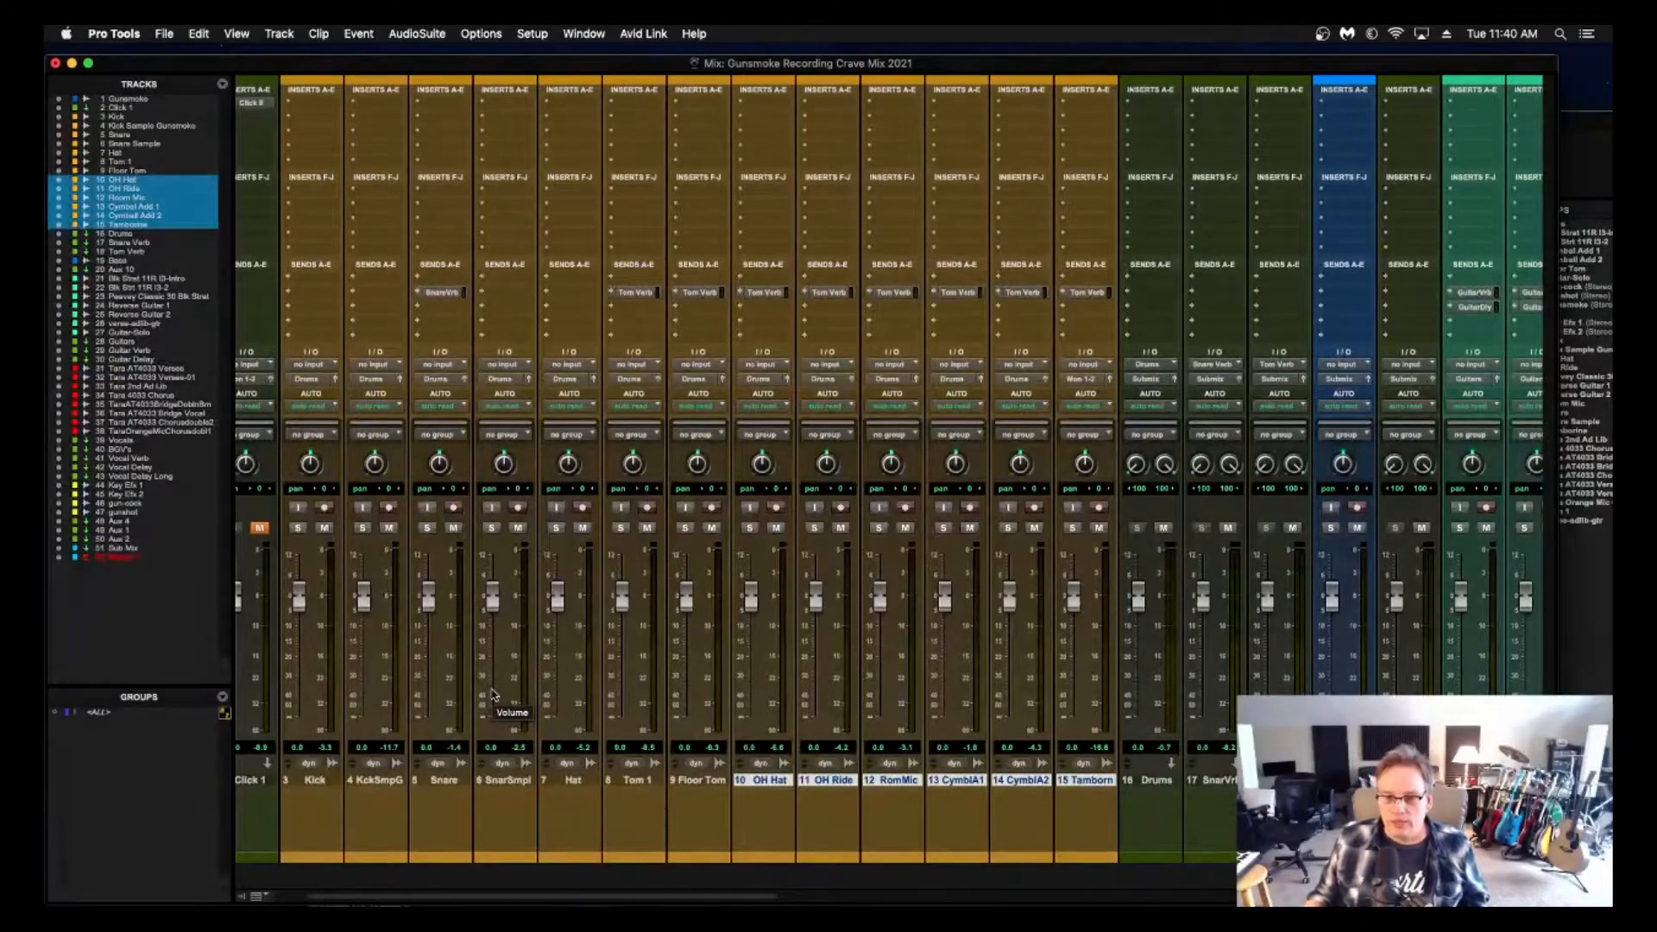
scroll(493, 695, "right", 1)
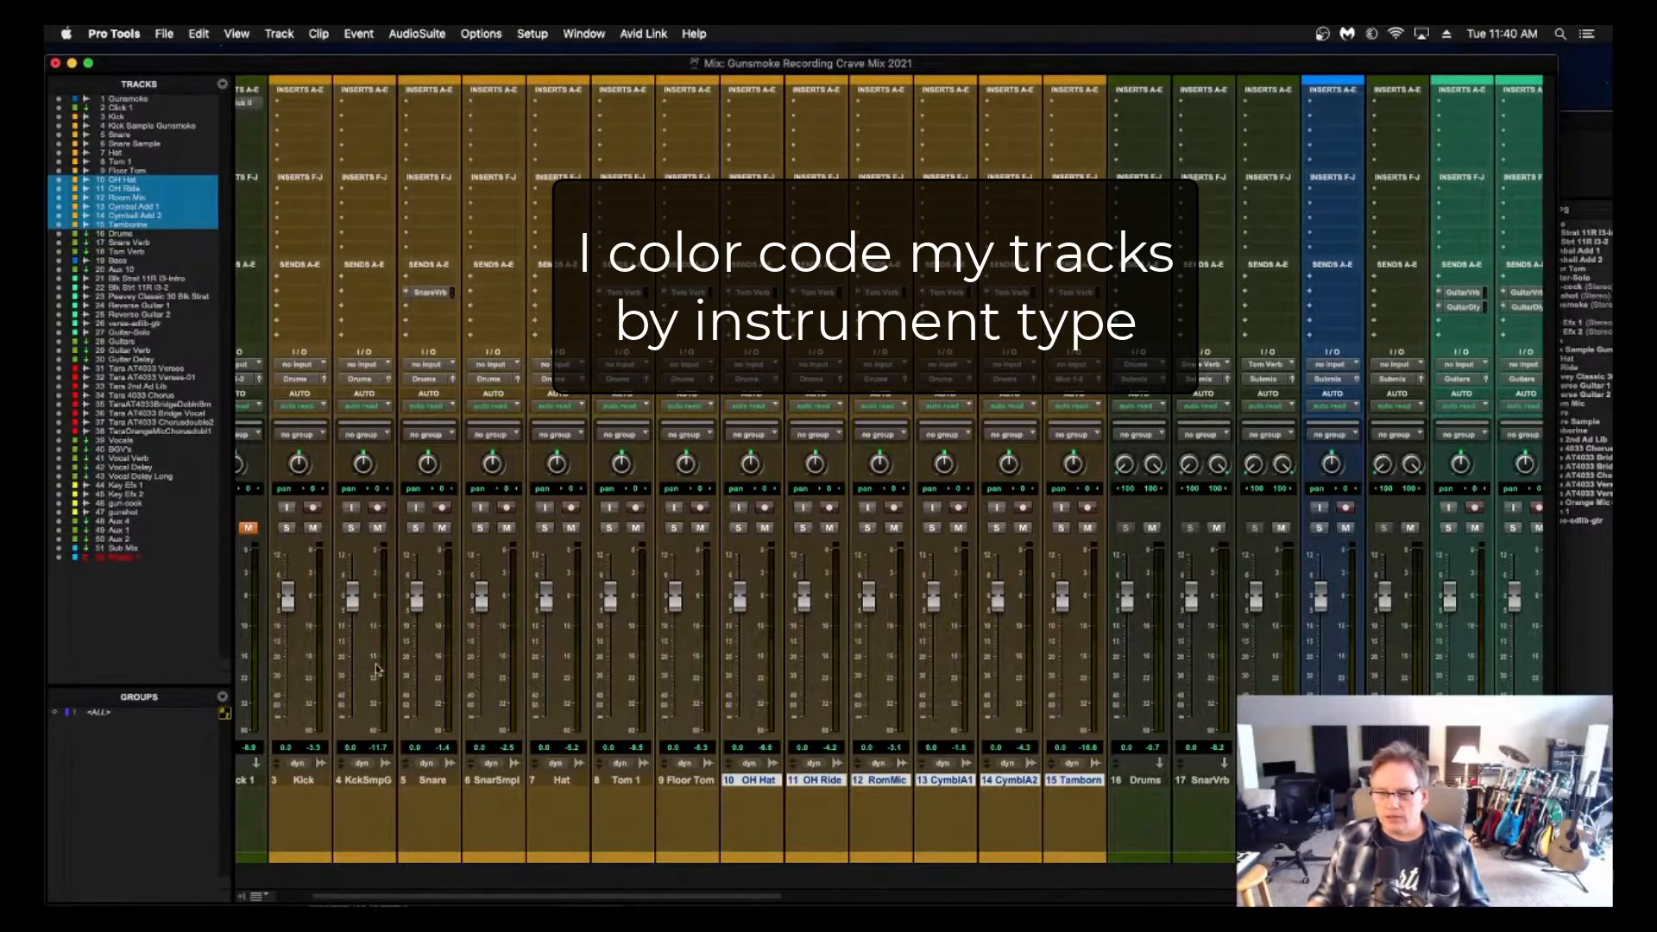
scroll(380, 669, "left", 3)
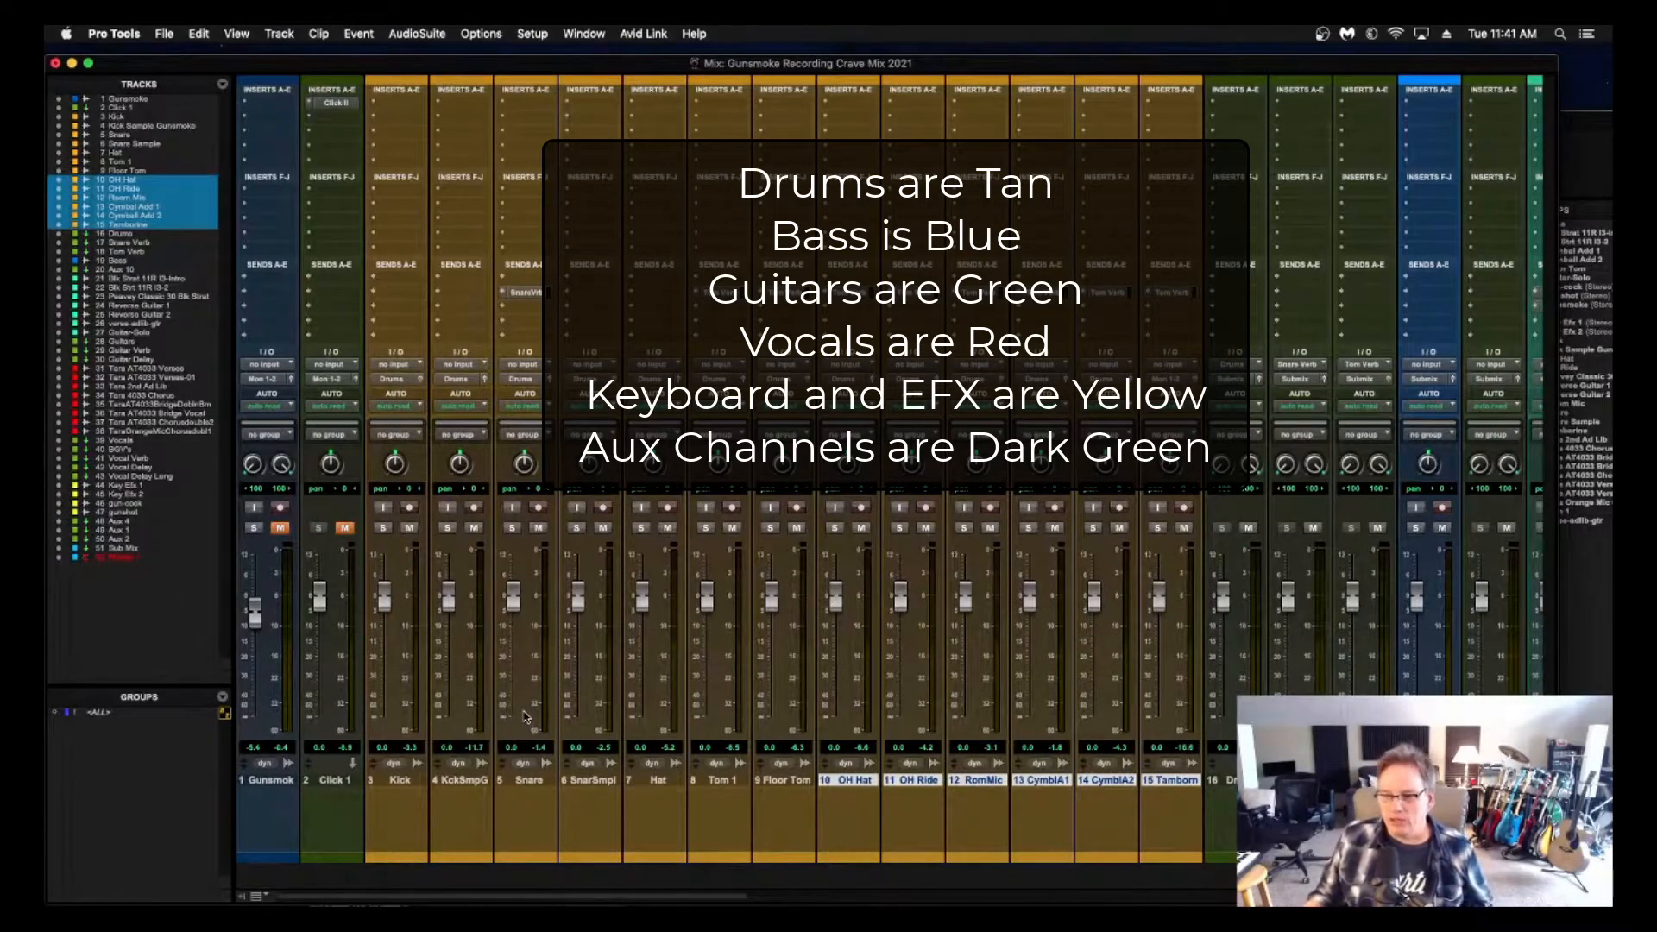
scroll(576, 716, "right", 10)
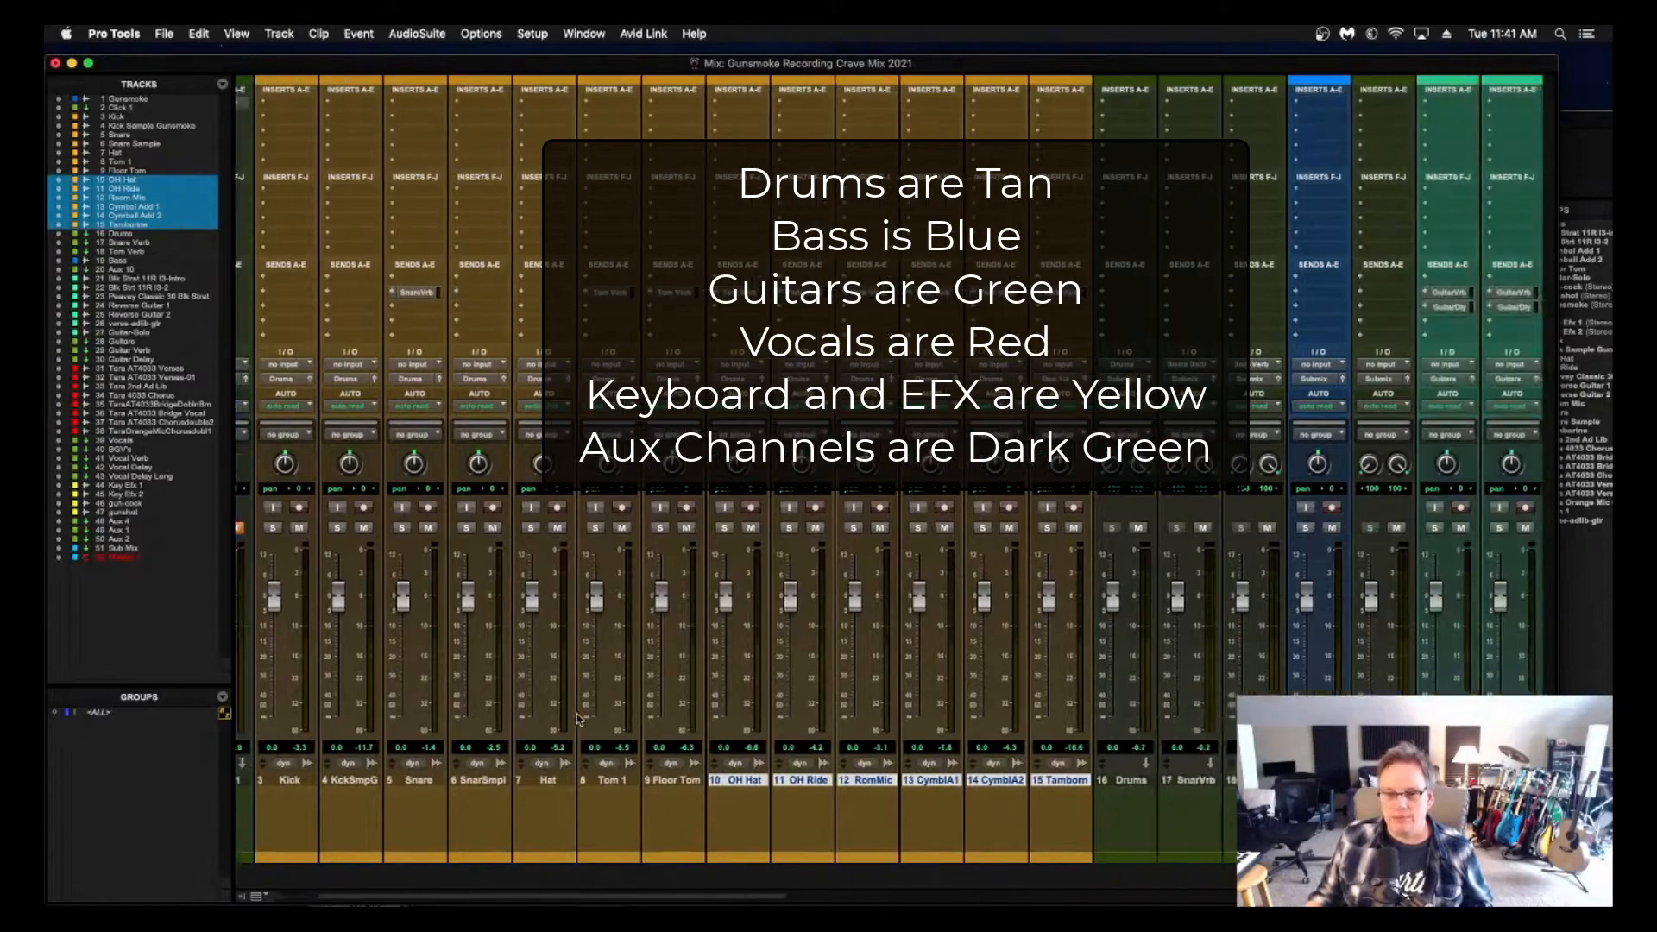
scroll(577, 719, "left", 6)
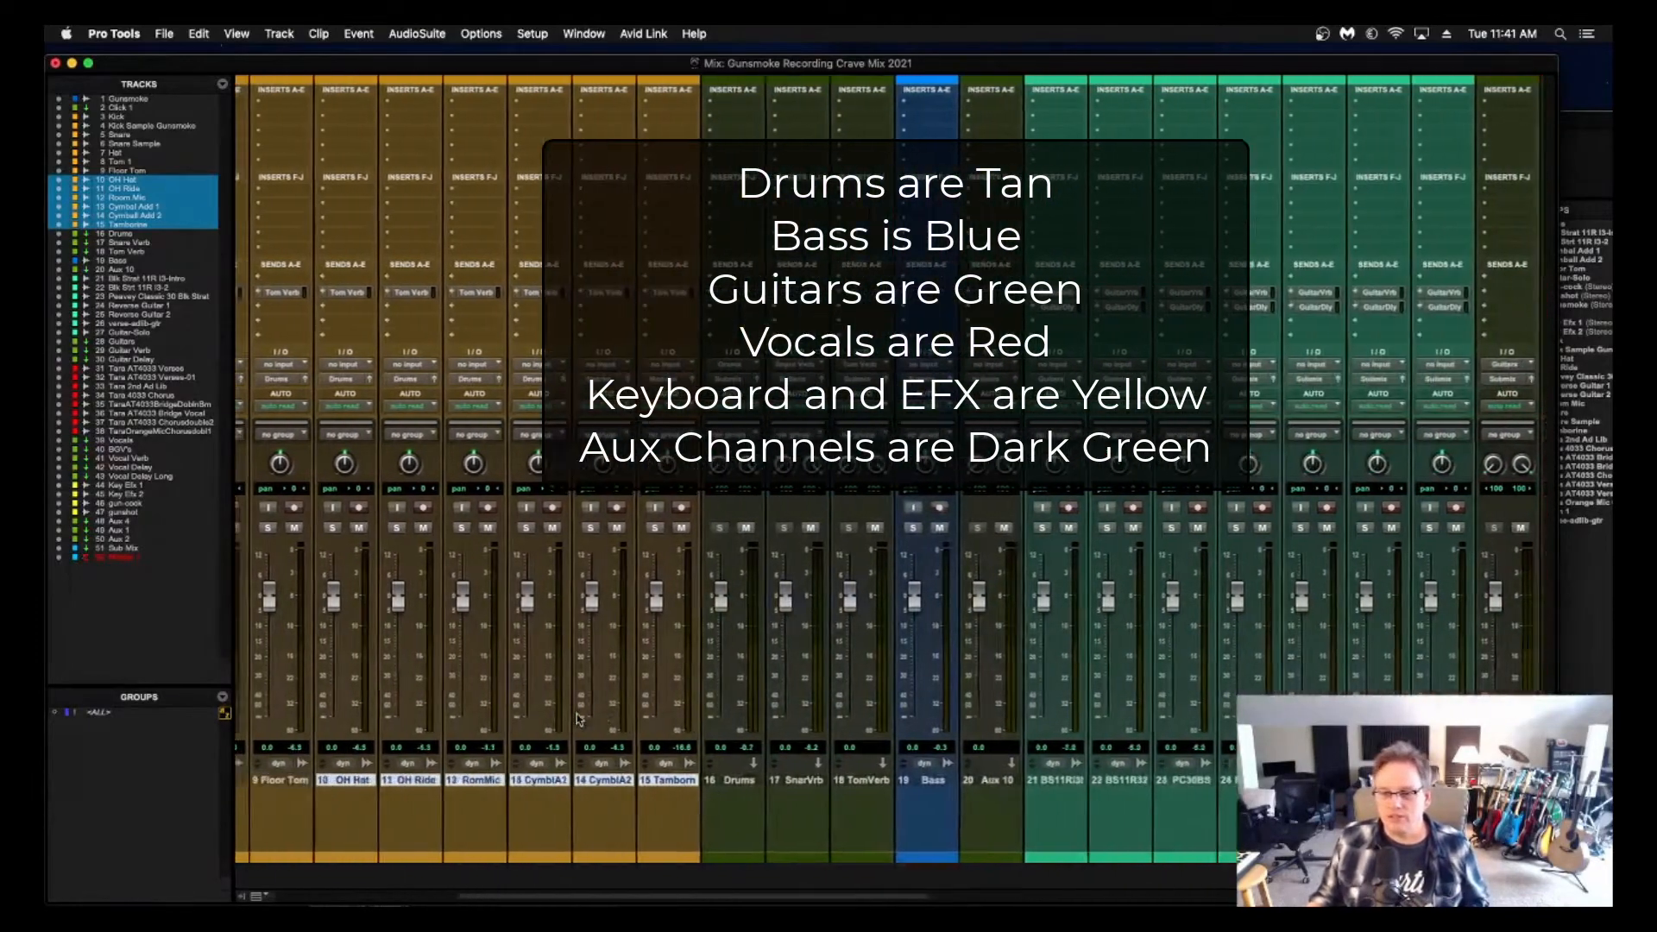
scroll(577, 712, "left", 5)
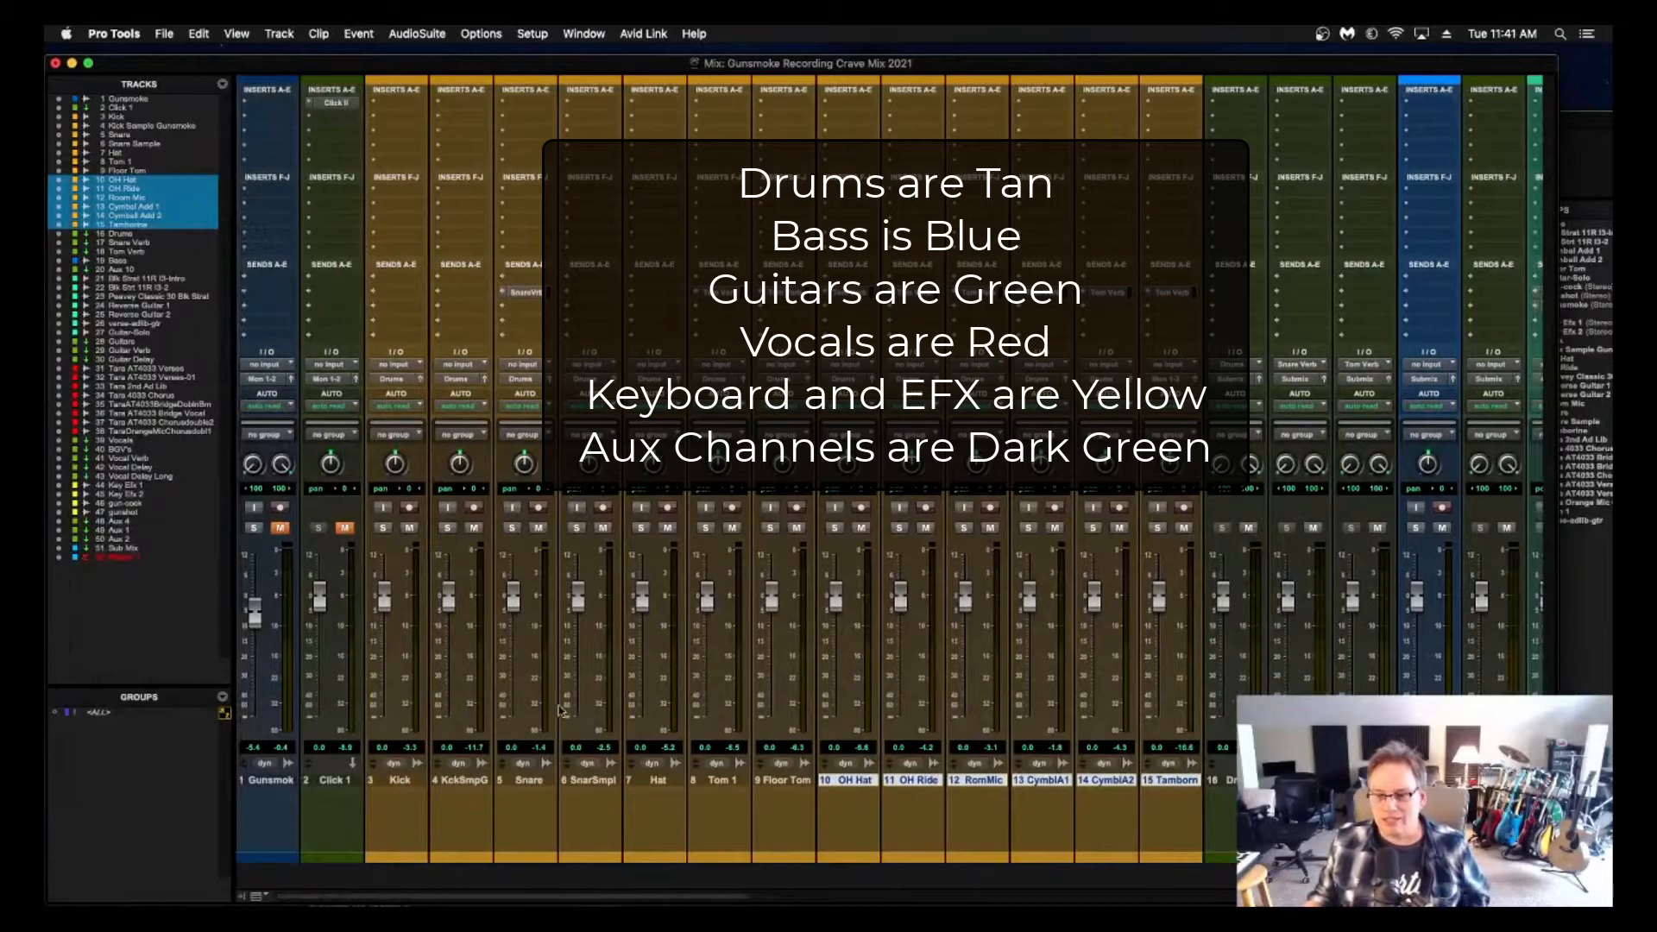
scroll(413, 645, "right", 15)
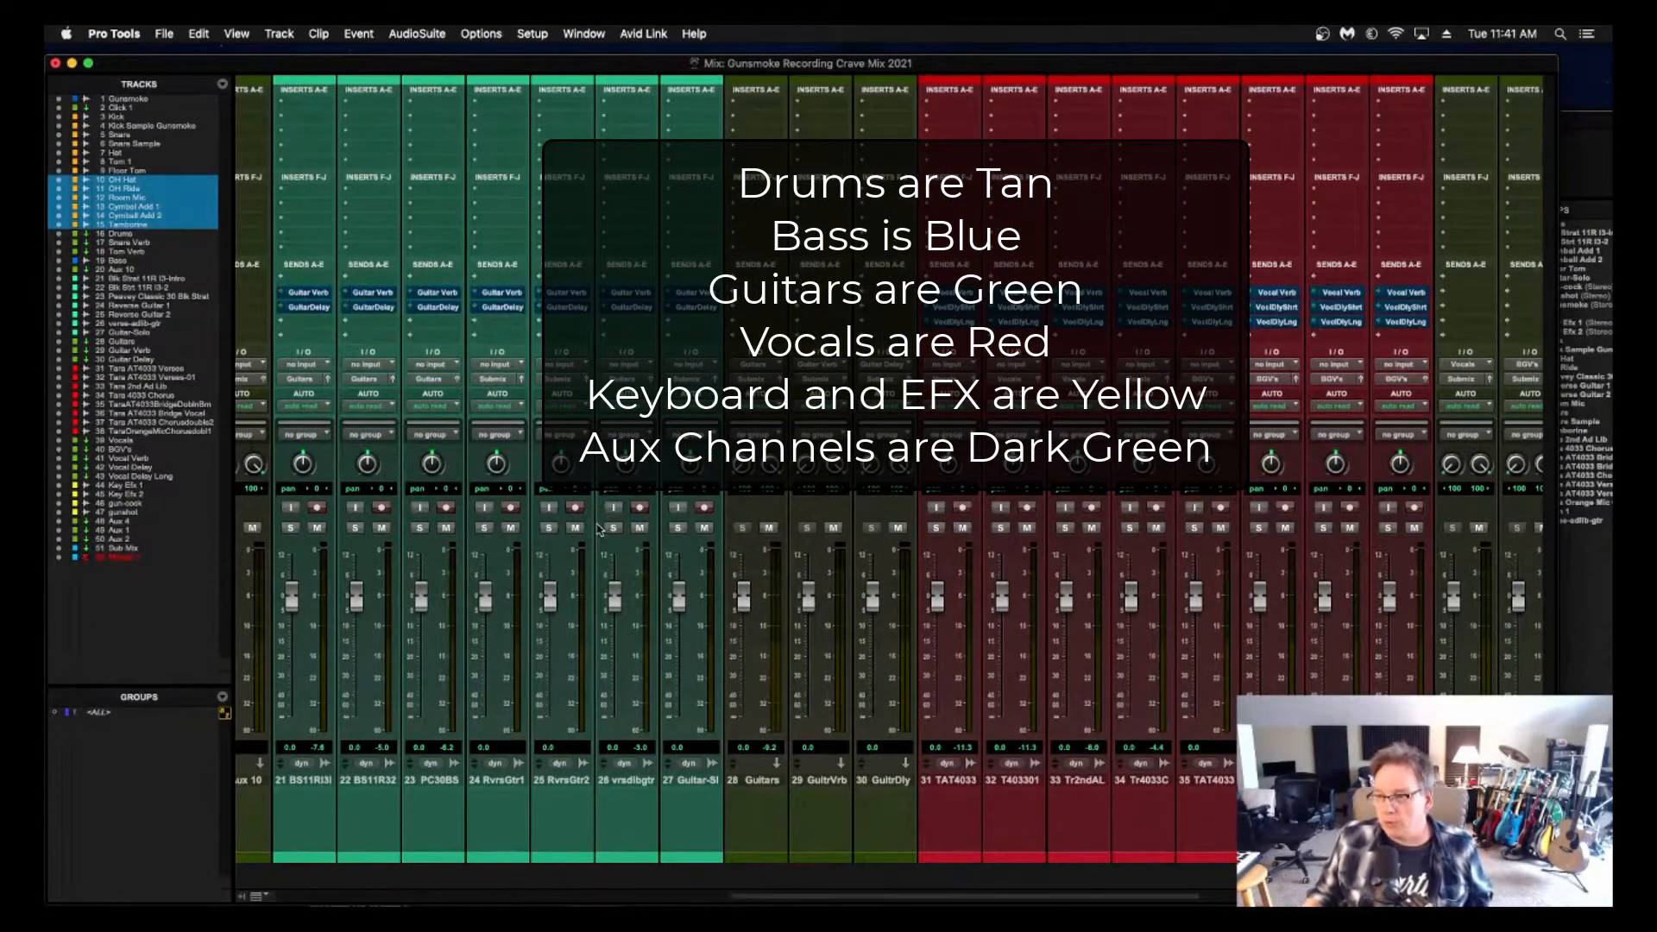
scroll(598, 530, "left", 14)
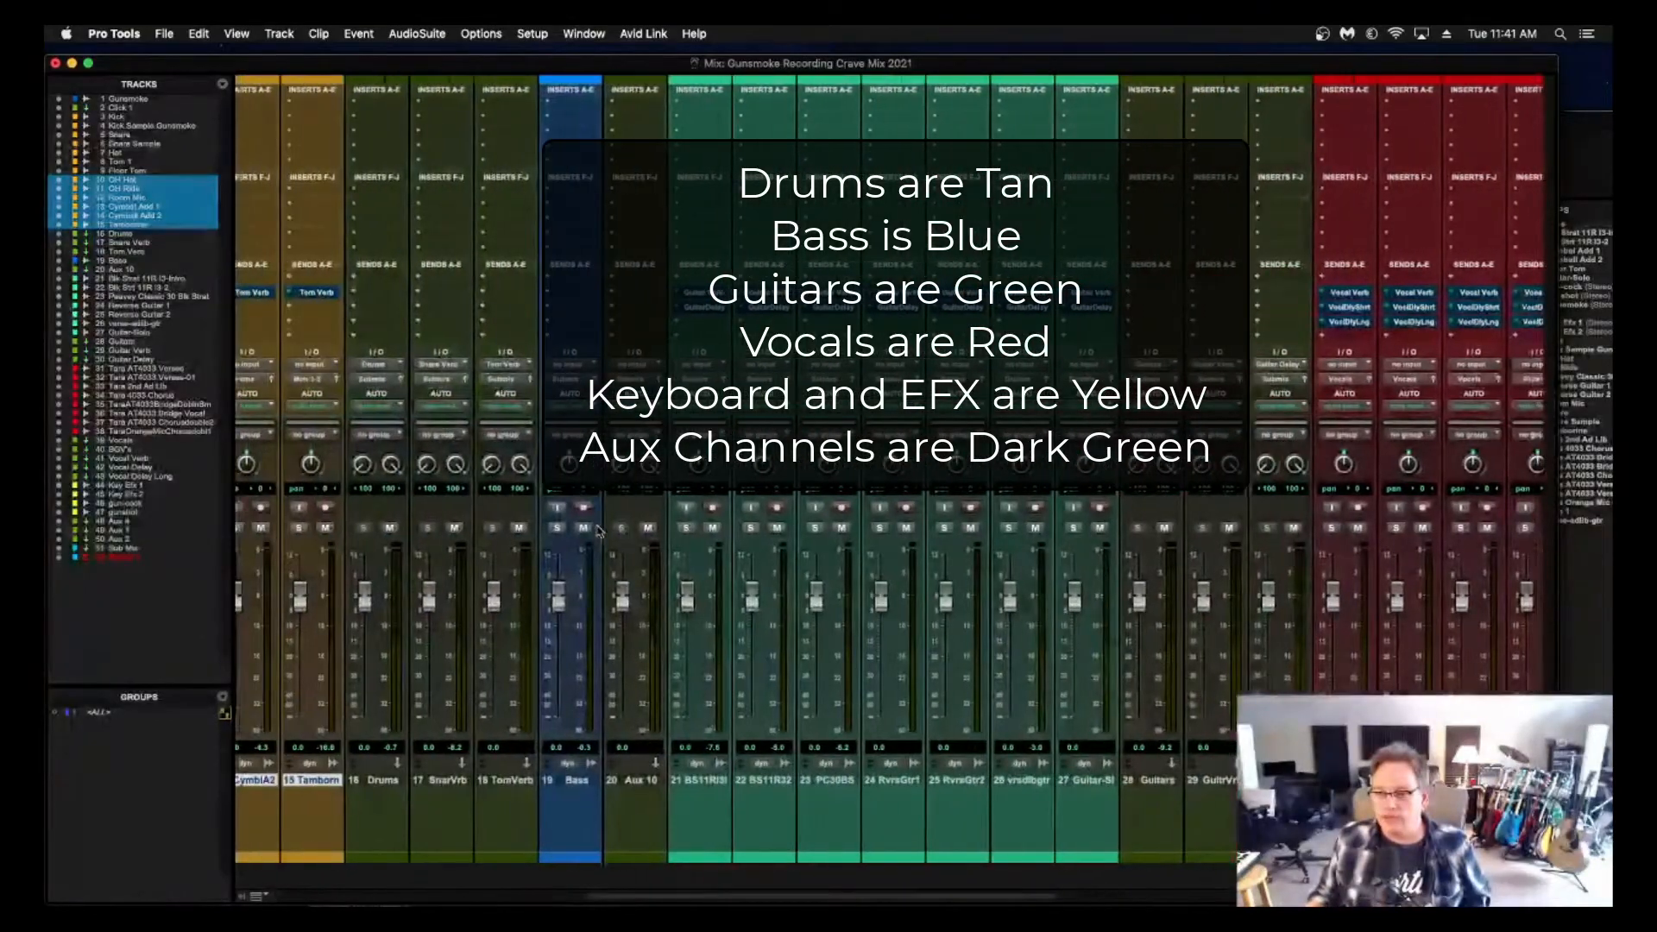
scroll(600, 530, "left", 5)
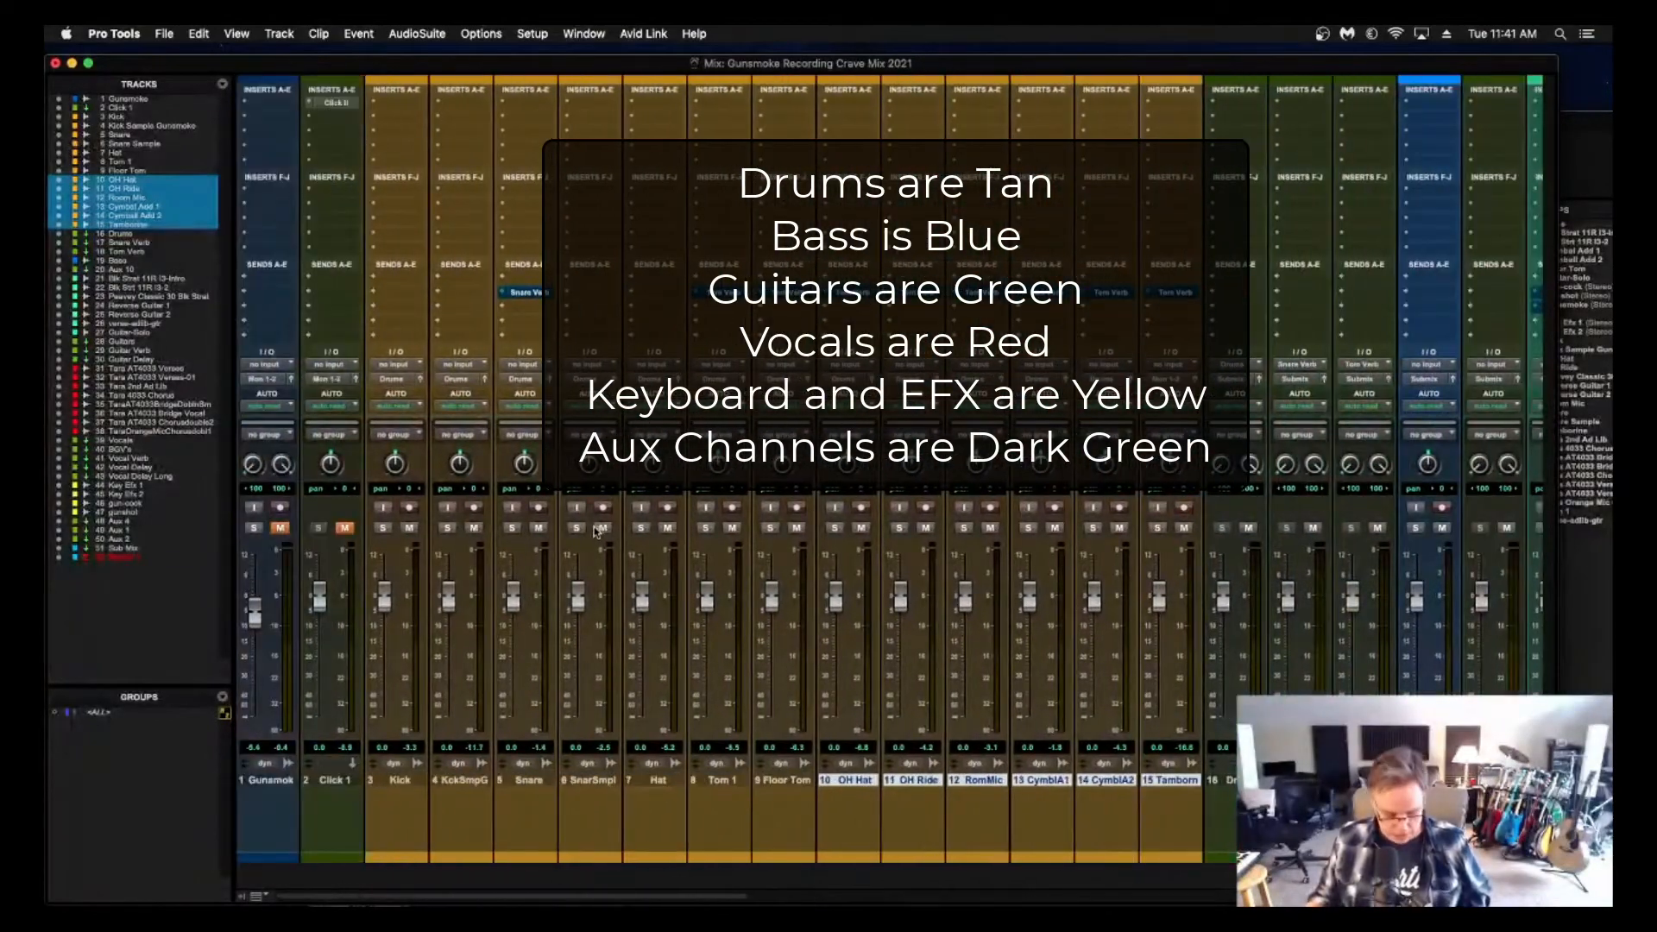
Play the raw tracks and examine the level meters on every channel from the drums through to the master.
key("space")
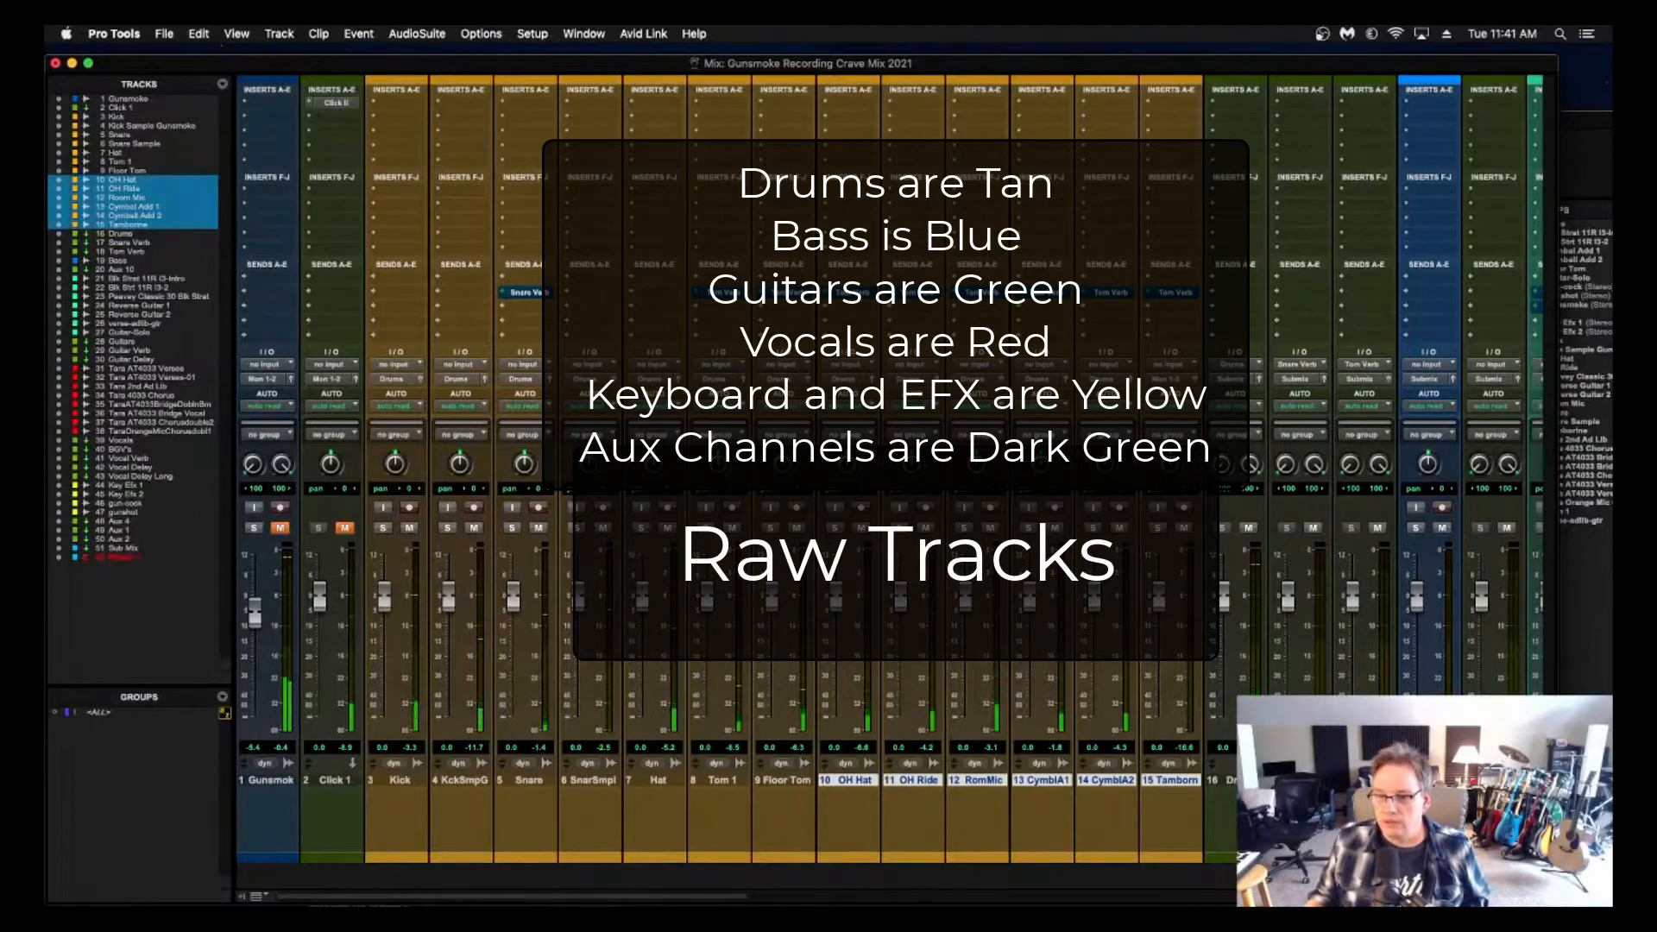
scroll(888, 470, "right", 2)
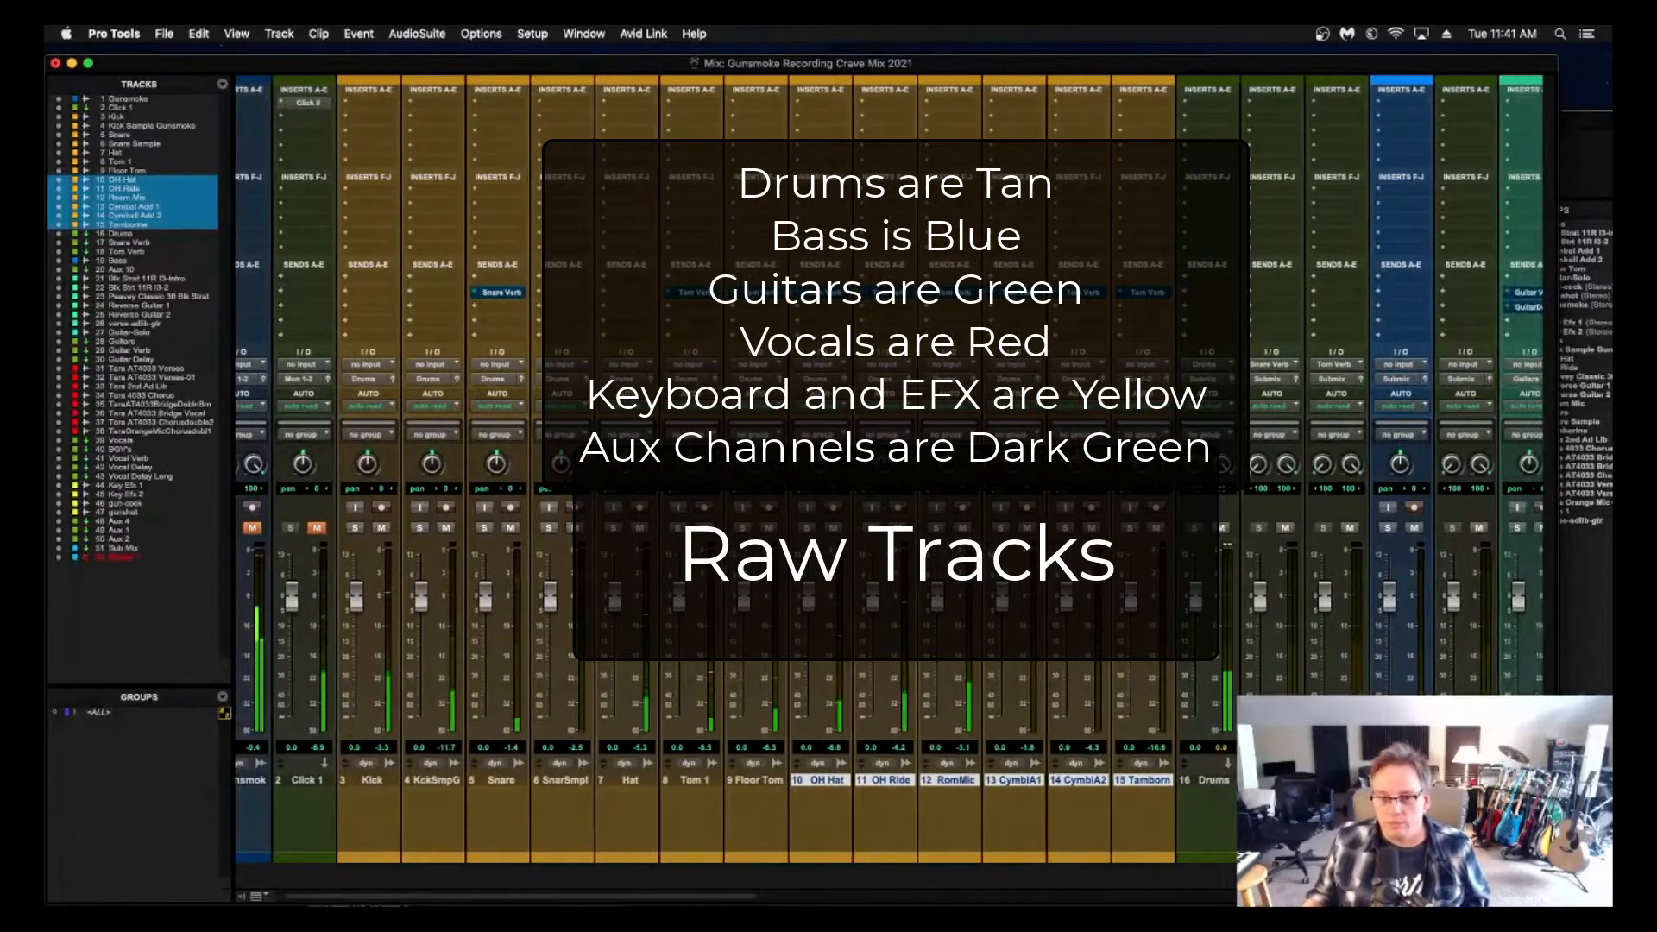
scroll(888, 470, "right", 8)
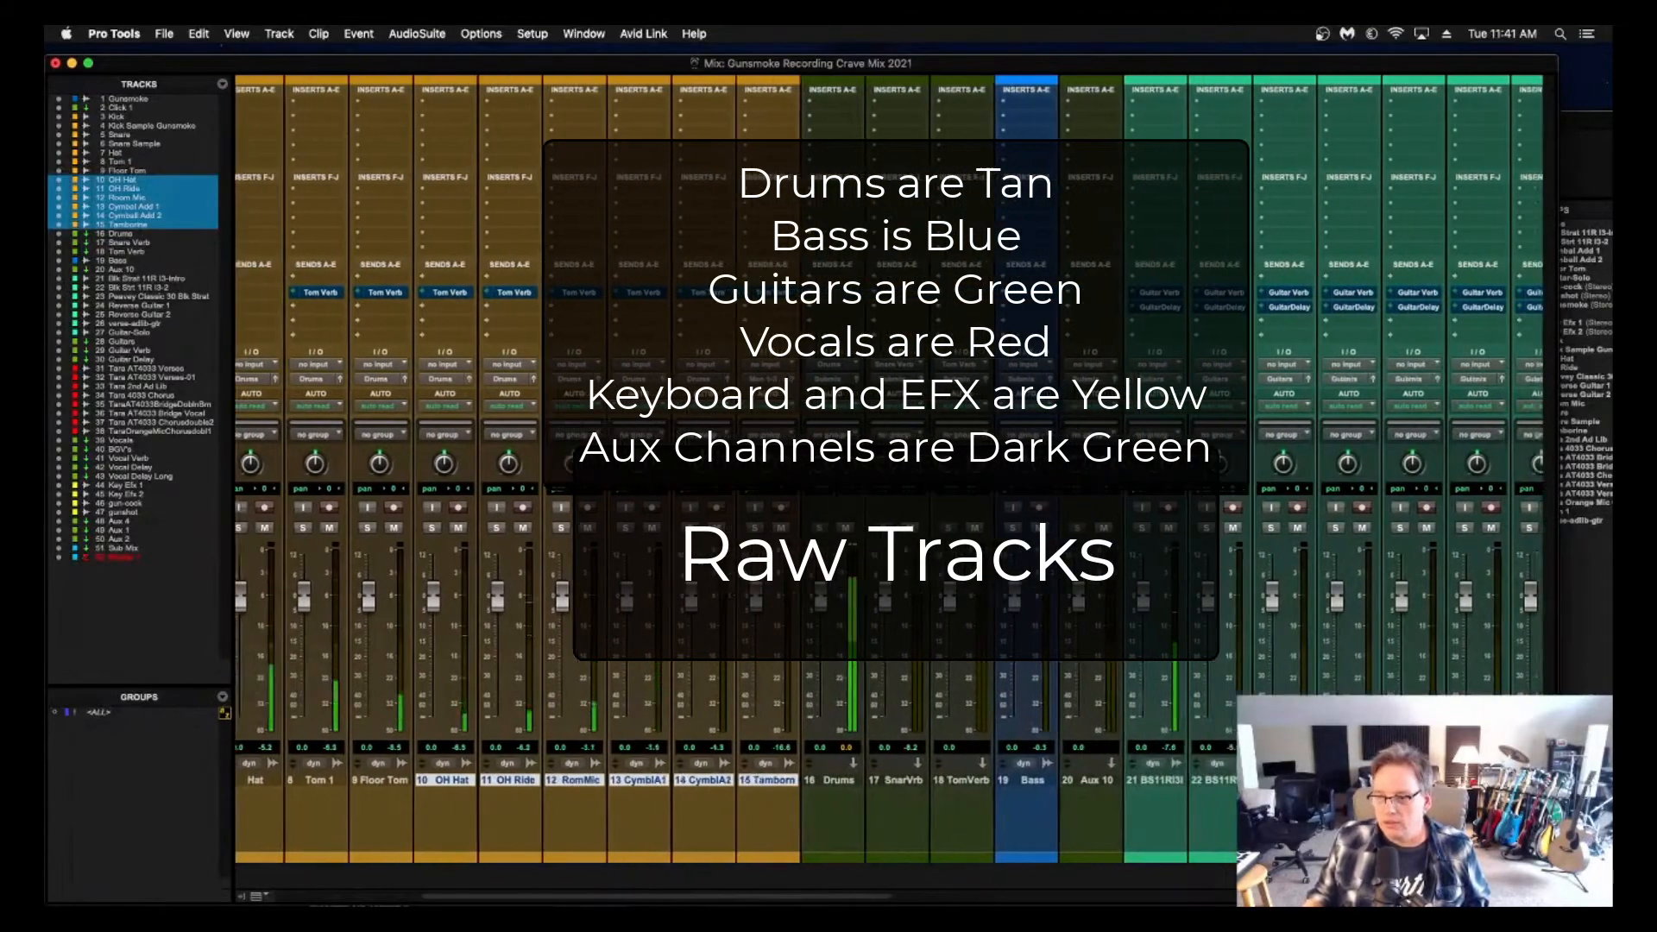
scroll(888, 470, "right", 12)
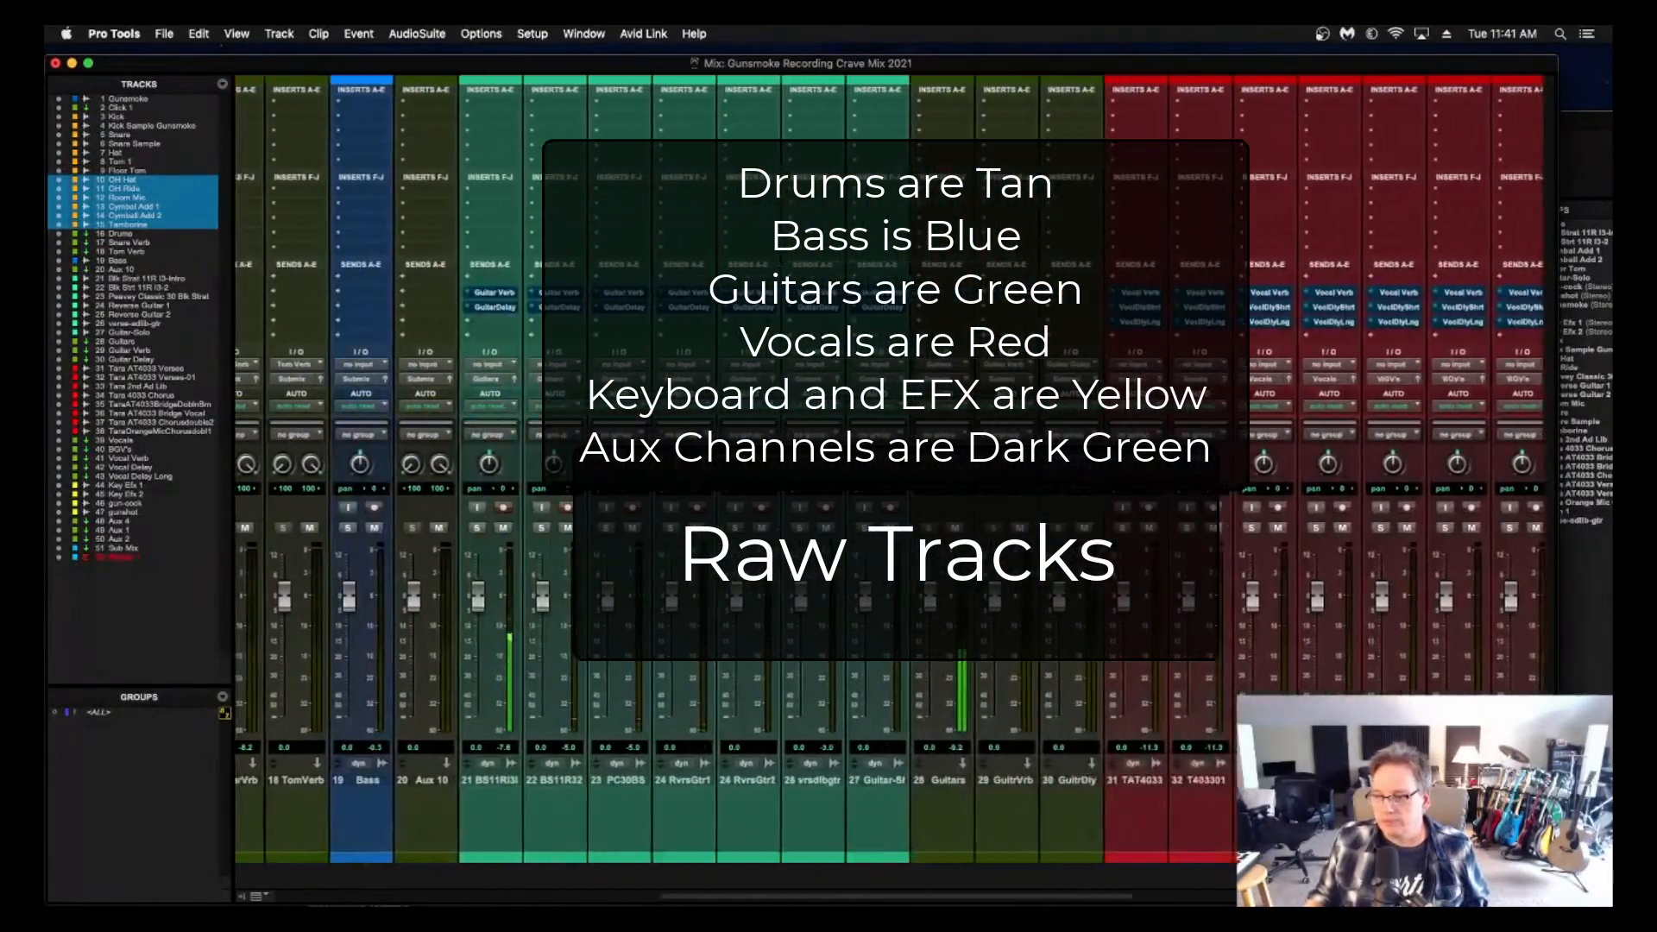
scroll(889, 471, "right", 12)
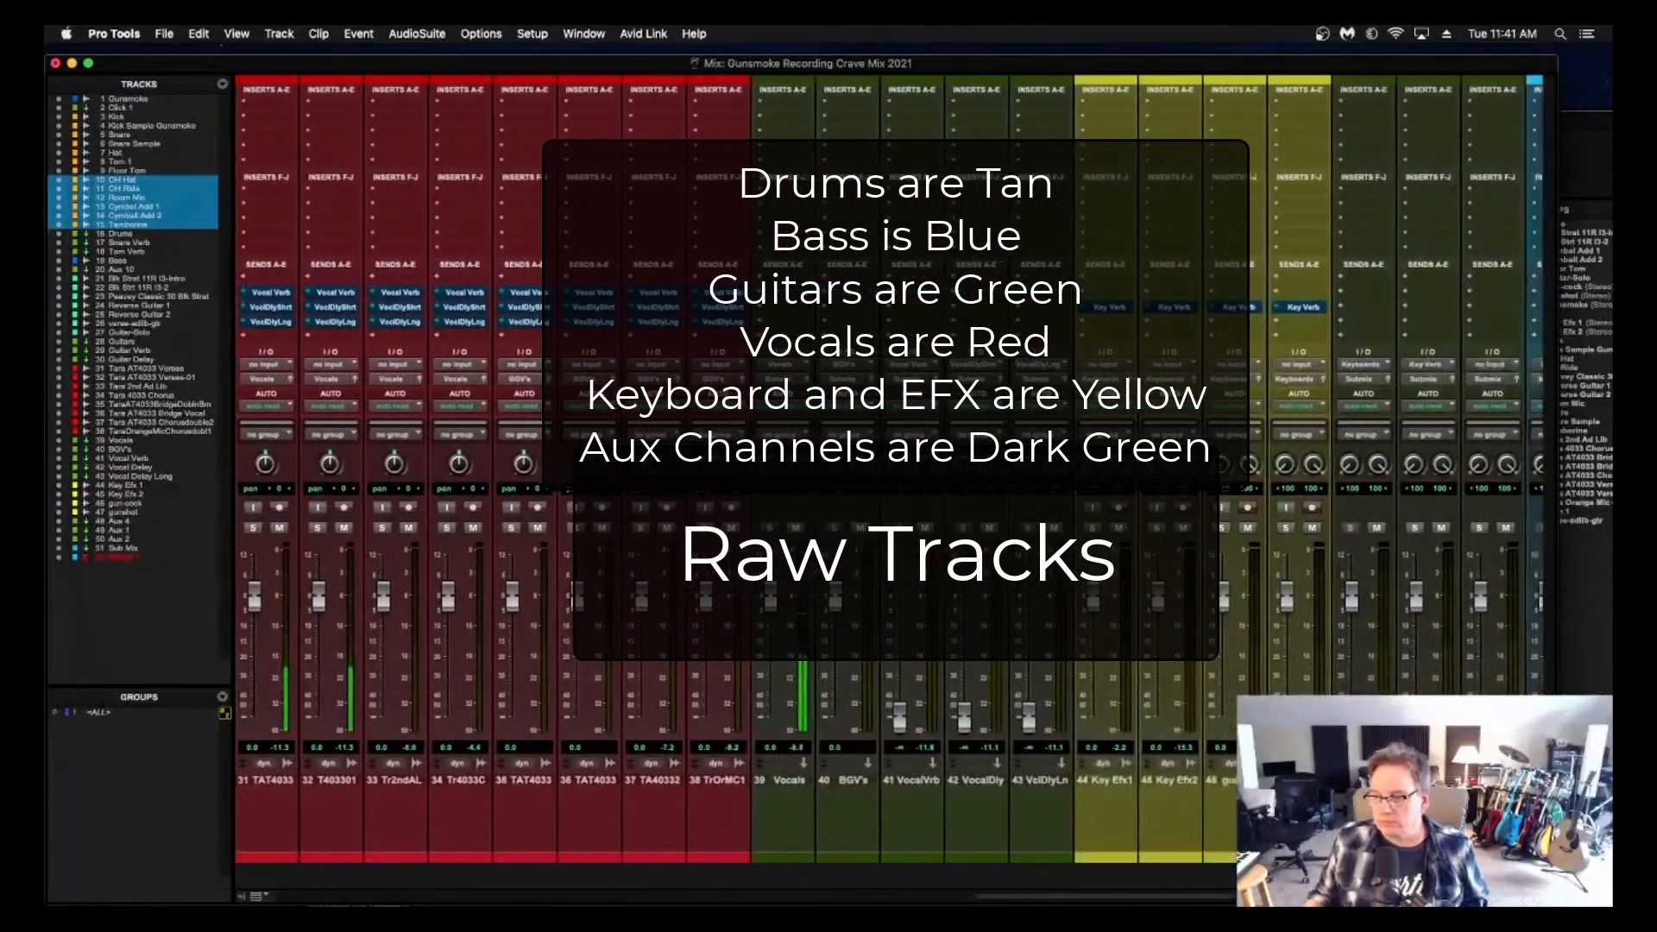
scroll(889, 470, "right", 1)
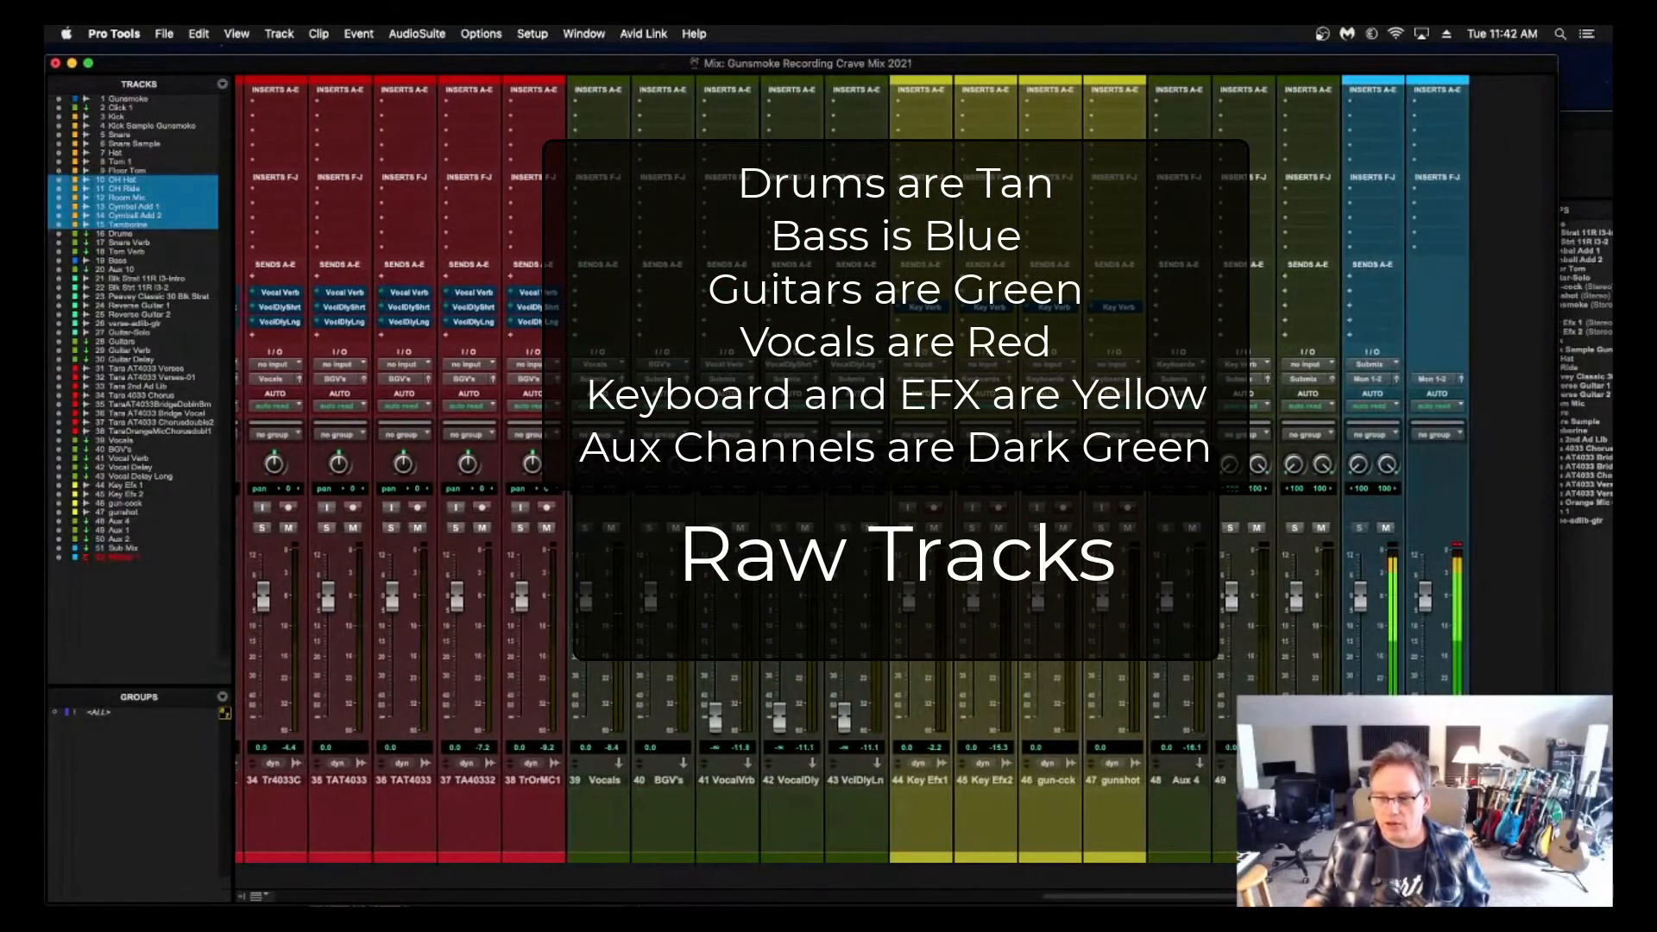
scroll(889, 470, "right", 1)
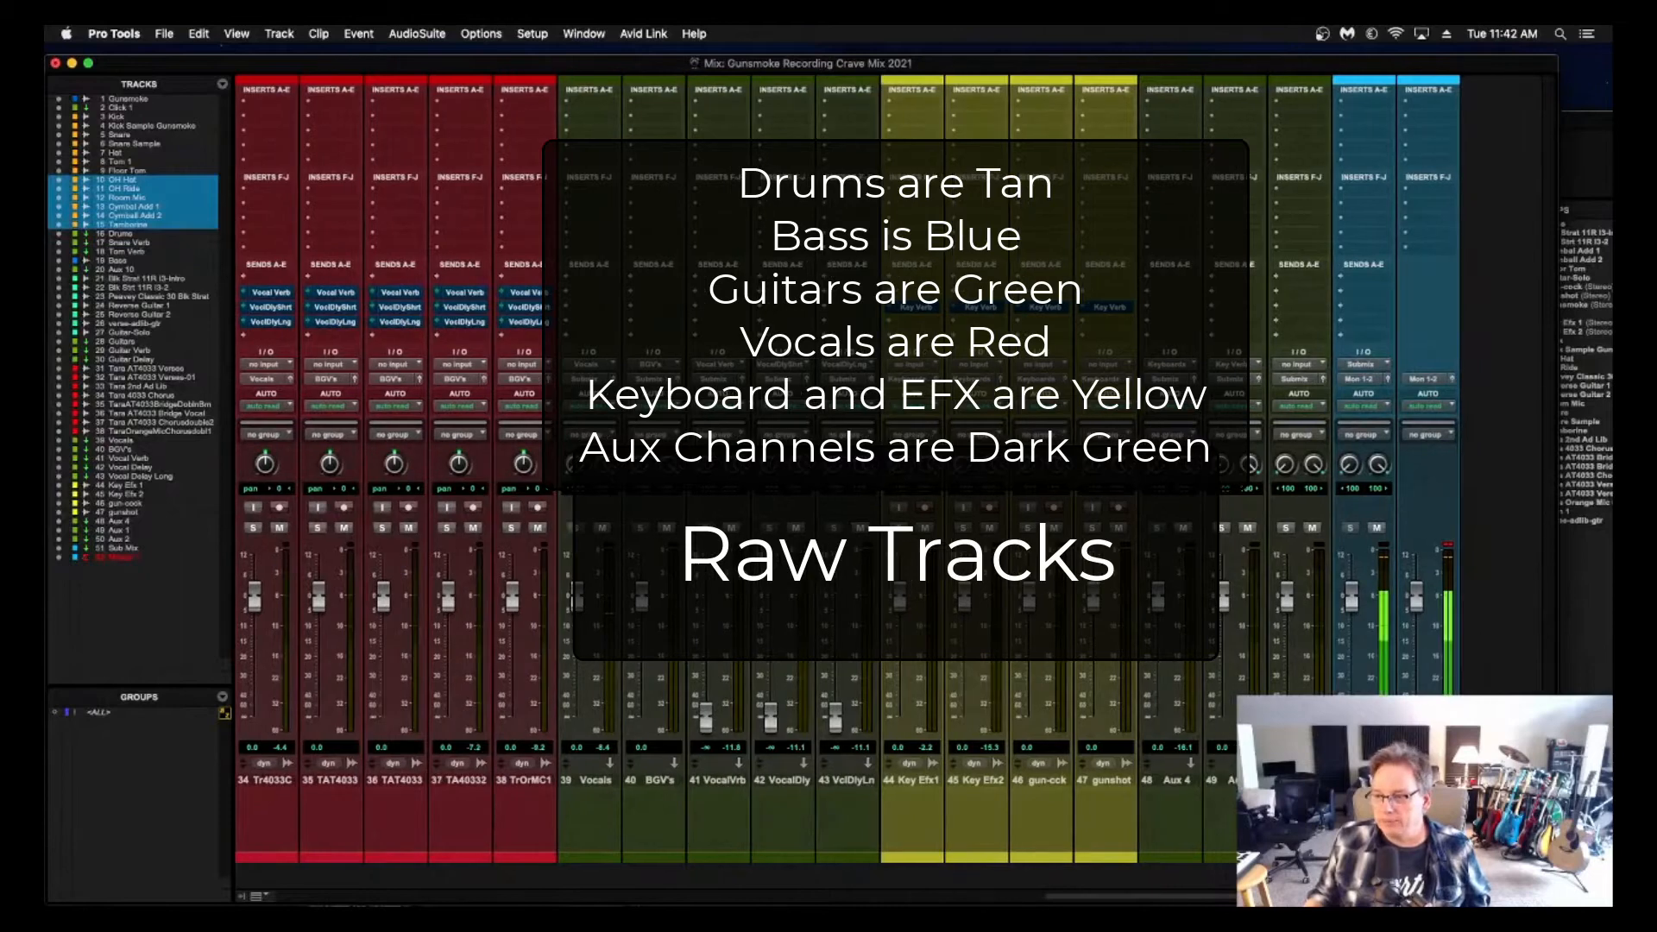
scroll(889, 471, "left", 1)
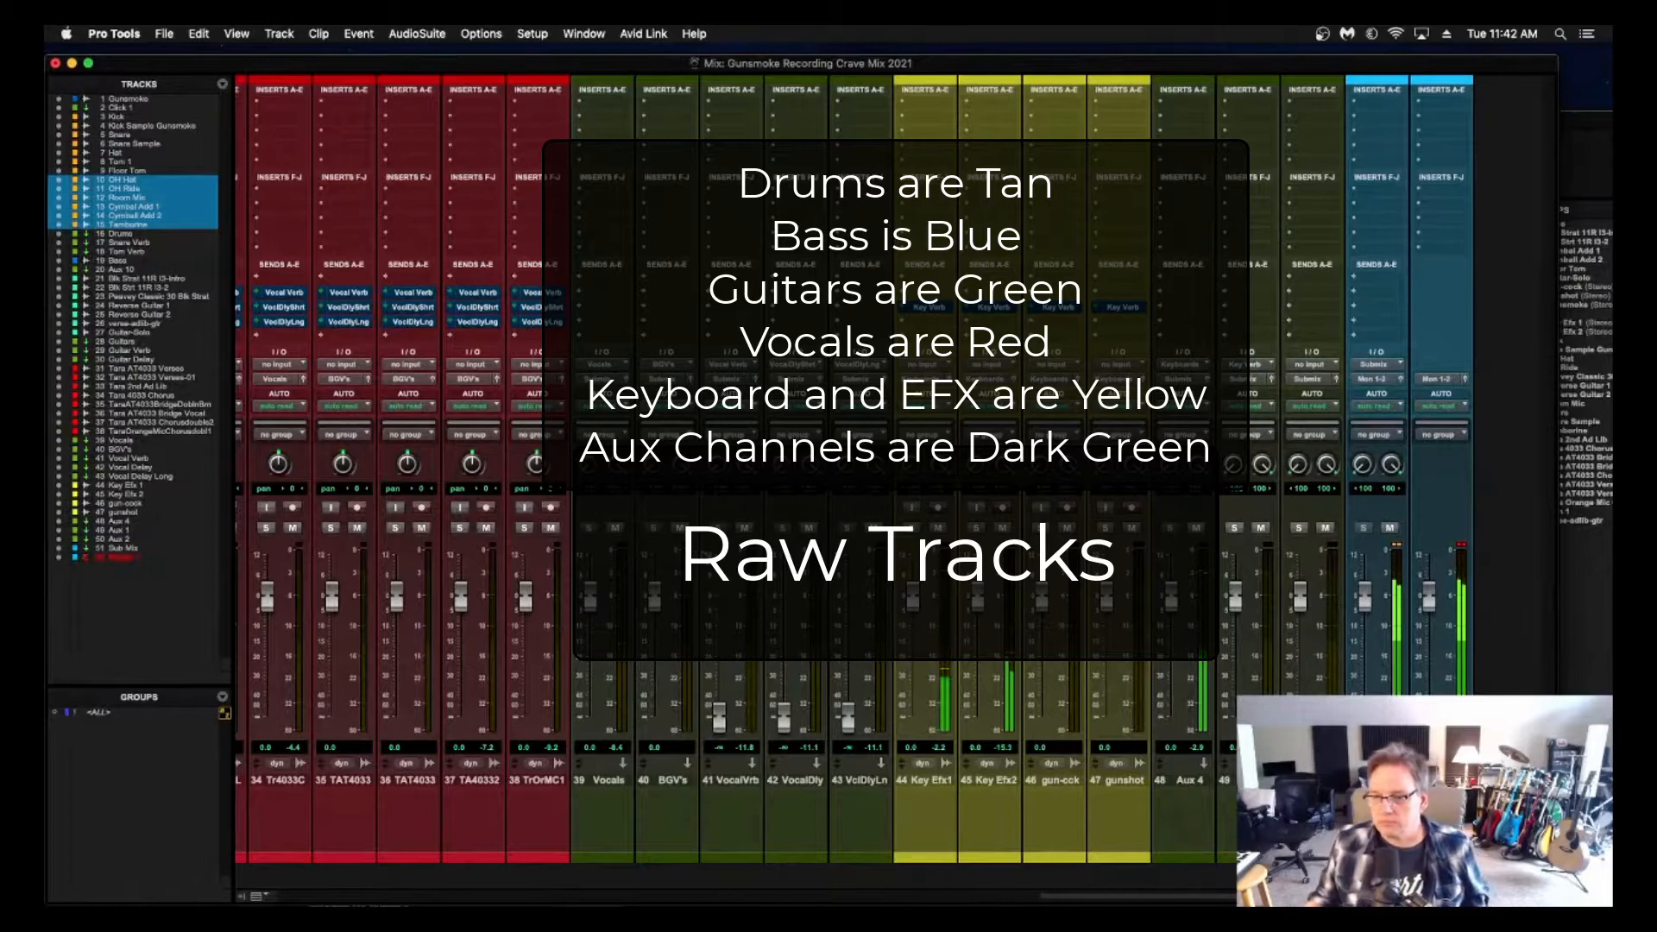
scroll(889, 470, "left", 2)
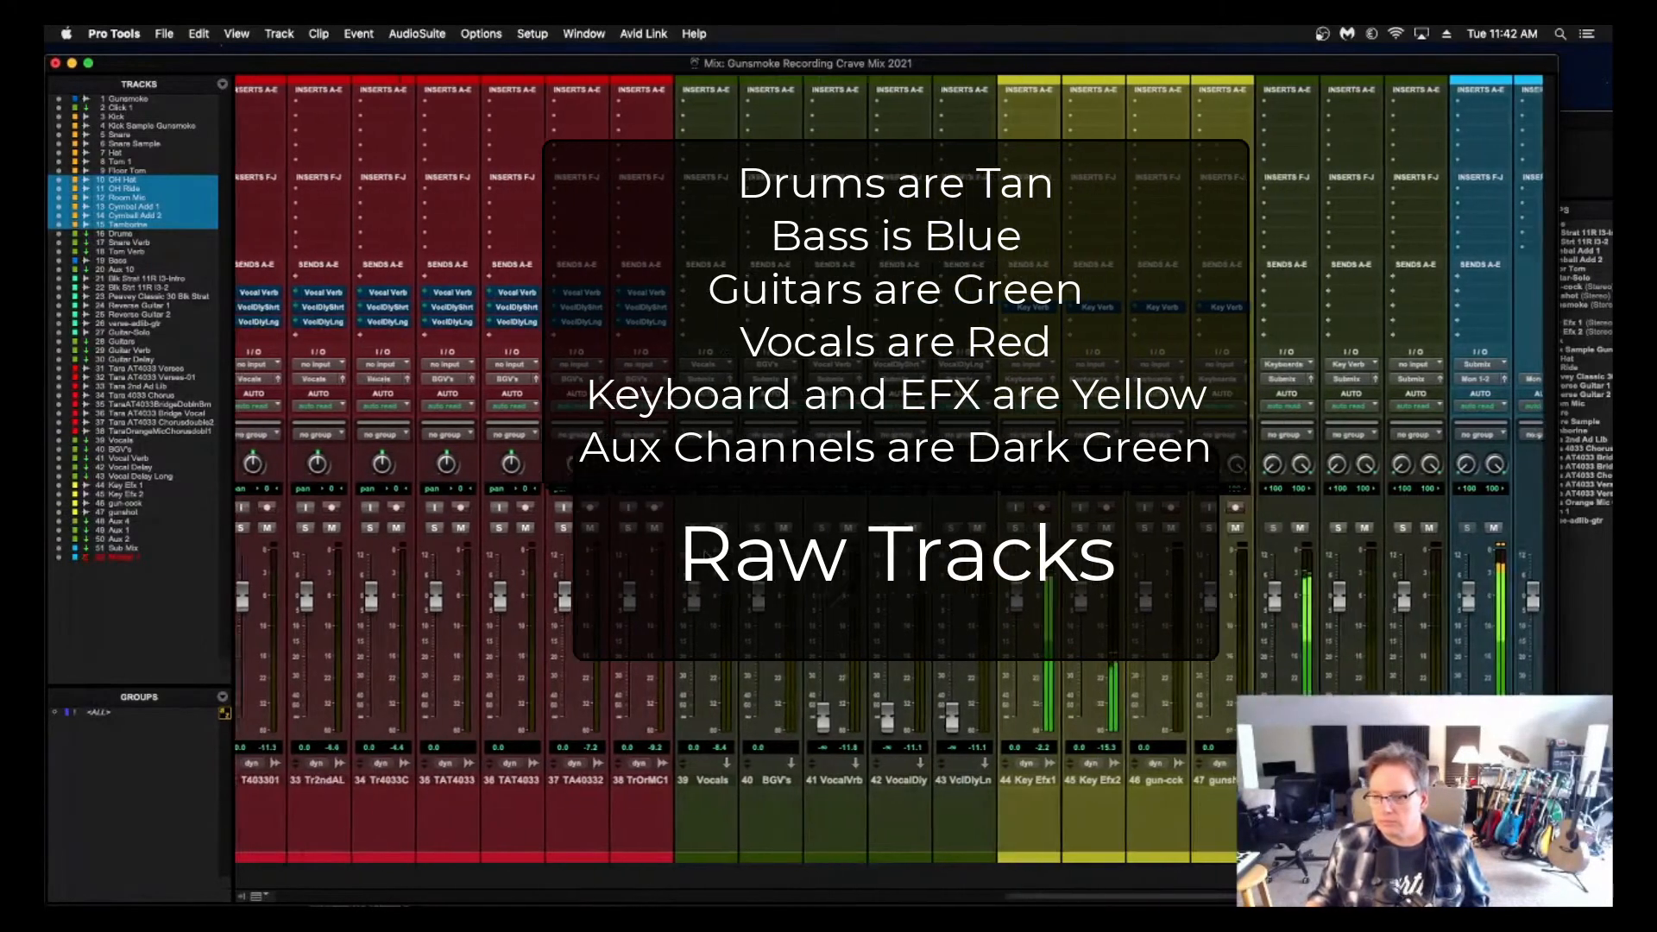
scroll(889, 471, "left", 5)
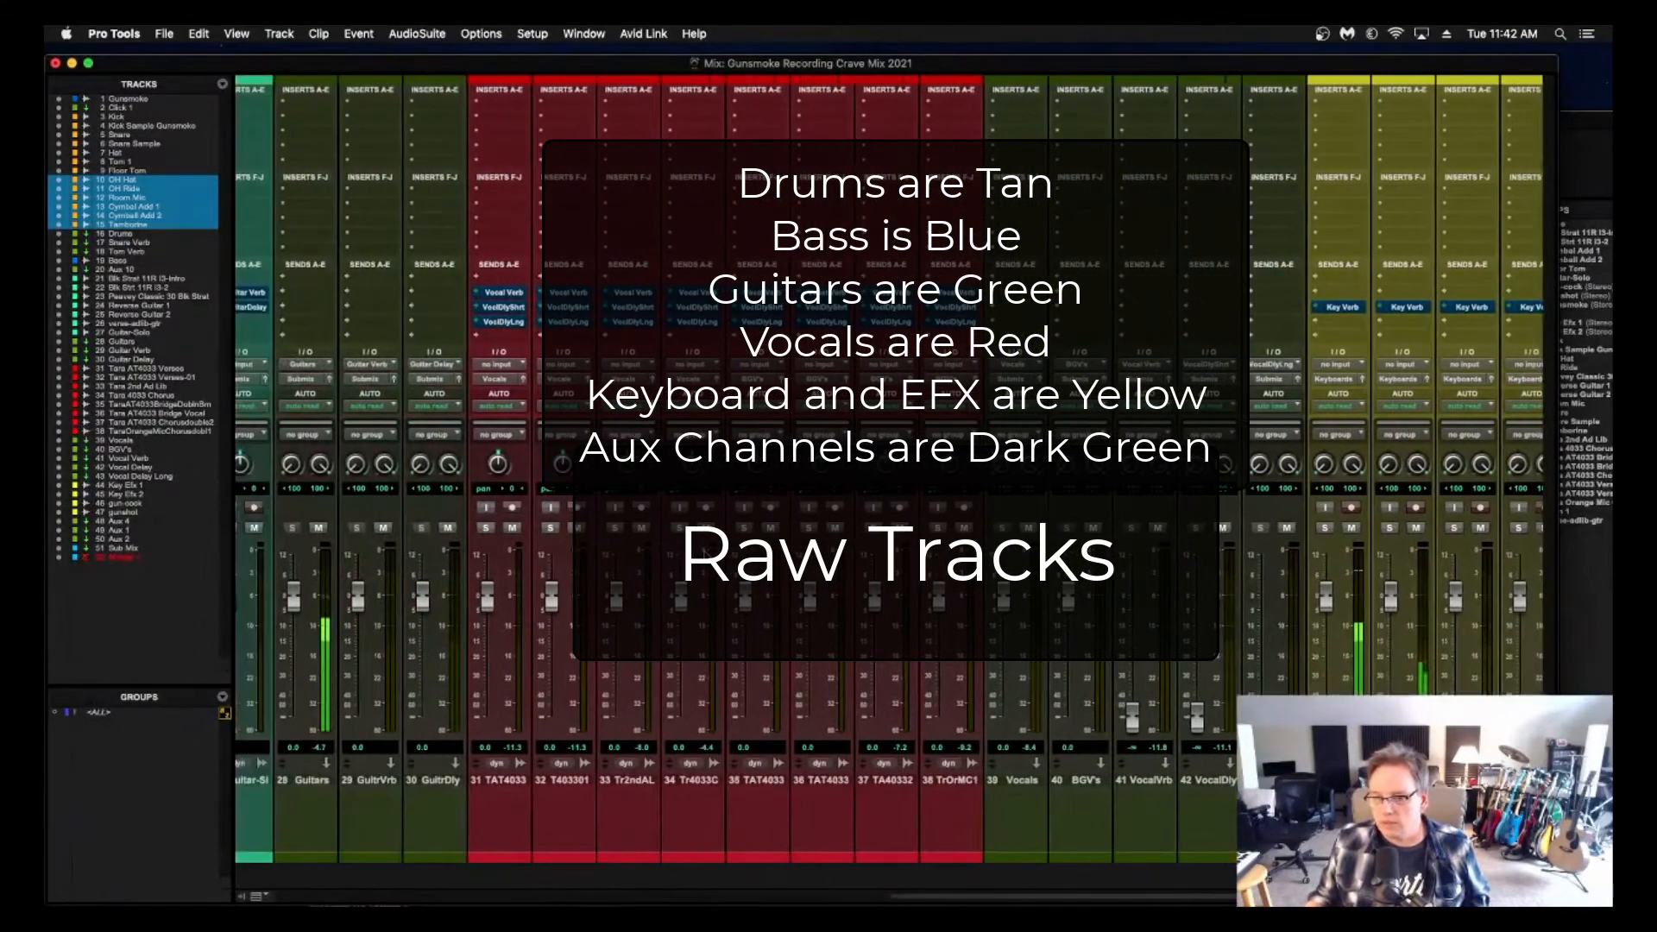
scroll(889, 470, "left", 9)
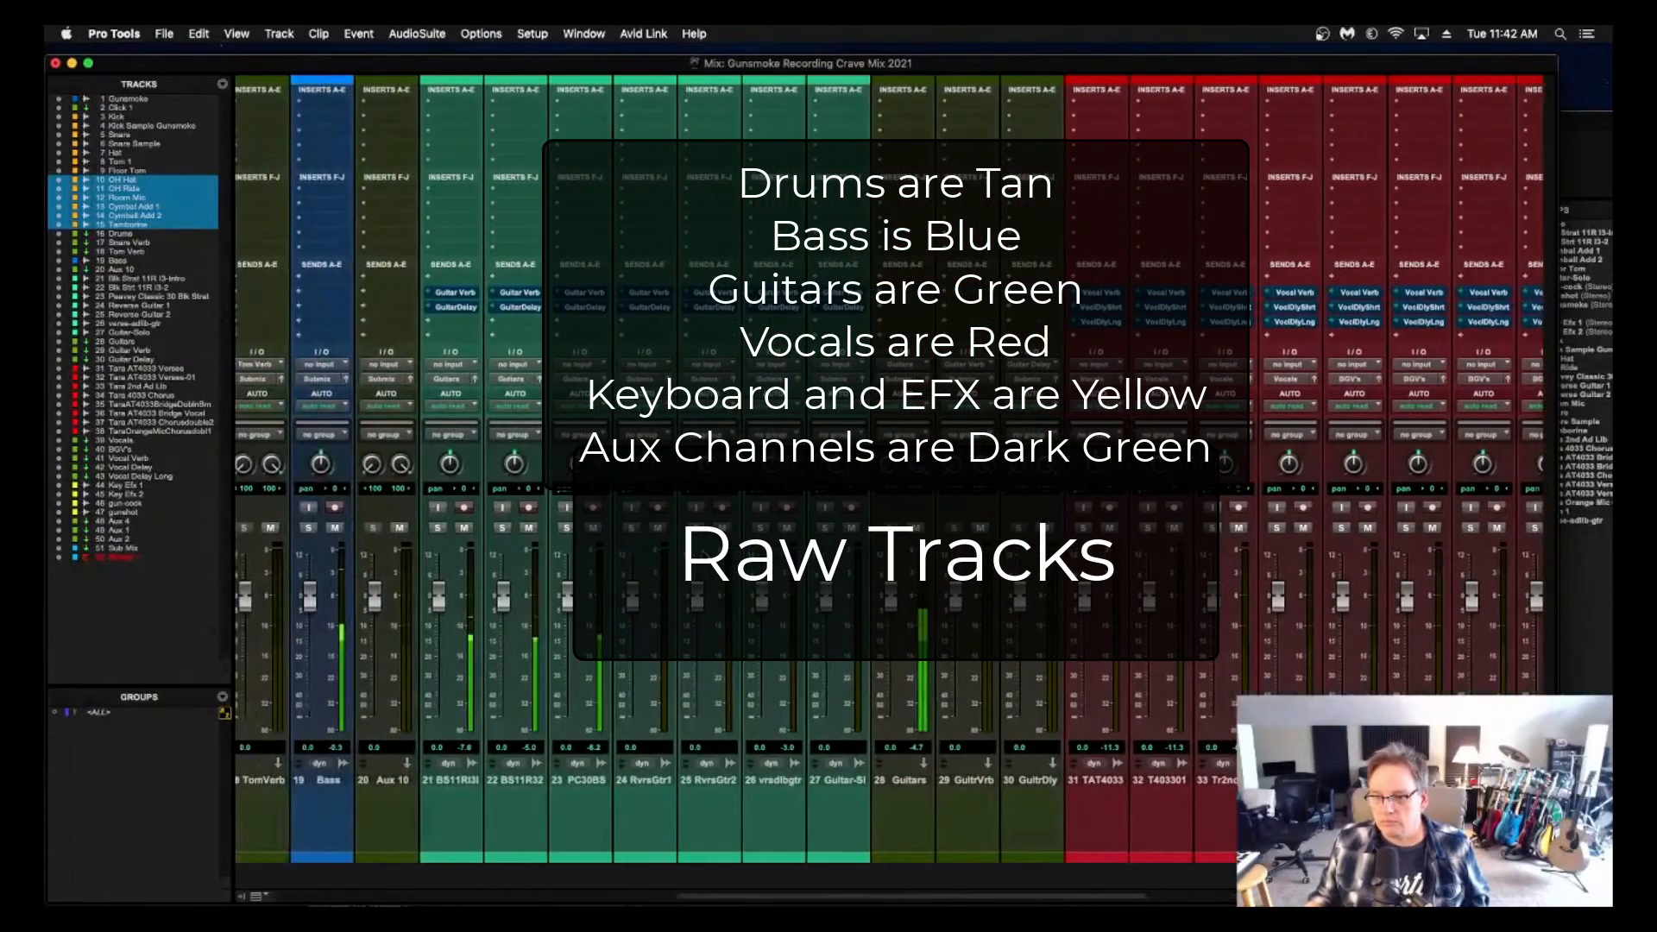
scroll(889, 471, "left", 4)
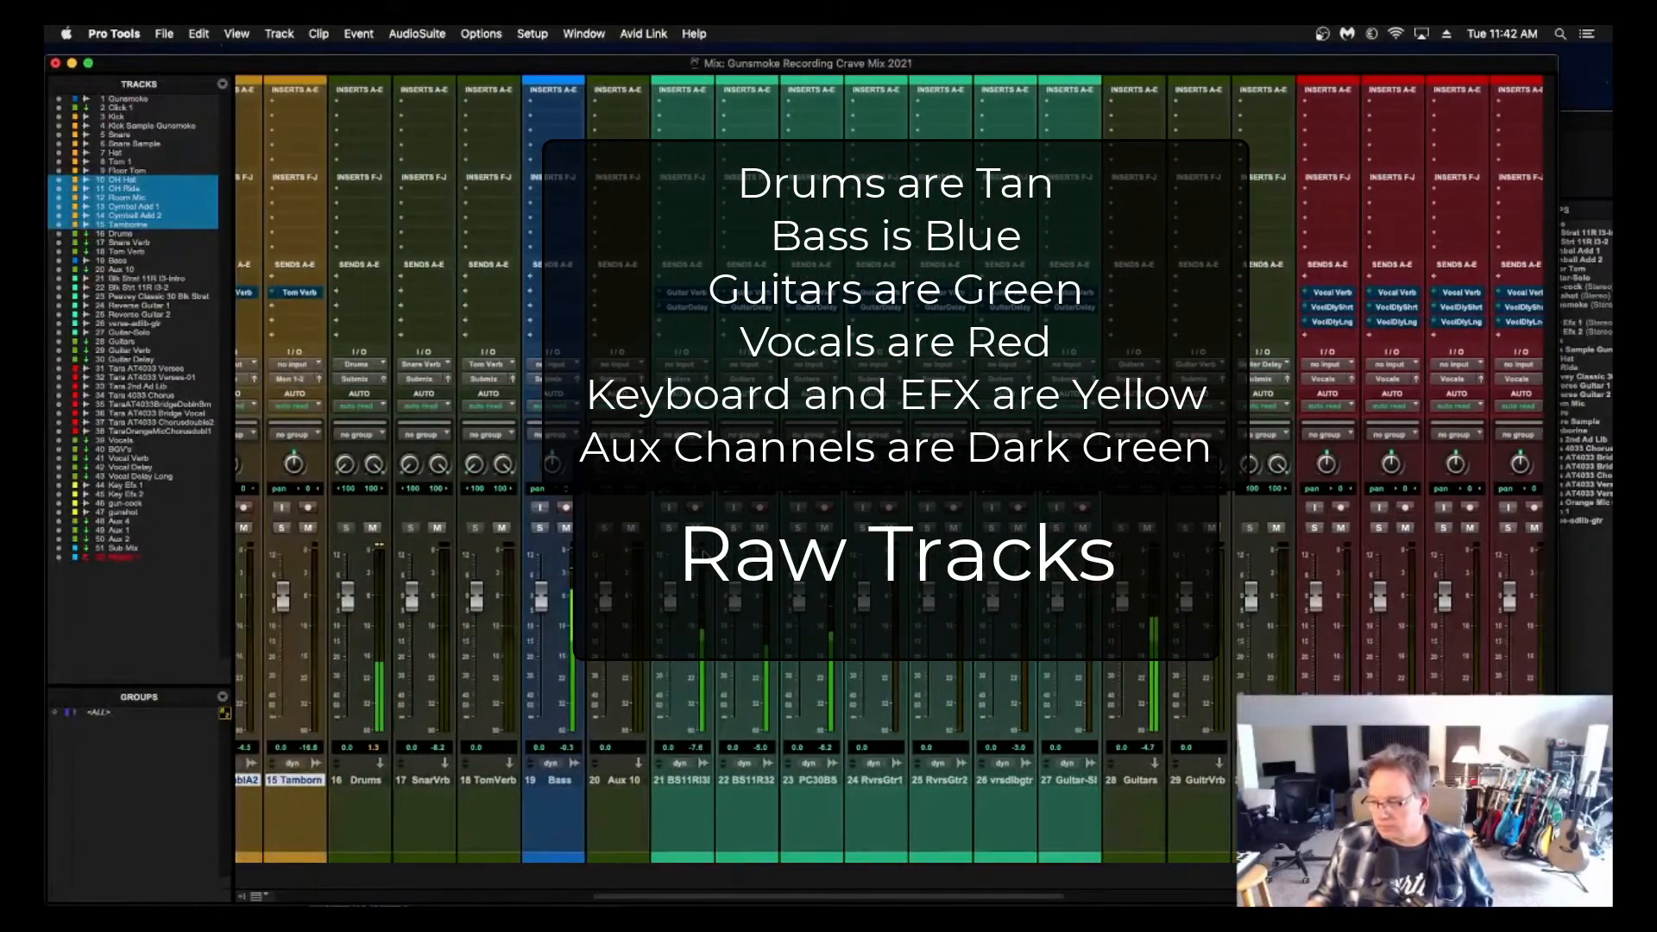
scroll(888, 471, "left", 14)
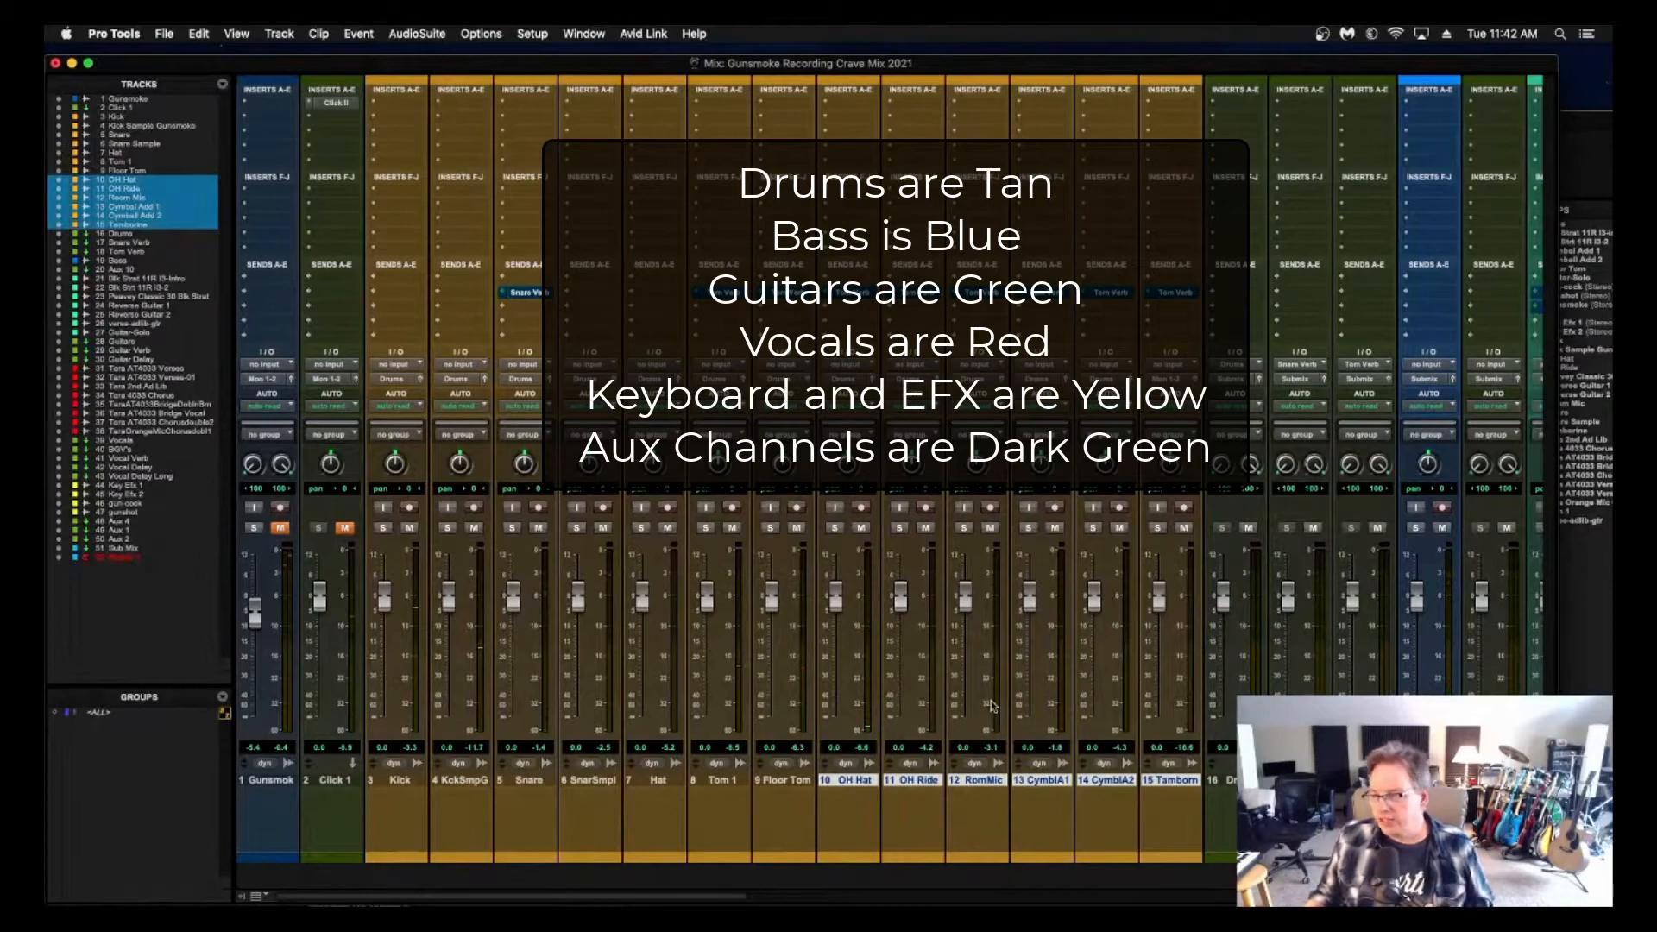
Lower all channel faders together by temporarily enabling the ALL group, bringing the Snare fader to about -19.8 dB.
scroll(990, 706, "right", 2)
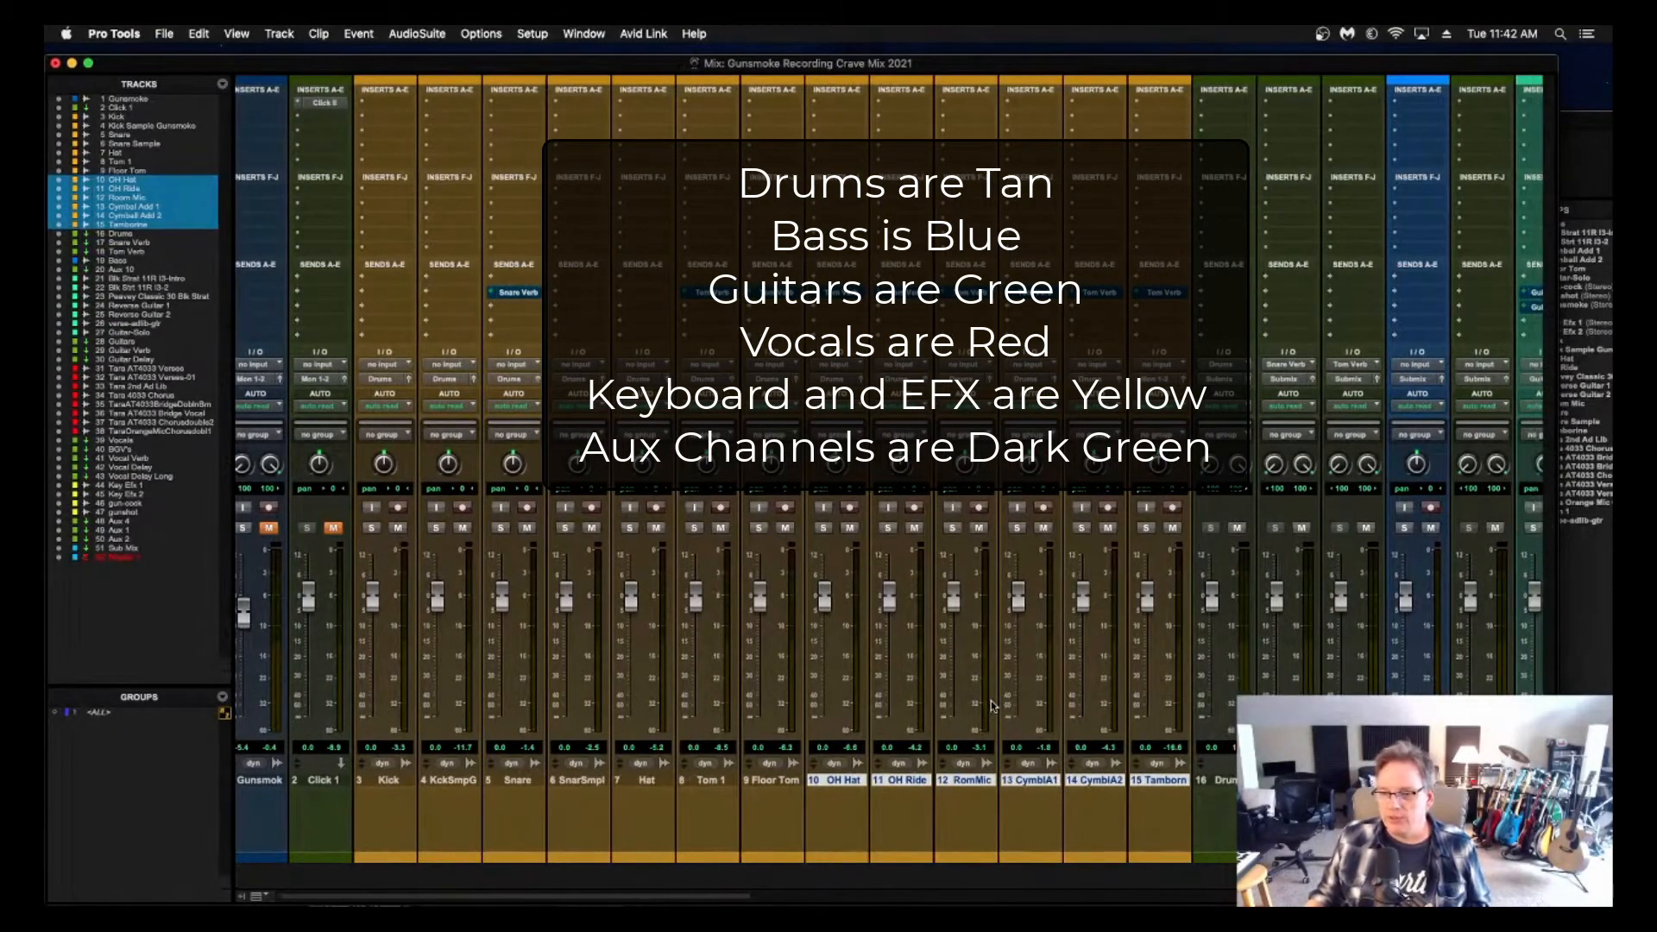
scroll(833, 666, "left", 2)
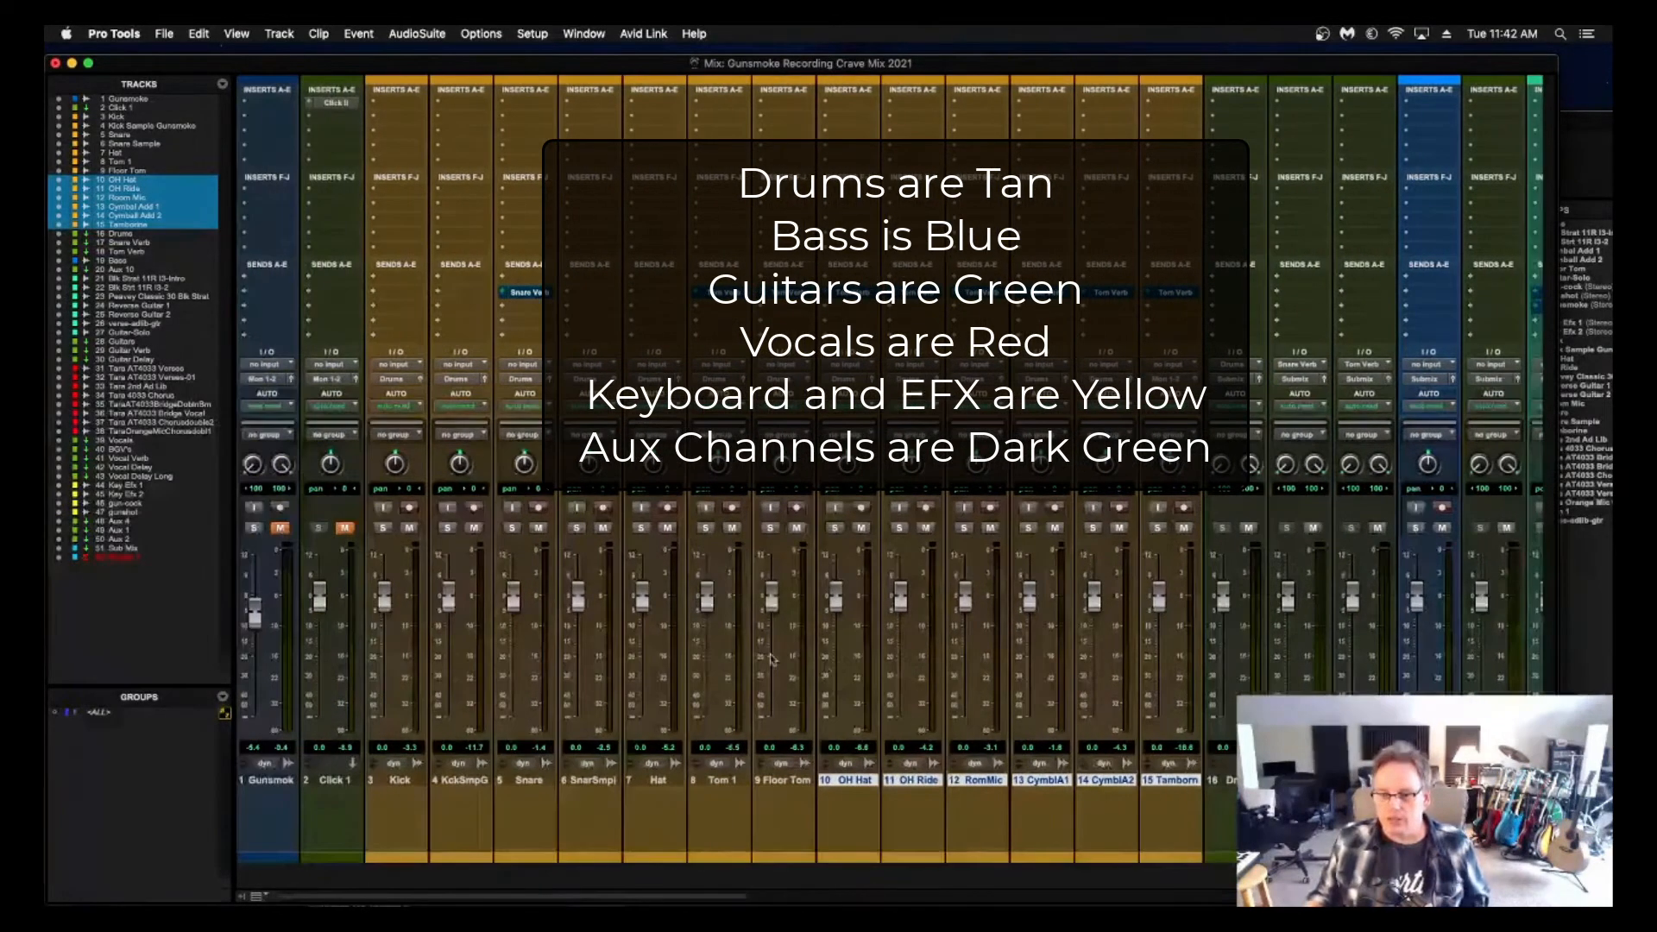
left_click(102, 712)
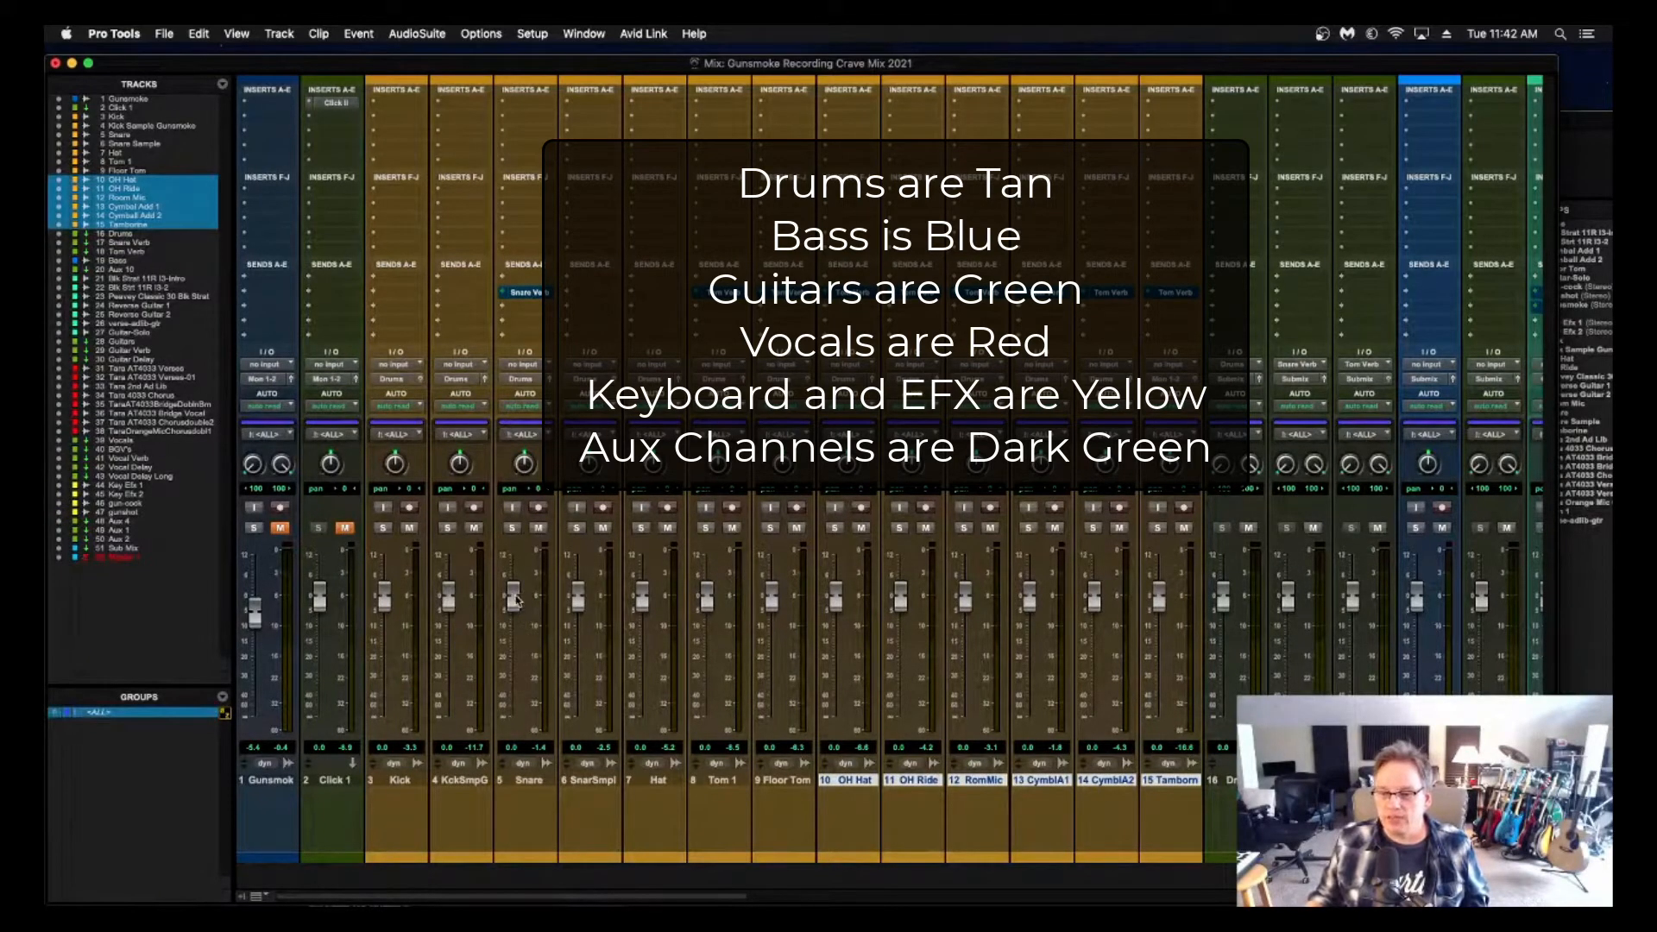
left_click_drag(516, 601, 512, 660)
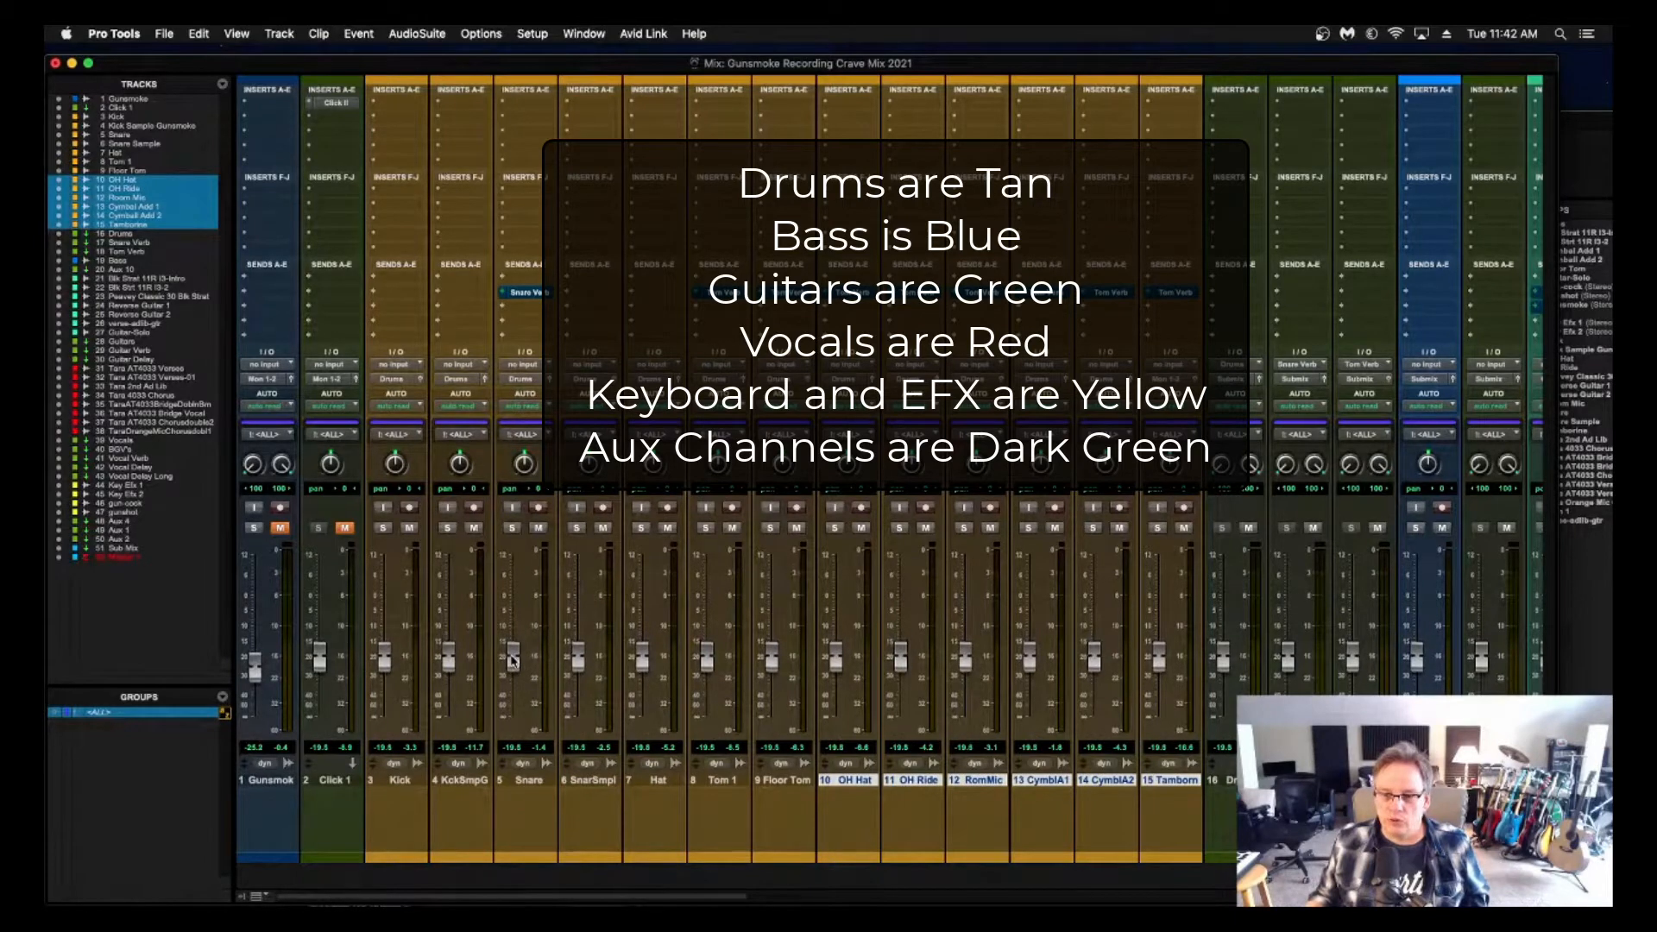
left_click(136, 715)
Return the Master 1 and Sub Mix faders to unity gain.
scroll(889, 475, "right", 10)
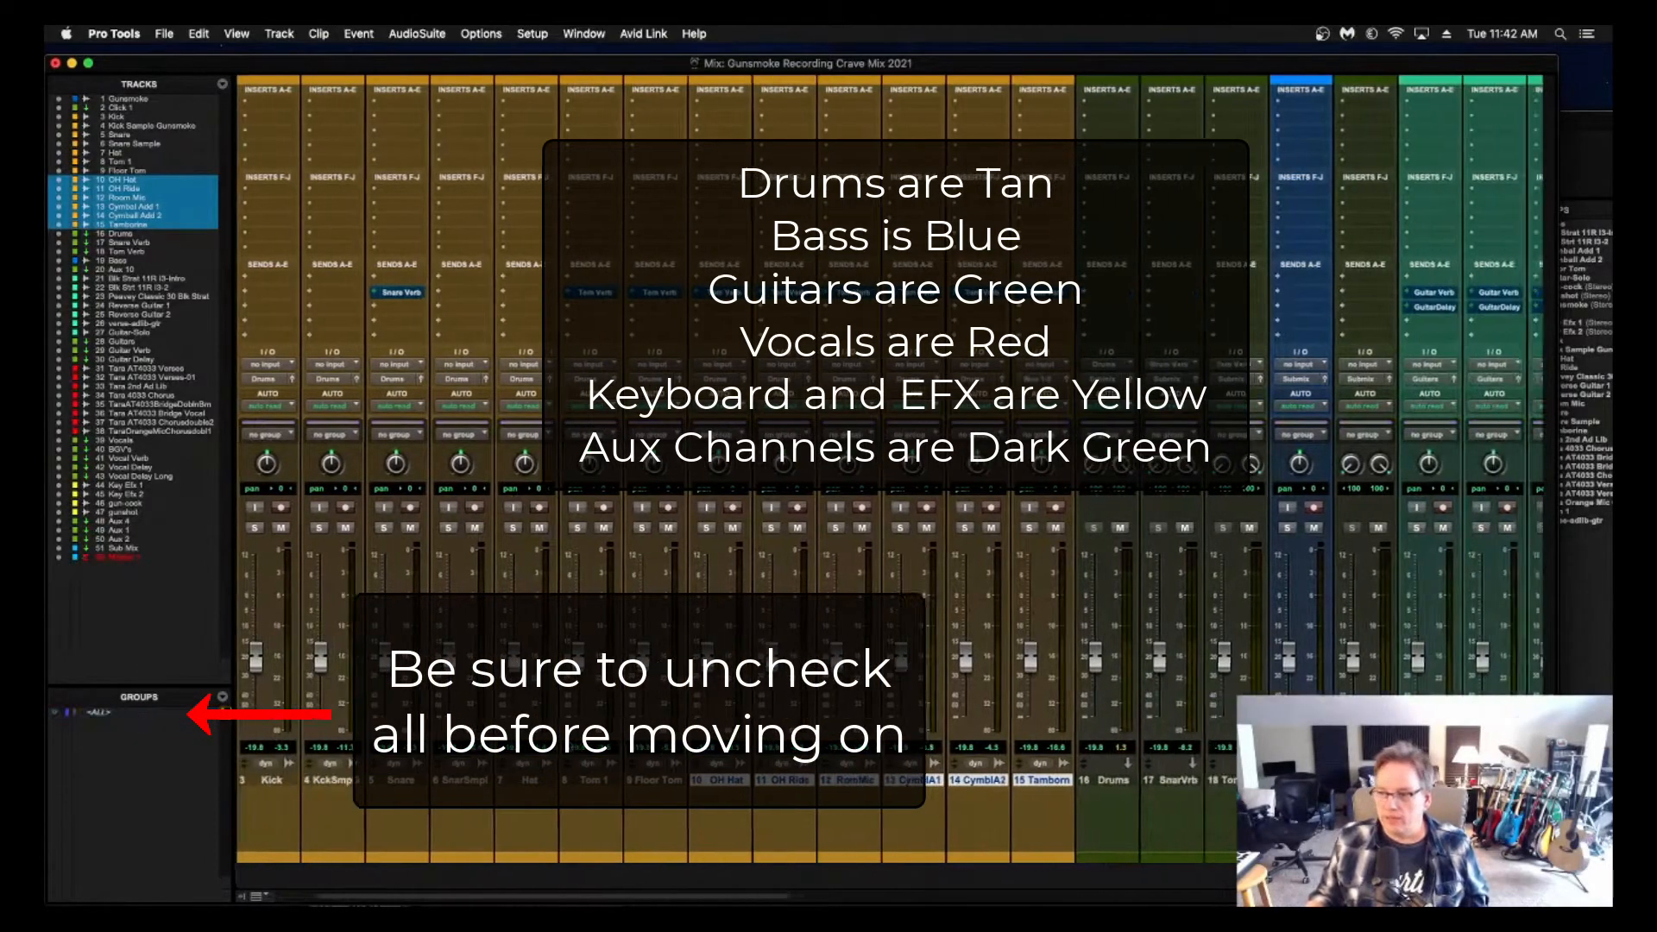
scroll(1424, 665, "right", 8)
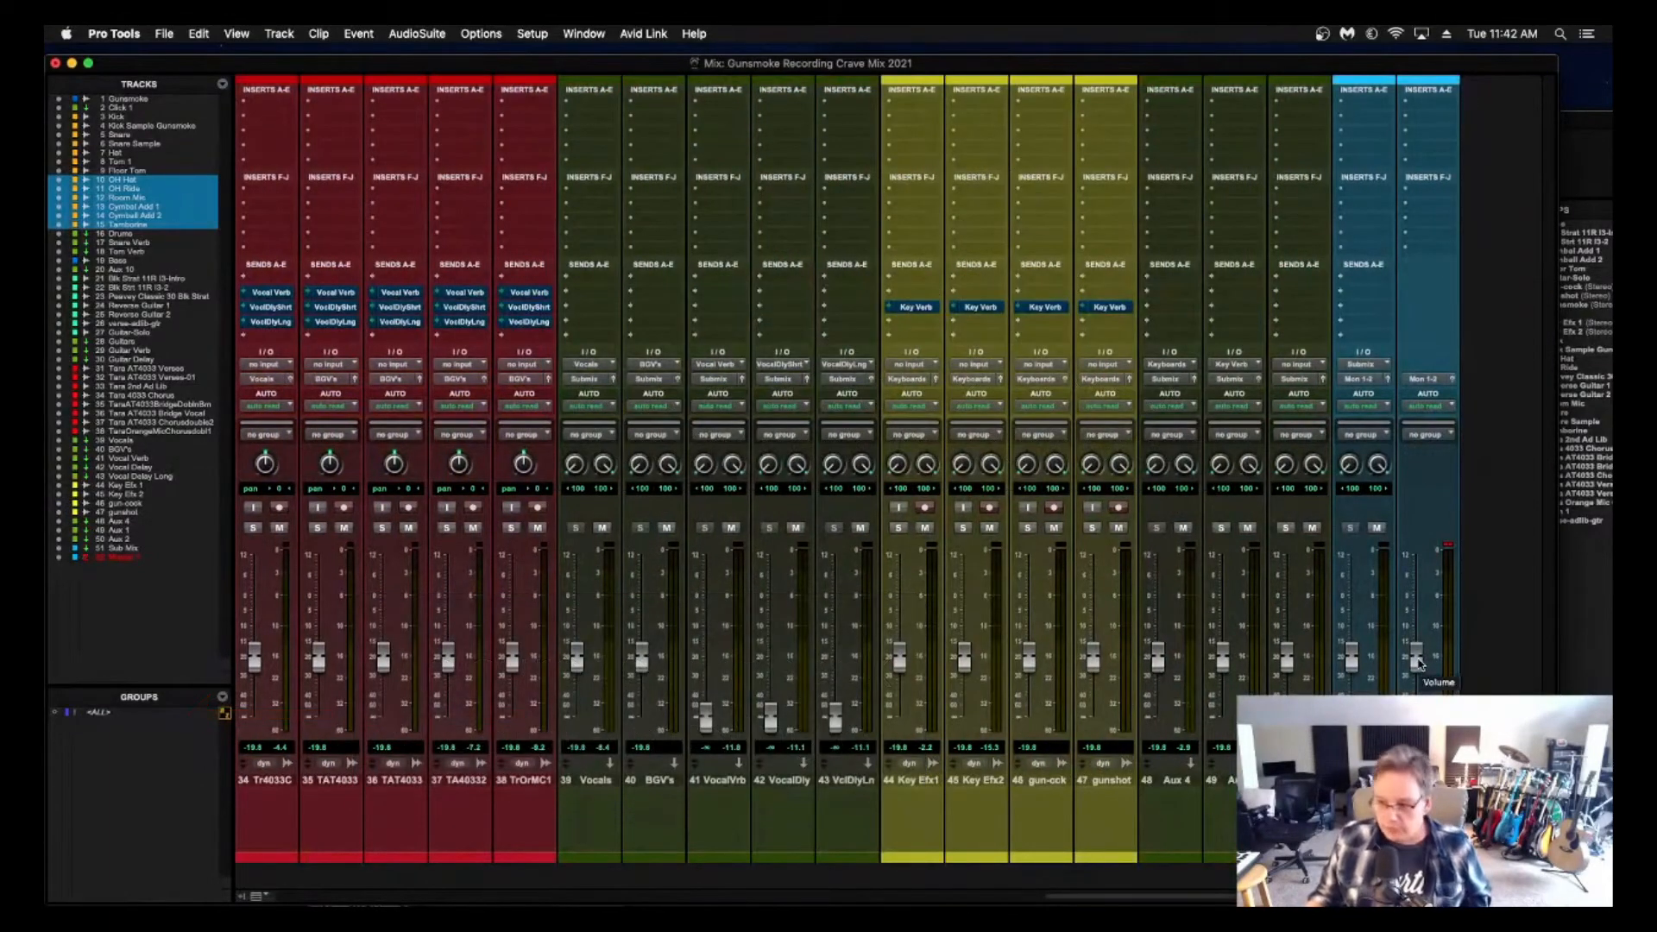
left_click_drag(1419, 662, 1416, 596)
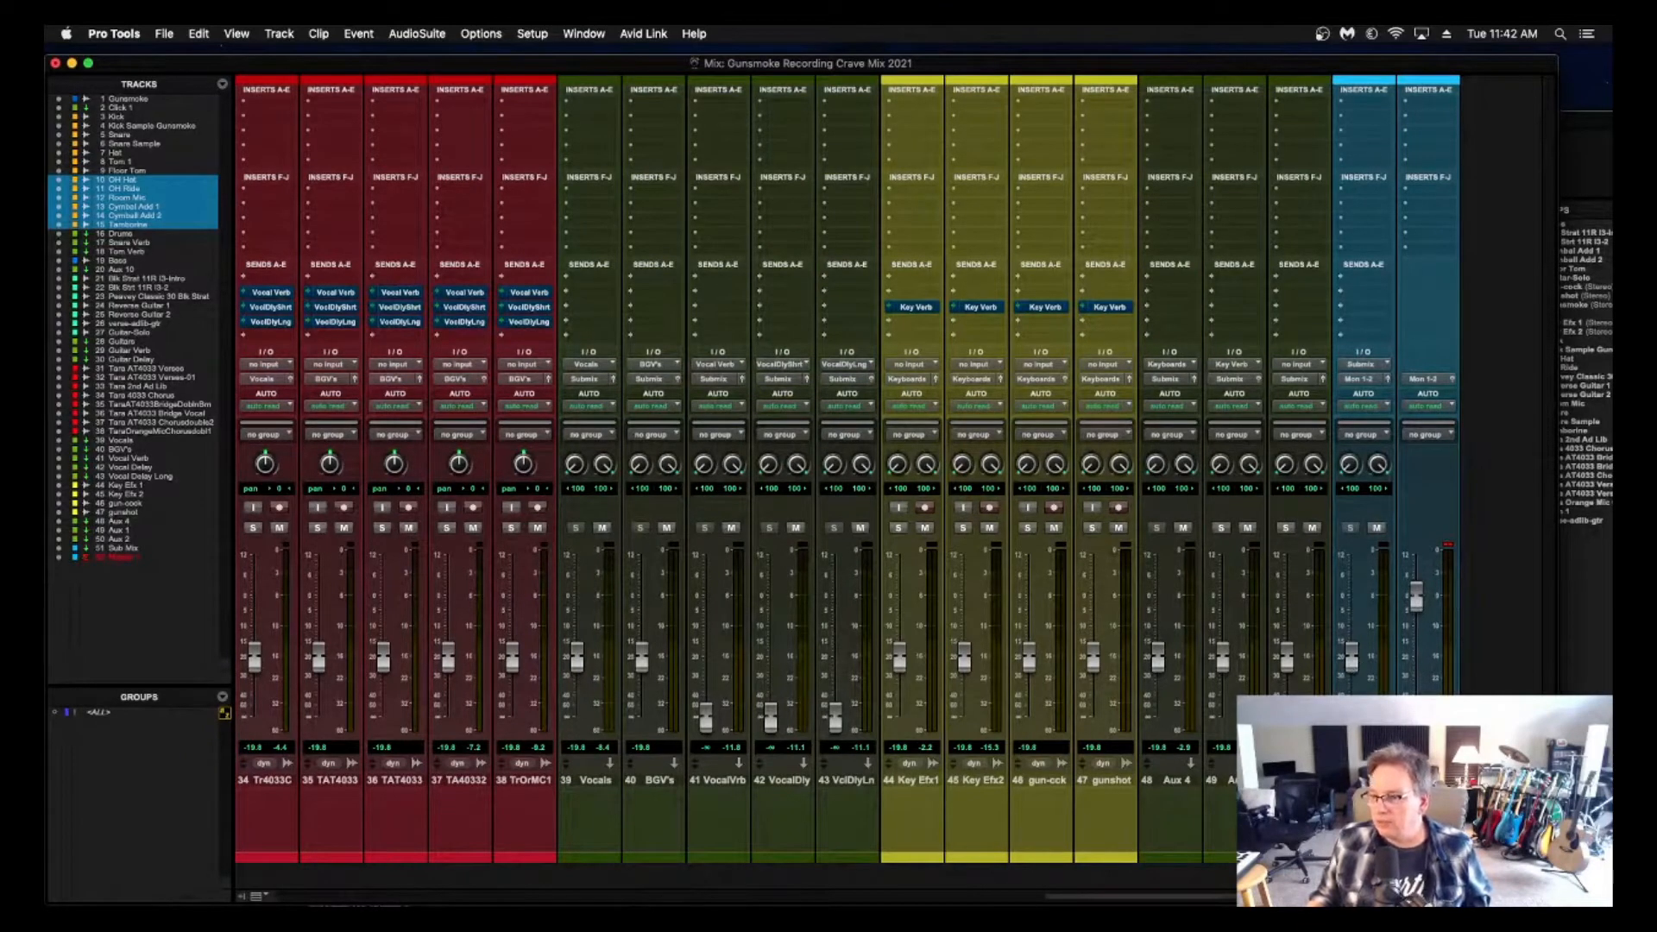
left_click(1353, 657, "alt")
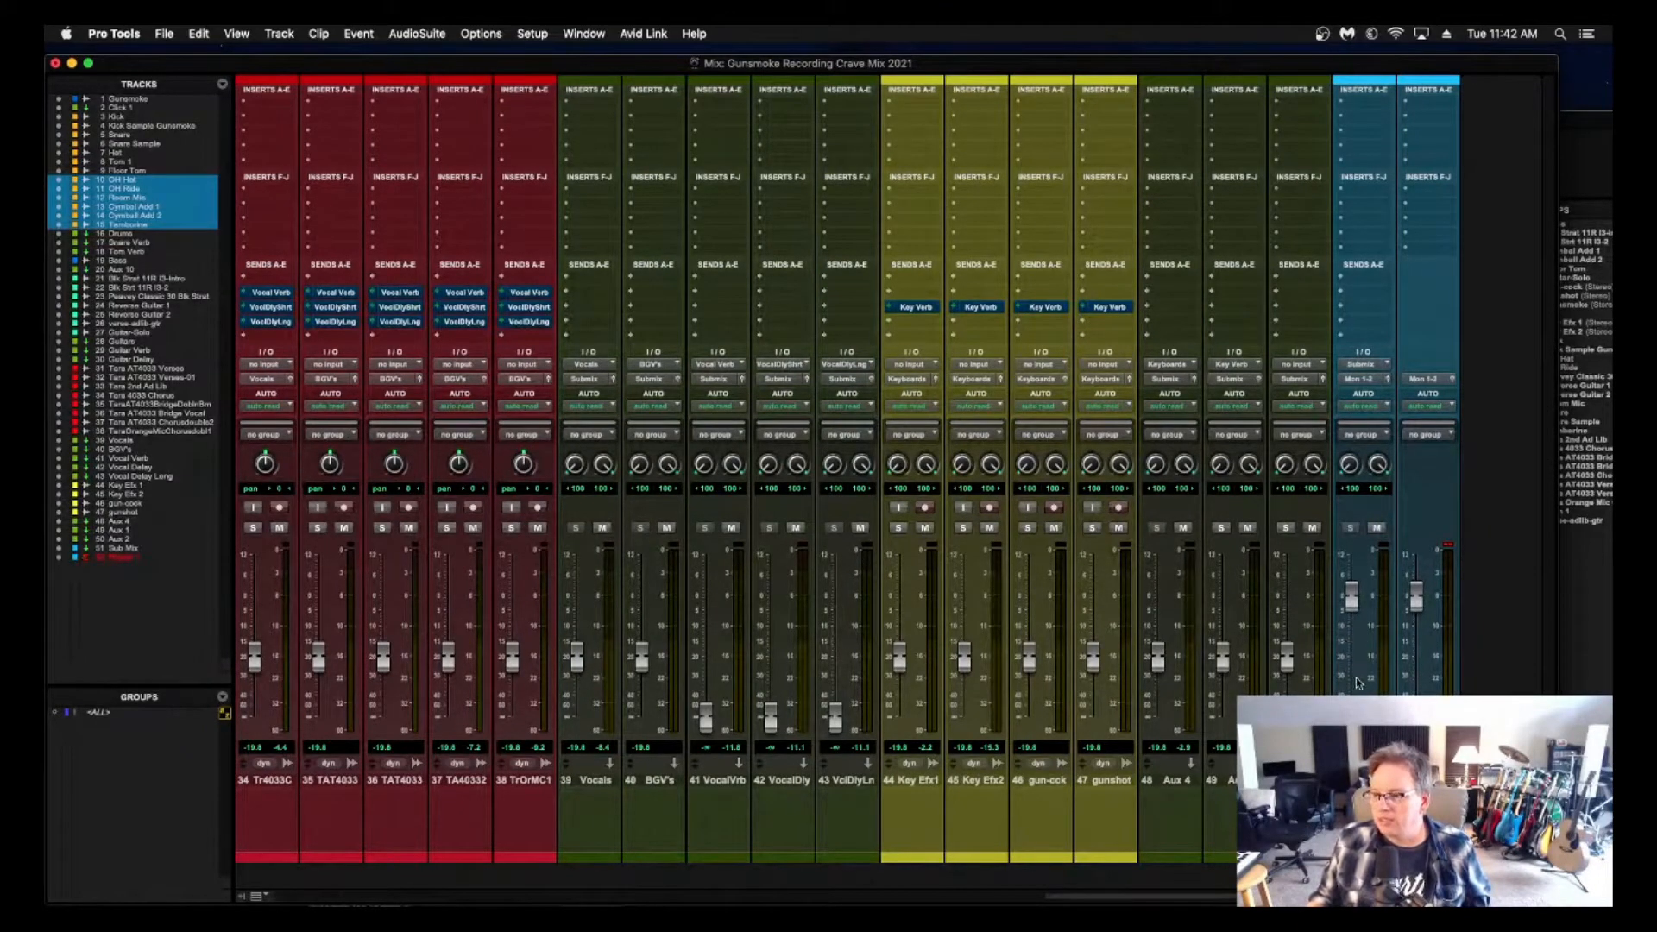
Select the drum tracks from Kick through Tamborine and create a Mix/Edit group named Drums.
scroll(1356, 682, "left", 6)
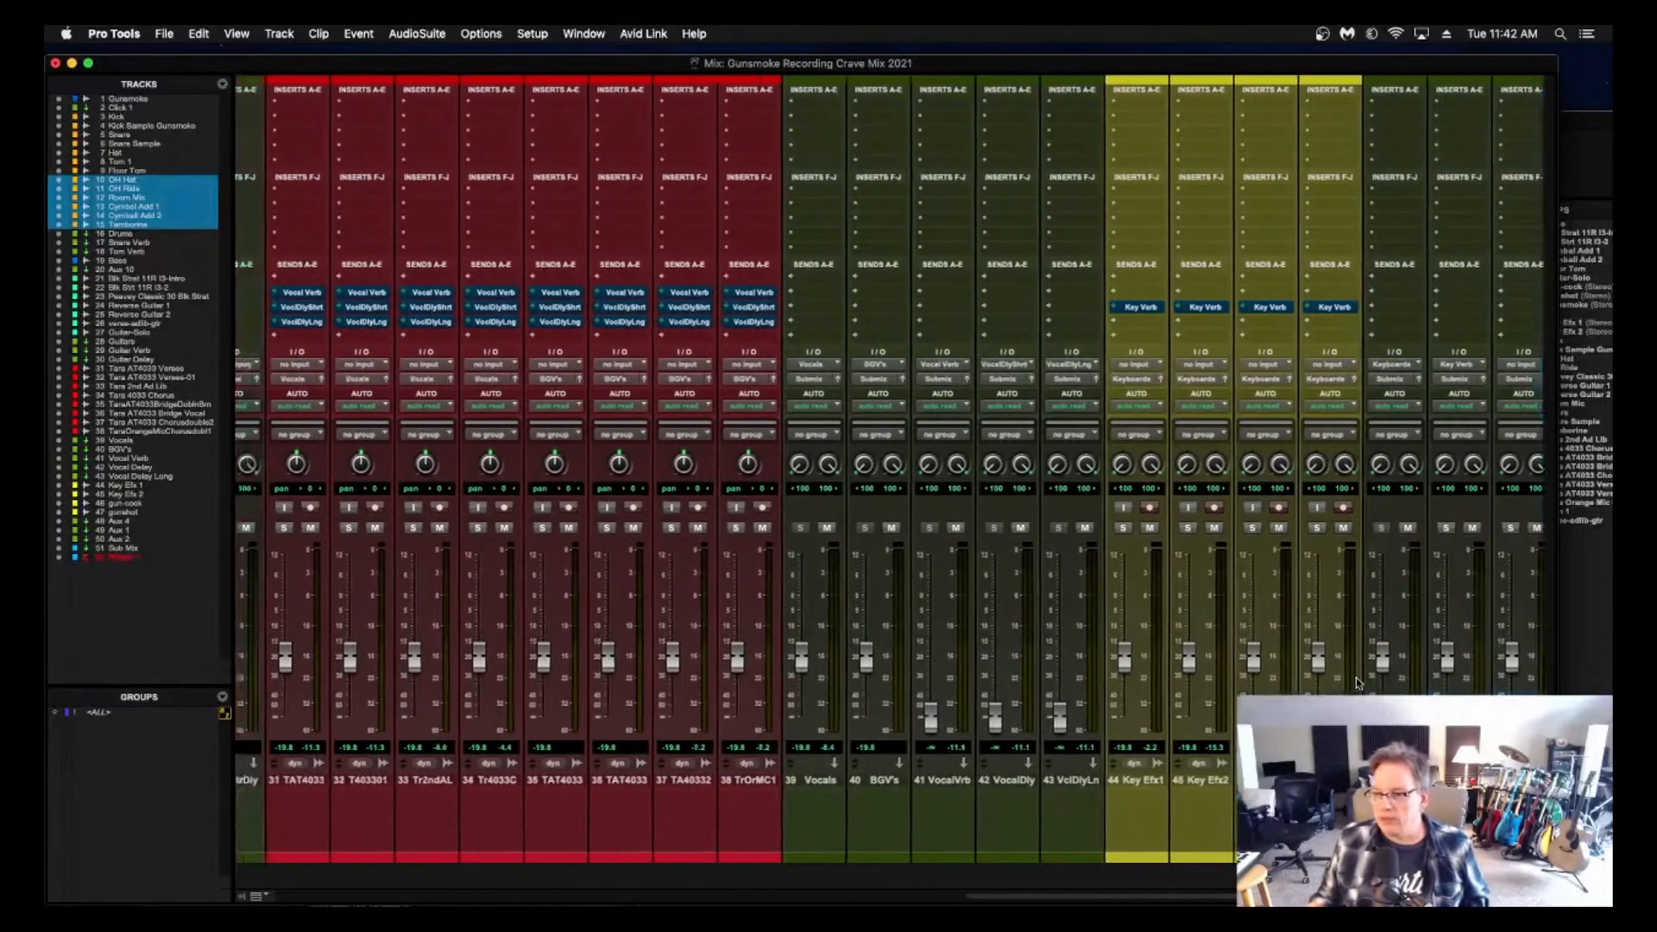
scroll(1357, 682, "left", 10)
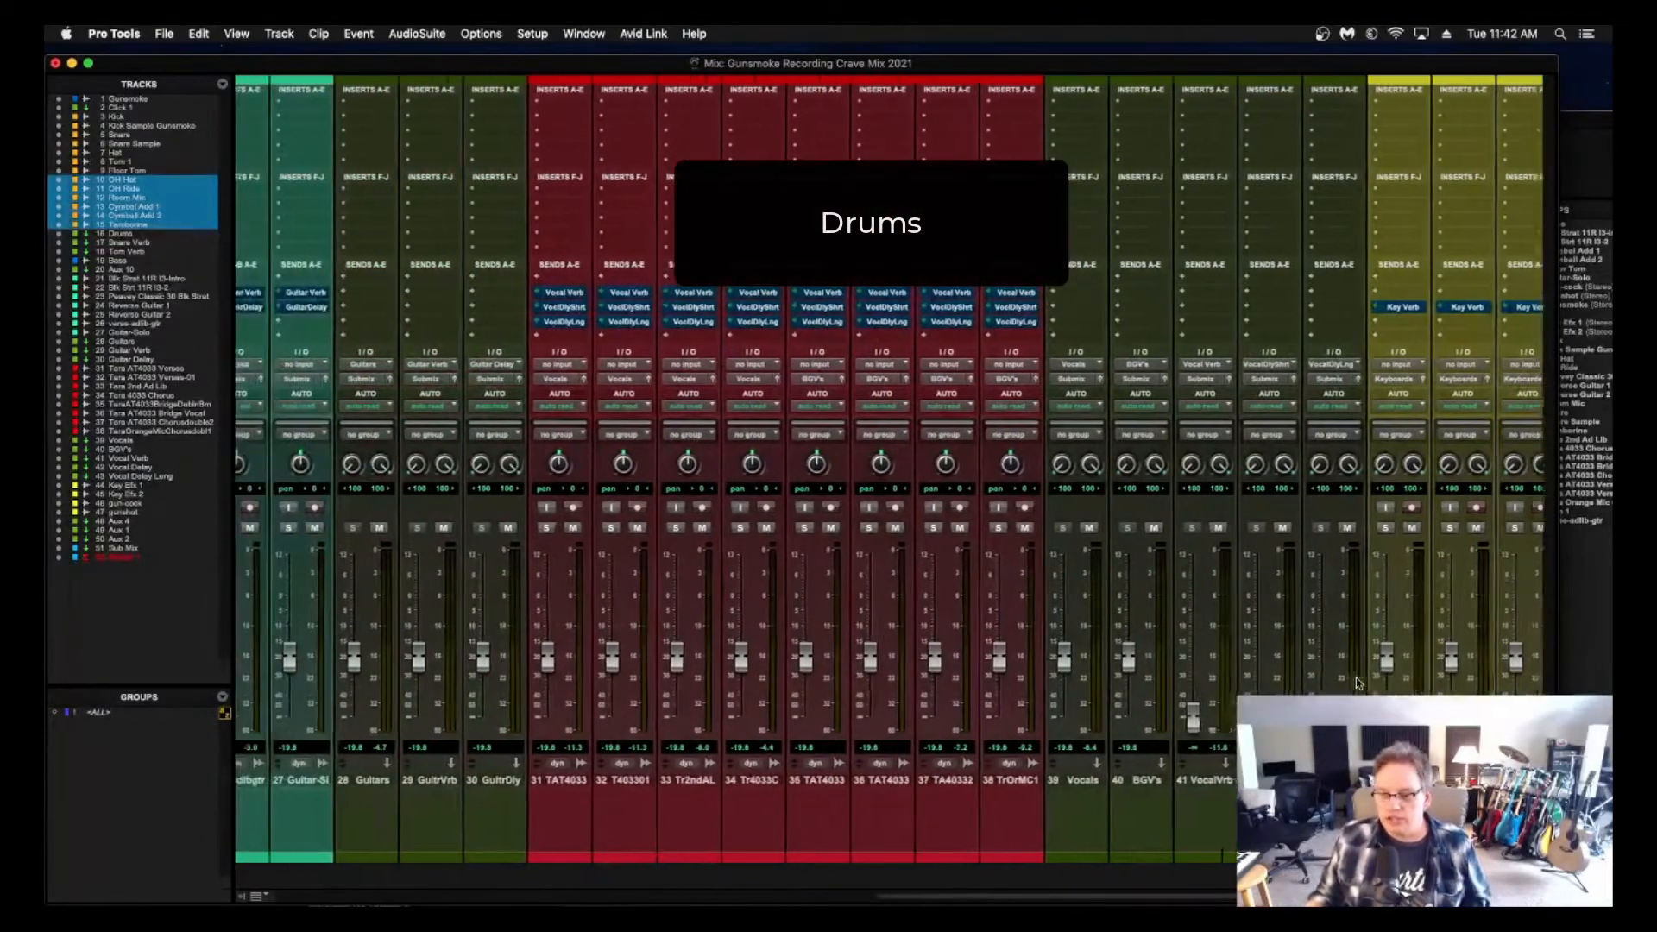
scroll(1356, 681, "left", 8)
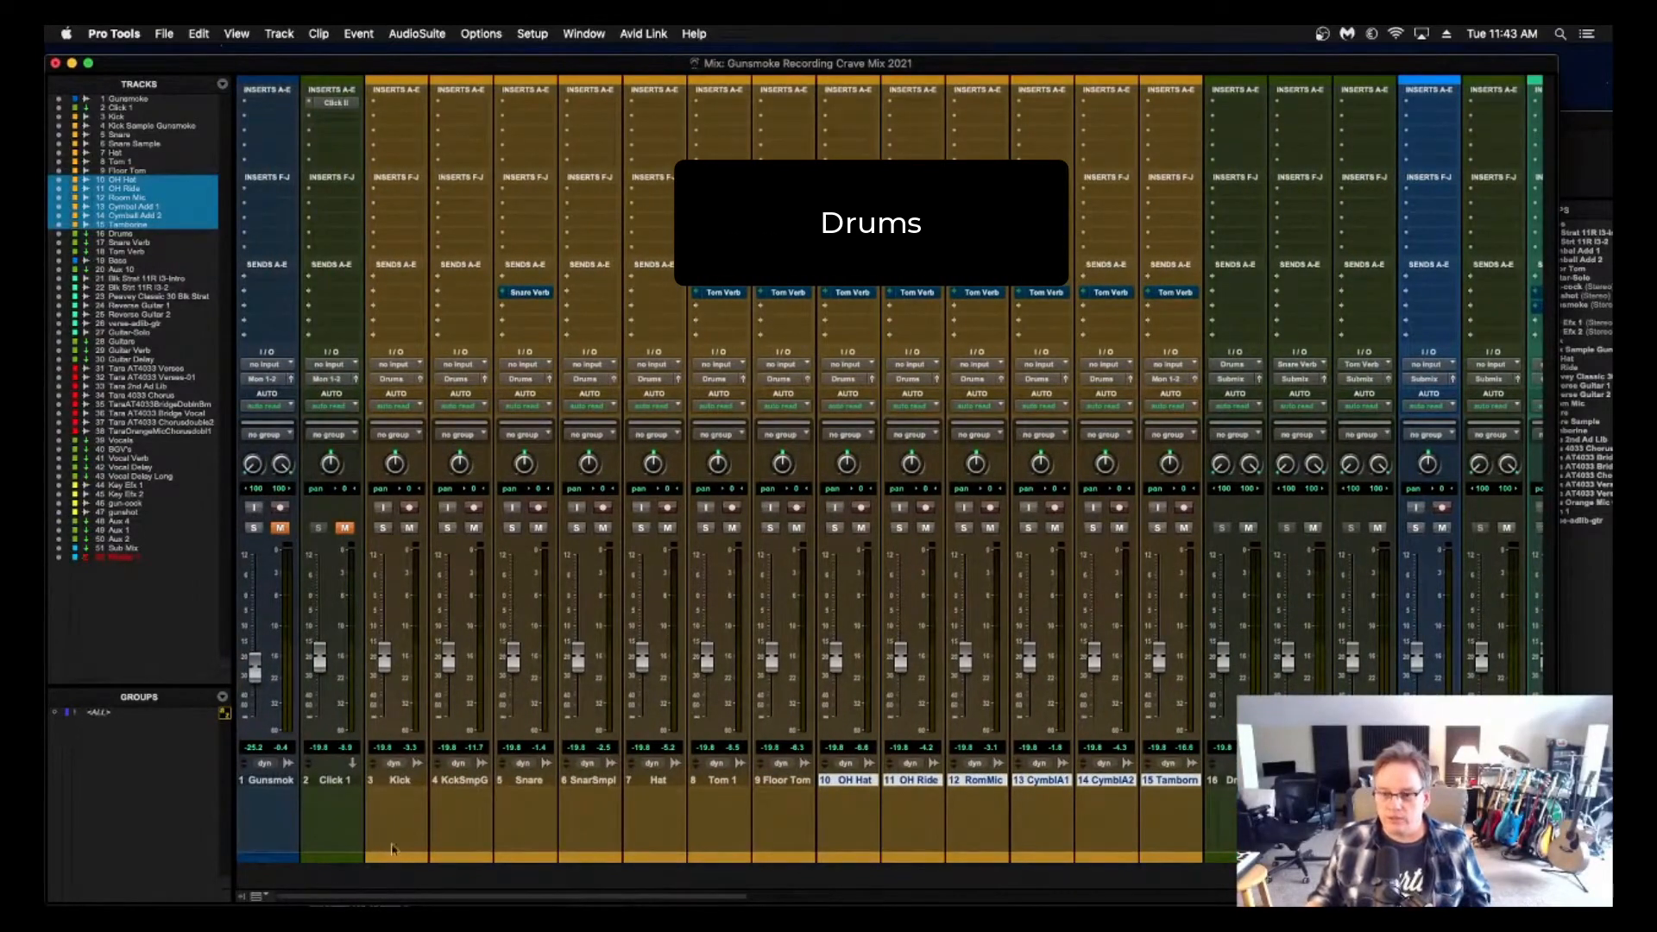
left_click(395, 780)
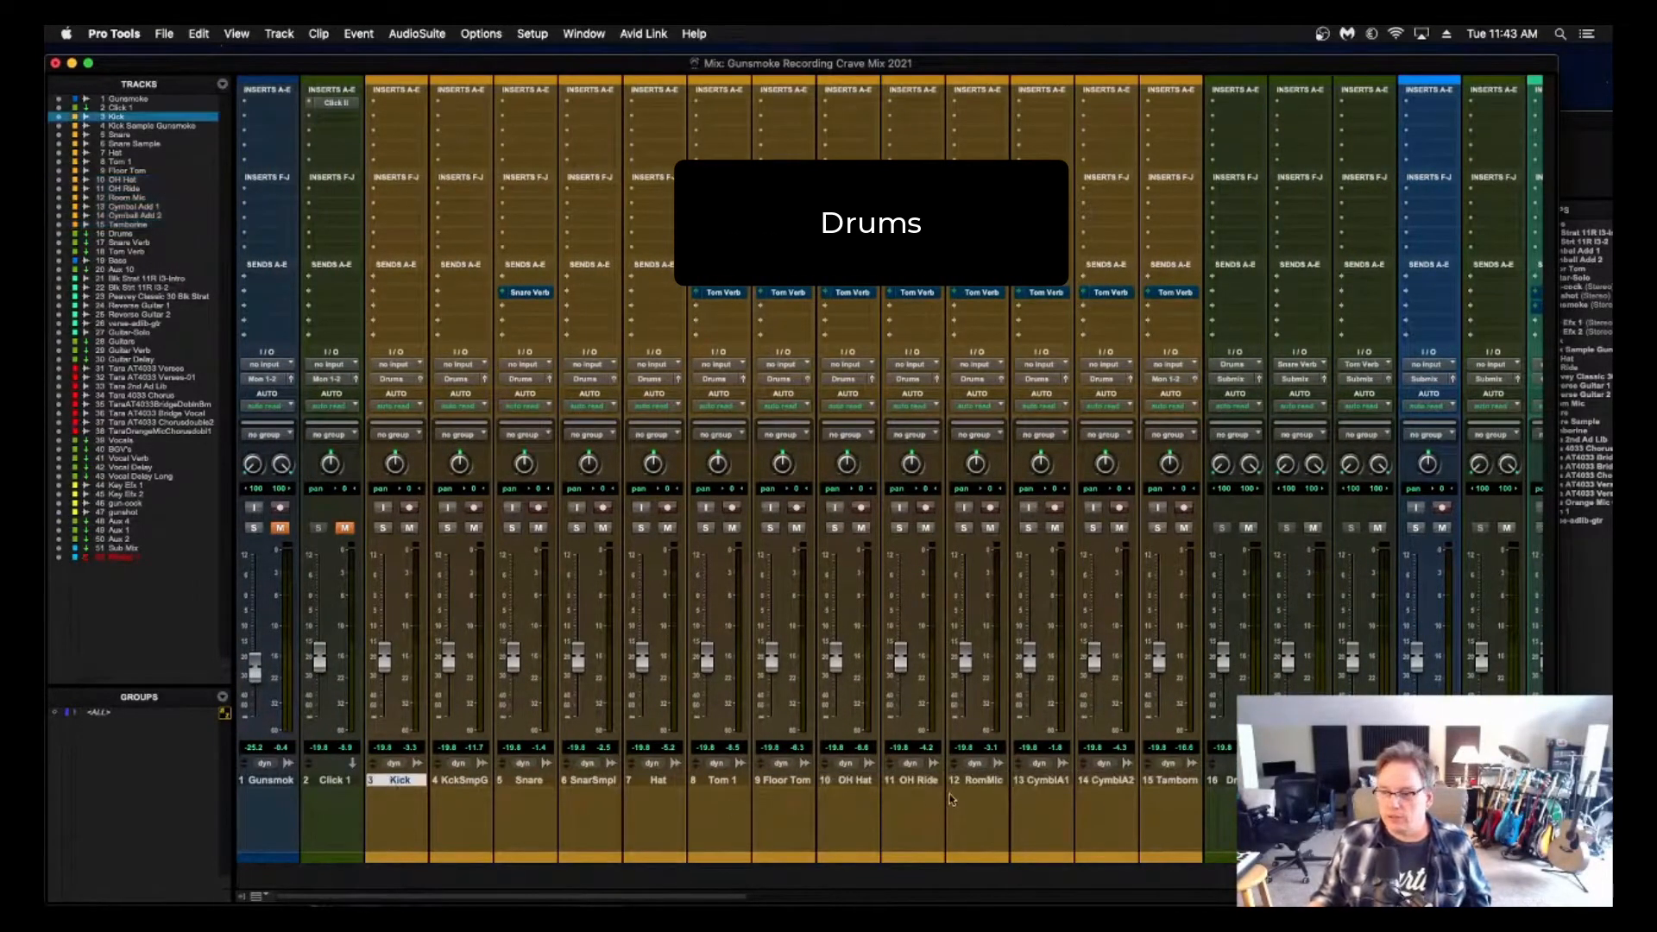
left_click(1166, 782, "shift")
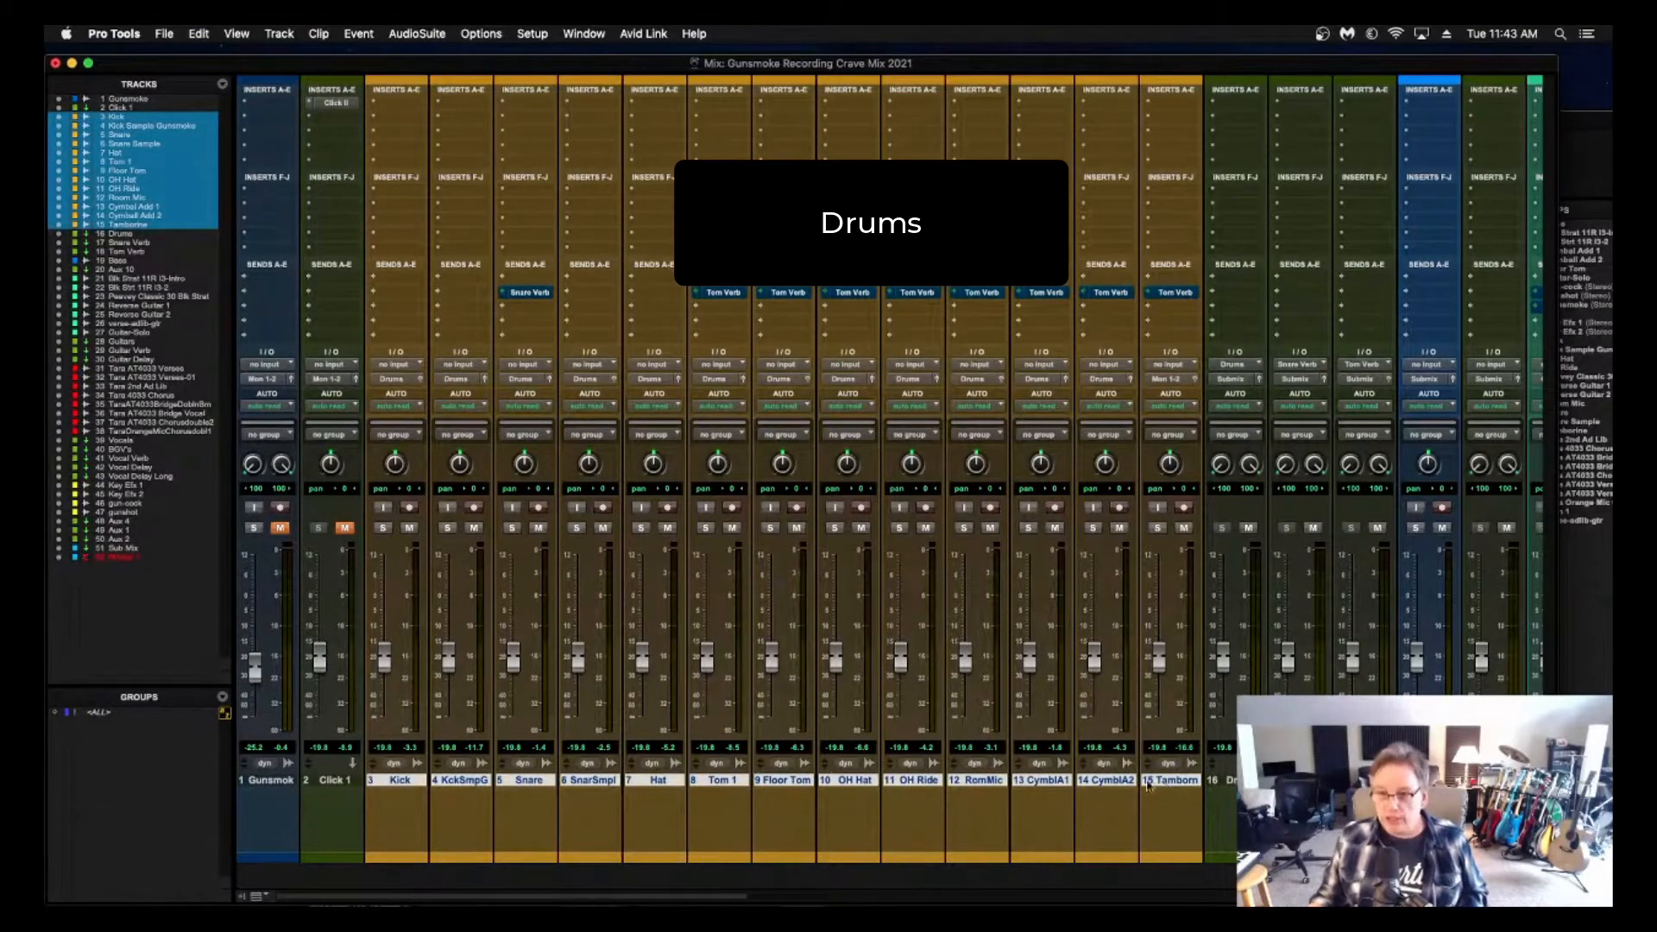
key("super+g")
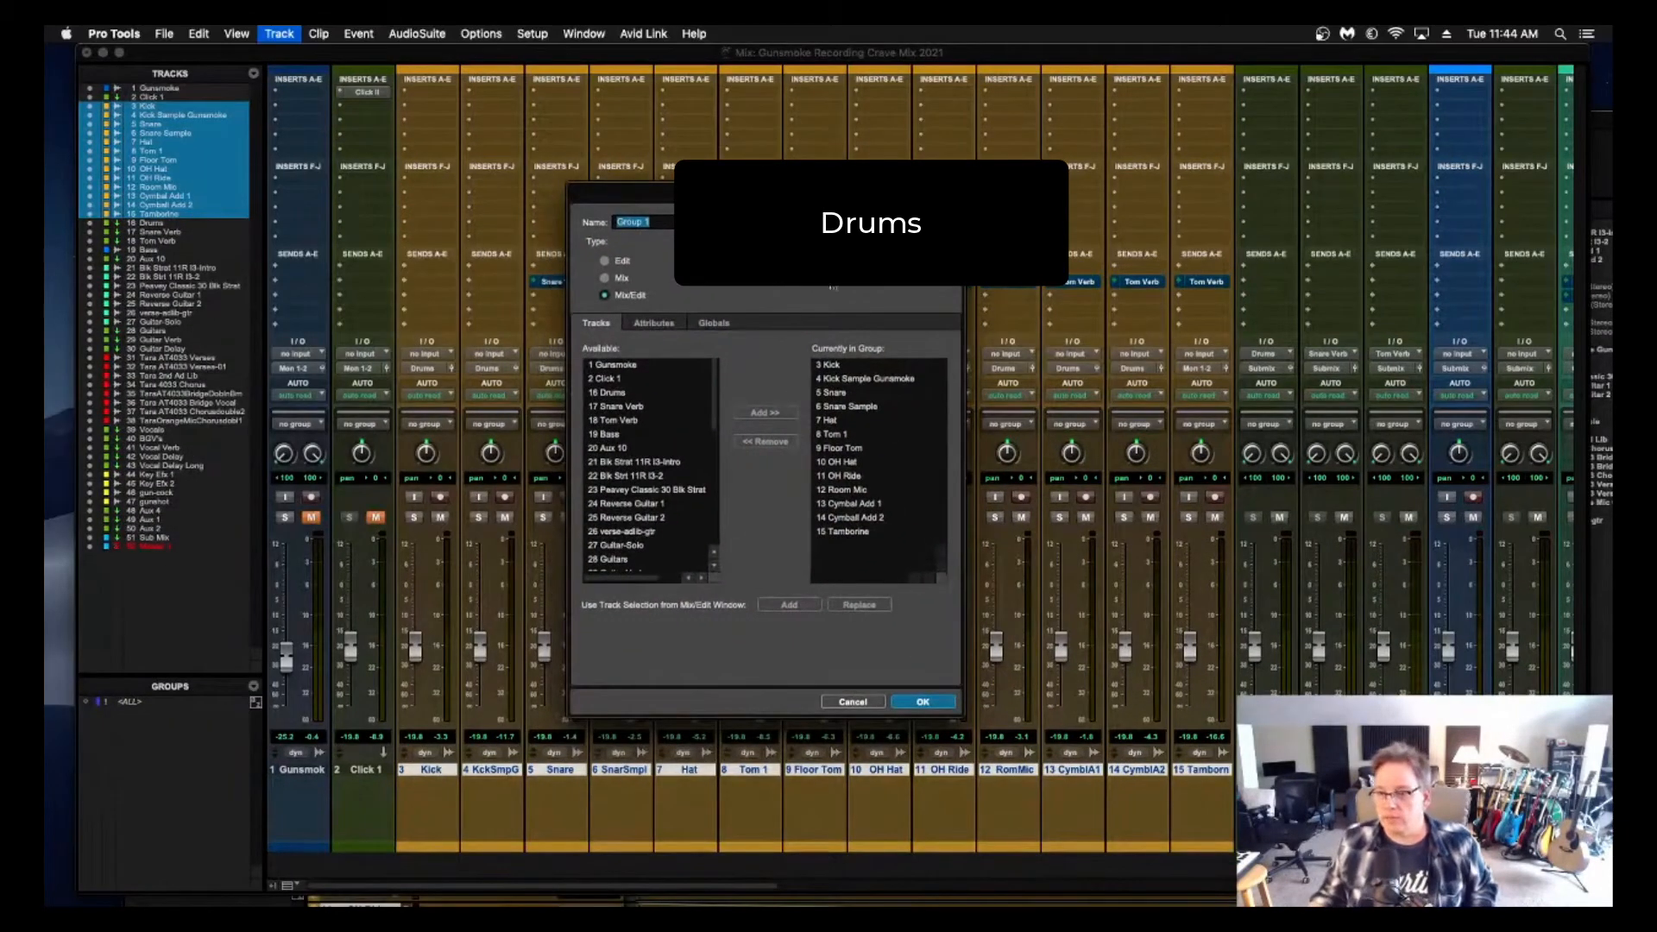
type("Drums")
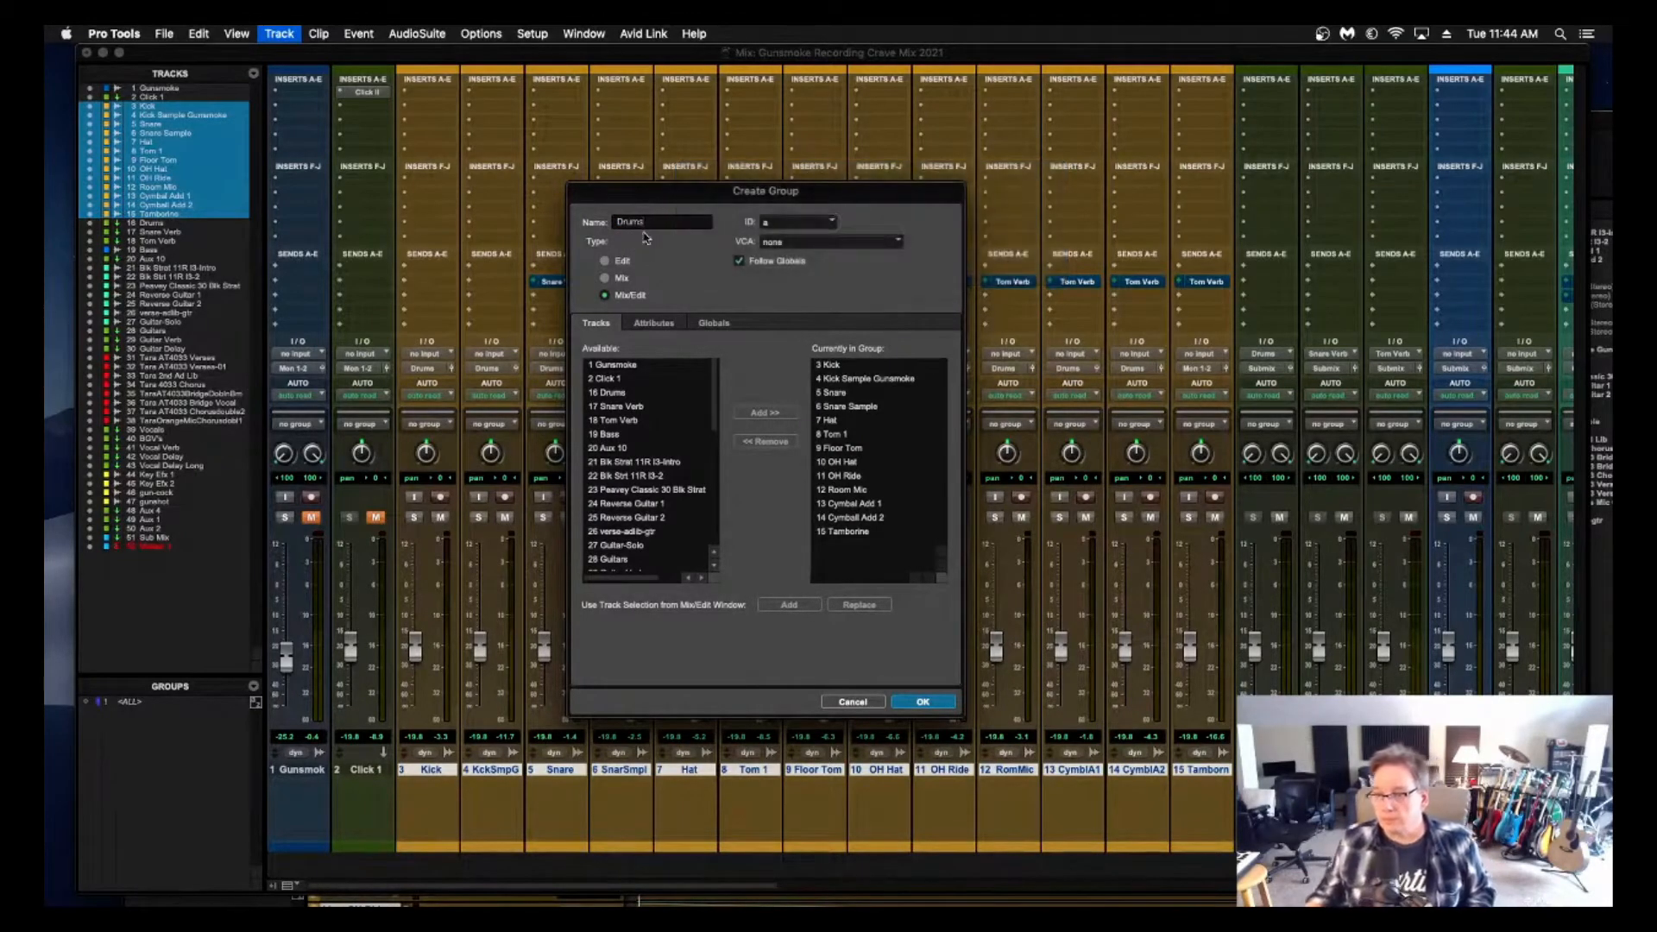
left_click(947, 704)
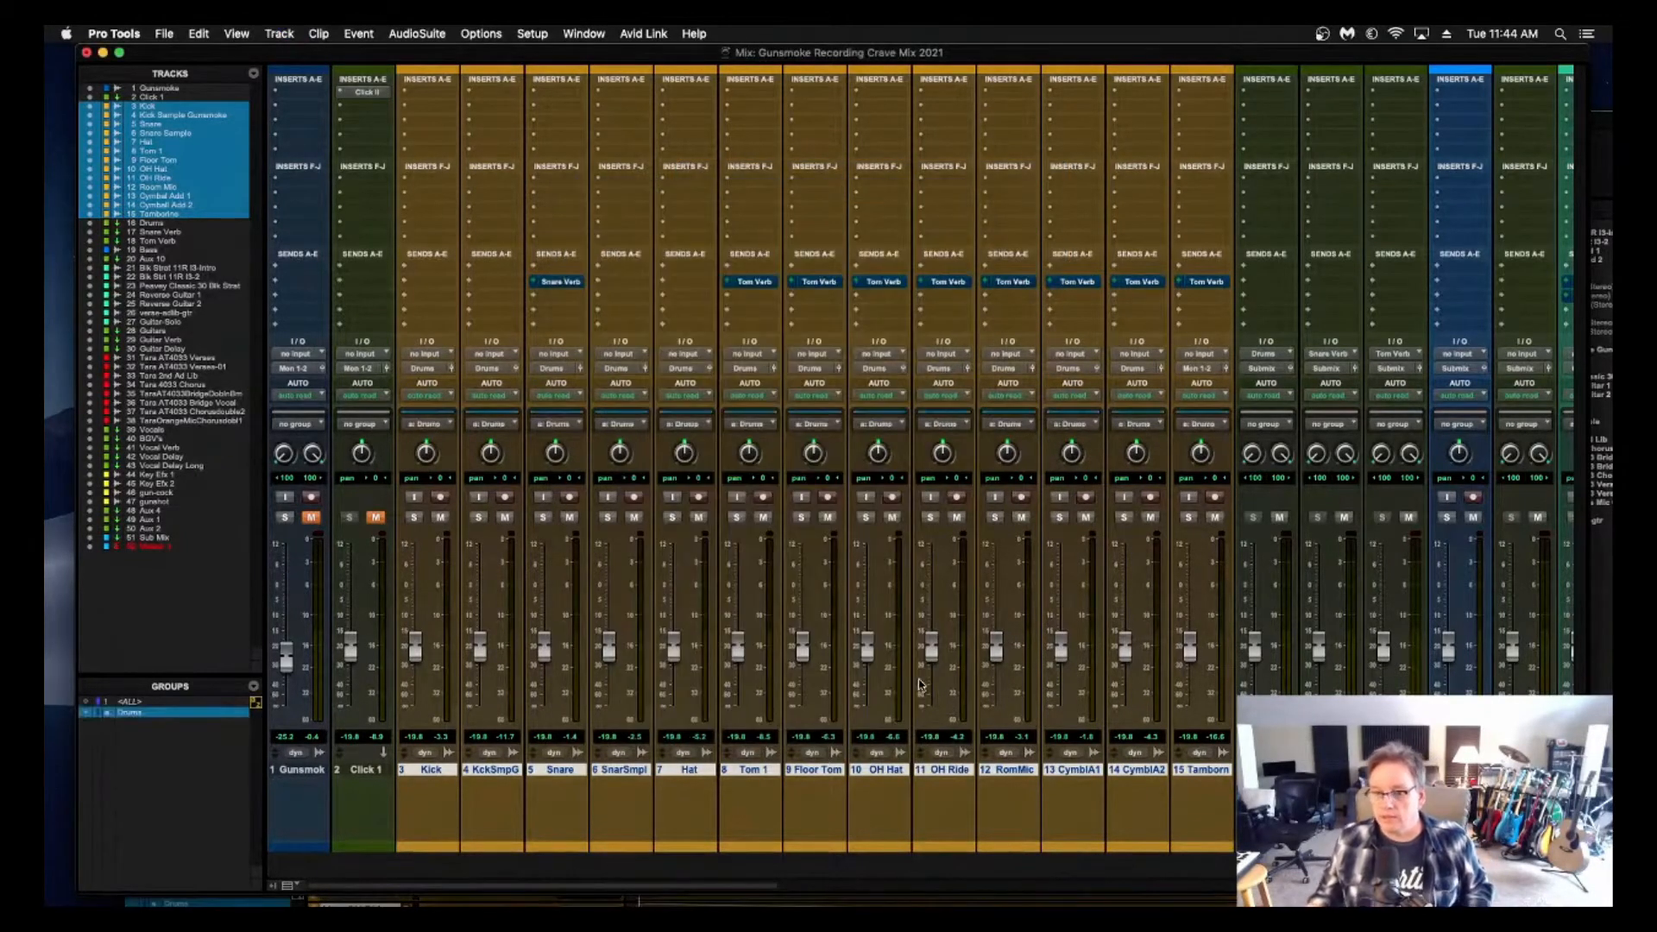
Solo the Drums group, raise its faders together to about -0.1 dB, and suspend the group for individual adjustments.
left_click(418, 518)
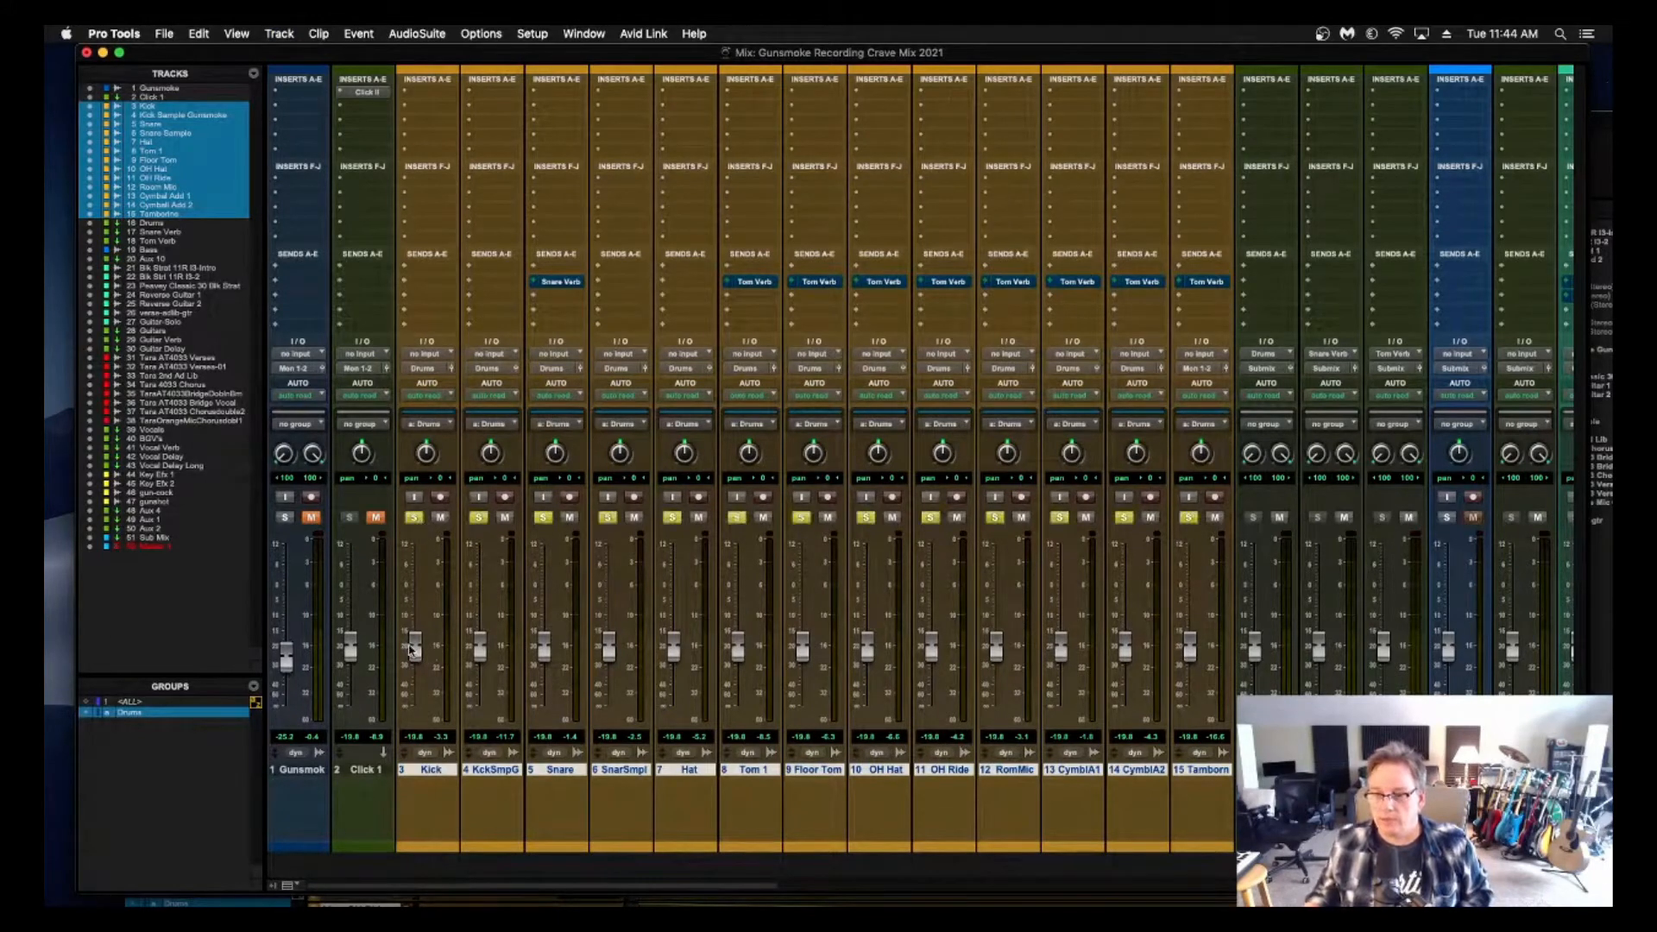
left_click_drag(414, 649, 417, 589)
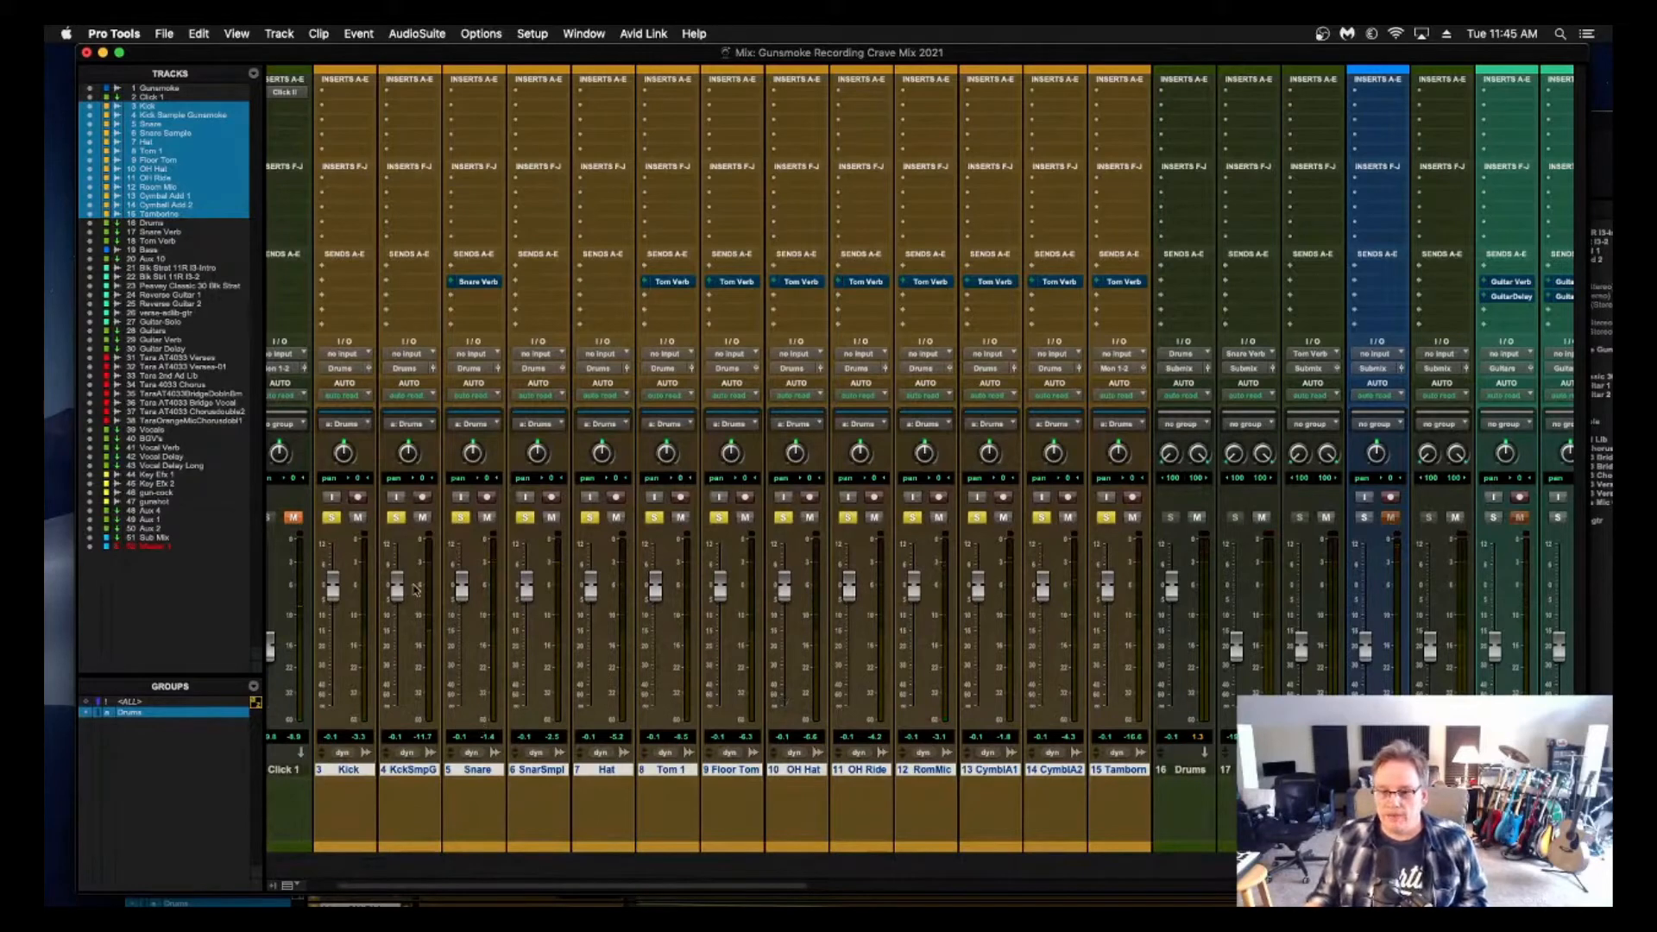
left_click(166, 715)
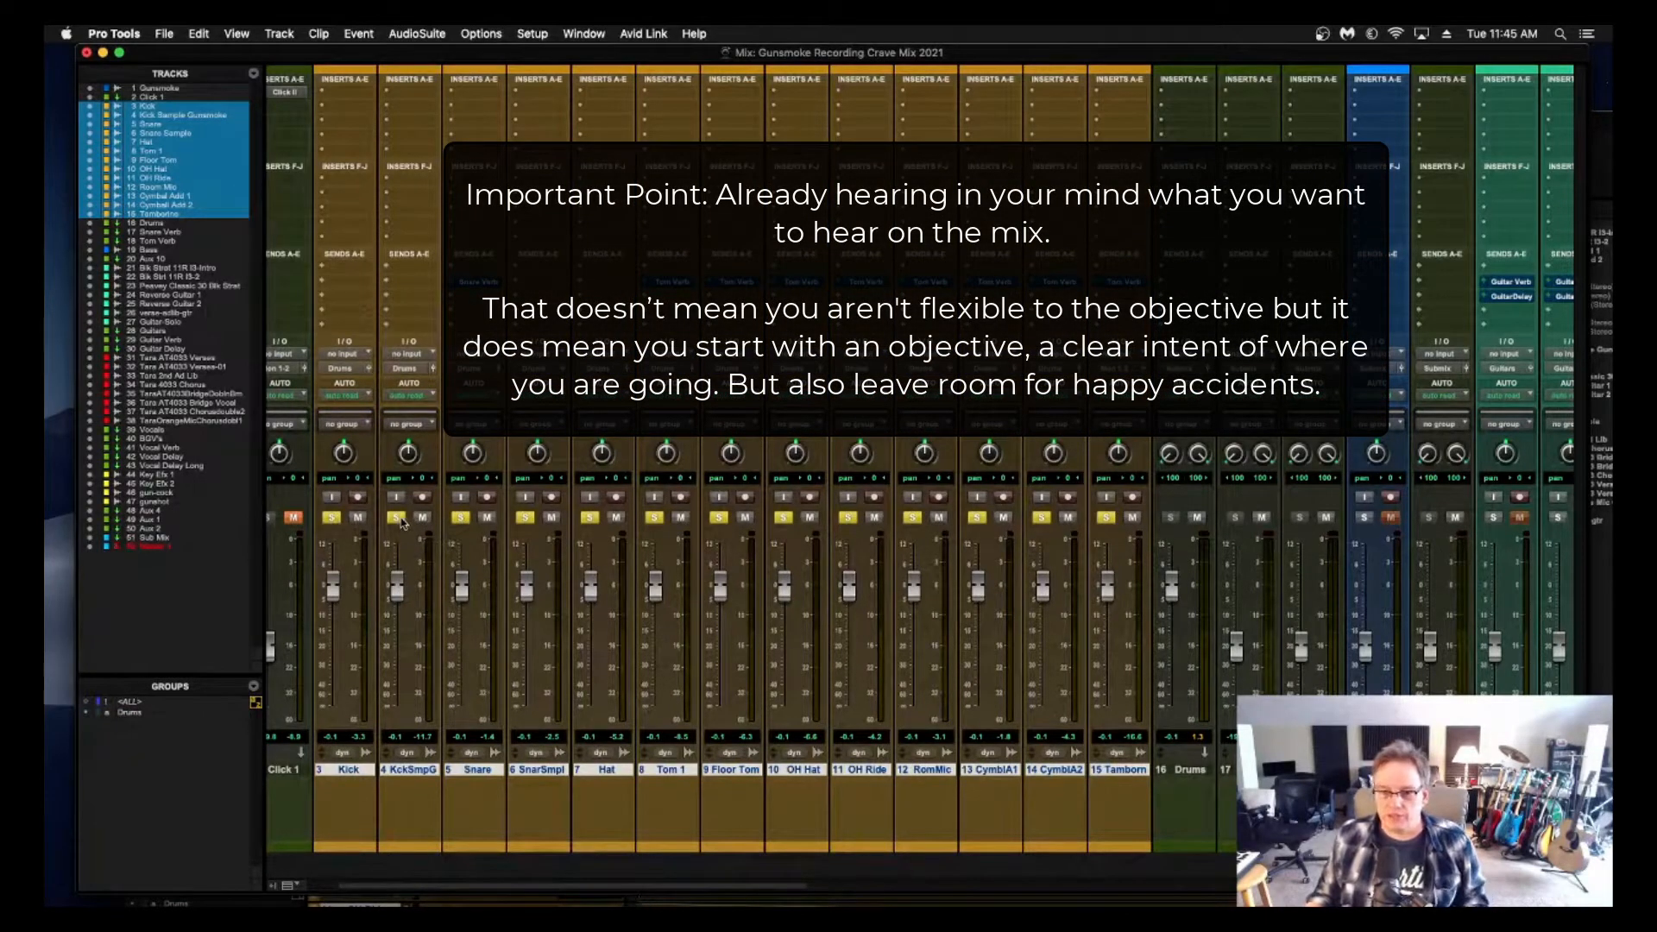
During playback, compare the Kick and Kick Sample separately, and balance them at about -1.1 dB and -1.7 dB.
left_click_drag(398, 592, 392, 734)
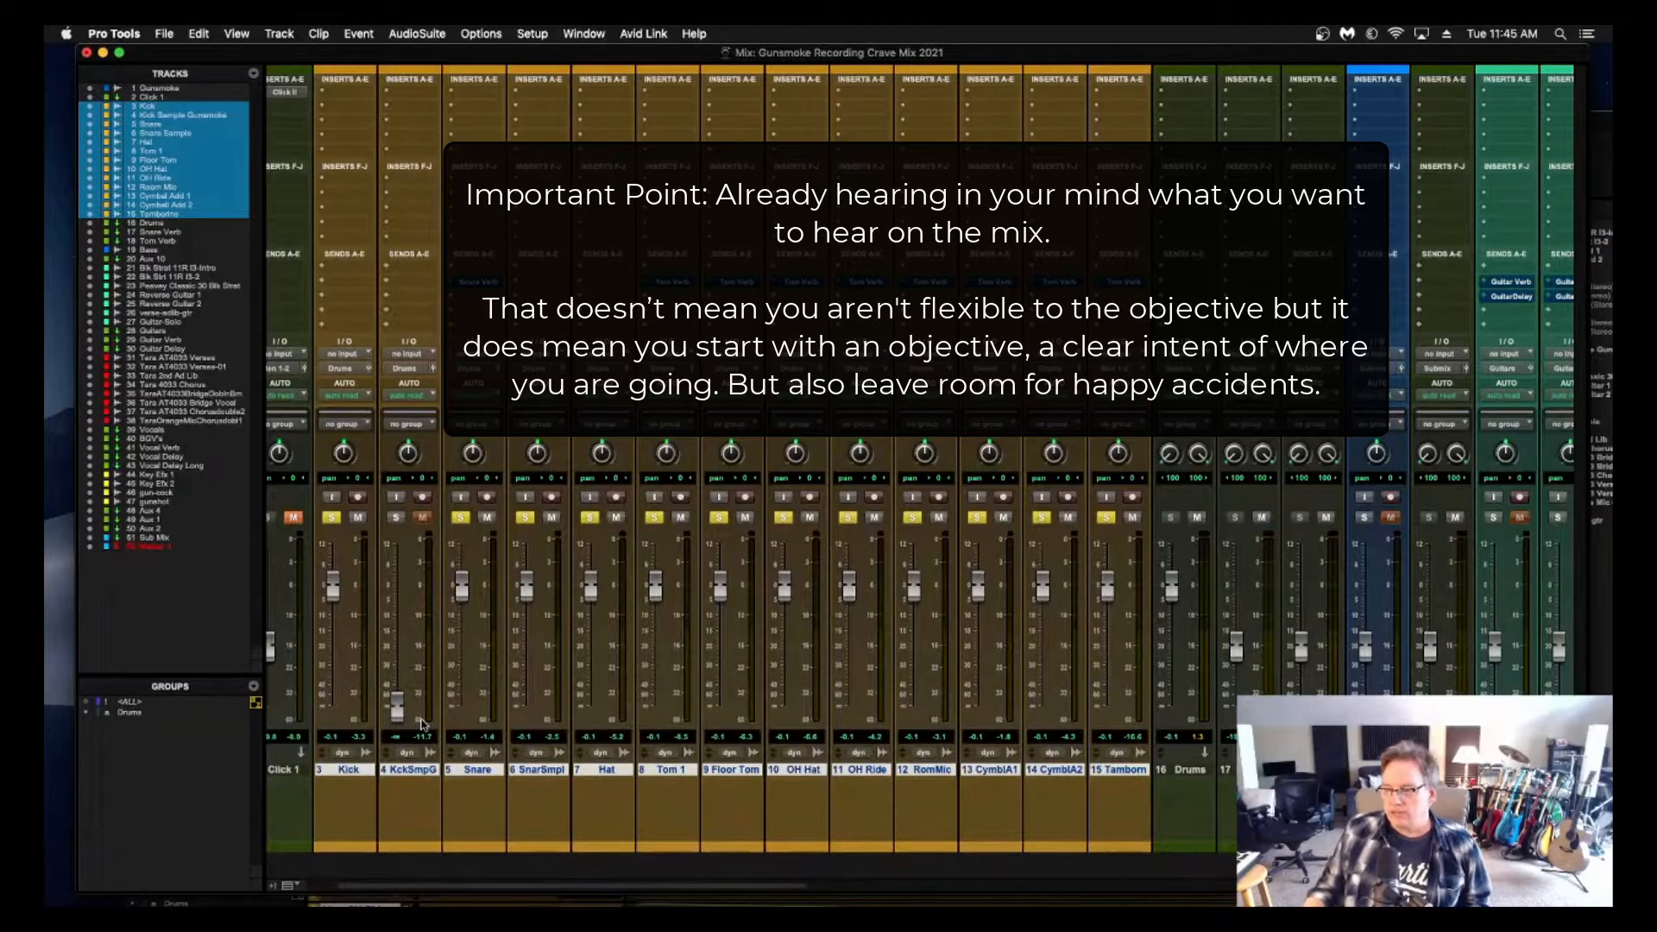
key("space")
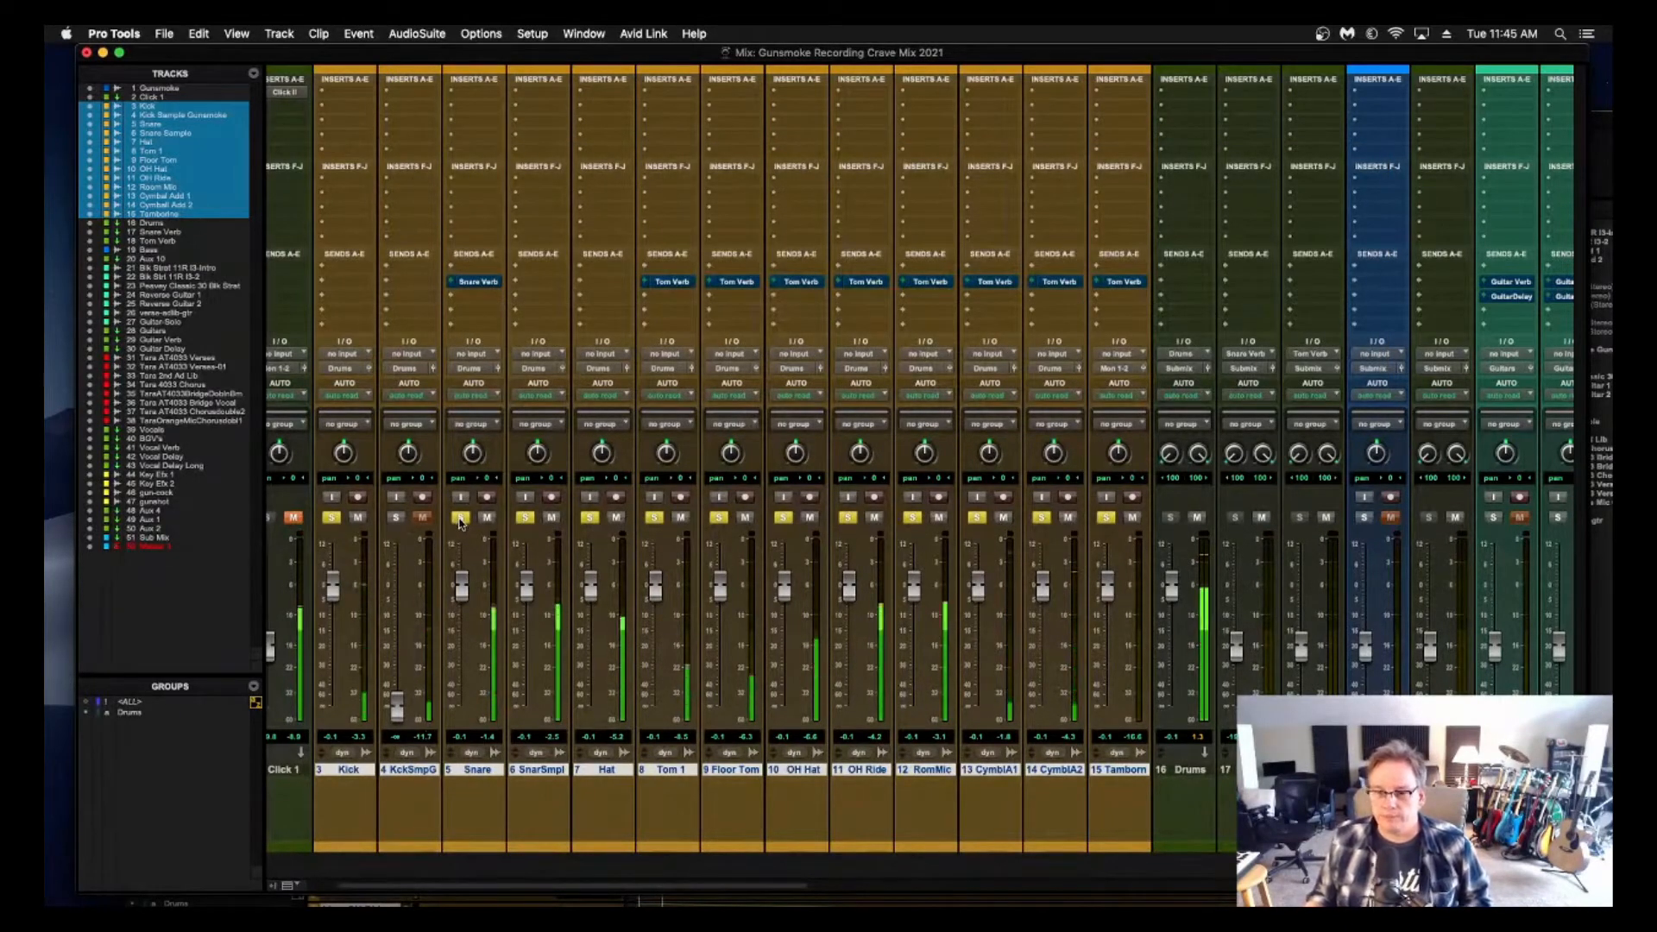
left_click_drag(332, 587, 334, 557)
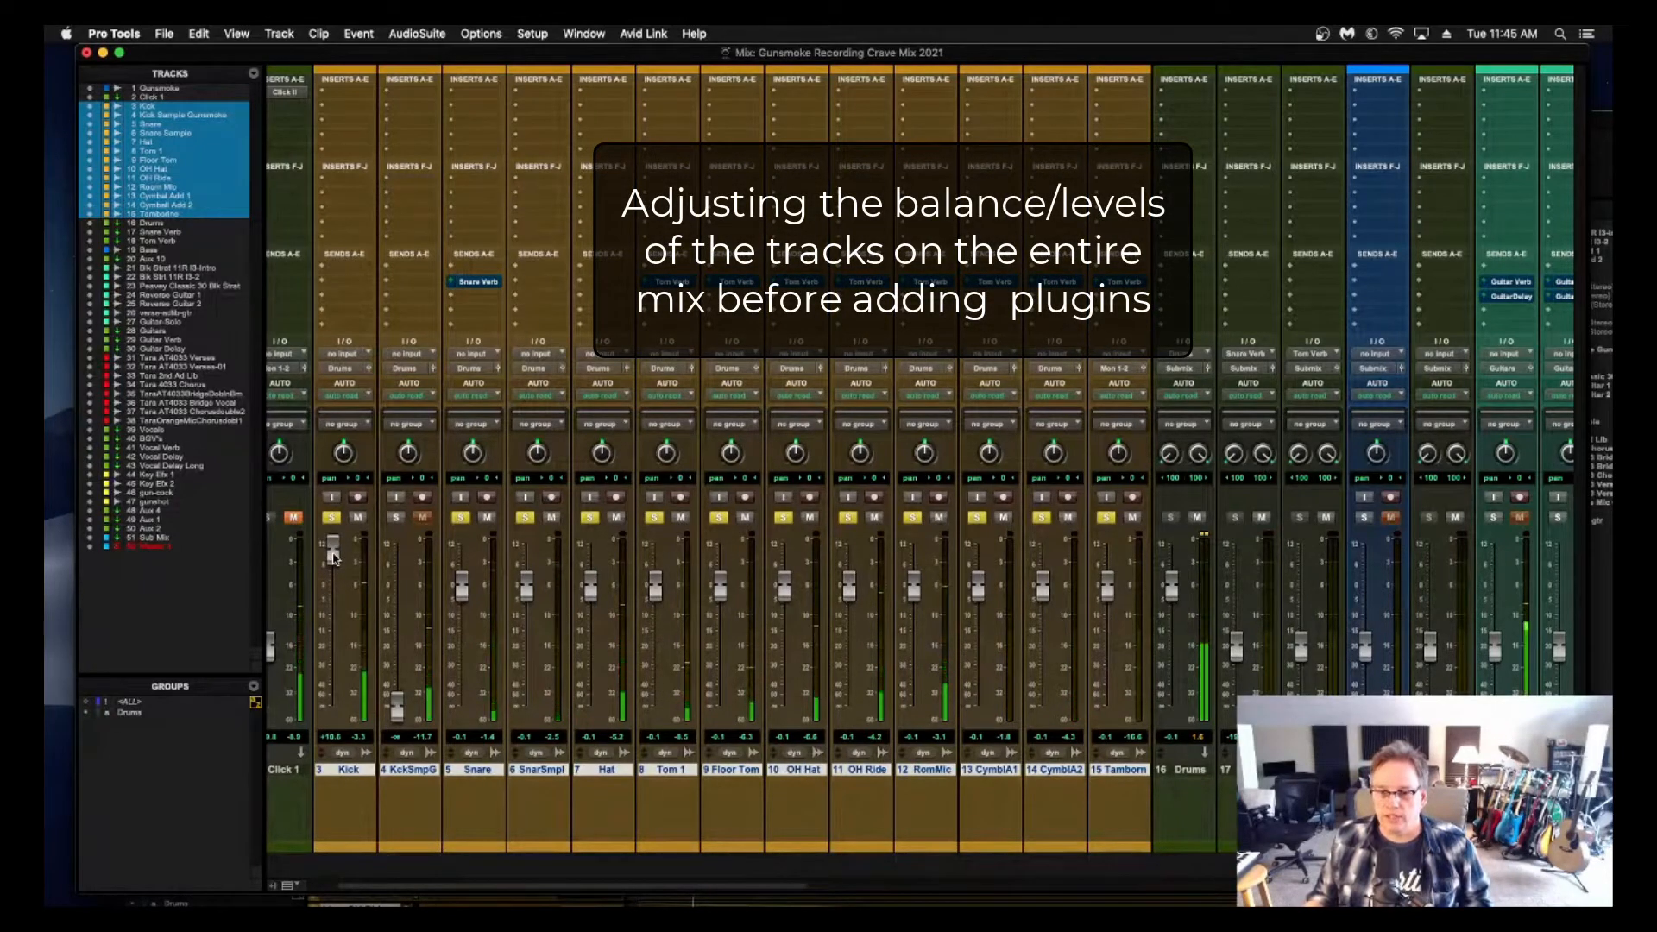
left_click_drag(334, 558, 331, 725)
left_click(396, 517)
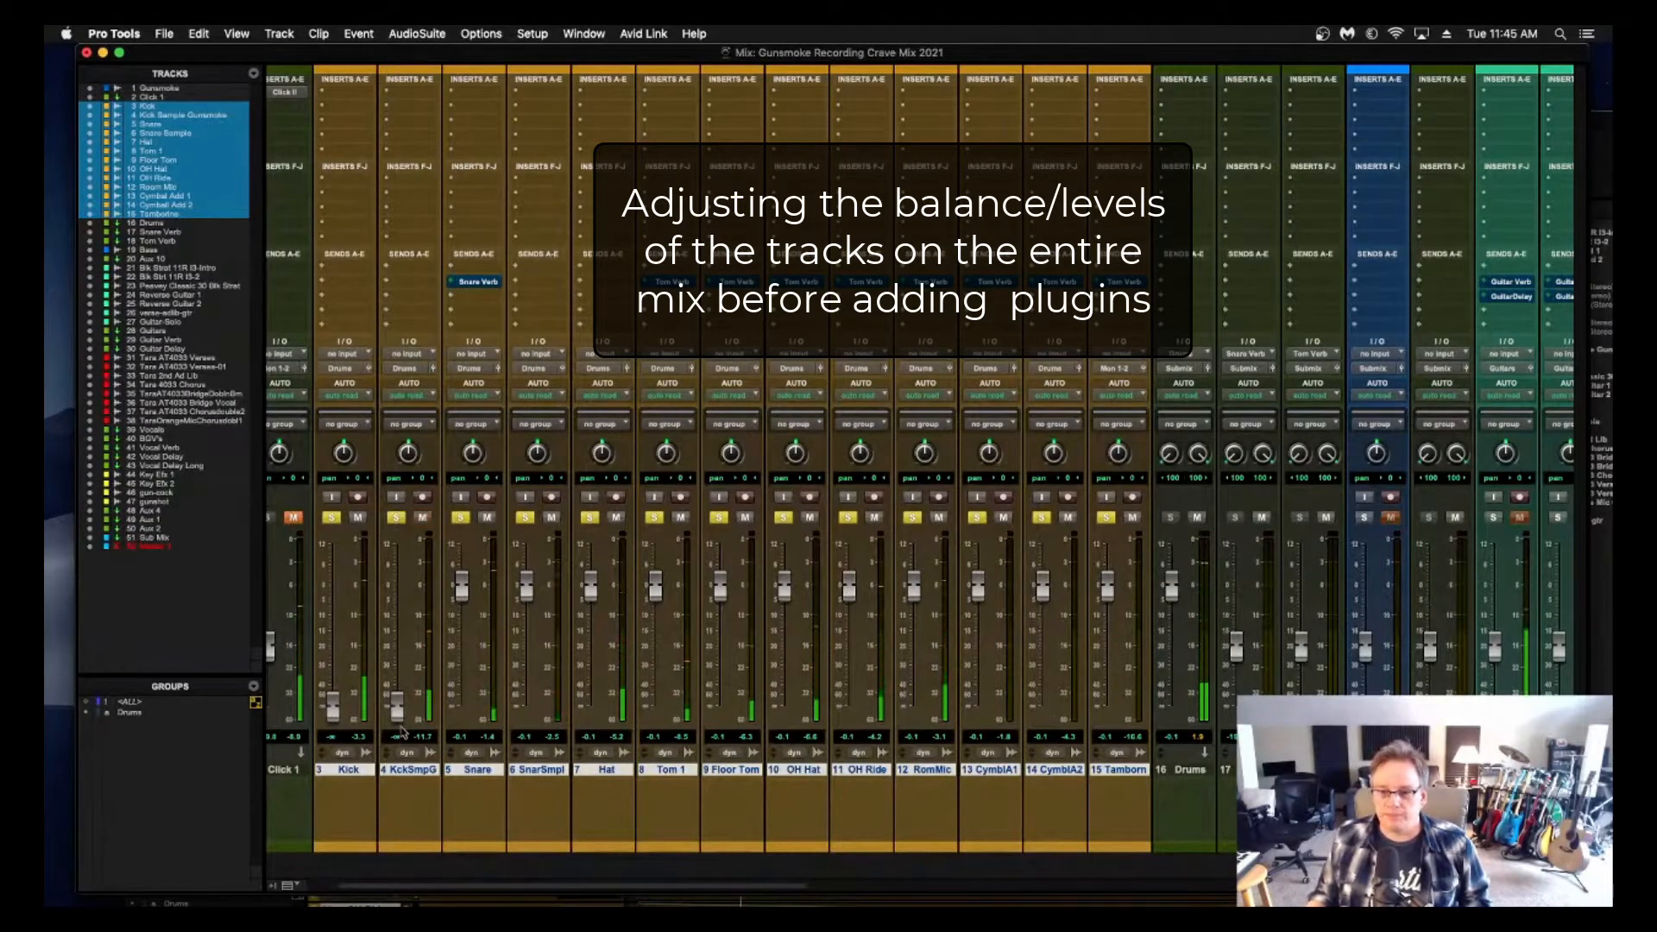
left_click_drag(398, 709, 397, 608)
left_click_drag(333, 706, 344, 595)
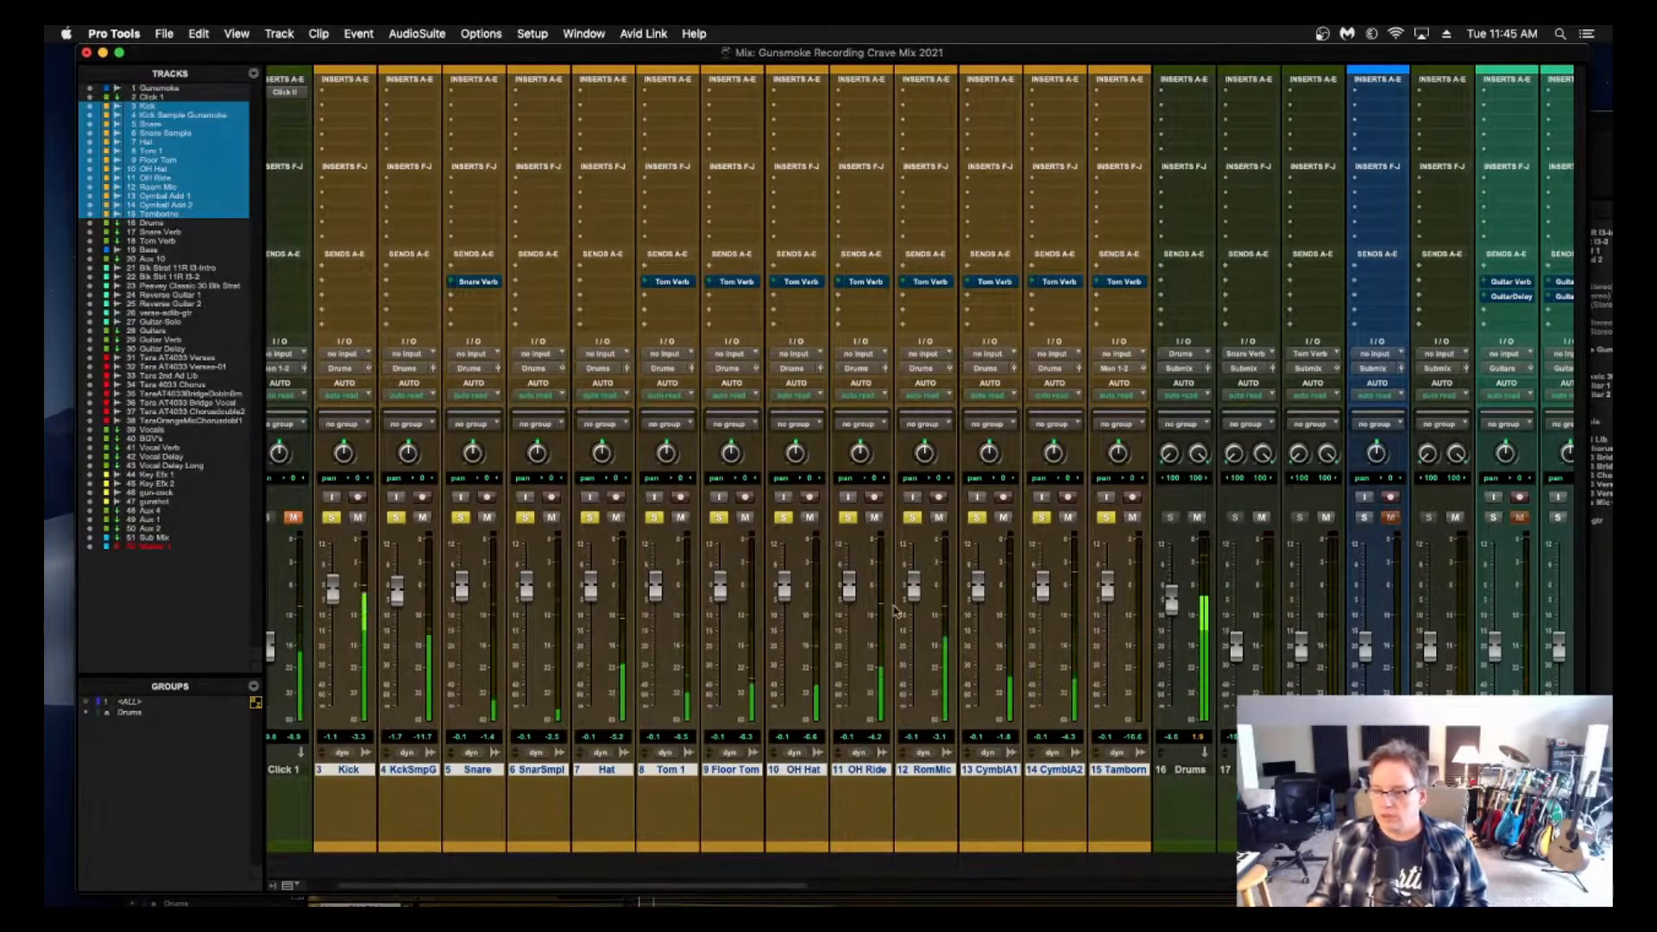
Pull down the OH Ride and OH Hat faders, and balance the Snare slightly below the Snare Sample, with the sample at about -2.2 dB.
left_click_drag(848, 589, 847, 659)
left_click_drag(783, 589, 783, 666)
left_click_drag(464, 590, 462, 709)
left_click_drag(526, 587, 527, 541)
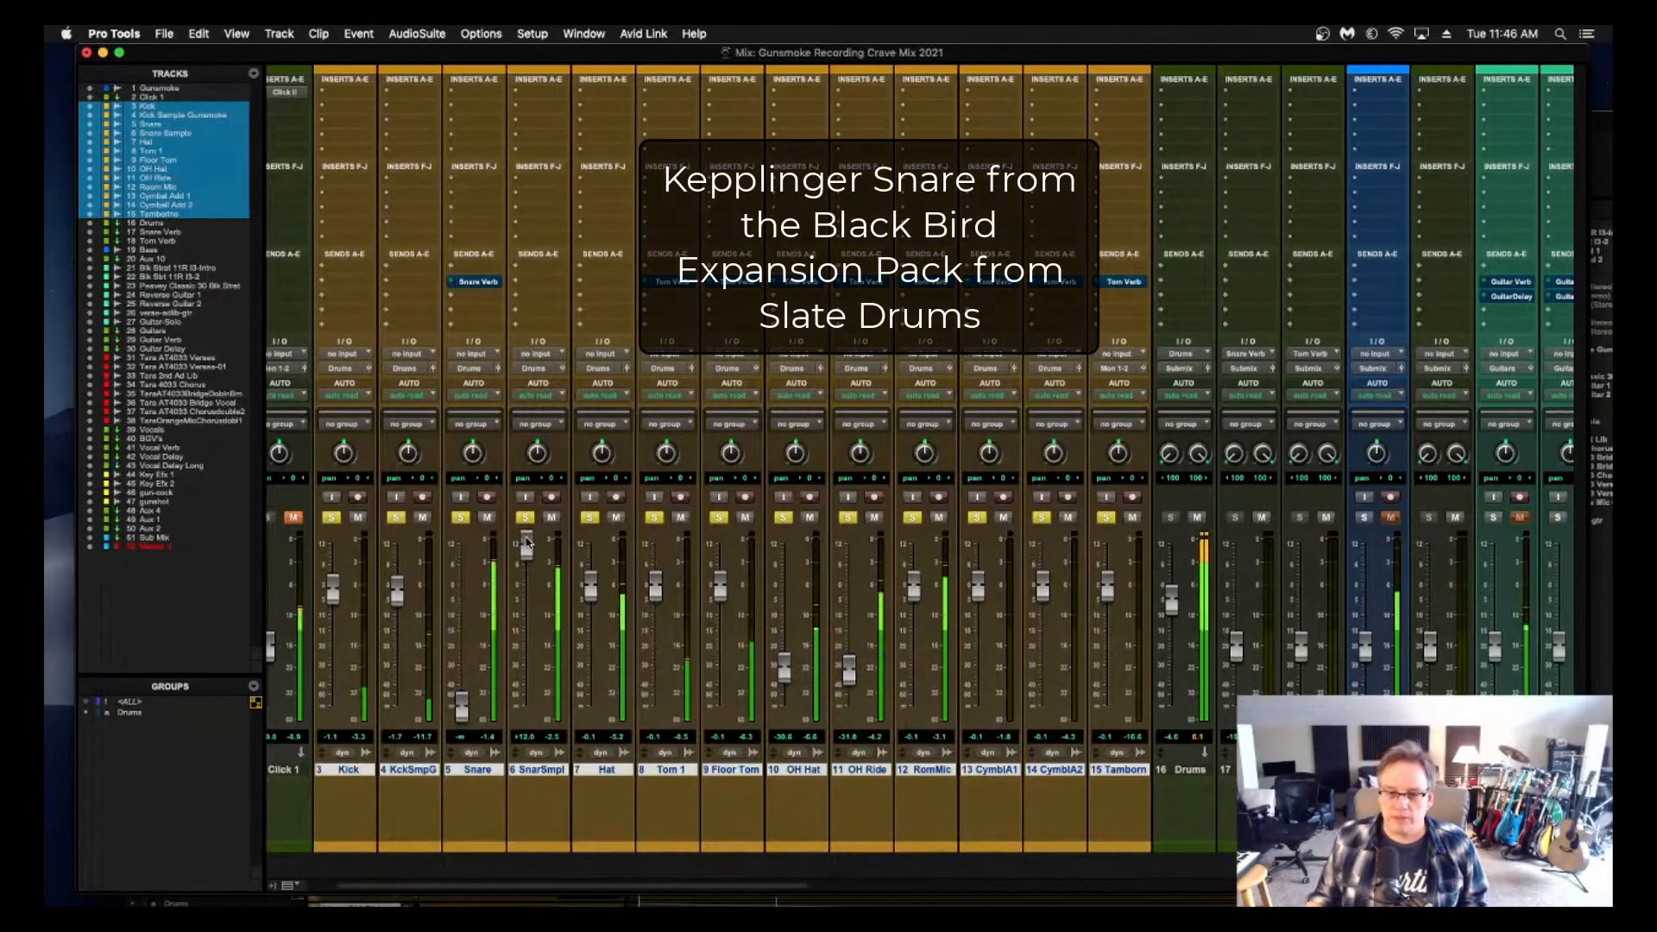
left_click_drag(527, 542, 521, 626)
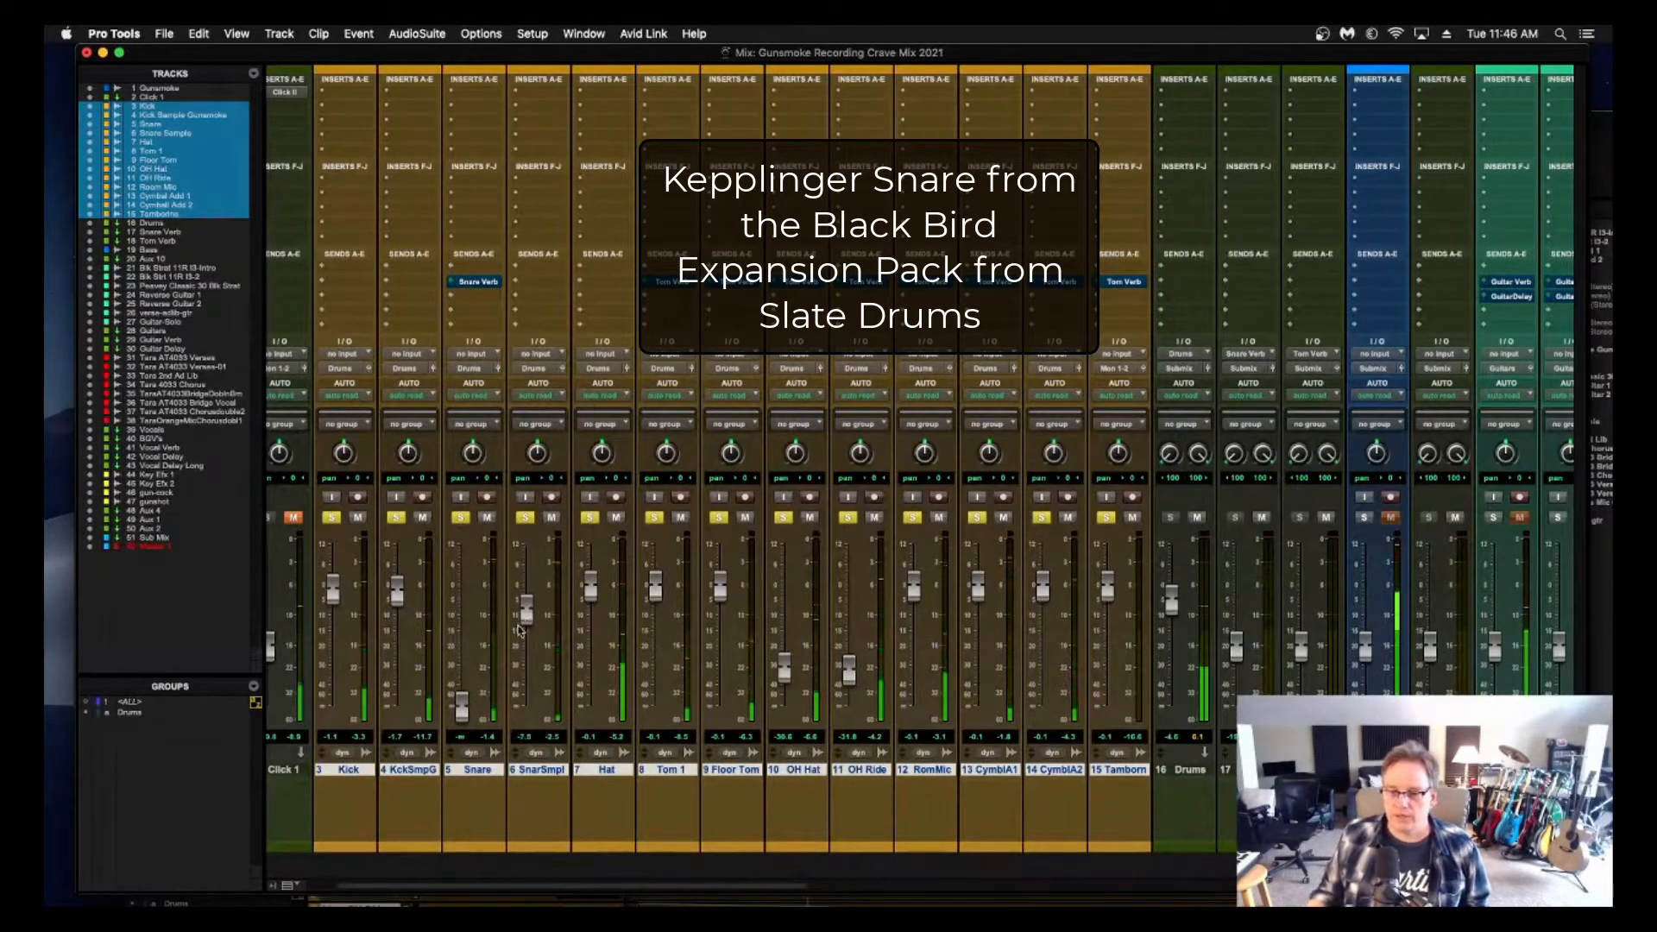
left_click_drag(460, 713, 468, 541)
mouse_move(518, 604)
left_mouse_down()
mouse_move(517, 697)
mouse_move(523, 595)
left_mouse_up()
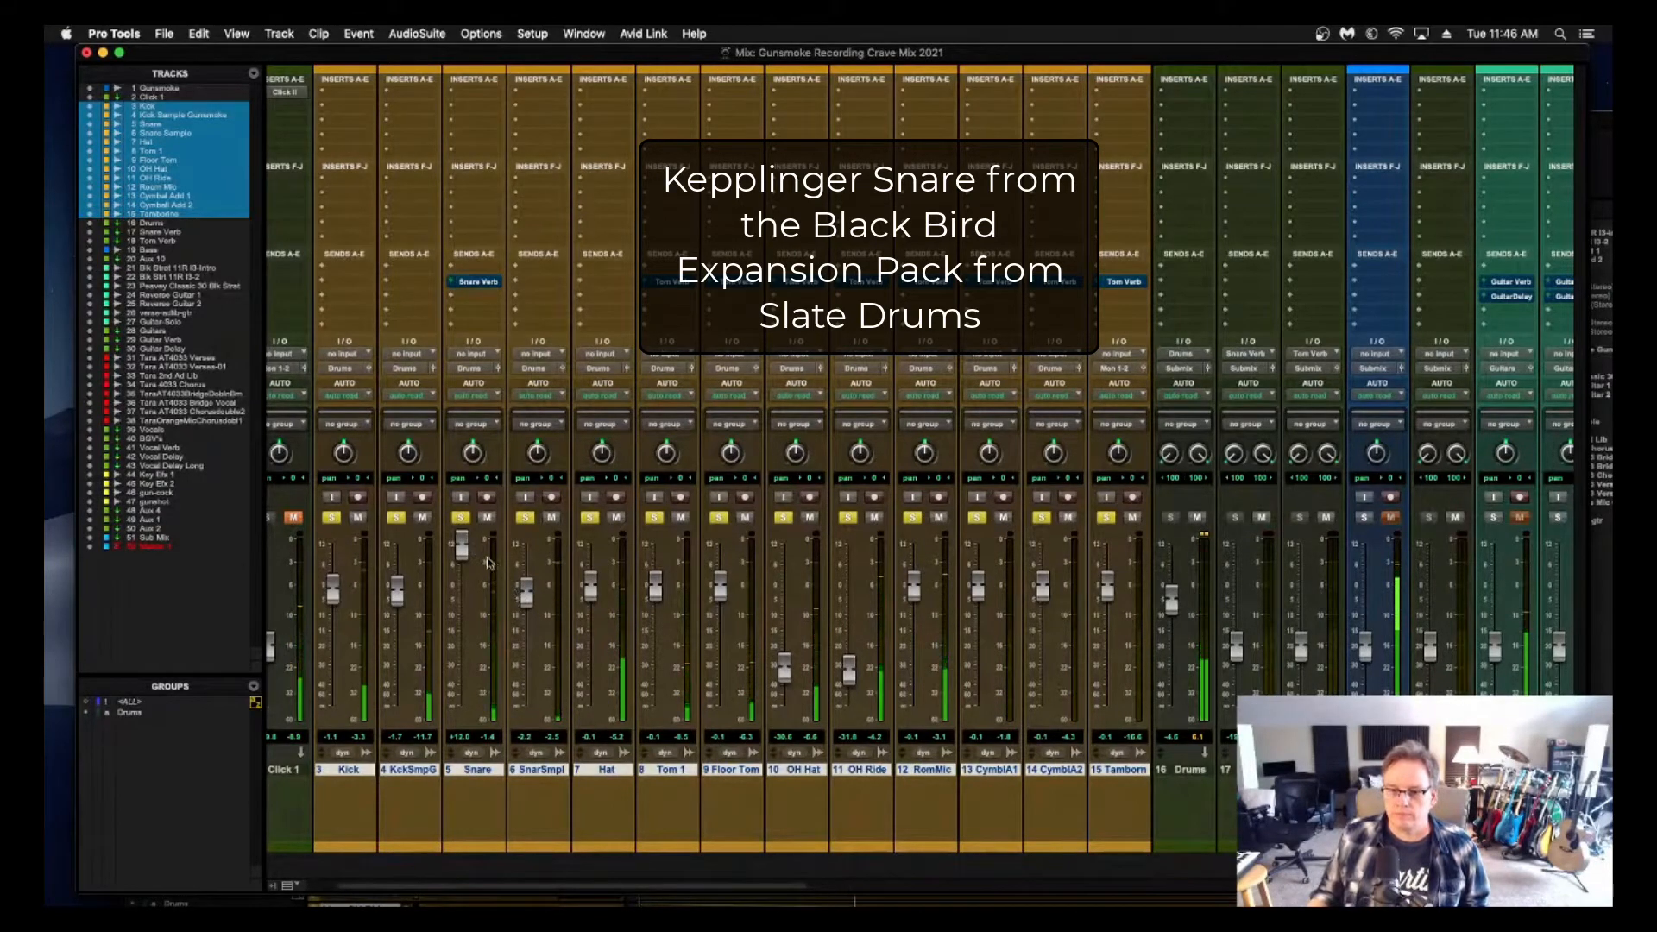
left_click_drag(463, 549, 464, 595)
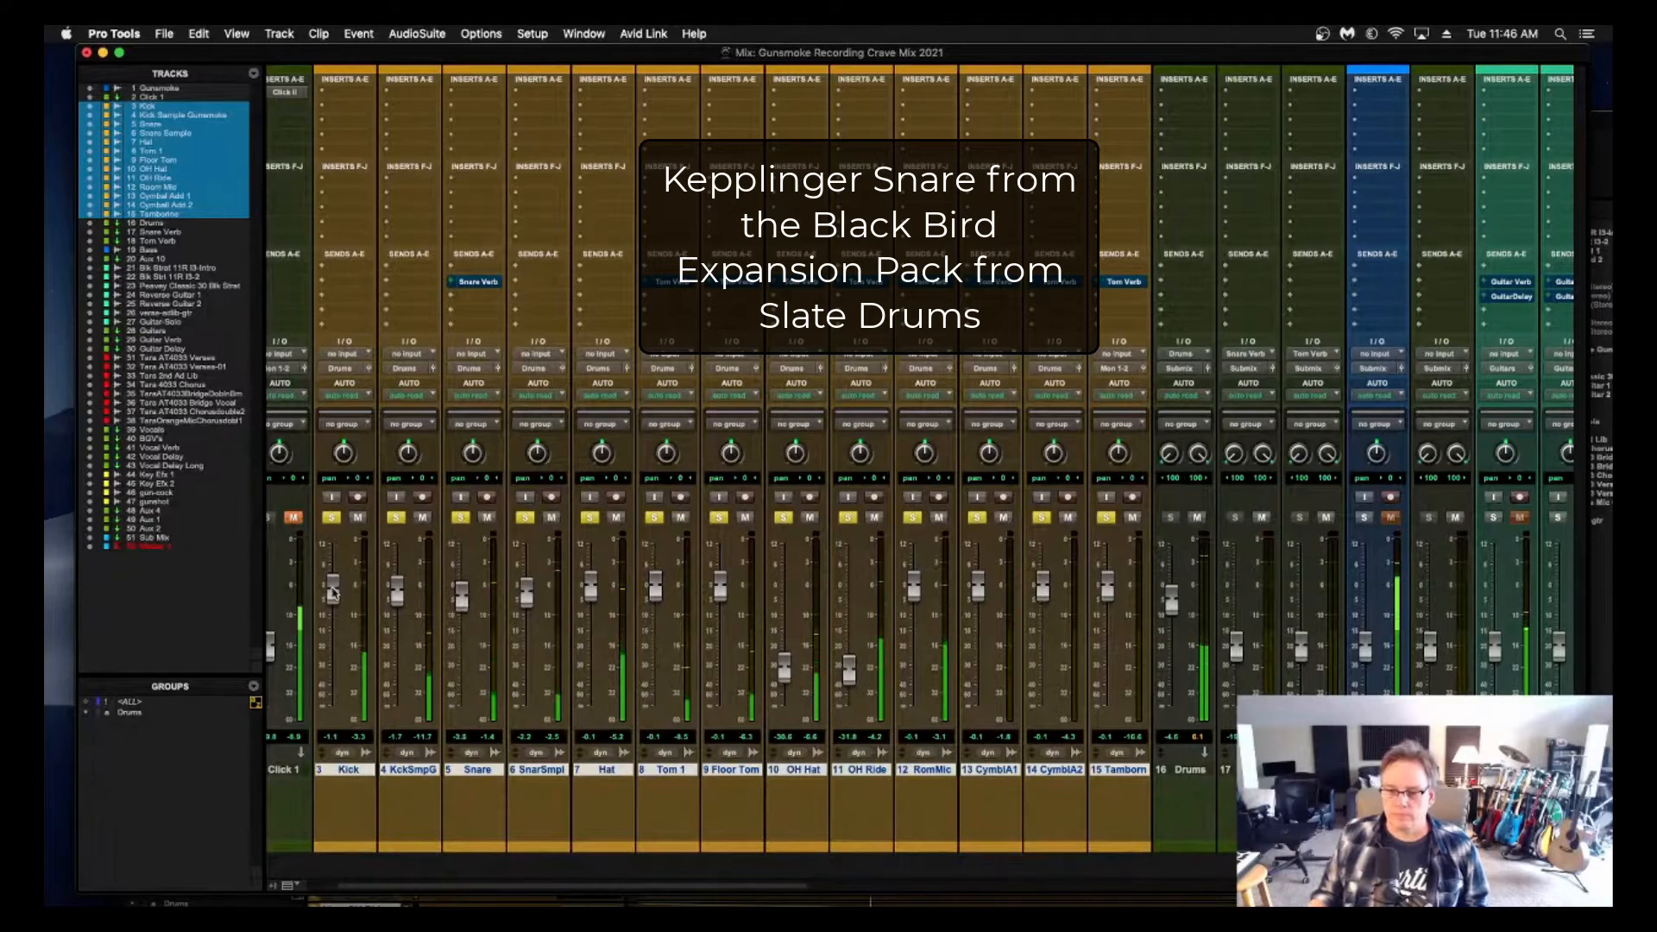
Set the Kick fader to about -2.7 dB, the Kick Sample to about +0.2 dB, and the Drums aux to about -0.4 dB.
left_click_drag(332, 592, 333, 597)
left_click_drag(1164, 615, 1165, 601)
left_click_drag(333, 598, 333, 595)
left_click_drag(397, 592, 454, 602)
Set Hat to about -22.2 dB, Tom 1 -8.1 dB, Floor Tom -9.4 dB, OH Hat -16 dB, OH Ride -14.2 dB and Tamborine -3.3 dB.
left_click_drag(588, 682, 719, 619)
left_click_drag(785, 667, 916, 610)
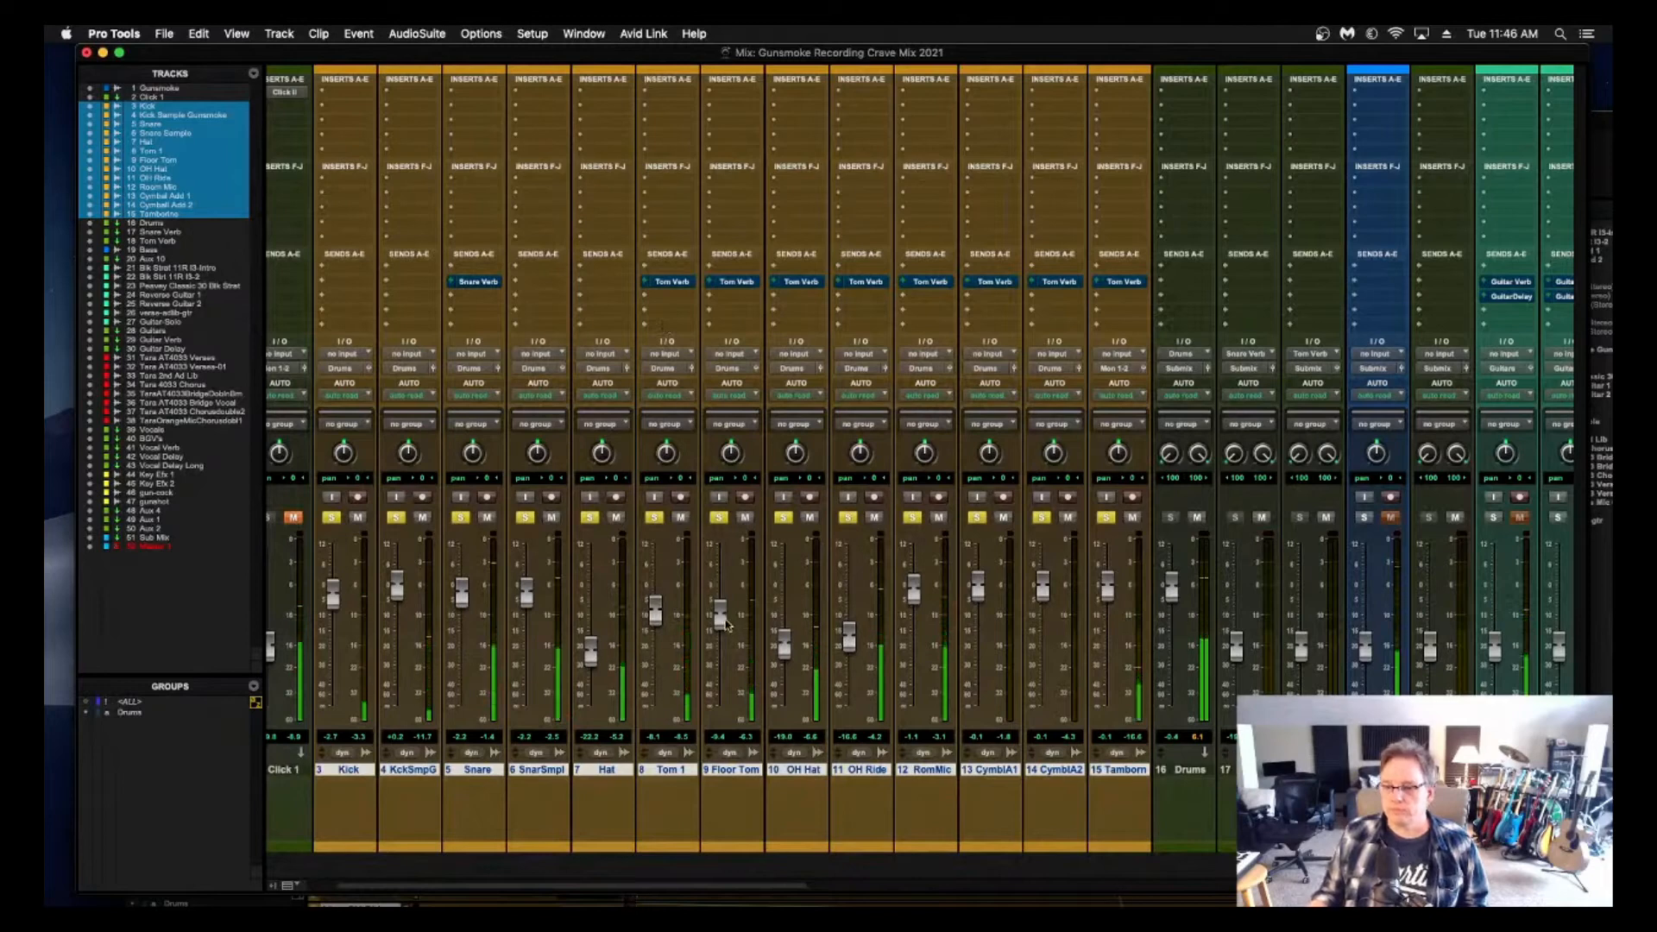
left_click_drag(1113, 591, 1107, 609)
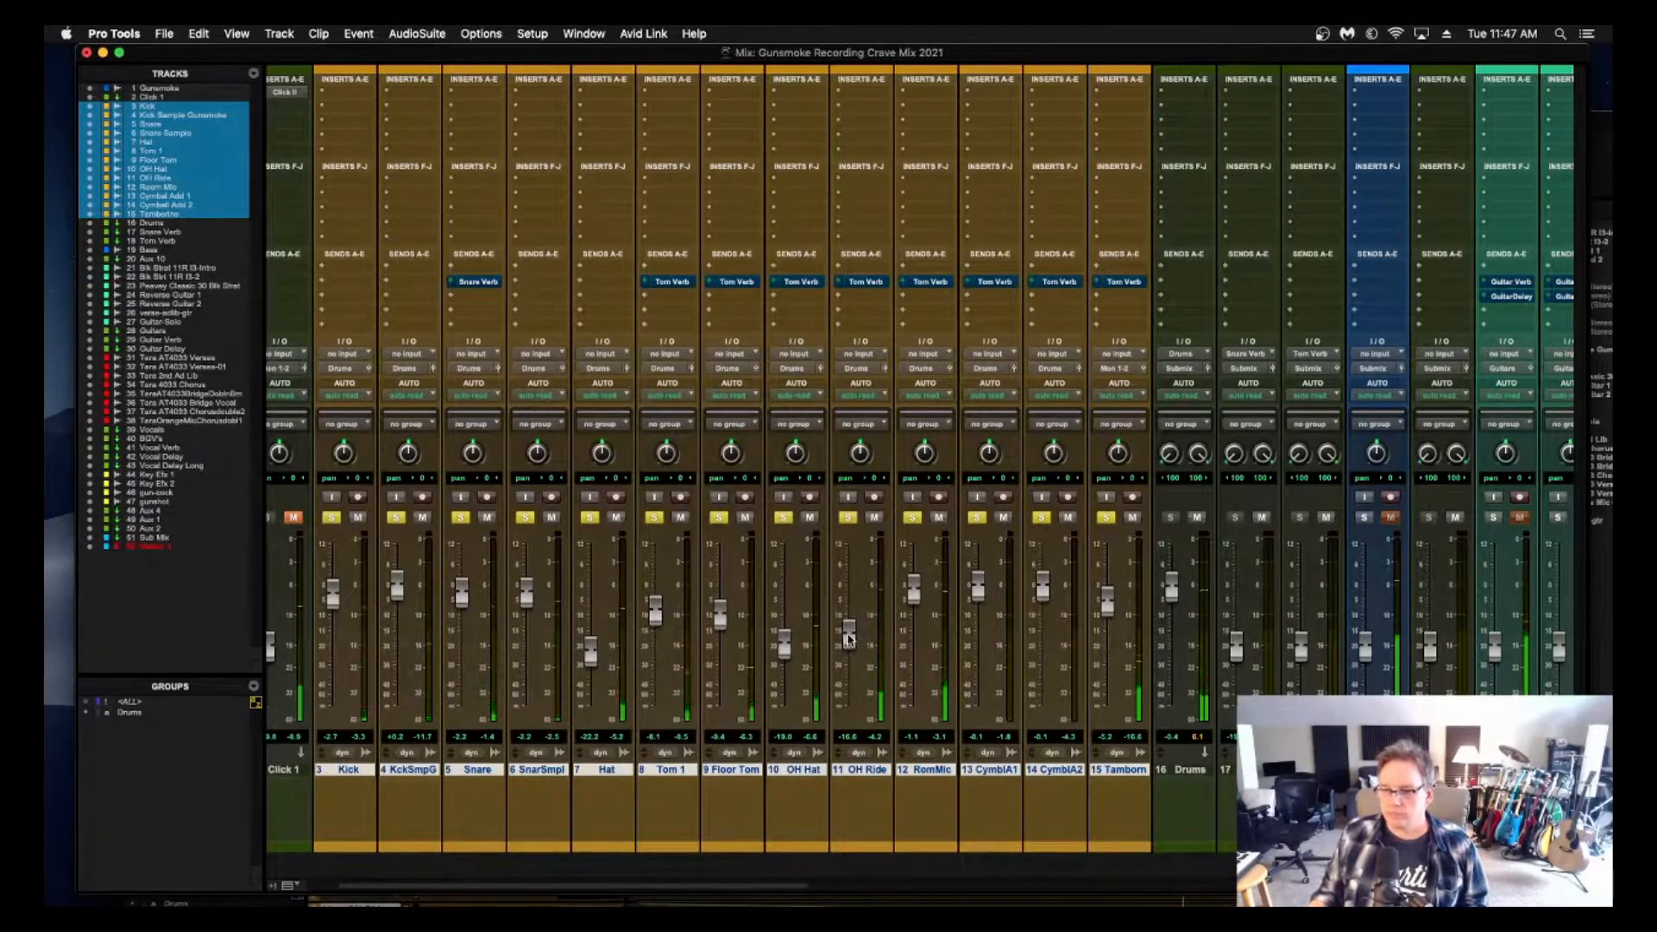
left_click_drag(785, 645, 785, 637)
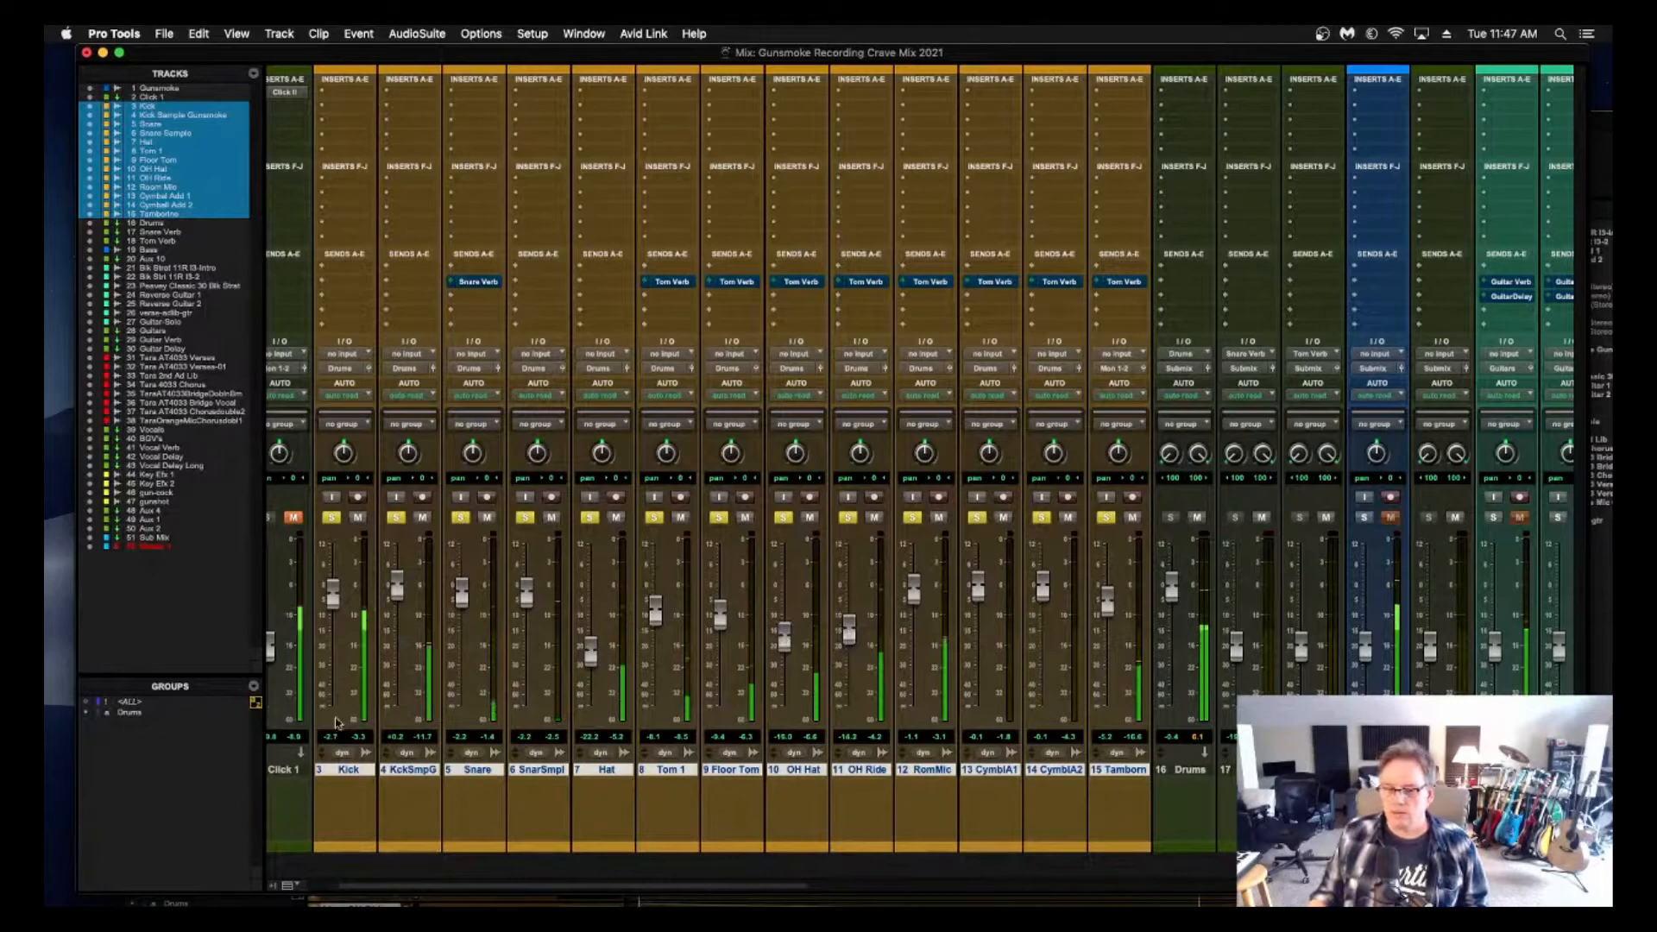
Clear the drum solos through the Drums group, and set the Bass fader to about -8.1 dB with a brief solo check.
left_click(143, 713)
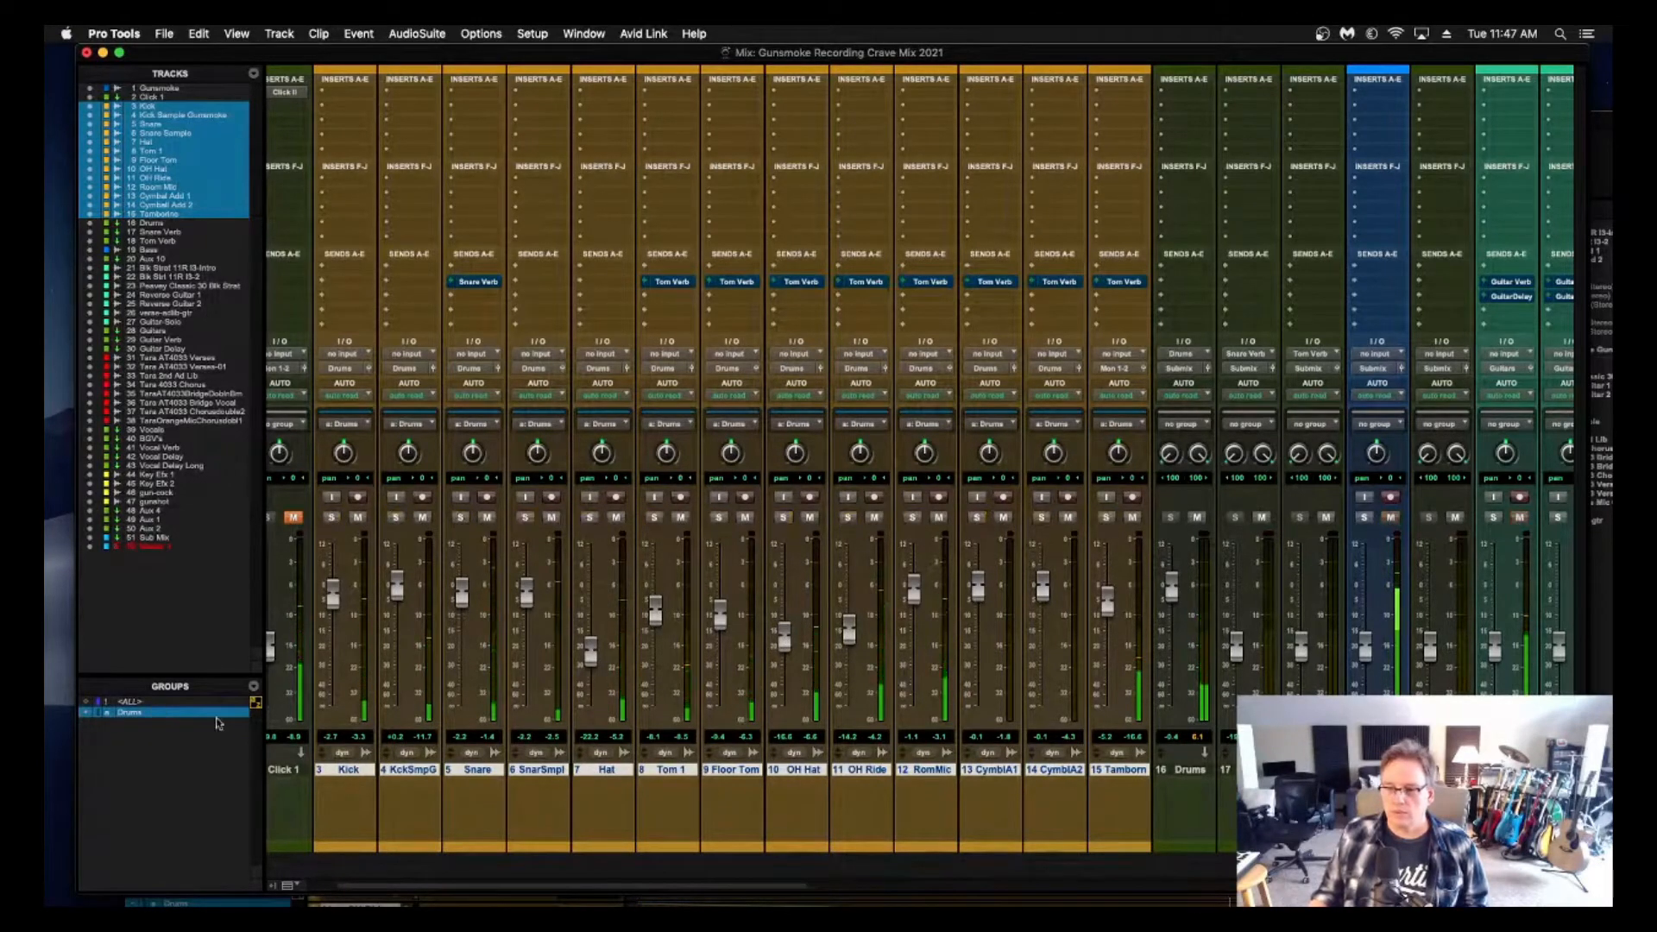
left_click(154, 711)
scroll(998, 756, "right", 10)
scroll(998, 756, "left", 2)
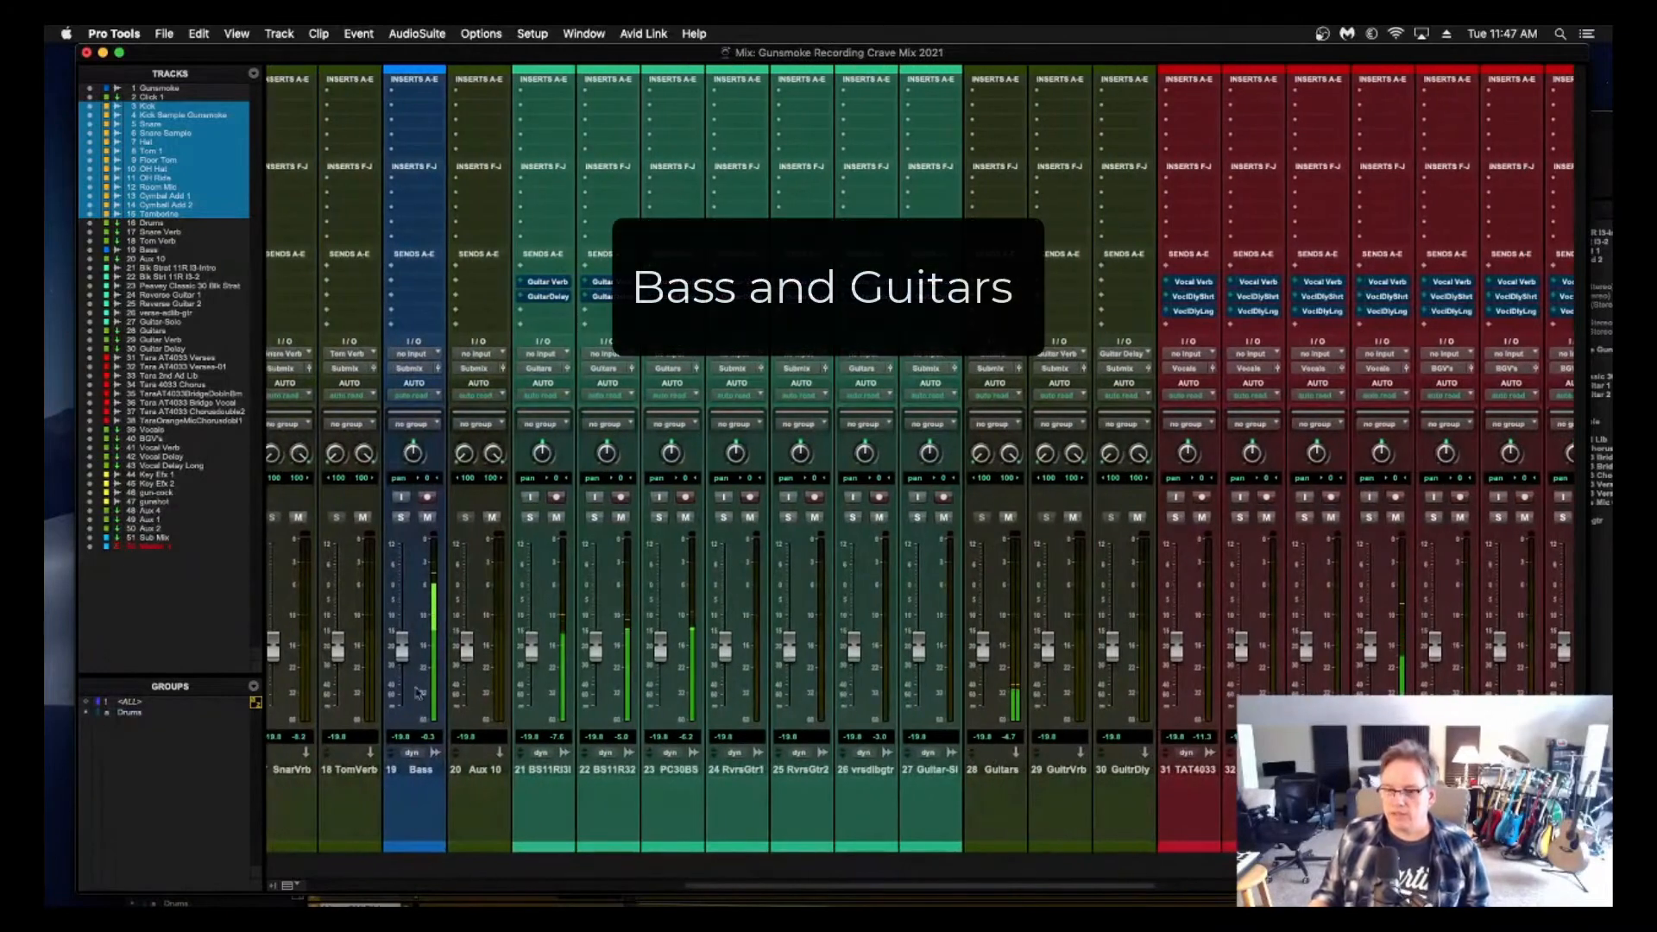
left_click_drag(402, 646, 402, 614)
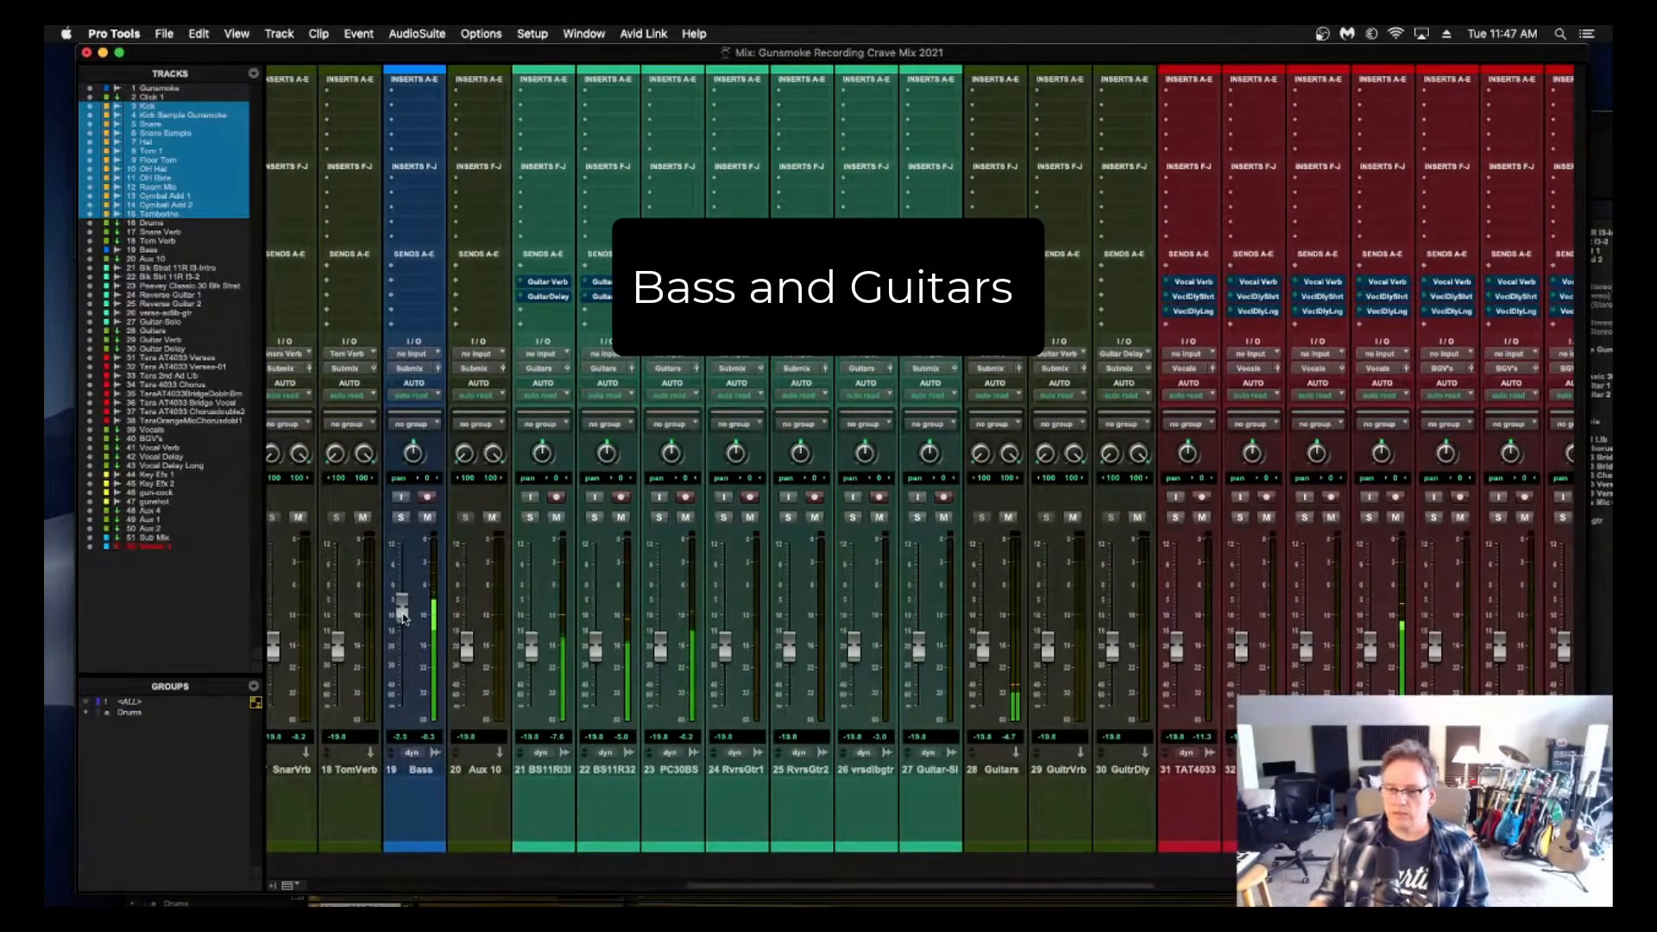
key("shift+s")
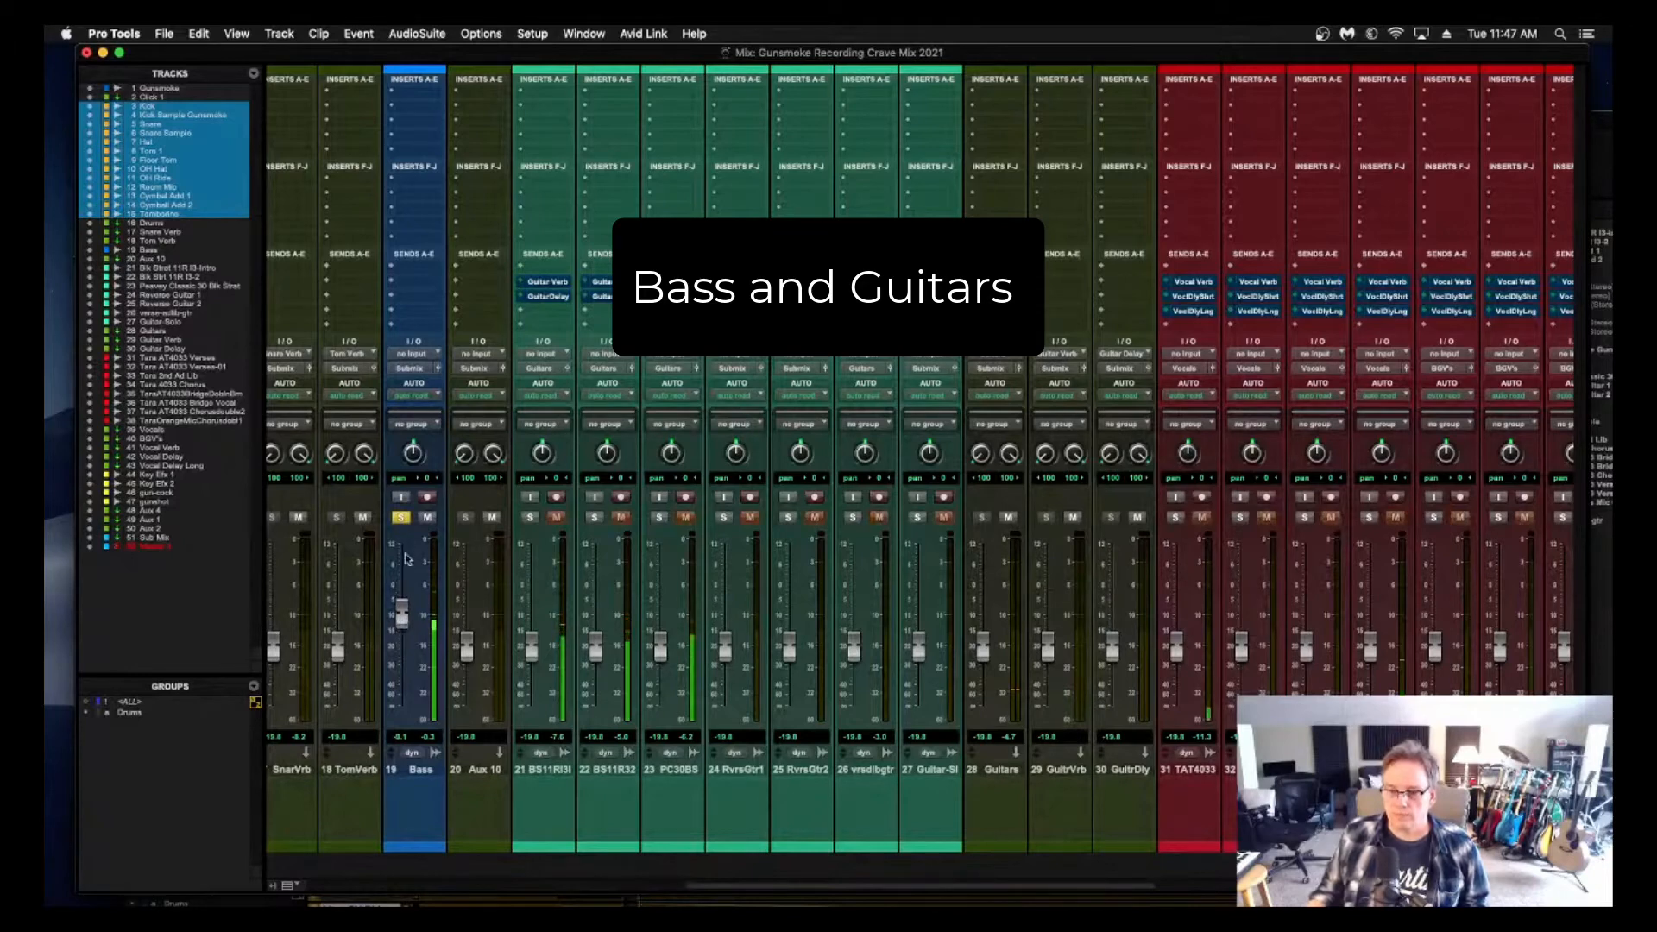
left_click(405, 518)
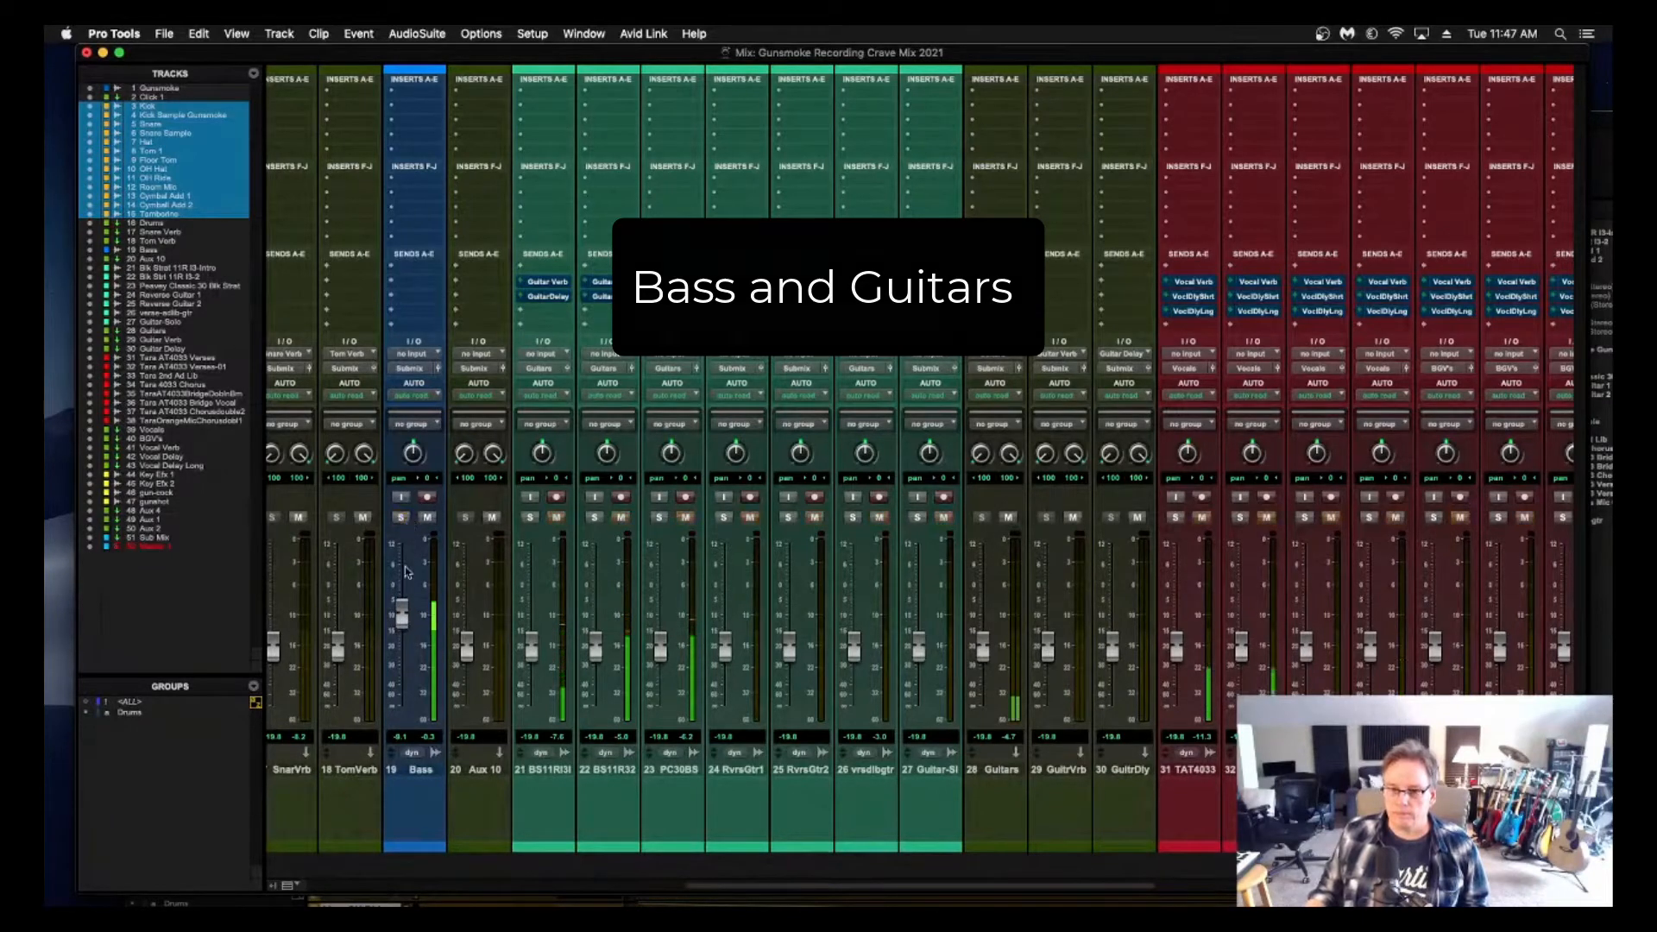
Raise the Guitars aux to about -0.6 dB, tracks 22 and 23 to about -13.3 and -13.7 dB, and the verse ad-lib guitar to about -8.4 dB.
left_click_drag(993, 656, 986, 595)
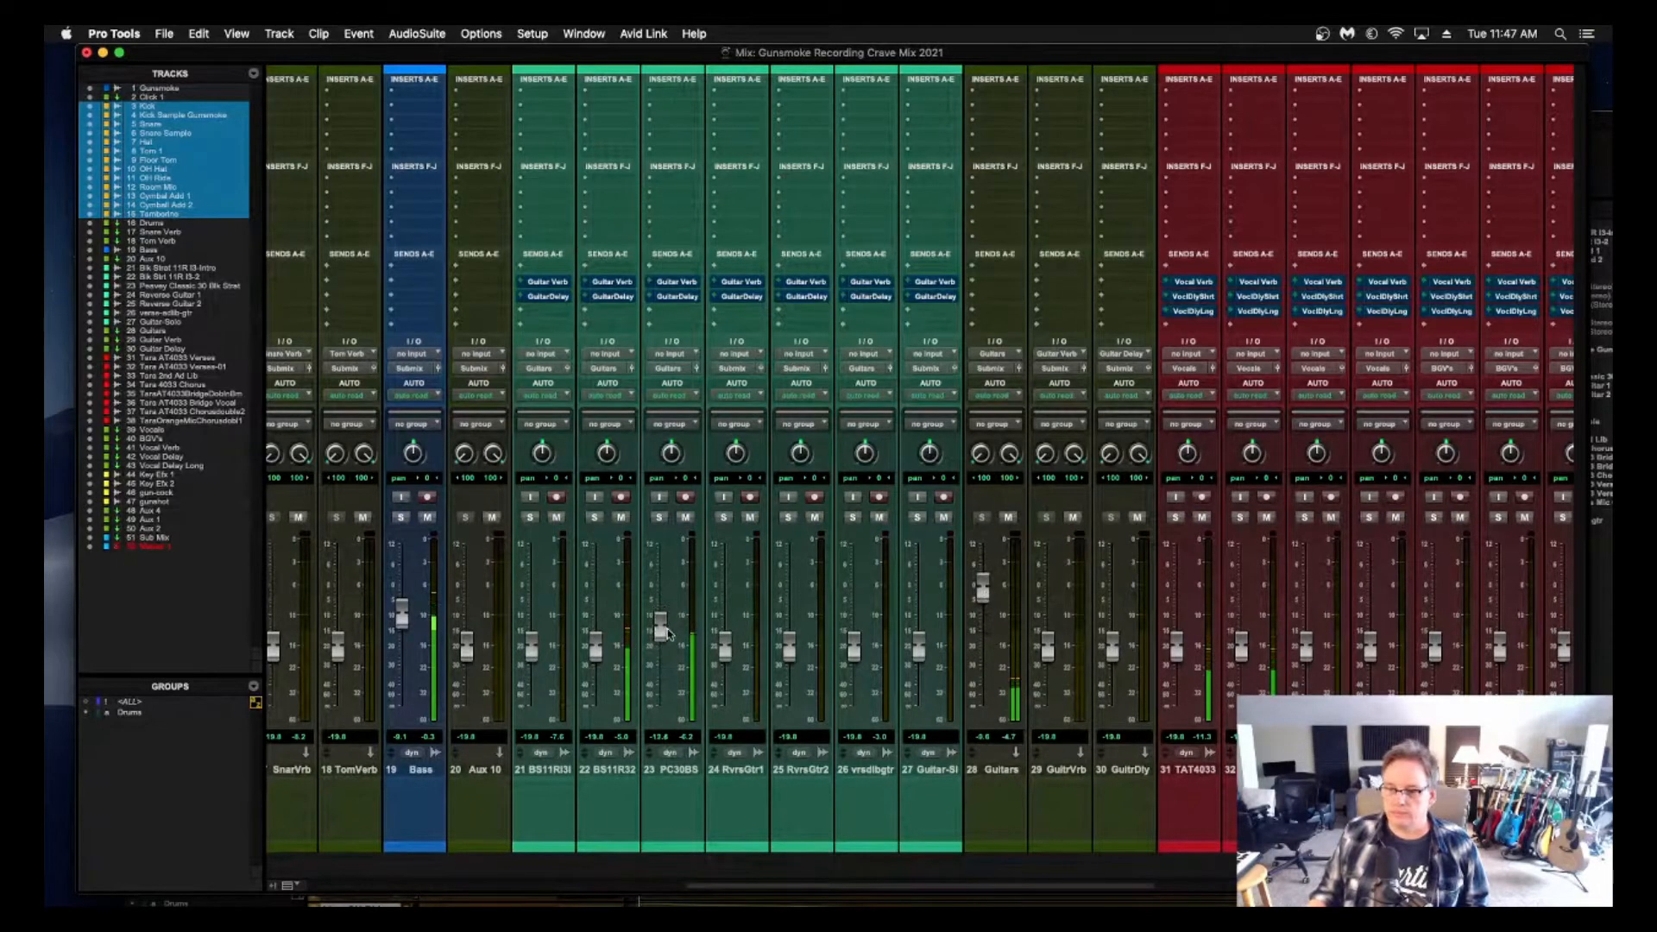
left_click_drag(594, 656, 602, 635)
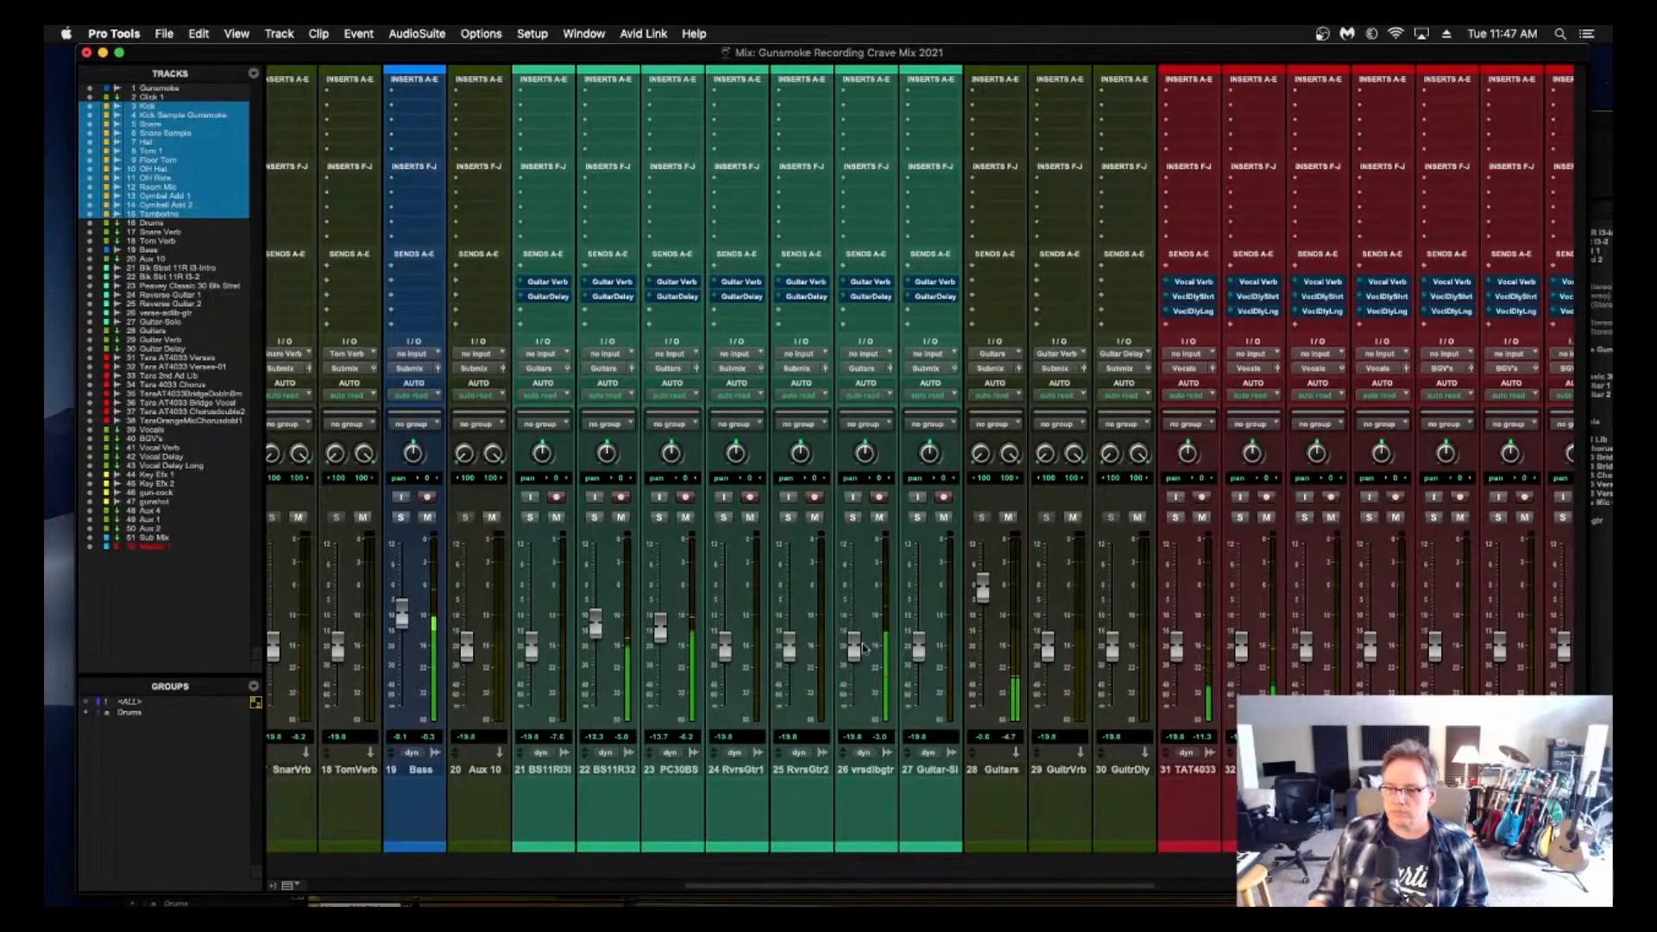
left_click_drag(853, 650, 858, 617)
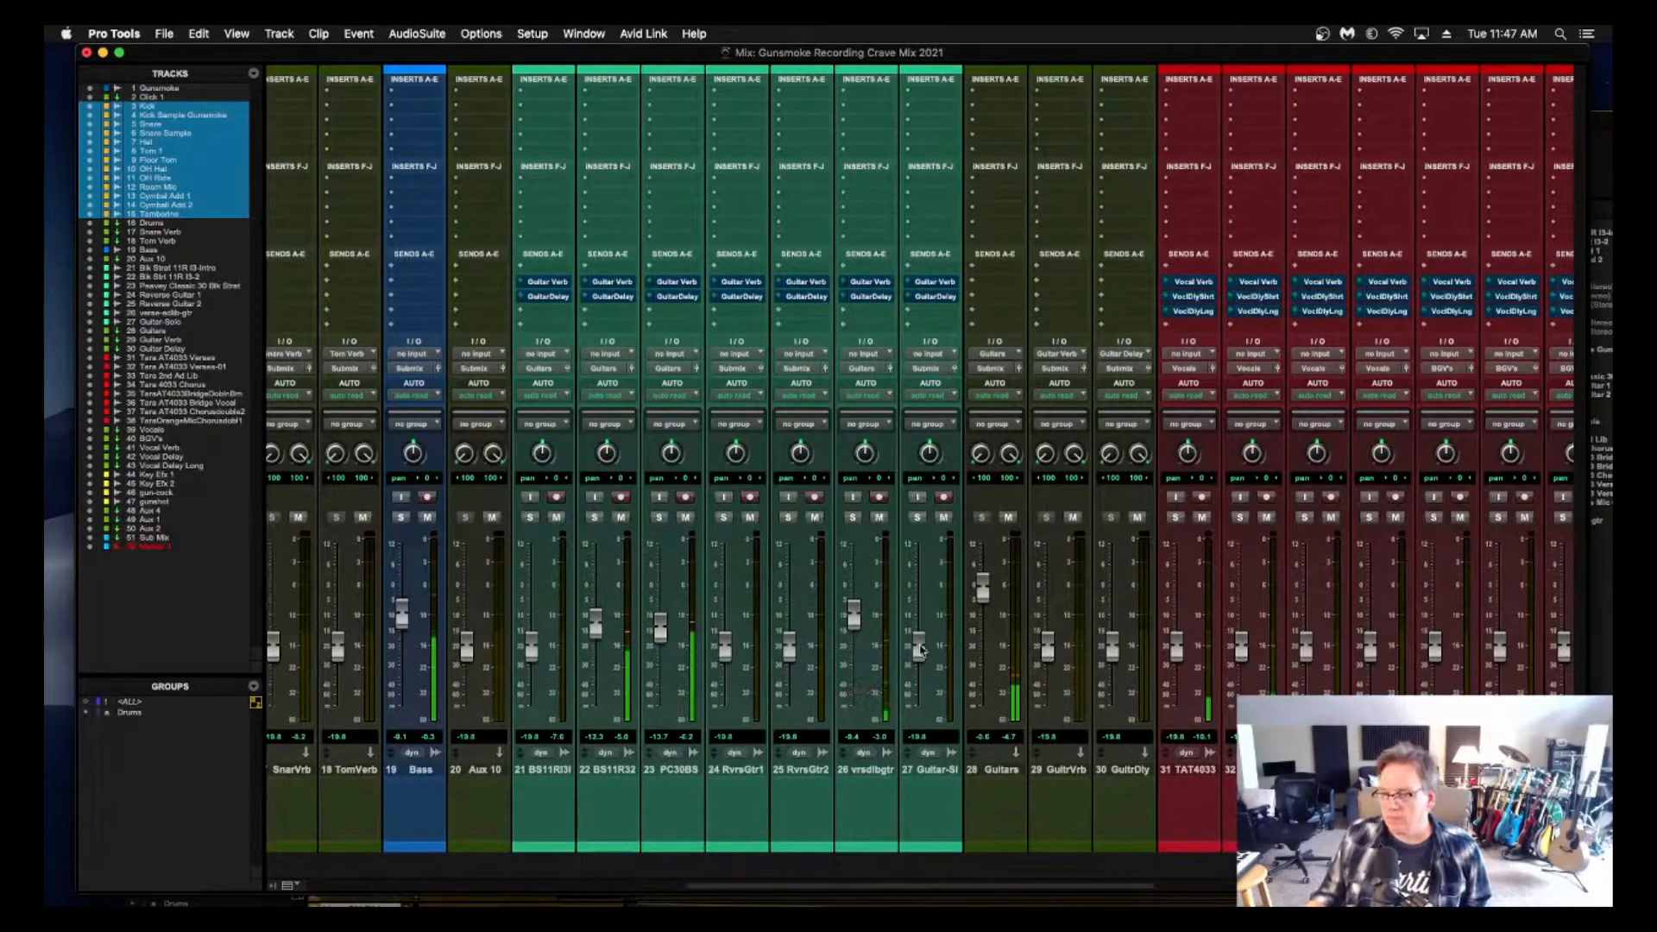
Balance the vocals: first verse track about -0.8 dB, second verse track about -0.1 dB, and raise both bridge tracks, with track 36 about -3.8 dB.
scroll(1187, 686, "right", 5)
scroll(1186, 685, "right", 3)
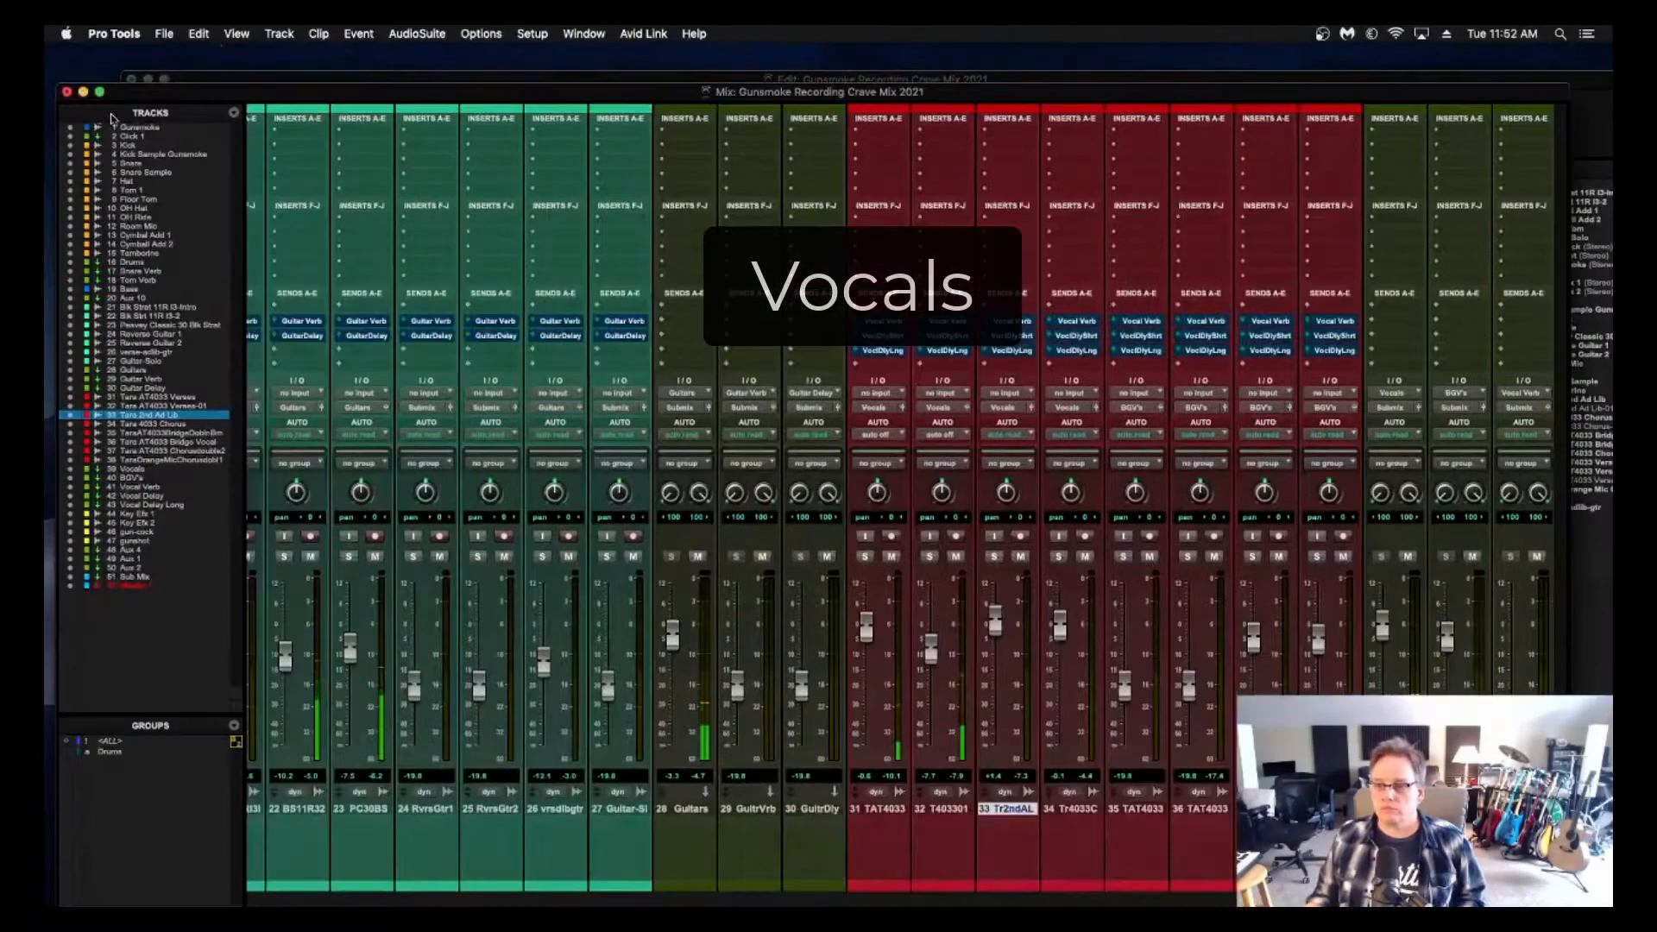
left_click_drag(944, 656, 935, 631)
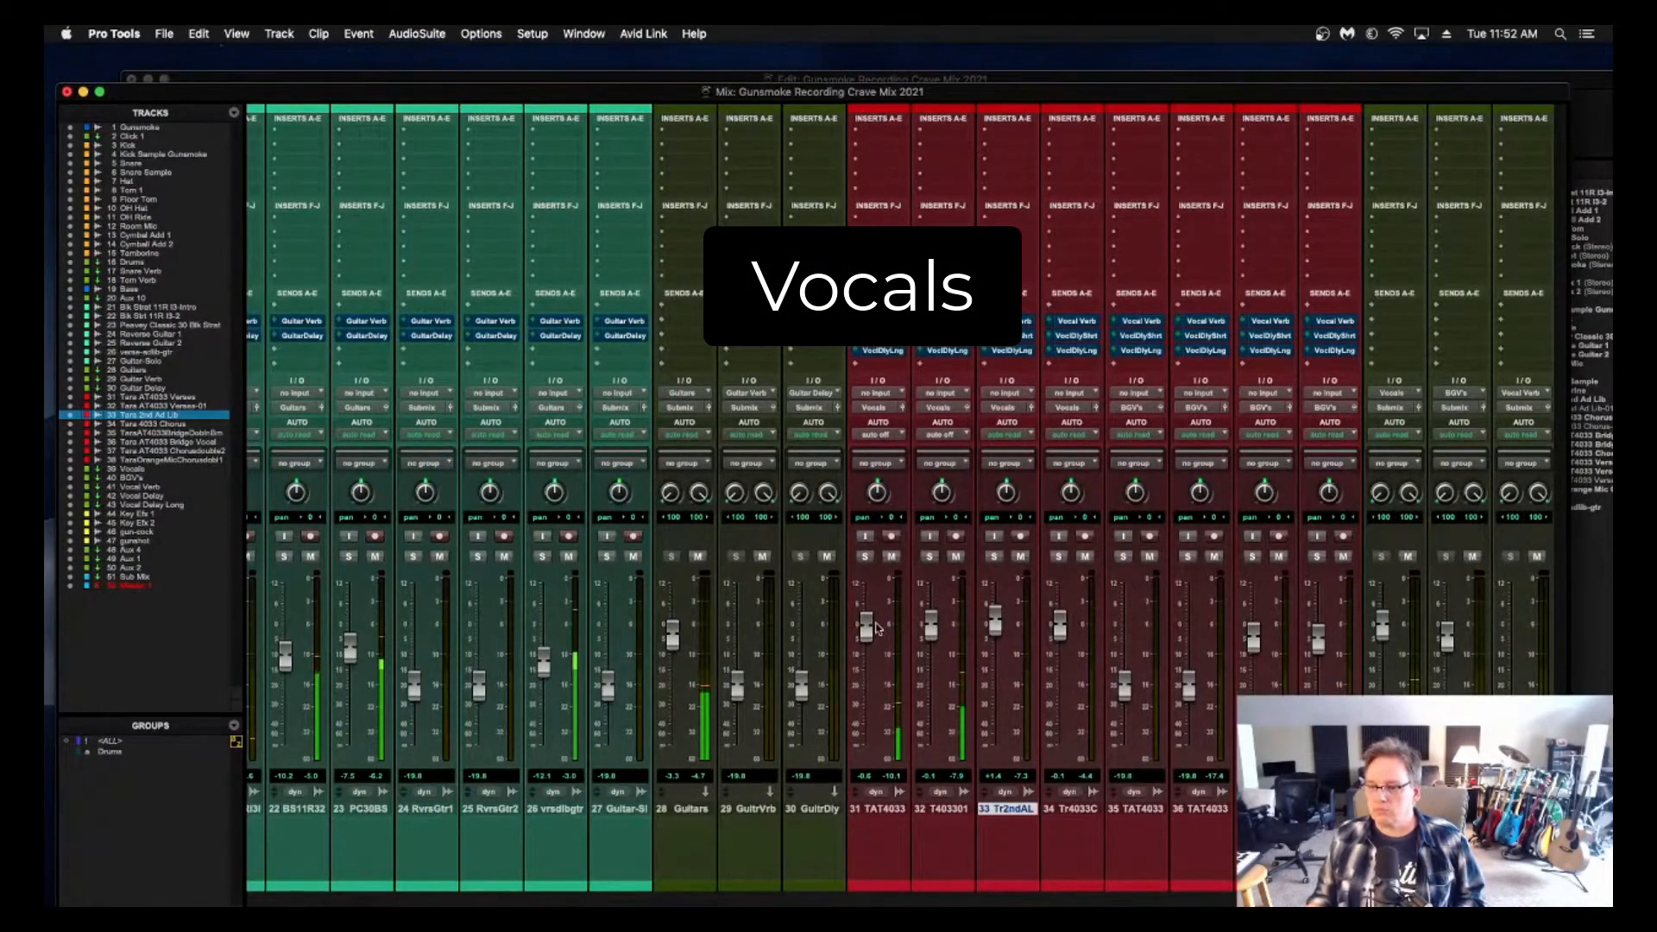
left_click_drag(873, 623, 873, 624)
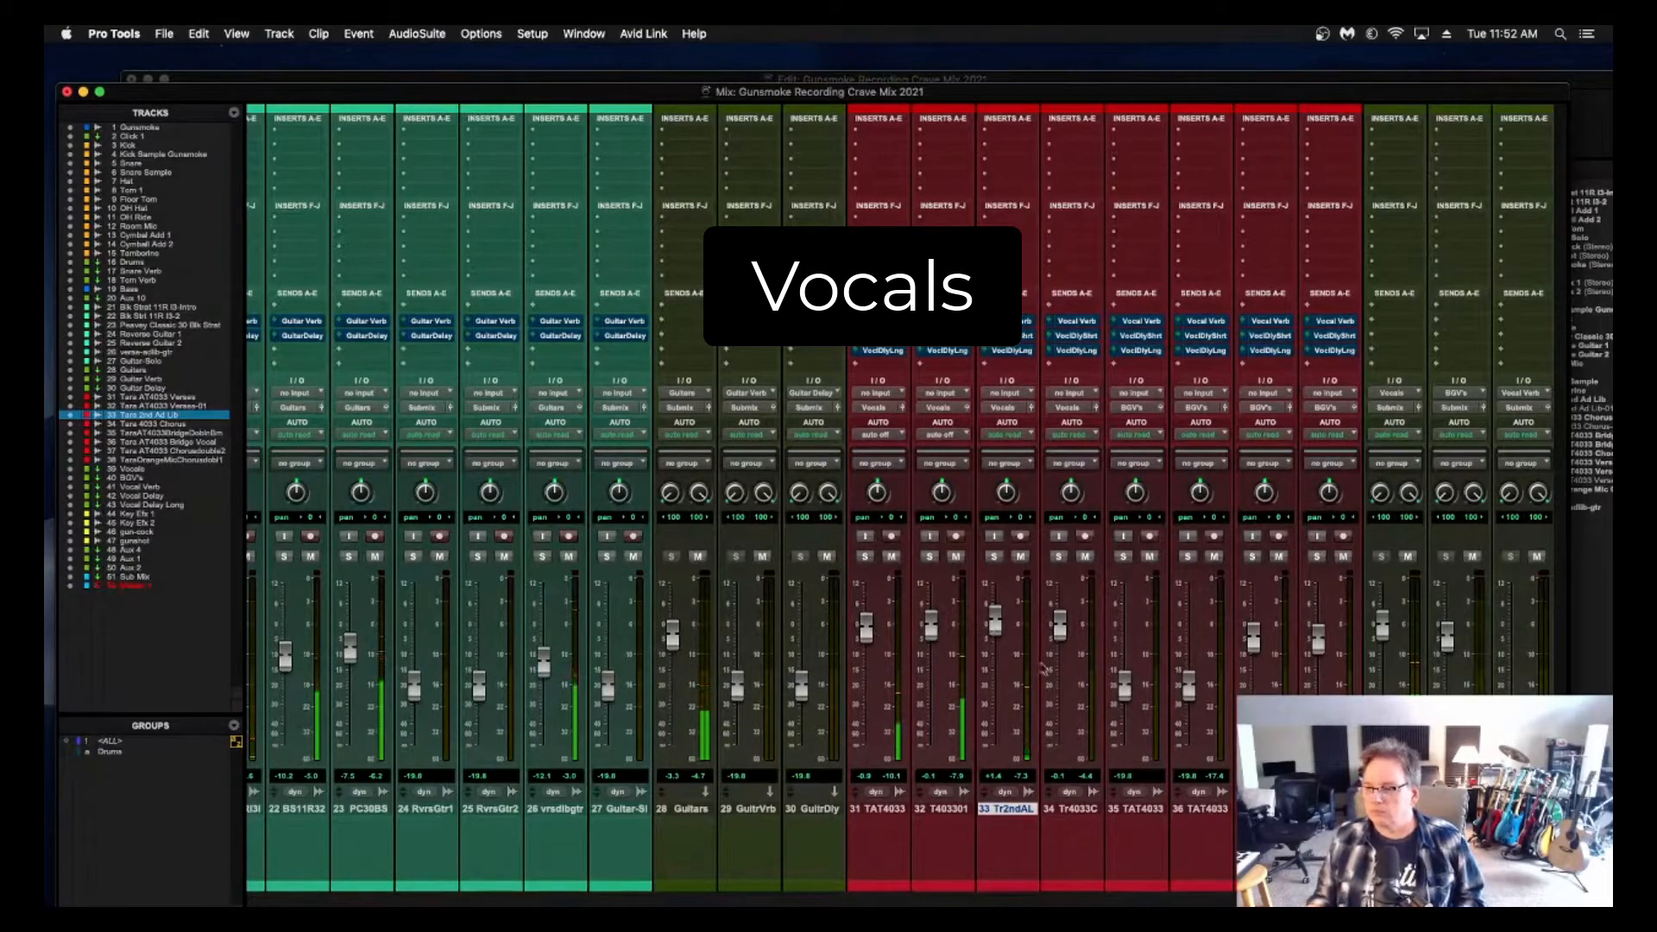
scroll(1044, 677, "right", 3)
left_click_drag(1059, 684, 1059, 649)
left_click_drag(998, 695, 999, 648)
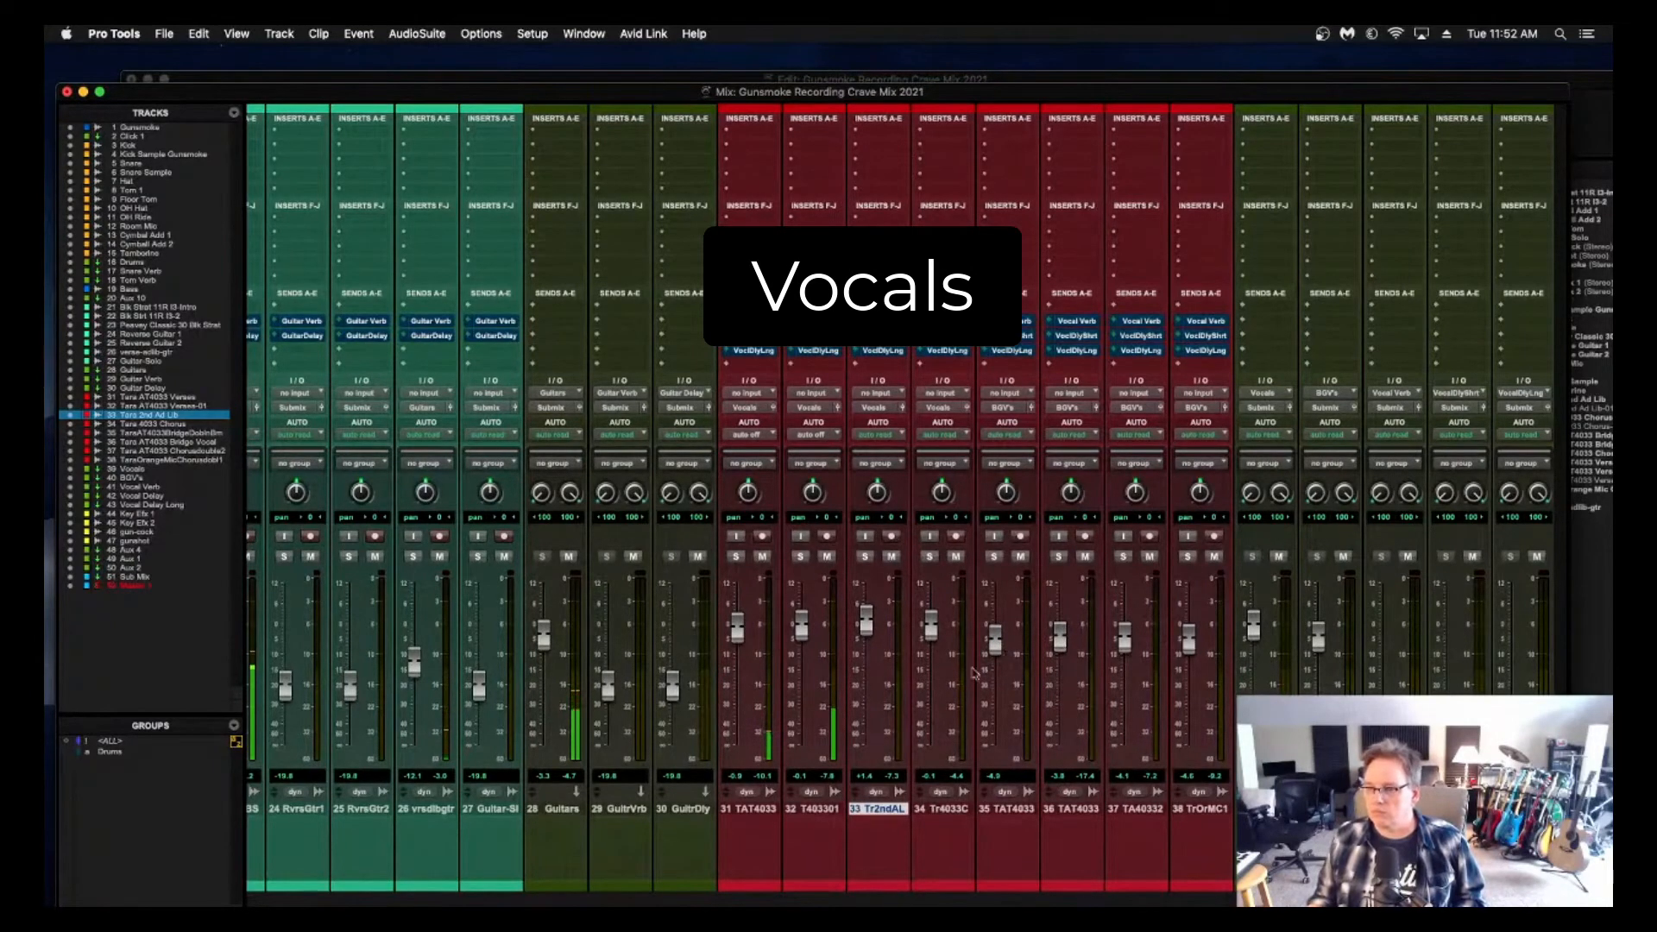
Set the second ad-lib vocal to about +0.9 dB, chorus vocal +0.7 dB, tracks 37 and 38 -3 and -2.5 dB, and Vocals aux +0.4 dB.
scroll(965, 687, "right", 2)
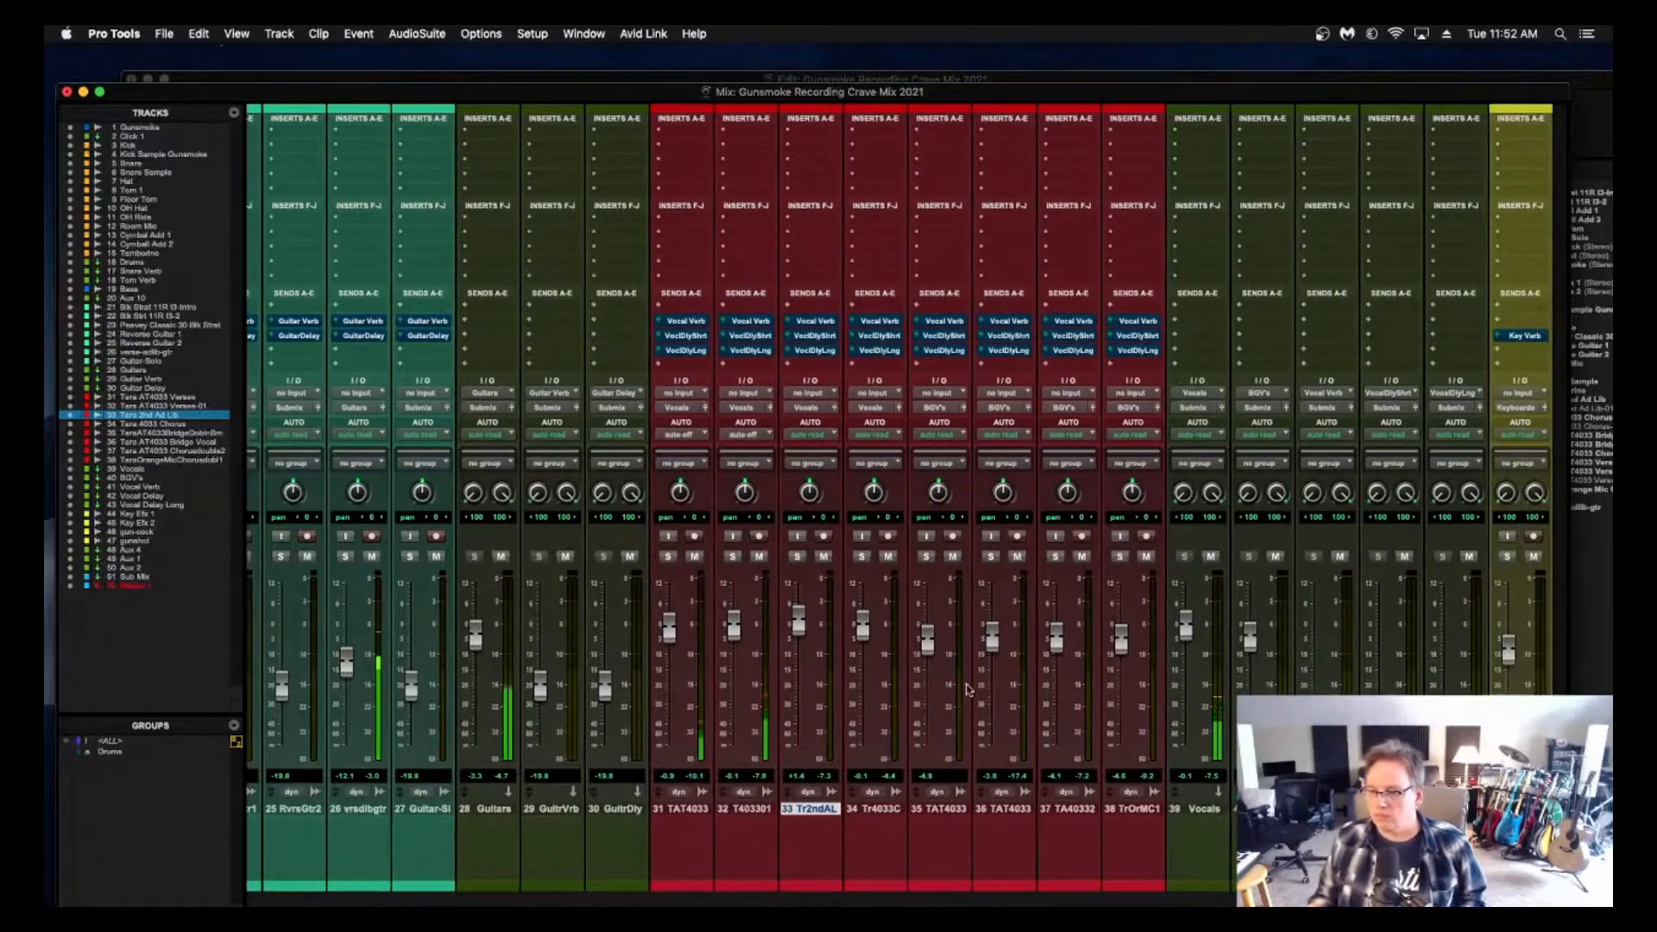
scroll(1022, 688, "right", 5)
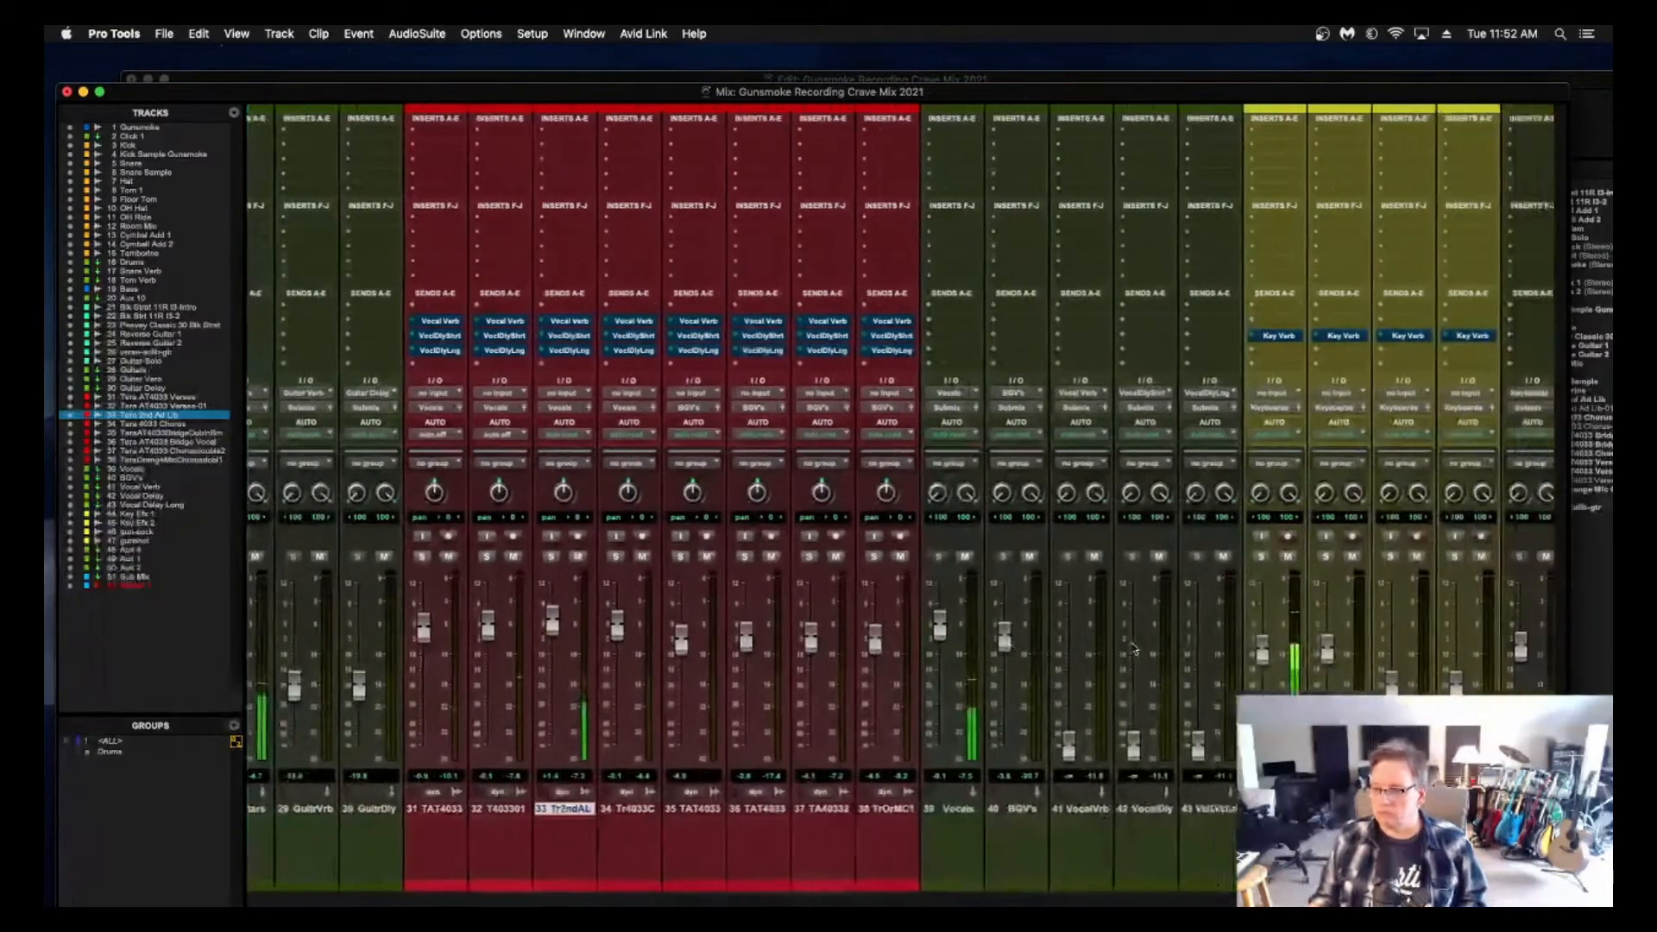
left_click_drag(505, 626, 506, 614)
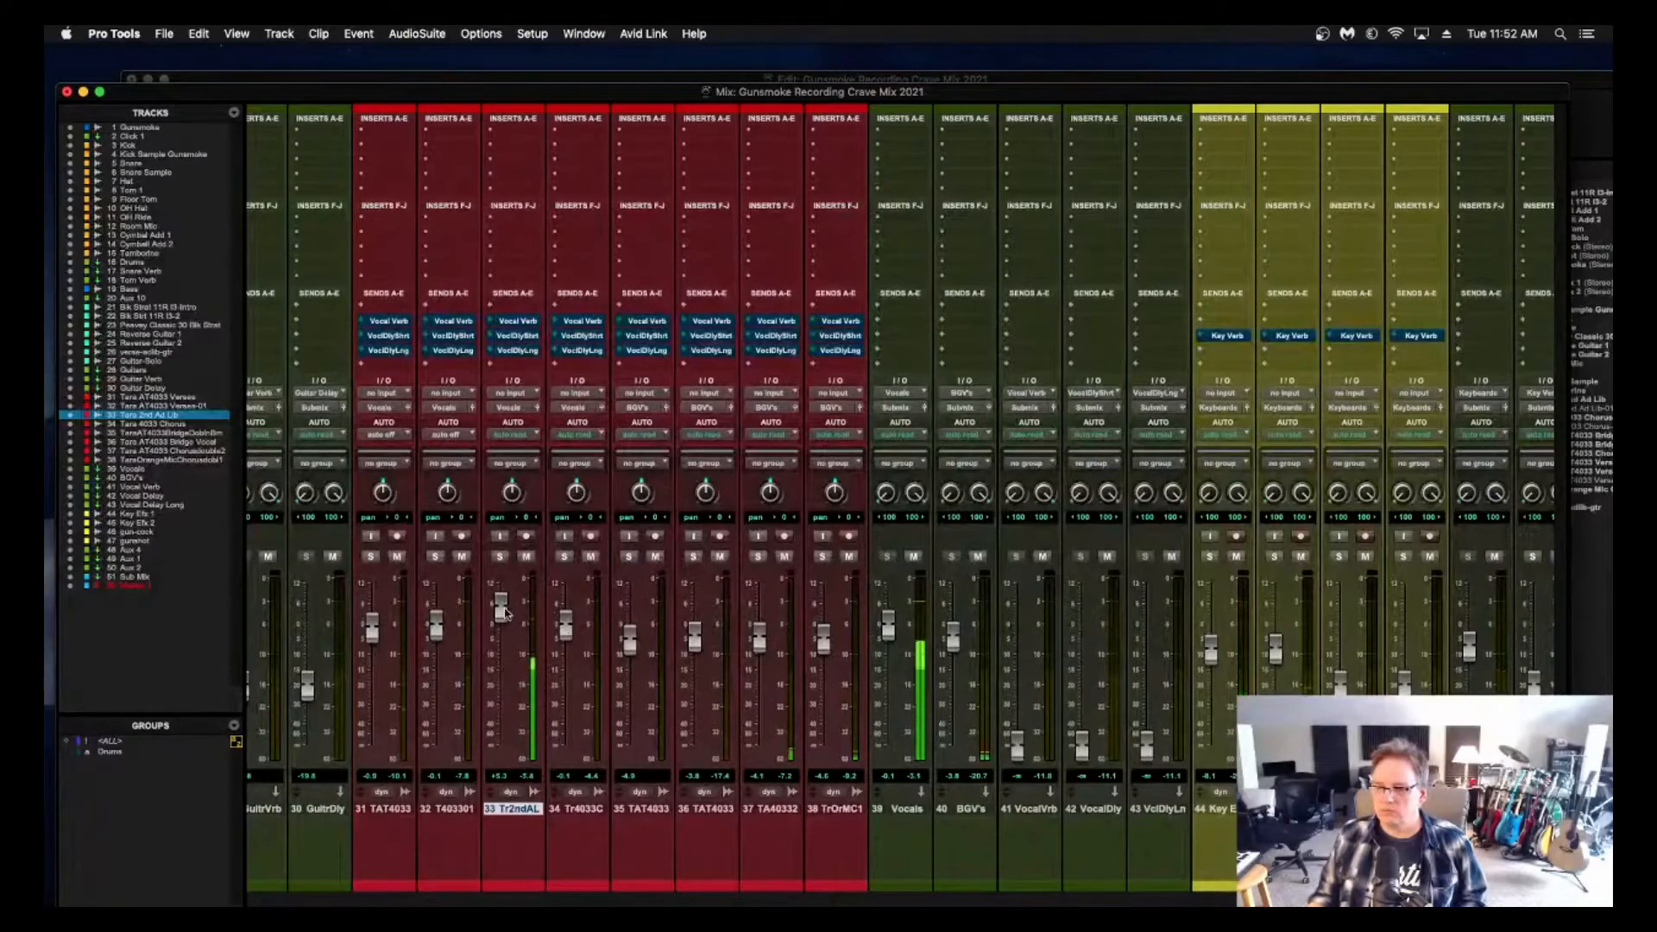
left_click_drag(507, 612, 563, 629)
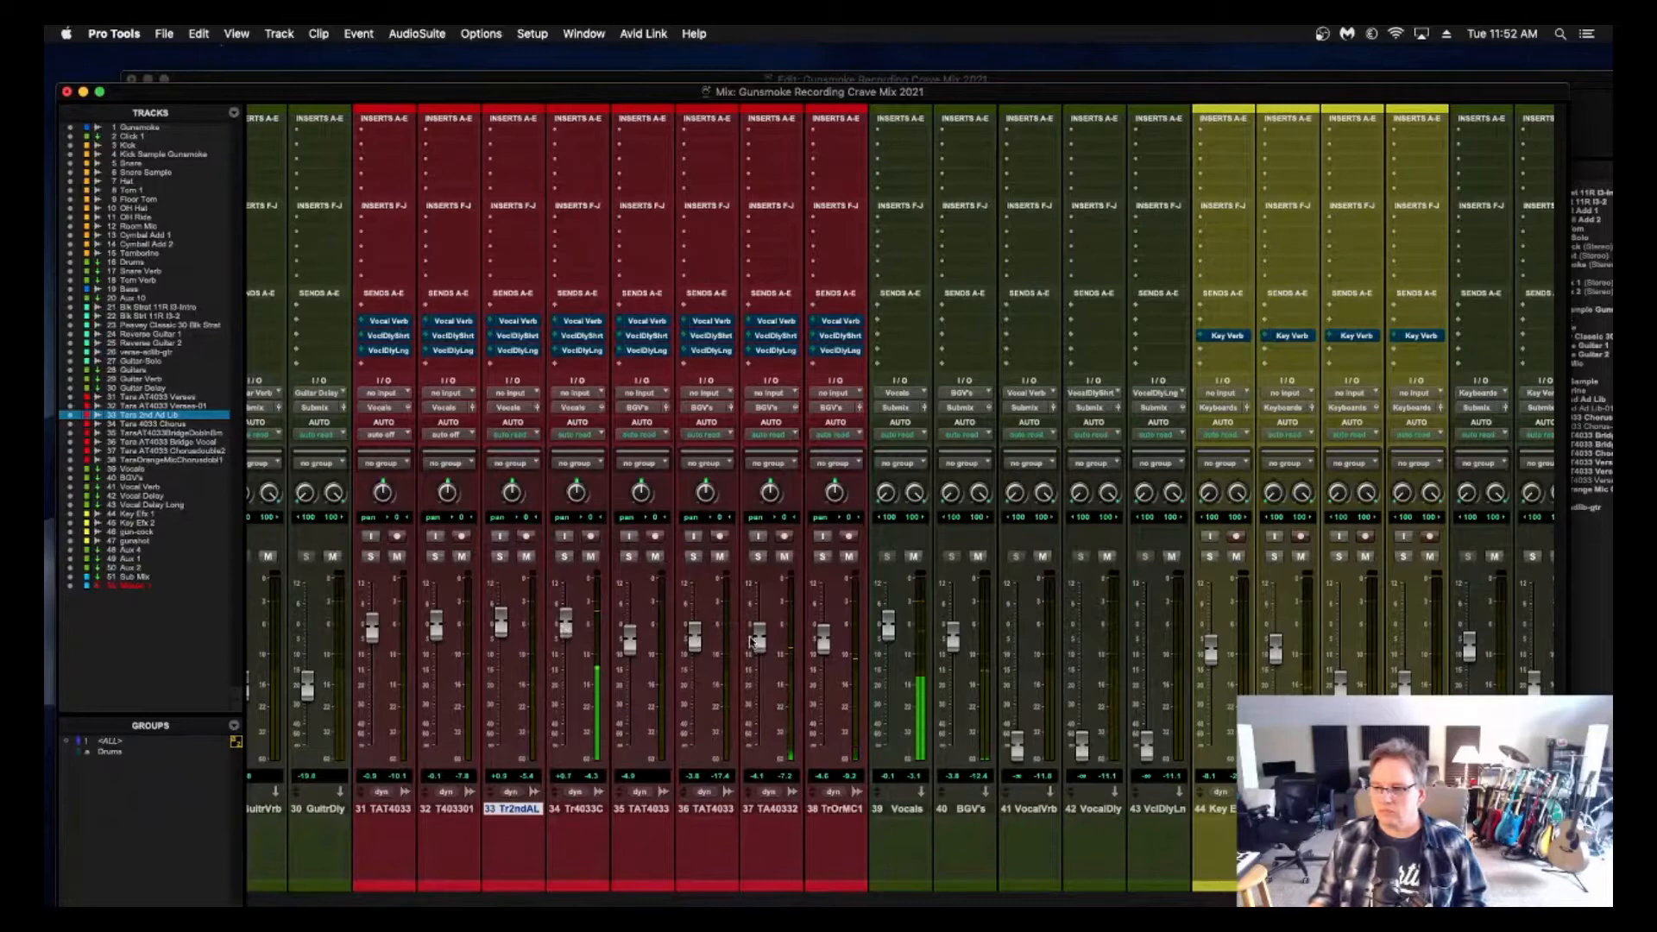
left_click_drag(761, 649, 891, 626)
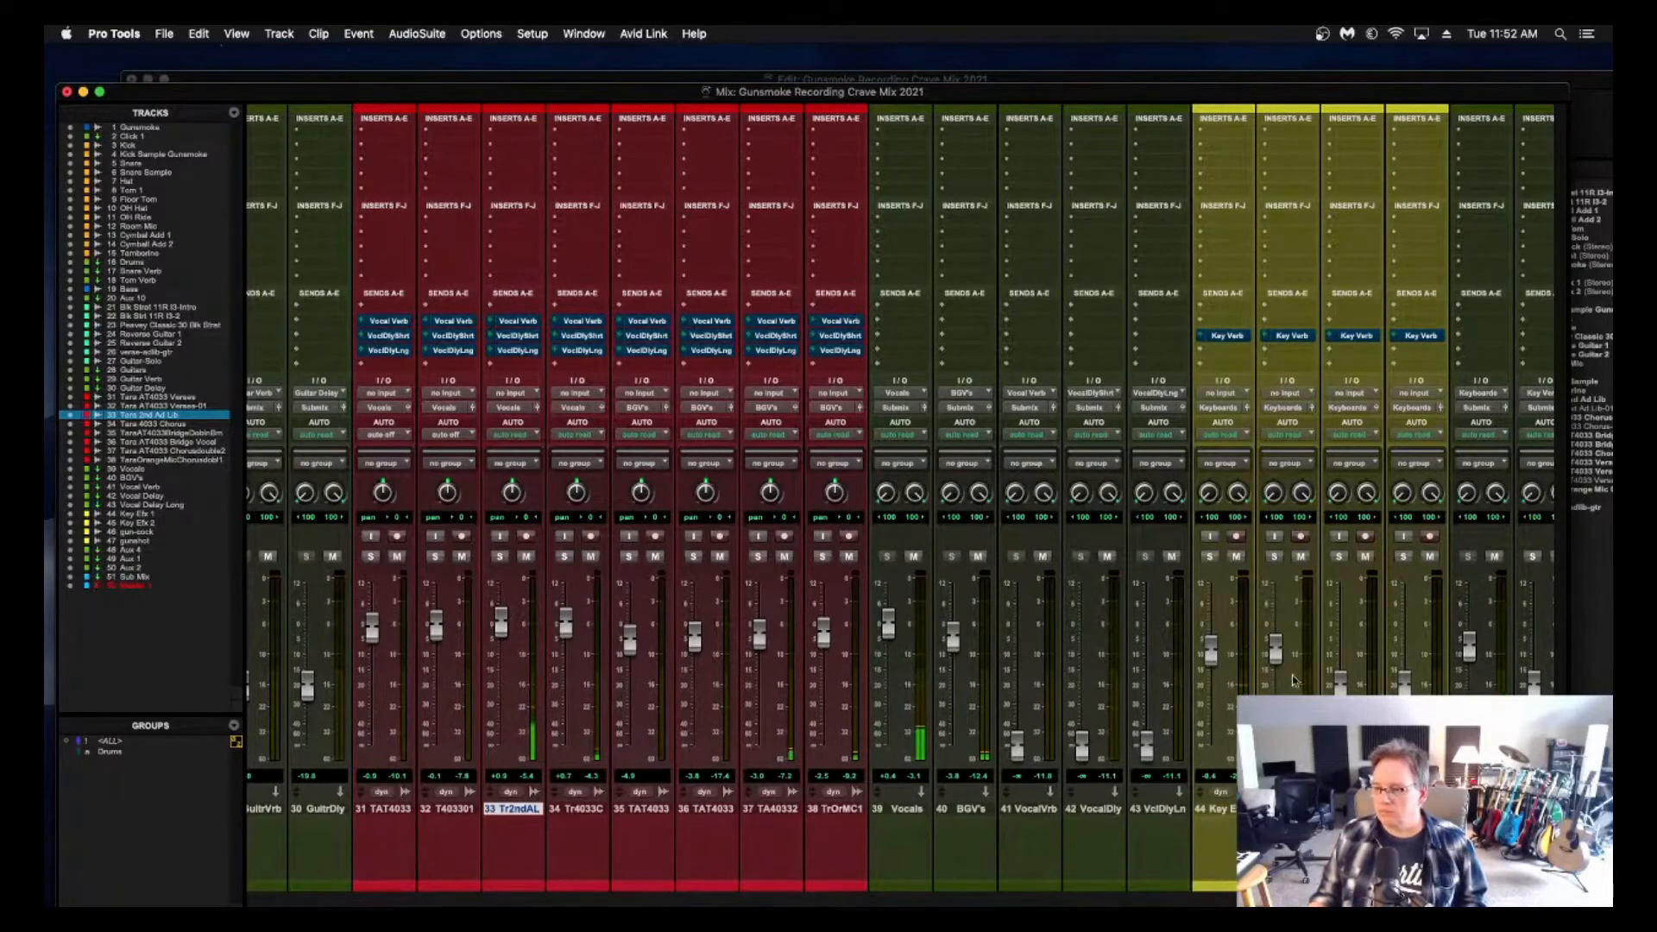
Solo the unmuted Gunsmoke reference track, raise its fader to about -5.2 dB for comparison, and mute it again without the solo.
scroll(1305, 679, "left", 3)
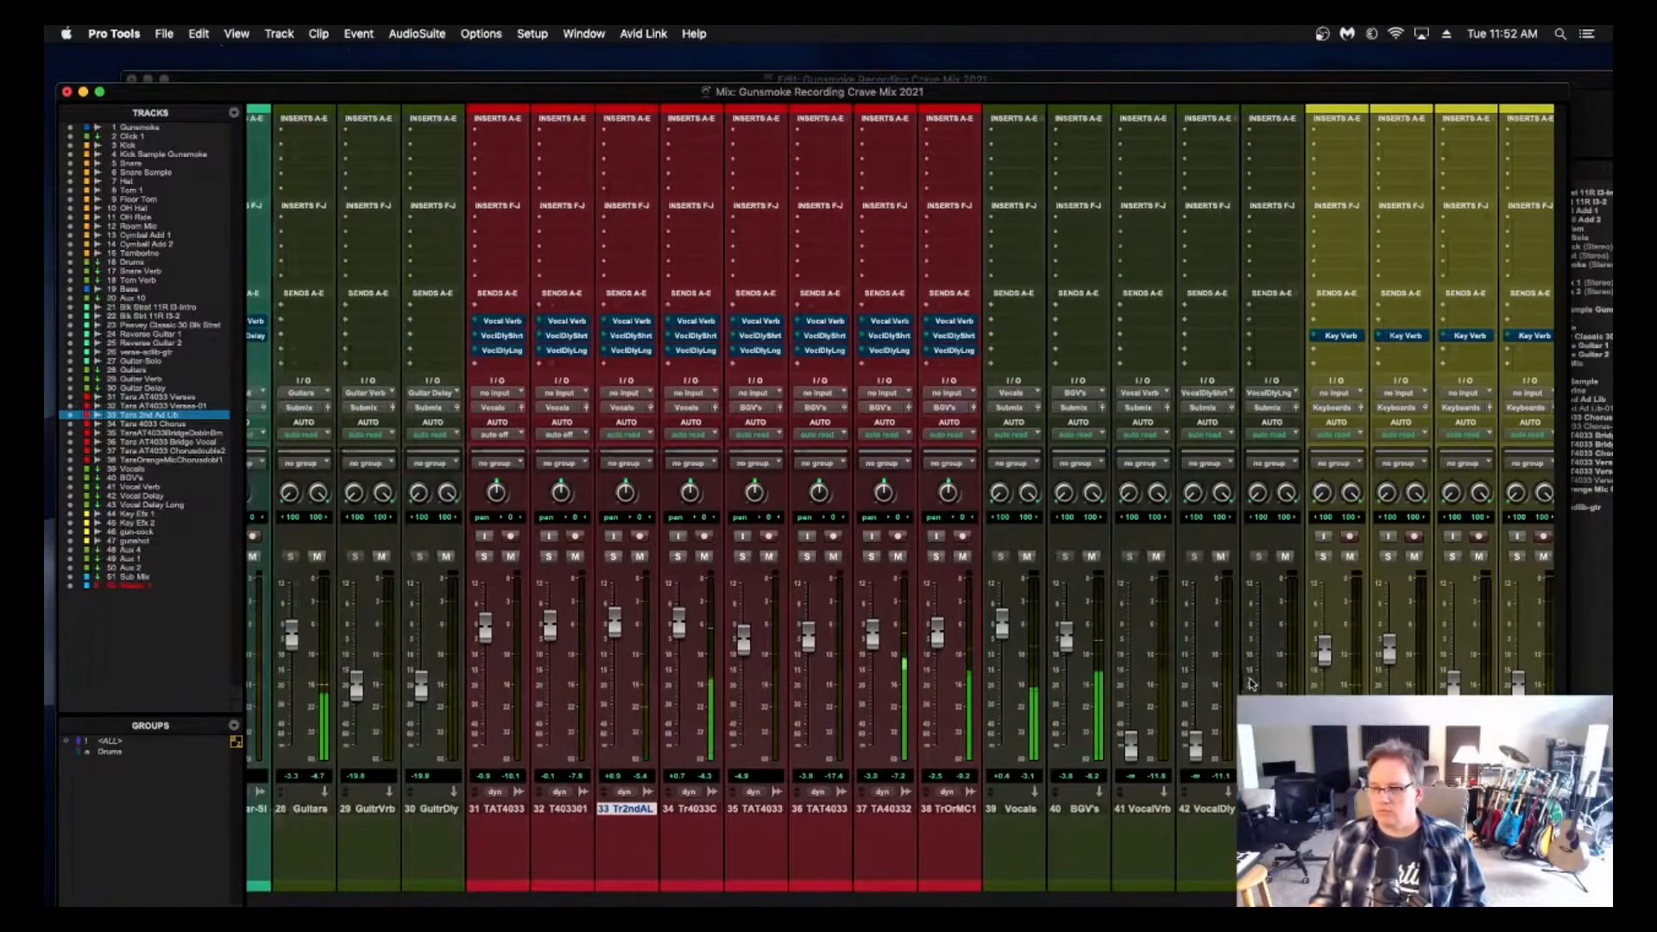
scroll(1251, 684, "left", 10)
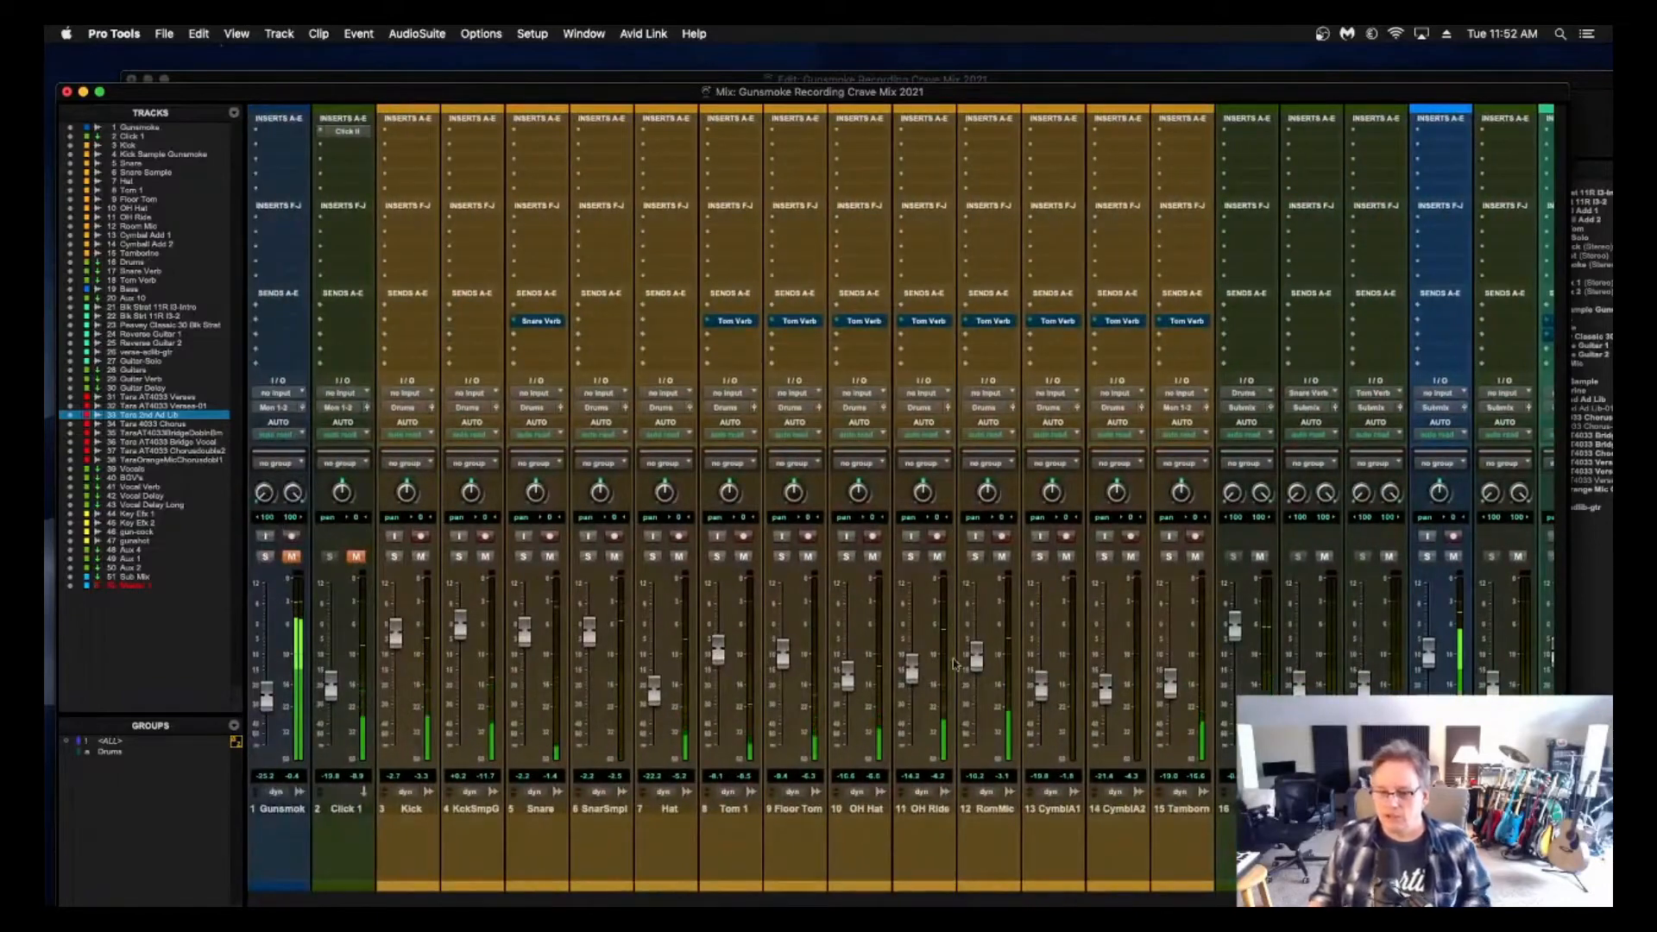
left_click(290, 558)
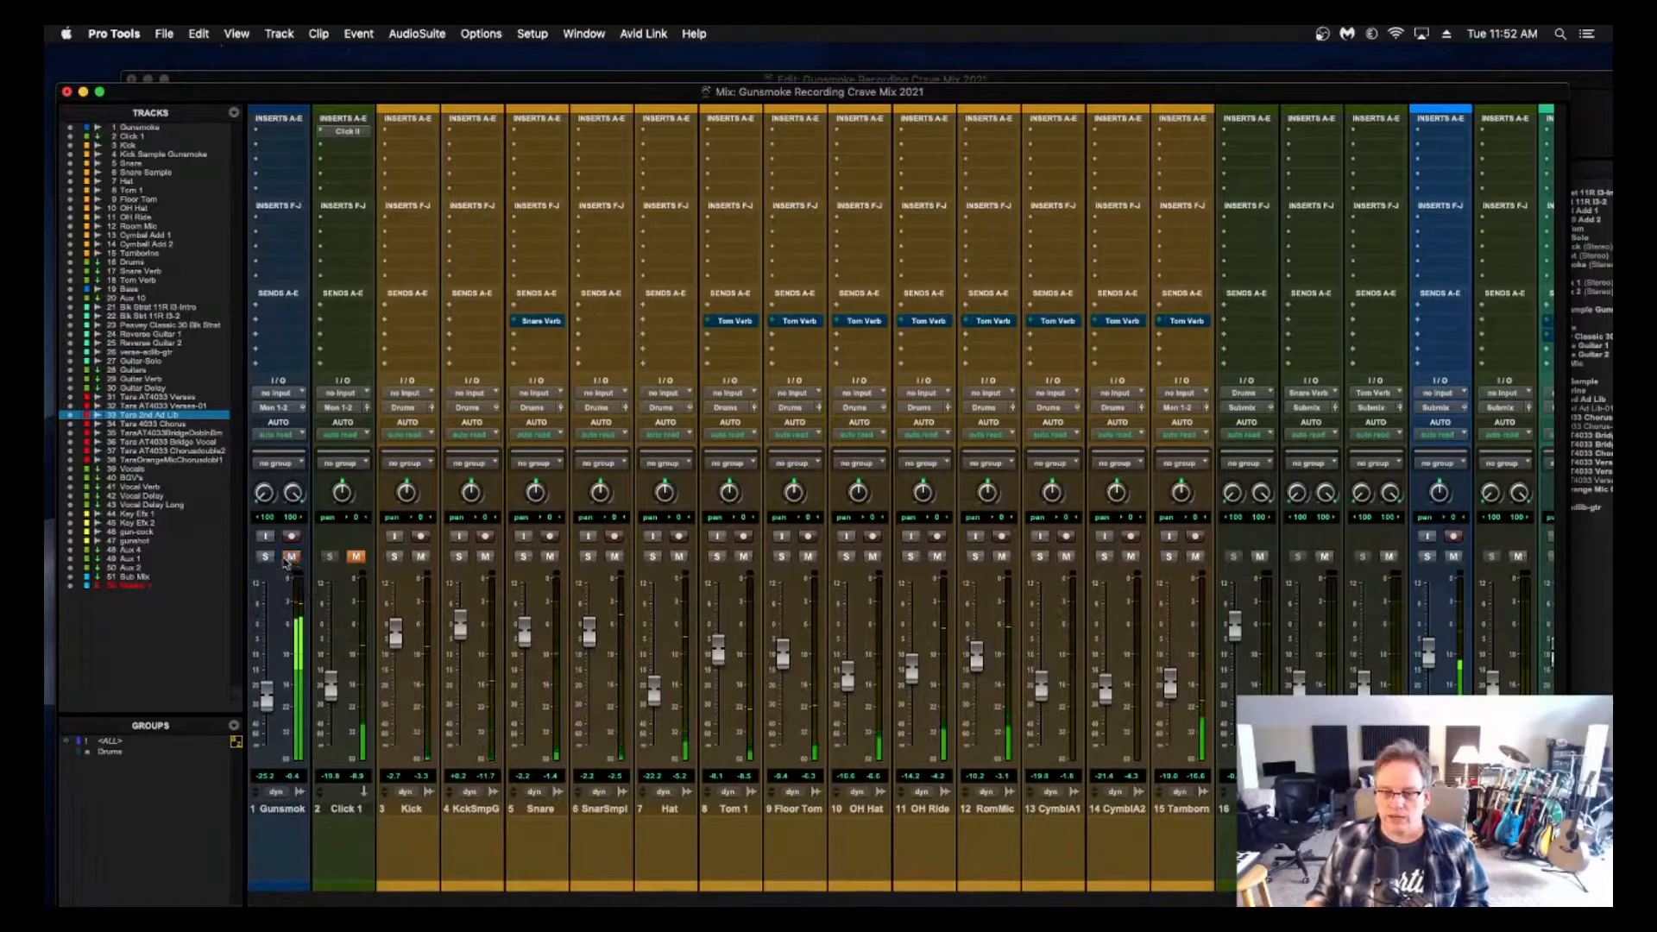
left_click(265, 556)
left_click_drag(267, 696, 271, 649)
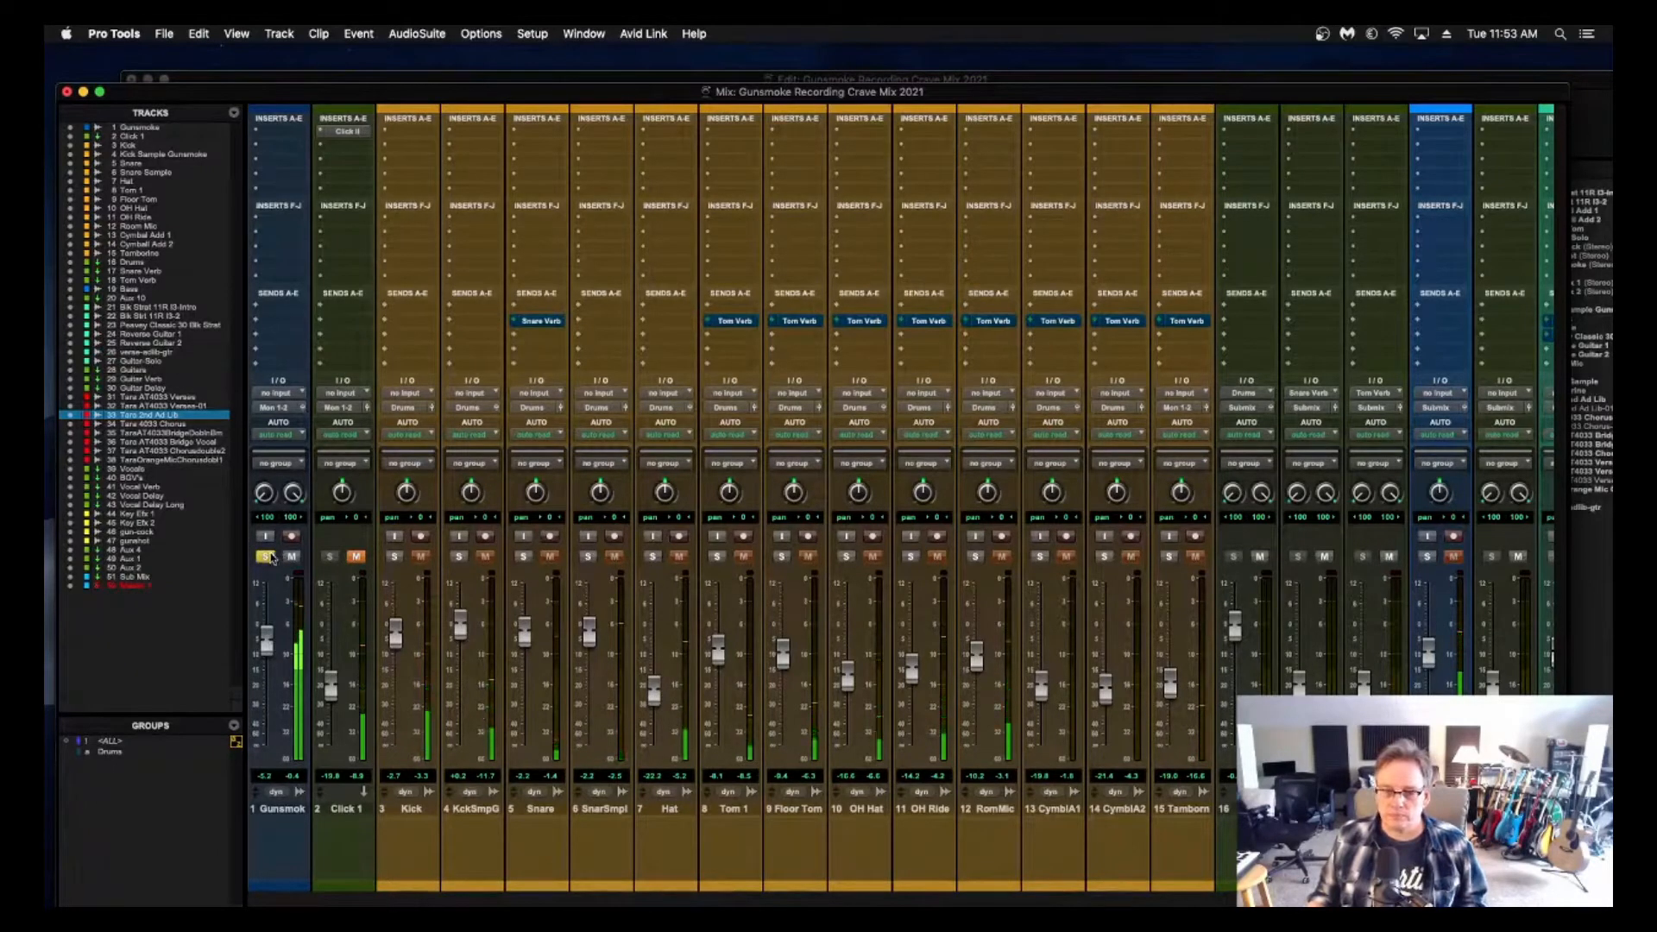
left_click(268, 557)
left_click(292, 557)
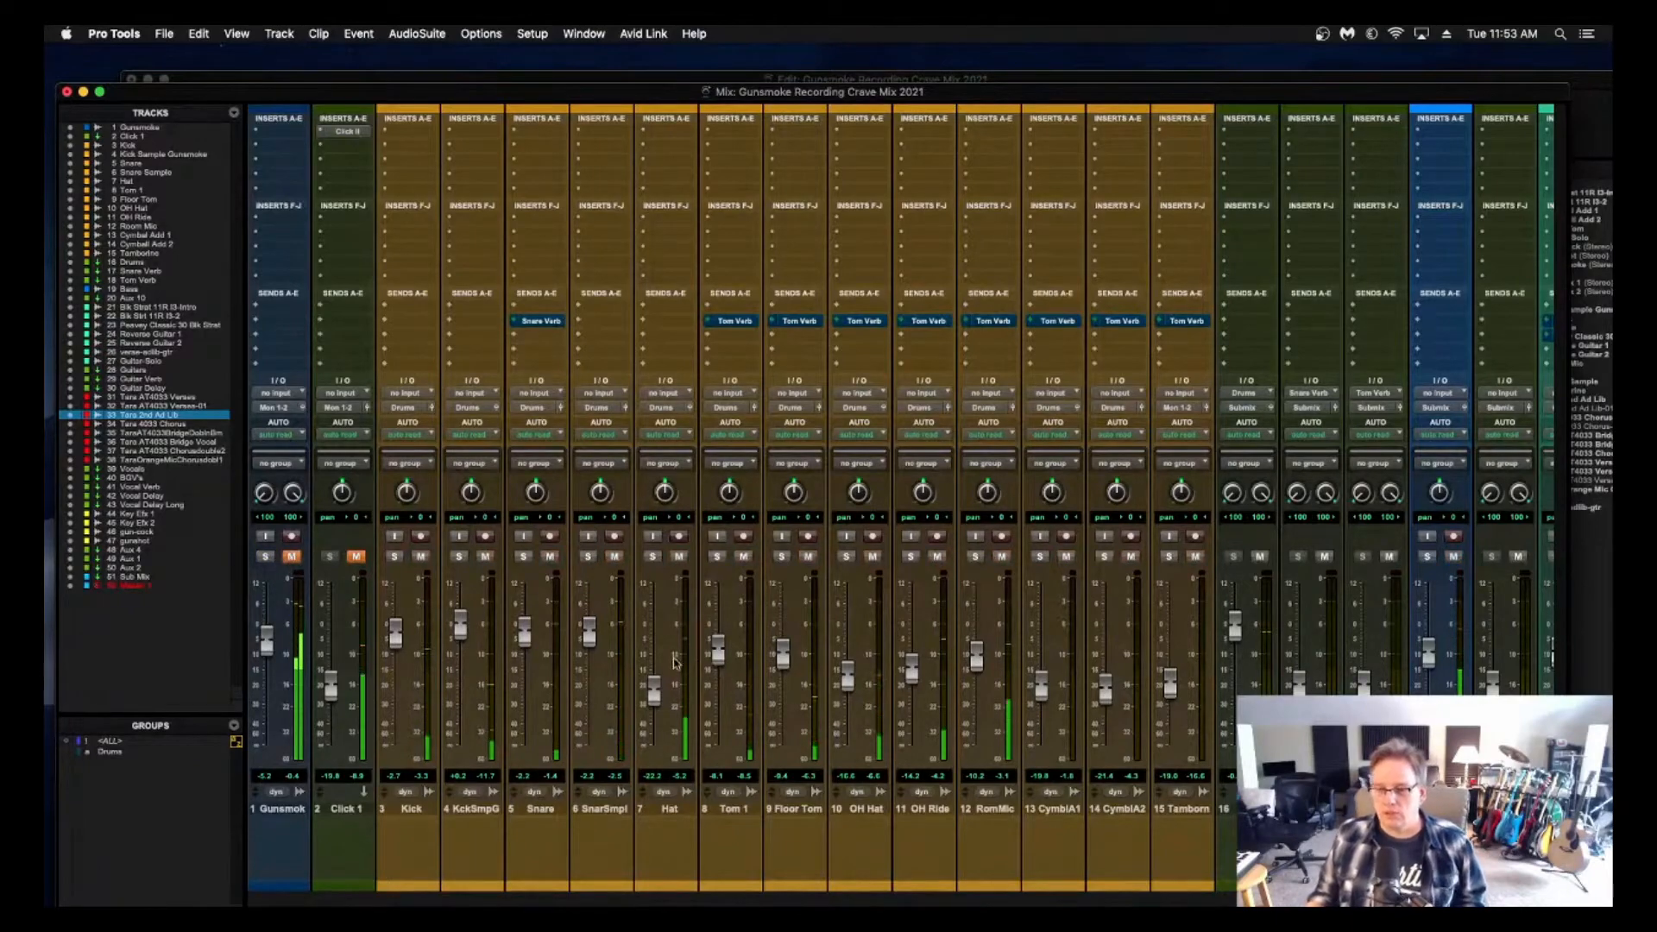
Lower verse vocal tracks 31 and 32 to about -12.3 and -5.2 dB, and raise the Guitars aux to about -0.6 dB.
scroll(552, 703, "right", 15)
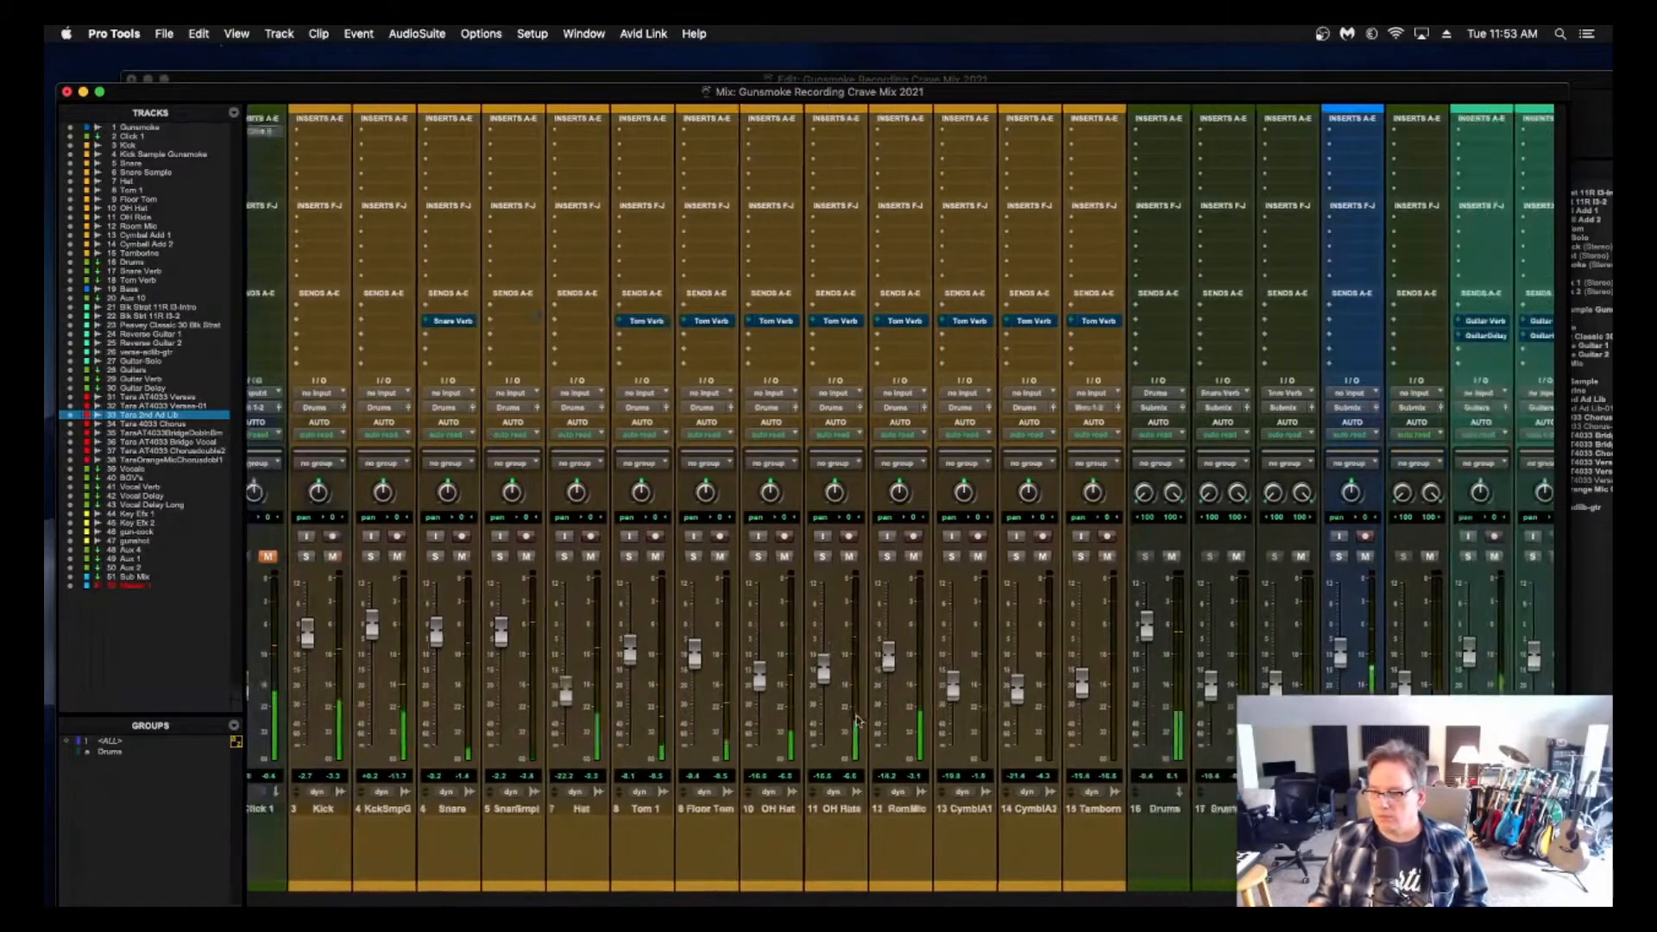
scroll(857, 721, "right", 2)
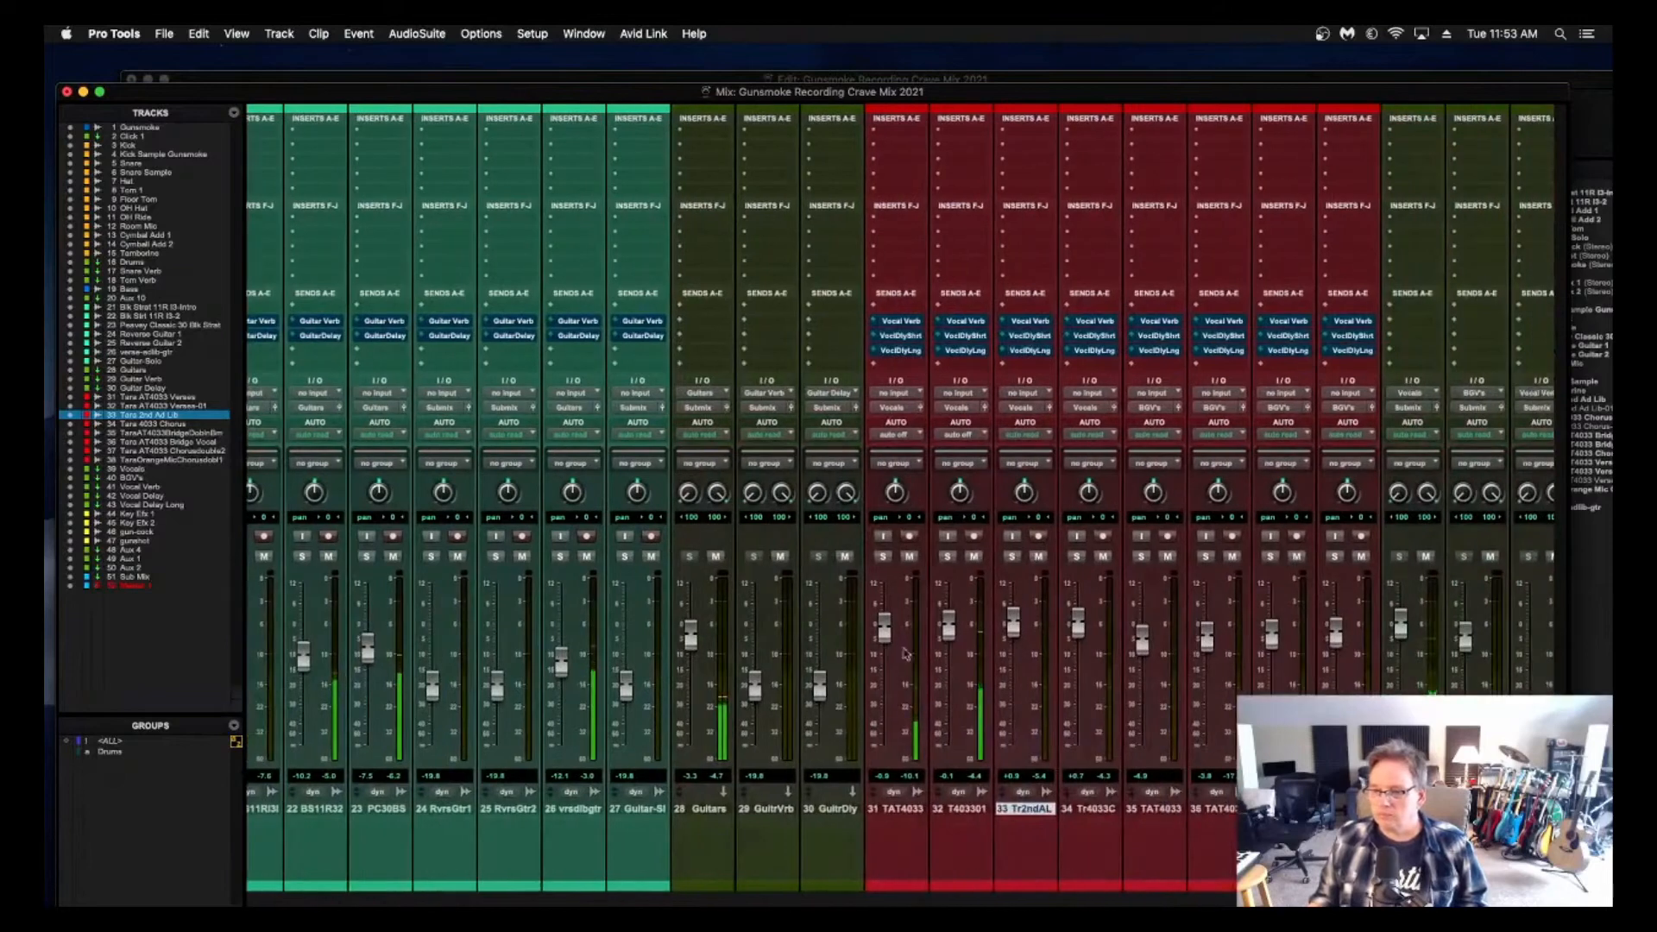
left_click_drag(886, 630, 949, 648)
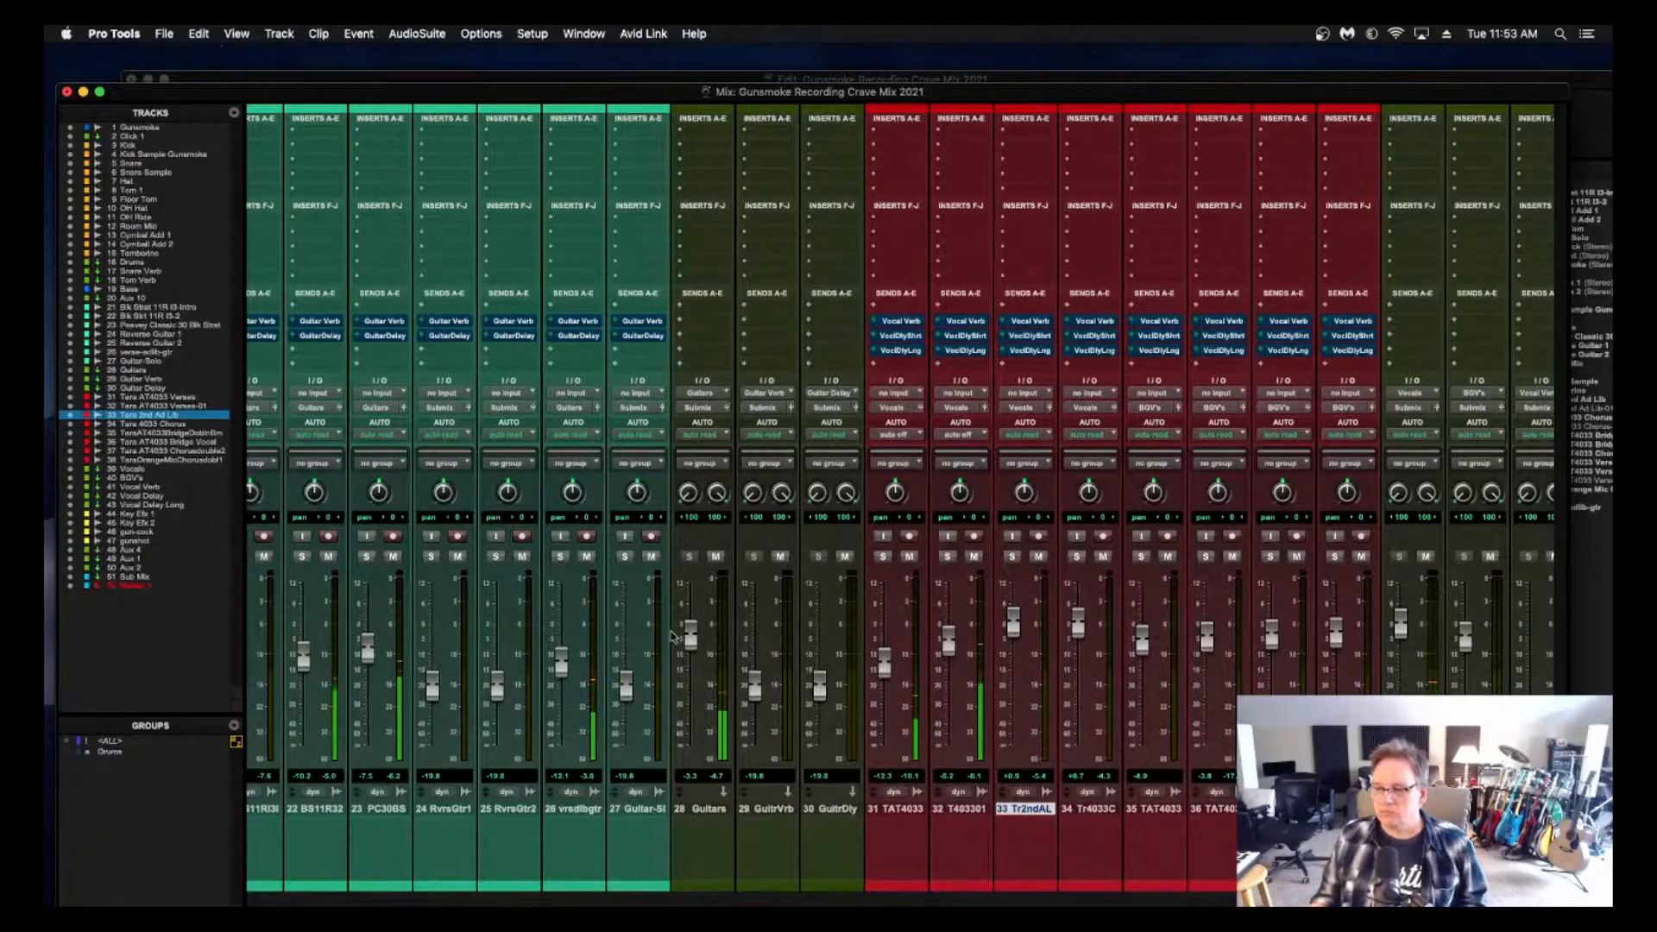
left_click_drag(691, 637, 693, 632)
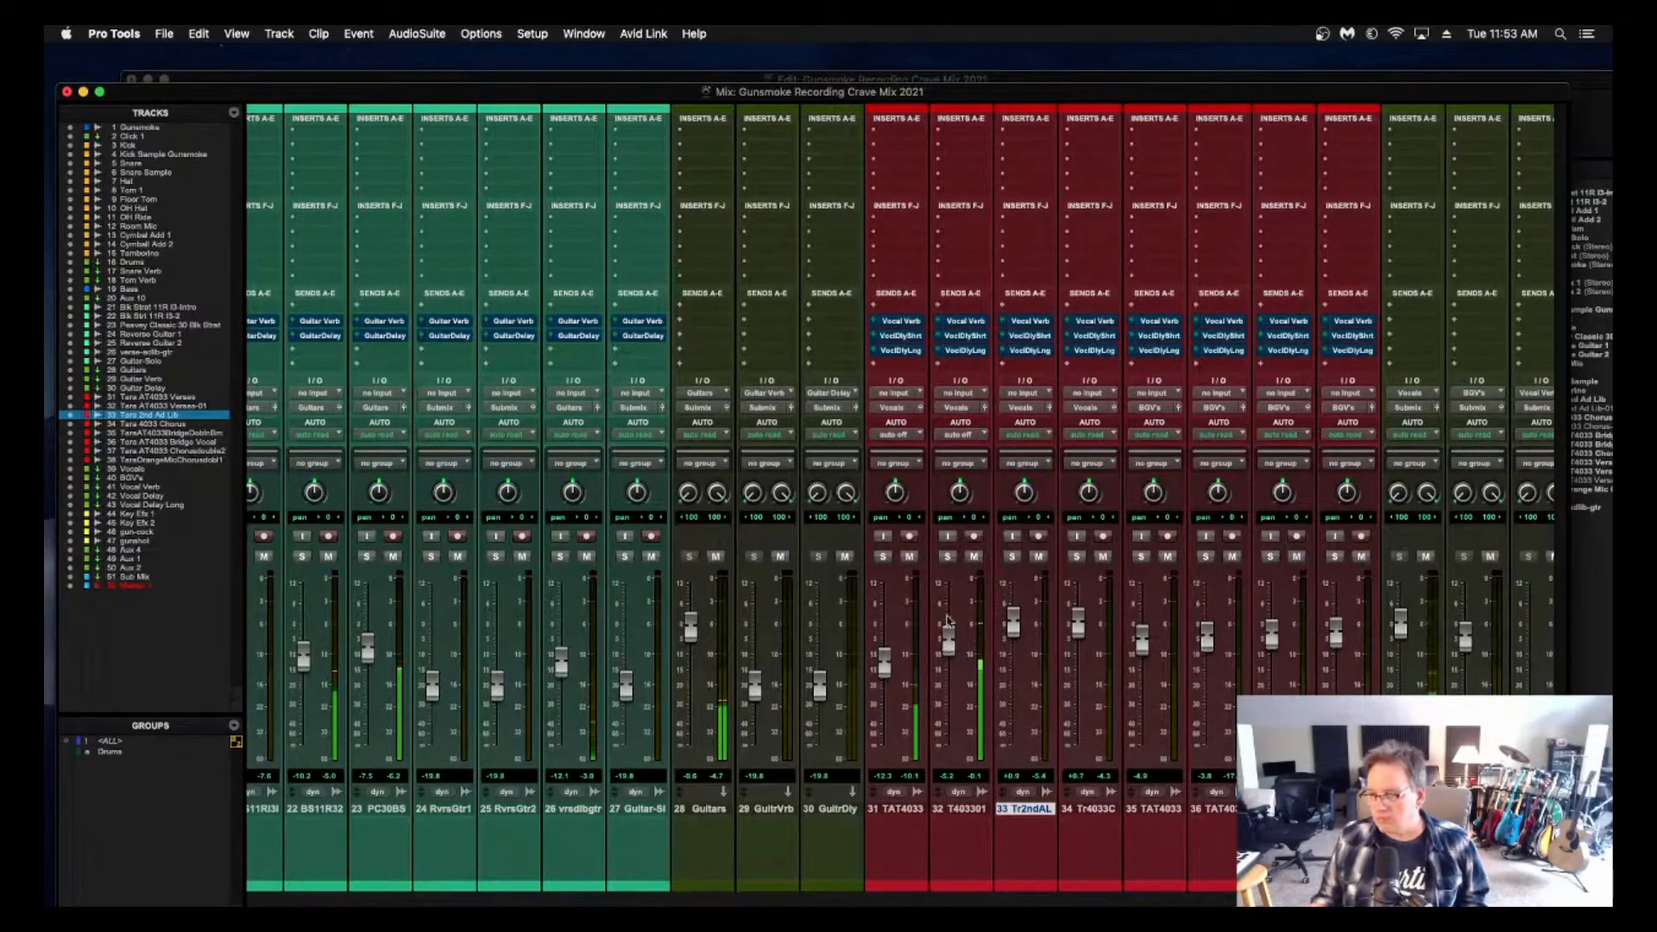
Scan the static mix, lowering the Vocals aux fader slightly and raising the Bass fader to about -7.5 dB.
scroll(905, 617, "right", 8)
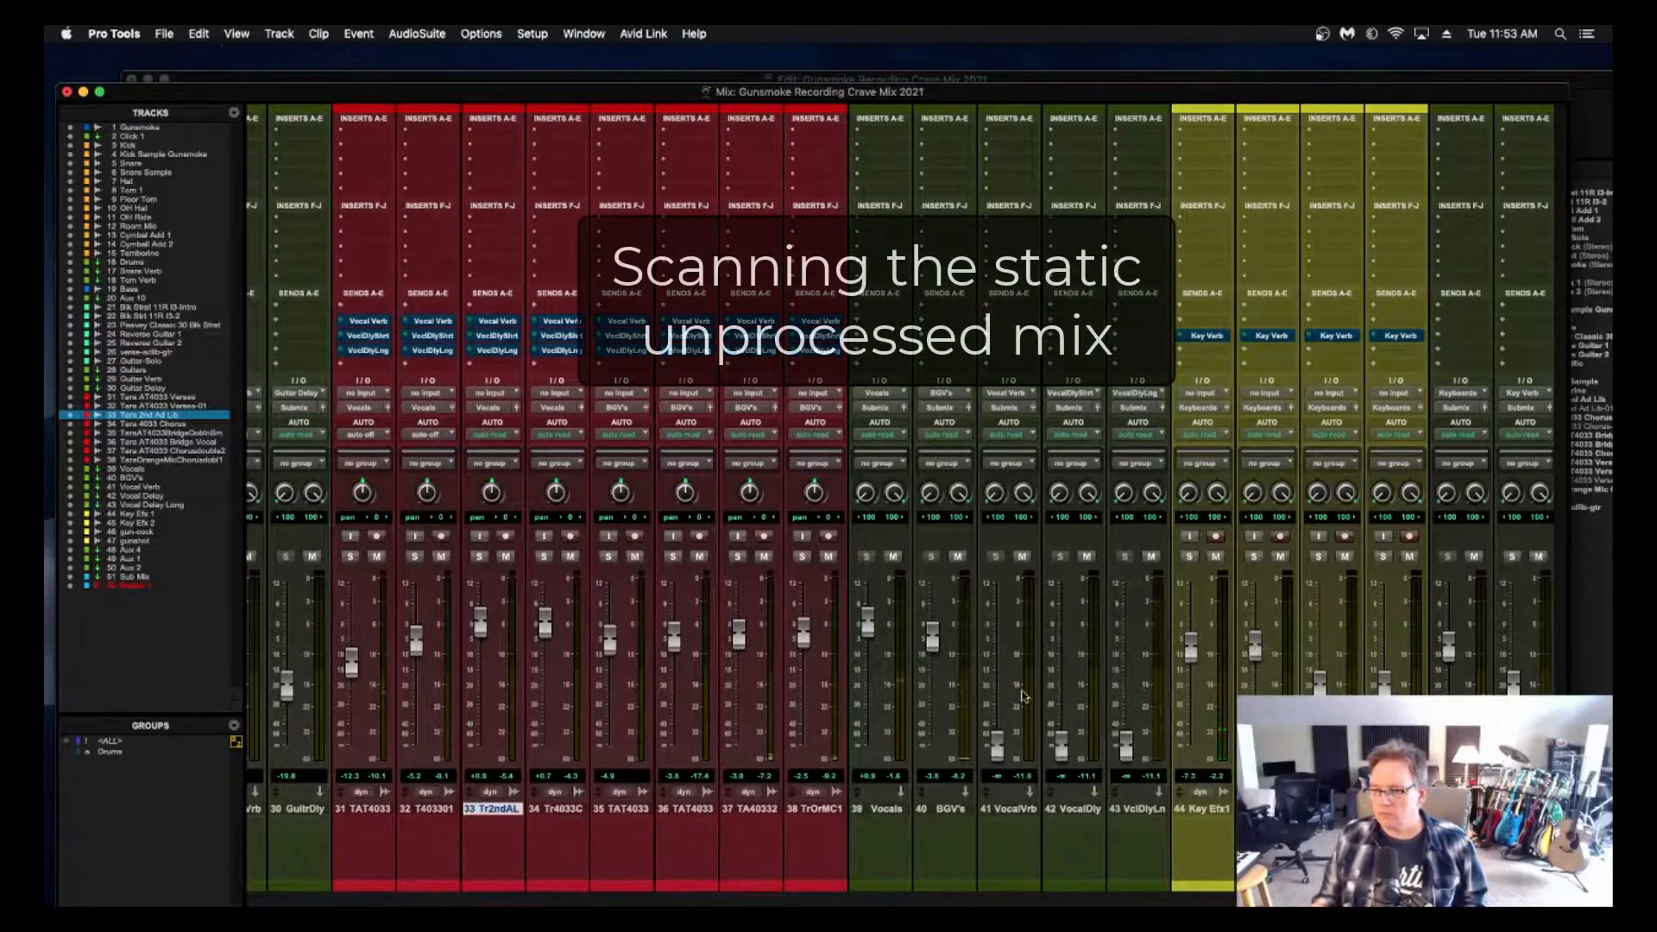
scroll(1025, 695, "left", 3)
scroll(1025, 696, "left", 9)
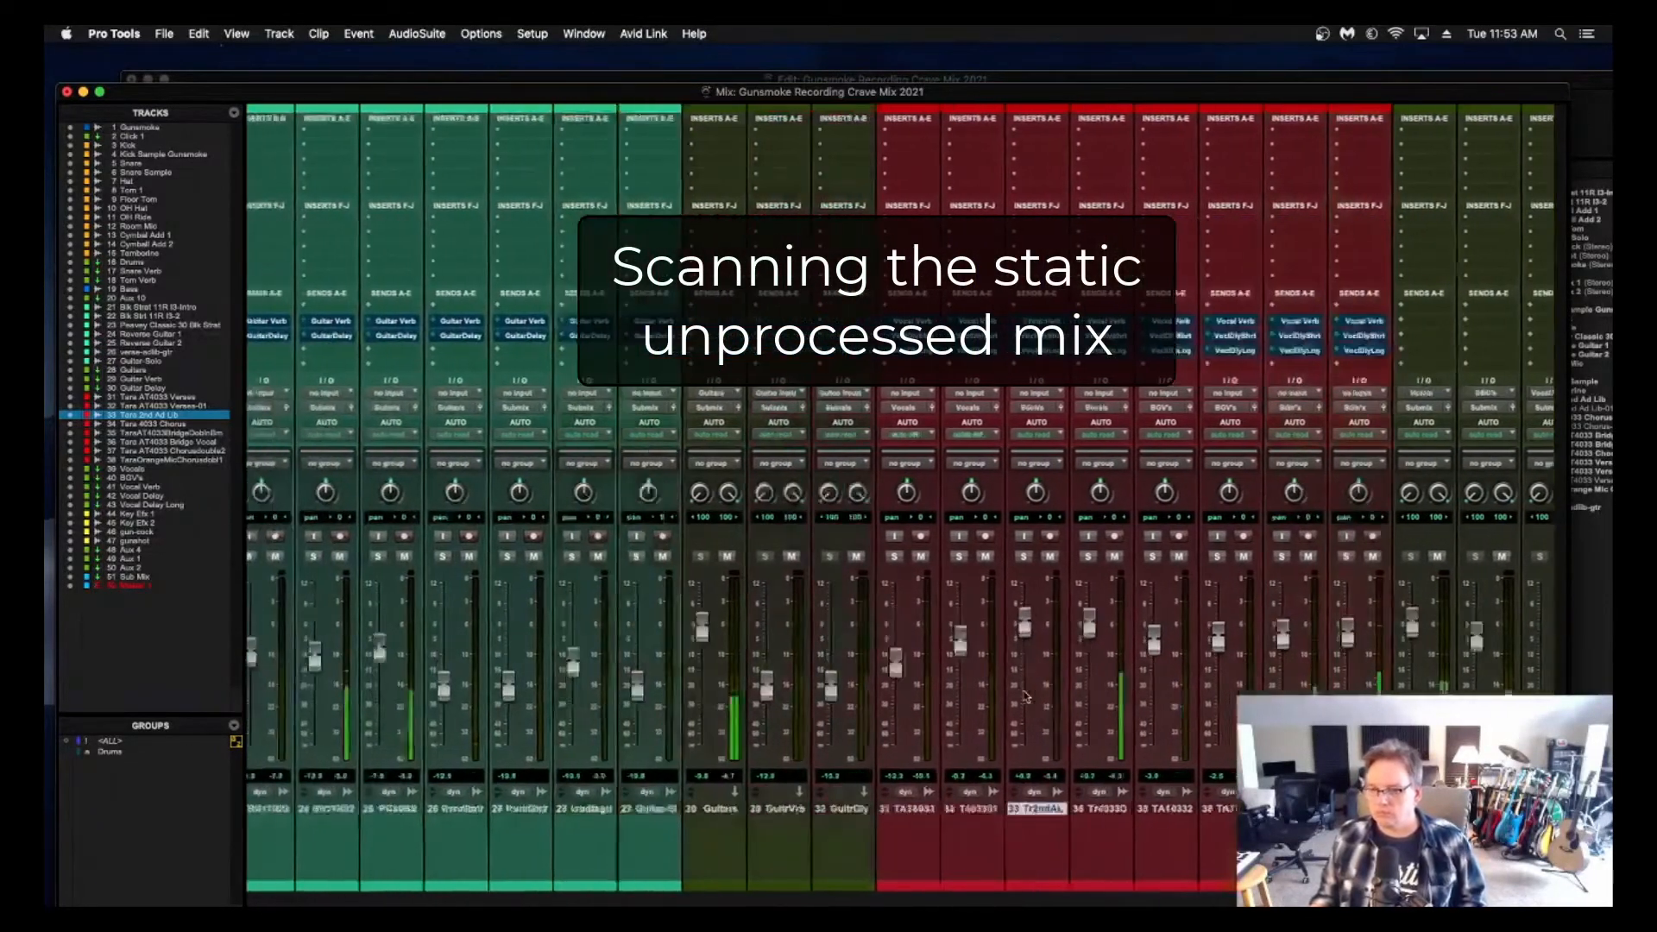
scroll(1025, 696, "right", 6)
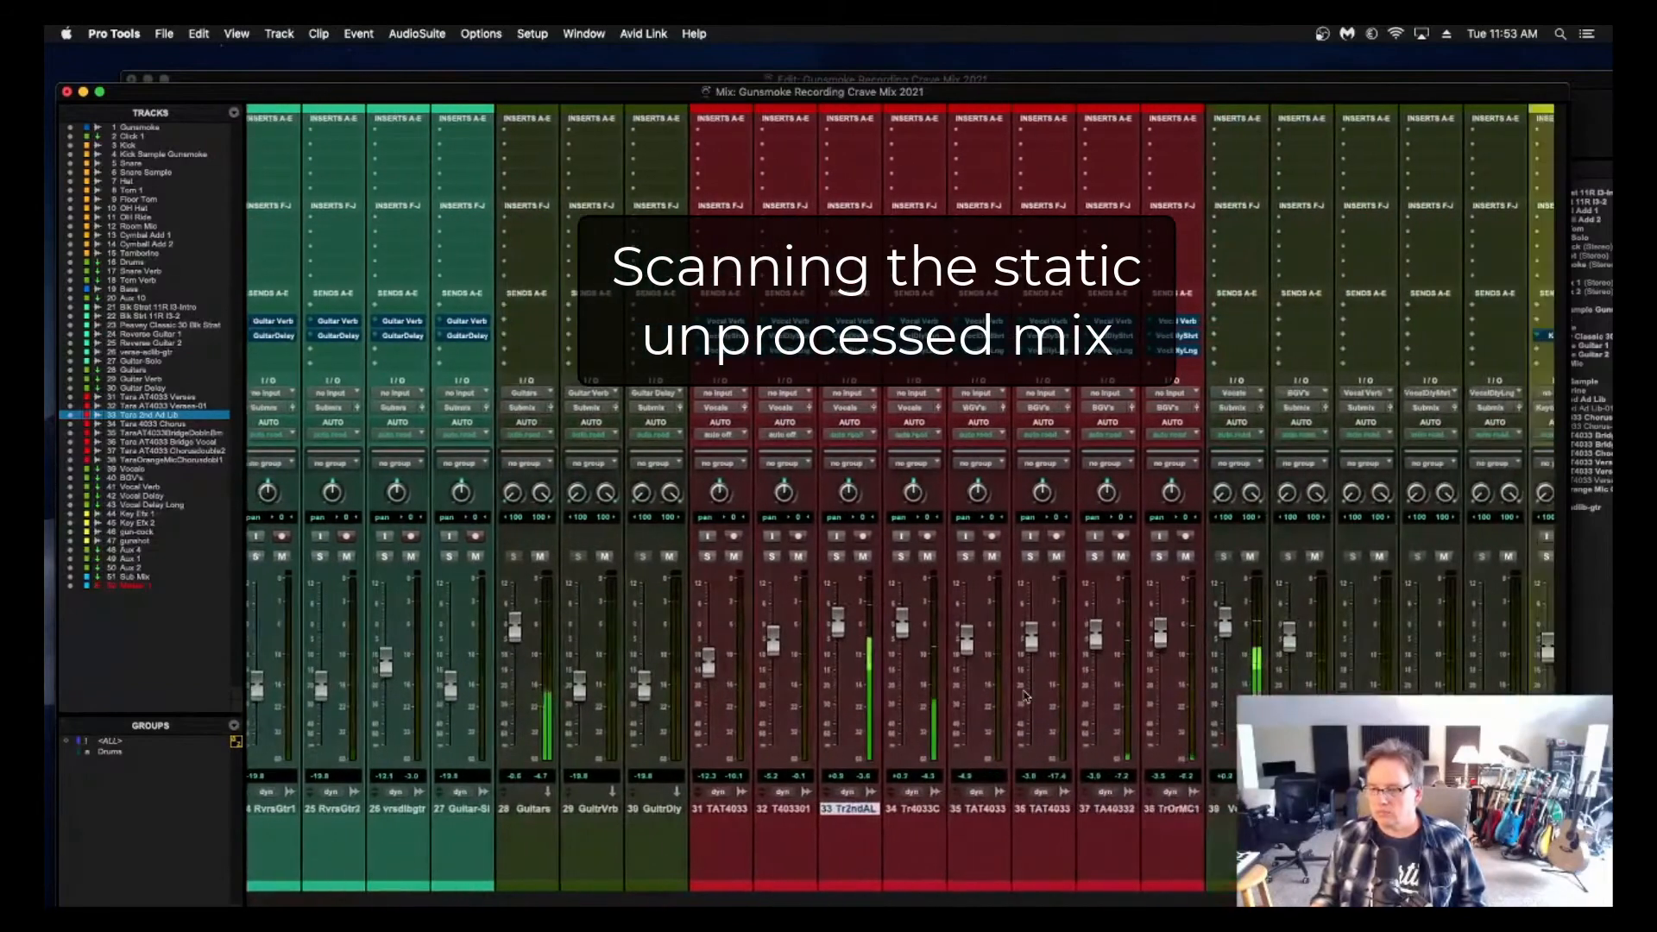
left_click_drag(1224, 631, 1225, 637)
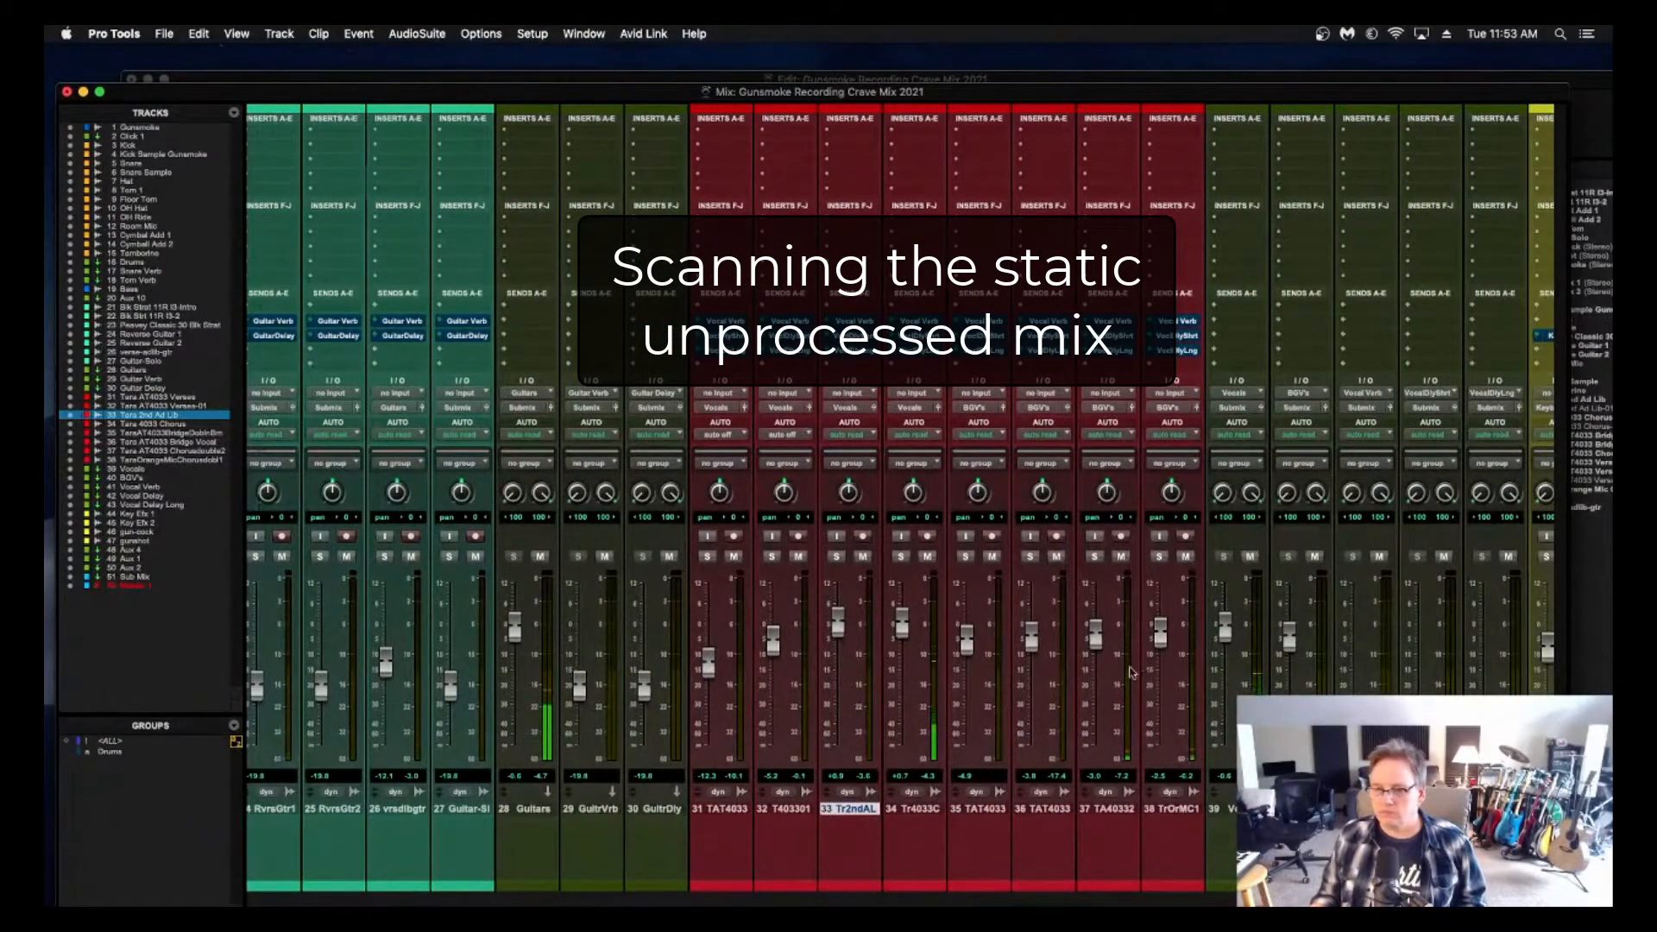
scroll(1131, 673, "left", 6)
scroll(828, 651, "left", 5)
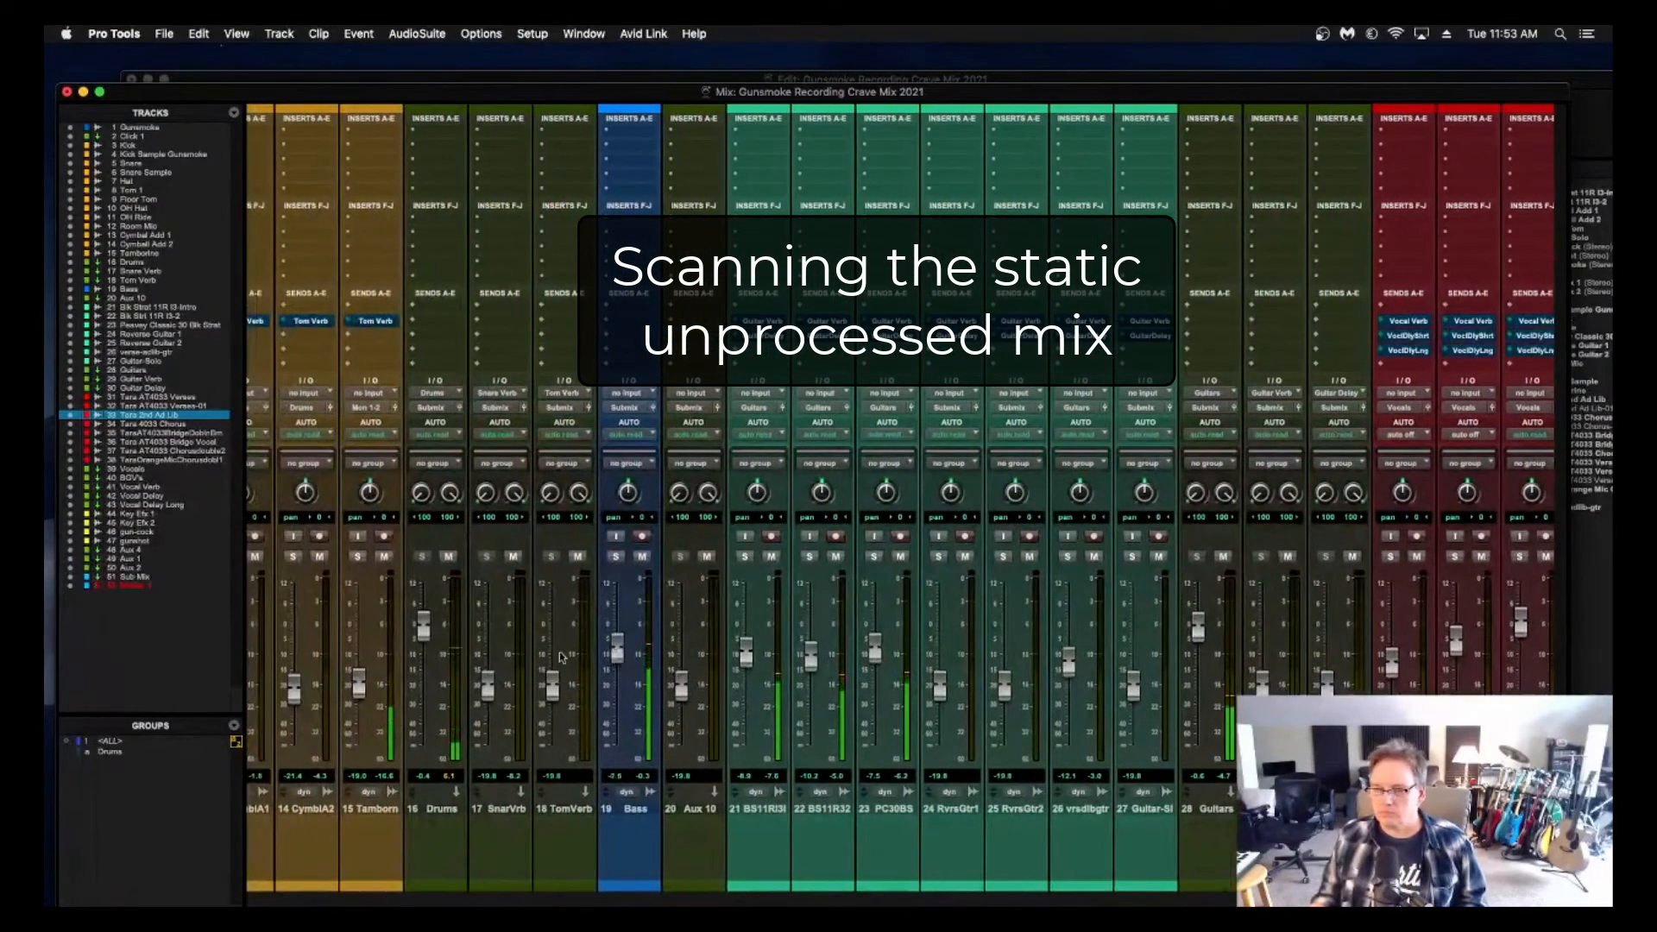
Raise all drum faders together by about 1.2 dB using the Drums group, and deactivate the group.
scroll(559, 656, "left", 12)
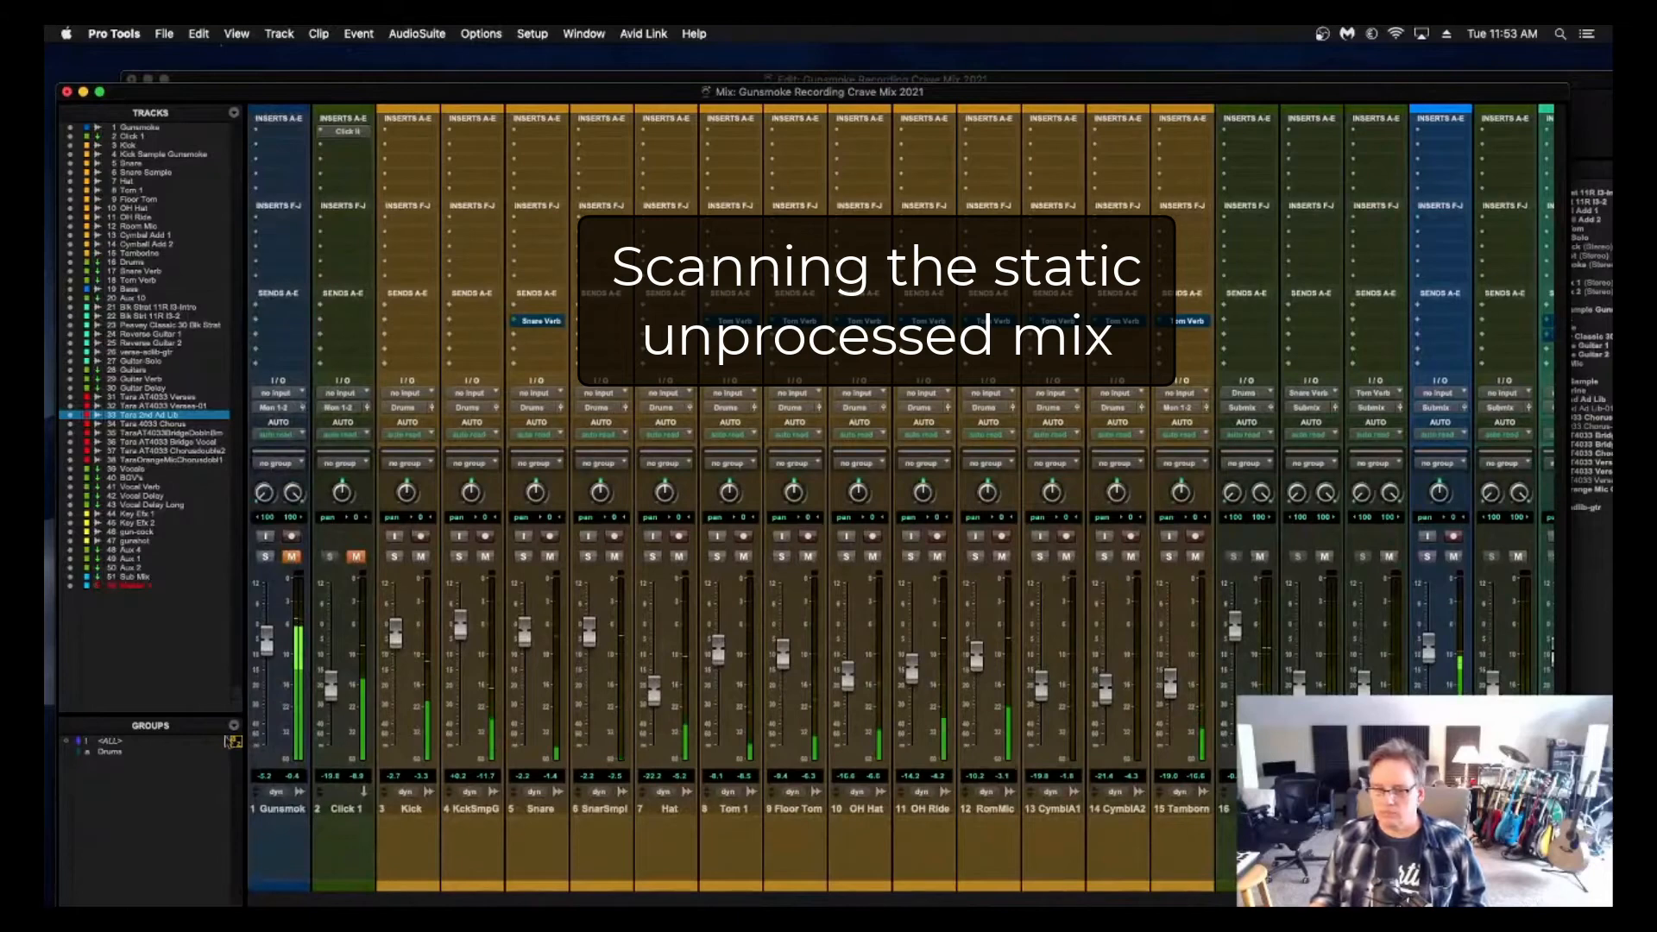
left_click(129, 751)
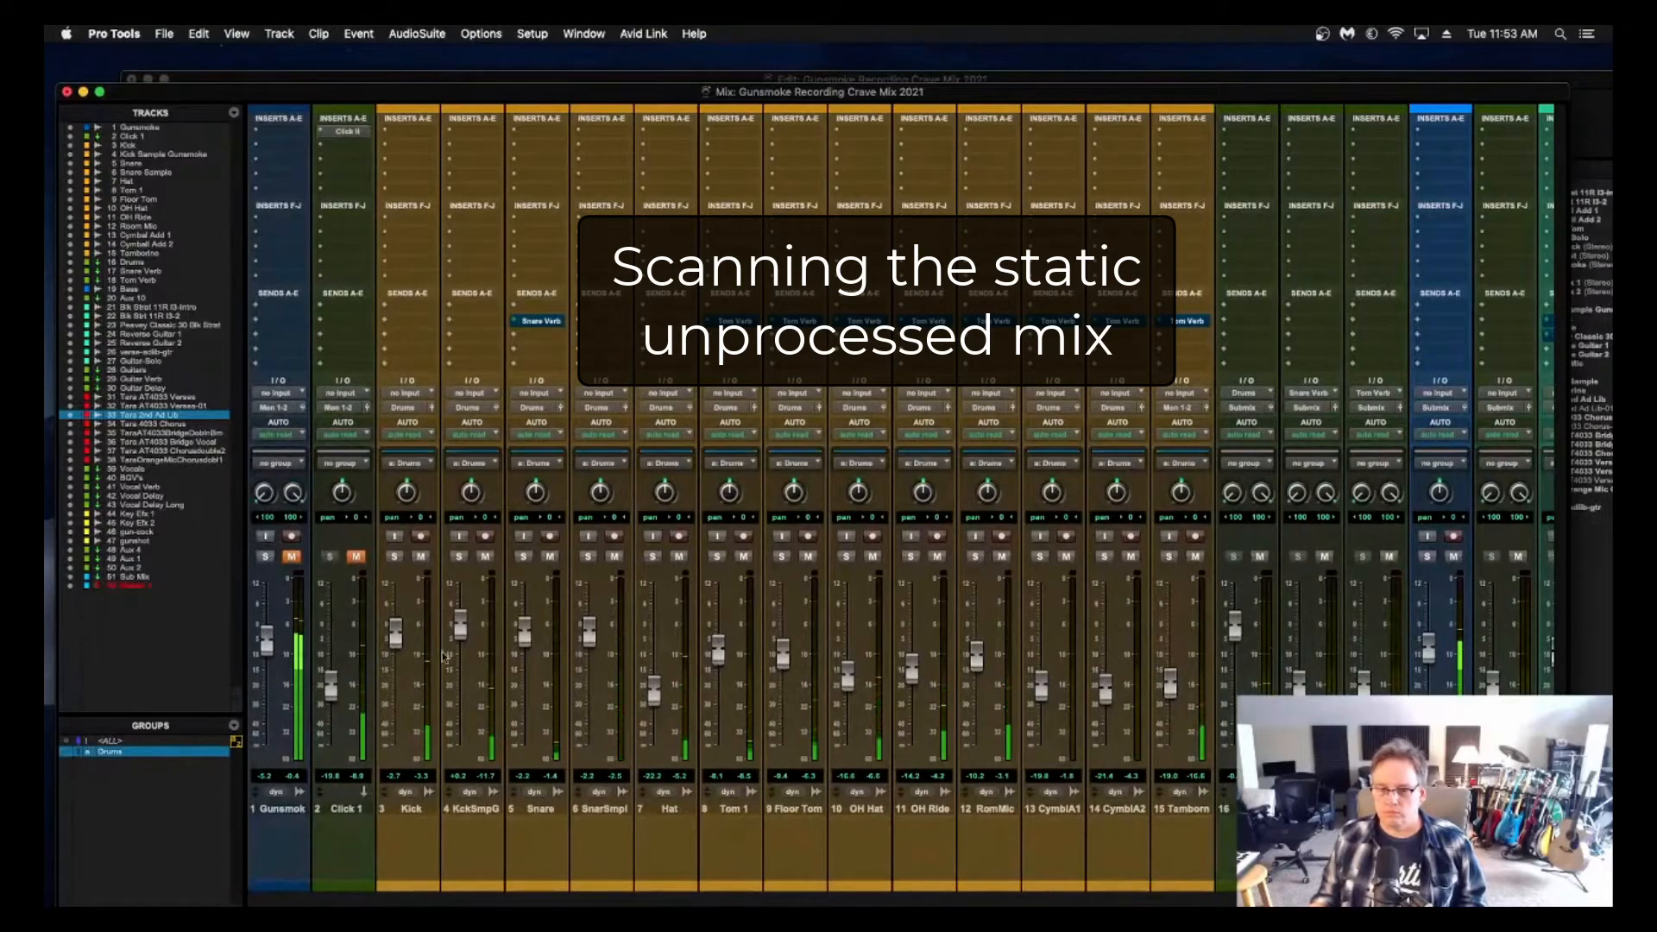
left_click_drag(460, 625, 460, 622)
left_click(152, 757)
Raise the Drums aux fader to about +3.1 dB against the bass and guitars.
scroll(763, 811, "right", 10)
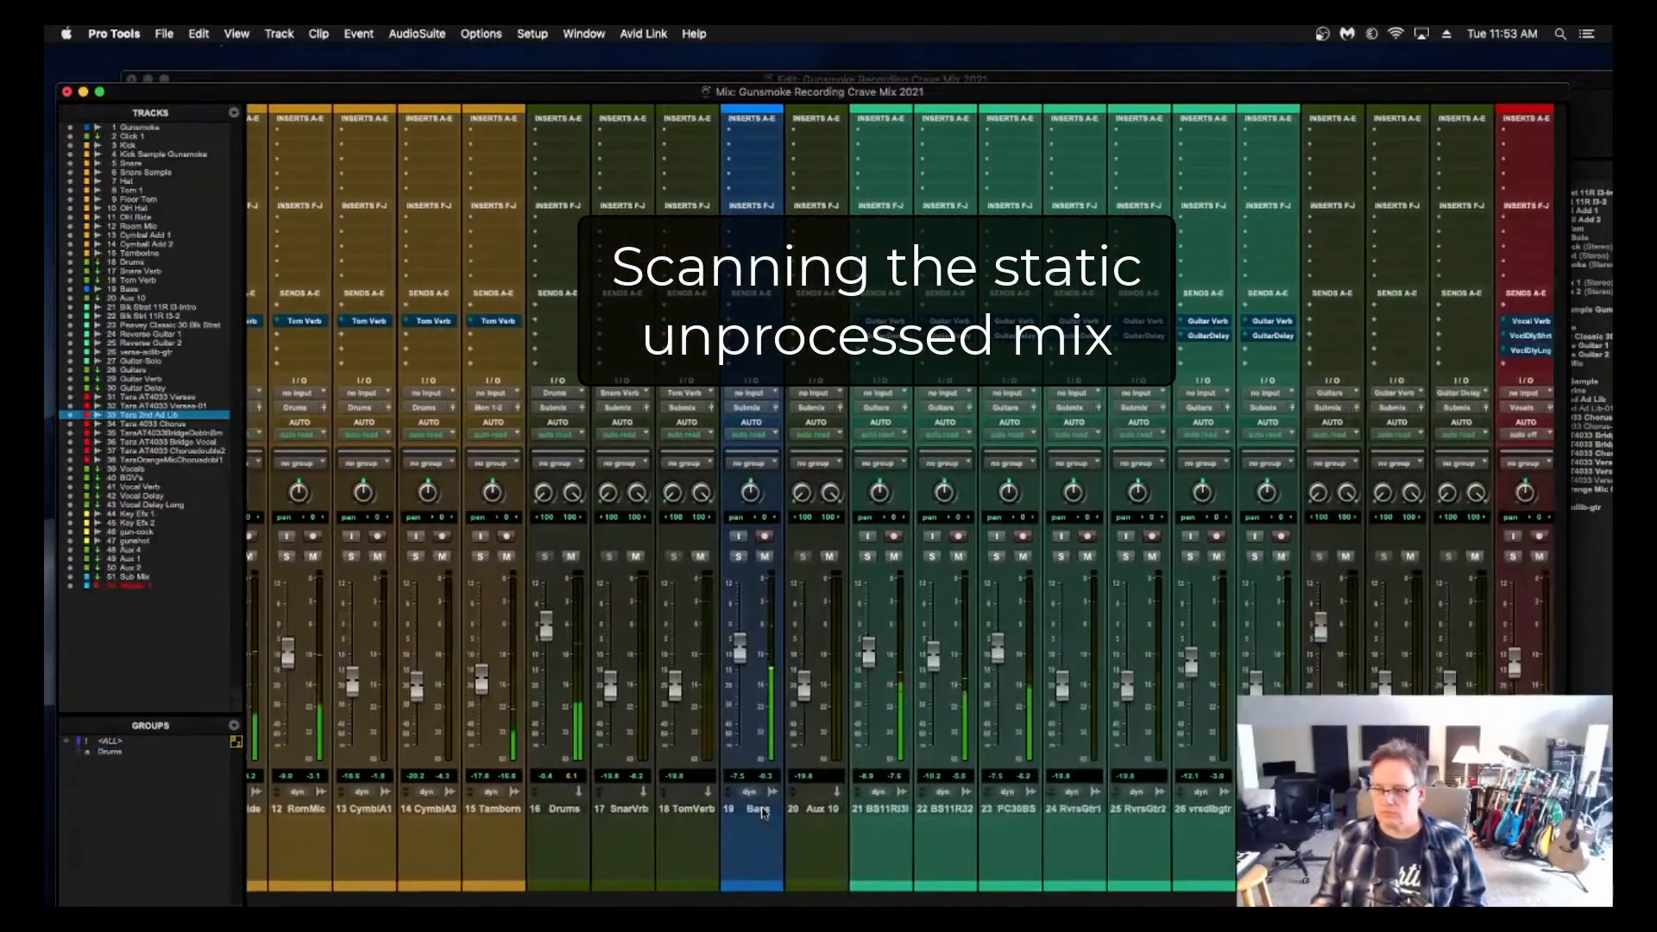
scroll(763, 811, "right", 12)
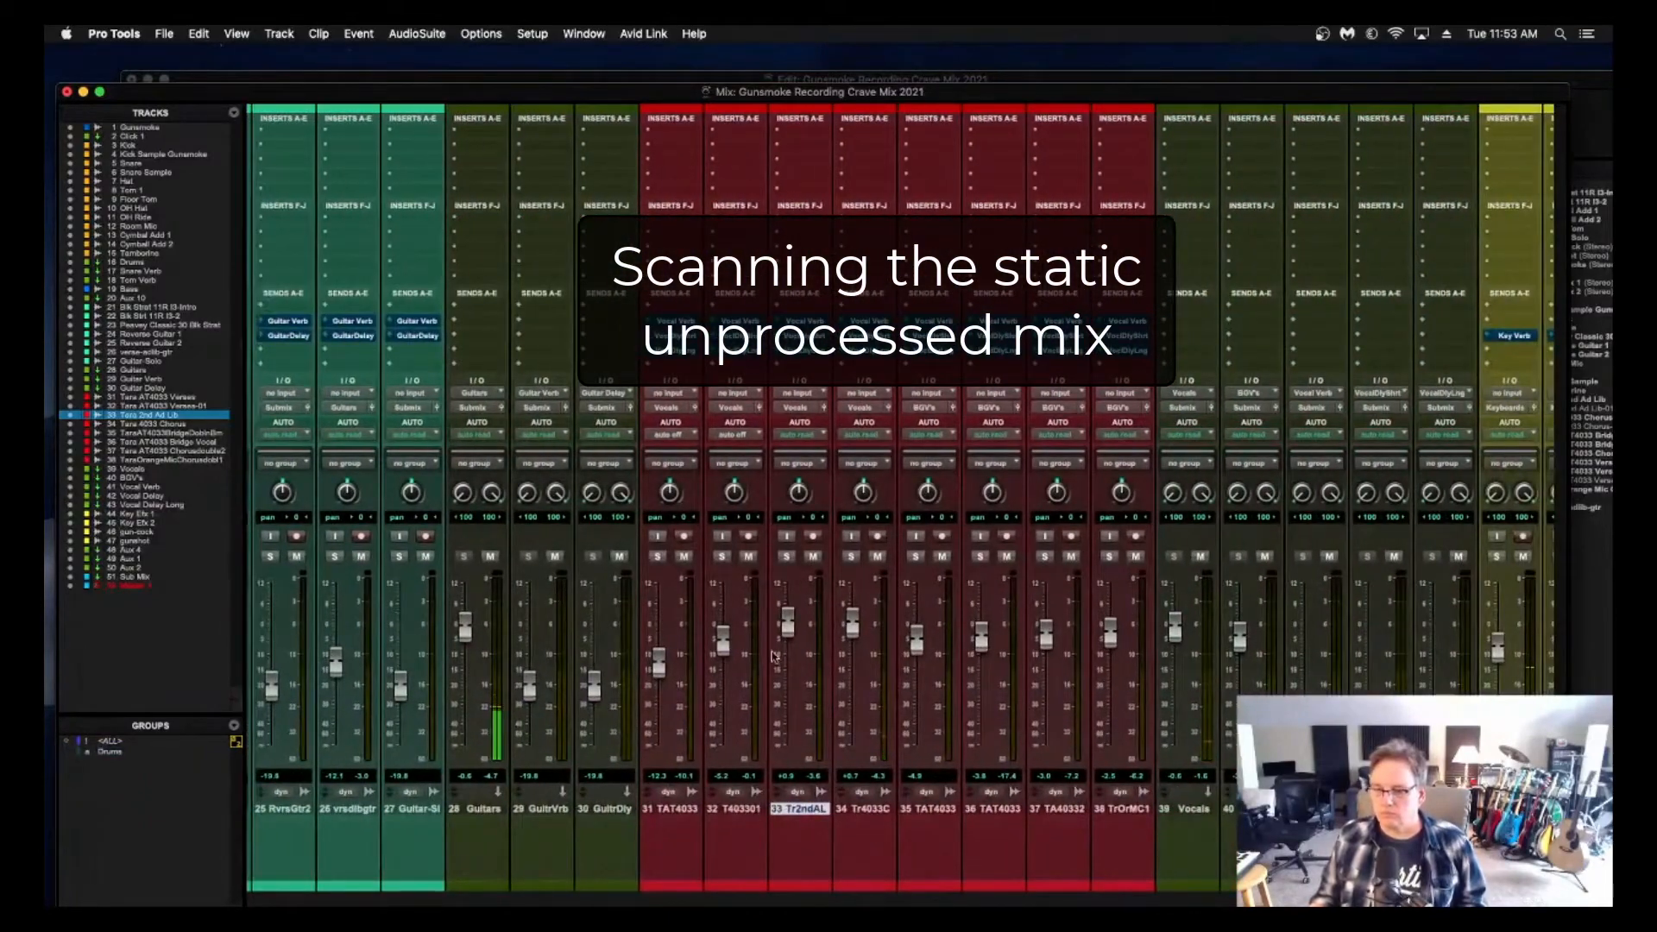
scroll(690, 699, "left", 7)
scroll(430, 690, "left", 8)
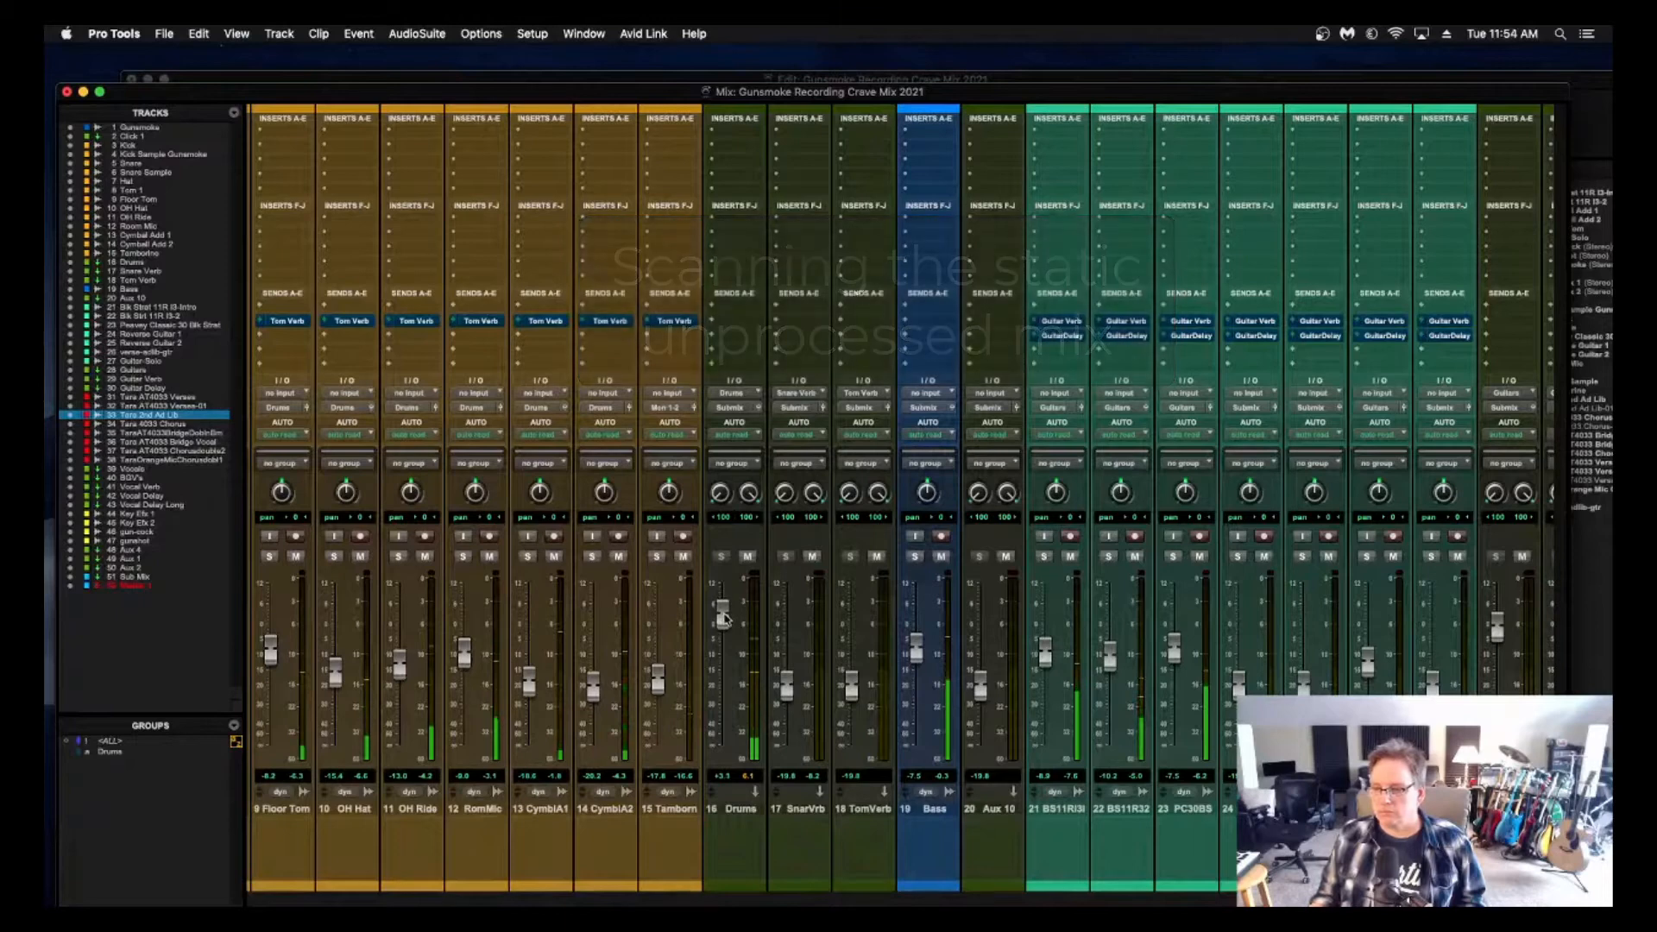
scroll(754, 665, "right", 3)
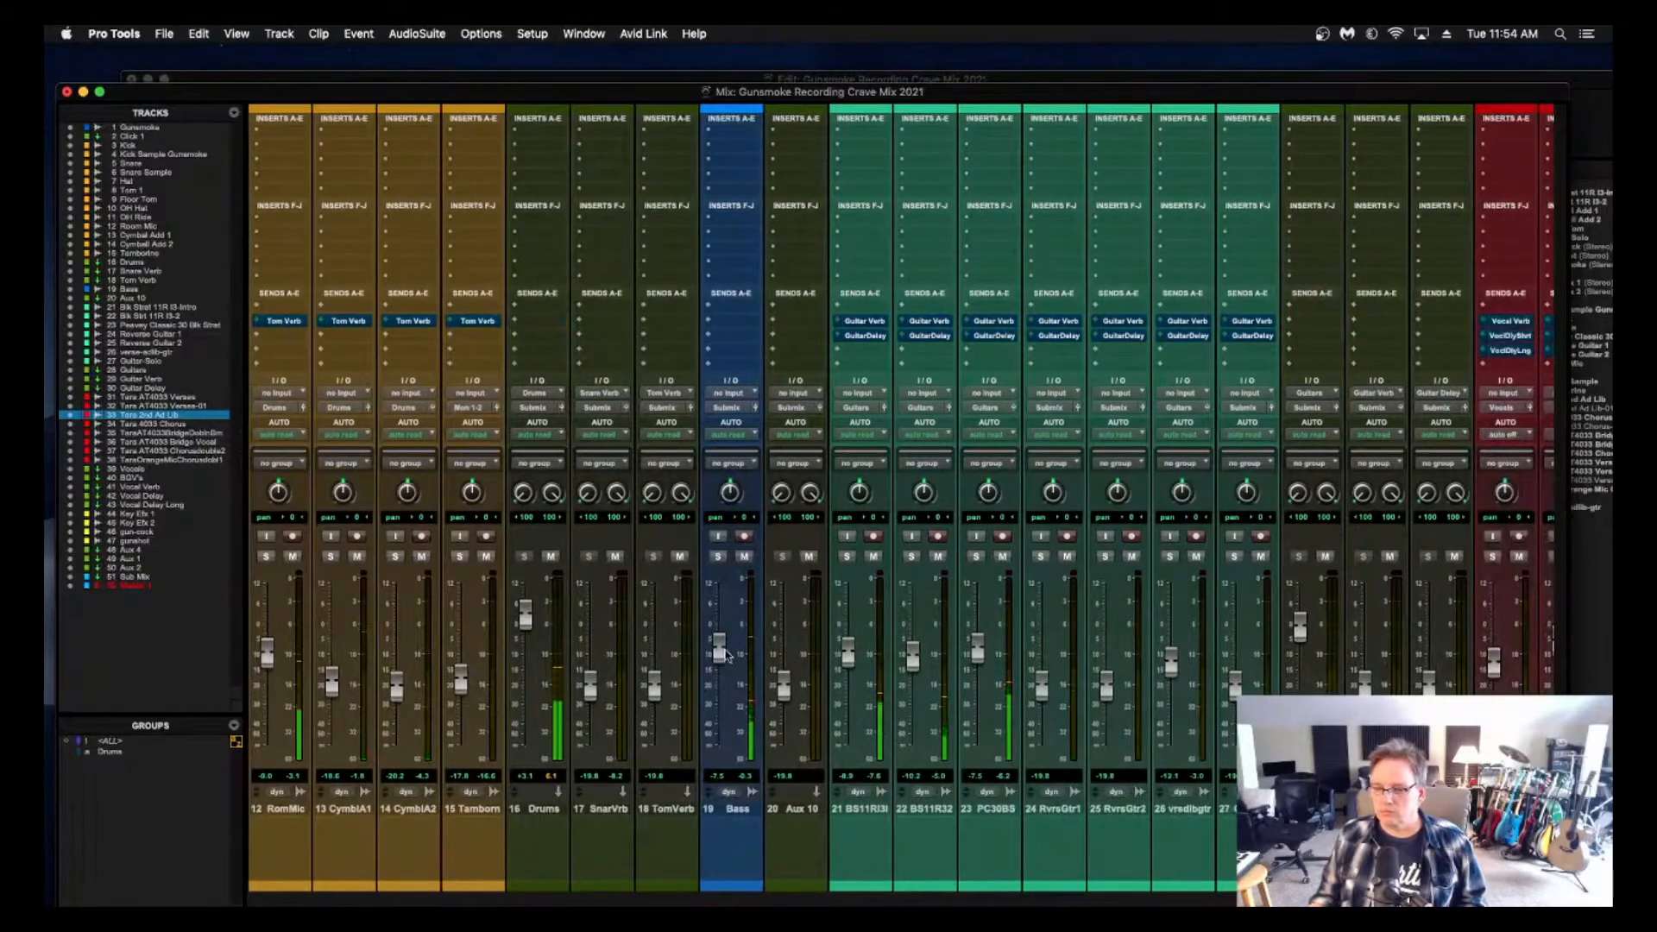
Raise bridge vocal track 36 and the BGV's aux, and set the Bass fader to about -5.9 dB.
scroll(727, 656, "right", 20)
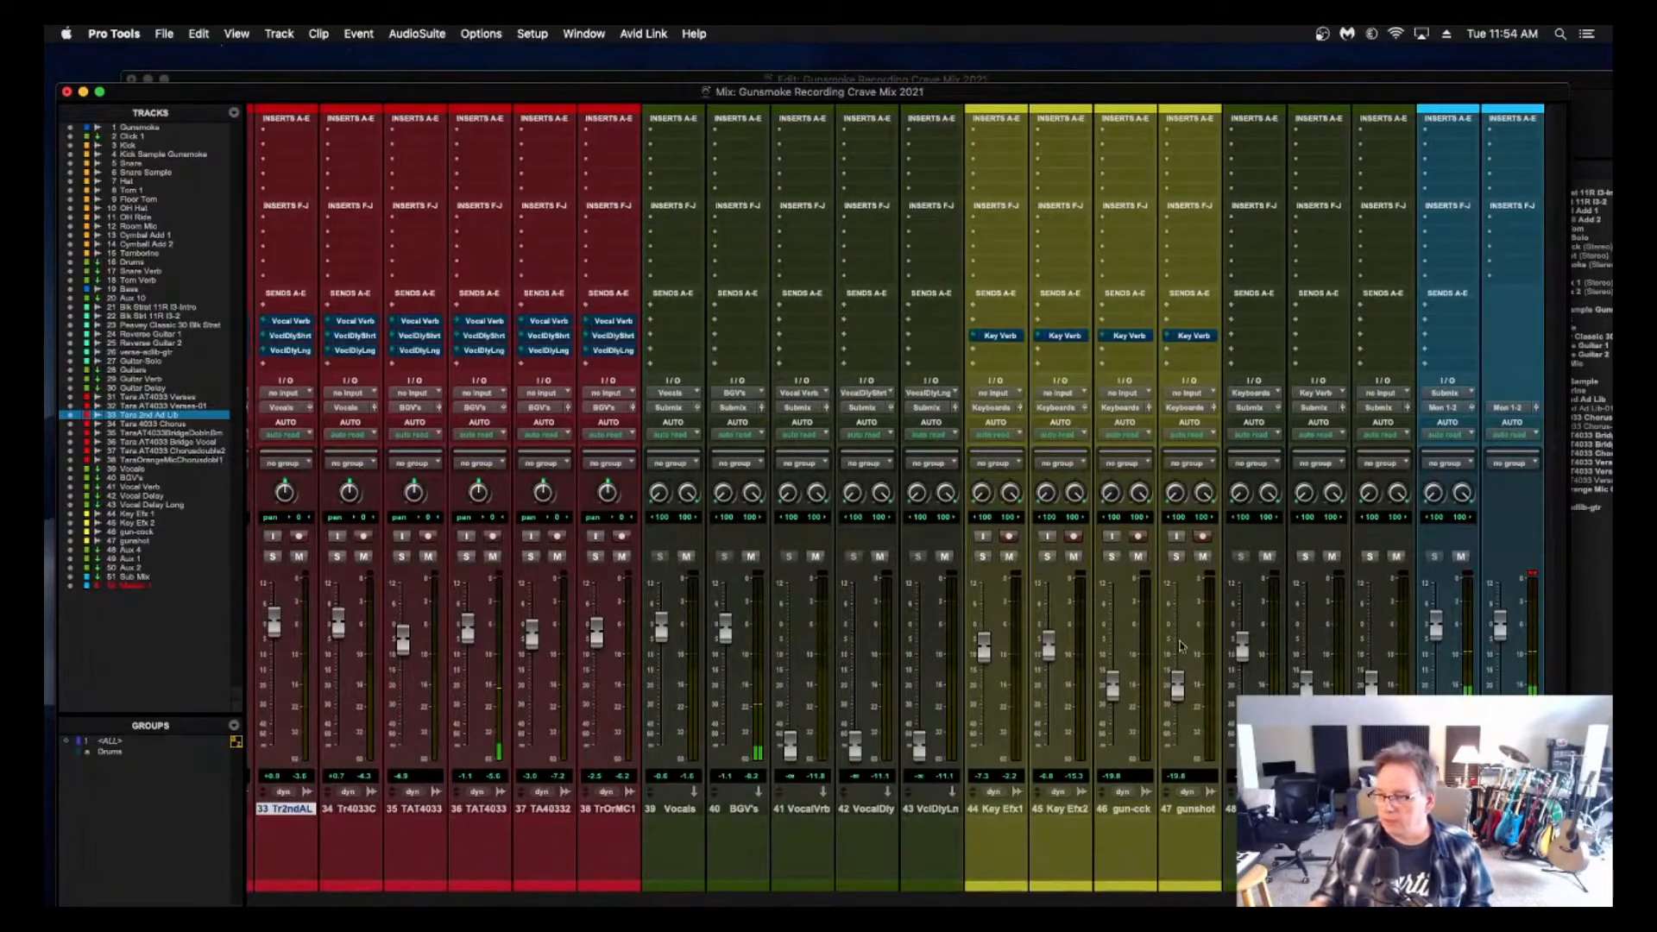
scroll(1189, 642, "left", 20)
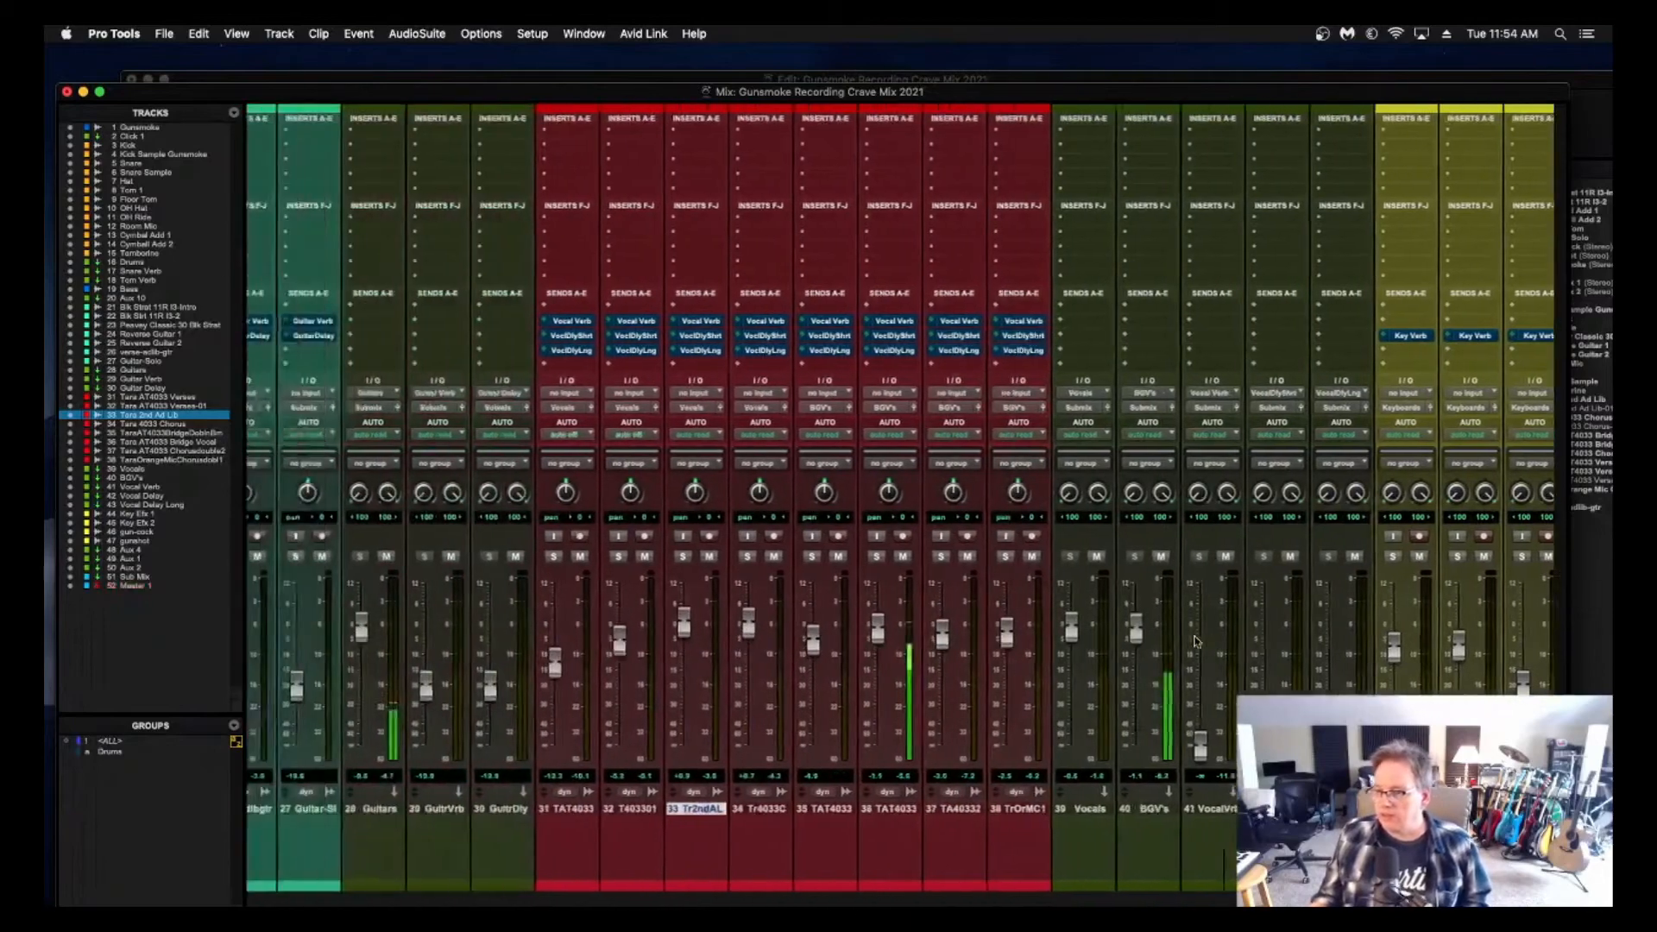
scroll(1195, 640, "left", 9)
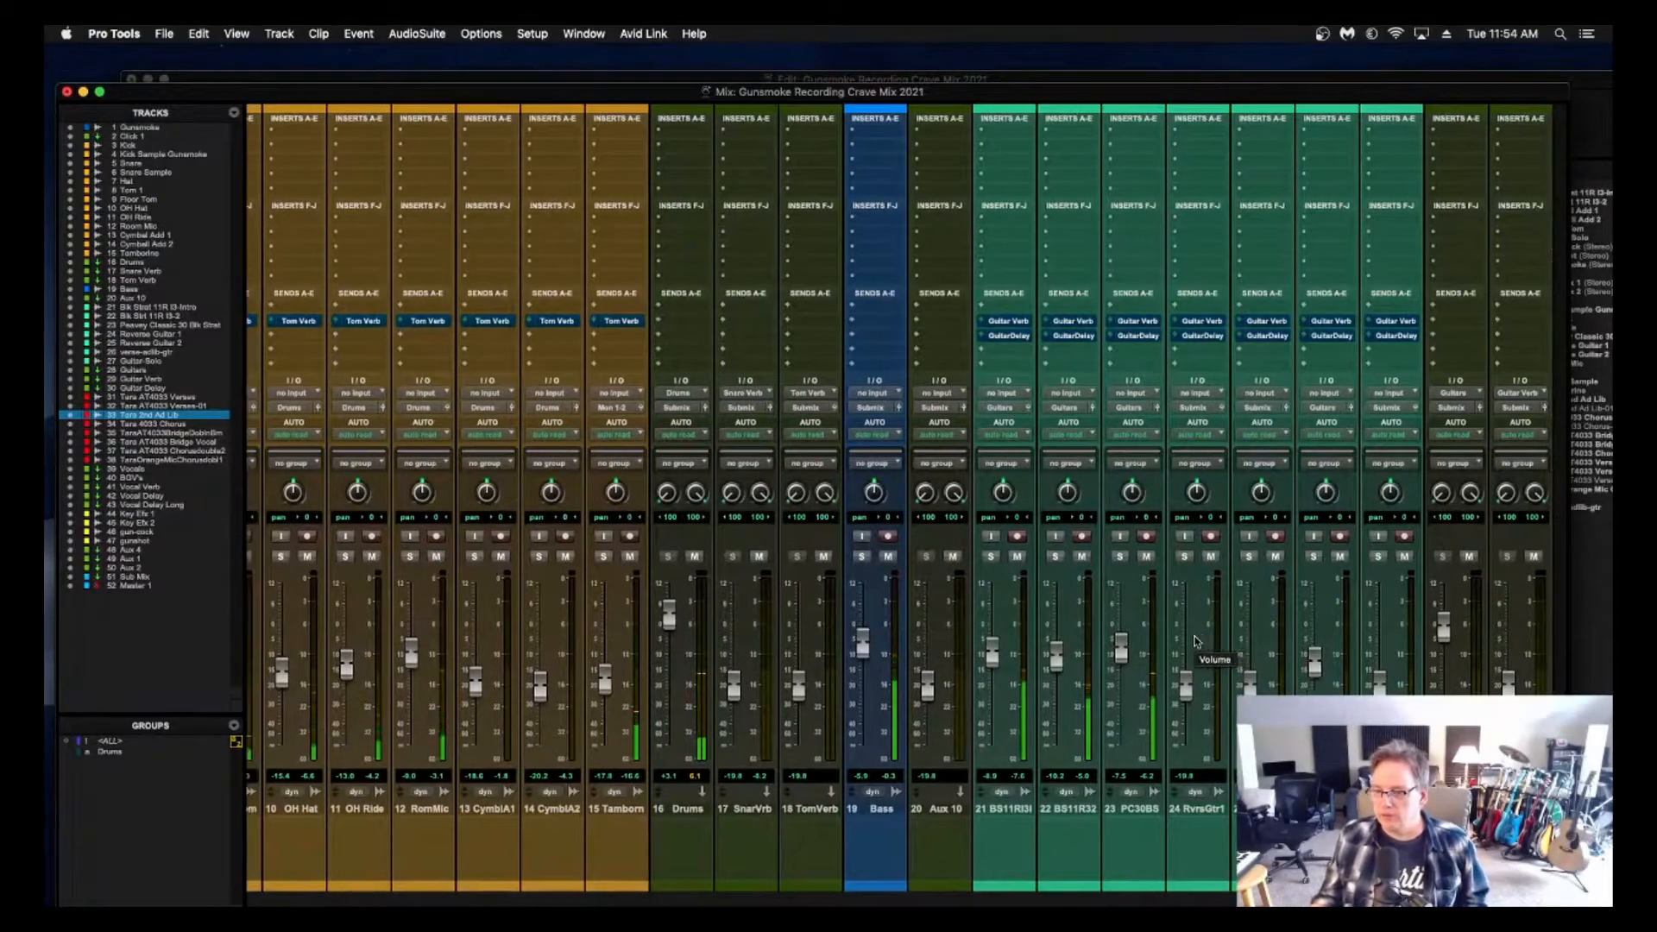
scroll(1195, 640, "right", 1)
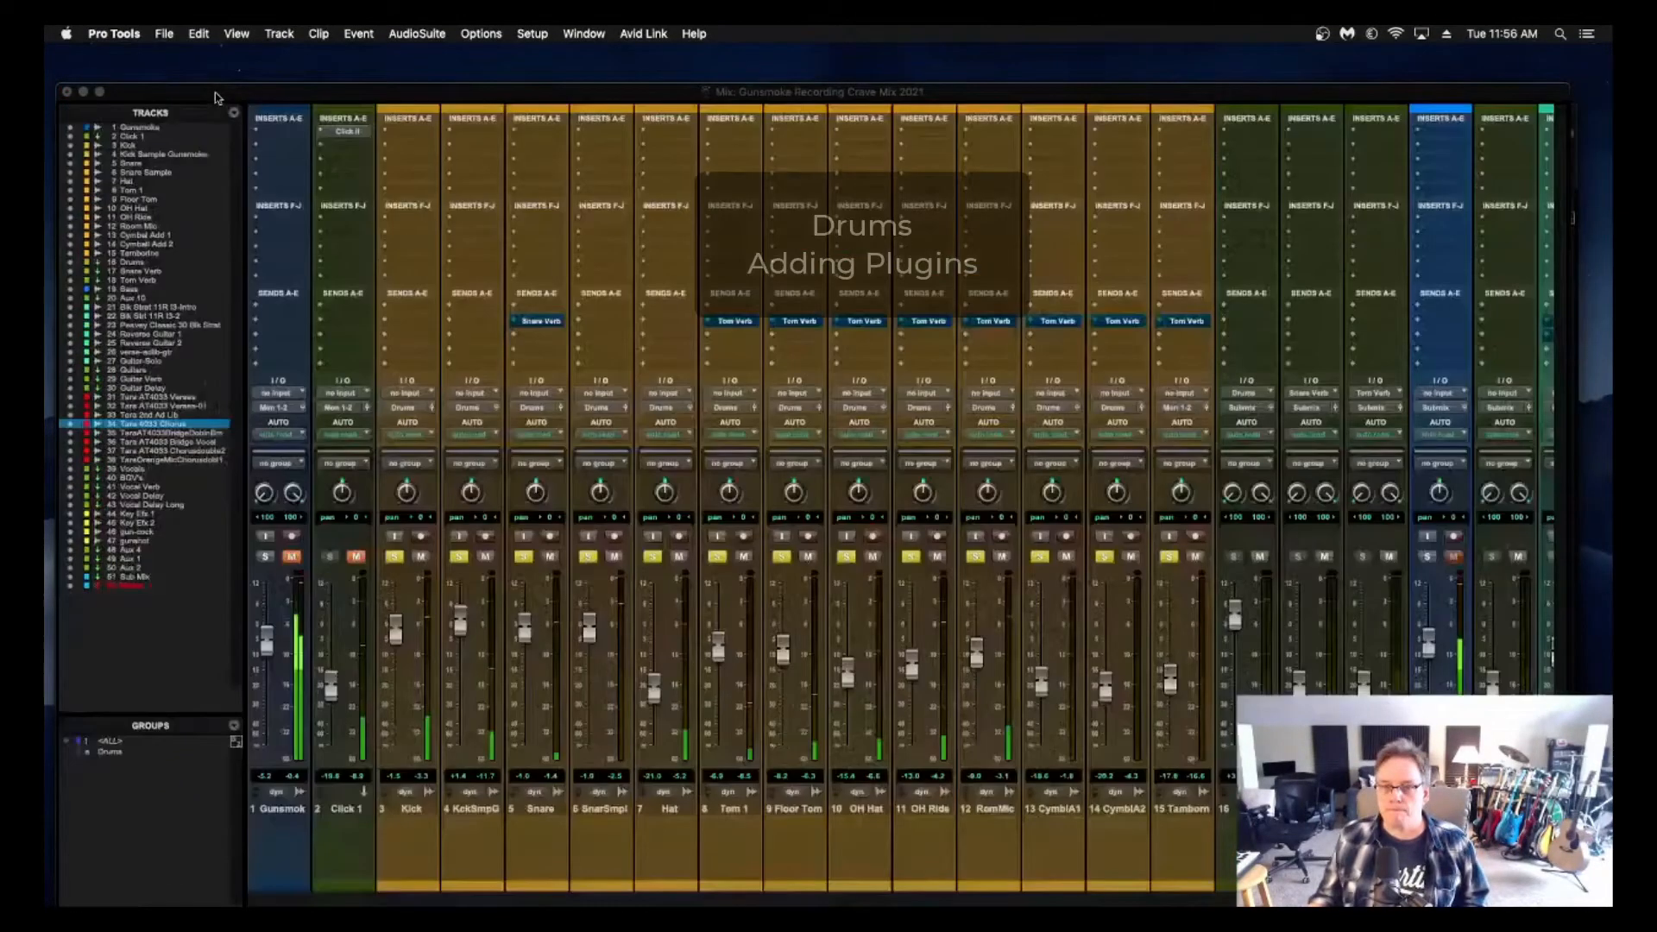
Shift the Mix window upward and pull the Snare Sample and Kick Sample faders all the way down.
left_click_drag(215, 92, 214, 59)
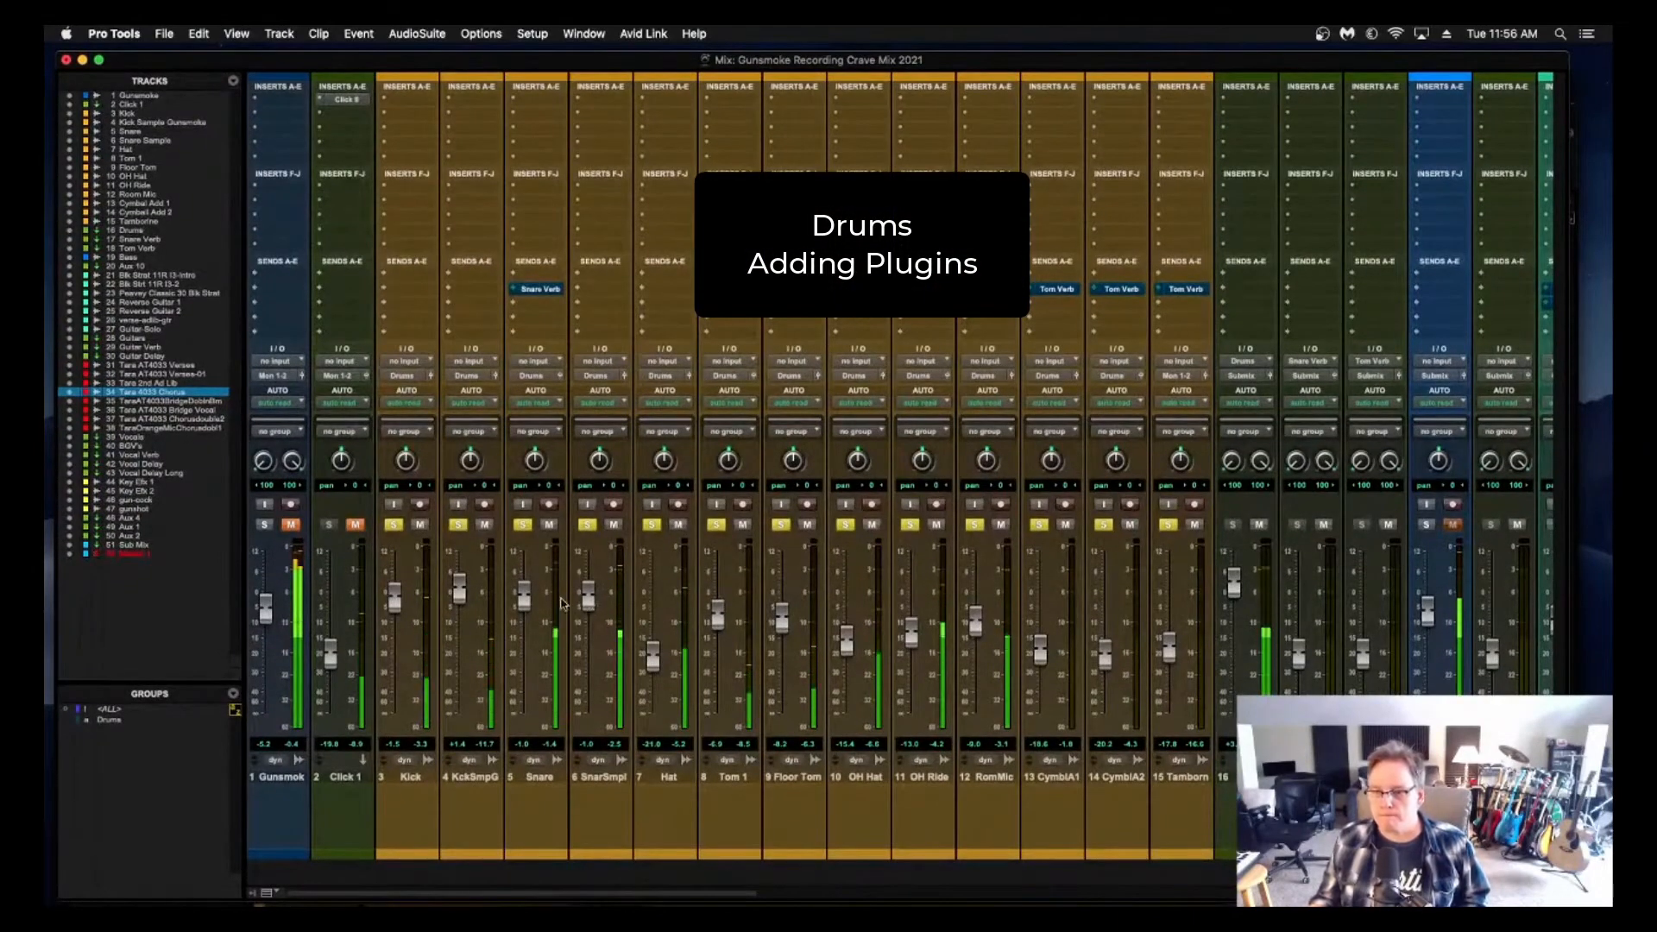
left_click_drag(588, 591, 588, 714)
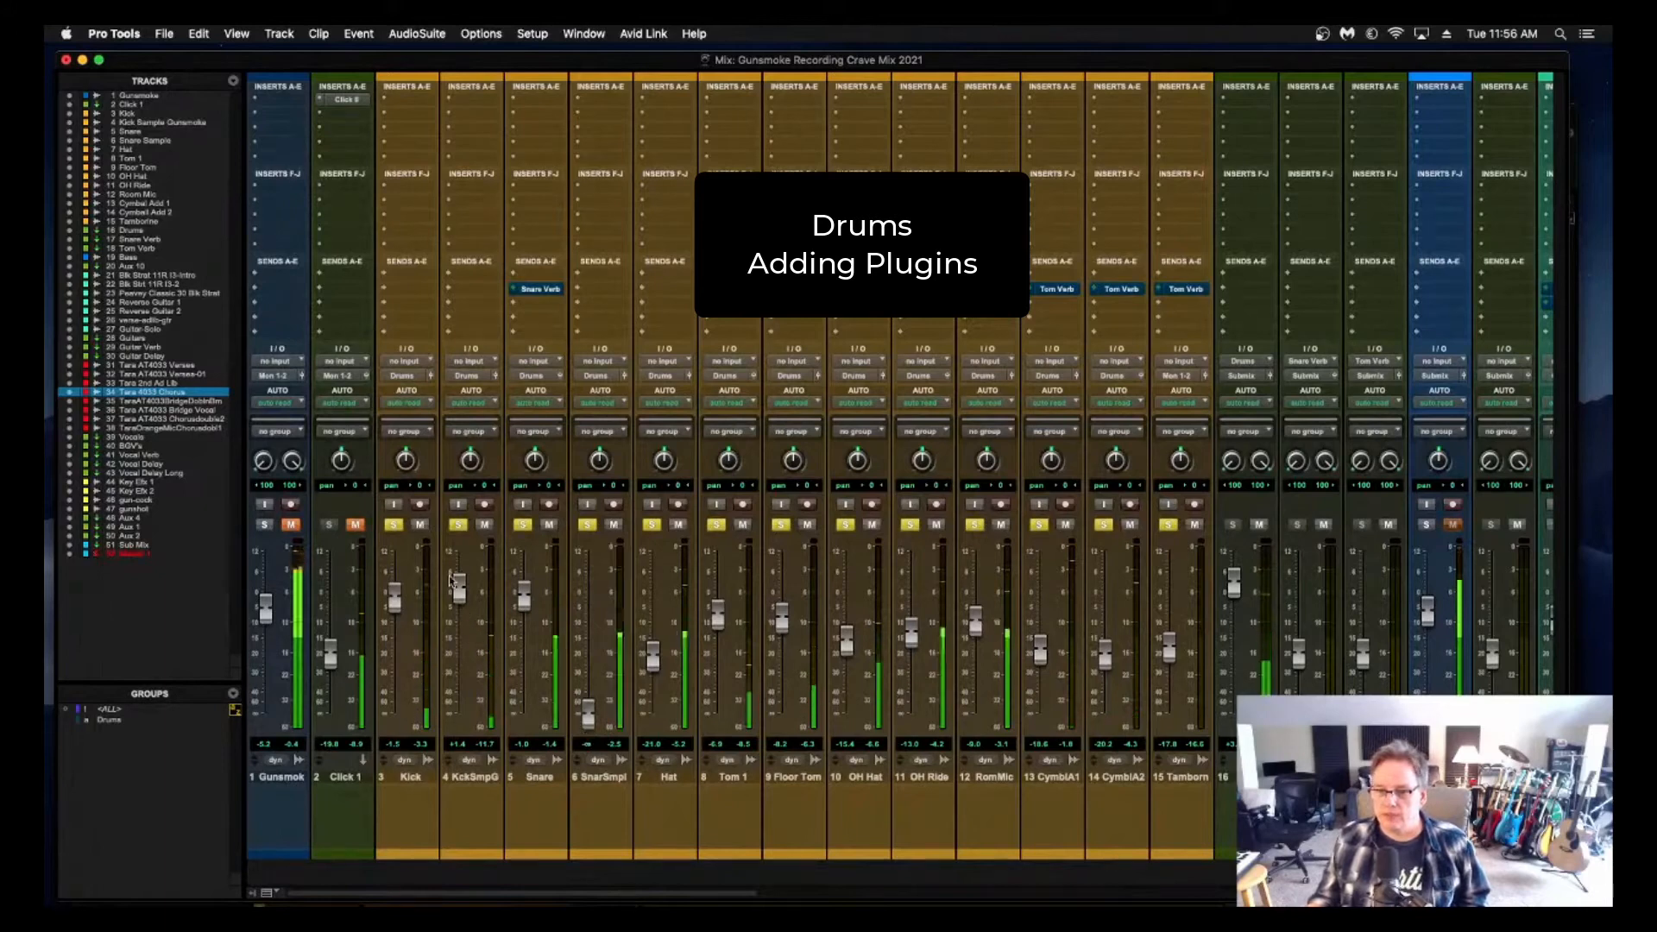
left_click_drag(459, 589, 461, 723)
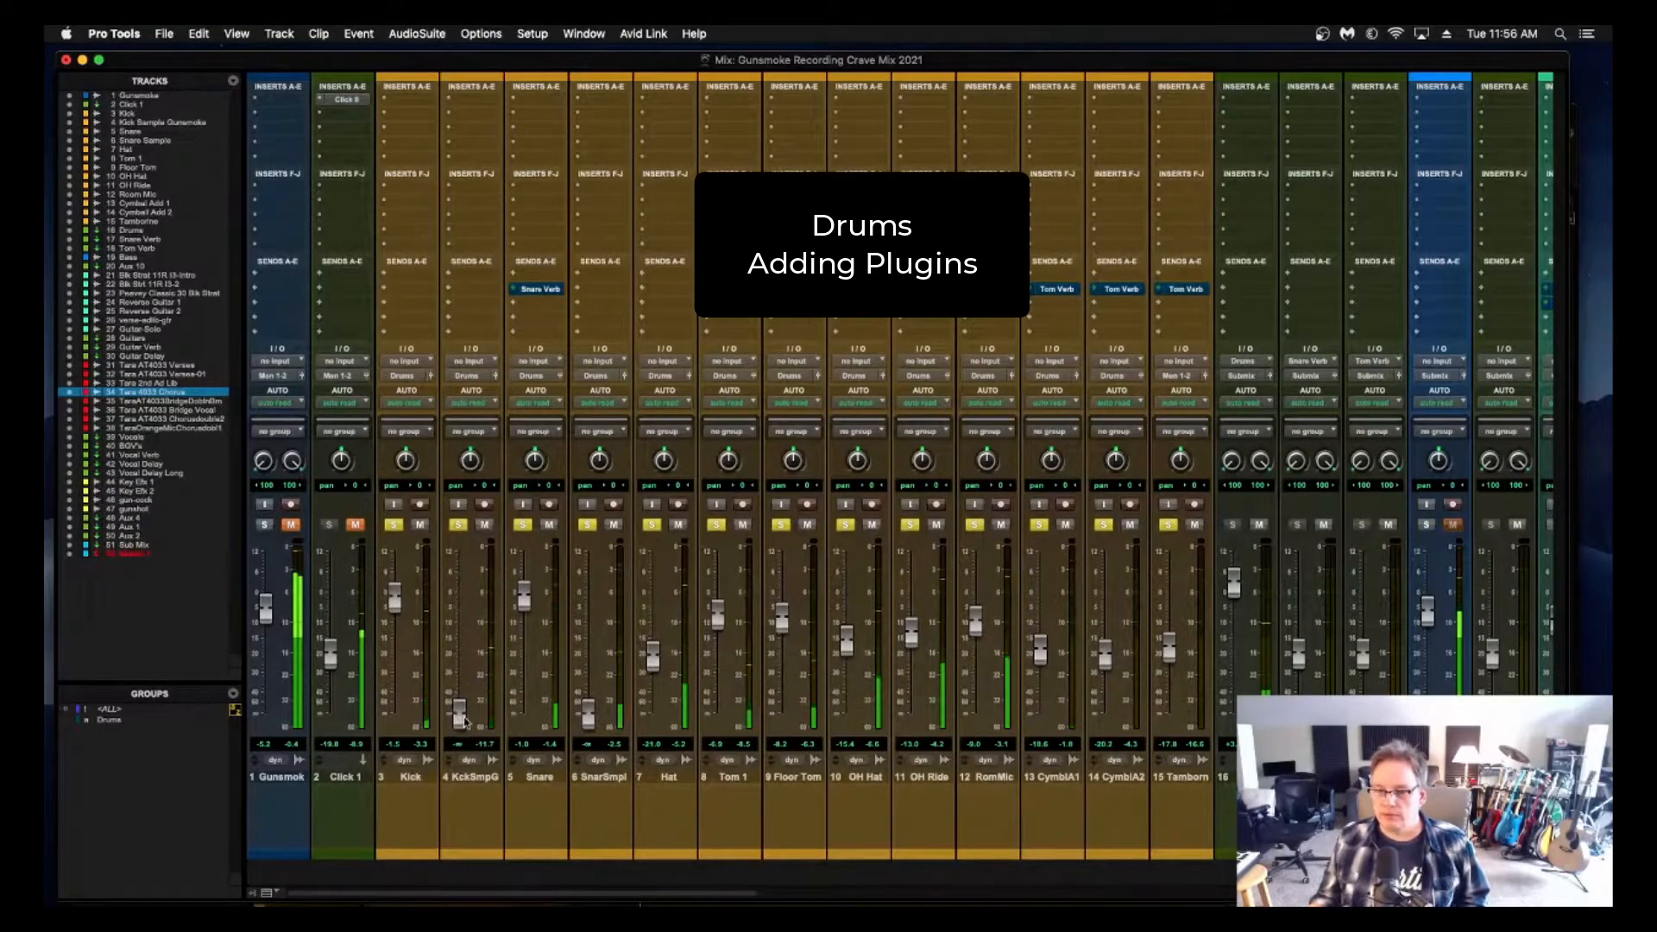
Set the Kick fader to about -1.1 dB and bring the Kick Sample back in at about -3 dB.
mouse_move(393, 604)
left_mouse_down()
mouse_move(400, 580)
mouse_move(397, 607)
left_mouse_up()
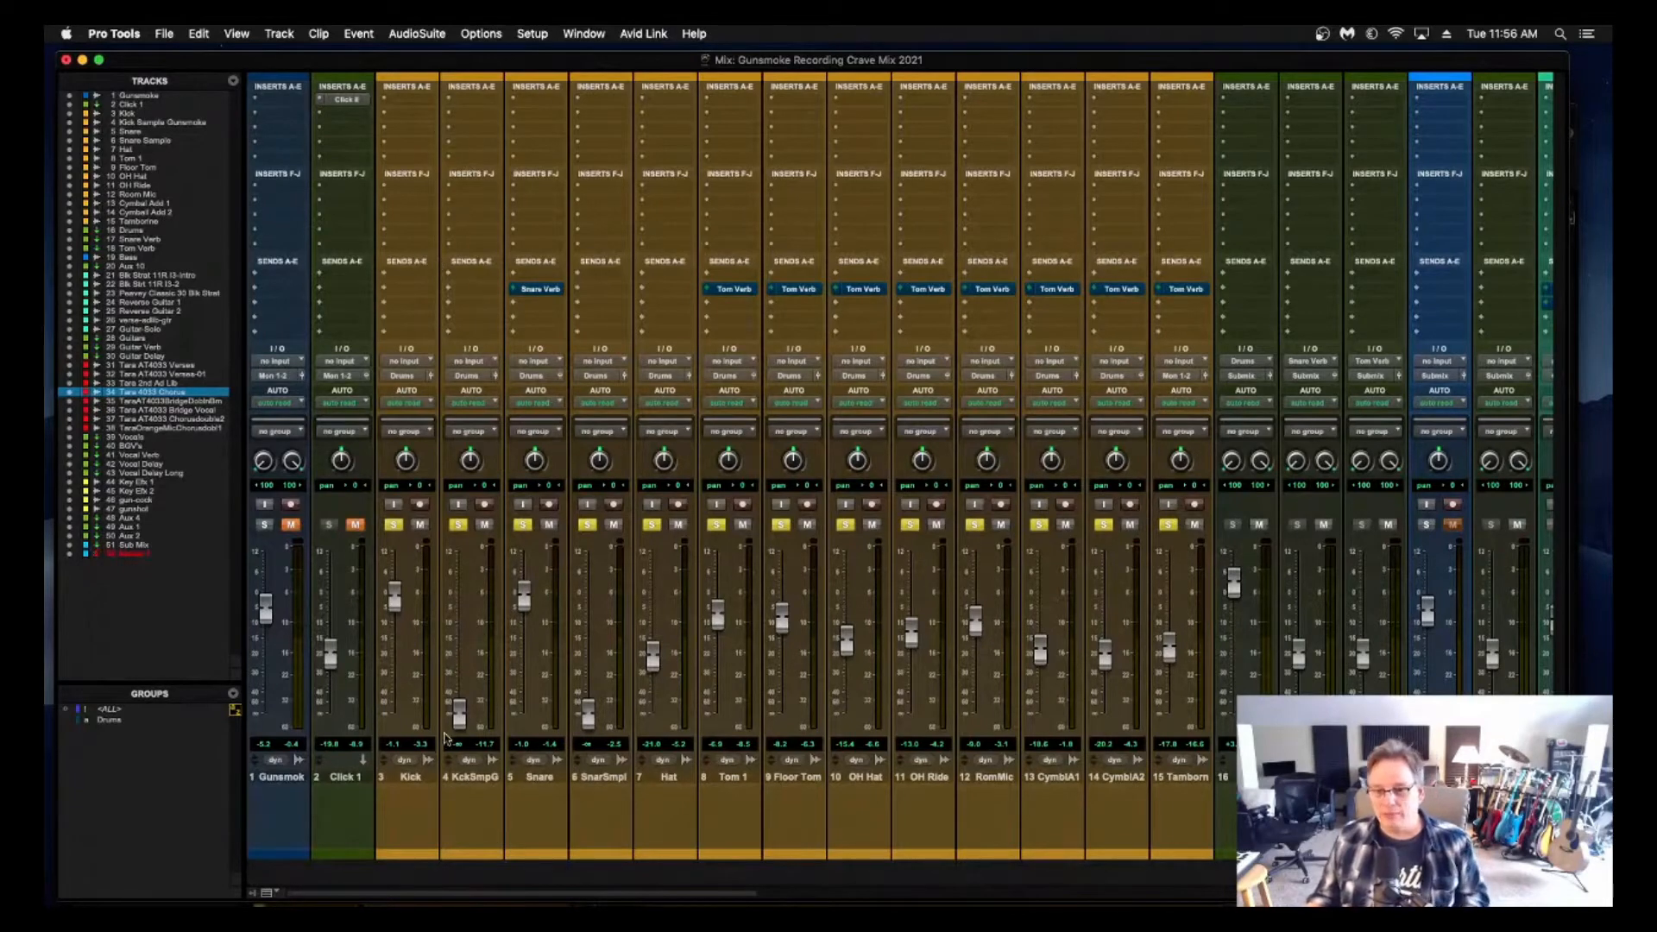
left_click_drag(460, 719, 462, 607)
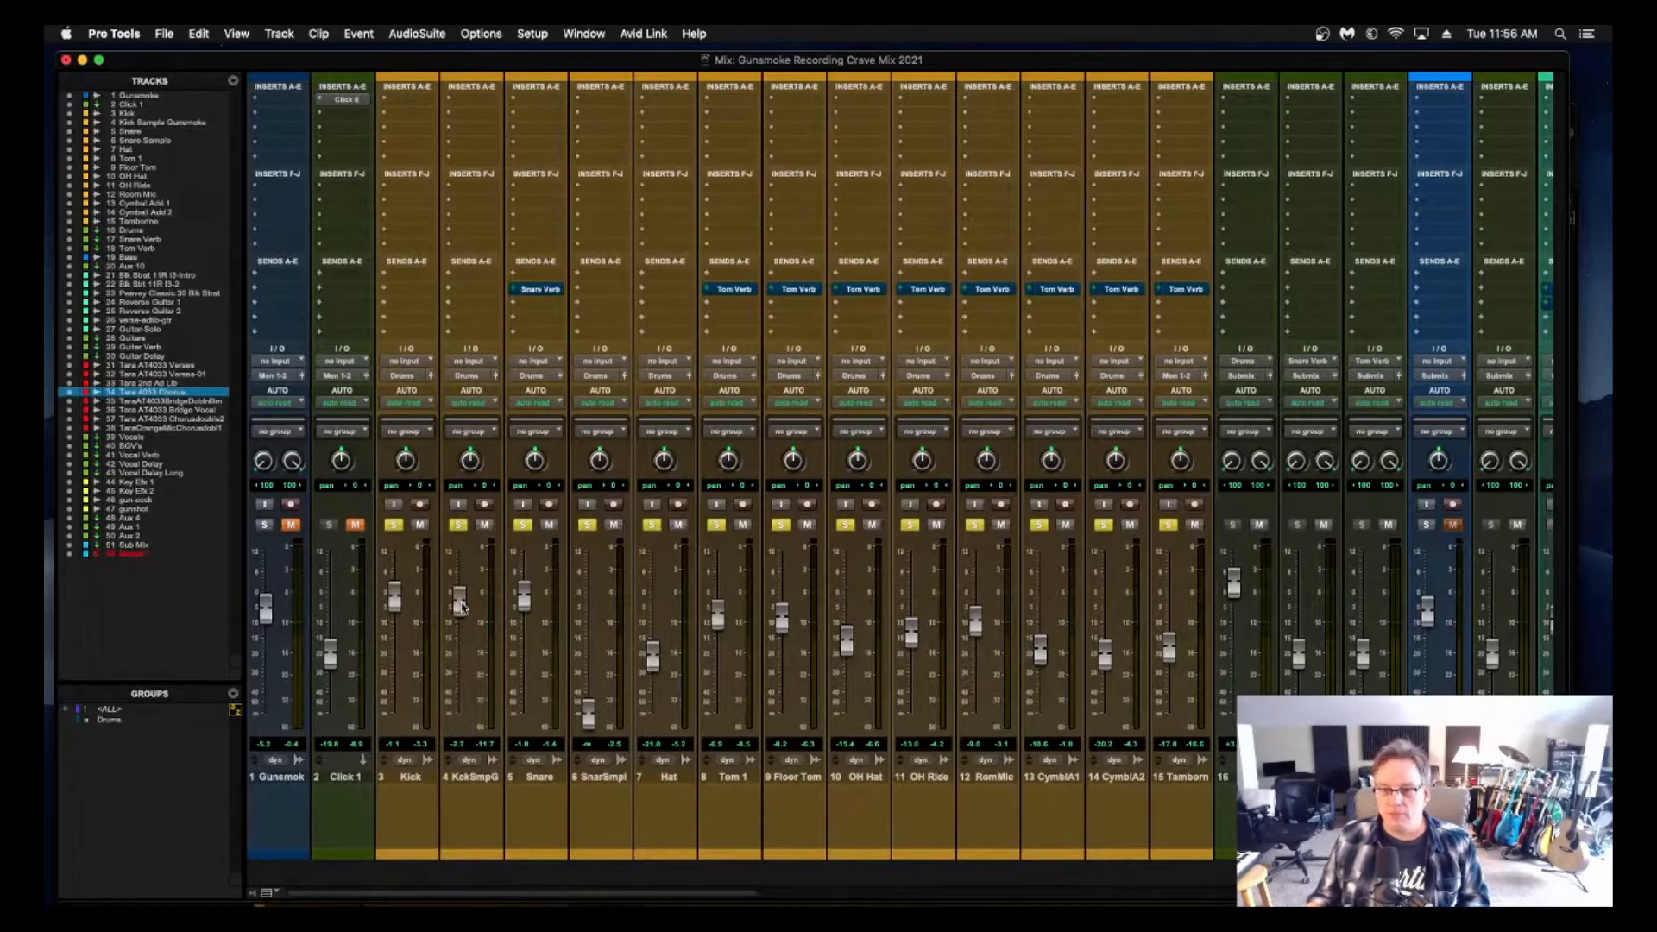
Insert the FabFilter Pro-Q 3 EQ in the second insert slot of every track and check it across the whole mixer.
left_click(386, 118)
mouse_move(471, 119)
mouse_move(556, 118)
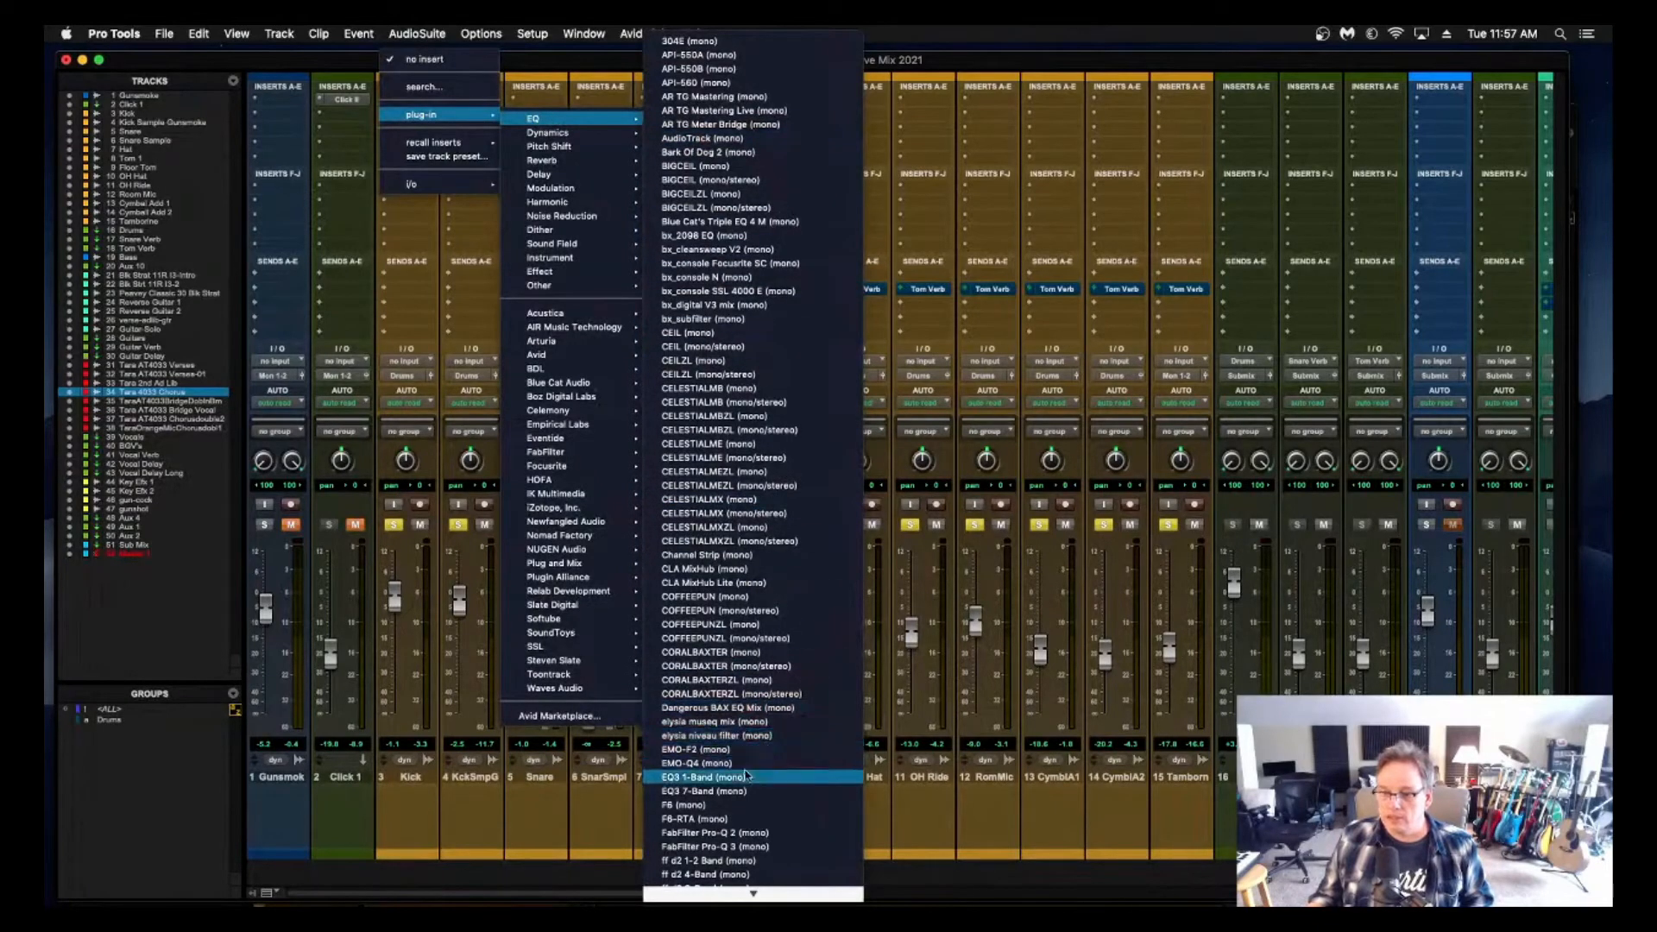
left_click(760, 846)
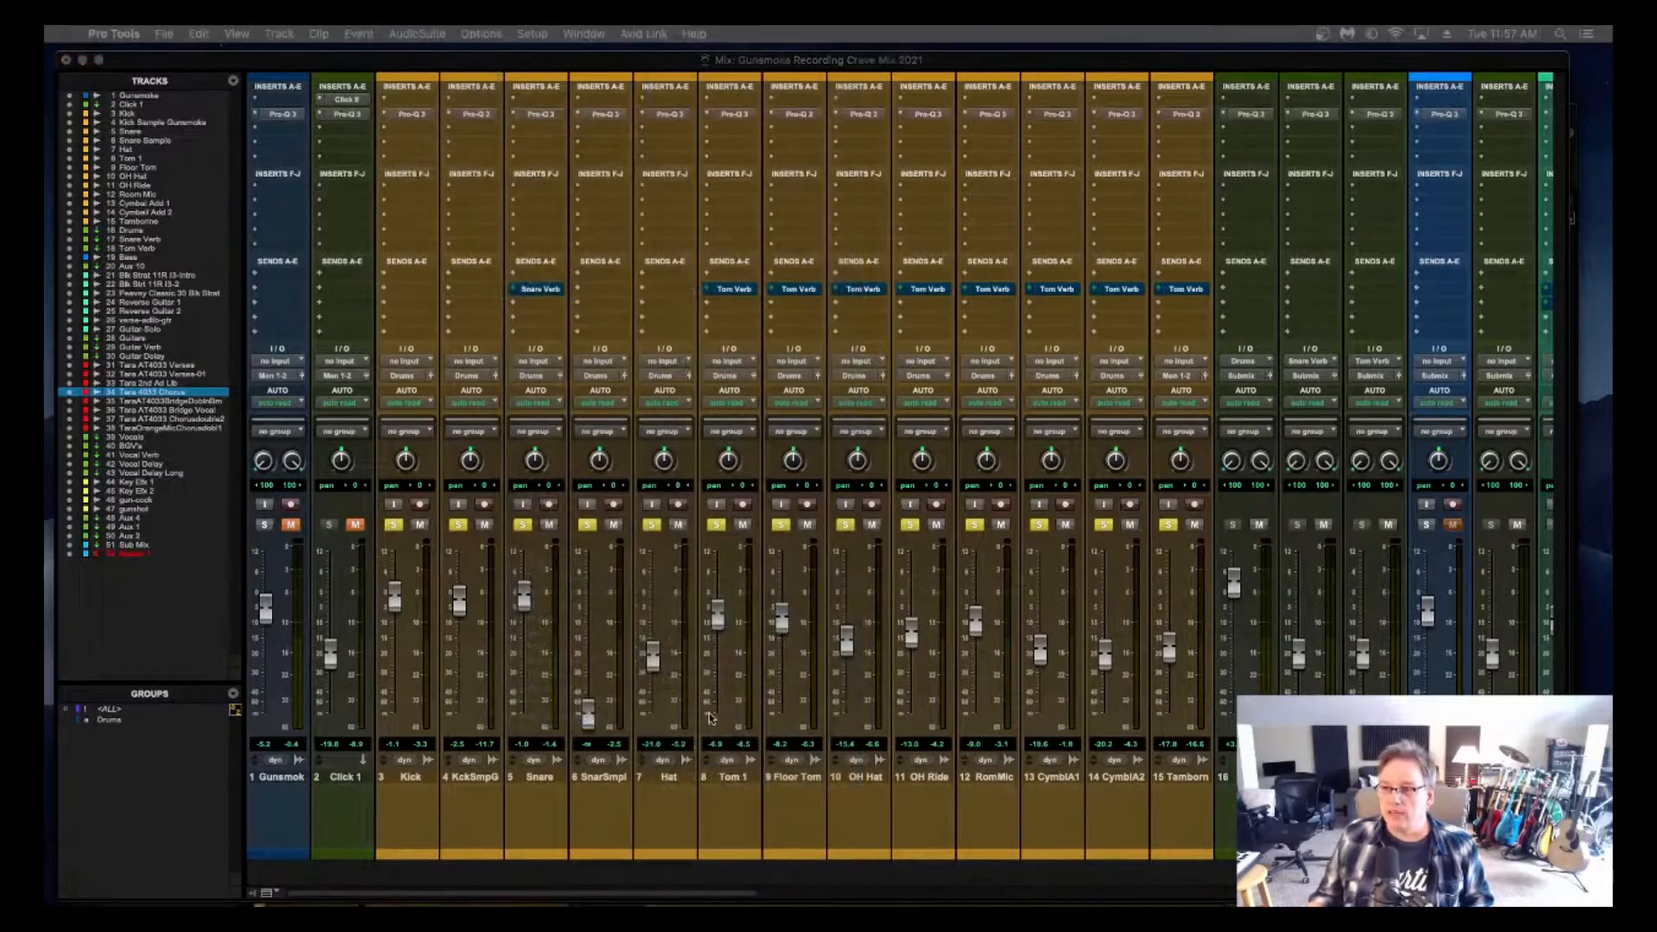
scroll(974, 570, "right", 10)
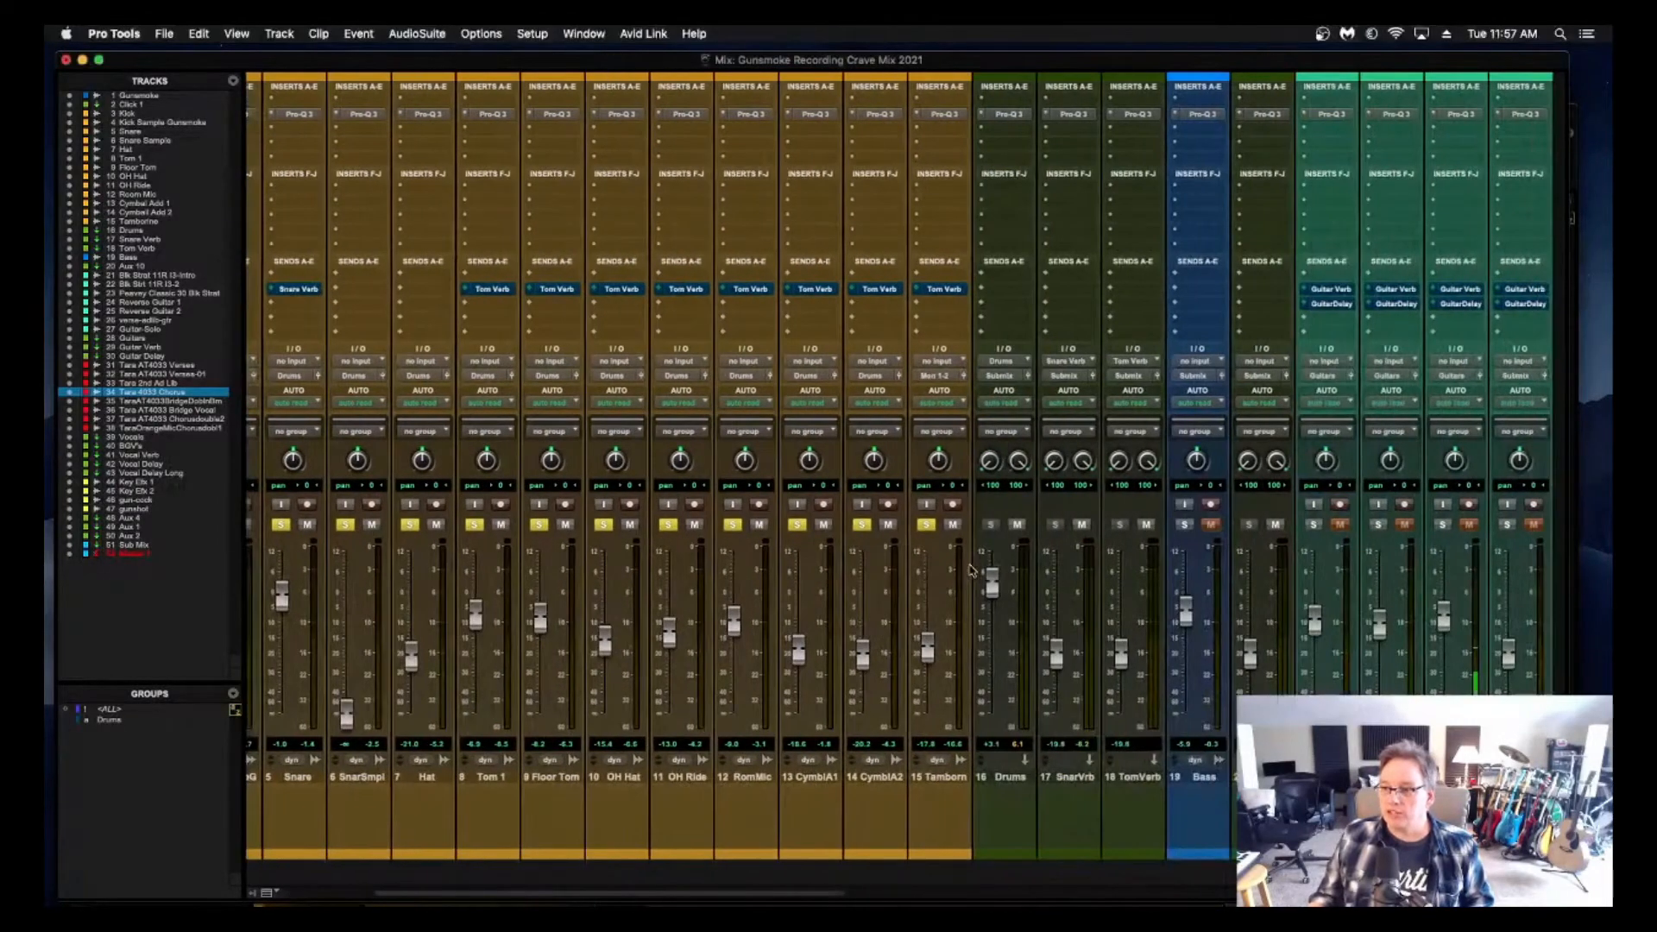
scroll(973, 570, "right", 12)
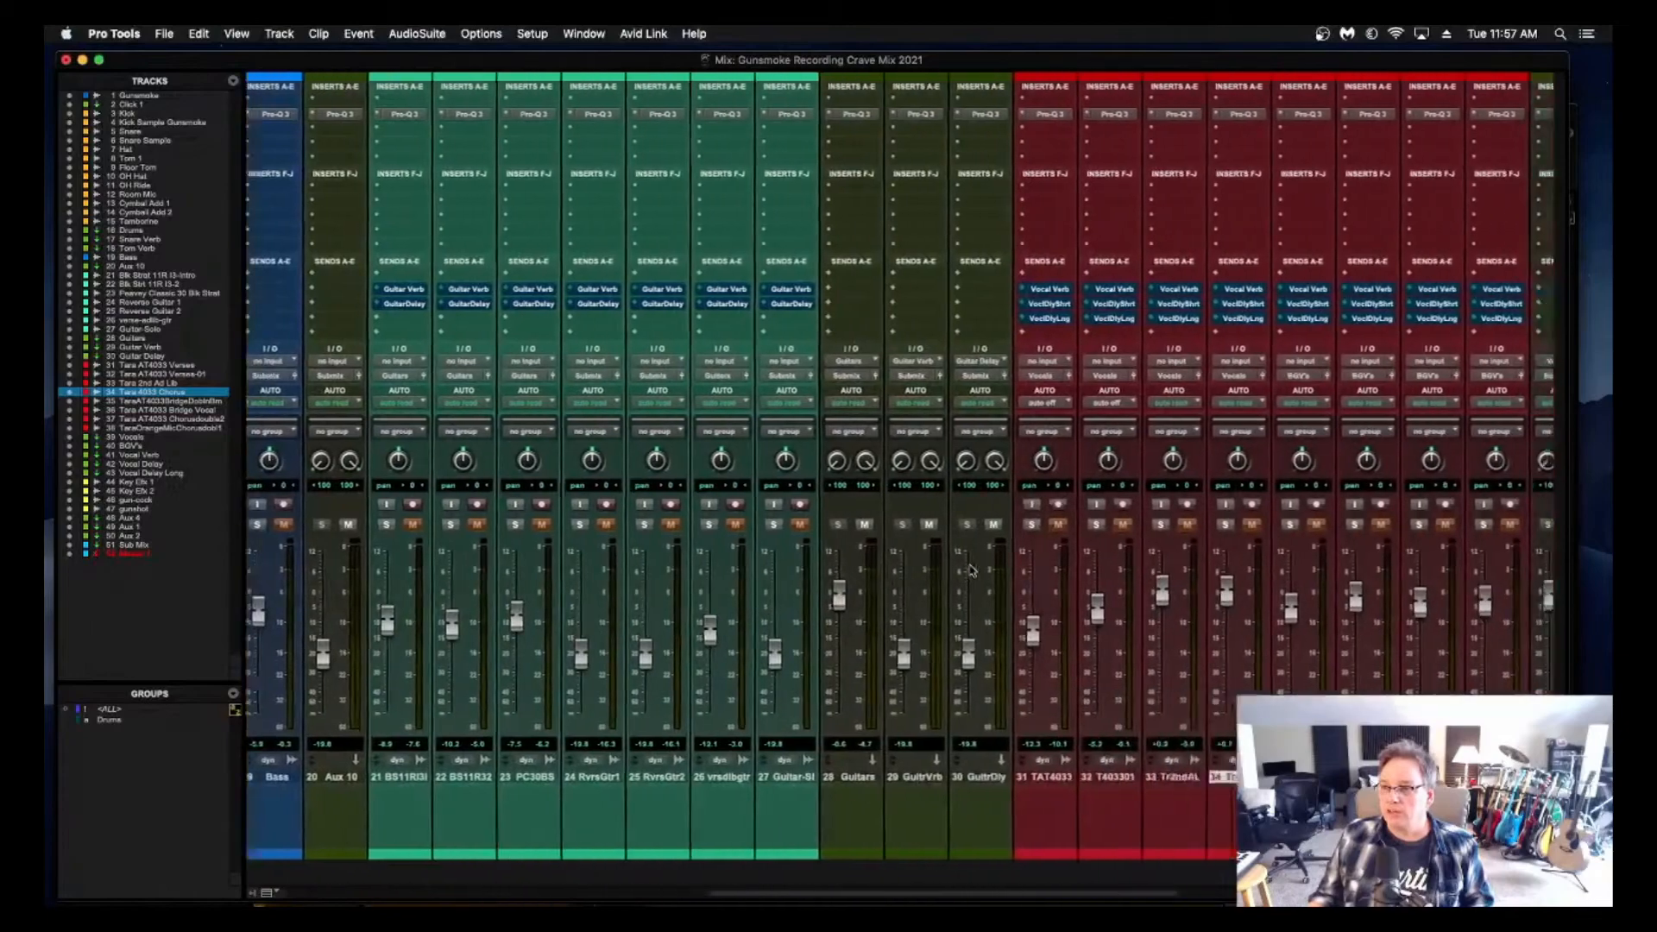
scroll(971, 570, "right", 6)
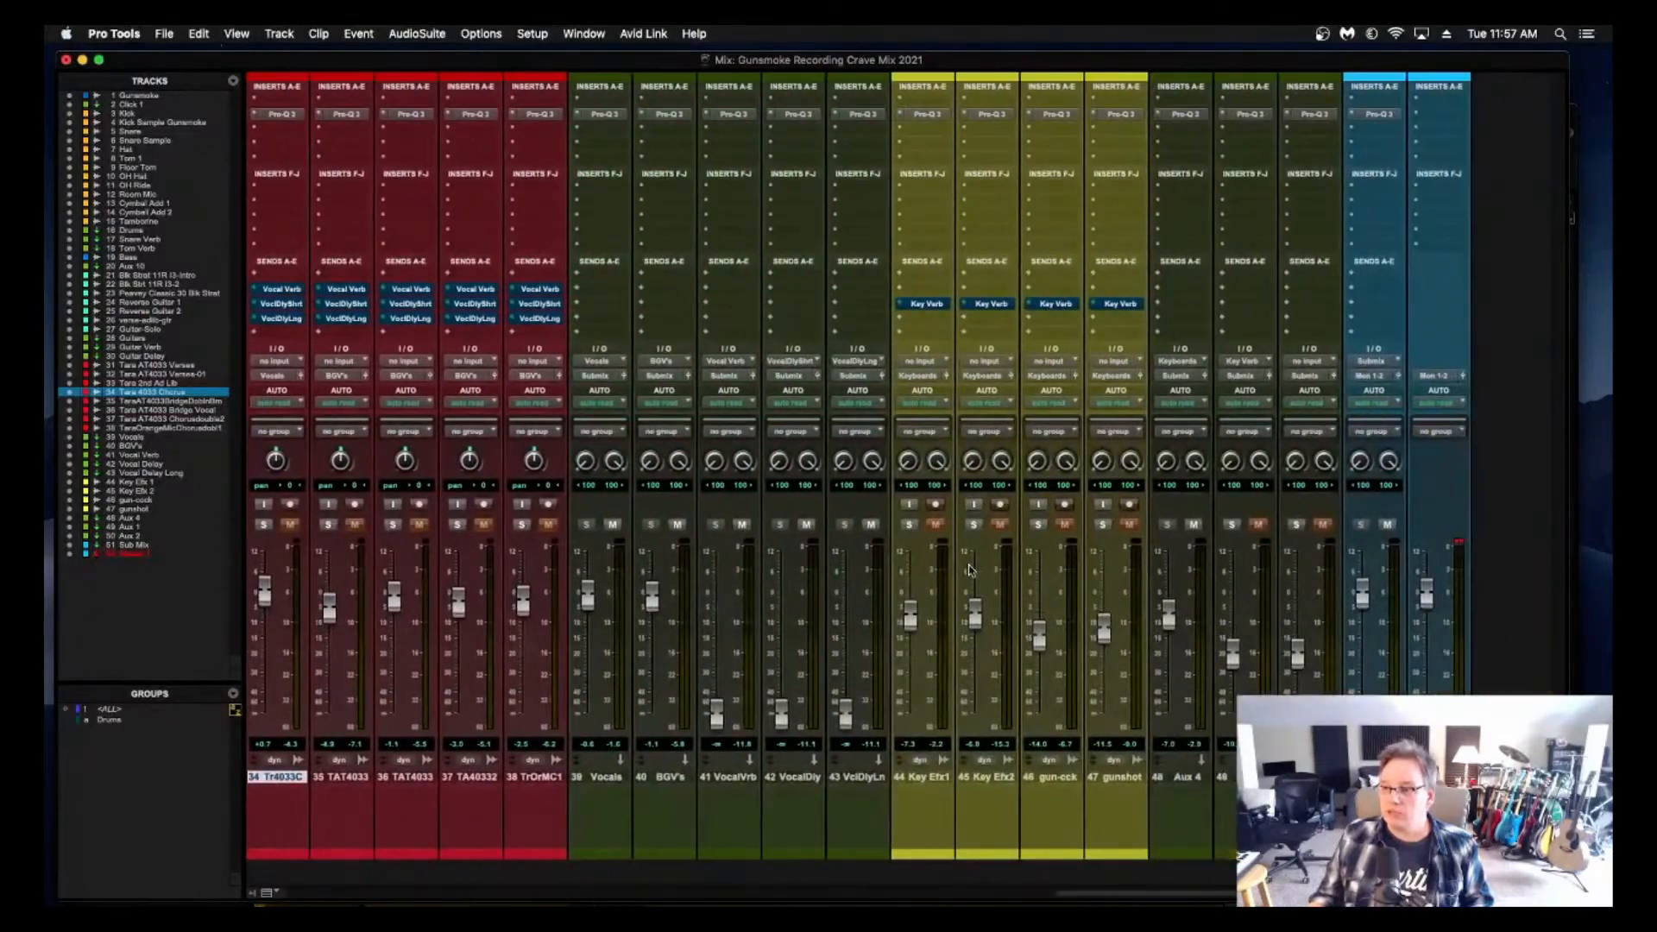
scroll(972, 570, "left", 6)
scroll(971, 571, "left", 15)
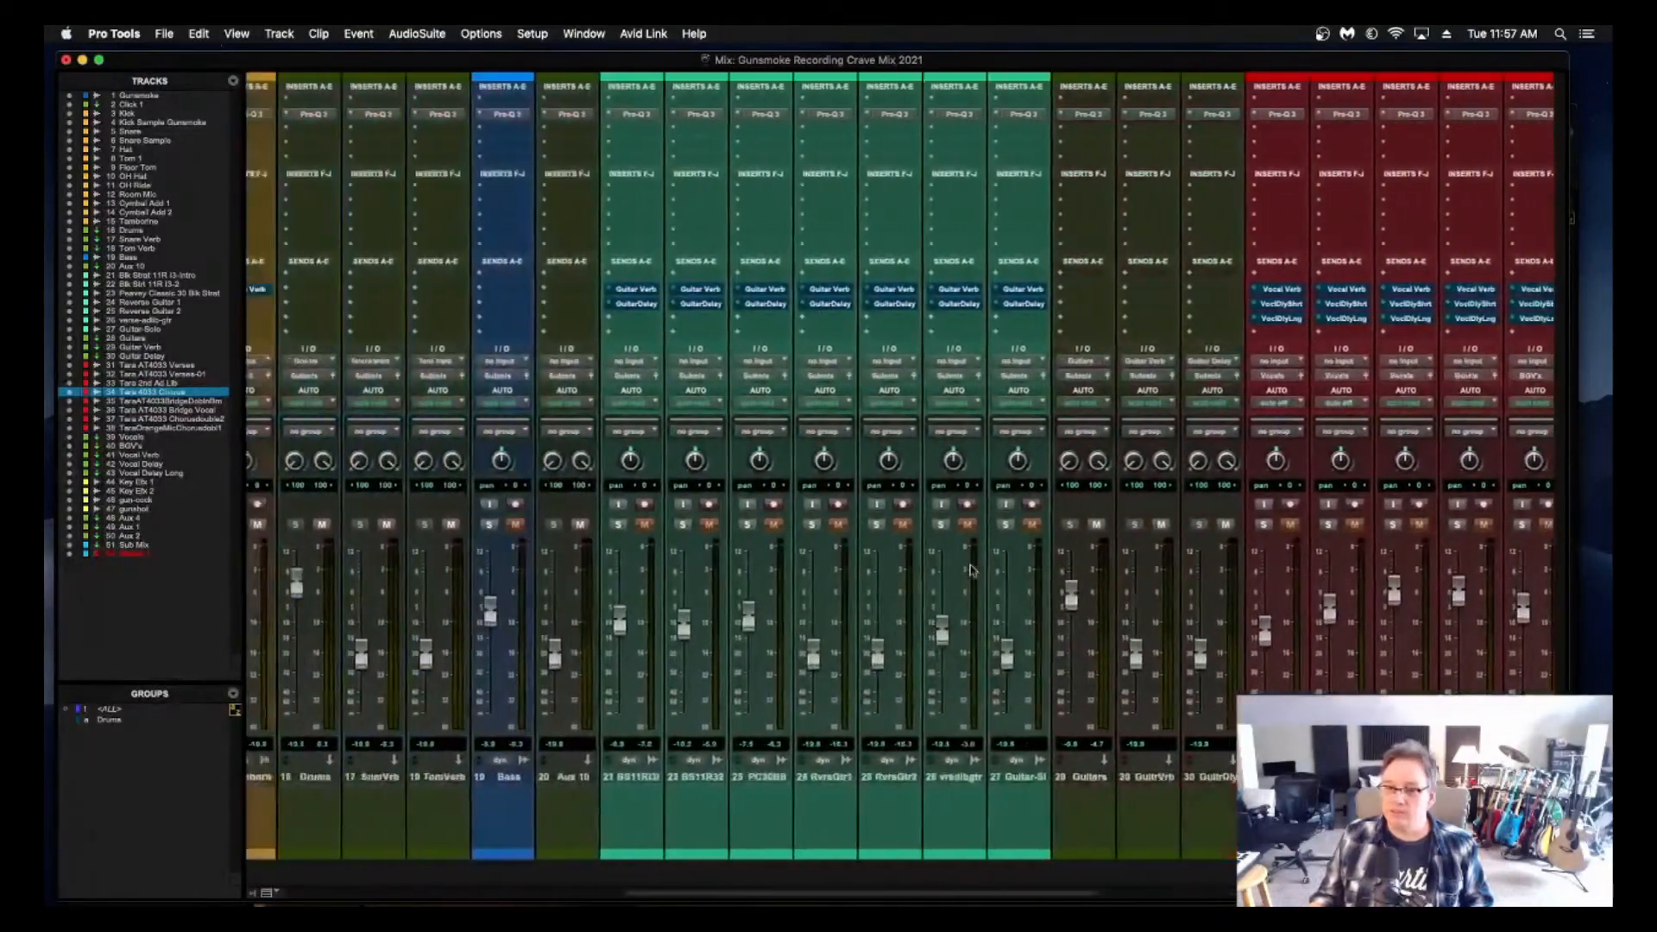
scroll(971, 571, "left", 5)
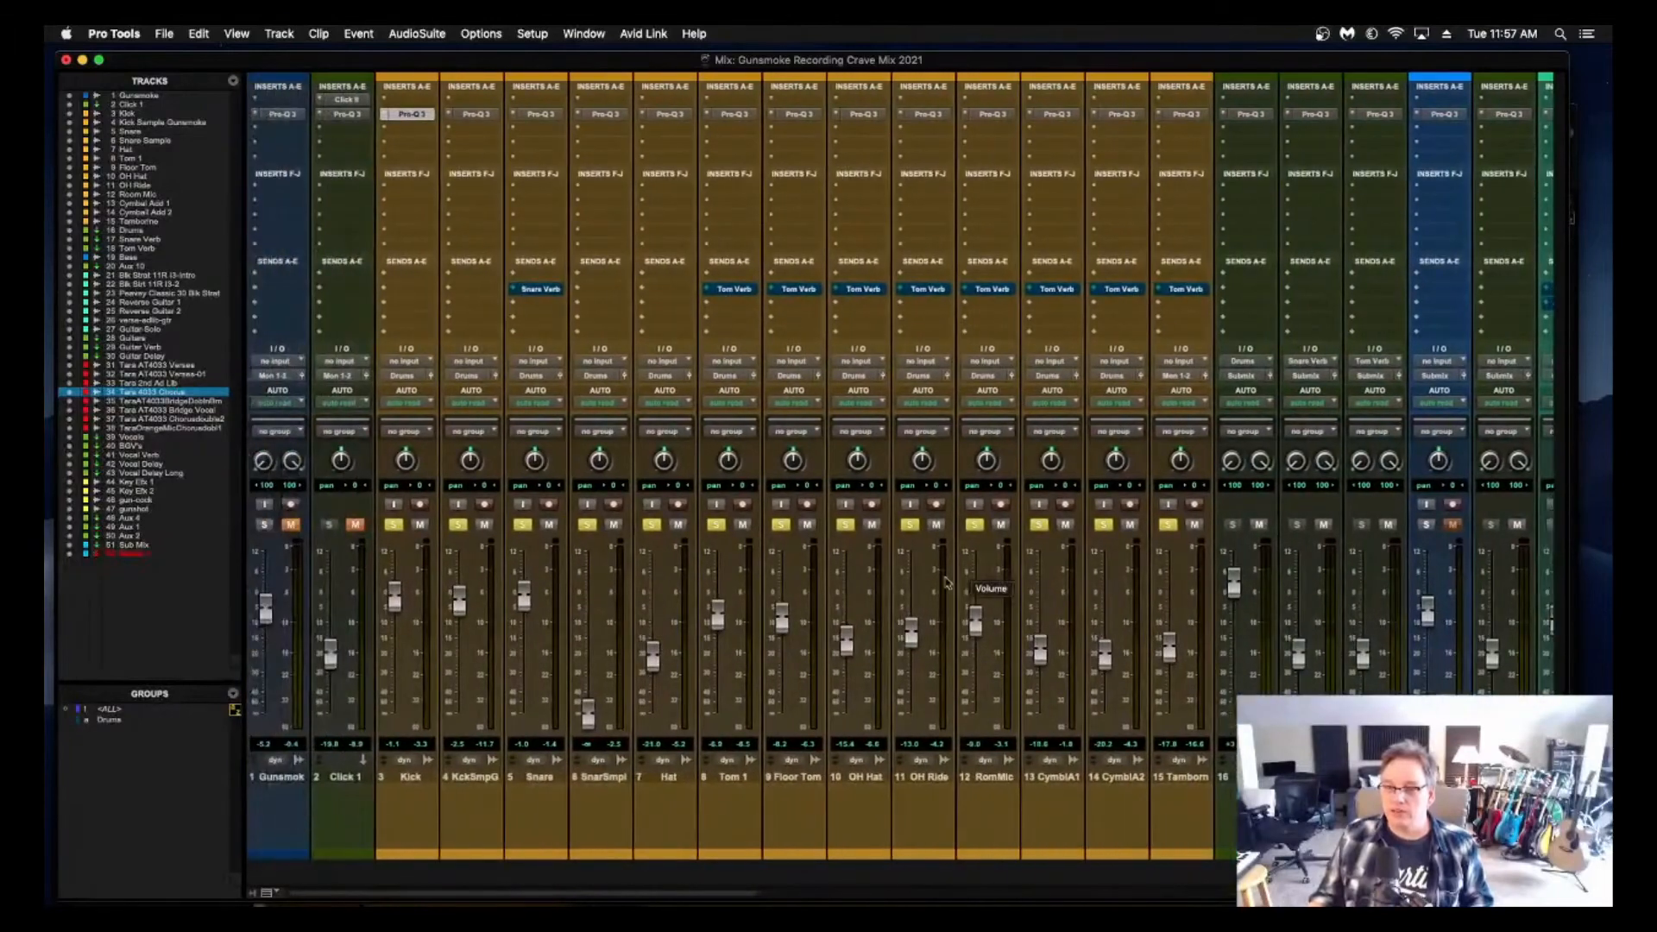
Insert bx_console SSL 4000 E in the third slot of every track and remove the added plug-ins from the Gunsmoke reference and Click tracks.
left_click(385, 133)
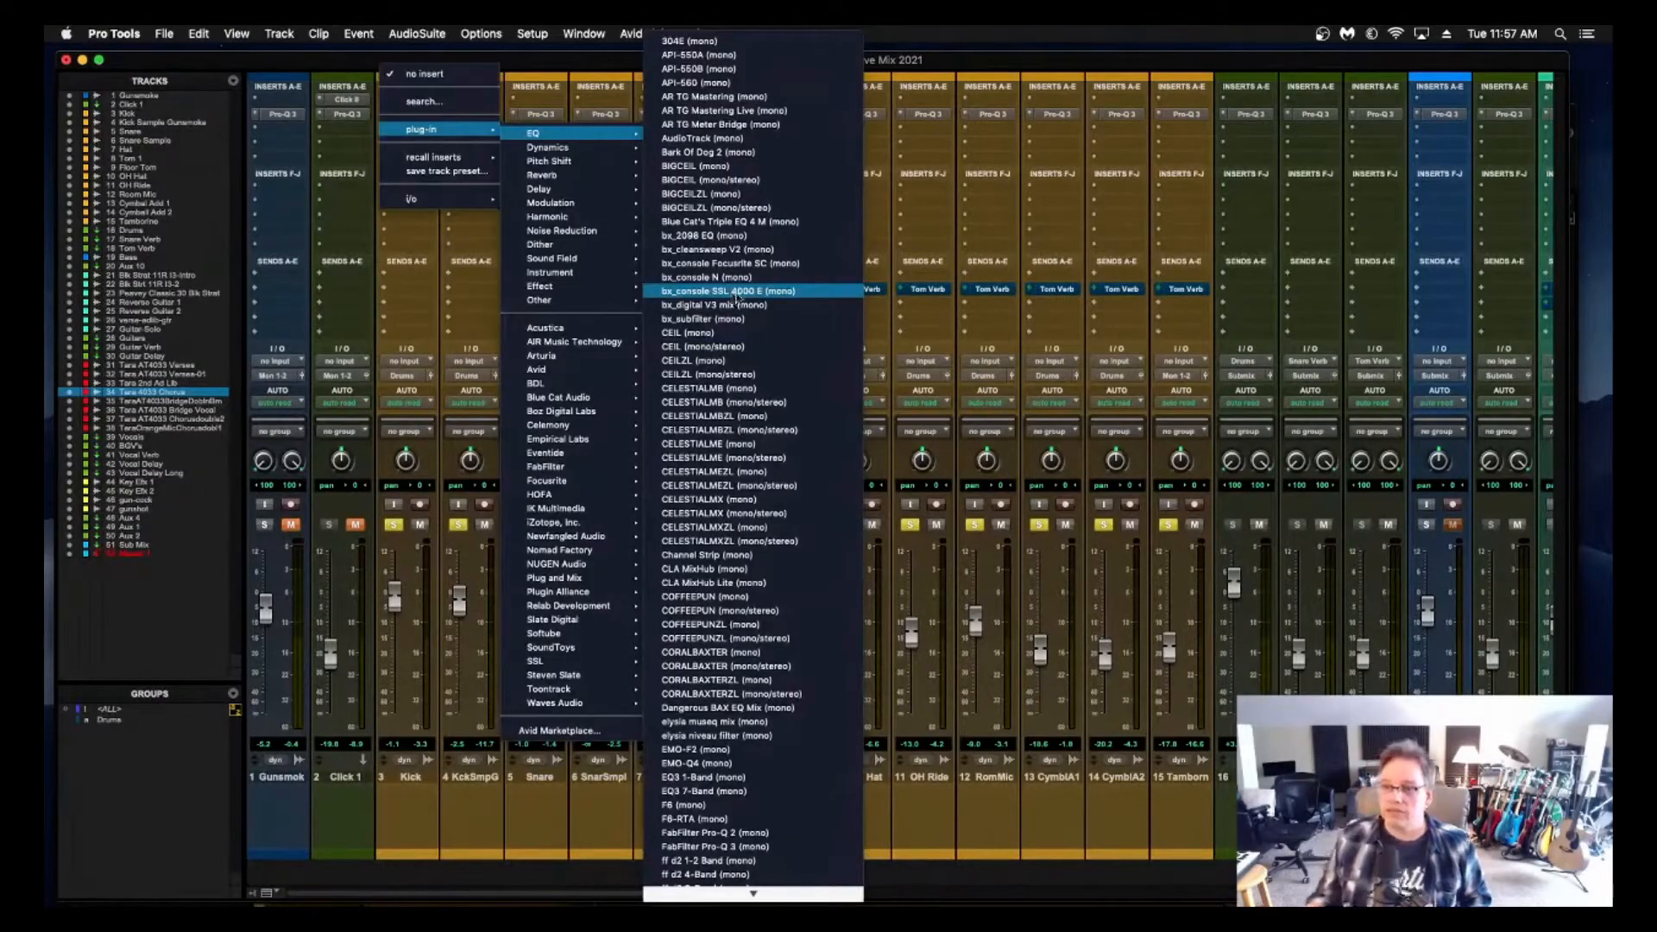
left_click(738, 292)
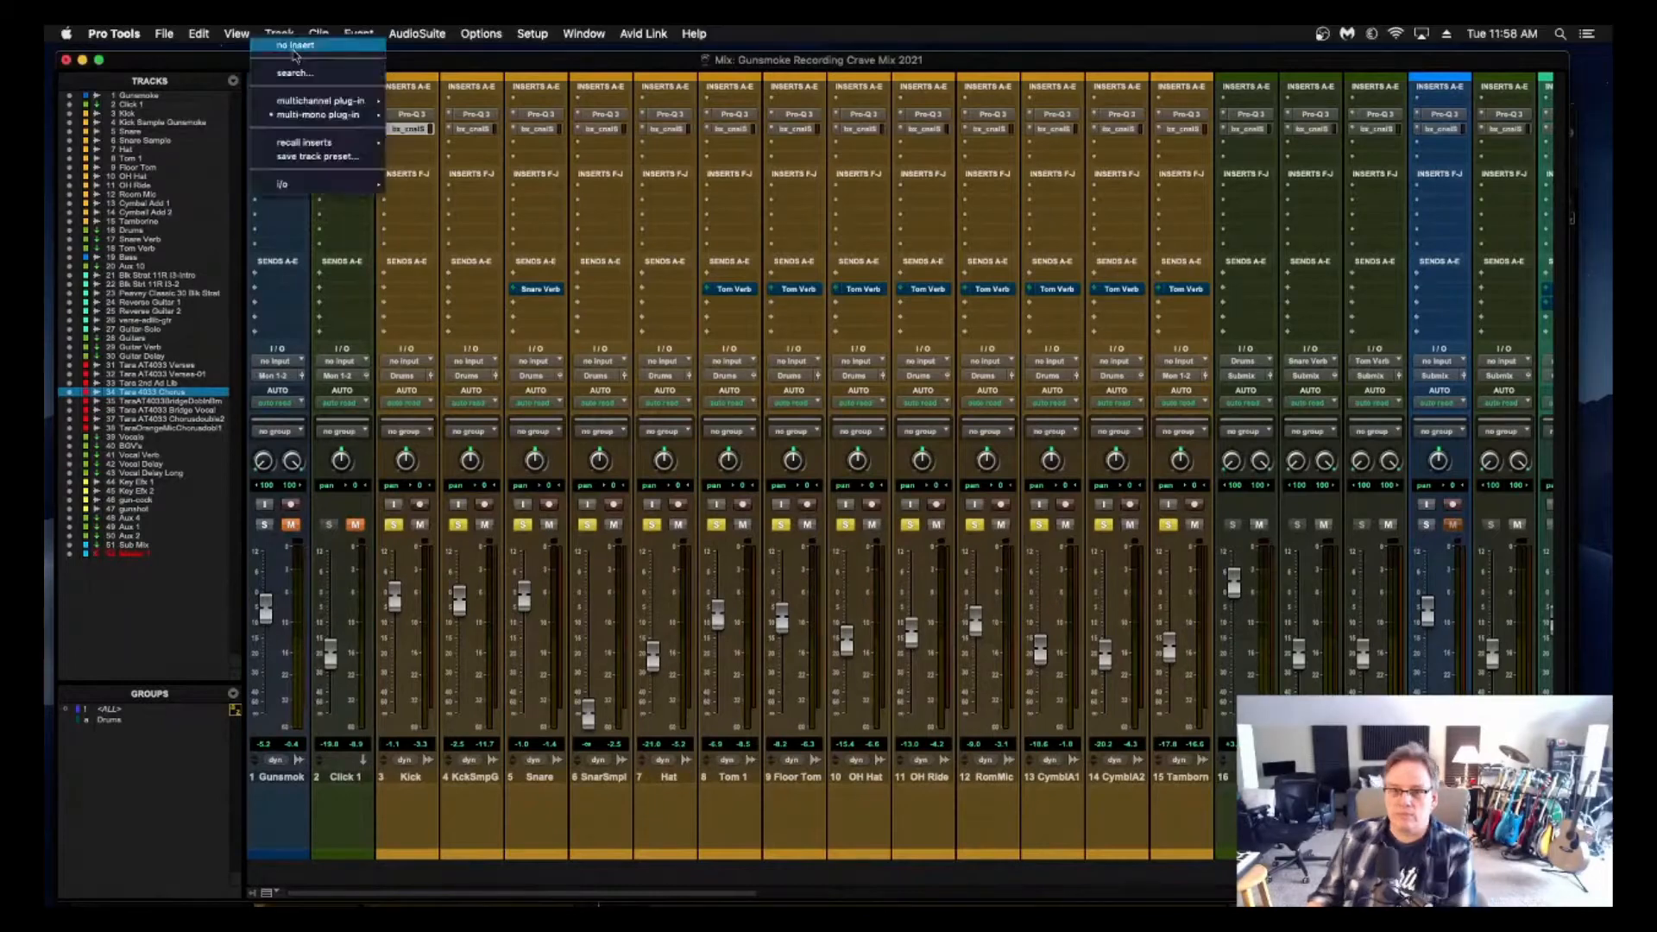
left_click(313, 44)
Shift the Kick's SSL channel strip aside, clear the solos across the Drums group, disable the group and solo the Kick.
left_click_drag(441, 119, 847, 102)
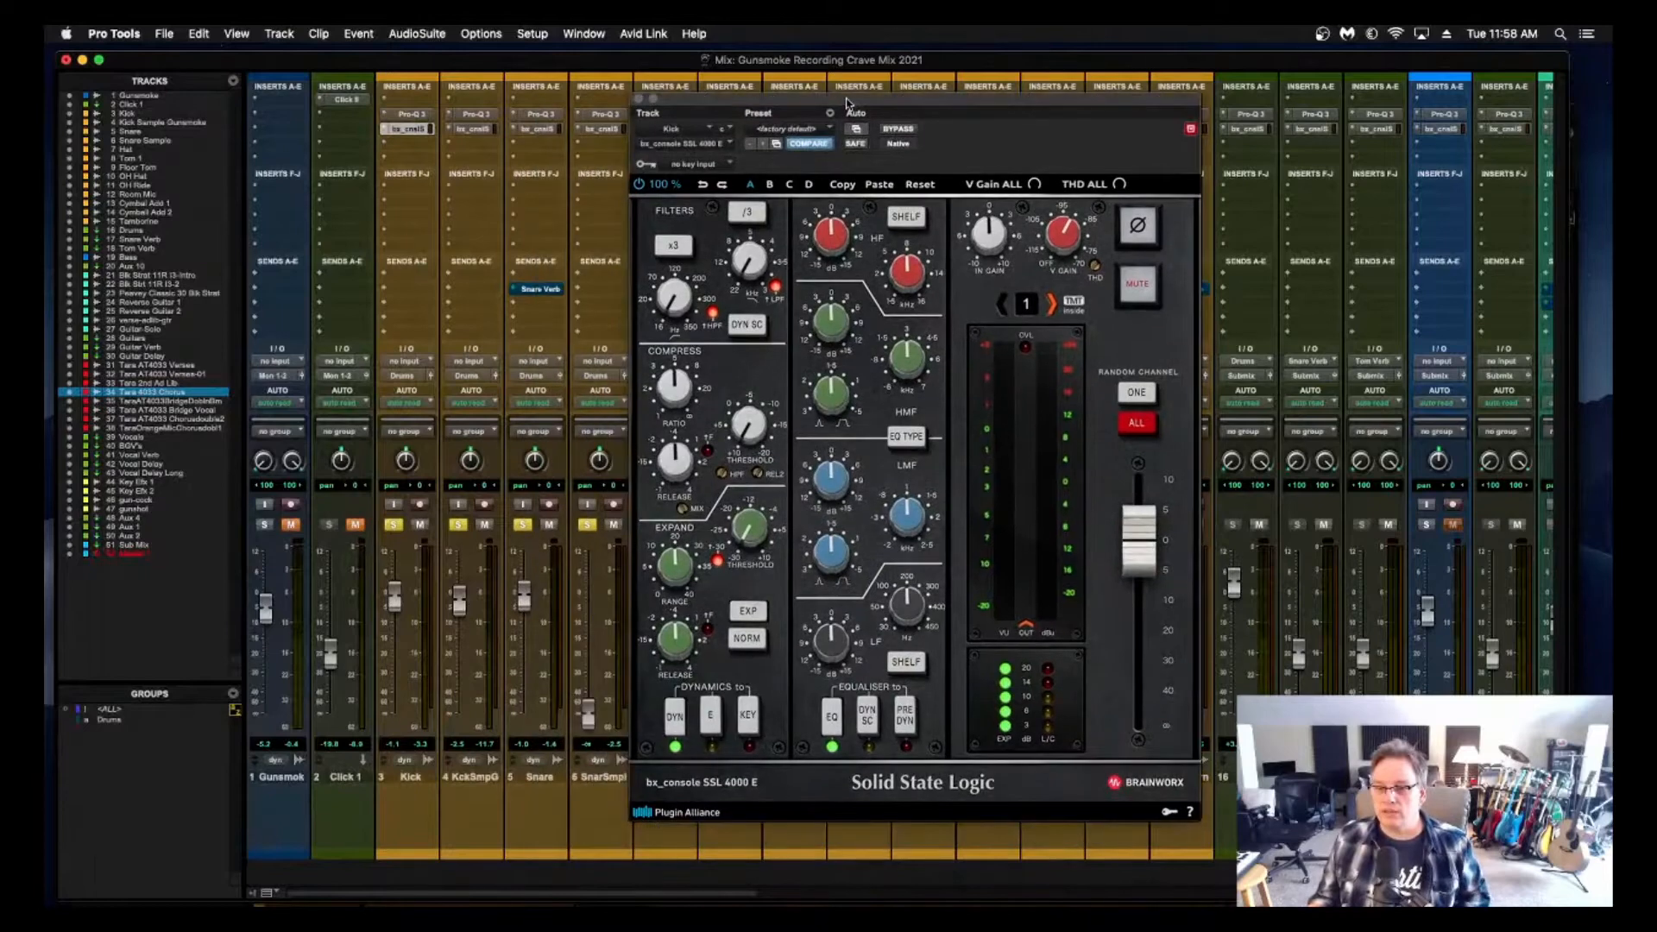
left_click_drag(919, 106, 1299, 144)
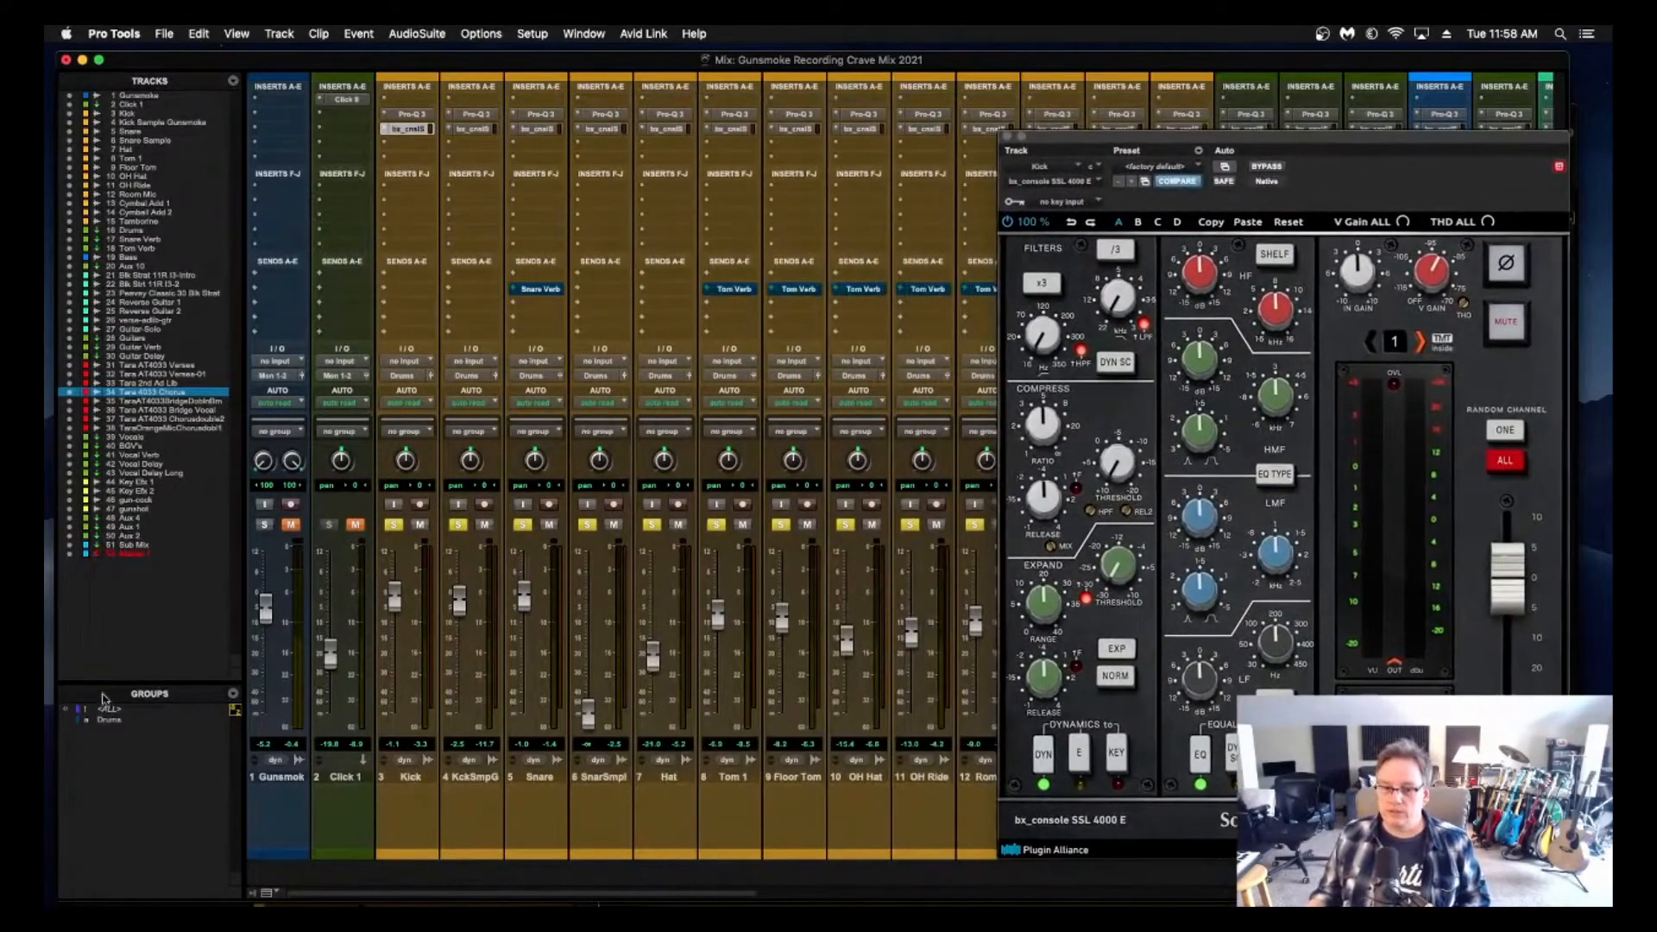
left_click(124, 720)
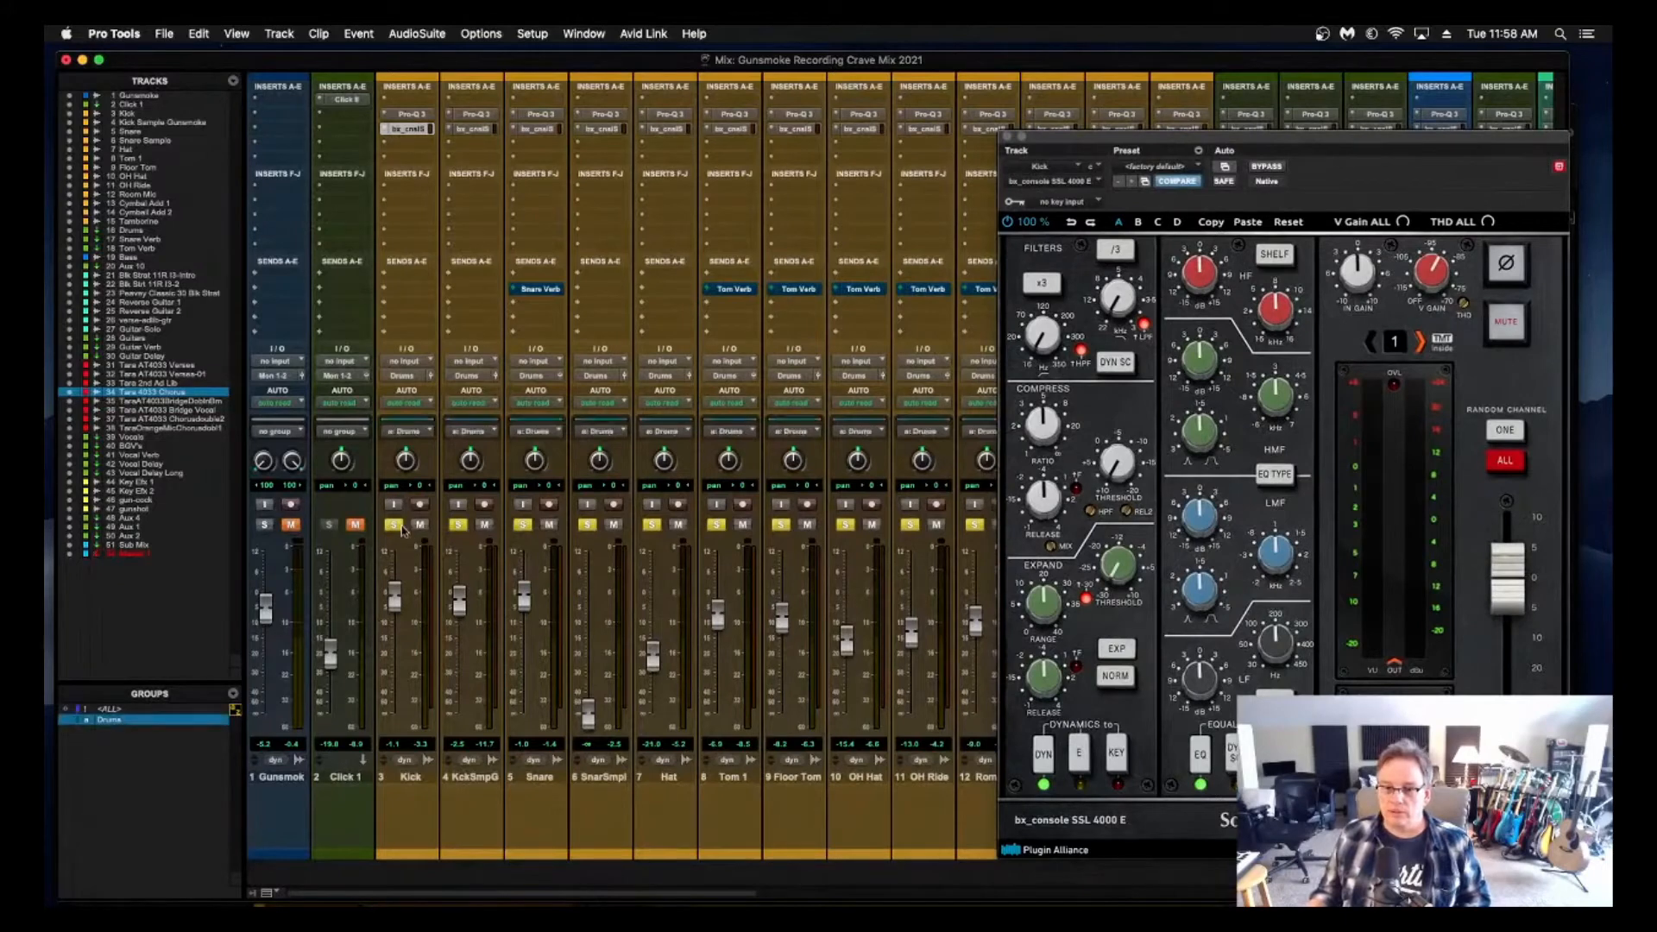
left_click(400, 527)
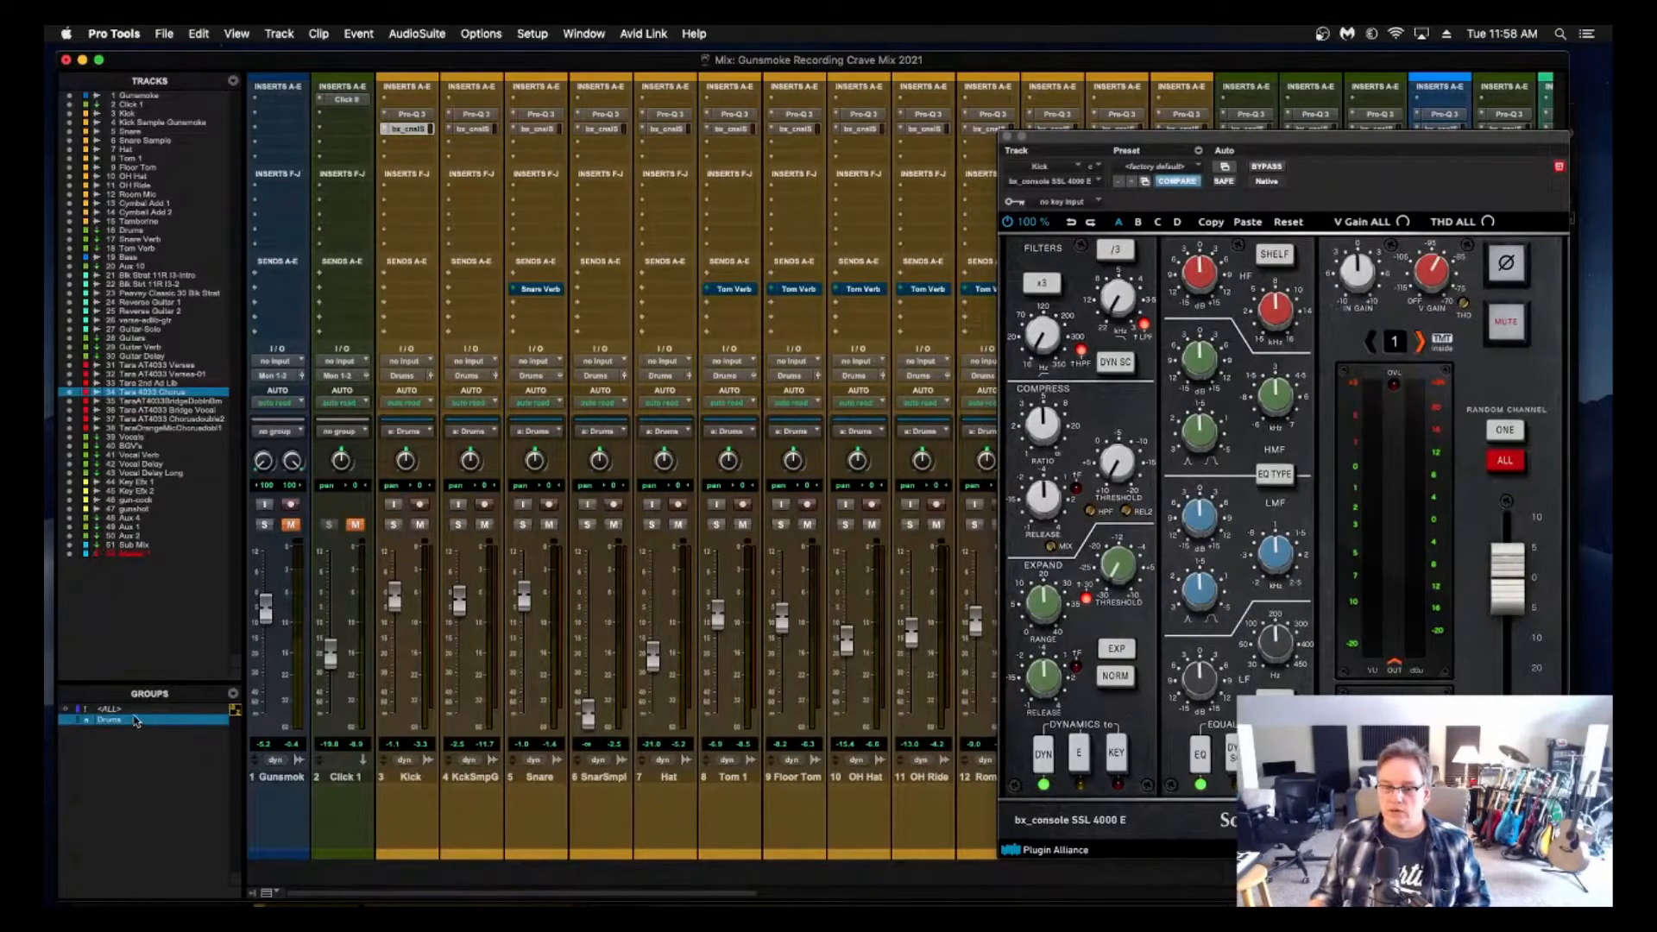
left_click(133, 723)
left_click(395, 526)
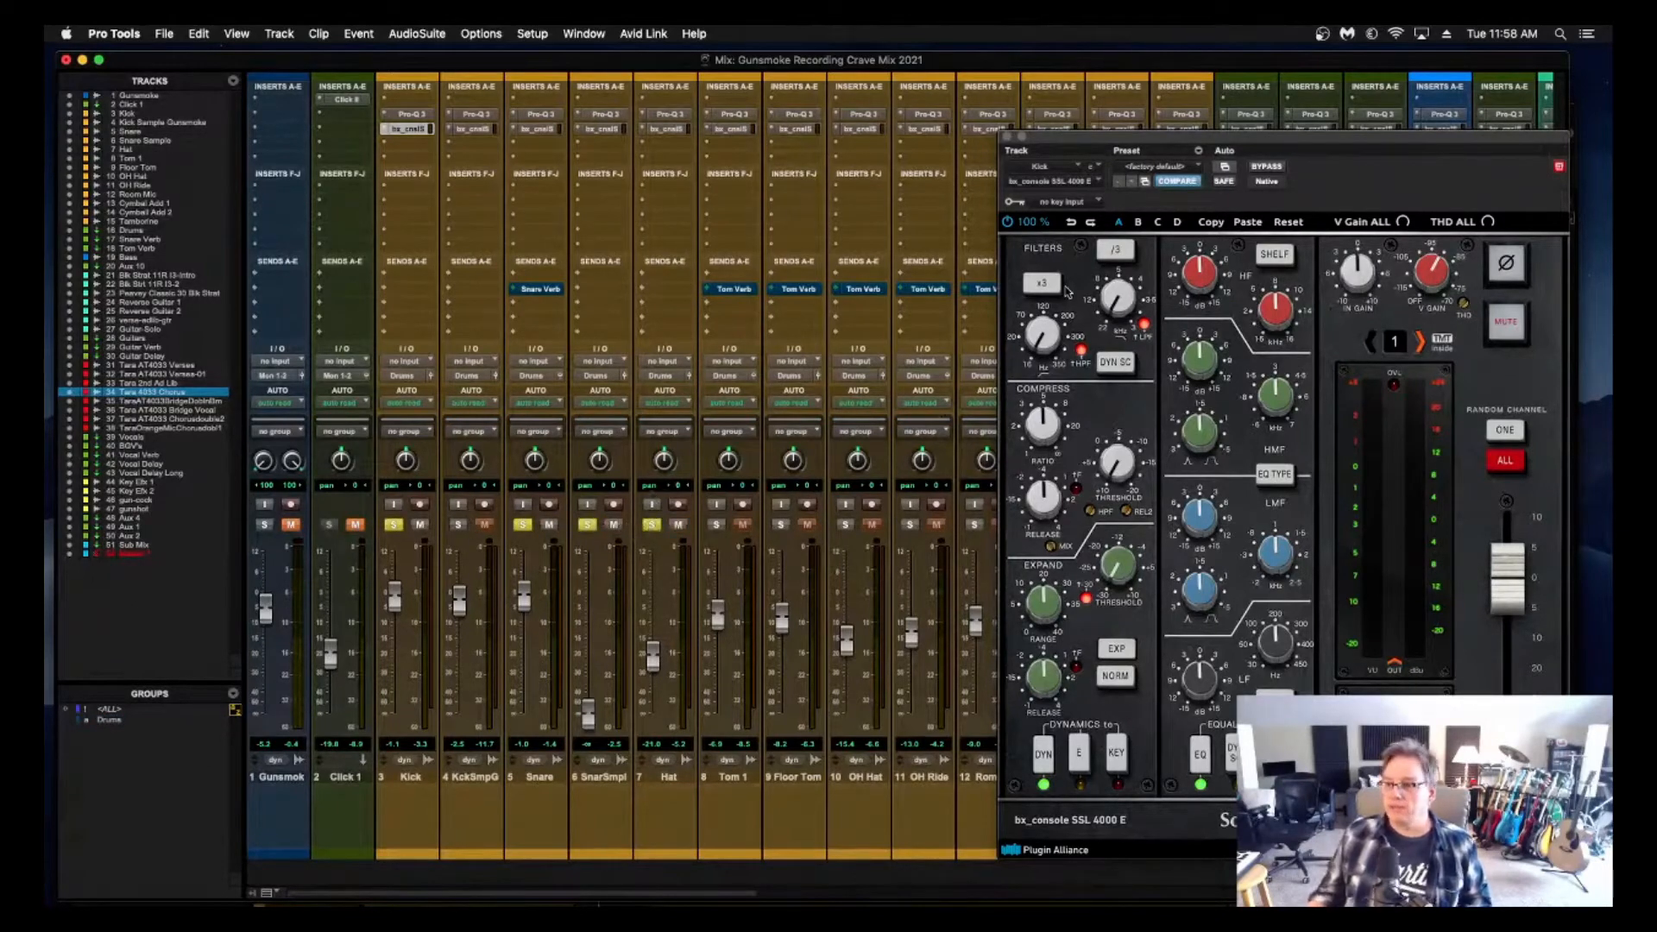
Switch the Kick's LF band to Bell, boost it around 90 Hz, and set the high-pass filter to about 48 Hz.
left_click_drag(1211, 145, 753, 118)
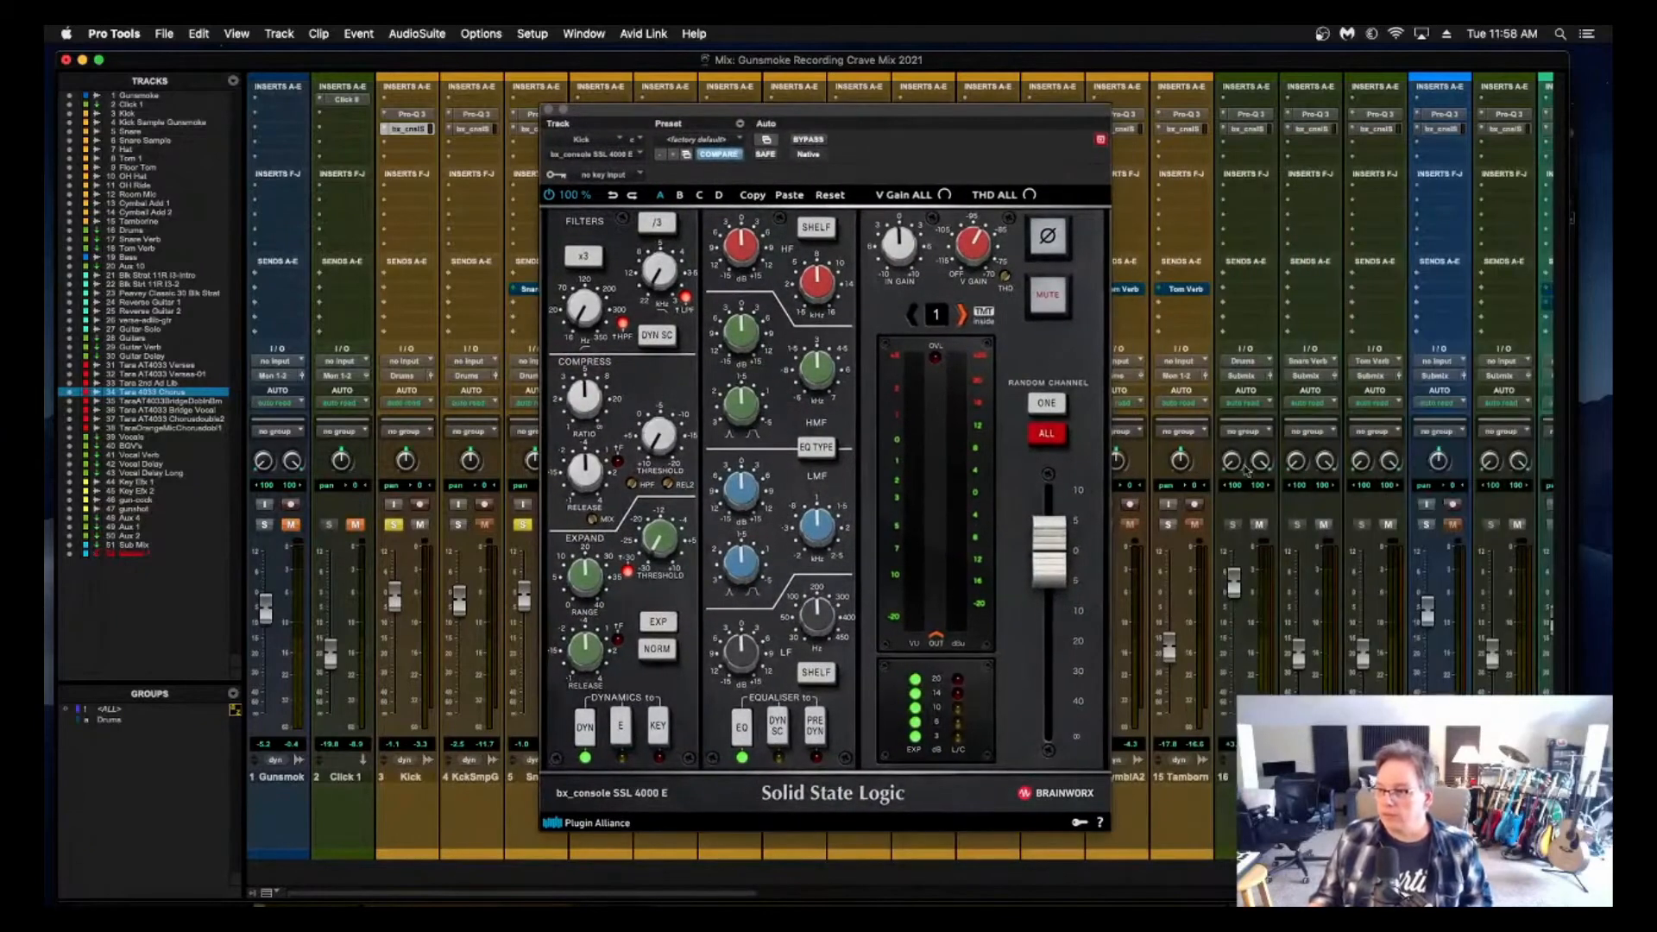
left_click_drag(607, 127, 803, 106)
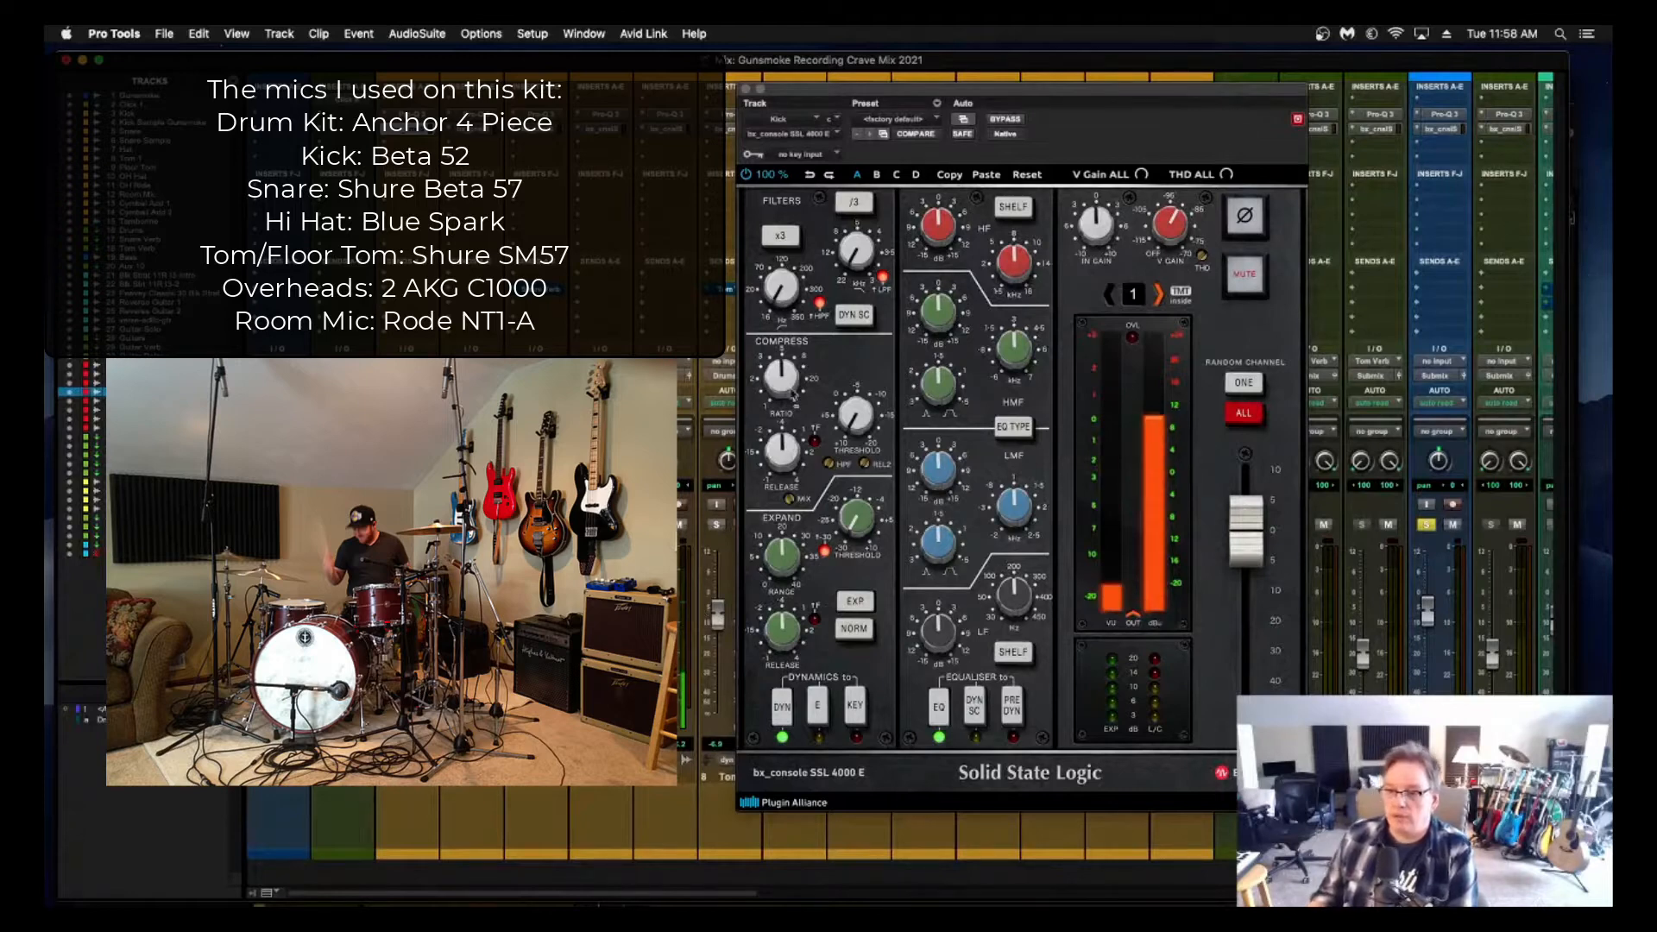
left_click(1015, 654)
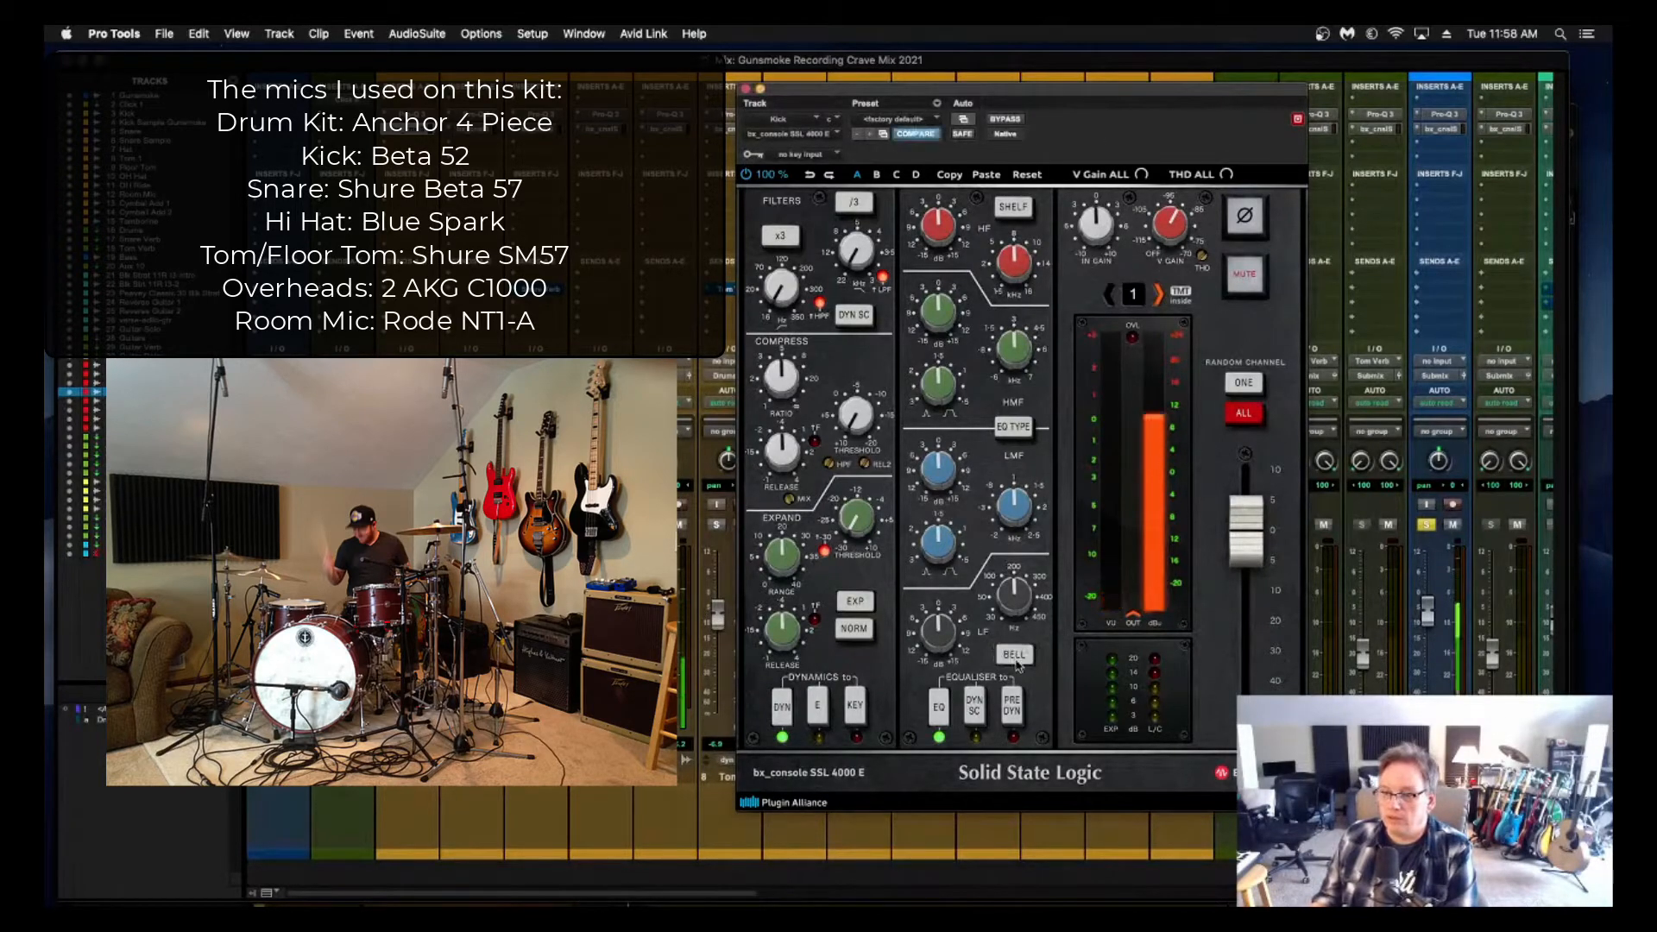
left_click_drag(952, 638, 930, 610)
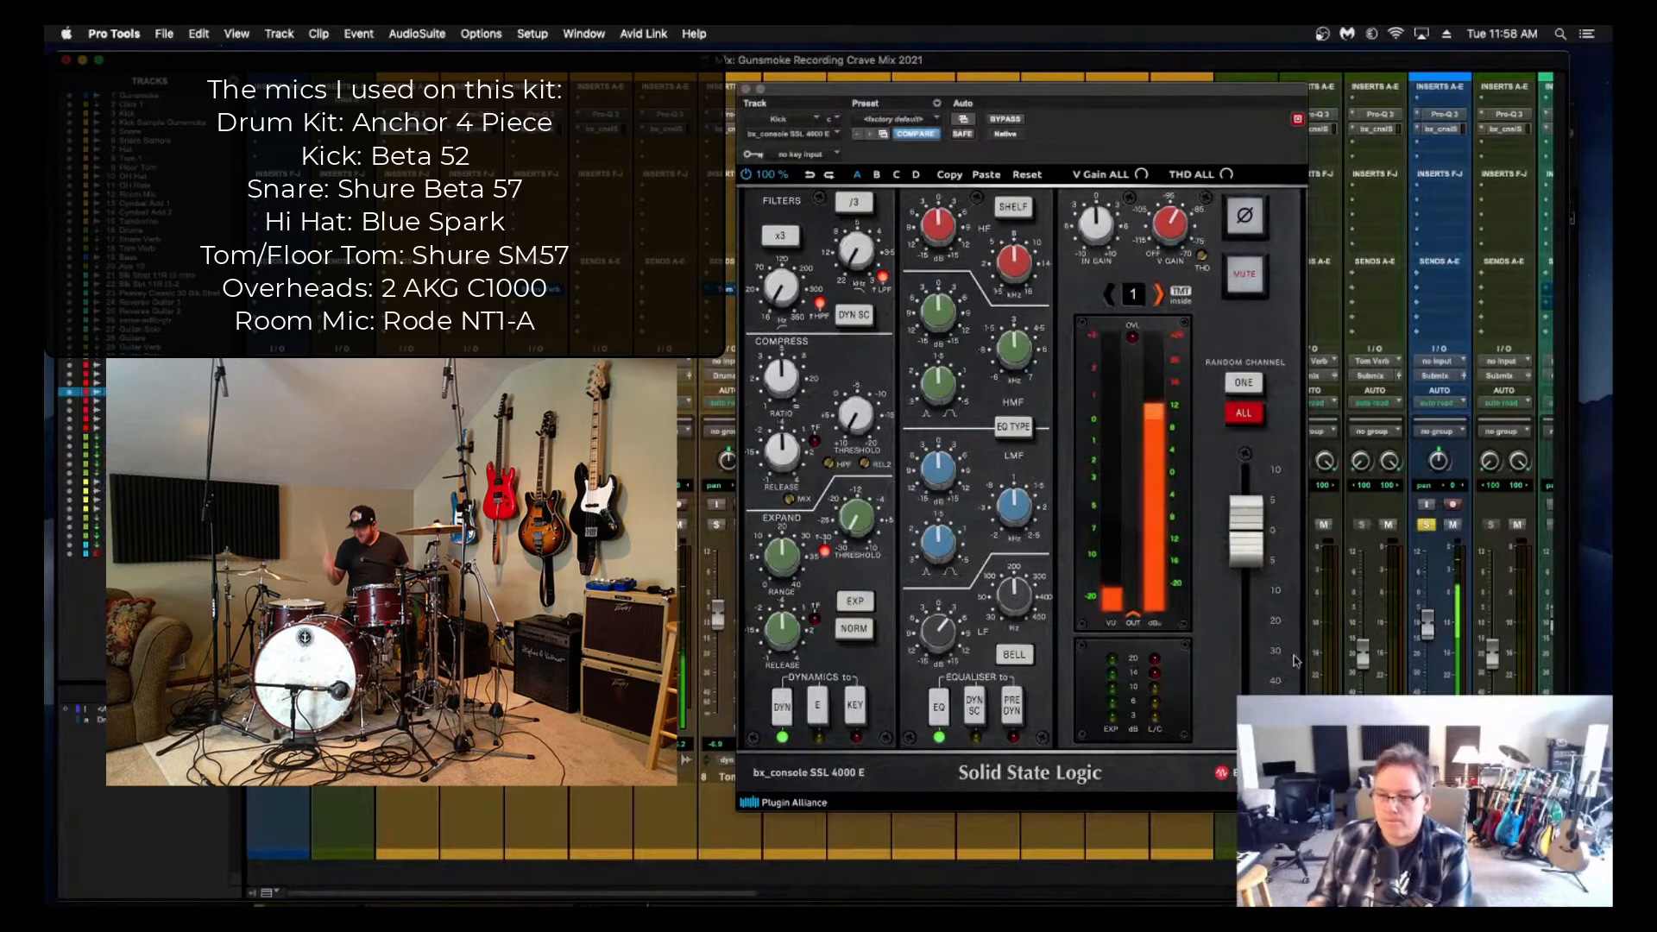
left_click_drag(937, 646, 1008, 614)
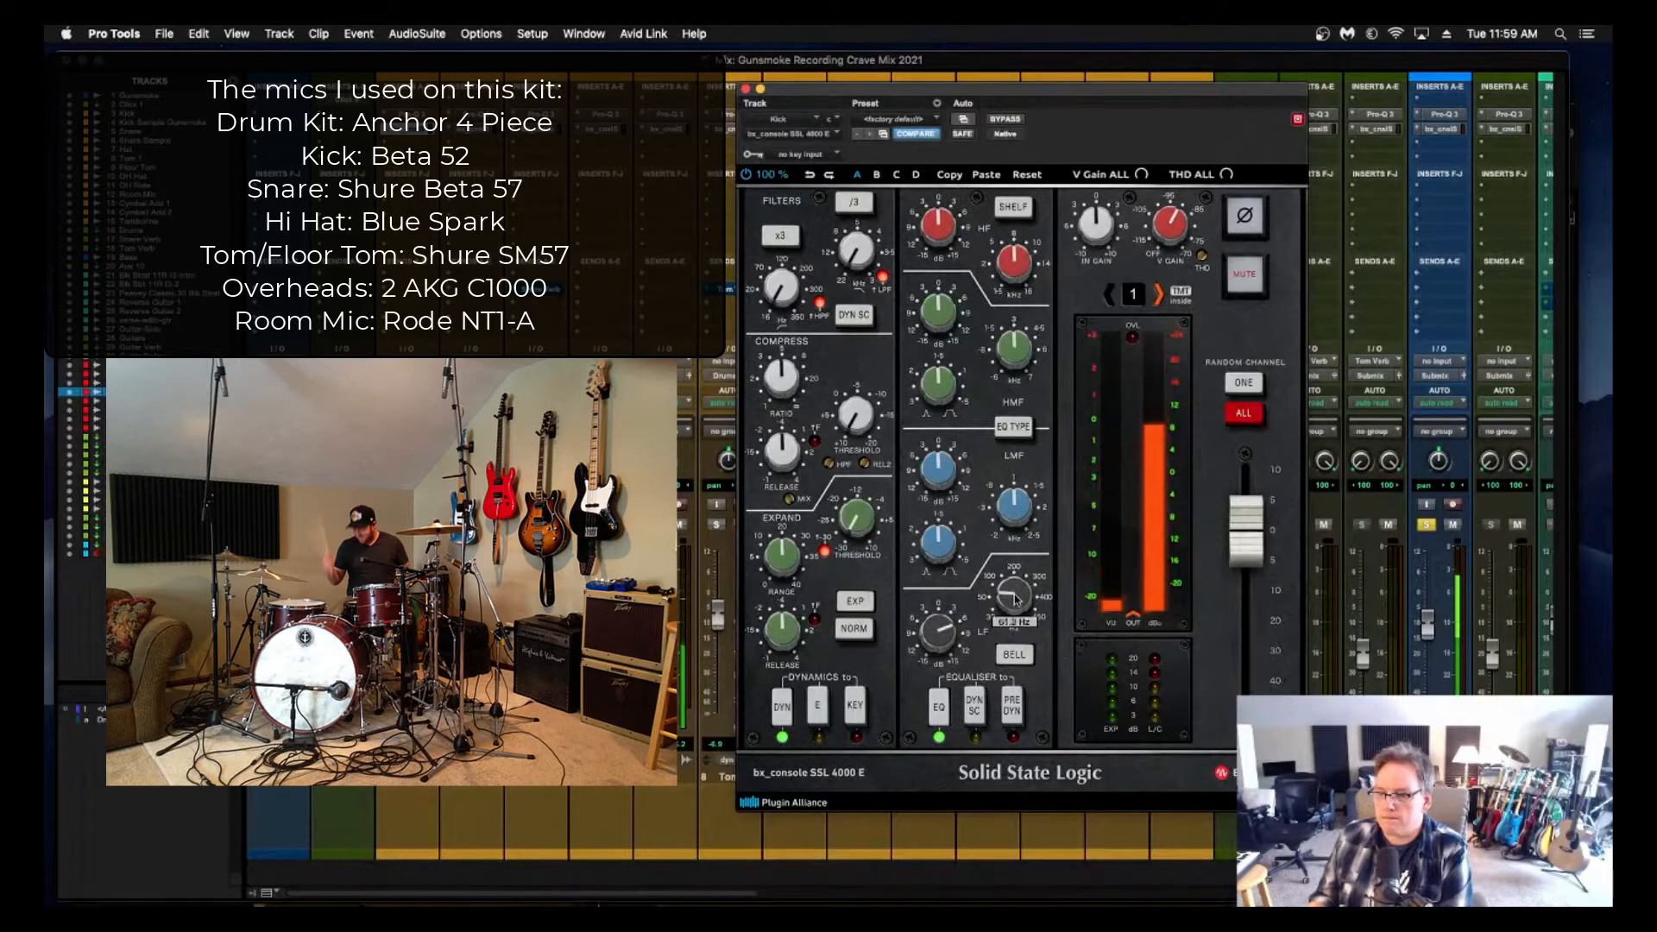
left_click_drag(946, 625, 940, 594)
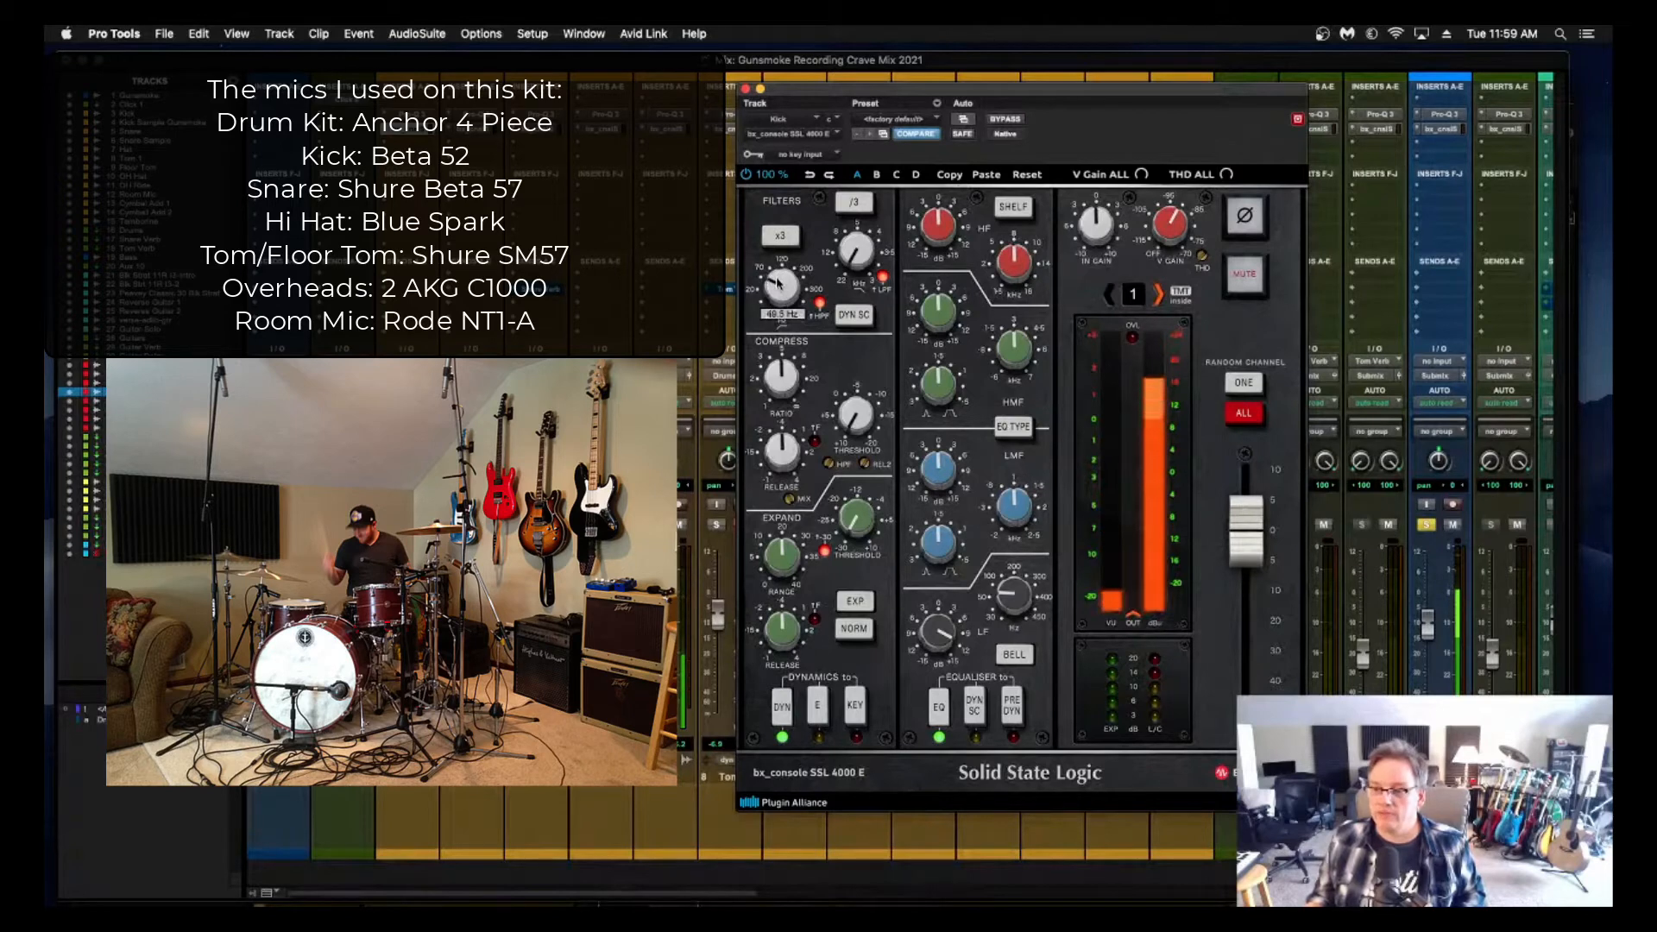
Boost the Kick's HF band and adjust its frequency, then set the SSL compressor's threshold and ratio.
left_click_drag(940, 247, 942, 226)
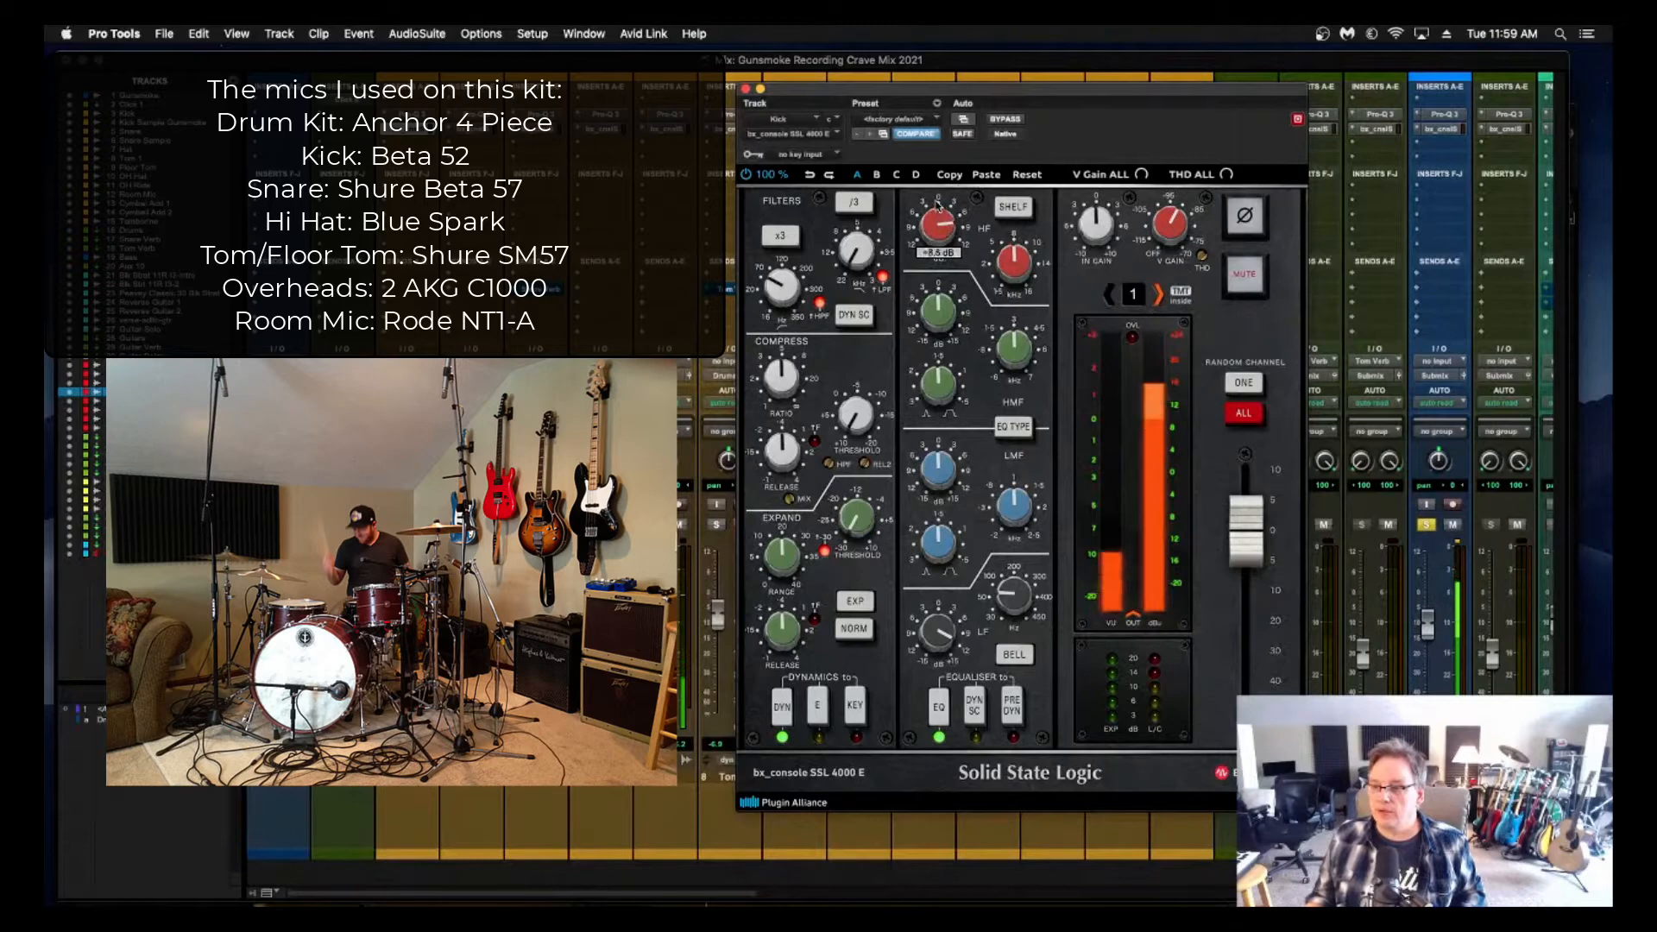
mouse_move(1019, 268)
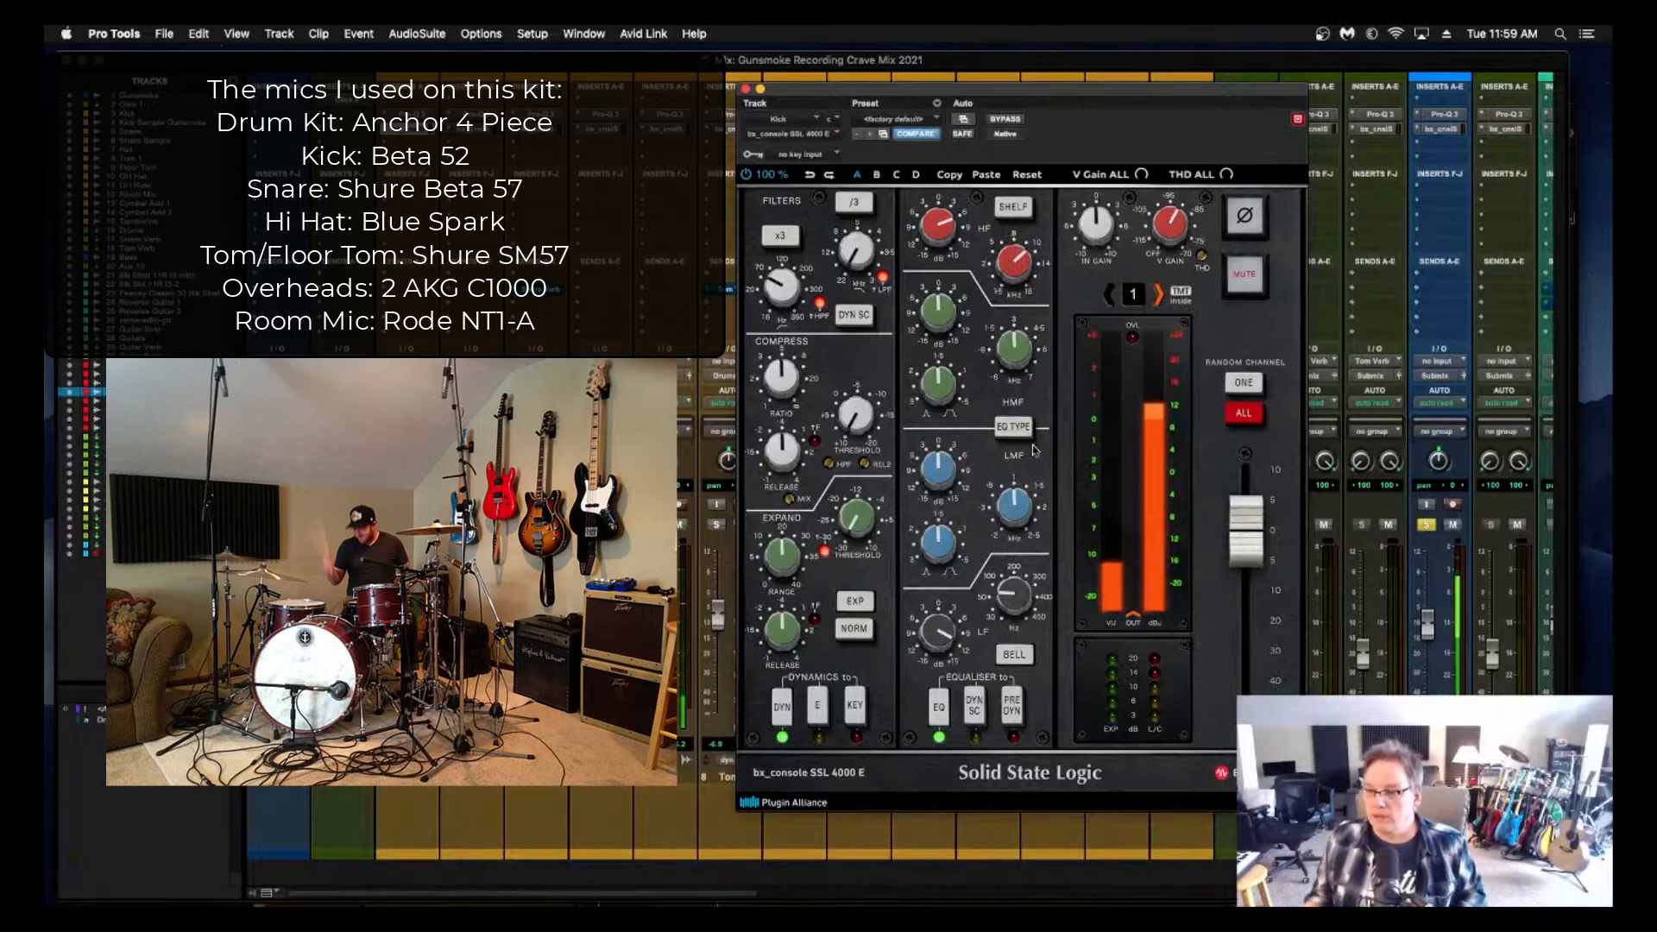
mouse_move(859, 420)
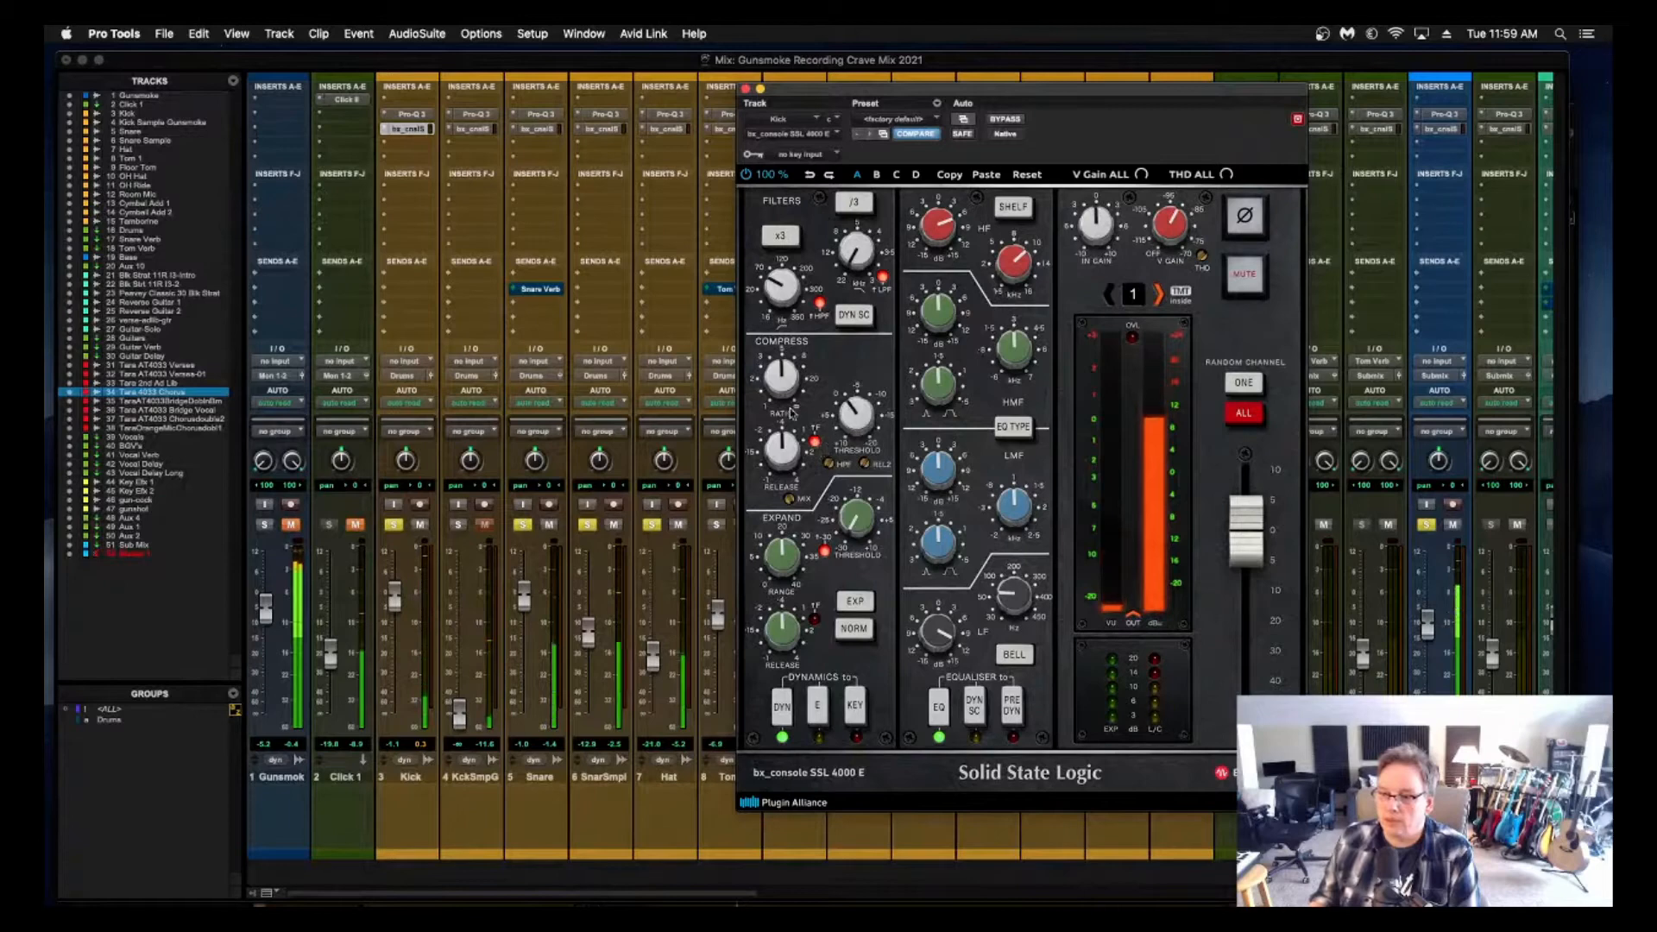
mouse_move(769, 399)
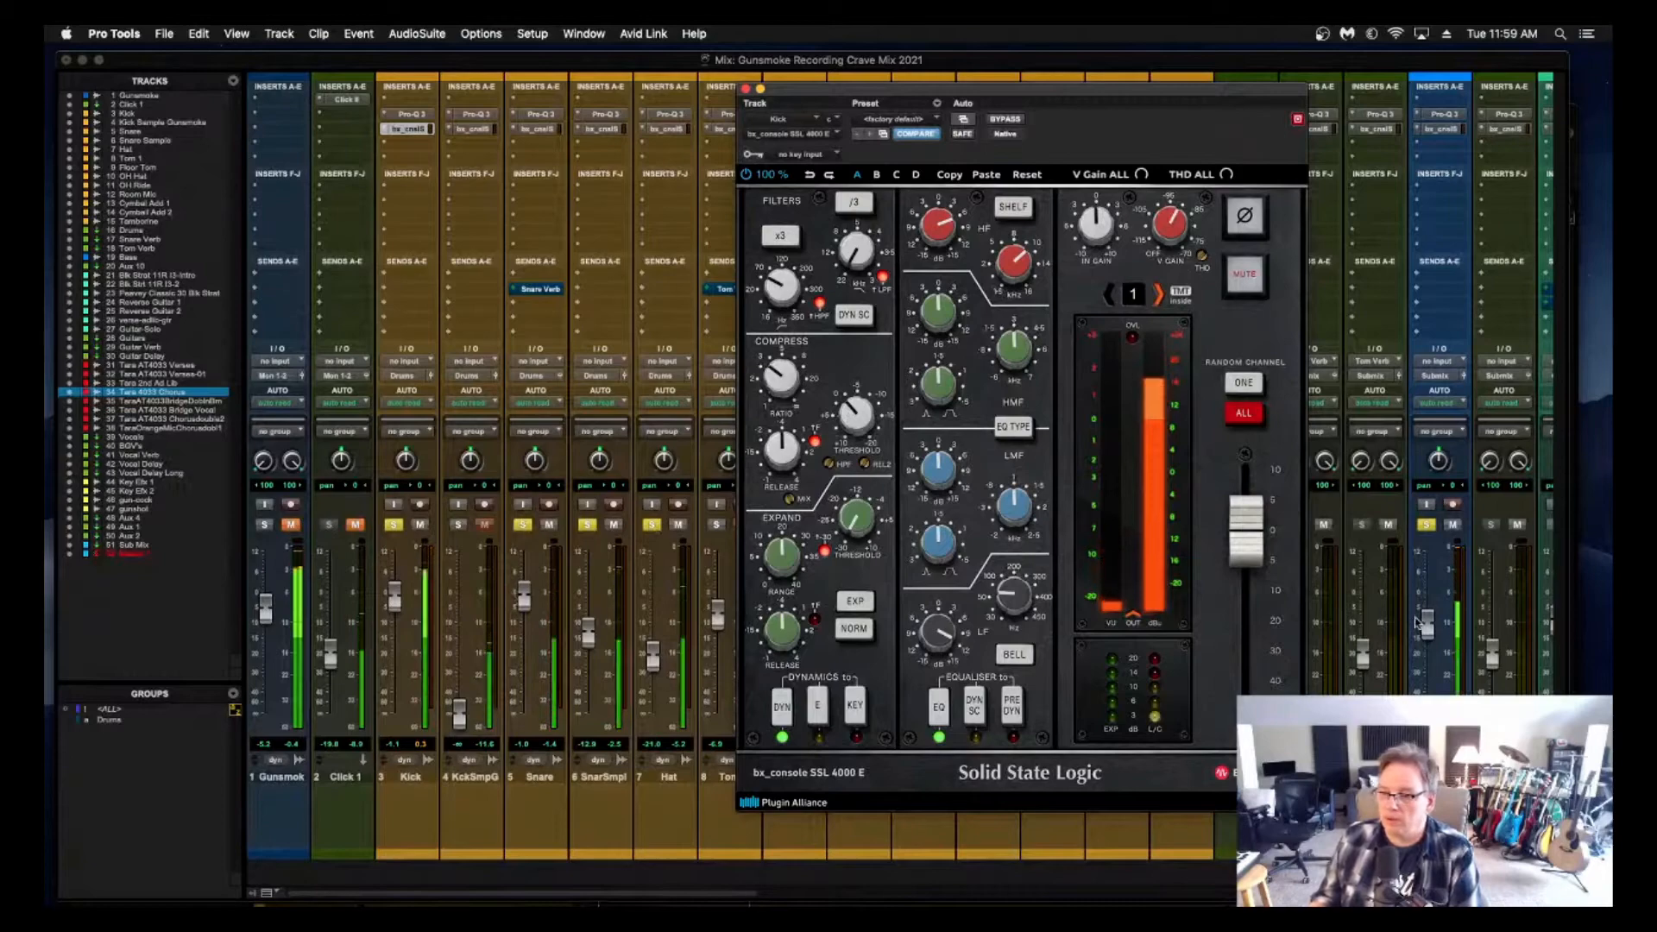
Solo guitar tracks 21 and 22 alongside the kick and bass, moving the SSL plug-in window out of the way.
scroll(1419, 622, "right", 9)
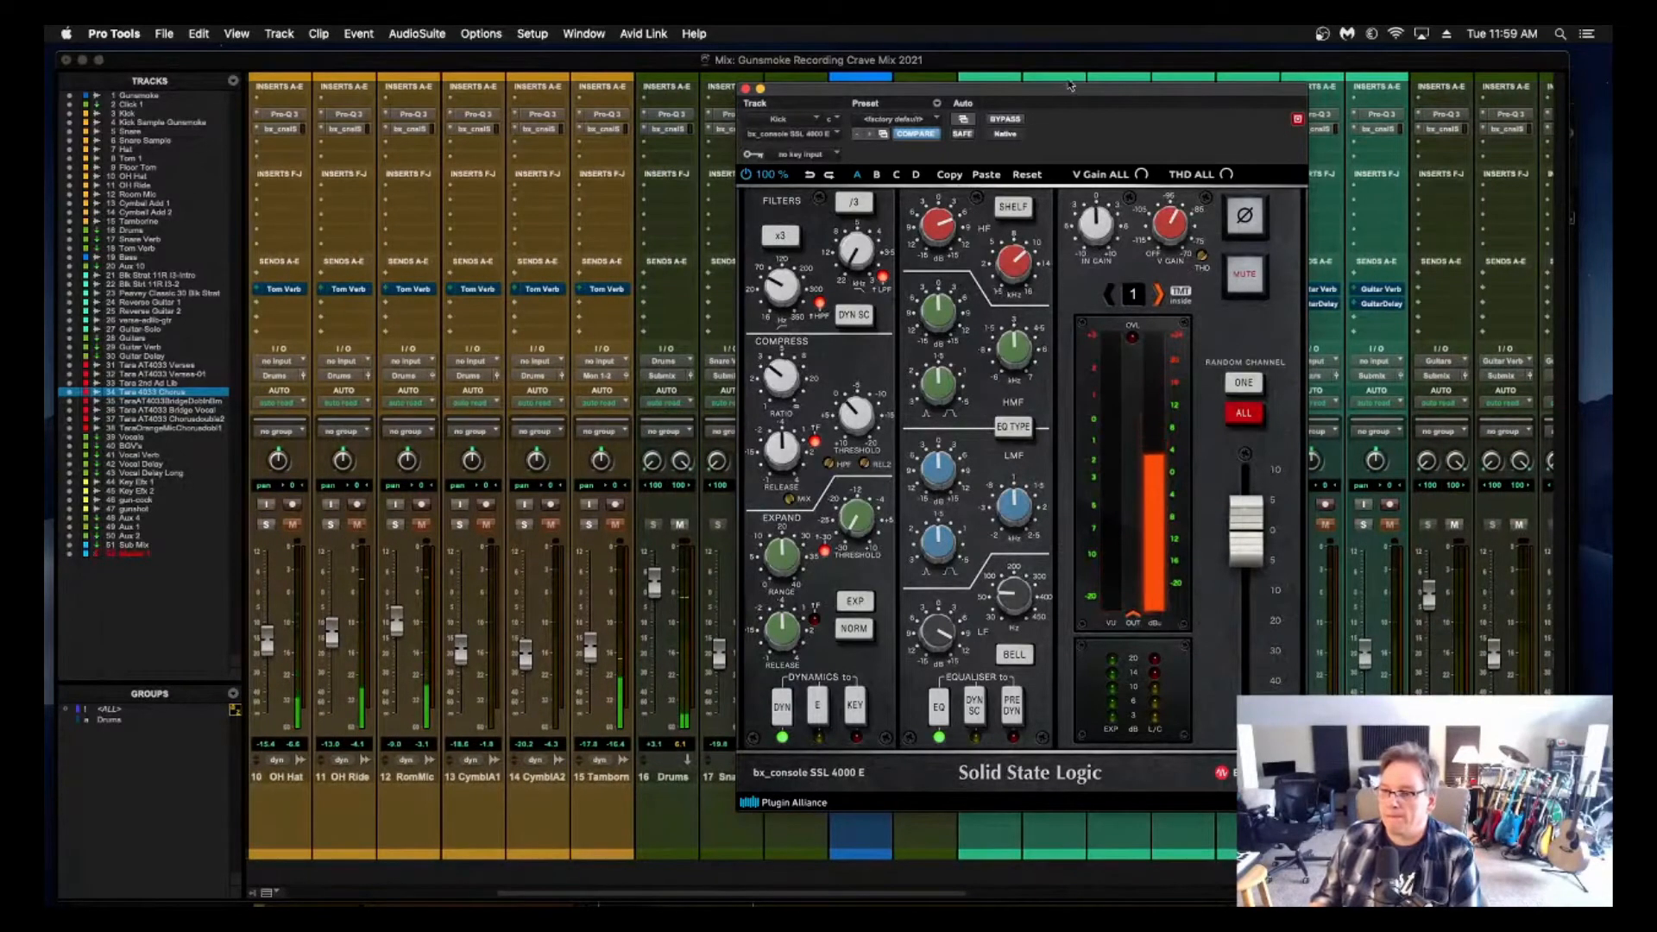
left_click_drag(1070, 93, 1247, 105)
left_click(975, 524)
scroll(857, 411, "left", 1)
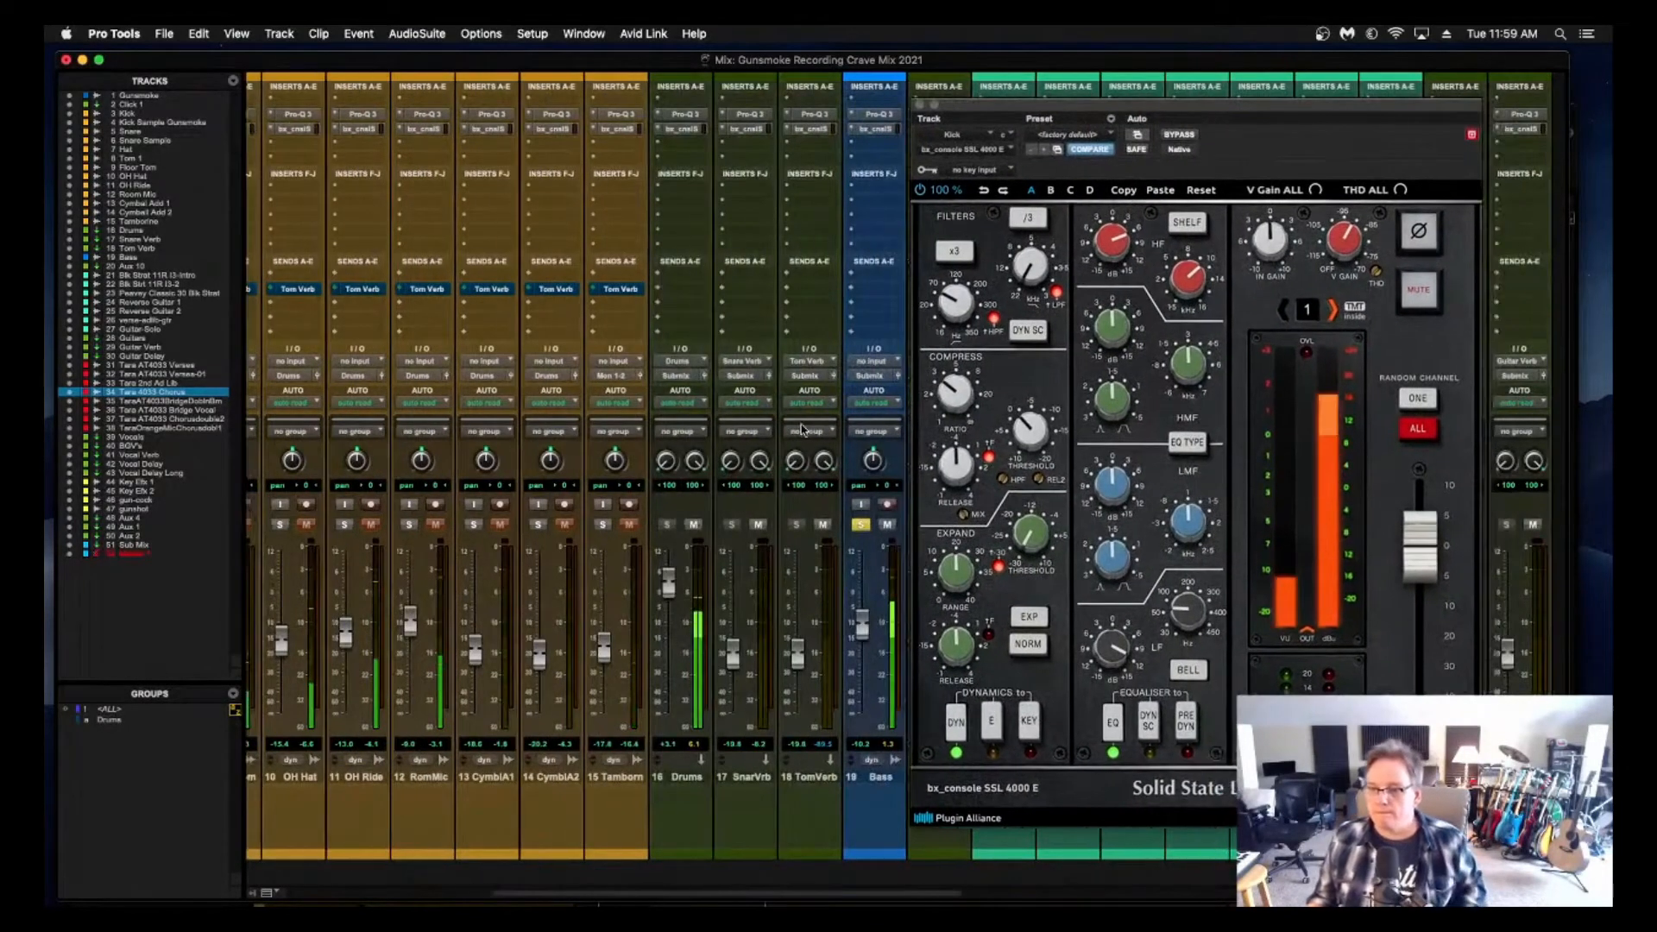
left_click_drag(1195, 108, 742, 90)
left_click(1055, 526)
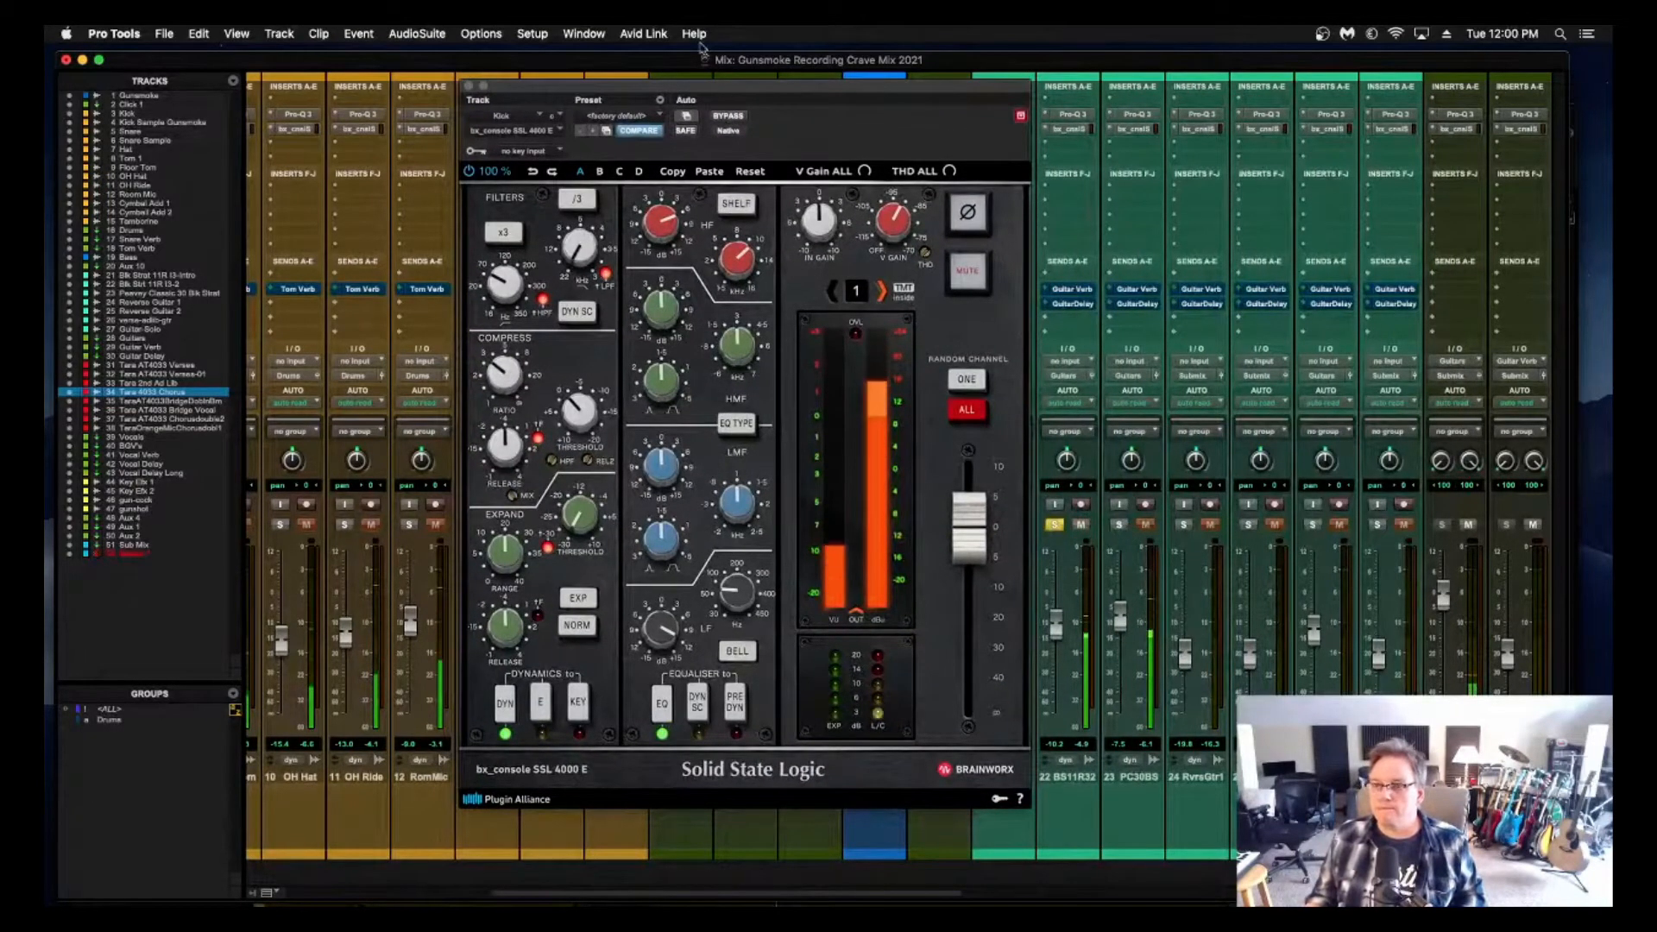
Bring the Kick track back into view and reduce the LF boost in its SSL channel strip.
left_click_drag(734, 89, 1090, 111)
scroll(775, 192, "left", 10)
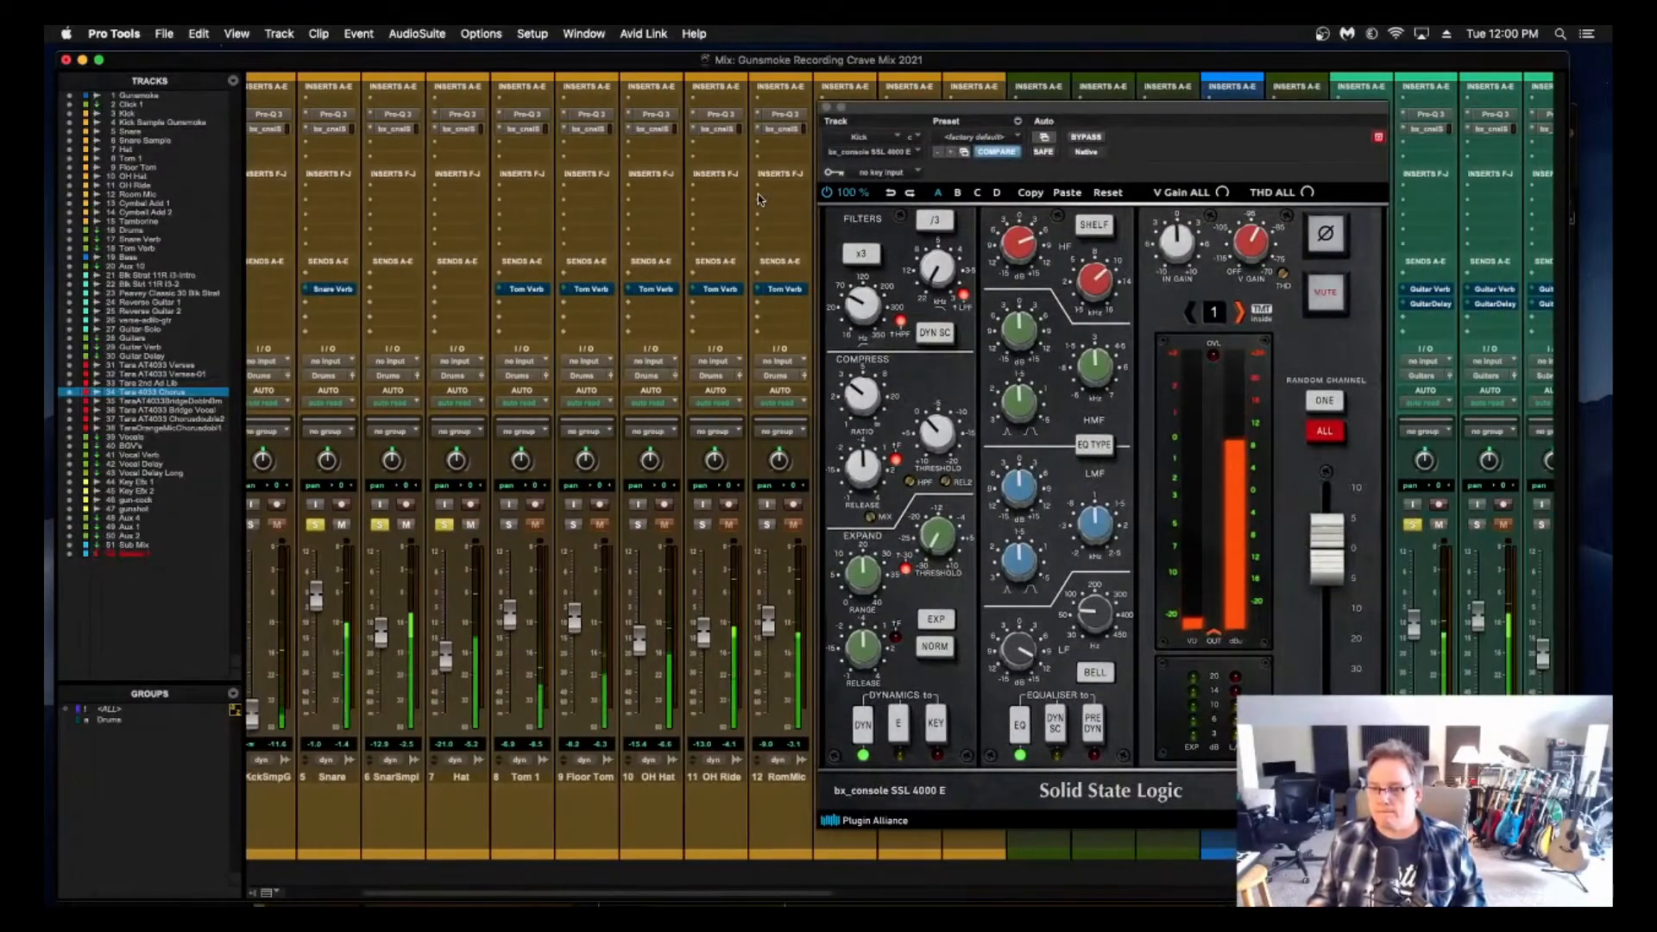
left_click_drag(932, 119, 827, 80)
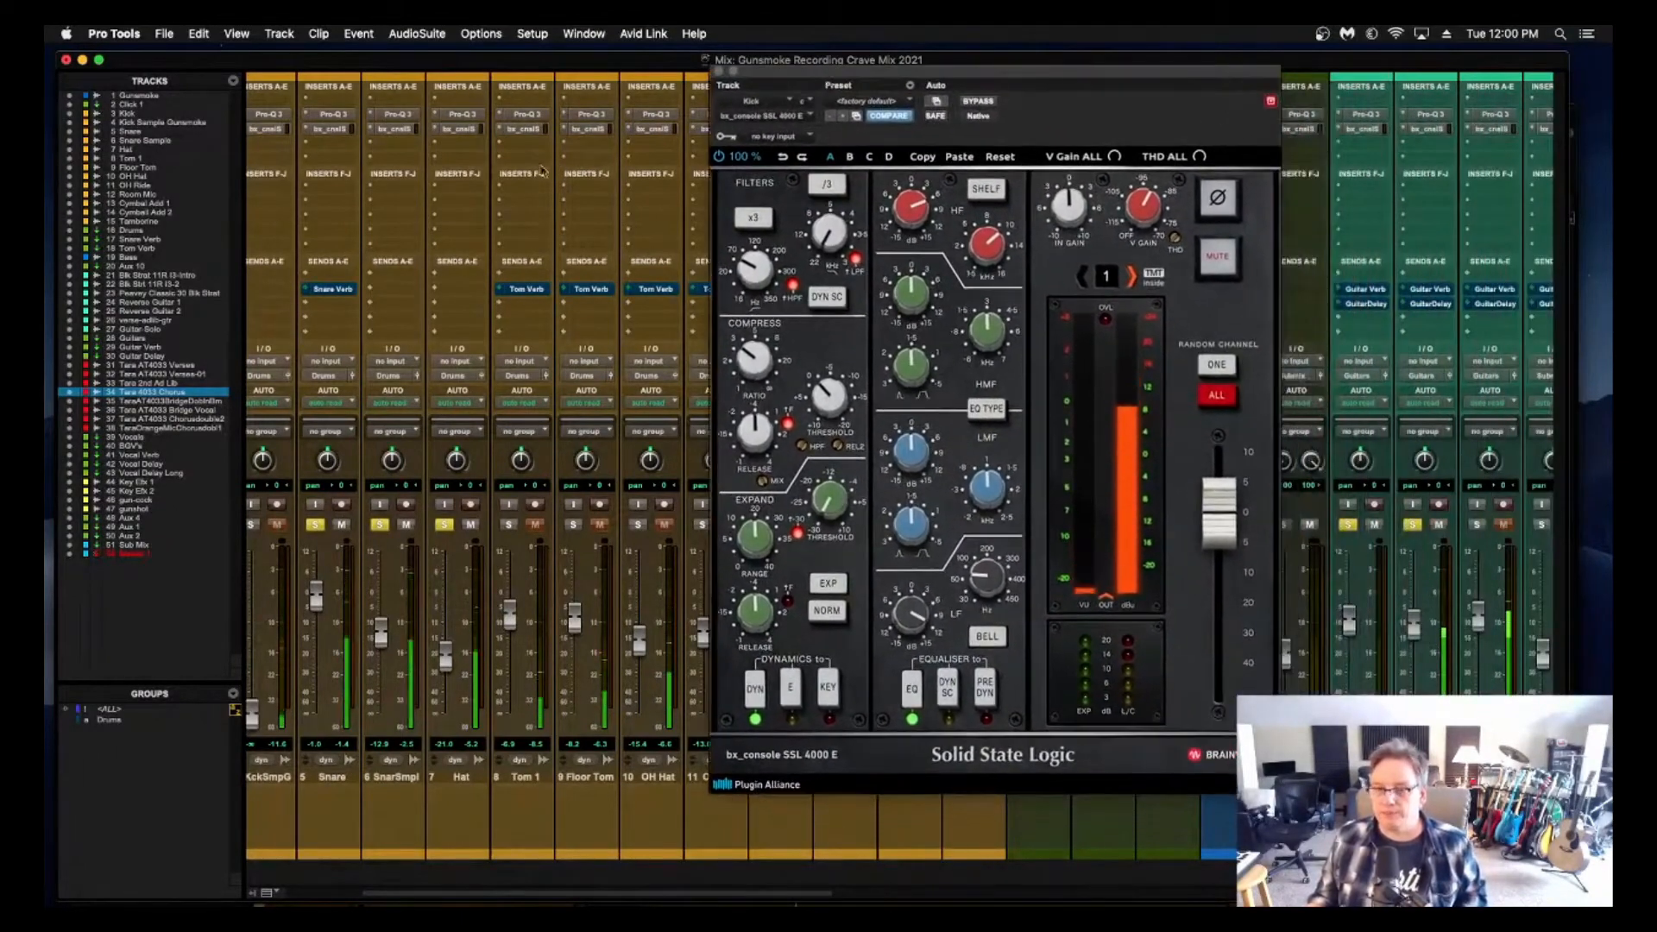
scroll(489, 180, "left", 3)
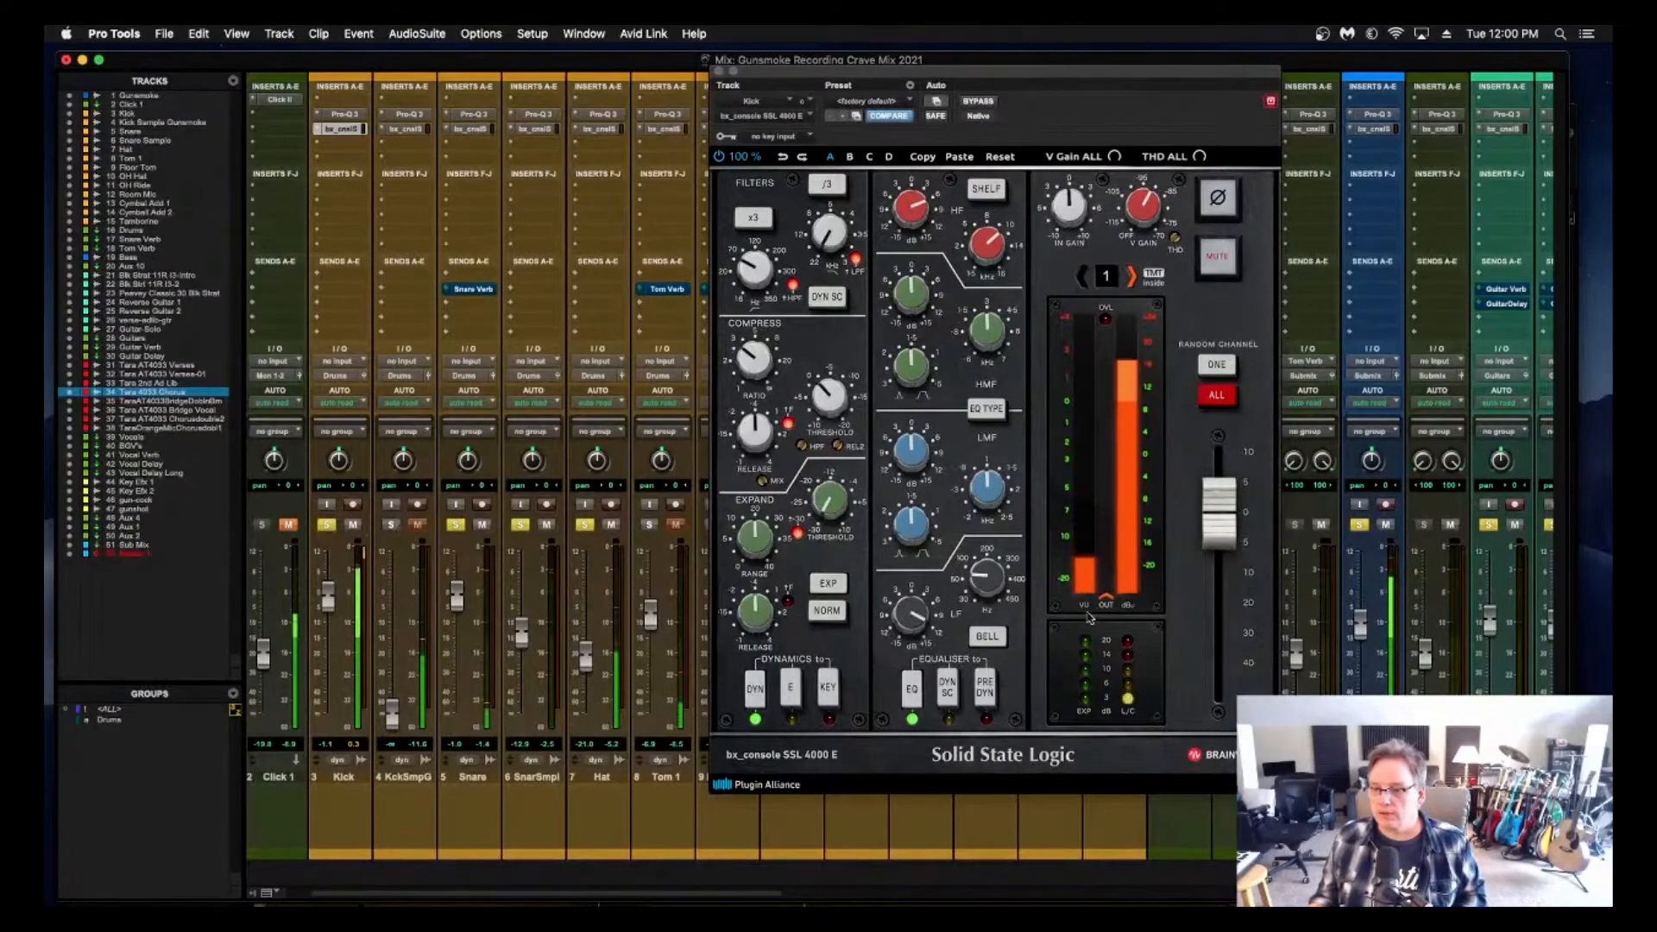
left_click_drag(902, 617, 901, 628)
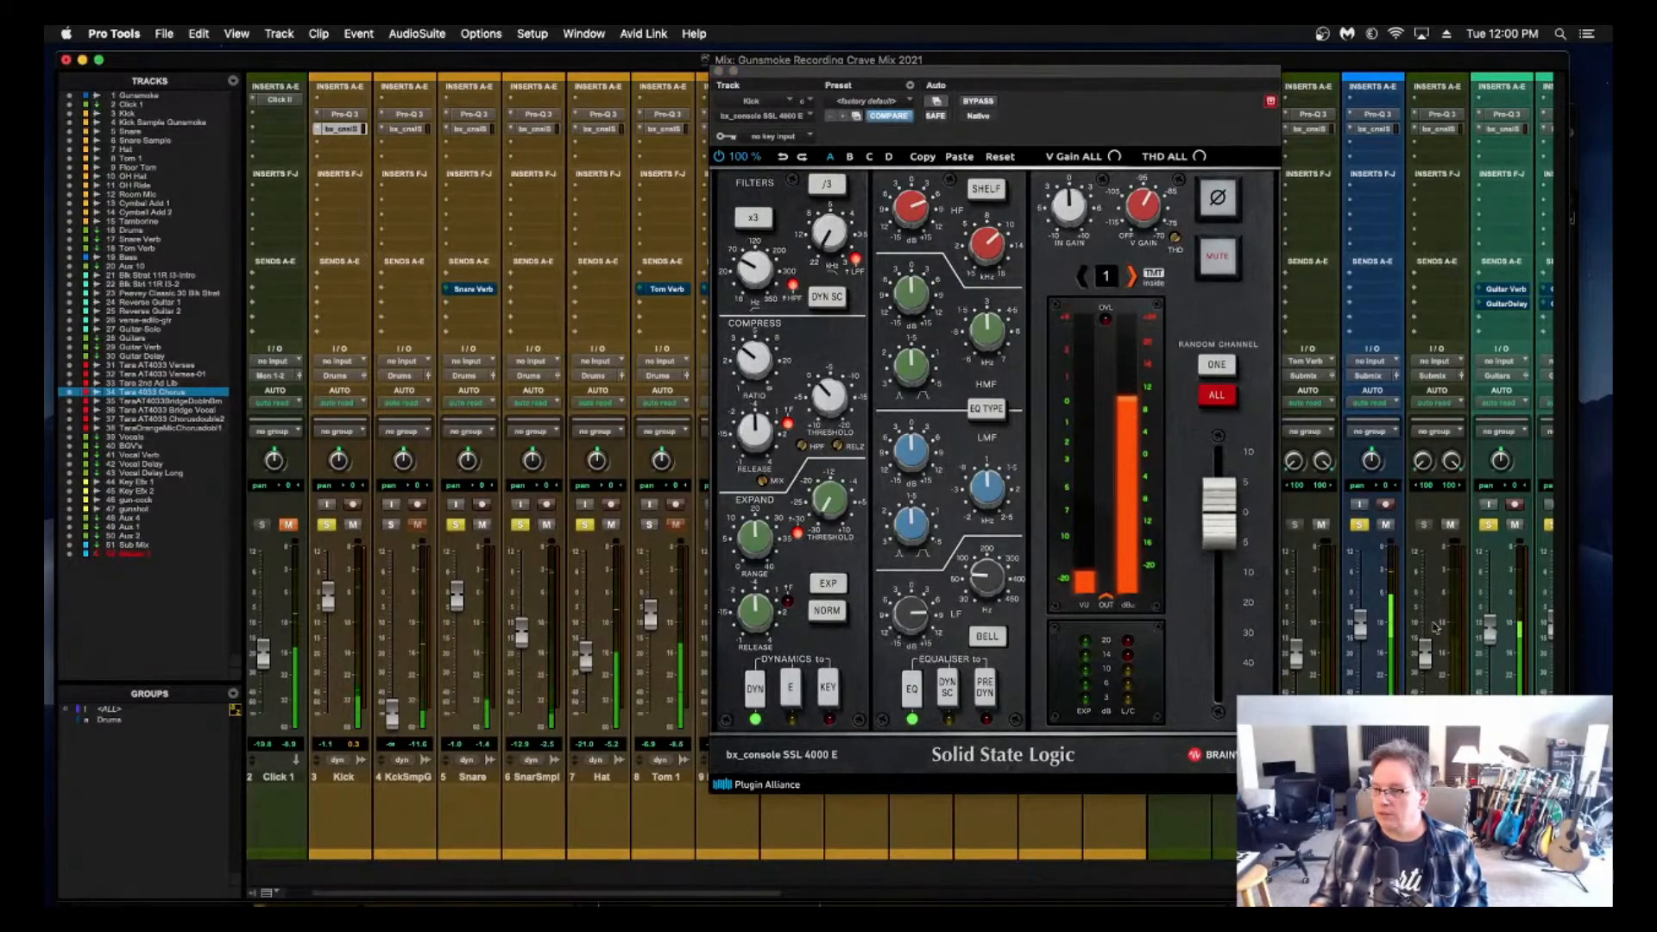
Pan guitar tracks 21 and 22 hard away from the centre and close the Kick's SSL plug-in window.
scroll(1456, 636, "right", 3)
scroll(1456, 636, "right", 1)
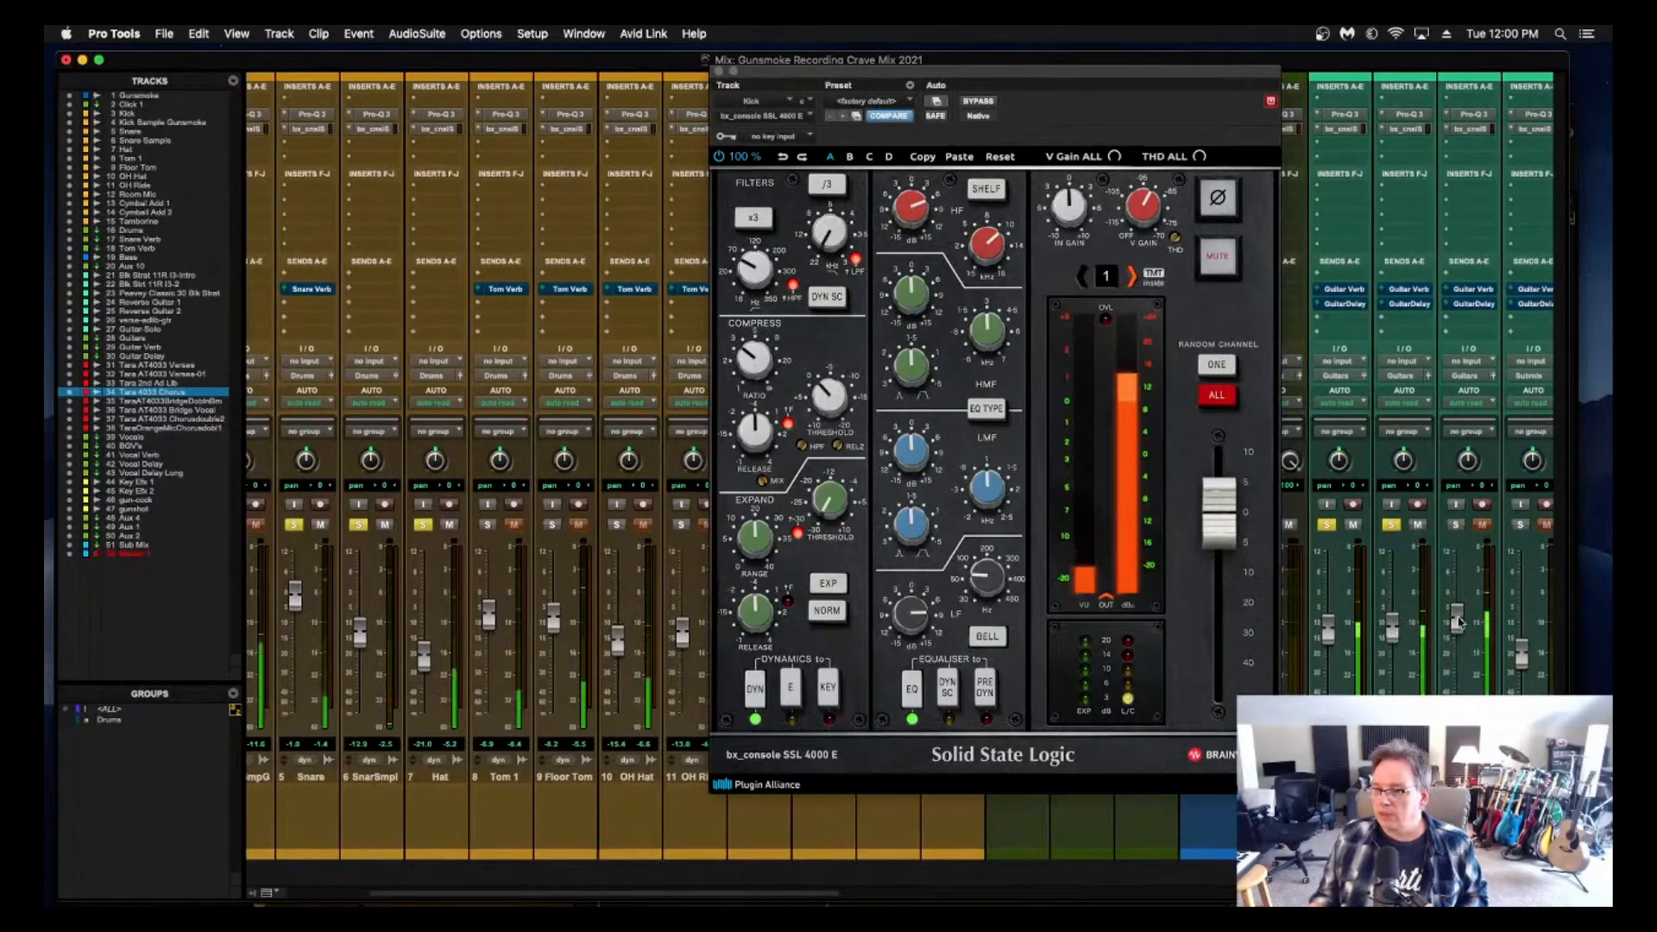
left_click_drag(1404, 466, 1406, 380)
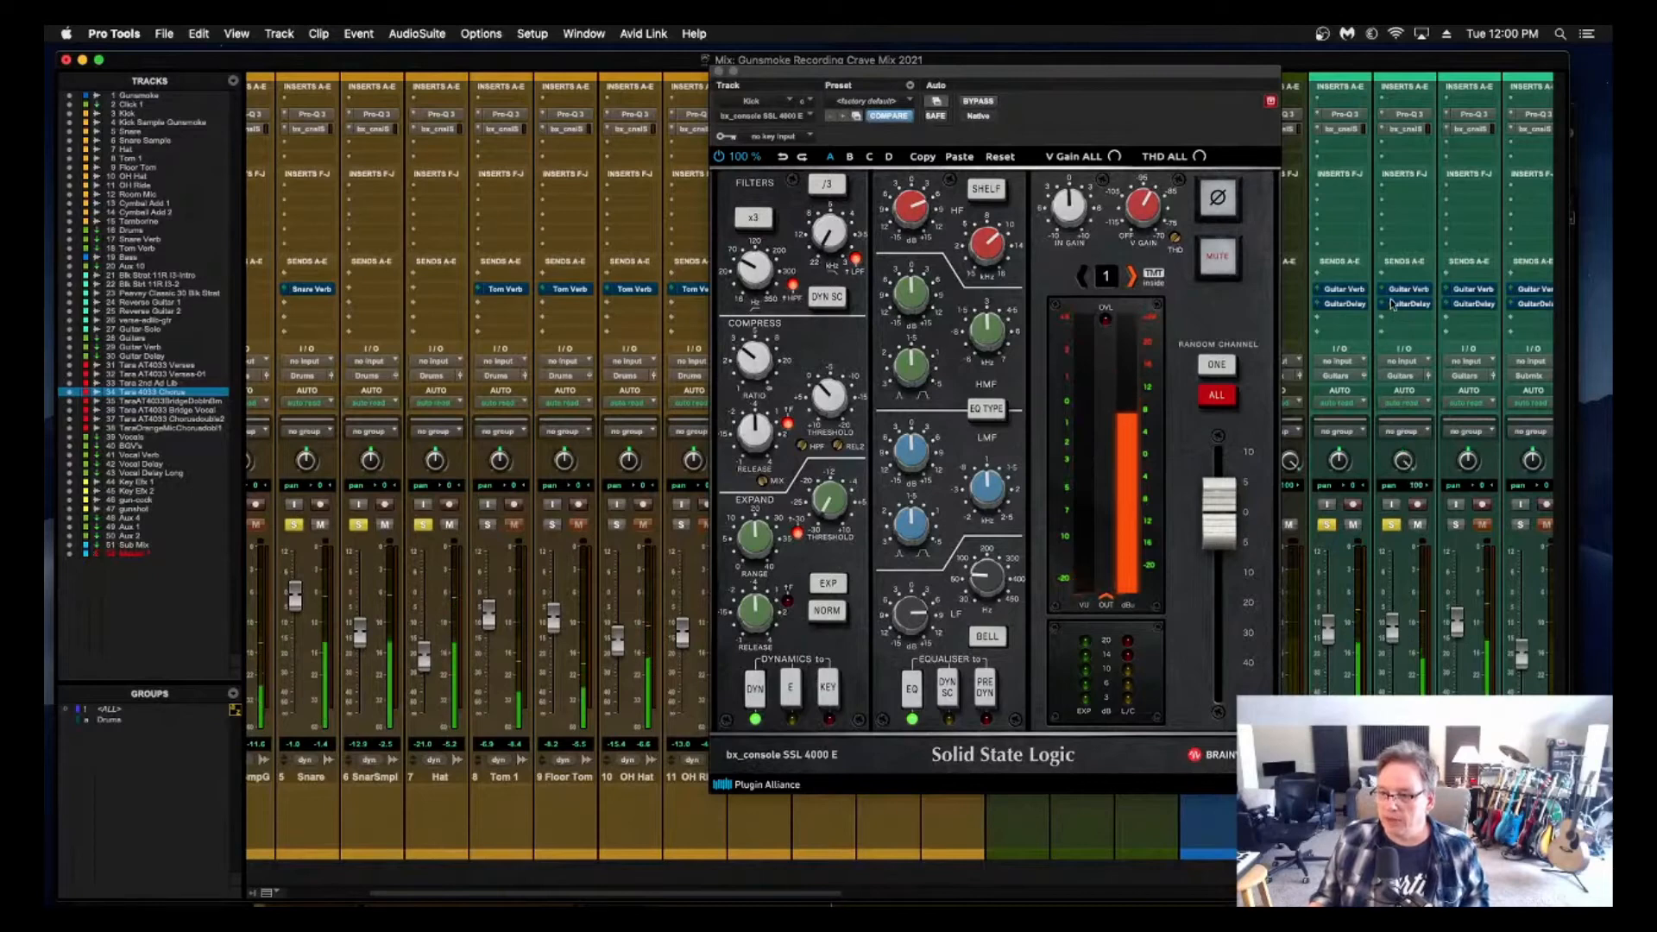
left_click_drag(1336, 470, 1336, 388)
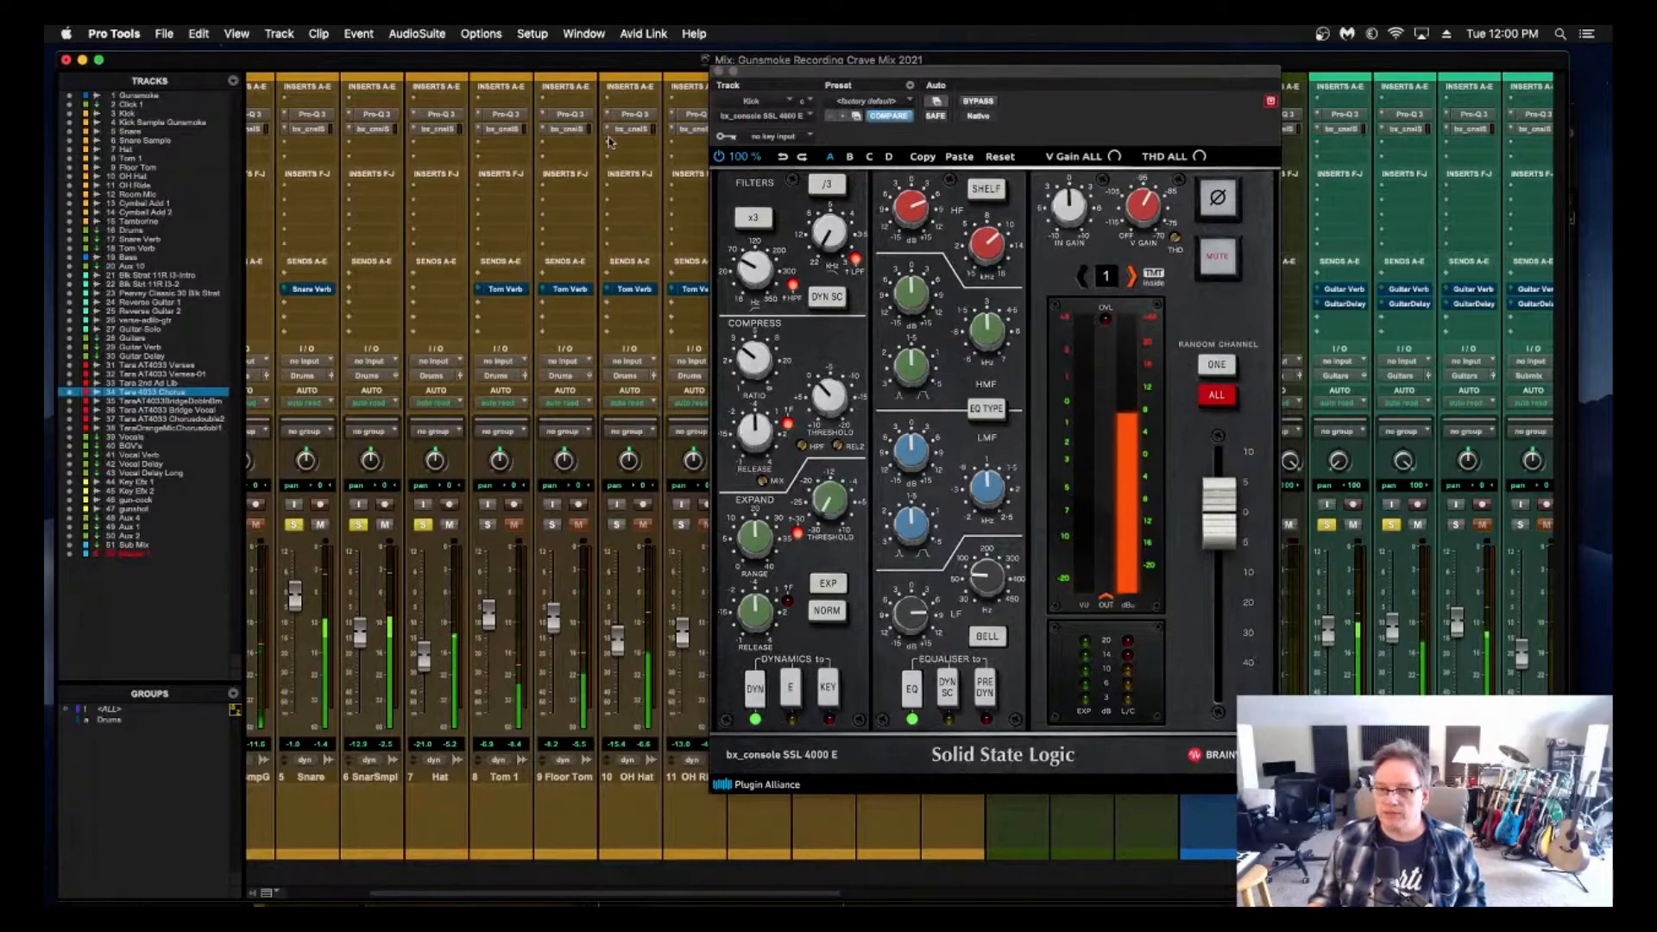
scroll(714, 82, "left", 1)
left_click(719, 71)
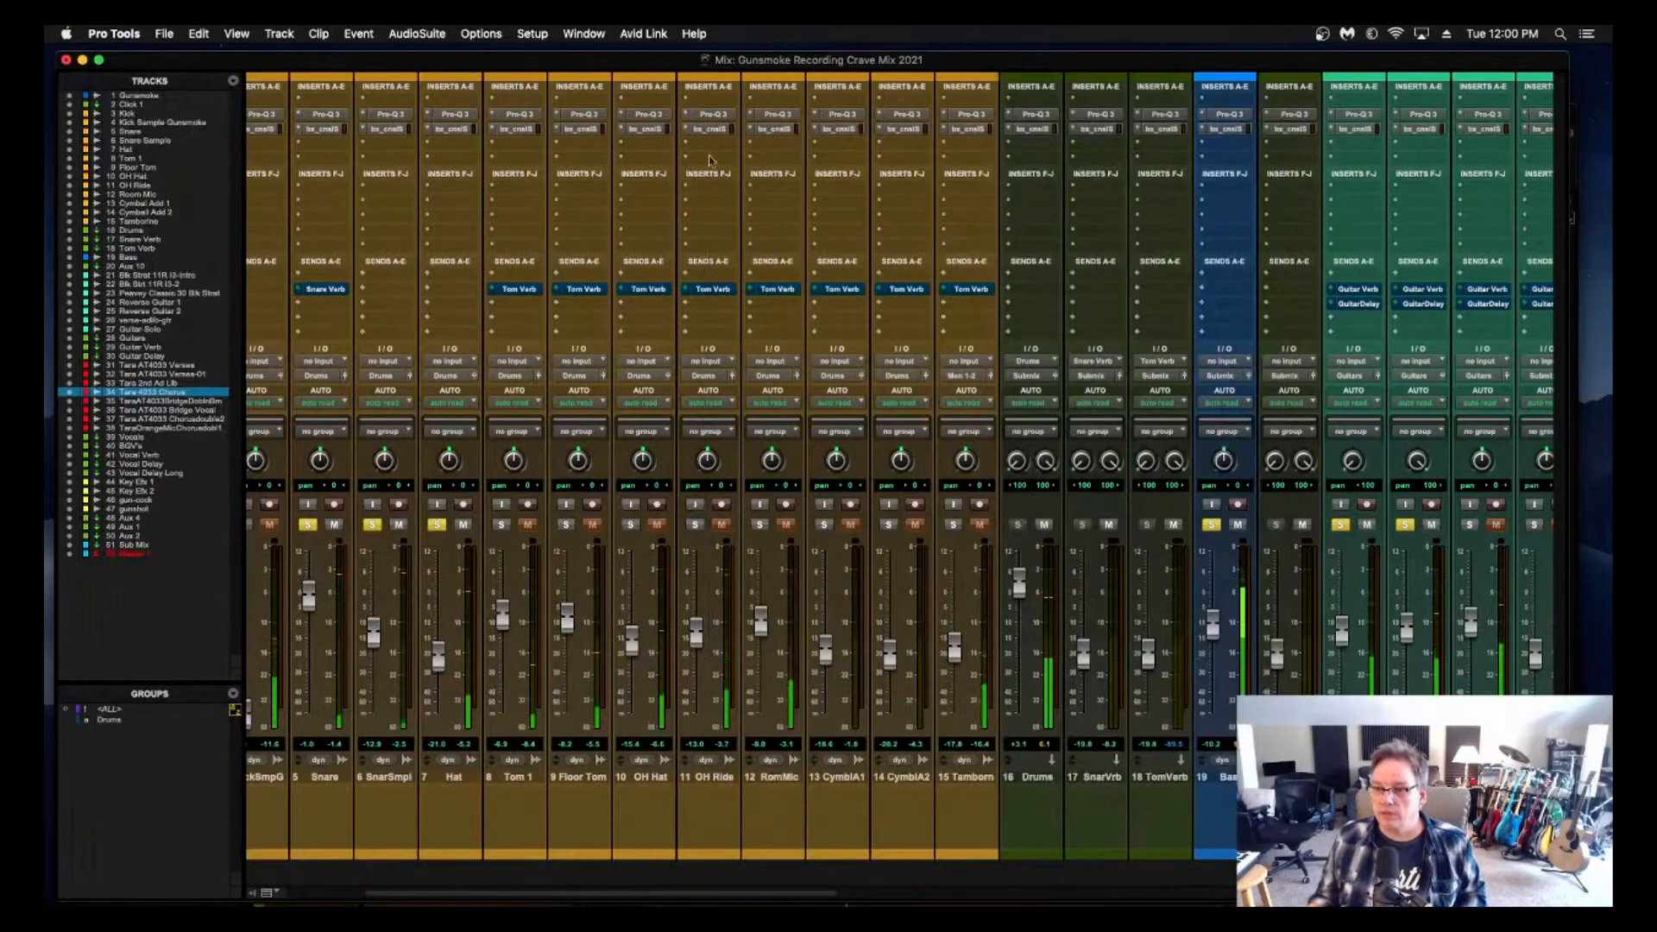
Raise the Kick Sample track's fader to about the same level as the Kick track's fader.
scroll(624, 552, "left", 5)
scroll(624, 553, "left", 3)
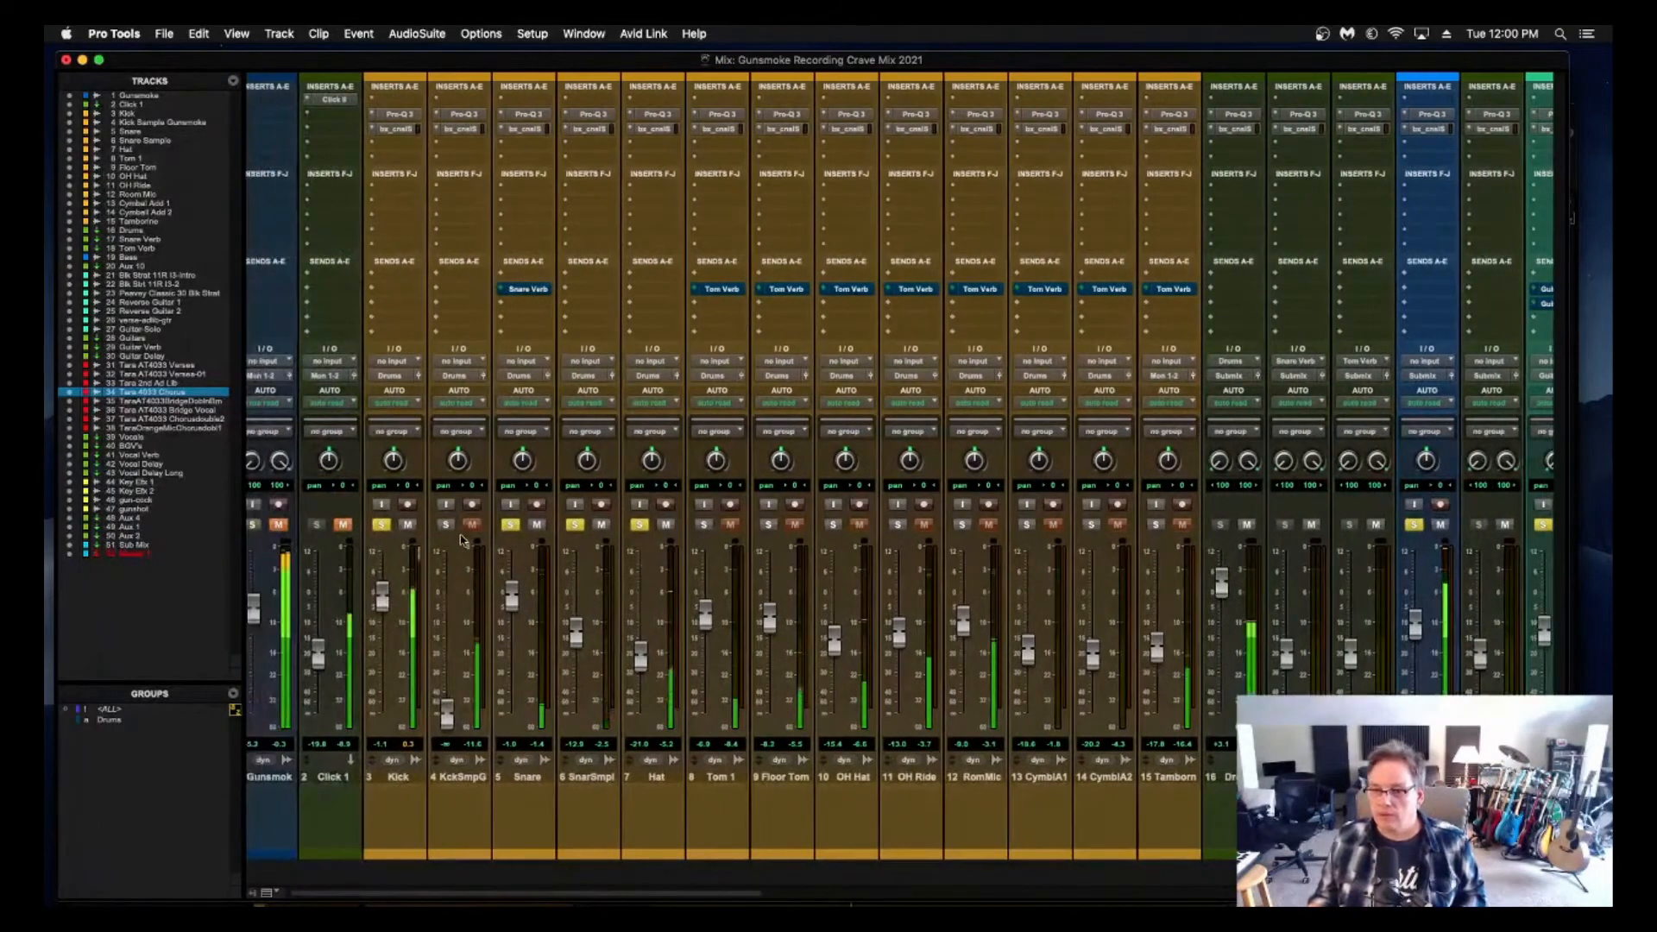
left_click_drag(446, 713, 448, 595)
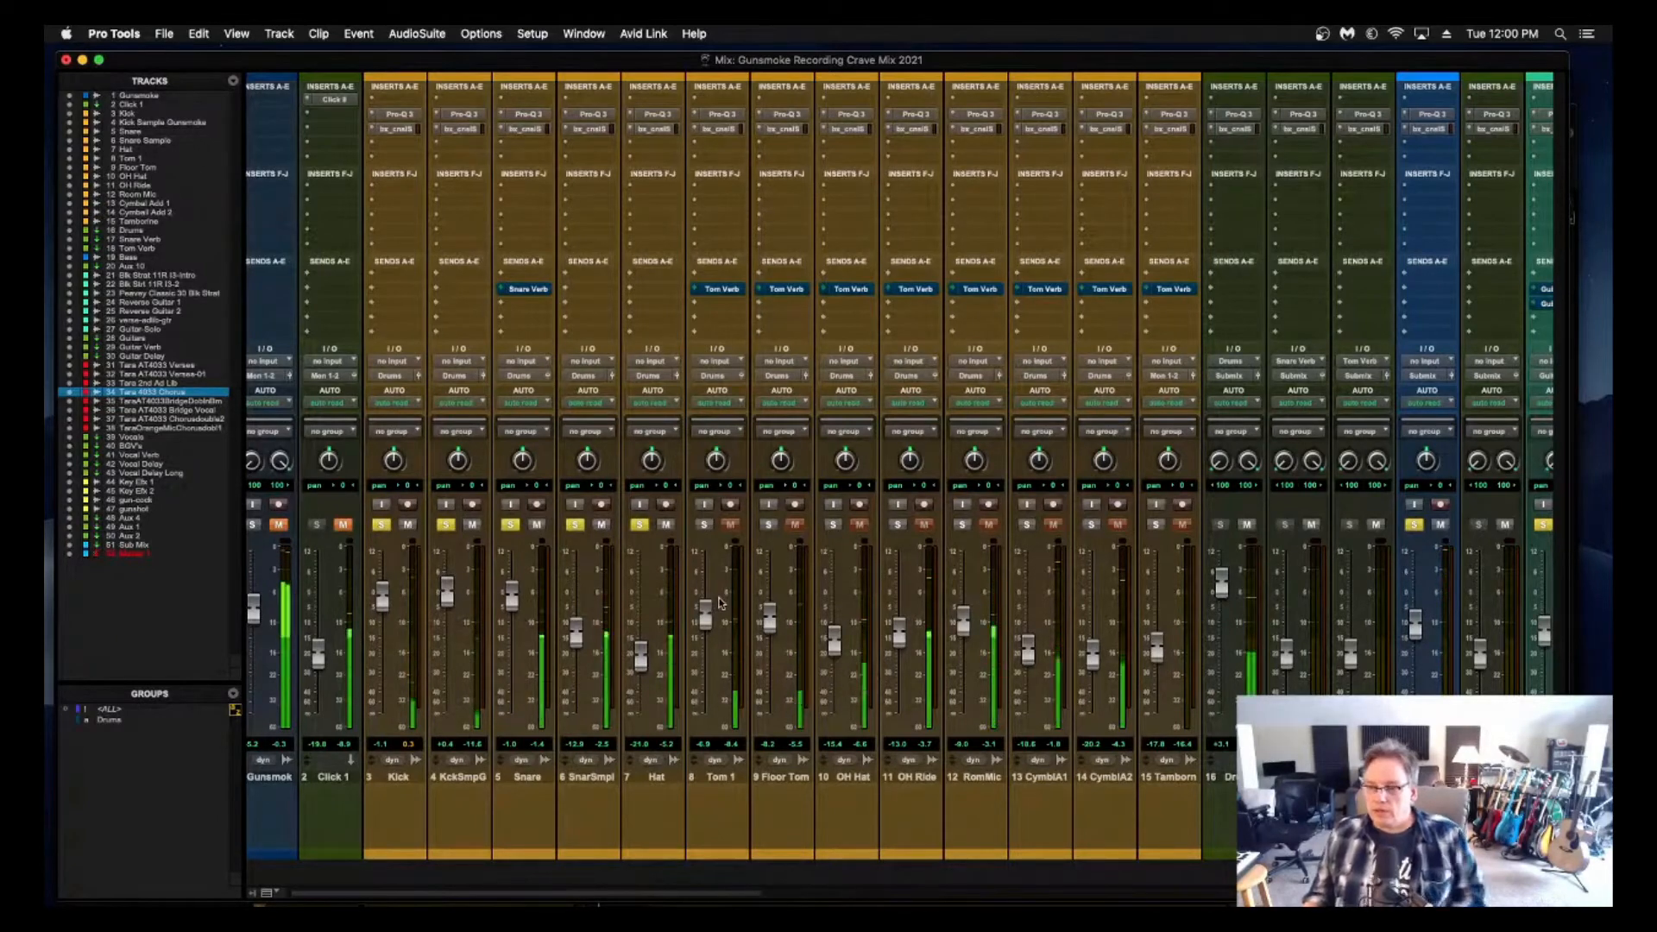
Solo Tom 1 and Floor Tom, then enable the Drums group and solo the remaining drum tracks.
left_click(705, 524)
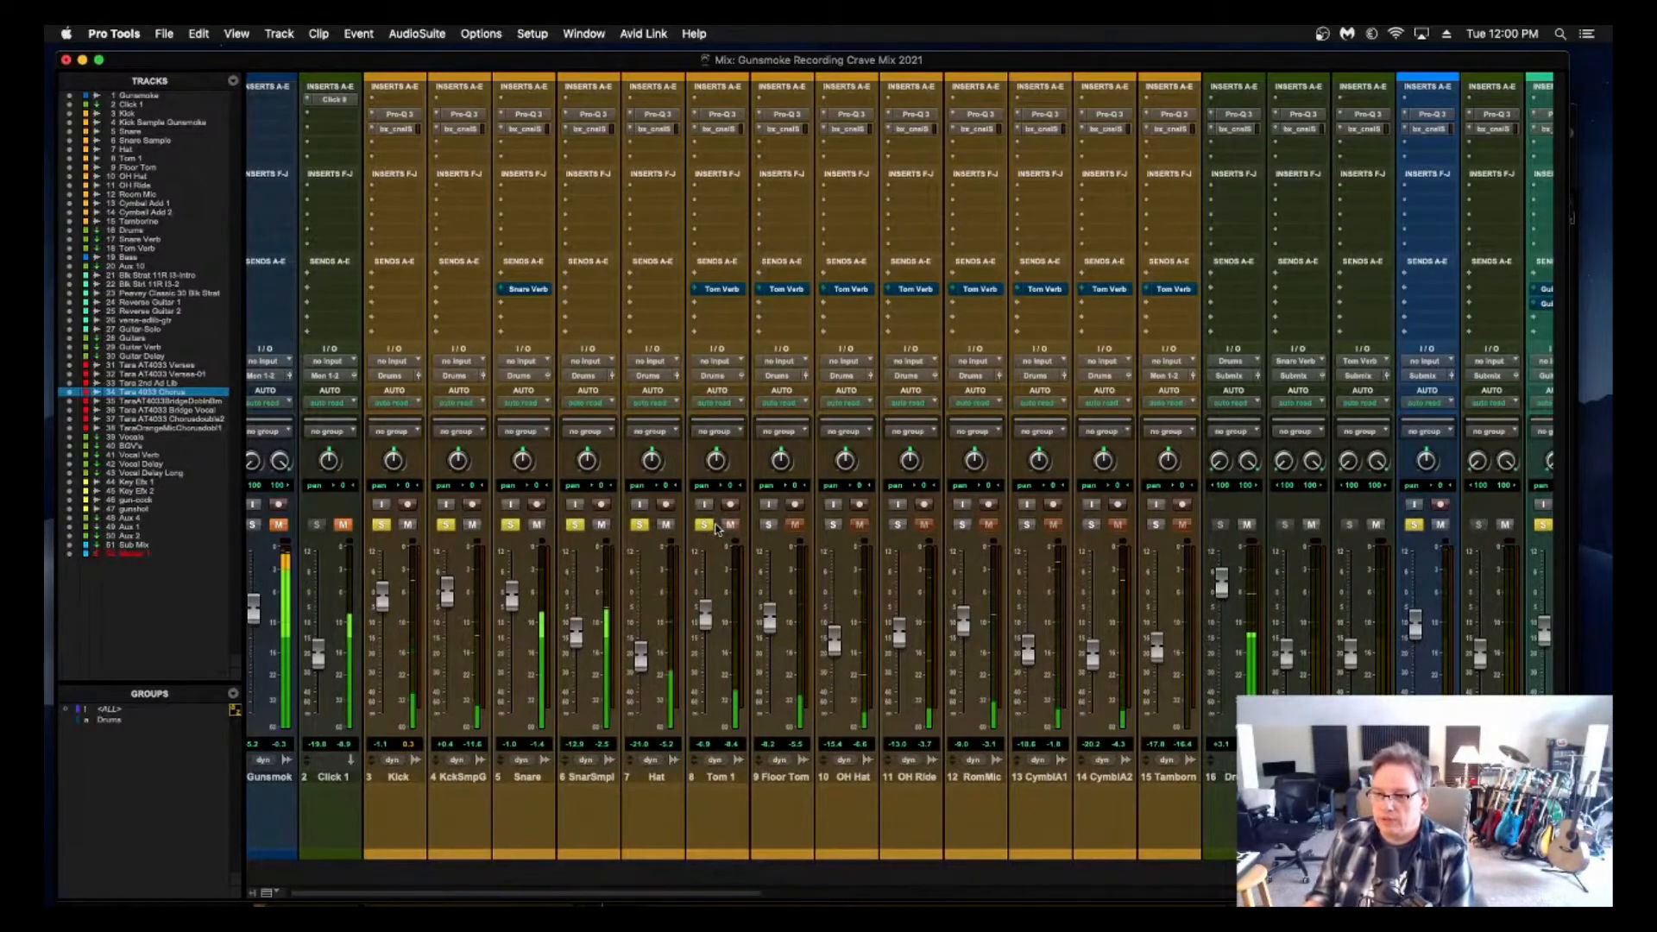
left_click(768, 525)
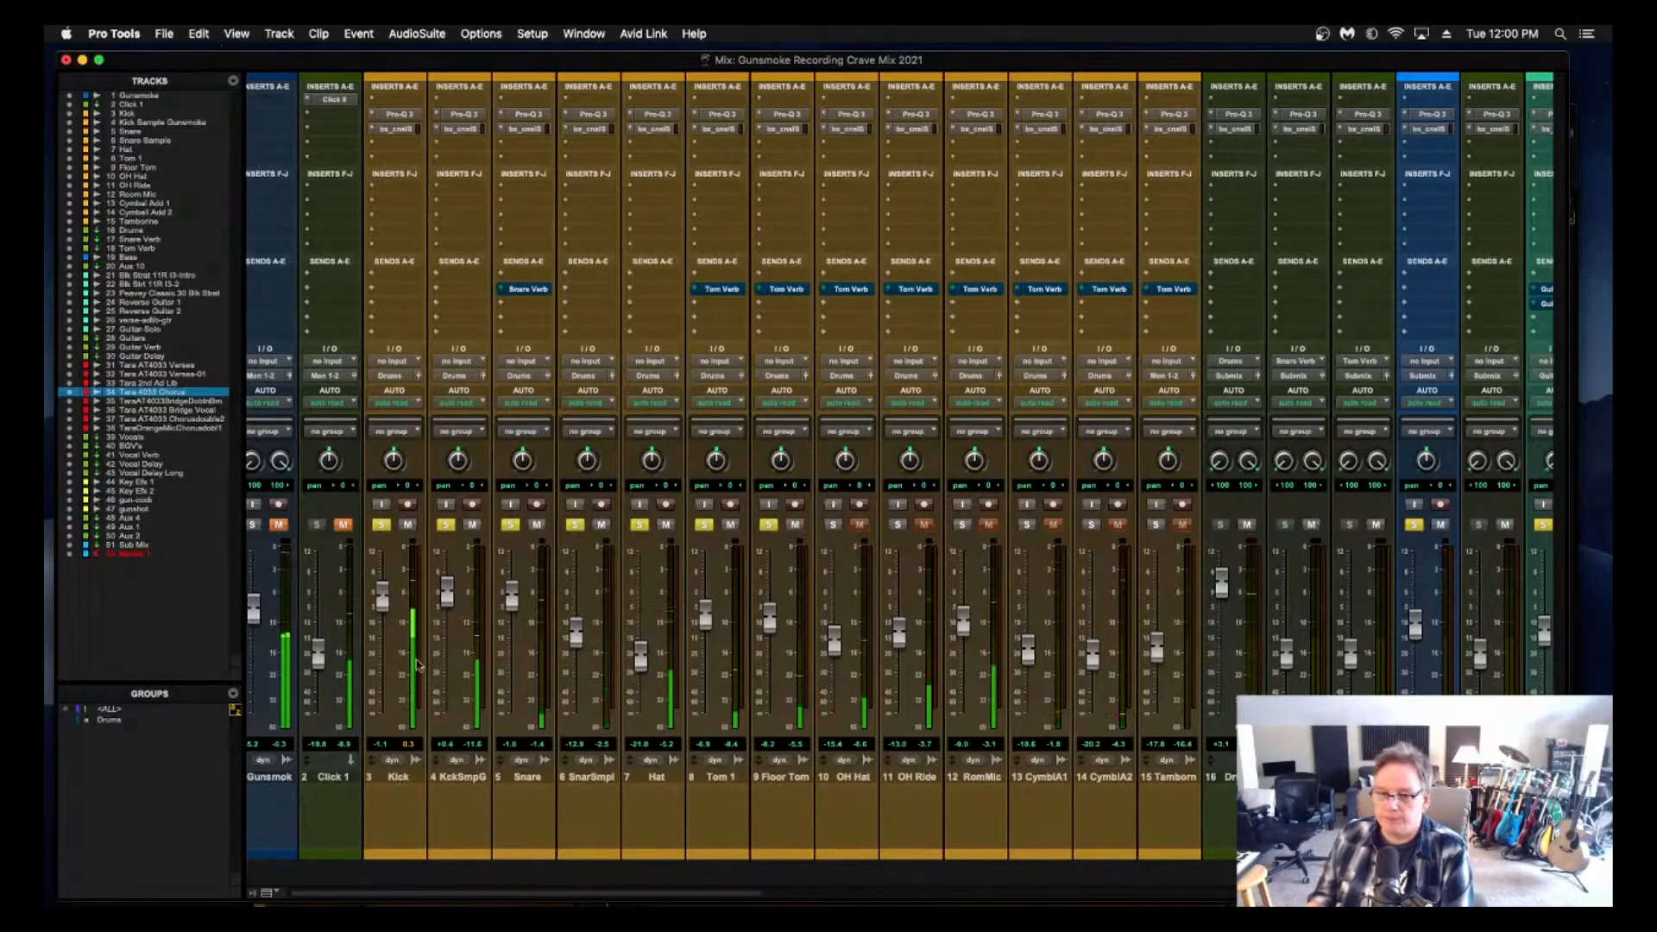
left_click(129, 721)
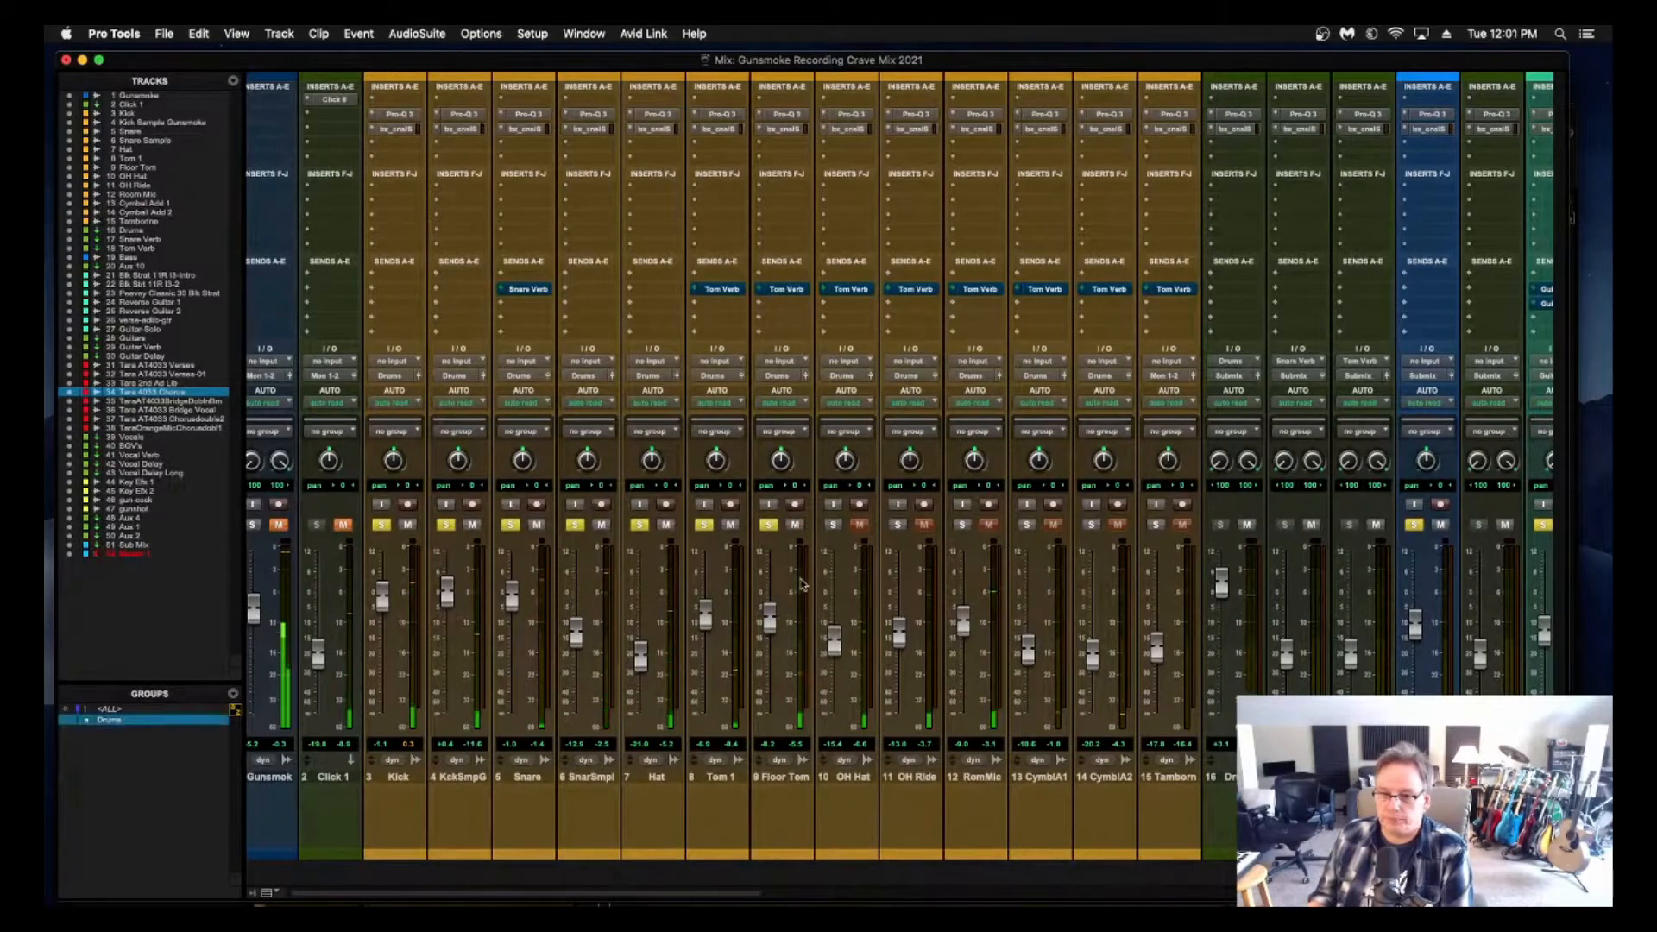
left_click(835, 524)
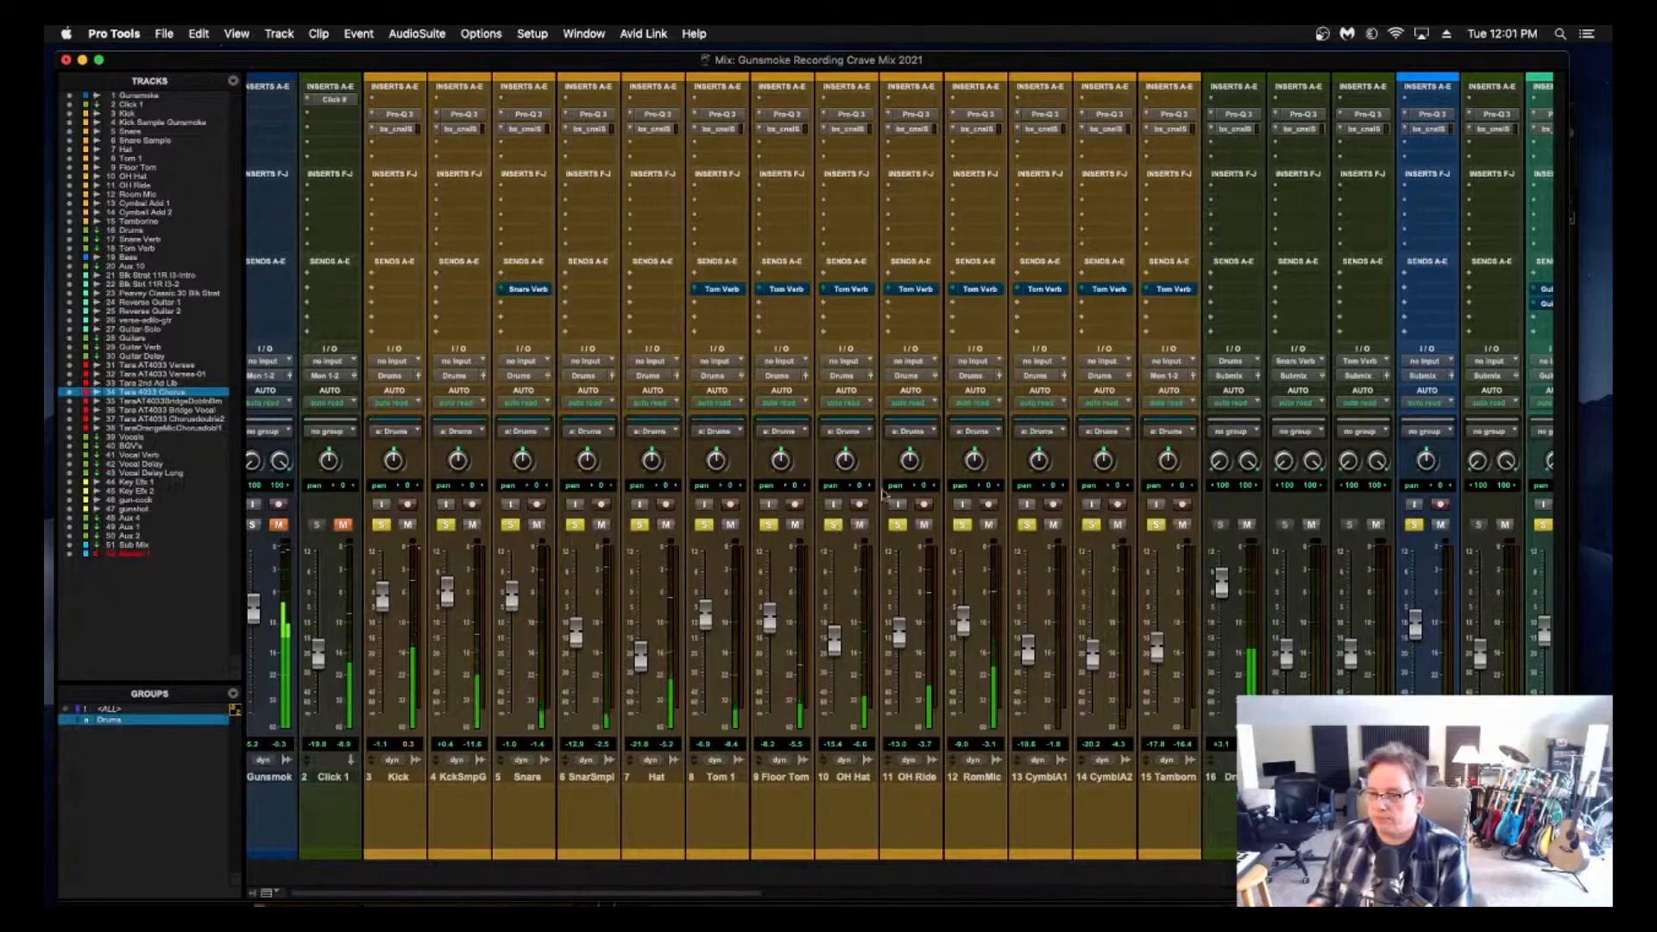
Pan OH Hat 100 left and OH Ride 100 right, Tom 1 to 47 left and Floor Tom to 37 right.
left_click_drag(844, 461, 835, 565)
left_click_drag(908, 461, 902, 353)
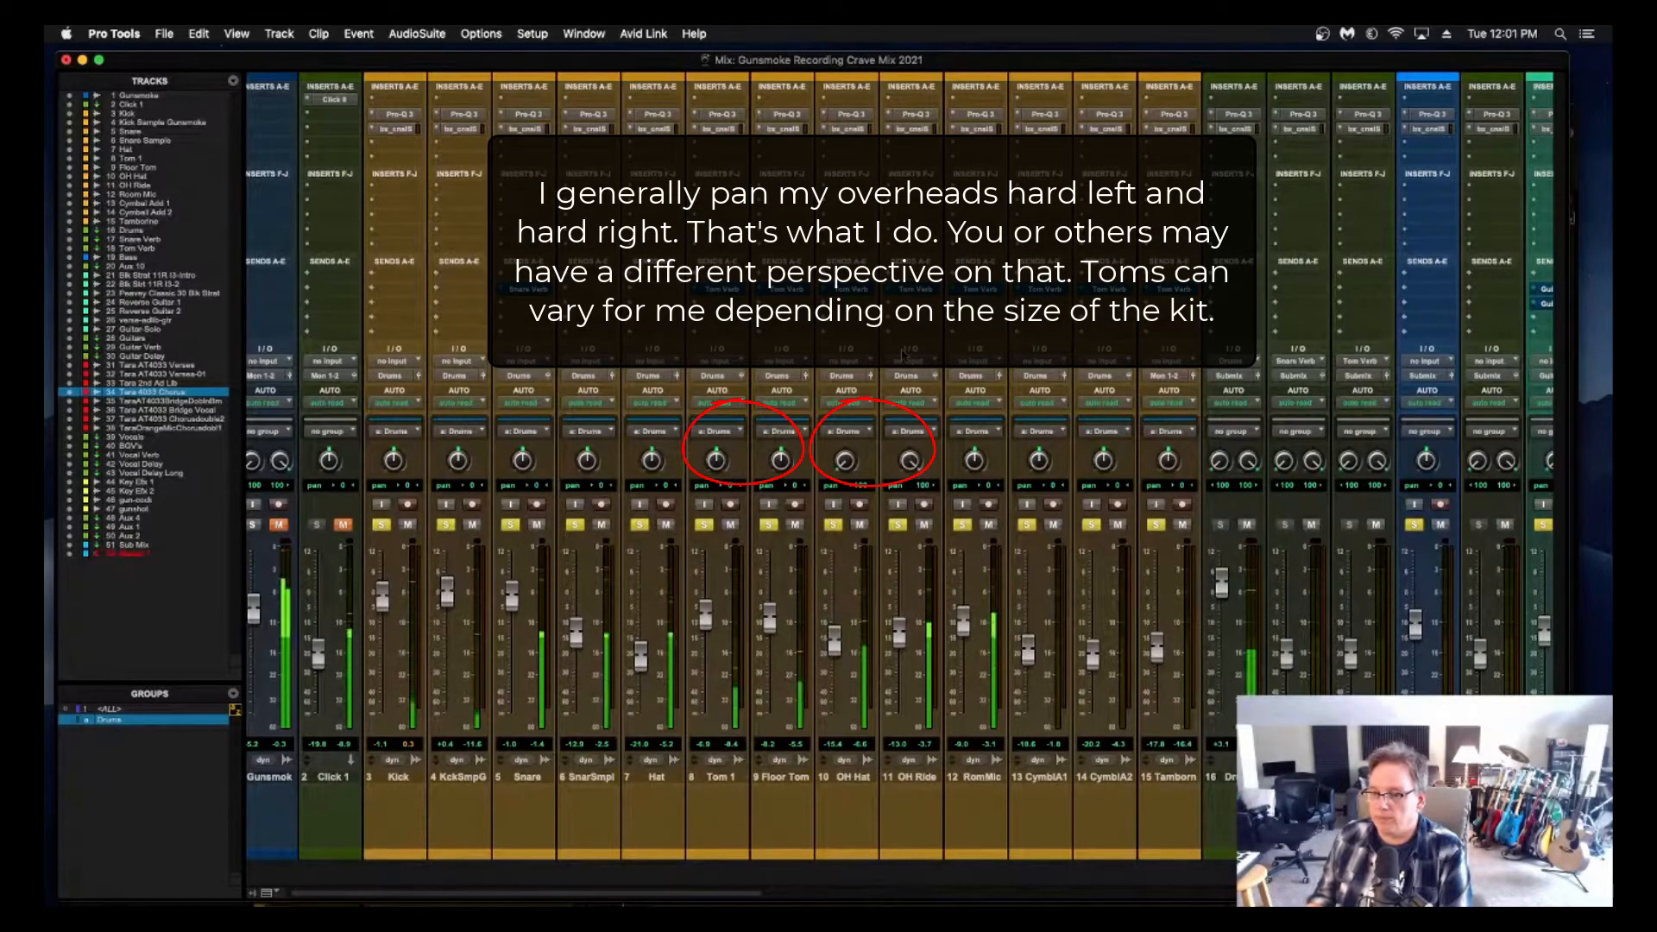
mouse_move(779, 463)
left_mouse_down()
mouse_move(774, 420)
mouse_move(703, 497)
mouse_move(779, 461)
left_mouse_up()
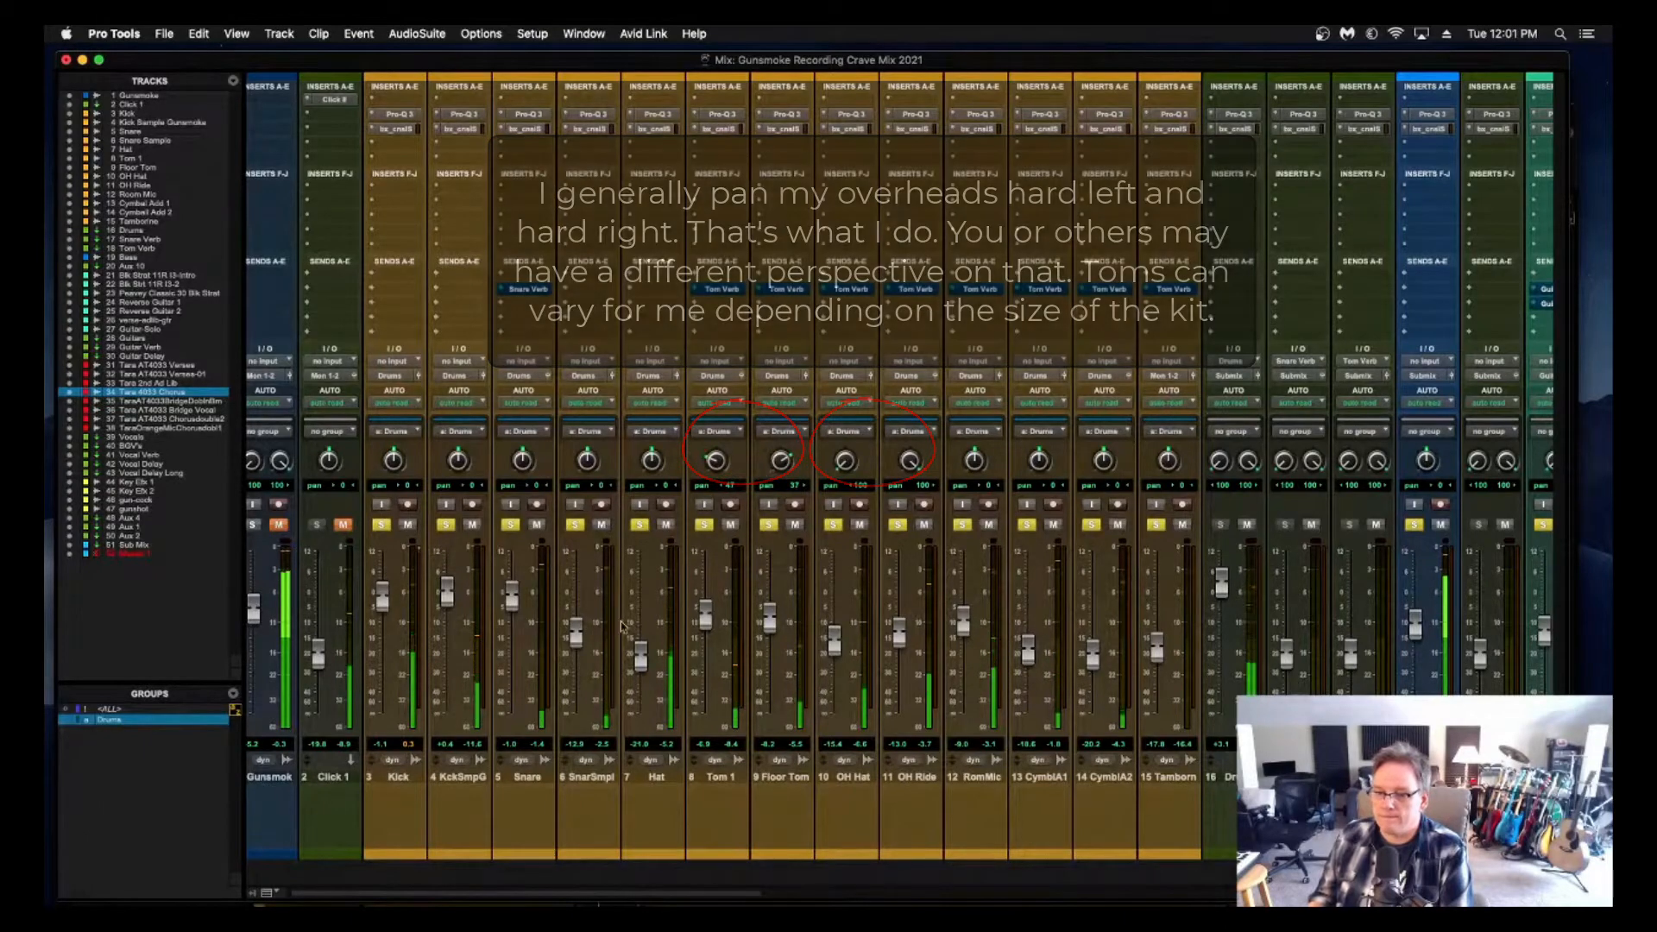
Fine-tune the level of the grouped drum tracks from the Snare Sample fader.
left_click_drag(576, 635, 578, 637)
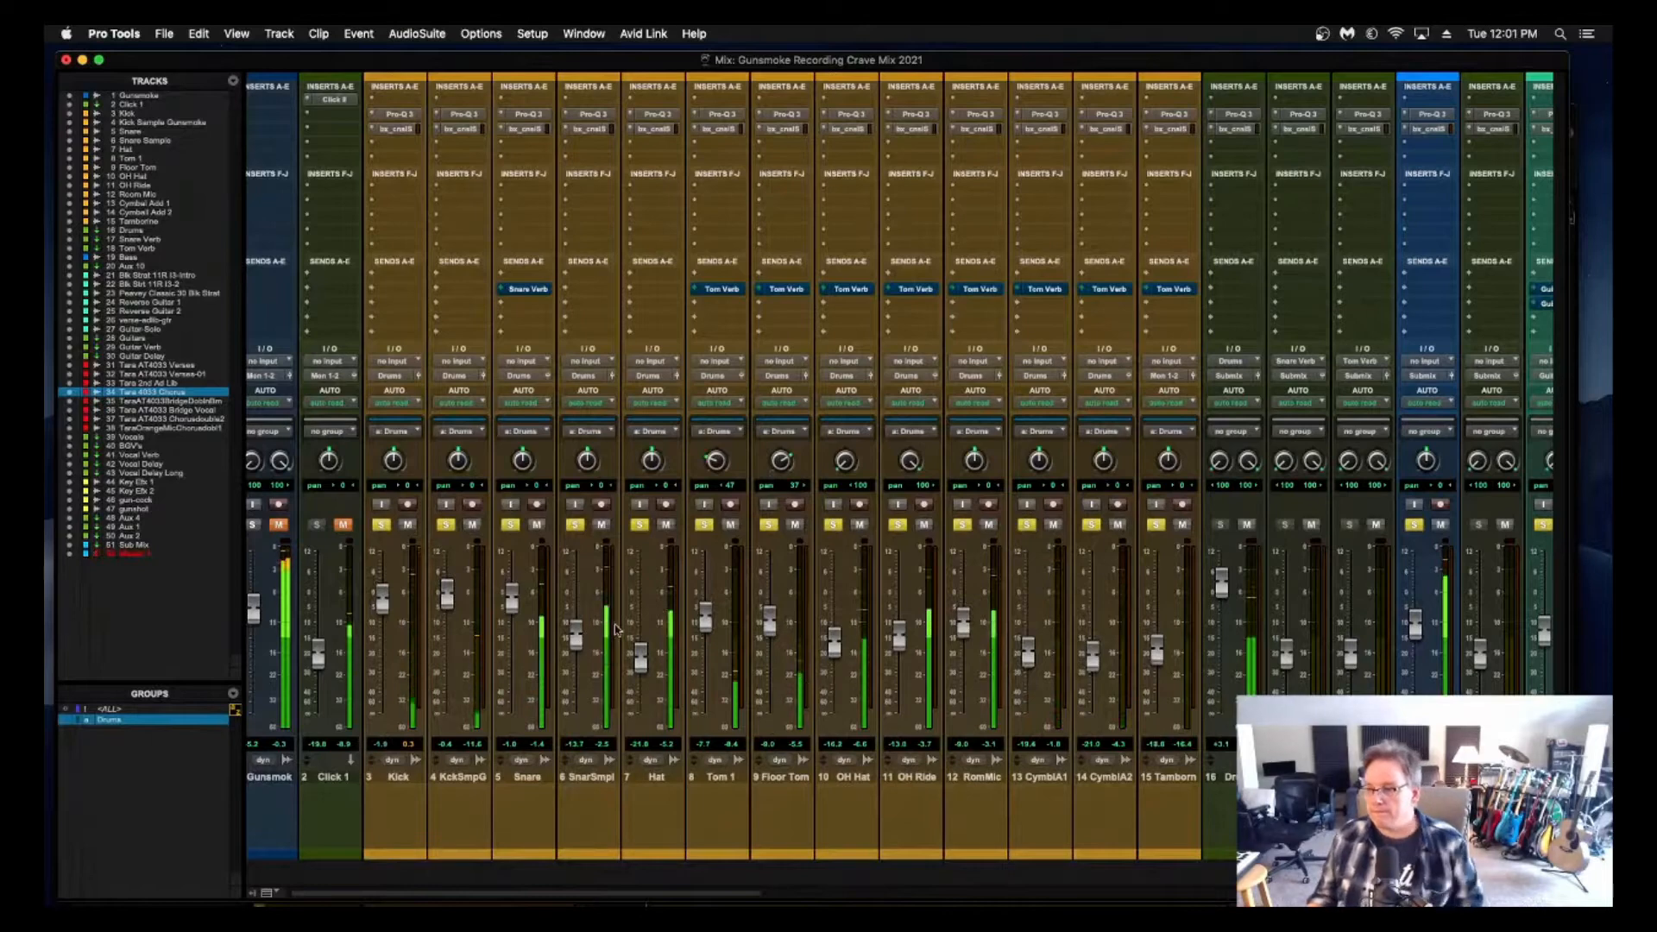
scroll(765, 620, "right", 5)
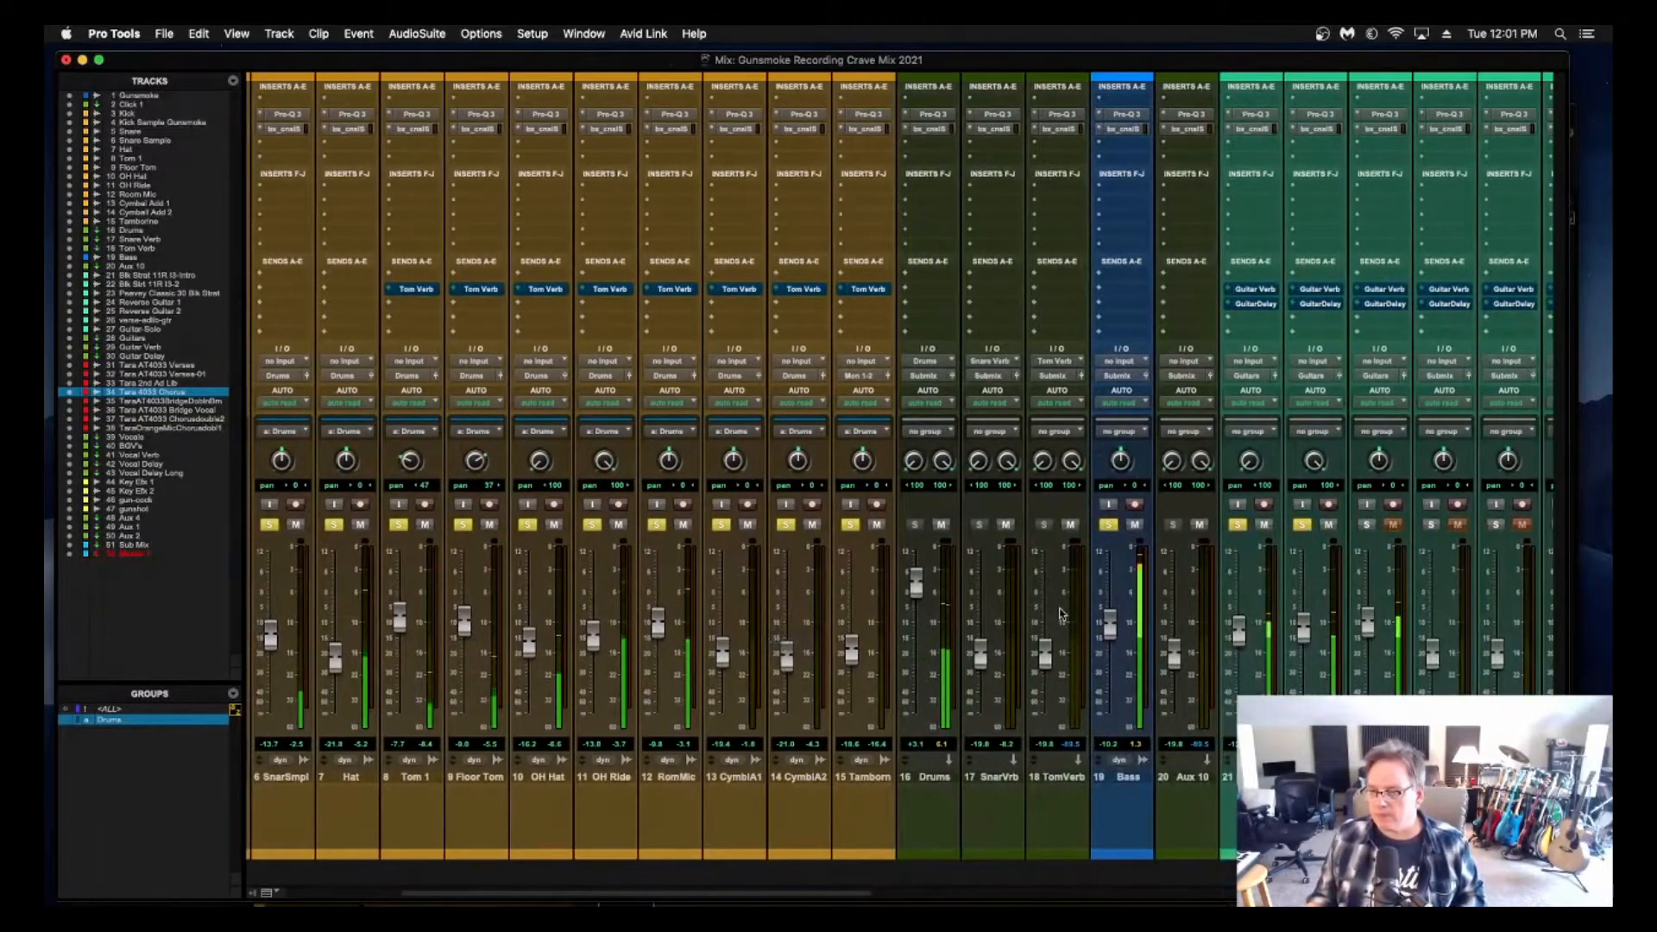
scroll(511, 645, "left", 1)
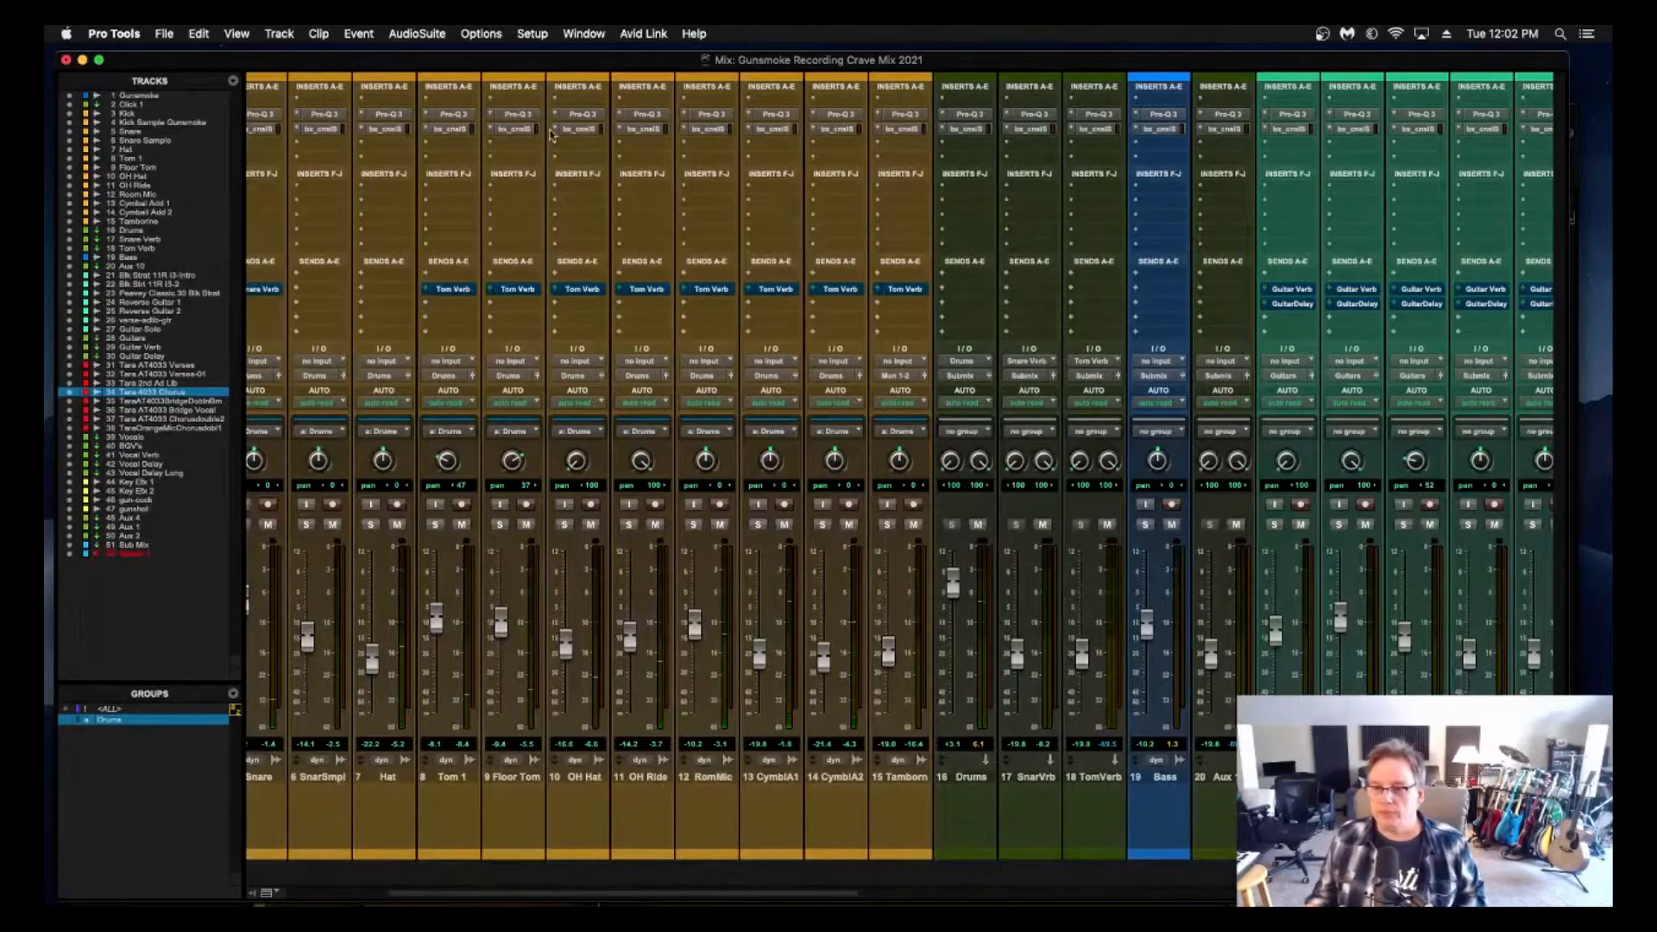
Move the Mix window to reveal the Edit window's transport, and raise the Floor Tom and Tom 1 faders during playback.
left_click_drag(524, 65, 485, 52)
key("space")
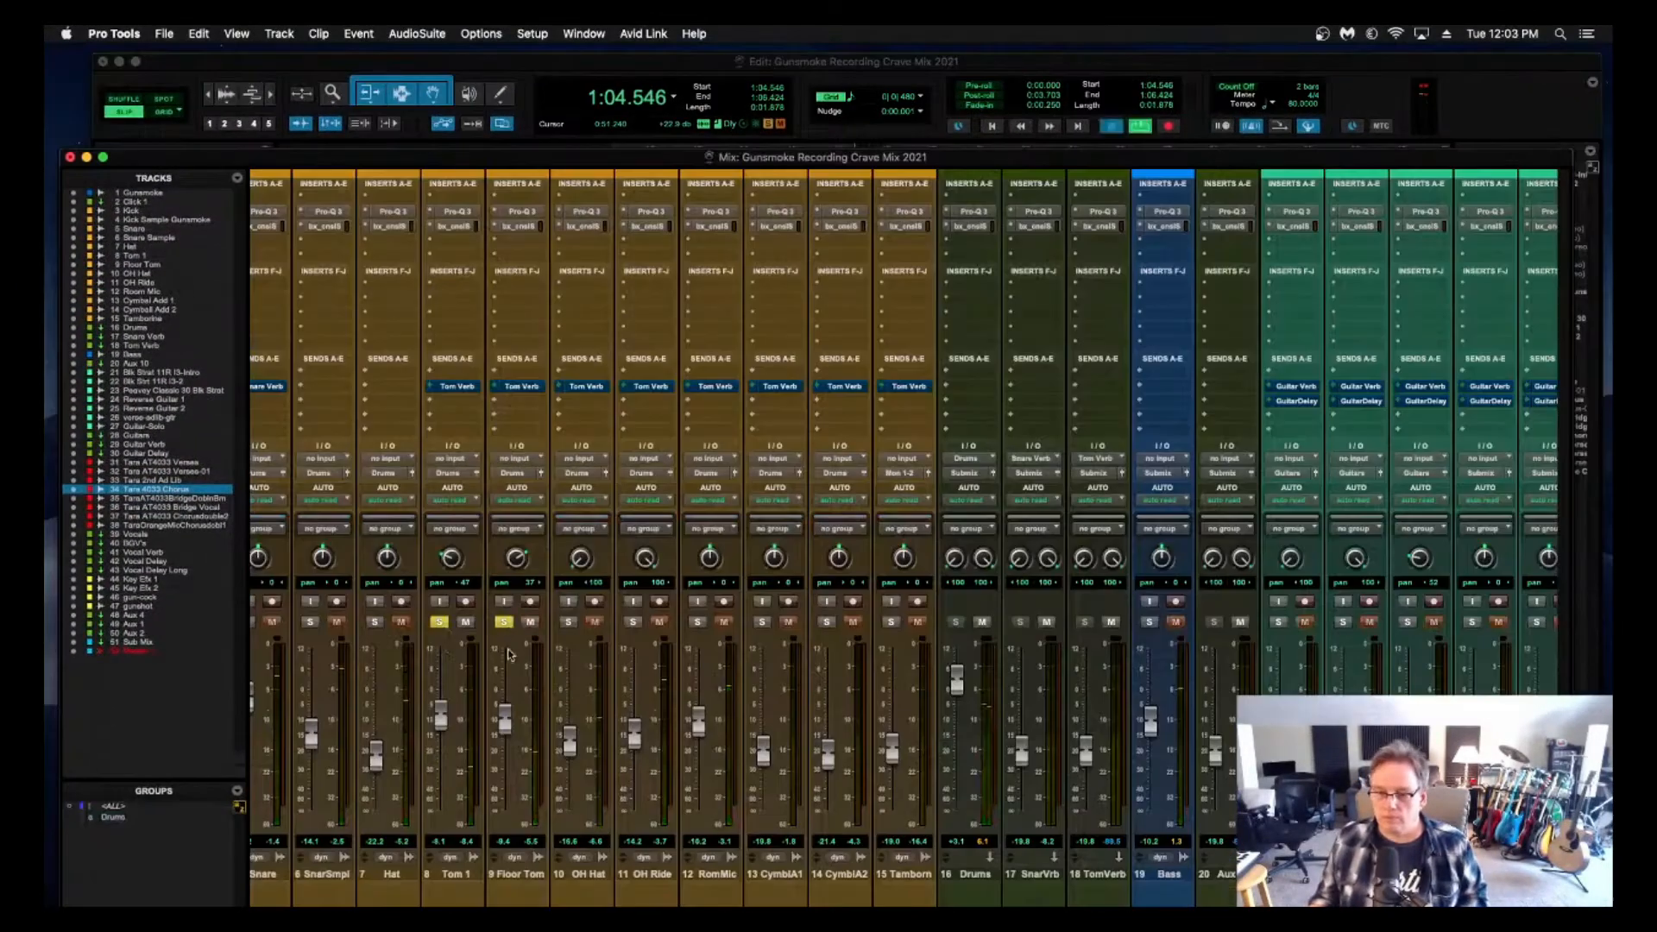
left_click_drag(506, 723, 442, 715)
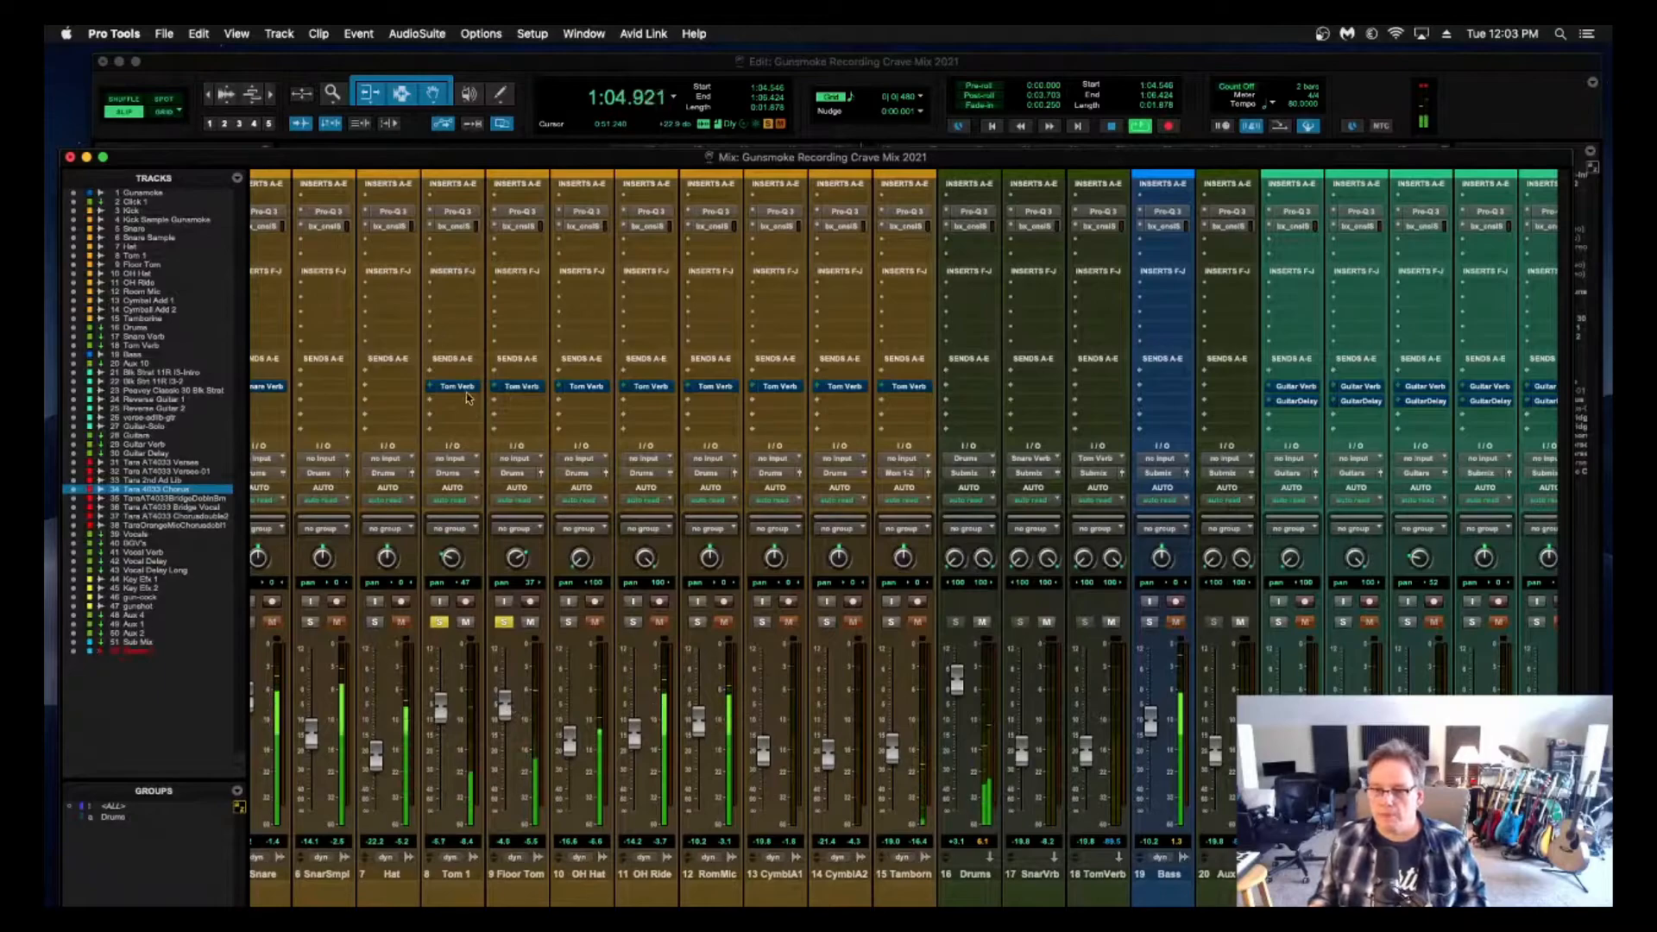
In Tom 1's SSL channel strip, boost the LF band at a lower frequency and boost the HF band as a bell.
left_click(453, 229)
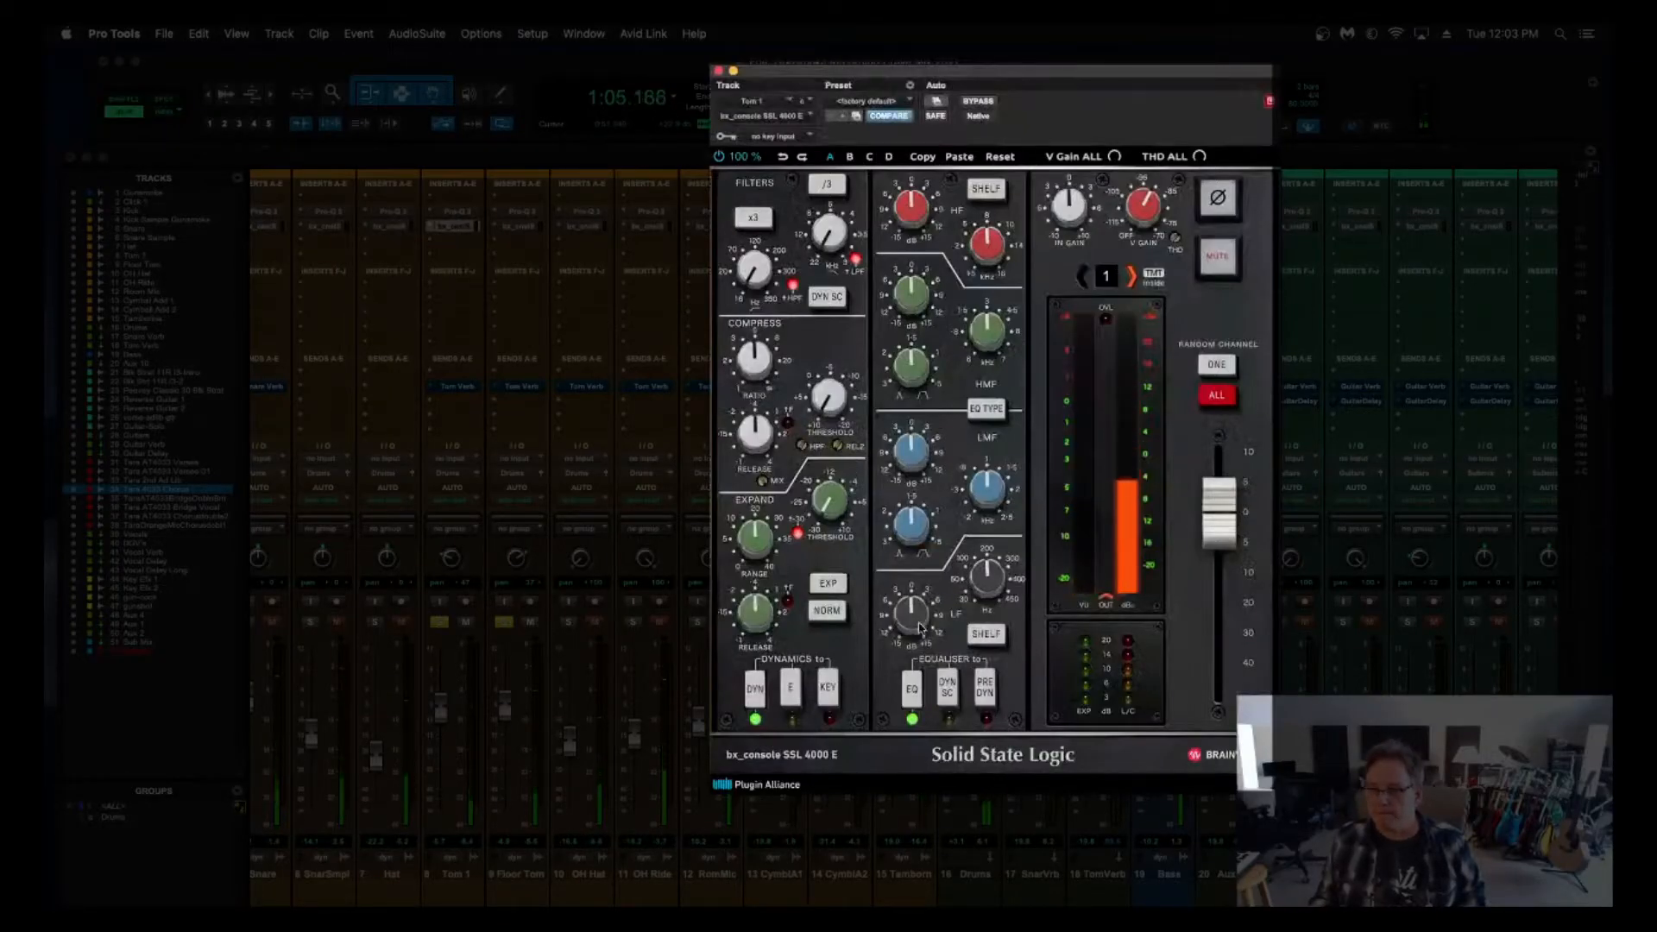
left_click_drag(911, 615, 908, 585)
mouse_move(981, 595)
left_click_drag(981, 596, 980, 601)
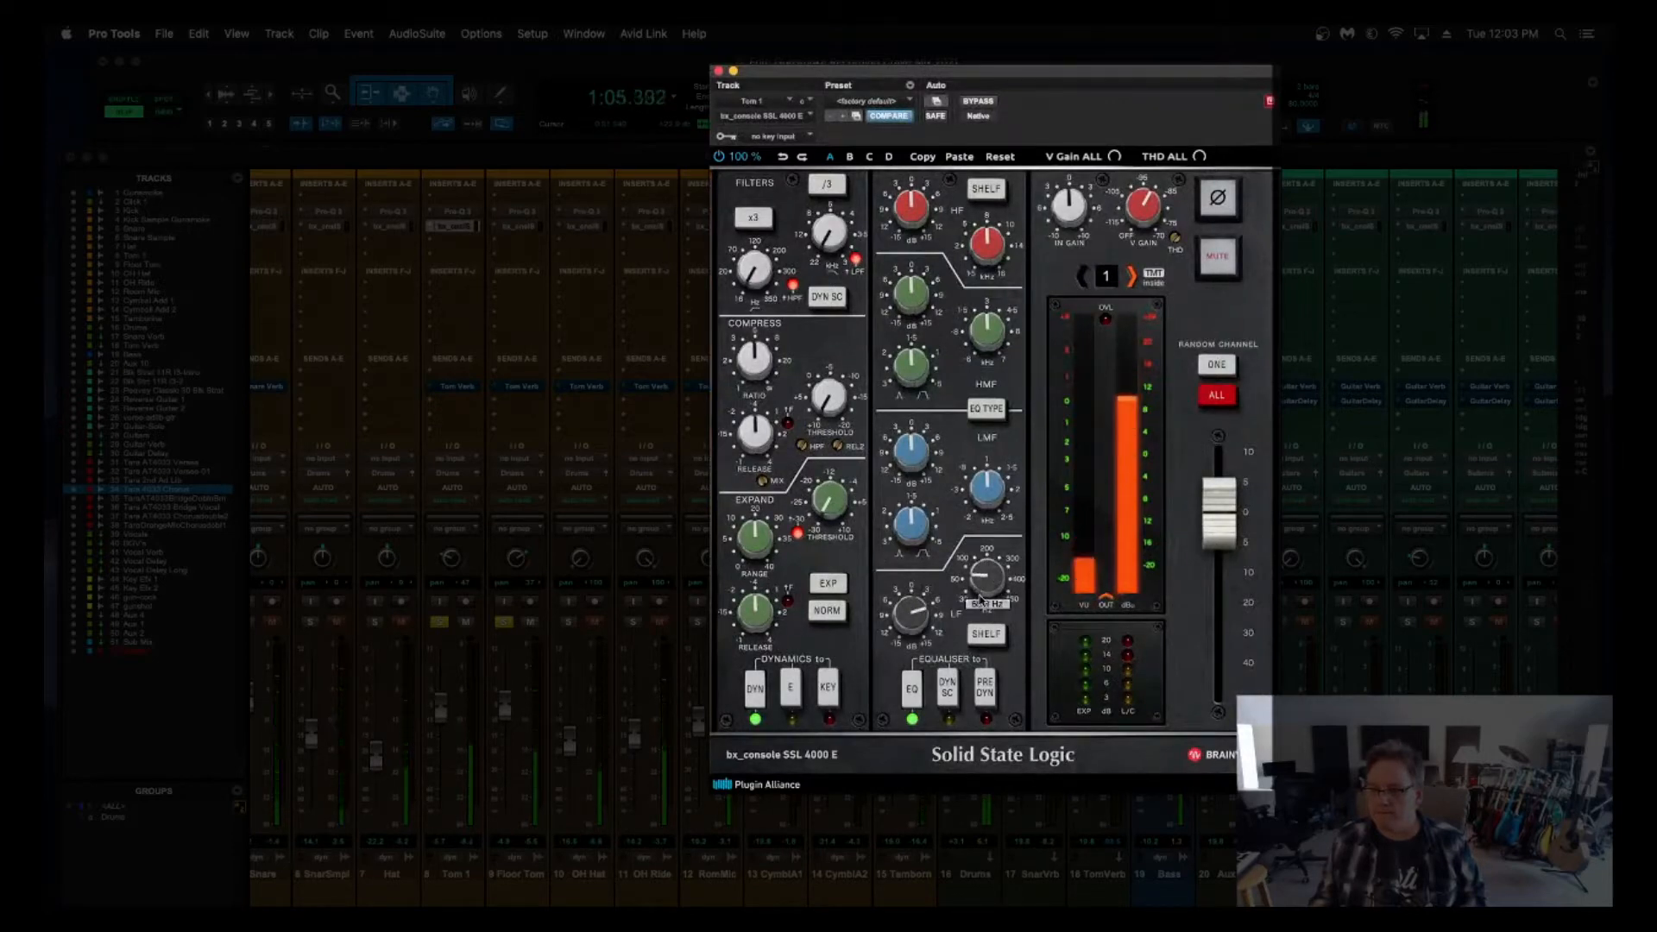
left_click(982, 191)
left_click_drag(902, 208, 897, 183)
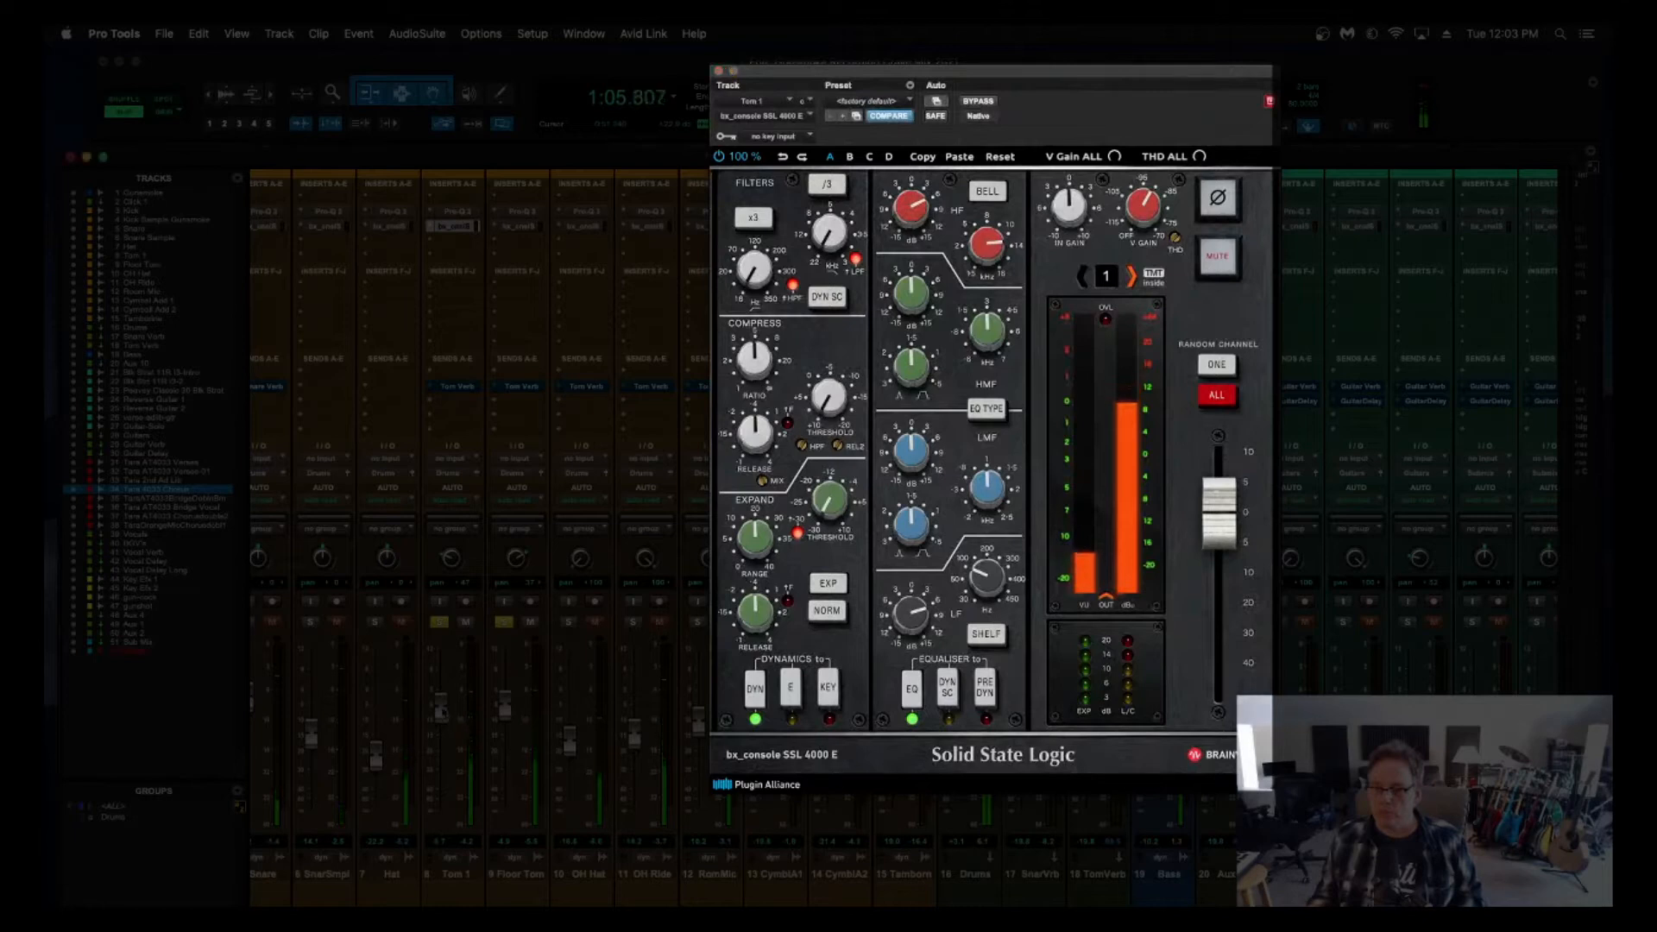
Raise the Tom 1 fader and set the threshold and ratio of its SSL compressor.
left_click_drag(442, 712, 444, 678)
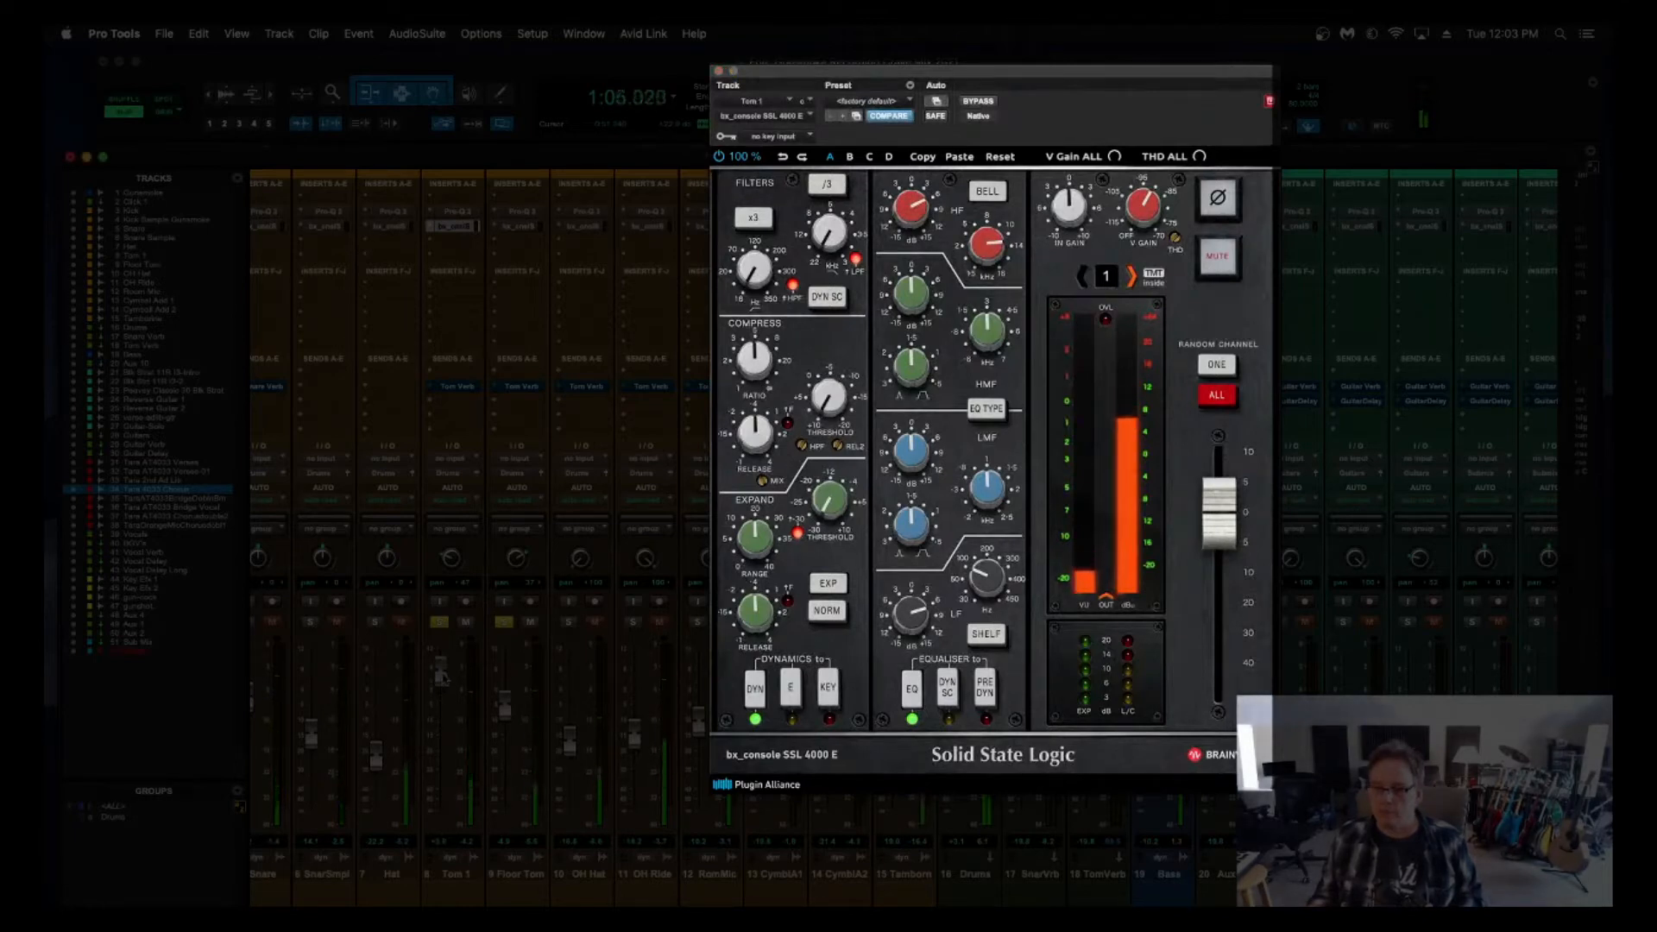
left_click(832, 365)
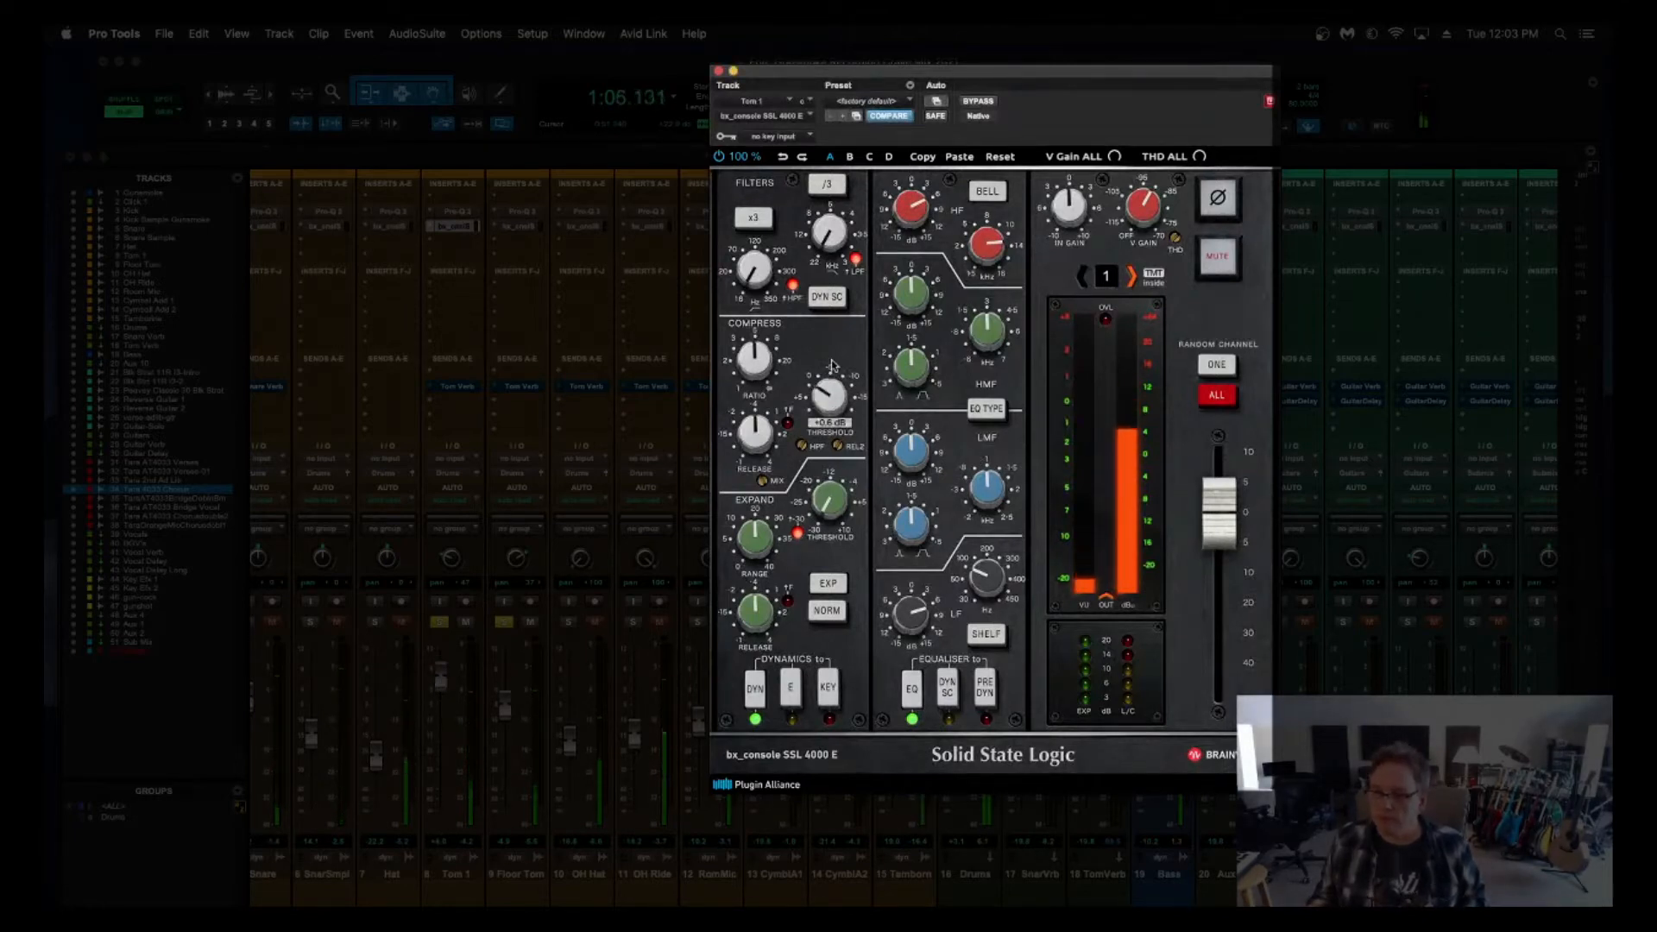
left_click_drag(833, 365, 756, 371)
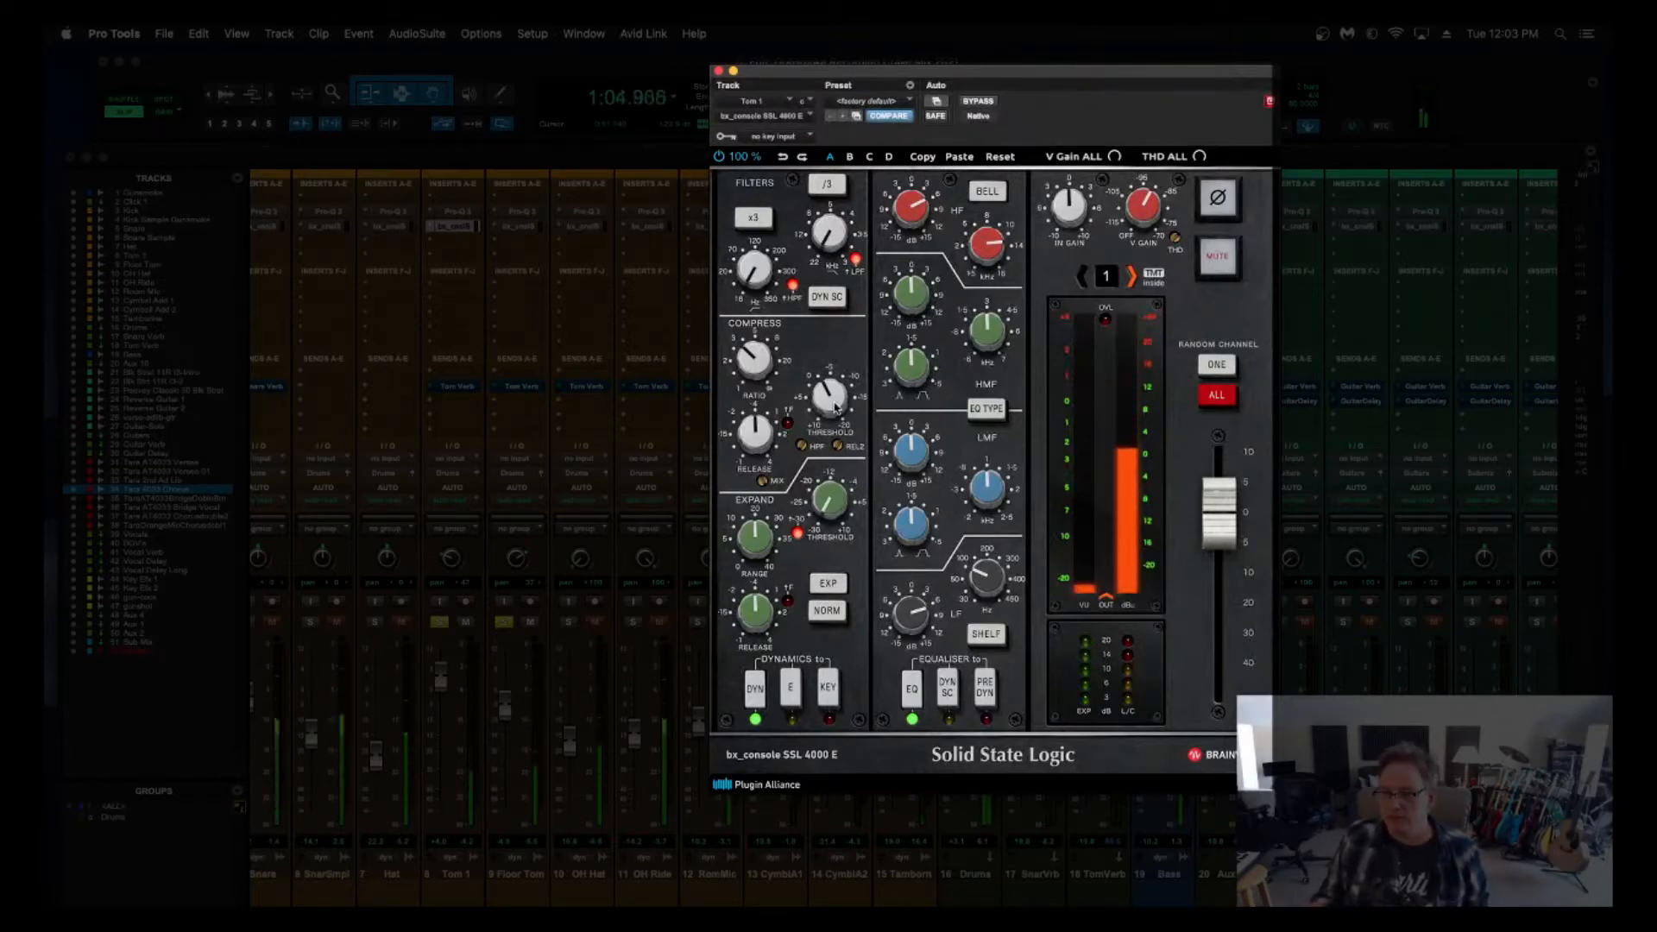
mouse_move(832, 393)
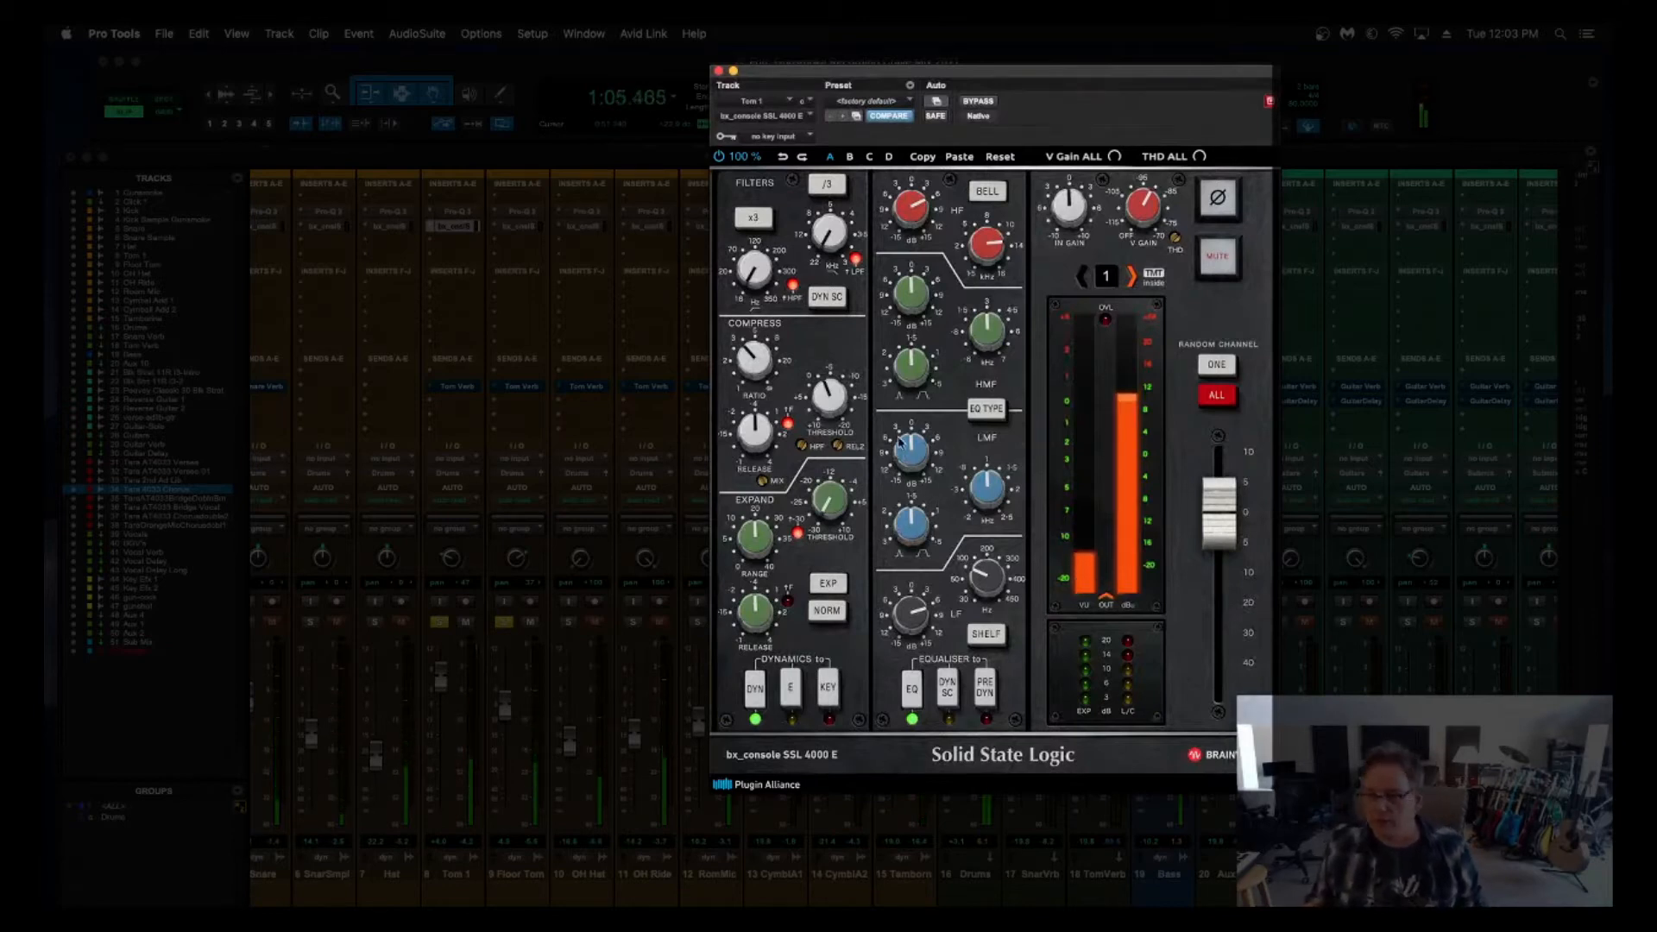
Sweep a boosted LMF band on Tom 1 and cut it at about 316 Hz.
left_click_drag(904, 448, 908, 437)
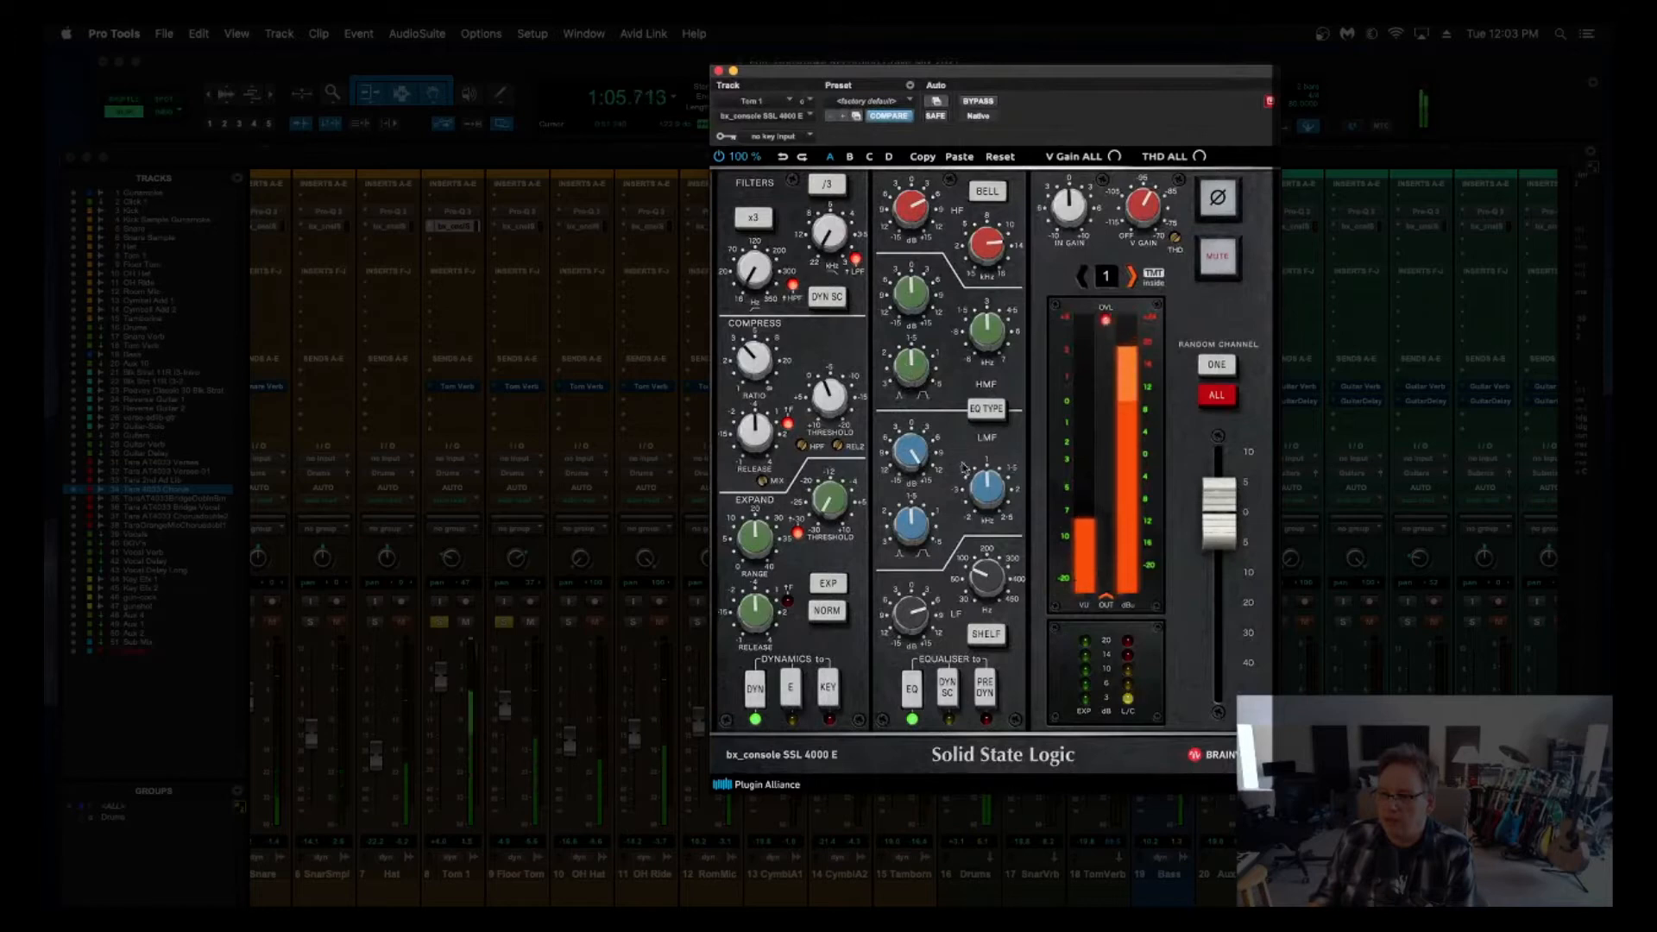
mouse_move(985, 494)
left_mouse_down()
mouse_move(981, 545)
mouse_move(975, 510)
left_mouse_up()
left_click_drag(917, 456, 905, 508)
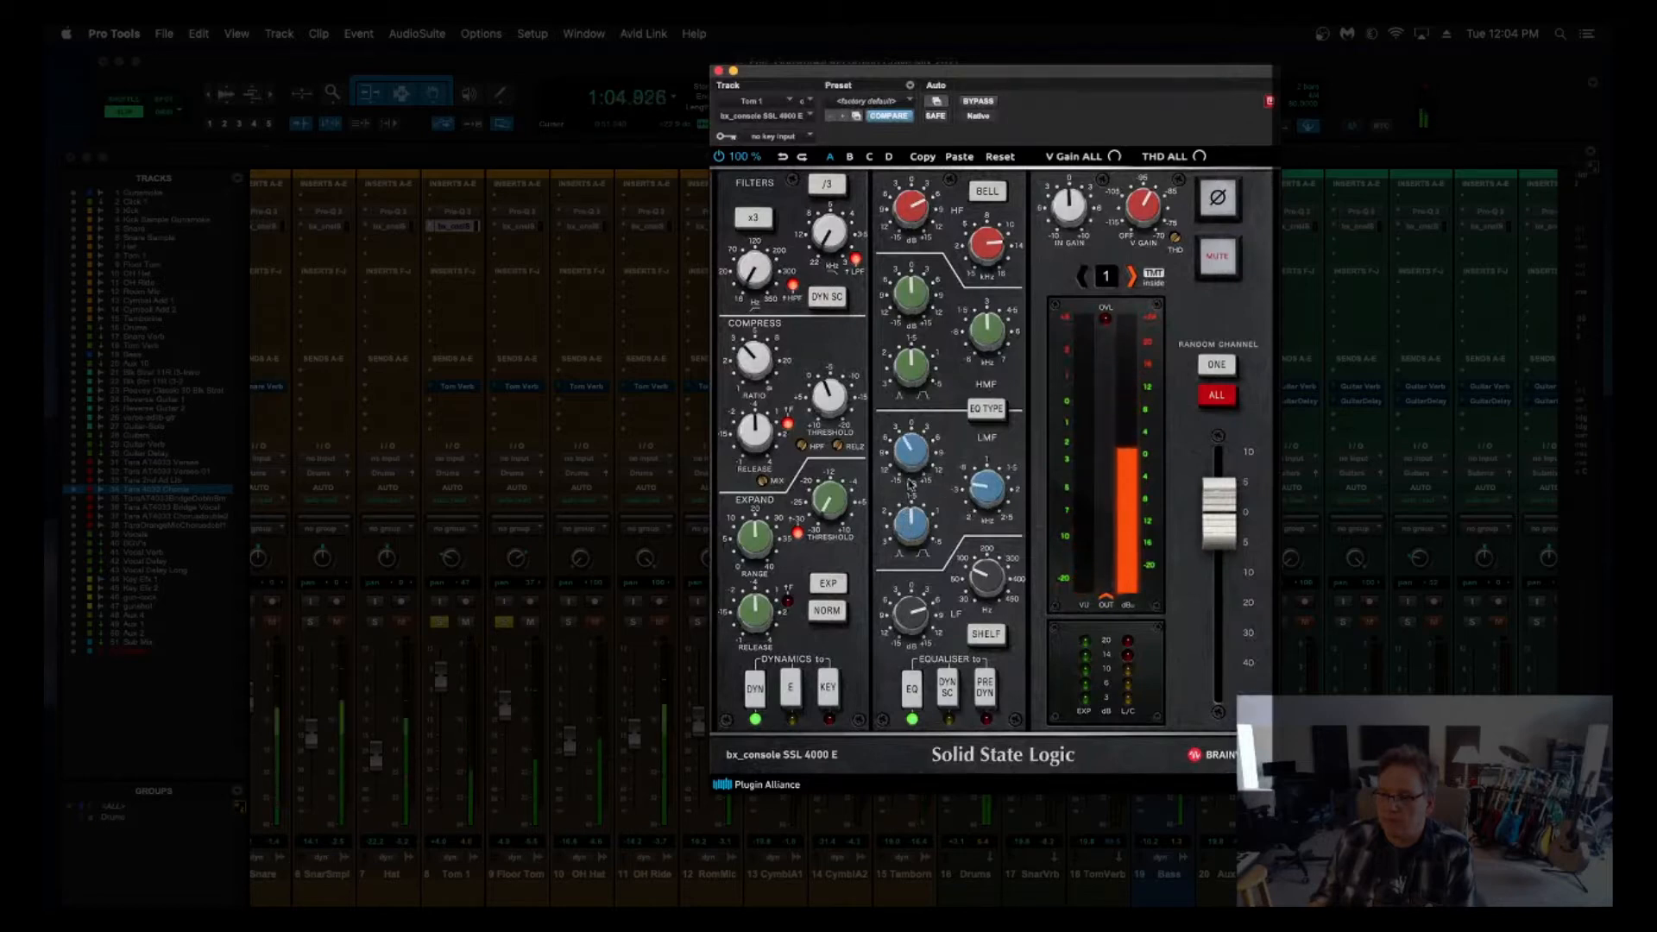
left_click_drag(987, 495, 981, 503)
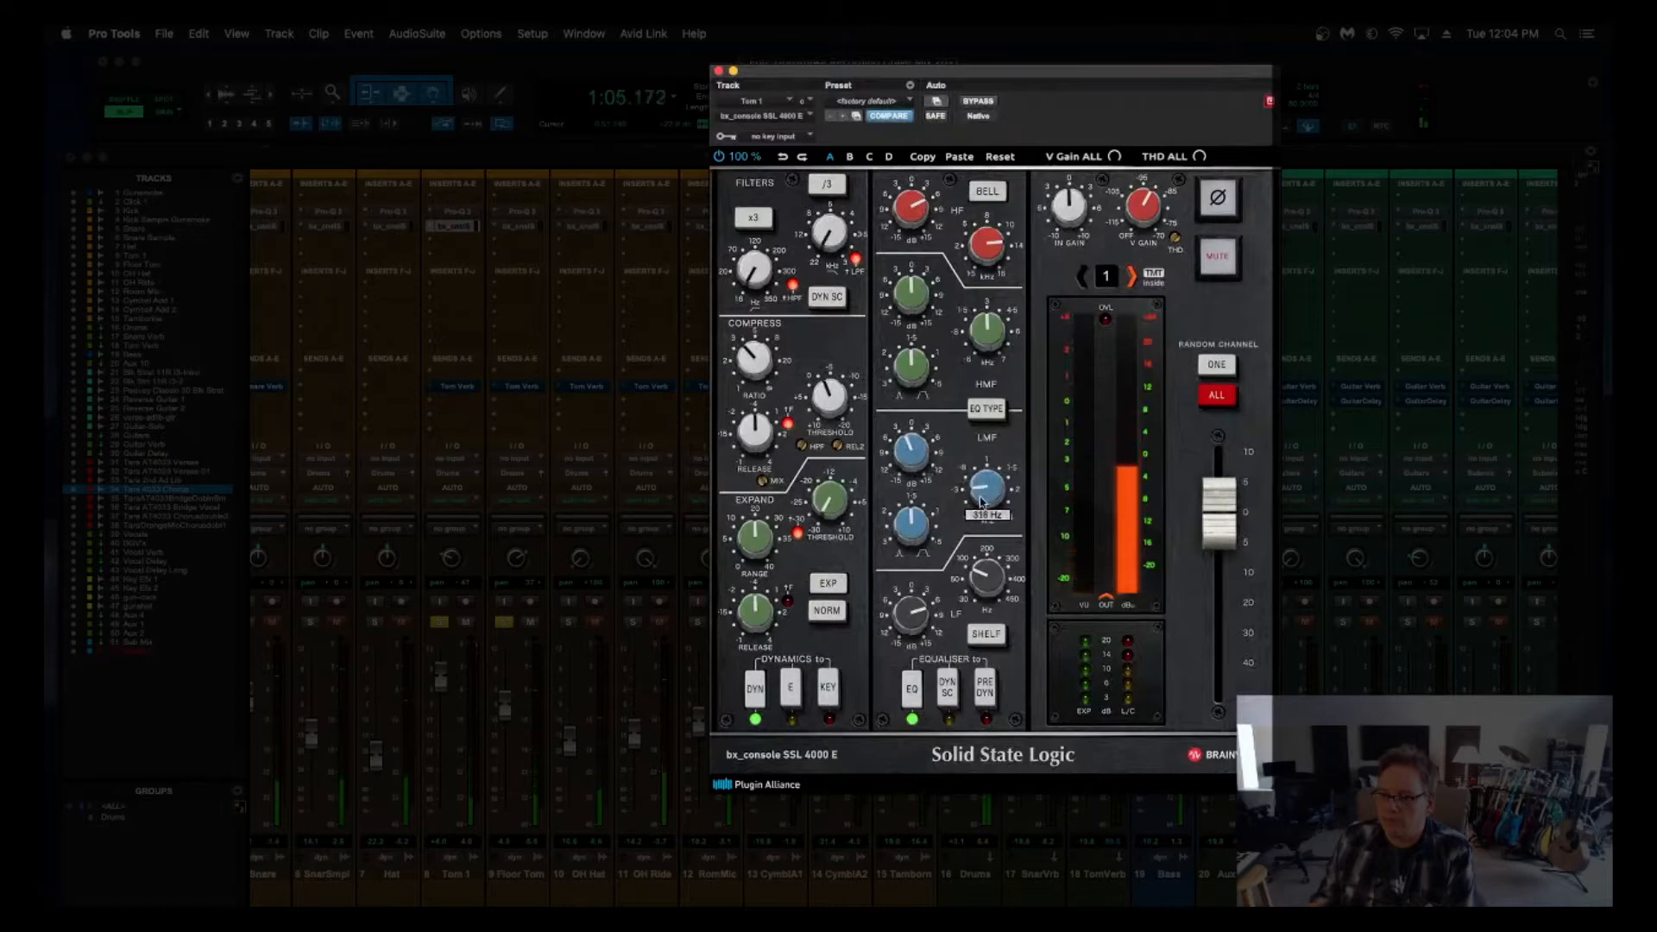
Increase Tom 1's LF boost, boost the HMF band at a higher frequency, and raise the high-pass filter frequency.
left_click_drag(908, 606, 905, 578)
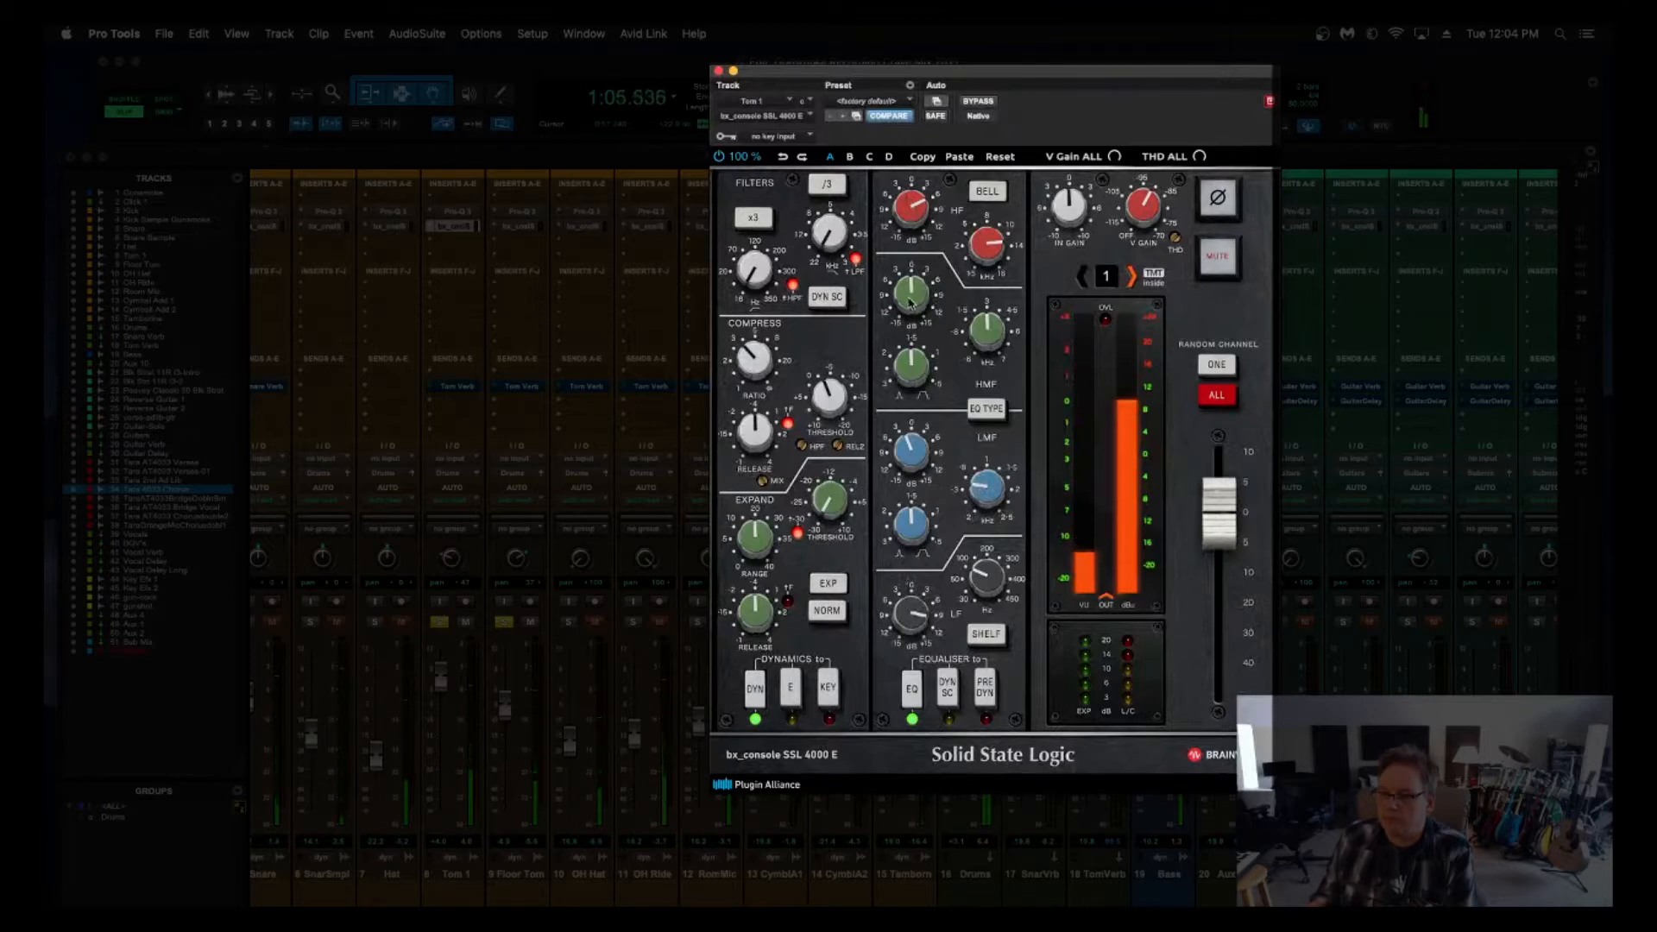
left_click_drag(984, 323, 912, 277)
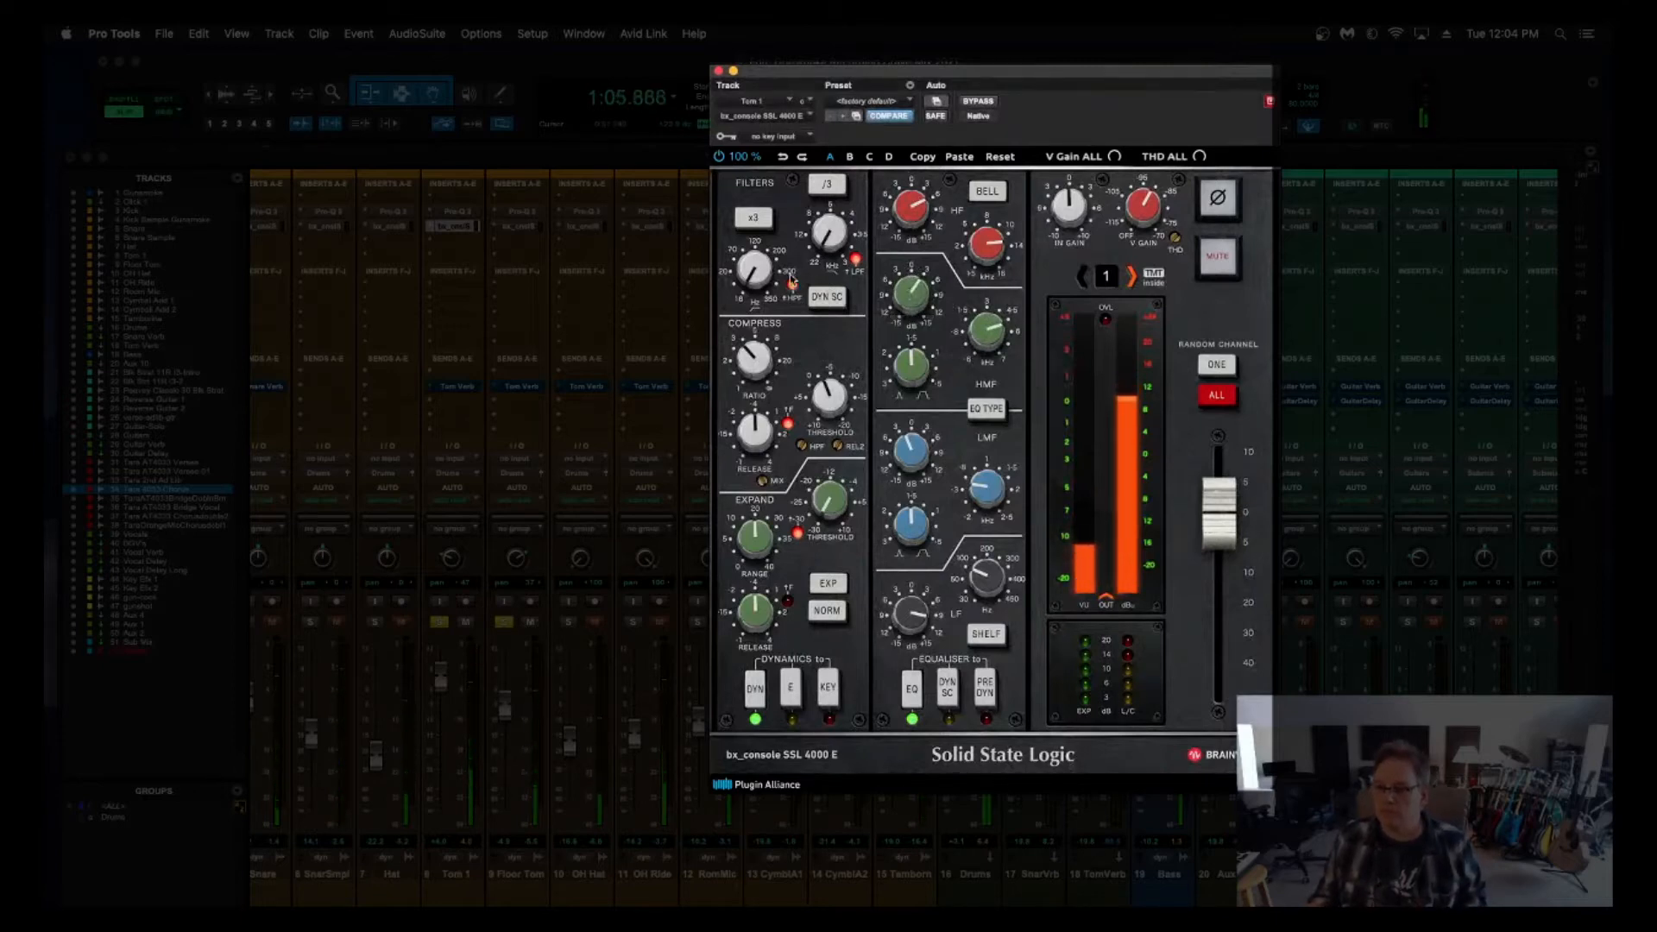
left_click_drag(751, 267, 753, 254)
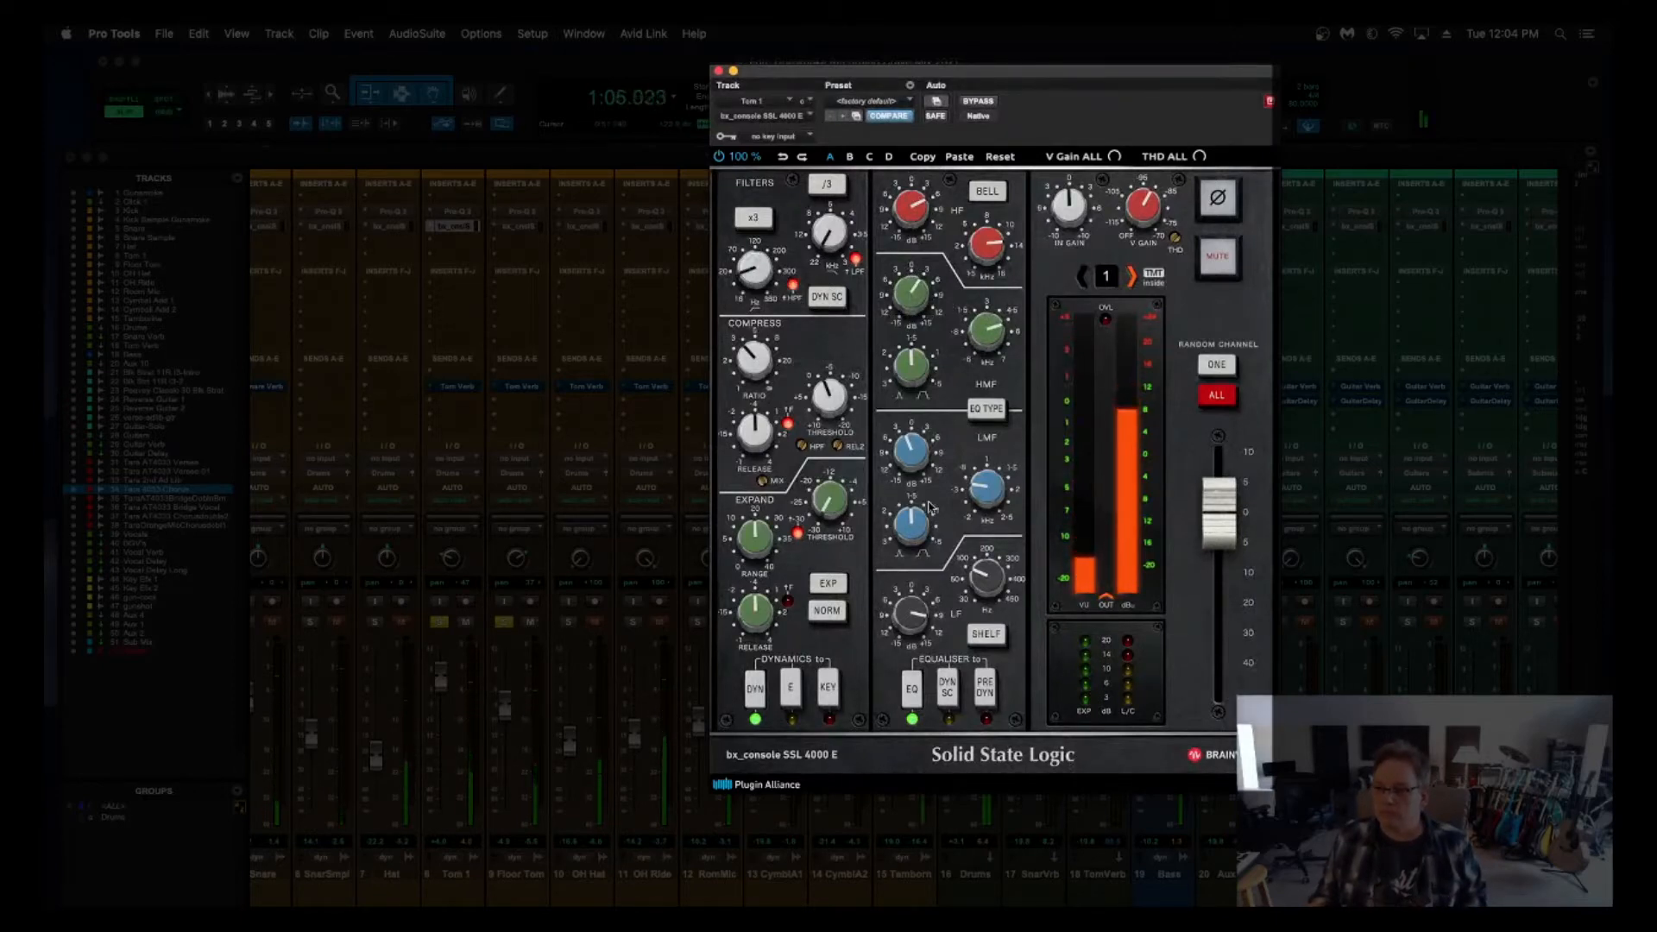
left_click_drag(909, 625, 909, 619)
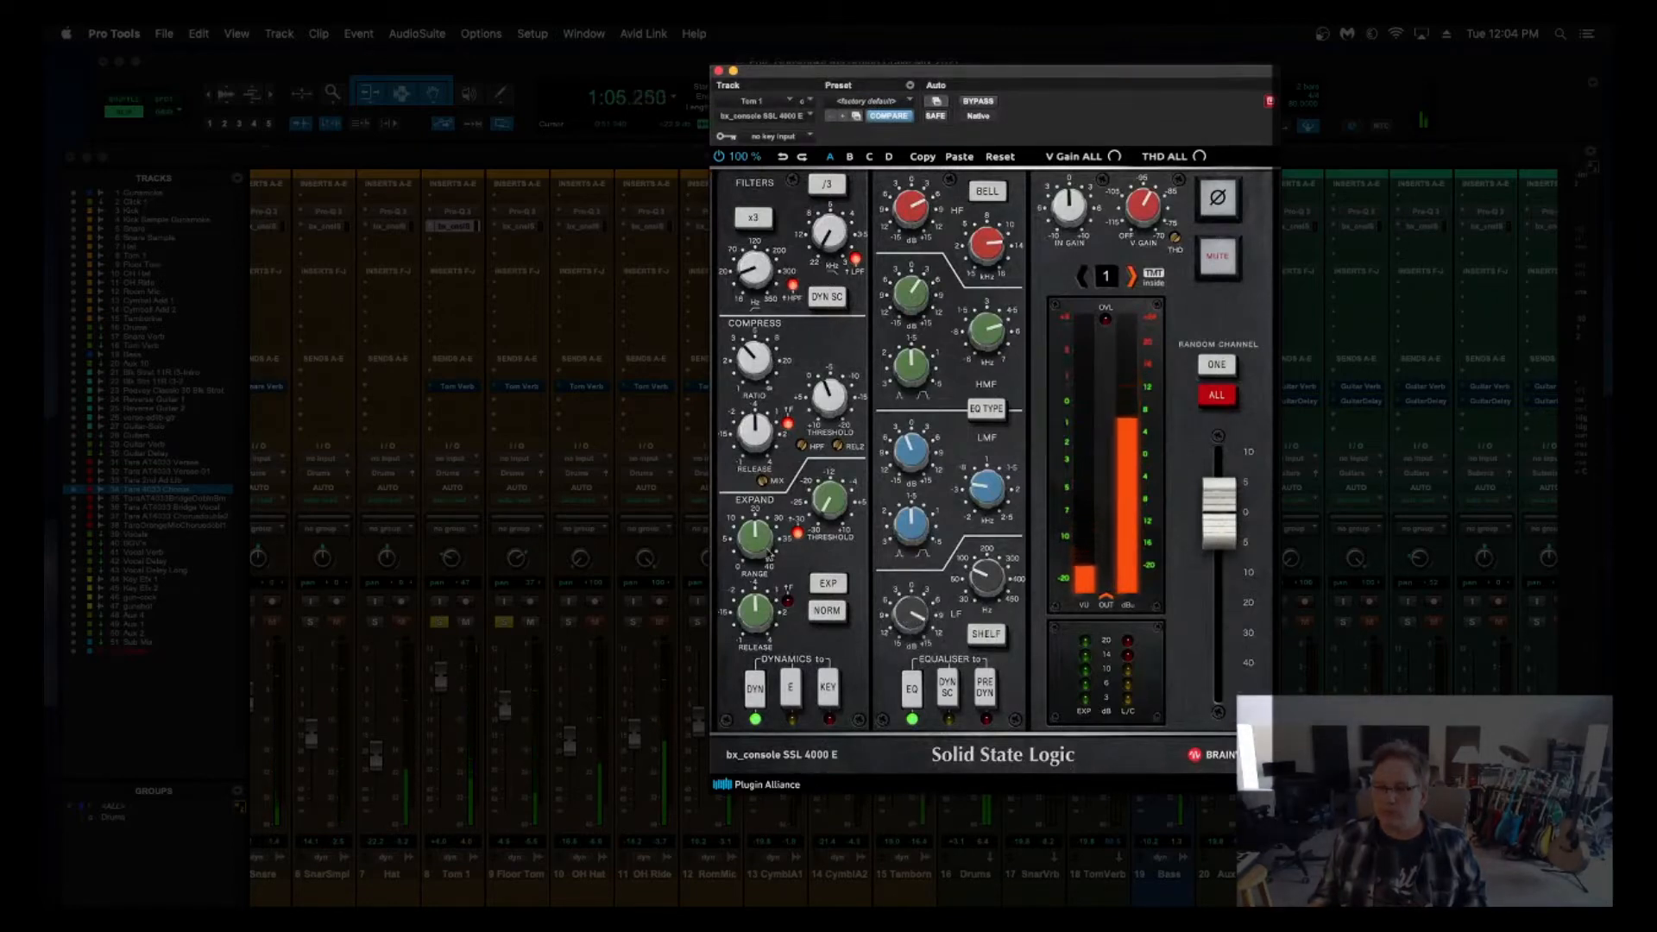
Copy Tom 1's SSL channel strip settings to Floor Tom, then lower the Tom 1 fader and close the plug-in window.
left_click(447, 229)
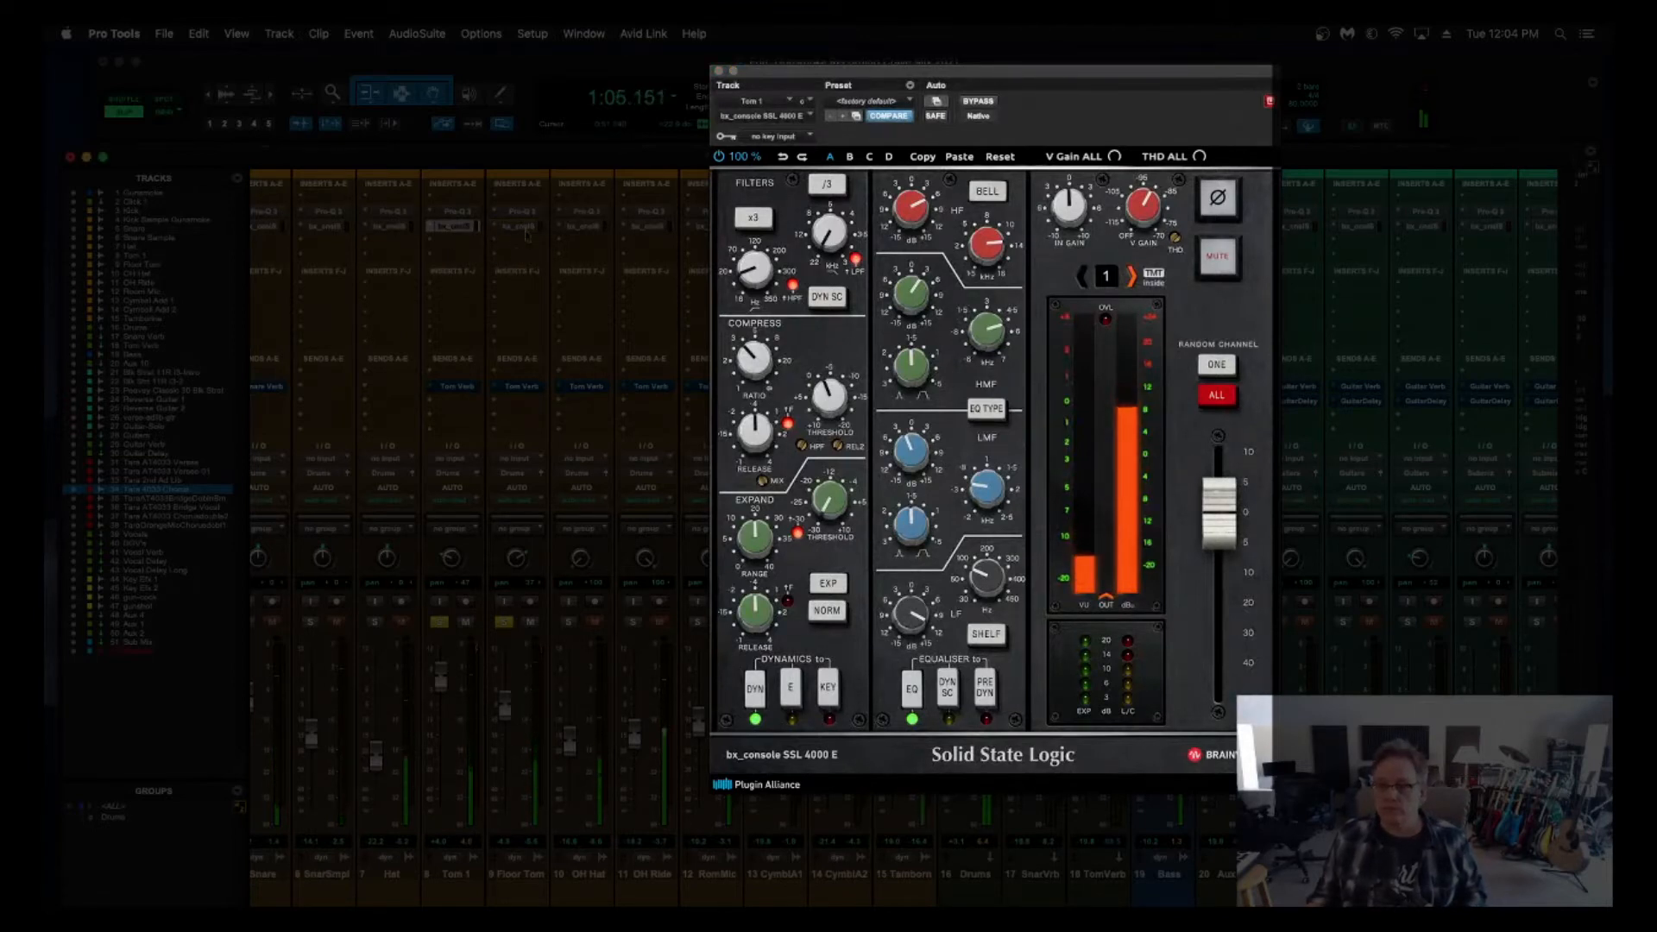
left_click(524, 228)
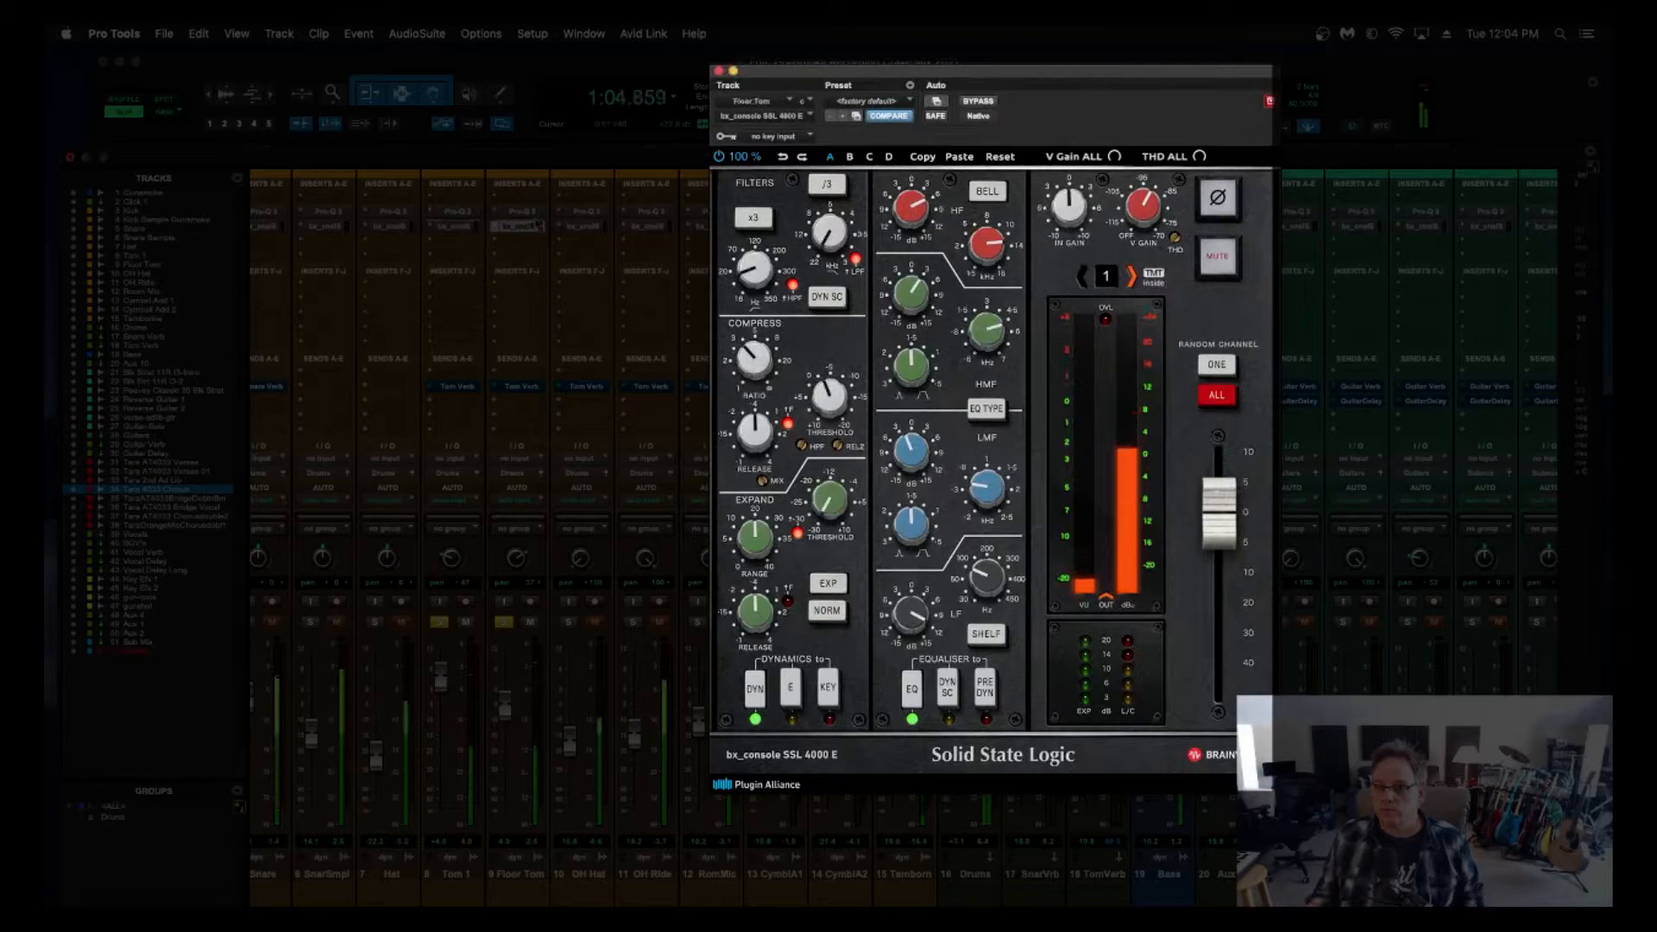
left_click_drag(441, 677, 442, 697)
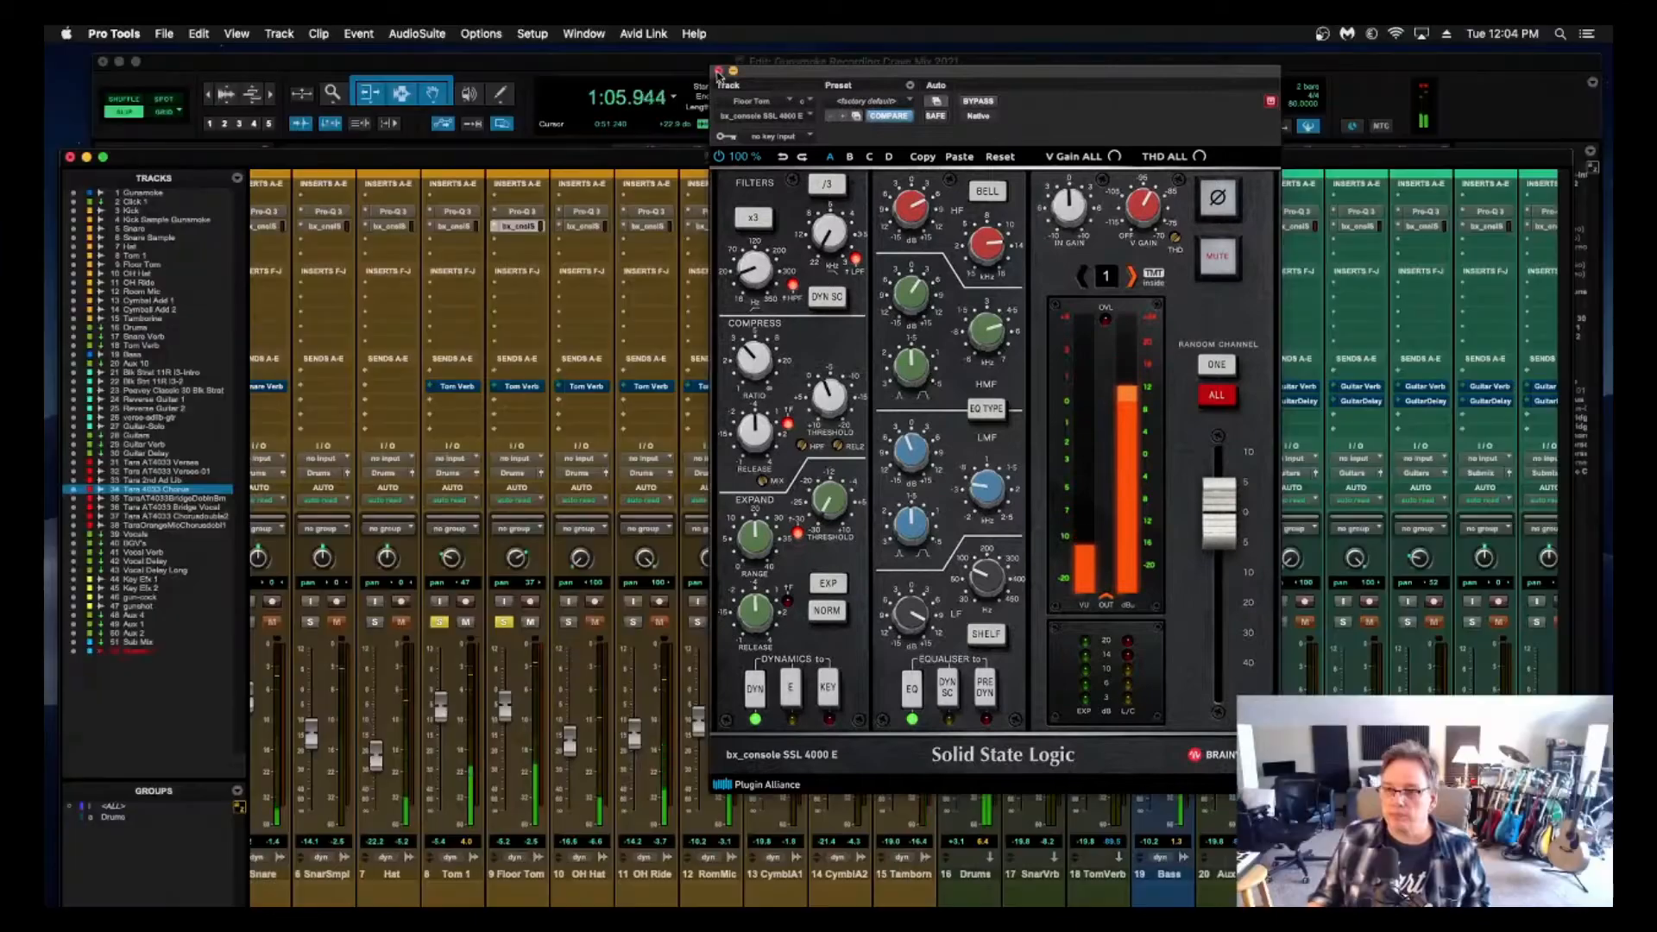
left_click(717, 71)
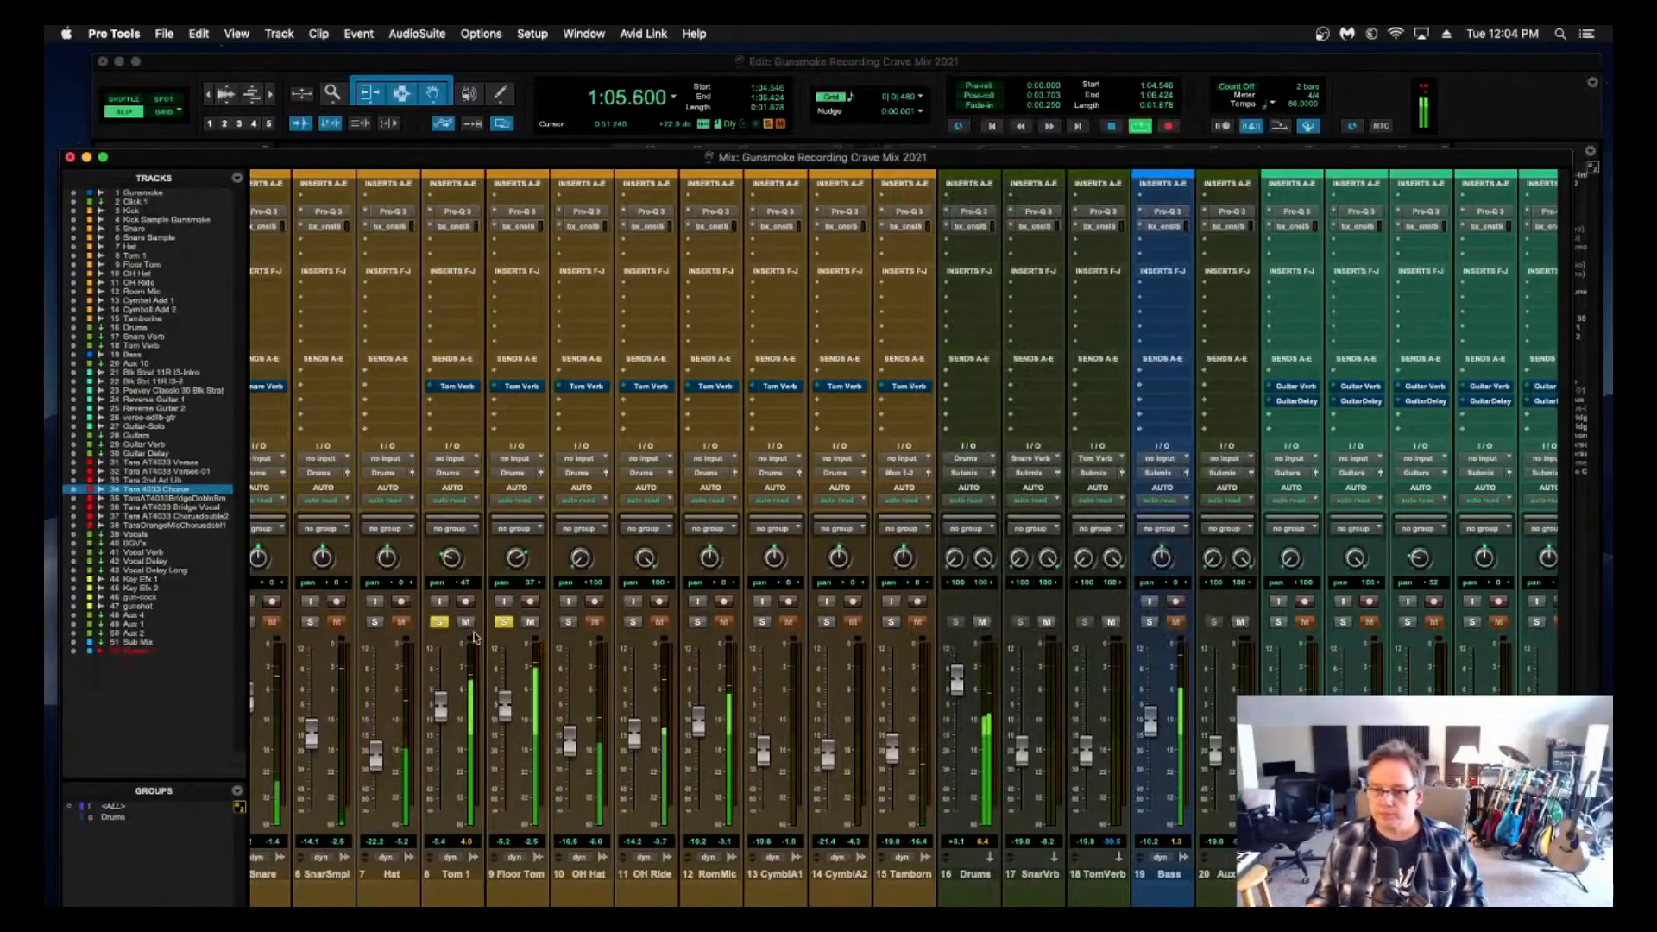
Clear the tom solos and widen the tom panning, with Tom 1 at 70 left and Floor Tom further right.
left_click(505, 622)
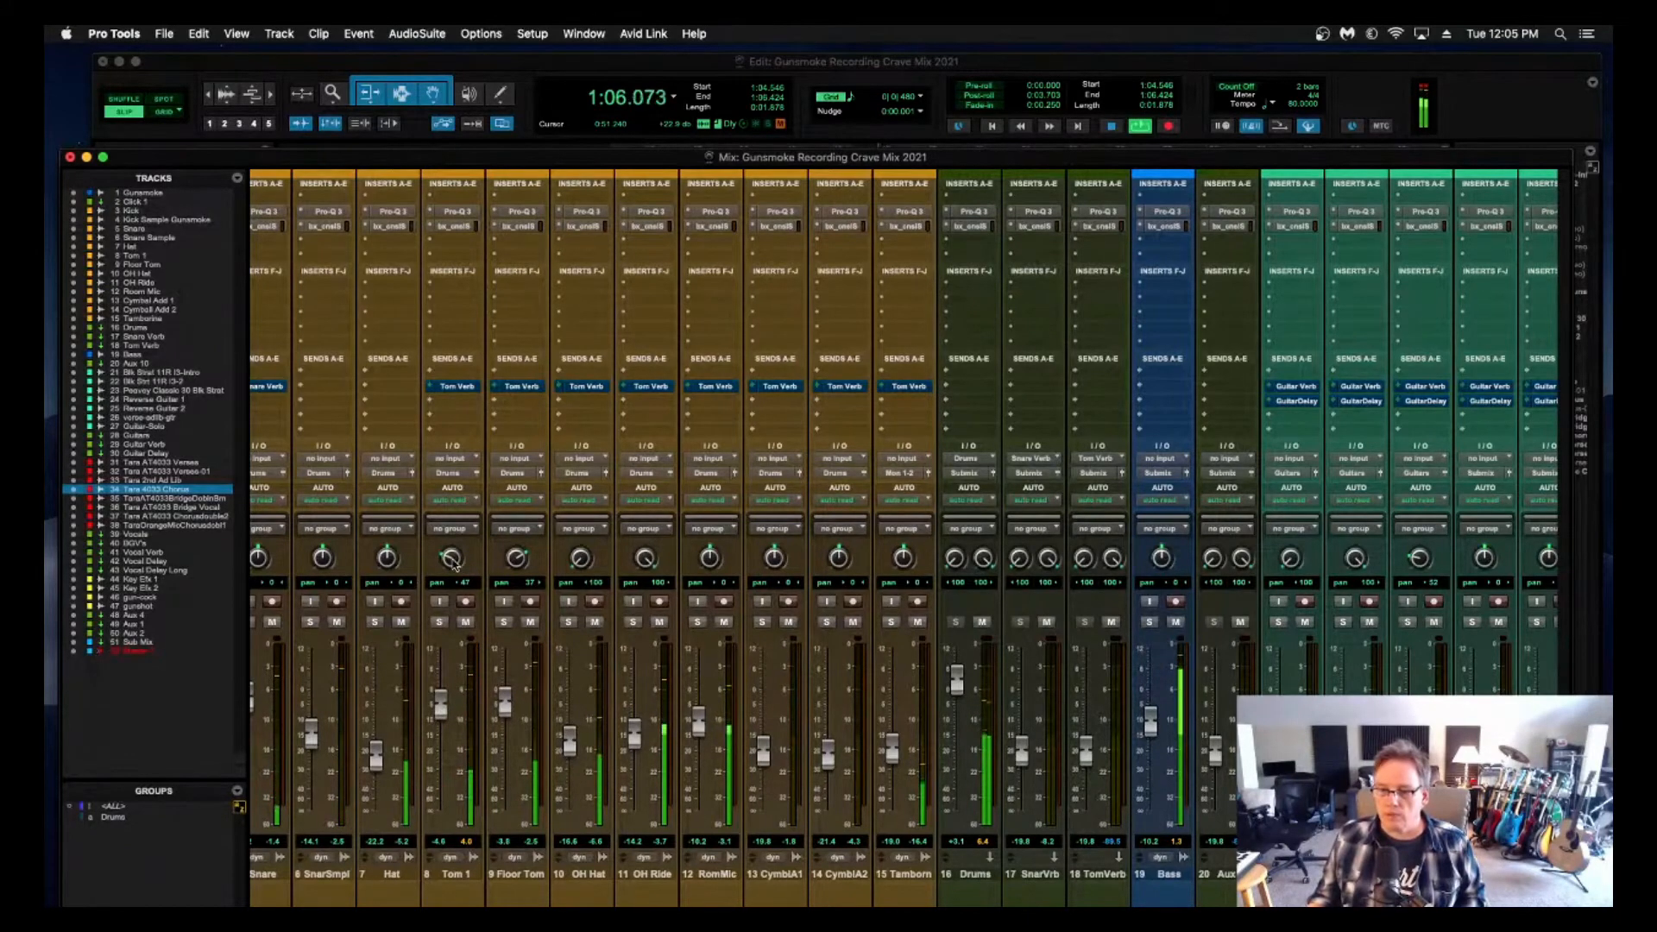
left_click_drag(451, 568, 511, 549)
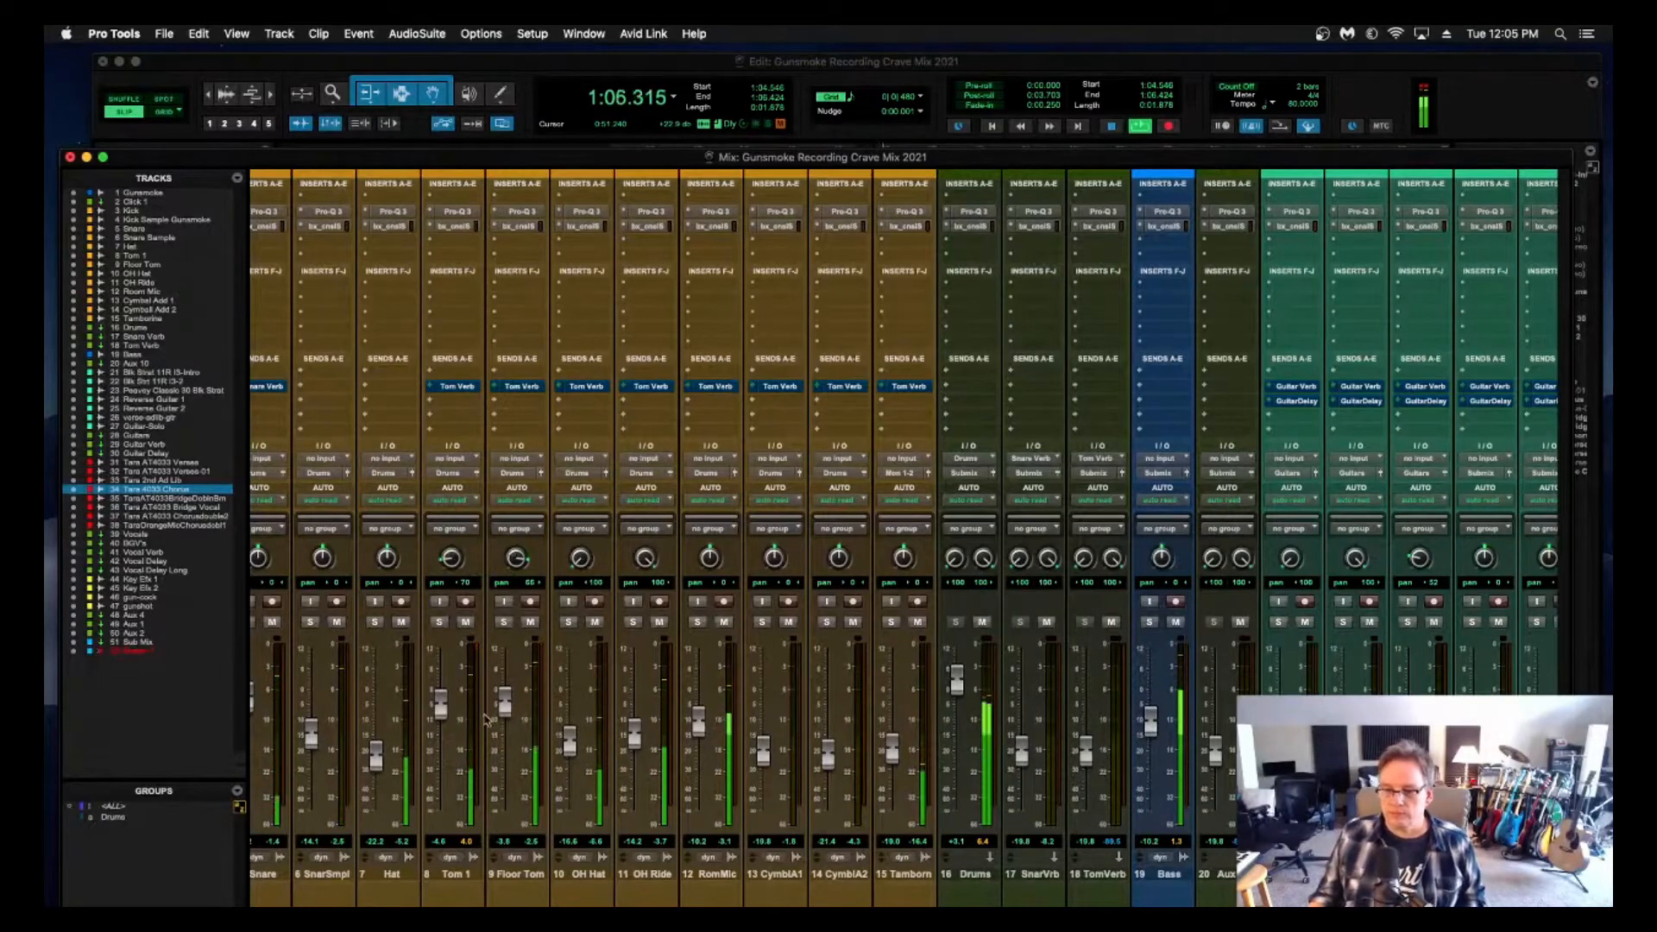
key("space")
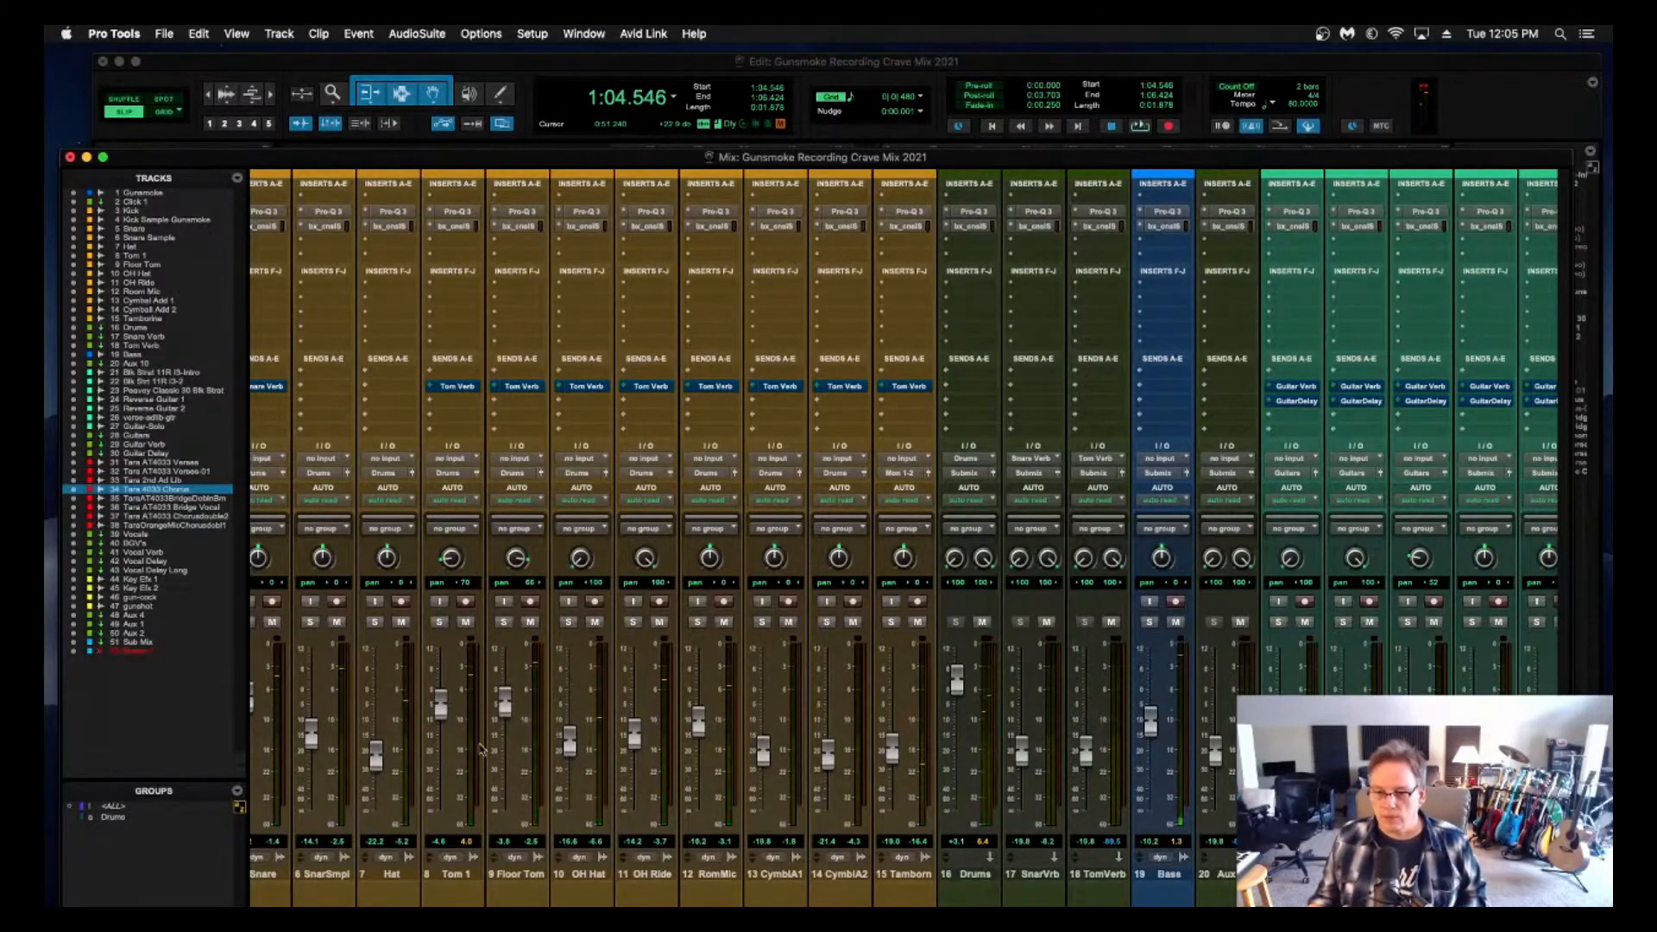
scroll(483, 746, "left", 5)
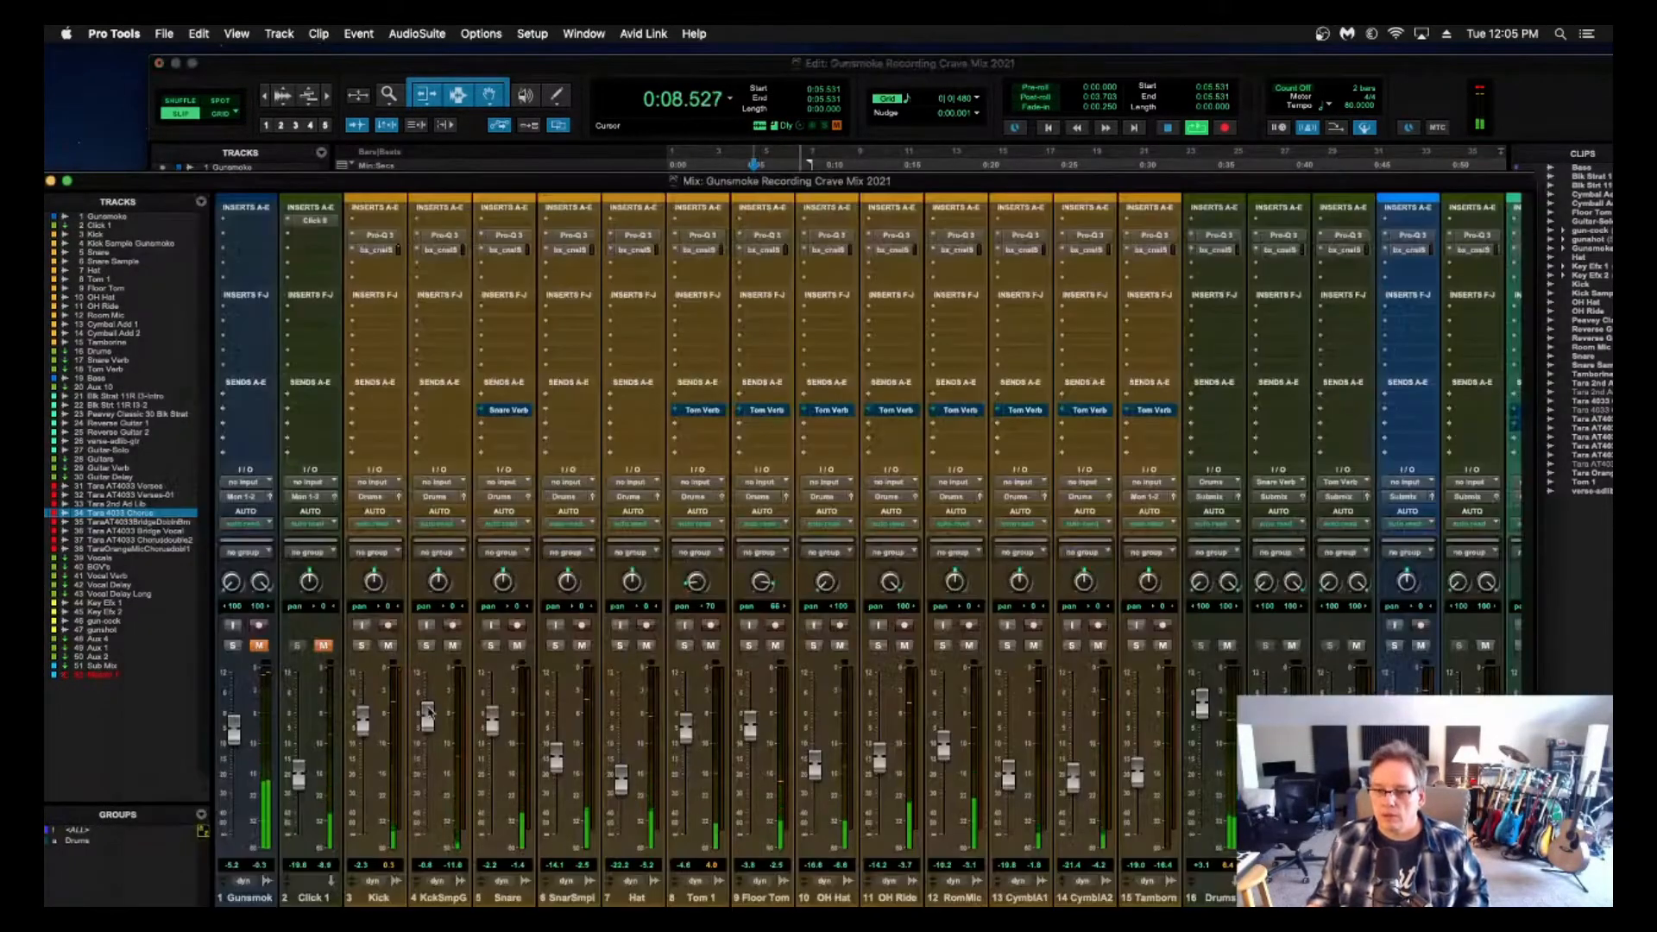
Boost the HF band on the kick sample's SSL channel strip and raise its HF frequency.
left_click(442, 249)
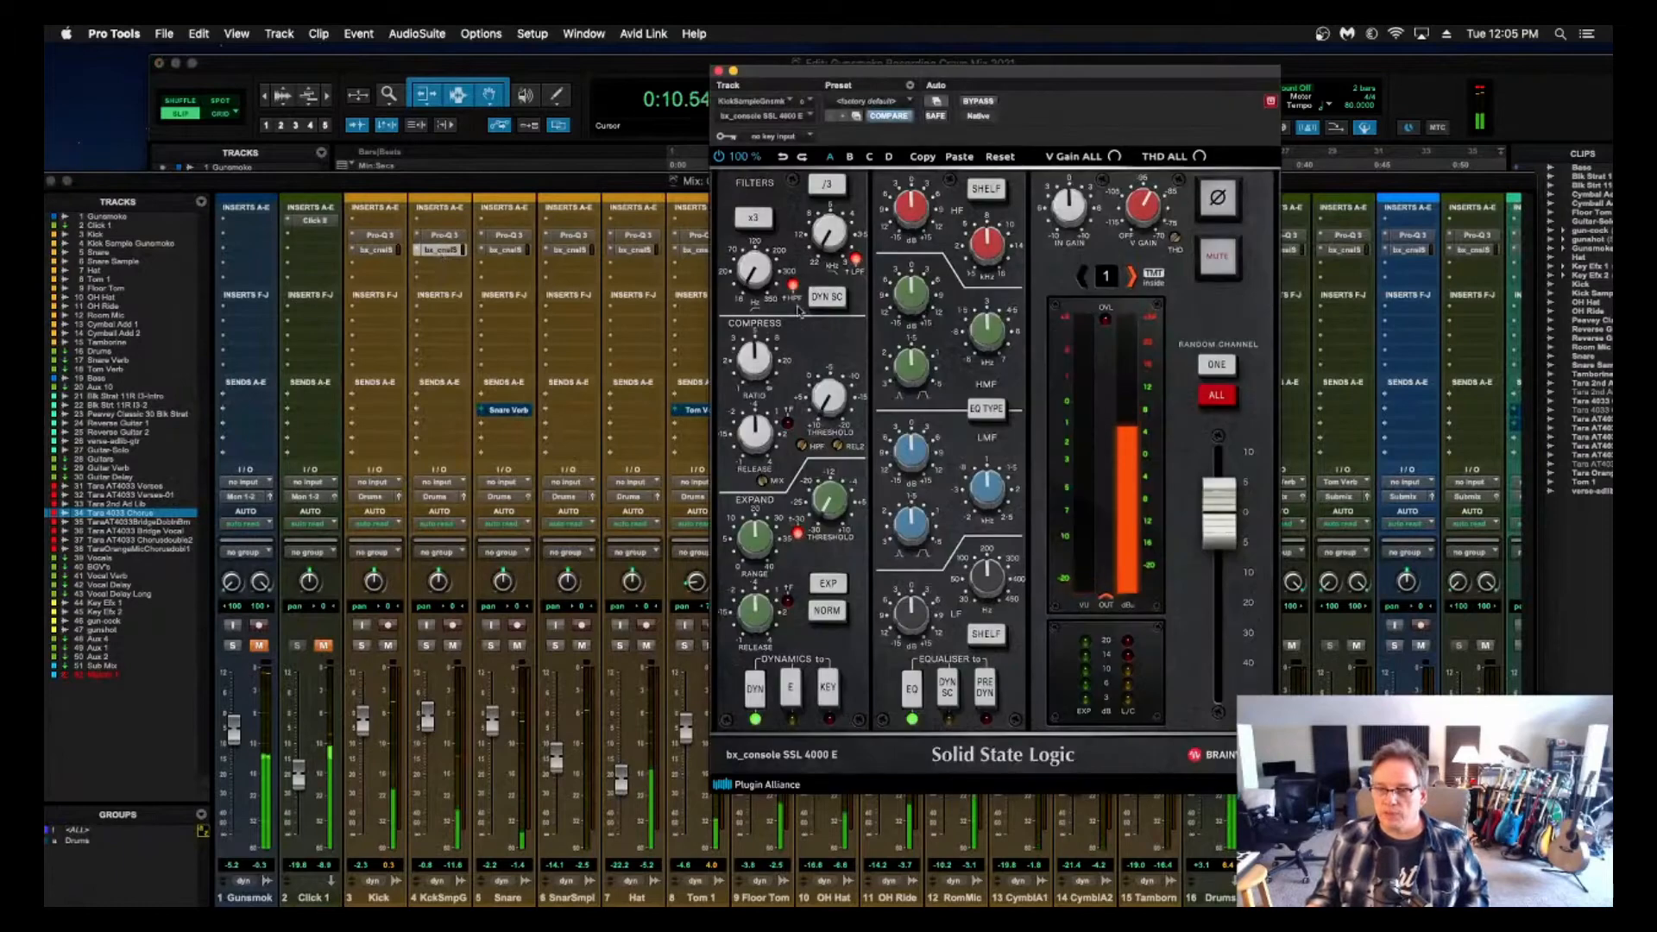
left_click_drag(915, 205, 916, 179)
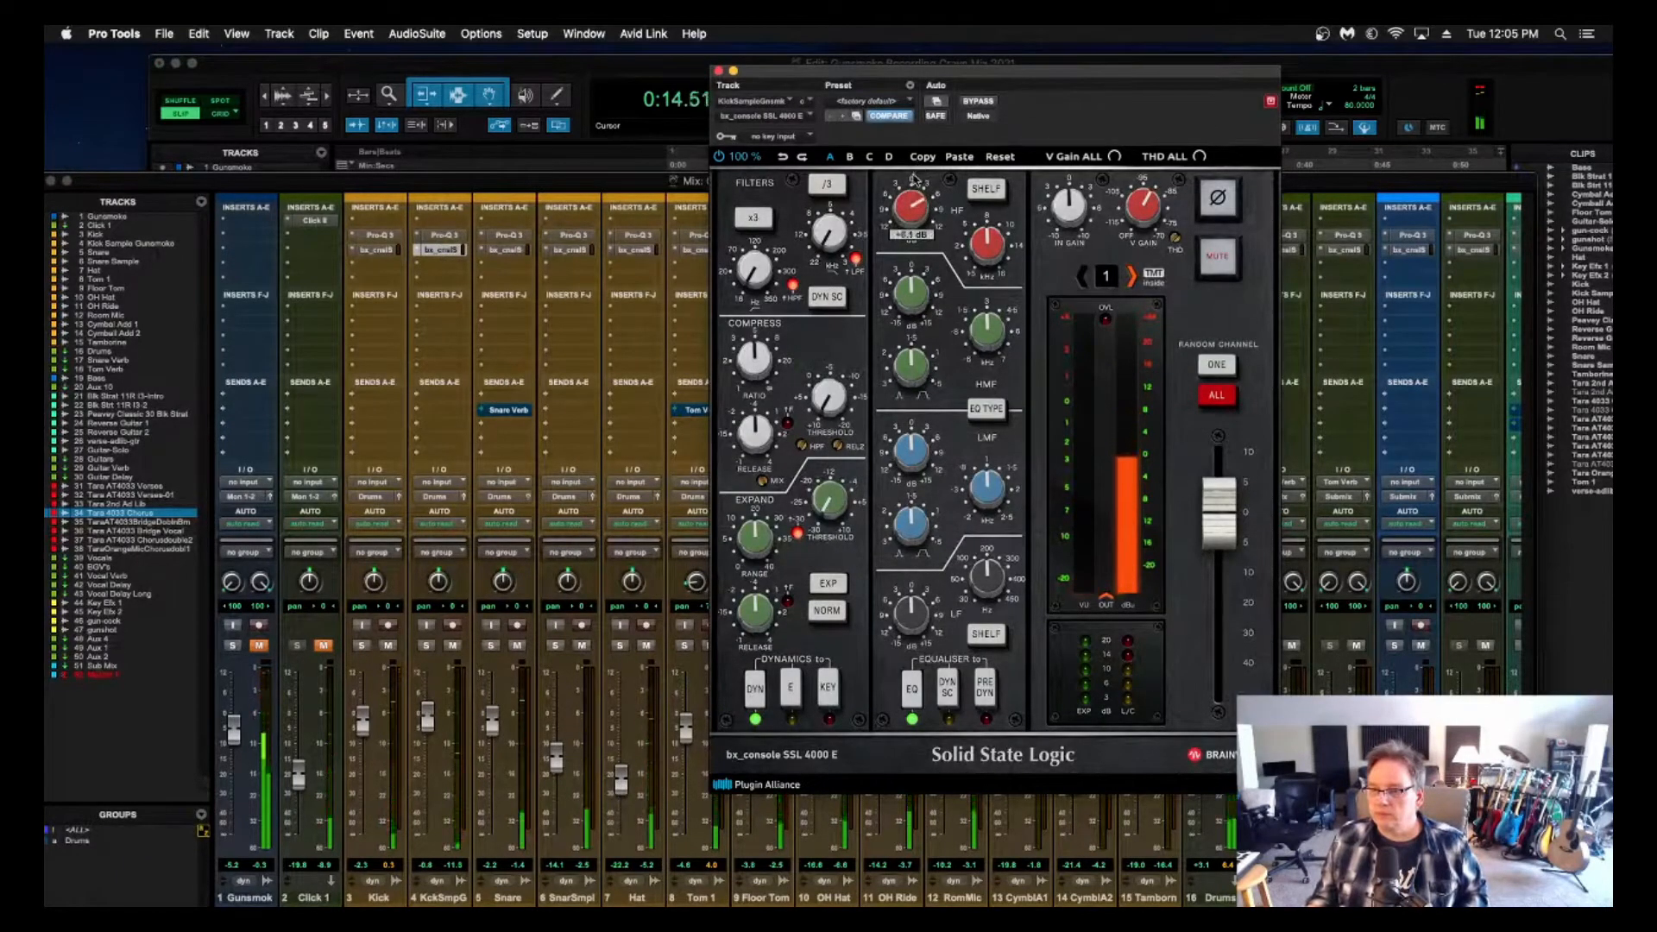
left_click_drag(991, 243, 992, 223)
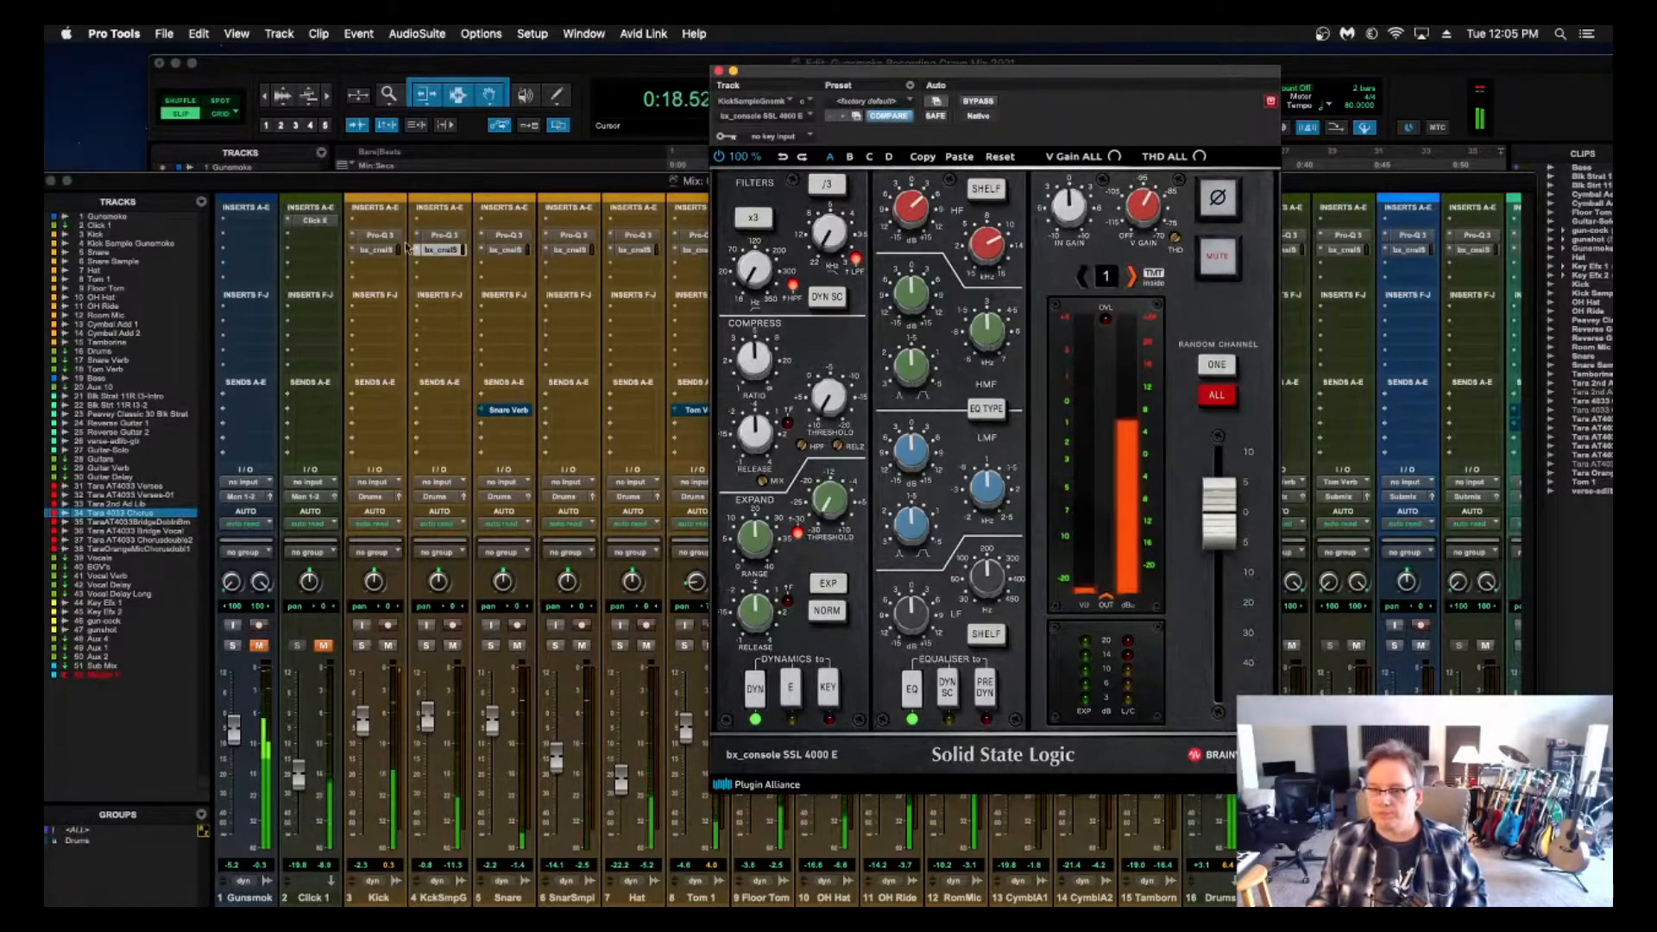
Add a 12 dB/oct low cut at about 31 Hz in the kick sample's Pro-Q 3, plus a nearly flat bell around 6.6 kHz.
left_click(442, 236)
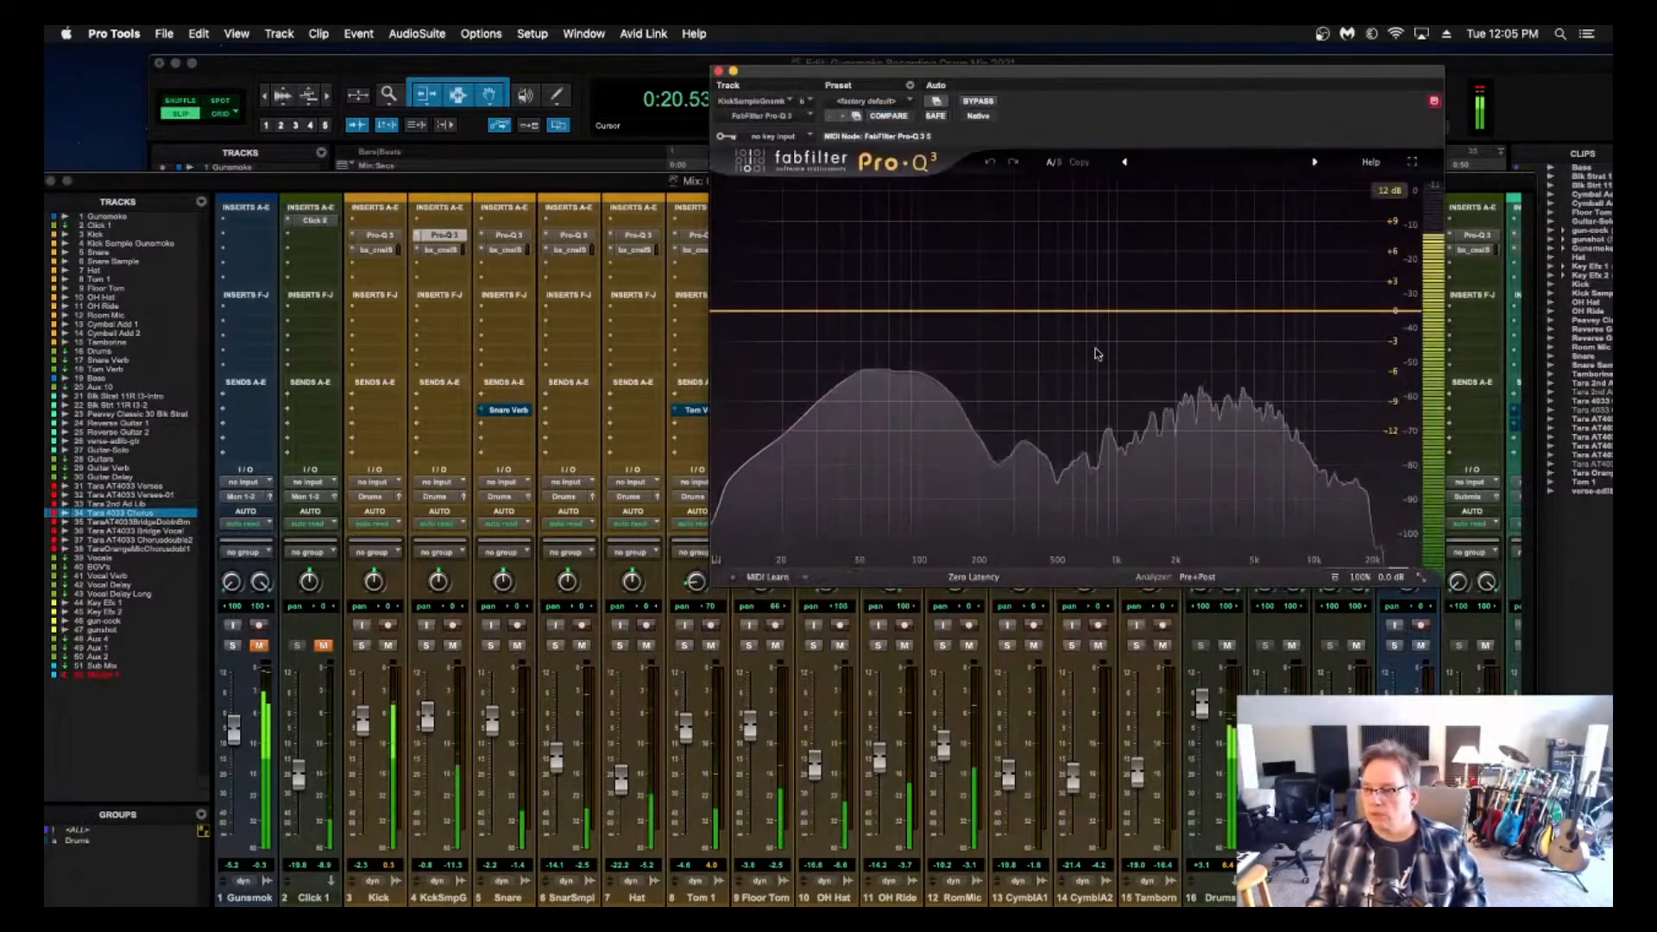
left_click(751, 311)
left_click_drag(751, 311, 819, 307)
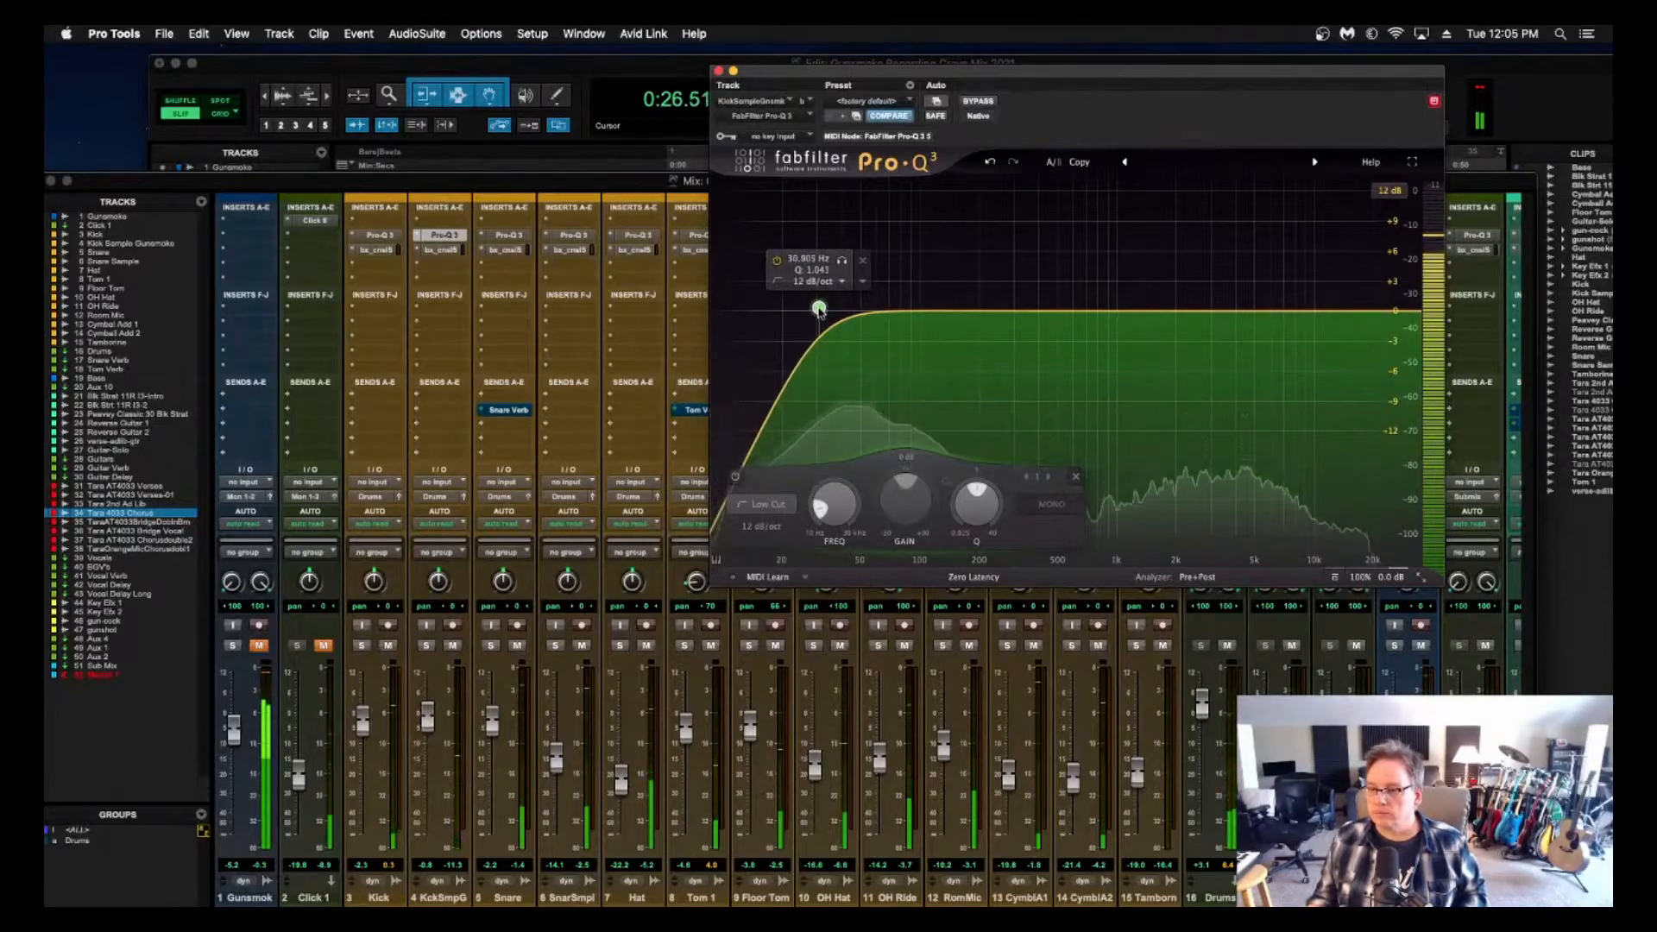
left_click(1279, 291)
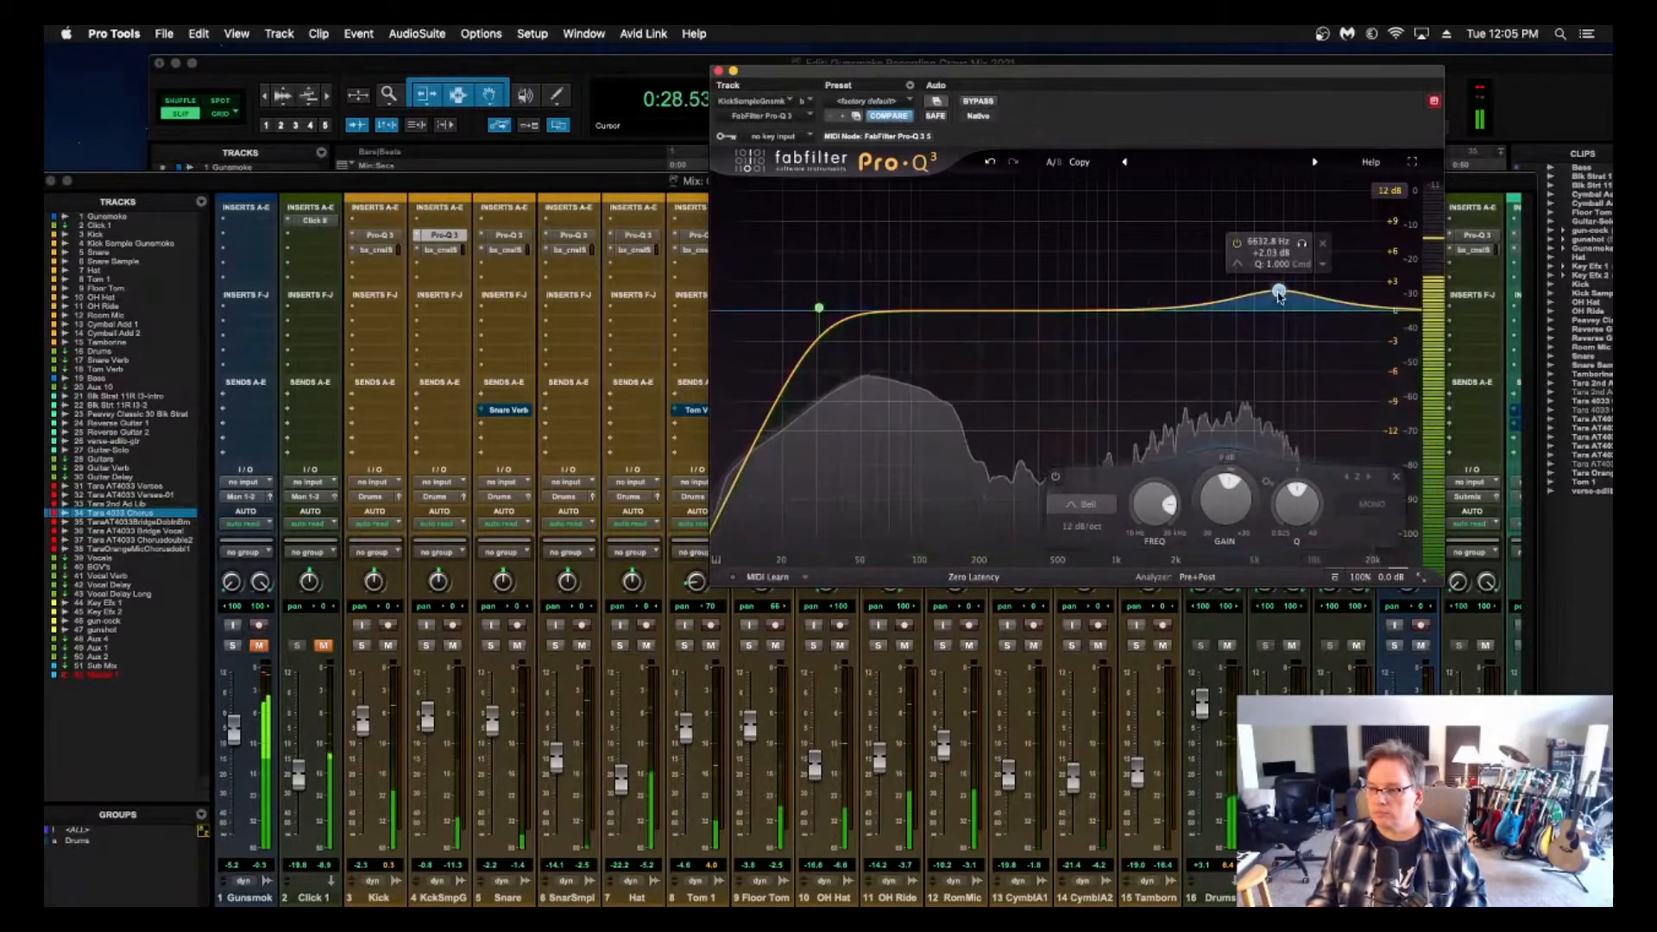
left_click_drag(1279, 296, 1277, 311)
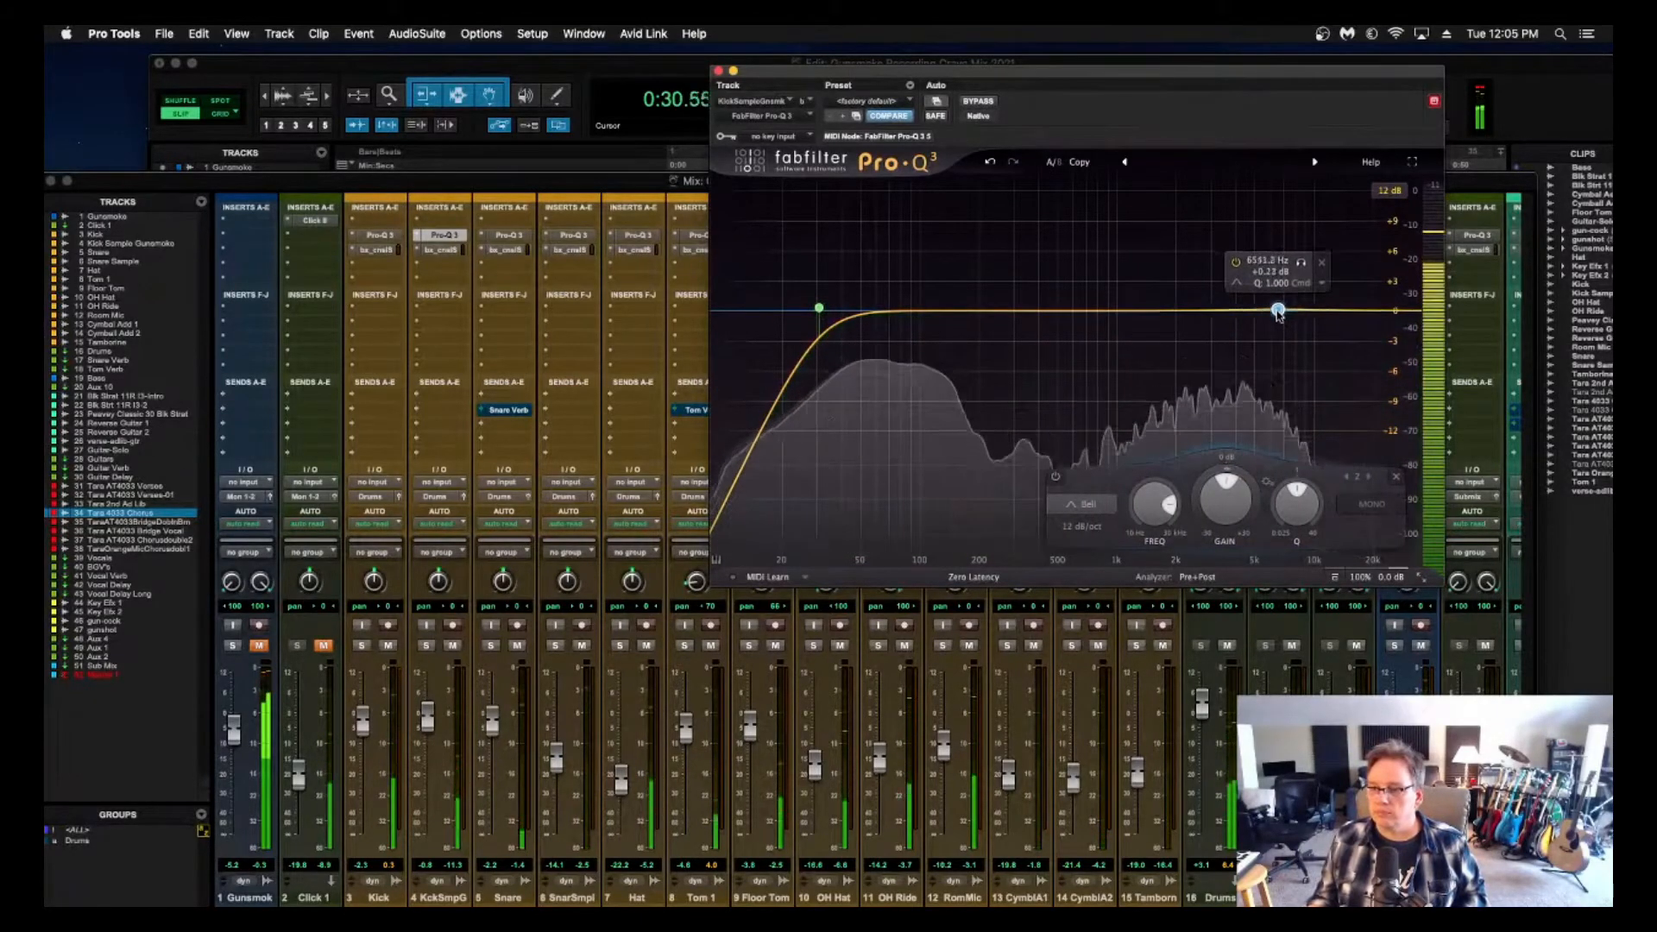
Lower the compressor threshold on the kick sample's SSL strip, then pull the Kick fader down and raise the kick sample against it.
left_click(440, 250)
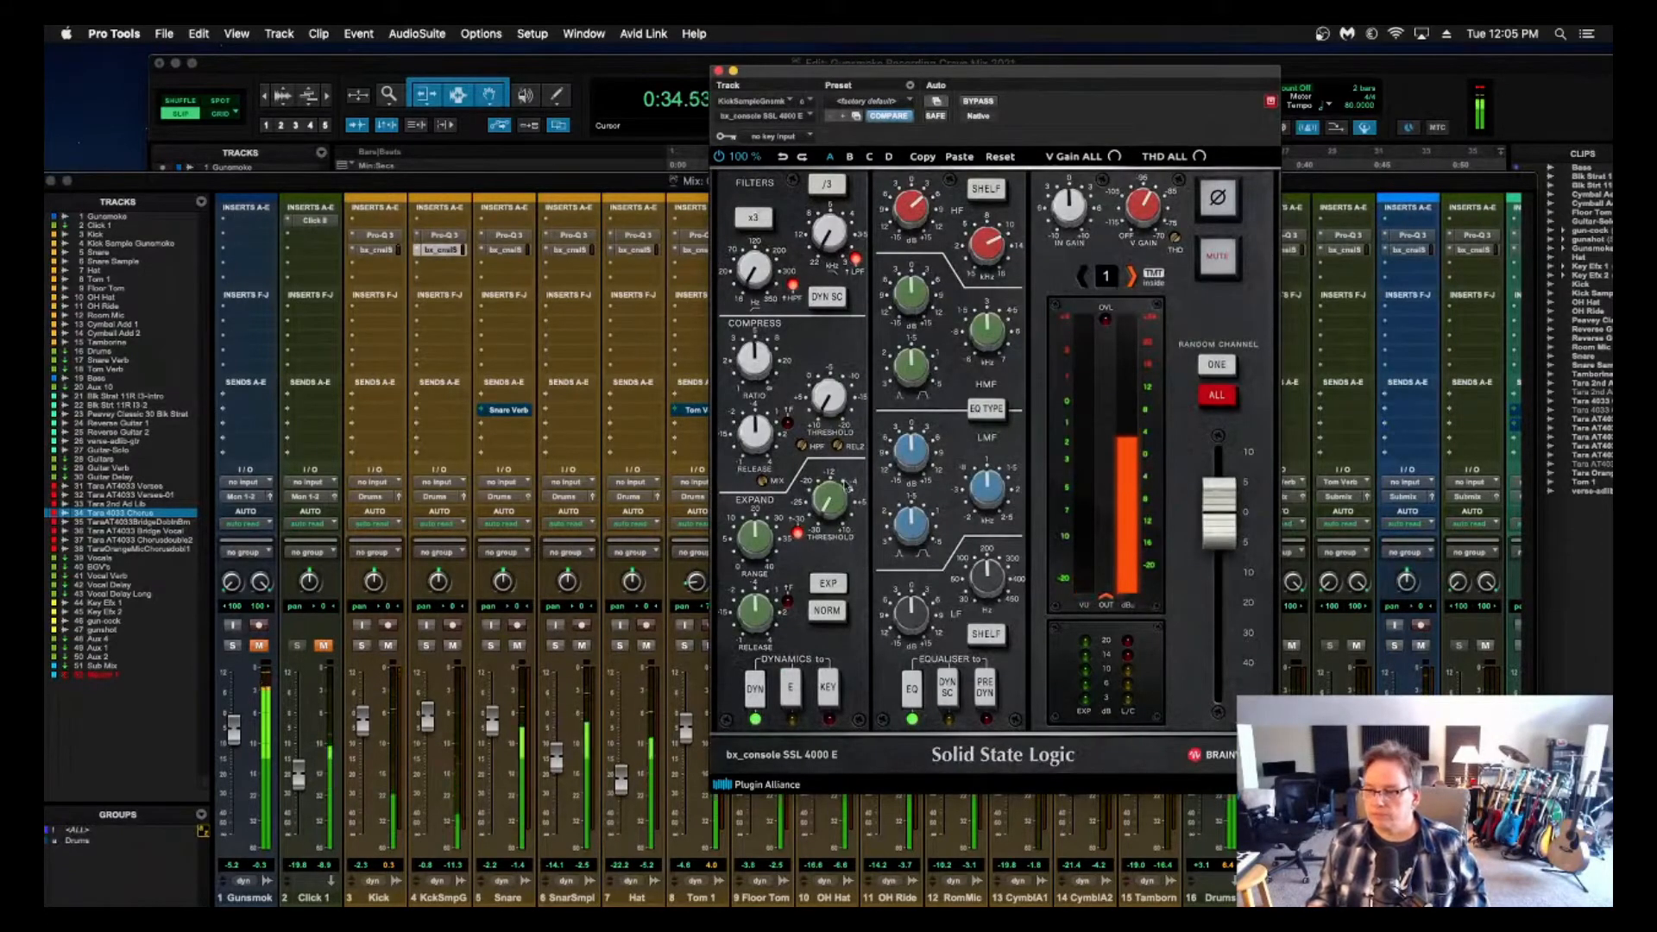
left_click_drag(826, 396, 826, 361)
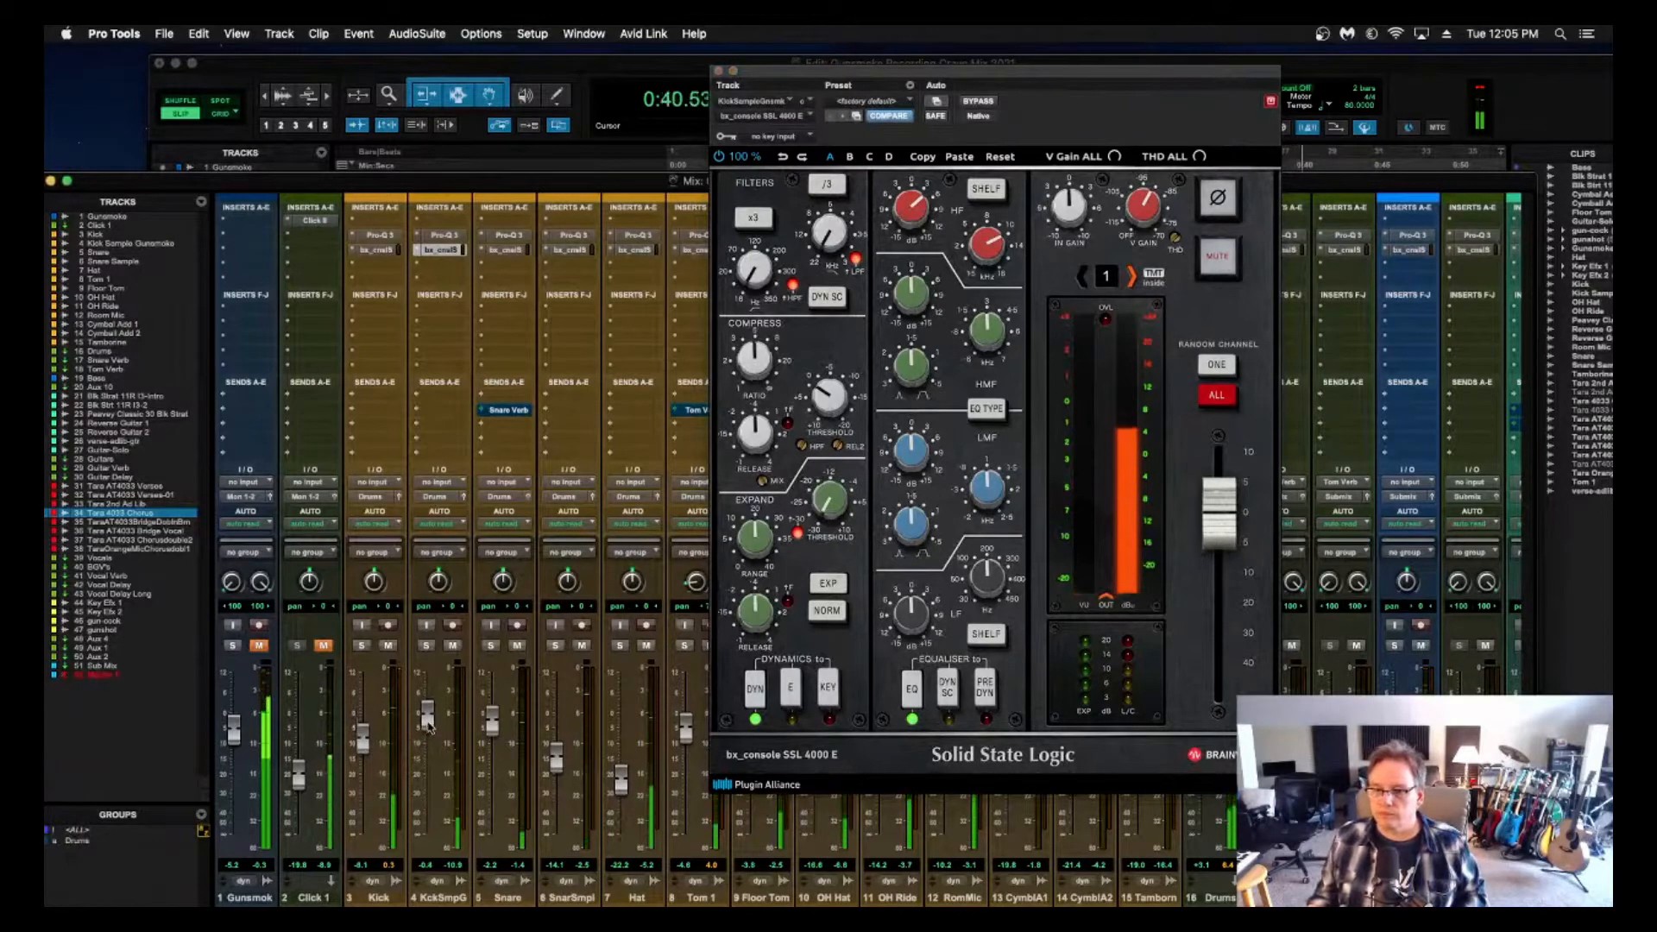
left_click_drag(427, 703, 425, 719)
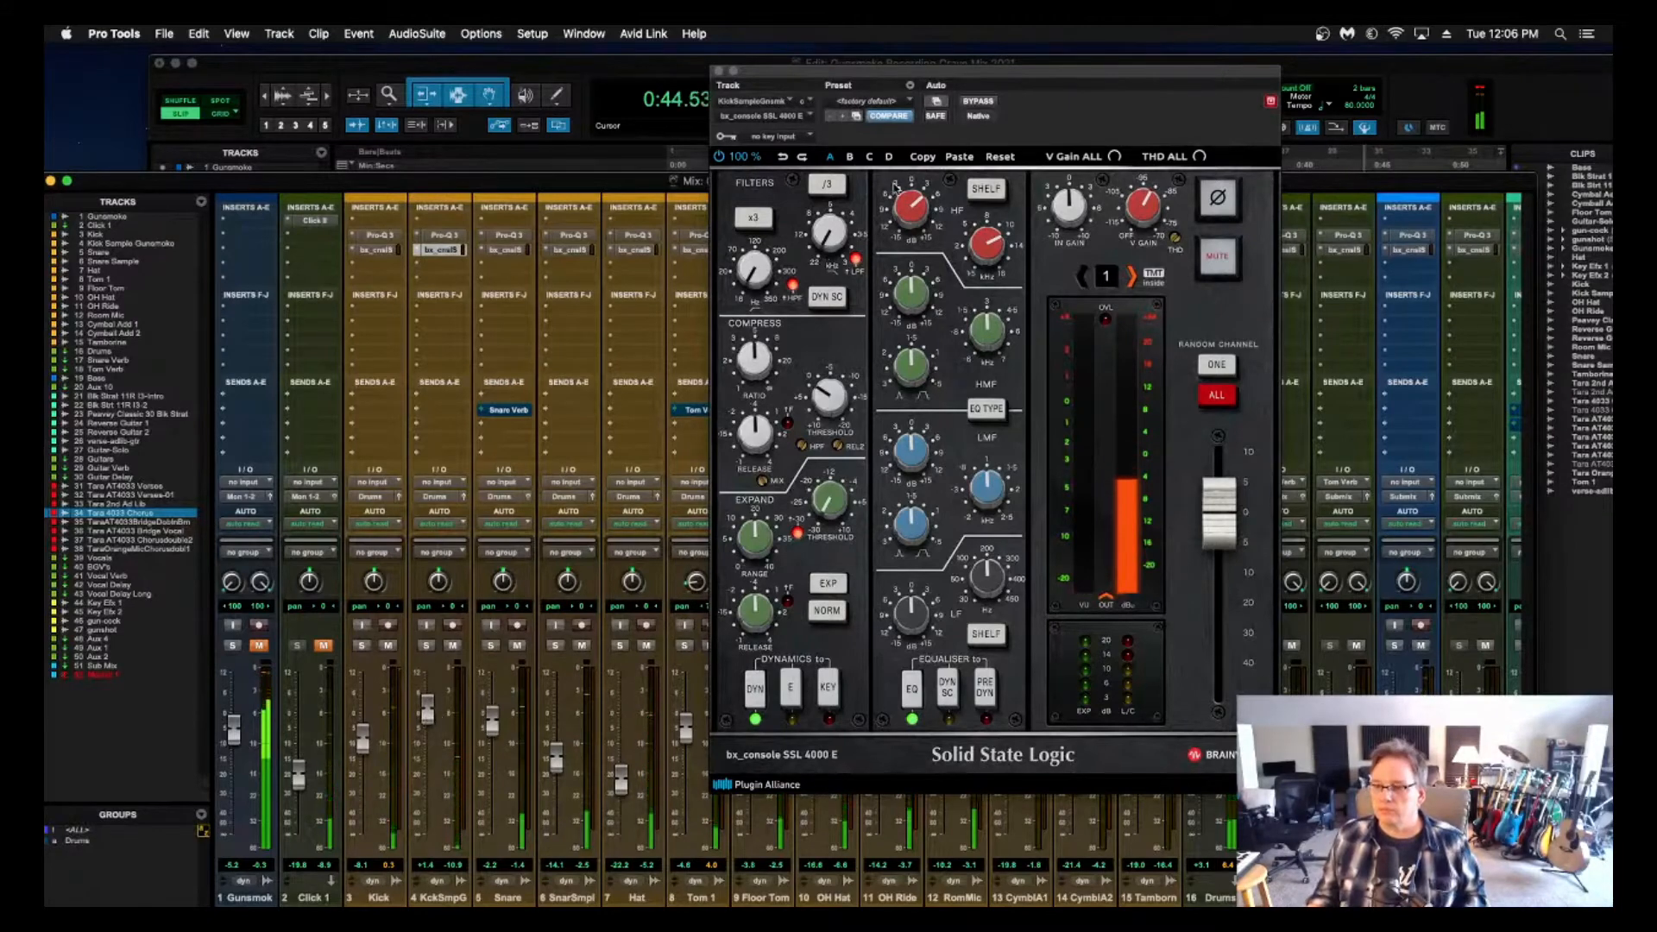
Return the kick sample's HF gain to flat and set the faders to Kick -4.3, kick sample +2.3, Snare -7.8 and Snare Sample -1.4 dB.
left_click(908, 210)
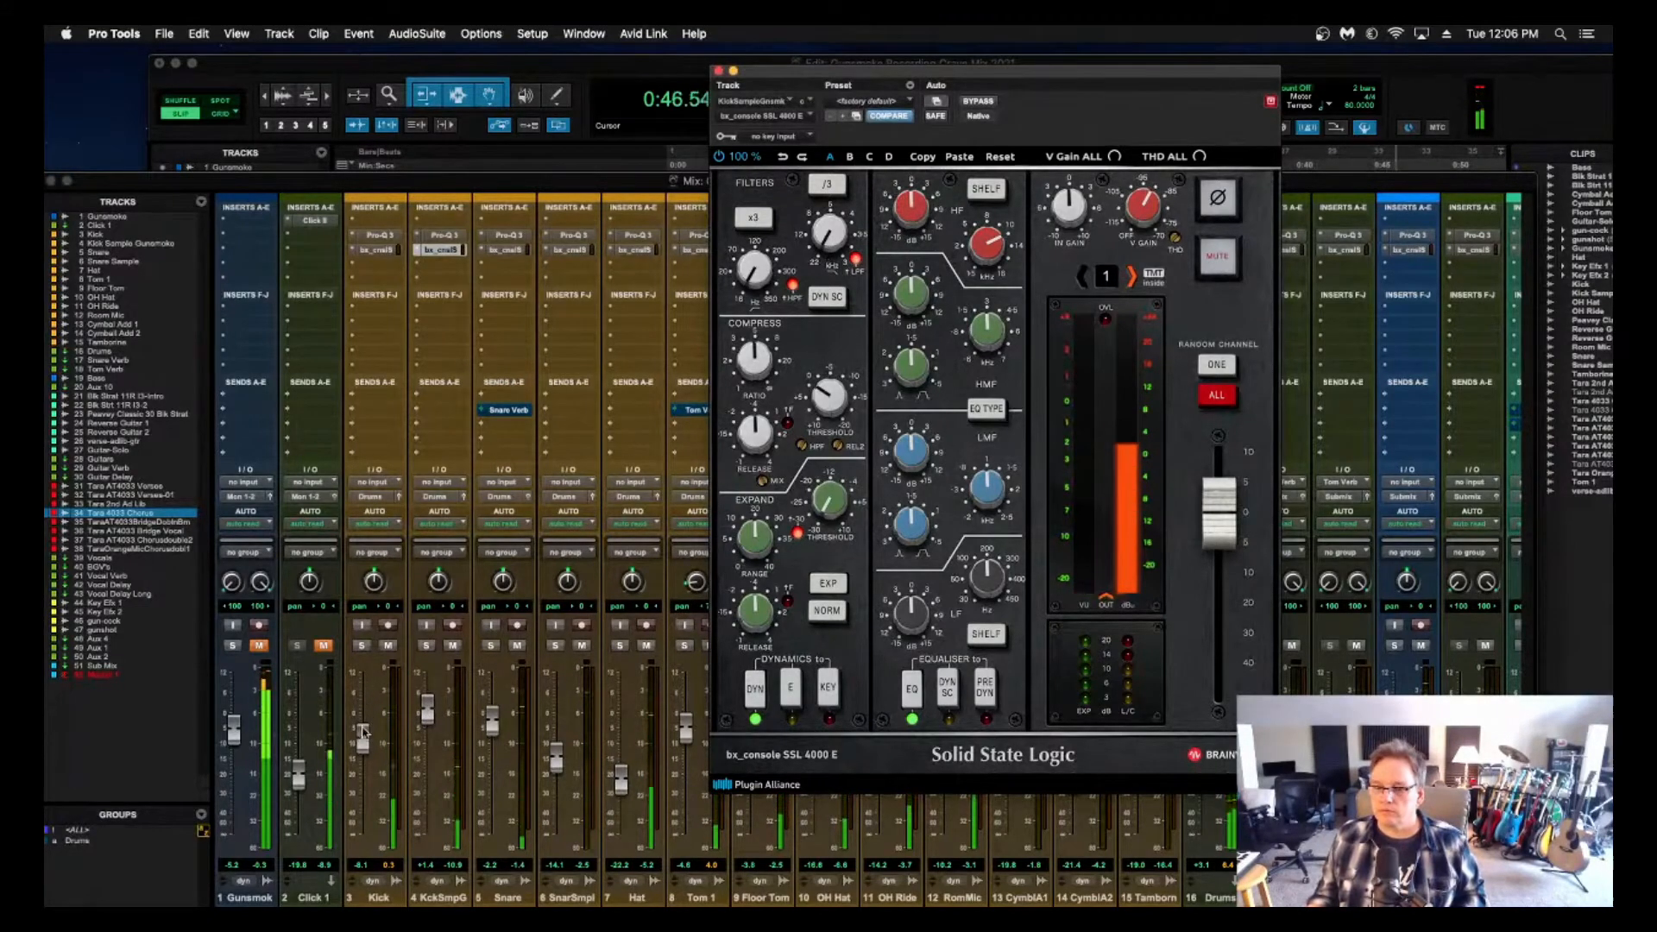
left_click_drag(362, 735, 433, 717)
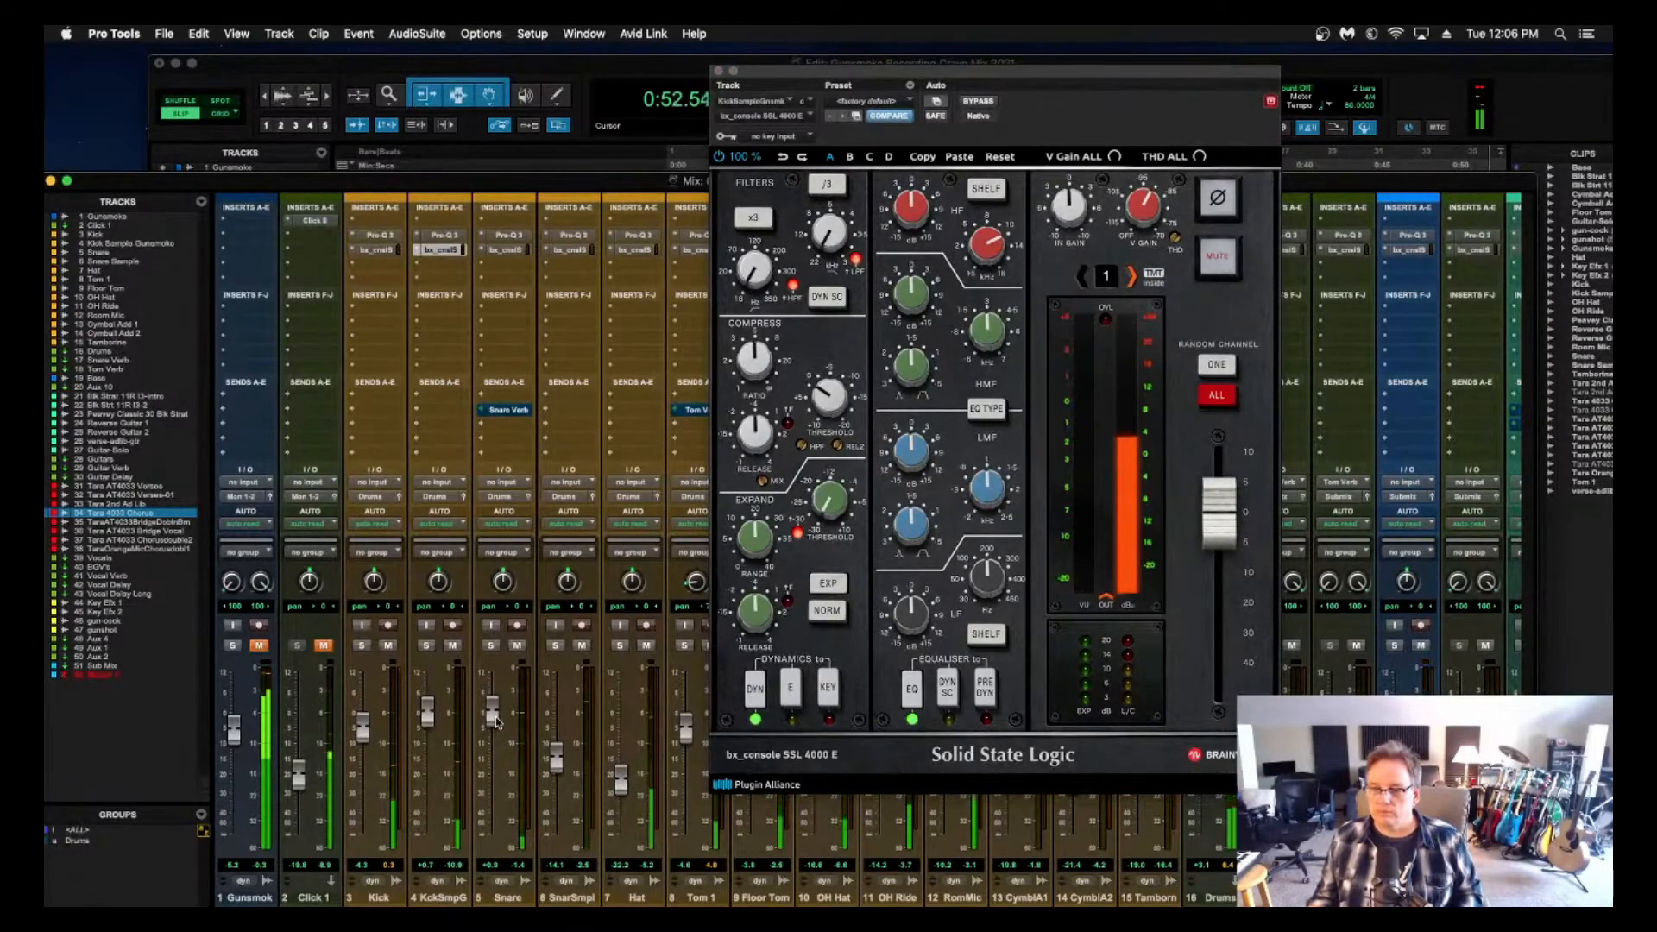
left_click_drag(496, 727, 565, 731)
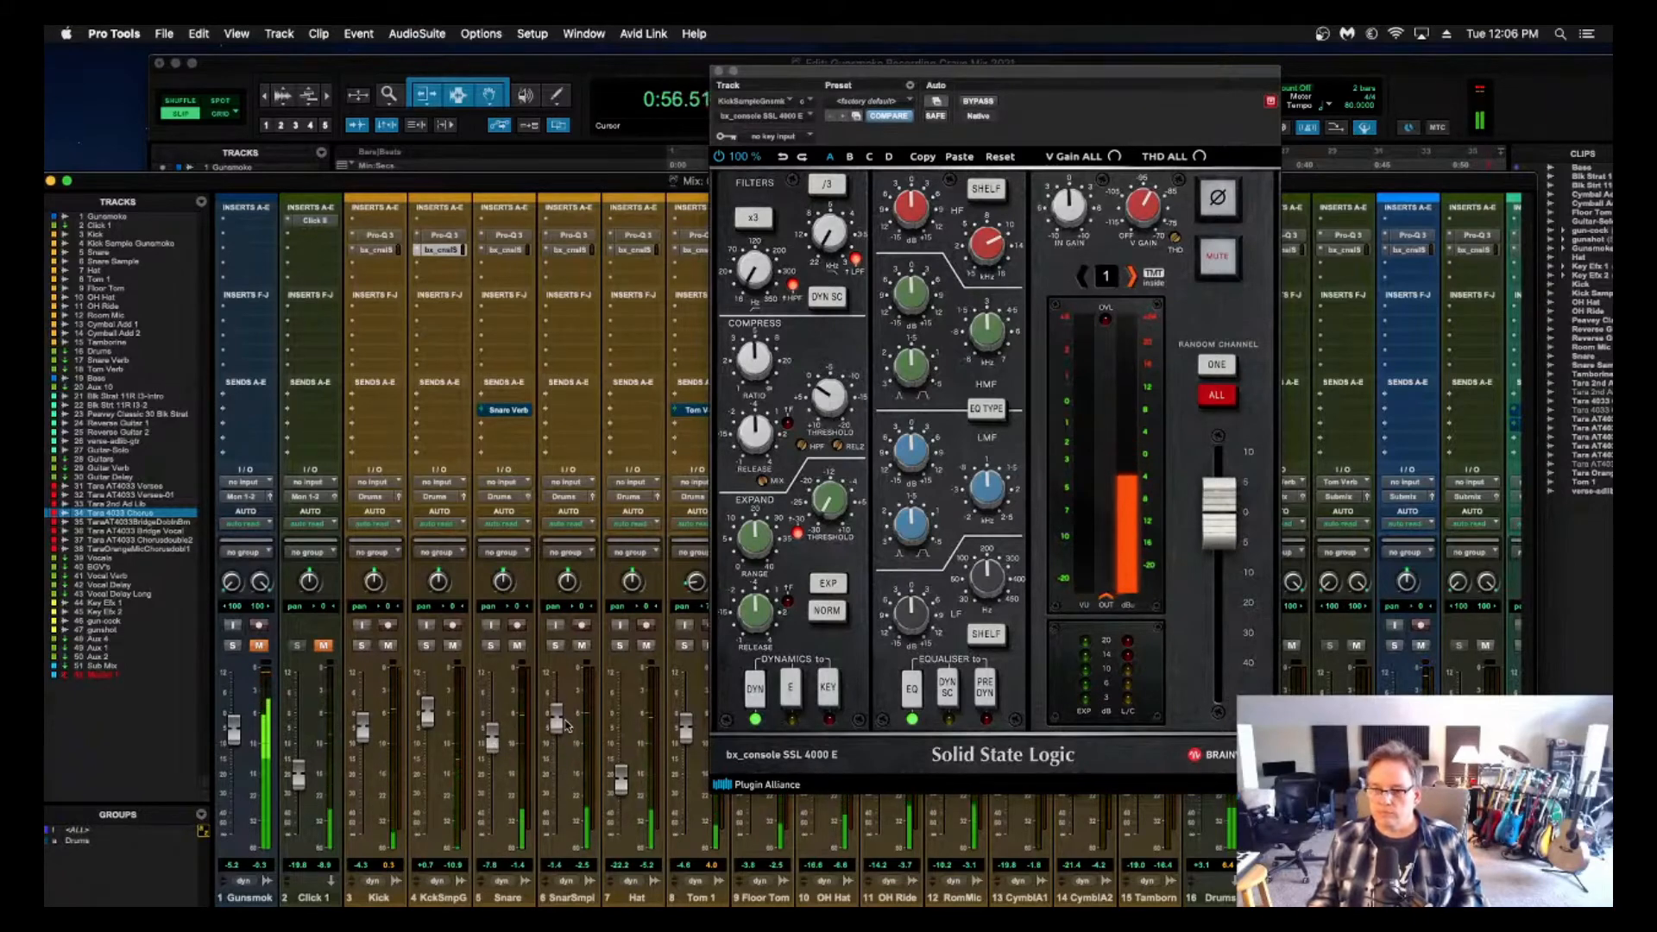
left_click_drag(427, 726, 429, 710)
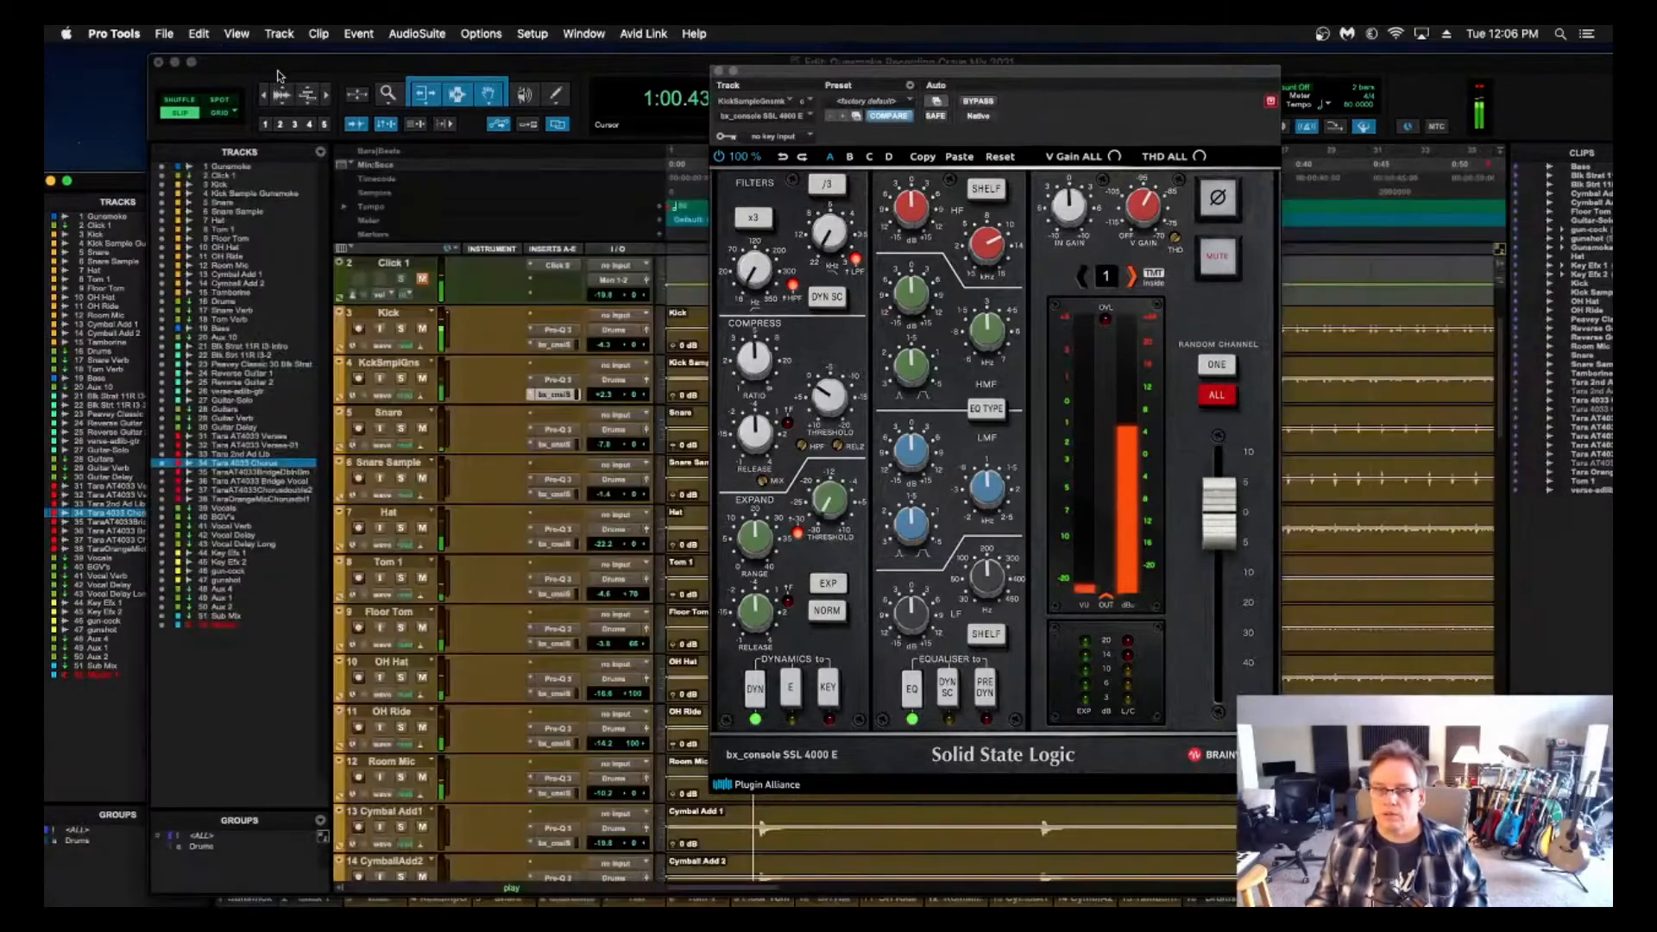
Raise the clip gain of the Kick Sample Gunsmoke clip in the Edit window, keeping the channel strip window clear of it.
key("super+equal")
left_click_drag(748, 74, 107, 343)
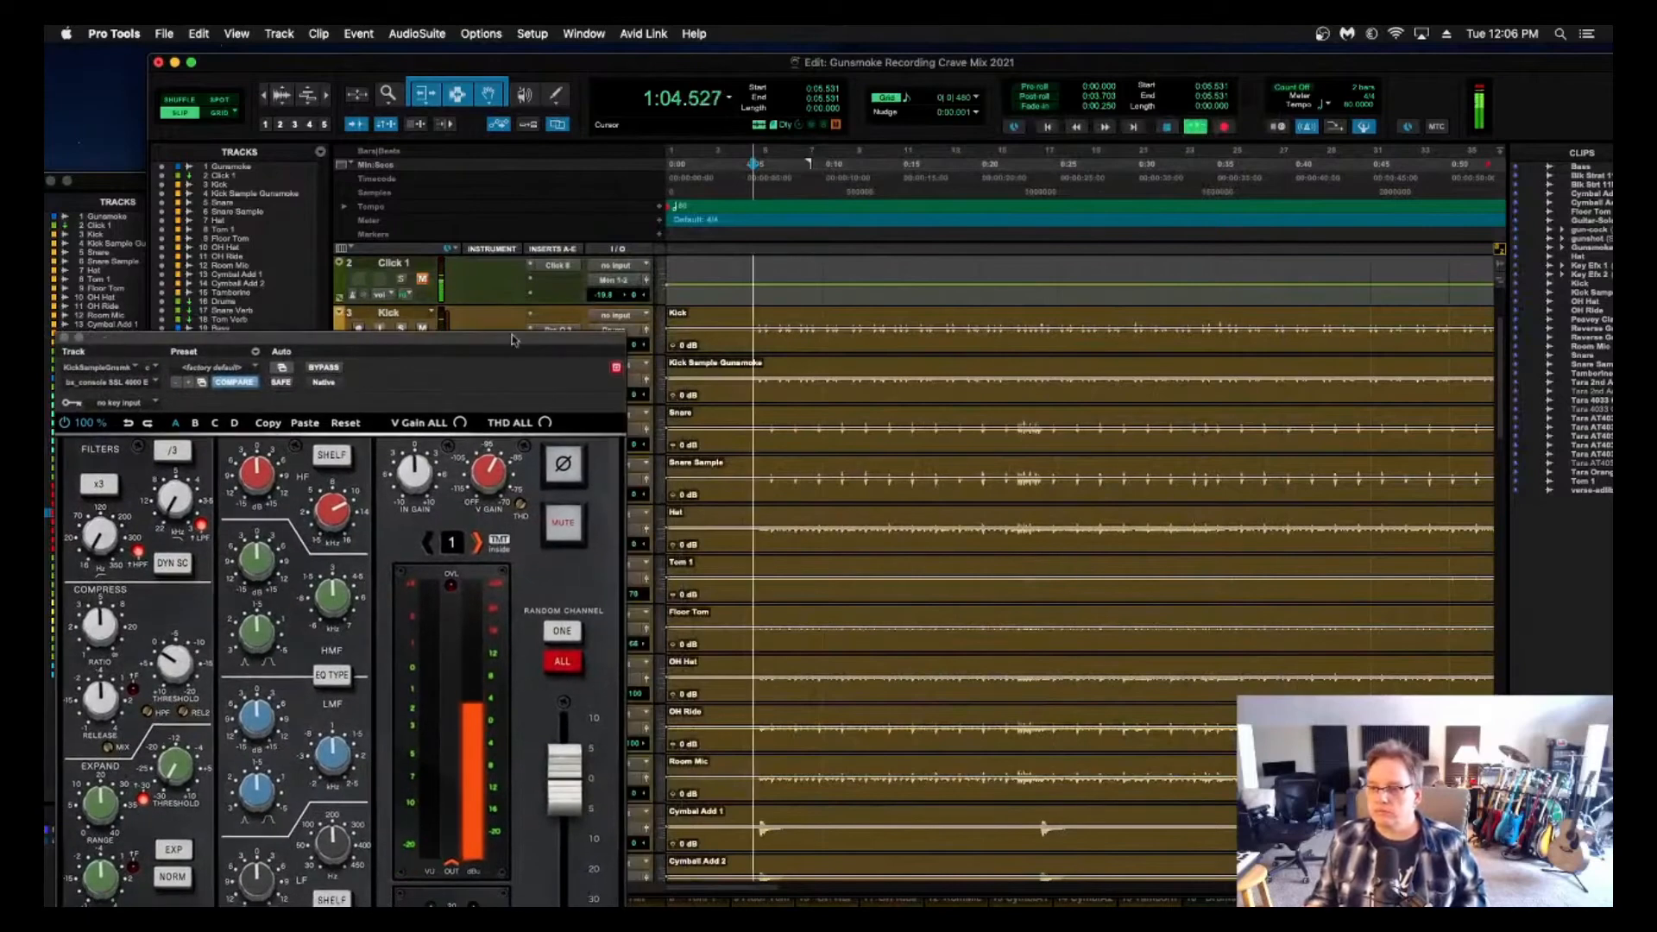
left_click_drag(675, 399, 674, 397)
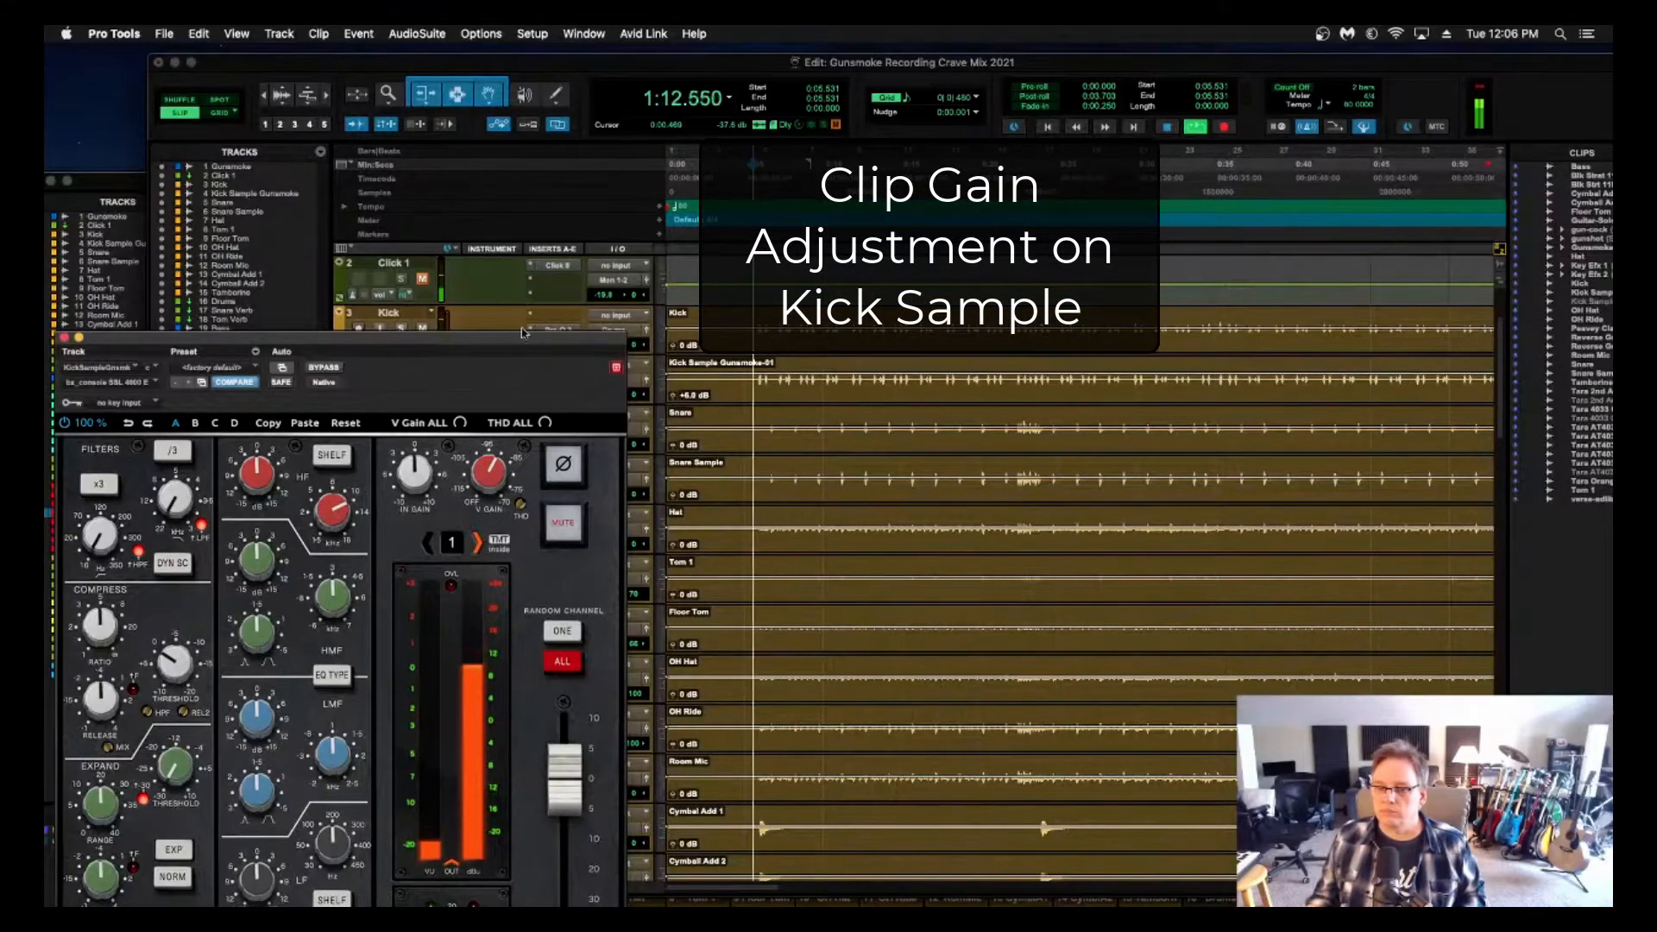
left_click_drag(516, 342, 585, 138)
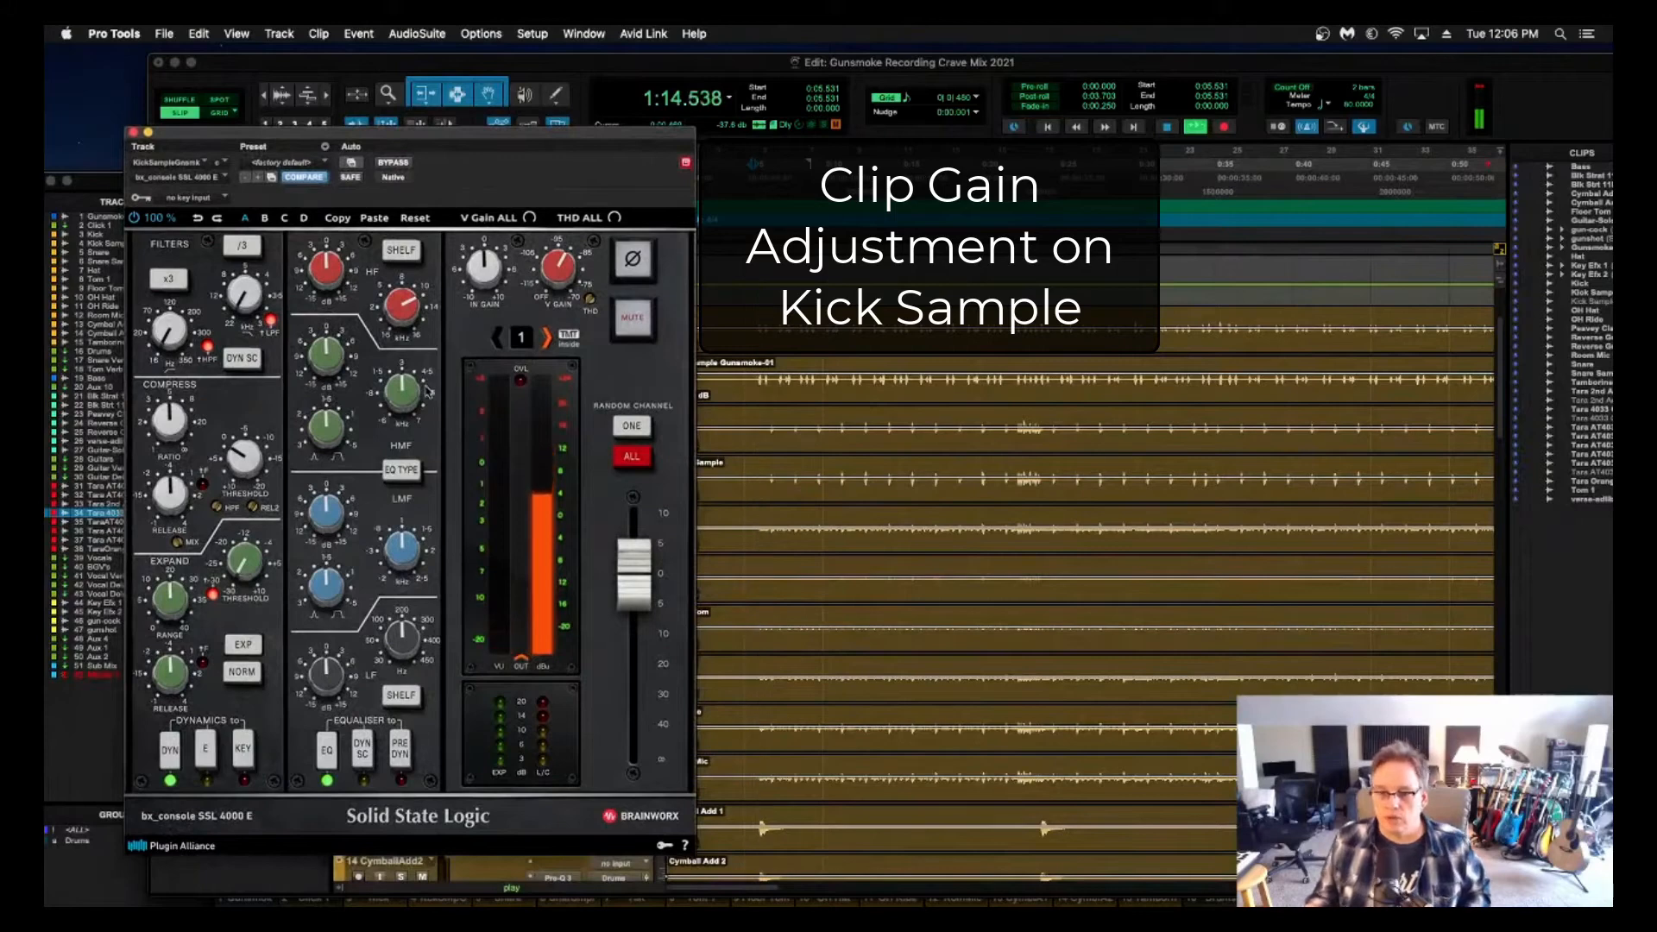
Replay the song from the start and return to the Mix window with the channel strip clear of the kick and snare faders.
key("space")
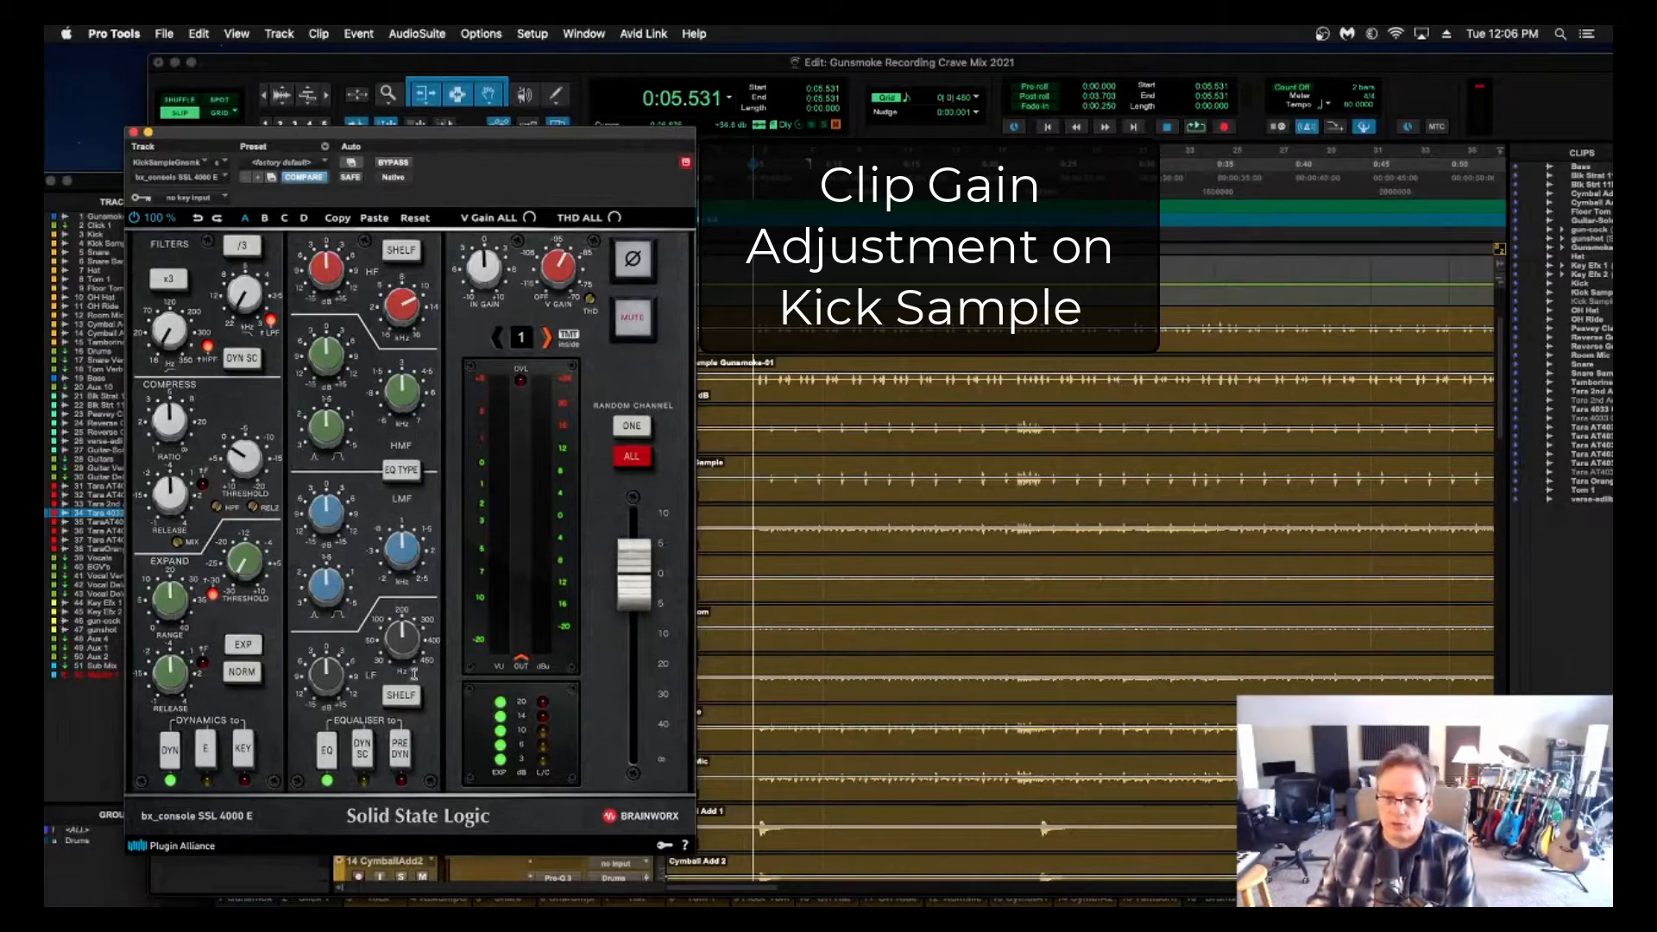
key("space")
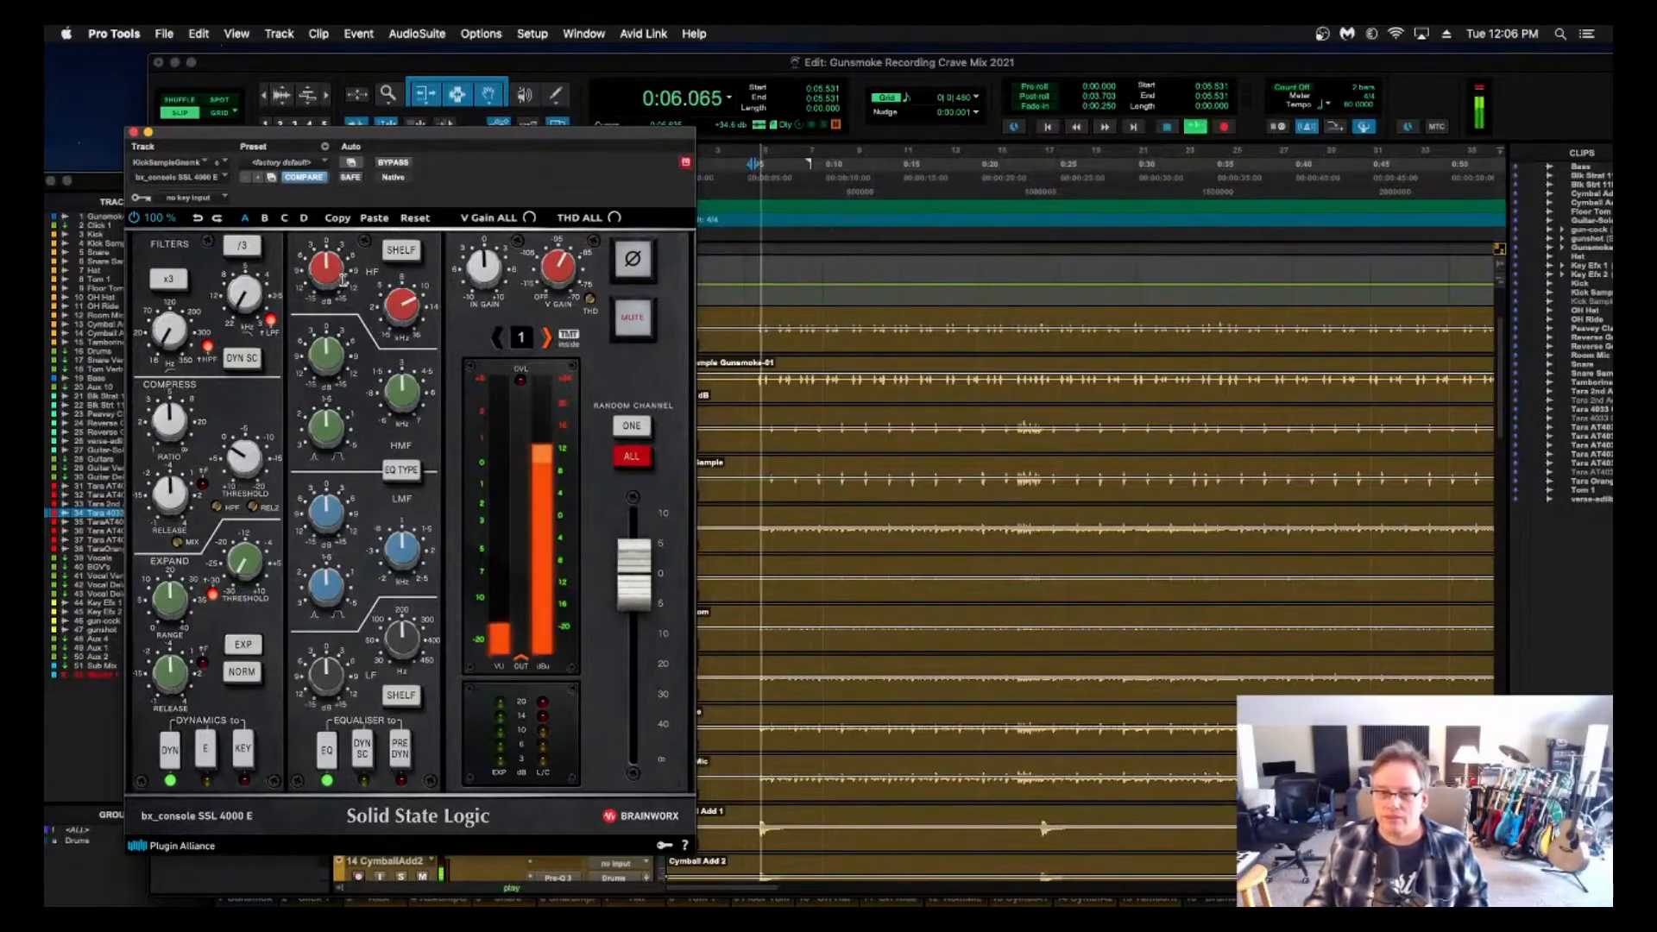
left_click_drag(409, 140, 830, 169)
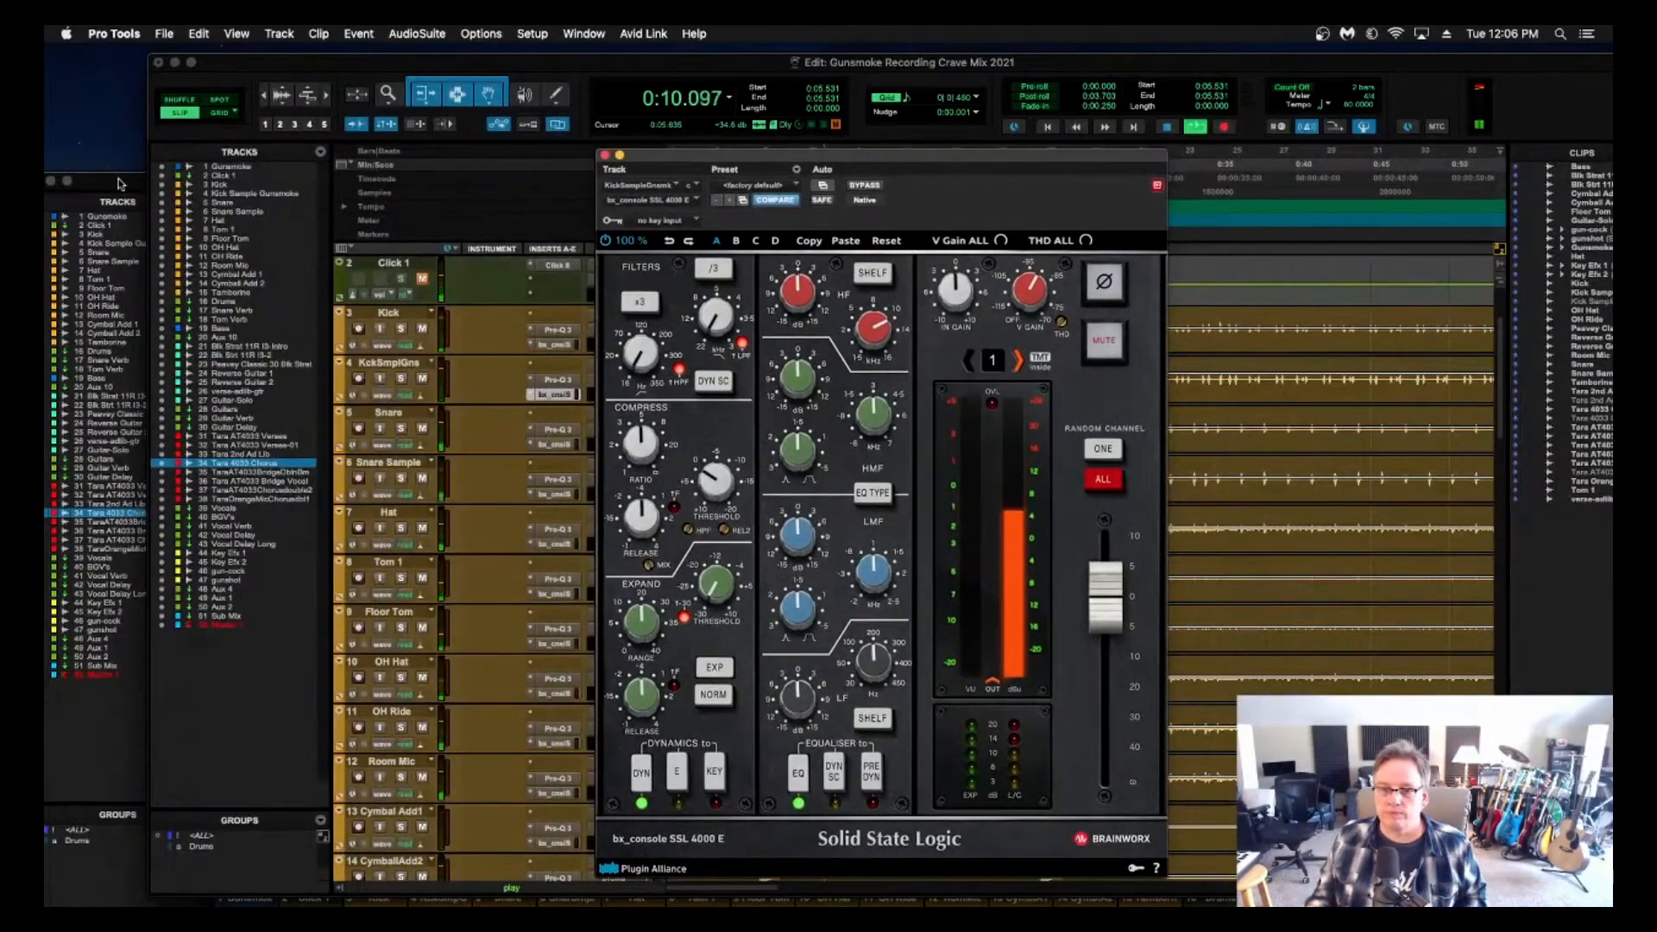
key("super+equal")
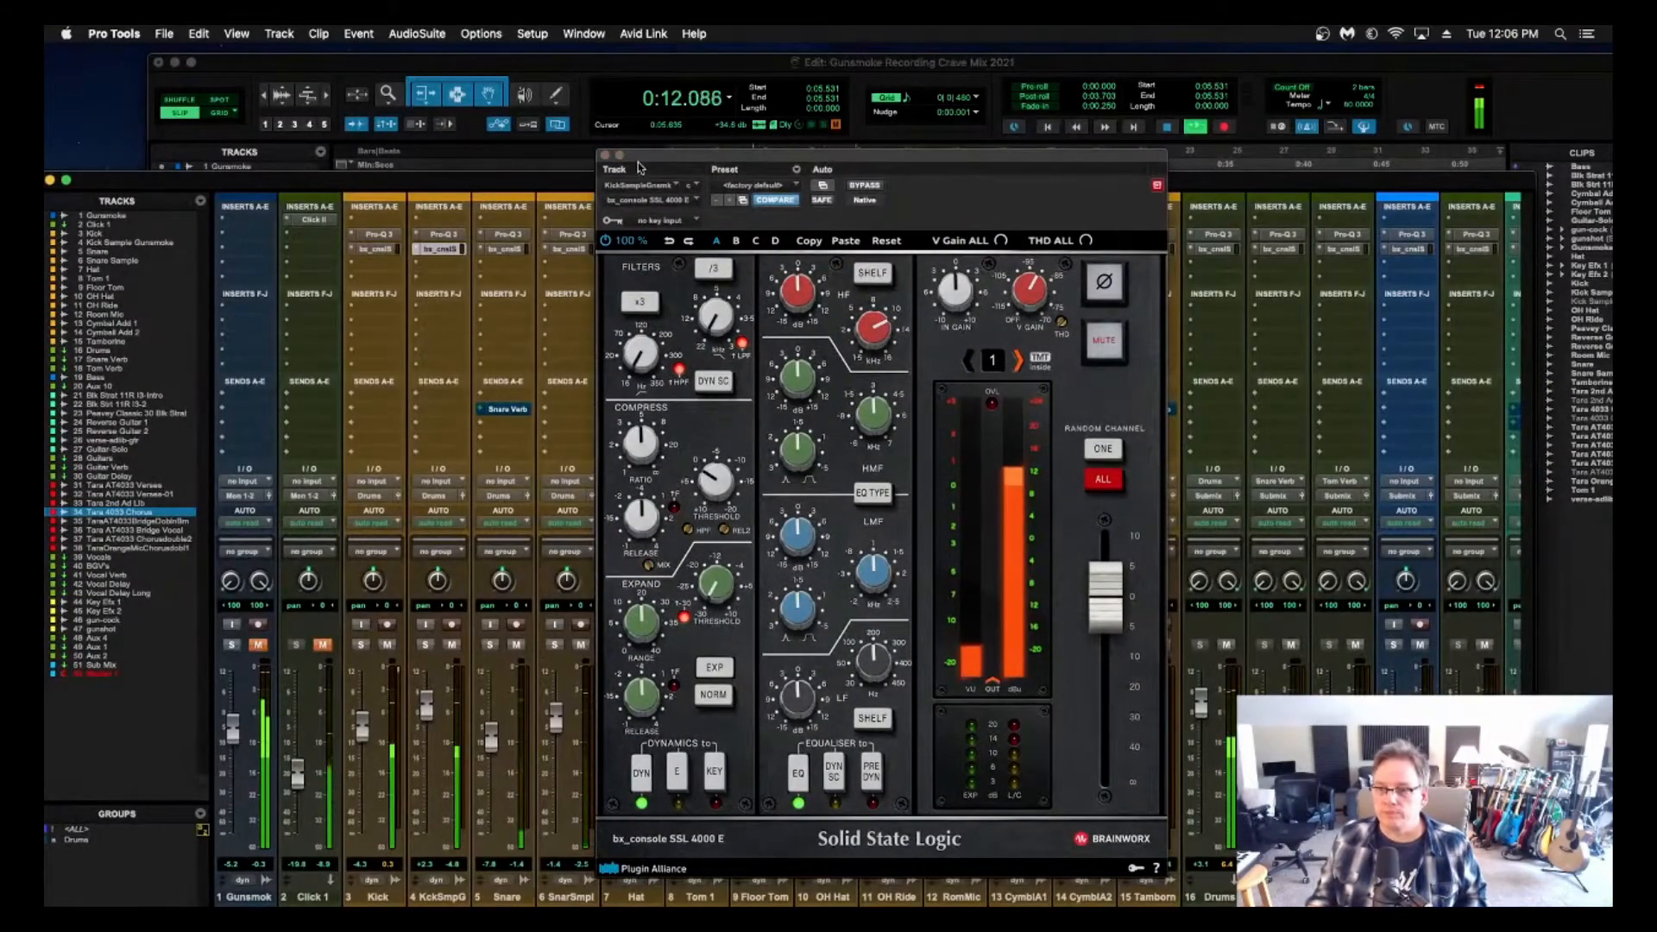
left_click_drag(690, 158, 878, 145)
Compare the mix with the Gunsmoke reference track by soloing it briefly during playback, then clear the solo.
key("space")
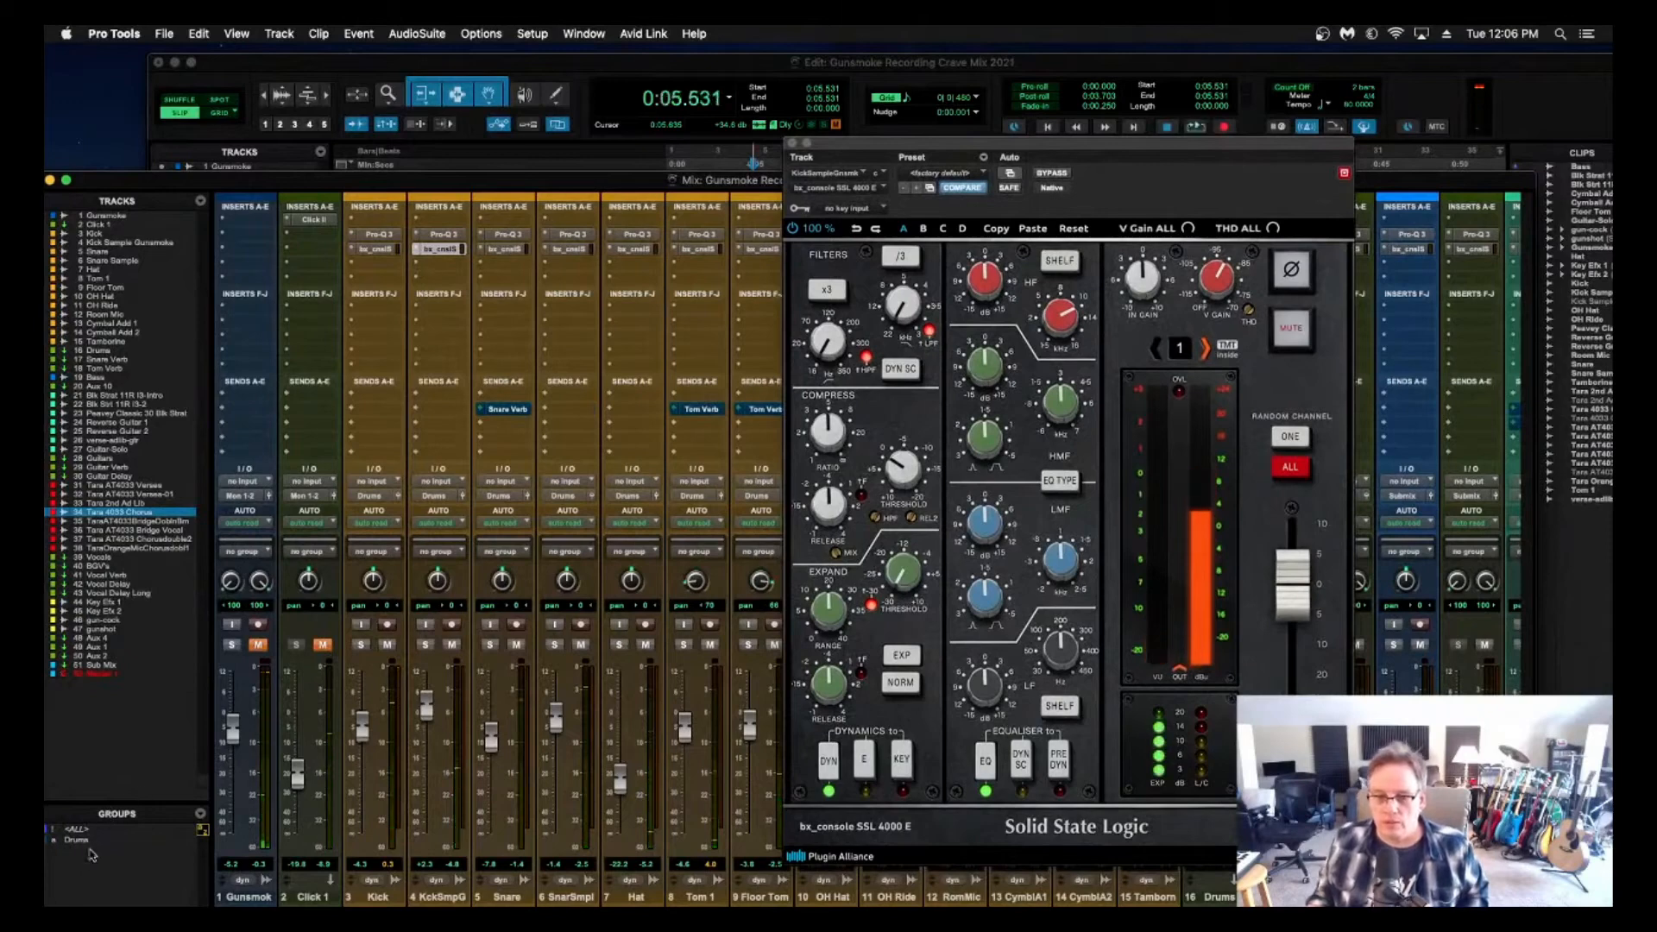
left_click(232, 645)
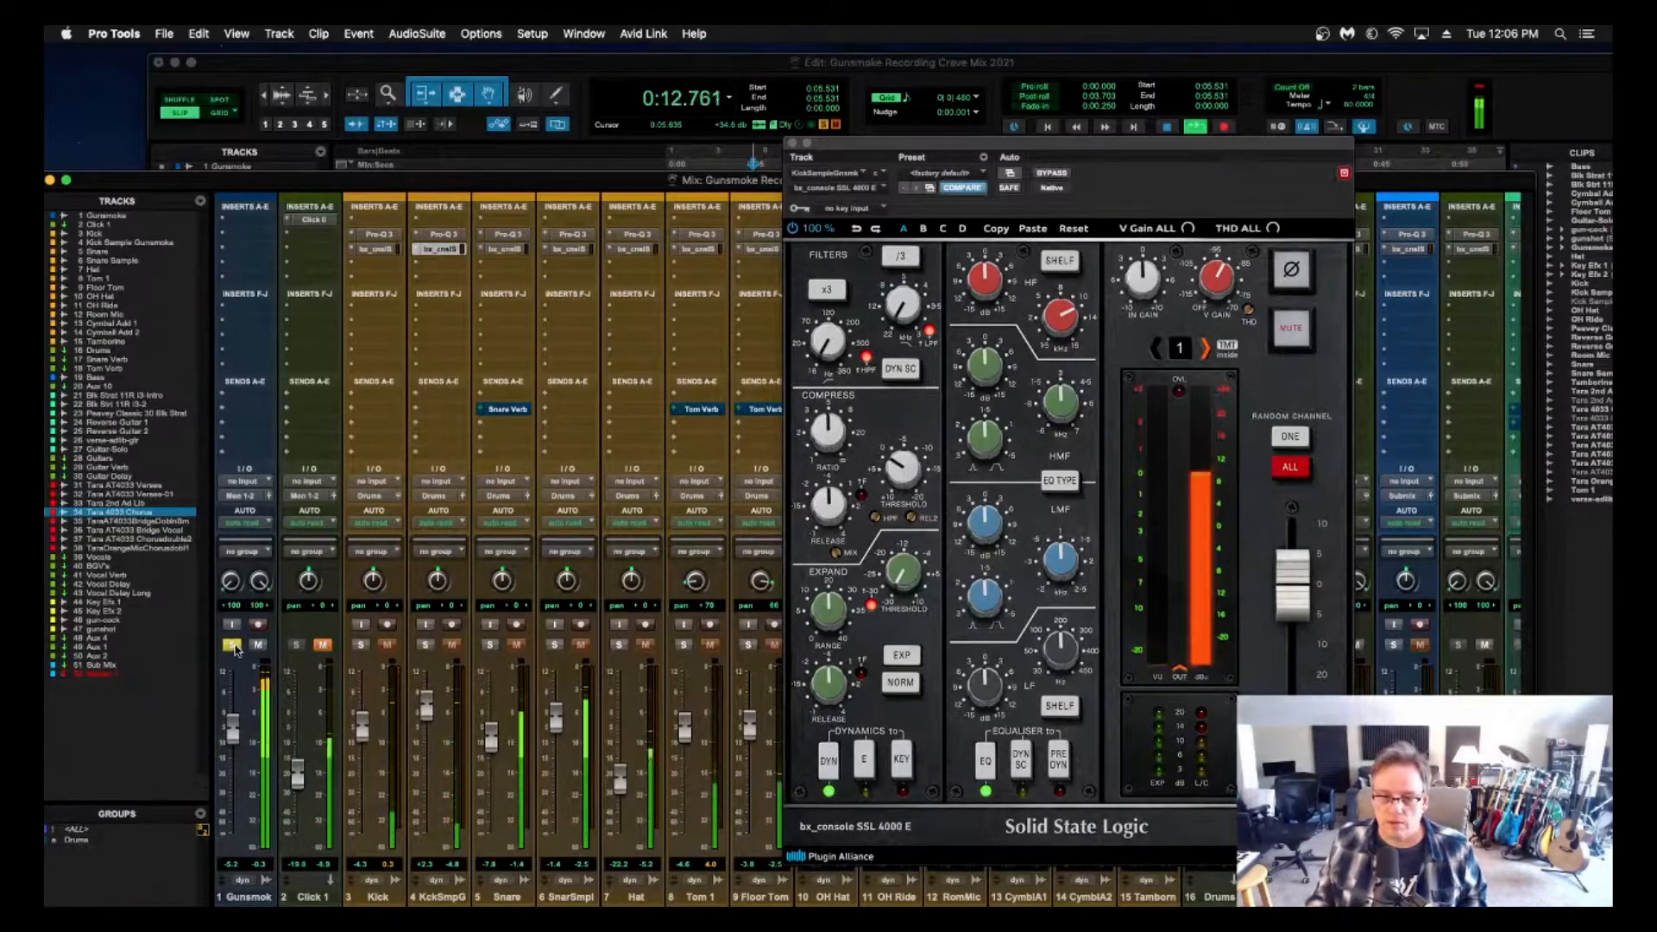
left_click(232, 645)
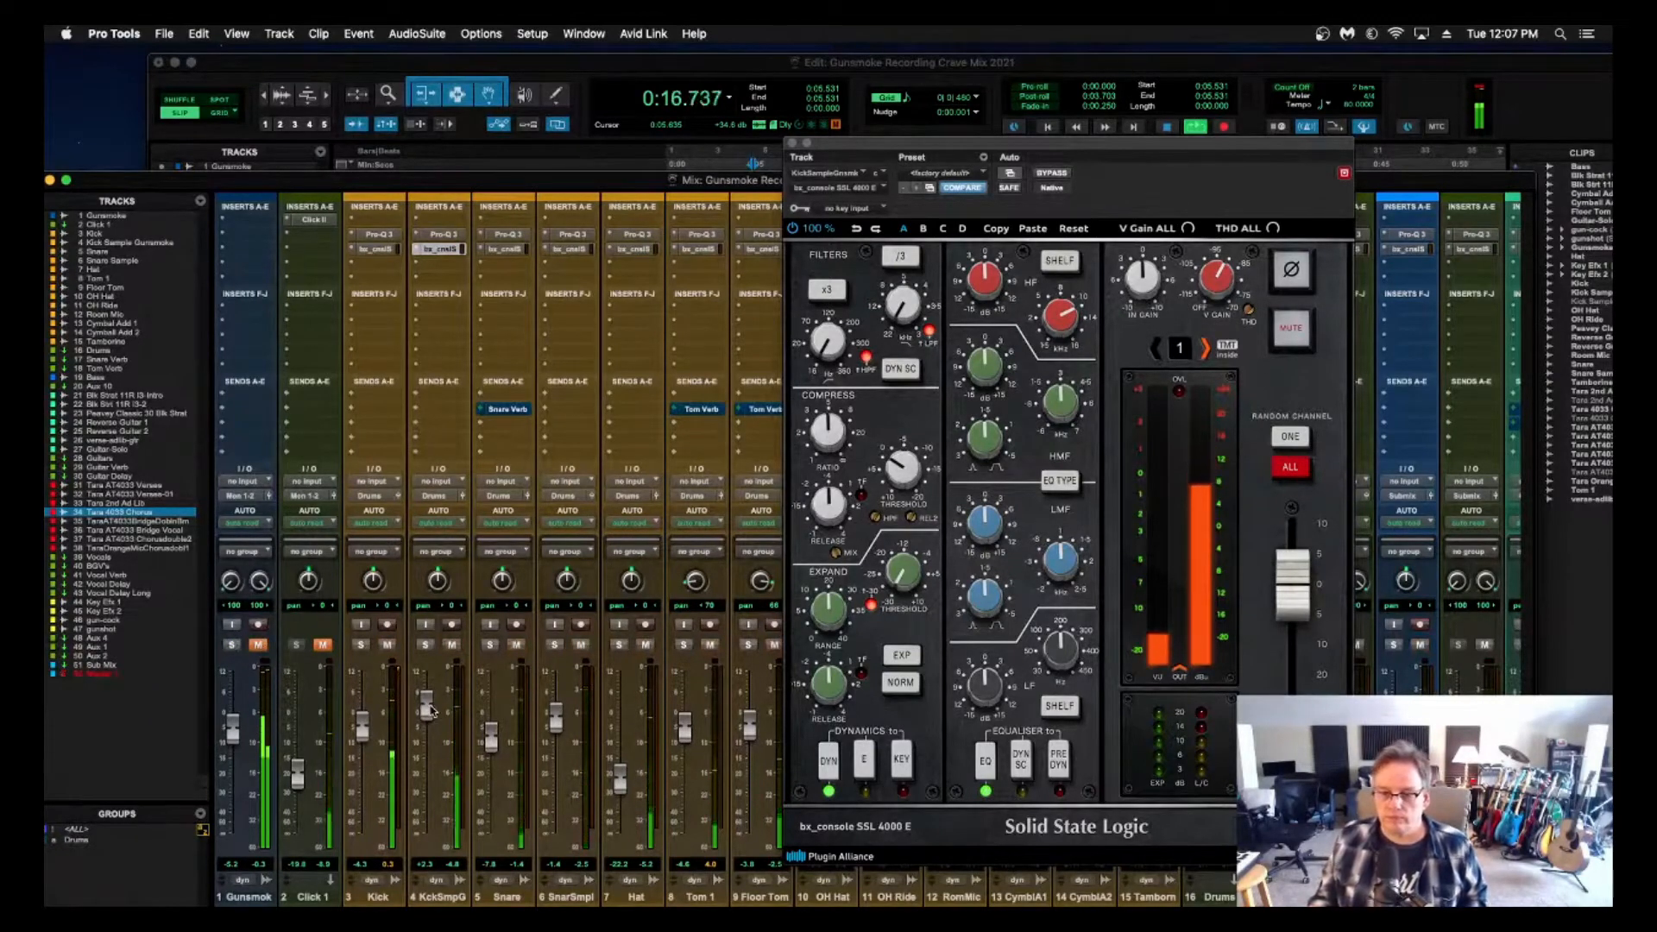
Boost the kick sample's LF band at a lower frequency and increase its compression with a lower threshold.
left_click(968, 701)
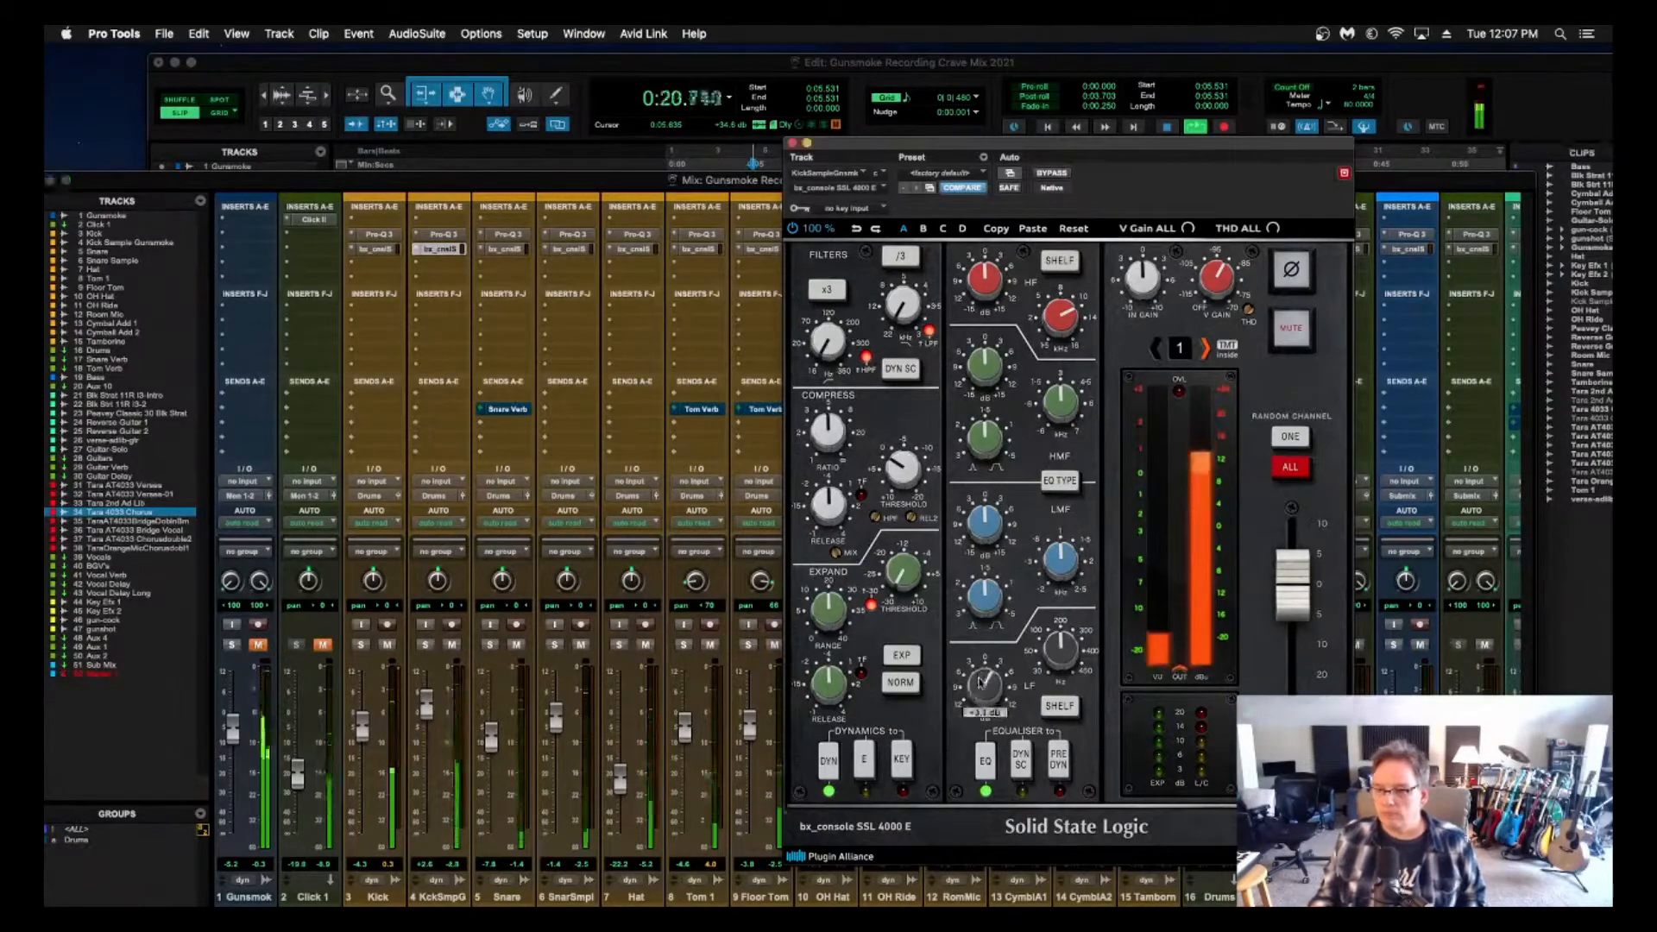
mouse_move(1049, 656)
left_mouse_down()
mouse_move(1048, 690)
mouse_move(1053, 663)
left_mouse_up()
mouse_move(976, 690)
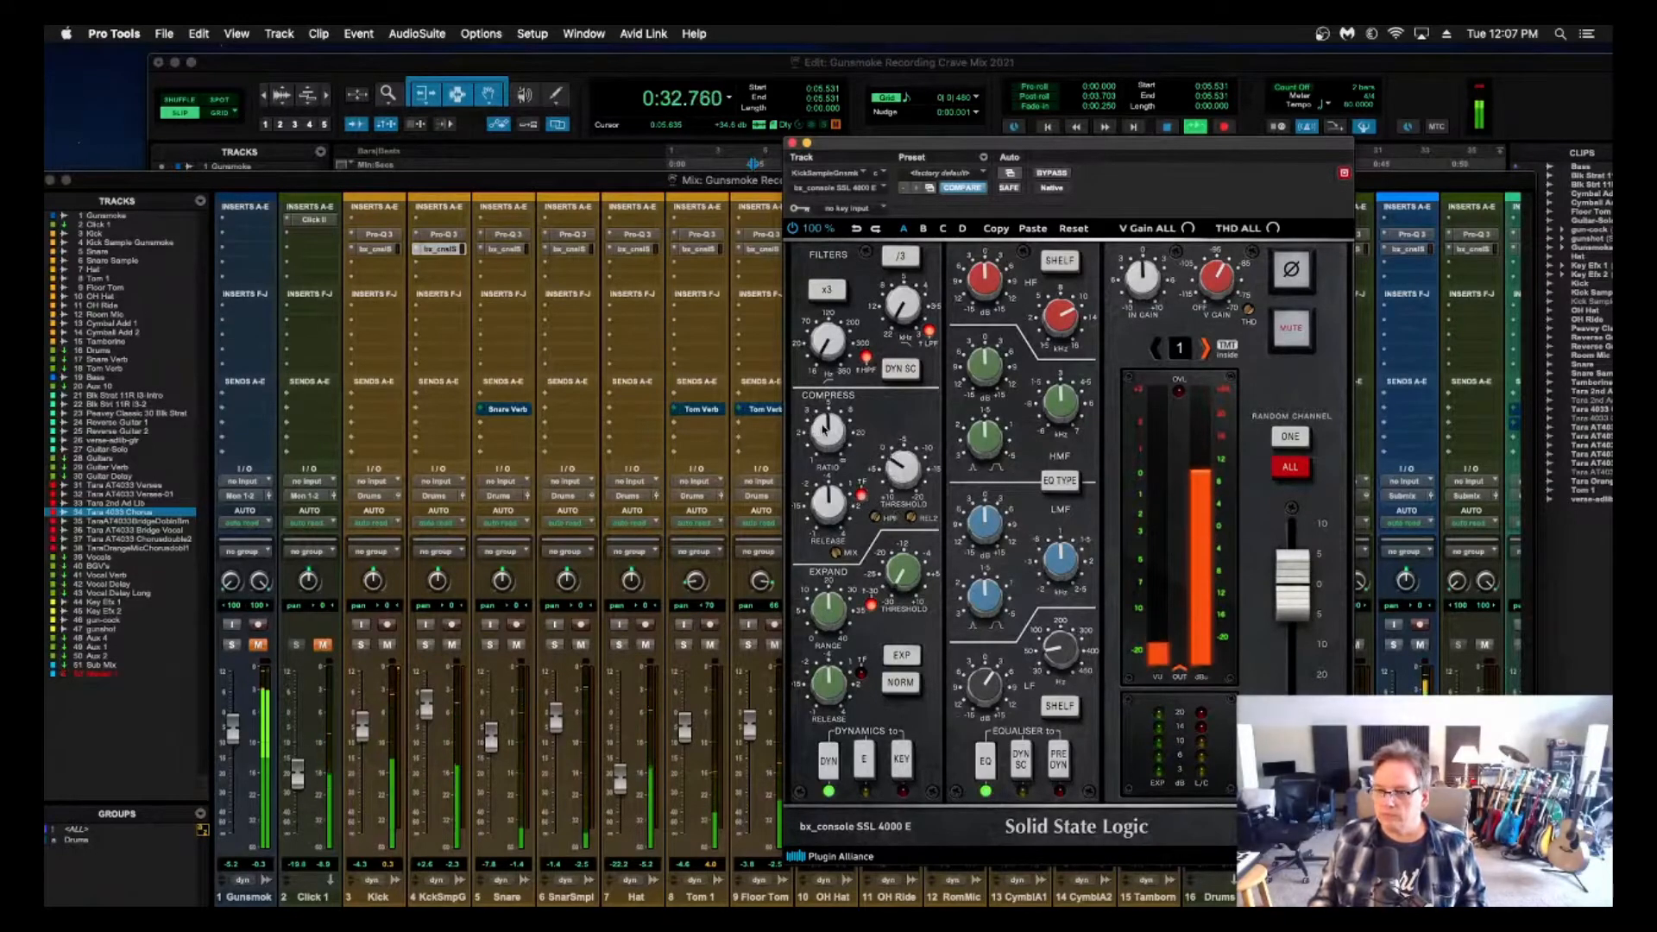
left_click_drag(902, 467, 903, 454)
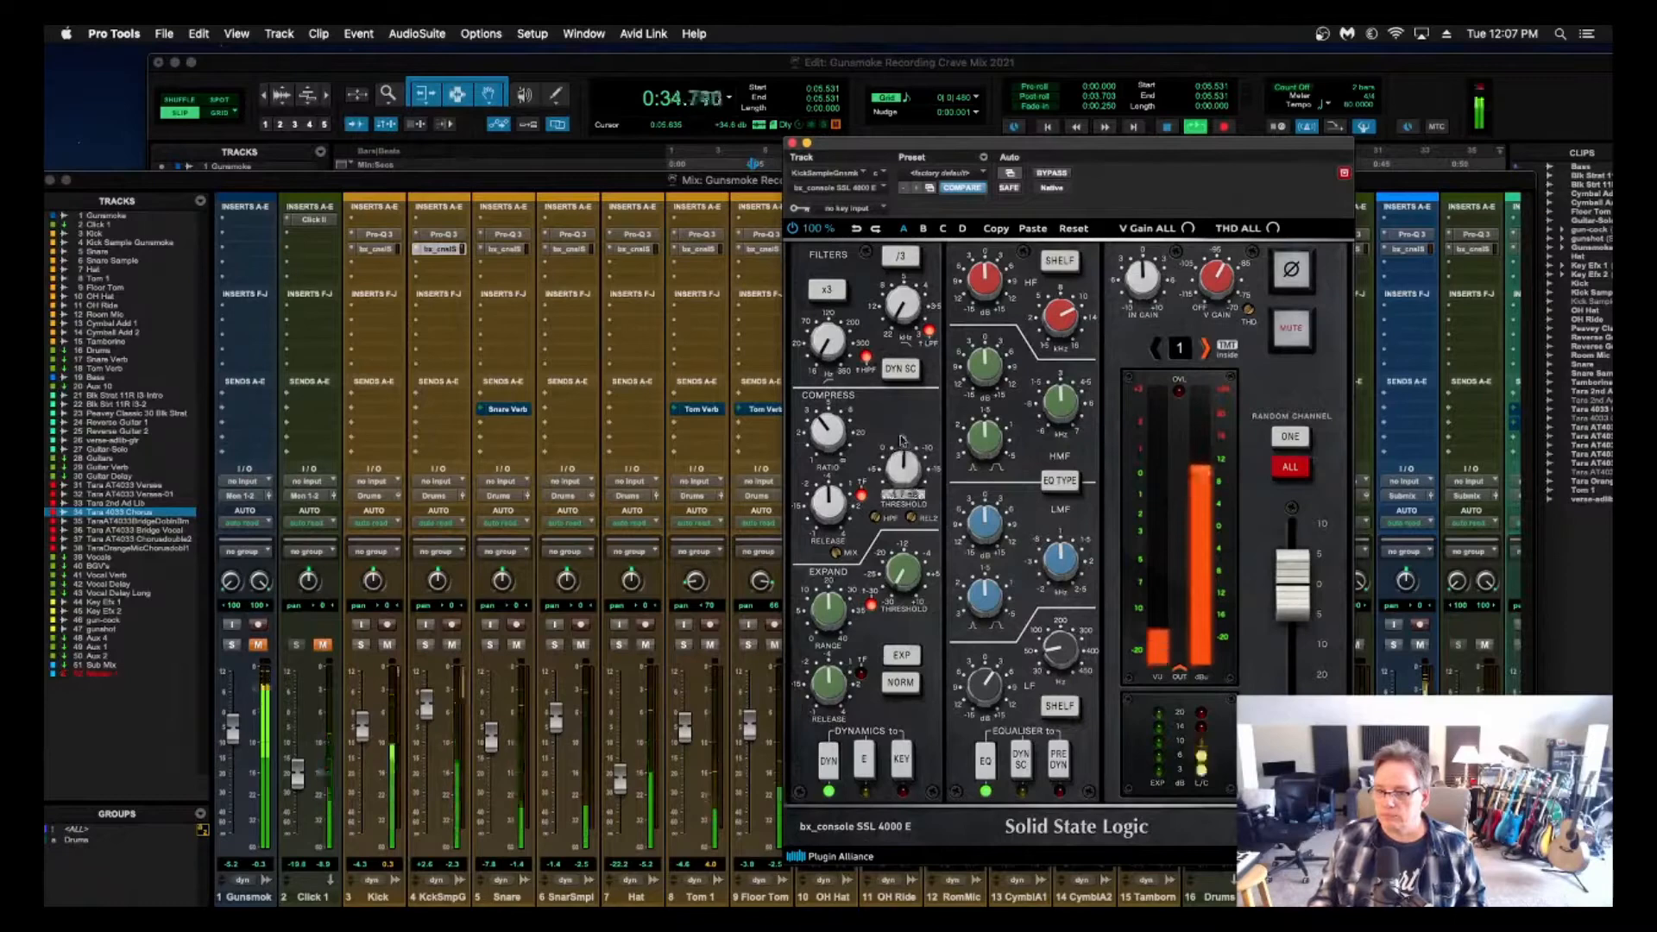
left_click_drag(983, 688, 984, 686)
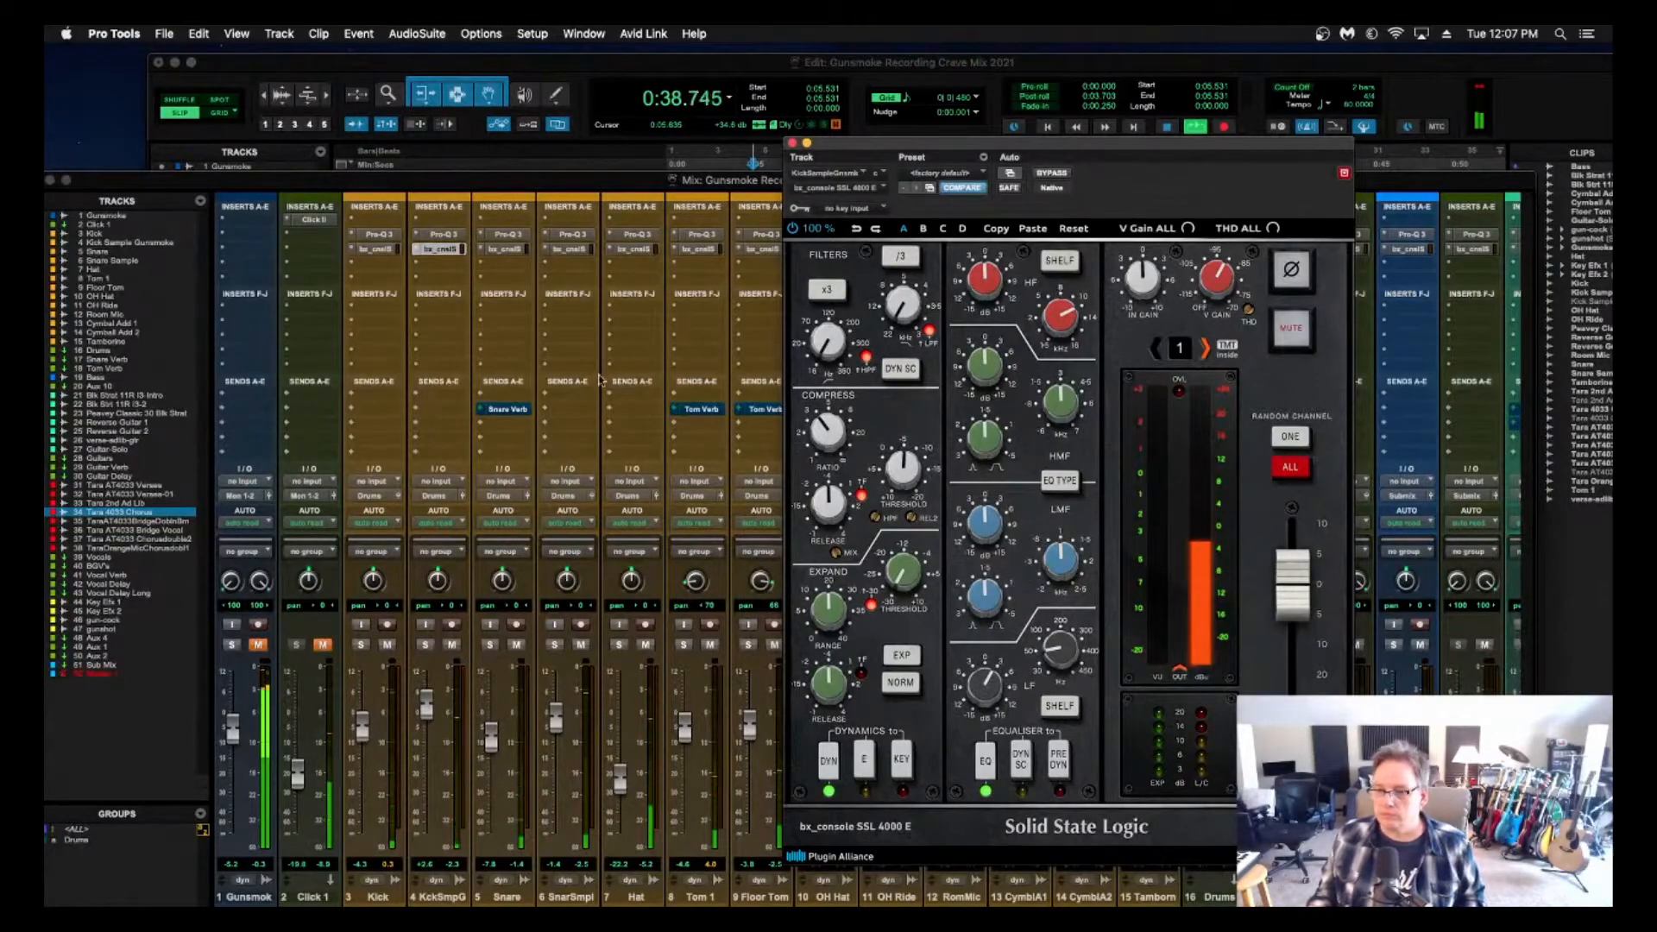
Check the kick sample with Kick muted, rebalance both kick faders with Kick unmuted, and close the channel strip.
left_click_drag(431, 700, 430, 702)
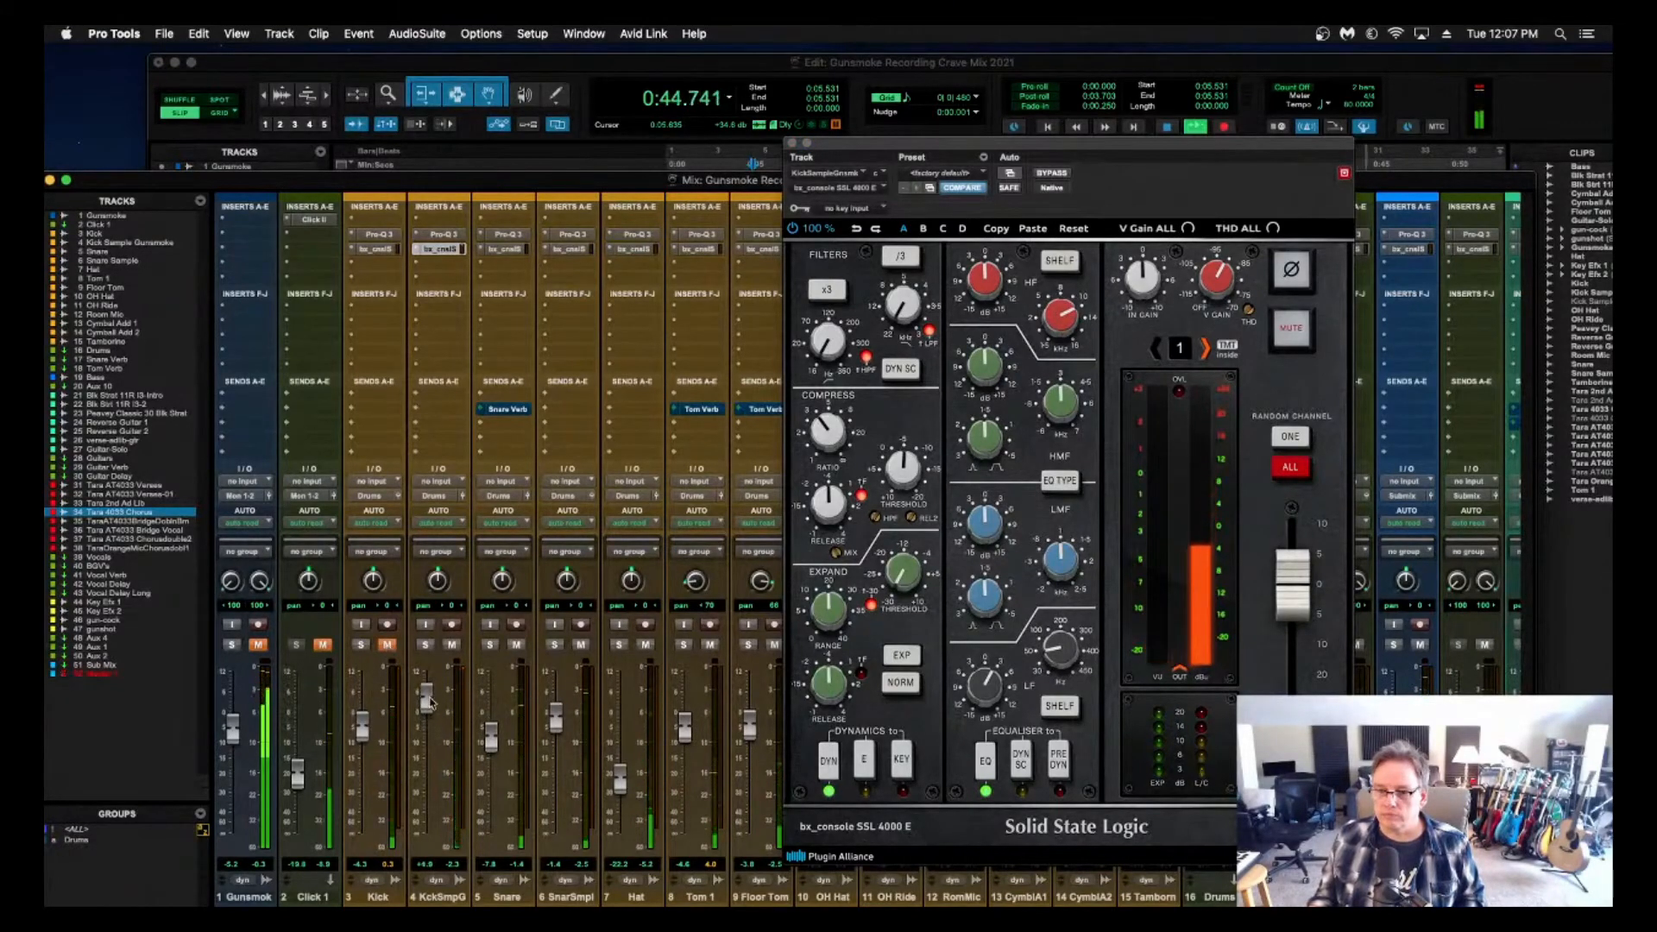
left_click_drag(426, 704, 428, 710)
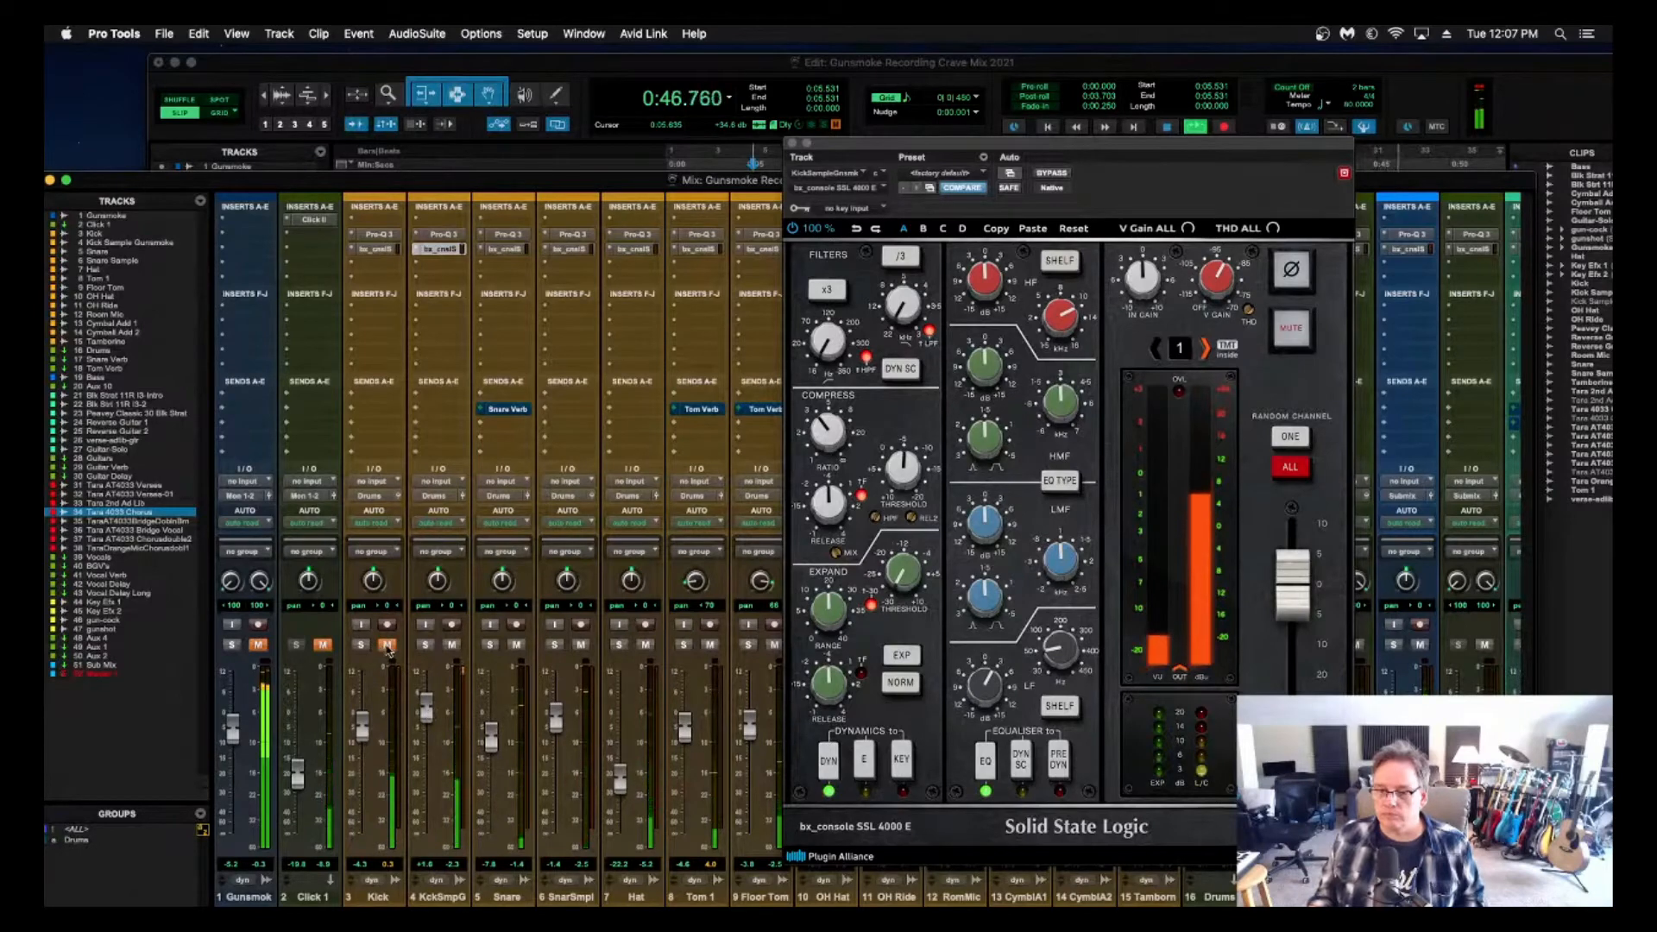
left_click_drag(361, 735, 361, 731)
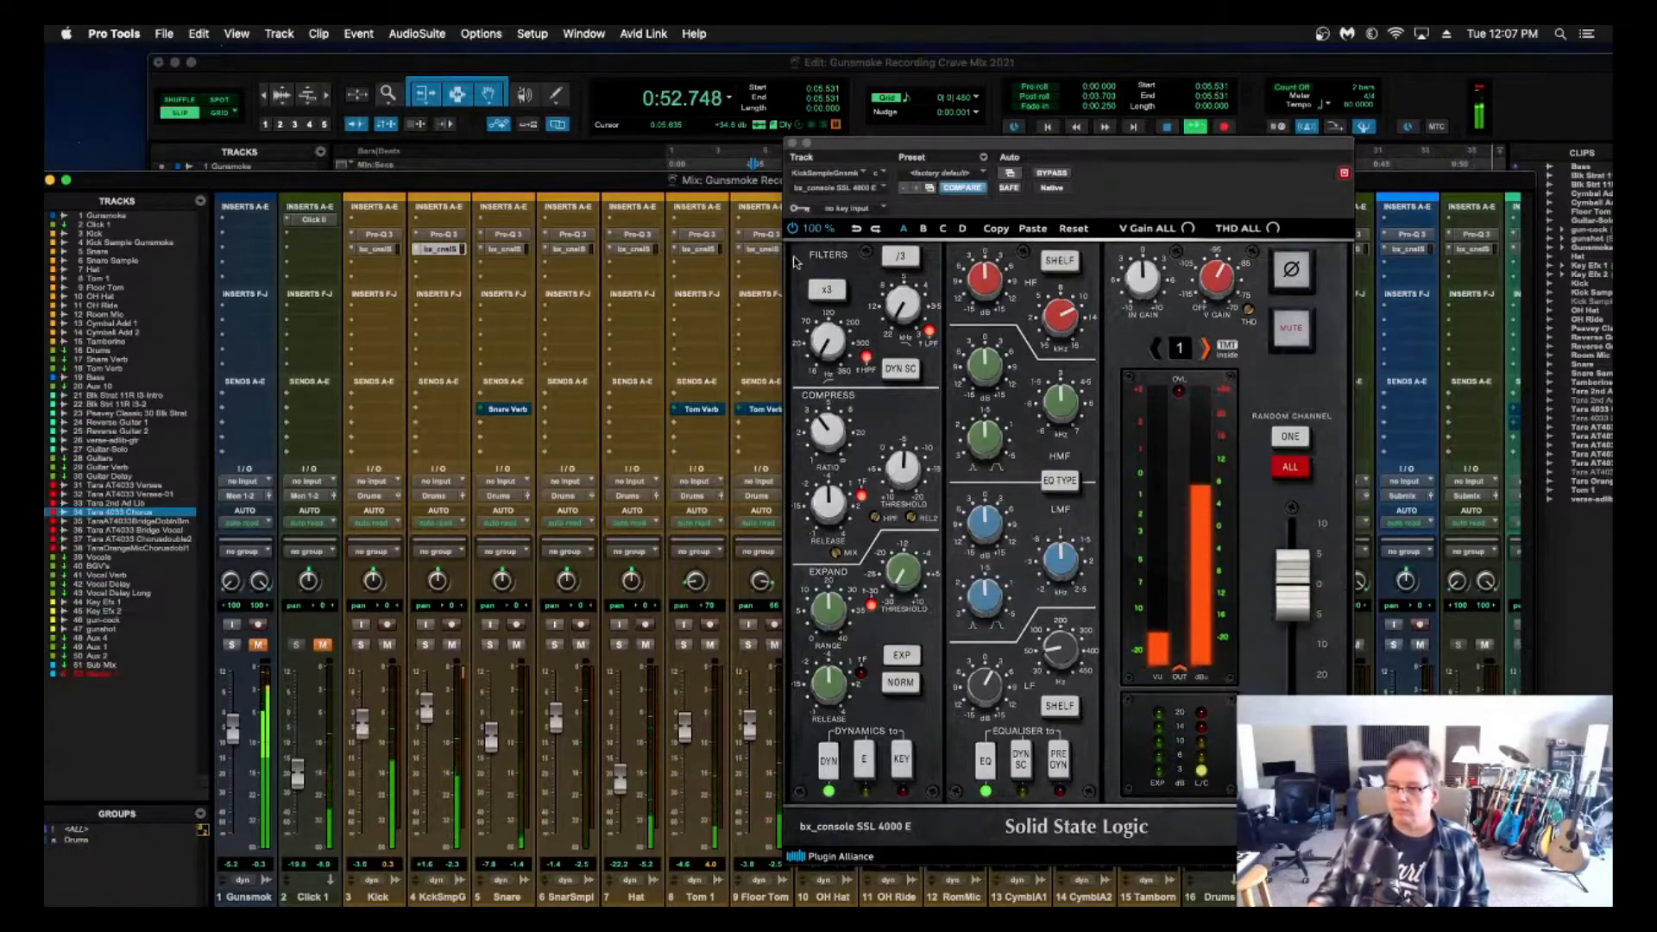
left_click(793, 142)
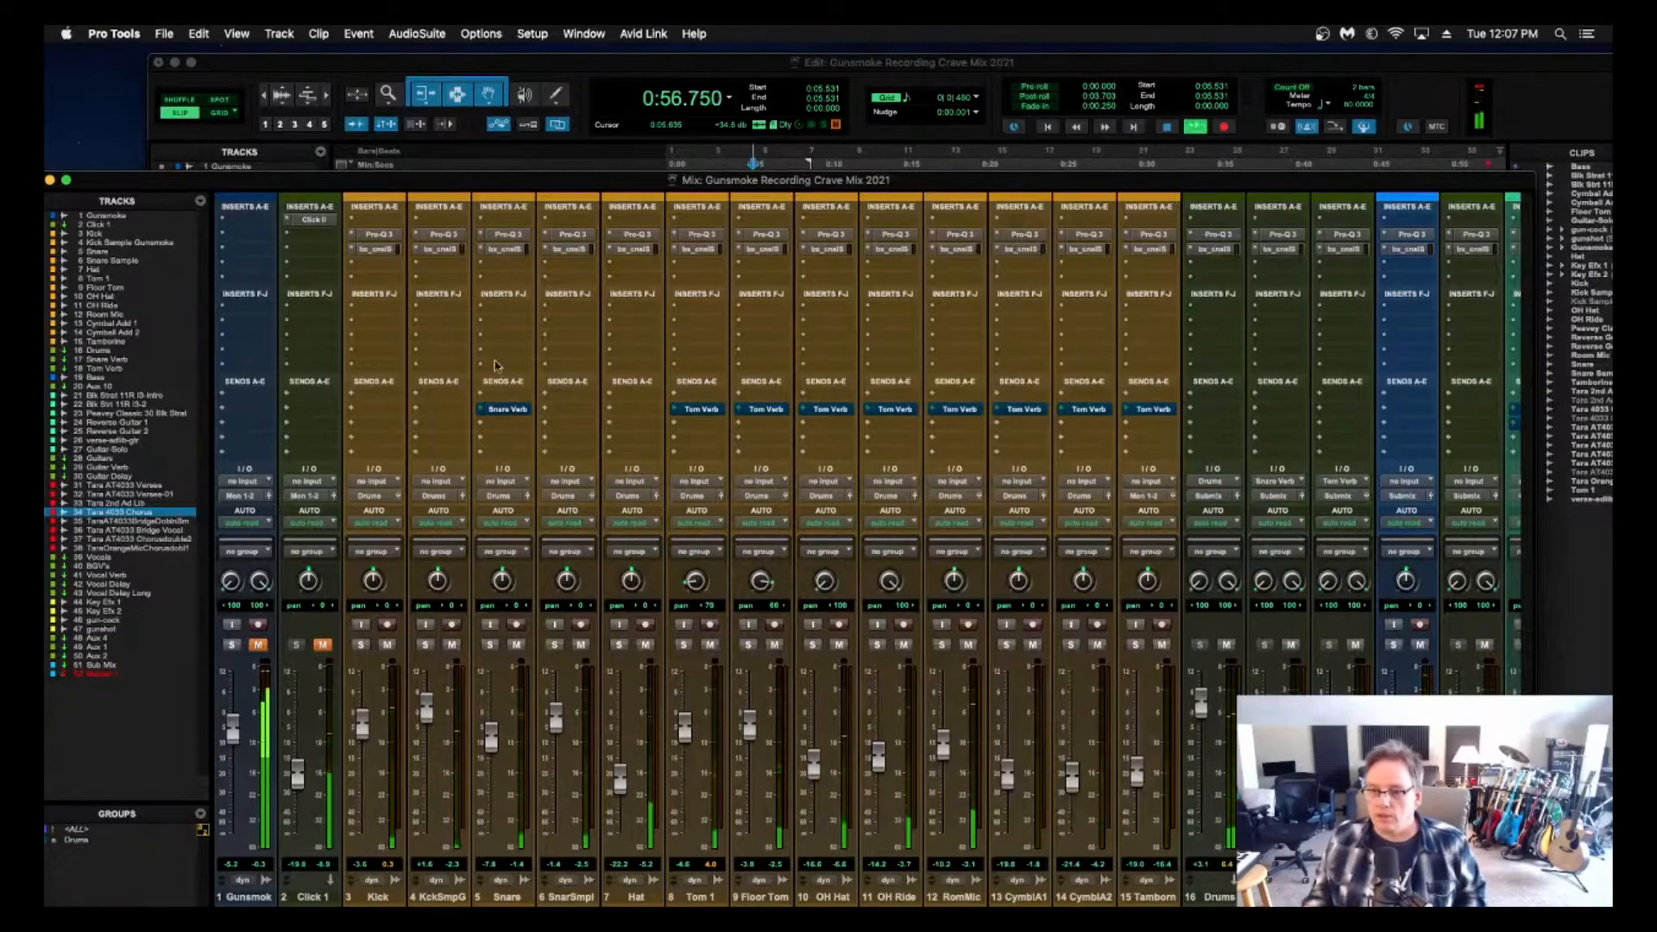
Solo the Snare track and open its SSL channel strip.
left_click(489, 644)
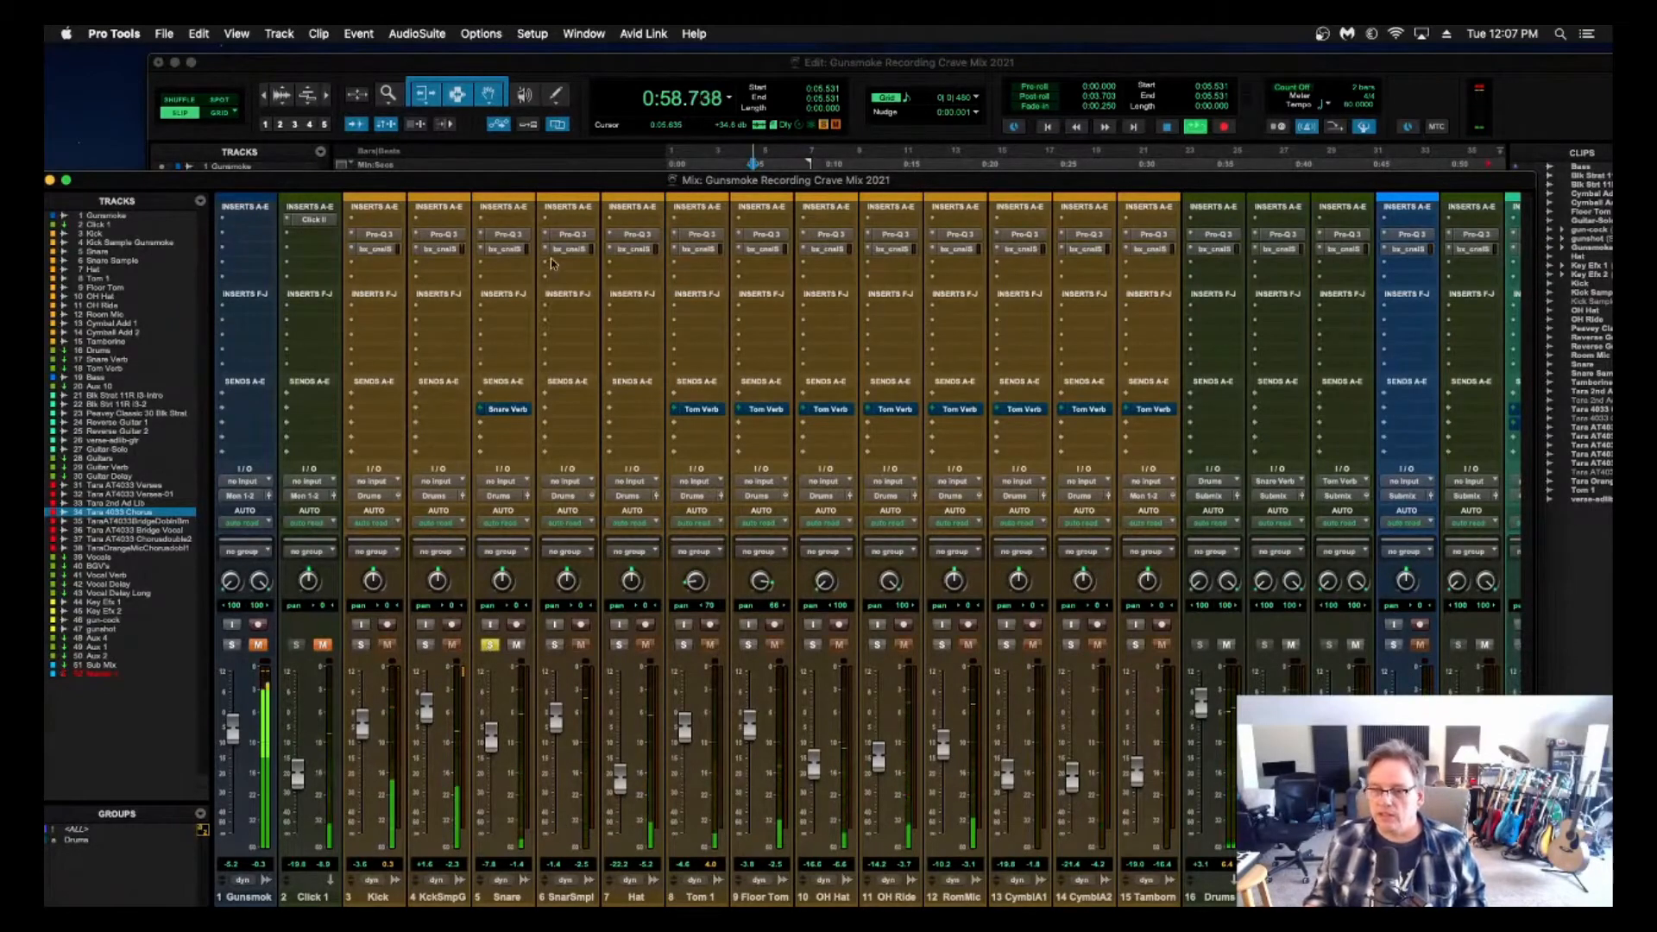
left_click(511, 249)
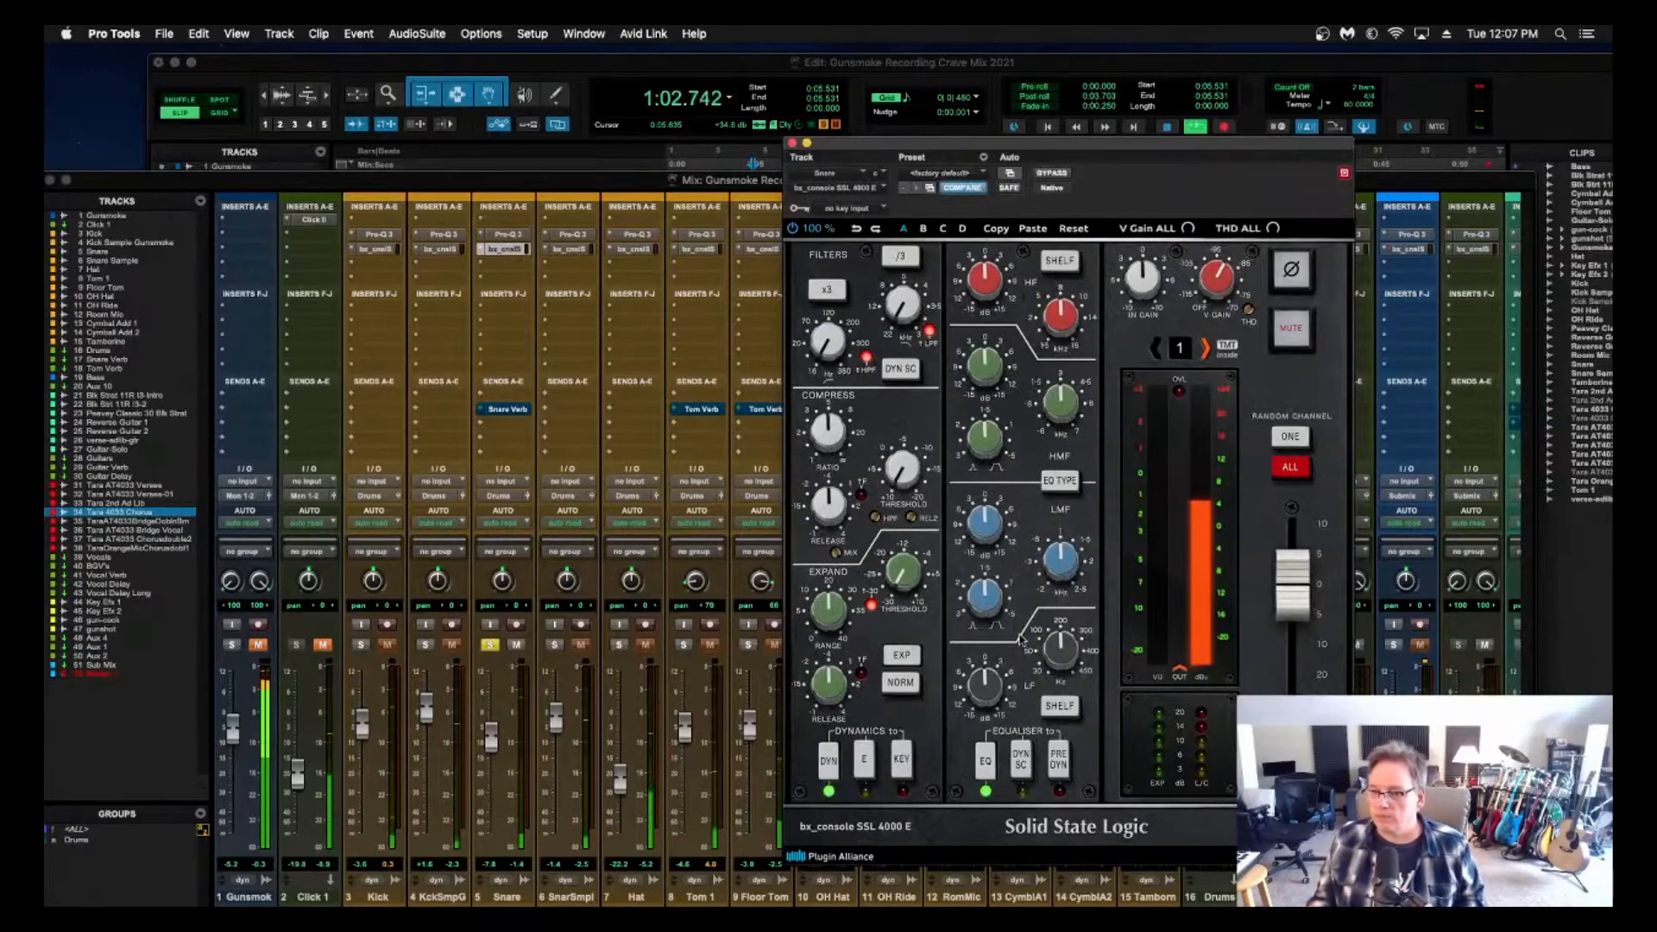
left_click(426, 644)
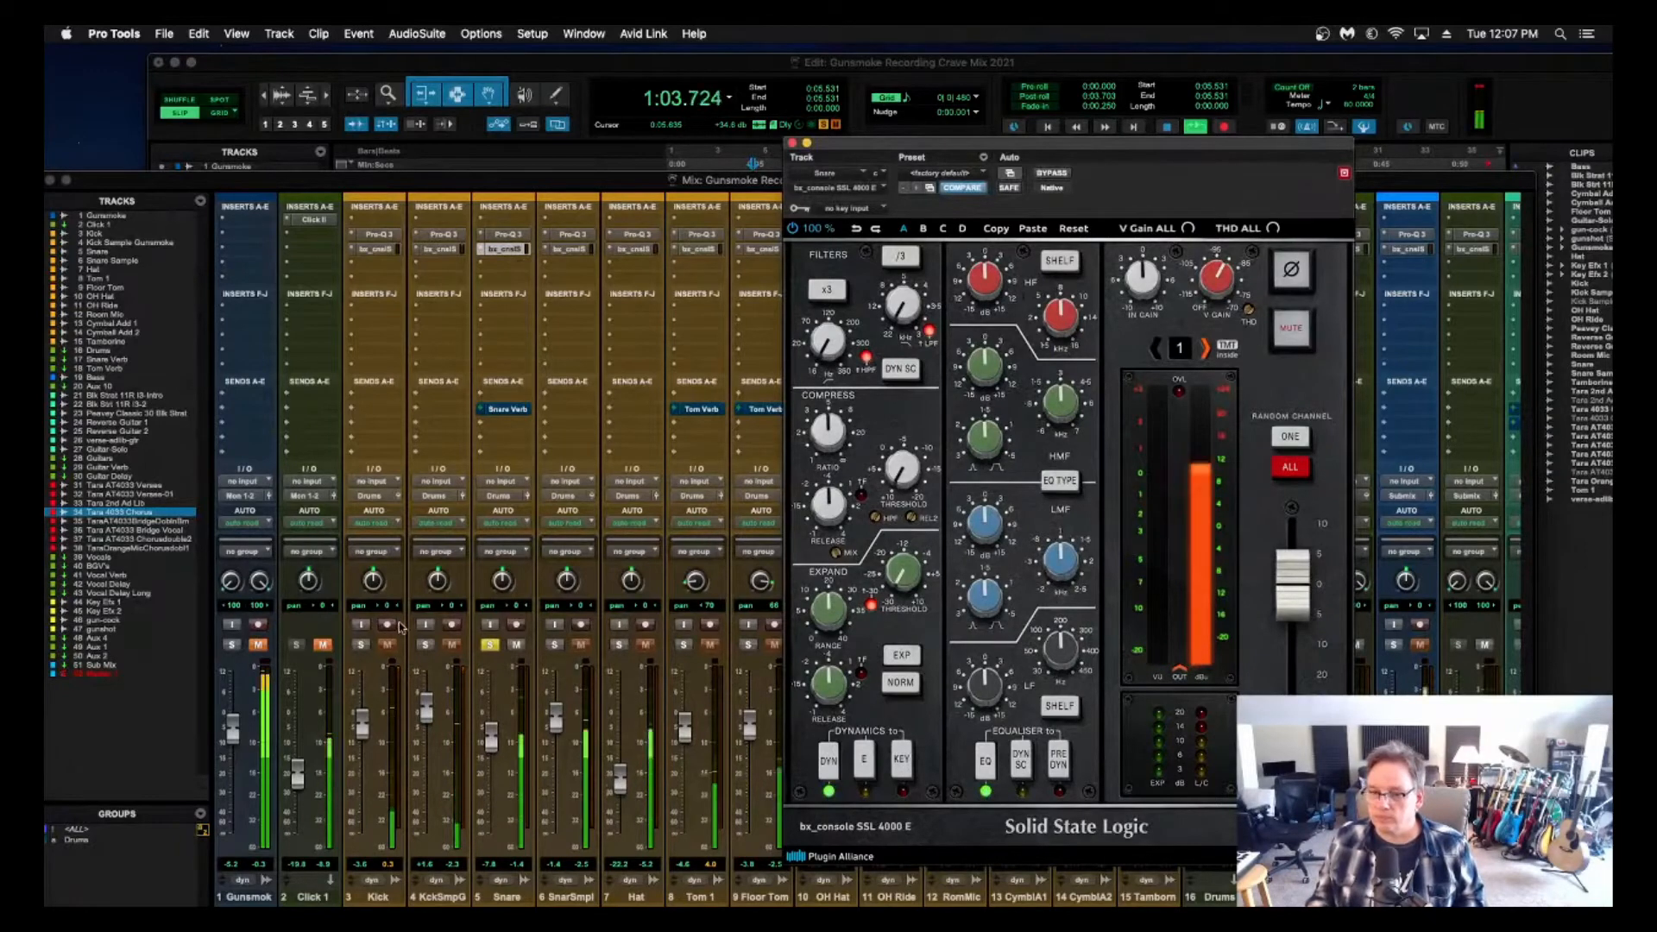
Solo both kick tracks together with Snare, check Kick's SSL channel strip, and raise the Snare fader.
left_click(360, 646)
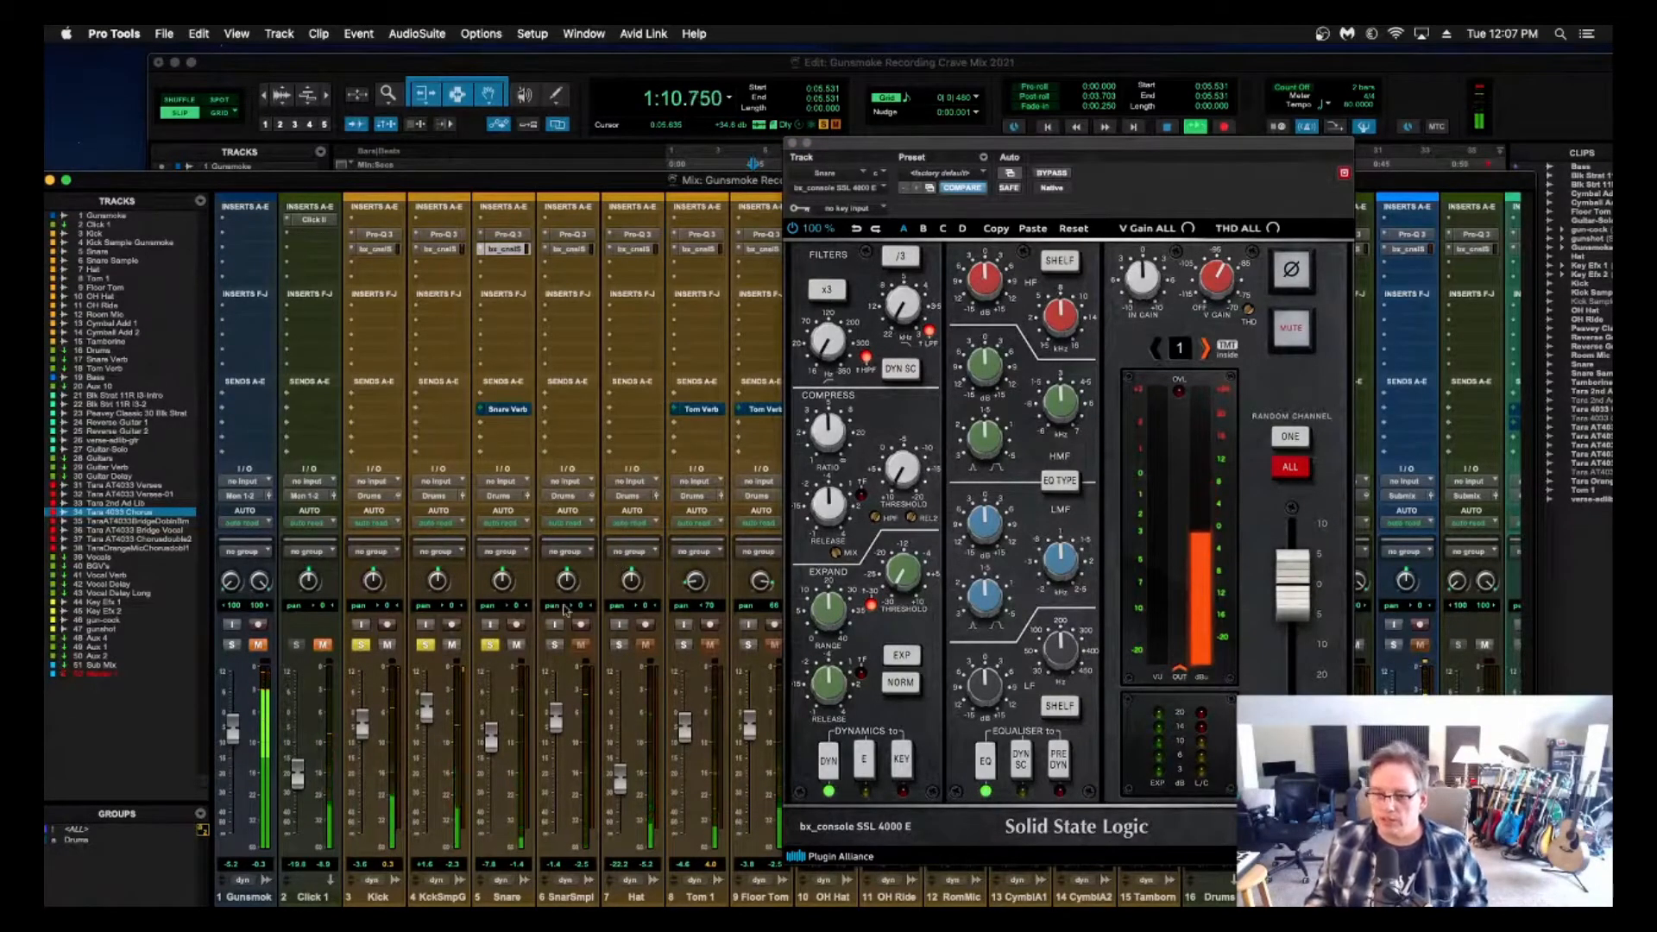
left_click(382, 250)
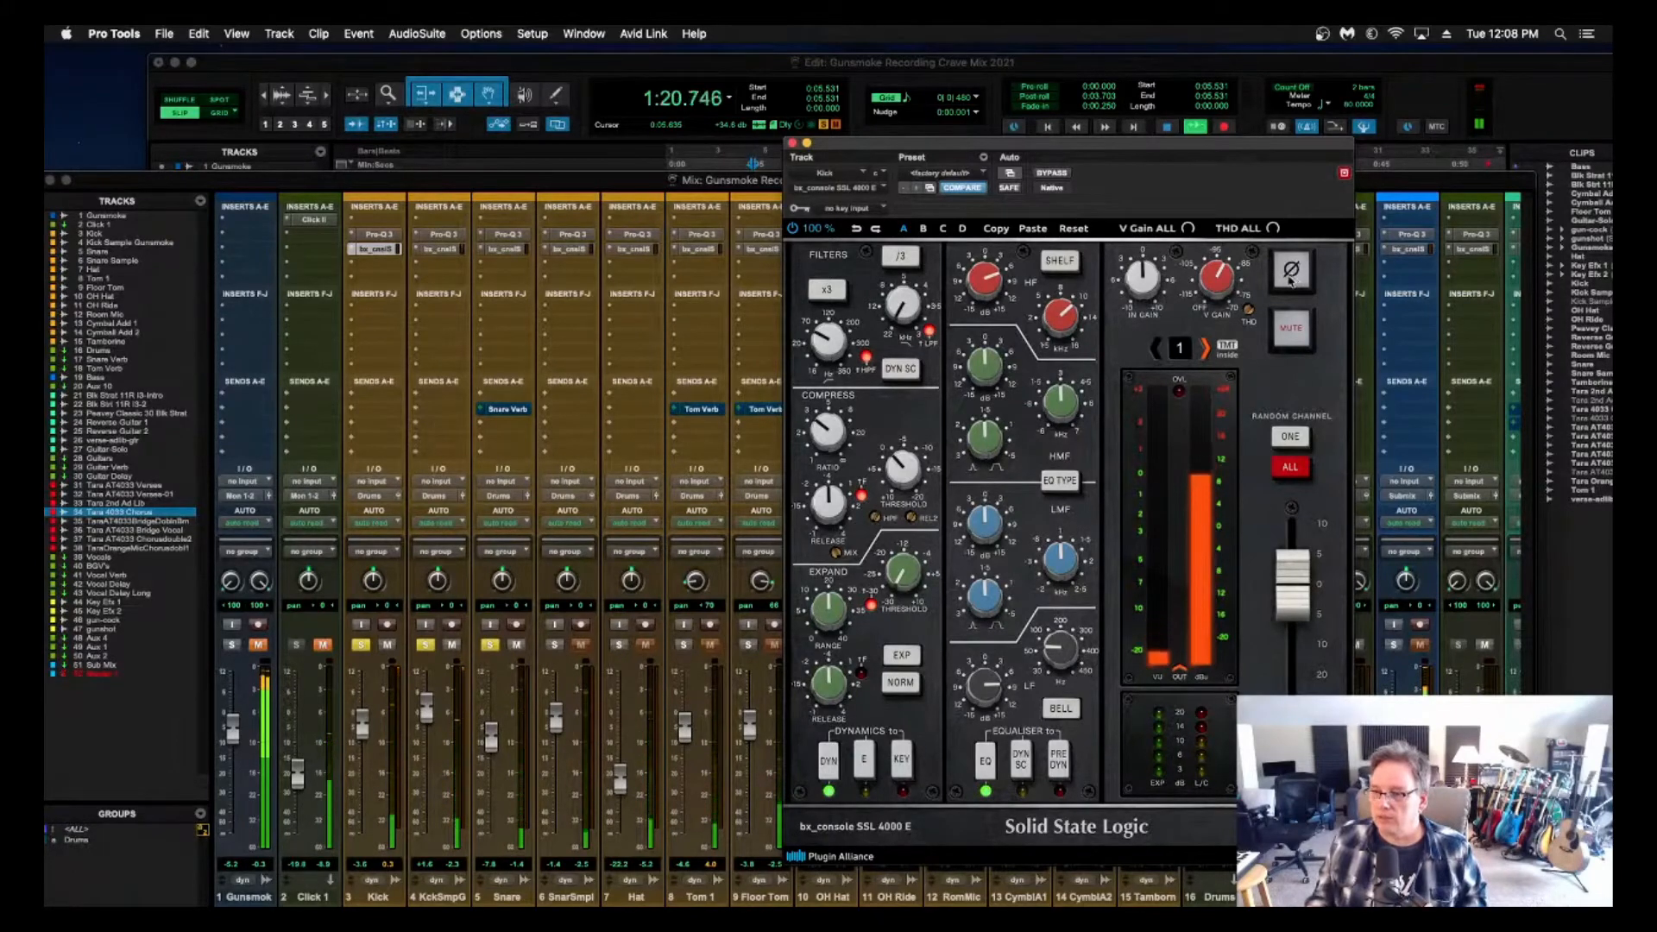
left_click(793, 143)
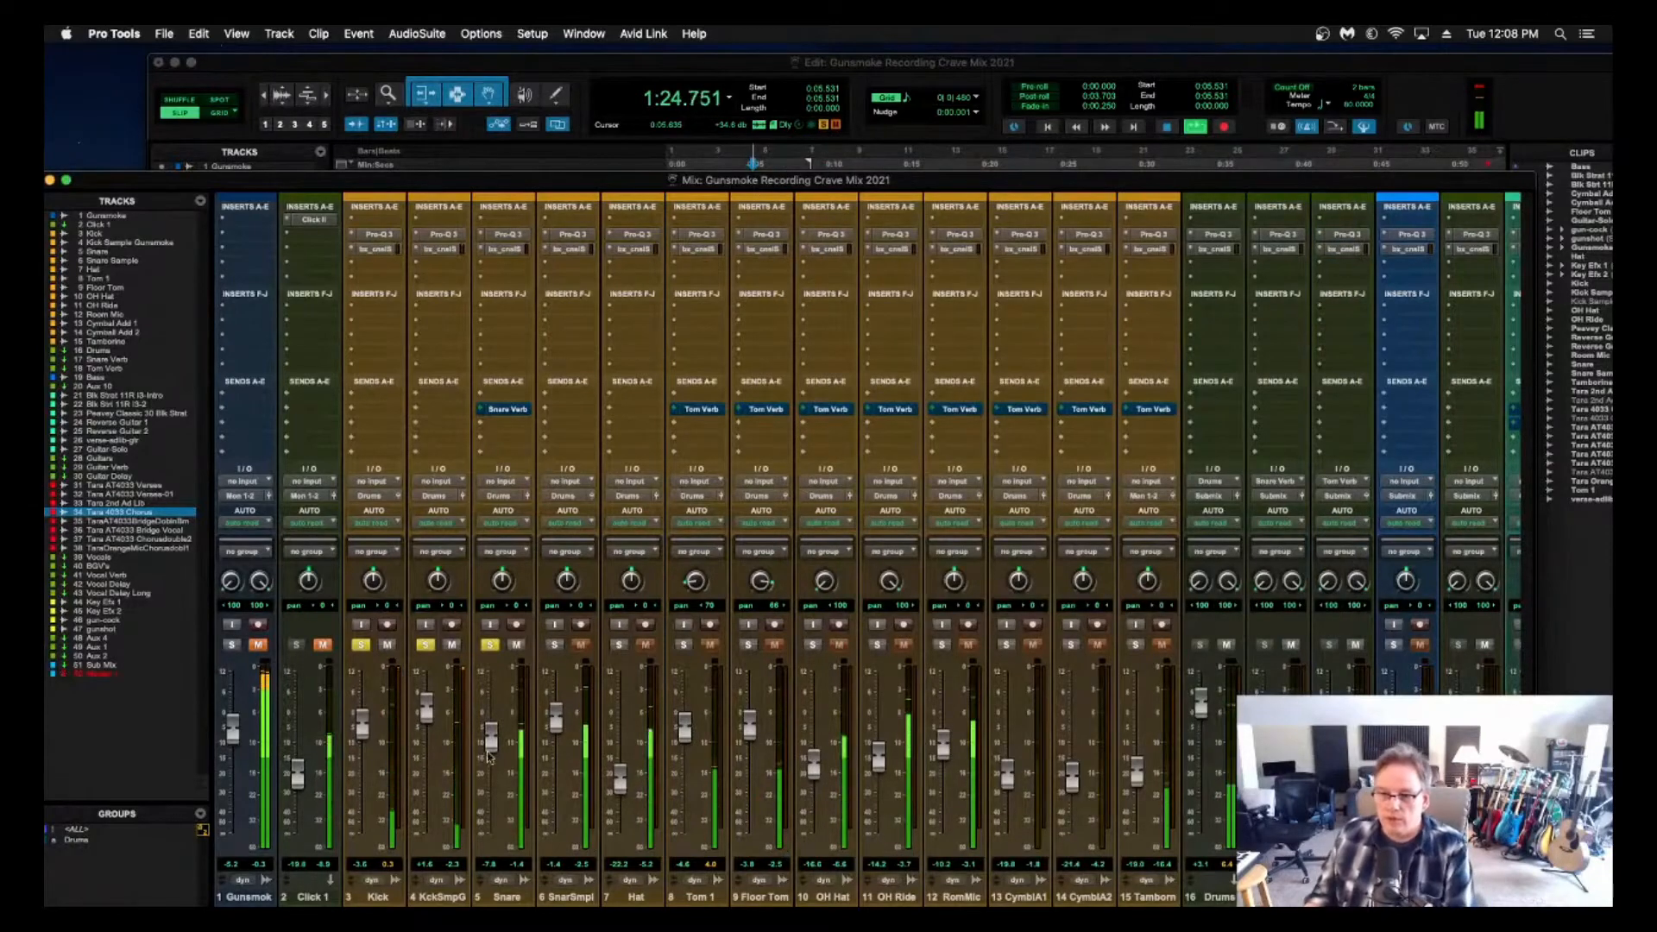
left_click_drag(493, 743, 494, 726)
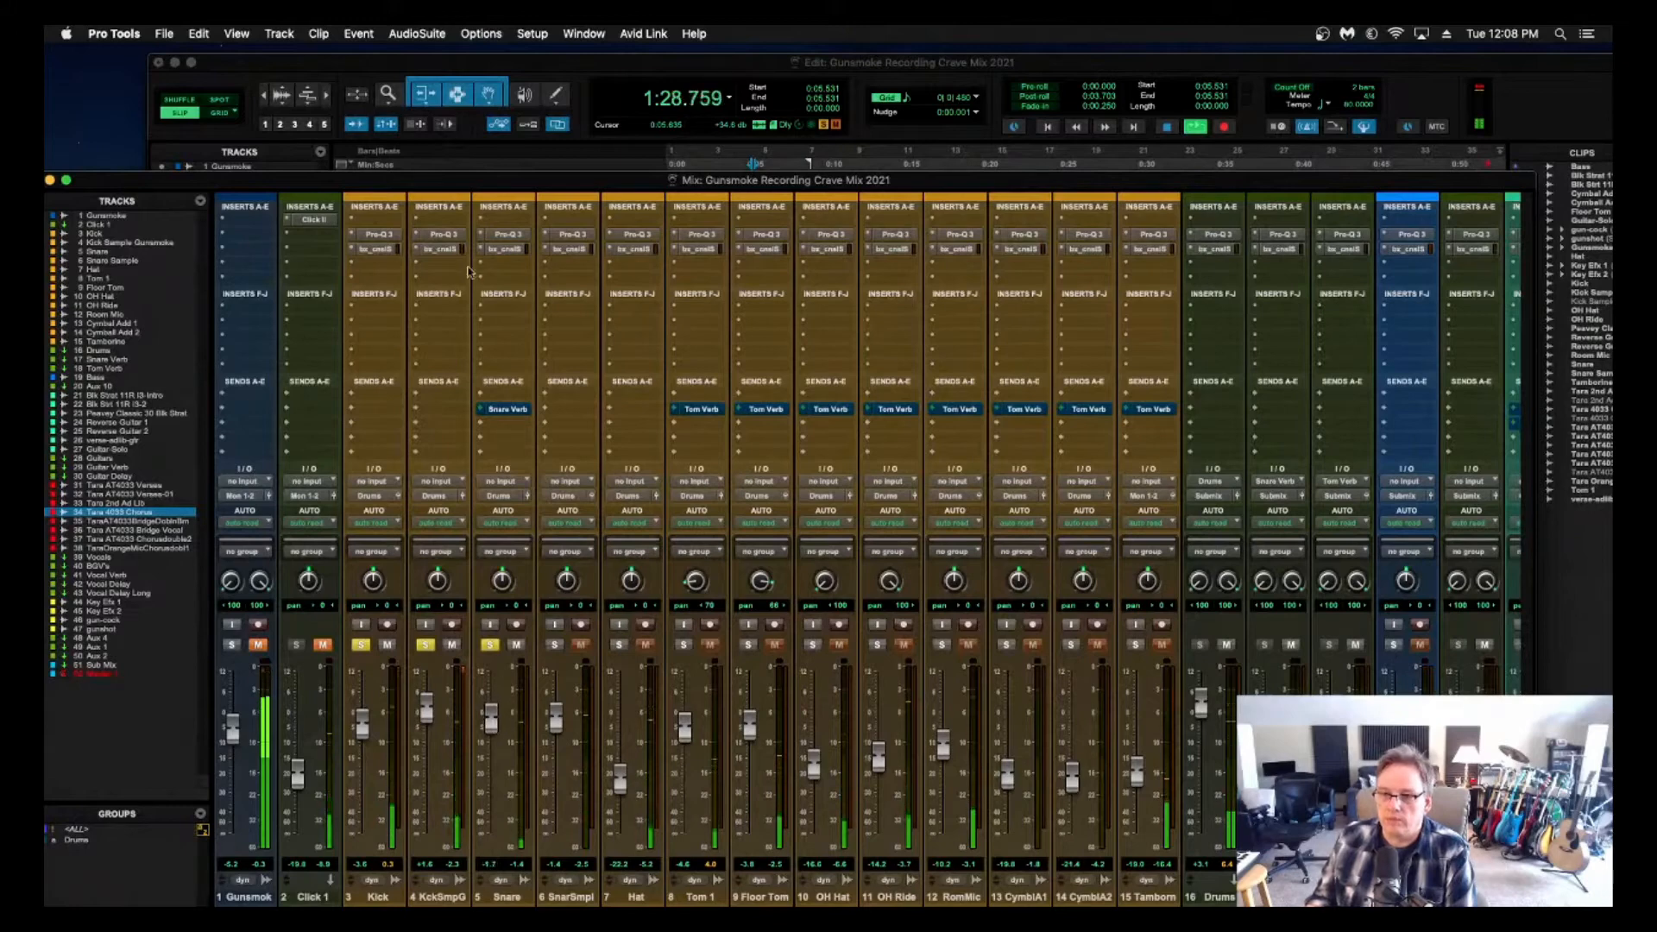
Boost the HF gain on the Snare track's SSL channel strip.
left_click(506, 248)
left_click_drag(1041, 154, 874, 153)
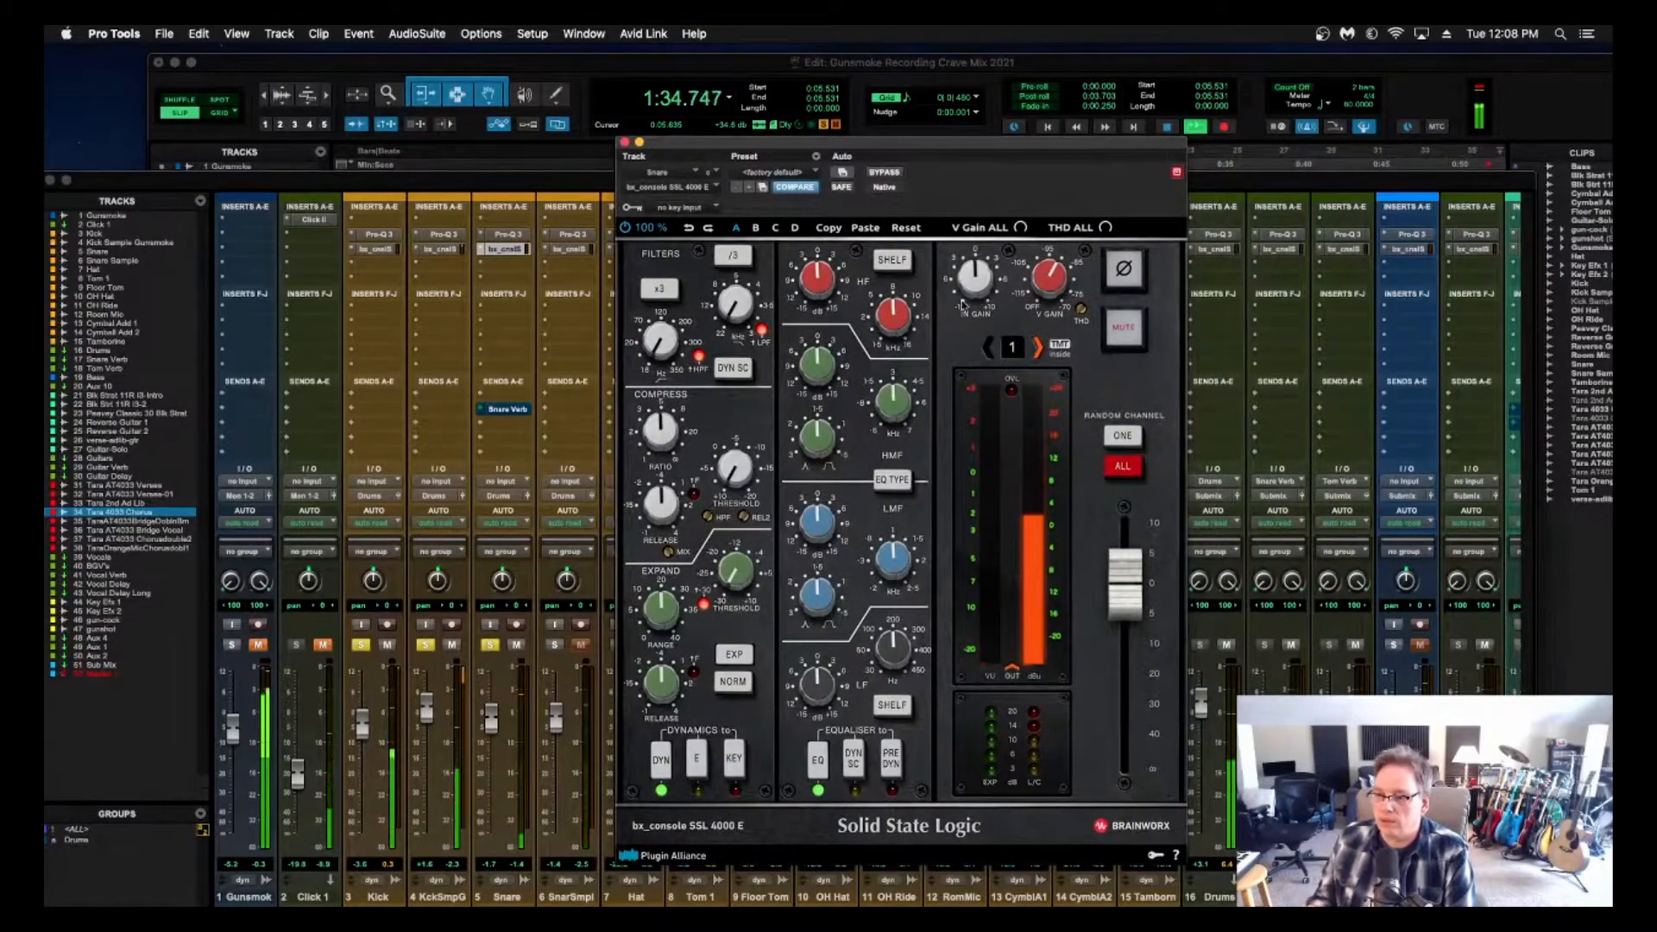
left_click_drag(822, 289, 809, 240)
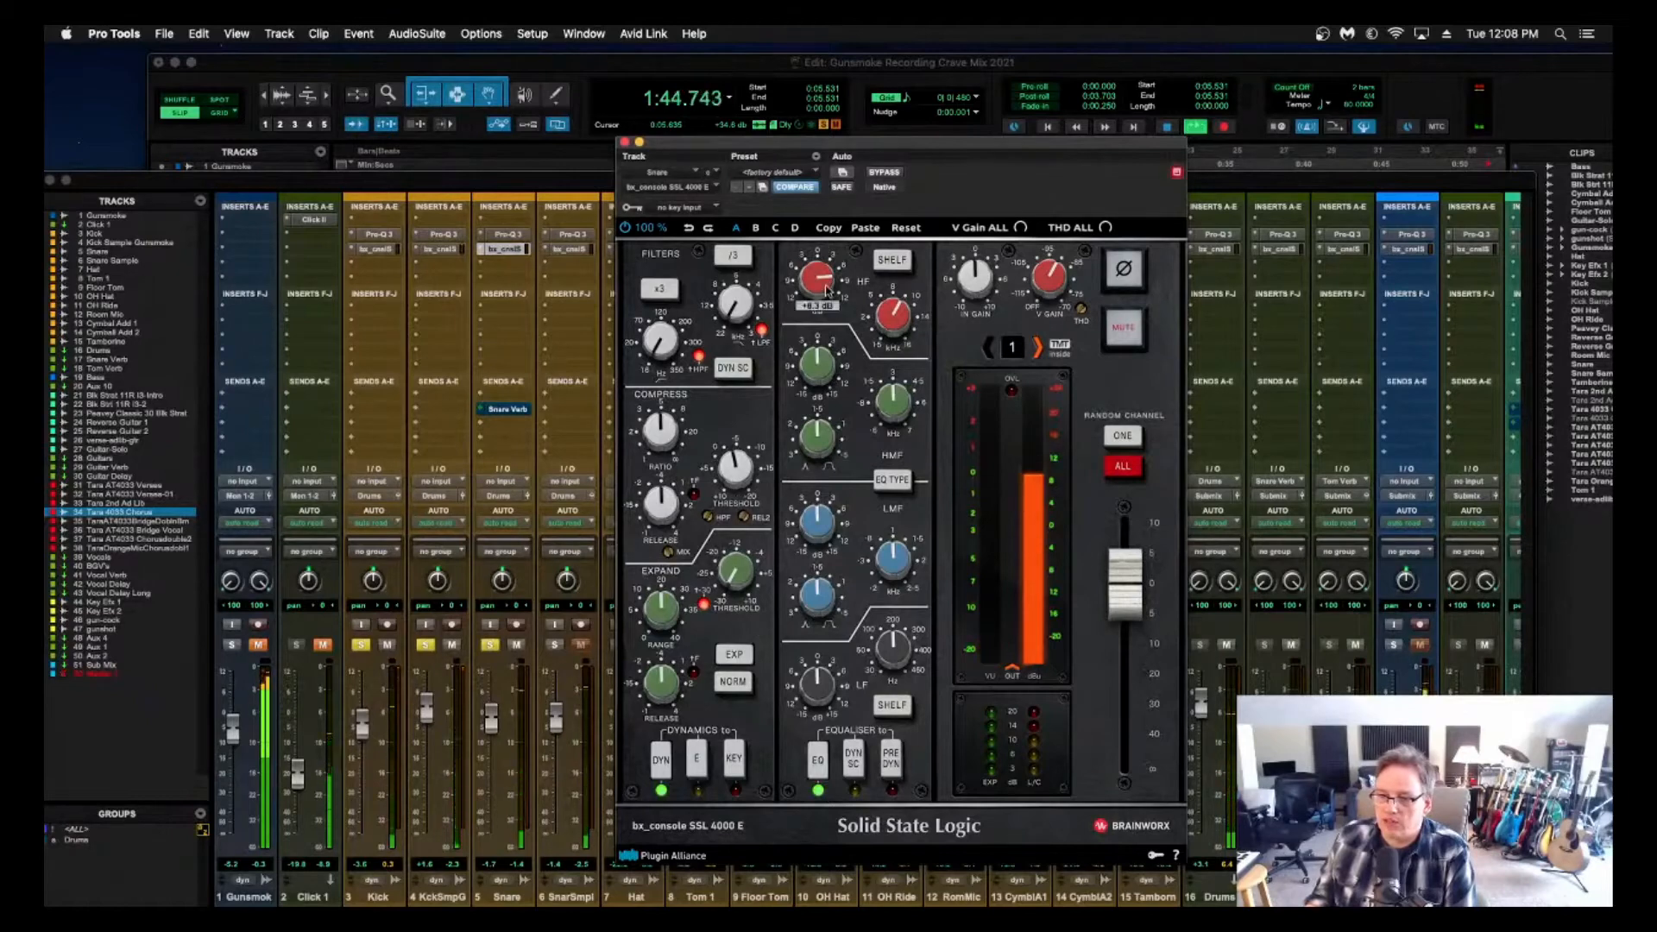
Add the snare sample to the solo and compare it with the Snare track by muting each in turn during playback.
left_click(554, 645)
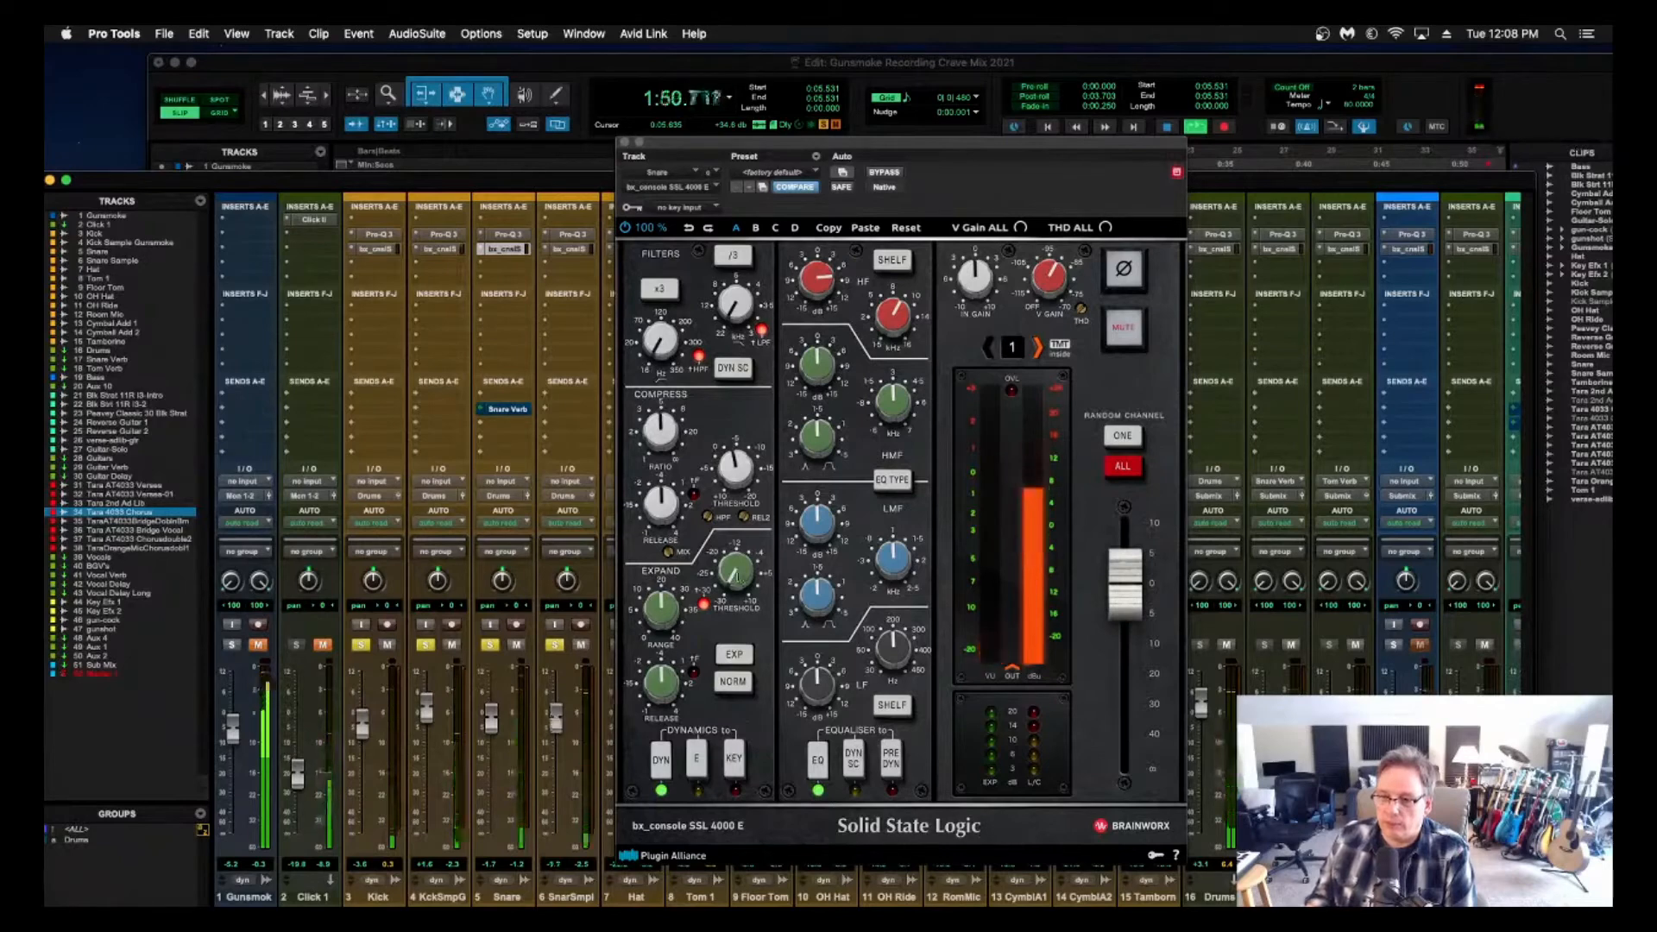
left_click(489, 644)
left_click(491, 645)
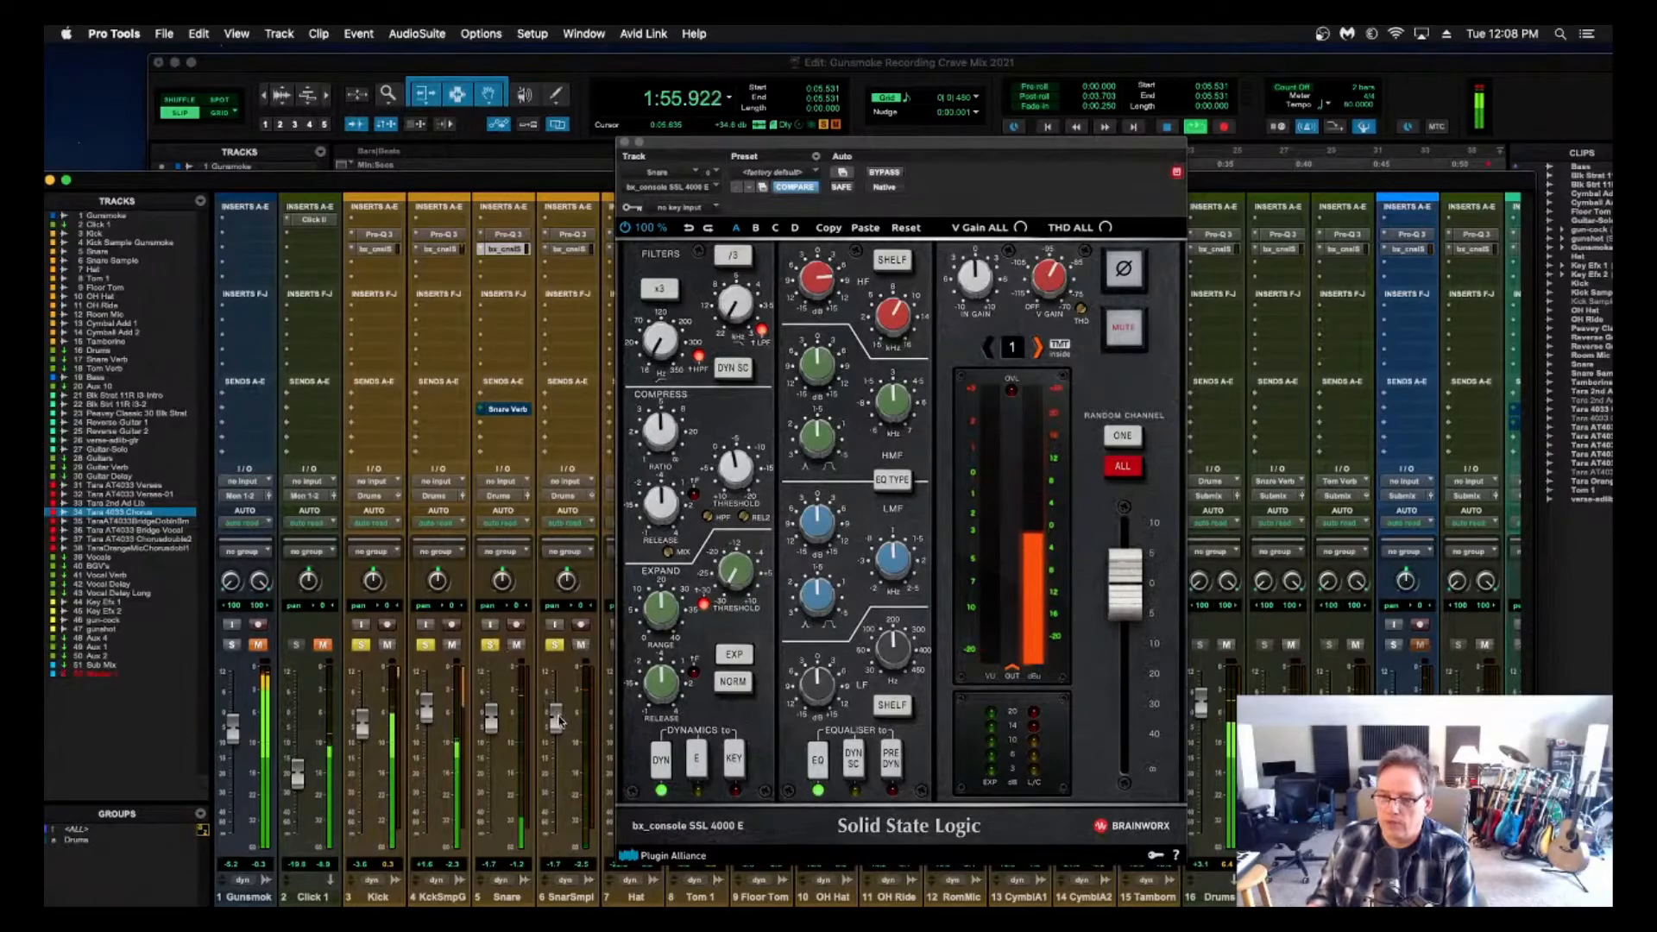
key("space")
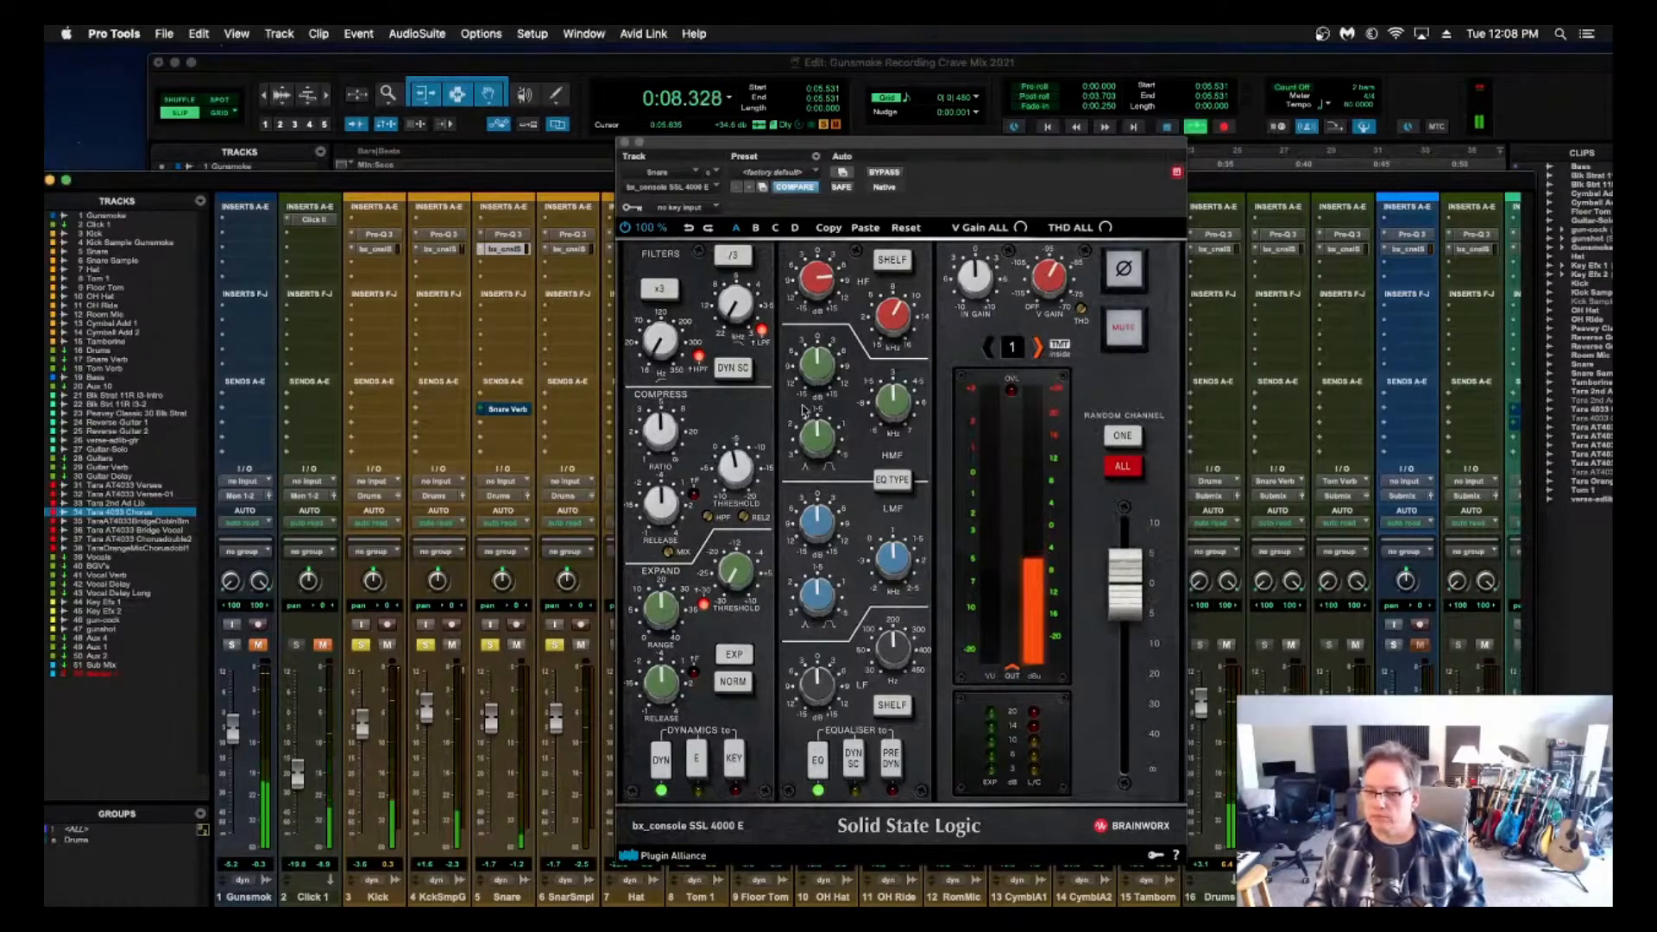
left_click_drag(907, 148, 894, 153)
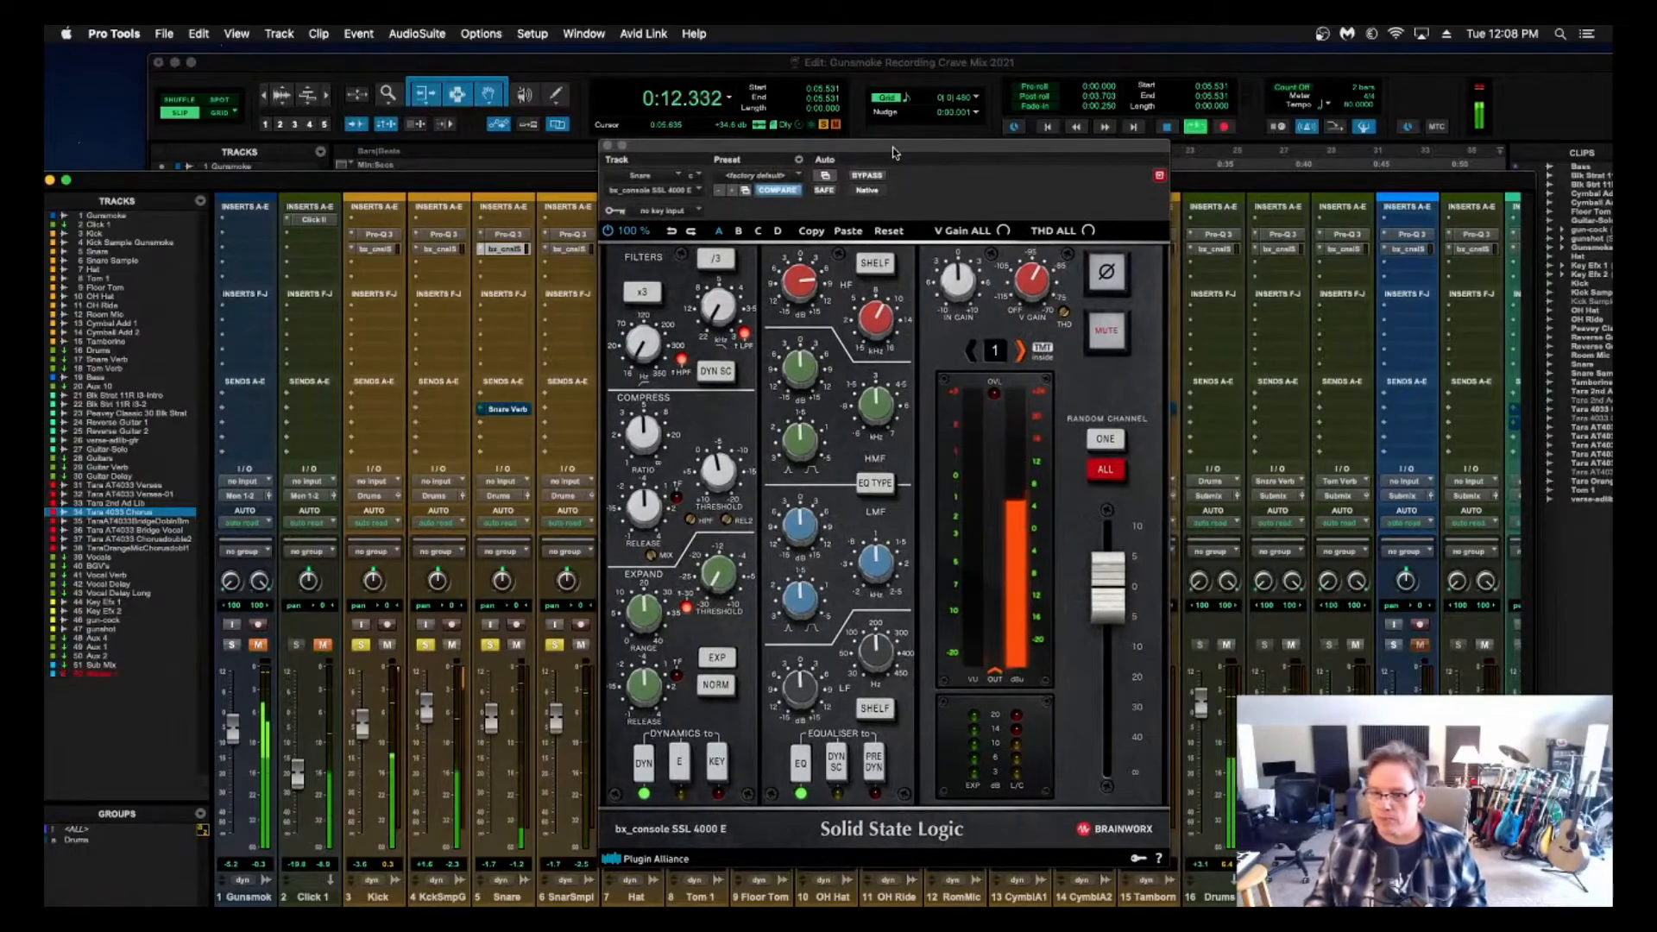
key("space")
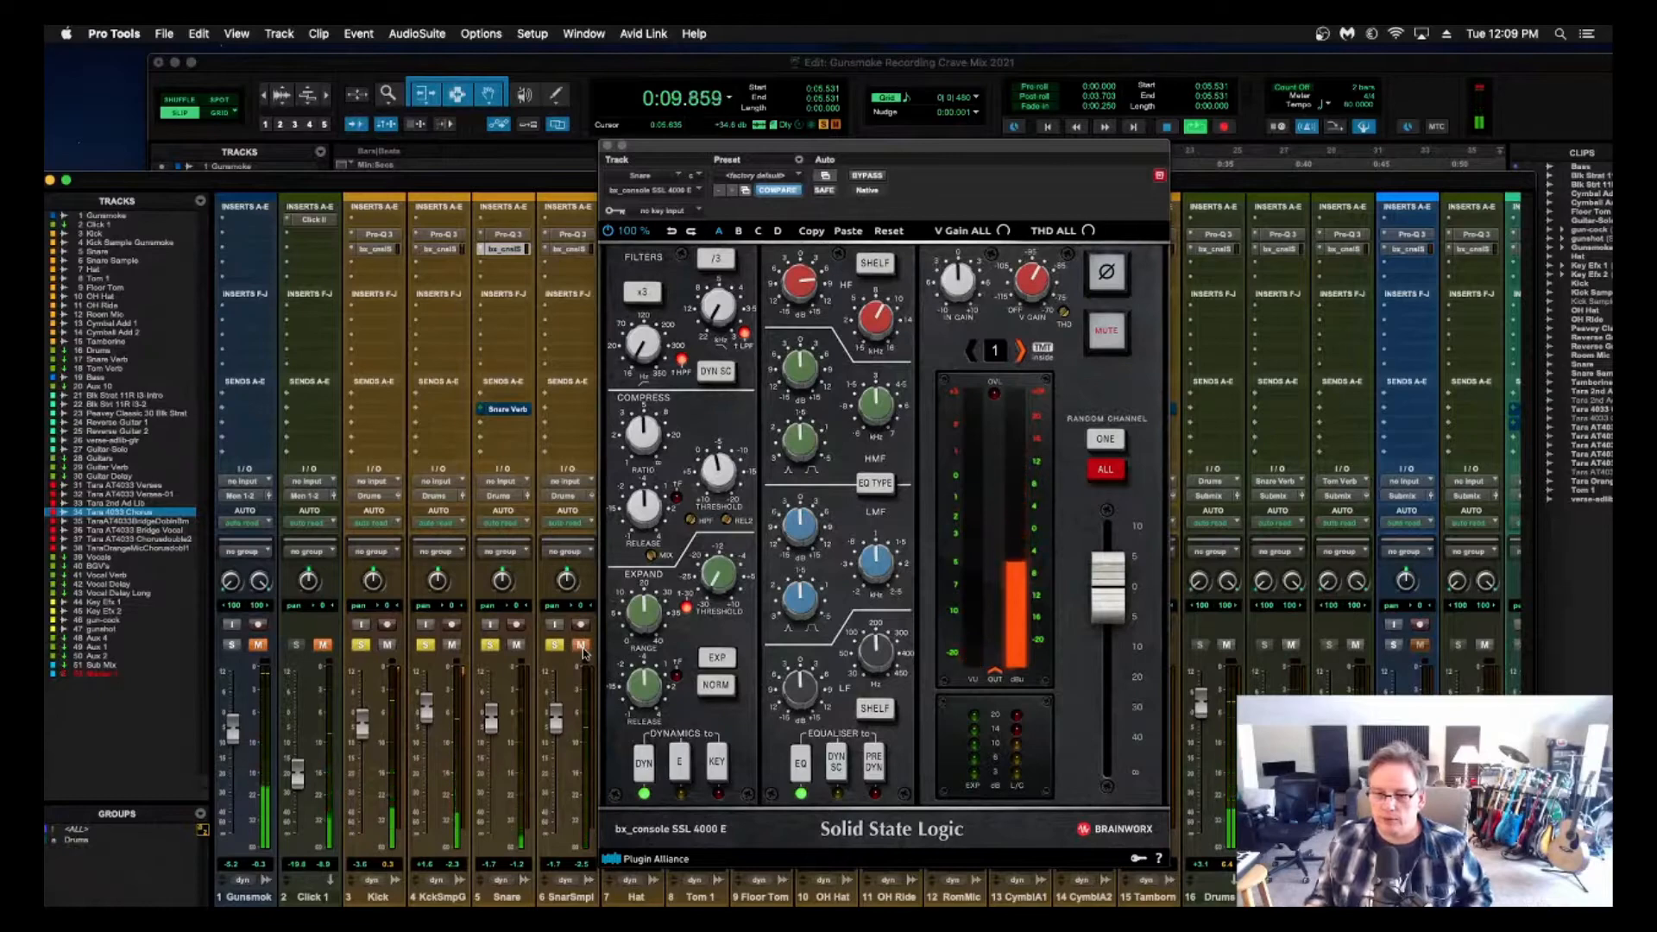
left_click(581, 646)
left_click(517, 646)
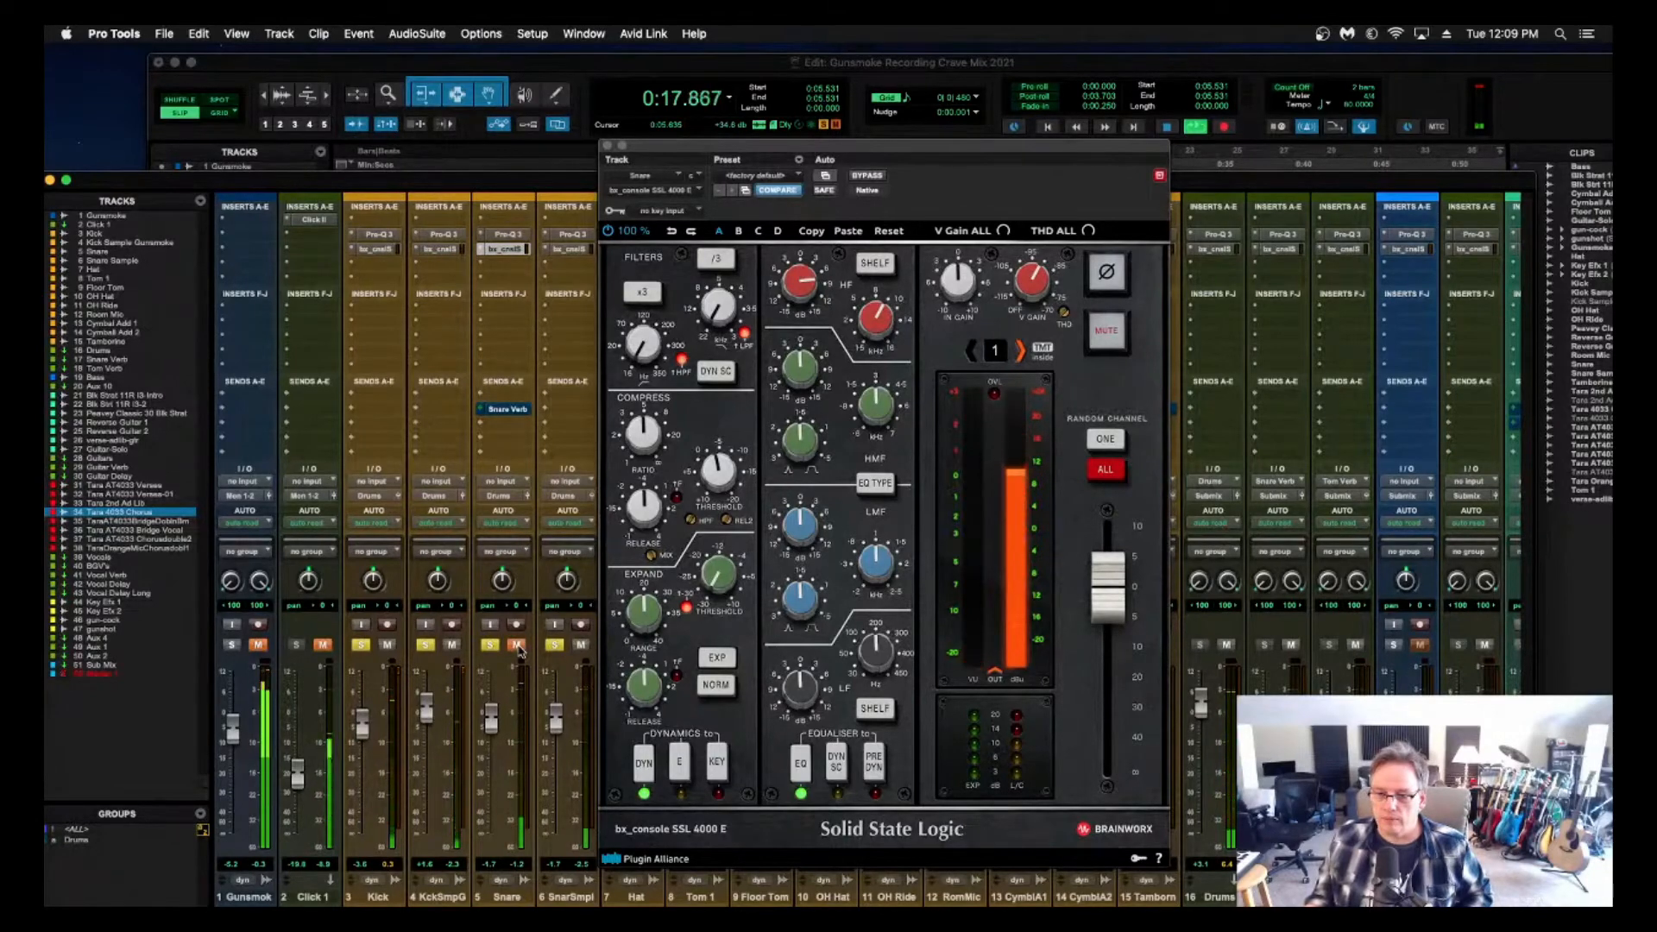
Boost the snare's LF band with a bell curve and increase its compression with a lower threshold and higher ratio.
left_click_drag(796, 689, 796, 660)
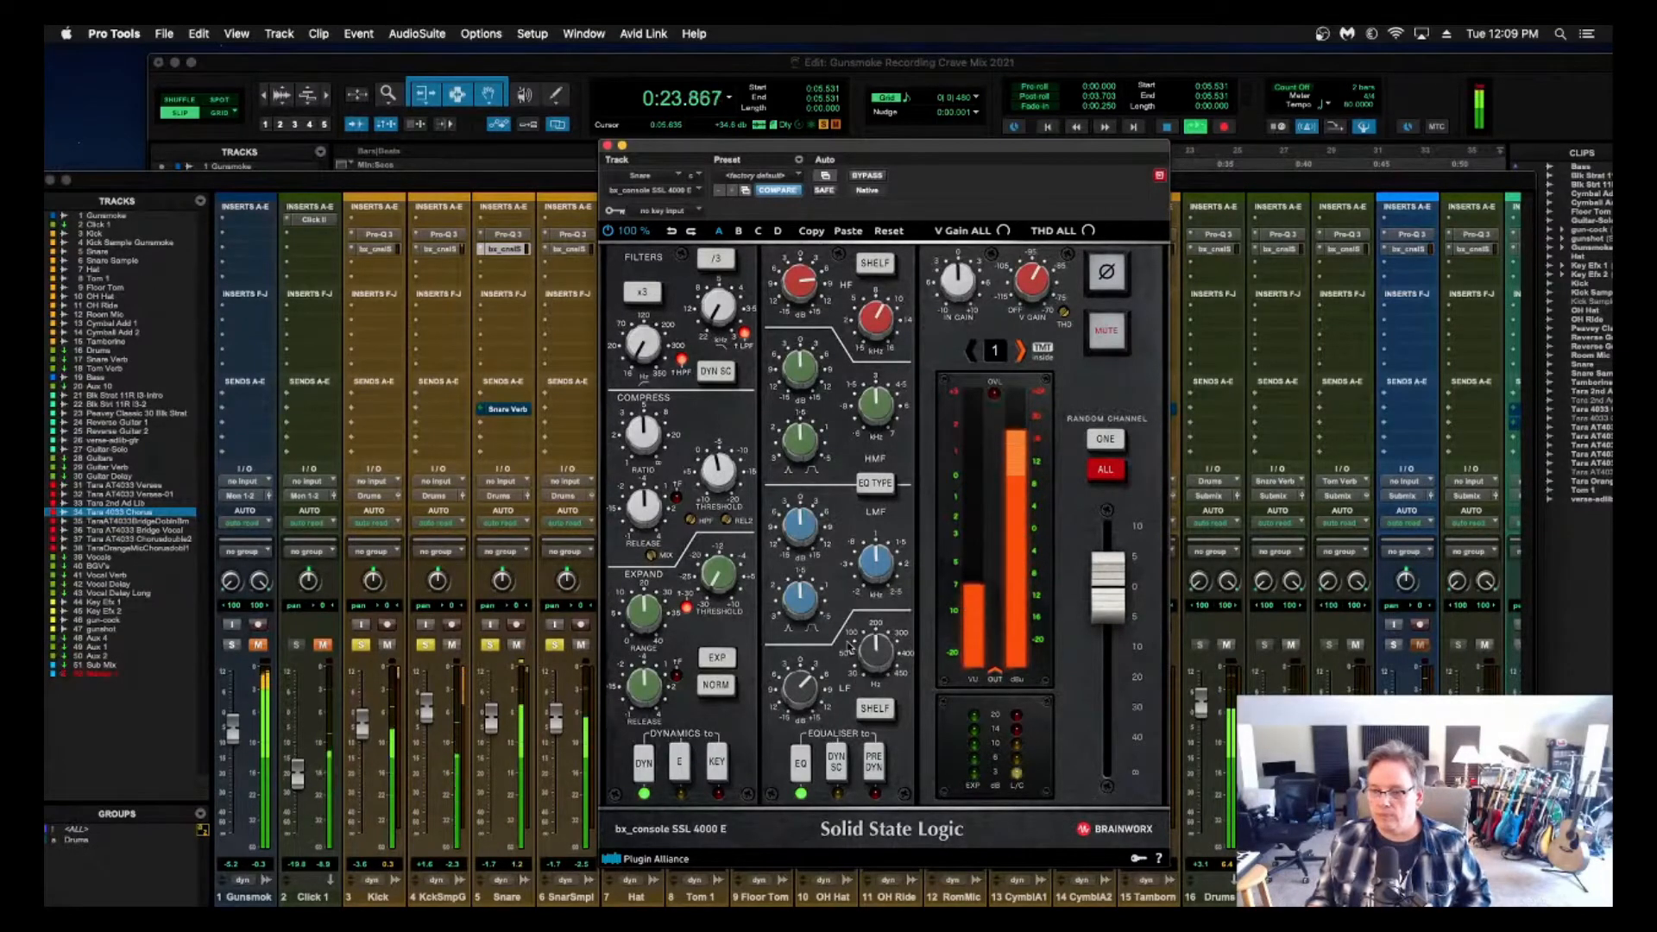
left_click(874, 709)
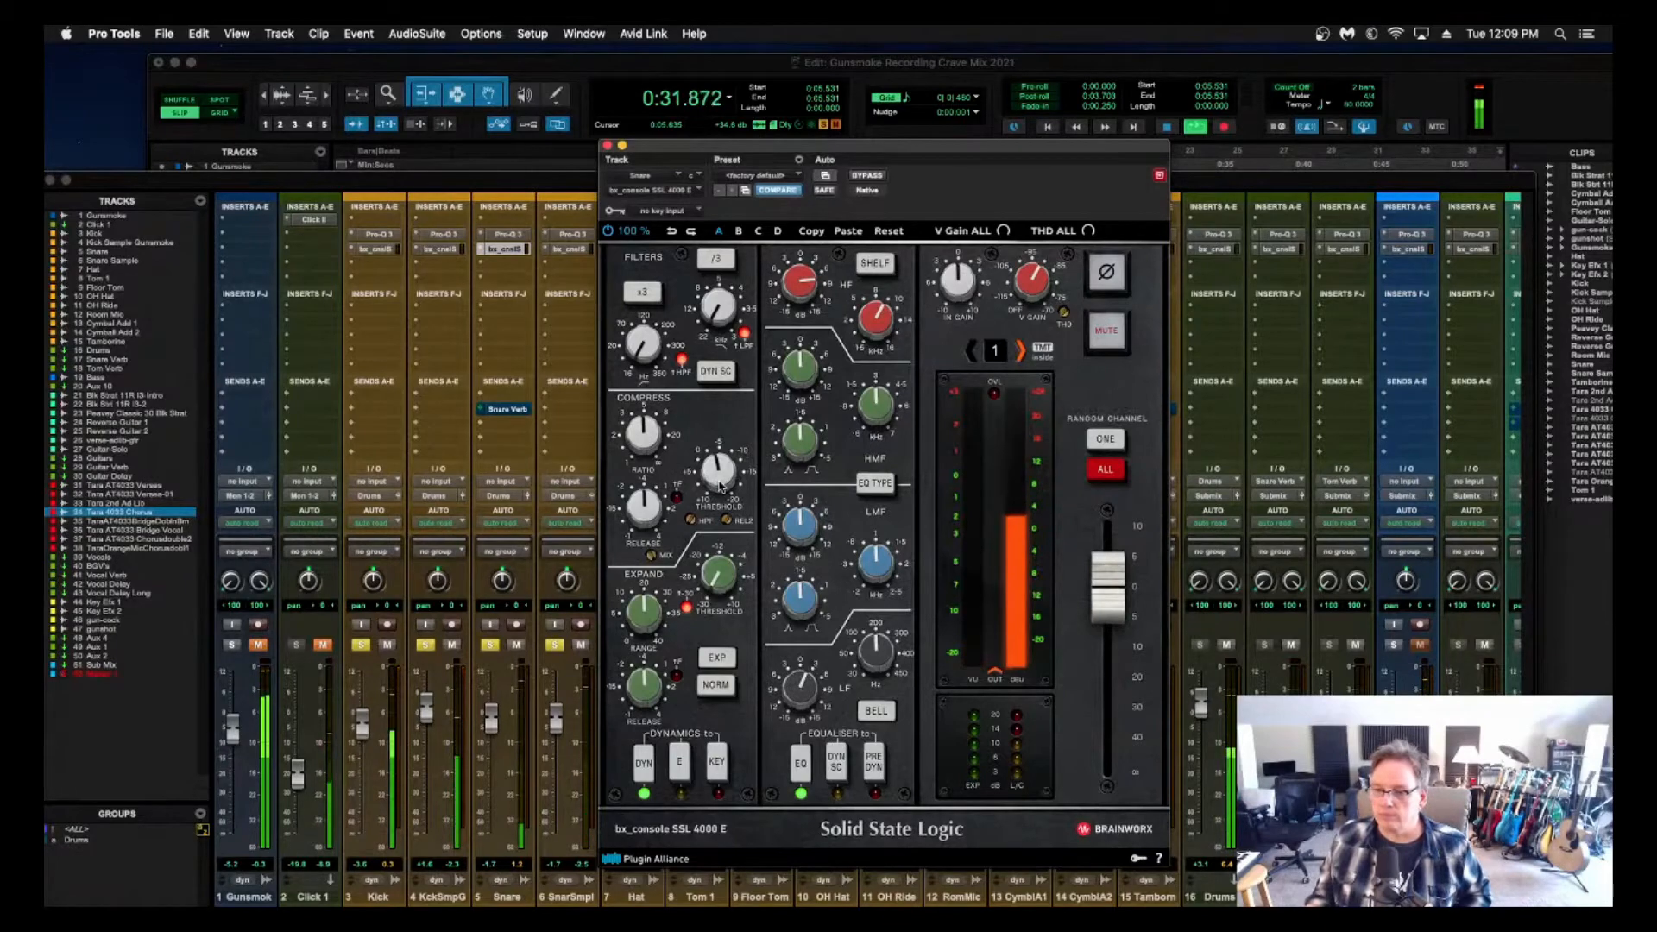
left_click_drag(716, 444, 716, 429)
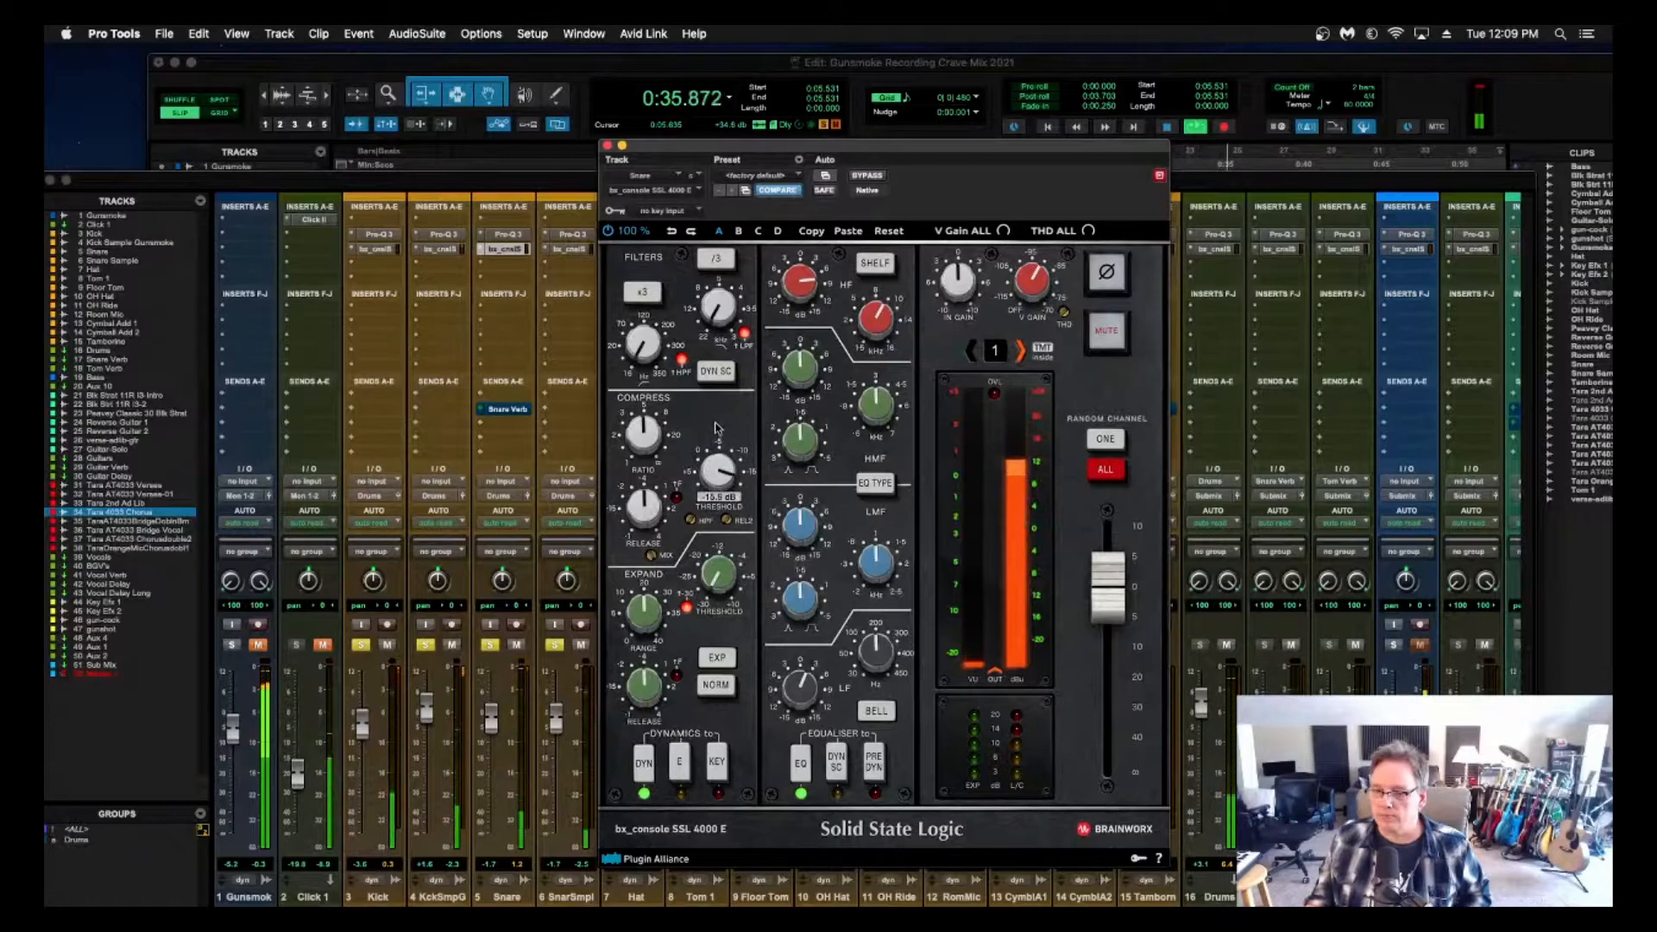
mouse_move(642, 406)
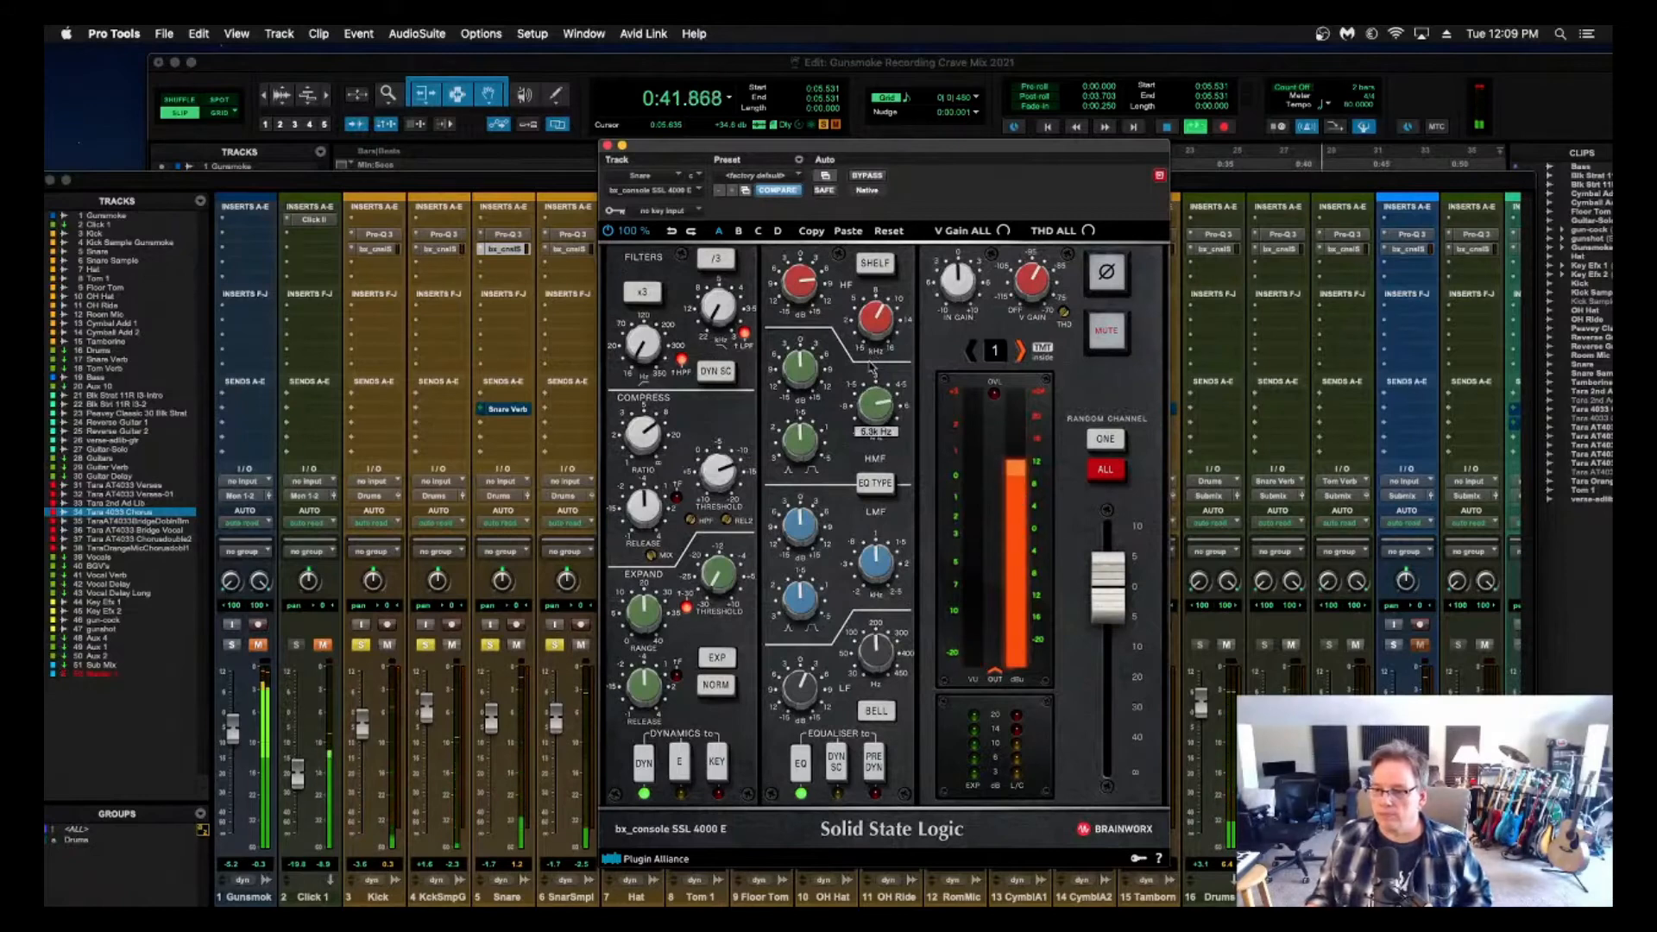
Boost the snare's HMF gain, cut its LMF gain, and stop playback.
mouse_move(802, 342)
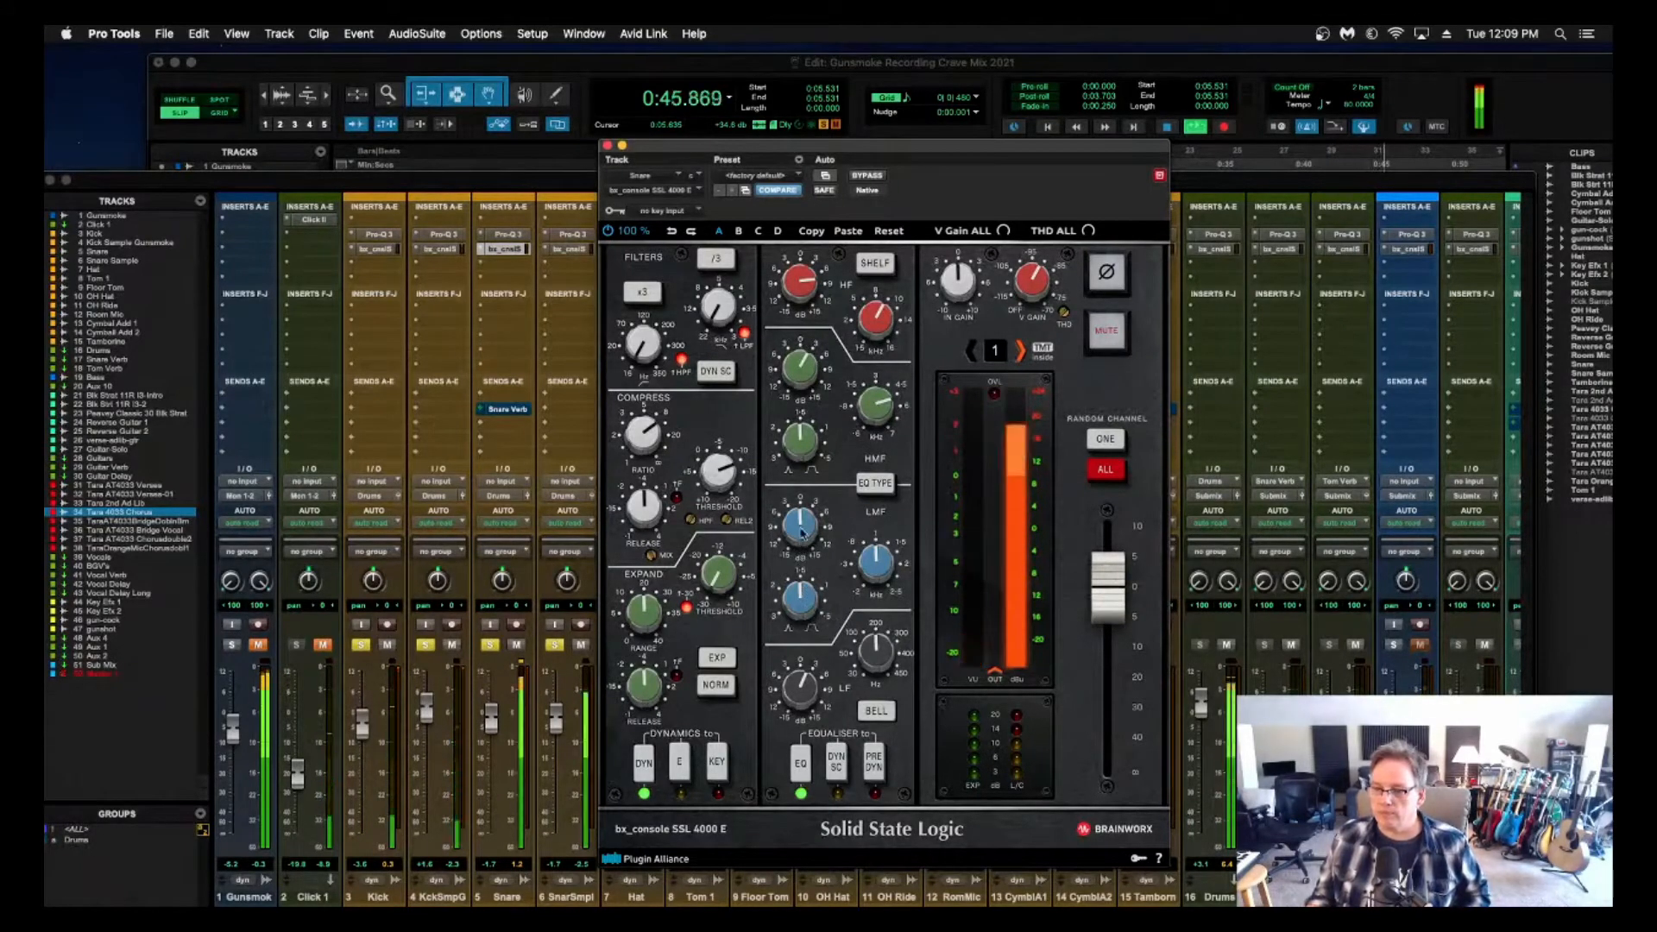
mouse_move(794, 543)
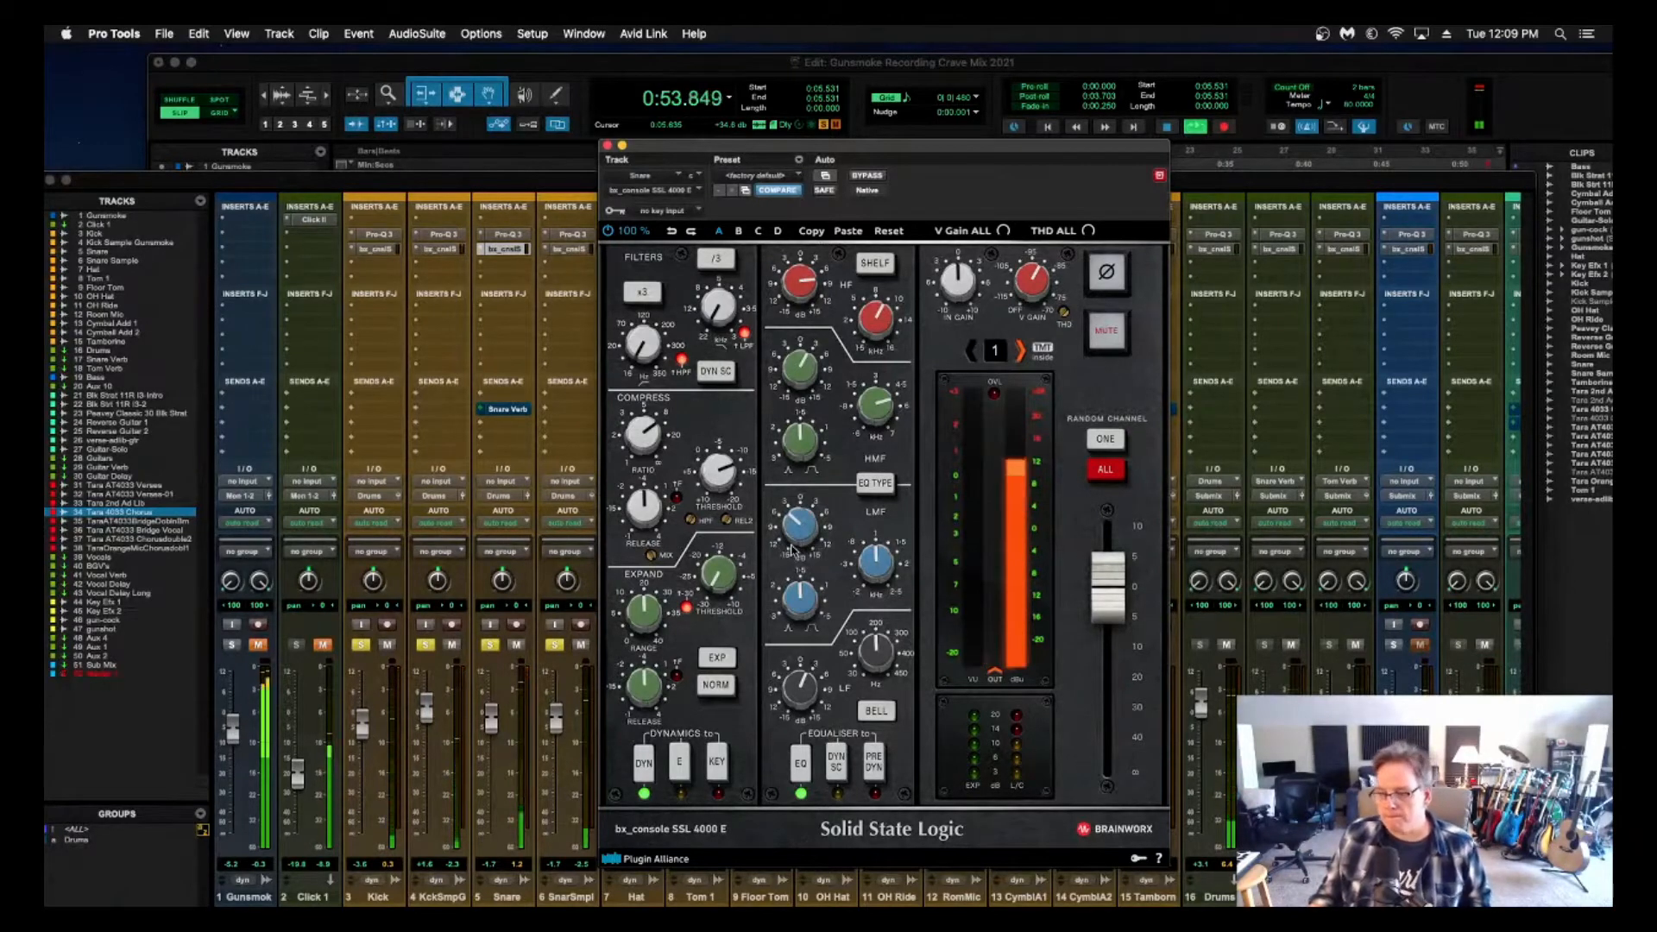
key("space")
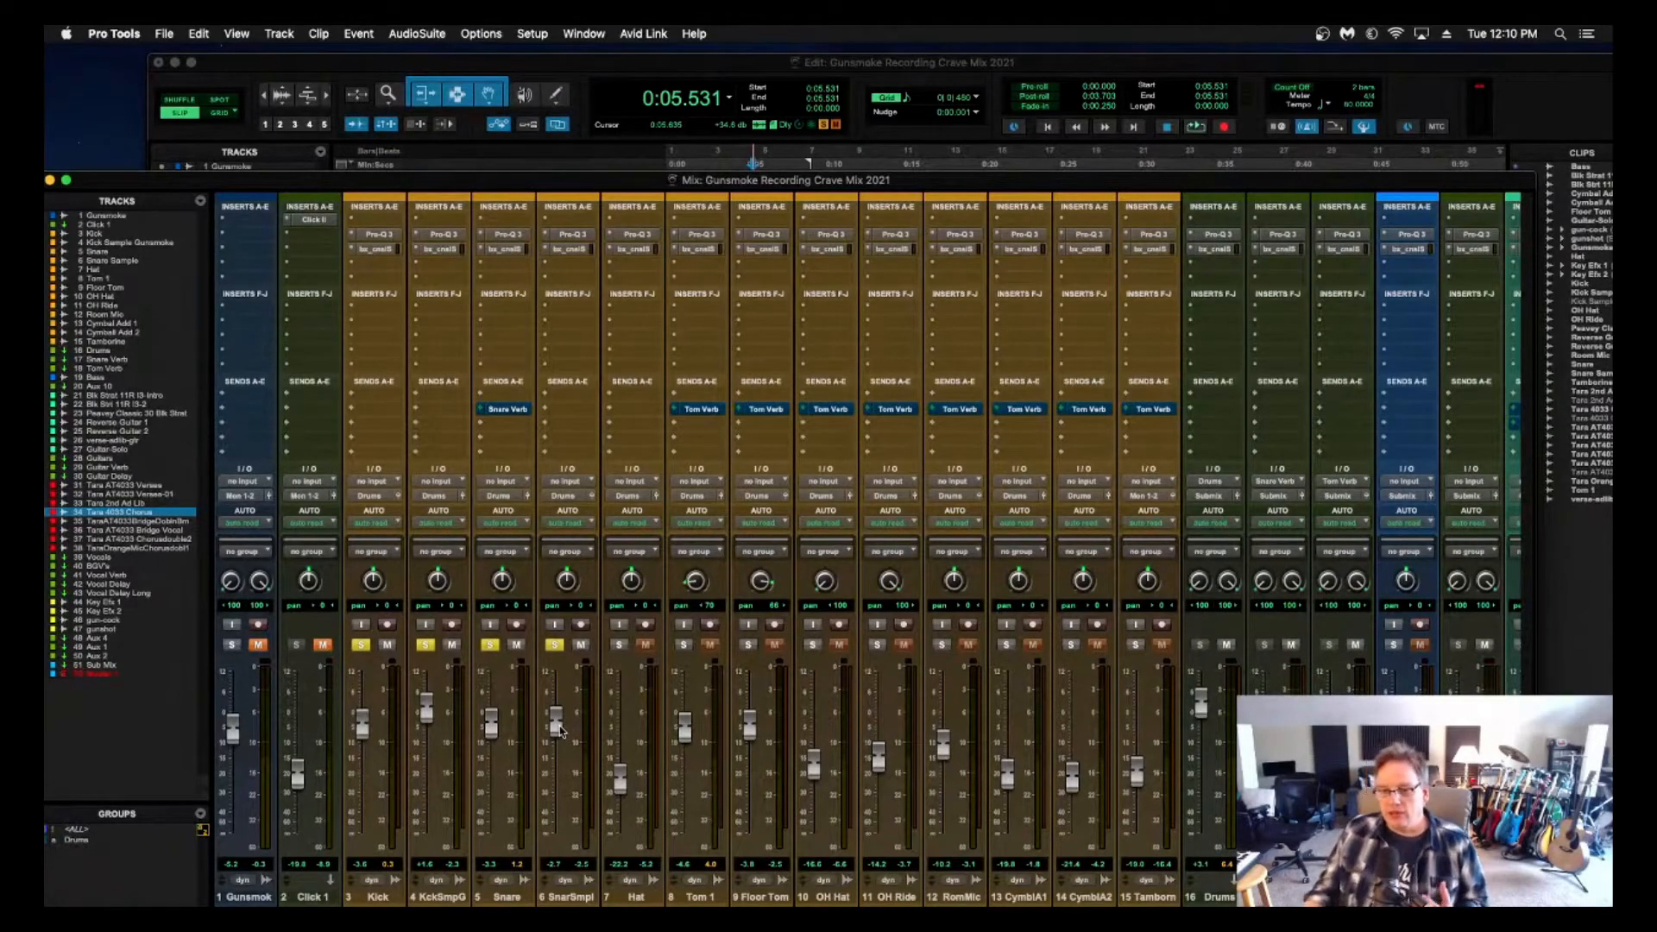
Clear the solos on the kick and snare tracks.
scroll(639, 745, "right", 3)
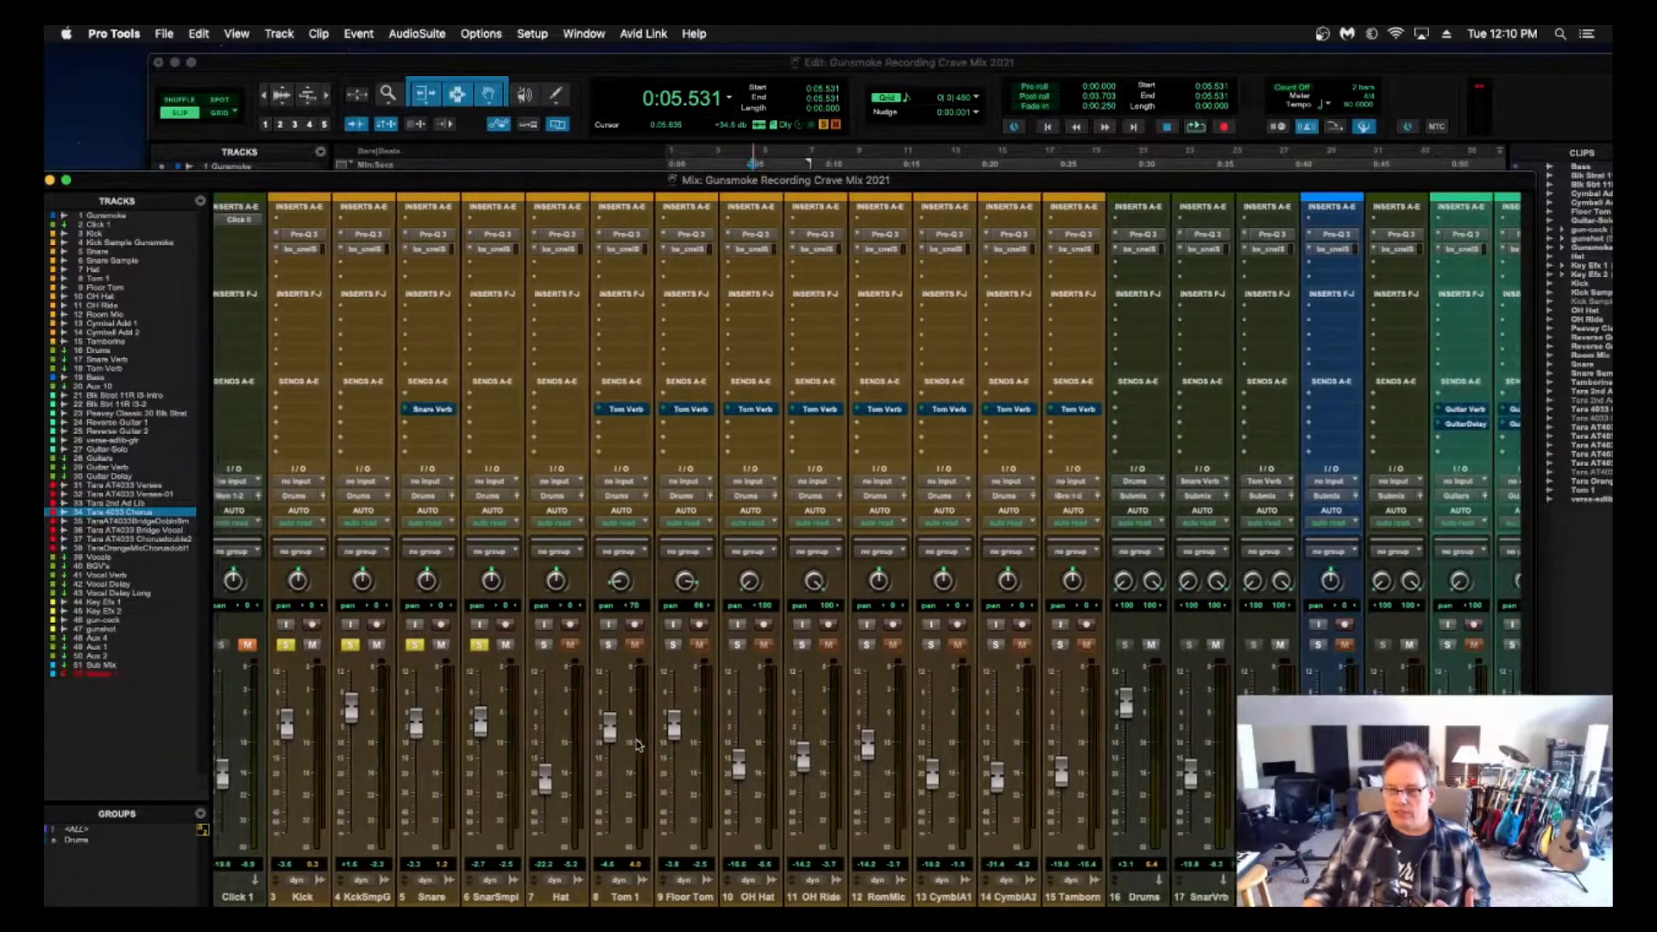
scroll(638, 744, "left", 2)
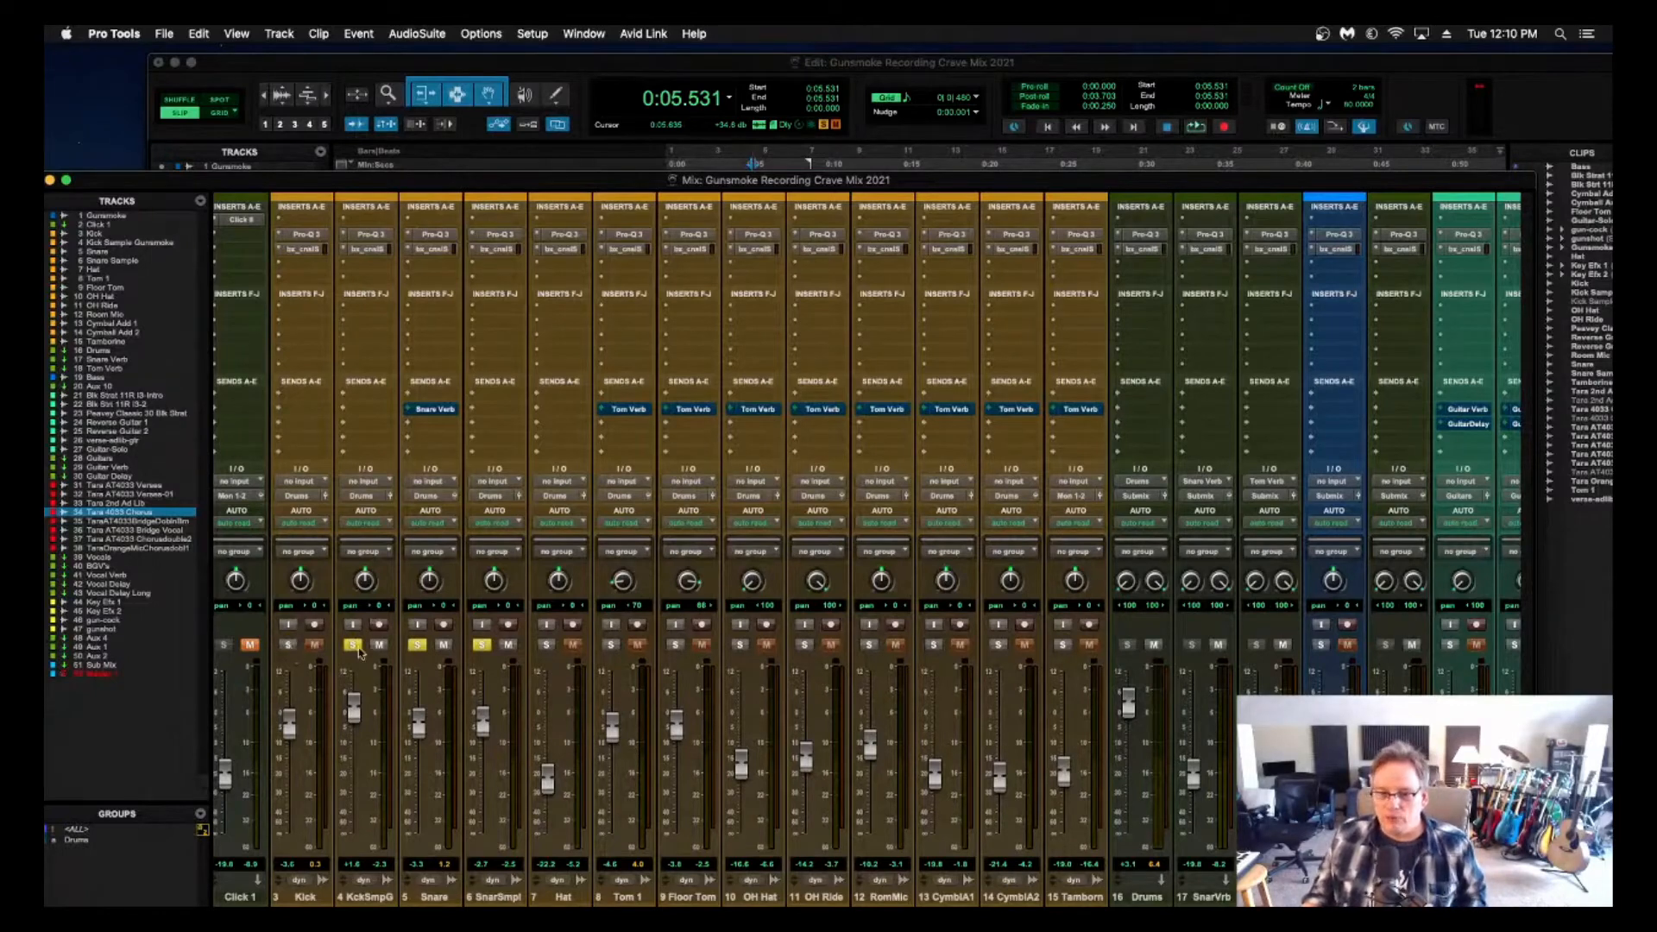
left_click(481, 647)
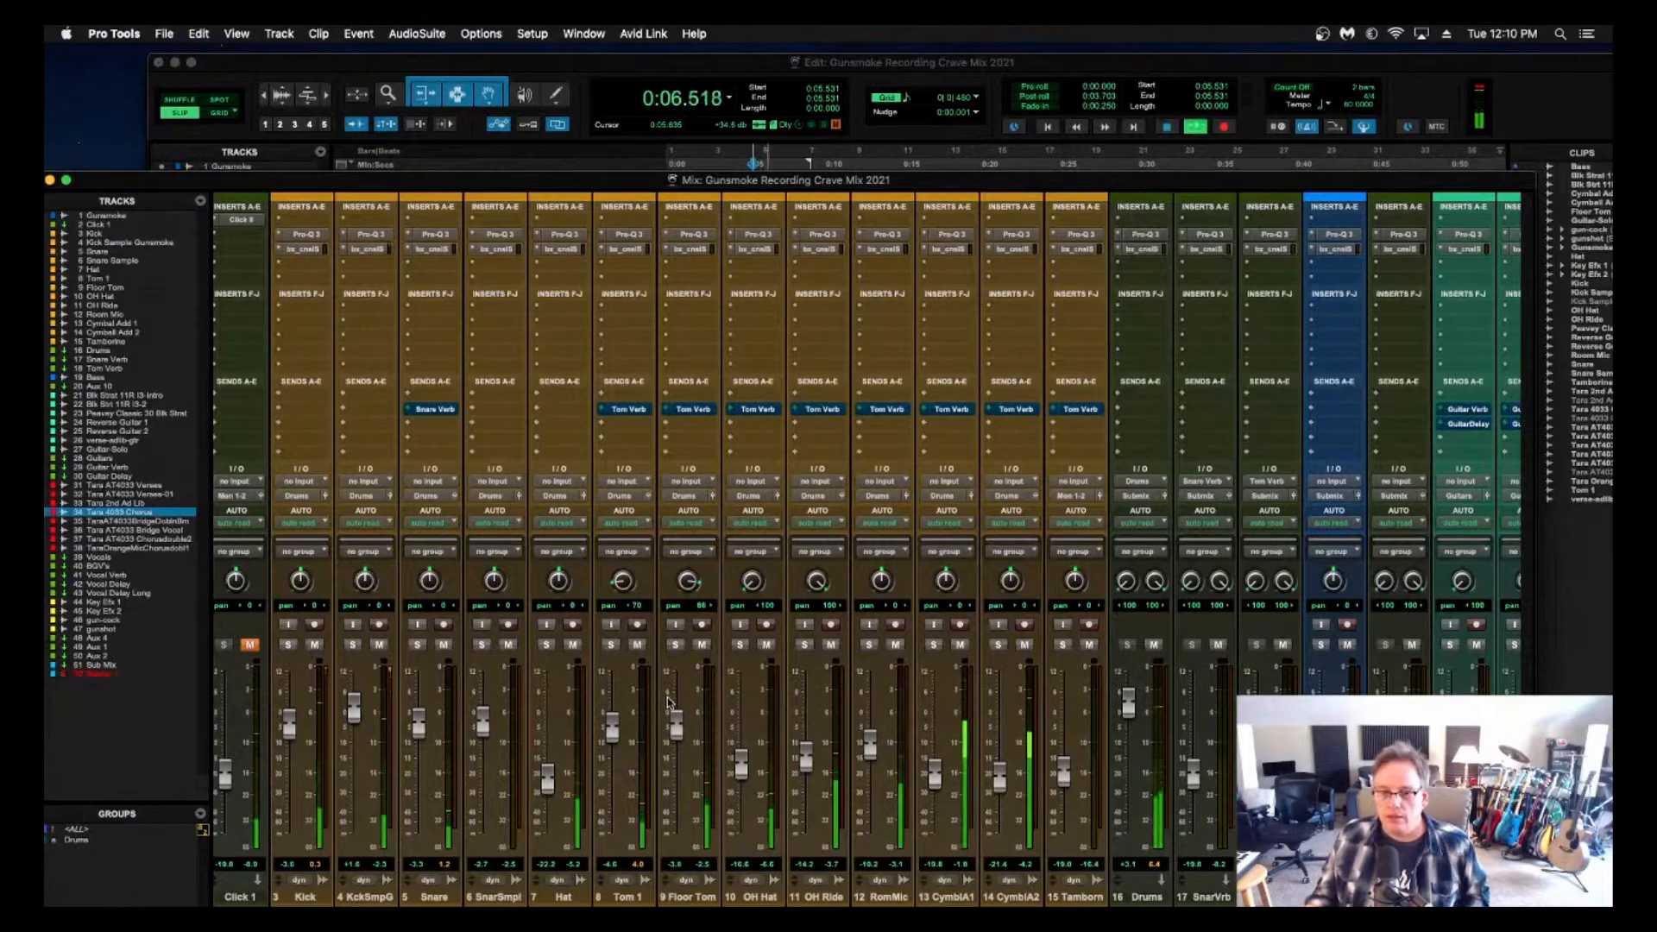
Listen to the full drum kit, then solo the OH Ride and Room Mic tracks.
scroll(681, 712, "right", 2)
scroll(684, 715, "right", 2)
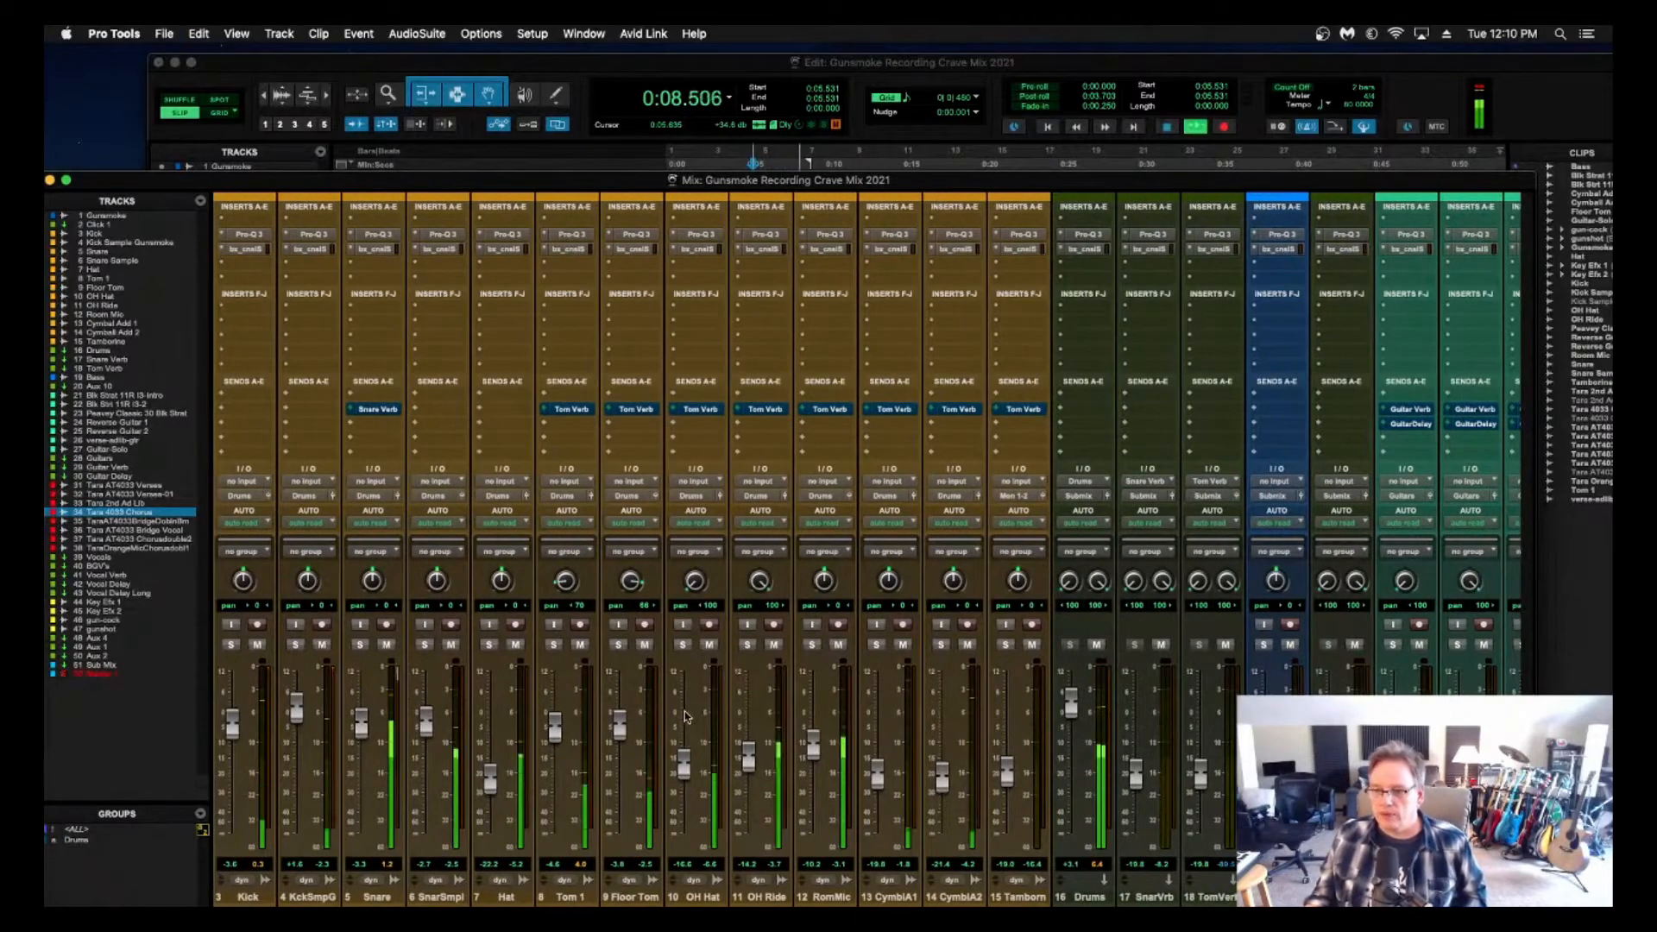
scroll(684, 716, "right", 3)
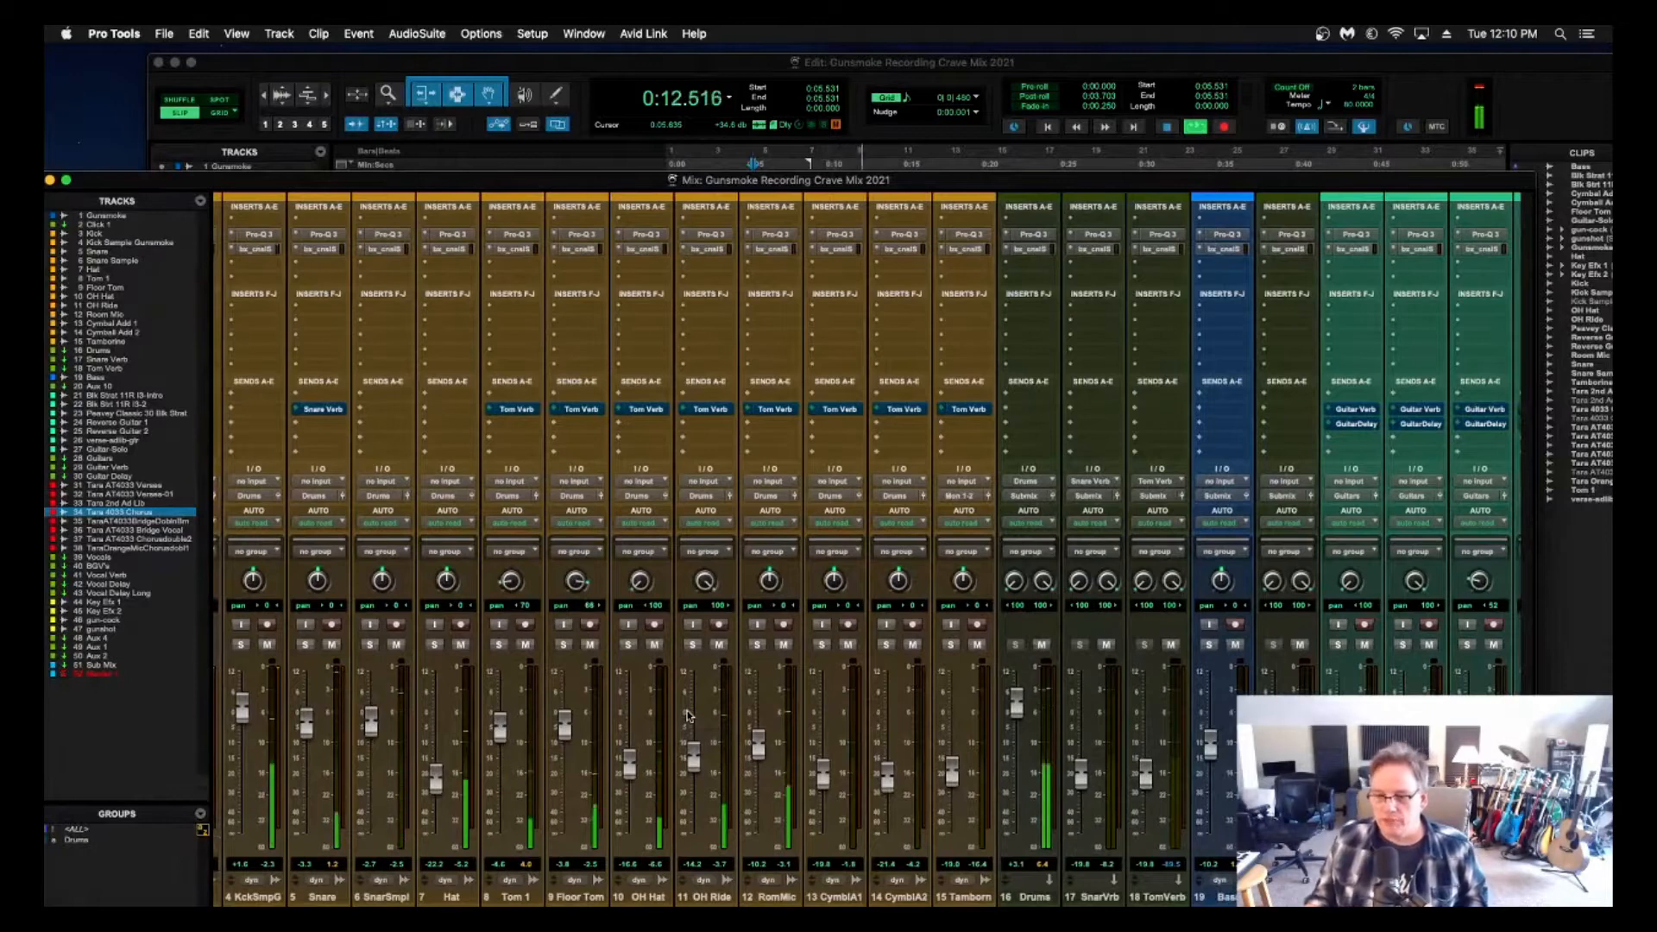
scroll(687, 714, "right", 2)
scroll(688, 714, "right", 2)
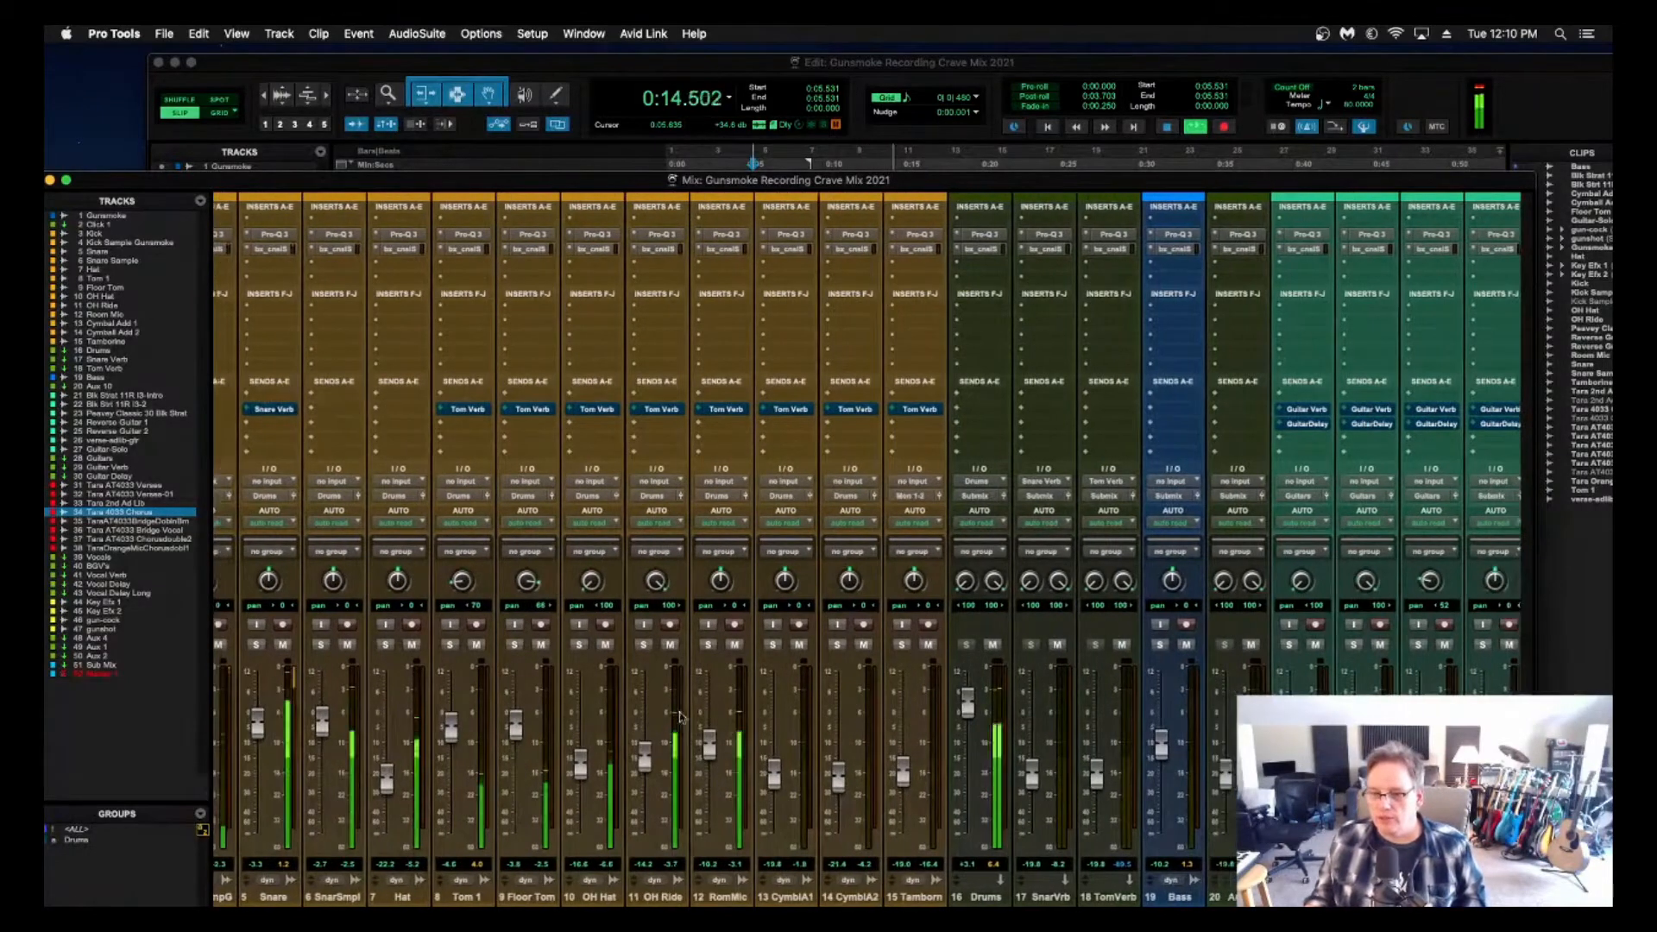
left_click(643, 645)
left_click(708, 645)
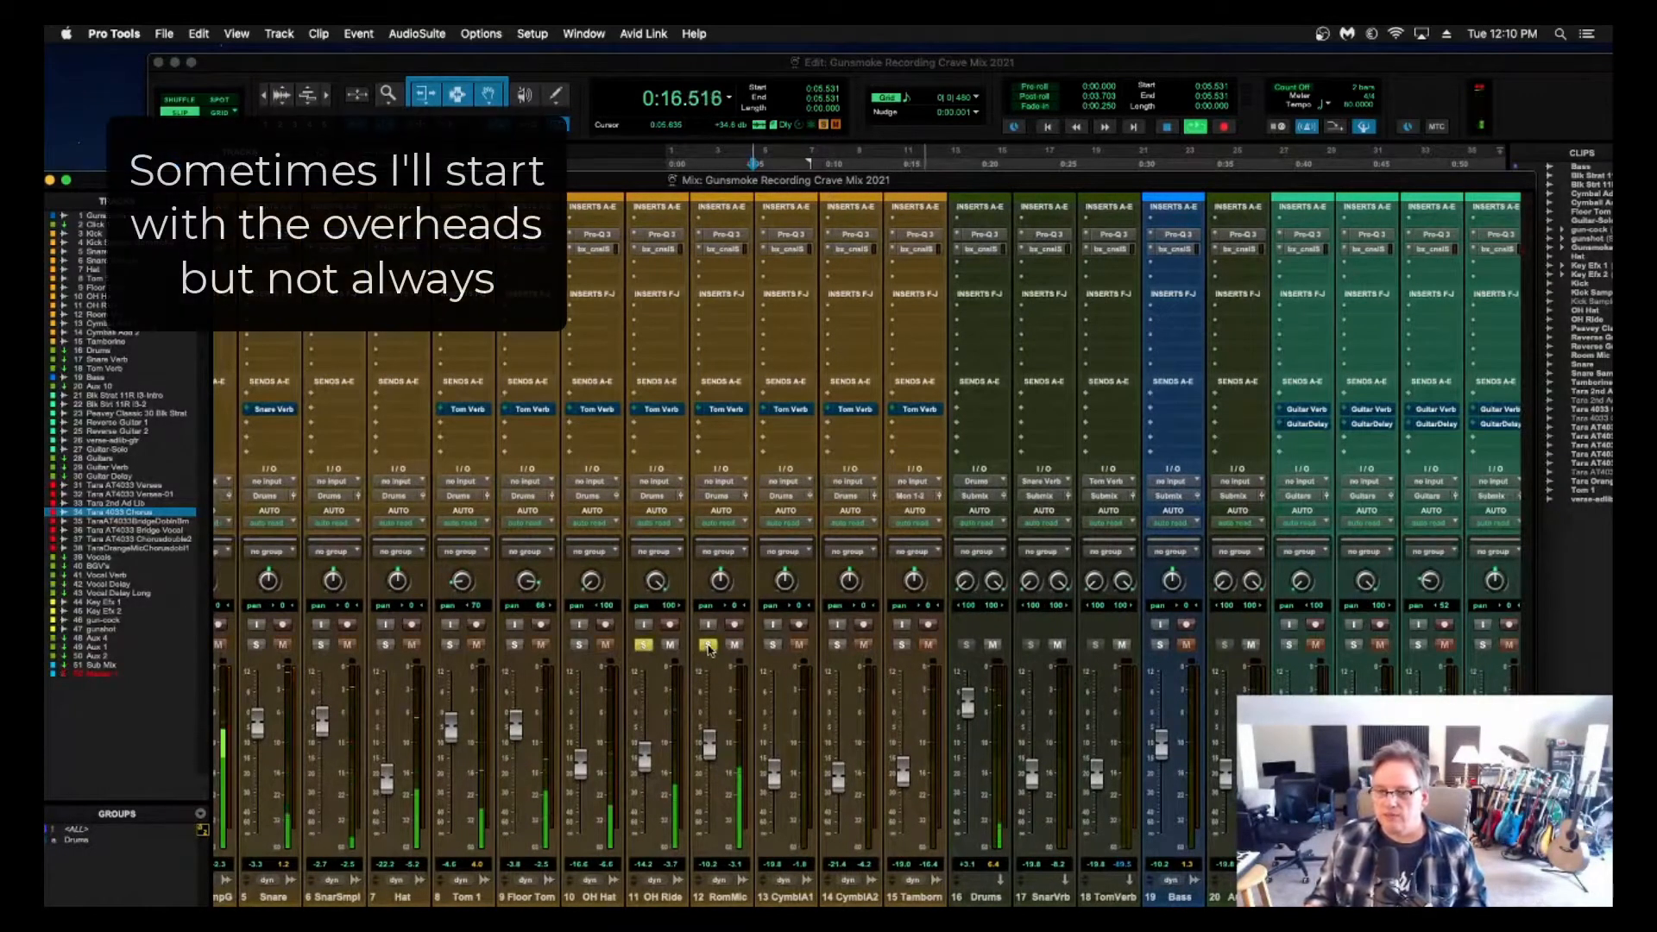
Boost the HF and HMF bands on the OH Ride track's SSL channel strip.
left_click(659, 249)
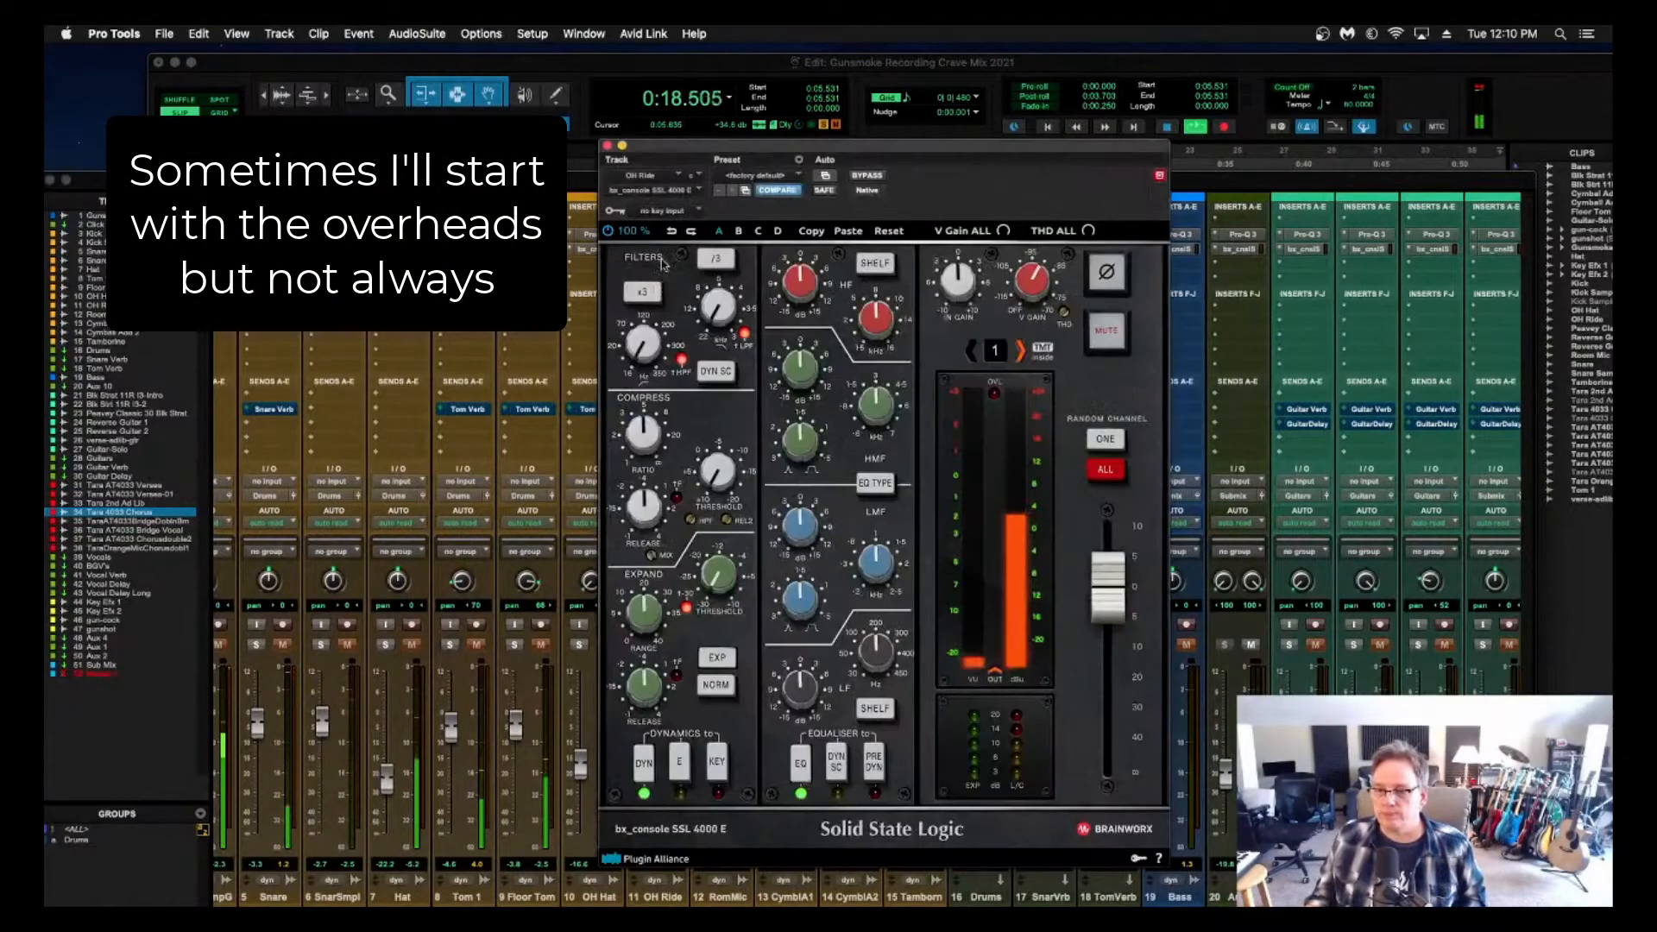
left_click_drag(800, 280, 802, 251)
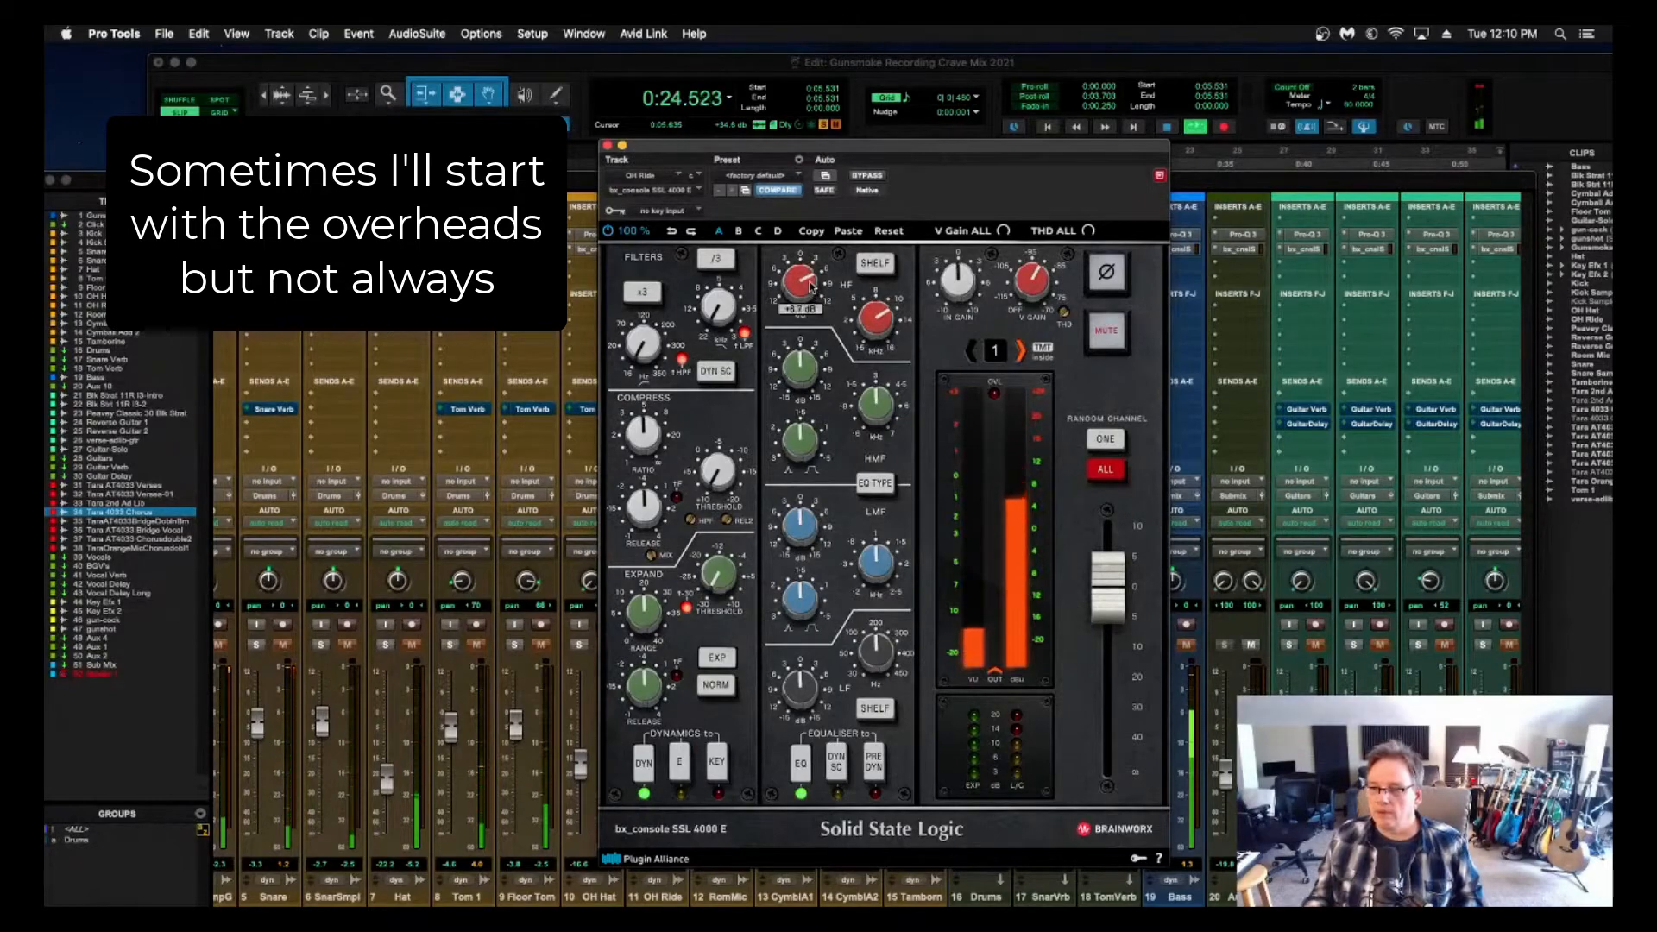
left_click_drag(854, 151, 1044, 148)
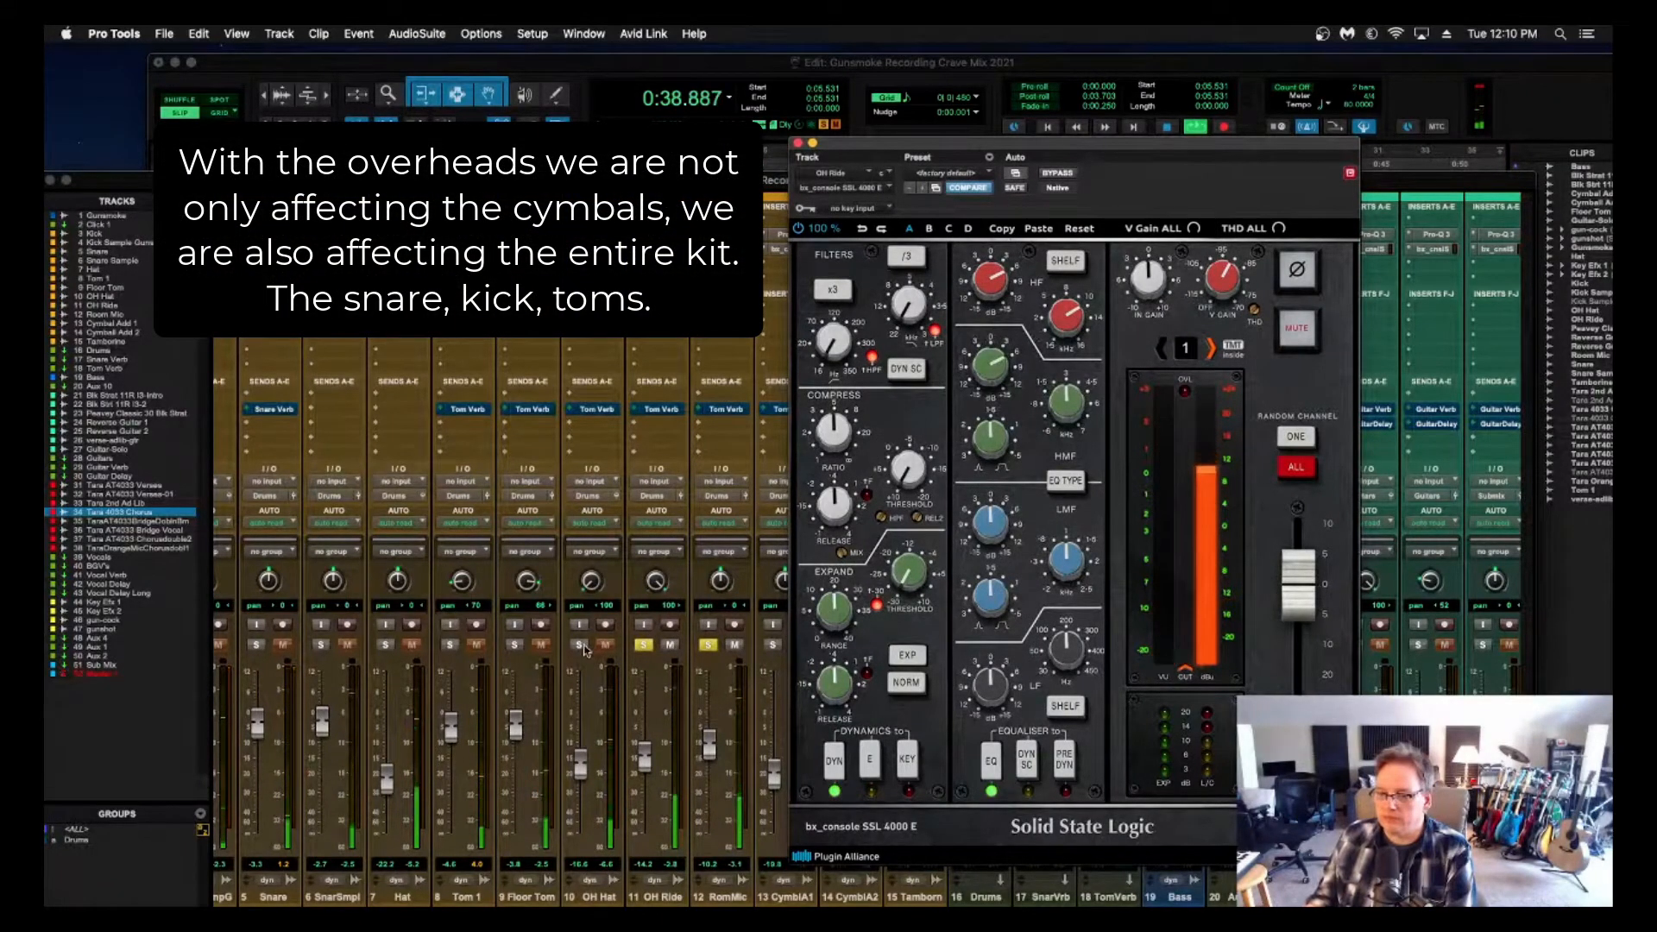
Solo OH Hat with OH Ride in place of Room Mic and open OH Hat's SSL channel strip.
left_click(579, 644)
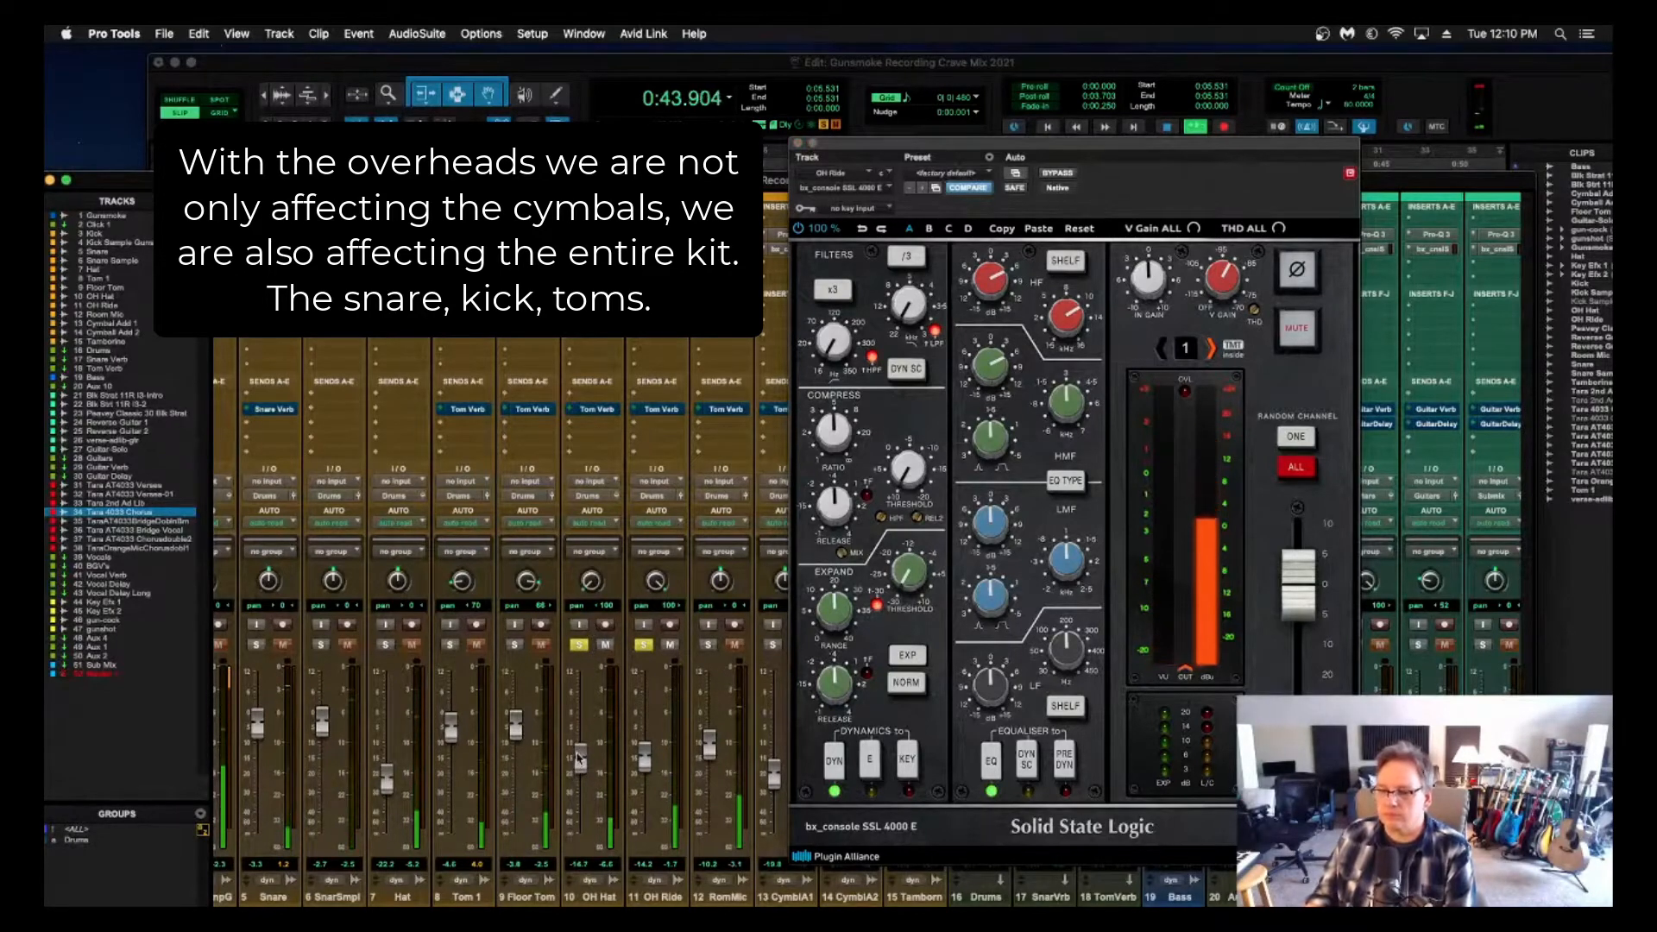
left_click(596, 249)
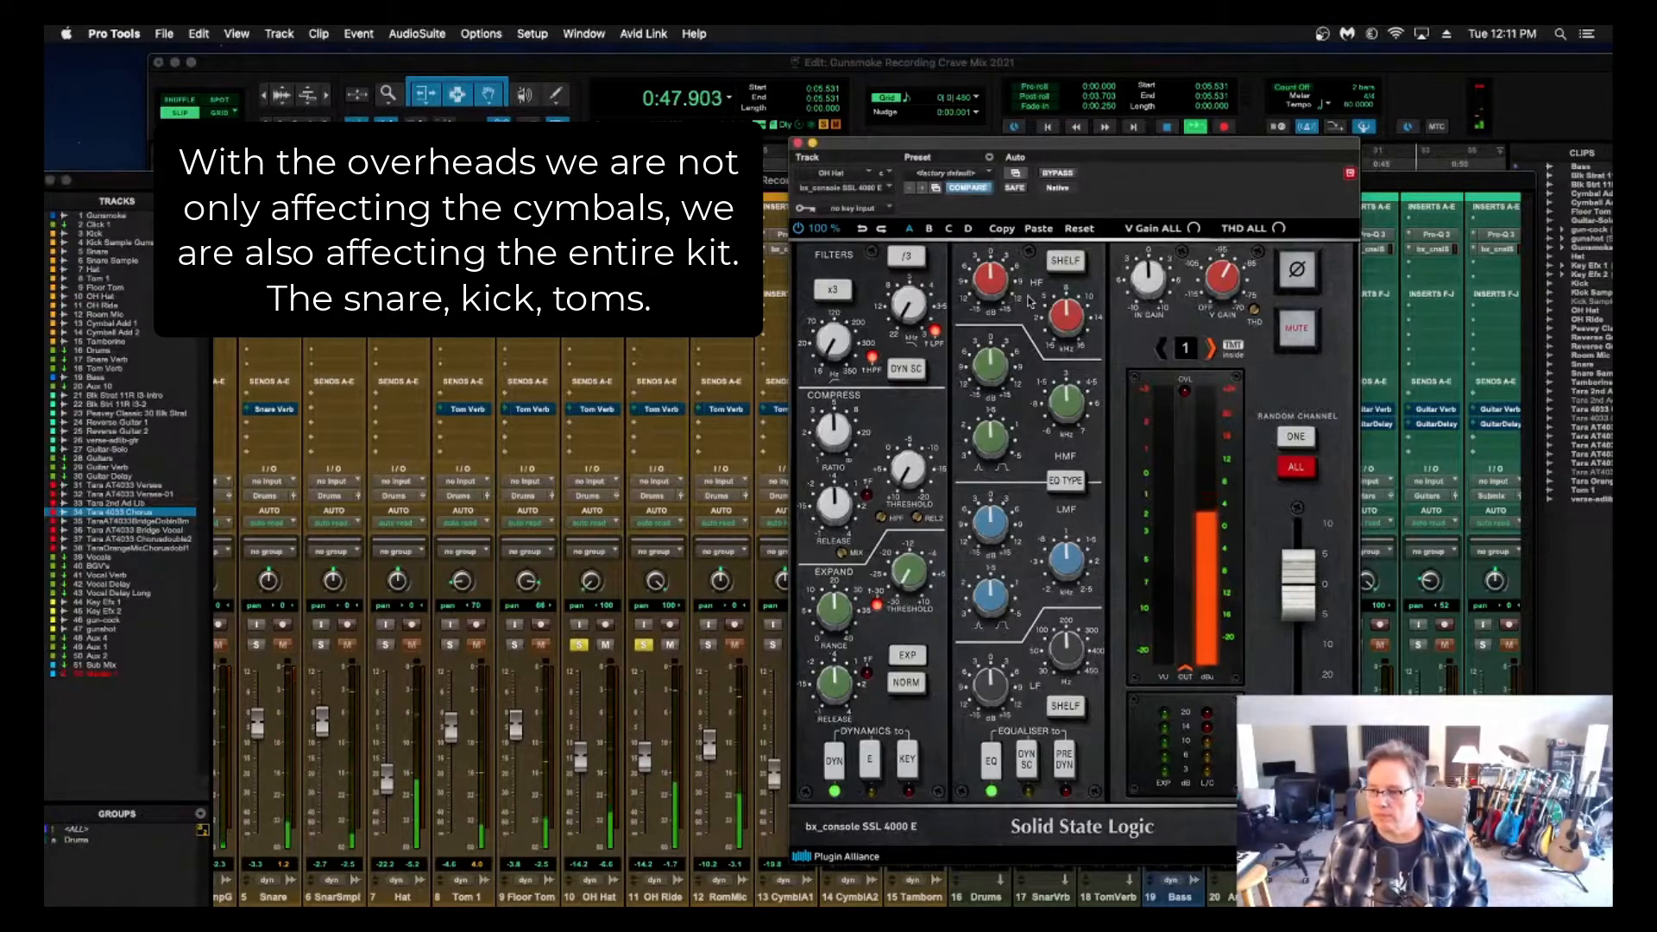
Boost the OH Hat's HF, HMF and LF bands and compress it with a lower threshold.
left_click_drag(989, 284, 992, 253)
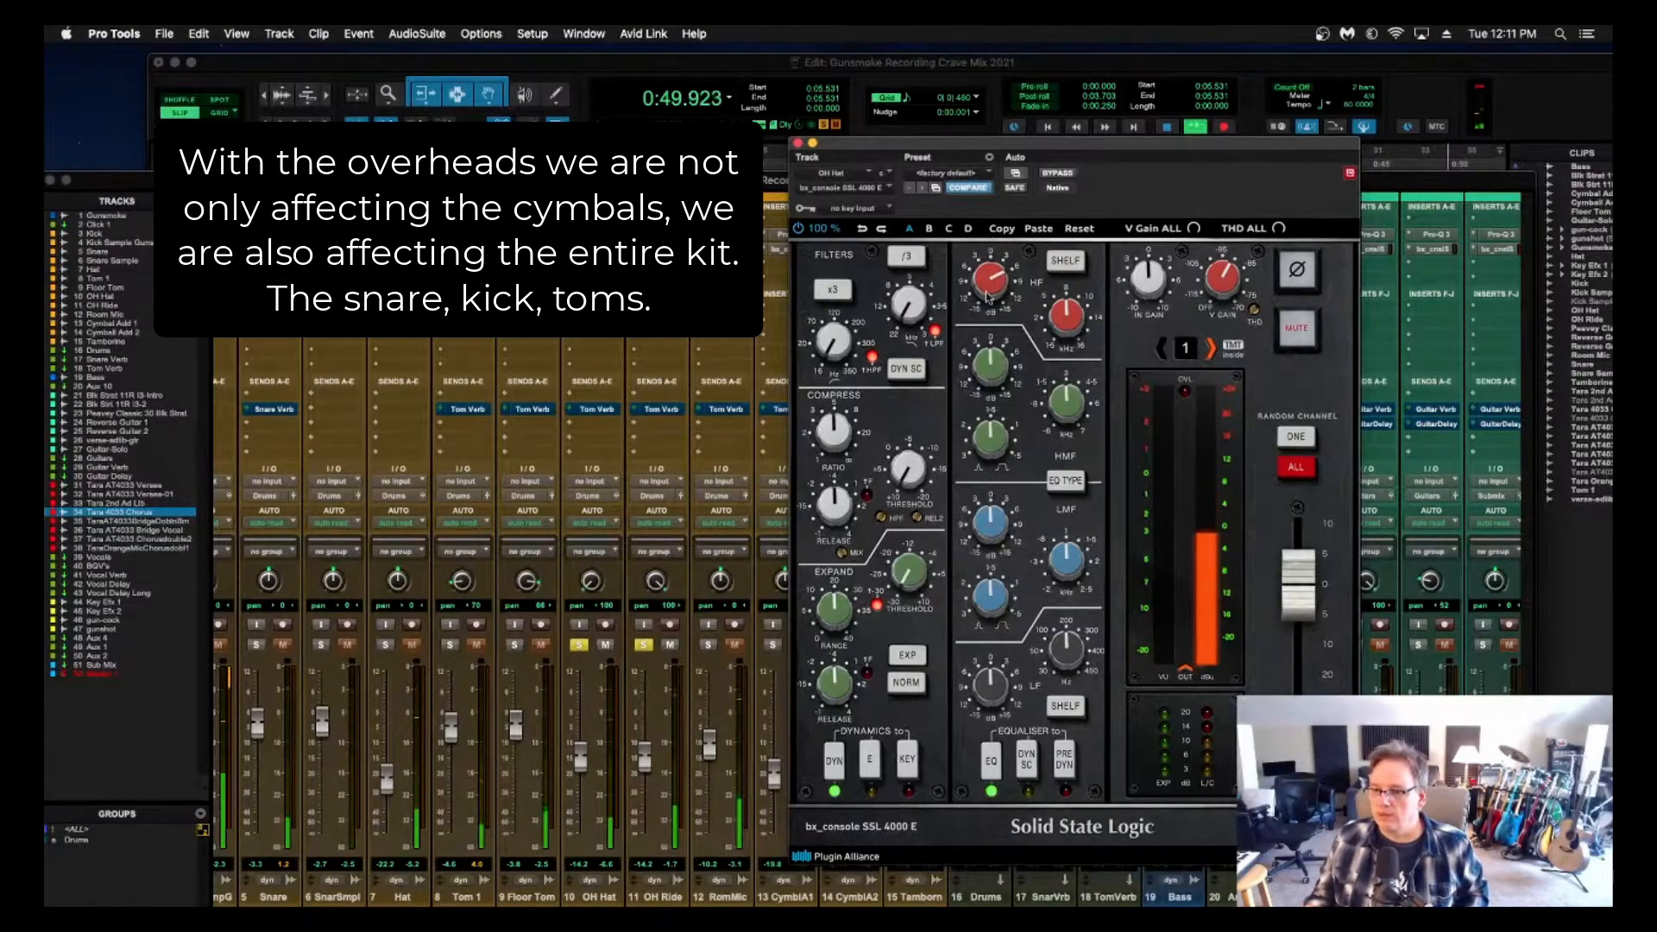
left_click_drag(989, 374, 990, 369)
left_click_drag(992, 541, 992, 533)
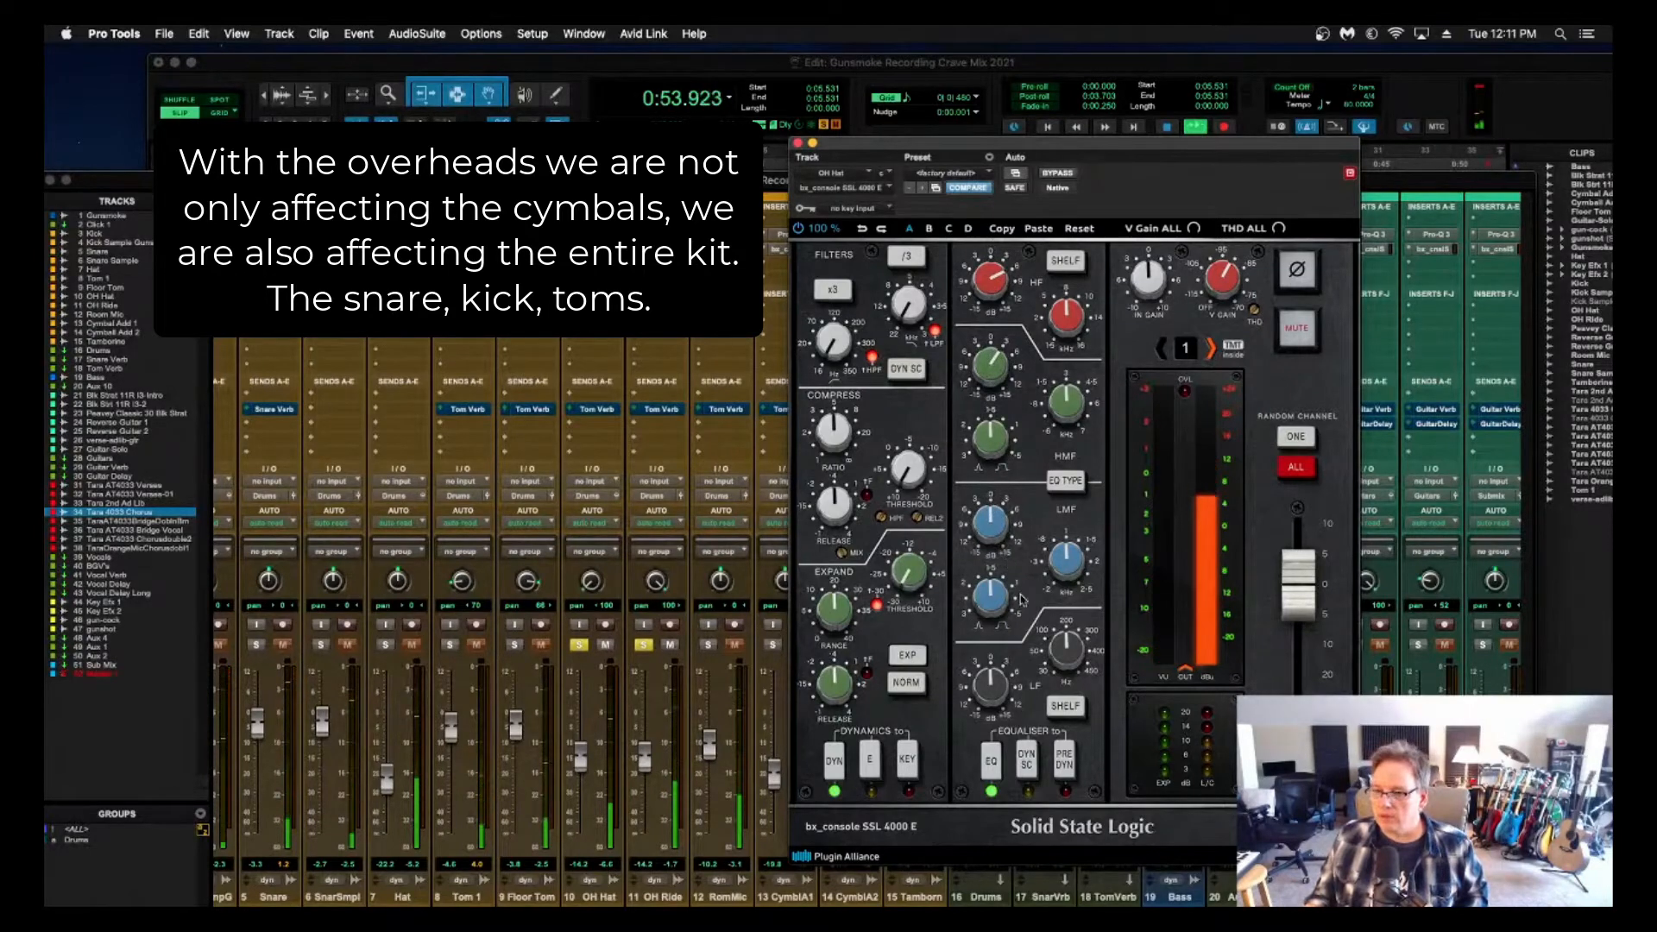
left_click_drag(990, 684, 990, 602)
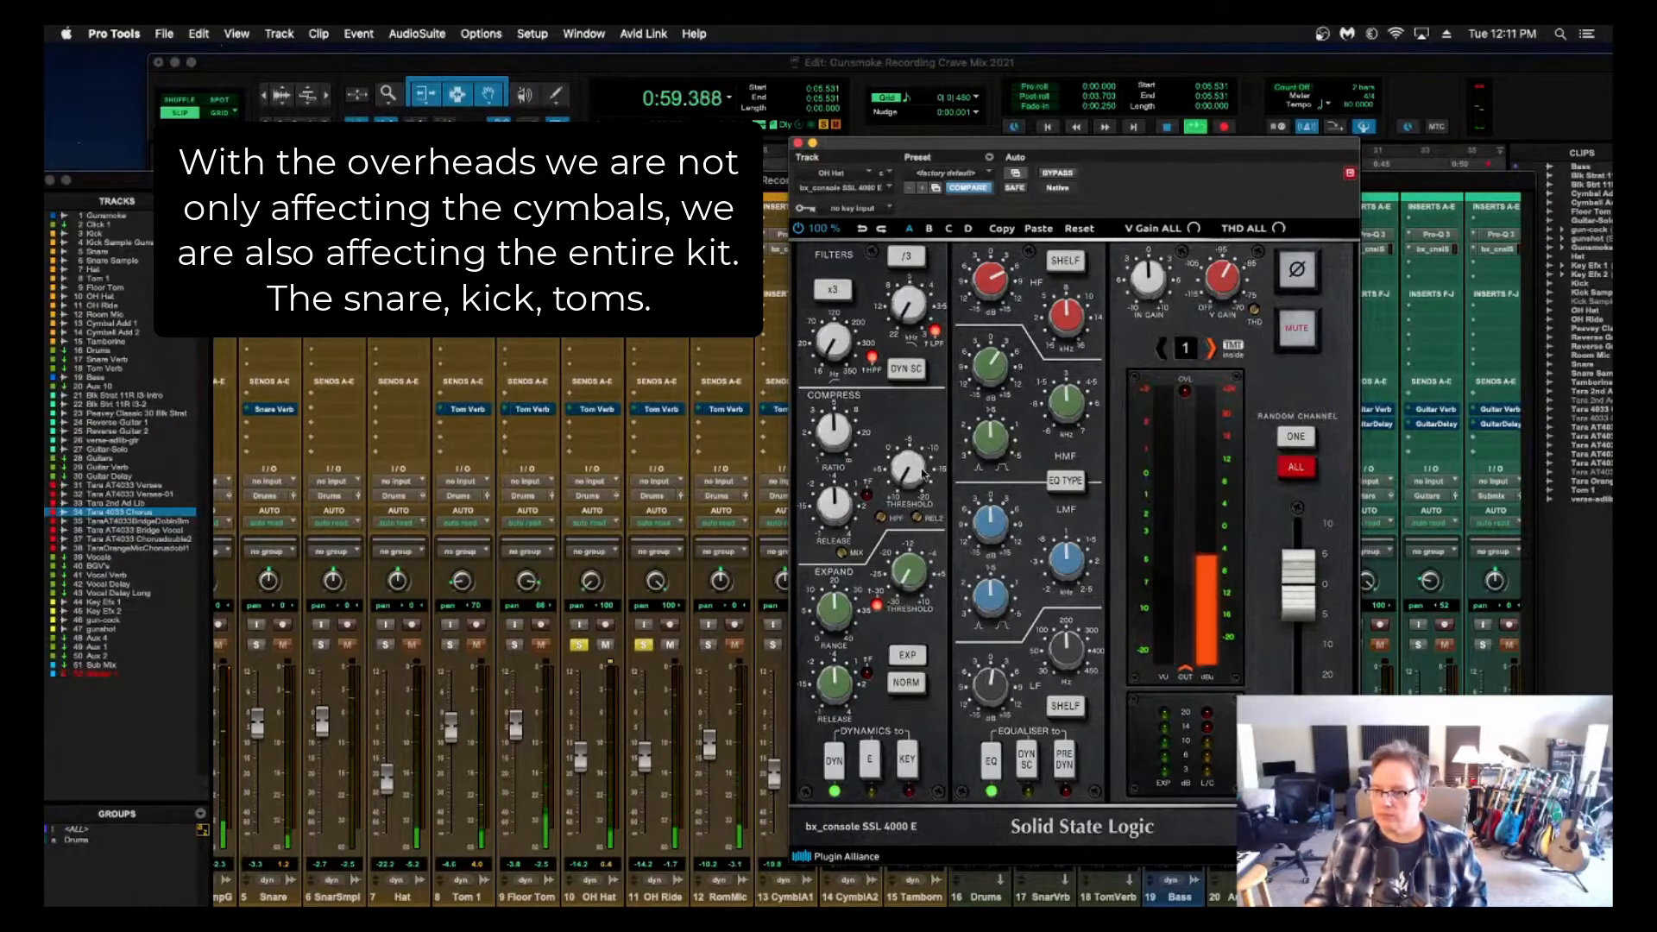
left_click_drag(920, 472, 882, 273)
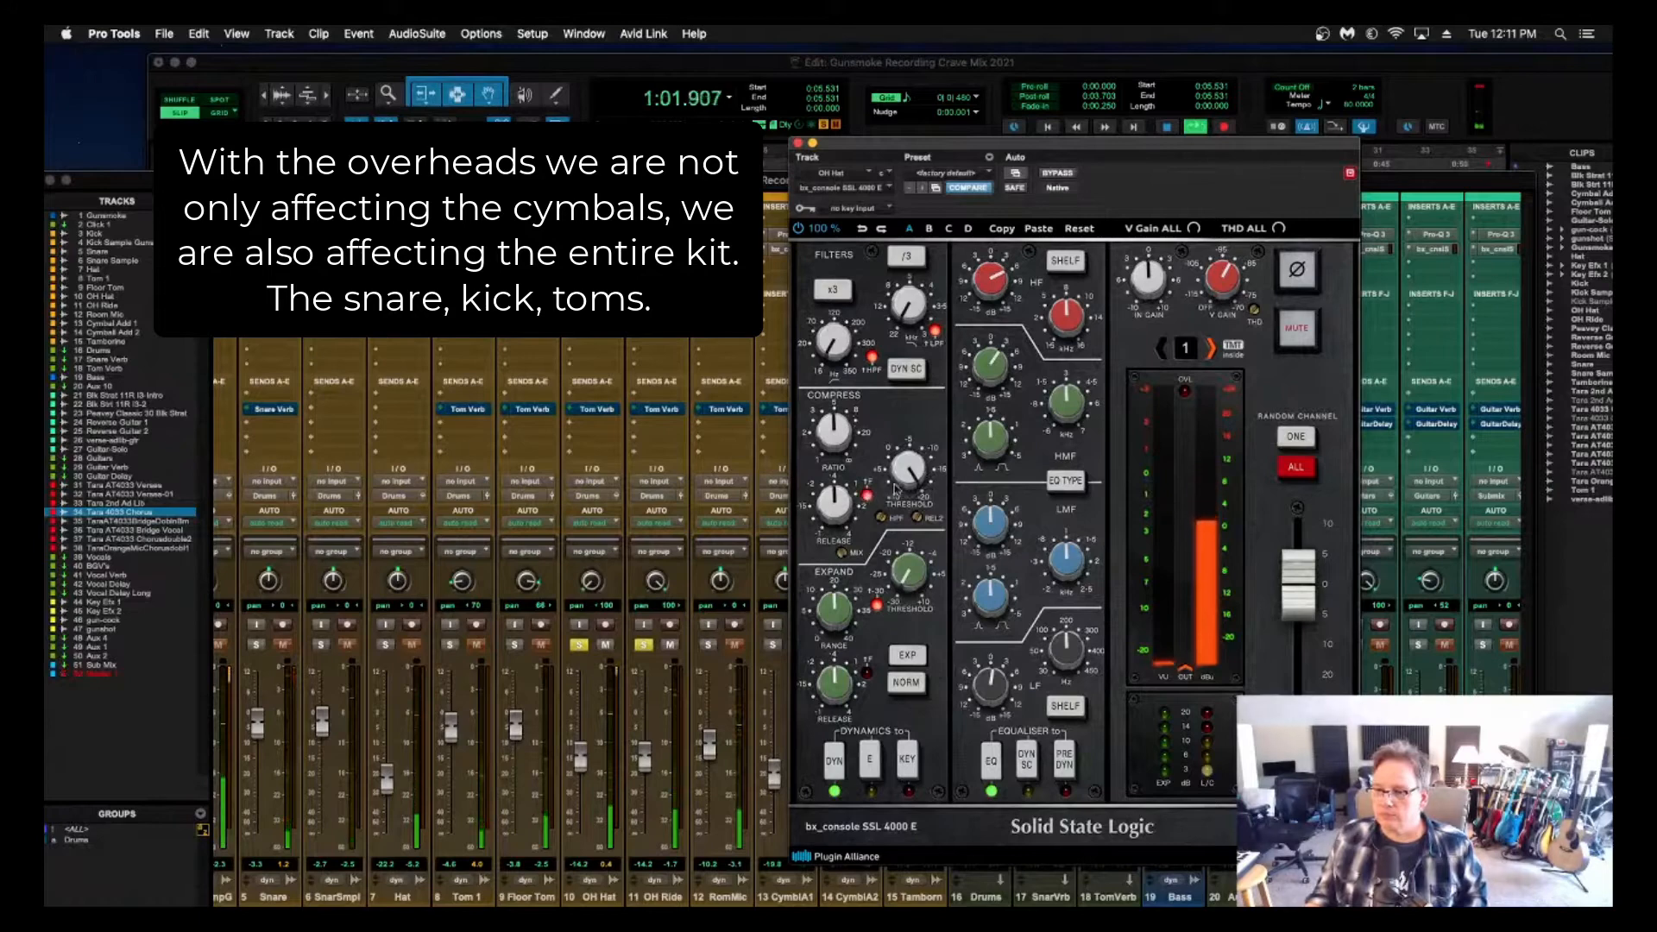
Finish OH Hat's compressor threshold, unsolo both overheads, and rebalance OH Hat to about -8.9 dB, OH Ride to -11.3 dB and Room Mic to -18.8 dB.
left_click_drag(911, 473, 898, 519)
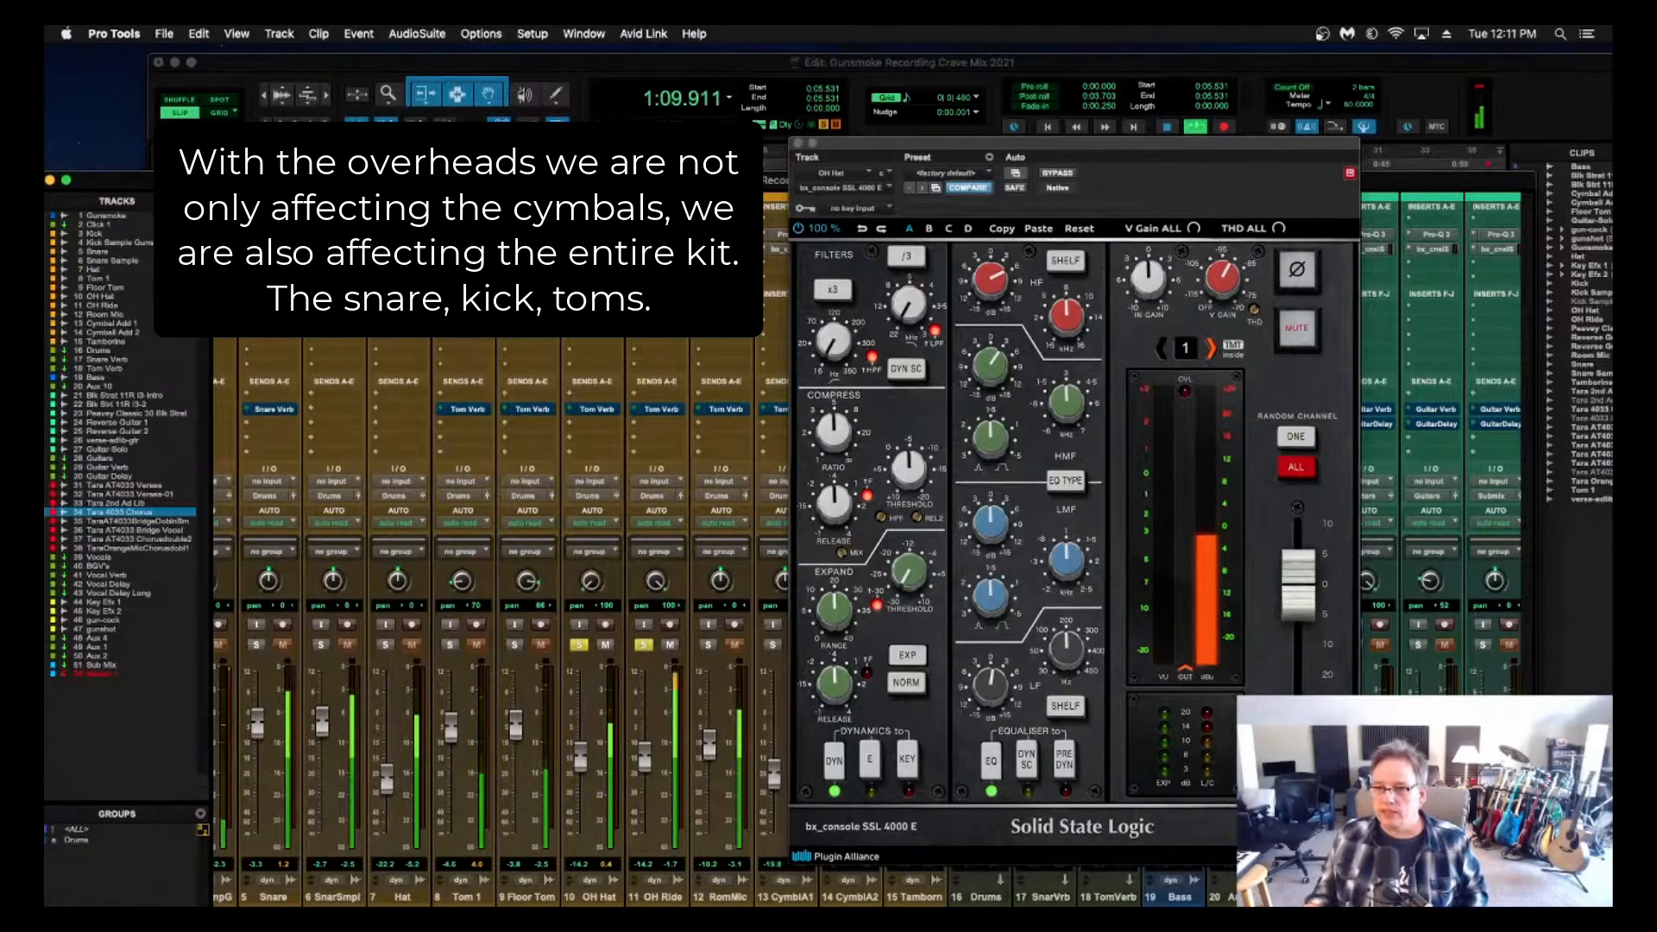
left_click(643, 645)
left_click(579, 645)
left_click_drag(584, 763, 709, 773)
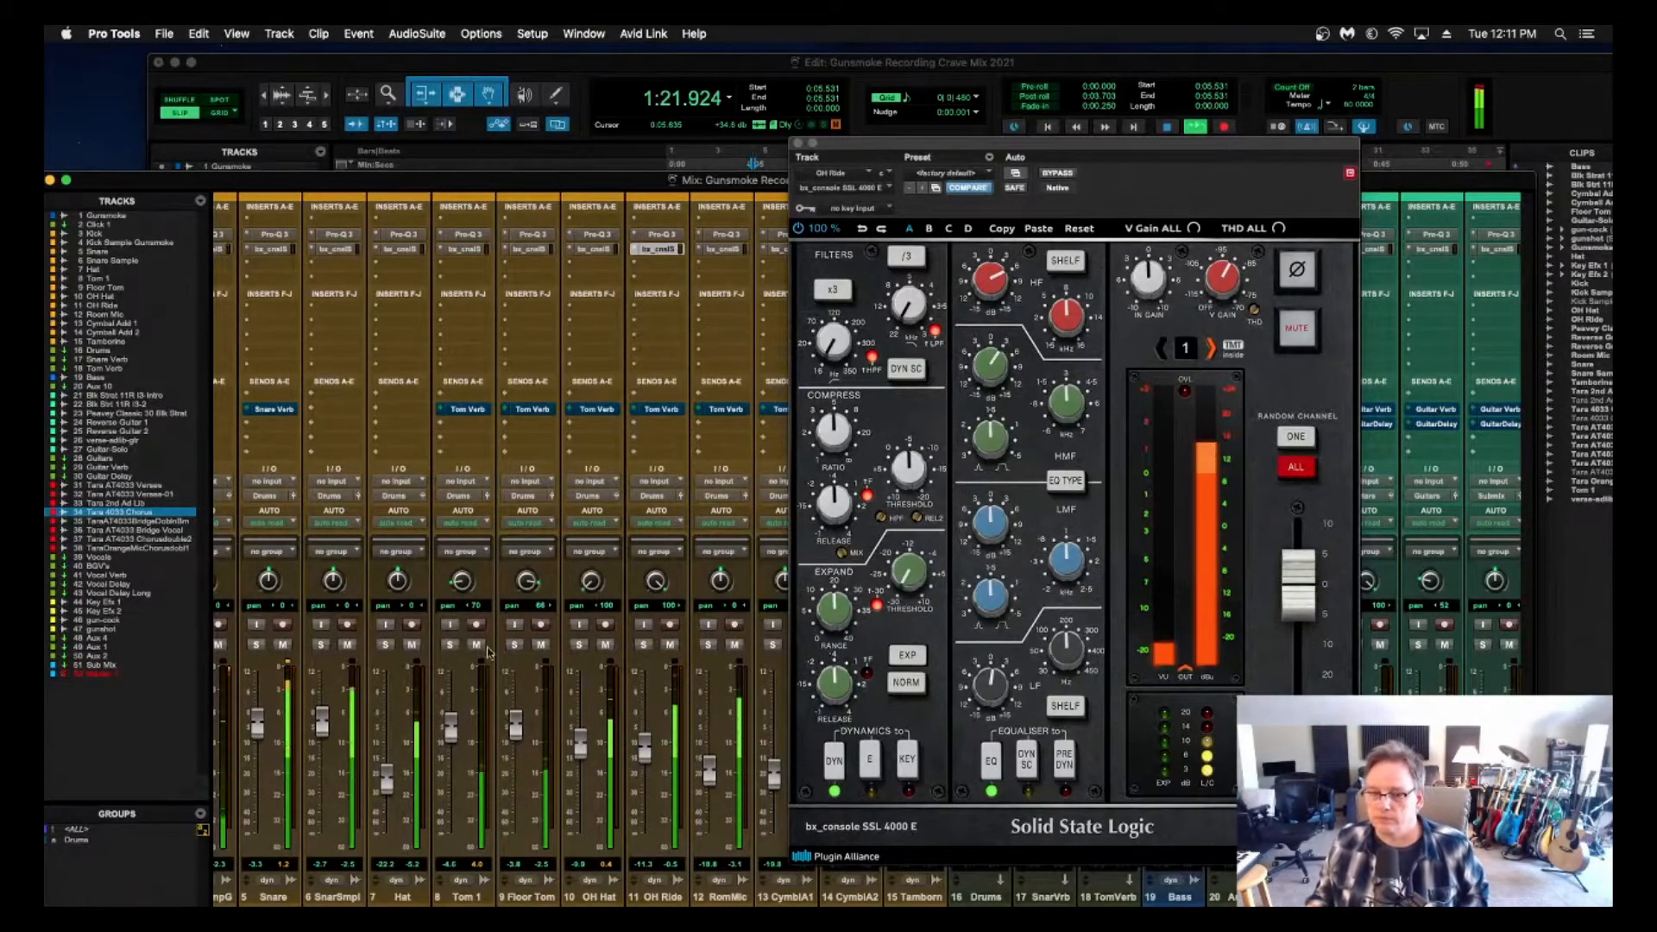
Raise the Snare fader to about -1.4 dB and turn down the LF band on its SSL channel strip.
scroll(541, 647, "left", 5)
left_click_drag(395, 720, 344, 736)
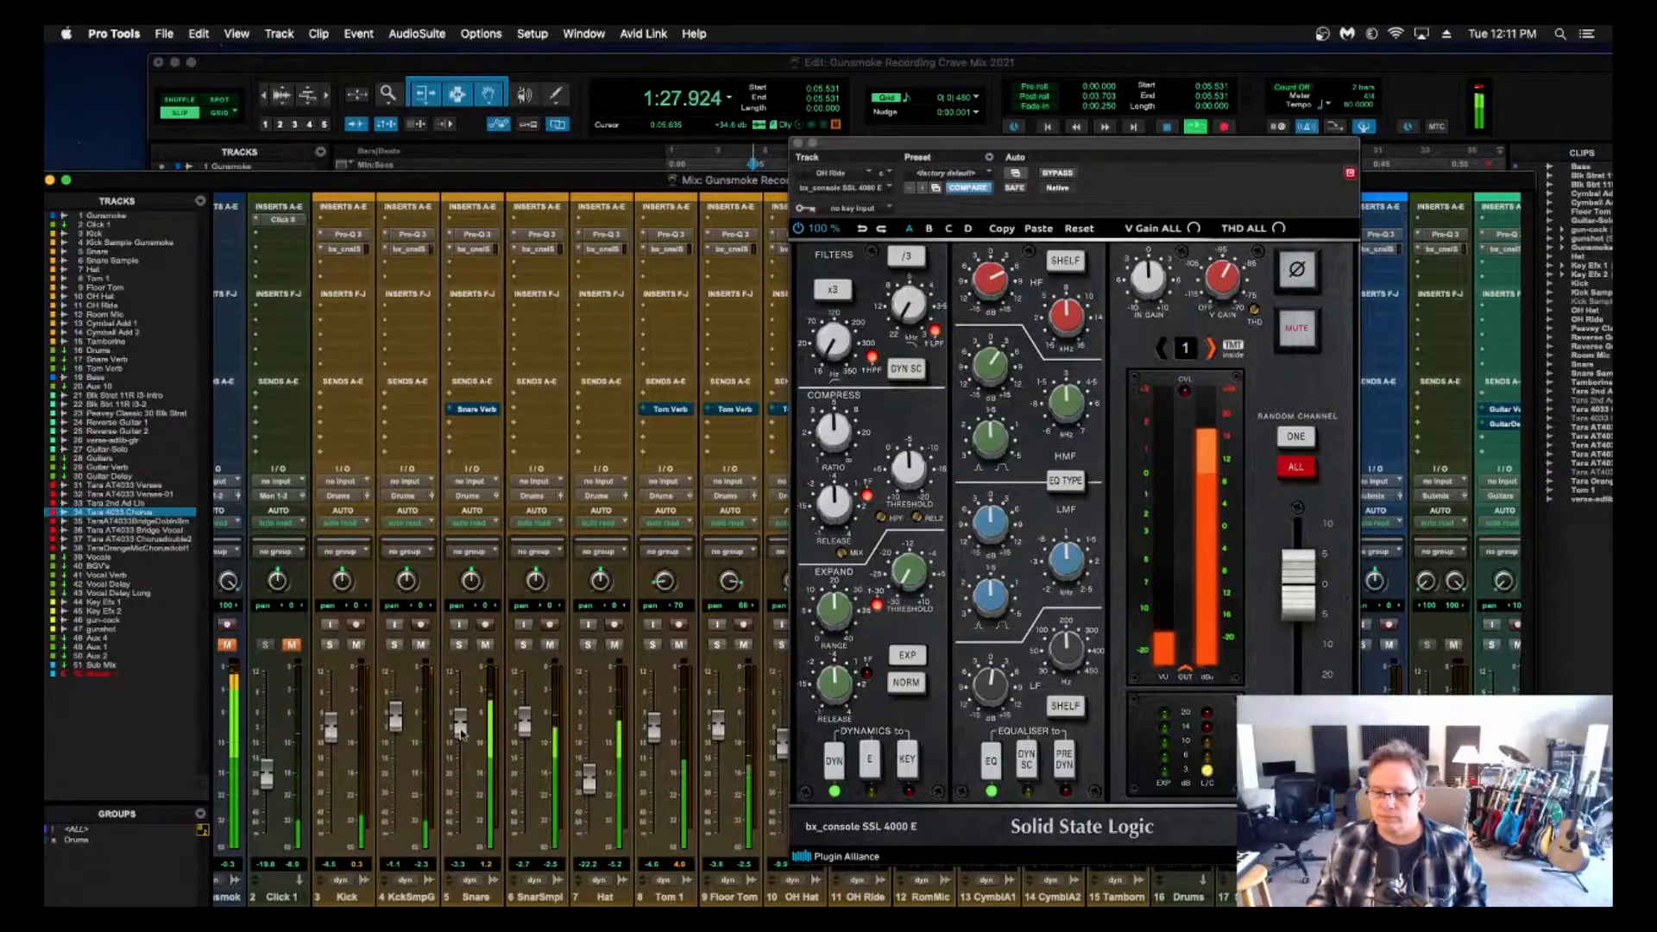
left_click_drag(462, 729, 463, 727)
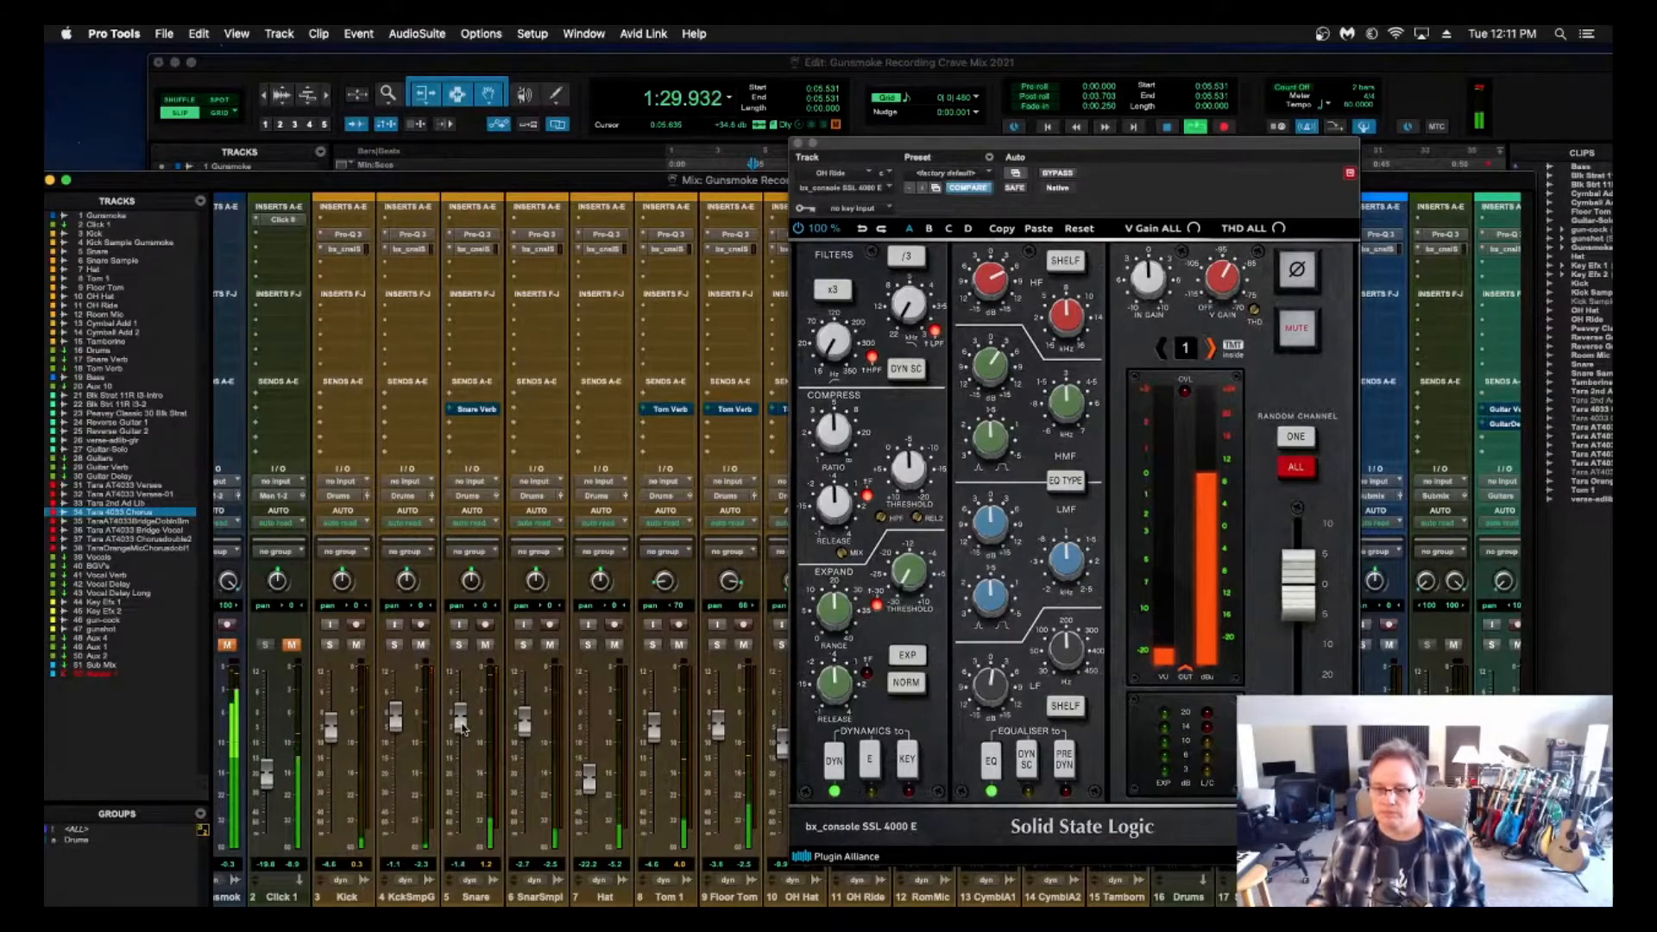
left_click(473, 249)
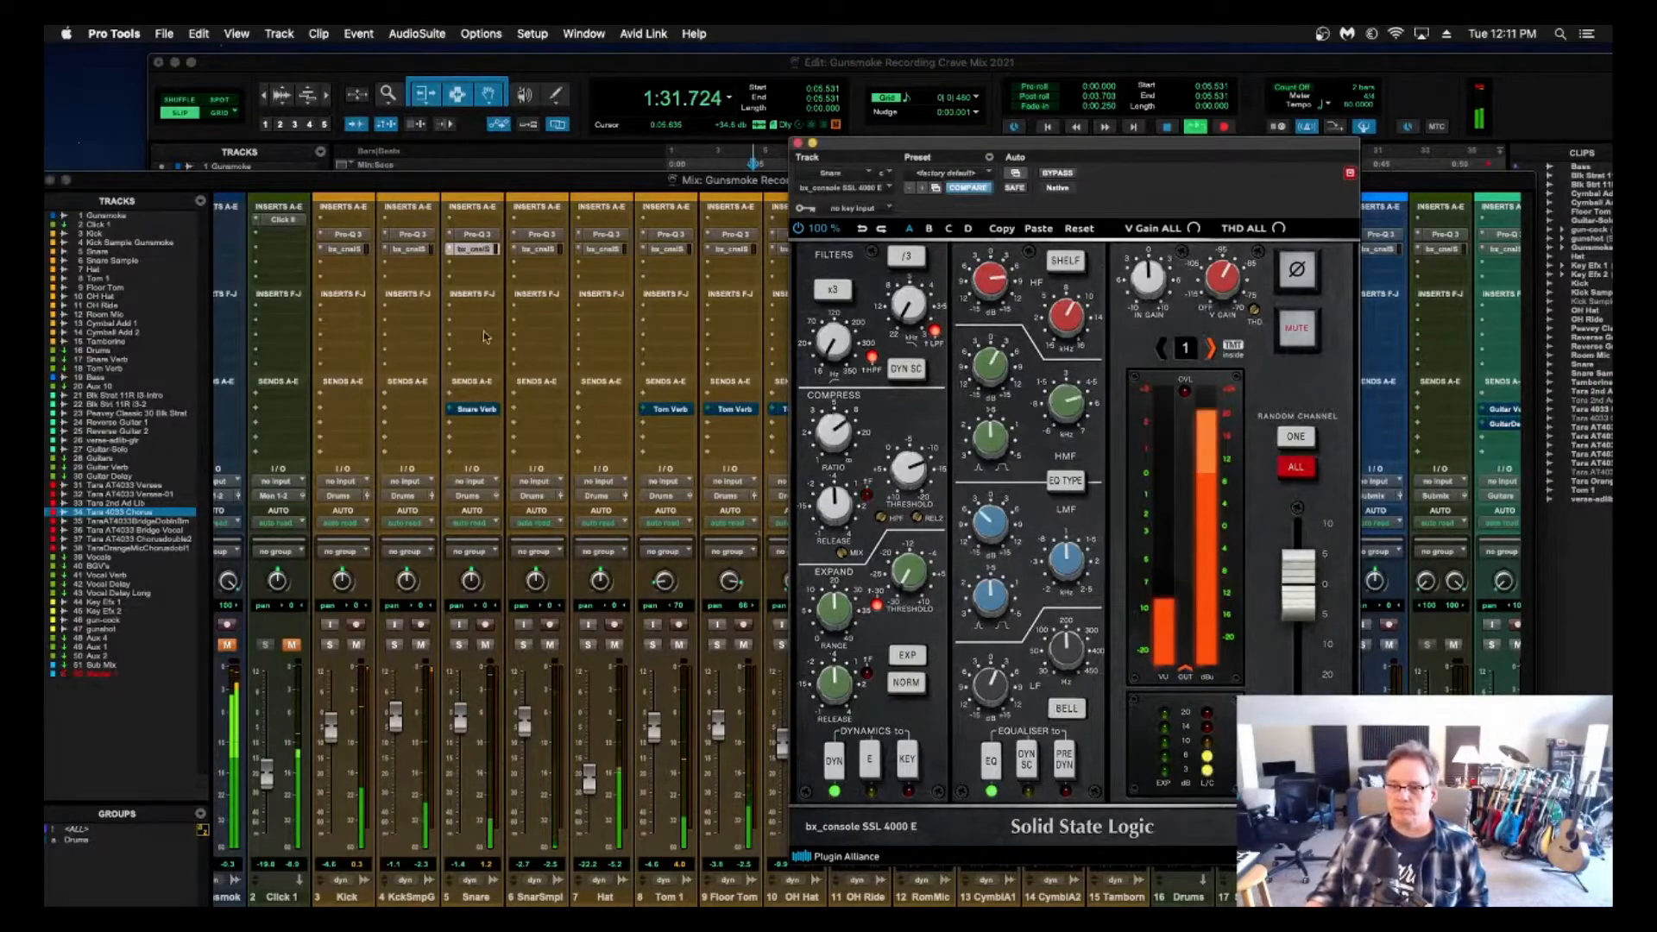
left_click_drag(994, 682, 981, 706)
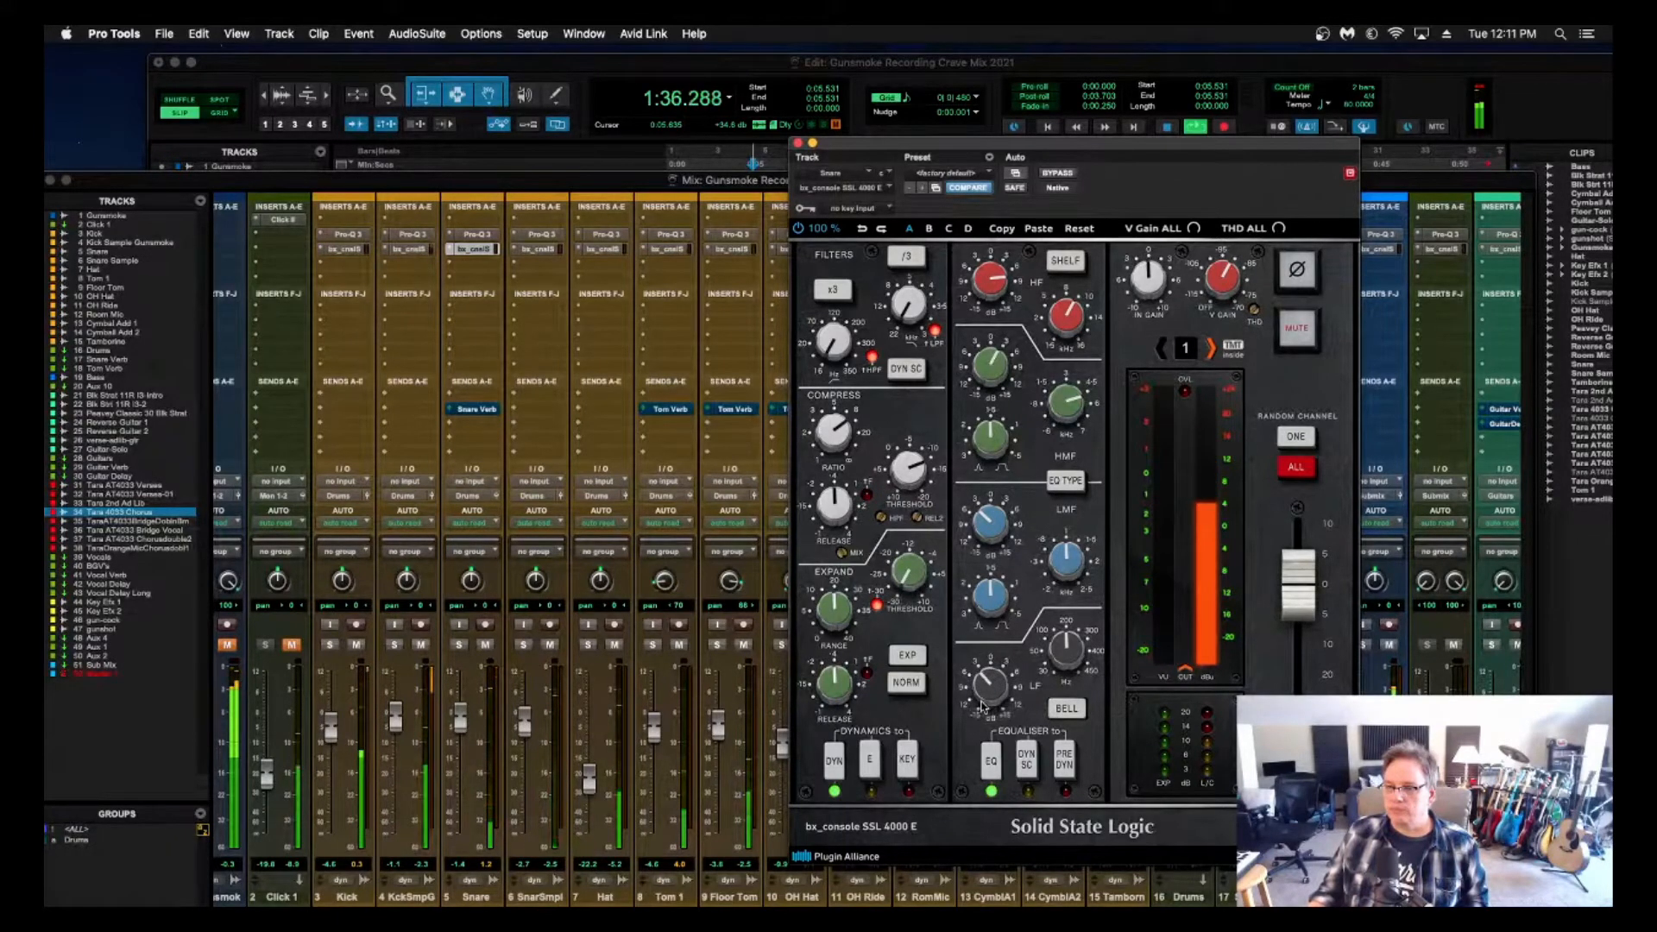
left_click(797, 143)
Restart playback, raise the Room Mic fader to about -1.4 dB and solo the track.
key("space")
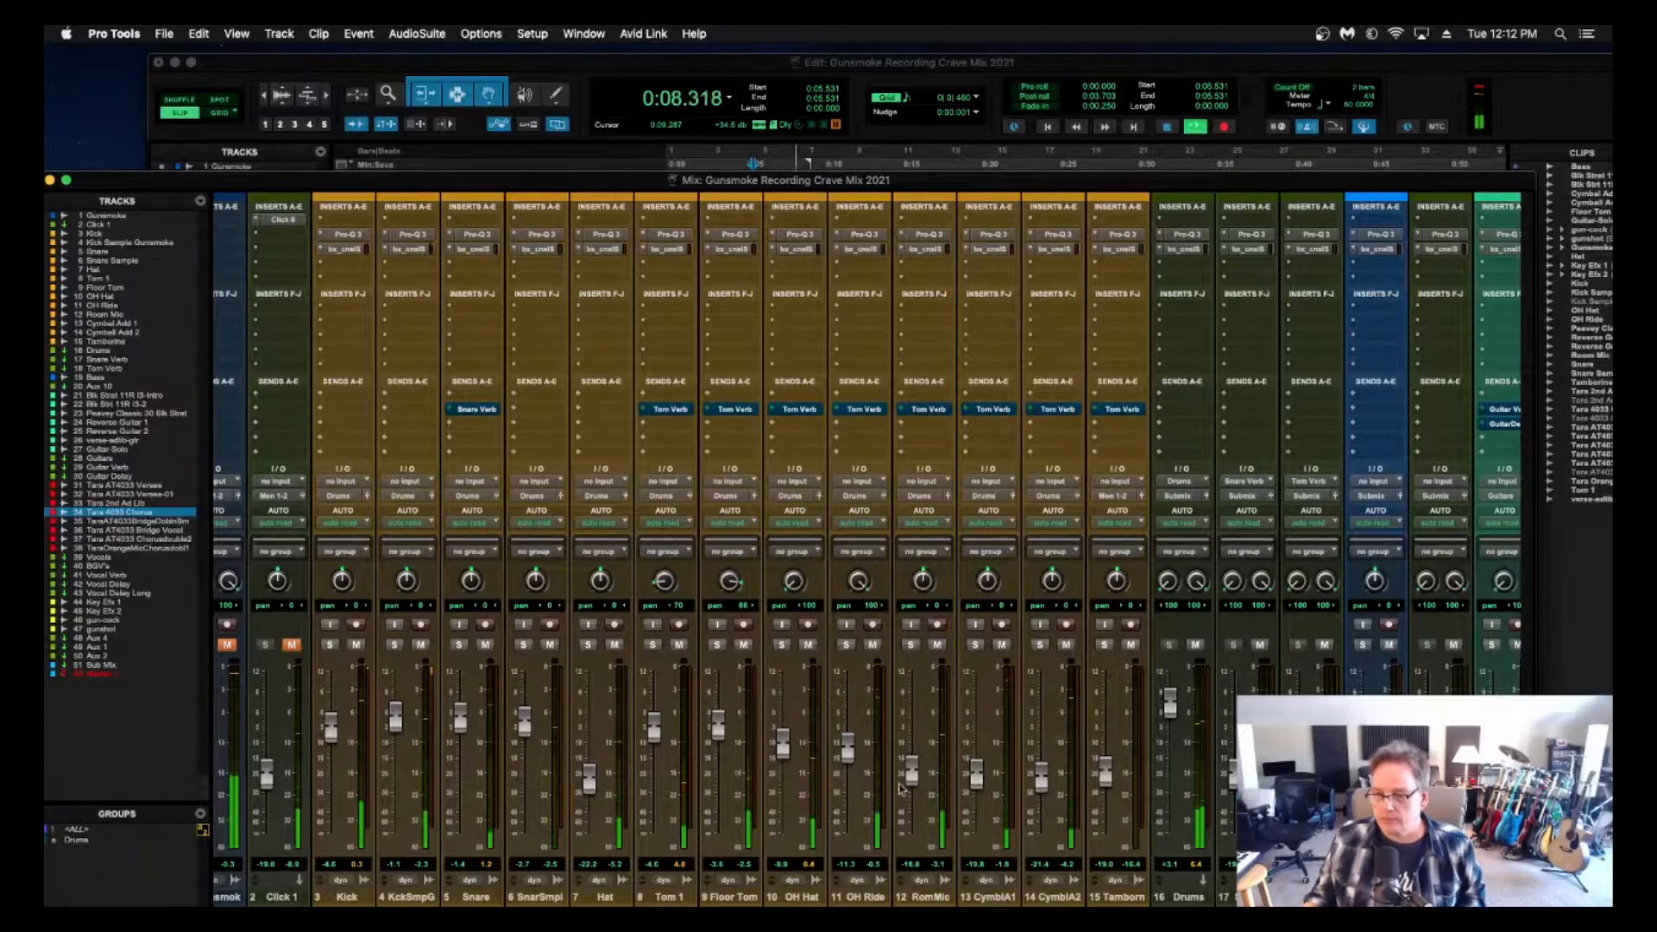
left_click_drag(1101, 781, 1102, 789)
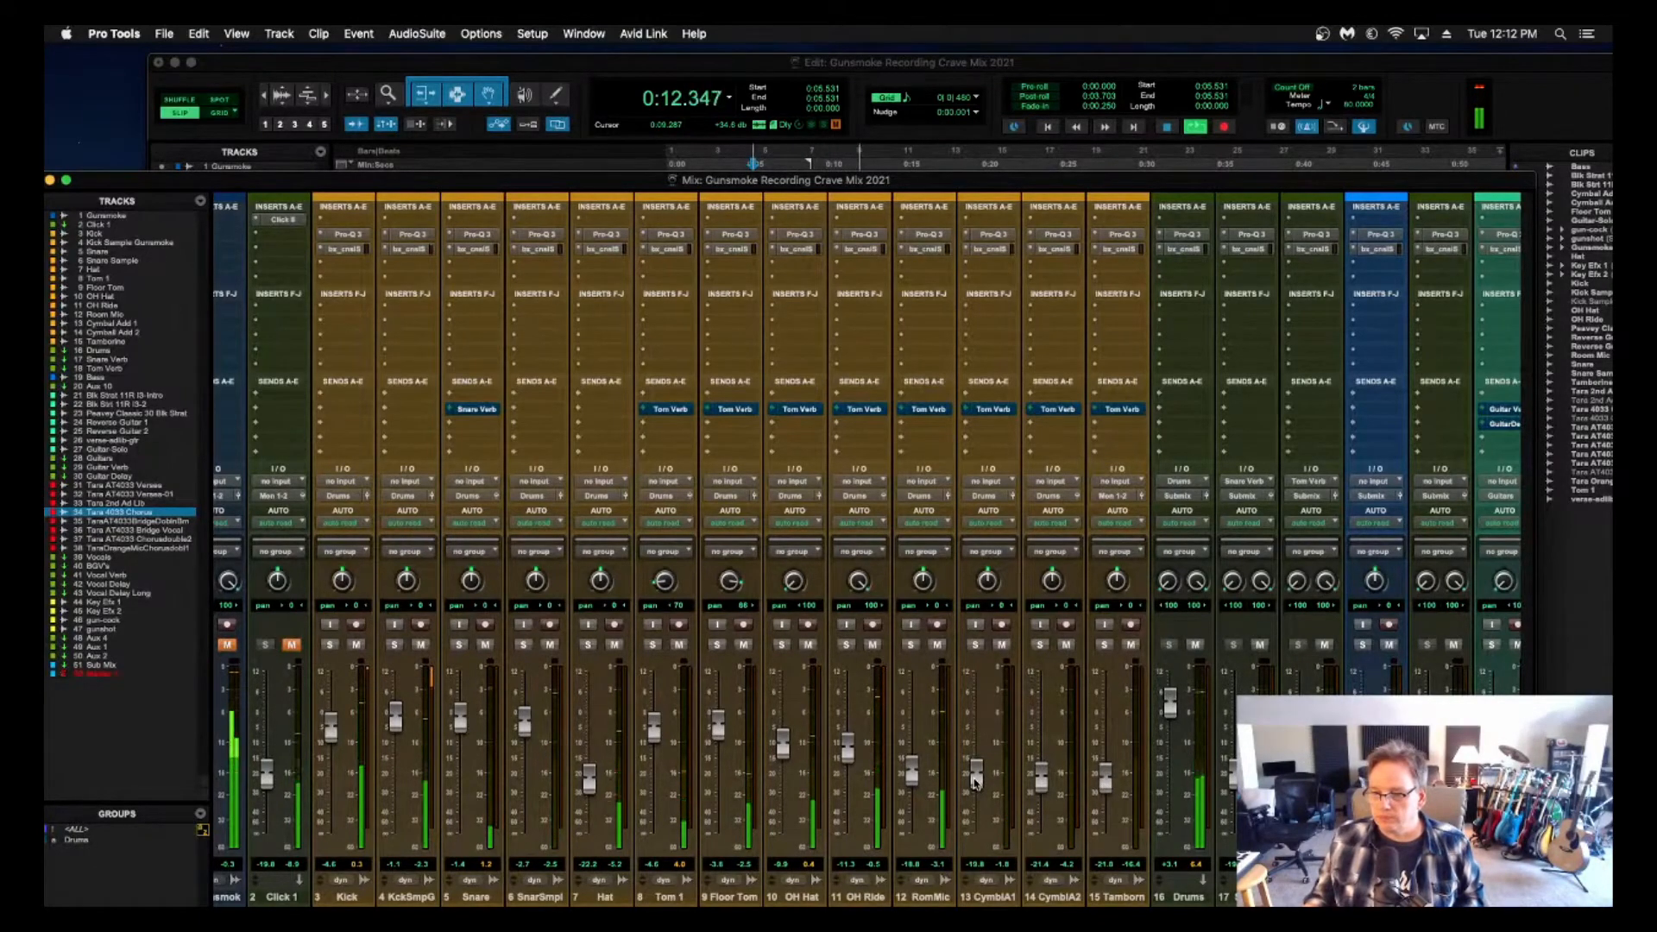
left_click_drag(910, 778, 910, 768)
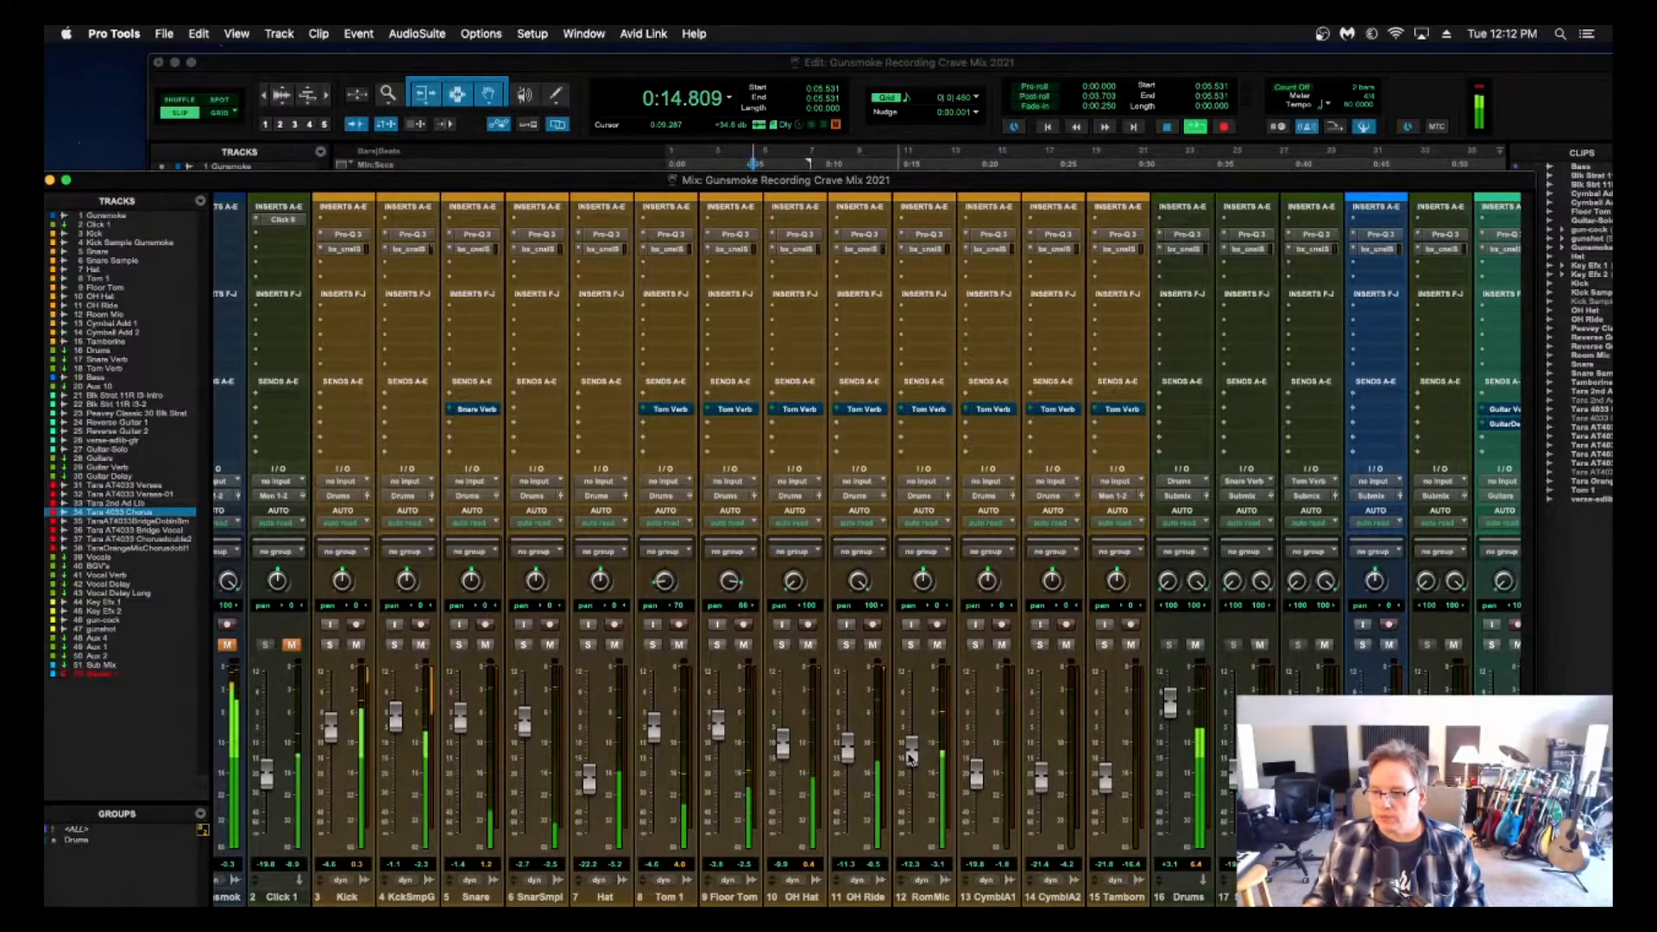
left_click(925, 898)
left_click_drag(910, 758, 913, 723)
left_click(910, 645)
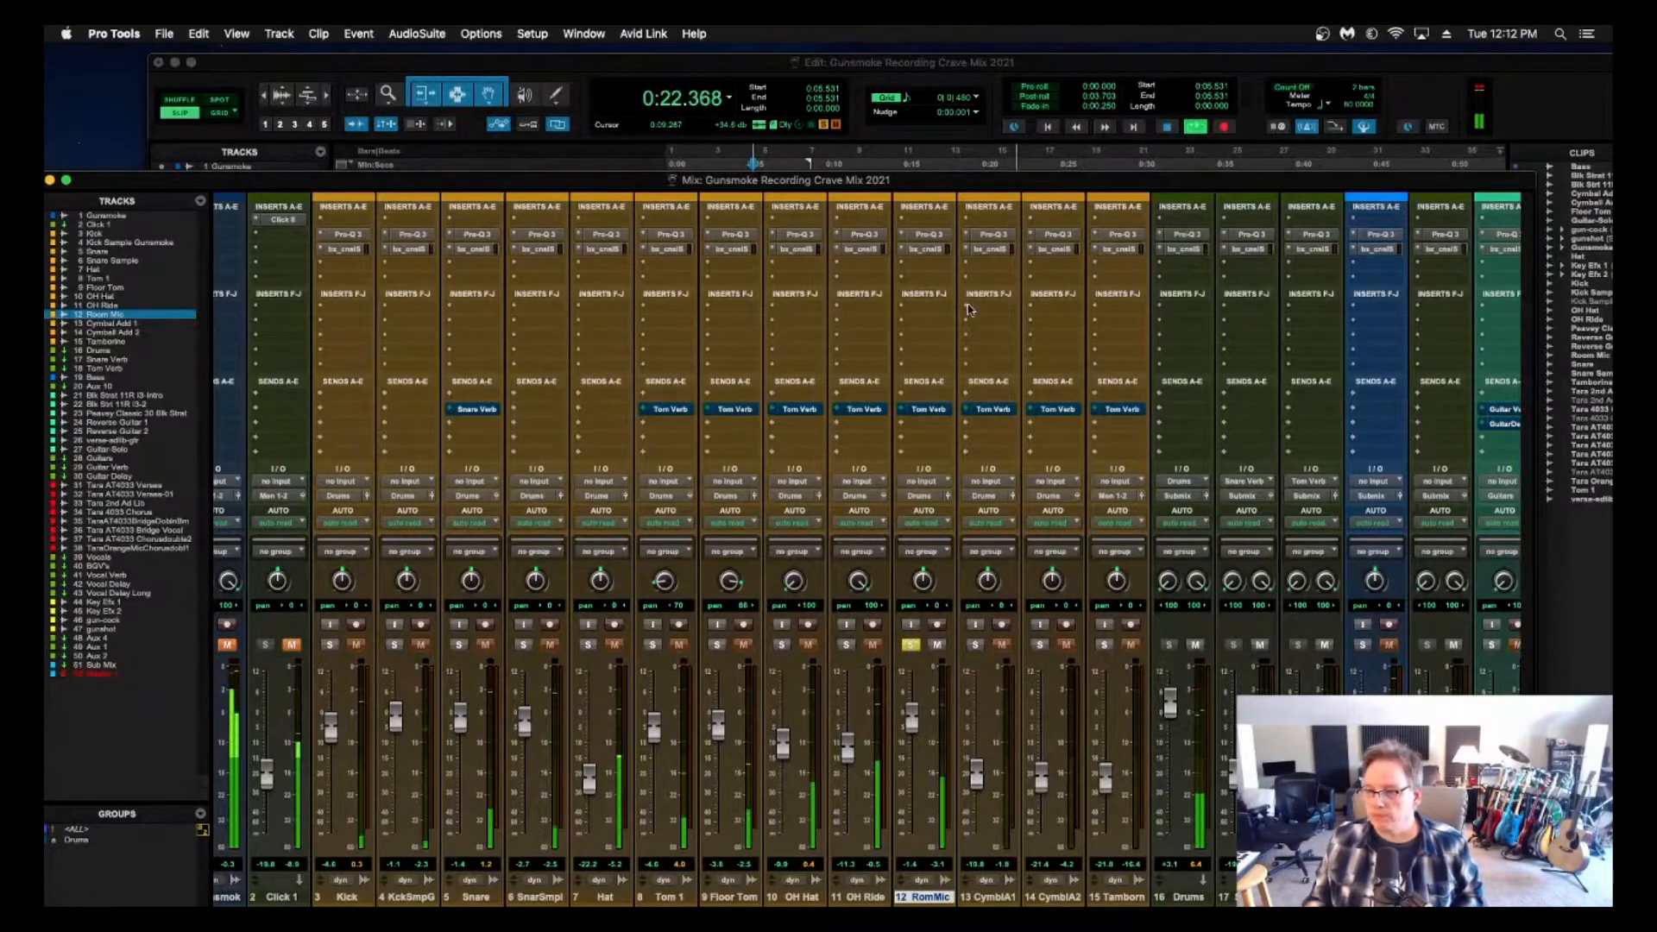
Insert the mono CLA-76 compressor on the Room Mic track, below its SSL channel strip.
left_click(903, 280)
mouse_move(914, 278)
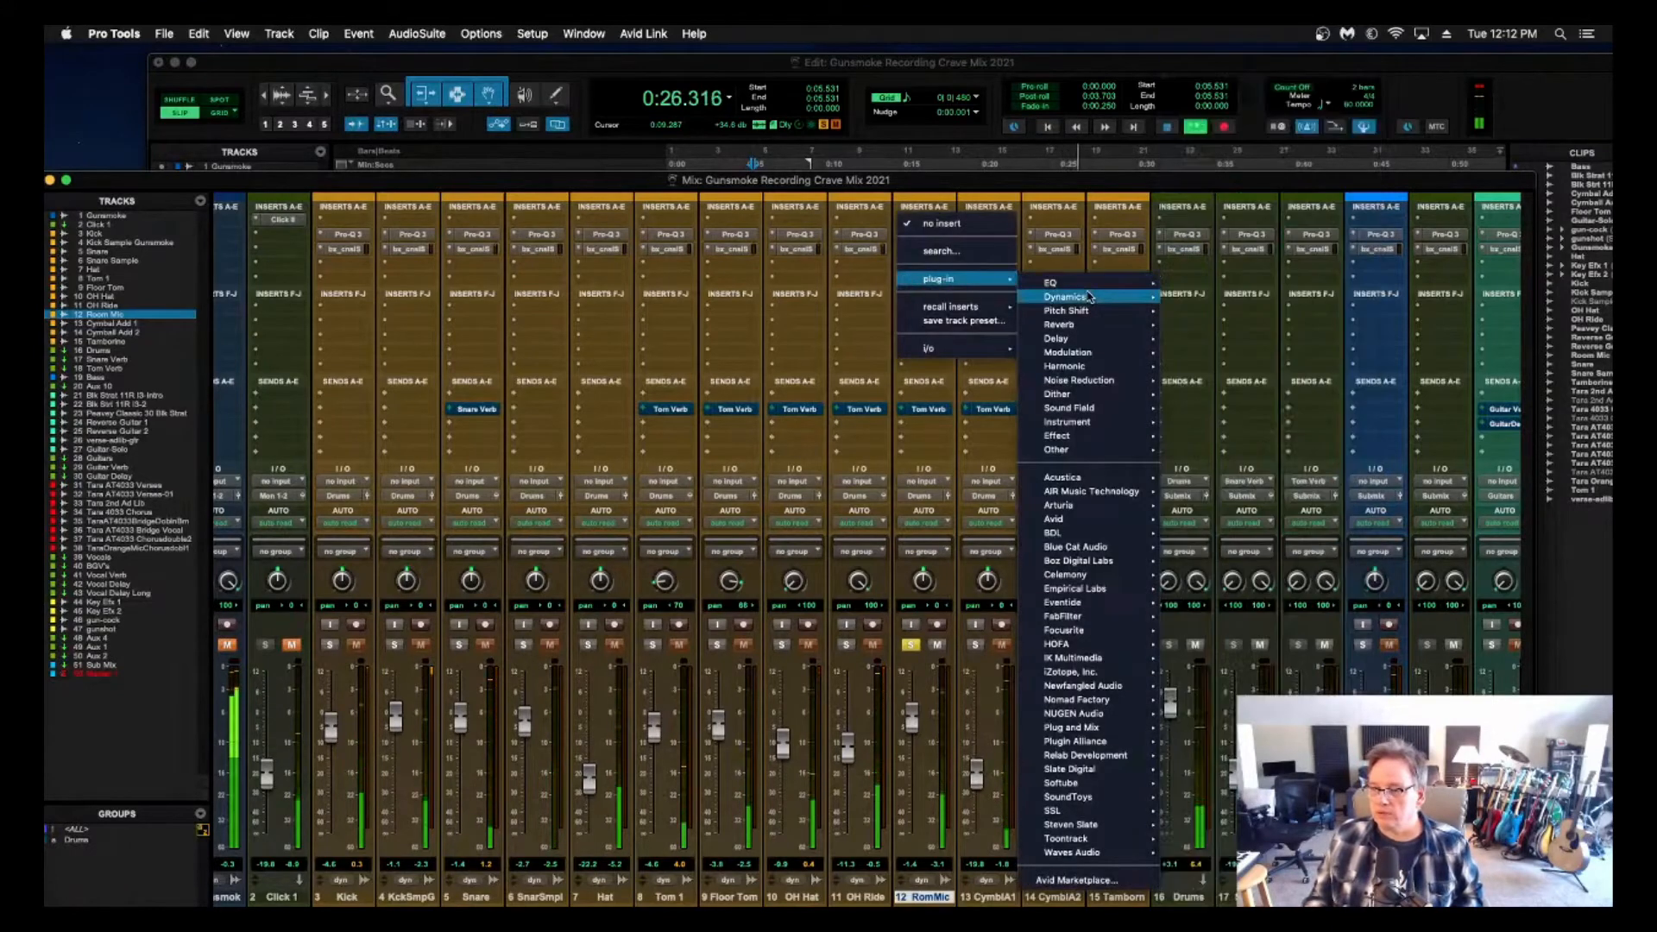
mouse_move(1089, 297)
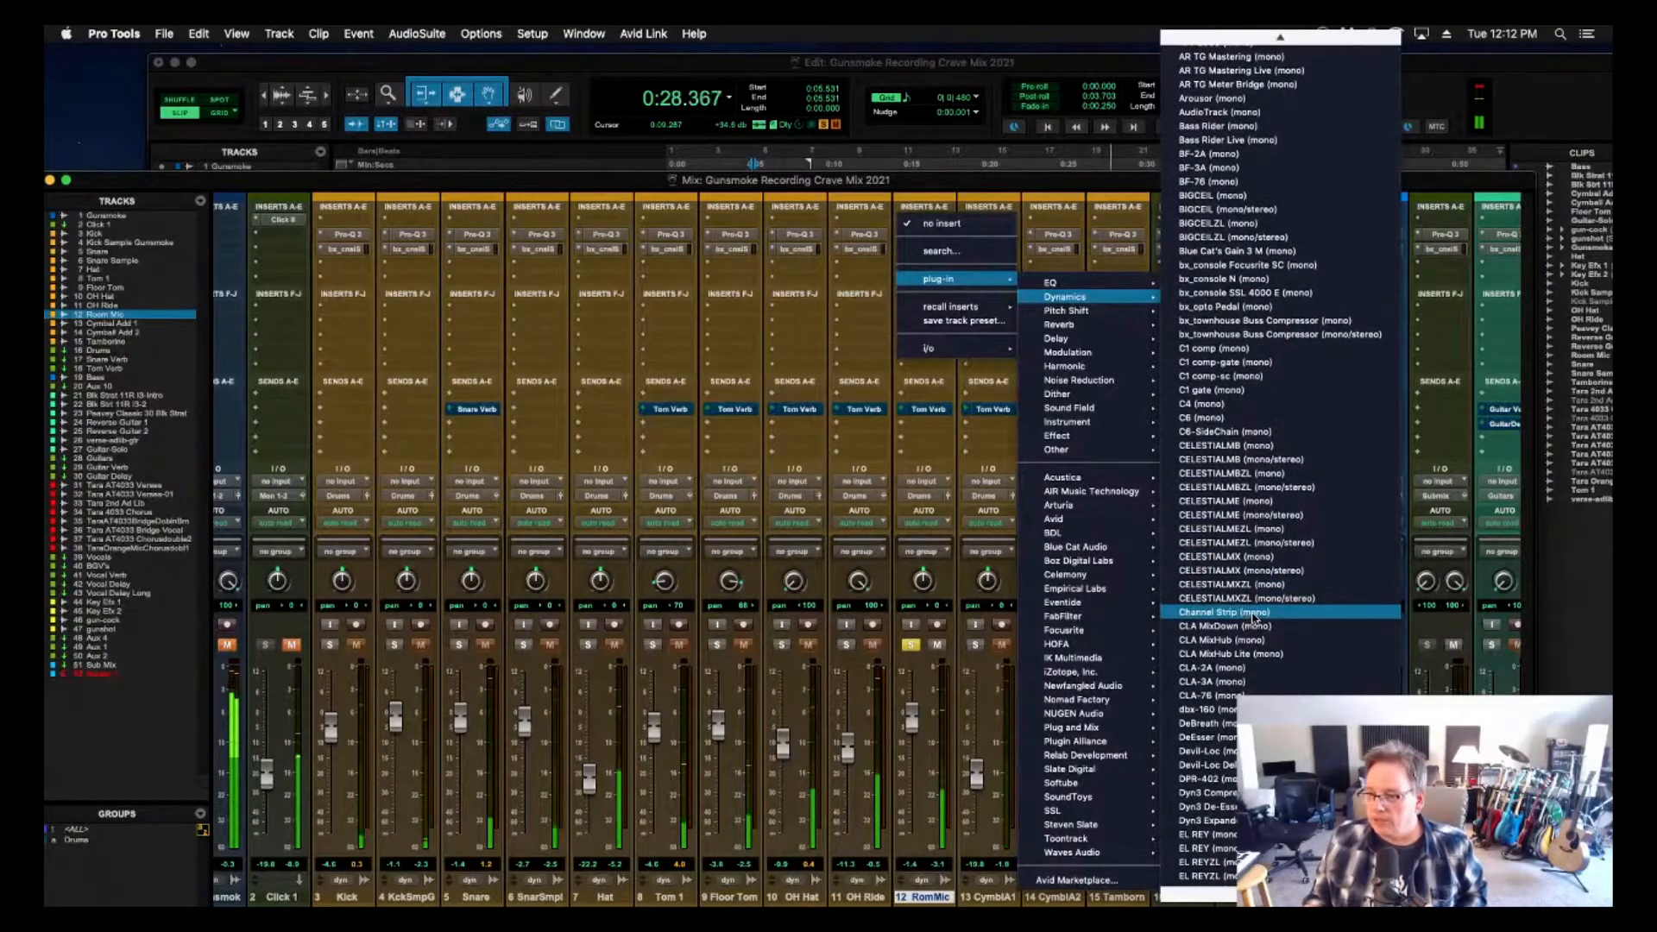
left_click(1225, 695)
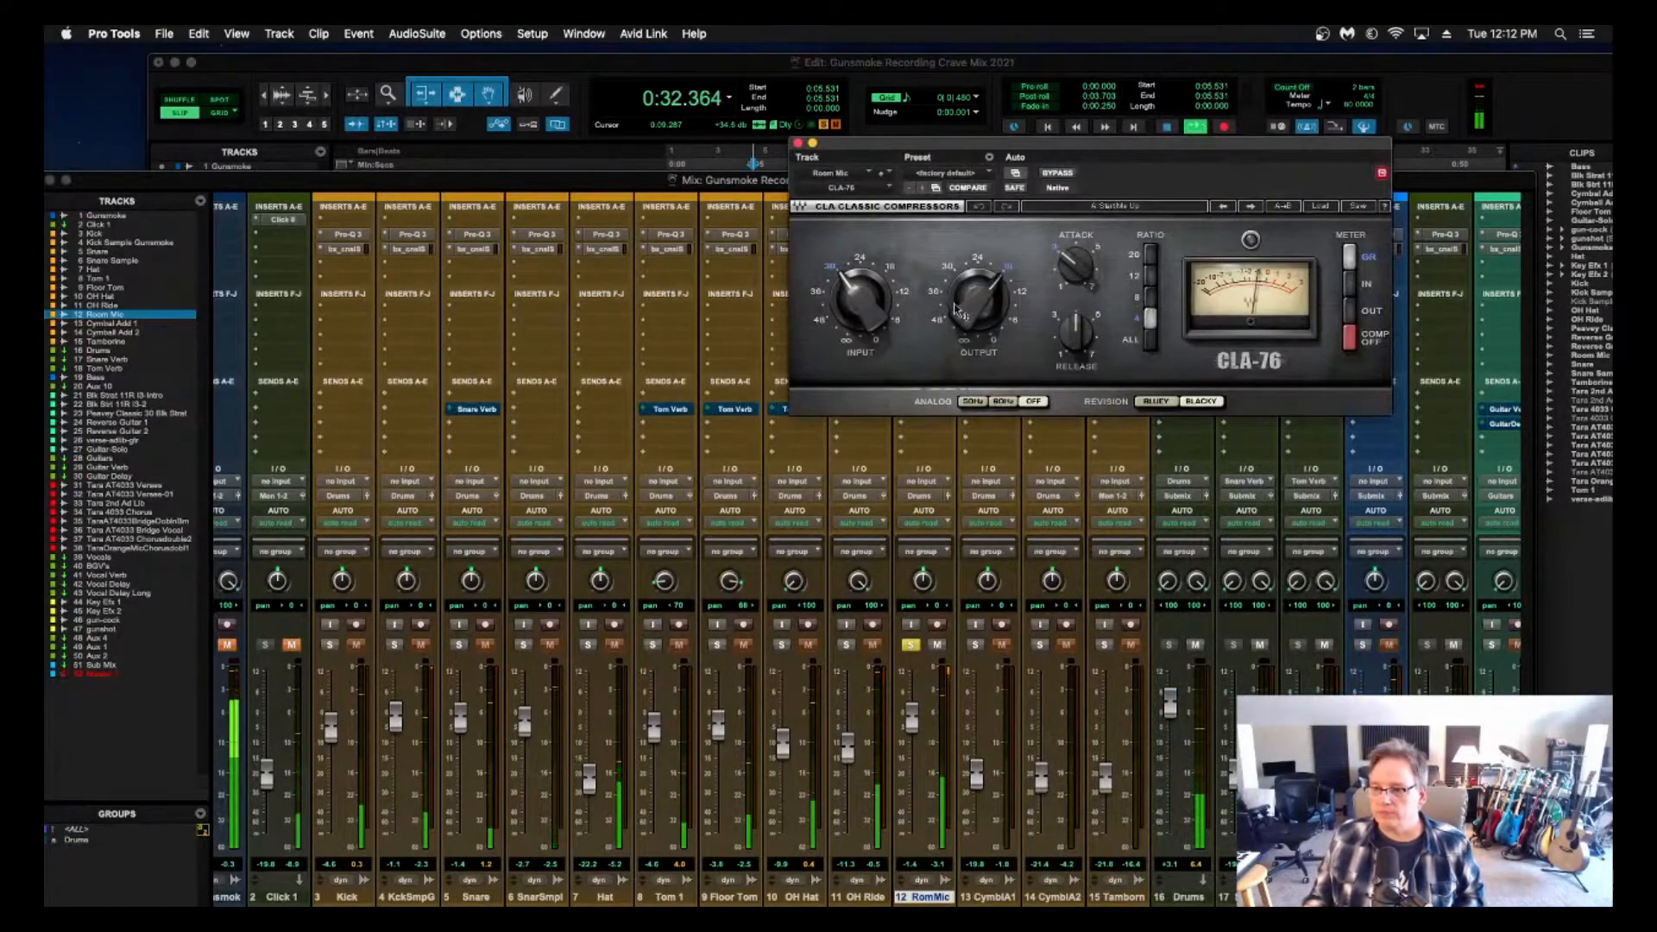
Raise the CLA-76 input, lower its output, and raise the Room Mic fader to about +4.3 dB.
left_click_drag(980, 310, 980, 329)
left_click_drag(868, 298, 868, 262)
left_click_drag(986, 303, 986, 311)
left_click_drag(854, 309, 854, 295)
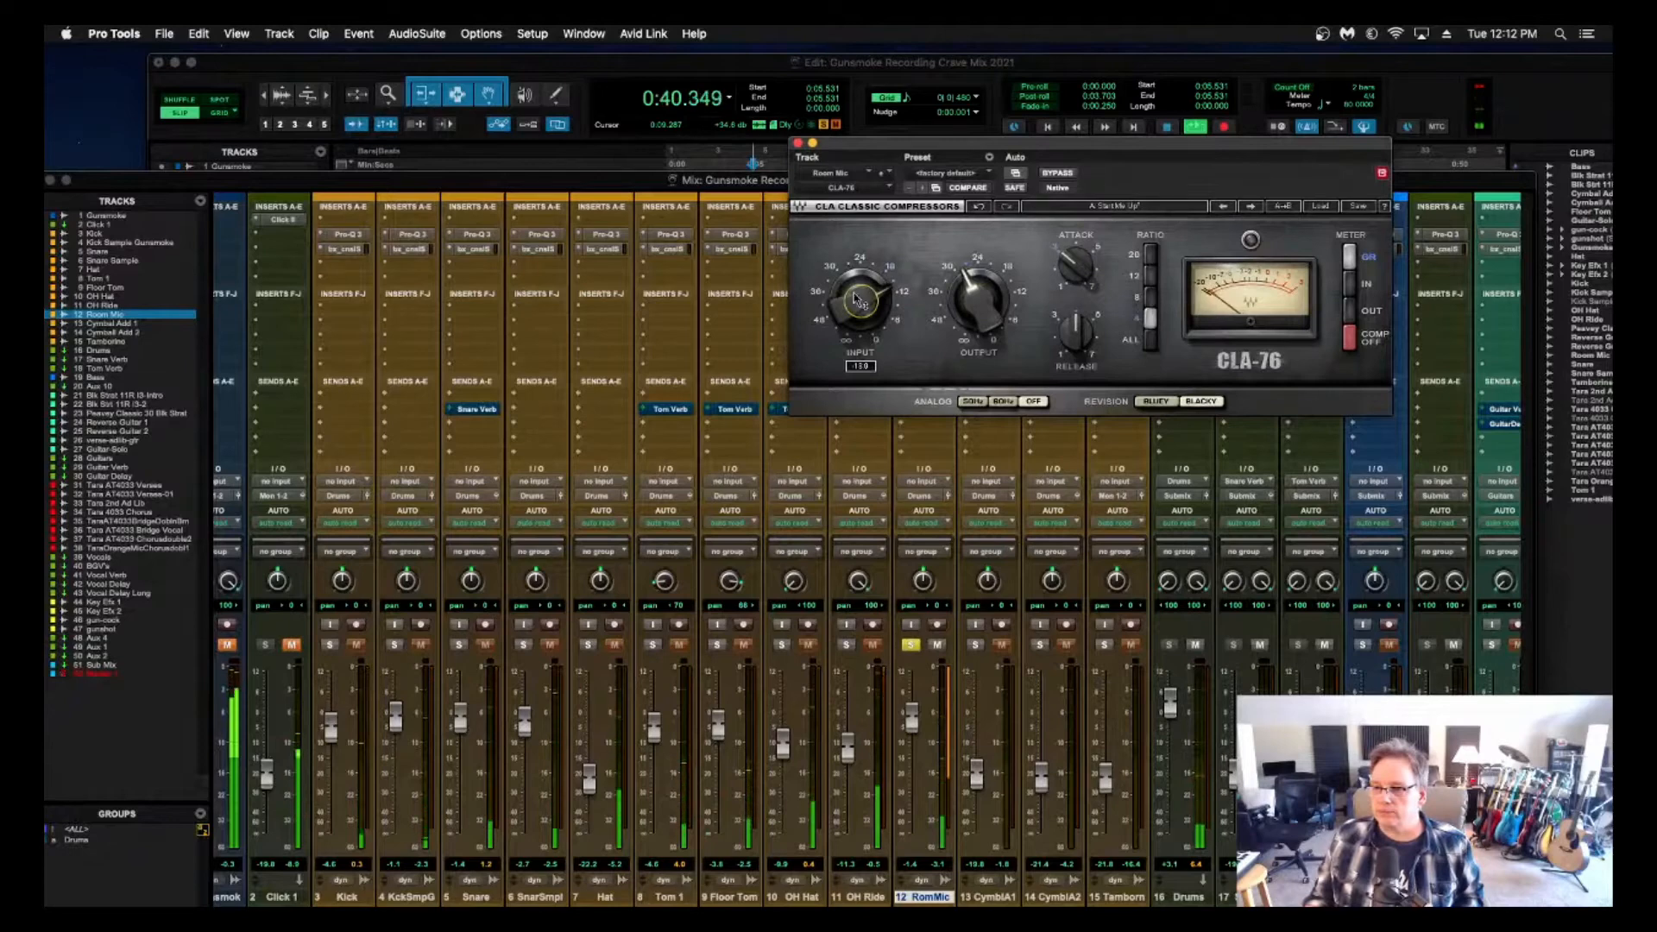
left_click_drag(911, 716, 911, 695)
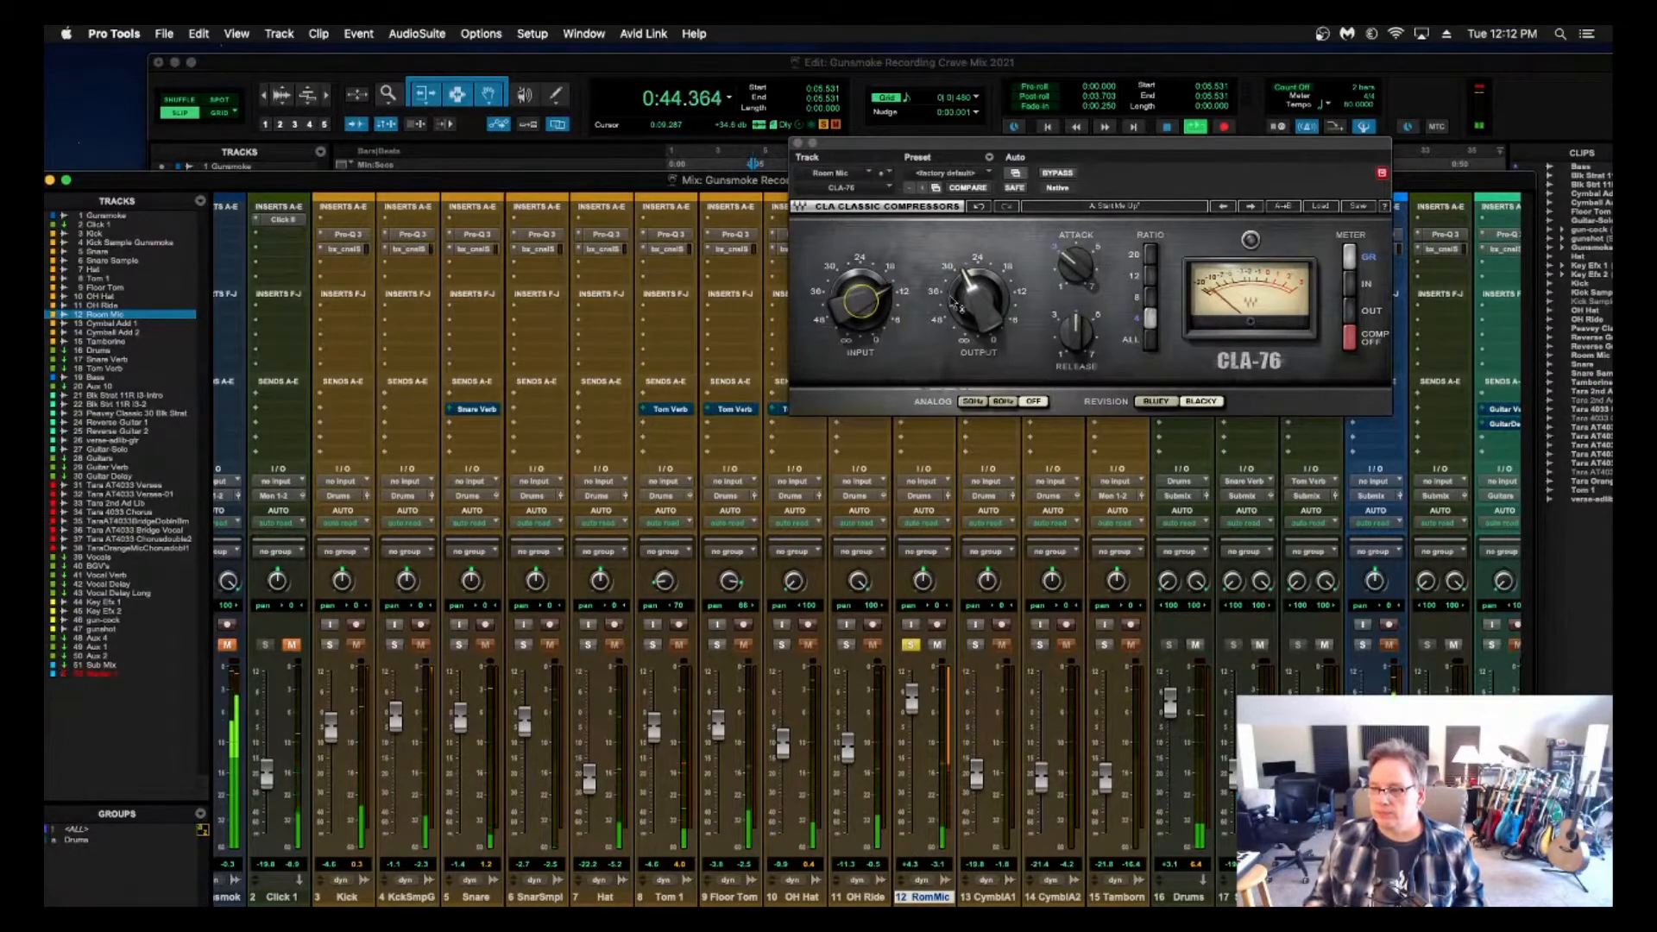
left_click_drag(860, 300, 860, 310)
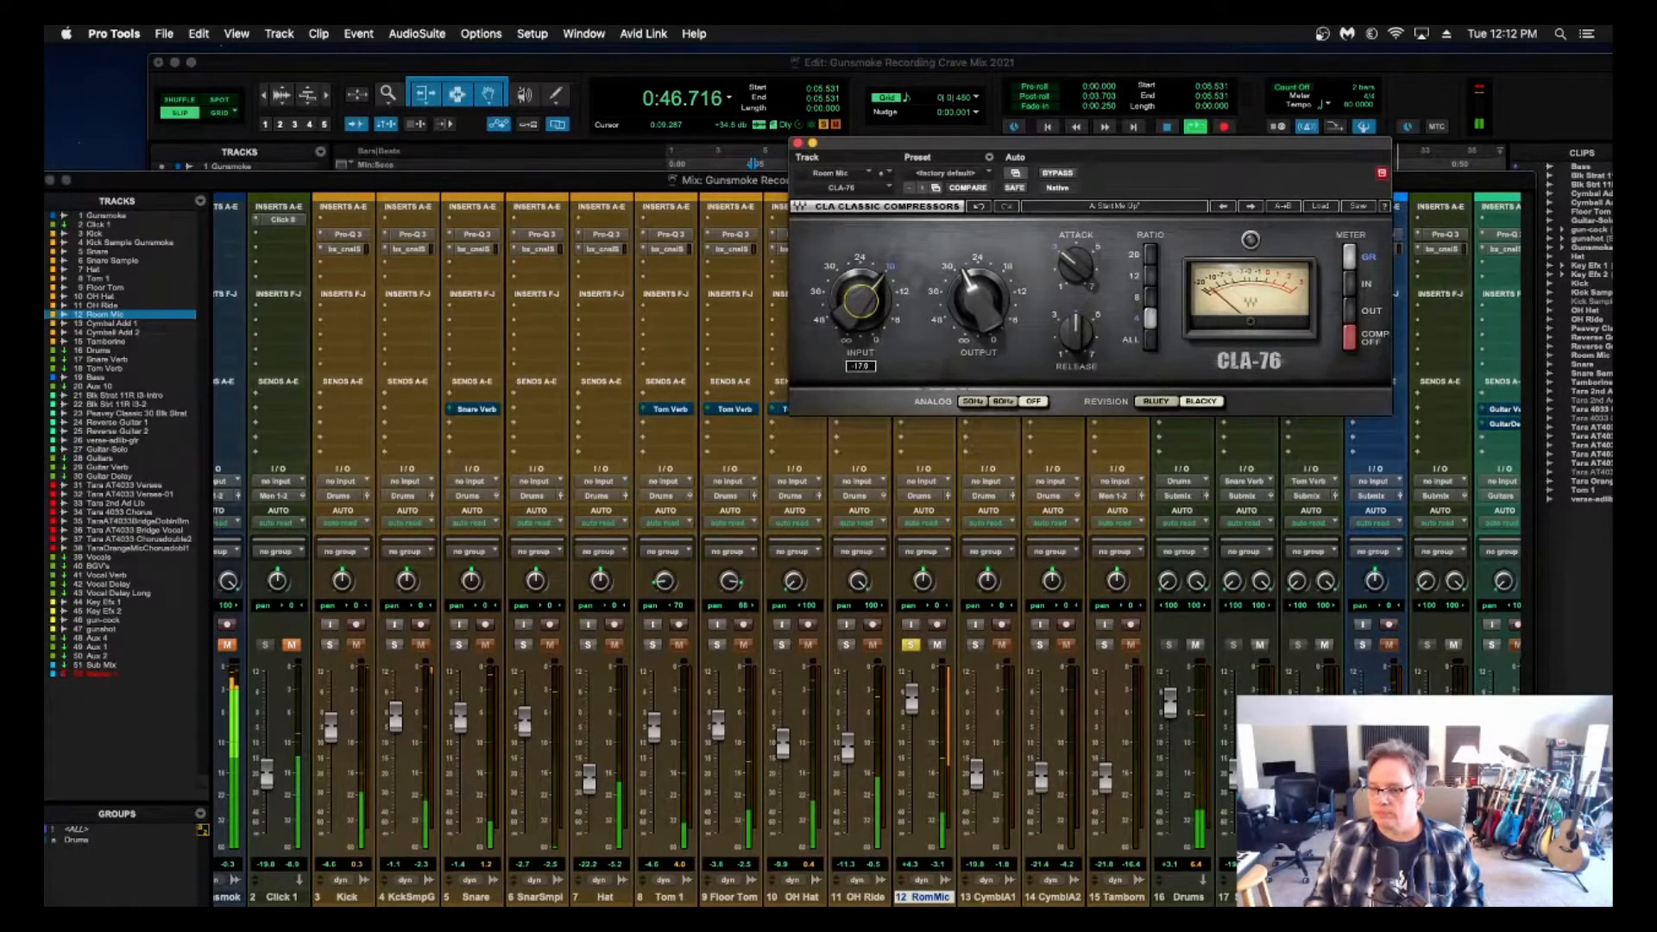
Compare the Room Mic with the CLA-76 bypassed and active, and fine-tune the compressor's input and output to match levels.
left_click(1070, 175)
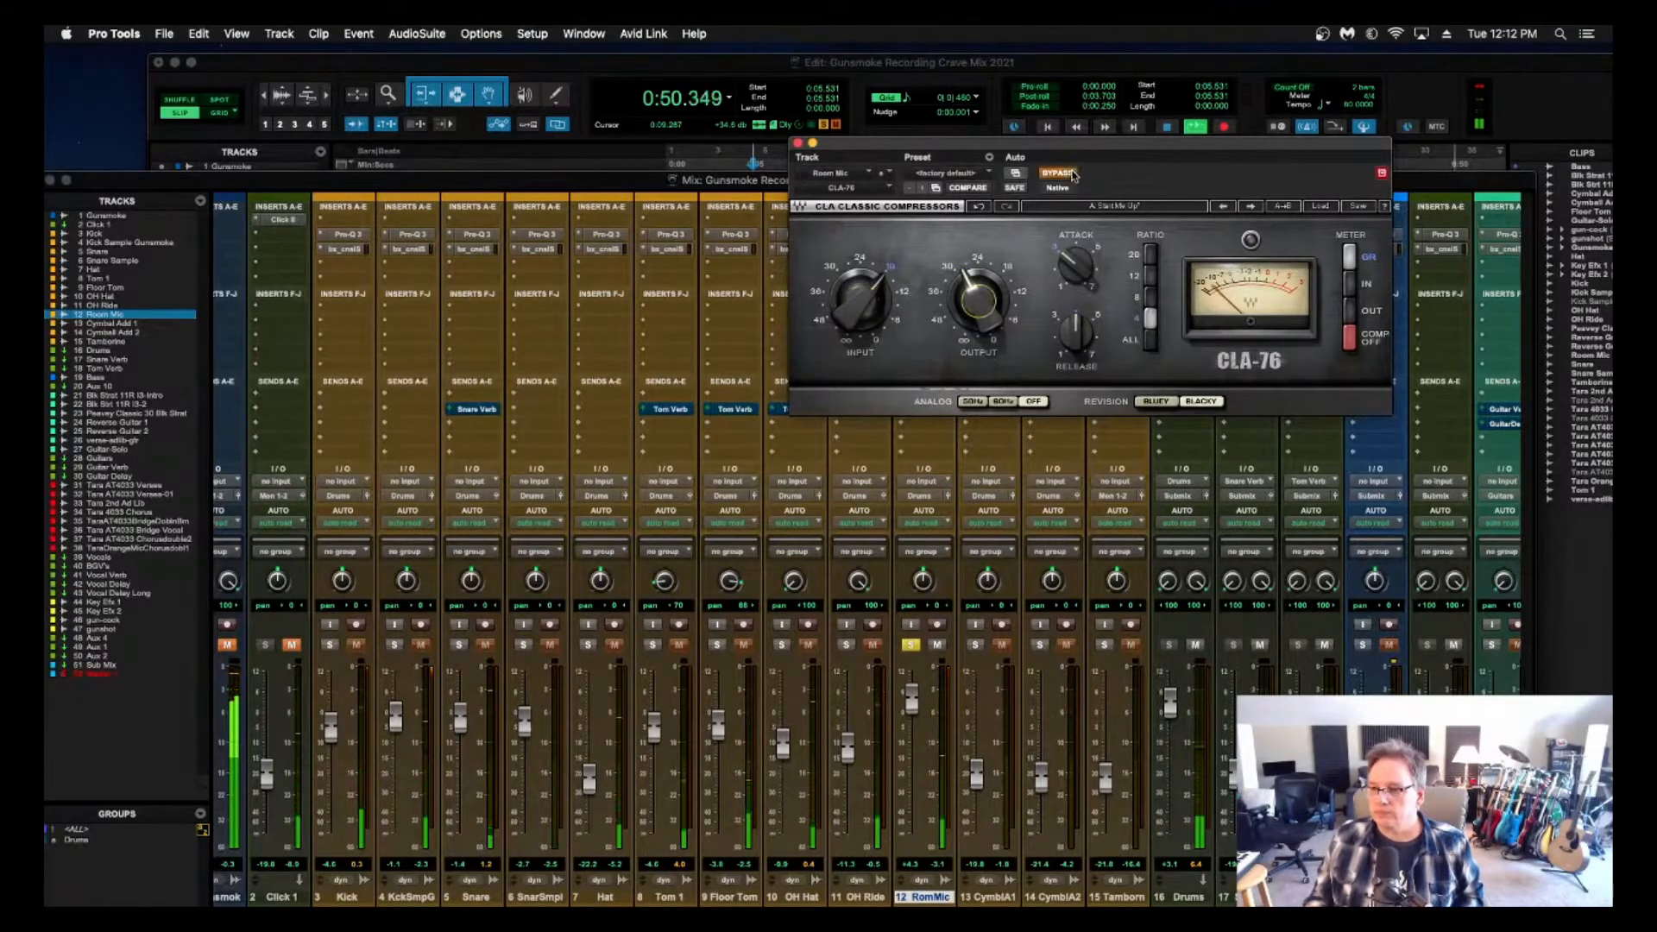
left_click(1073, 176)
left_click_drag(978, 300, 977, 278)
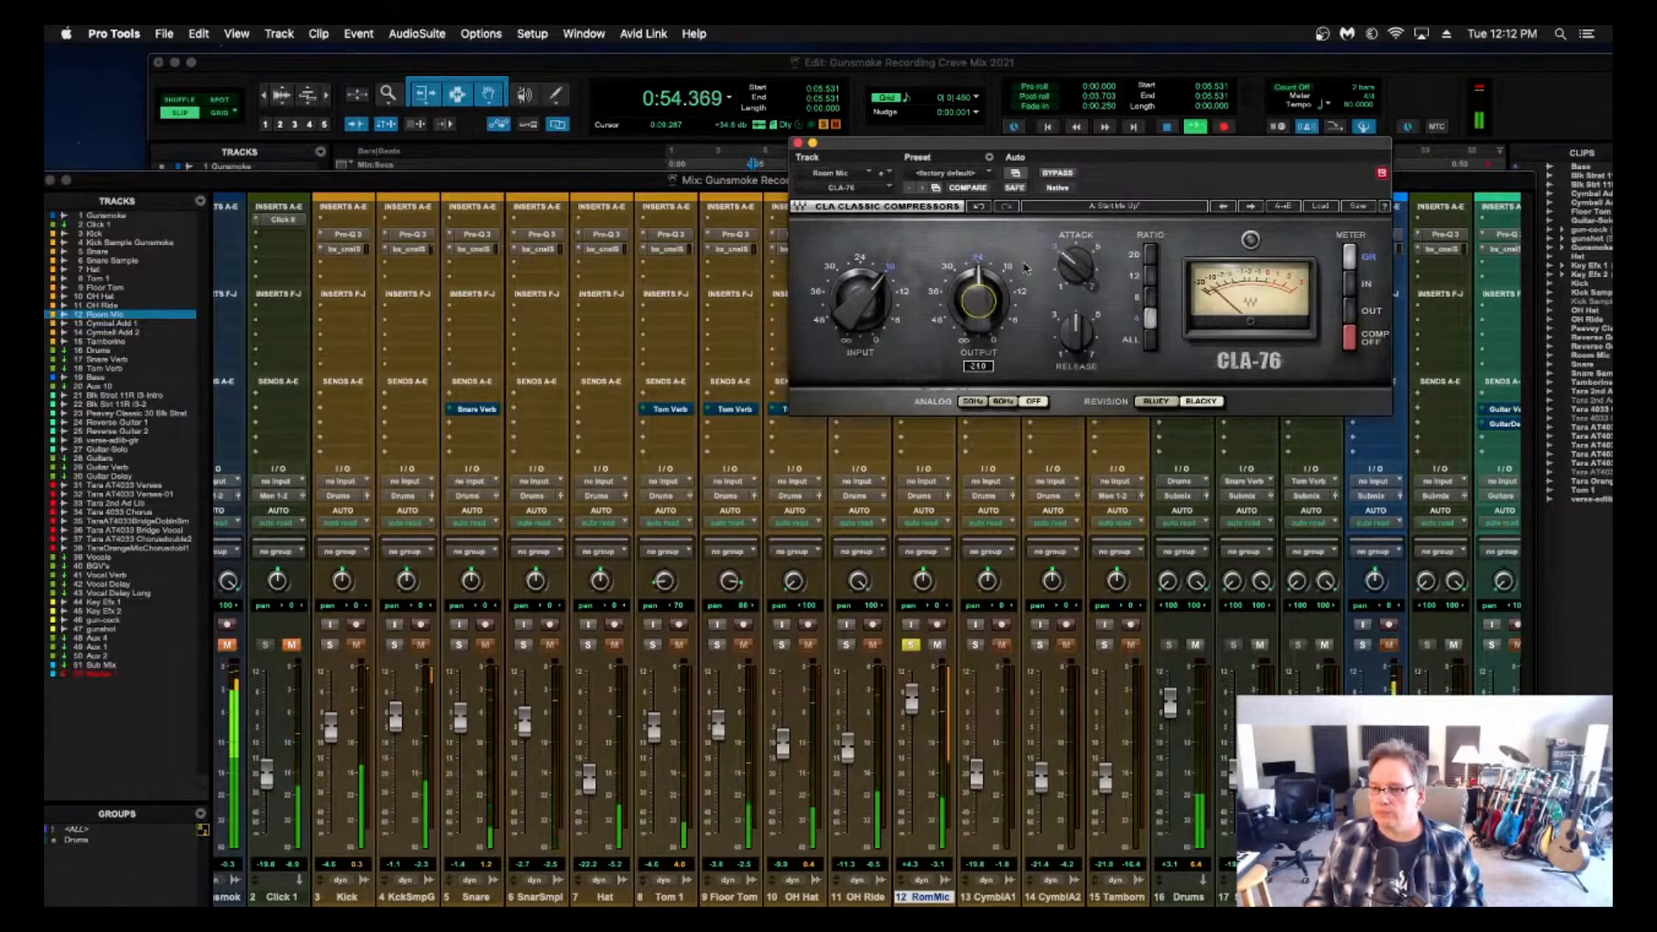
left_click(1060, 173)
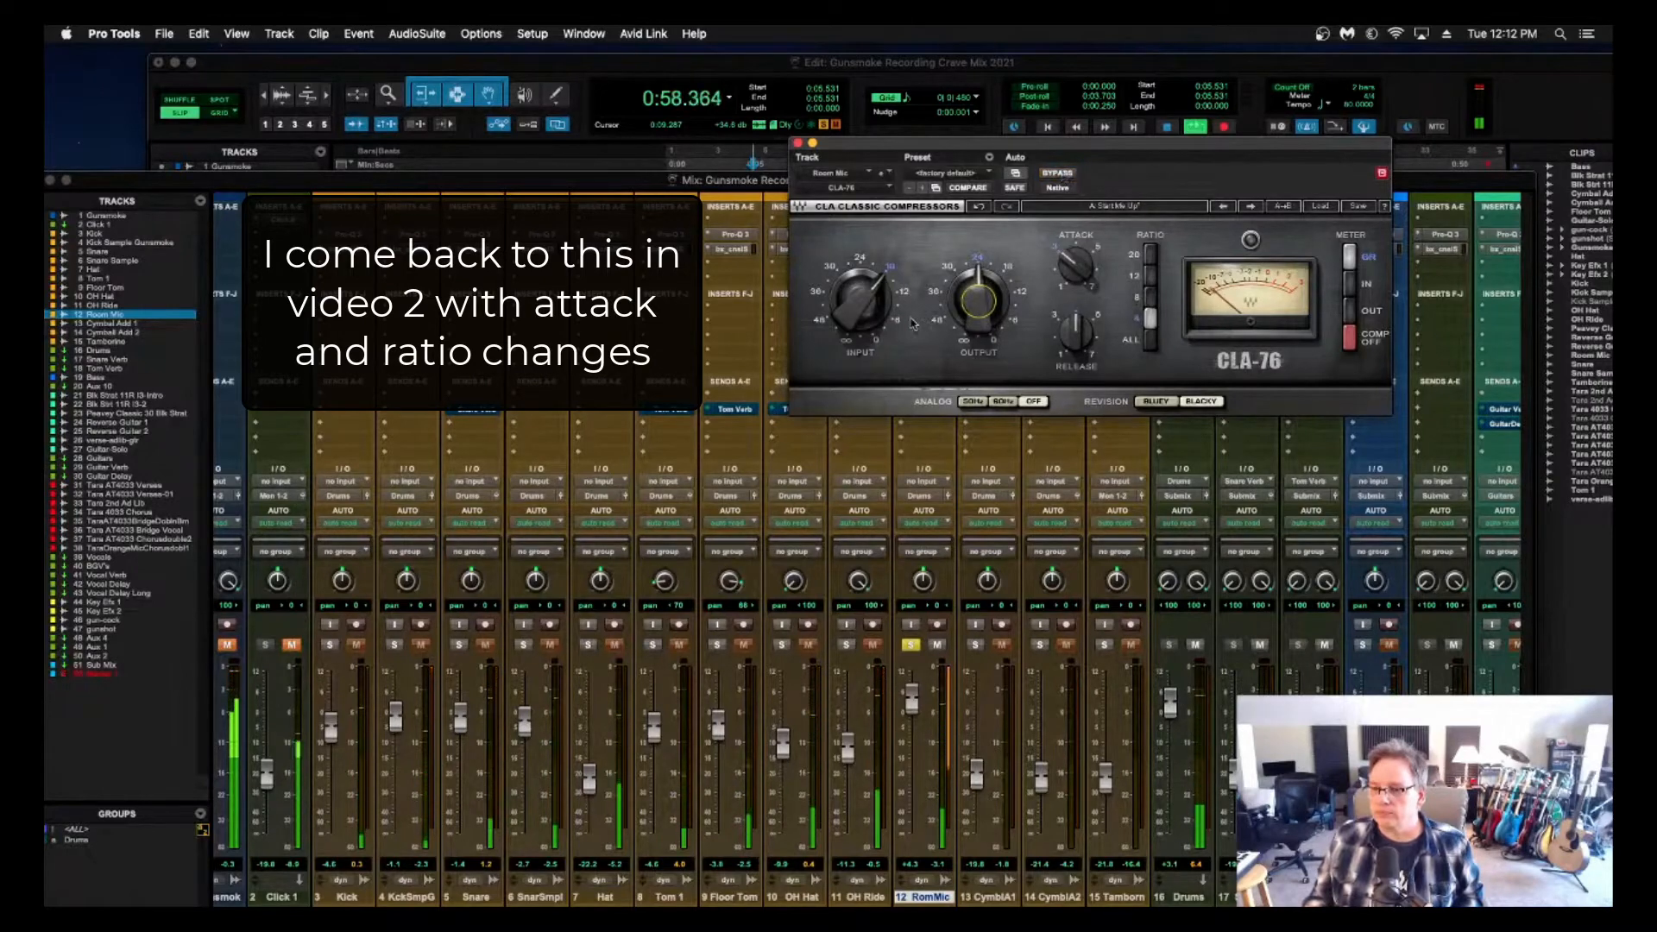
left_click(880, 315)
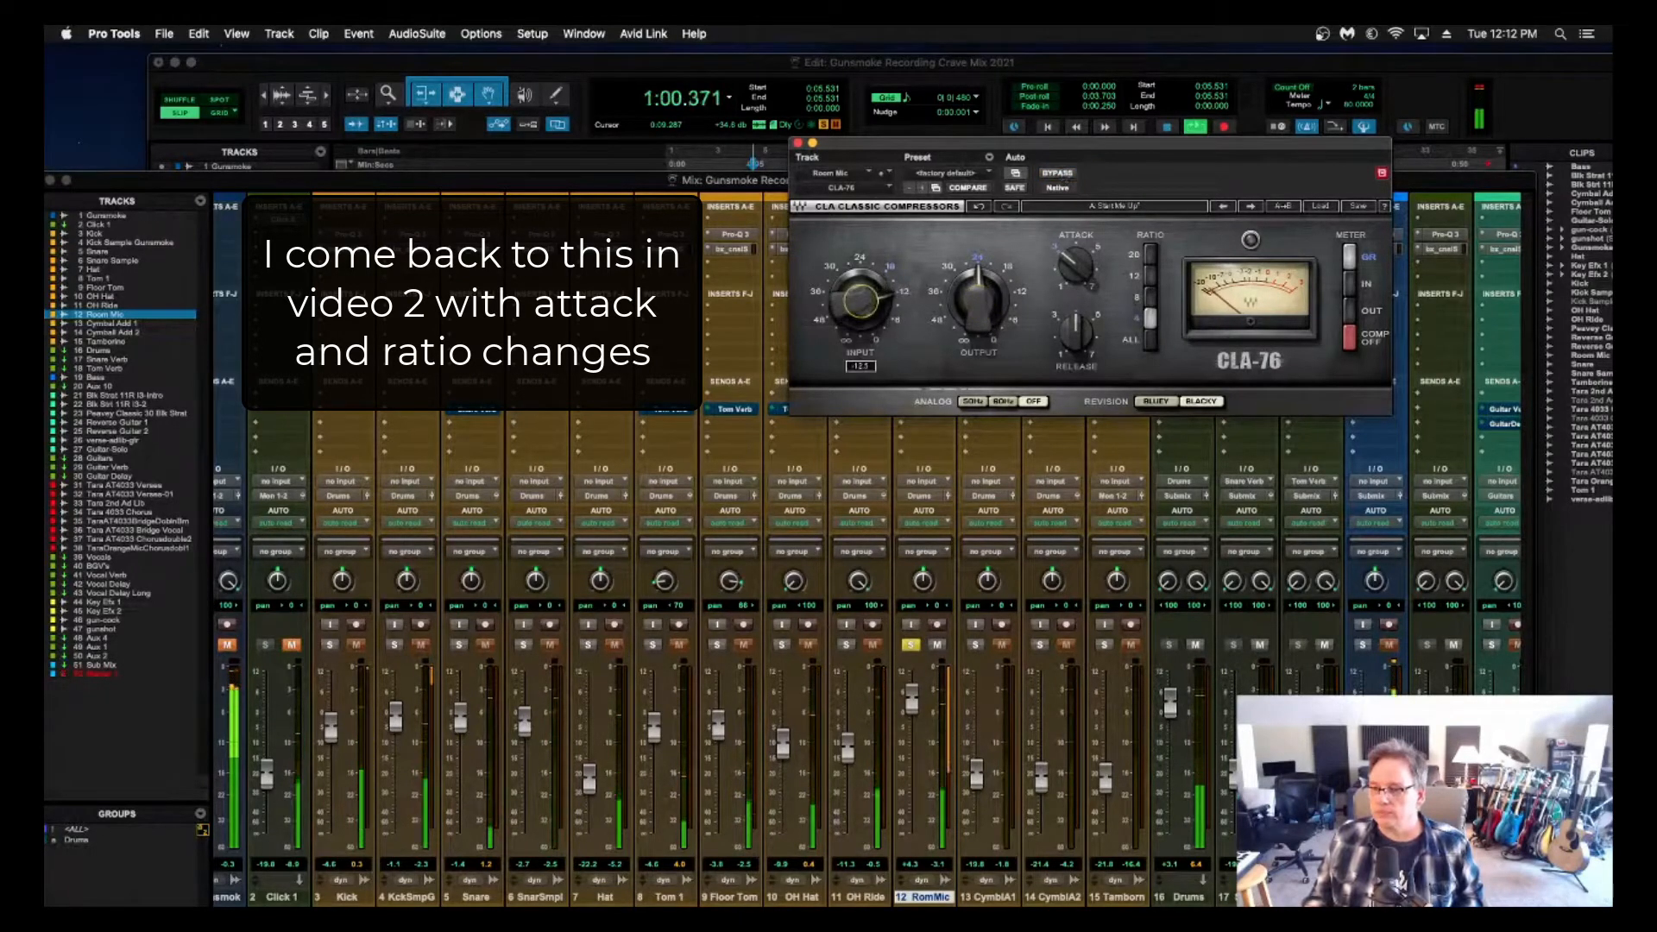
left_click_drag(976, 311, 976, 324)
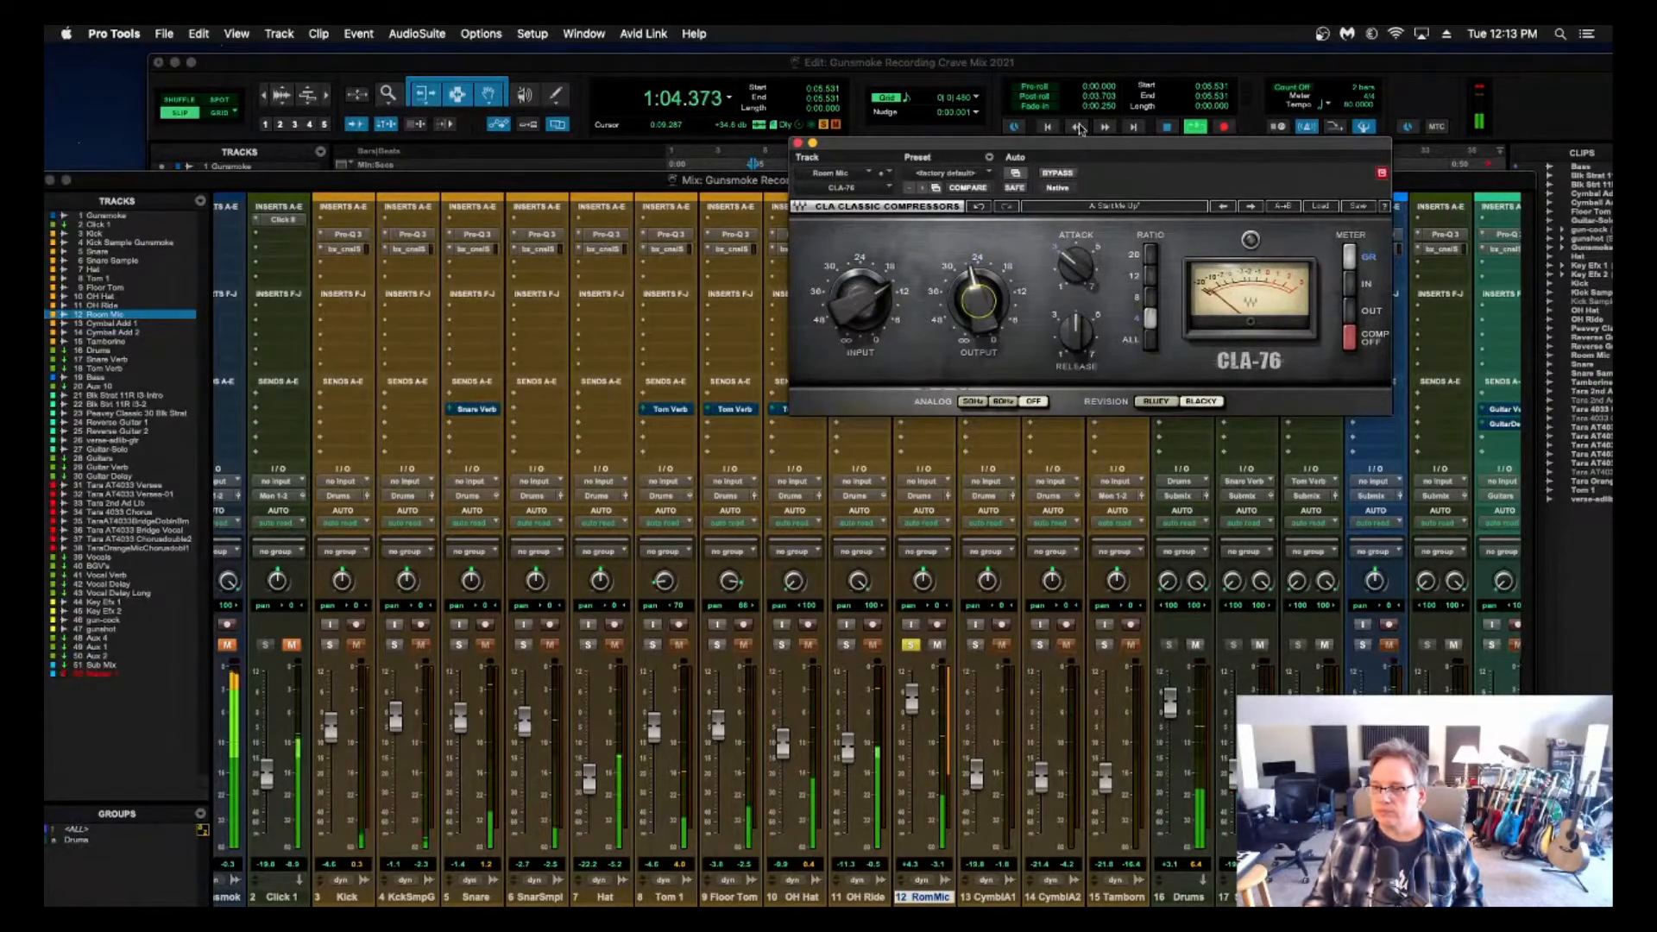
Close the CLA-76, lower the Room Mic fader to about -15.6 dB and unsolo it to hear it within the kit.
left_click_drag(1082, 148, 480, 255)
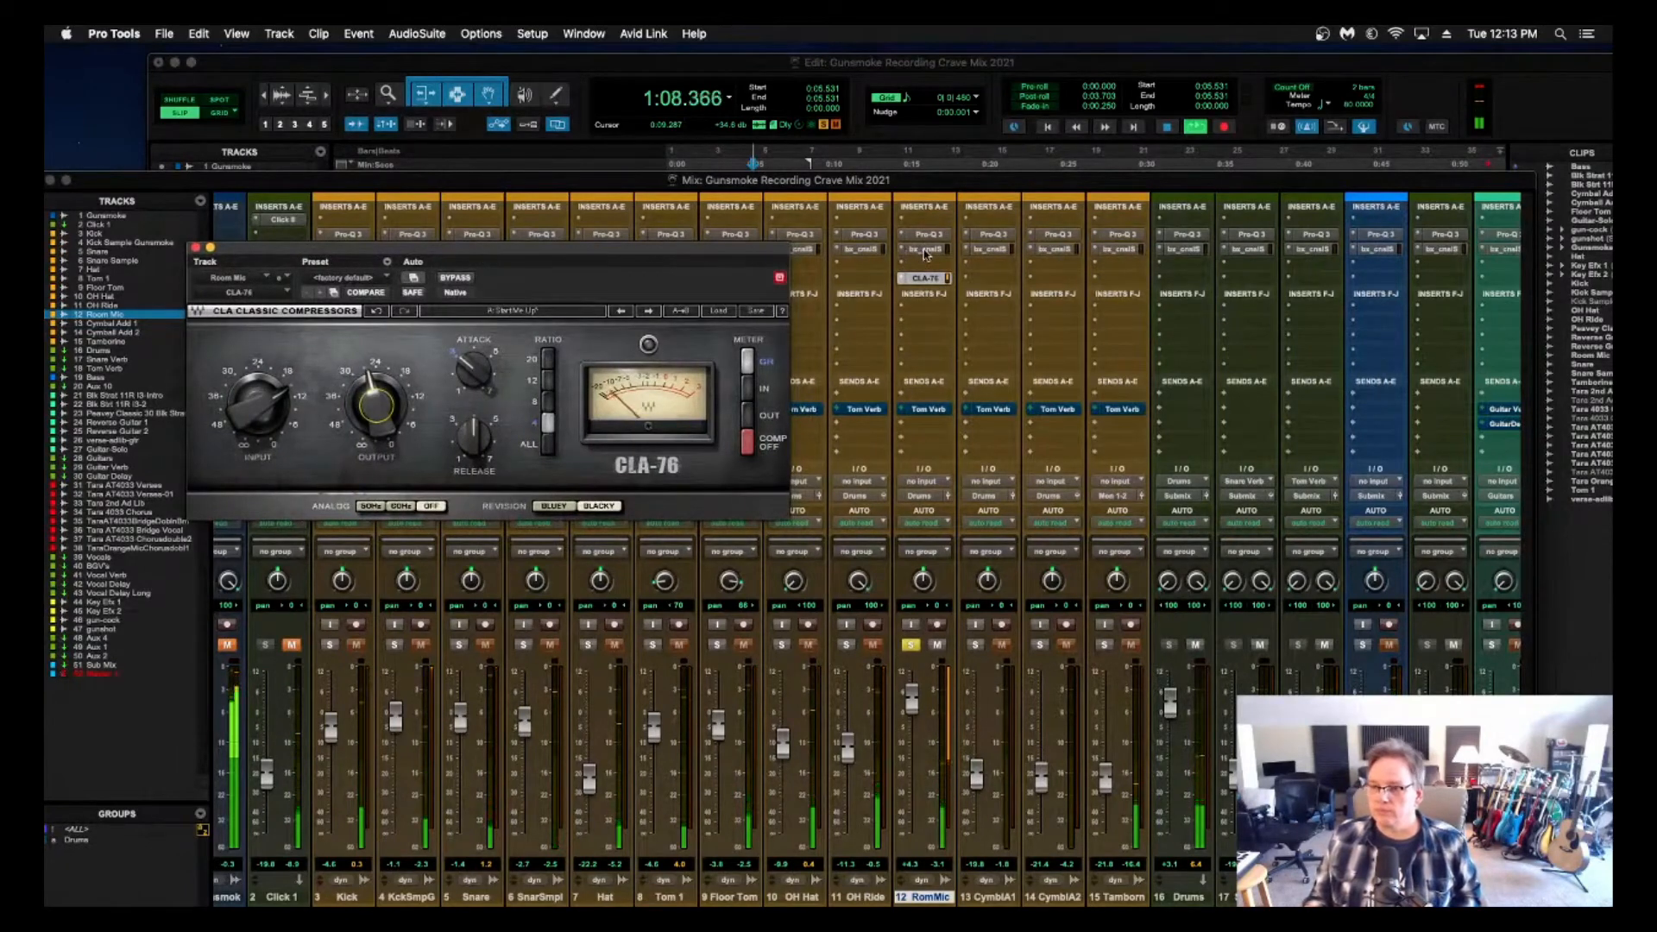
left_click(196, 249)
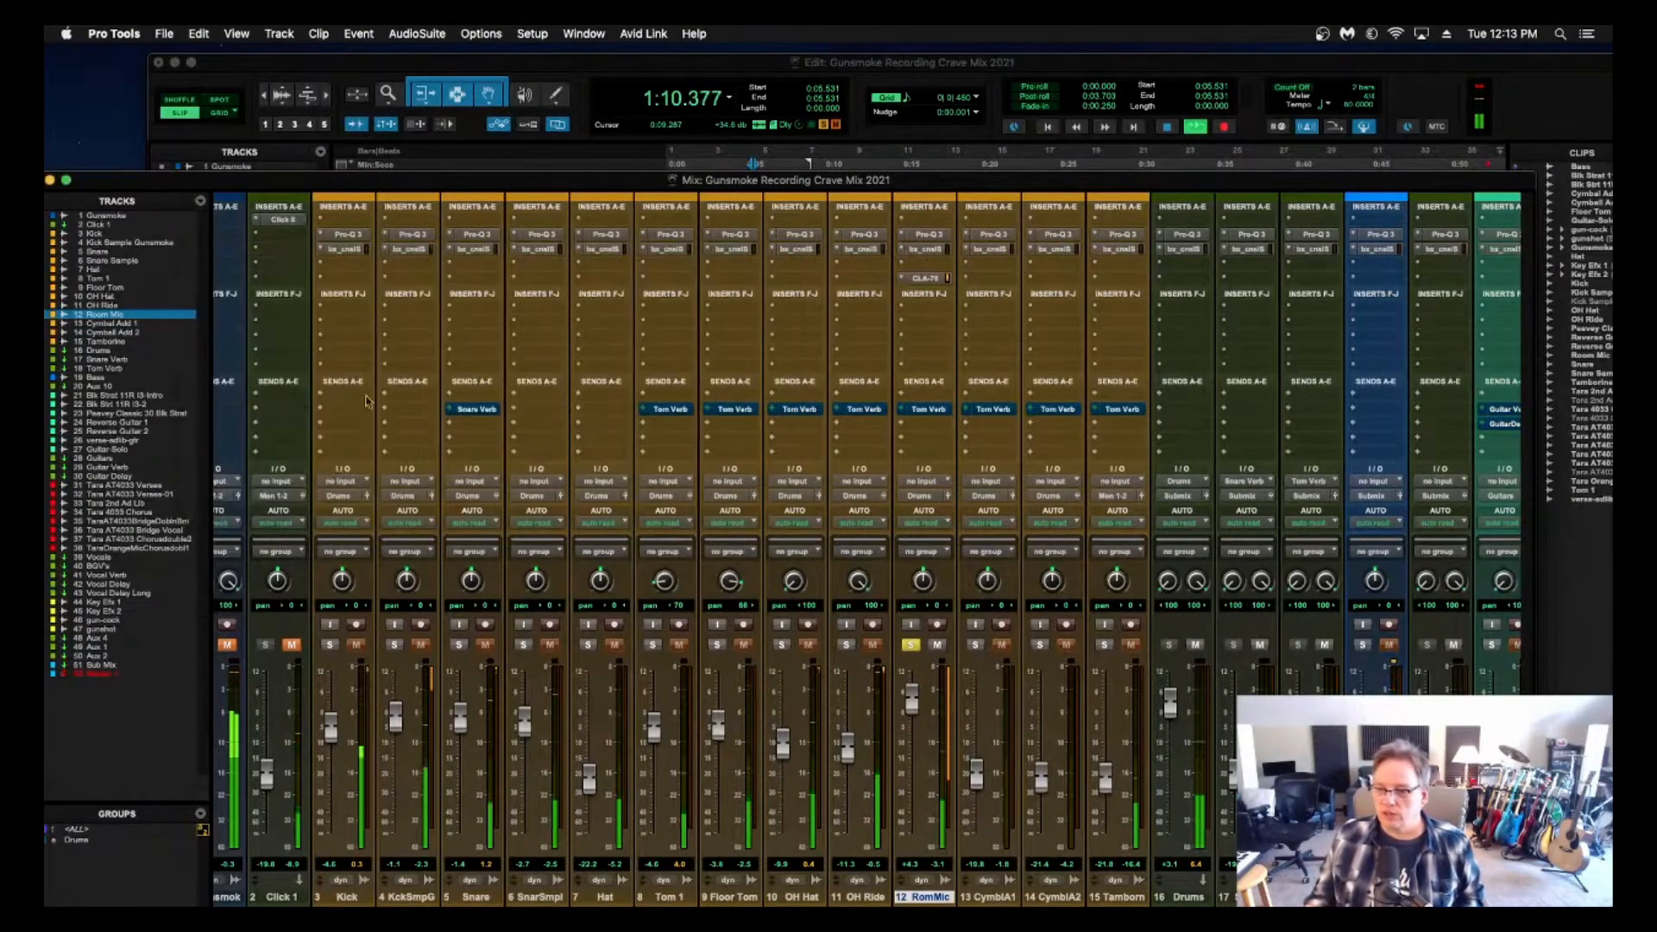
left_click_drag(910, 699, 917, 783)
left_click(910, 645)
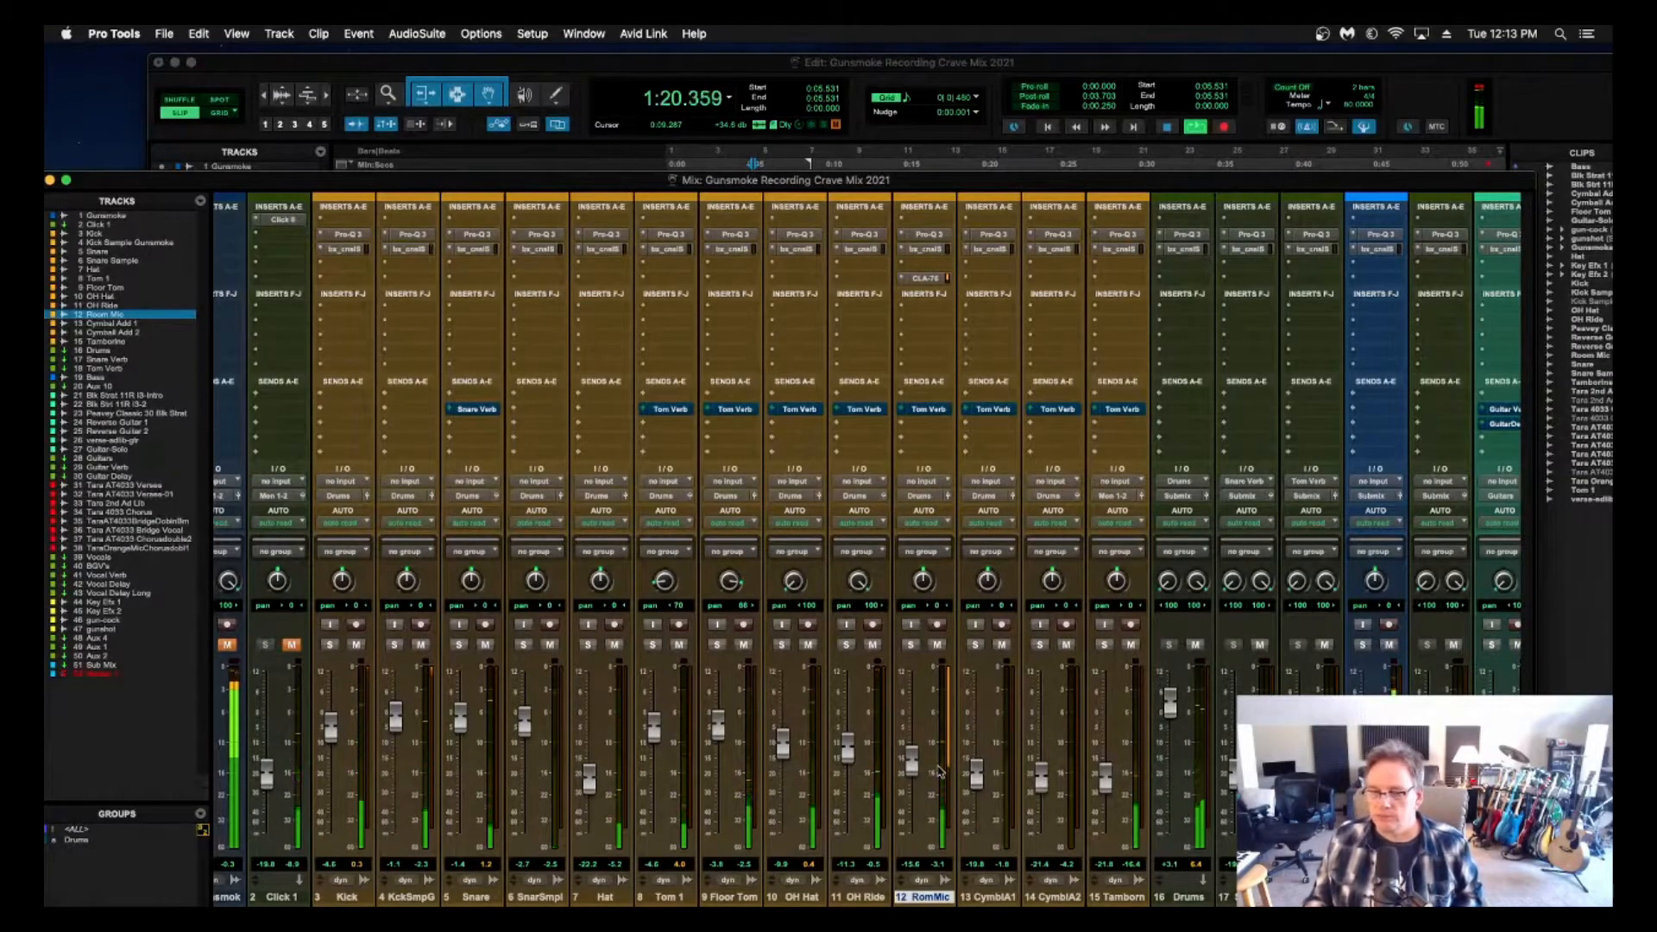
Boost HMF to about 7.1 dB on the Kick's SSL channel strip and HF to about 3.6 dB on the Kick Sample's.
left_click(349, 248)
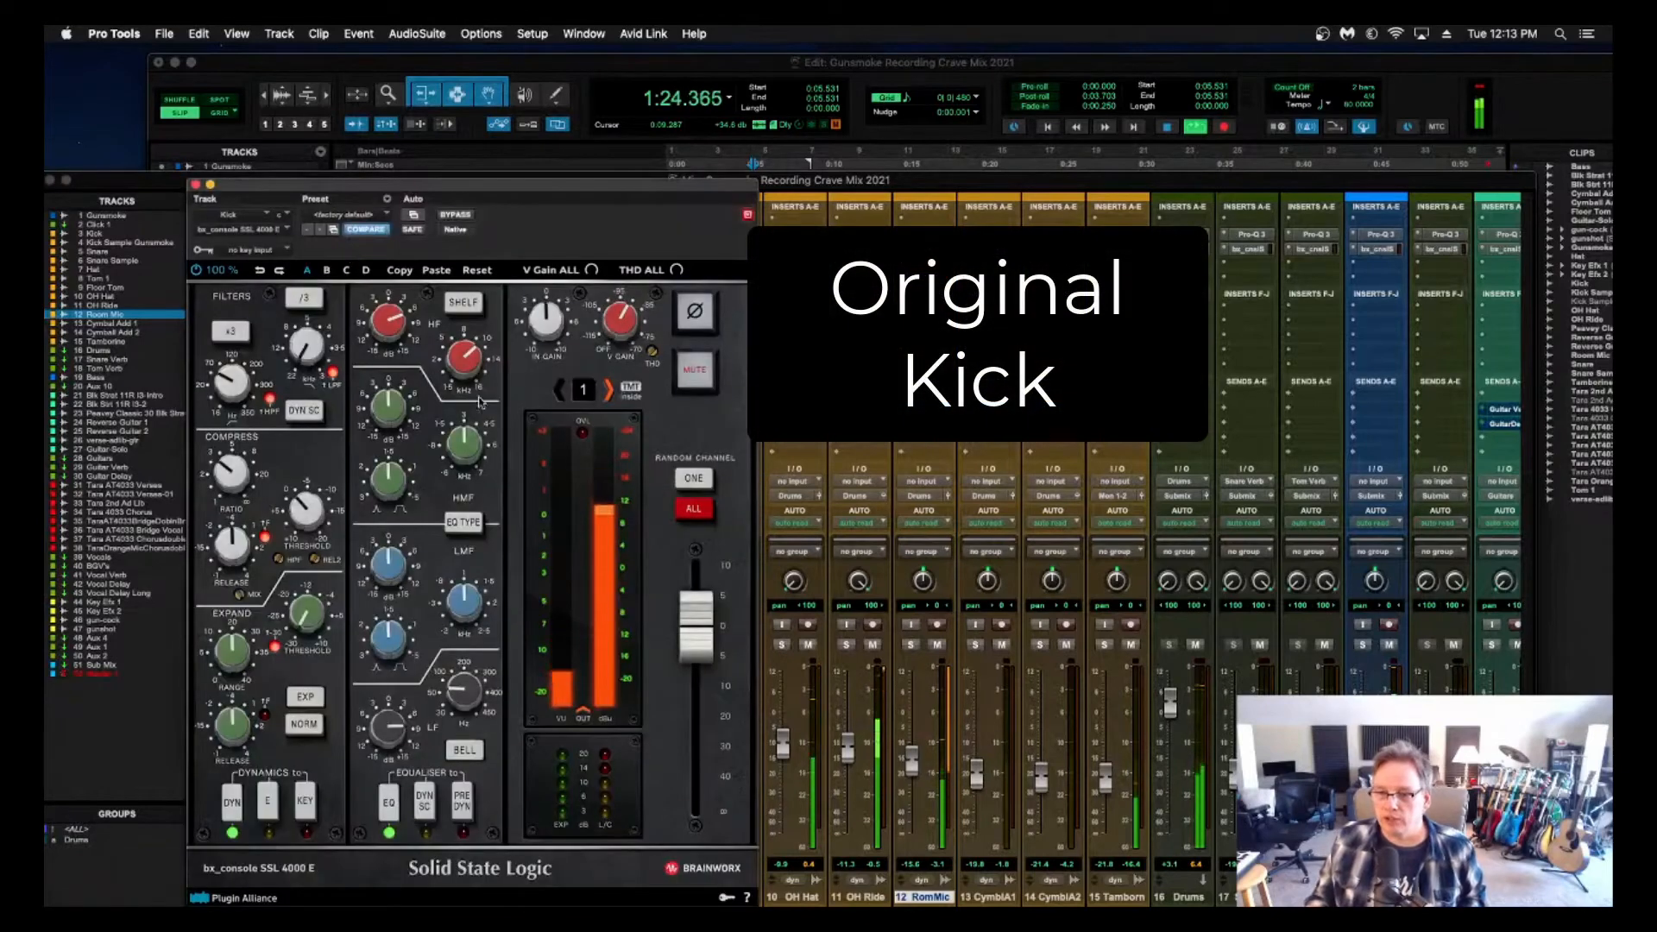
left_click_drag(445, 402, 385, 354)
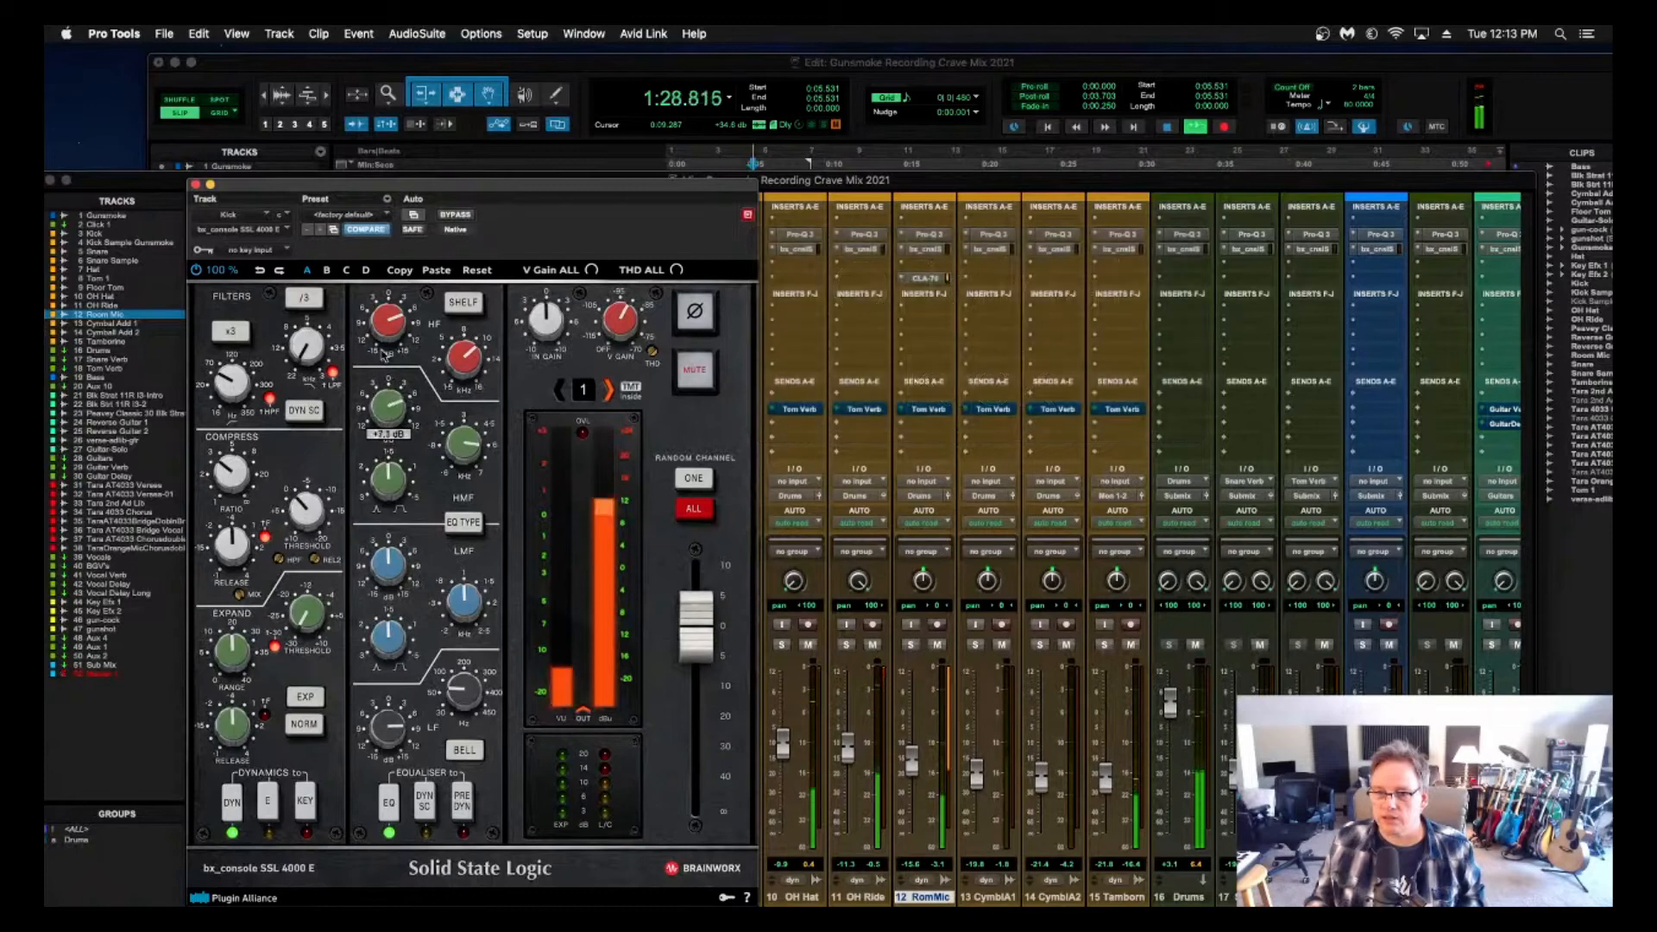
left_click(195, 185)
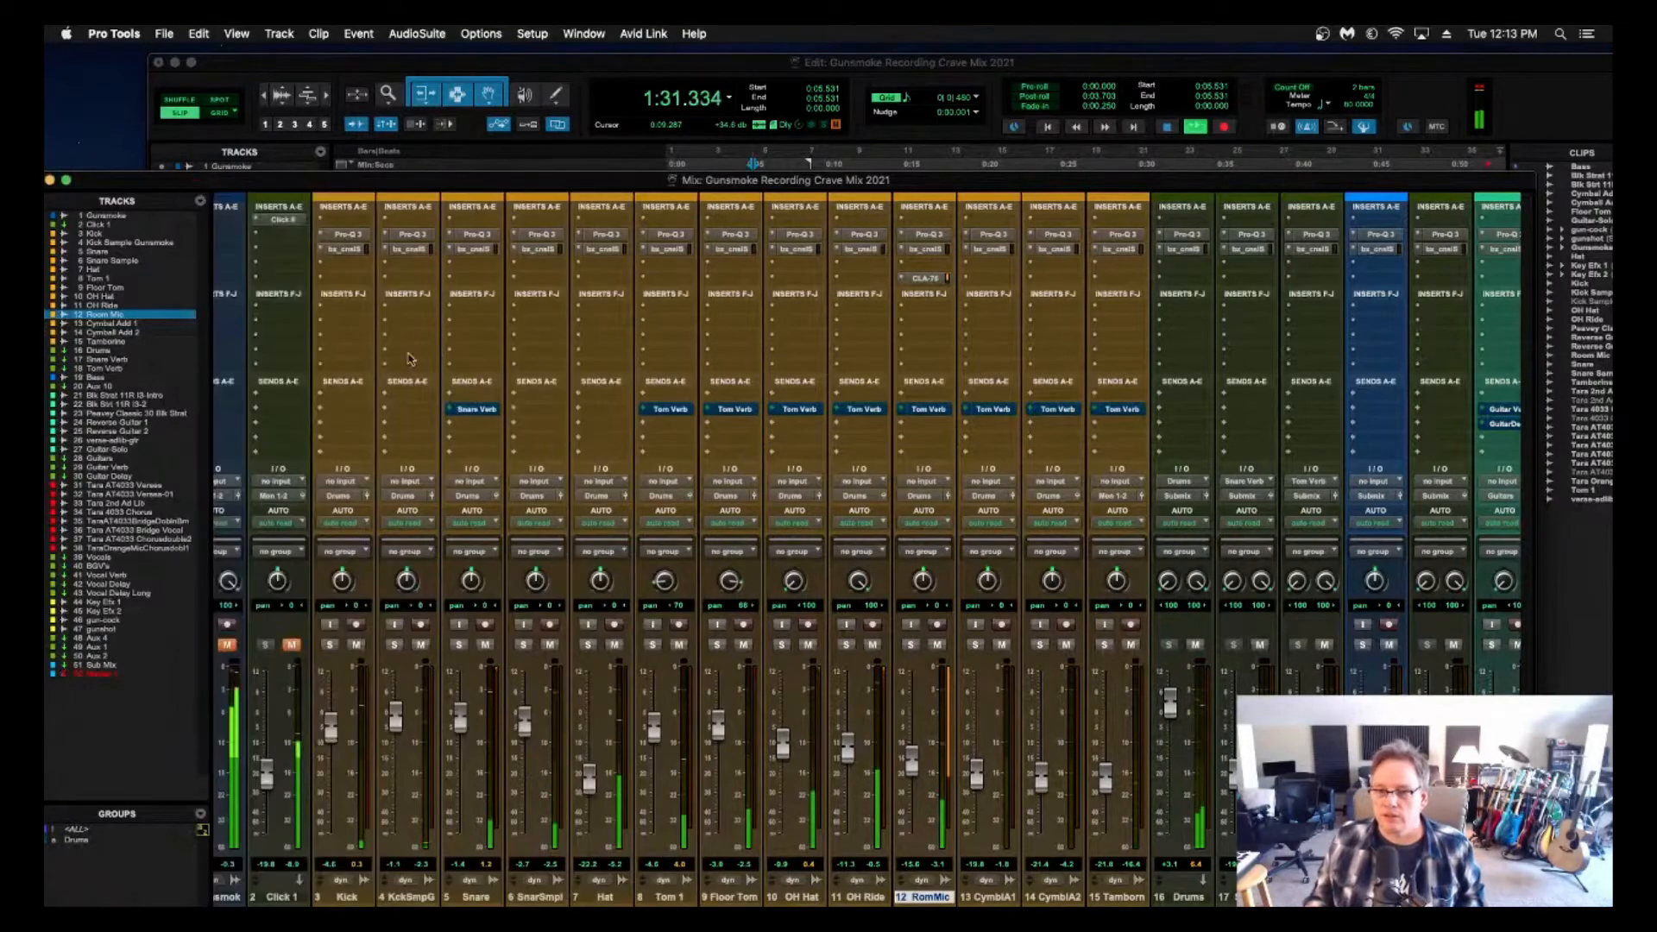
left_click(408, 248)
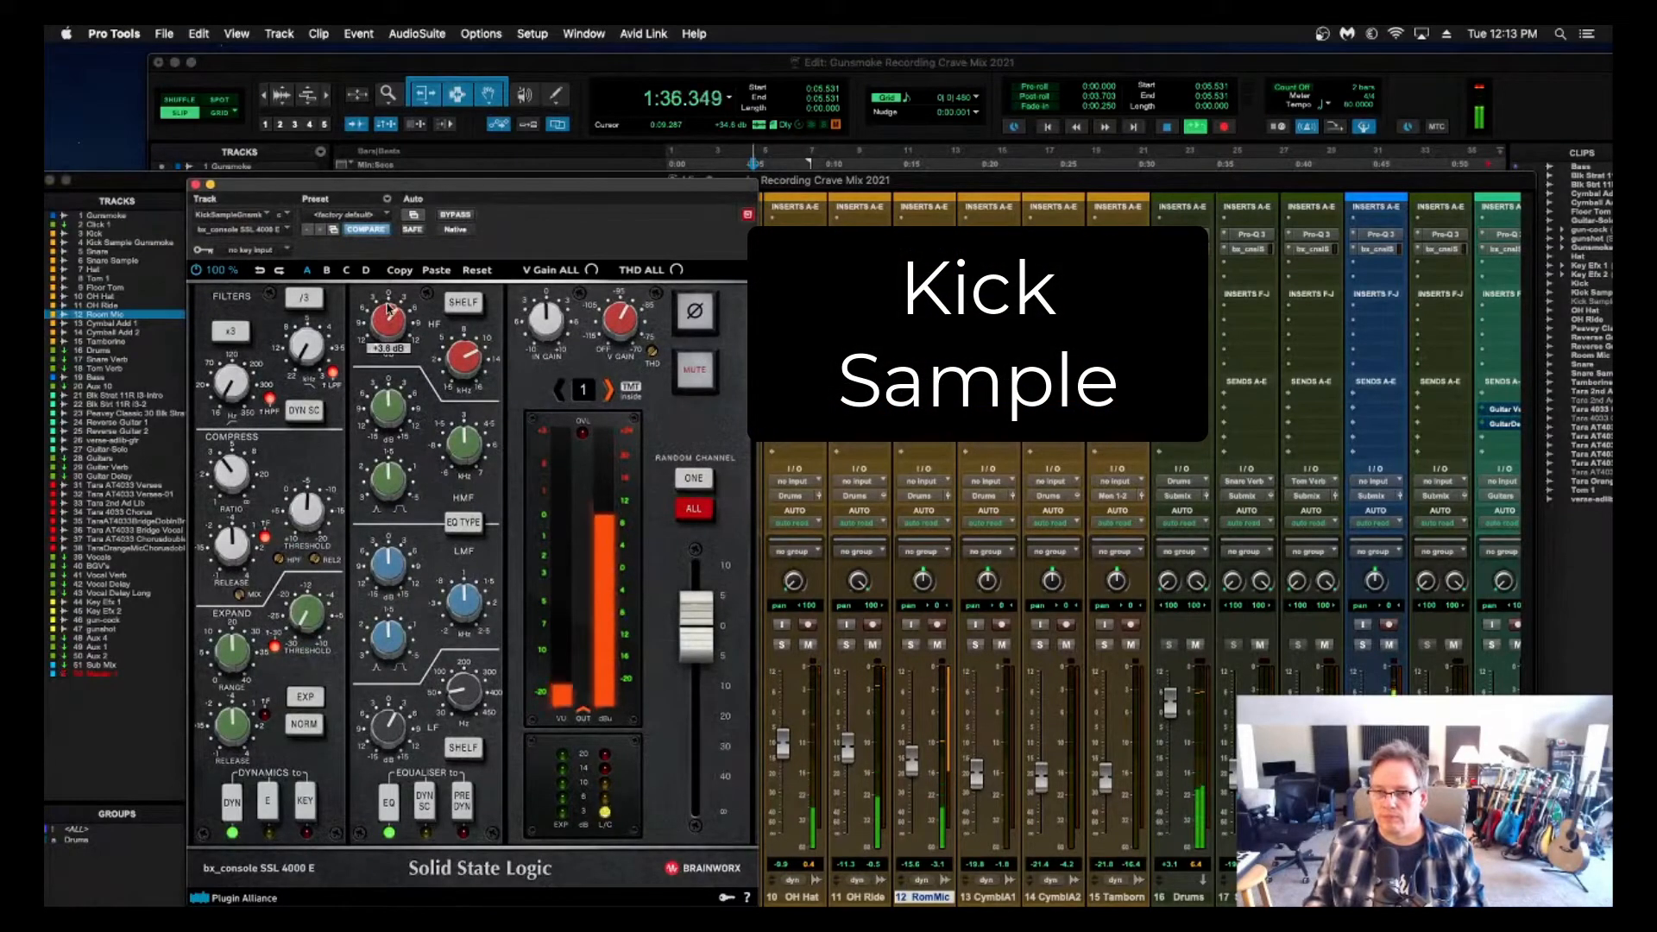
left_click(196, 184)
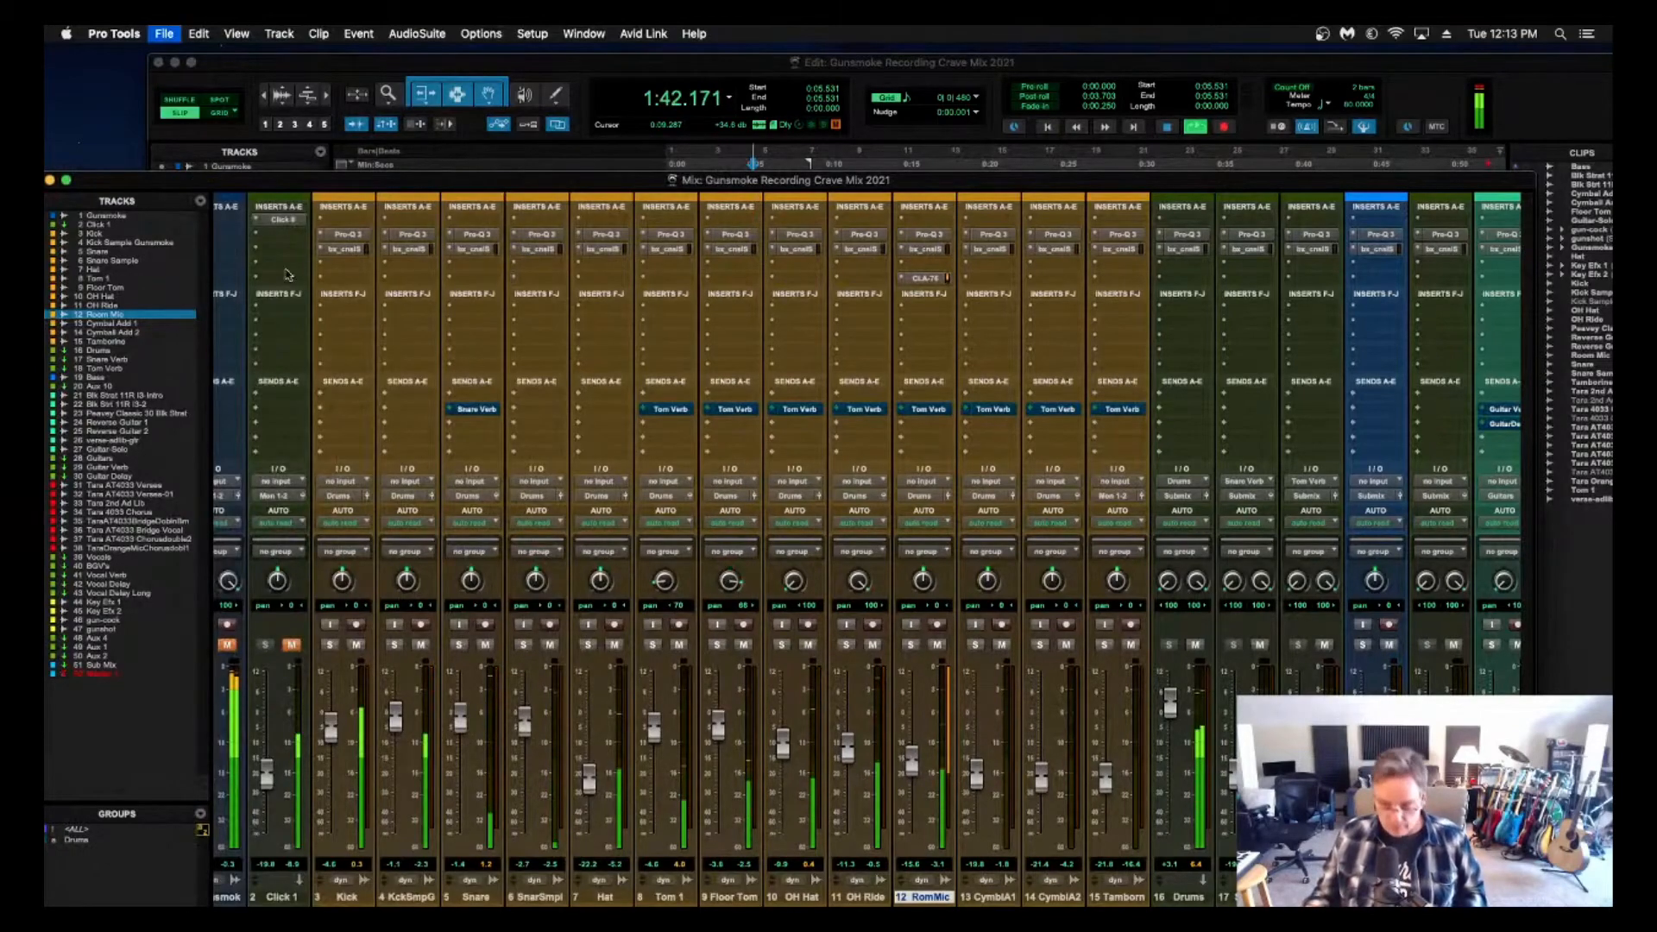
Stop playback and remove the SSL channel strip from the Sub Mix track, keeping its Pro-Q 3.
scroll(1076, 530, "right", 5)
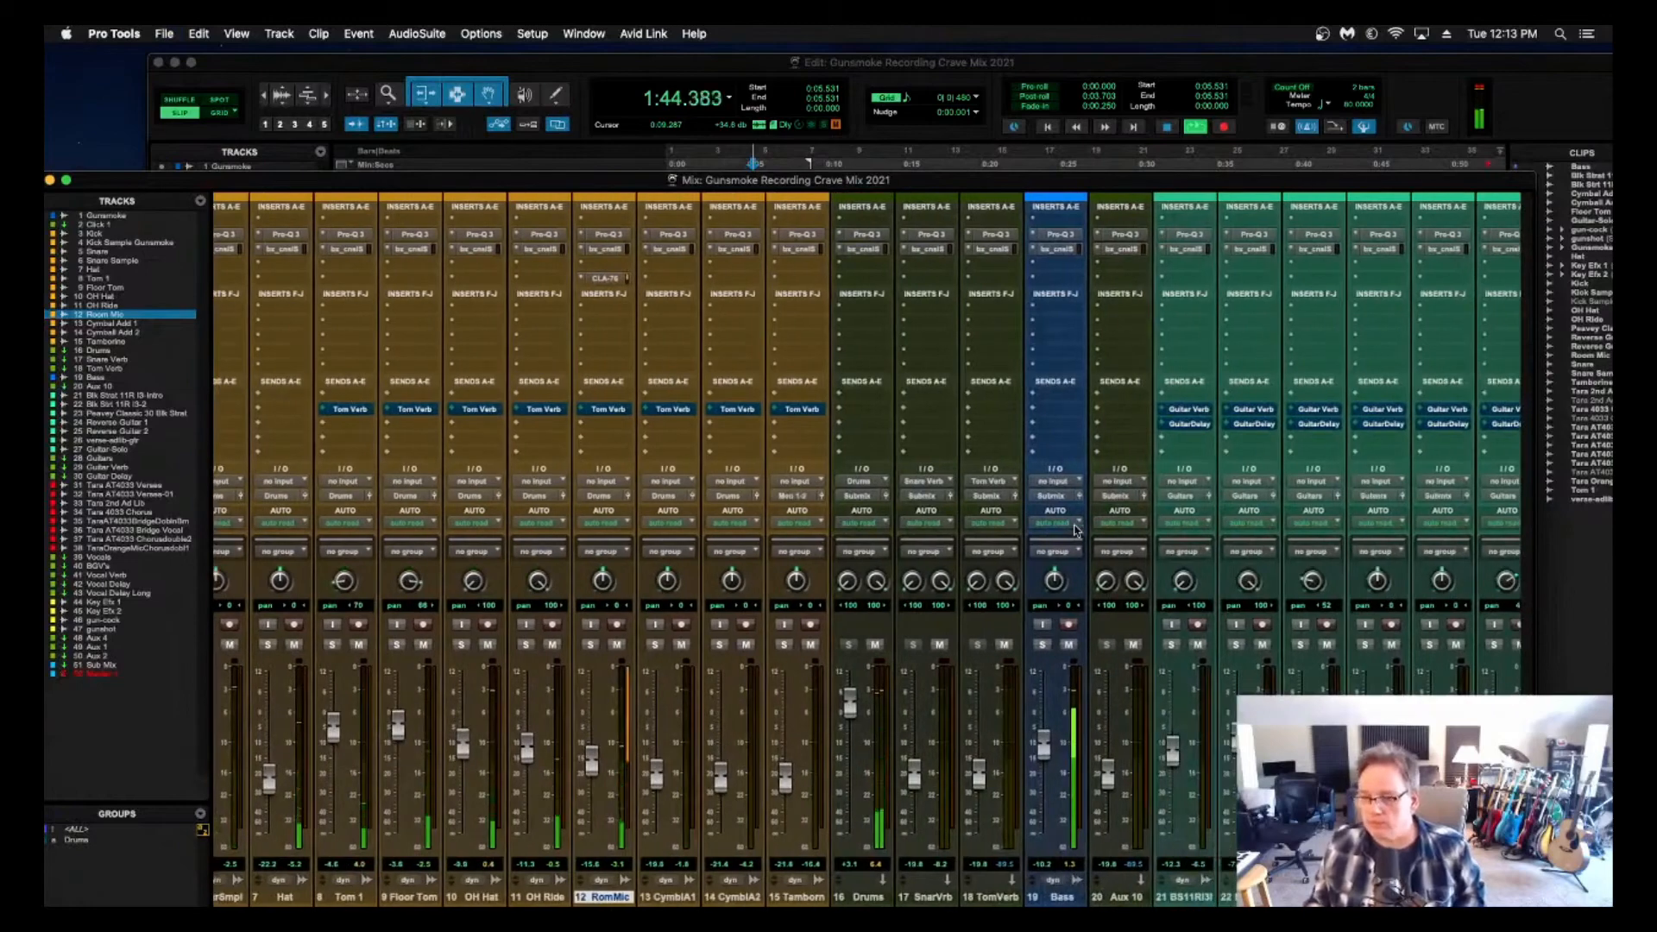
scroll(1076, 530, "right", 3)
key("space")
scroll(733, 401, "right", 10)
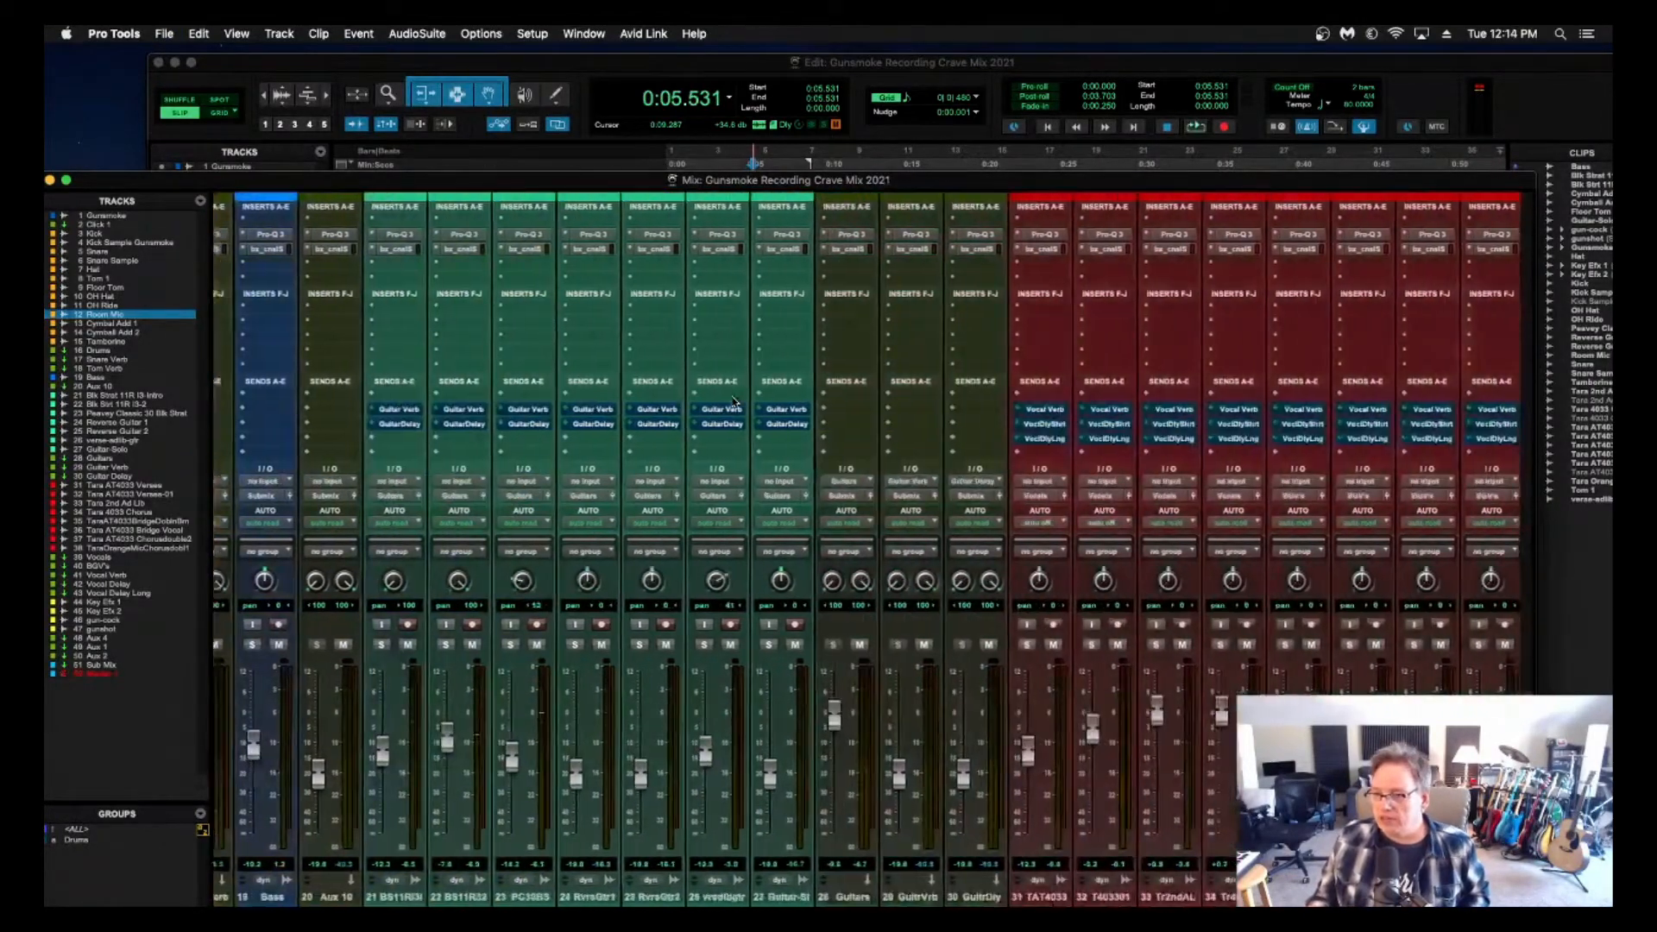
scroll(734, 401, "right", 15)
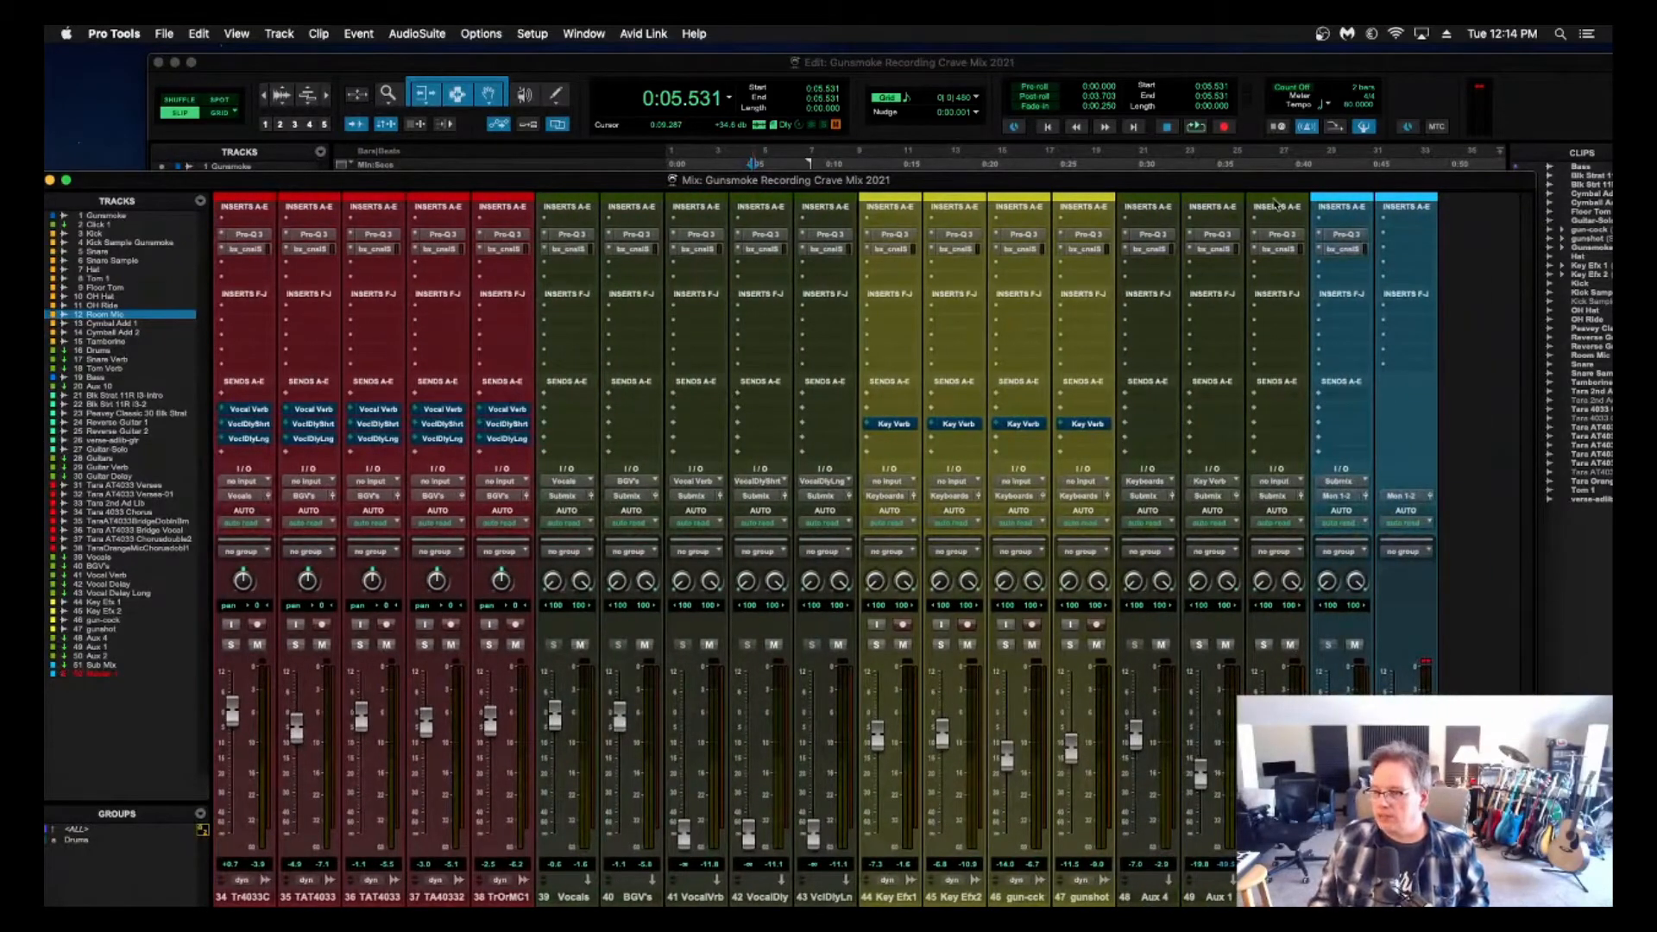
left_click(1317, 251)
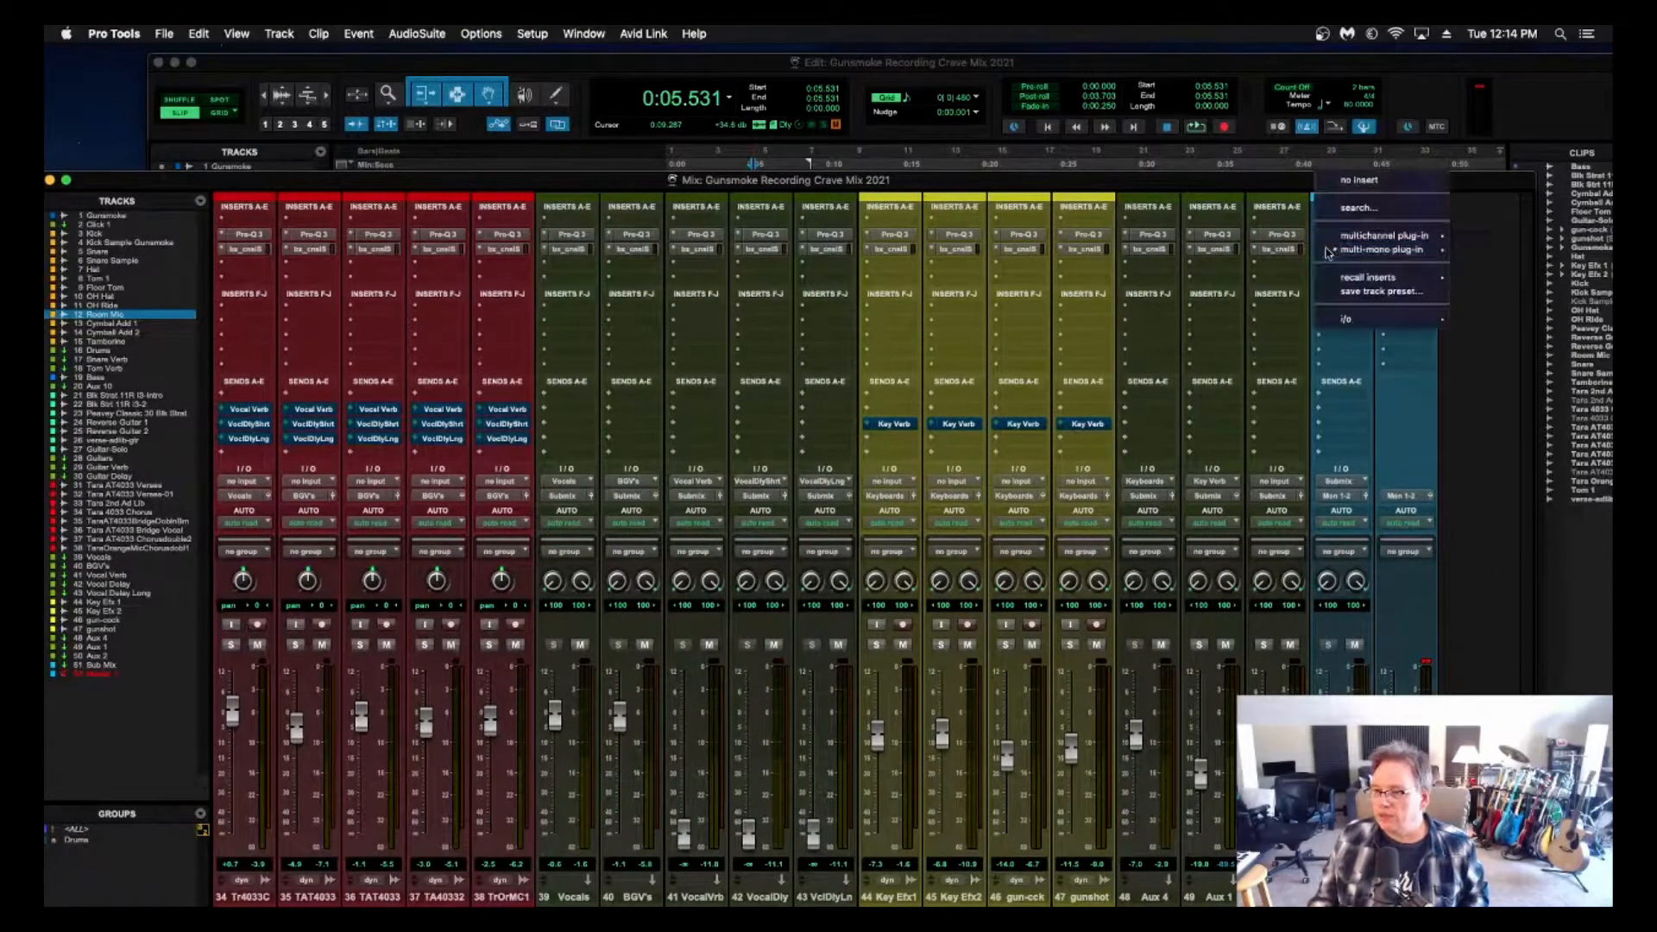
left_click(1347, 182)
left_click(1319, 235)
left_click(1274, 189)
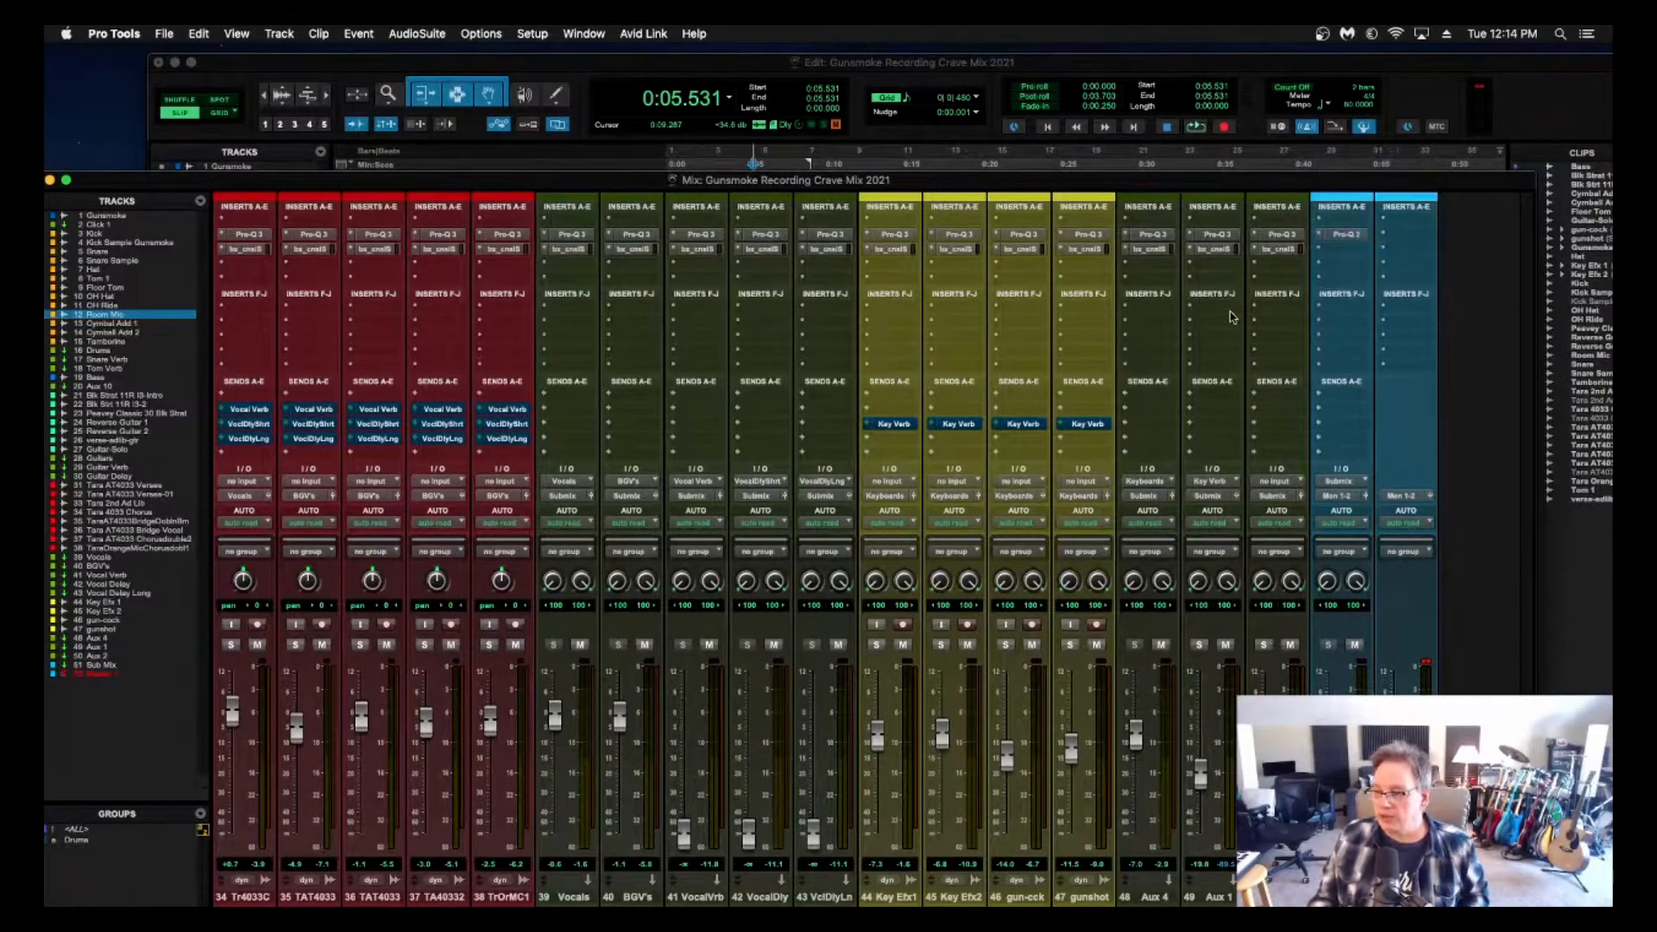
scroll(1225, 312, "left", 2)
scroll(1201, 315, "left", 15)
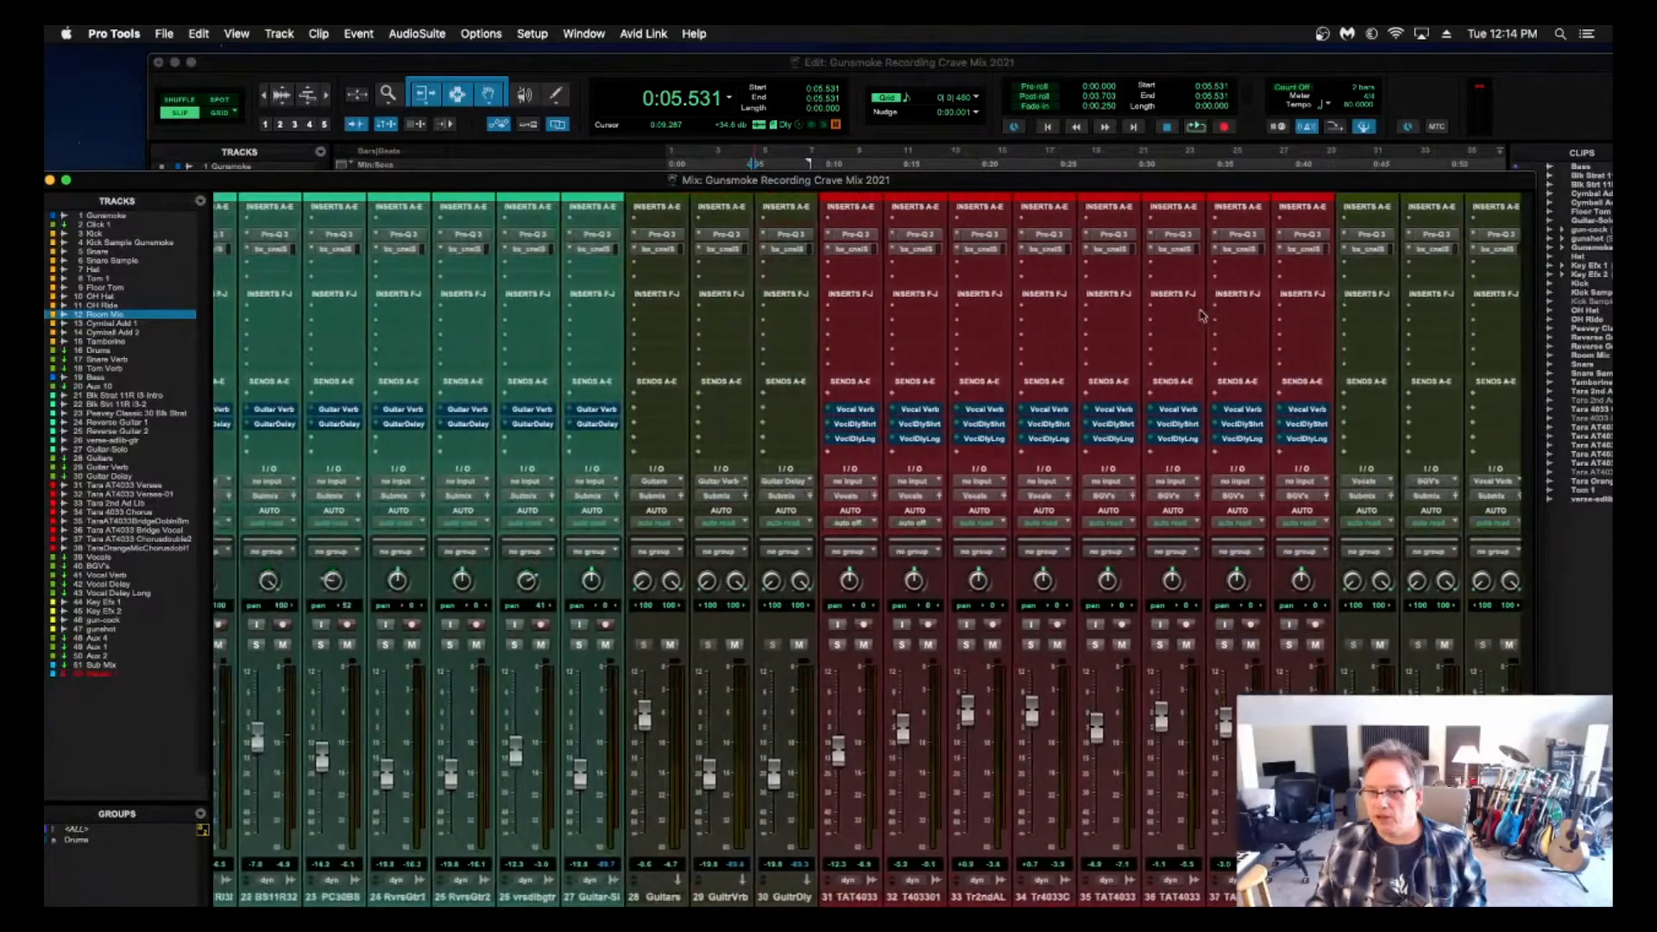
Remove the SSL channel strip from the Drums, Snare Verb and Tom Verb tracks and save the session.
scroll(1201, 315, "right", 1)
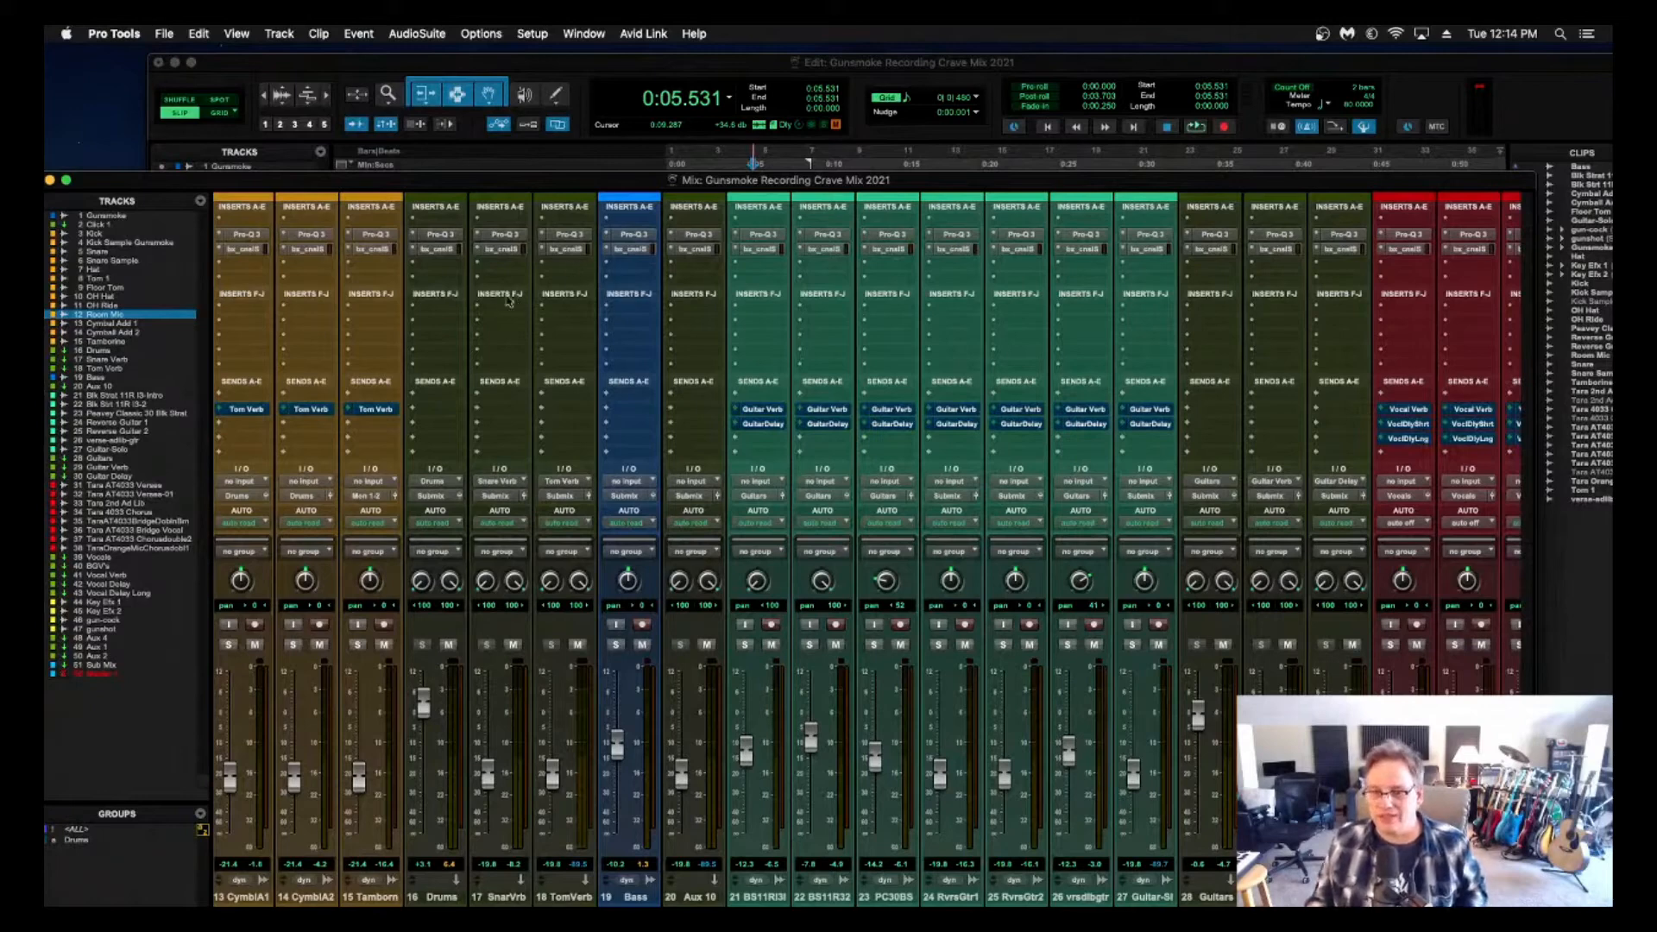
left_click(414, 250)
left_click(433, 181)
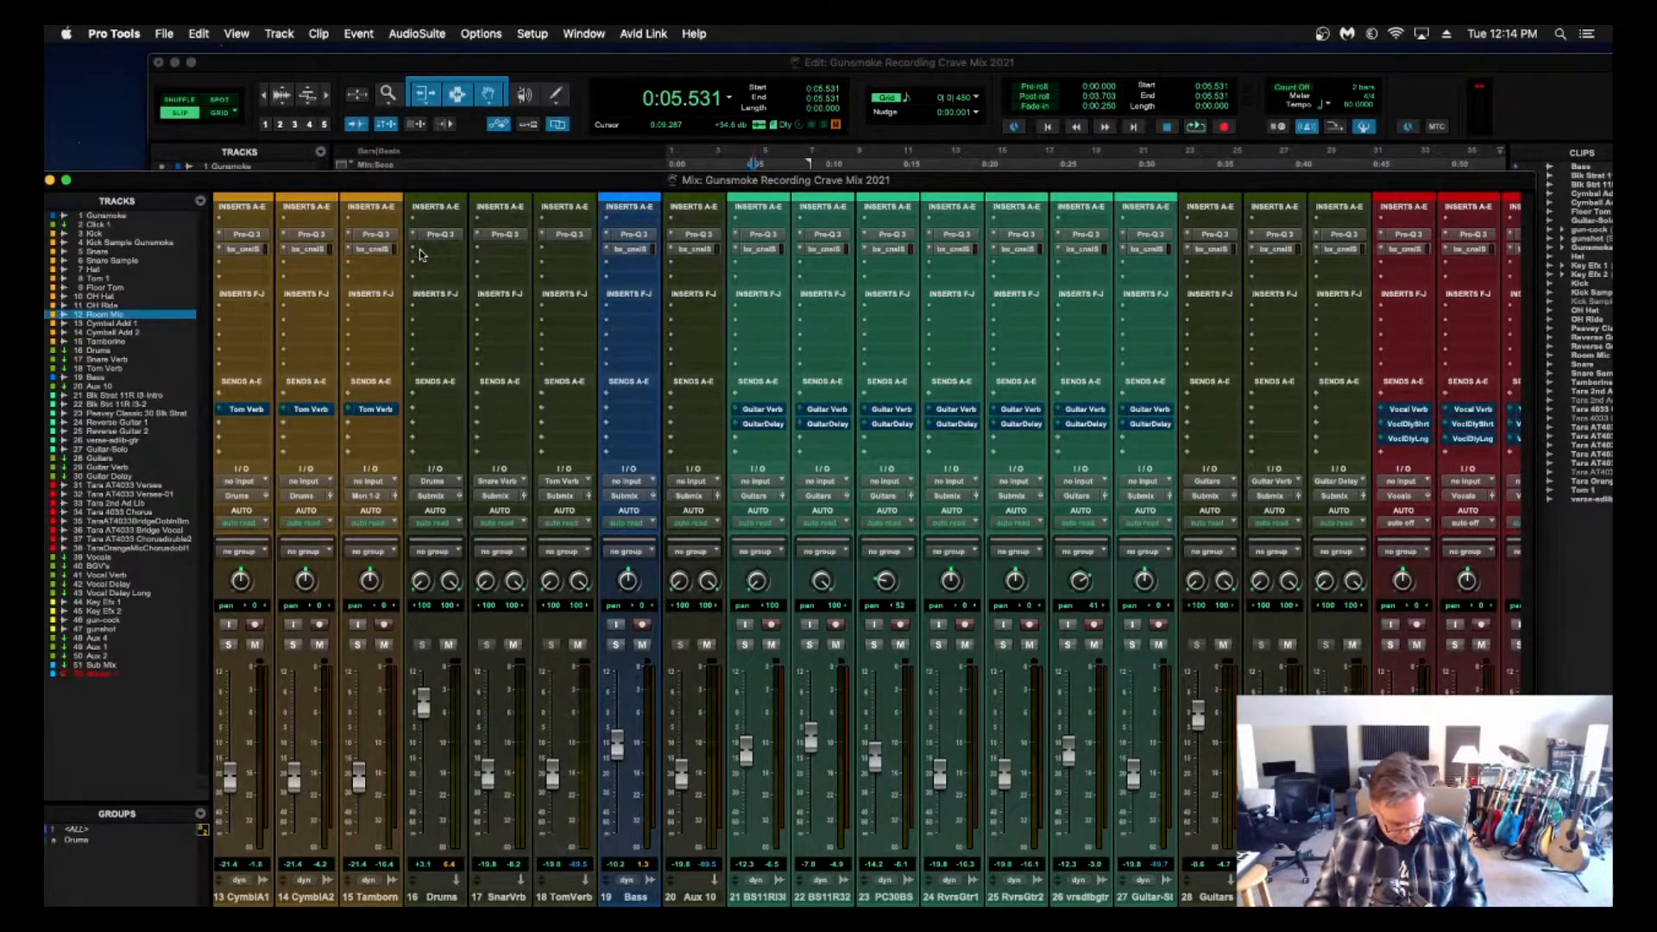
key("super+s")
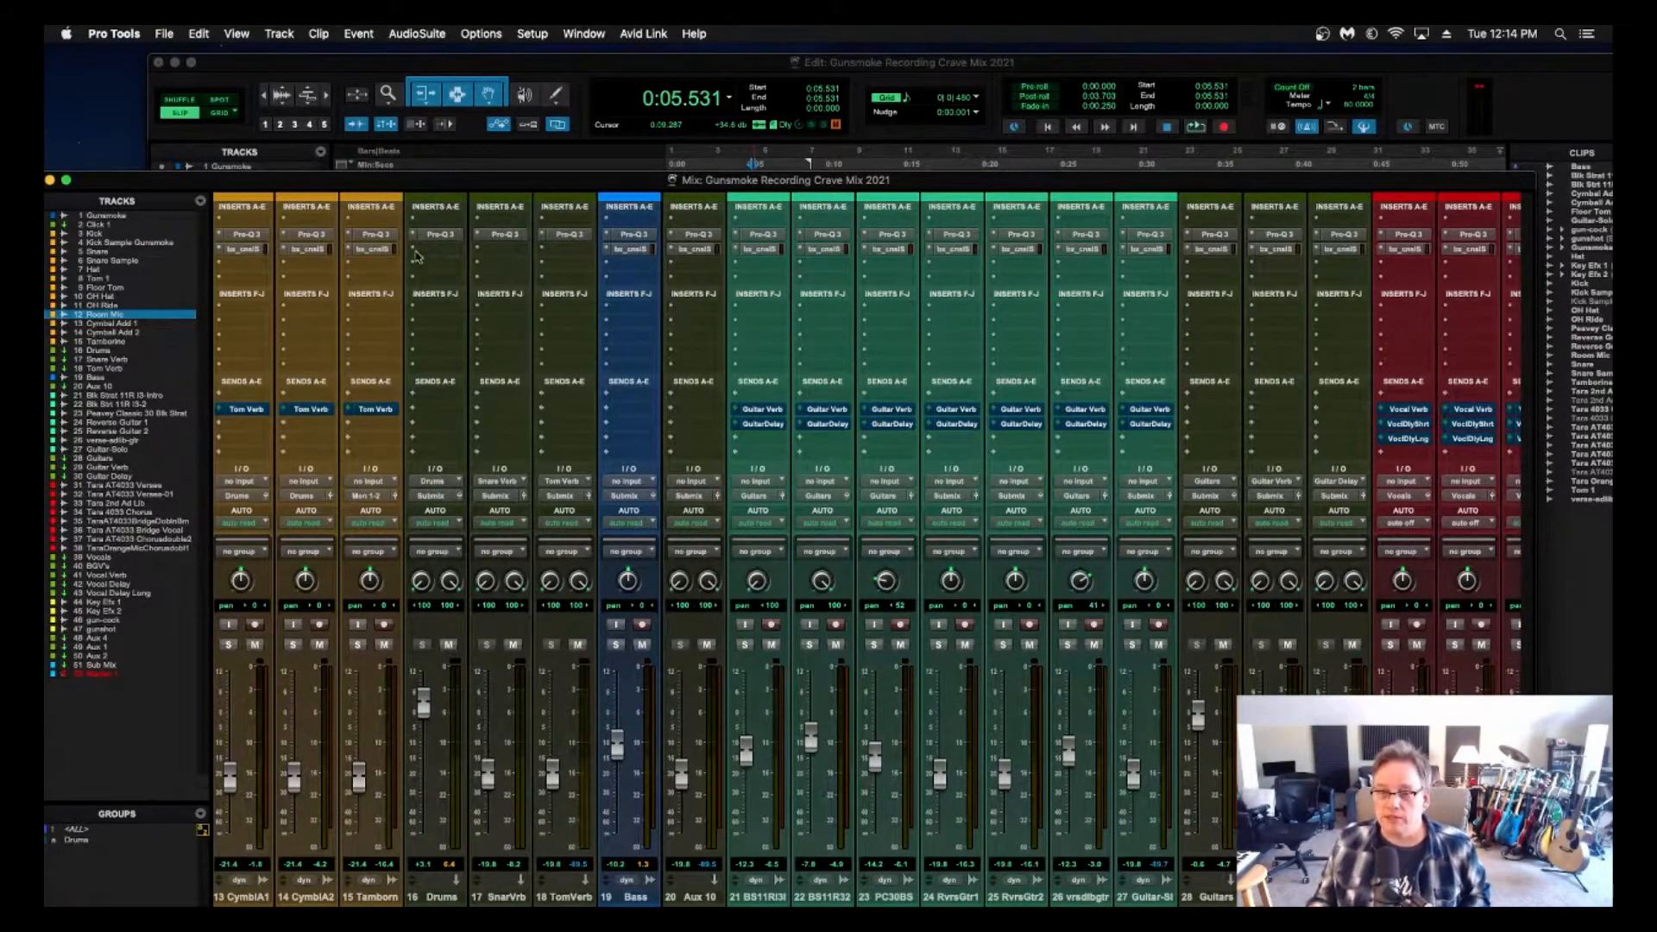
Insert the stereo bx_townhouse Buss Compressor below Pro-Q 3 on the Drums track and audition it during playback.
left_click(414, 250)
mouse_move(483, 249)
mouse_move(579, 253)
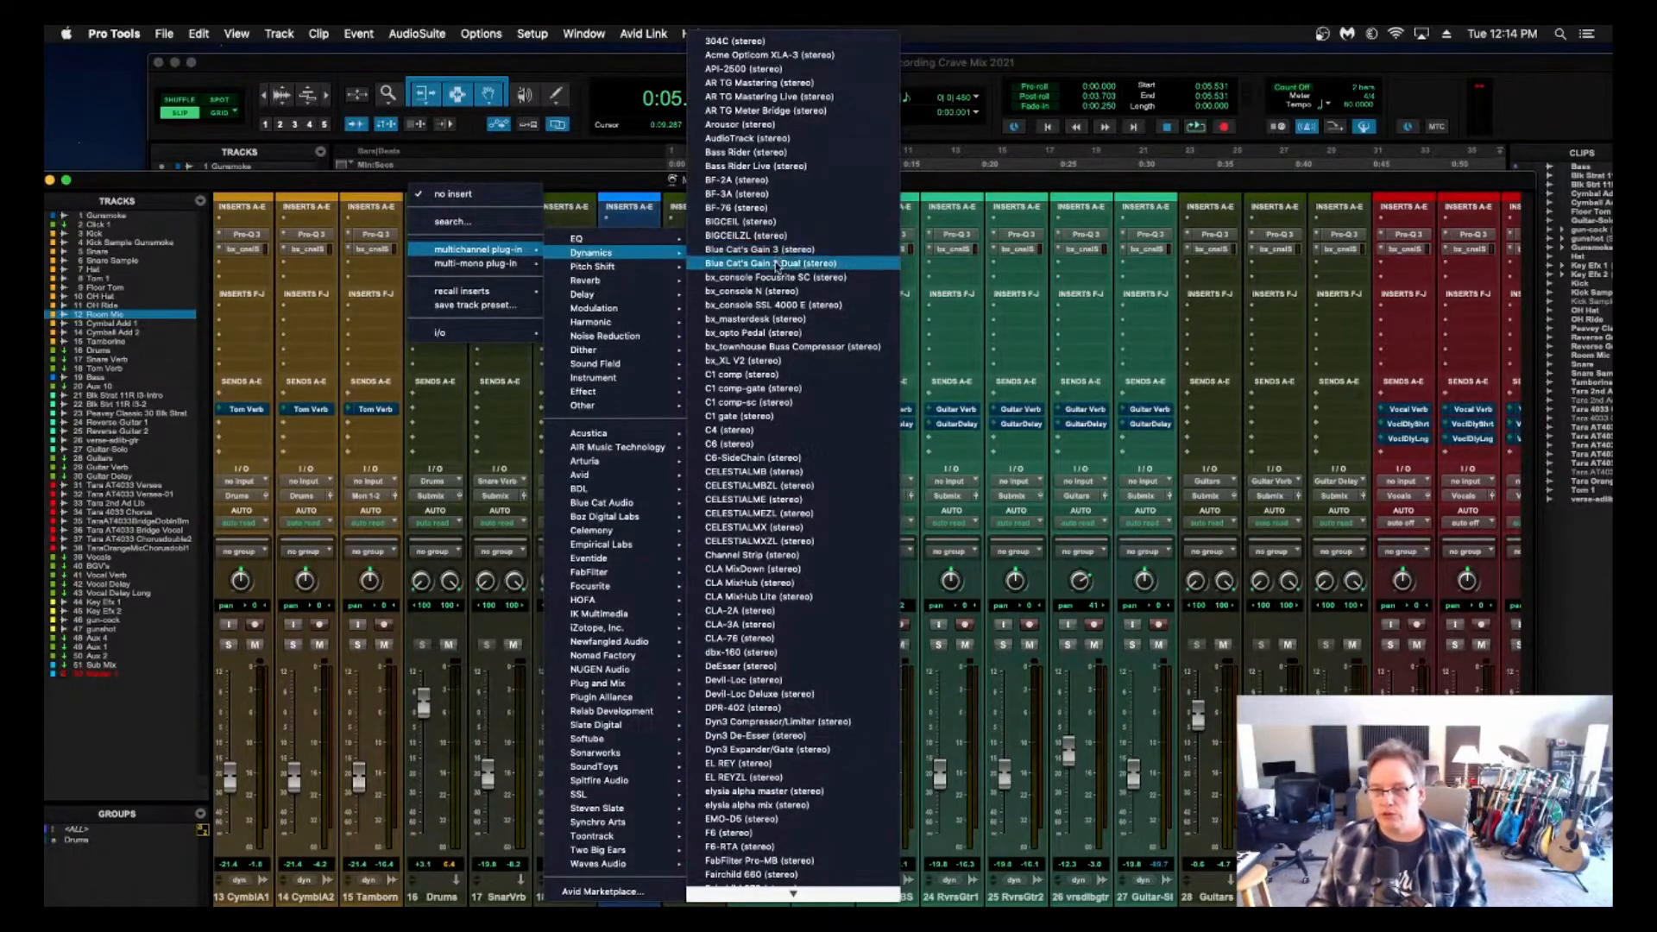
left_click(776, 347)
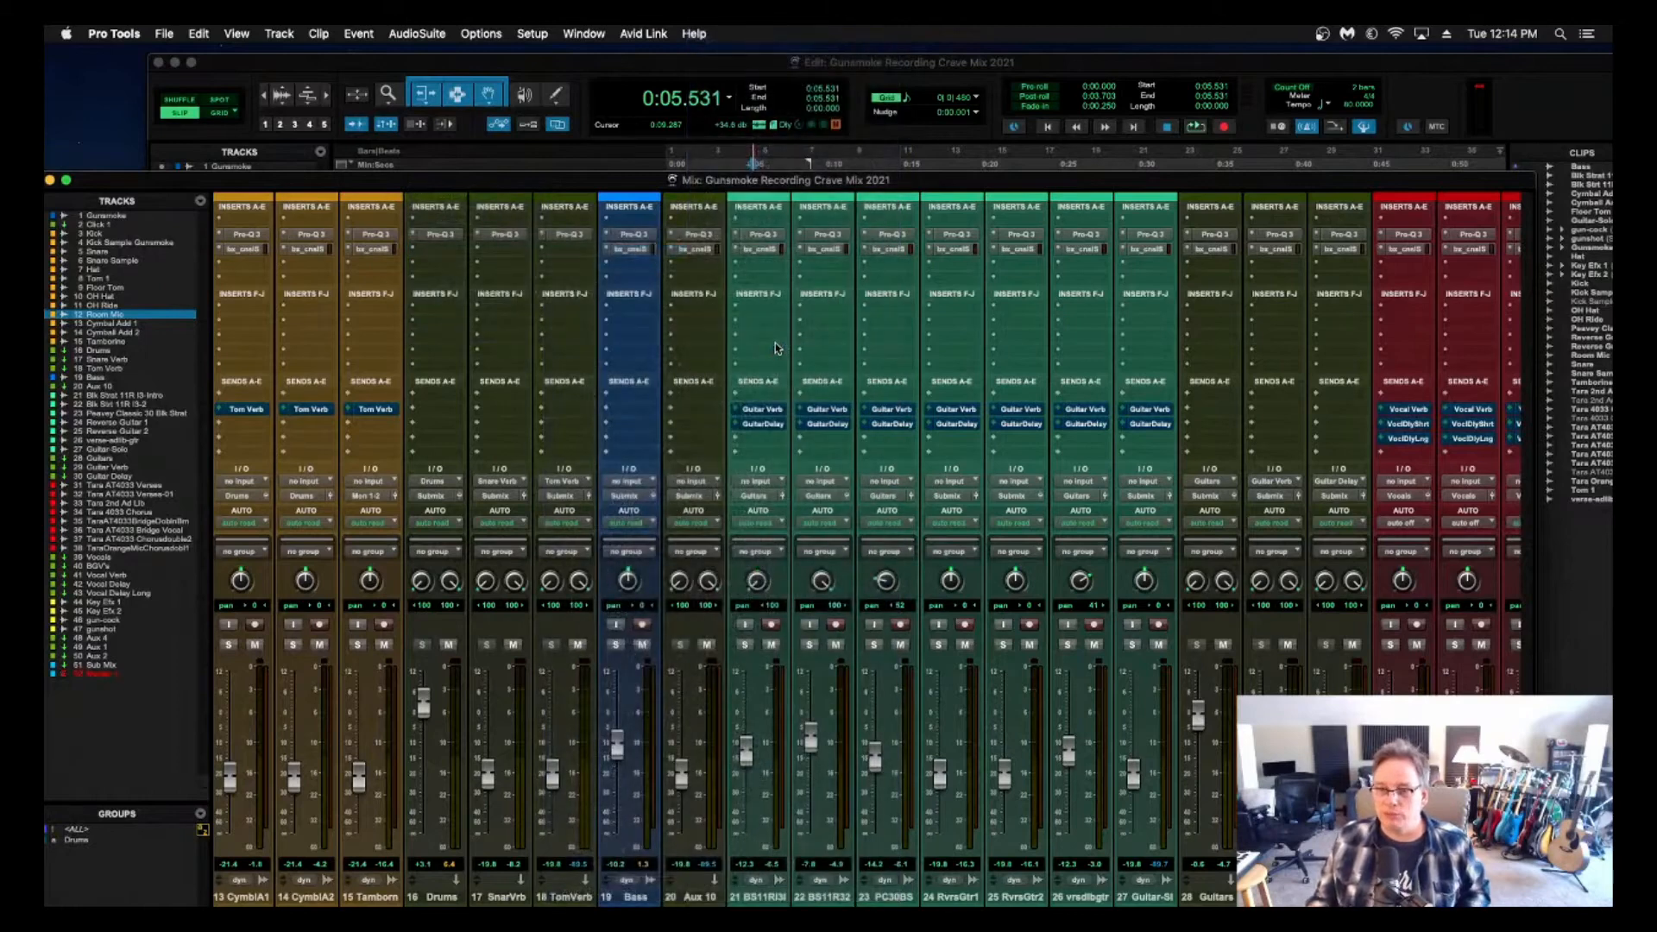
left_click_drag(616, 192, 719, 296)
key("space")
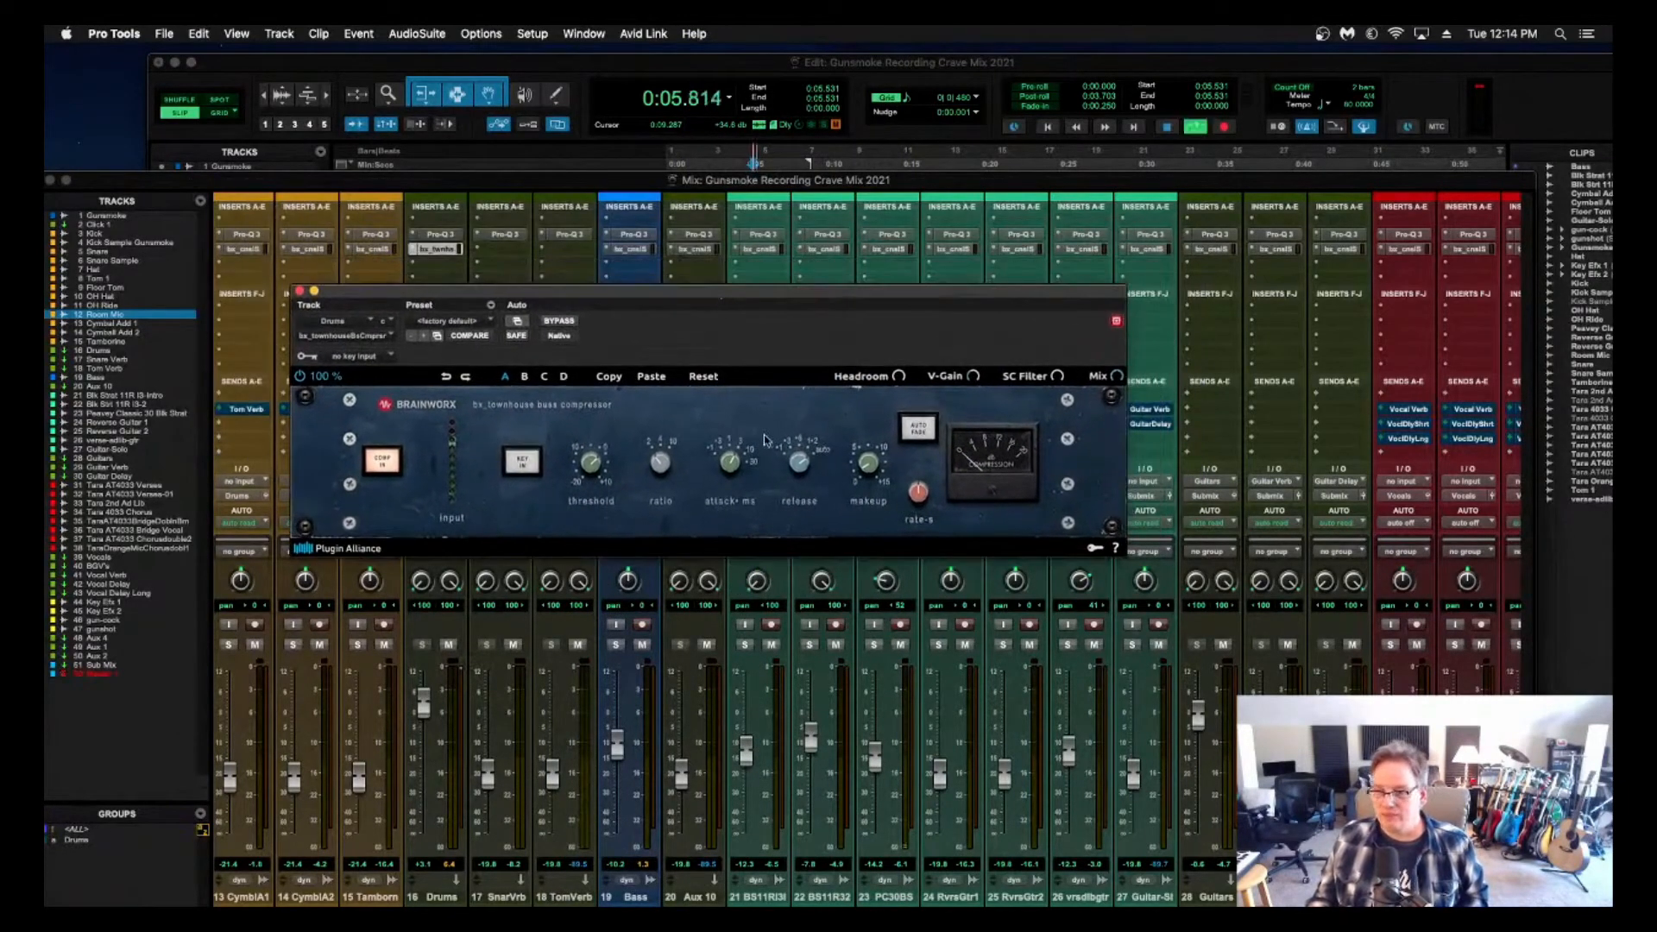
left_click(561, 323)
left_click(565, 328)
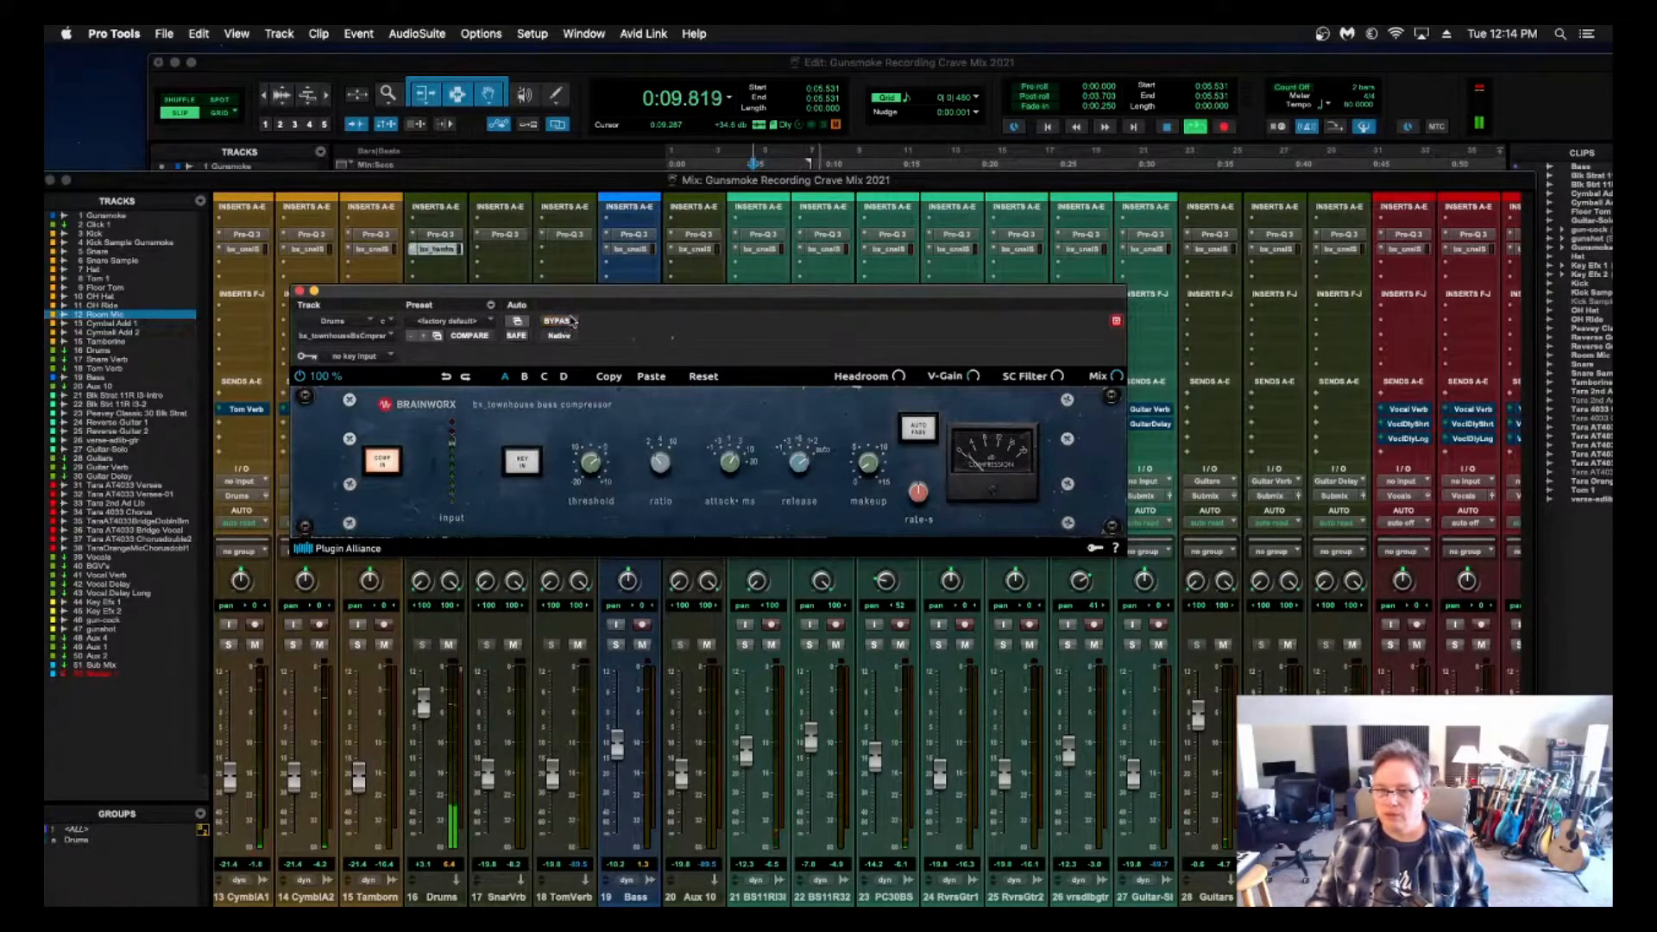
left_click_drag(592, 292, 733, 300)
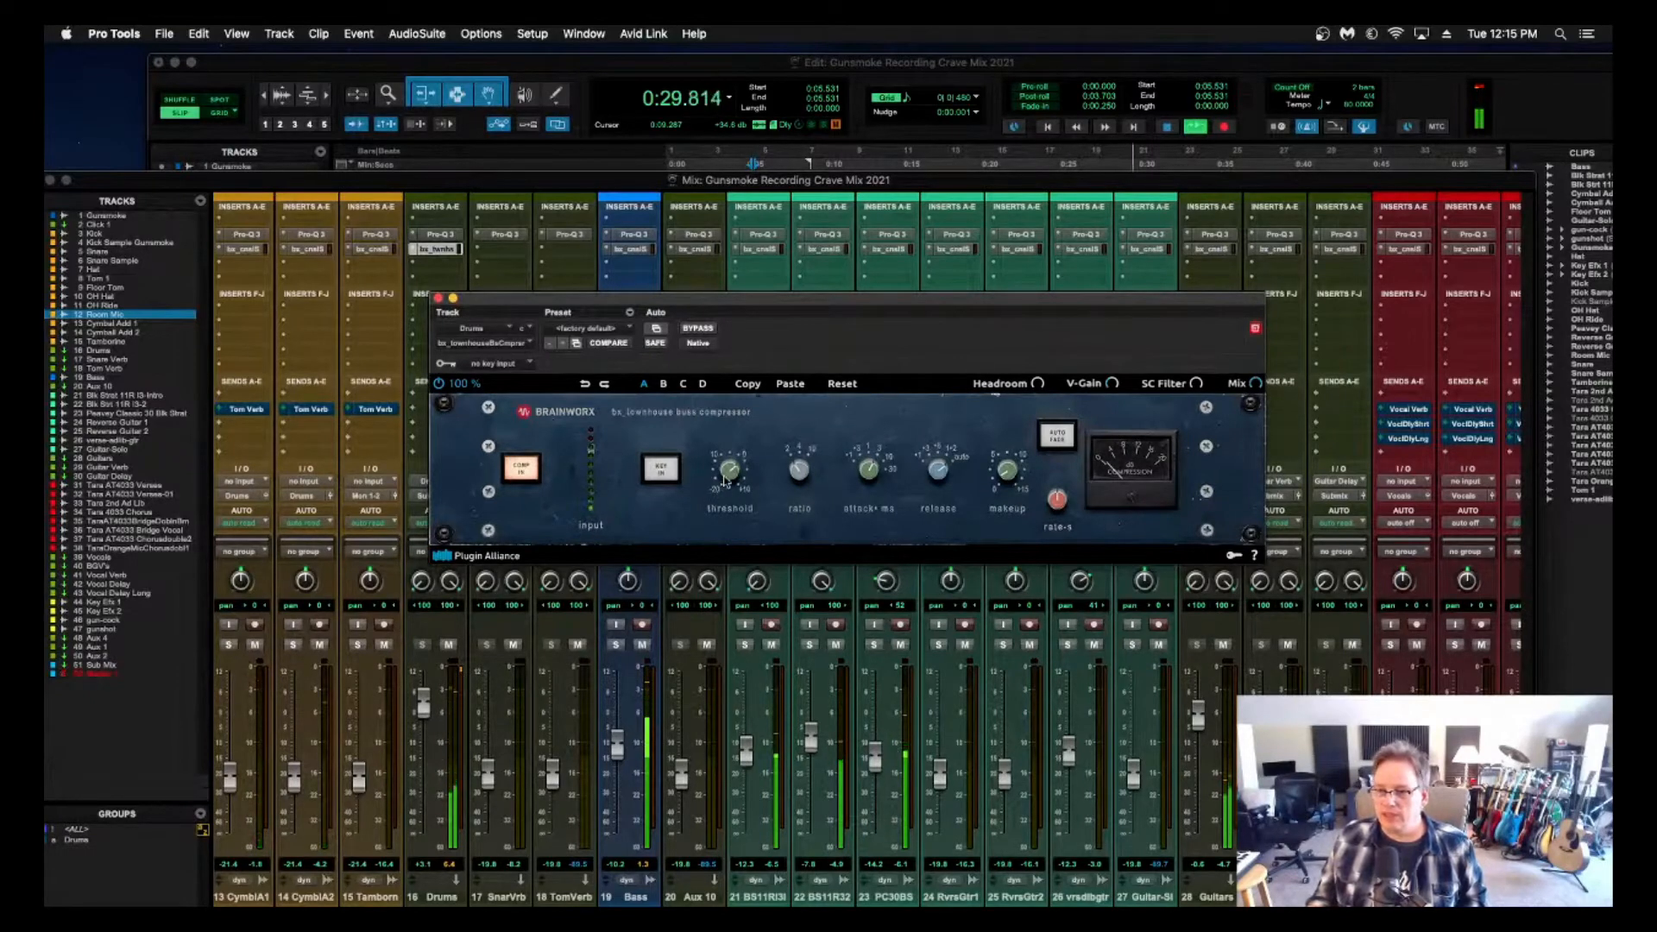
Adjust the threshold, makeup gain and attack of the Drums bus compressor while the mix plays.
left_click_drag(729, 470, 729, 457)
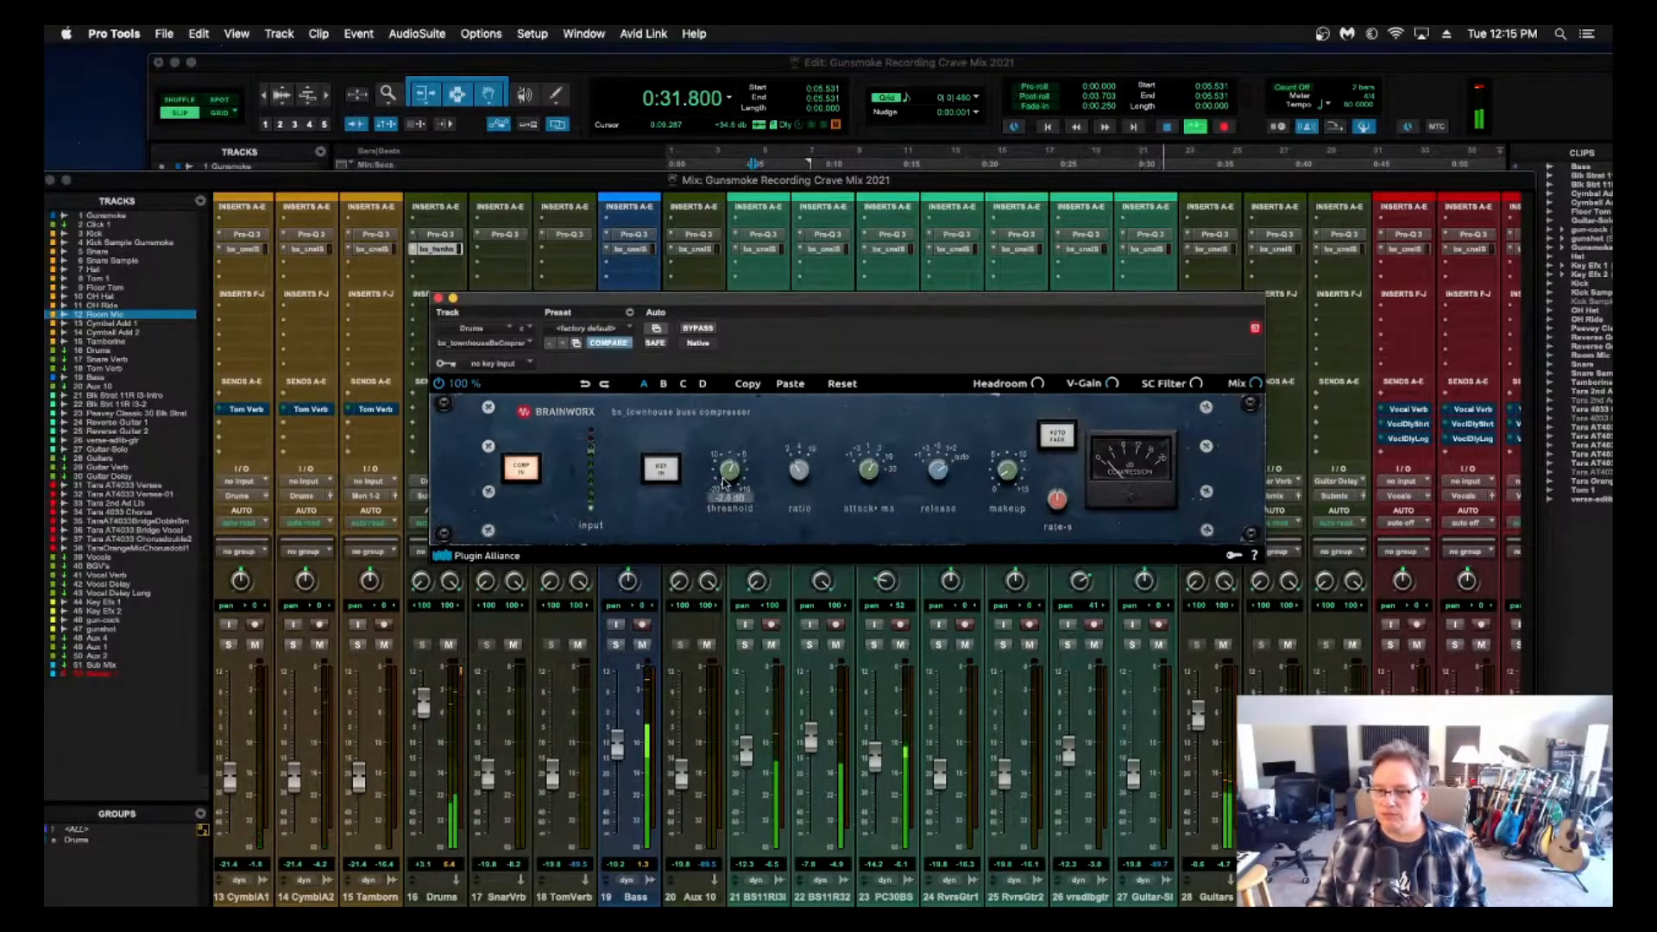
left_click_drag(1006, 475, 1006, 469)
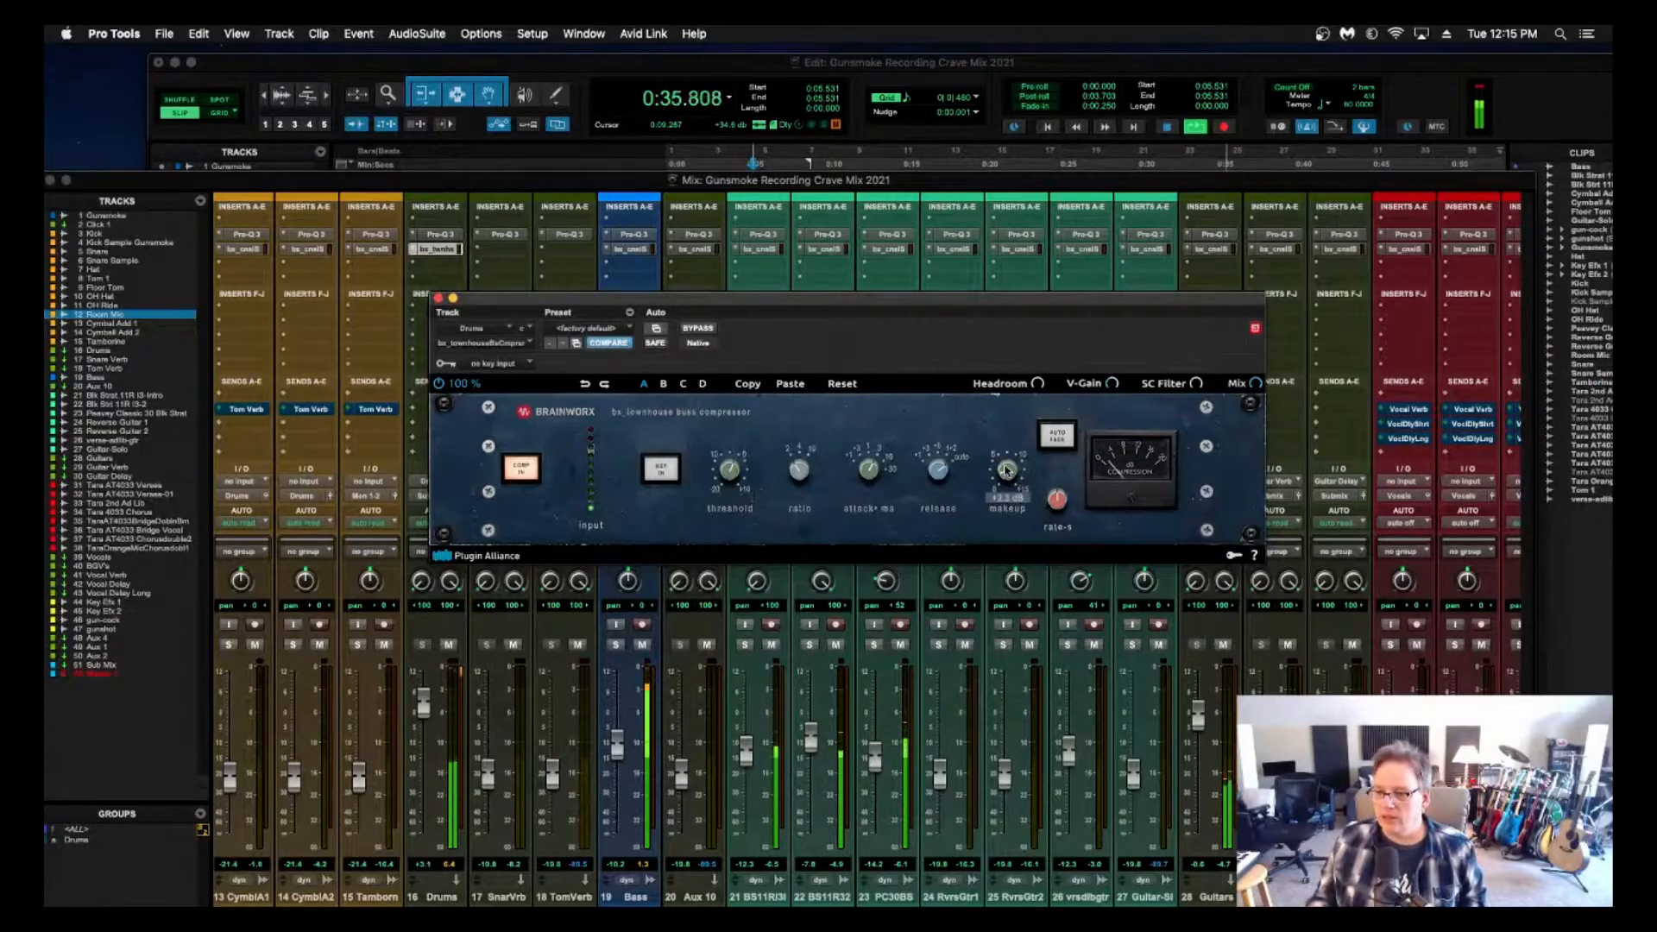
left_click_drag(869, 475, 866, 497)
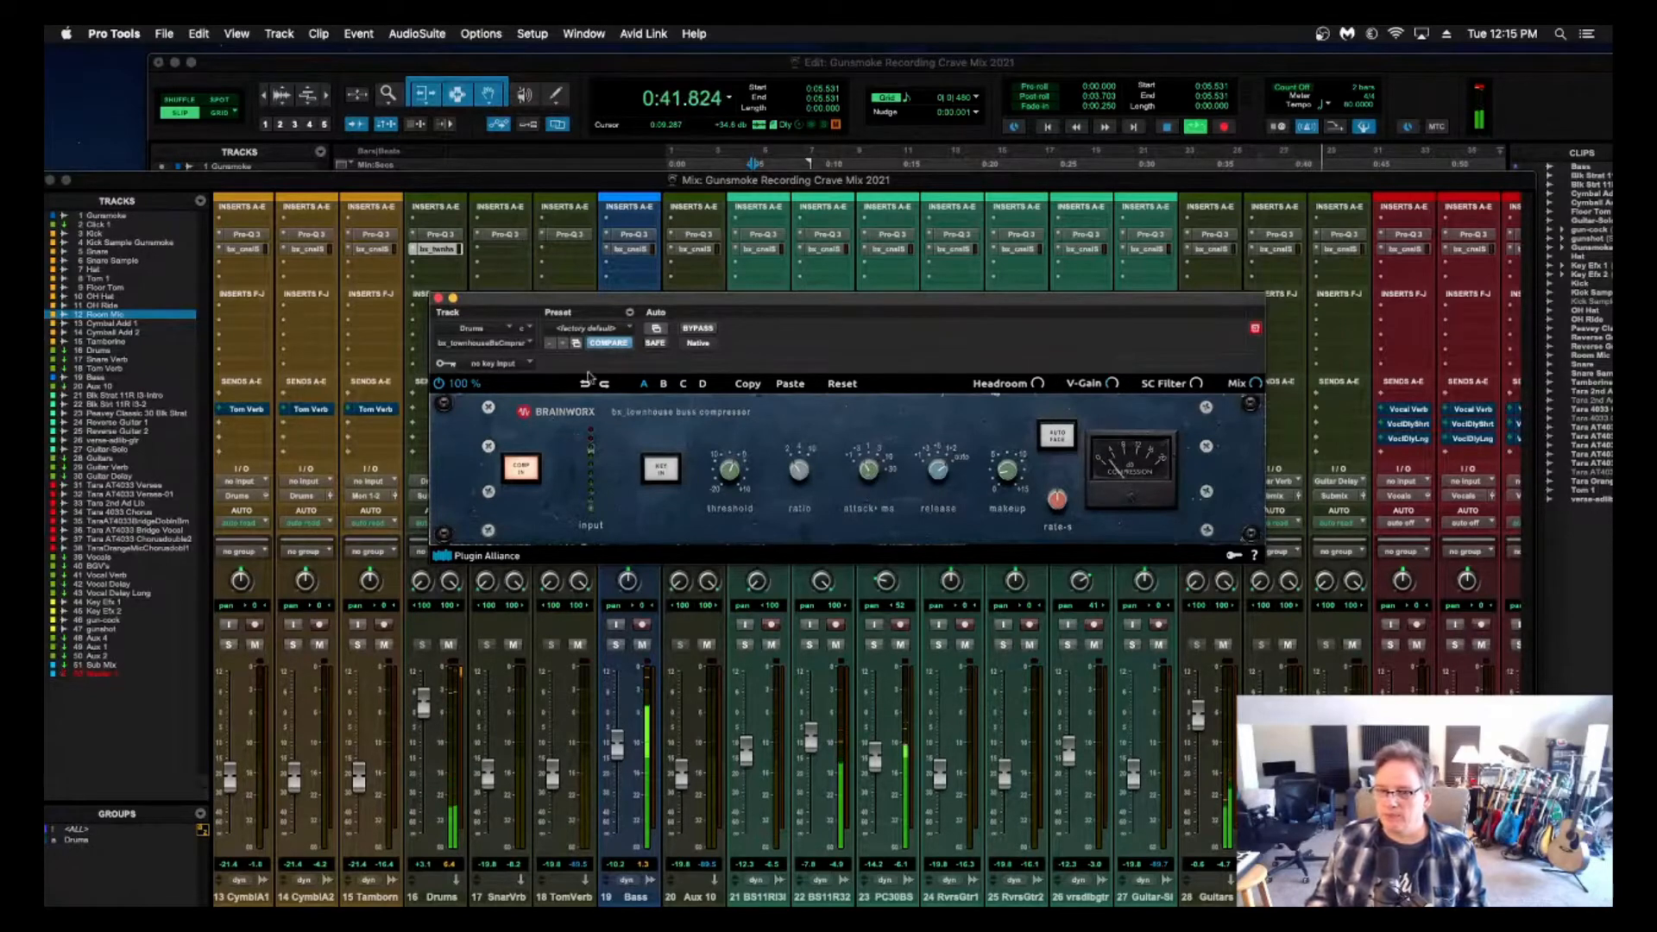
Compare the mix with the Drums bus compressor bypassed and active, leaving it active, and stop playback.
left_click(706, 330)
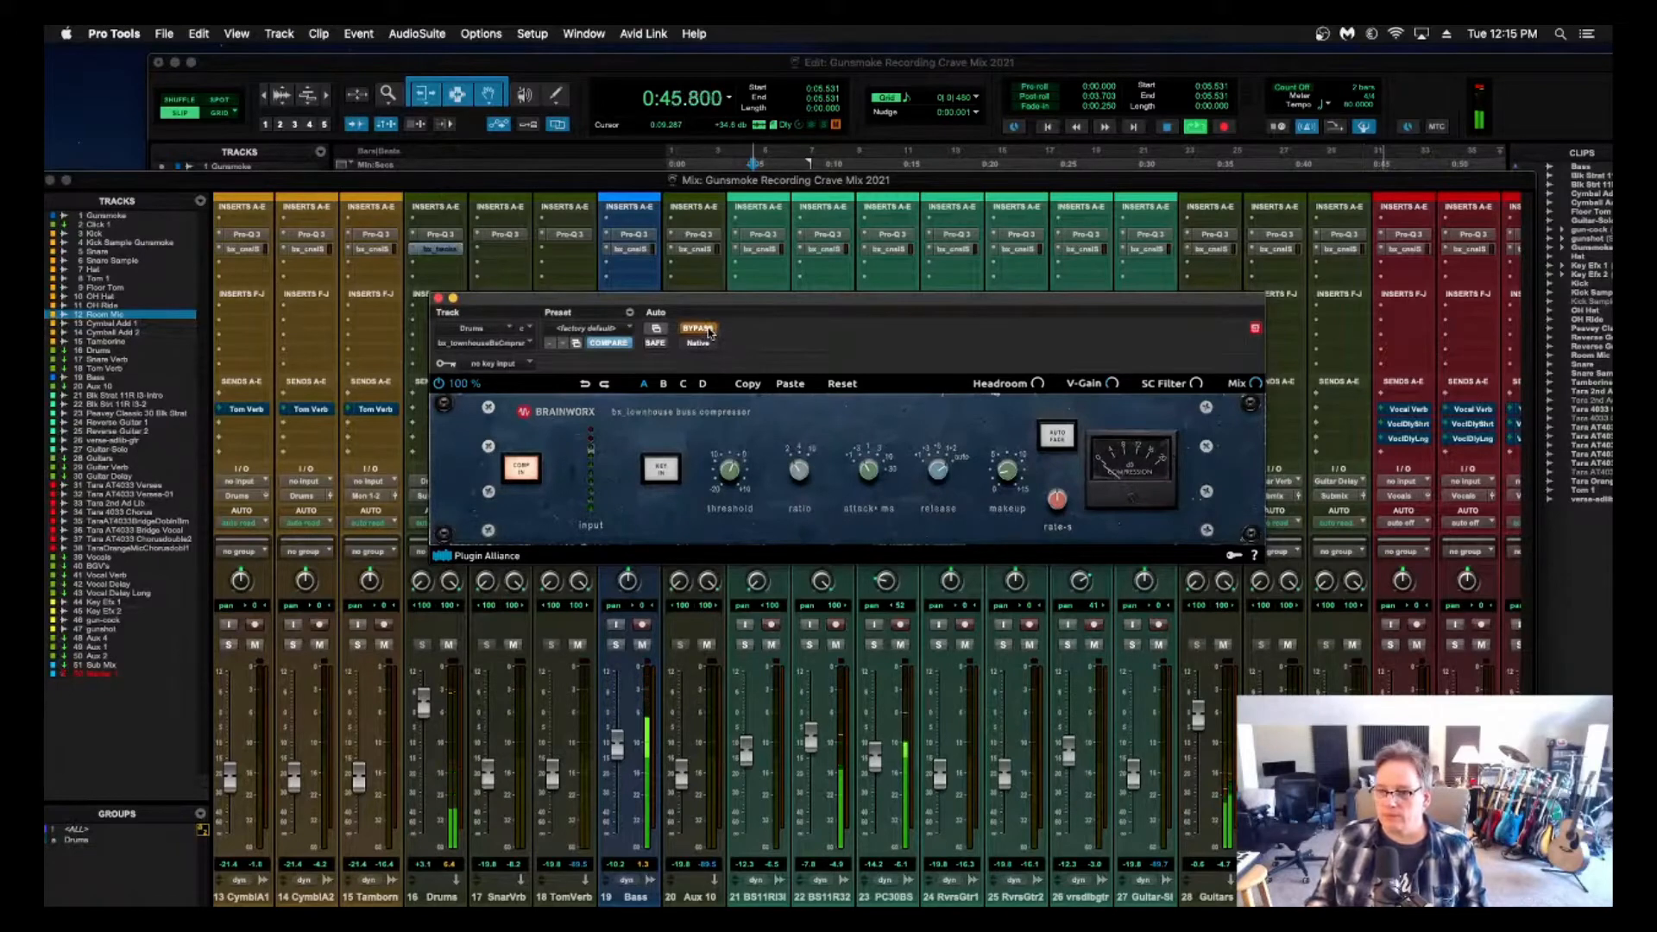
left_click(707, 329)
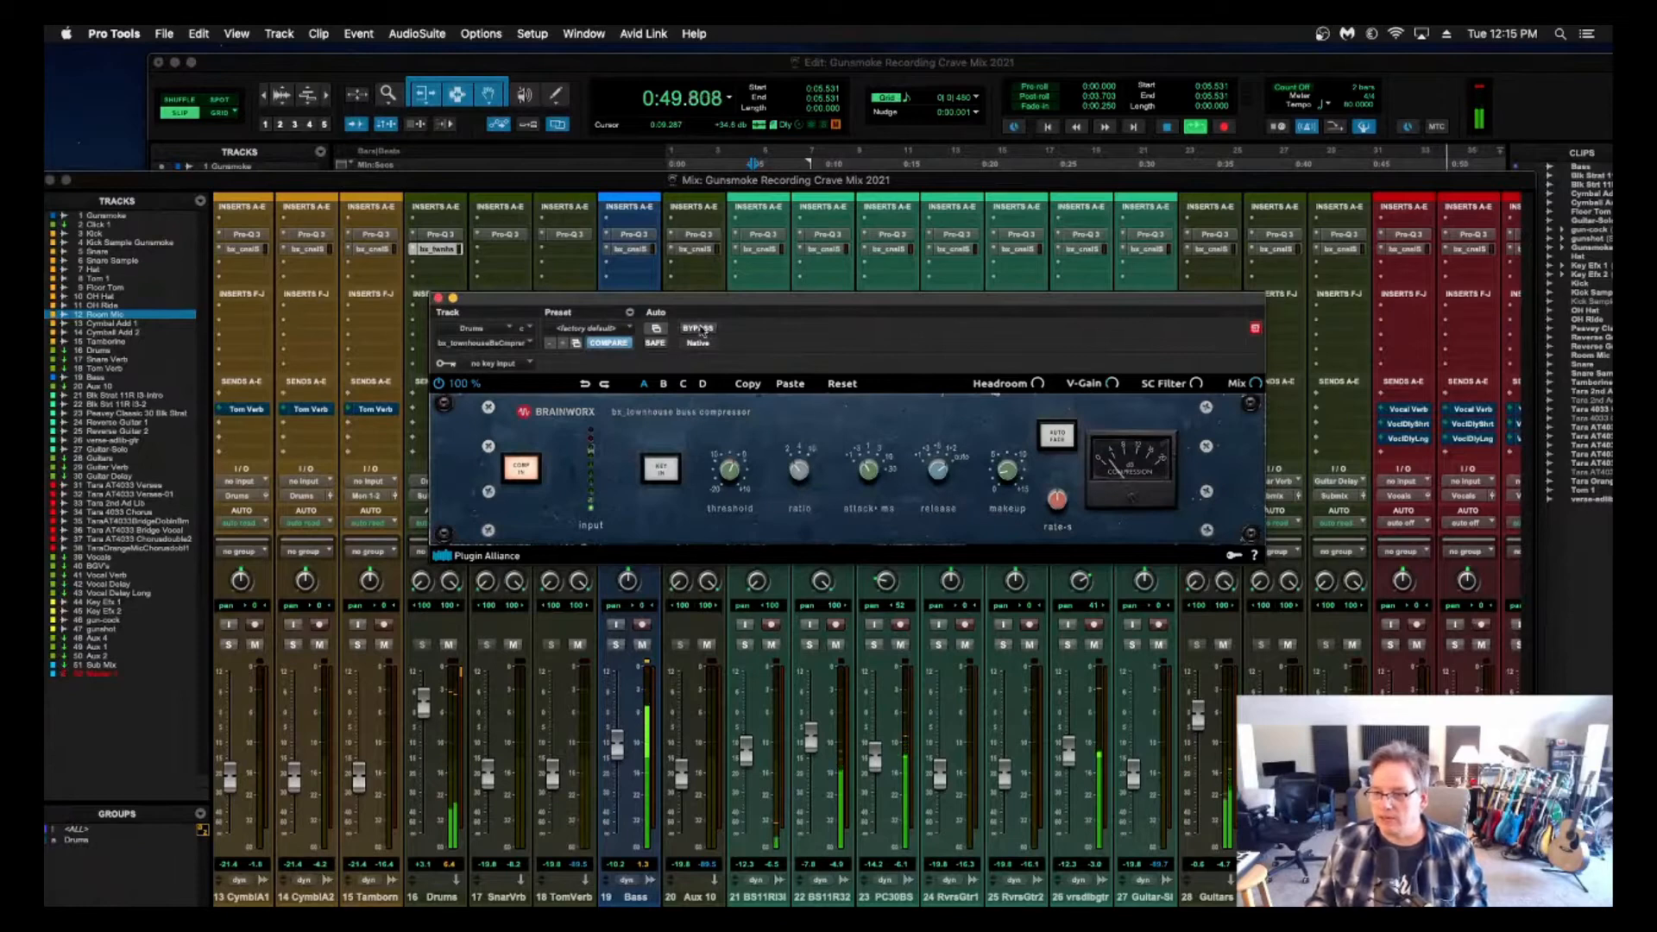
left_click(700, 329)
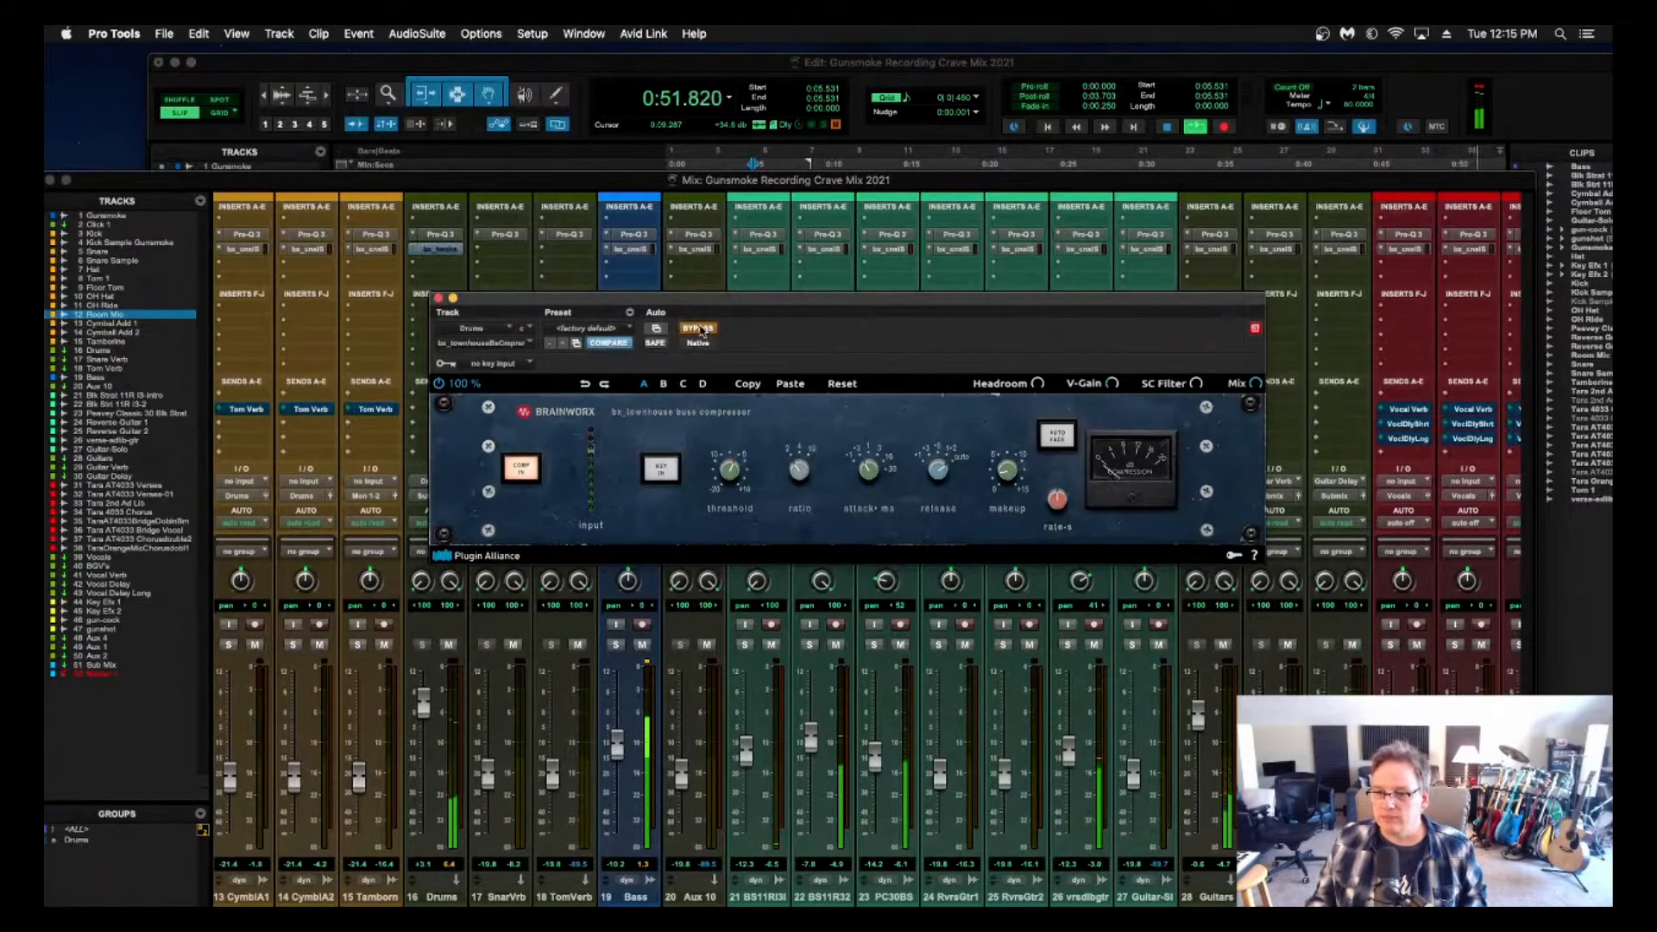
left_click(700, 328)
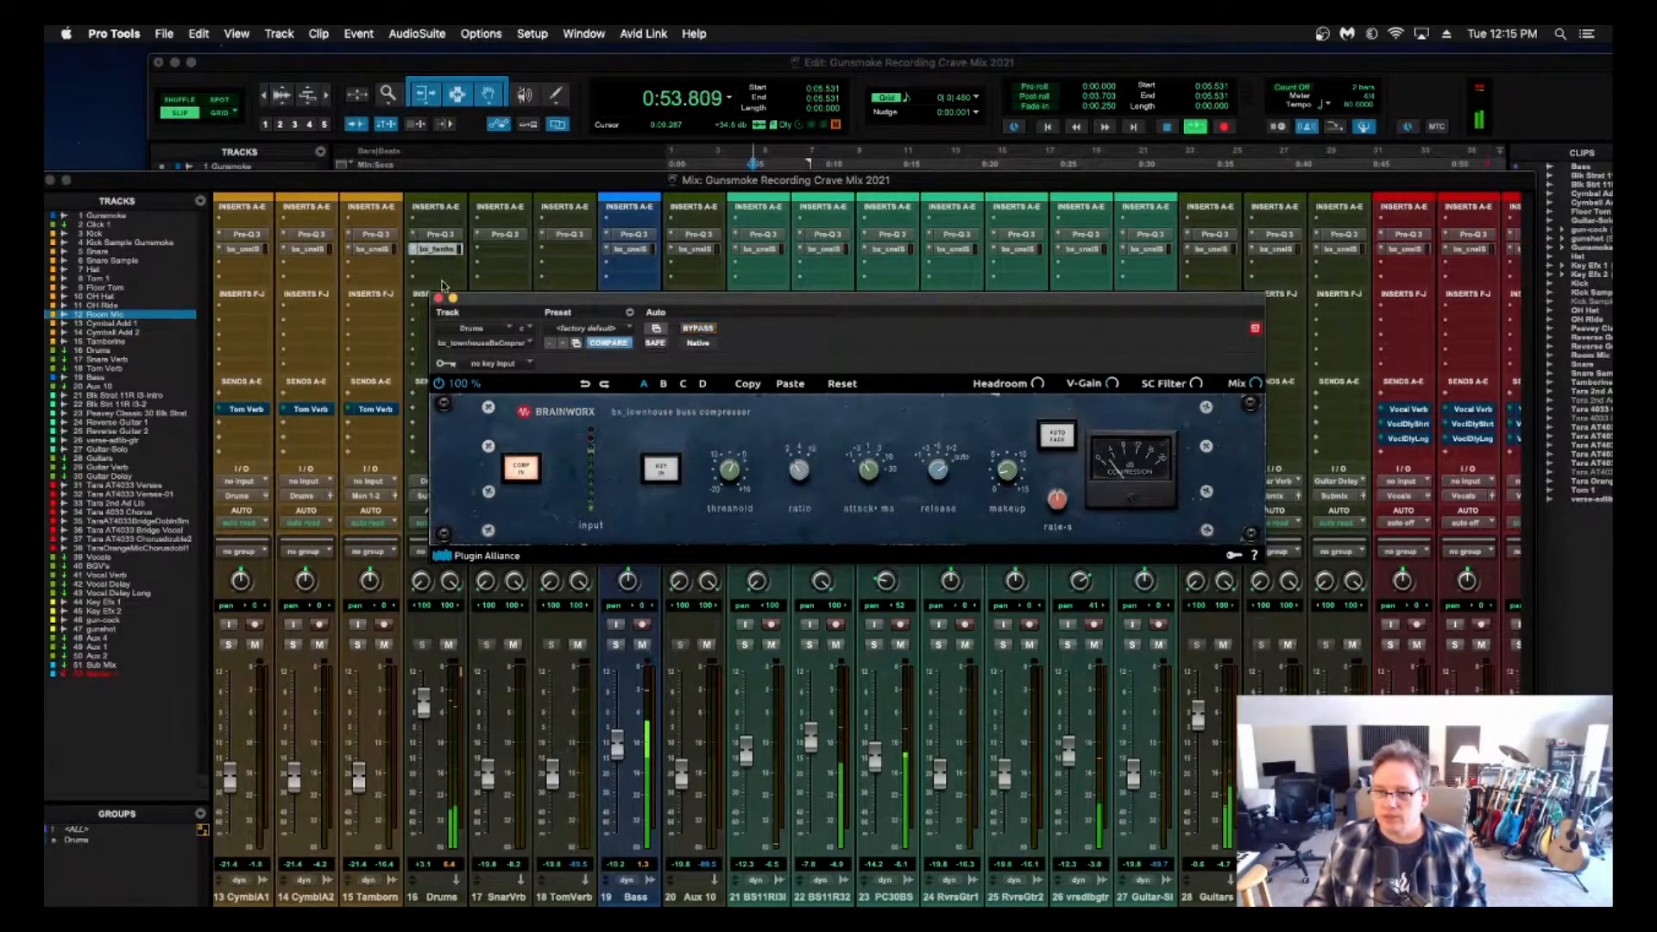
left_click(438, 299)
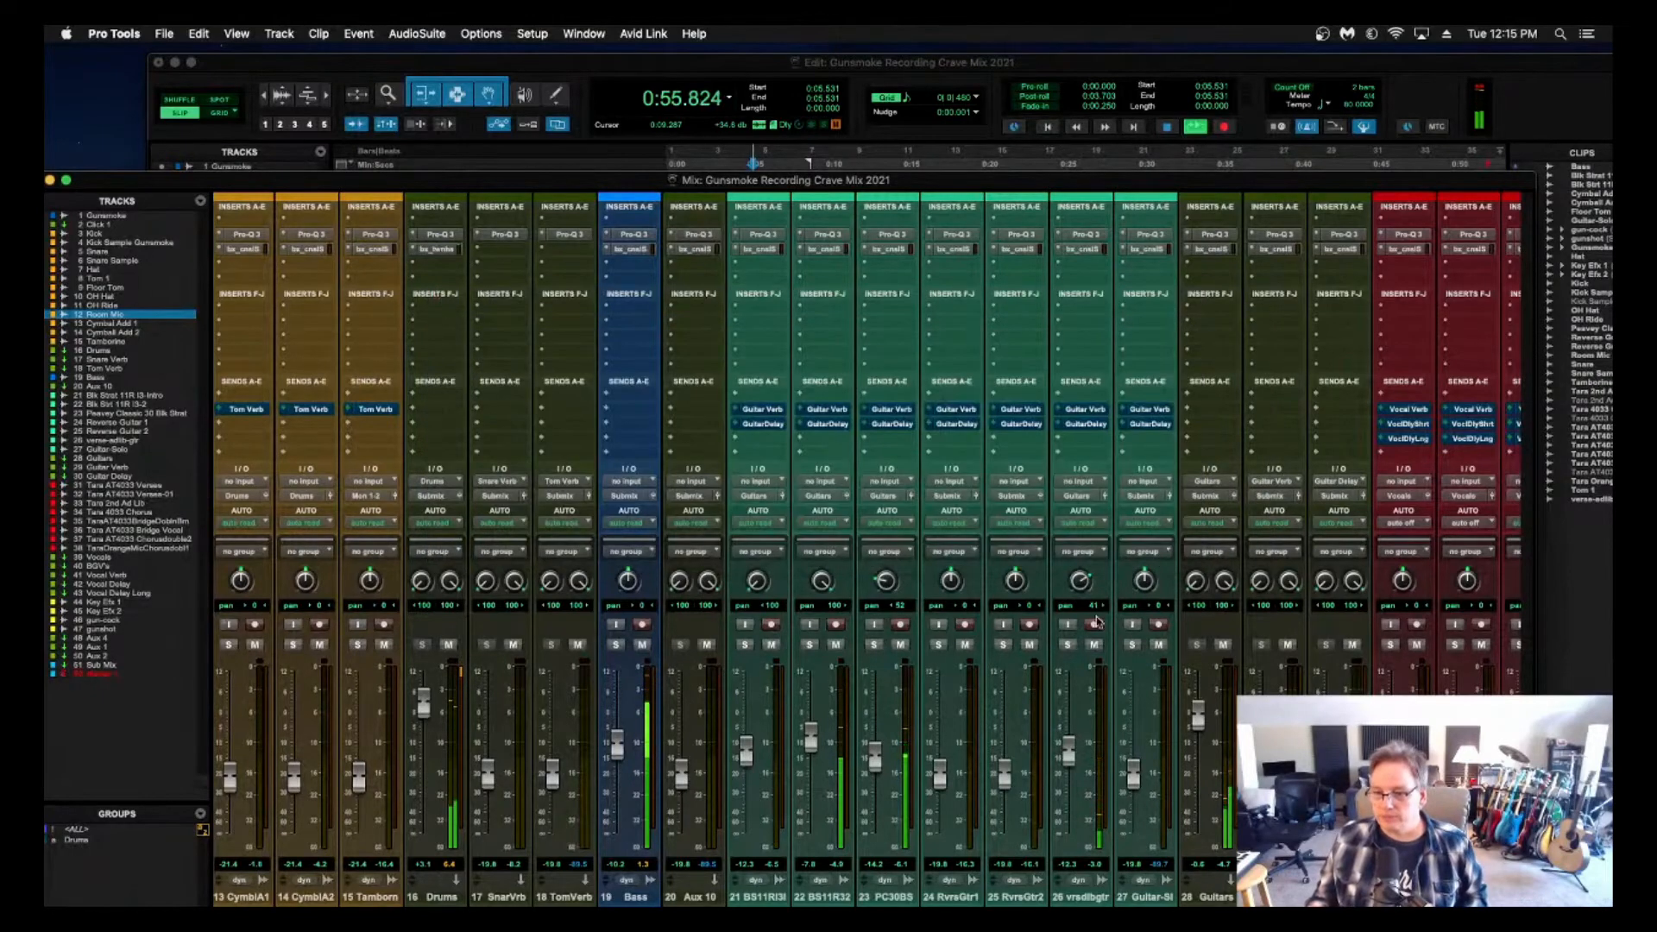
scroll(1019, 609, "right", 1)
scroll(1019, 609, "right", 1)
key("space")
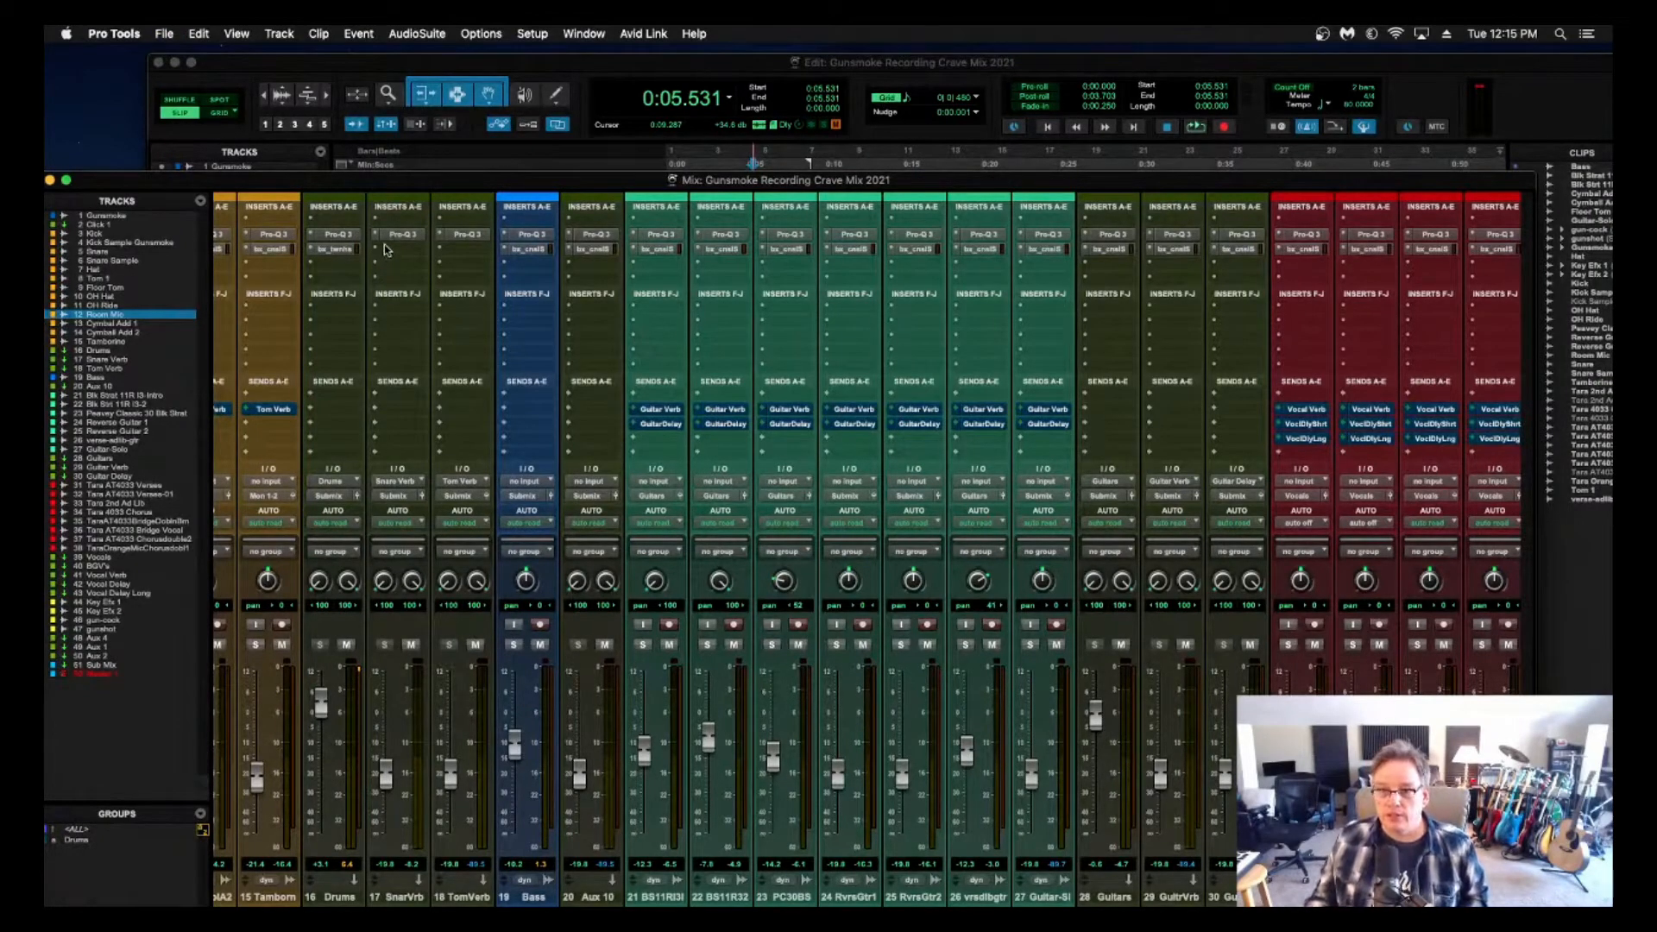
Move Pro-Q 3 to the third insert slot on Snare Verb and Tom Verb, and insert the stereo TR5 CSR Plate above it on Snare Verb.
left_click_drag(409, 239, 462, 263)
left_click(377, 250)
mouse_move(466, 250)
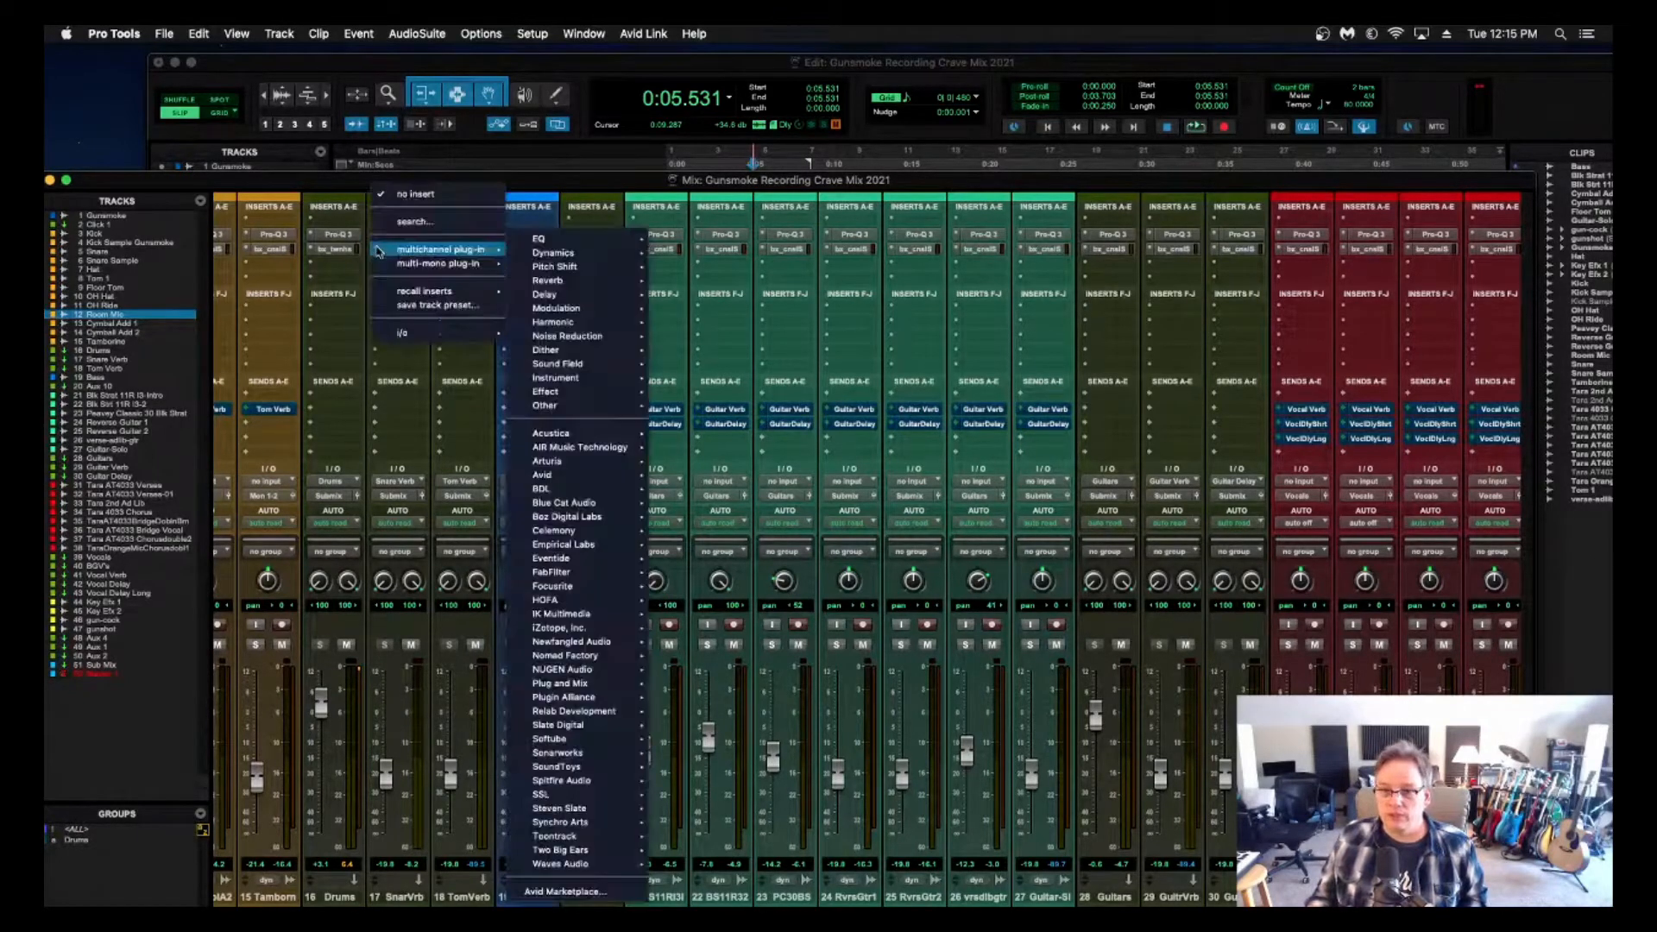
mouse_move(540, 243)
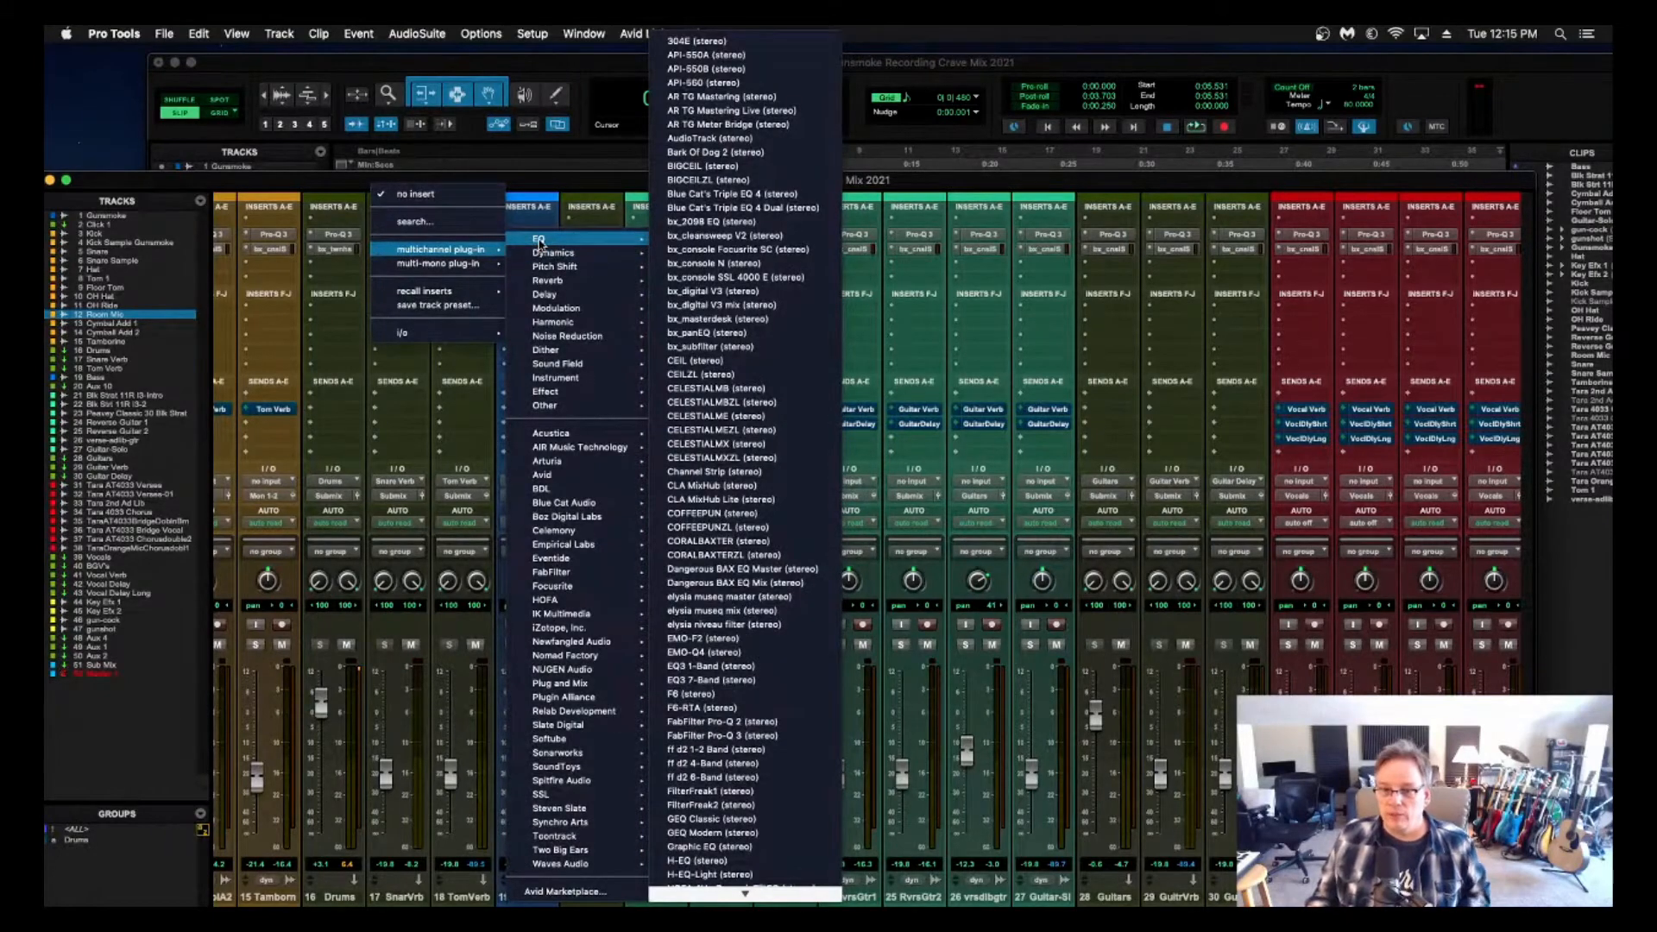
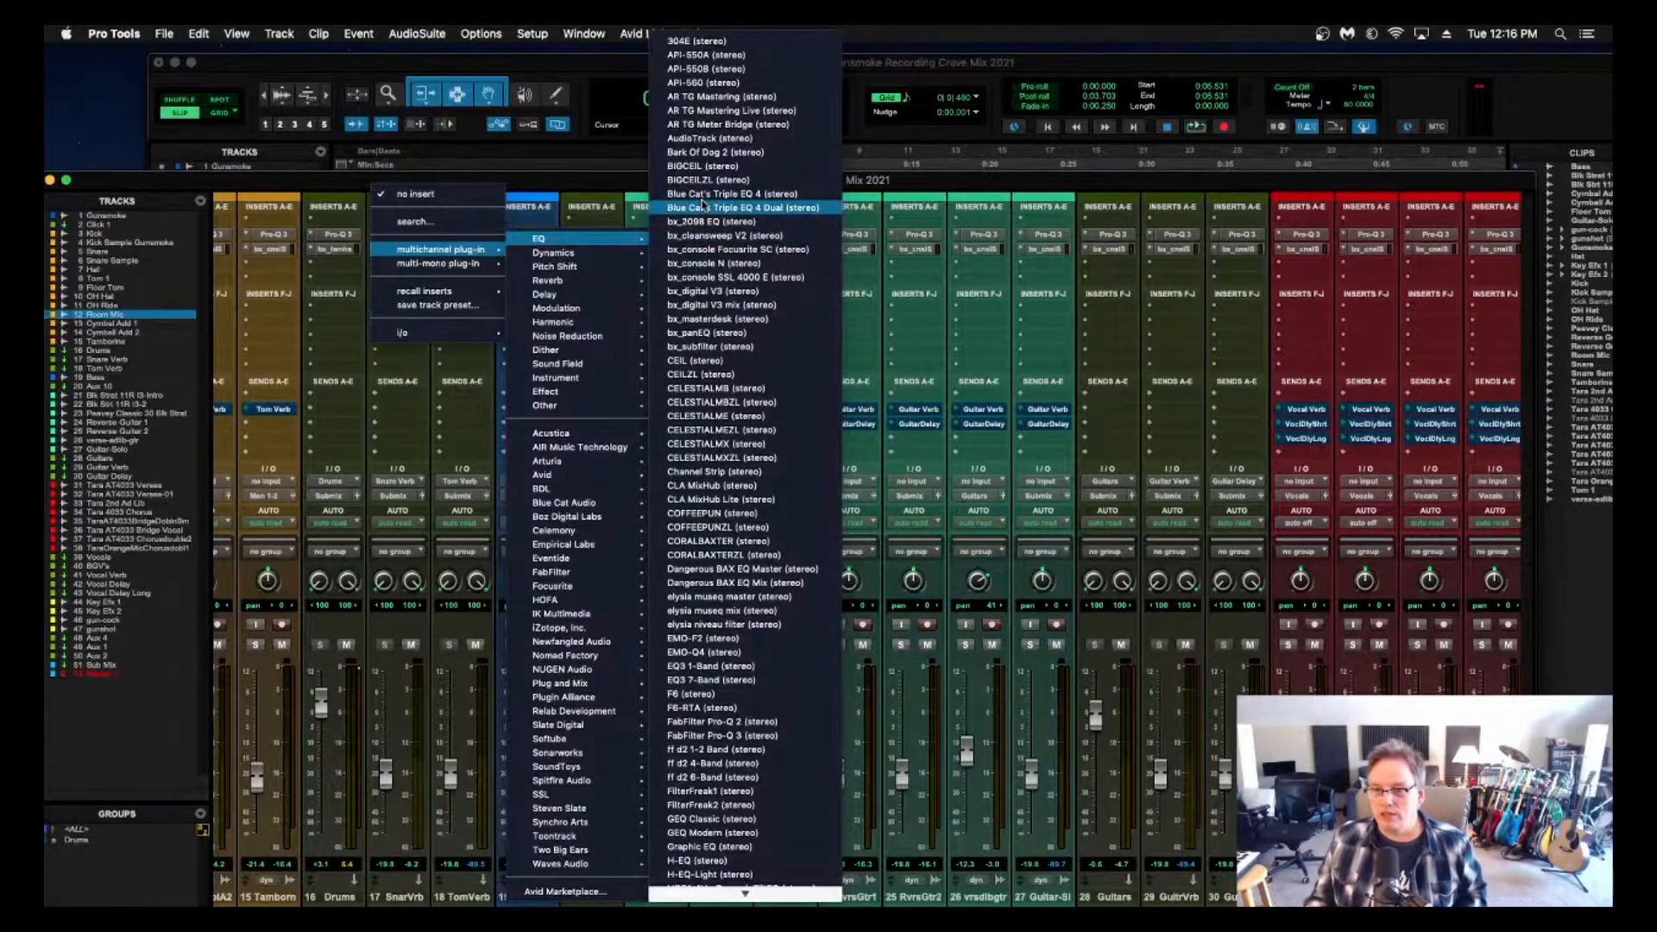
mouse_move(569, 280)
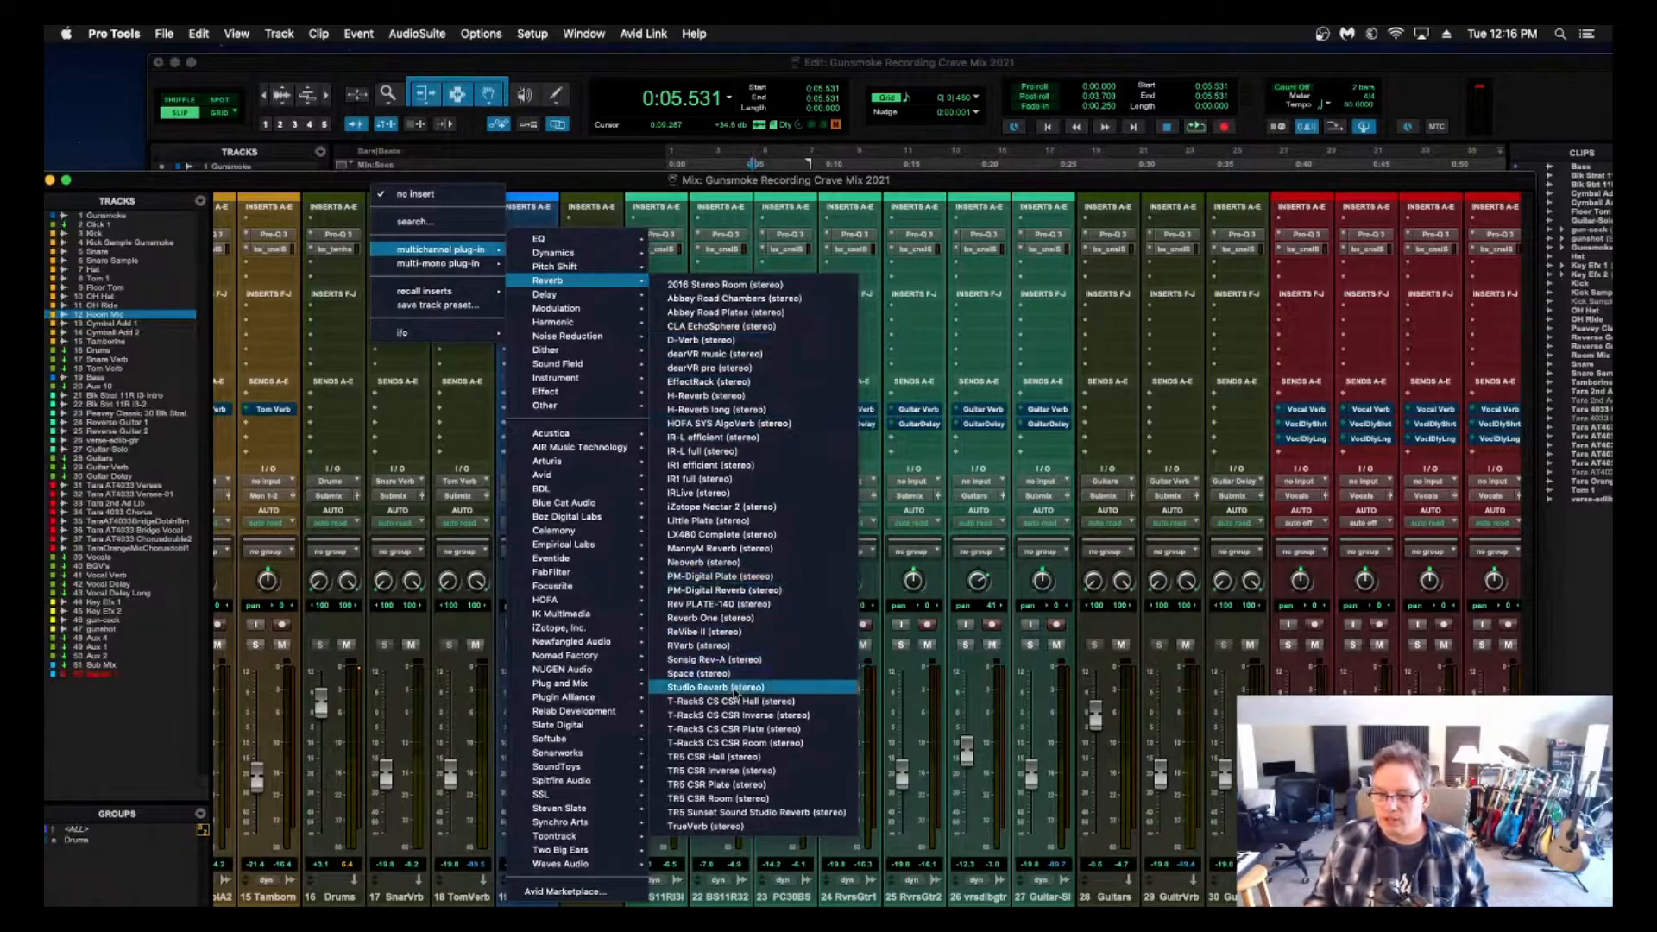
left_click(741, 785)
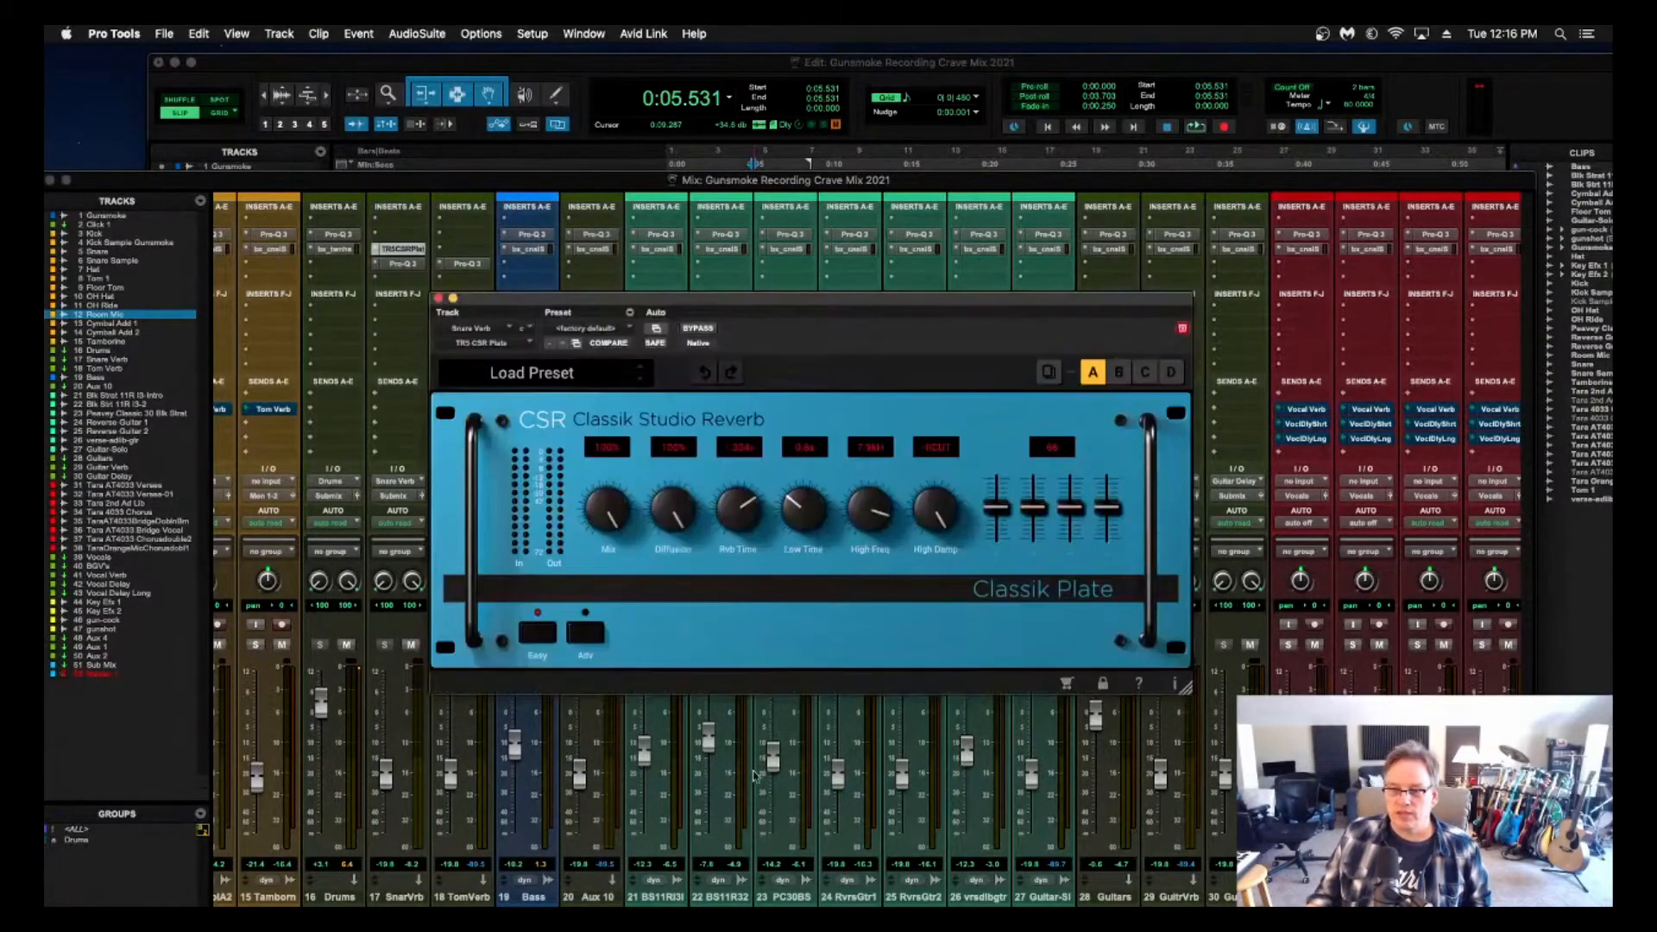
left_click_drag(762, 300, 828, 217)
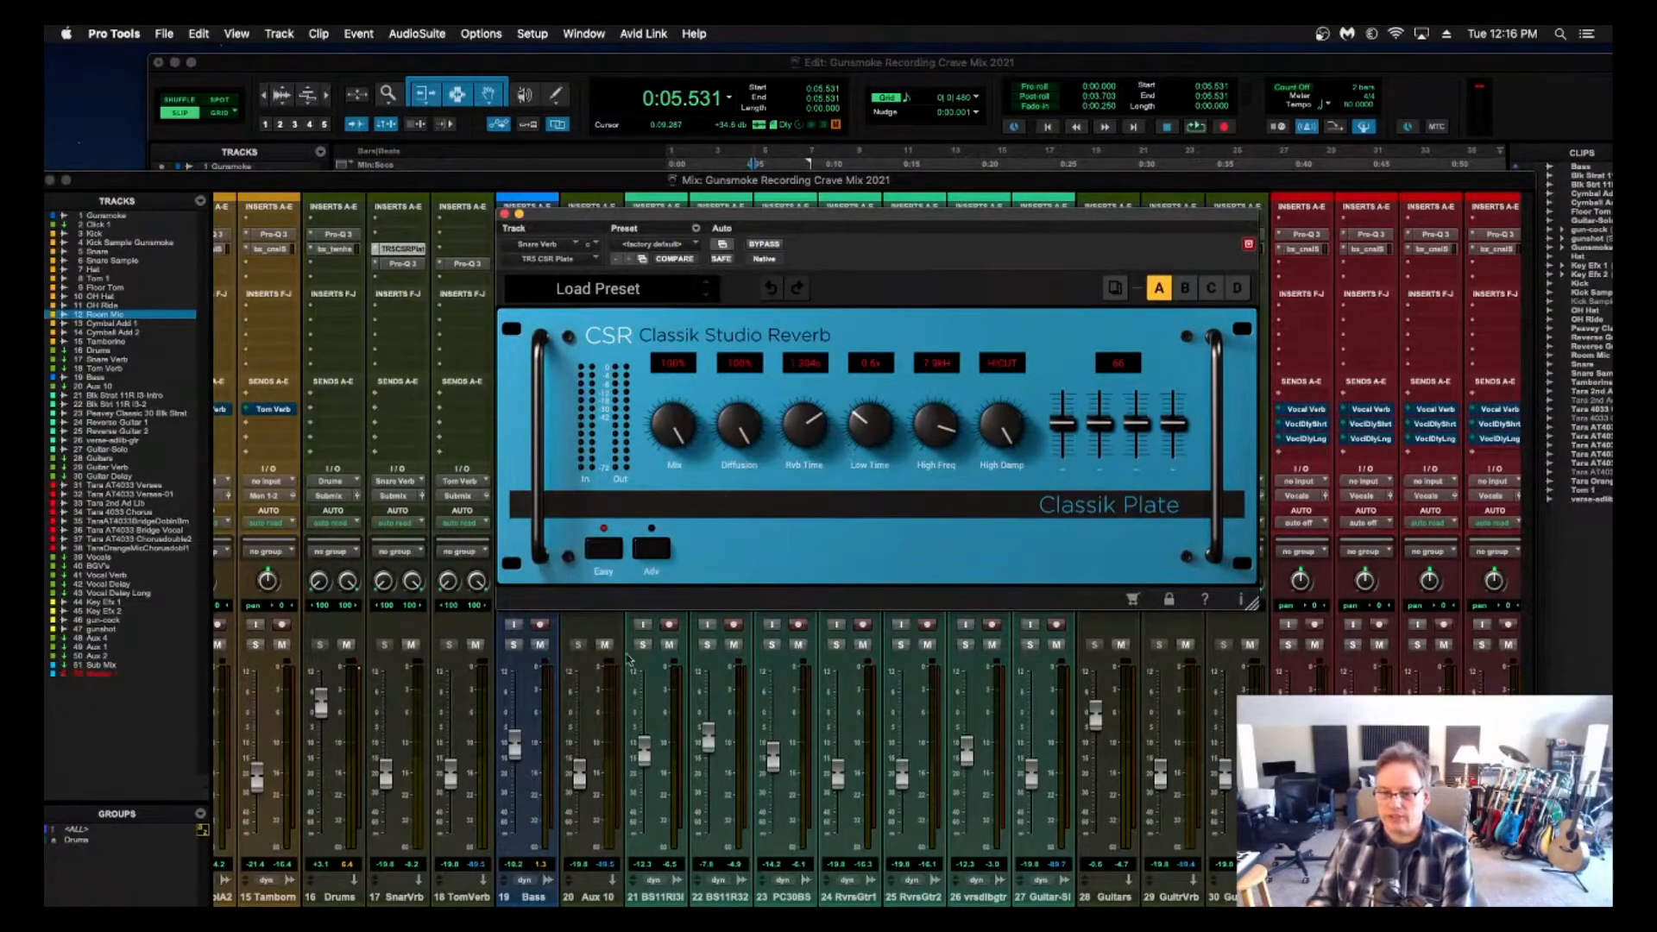
Open the Snare track's send to Snare Verb and set its level to about -21 dB.
scroll(492, 727, "left", 6)
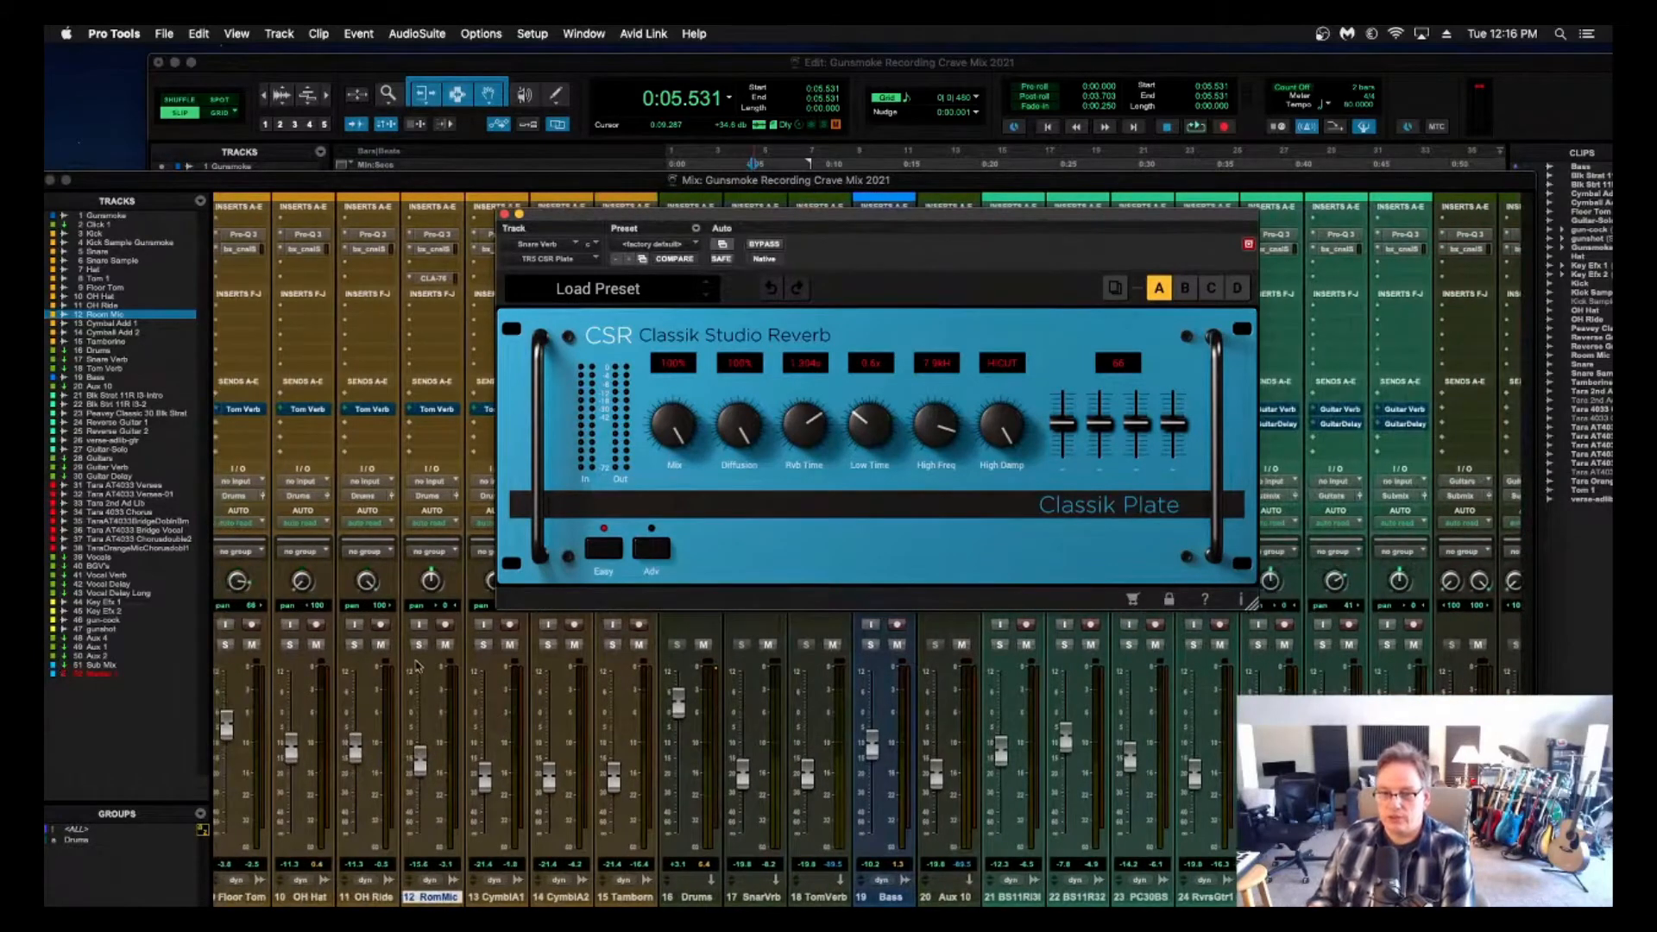
scroll(417, 664, "left", 1)
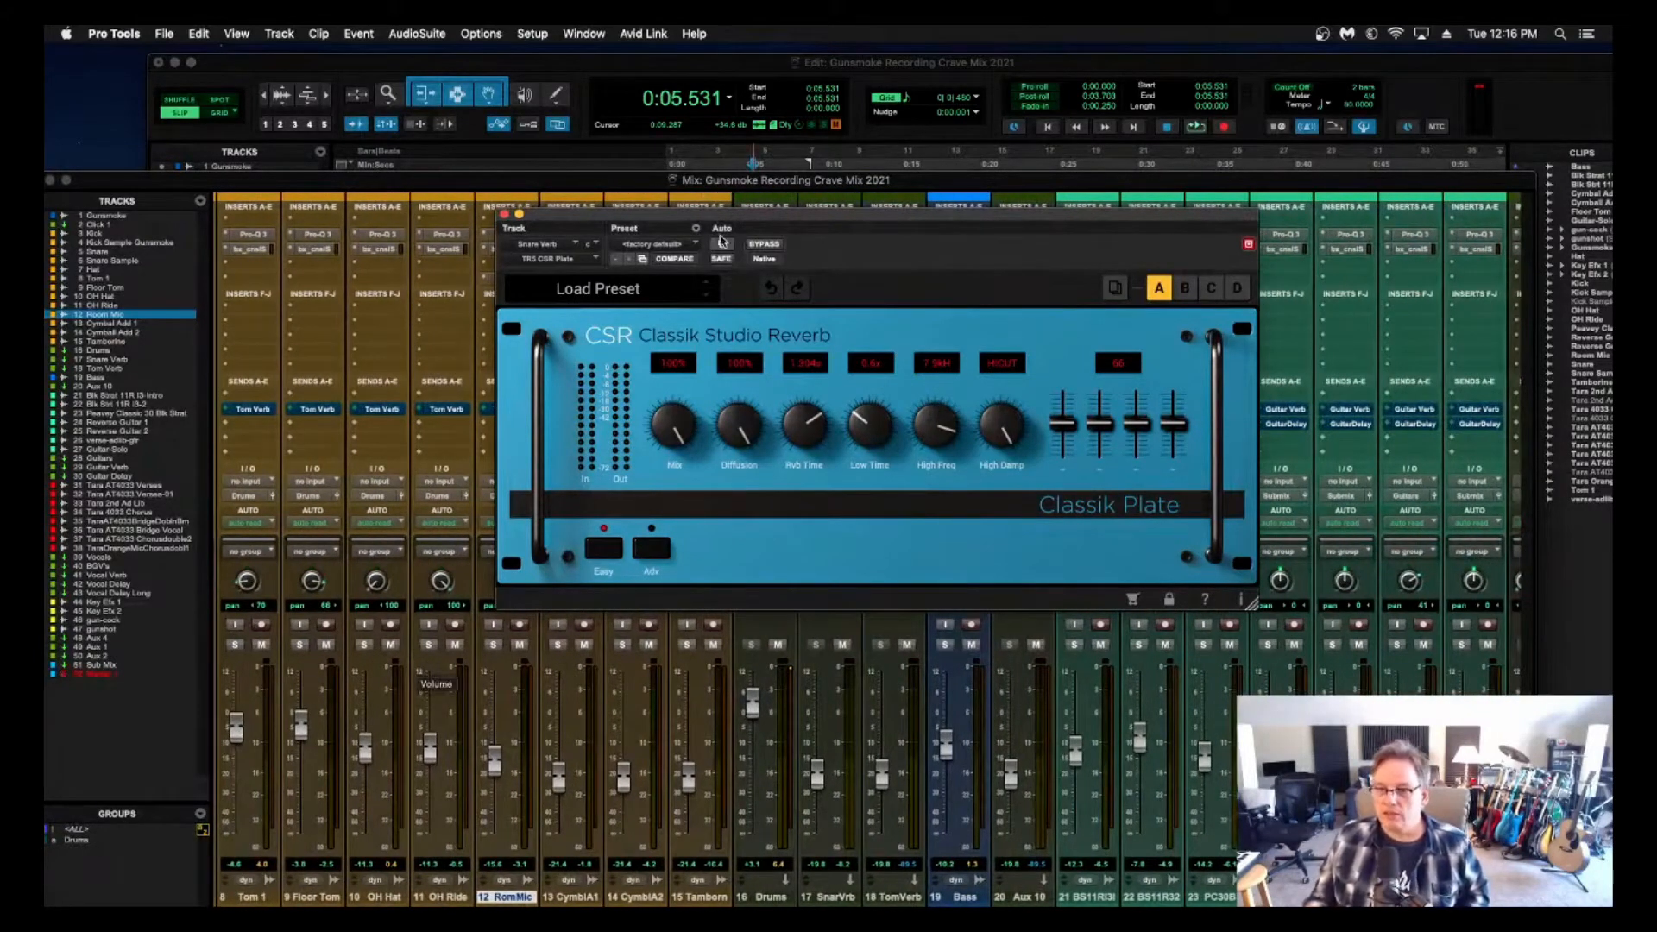
left_click_drag(734, 214, 783, 271)
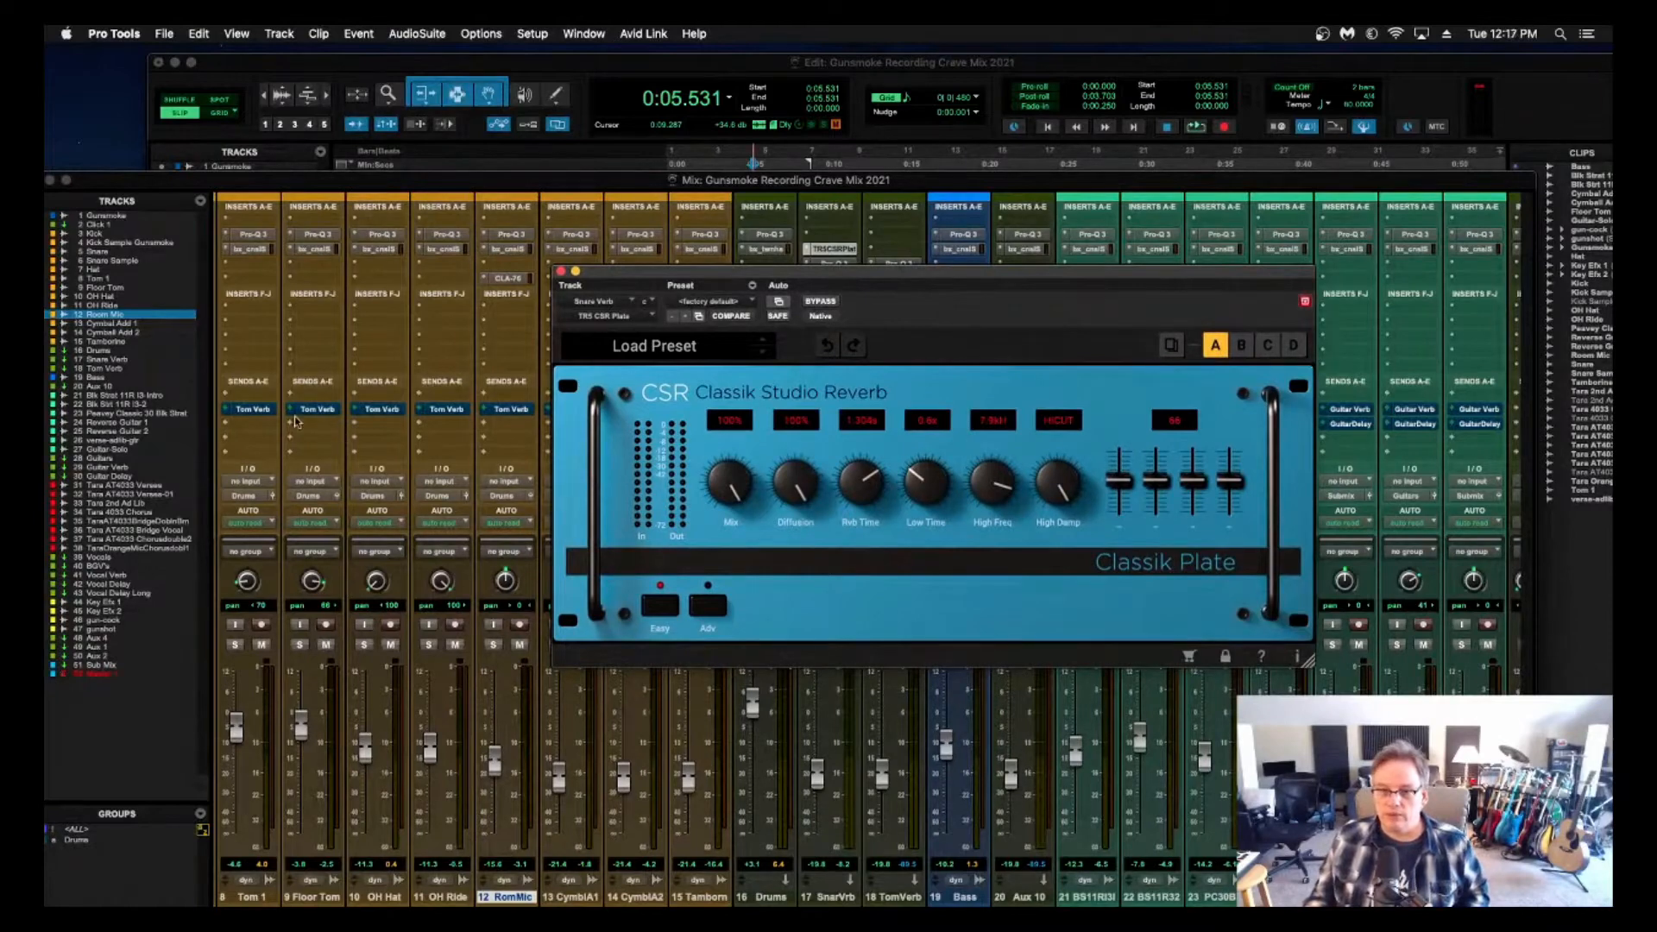
scroll(444, 422, "left", 1)
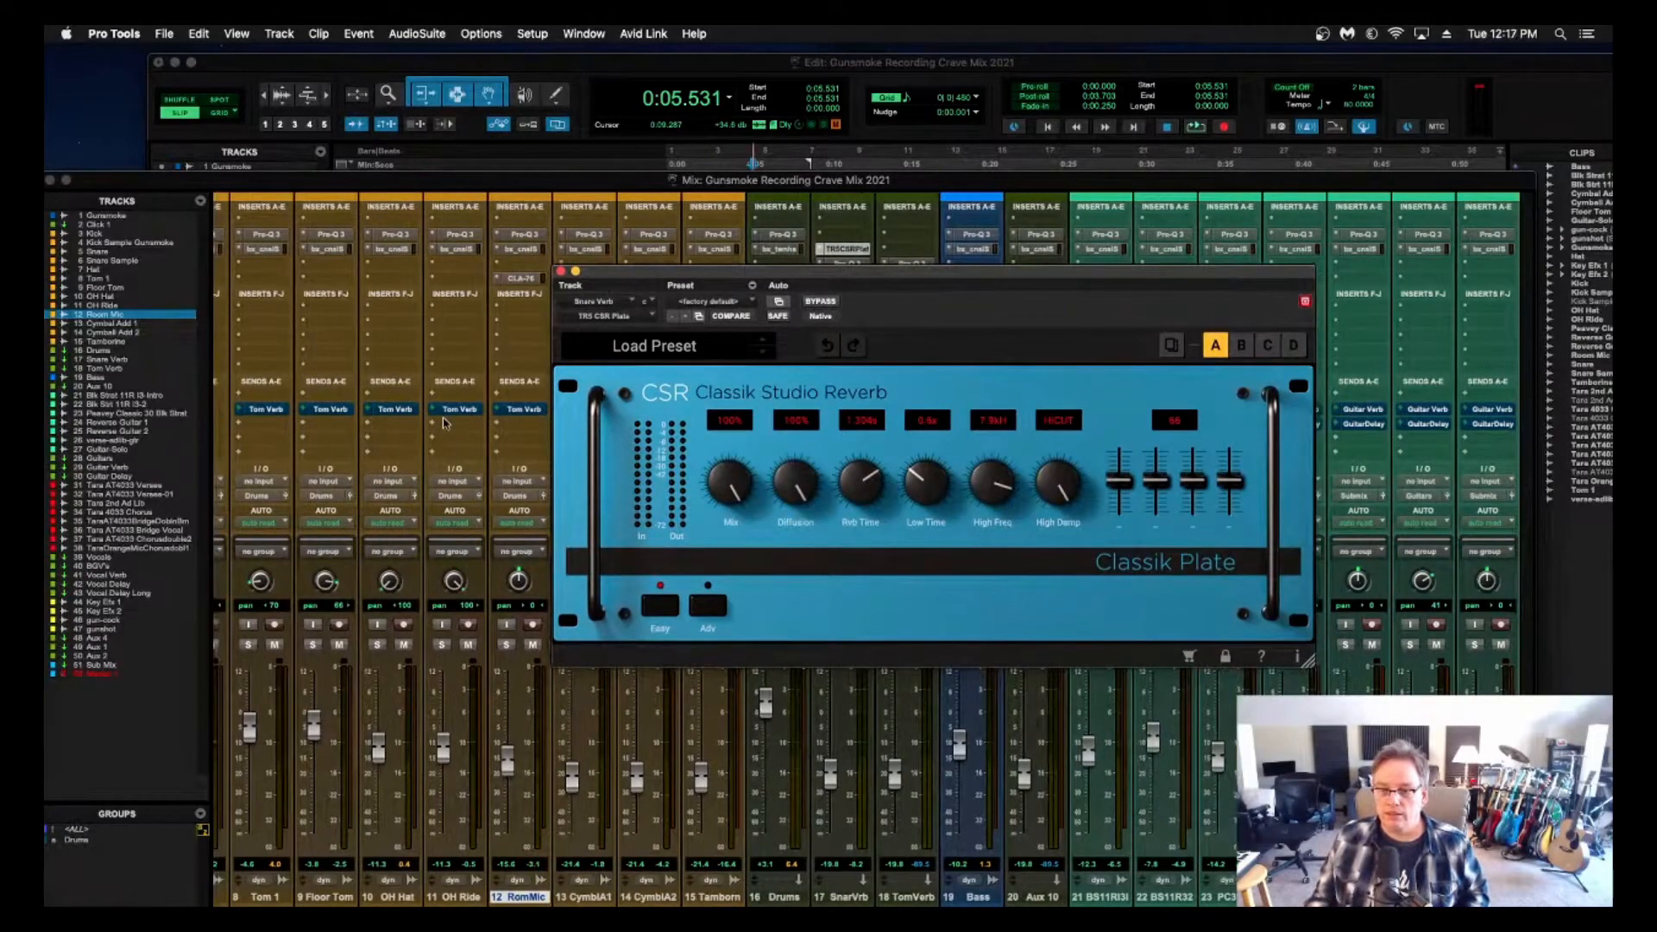
scroll(442, 423, "left", 5)
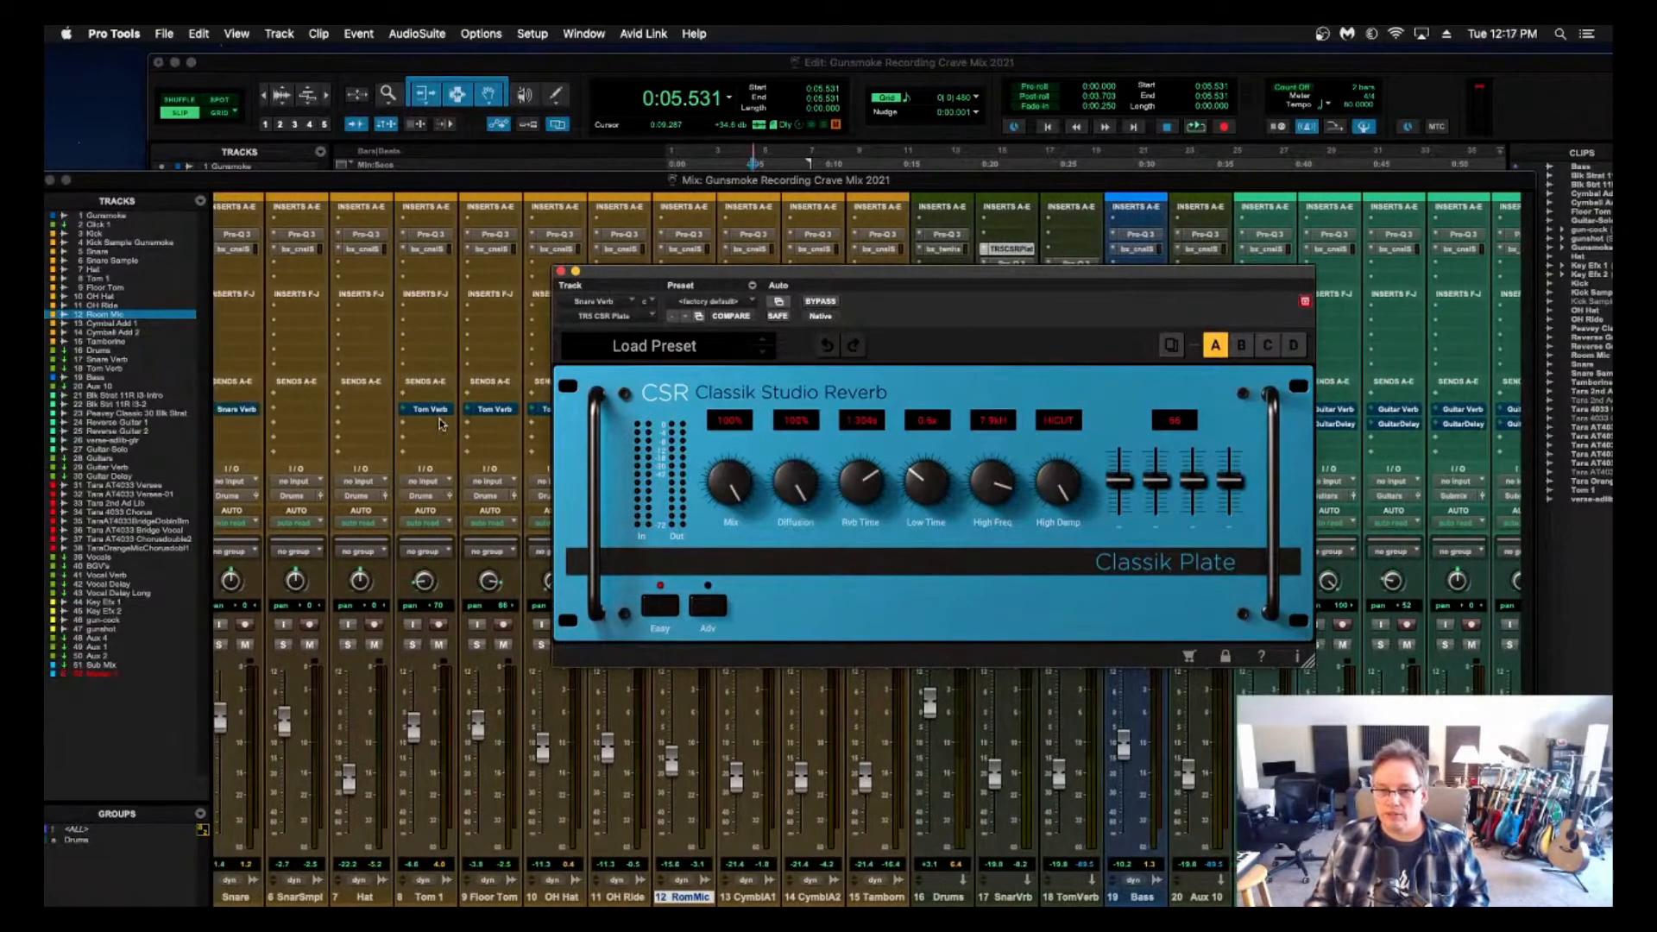
scroll(438, 421, "left", 3)
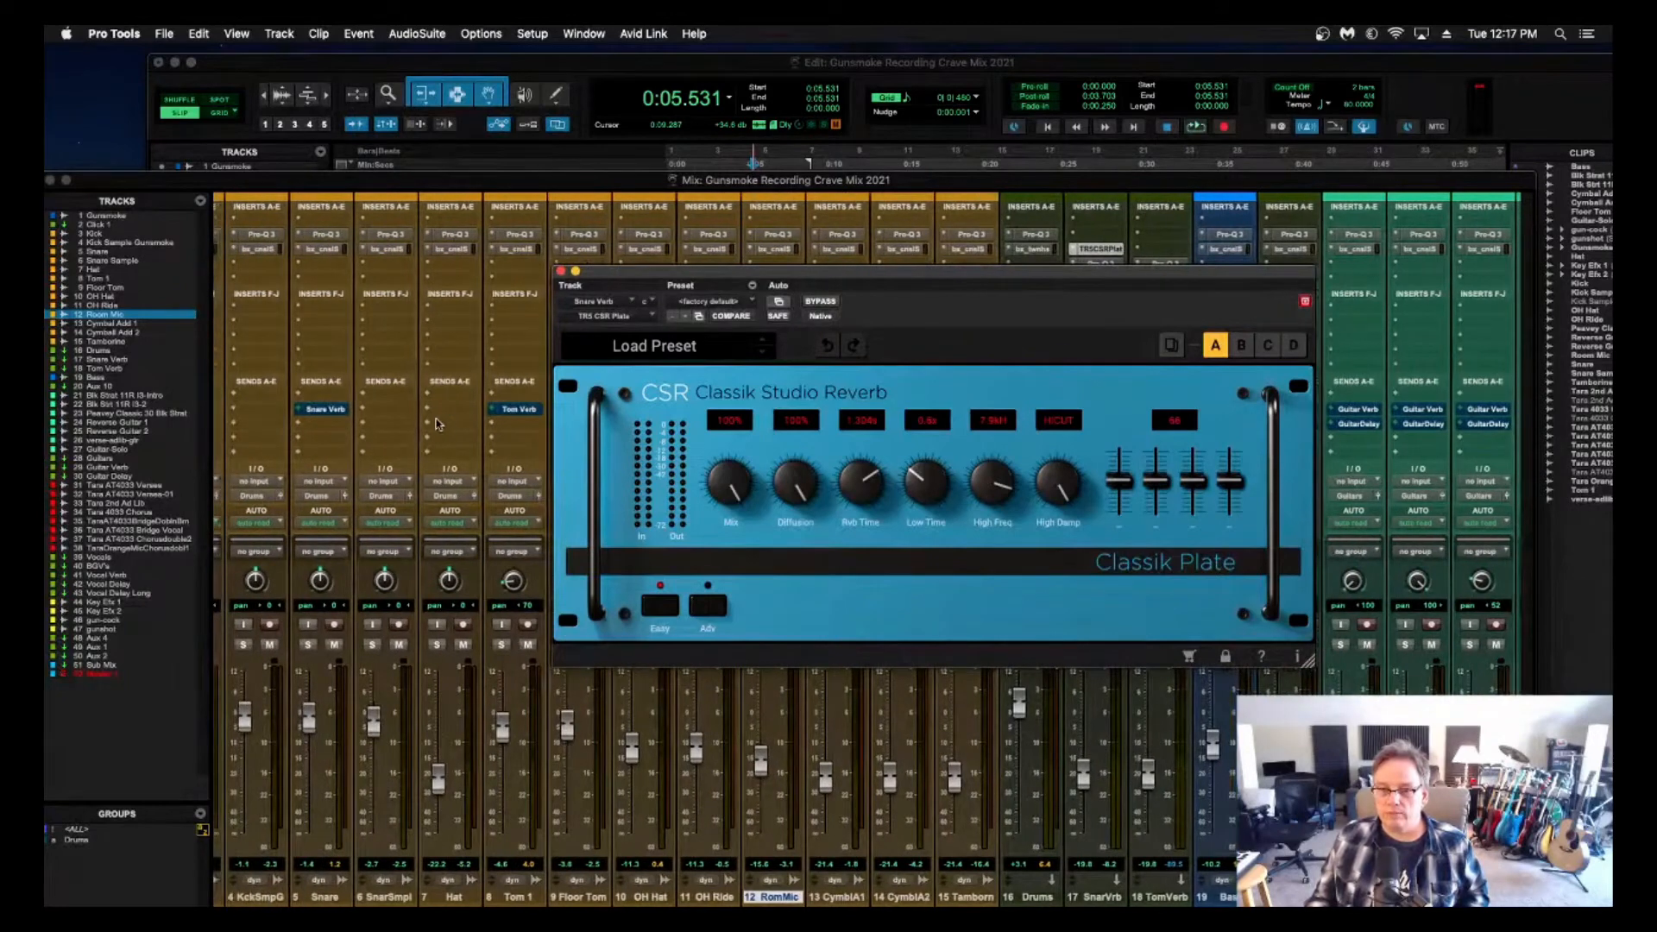
left_click(310, 412)
left_click_drag(267, 380, 267, 459)
left_click(277, 325)
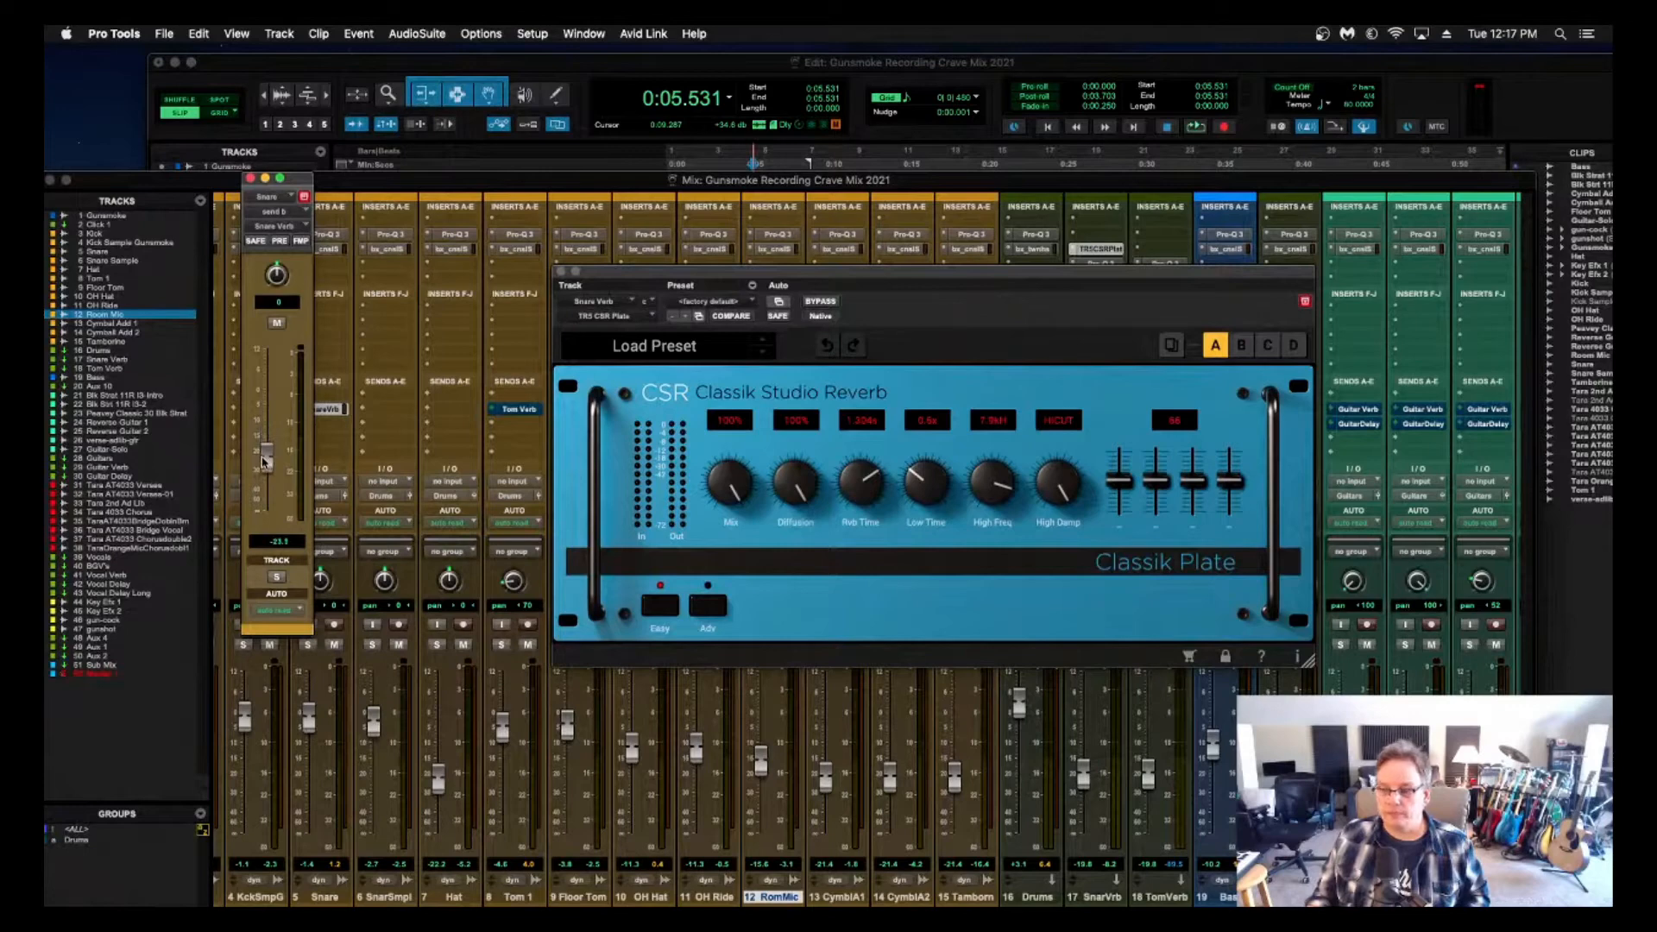
Play the mix with the plate reverb active and raise the Snare Verb track's fader.
key("space")
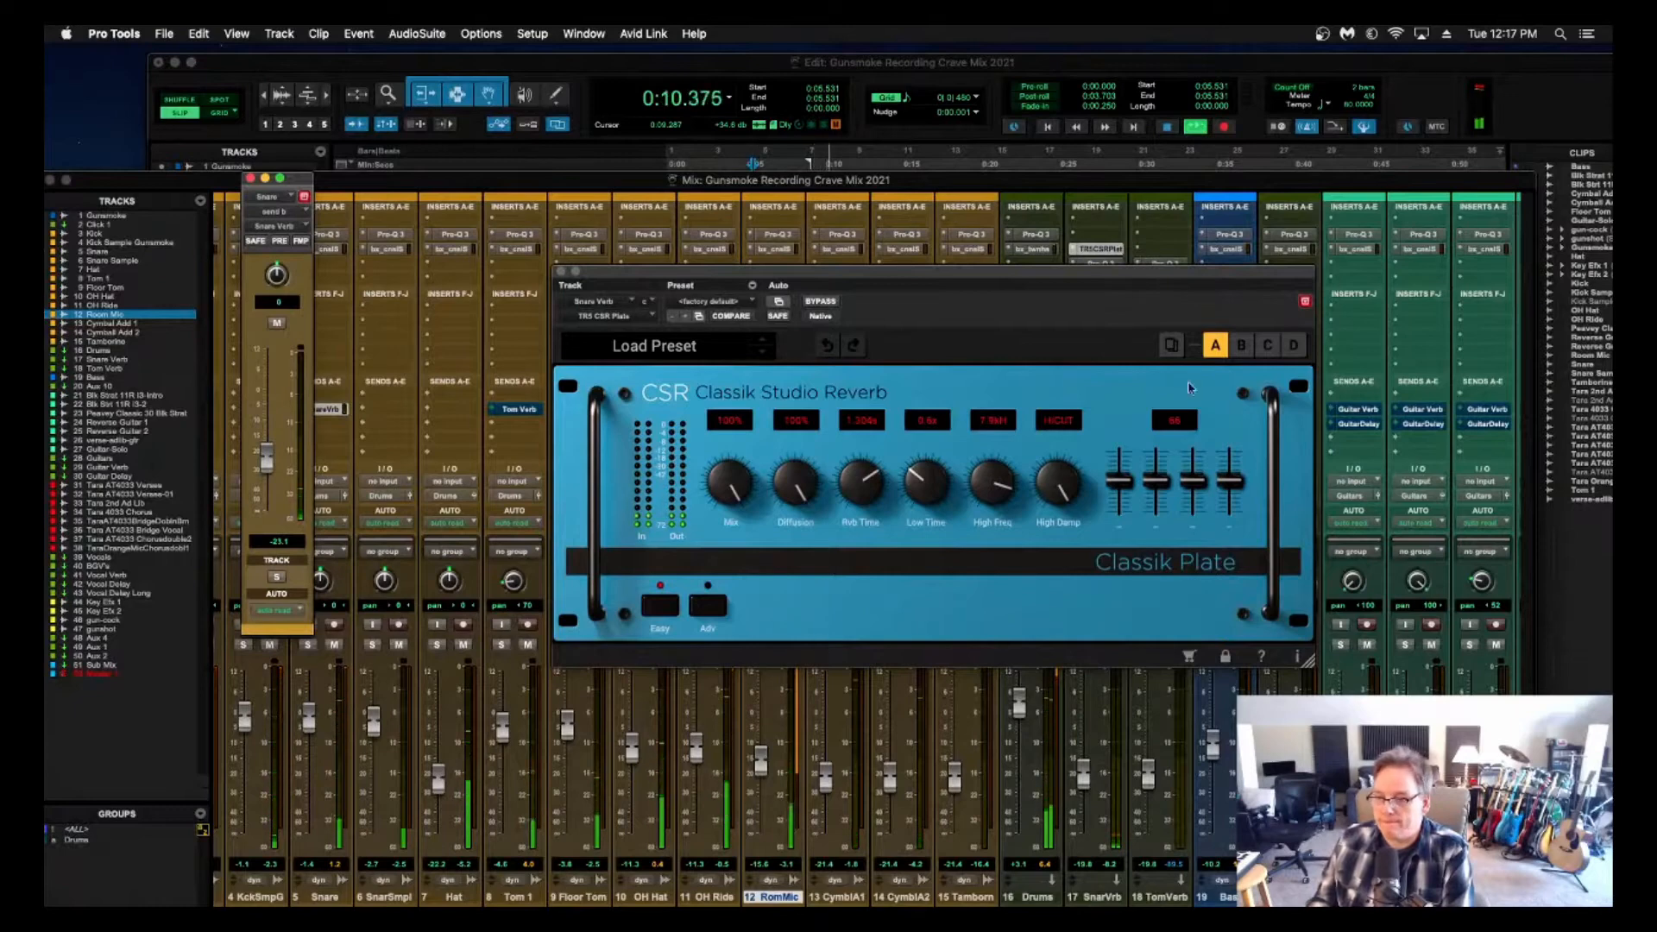
left_click_drag(1184, 296, 779, 402)
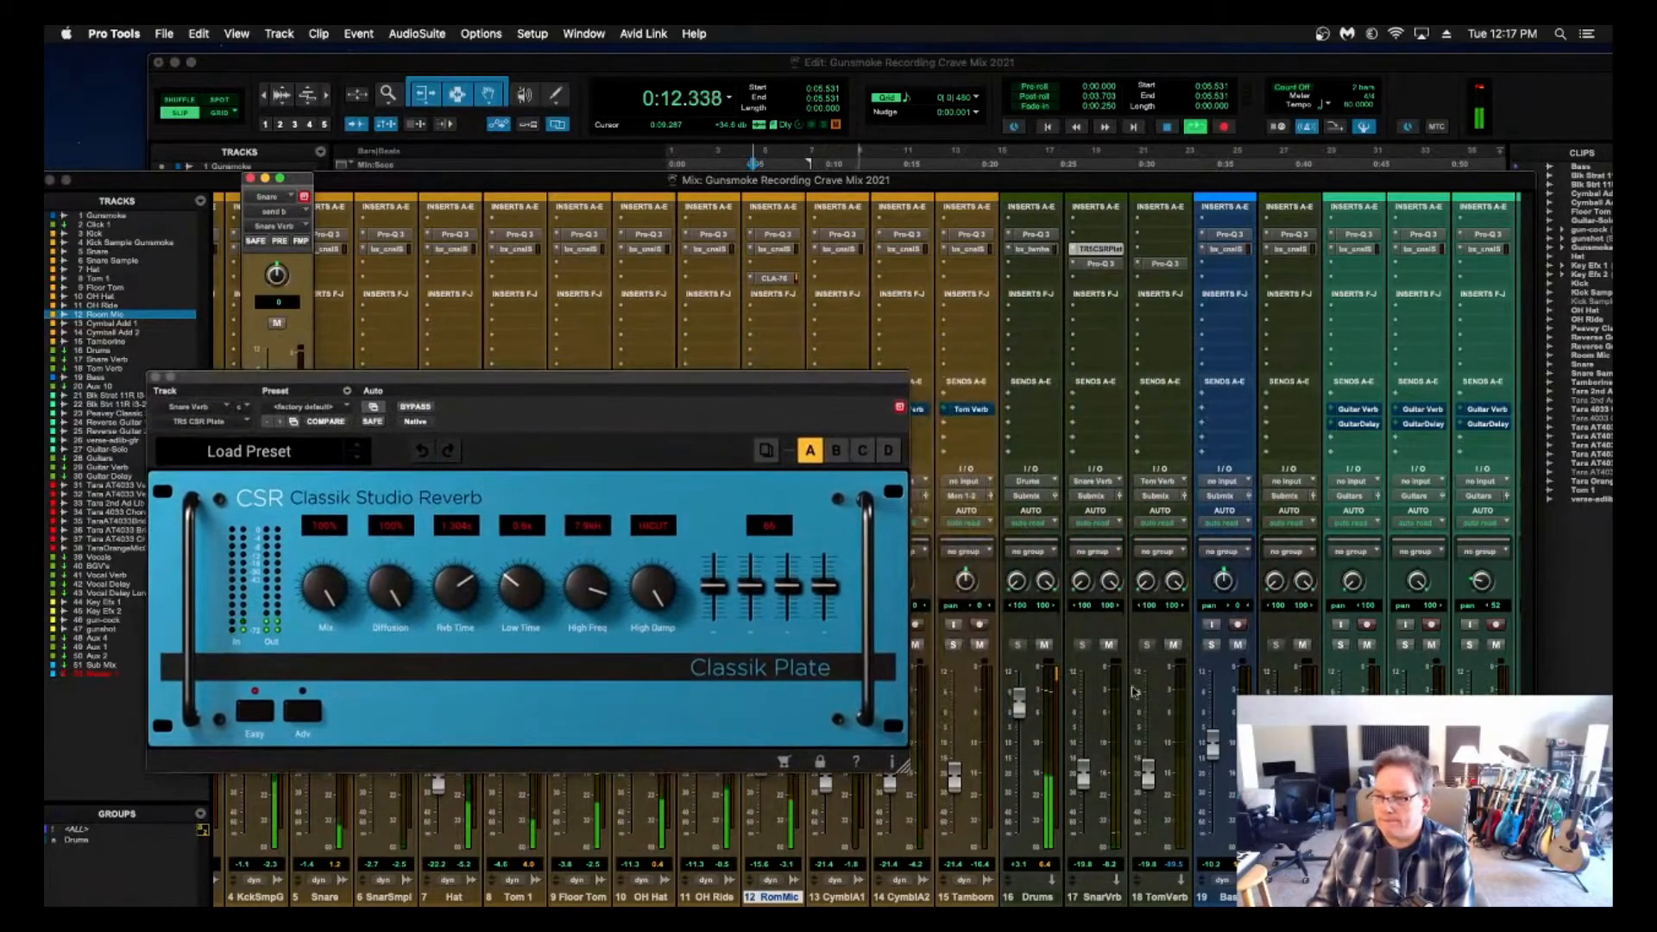
left_click_drag(1090, 783, 1089, 731)
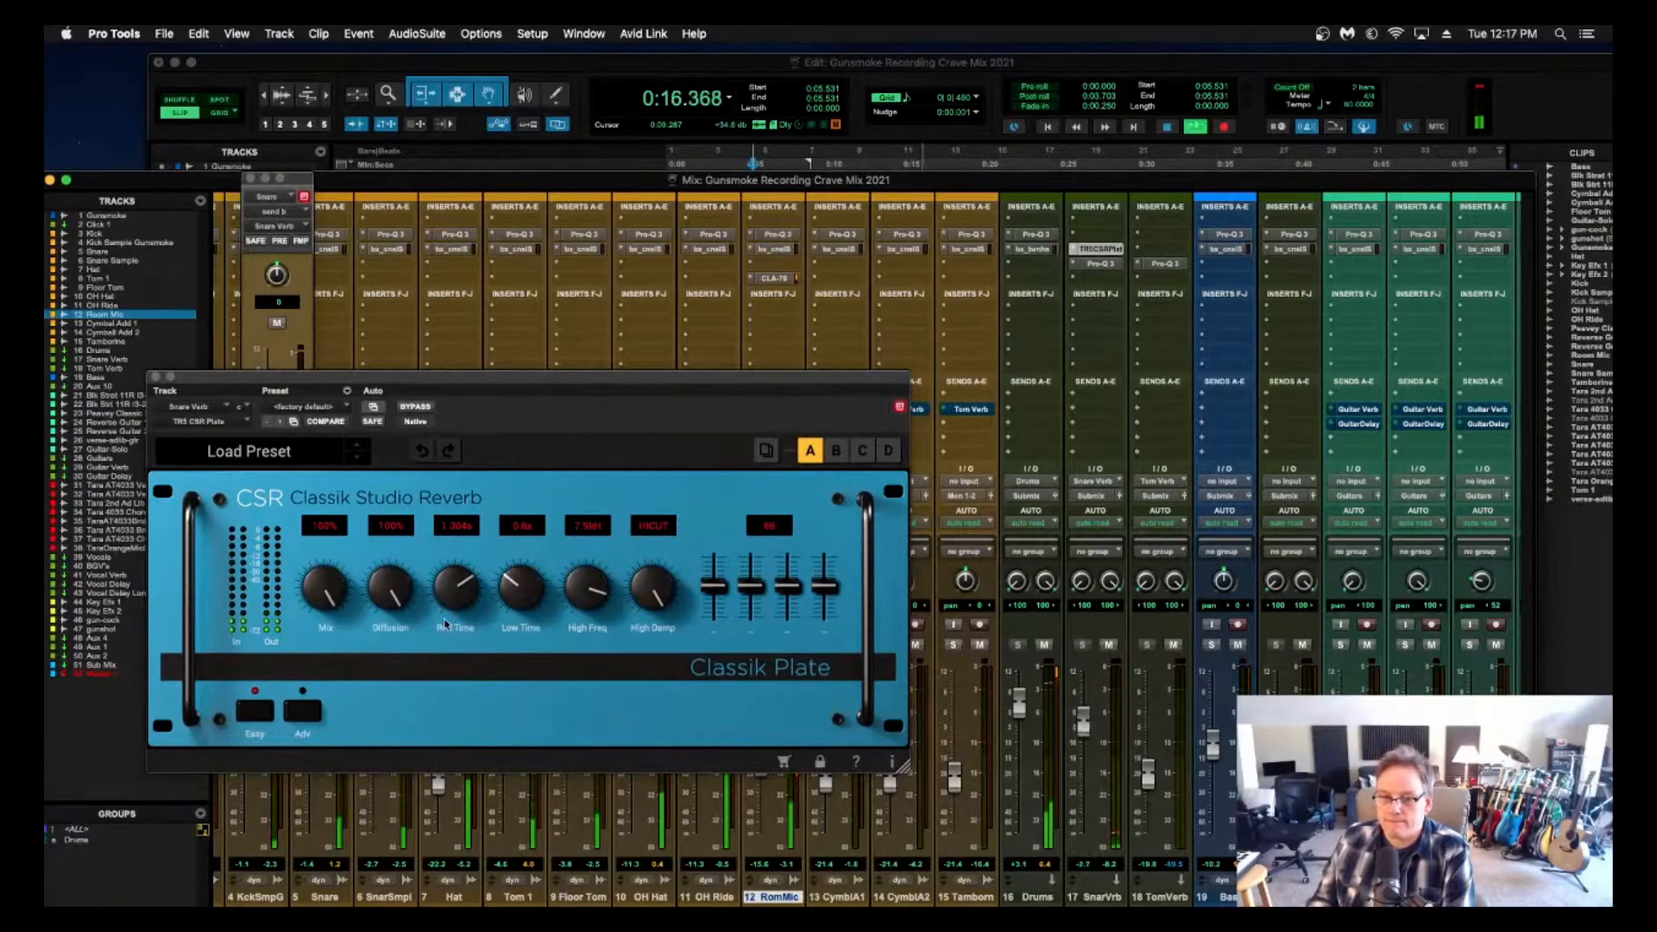
Raise the Snare track's send to Snare Verb to -7.5 dB and solo the snare and kick sample tracks.
left_click_drag(462, 388, 598, 243)
left_click_drag(598, 249, 663, 262)
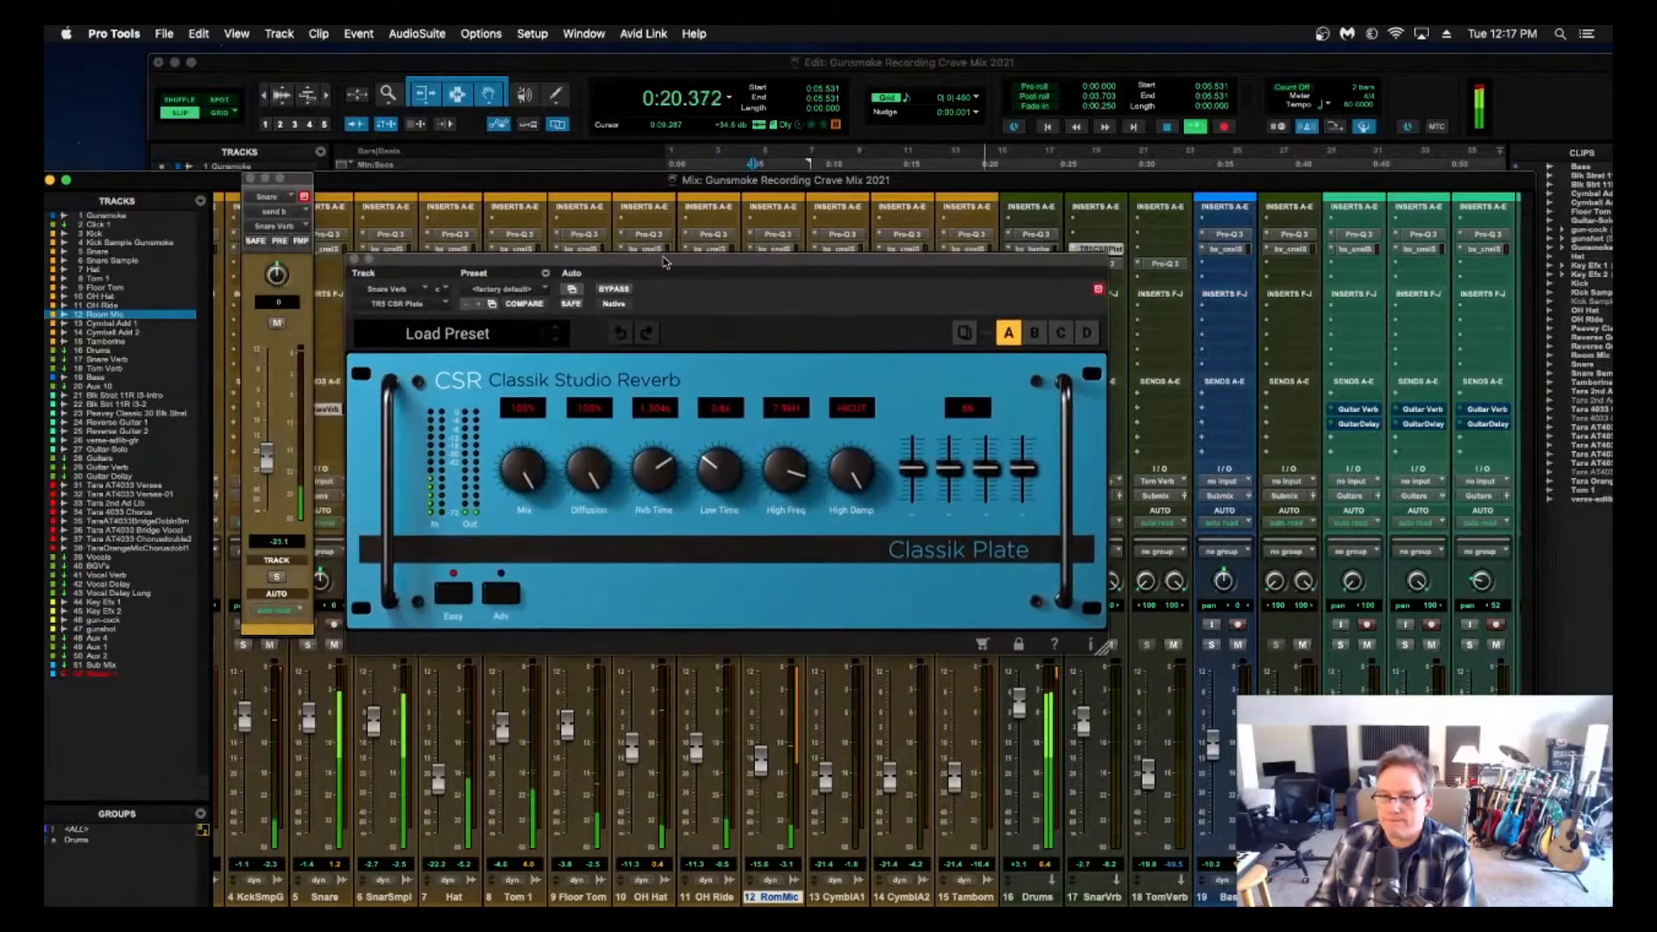
left_click_drag(267, 464, 272, 421)
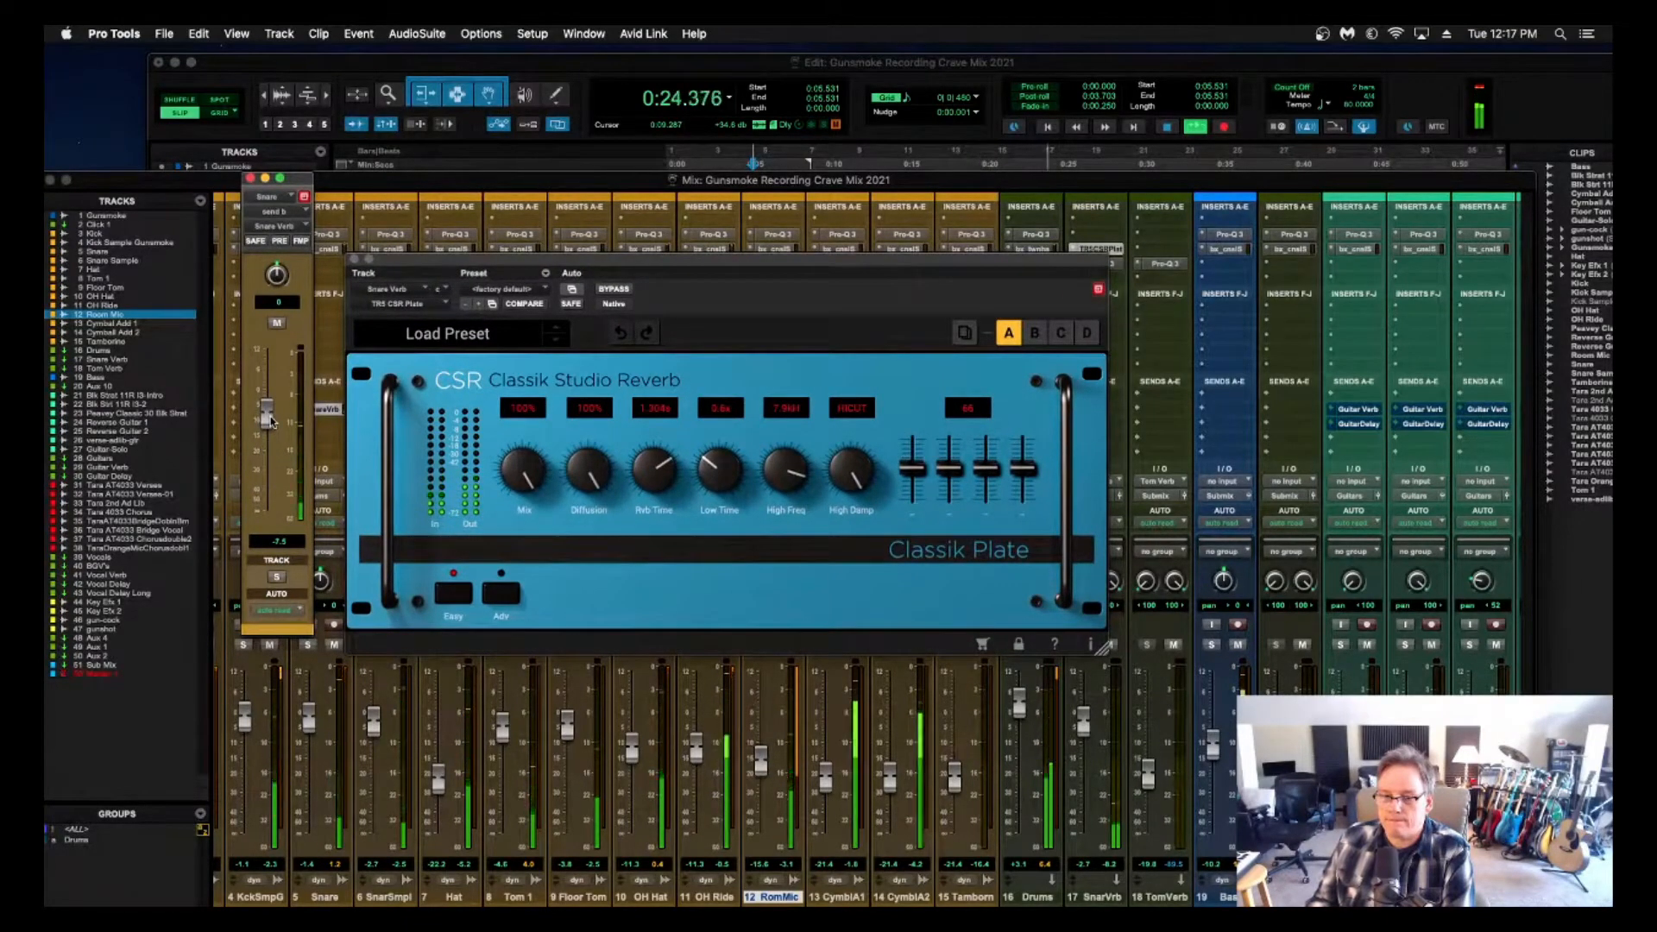
left_click(307, 645)
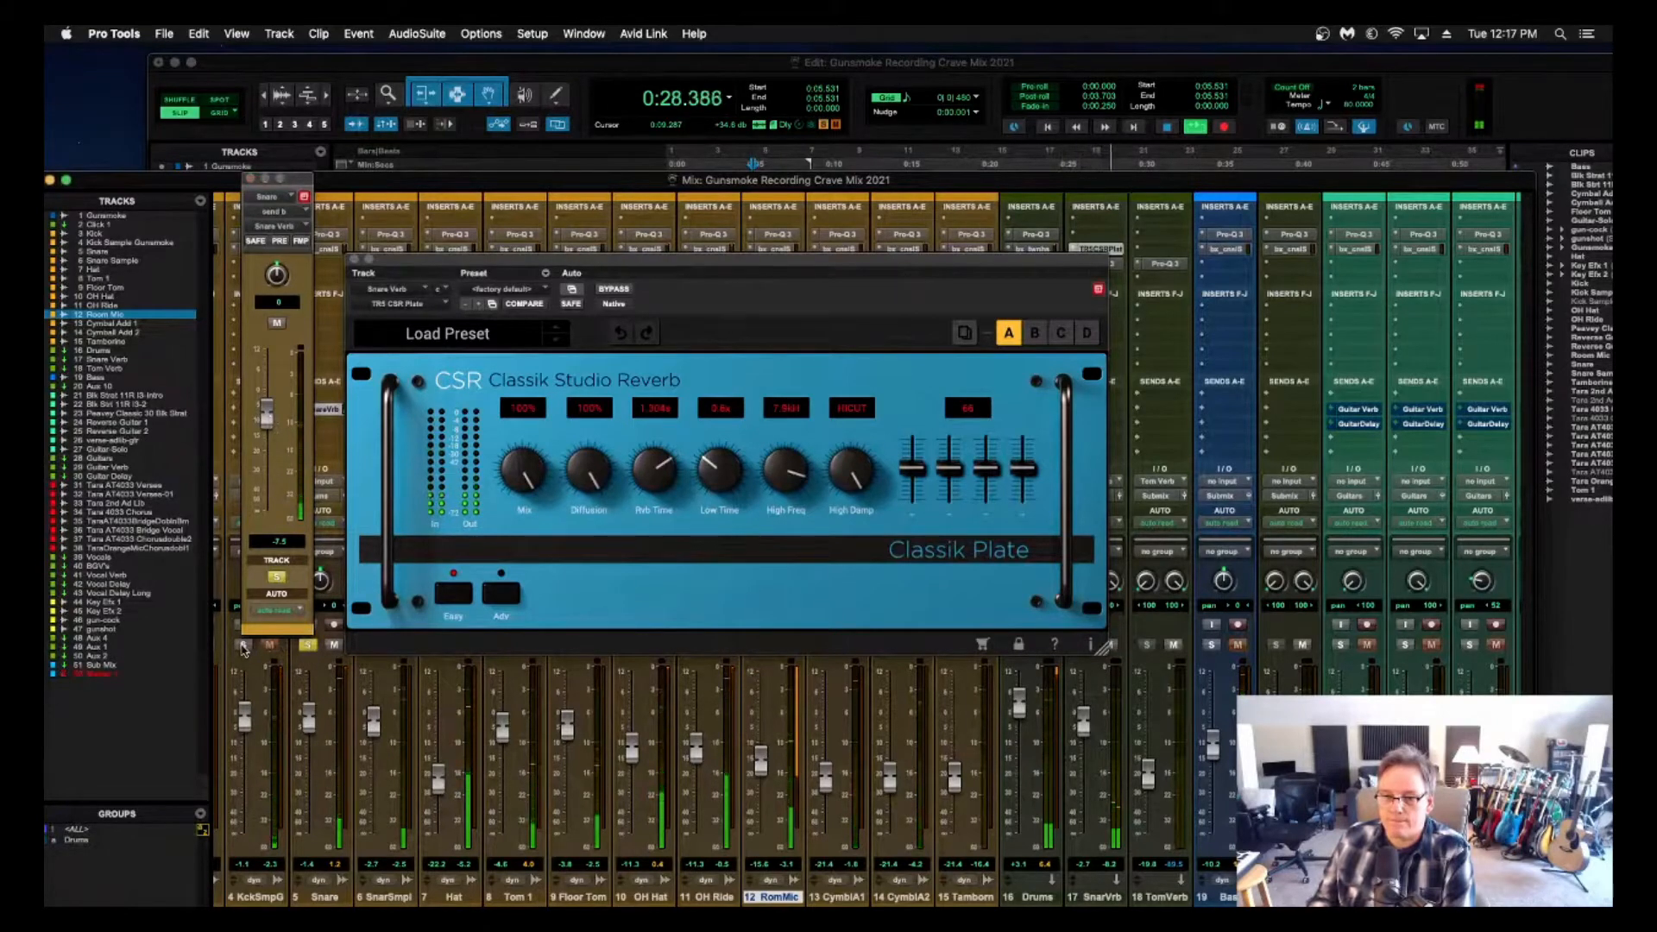
Compare the snare reverb bypassed and active, and shorten its reverb time to about 0.9 s.
left_click(615, 290)
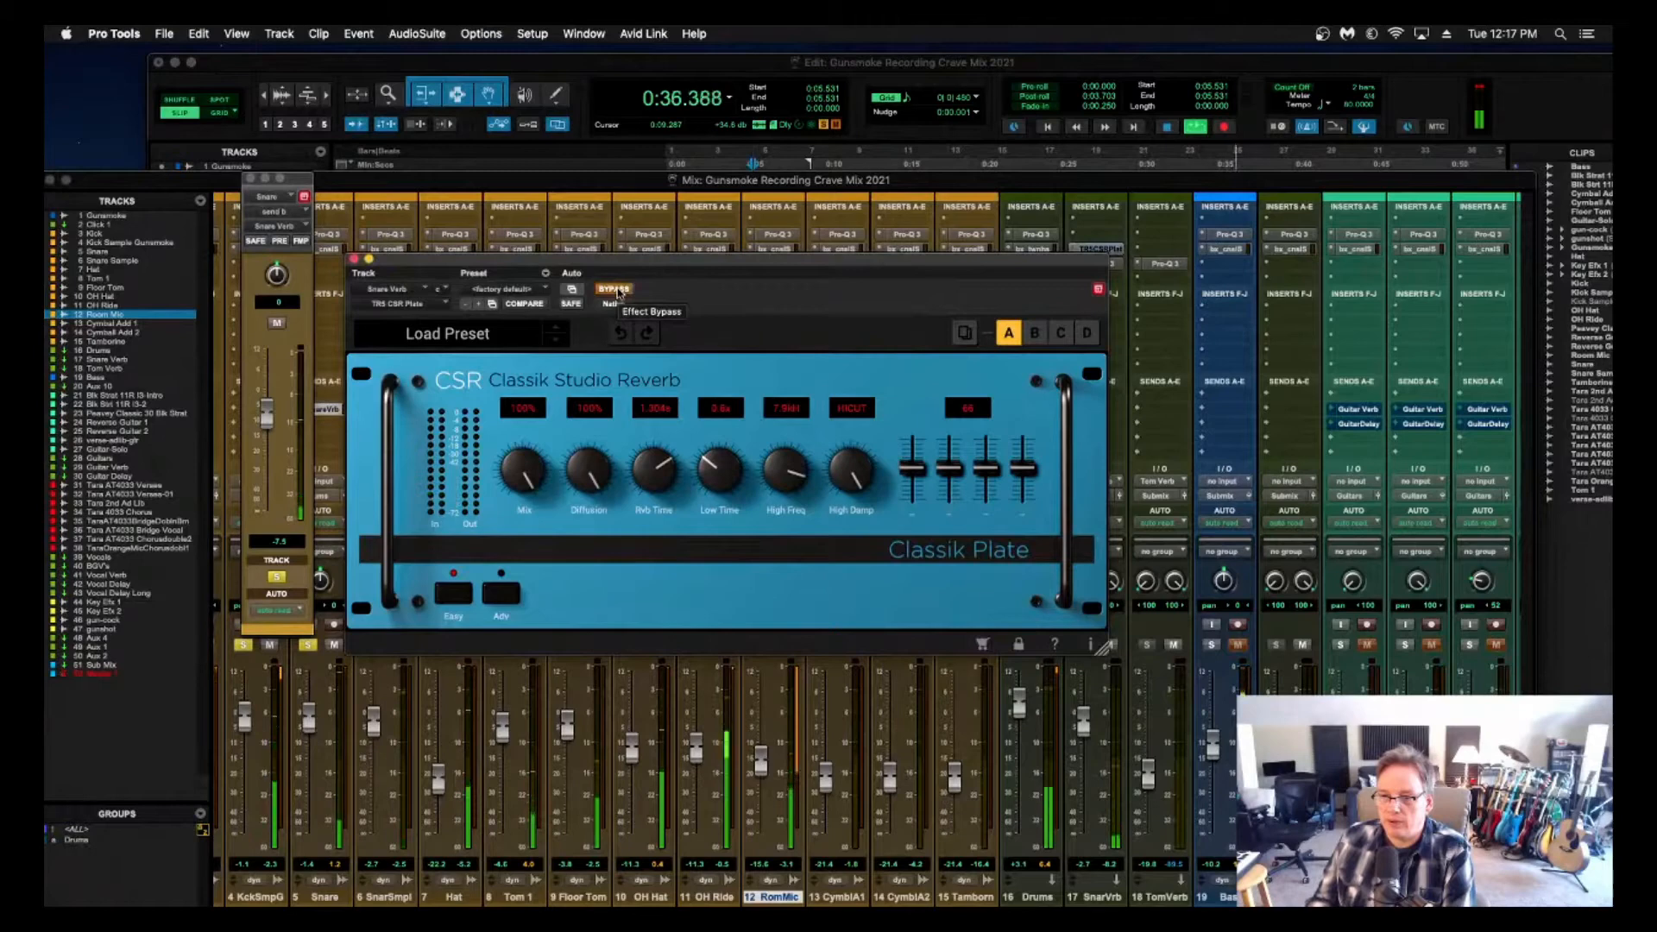
left_click(616, 290)
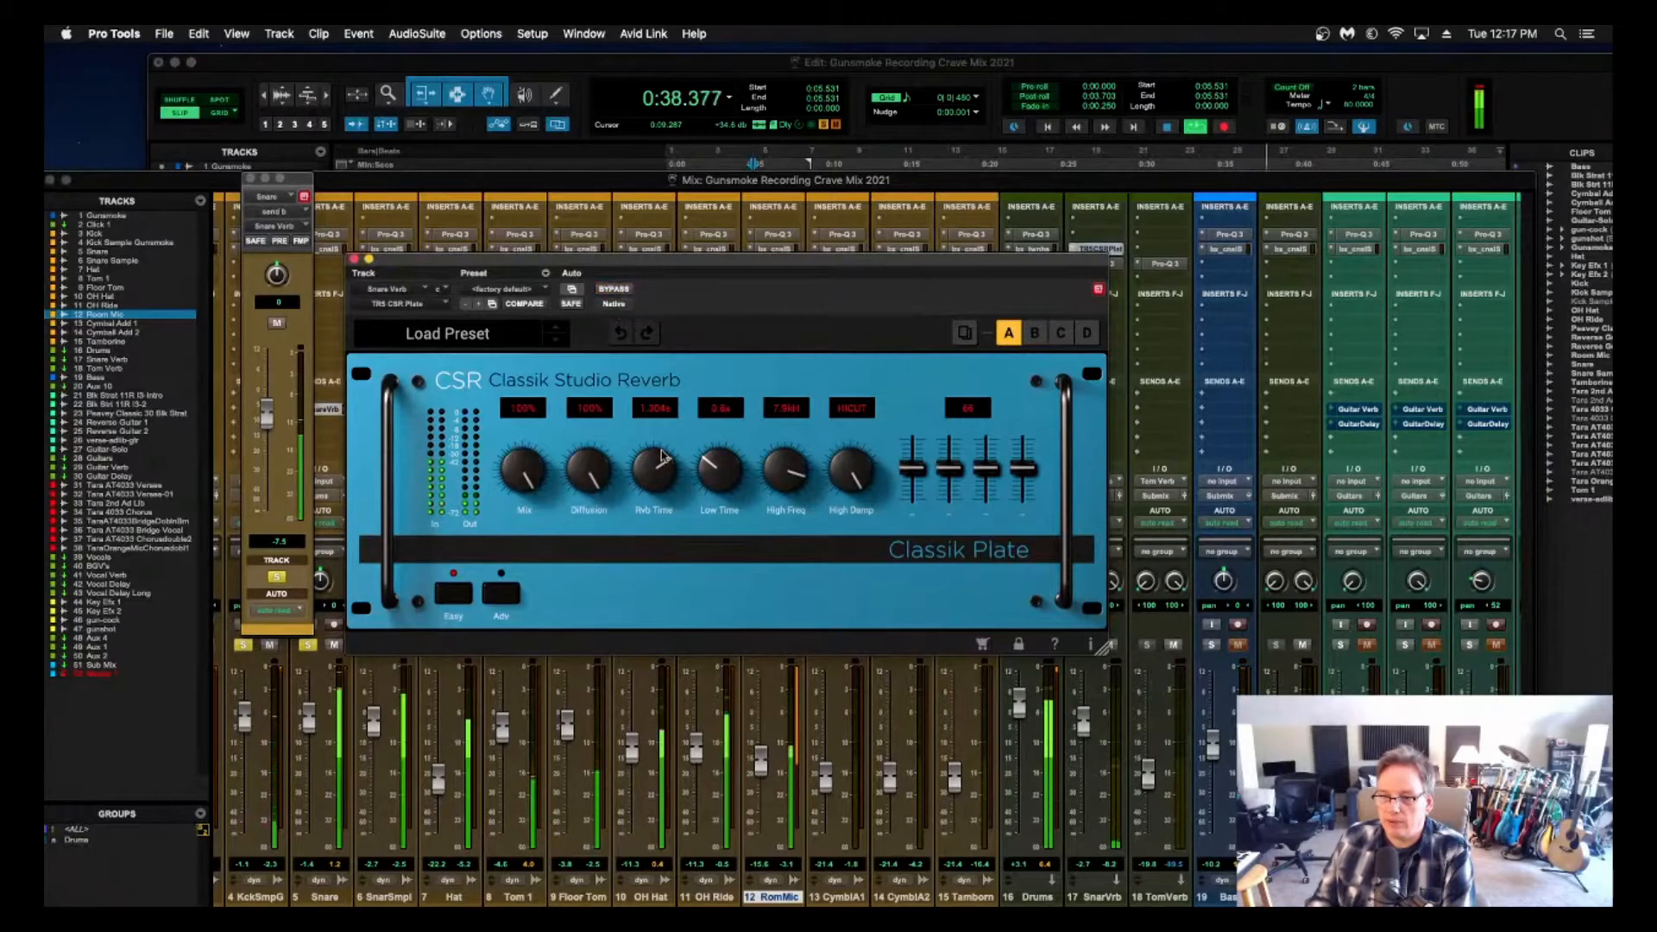
left_click_drag(652, 473, 649, 485)
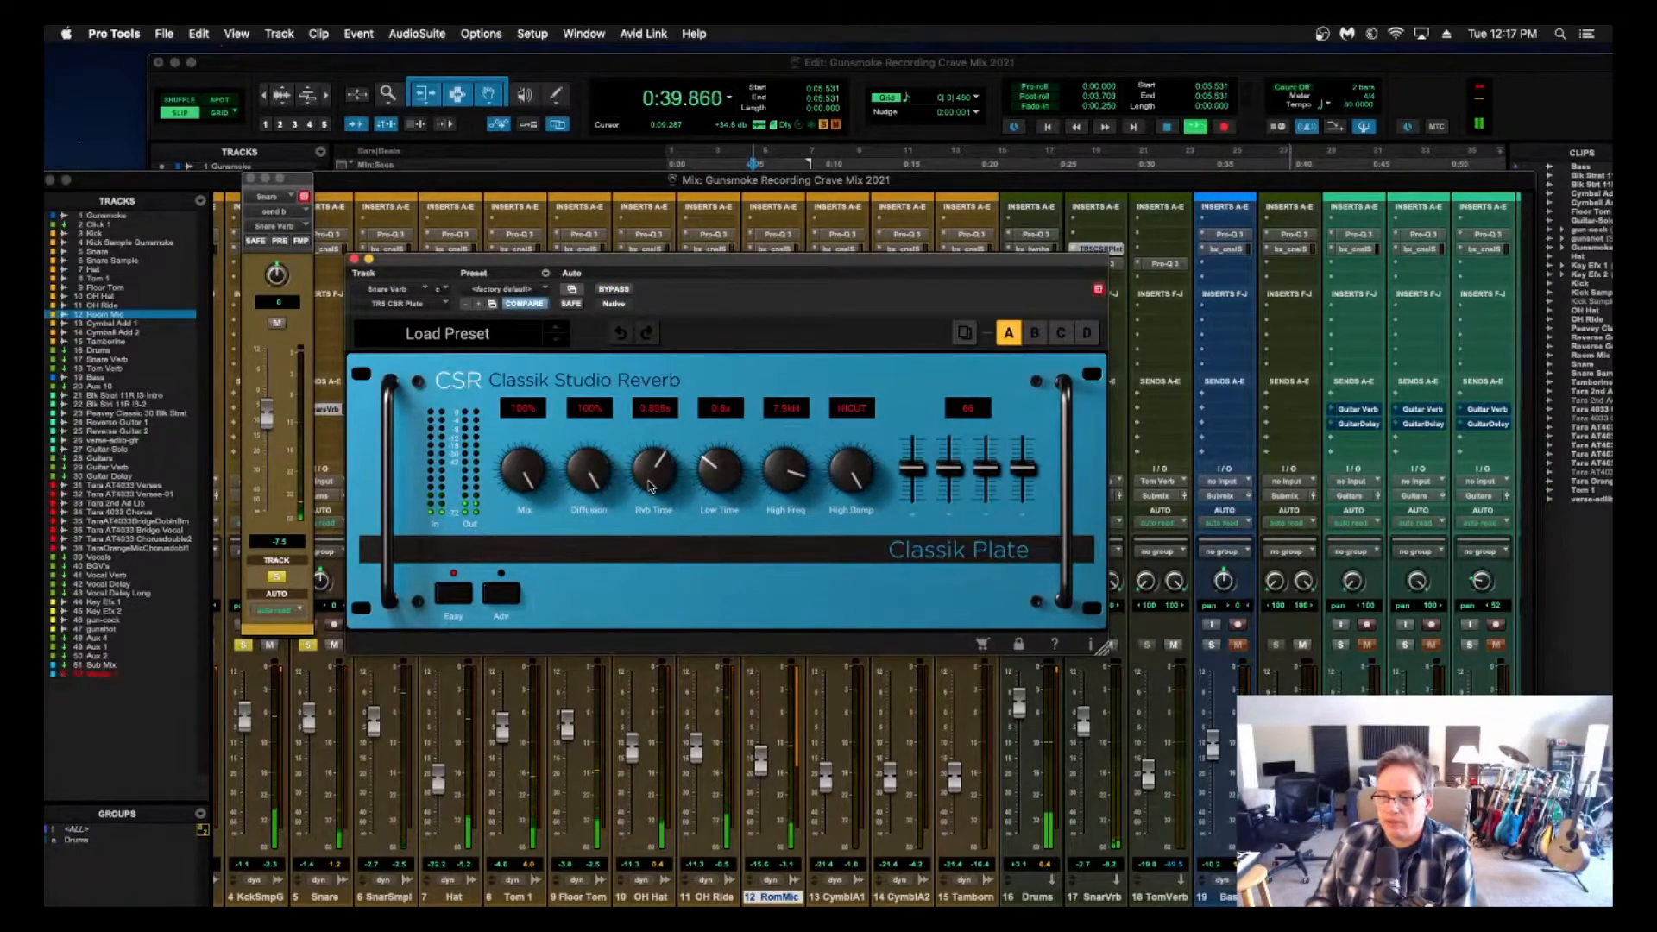
Switch the plate reverb to its advanced mode and review the Time, Reverb and Color parameters.
left_click(502, 595)
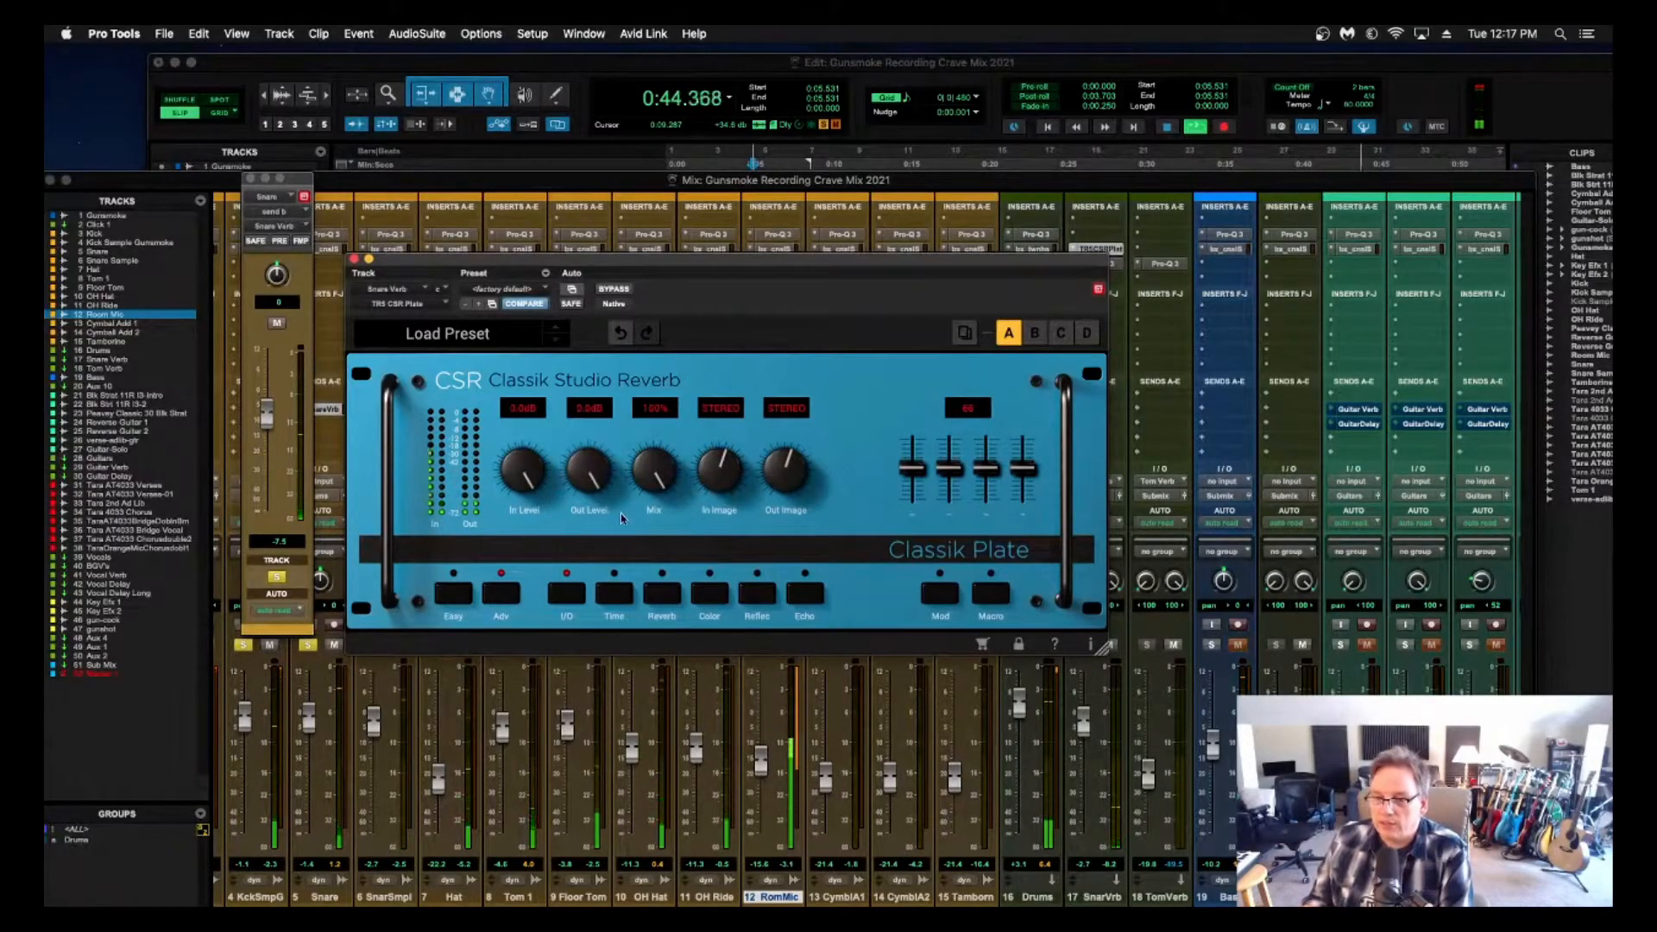
left_click(619, 608)
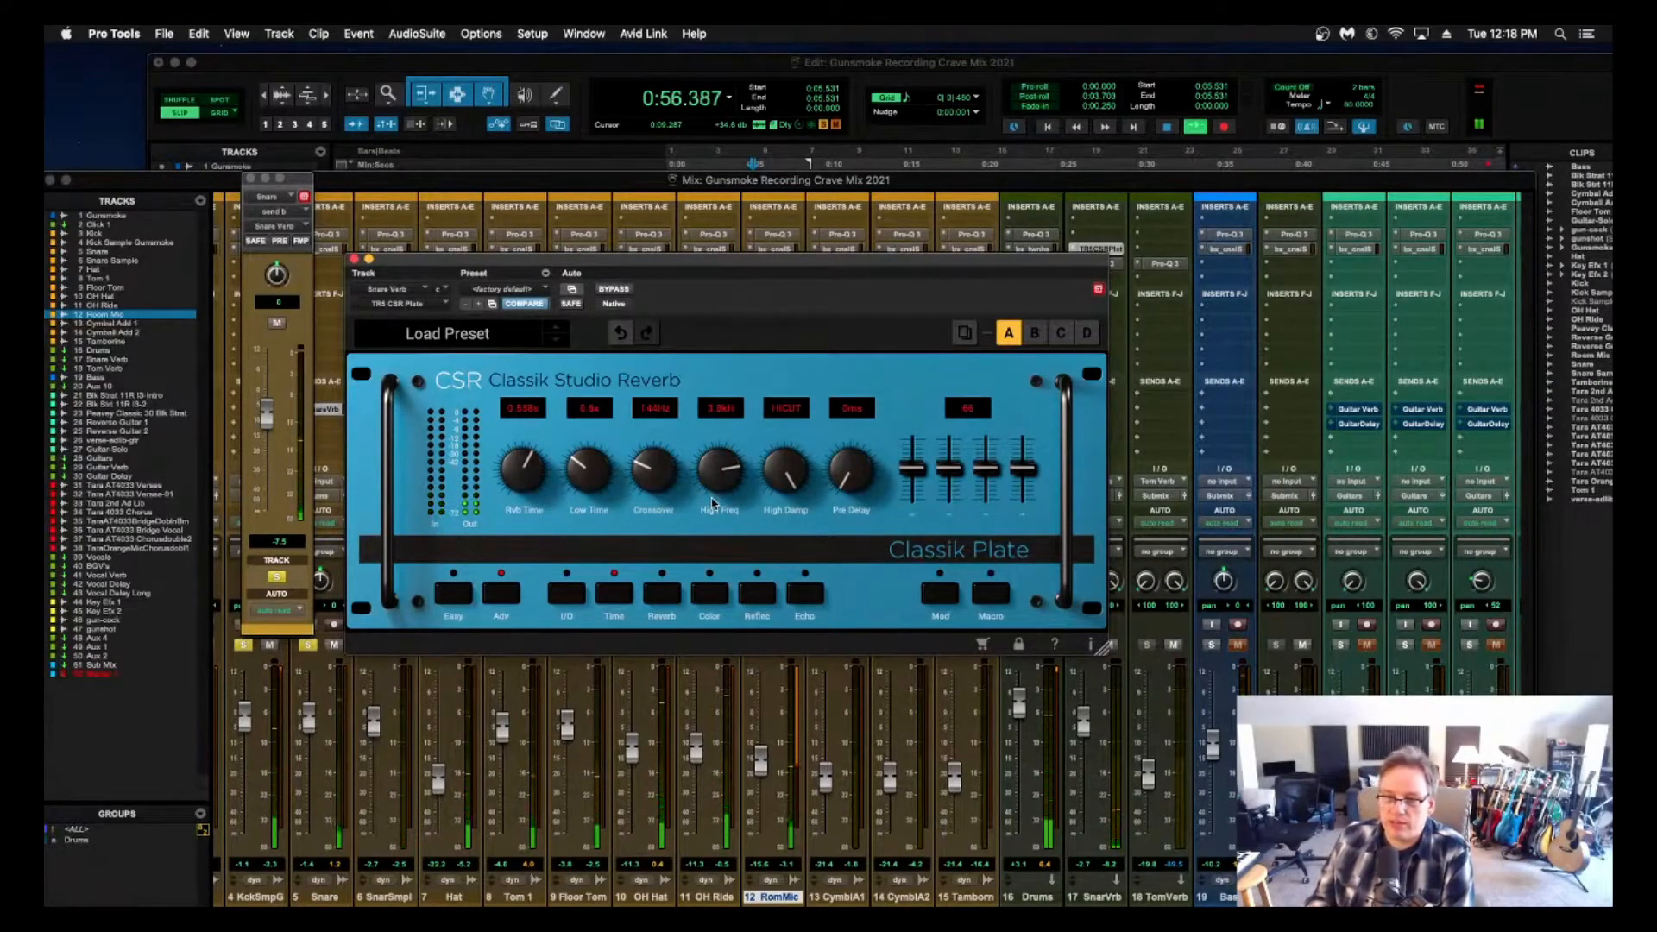
left_click(662, 594)
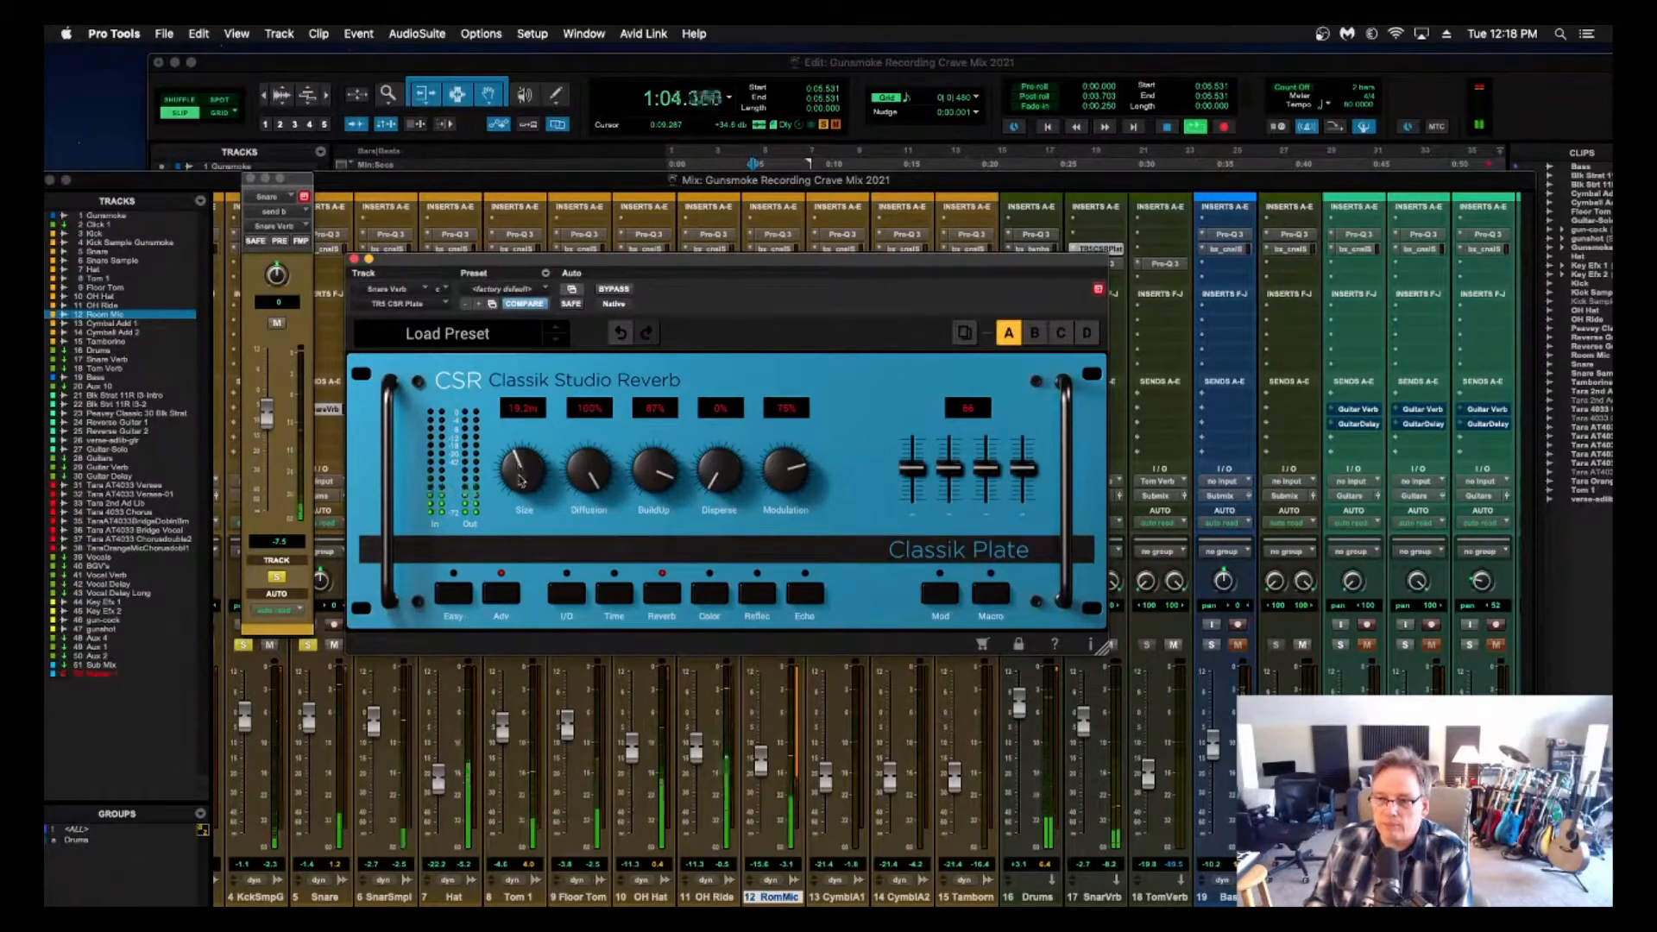
left_click(721, 604)
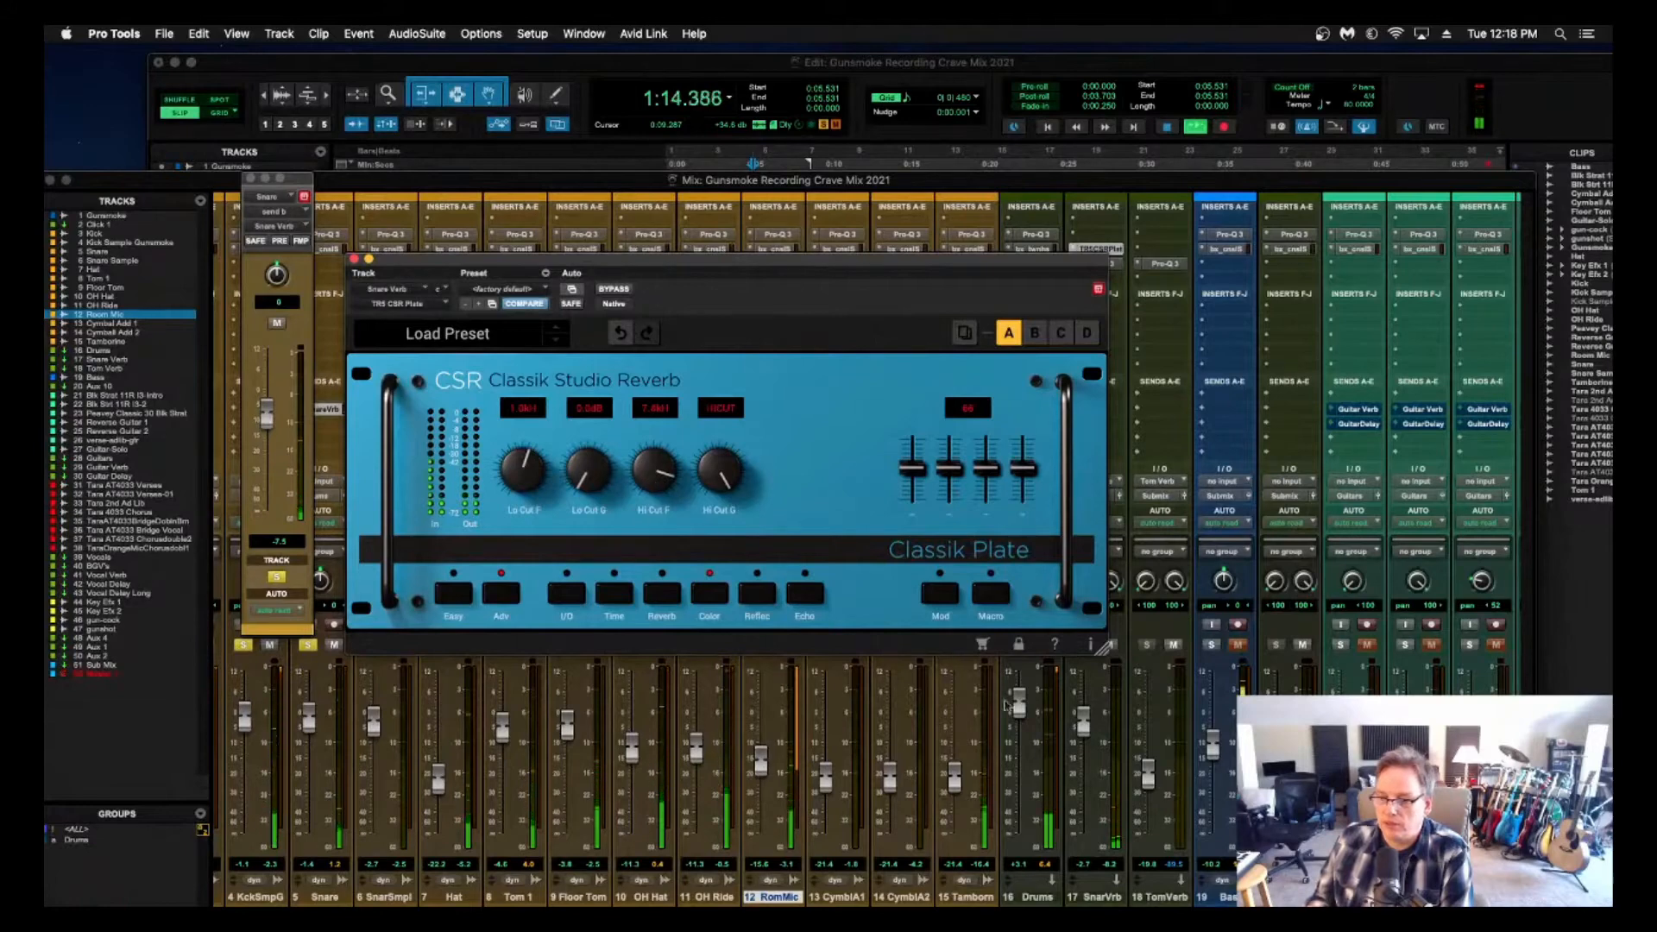
Raise the snare's reverb send to about -6 dB and lower the plate's high-cut frequency, comparing with the effect bypassed.
left_click_drag(1084, 723, 1083, 720)
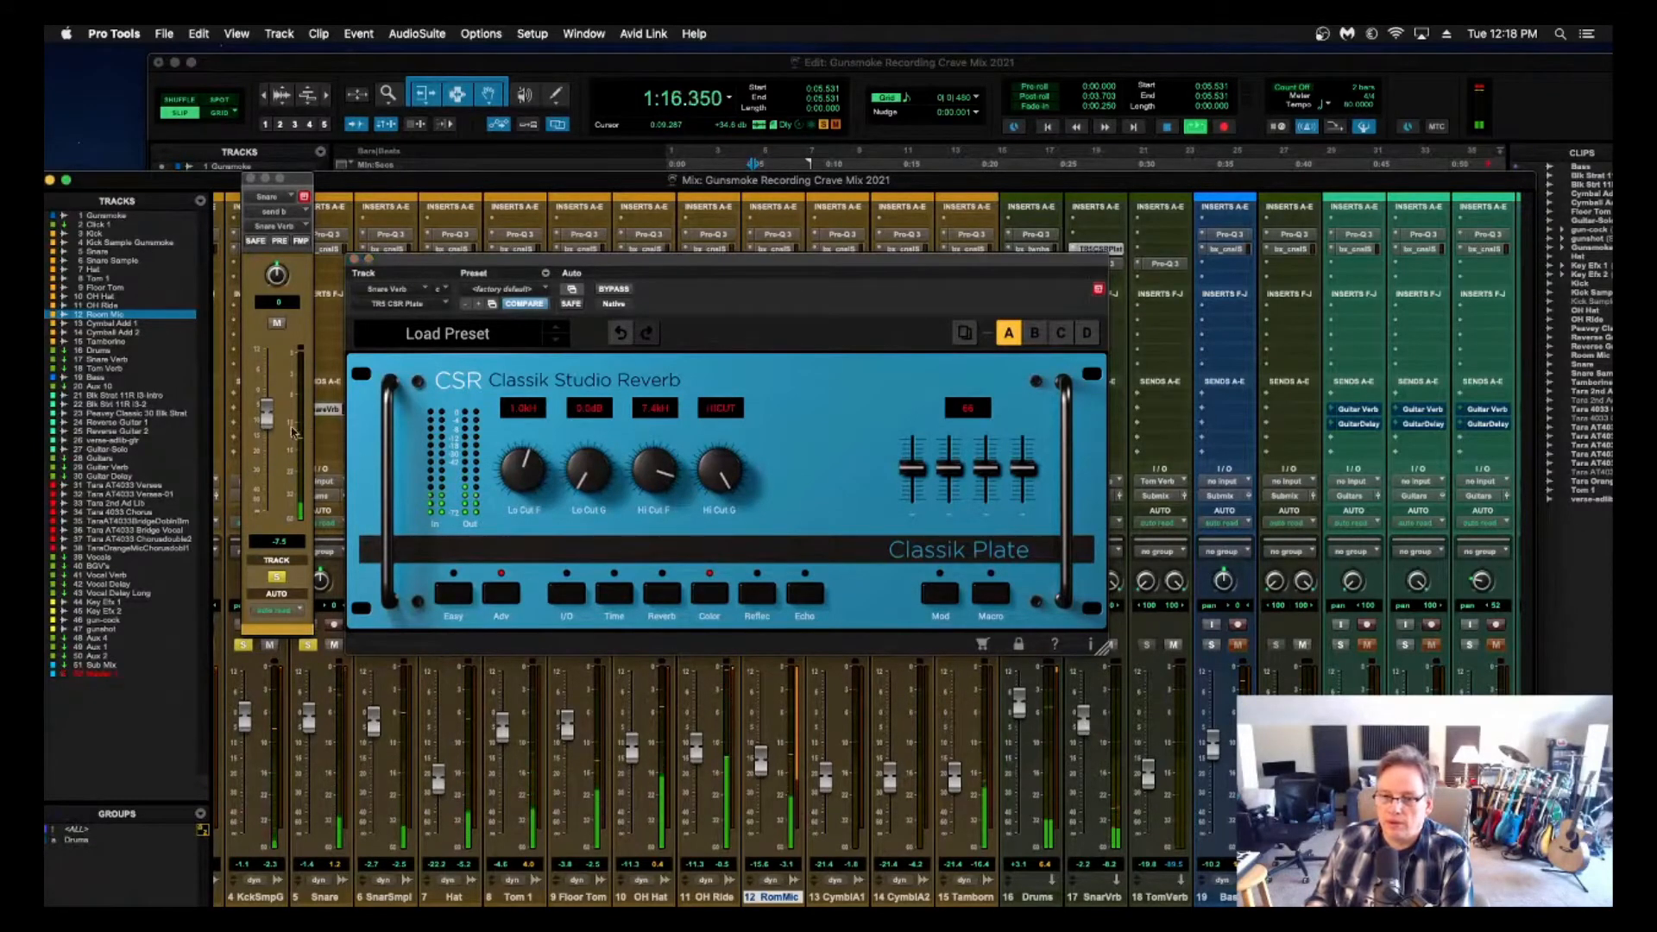
left_click_drag(266, 405, 268, 397)
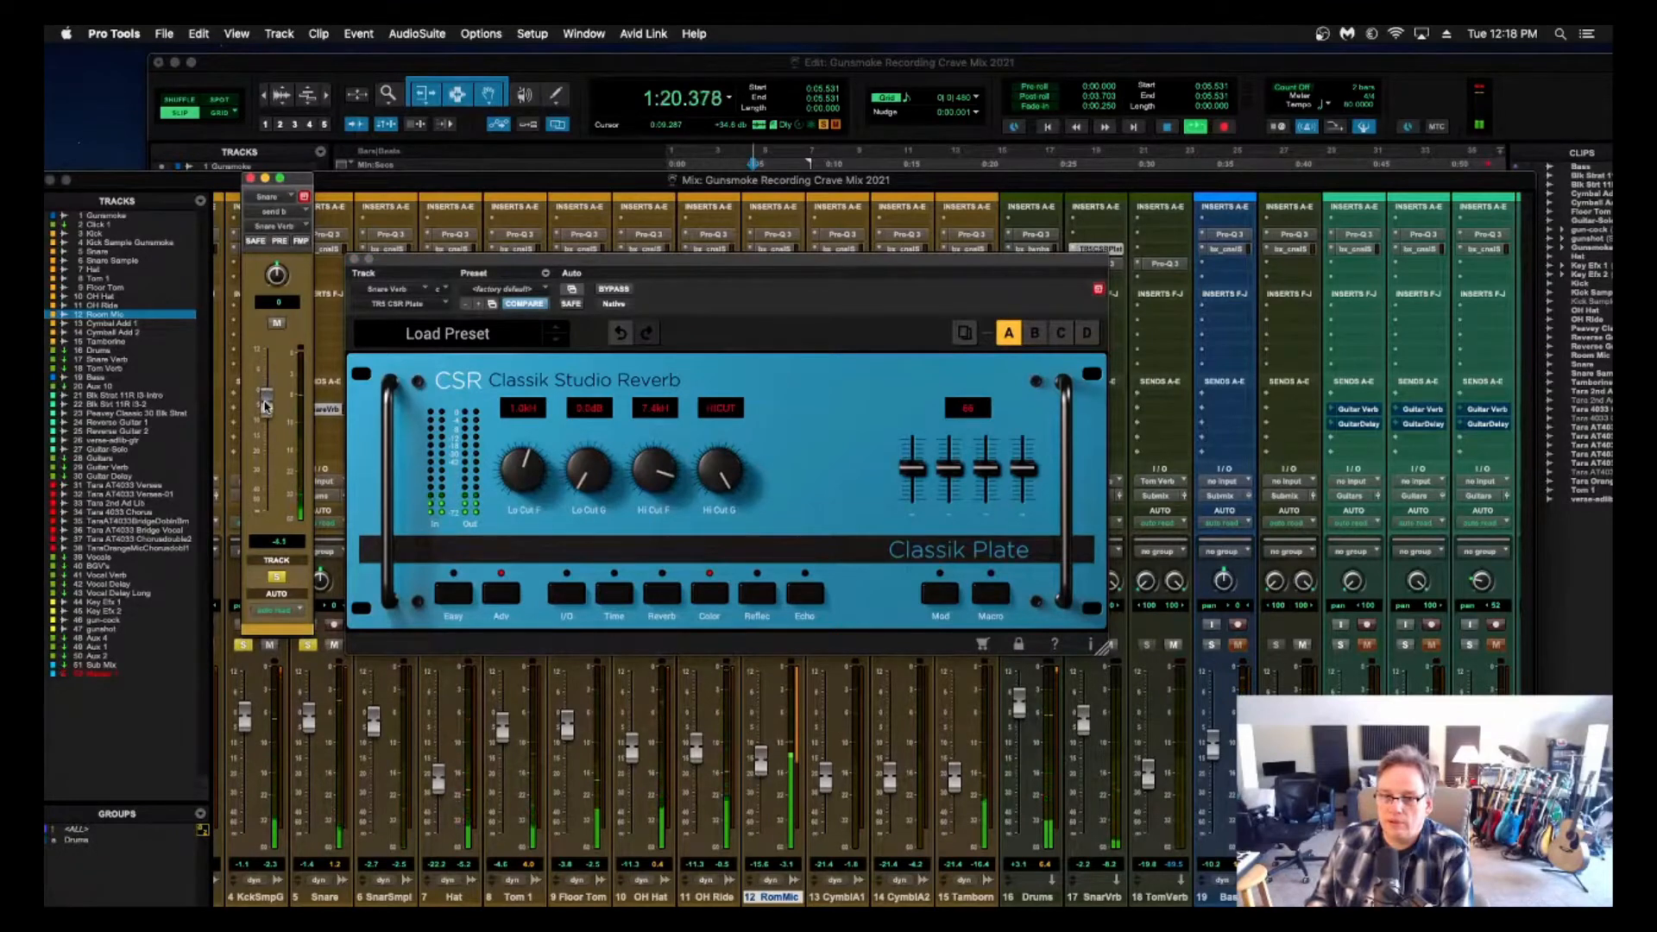
left_click_drag(265, 406, 269, 412)
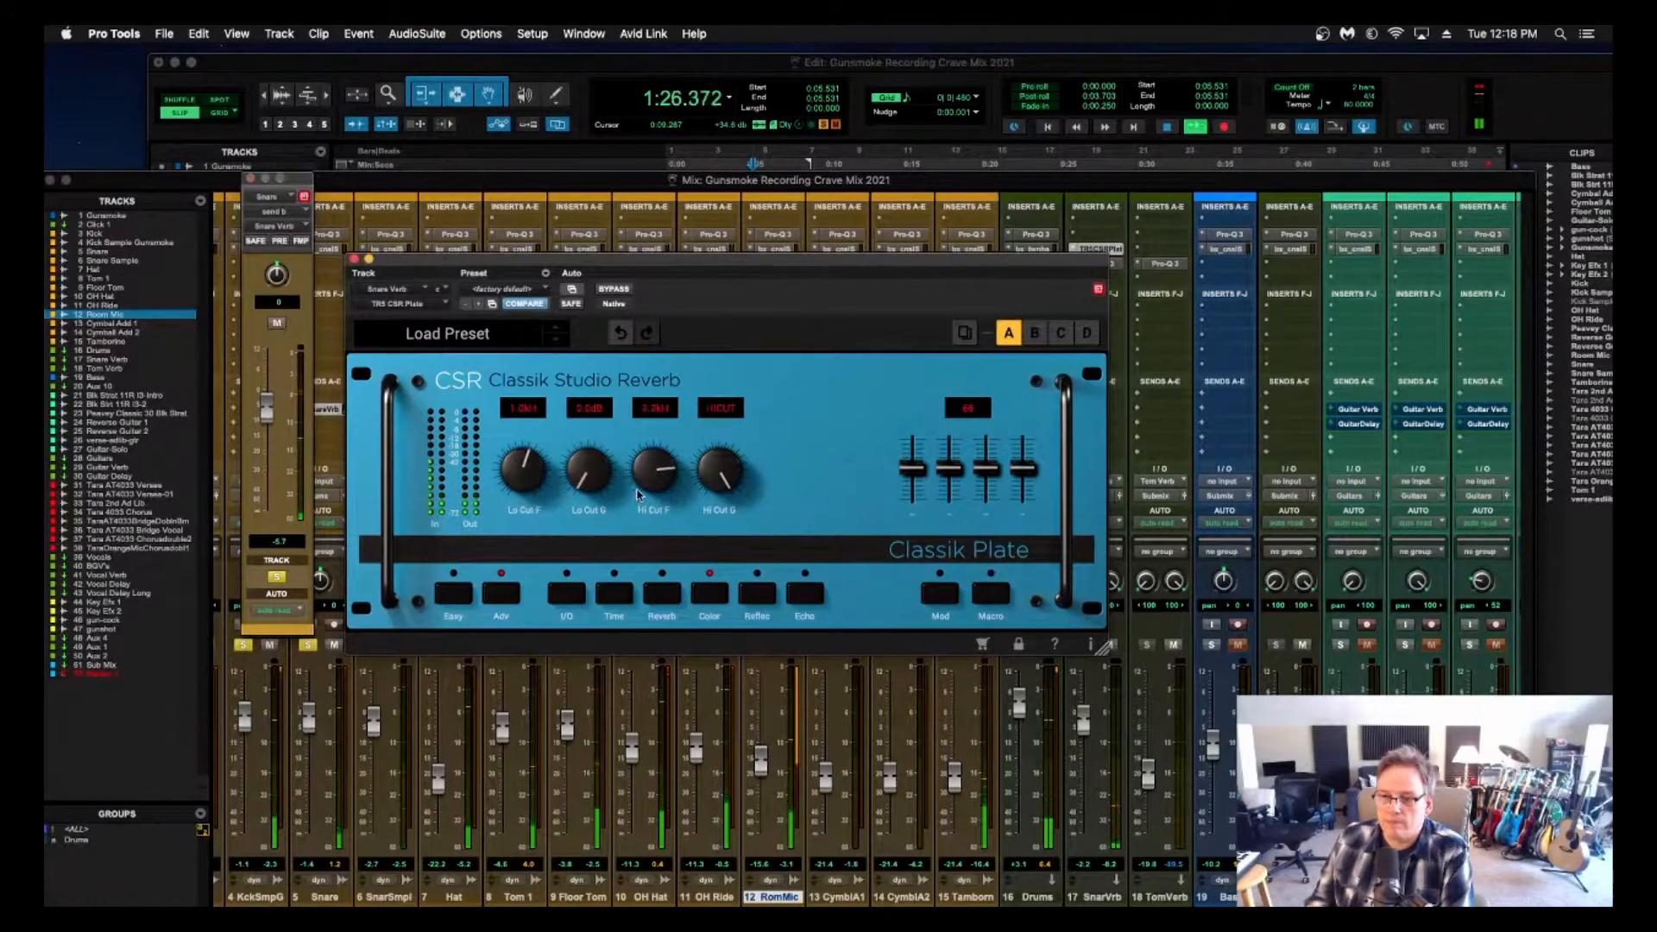
left_click(614, 290)
left_click(615, 290)
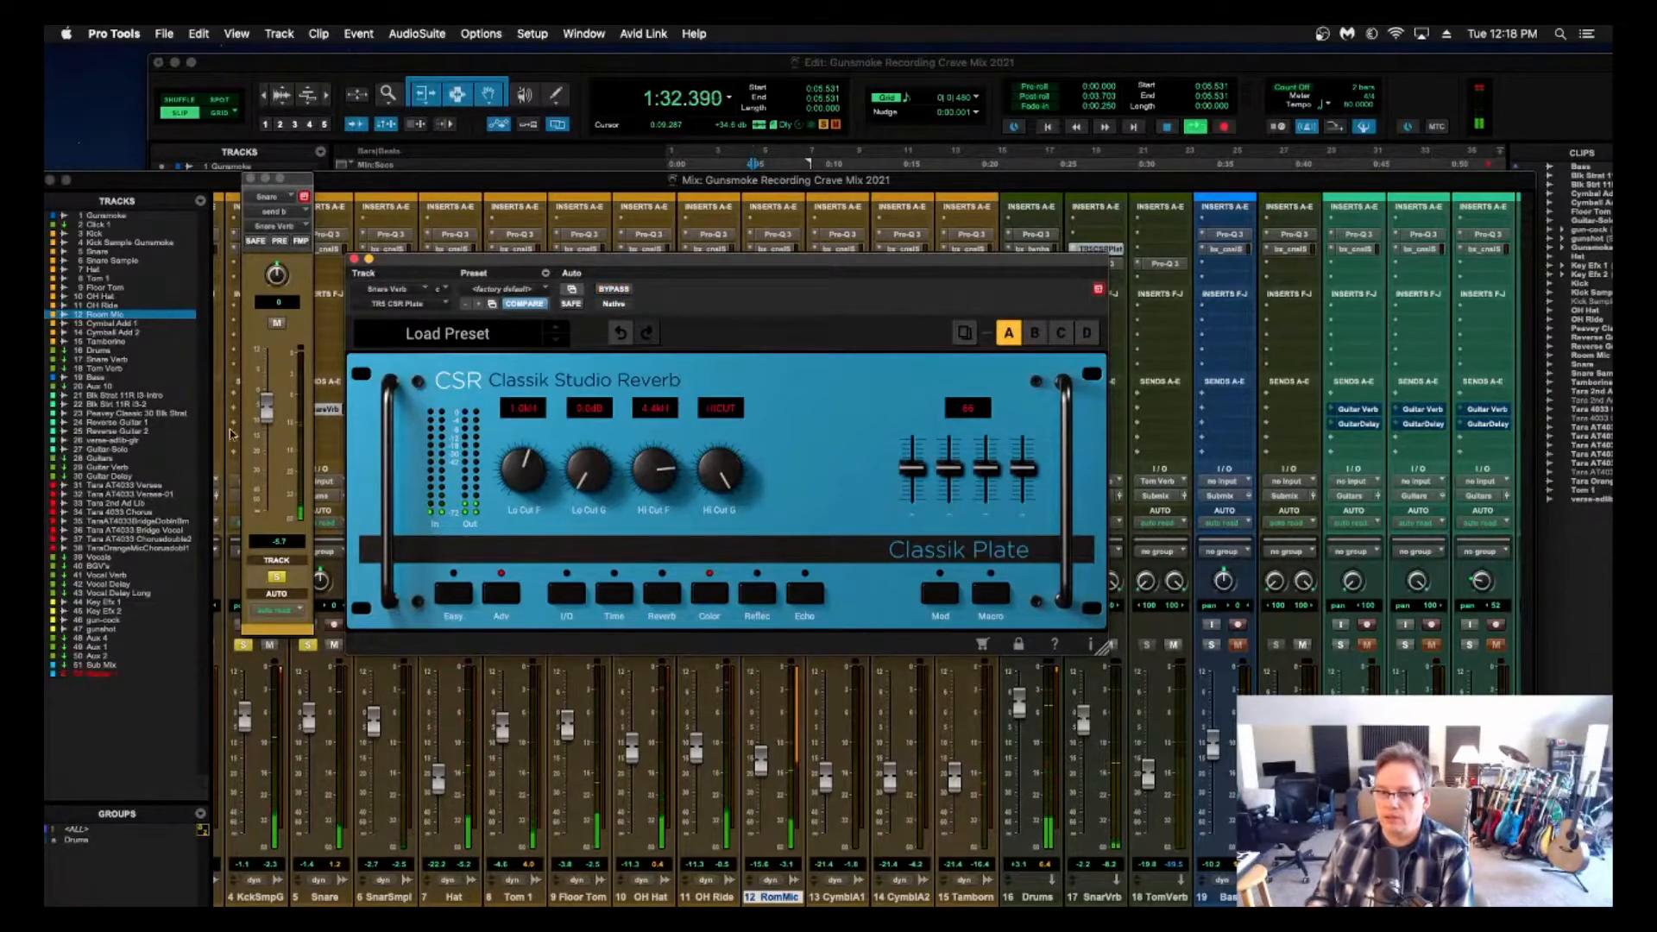
Fine-tune the snare's reverb send level and take the snare and kick sample tracks out of solo.
left_click_drag(266, 408, 267, 415)
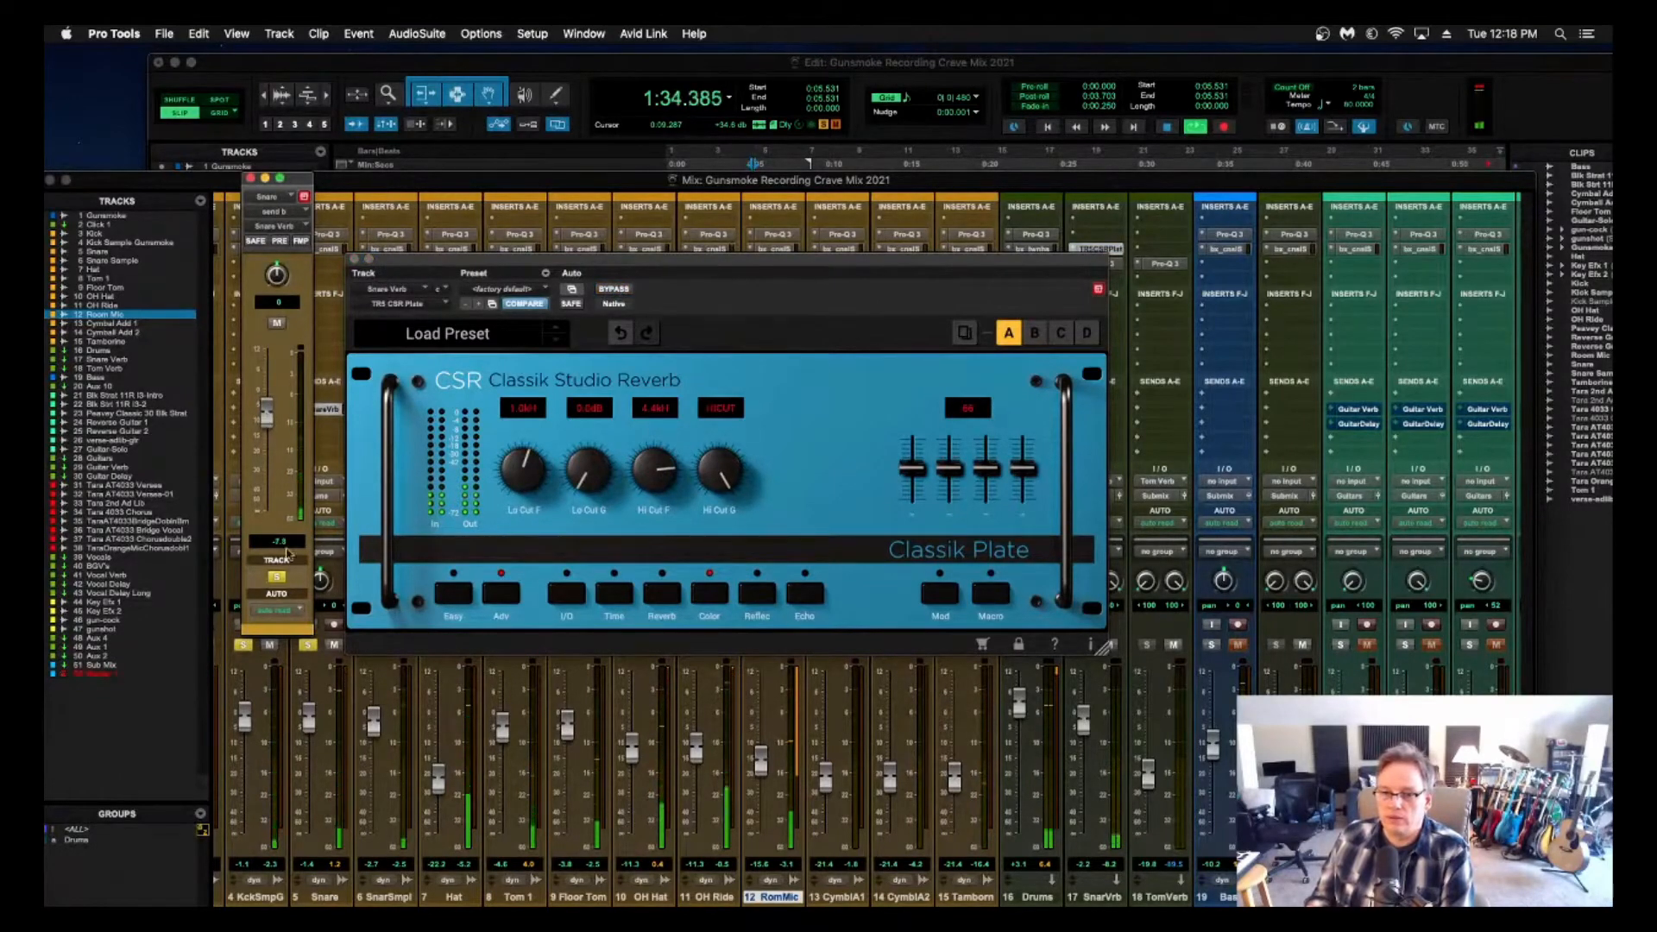
left_click(307, 645)
left_click(248, 646)
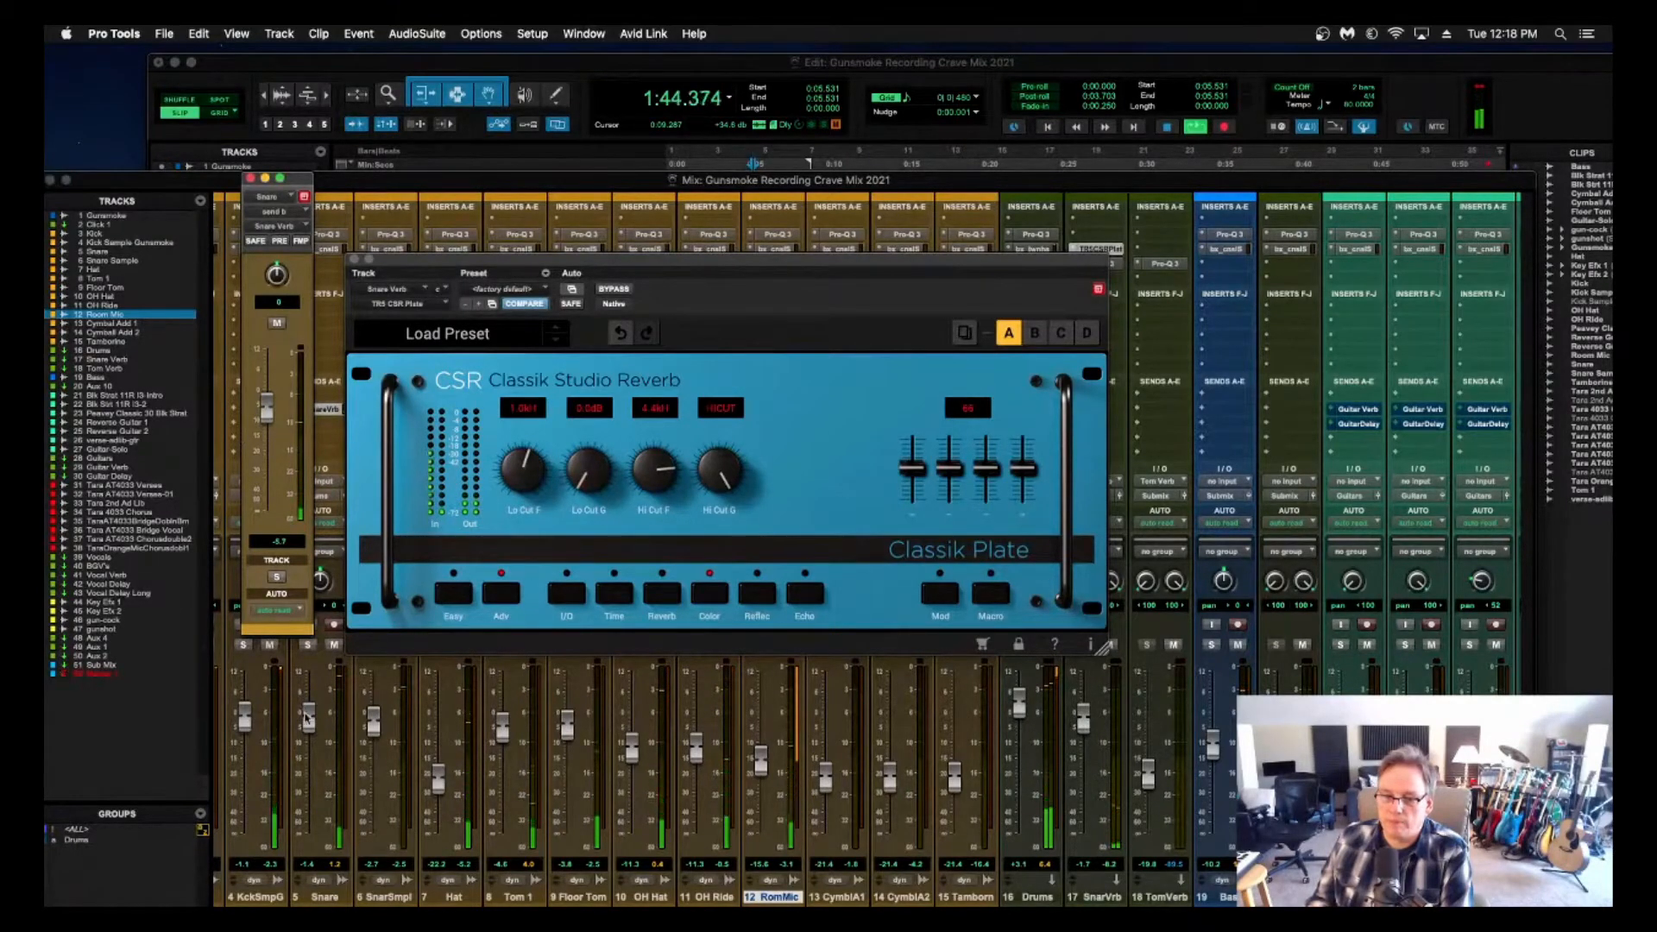
Close the snare send window, move the reverb clear of the channels and solo the Snare and Snare Sample tracks.
left_click(250, 179)
left_click_drag(417, 268, 634, 279)
left_click(373, 645)
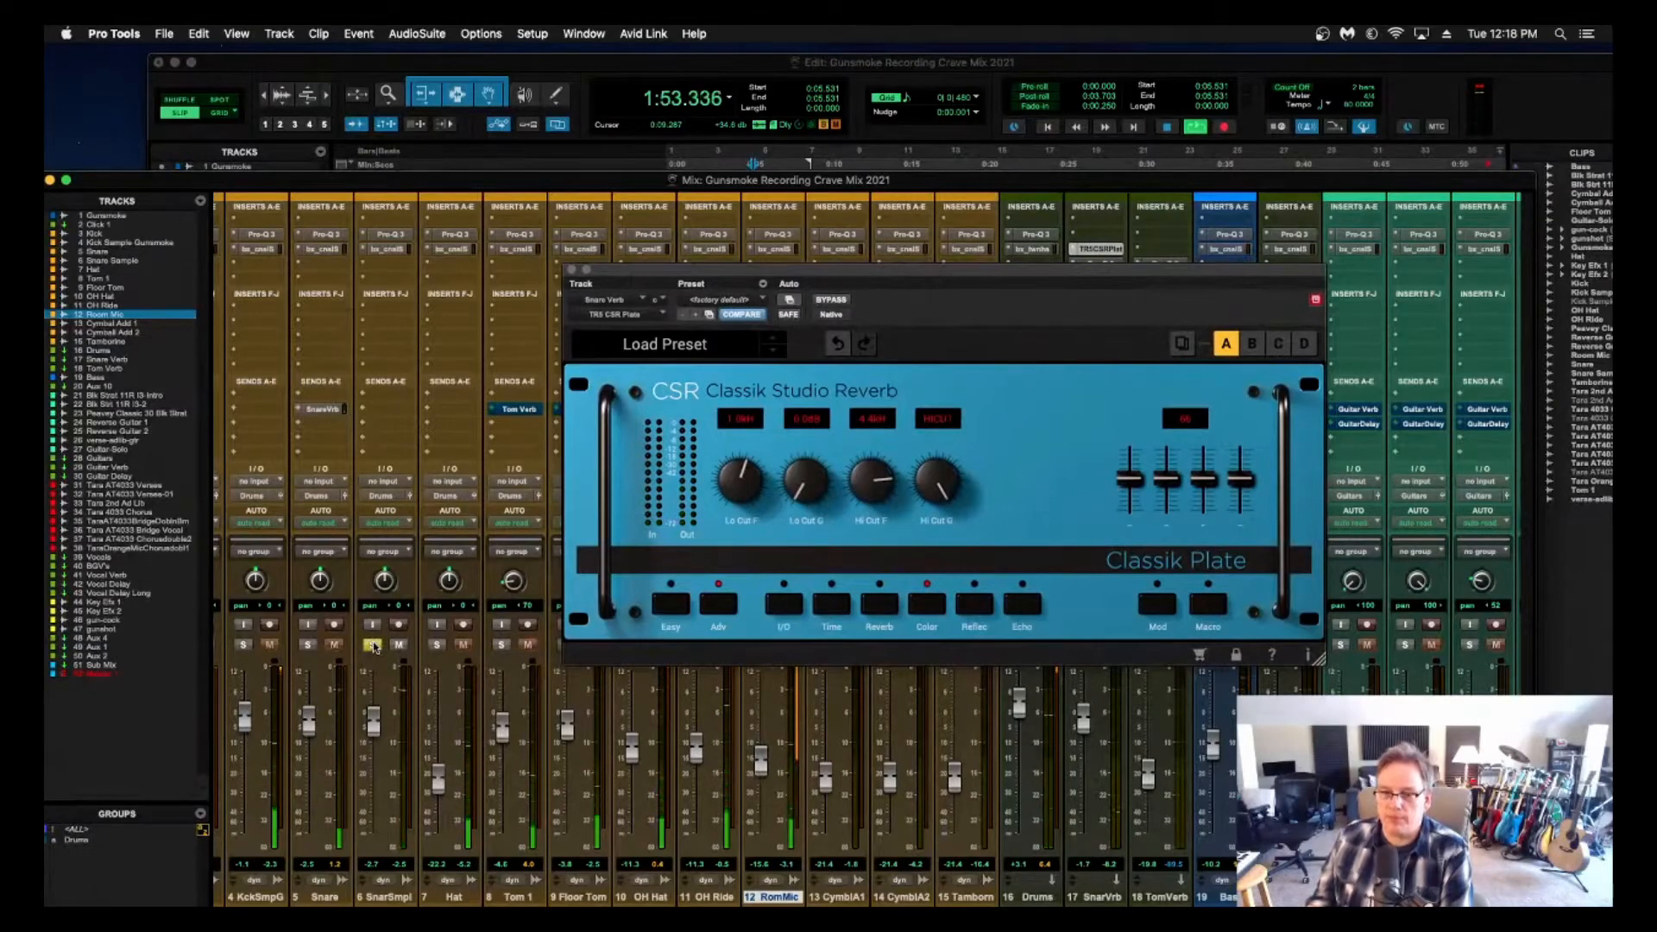
left_click(308, 645)
left_click(373, 646)
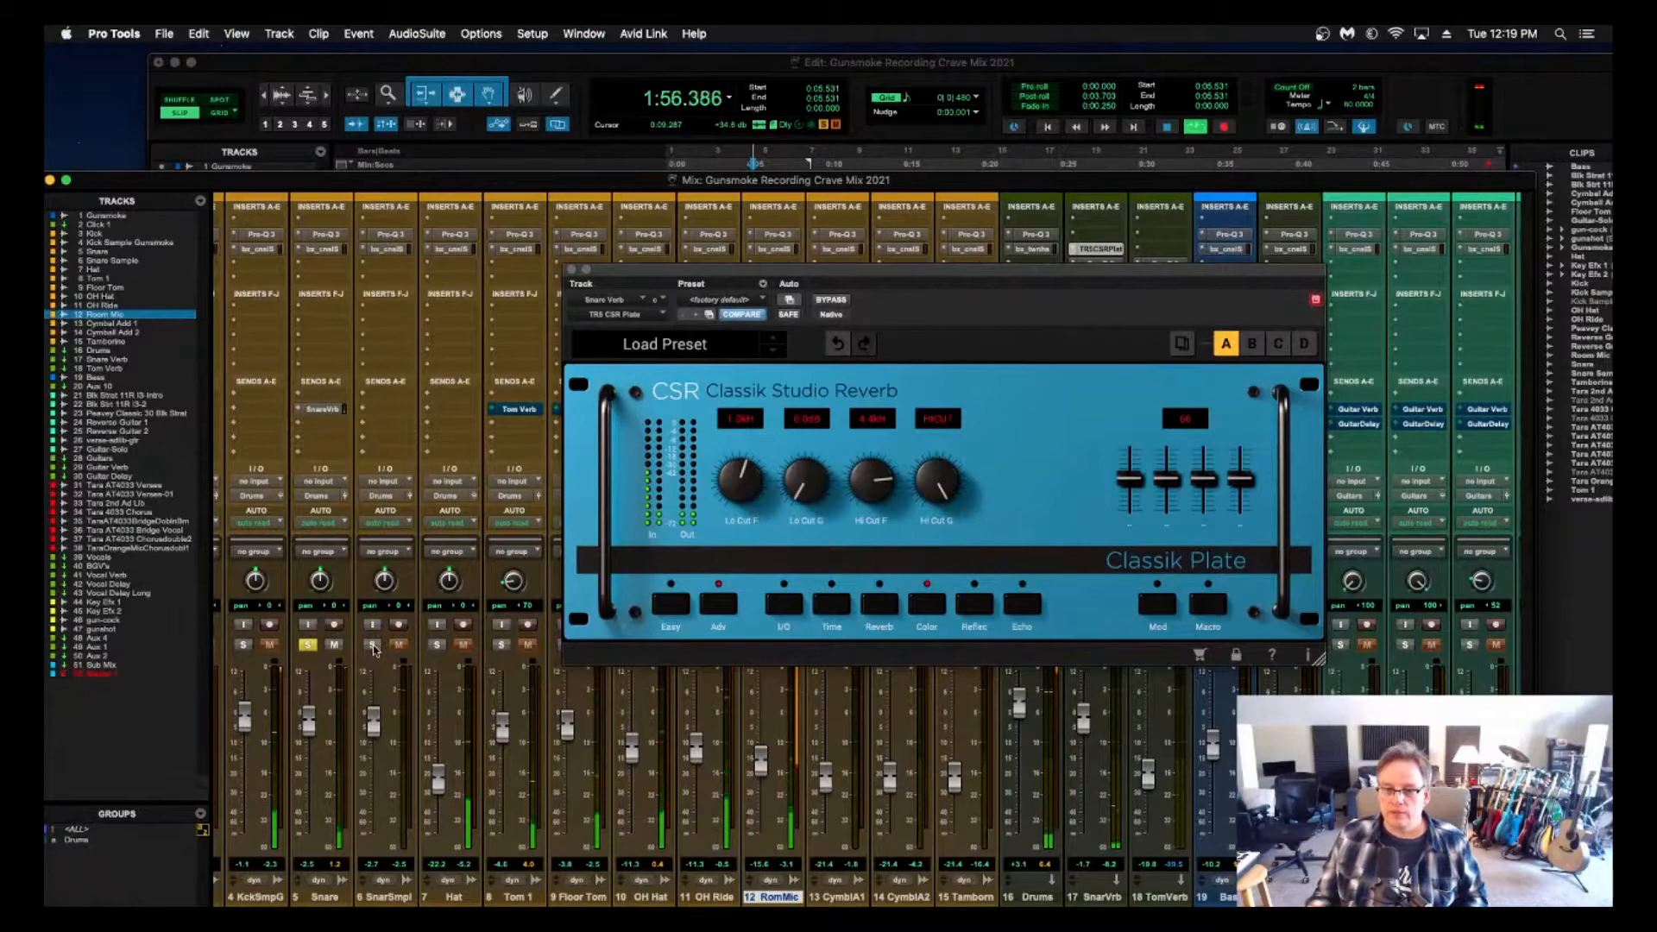
left_click(373, 646)
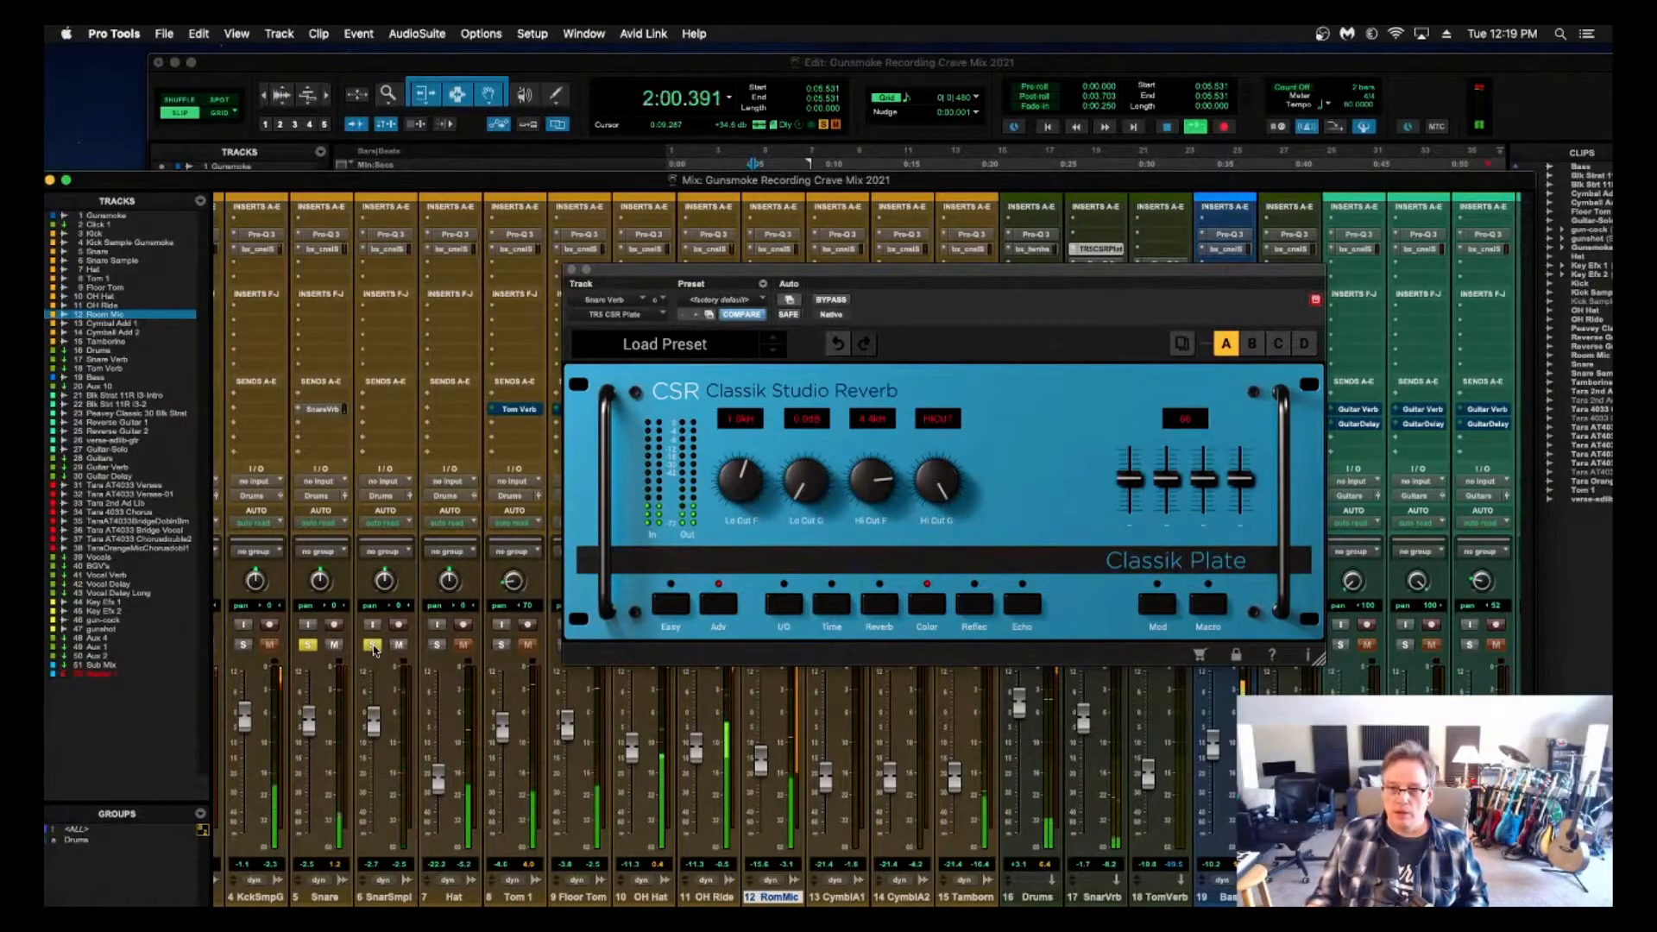
Copy the Snare track's Snare Verb send to the Snare Sample track and play the full mix without solos.
key("space")
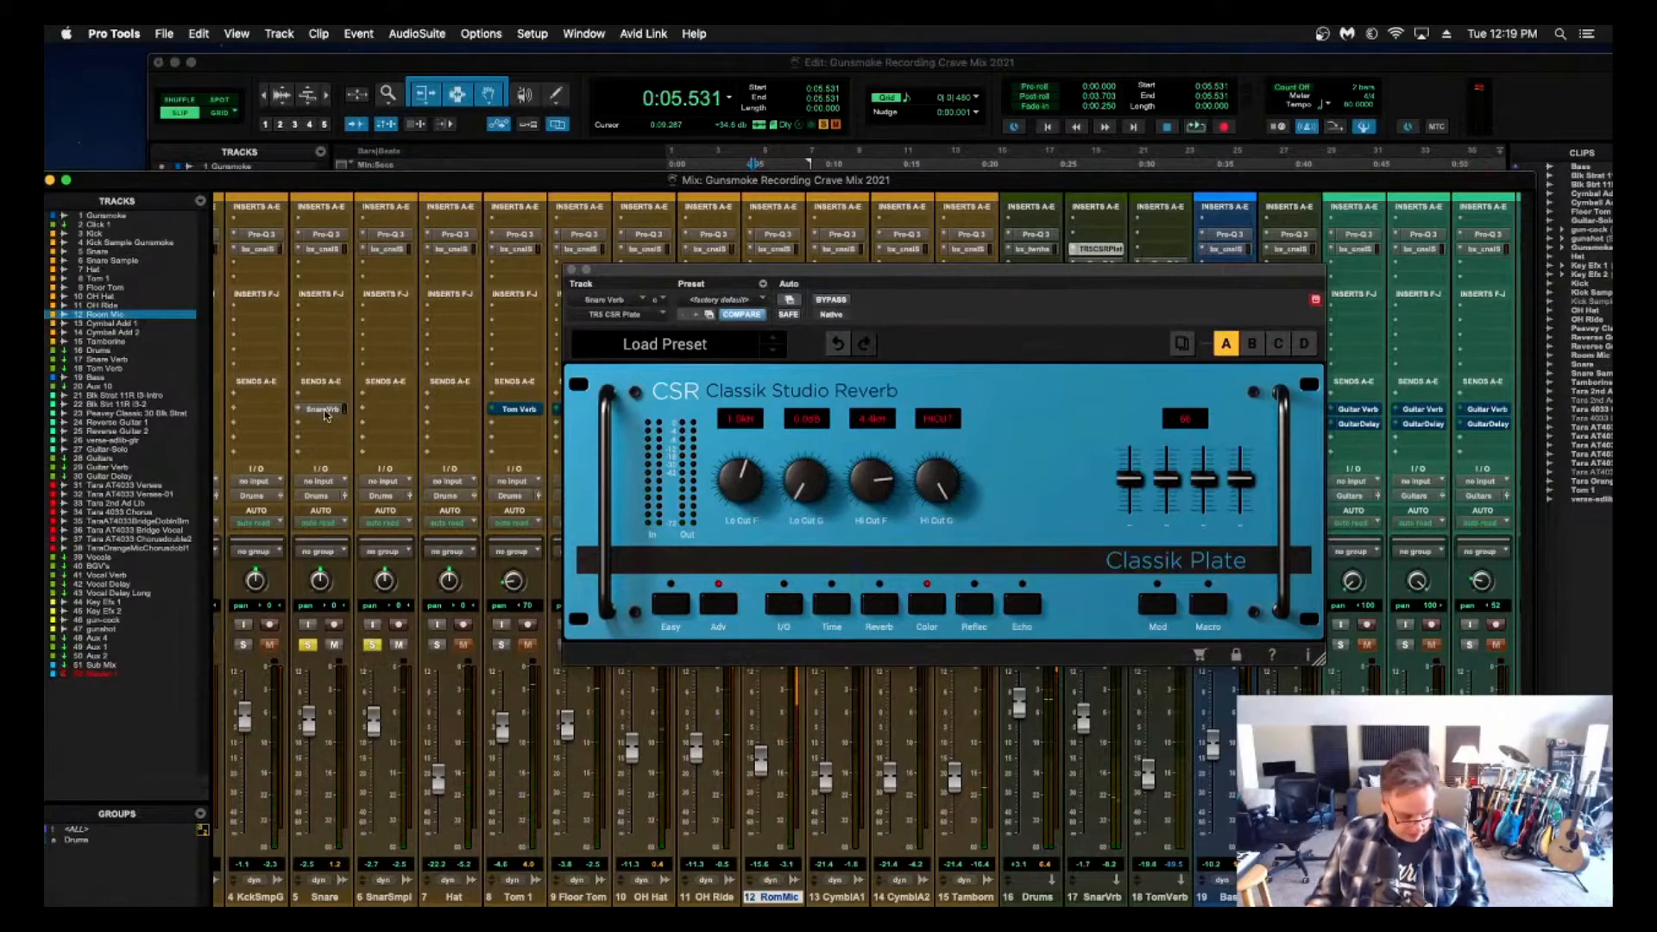
left_click_drag(326, 416, 381, 416)
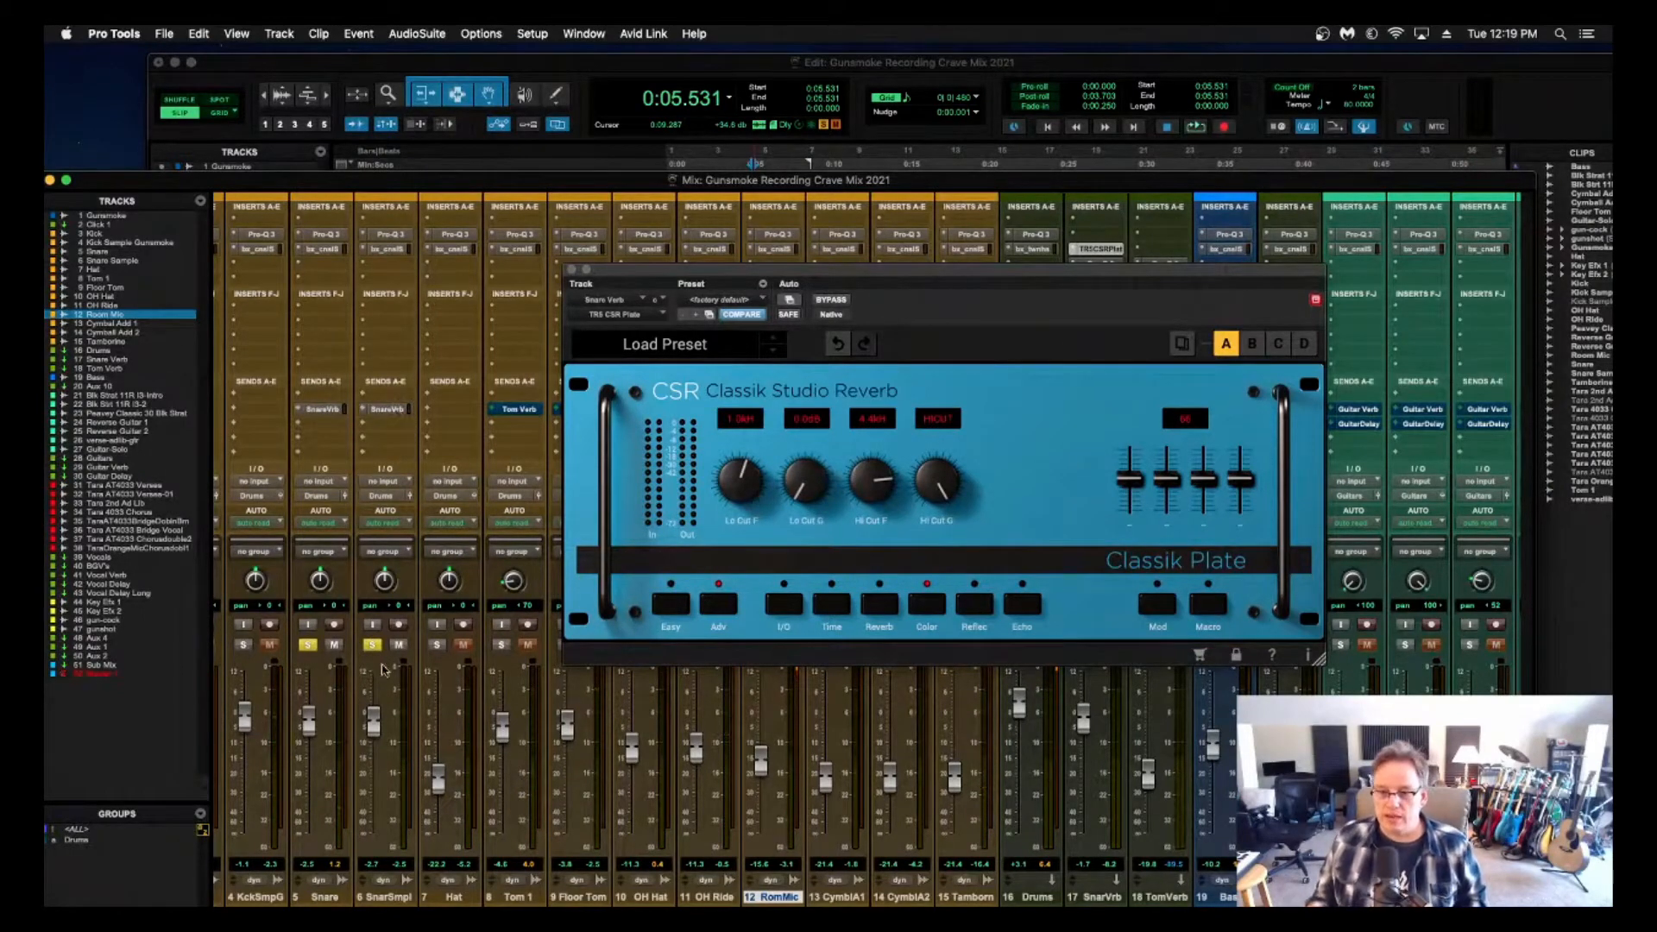
key("space")
left_click(308, 644)
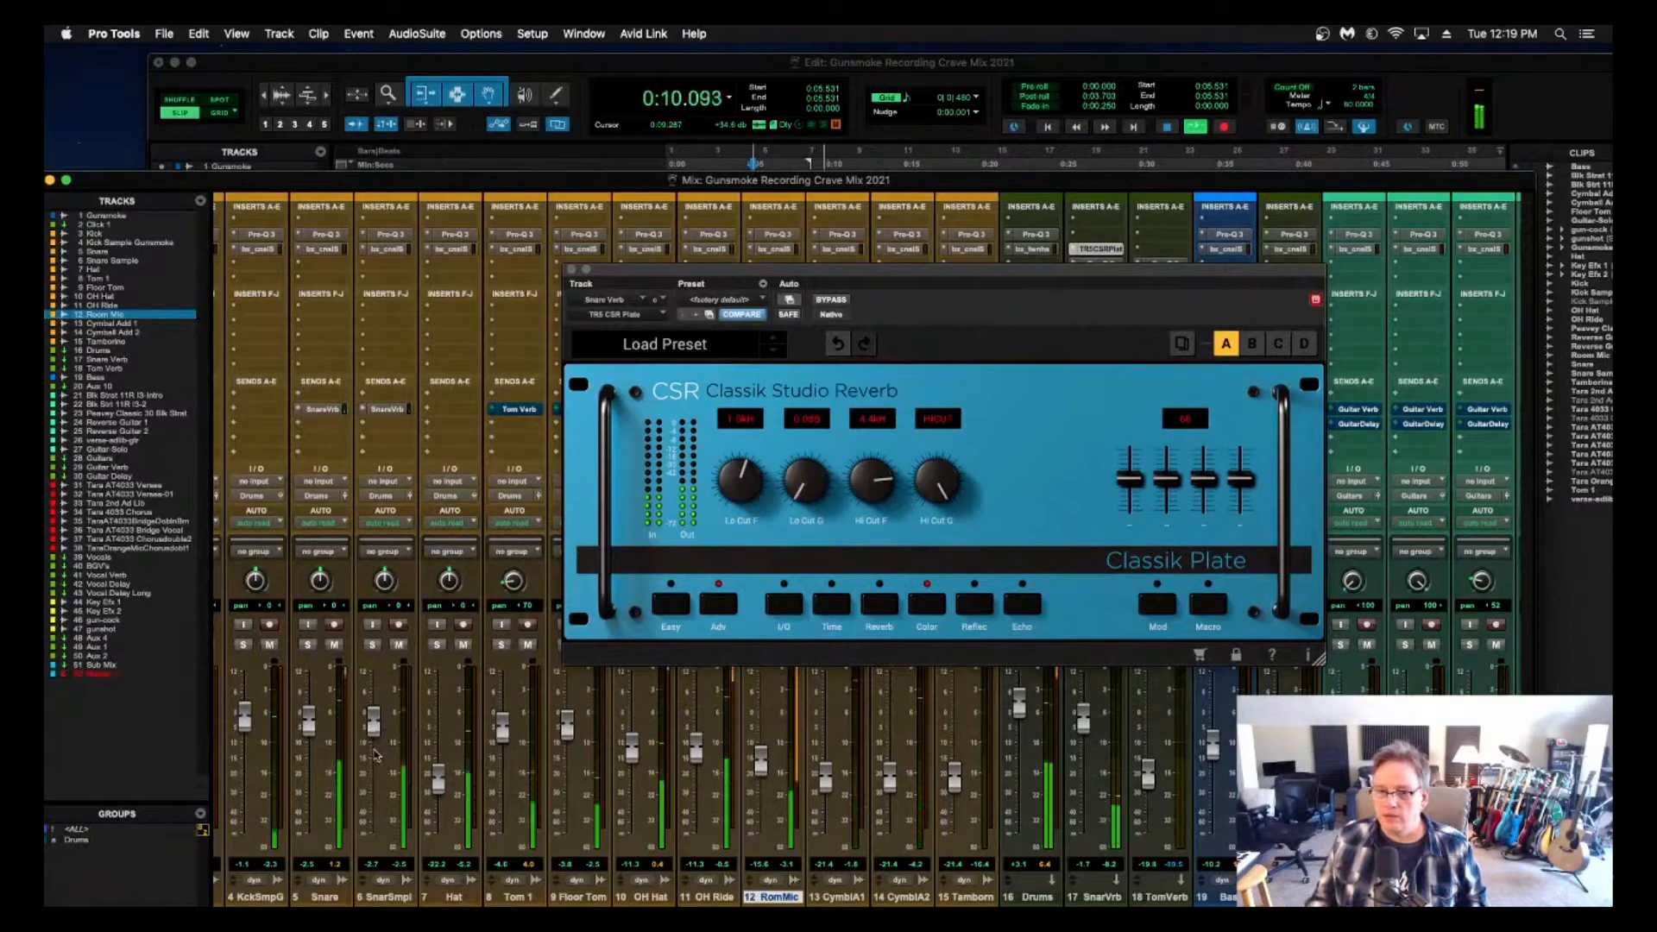
Lower the Snare Sample's reverb send to -7.5 dB, close the reverb and send windows, and stop playback.
left_click(392, 412)
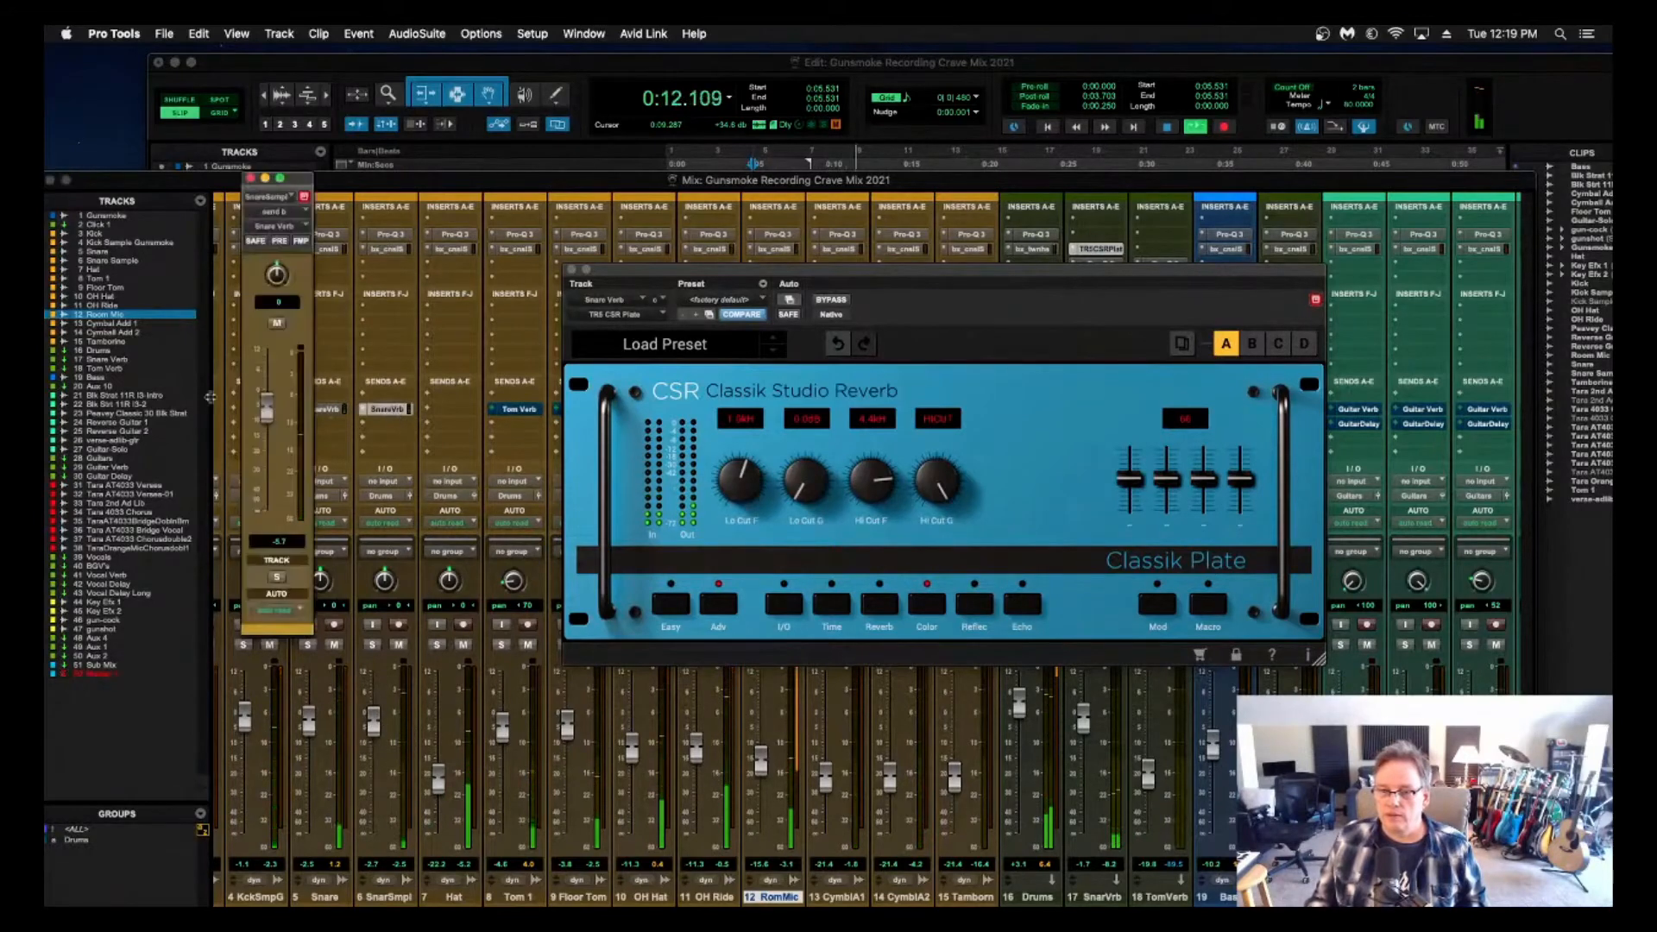
left_click_drag(270, 414, 270, 419)
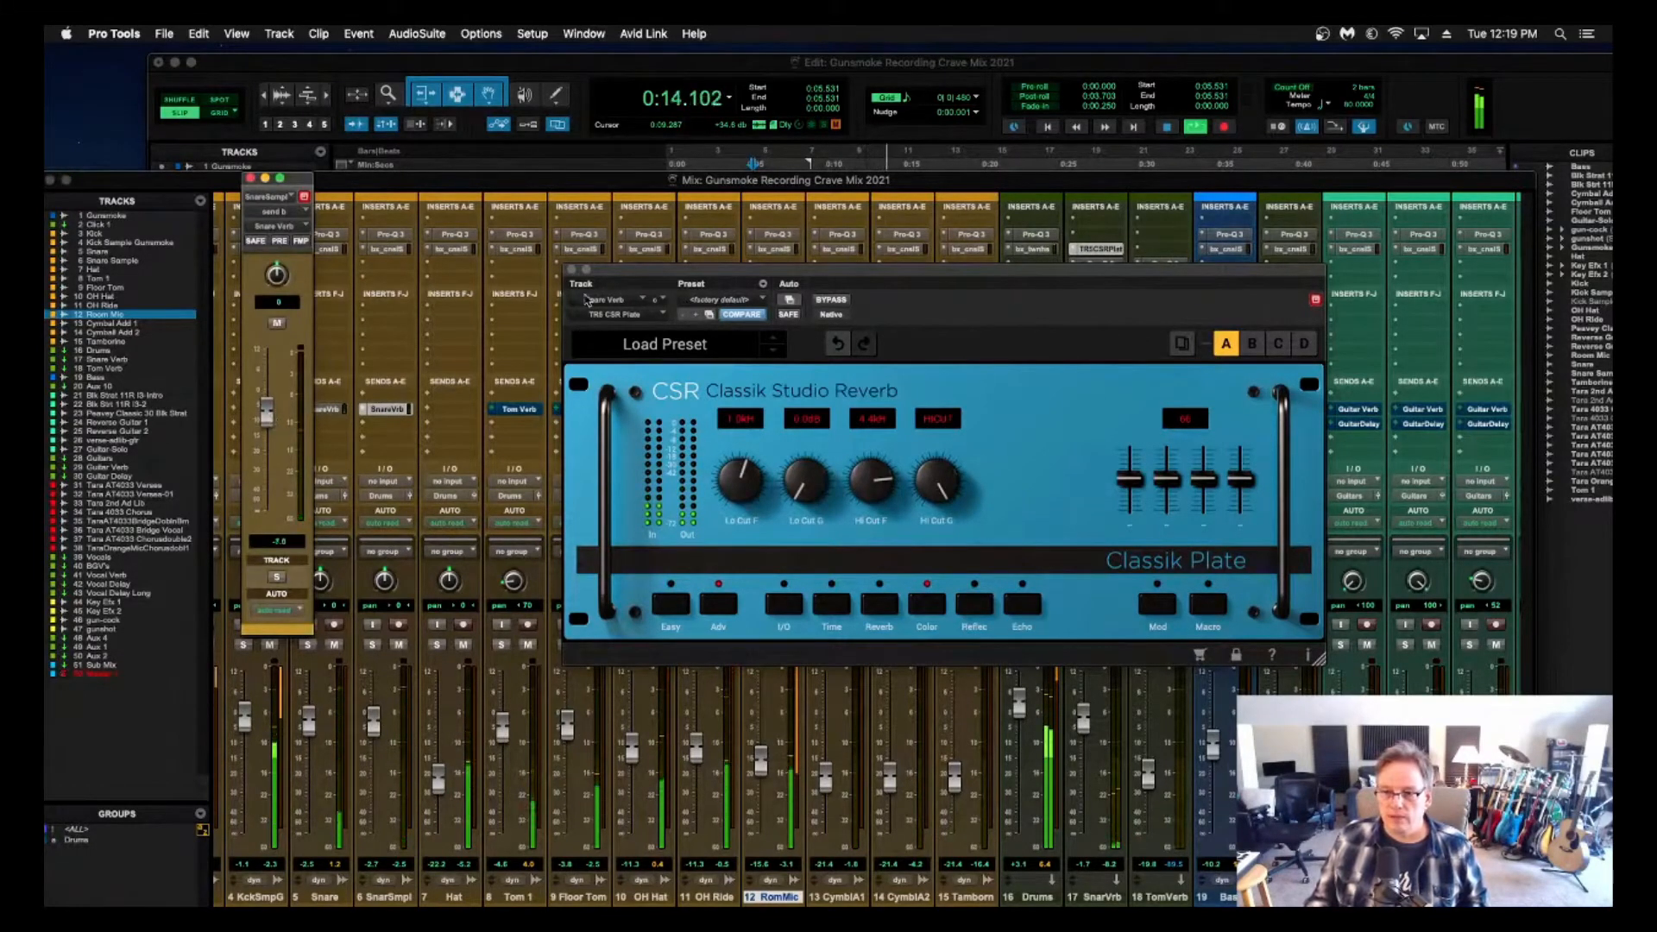
left_click(571, 270)
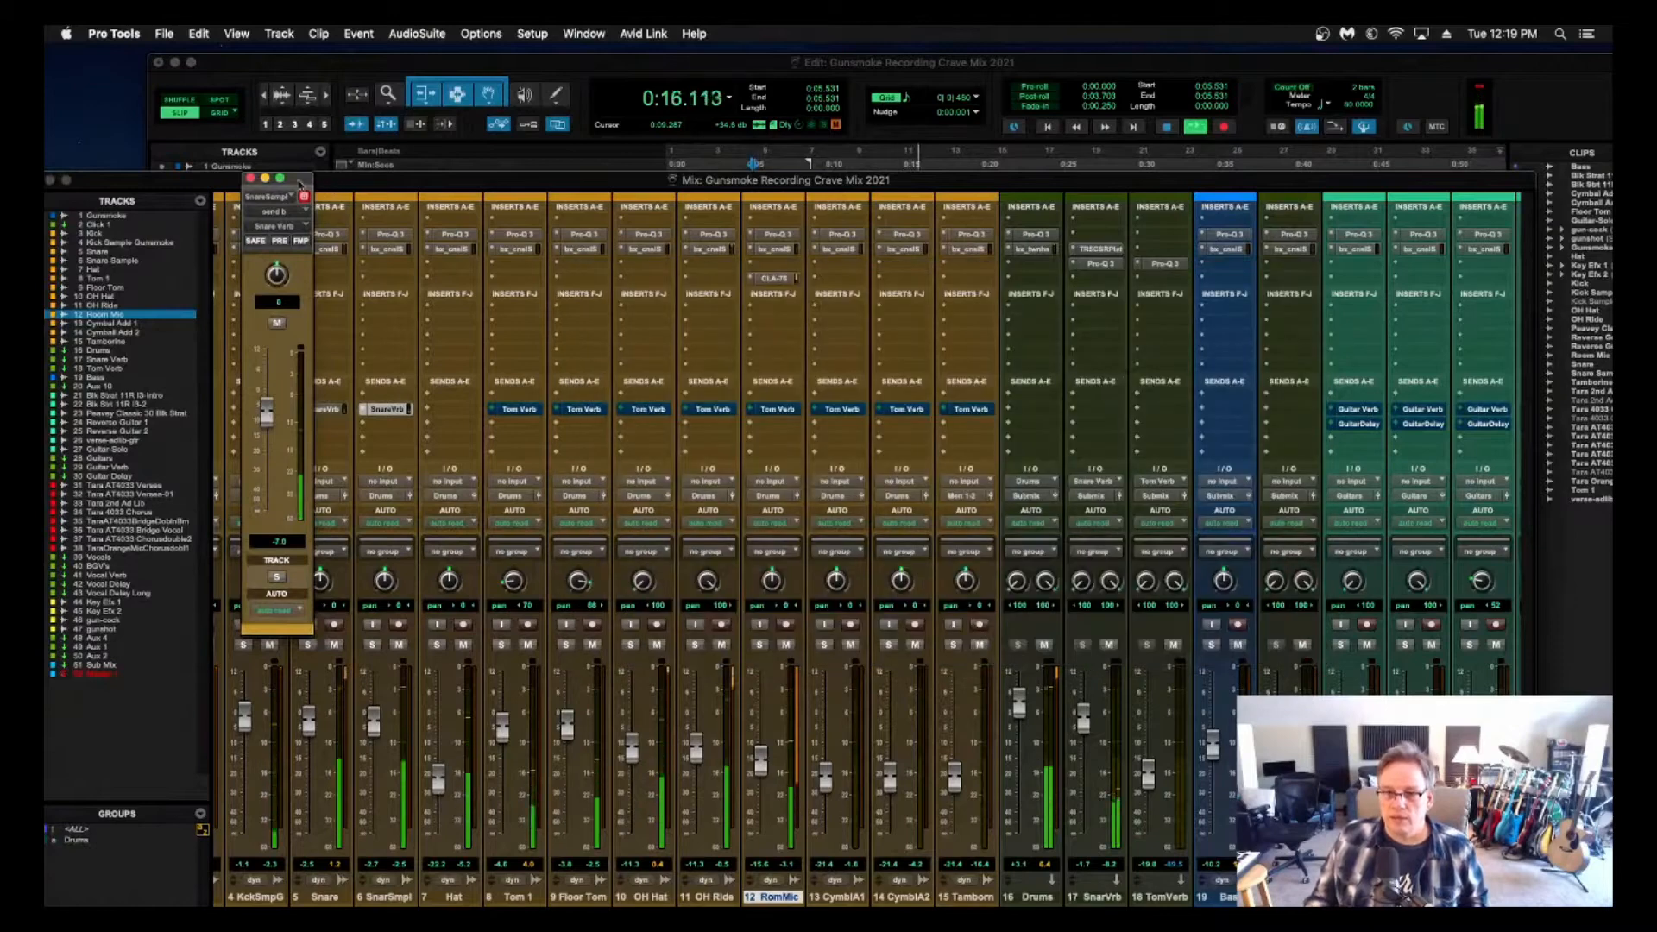
left_click(252, 178)
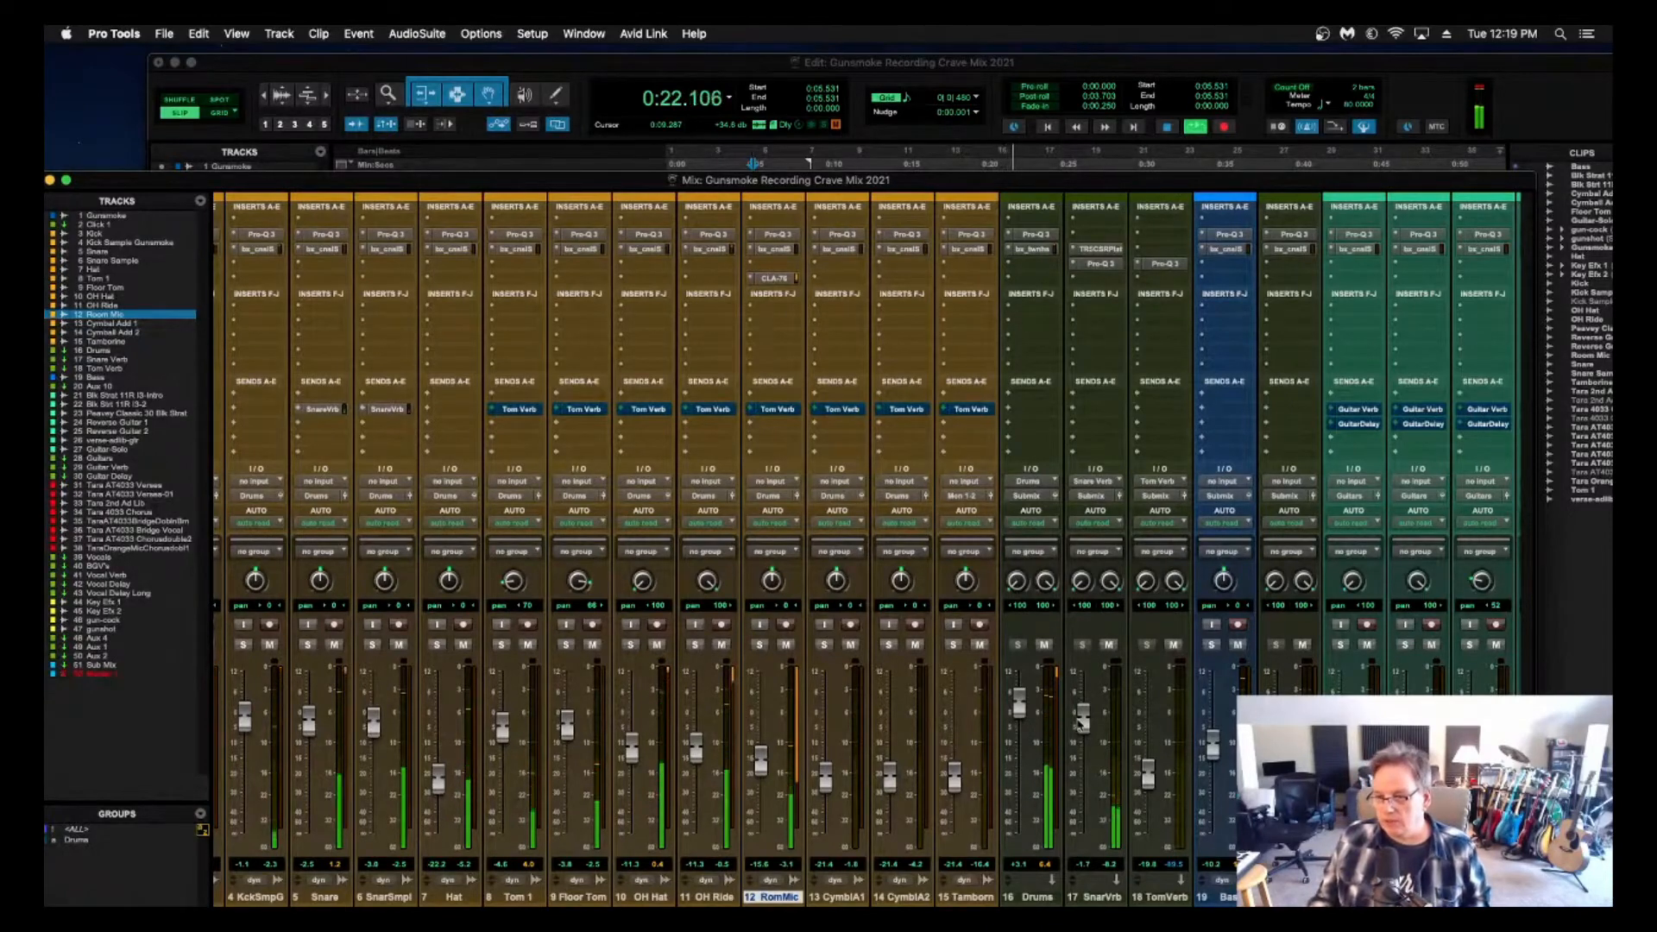
key("space")
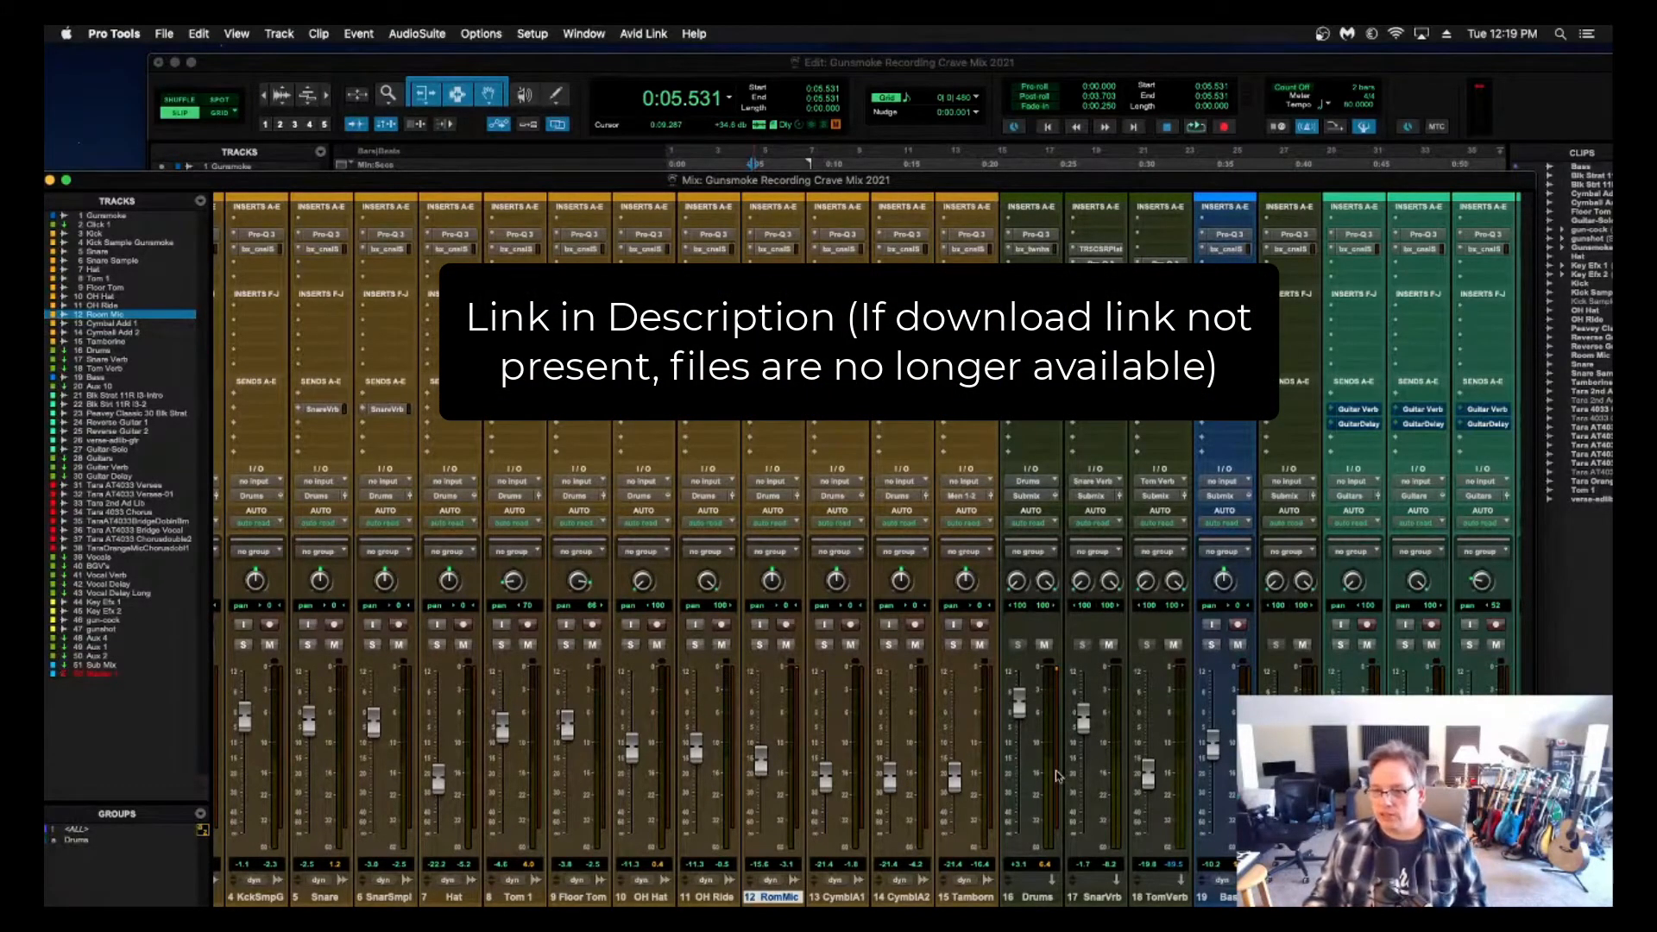
Play the mix and raise the Bass track's fader.
scroll(960, 685, "right", 2)
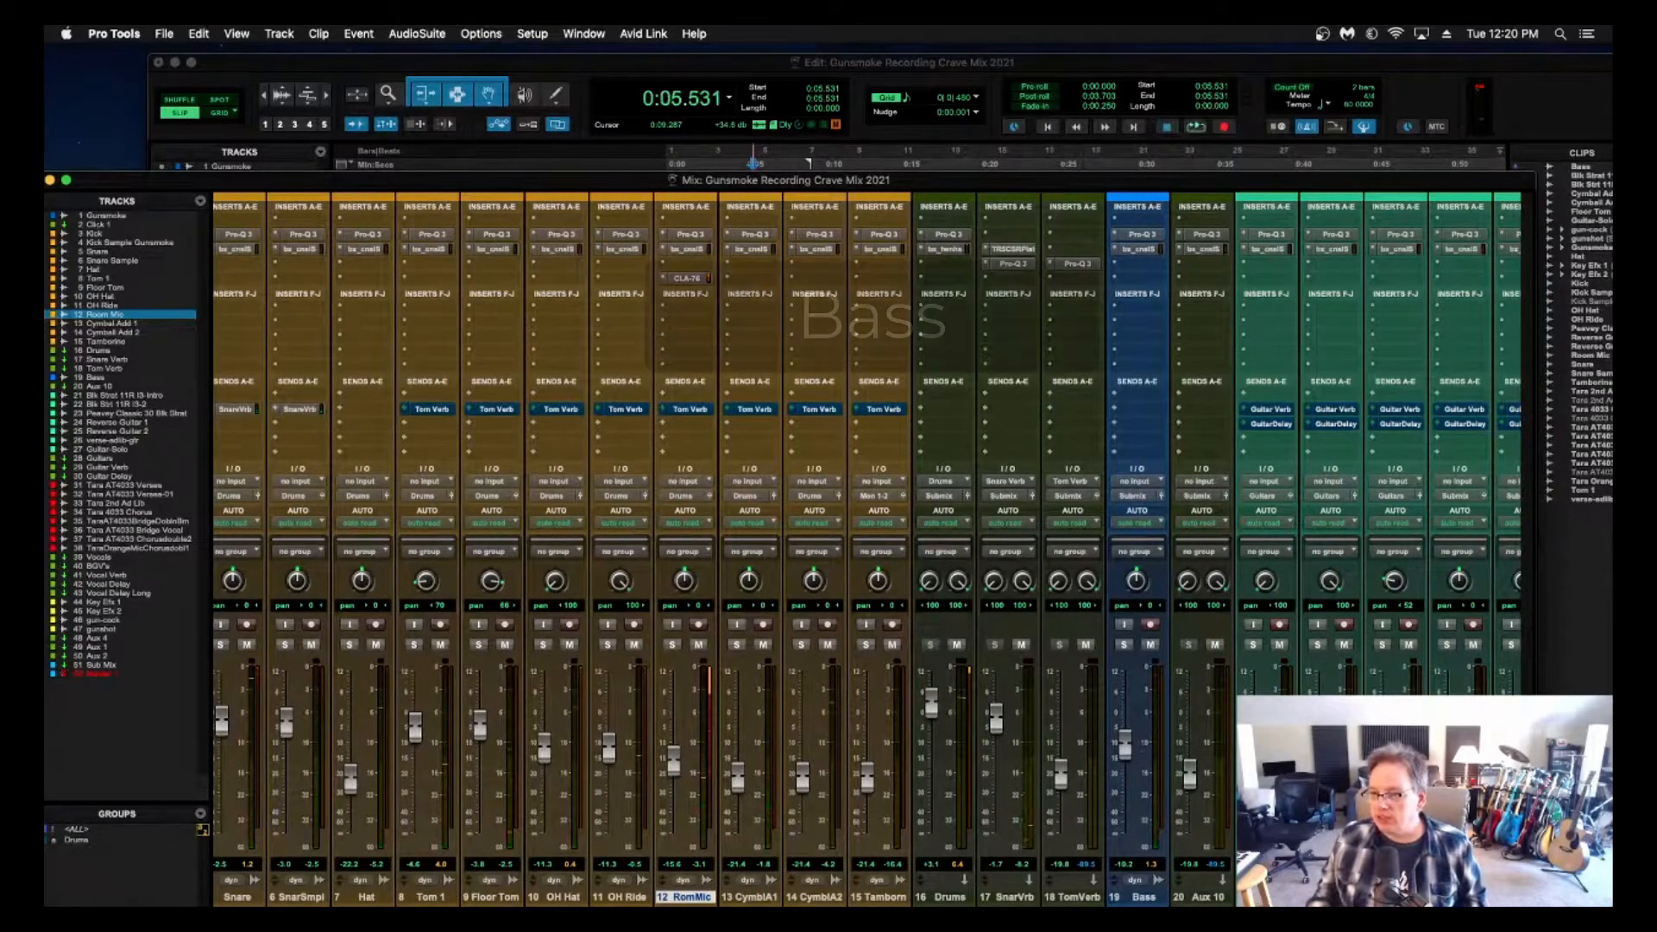
key("space")
left_click_drag(1124, 749, 1124, 747)
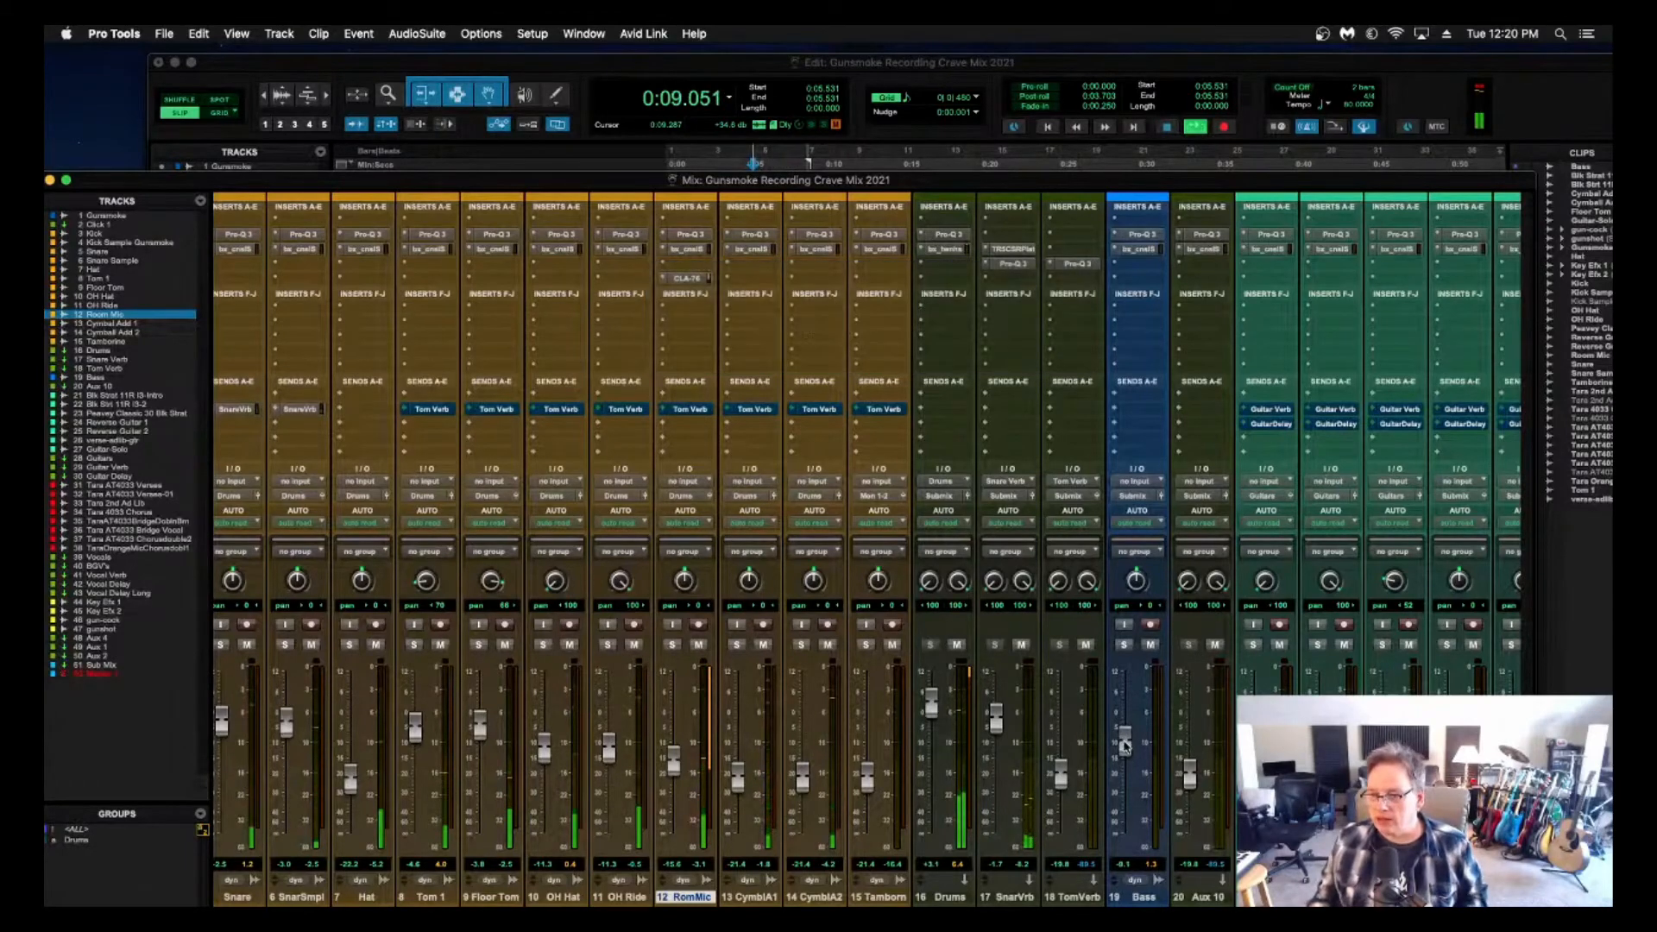
Open the Bass track's bx_console SSL 4000 E plug-in and set the Bass fader to -7.5 dB.
left_click(1137, 250)
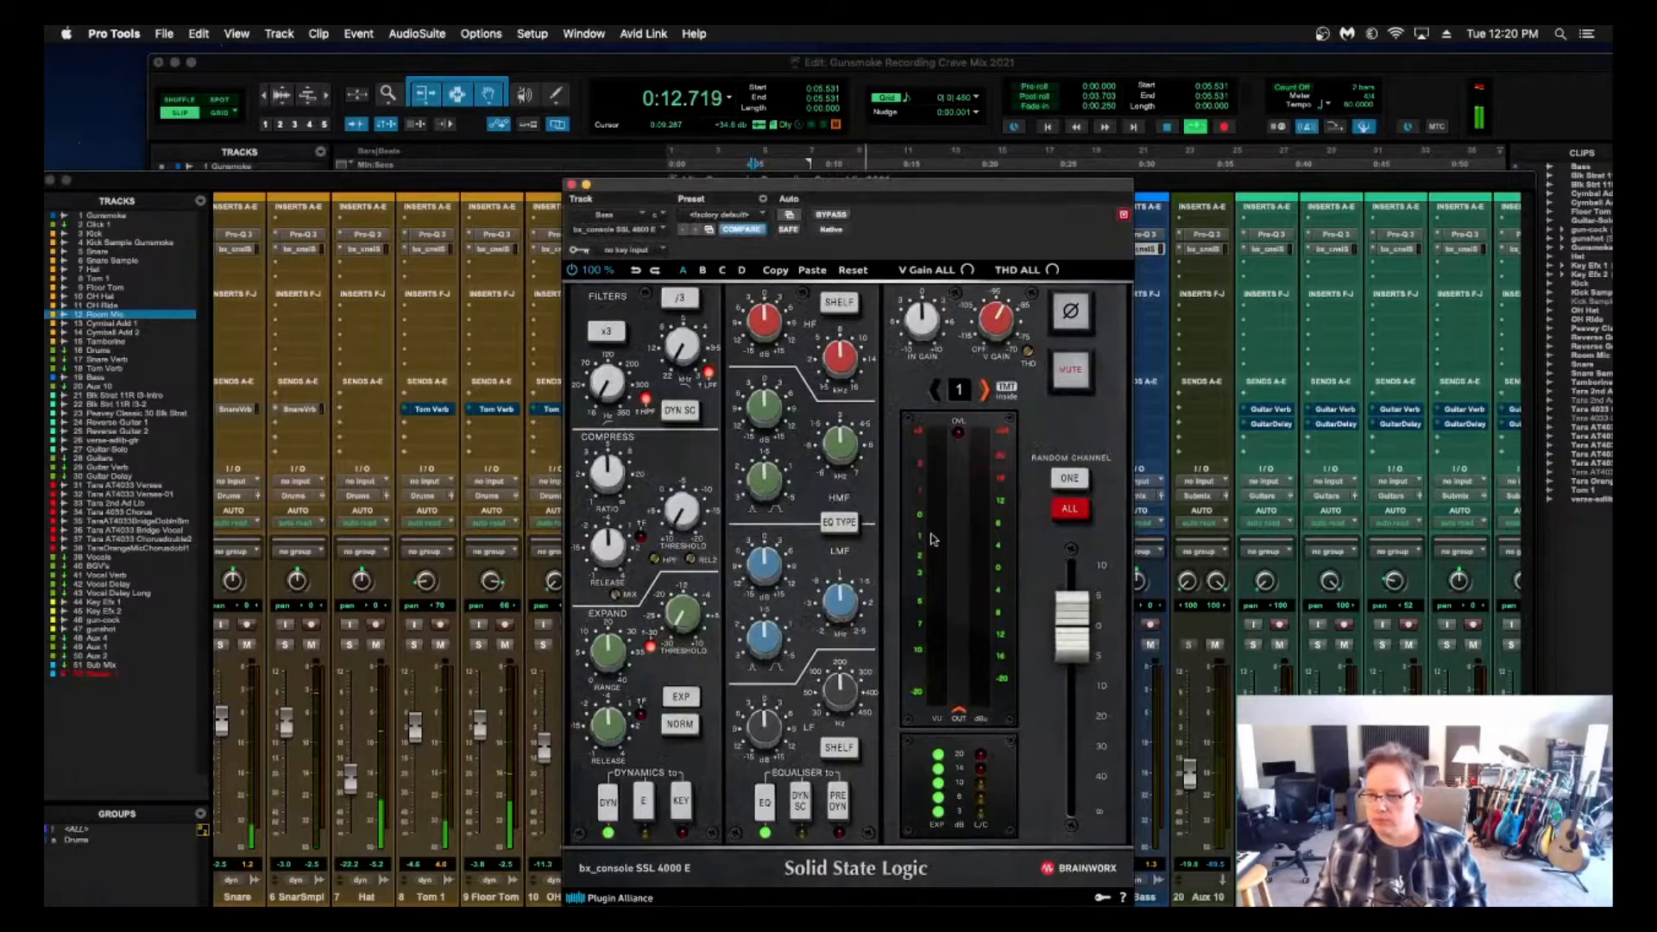
left_click_drag(913, 189, 878, 119)
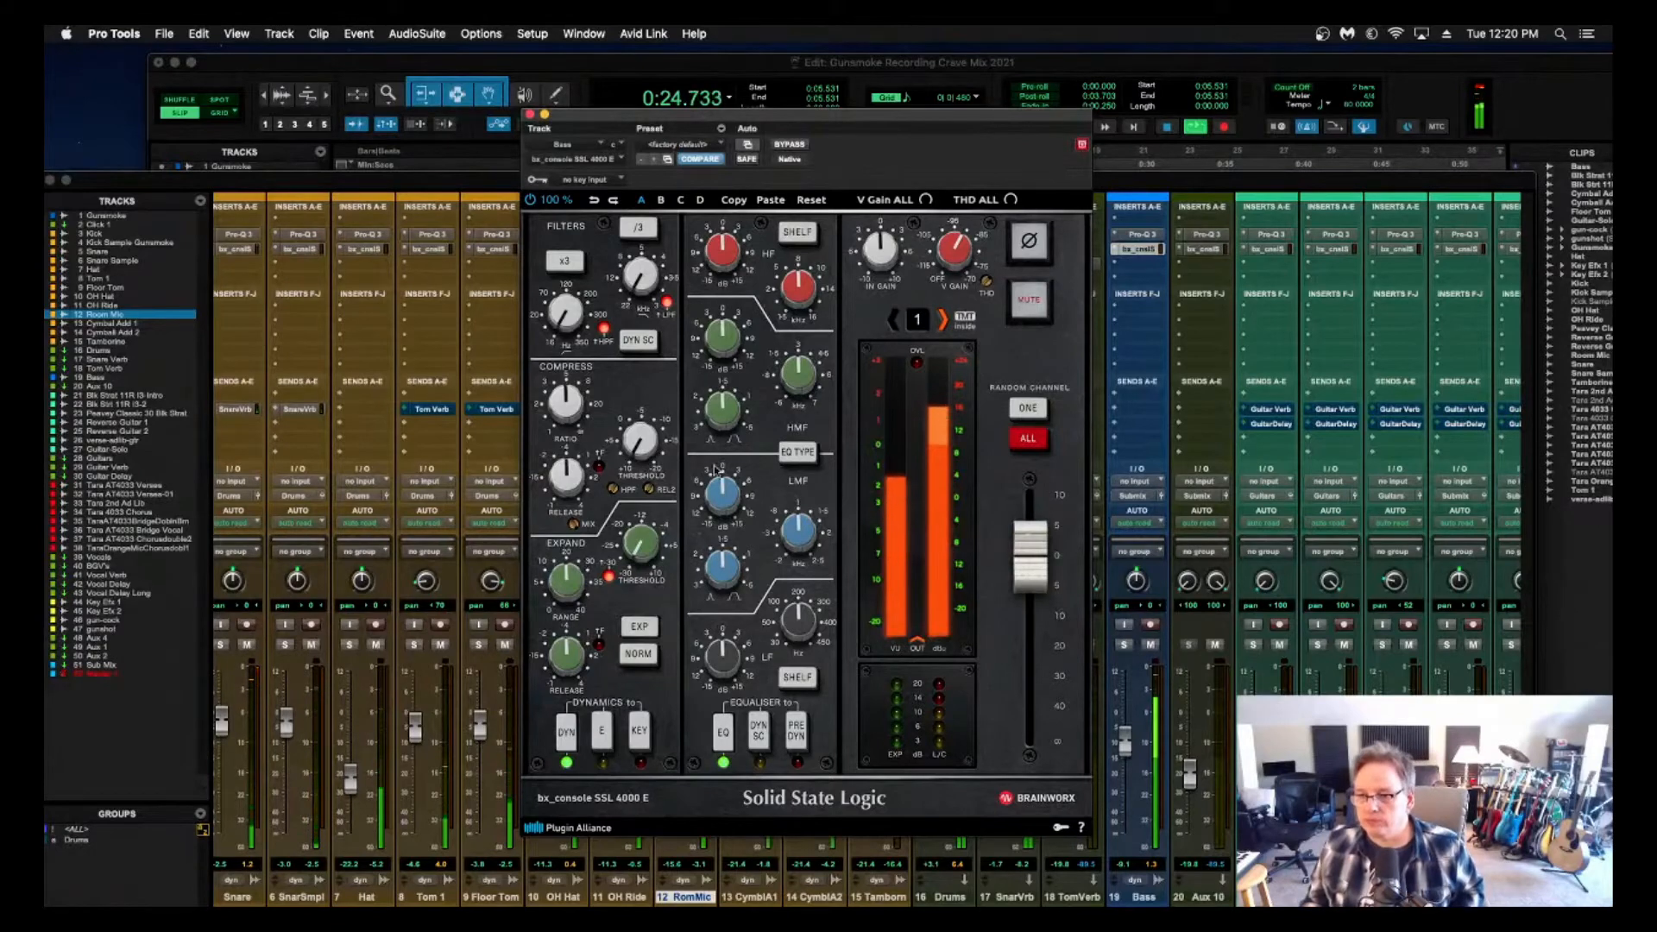
mouse_move(1128, 745)
left_mouse_down()
mouse_move(1132, 718)
mouse_move(1132, 741)
left_mouse_up()
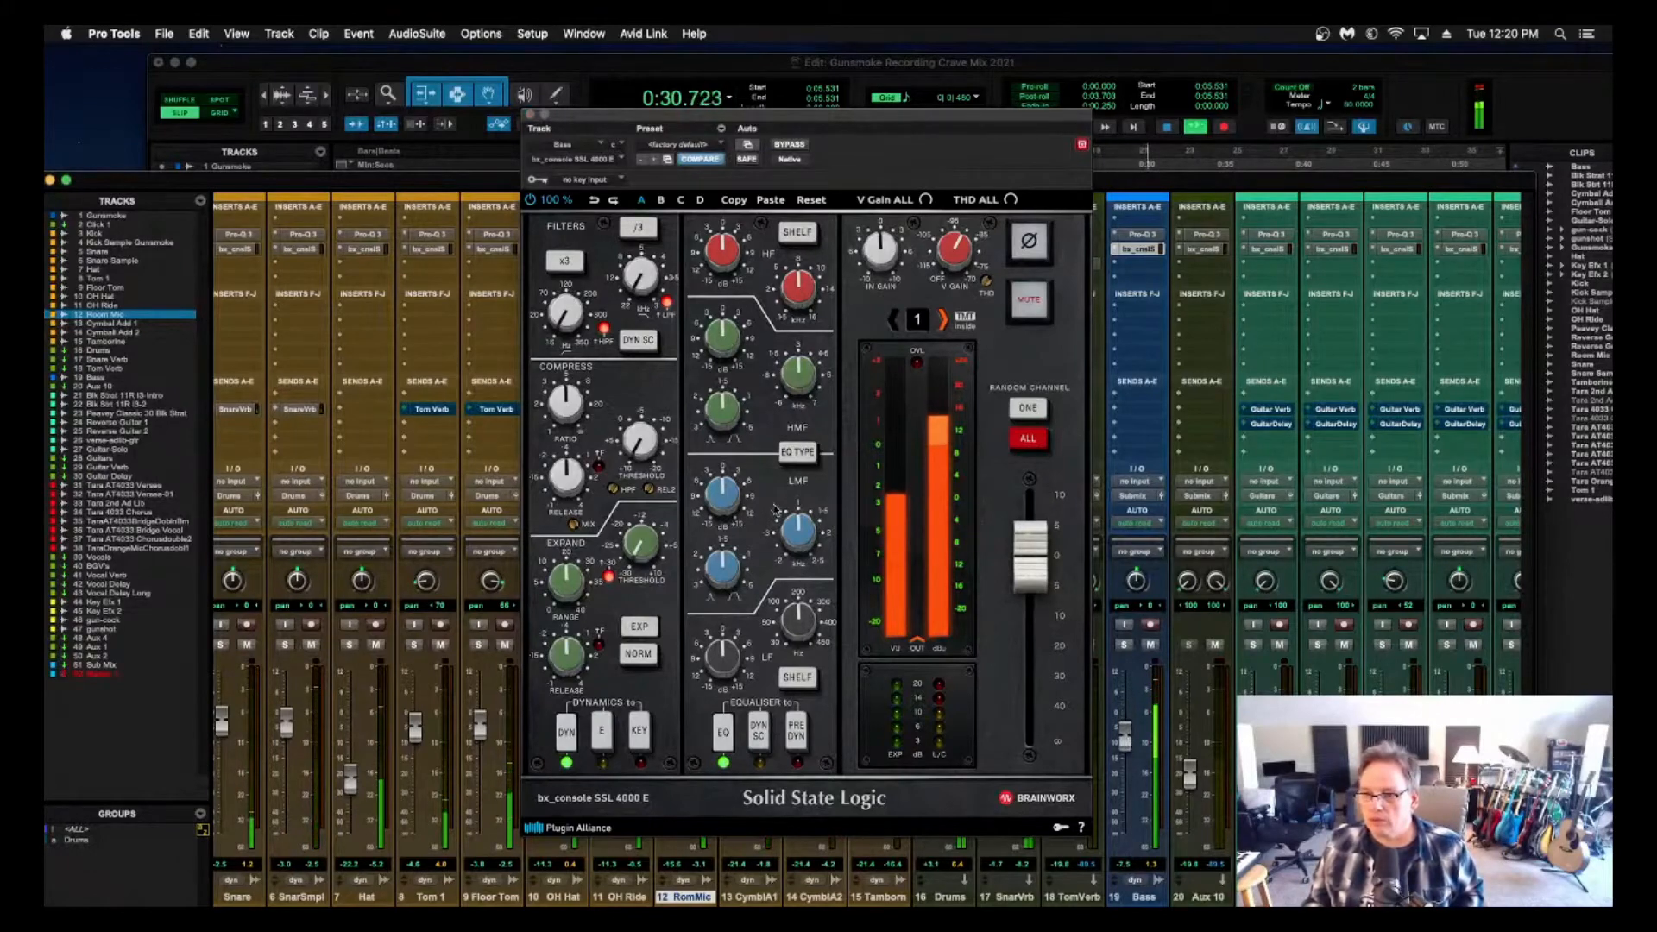
Shape the Bass's low end with the channel strip's LMF gain and frequency, and lower the Bass track's fader slightly.
mouse_move(724, 493)
left_mouse_down()
mouse_move(723, 470)
mouse_move(721, 497)
left_mouse_up()
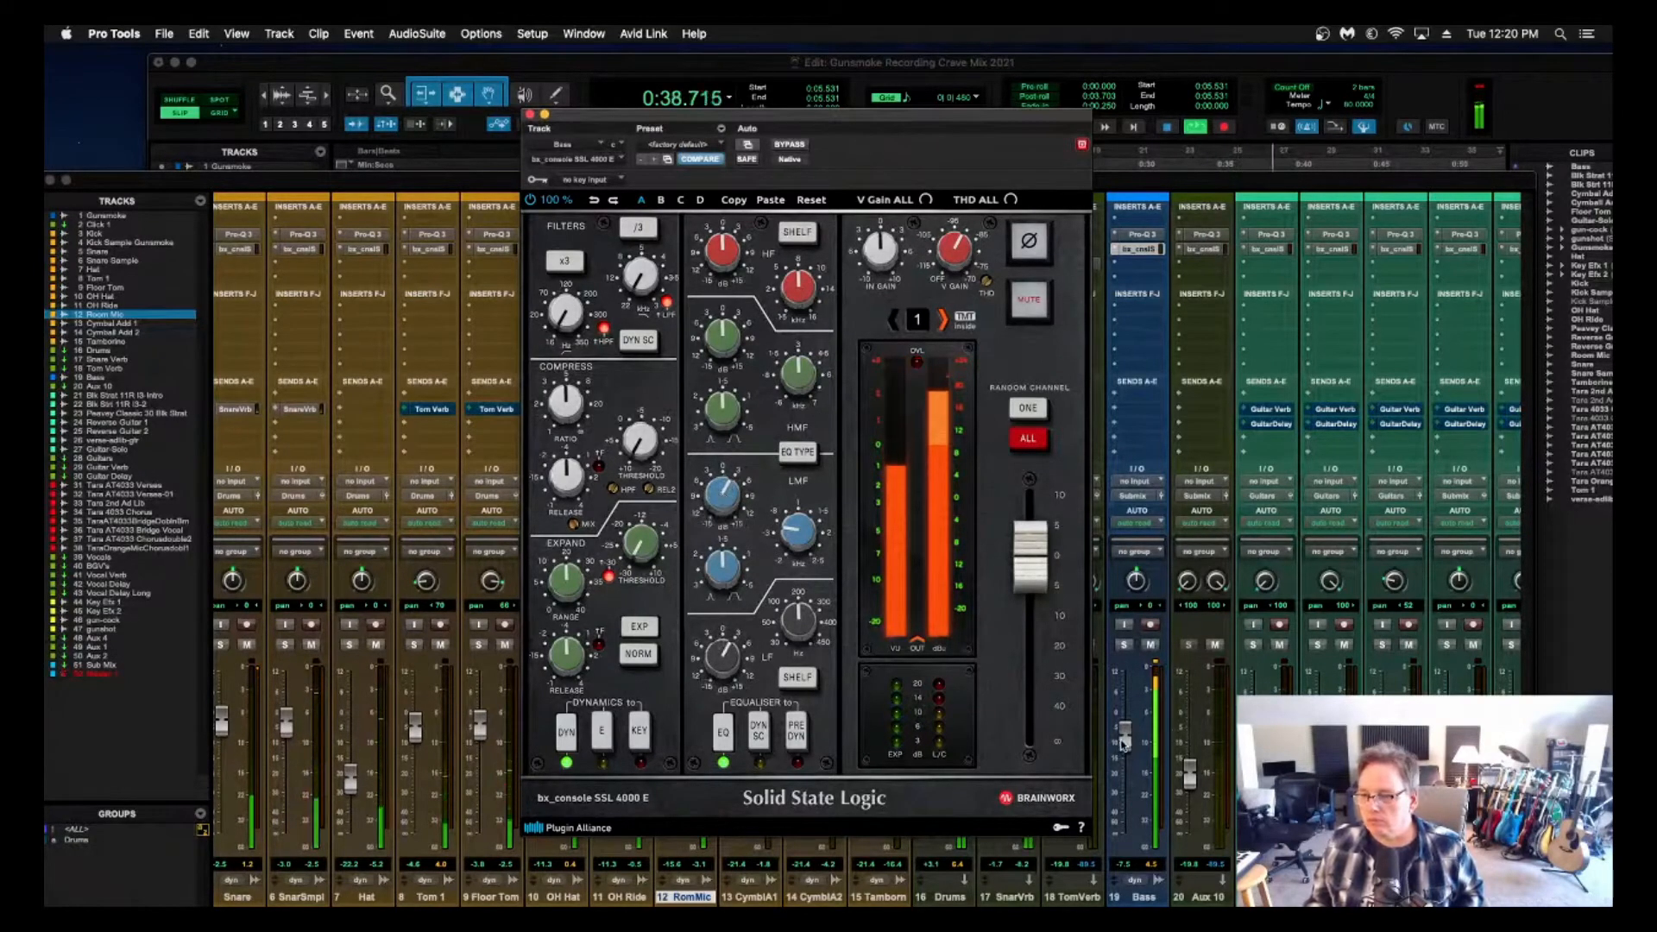
left_click_drag(1125, 735, 1125, 742)
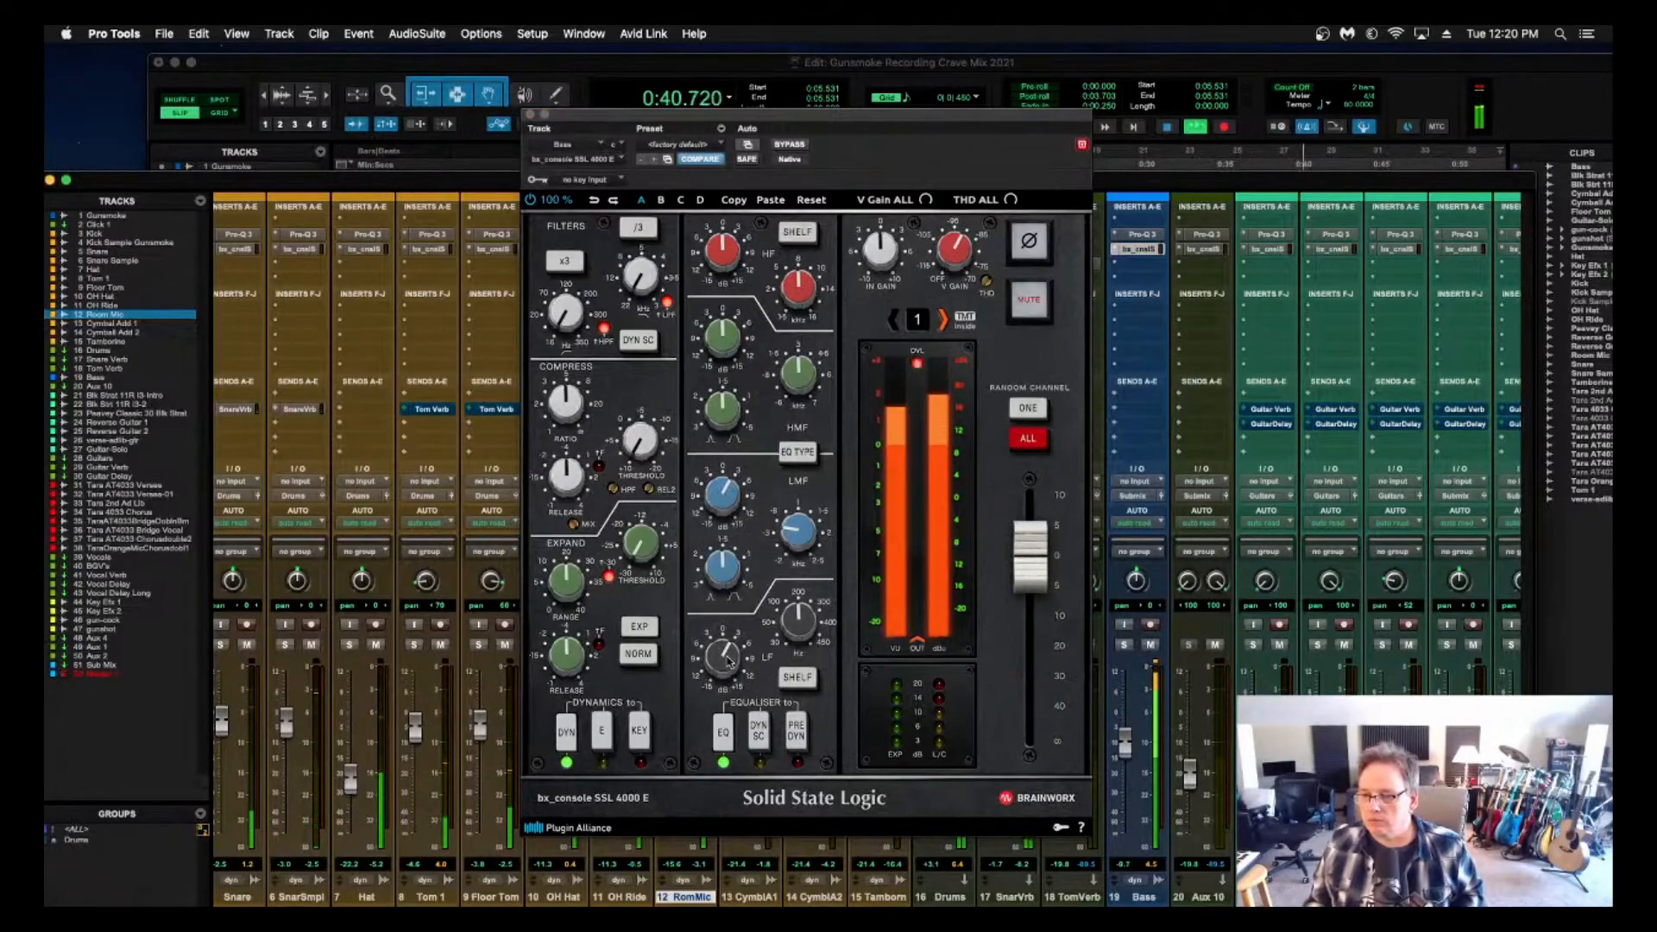
left_click_drag(725, 494, 724, 500)
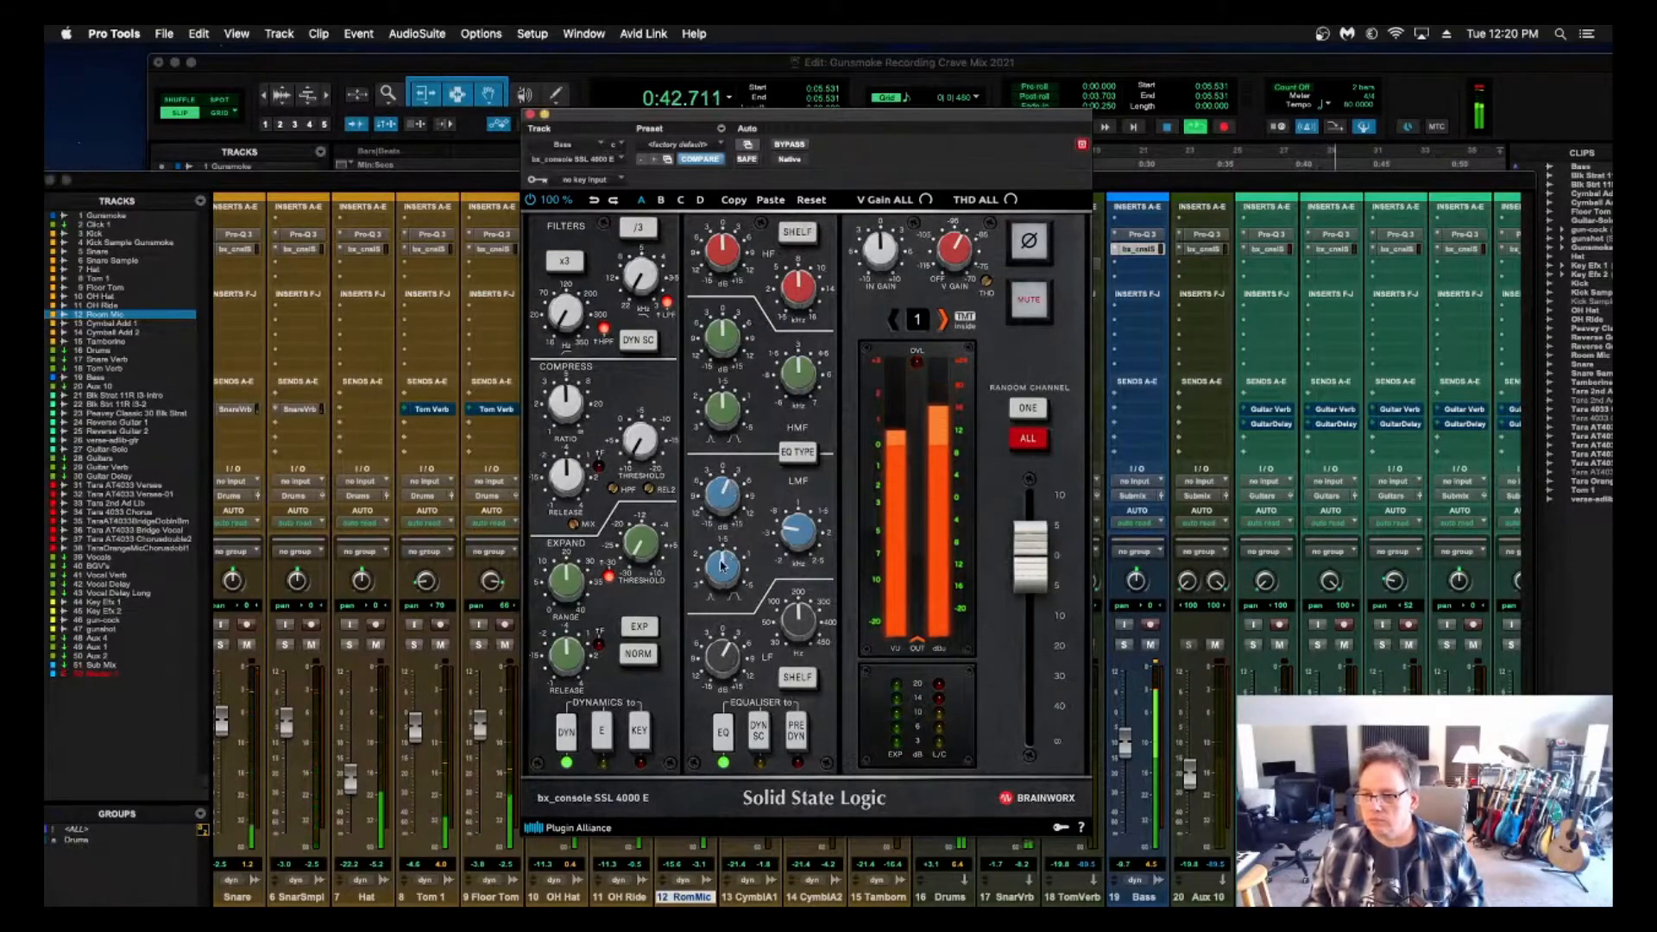
mouse_move(810, 537)
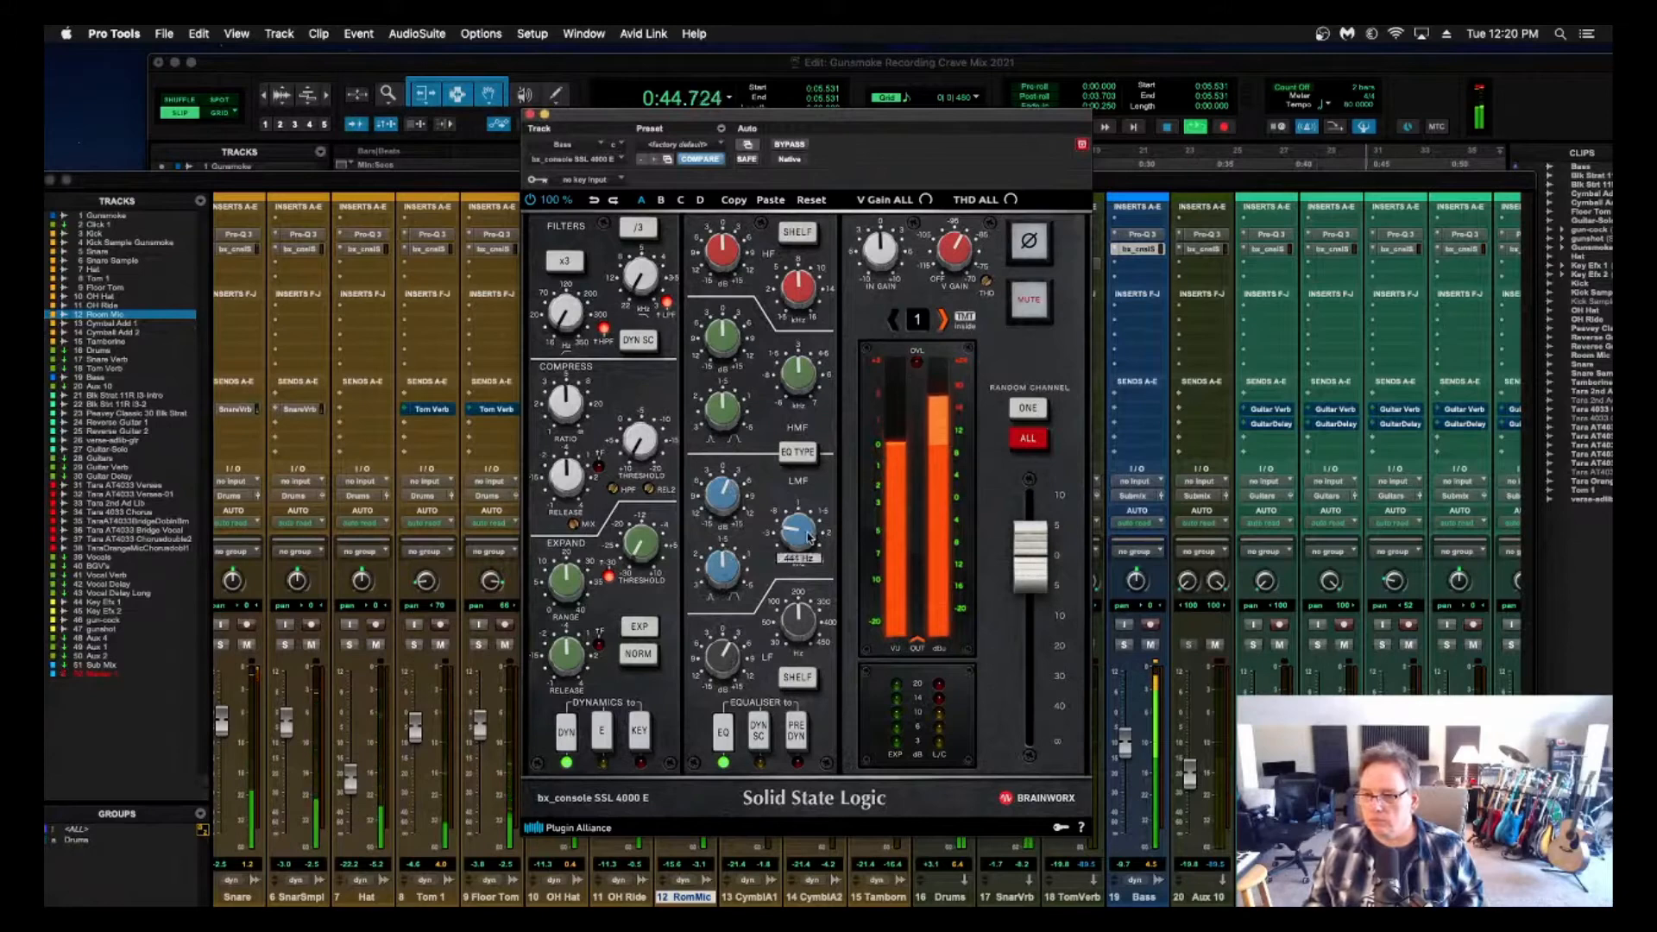
left_click_drag(809, 536, 811, 528)
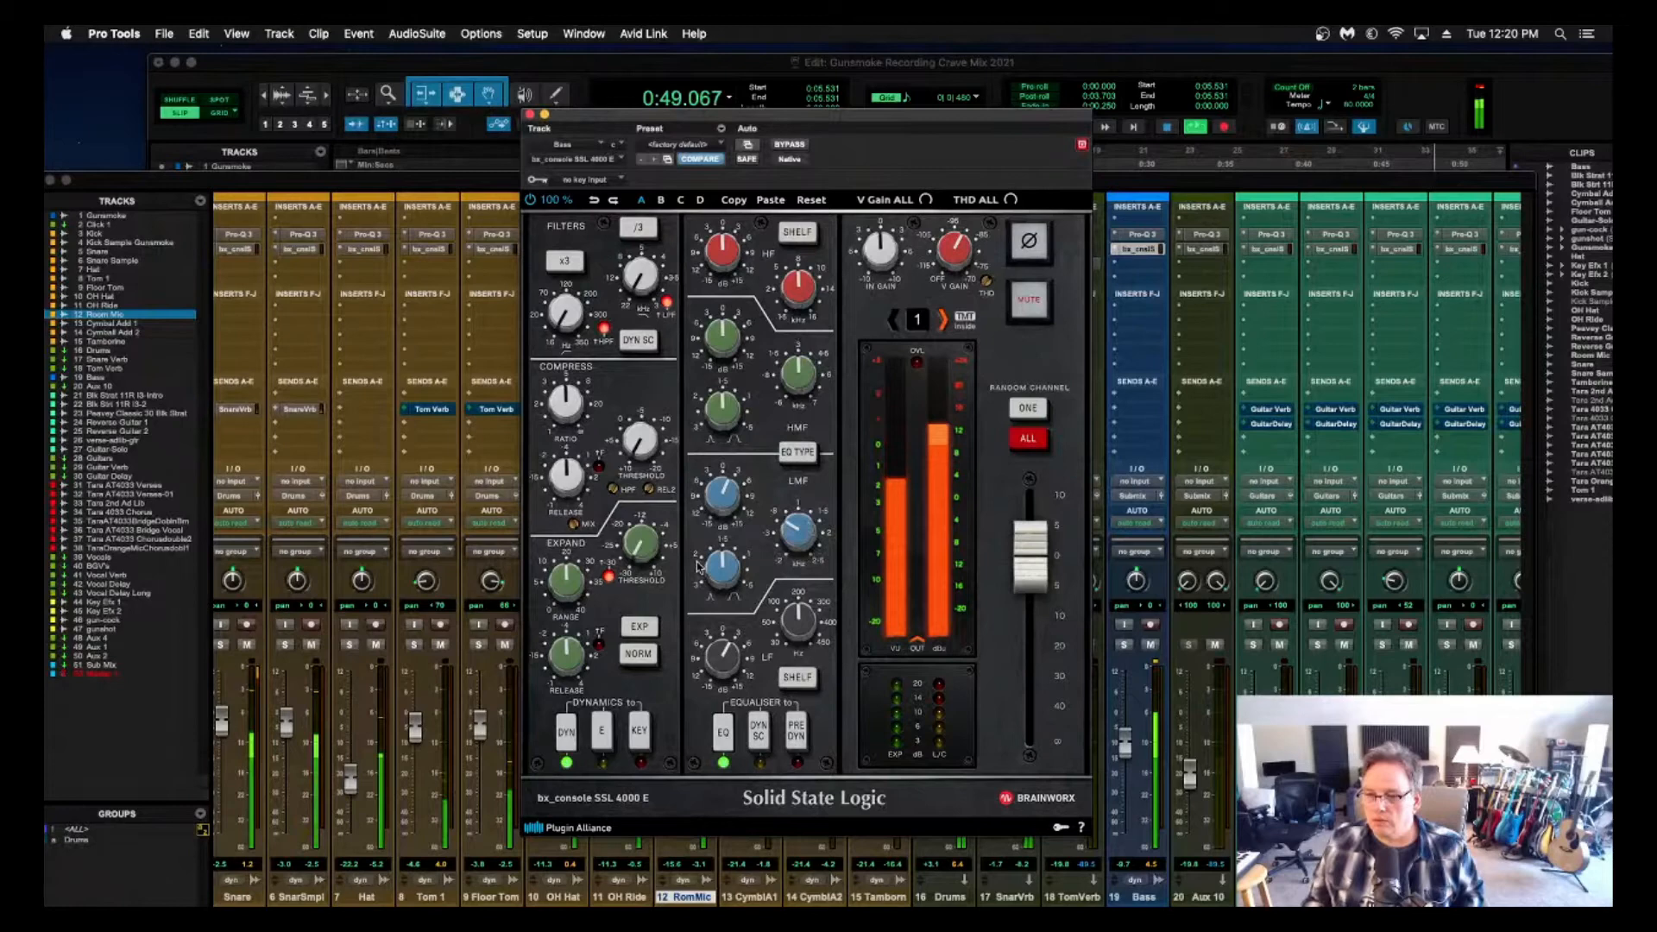
Compare the Bass in the mix with its SSL channel strip bypassed and active.
left_click(787, 145)
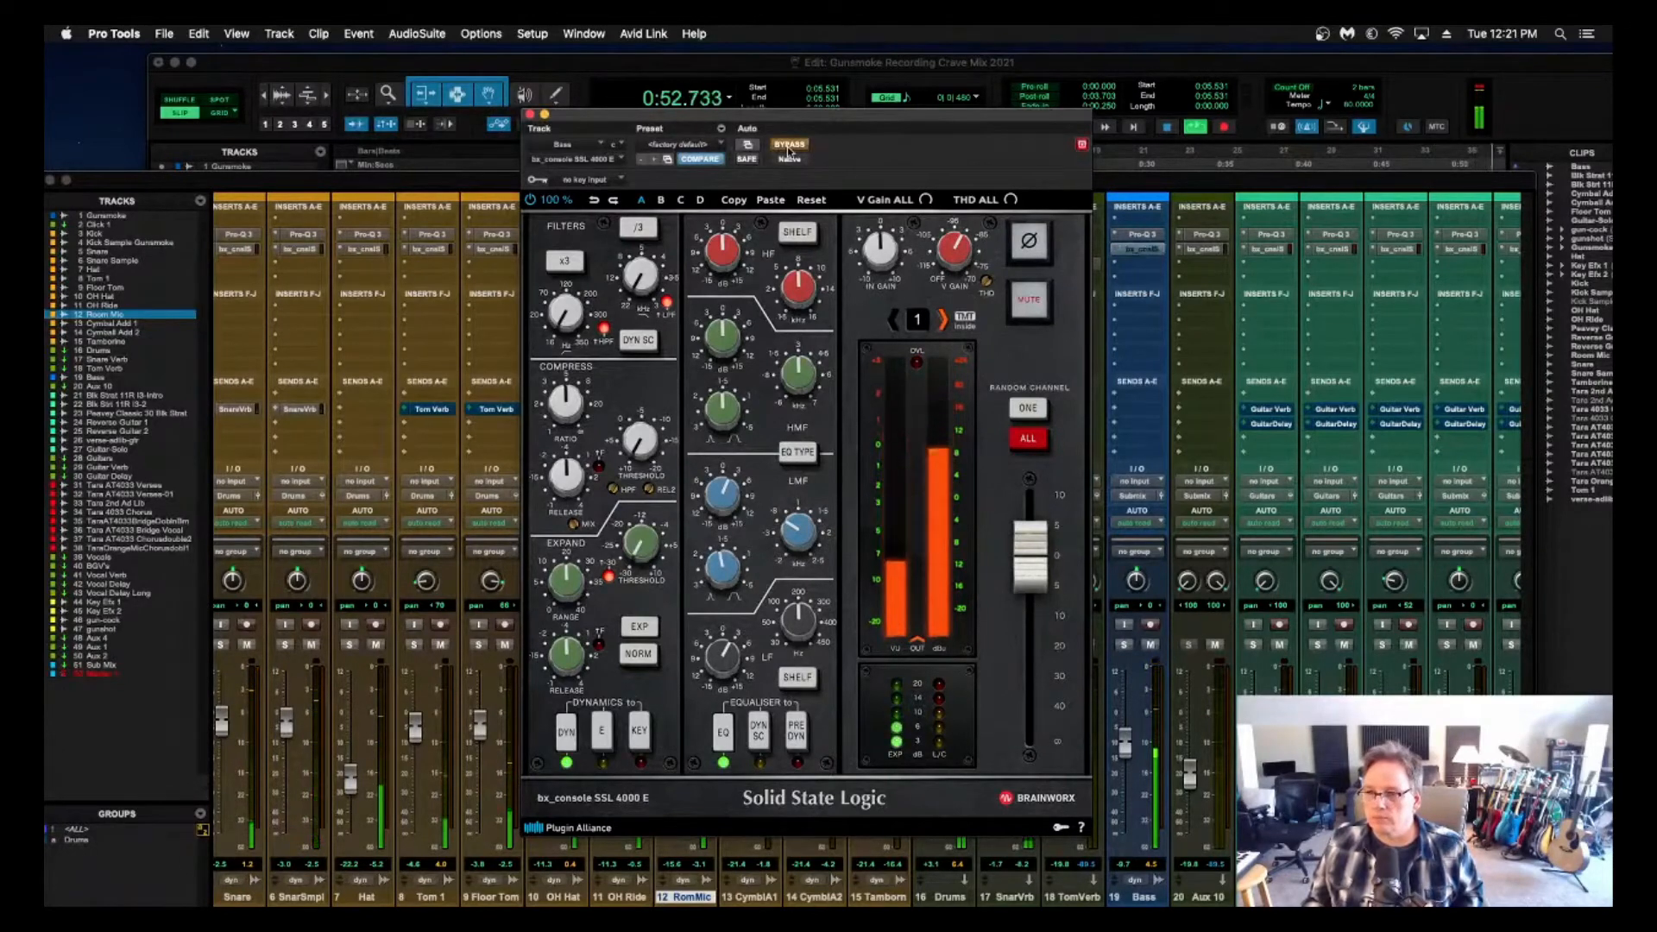
left_click(788, 146)
mouse_move(726, 501)
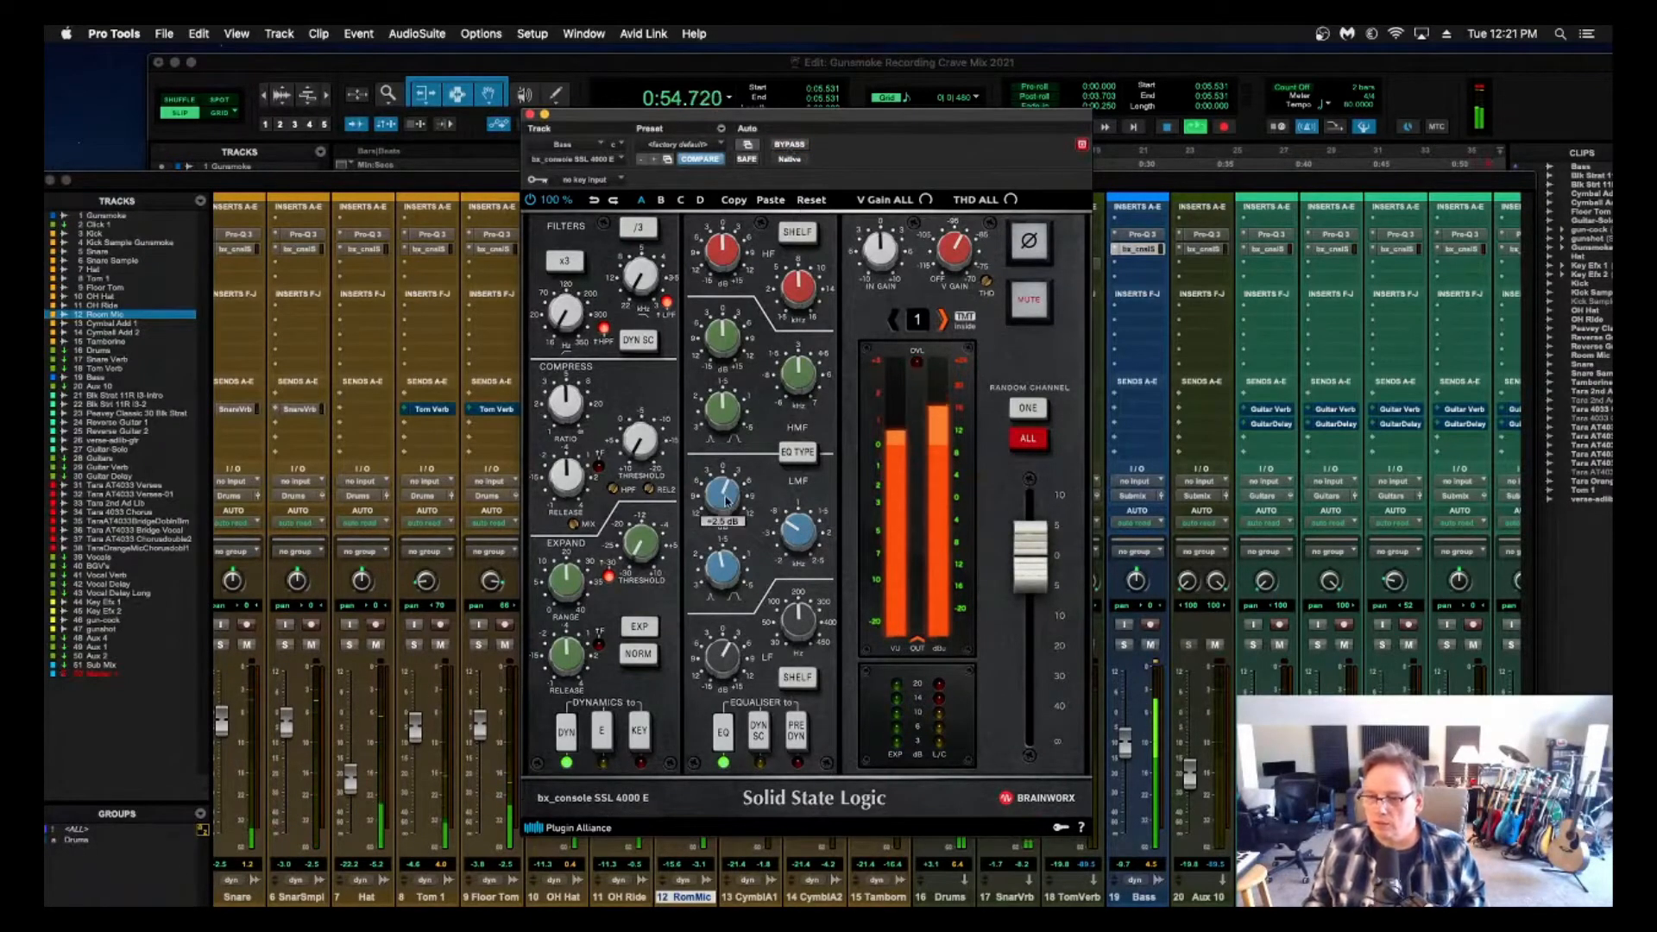
mouse_move(800, 534)
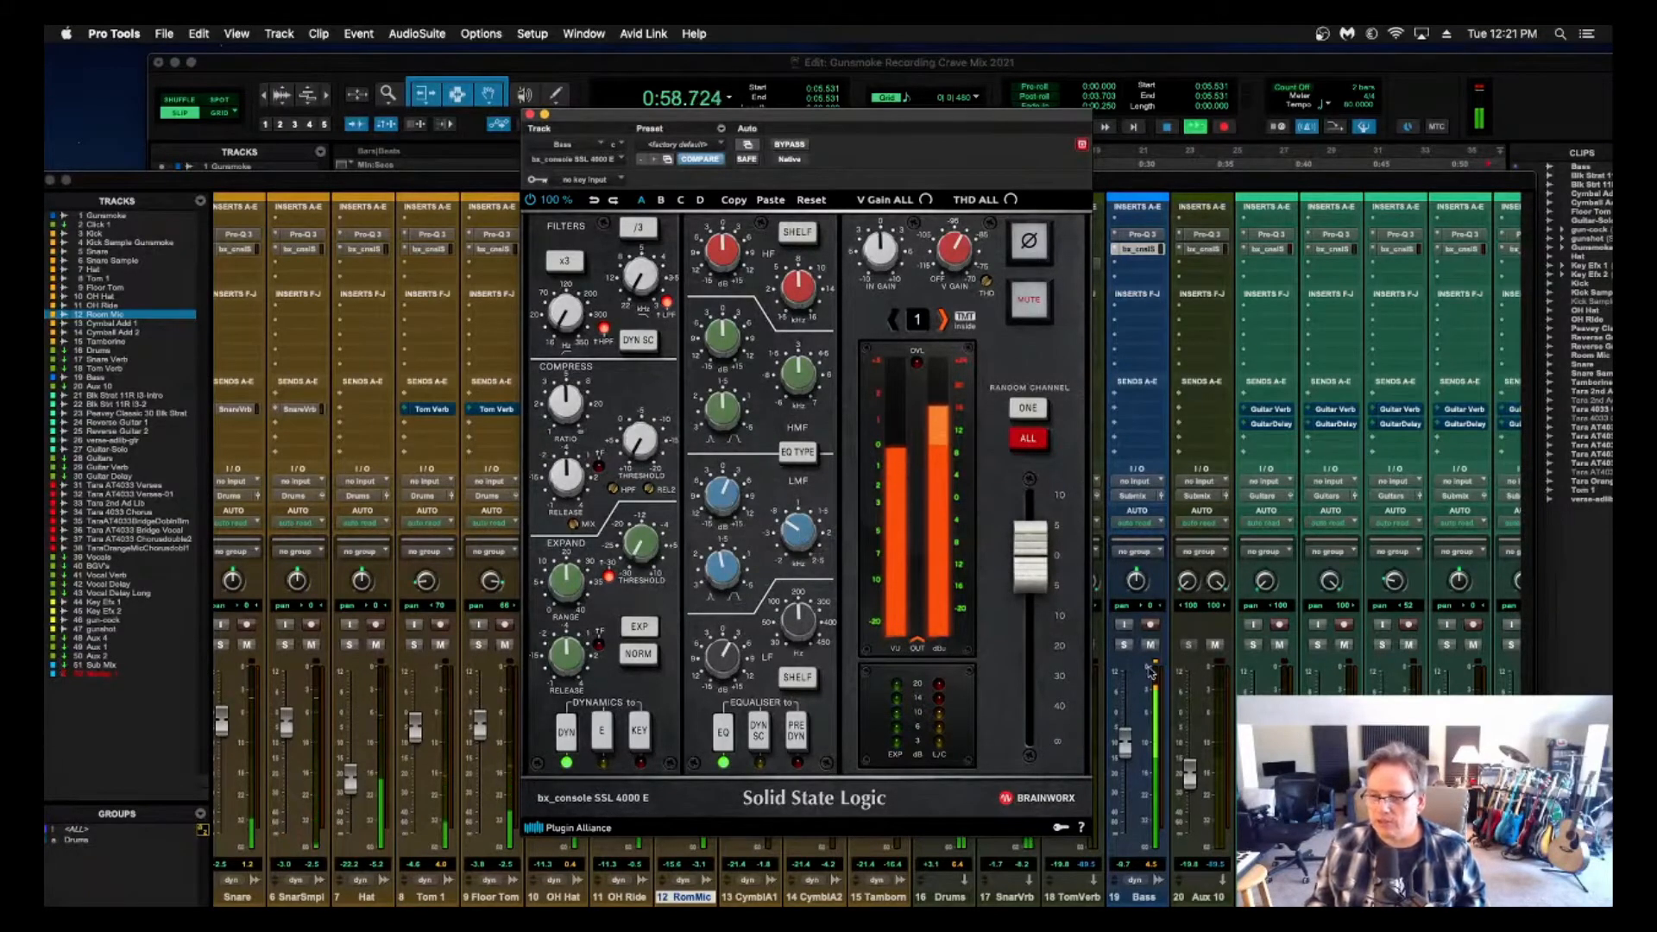
Boost the Bass's HF gain, lower the HF frequency, and raise the HMF gain to about 6.5 dB.
mouse_move(718, 252)
mouse_move(719, 252)
left_mouse_down()
mouse_move(715, 211)
mouse_move(719, 240)
left_mouse_up()
left_click_drag(787, 285, 726, 306)
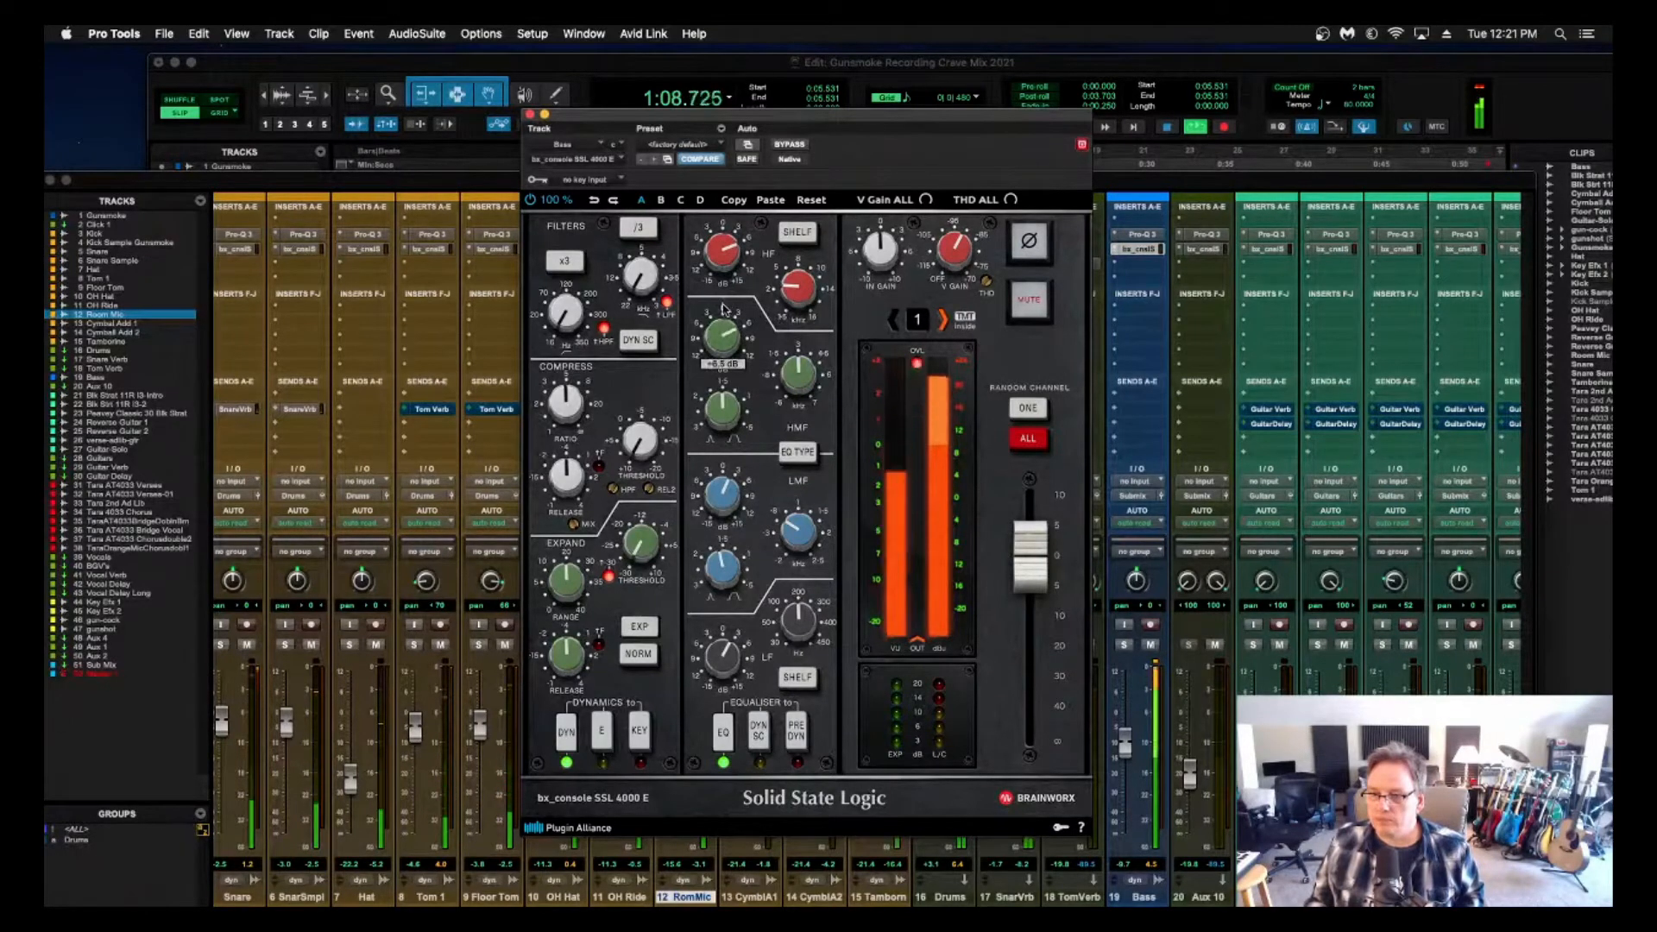
Move the SSL window clear of the Bass channel, reduce the plug-in's input gain, and reset its output fader to default.
left_click_drag(767, 116, 567, 104)
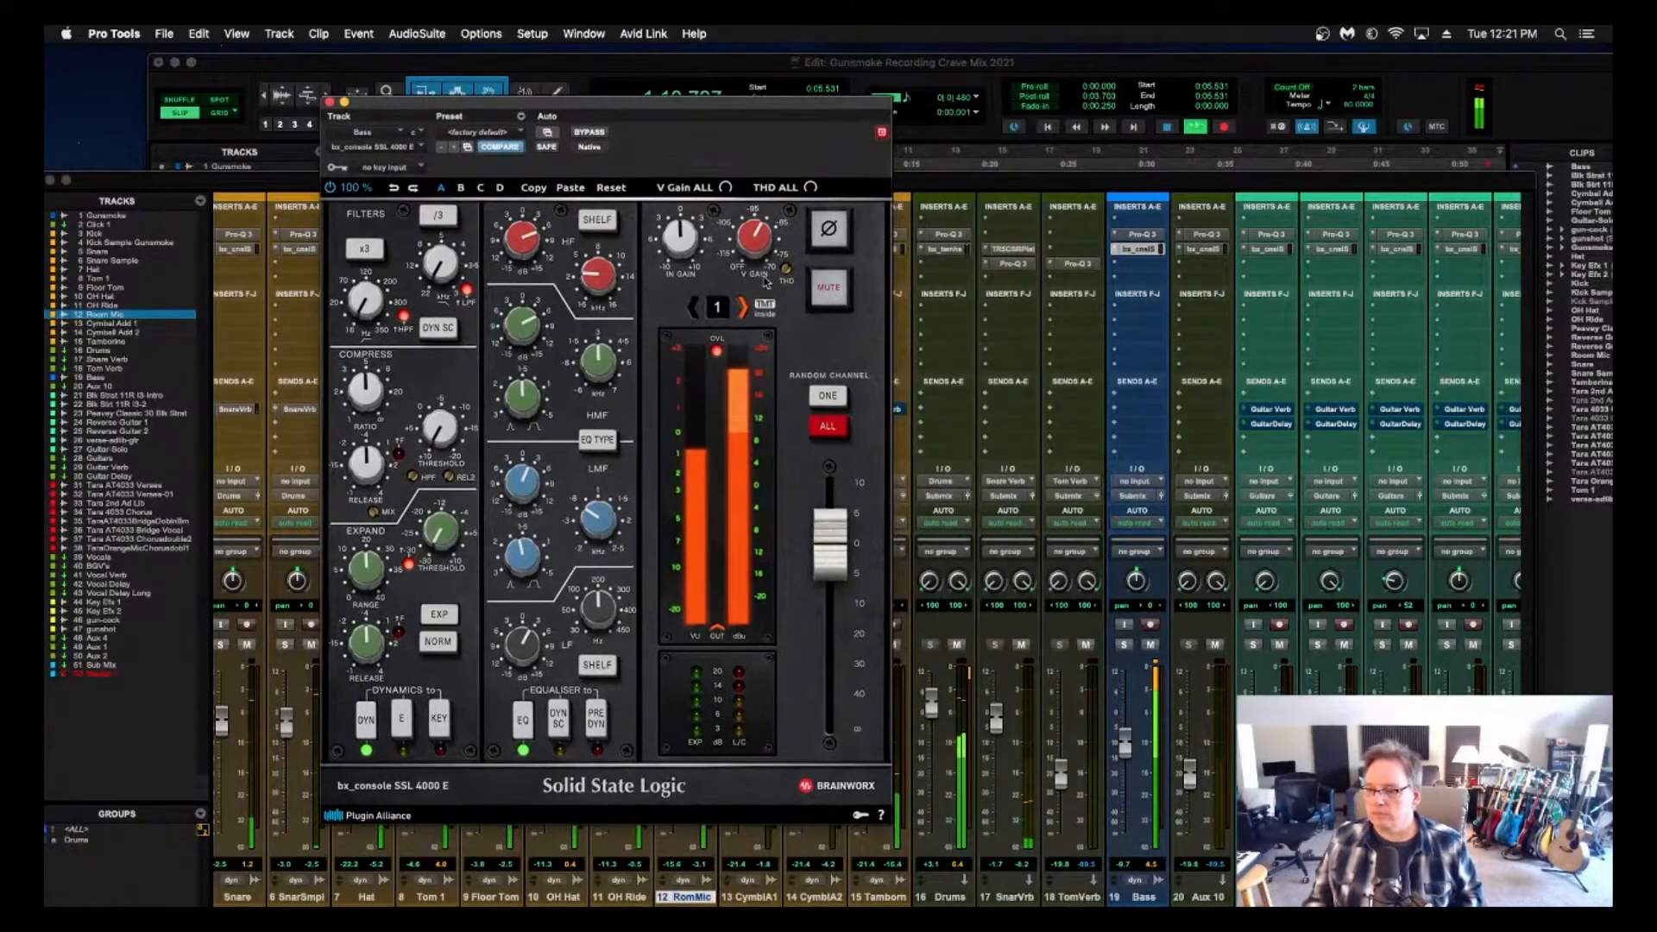
left_click_drag(832, 547, 833, 564)
left_click(833, 564, "alt")
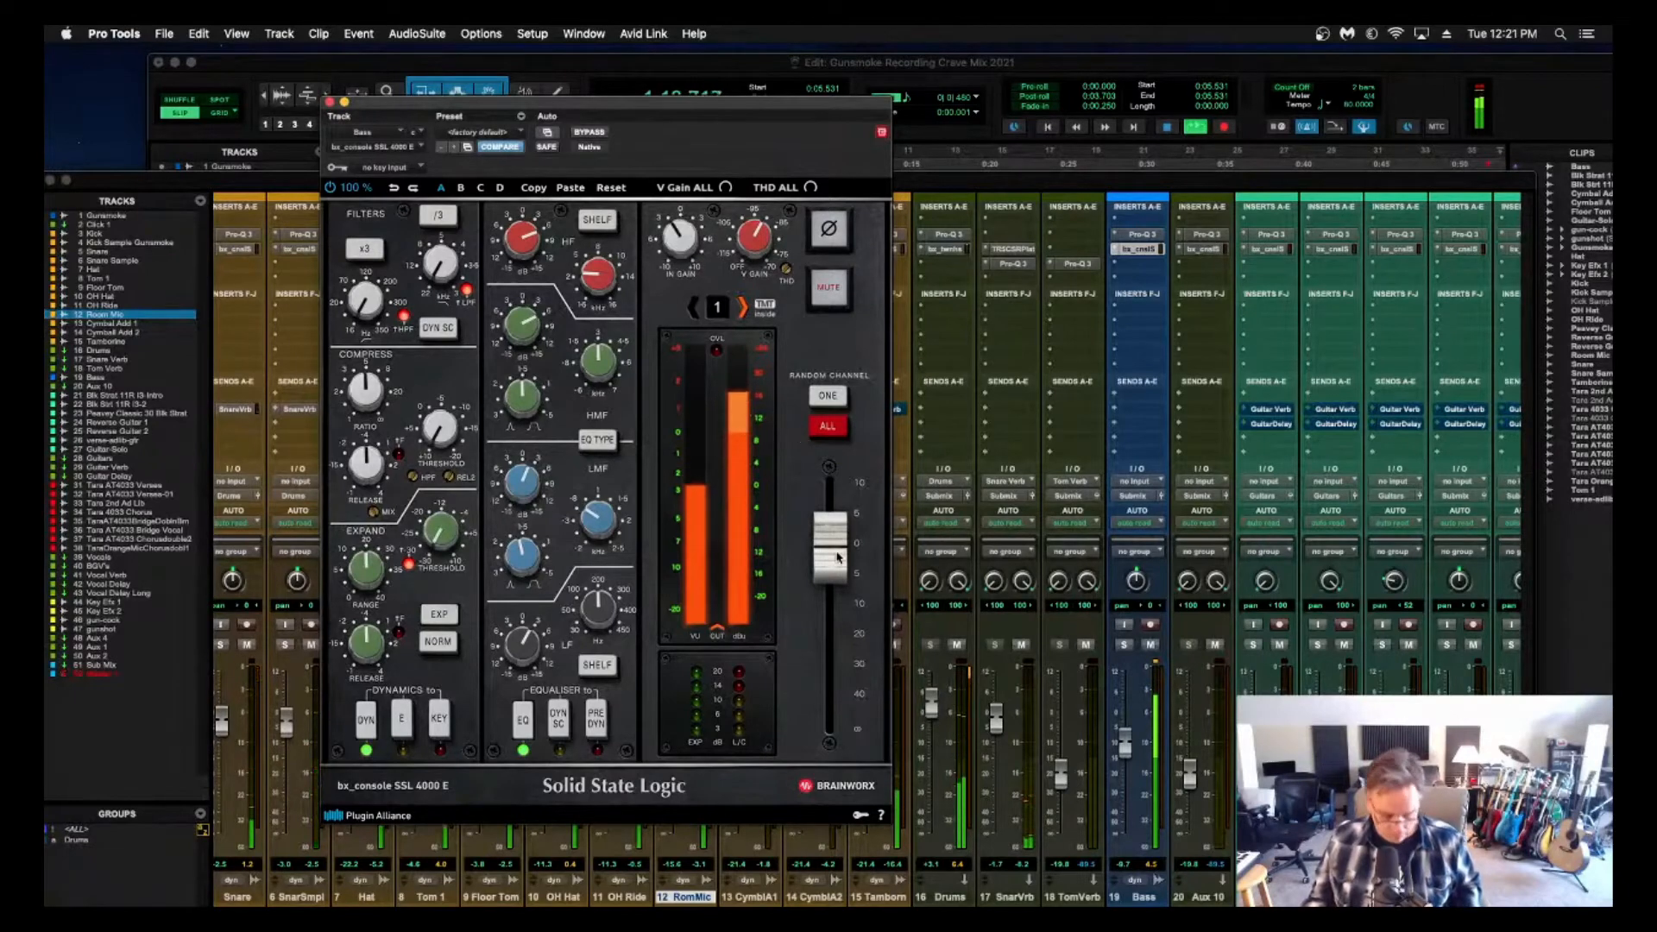
Solo the Bass track, compare its sound with the SSL channel strip bypassed and active, and stop playback.
left_click(1123, 645)
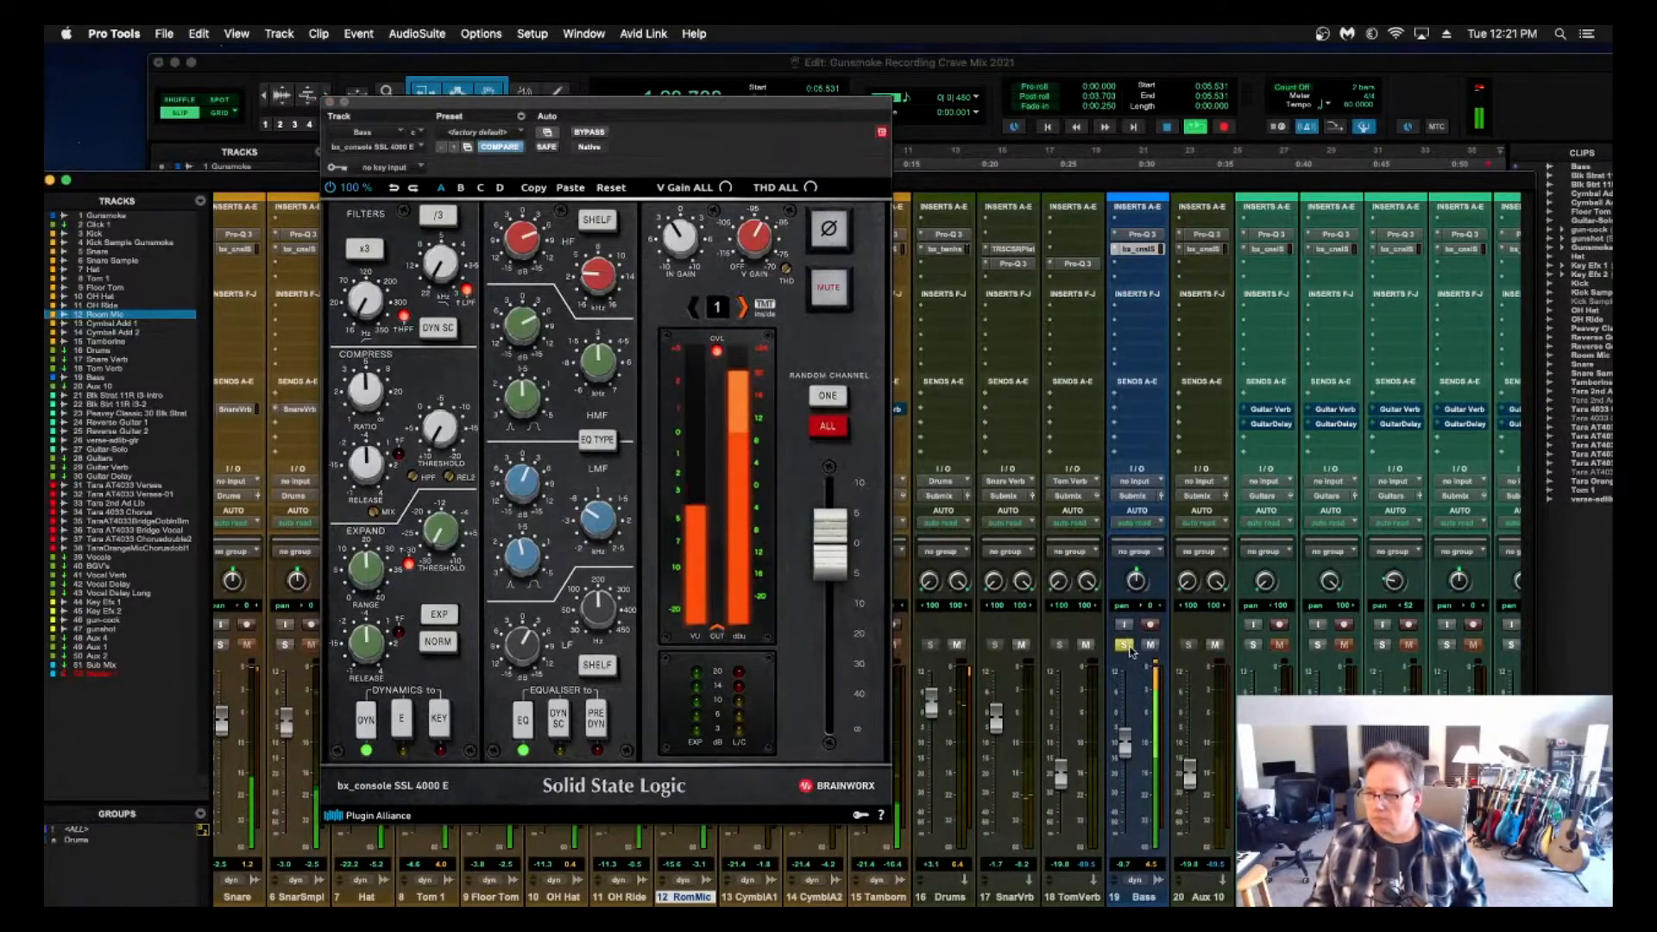
left_click(589, 132)
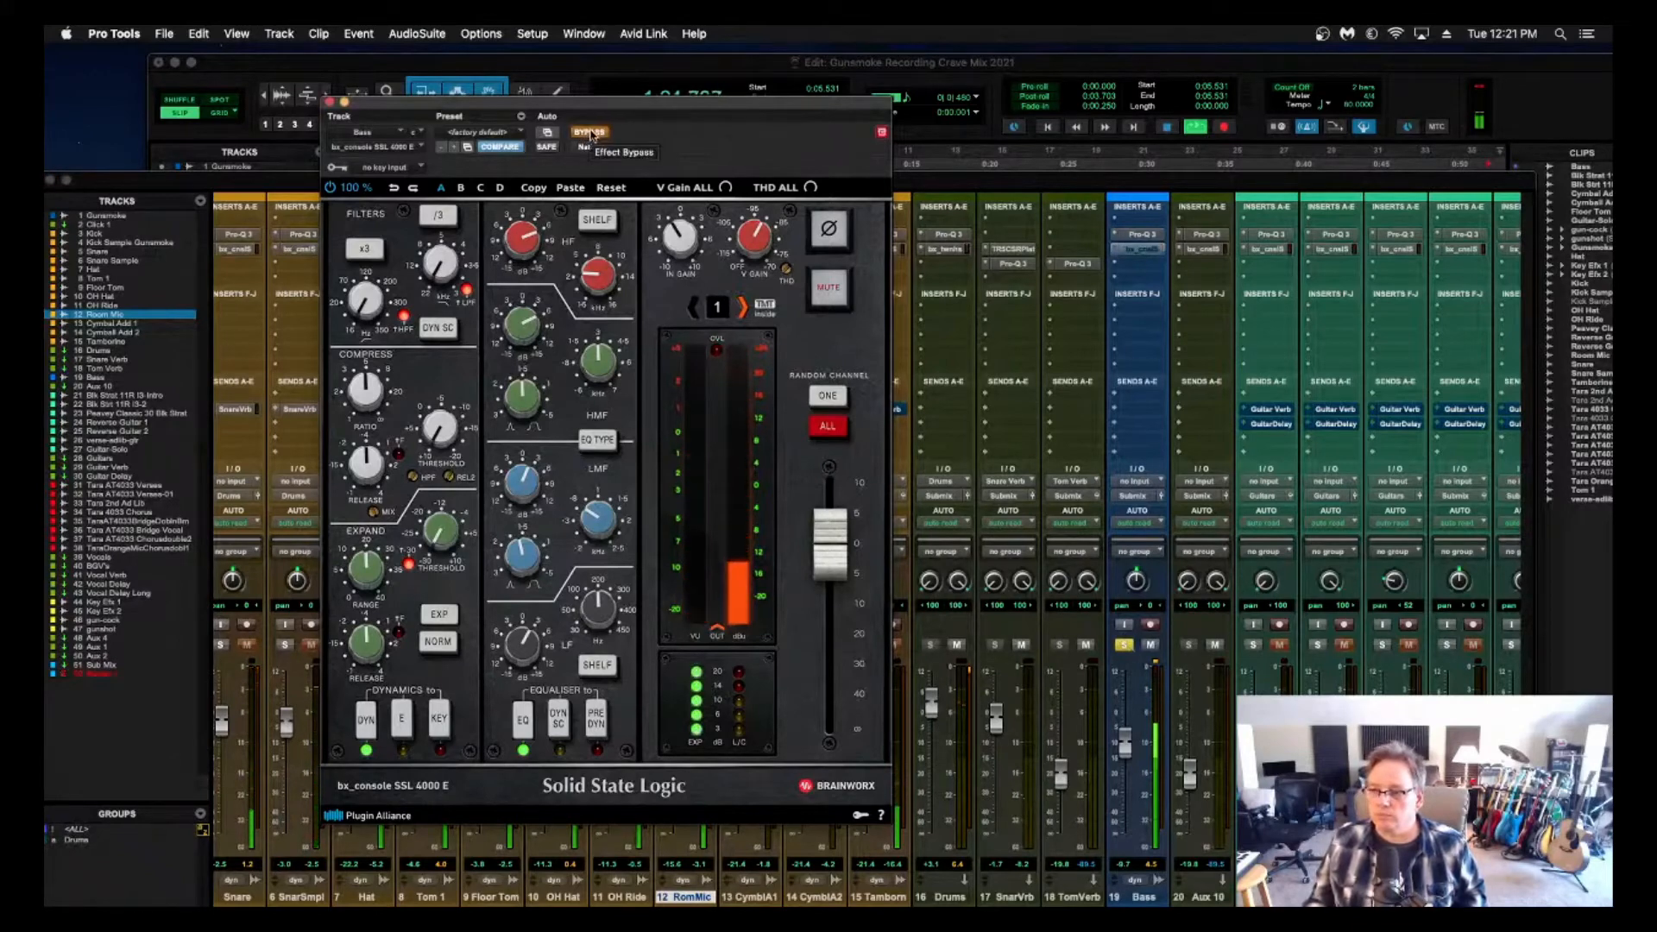
left_click(589, 132)
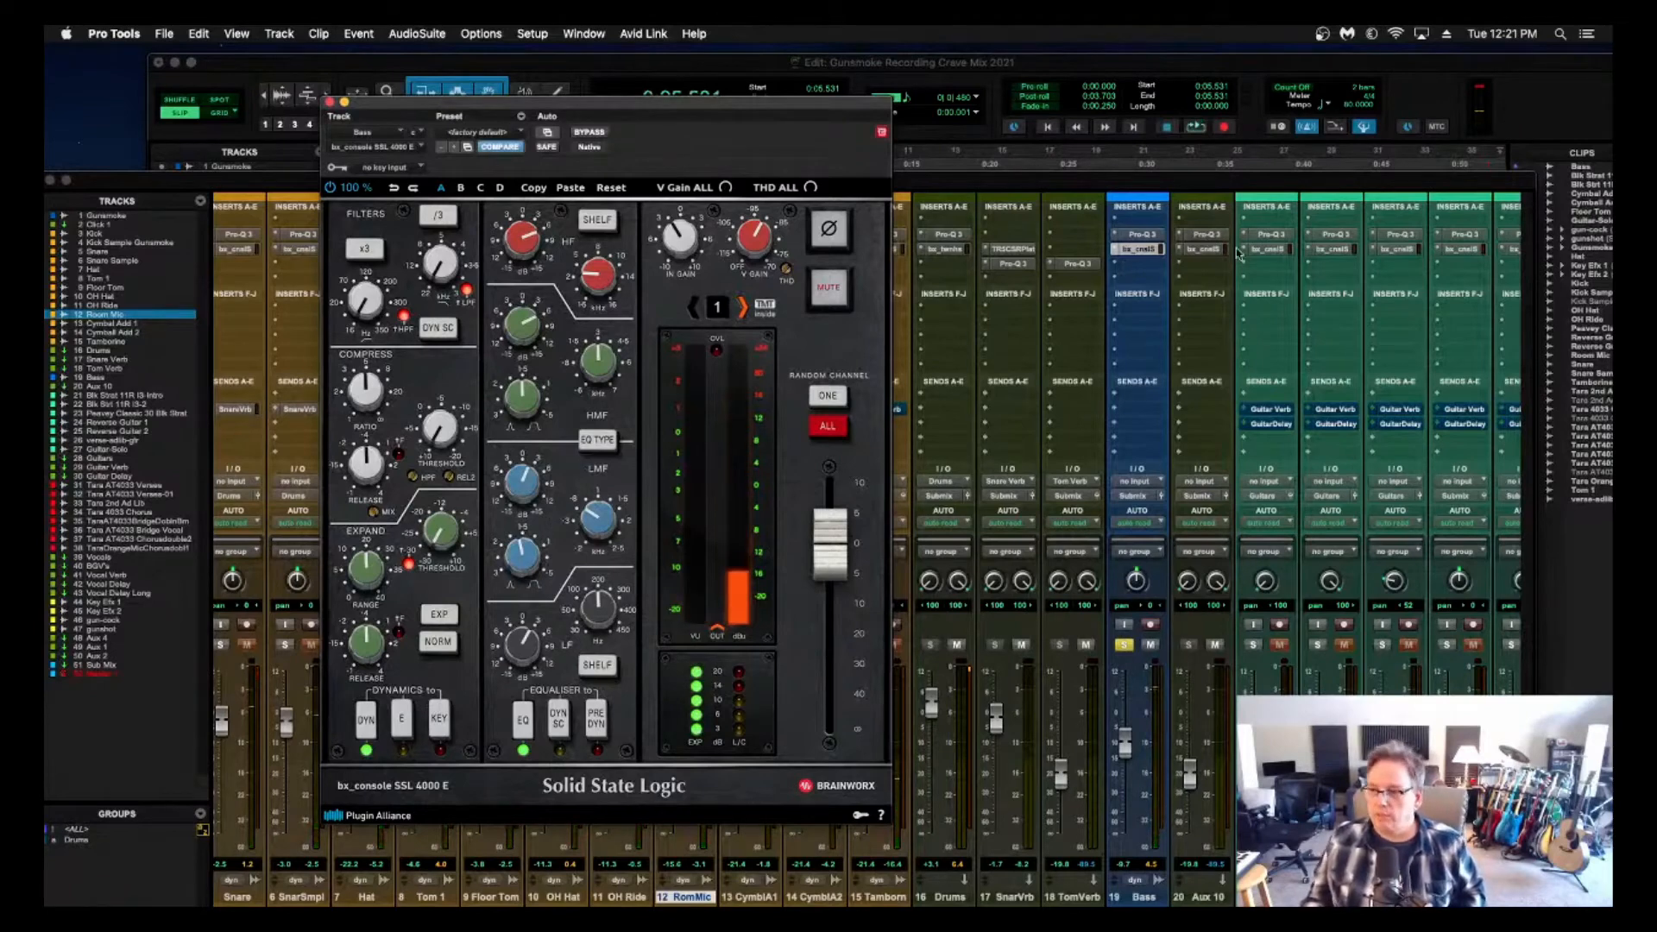
Insert the mono Decapitator harmonic plug-in in the slot below the SSL channel strip on the Bass track.
left_click(1118, 270)
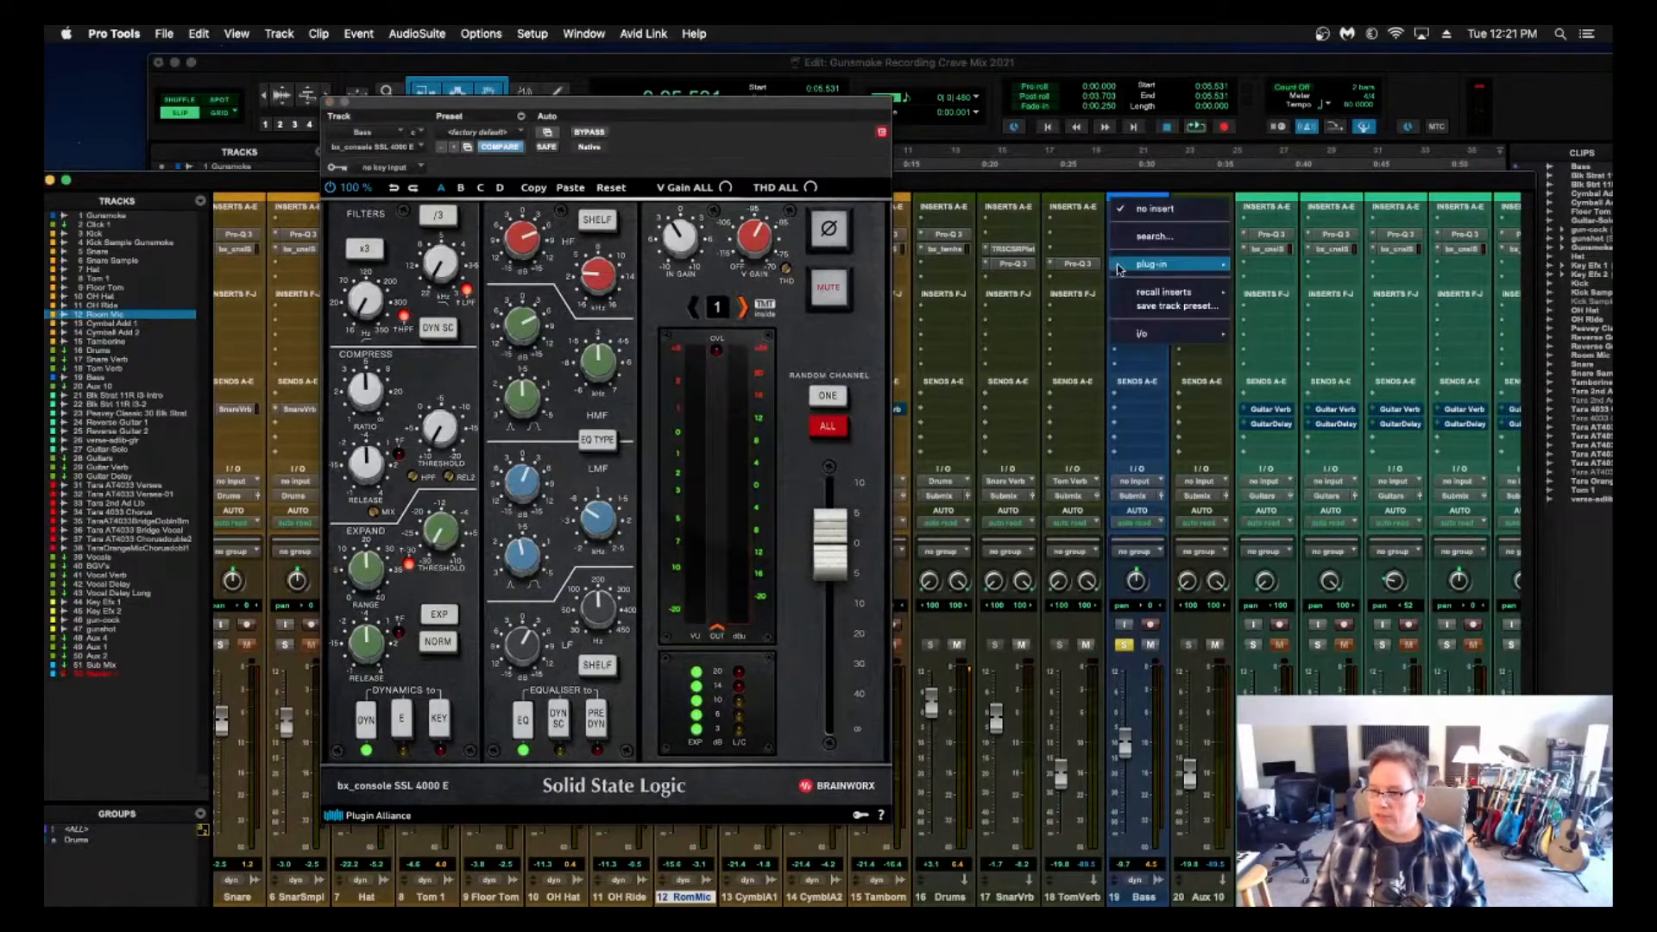
mouse_move(1146, 269)
mouse_move(1297, 314)
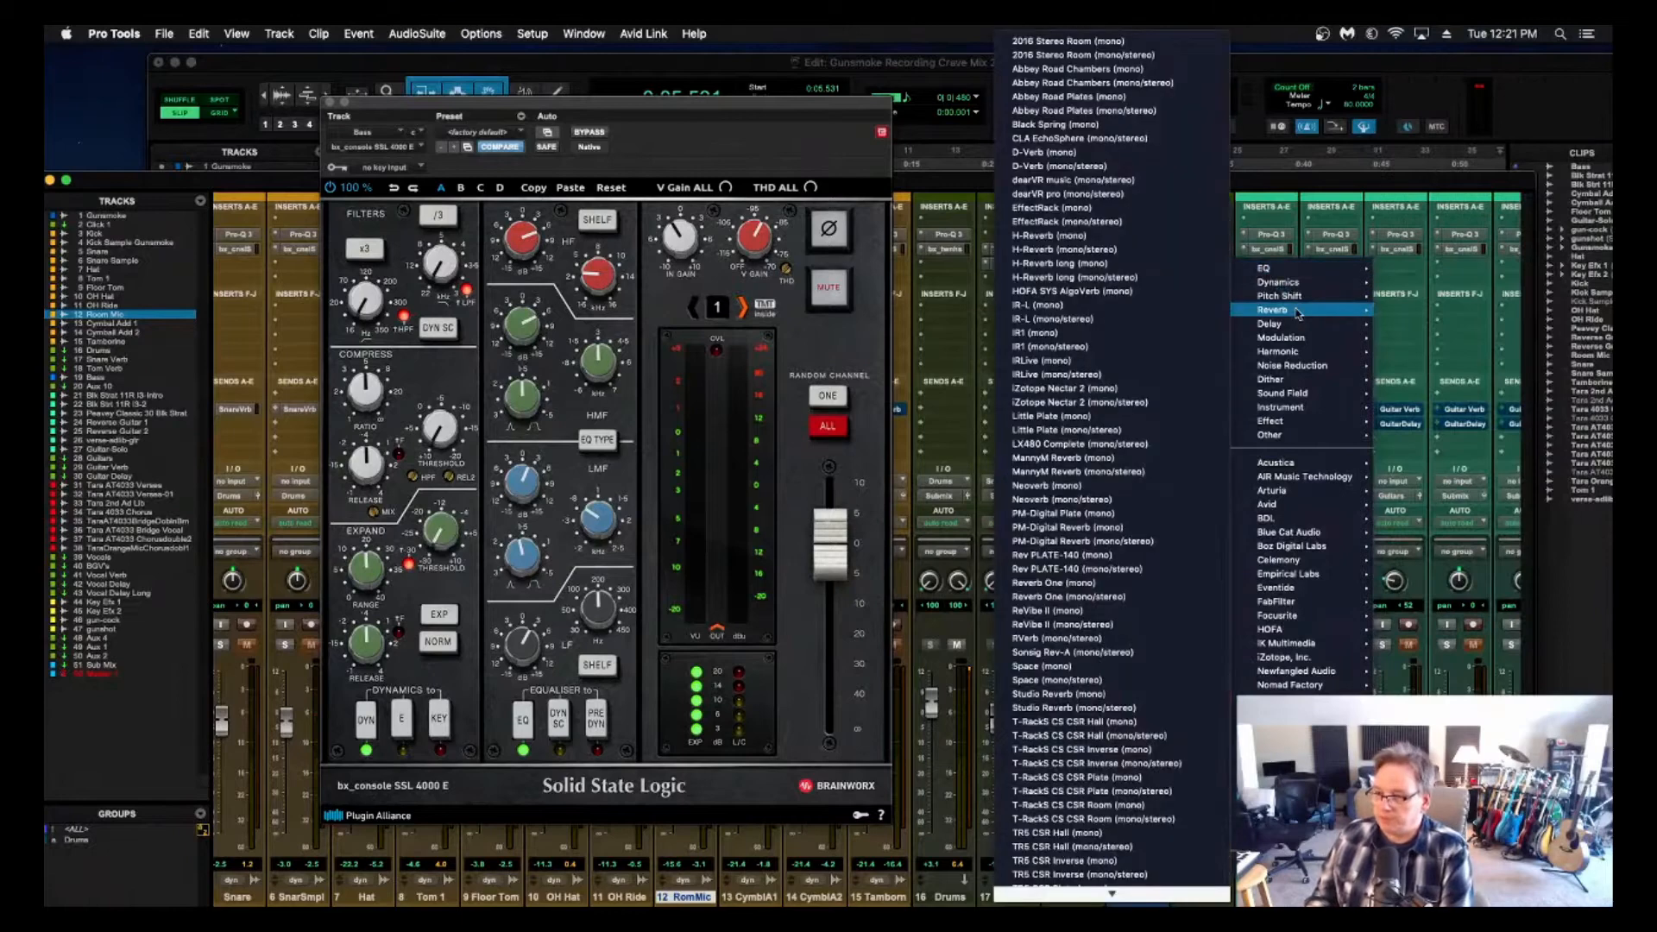
mouse_move(1292, 355)
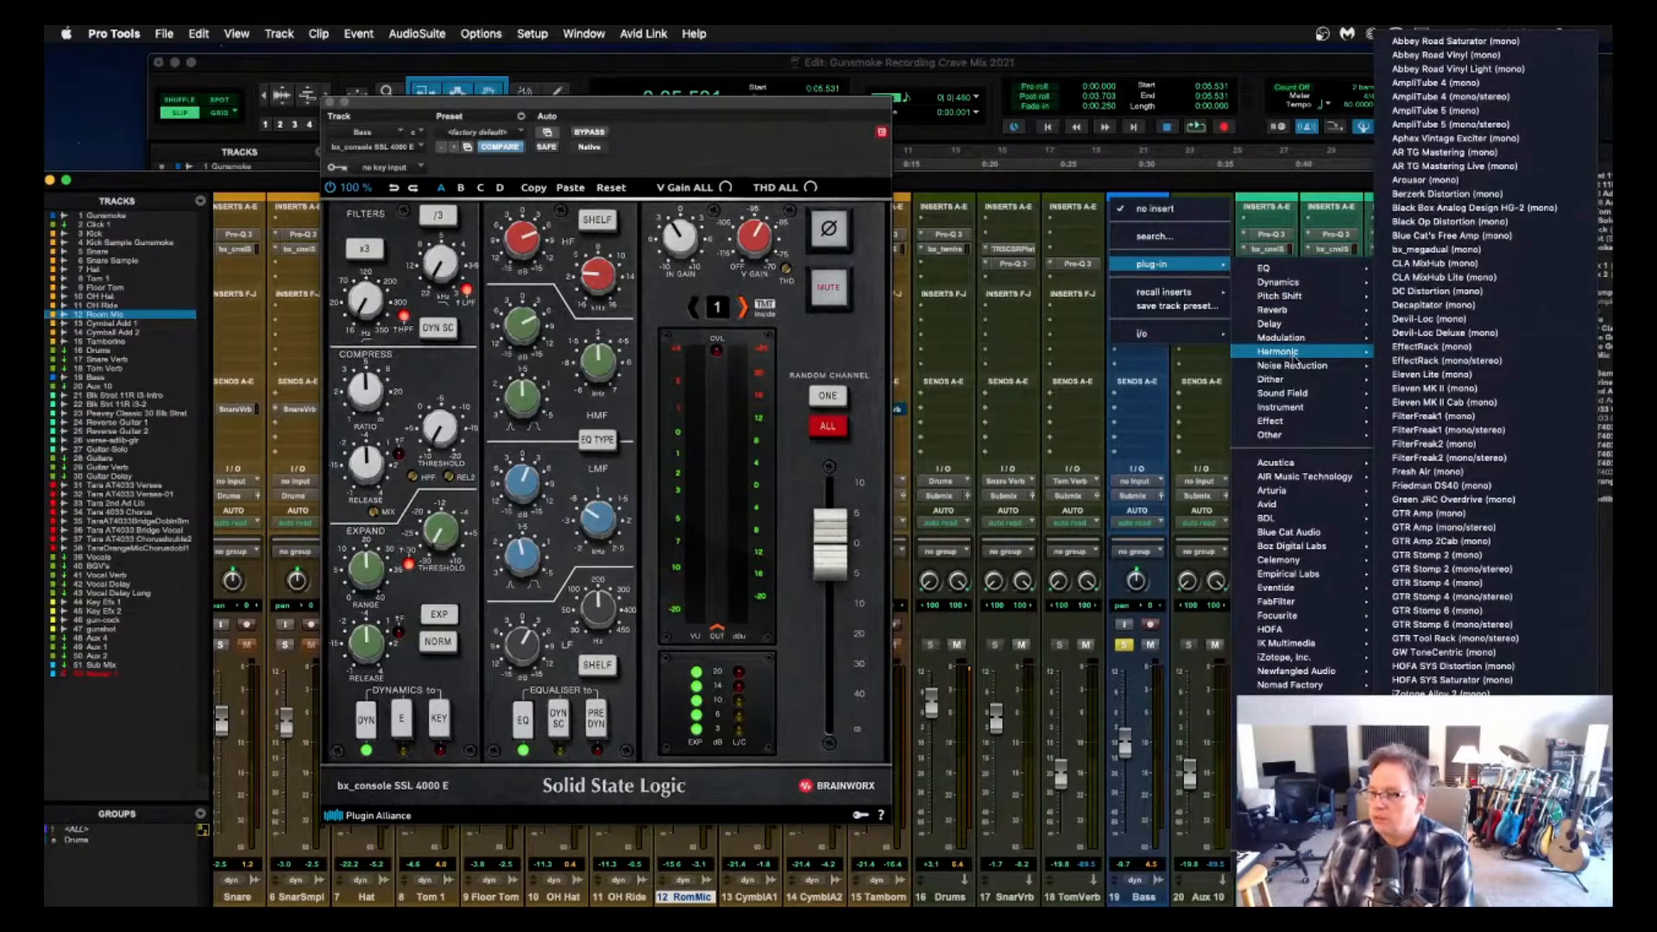
left_click(1417, 314)
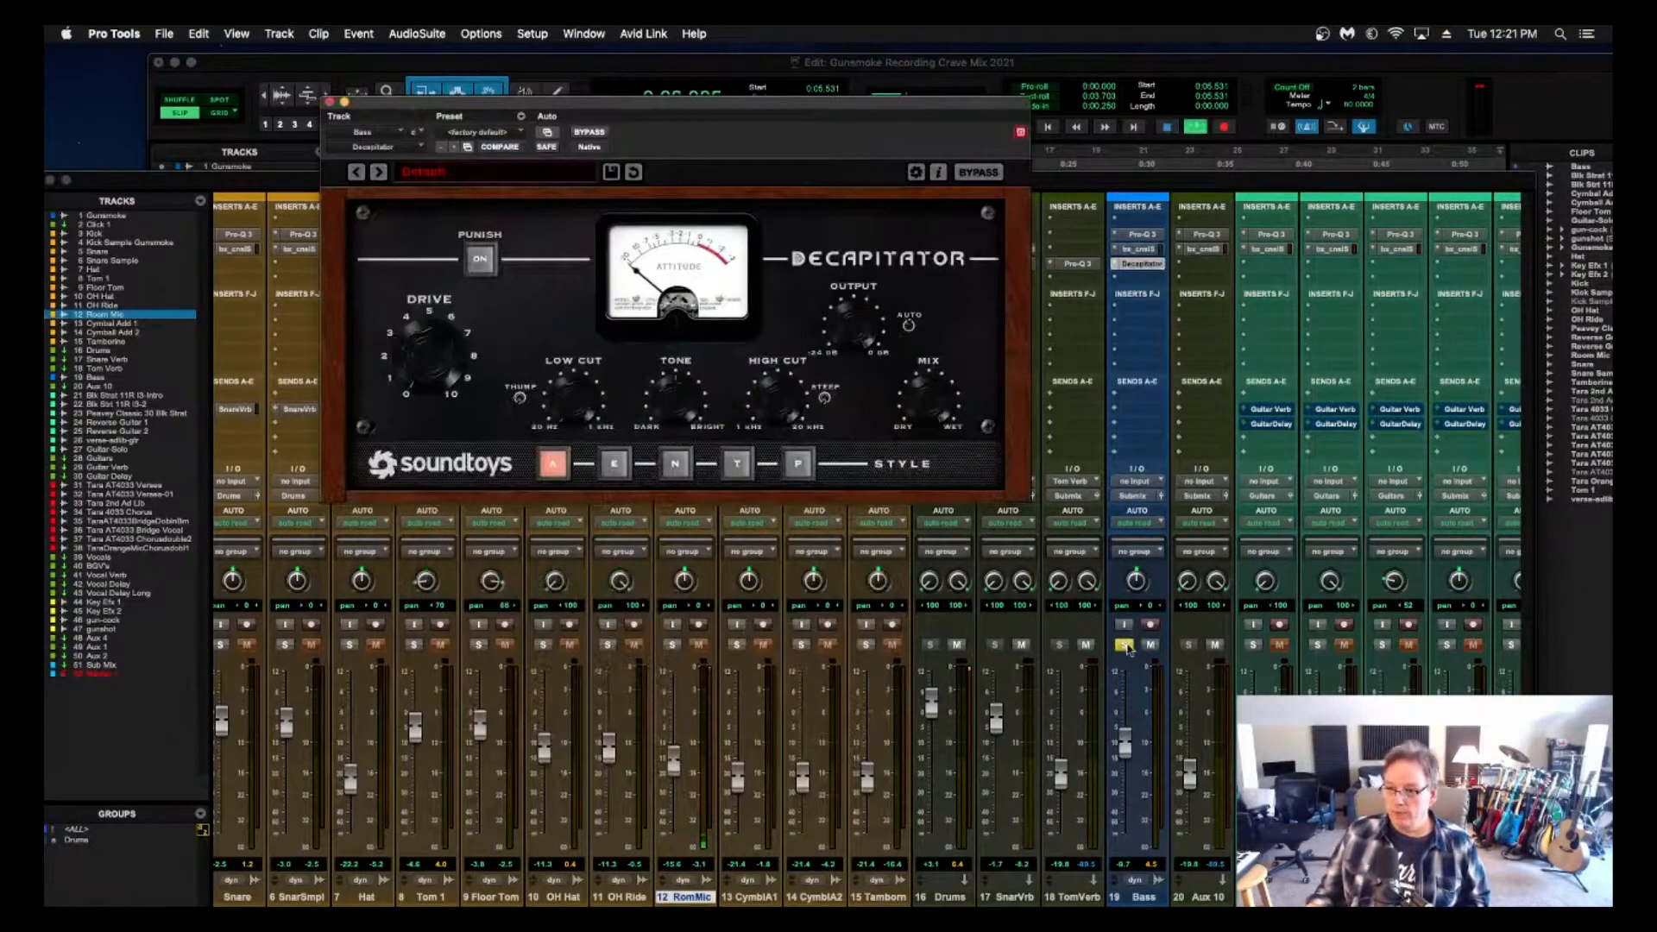
Adjust the Decapitator's High Cut on the Bass during playback, and return to the Mix window with the plug-in clear of the Bass channel.
key("super+equal")
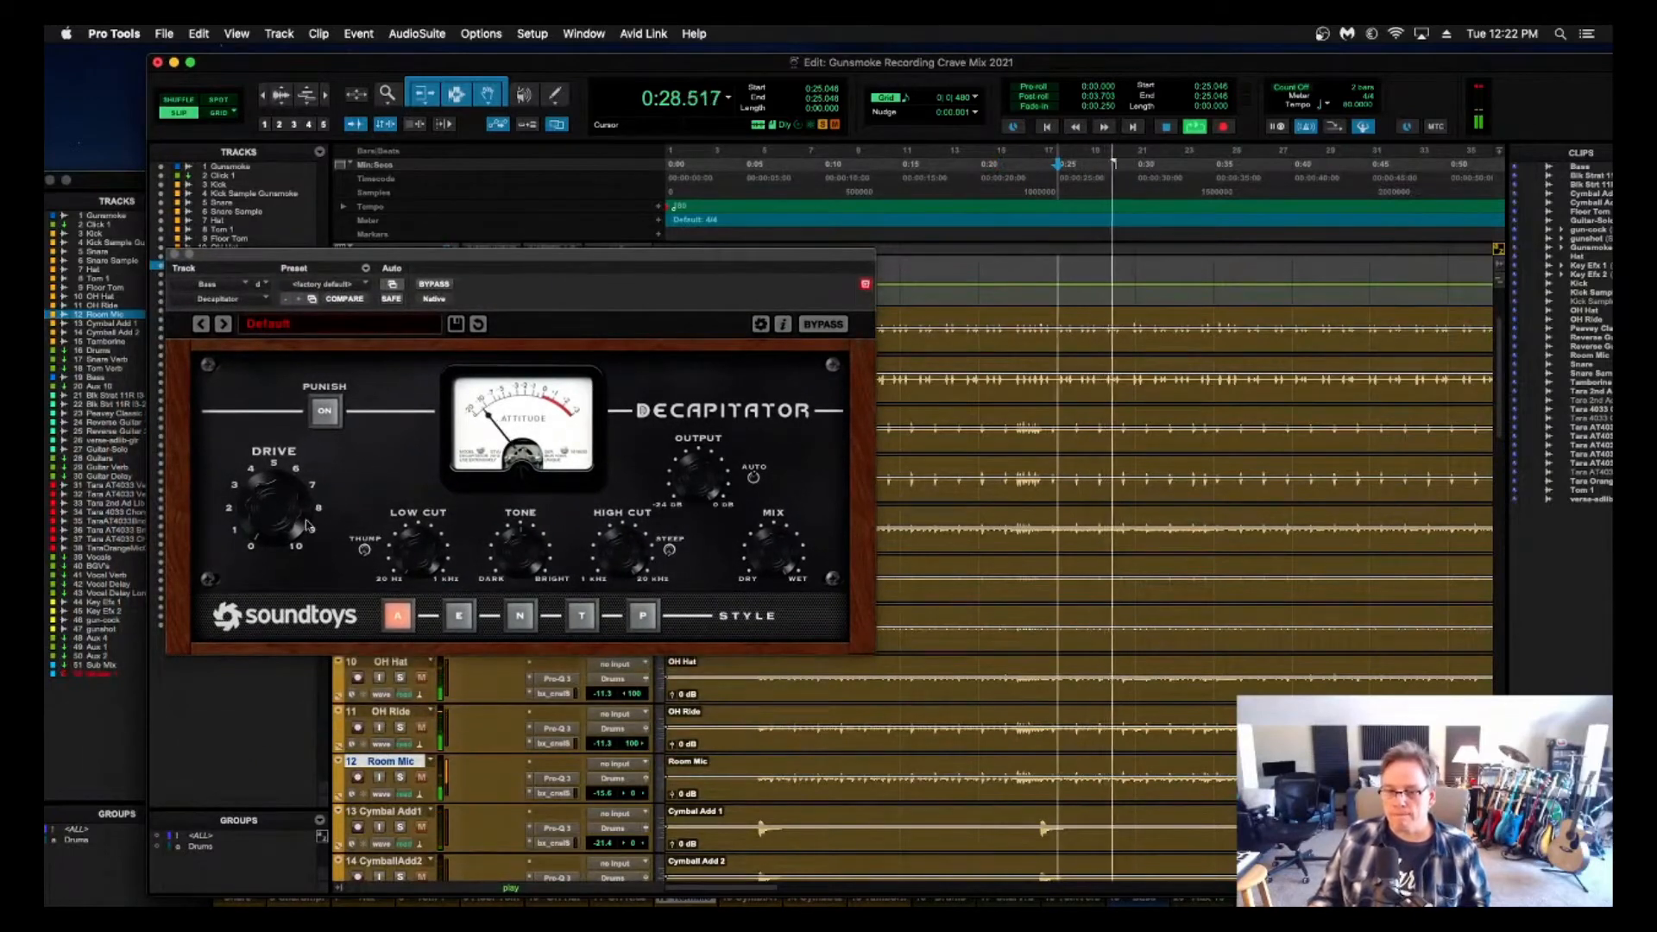
left_click_drag(607, 566, 603, 576)
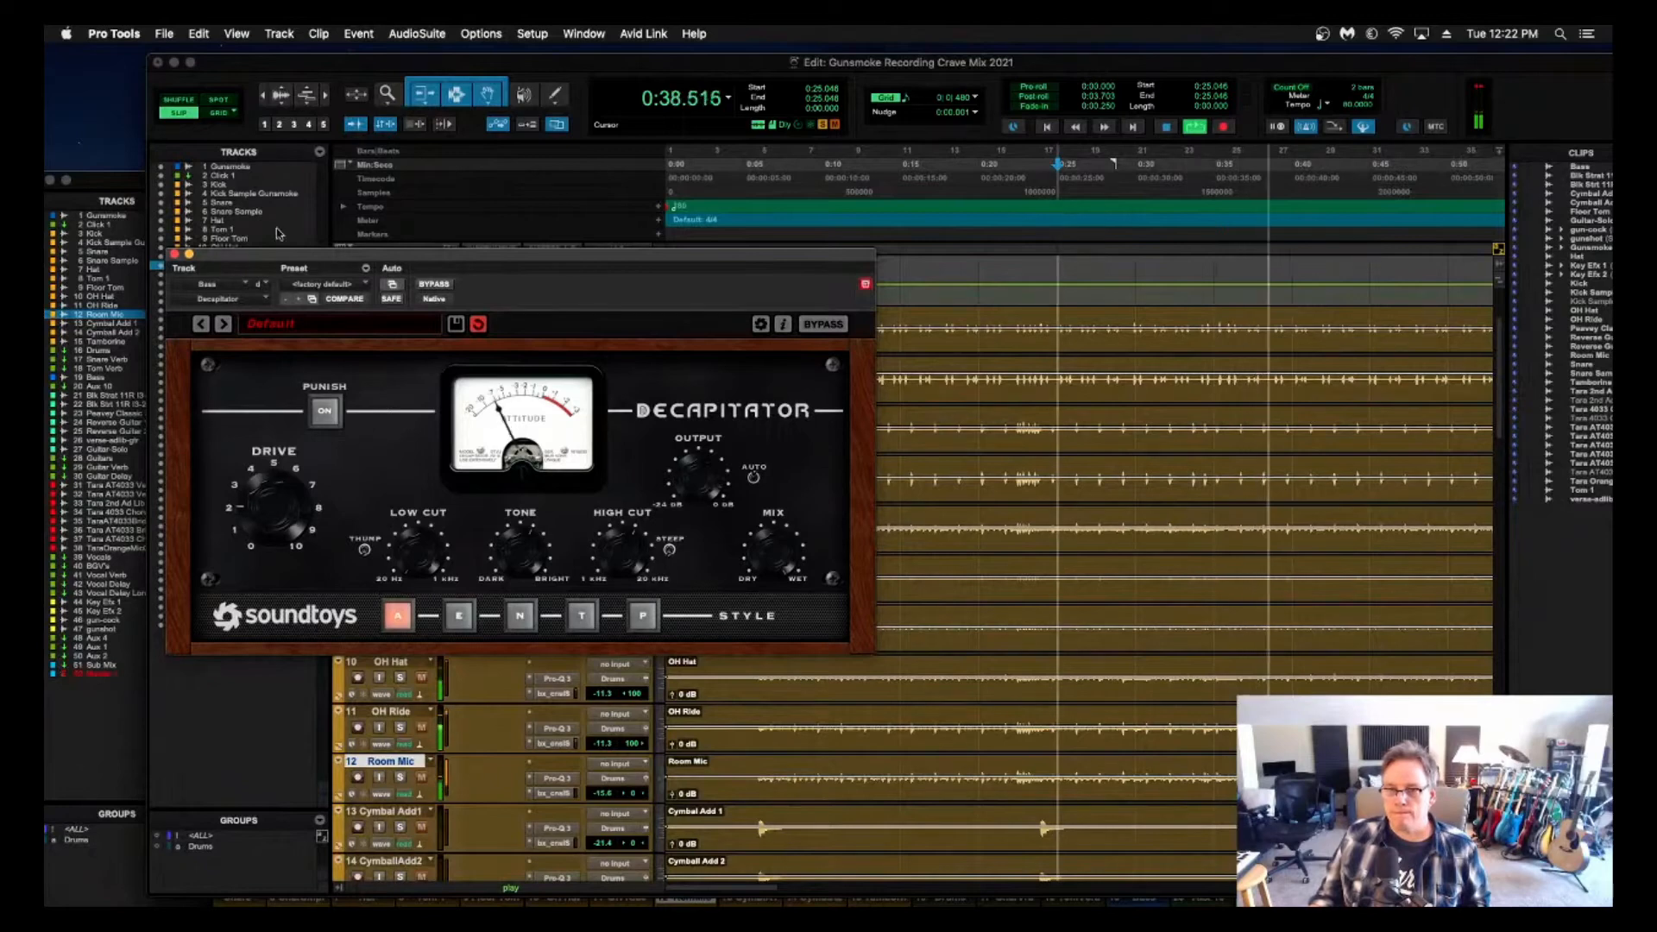
key("super+equal")
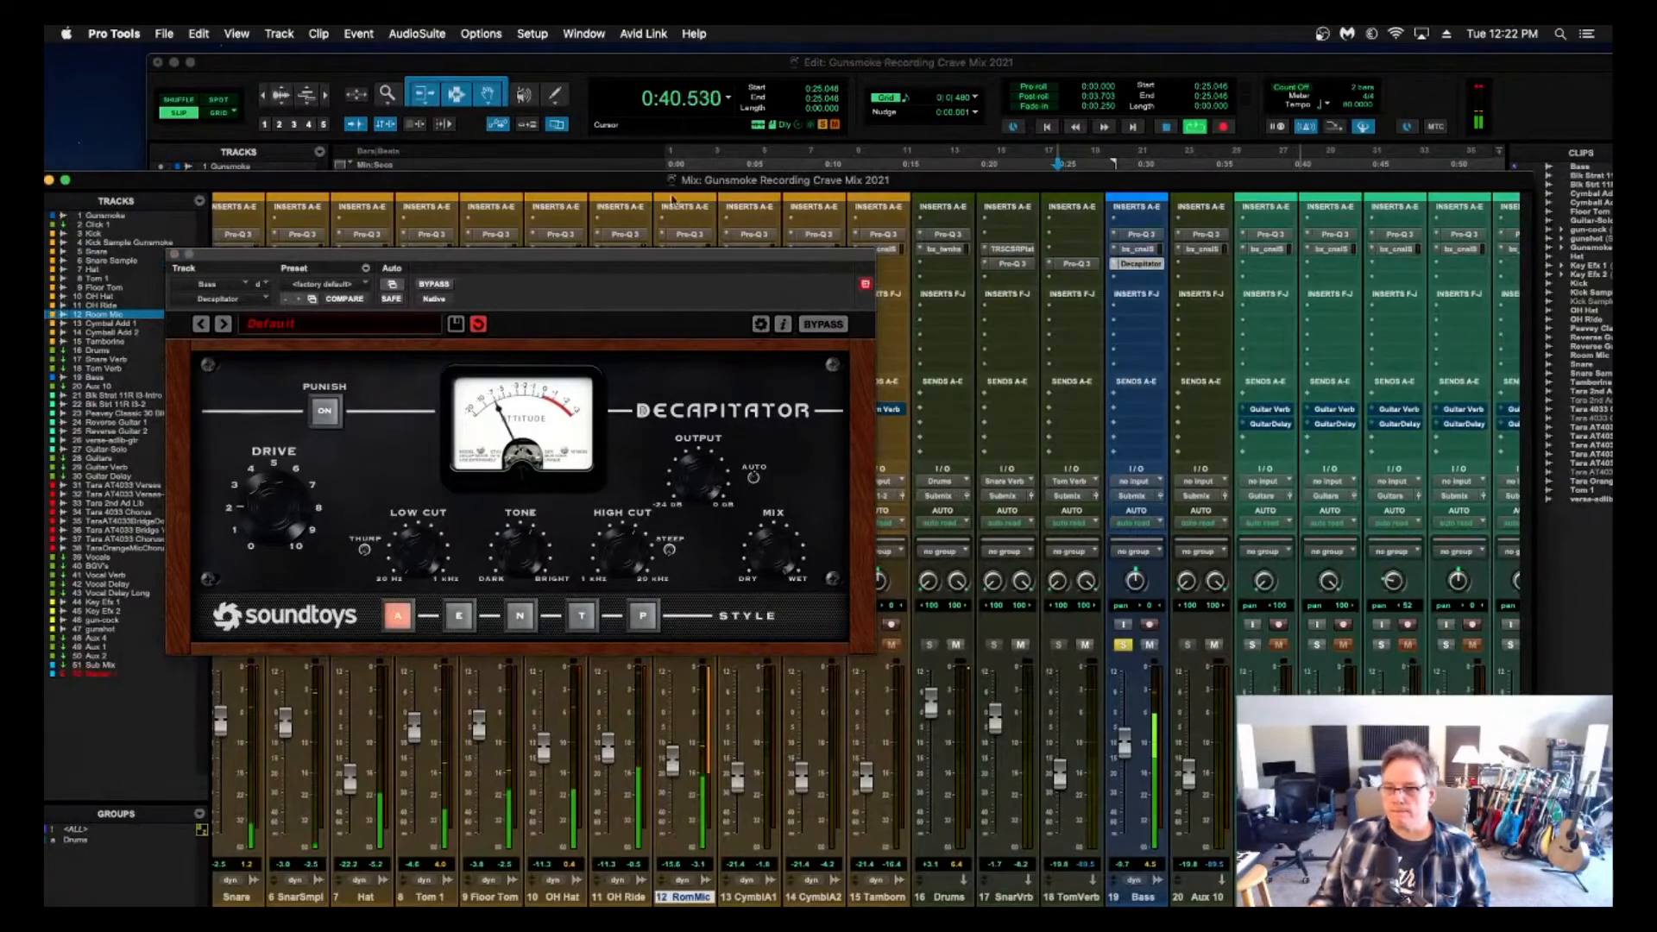
left_click_drag(711, 258, 703, 215)
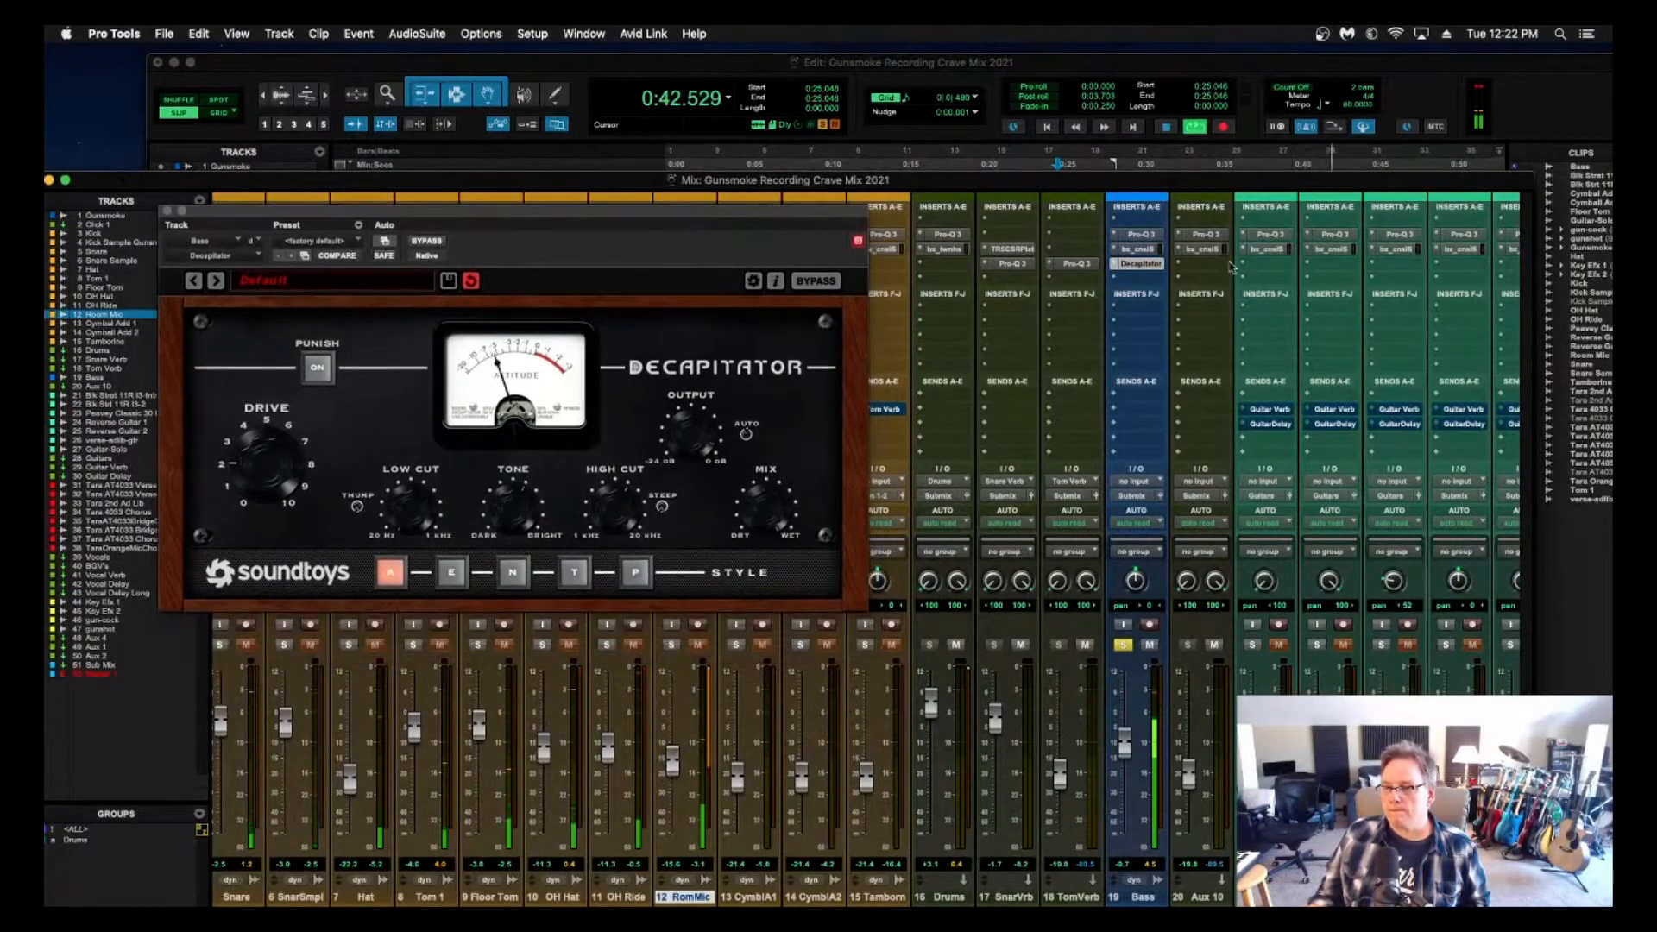
Reopen the Bass's SSL channel strip, cut back its HMF gain, and reduce the HF gain to about 2.3 dB.
left_click(1139, 248)
left_click_drag(364, 442, 355, 460)
left_click_drag(359, 347, 357, 366)
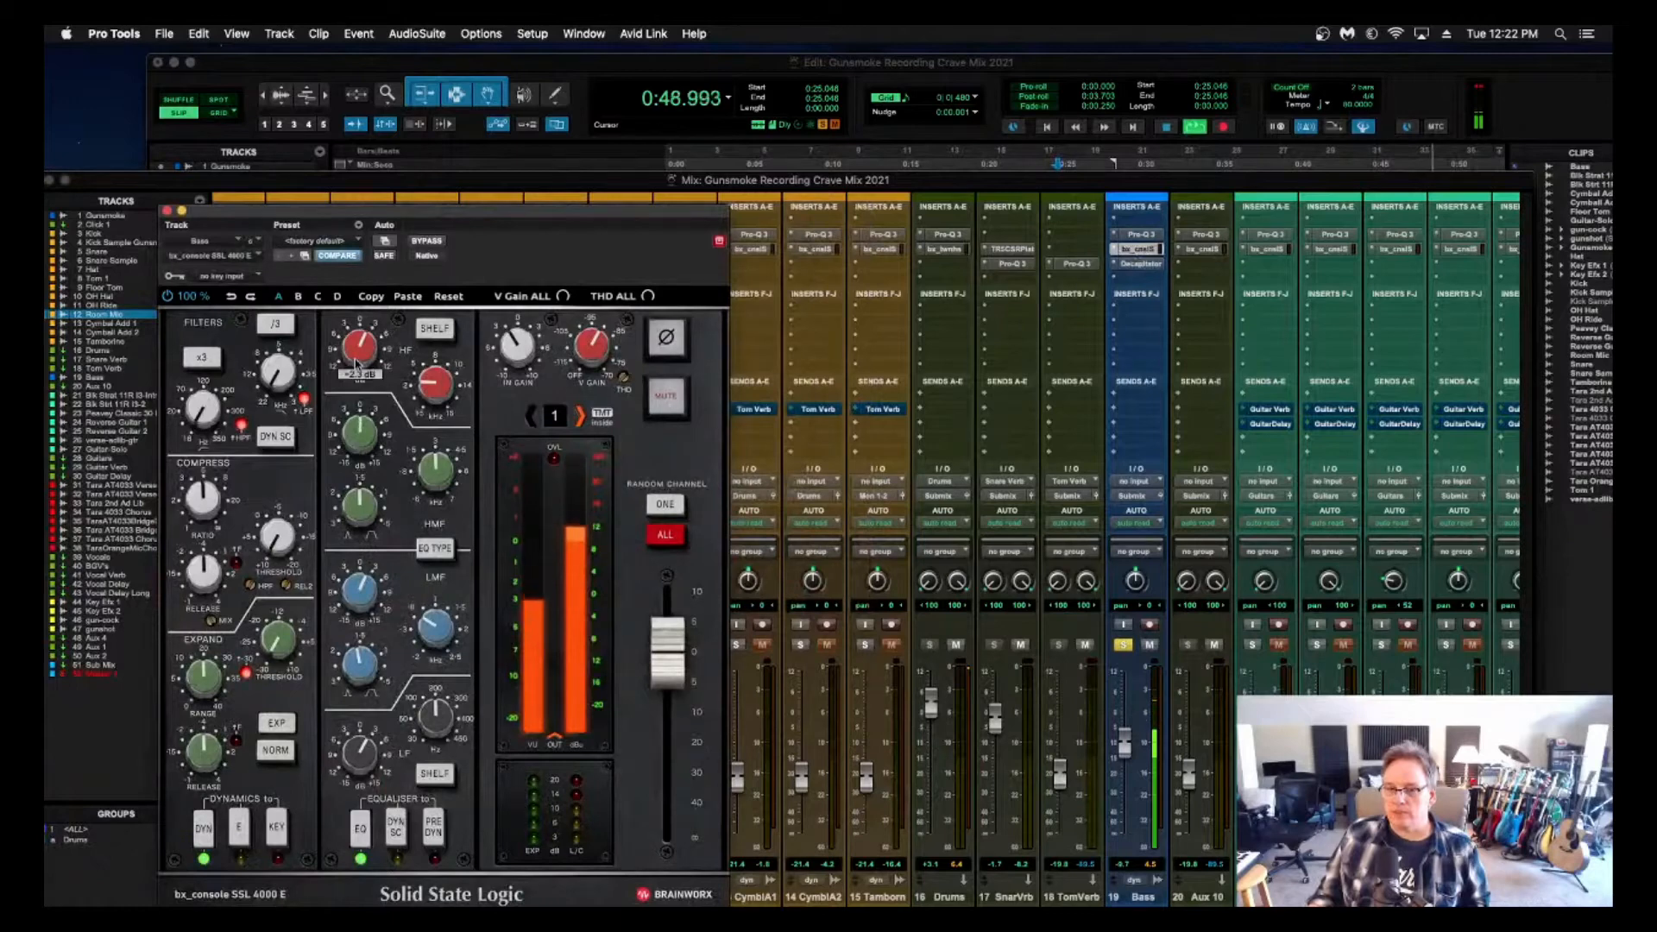
Unsolo the Bass, move the SSL window clear of its channel, and balance its fader in the mix at -5.4 dB.
left_click(1124, 644)
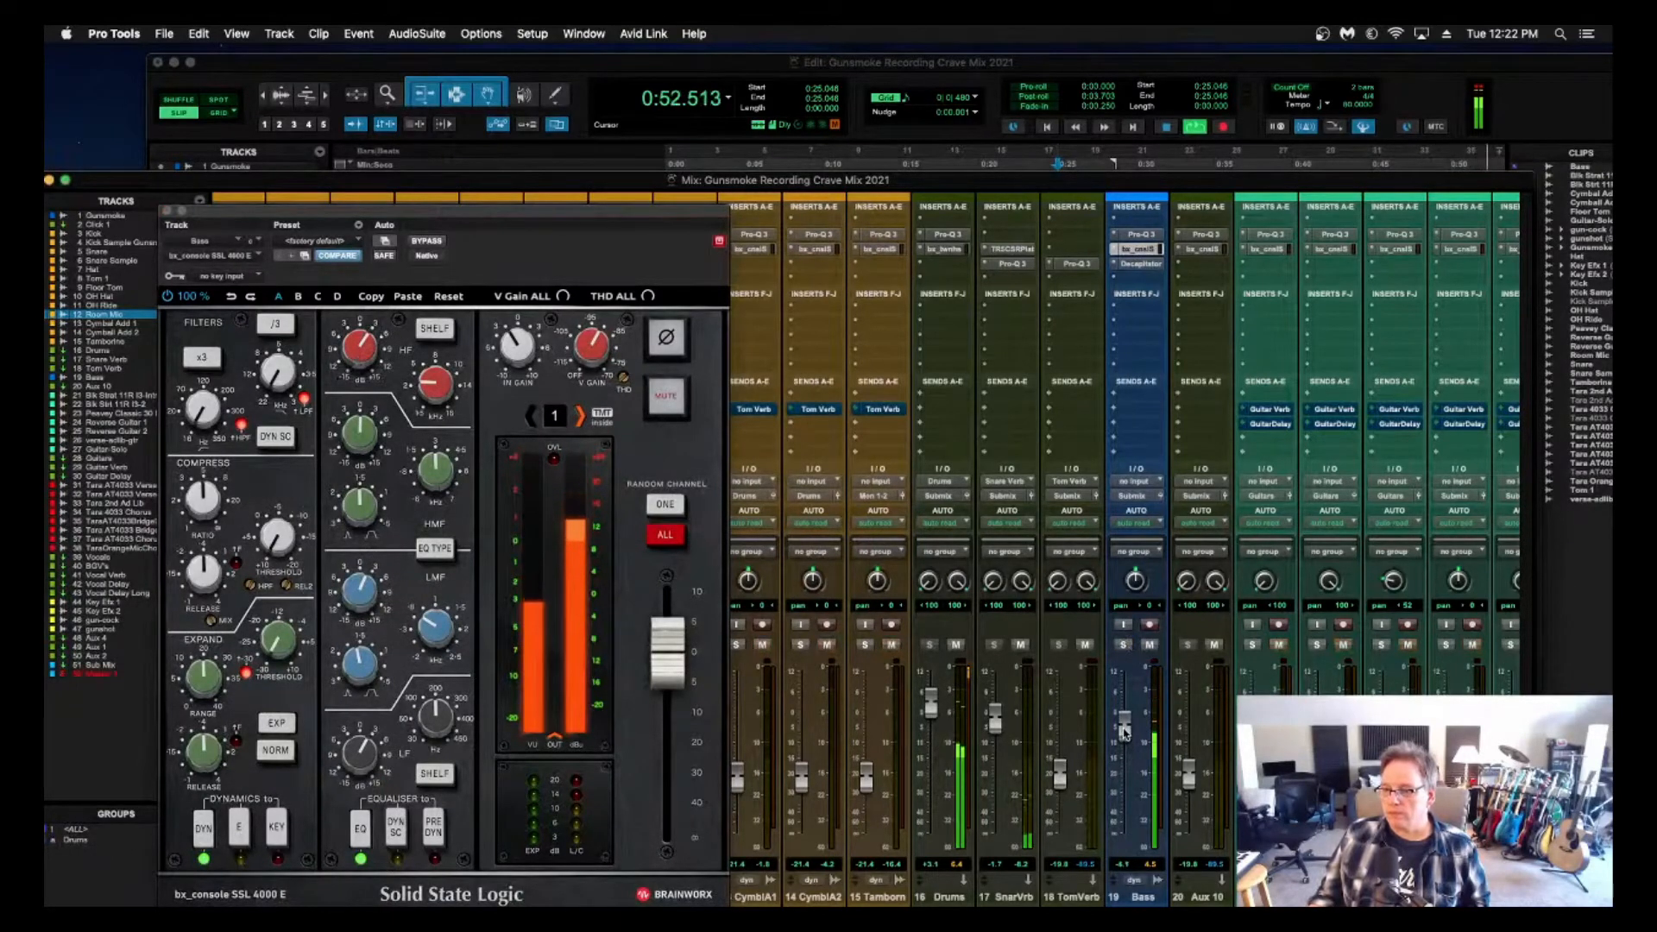
left_click_drag(1125, 727, 1125, 733)
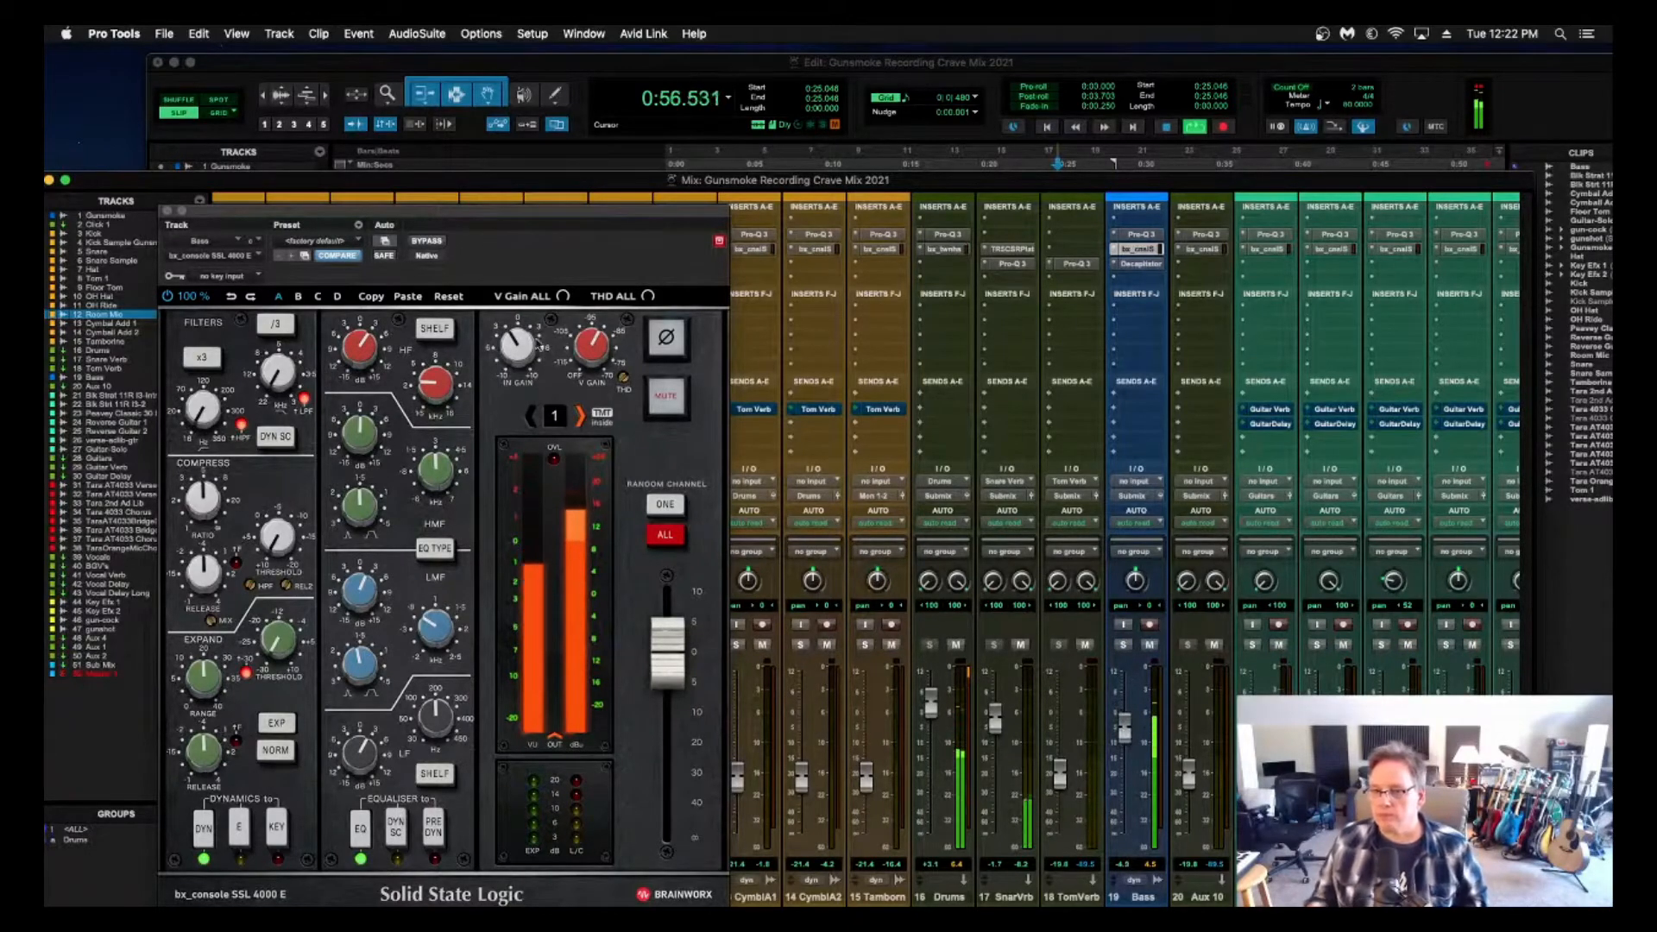
left_click_drag(508, 218, 627, 85)
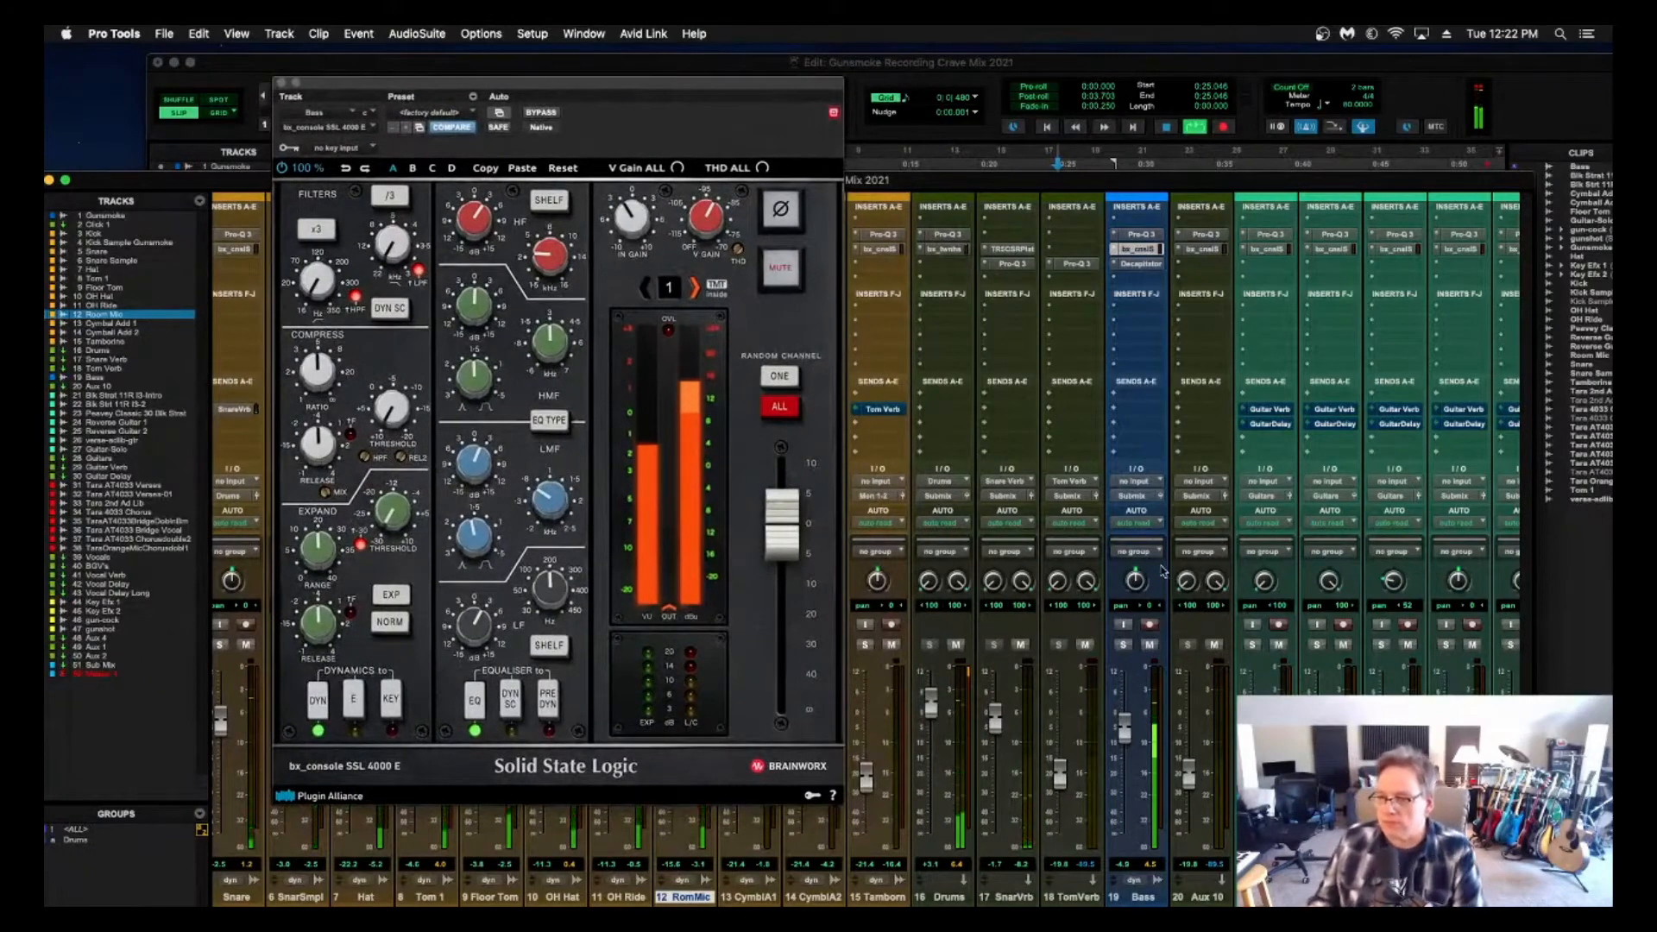
left_click_drag(1125, 739, 1126, 735)
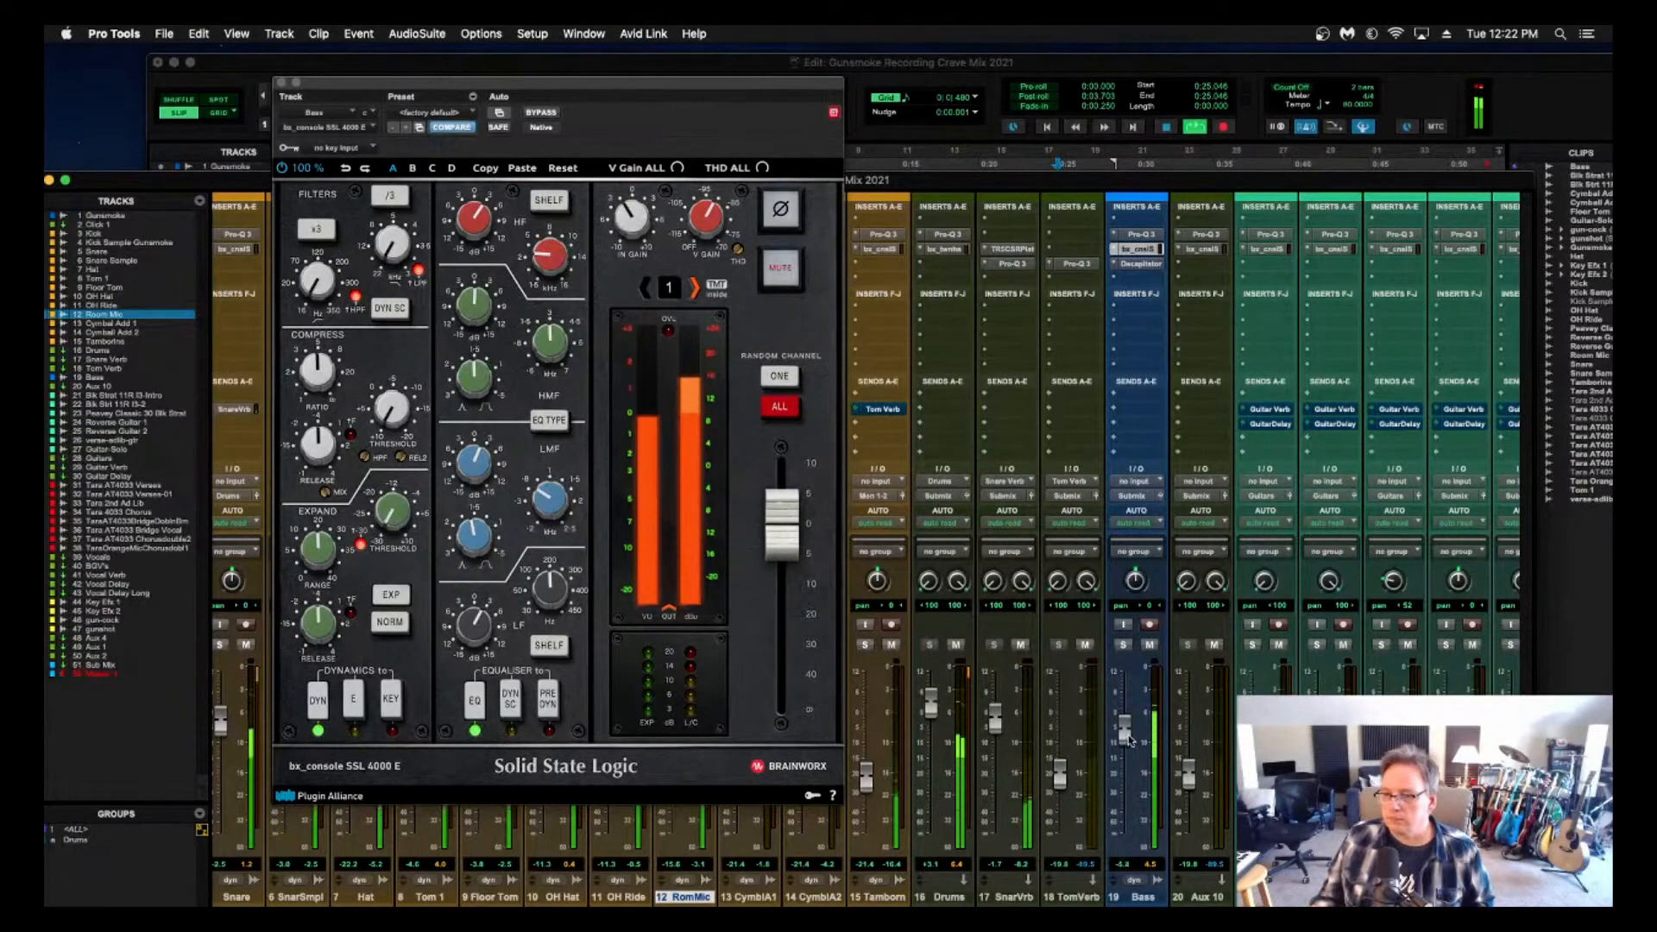
Open the Bass's Decapitator and compare the mix with the plug-in bypassed and active.
left_click(1141, 264)
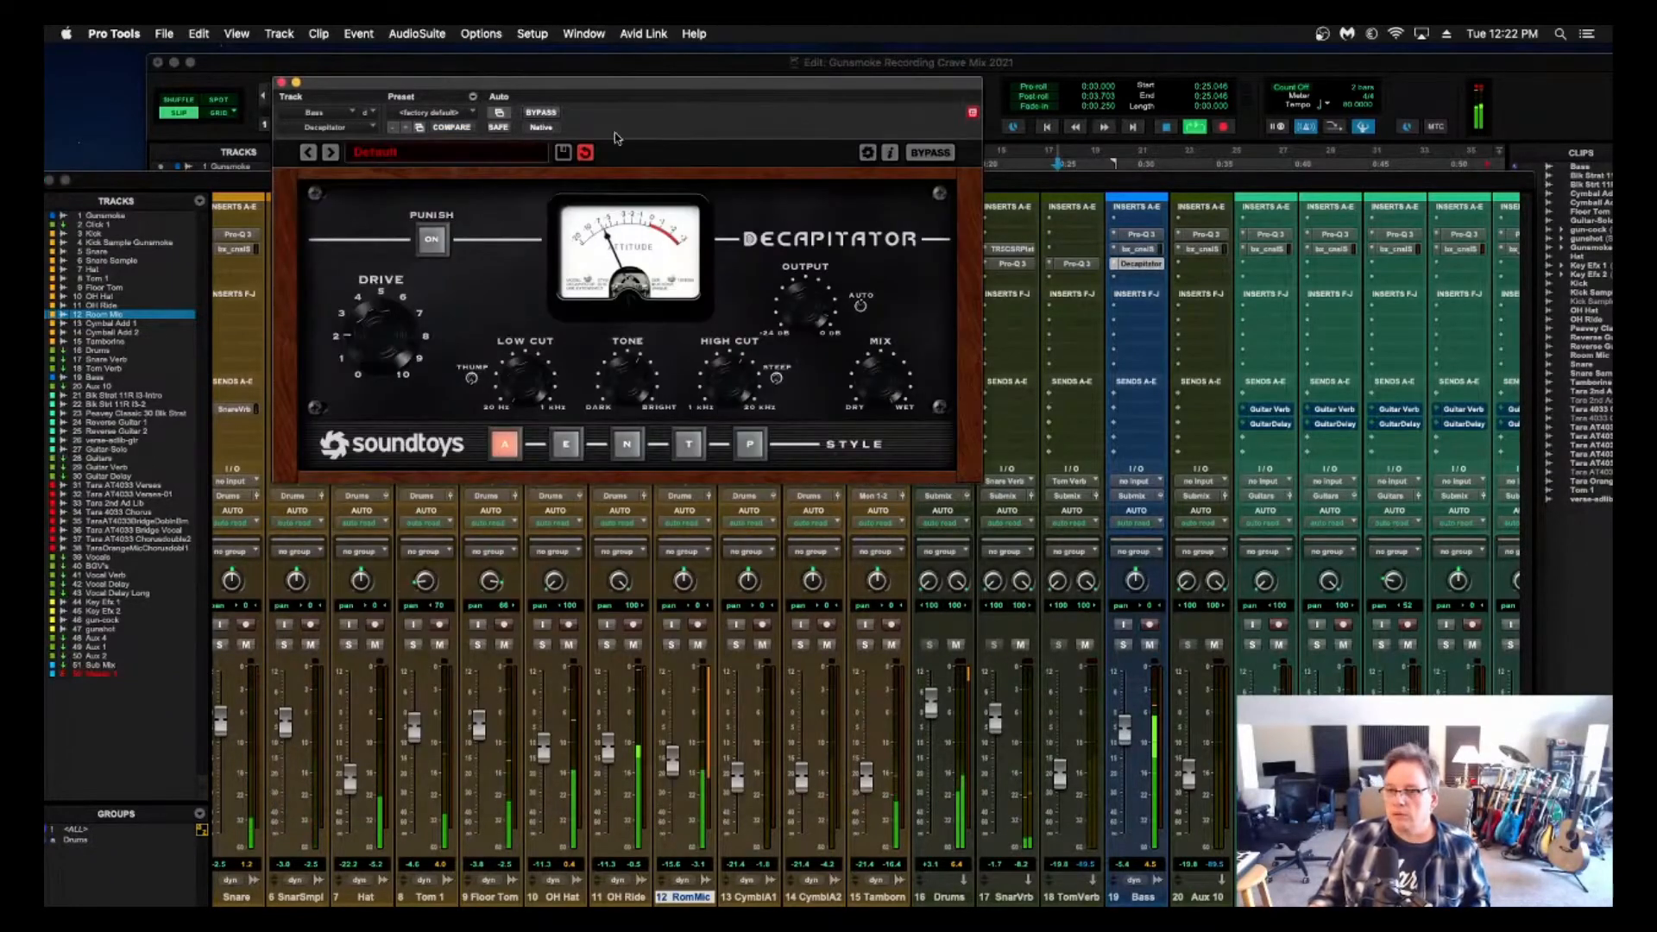
left_click(541, 113)
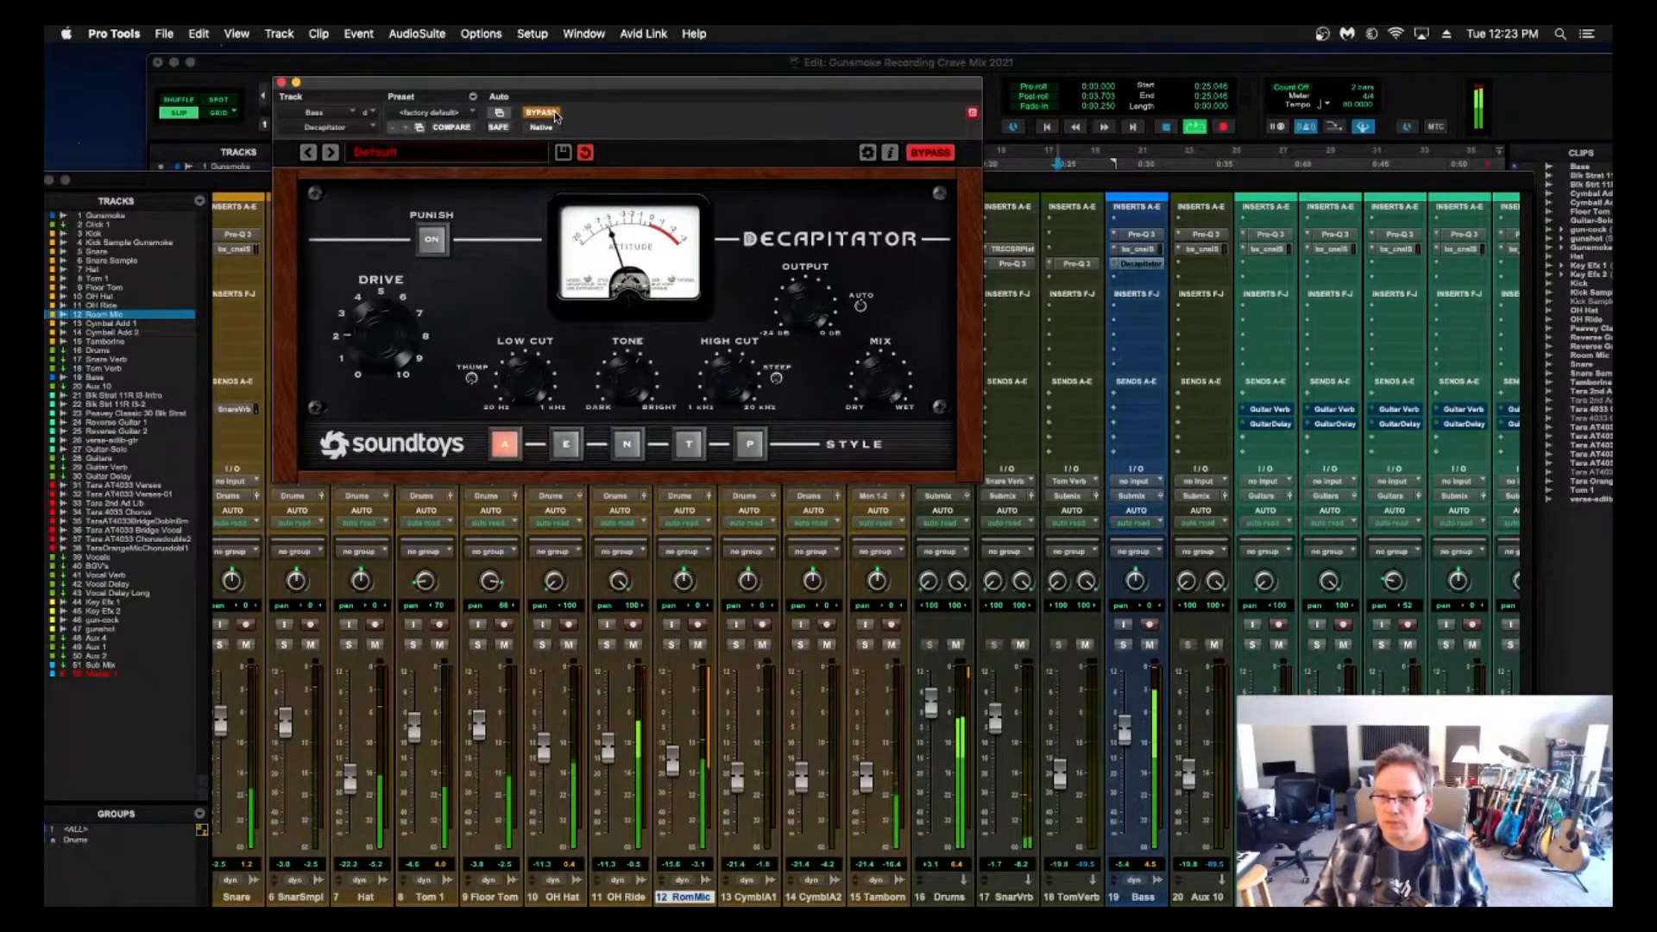
left_click(554, 113)
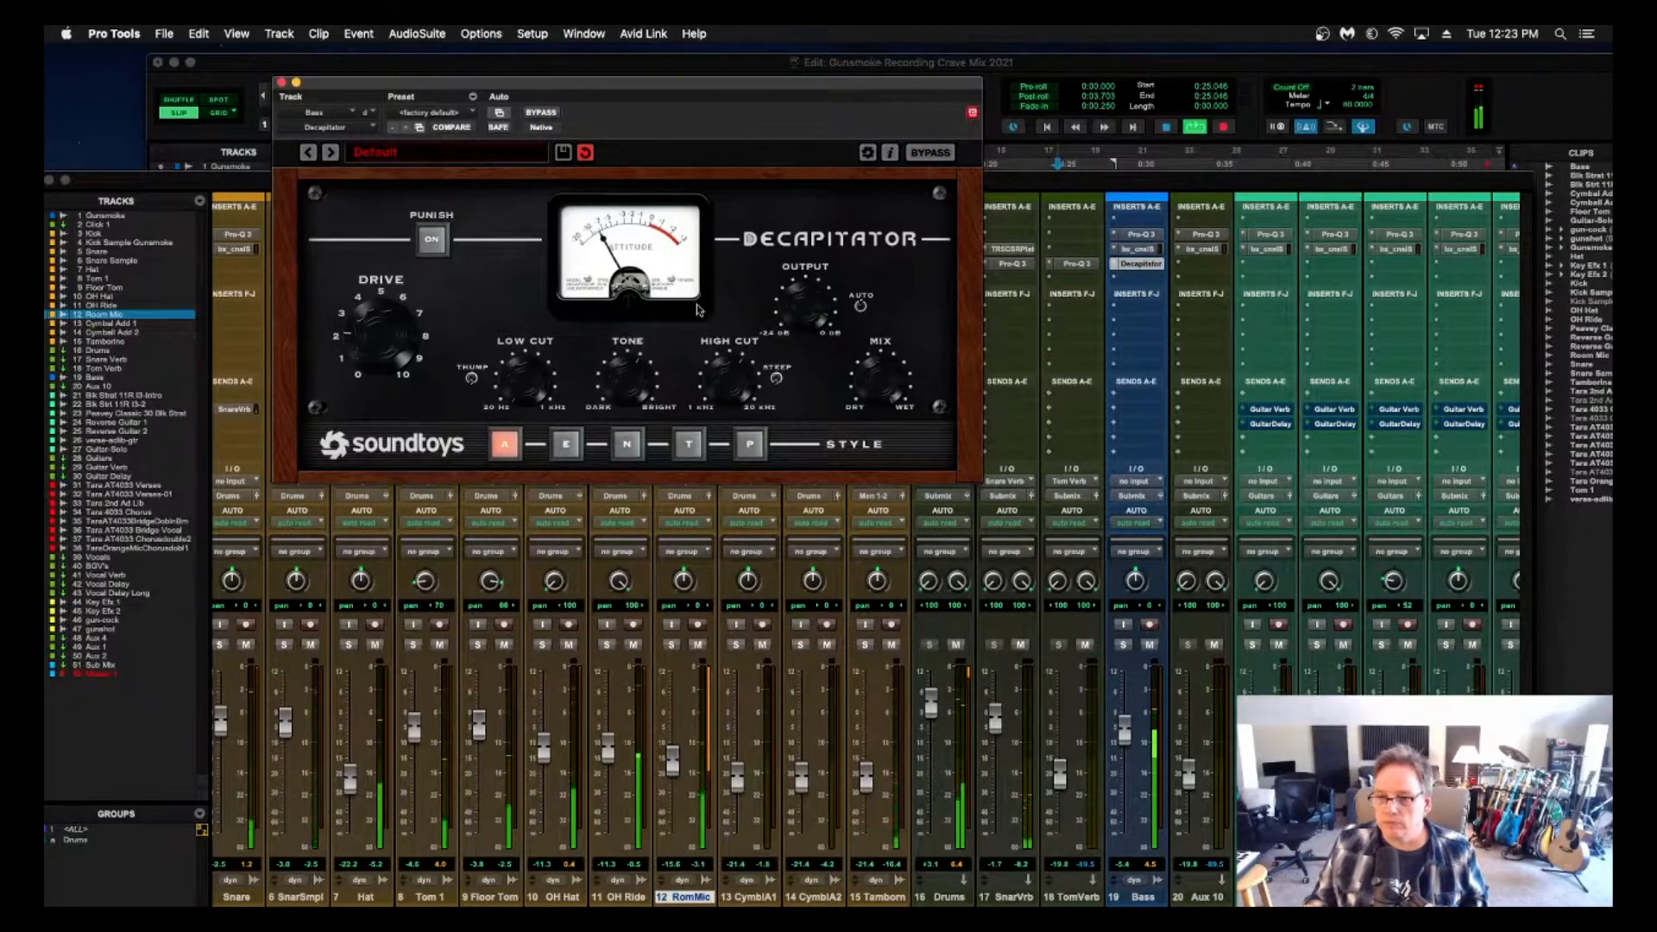
left_click(544, 113)
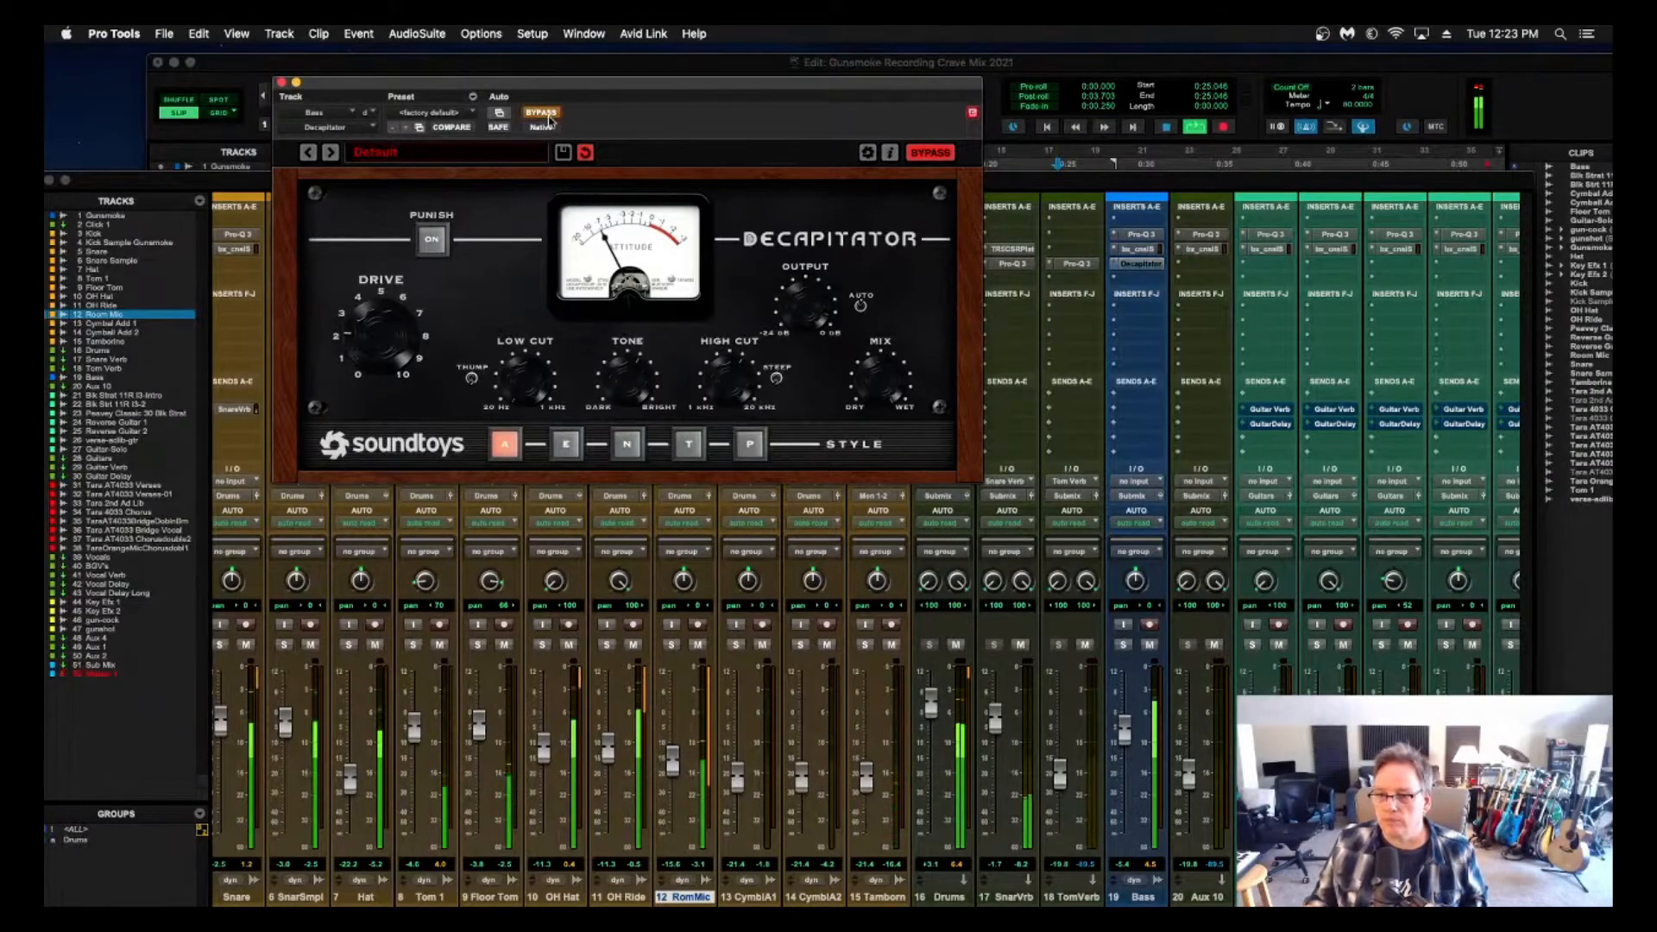
left_click(545, 116)
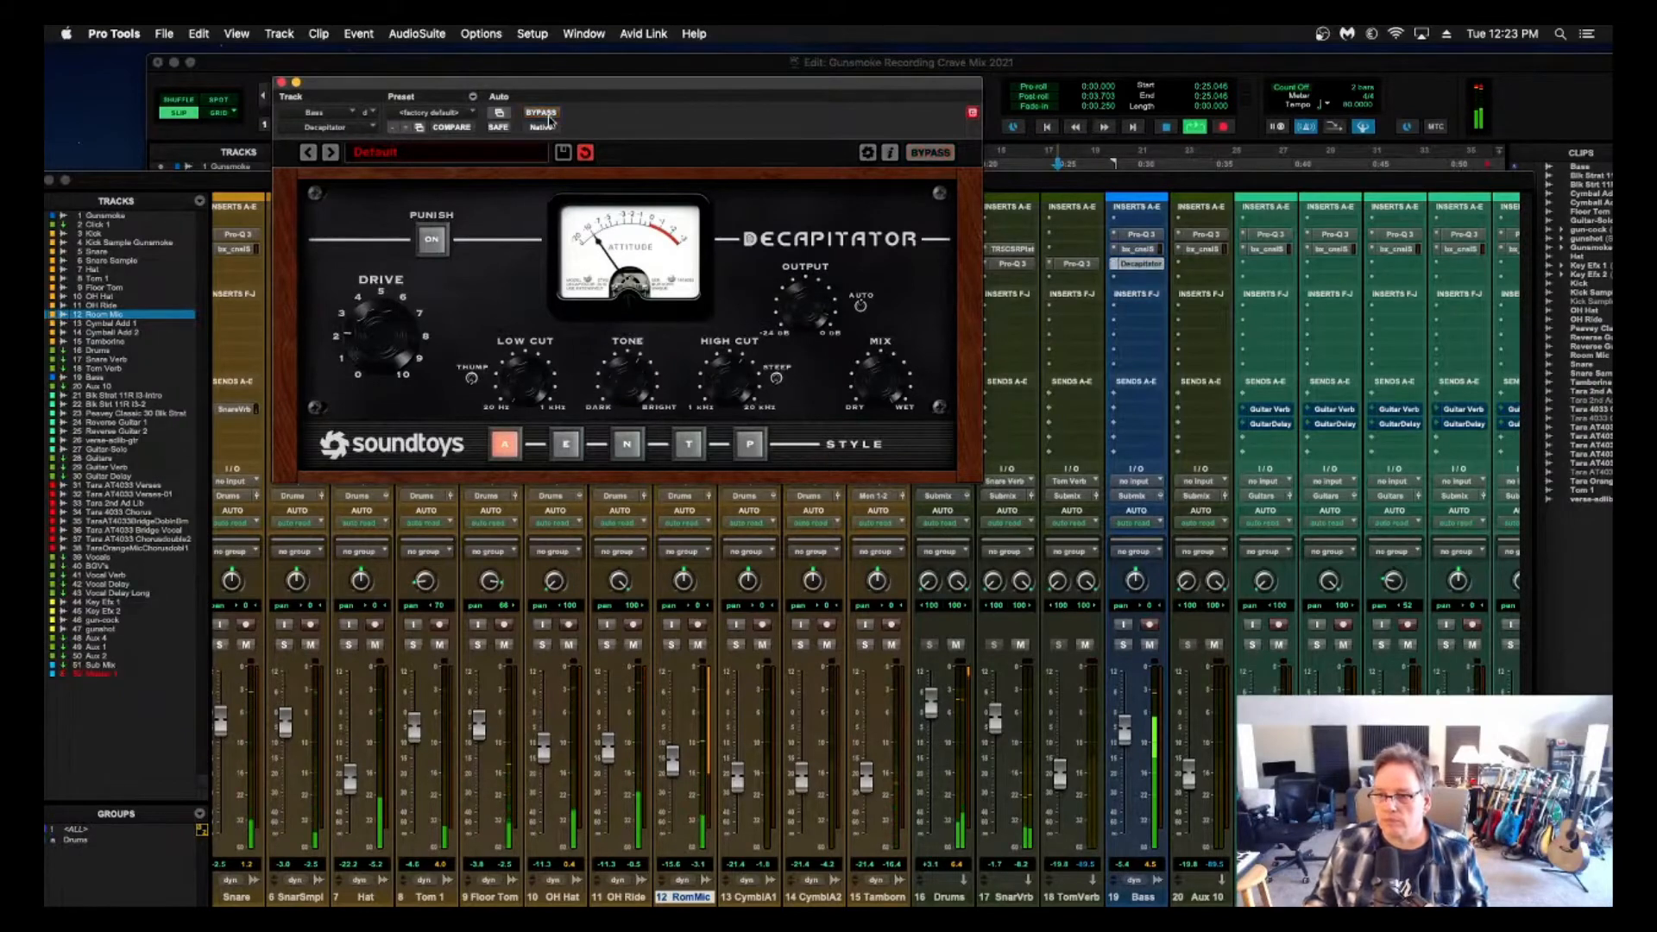
Reopen the Bass's SSL channel strip, turn up its V Gain, and raise the Bass track's fader slightly.
left_click(1139, 249)
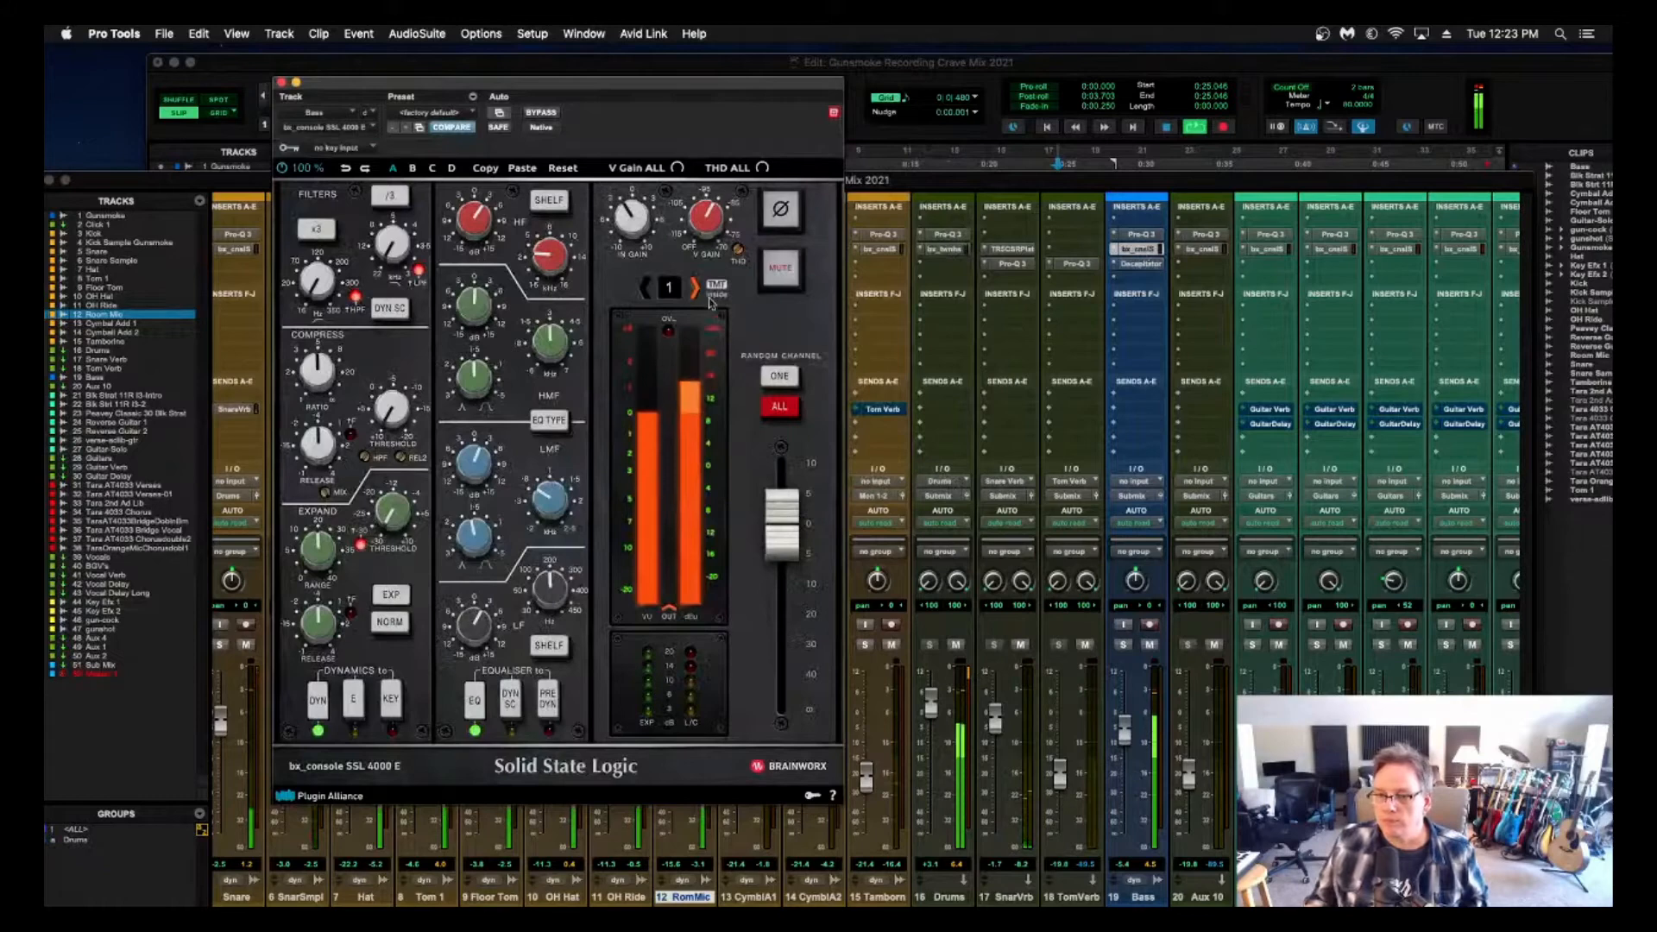
left_click_drag(712, 226, 694, 190)
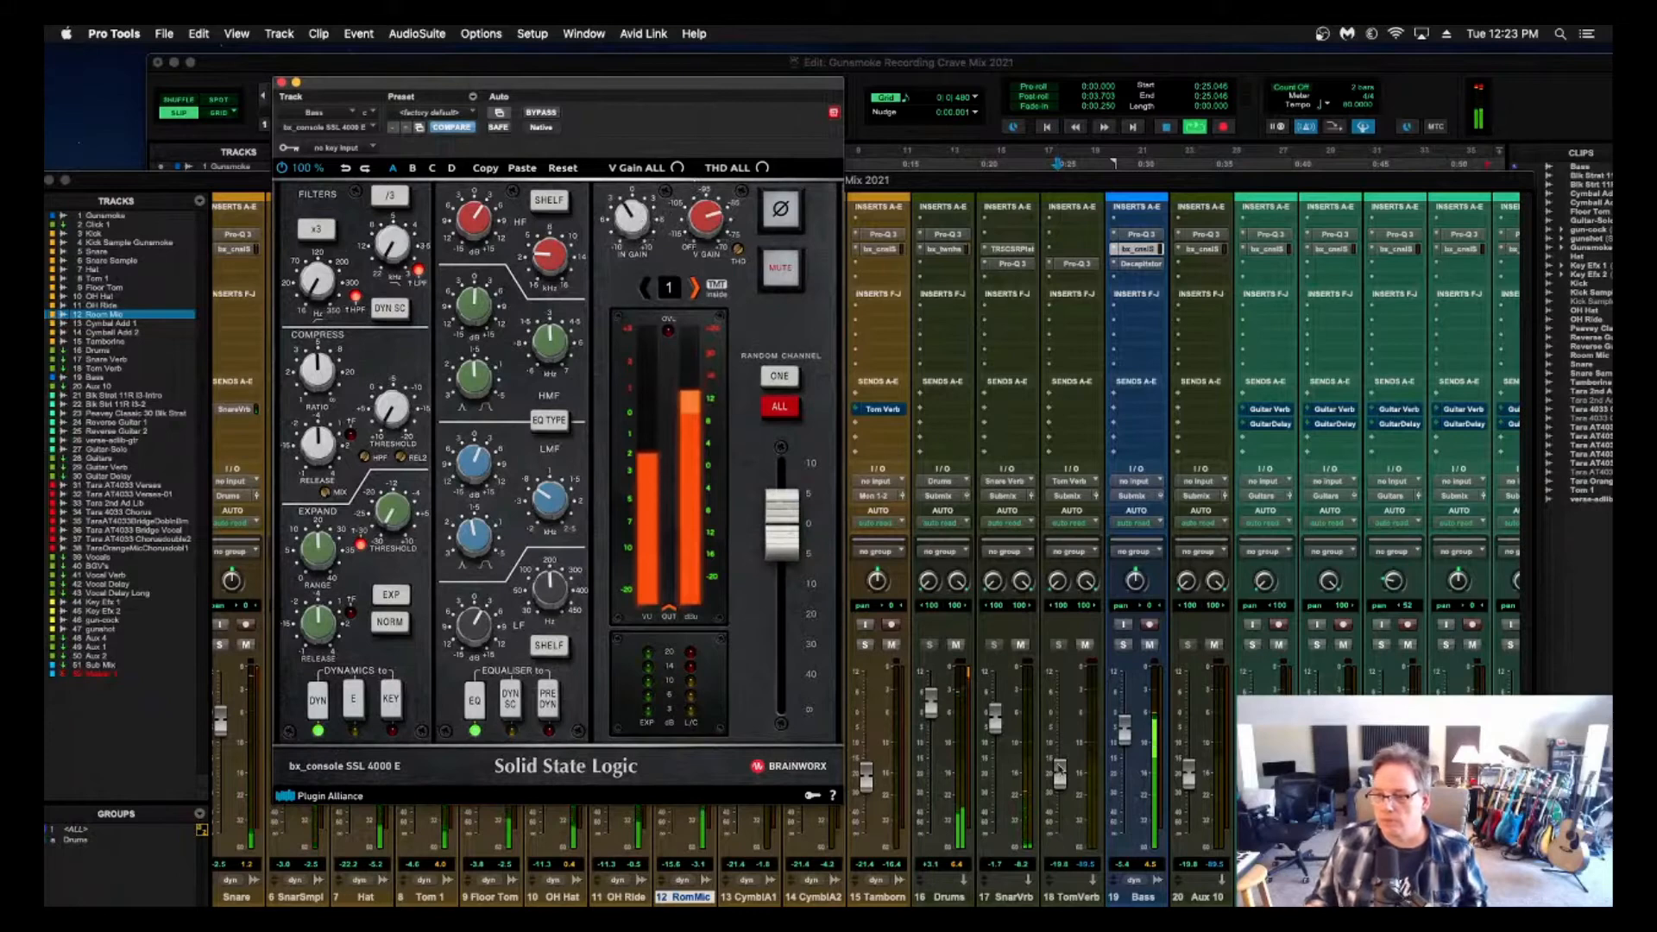
left_click(1131, 740)
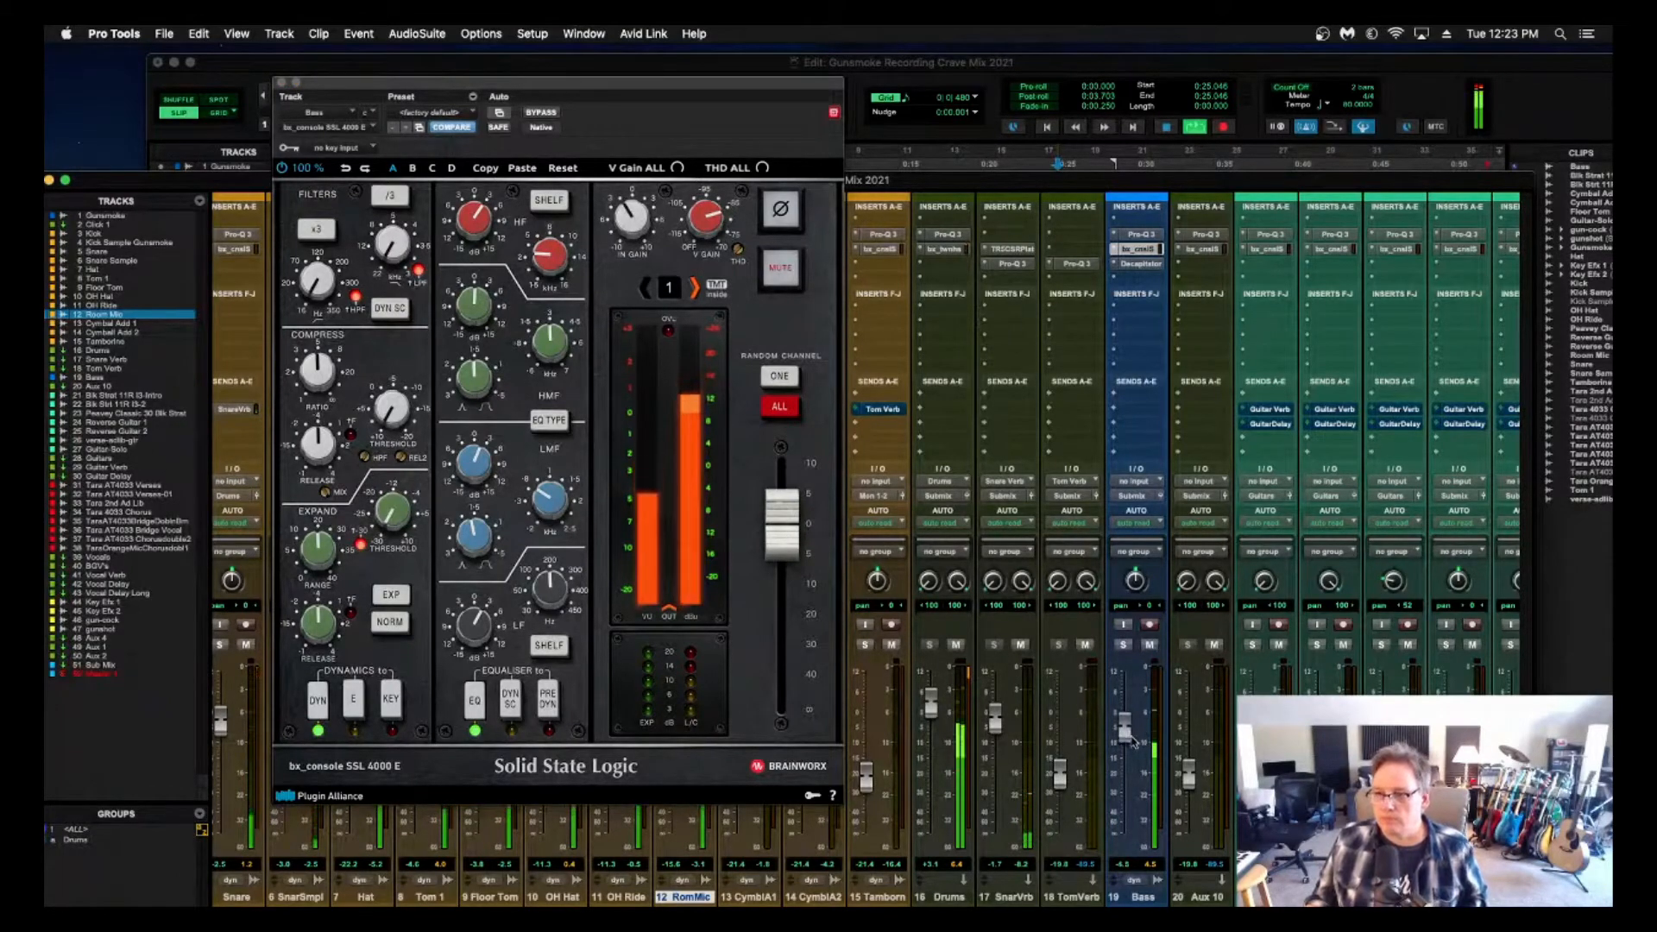
Close the Bass's SSL window, stop playback, and duplicate the Bass track without copying its inserts.
left_click(281, 83)
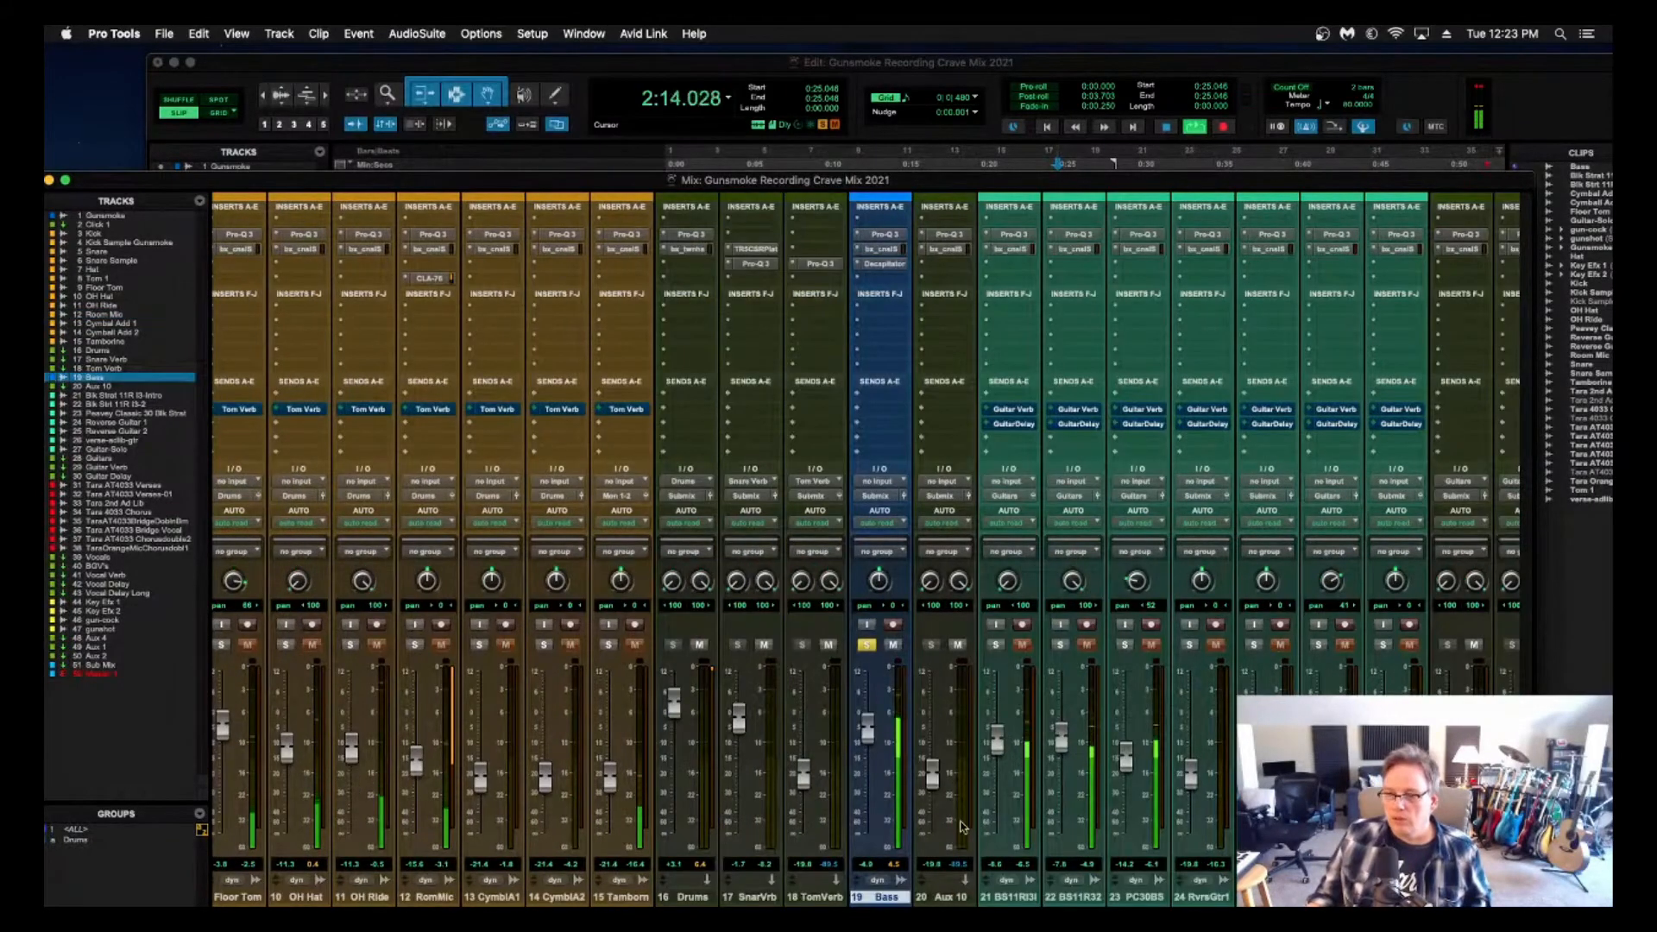
key("space")
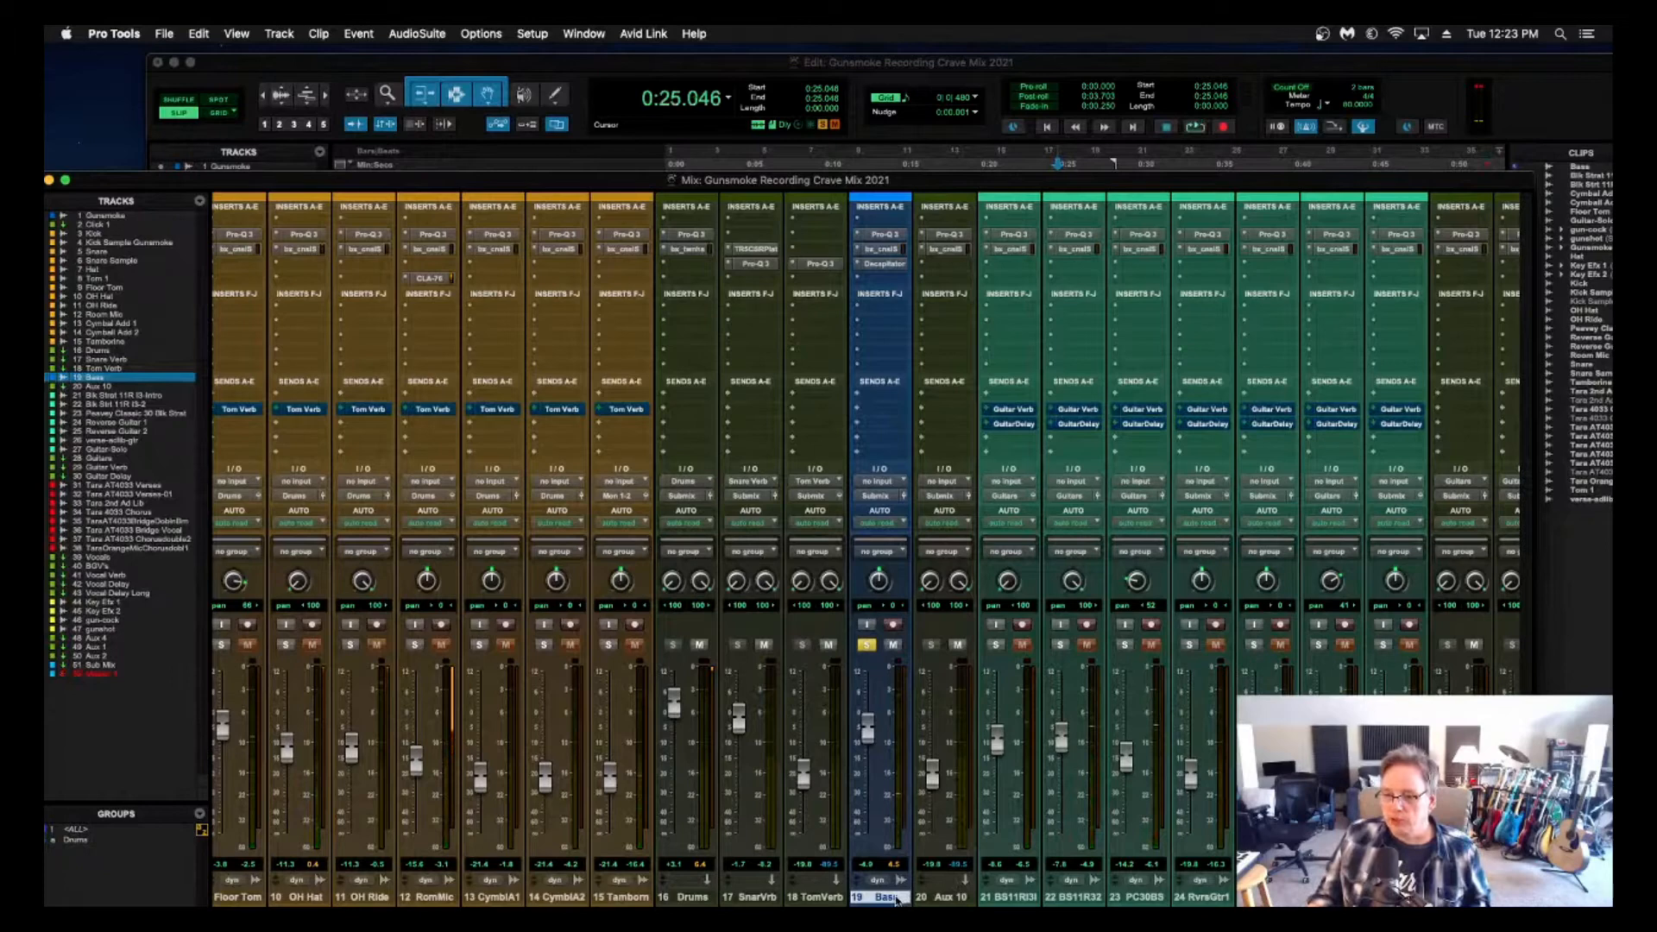
right_click(896, 900)
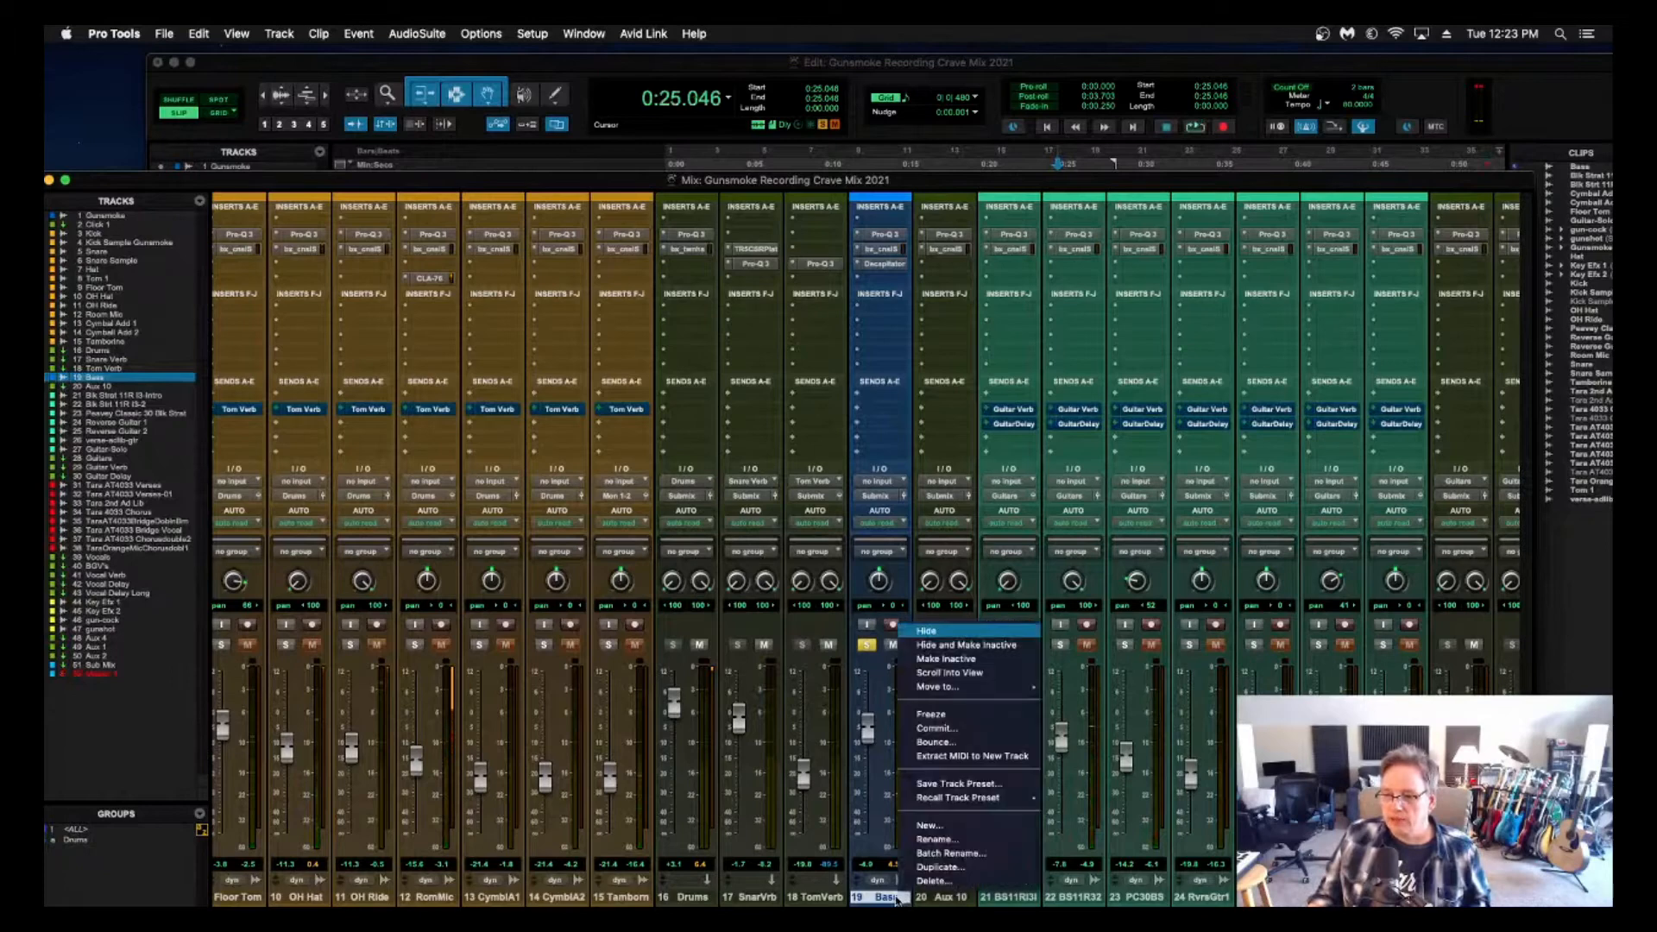
left_click(947, 867)
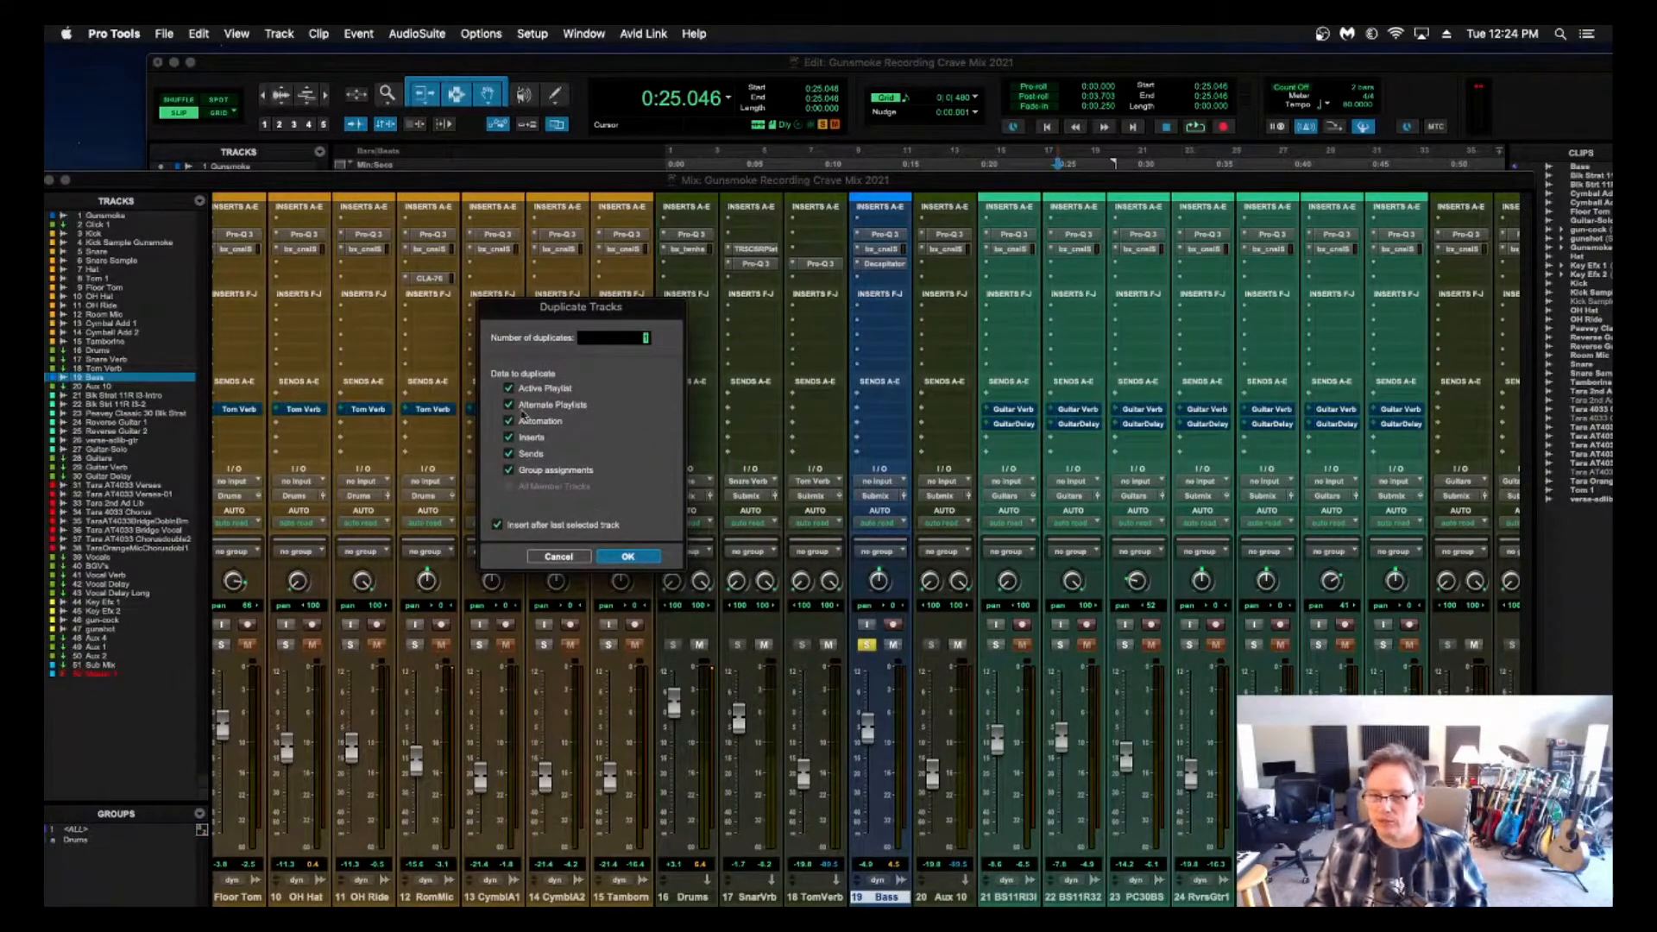
left_click(508, 438)
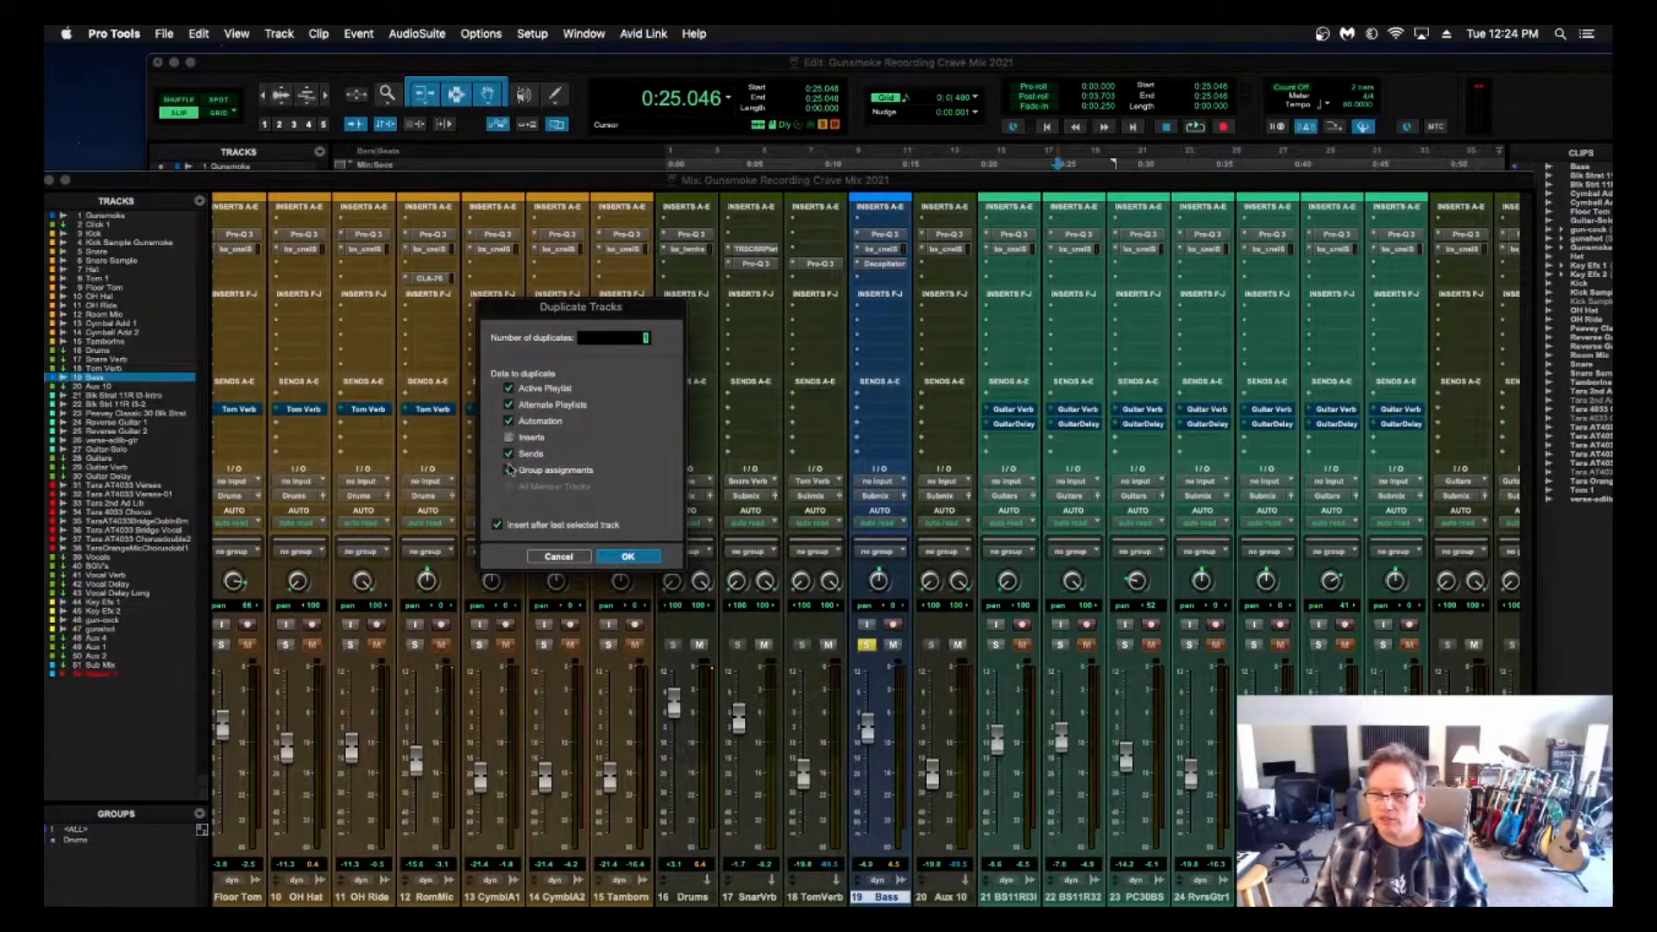
left_click(628, 556)
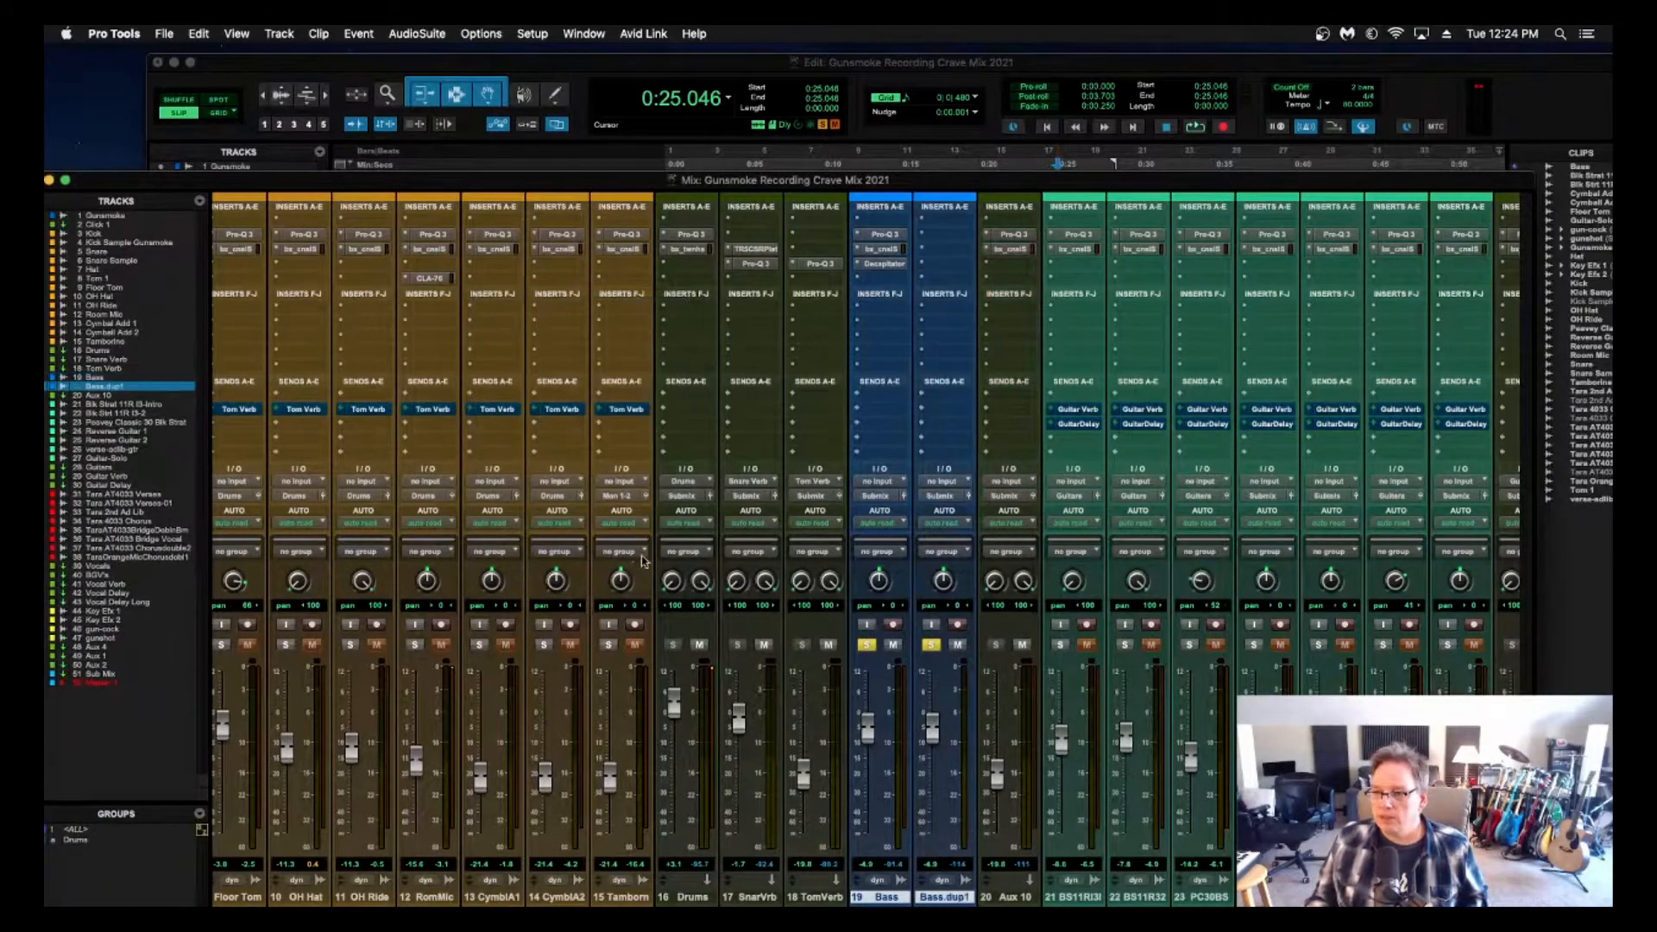
Blend the duplicate bass track under the original at about -13.7 dB, and unsolo both bass tracks.
left_click_drag(930, 729, 870, 768)
key("space")
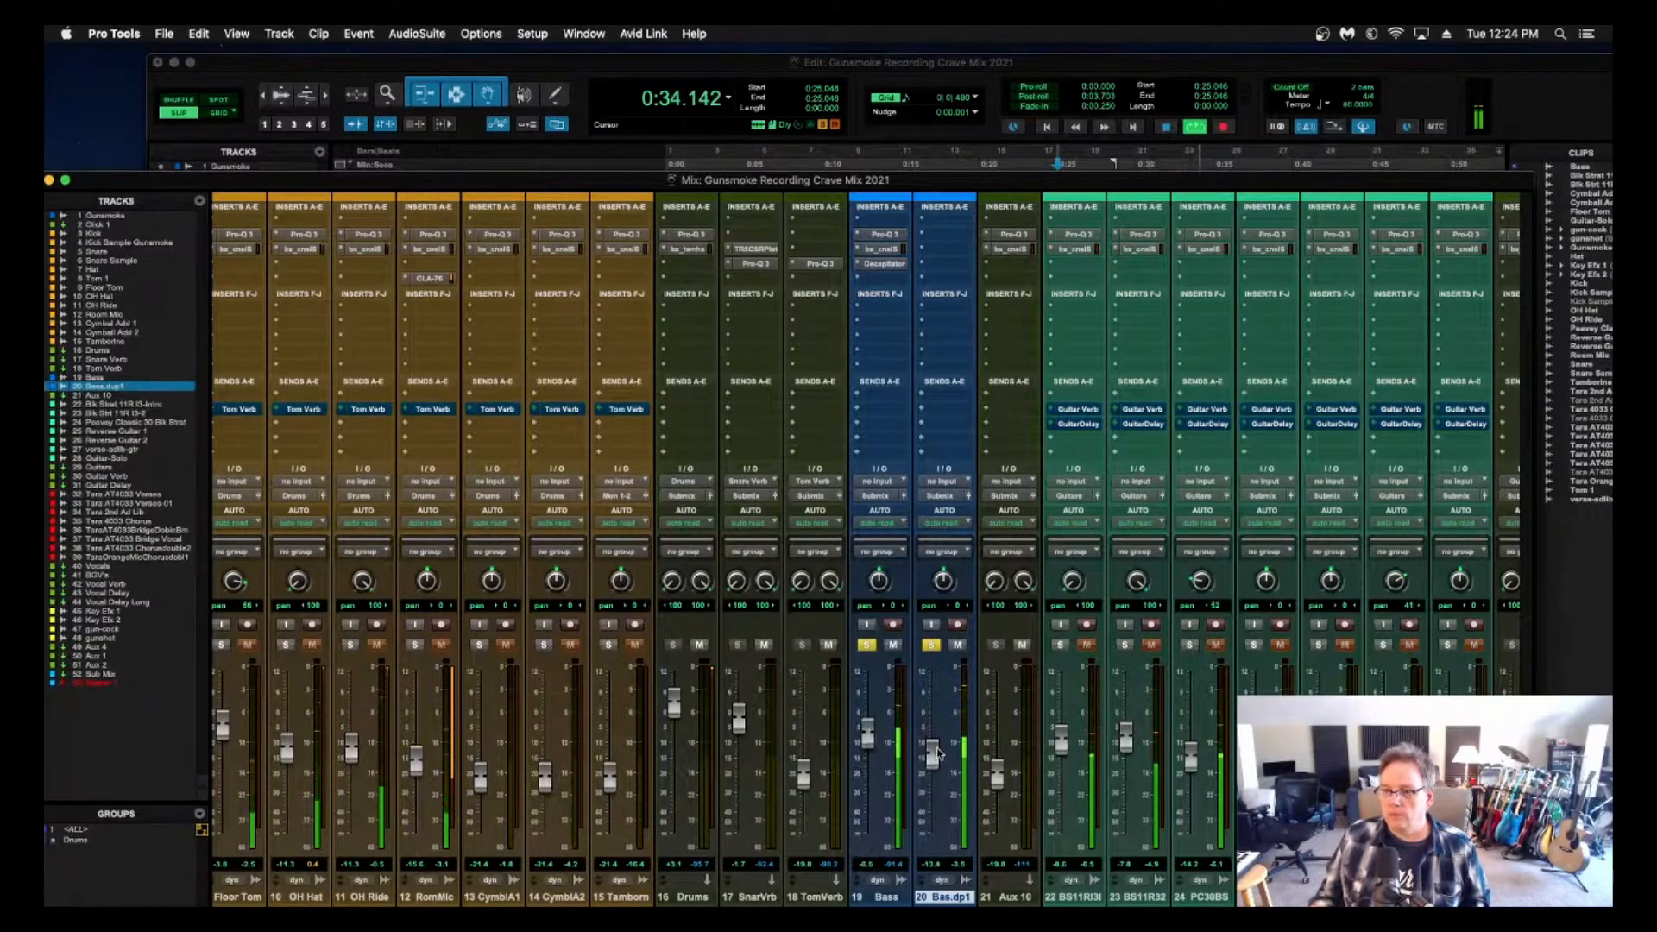
left_click(925, 645)
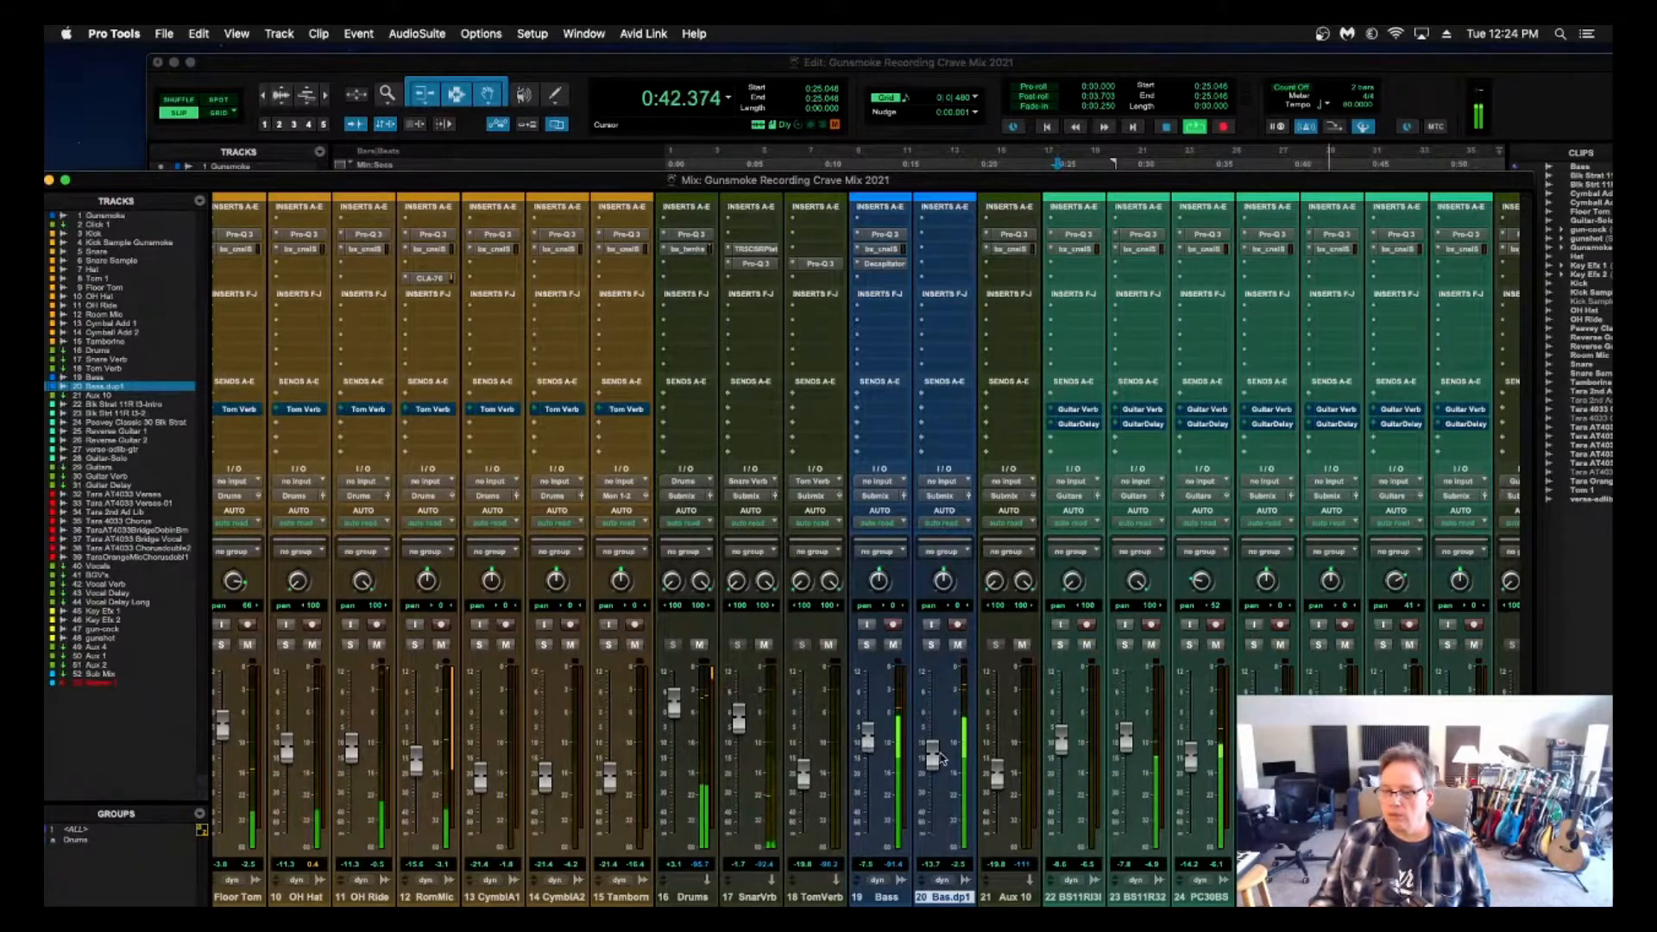
Solo the Hat during playback, pan it to 71, and raise its fader to about -19.3 dB.
scroll(528, 723, "left", 10)
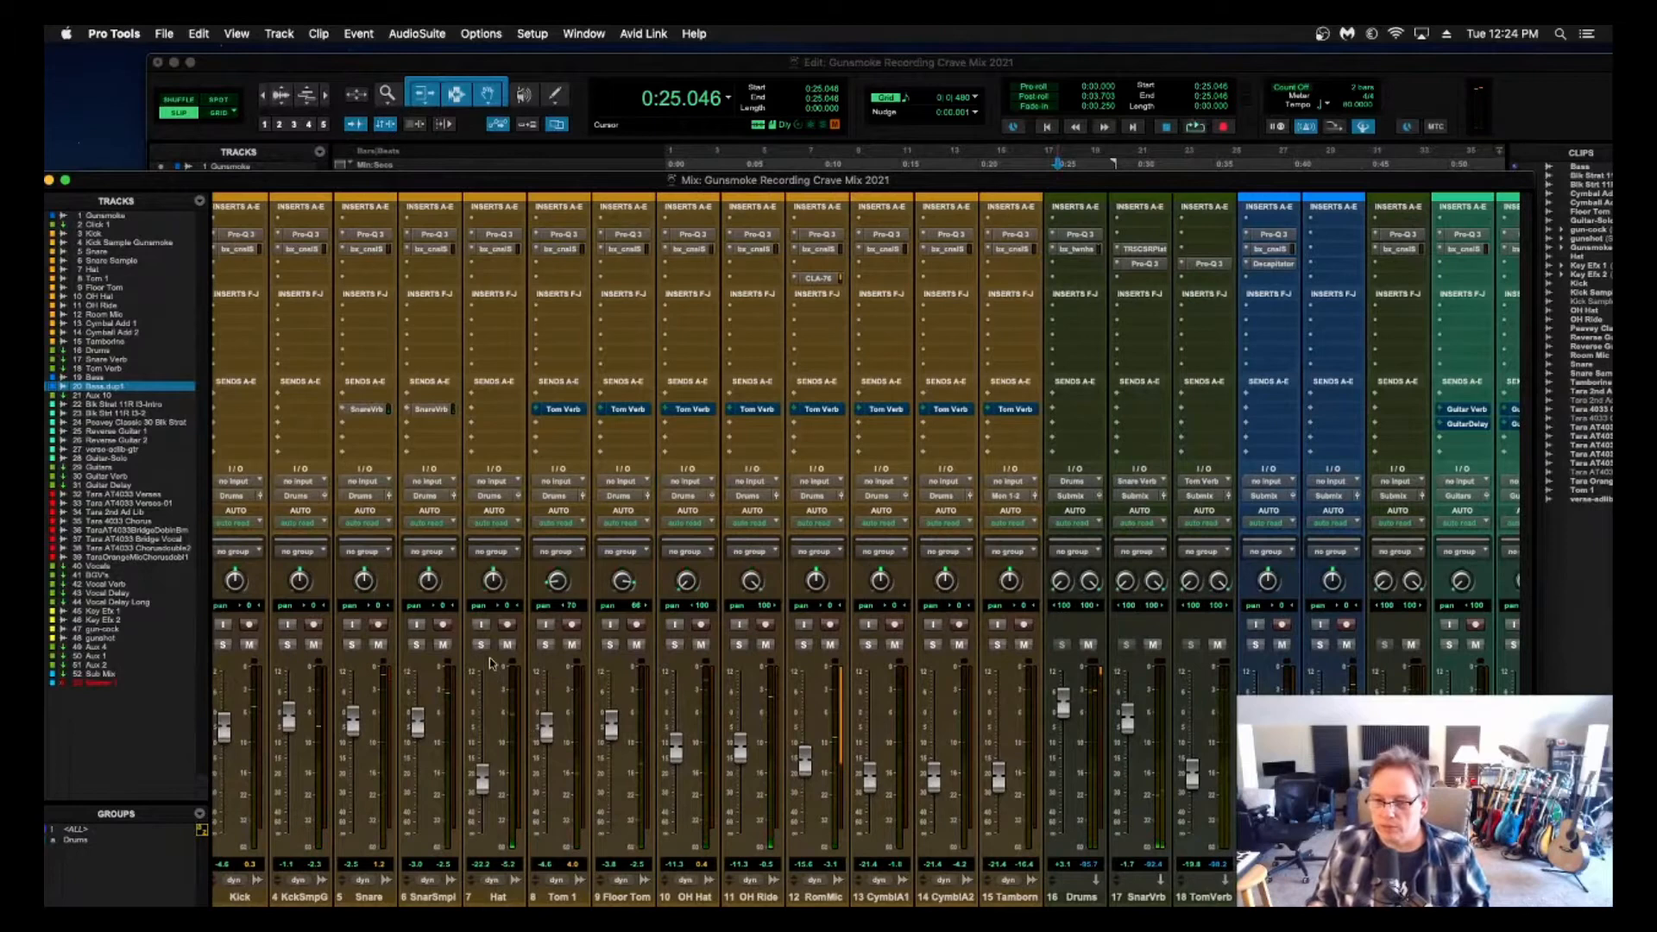
key("space")
left_click(480, 645)
left_click_drag(489, 602, 485, 626)
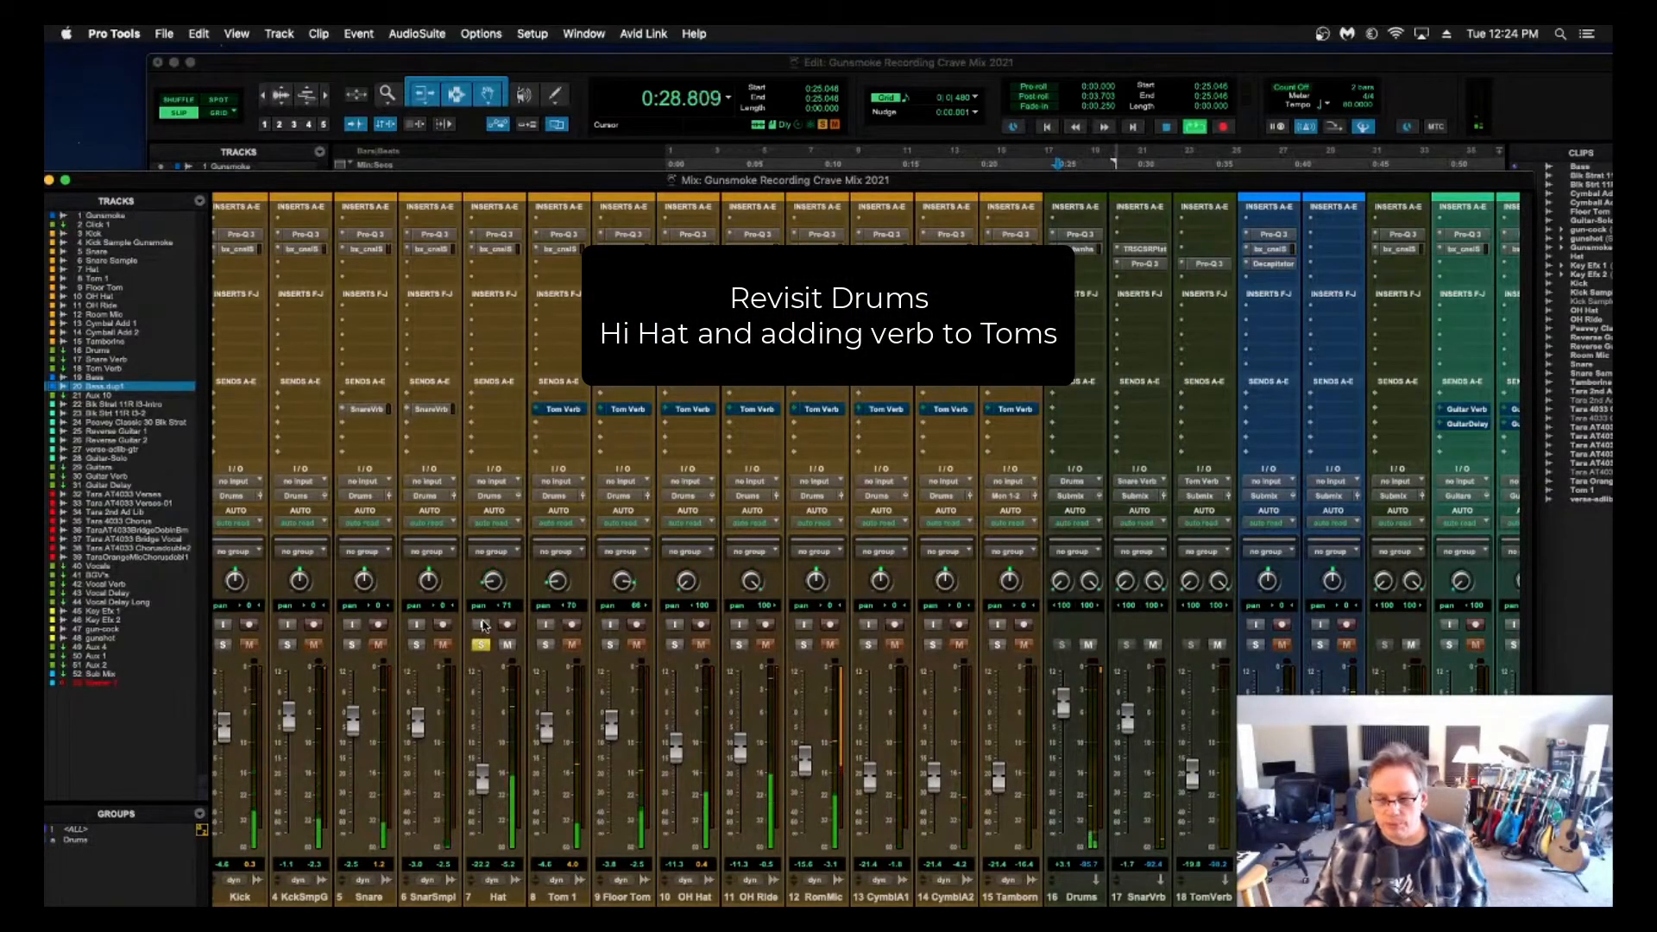
left_click_drag(486, 787, 489, 781)
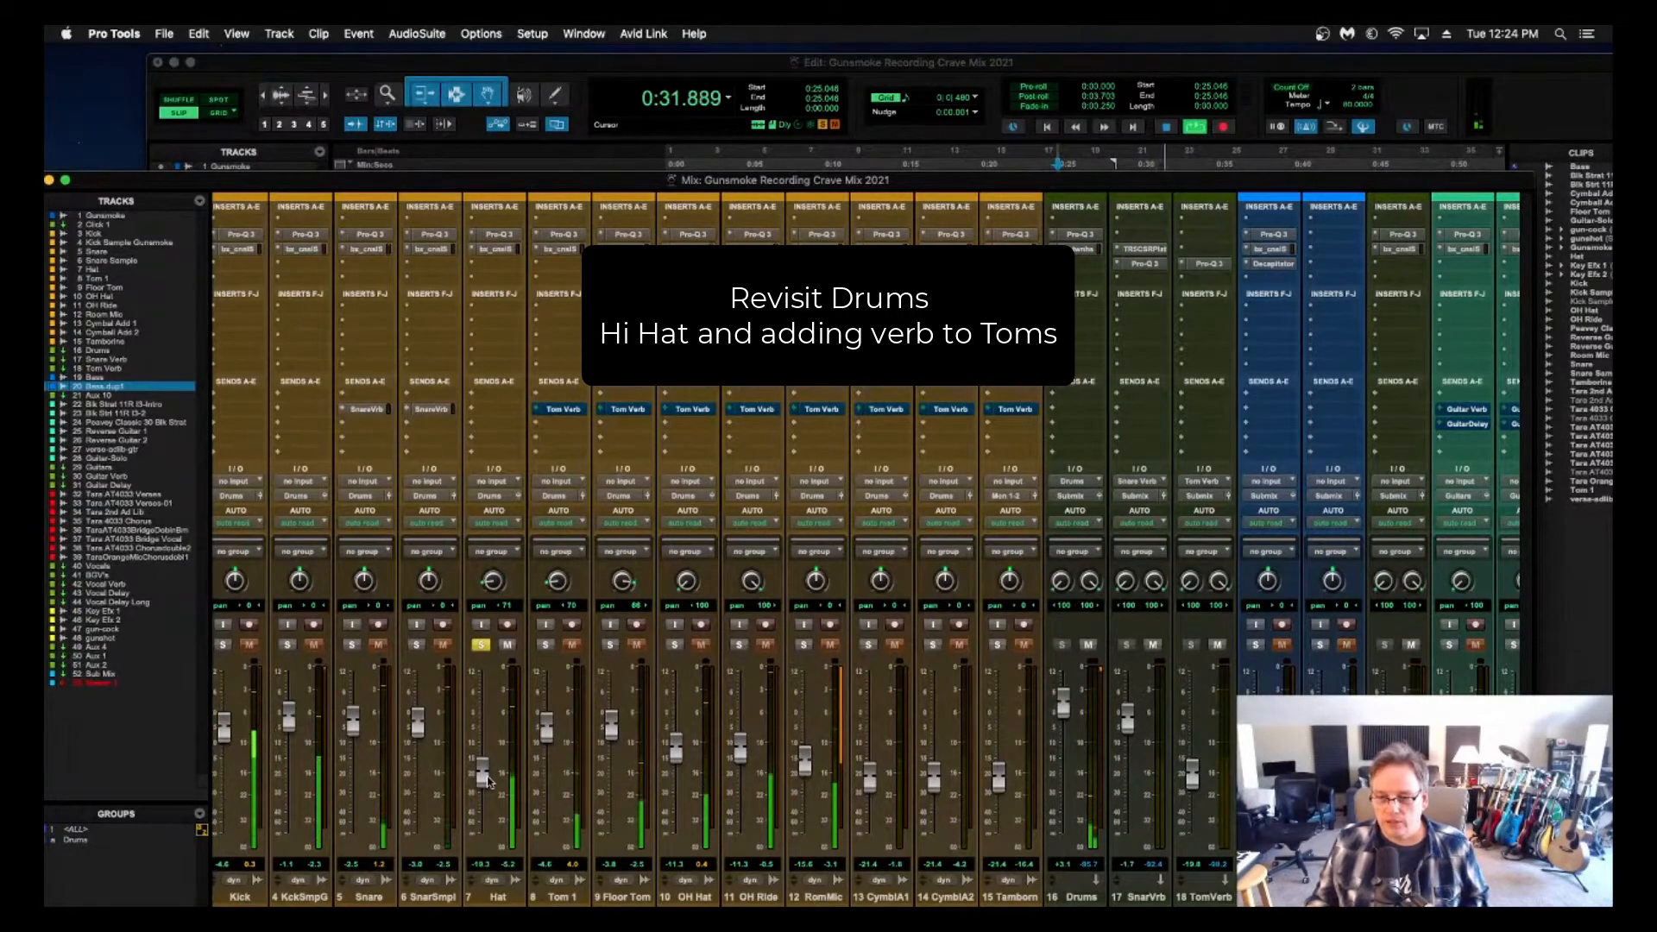
In the Hat's SSL channel strip, boost HF around 11.5 kHz, raise HMF gain to about 3.8 dB, and turn up the HMF frequency.
left_click(495, 250)
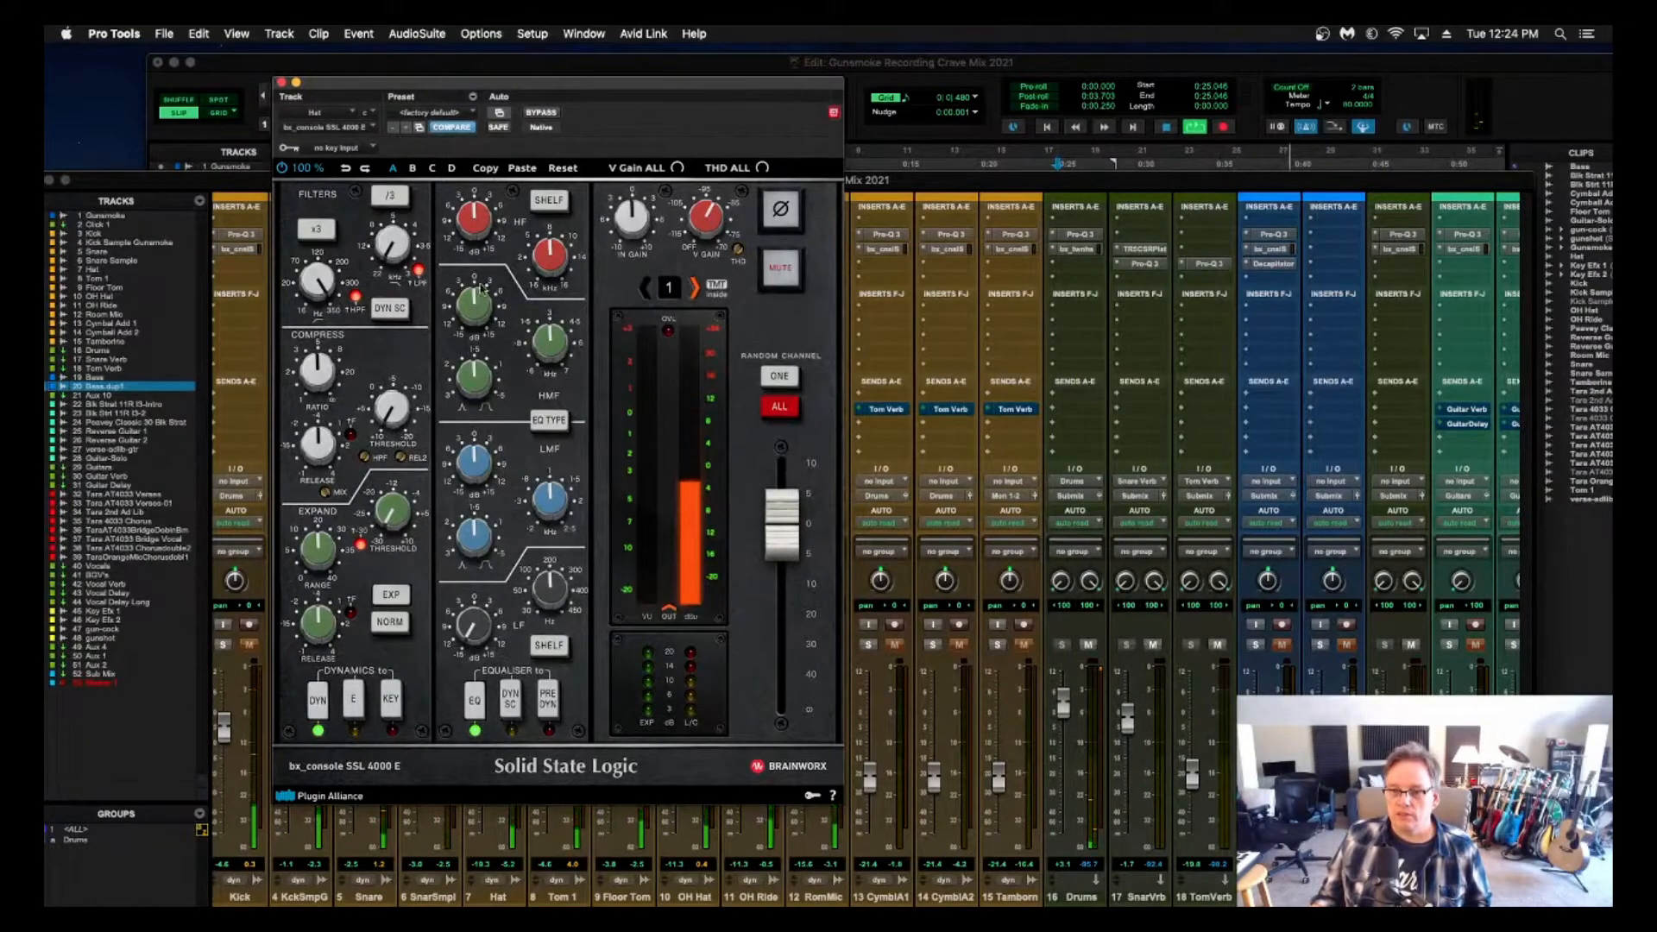
left_click_drag(473, 222, 472, 193)
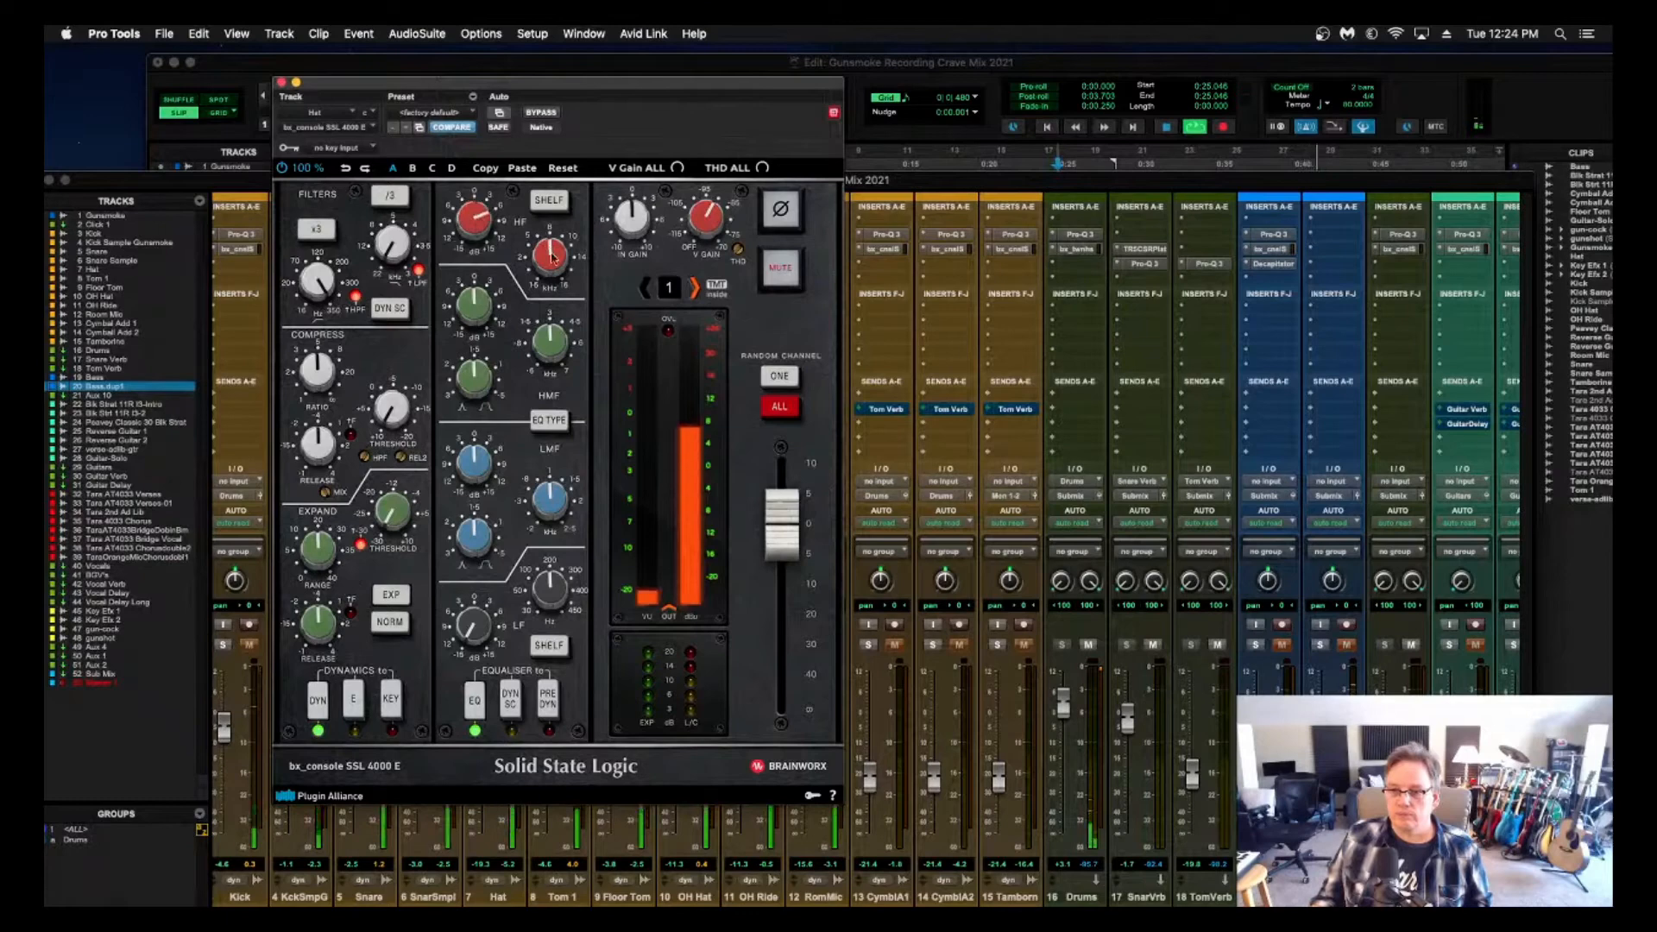
left_click_drag(551, 257, 535, 206)
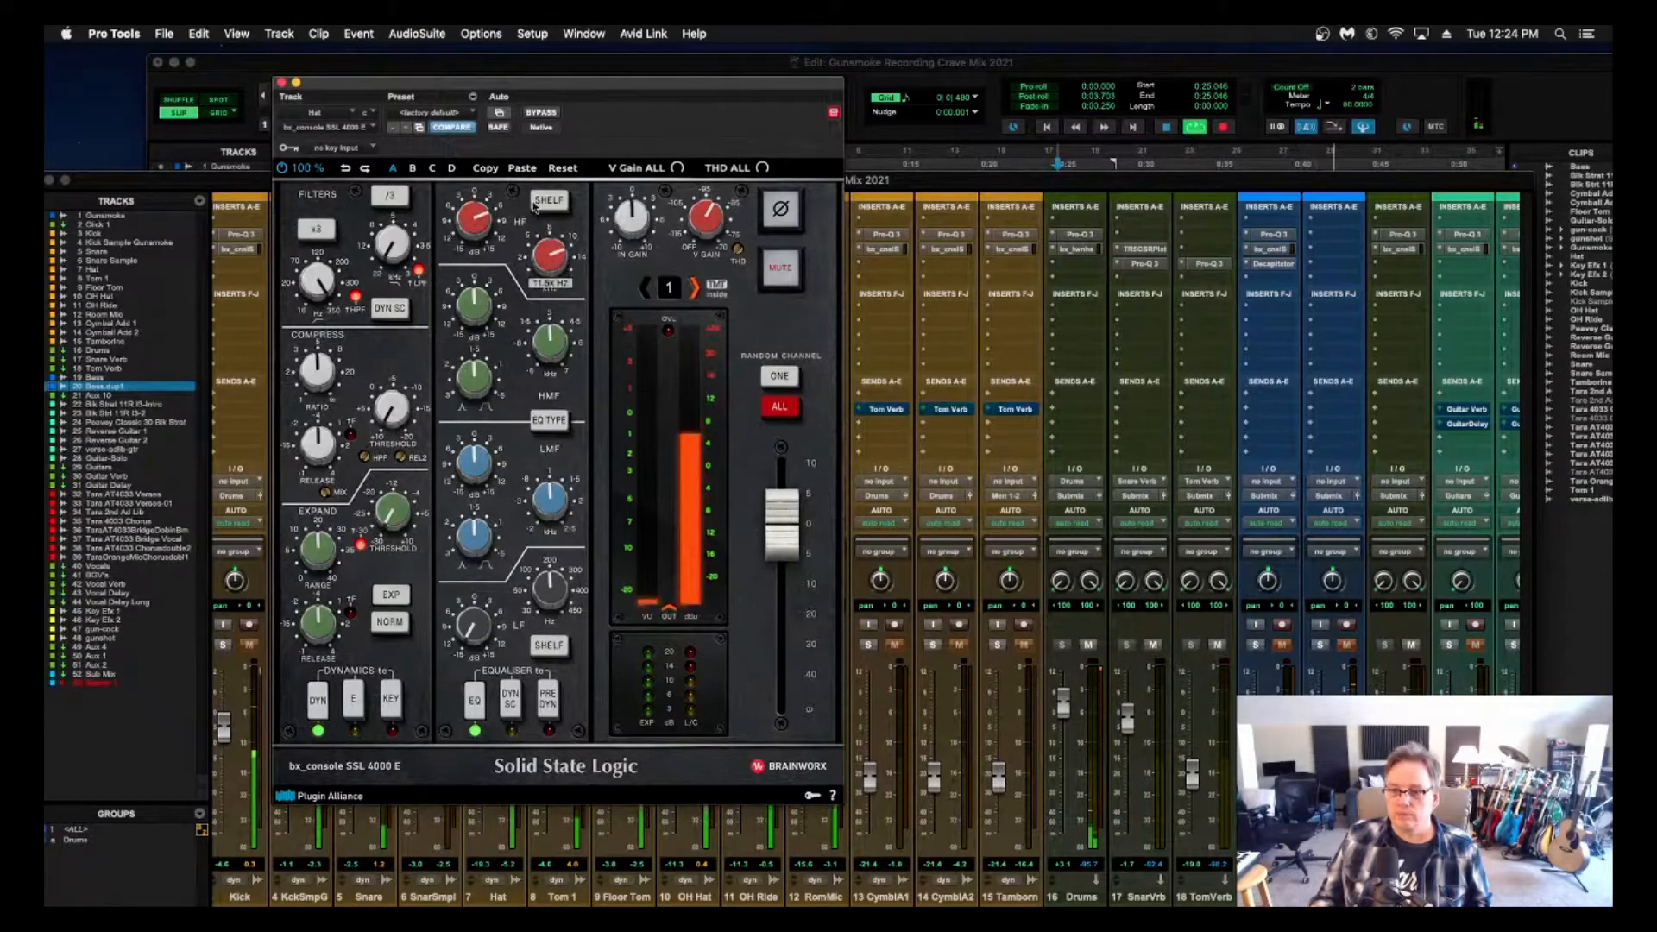
left_click_drag(470, 302, 466, 285)
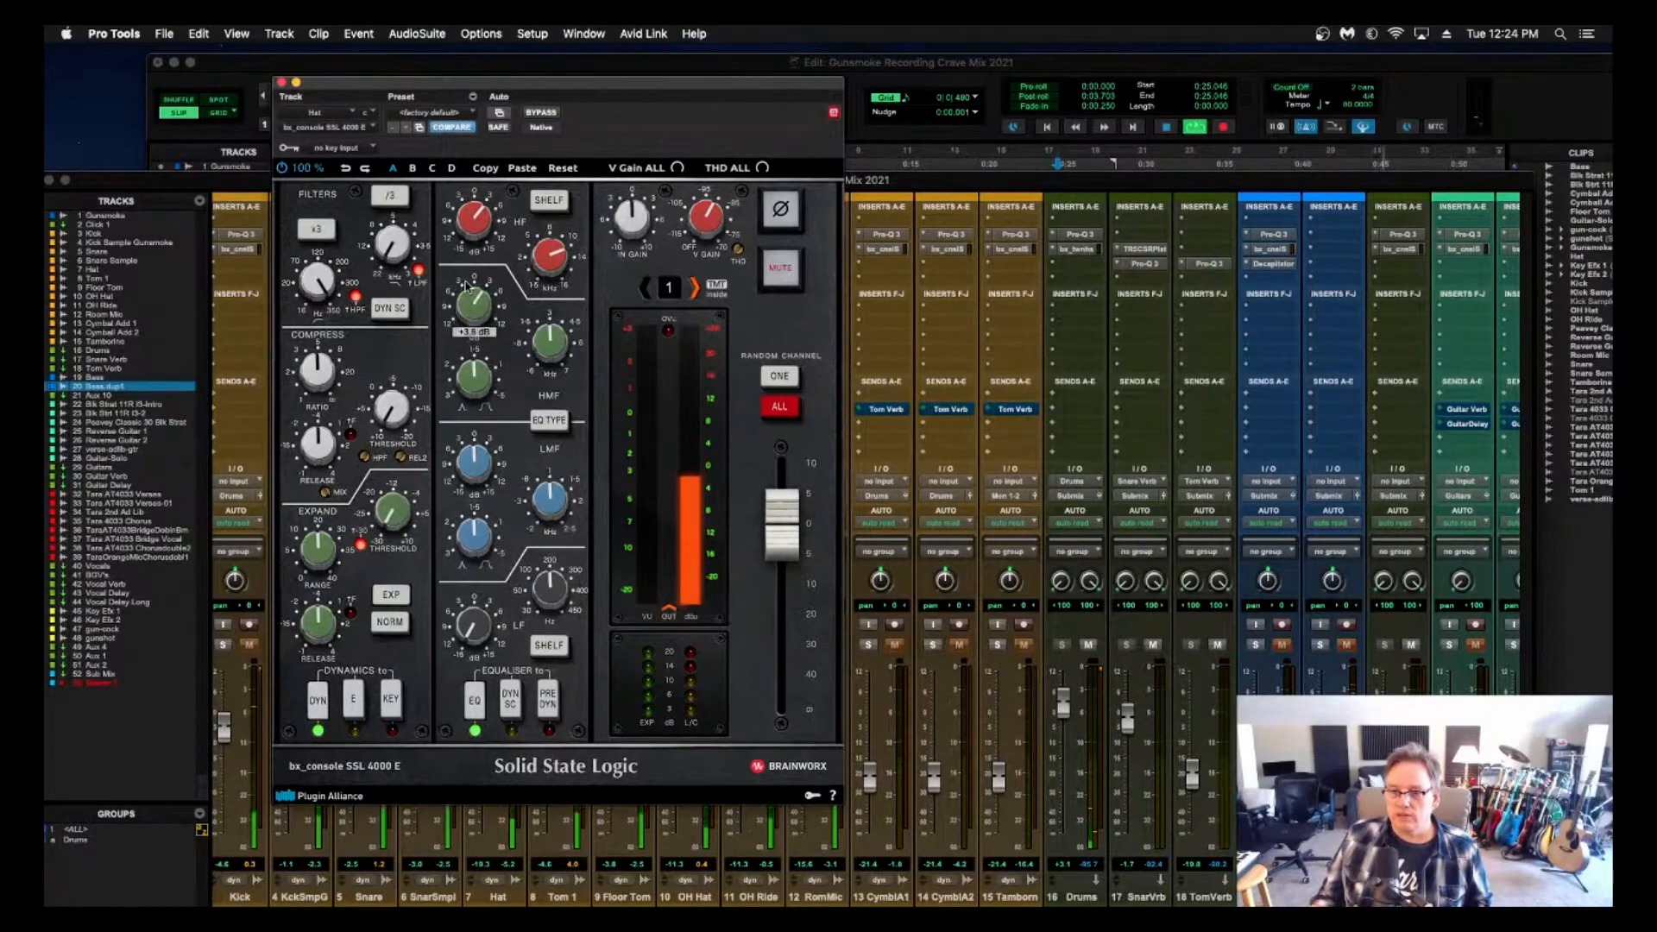
left_click_drag(550, 339, 536, 296)
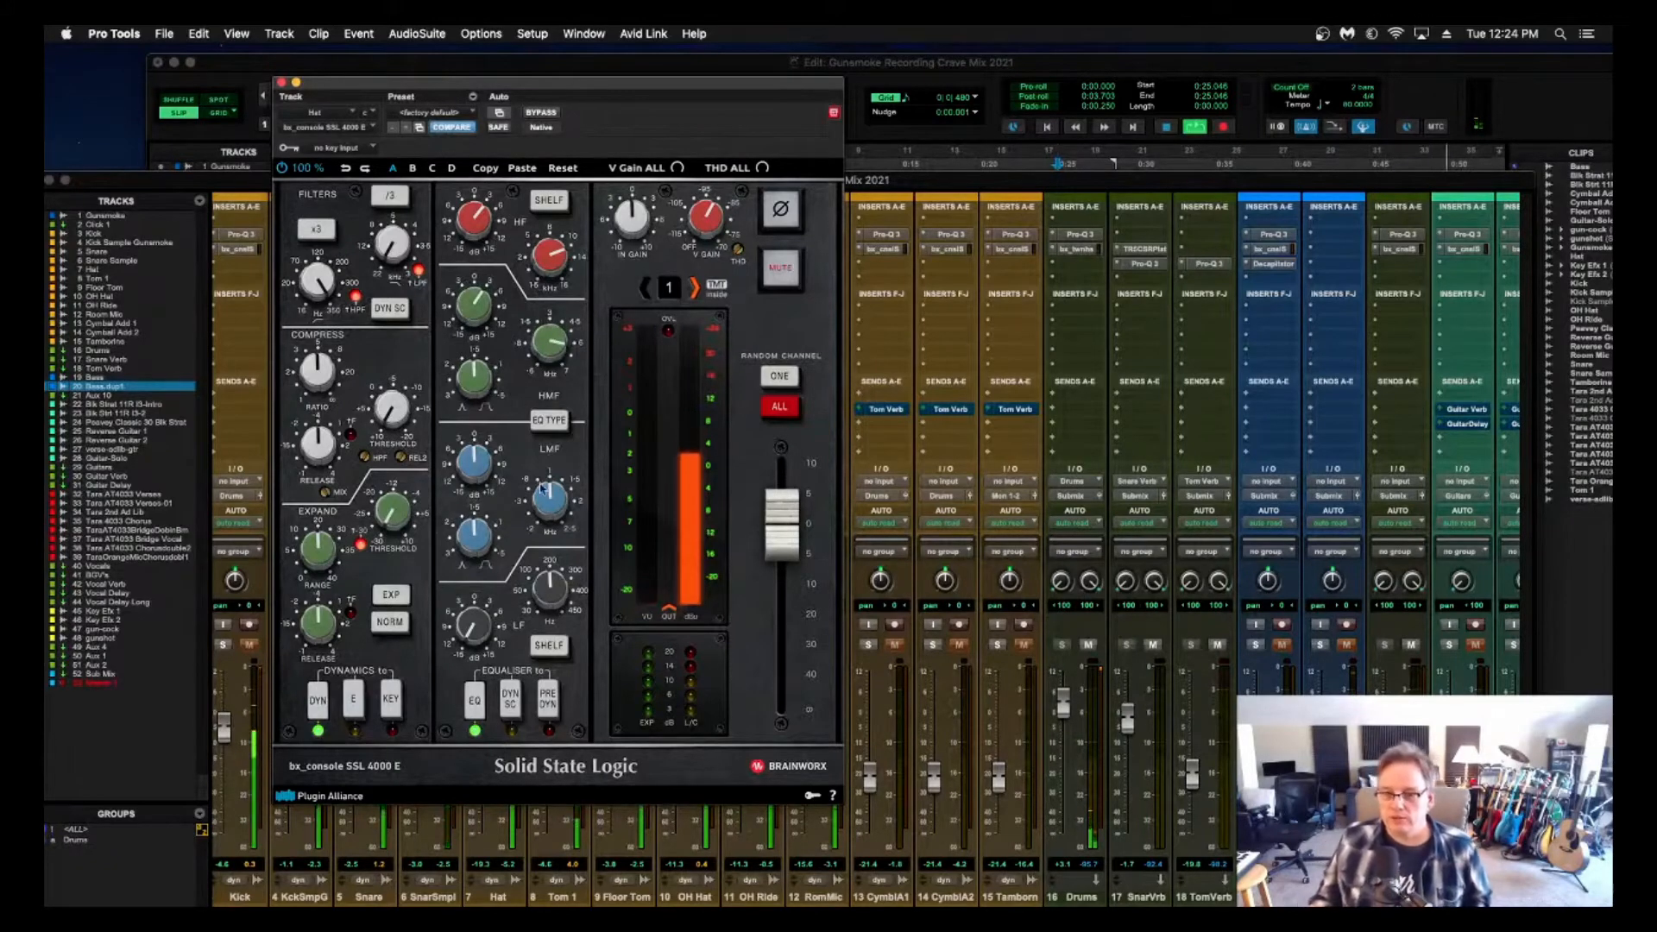
Compare the Hat with its SSL channel strip bypassed and active, and close the plug-in window.
left_click(548, 115)
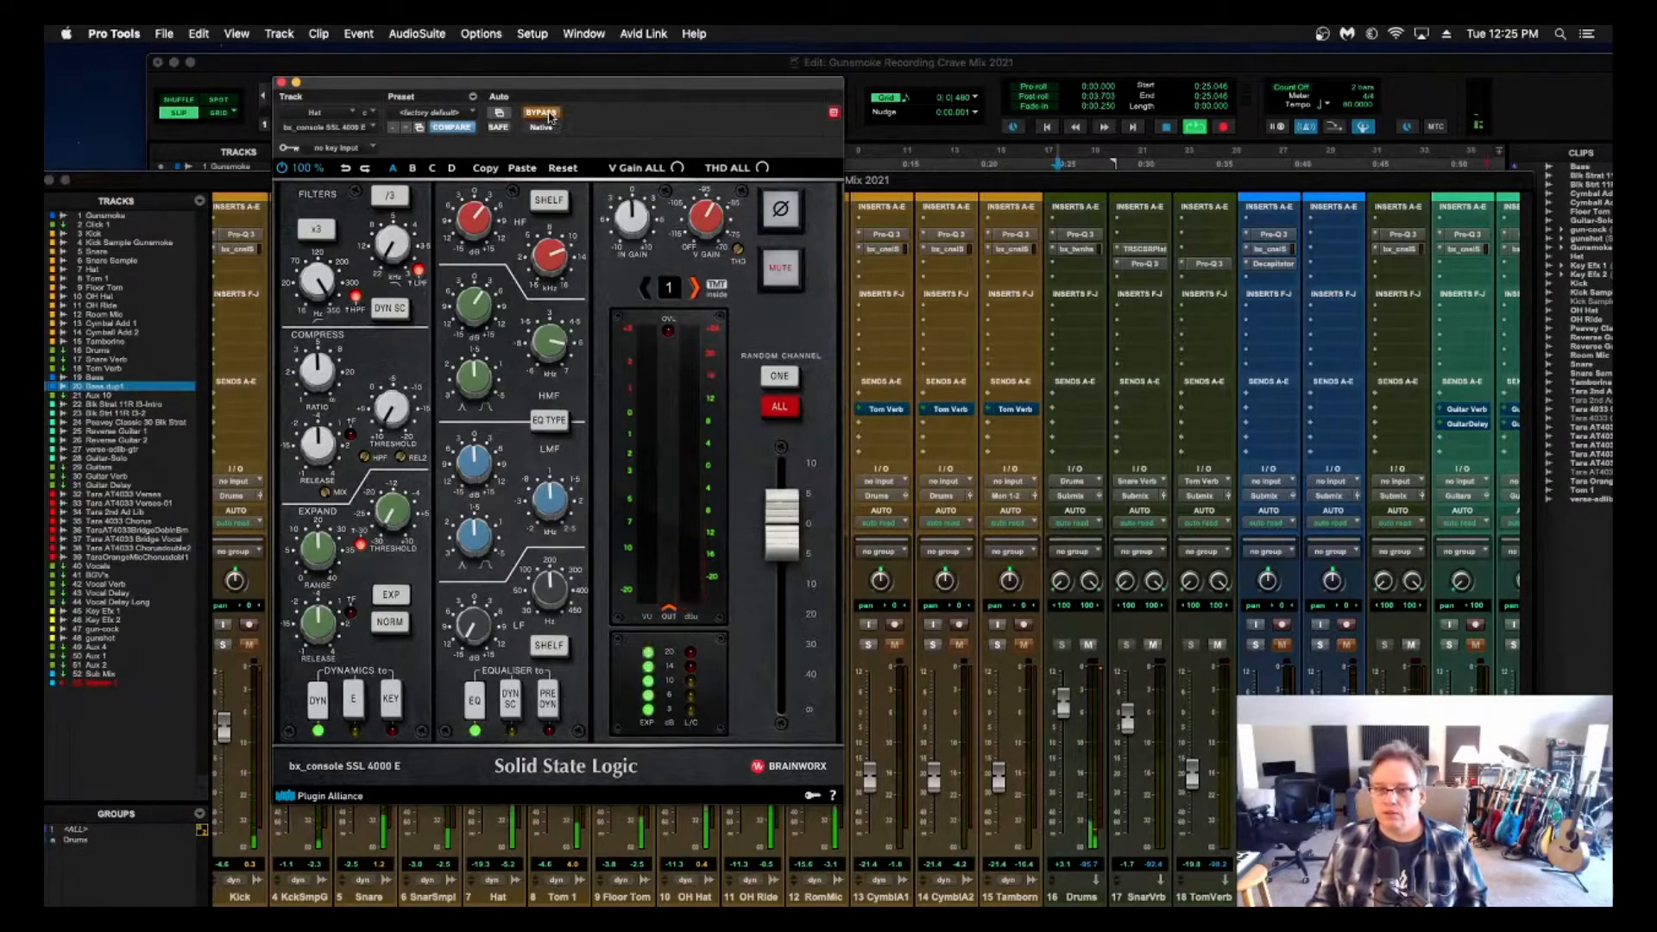
left_click(547, 115)
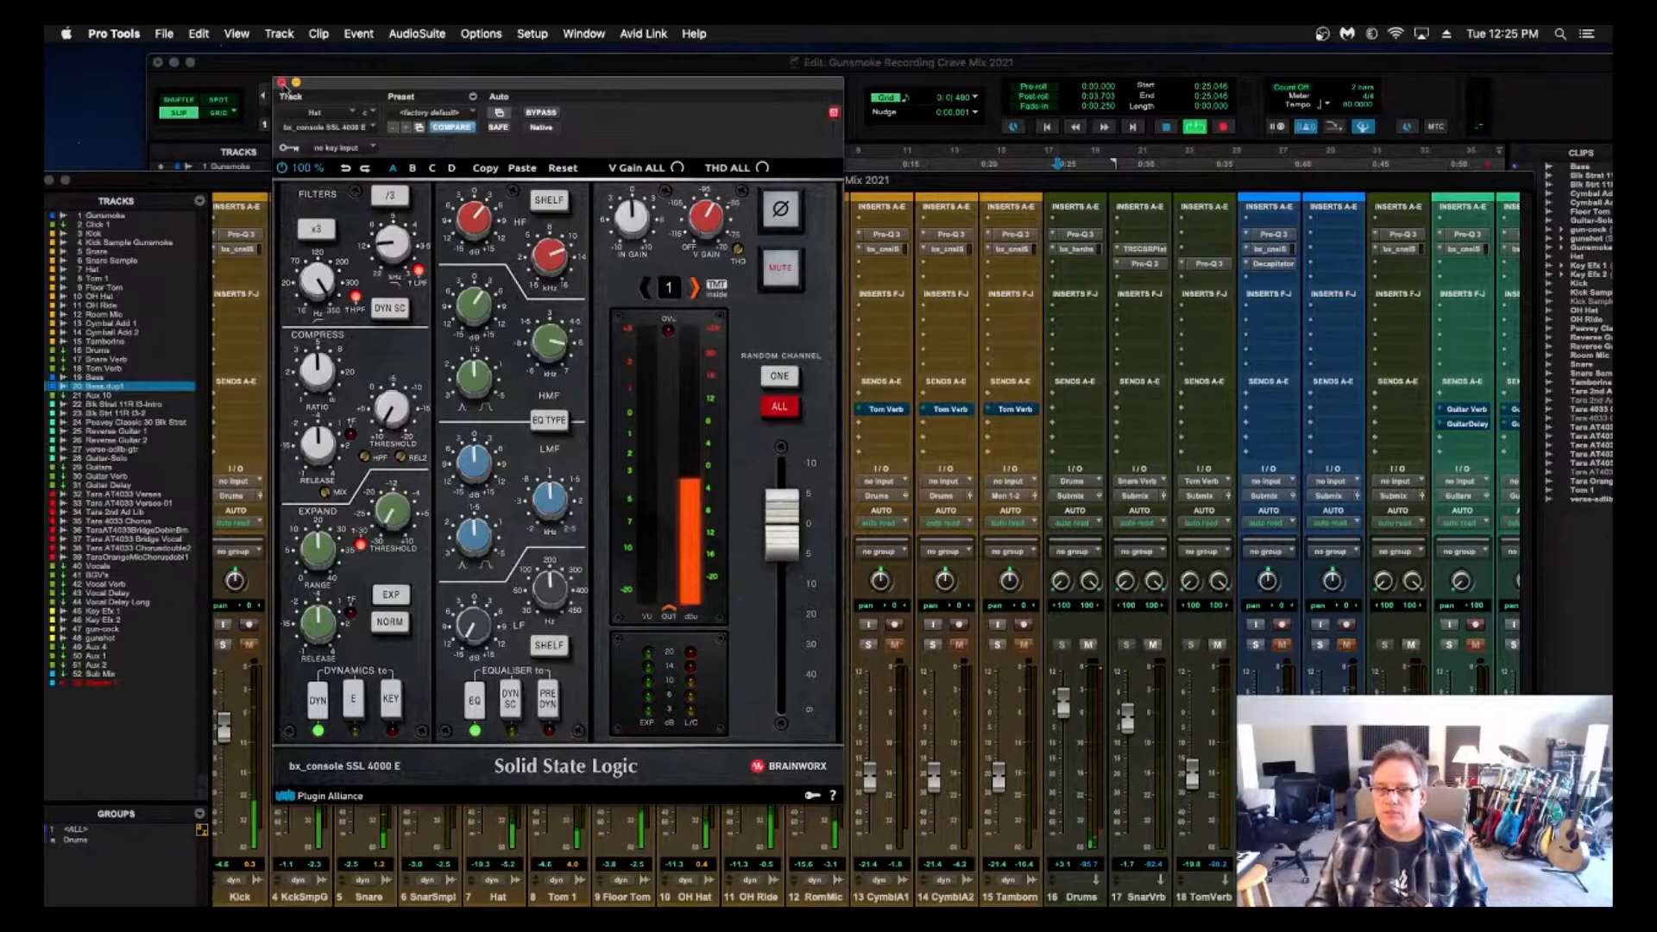
left_click(281, 83)
Unsolo the Hat and lower the OH Hat and OH Ride faders to about -14 dB.
left_click(481, 646)
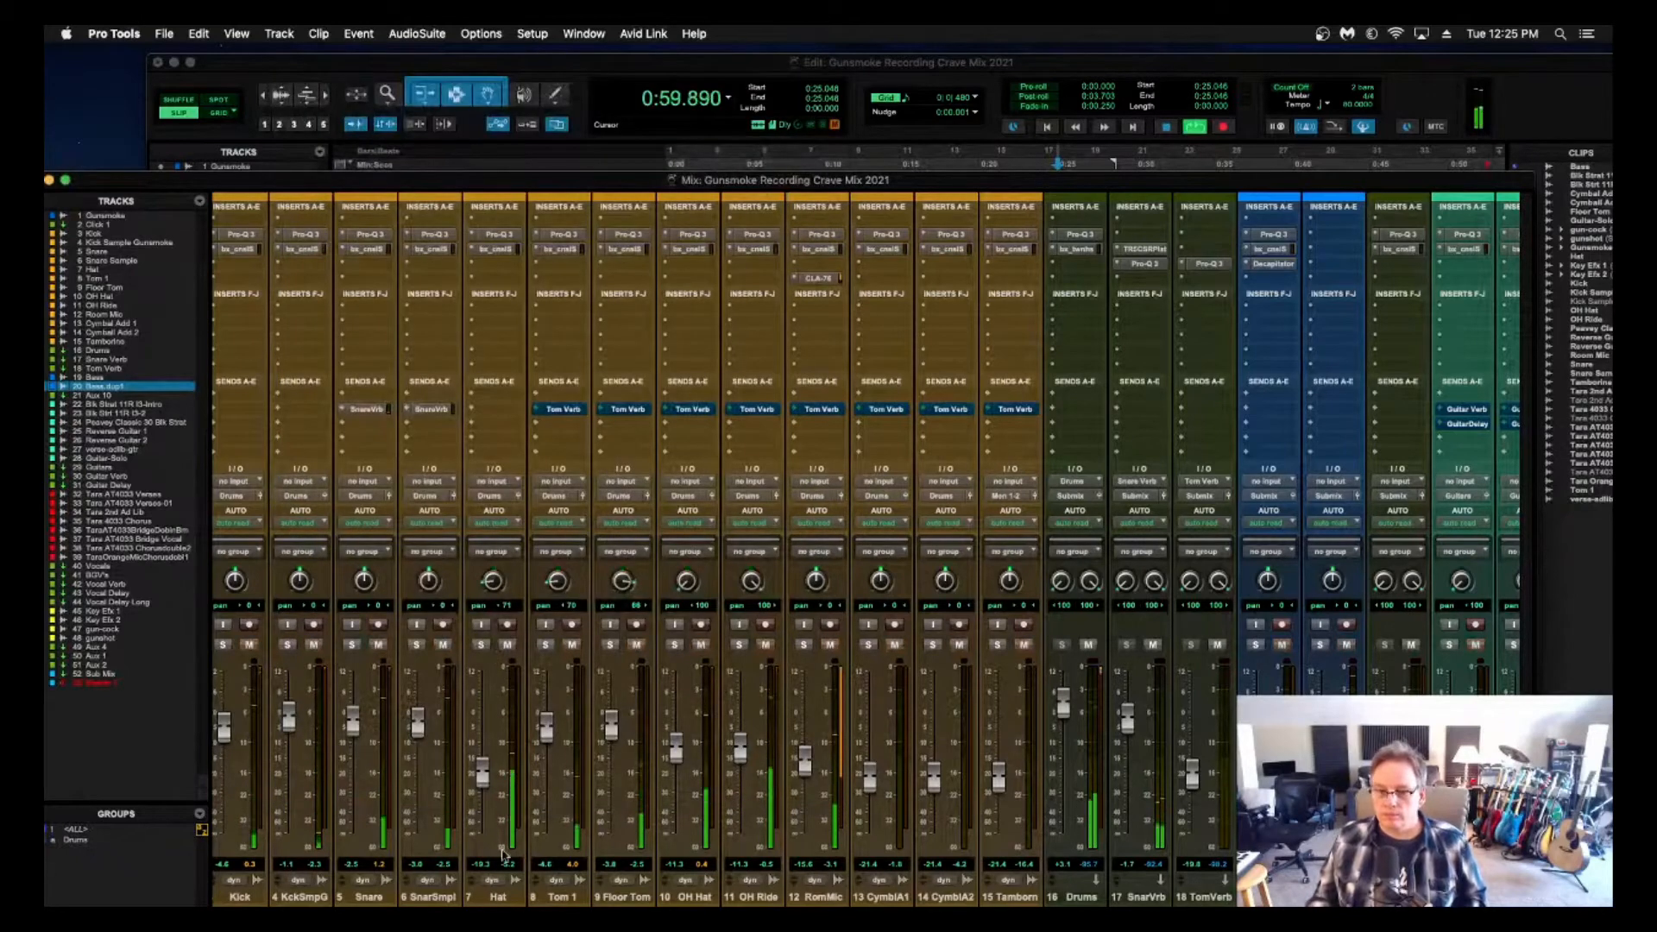
left_click_drag(475, 787, 481, 781)
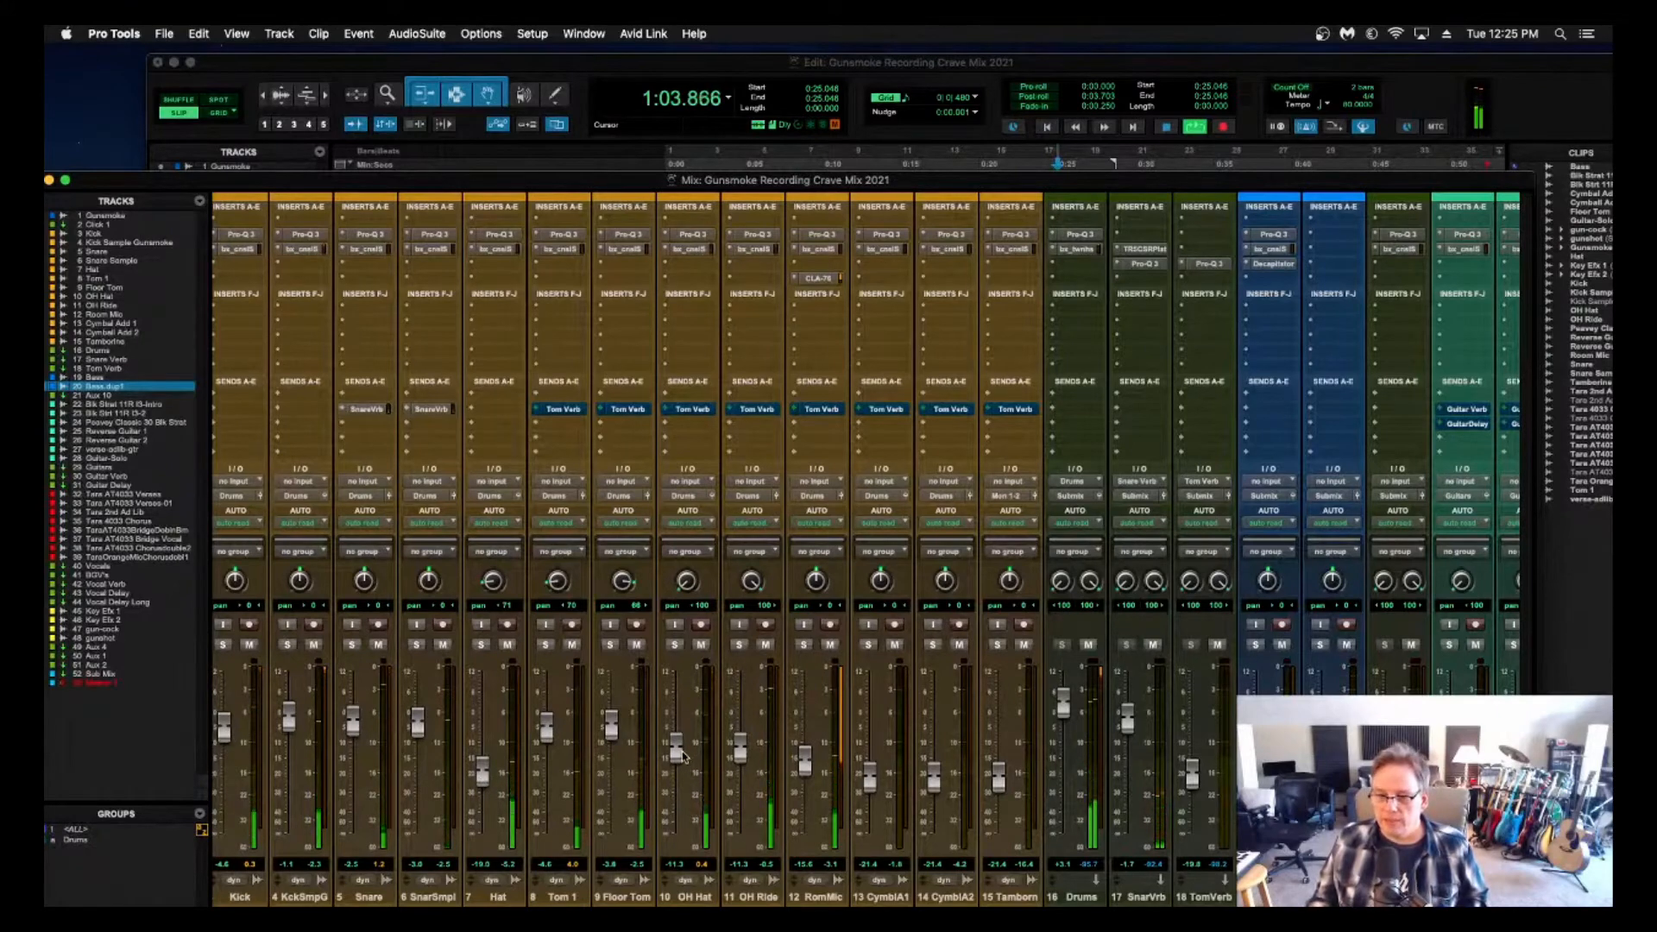
left_click_drag(682, 756, 744, 762)
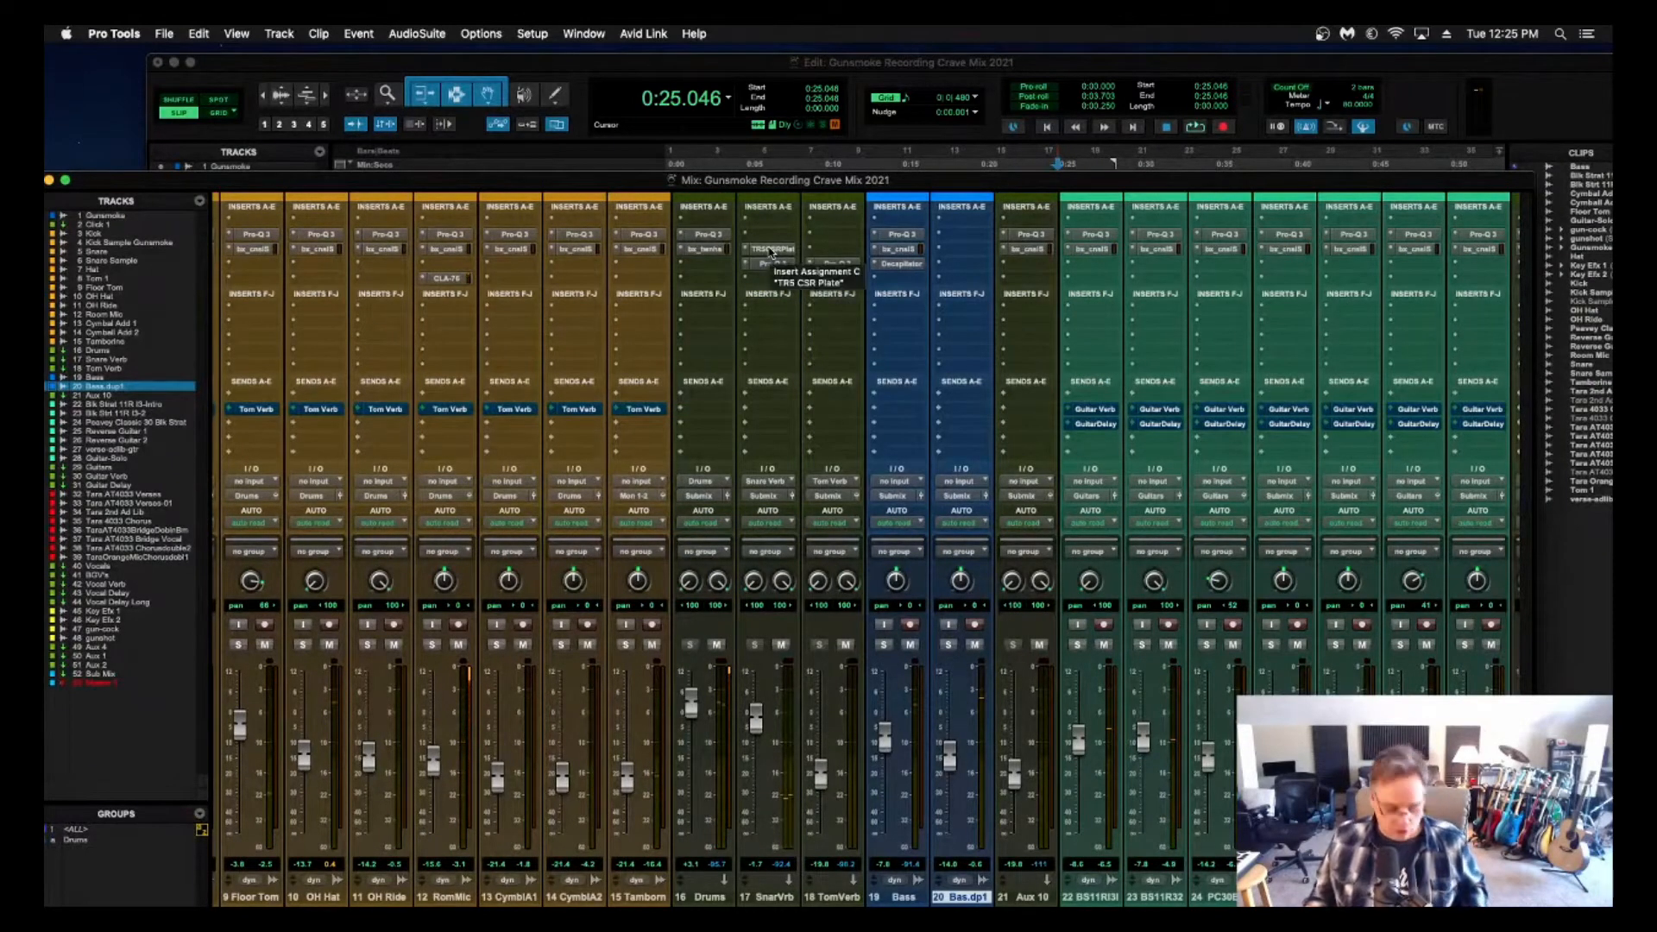
Copy the Snare Verb's TRS CSR Plate to the Tom Verb, and select the passage from 1:04.859 to 1:06.007 in the timeline.
left_click_drag(772, 252, 819, 251)
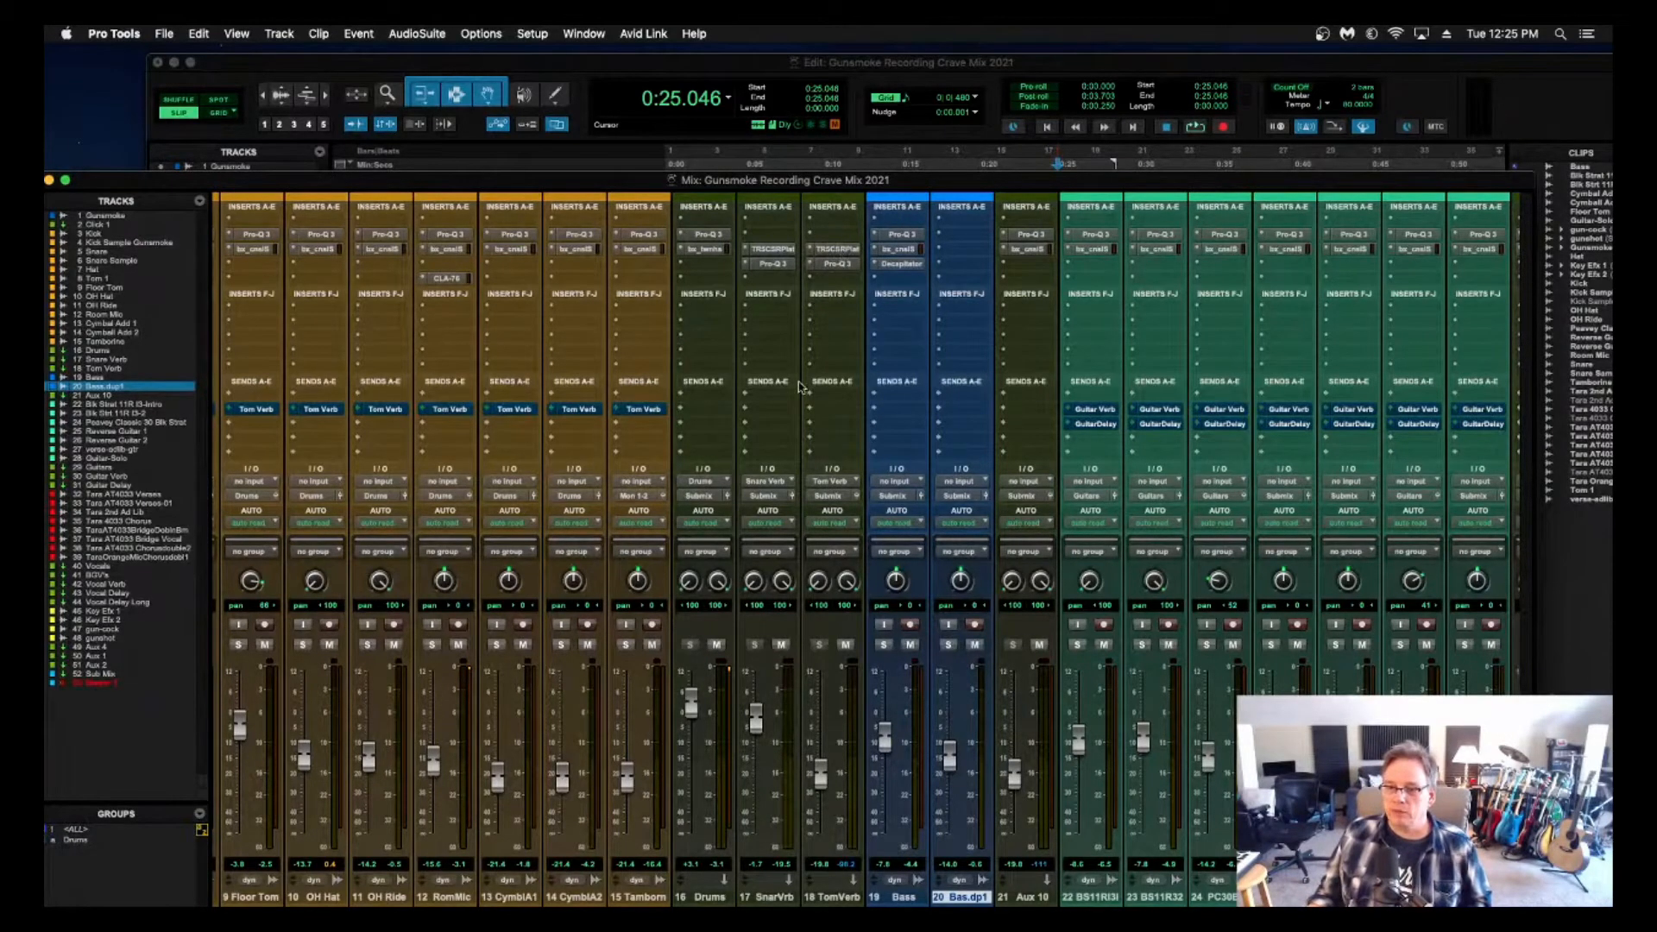
left_click_drag(677, 84, 281, 274)
key("super+equal")
scroll(887, 371, "up", 5)
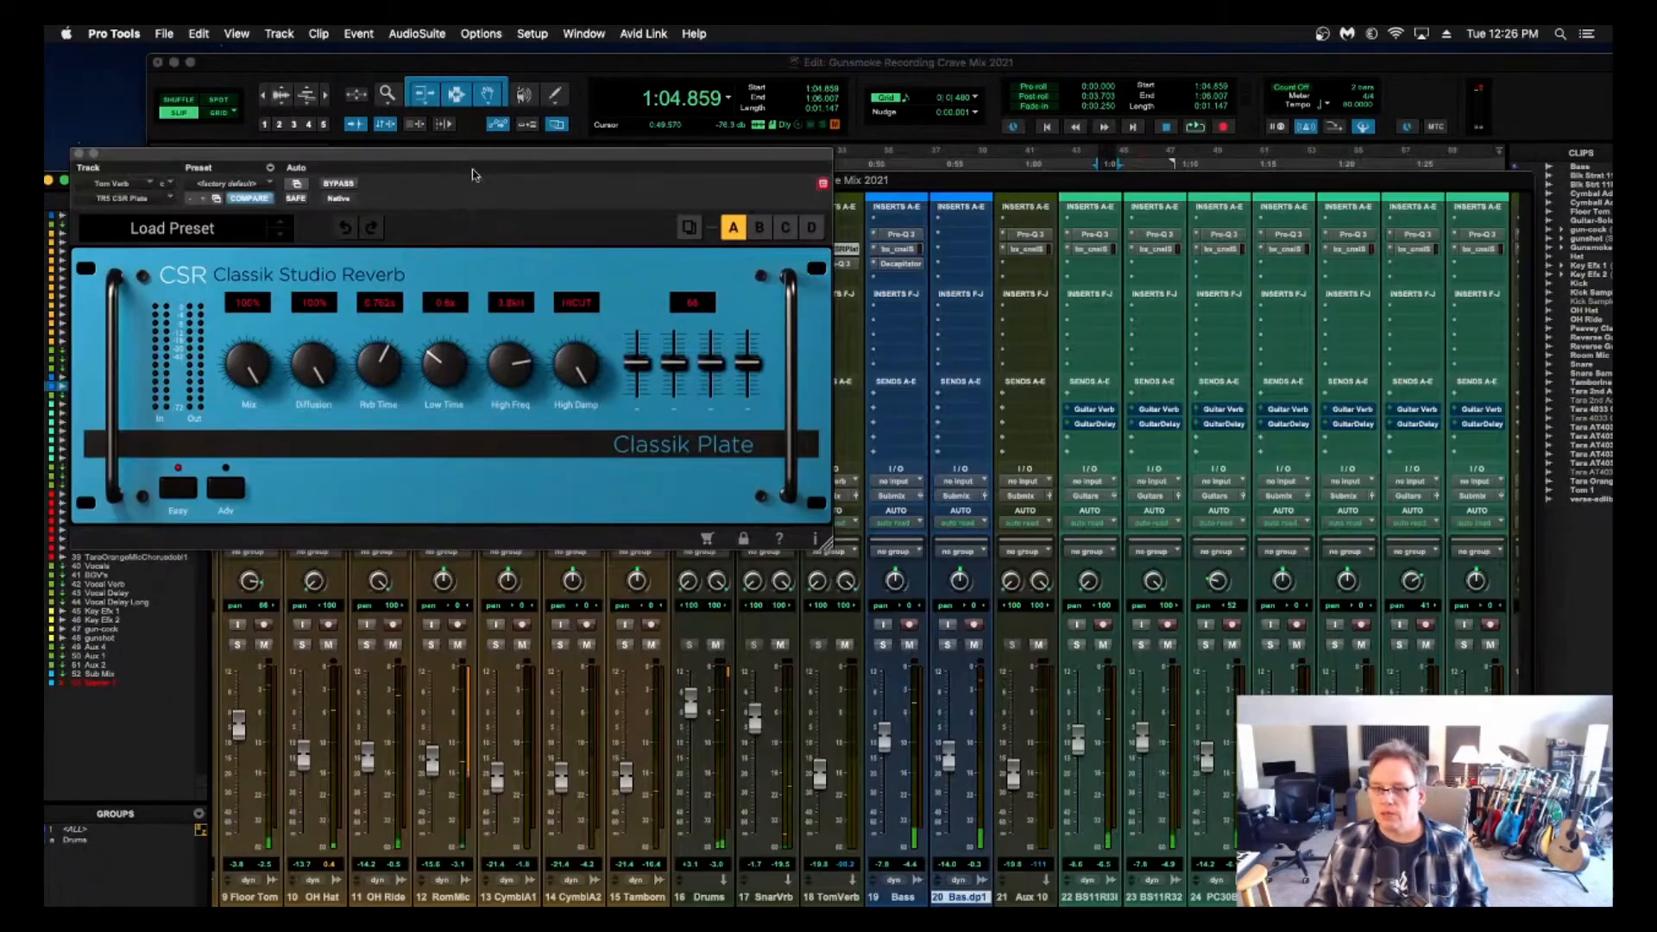
Unmute the Tom 1 and Floor Tom sends to Tom Verb, setting Floor Tom to about -2.3 dB and Tom 1 to about -1.1 dB.
left_click_drag(470, 166, 1060, 467)
scroll(385, 648, "left", 2)
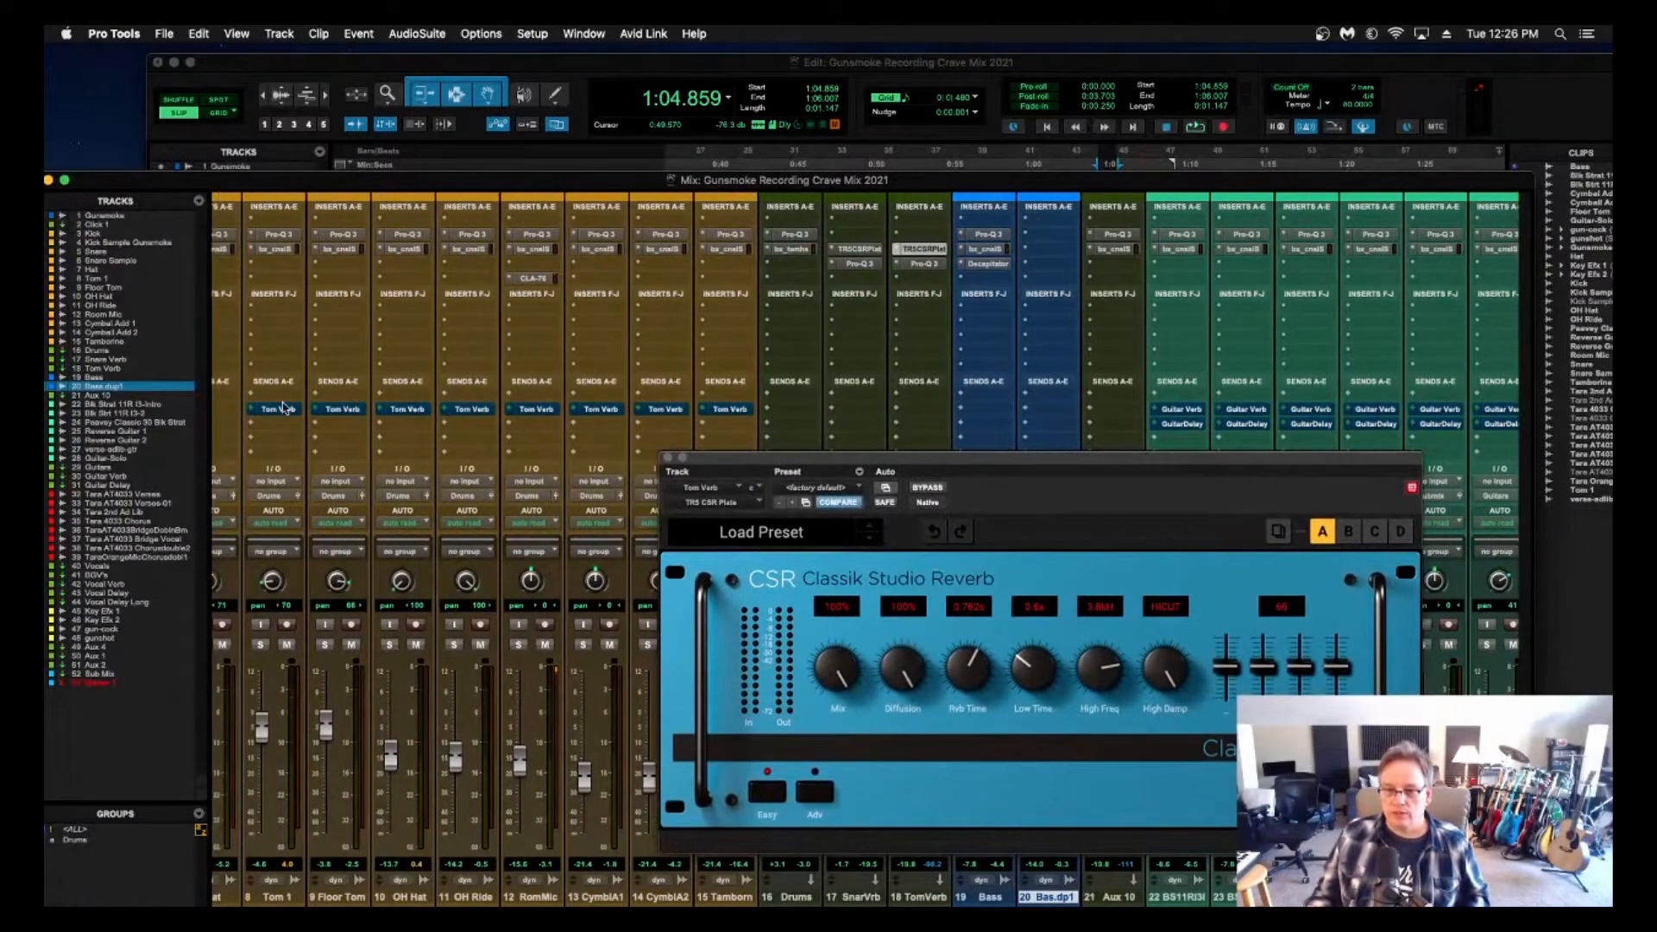
left_click(343, 410)
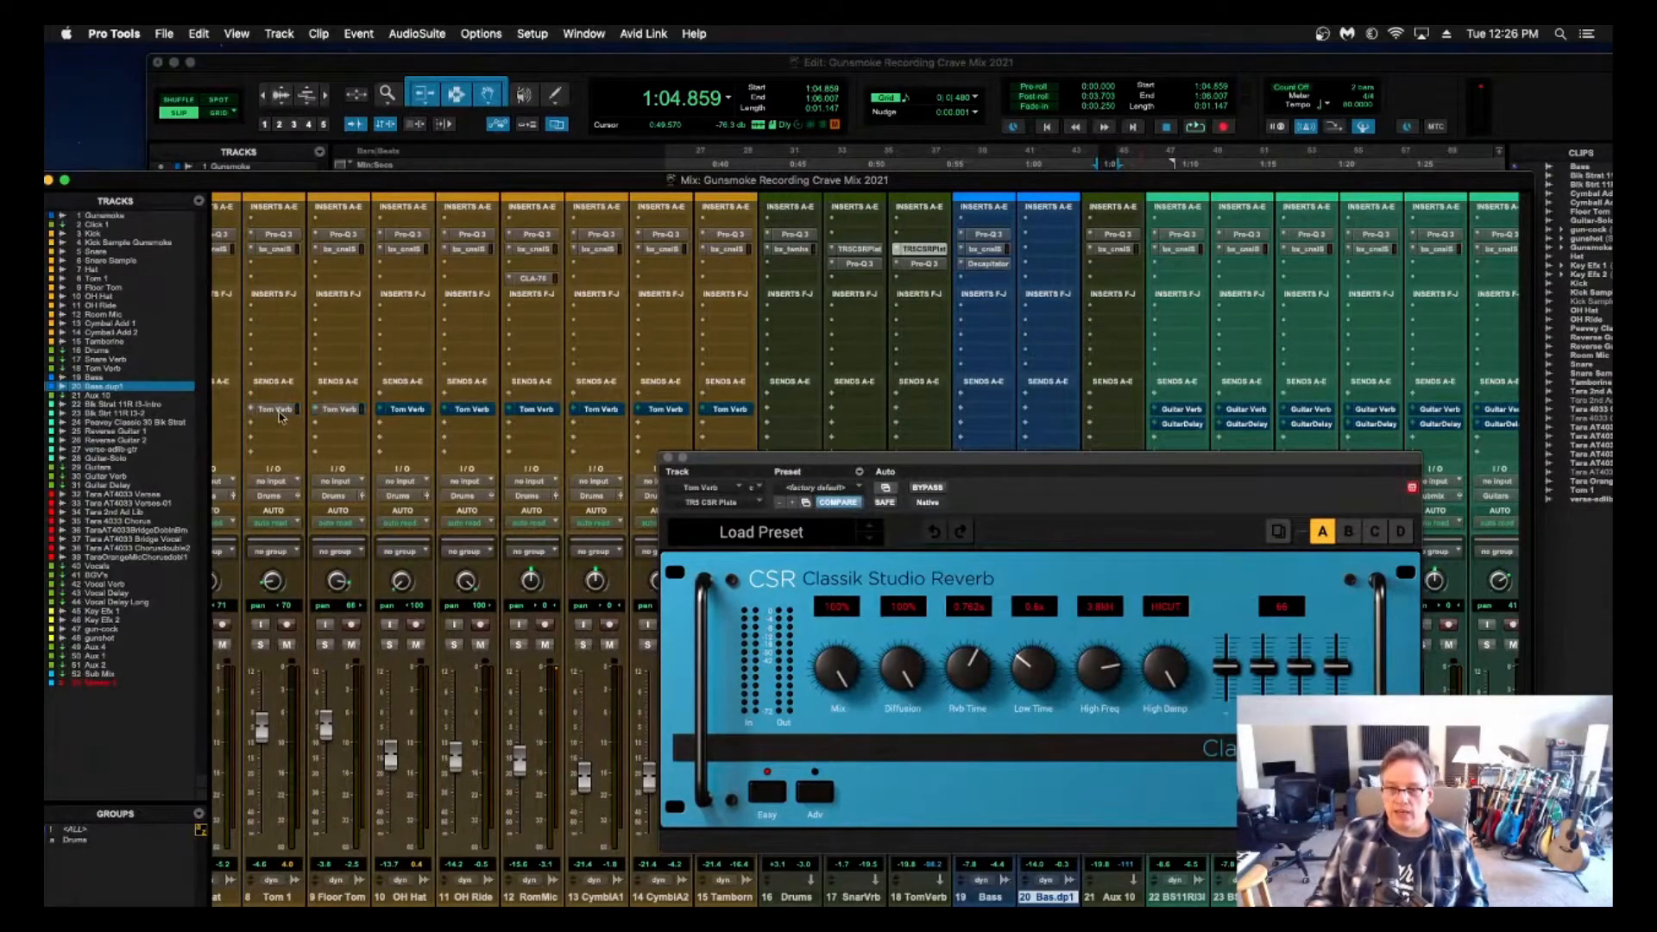
left_click_drag(186, 468, 189, 441)
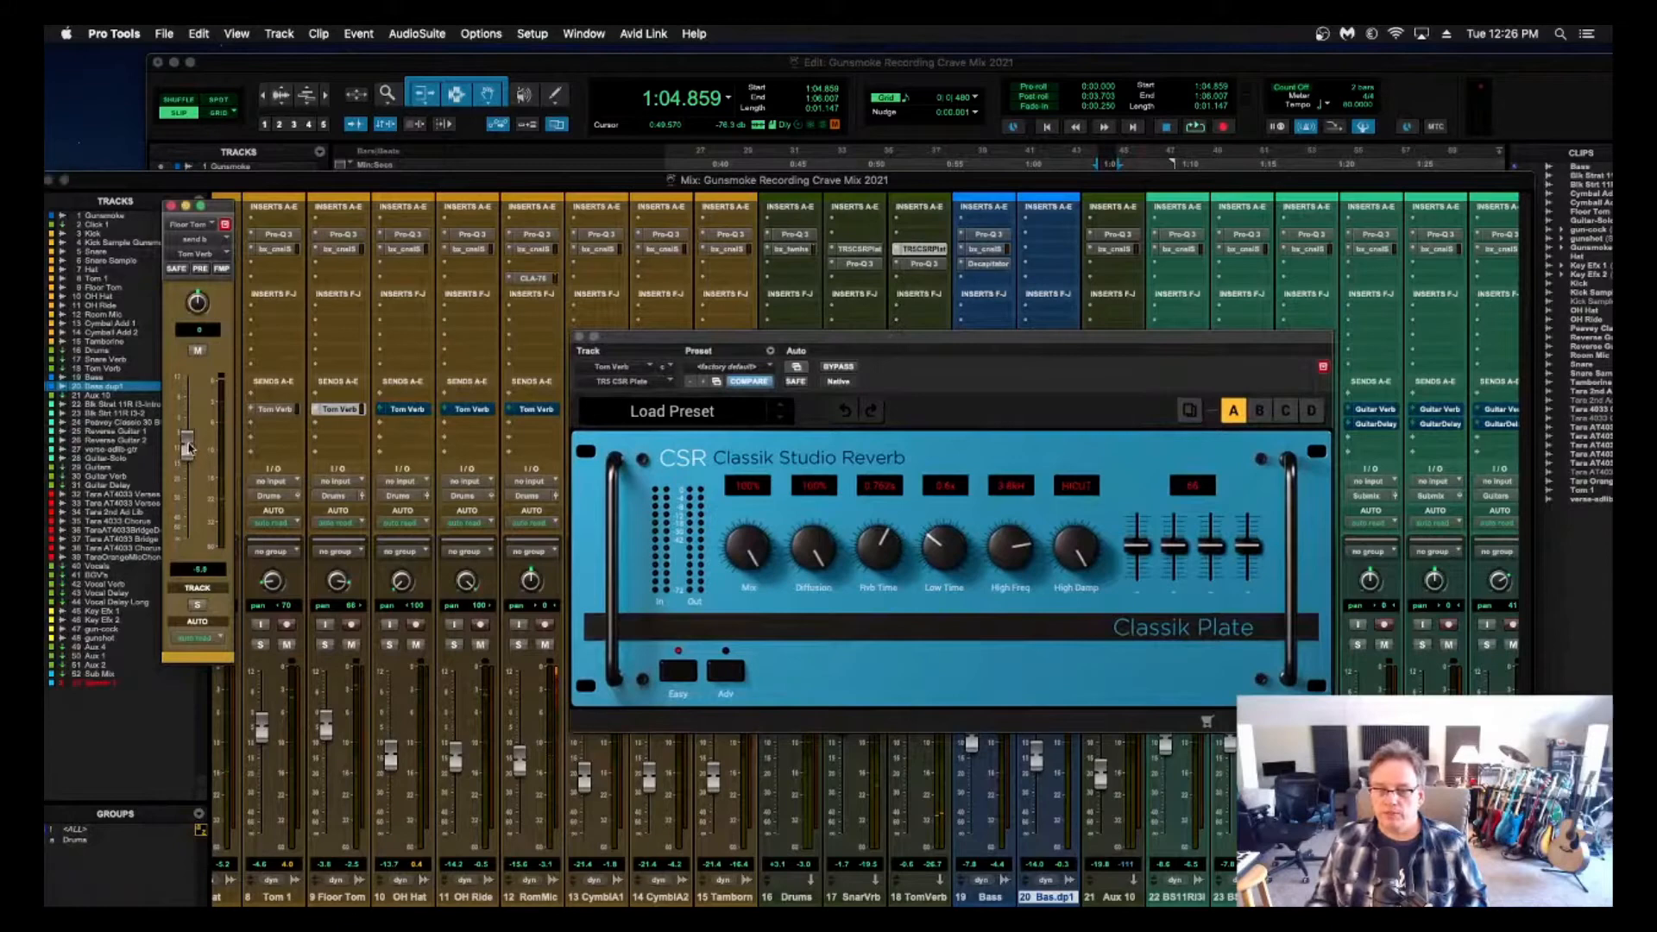
key("space")
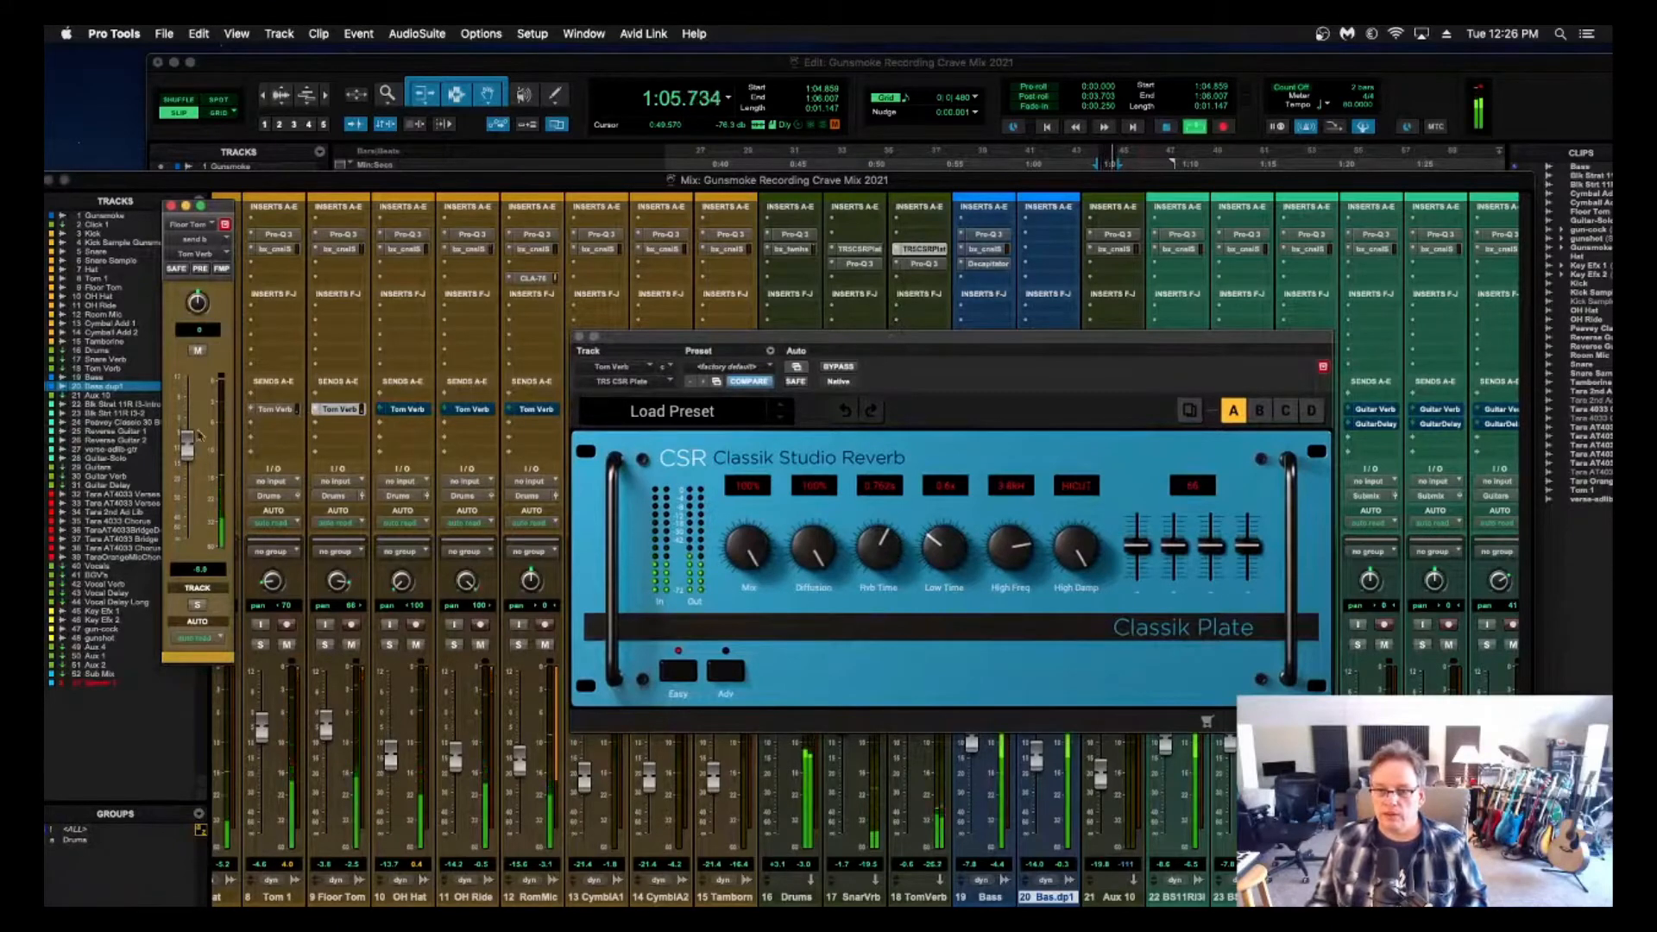
mouse_move(187, 444)
left_mouse_down()
mouse_move(192, 386)
mouse_move(192, 425)
left_mouse_up()
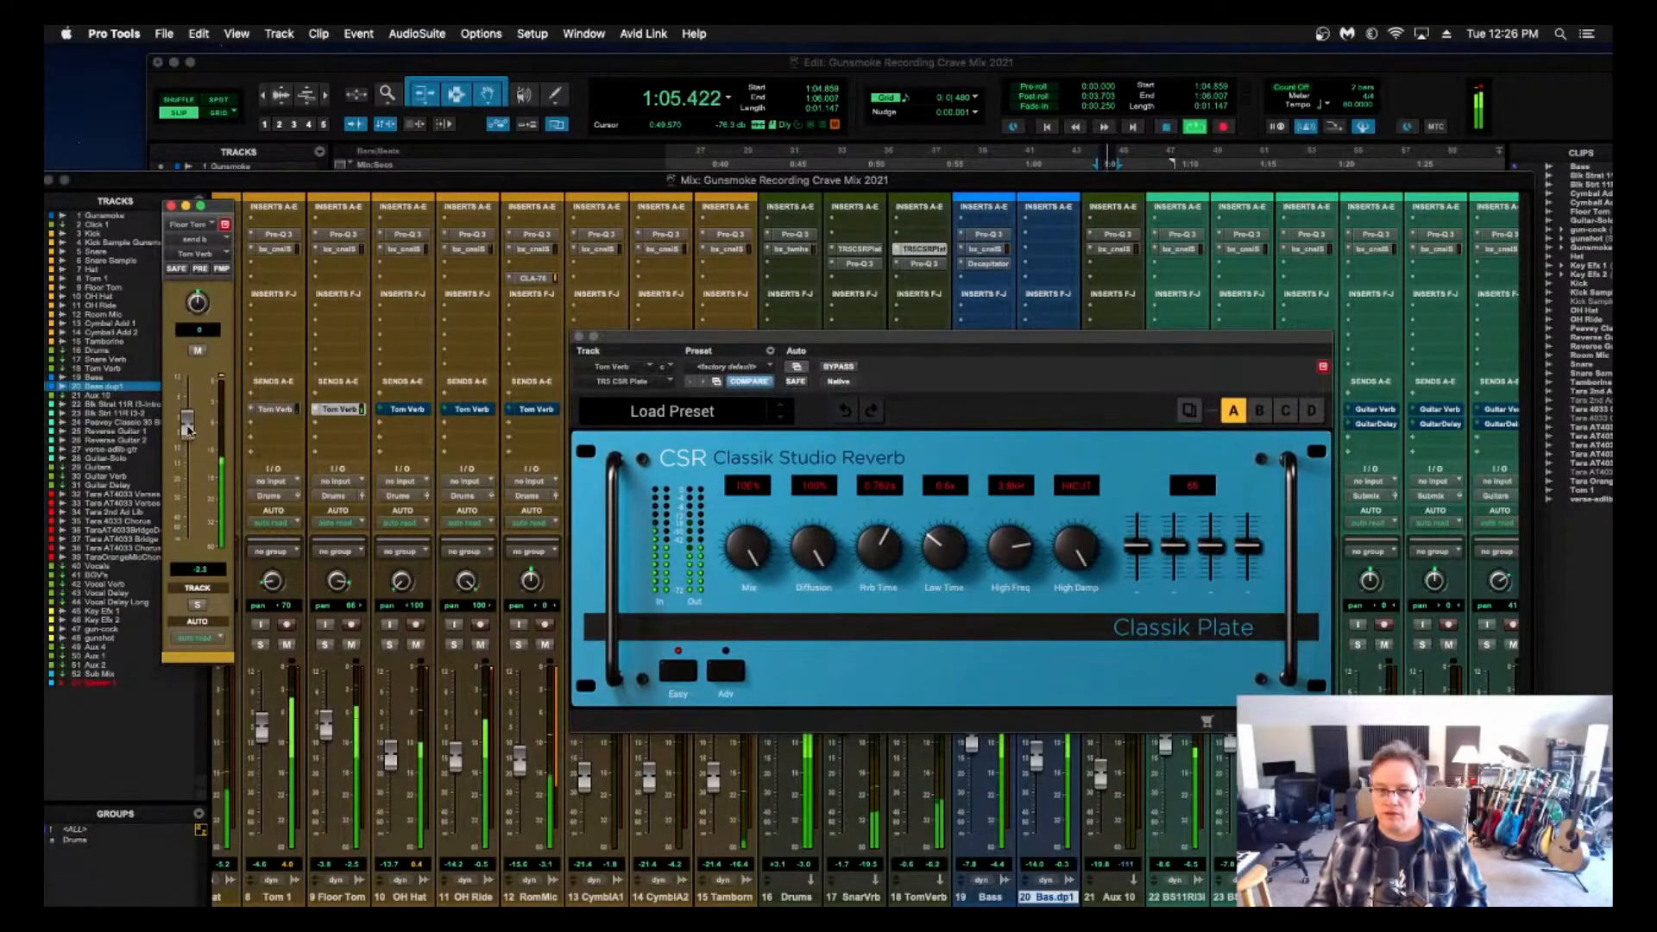
left_click(272, 417)
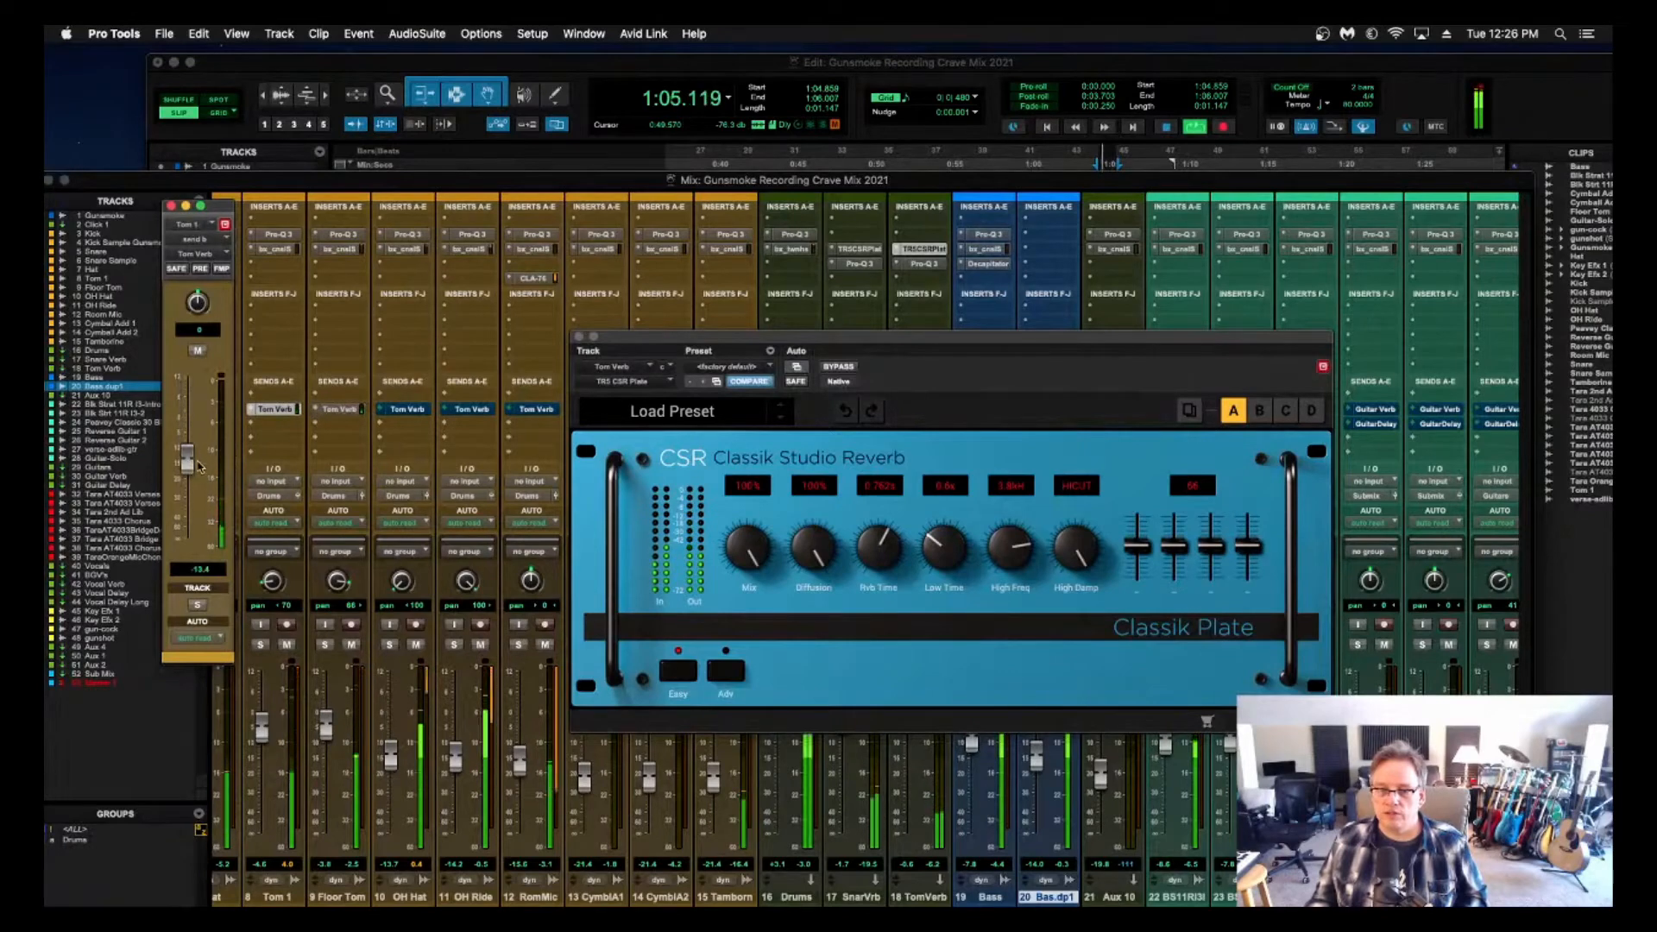
left_click_drag(187, 431, 187, 429)
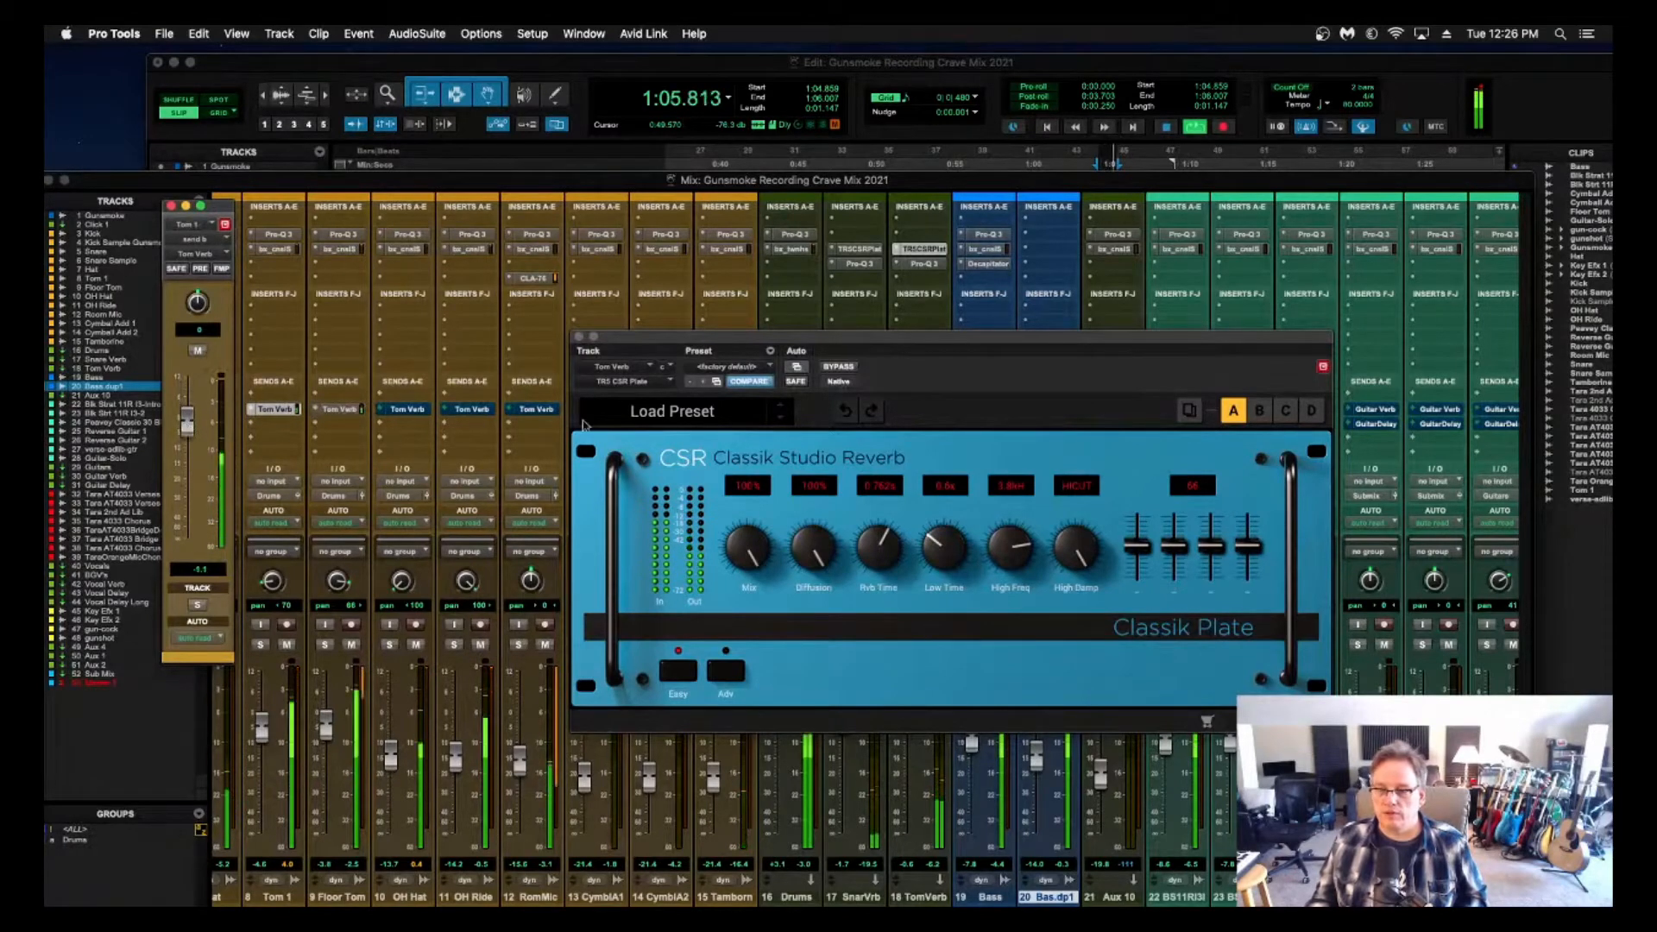
Move the reverb window clear of the Tom Verb channel, raise the Tom Verb fader, and save the session.
left_click_drag(828, 336, 326, 293)
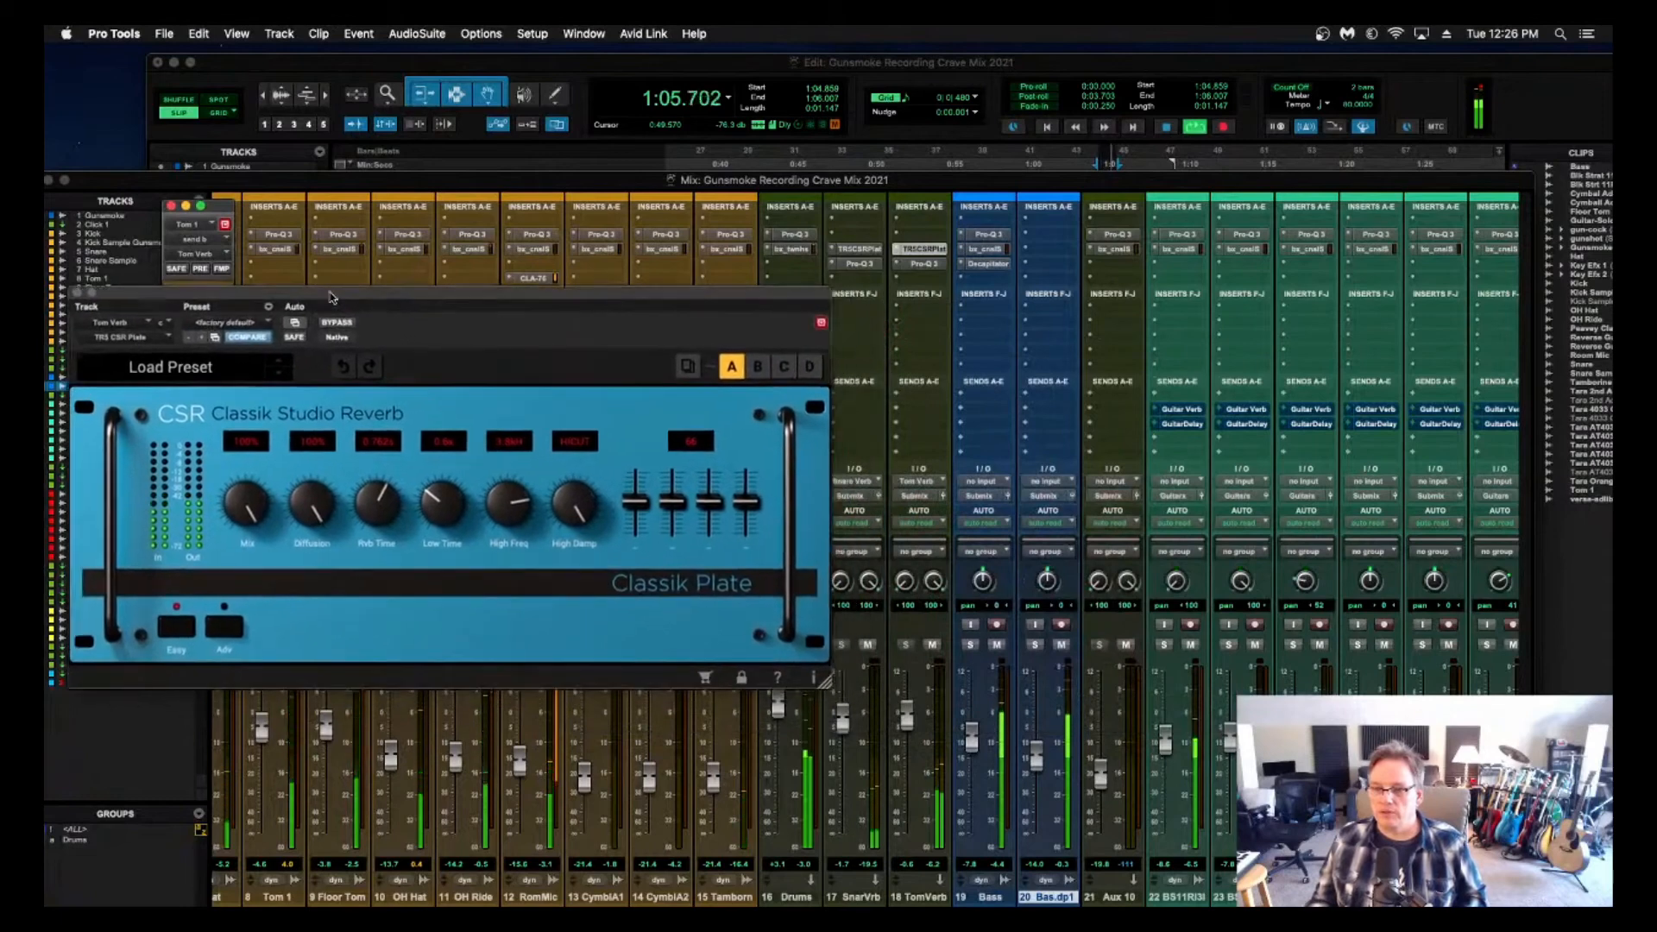
left_click_drag(906, 732, 906, 723)
key("space")
key("super+s")
key("space")
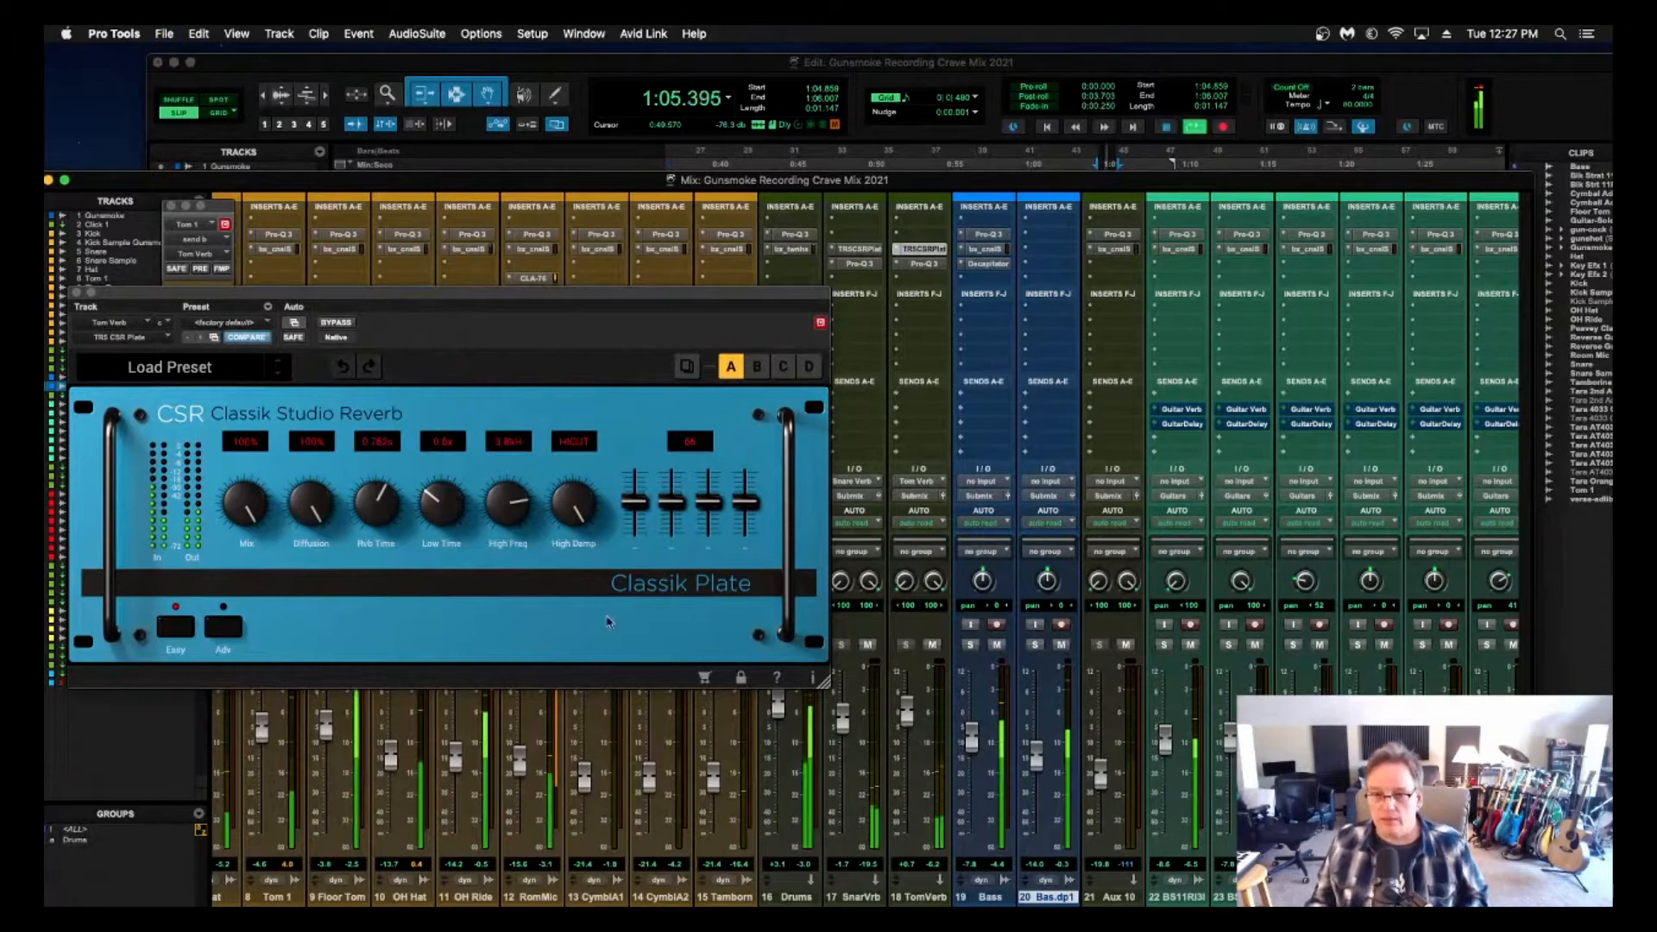
Go through the Tom Verb plate's advanced input/output, time, reverb and color settings, lower its low-cut frequency, and close the reverb.
left_click(222, 627)
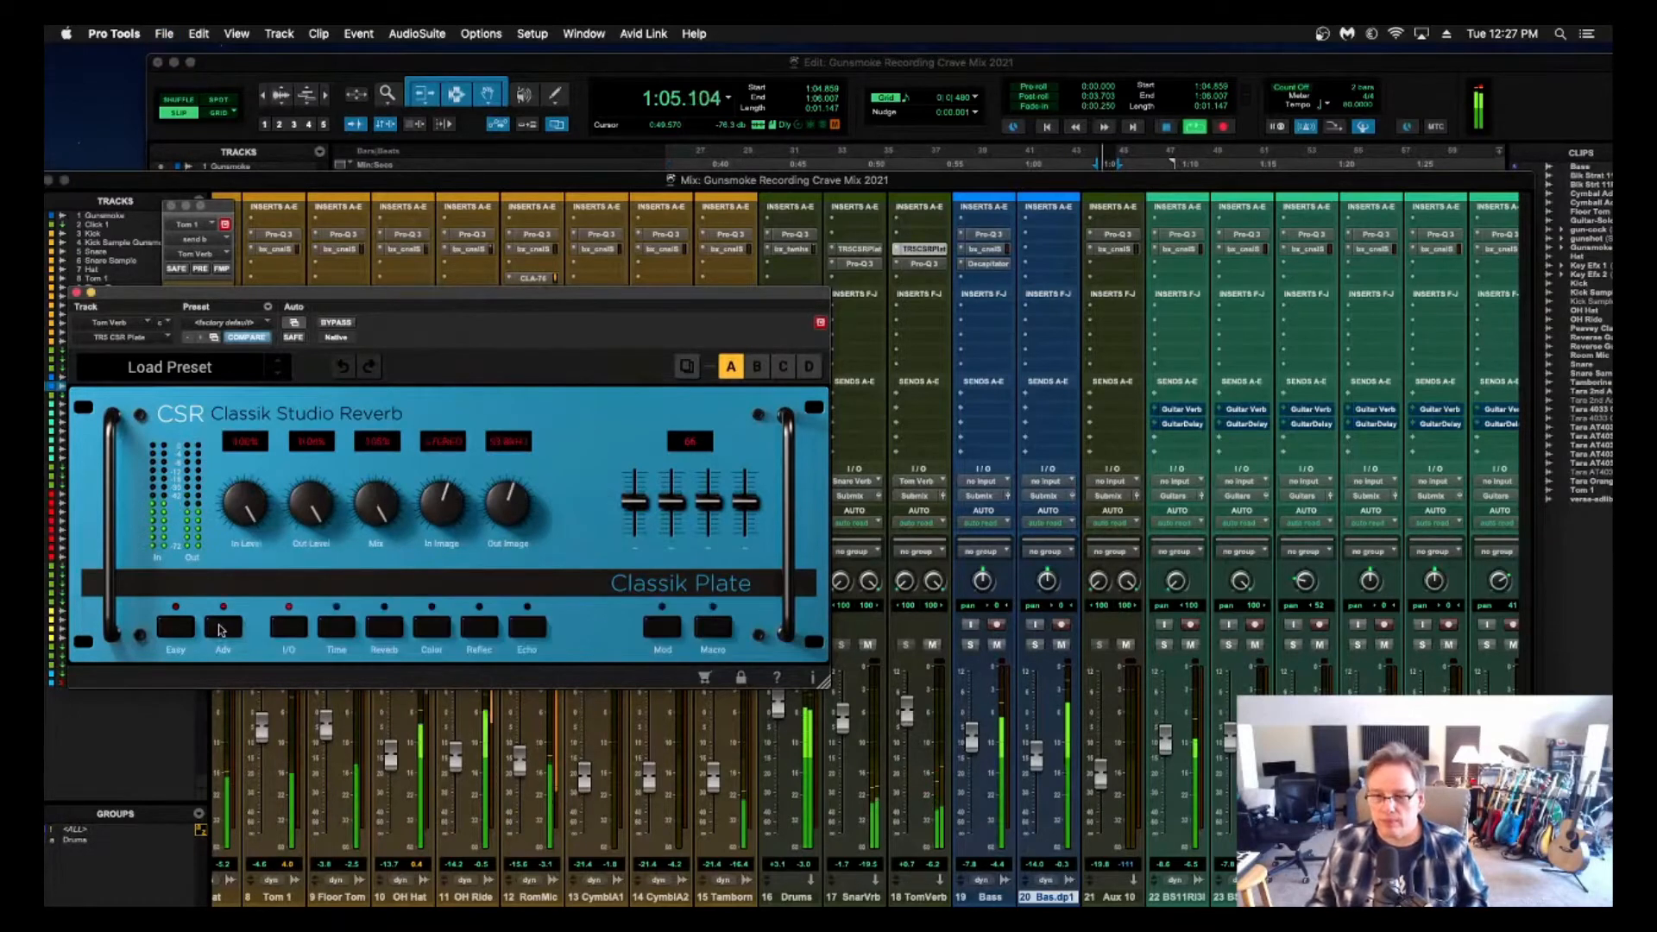
left_click(385, 632)
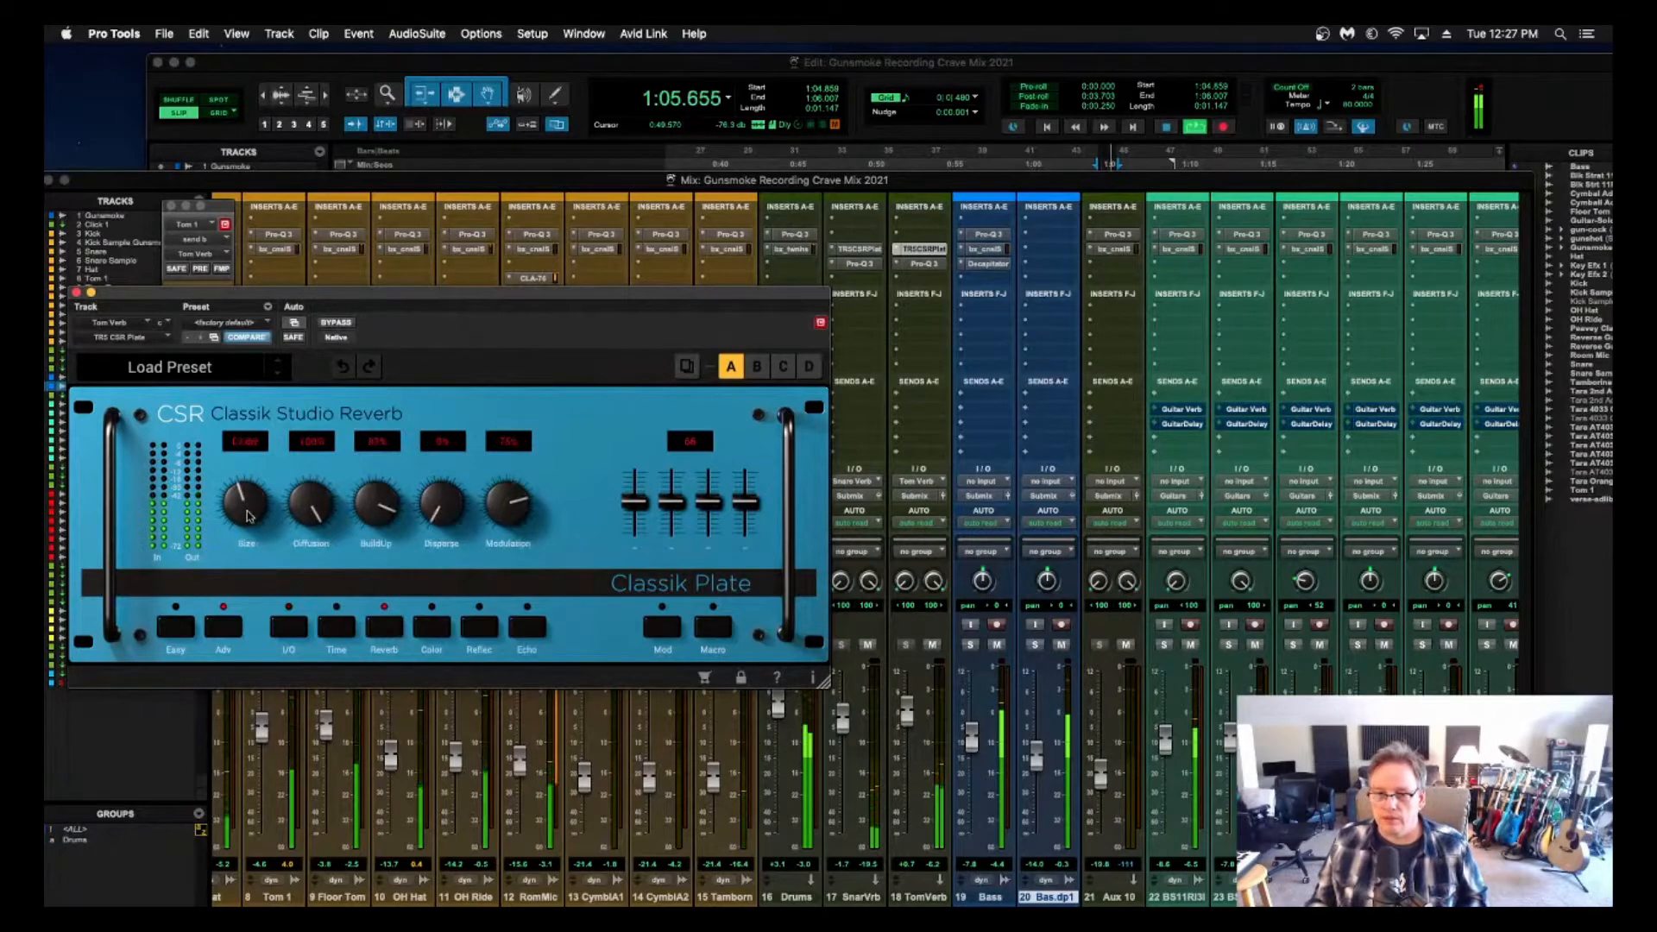
left_click(291, 629)
left_click(326, 632)
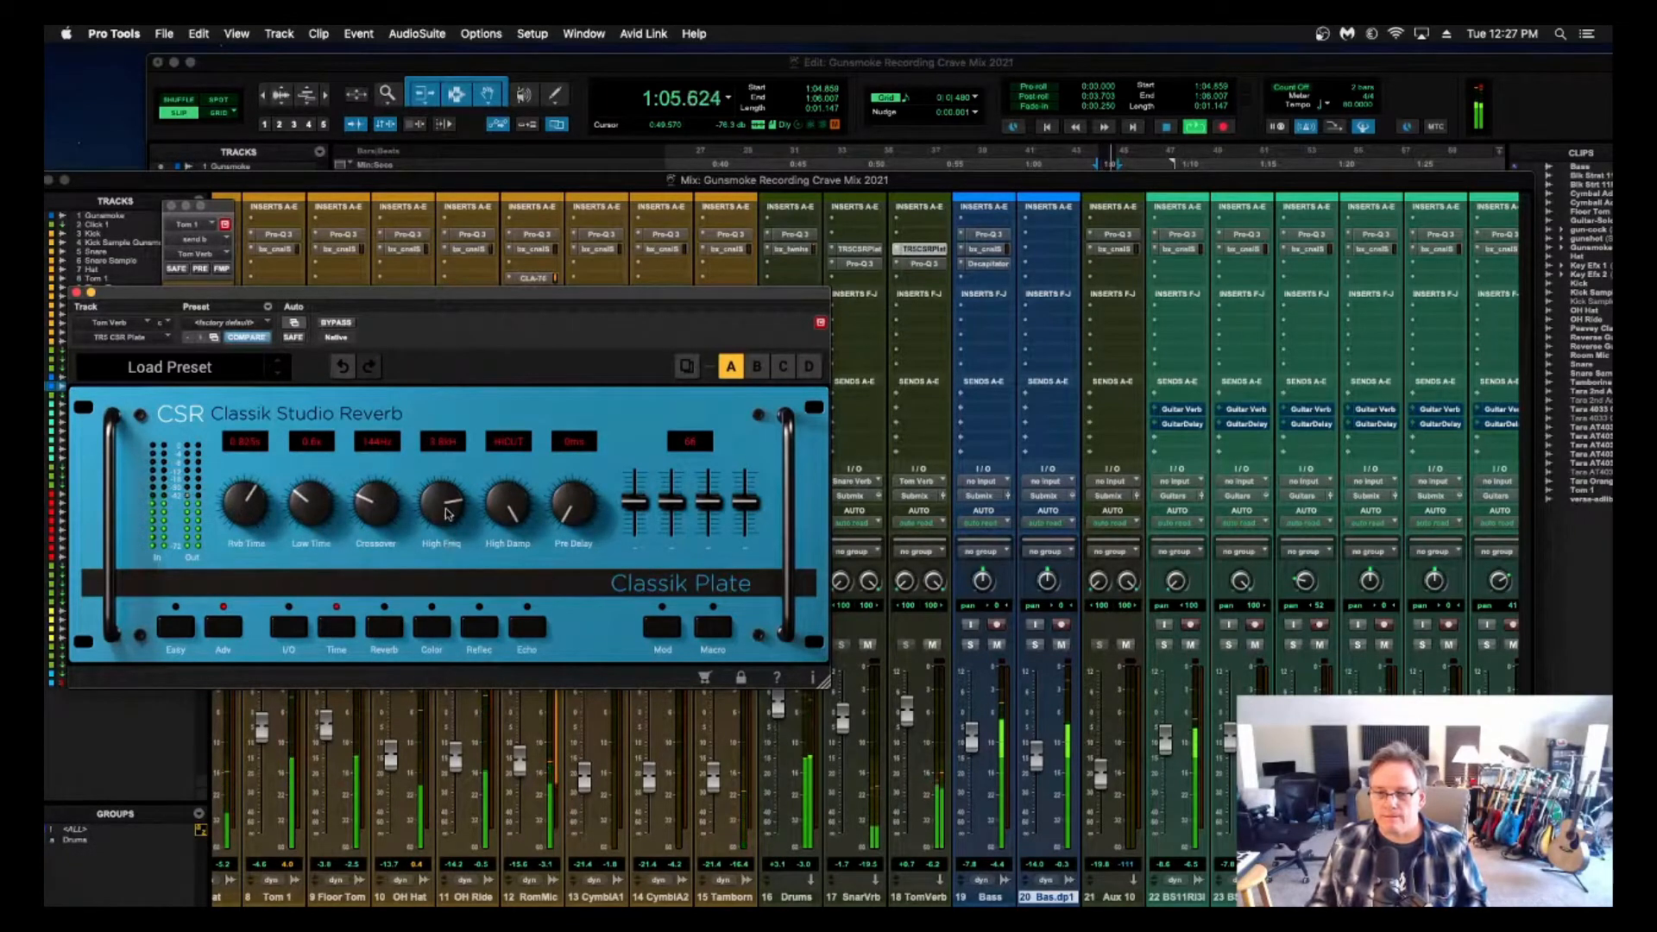
left_click(385, 625)
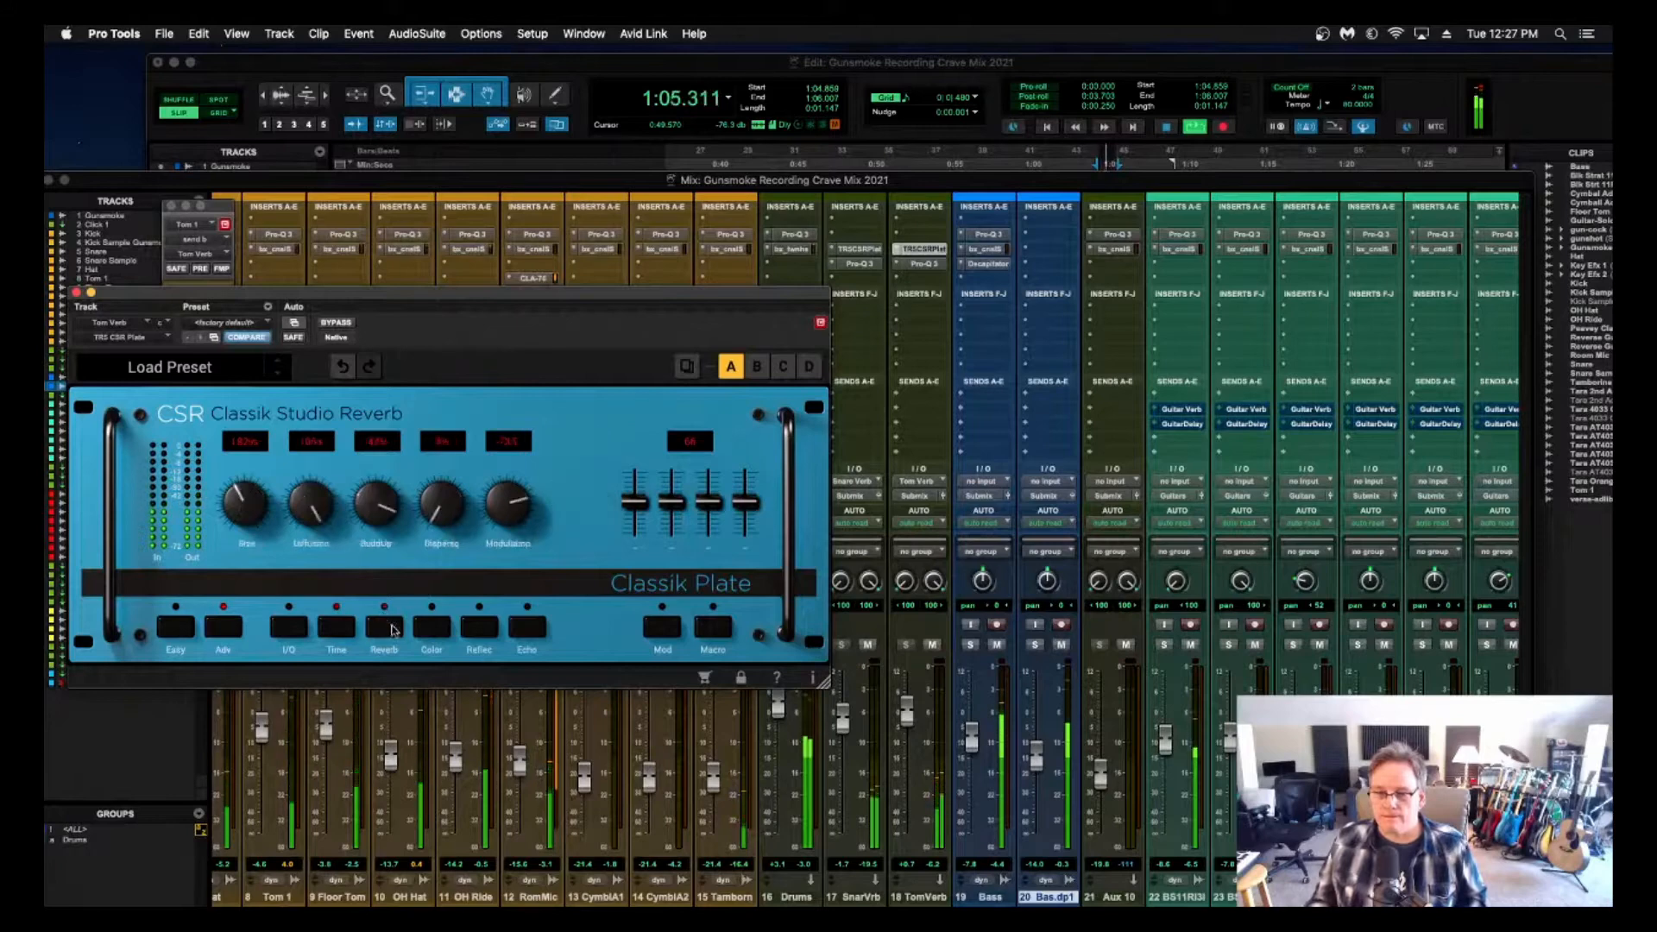
left_click(431, 628)
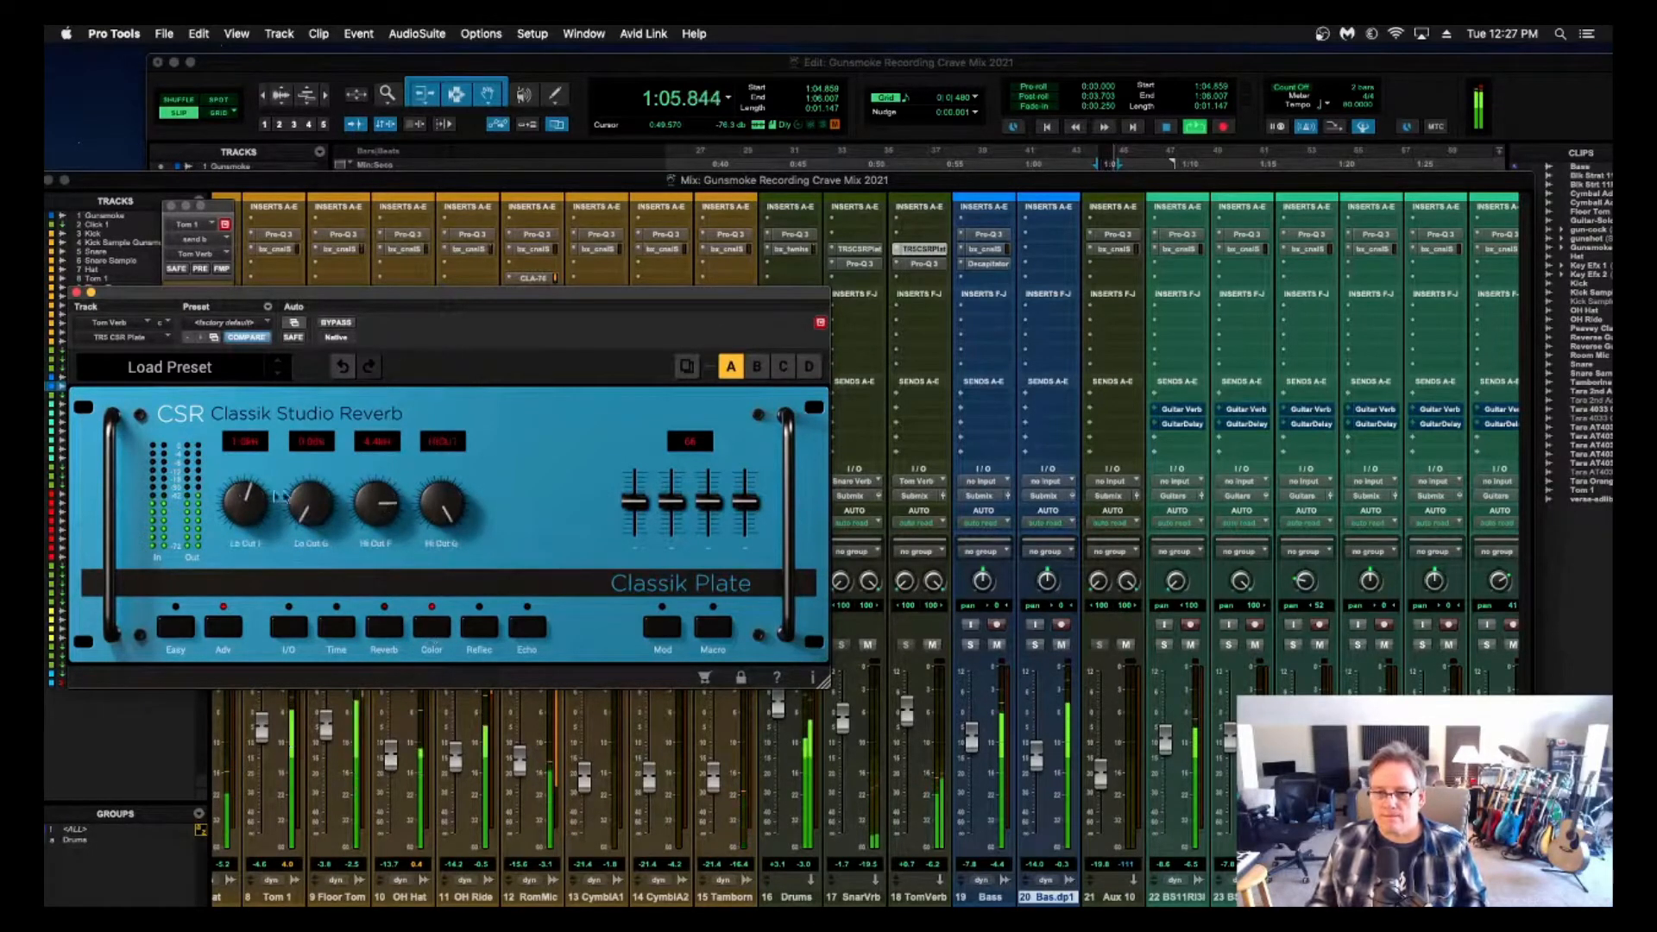
left_click_drag(234, 495, 233, 508)
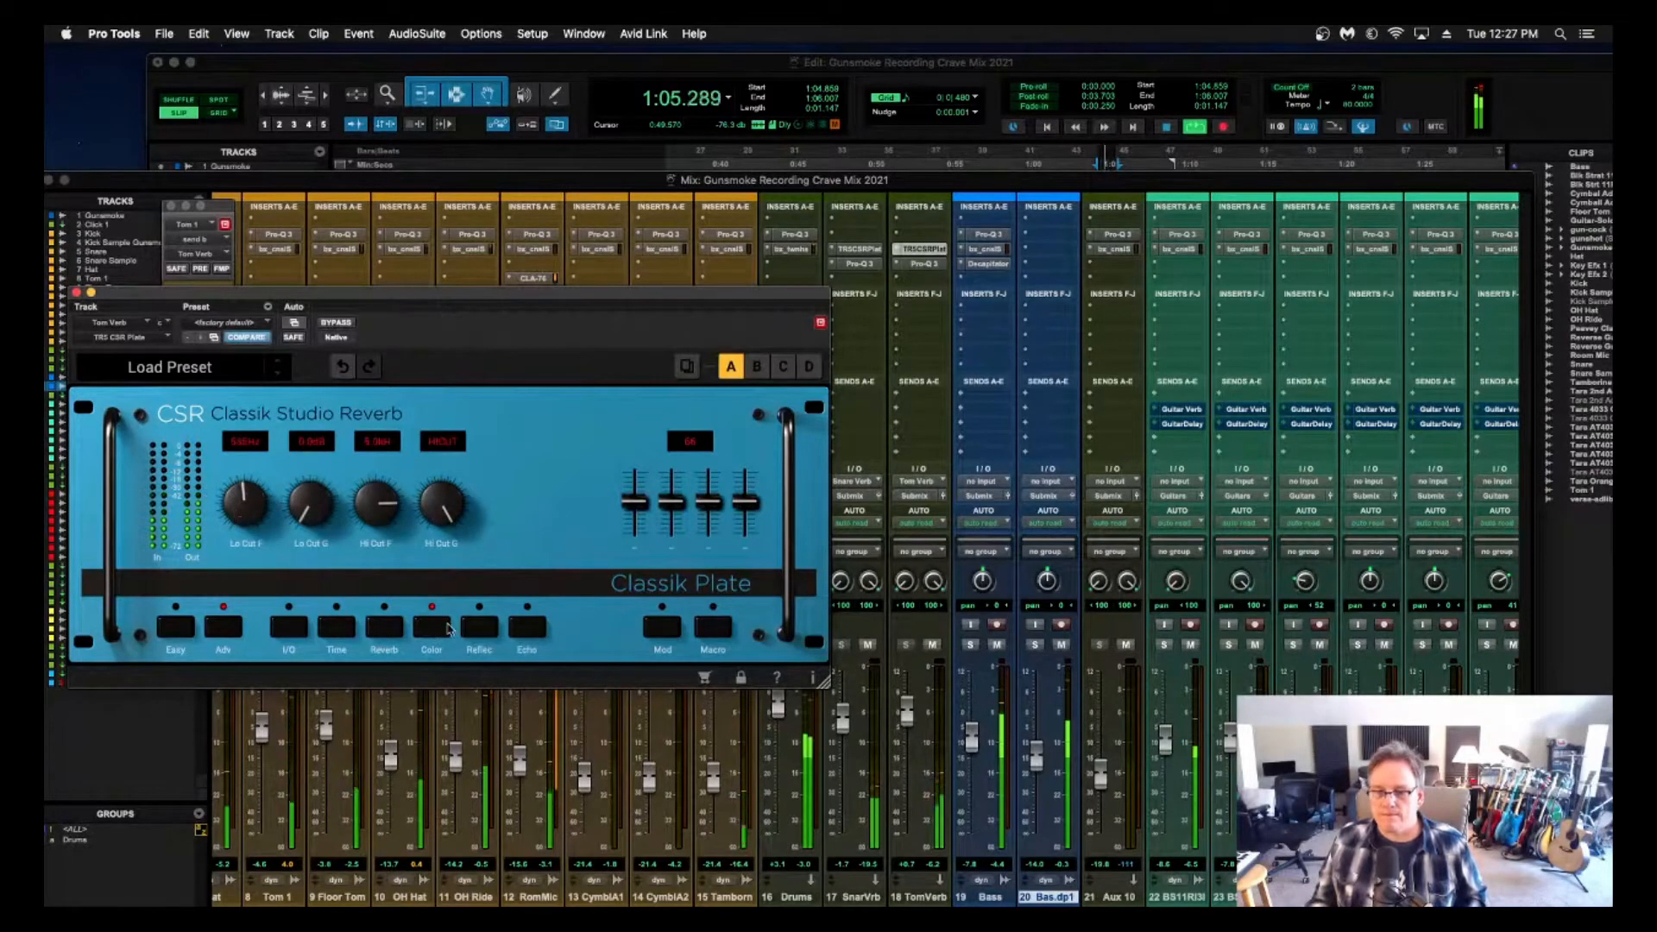
left_click(76, 292)
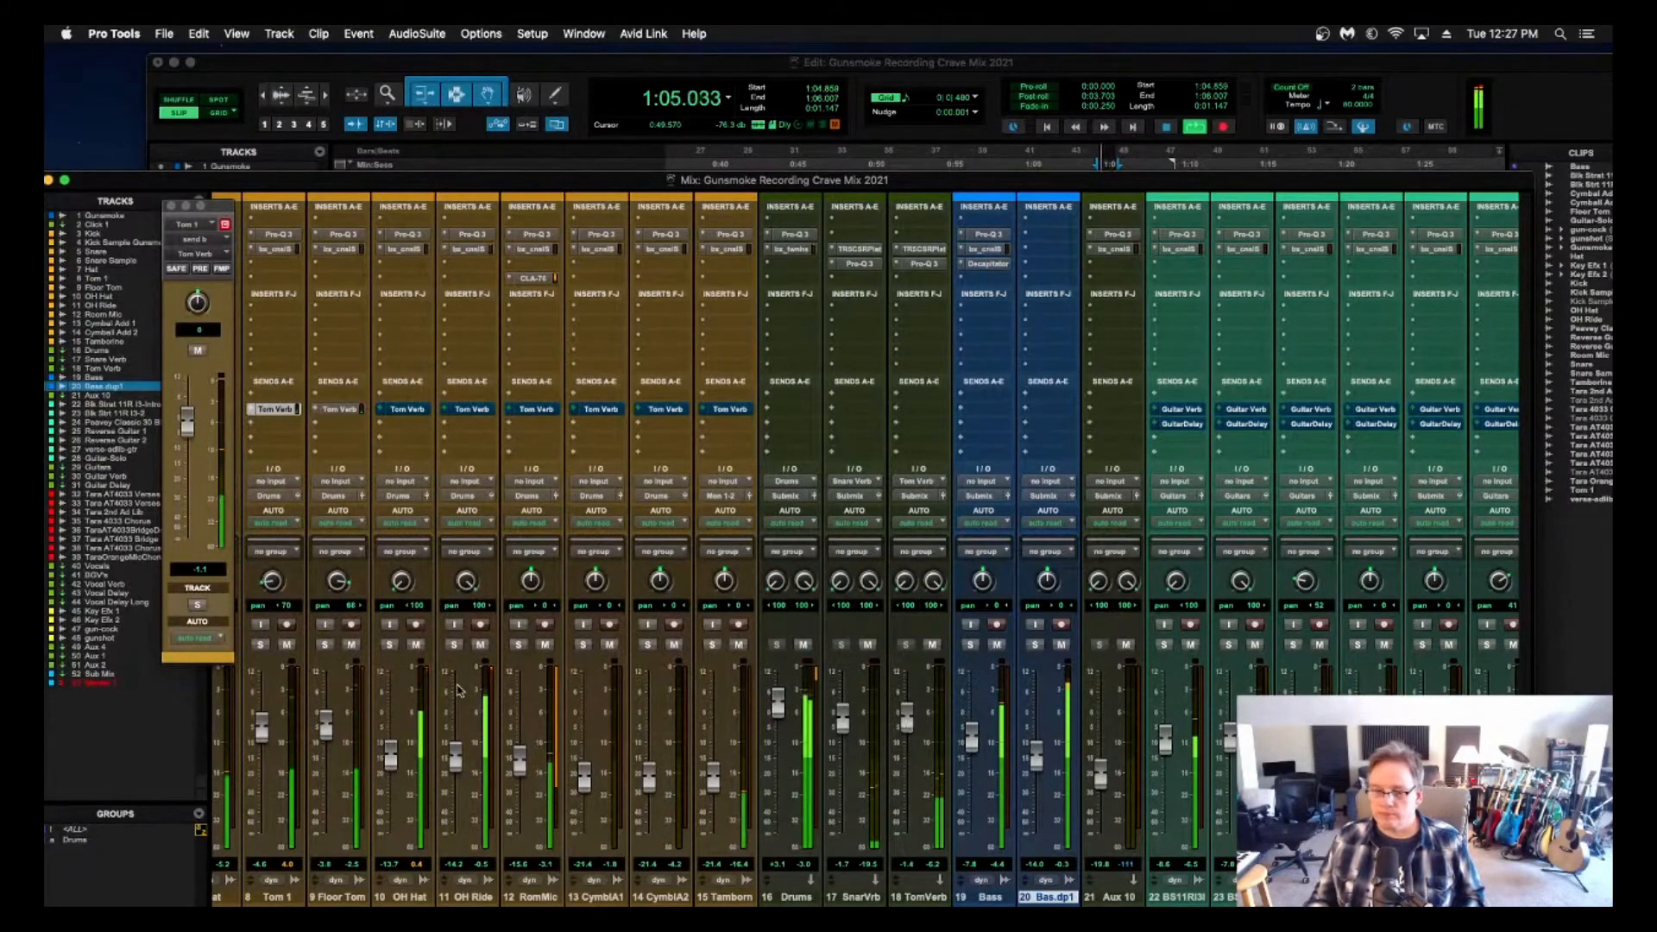
Solo Tom 1 and Floor Tom, replay the selected passage, and nudge the Tom Verb fader up slightly.
key("space")
left_click(260, 645)
left_click(325, 645)
key("space")
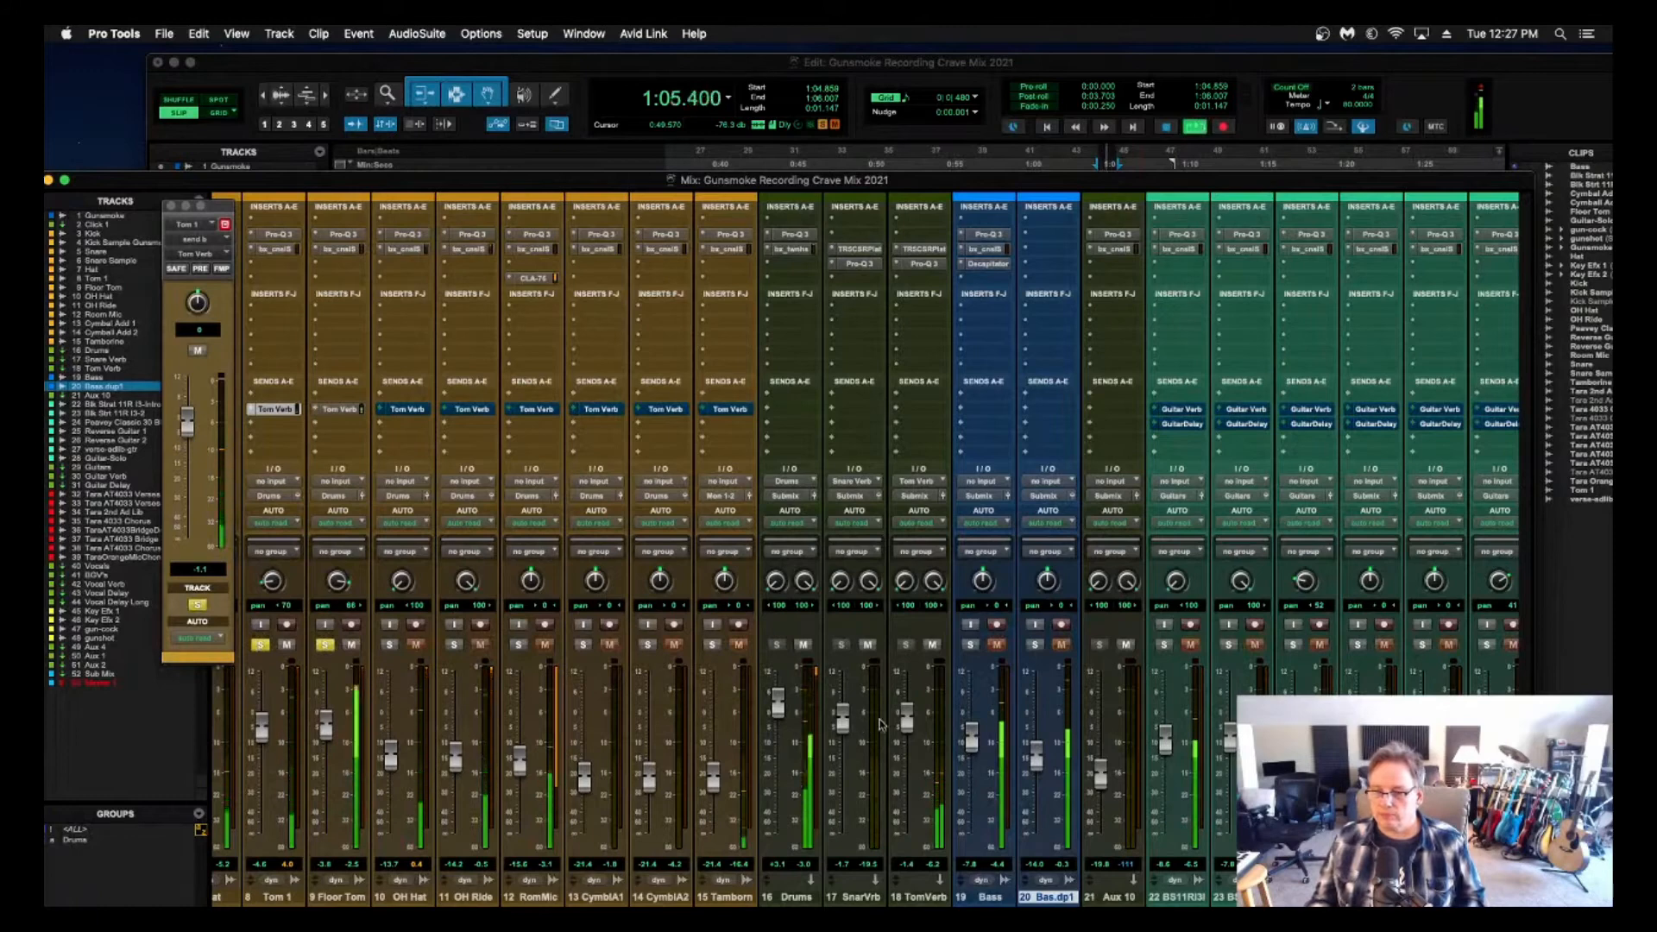
left_click_drag(906, 721, 906, 718)
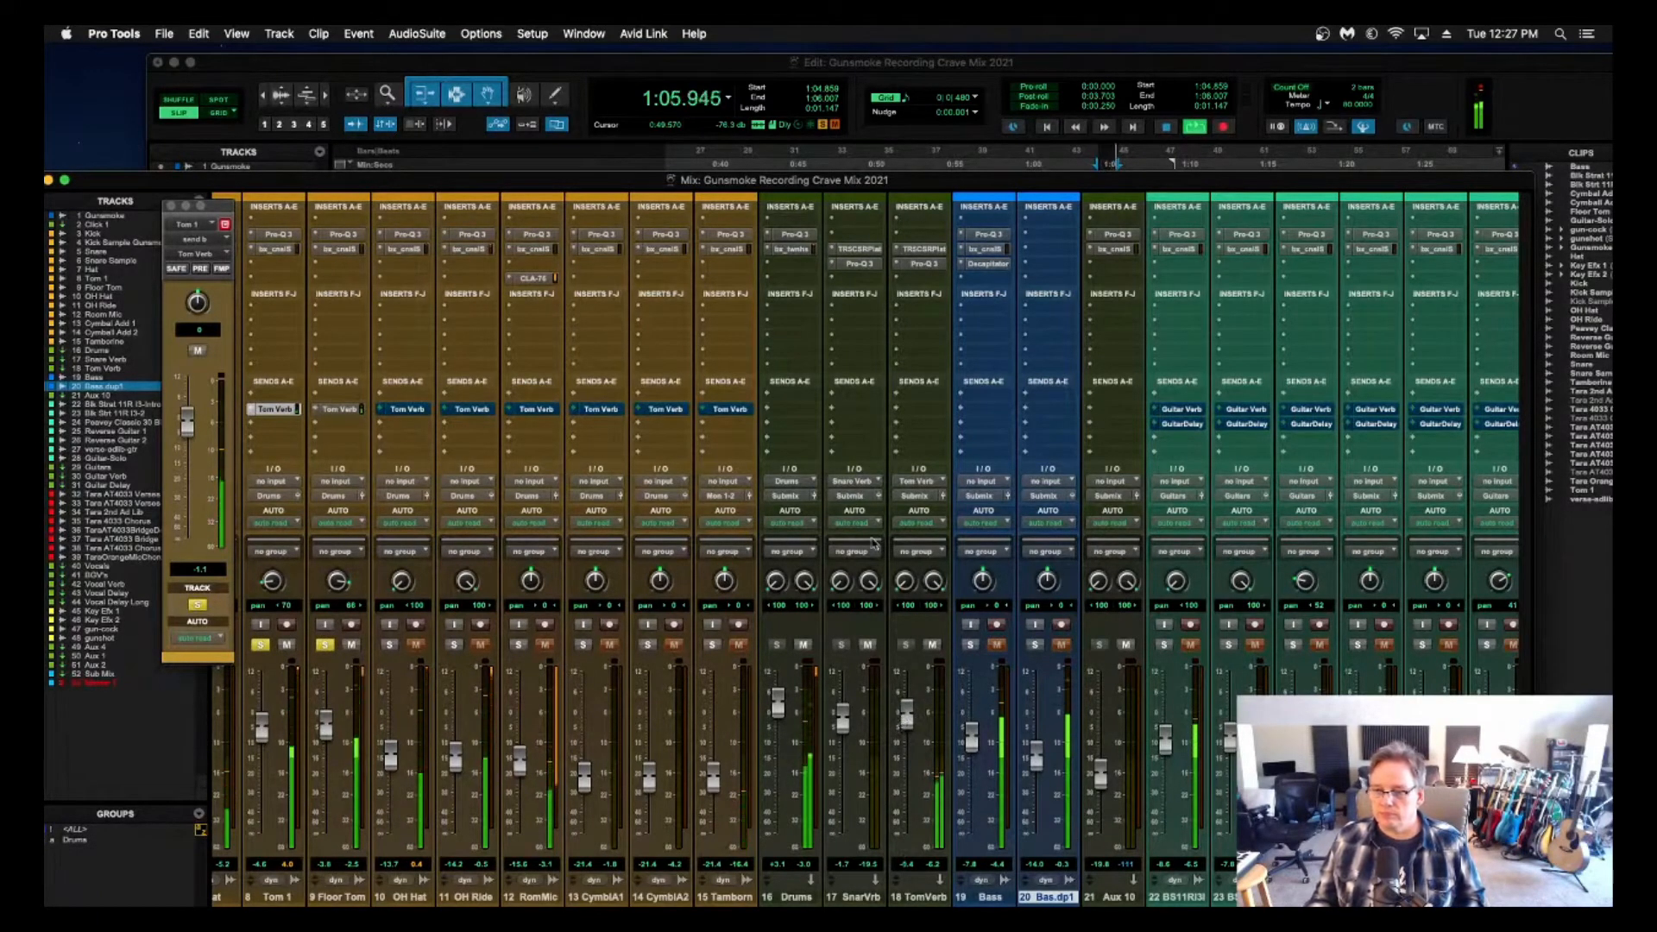
Pull down the high frequencies in the Tom Verb's Pro-Q 3.
left_click(930, 266)
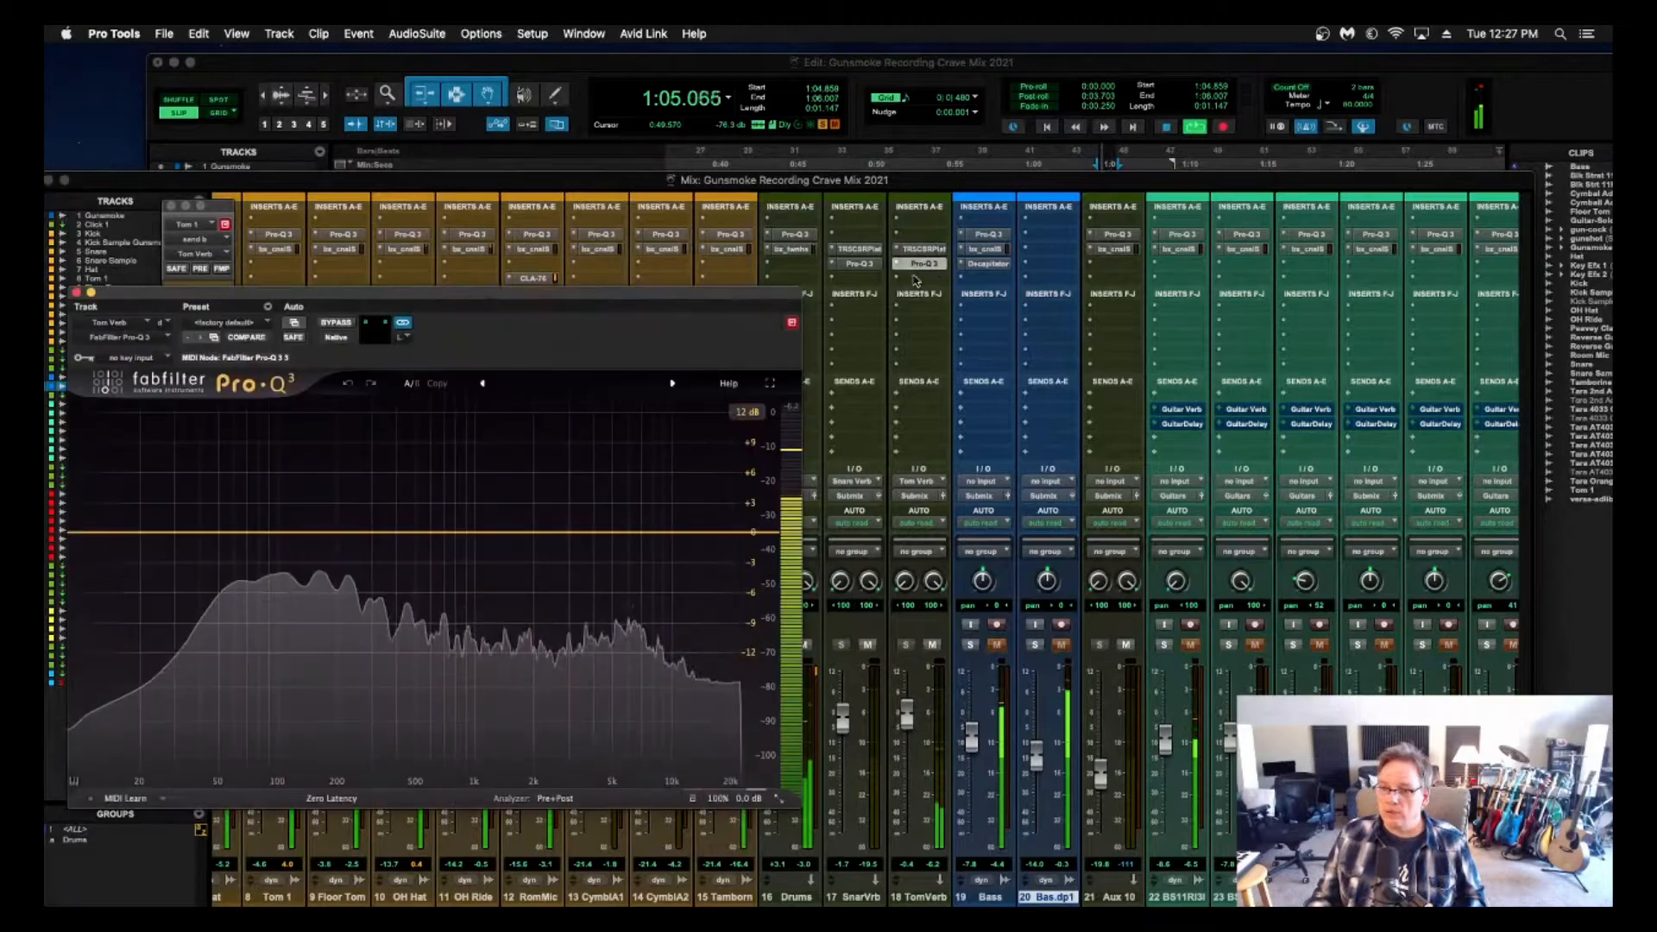
left_click_drag(659, 533, 676, 565)
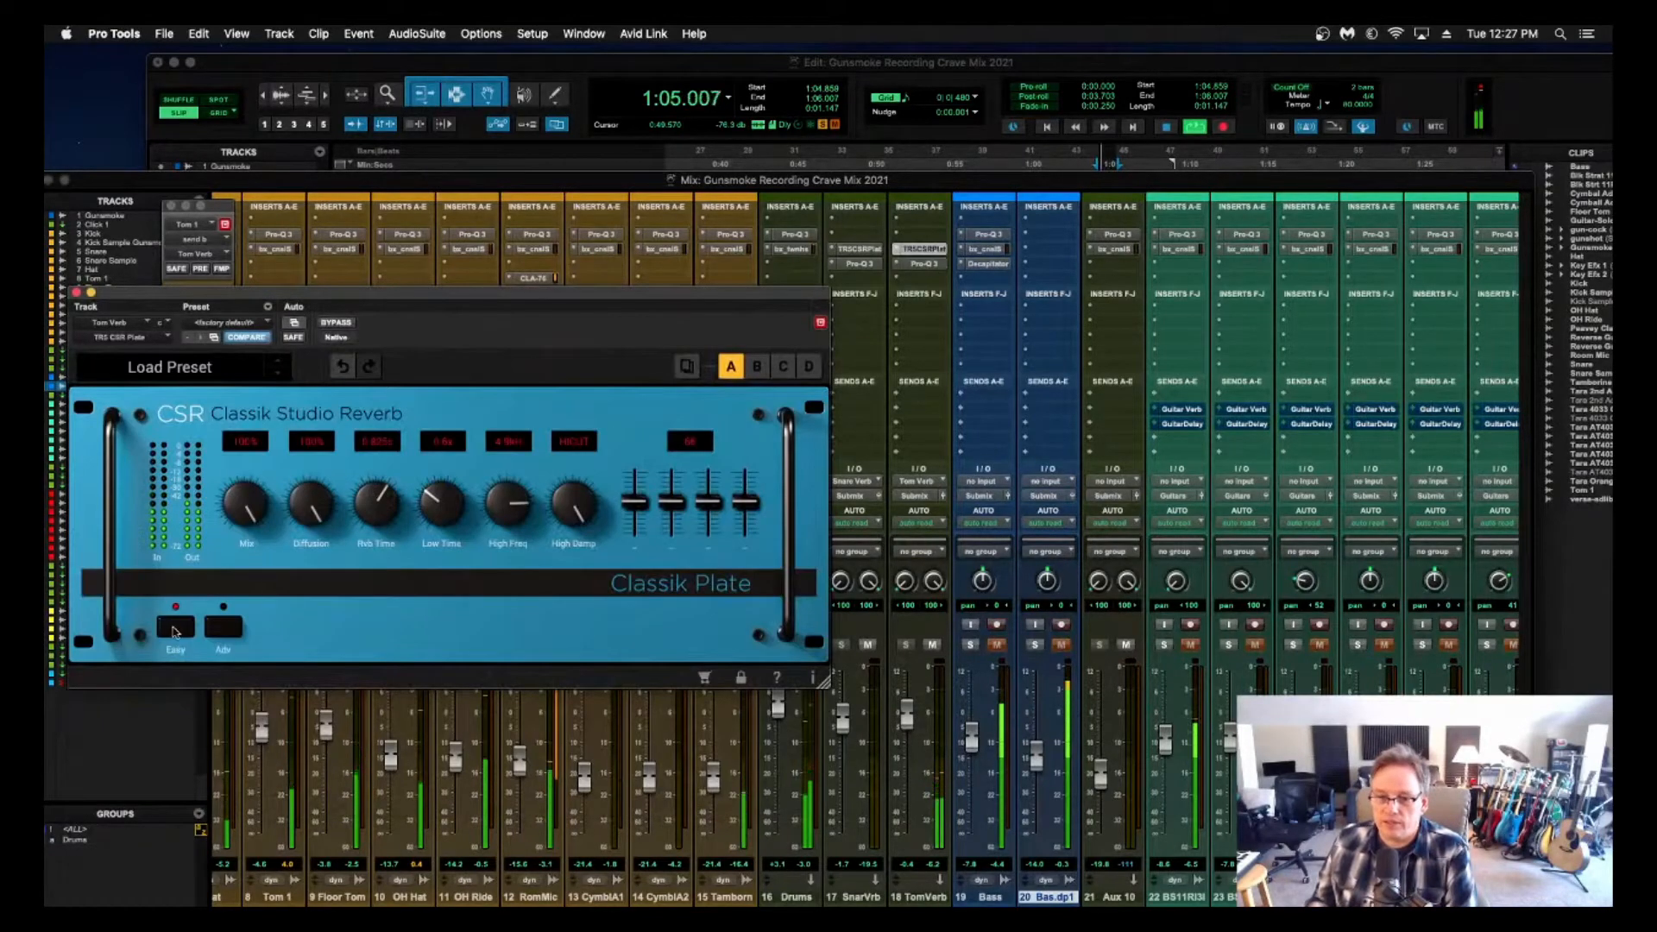
Lengthen the Tom Verb plate's reverb time to about 1.8 s, increase its size, check its color settings, and close it.
left_click(223, 628)
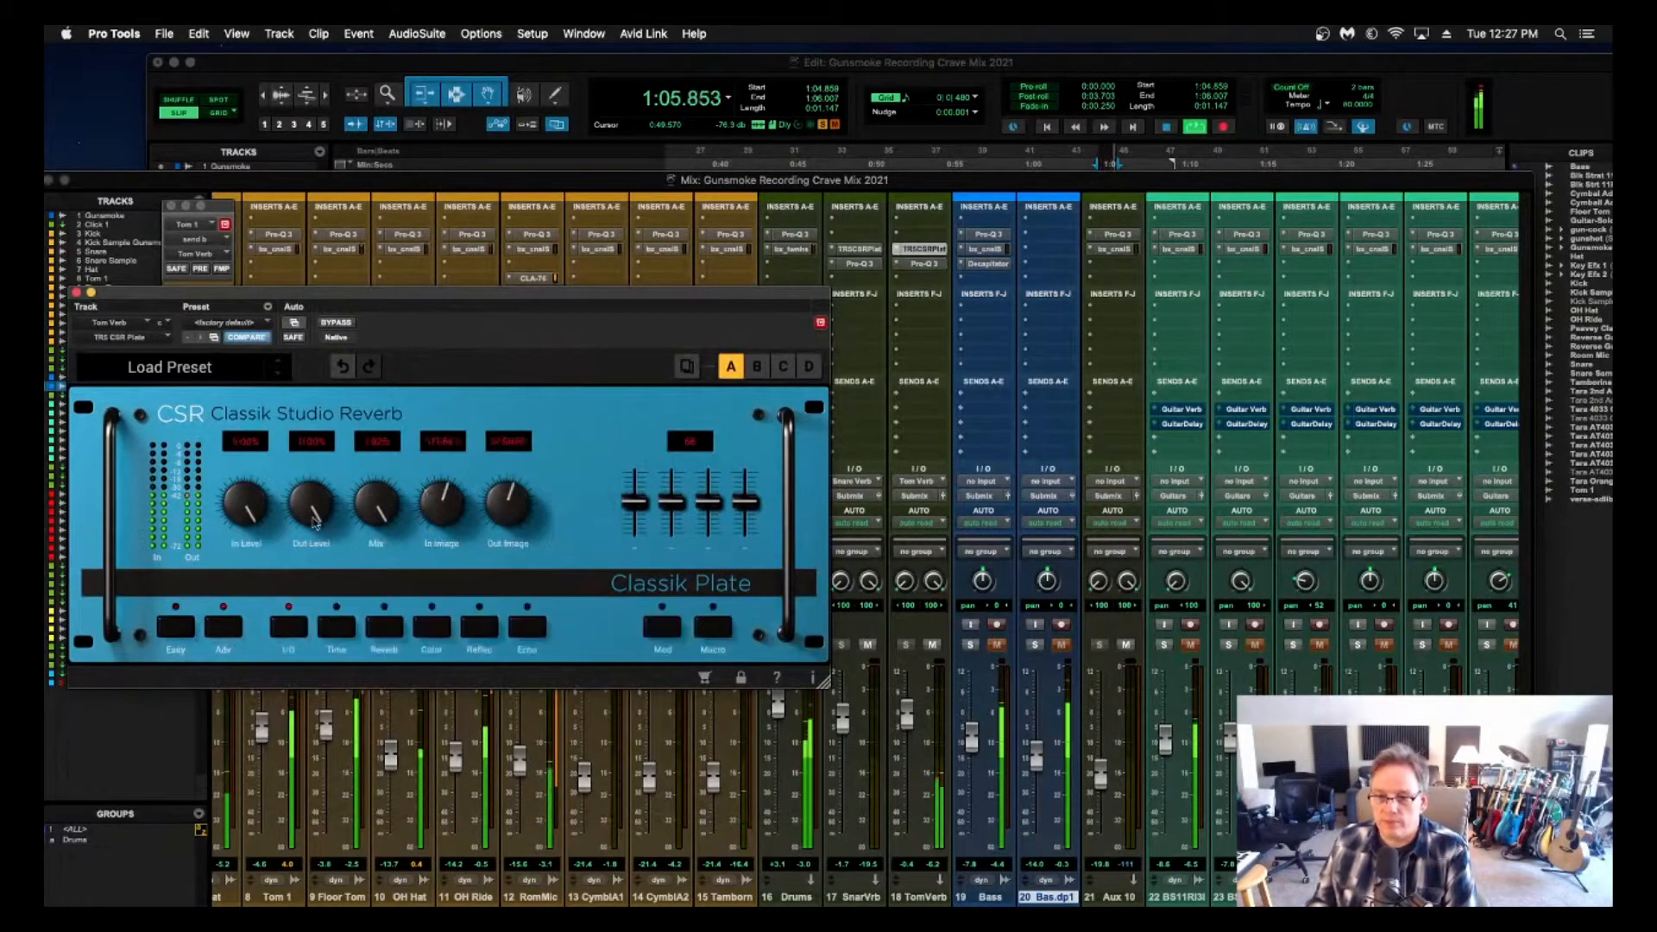
left_click(336, 633)
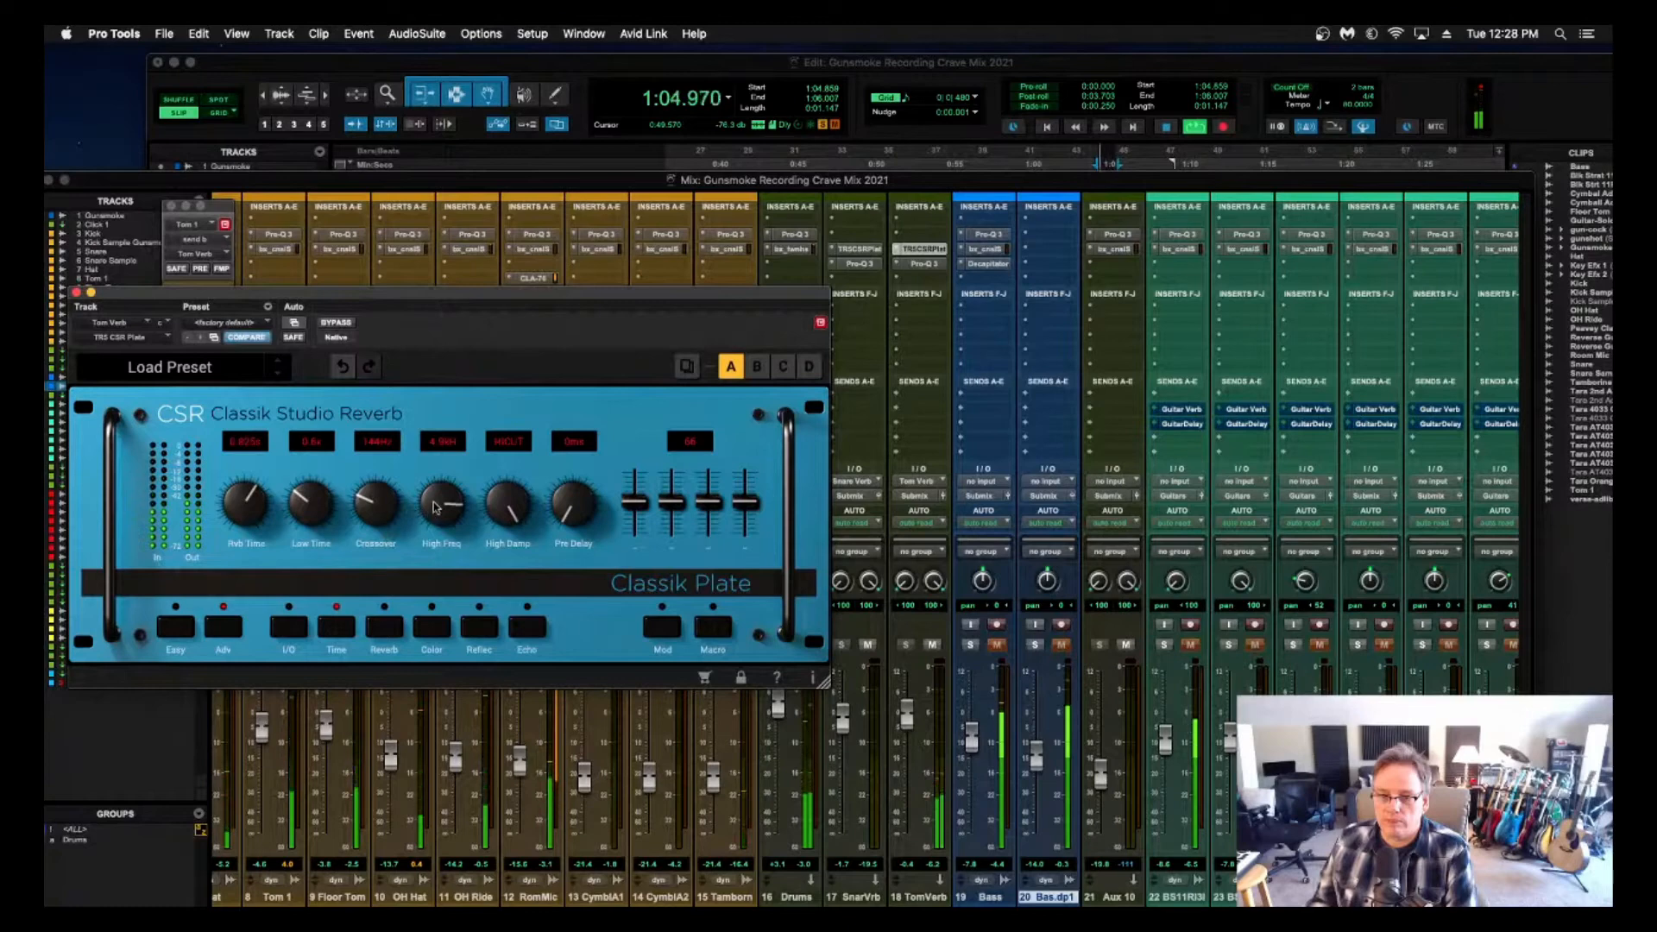
mouse_move(238, 490)
left_mouse_down()
mouse_move(242, 446)
mouse_move(232, 487)
left_mouse_up()
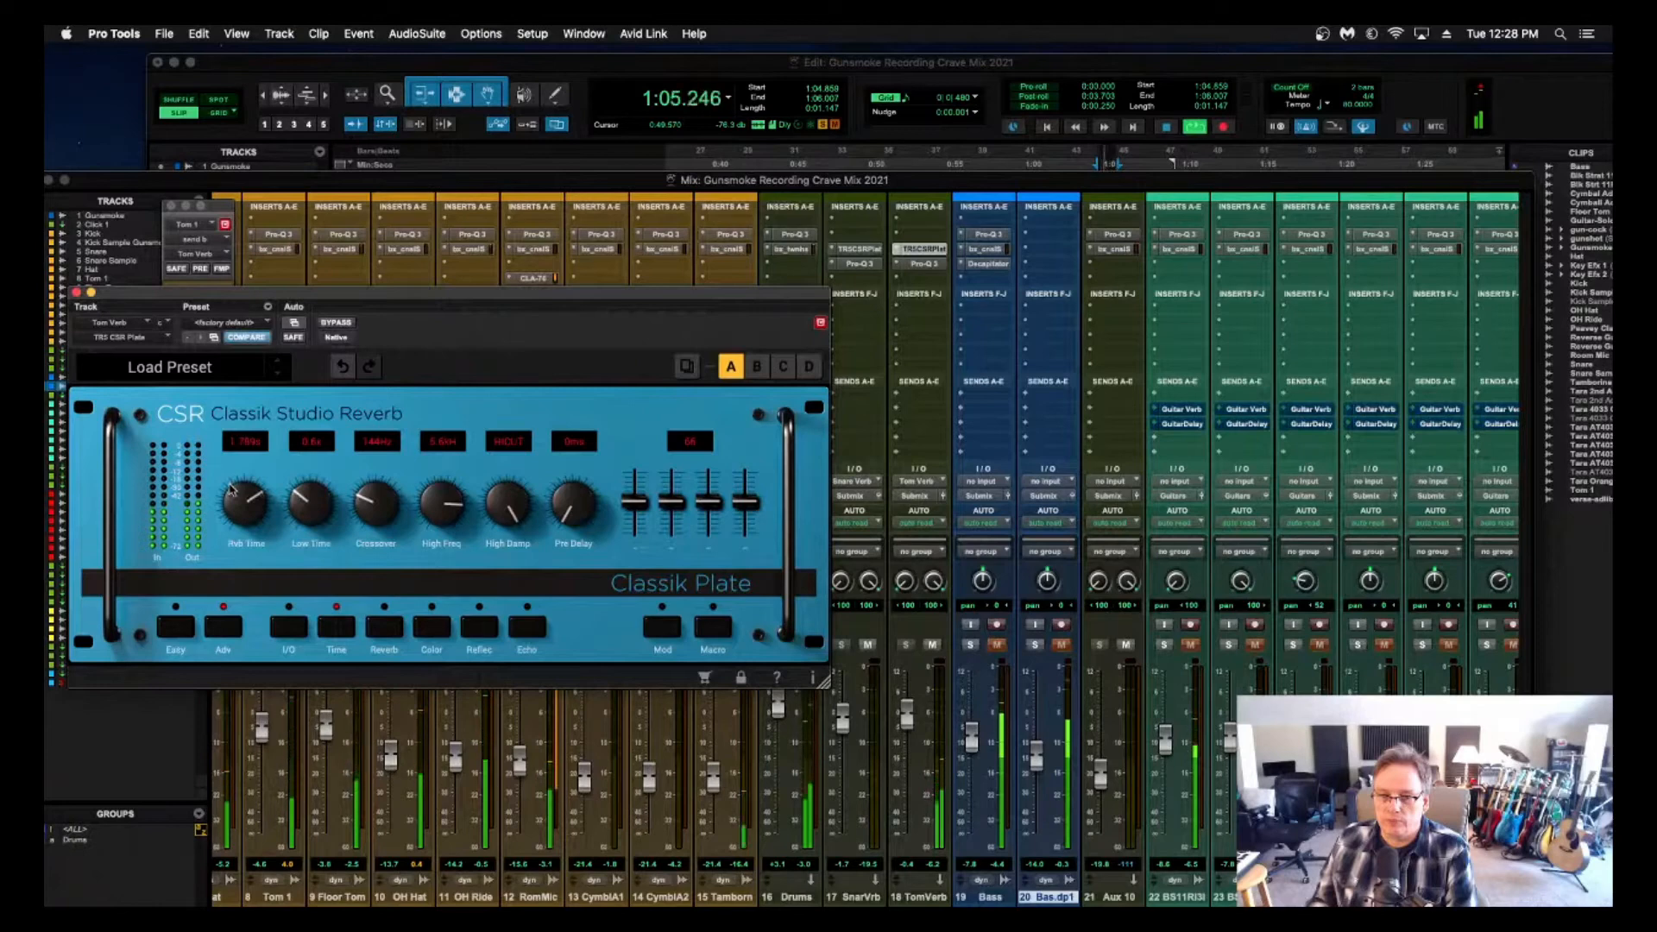
left_click(385, 630)
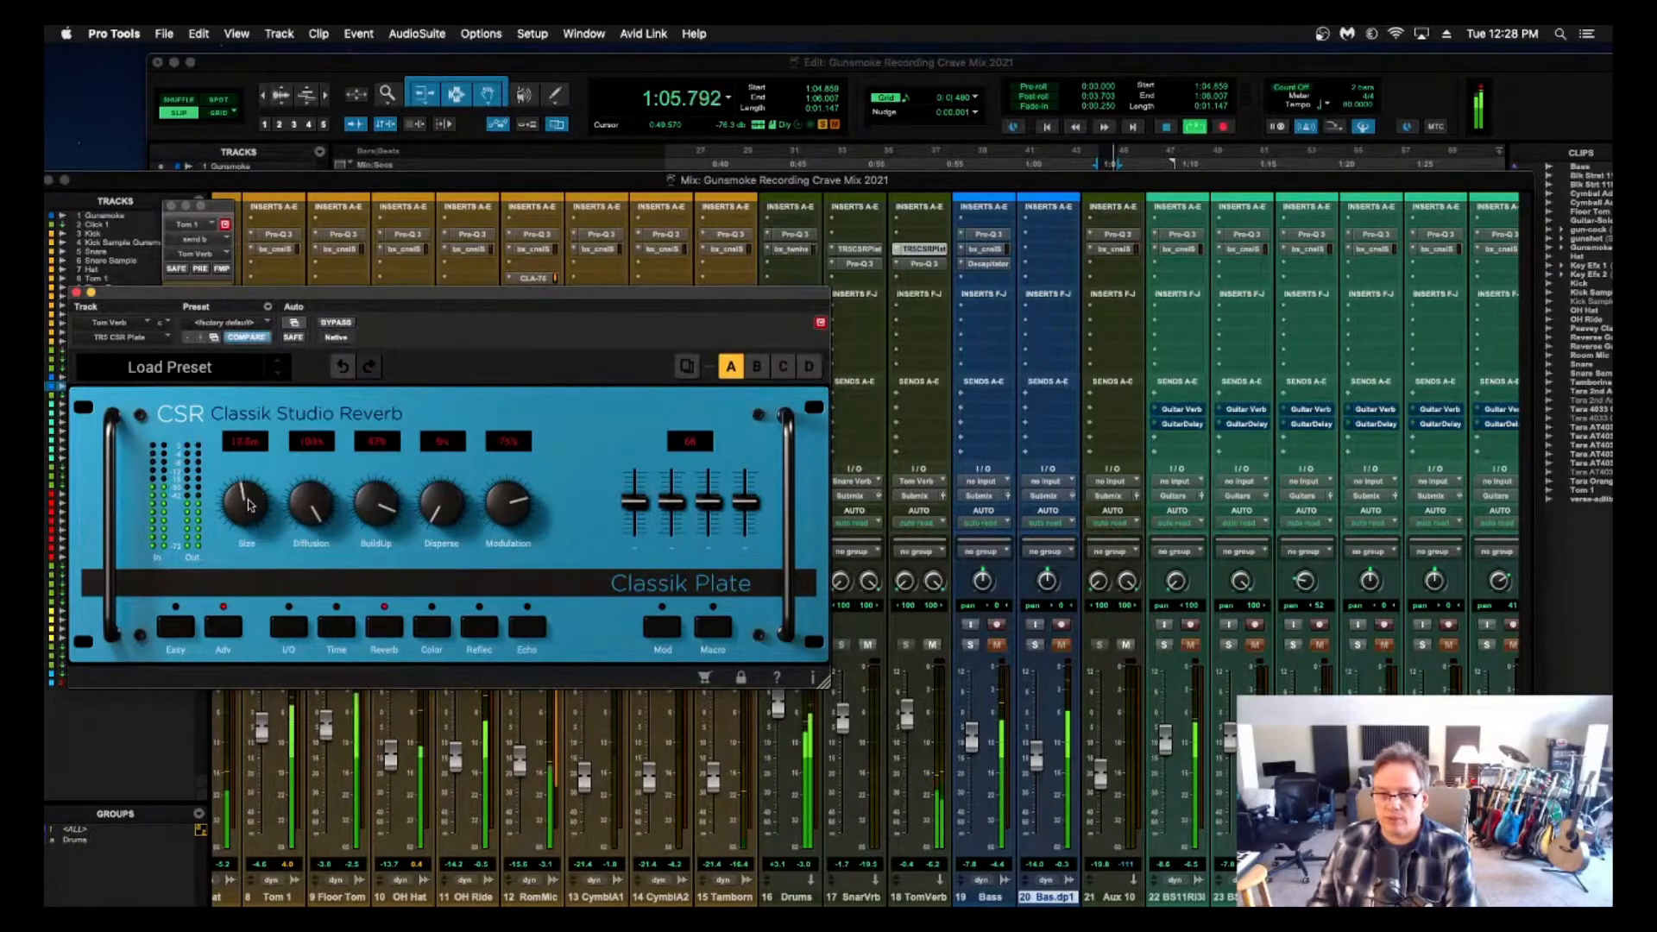
left_click_drag(249, 504, 242, 496)
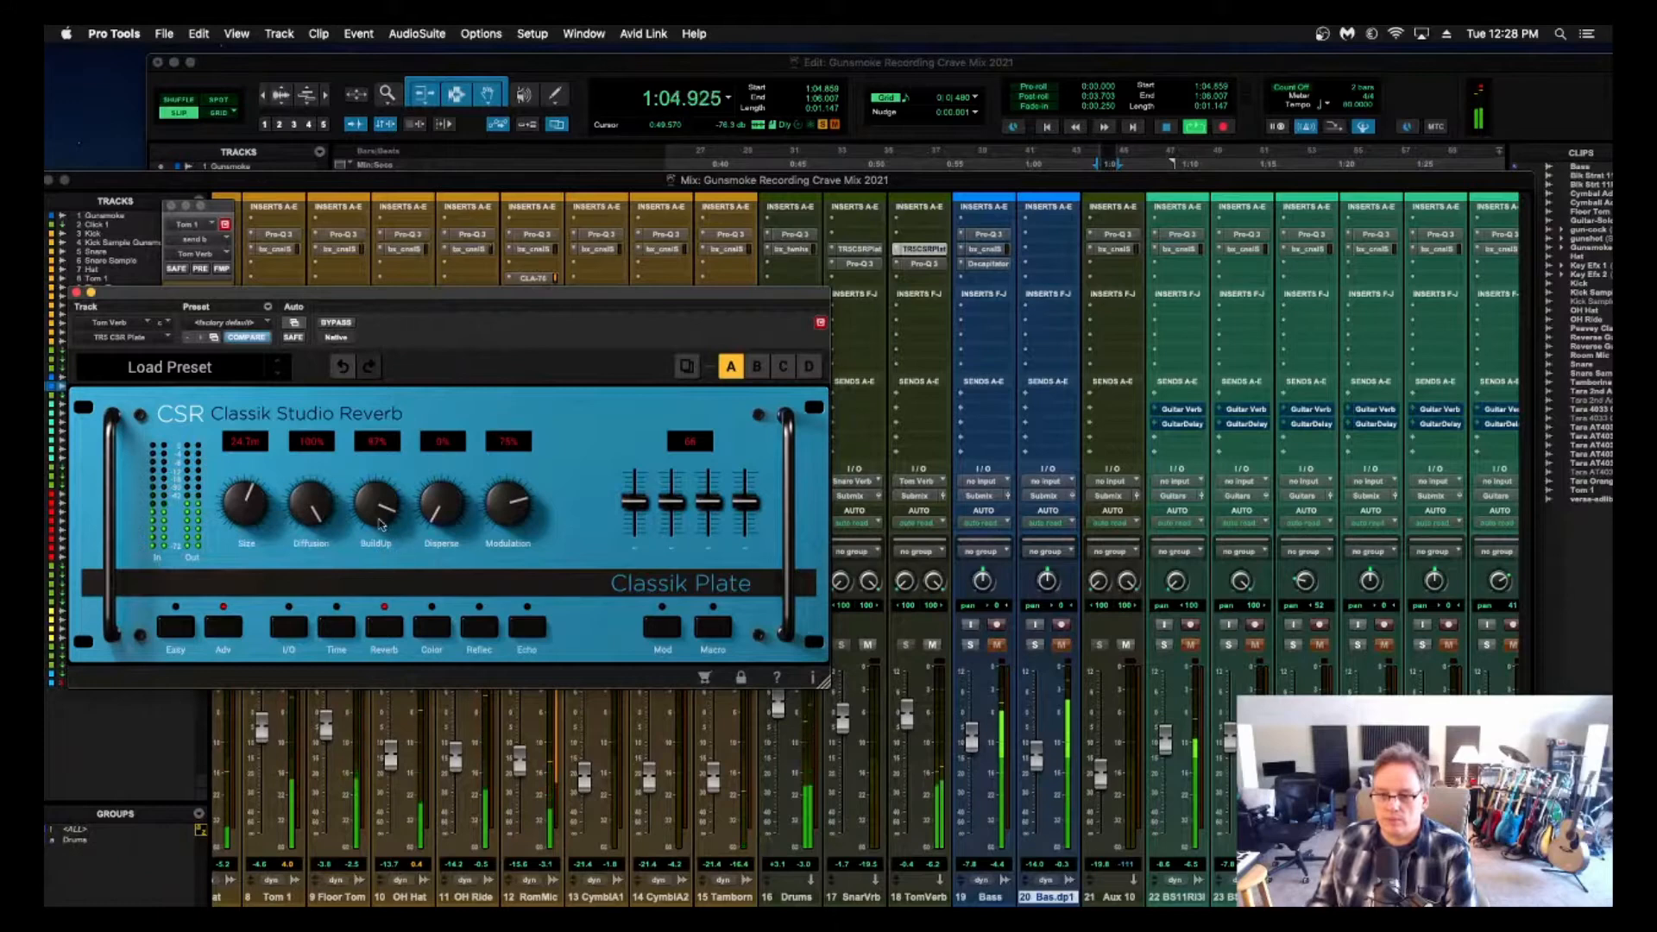
left_click(429, 634)
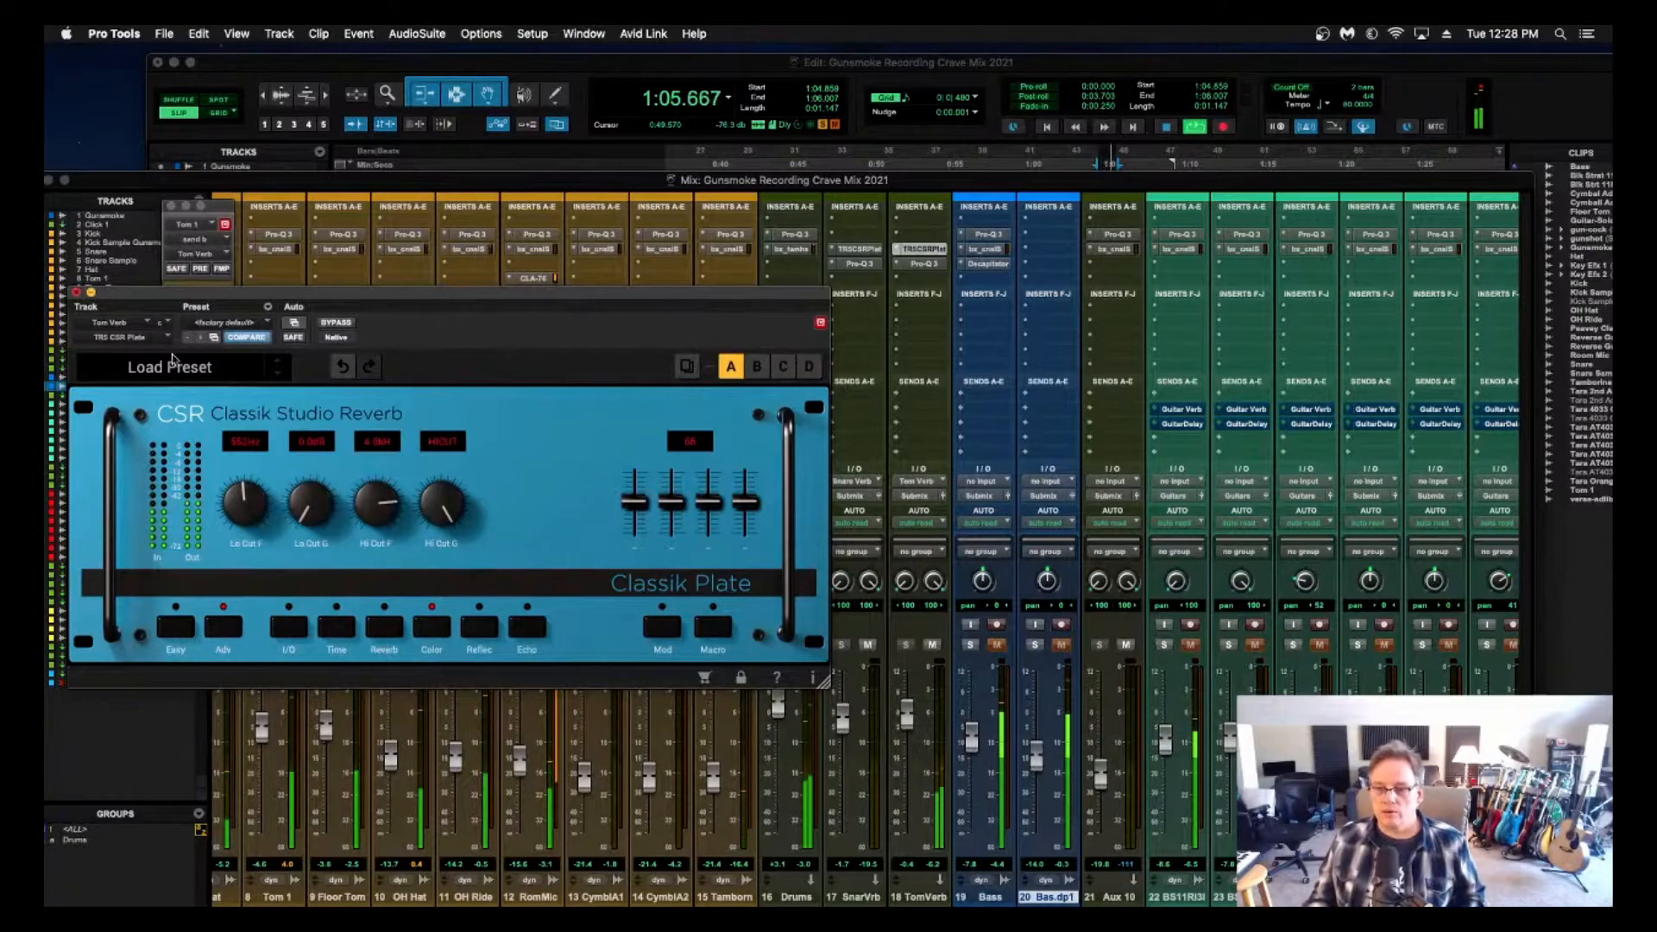
left_click(76, 293)
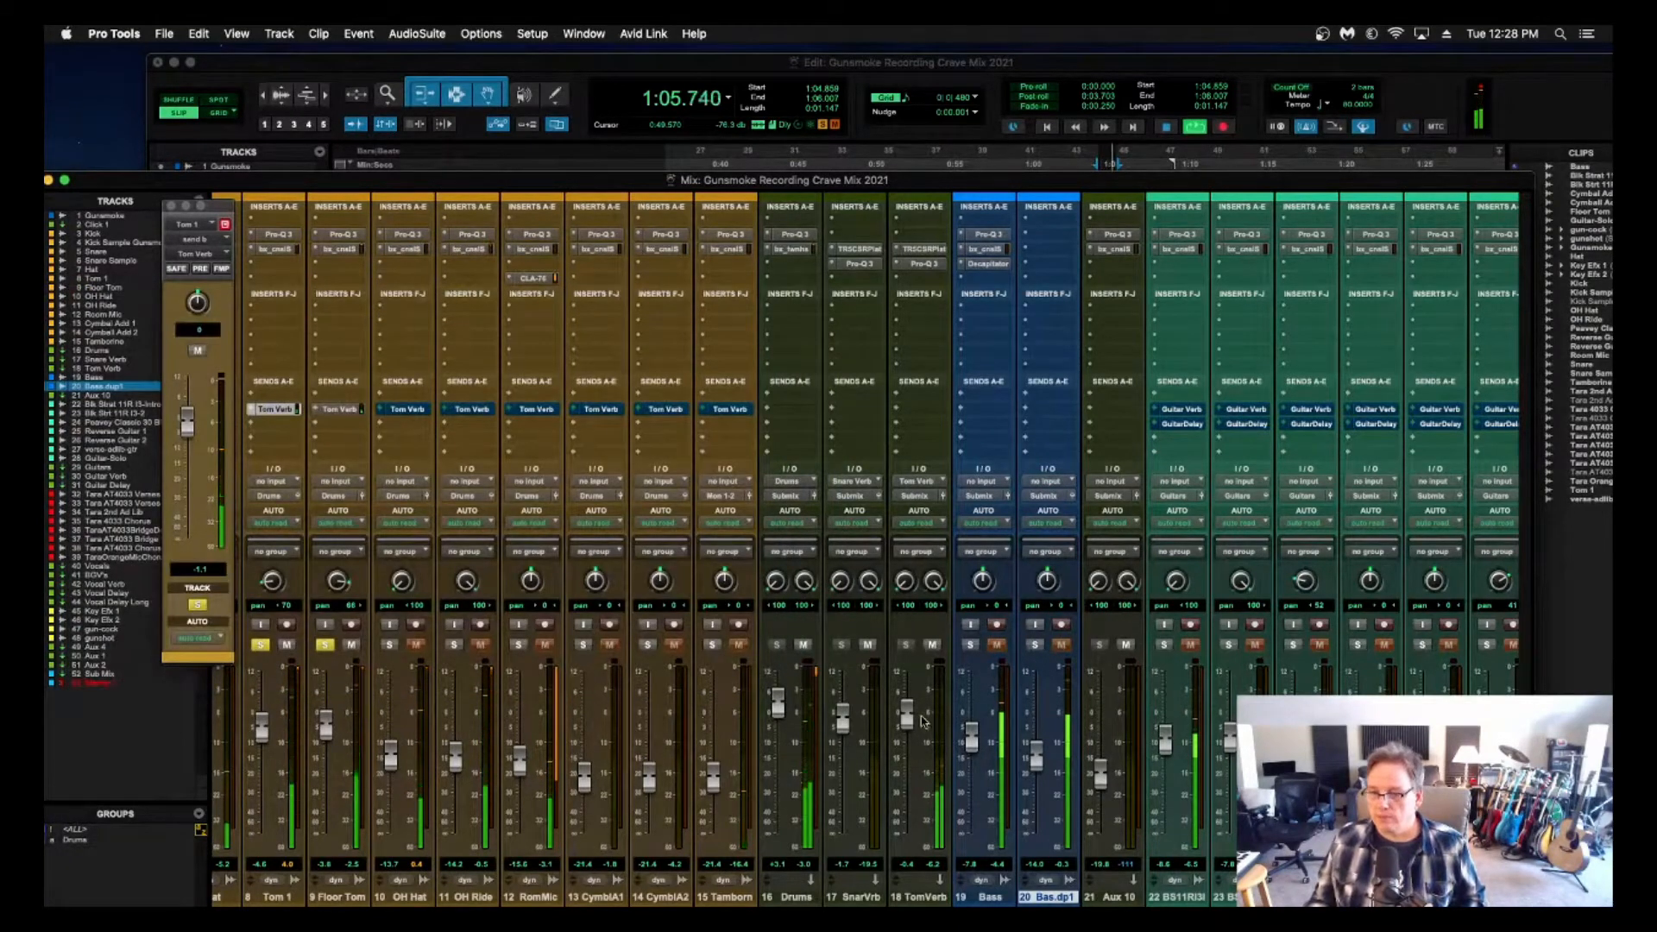
Raise the Tom Verb fader to about +0.4 dB, unsolo both toms, close the Tom 1 send window, and stop playback.
left_click_drag(907, 715, 907, 711)
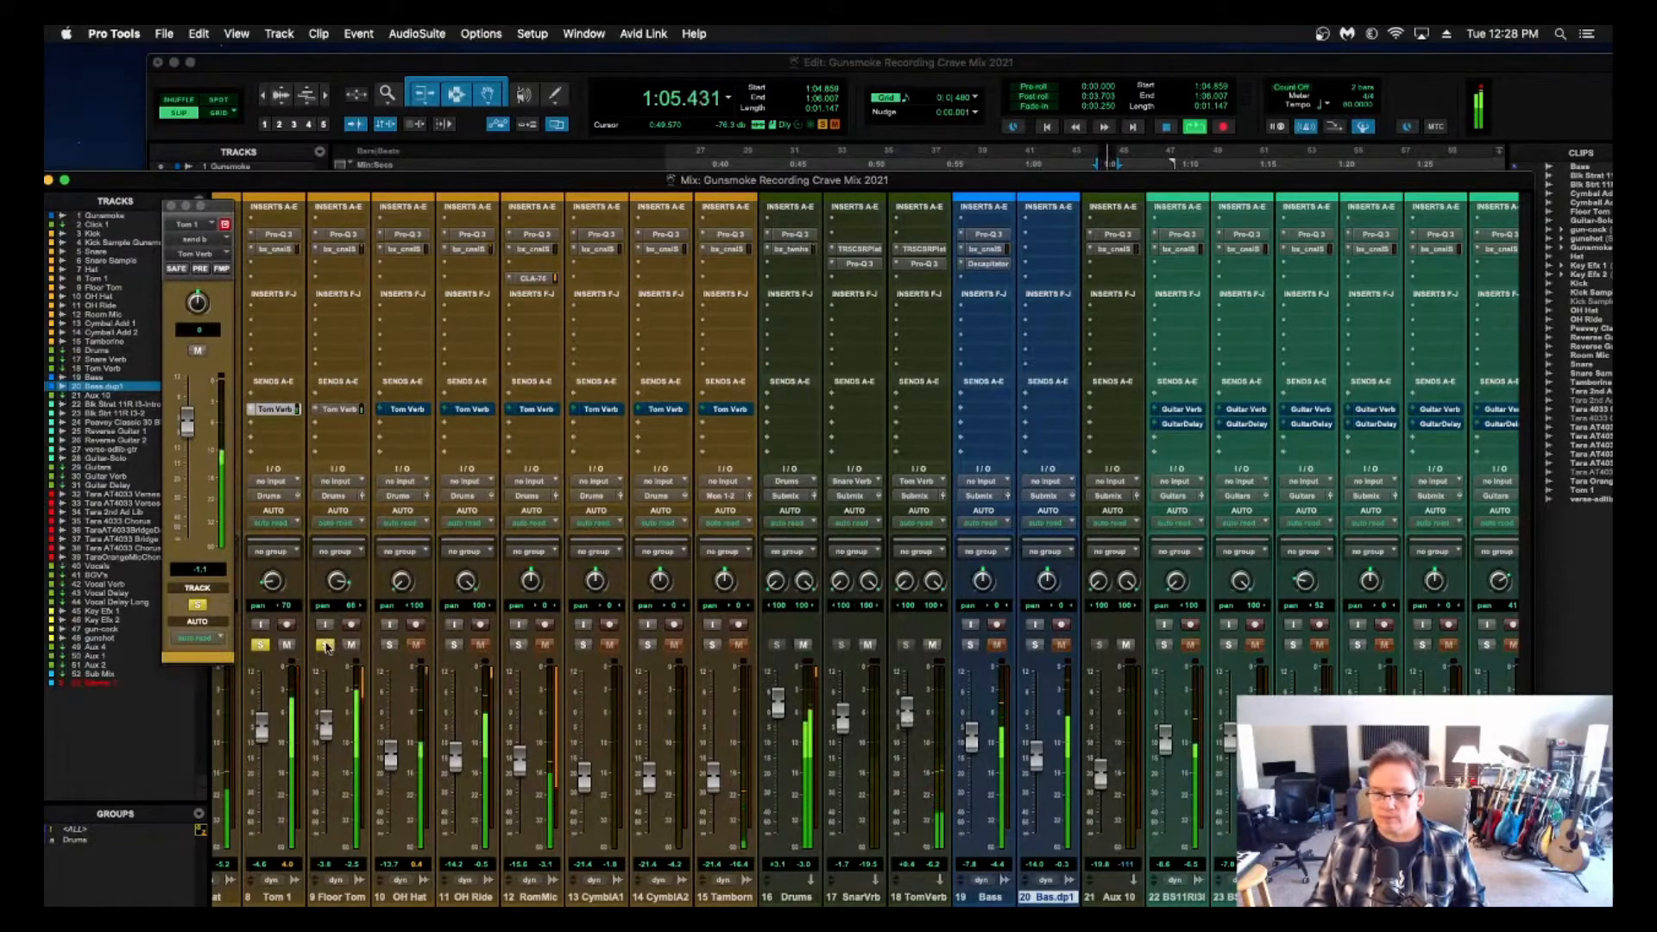
left_click(259, 645)
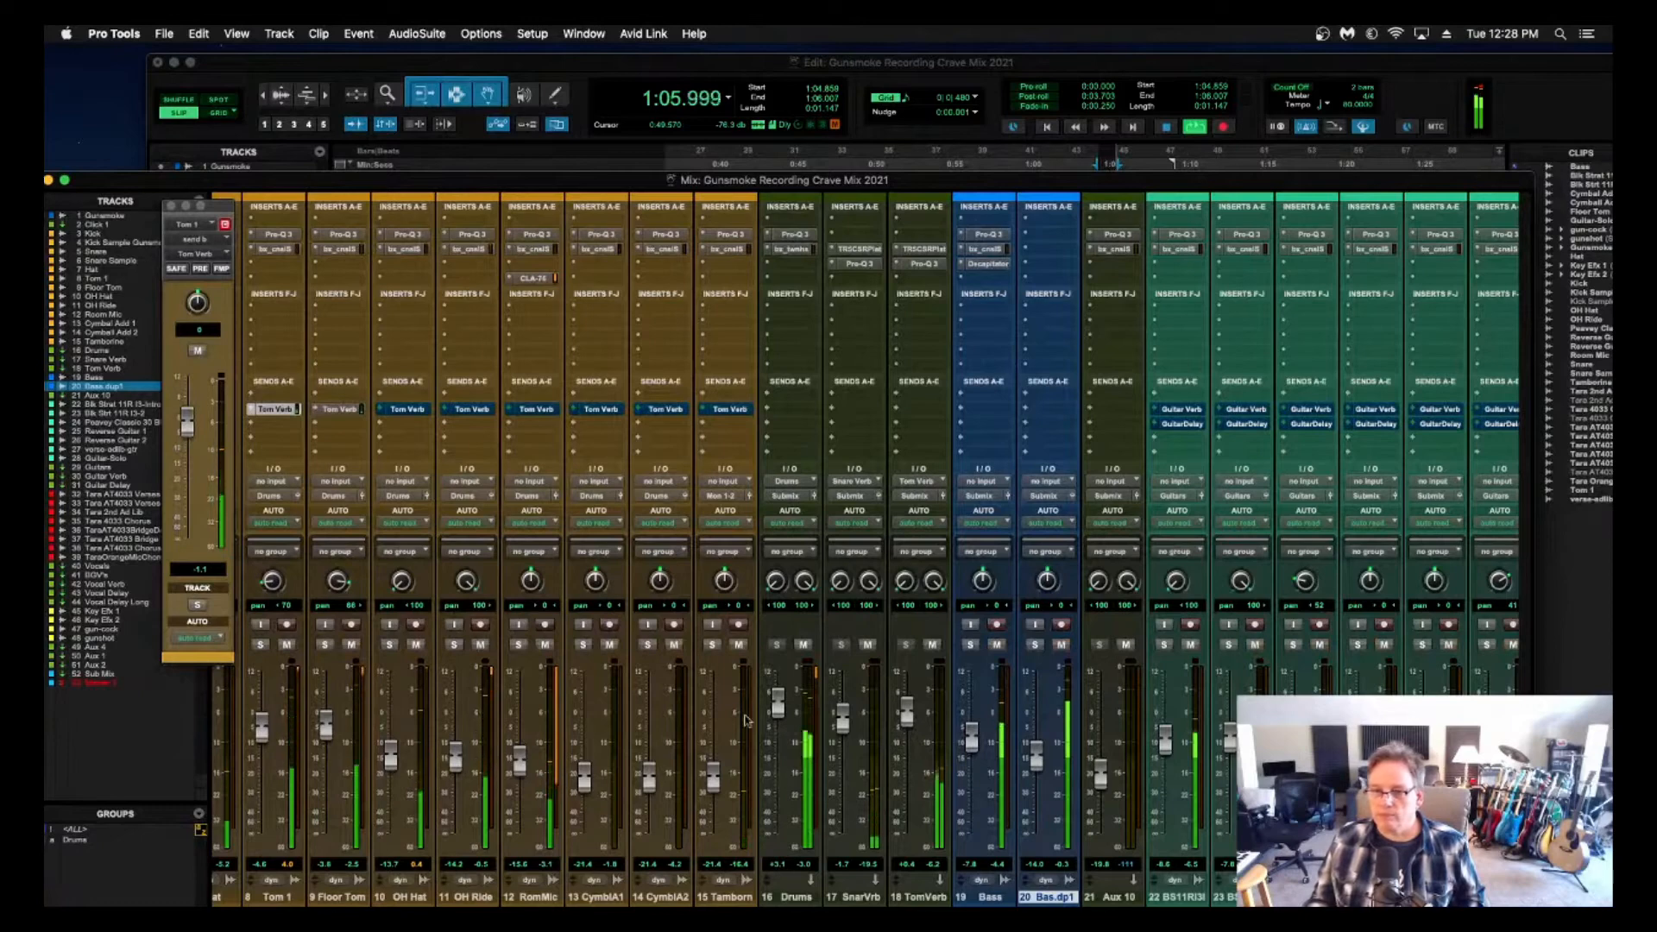
left_click(171, 210)
key("space")
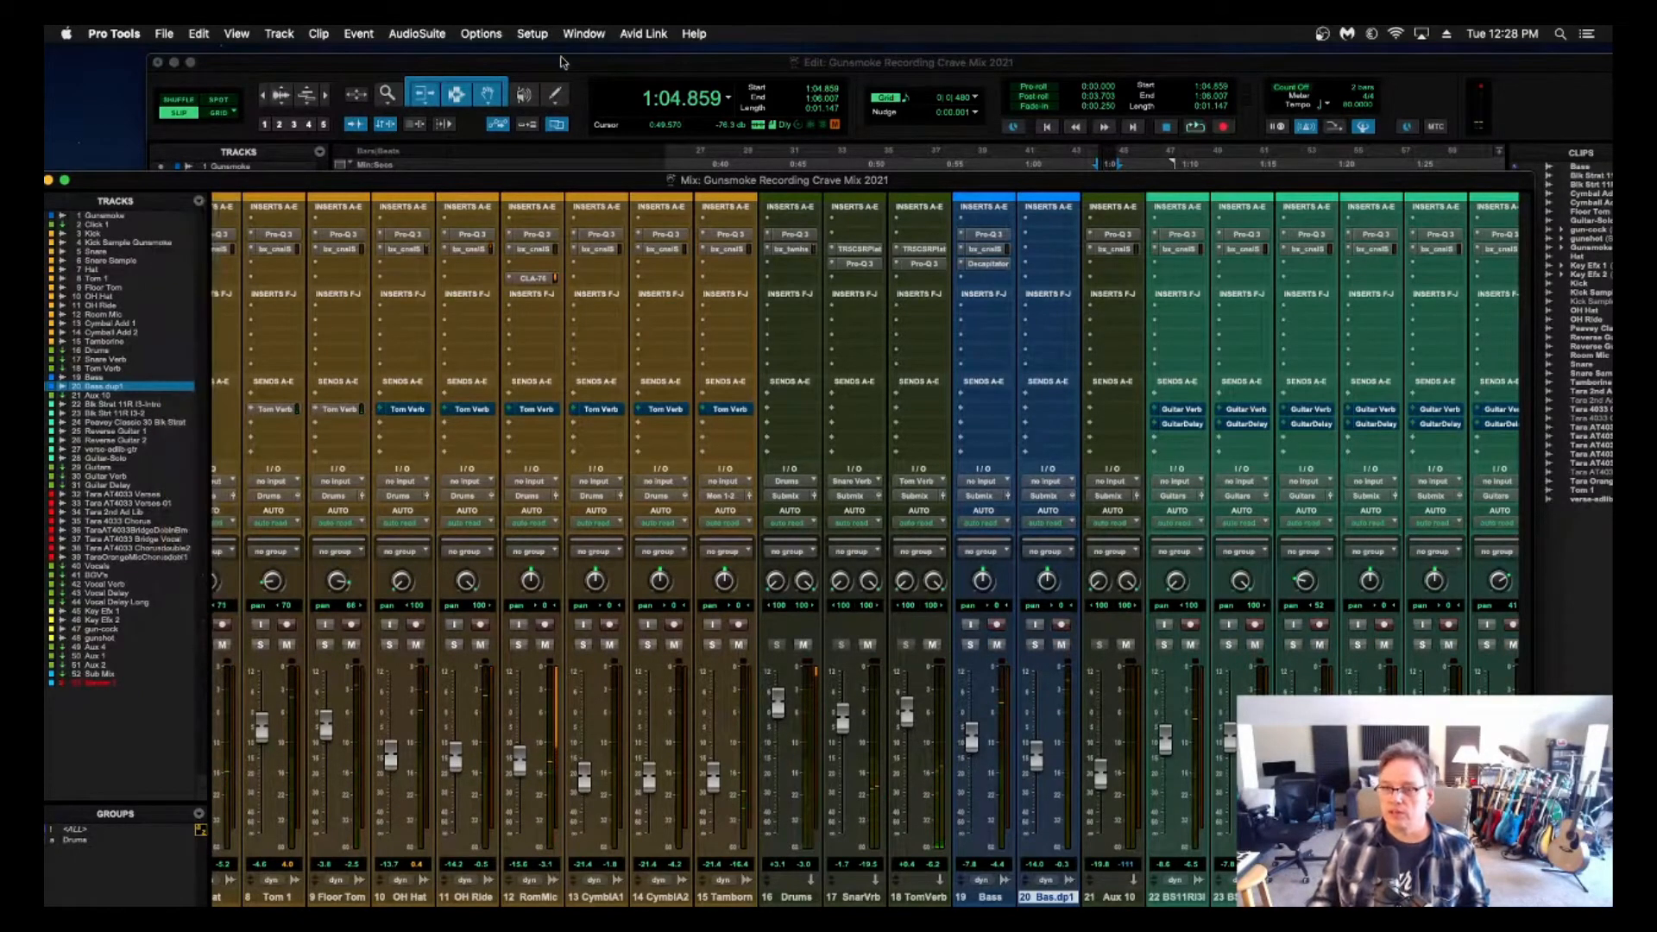
Play the full mix from 0:52.701, then return to the mix window and bring the guitar tracks into view.
left_click(561, 62)
left_click(907, 162)
key("space")
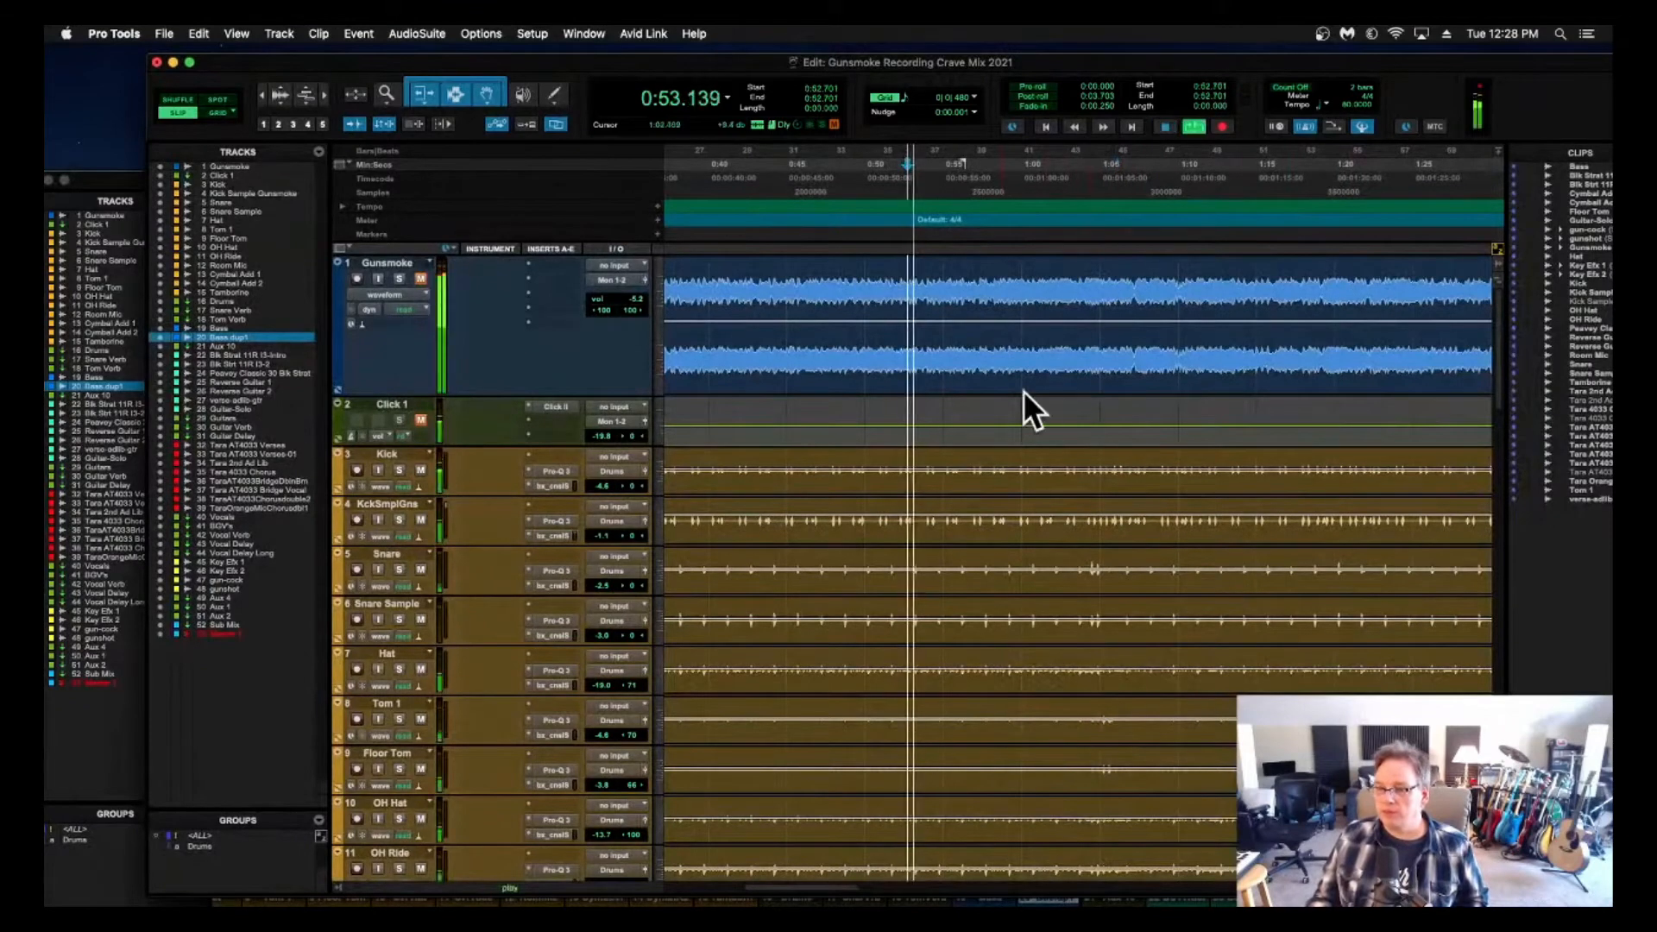
left_click(123, 187)
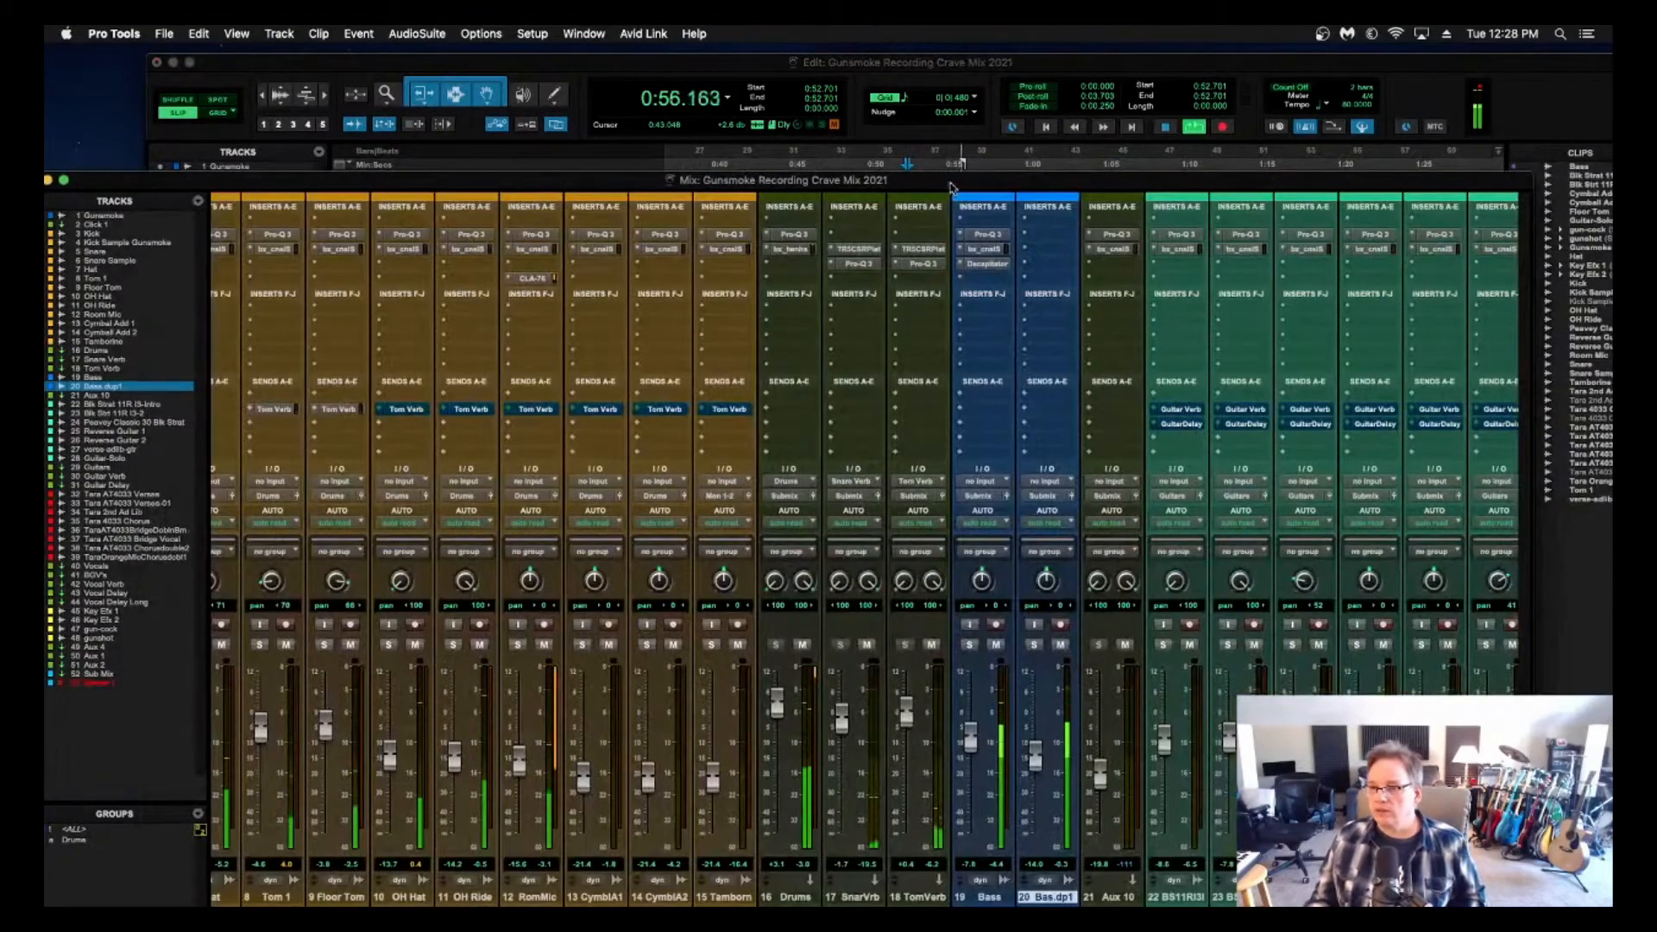
left_click_drag(952, 186, 933, 177)
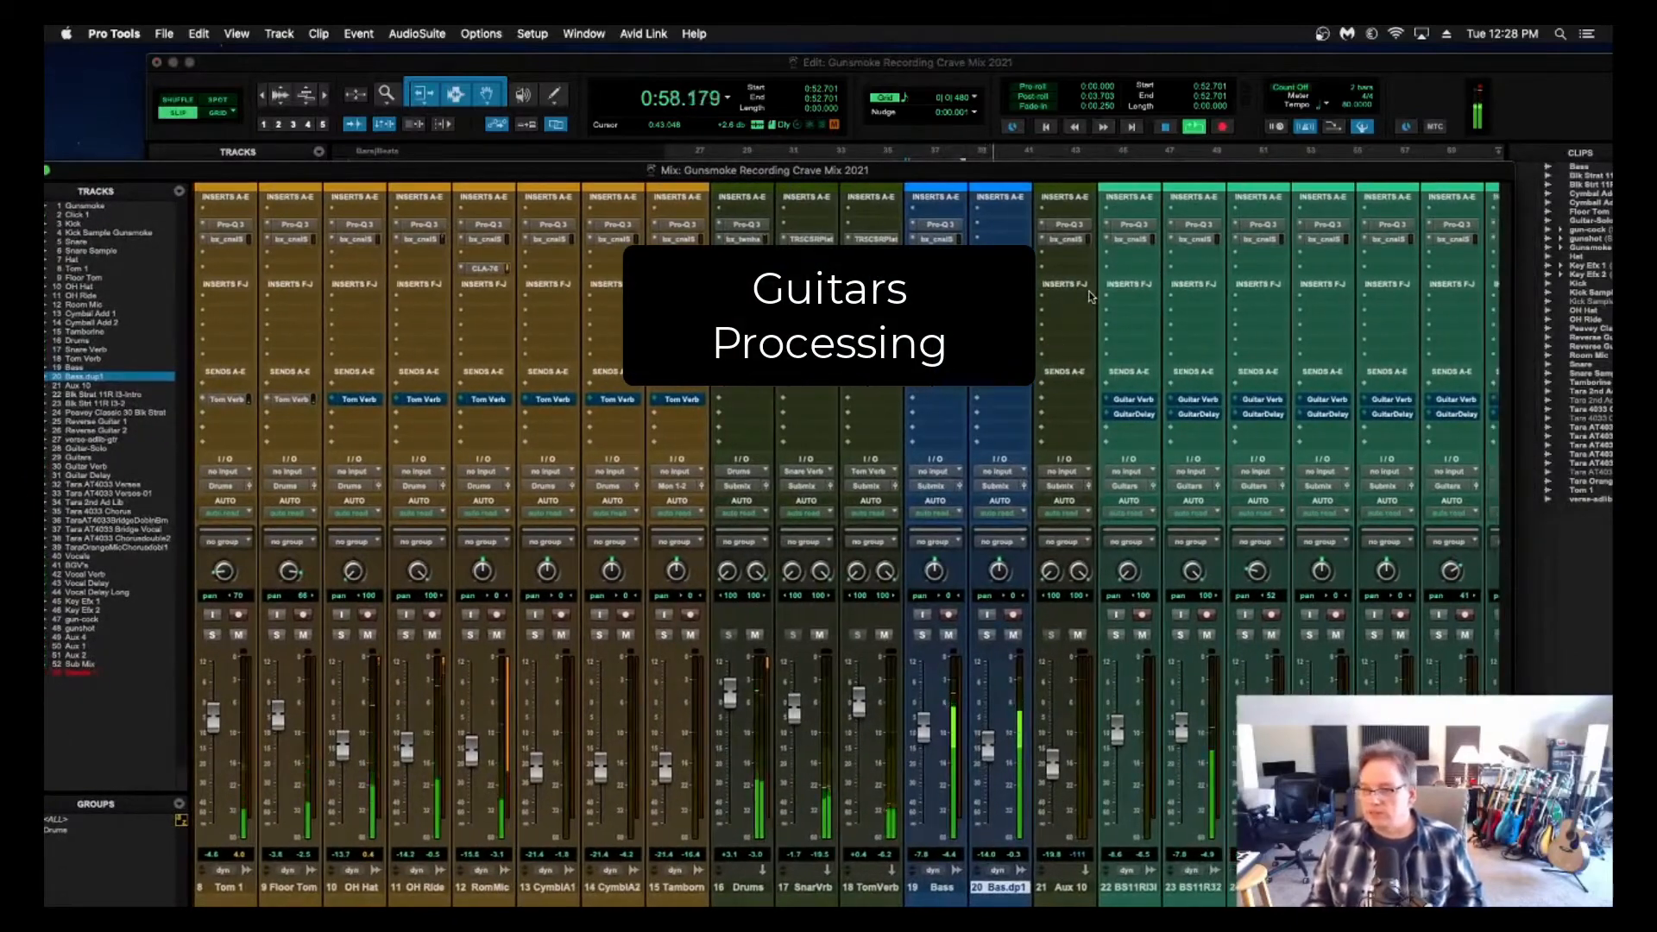
scroll(1092, 296, "left", 2)
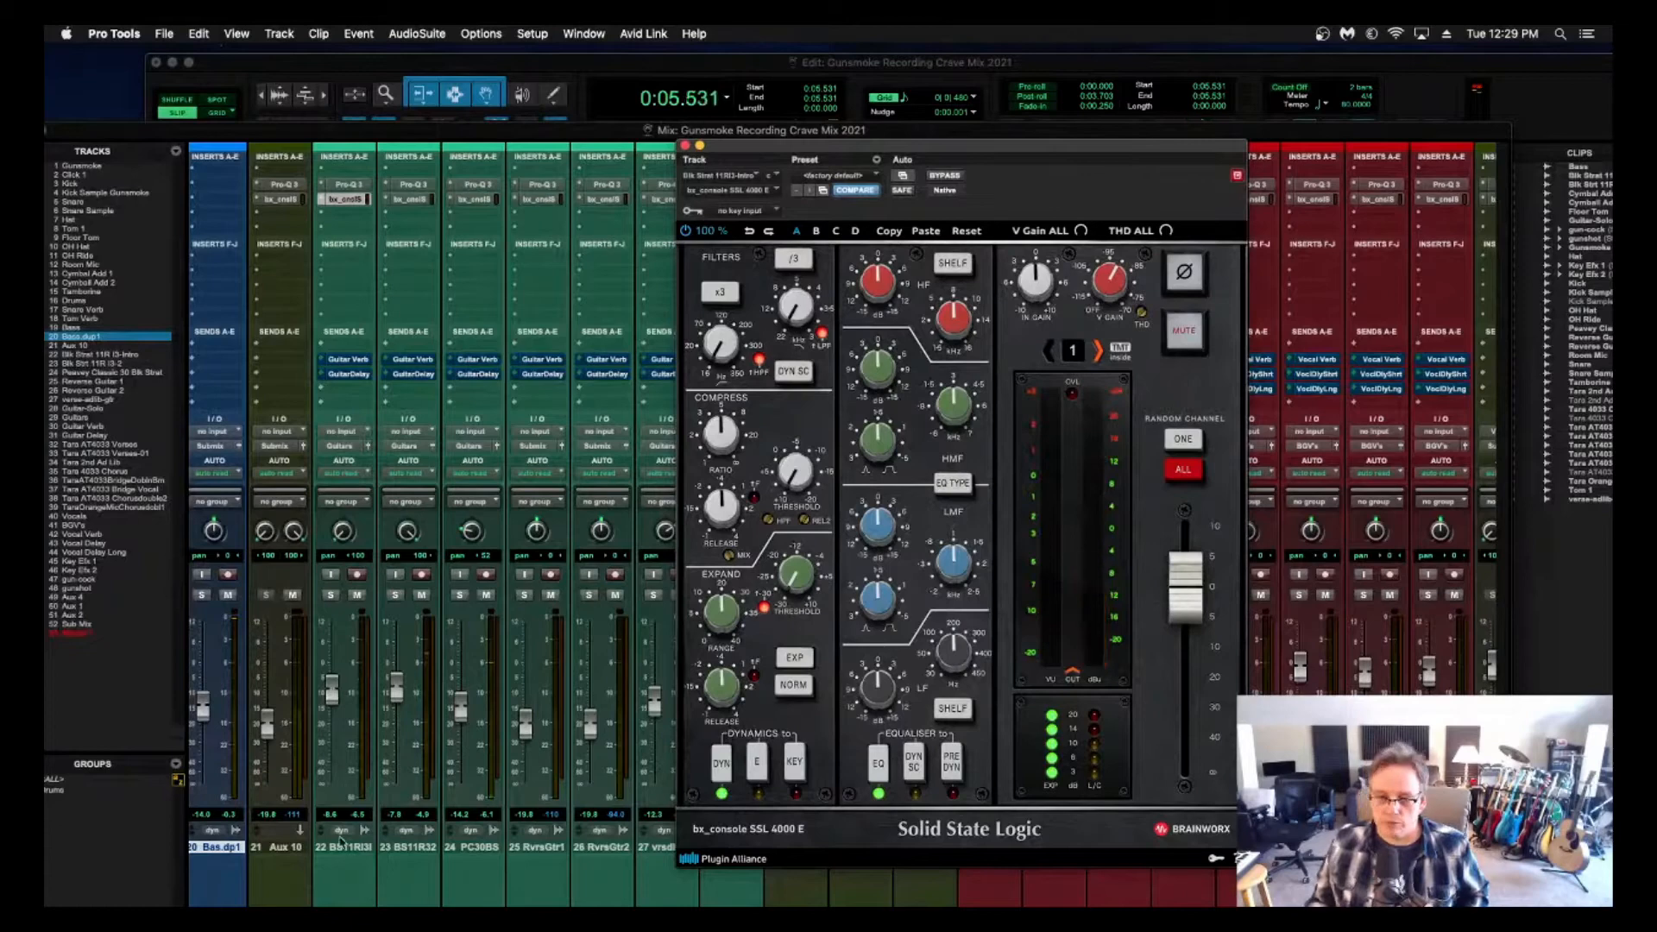
Examine the full names of guitar tracks 22, 23 and 24.
left_click(345, 848)
double_click(355, 852)
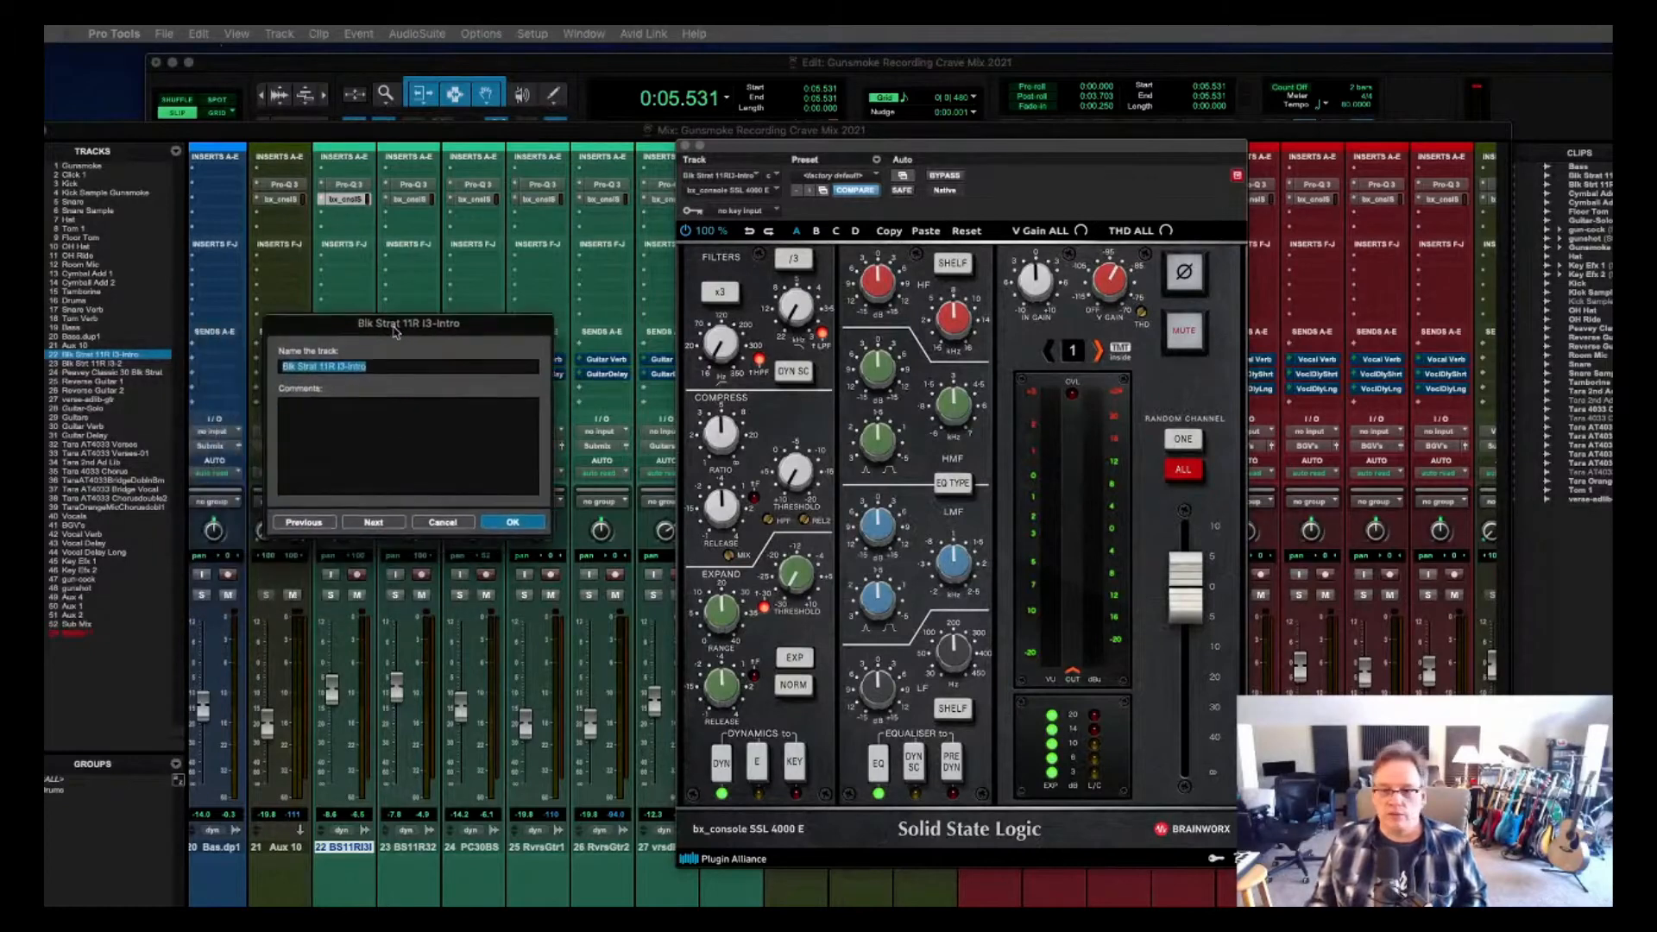
left_click(394, 363)
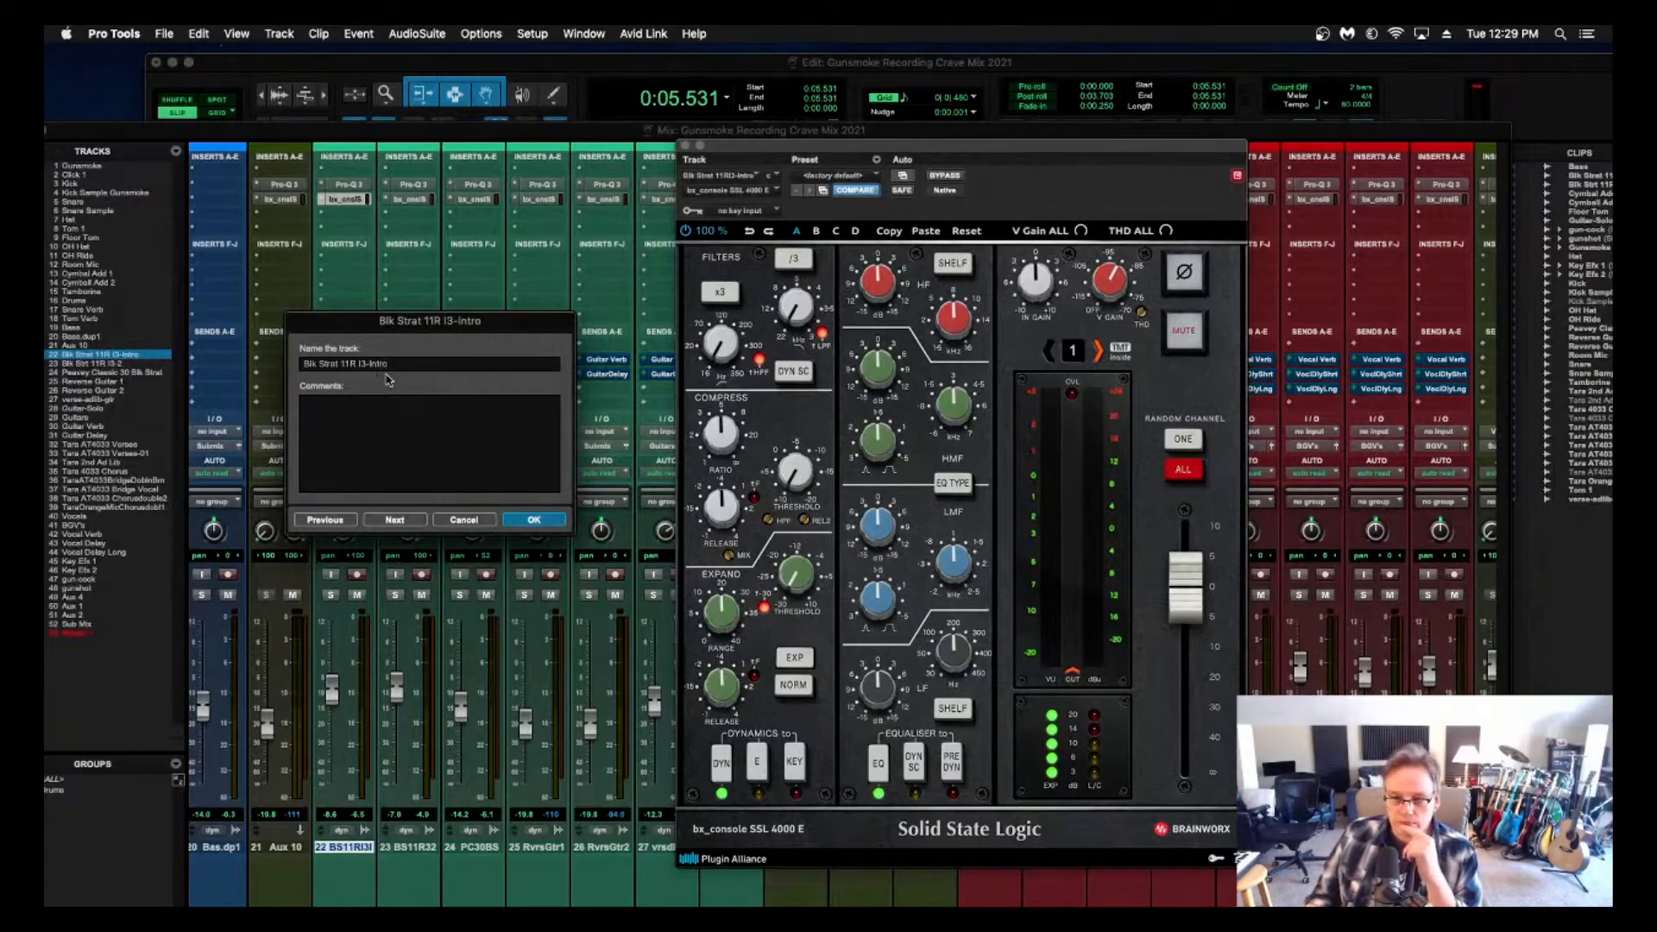
left_click(534, 520)
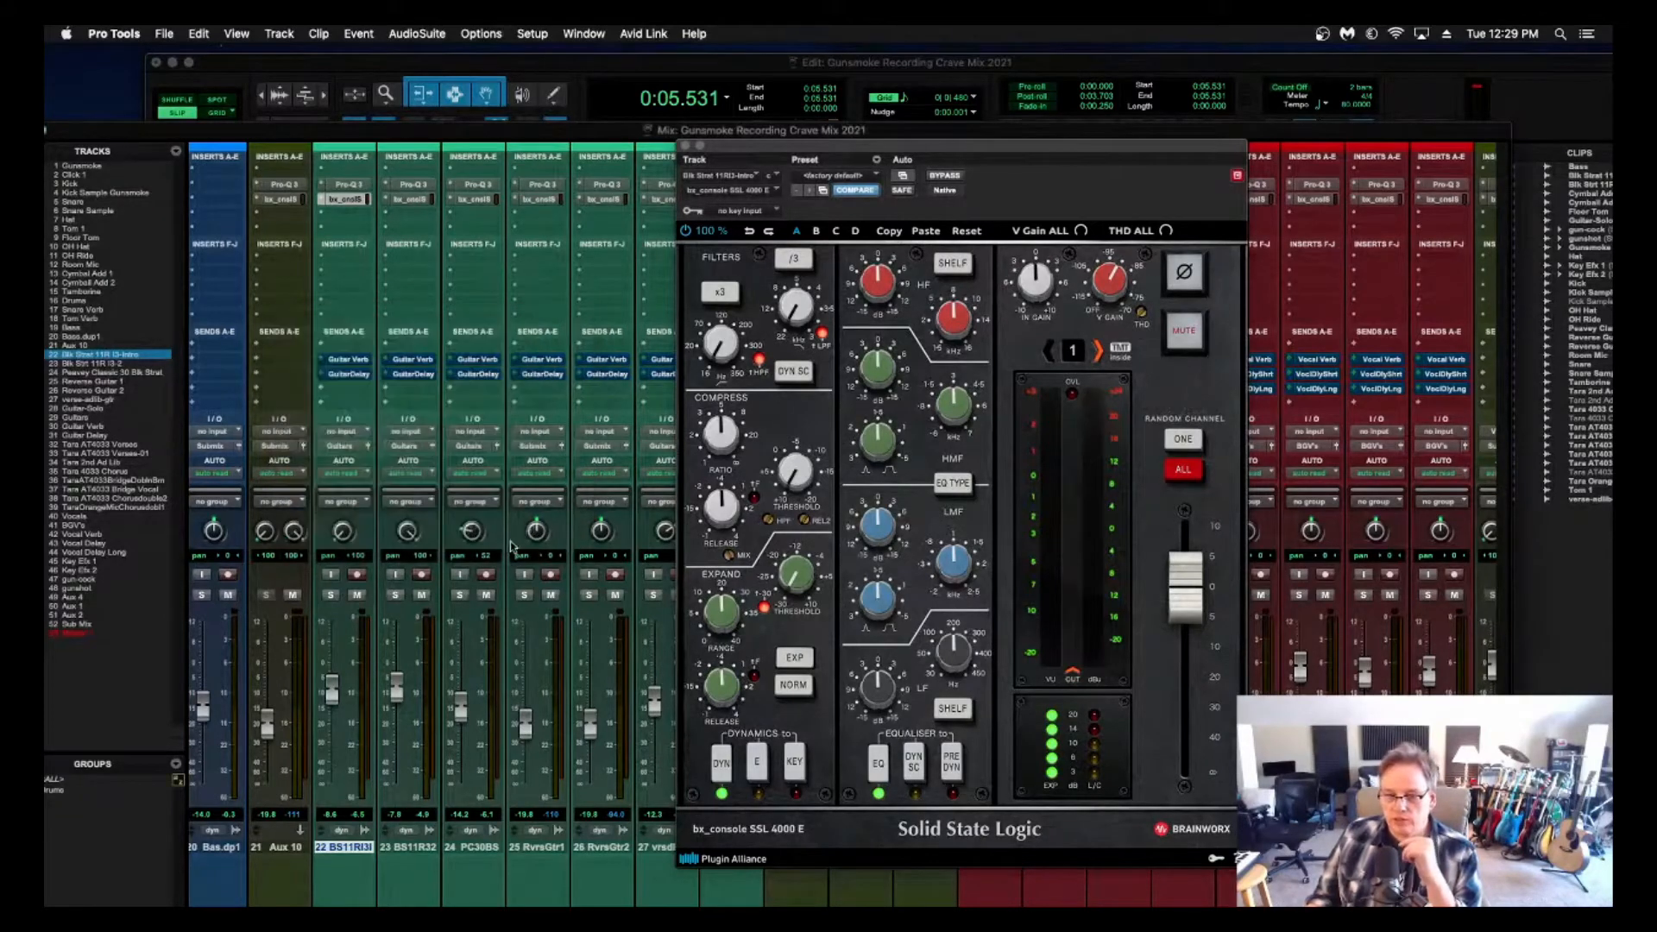
left_click(420, 850)
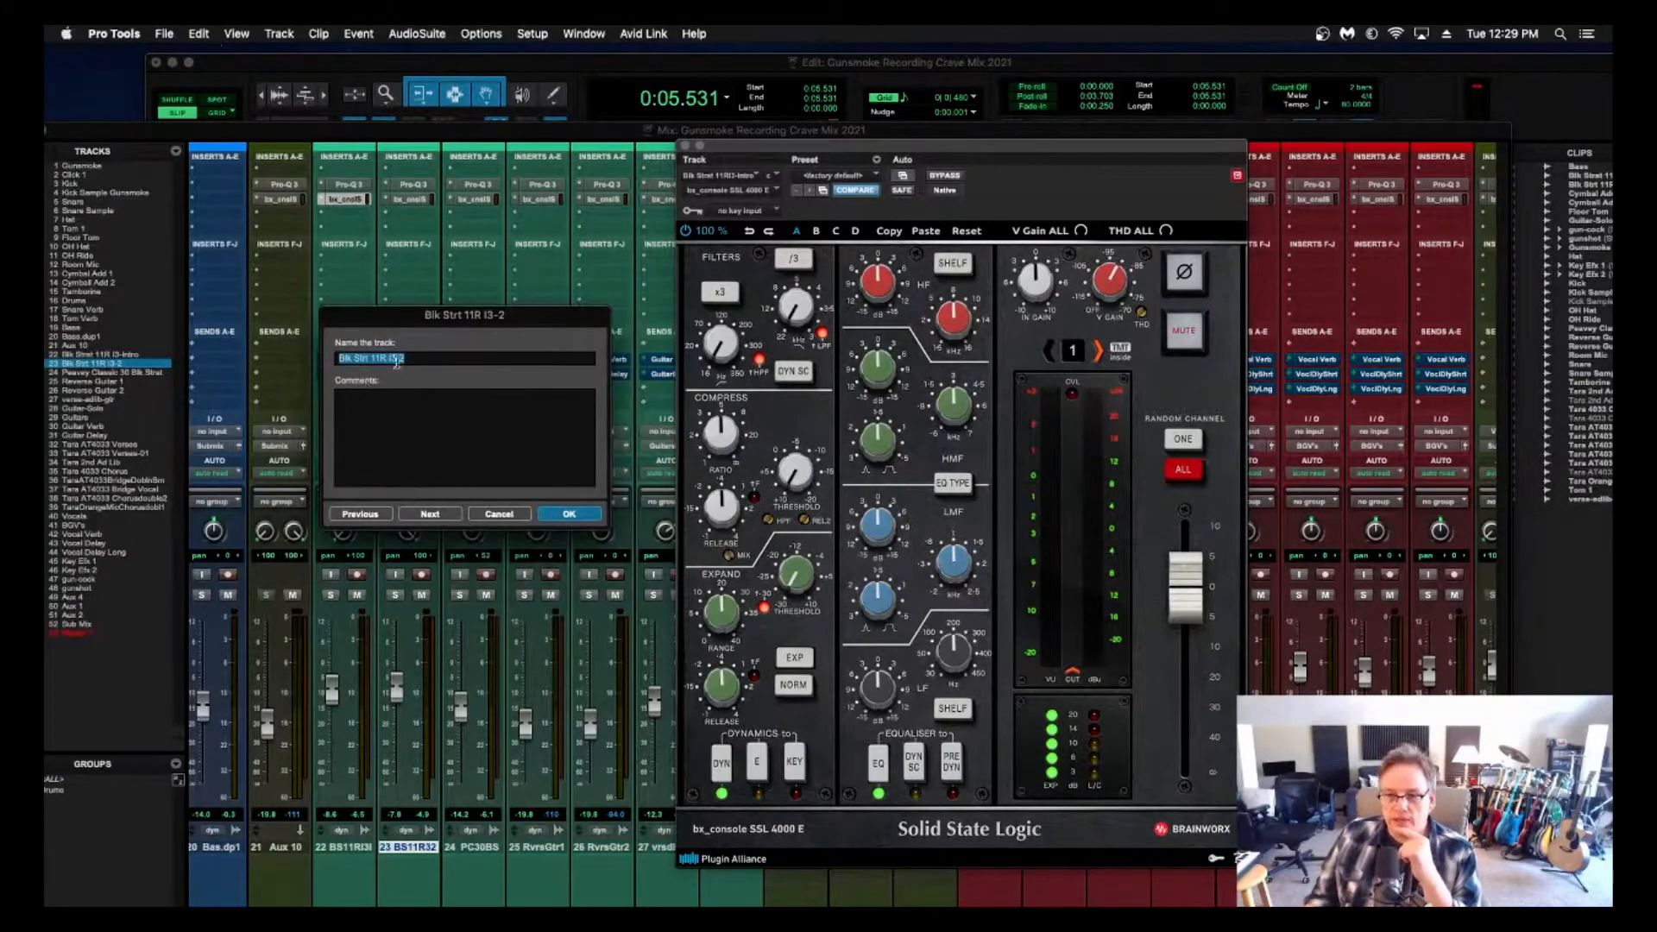
left_click(567, 516)
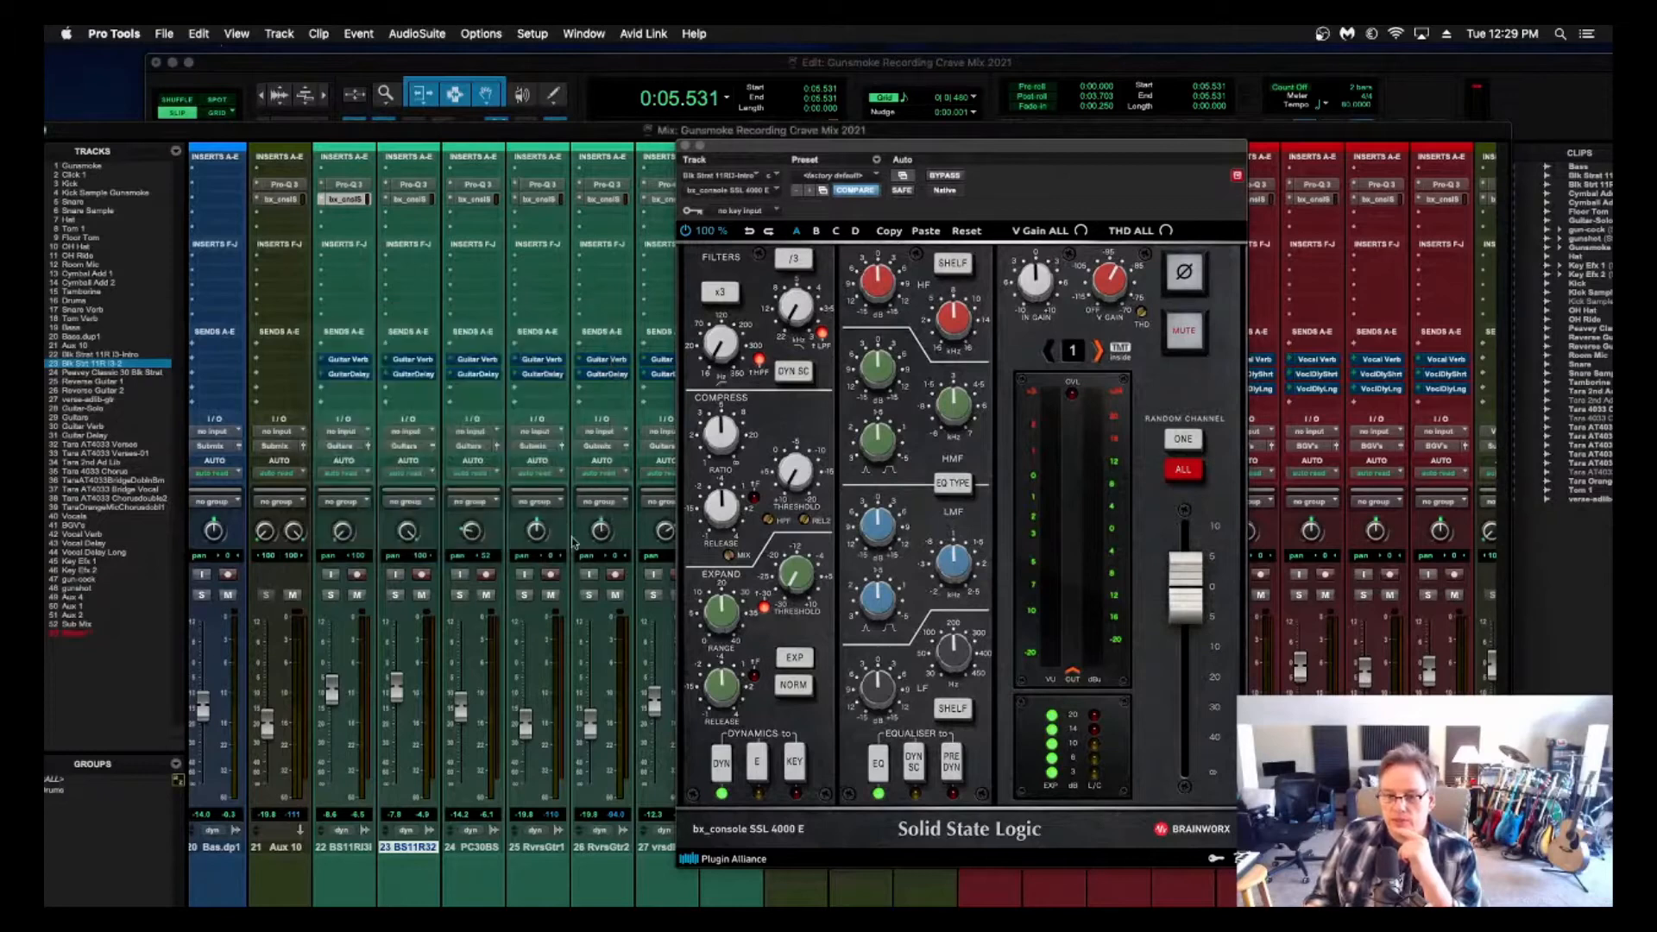
double_click(476, 849)
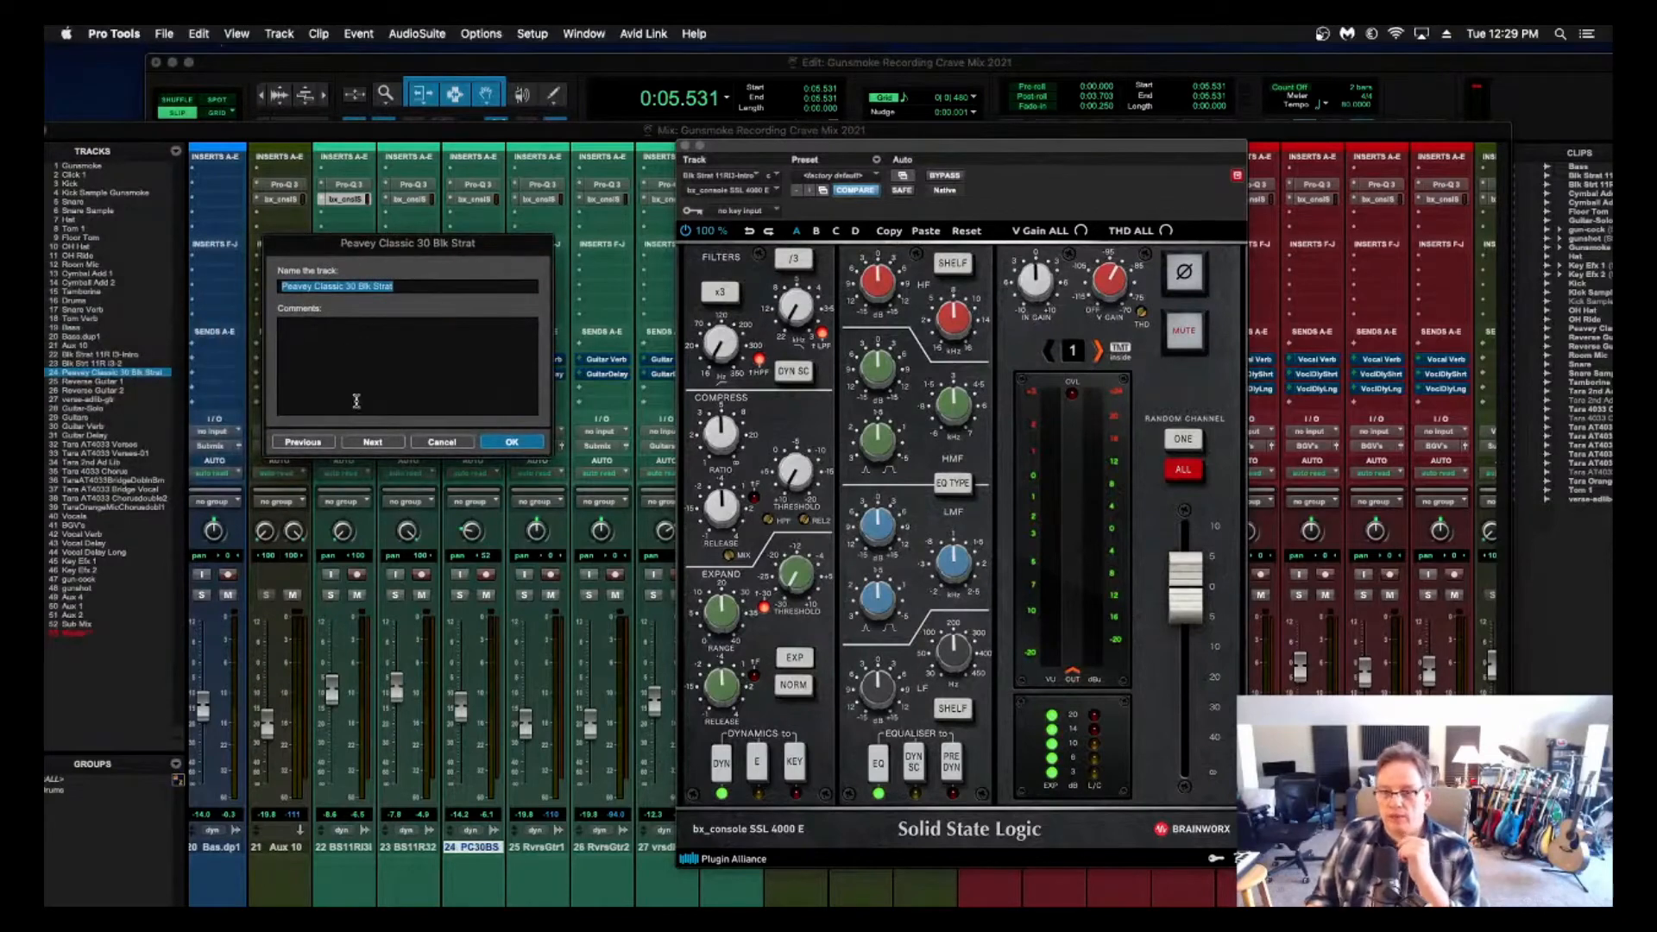
left_click(509, 442)
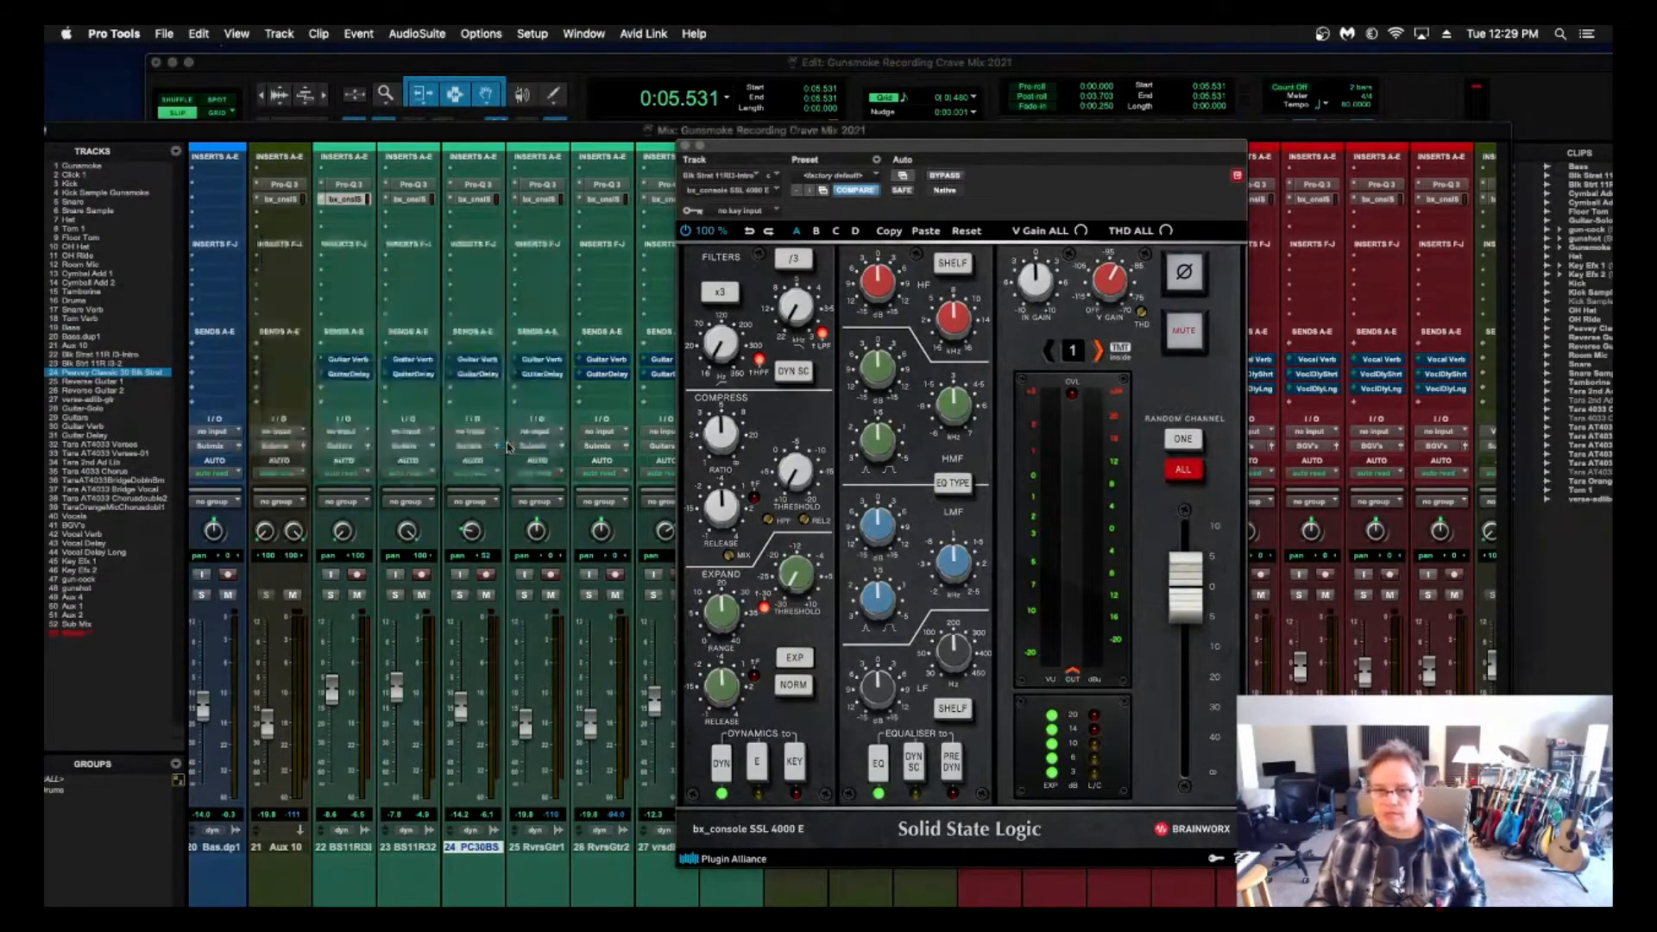
Play the mix and boost the HMF band on track 22's bx_console SSL 4000 E, lowering its frequency and raising its Q control.
key("space")
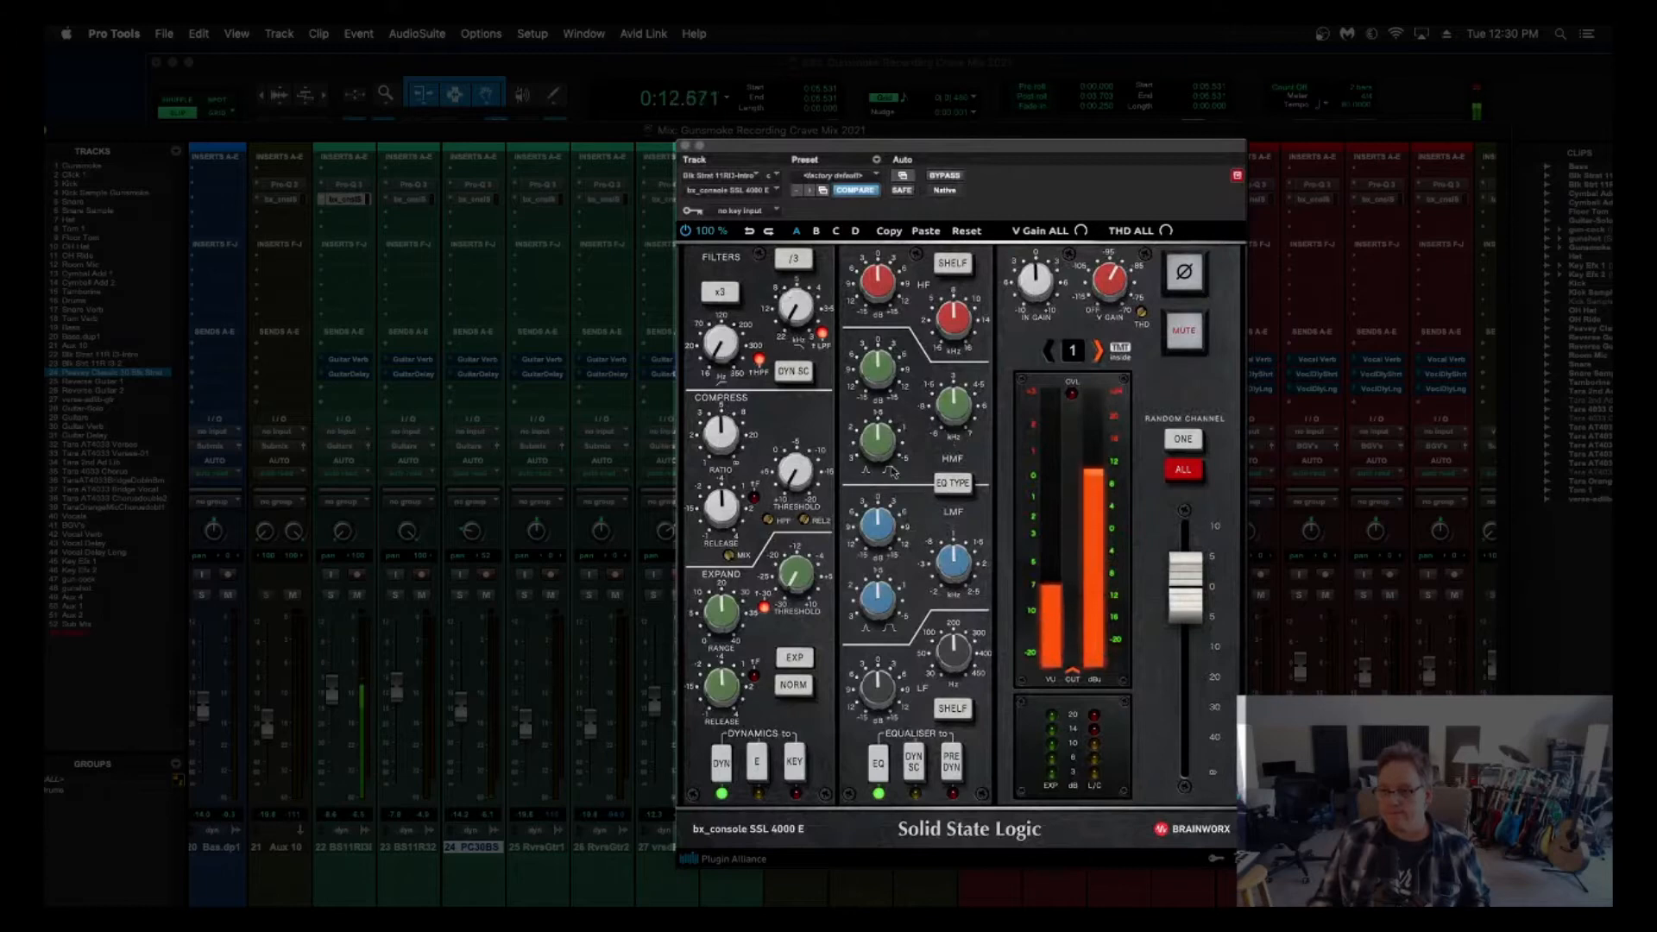
left_click_drag(885, 372, 878, 350)
left_click_drag(953, 401, 952, 421)
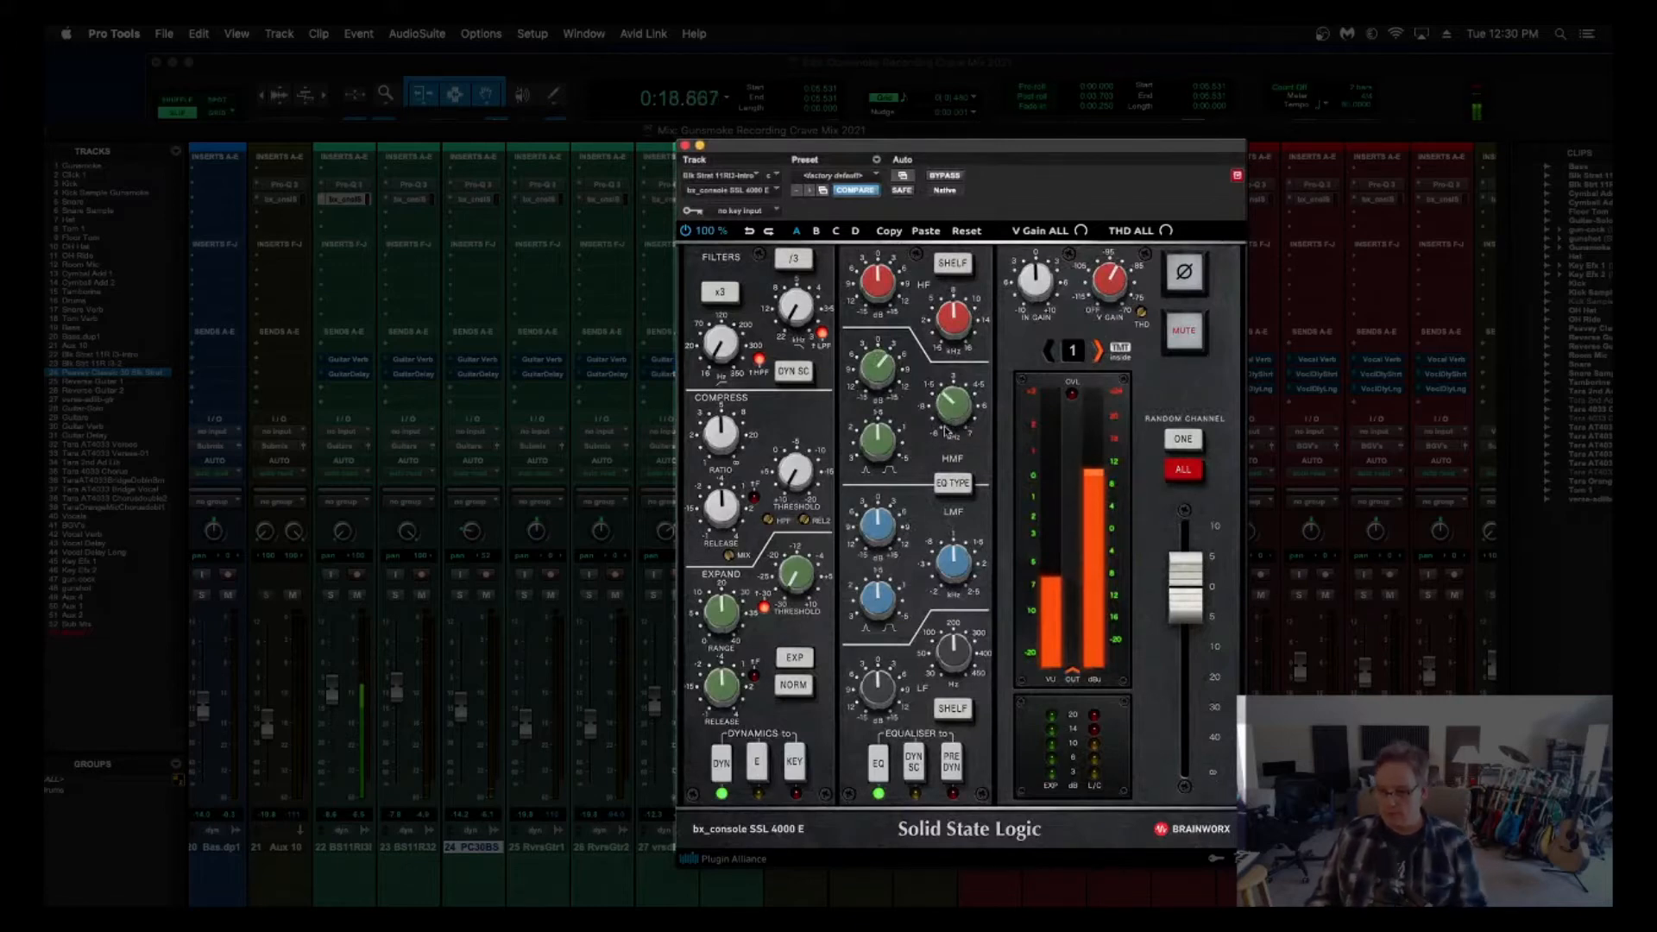
left_click_drag(876, 440, 874, 411)
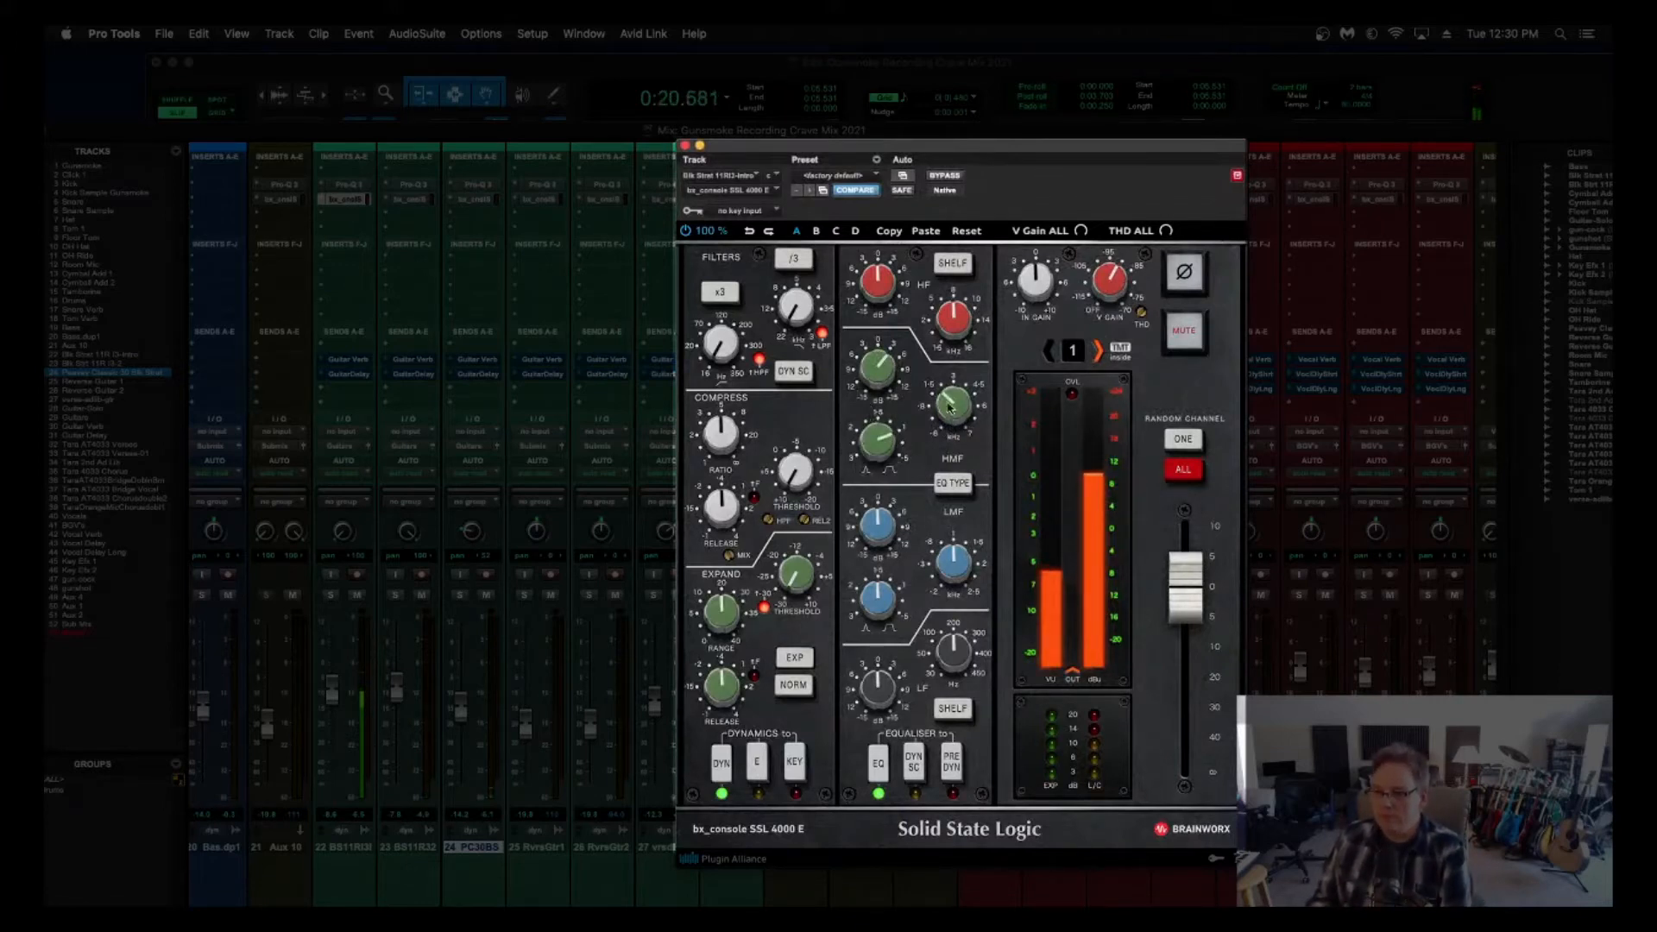
Boost the HF and LF bands on track 22's bx_console SSL 4000 E and close the plug-in.
left_click_drag(875, 277, 872, 272)
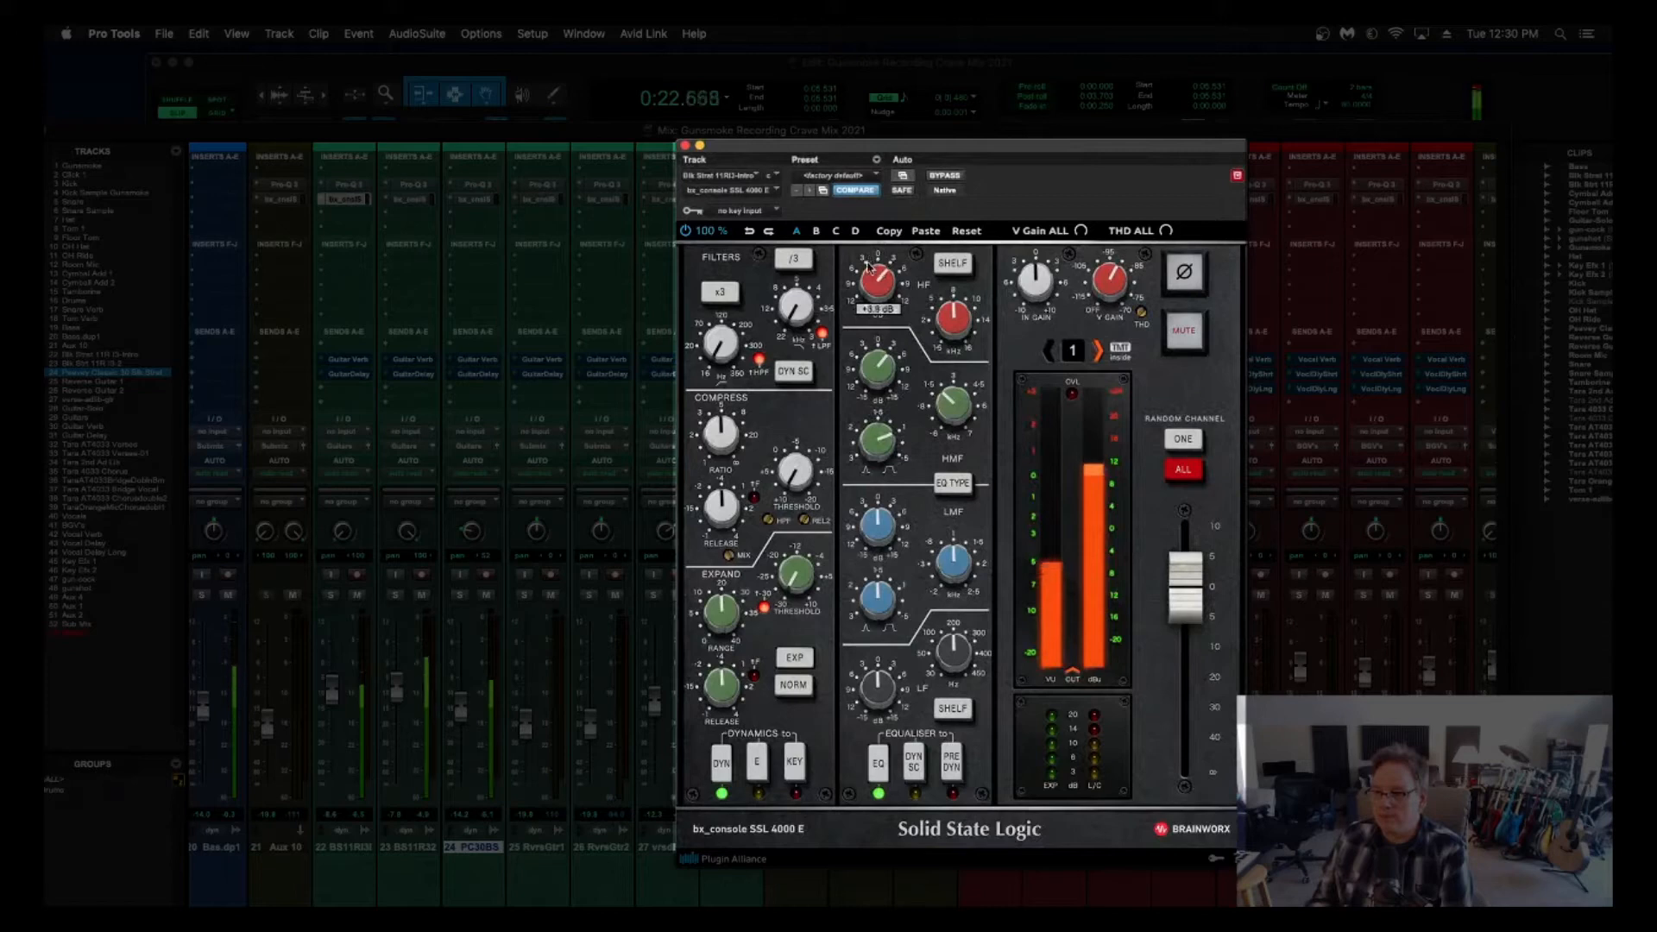
left_click_drag(877, 684, 876, 664)
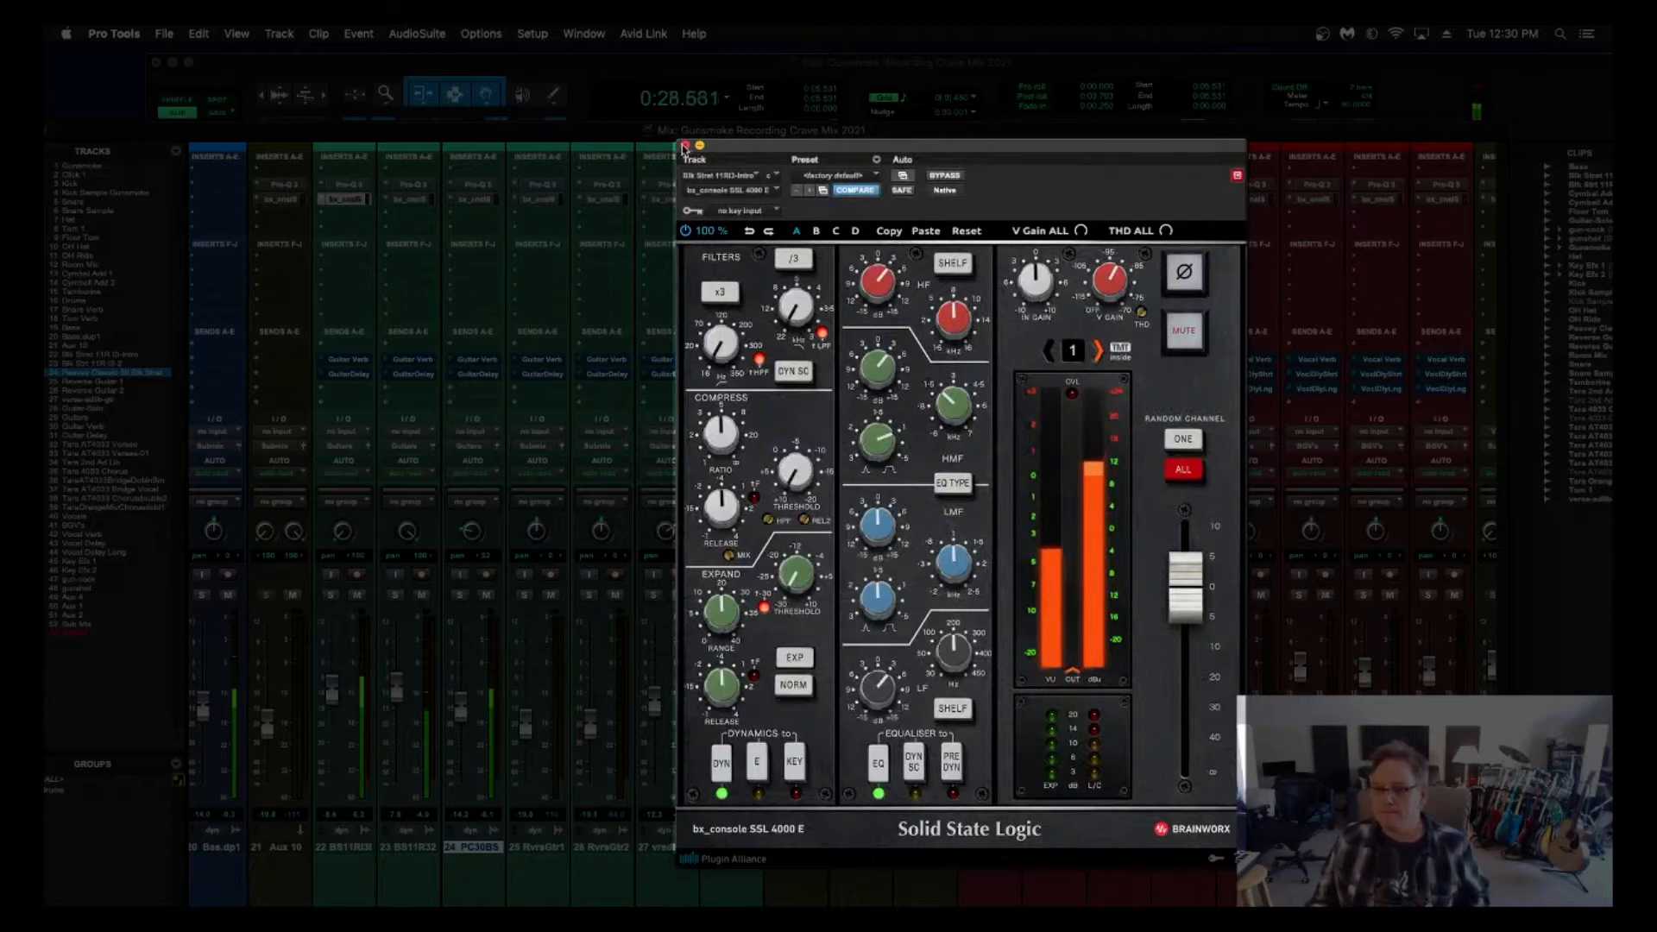
scroll(878, 379, "up", 1)
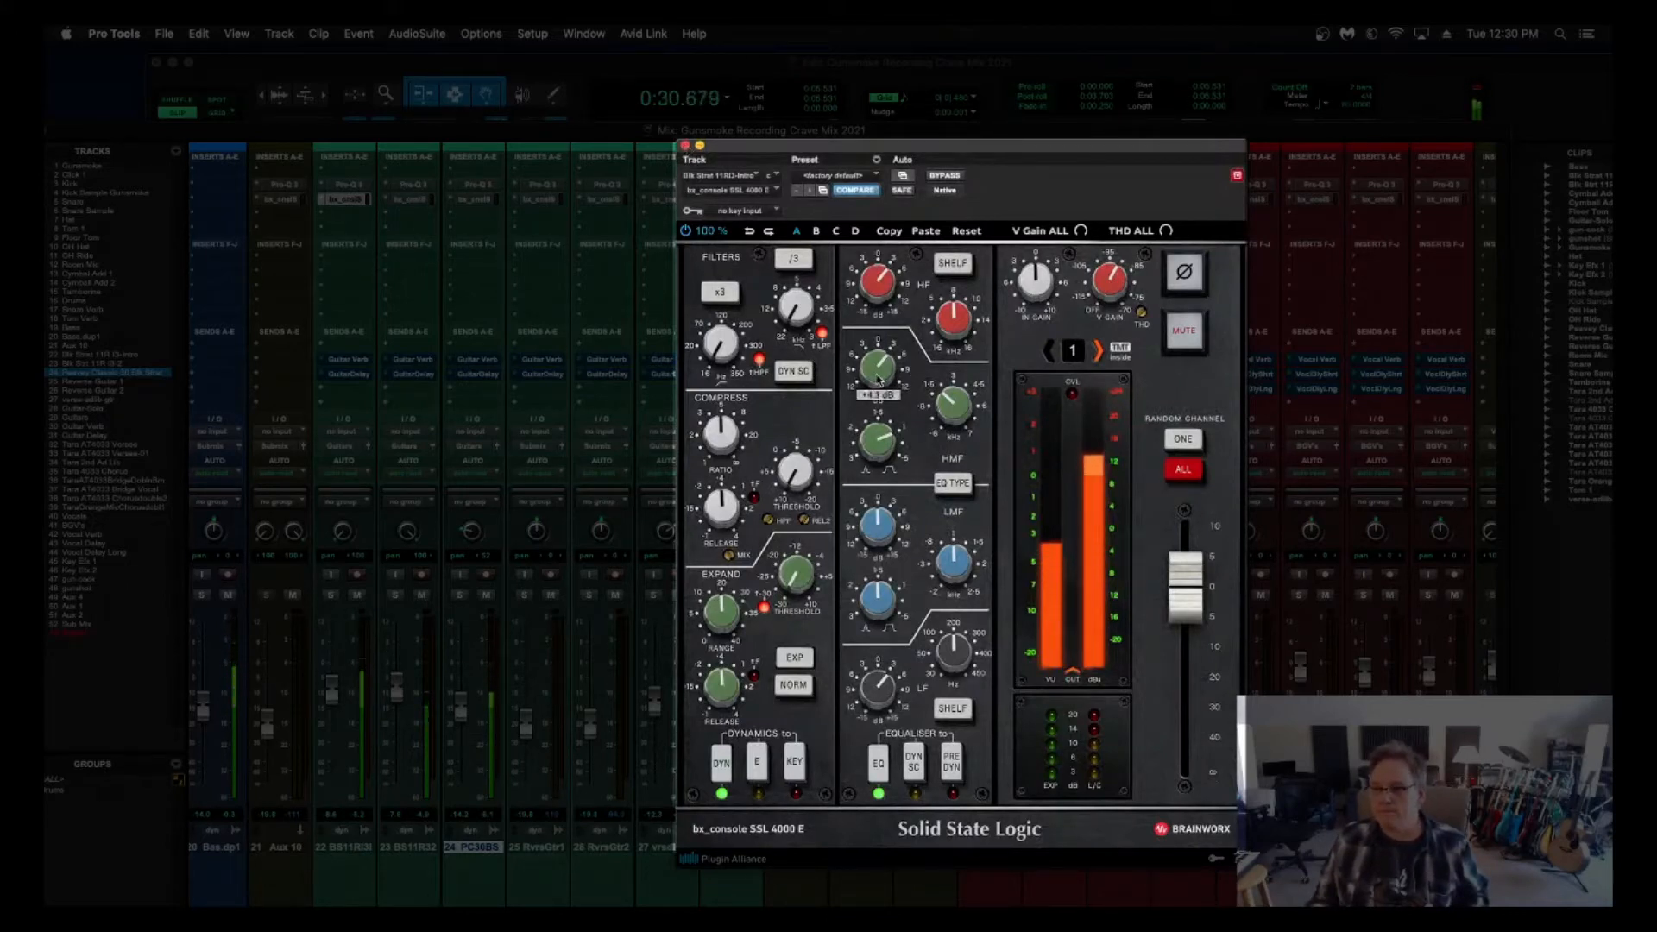
left_click(686, 146)
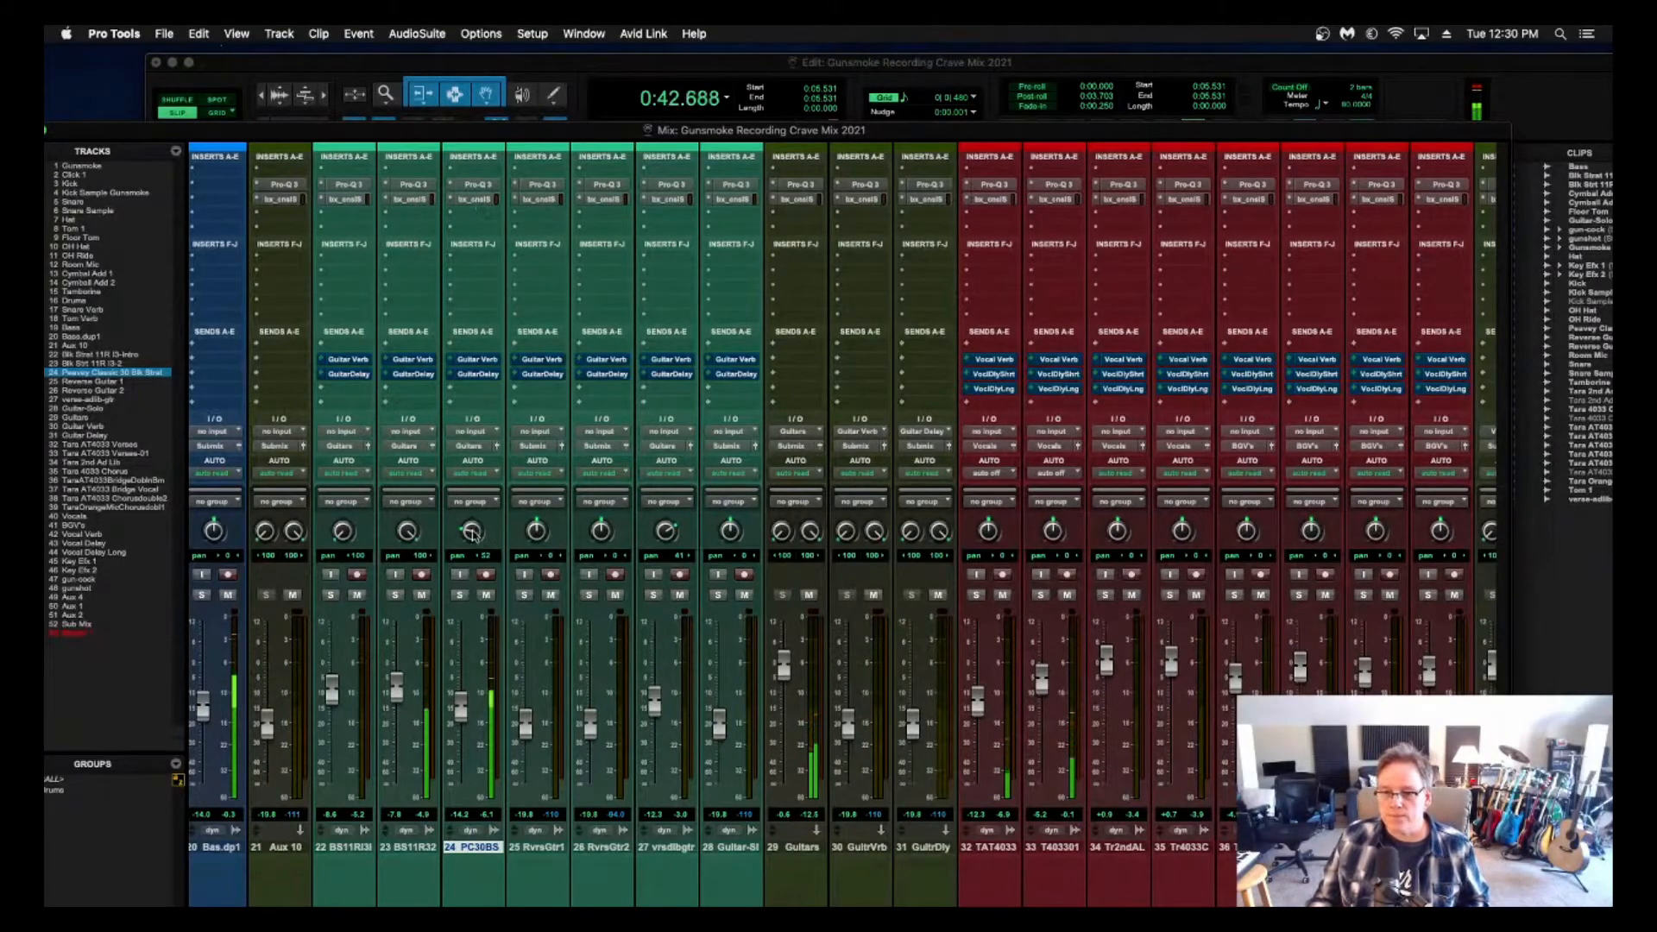
Open the bx_console SSL 4000 E on track 24, audition the guitar soloed and unsoloed, and restart playback.
left_click(471, 200)
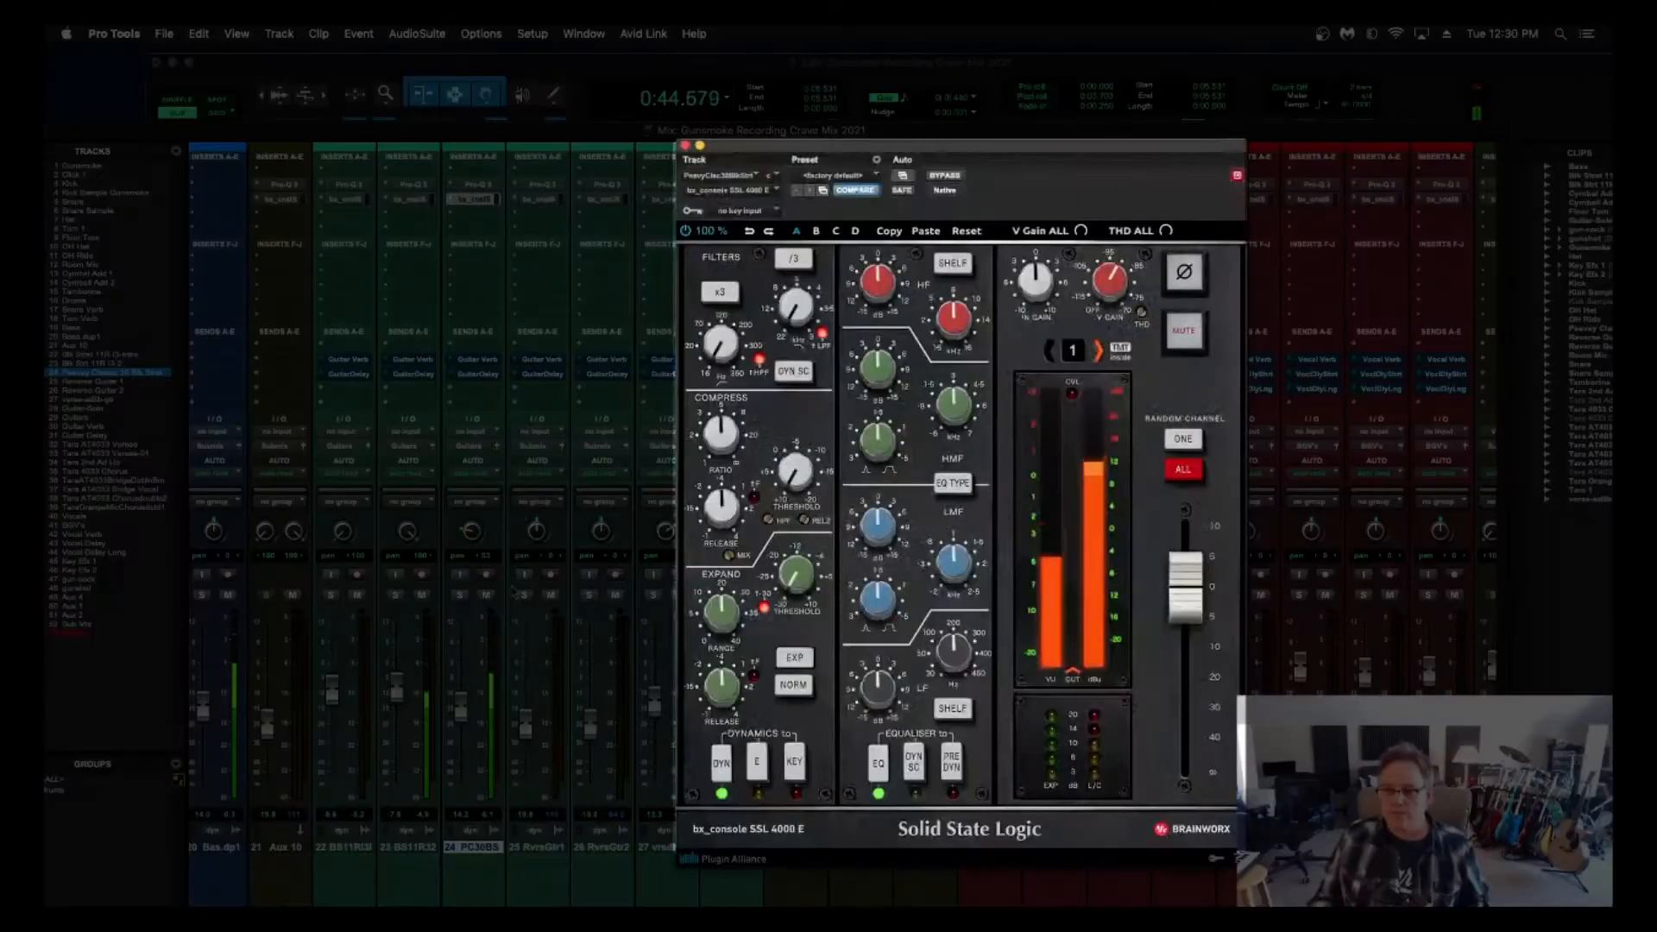
left_click(460, 596)
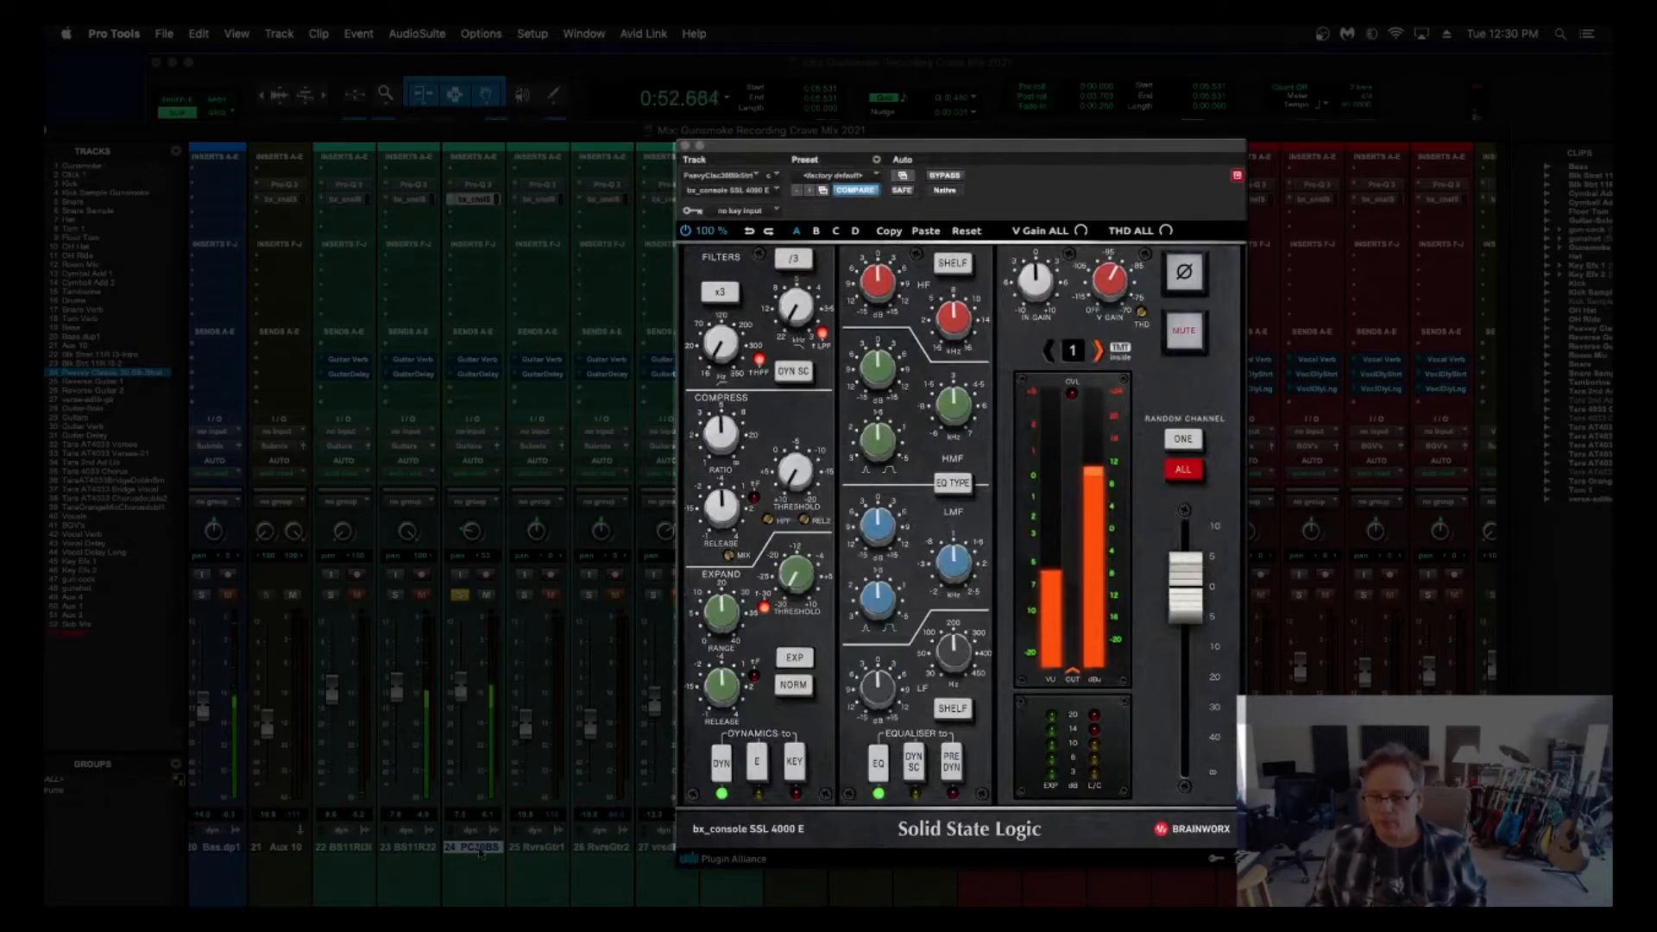
left_click(461, 596)
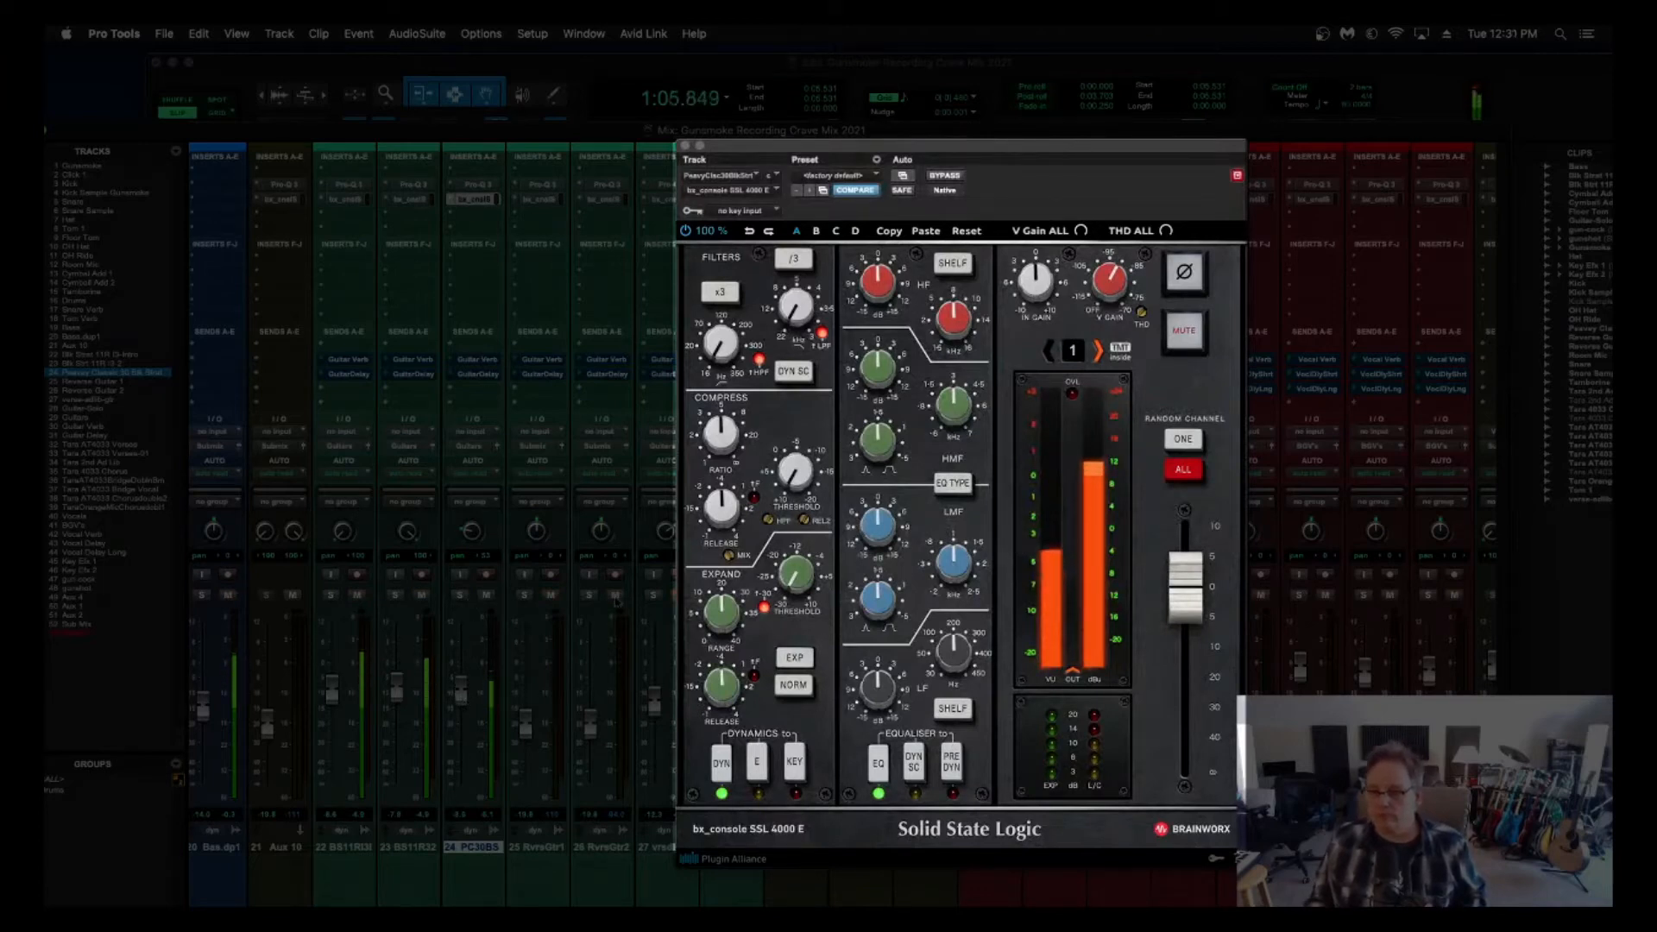
key("space")
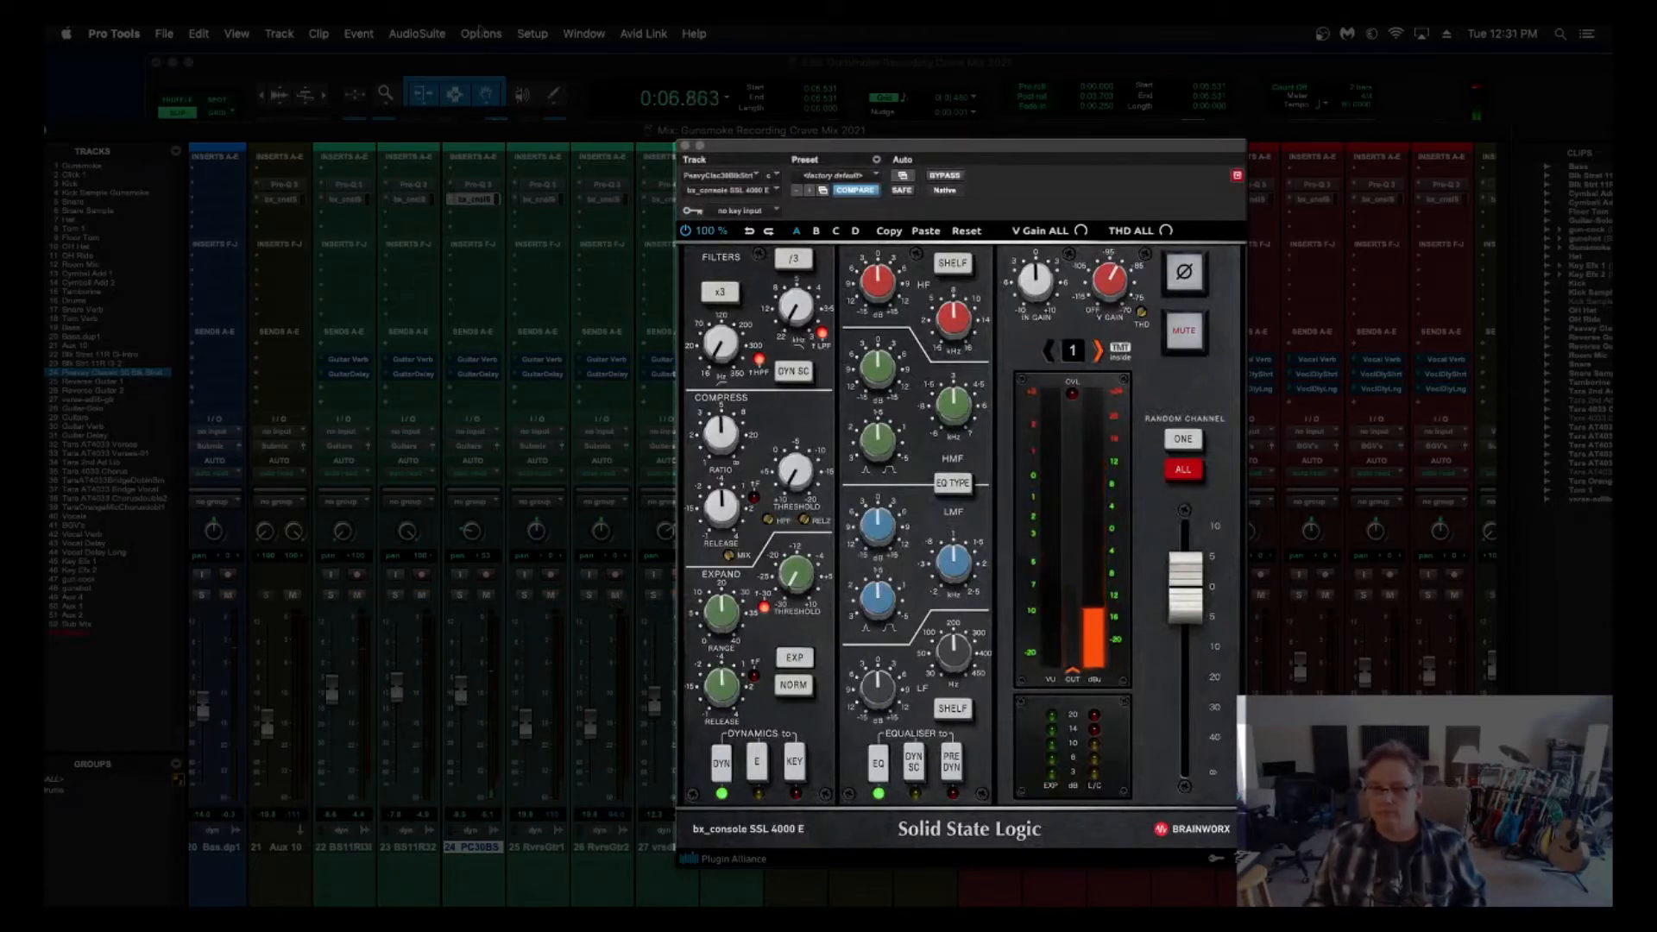
Find the guitar clips in the Edit window, play from 0:21.393, and return to the mix window with the plug-in kept accessible.
key("super+equal")
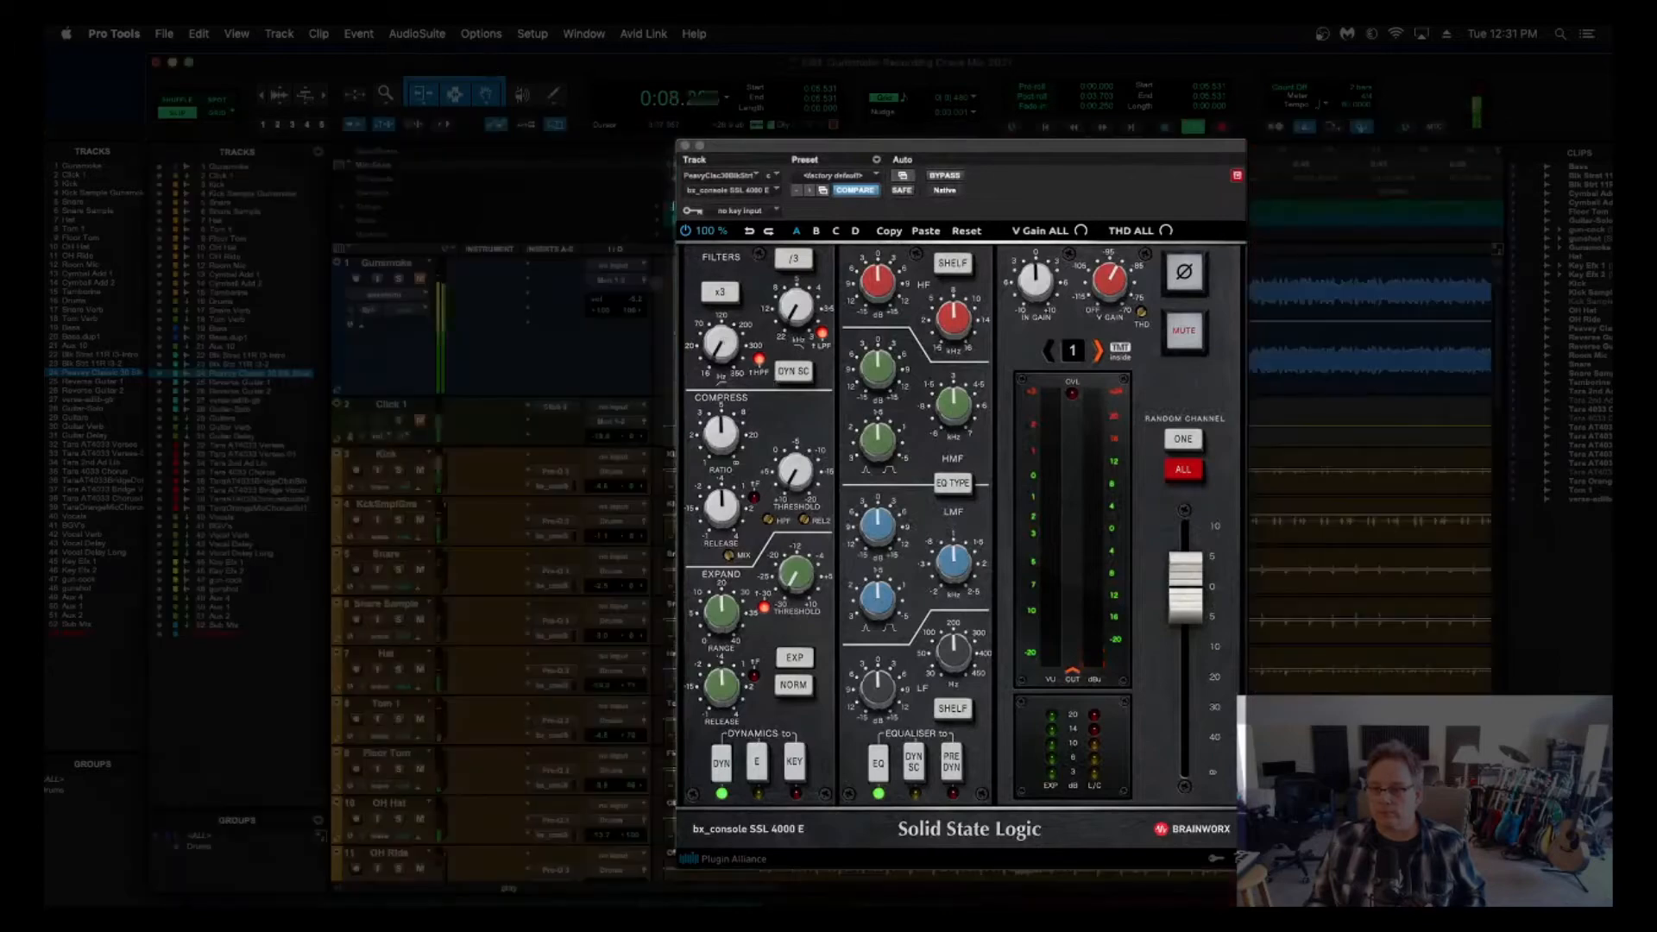
left_click_drag(928, 155, 384, 92)
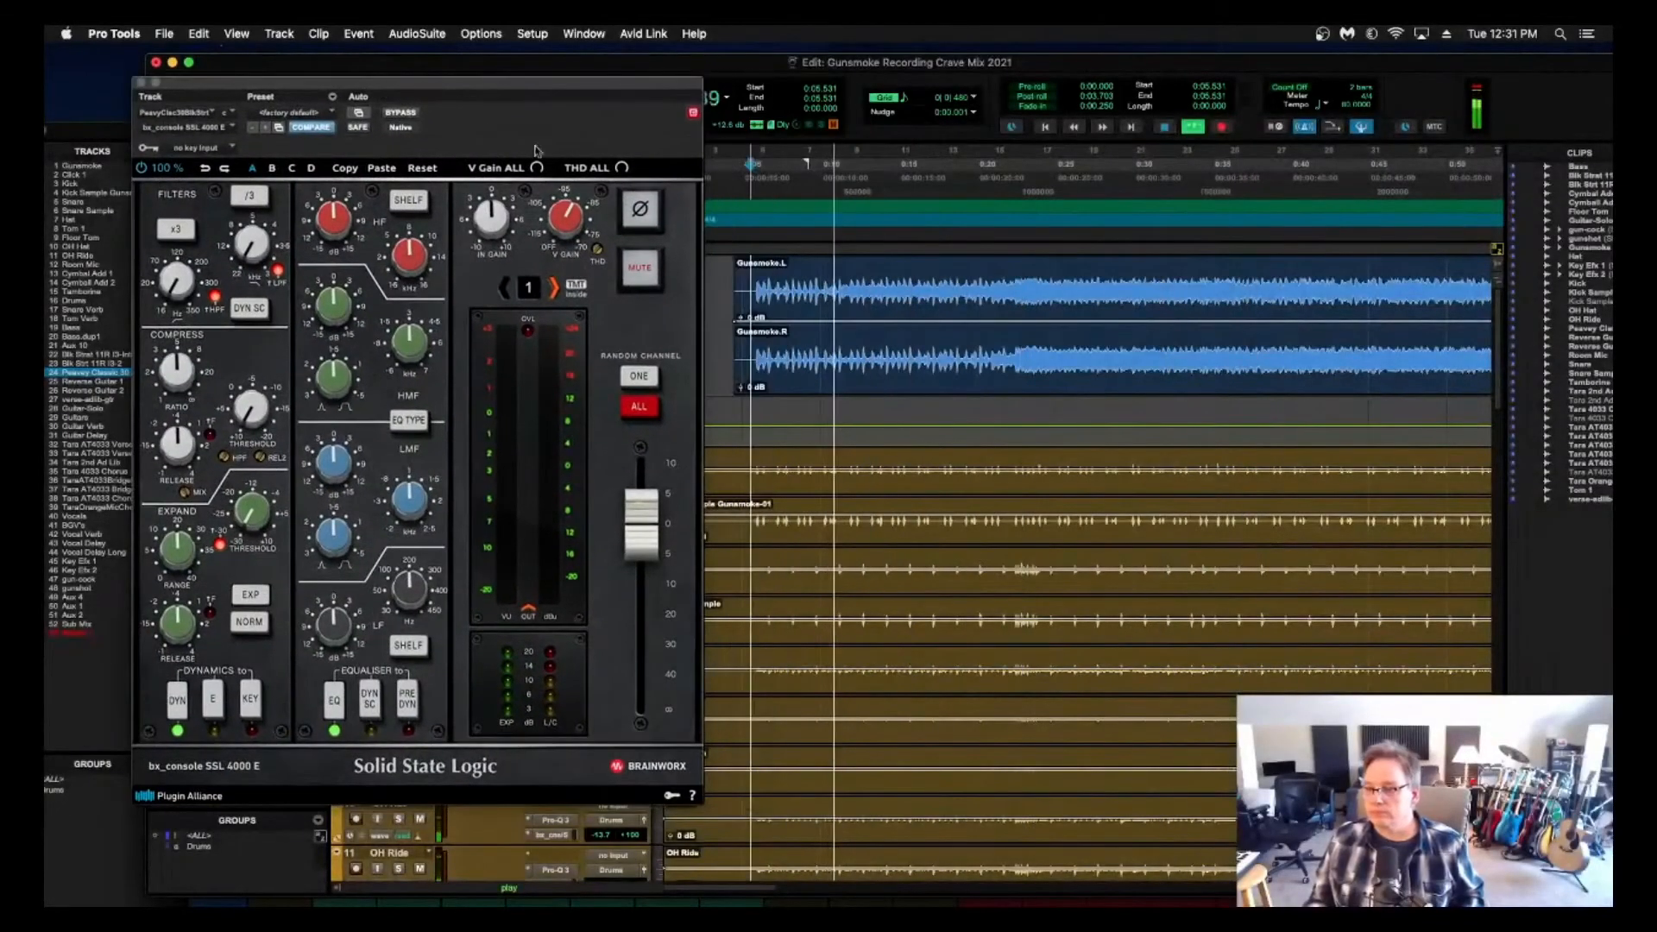
scroll(1103, 365, "down", 15)
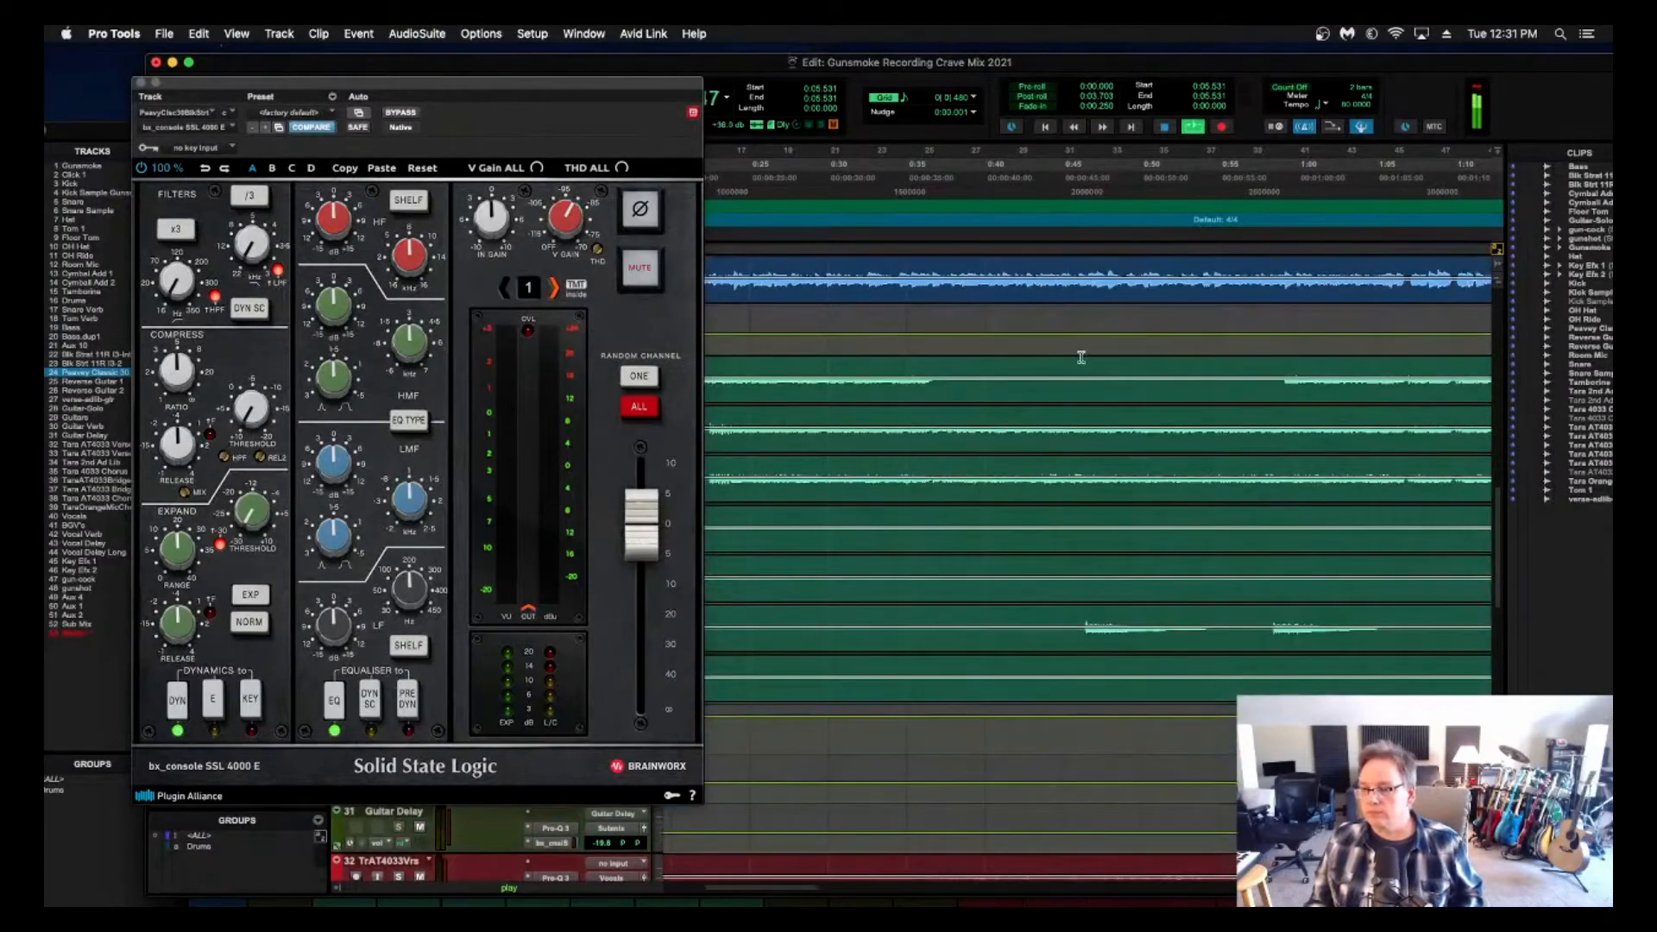
scroll(1085, 358, "left", 5)
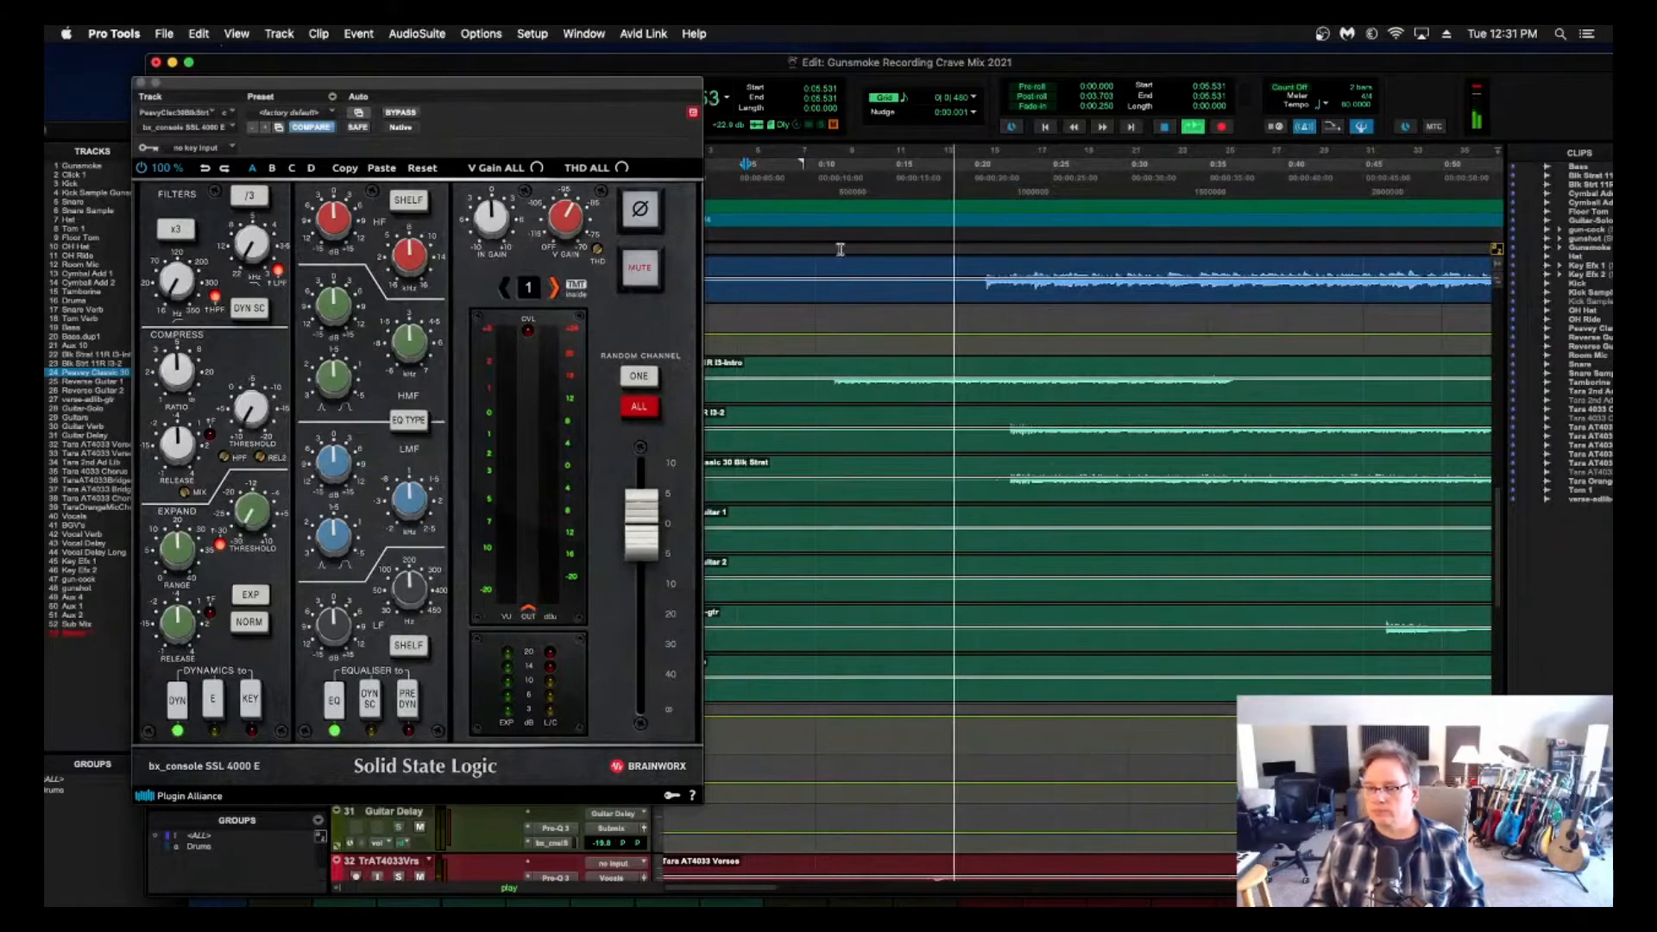
left_click(993, 176)
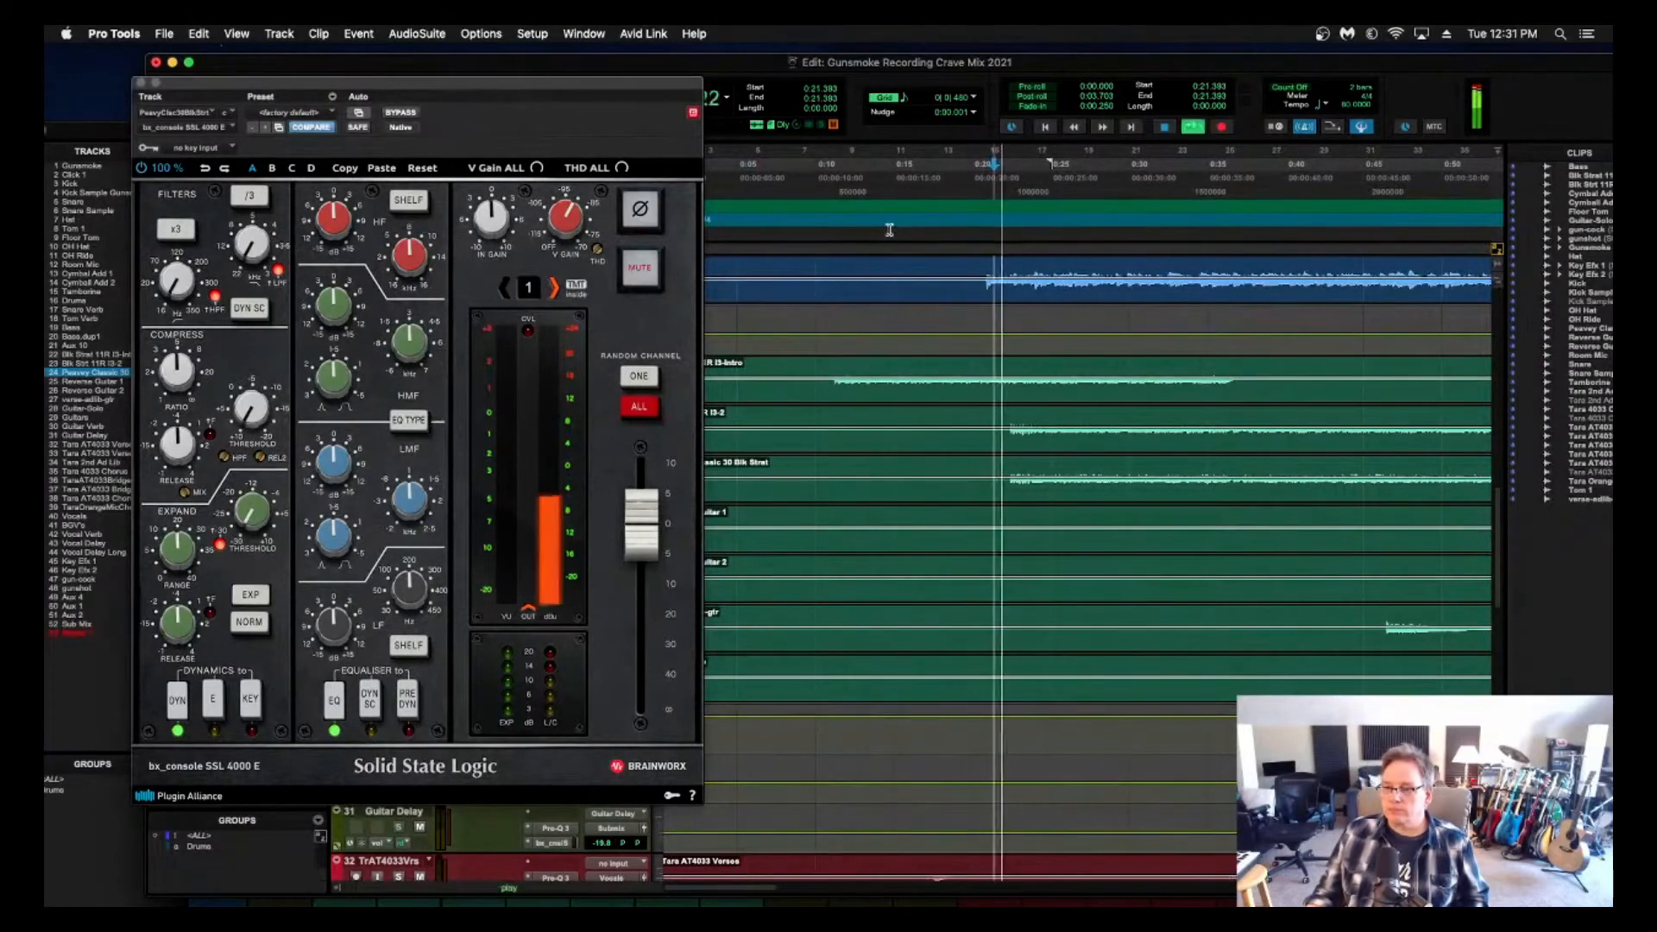
left_click_drag(542, 87, 844, 139)
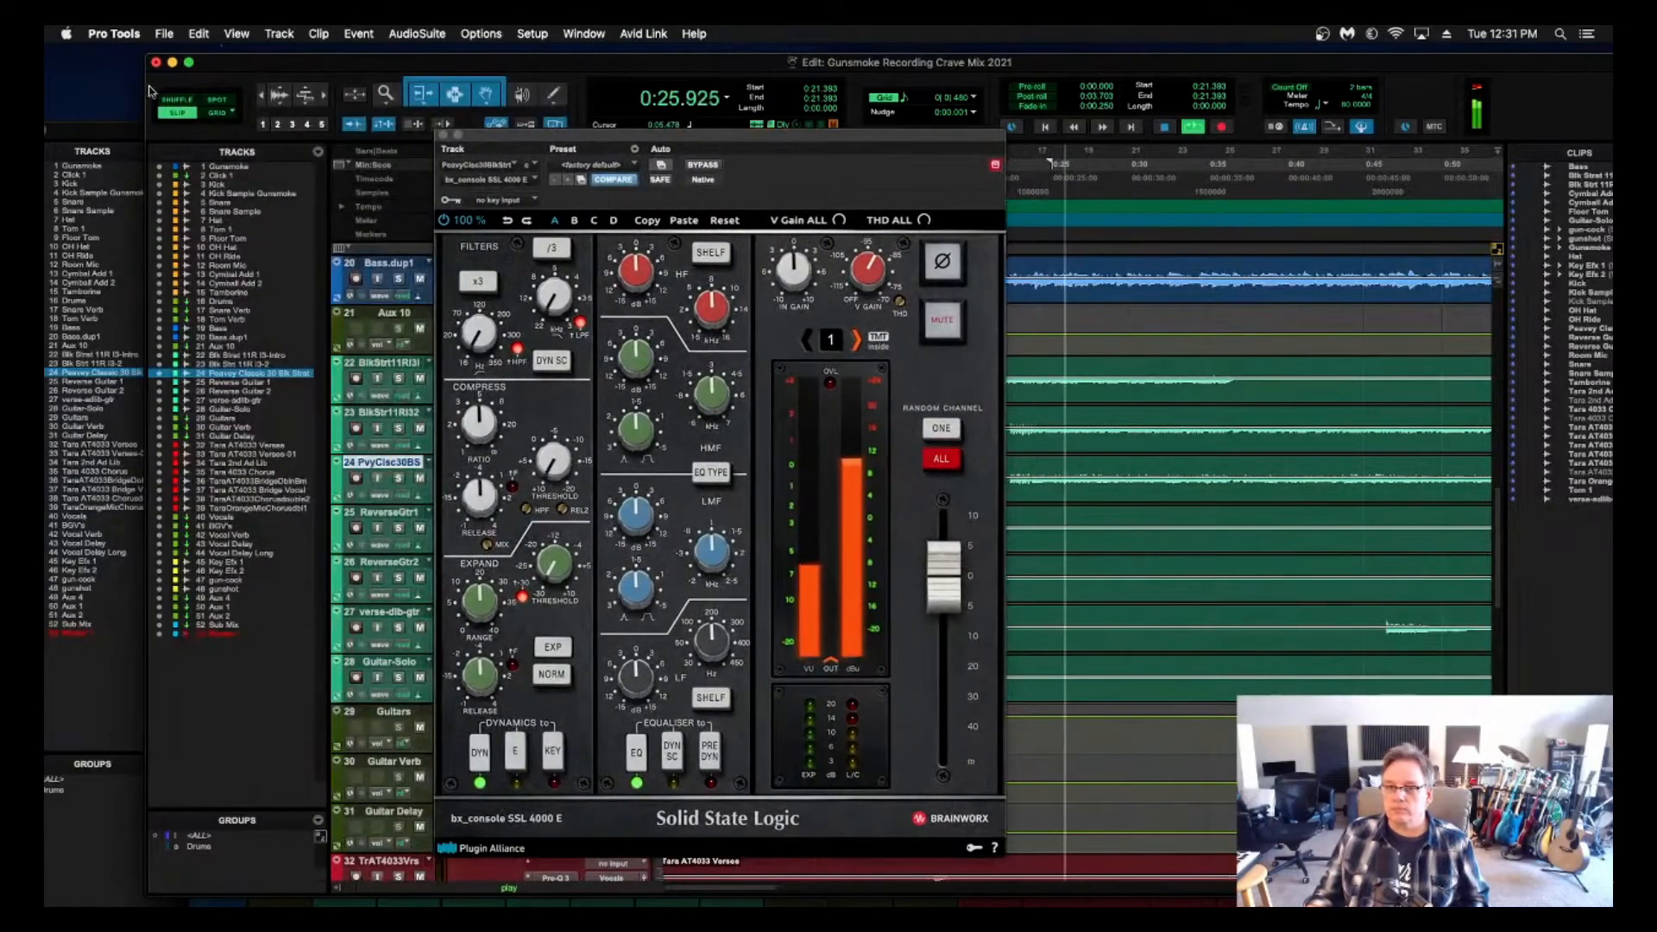
key("super+equal")
left_click_drag(655, 136, 453, 101)
Boost the HMF and HF bands on track 24's EQ, lower both frequencies, compare with bypass, and move the plug-in clear of the guitar tracks.
left_click_drag(428, 335, 429, 309)
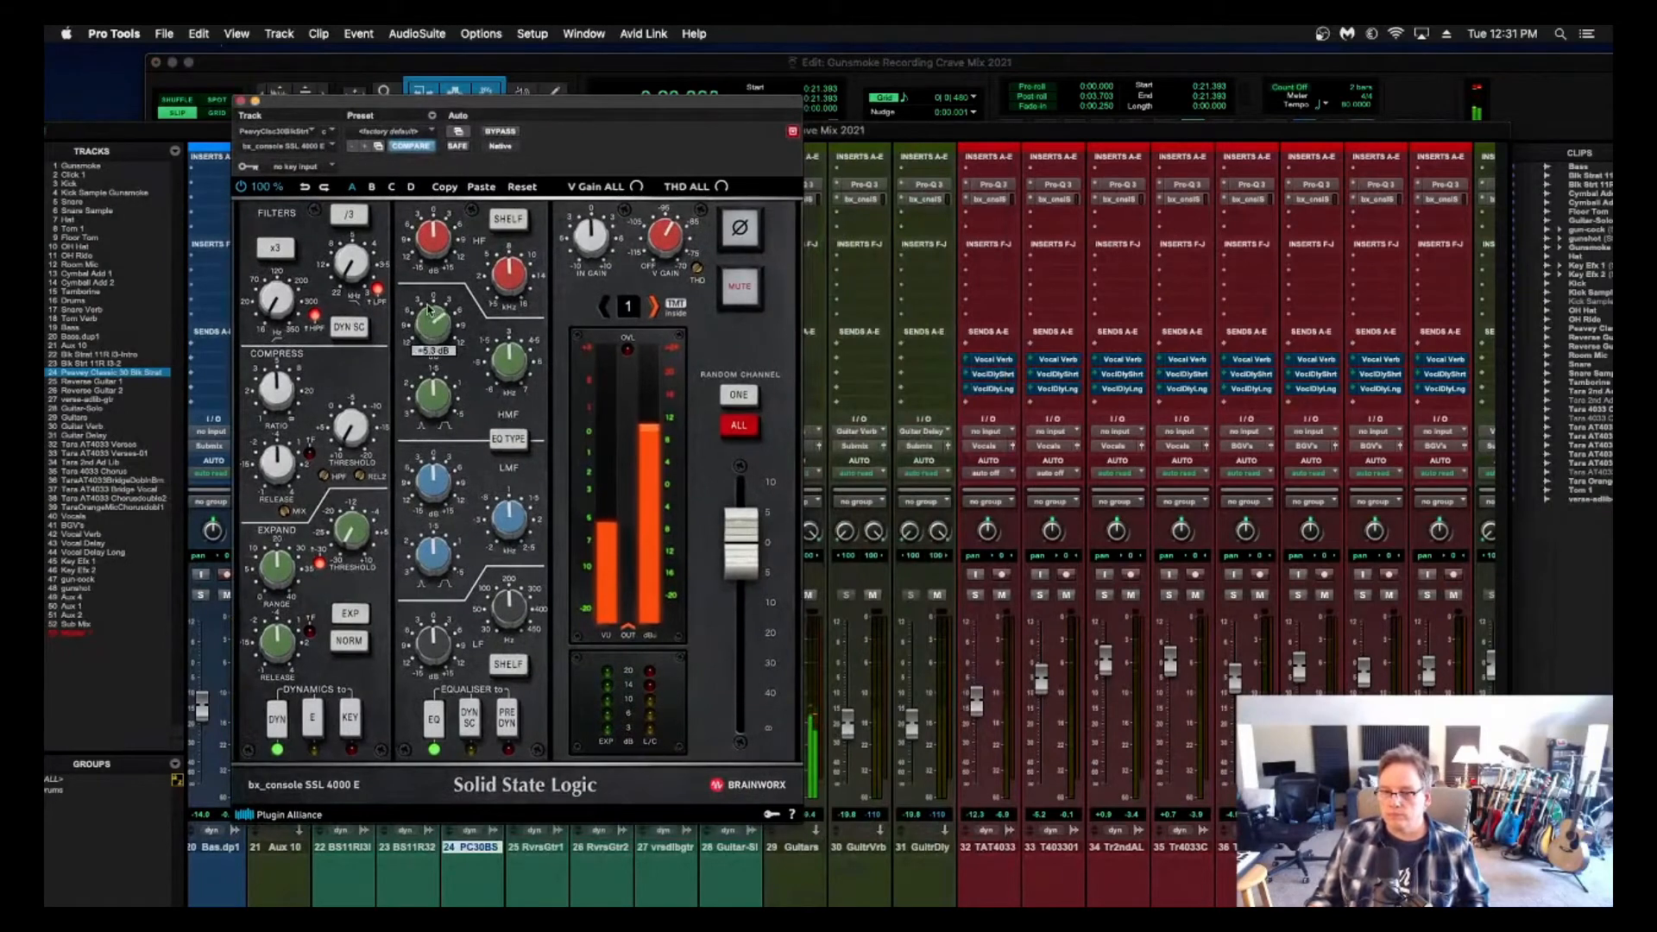
left_click_drag(508, 359, 505, 382)
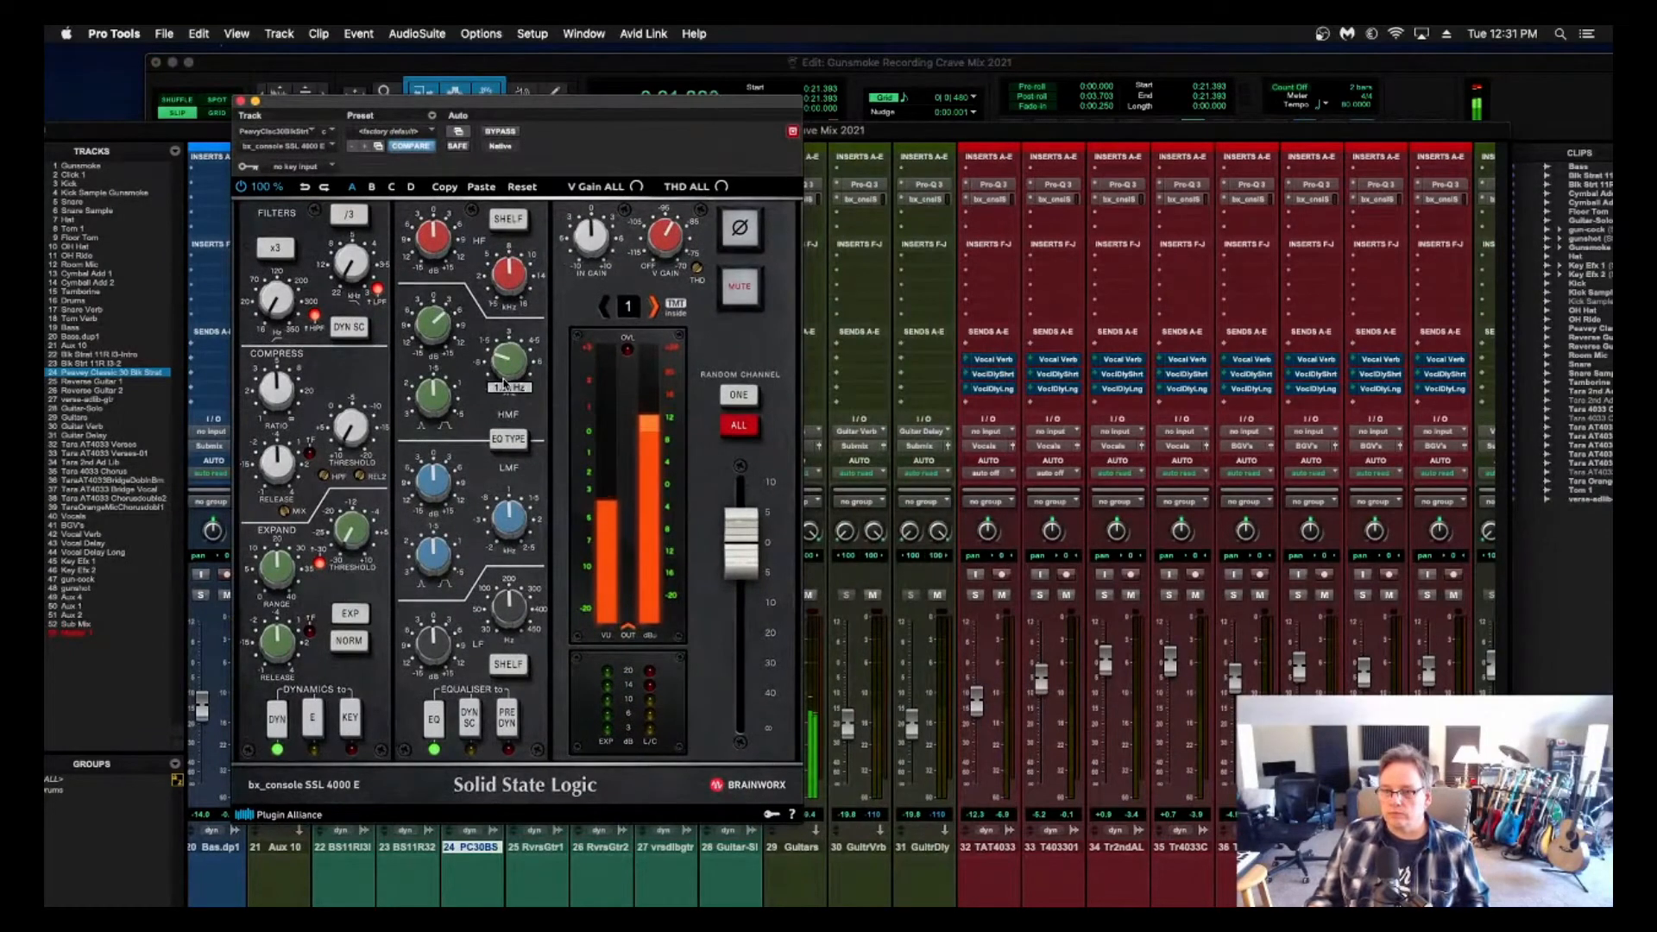
left_click_drag(421, 246, 421, 230)
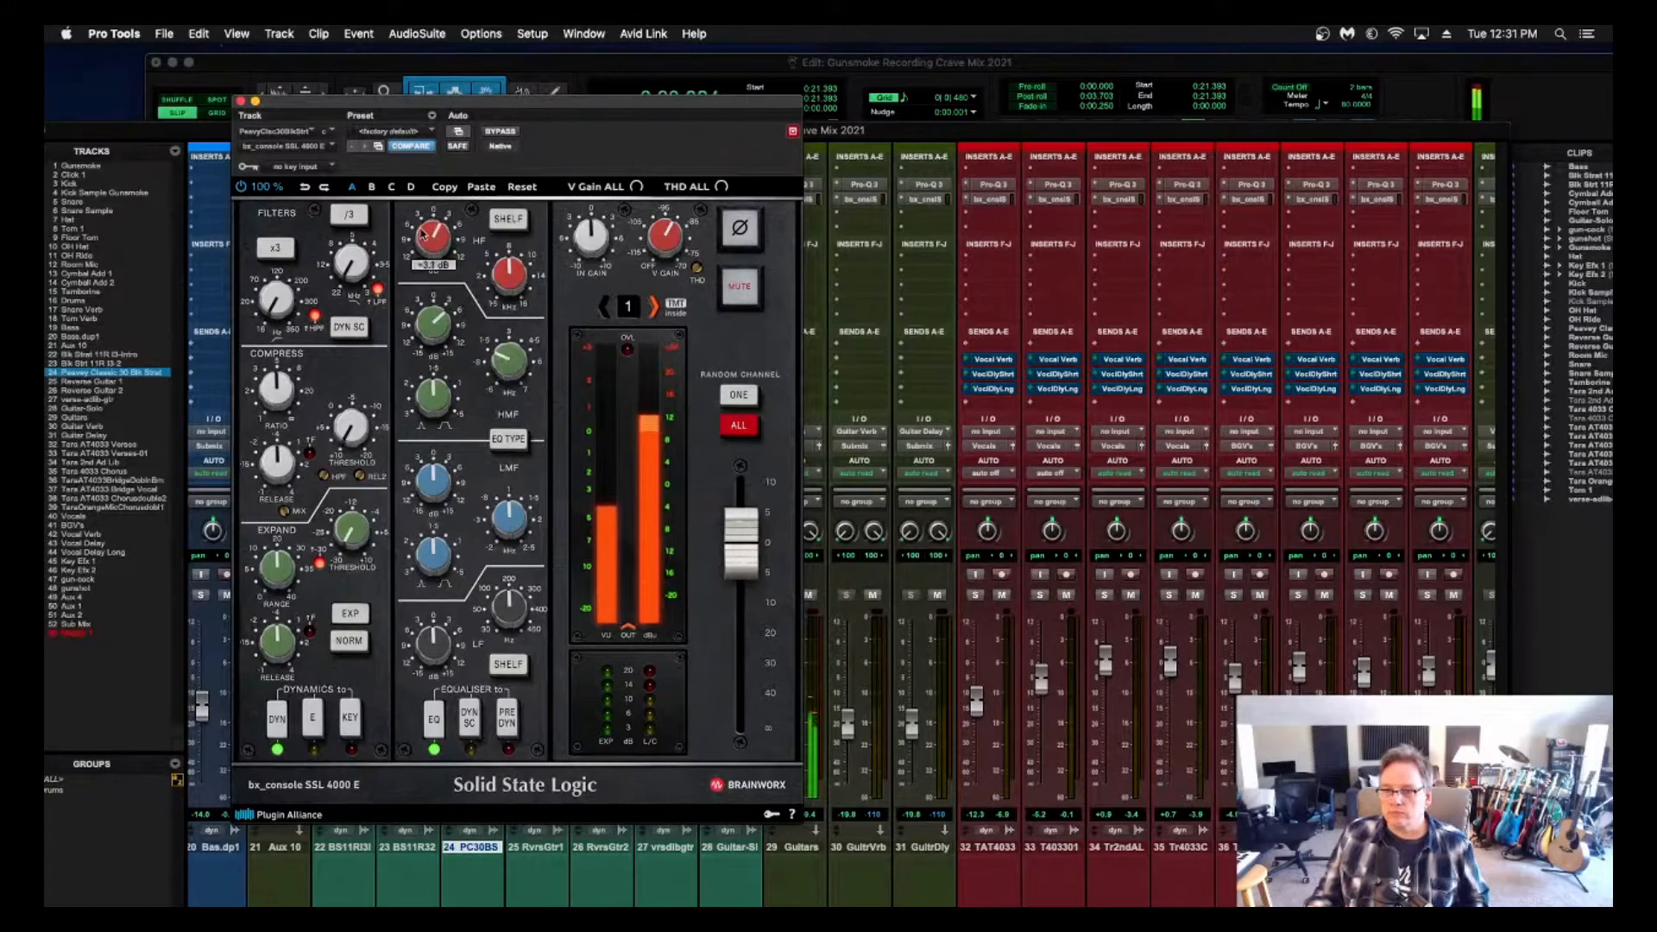
left_click_drag(501, 276, 501, 296)
left_click_drag(450, 245, 438, 240)
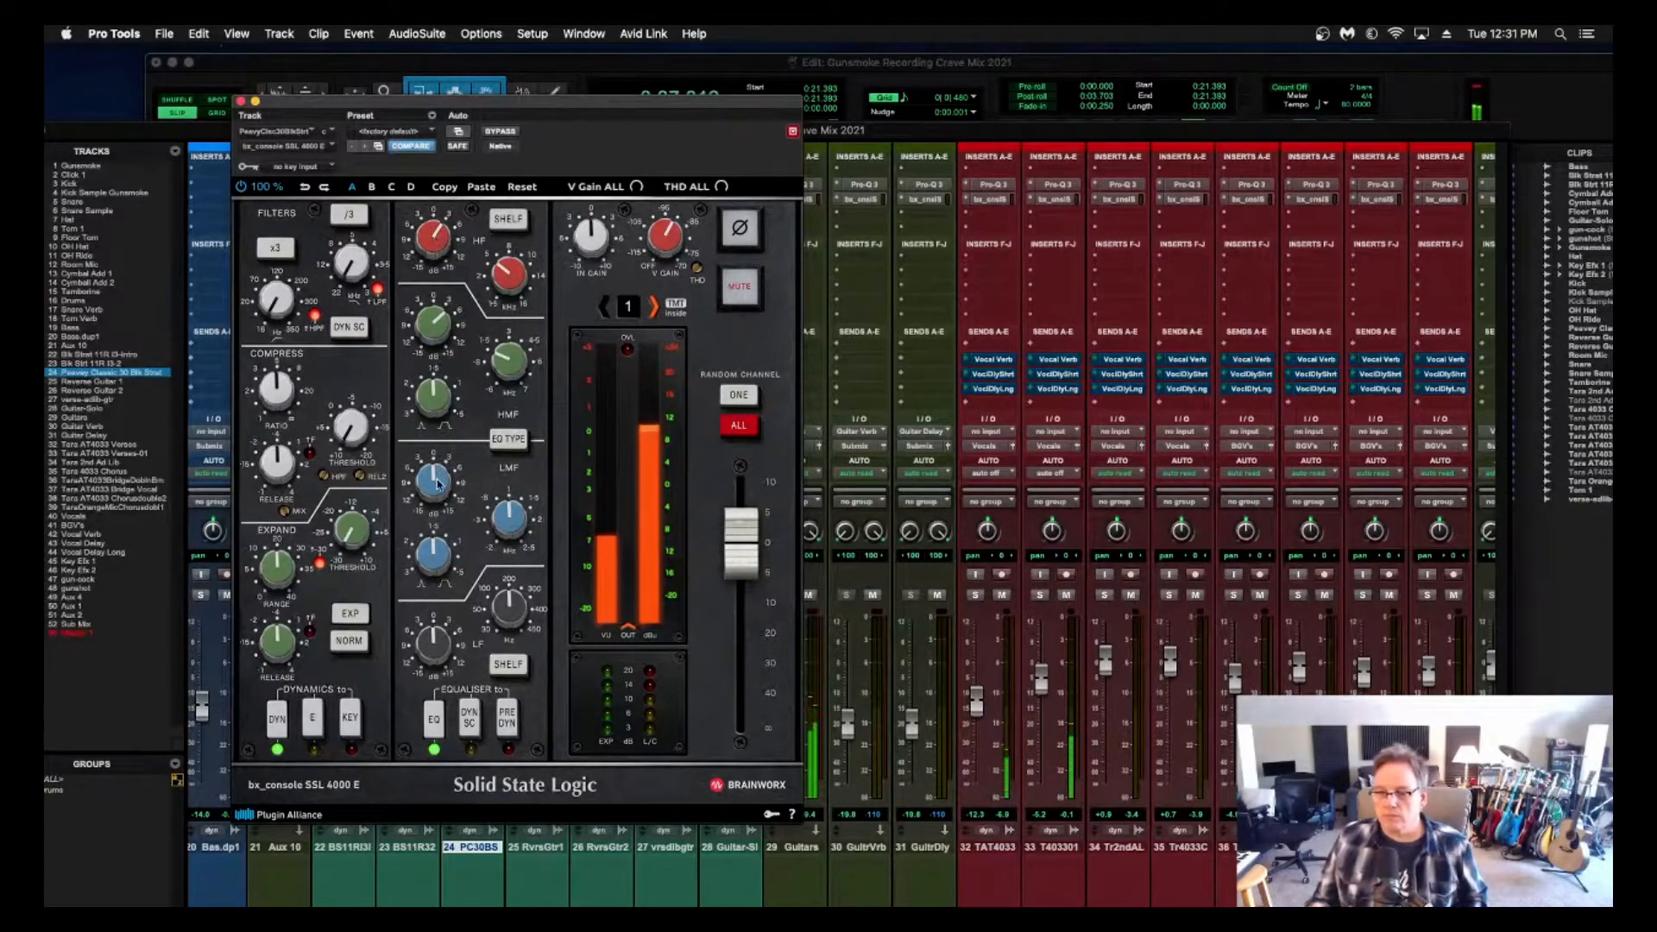
left_click(501, 132)
left_click_drag(520, 106, 1082, 112)
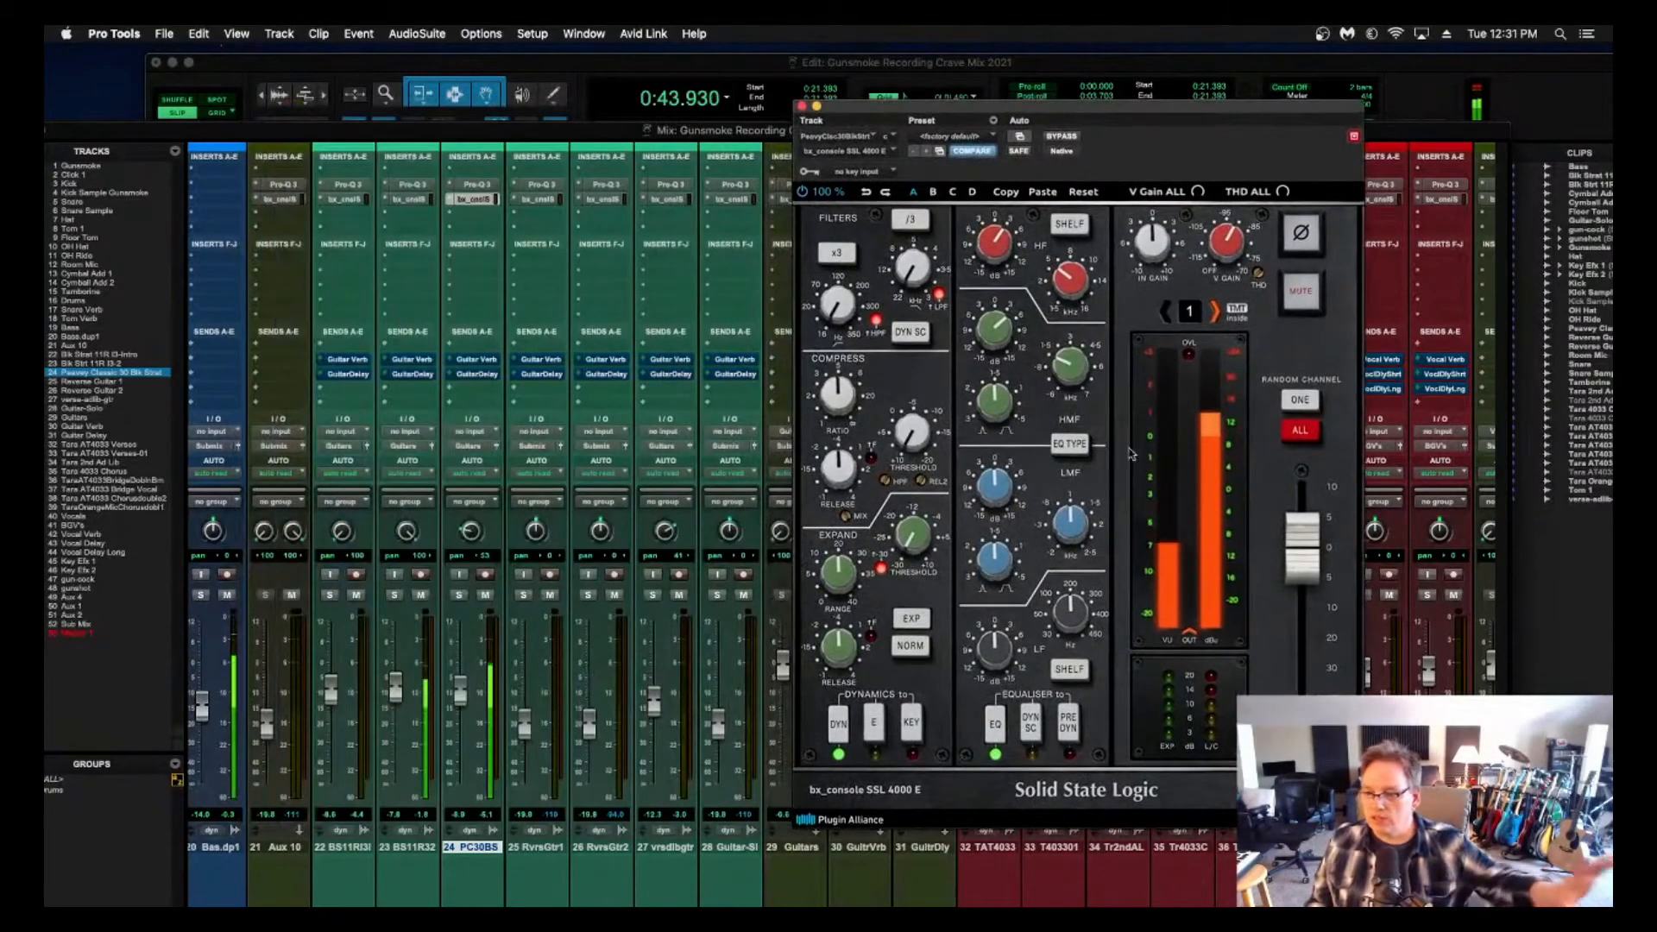
With track 24 soloed, lower its compressor threshold and boost the LF band, unsolo it, and stop playback.
left_click(459, 596)
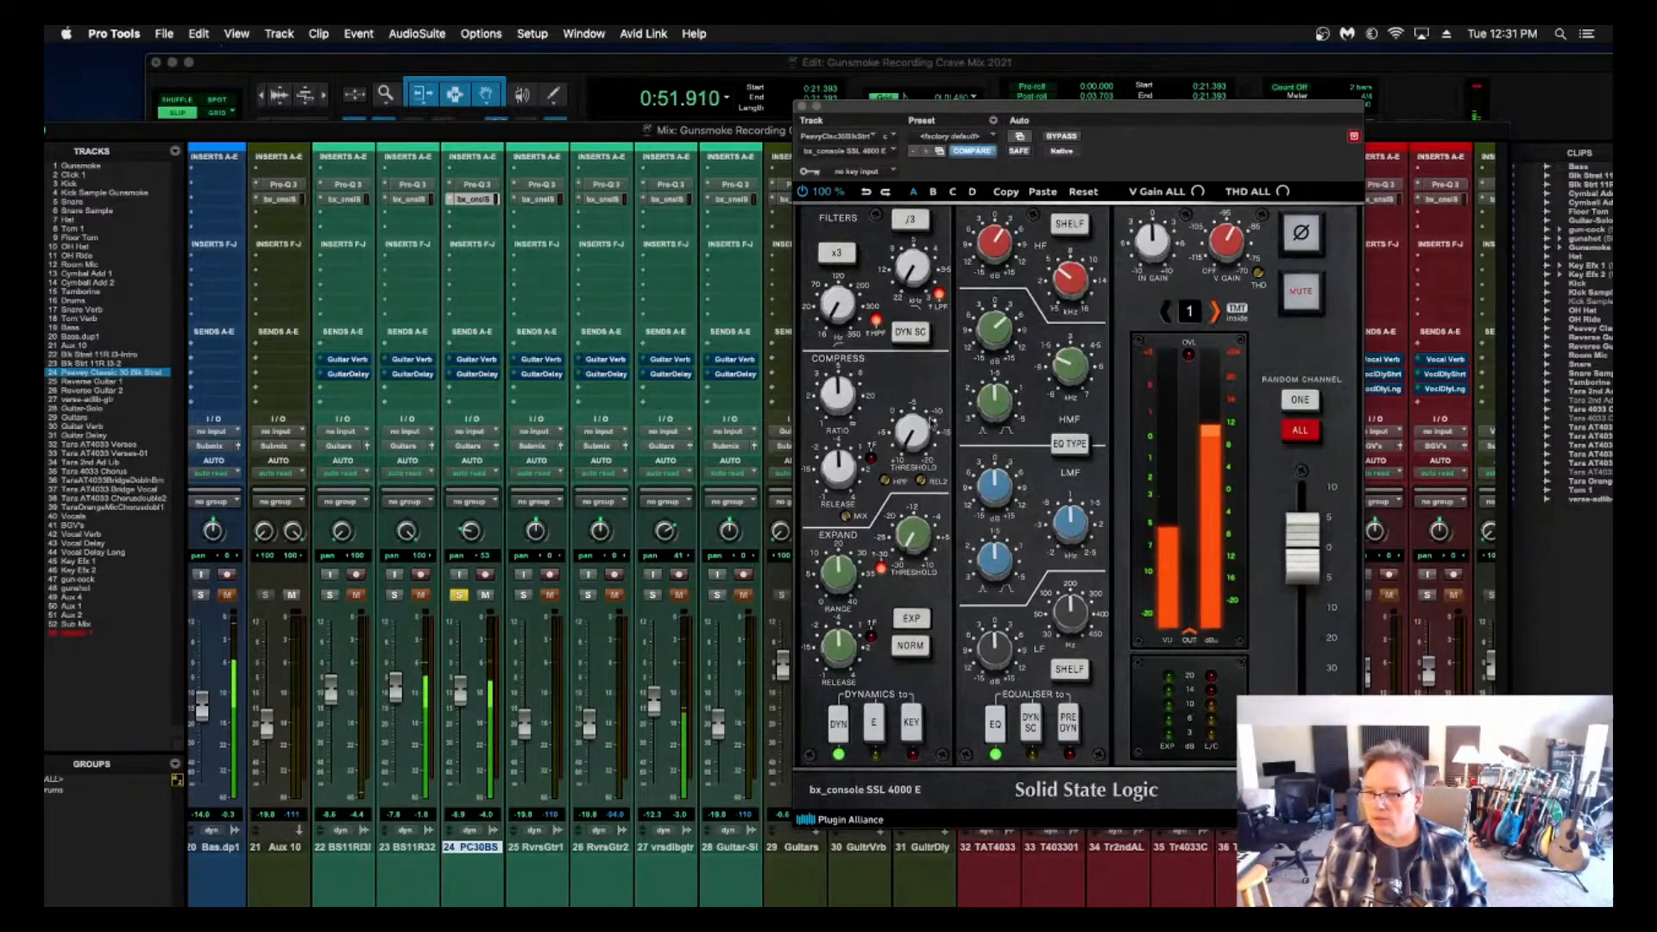
left_click_drag(918, 427, 909, 365)
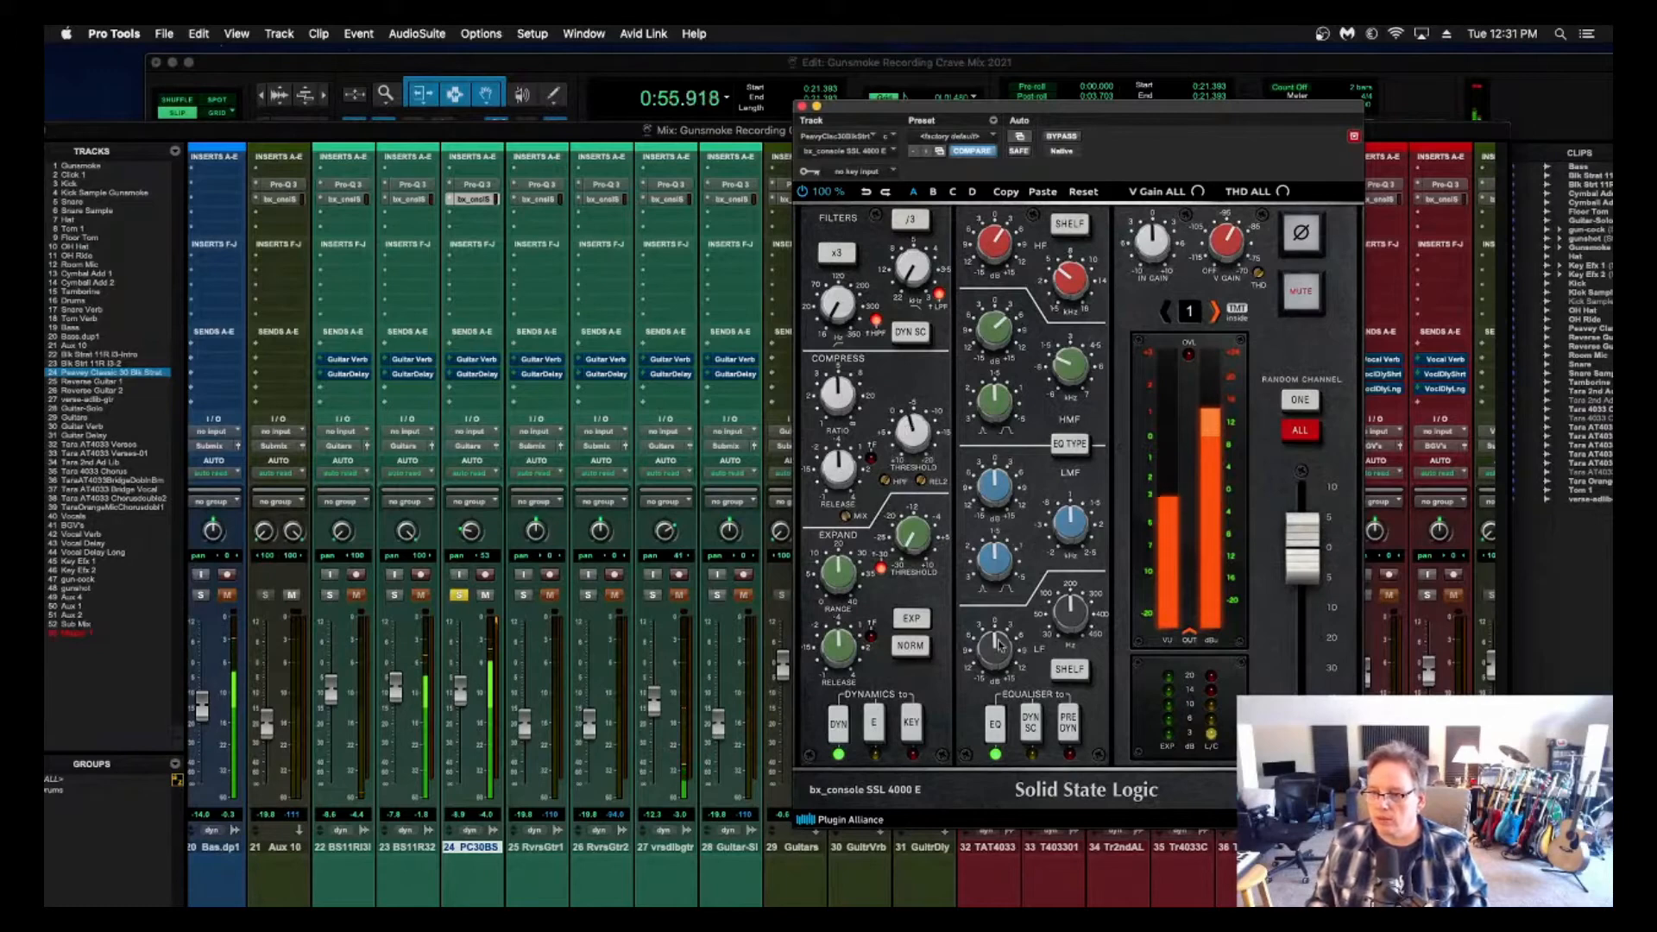
left_click_drag(1000, 647, 1072, 622)
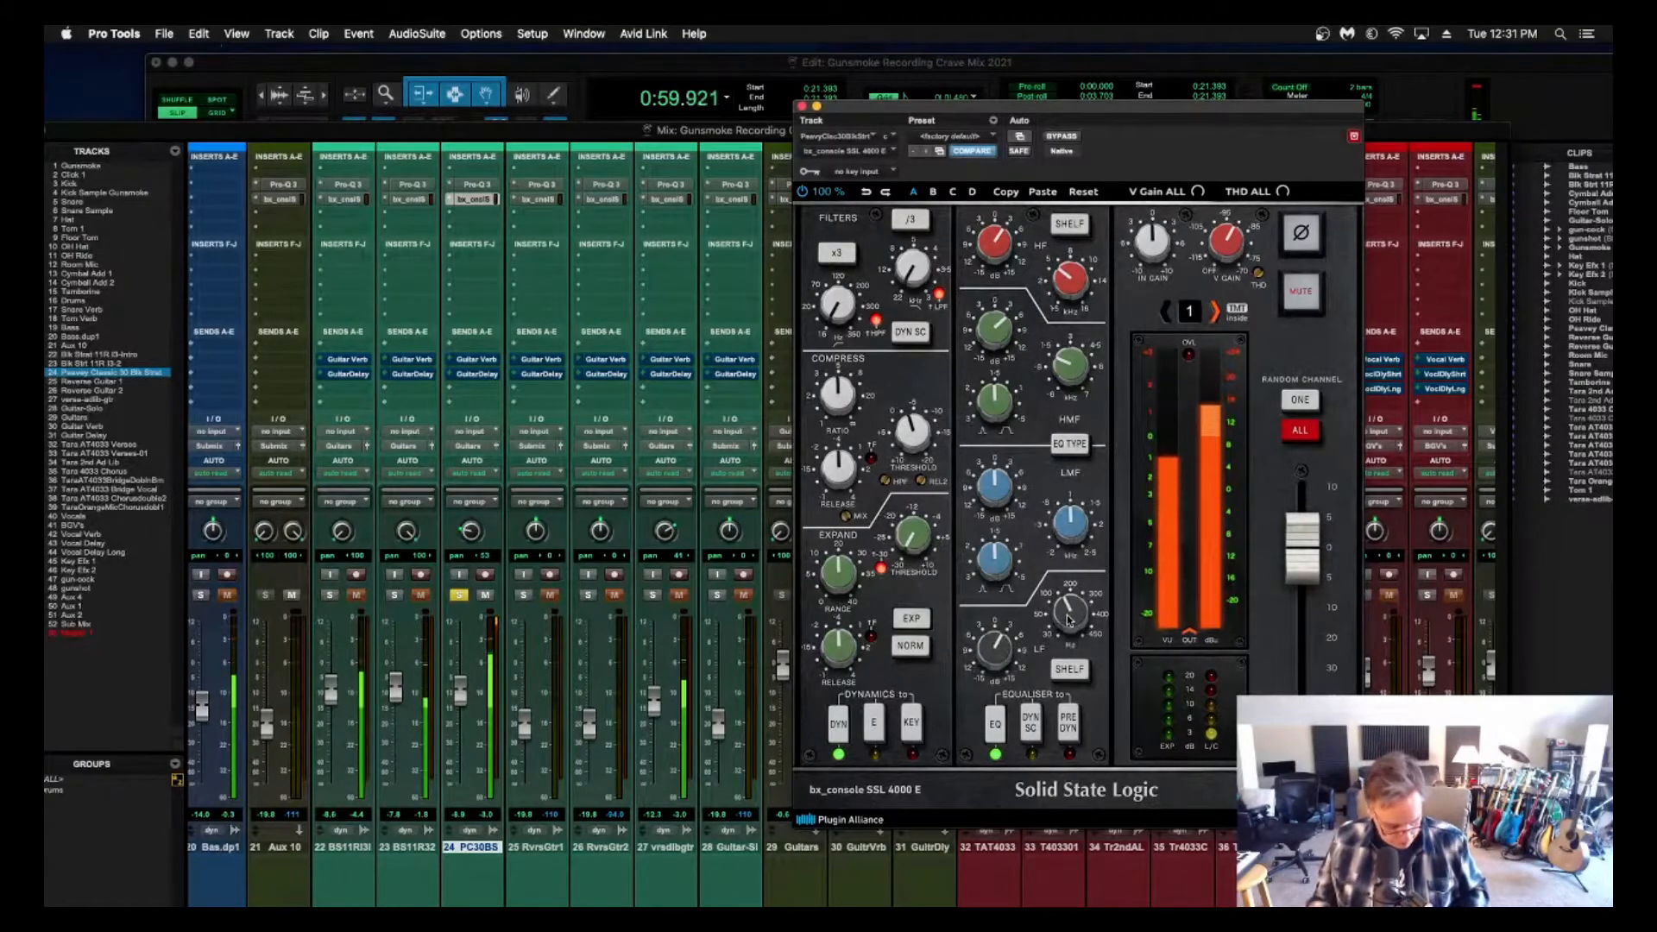
left_click(459, 599)
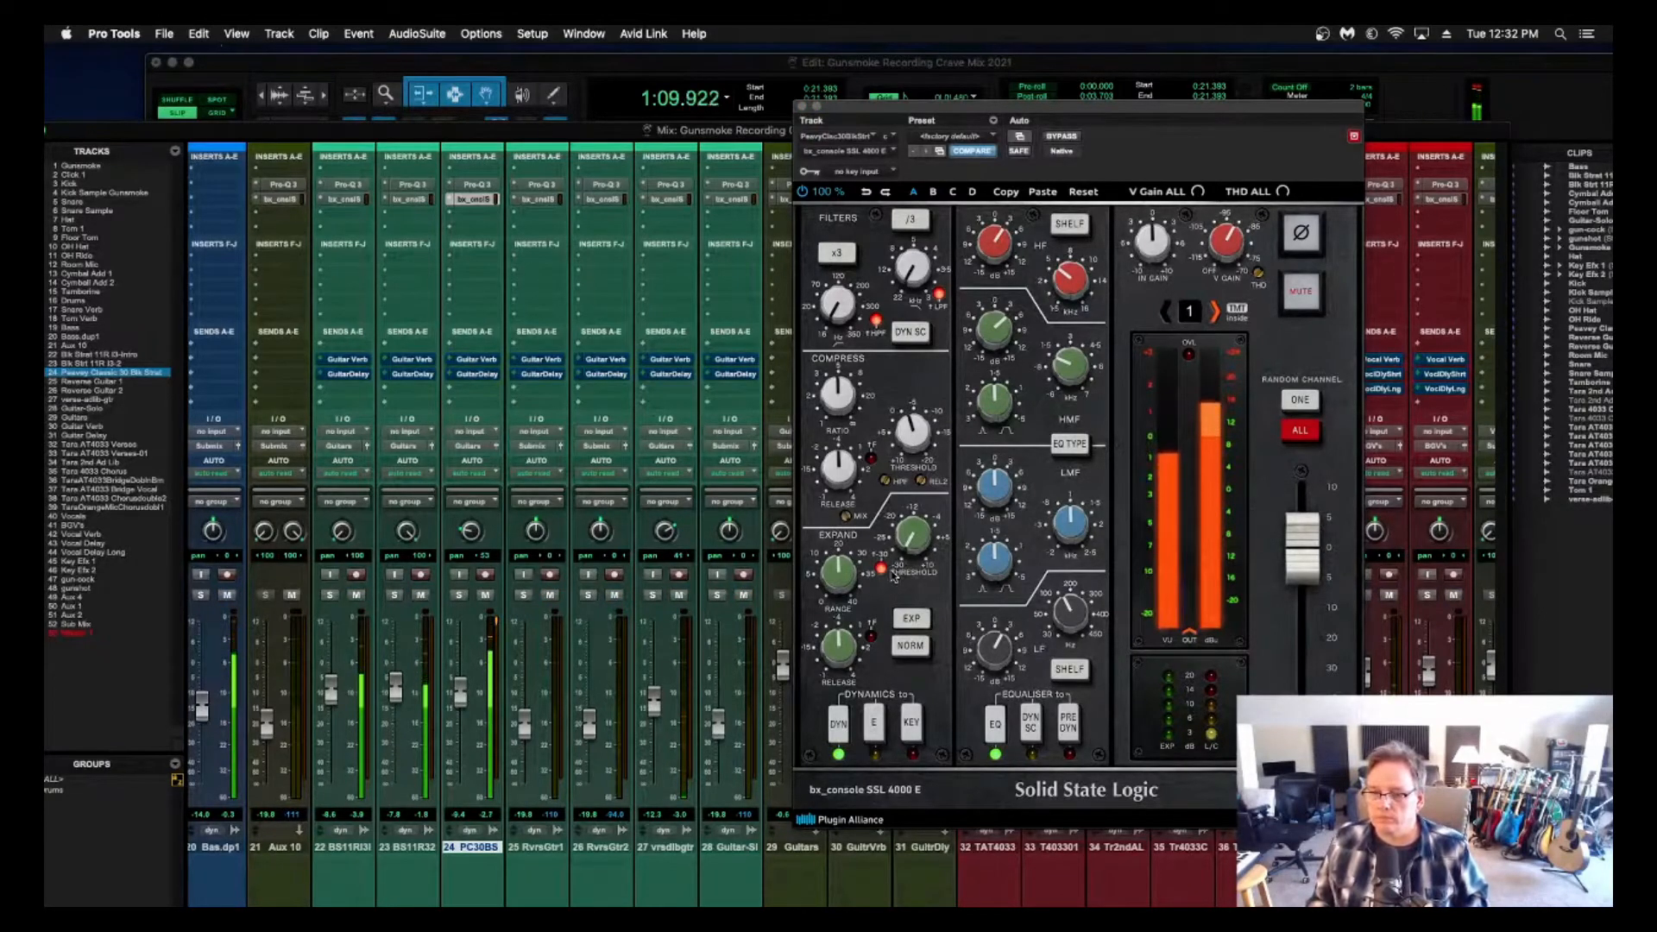
key("space")
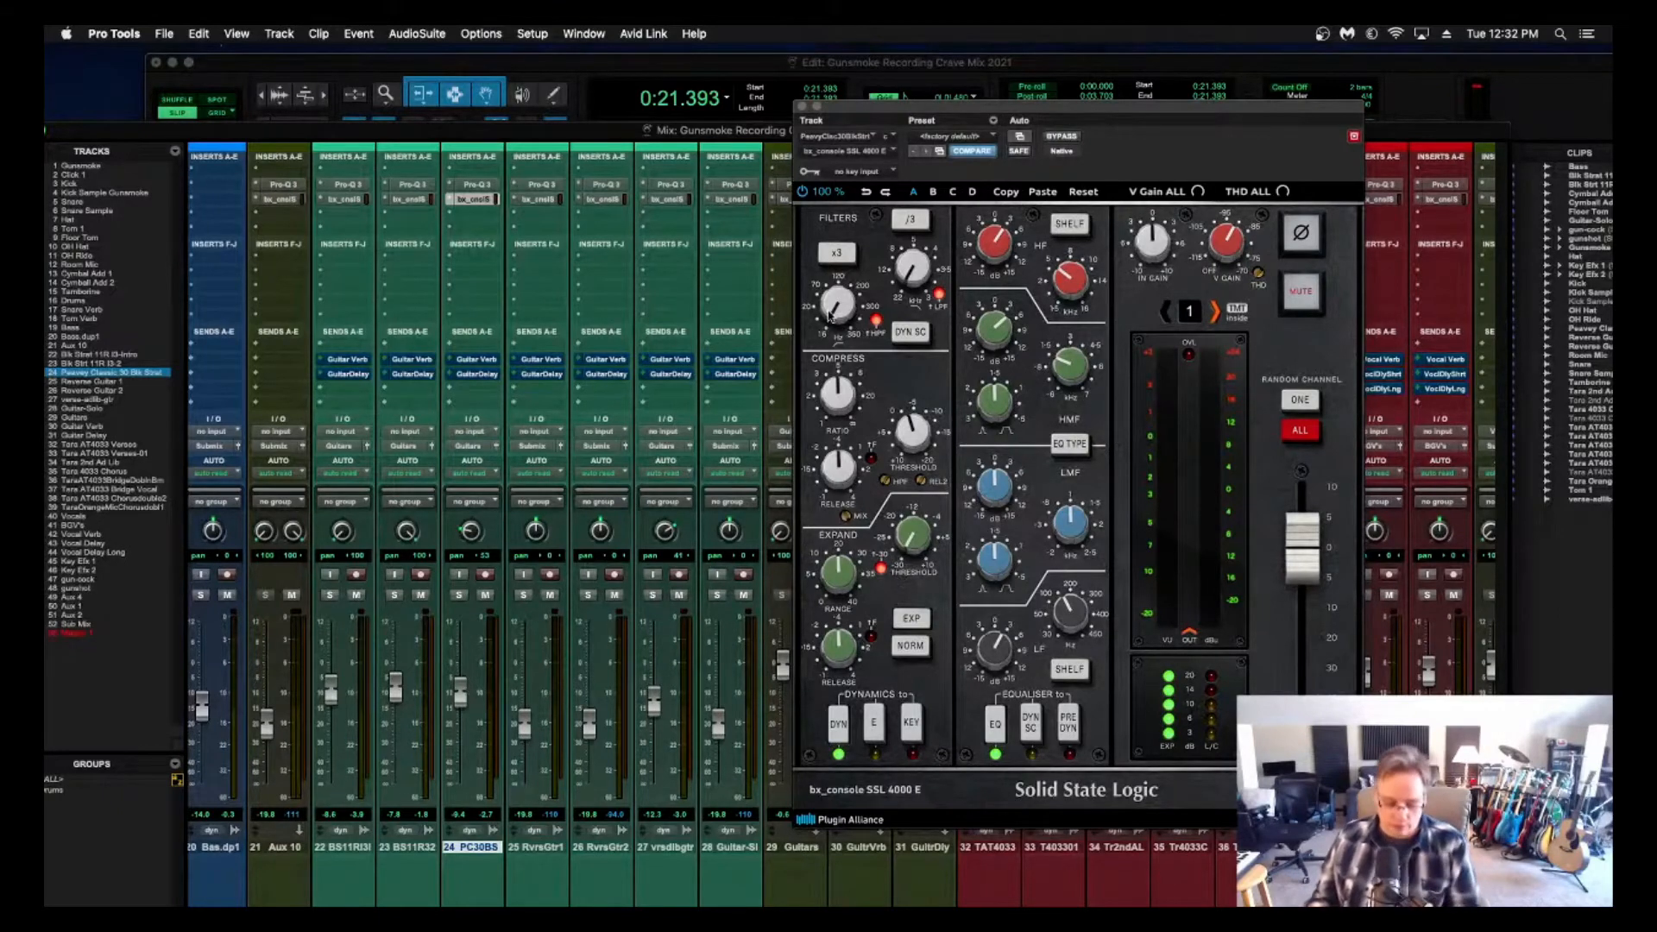
Raise the high-pass filter frequency on track 24 and on track 22, soloing track 22 and playing from 0:21.393.
mouse_move(836, 316)
left_mouse_down()
mouse_move(826, 288)
mouse_move(840, 346)
left_mouse_up()
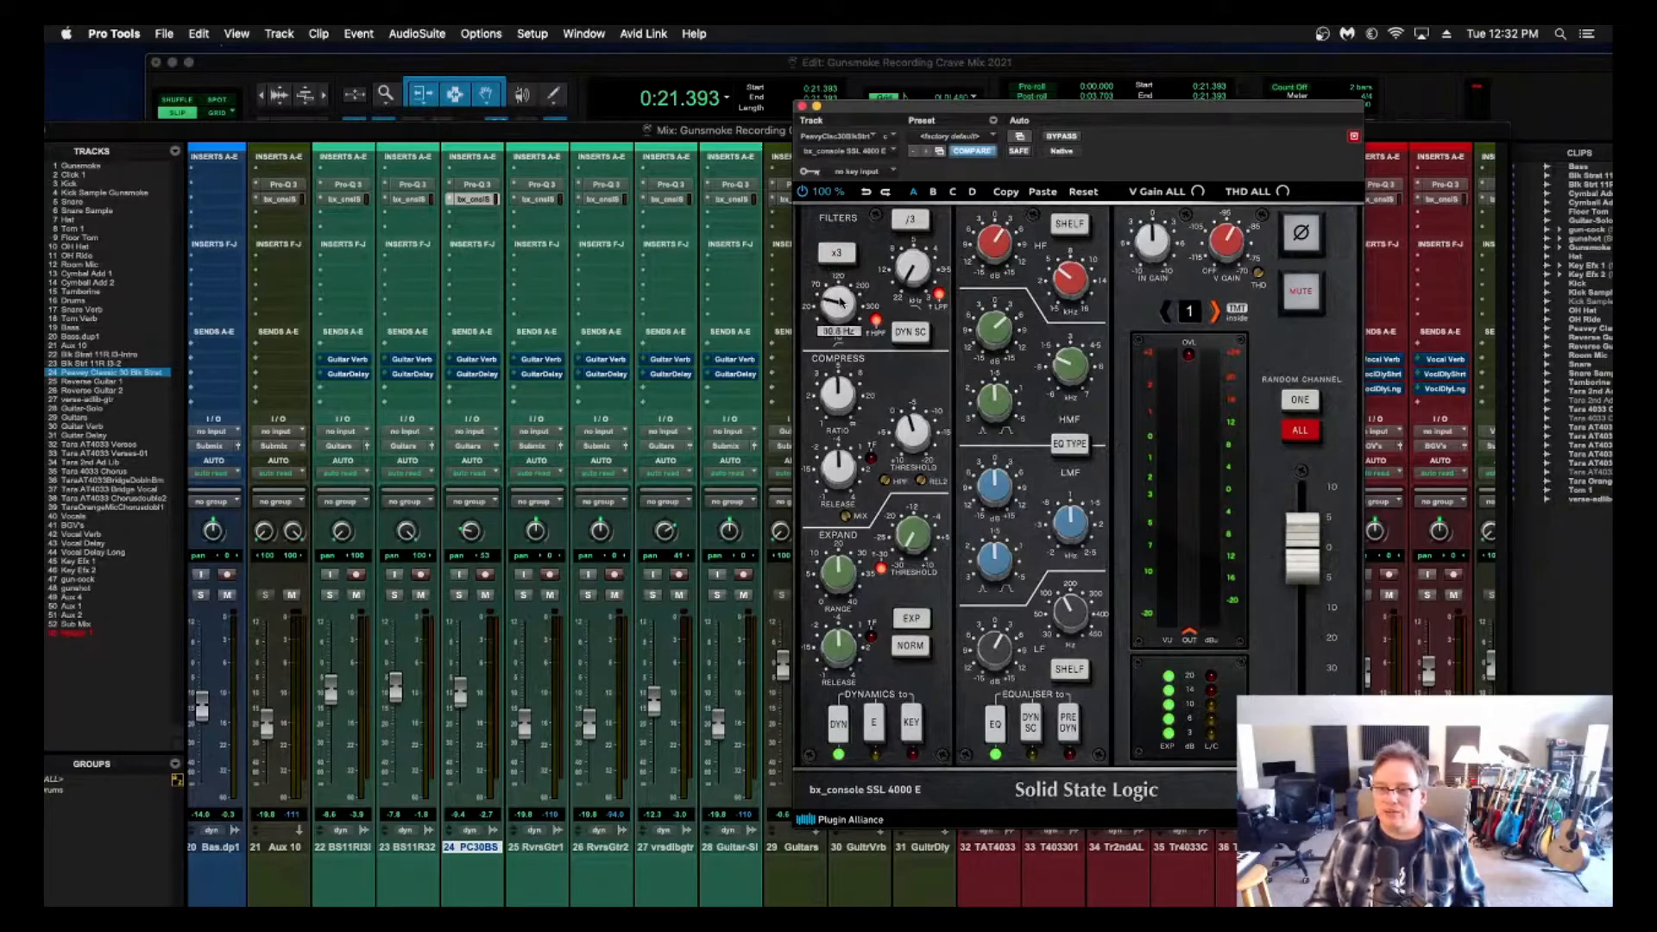
left_click(343, 199)
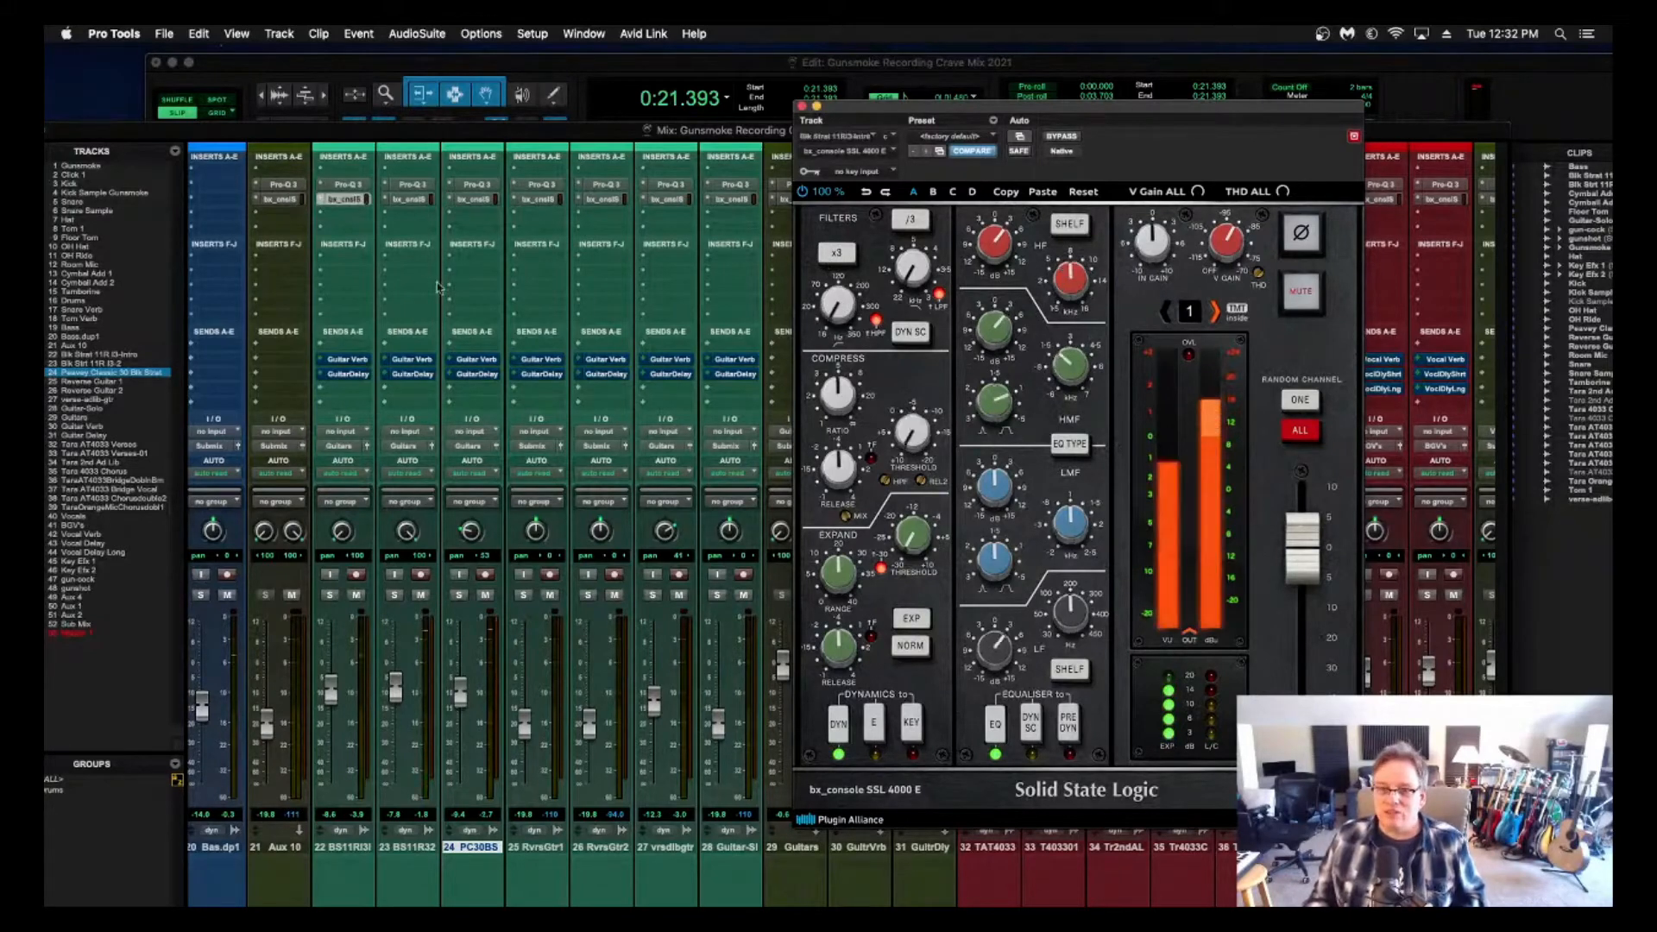
left_click(329, 595)
key("space")
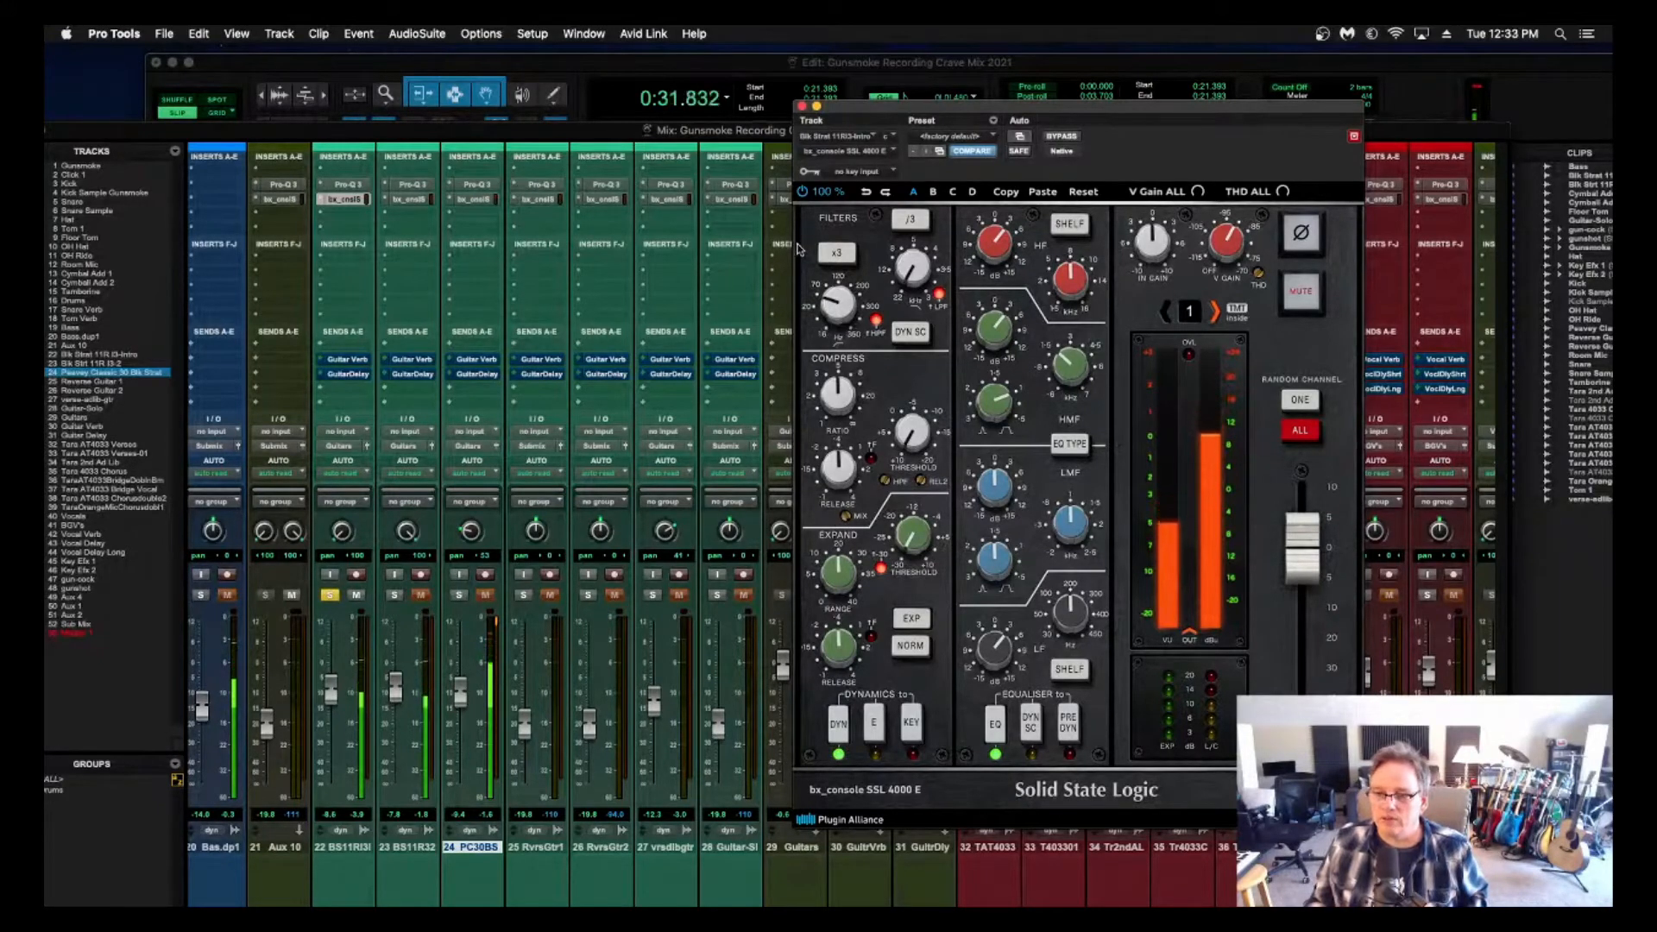
Solo track 23 and raise its high-pass filter frequency, check track 24's high-pass setting, and solo track 24 too.
left_click(411, 200)
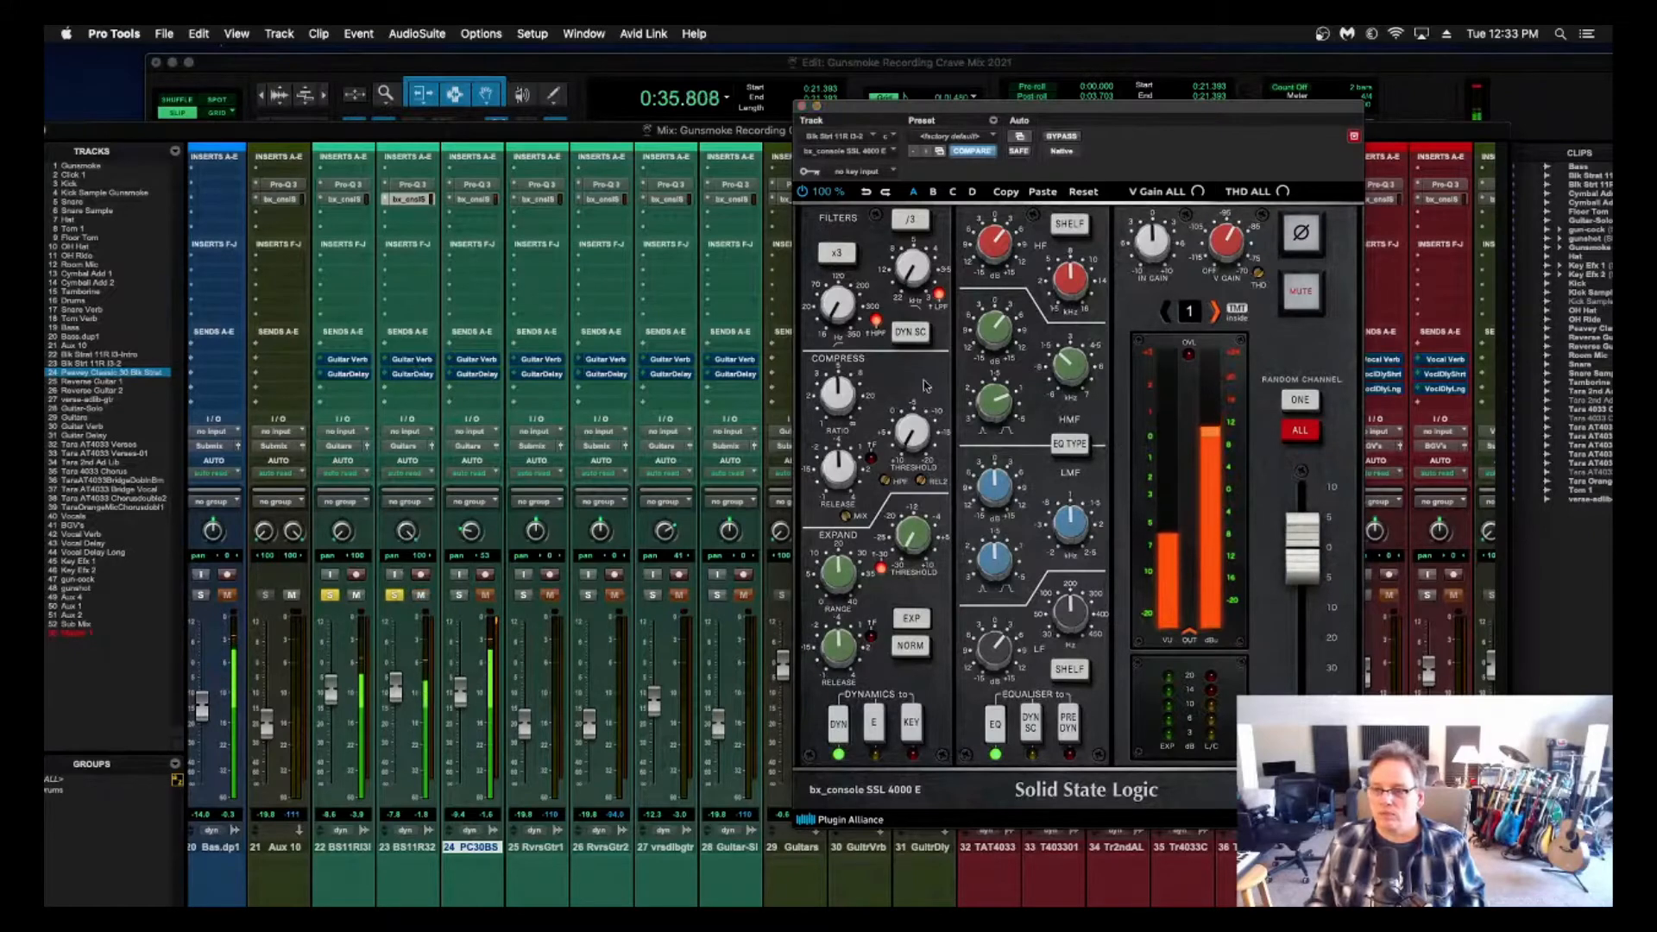
left_click_drag(845, 316, 843, 275)
left_click(475, 200)
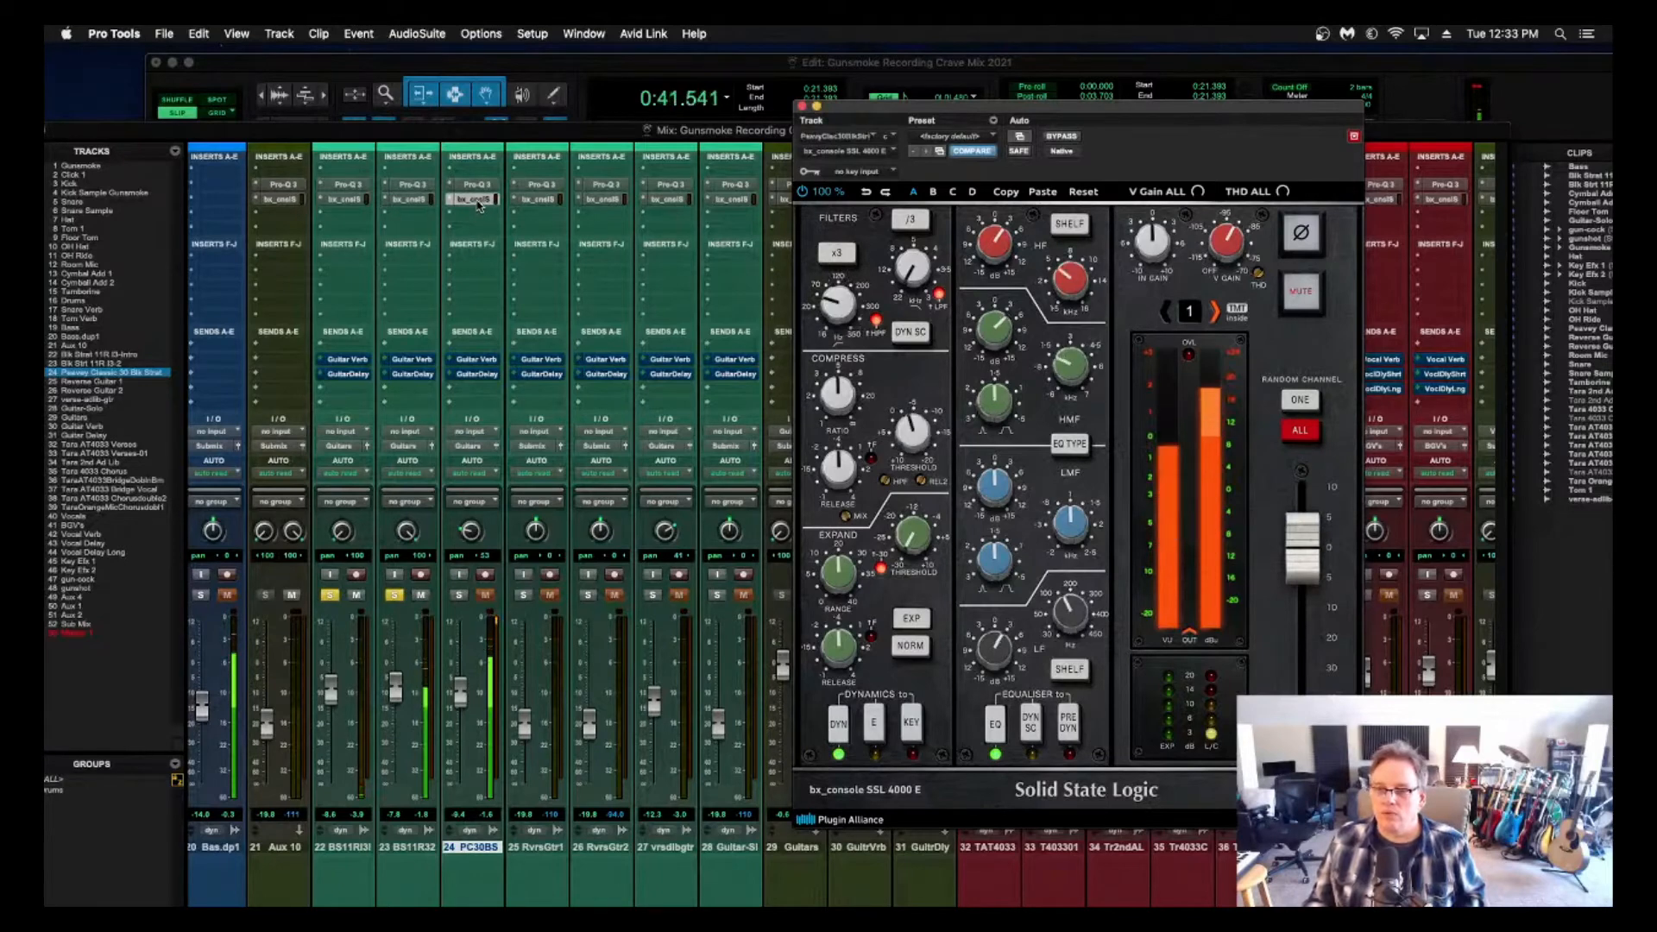
mouse_move(839, 315)
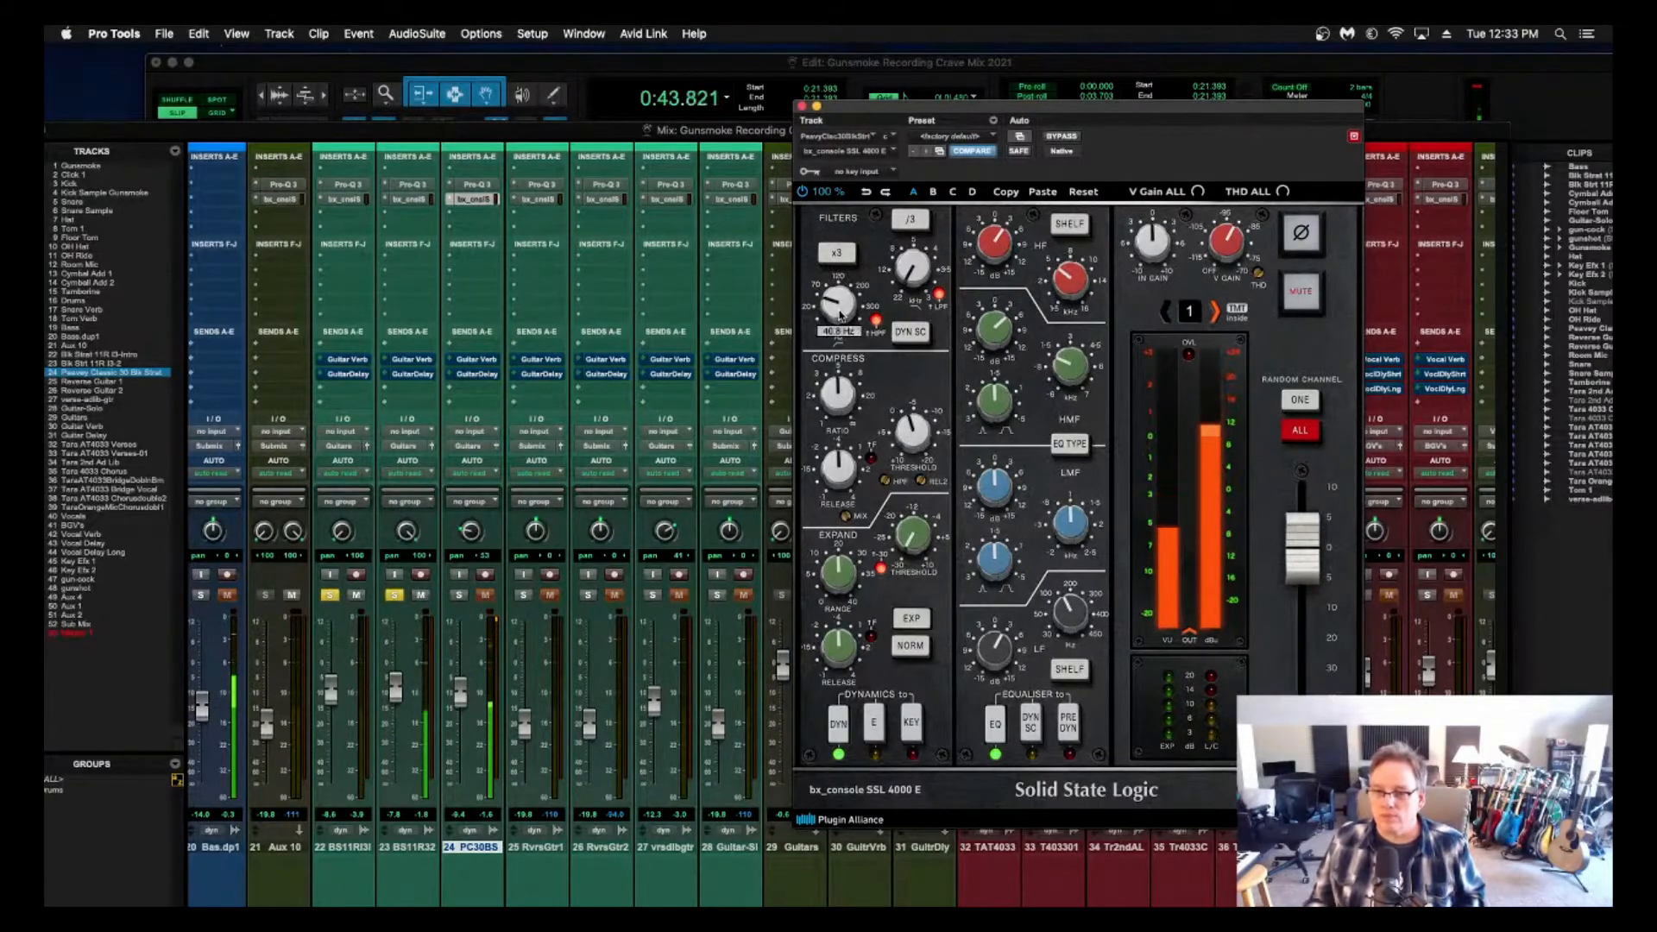
left_click(459, 595)
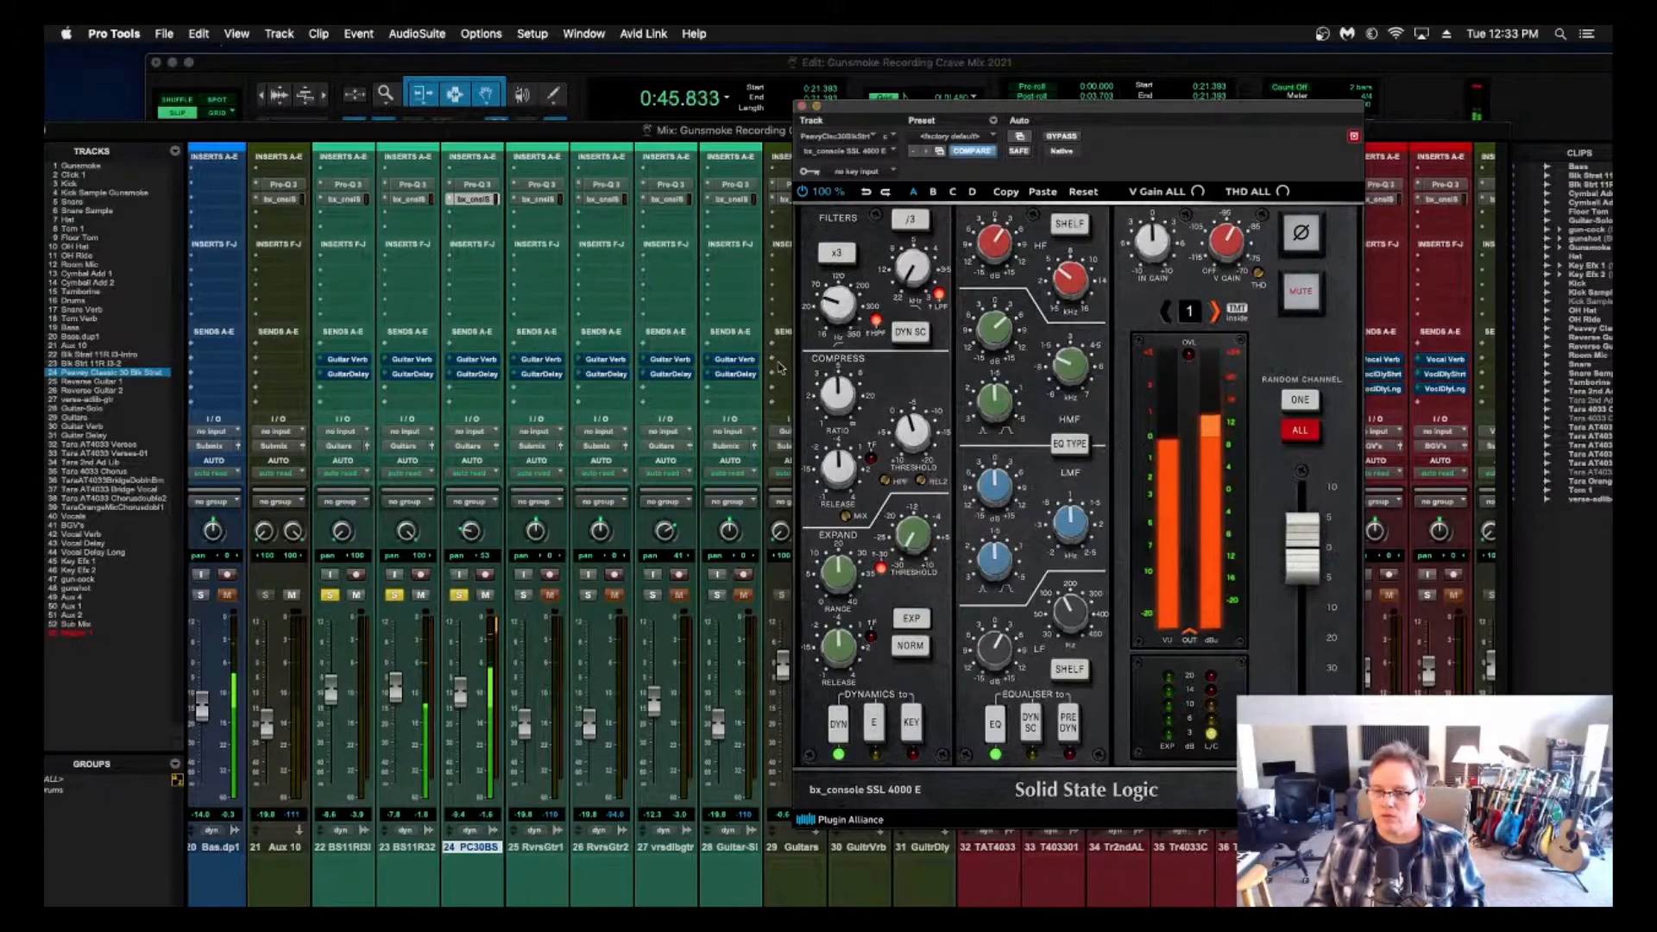
mouse_move(840, 307)
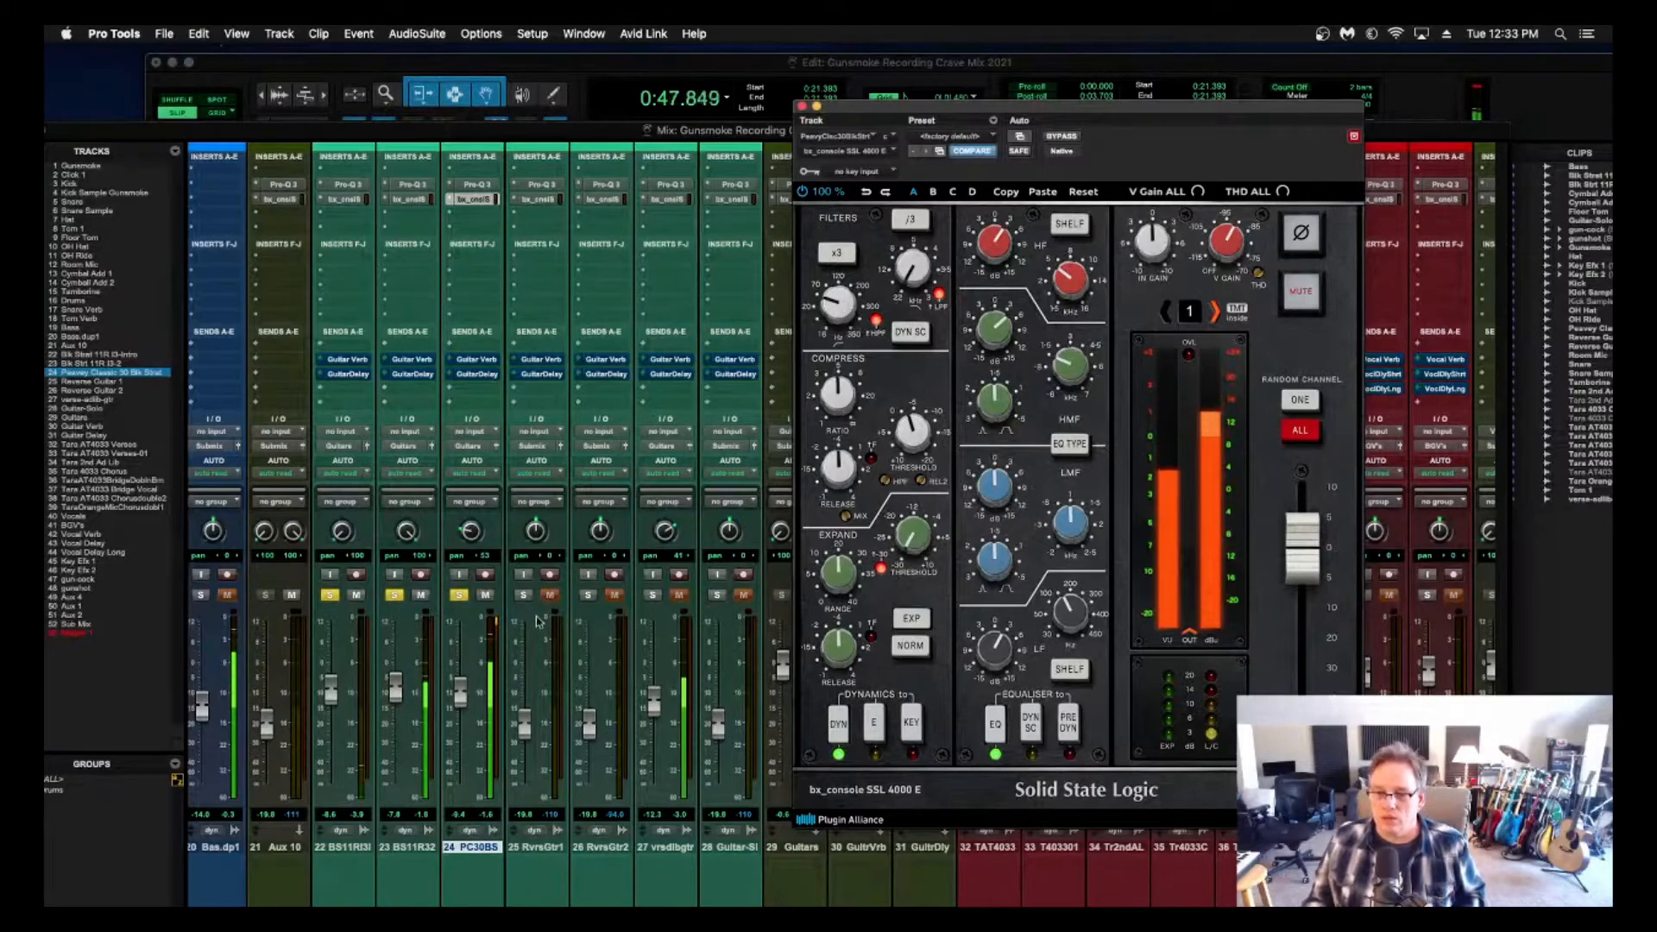
Stop playback, unsolo tracks 22 and 24 so only track 23 stays soloed, and play again from 0:21.393.
key("space")
left_click(331, 597)
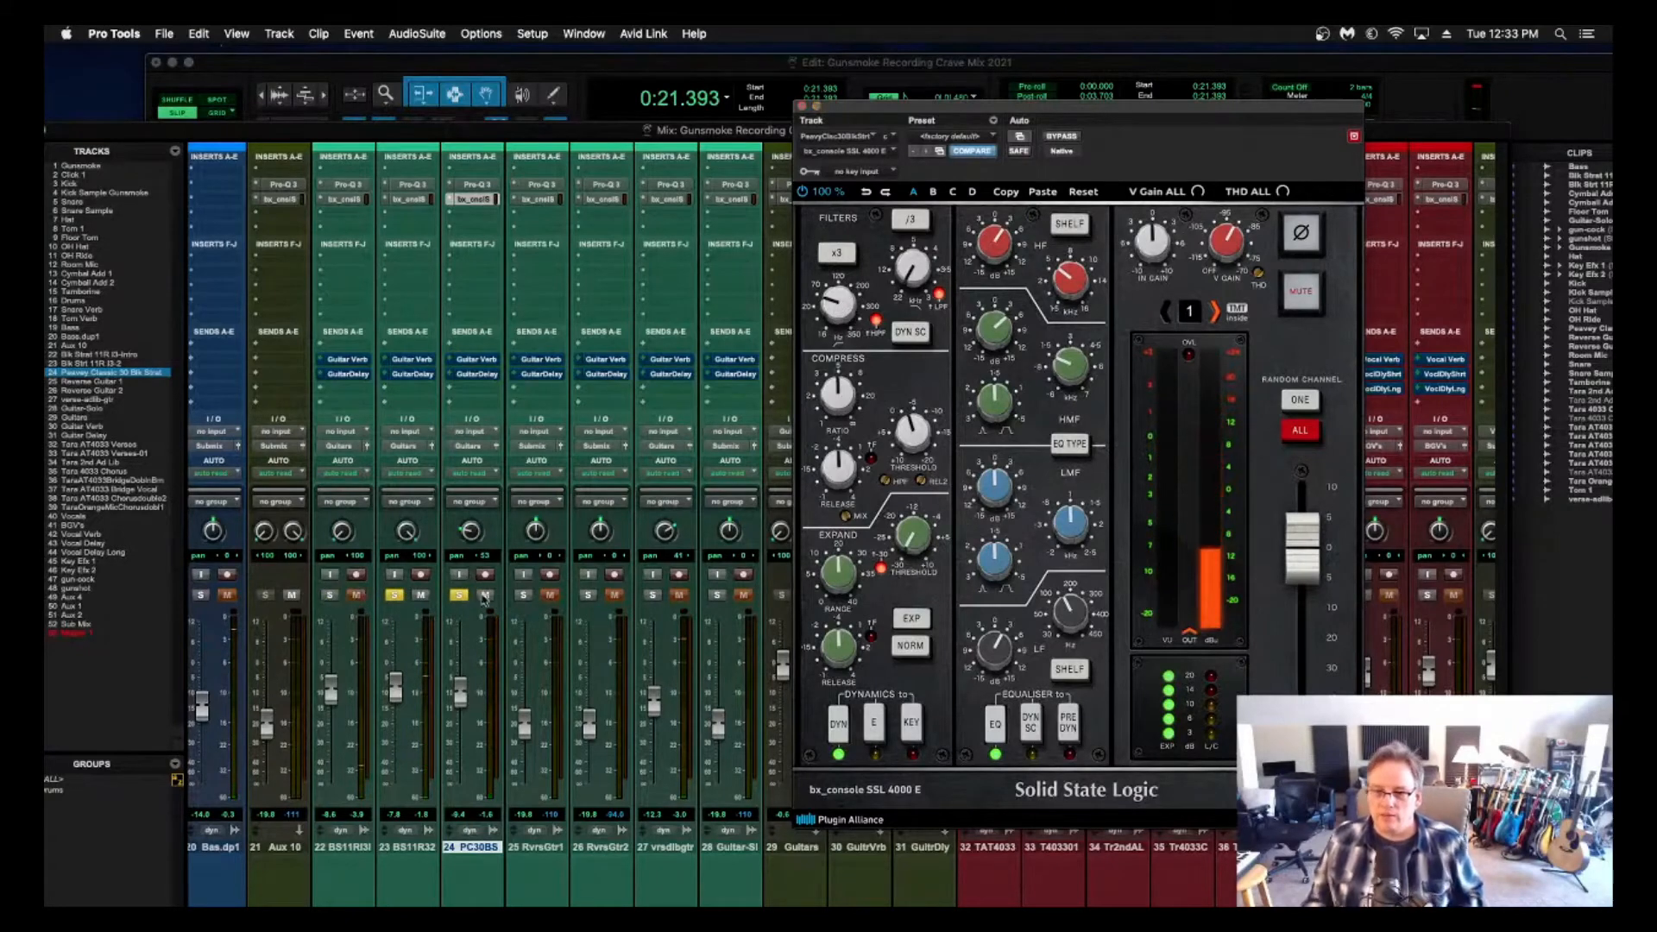
left_click(460, 595)
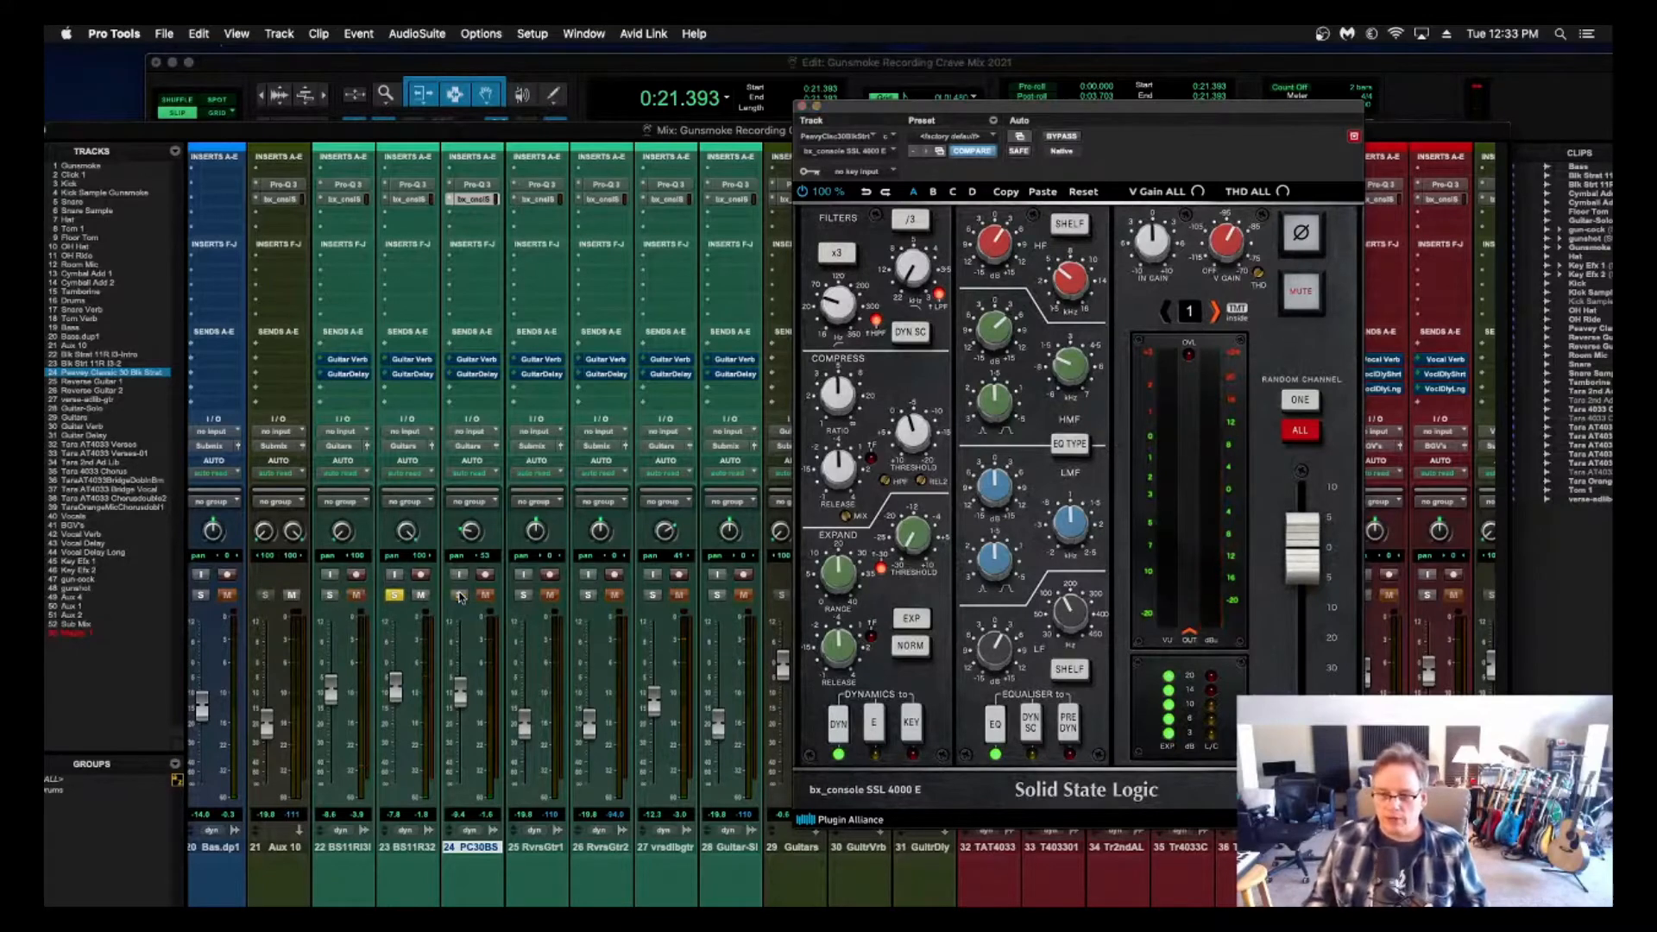
key("space")
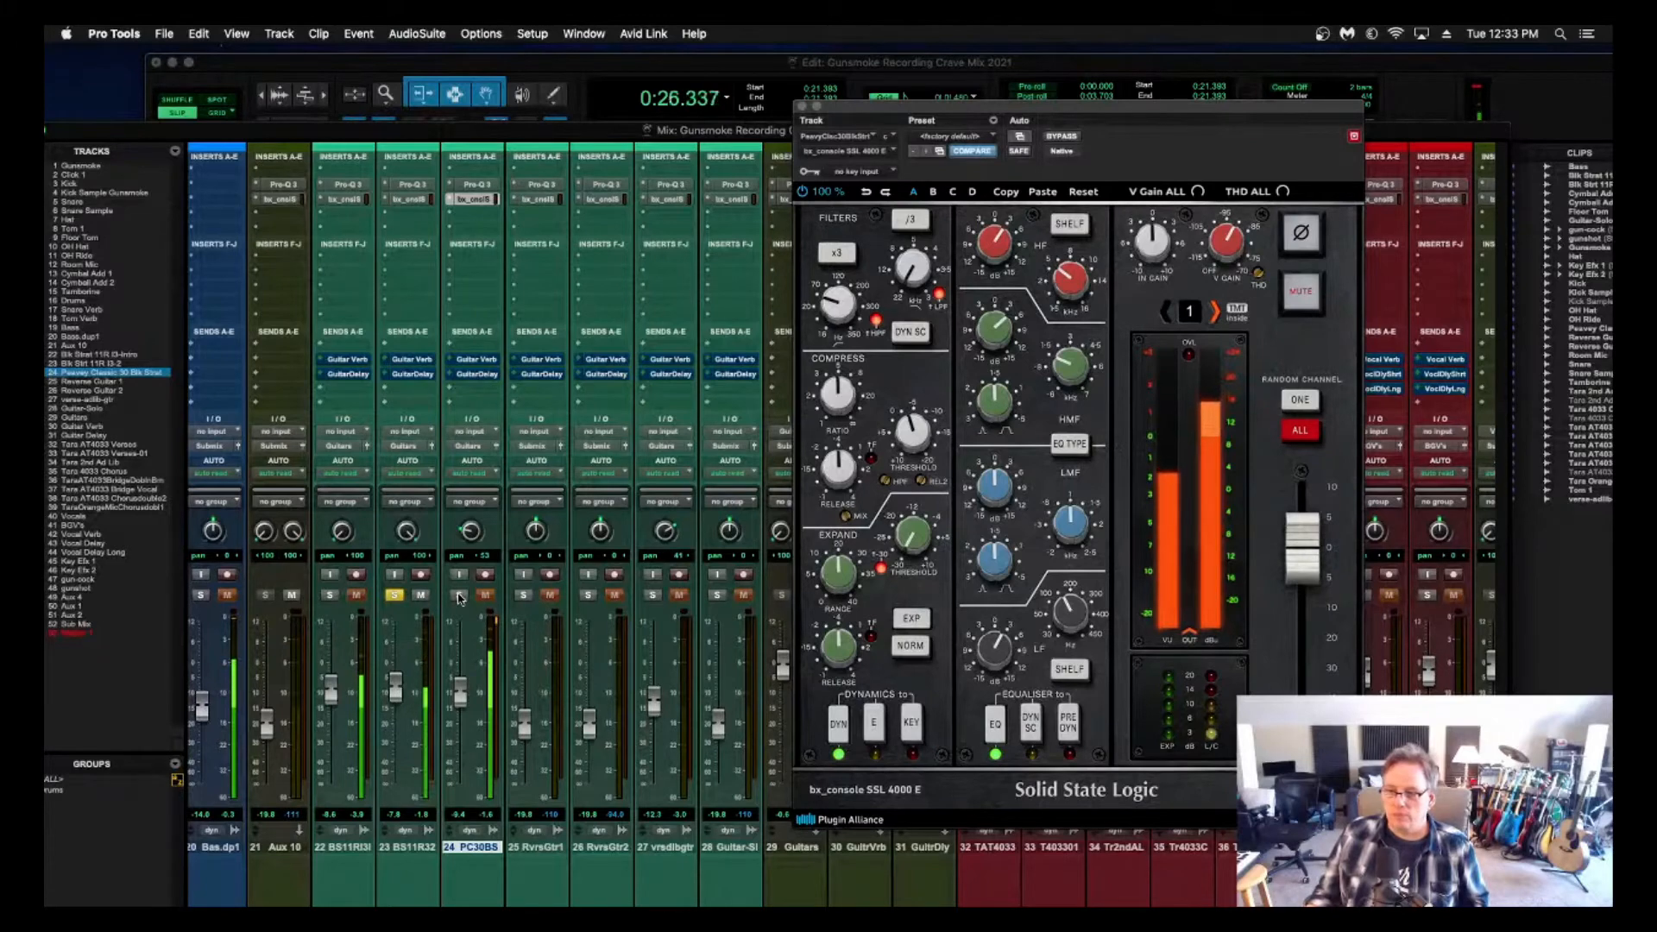
Boost the LMF band's gain on track 23's channel strip and replay the passage from 0:21.393.
left_click(411, 198)
mouse_move(992, 496)
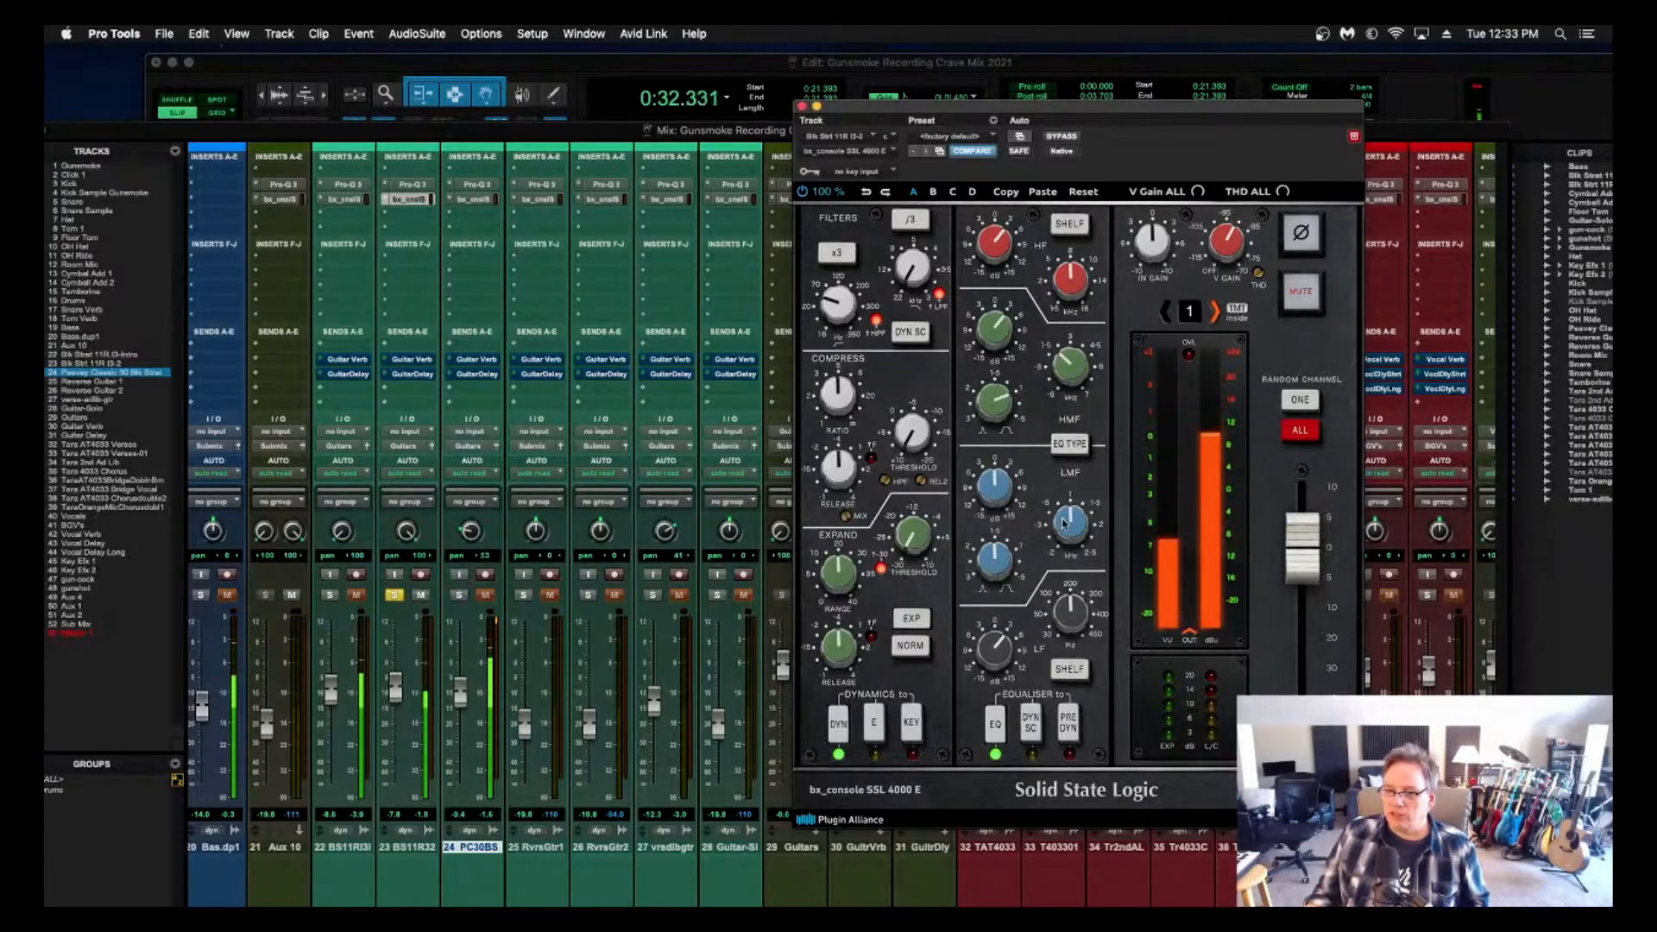
mouse_move(1080, 533)
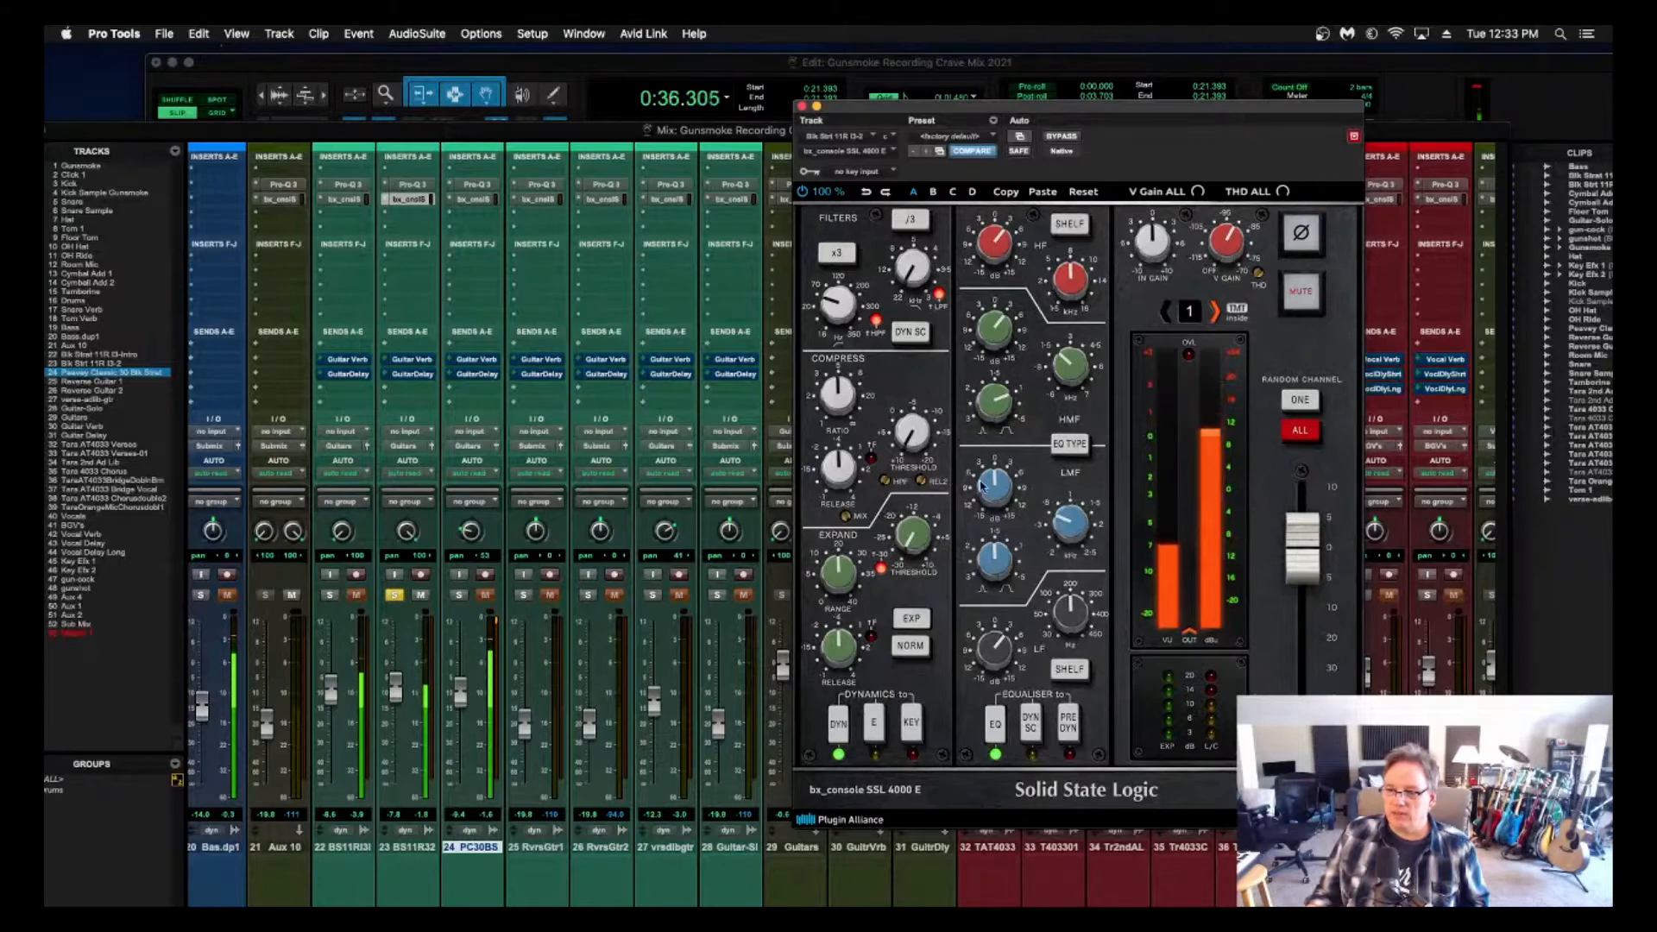
mouse_move(992, 477)
left_mouse_down()
mouse_move(986, 427)
mouse_move(988, 485)
left_mouse_up()
key("space")
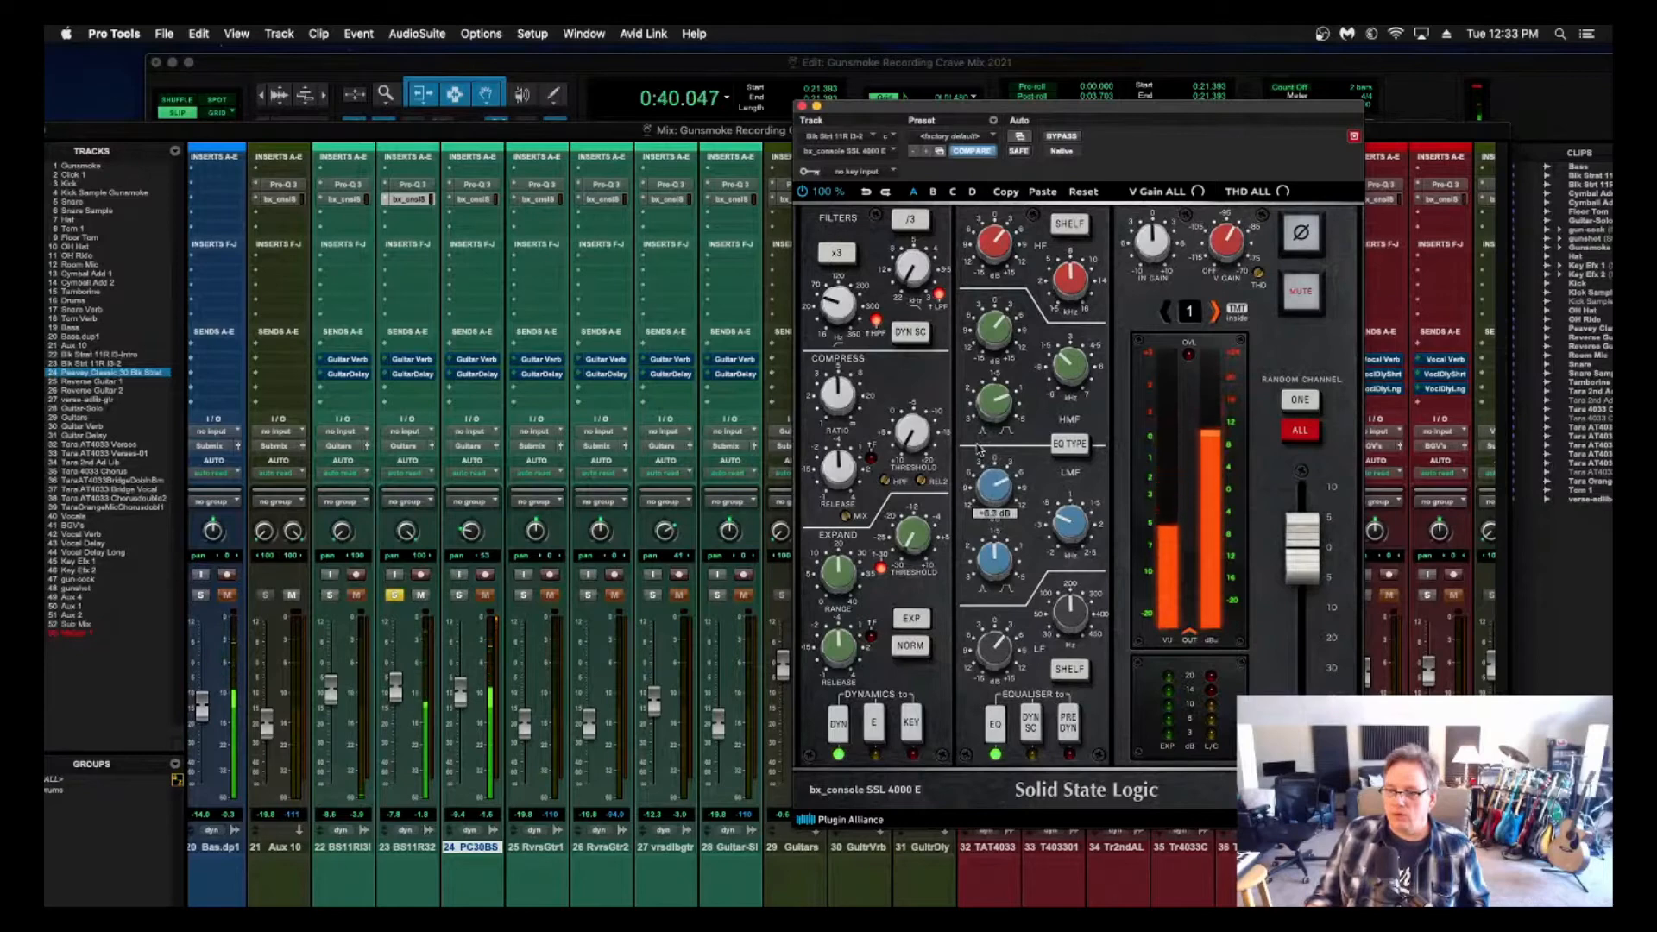
key("space")
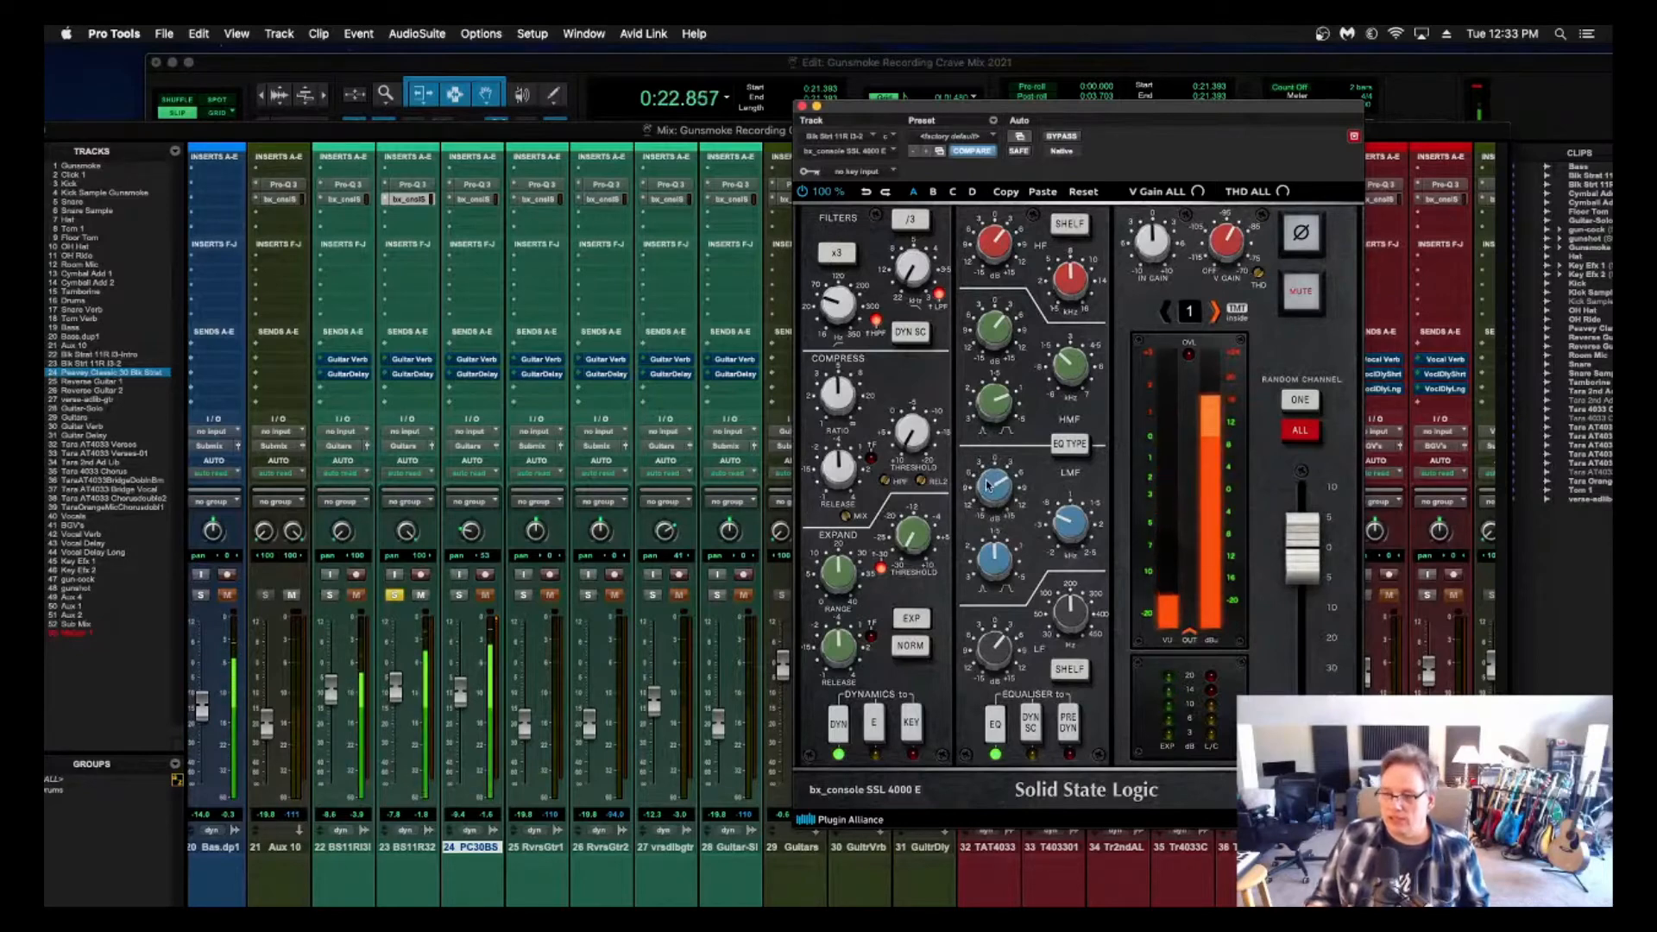
Check the LMF frequency on track 23, restart playback from 0:21.393, and unsolo the track.
mouse_move(988, 485)
mouse_move(1063, 522)
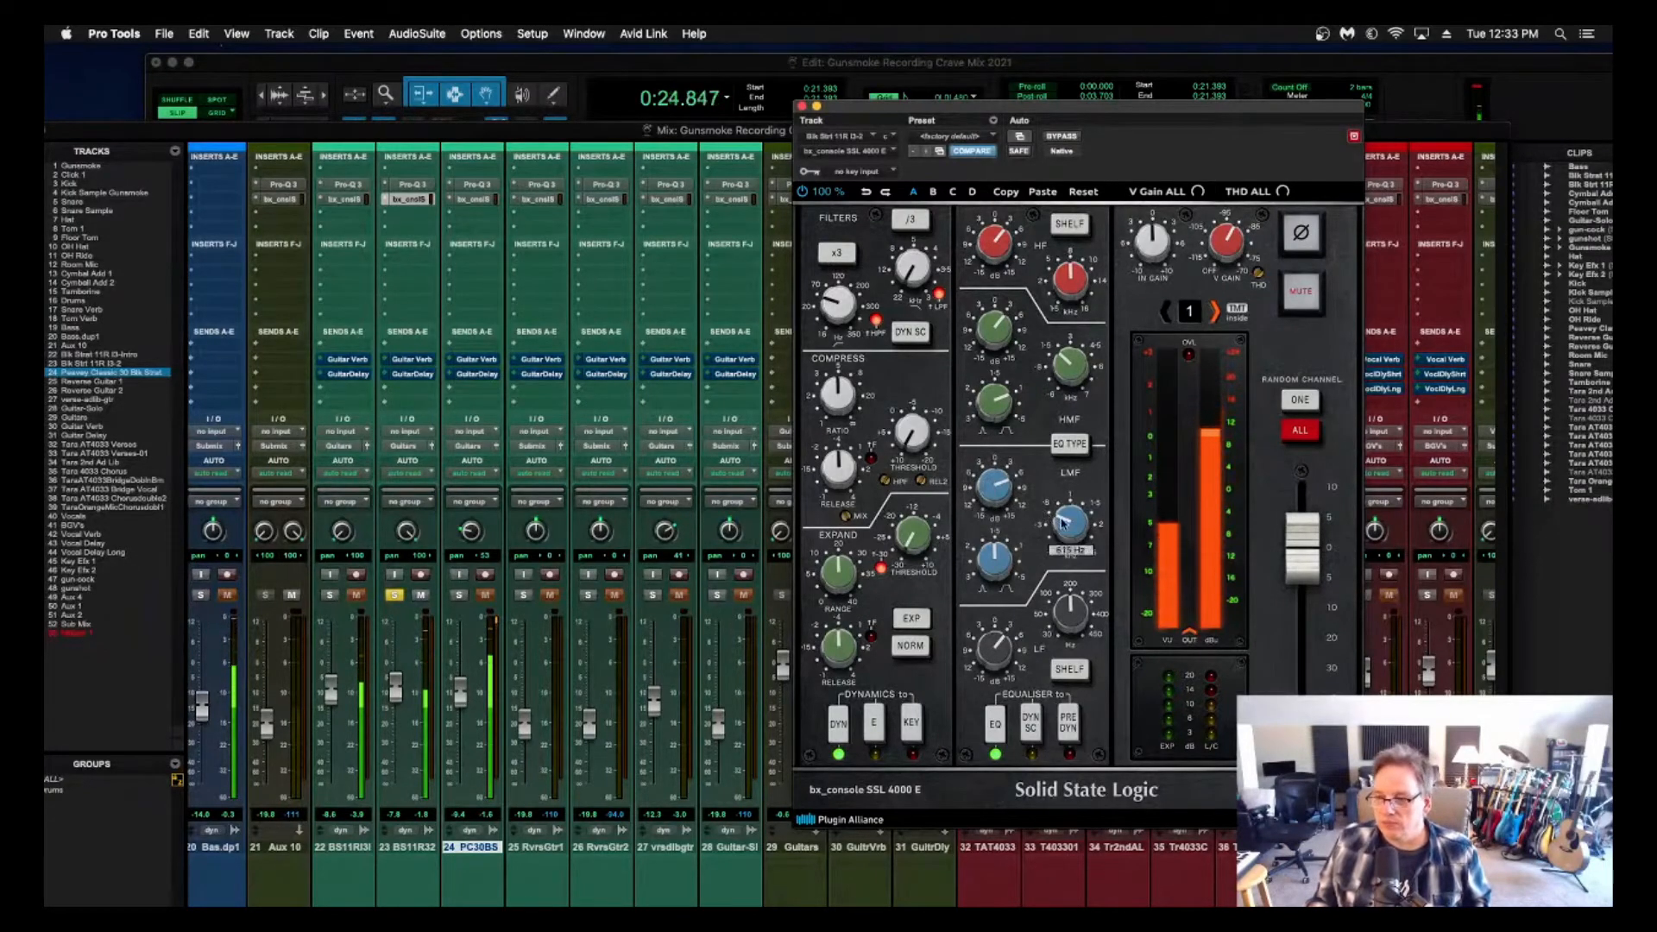
key("space")
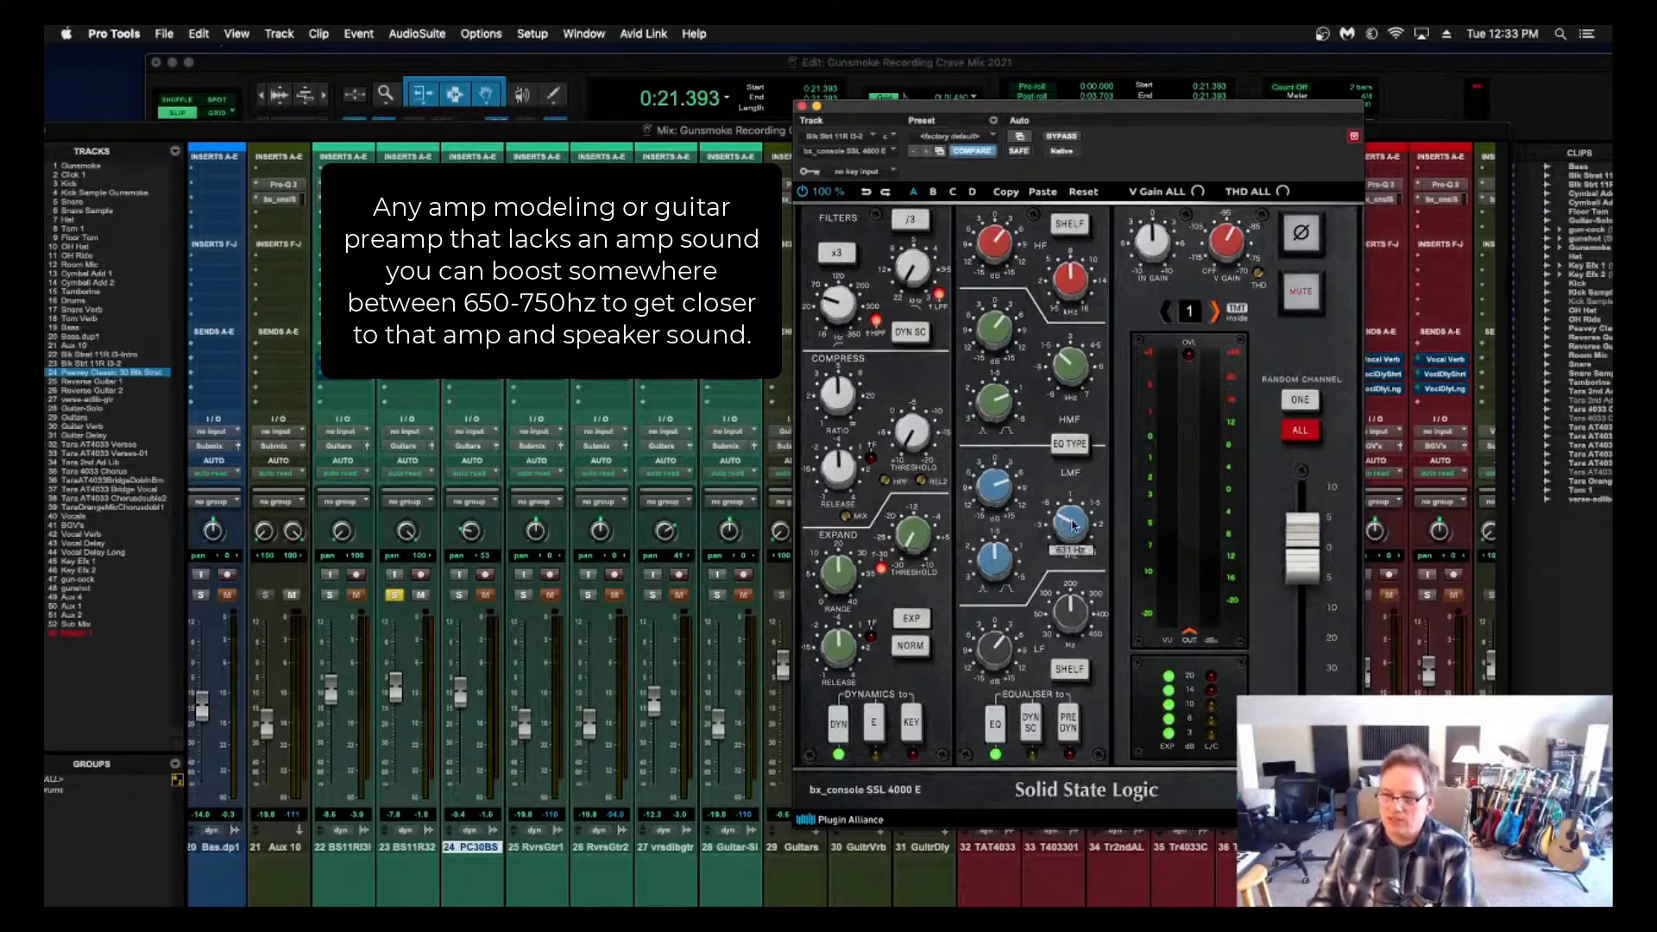
key("space")
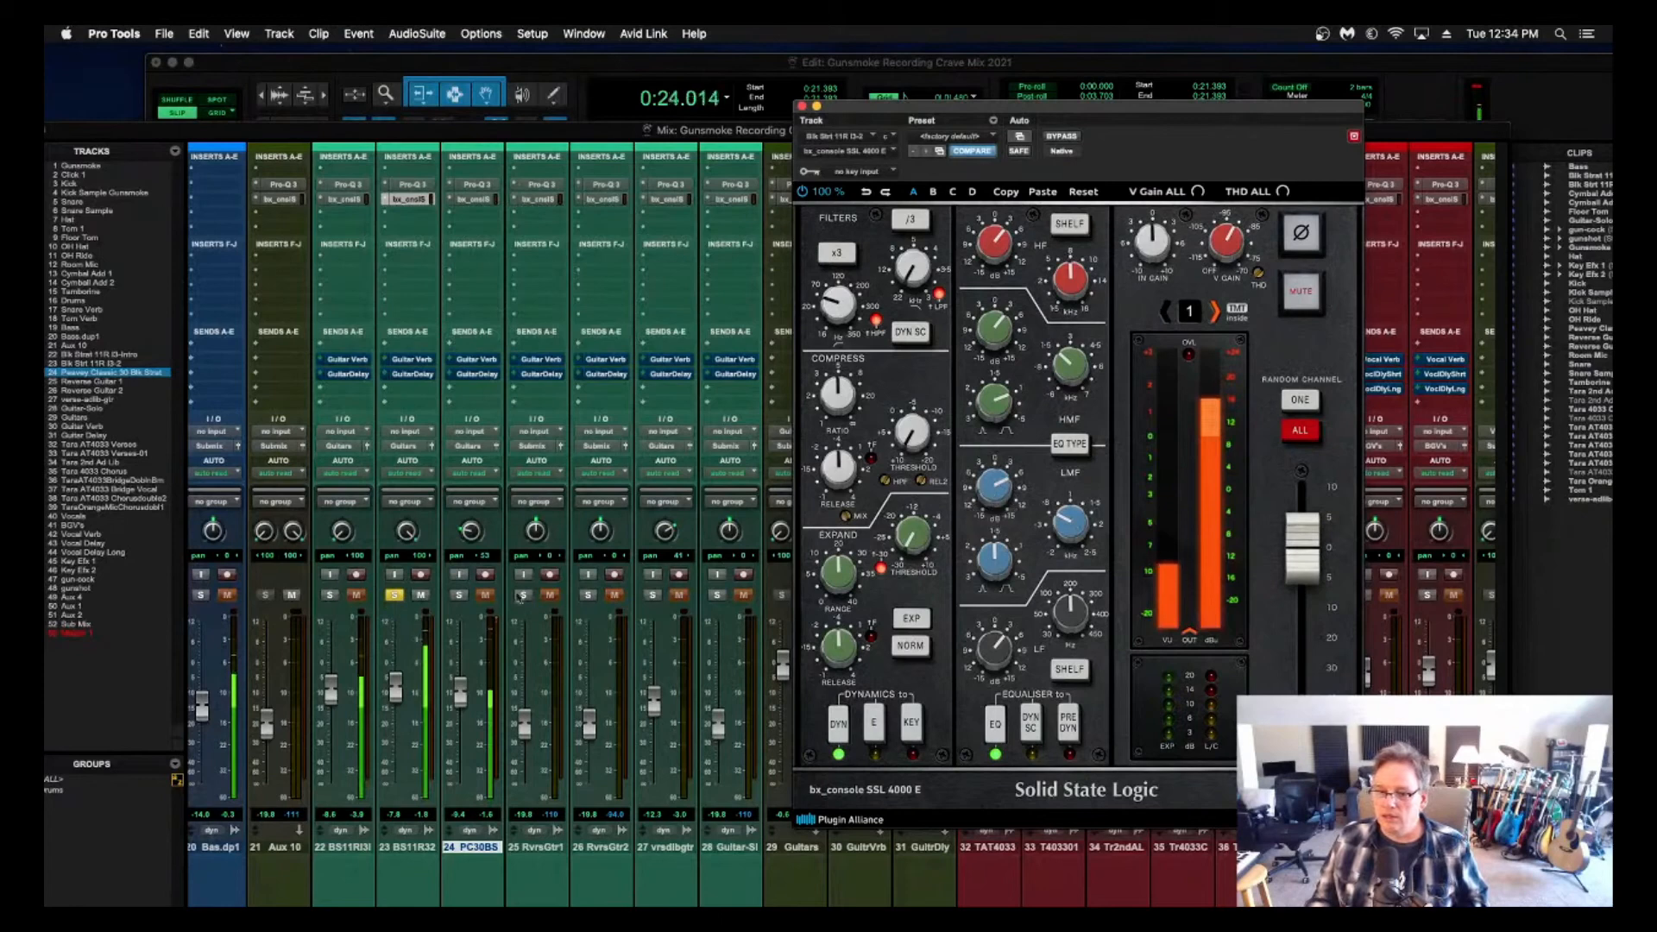
left_click(396, 595)
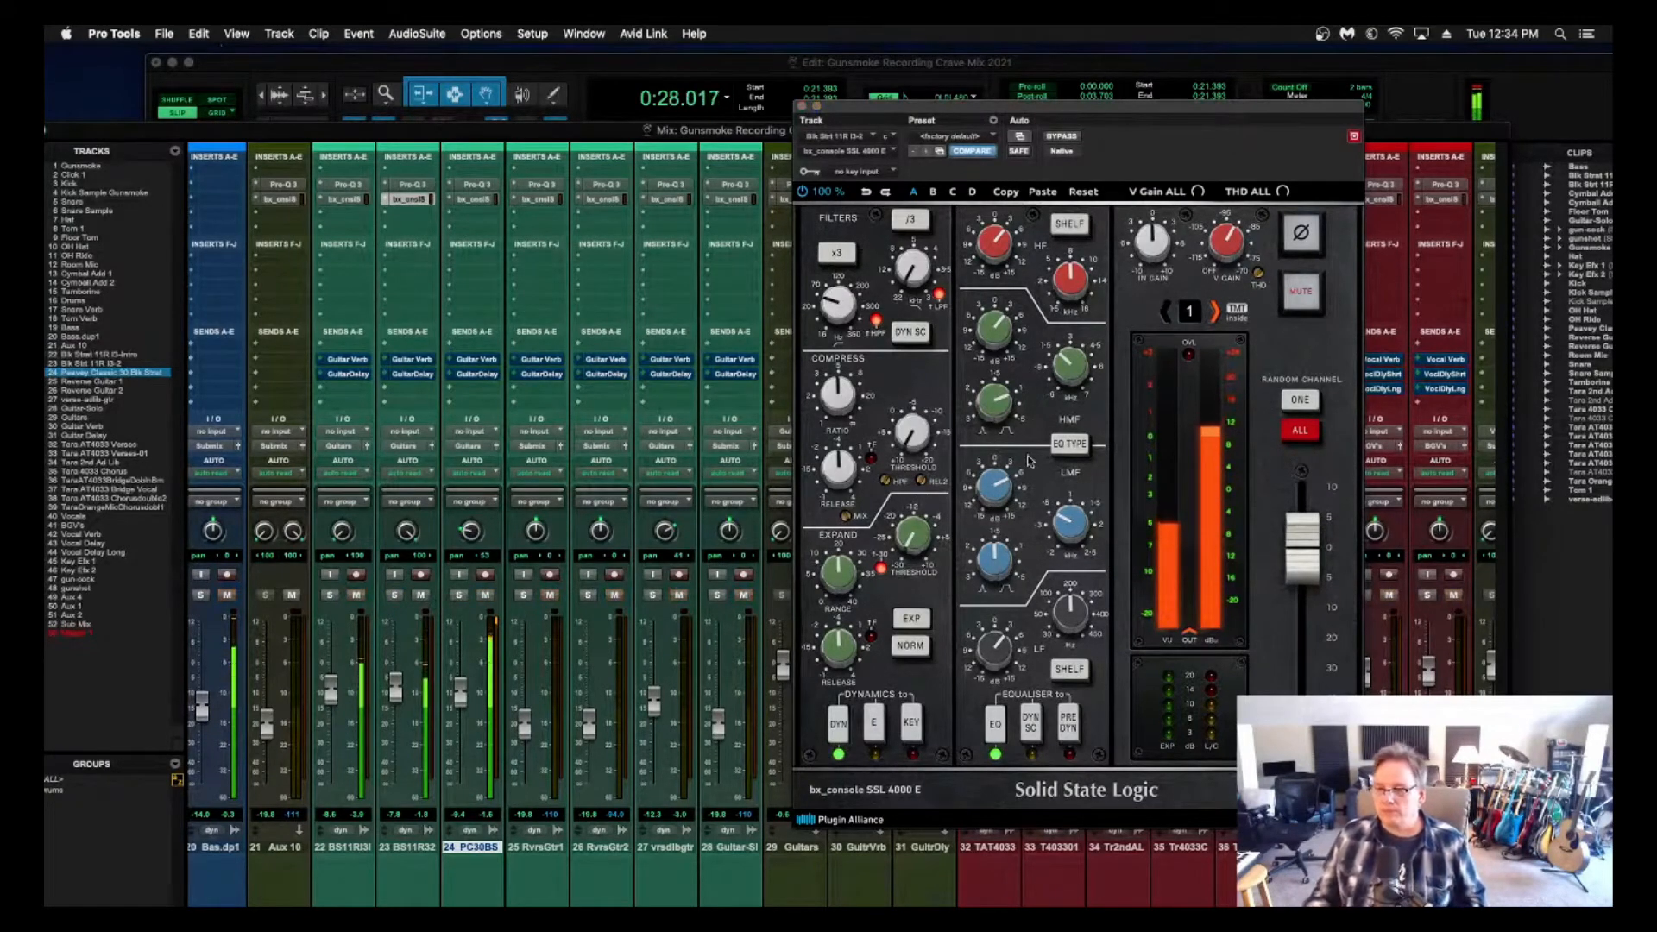
Slightly boost the LMF band at 729 Hz on track 22's channel strip and close the plug-in.
left_click(343, 199)
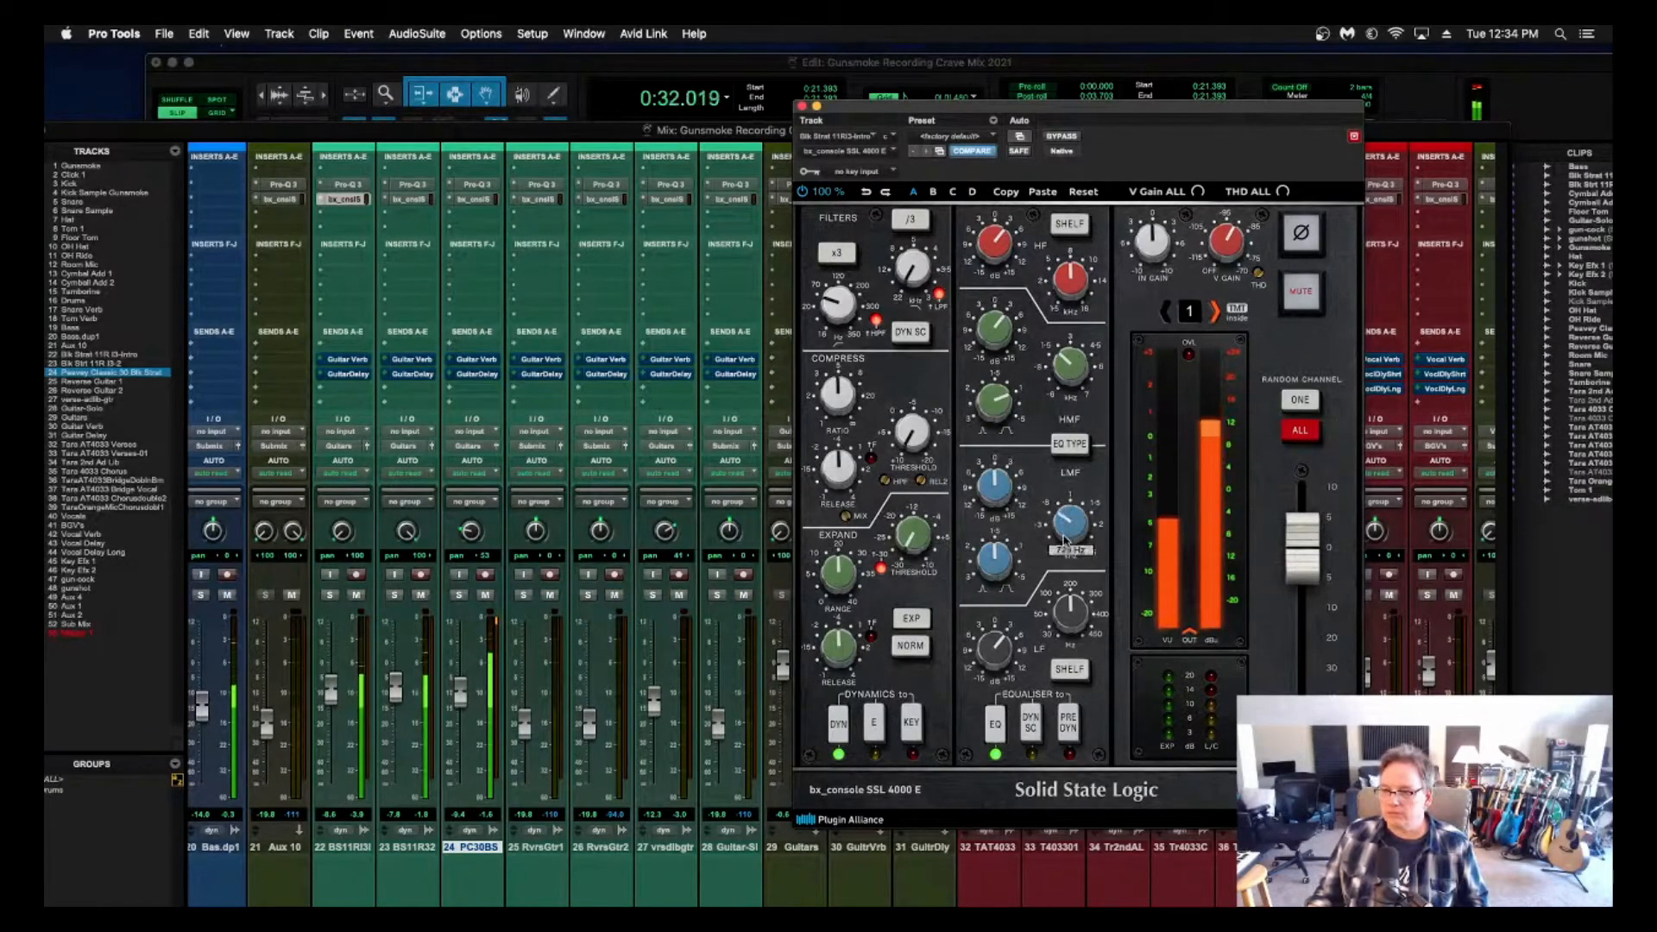
left_click_drag(1003, 495, 1006, 487)
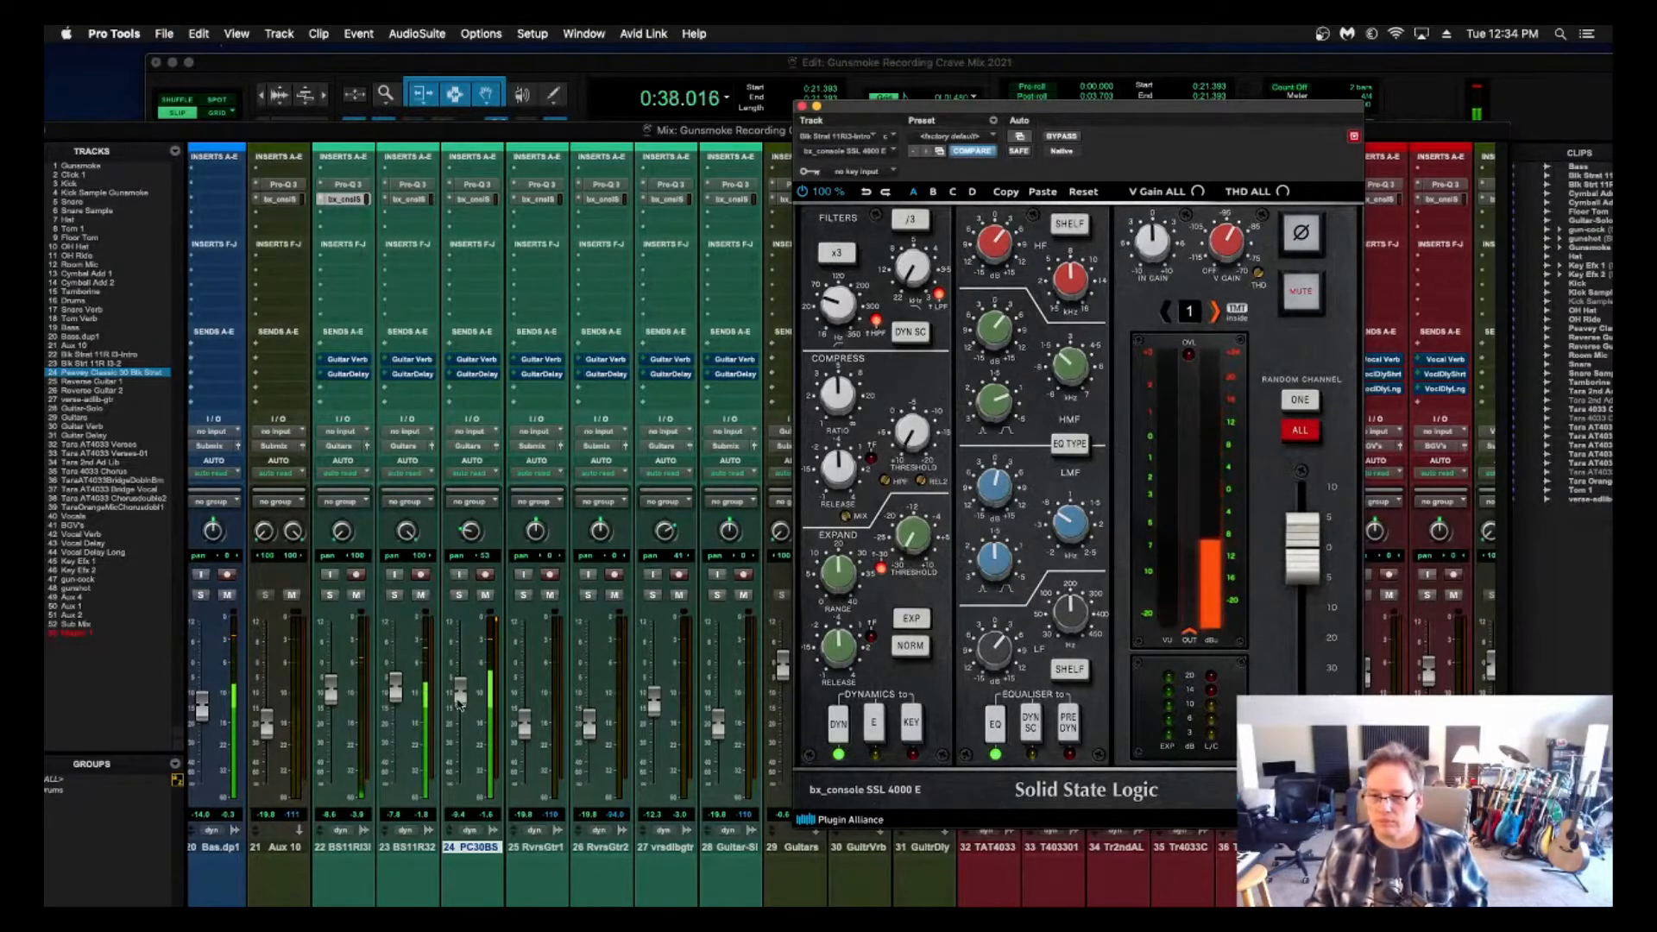
left_click(801, 106)
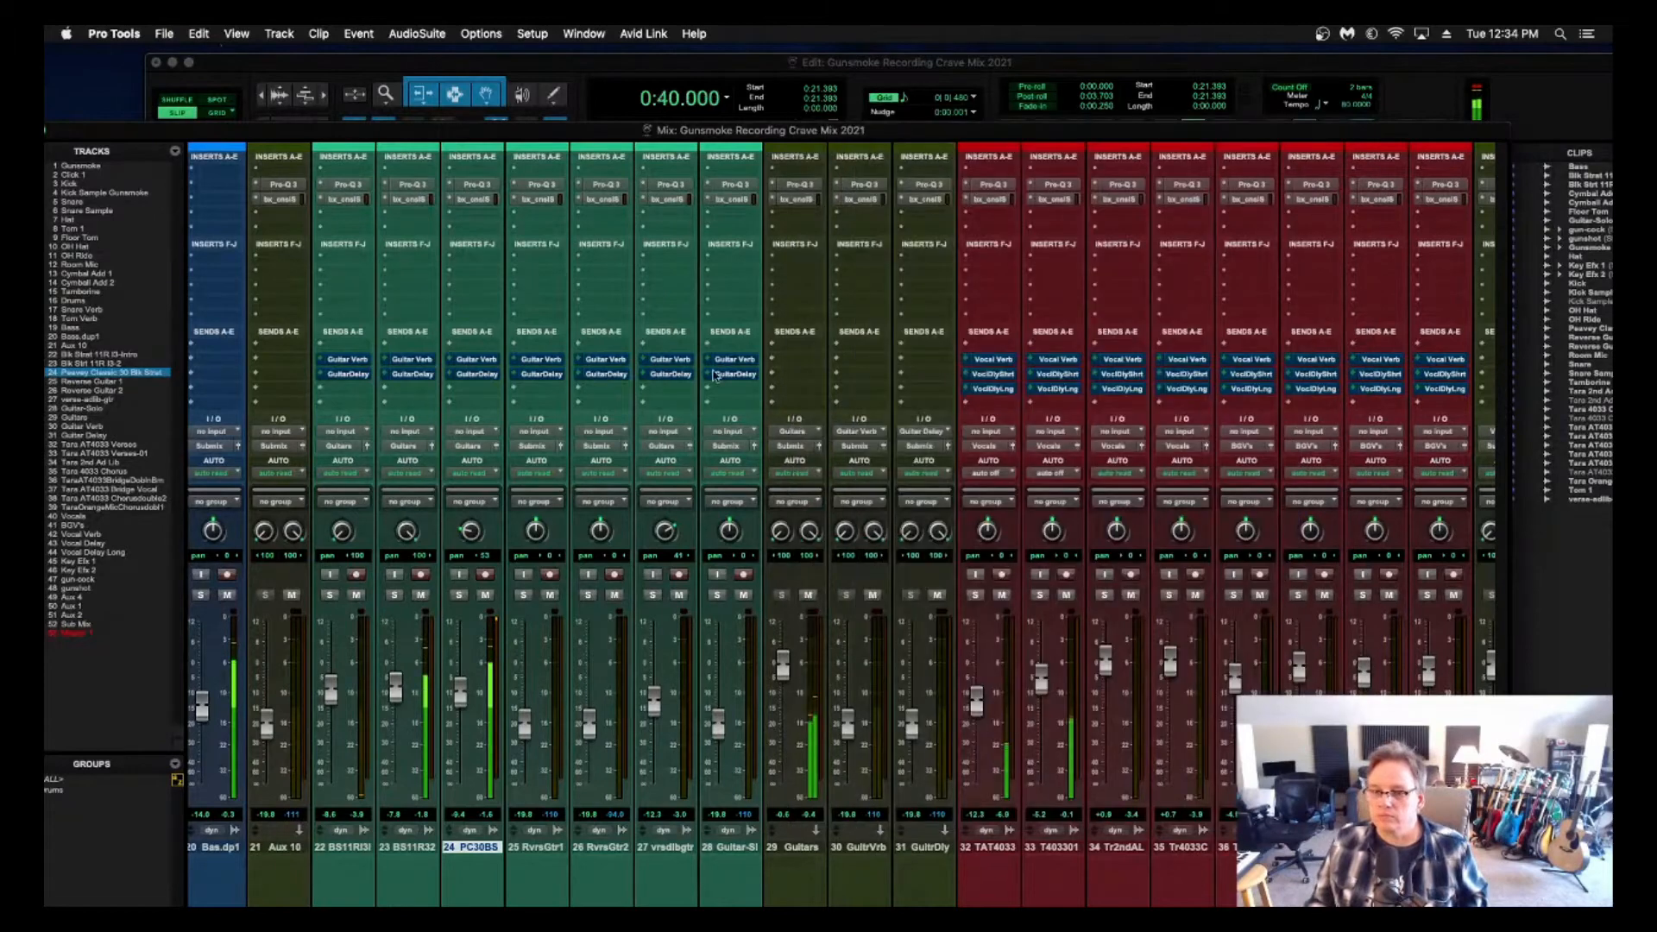
In the Edit window, select 0:58.128 to 1:08.303 on the guitar tracks and audition the verse ad-lib guitar passage.
key("super+equal")
left_click_drag(864, 576, 1022, 582)
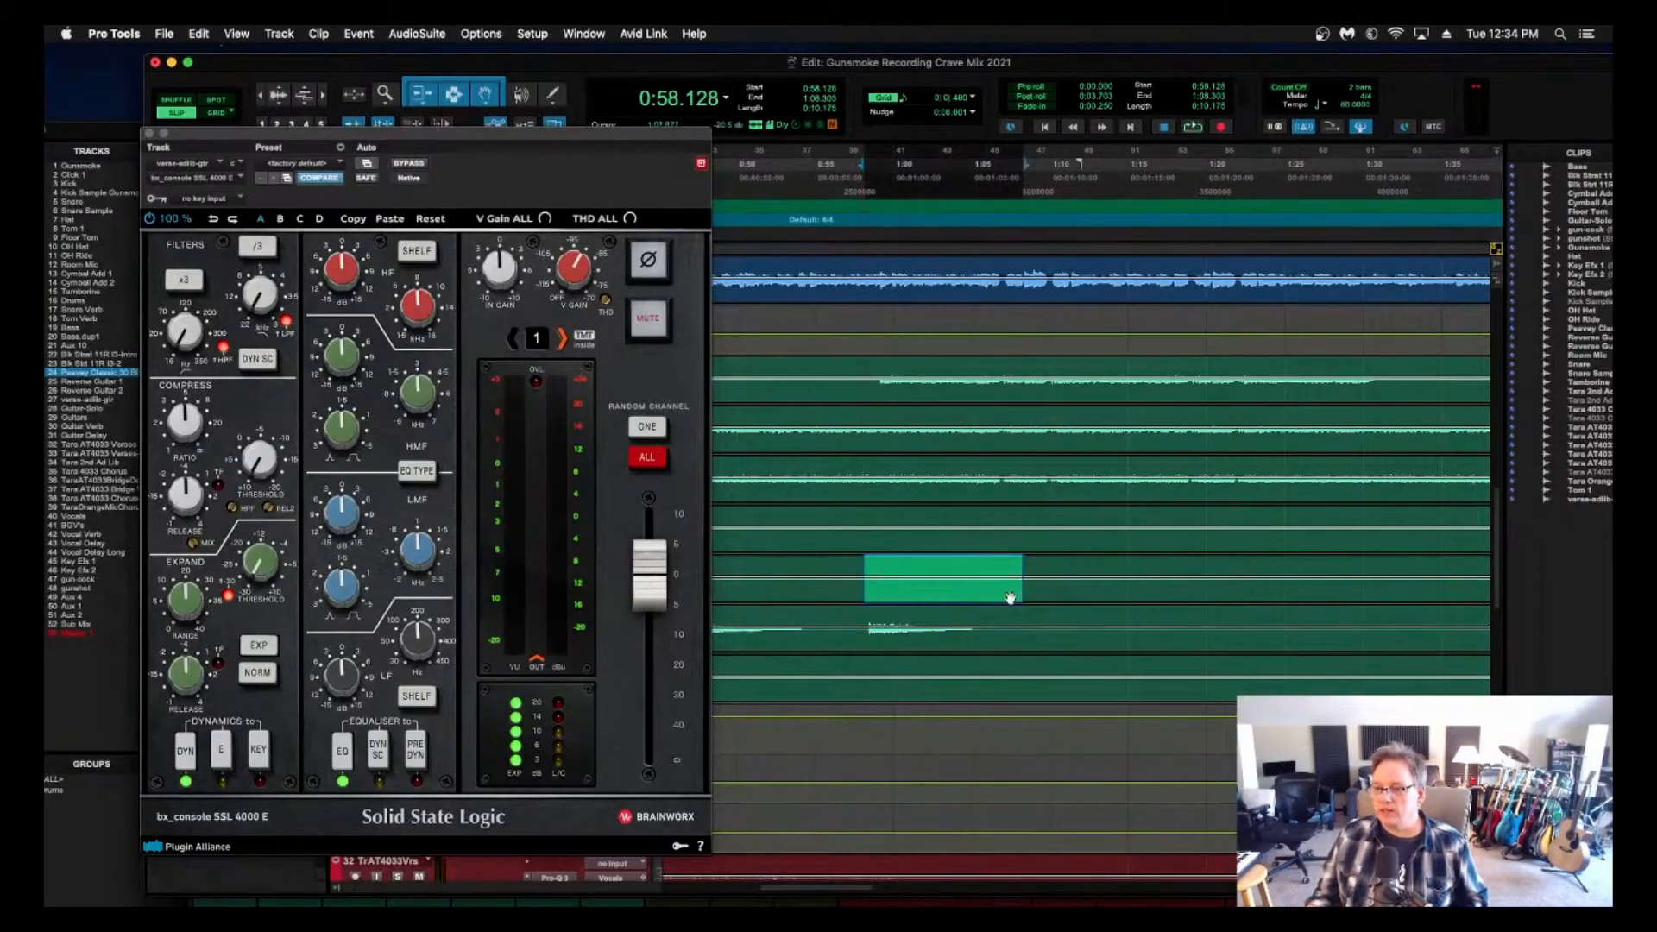
key("space")
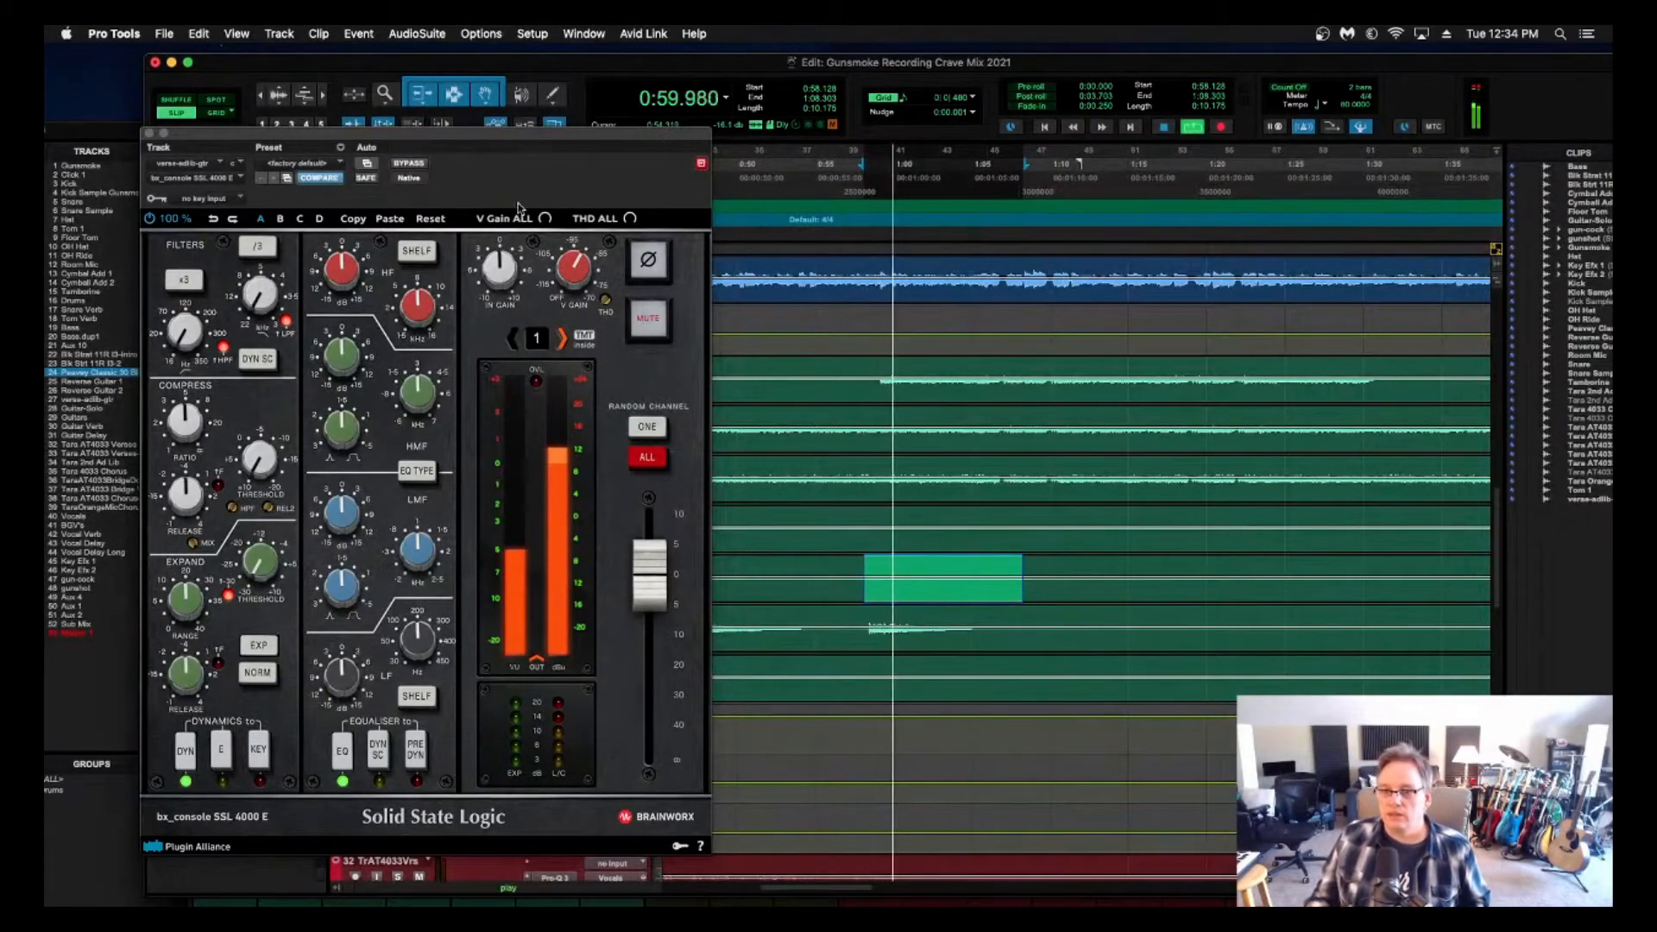
key("space")
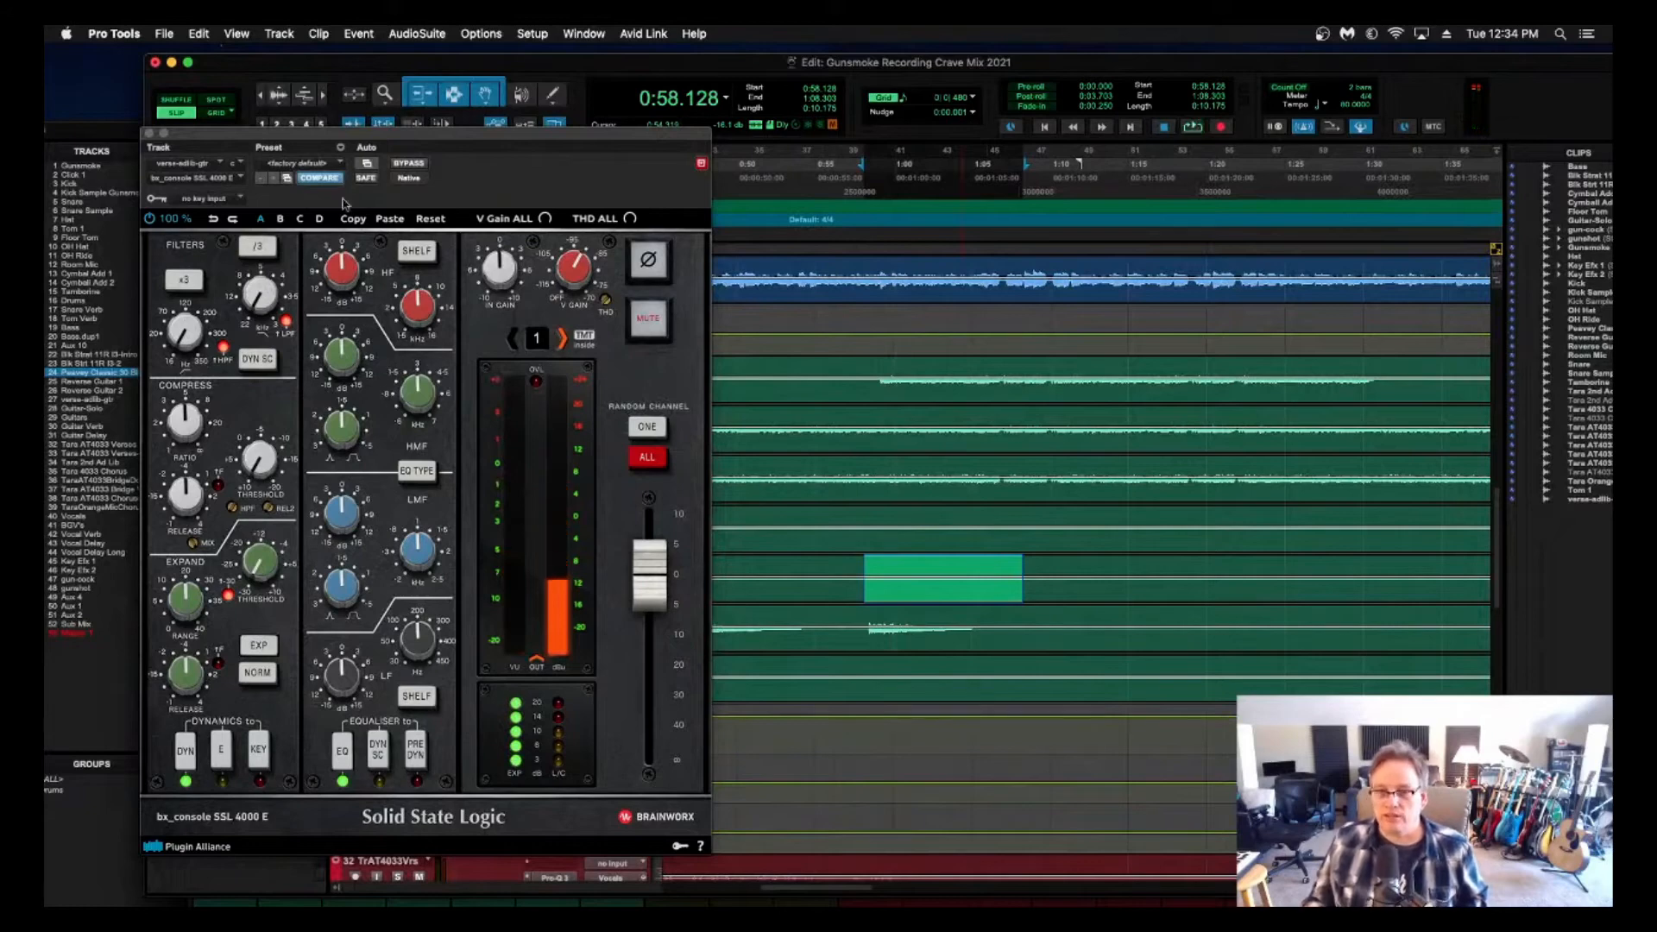
Return to the Mix window and boost the HMF gain to about +6.6 dB on track 27 during playback.
key("super+equal")
key("space")
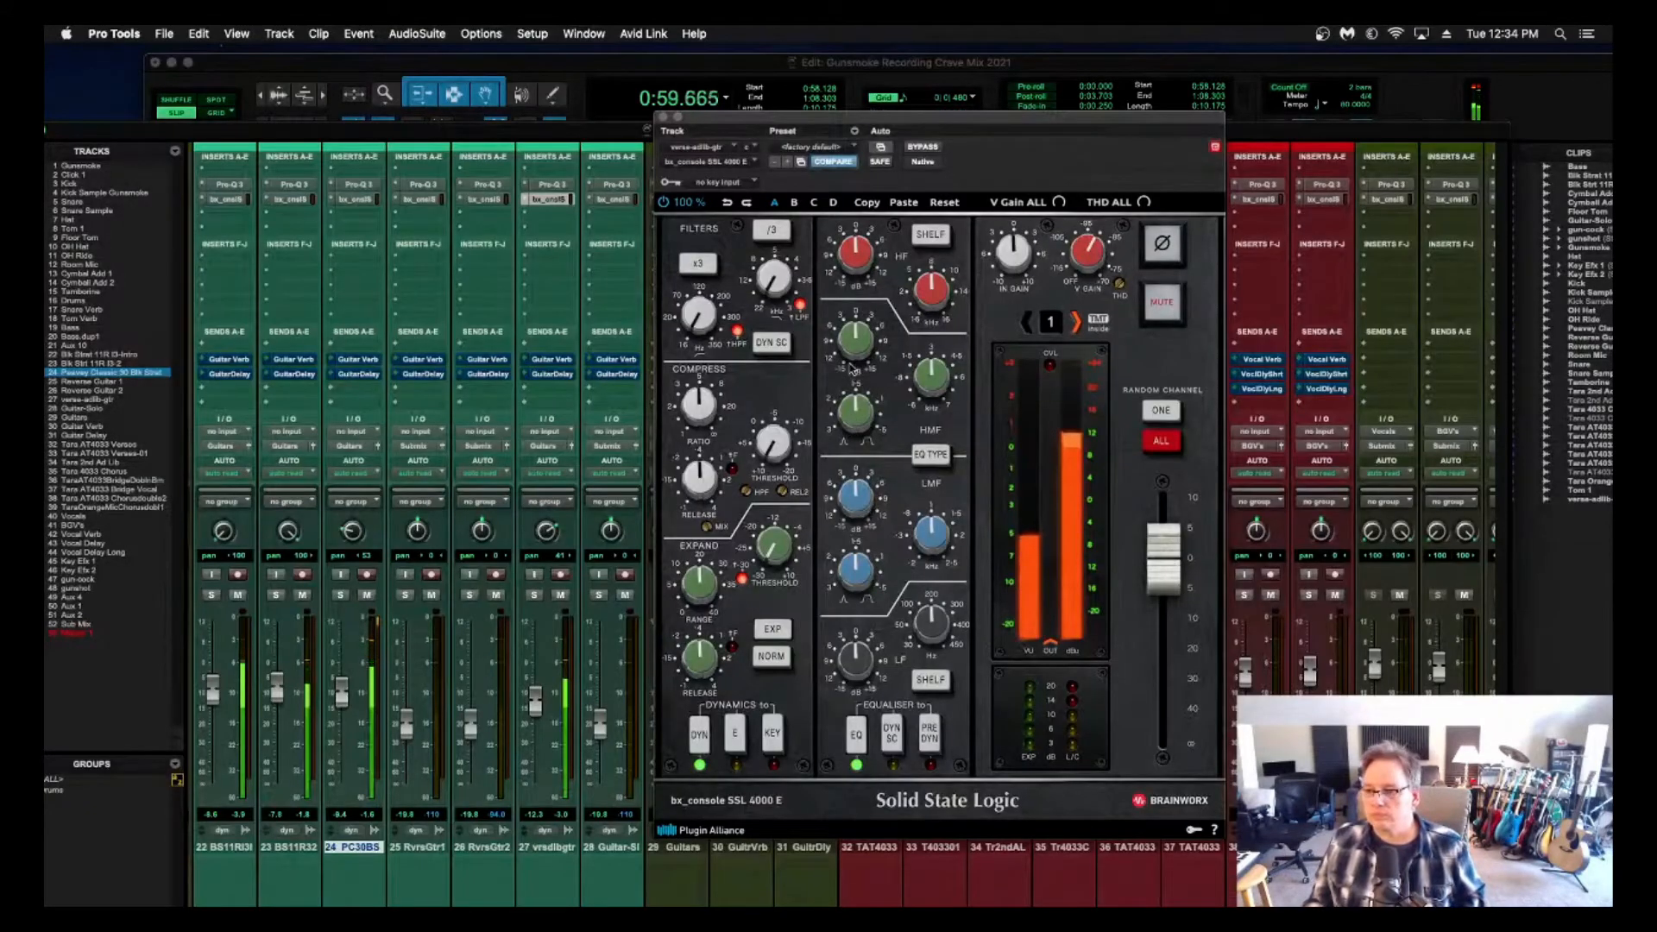
key("space")
key("space")
left_click_drag(853, 345, 853, 318)
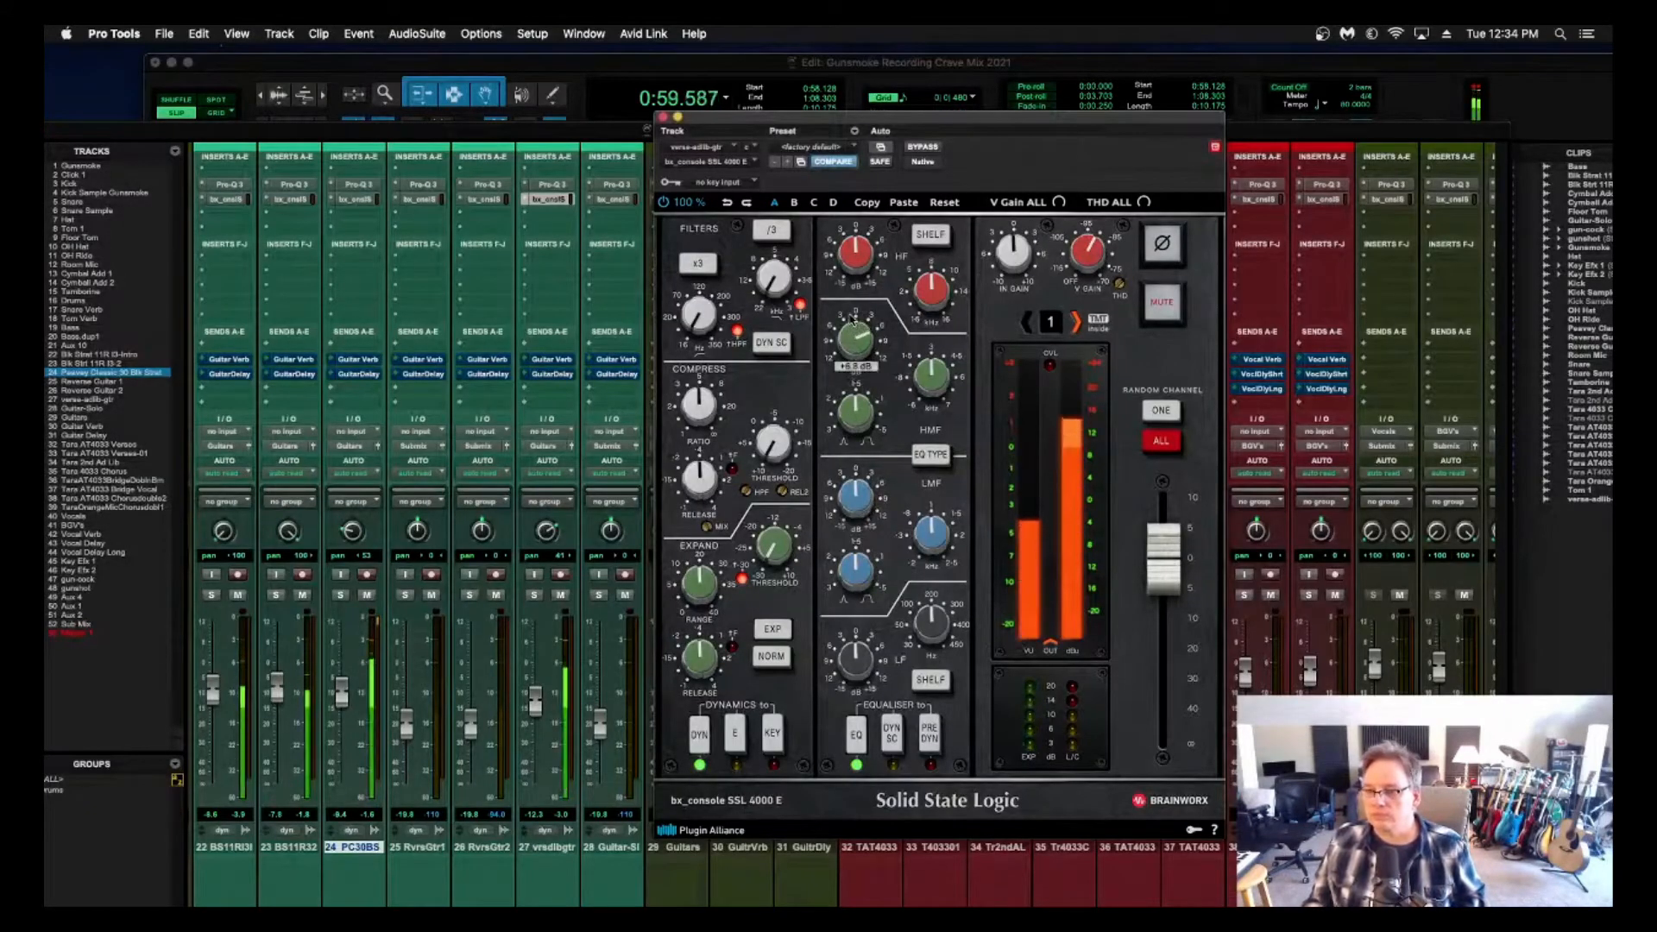
key("space")
Boost track 27's LMF gain to about +4.6 dB and replay the passage with the track soloed.
key("space")
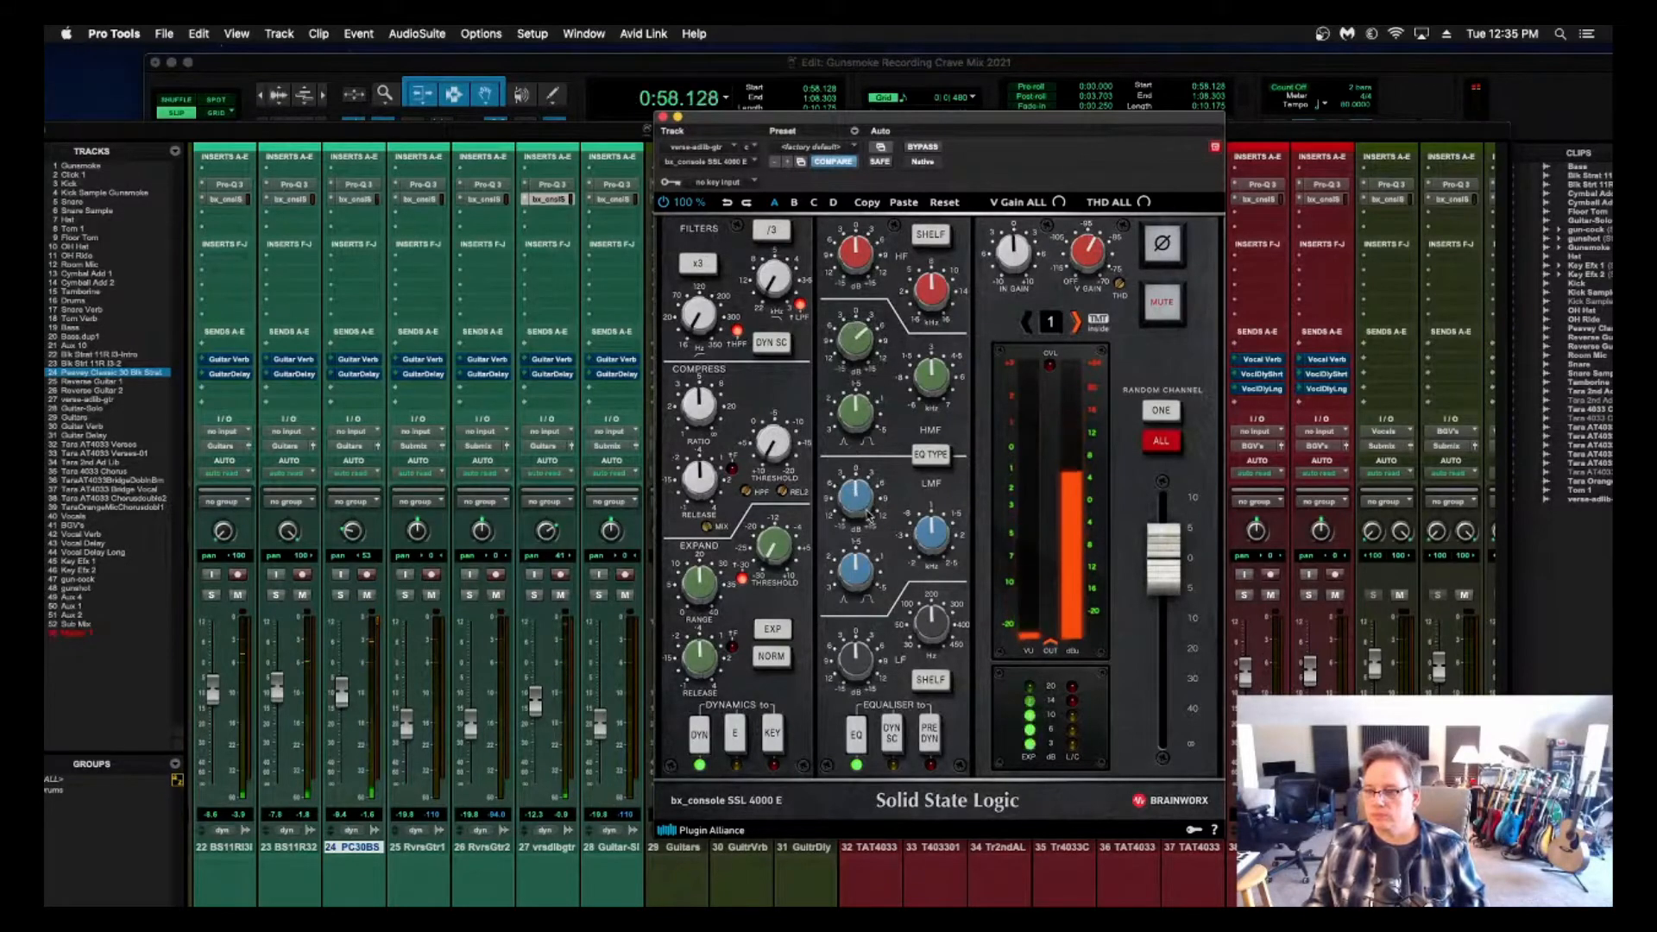
left_click_drag(856, 507, 855, 479)
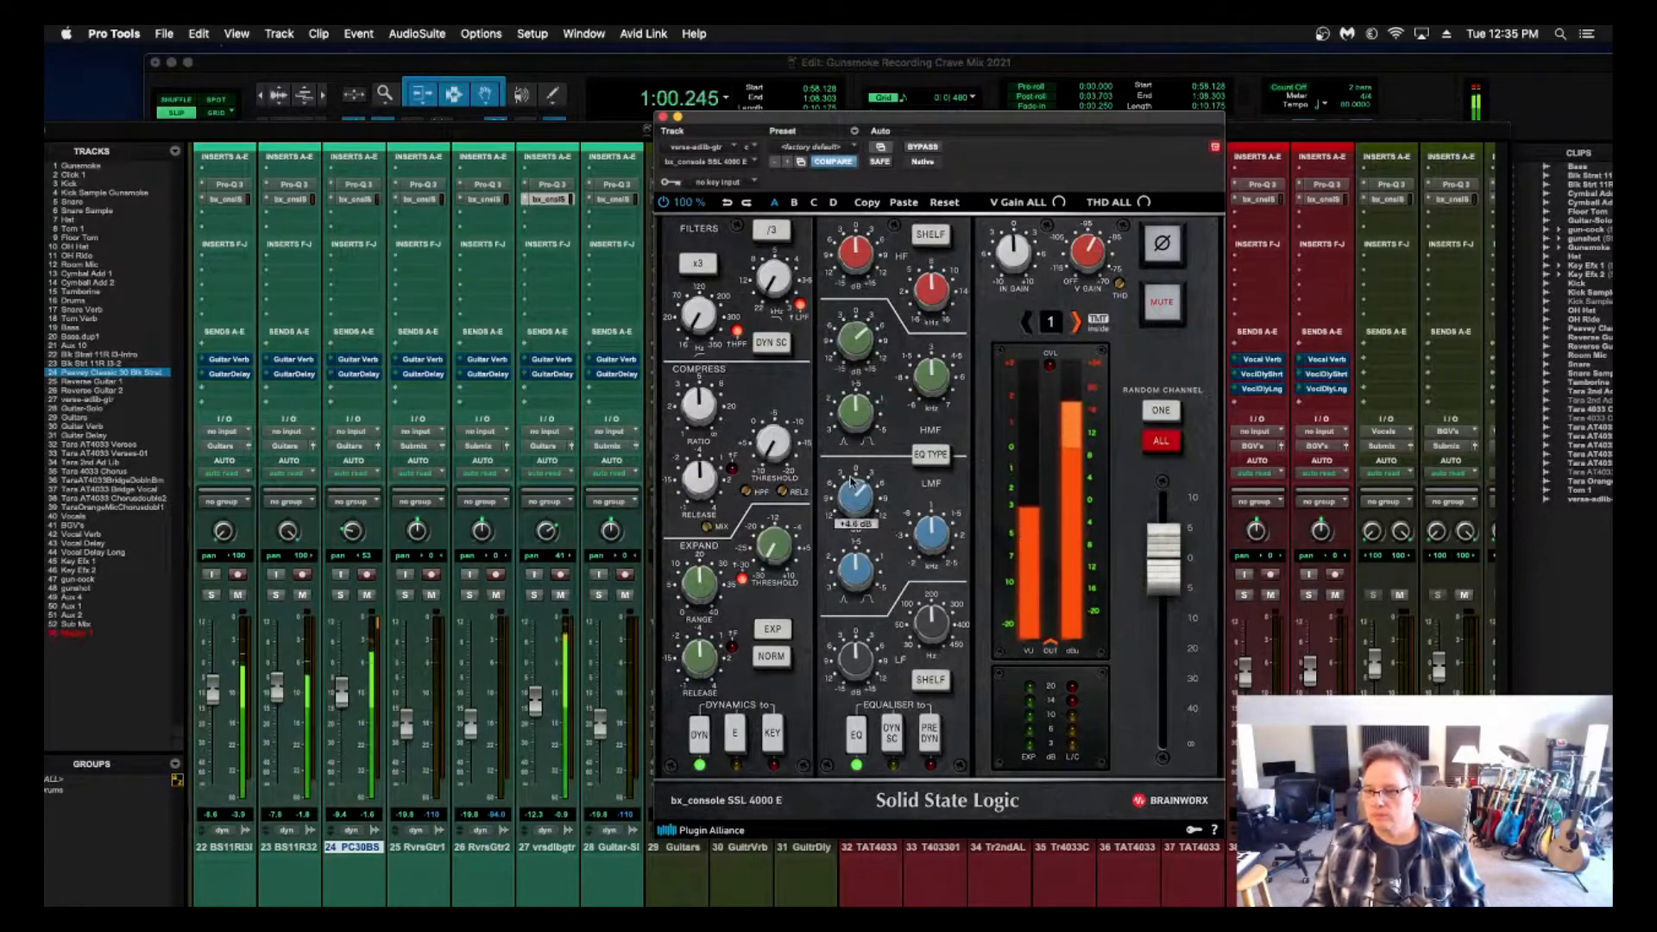
key("space")
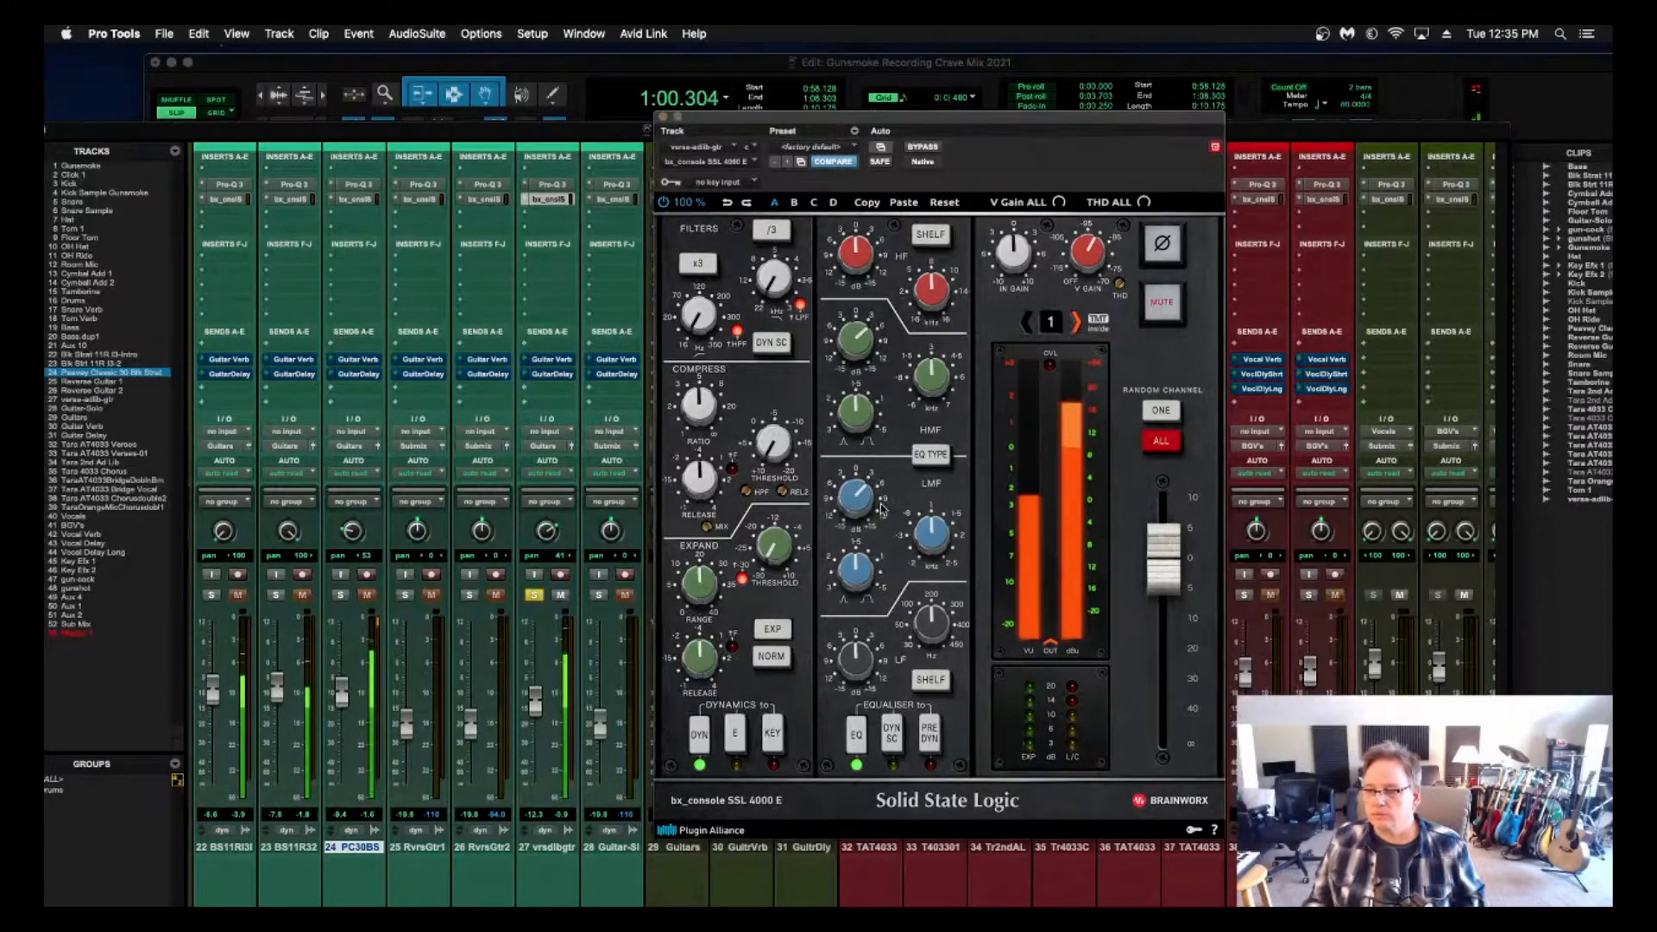
key("space")
key("space")
Boost the HF band on track 27 and fine-tune its LMF and HMF gains while replaying the passage.
left_click_drag(855, 253, 854, 241)
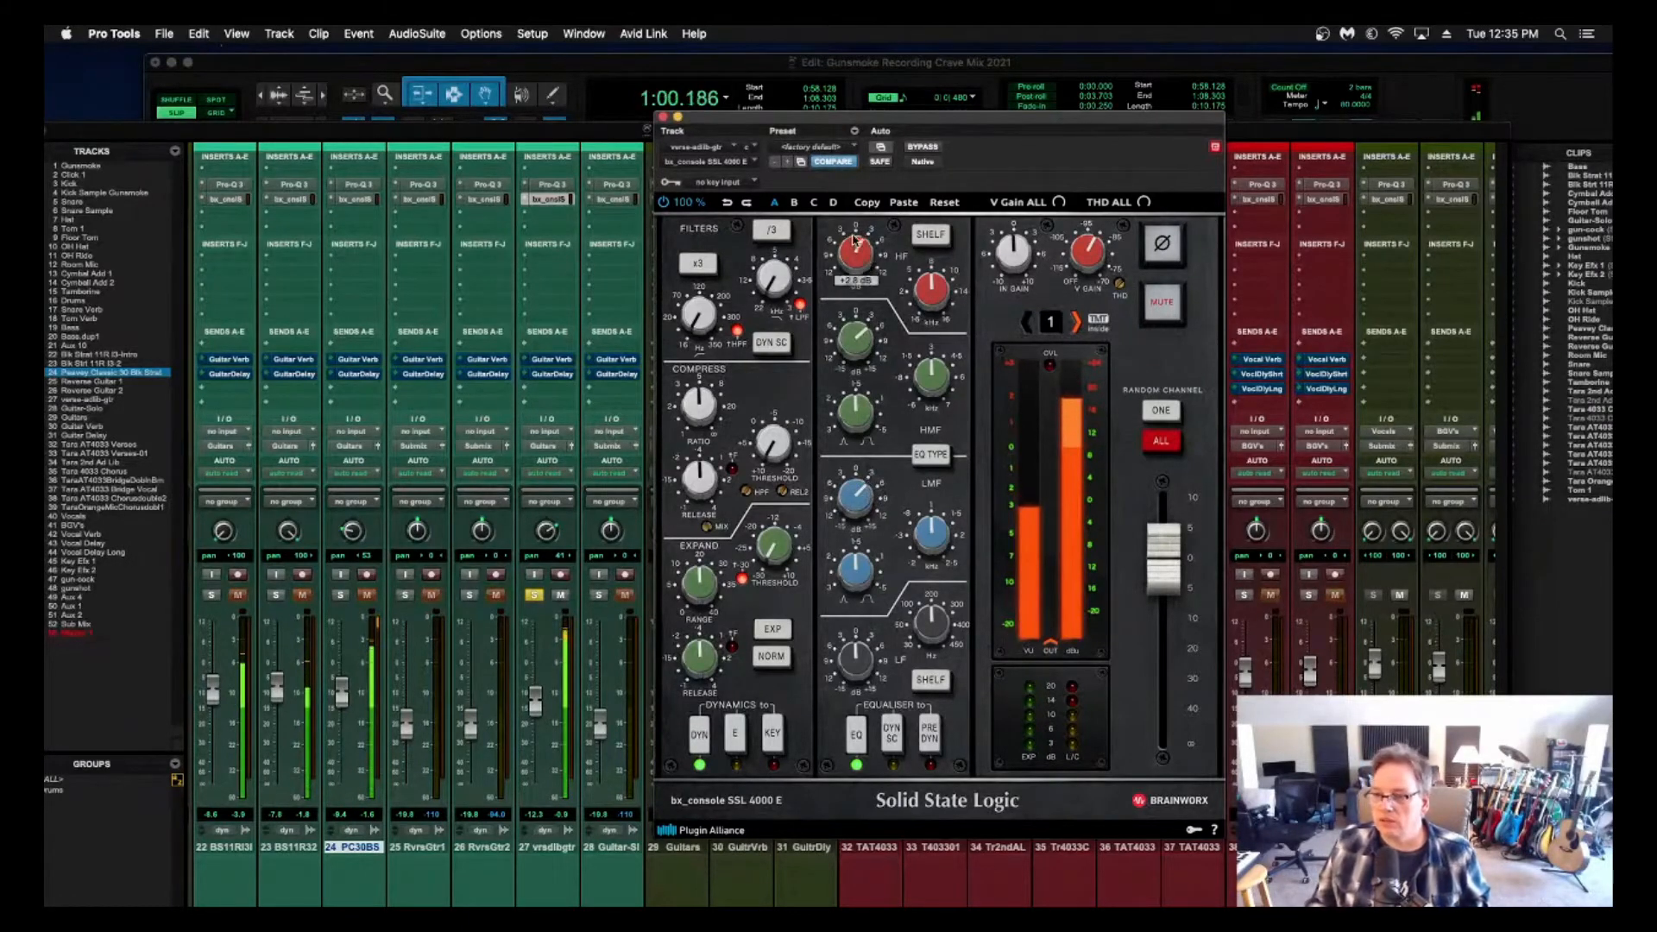
key("space")
key("space")
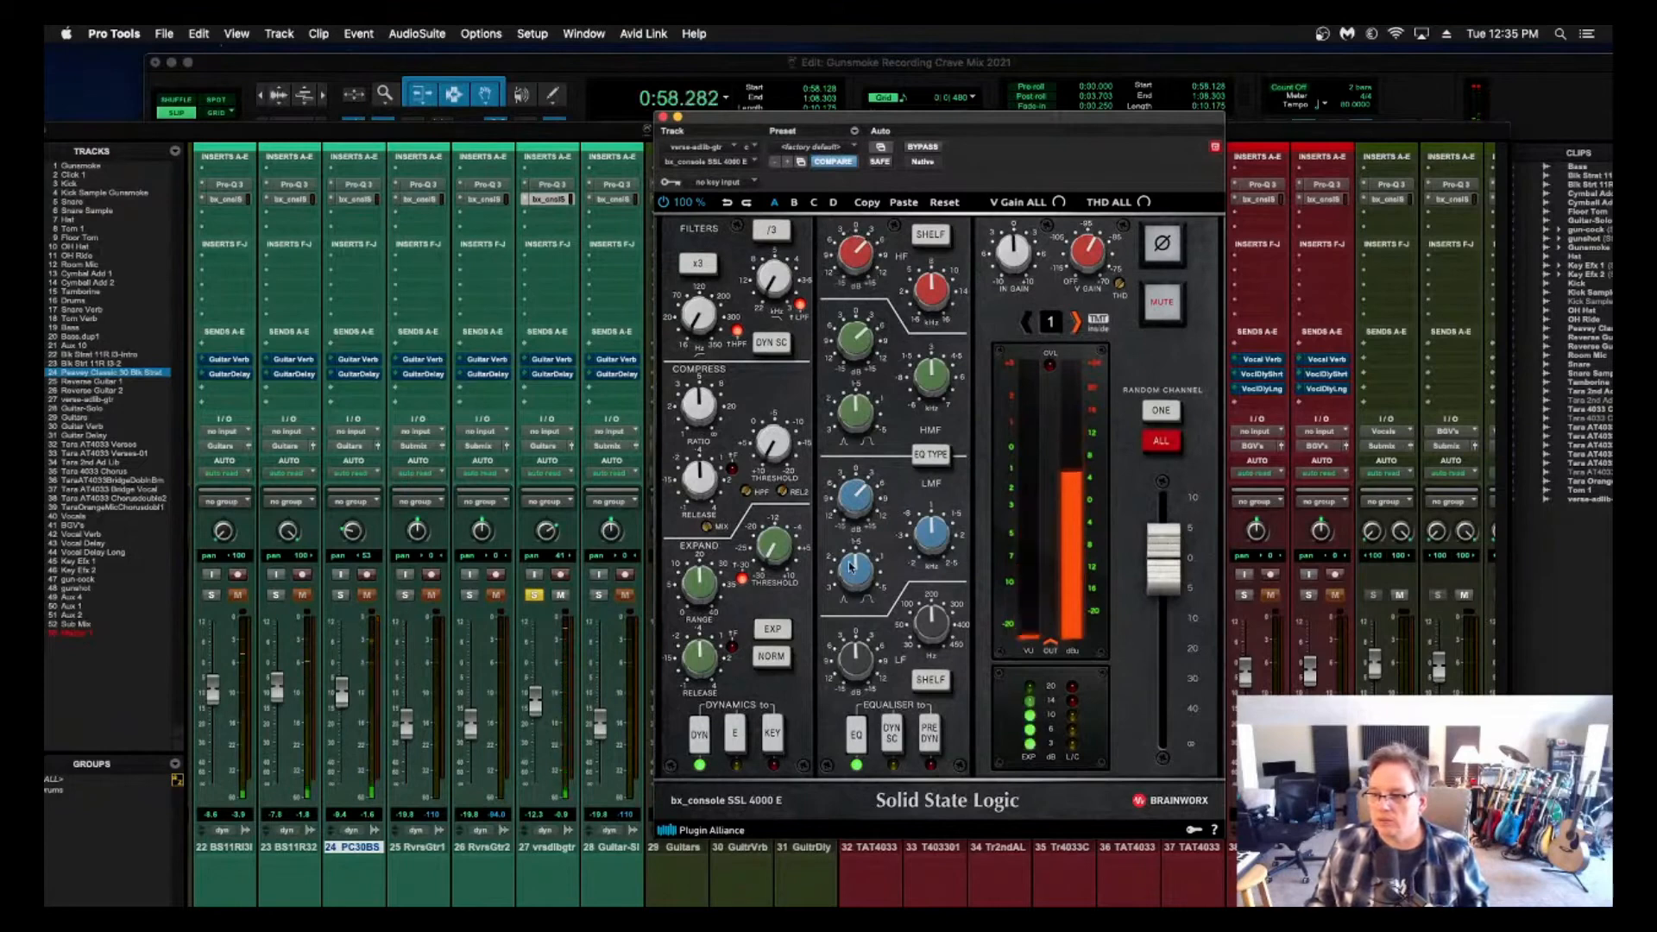
mouse_move(856, 509)
left_mouse_down()
mouse_move(856, 468)
mouse_move(855, 498)
left_mouse_up()
key("space")
left_click_drag(853, 350, 853, 343)
key("space")
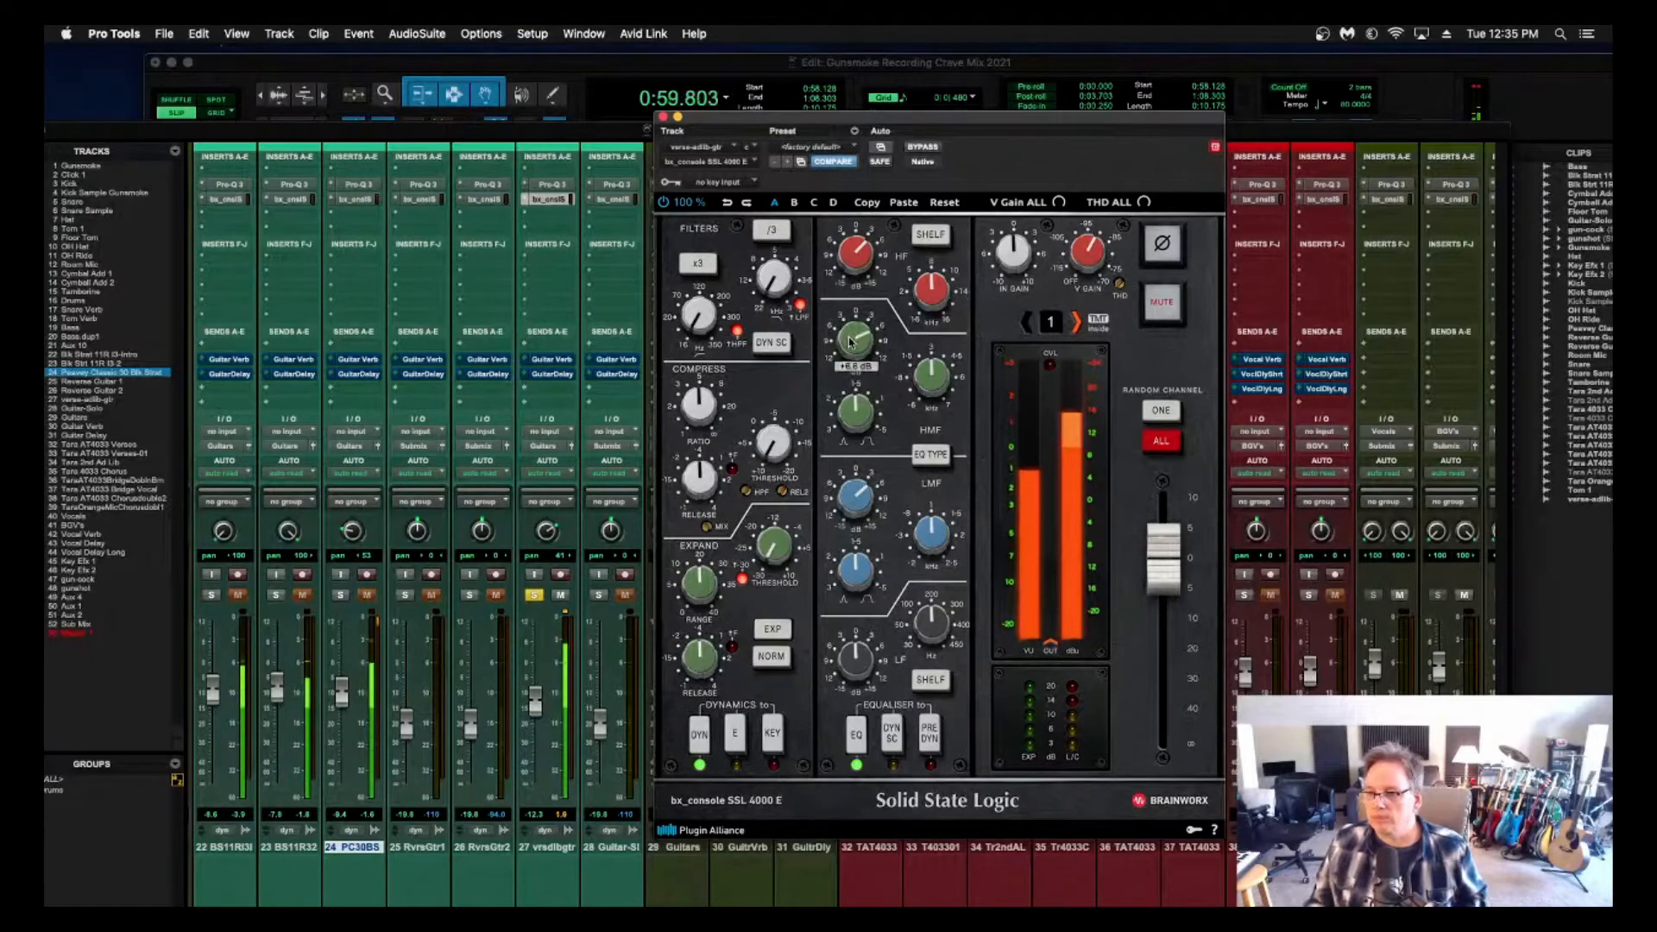
Raise track 27's high-pass filter frequency, replay from 0:58.128, and unsolo the track.
left_click_drag(706, 312, 703, 302)
key("space")
key("space")
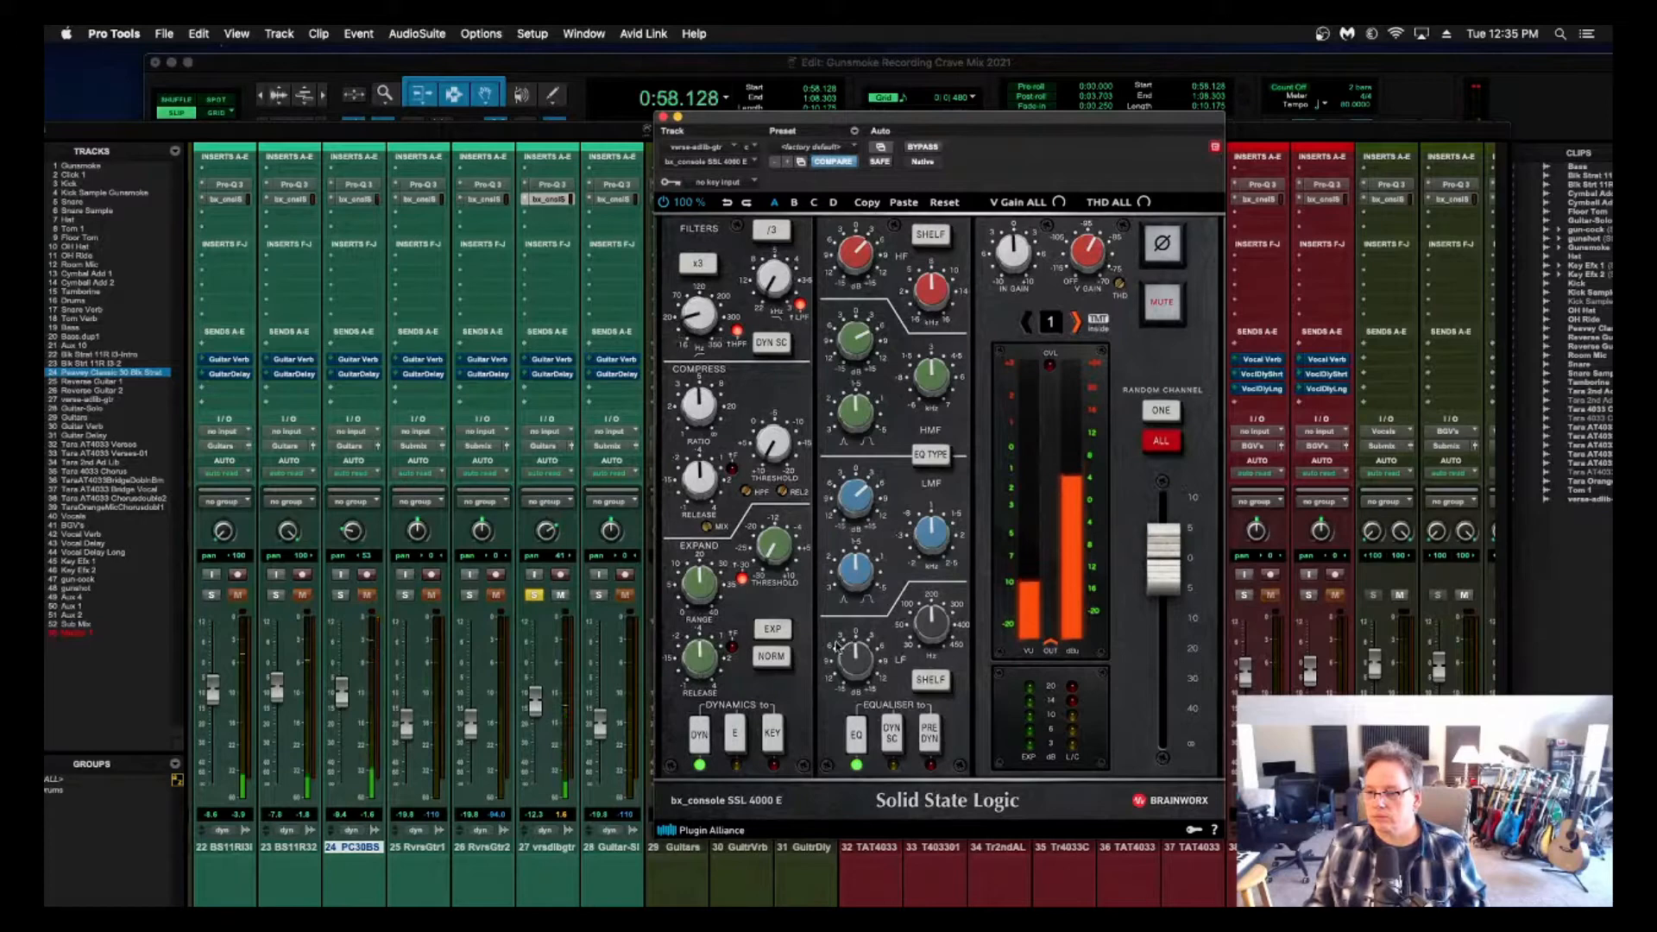
left_click(540, 597)
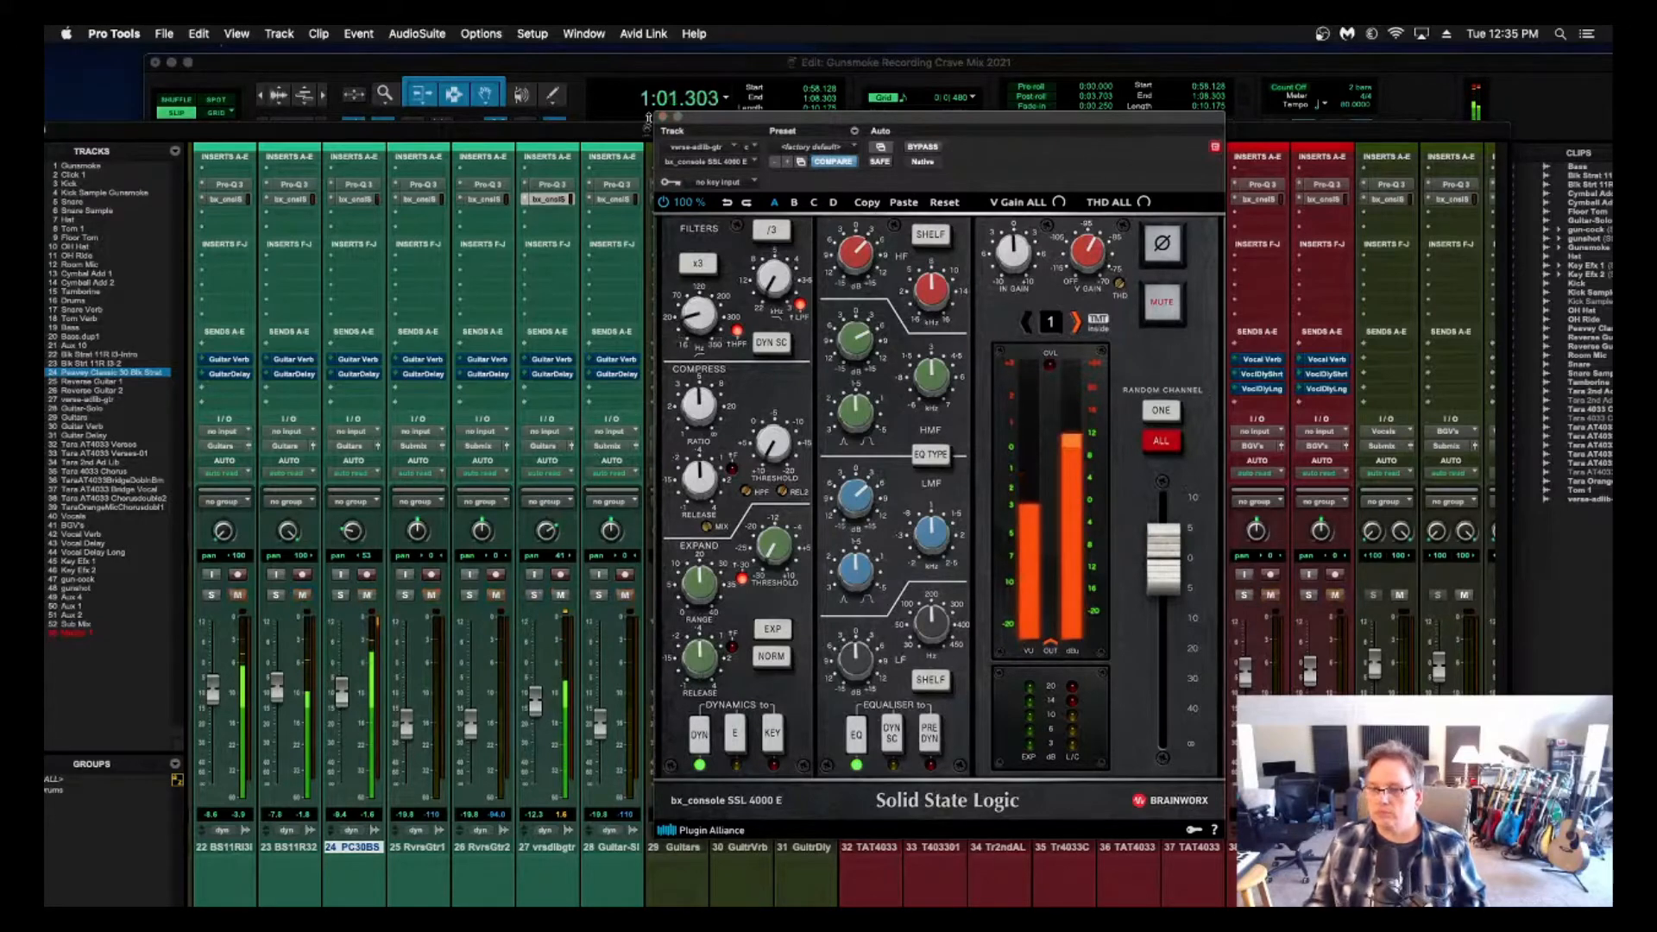
Lower track 27's input gain slightly and set its pan to 48, replaying the passage in the full mix.
left_click_drag(1013, 253, 1013, 271)
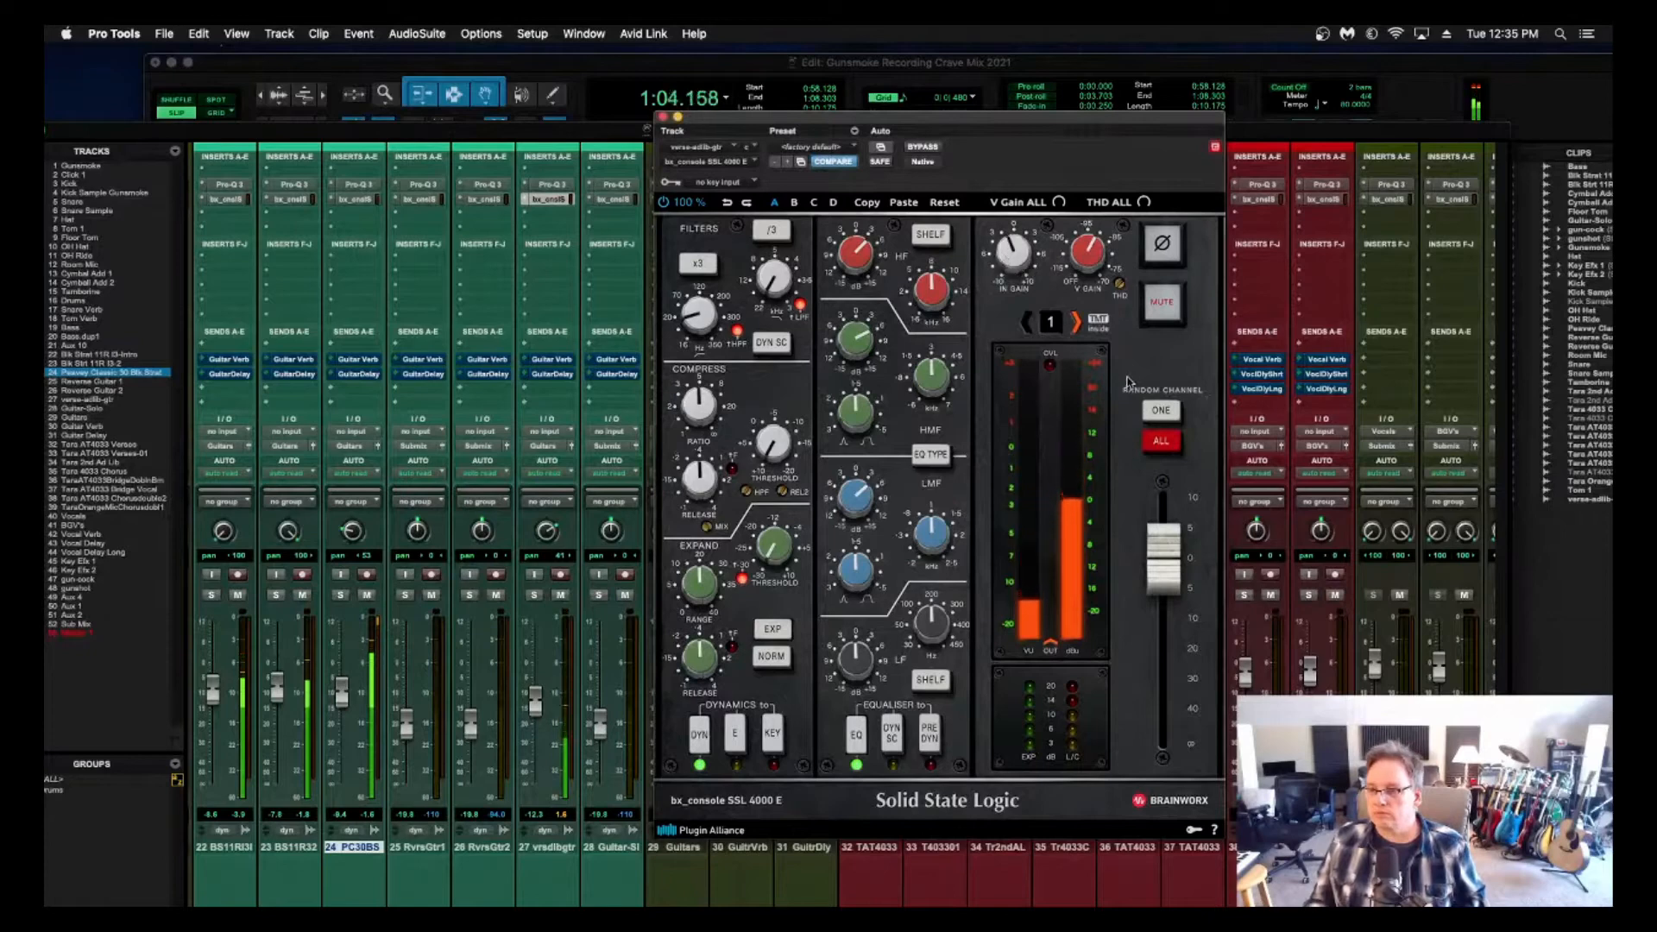
key("space")
key("space")
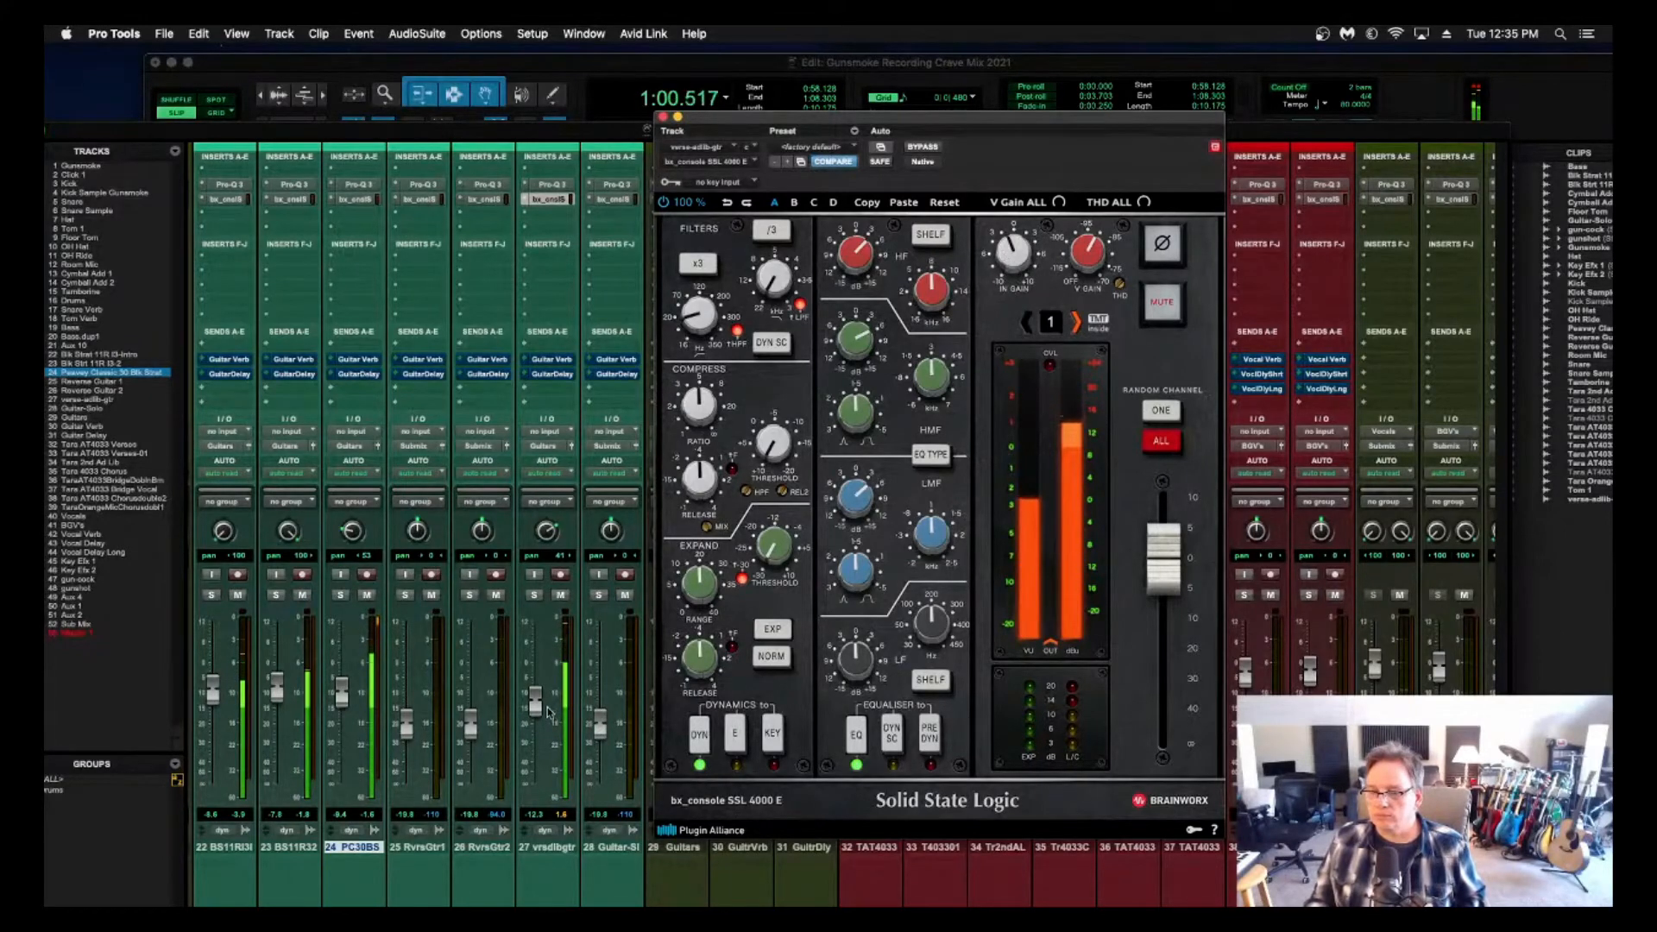
key("space")
key("space")
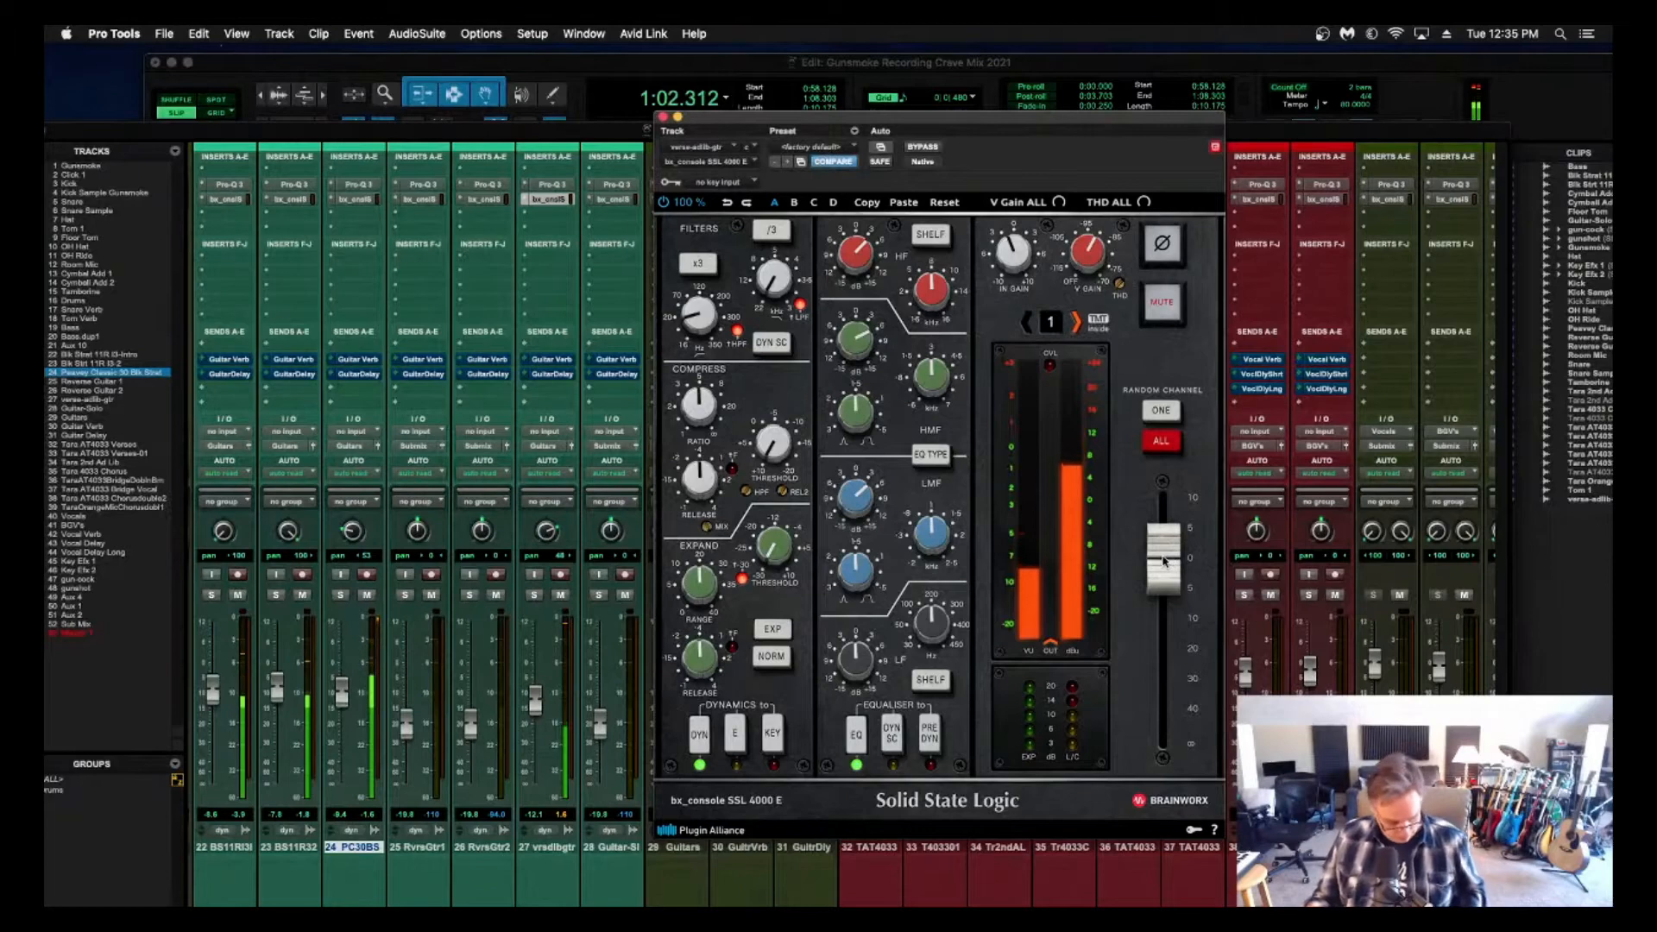
key("space")
key("space")
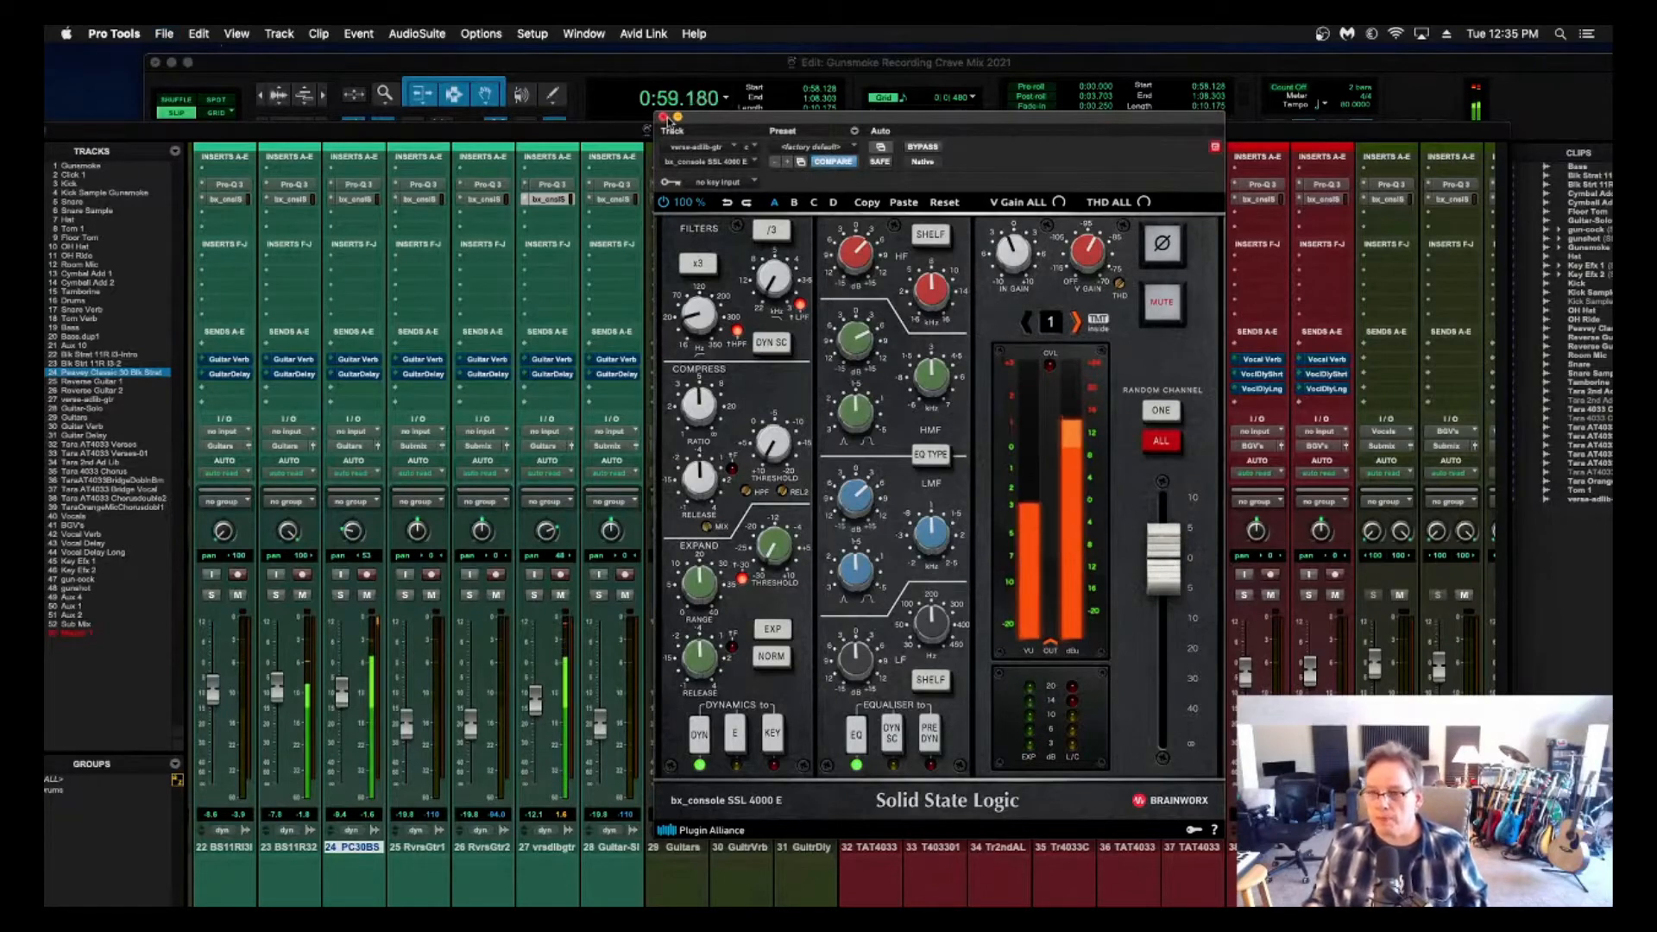
Close track 27's plug-in, play the passage from 0:58.128 in the full mix, and stop playback.
left_click(663, 117)
key("space")
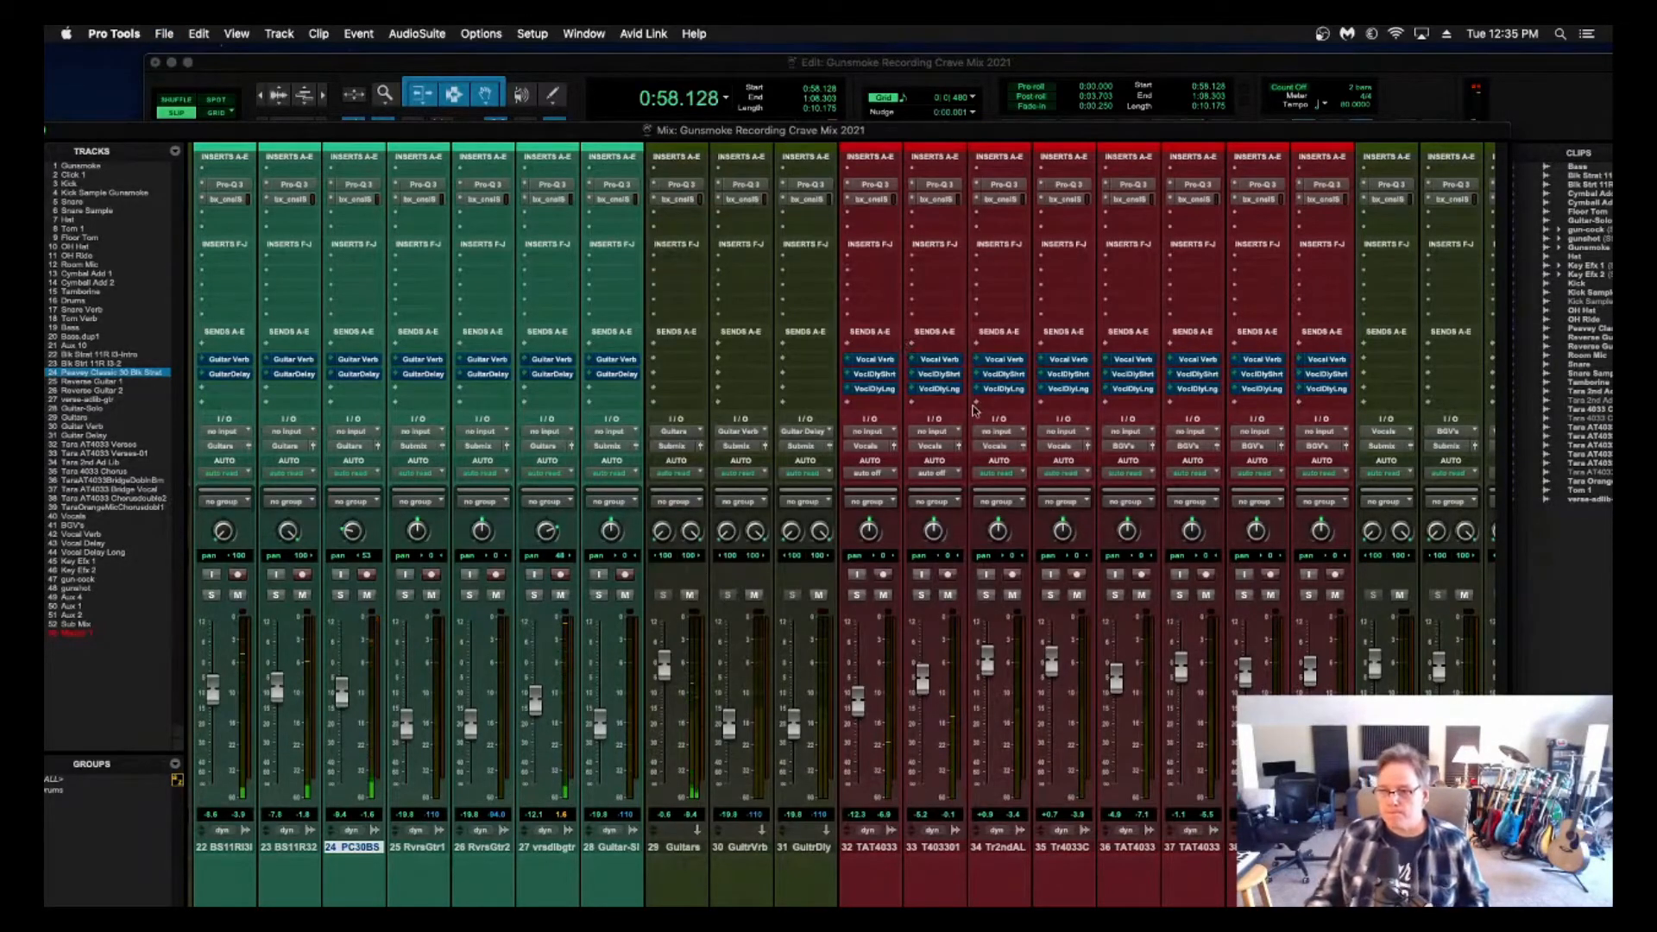
key("space")
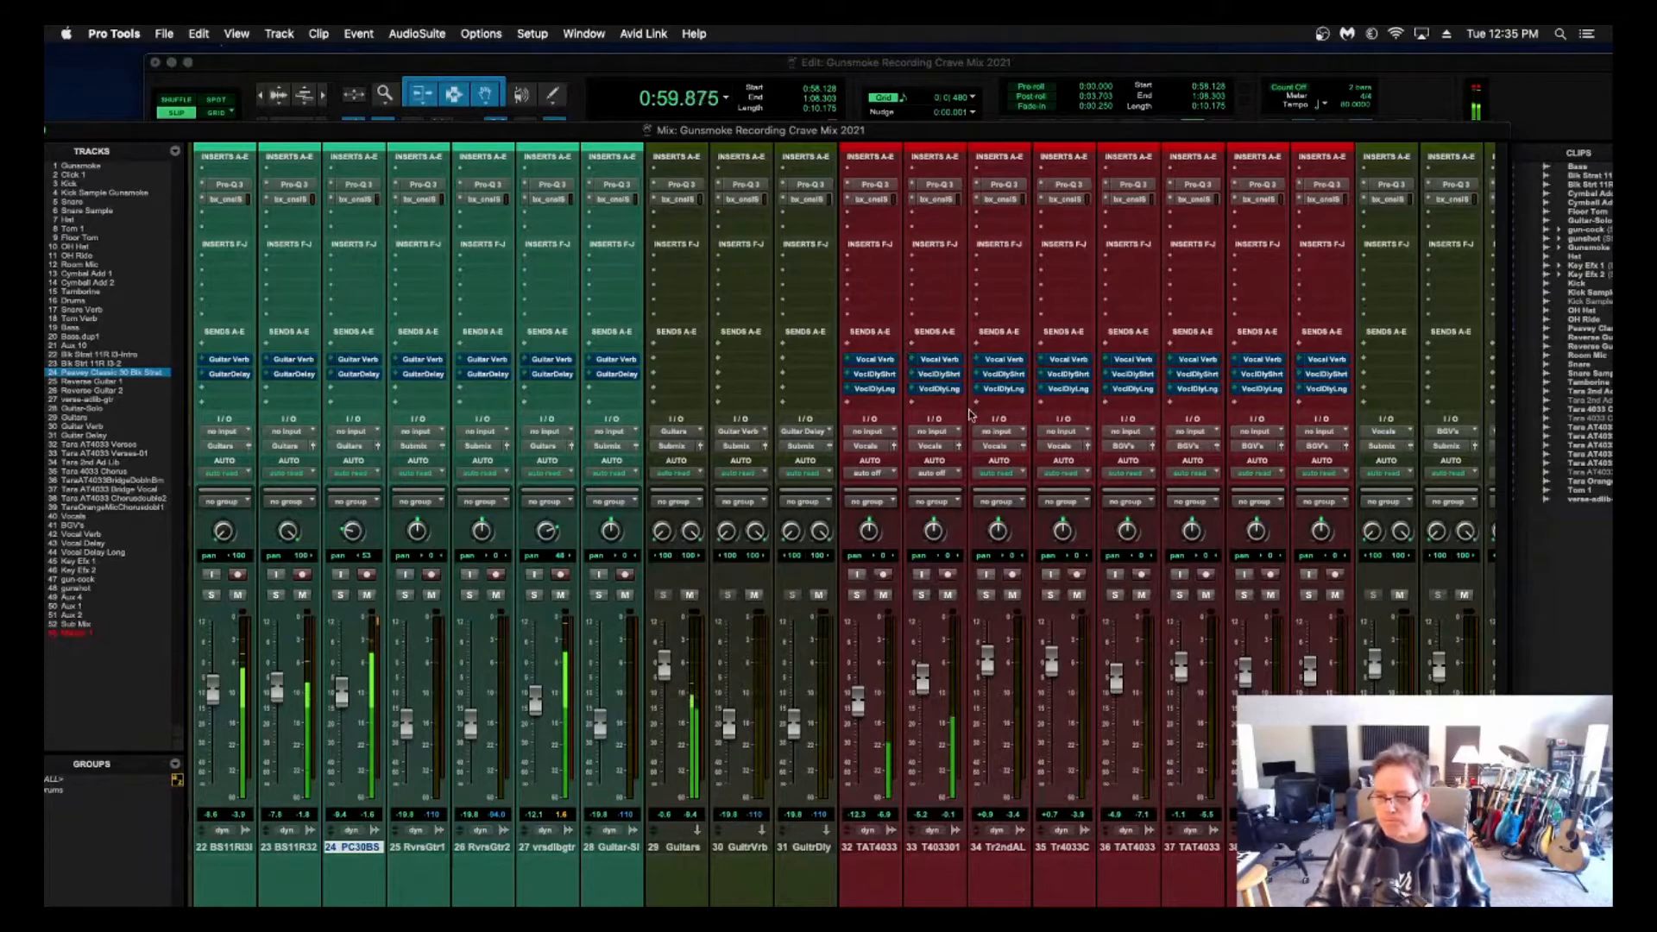
scroll(819, 411, "right", 2)
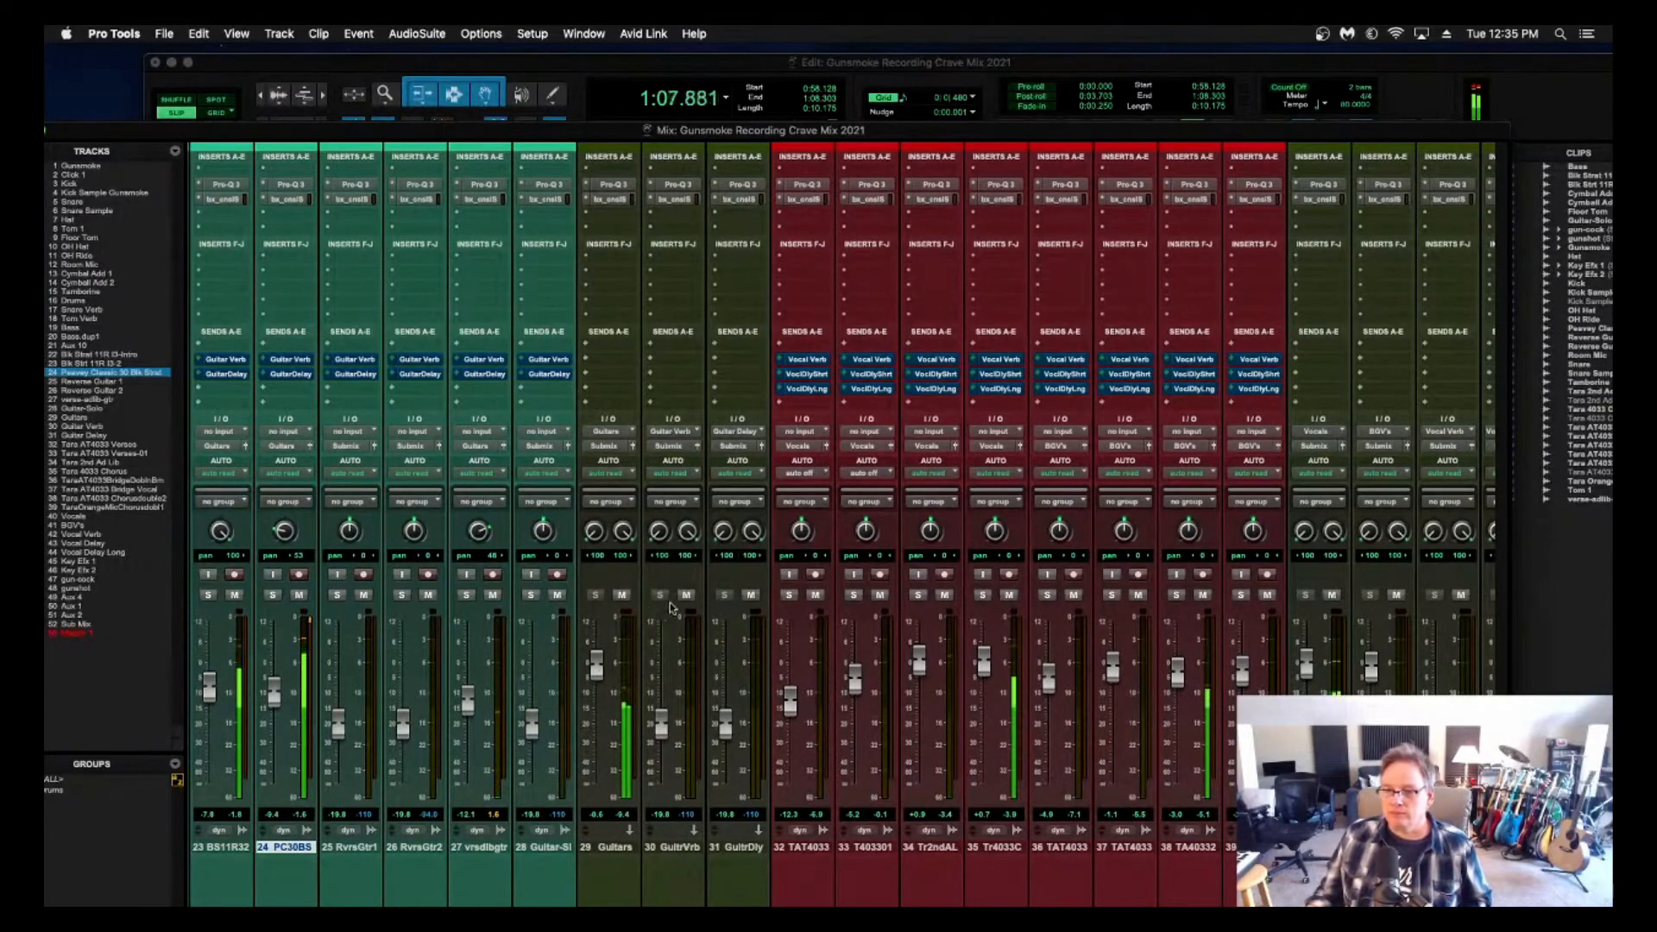
key("space")
scroll(590, 399, "left", 2)
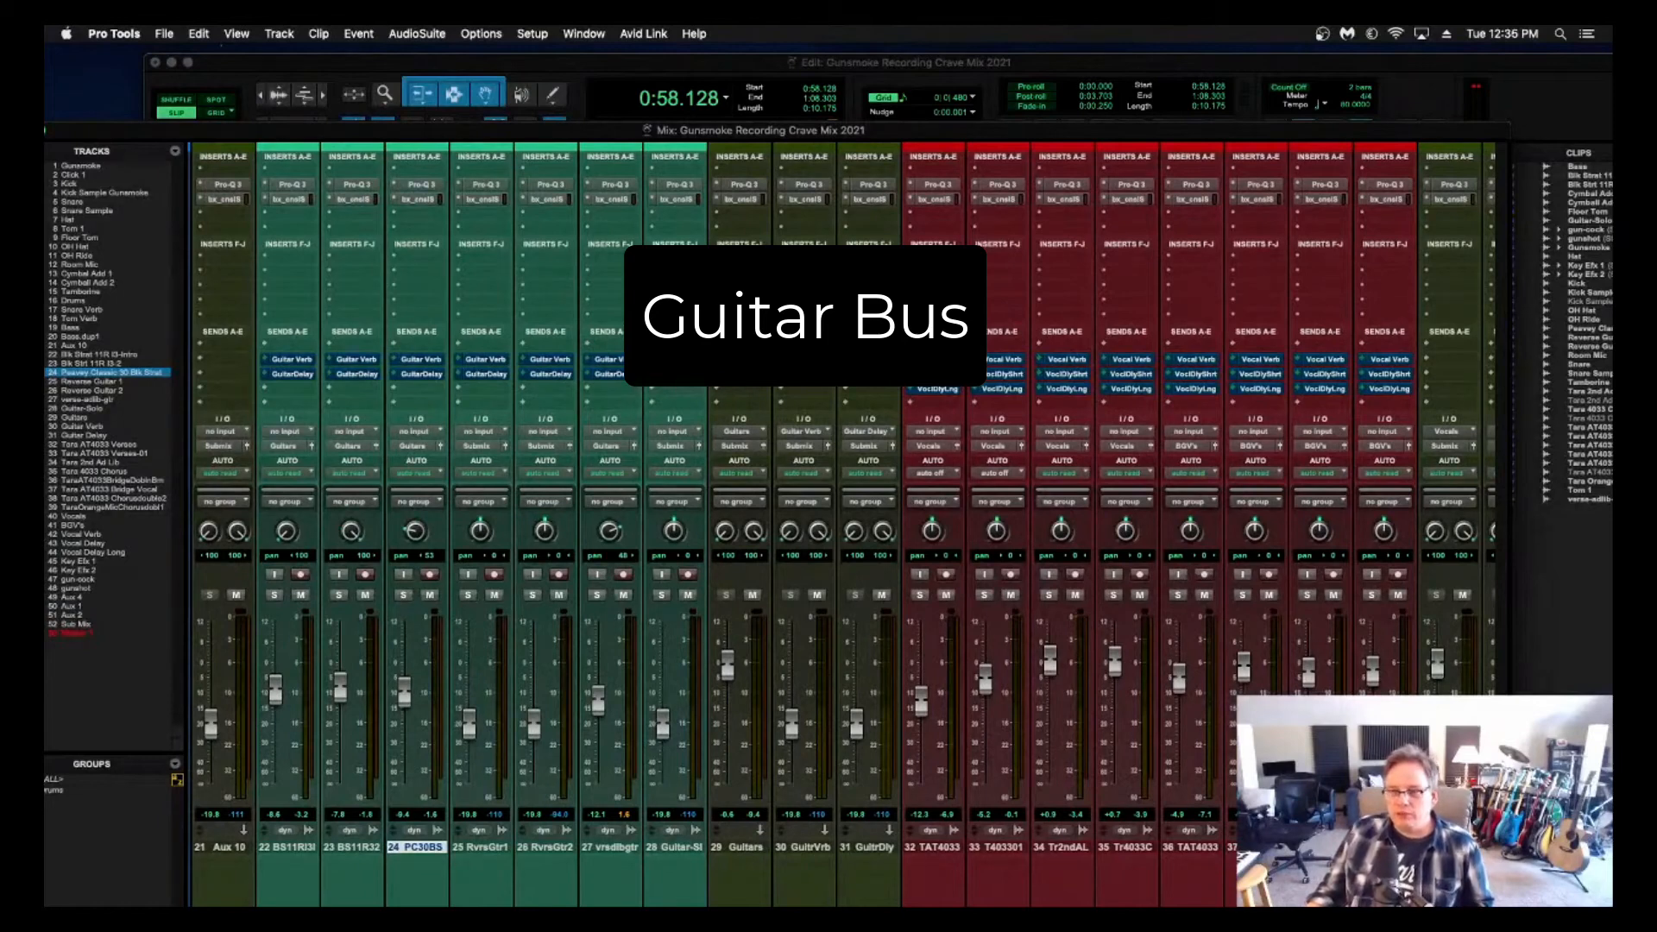
Insert bx_townhouse Buss Compressor as a multi-mono plug-in on the Guitars bus and audition the passage from 0:58.128.
left_click(717, 202)
mouse_move(793, 204)
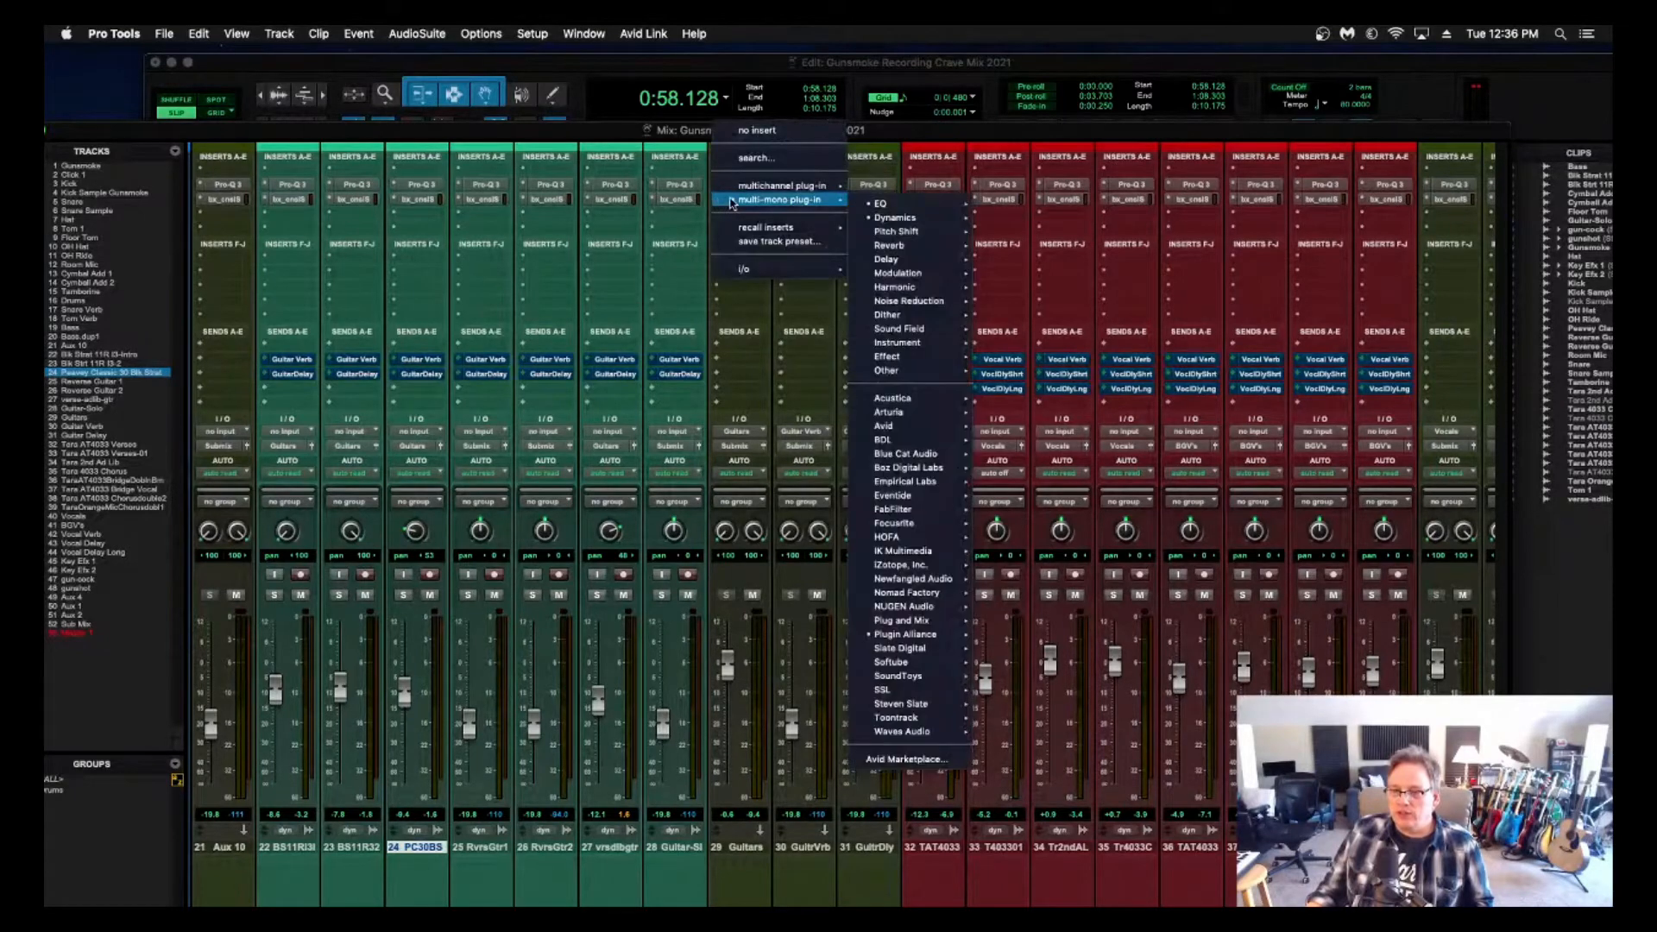
mouse_move(894, 208)
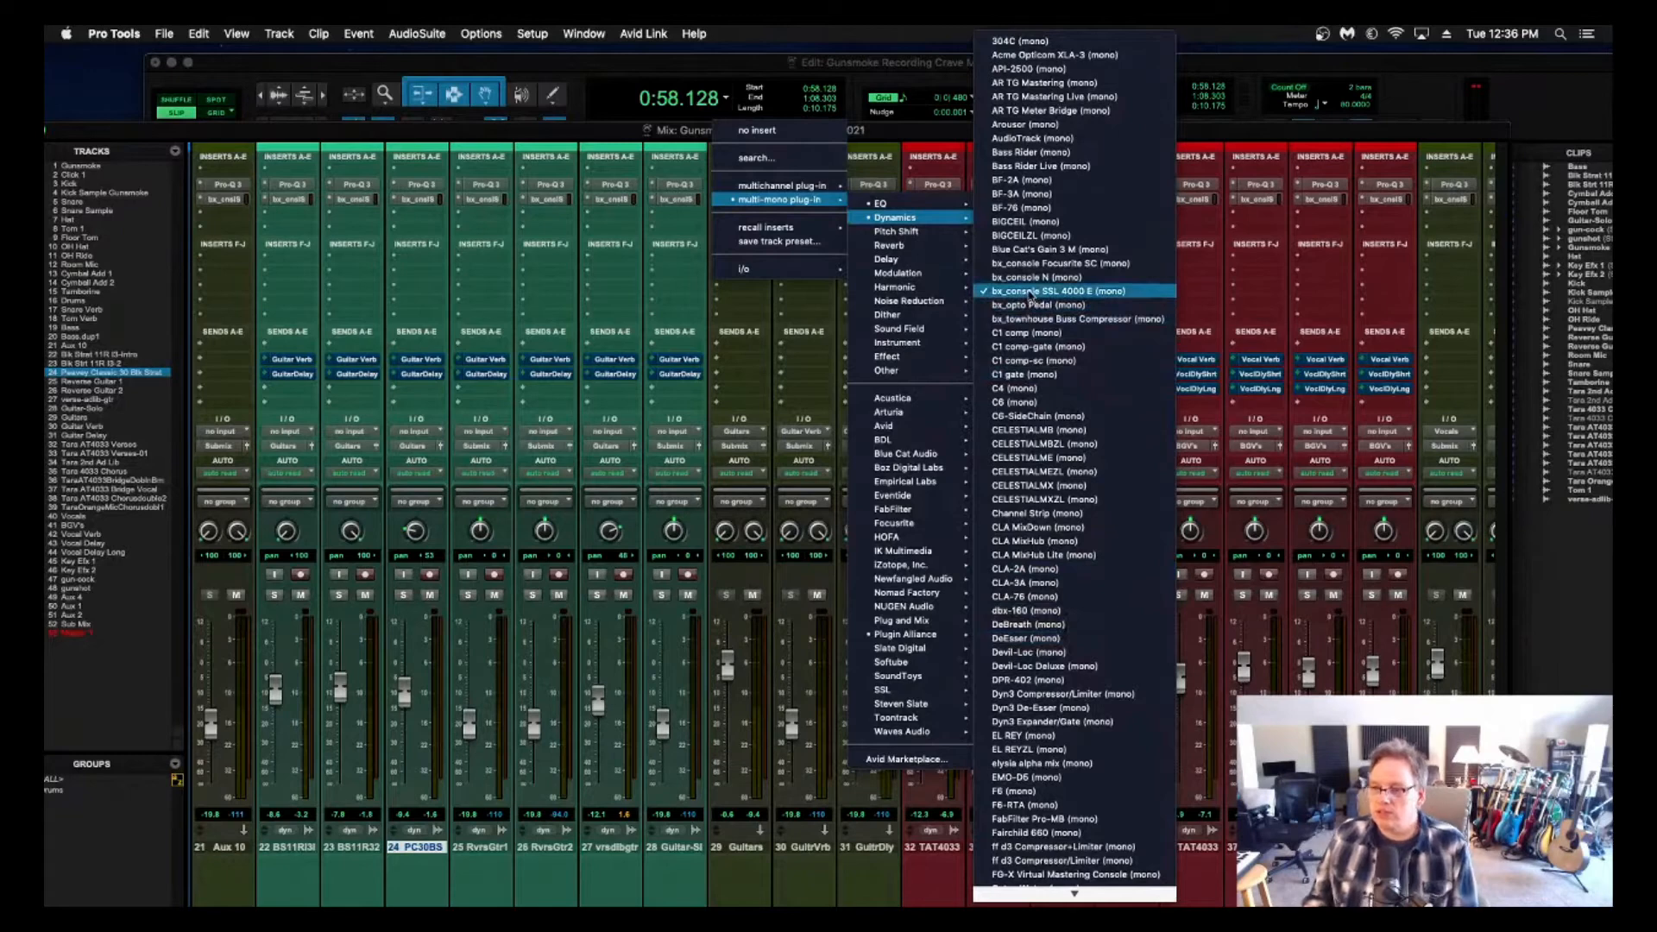
left_click(1035, 319)
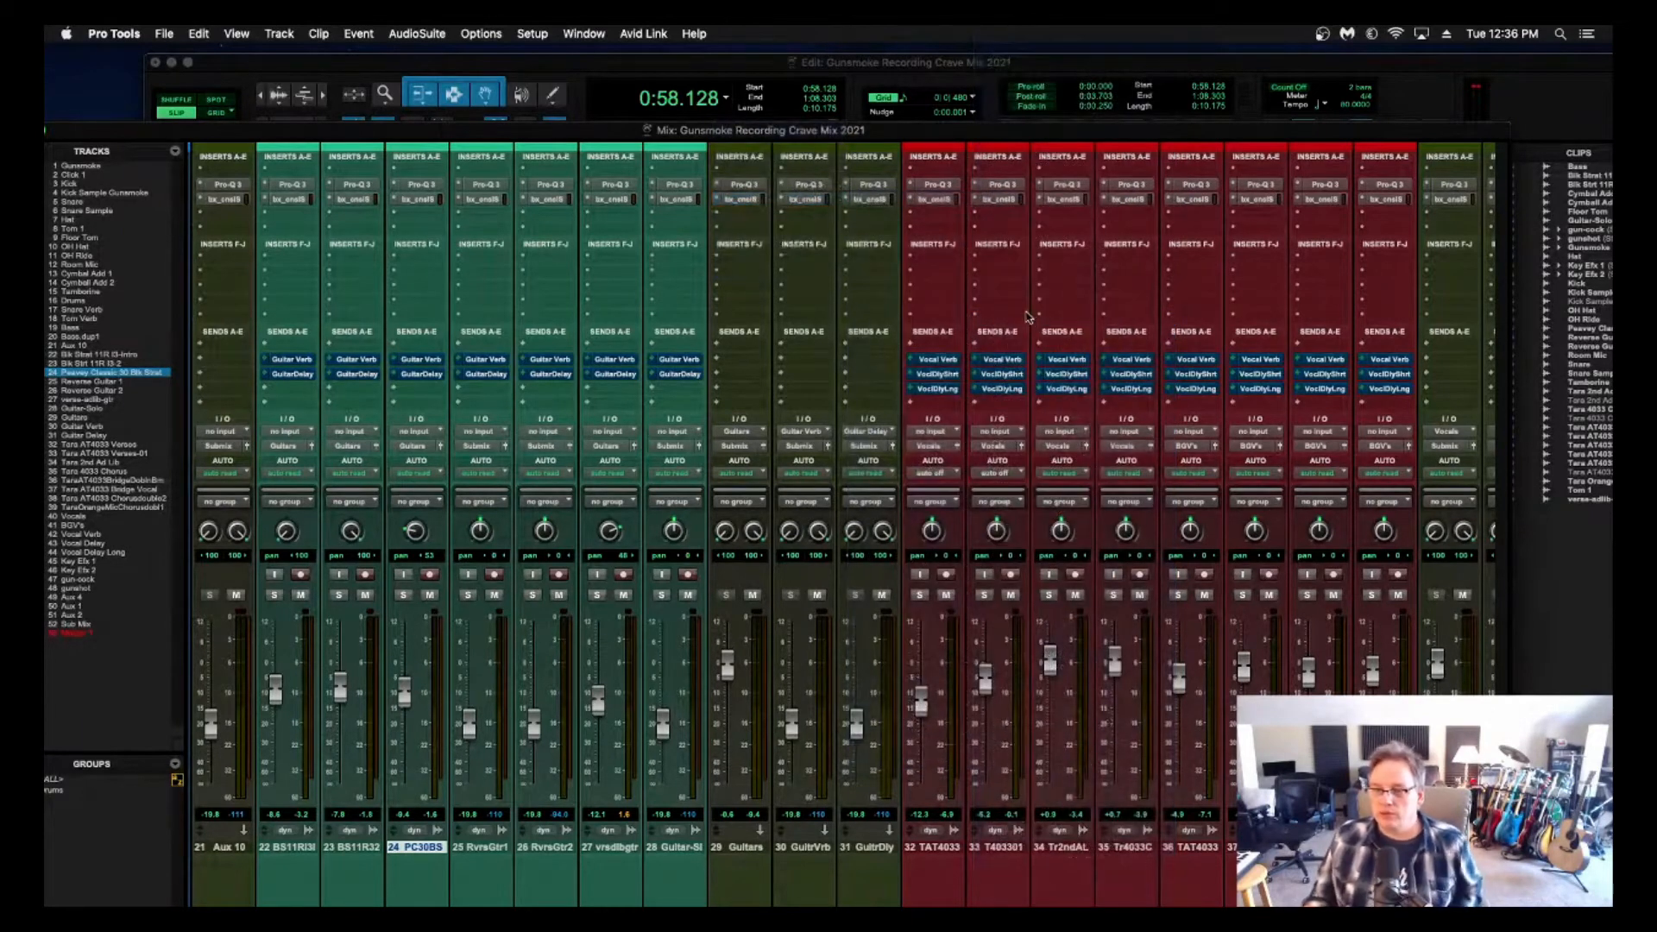
key("space")
left_click_drag(1092, 131, 1039, 253)
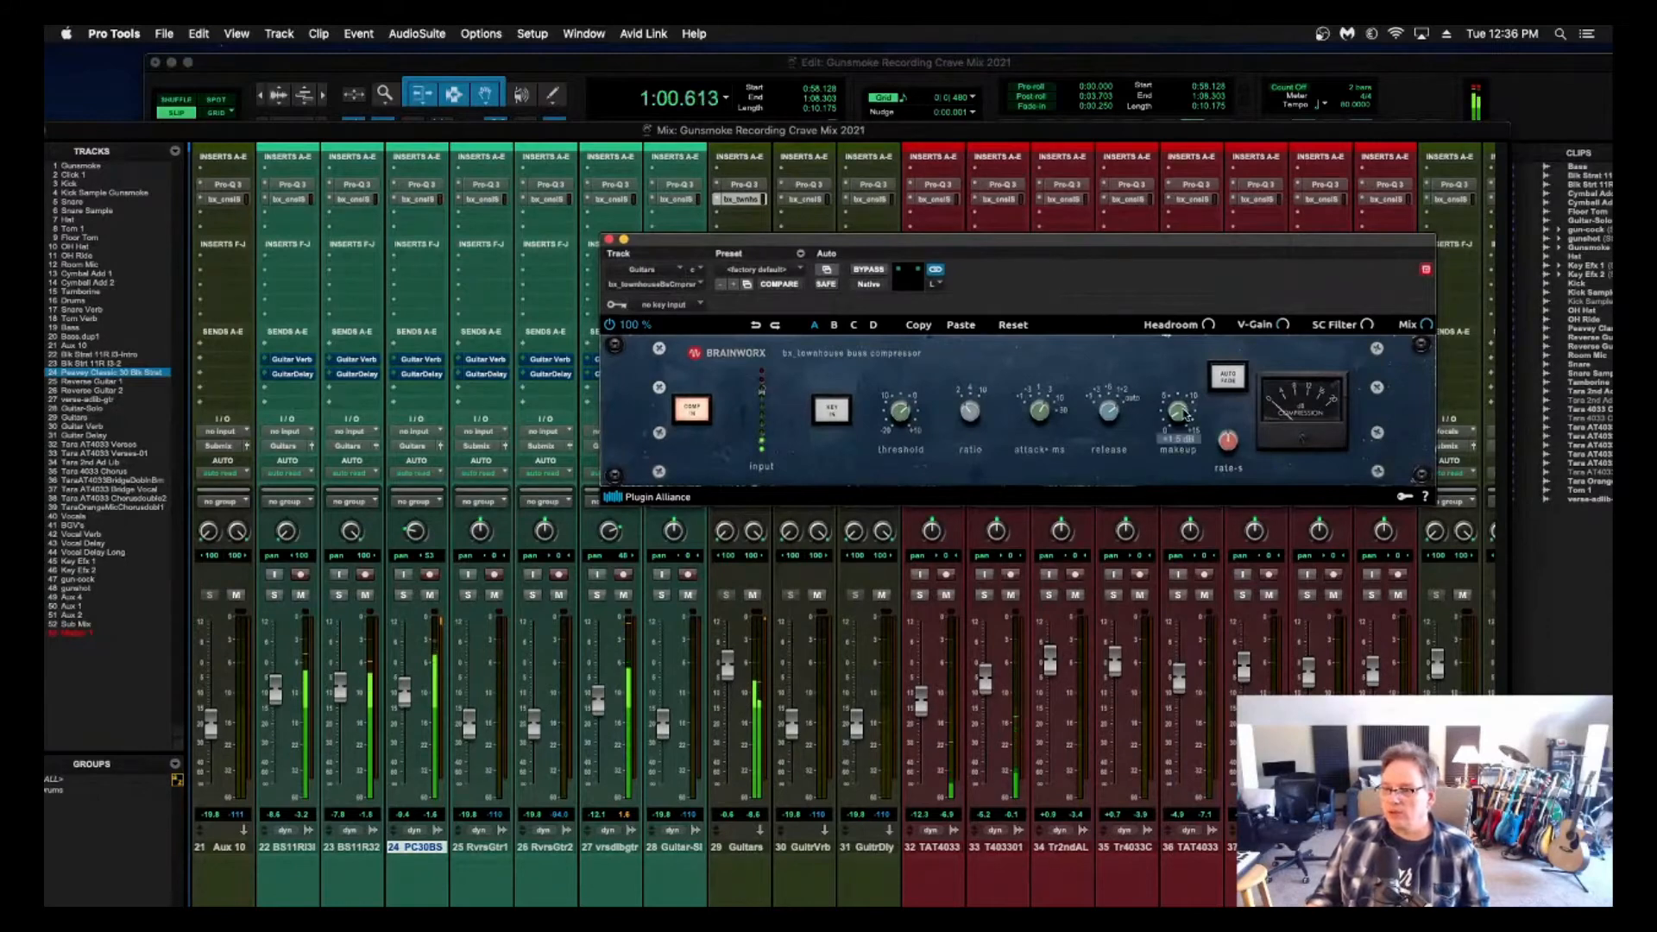
key("space")
Load the 04 Edgy Master preset in the Guitars bus compressor and fine-tune its makeup gain during playback.
left_click(782, 271)
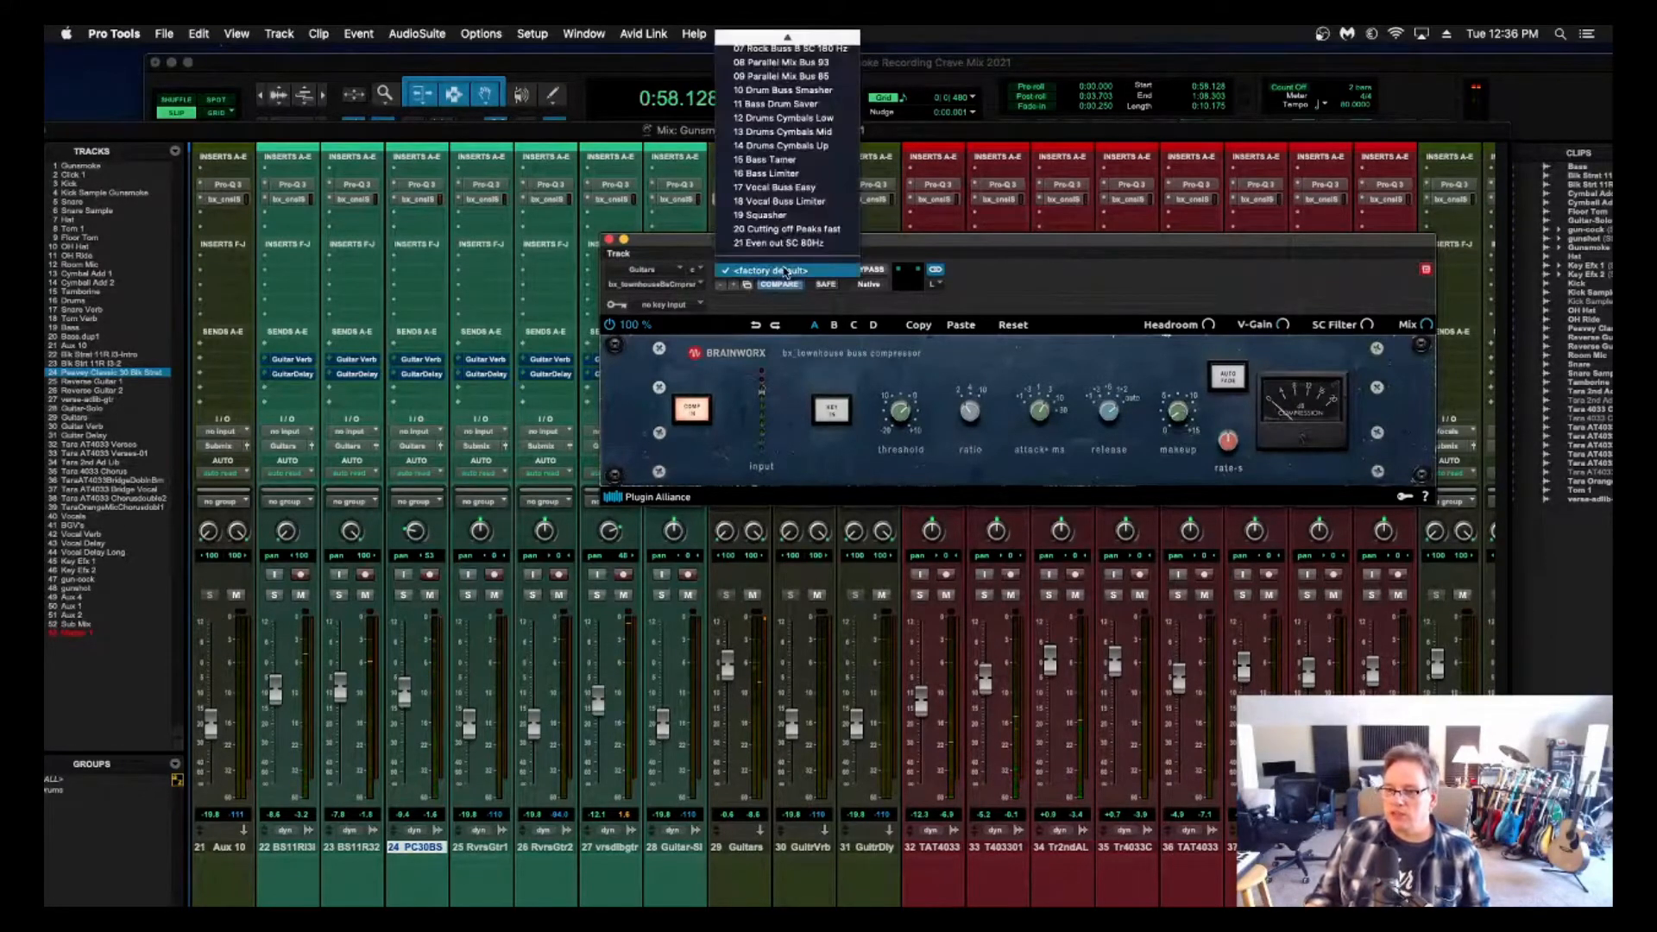
scroll(792, 230, "up", 3)
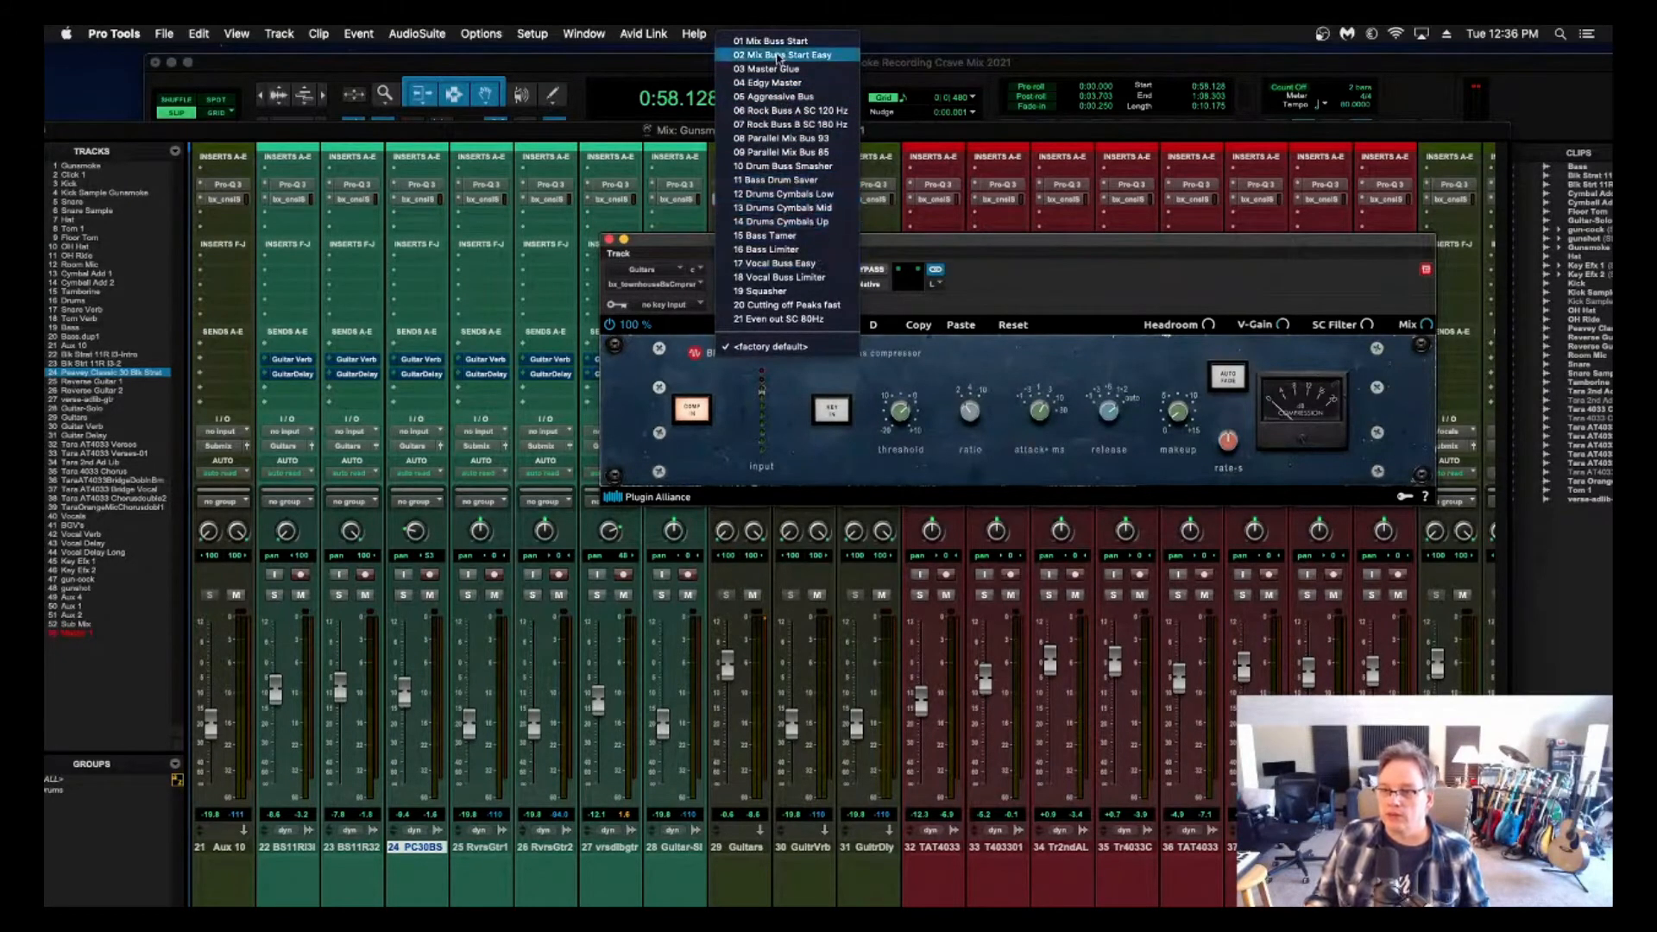
left_click(808, 84)
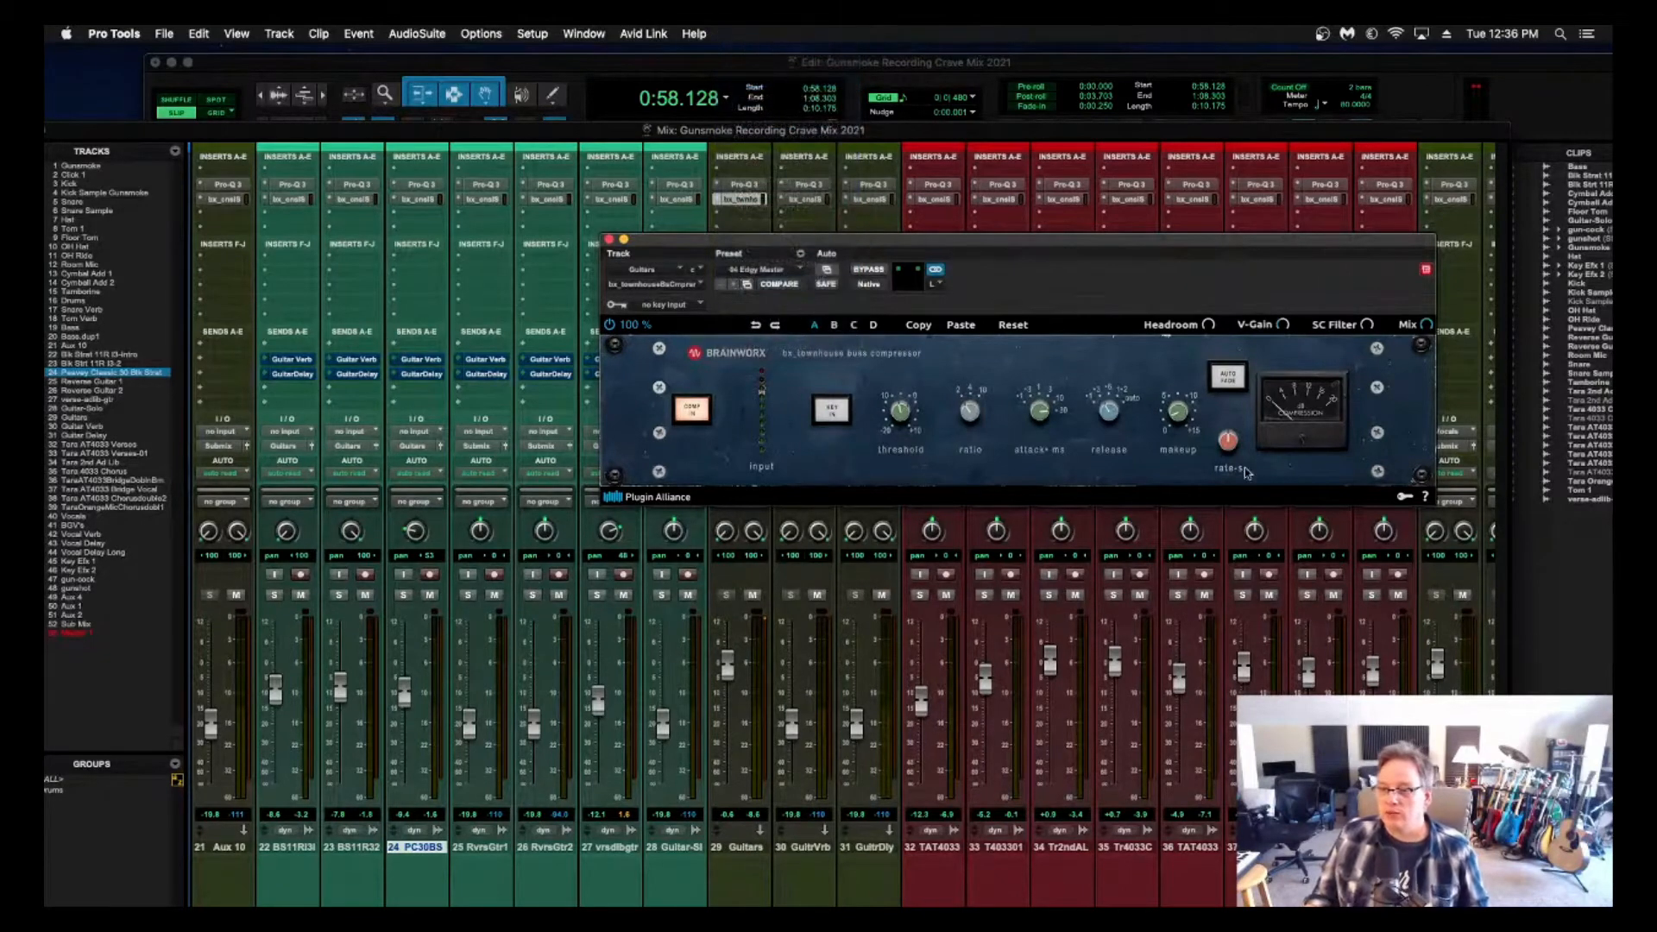
left_click_drag(1179, 415, 1180, 412)
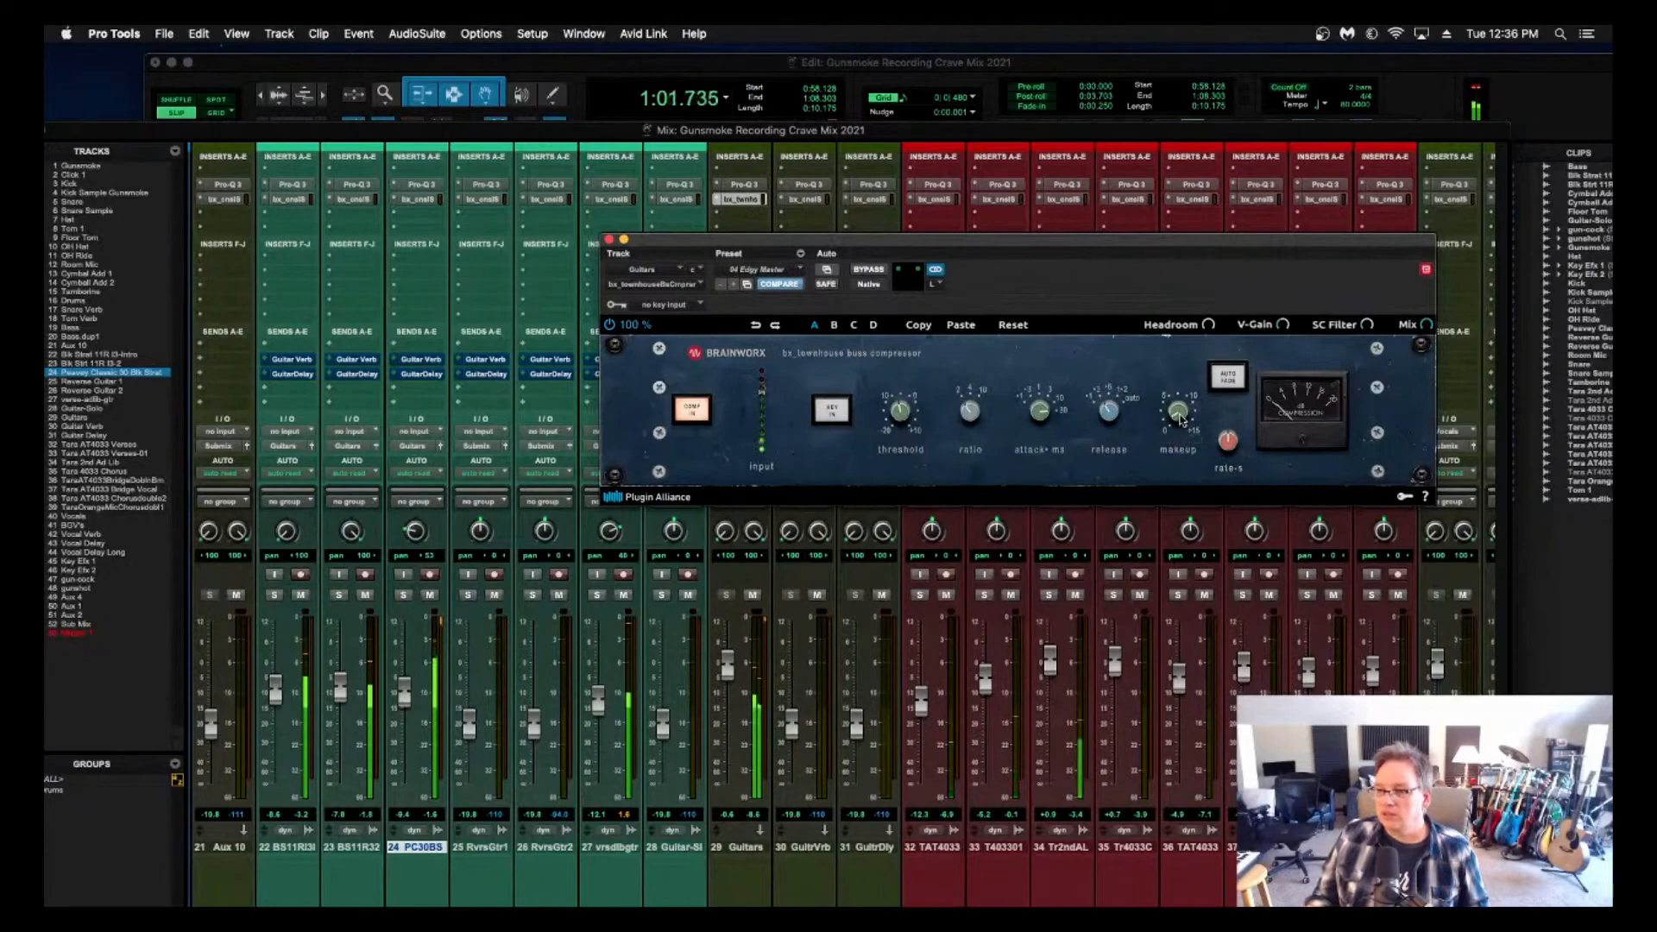
Compare the Guitars bus with the compressor bypassed and active, and lower the bus fader slightly.
left_click(867, 270)
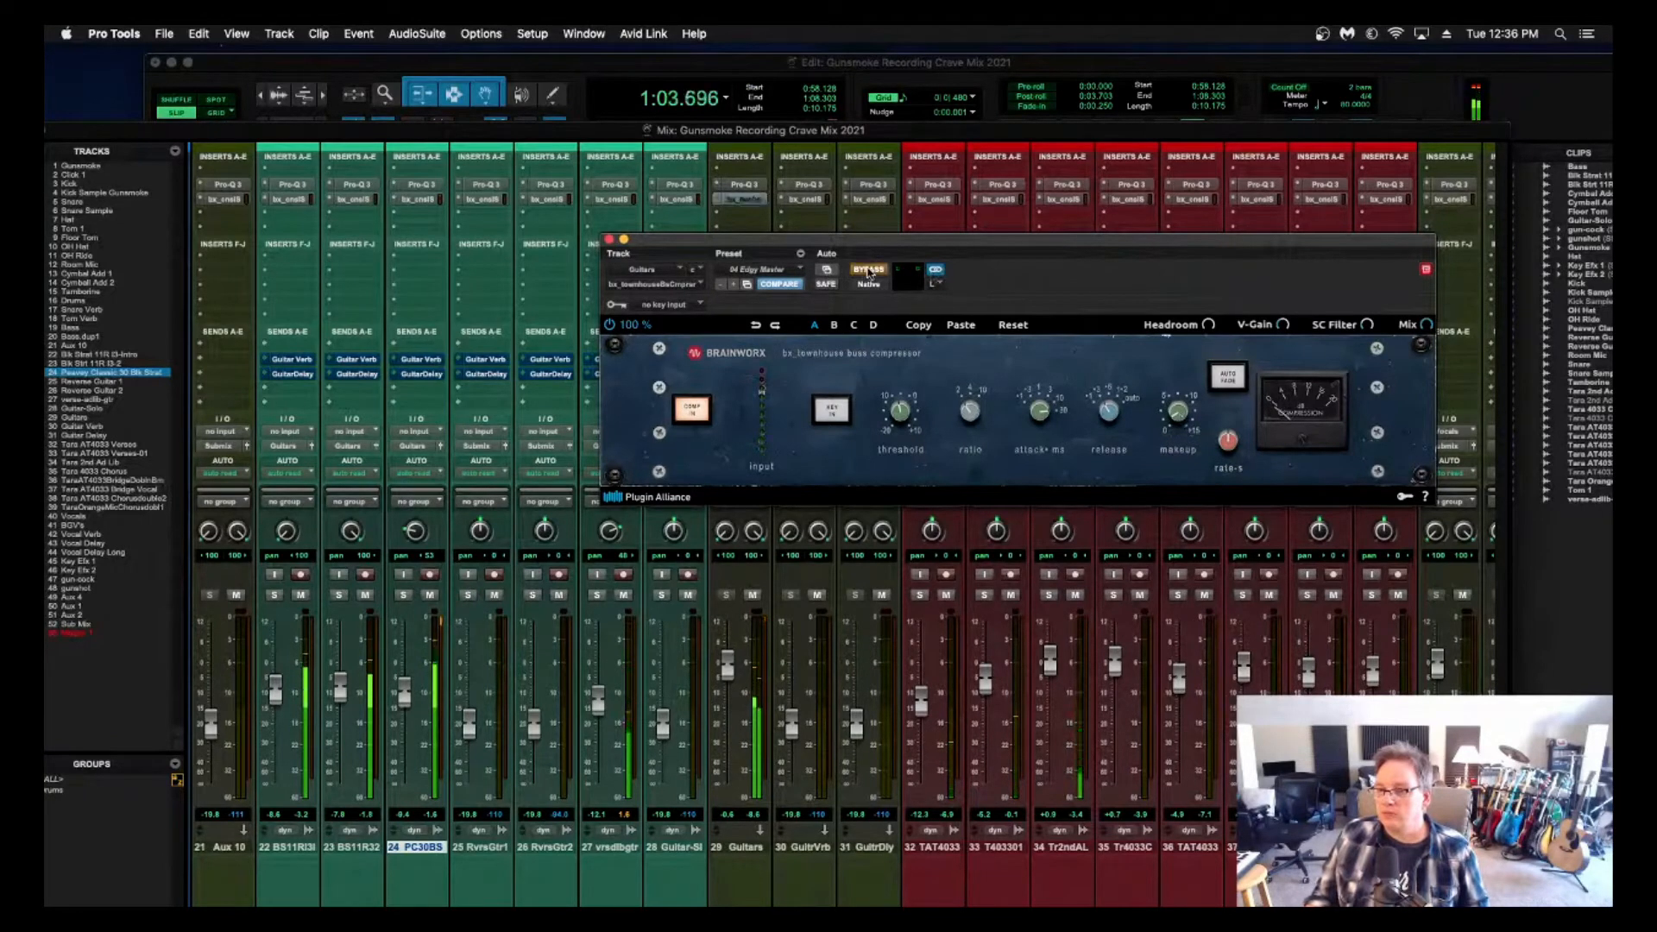
left_click(869, 270)
key("space")
key("space")
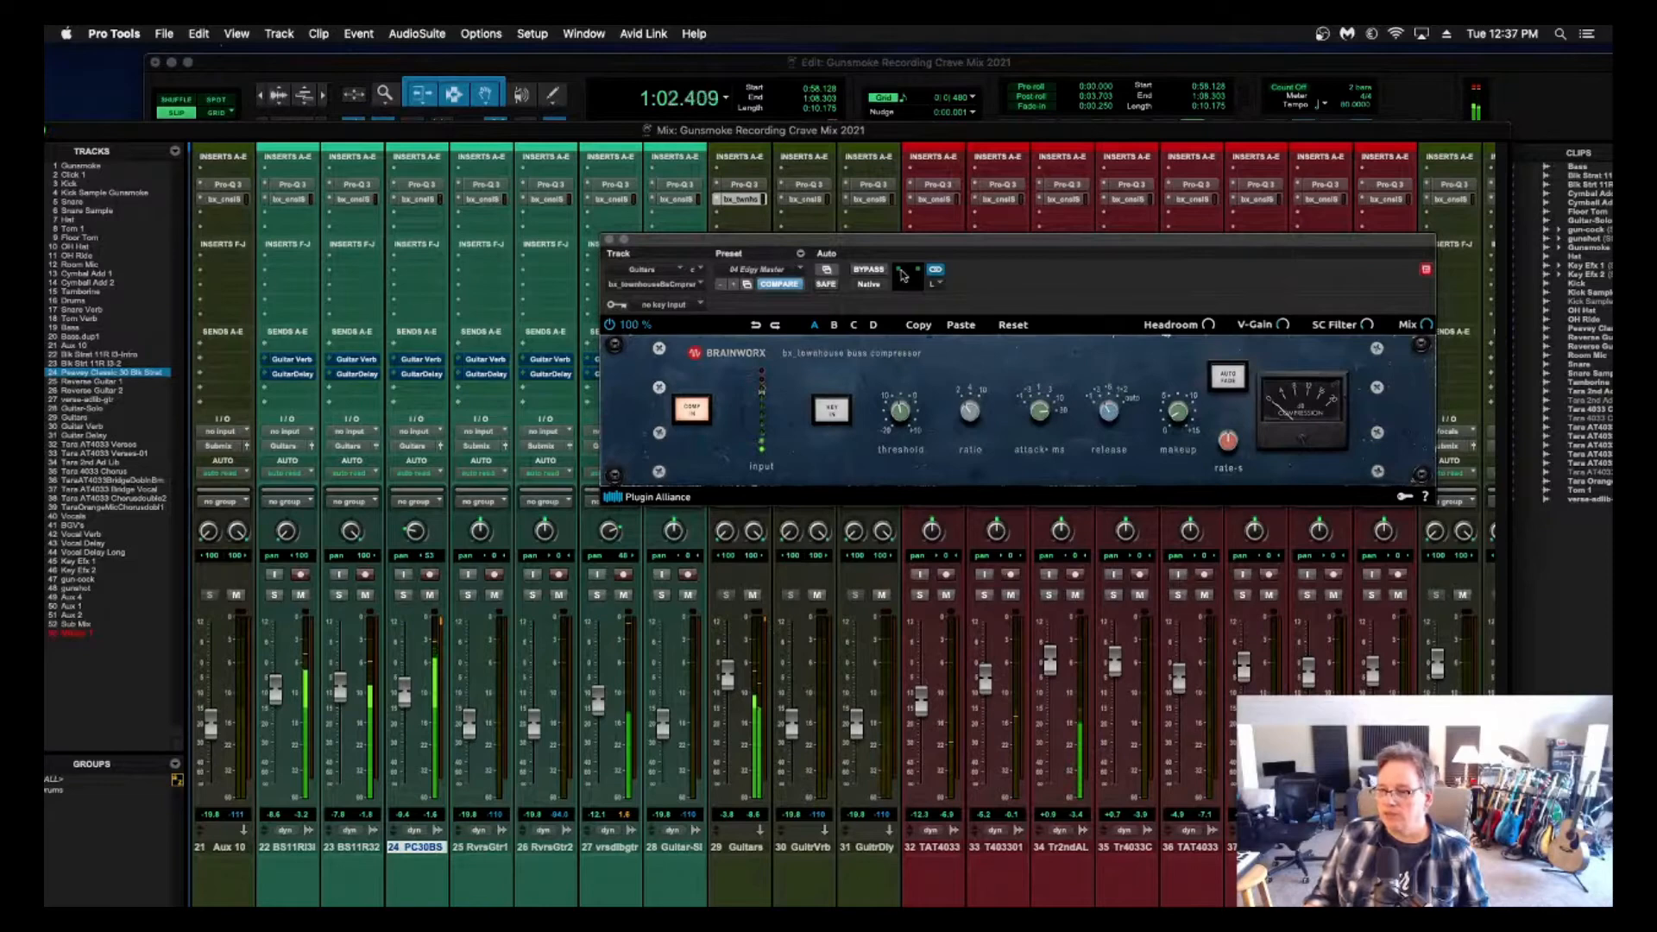
left_click(863, 270)
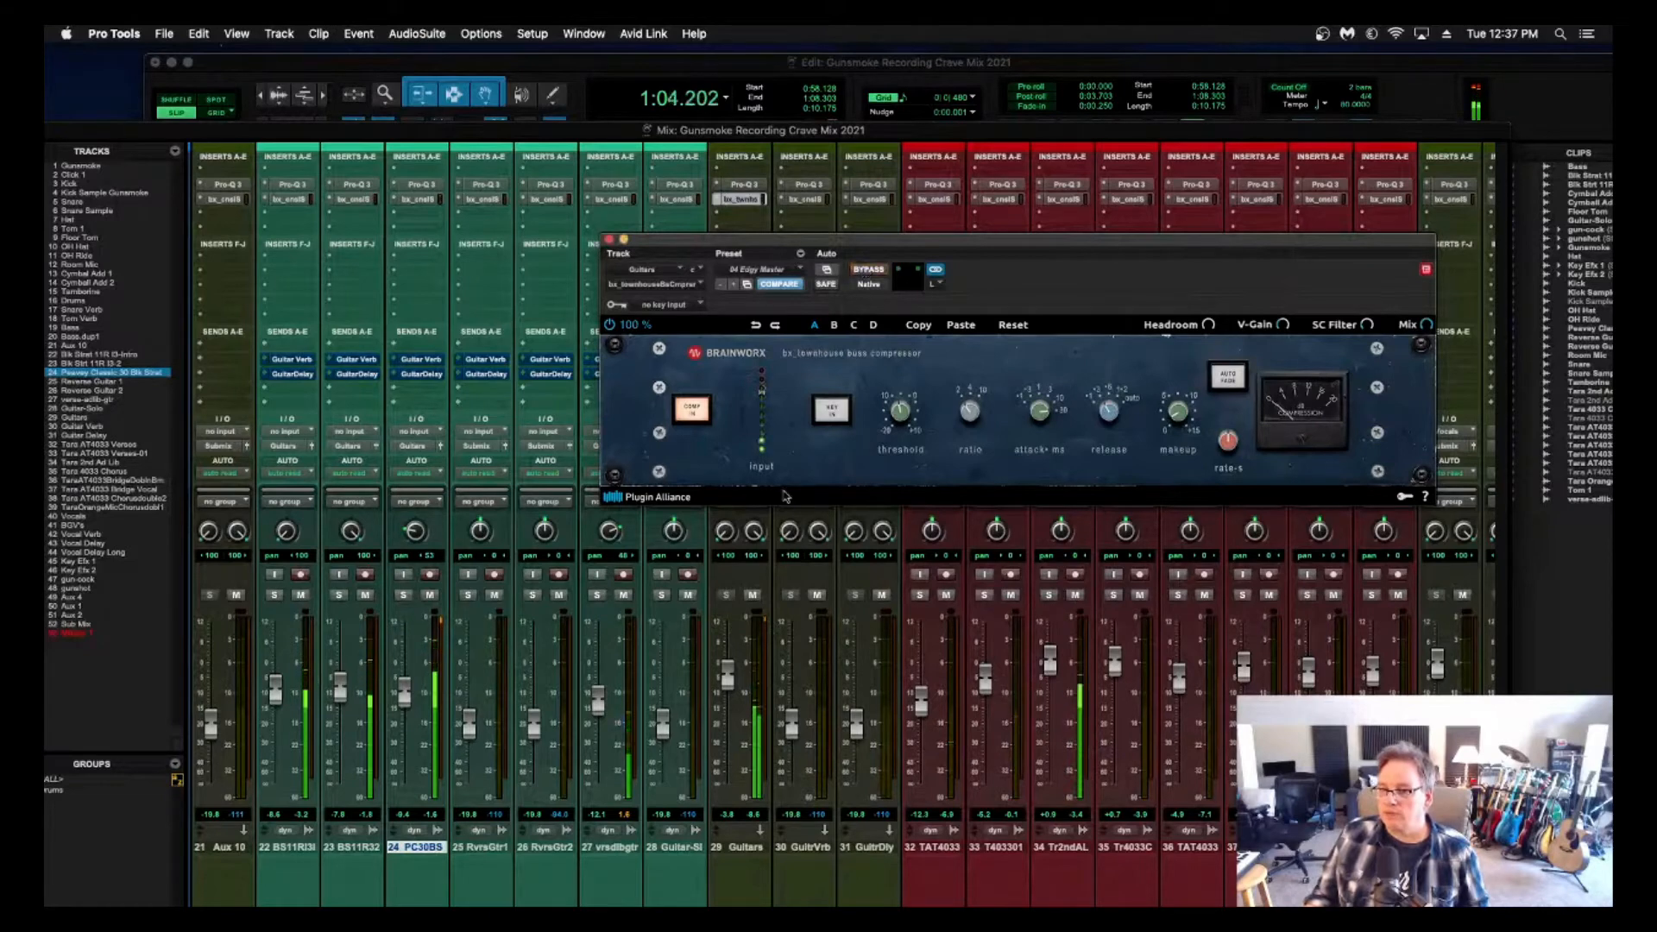
left_click_drag(725, 675, 725, 679)
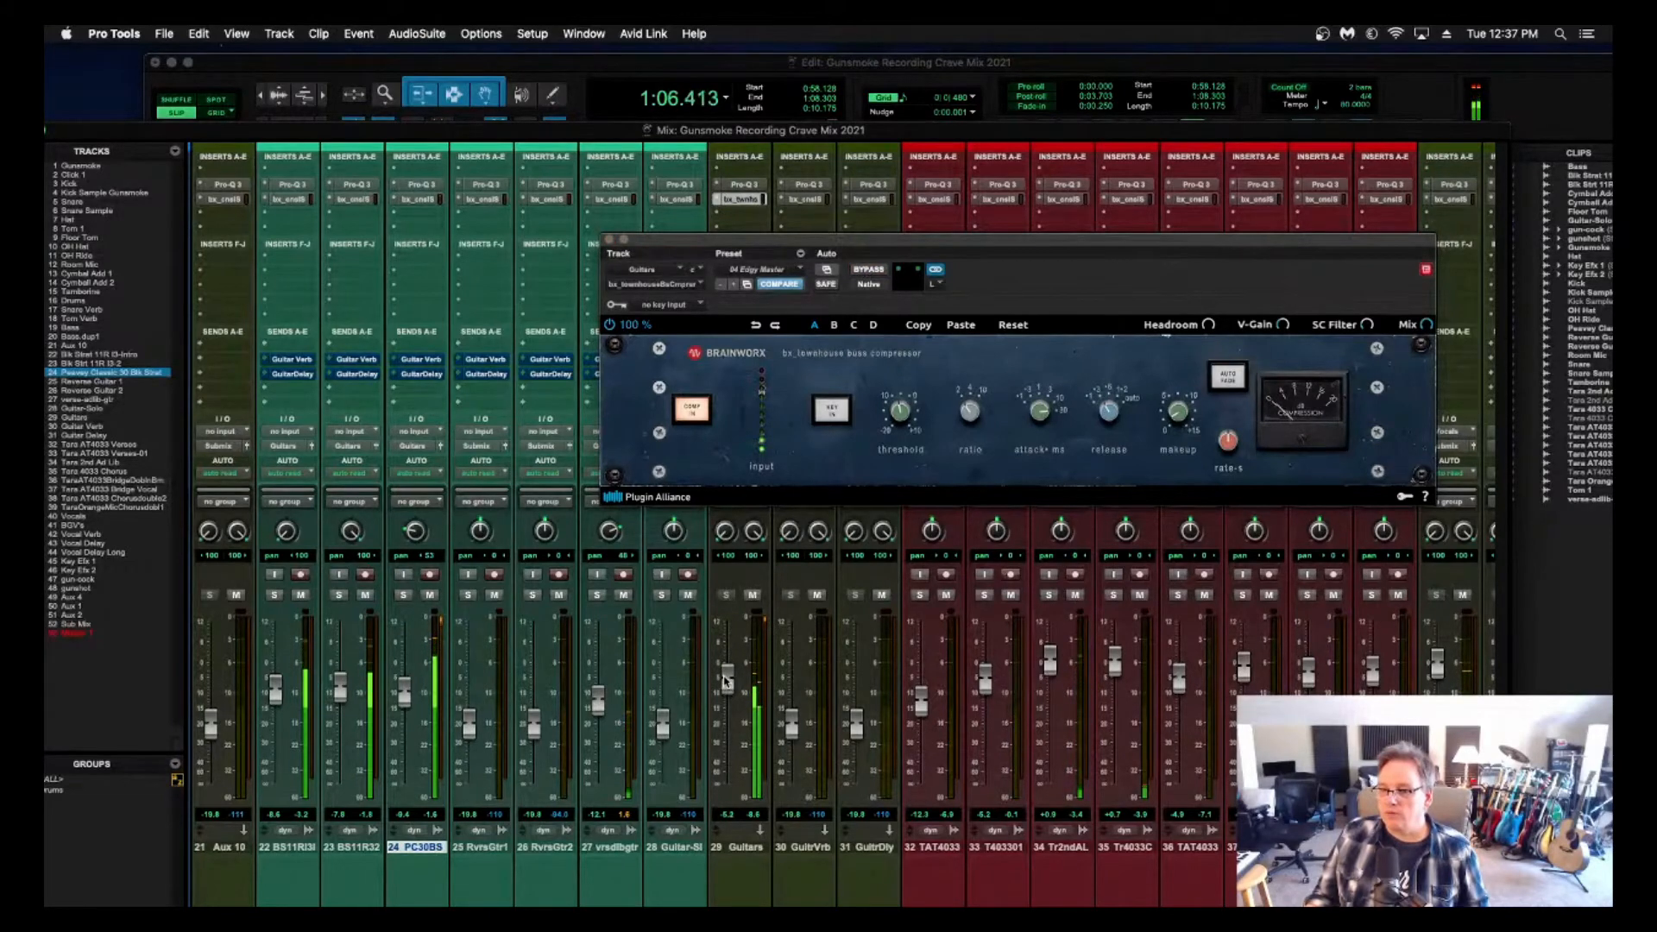
key("space")
Replay the passage with the Guitars bus compressor bypassed and active, then close the plug-in and stop playback.
mouse_move(1036, 423)
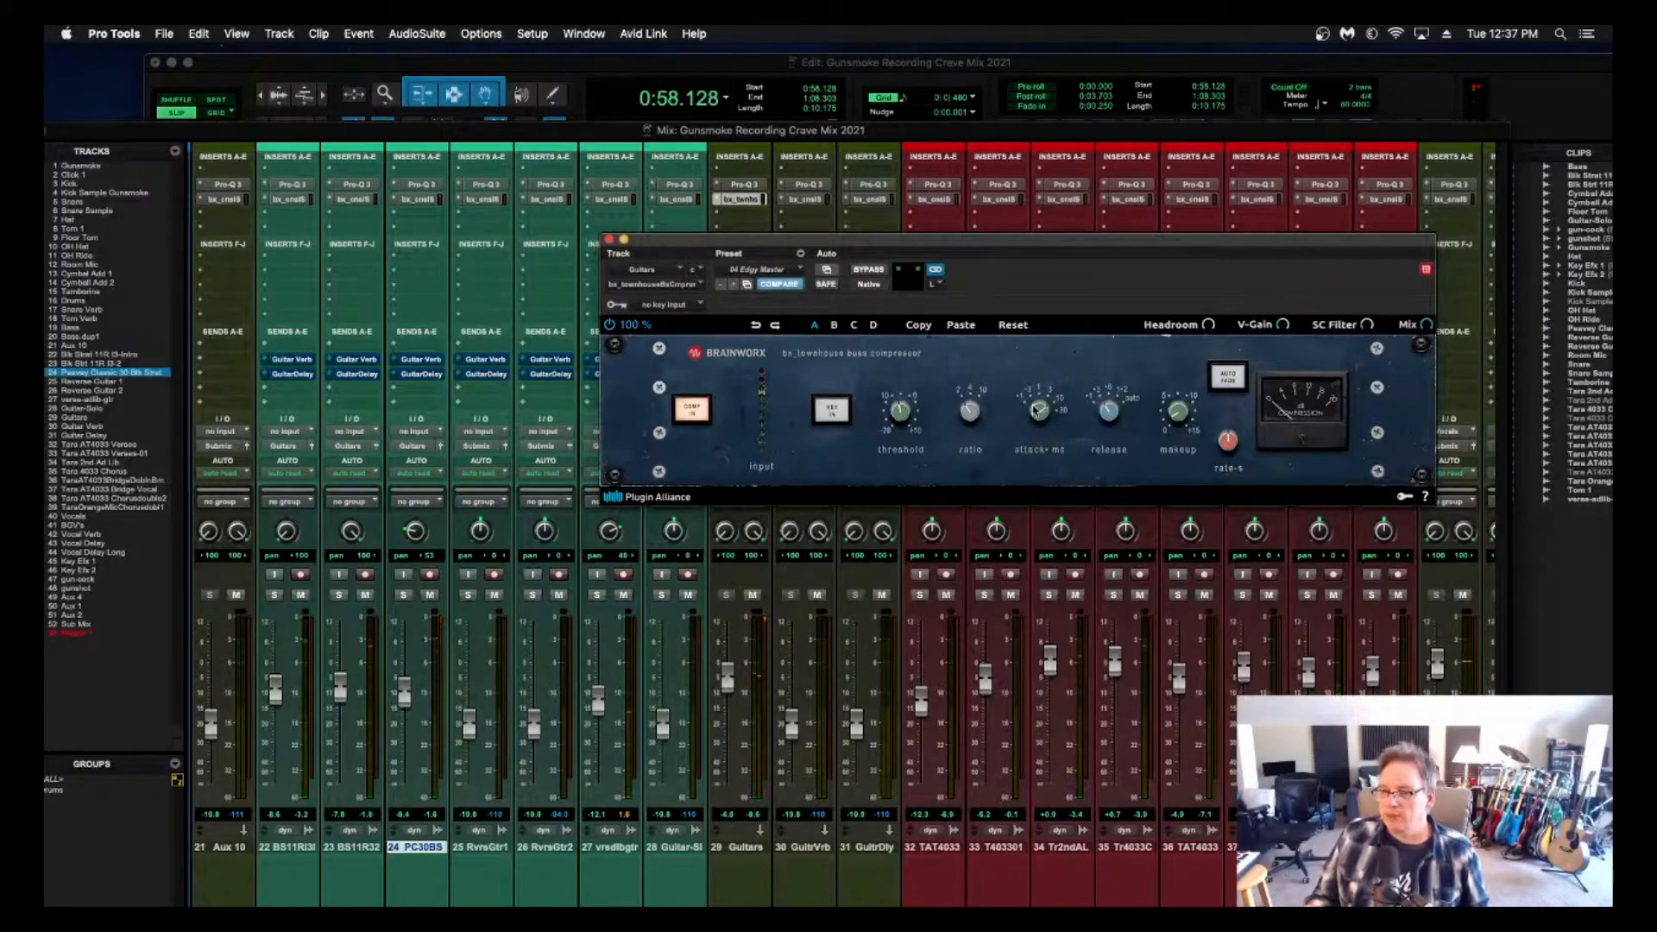
key("space")
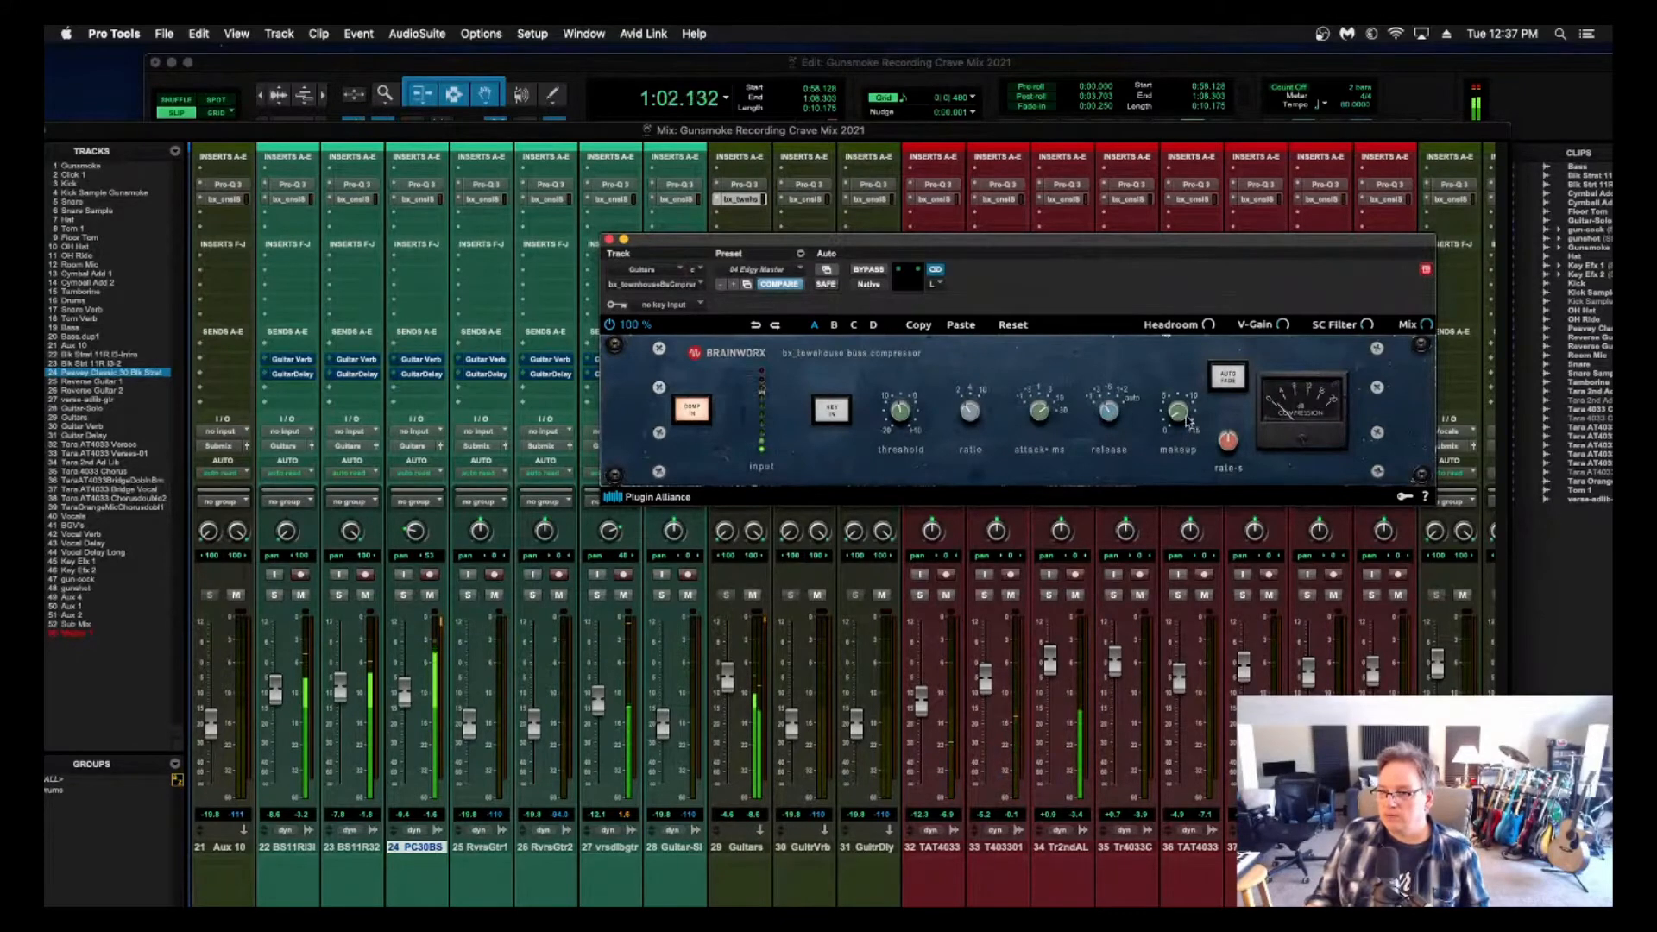
left_click(868, 270)
left_click(868, 270)
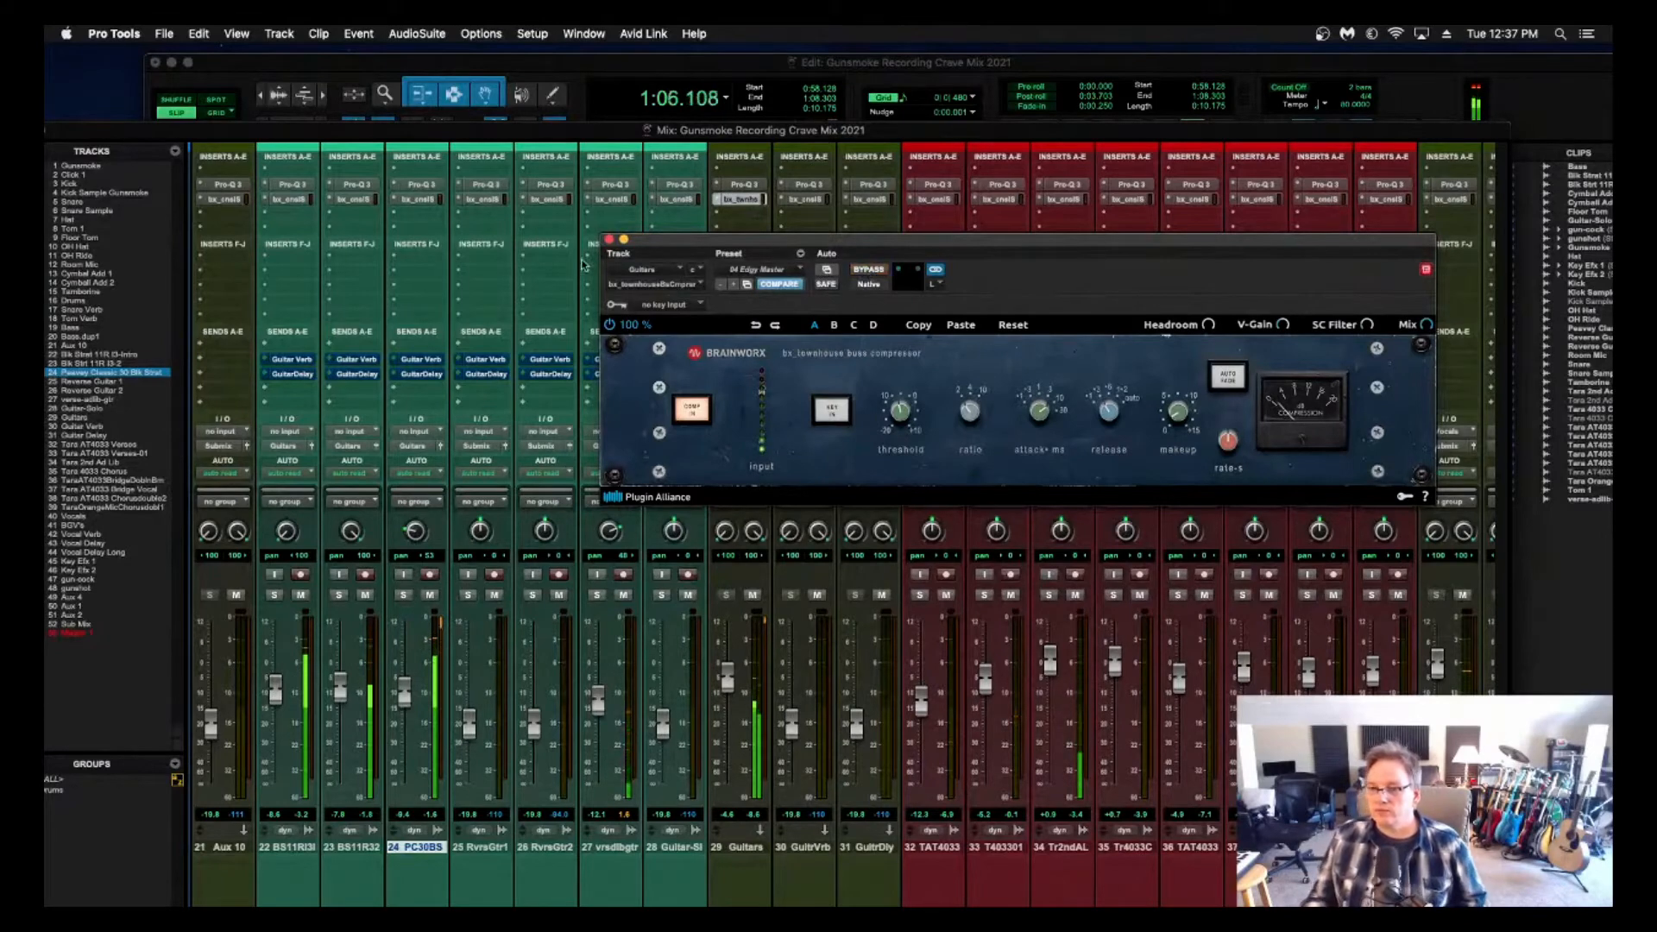
left_click(608, 239)
key("space")
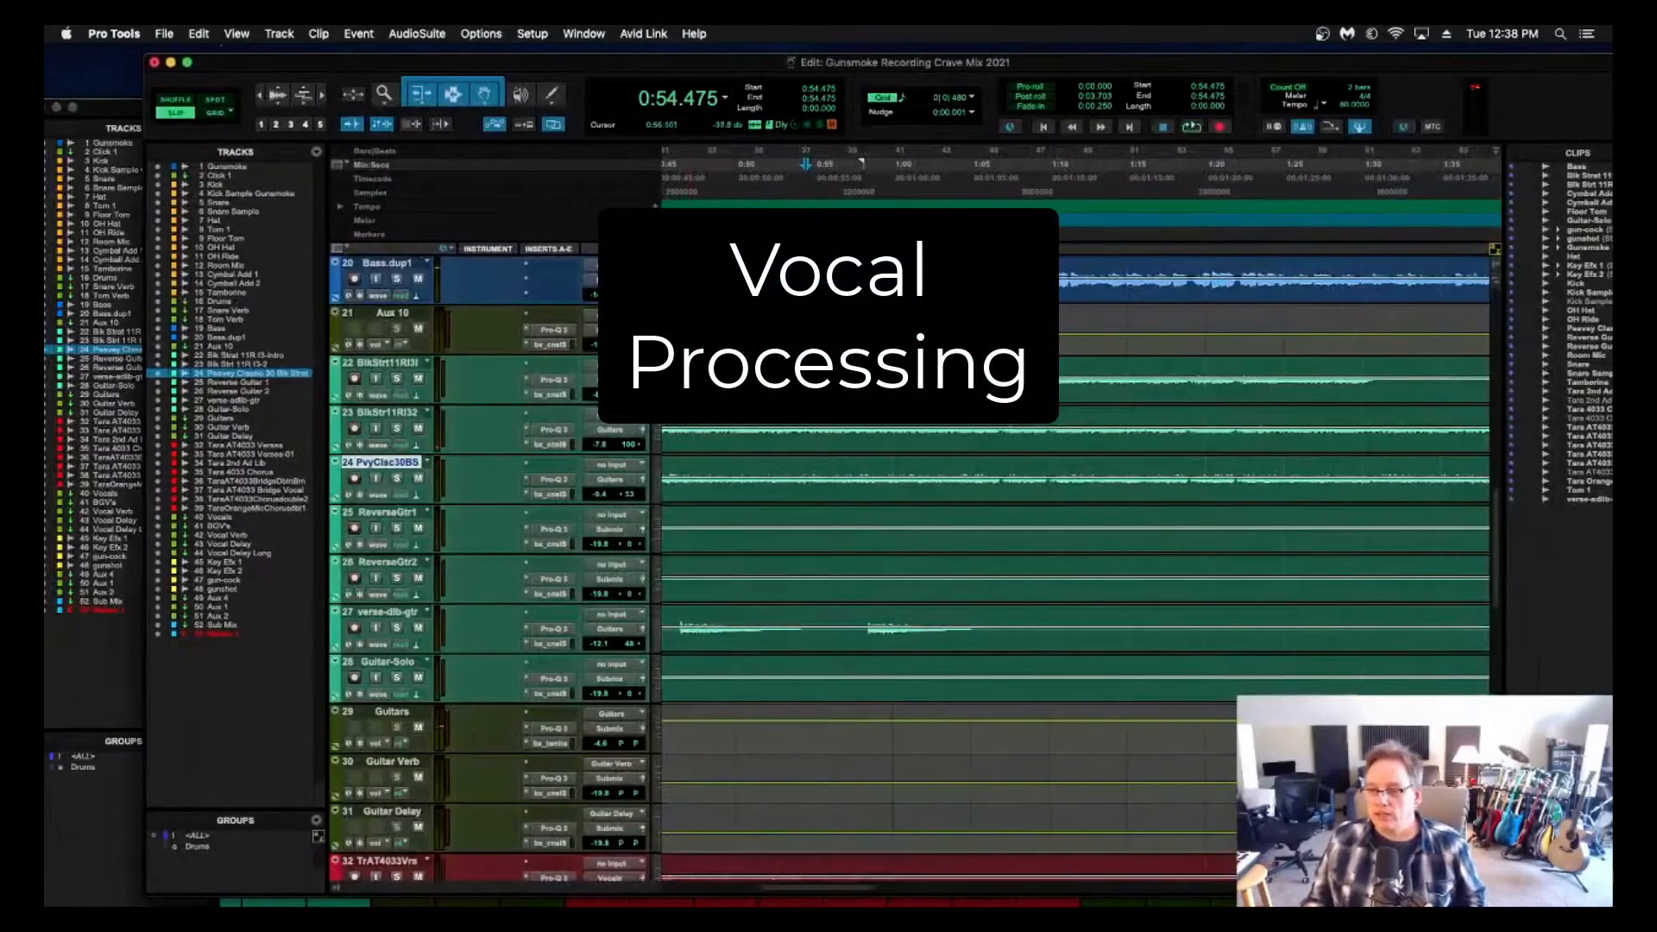
Place the playhead at 0:34.386, ahead of the verse vocal on track 33, and bring up the Mix window.
scroll(835, 405, "down", 2)
scroll(841, 423, "left", 10)
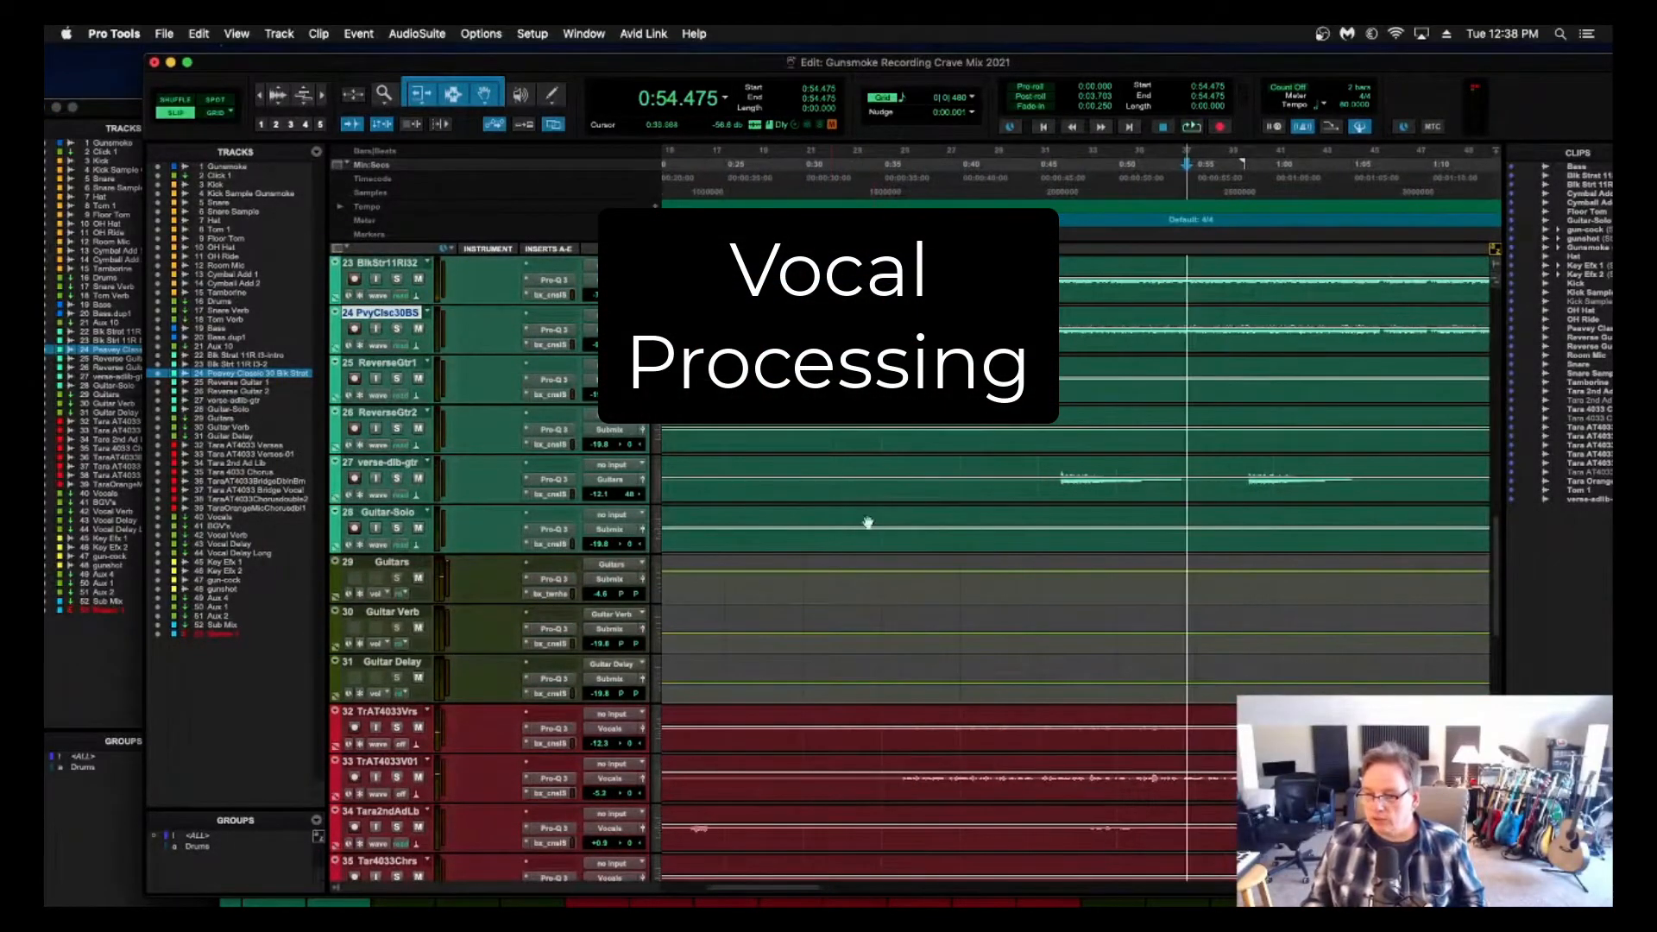
scroll(949, 535, "down", 6)
left_click(1036, 515)
scroll(840, 198, "right", 2)
left_click(948, 186)
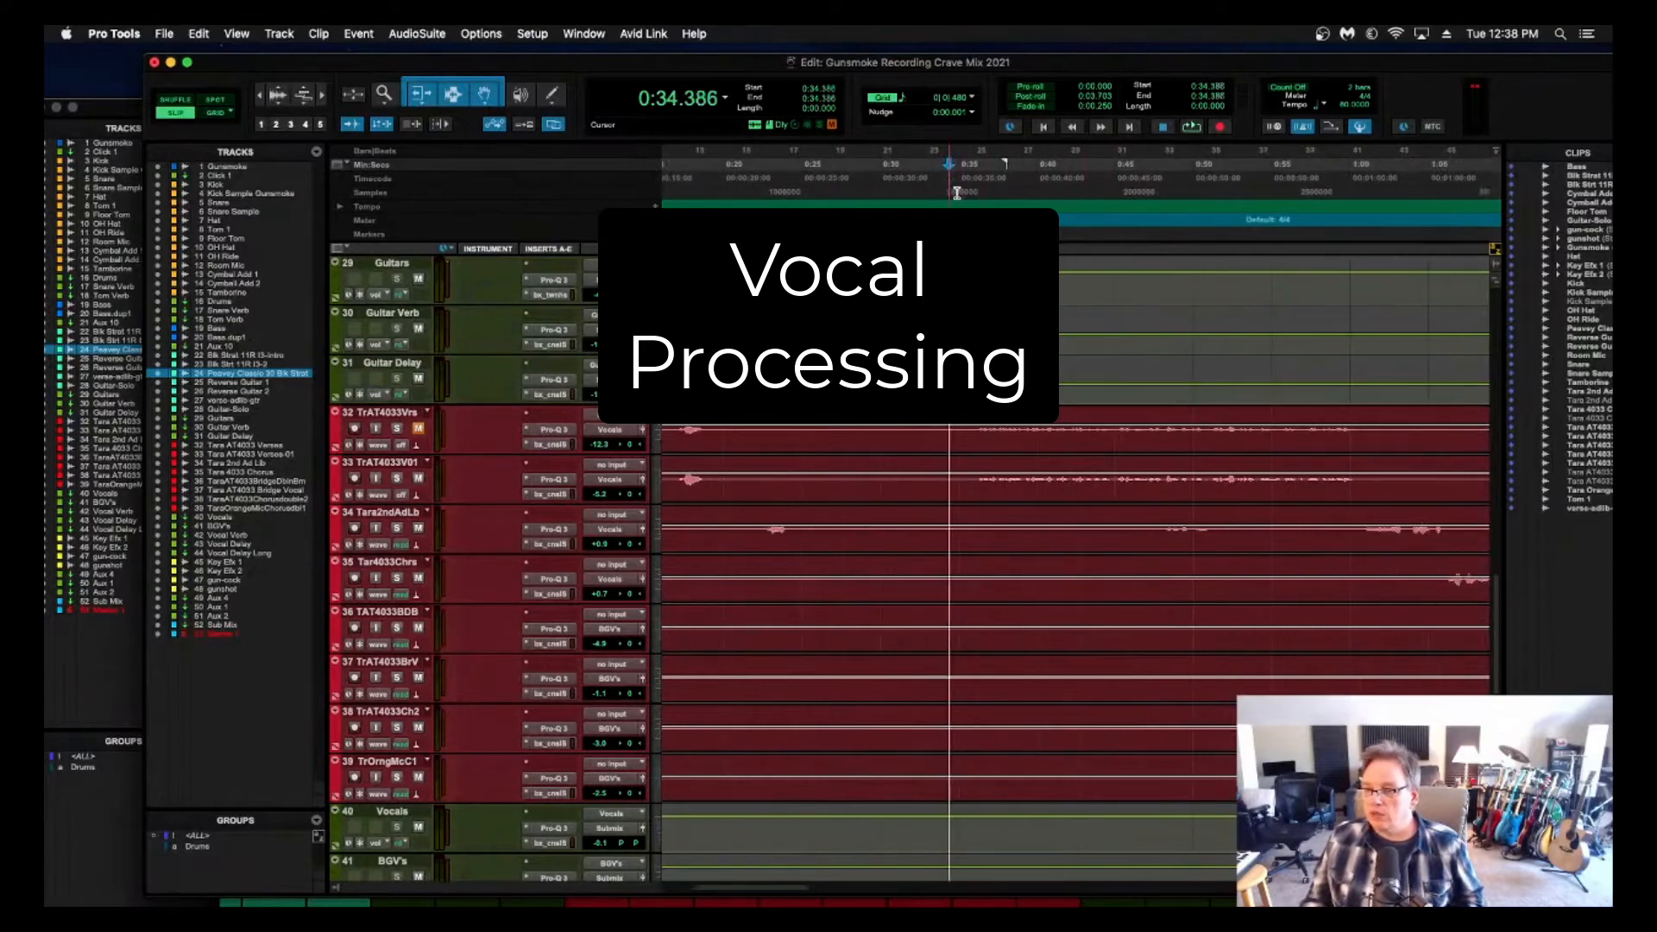
key("super+equal")
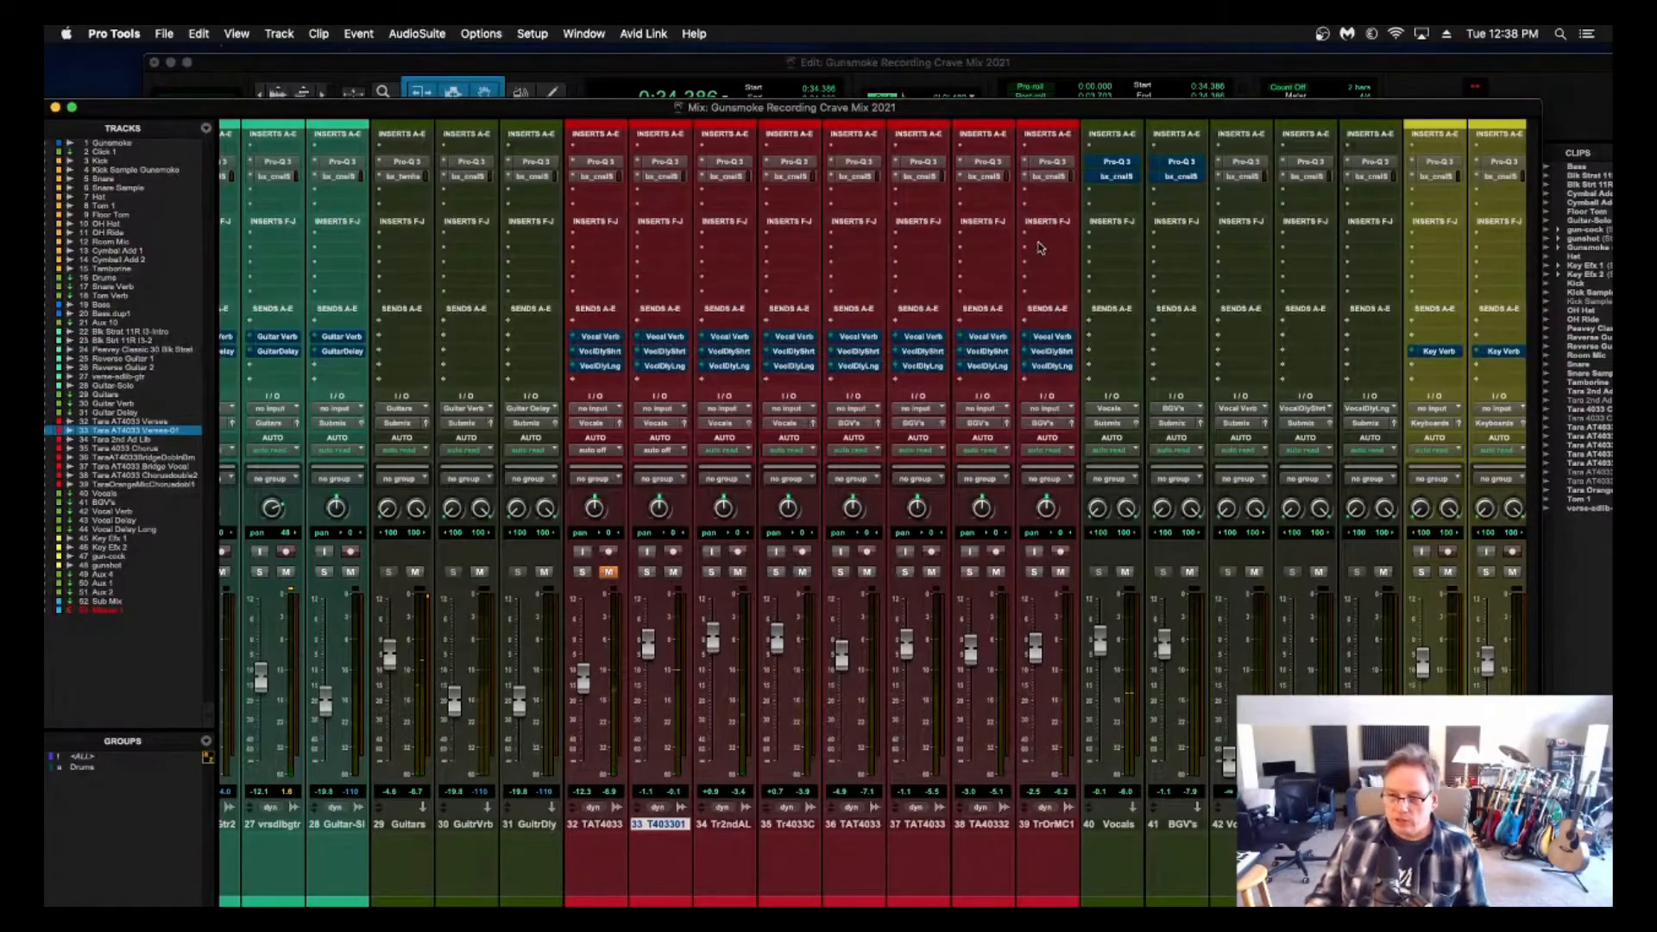
Solo the original mix on track 1 and play it from 0:34.386 as a vocal reference.
scroll(1039, 247, "left", 3)
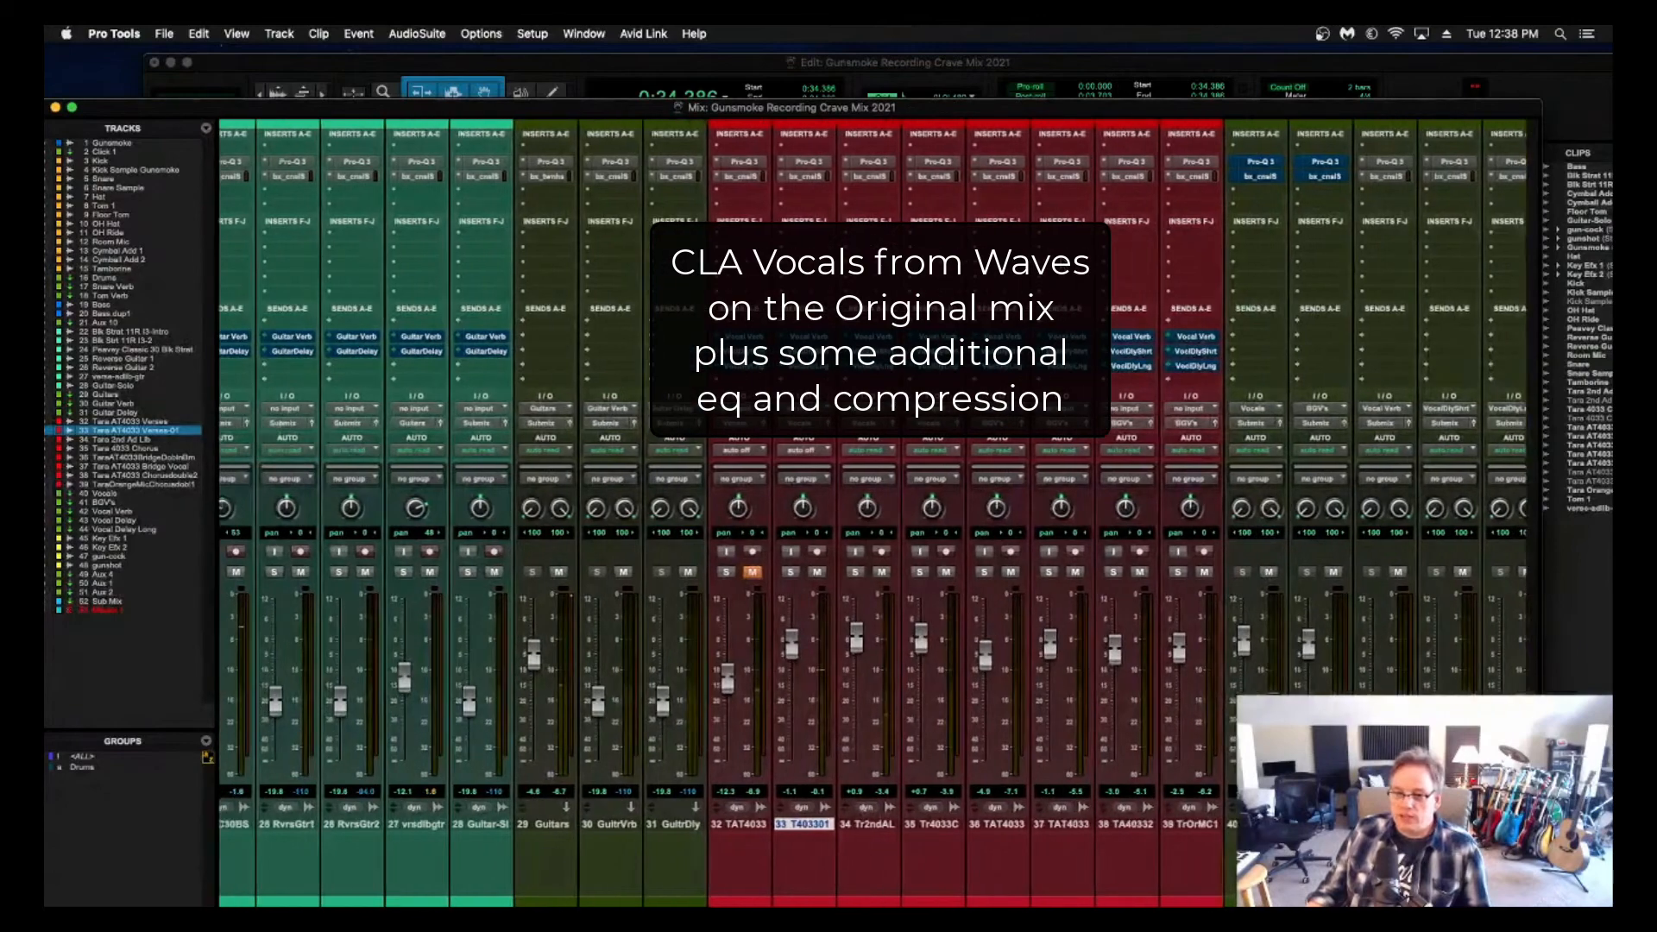
scroll(1040, 247, "left", 20)
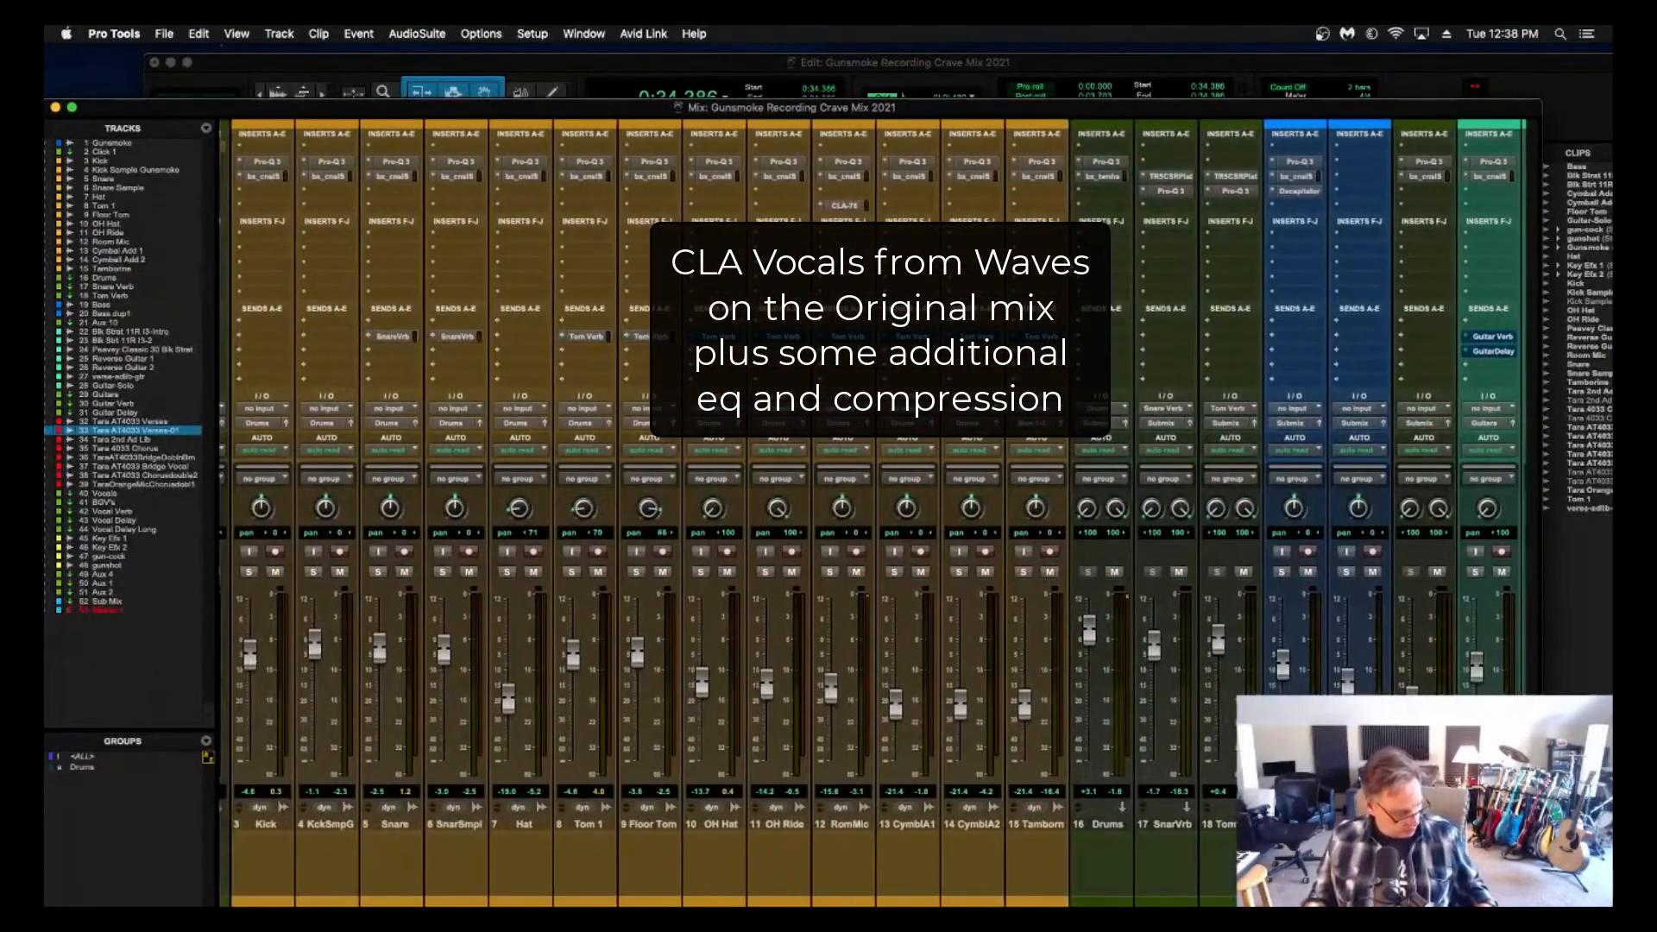
scroll(1040, 248, "left", 3)
left_click(236, 571)
key("space")
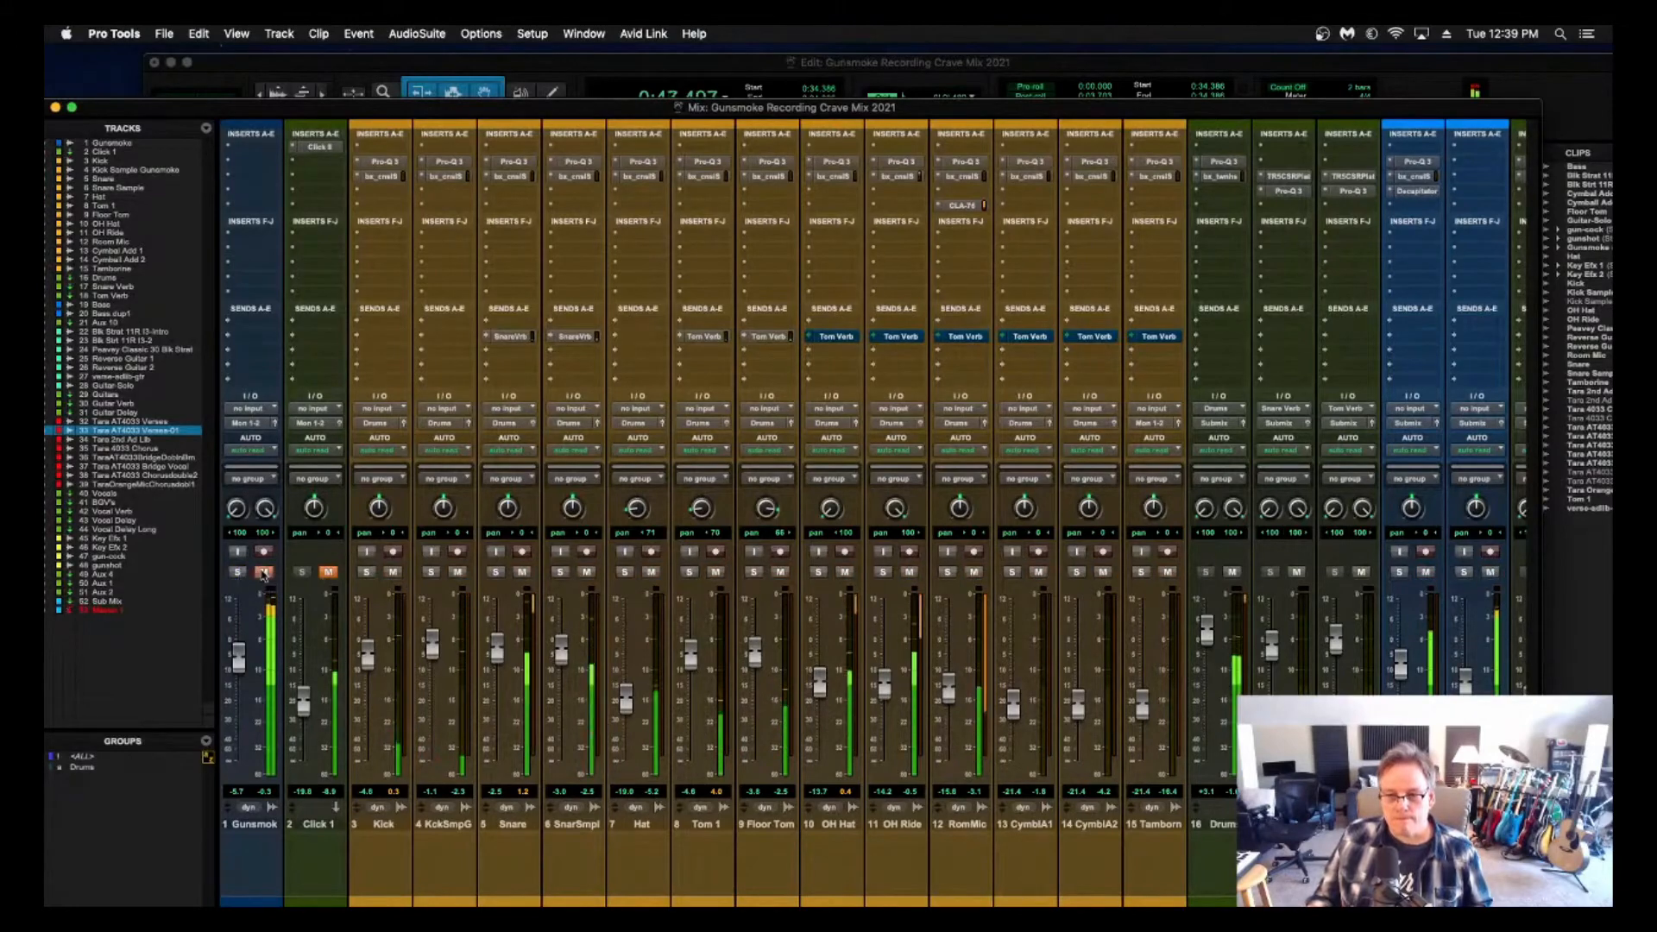
Play the verse in the full mix, raising track 33's fader to +2.1 and the Vocals bus fader to +3.6.
scroll(649, 661, "right", 5)
scroll(649, 661, "right", 10)
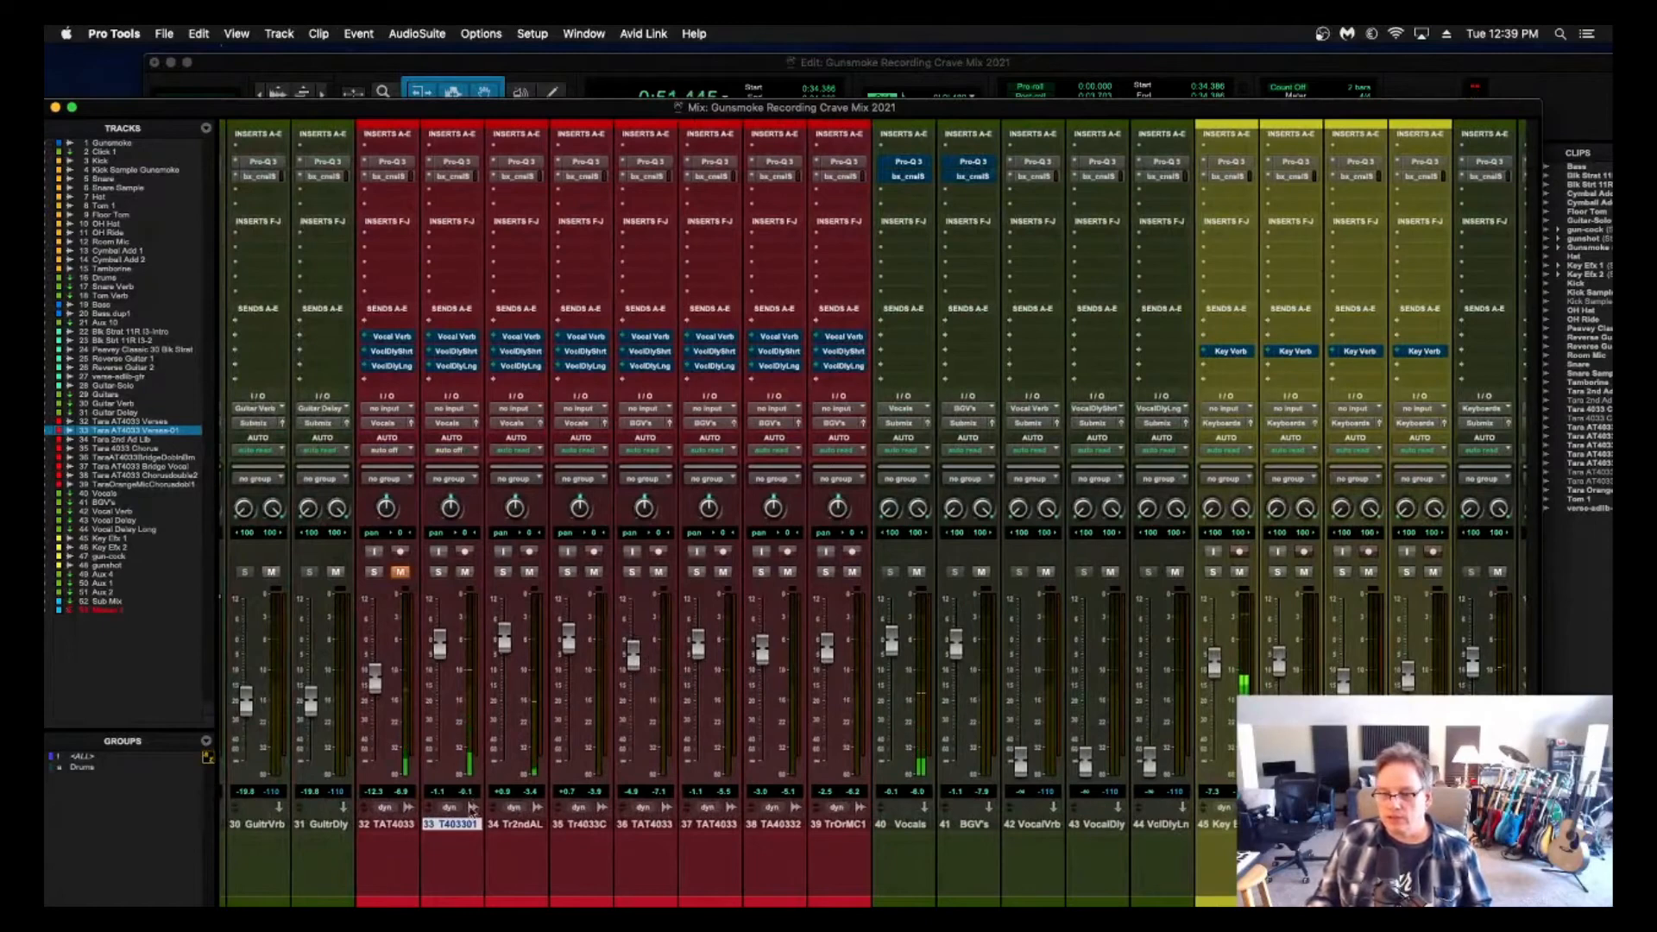
left_click(238, 77)
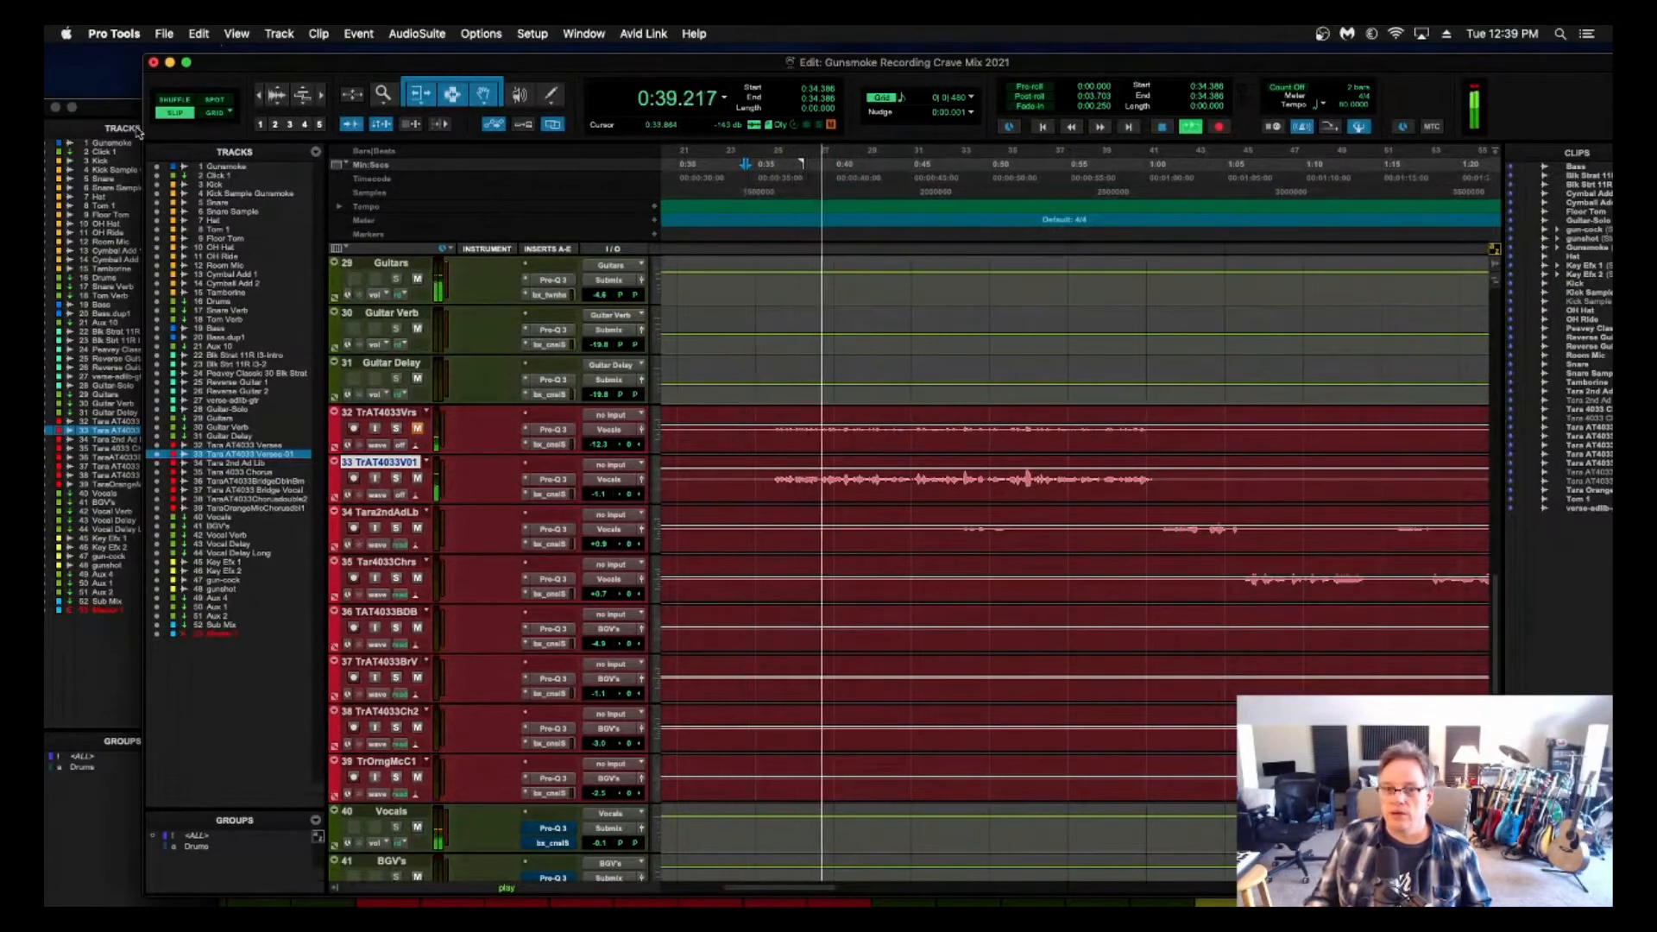
key("super+equal")
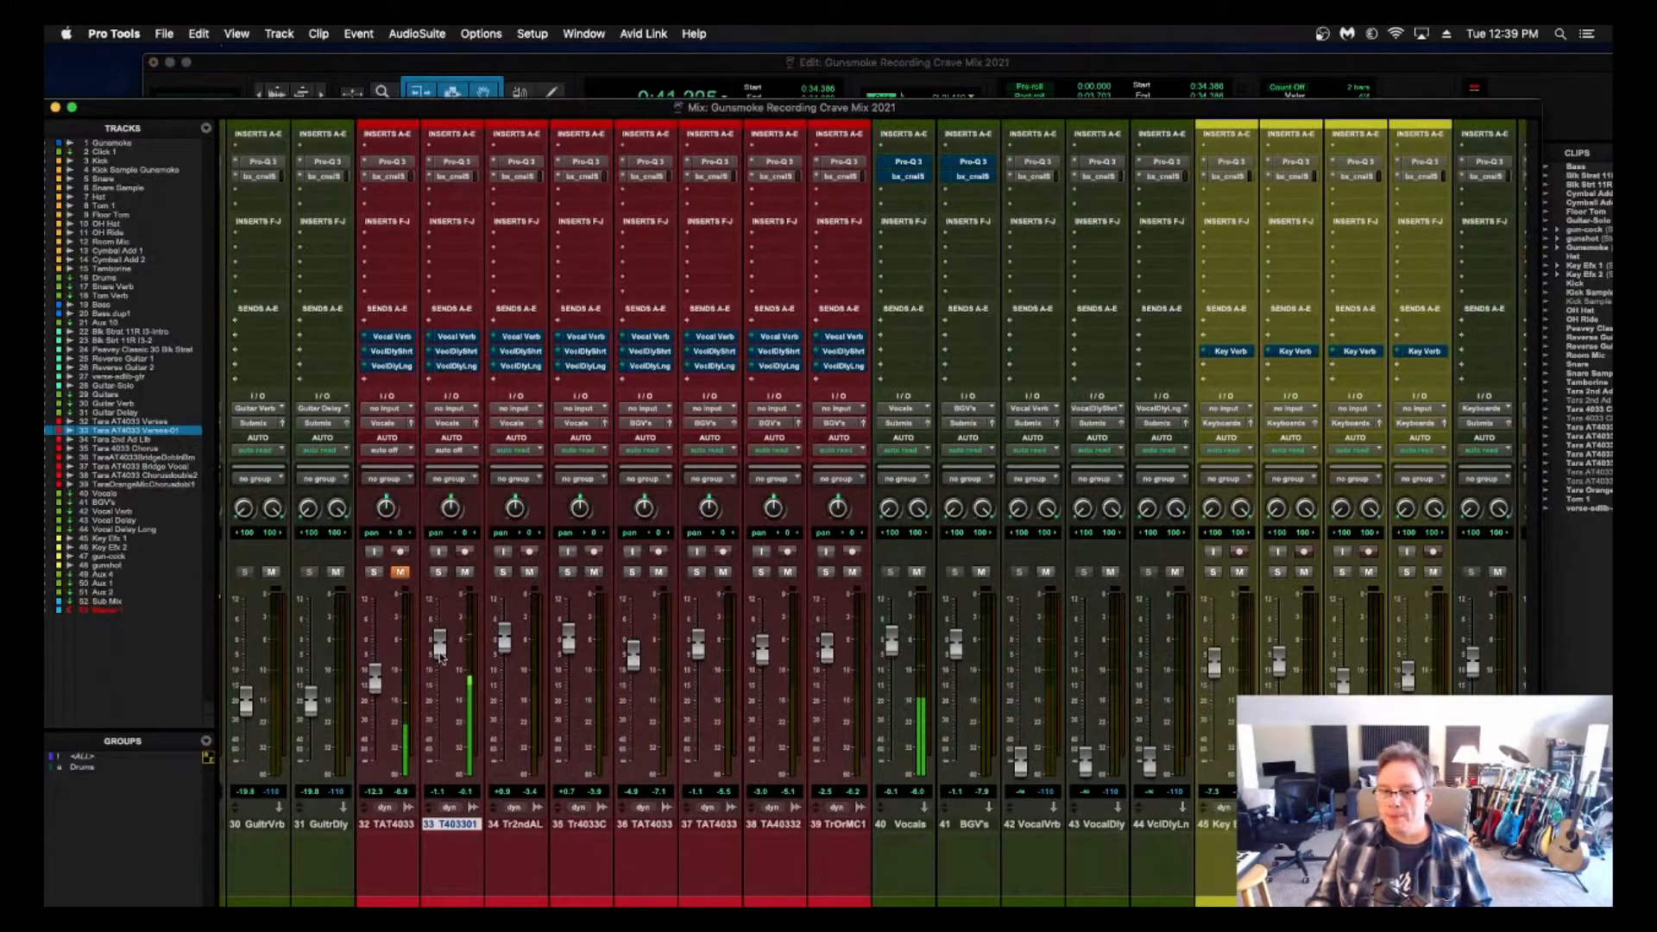
left_click_drag(439, 650, 438, 645)
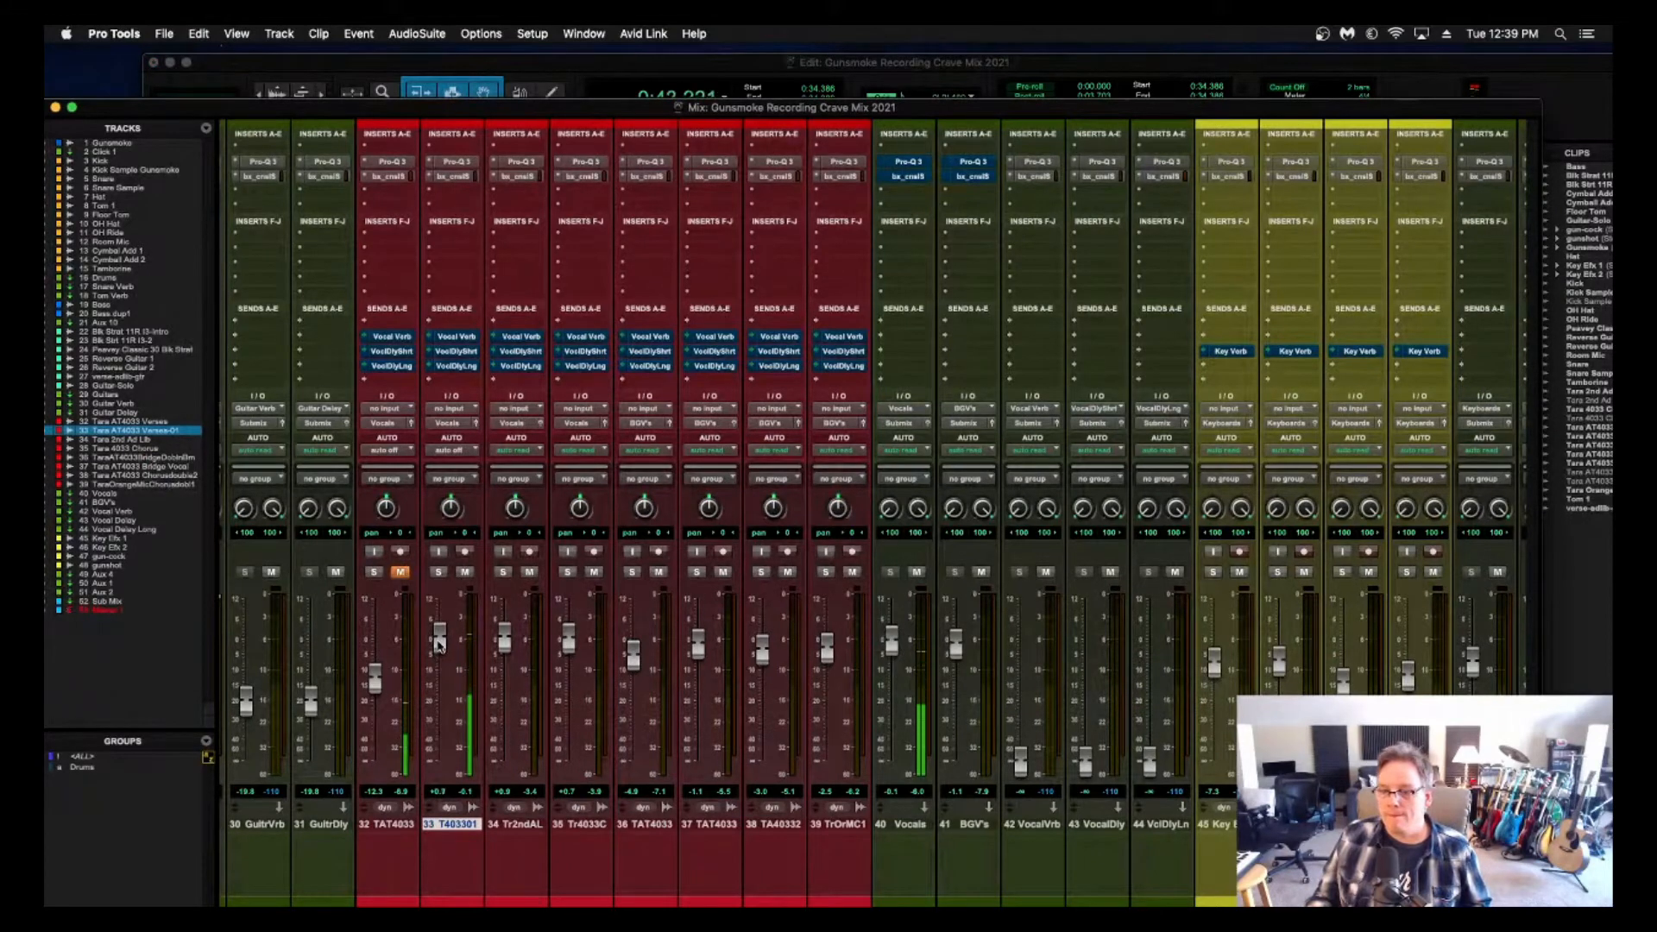
left_click_drag(900, 639, 894, 635)
left_click_drag(441, 641, 440, 634)
Shift track 33's existing plug-ins down one insert slot and add FabFilter Pro-MB in the first slot.
left_click(451, 161)
left_click_drag(453, 191, 450, 176)
left_click(428, 161)
left_click(785, 597)
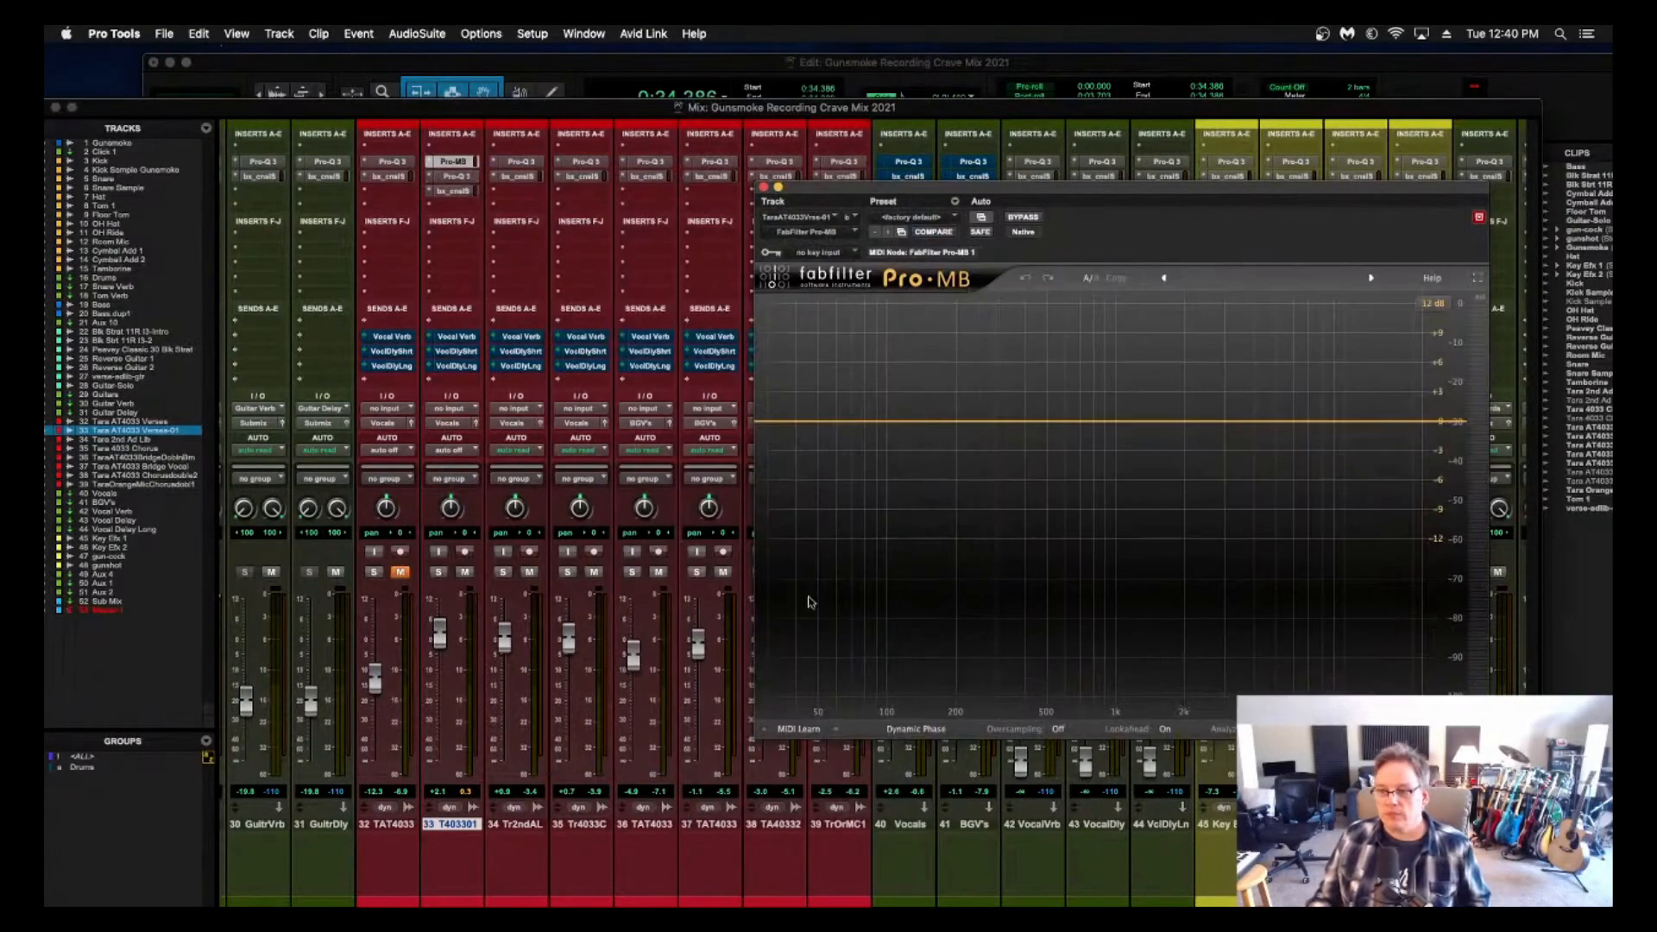
left_click_drag(1075, 188, 972, 159)
left_click(870, 158)
Play the verse, add a Pro-MB compression band centred around 750 Hz on track 33, and fine-tune its threshold.
key("space")
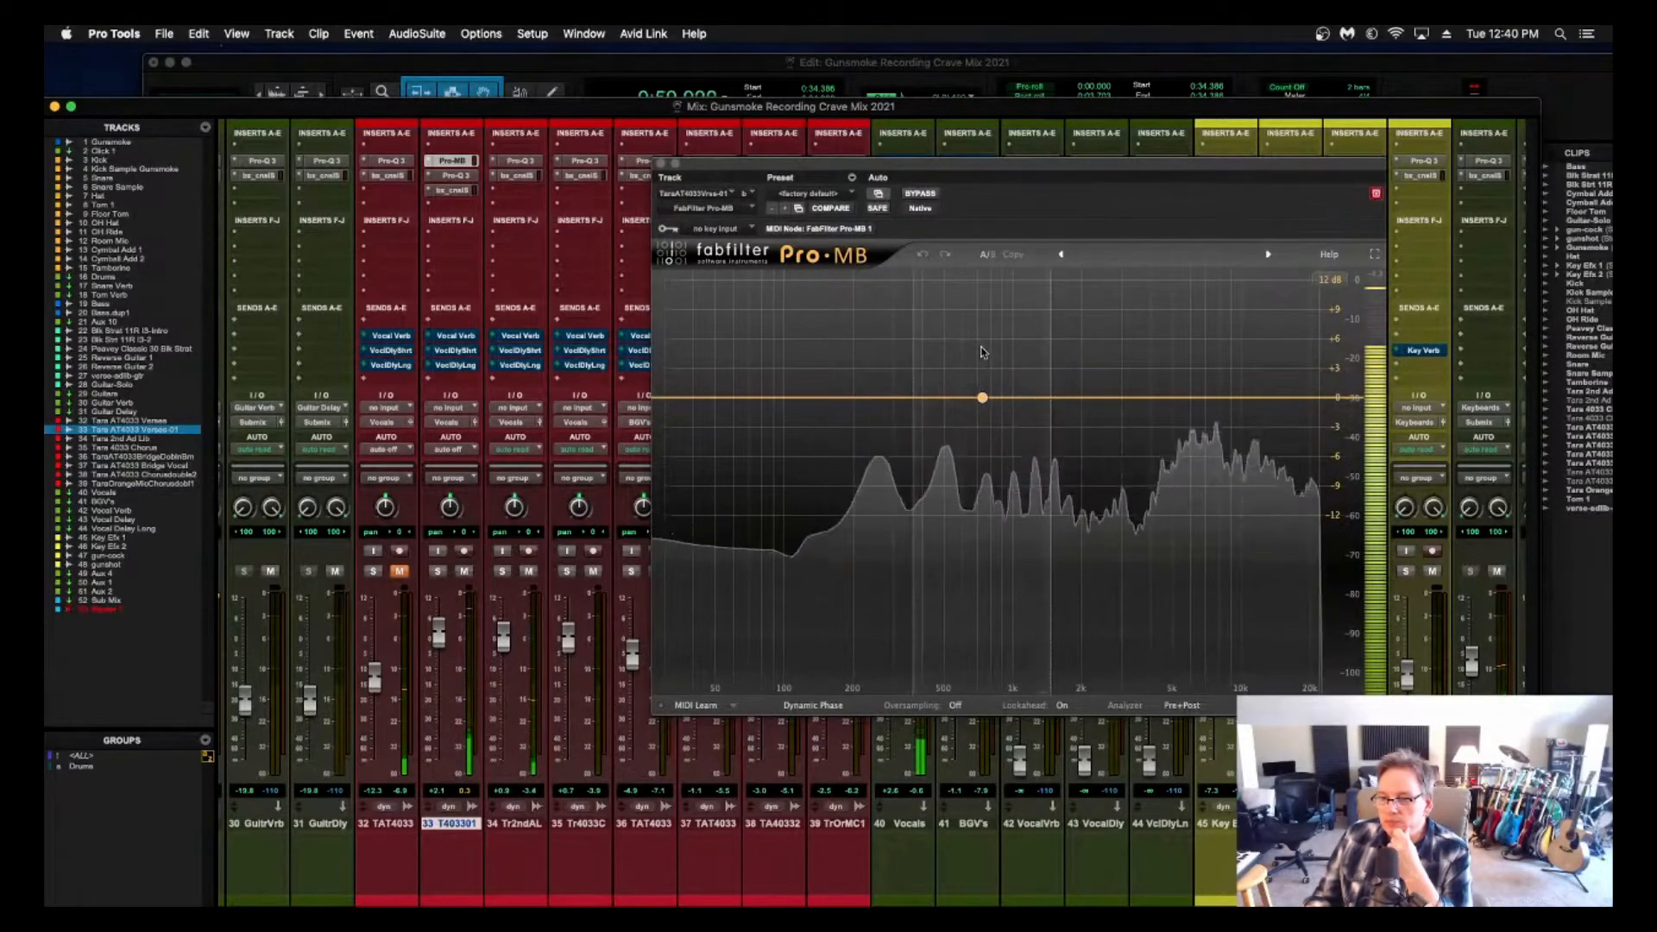
left_click(984, 397)
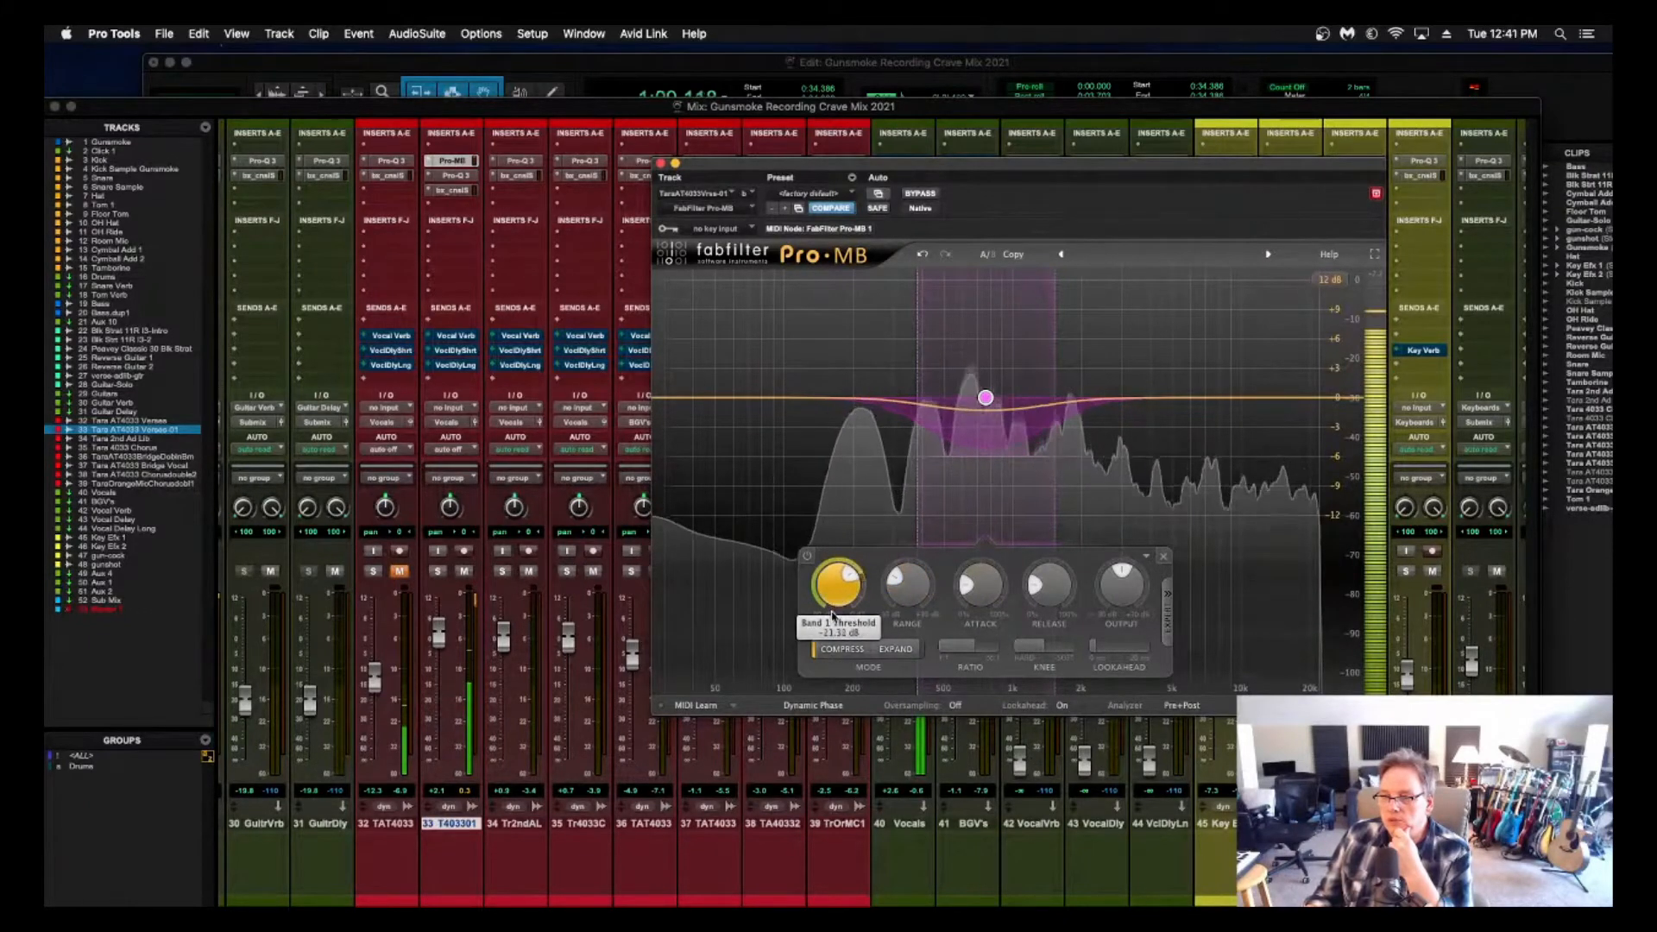
left_click_drag(833, 615, 833, 619)
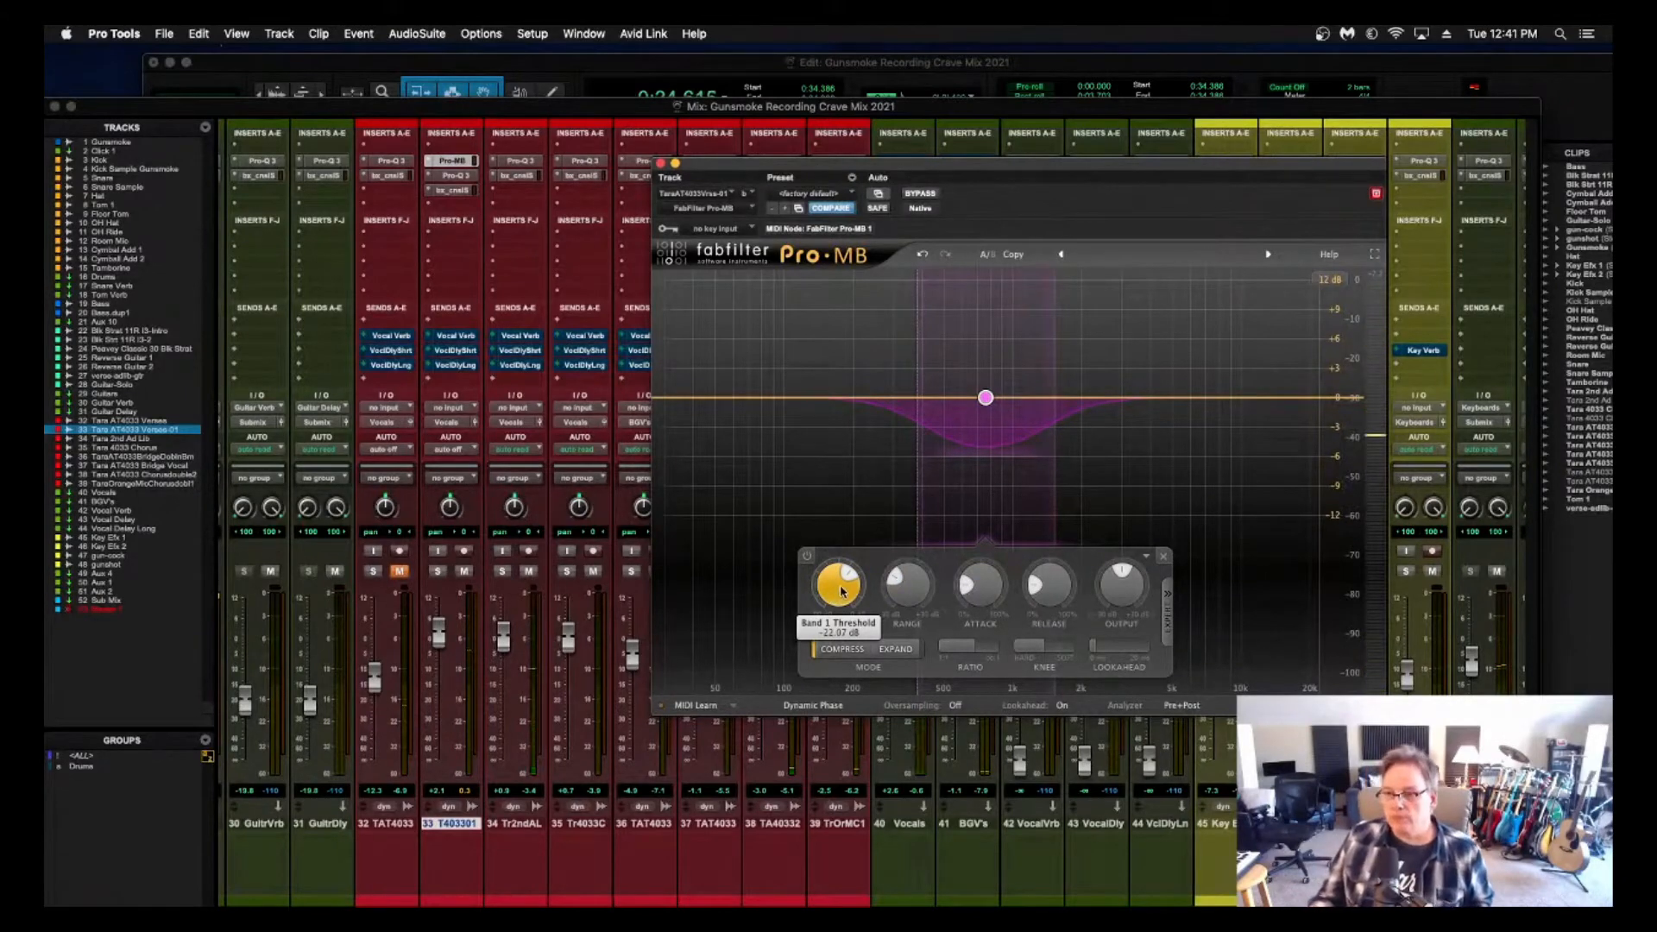
left_click_drag(835, 589, 834, 591)
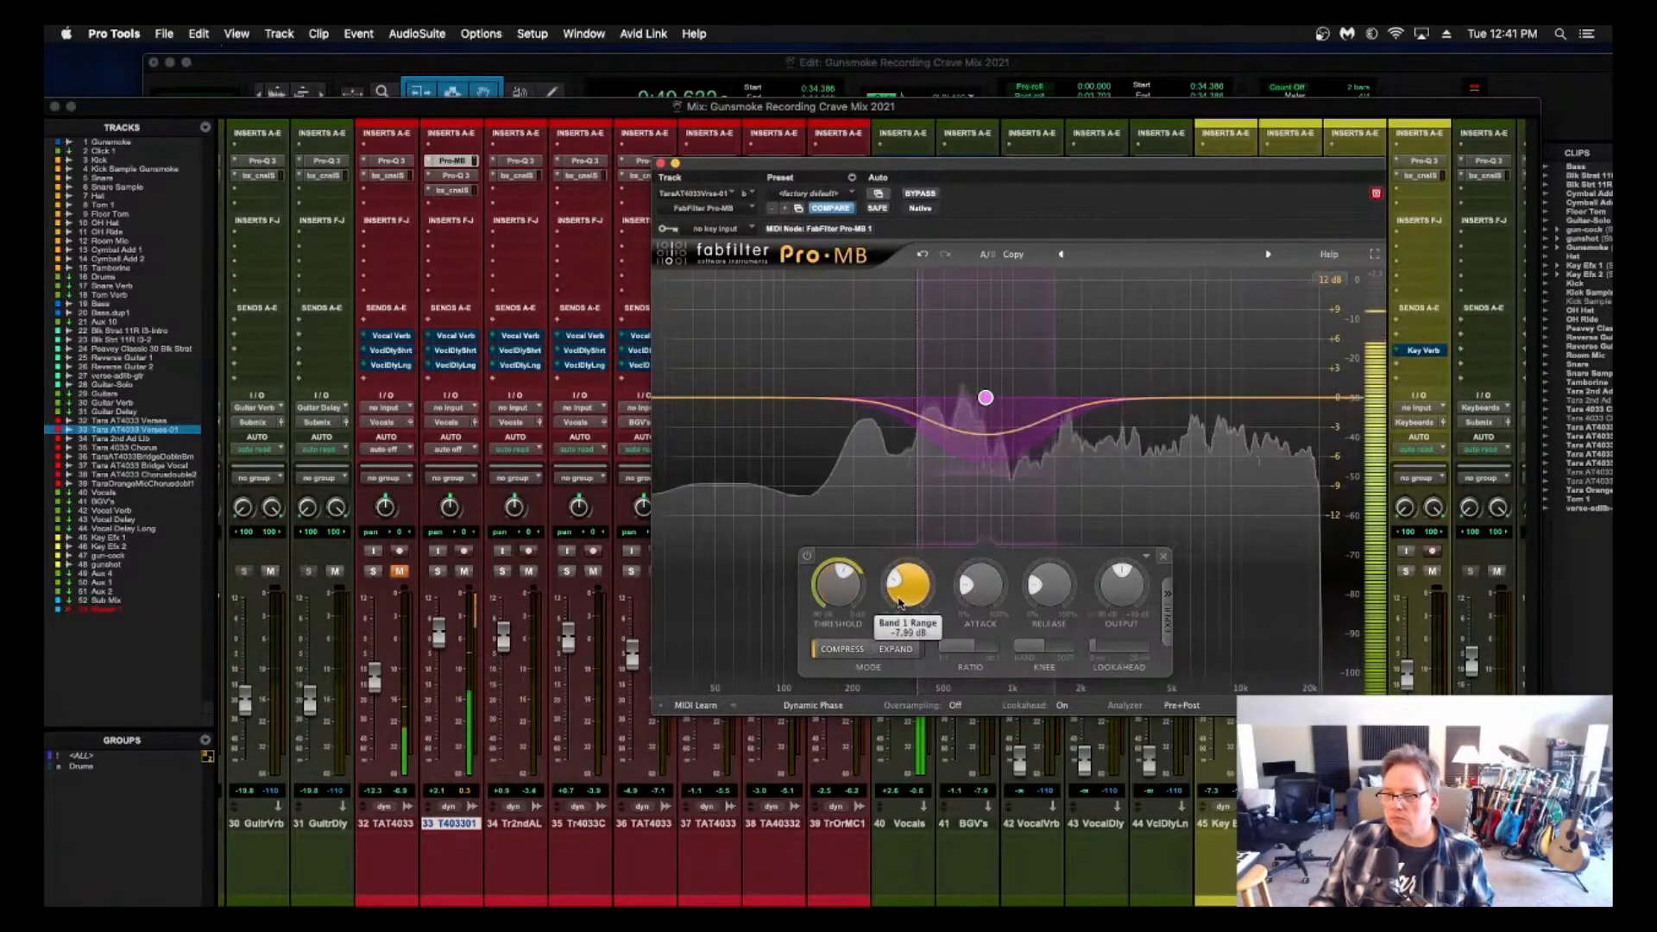
Replay the verse with Pro-MB bypassed and active, and add a second compression band around 250 Hz.
key("space")
key("space")
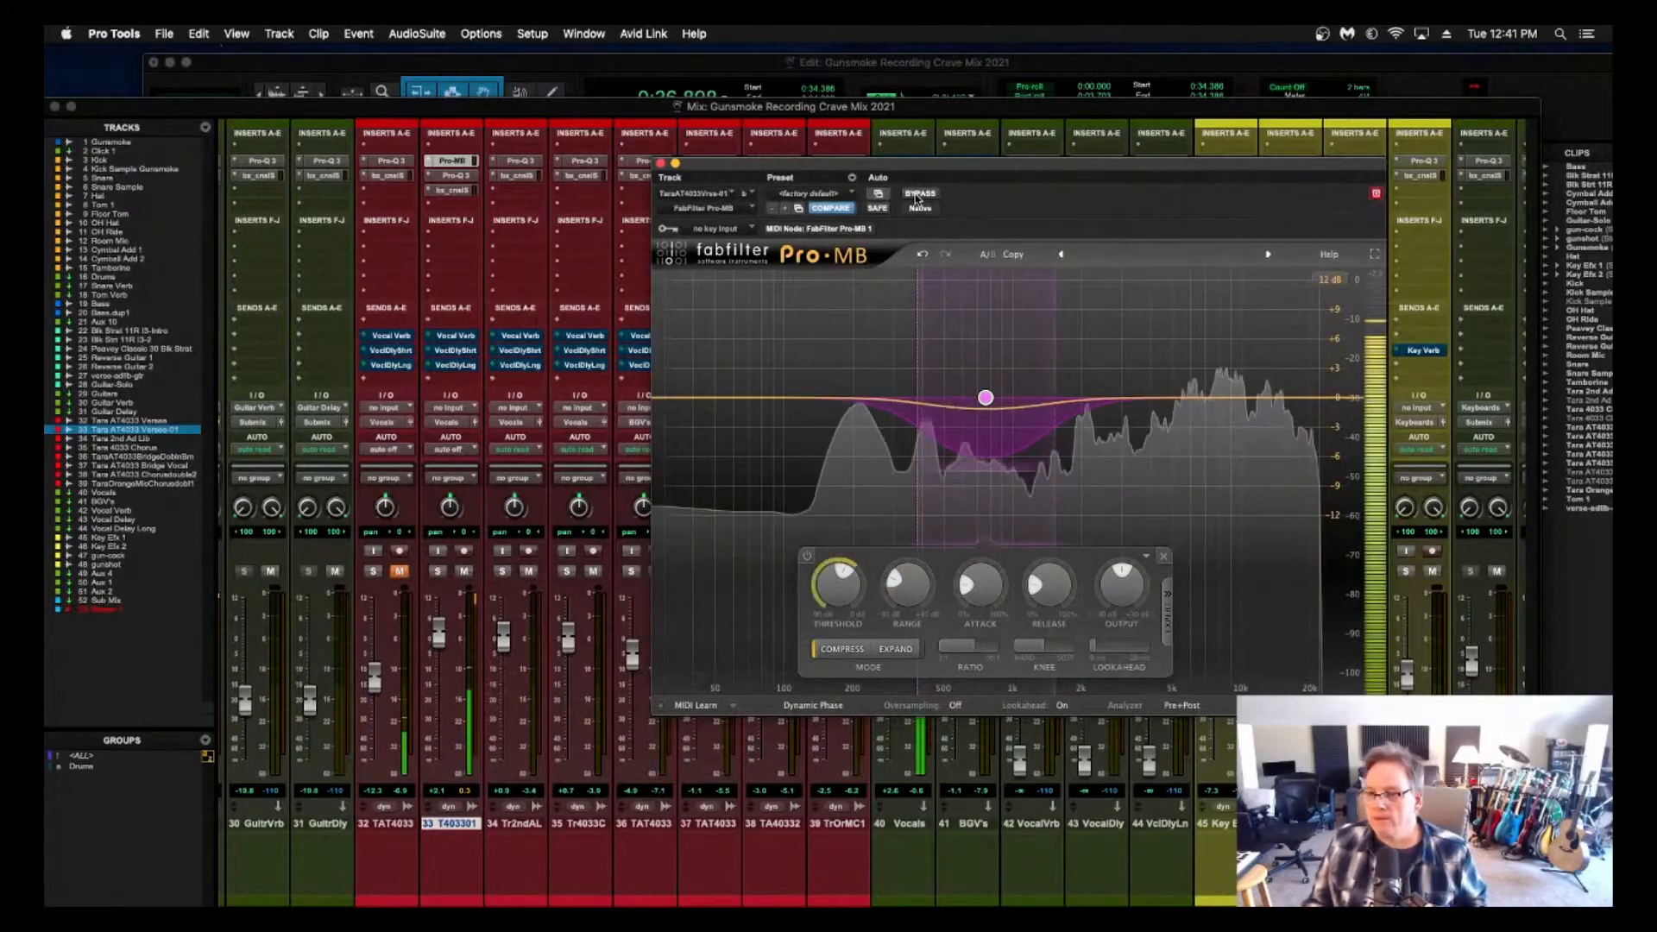
left_click(918, 194)
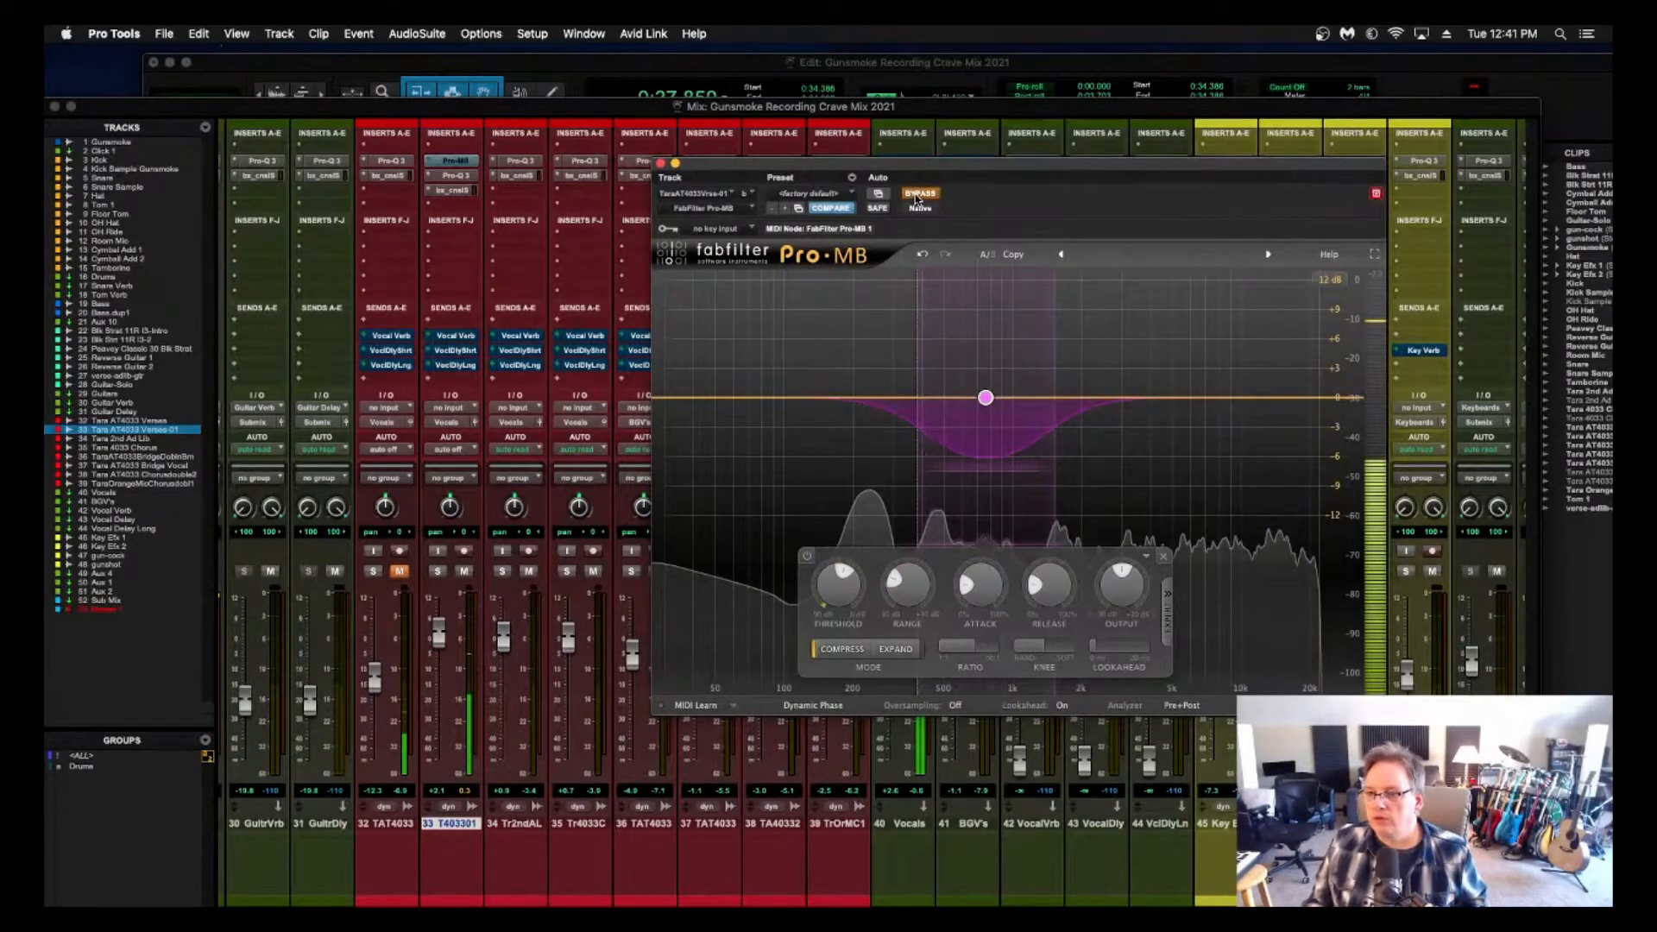
left_click(917, 195)
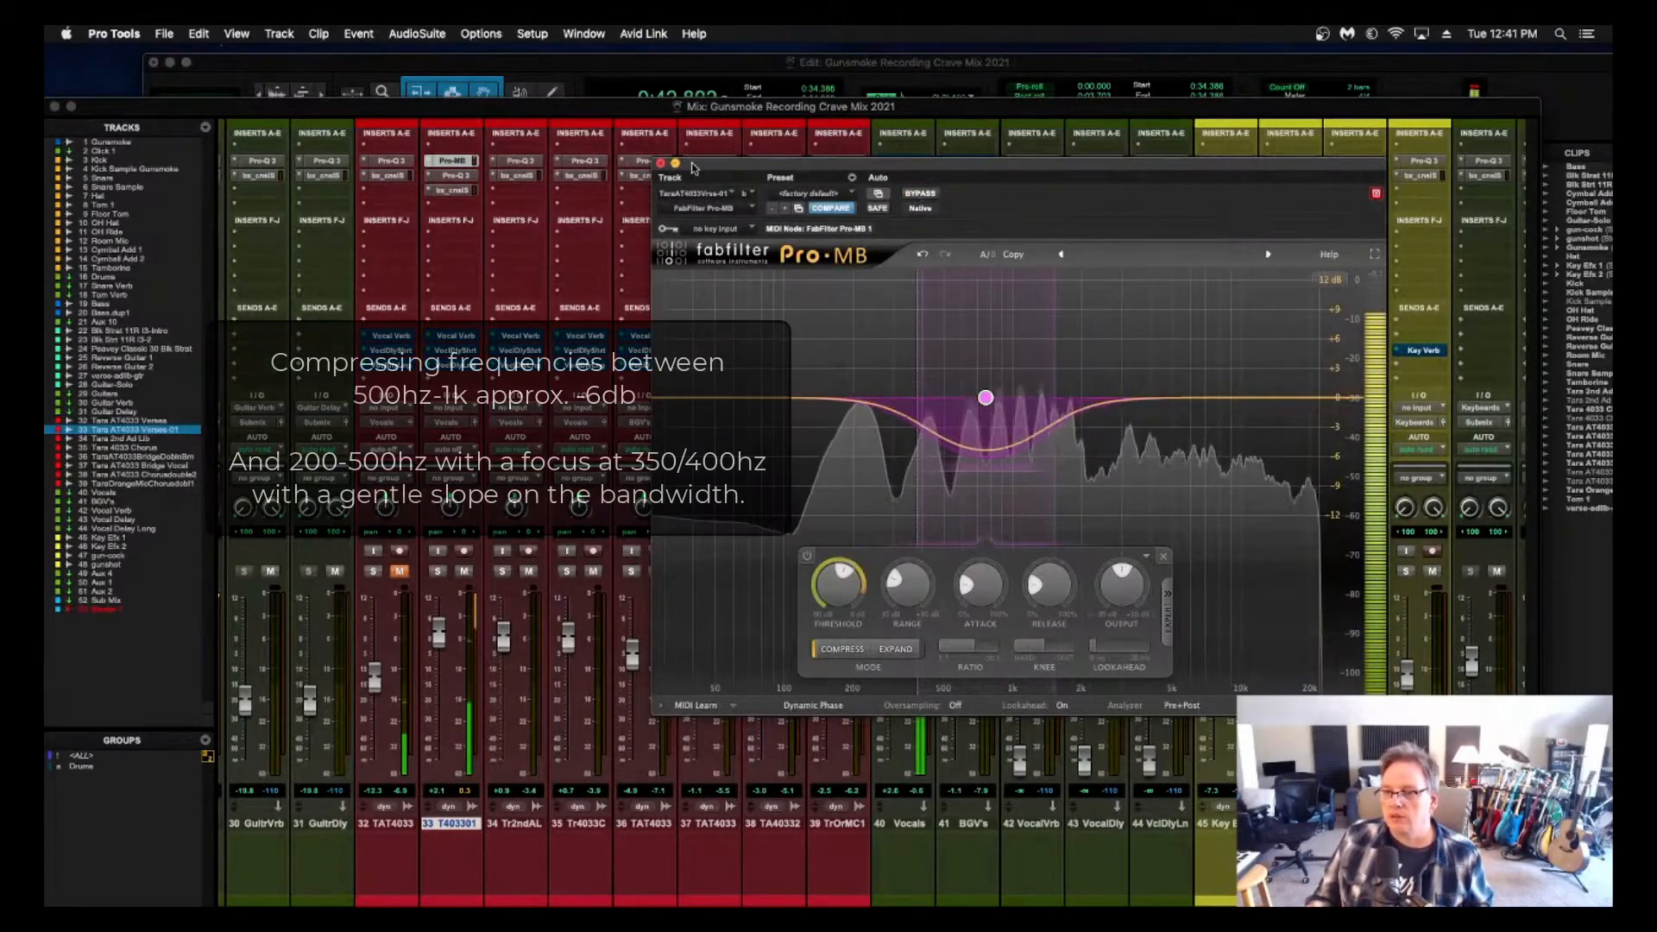
left_click(880, 399)
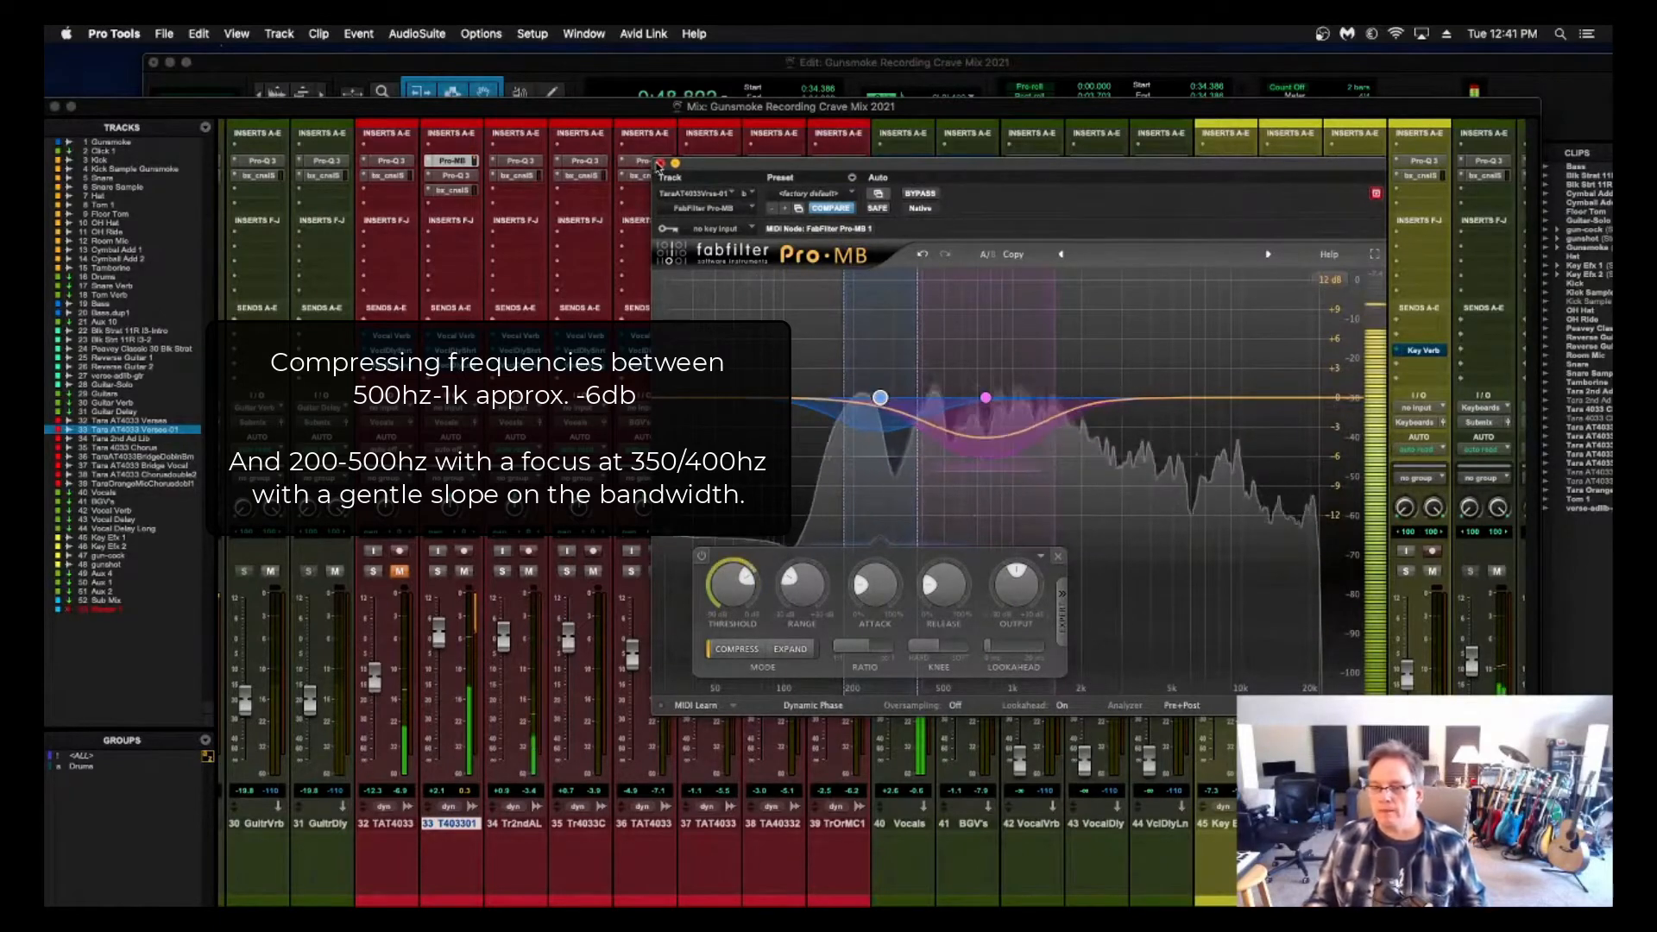
Open bx_console SSL 4000 E on track 33 in place of Pro-MB and adjust its HF, HMF and LF equaliser bands during playback.
left_click(660, 163)
left_click(457, 190)
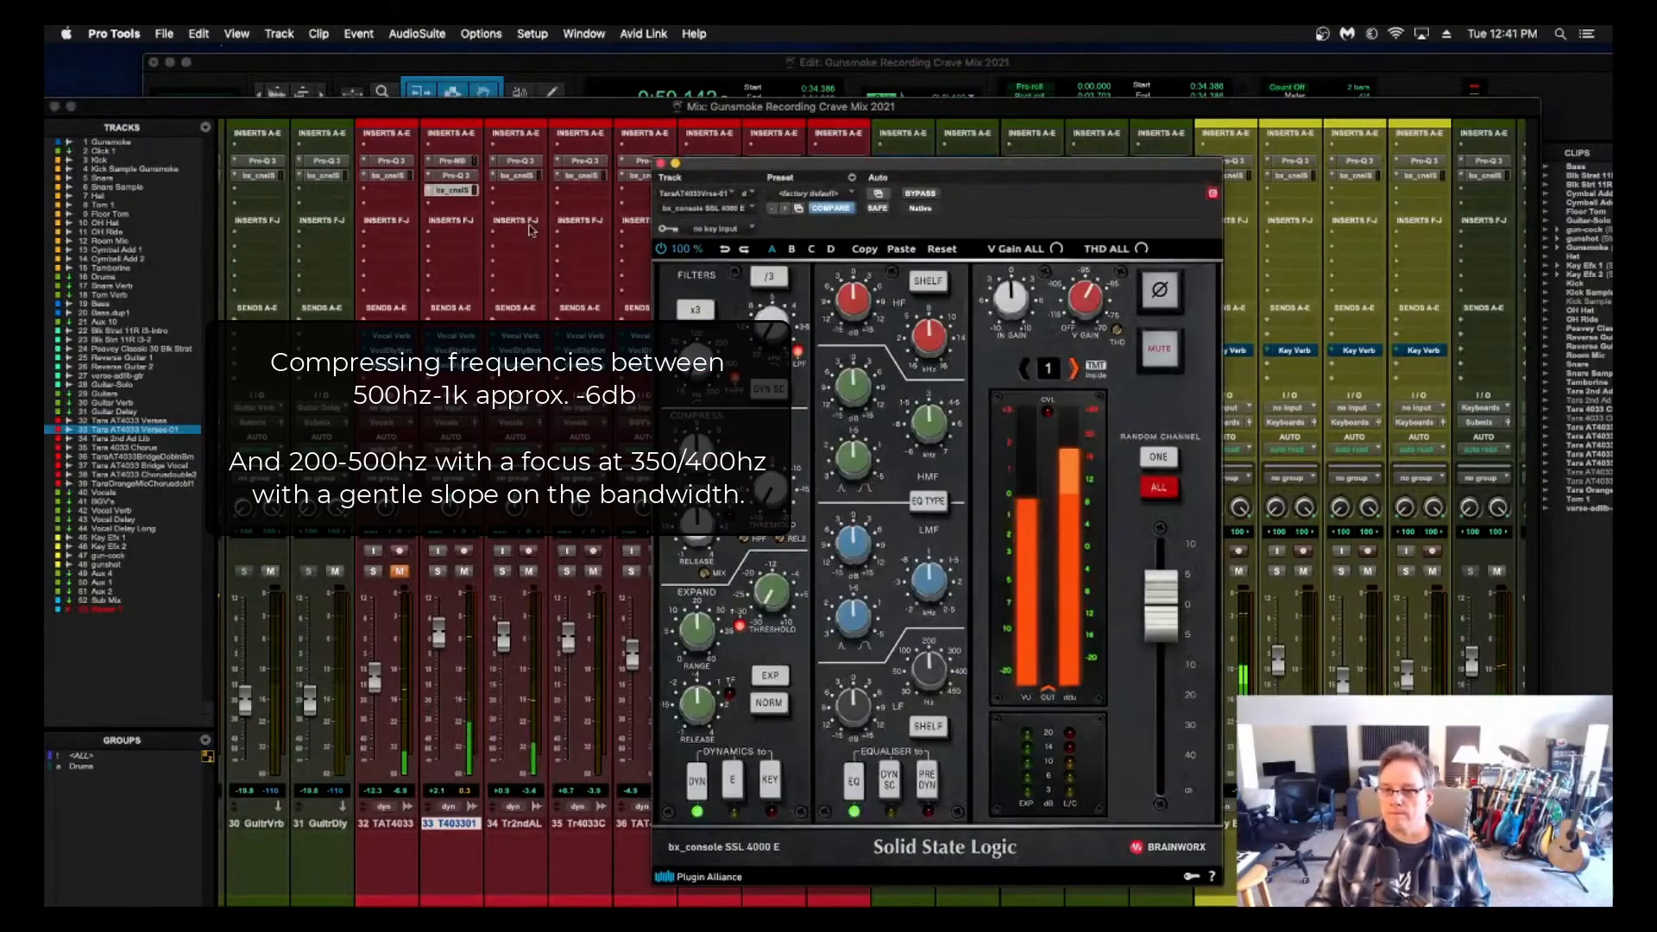
left_click_drag(849, 301, 860, 275)
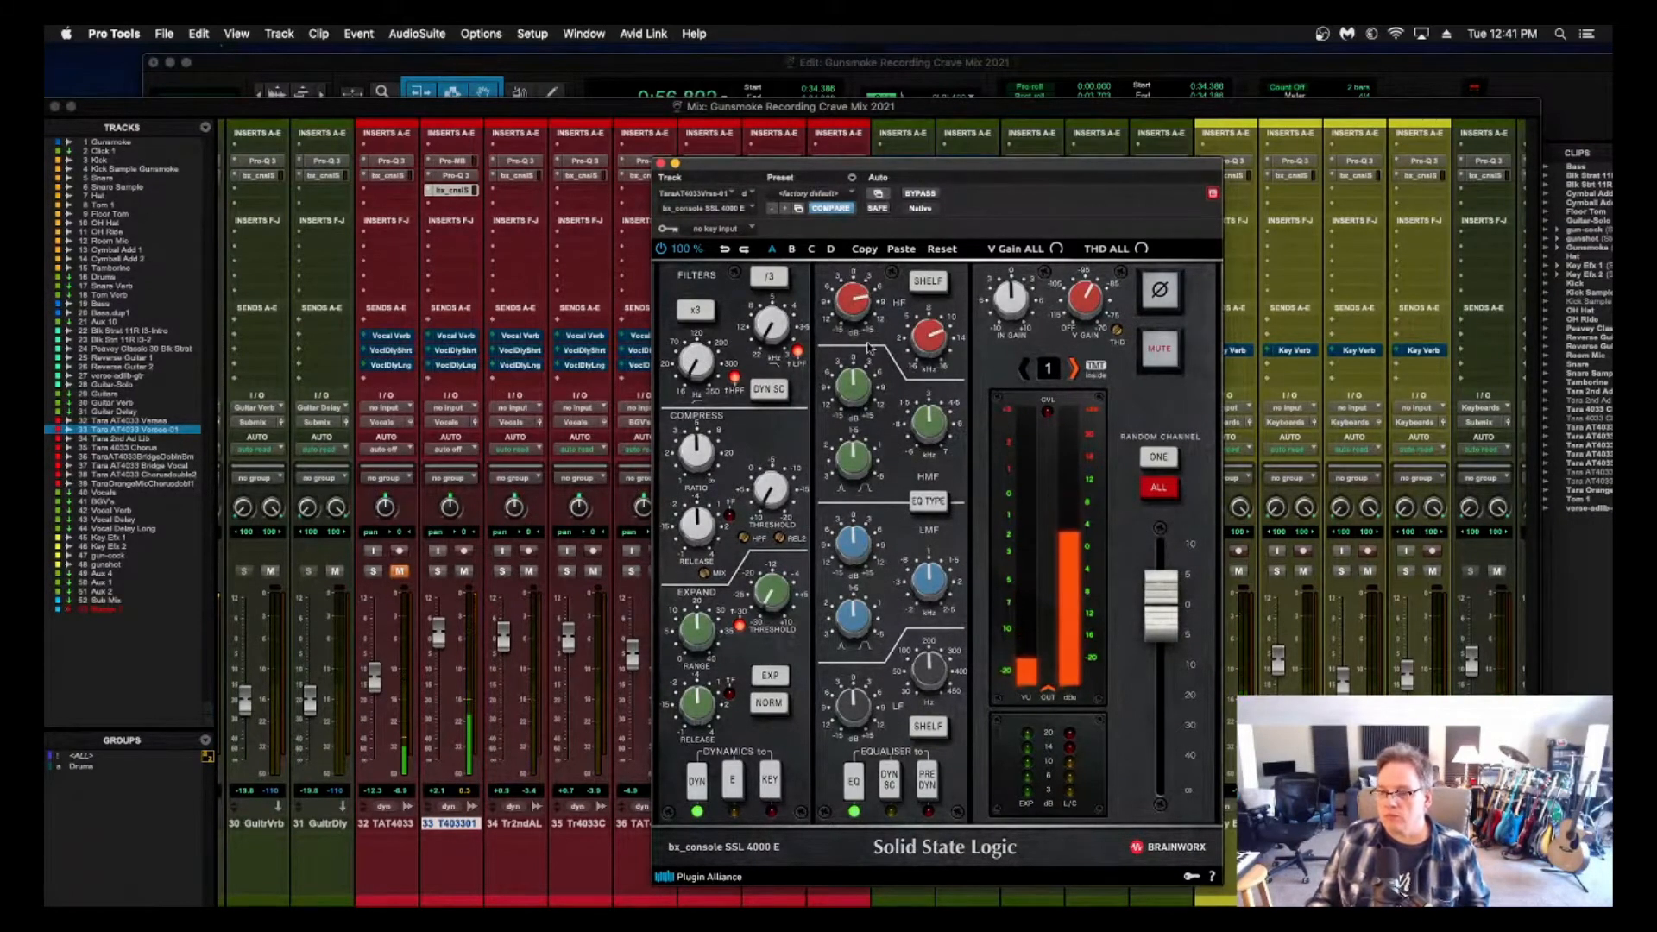
left_click_drag(851, 296, 850, 300)
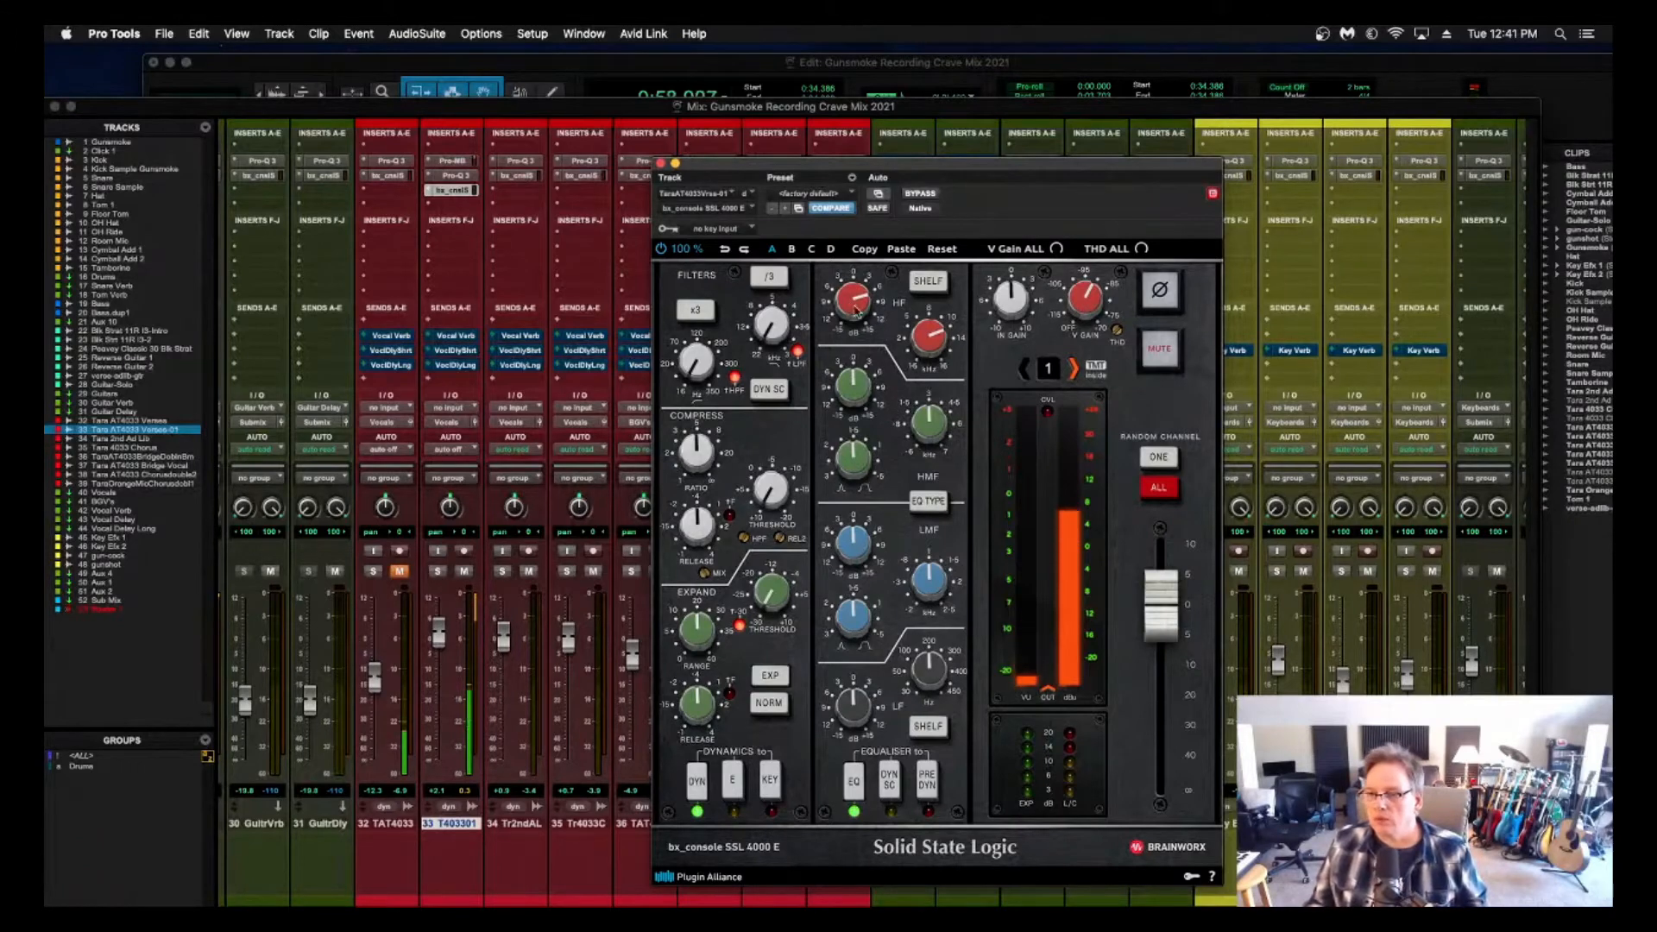
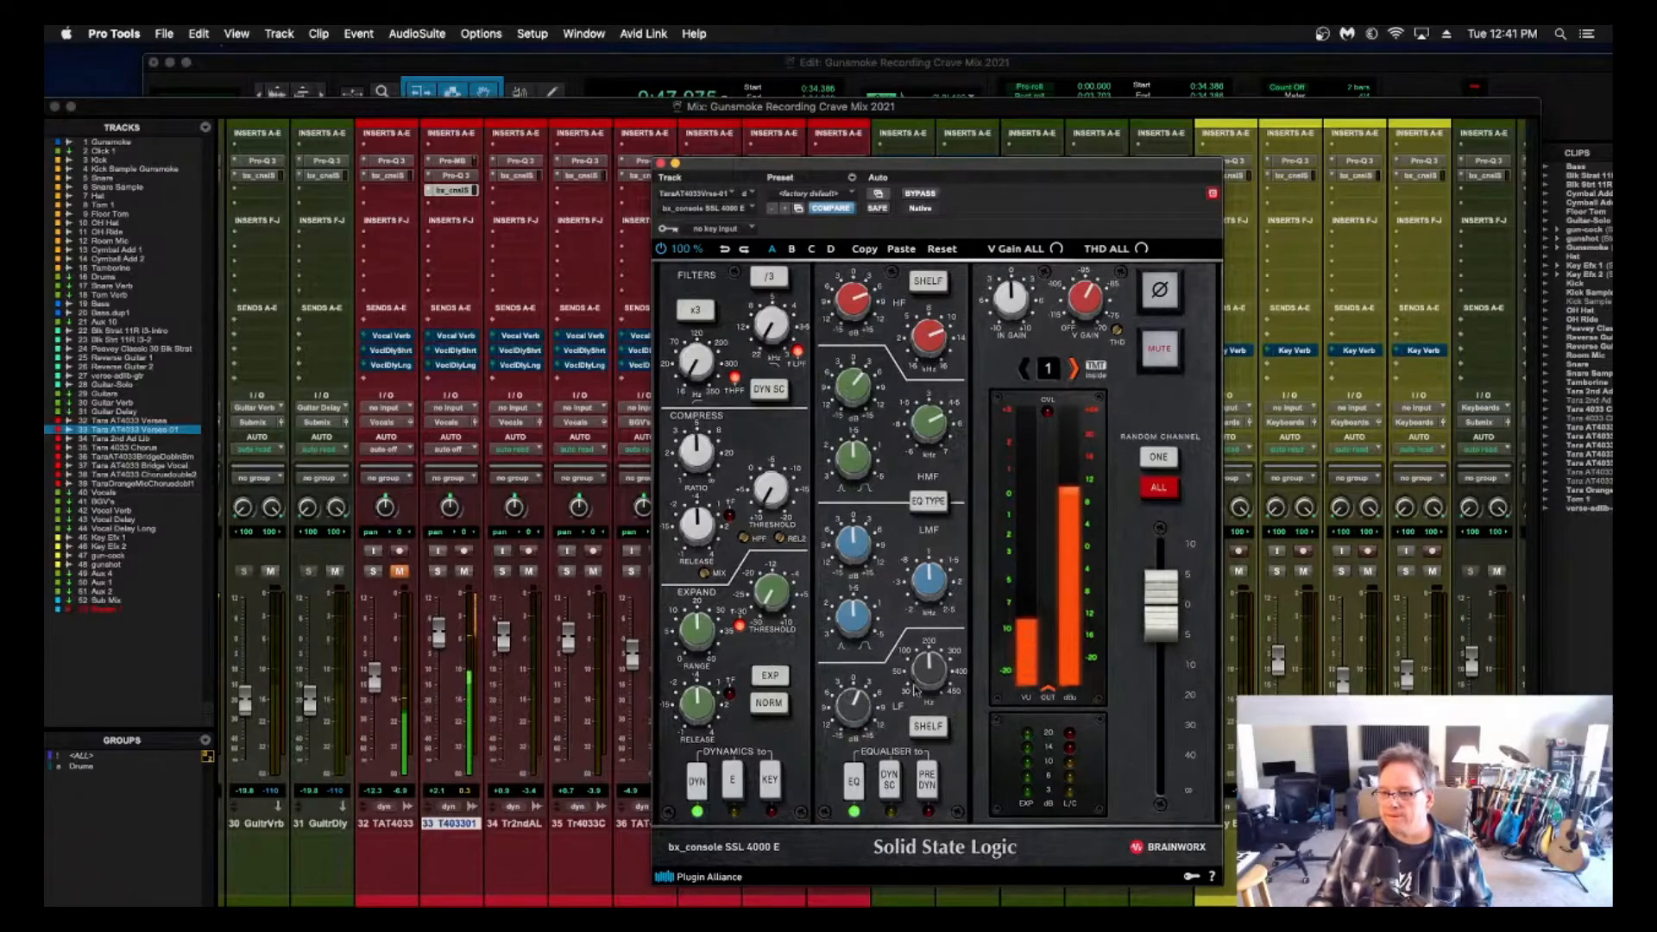
left_click_drag(927, 674, 925, 691)
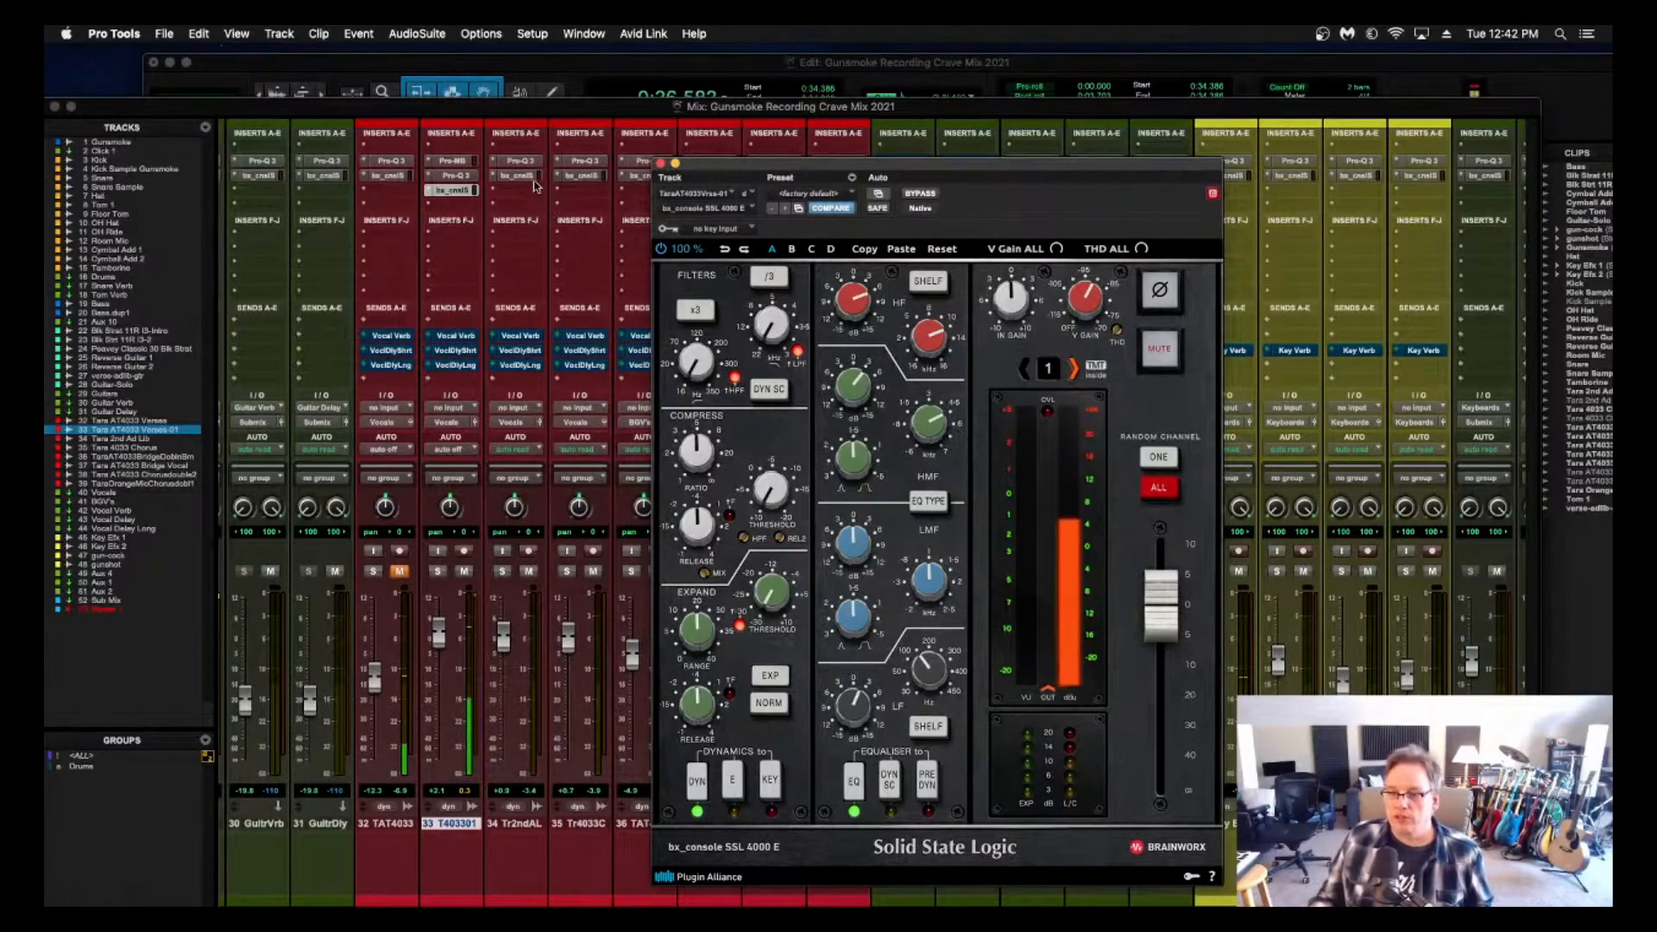
Bring up the Edit window, close the SSL console plug-in and enlarge track 33 to inspect the verse waveform.
left_click(528, 66)
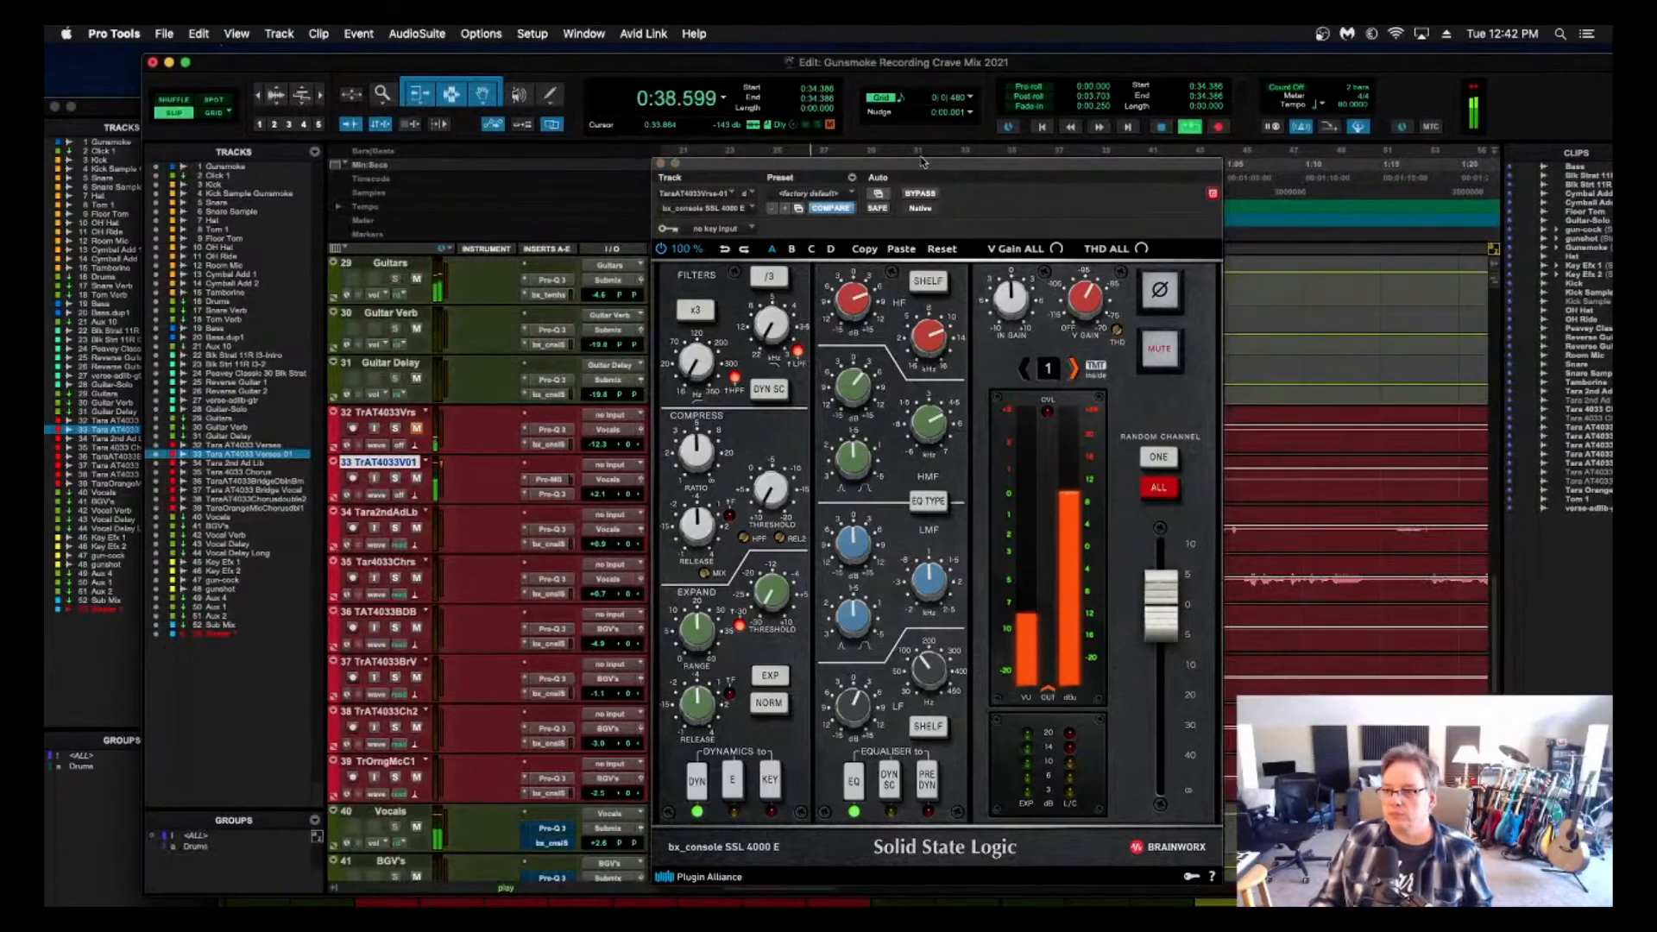
left_click_drag(923, 164, 400, 122)
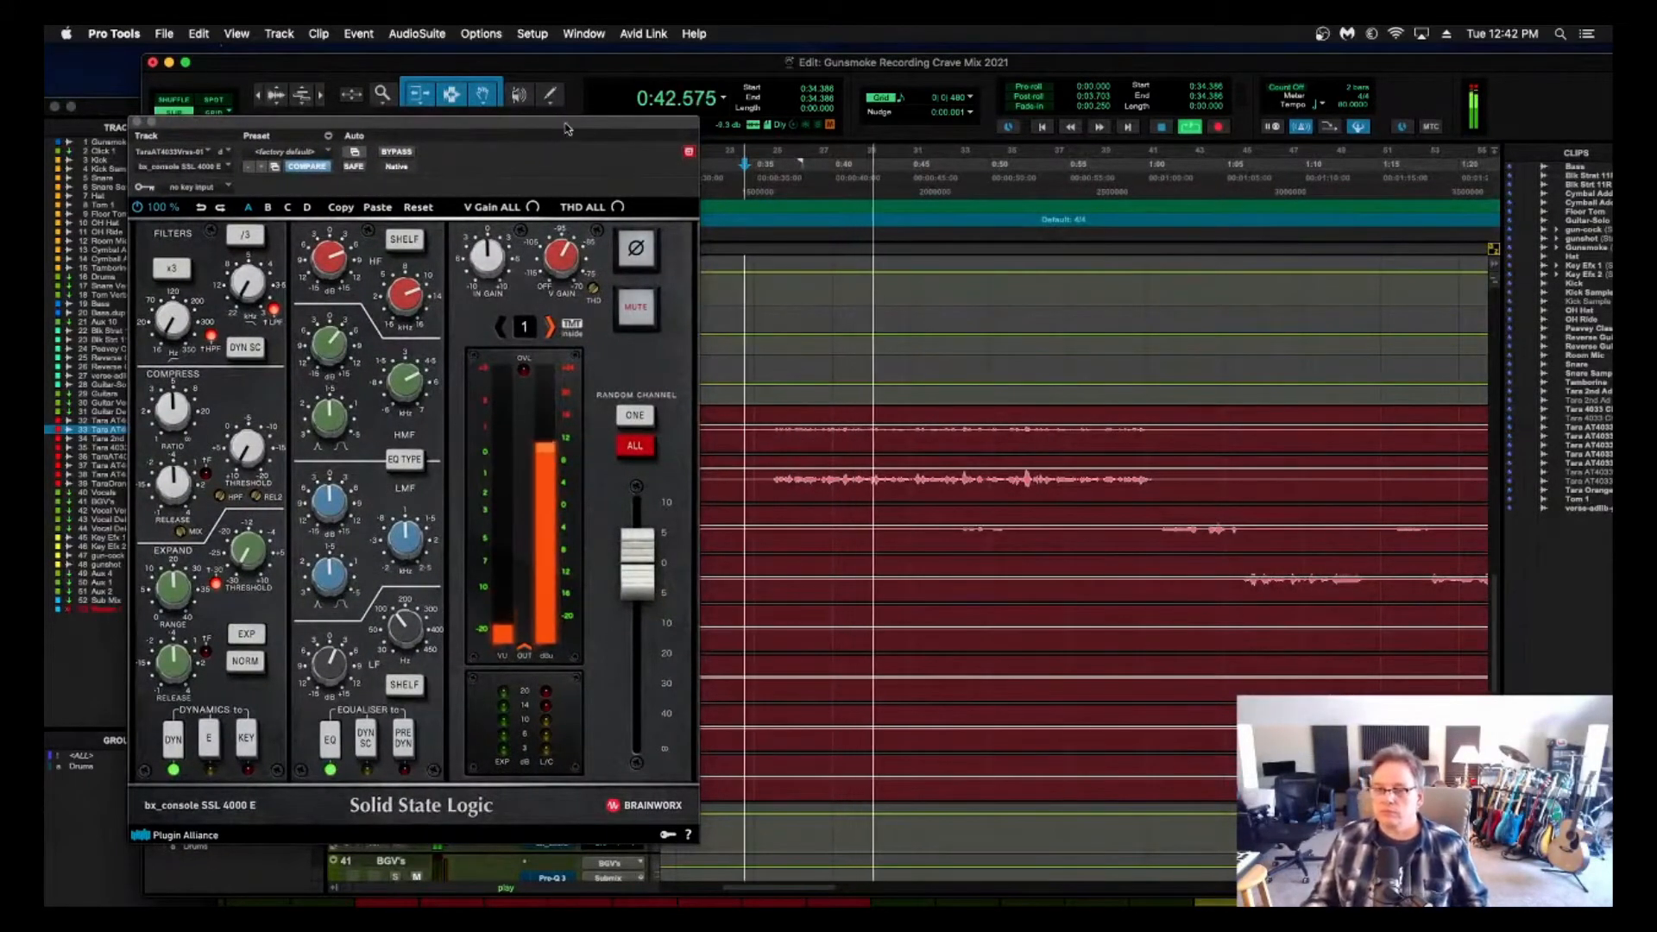
key("super+w")
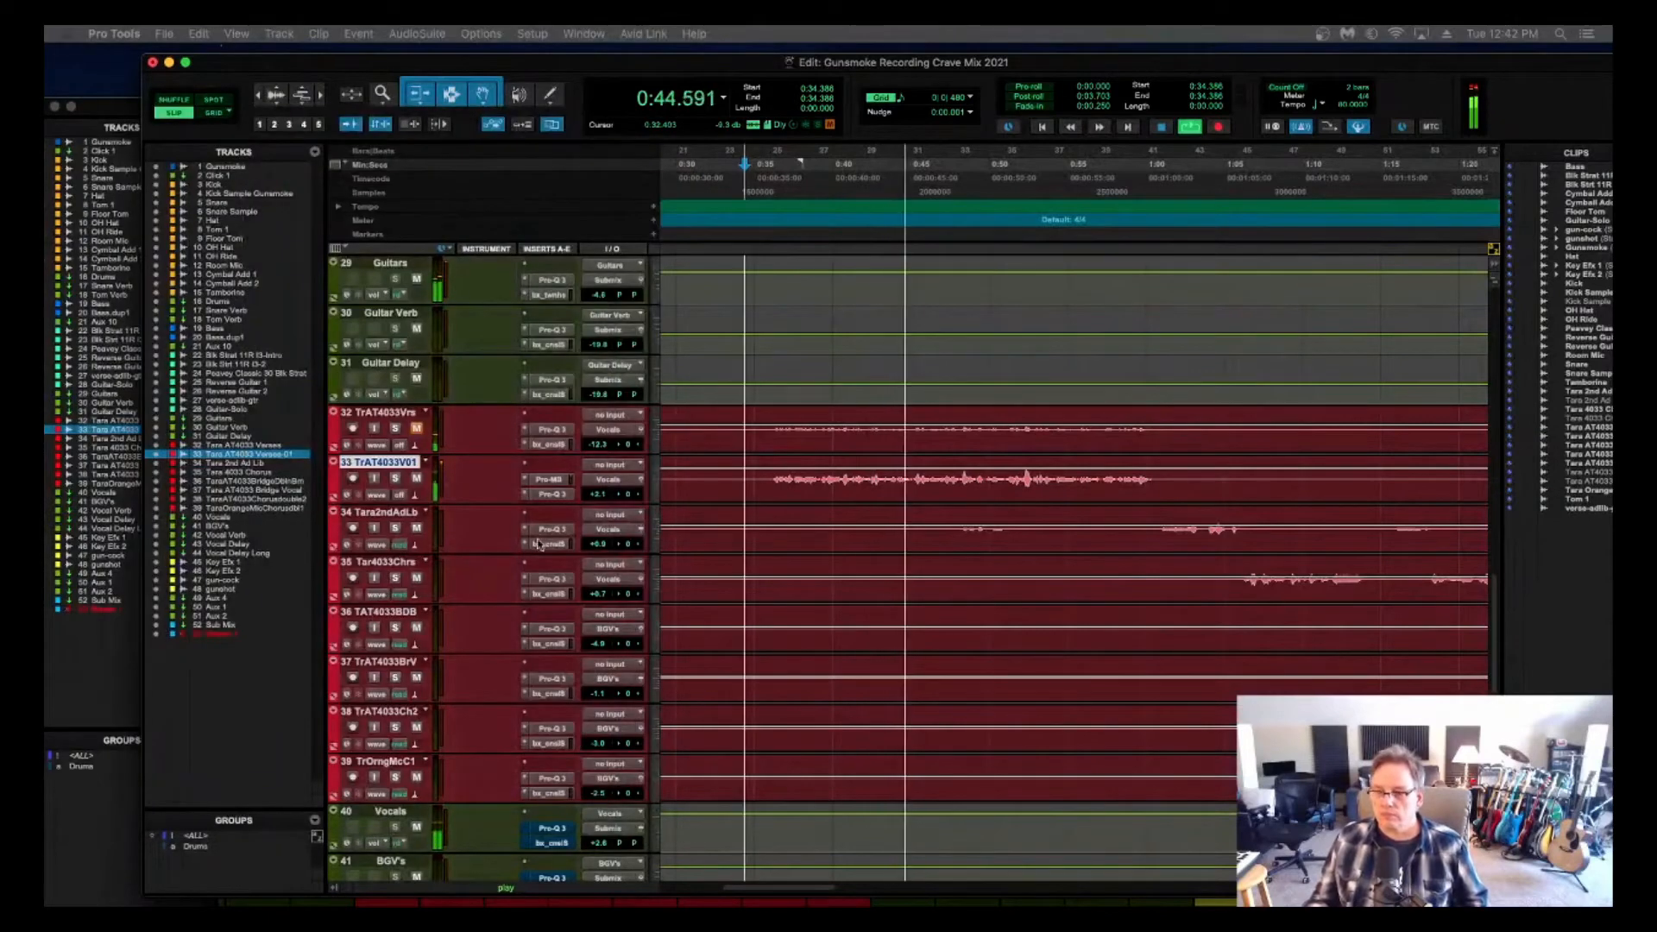
left_click_drag(653, 500, 653, 628)
scroll(884, 570, "right", 5)
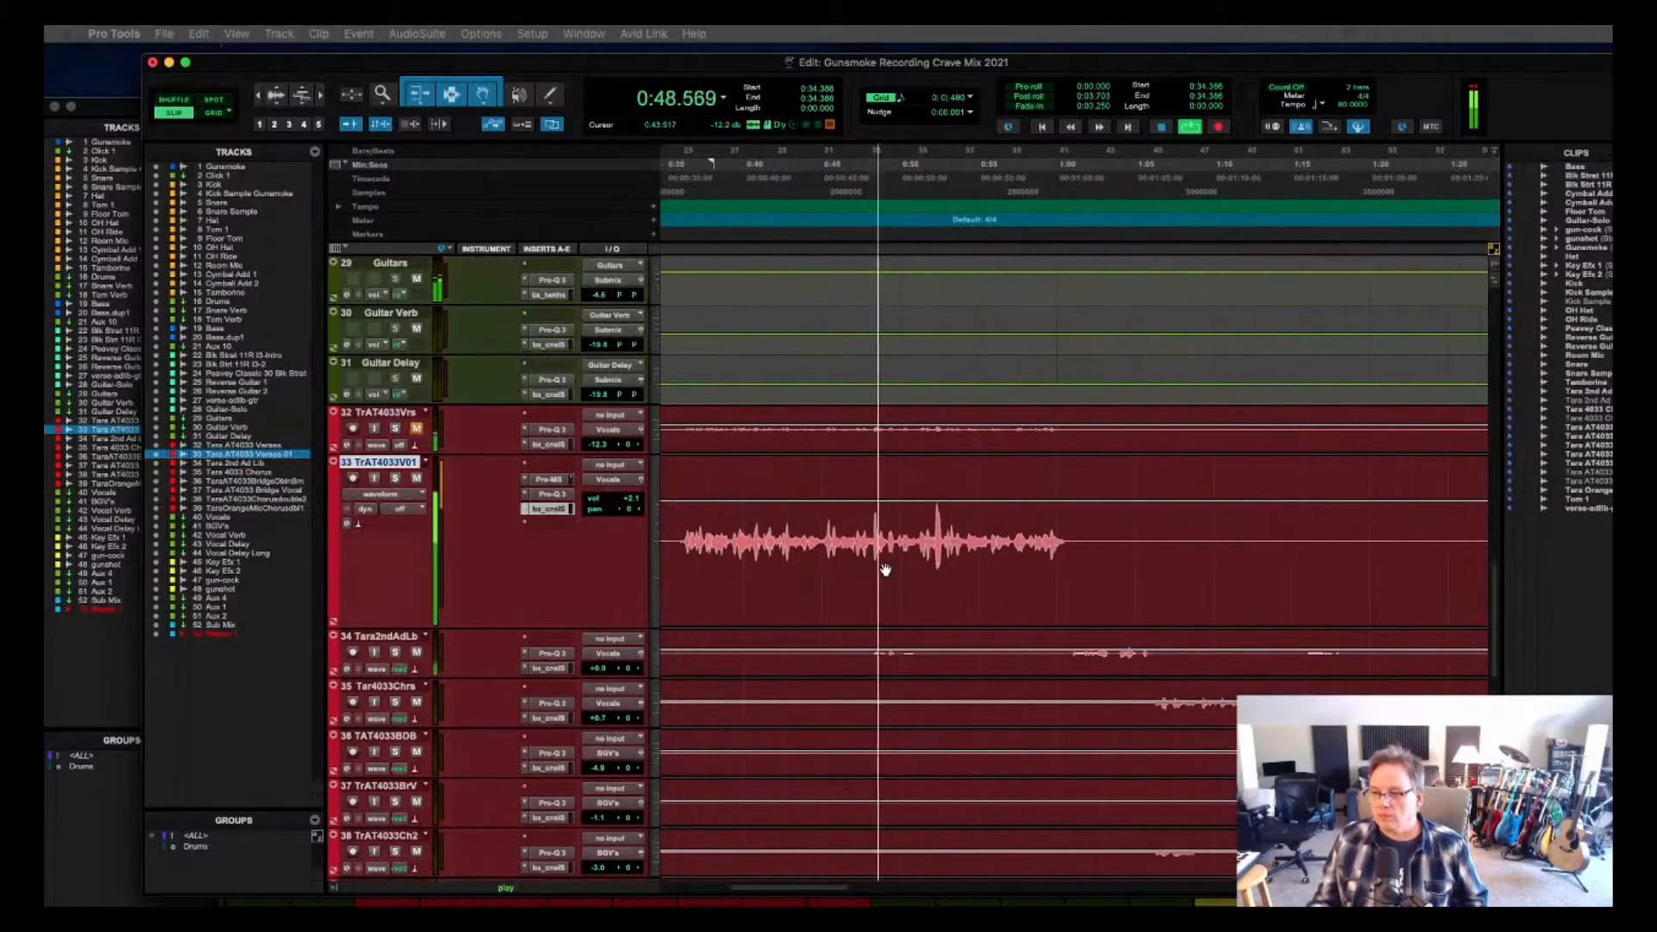
scroll(886, 569, "right", 1)
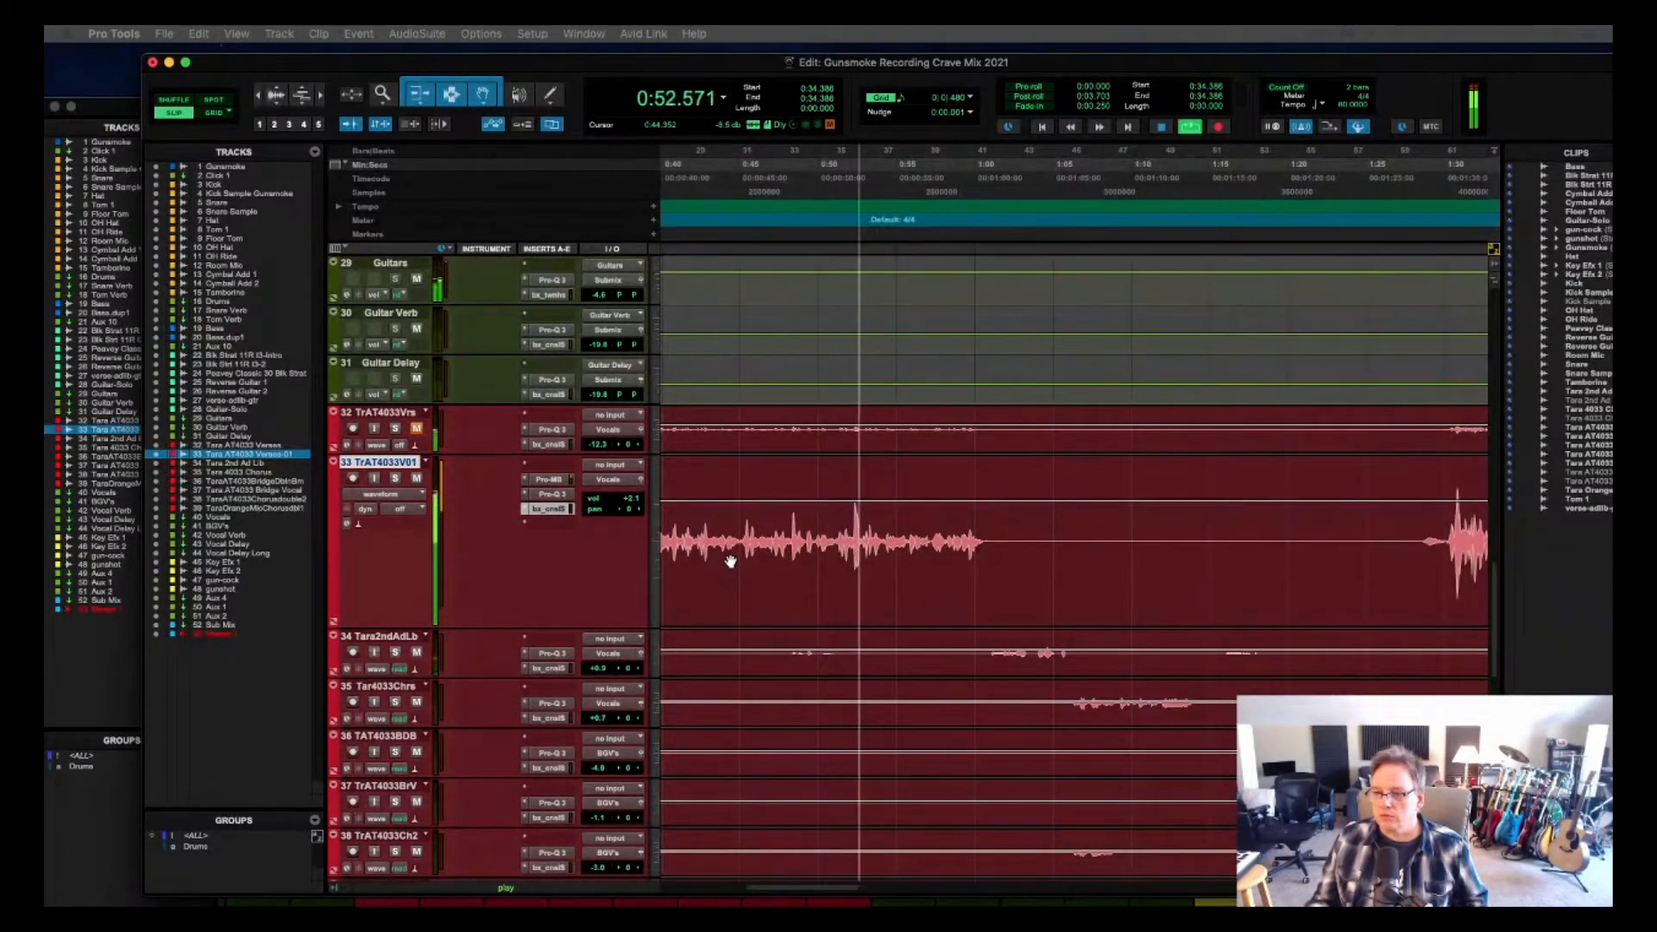
Stop playback, select the loud vocal peak on track 33 from 0:52.284 to 0:52.779, and lower its clip gain.
key("space")
left_click_drag(852, 477, 861, 479)
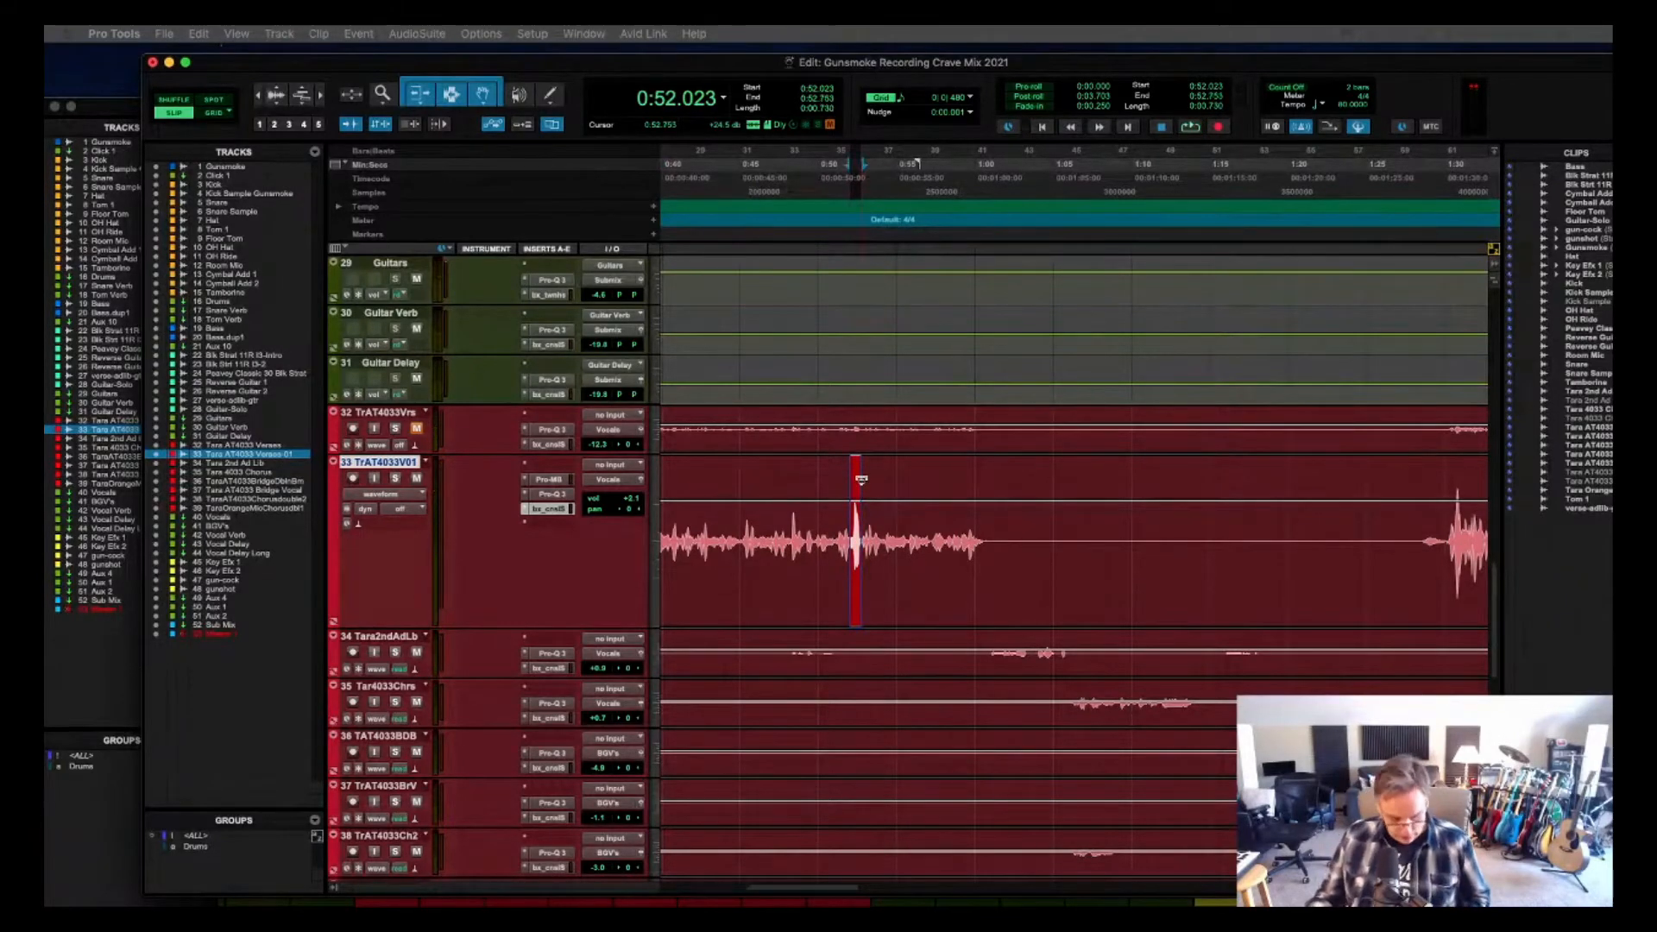
key("t")
key("t")
key("t")
scroll(1159, 576, "right", 3)
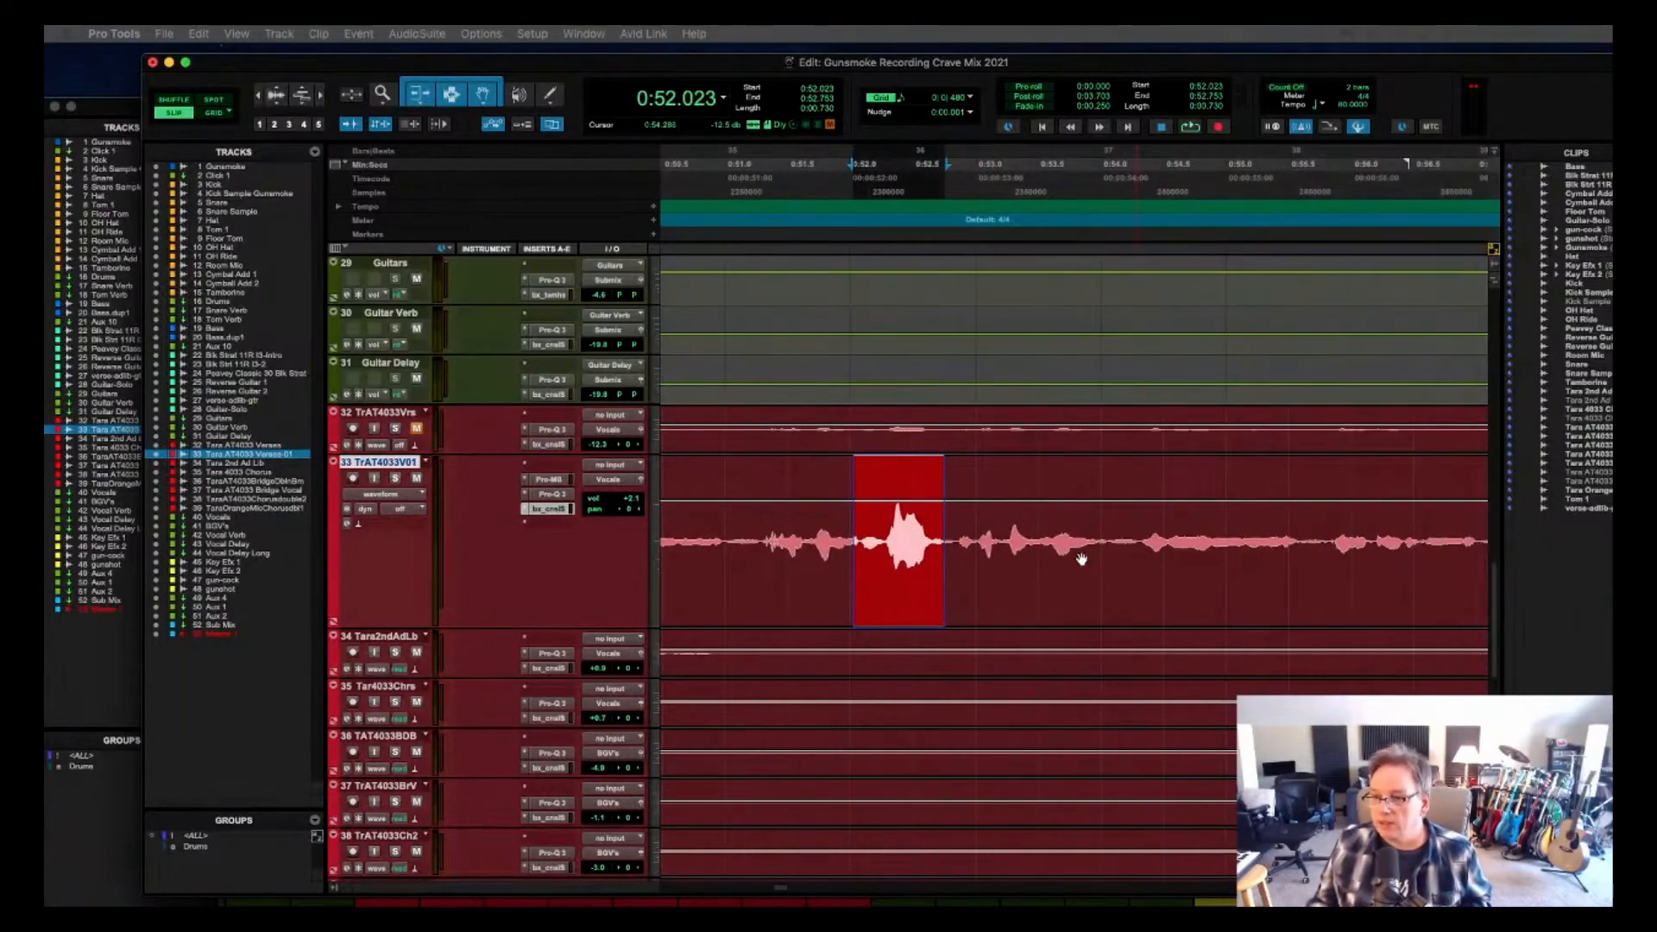
left_click(885, 470)
left_click_drag(886, 471, 914, 498)
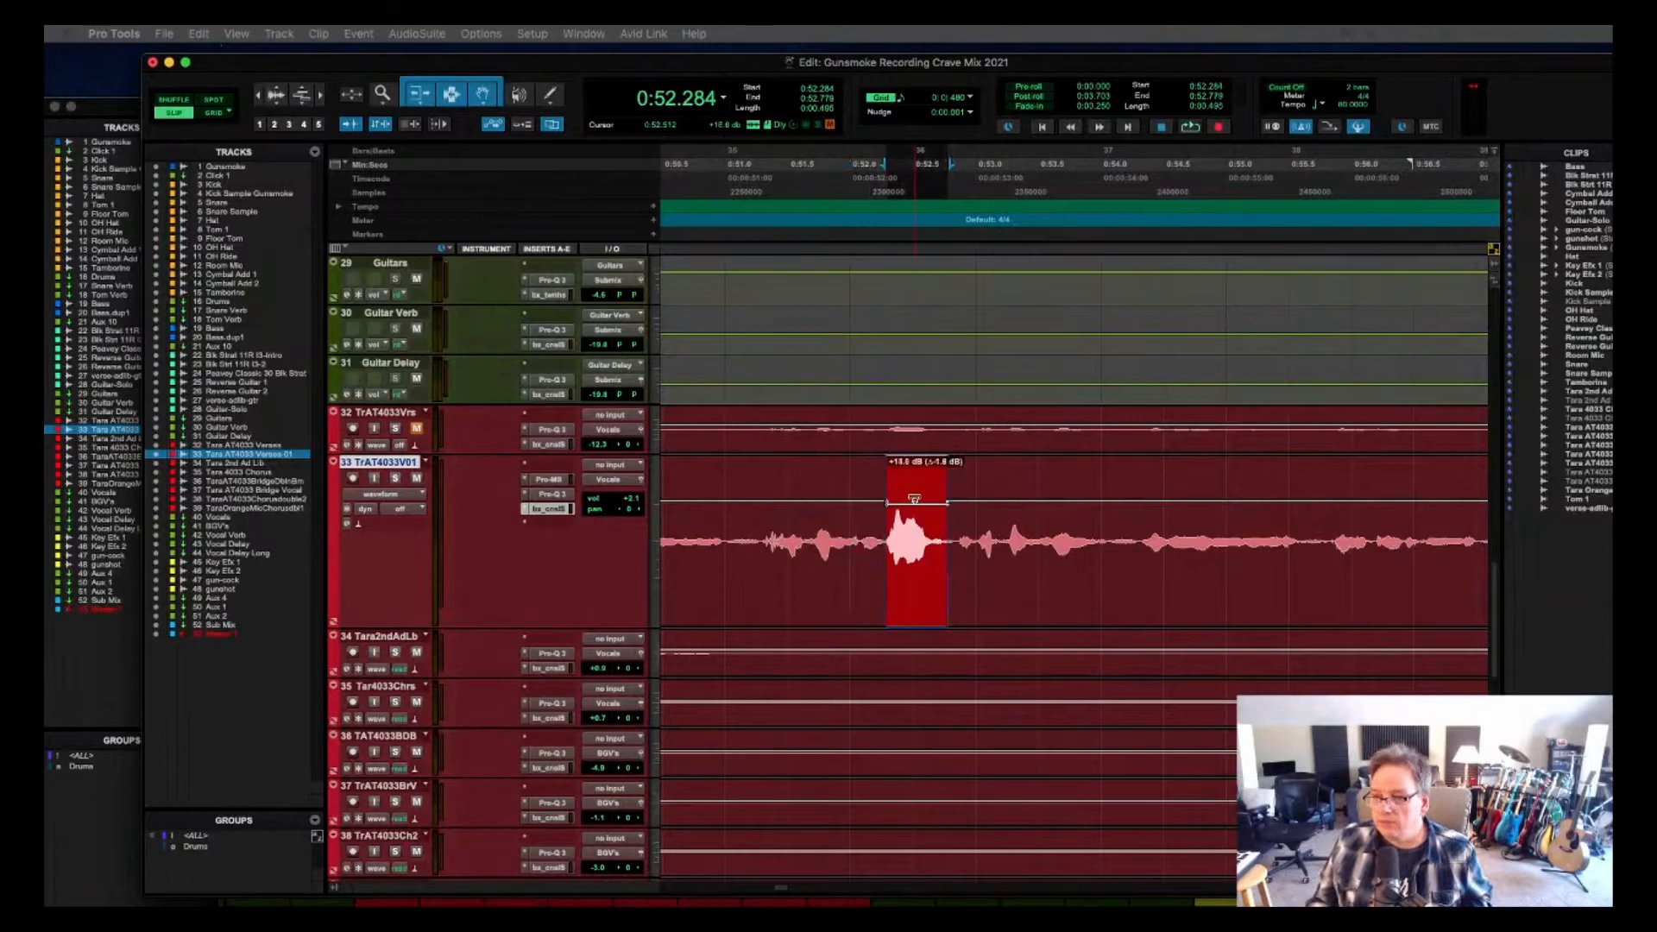
Replay the phrase from 0:51.592 several times and fine-tune the lowered clip gain of the loud peak on track 33.
left_click(799, 177)
key("space")
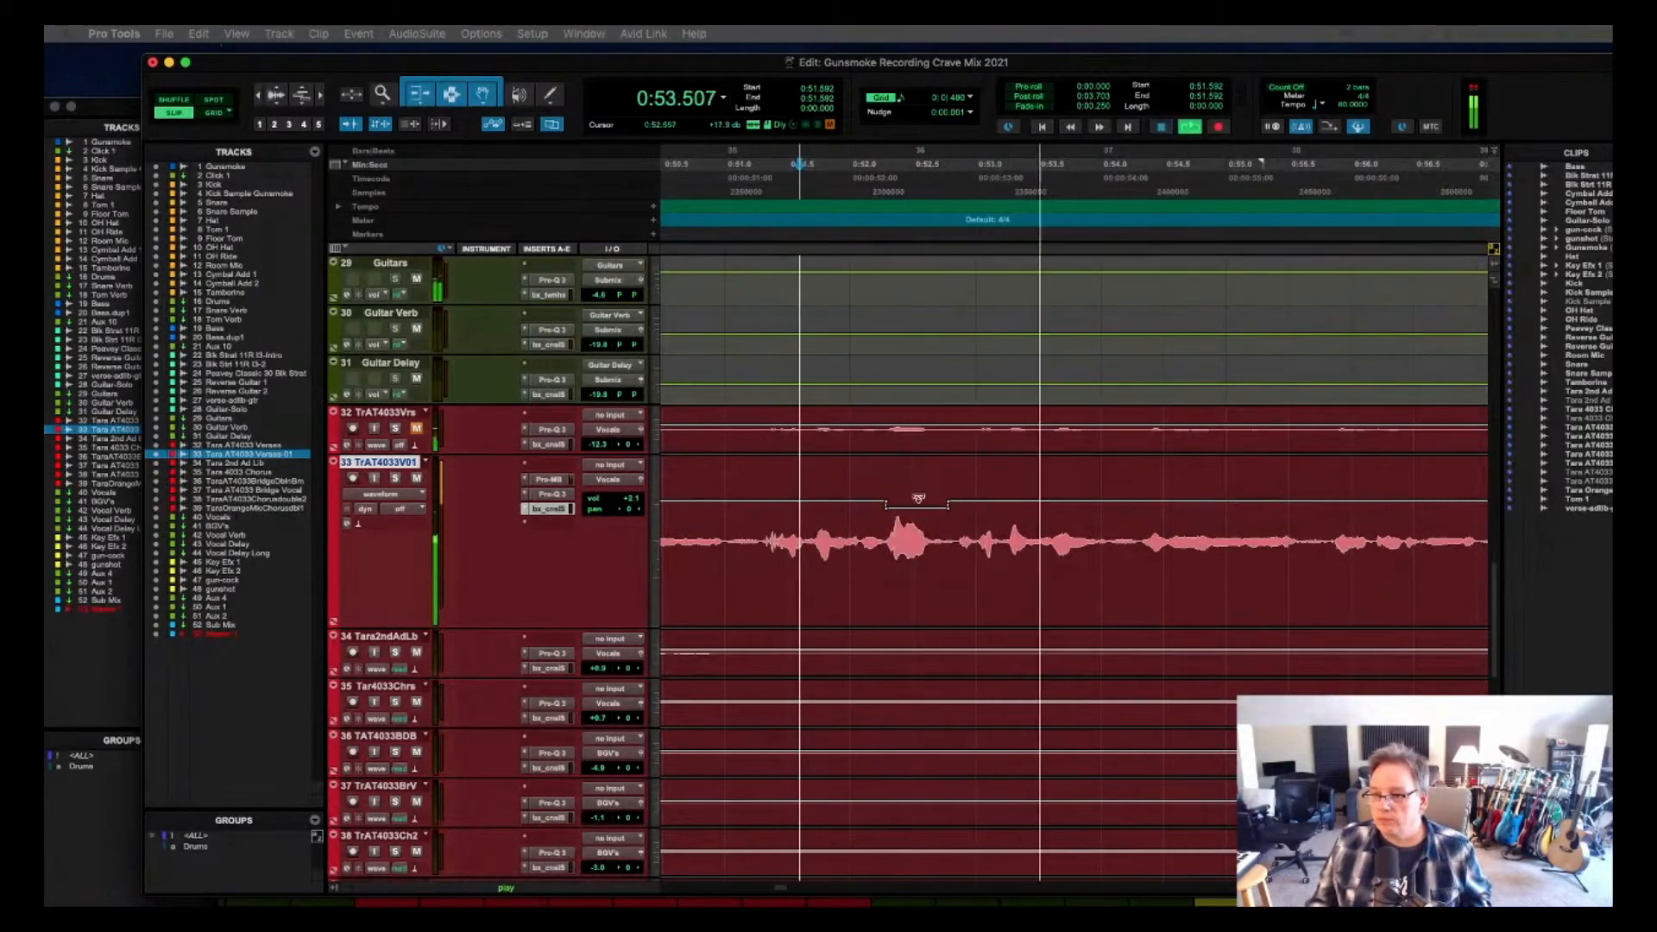
key("space")
key("space")
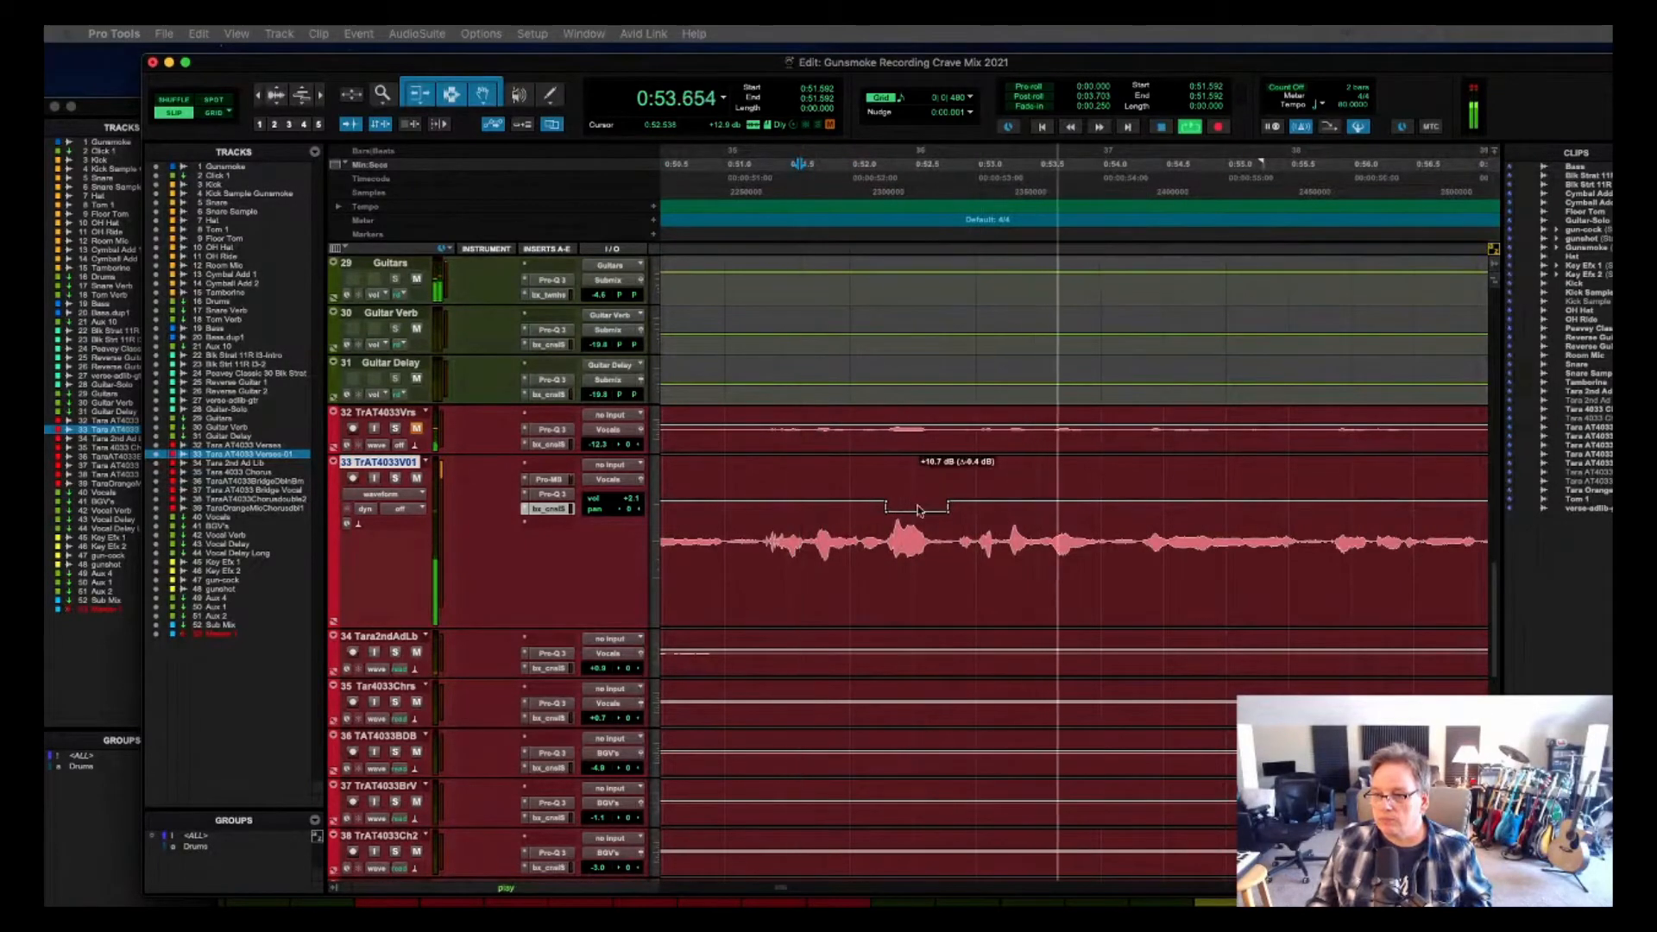
key("space")
key("space")
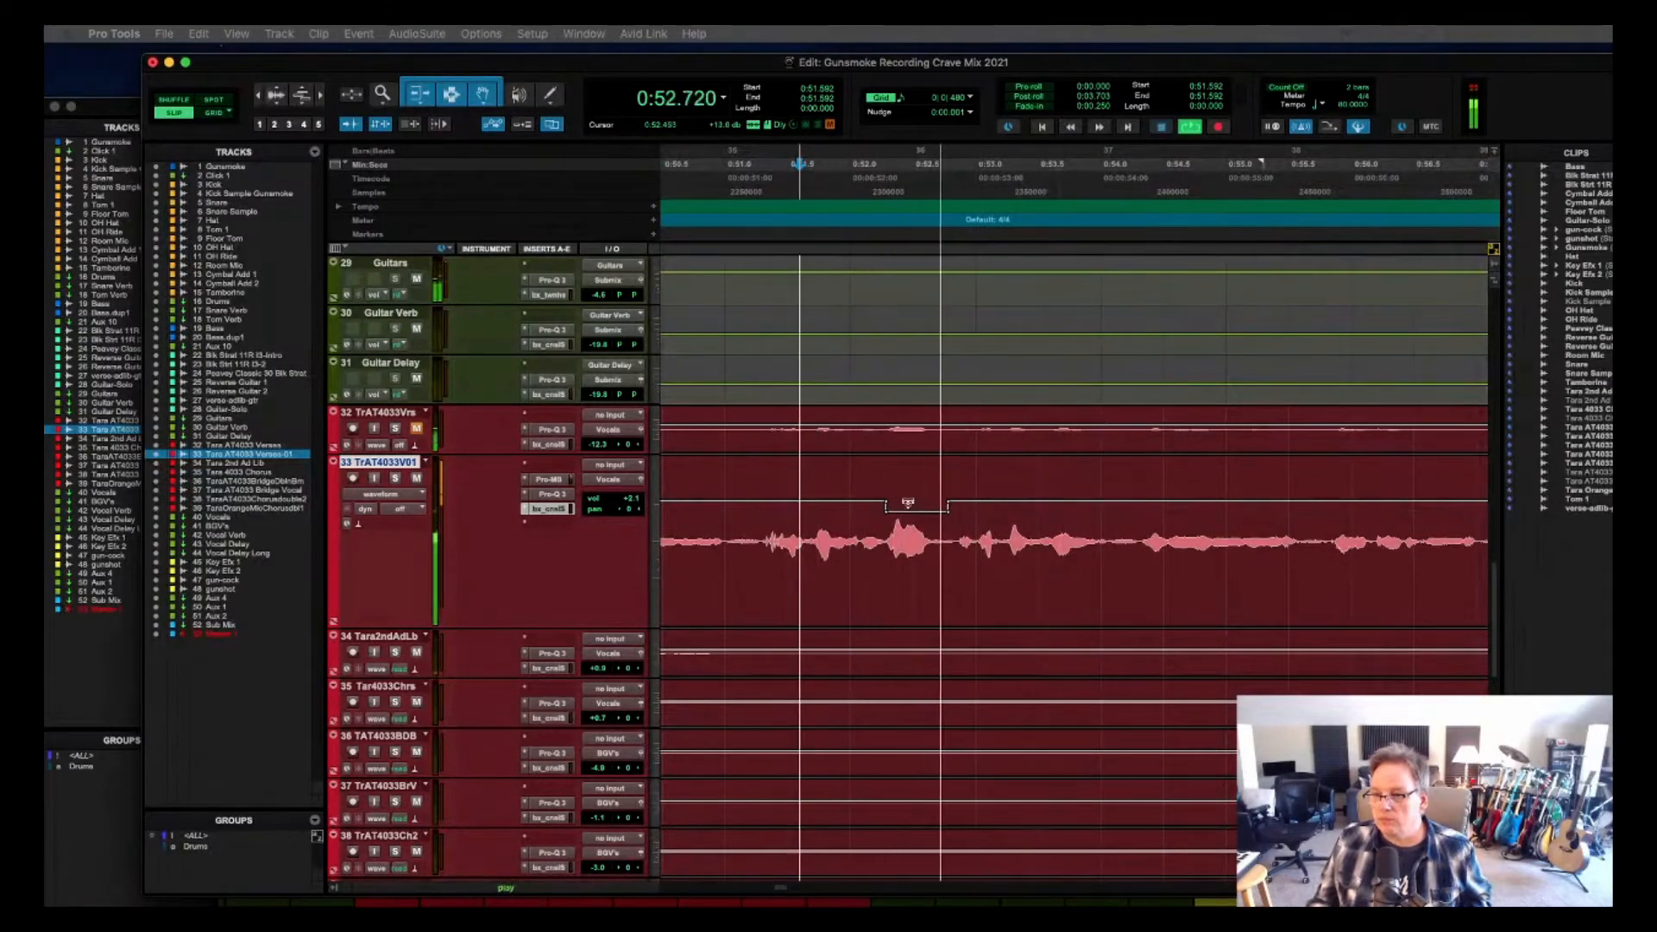
key("space")
scroll(765, 314, "up", 2)
key("space")
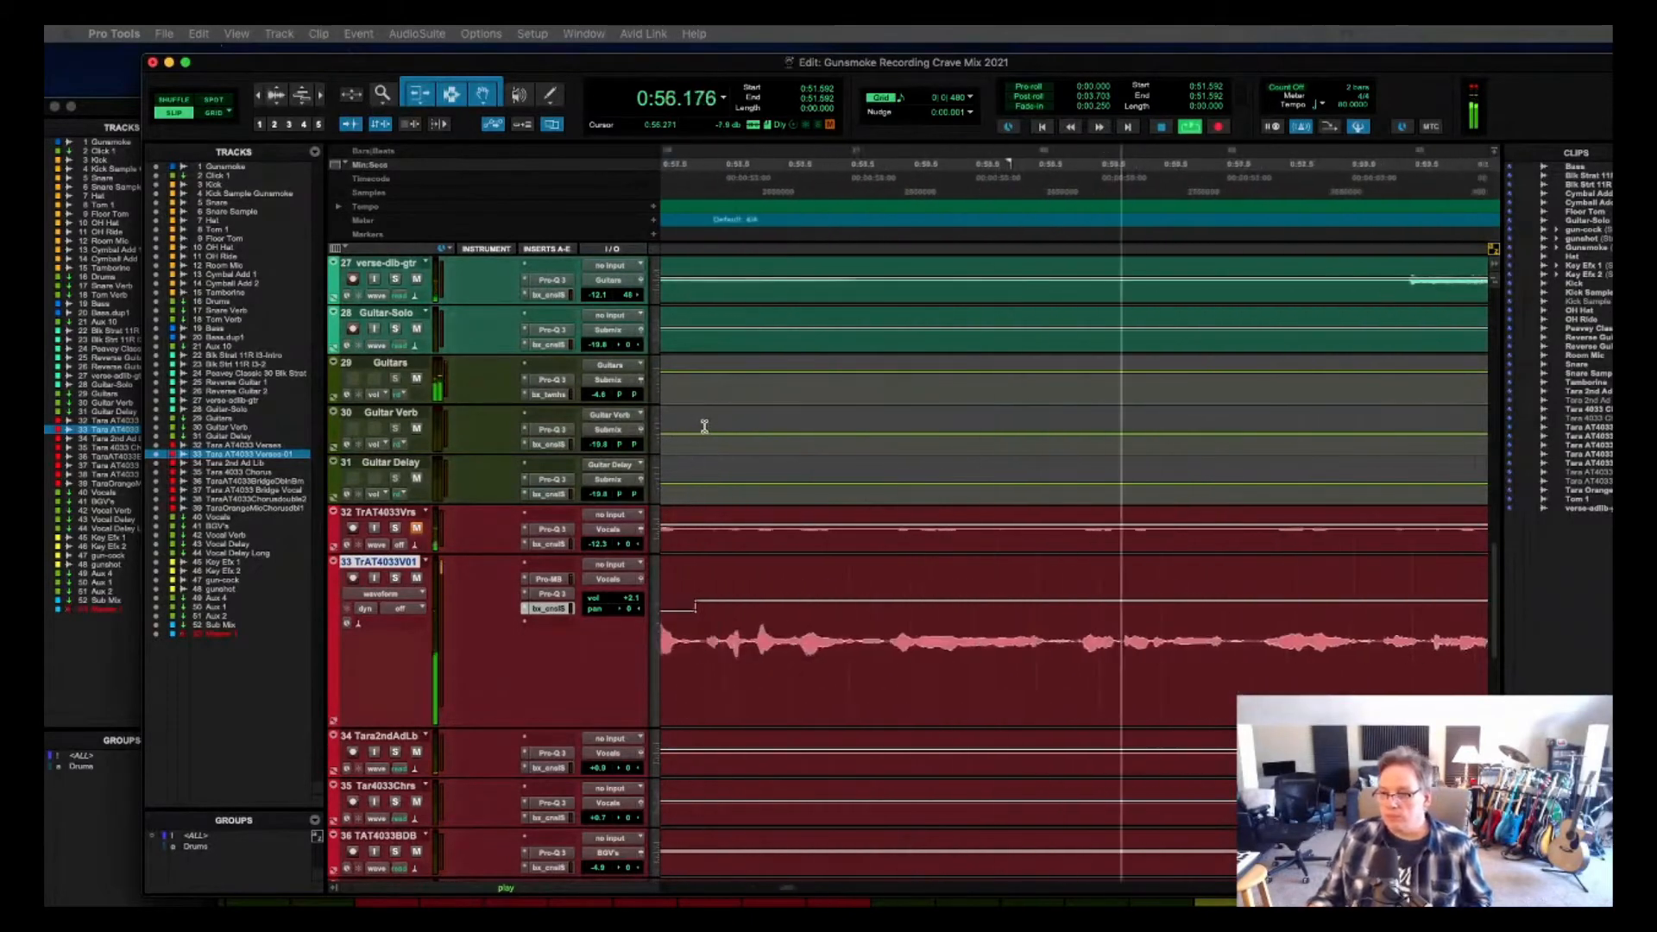
Return to the Mix window and copy the bx_console SSL 4000 E insert from track 33 to track 34.
left_click(99, 108)
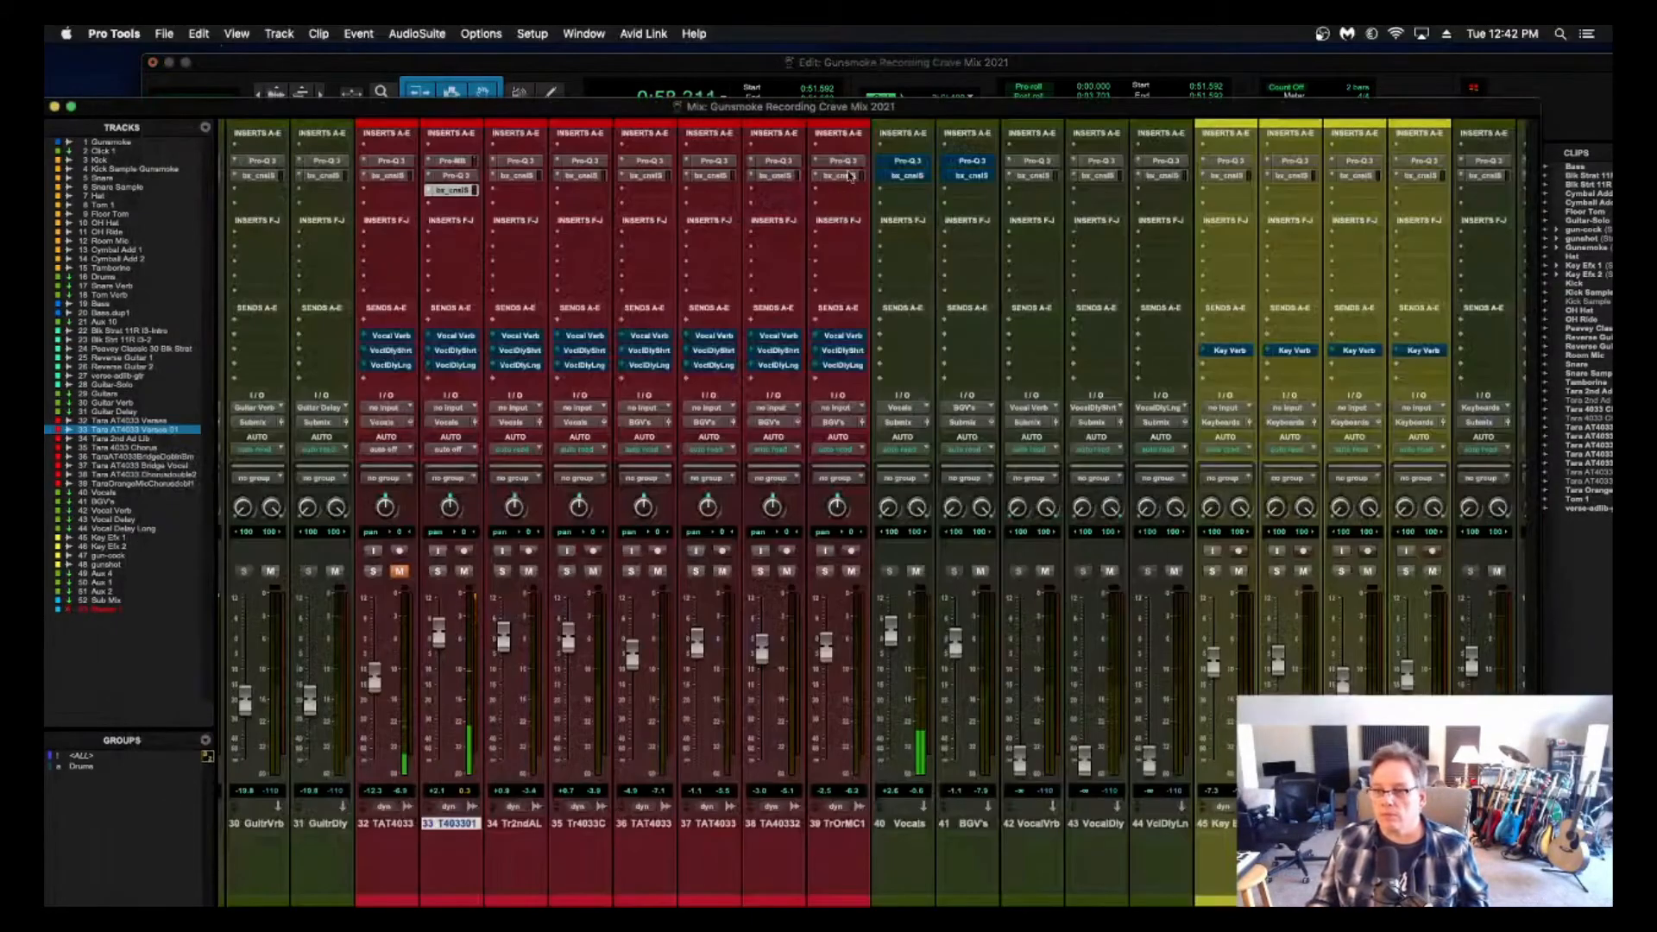
left_click_drag(46, 154, 1119, 136)
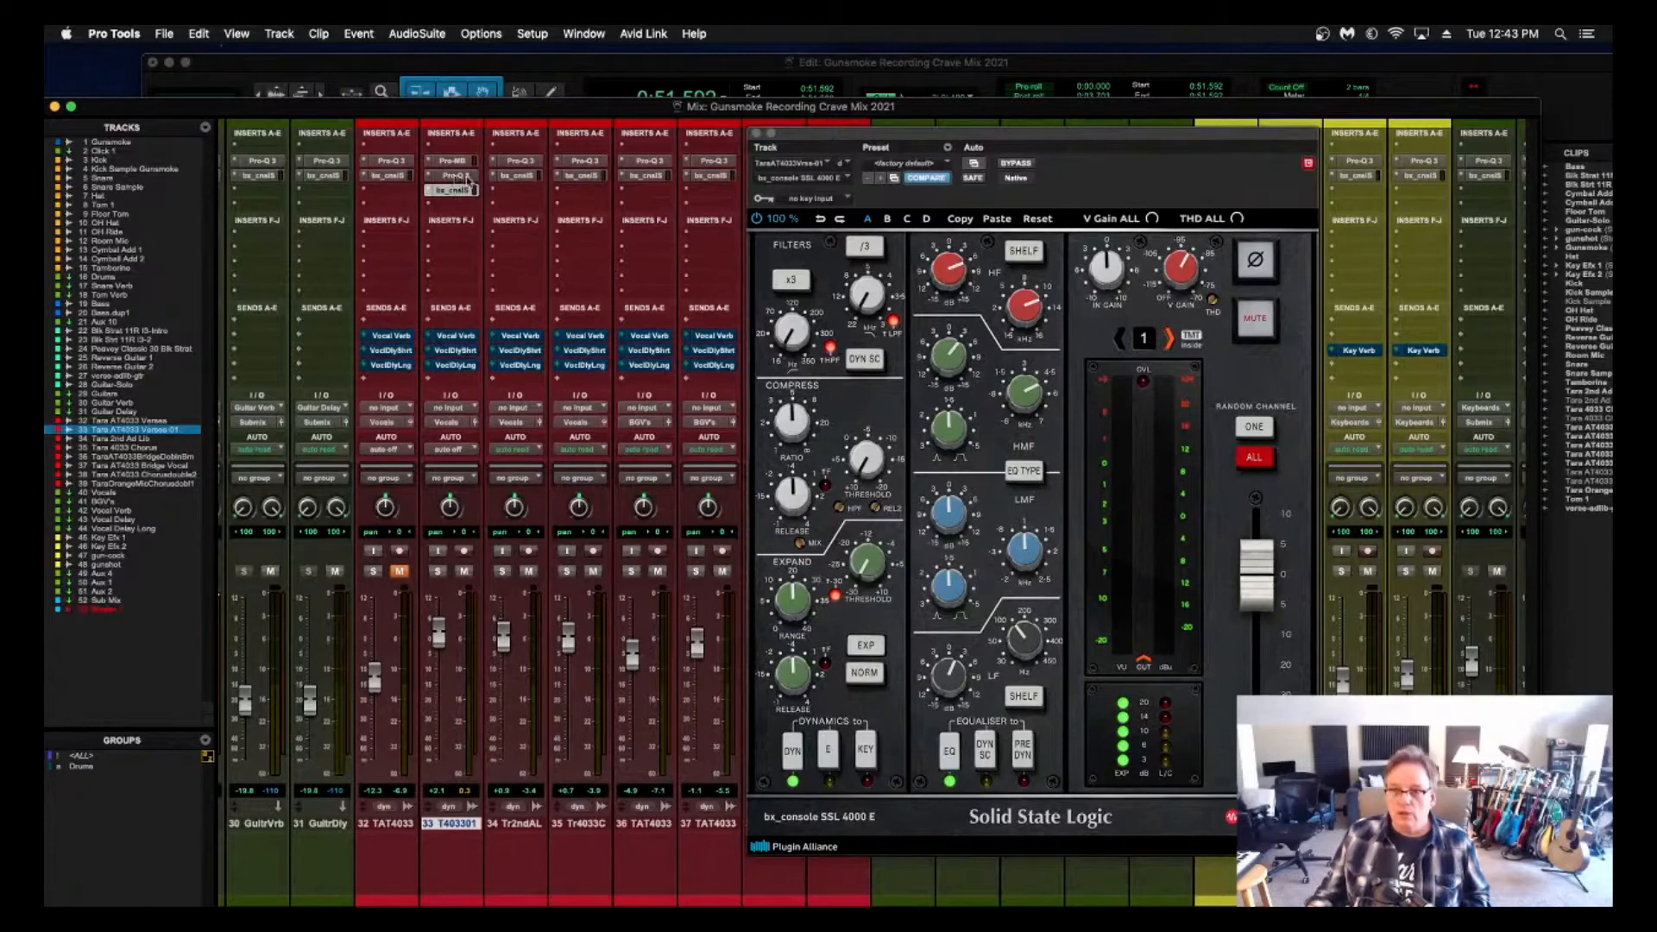
left_click_drag(479, 196, 498, 197)
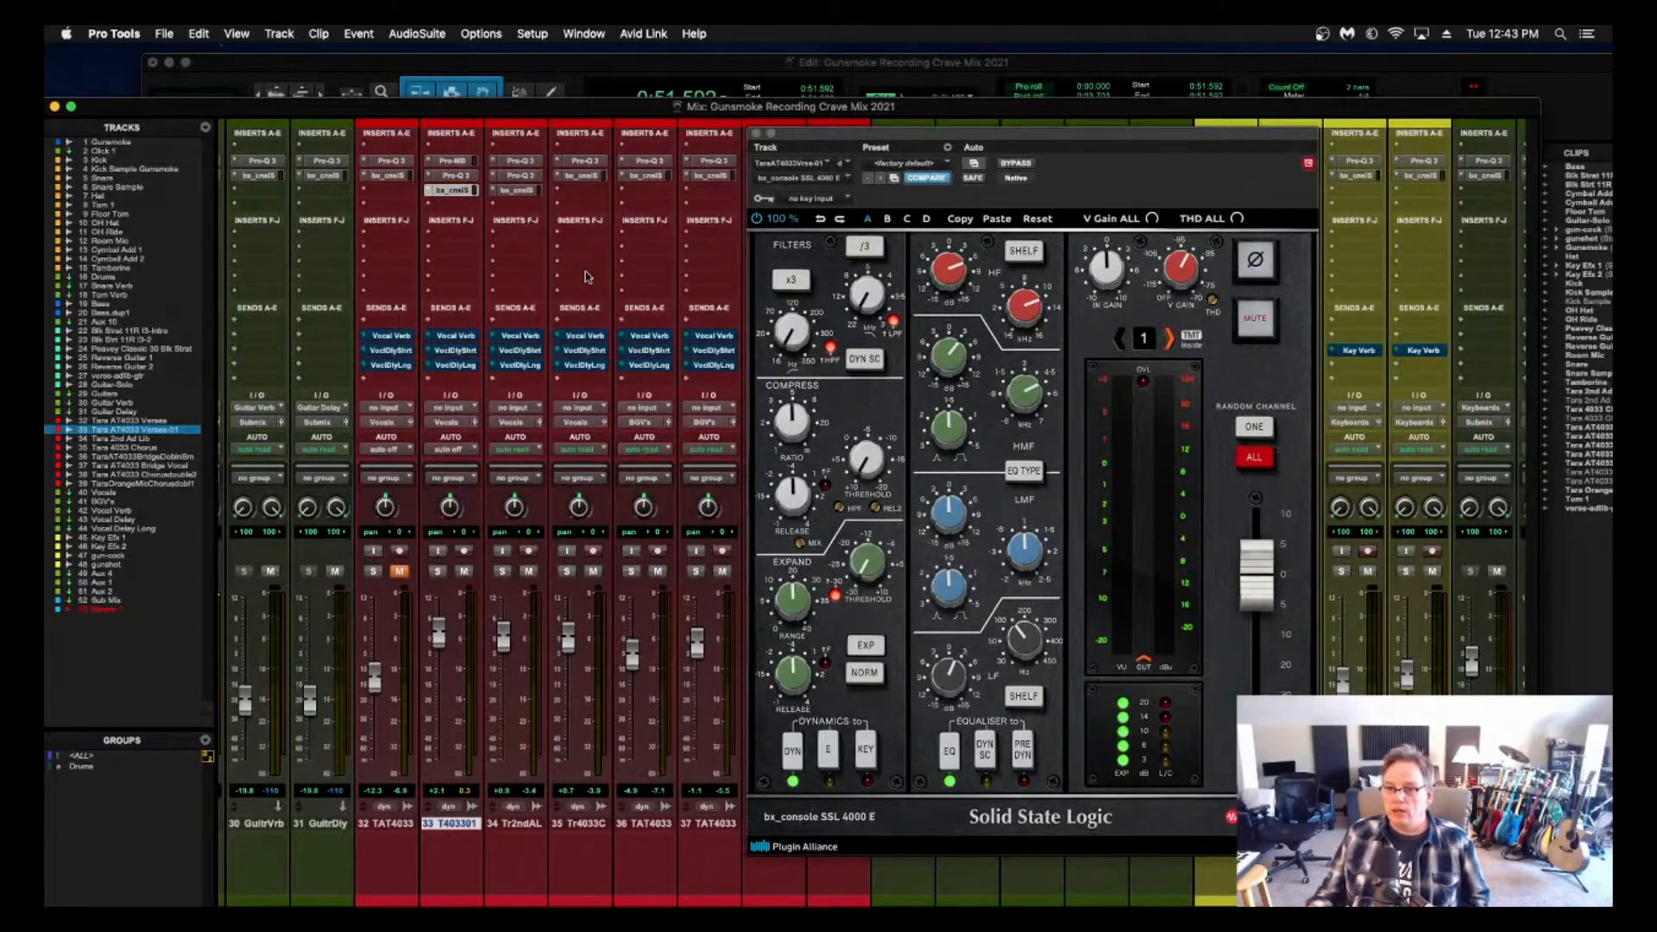
Play the verse and add the CLA-2A (mono) compressor in the first F-J insert slot of track 33.
key("space")
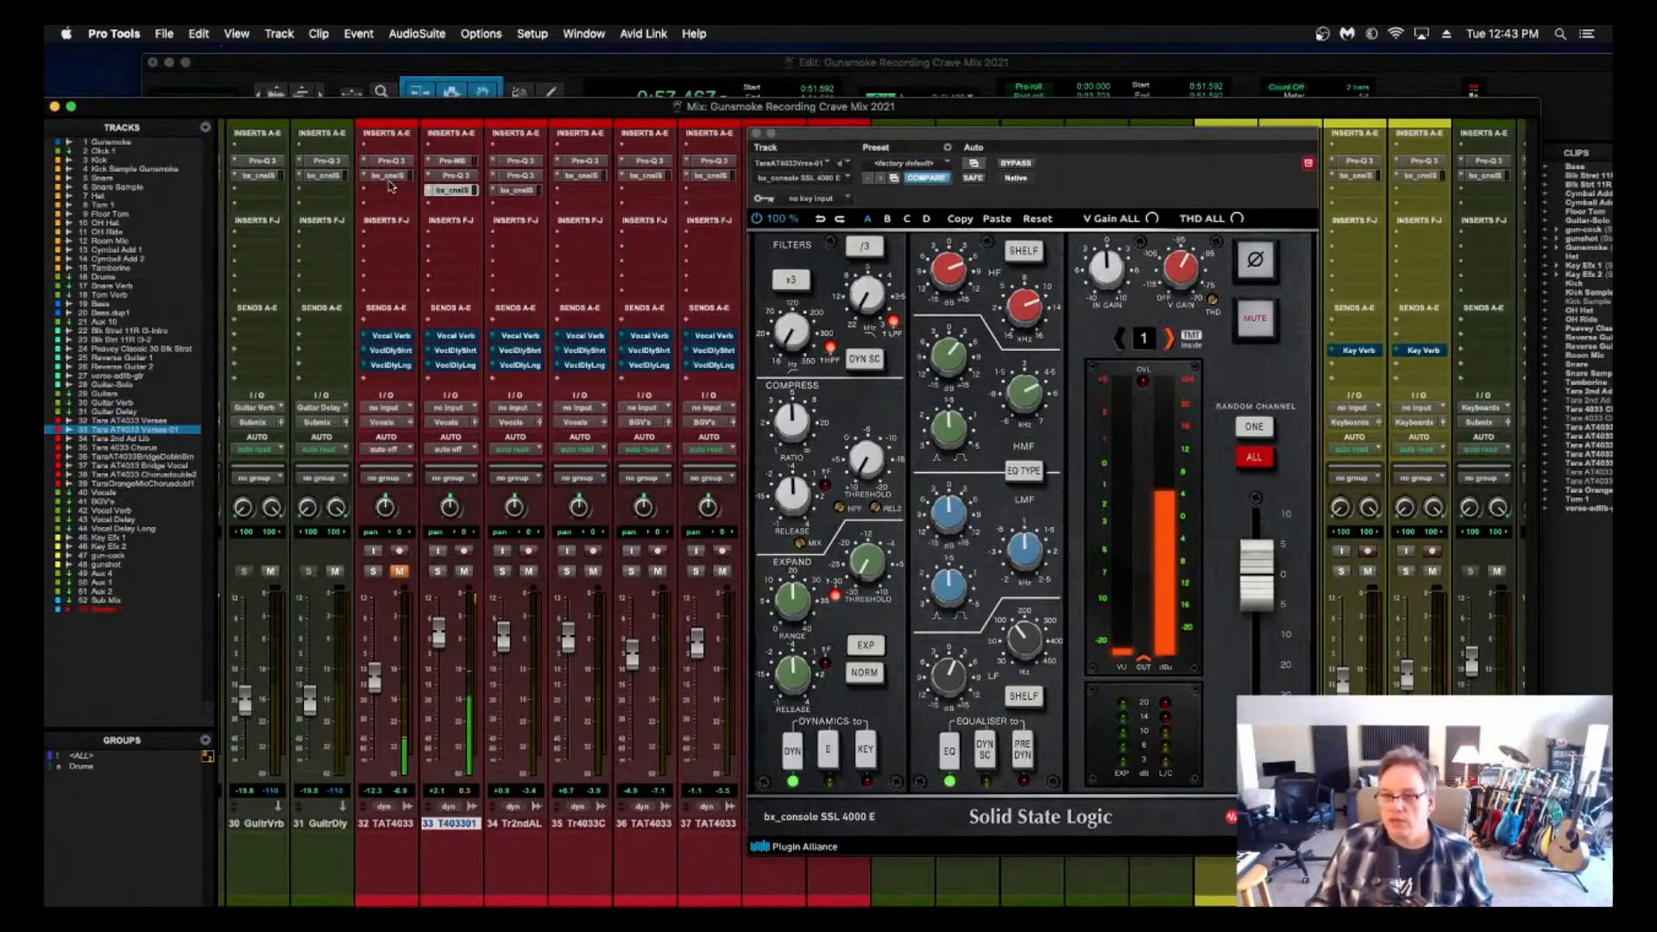
left_click(431, 239)
mouse_move(483, 234)
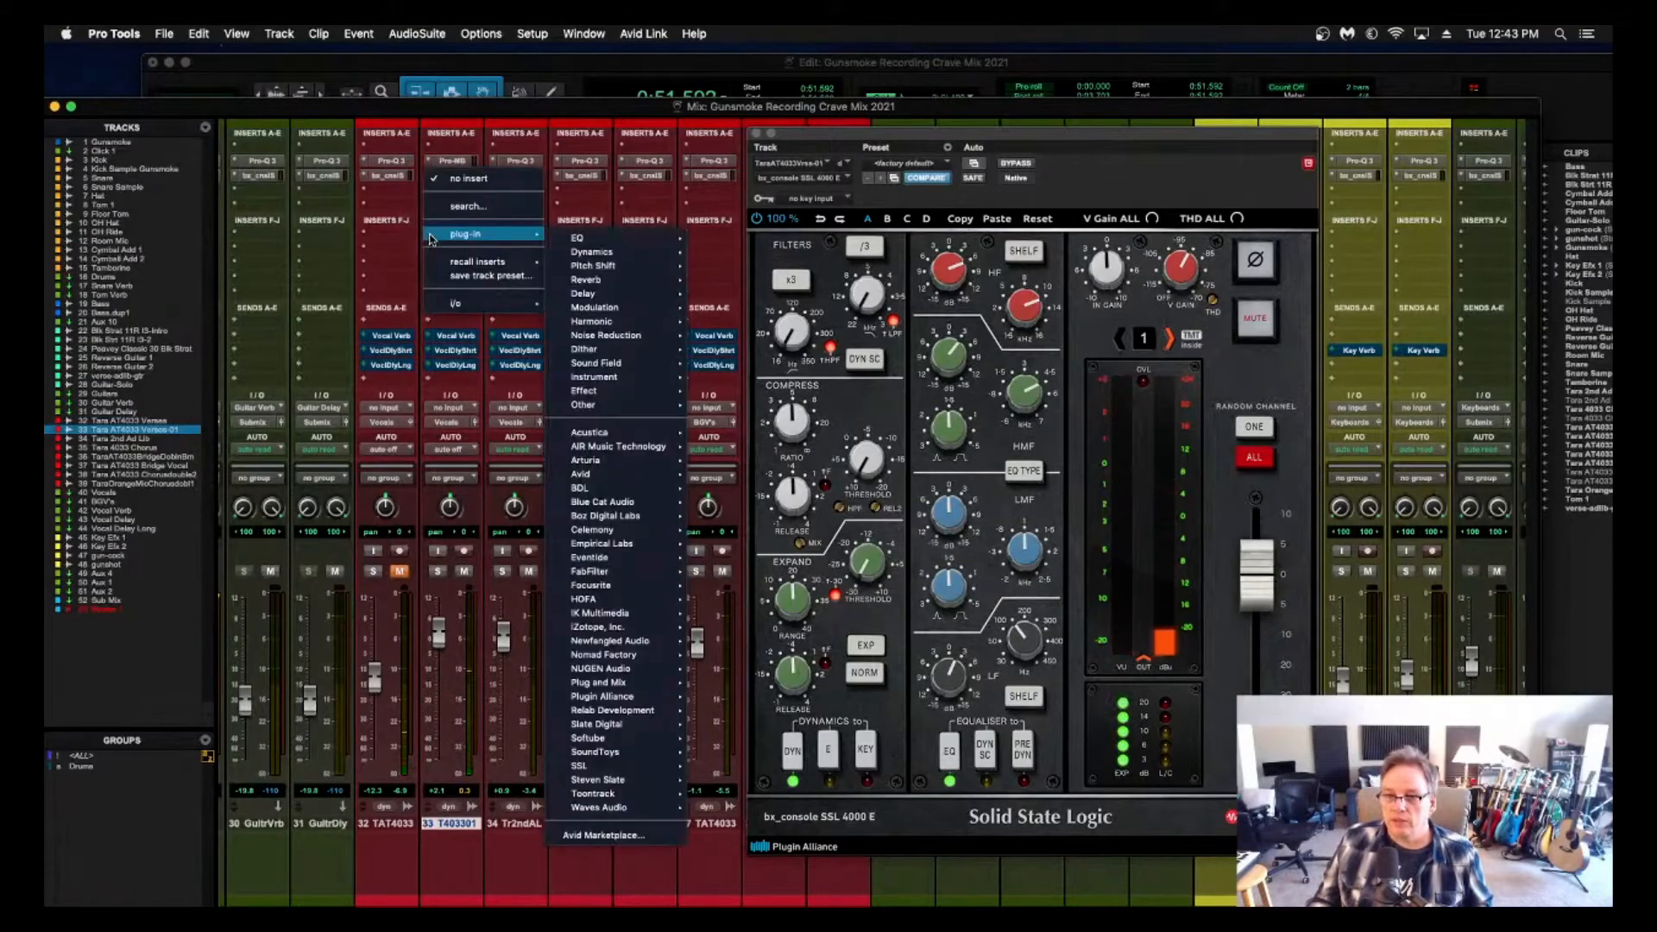
mouse_move(604, 251)
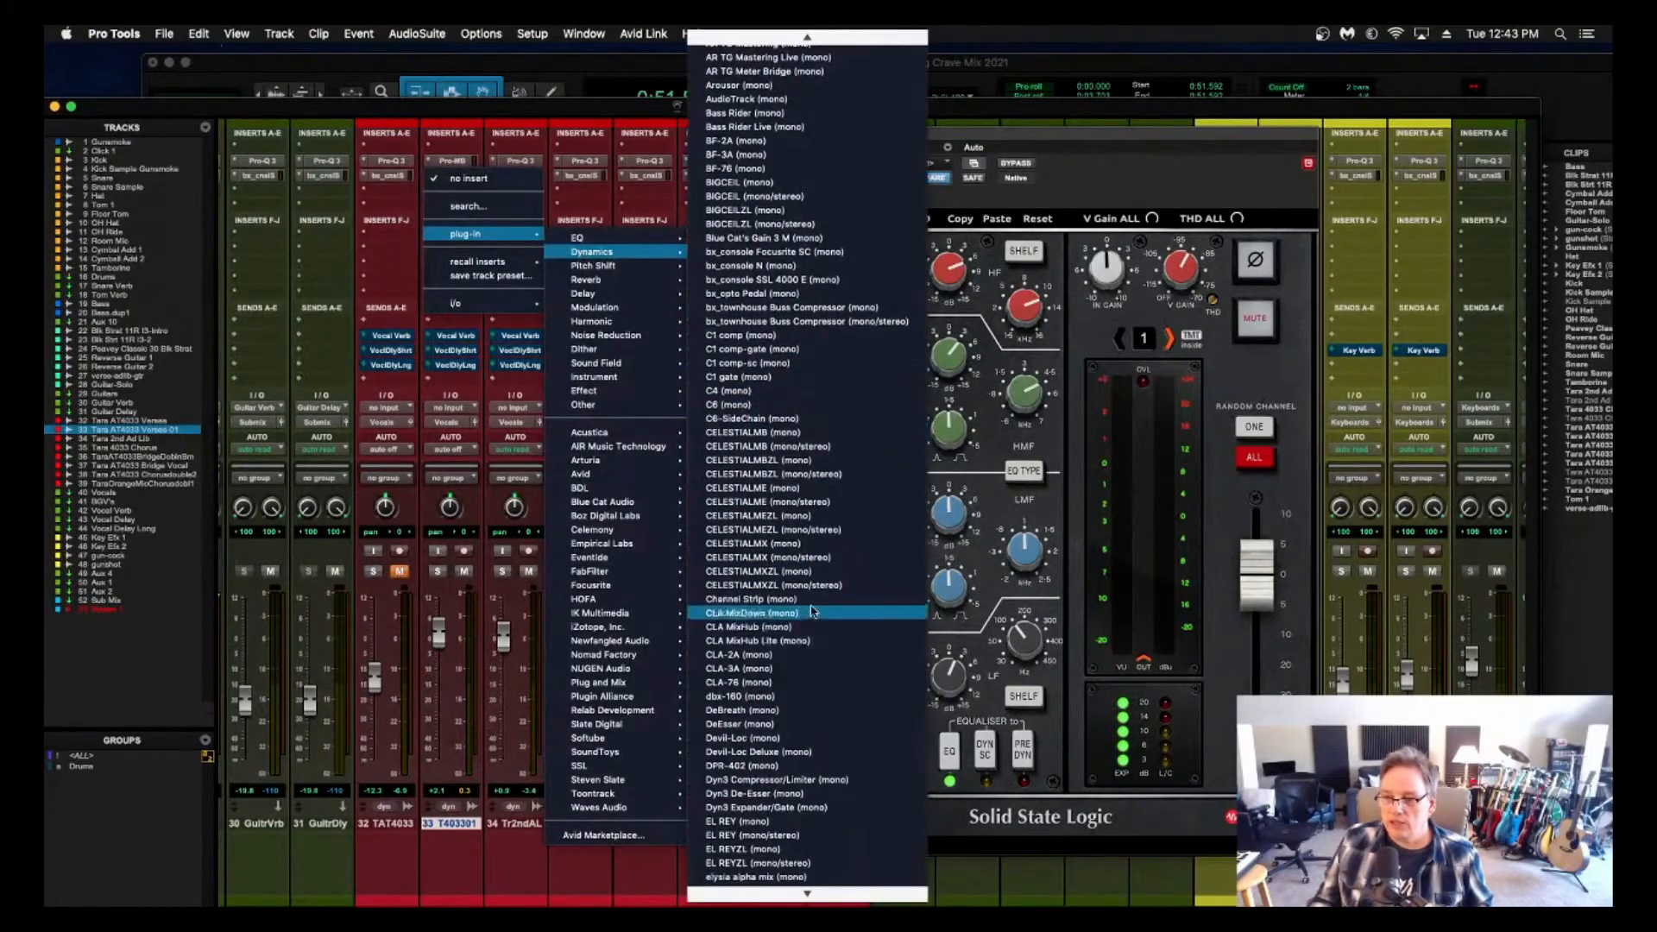
left_click(802, 656)
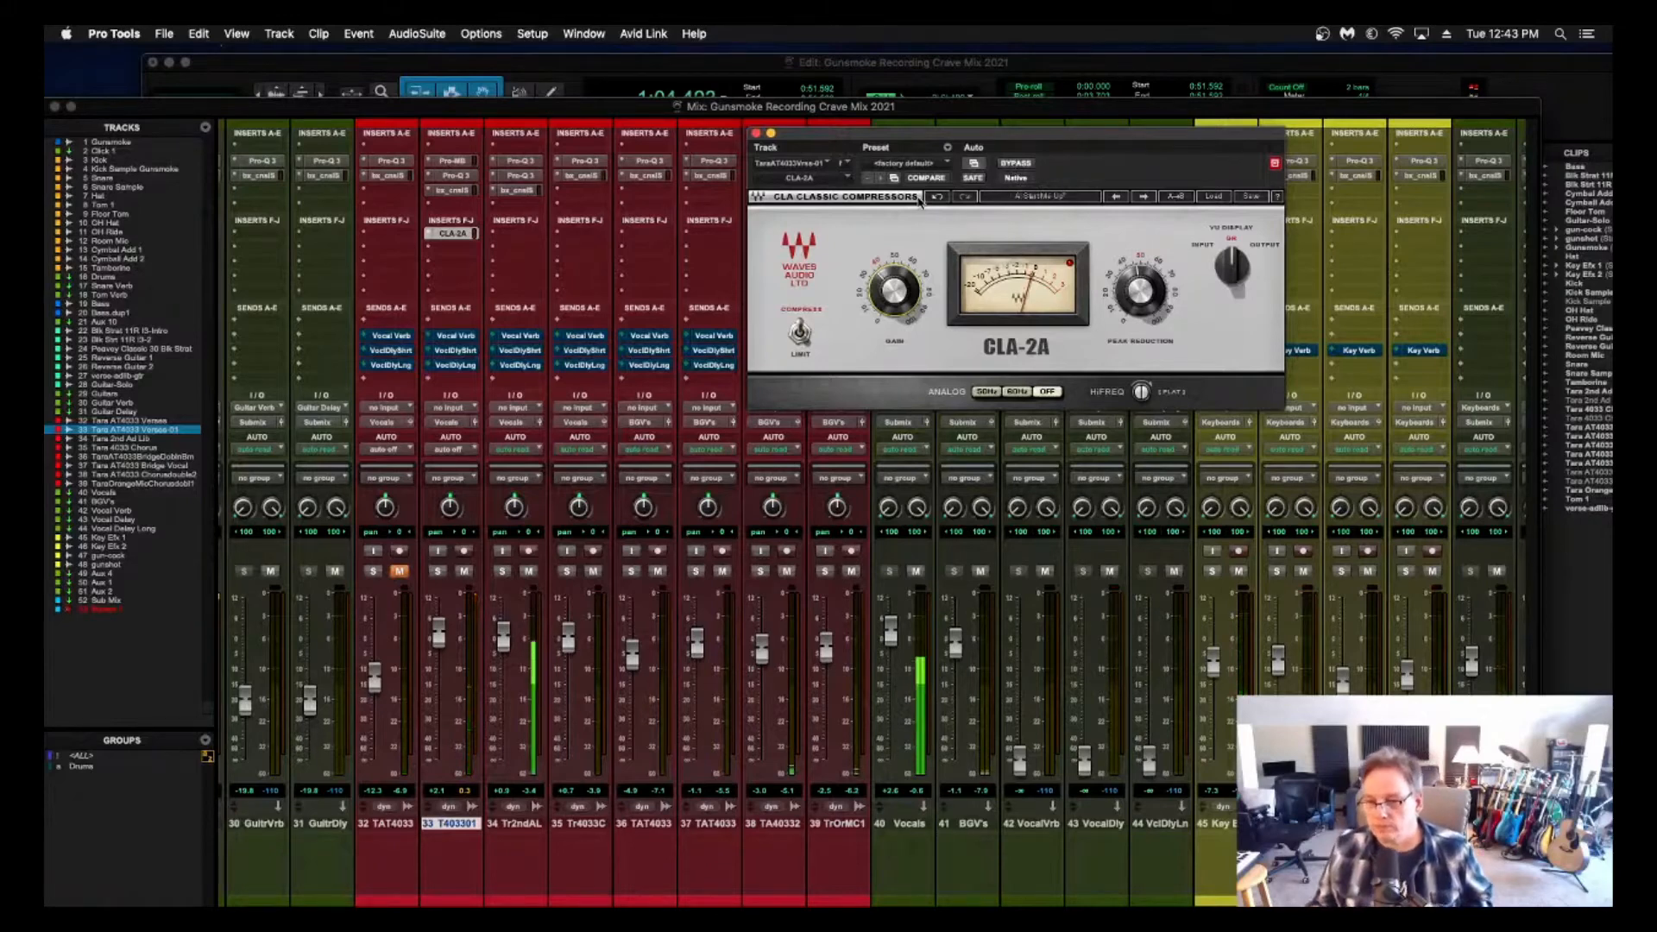
Copy the CLA-2A insert from track 33 to track 34, replay the verse, and move the compressor window clear of the Vocals fader.
key("space")
left_click_drag(453, 234, 509, 236)
key("space")
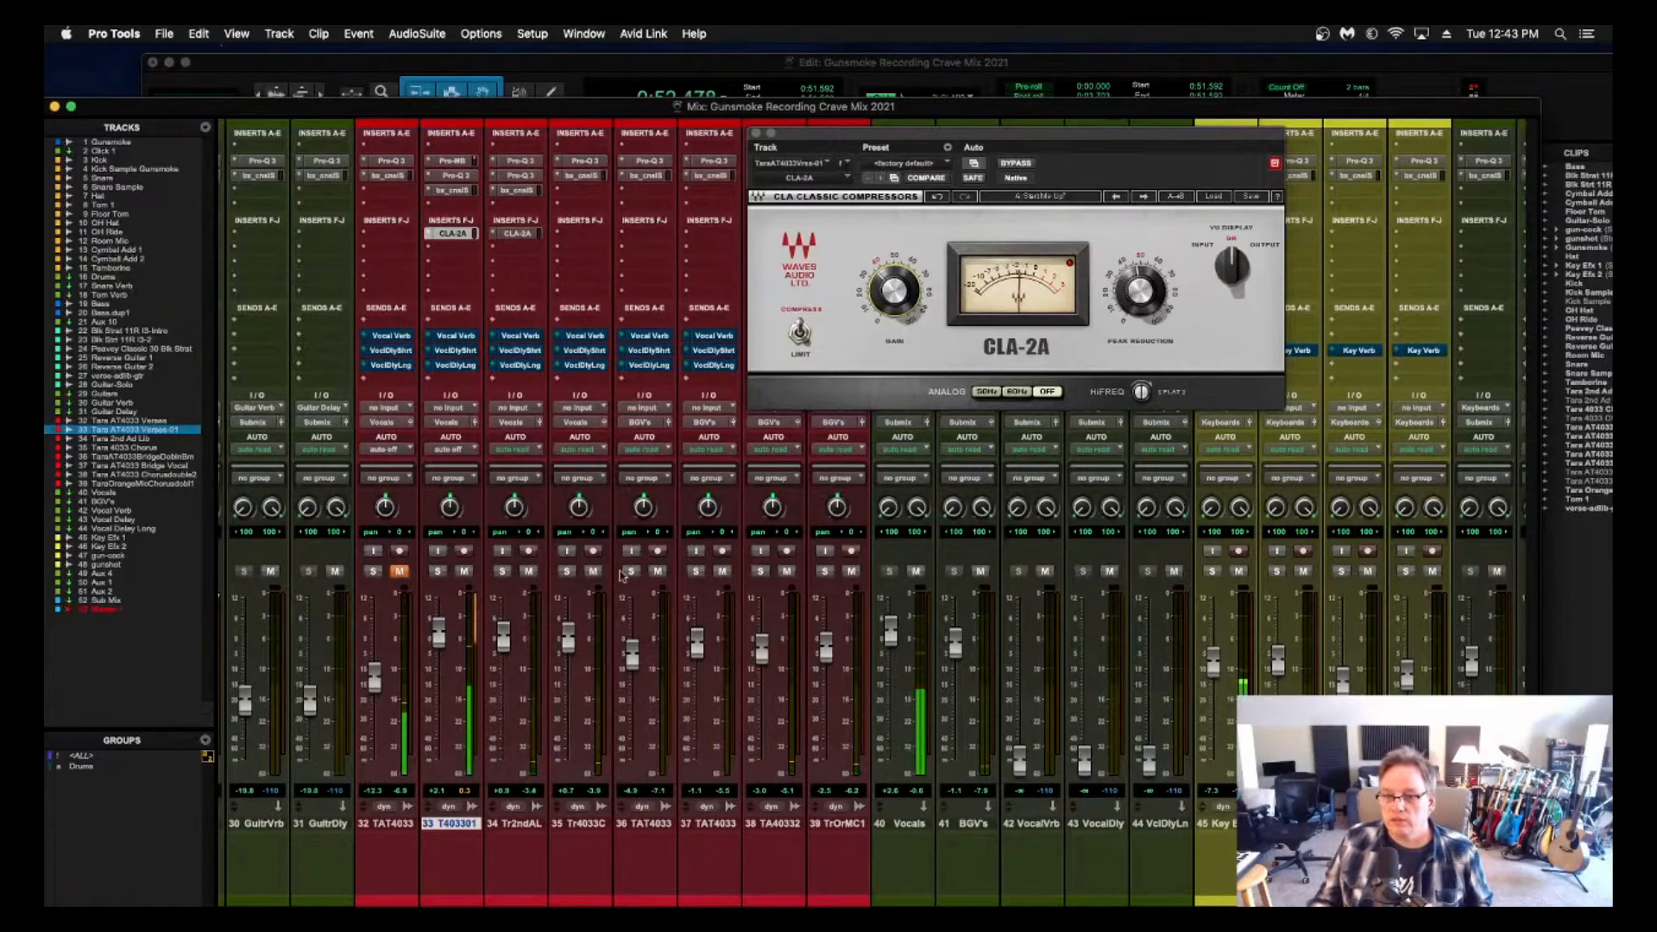
left_click_drag(890, 294, 890, 295)
left_click_drag(1009, 138, 471, 291)
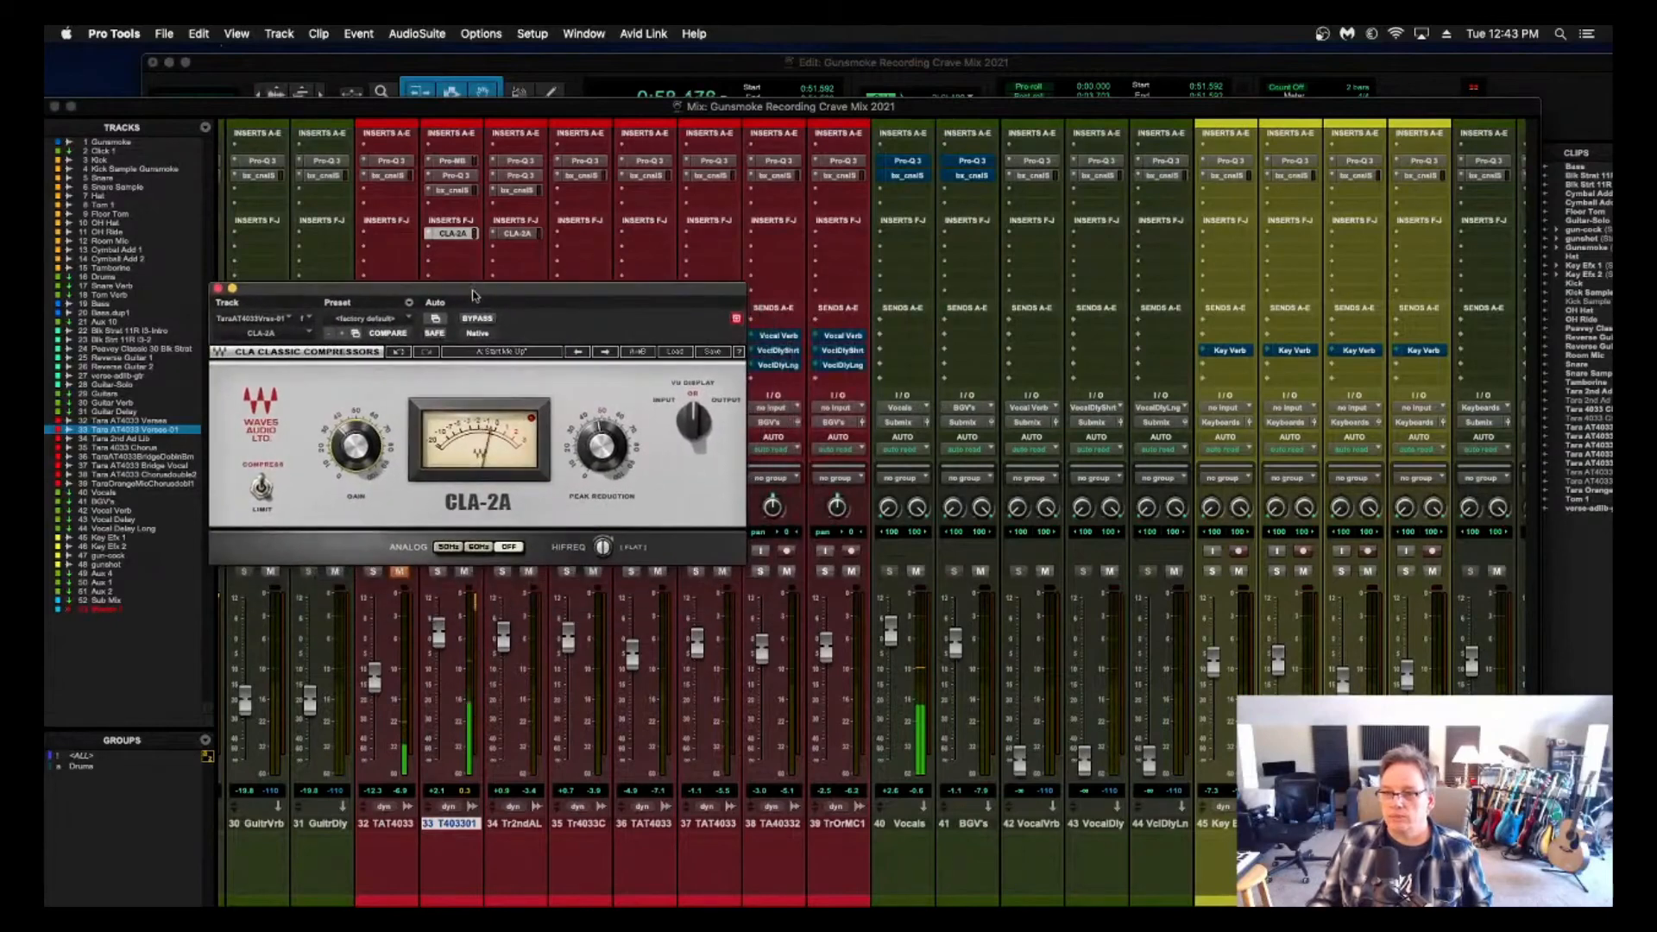
Add the mono RDeEsser dynamics plug-in in track 33's empty first insert slot, ahead of Pro-MB.
left_click(429, 149)
mouse_move(483, 147)
mouse_move(606, 157)
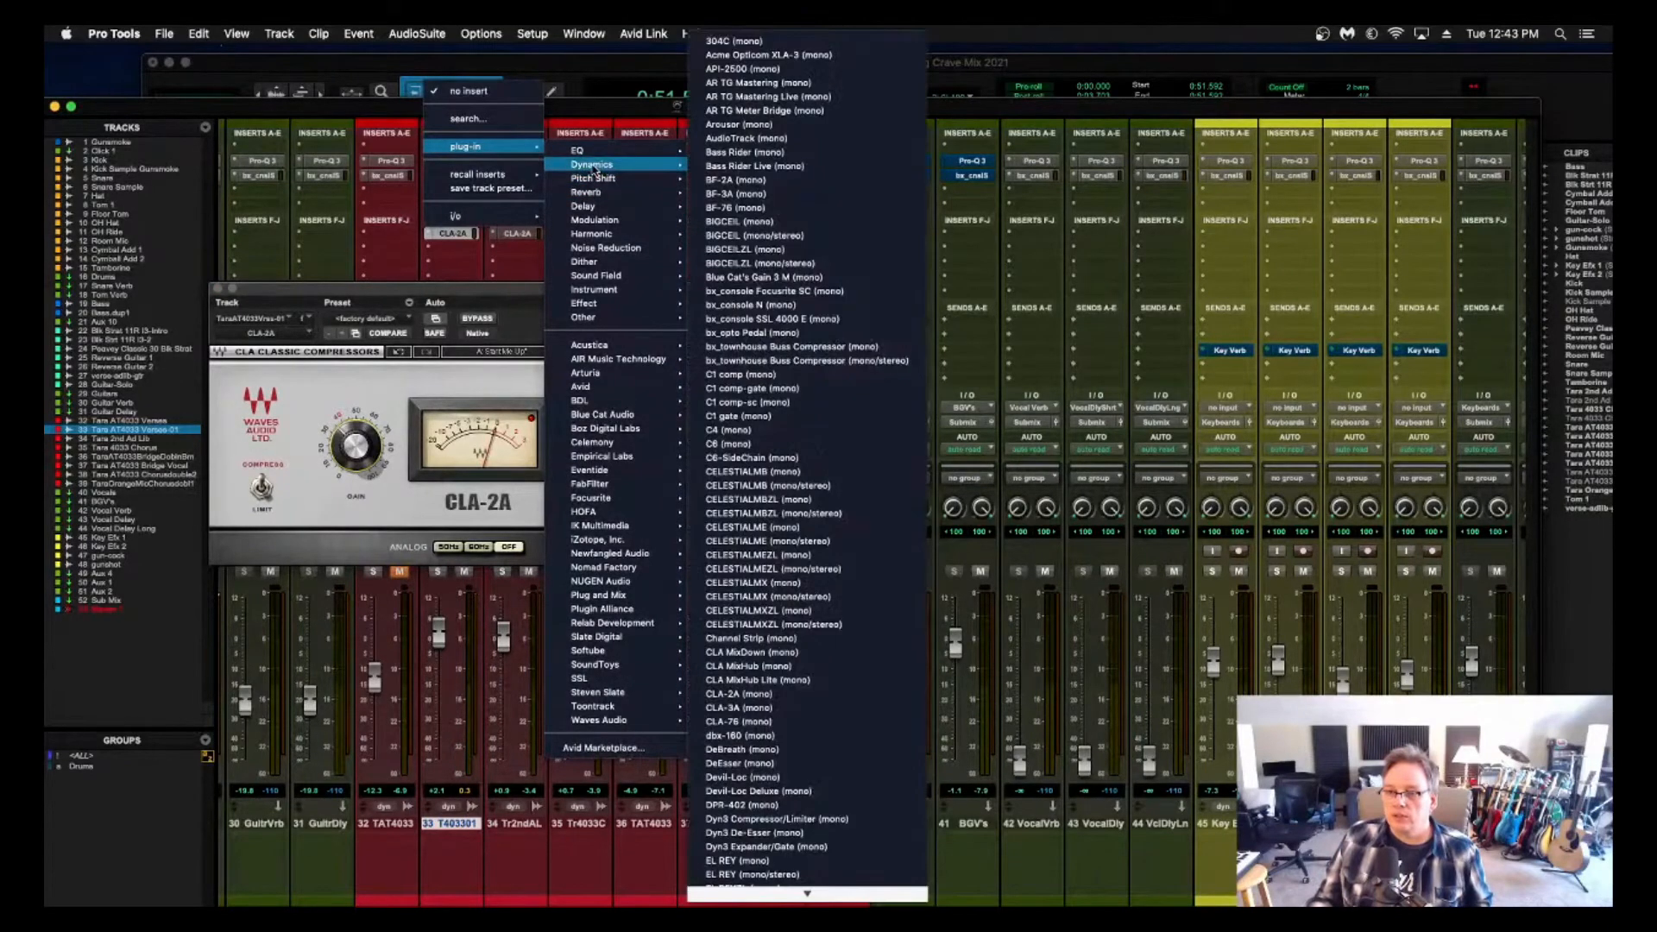
scroll(798, 420, "down", 10)
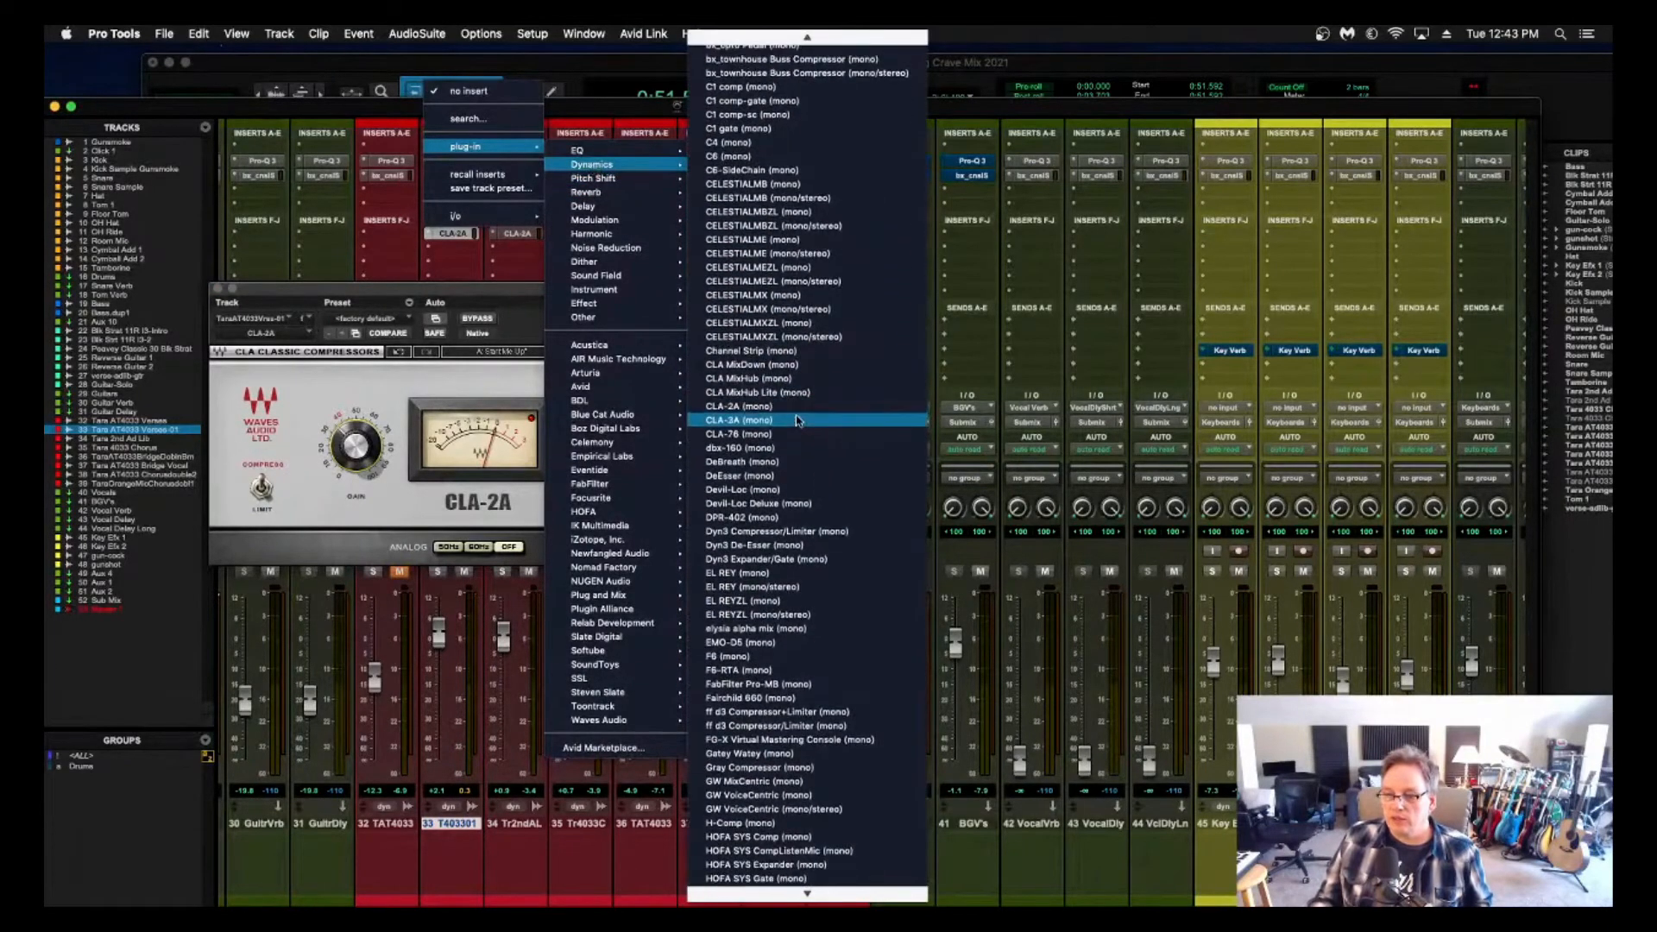
scroll(797, 420, "down", 3)
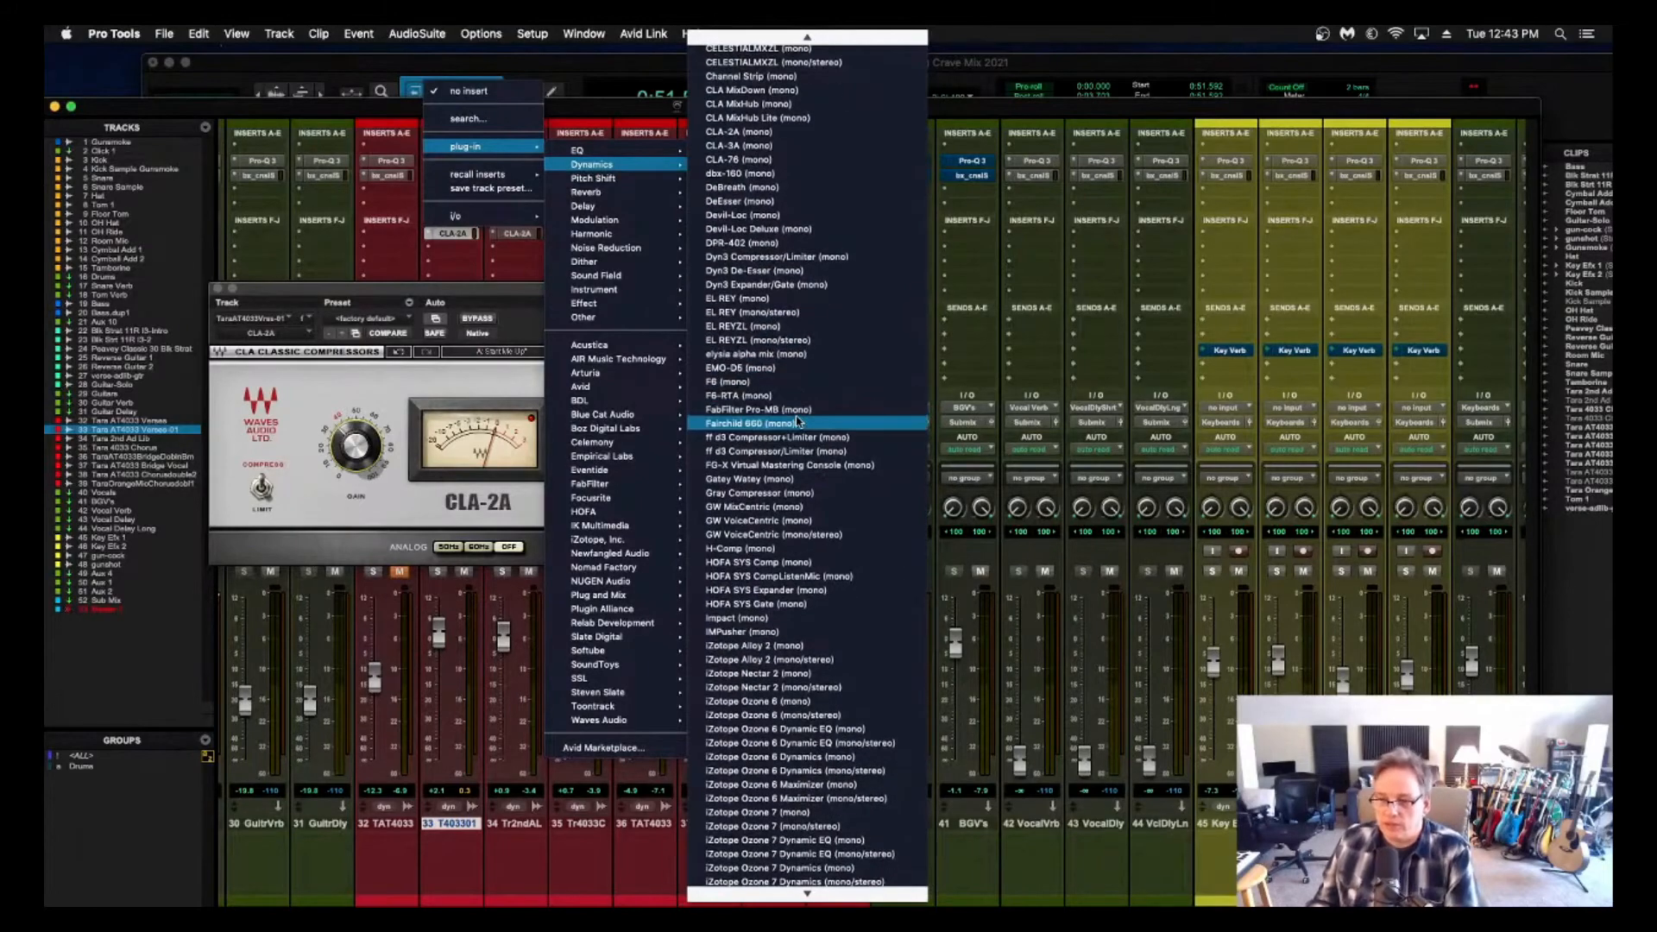
scroll(798, 421, "down", 9)
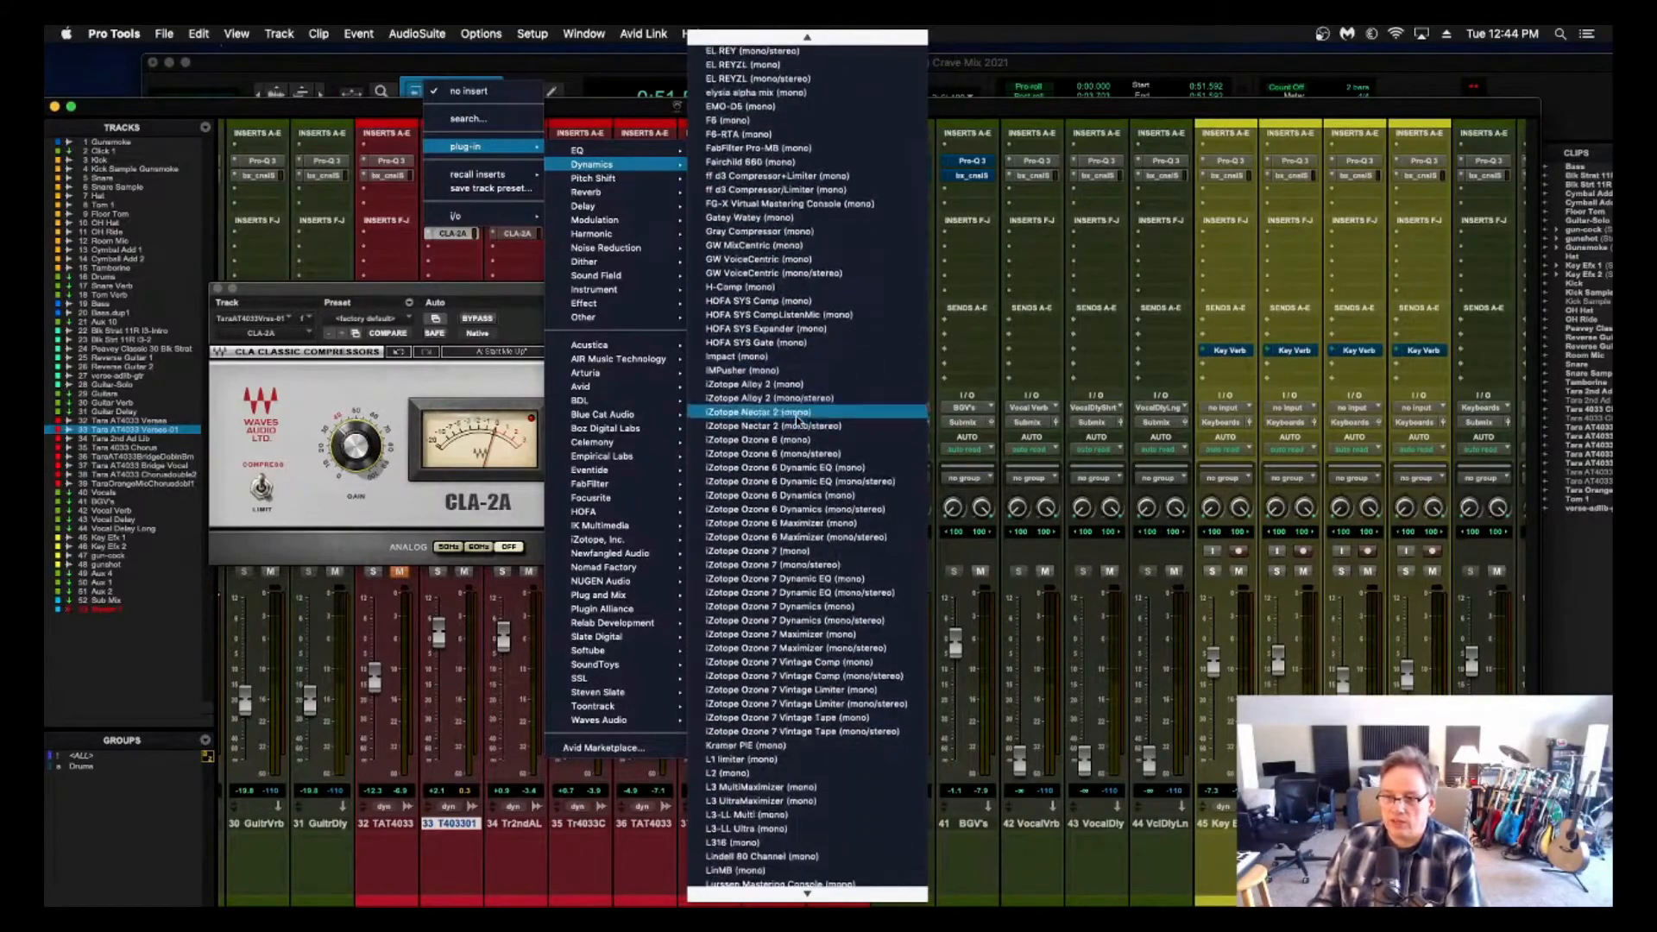
scroll(798, 421, "down", 10)
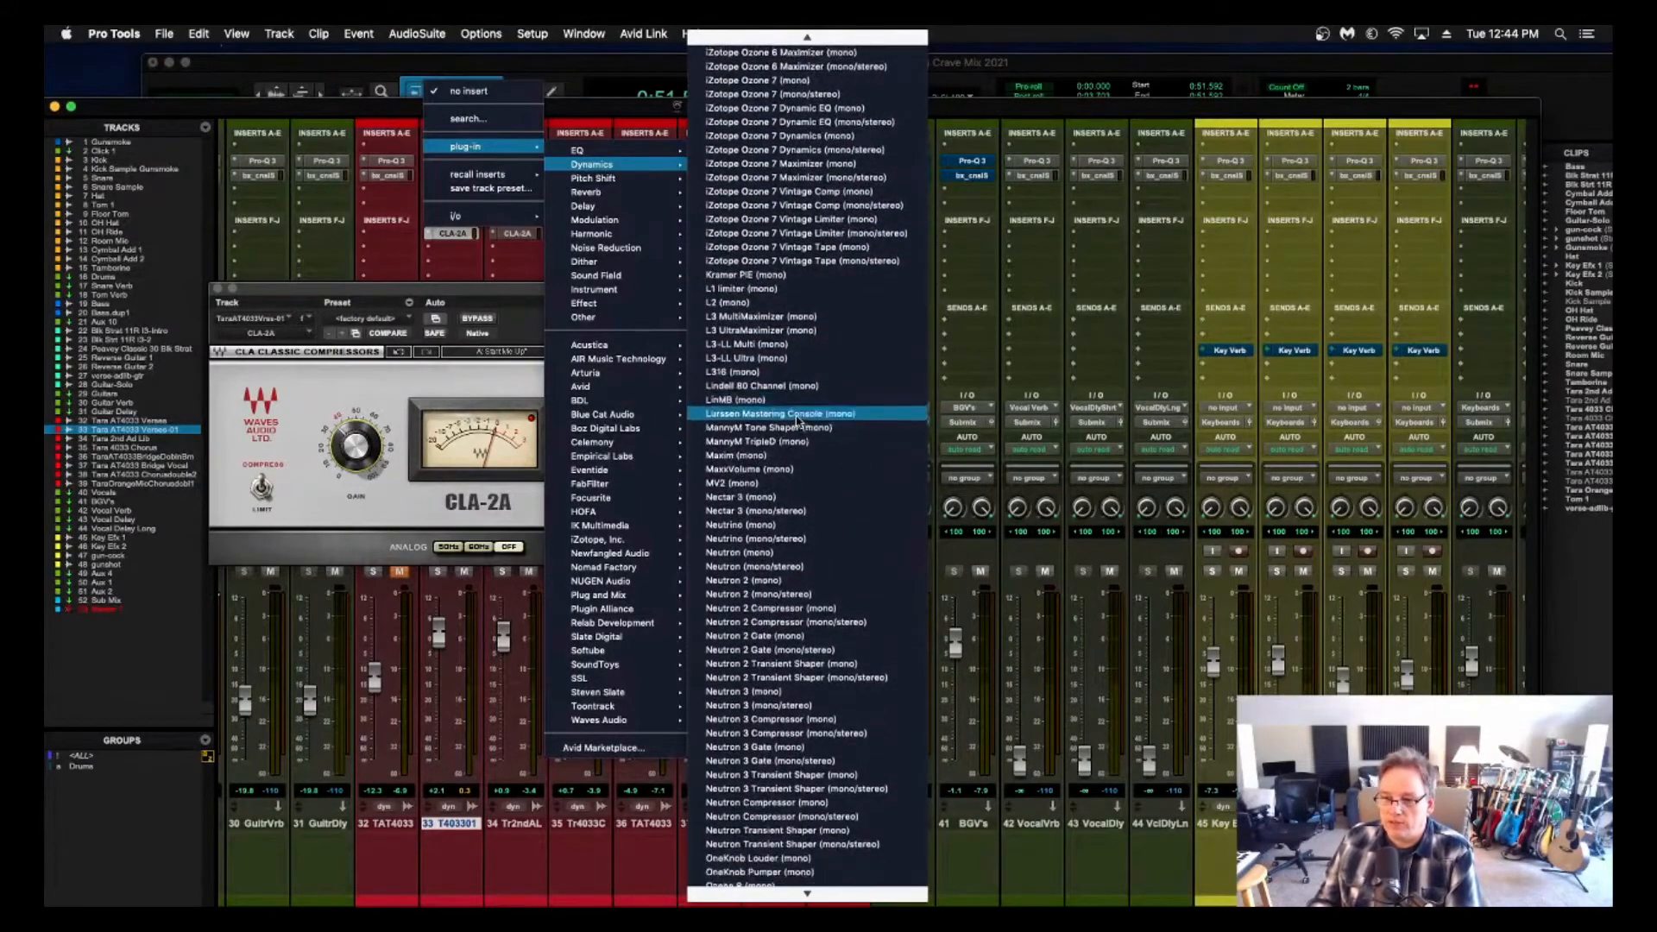
left_click(794, 669)
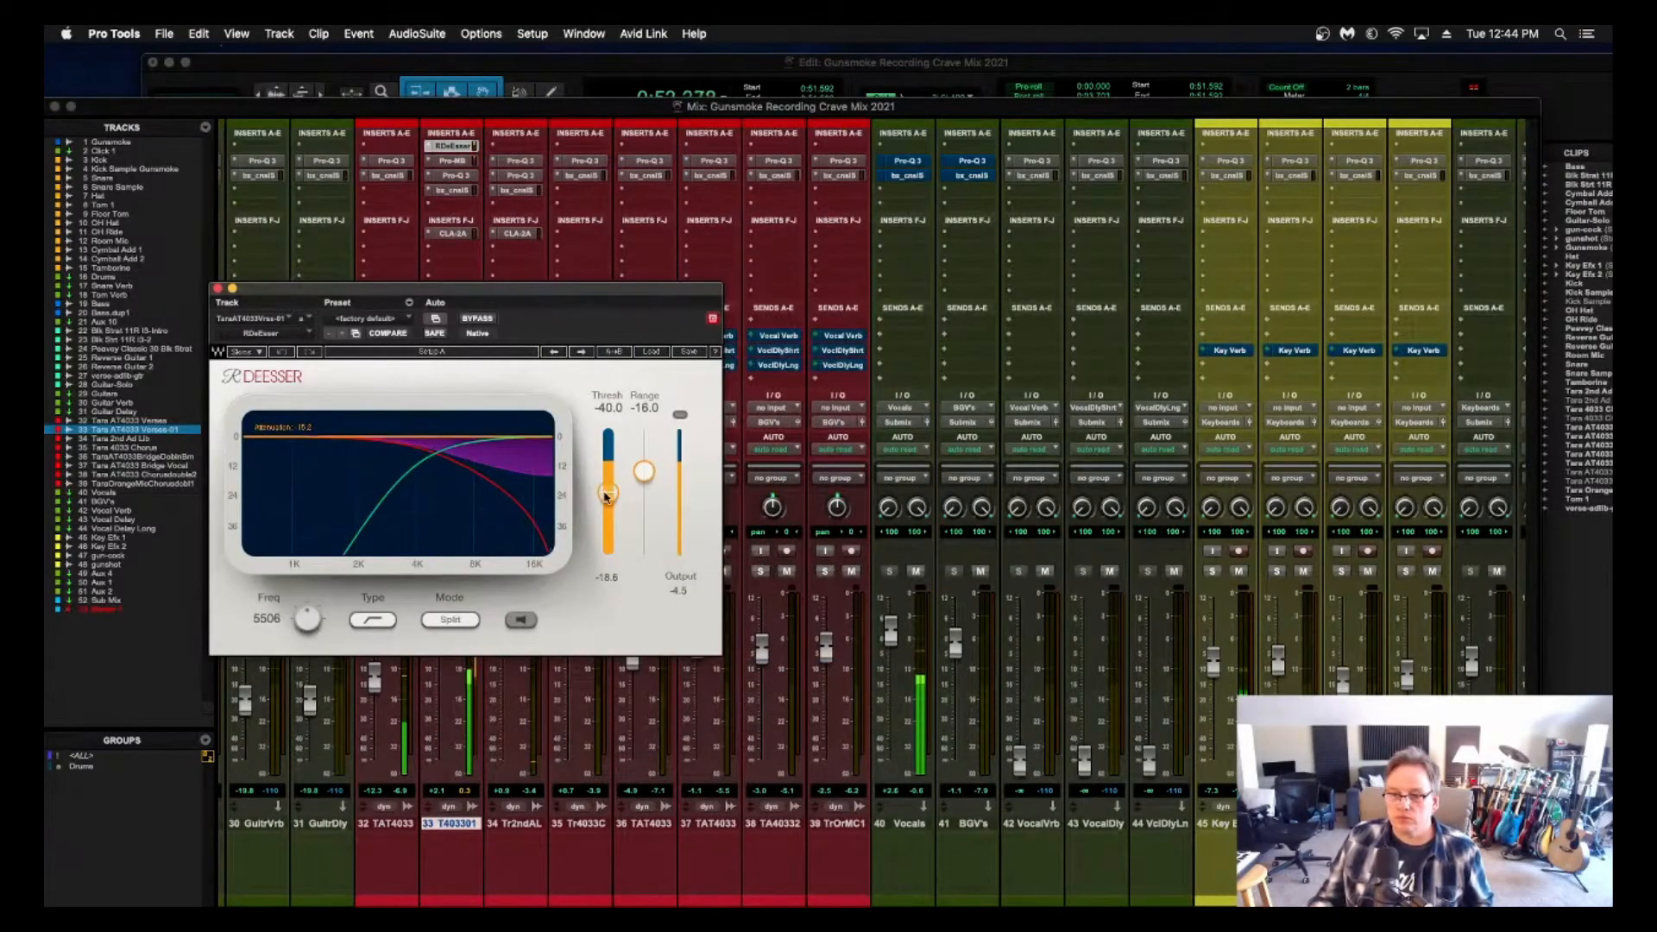
Set the RDeEsser threshold to -28.0 and range to -16.5 on track 33 during playback, then stop and close the plug-in.
left_click_drag(609, 492, 608, 481)
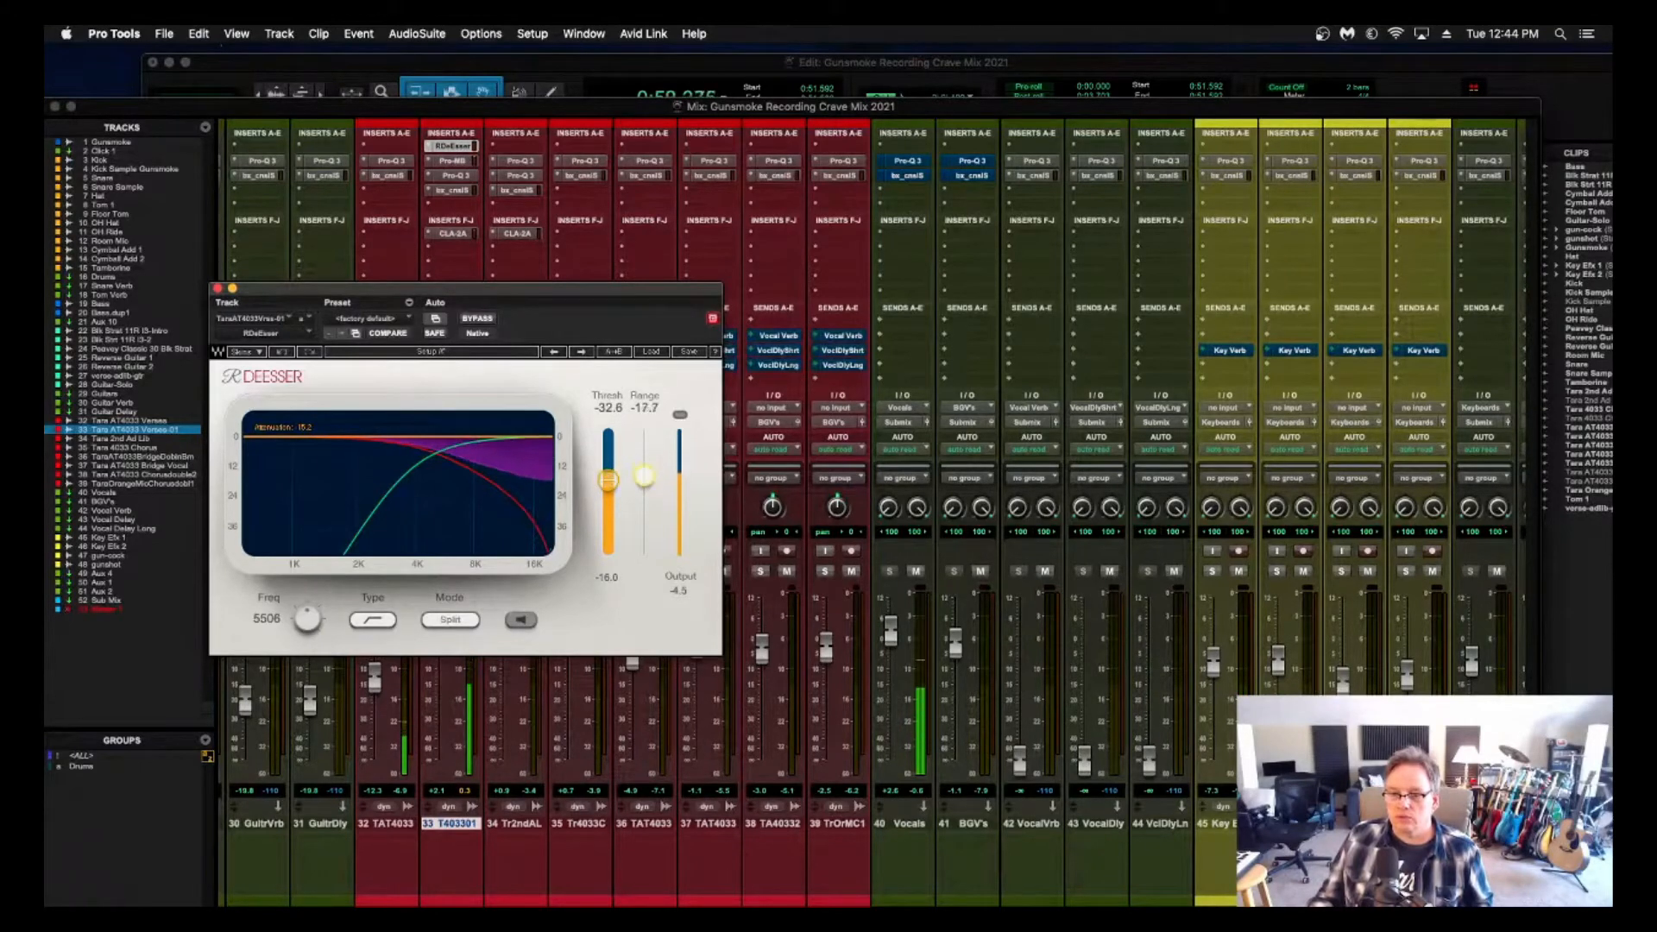
left_click_drag(608, 475, 608, 472)
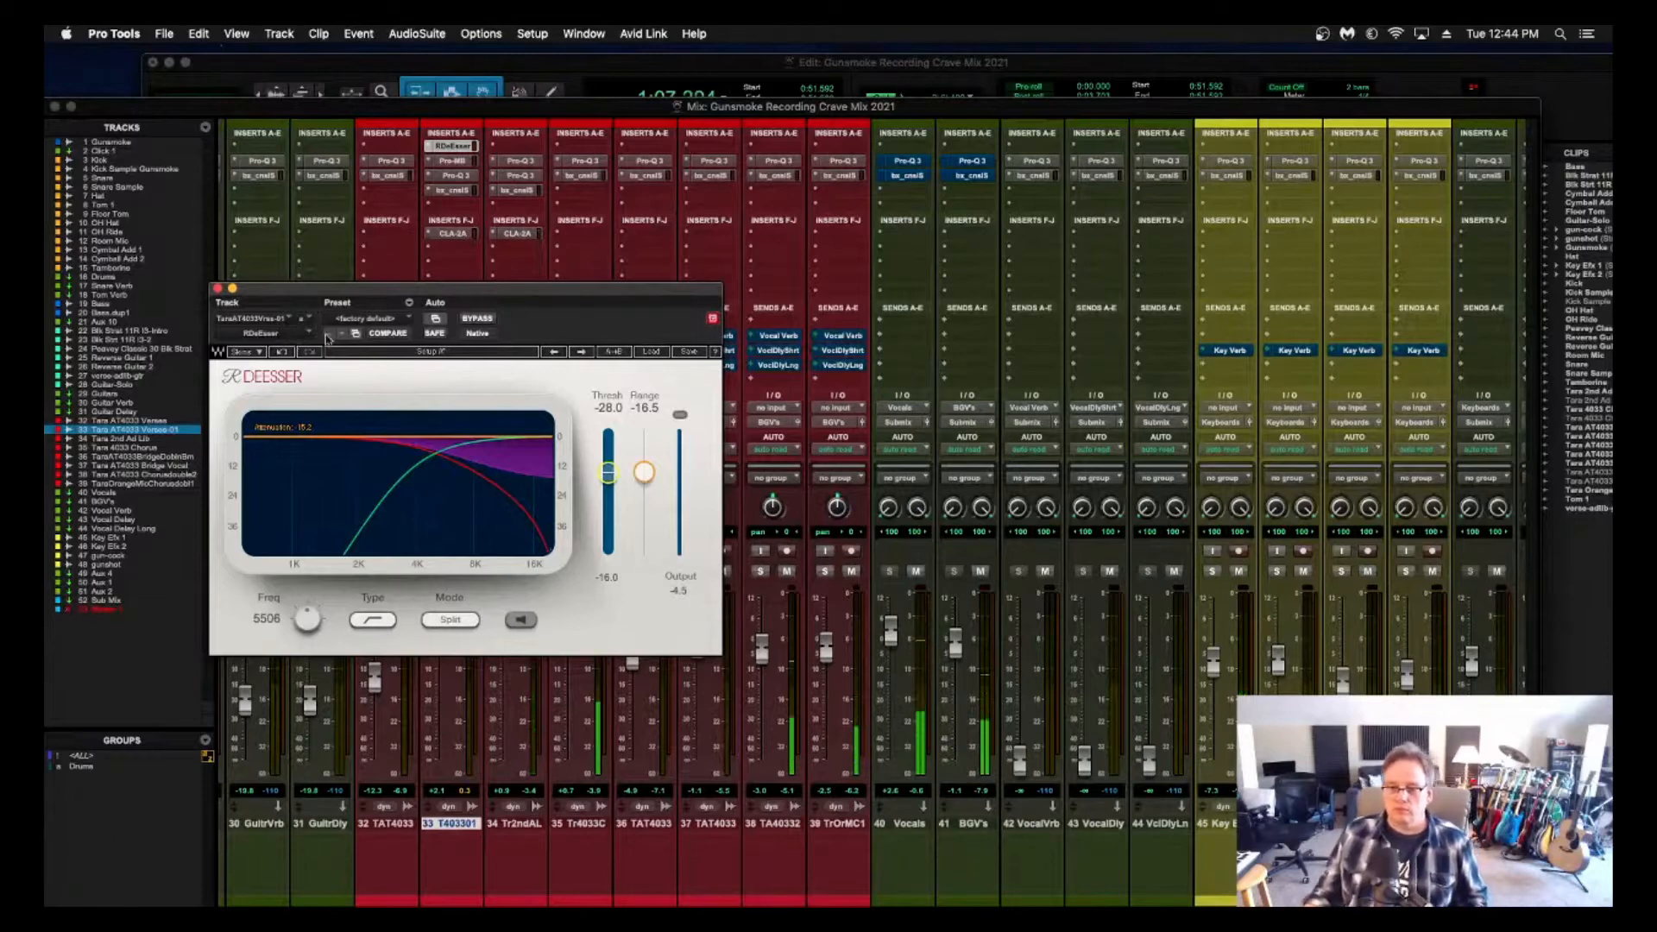
key("space")
left_click(217, 288)
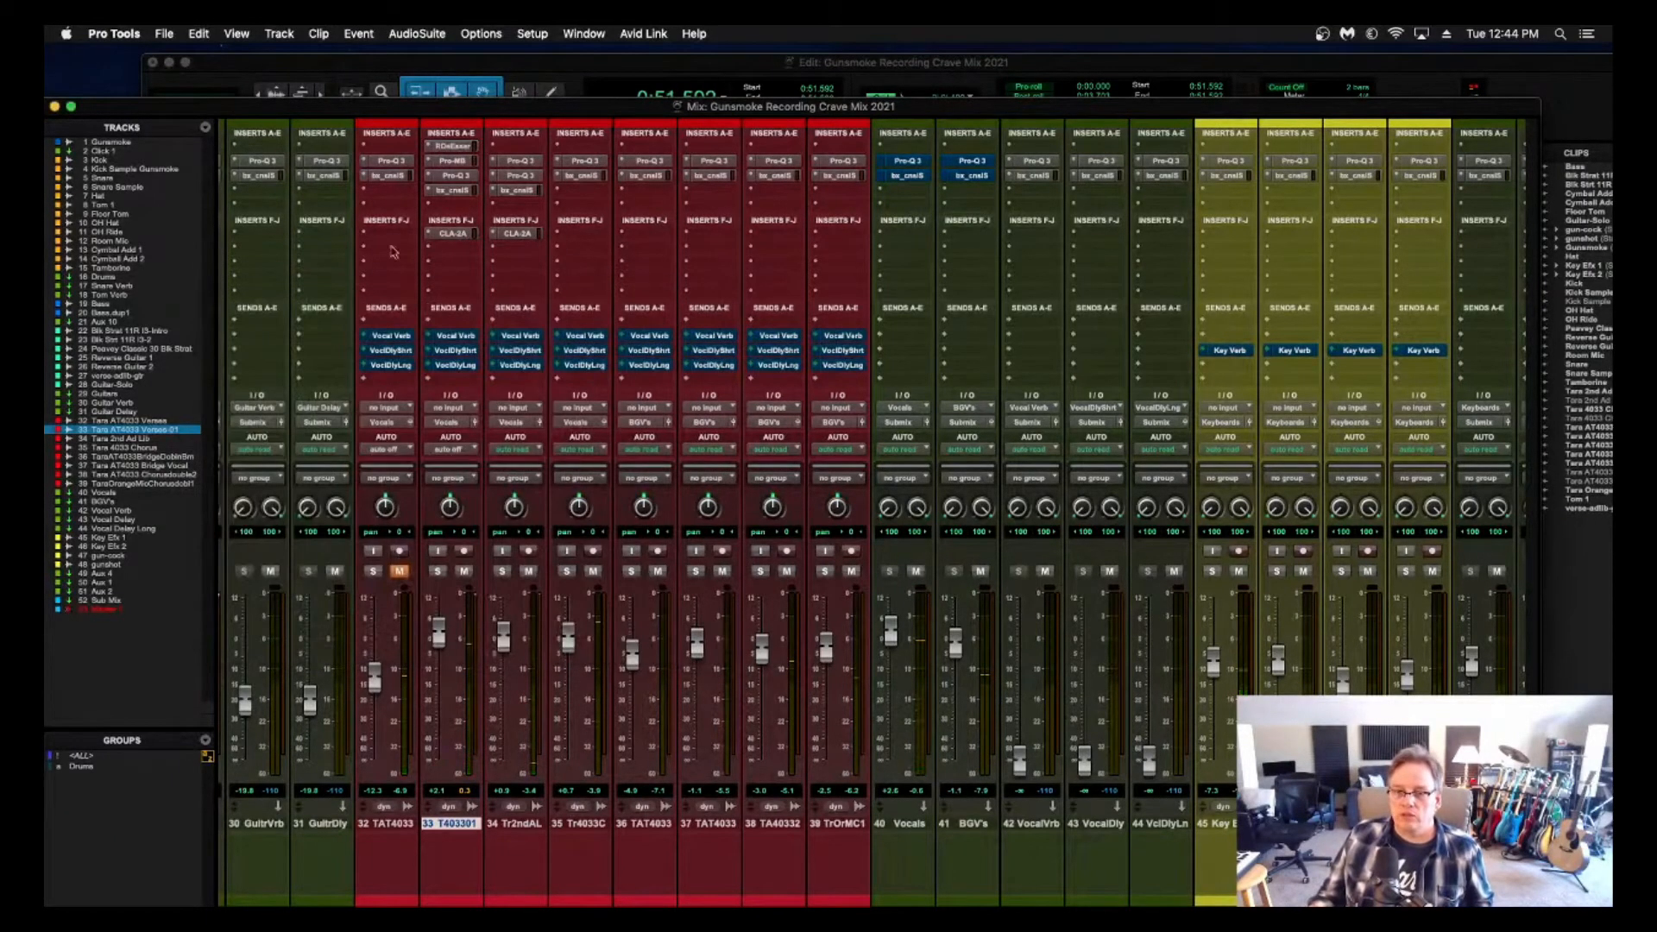
Add a narrow third compression band around 10 kHz in track 33's Pro-MB during playback and set its threshold to -36.23 dB.
left_click(452, 161)
key("space")
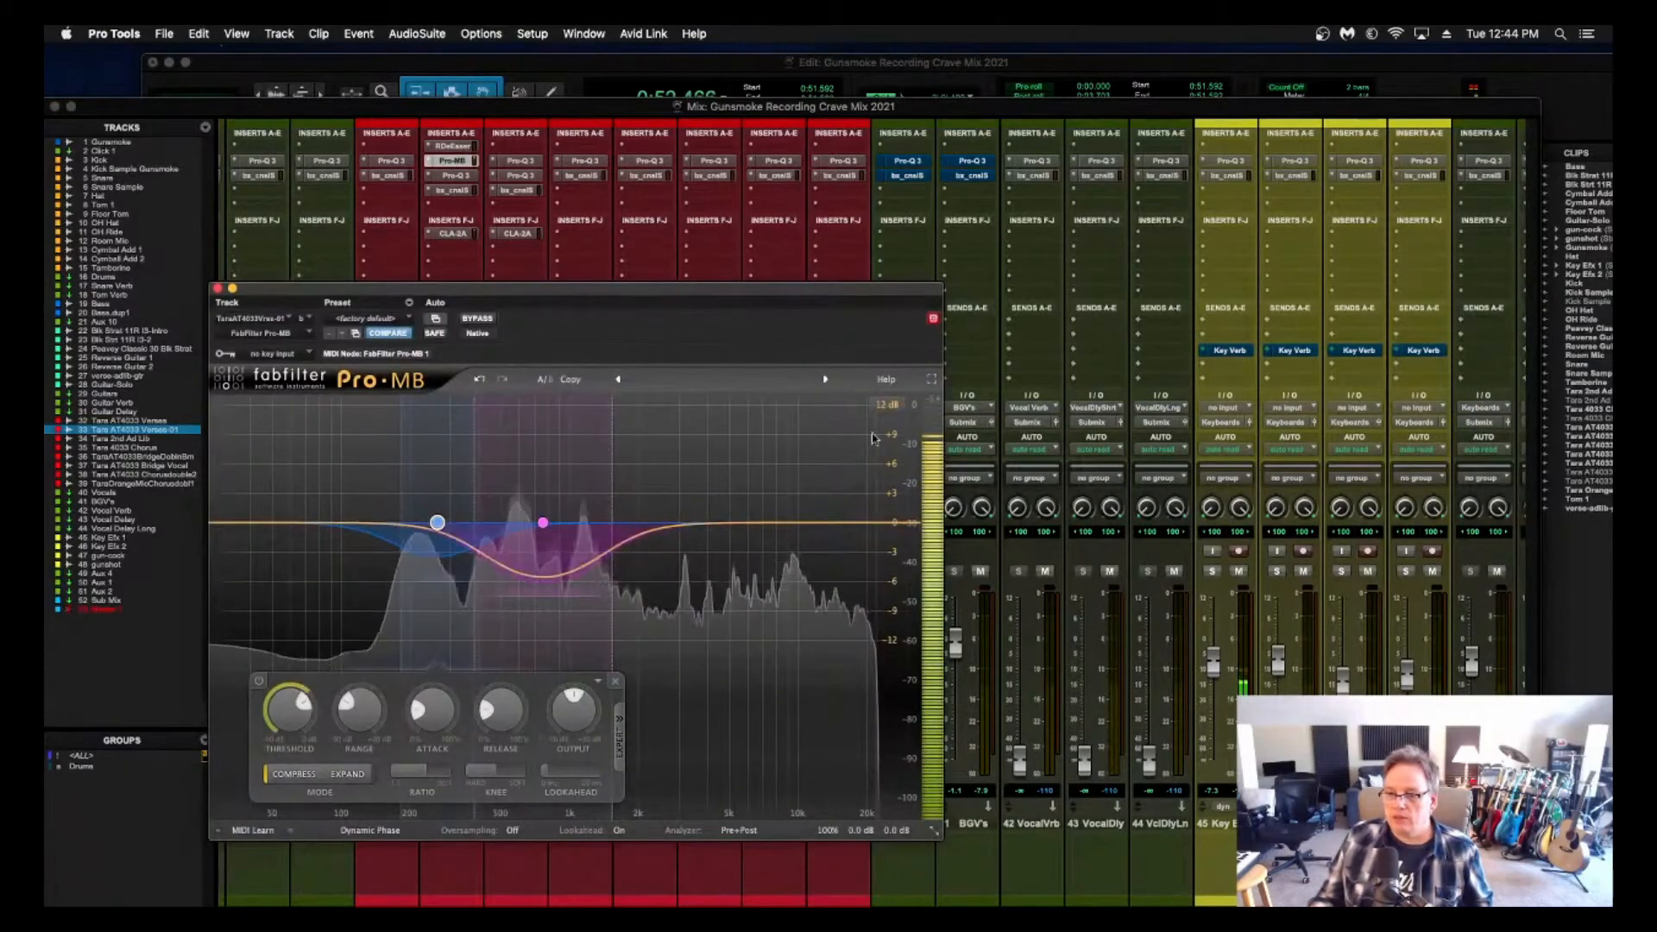
left_click(796, 523)
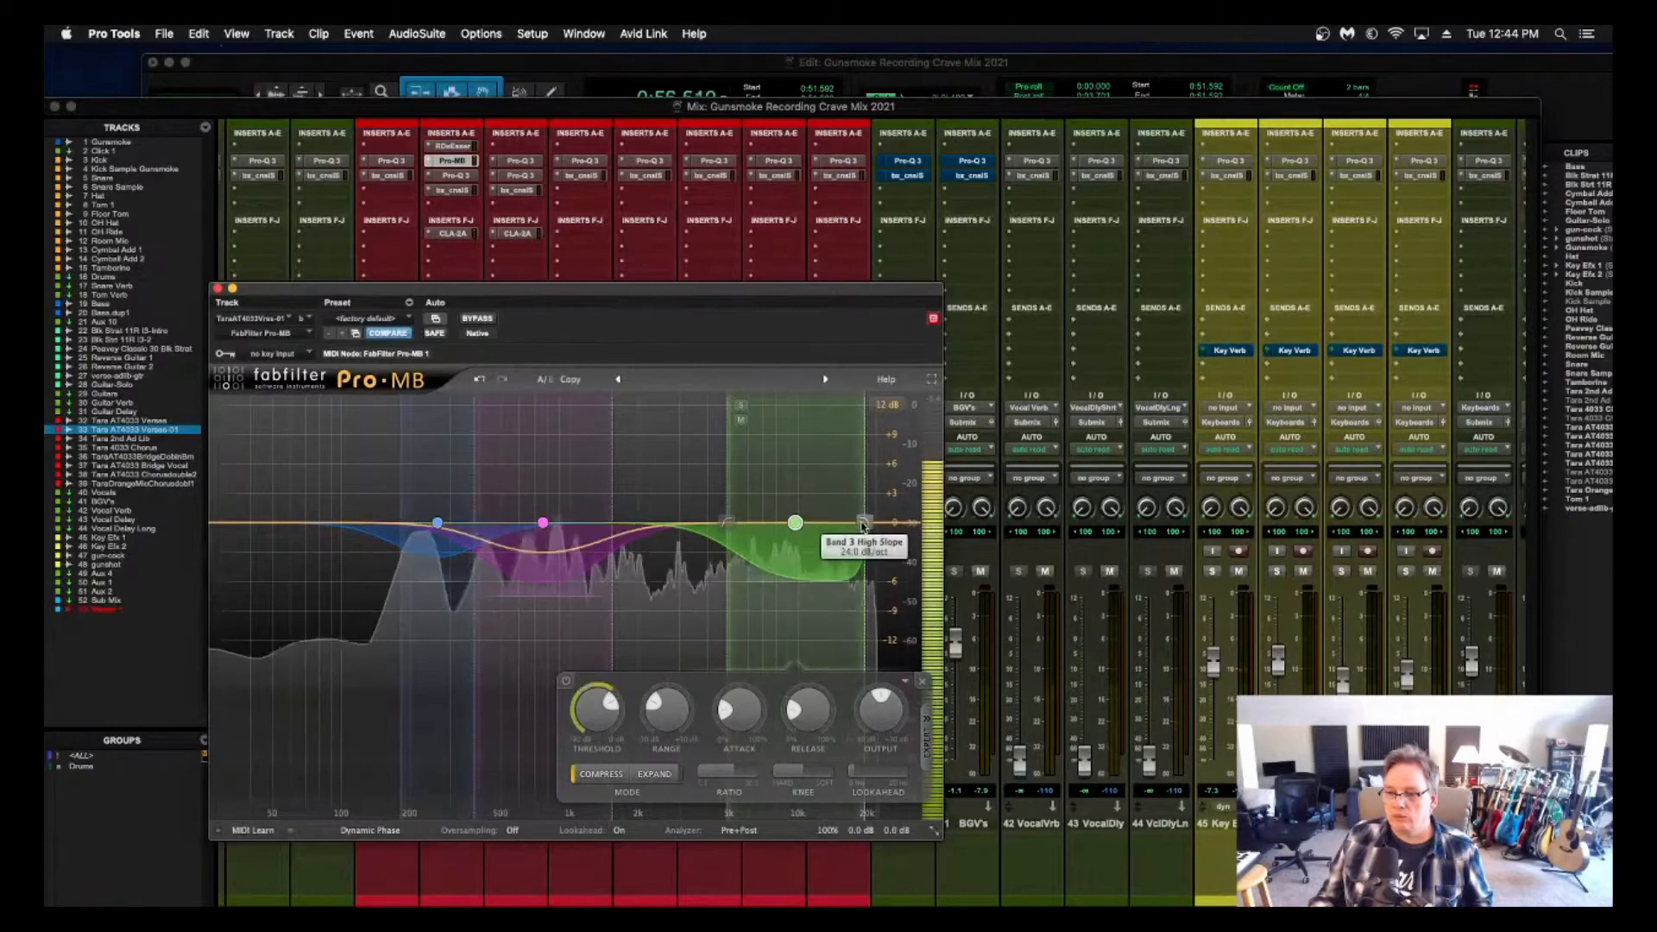
left_click_drag(729, 522, 758, 526)
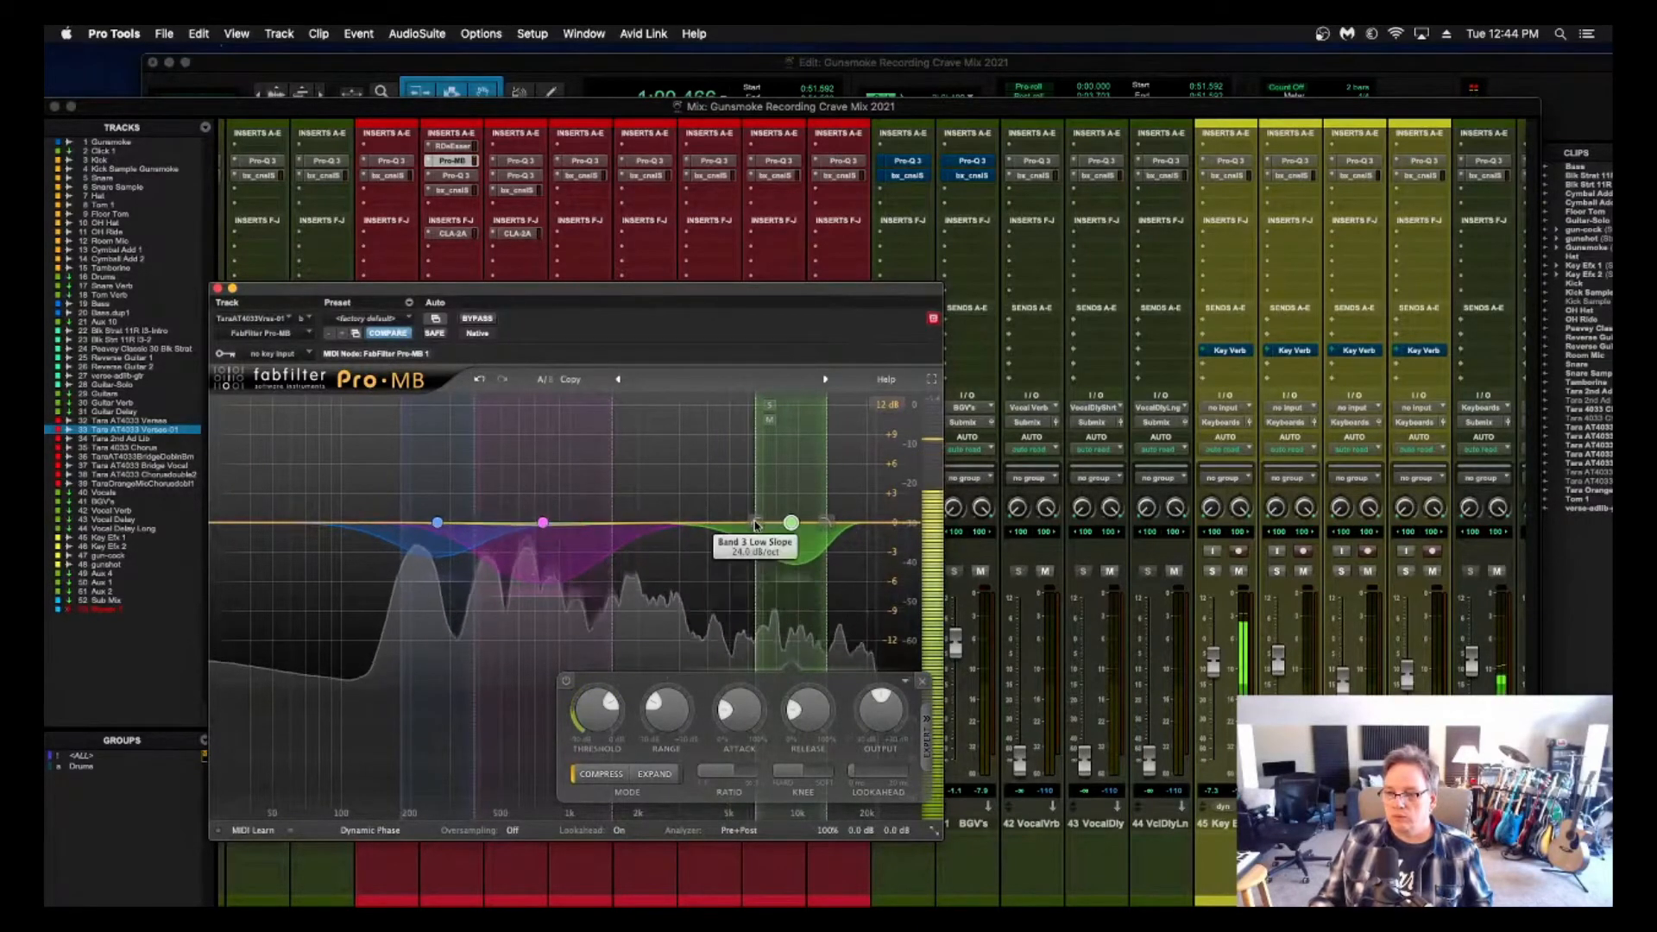
key("space")
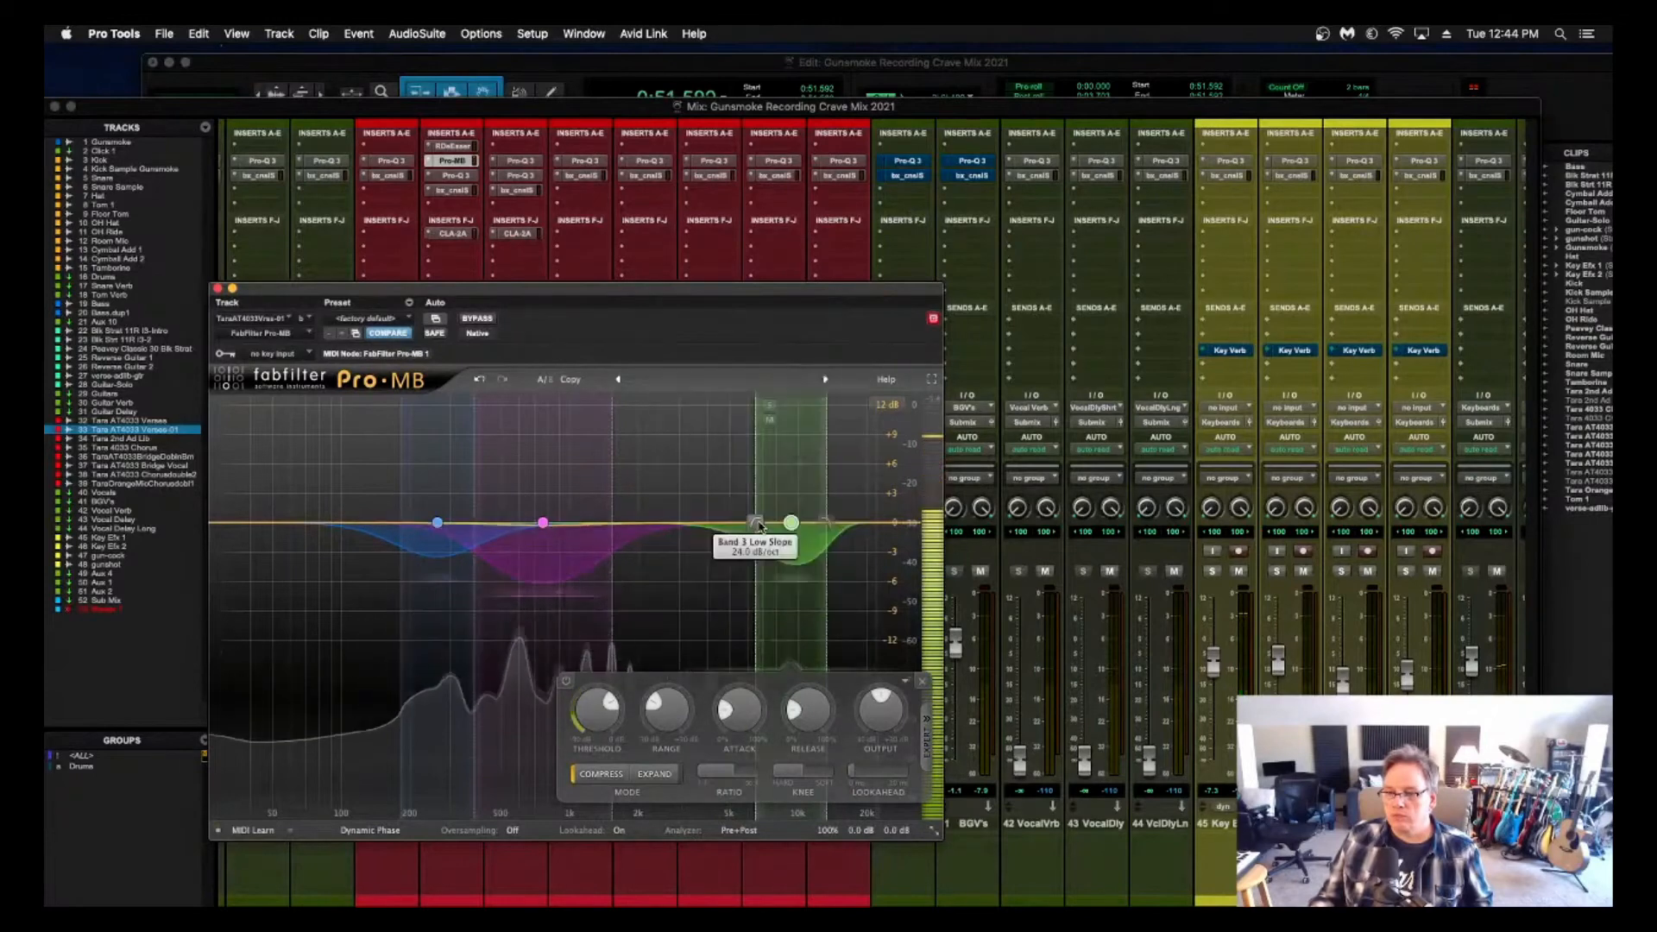
key("space")
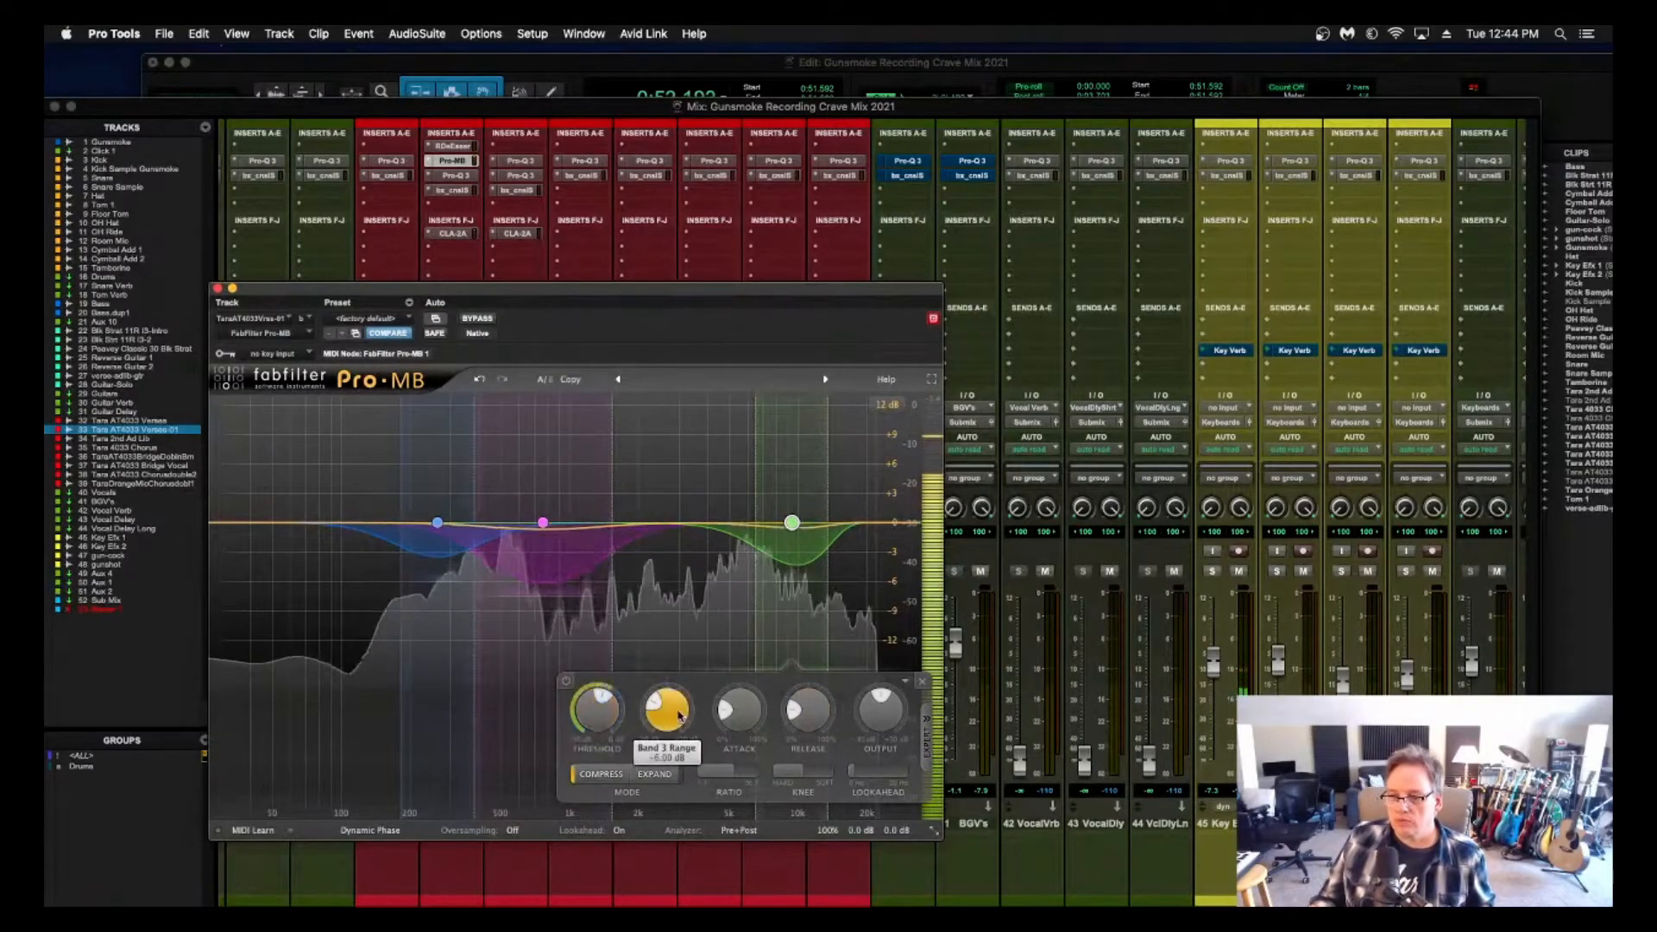
left_click_drag(674, 716, 592, 763)
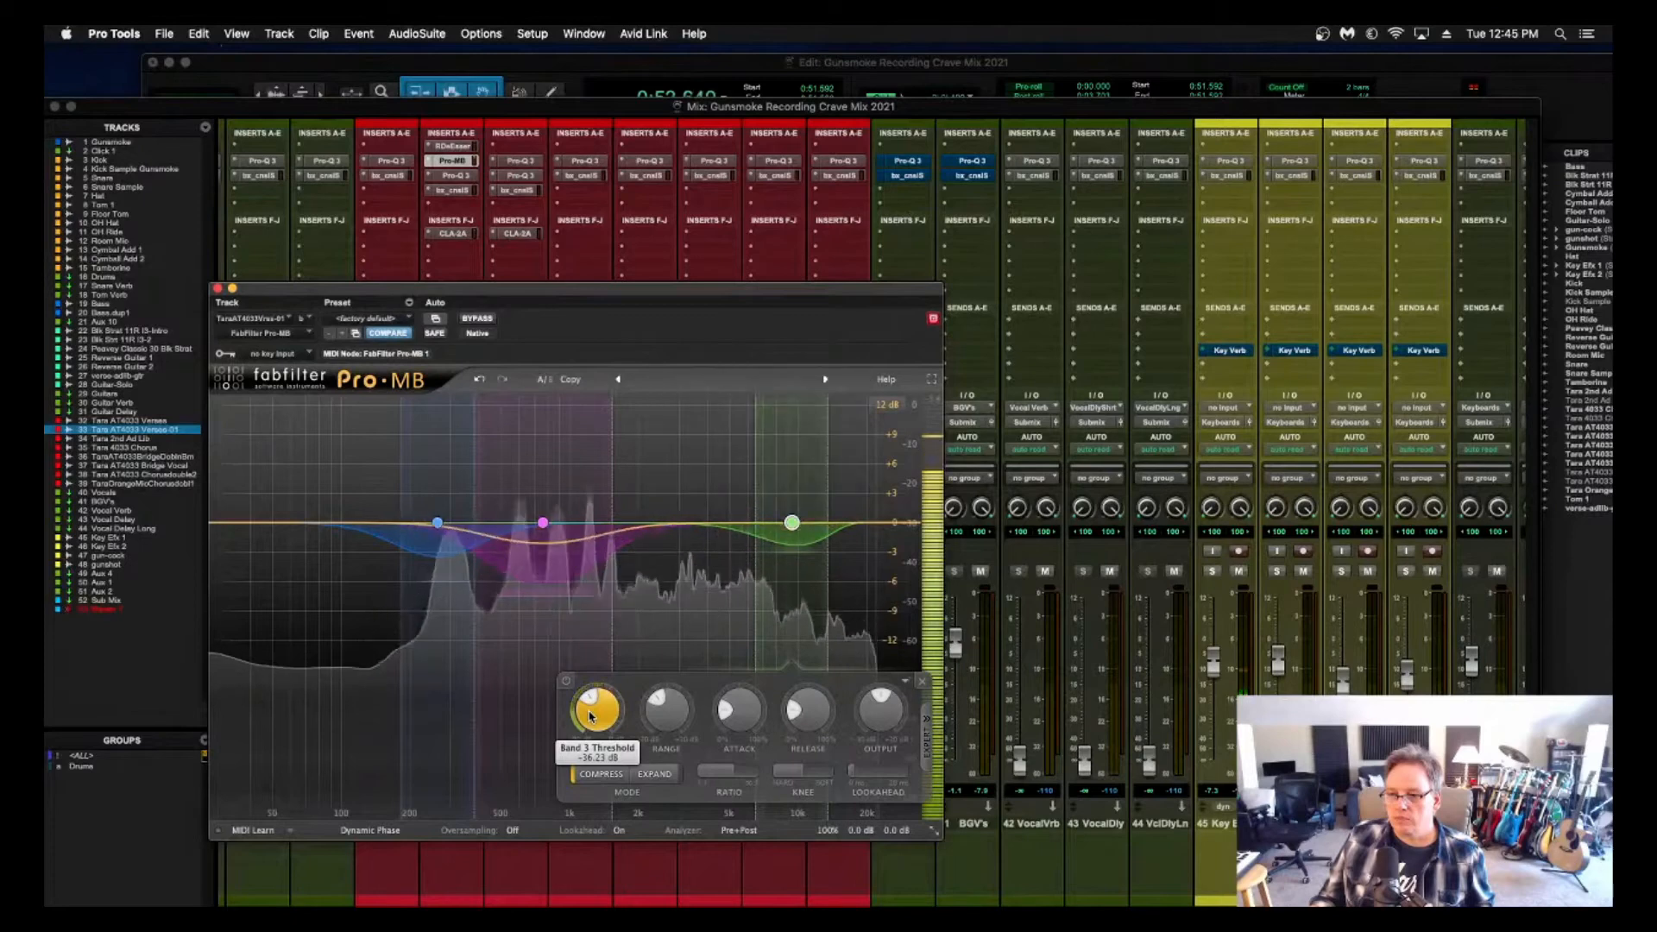
Compare the verse vocal with RDeEsser bypassed and active, then check track 33's Pro-Q 3 curve and stop playback.
left_click(467, 149, "super")
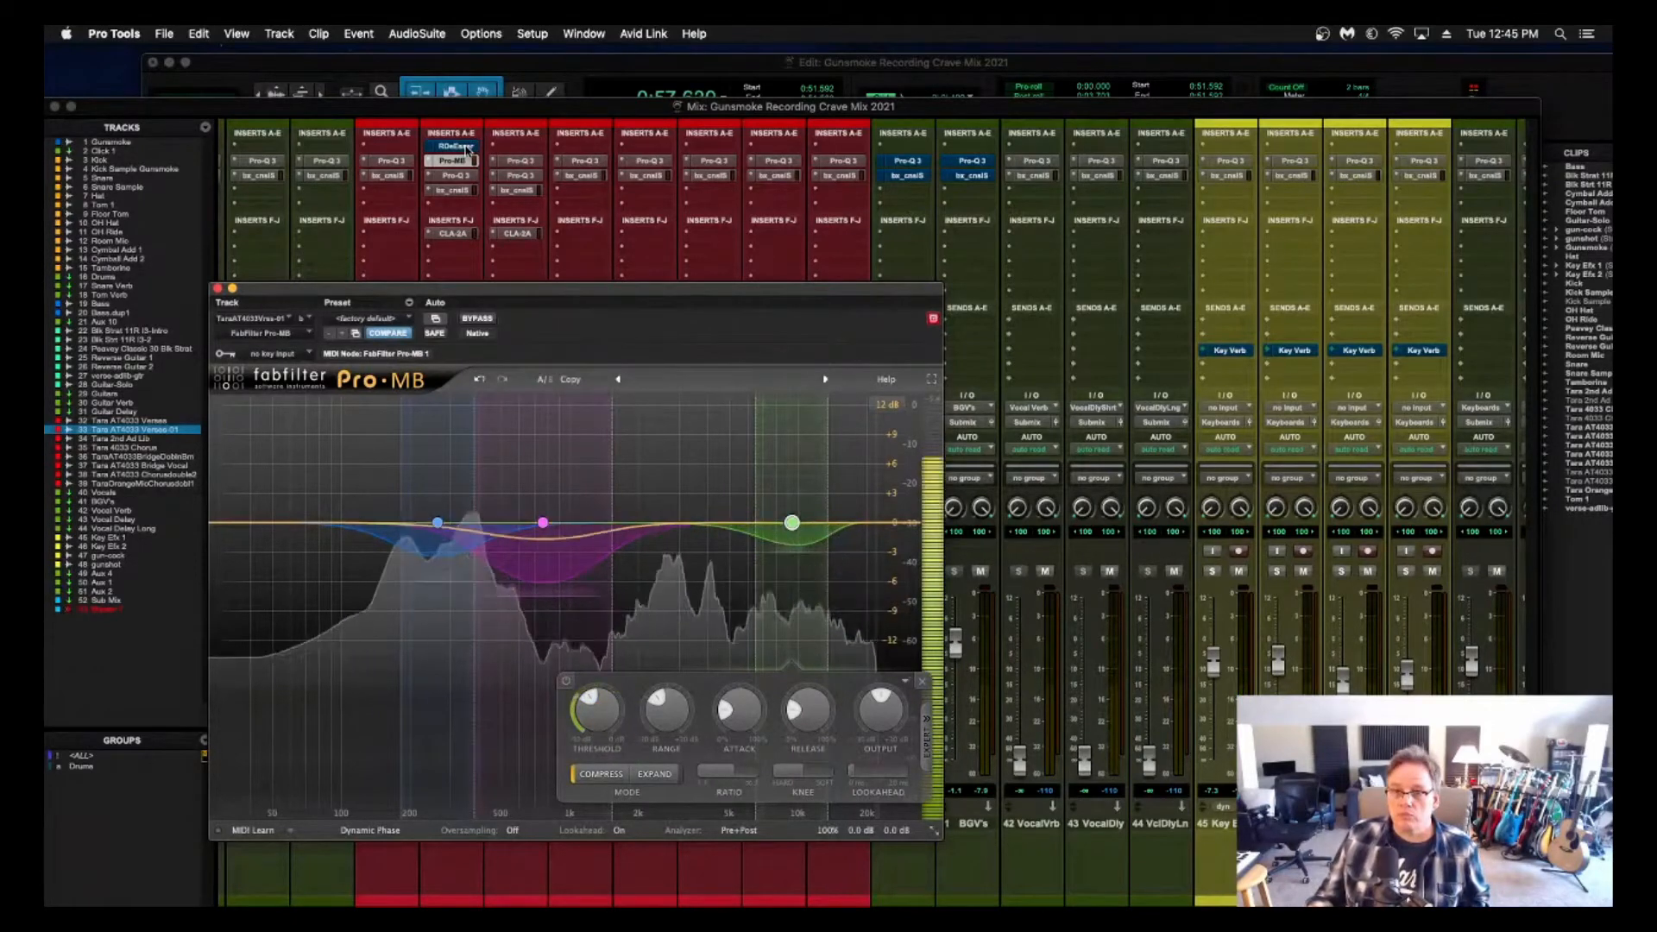
left_click(466, 149, "super")
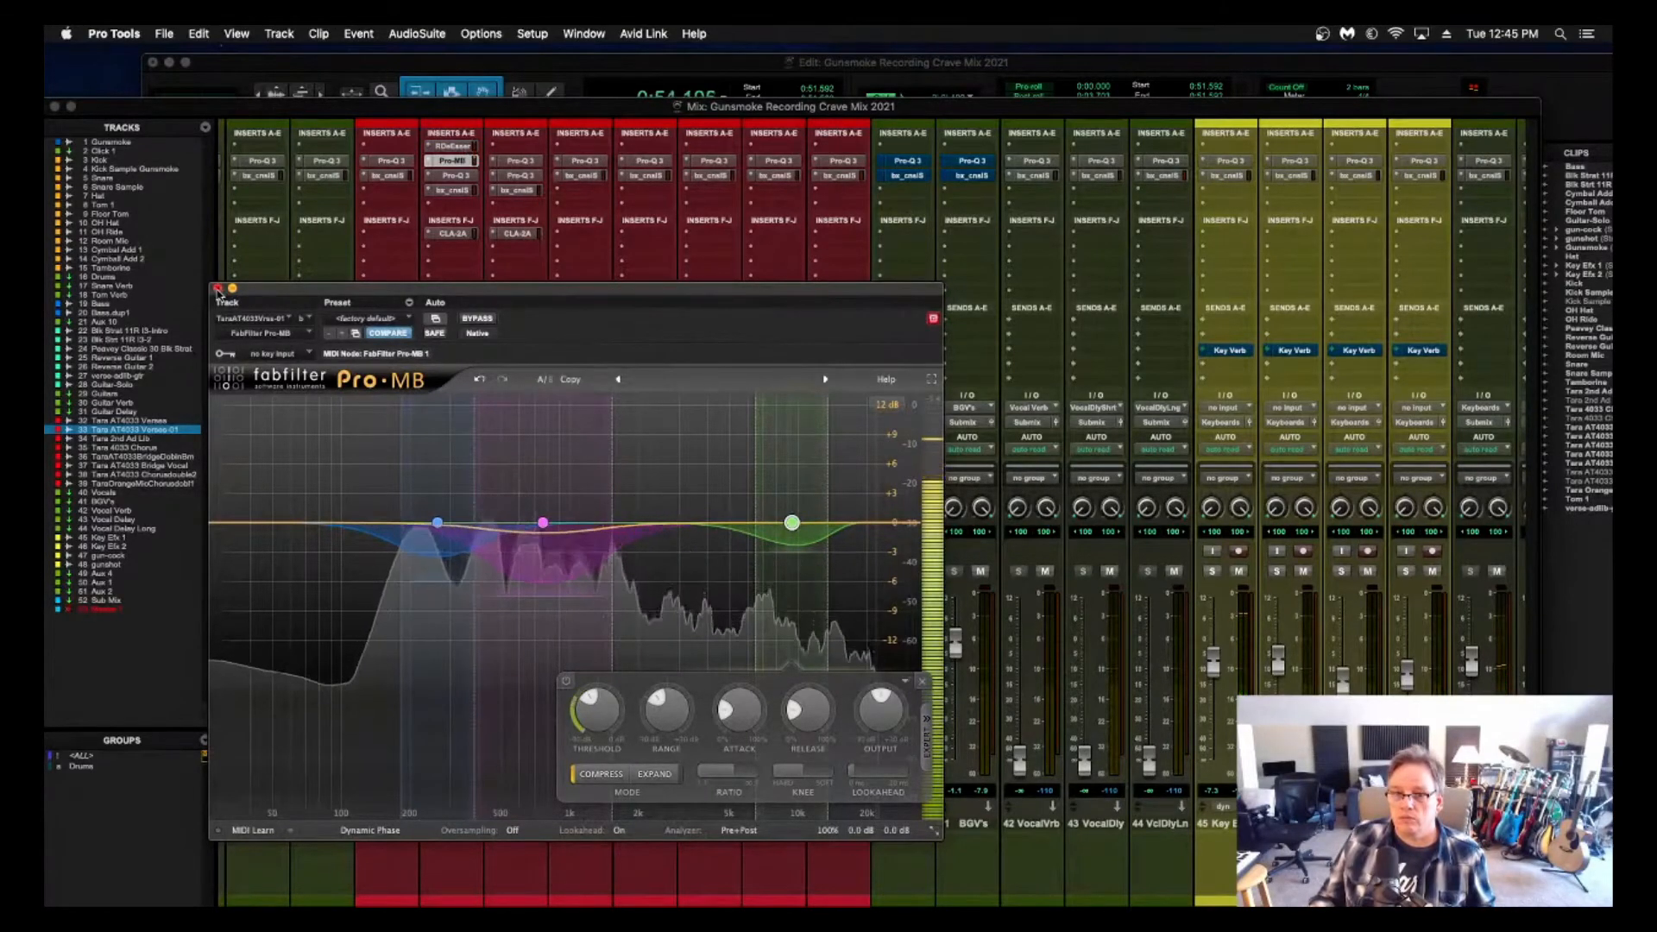
left_click(217, 289)
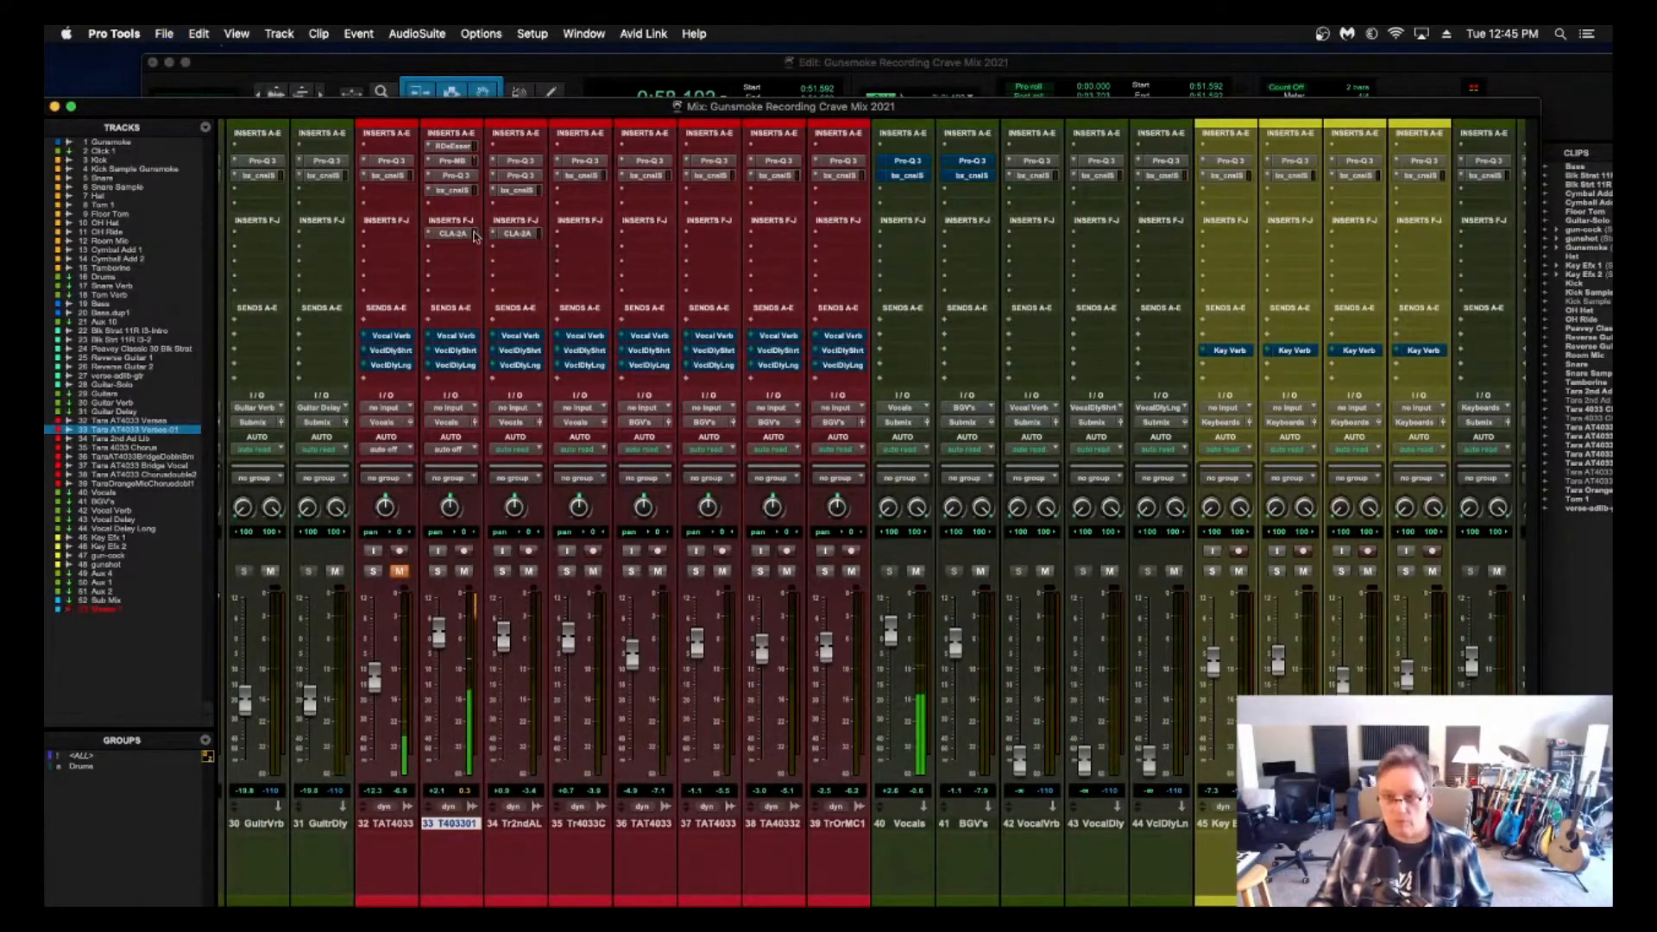
left_click(457, 175)
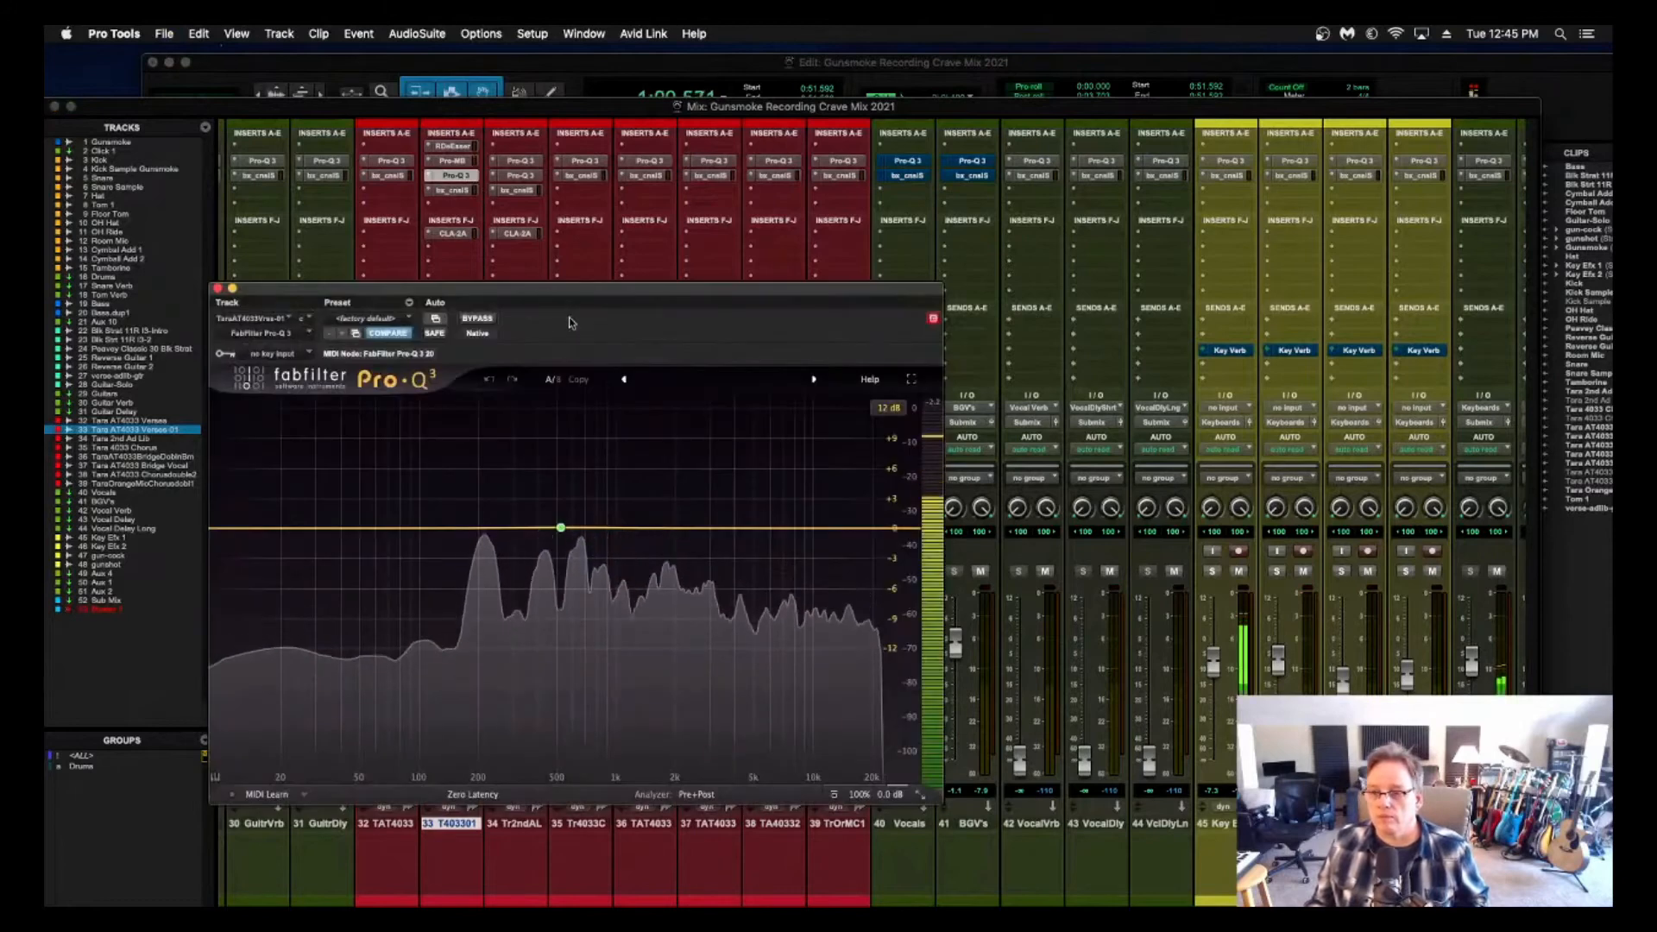
left_click(218, 288)
key("space")
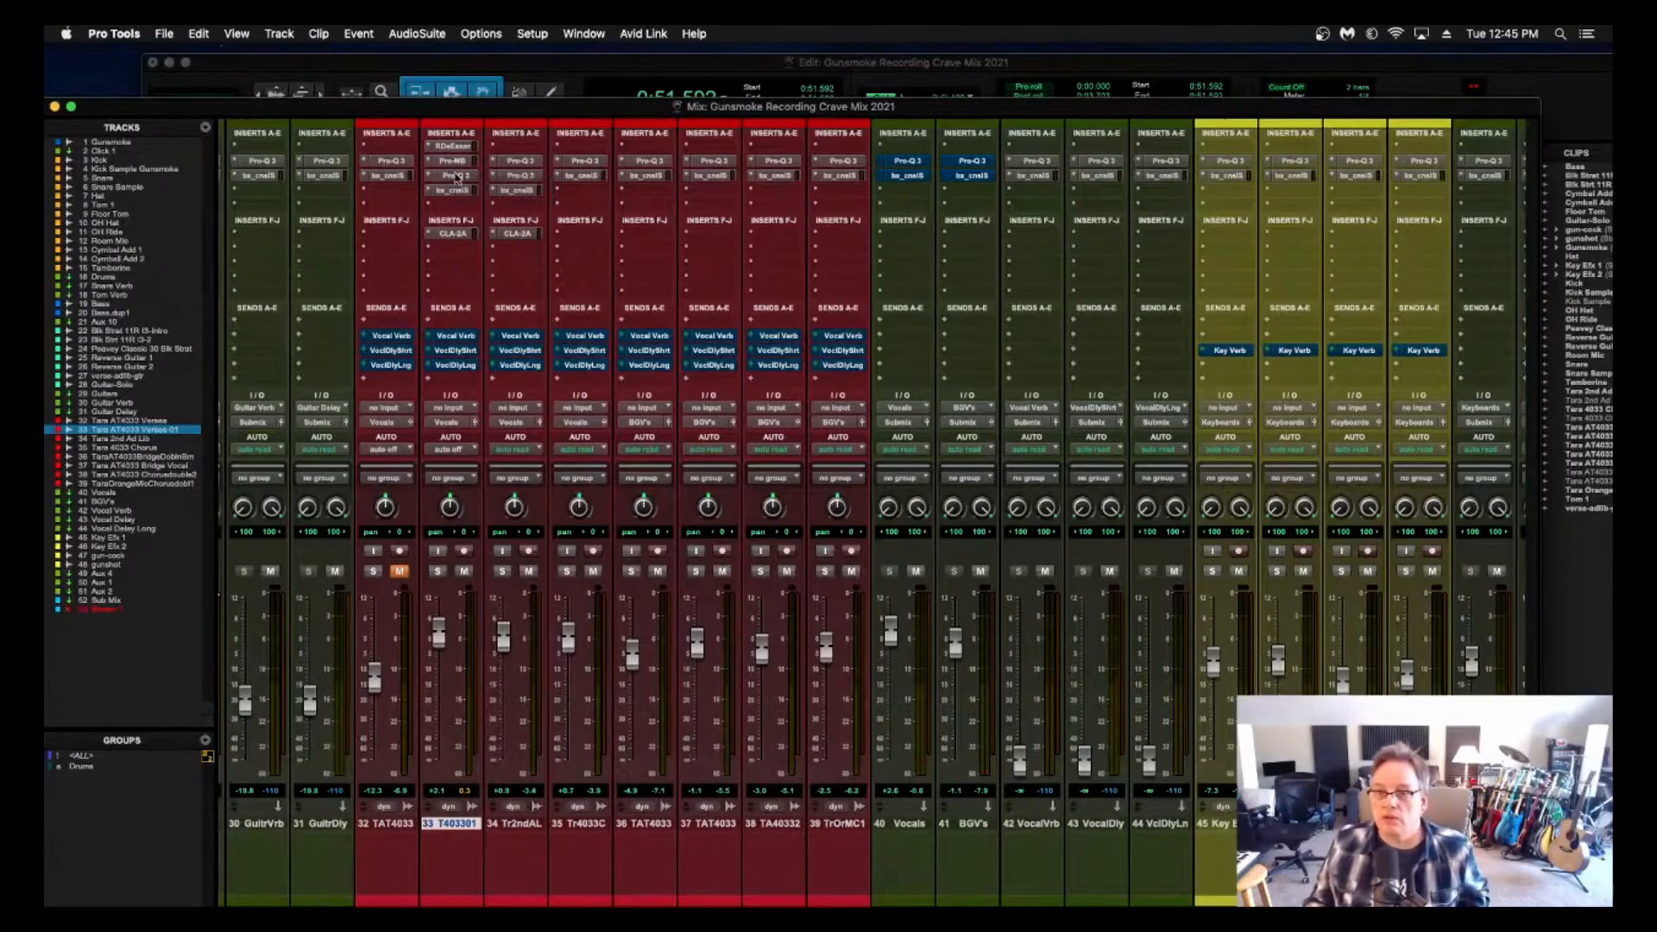
Copy Pro-MB from track 33 to track 34 and compare the two bx_console SSL 4000 E inserts on track 35.
left_click_drag(456, 162, 518, 162)
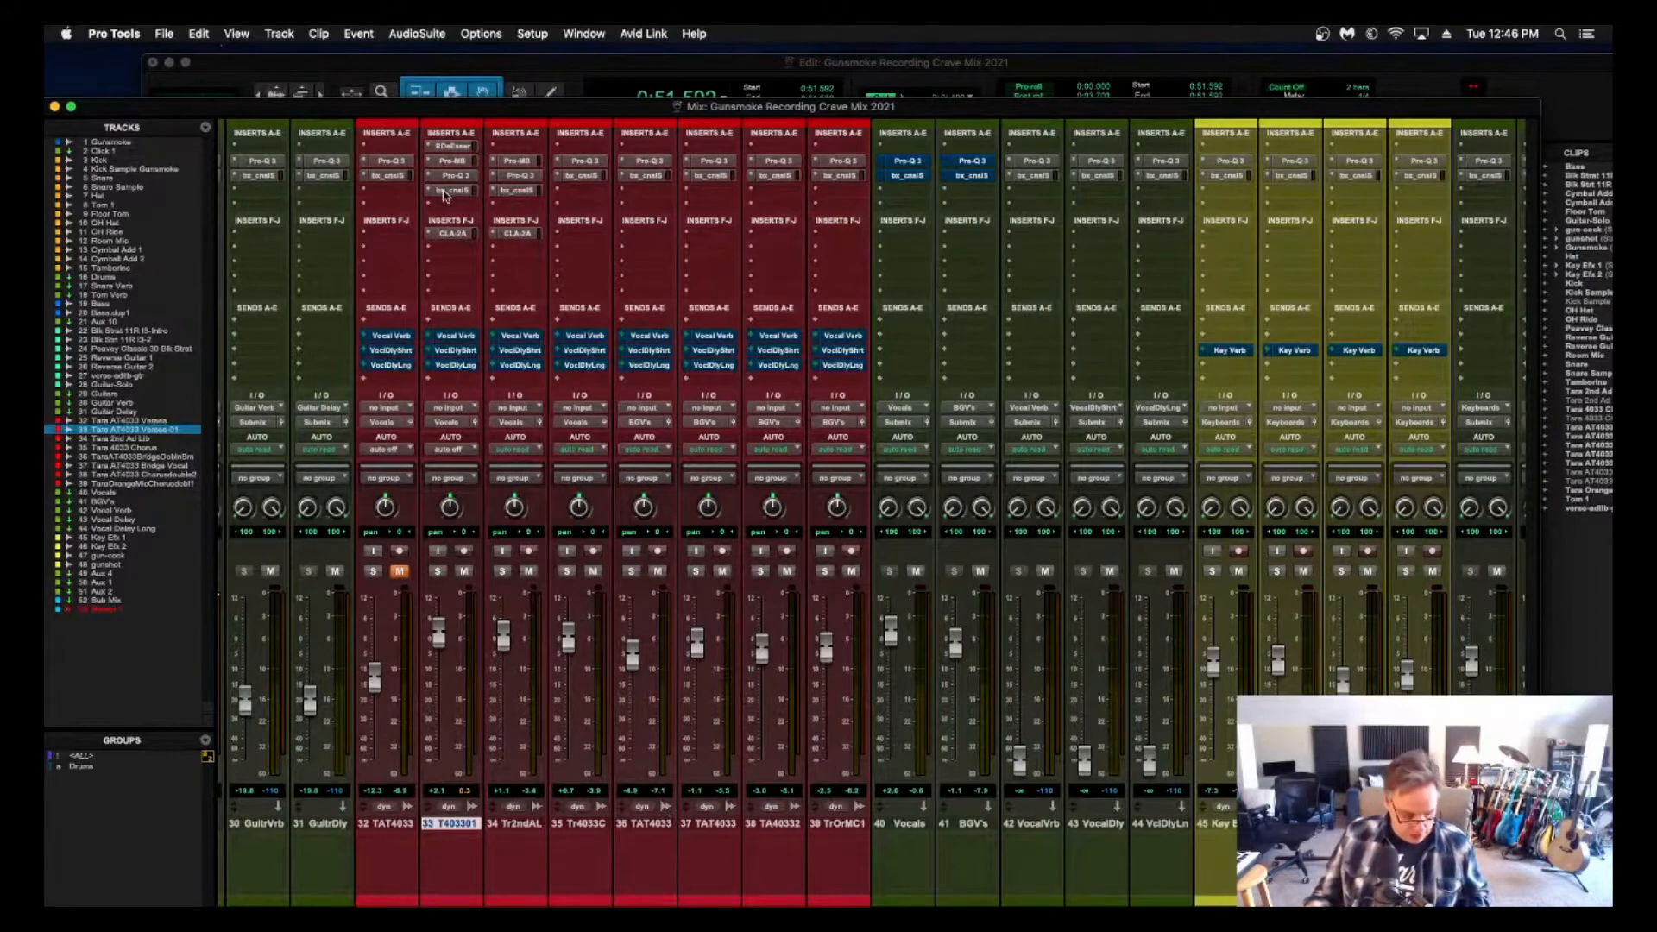
left_click(578, 176)
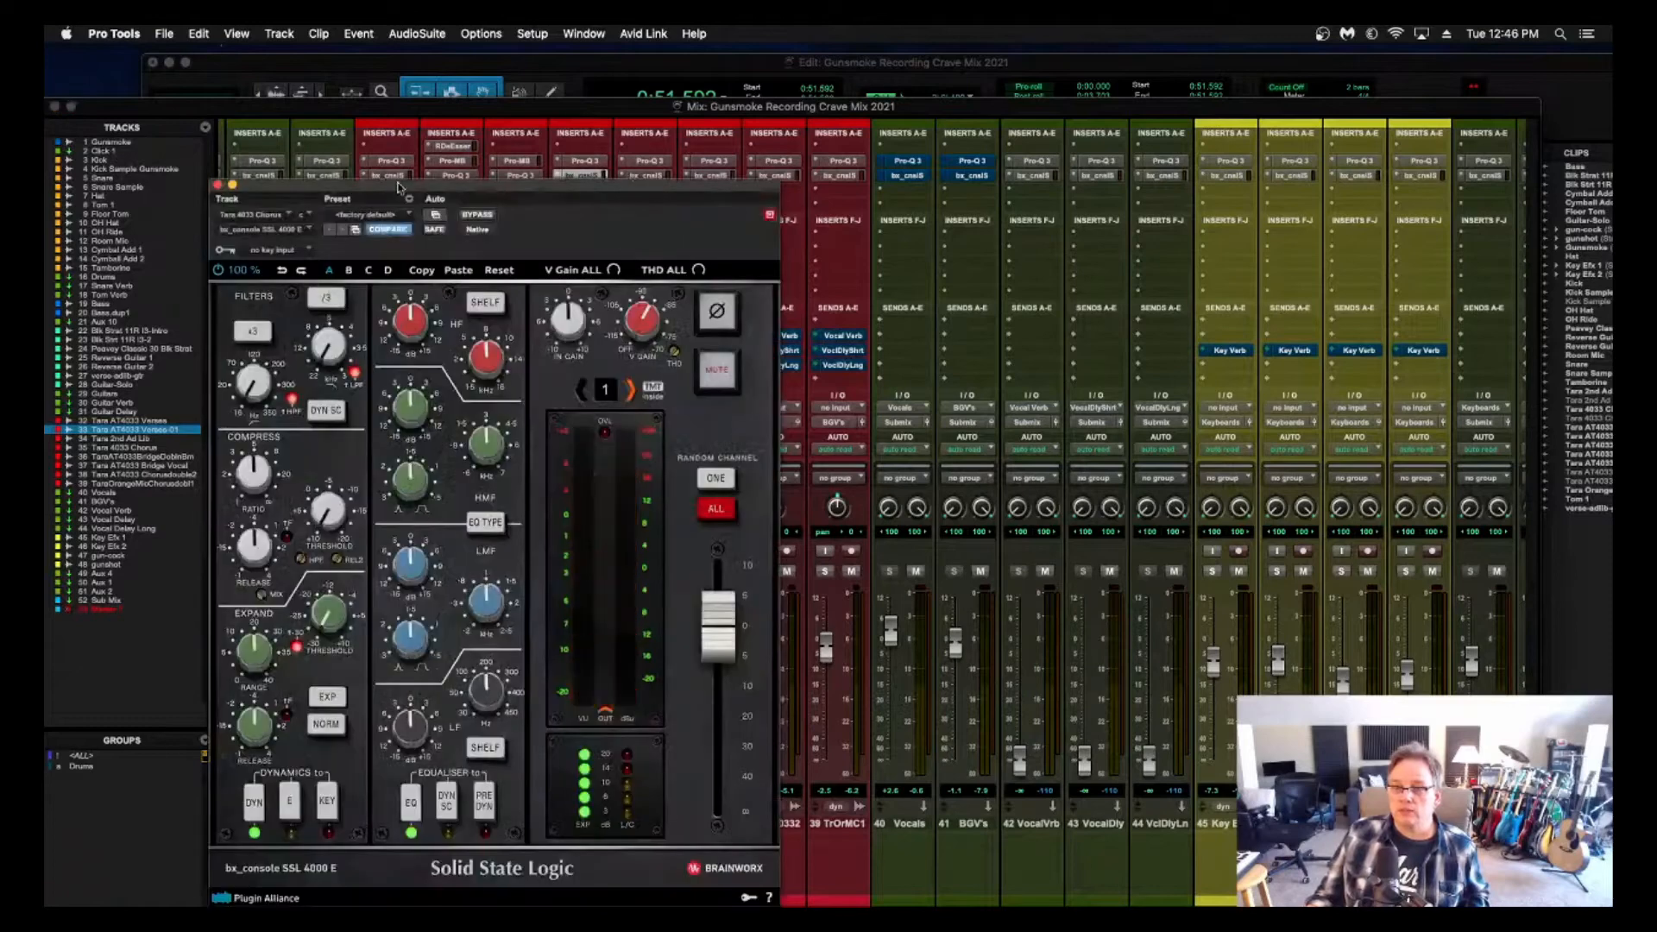
left_click(219, 184)
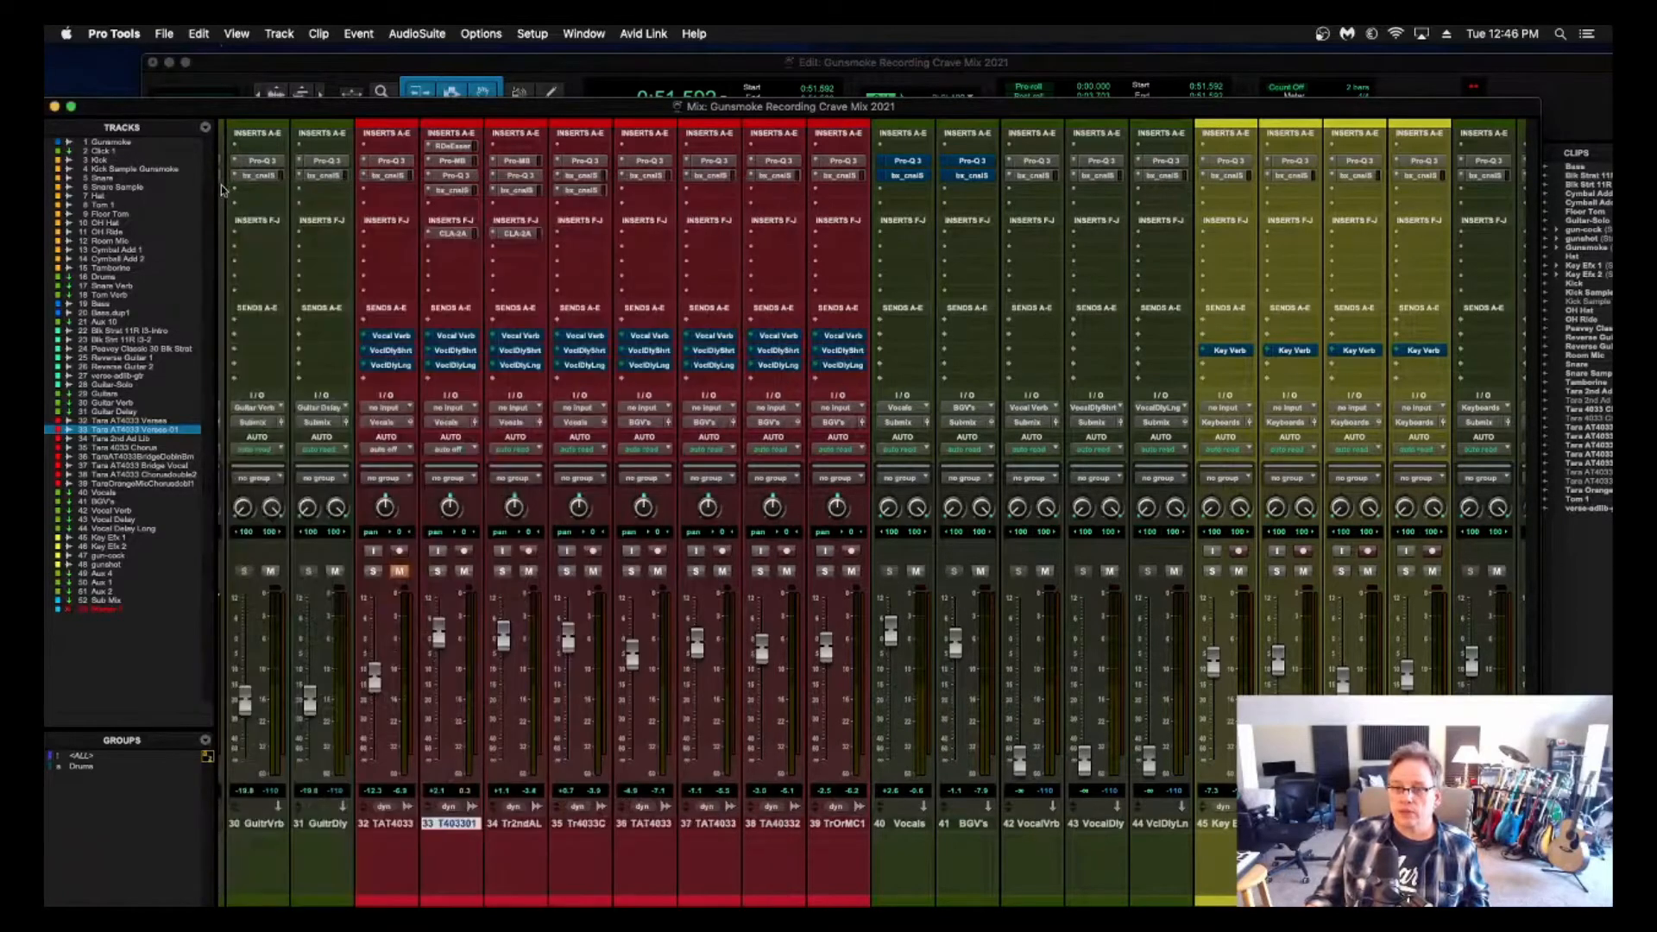
left_click(582, 192)
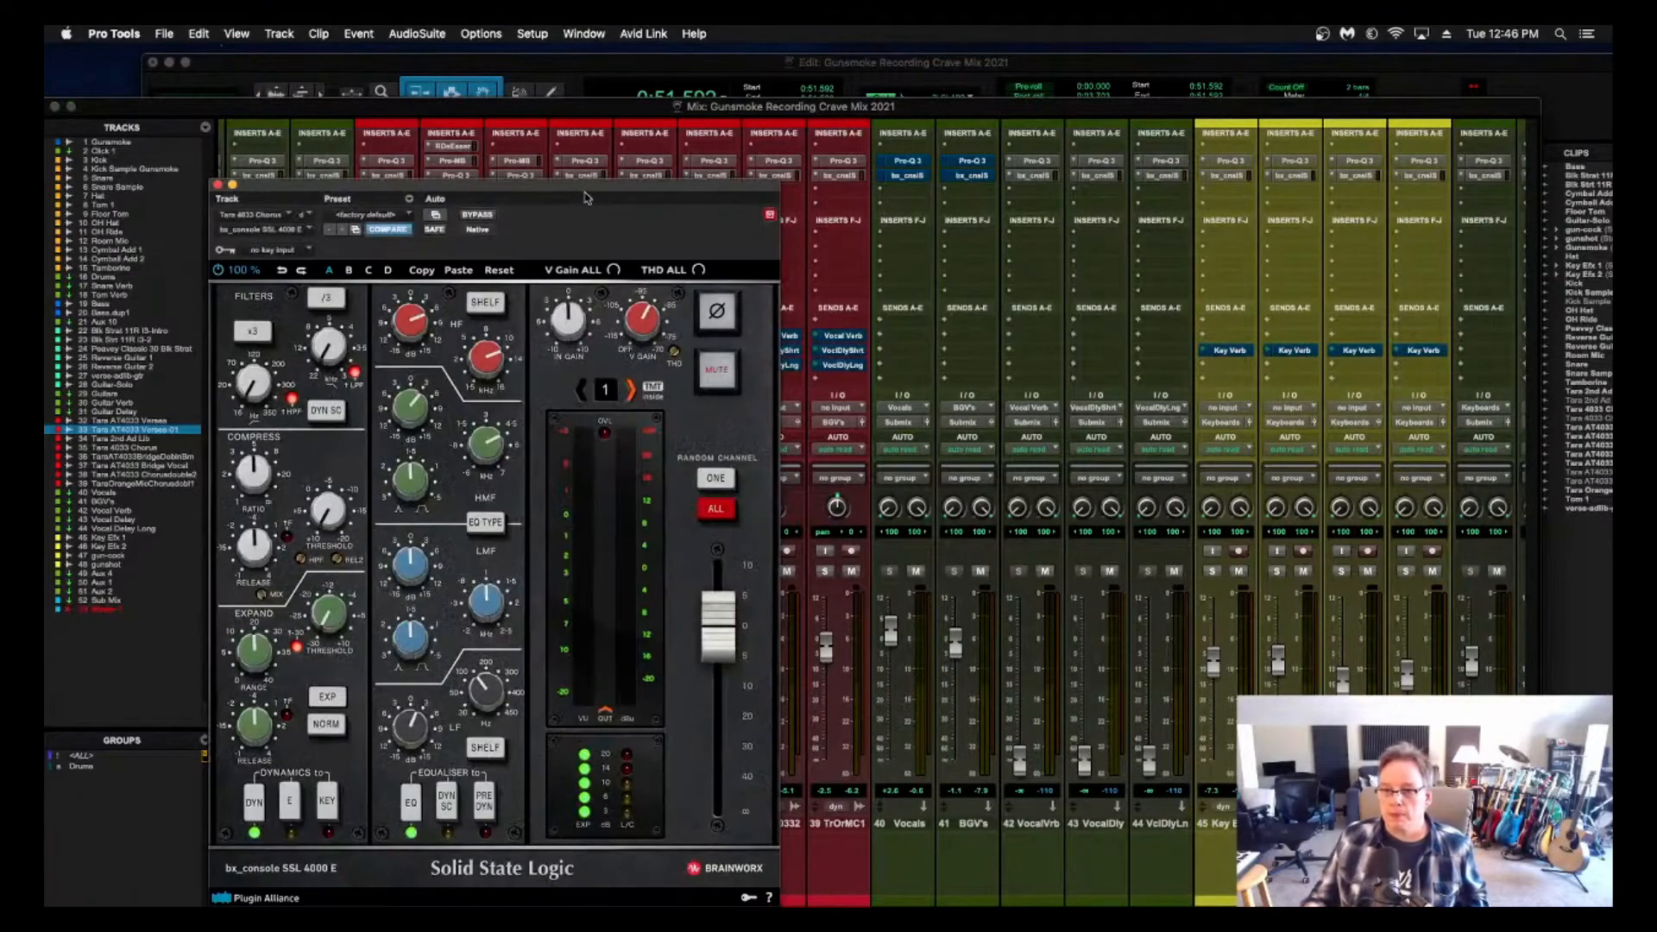
left_click(218, 185)
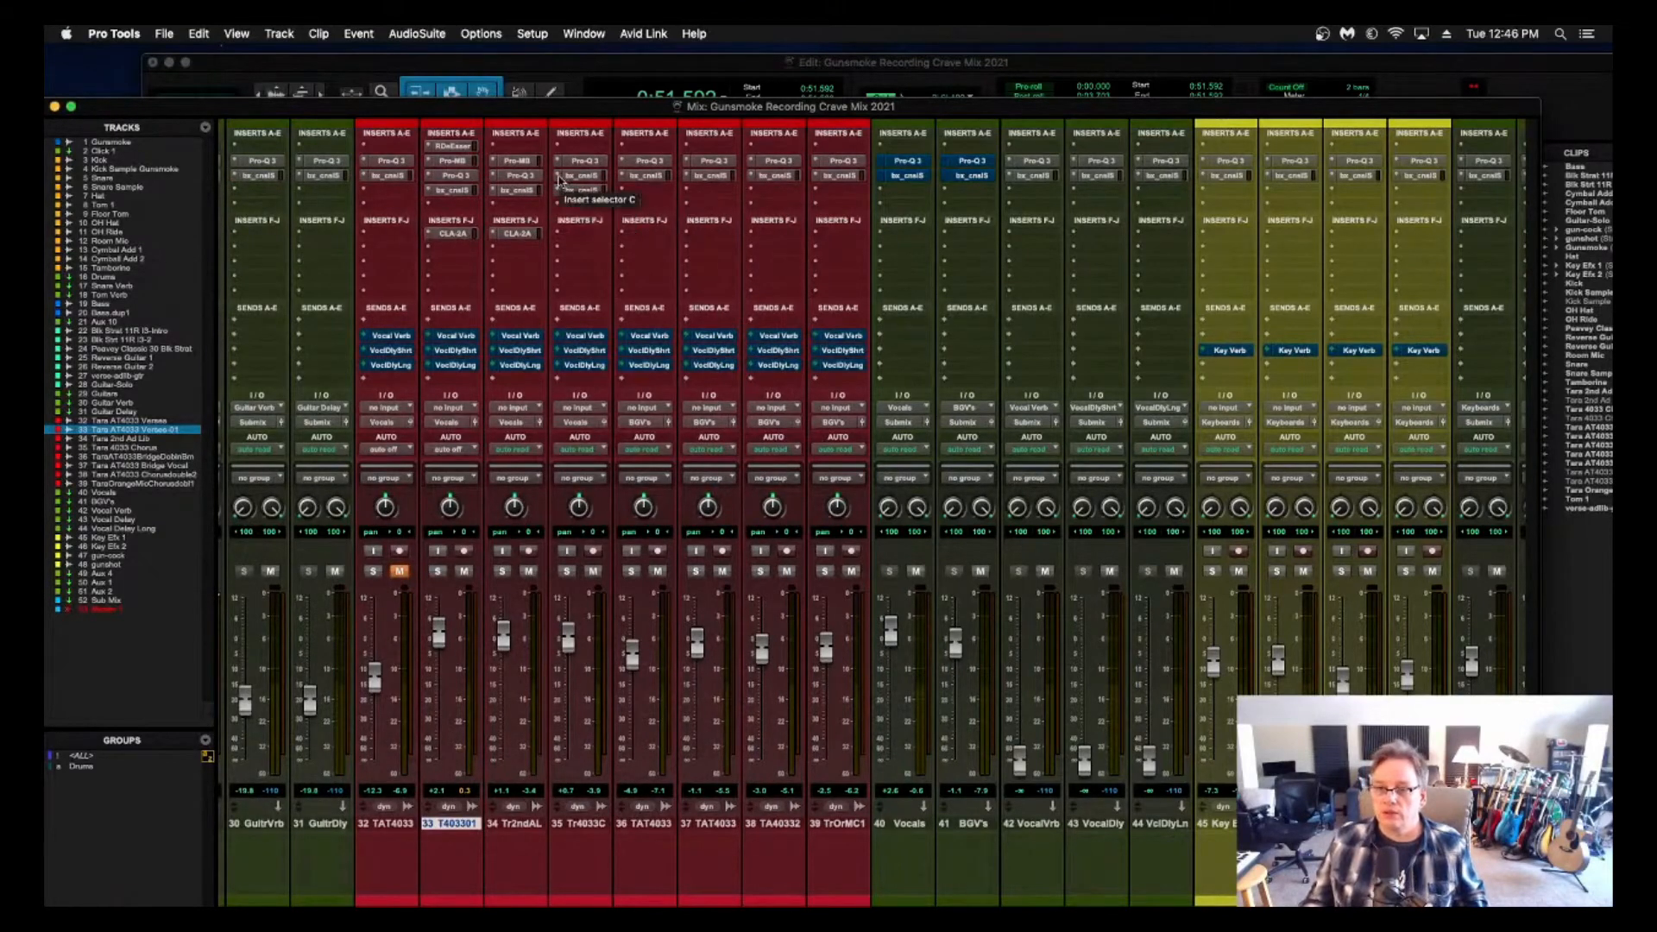
Replace track 35's upper bx_console SSL 4000 E with the one below it and copy it across the remaining vocal tracks through 39.
left_click(569, 175)
left_click(583, 121)
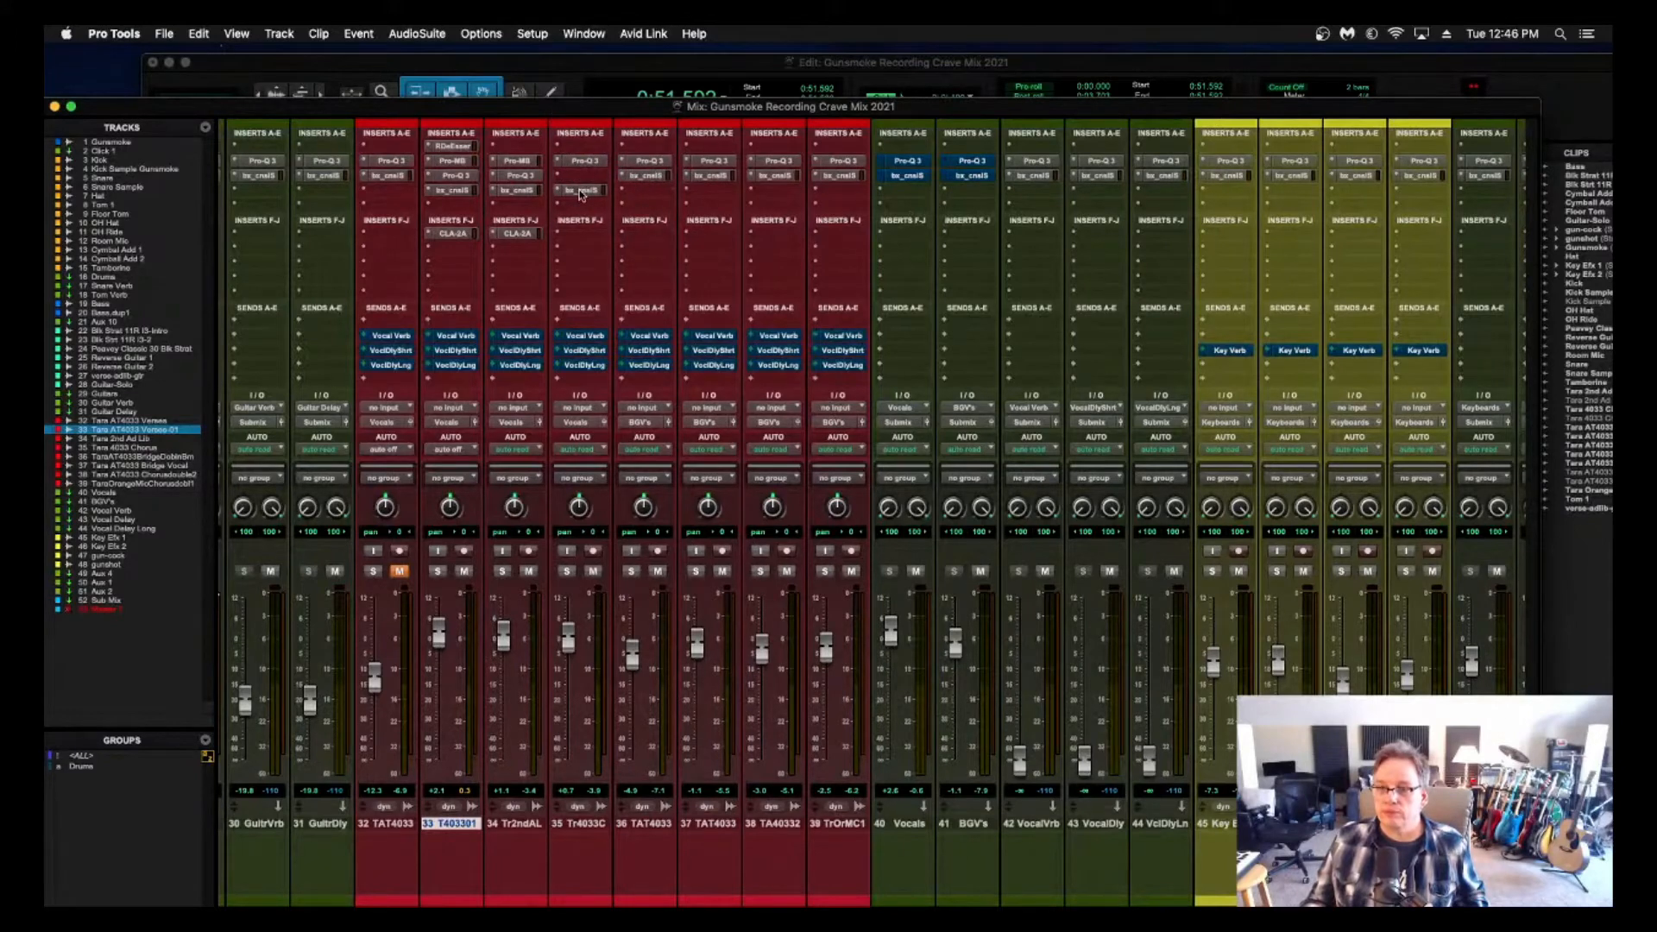
left_click_drag(581, 192, 582, 178)
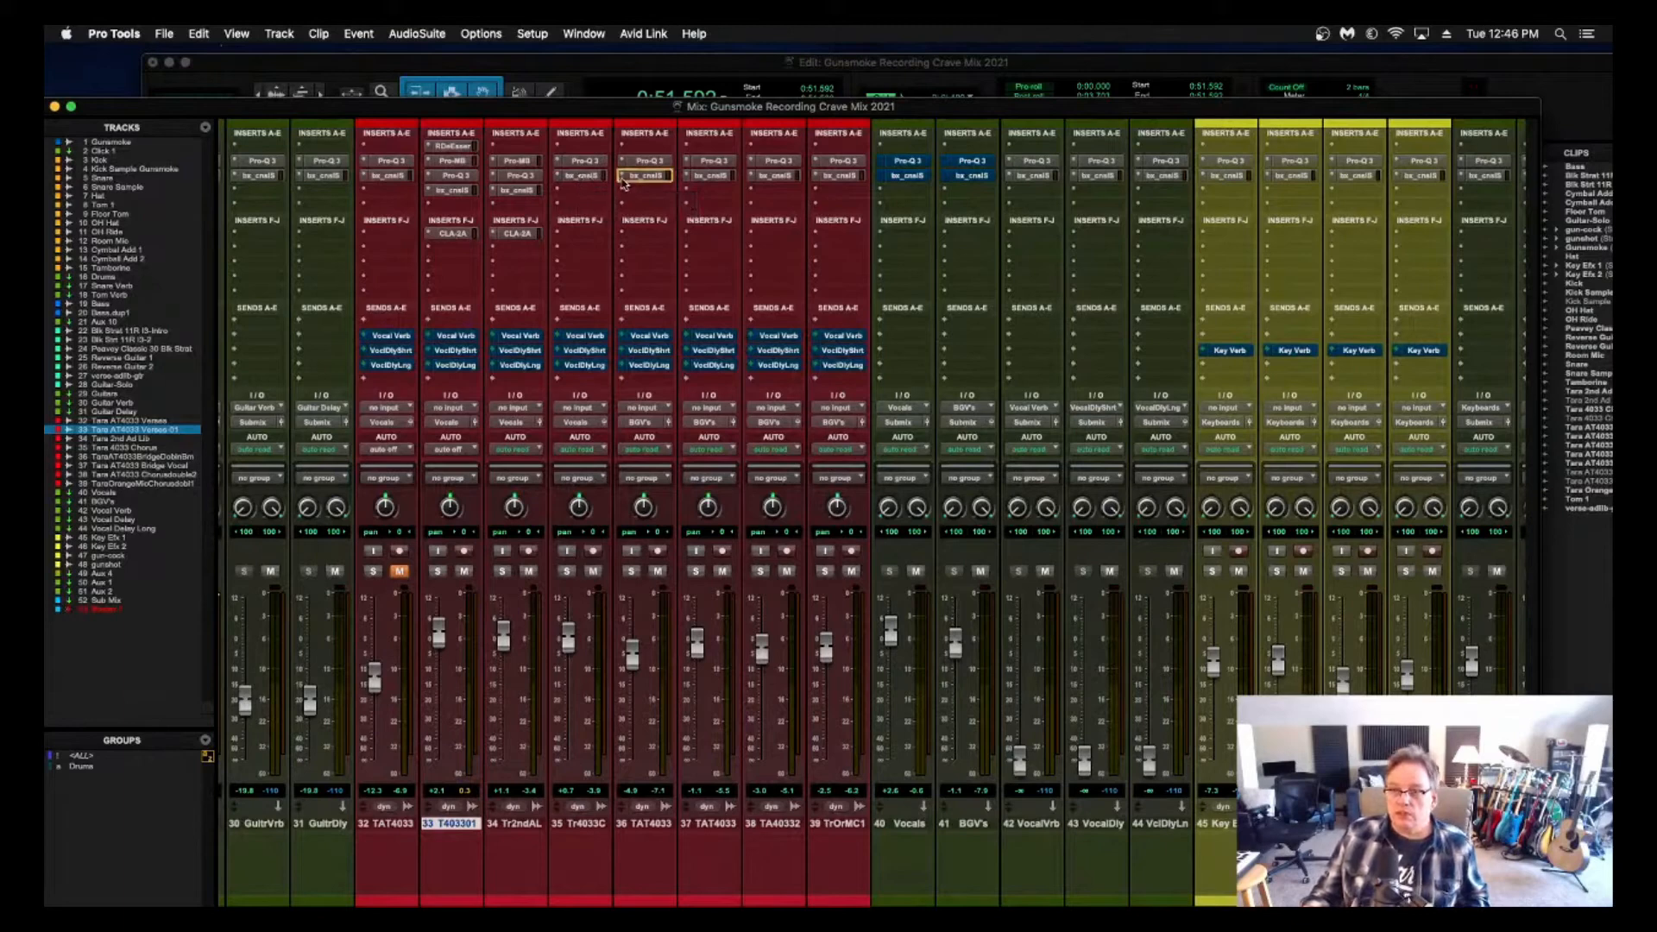
left_click_drag(590, 176, 771, 186)
left_click_drag(592, 175, 834, 179)
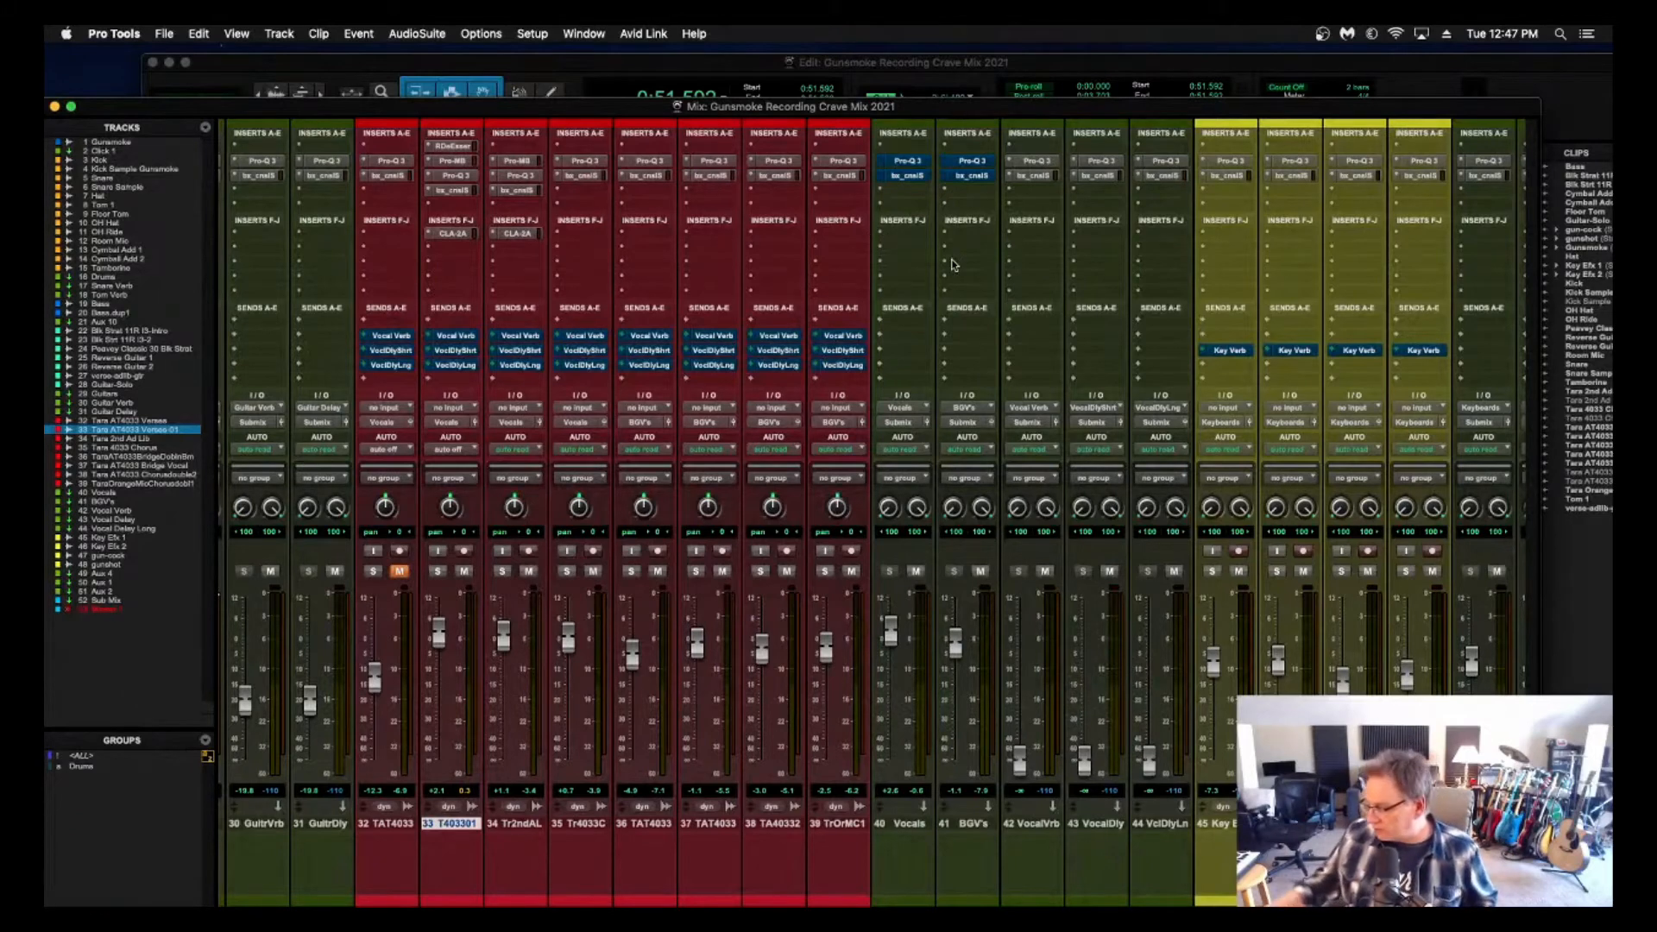
Play the verse and lower the track 33 fader to +0.7 and the Vocals fader to +3.3.
key("space")
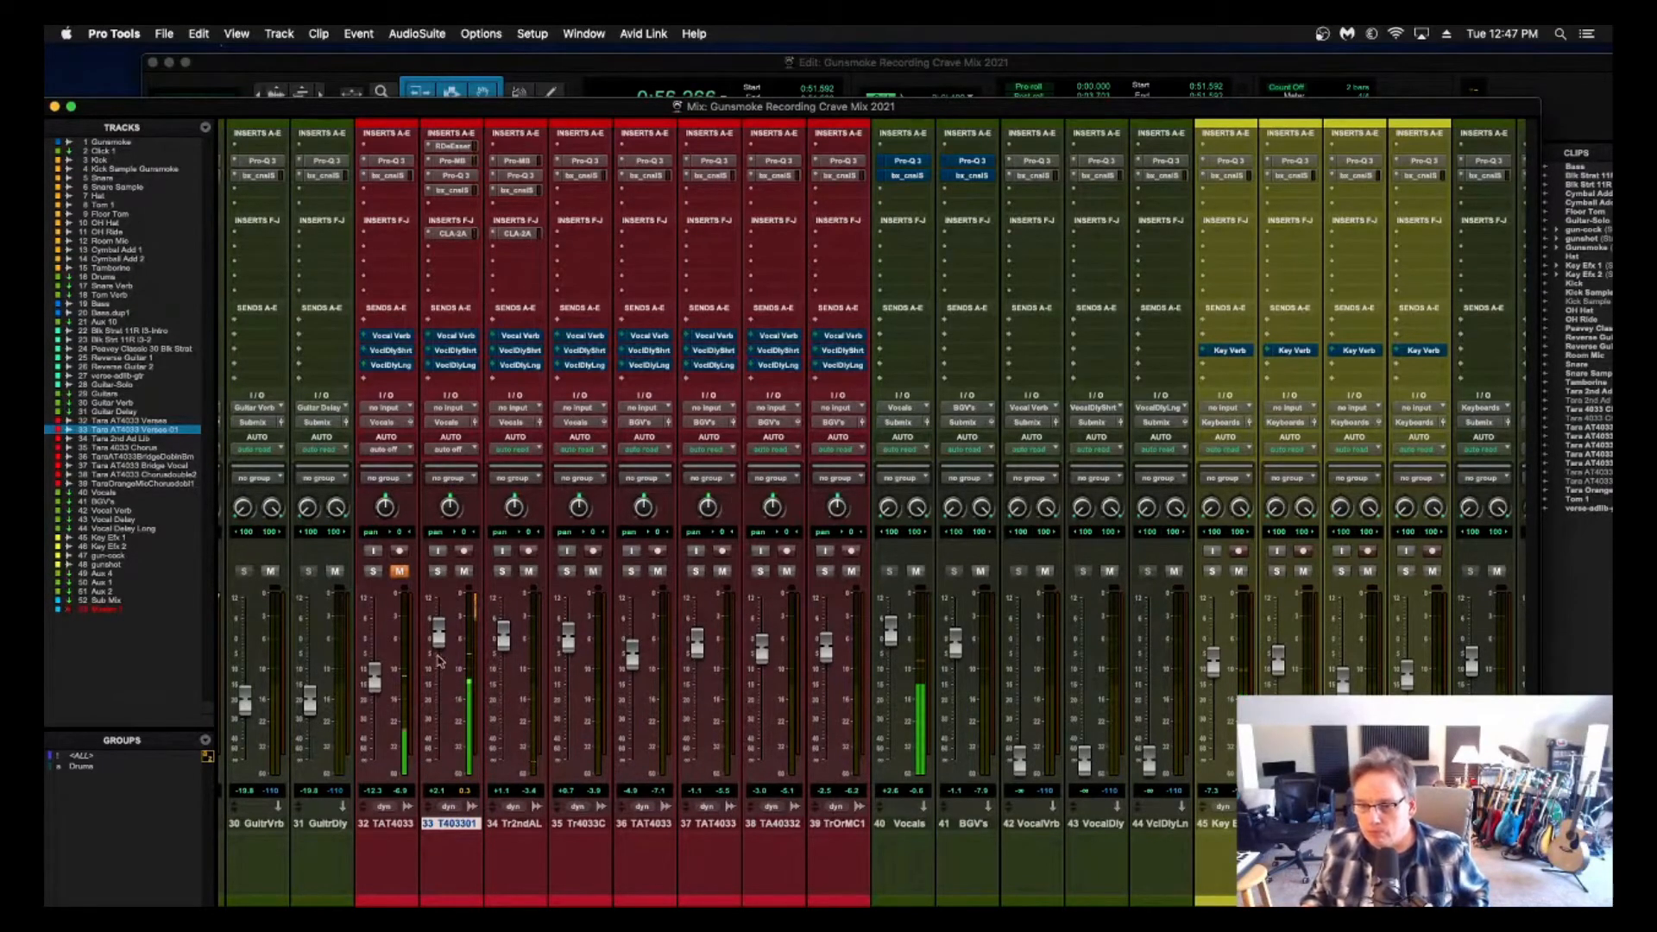
left_click_drag(438, 640, 438, 646)
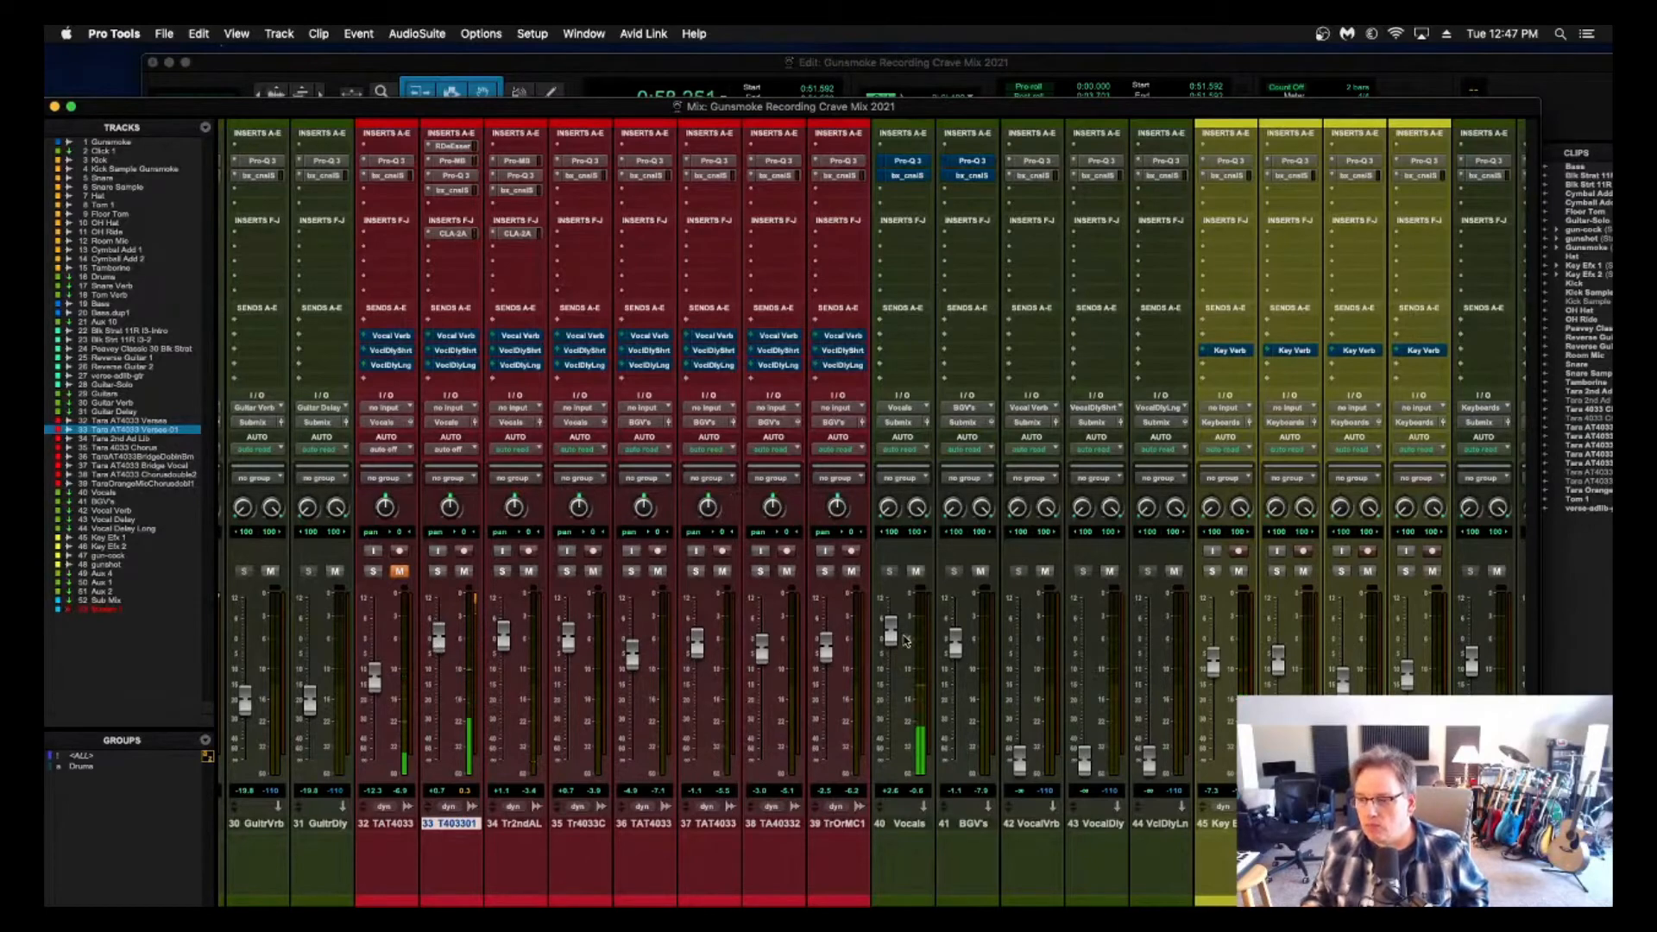
left_click_drag(894, 640, 894, 643)
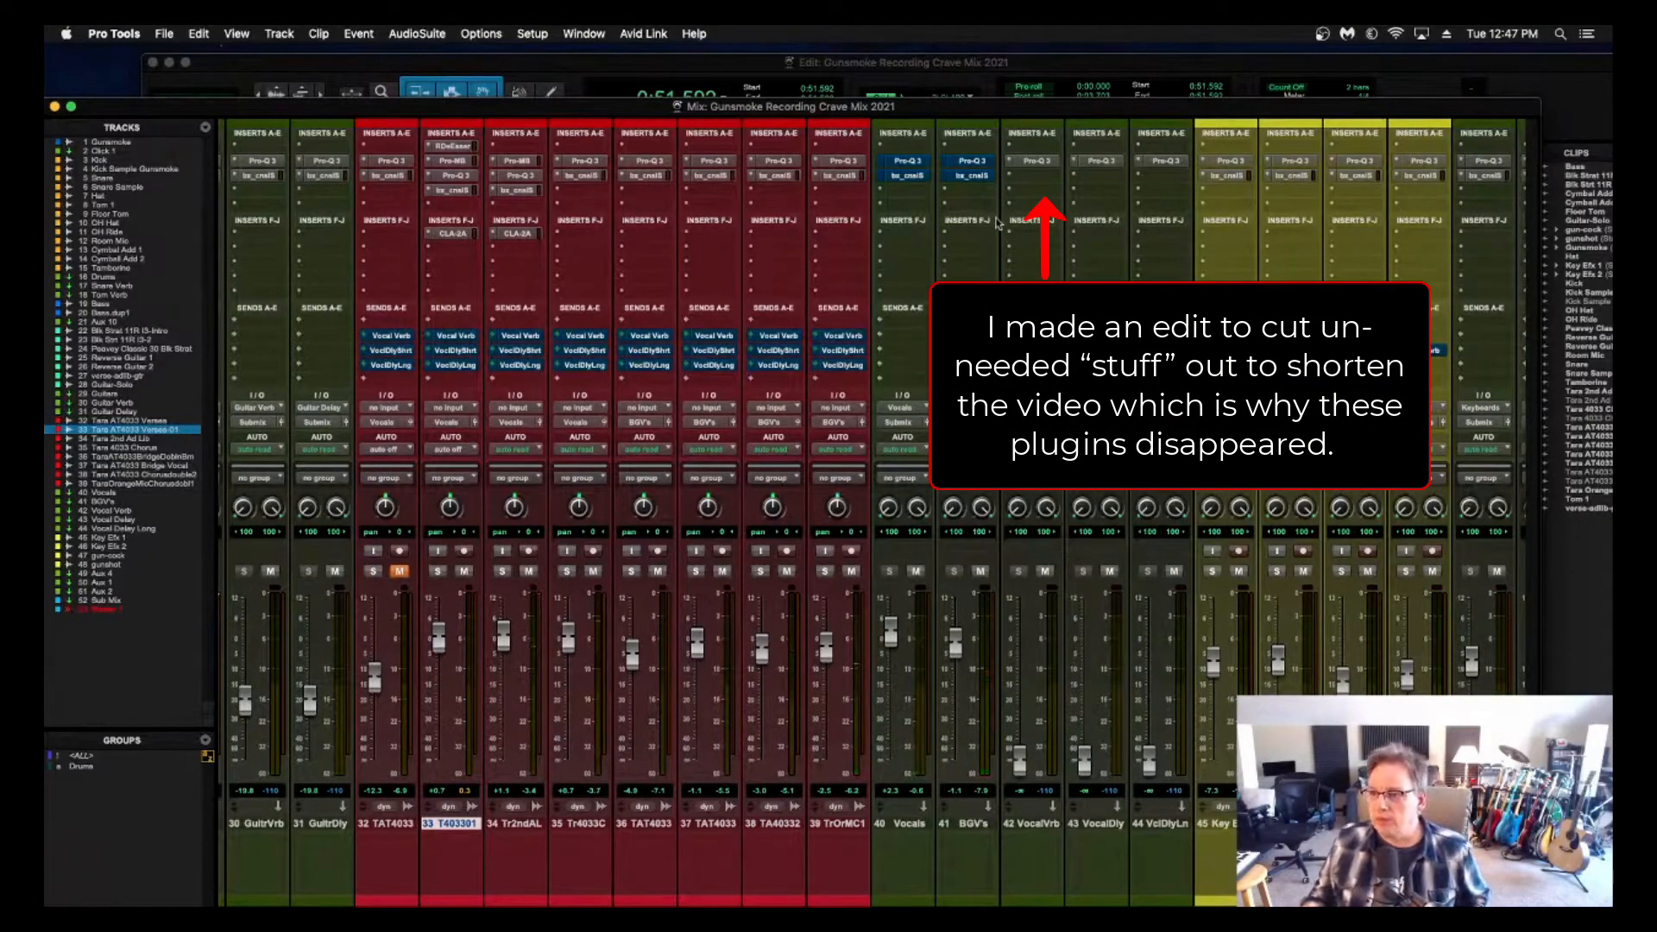
Insert the multichannel LX480 Complete (stereo) reverb on the Vocal Verb track, 42.
left_click(1011, 191)
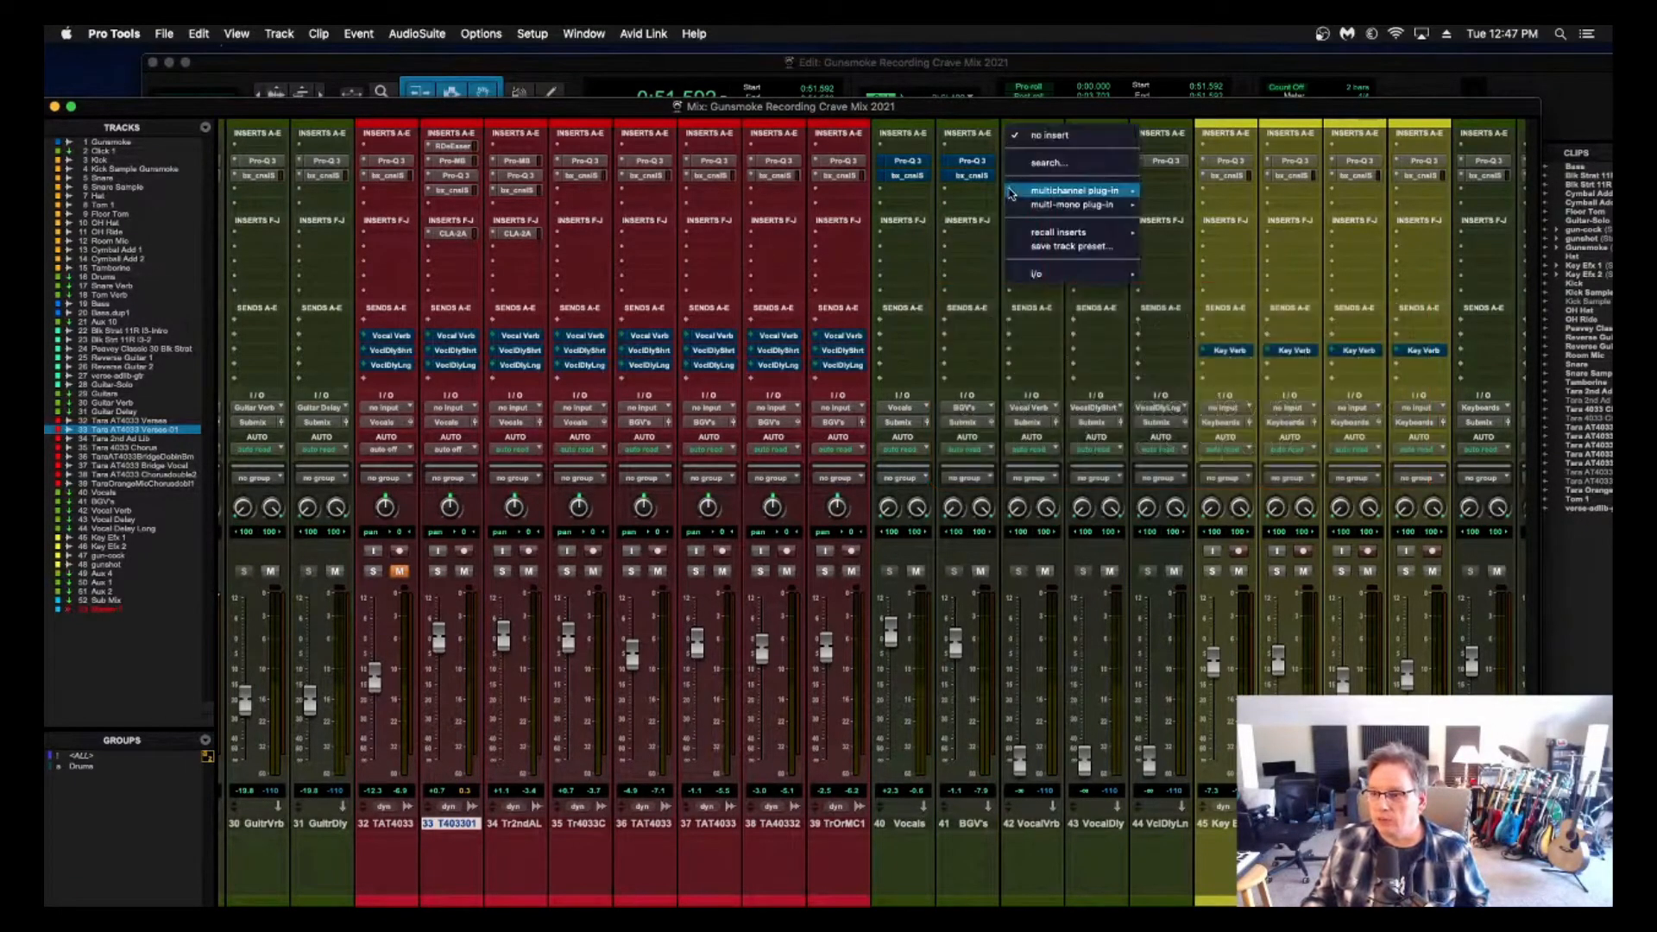
mouse_move(1113, 195)
mouse_move(1219, 218)
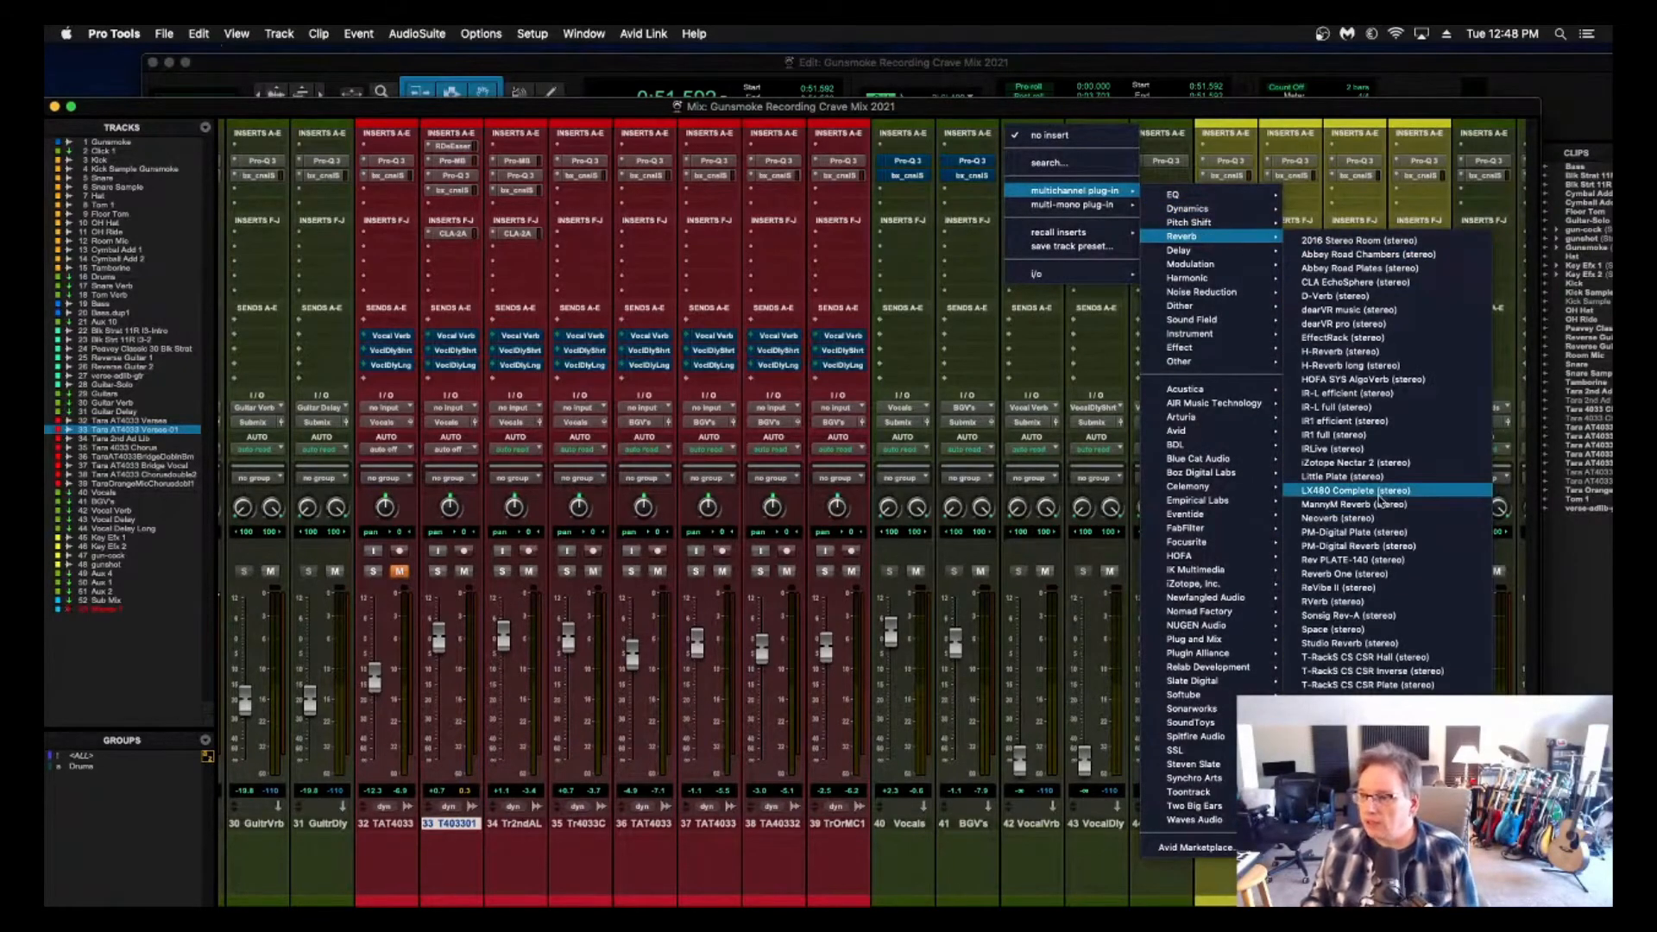
left_click(1377, 491)
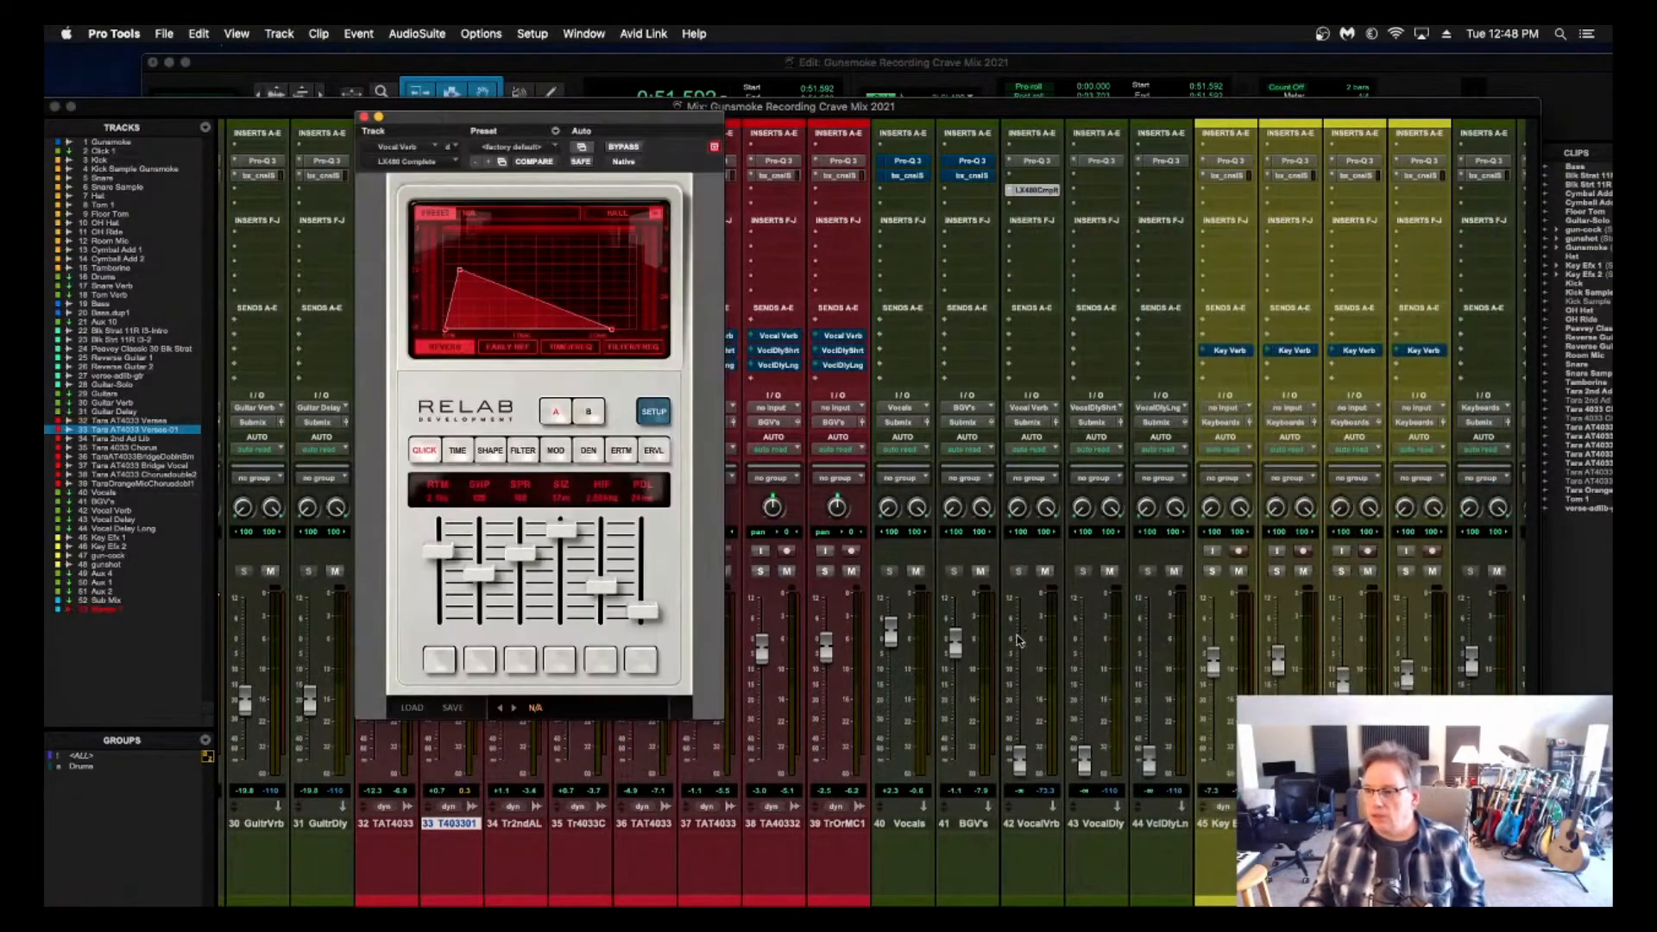
Insert the multichannel H-Delay (stereo) on vocal delay track 43 and copy it to the Vocal Delay Long track, 44.
left_click(1076, 191)
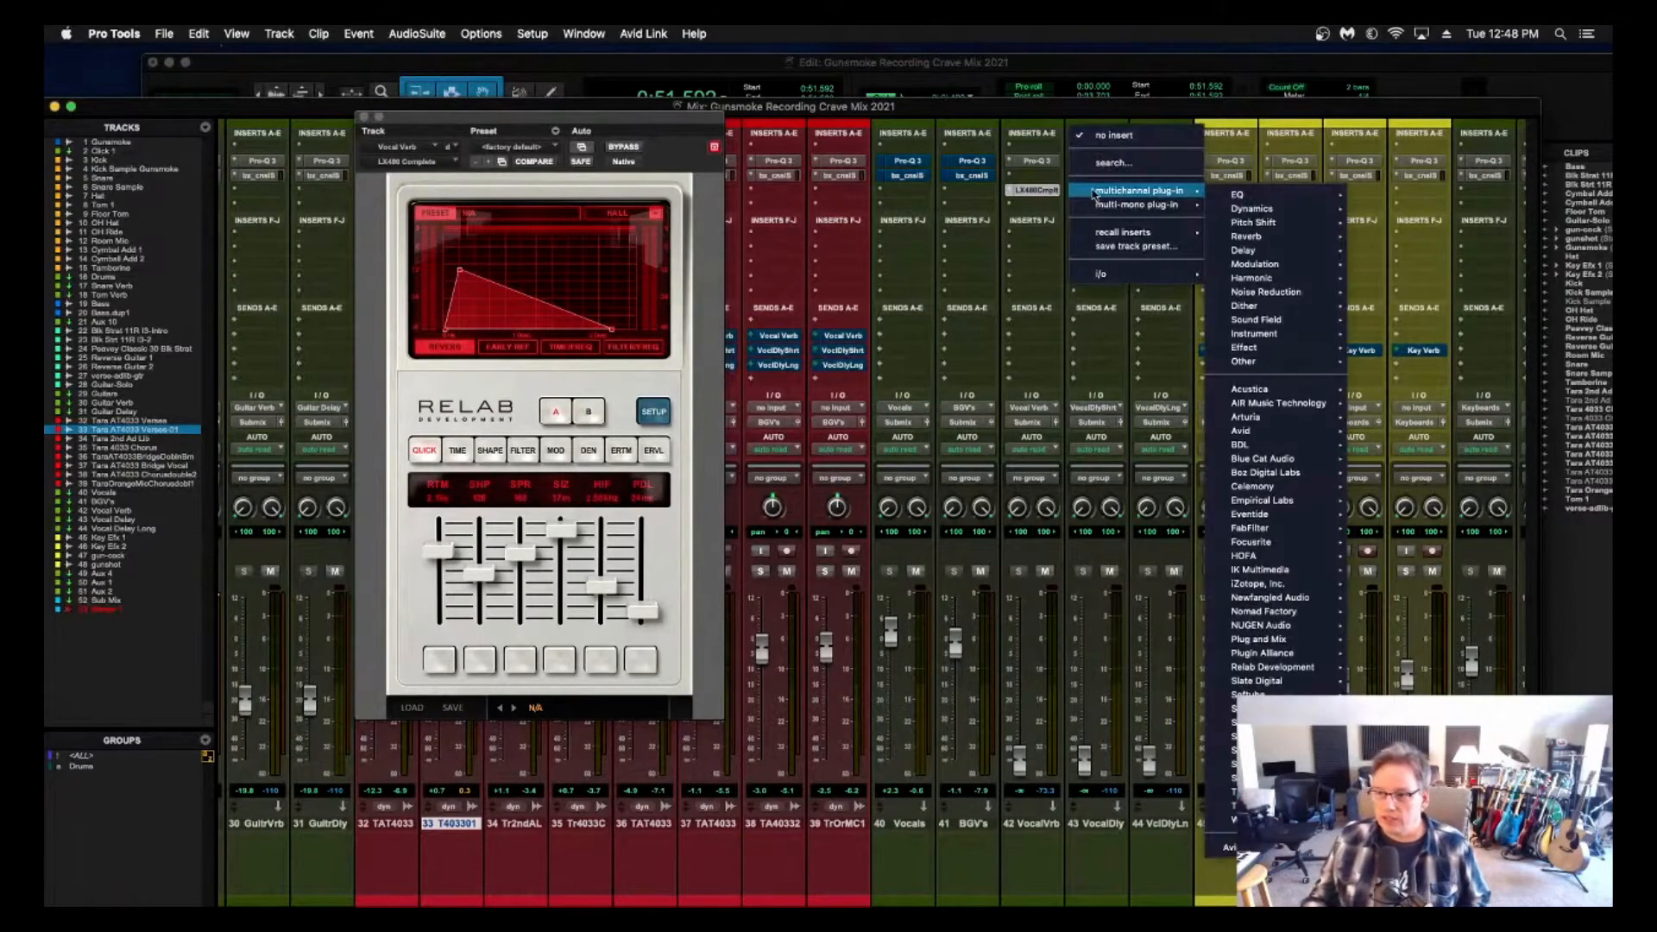
mouse_move(1151, 193)
mouse_move(1232, 197)
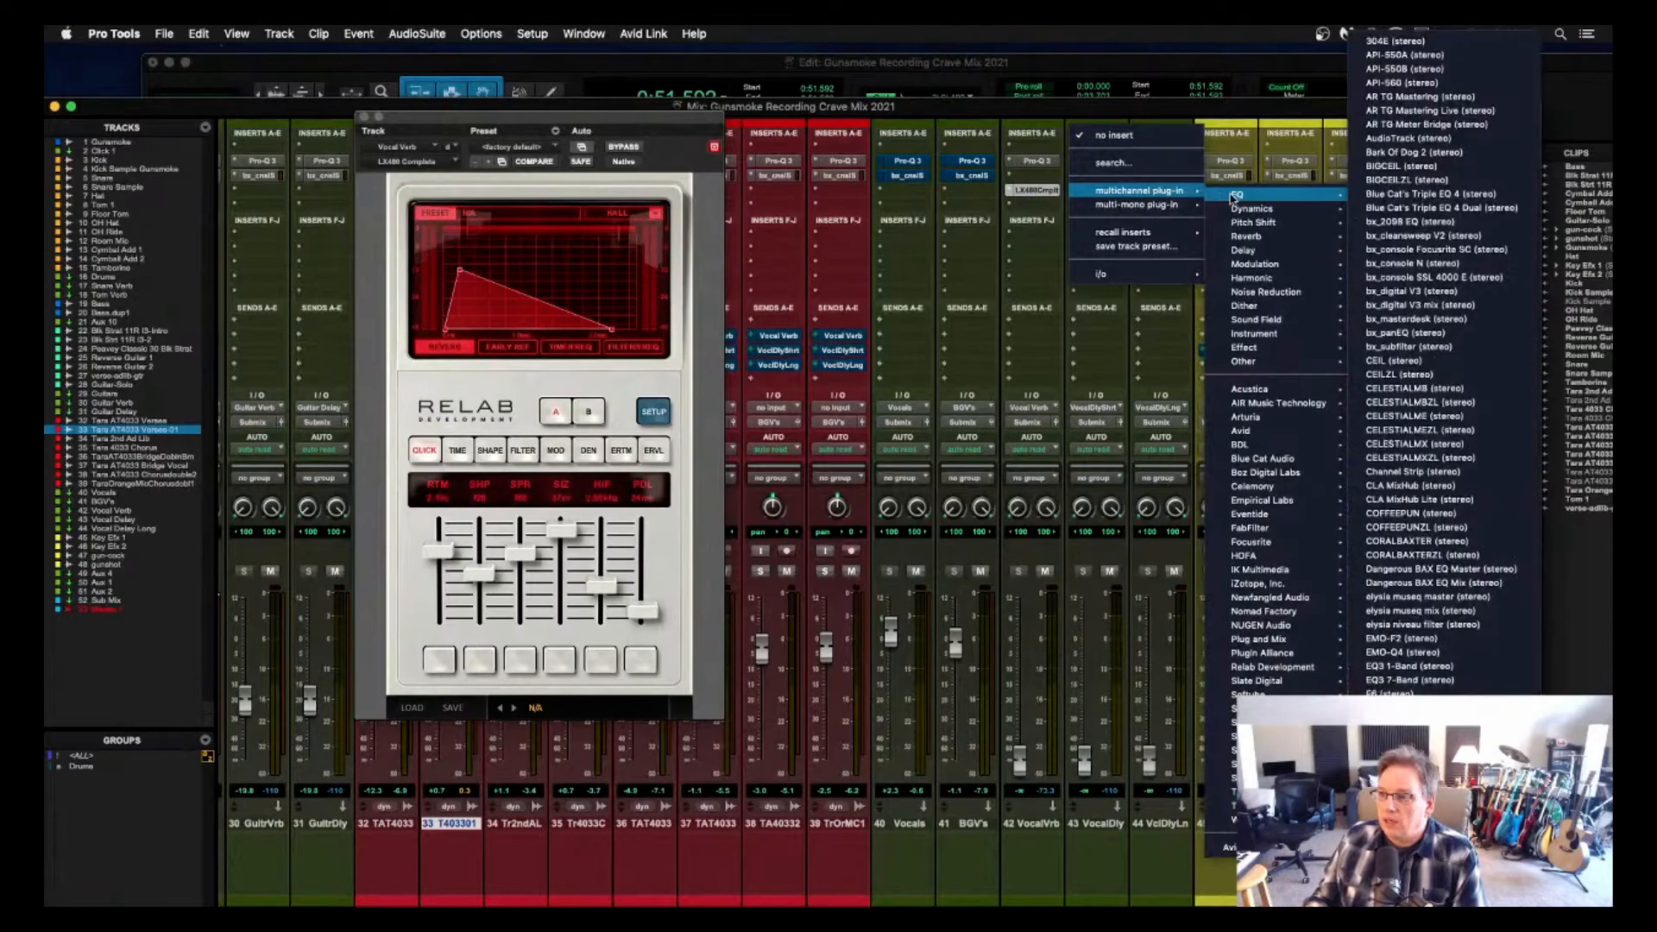
mouse_move(1244, 250)
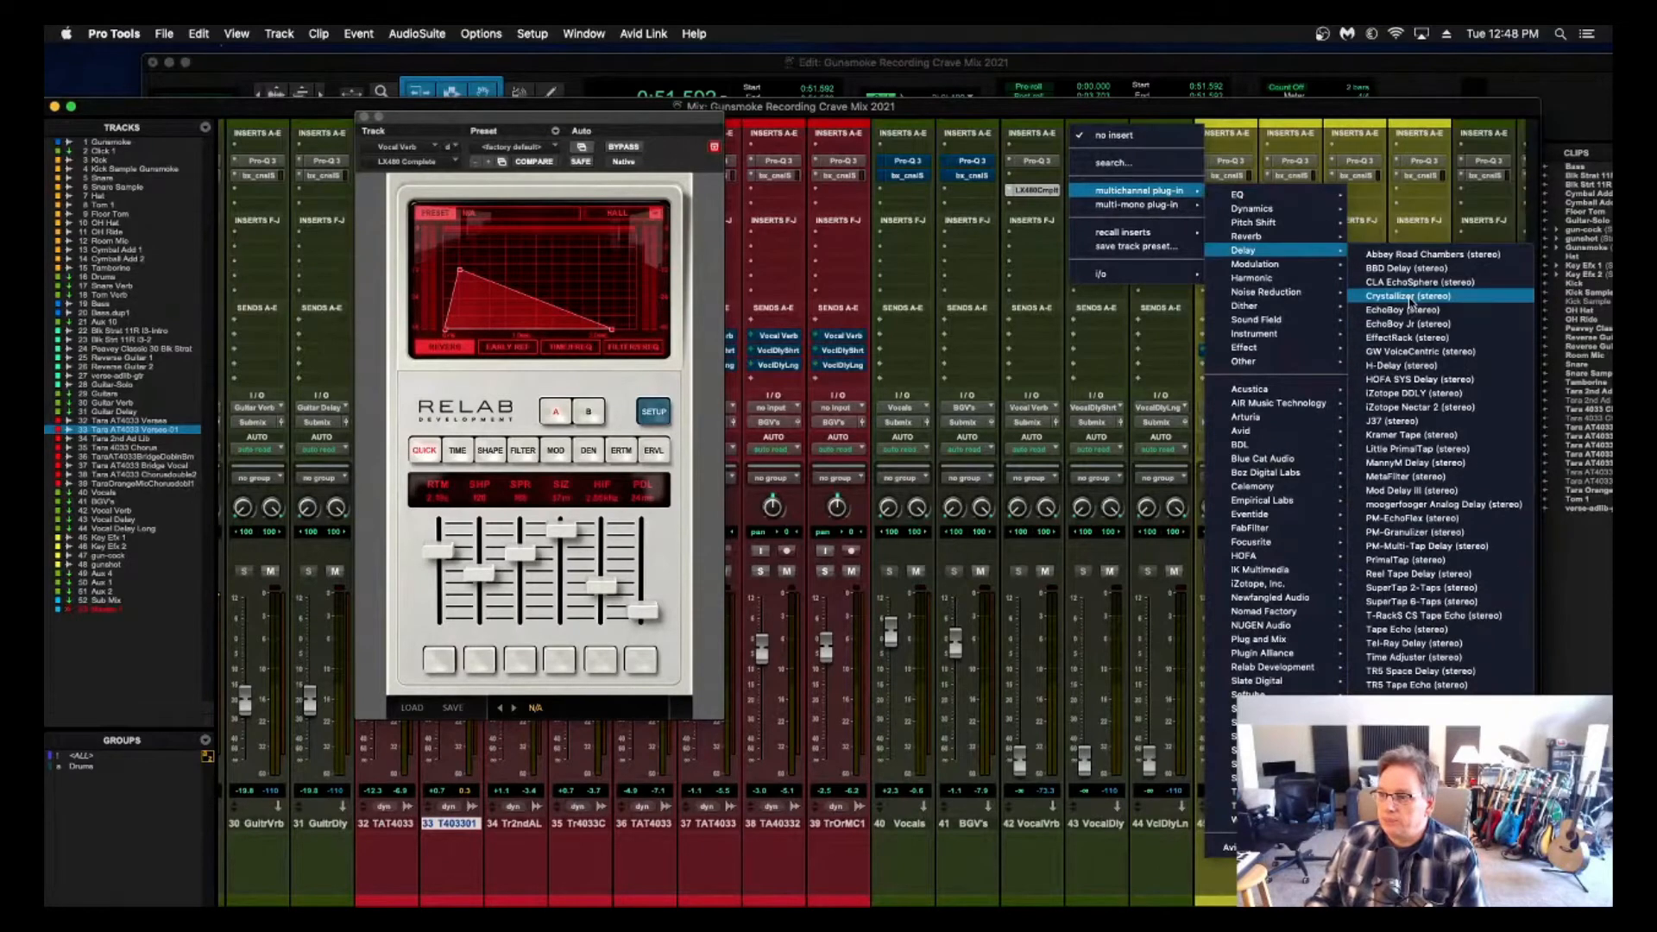
left_click(1393, 365)
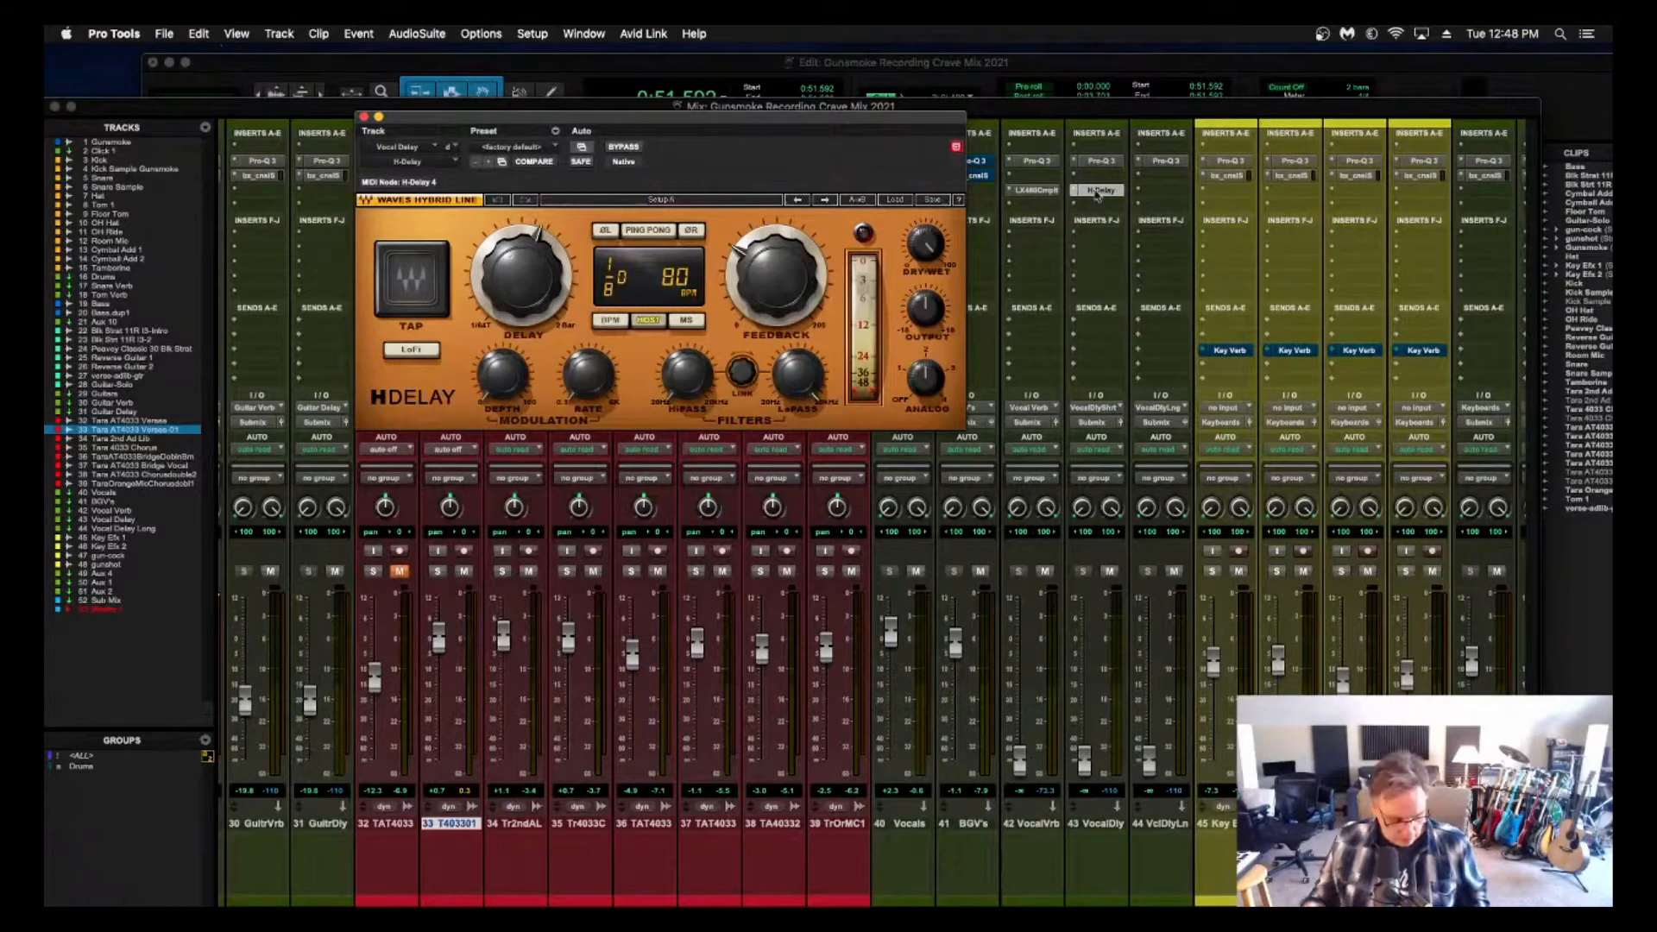
left_click_drag(1095, 191, 1140, 217)
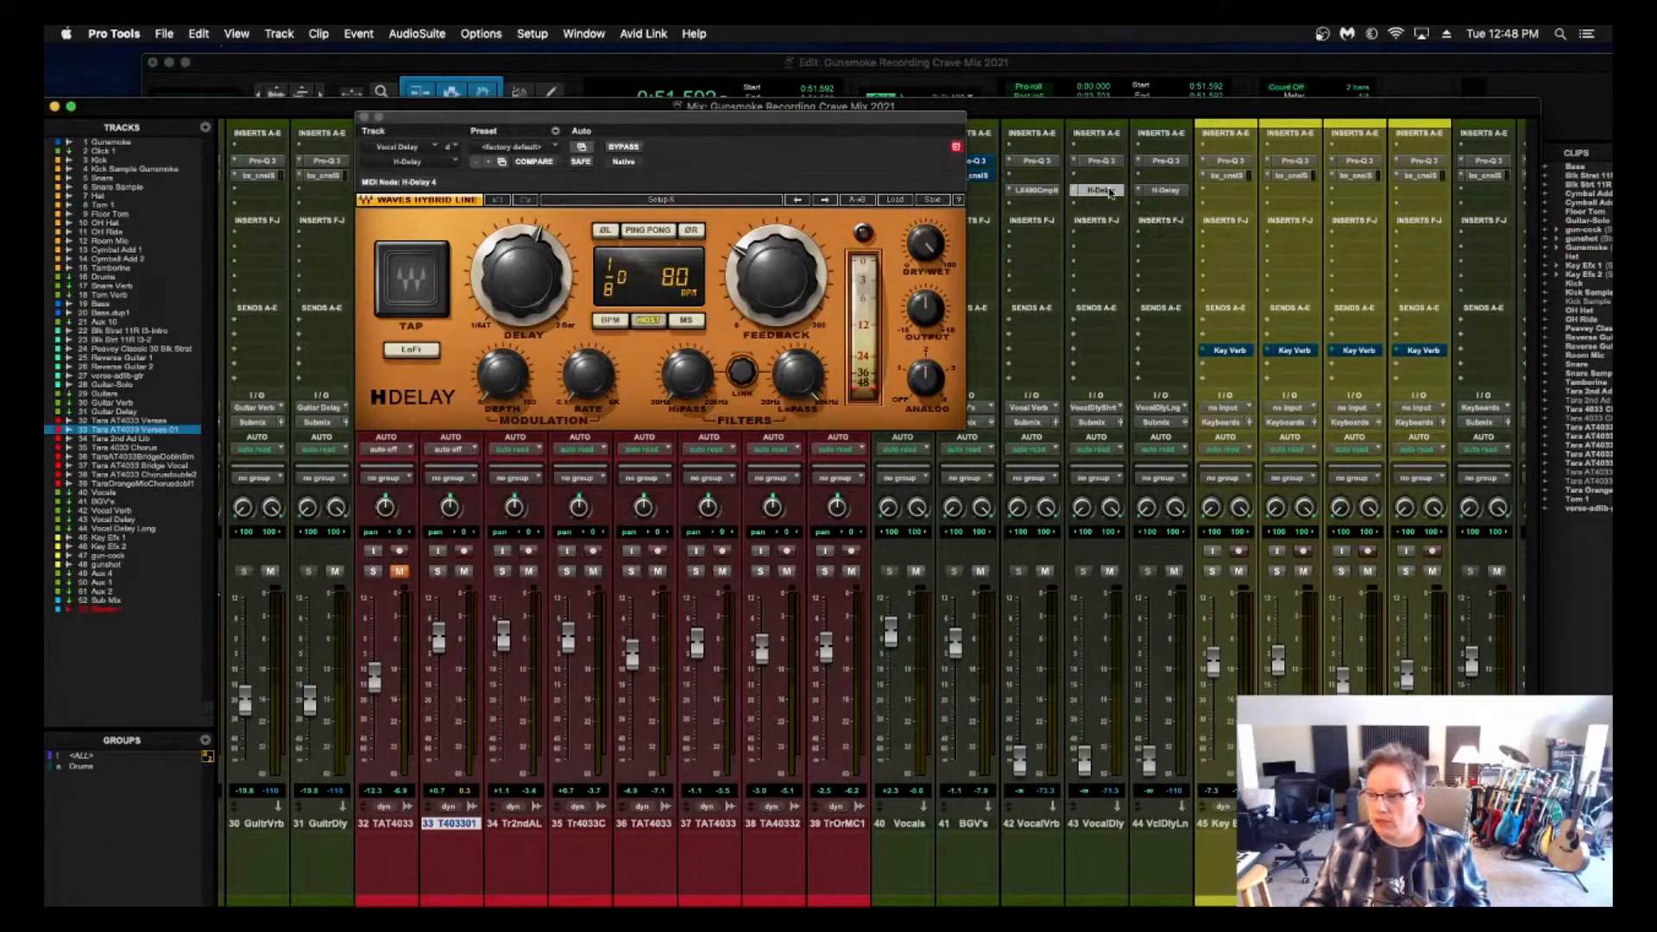
Turn off the Analog setting in track 43's H-Delay, then open track 44's H-Delay and move its window clear of the inserts.
left_click_drag(923, 381, 923, 416)
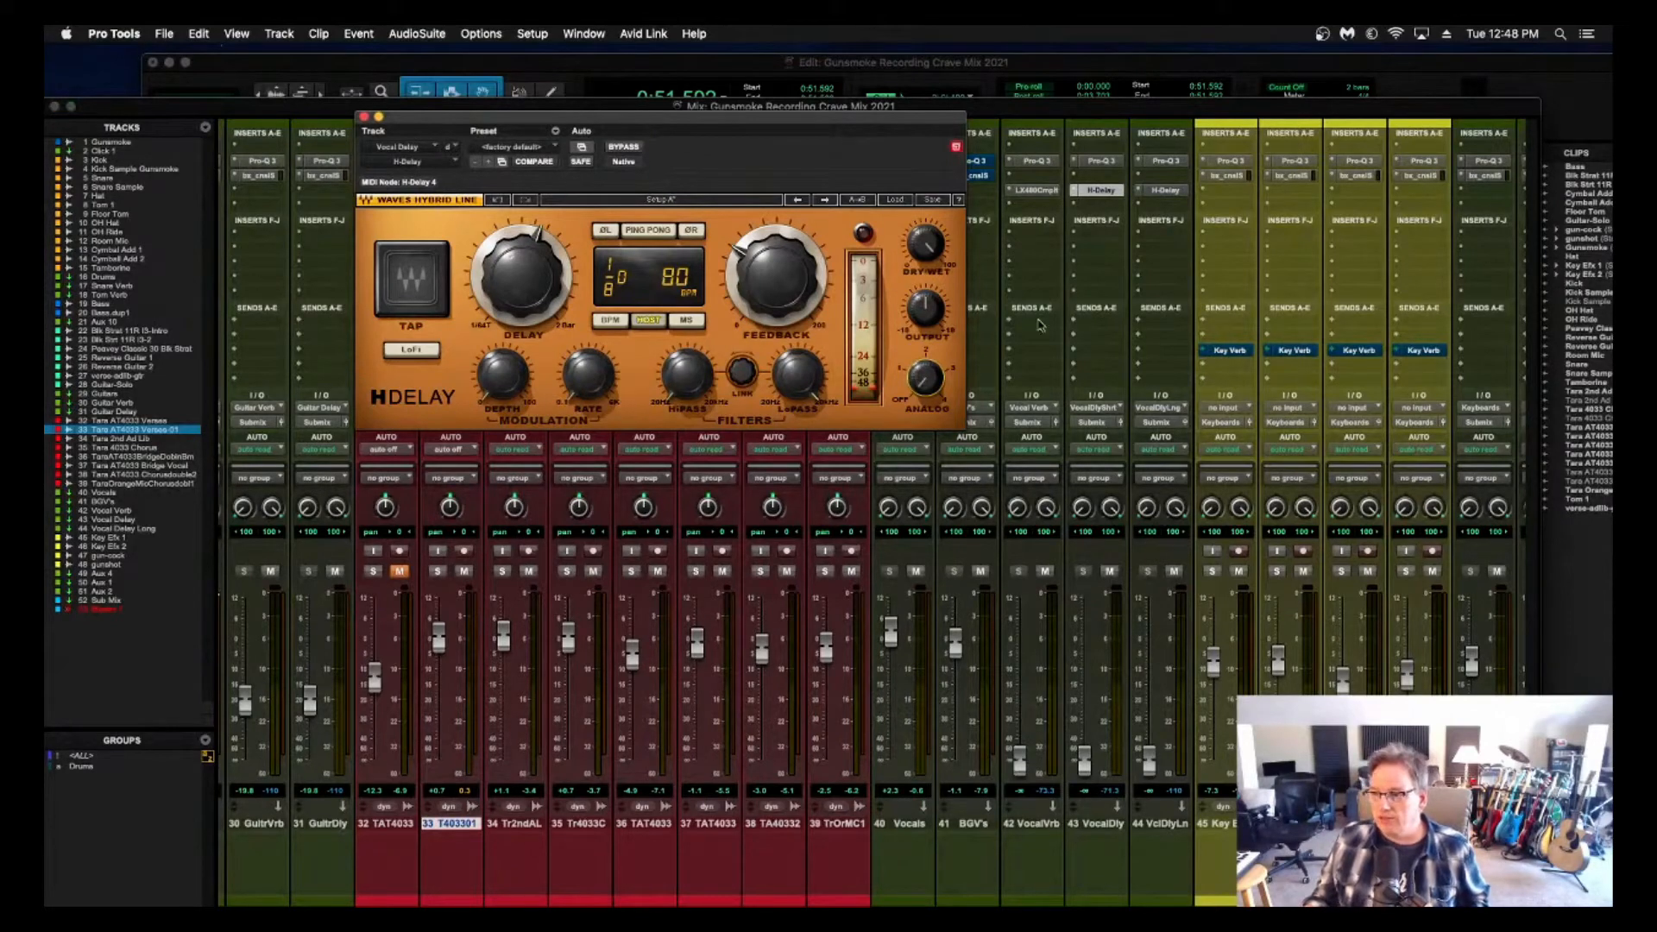
left_click(1164, 190)
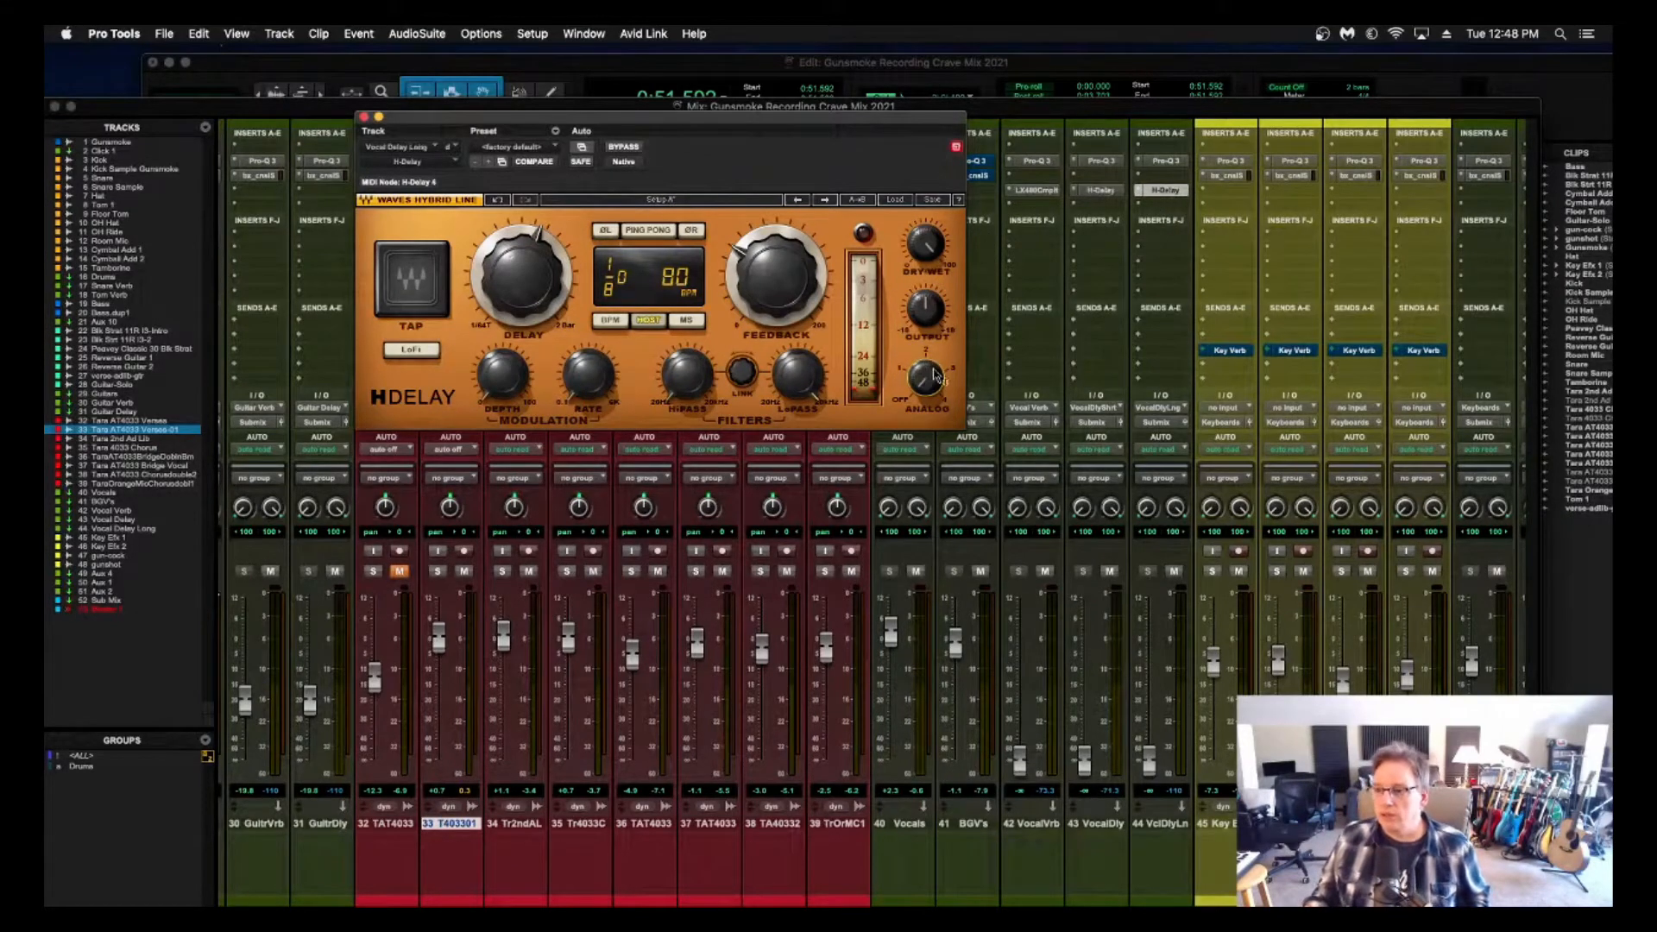
left_click_drag(591, 119, 502, 235)
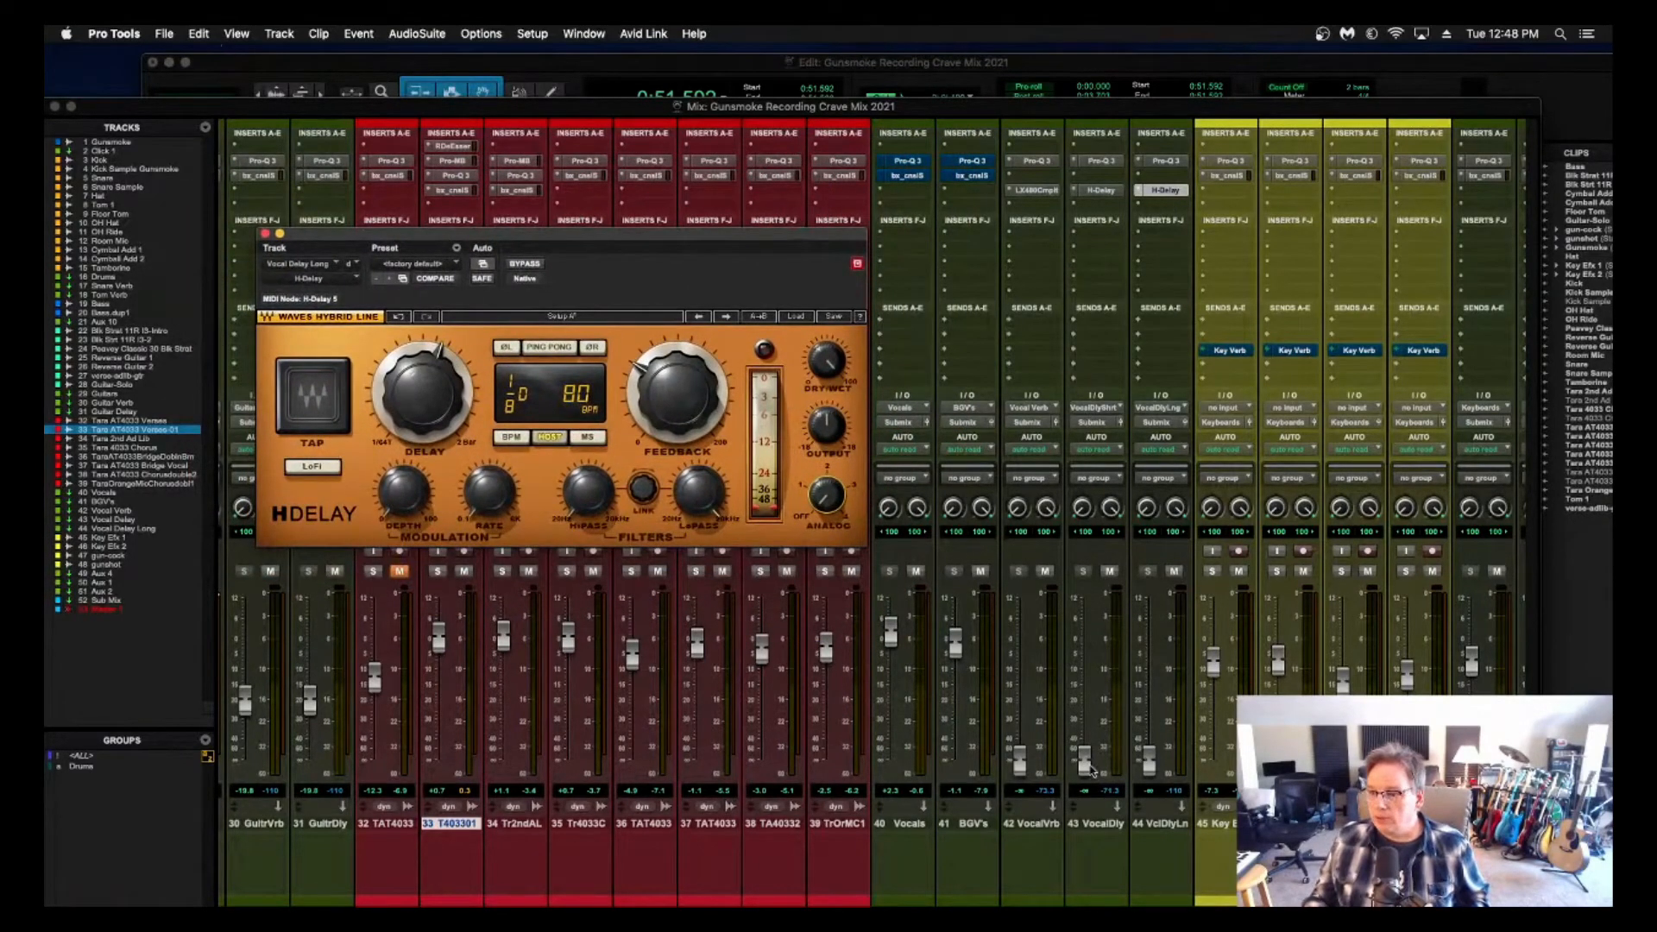
Raise the short vocal delay return fader, open its H-Delay, and raise track 33's short-delay send to about -15 during playback.
left_click_drag(1089, 767, 1089, 673)
left_click(1100, 190)
left_click_drag(828, 239, 826, 557)
key("space")
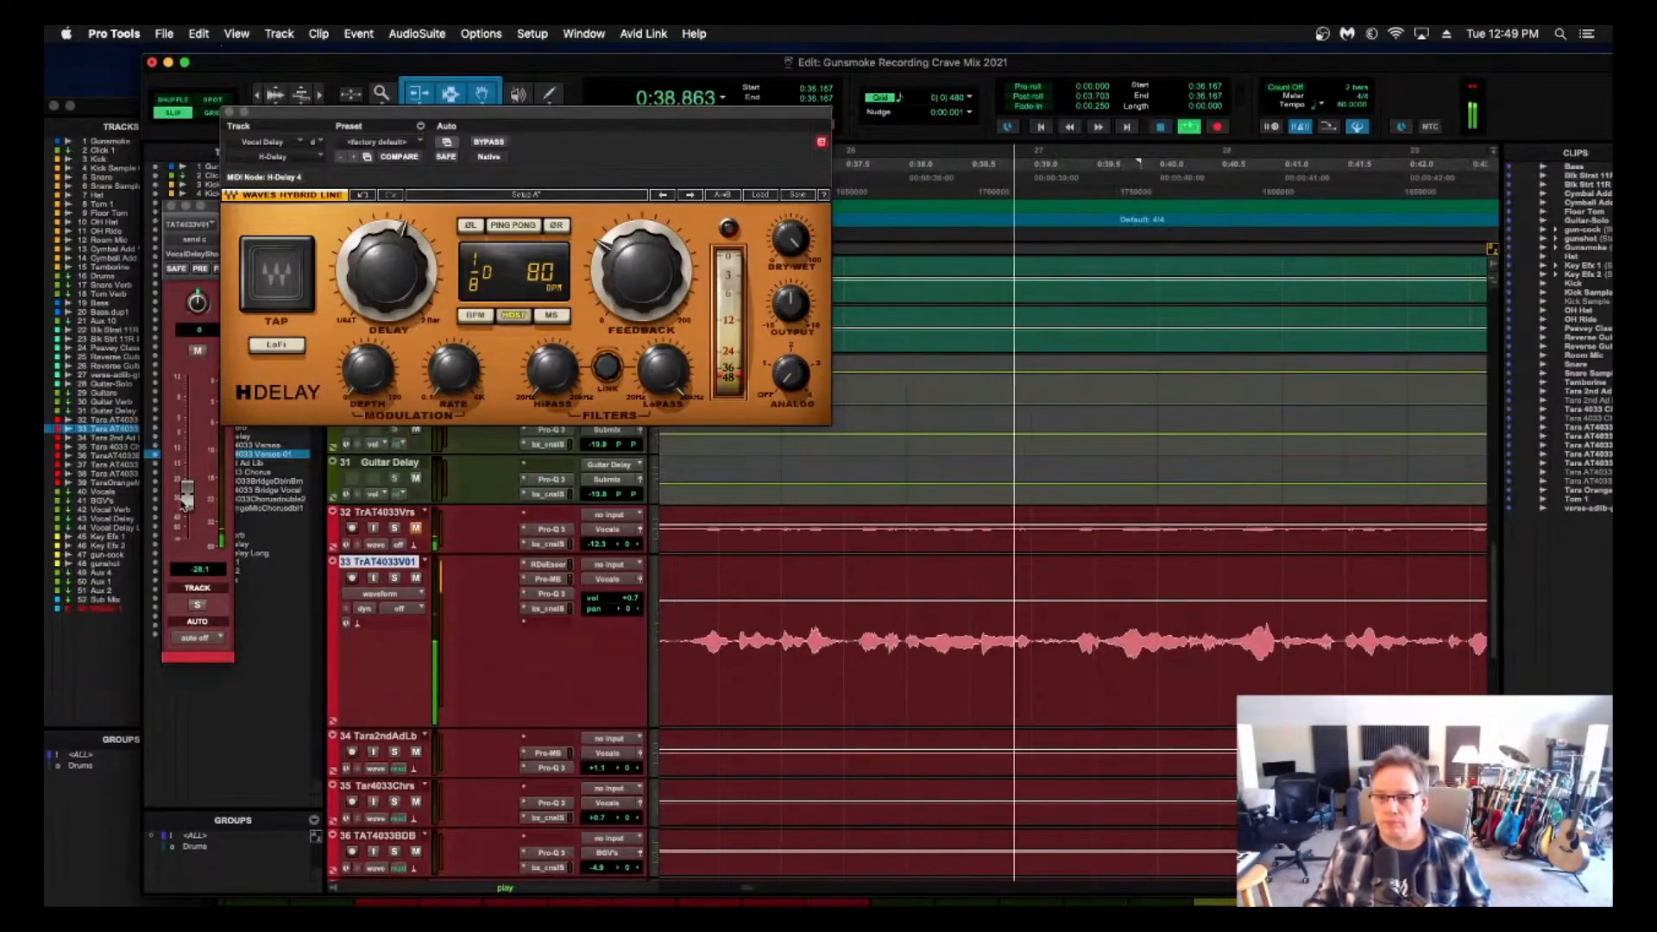
left_click_drag(186, 496, 186, 469)
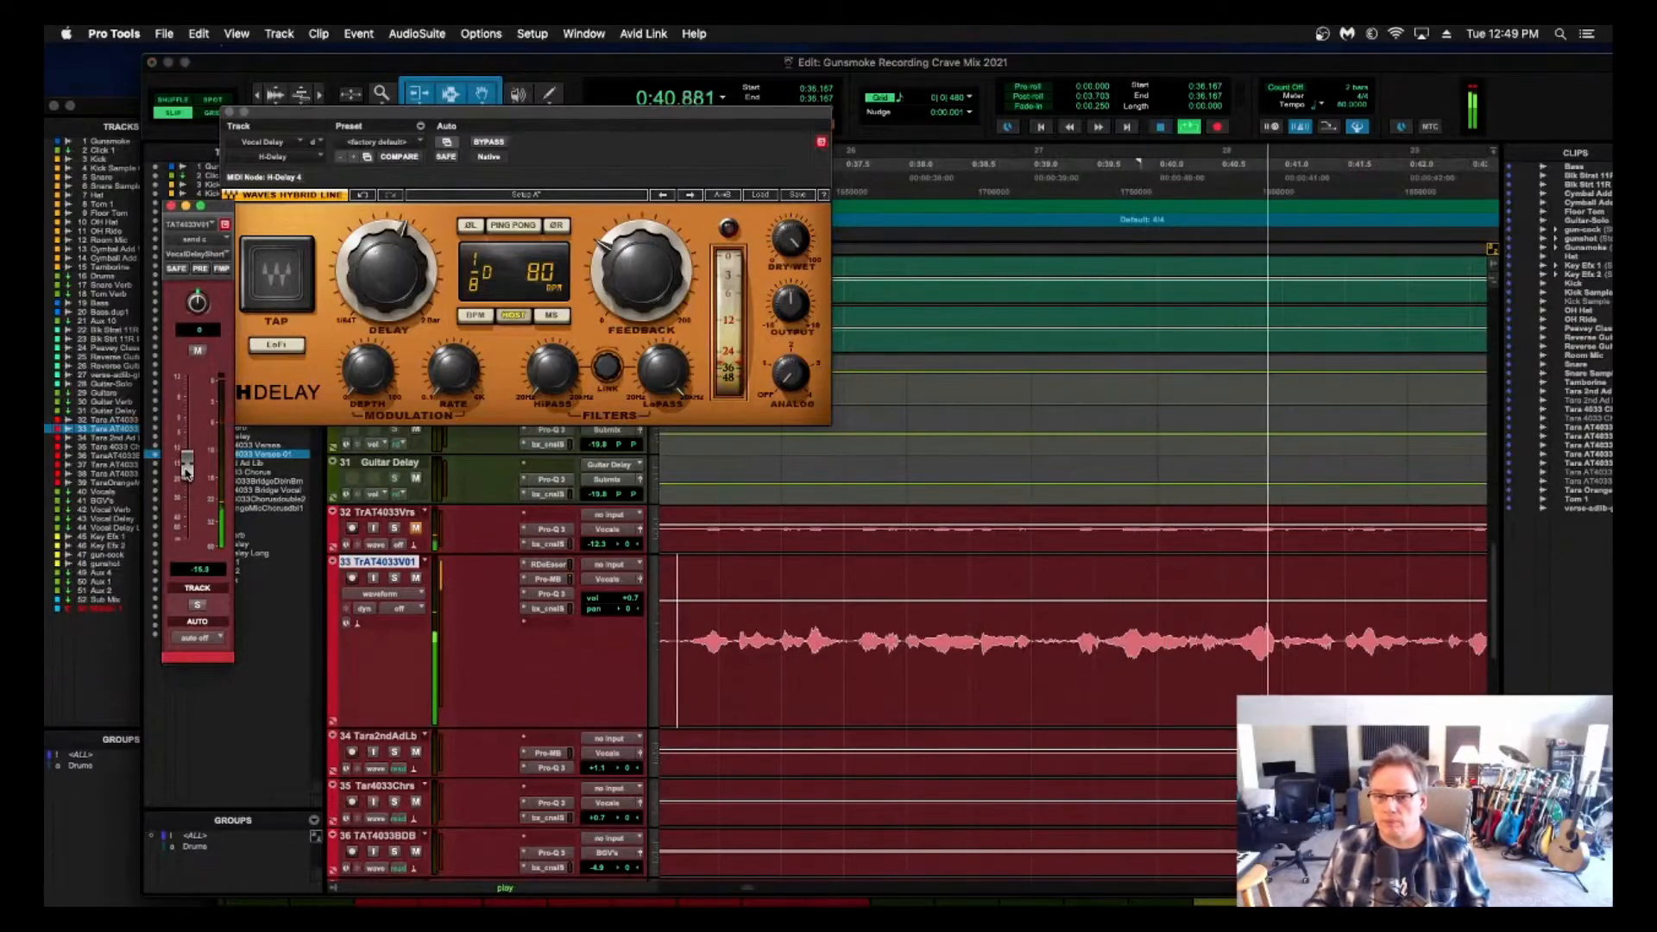
Raise the high-pass filter and lower the feedback in the short vocal delay's H-Delay, and set its delay time to 1/8 note.
left_click_drag(544, 389, 545, 377)
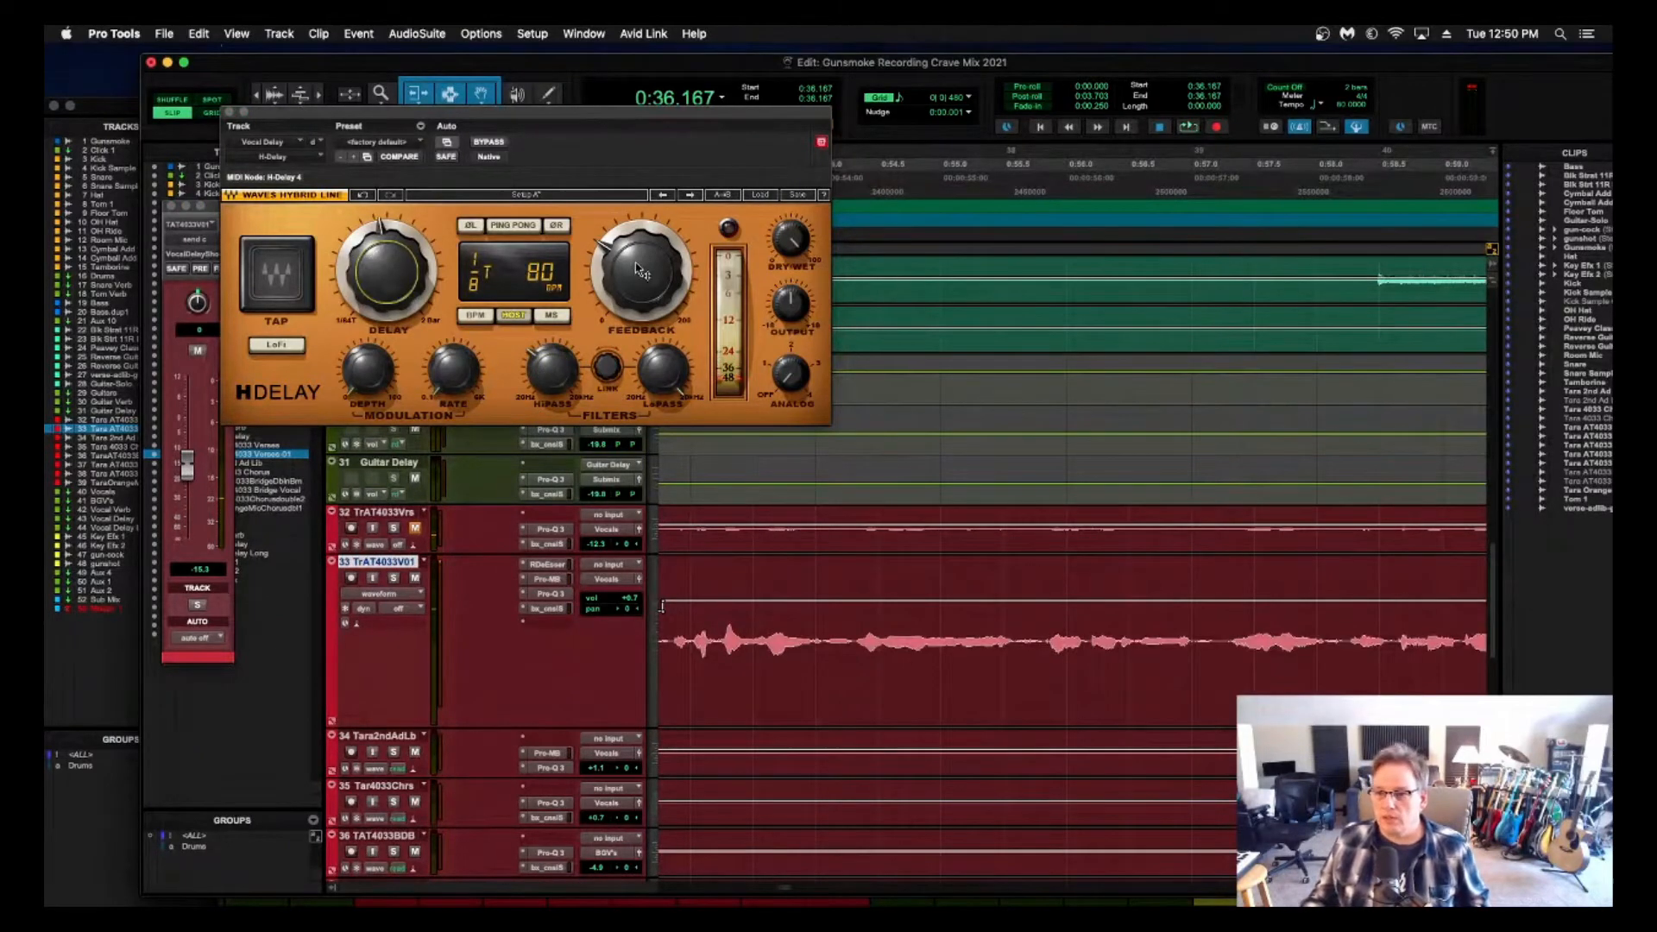
left_click_drag(639, 270, 638, 285)
key("super+equal")
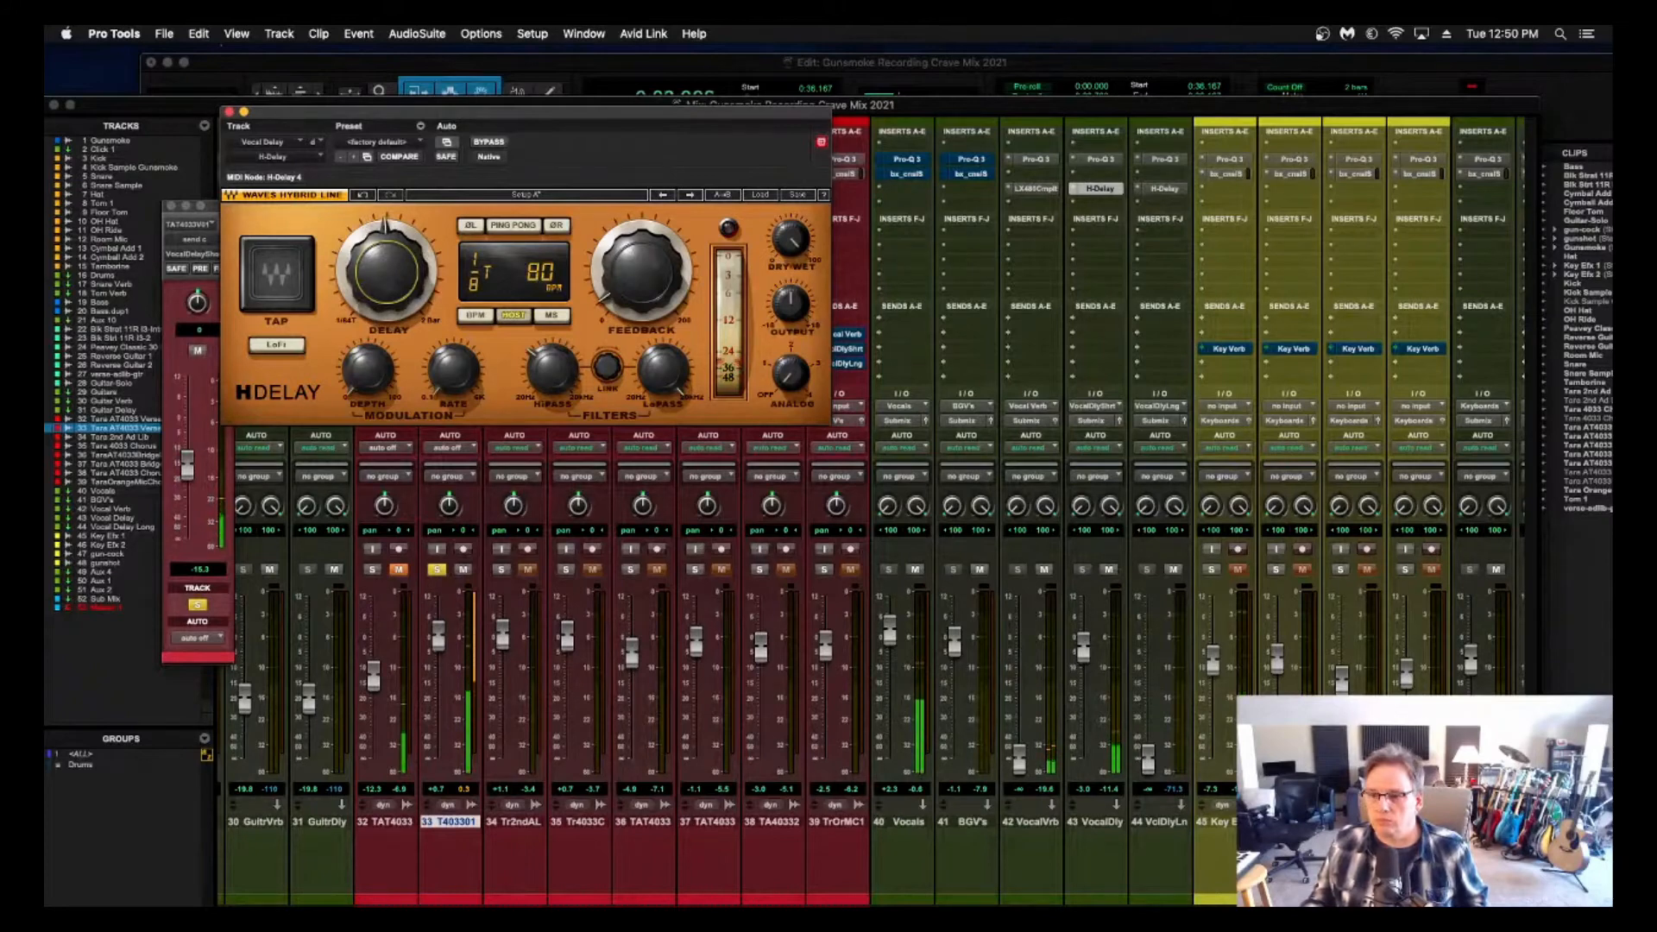
left_click_drag(387, 273, 388, 266)
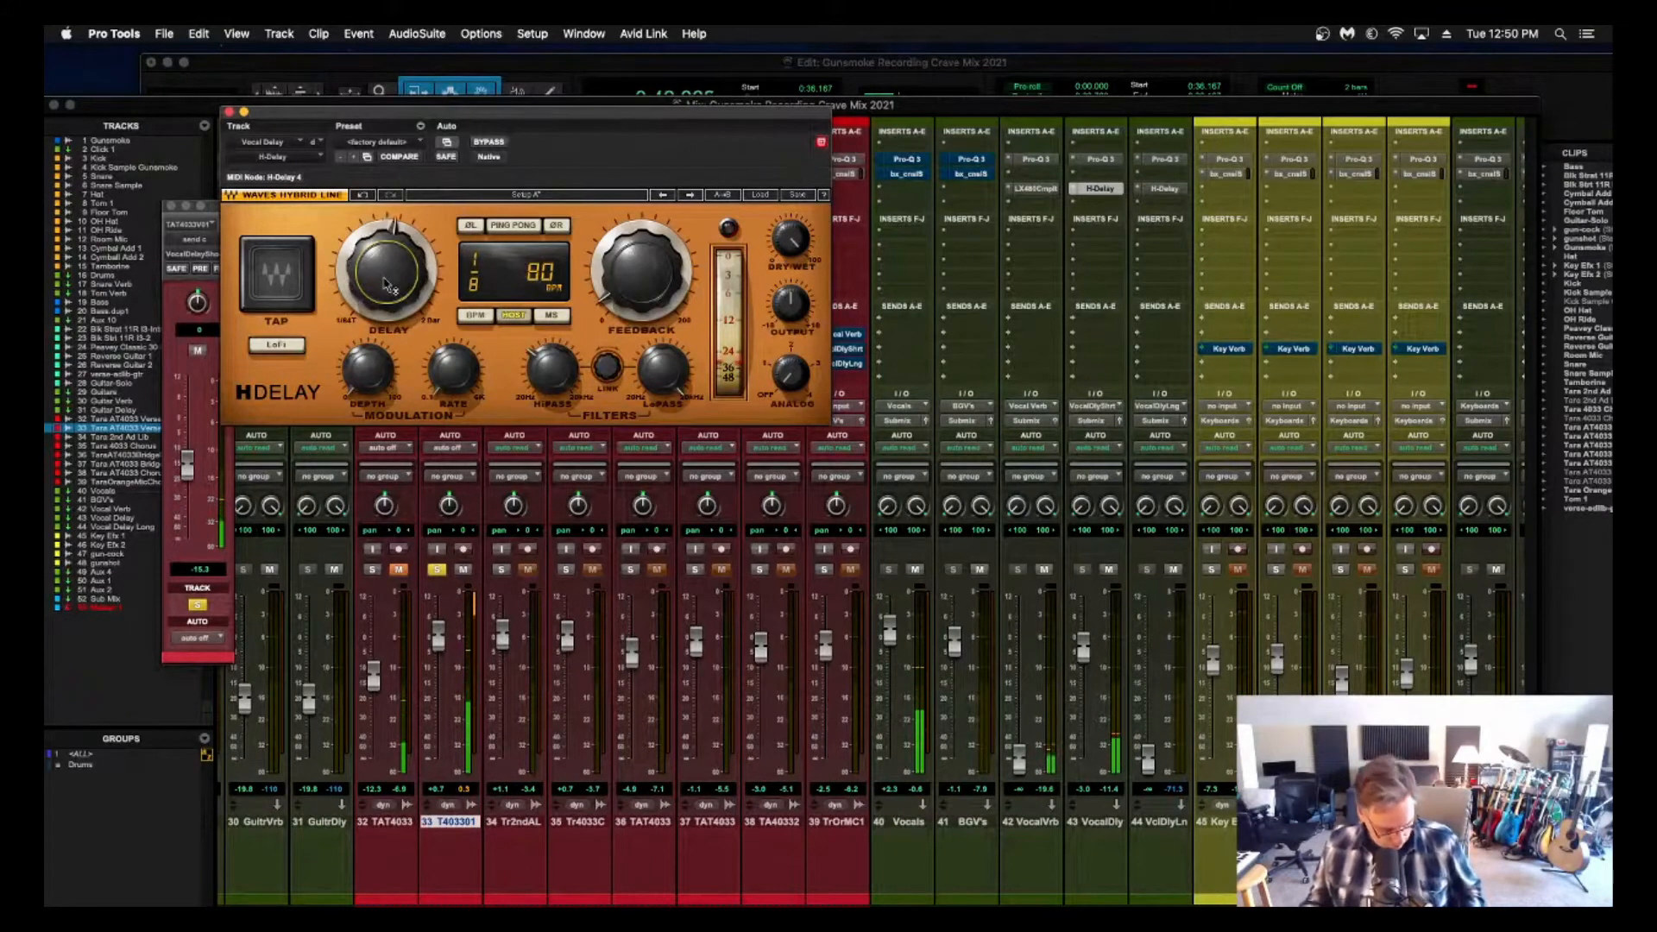
Unsolo track 33 to lower the short vocal delay return and raise the Vocal Verb return in the full mix, and solo it again.
left_click(437, 569)
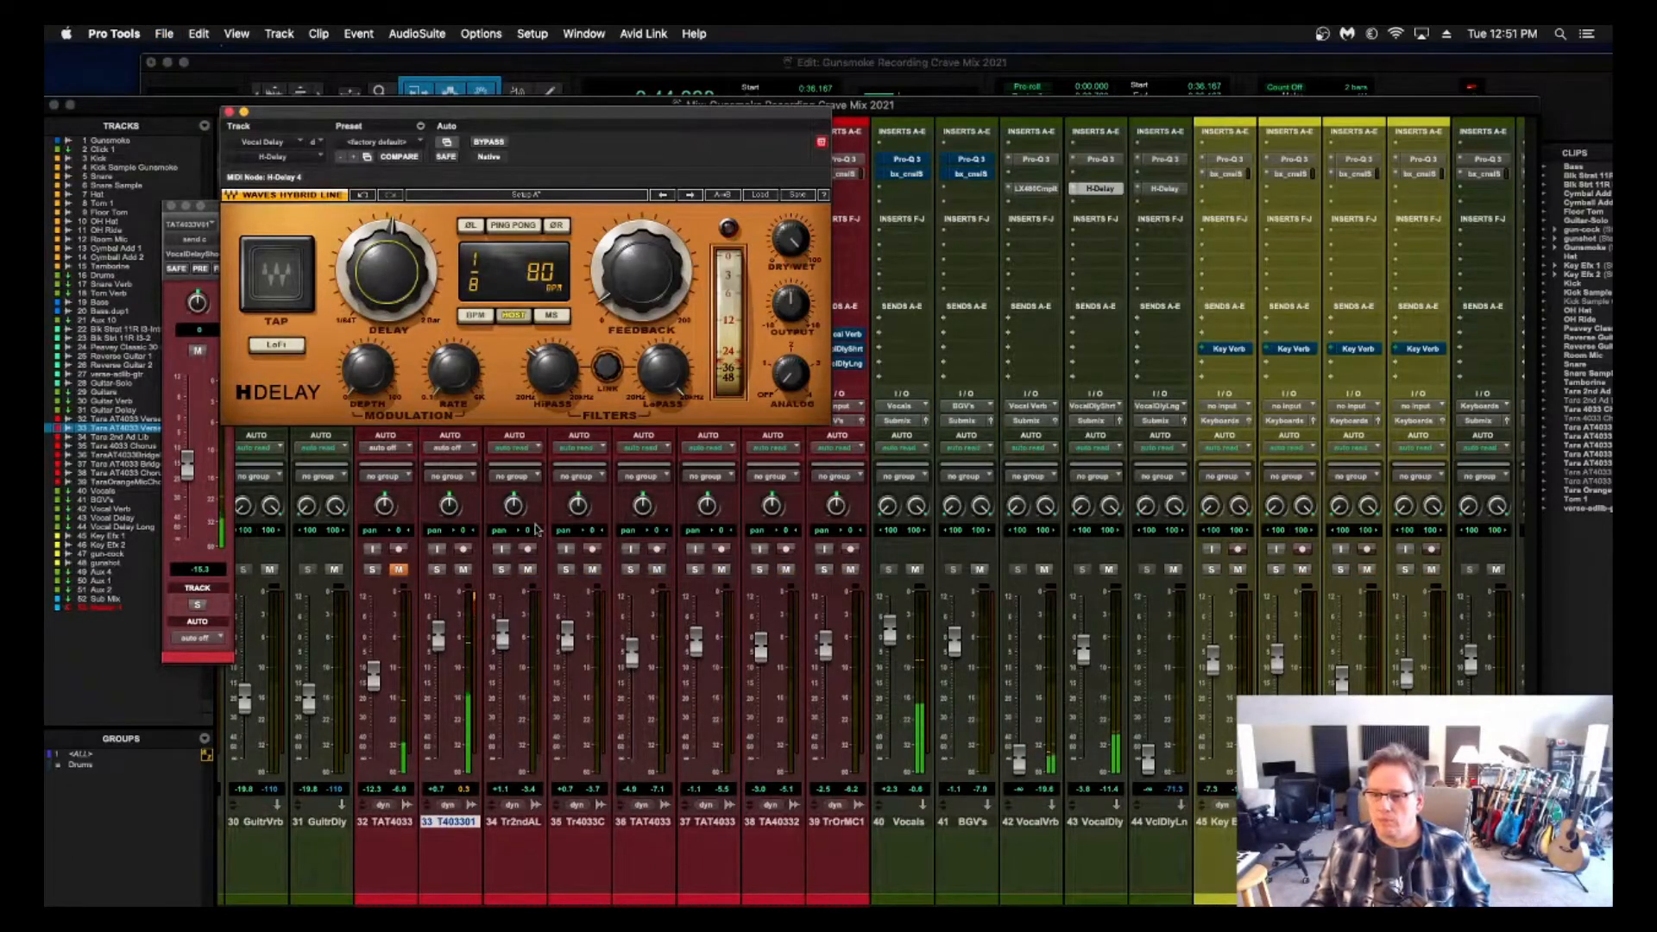
left_click_drag(1085, 653, 1082, 671)
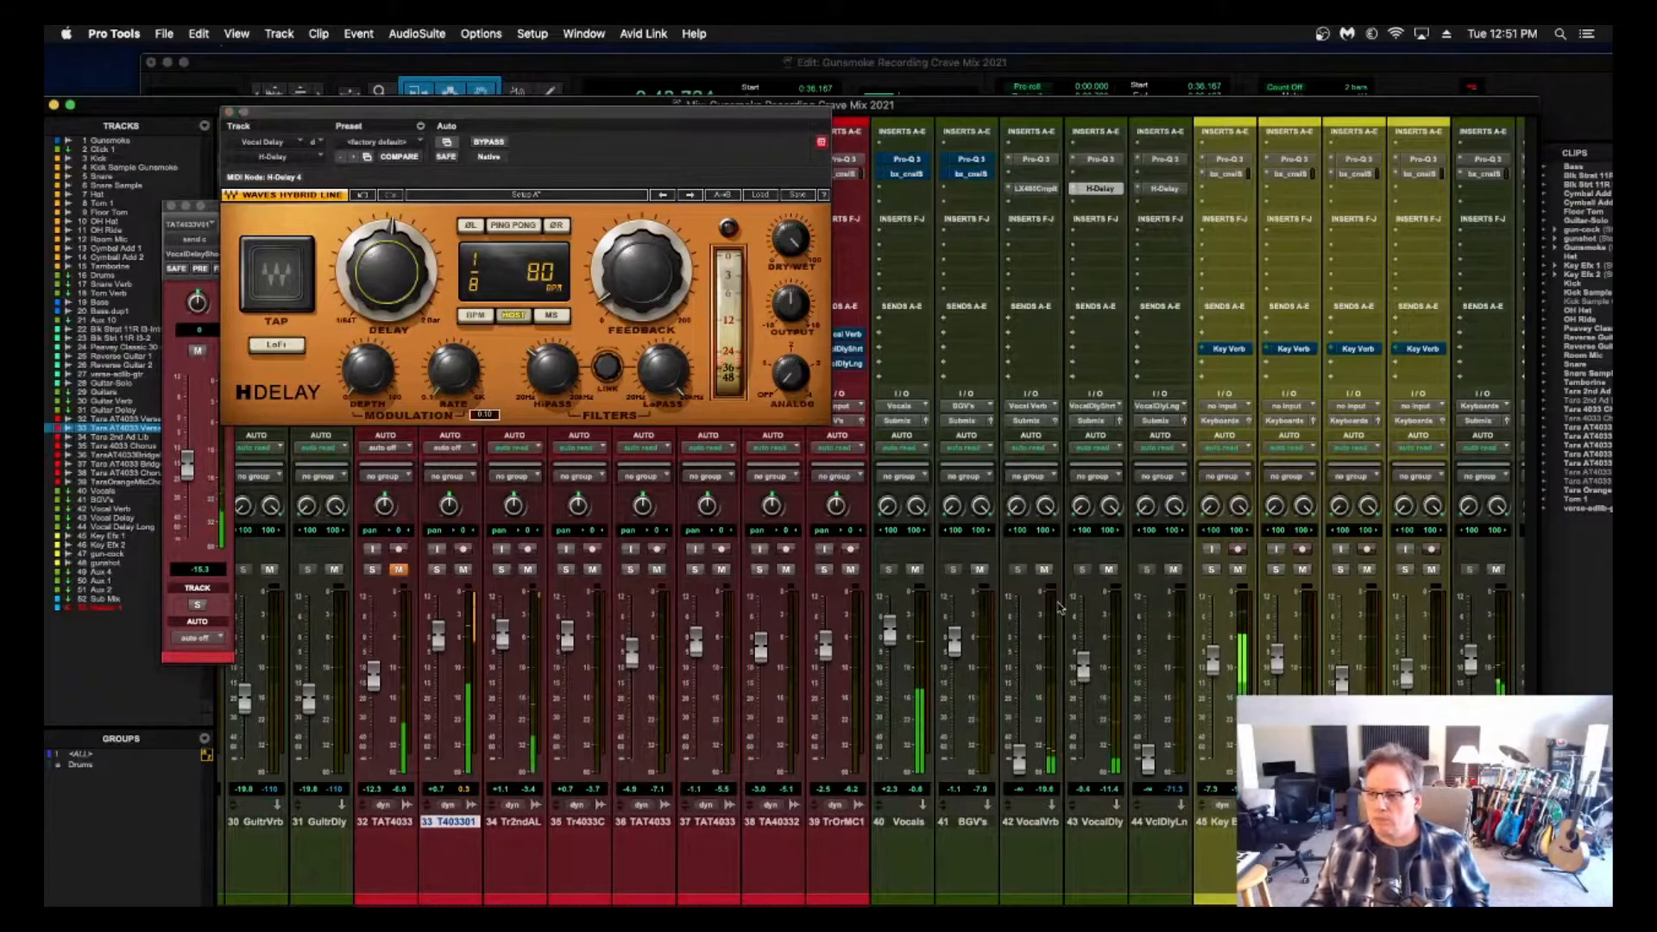
left_click_drag(1019, 759, 1019, 652)
left_click(442, 570)
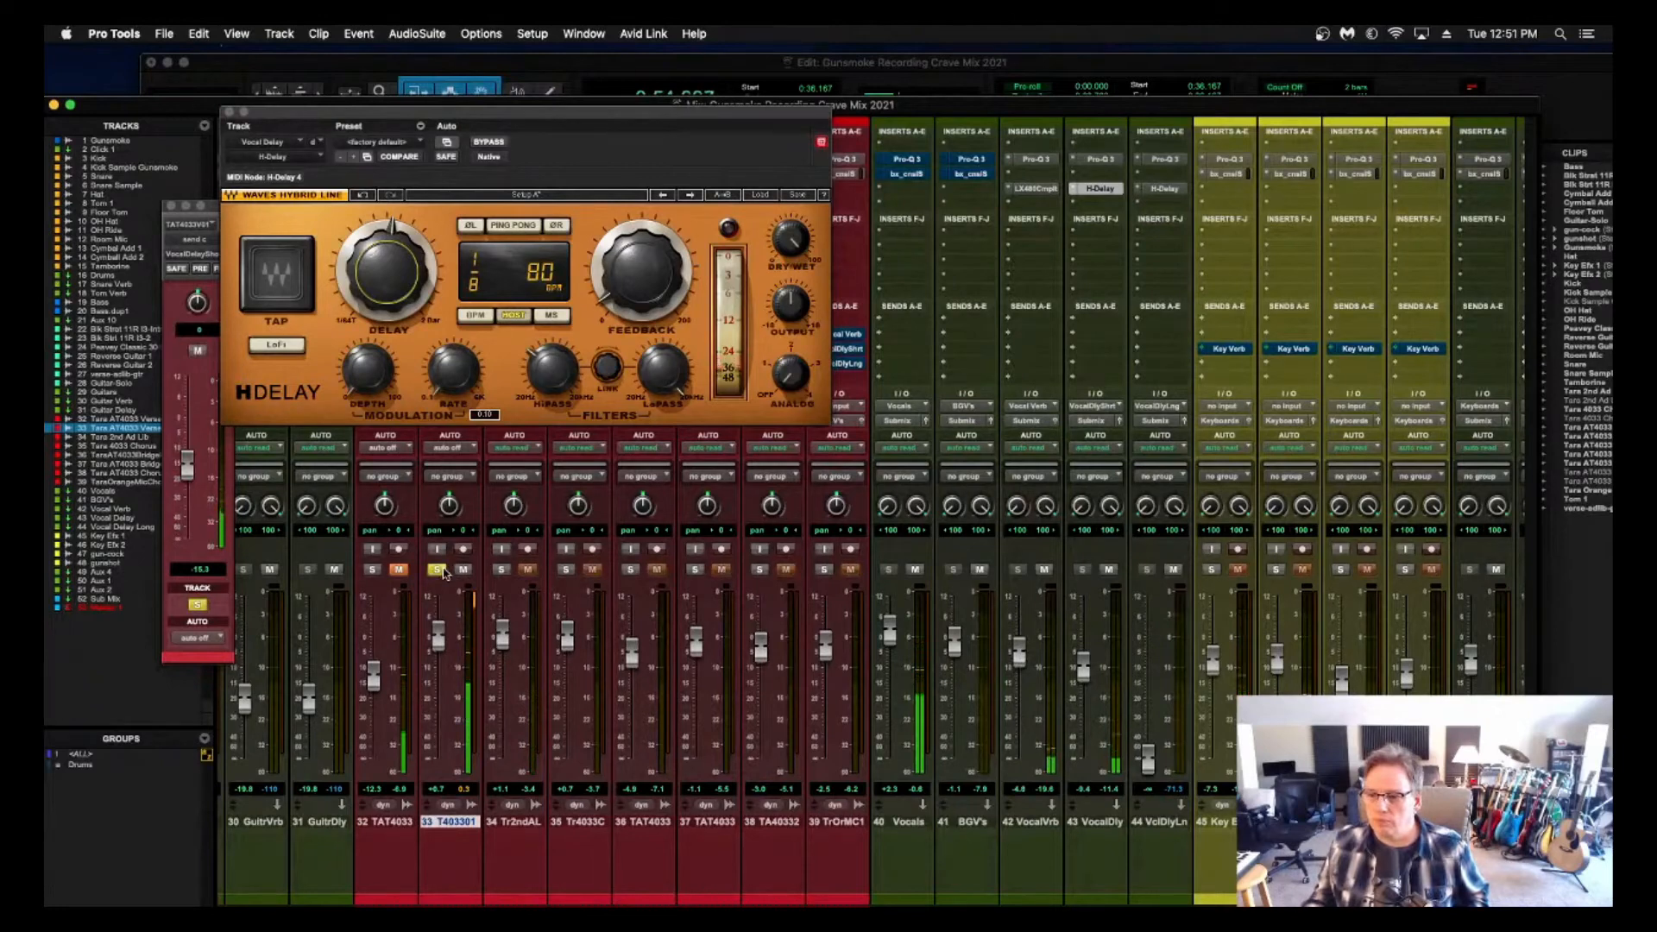
Move the H-Delay window clear of the vocal strips and raise track 33's VocalDelayShort send to -4.9 dB.
left_click_drag(338, 117, 1003, 102)
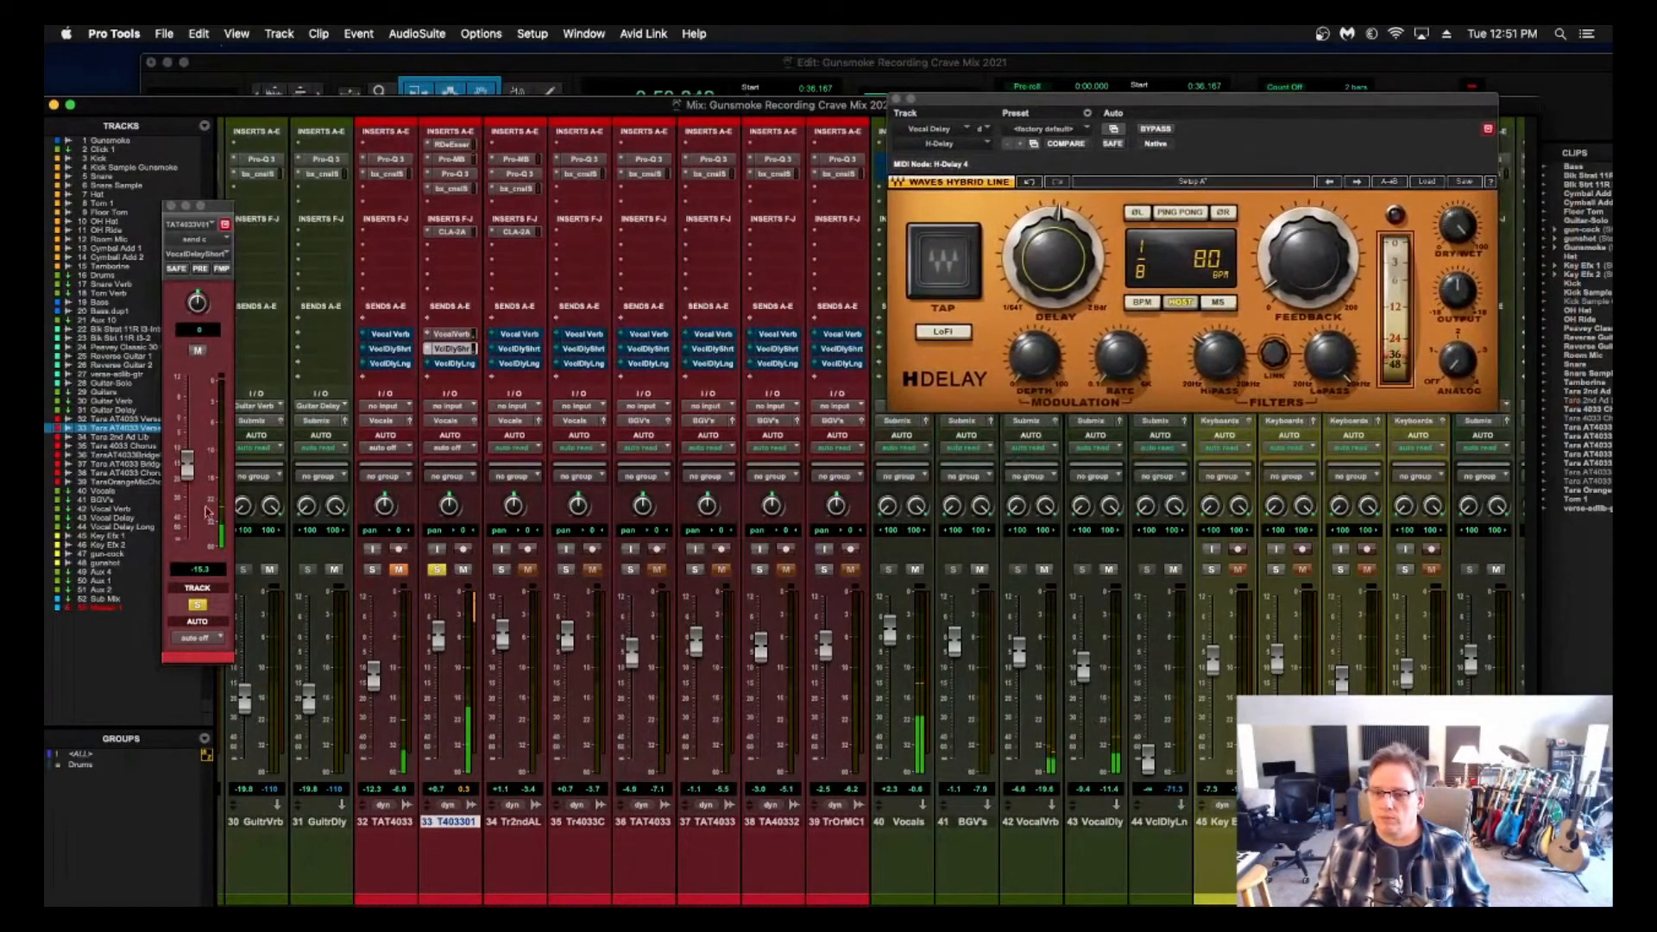
left_click_drag(188, 480, 185, 457)
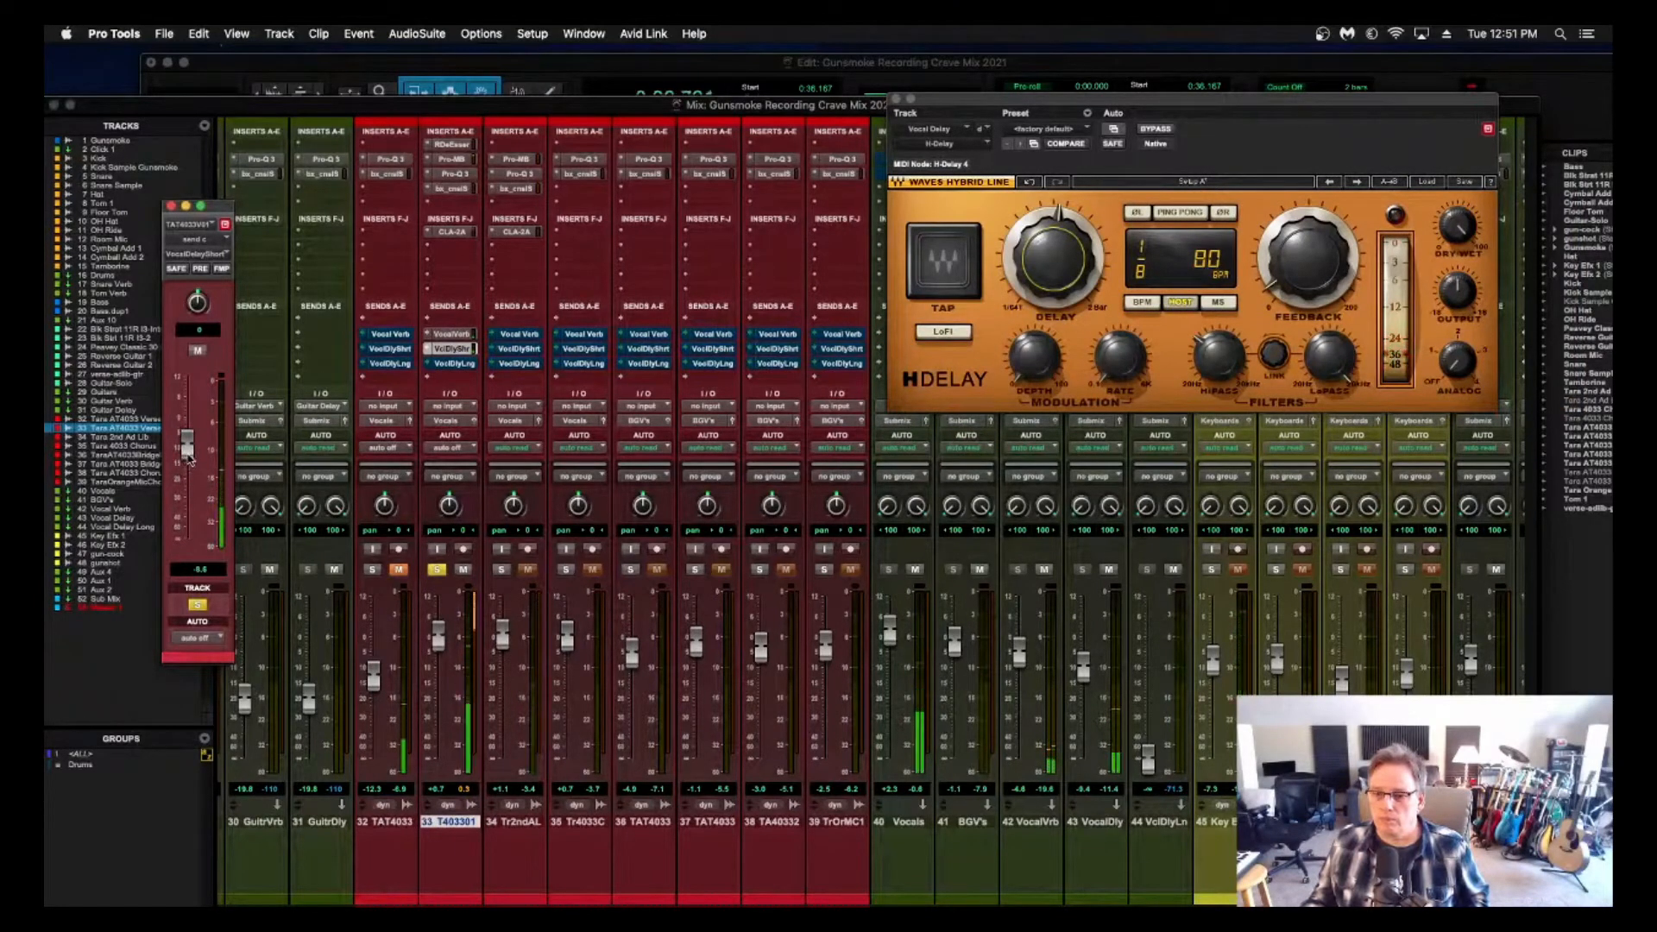
left_click_drag(188, 458, 190, 447)
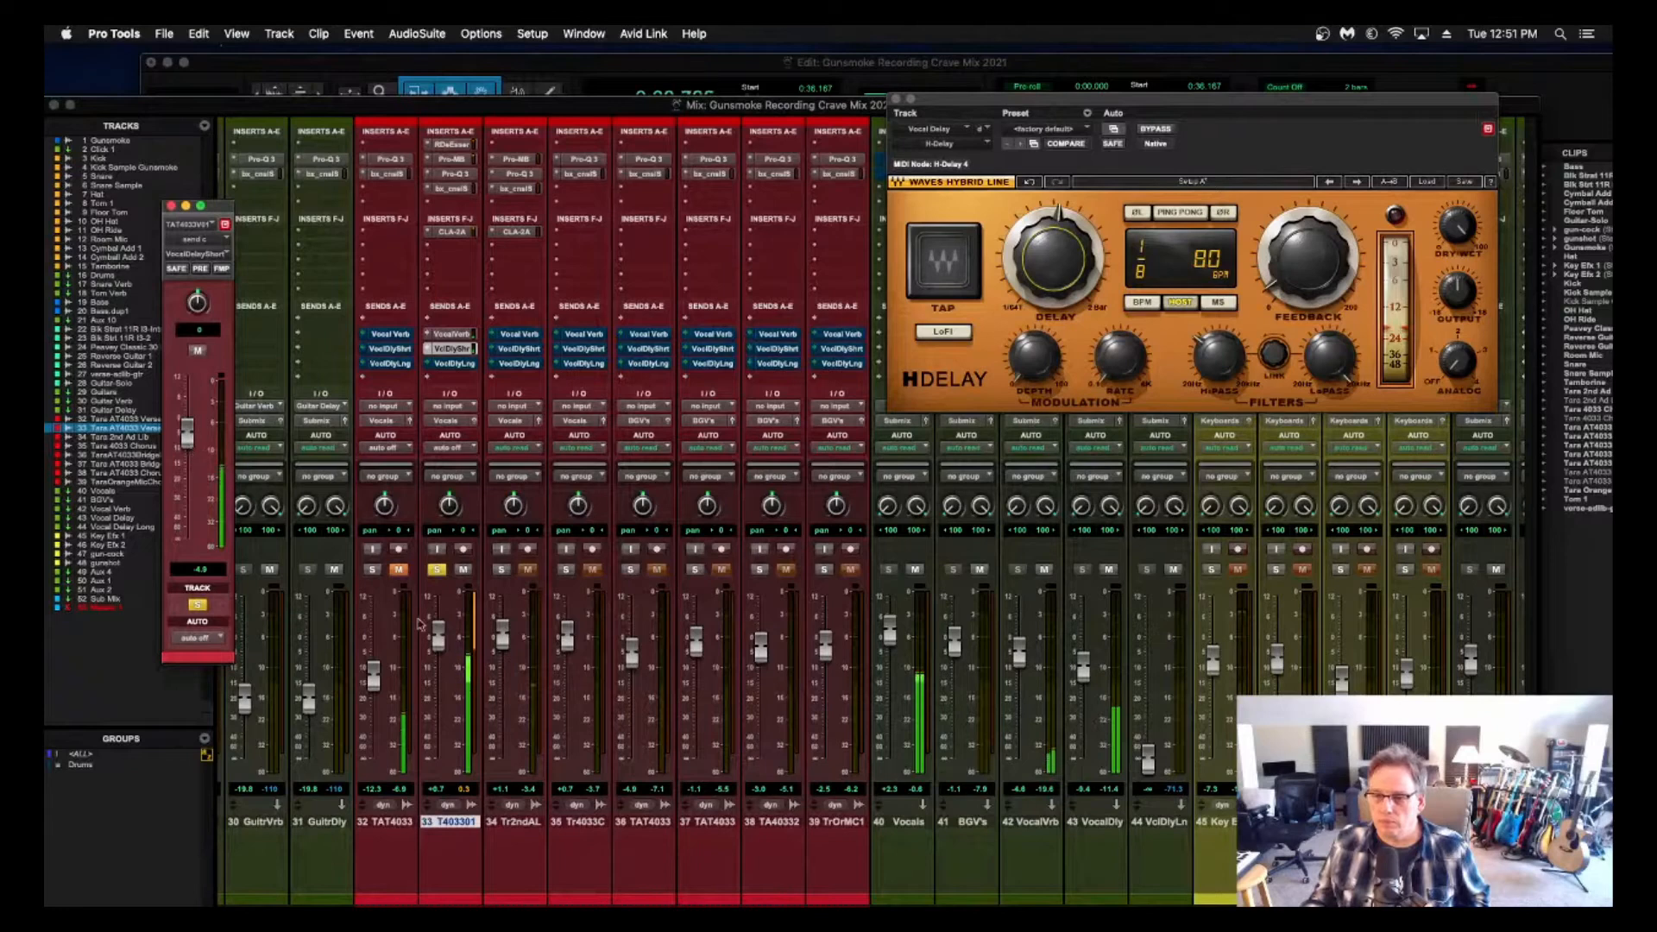
Rebalance the faders: lower track 33 to -0.1 dB and Vocal Delay to -15.0 dB, and raise Vocal Verb slightly.
left_click_drag(438, 634, 438, 643)
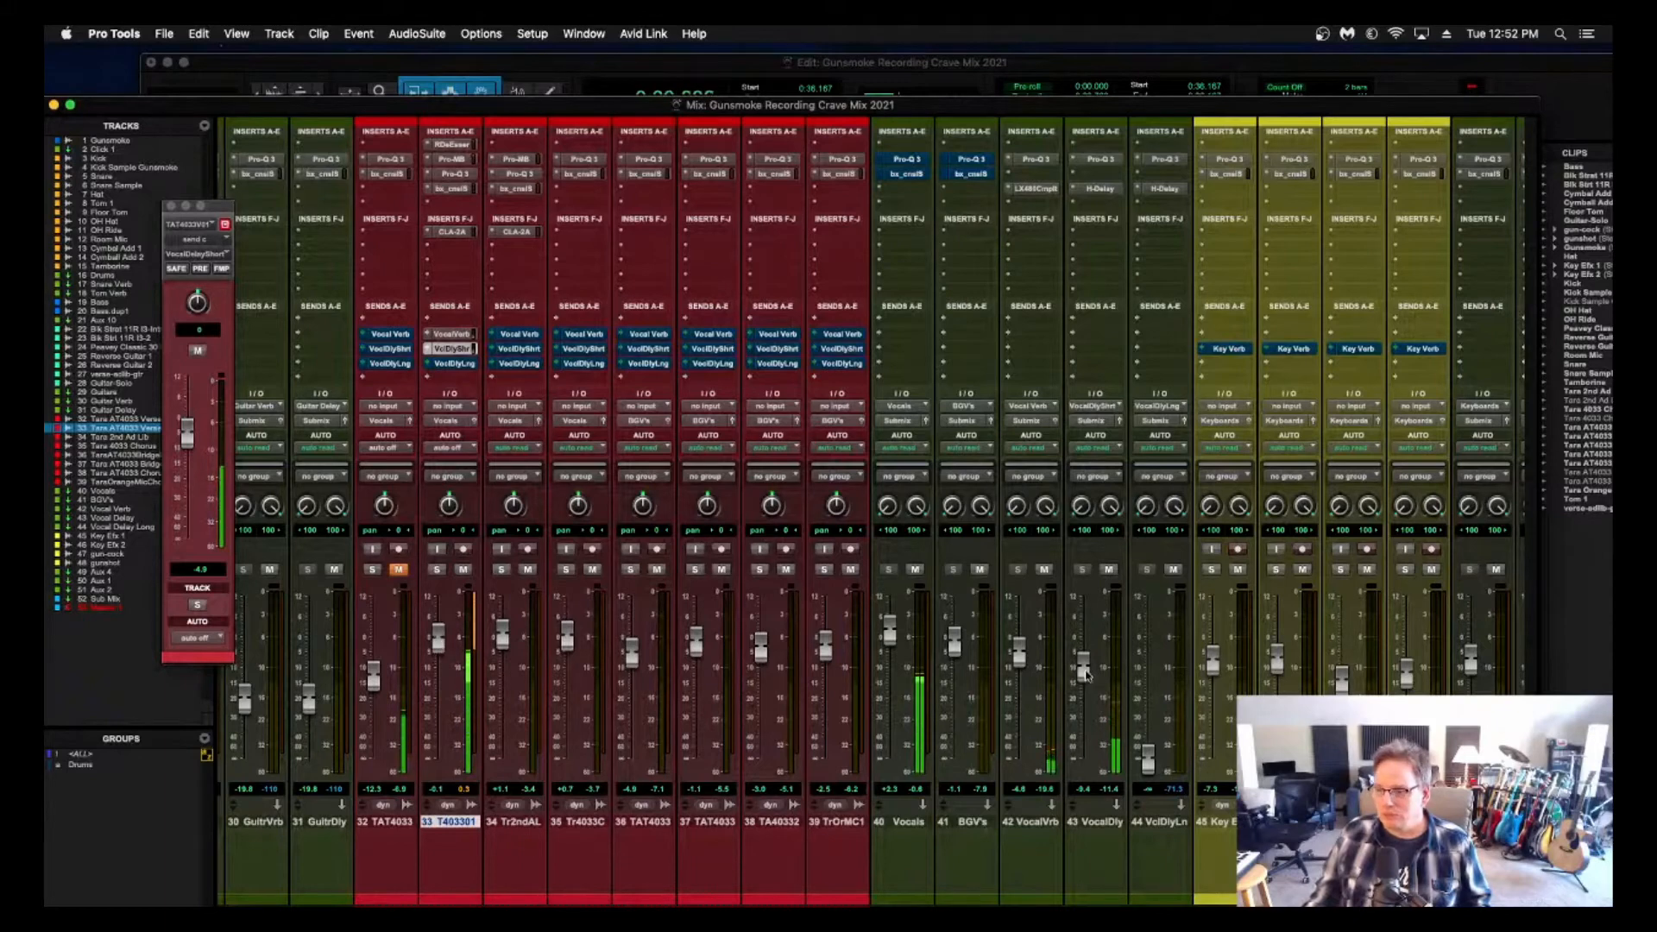
left_click_drag(1084, 673, 1085, 696)
left_click_drag(1020, 652, 1020, 640)
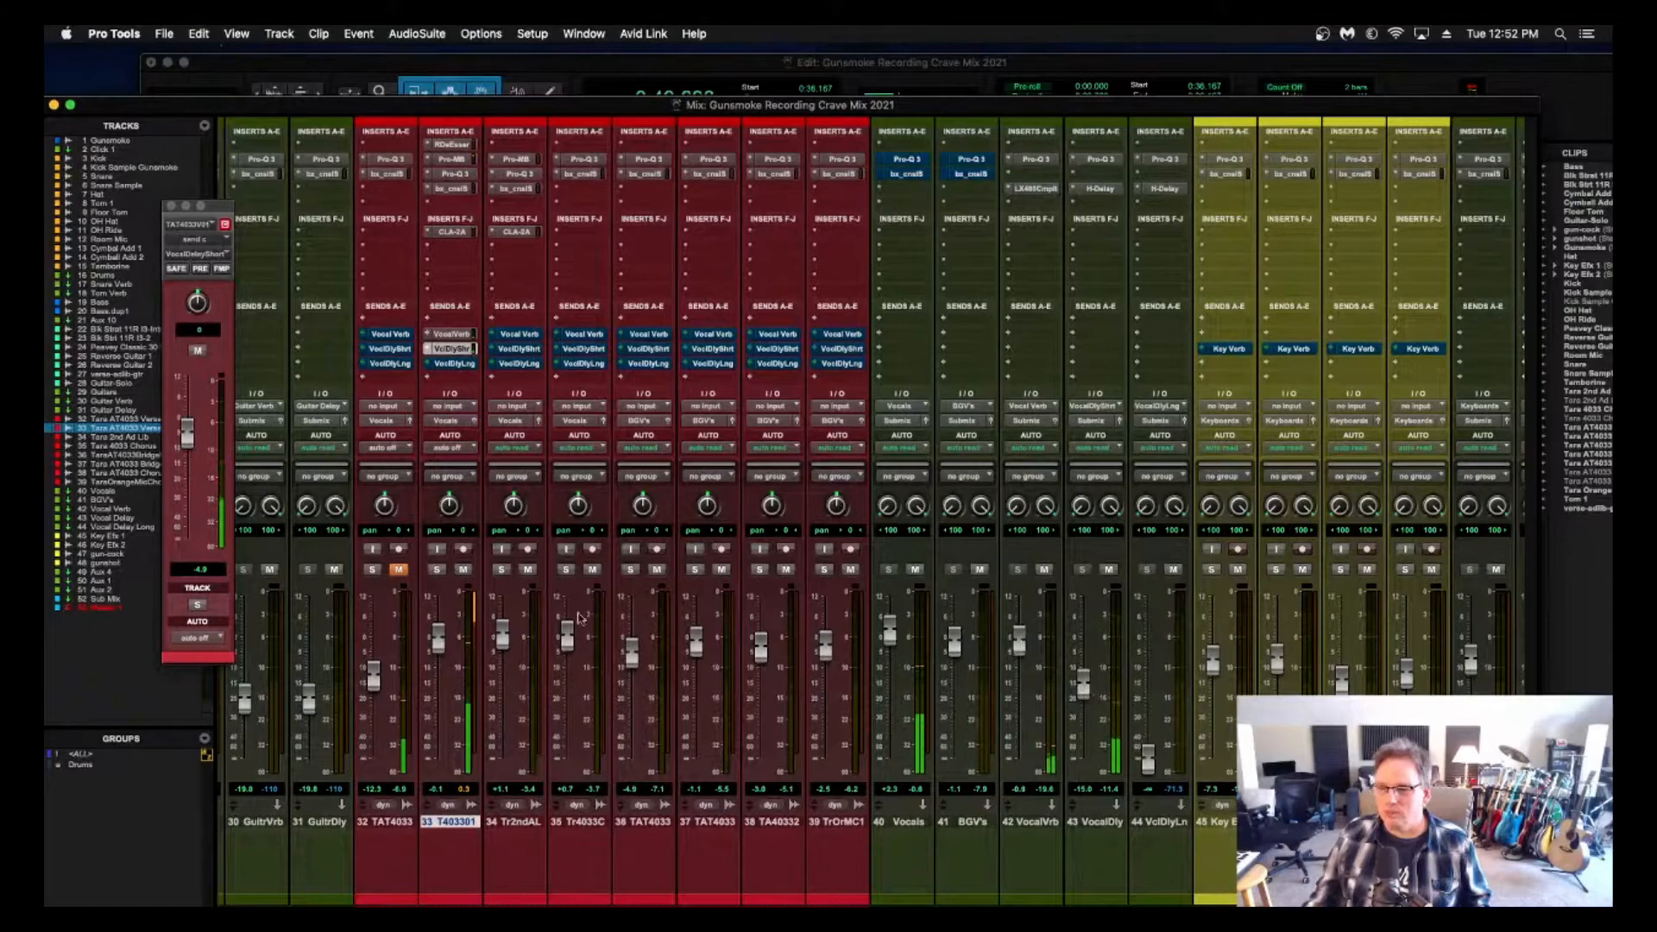
Solo track 33, play it to compare its sound with the inserts bypassed and active, and unsolo it.
left_click(437, 569)
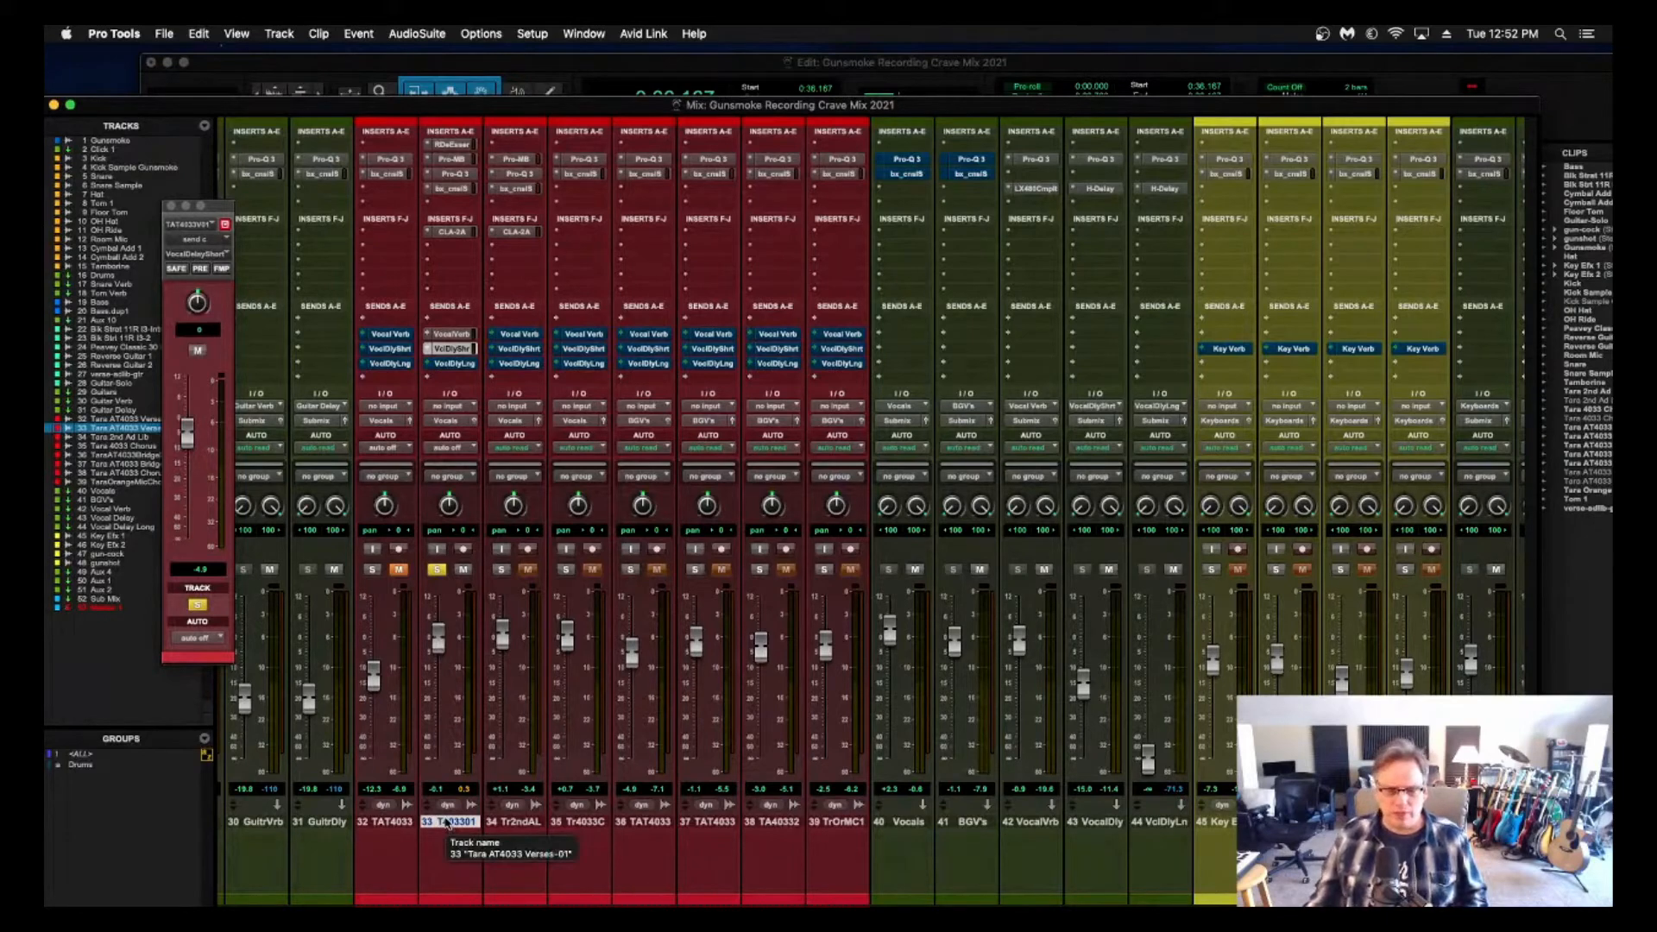
key("space")
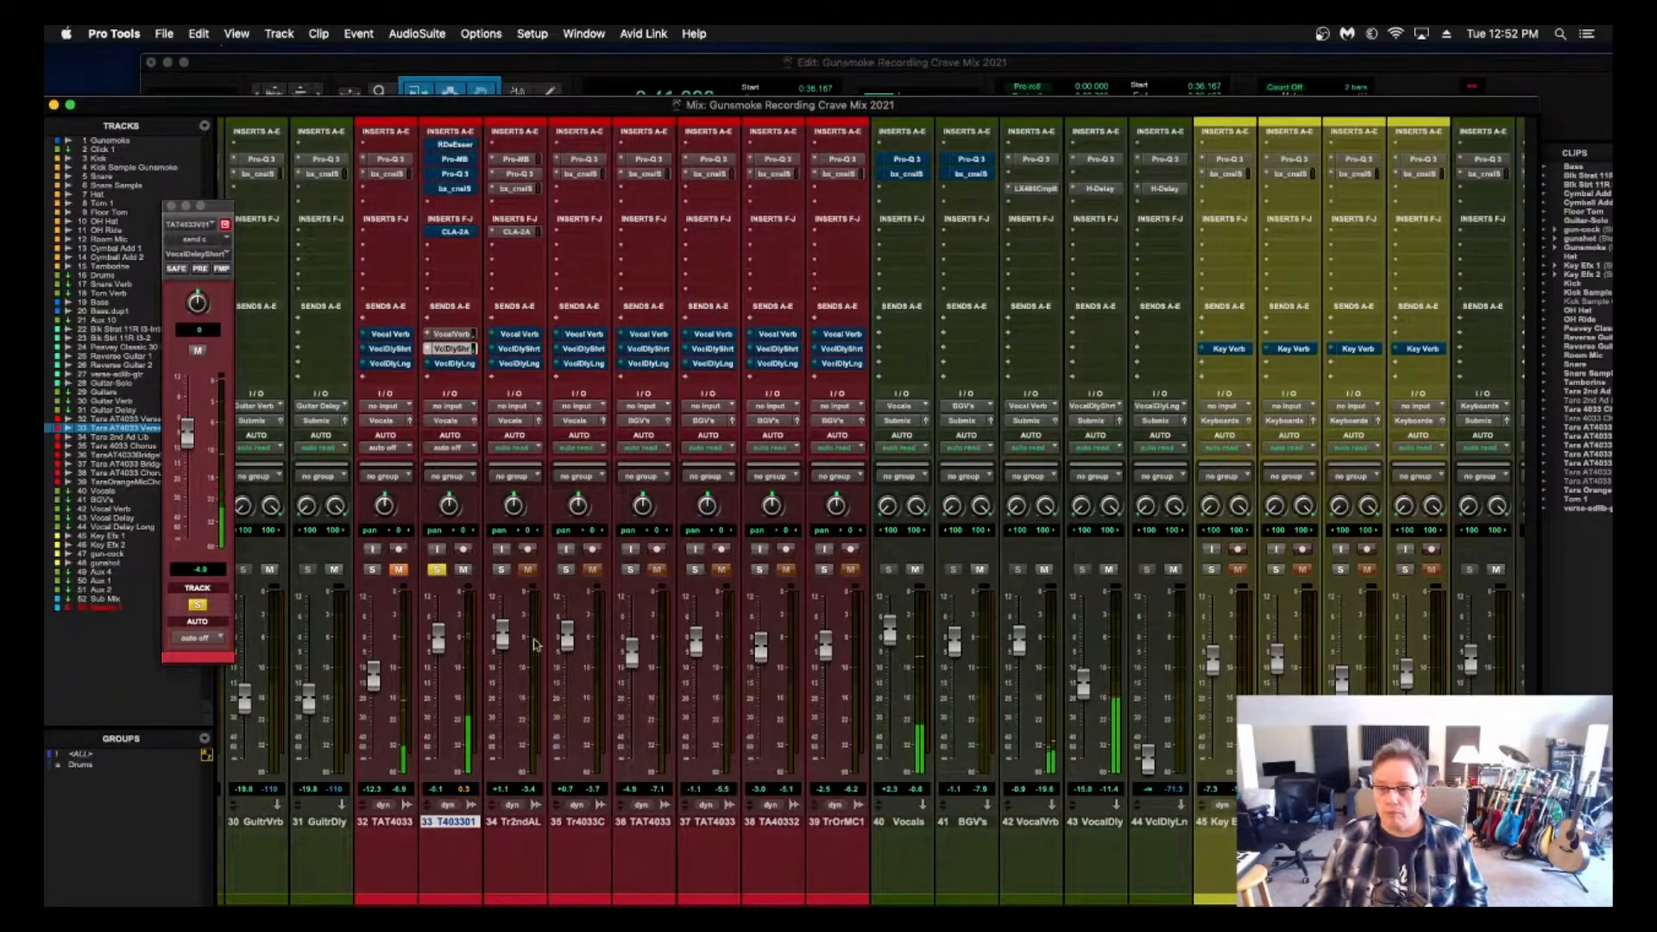
key("shift+a")
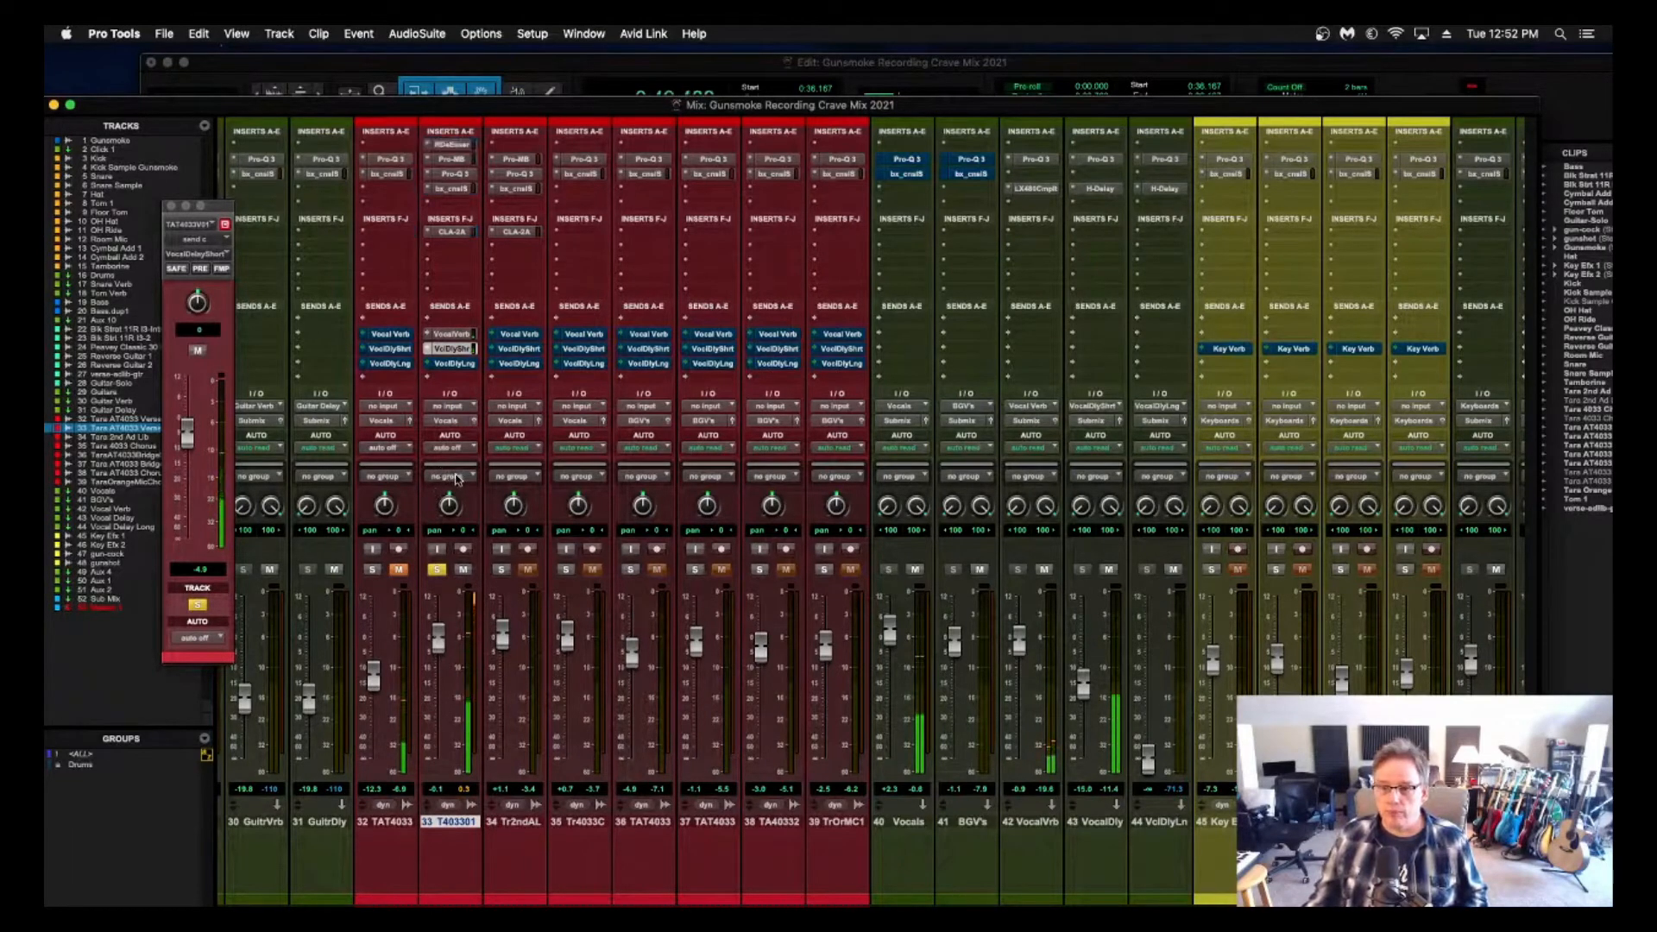
left_click(438, 570)
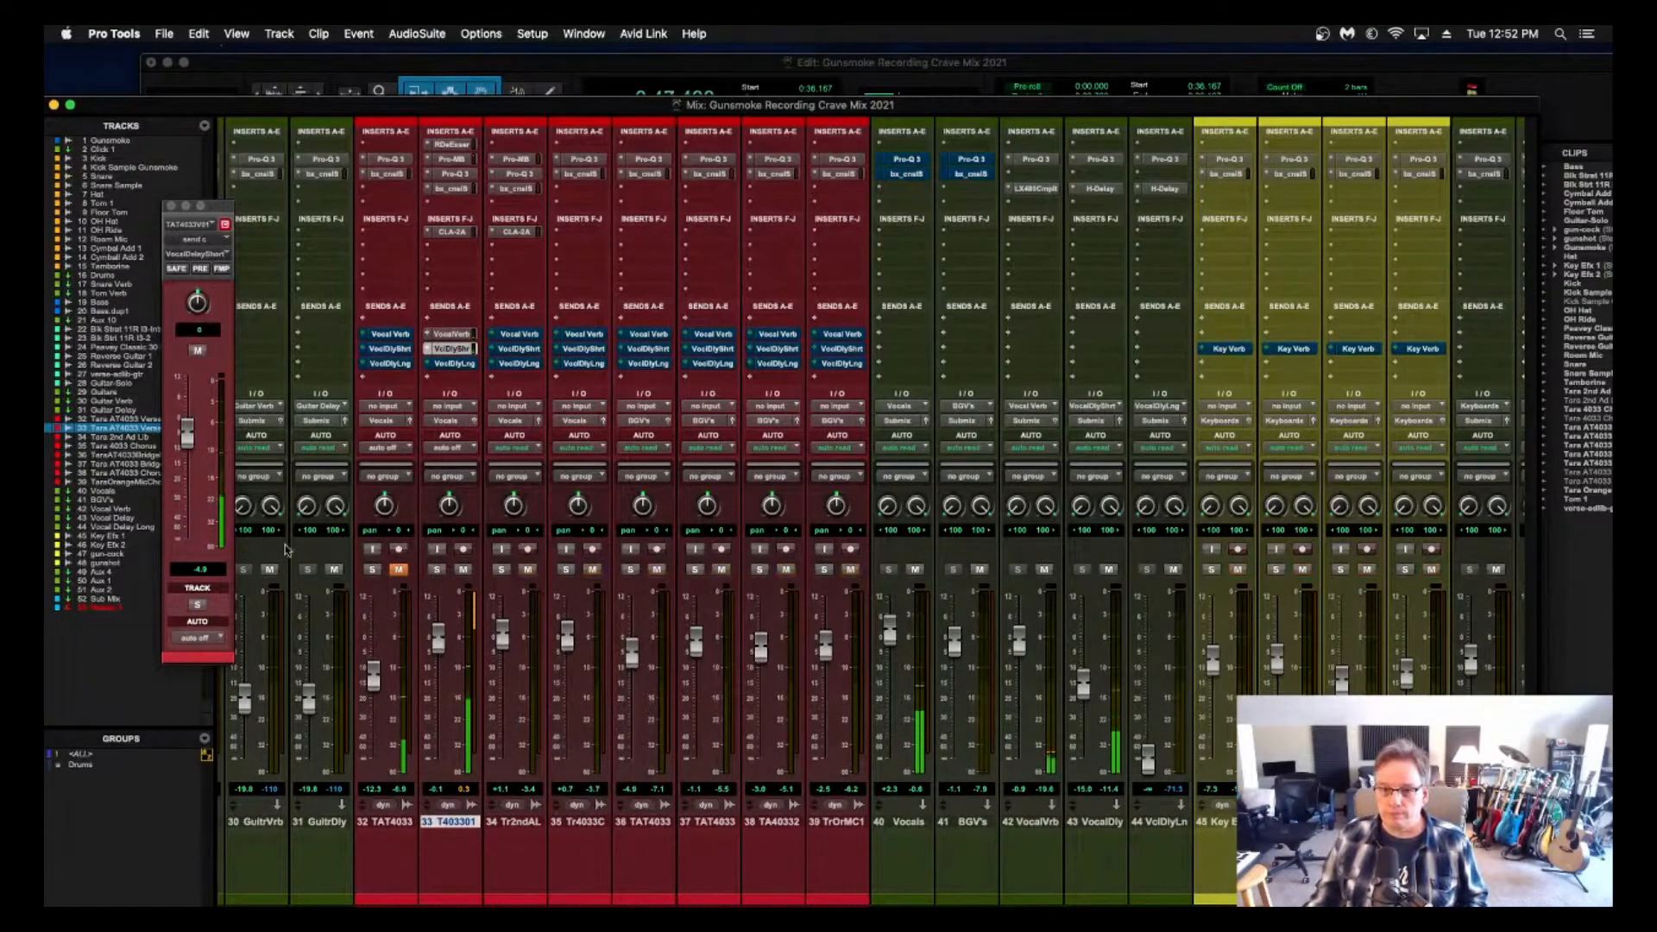
Trim track 33's VocalDelayShort send to -5.4 dB and, with the track soloed, lower the Vocal Delay fader to -17.9 dB.
left_click_drag(187, 437, 187, 439)
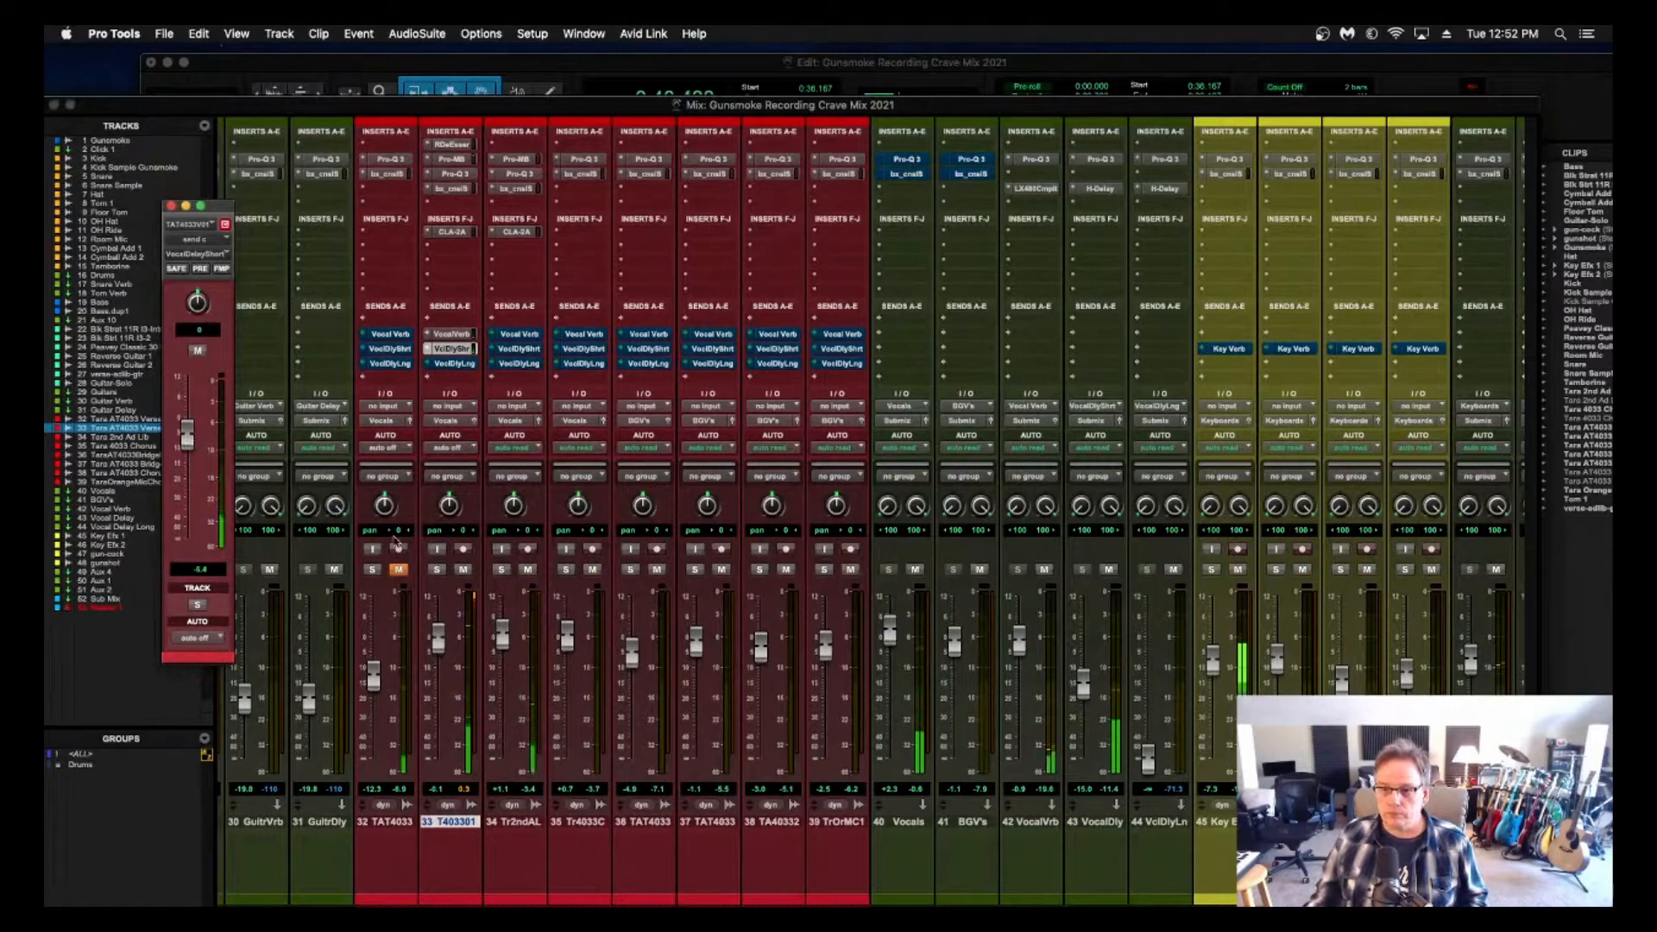
left_click(435, 570)
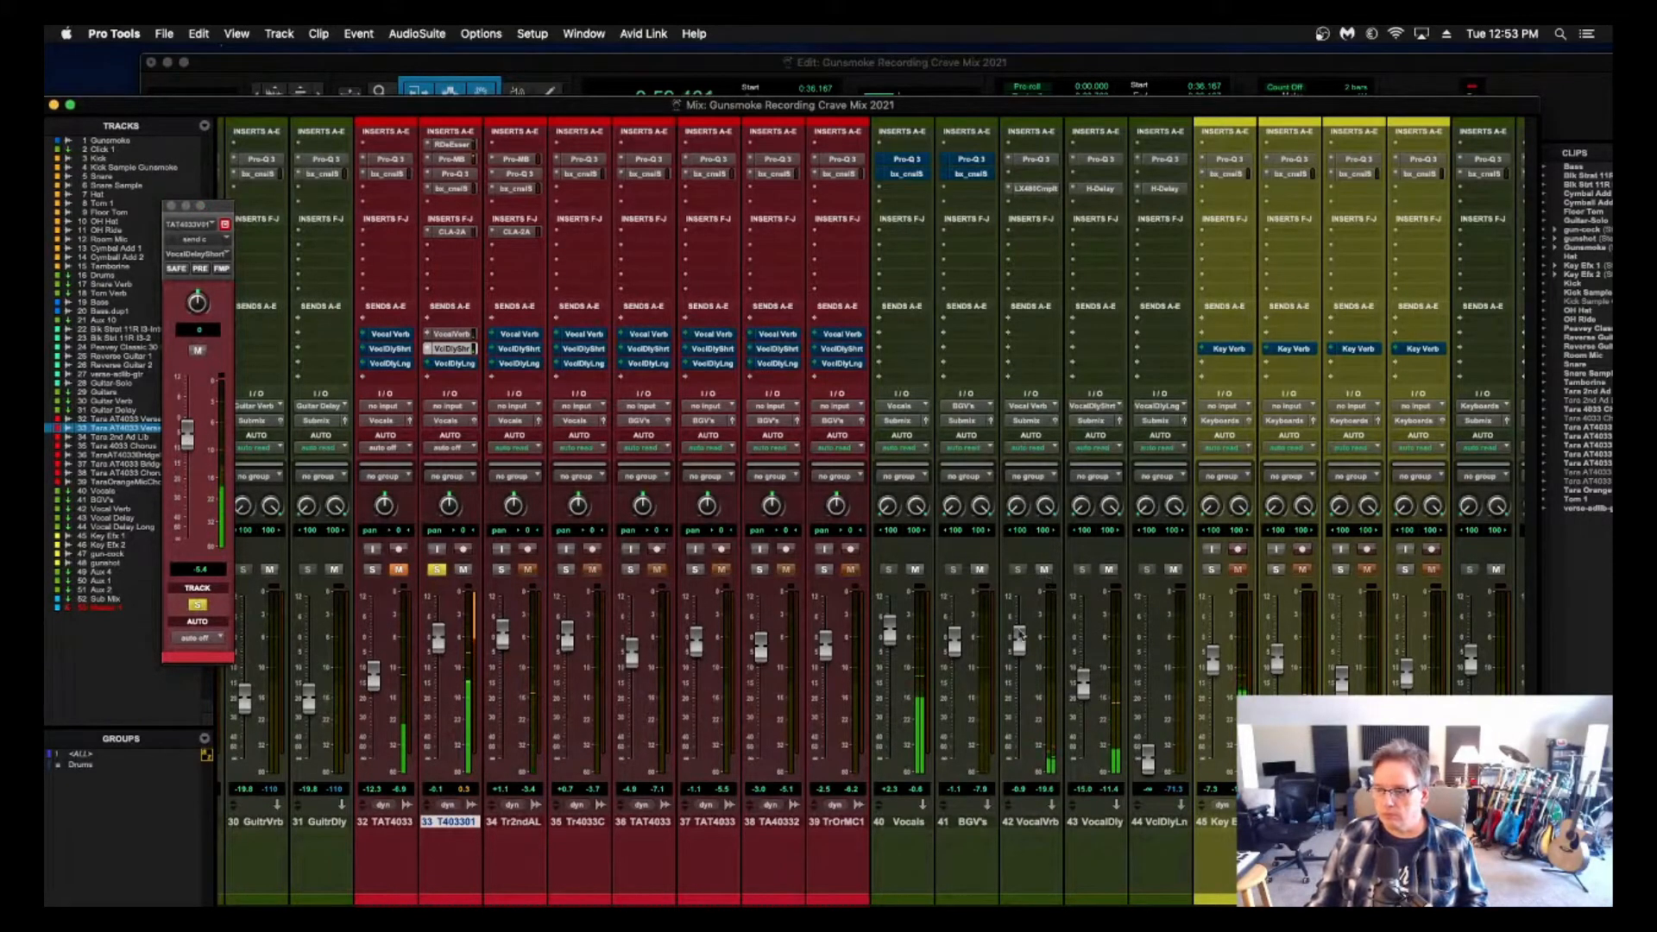
left_click_drag(1083, 677, 1087, 693)
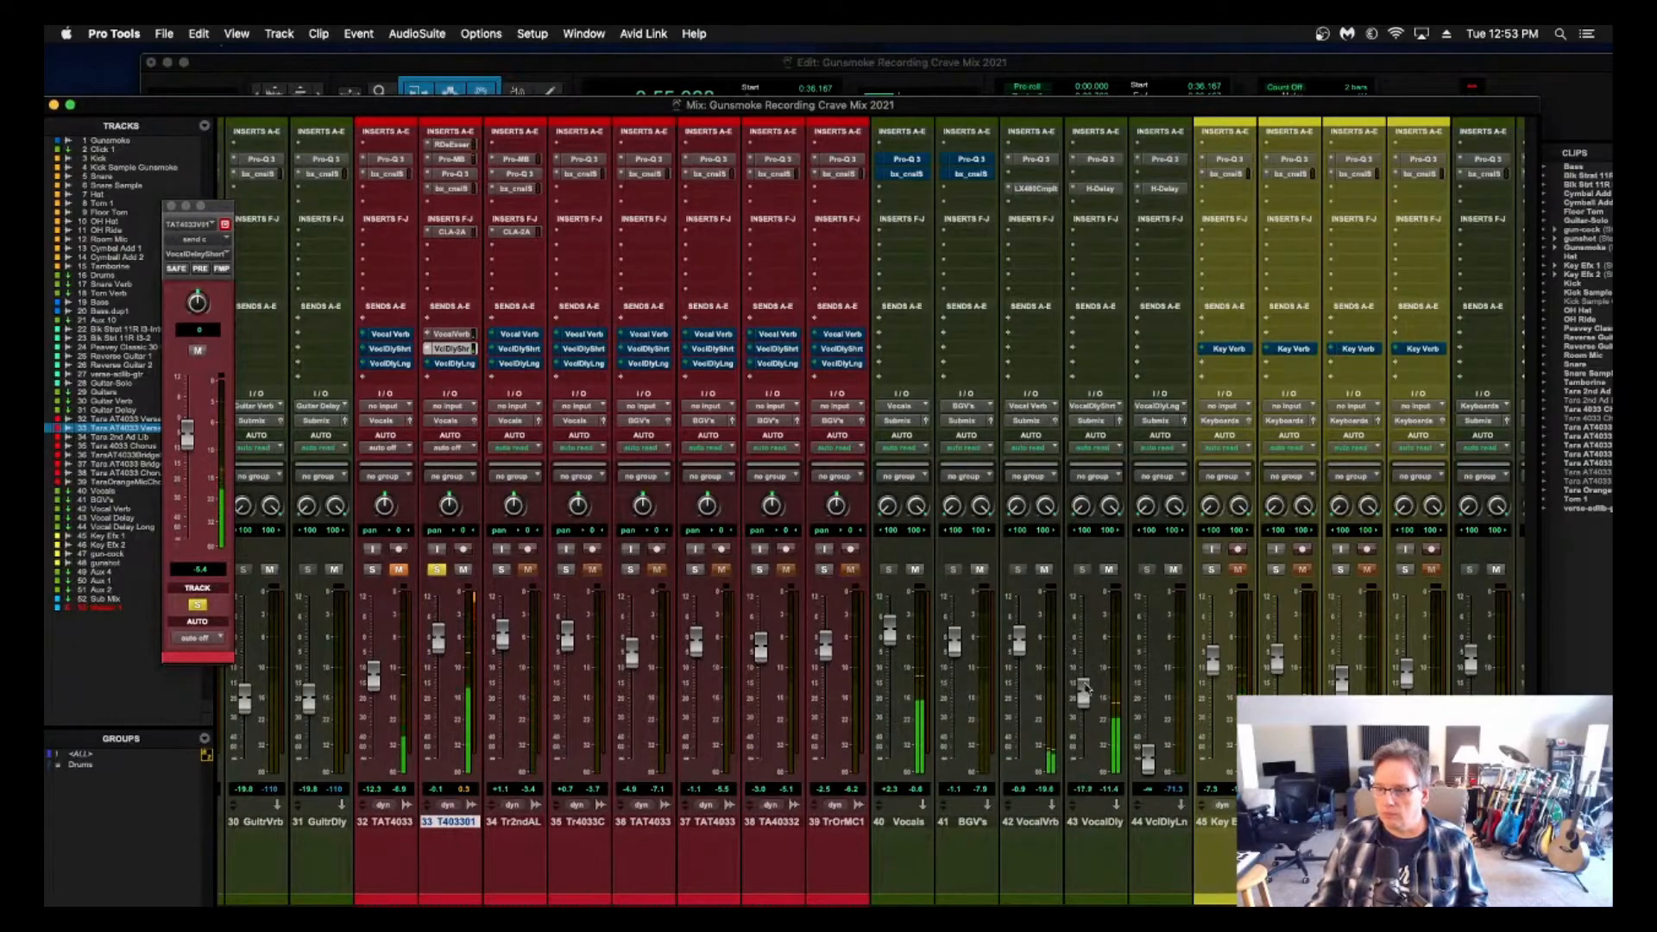
Mute and unmute Vocal Verb for comparison, and open its LX480 Complete reverb beside track 33.
left_click(1045, 569)
left_click(1046, 569)
left_click(1032, 189)
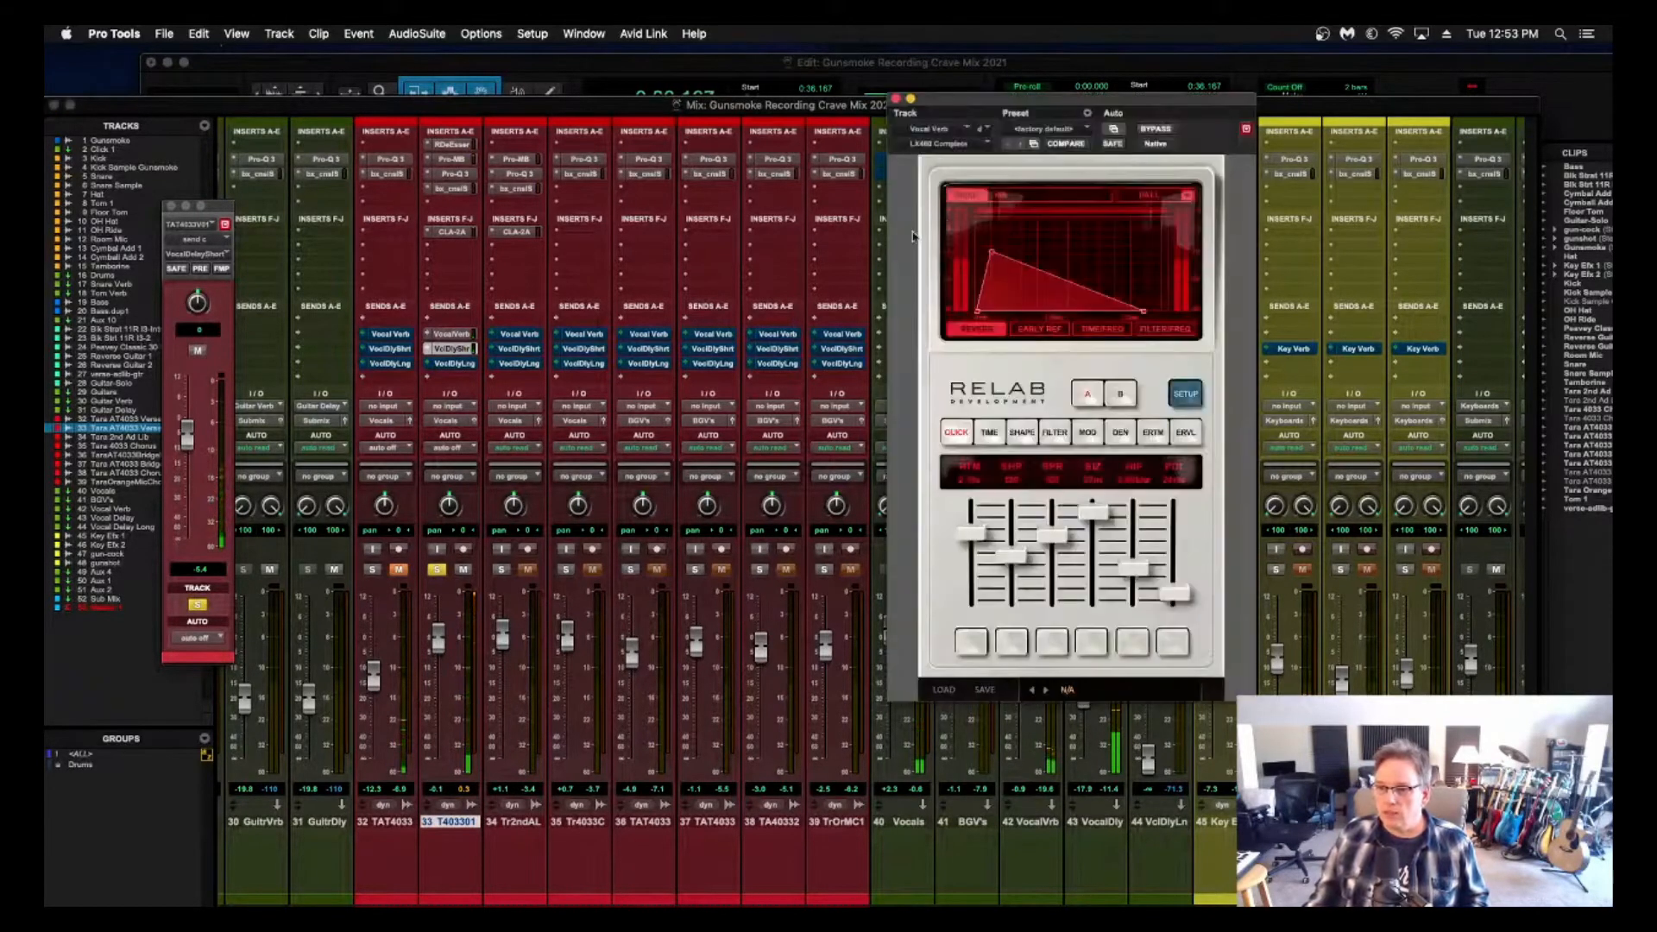
left_click_drag(1096, 110, 934, 166)
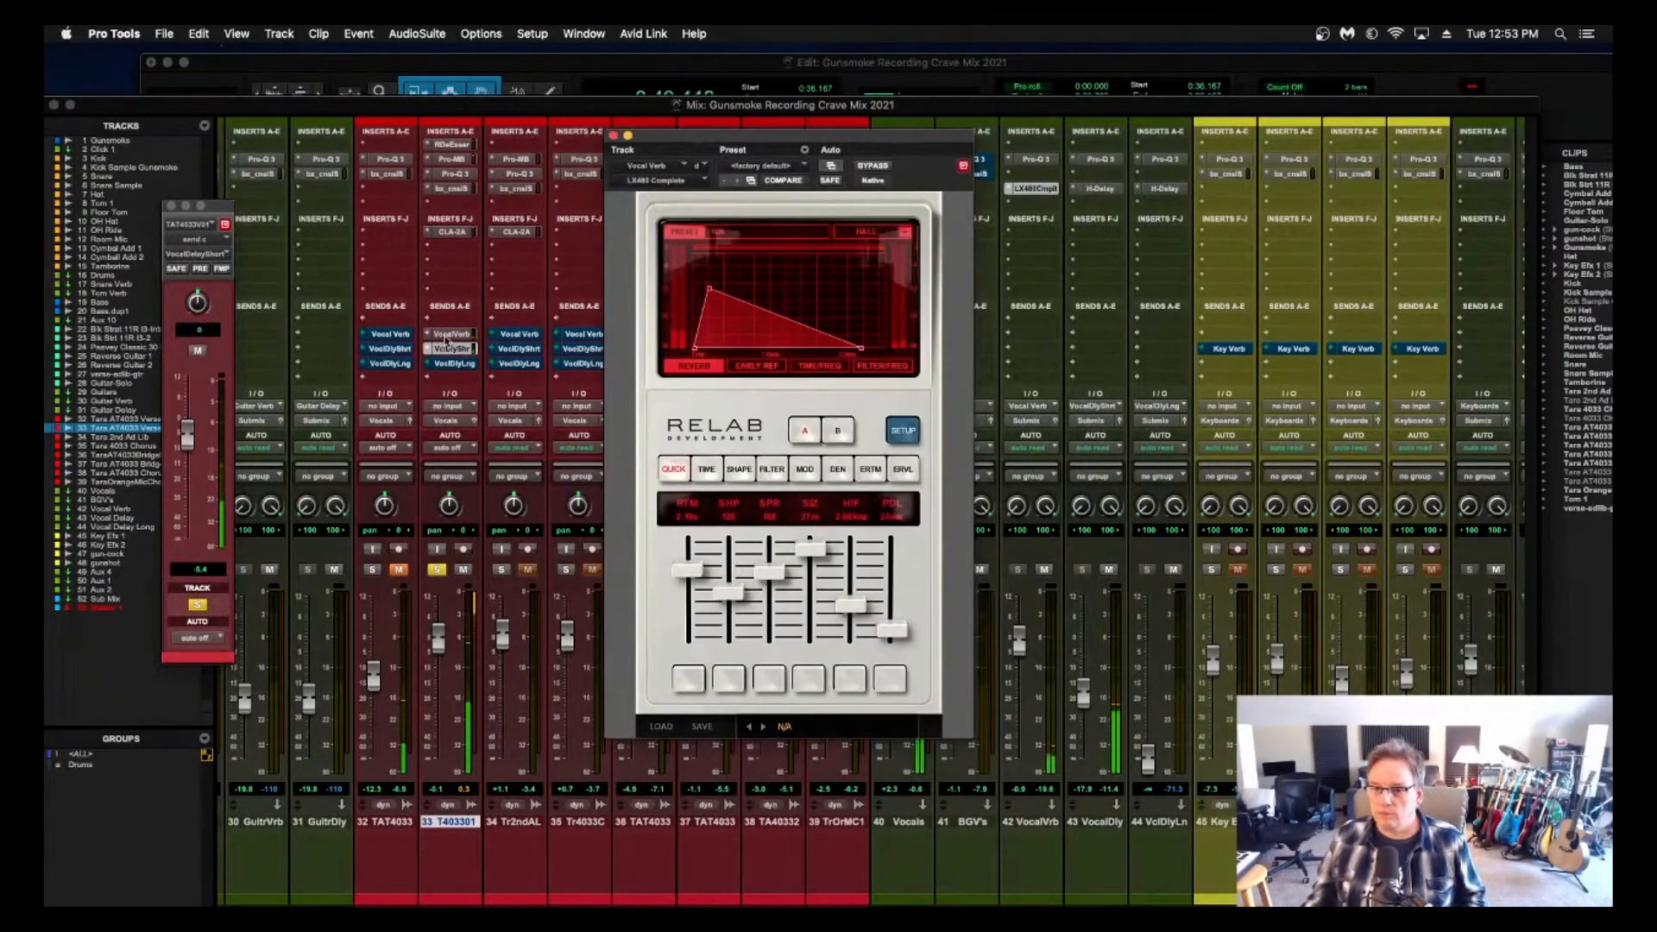
Raise track 33's Vocal Verb send, bring up the reverb's filter settings, and enable the same send on track 34.
left_click(447, 336)
left_click_drag(192, 469, 188, 428)
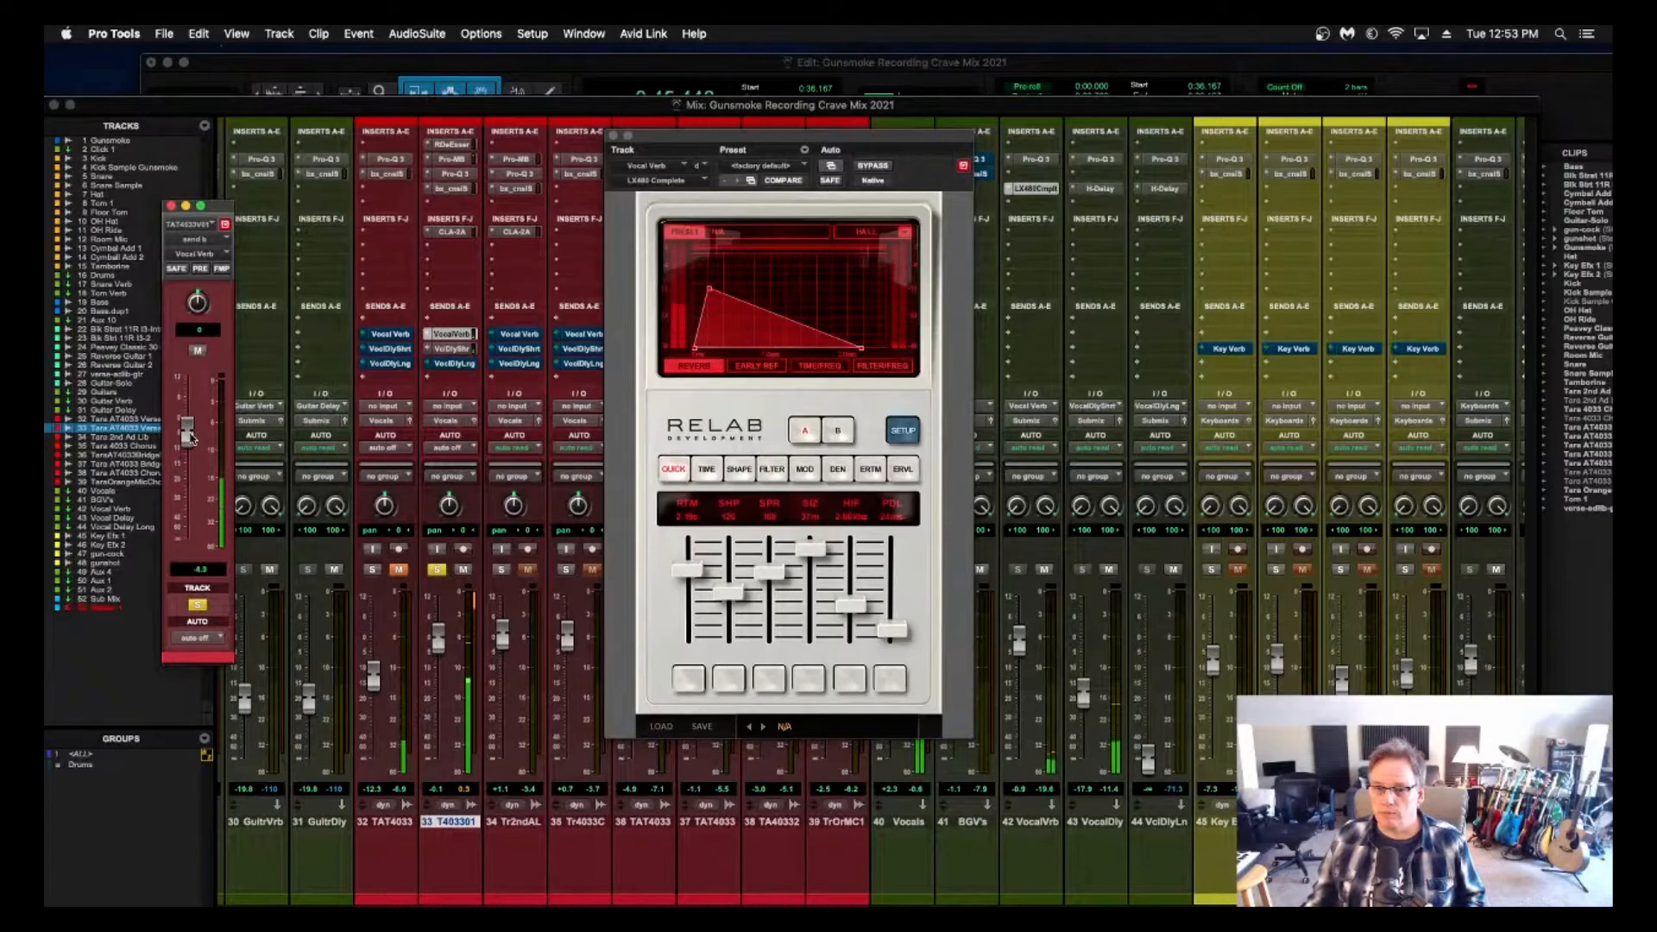
left_click(835, 468)
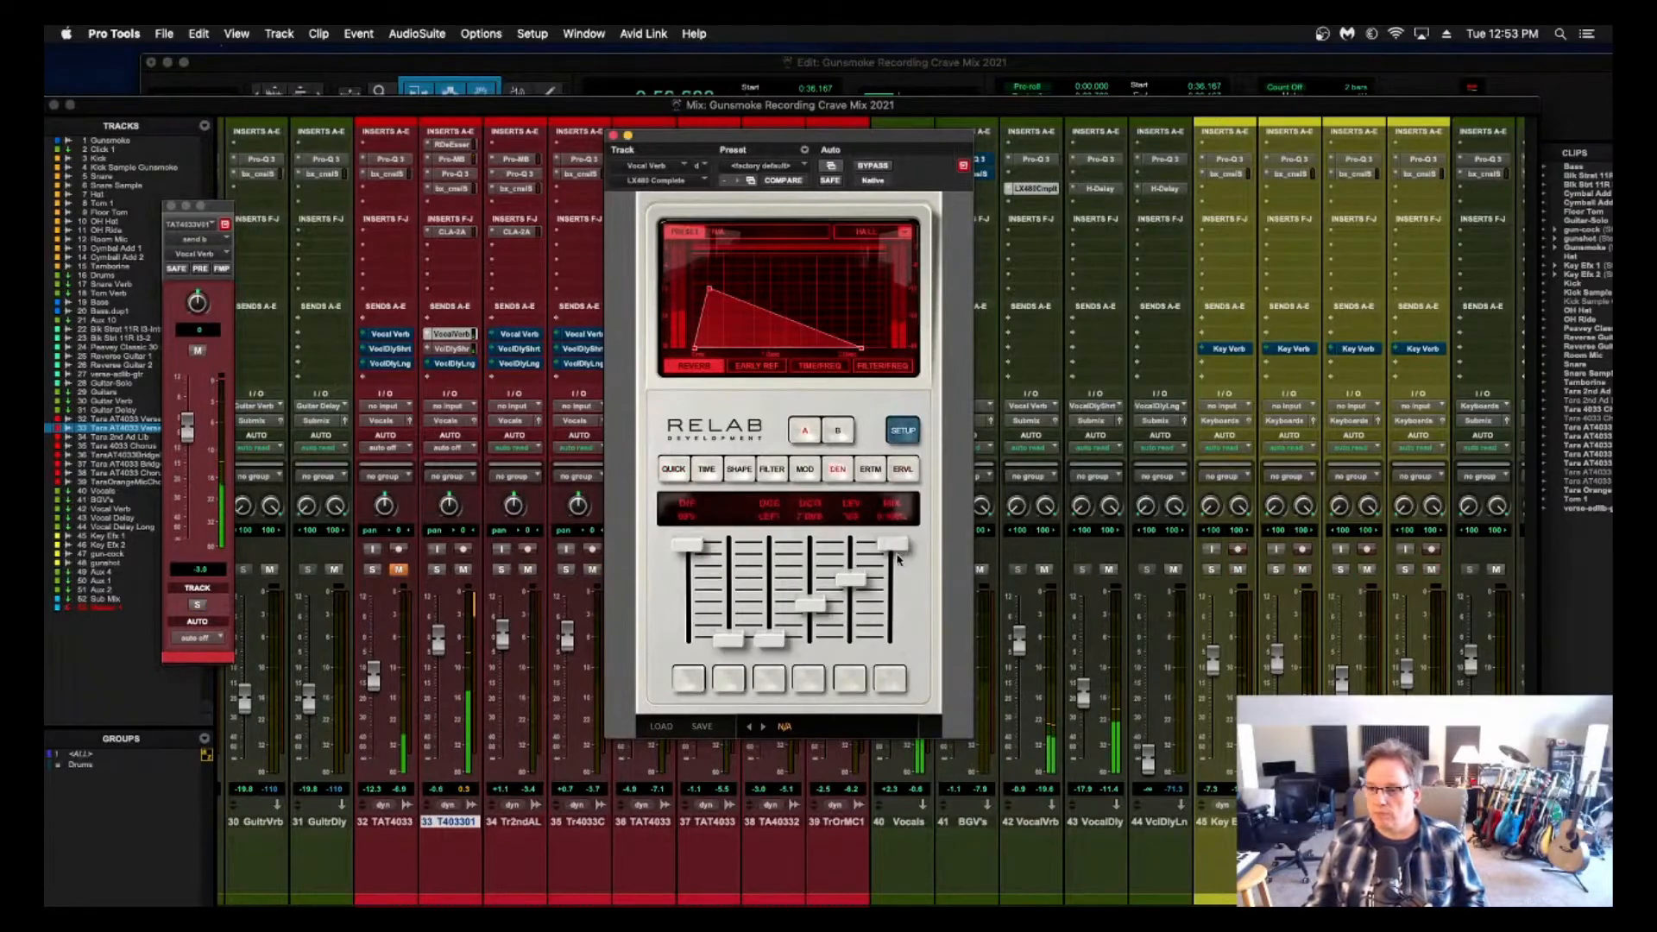
left_click(805, 470)
left_click(763, 469)
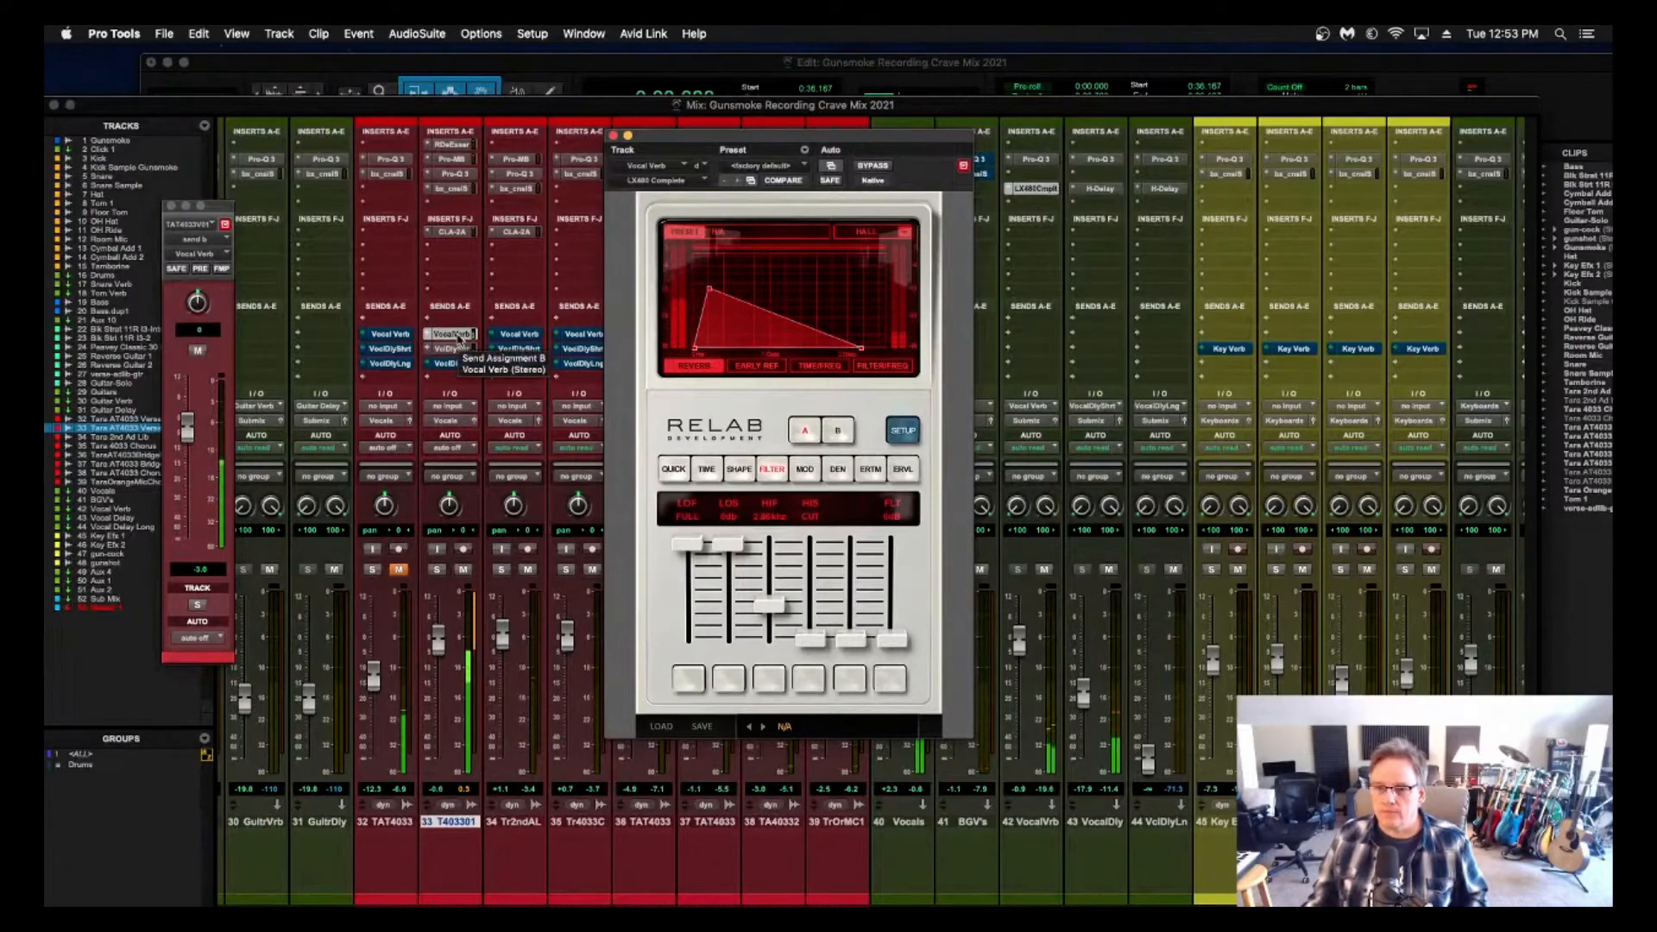
left_click(500, 336, "super")
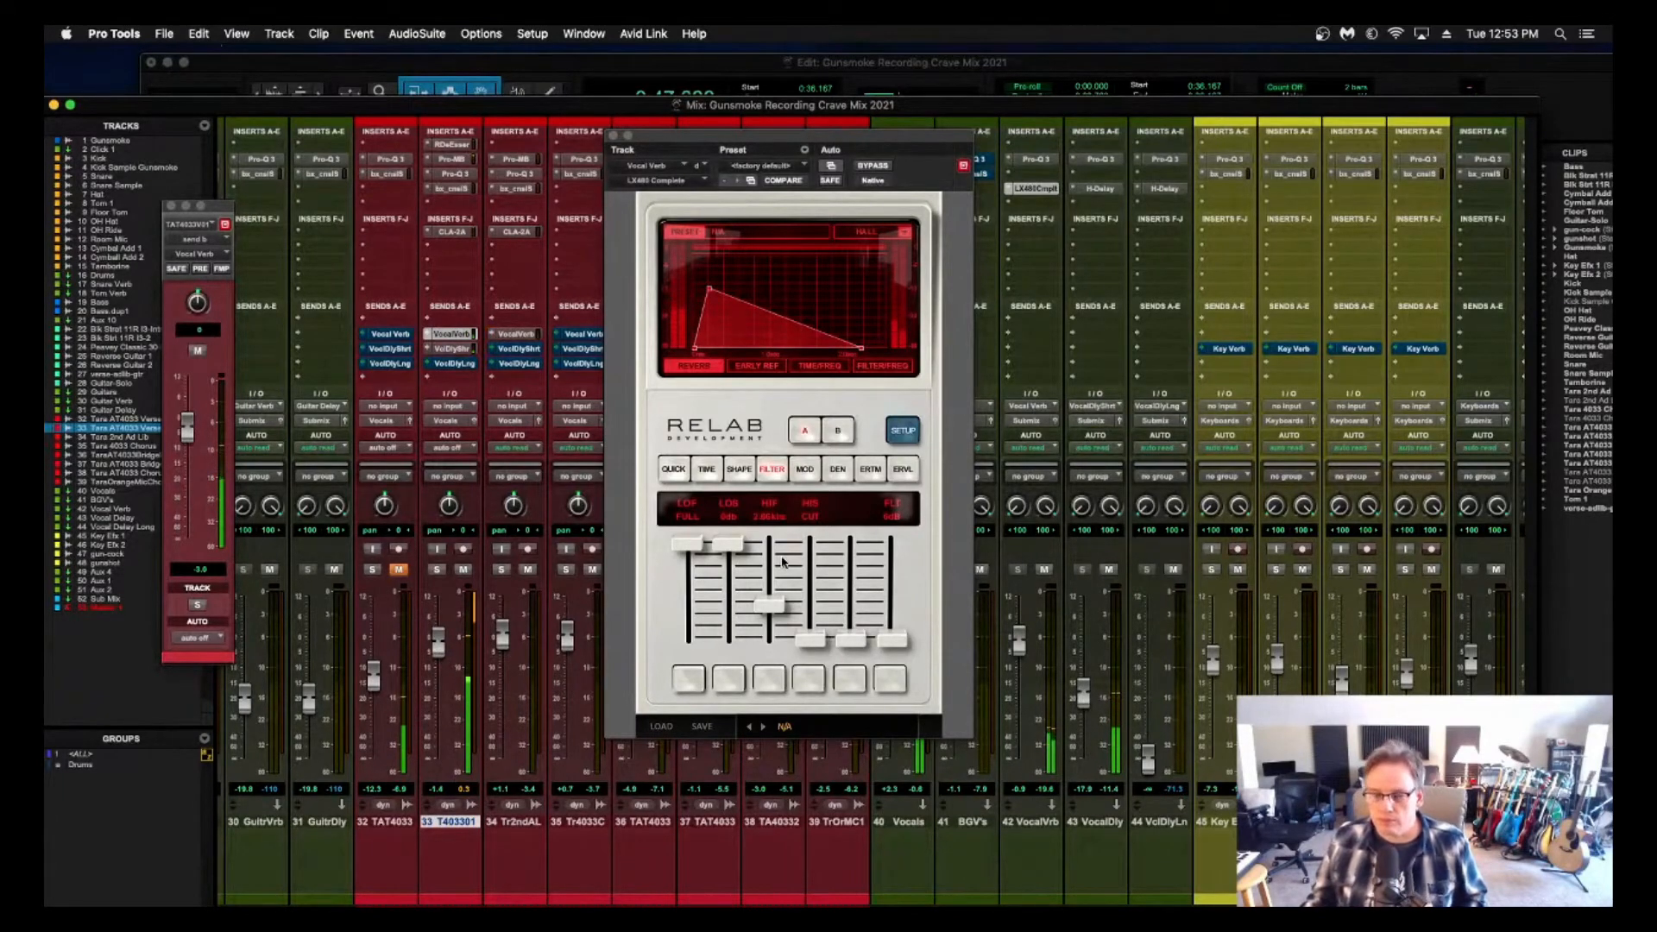
Raise the reverb's high-frequency filter slightly, lower the Vocal Verb fader to -4.6 dB, and review the reverb's shape, time and quick settings.
left_click_drag(769, 609, 769, 602)
left_click_drag(1021, 647, 1023, 661)
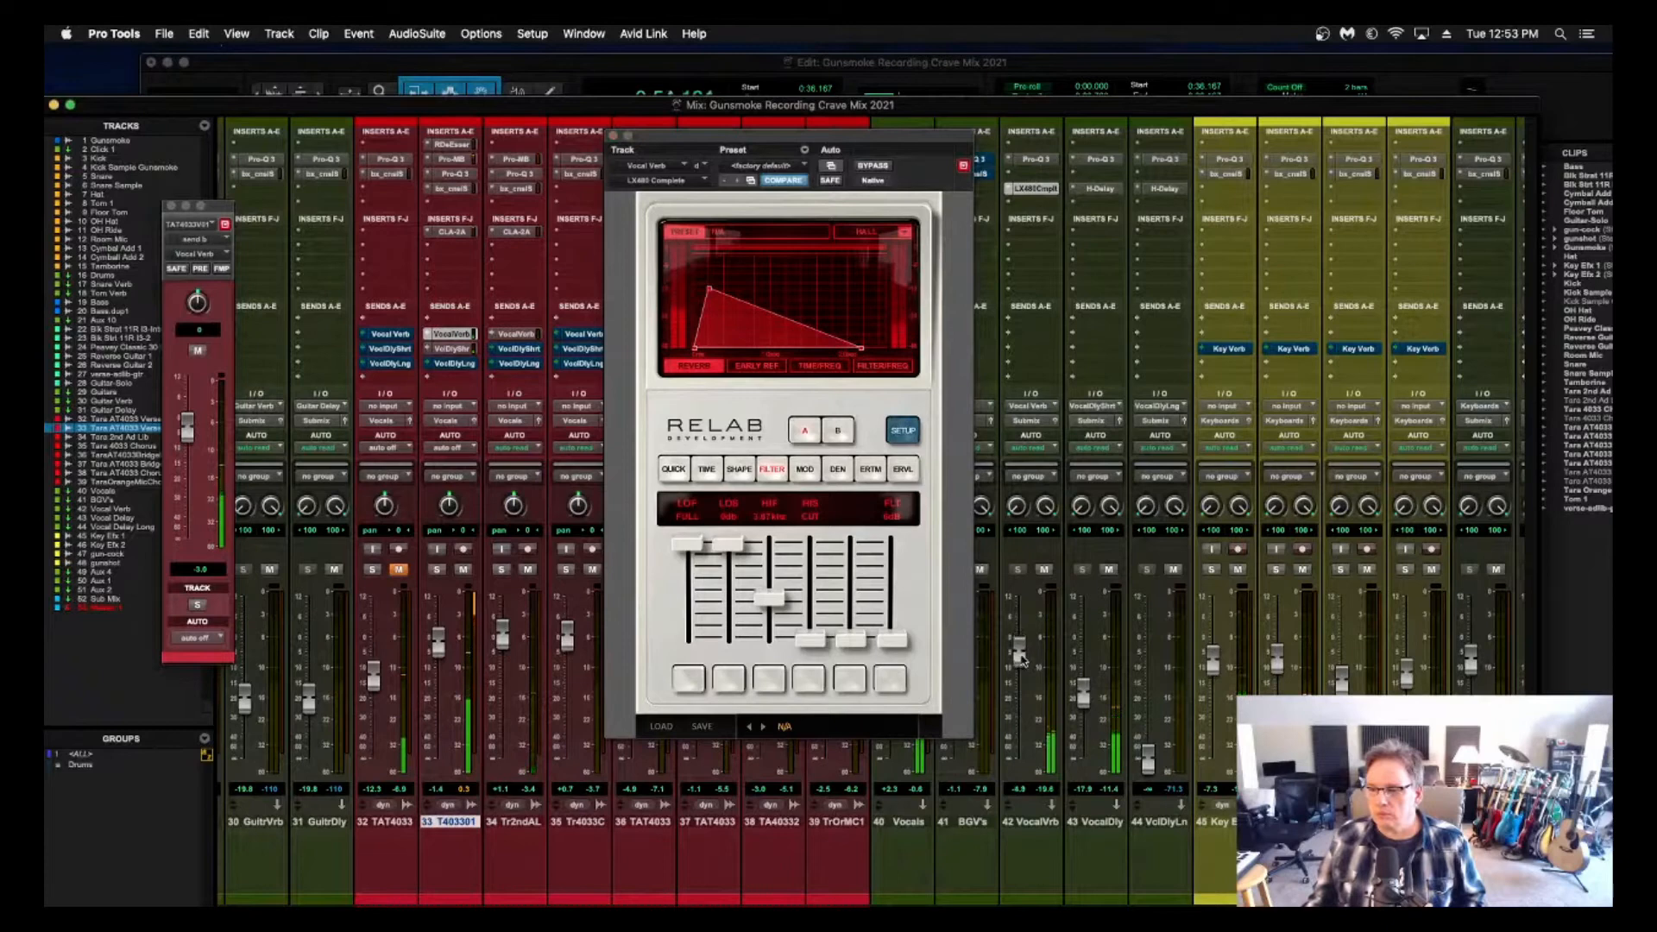
left_click(740, 471)
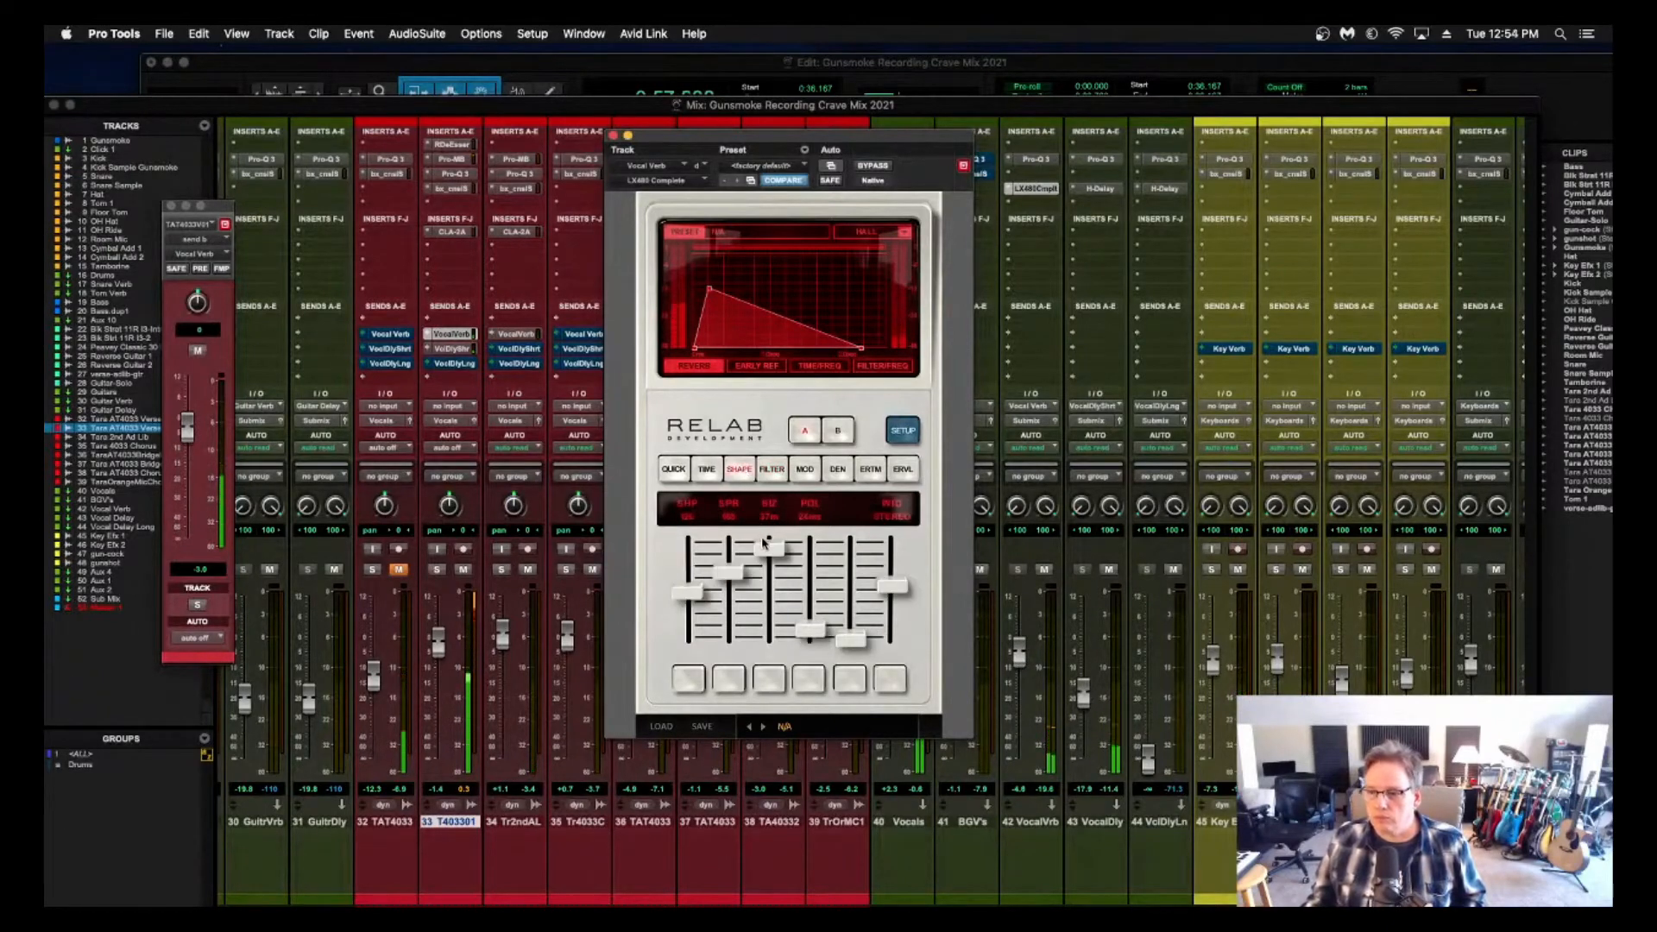
left_click(705, 467)
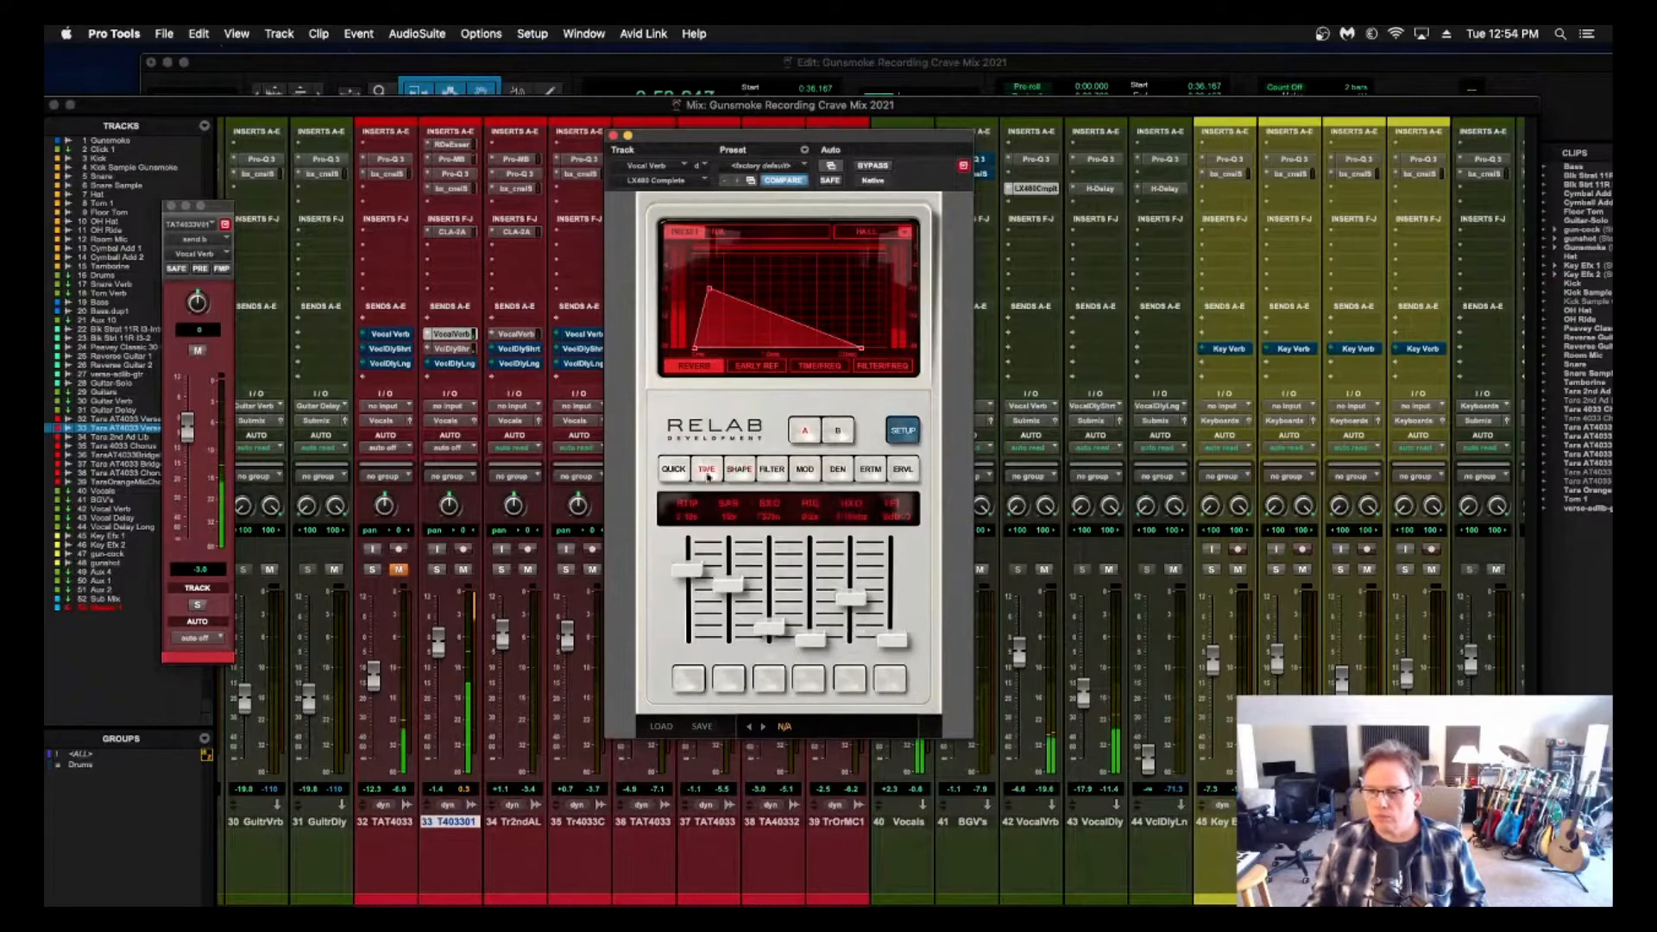
left_click(674, 471)
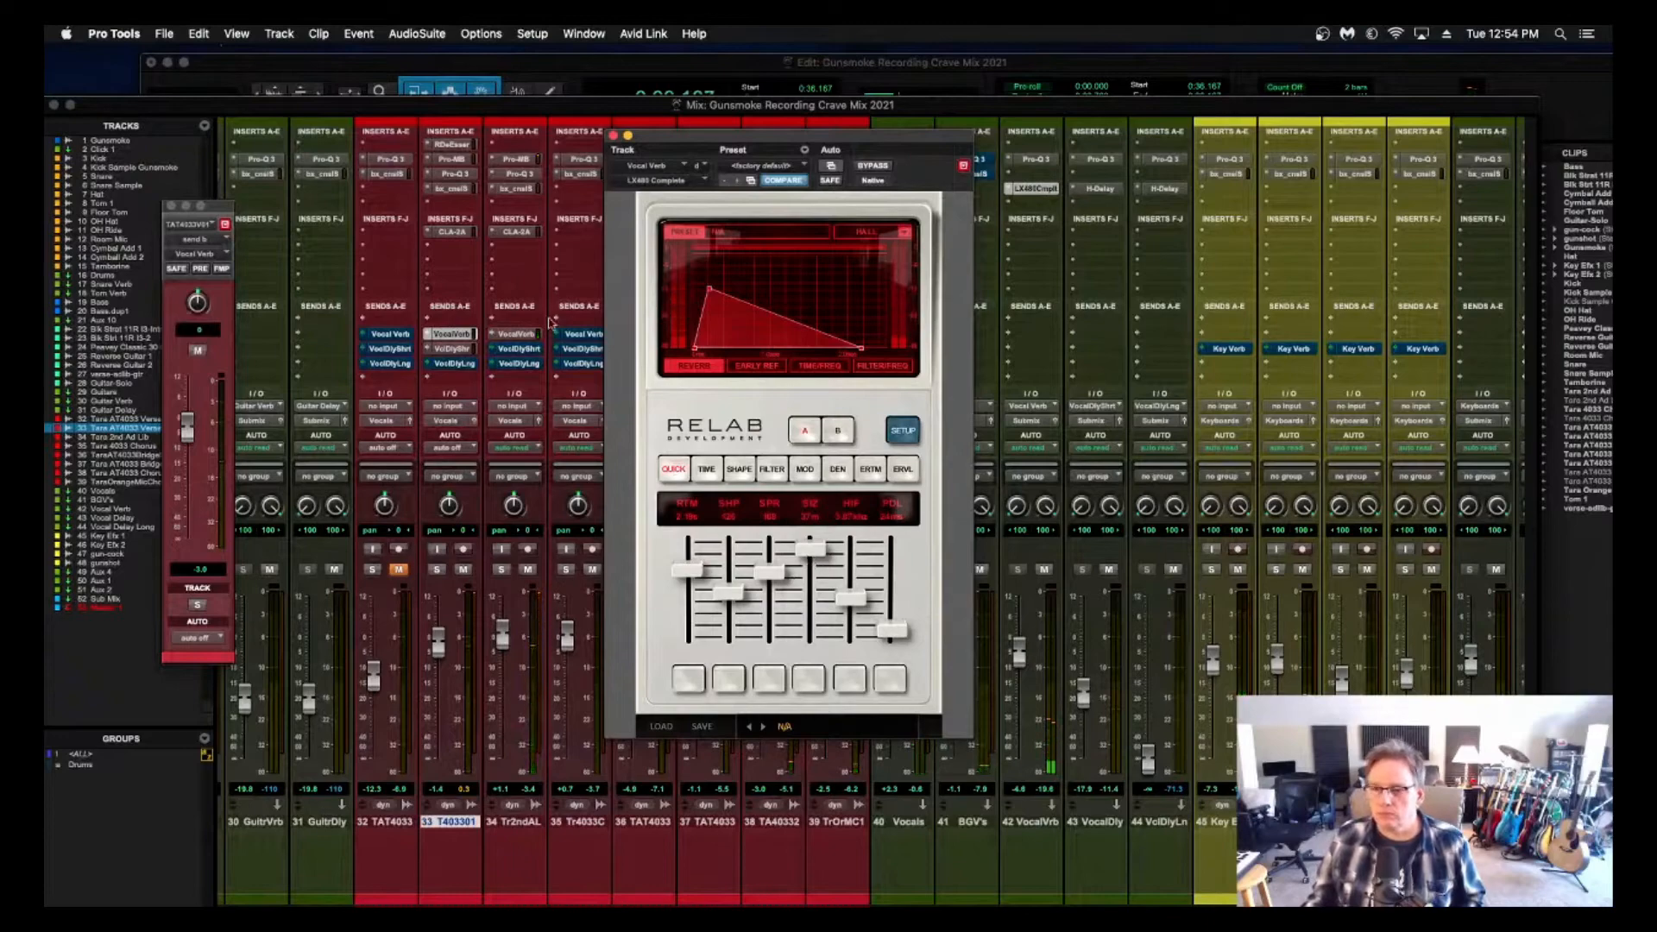
Close the vocal reverb and play track 34's ad-lib phrase soloed from 1:00.900 in the Mix window.
key("super+equal")
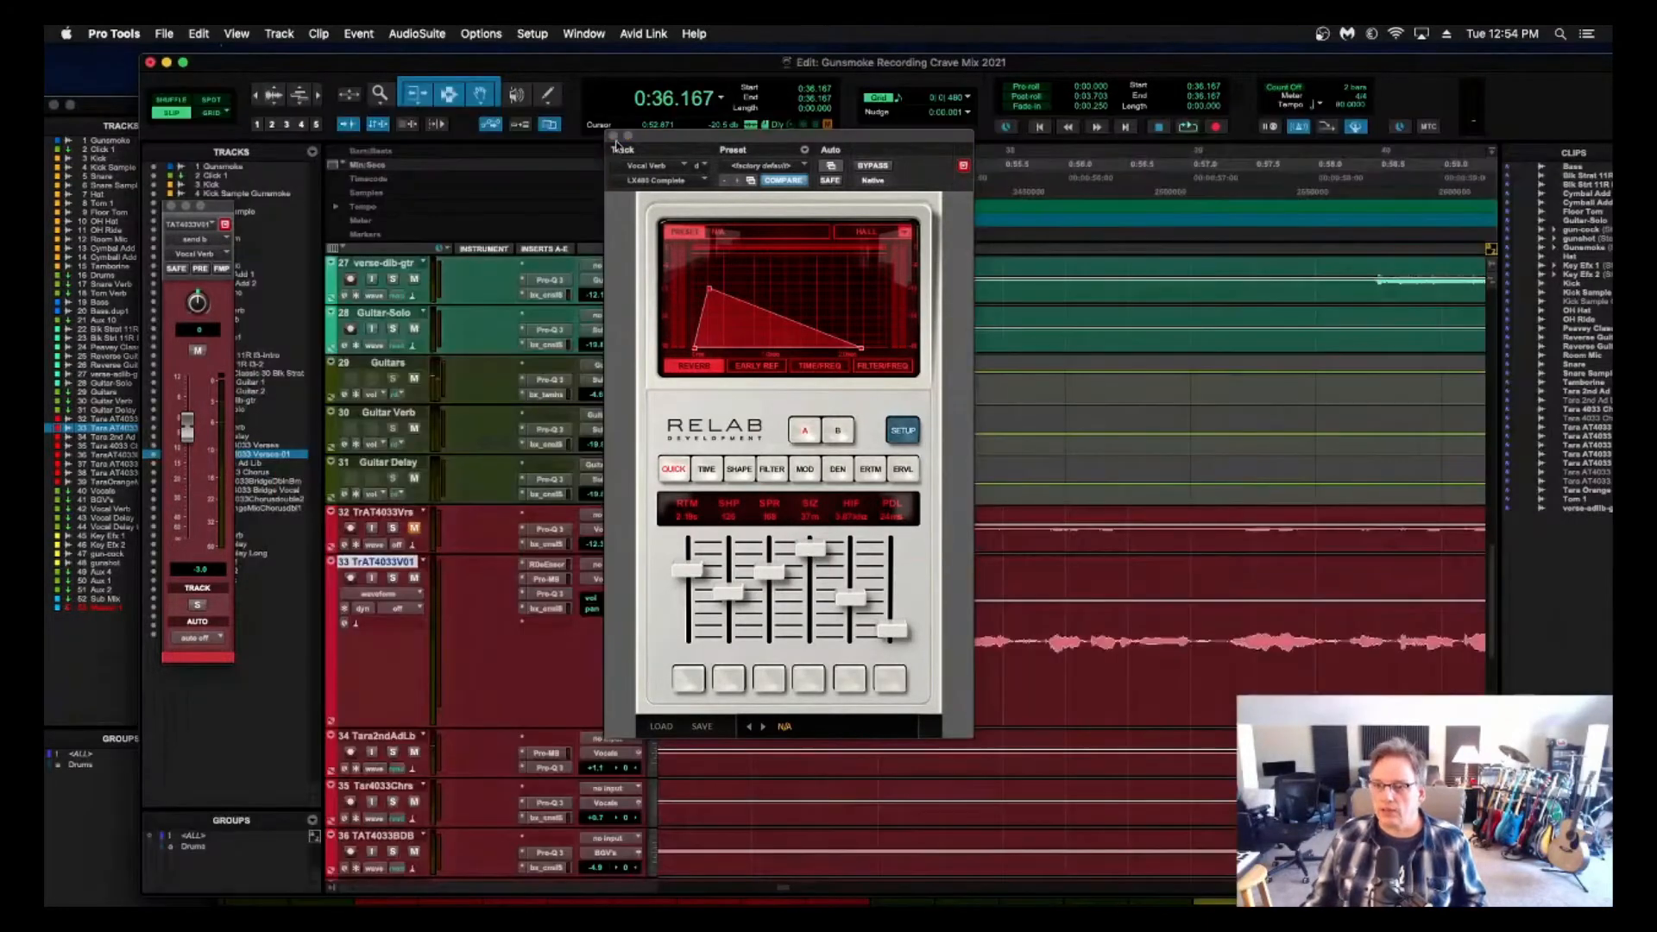
left_click(613, 135)
key("super+equal")
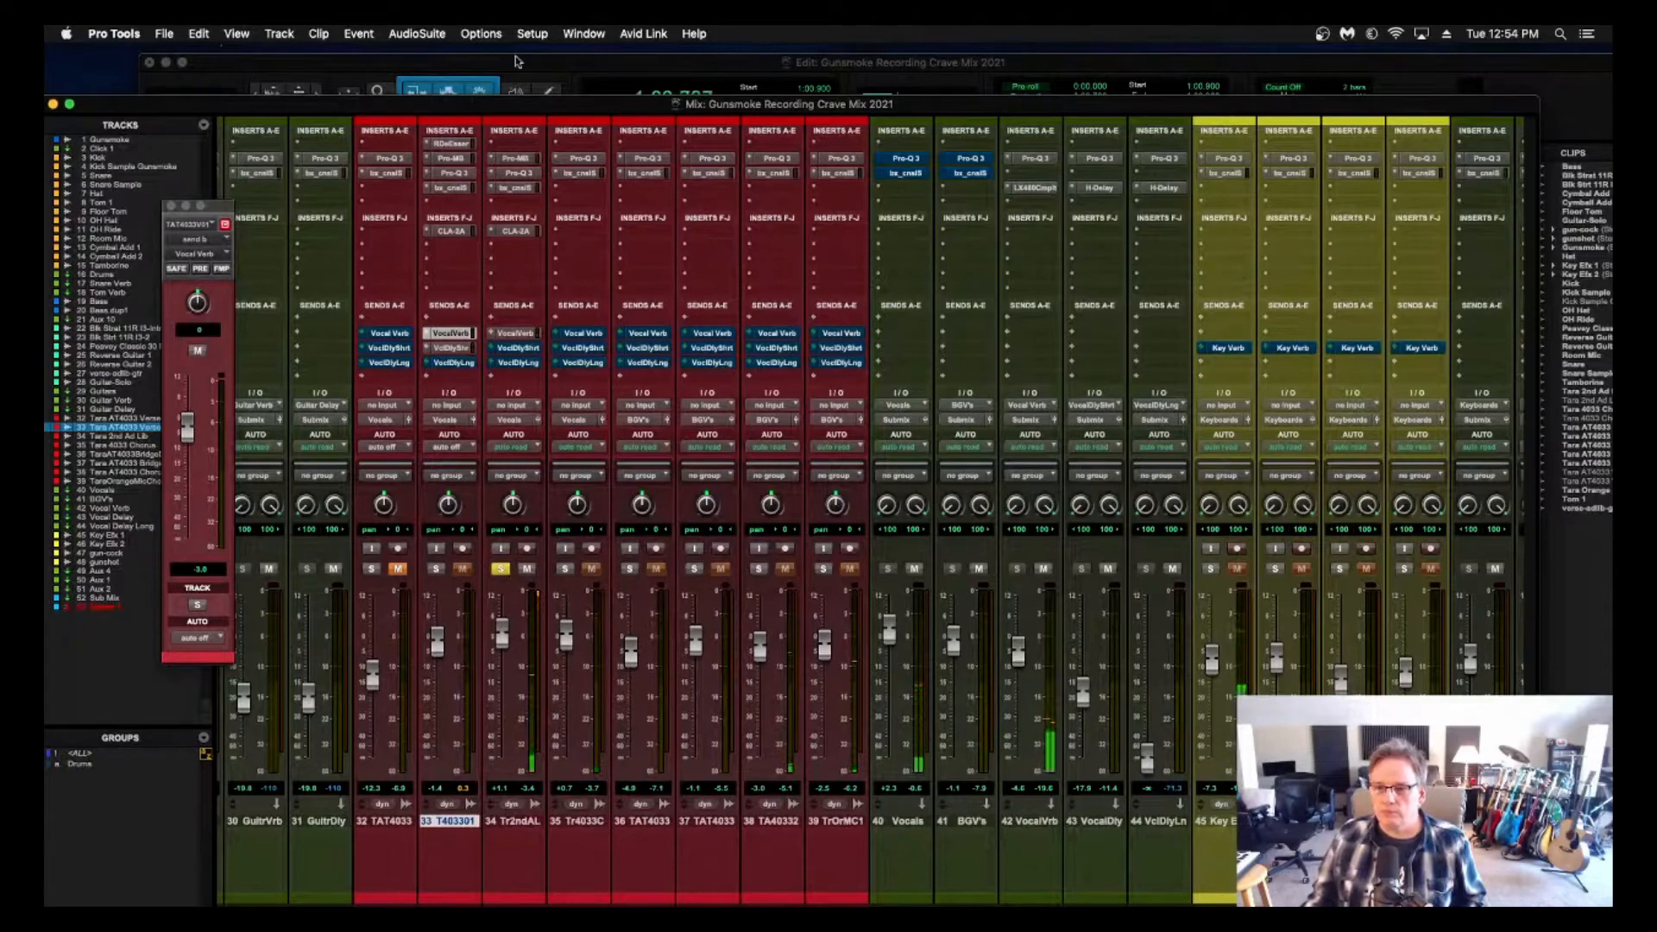
Adjust the HMF gain in track 34's bx_console SSL 4000 E, unsolo the track, and close the plug-in.
left_click(516, 189)
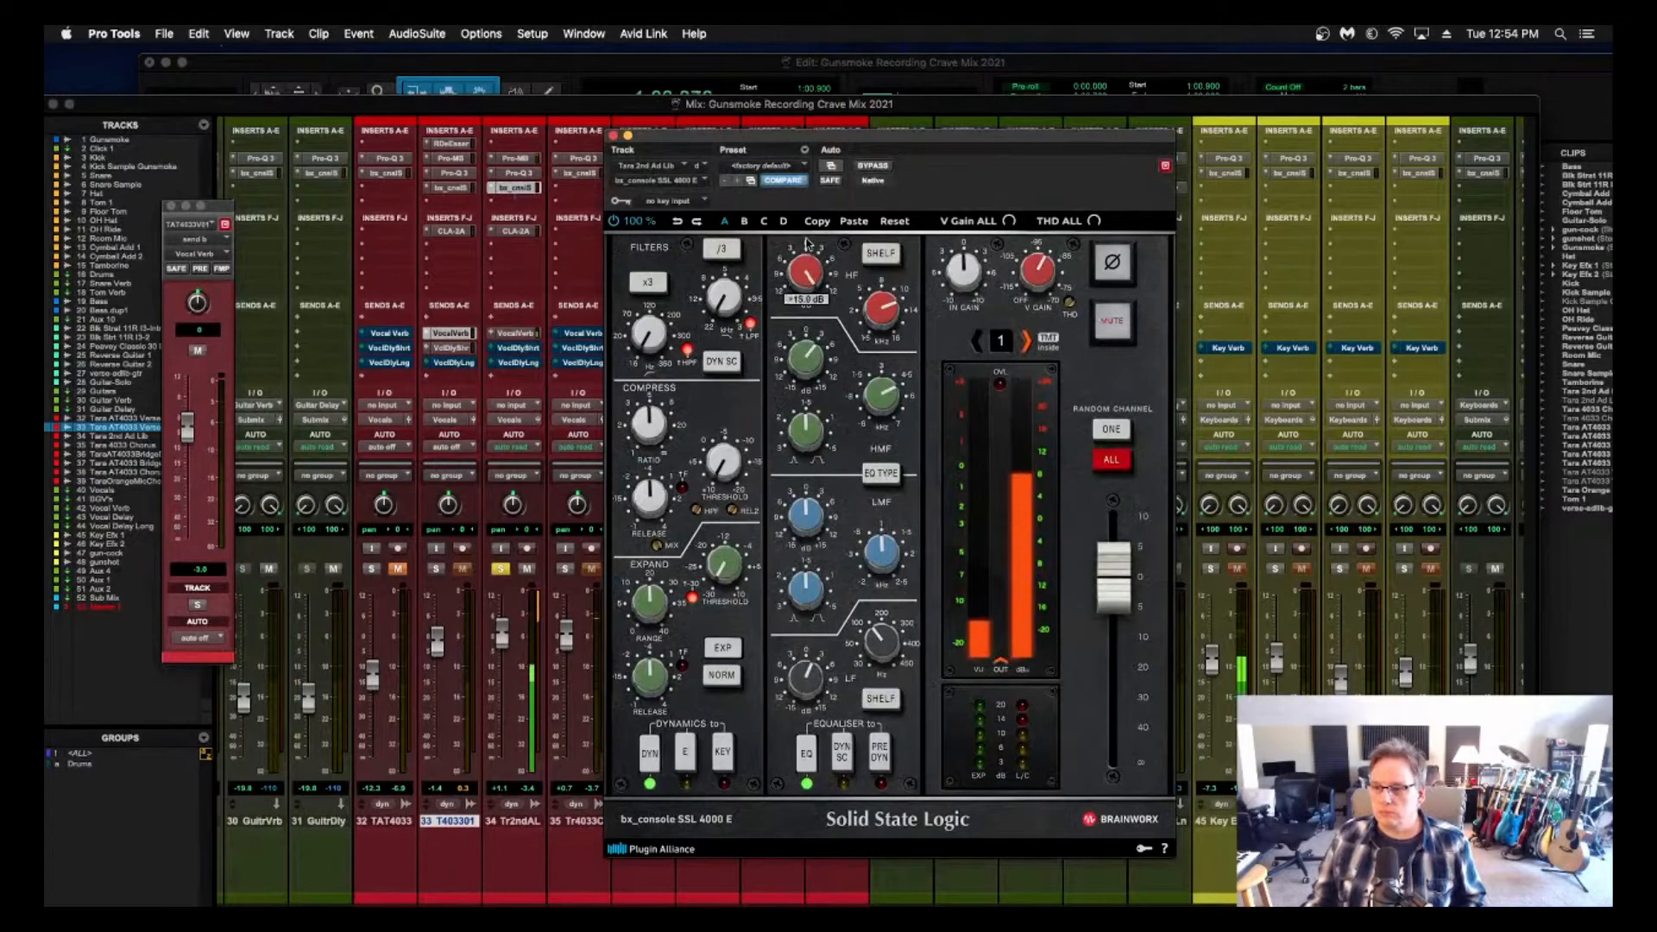
left_click_drag(806, 357, 807, 335)
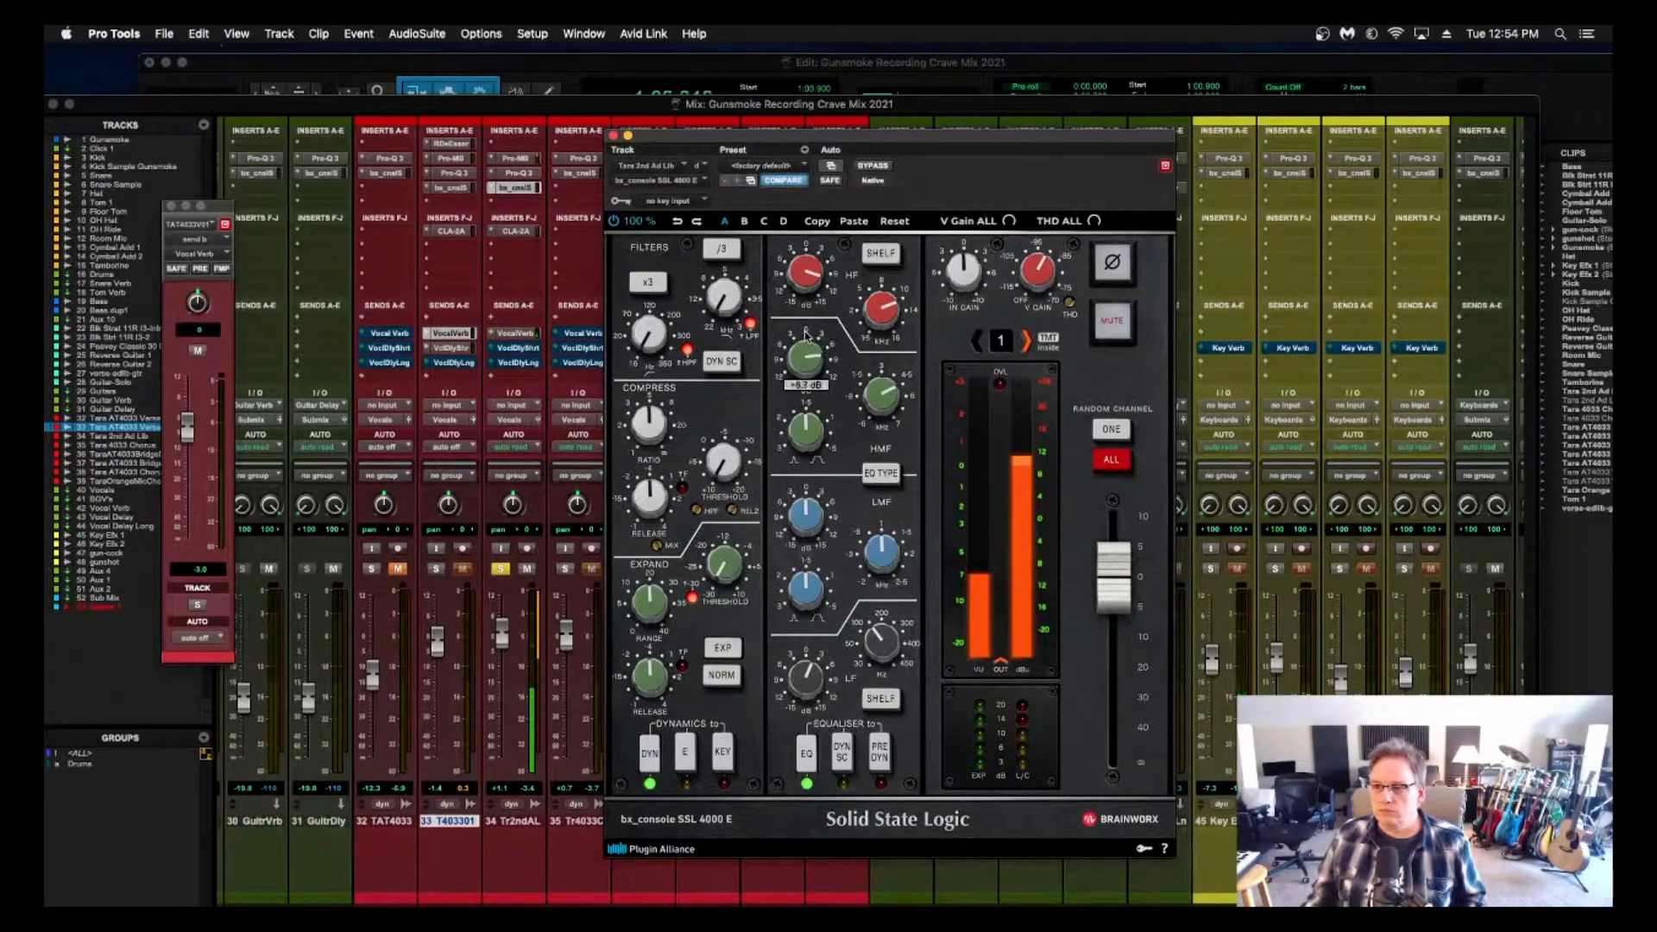
left_click(509, 570)
left_click(502, 570)
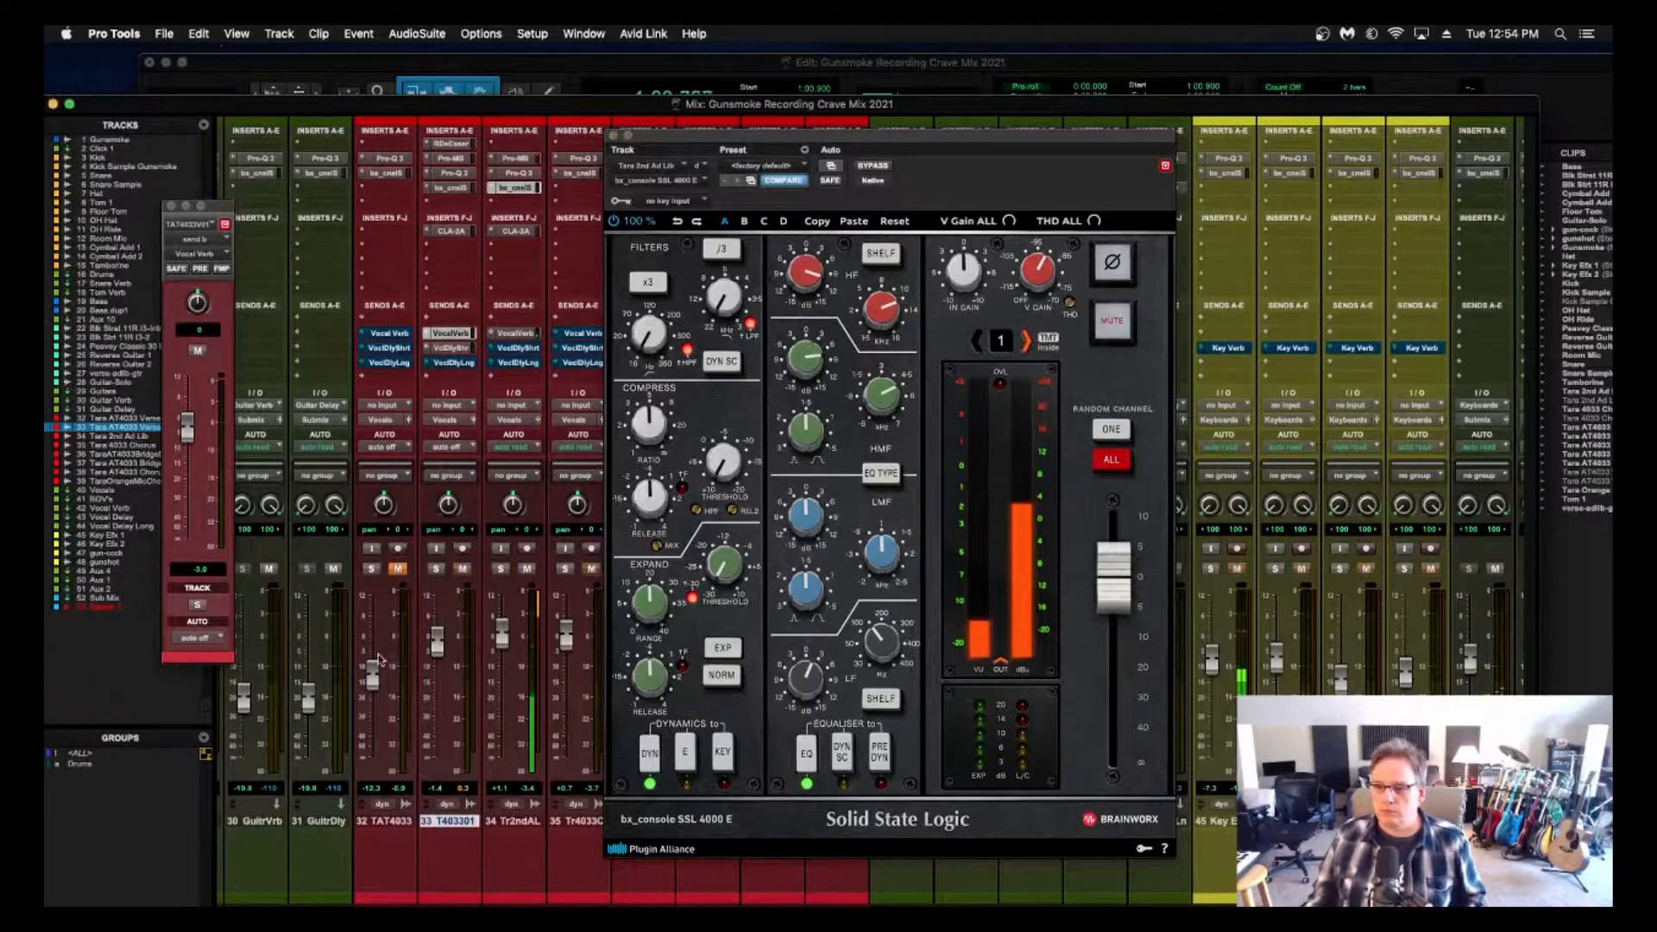
left_click(809, 373)
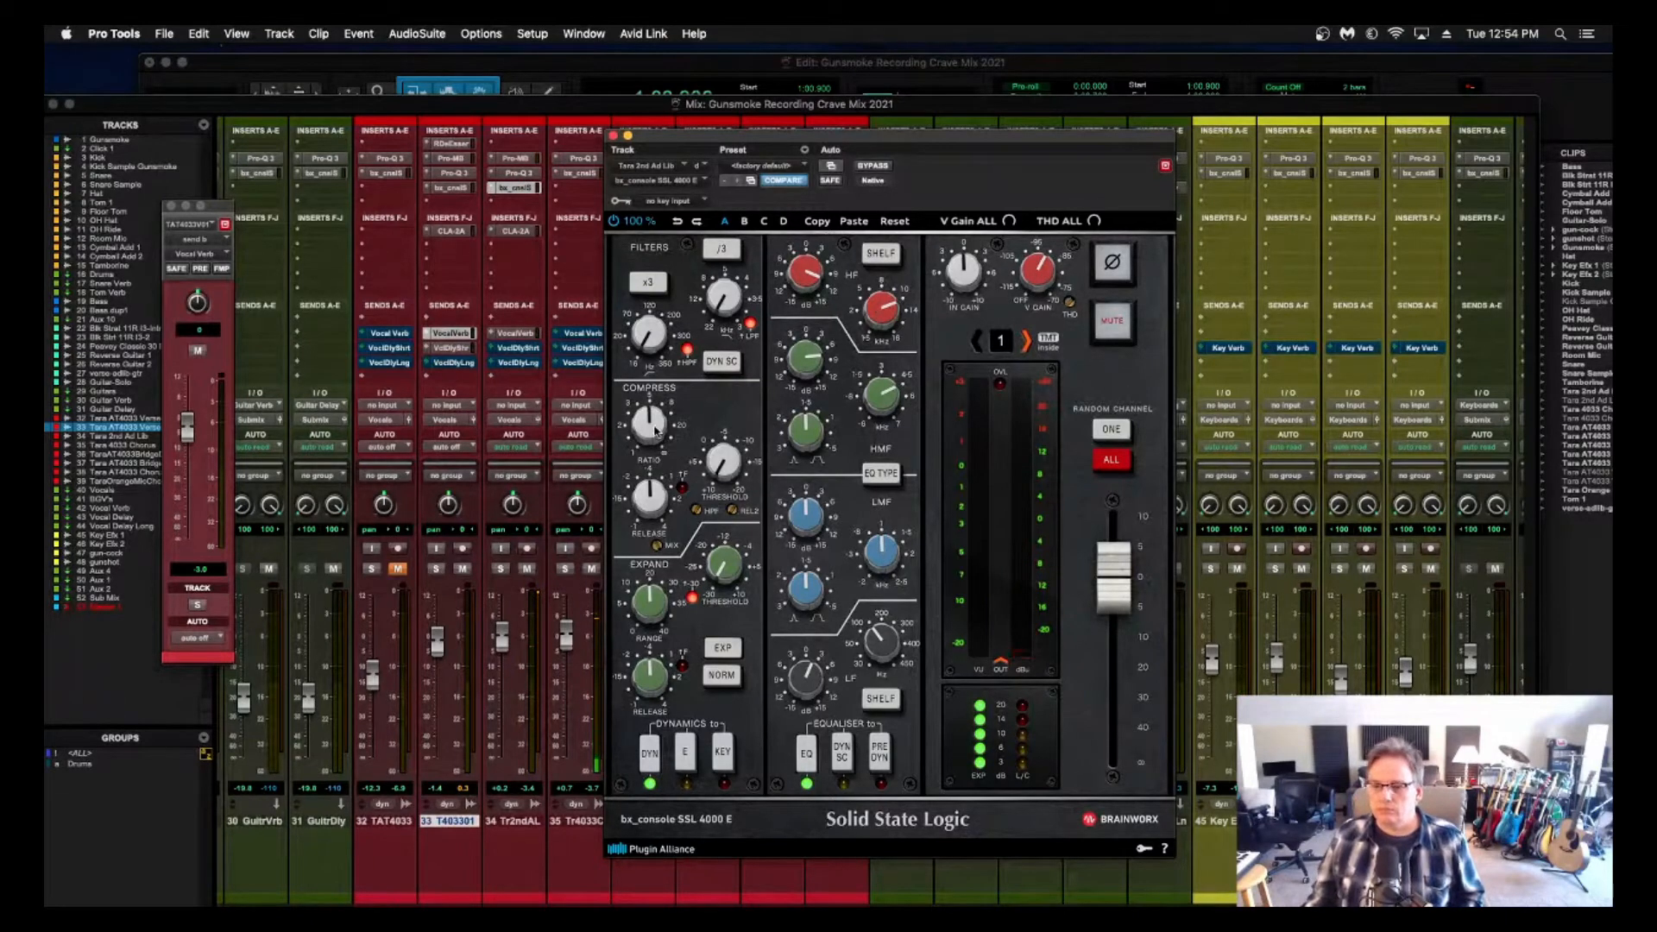
left_click(614, 135)
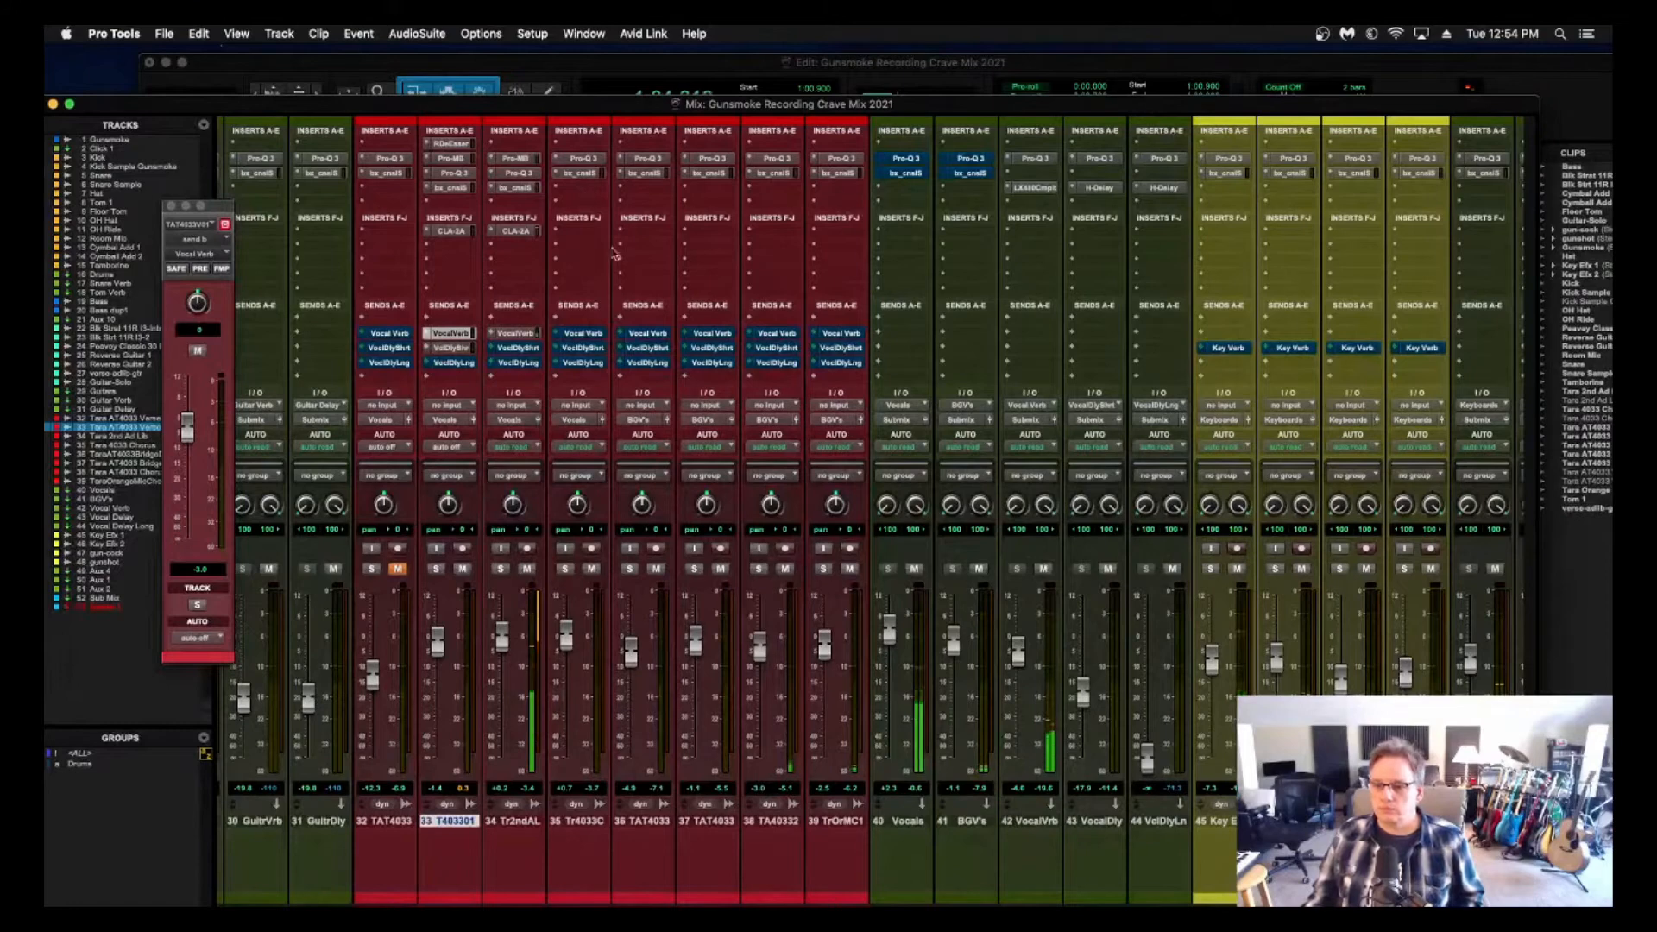
Cue the Edit window at 1:06.189, where the chorus vocals enter, and play the section while viewing the lower vocal tracks.
left_click(290, 69)
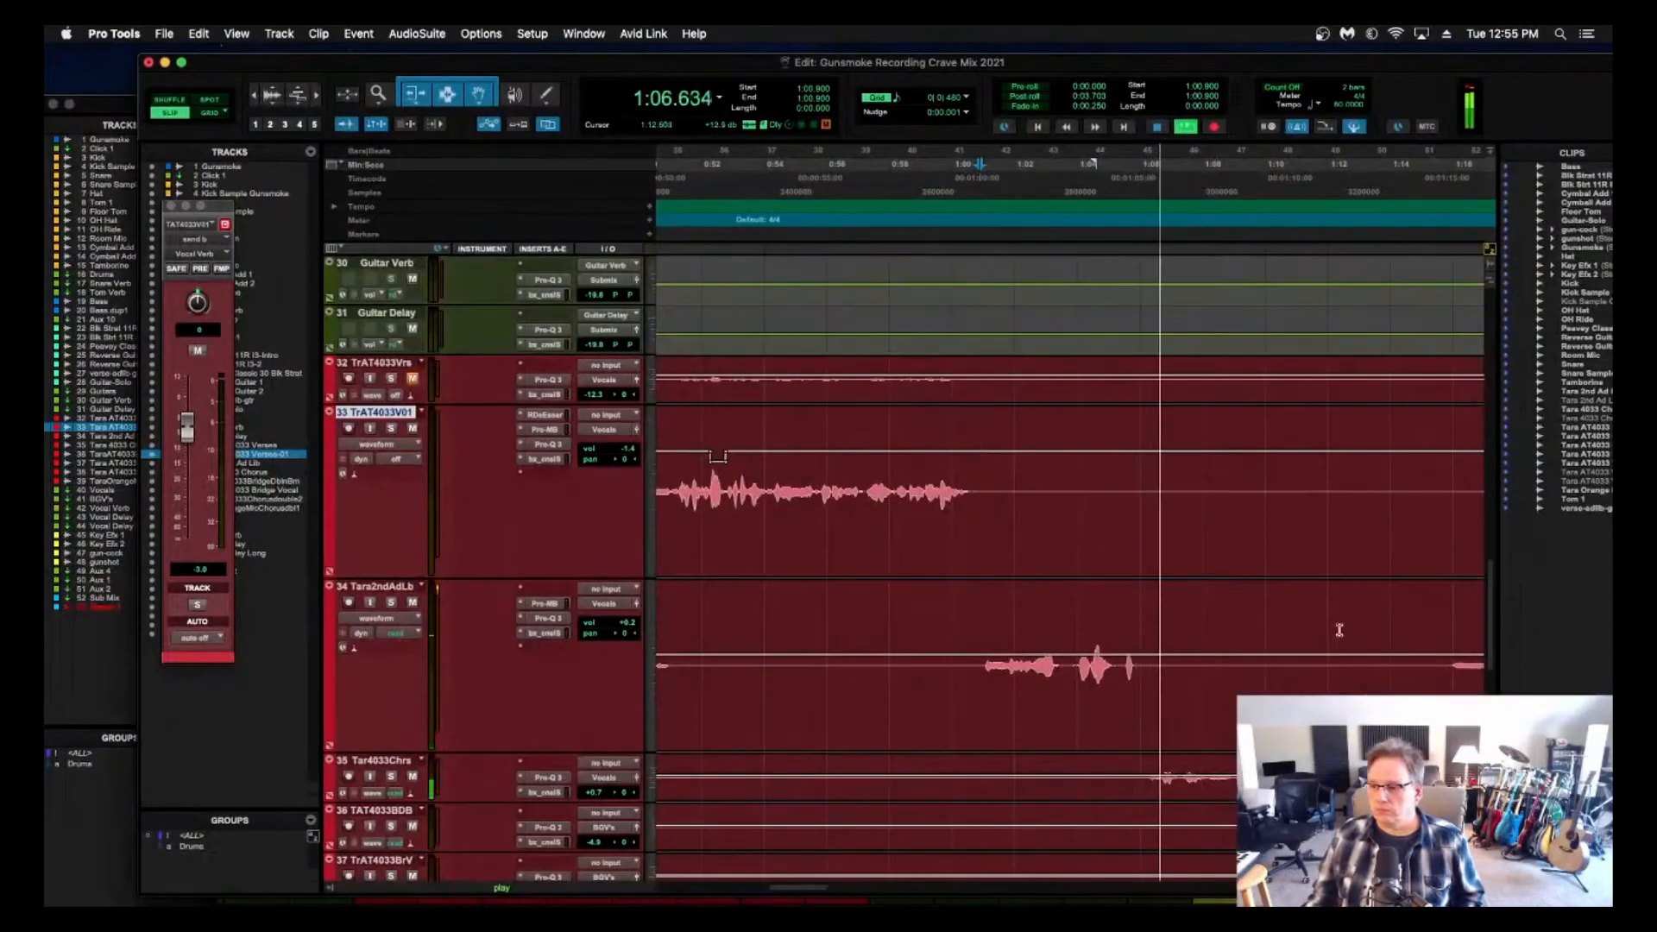
scroll(1320, 640, "right", 3)
key("space")
left_click(1061, 211)
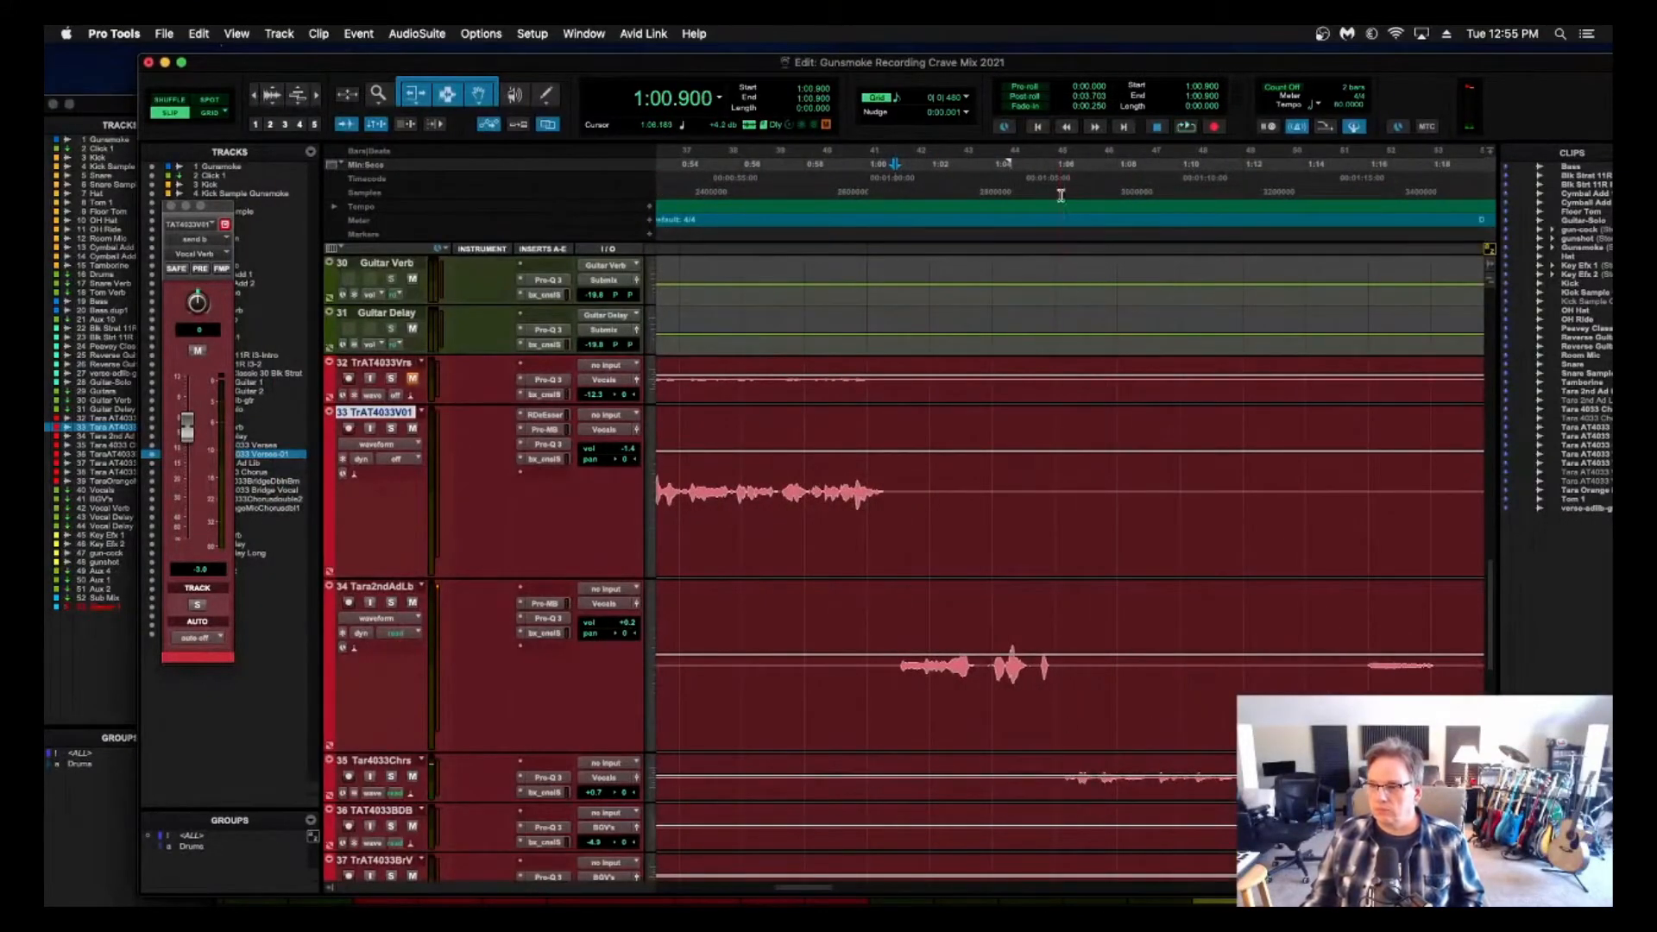
key("space")
scroll(1133, 554, "down", 6)
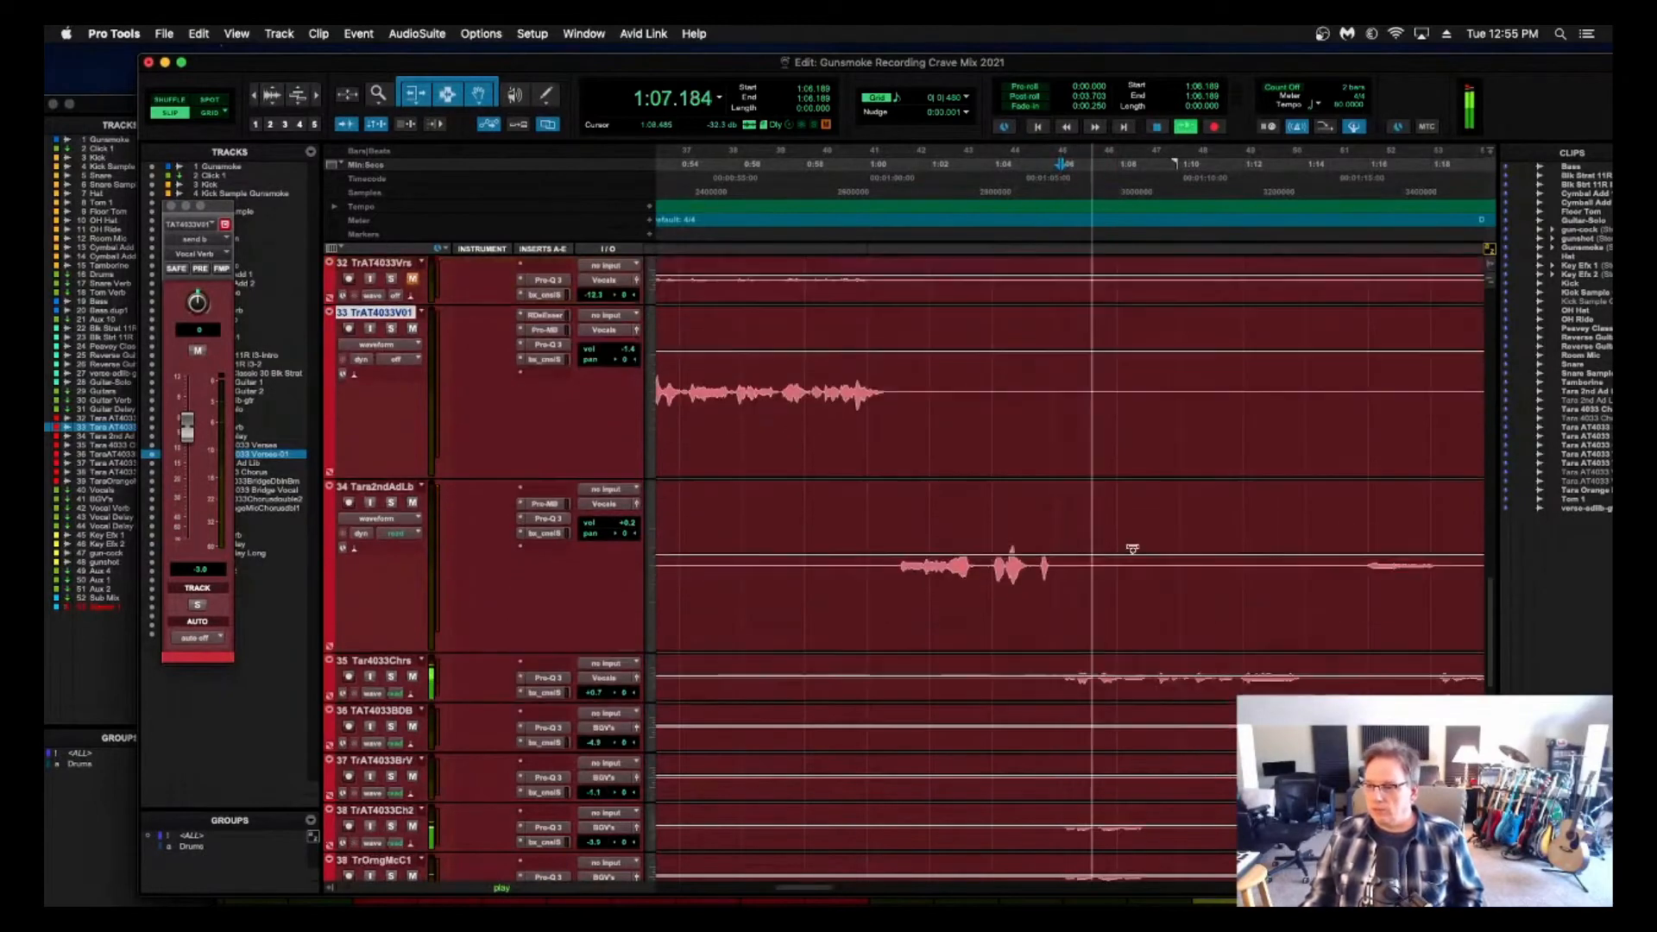
key("space")
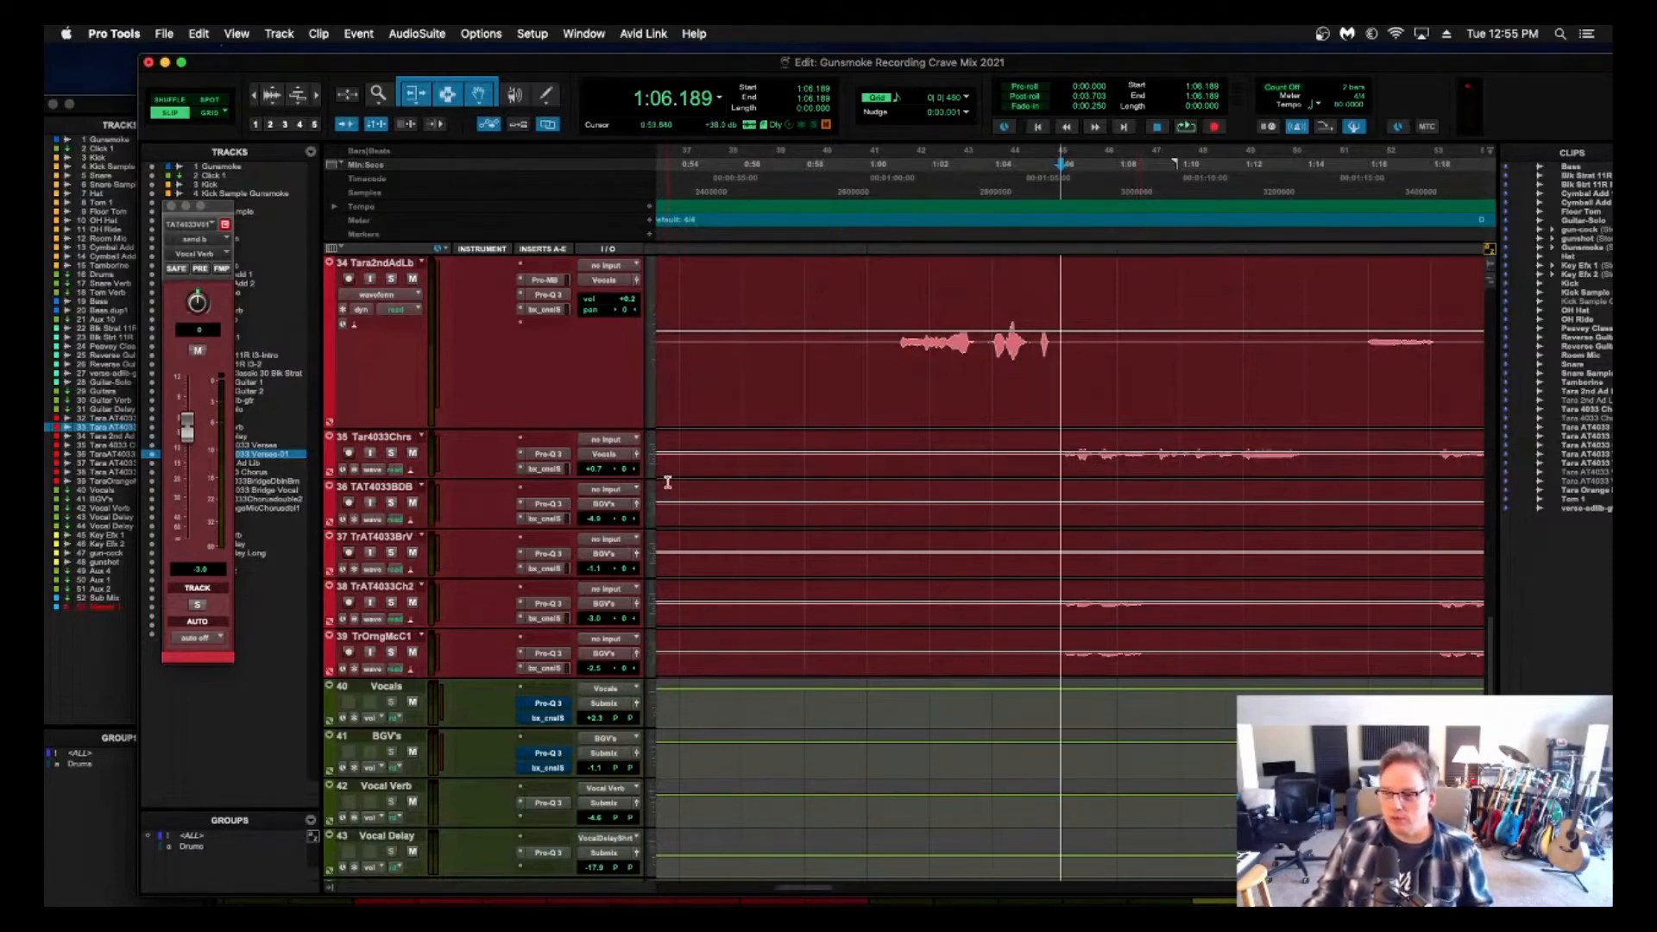
Play the chorus from 1:06.189 and solo the chorus vocal on track 35 in the Mix window.
left_click_drag(641, 478, 640, 626)
key("space")
key("super+=")
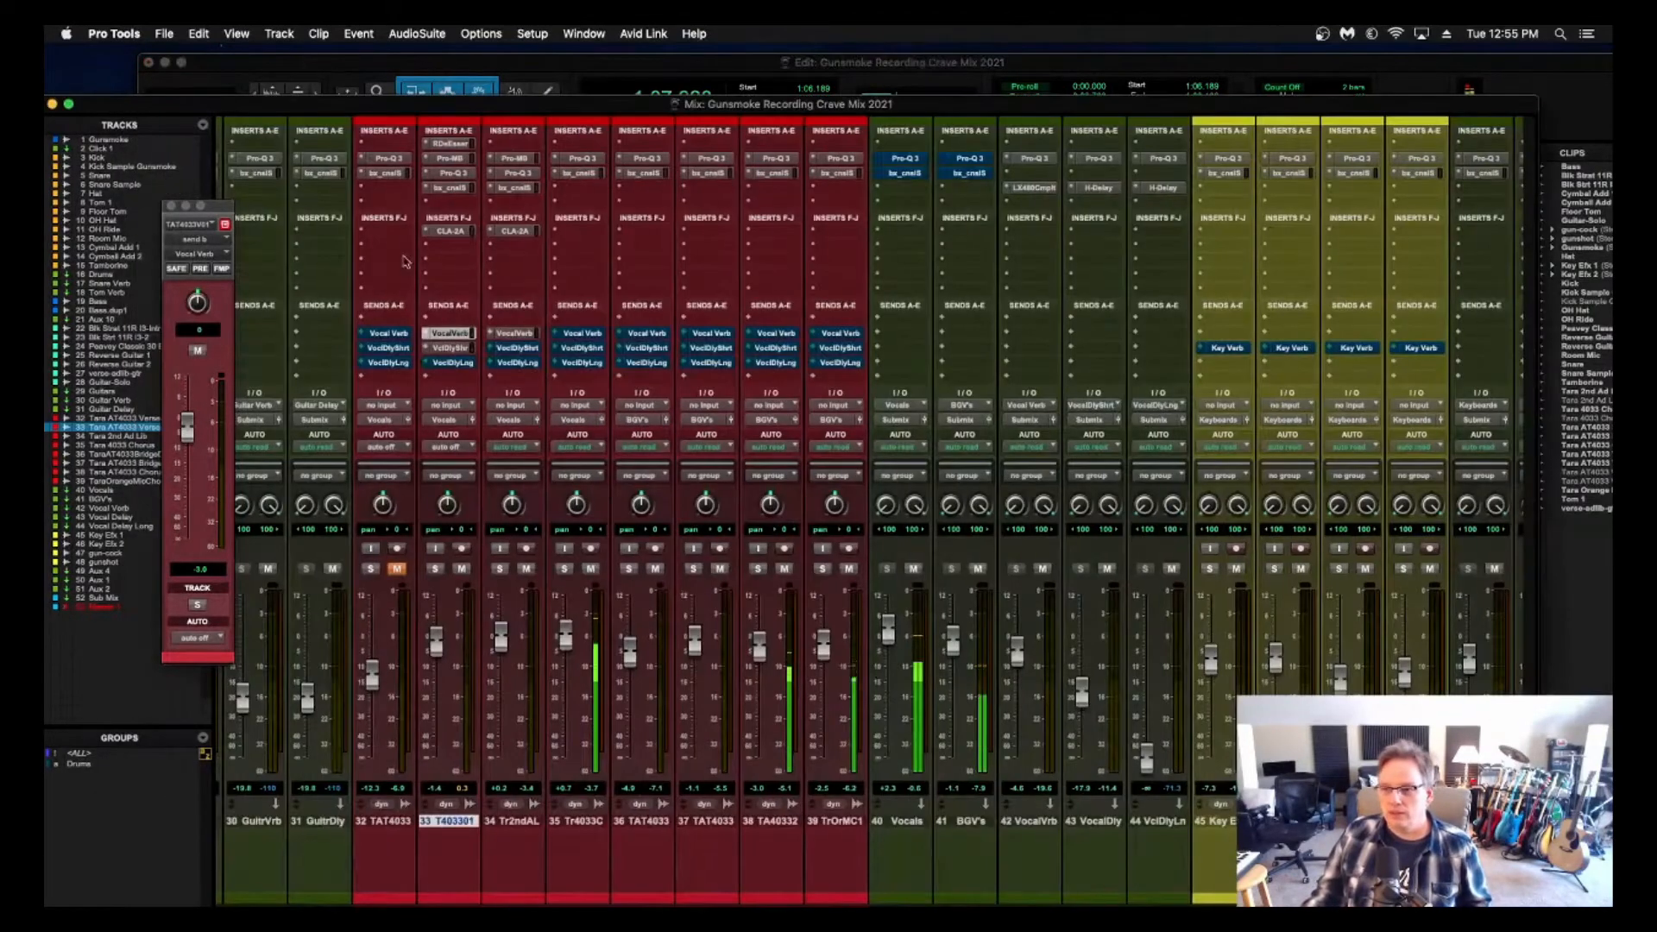
left_click(565, 569)
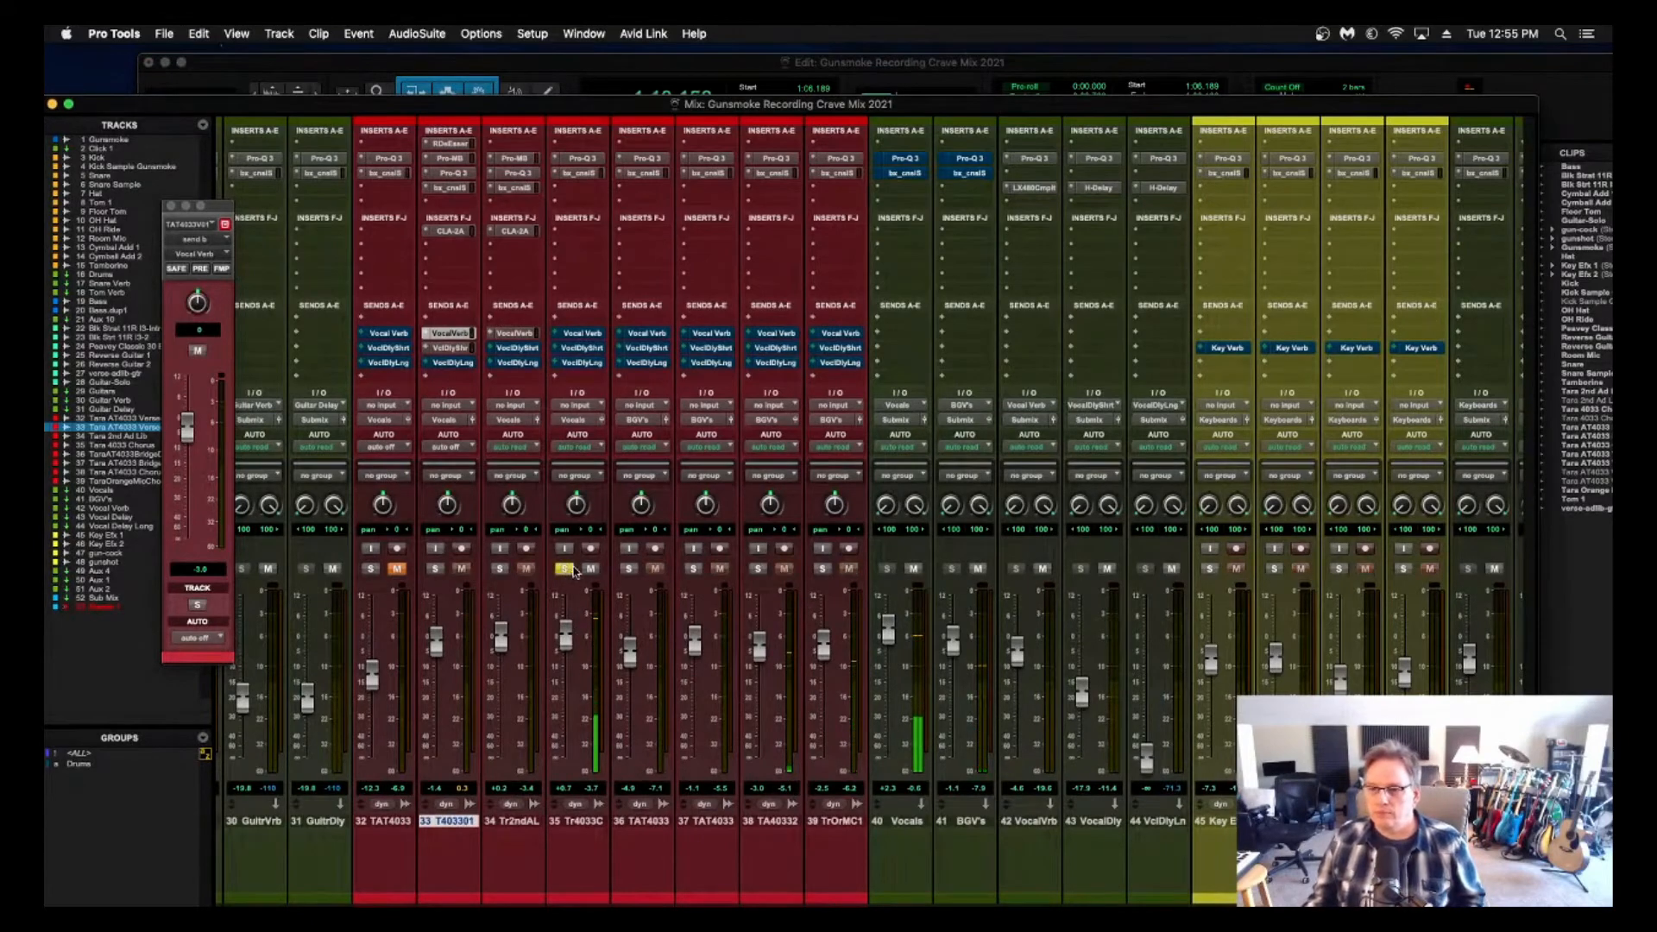
Boost the HF and HMF gains and raise their frequencies in chorus vocal track 35's bx_console SSL 4000 E, checking the LF gain.
left_click(584, 174)
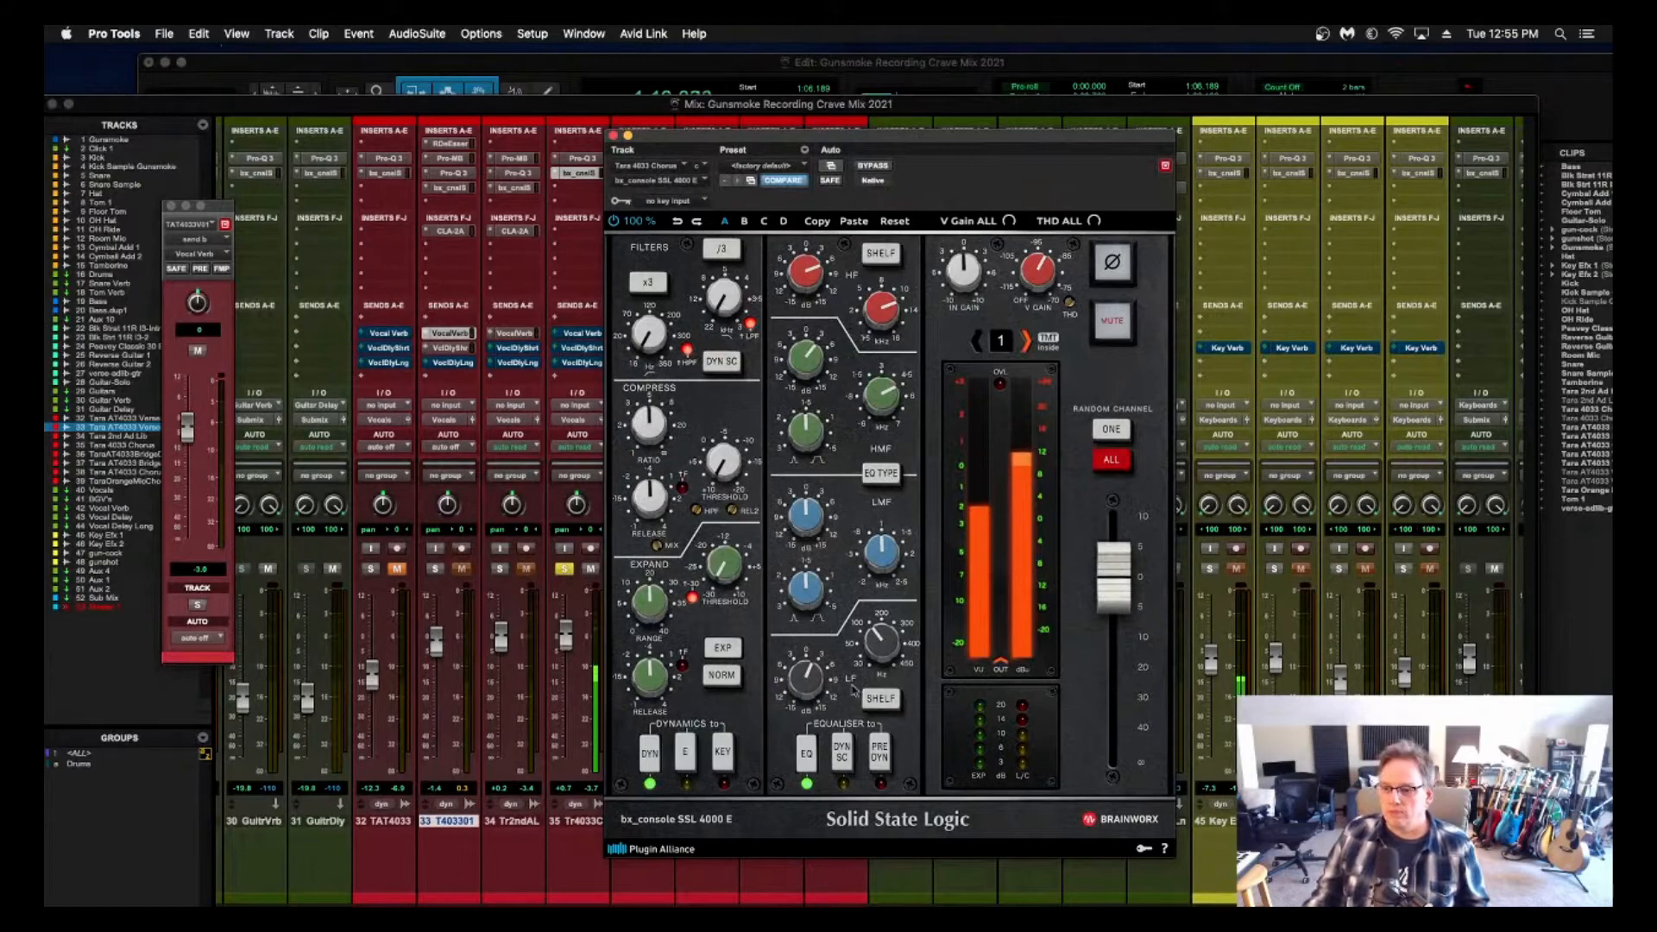
left_click_drag(804, 675, 803, 687)
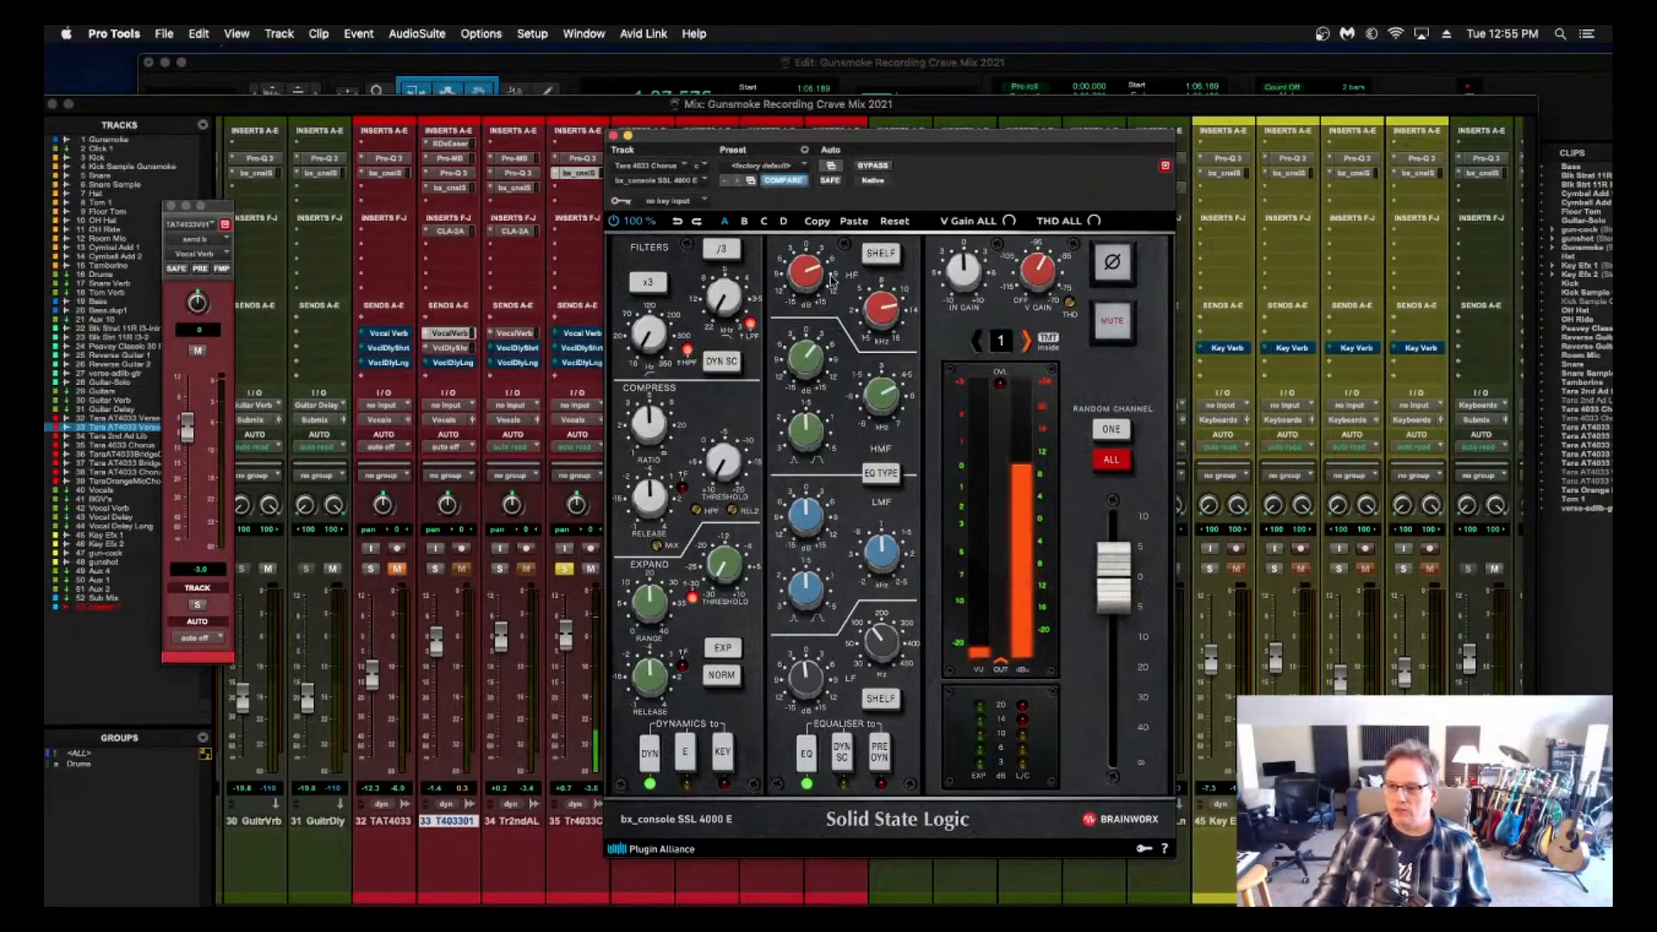
left_click_drag(801, 278, 794, 246)
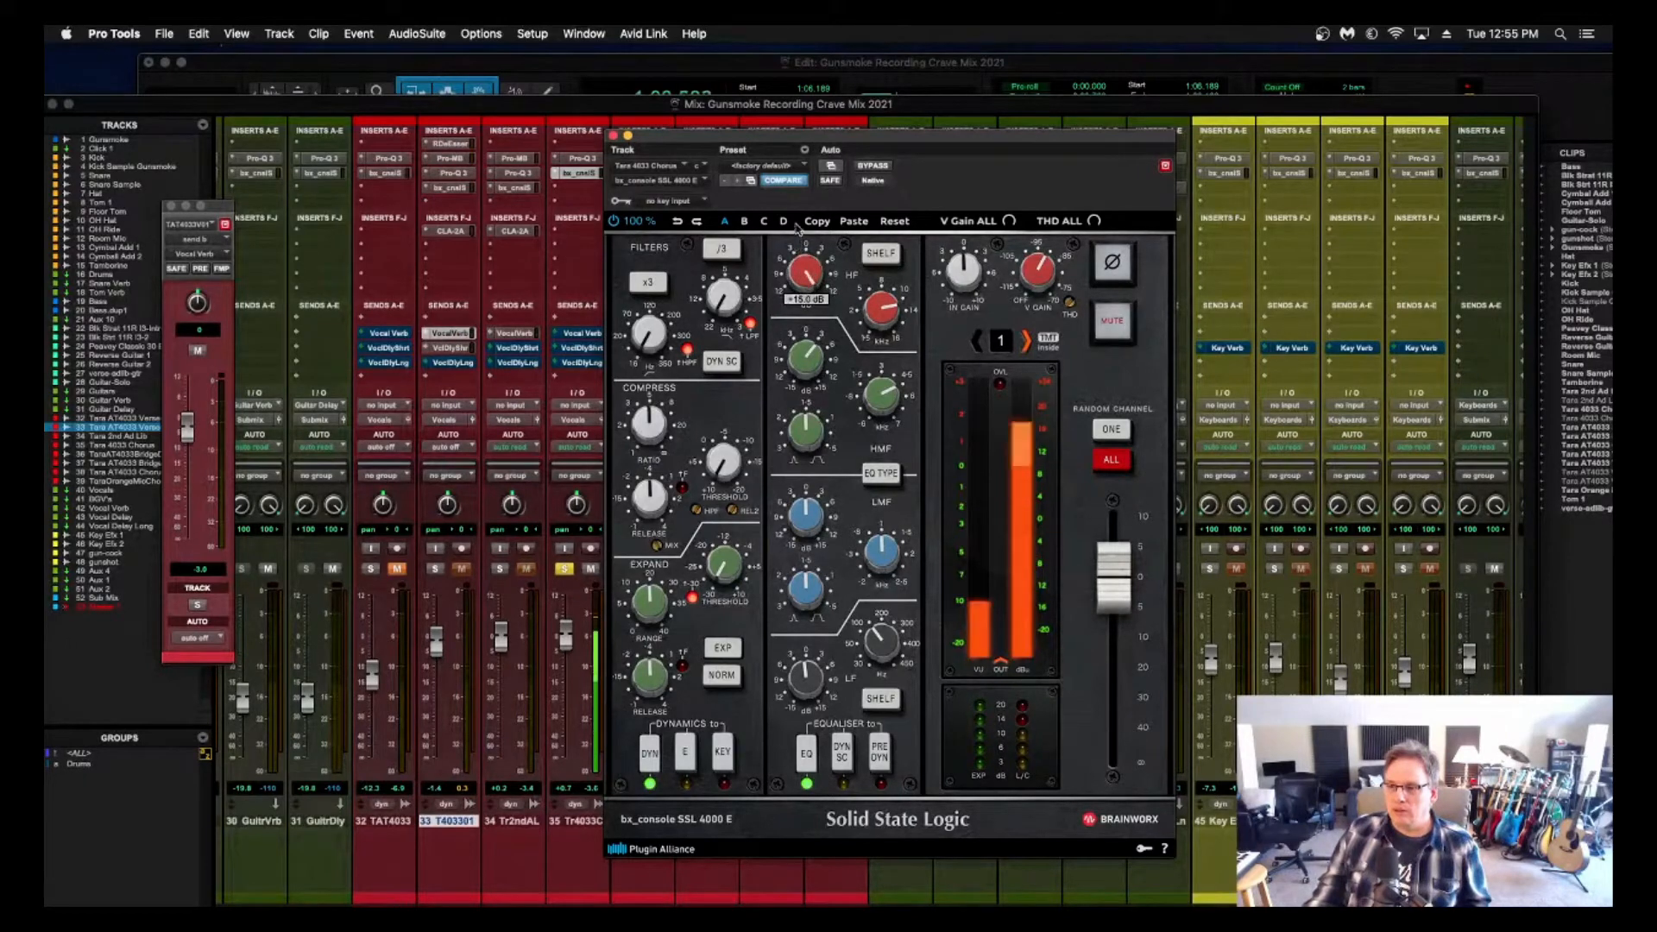
left_click_drag(875, 299, 875, 285)
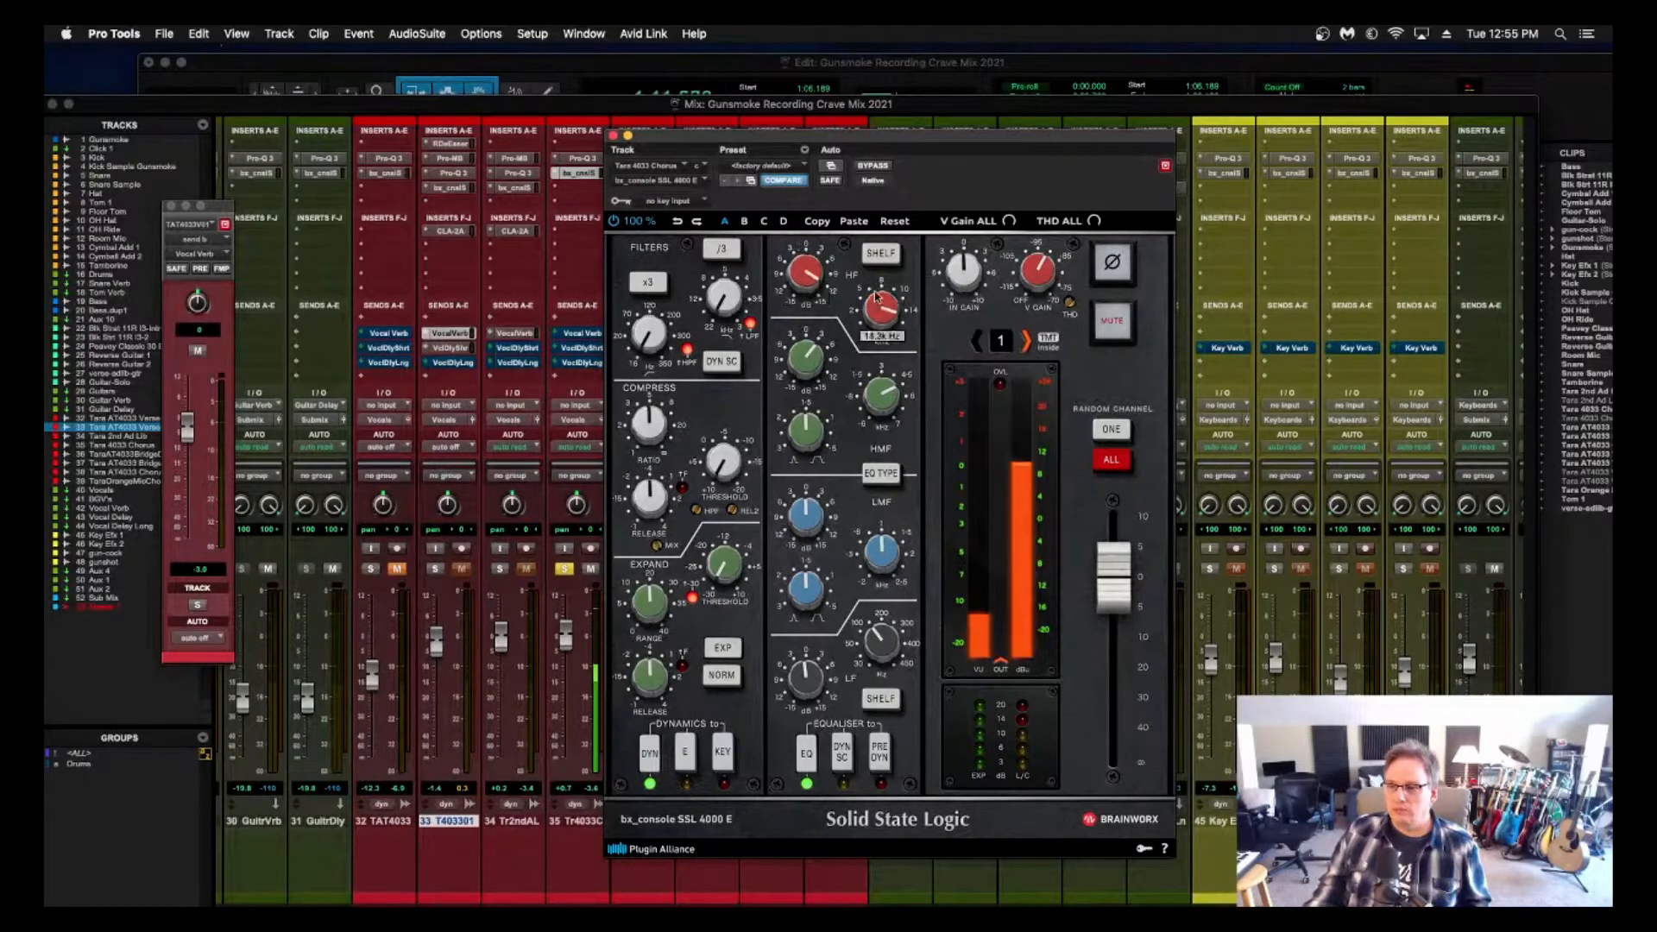
left_click_drag(810, 358, 809, 344)
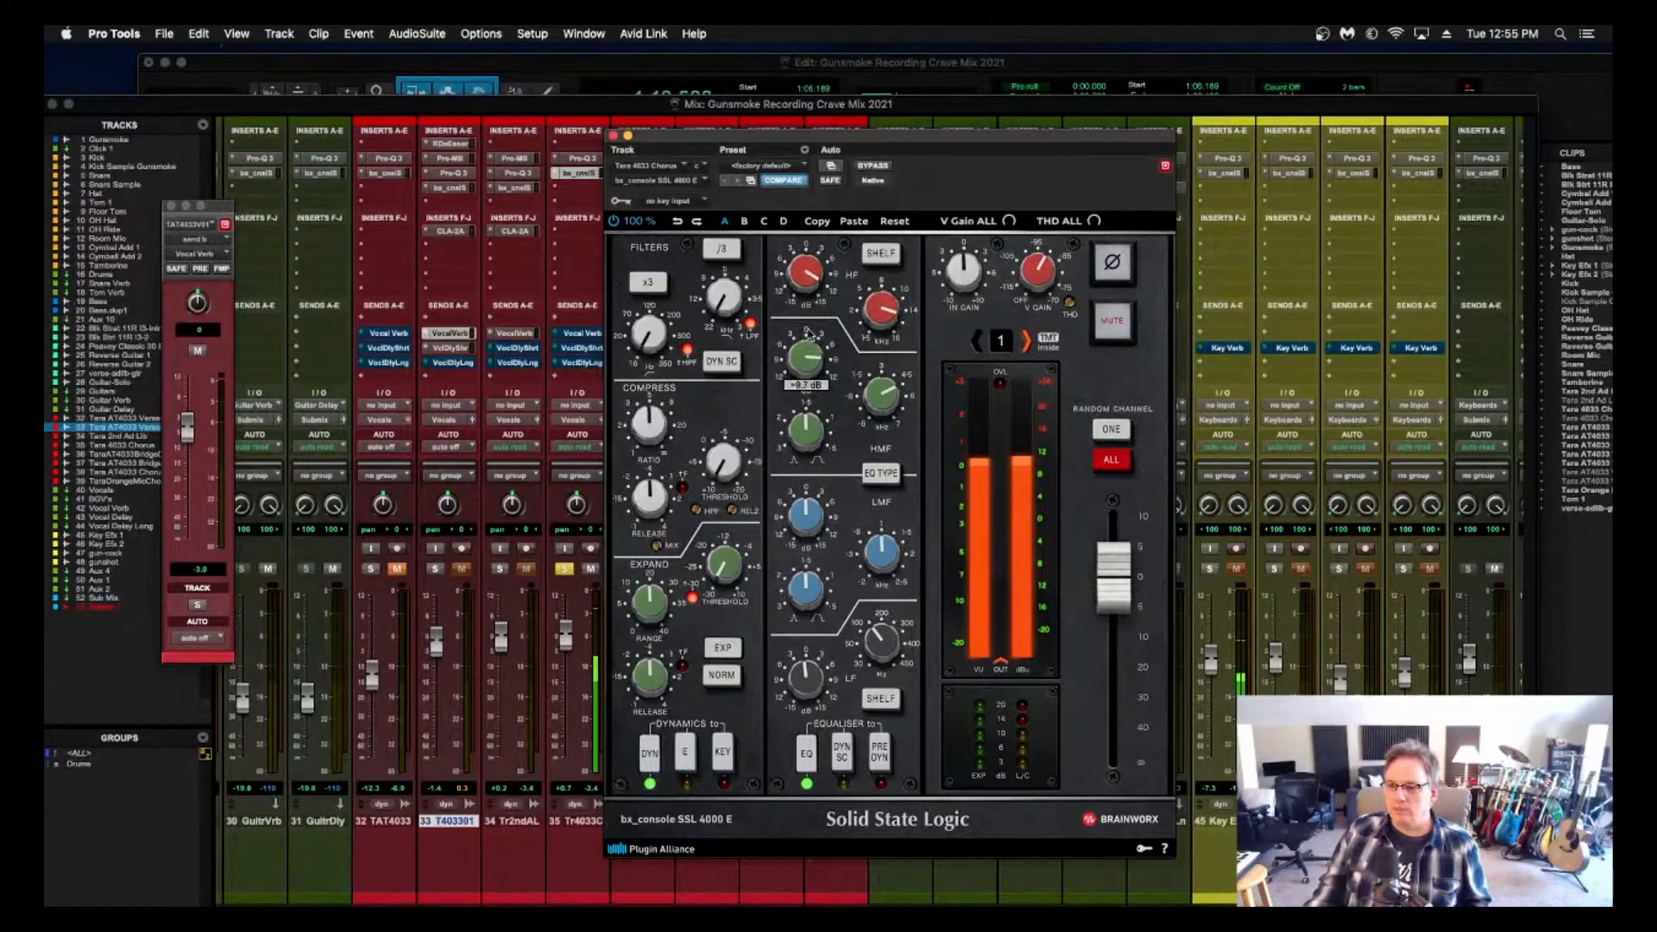
left_click_drag(880, 386, 880, 377)
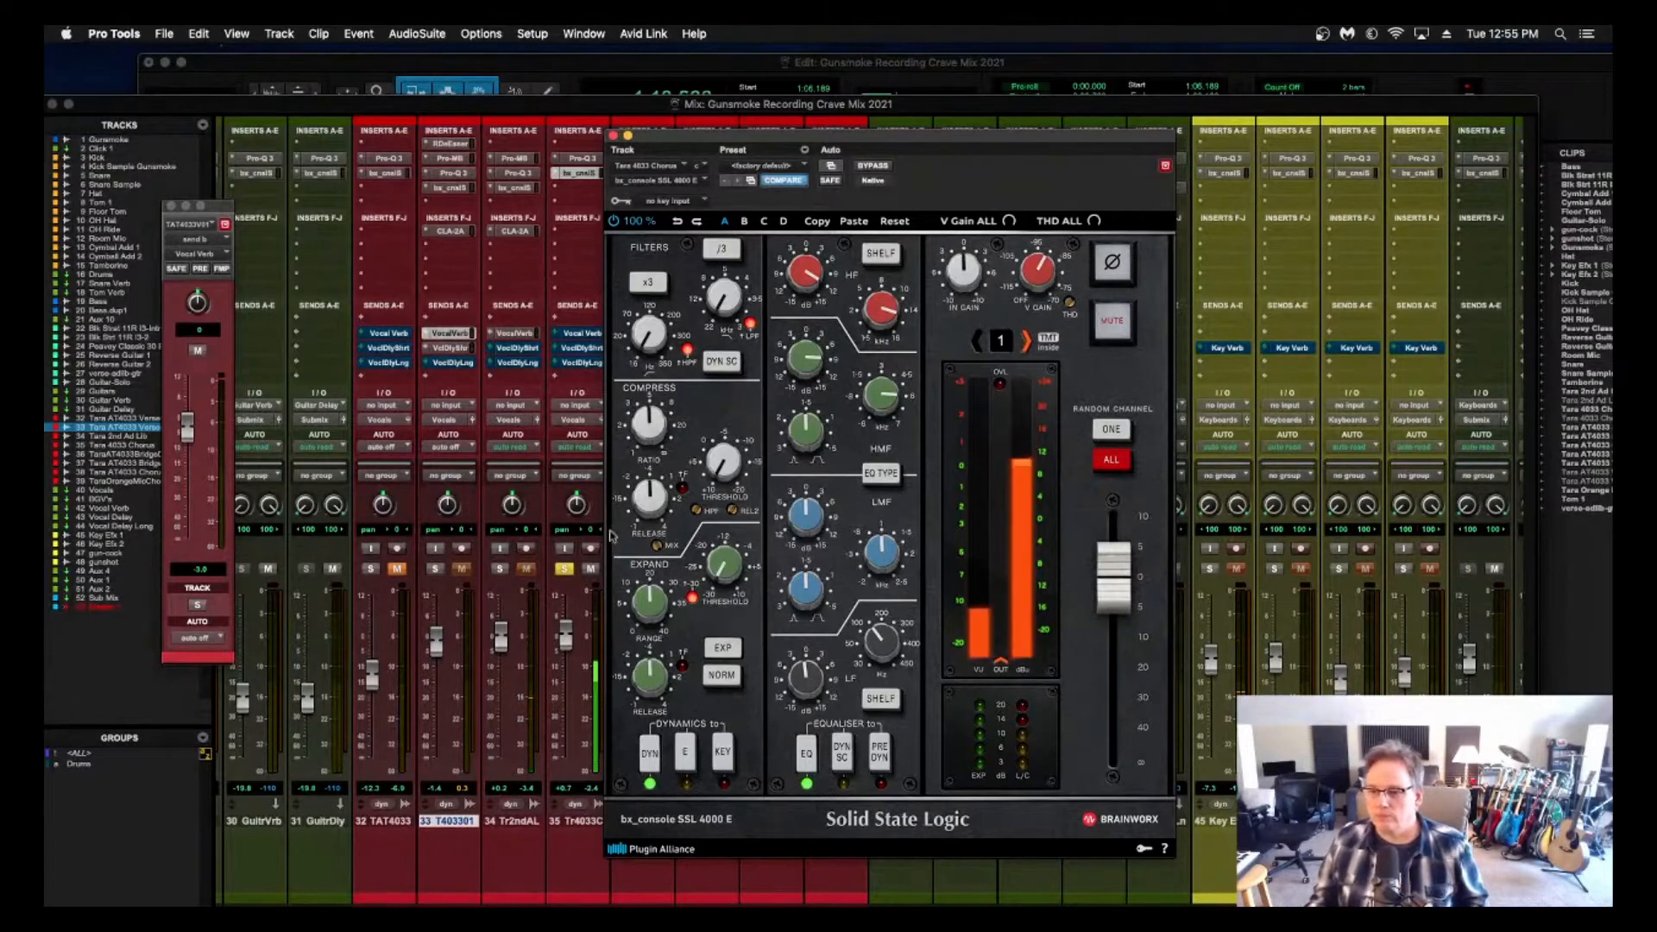
Unsolo chorus vocal track 35 and lower its fader to slightly below 0 dB.
left_click(565, 571)
left_click_drag(796, 143, 923, 138)
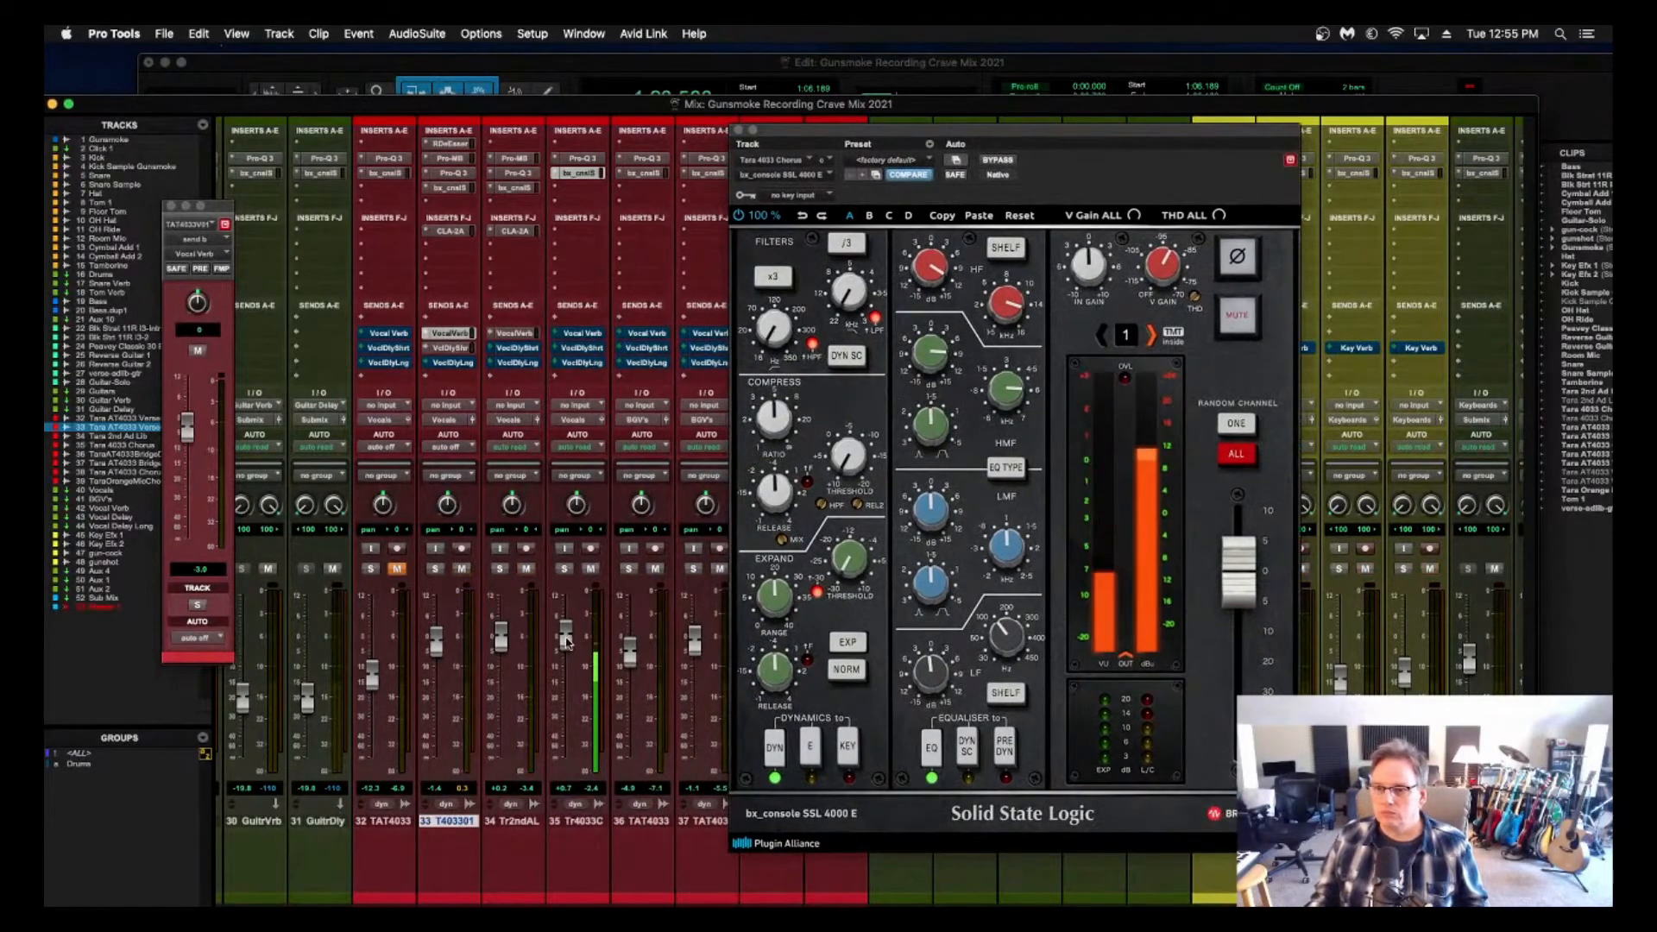
left_click_drag(568, 642, 568, 646)
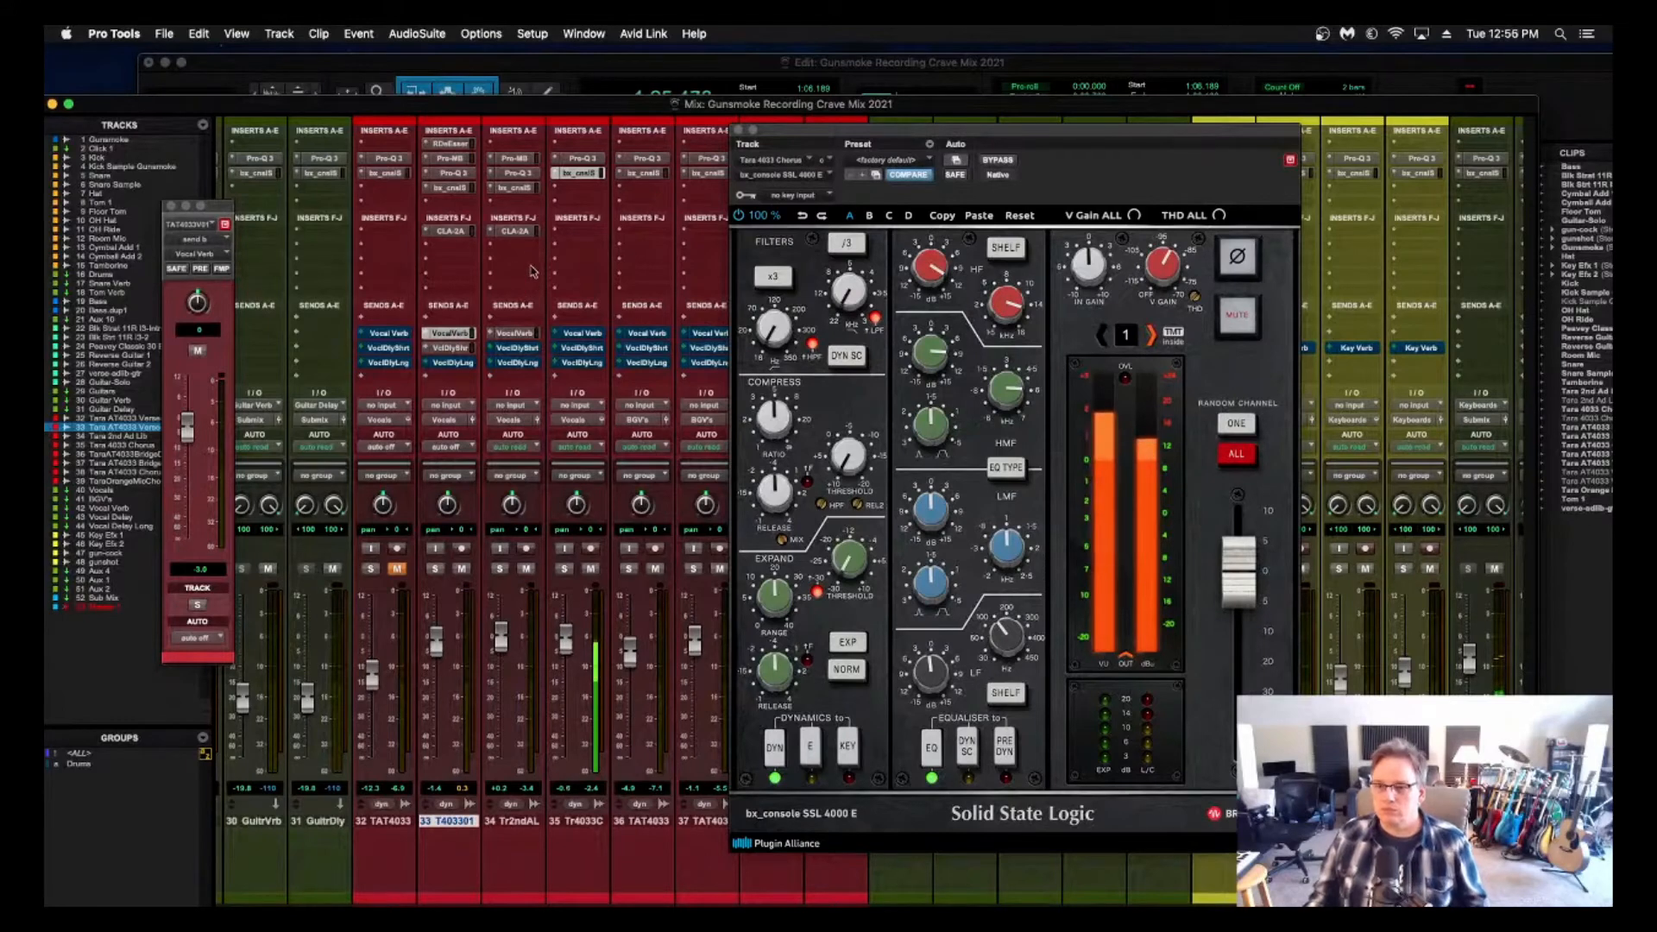
Copy the CLA-2A compressor from track 34 to the same insert slot on chorus vocal track 35.
left_click_drag(514, 234, 561, 237)
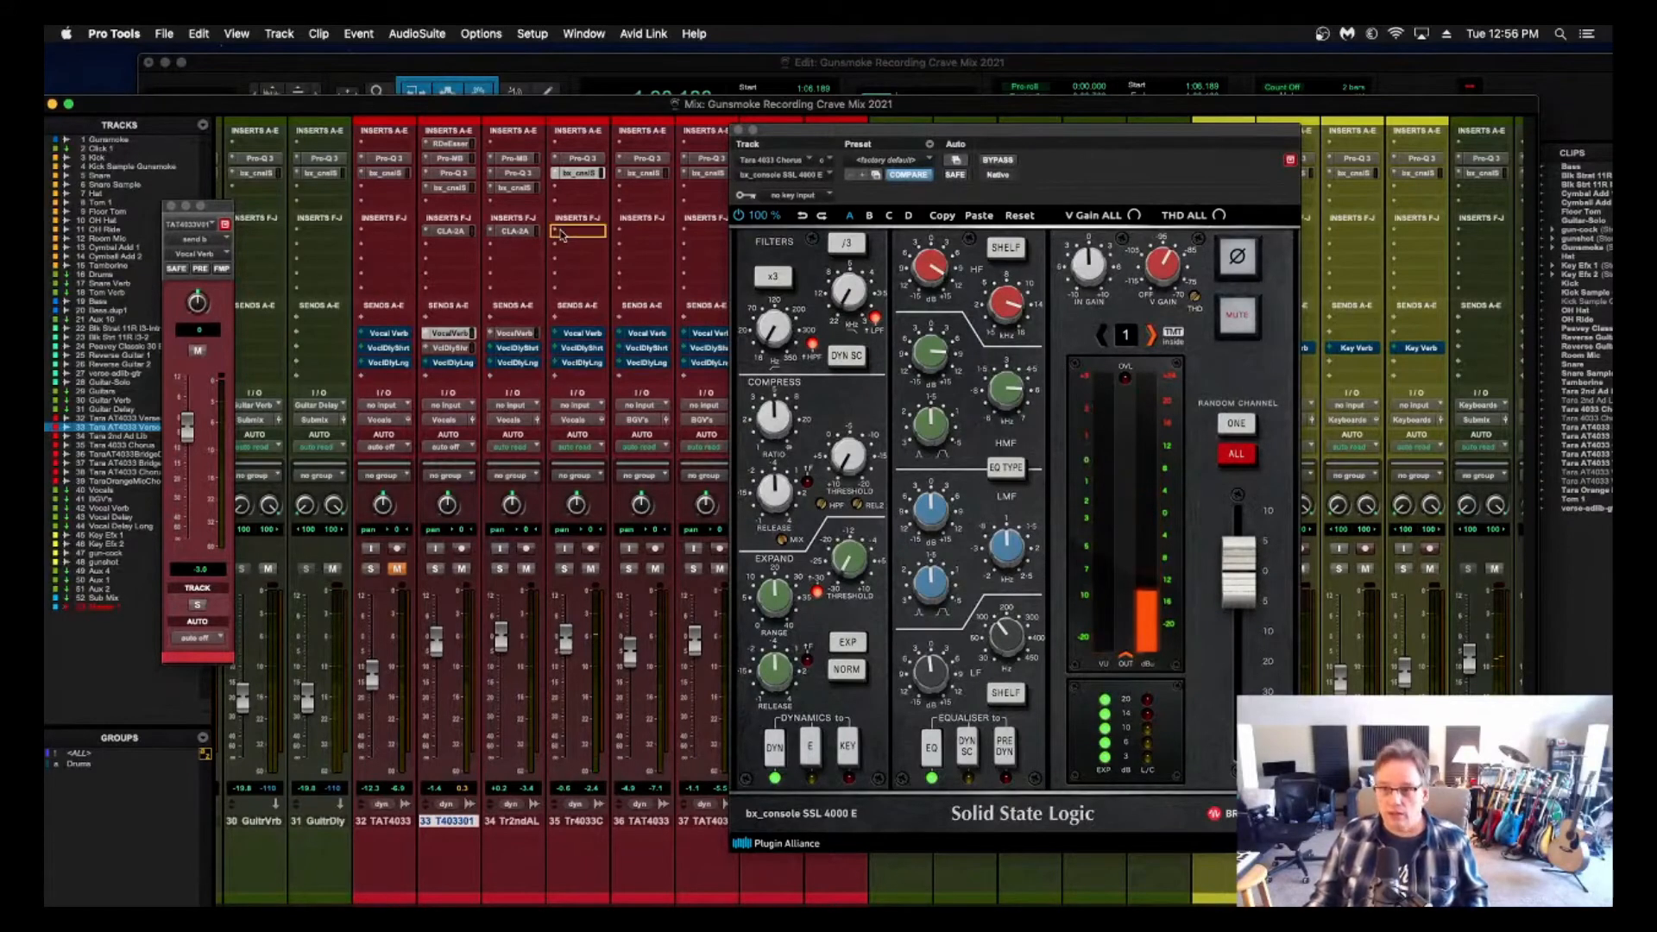
left_click_drag(642, 294, 645, 295)
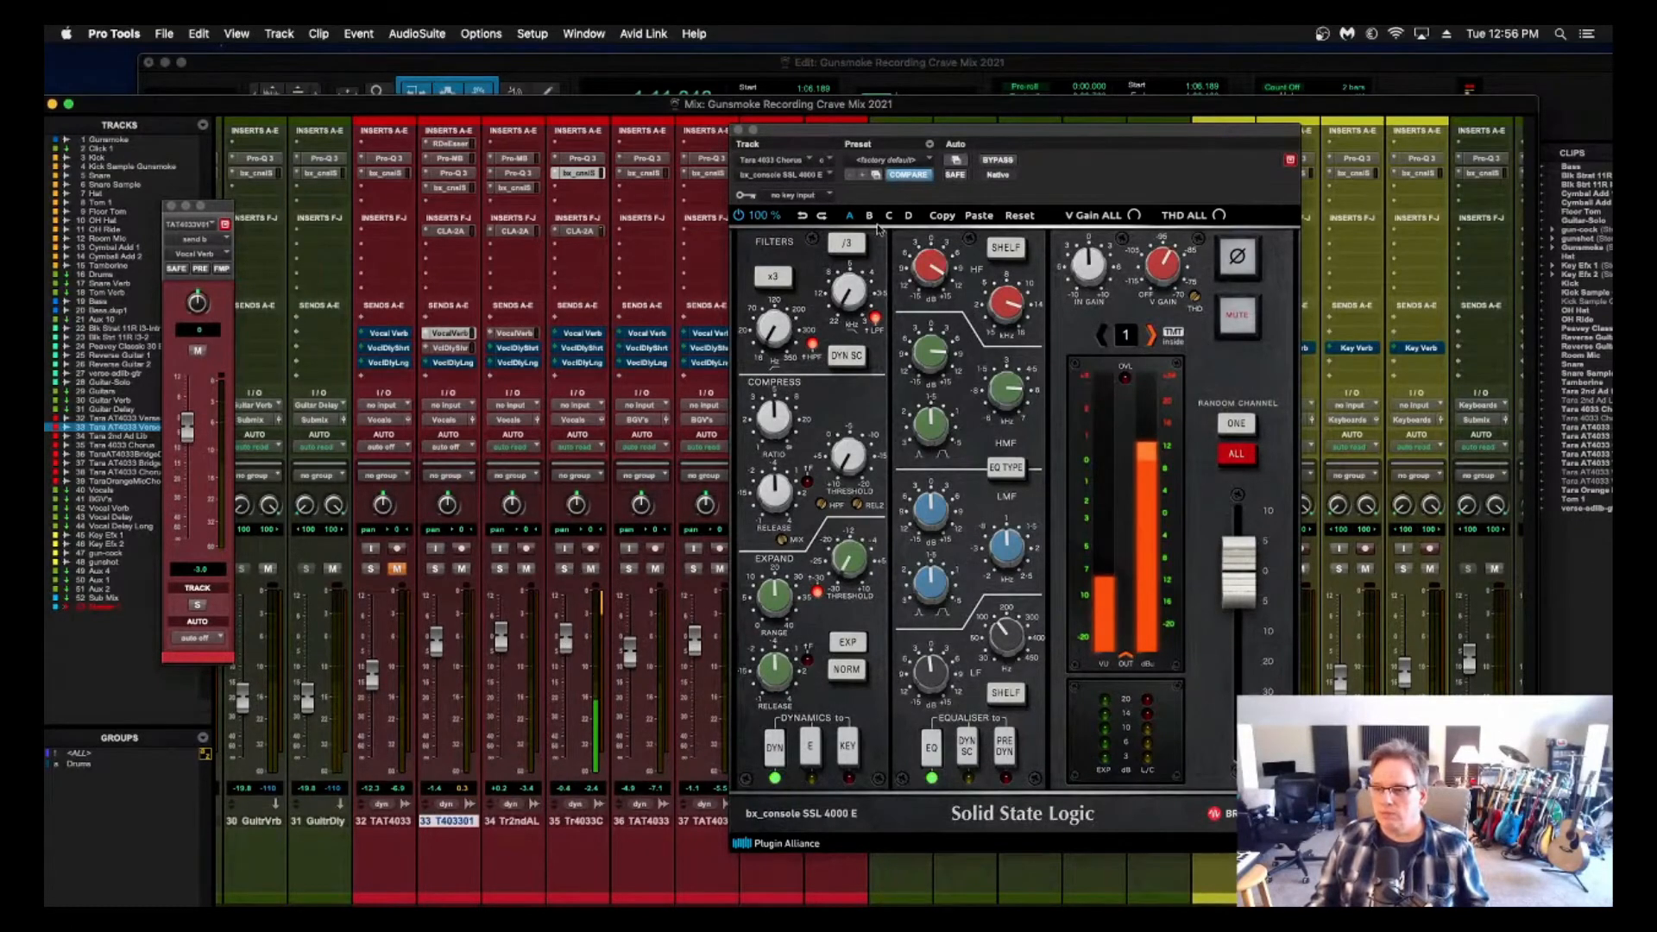
Pan the chorus doubles on tracks 38 and 39 fully to opposite sides at 100.
left_click_drag(894, 137, 1057, 146)
scroll(713, 223, "right", 3)
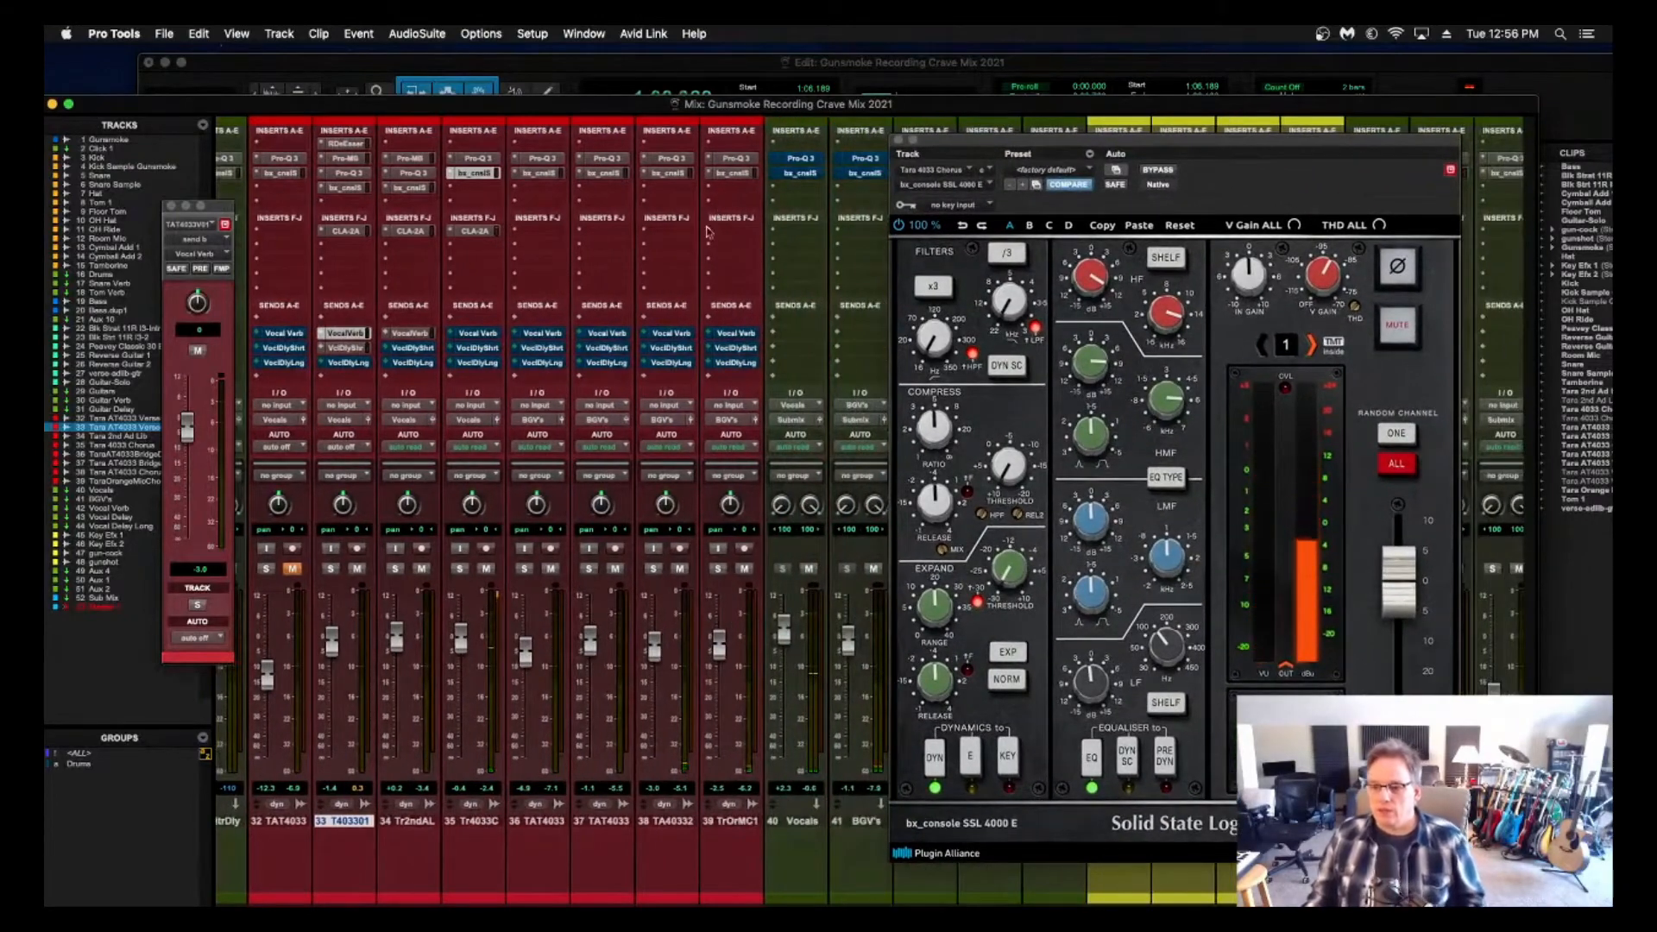
left_click(667, 174)
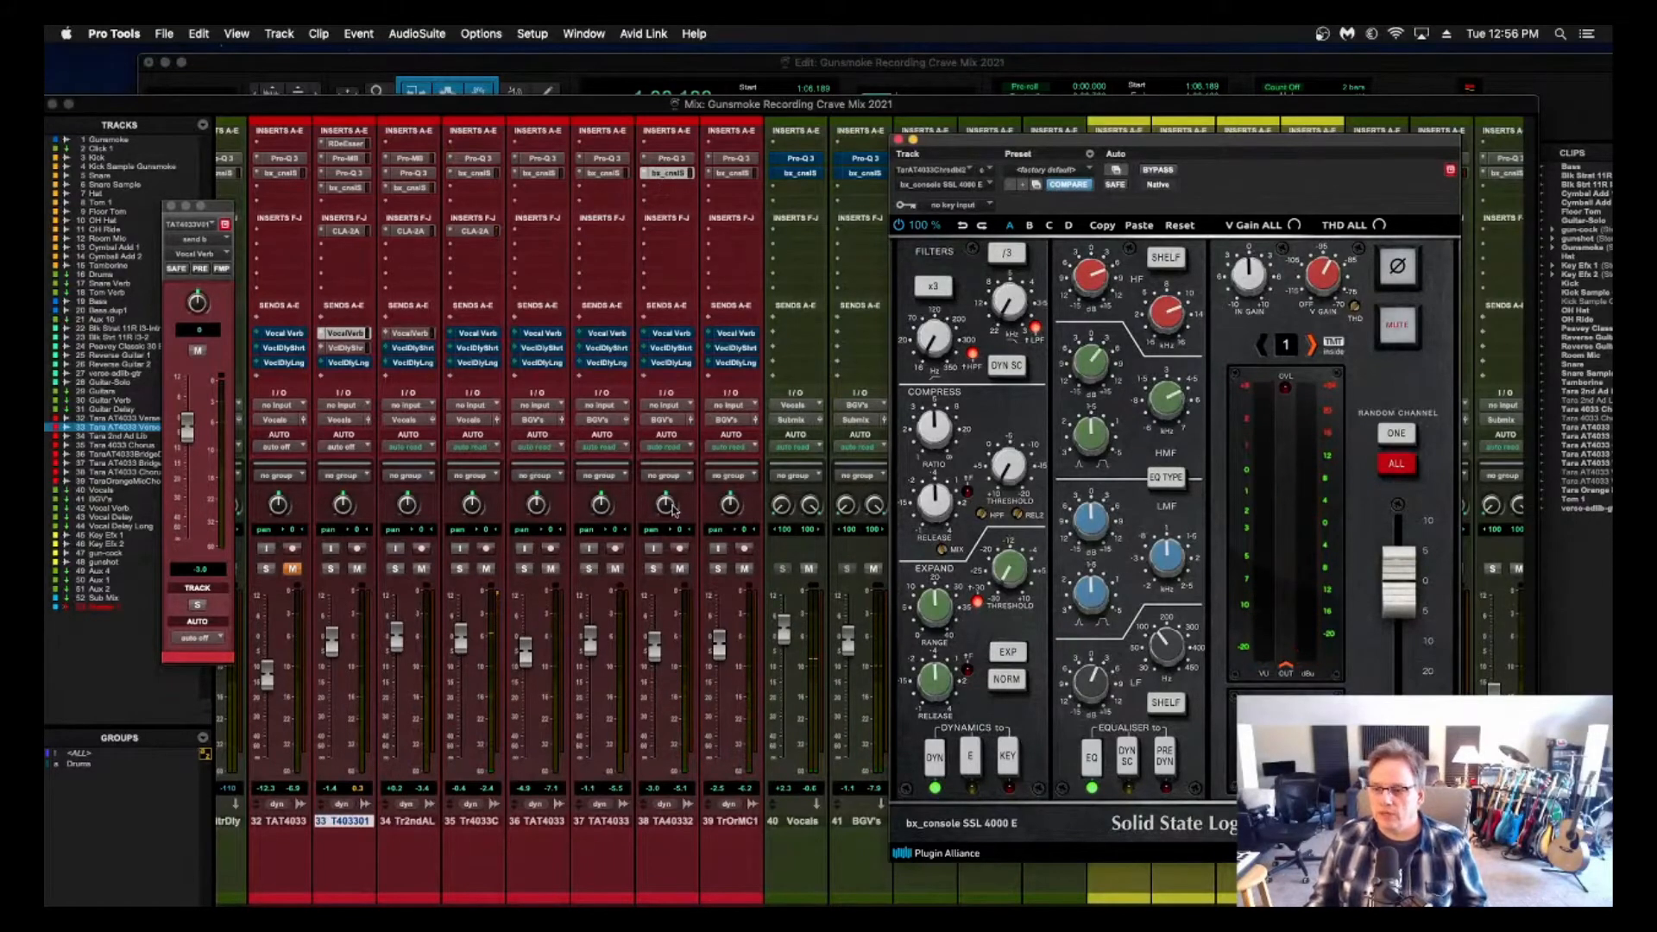
left_click_drag(672, 510, 654, 621)
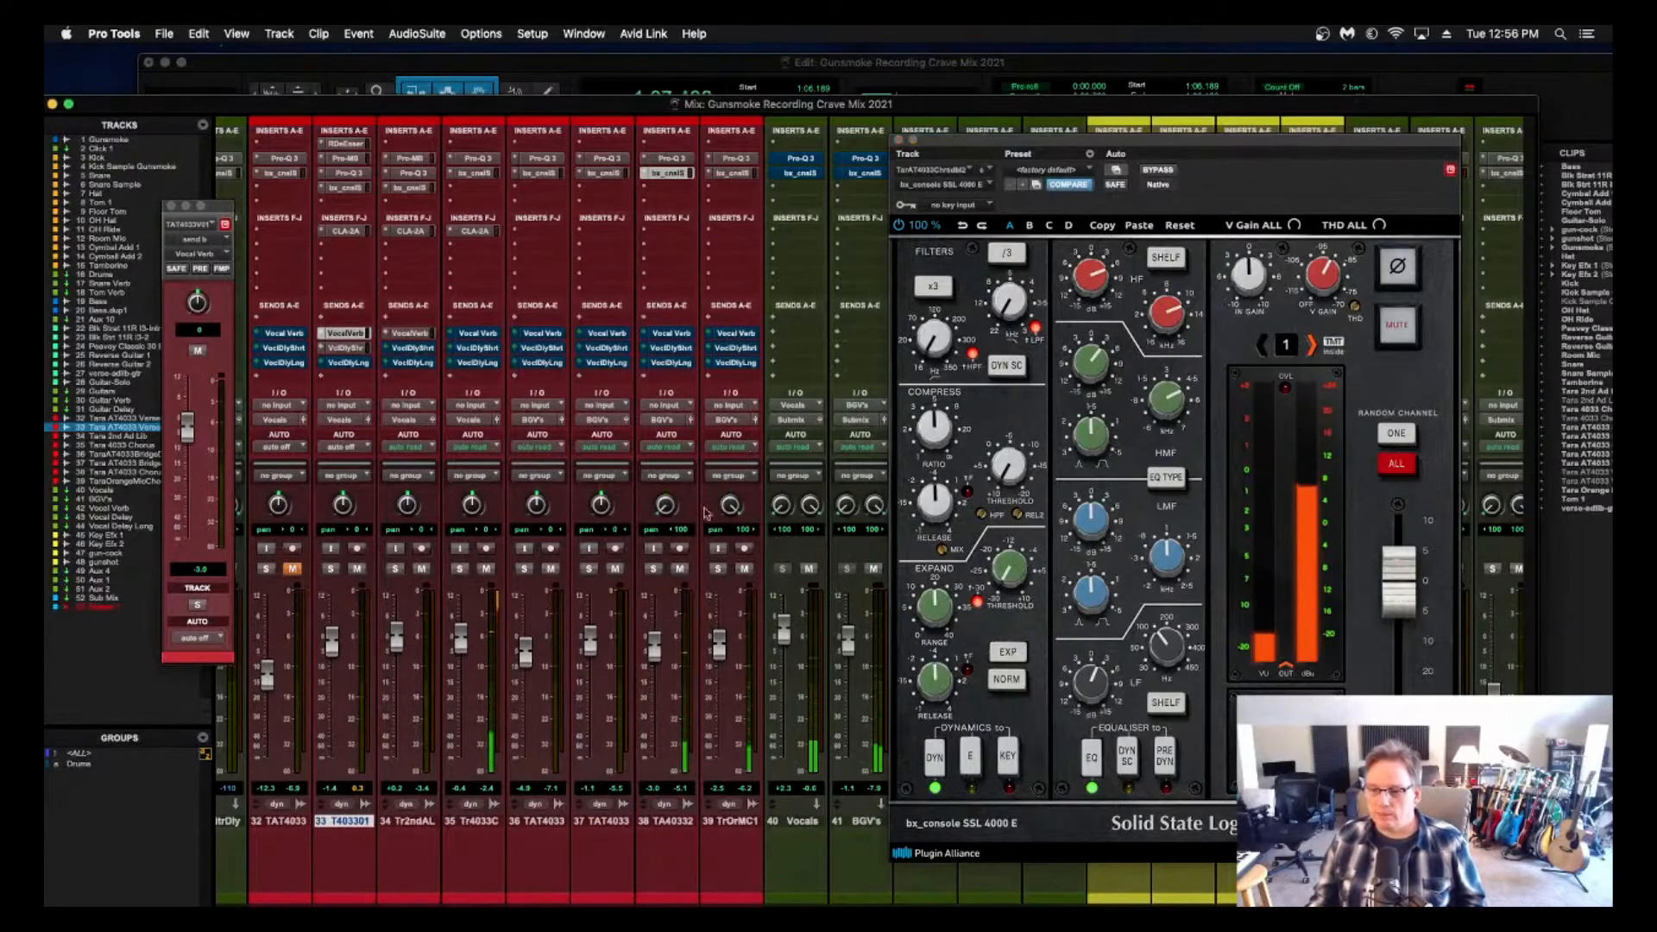
Boost the HF and HMF gains in the bx_console SSL 4000 E on both chorus doubles, tracks 38 and 39.
left_click(671, 173)
left_click(670, 174)
left_click_drag(1091, 279, 1092, 252)
left_click_drag(1091, 363, 1092, 332)
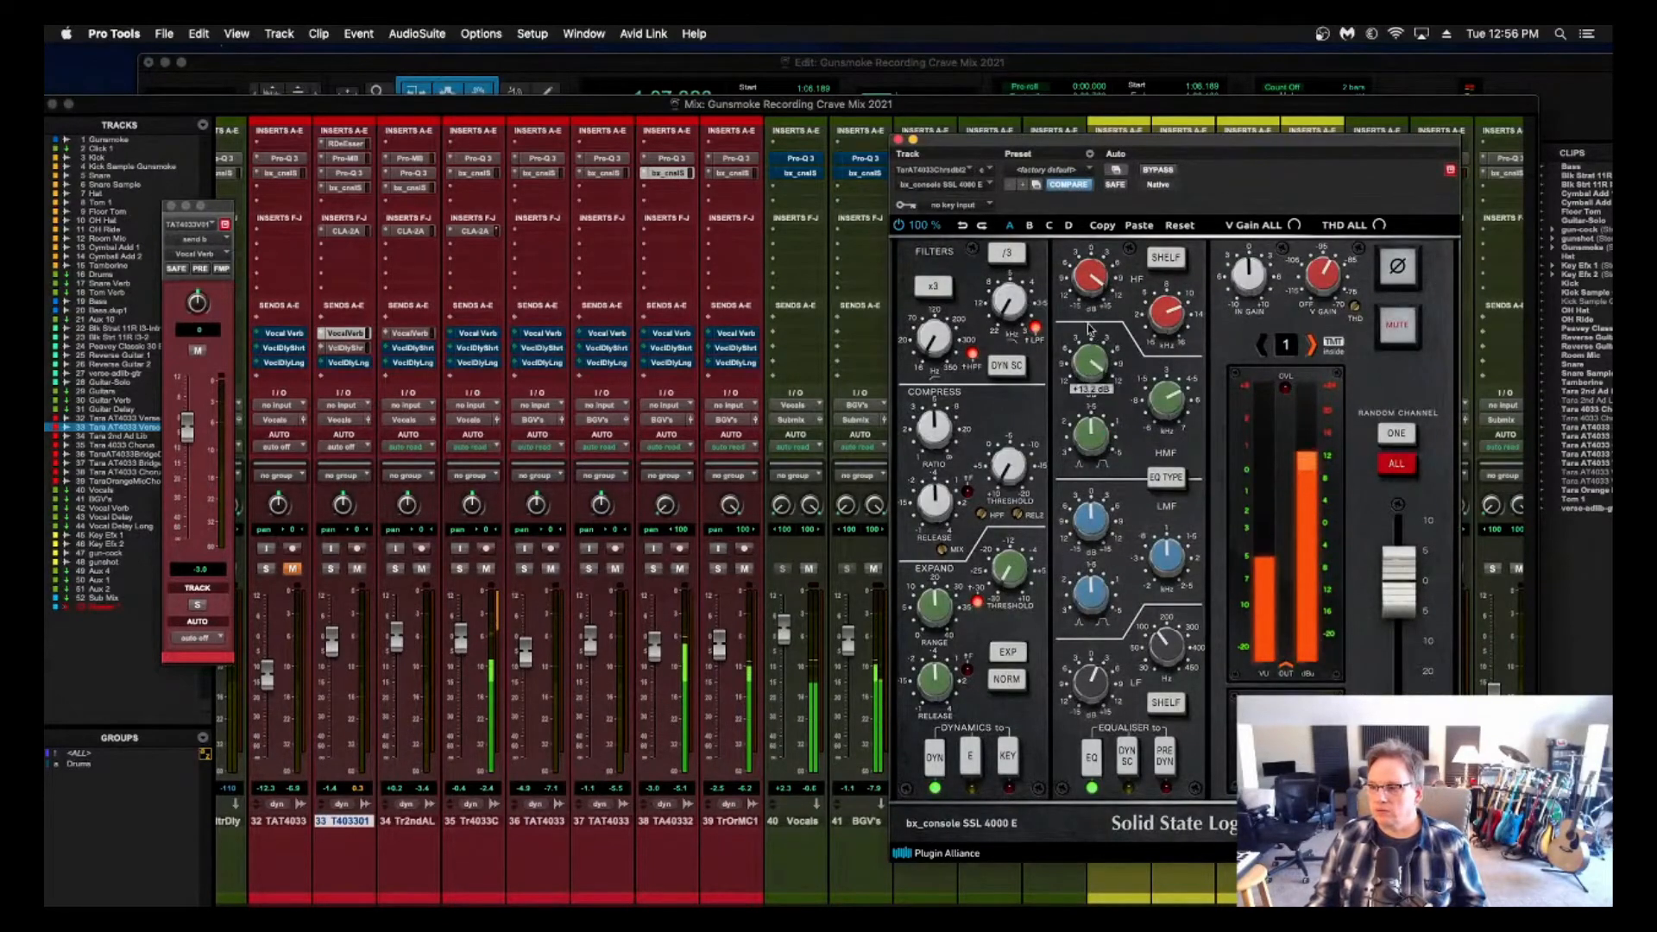
left_click(736, 173)
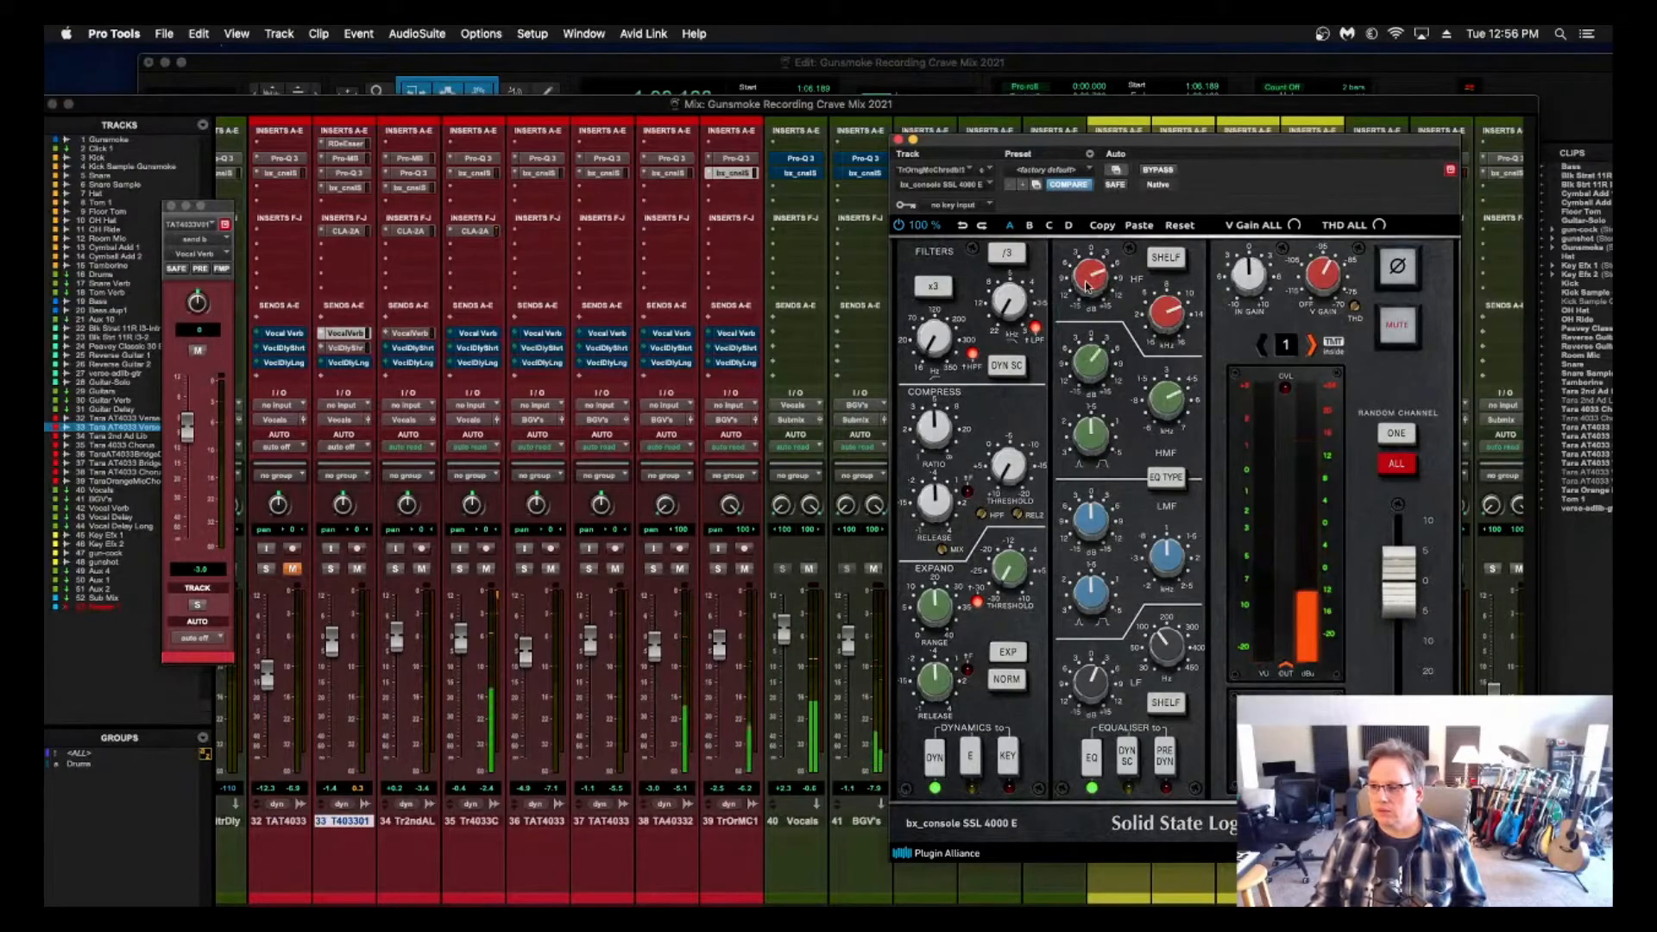
mouse_move(1090, 354)
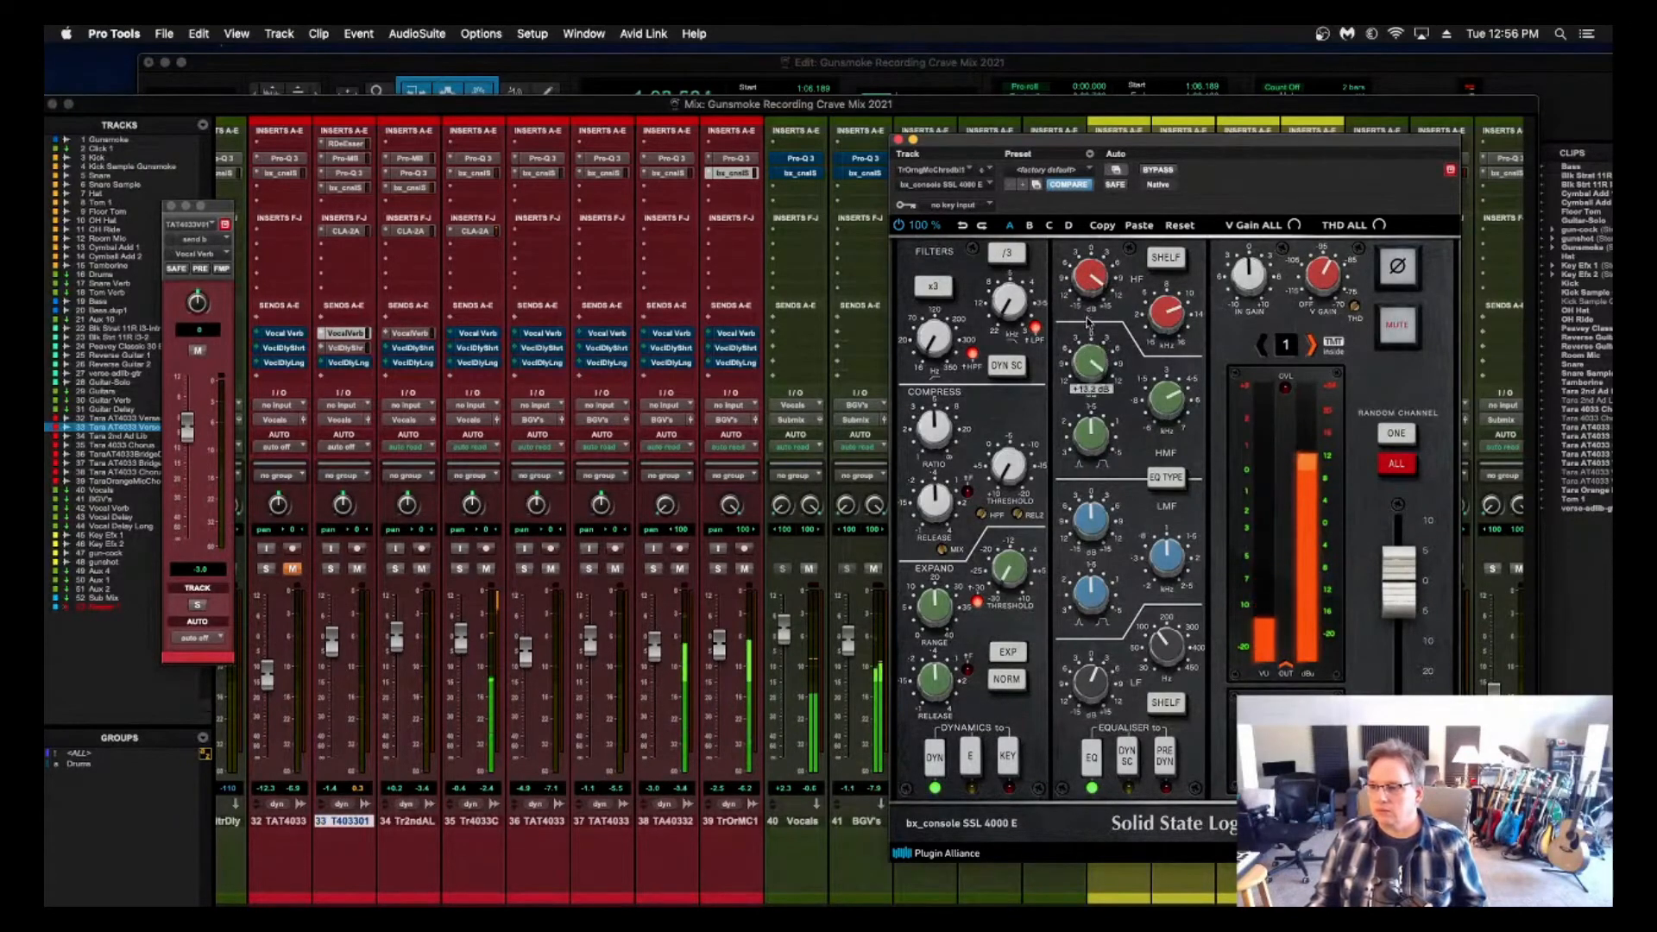
Lower the faders of tracks 38 and 39, and activate a reduced Vocal Verb send on both.
left_click_drag(657, 649, 657, 683)
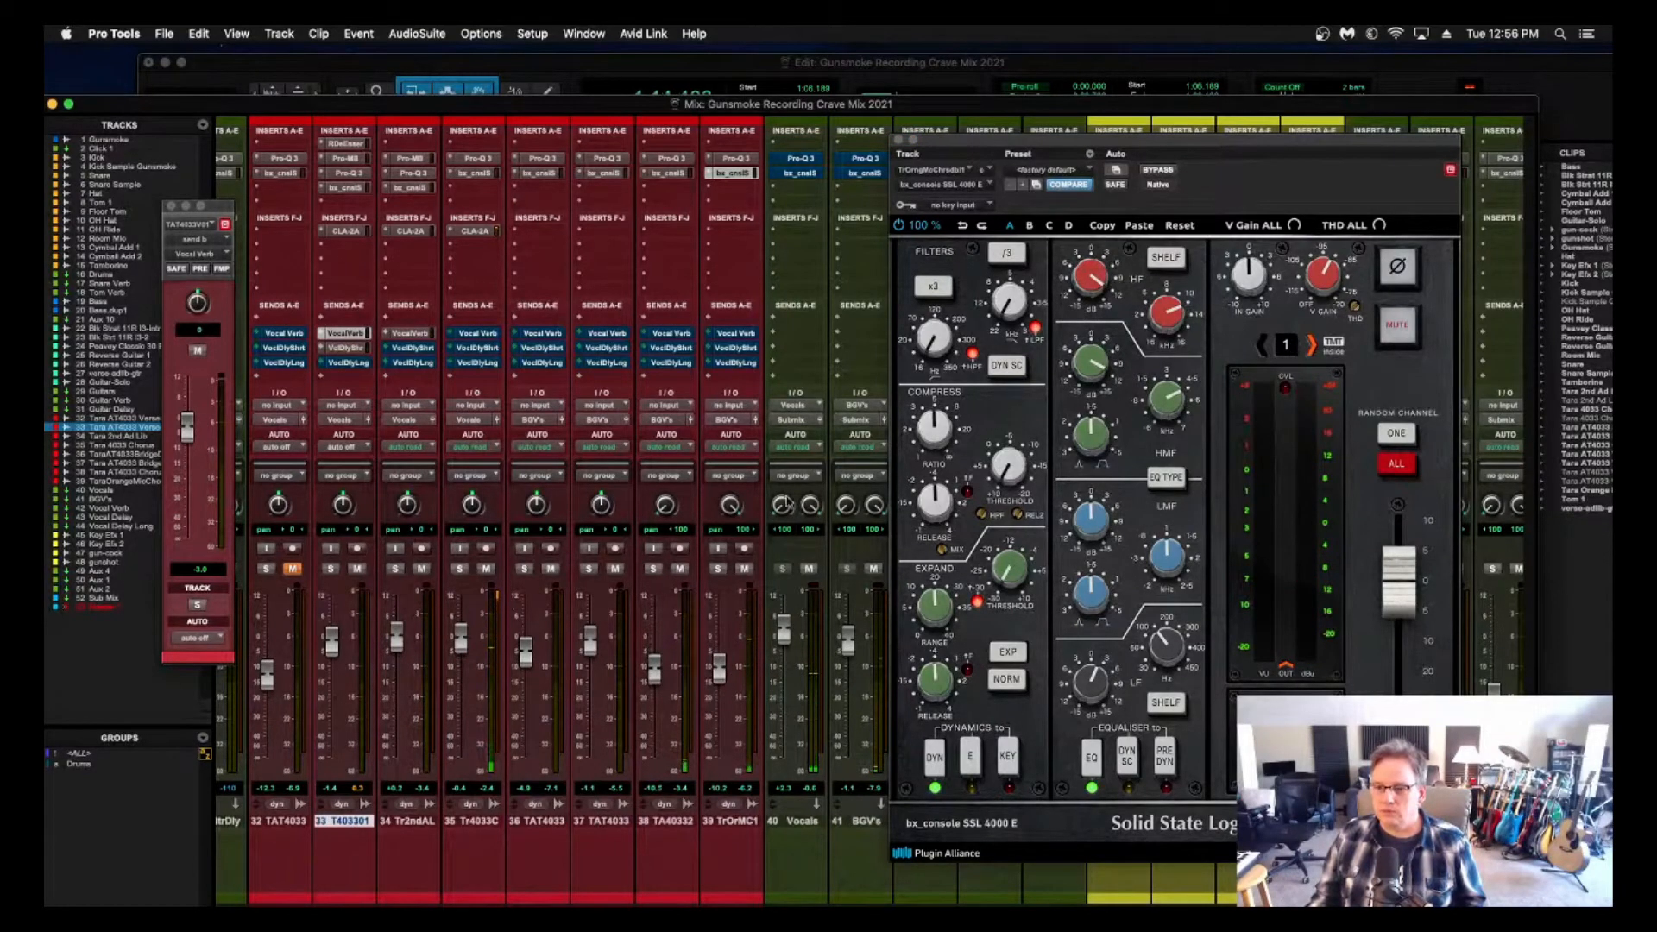
left_click(679, 336)
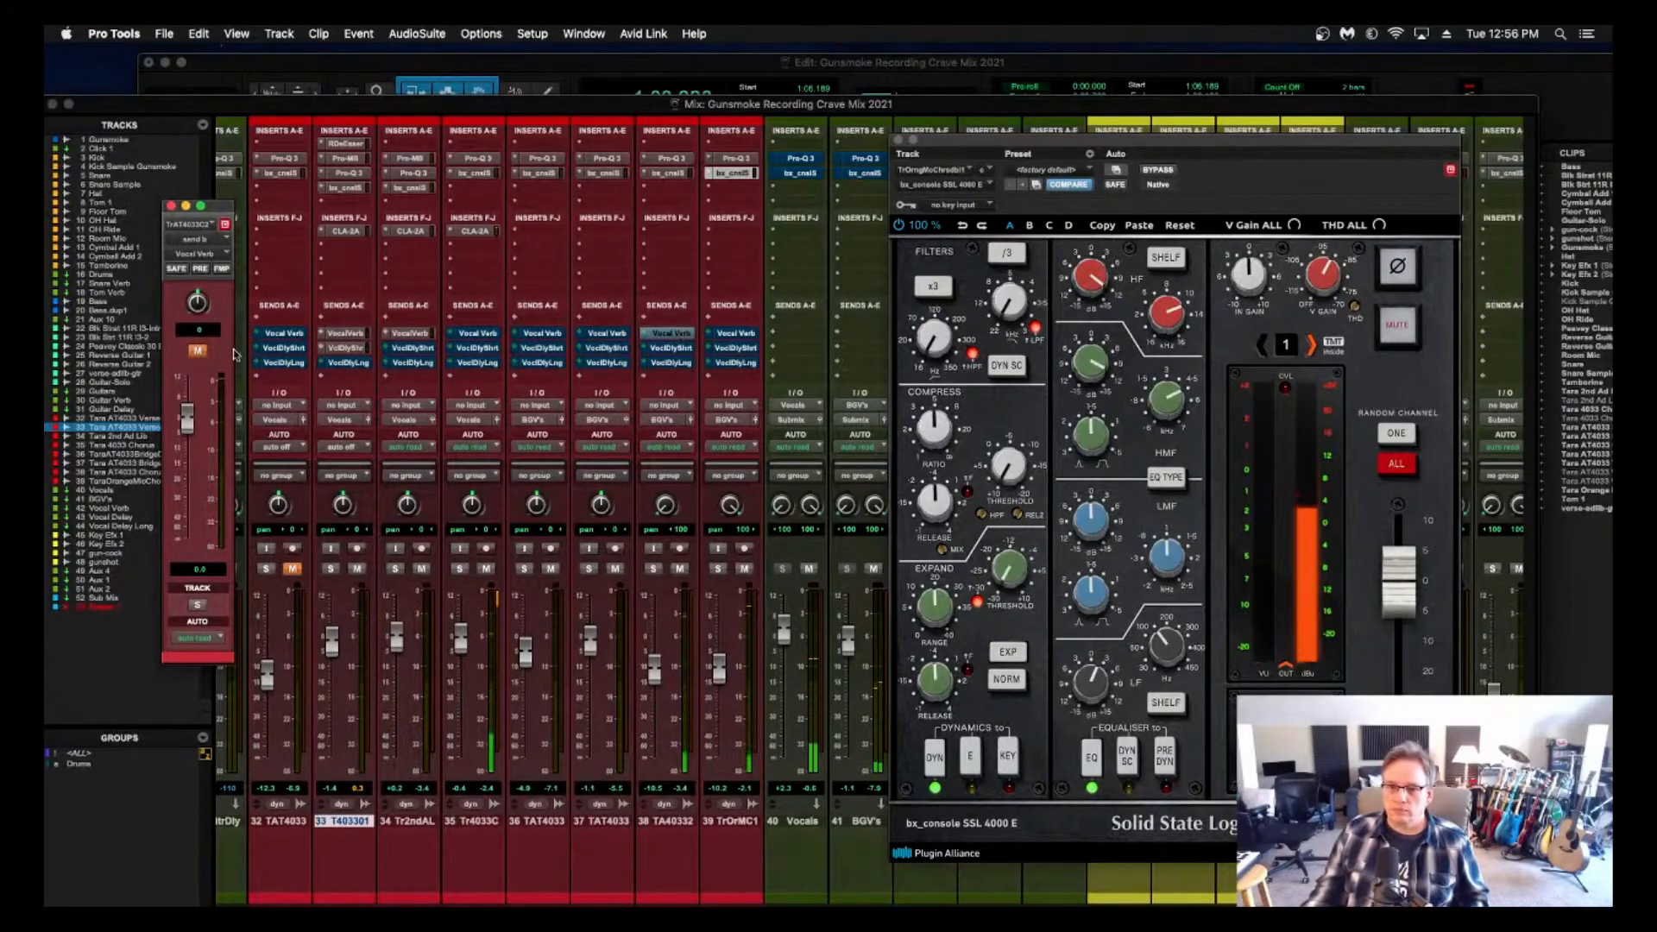
left_click_drag(185, 417, 190, 464)
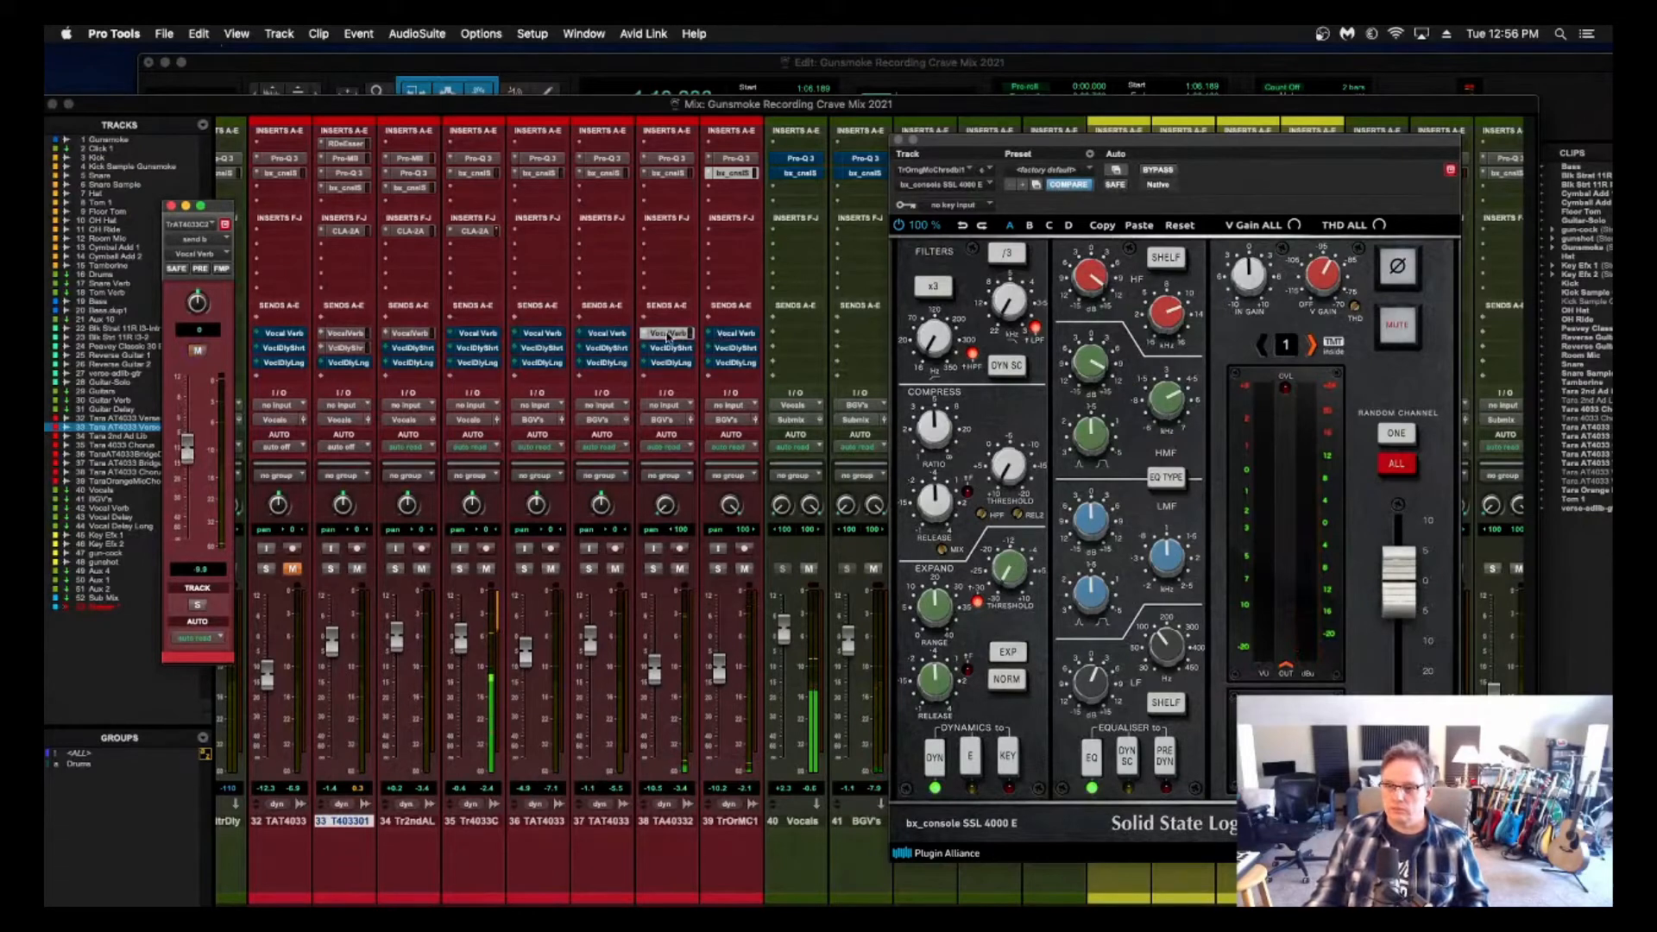
left_click_drag(668, 336, 735, 336)
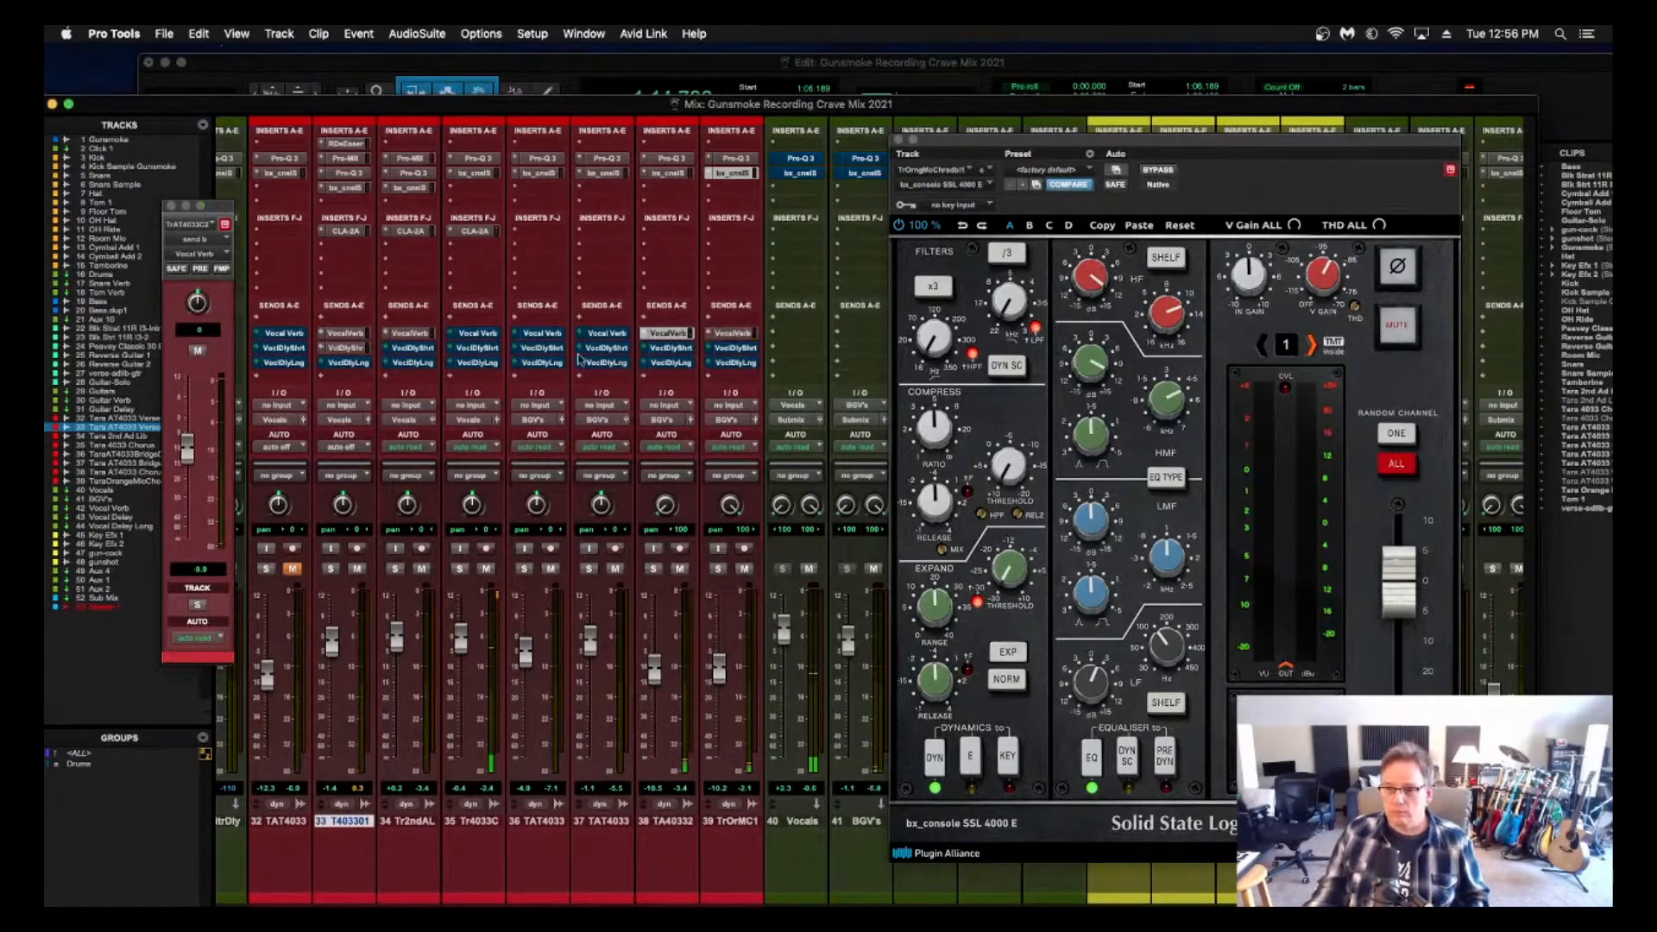
Activate chorus vocal track 35's Vocal Verb send and lower its level to about -11 dB.
left_click(485, 337)
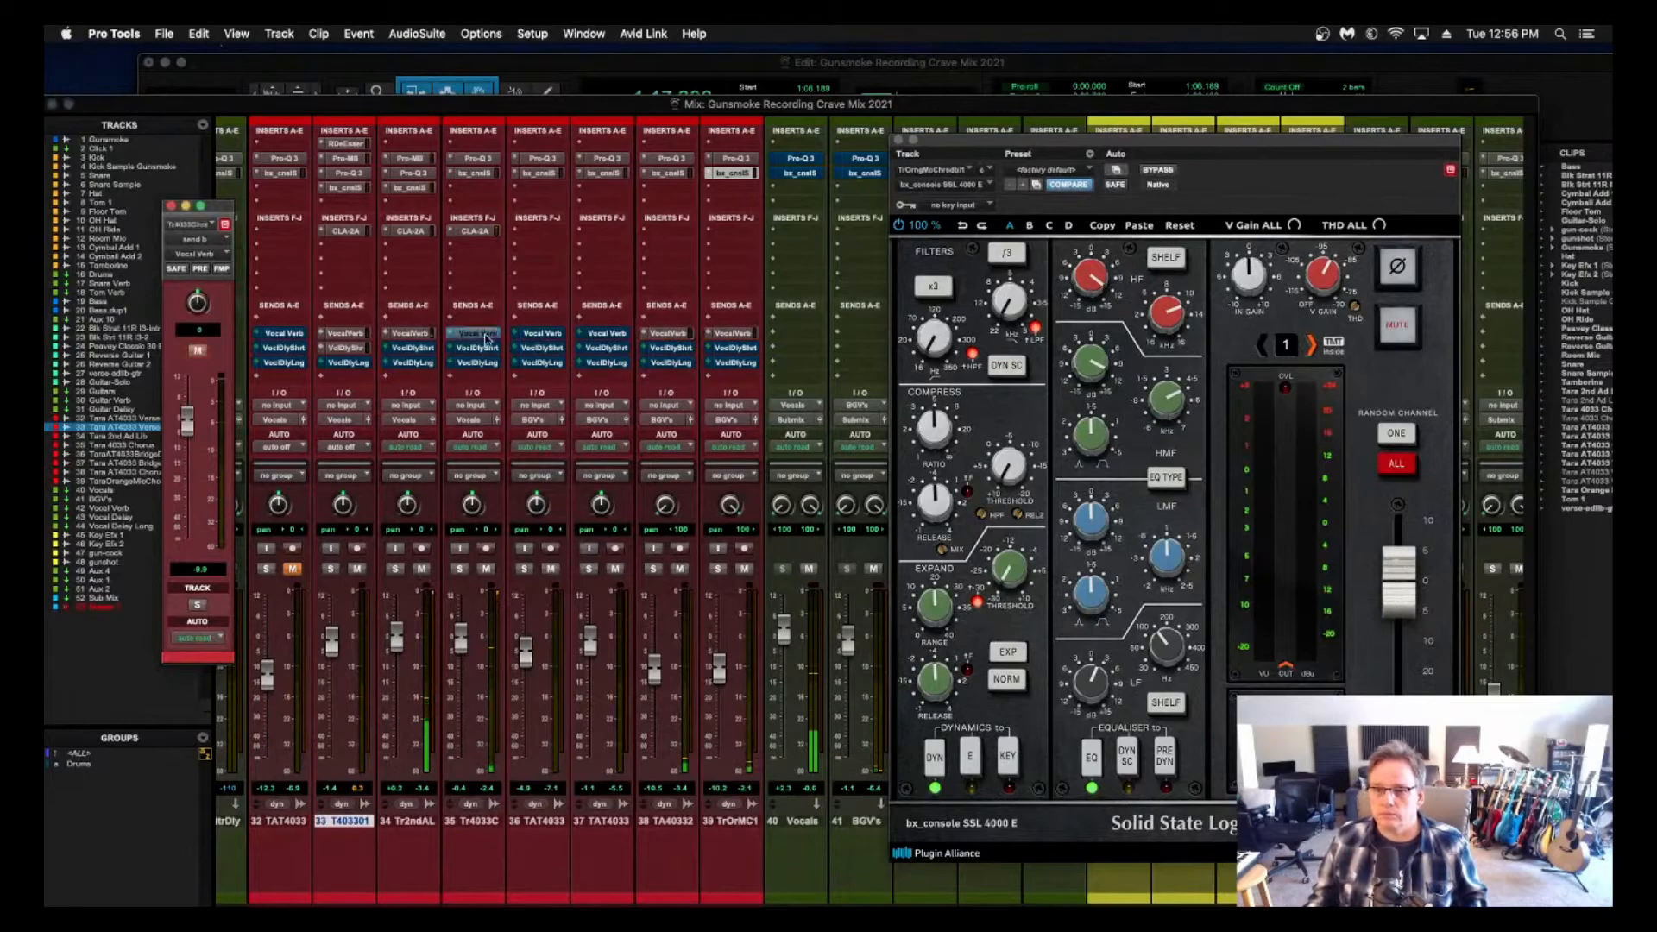
left_click(485, 337)
left_click(412, 336)
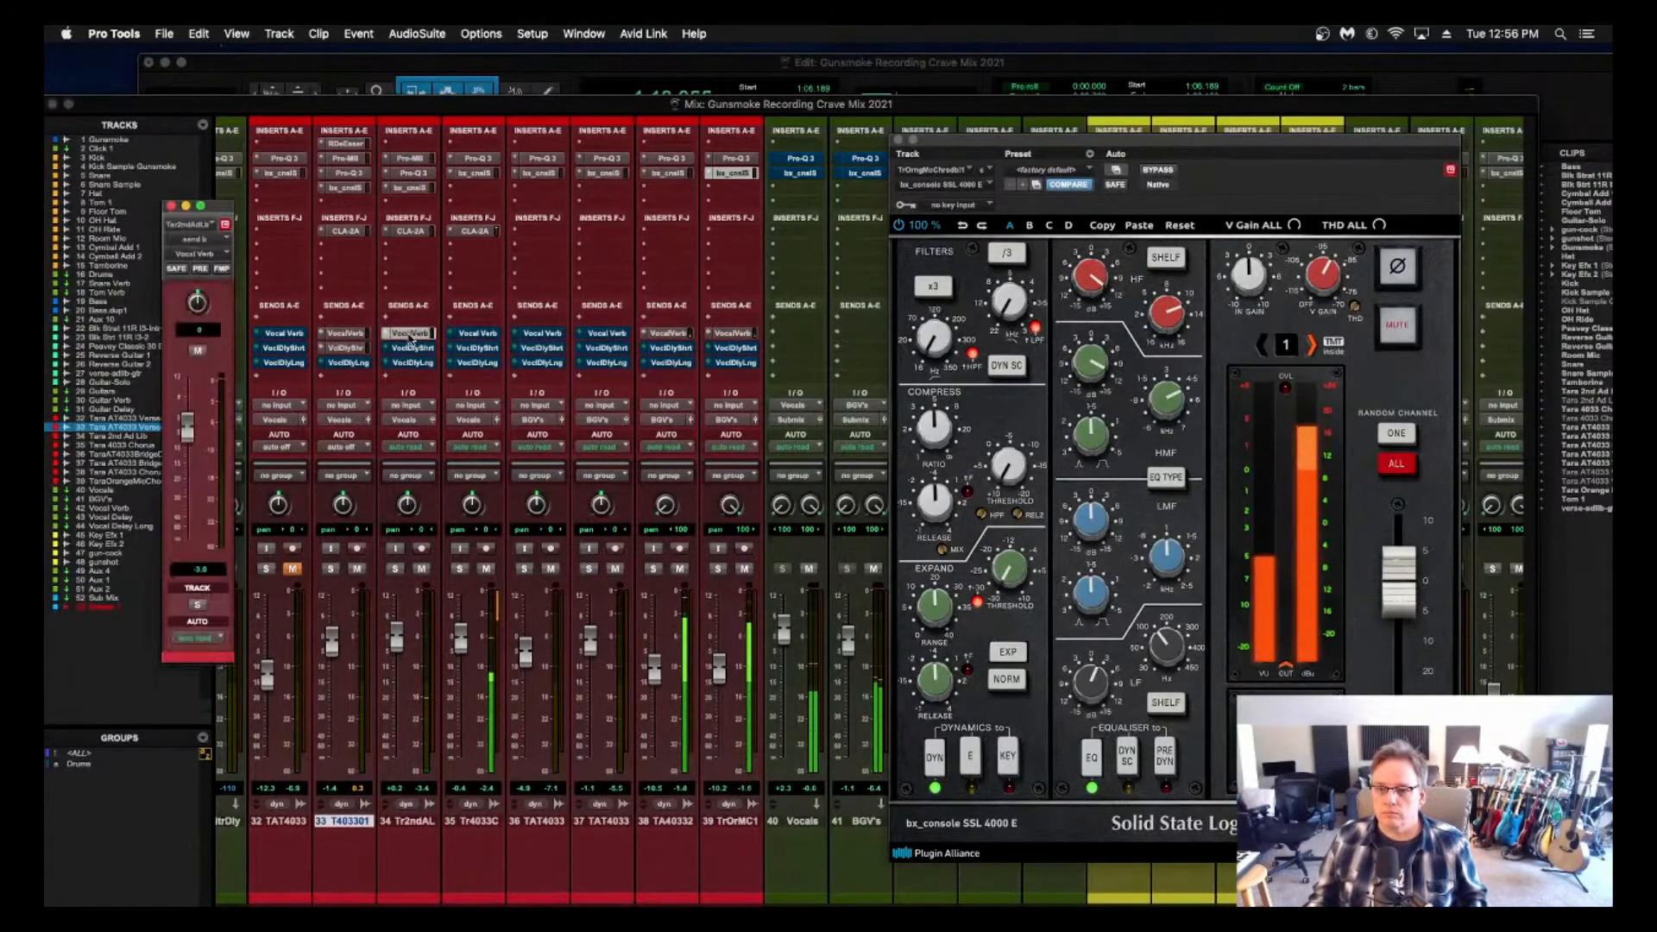
left_click(477, 337)
left_click_drag(191, 413, 189, 437)
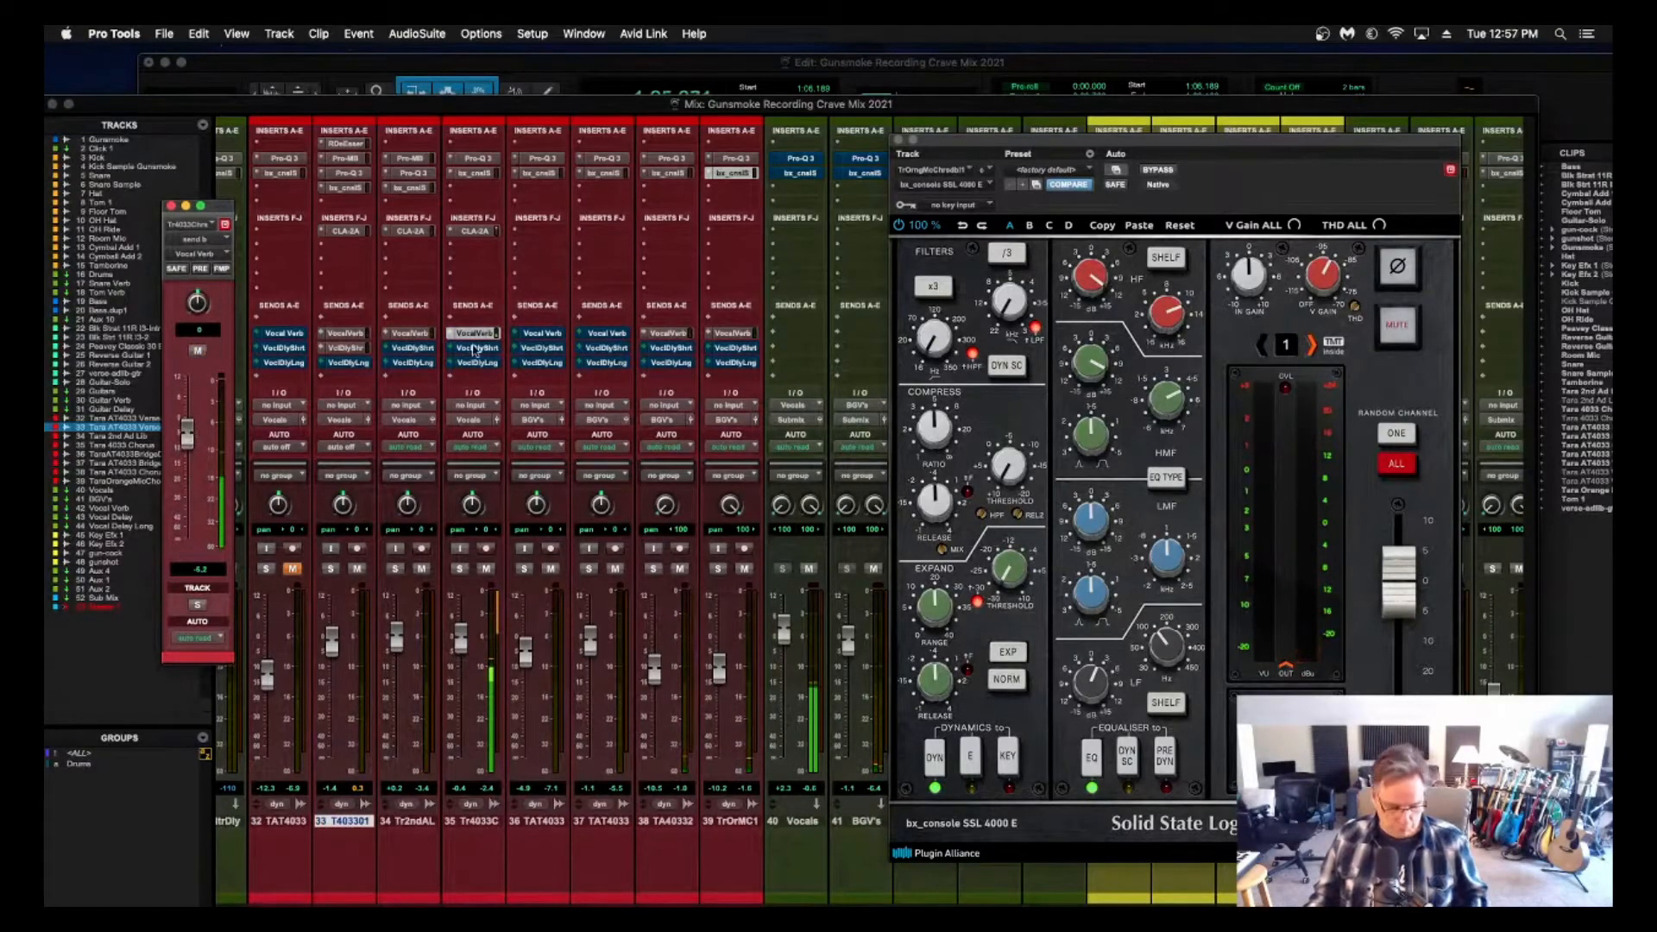
left_click_drag(188, 434, 186, 445)
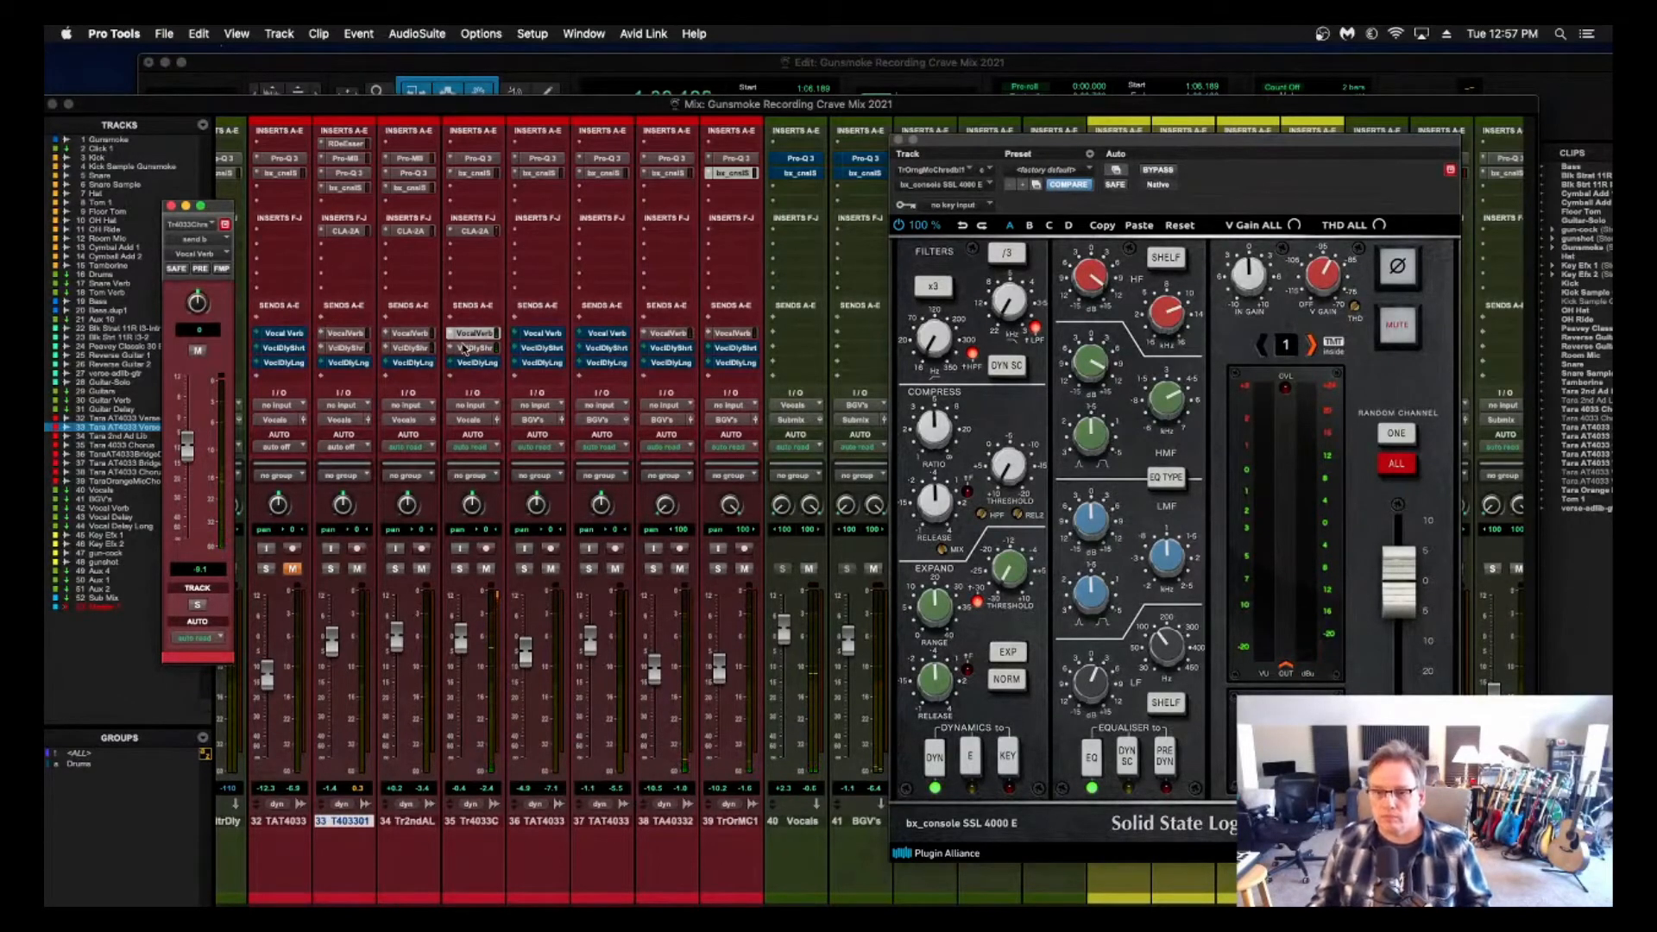
left_click(461, 635)
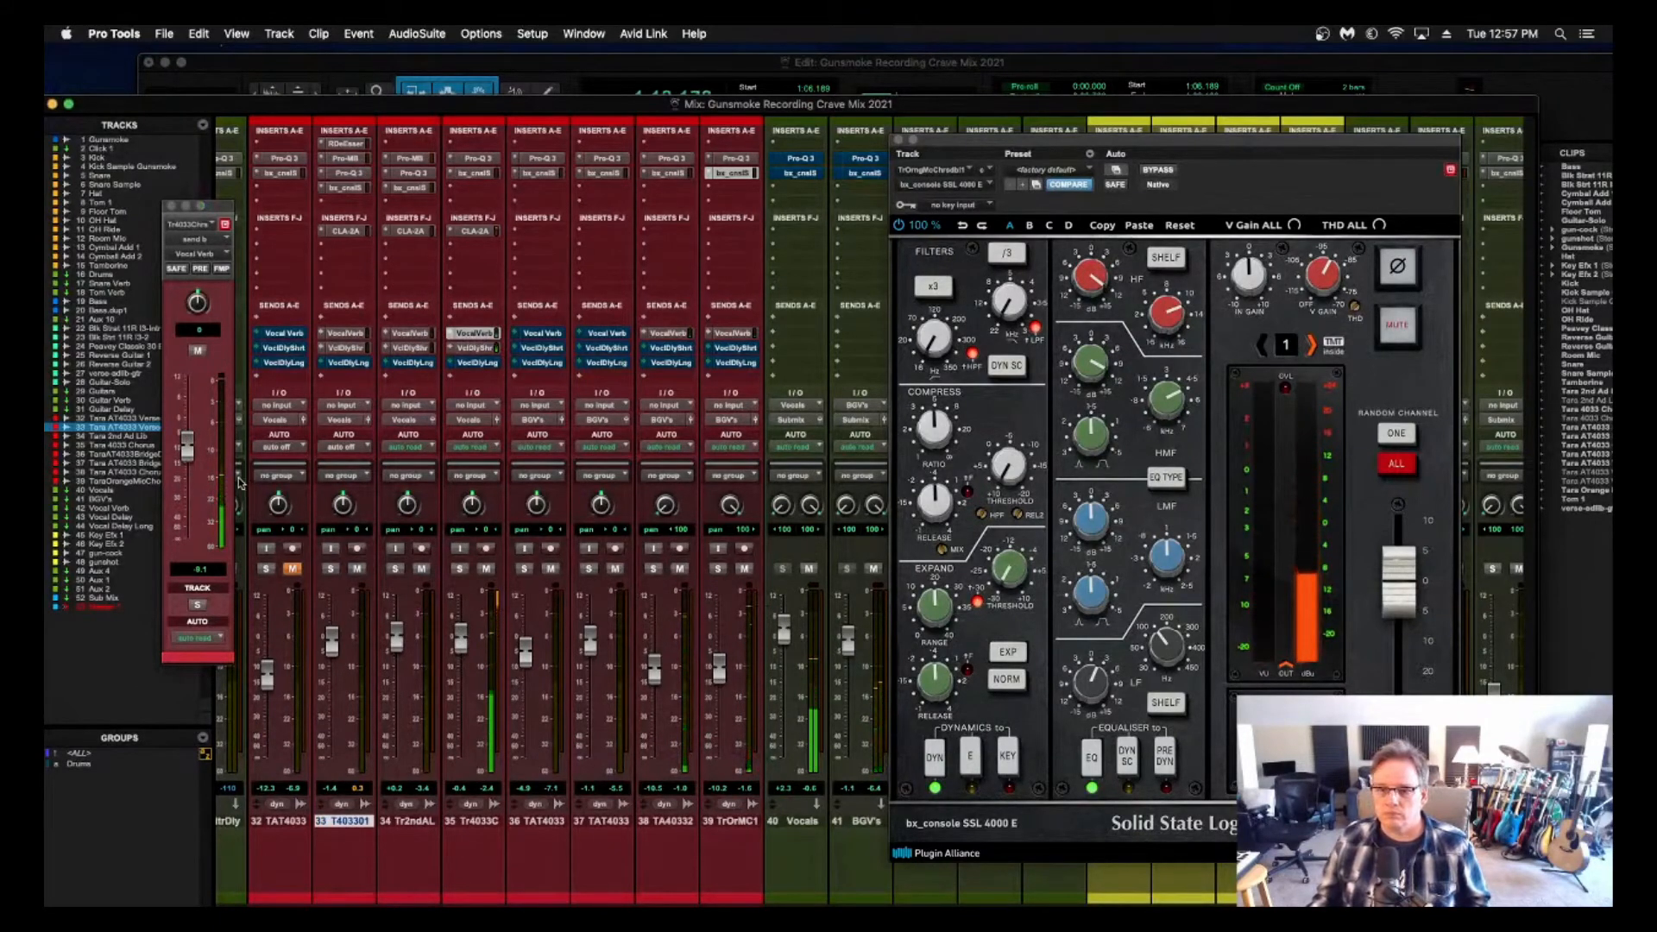
left_click_drag(190, 453, 191, 464)
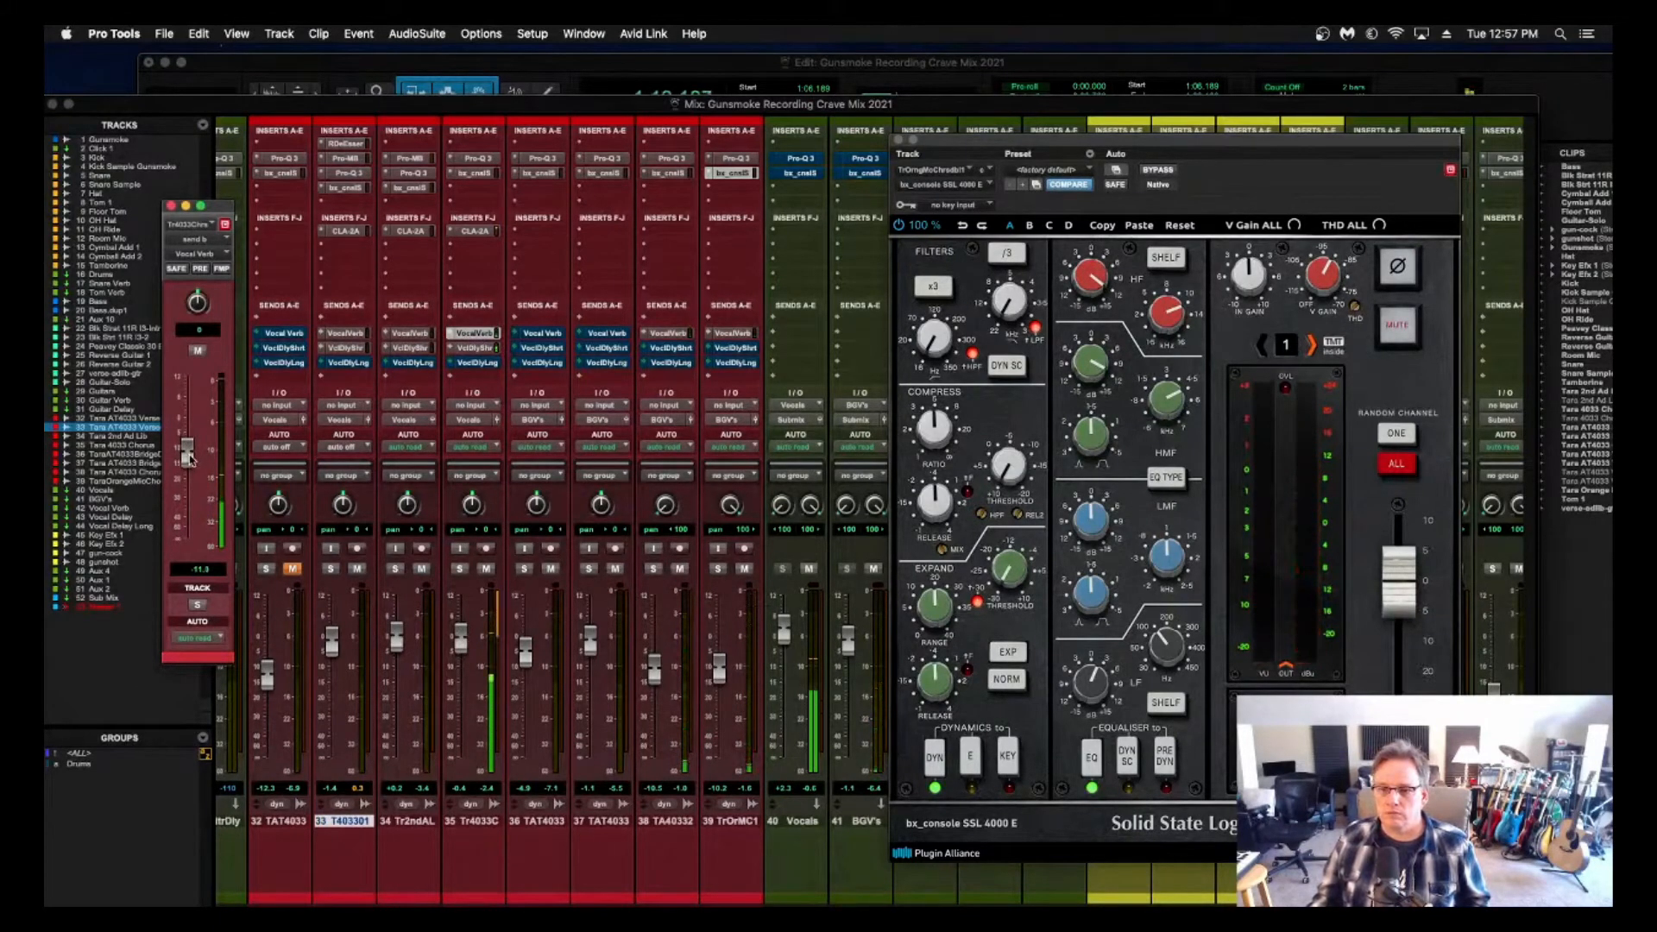
Turn down chorus vocal track 35's VocalDelayShort send, close the send window, and save the session.
left_click(470, 348)
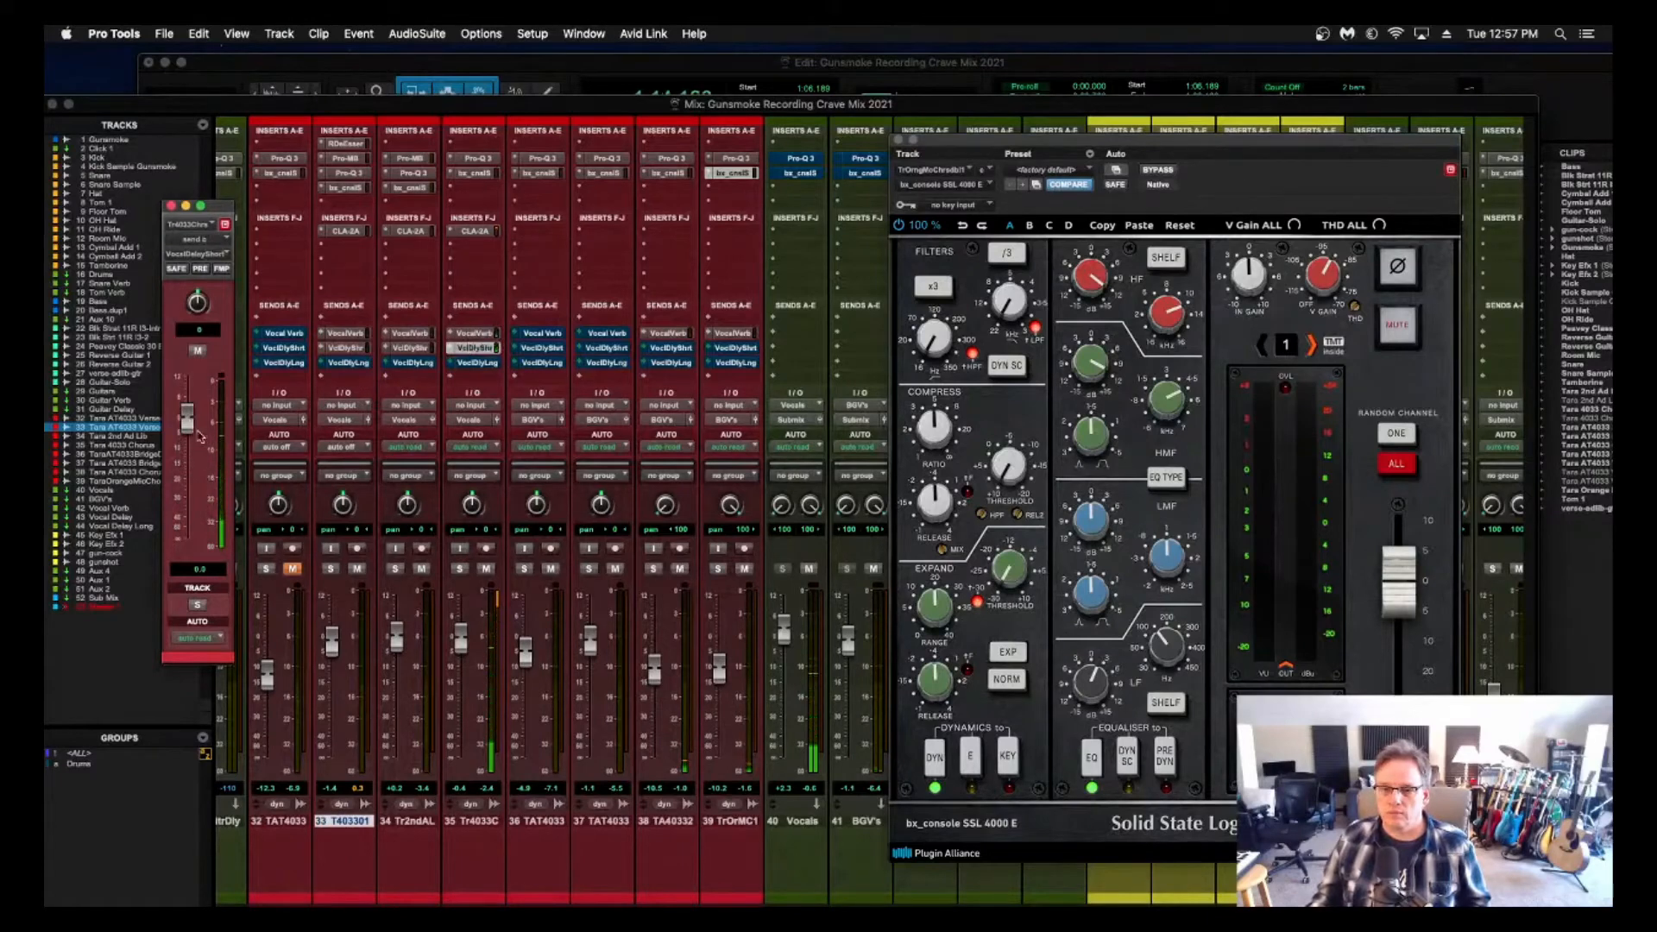
left_click_drag(185, 431, 186, 445)
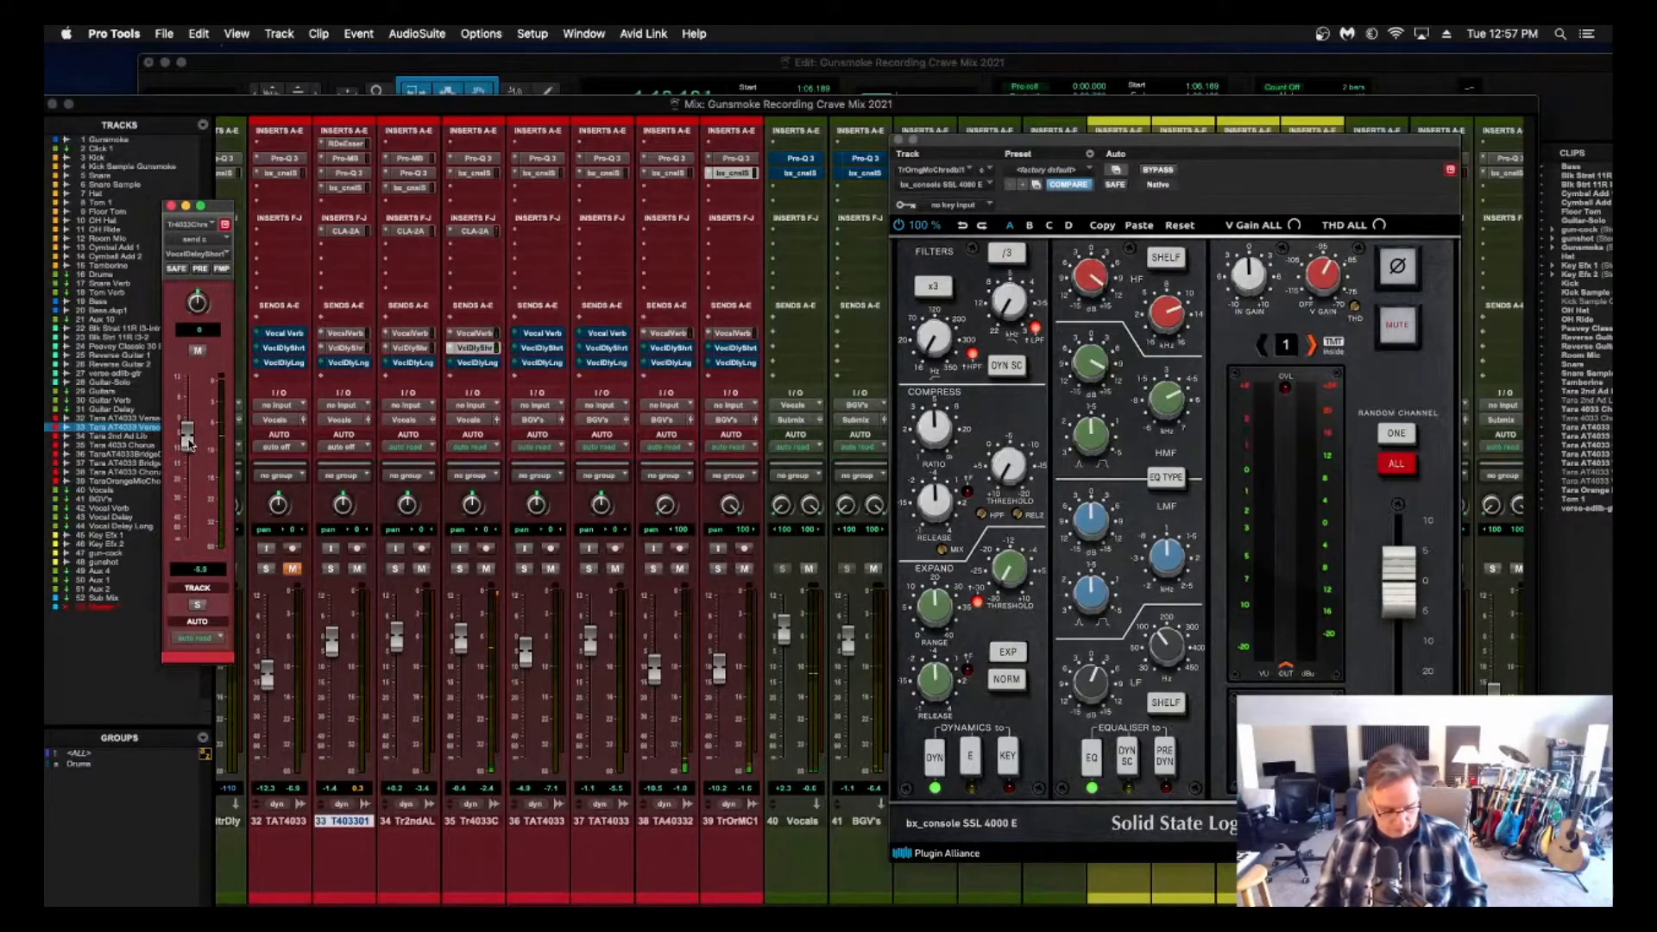
left_click(170, 205)
left_click_drag(465, 636, 465, 640)
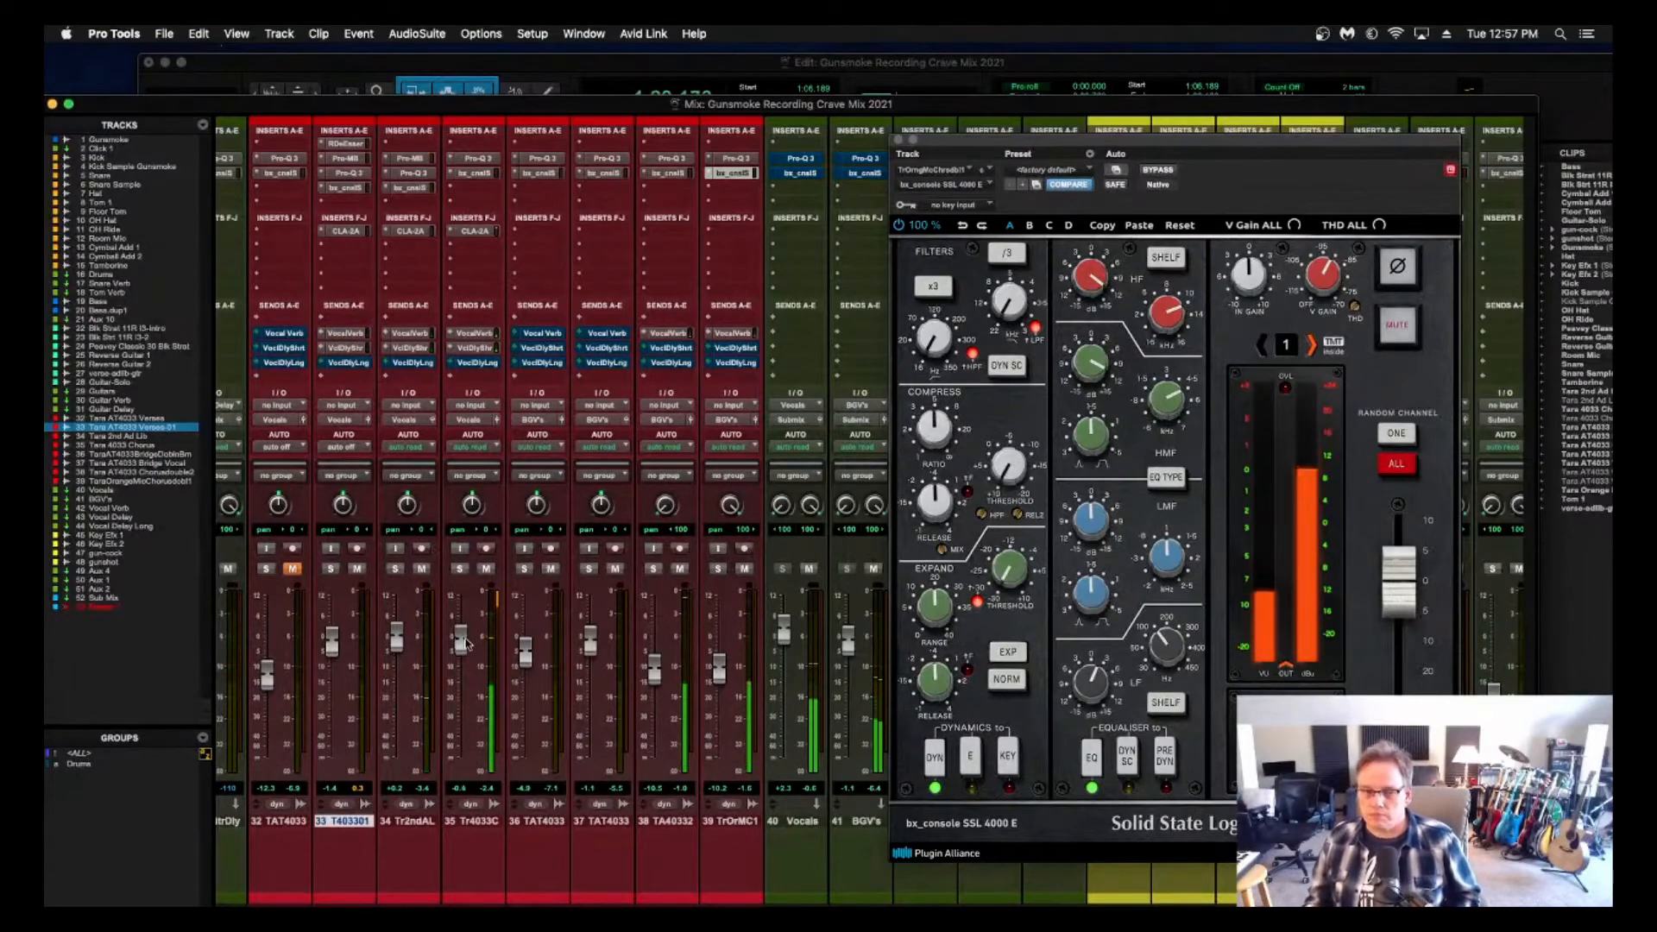
key("super+s")
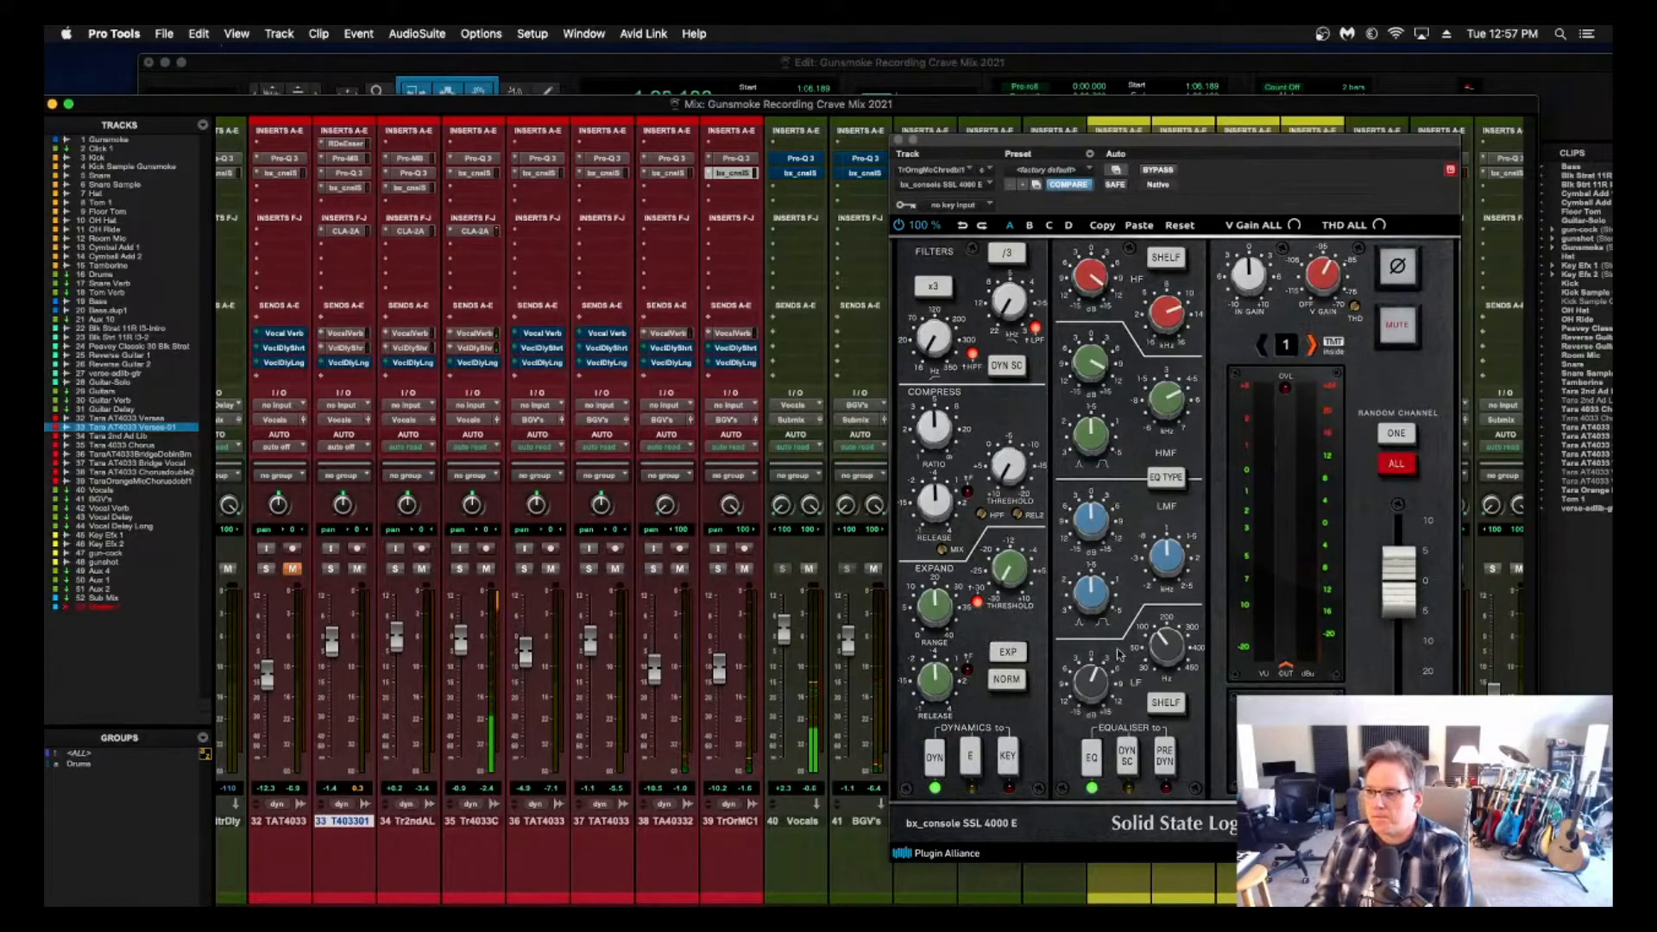
Raise the high-pass filter frequency in track 39's bx_console SSL 4000 E.
left_click(1089, 682)
left_click_drag(933, 339, 934, 318)
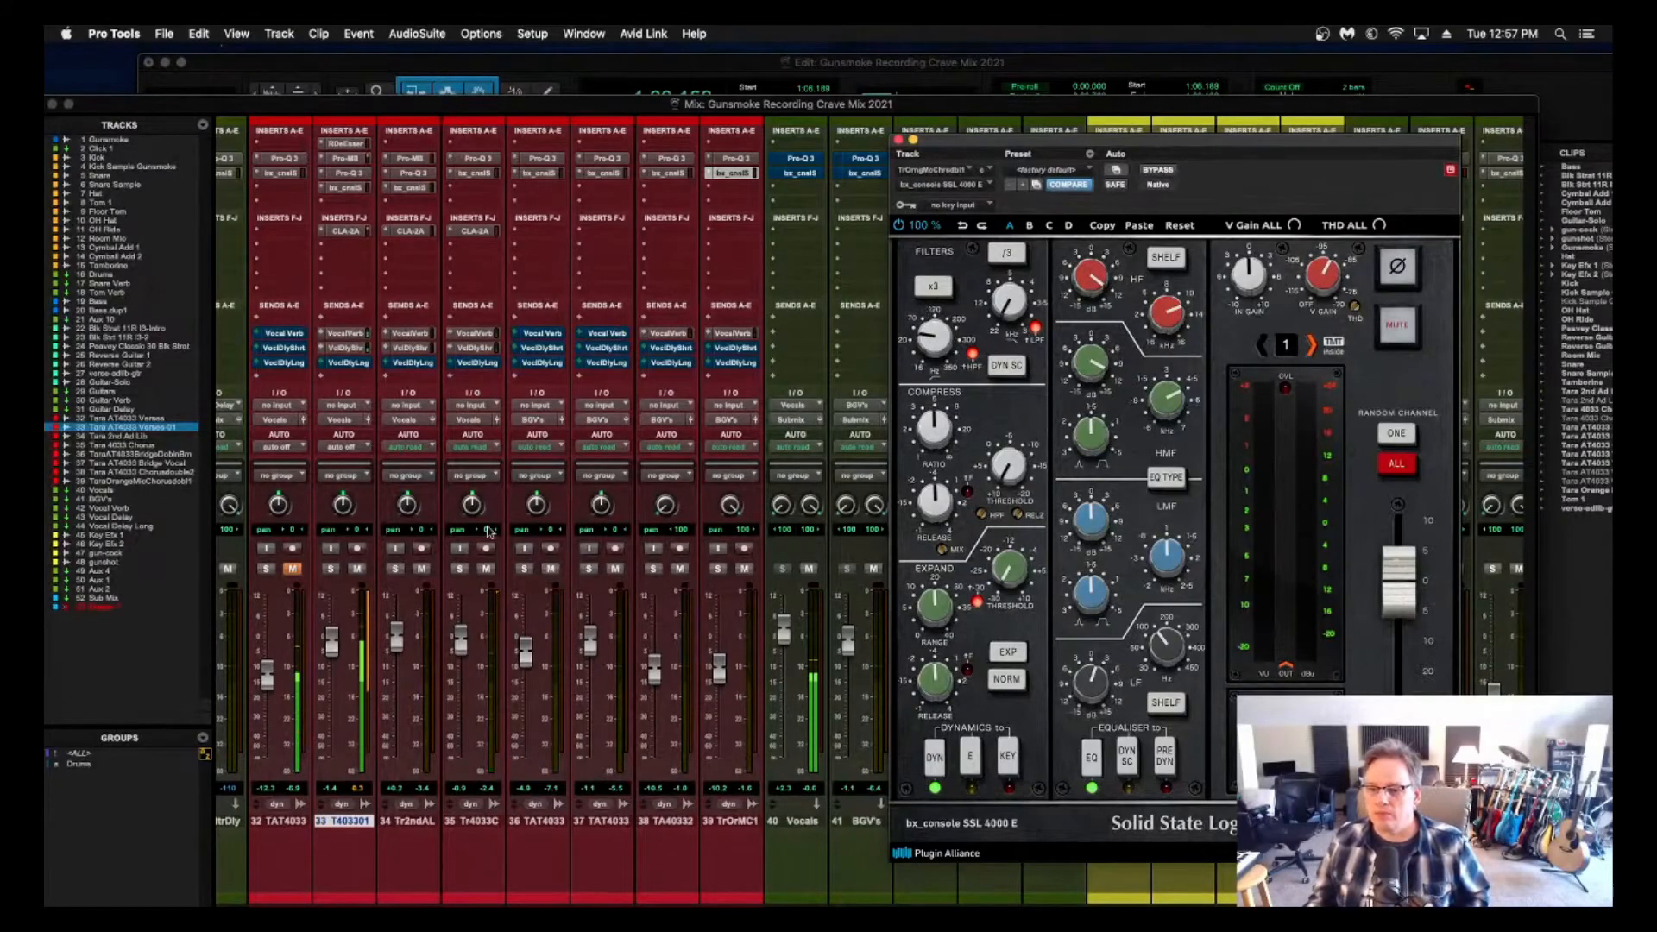
Lower track 33's Vocal Verb send, then unmute verse track 32 and bring its fader down to about -16.5 dB.
left_click(362, 337)
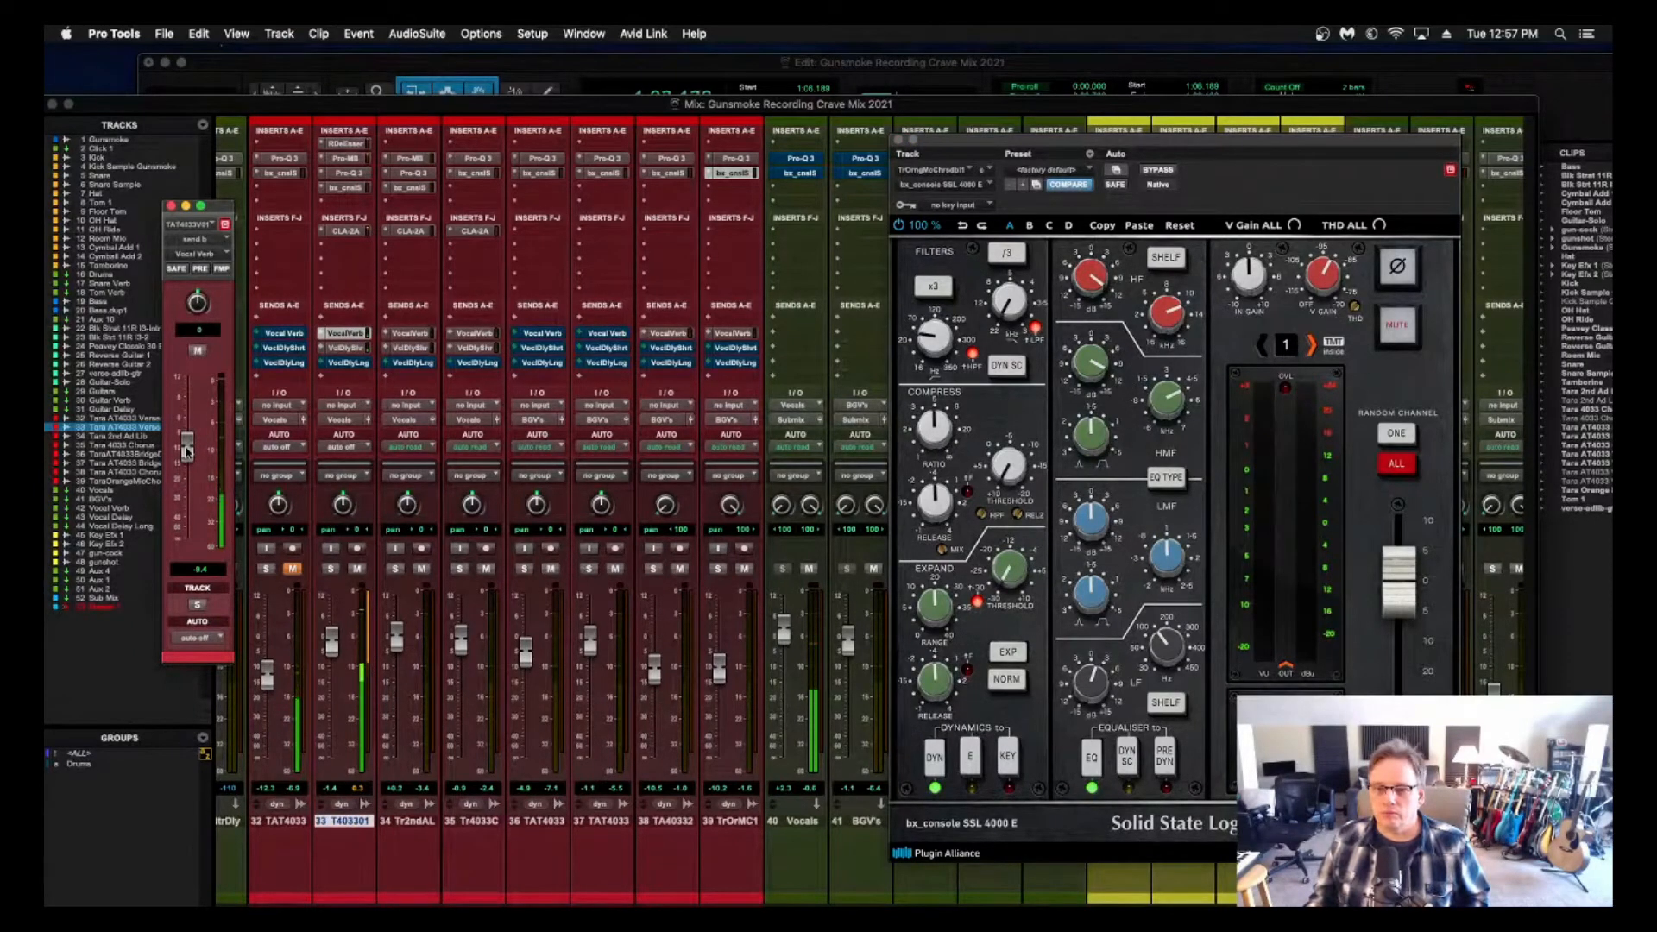
left_click(291, 570)
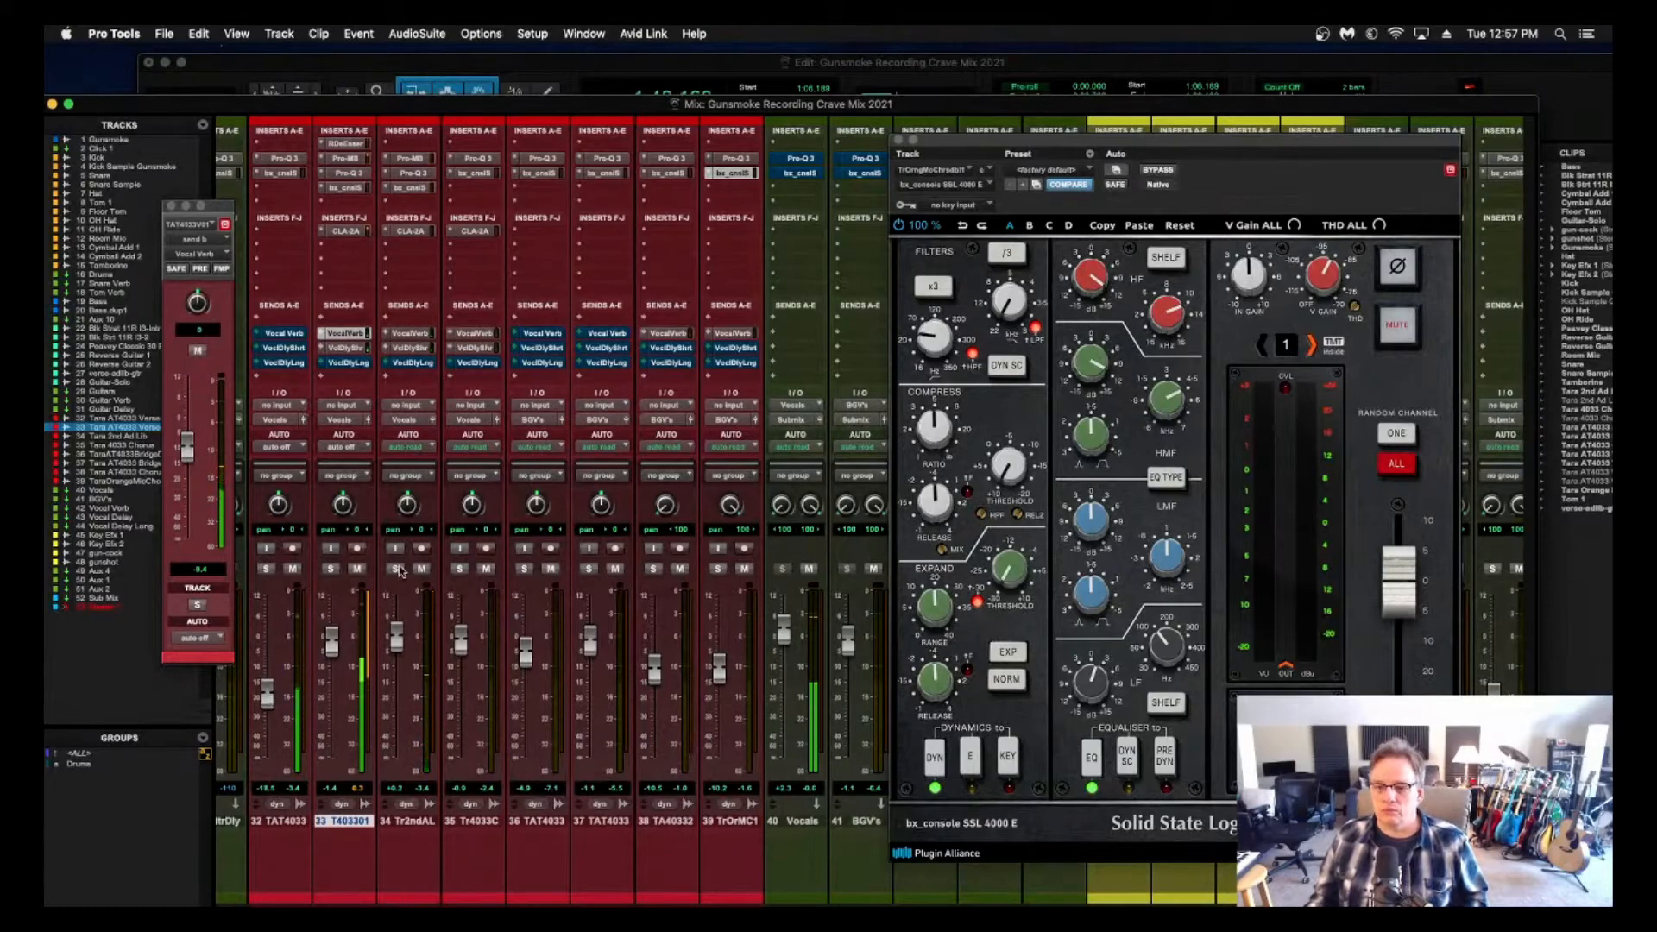
Check the bx_console SSL 4000 E settings on ad-lib track 34 and bridge vocal track 37, closing track 33's send window.
left_click(412, 173)
left_click(413, 187)
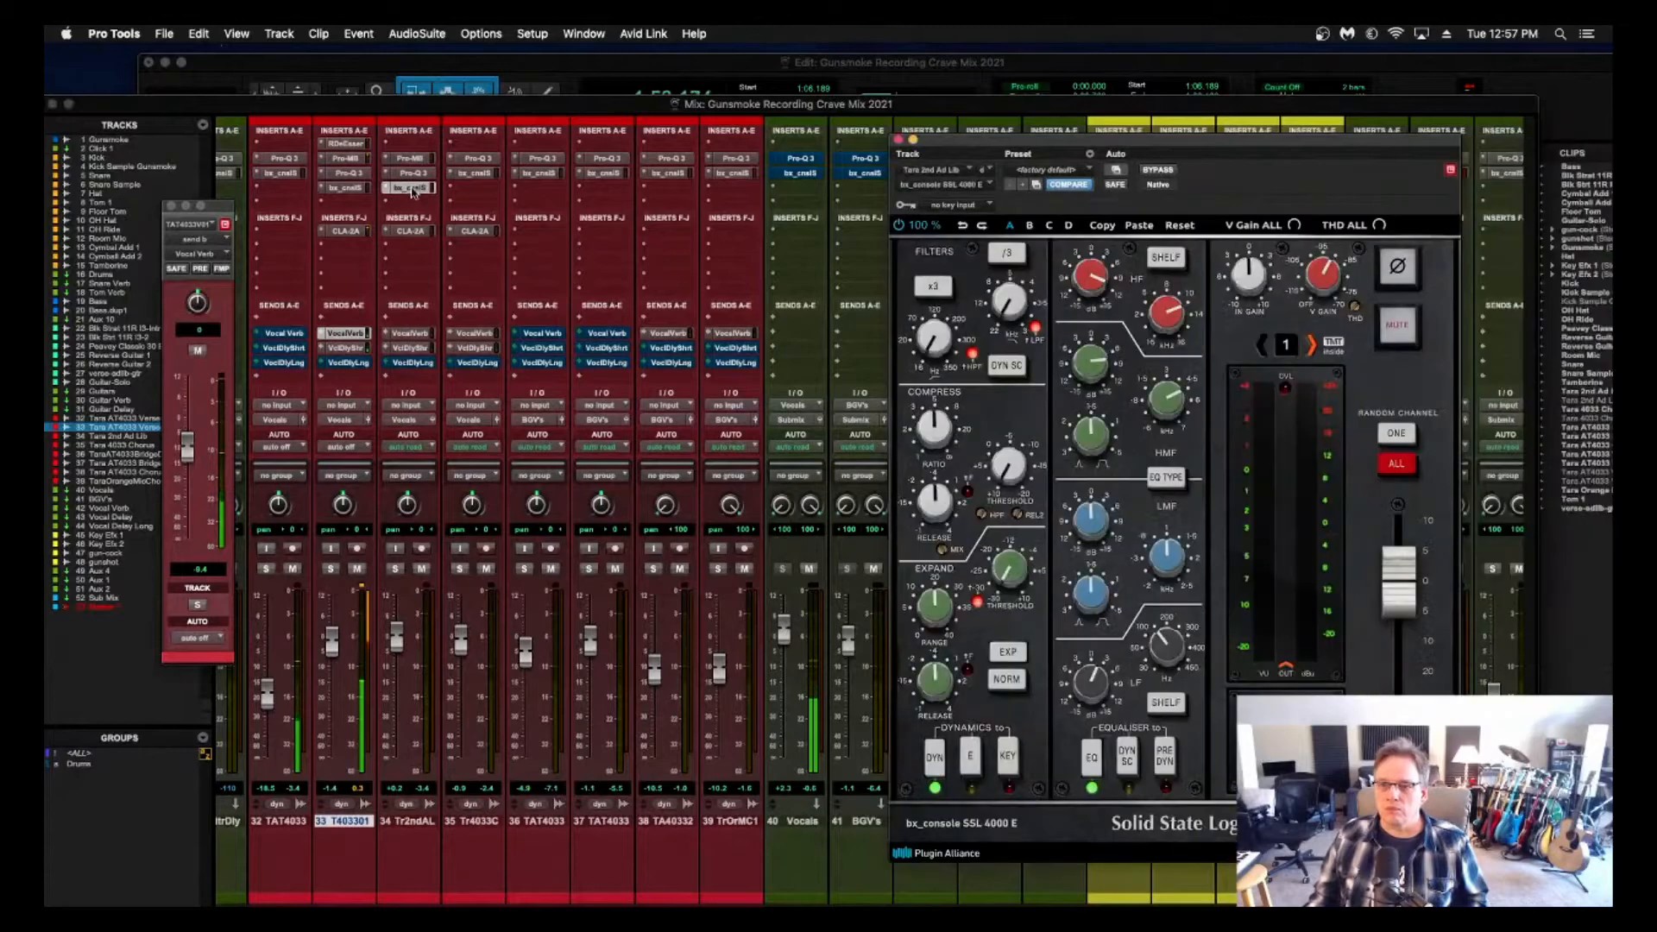
mouse_move(1101, 373)
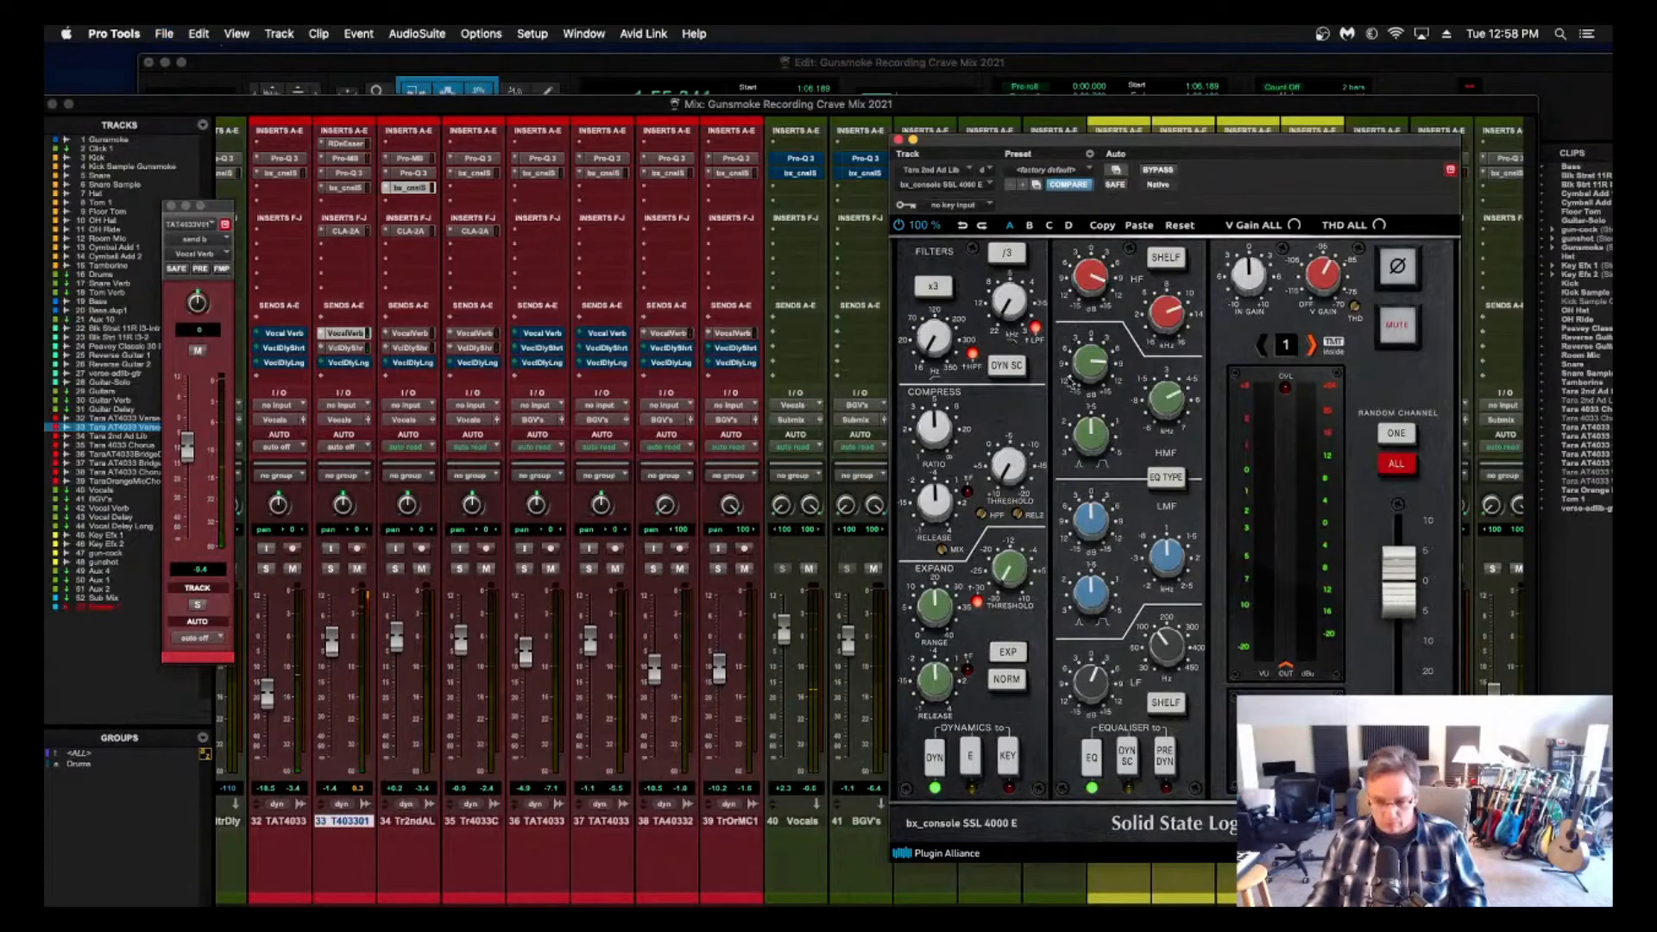
left_click(173, 207)
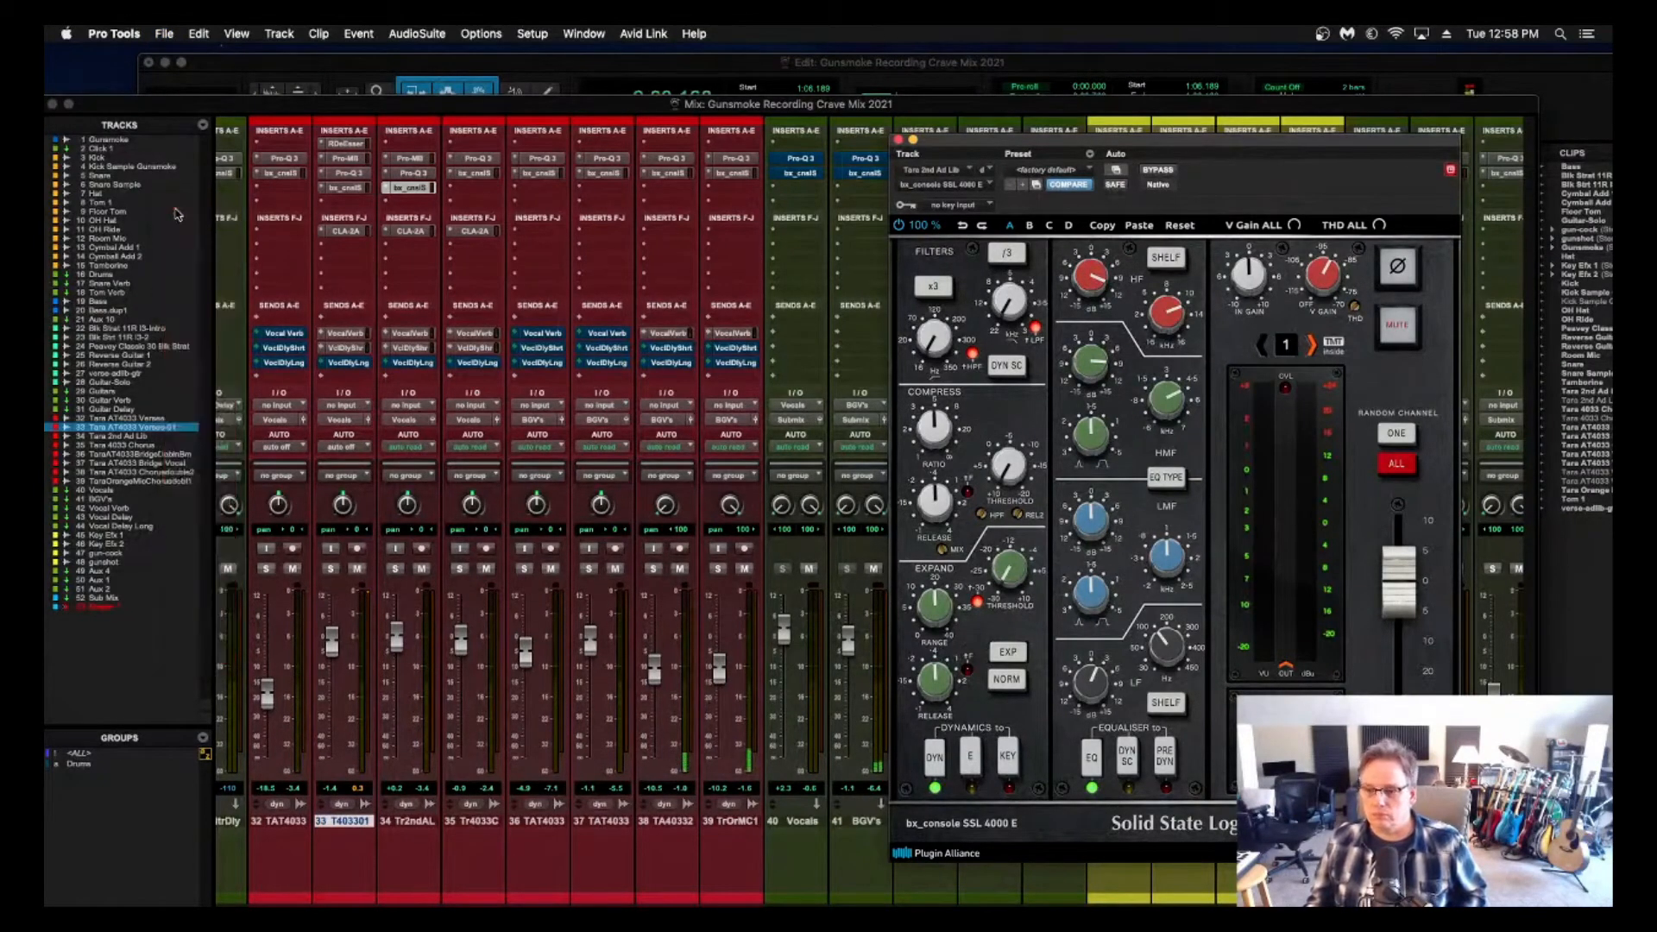
left_click(602, 172)
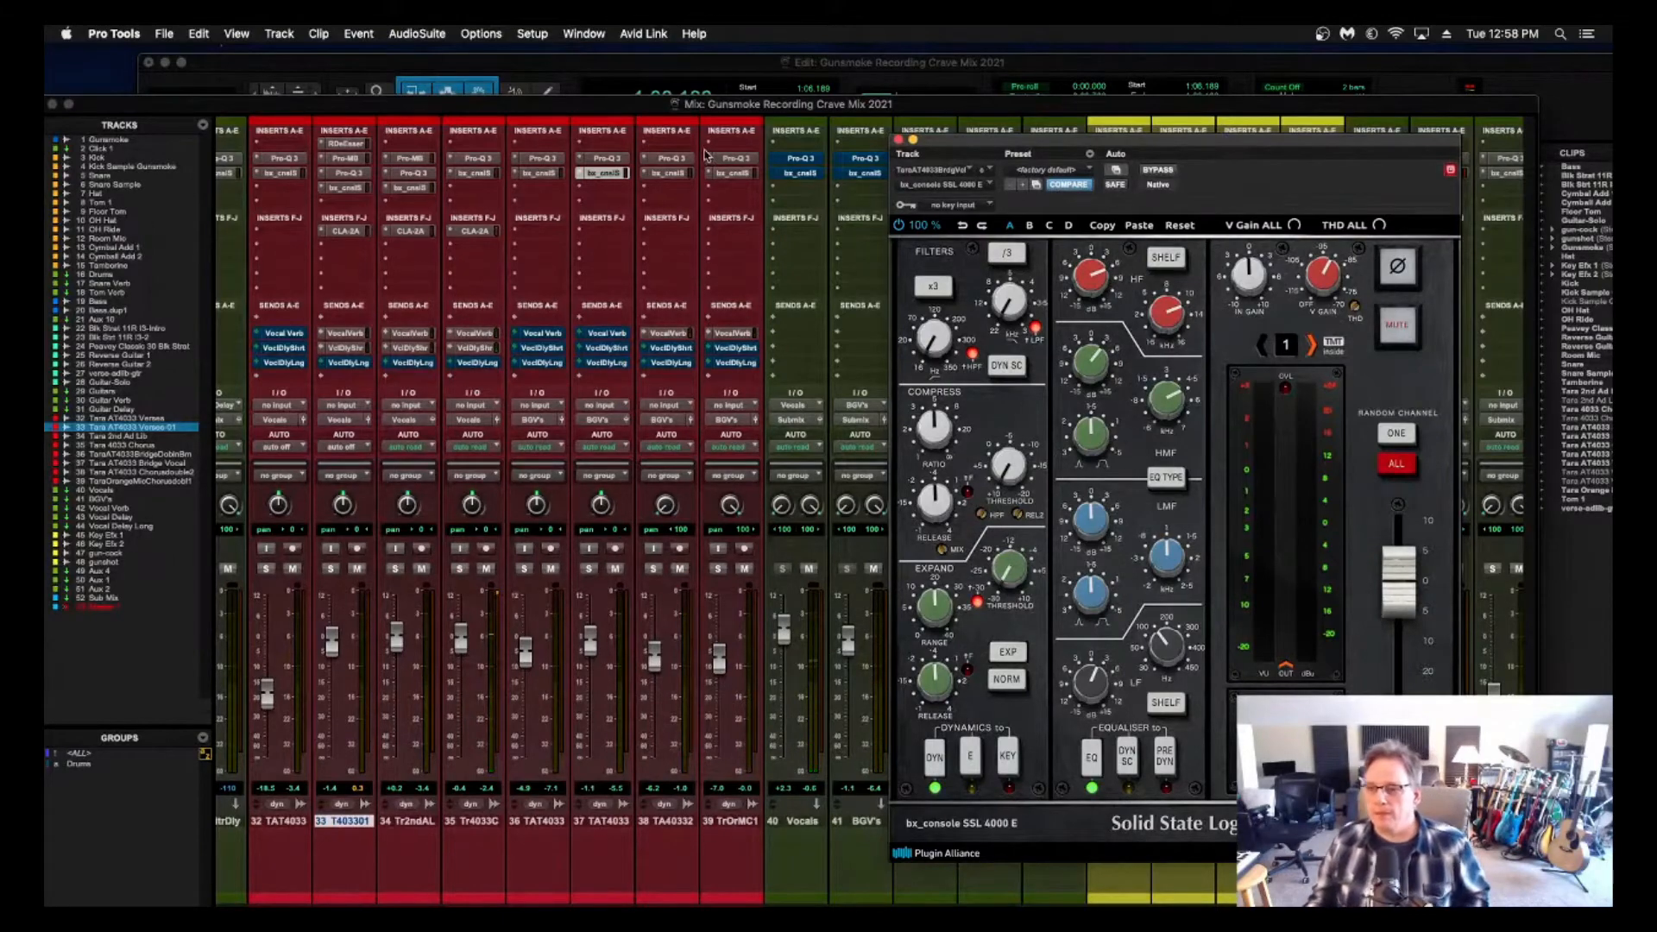
left_click_drag(993, 140, 1025, 162)
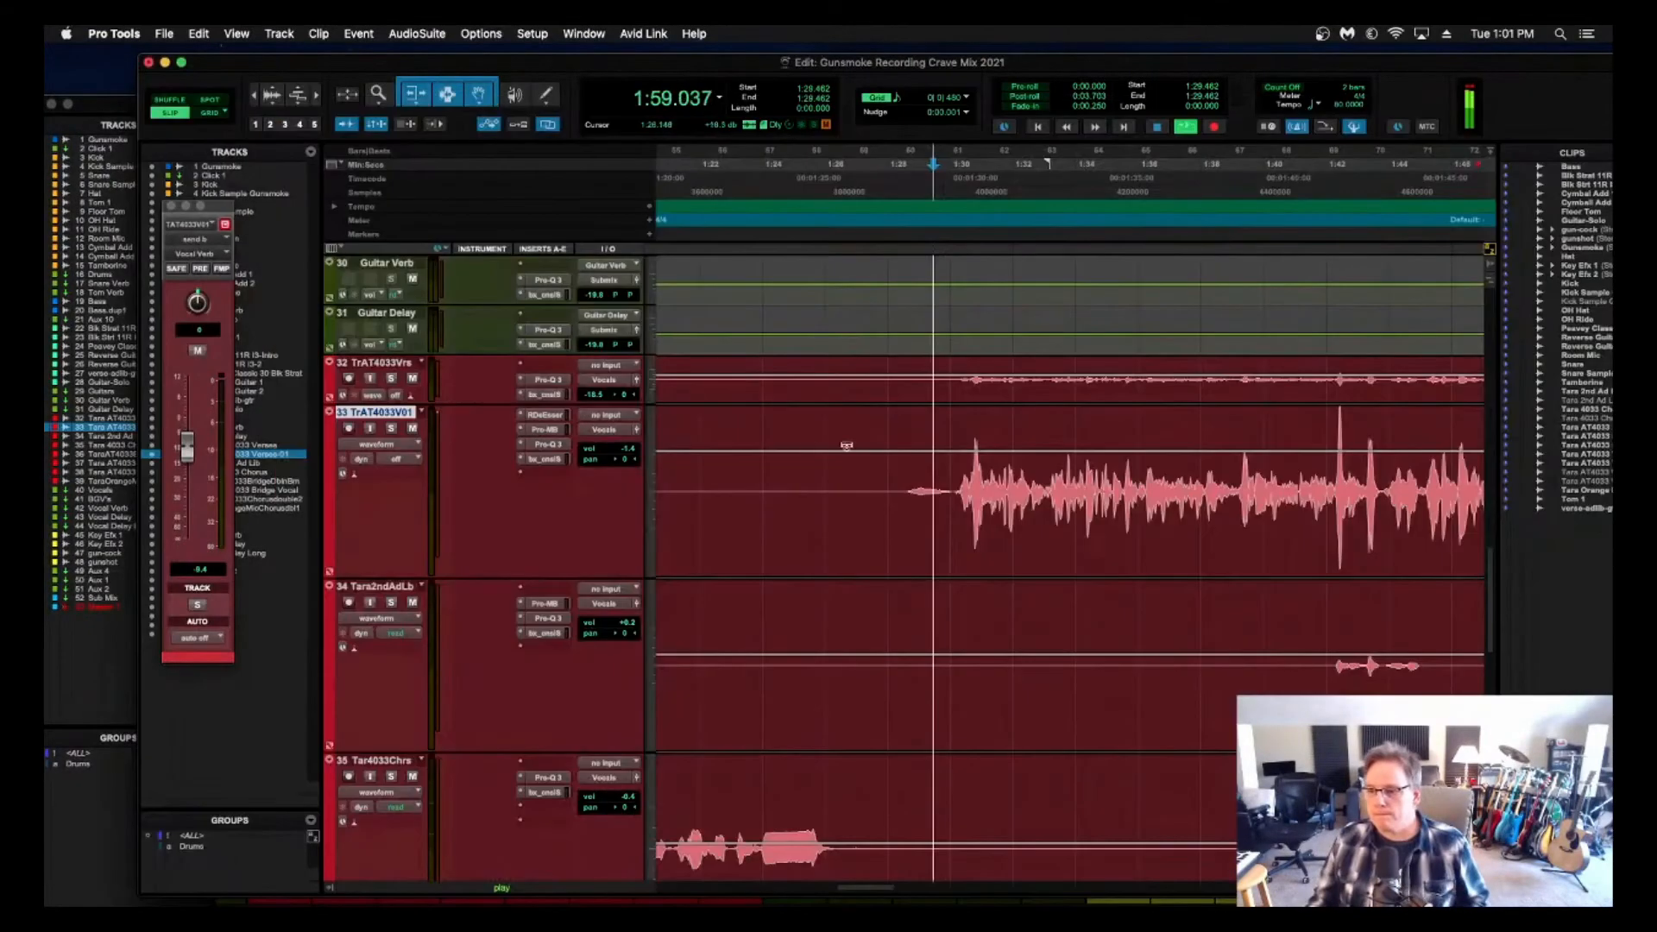
Review the vocal tracks in the Edit window and play the chorus vocal on track 35 from about 1:58.
scroll(1144, 552, "down", 3)
scroll(1144, 552, "down", 7)
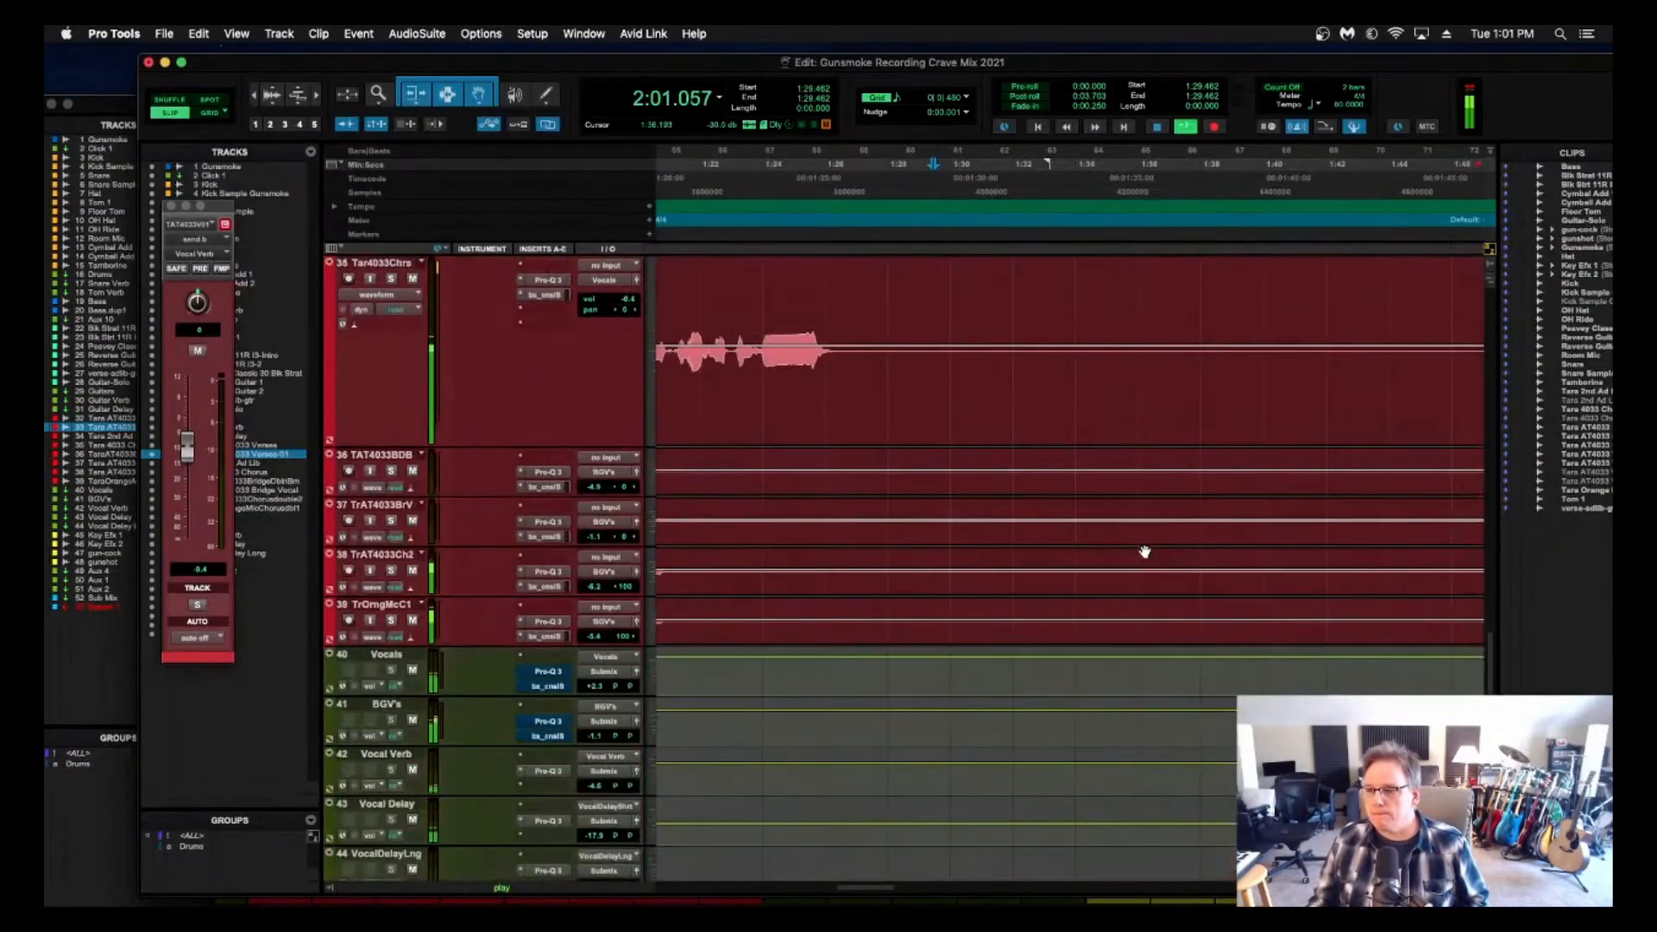
scroll(1144, 552, "up", 3)
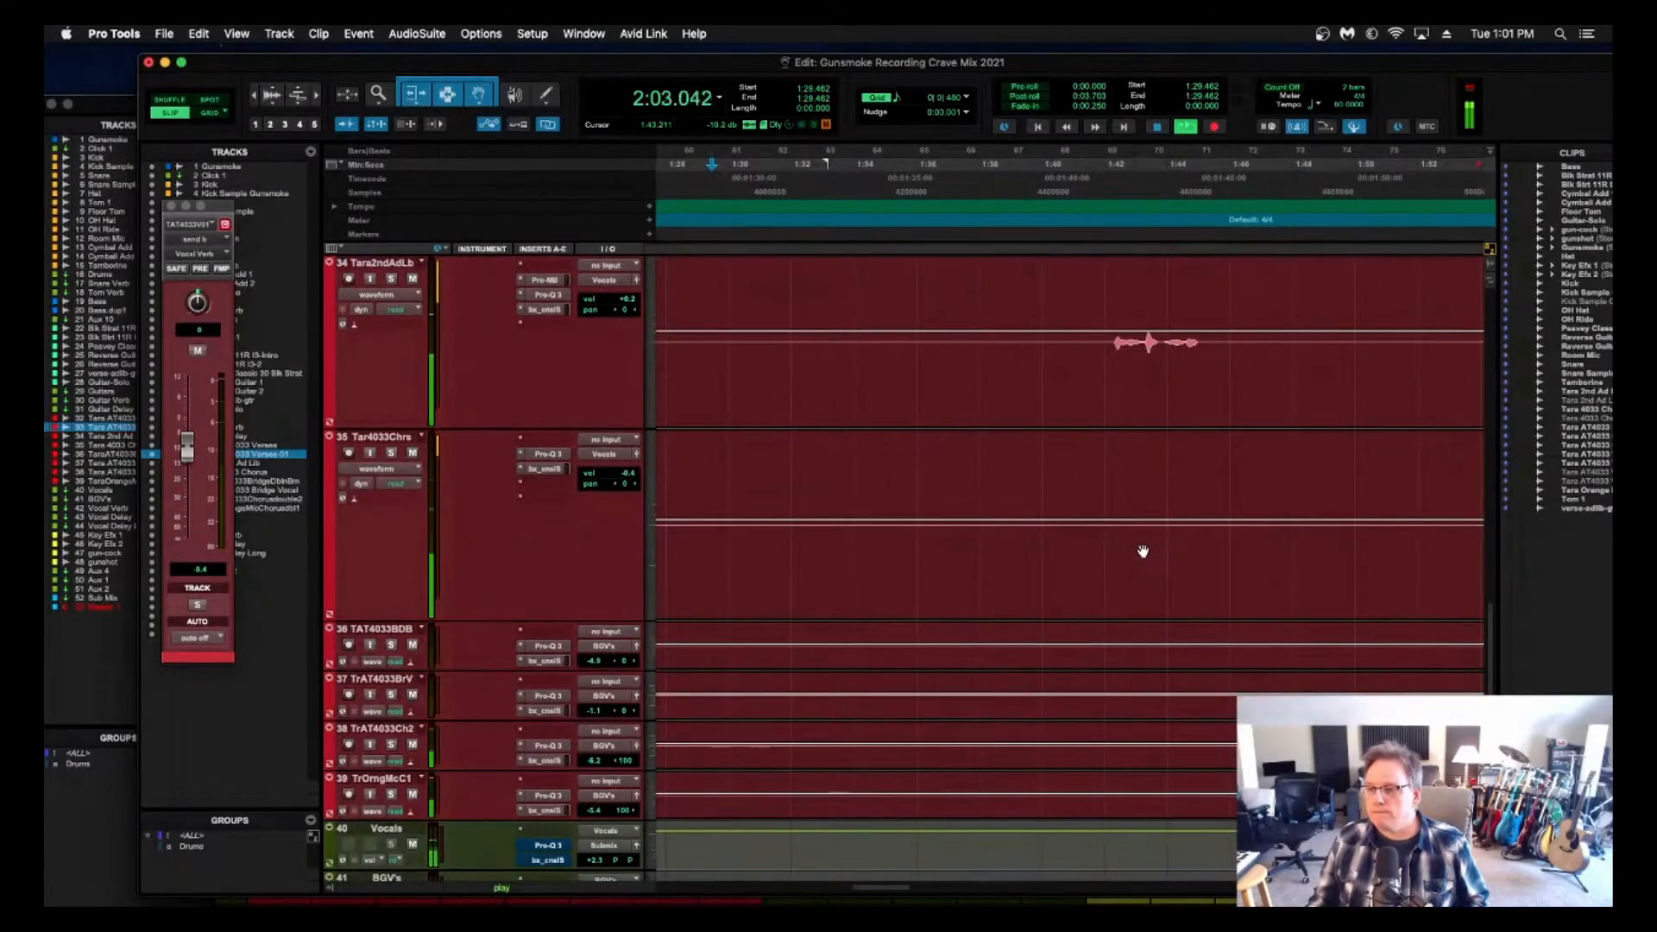
scroll(1142, 551, "up", 4)
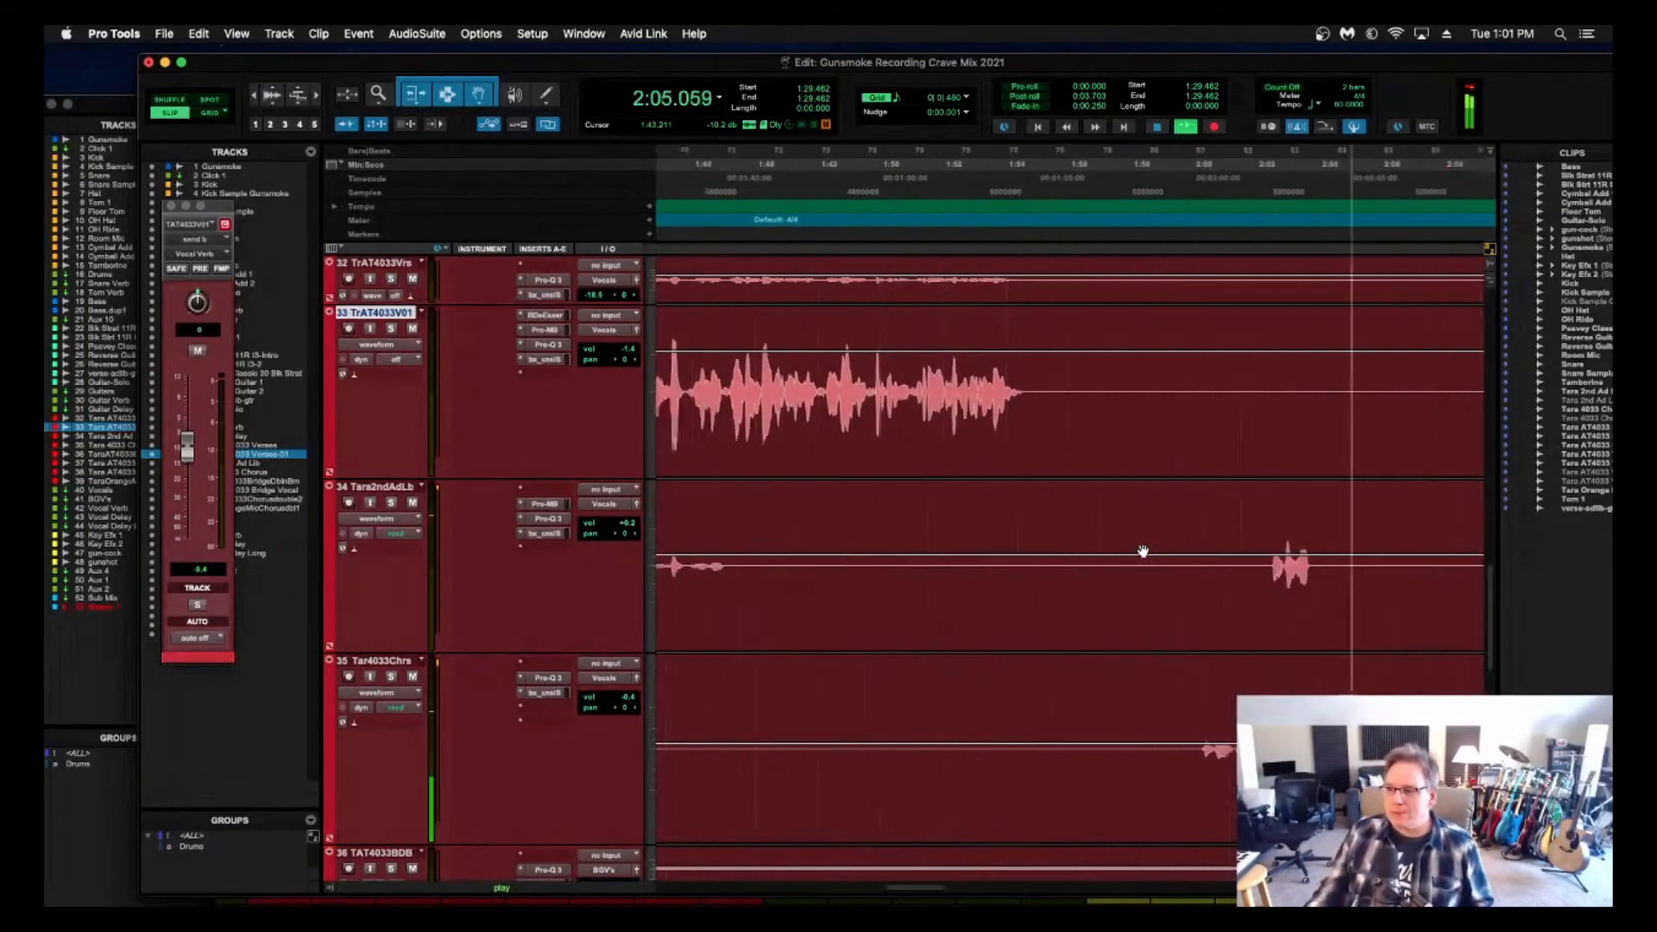
scroll(973, 666, "left", 5)
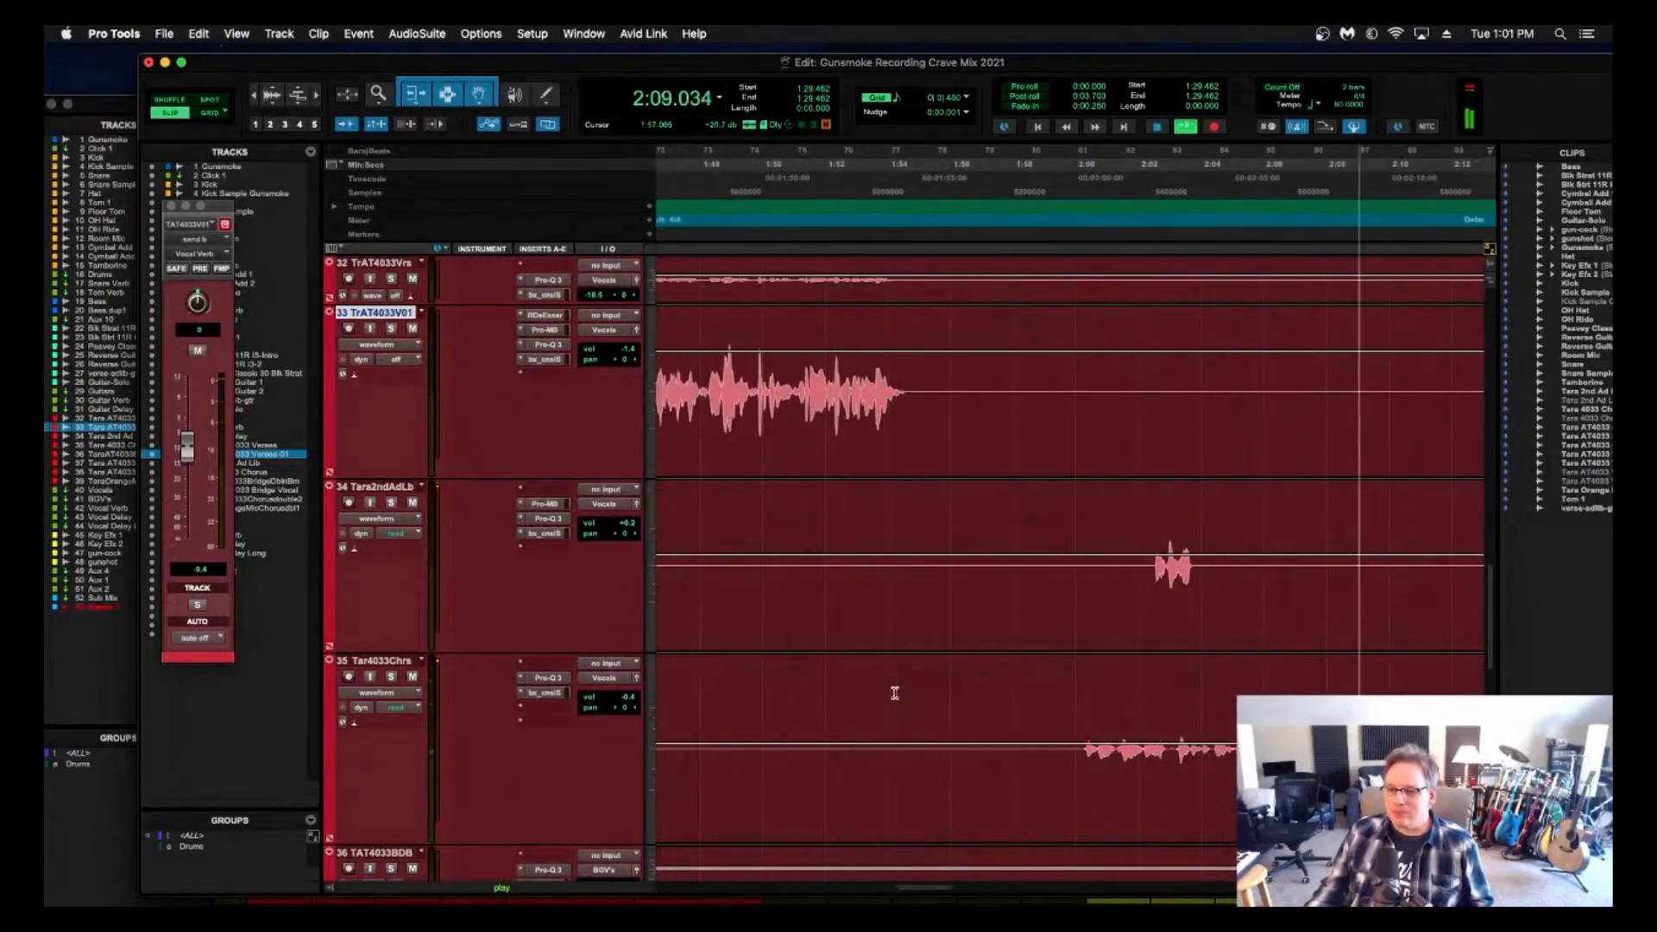
left_click(1024, 679)
key("space")
key("space")
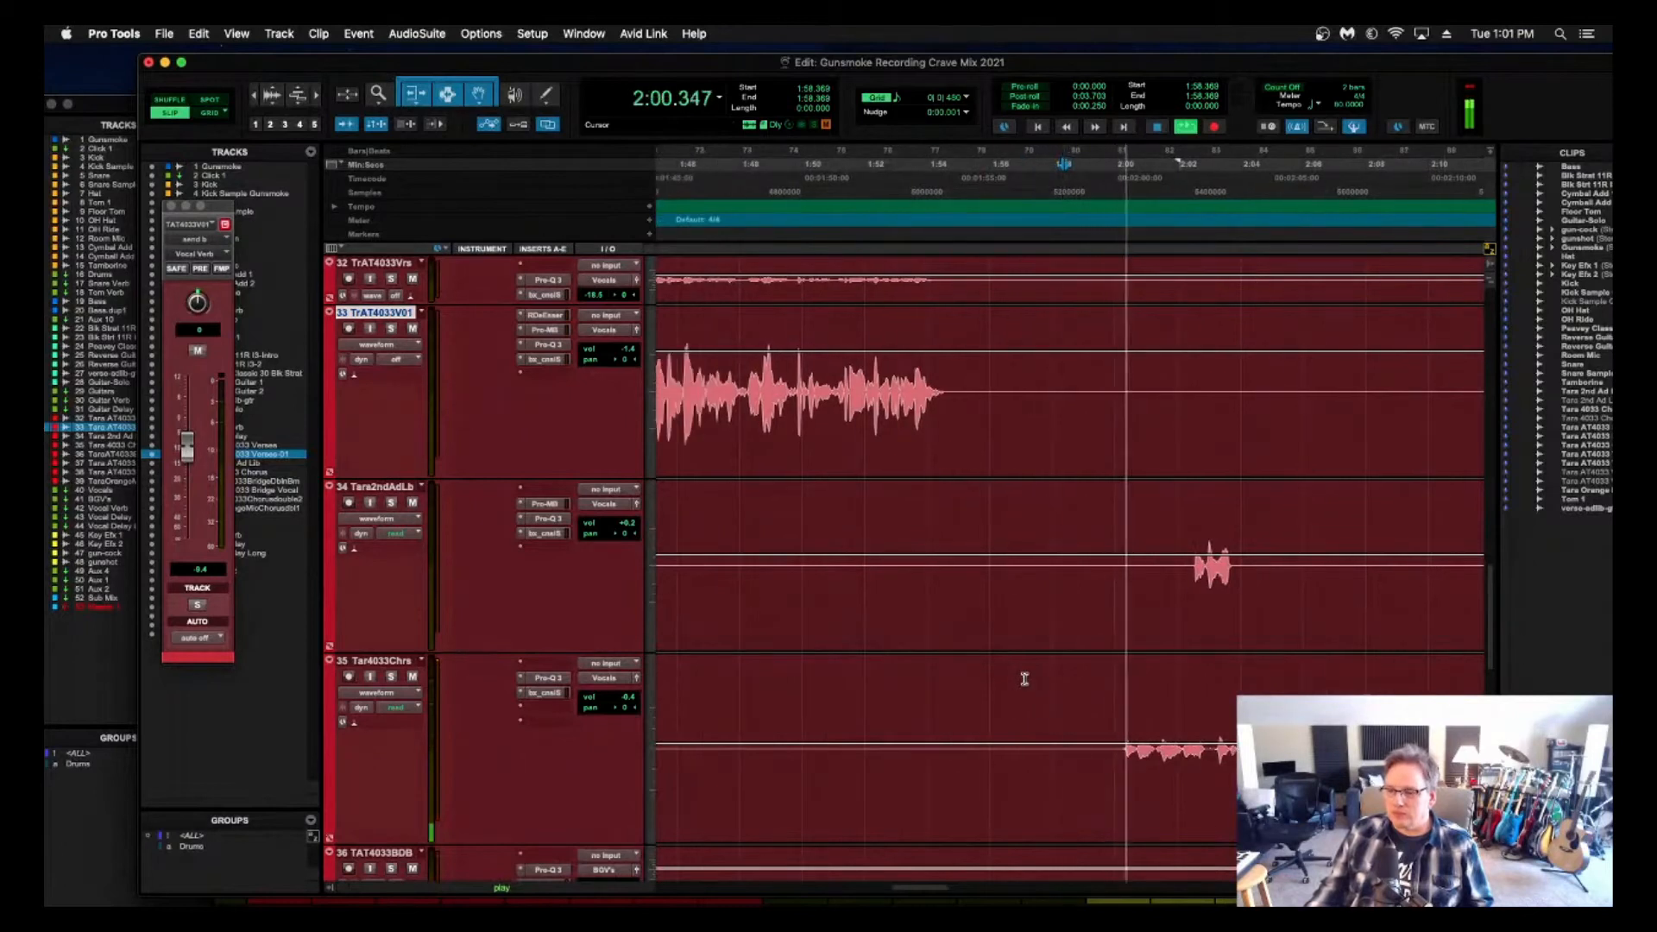
scroll(1024, 679, "left", 5)
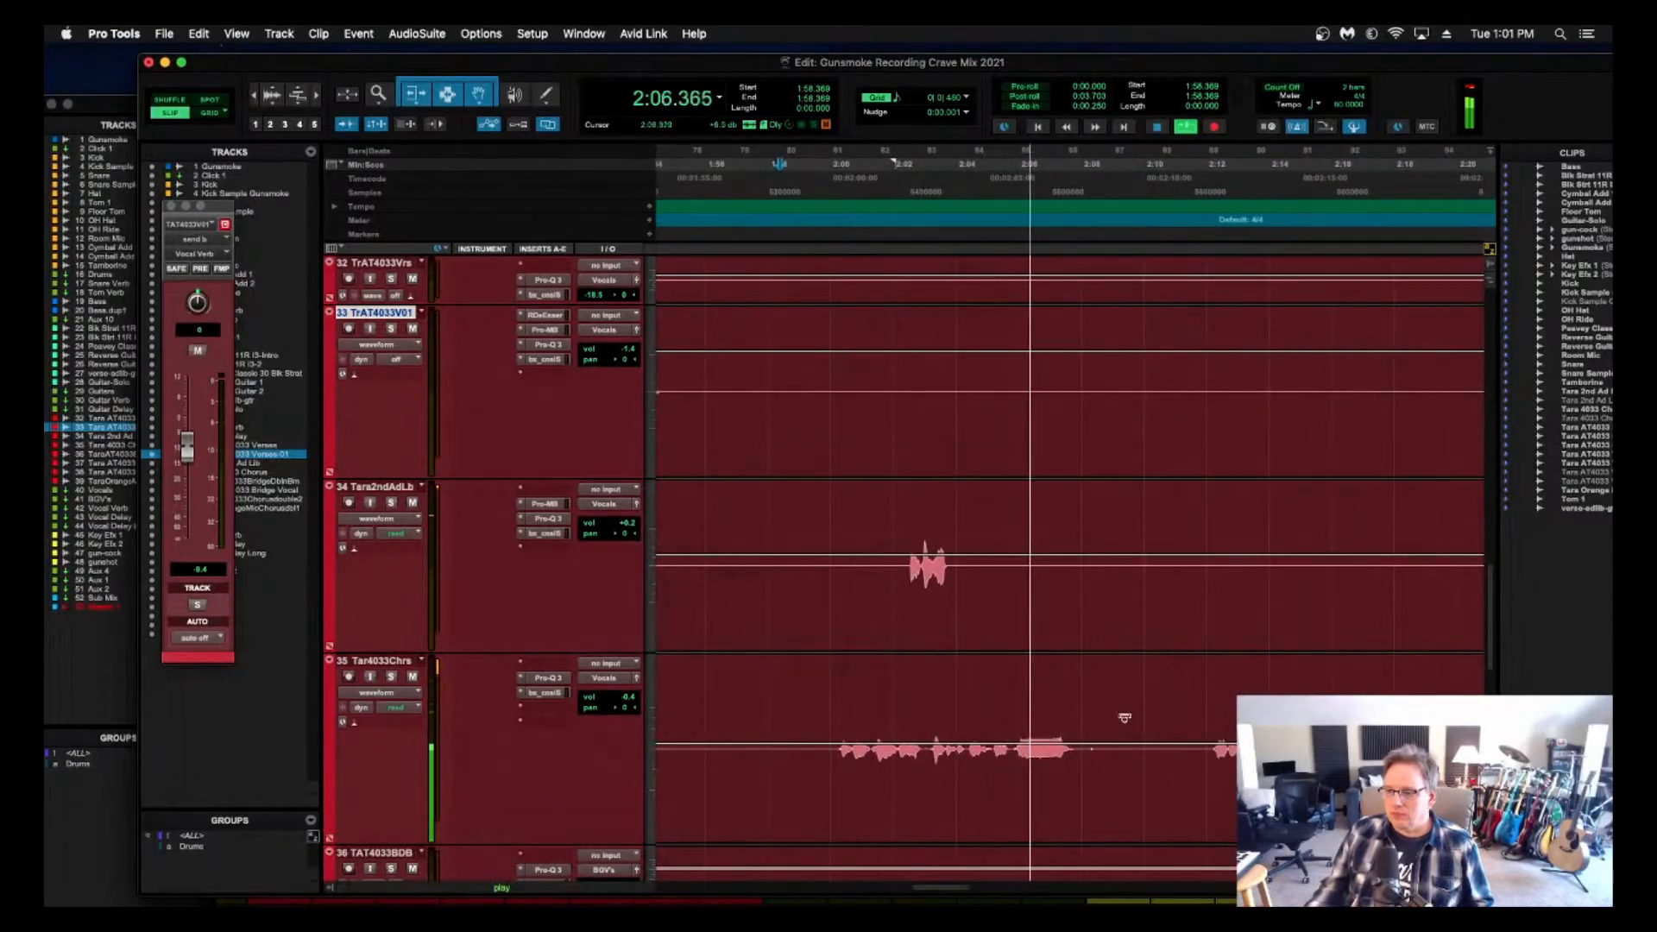
key("space")
Select track 35's chorus phrase from 1:59.152 to 2:09.901, raise its clip gain, and play it back.
left_click_drag(1139, 713, 805, 712)
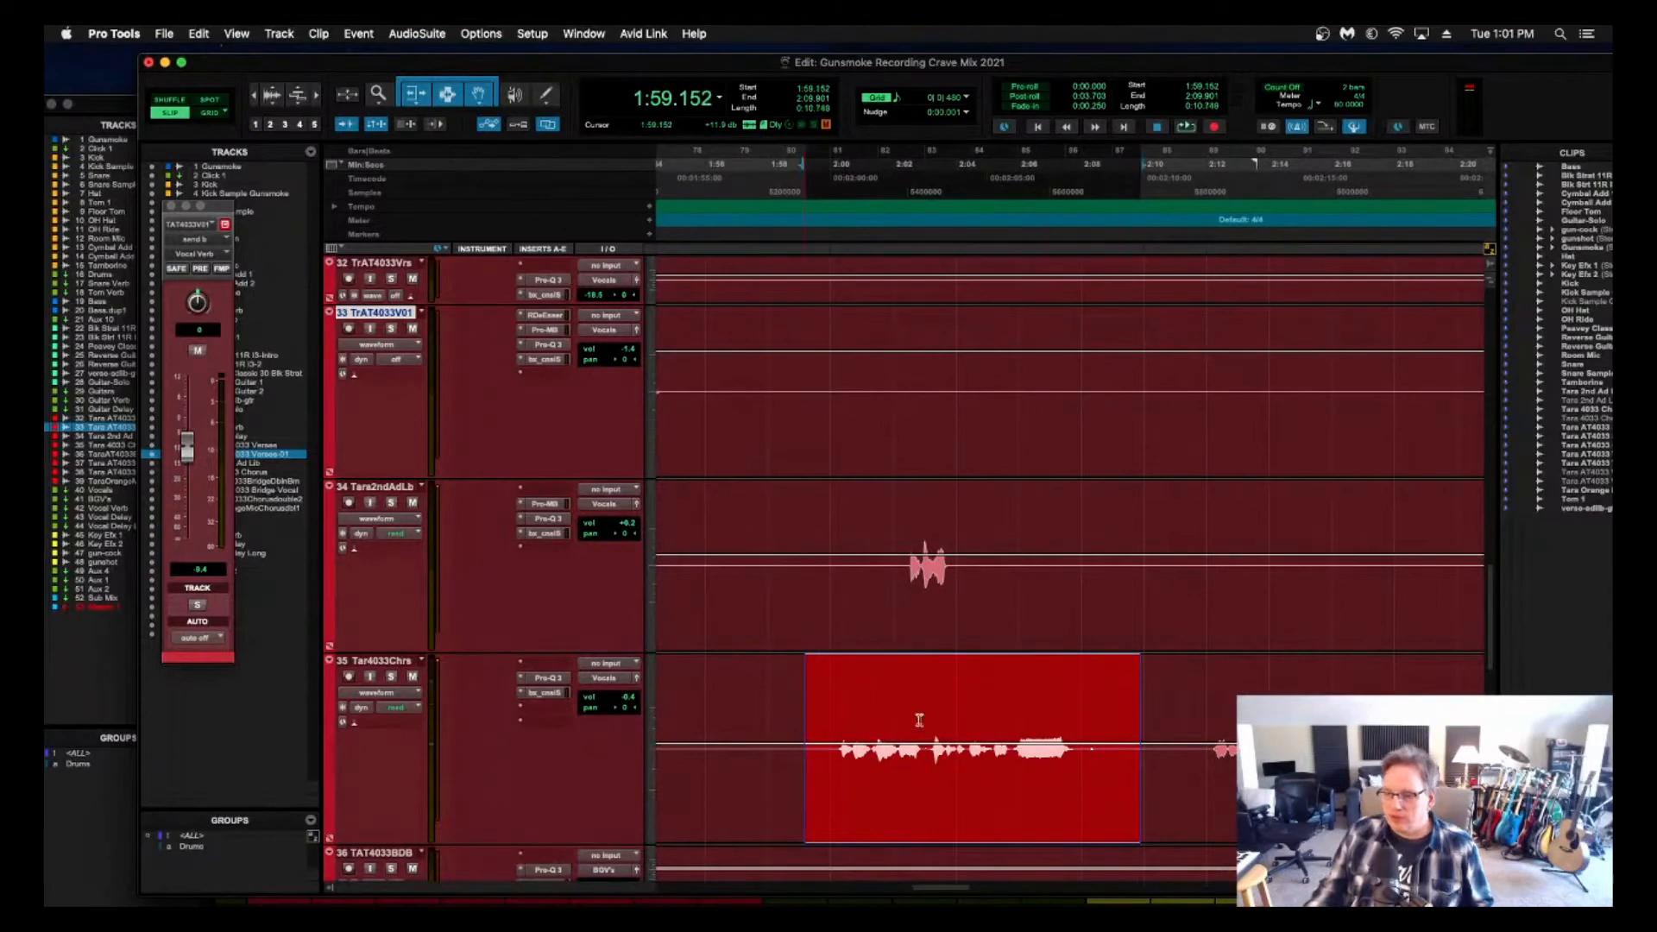
key("super+alt+bracketright")
key("super+alt+bracketright")
key("space")
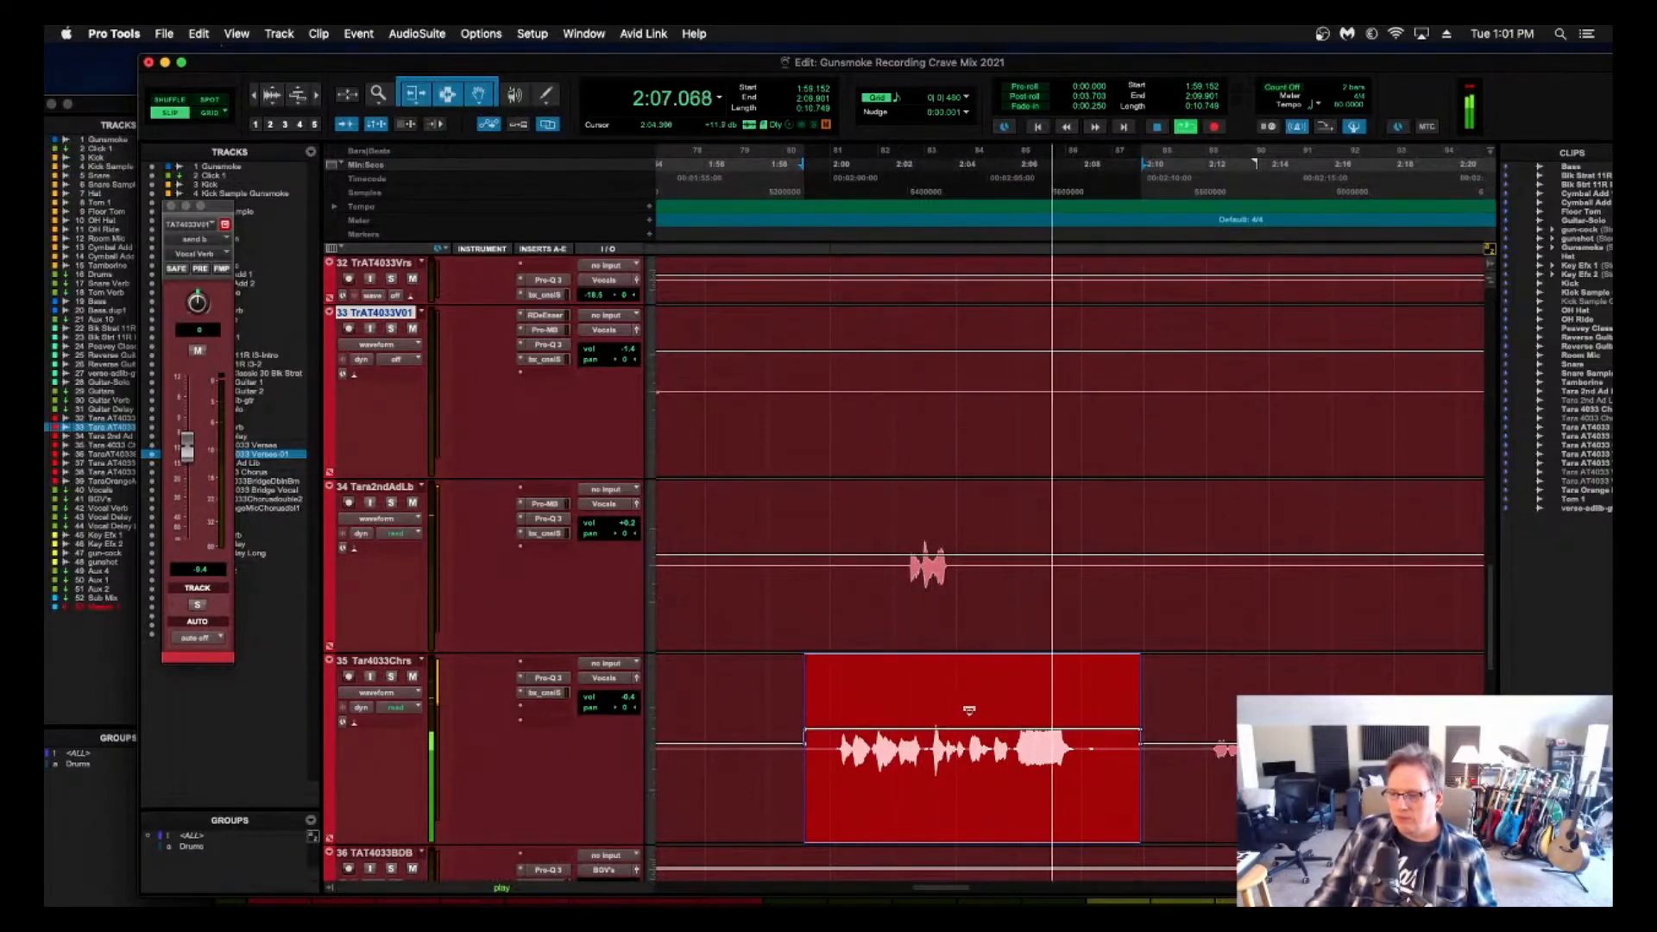
key("space")
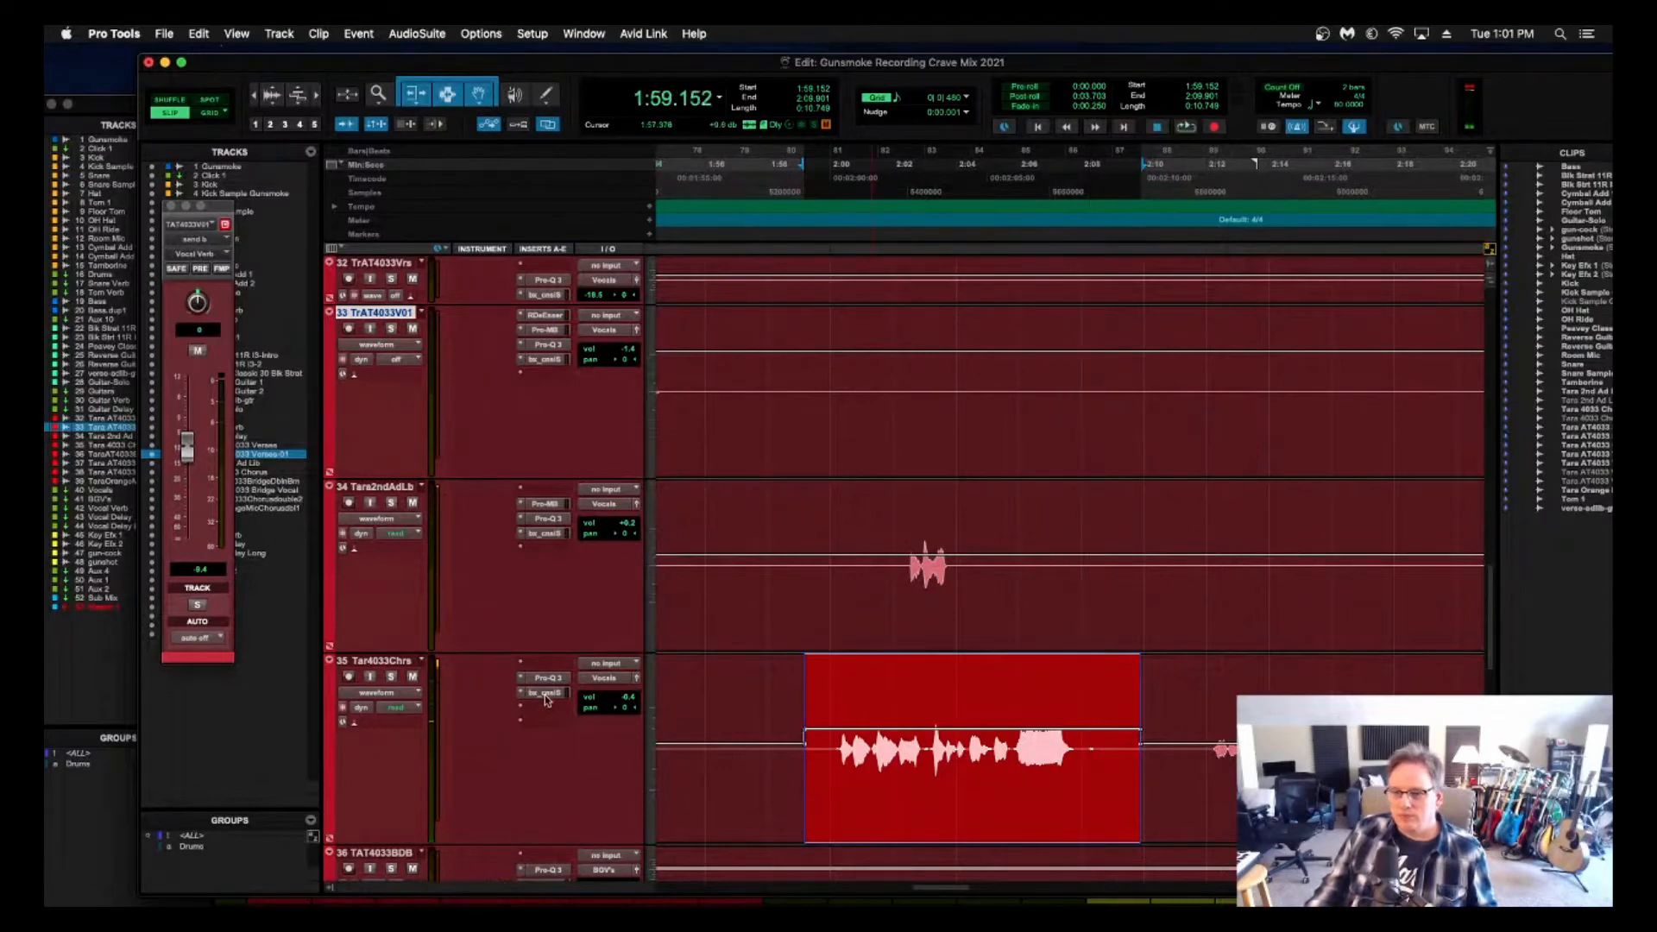
Add a dynamic bell cut at about 837 Hz with a Q of 1 in track 35's Pro-Q 3, audition it, and close the plug-in.
left_click(550, 679)
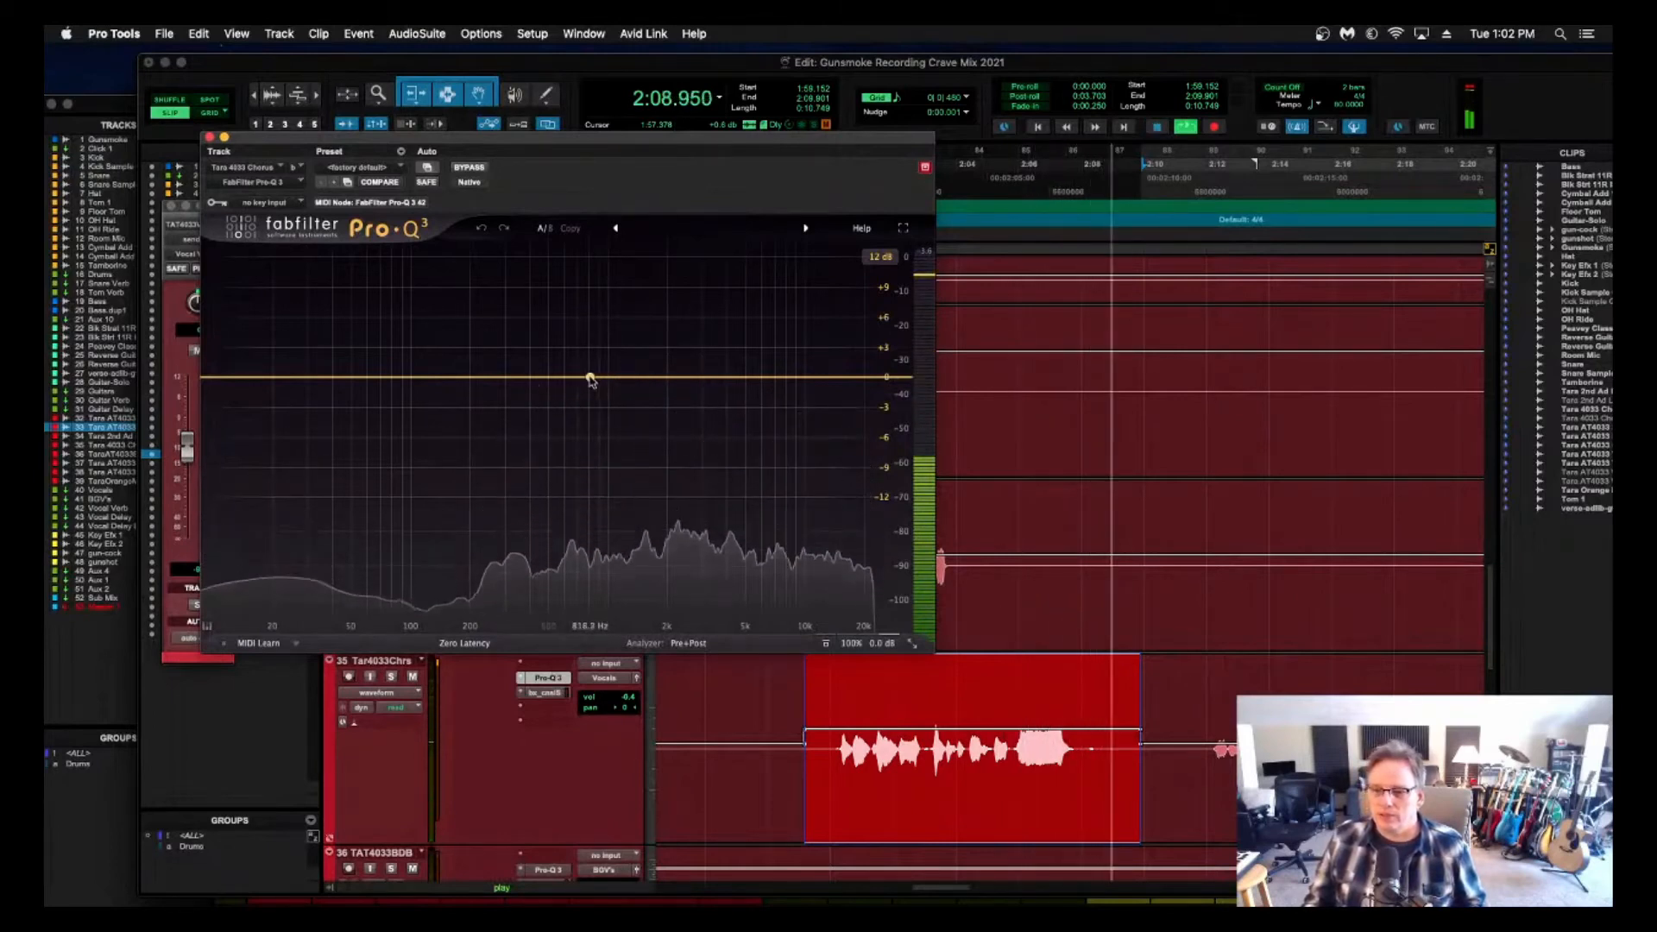
key("space")
left_click_drag(590, 378, 594, 380)
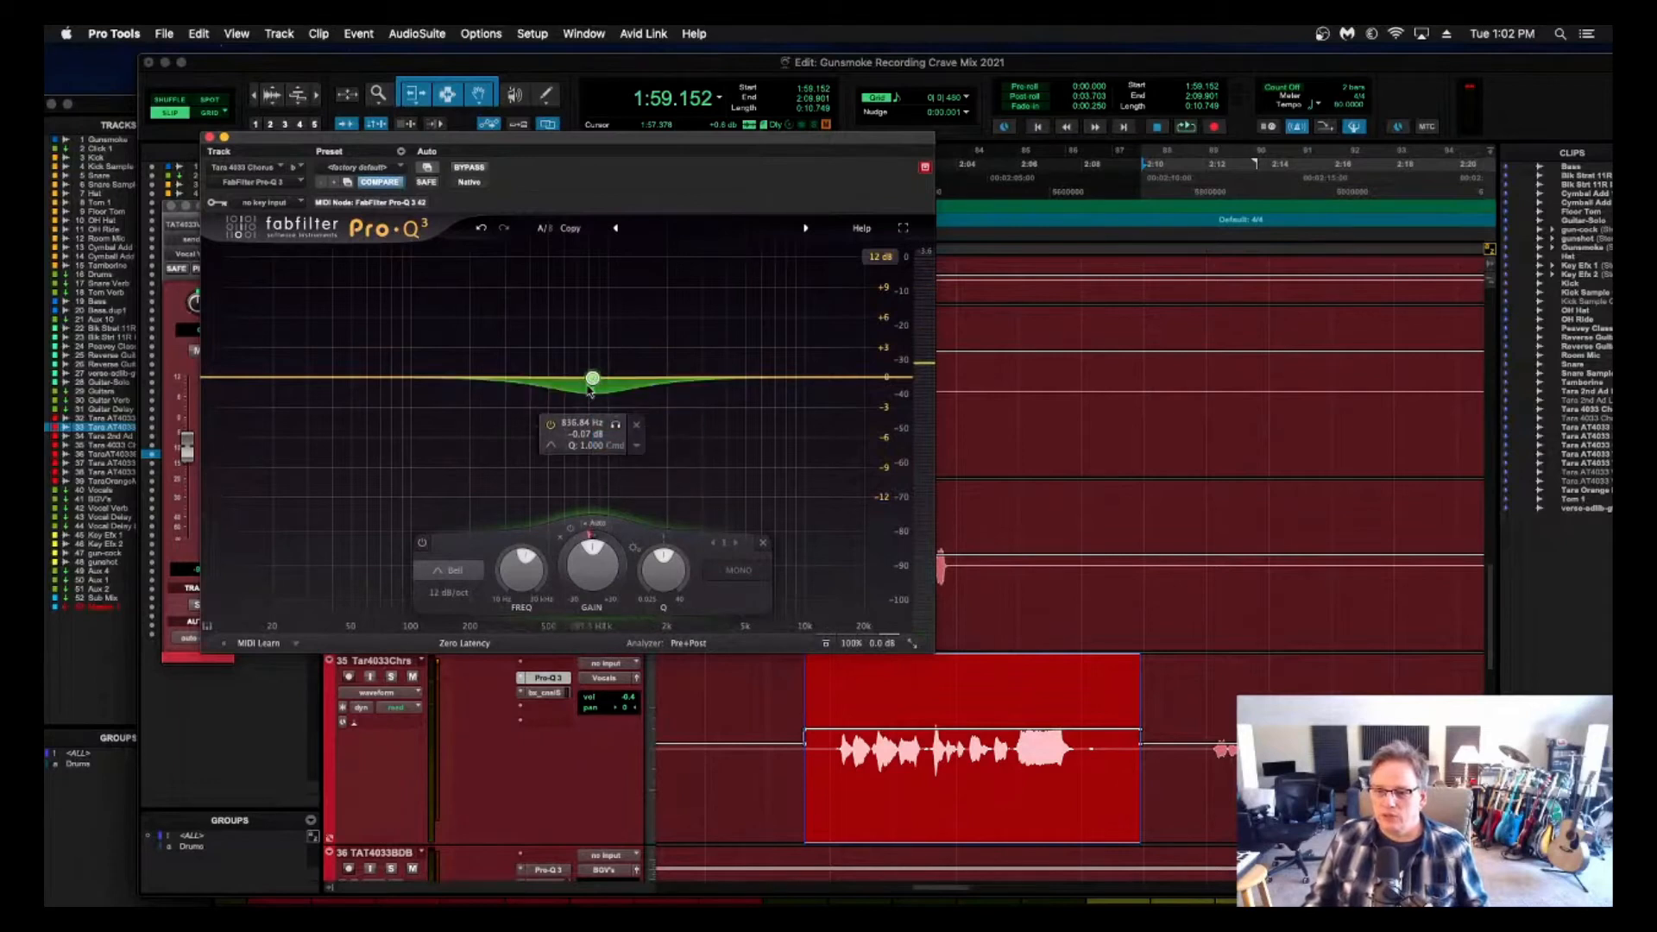
key("space")
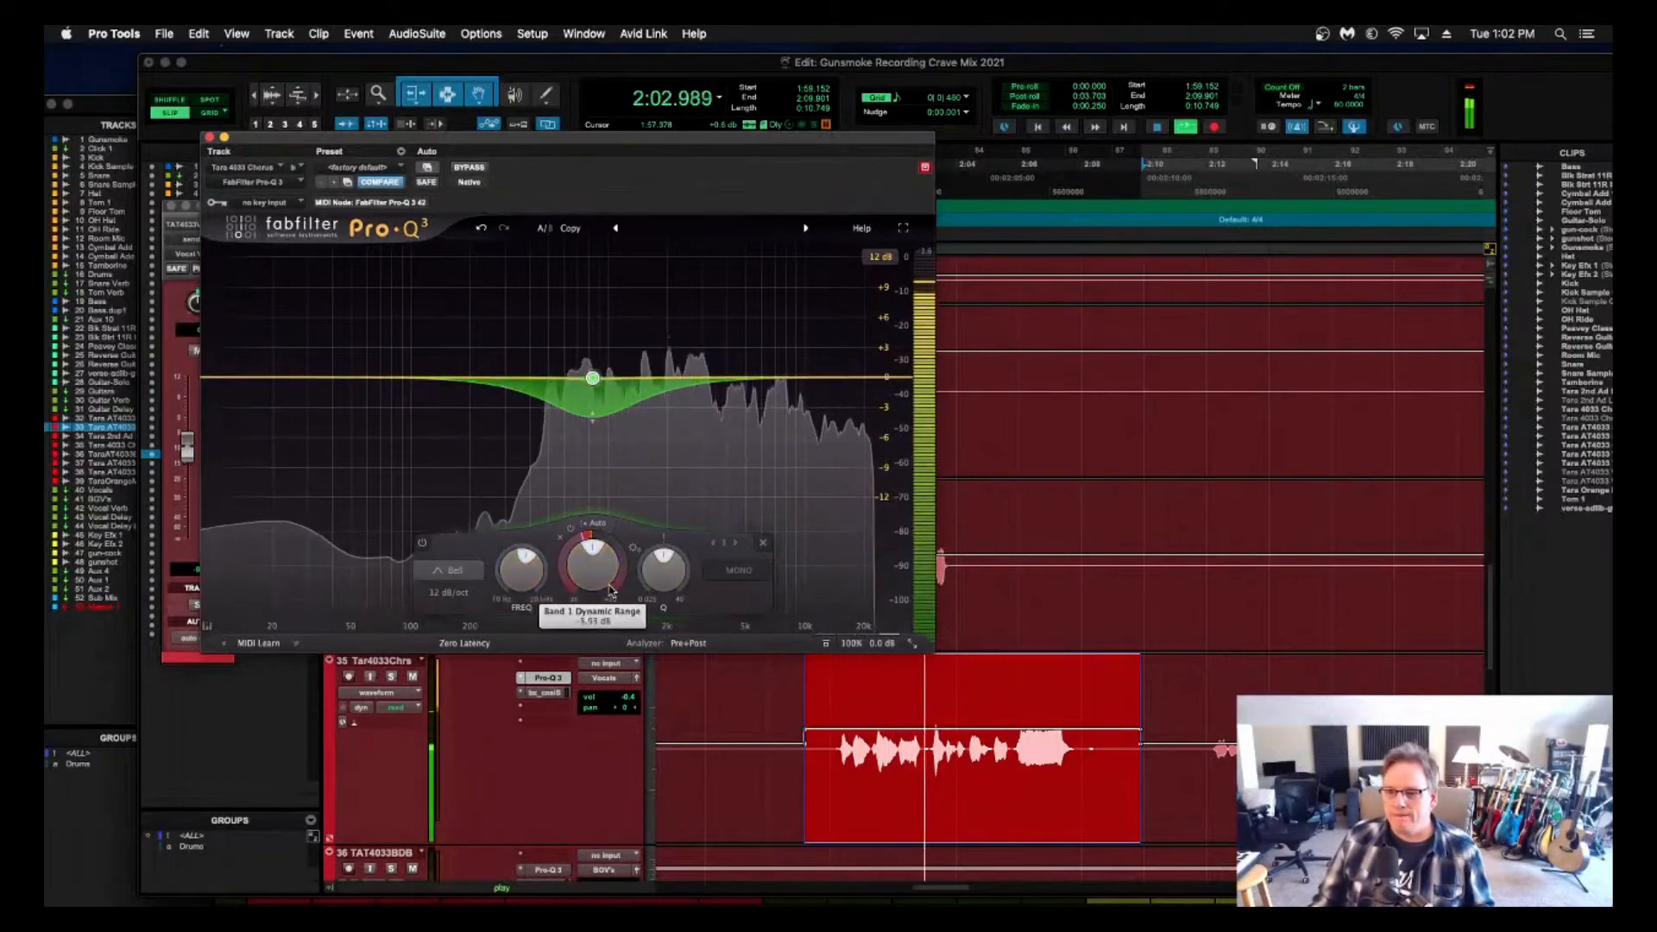
mouse_move(610, 590)
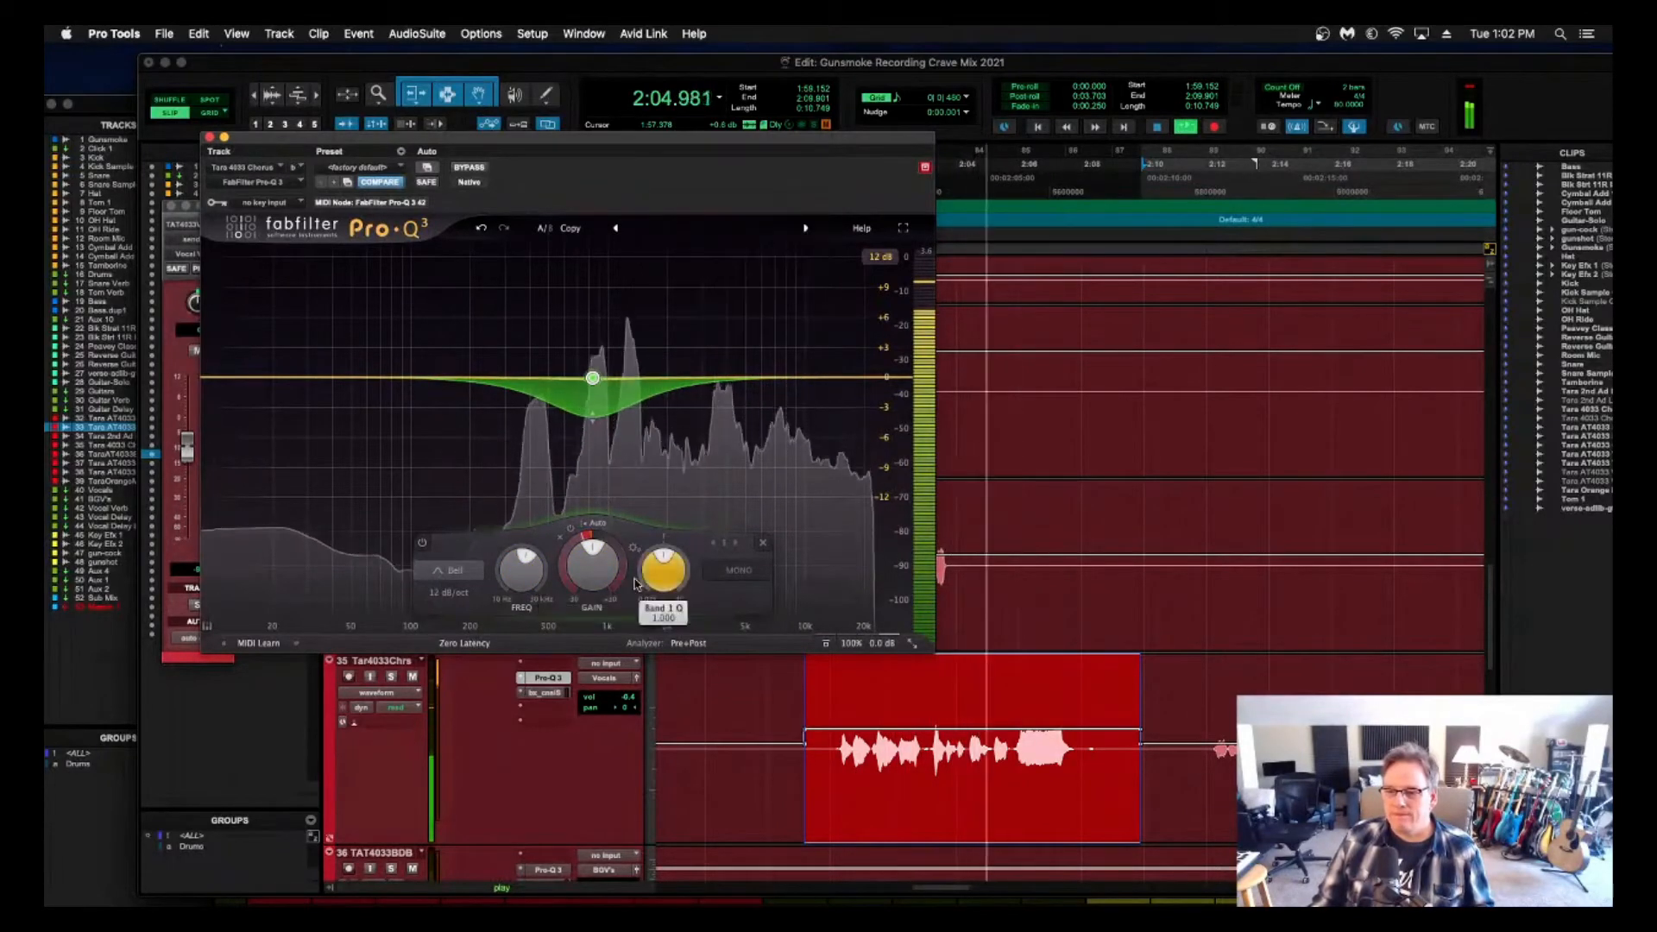
mouse_move(544, 573)
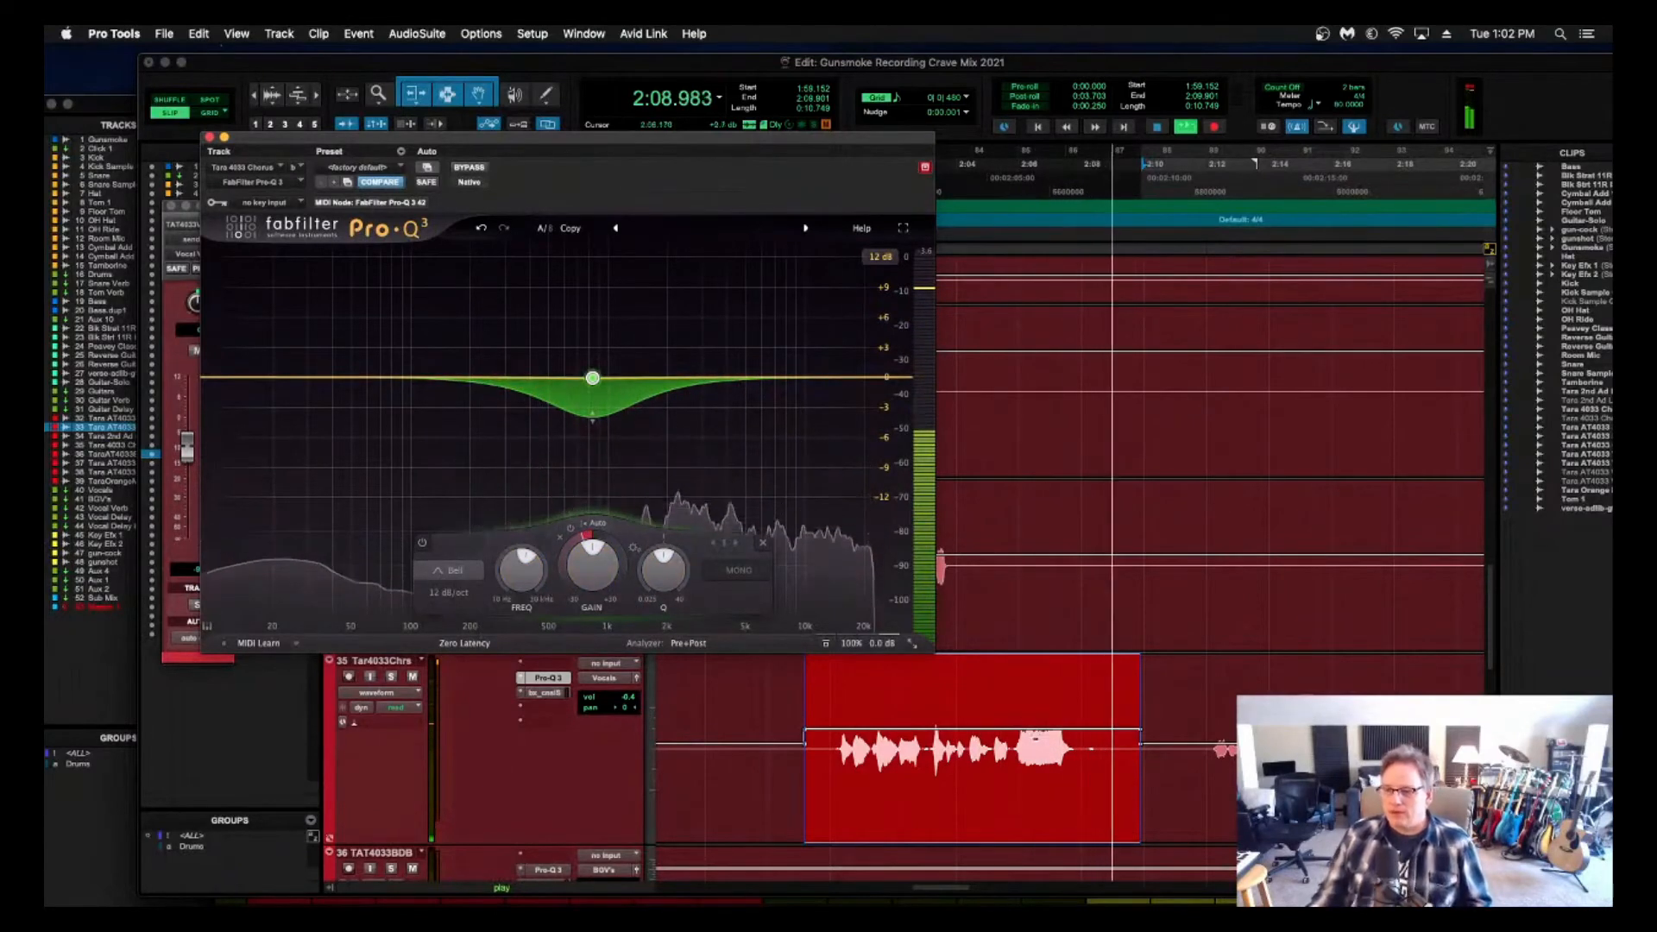
key("space")
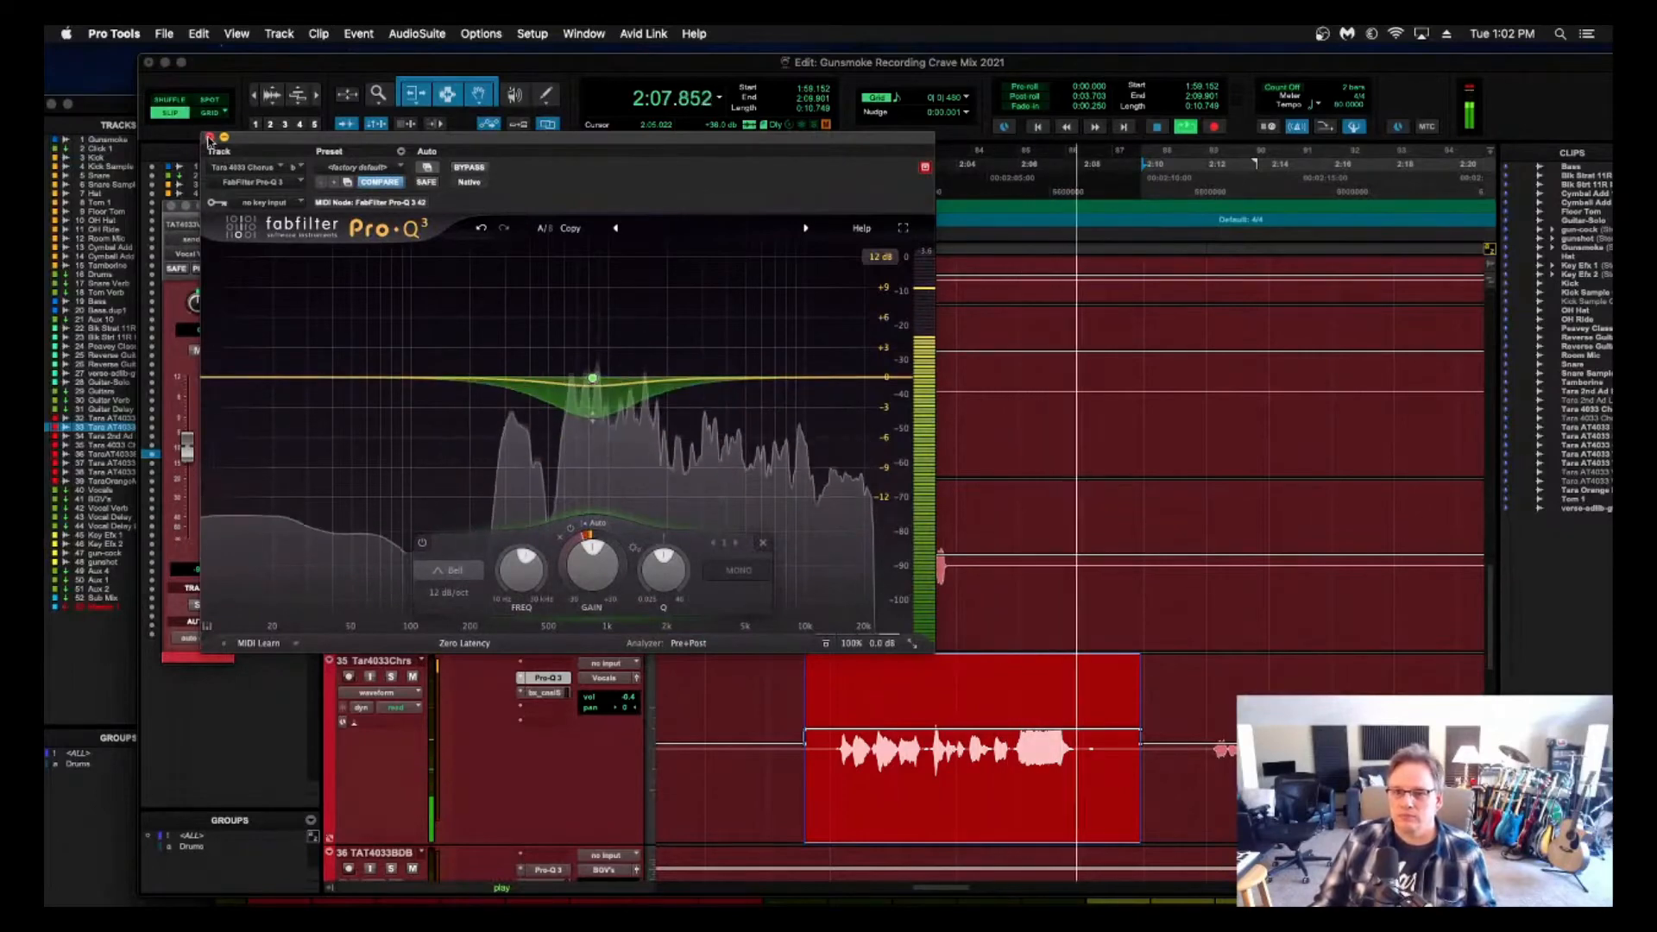
left_click(209, 138)
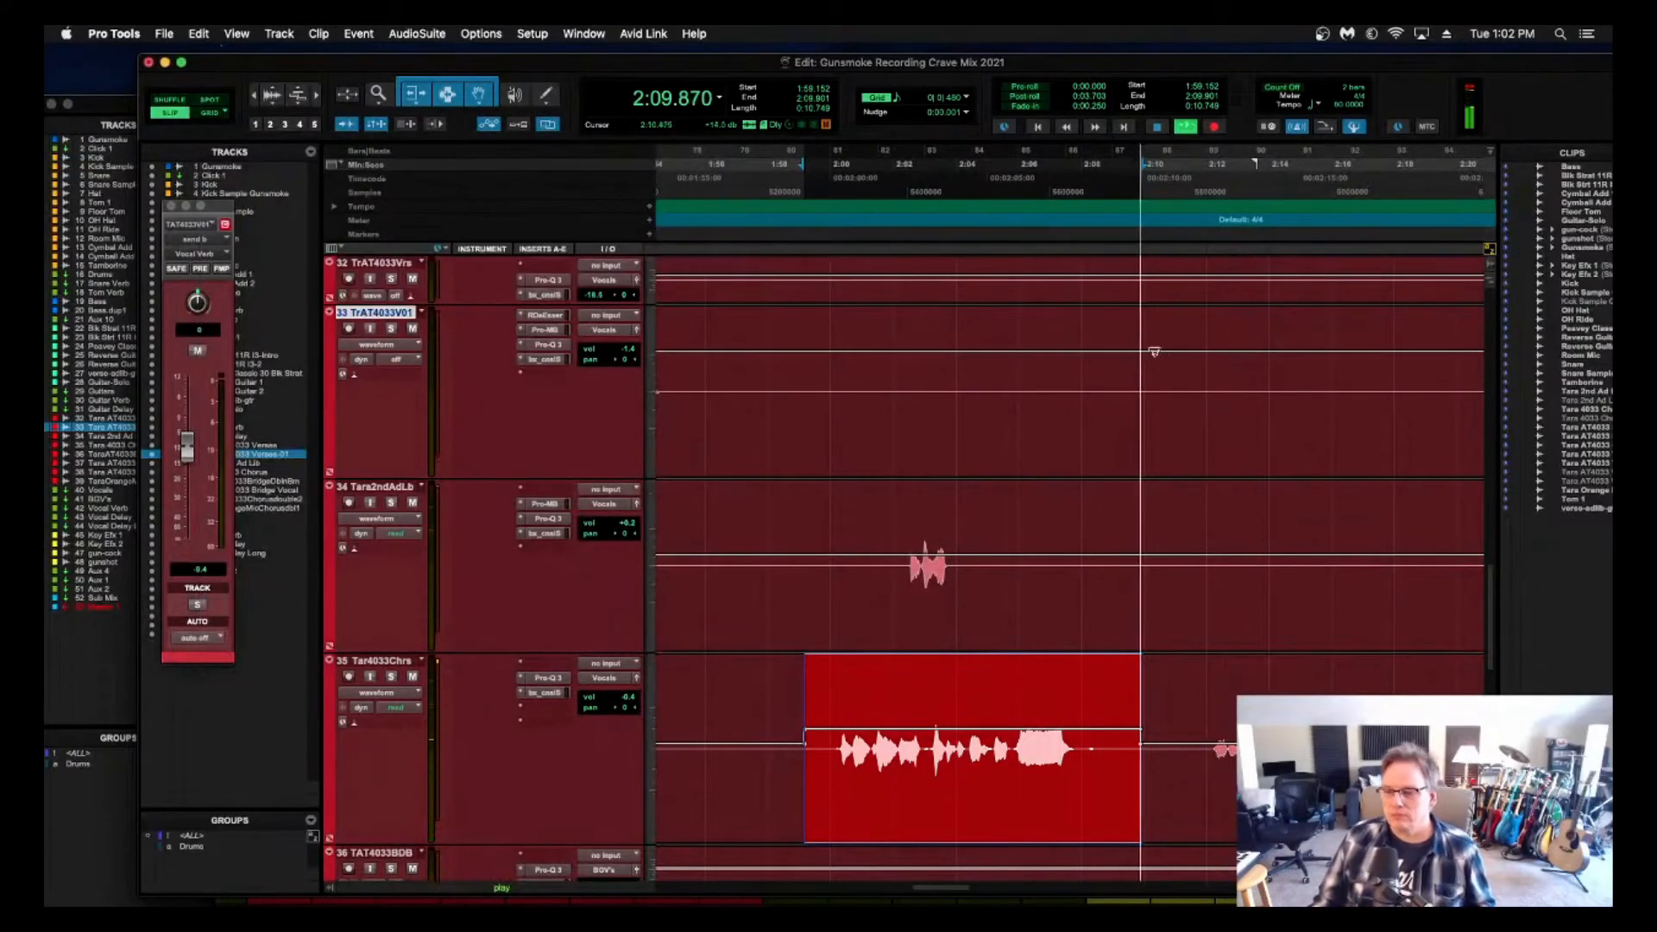
Remove the bx_console inserts from the Vocals and BGV's aux tracks in the Mix window.
key("super+equal")
left_click(693, 178)
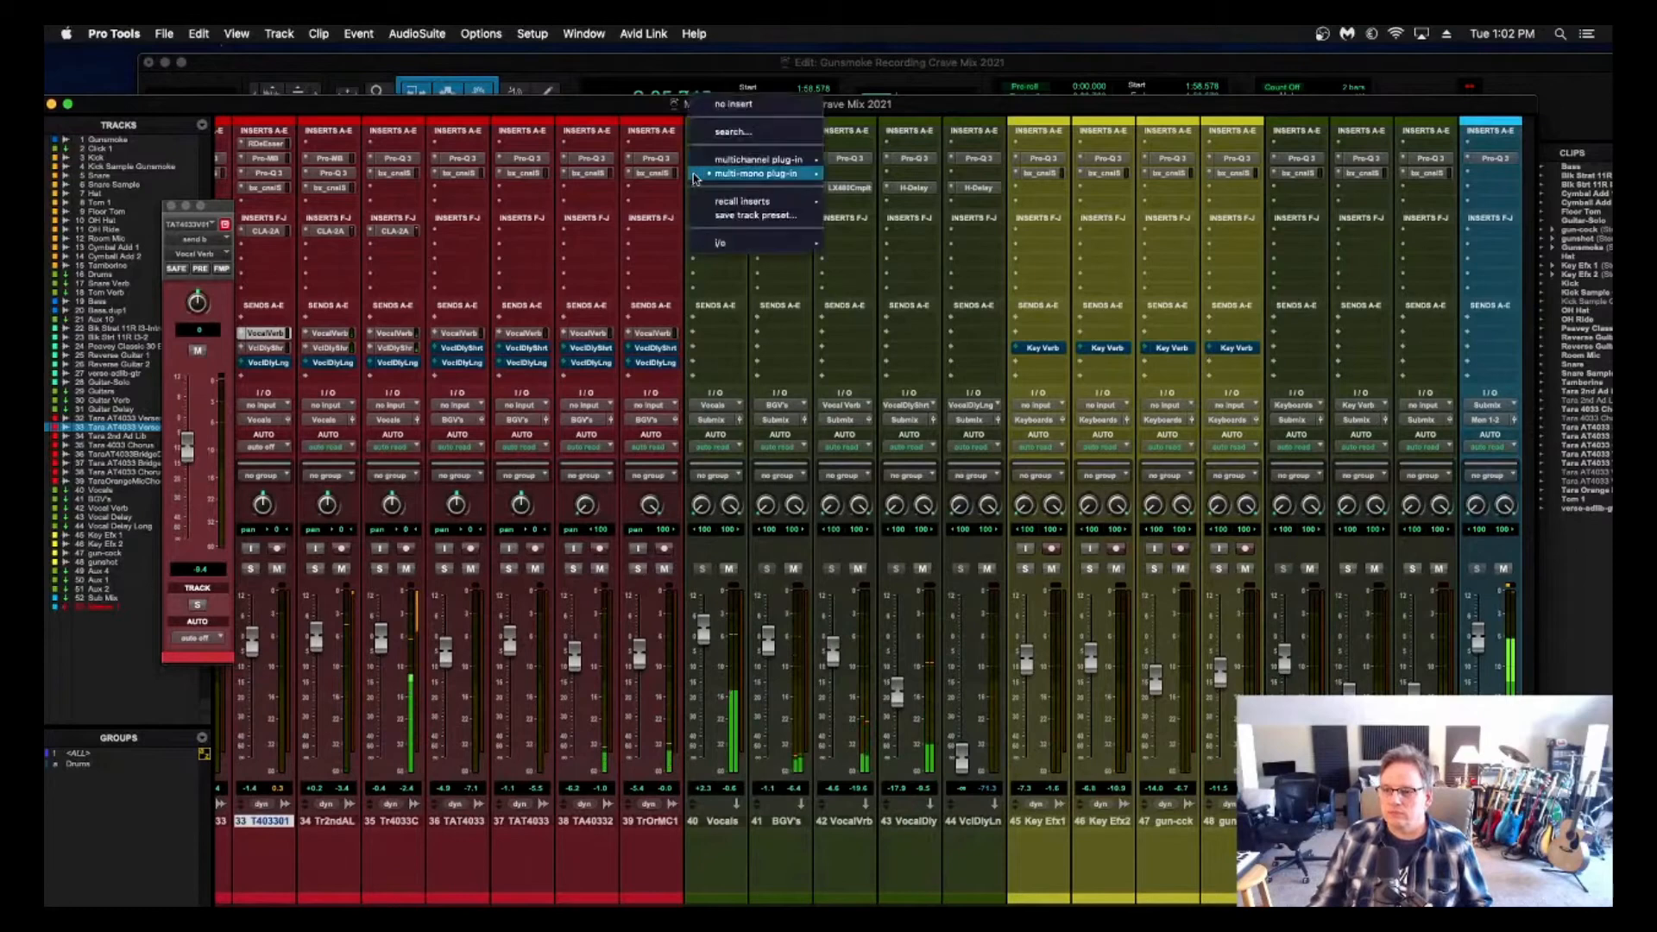
left_click(726, 112)
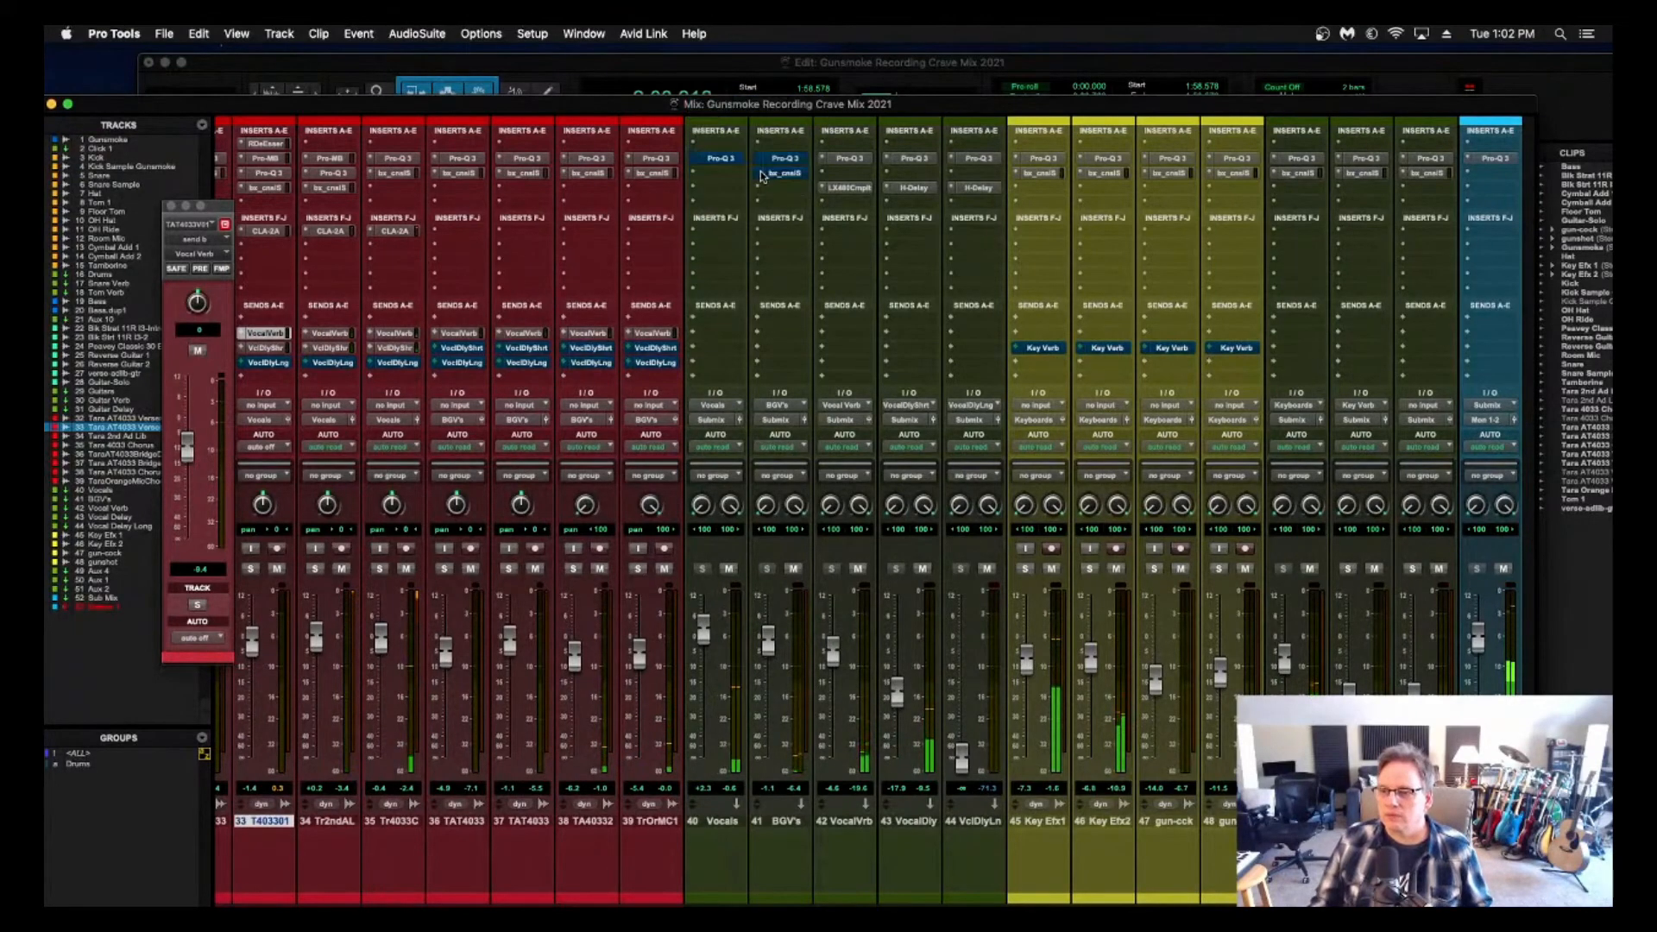
left_click(758, 175)
left_click(795, 105)
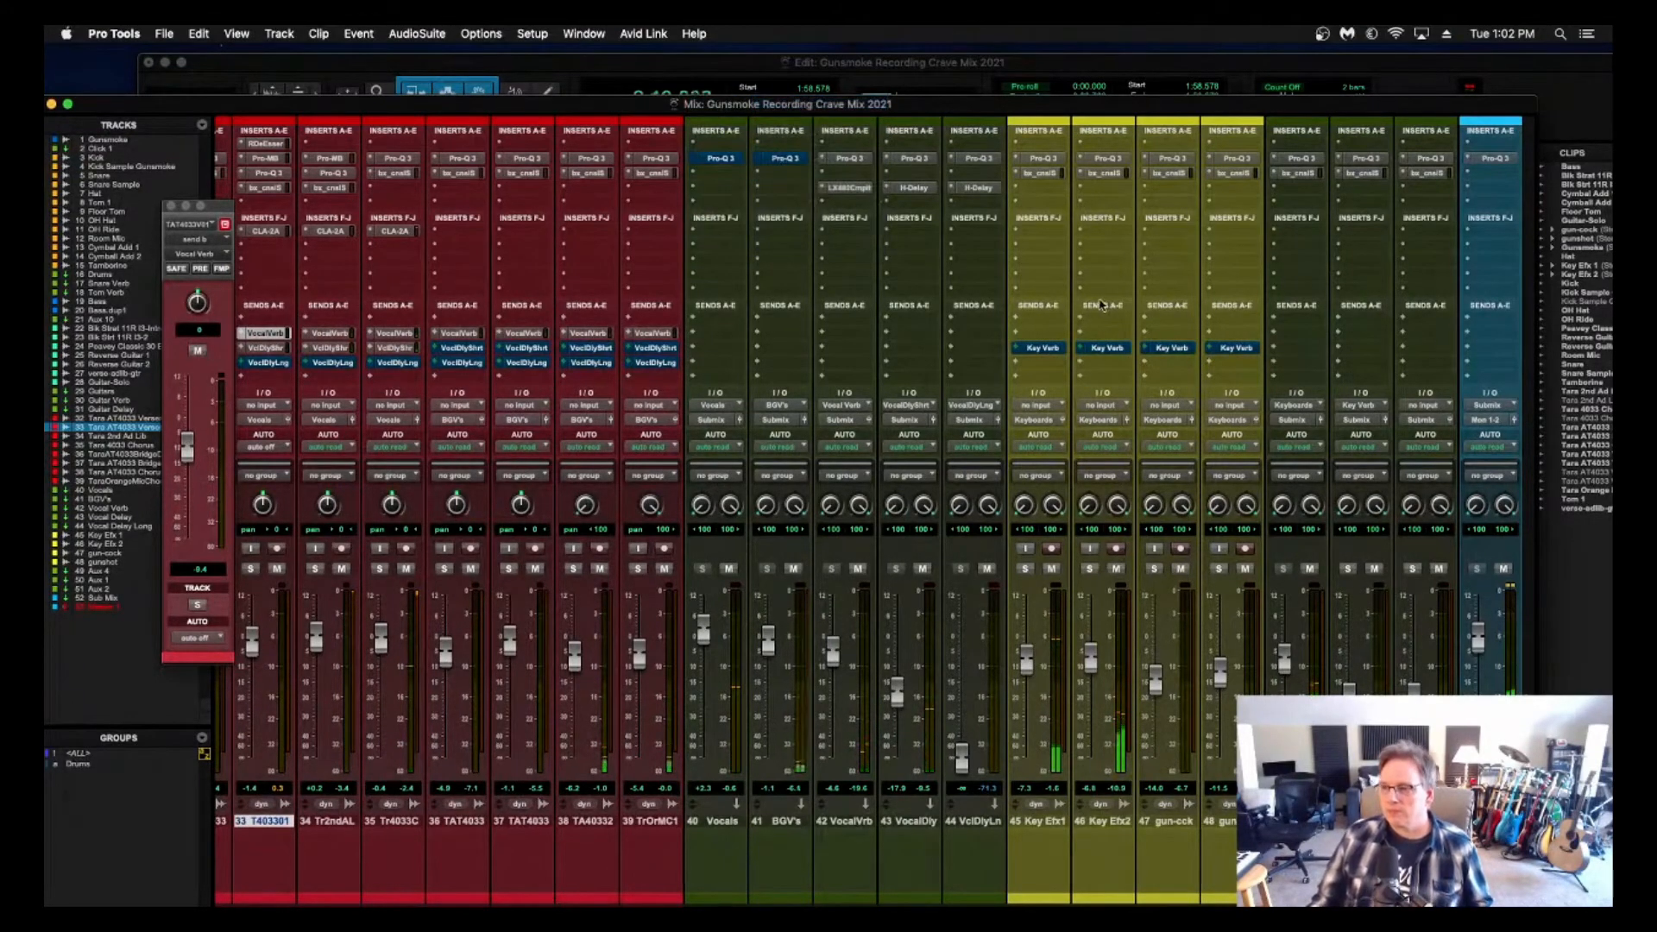
scroll(1100, 304, "right", 3)
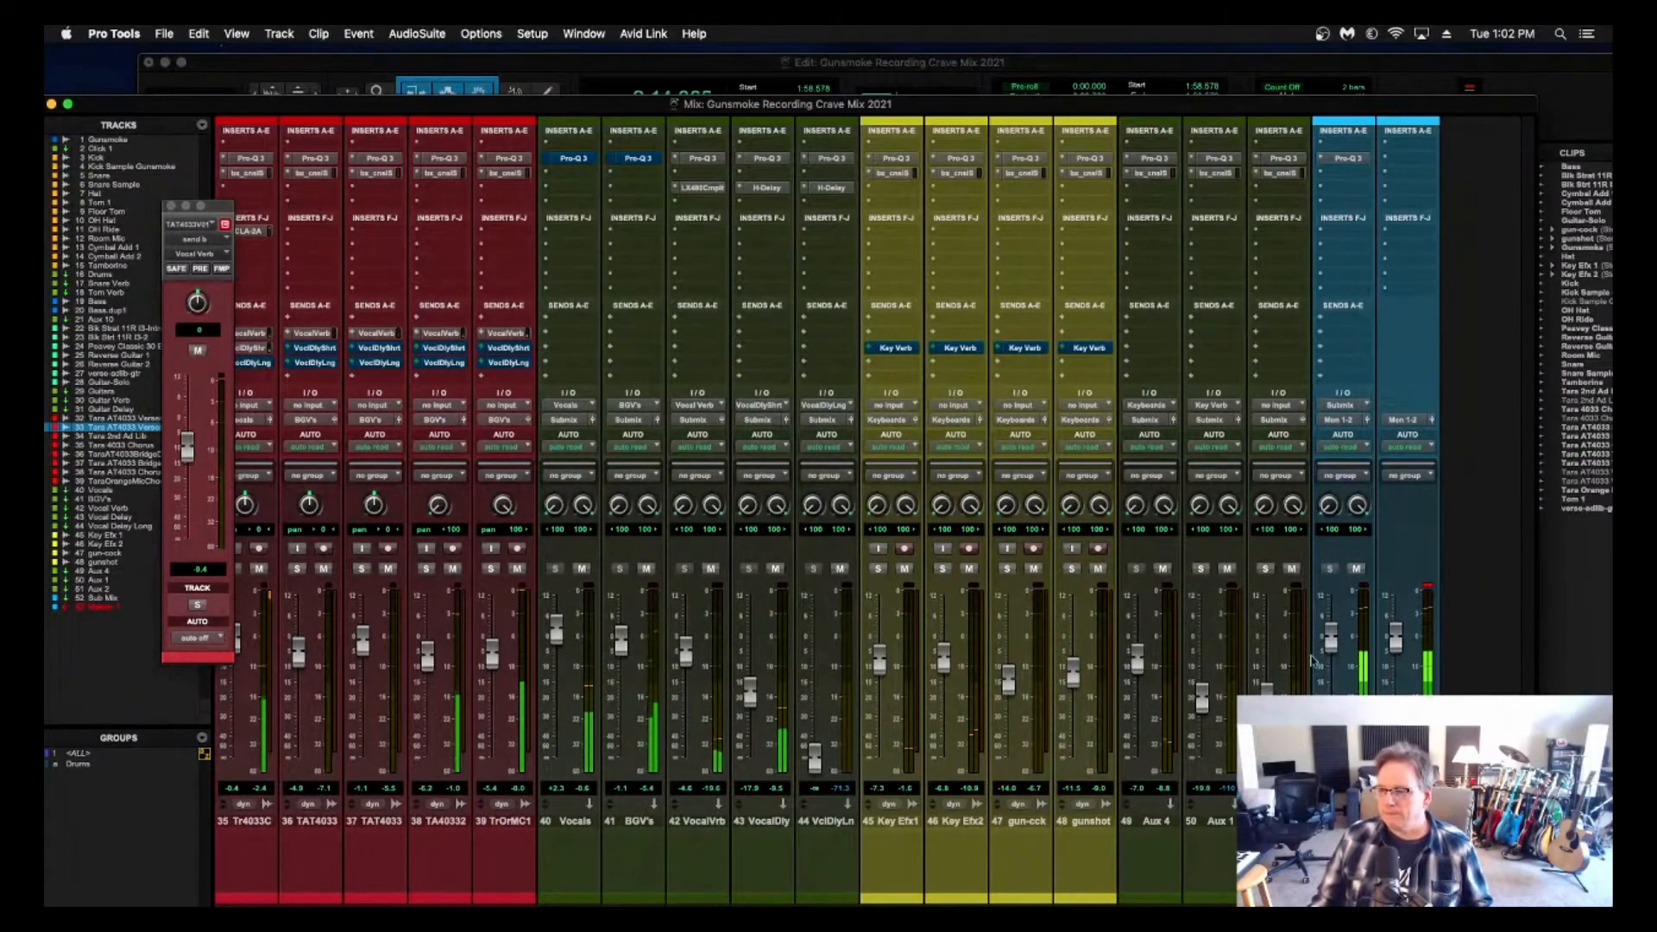
scroll(1311, 651, "left", 2)
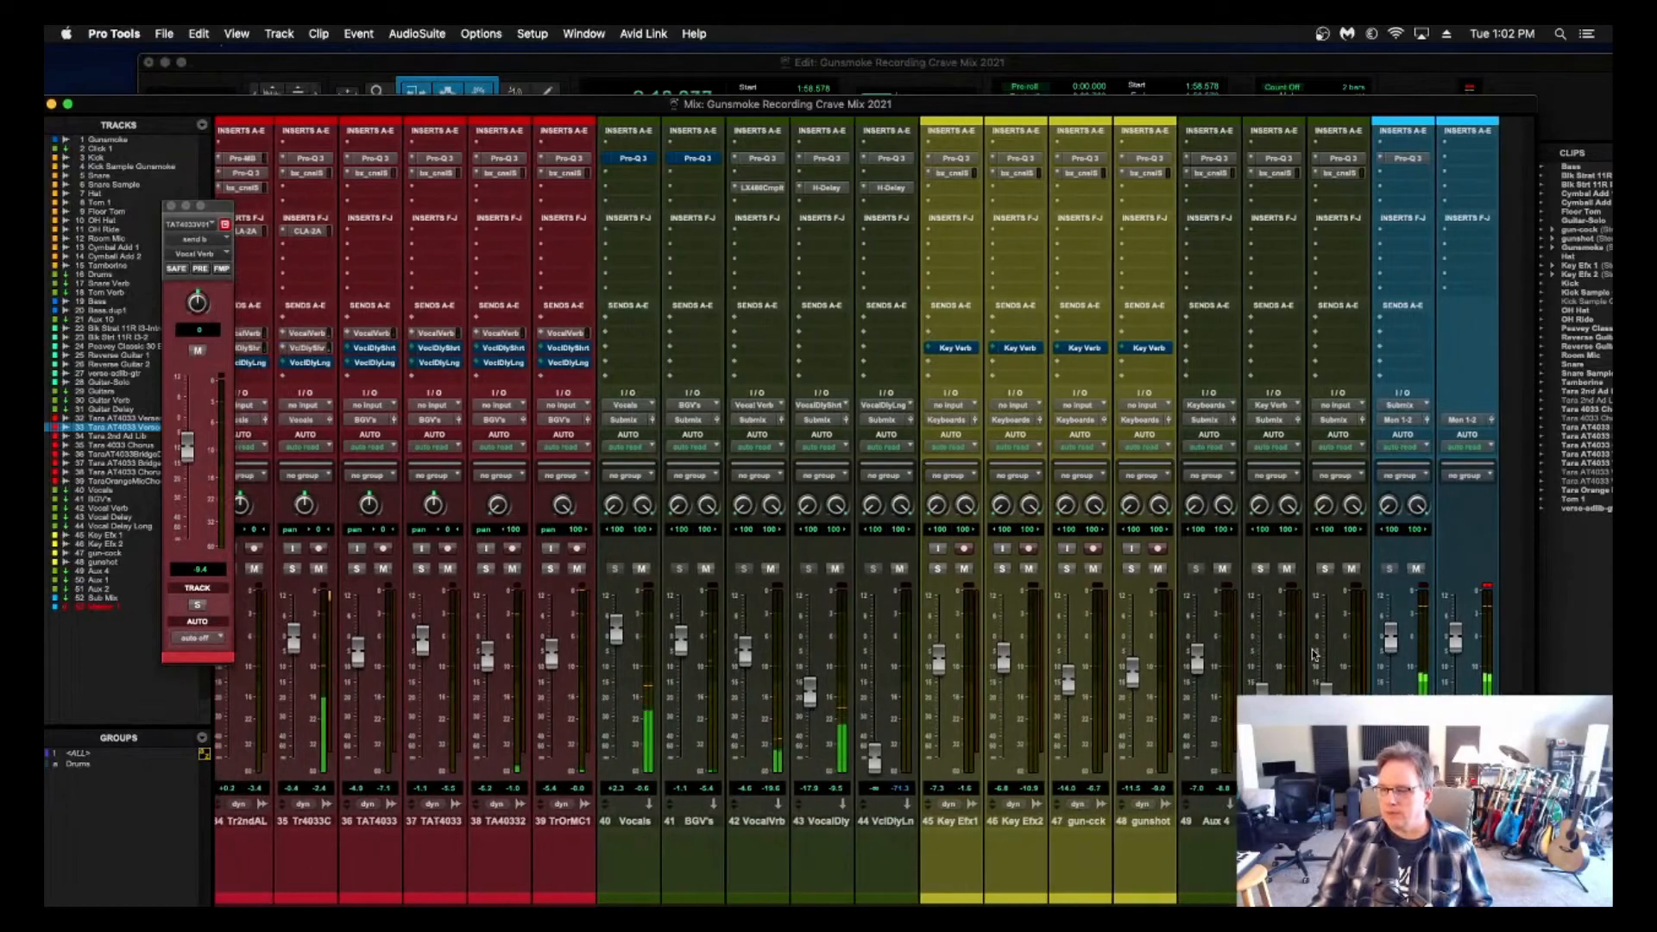
scroll(1313, 654, "left", 2)
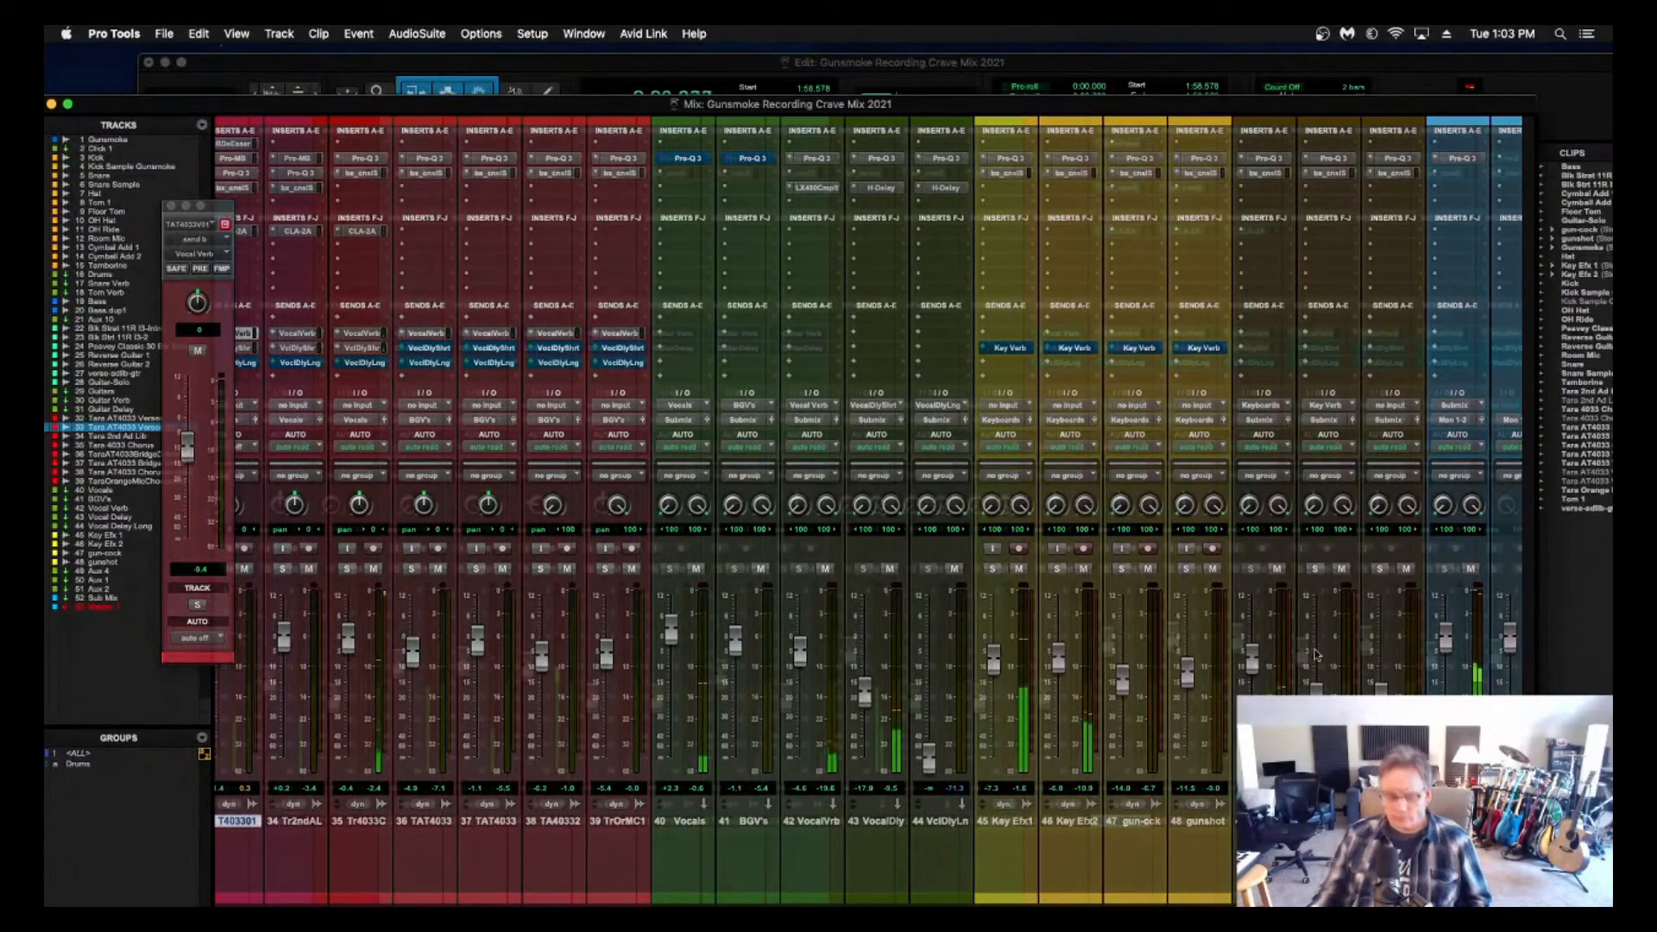
scroll(1312, 654, "left", 1)
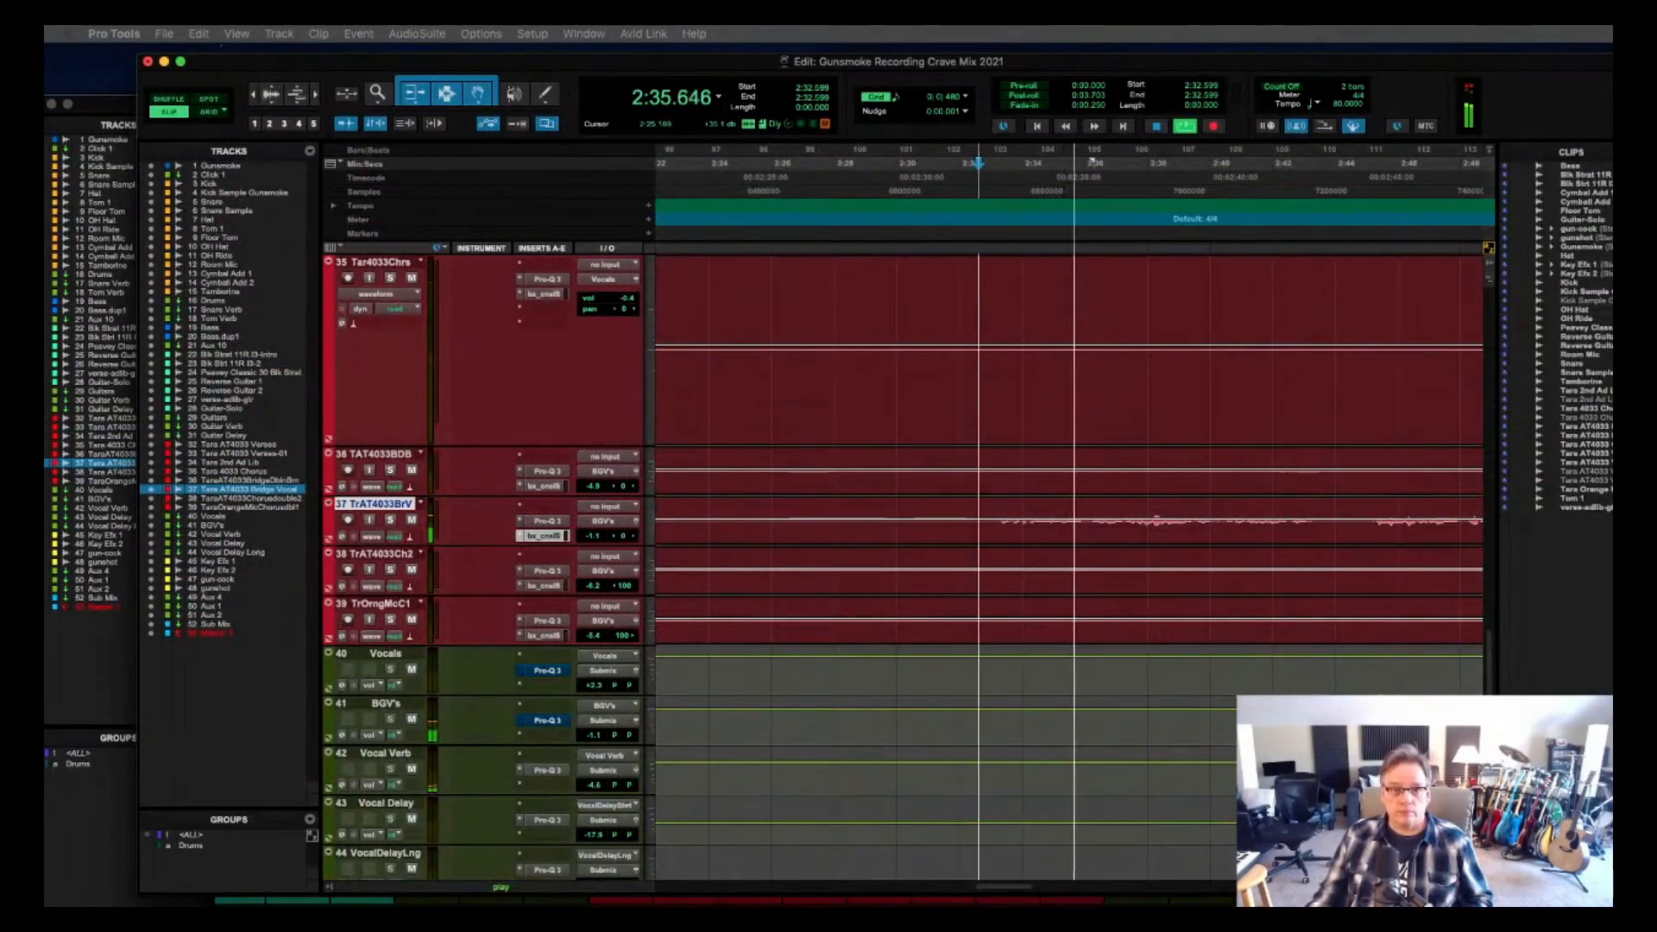
Adjust the compressor threshold in bridge vocal track 37's bx_console SSL 4000 E, audition the bridge, and close the plug-in.
left_click(544, 536)
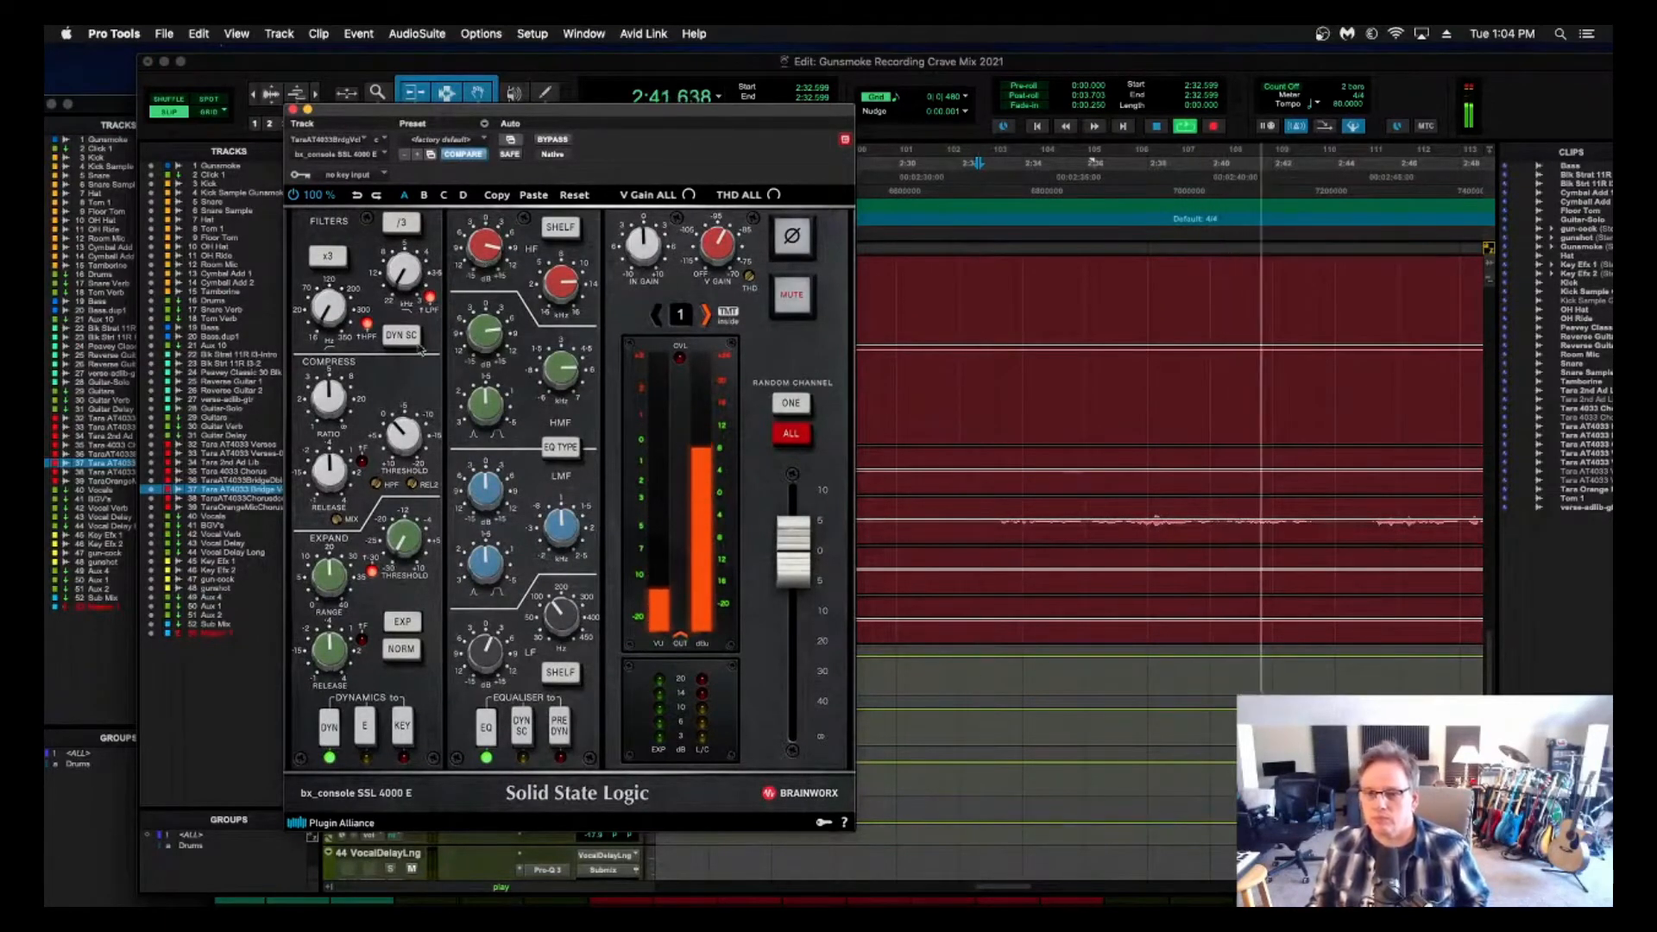
left_click_drag(403, 436, 405, 414)
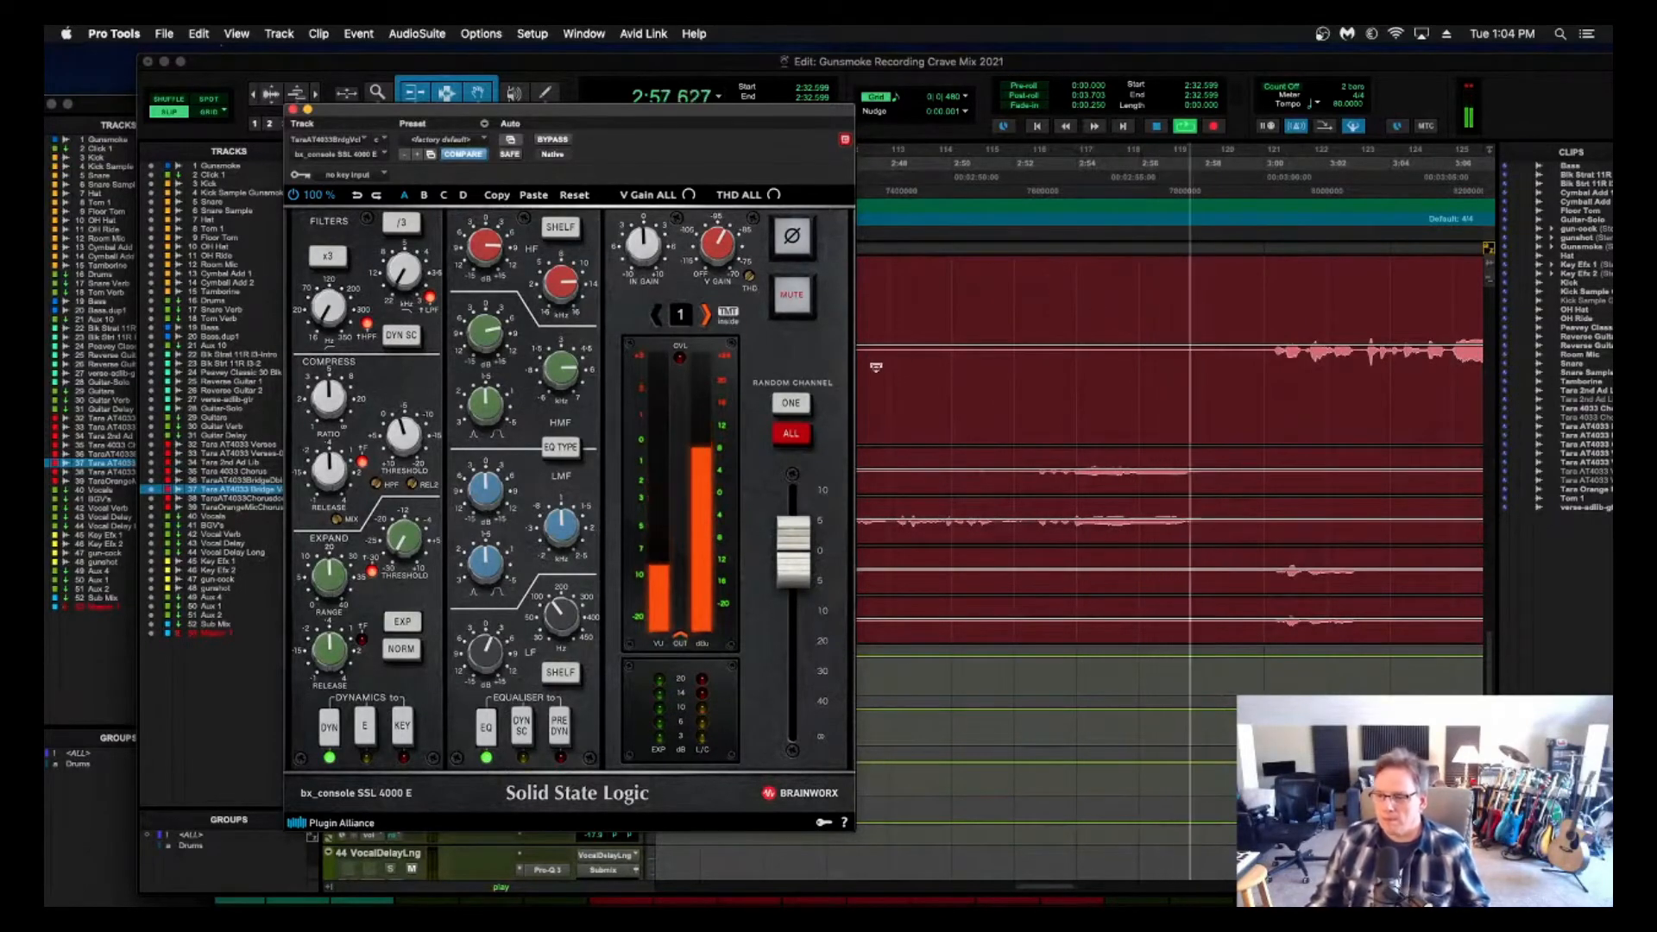
key("space")
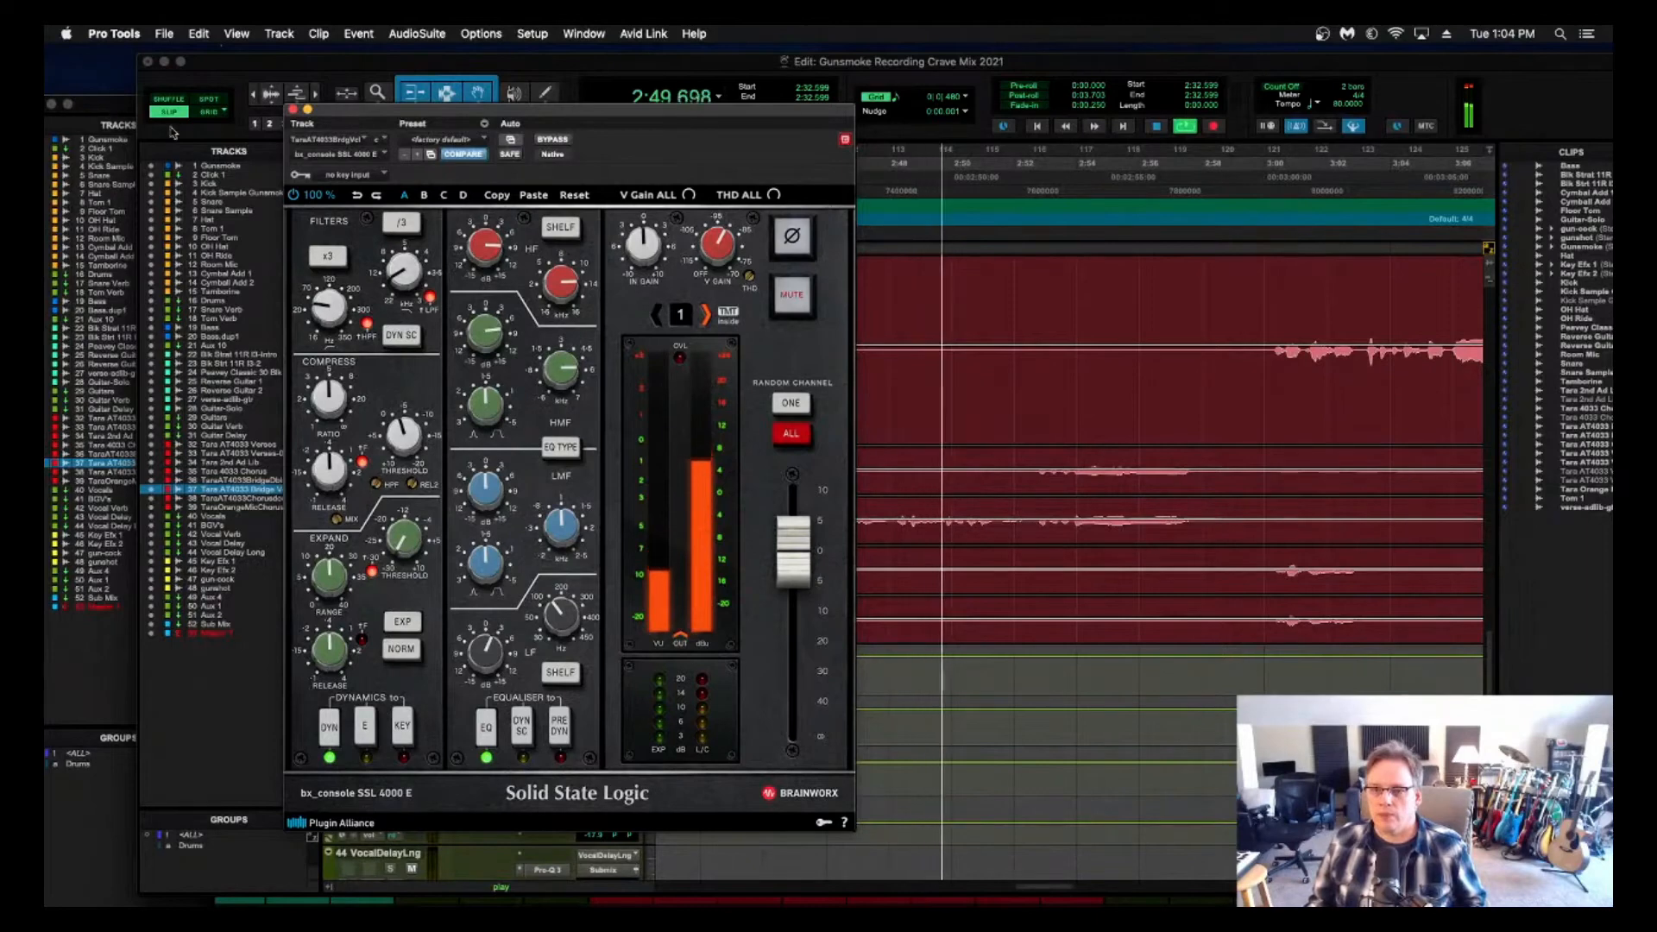
left_click(292, 110)
key("space")
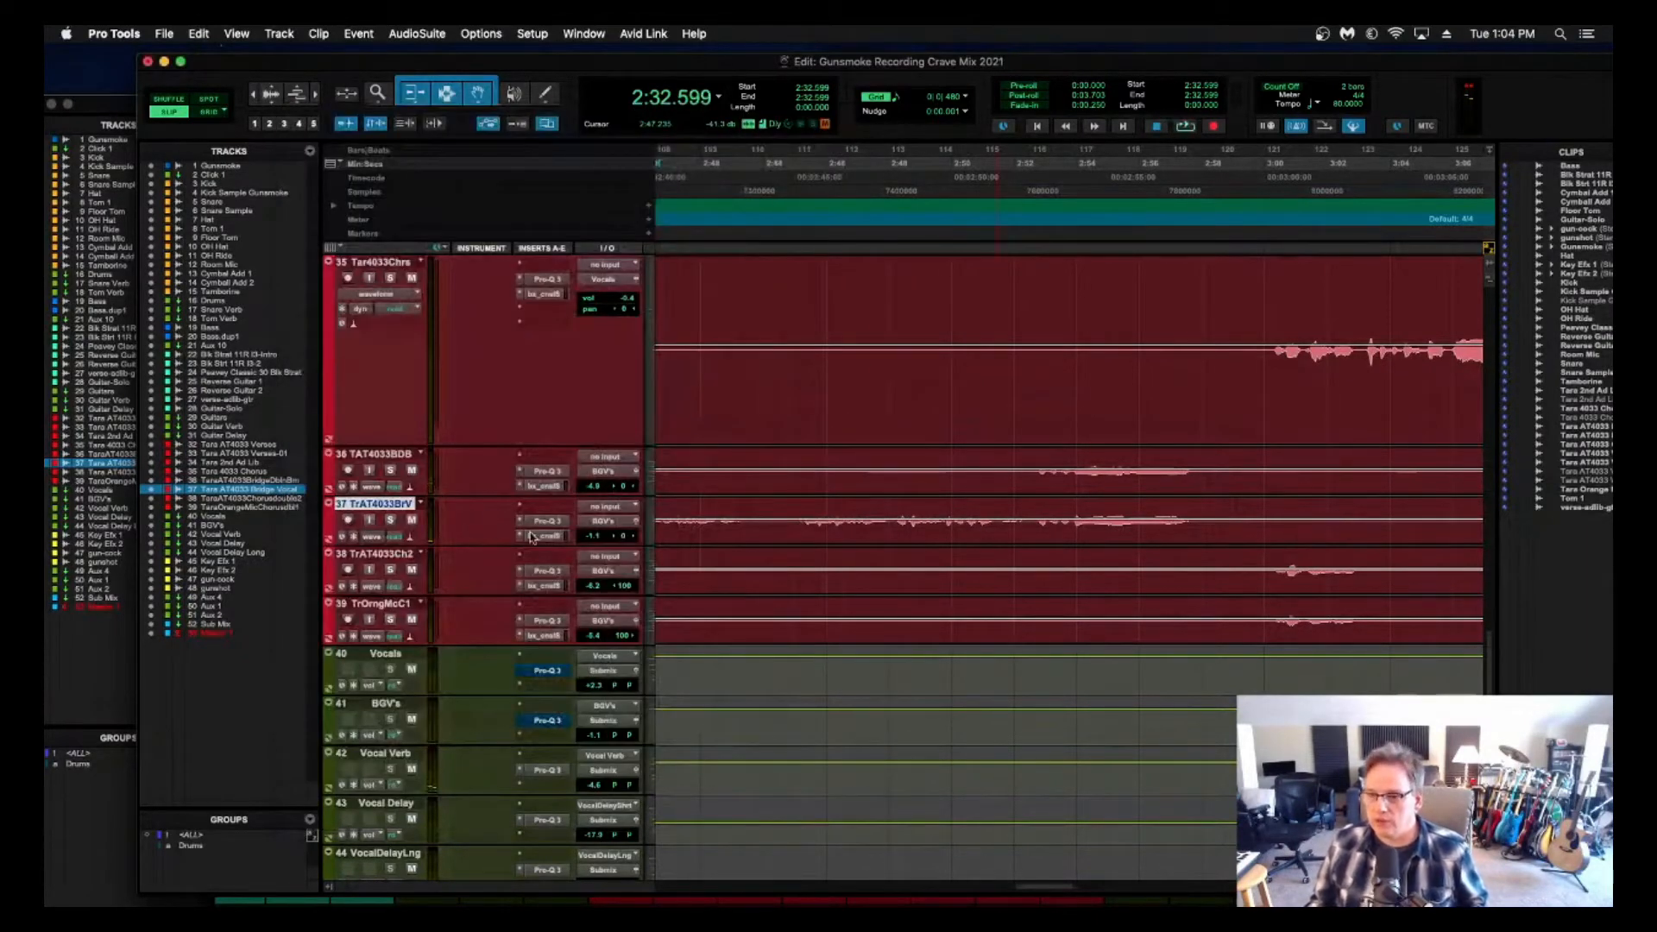
Add RDeEsser to the first insert of bridge vocal track 37 and set its threshold to -10.9 while auditioning.
left_click(113, 113)
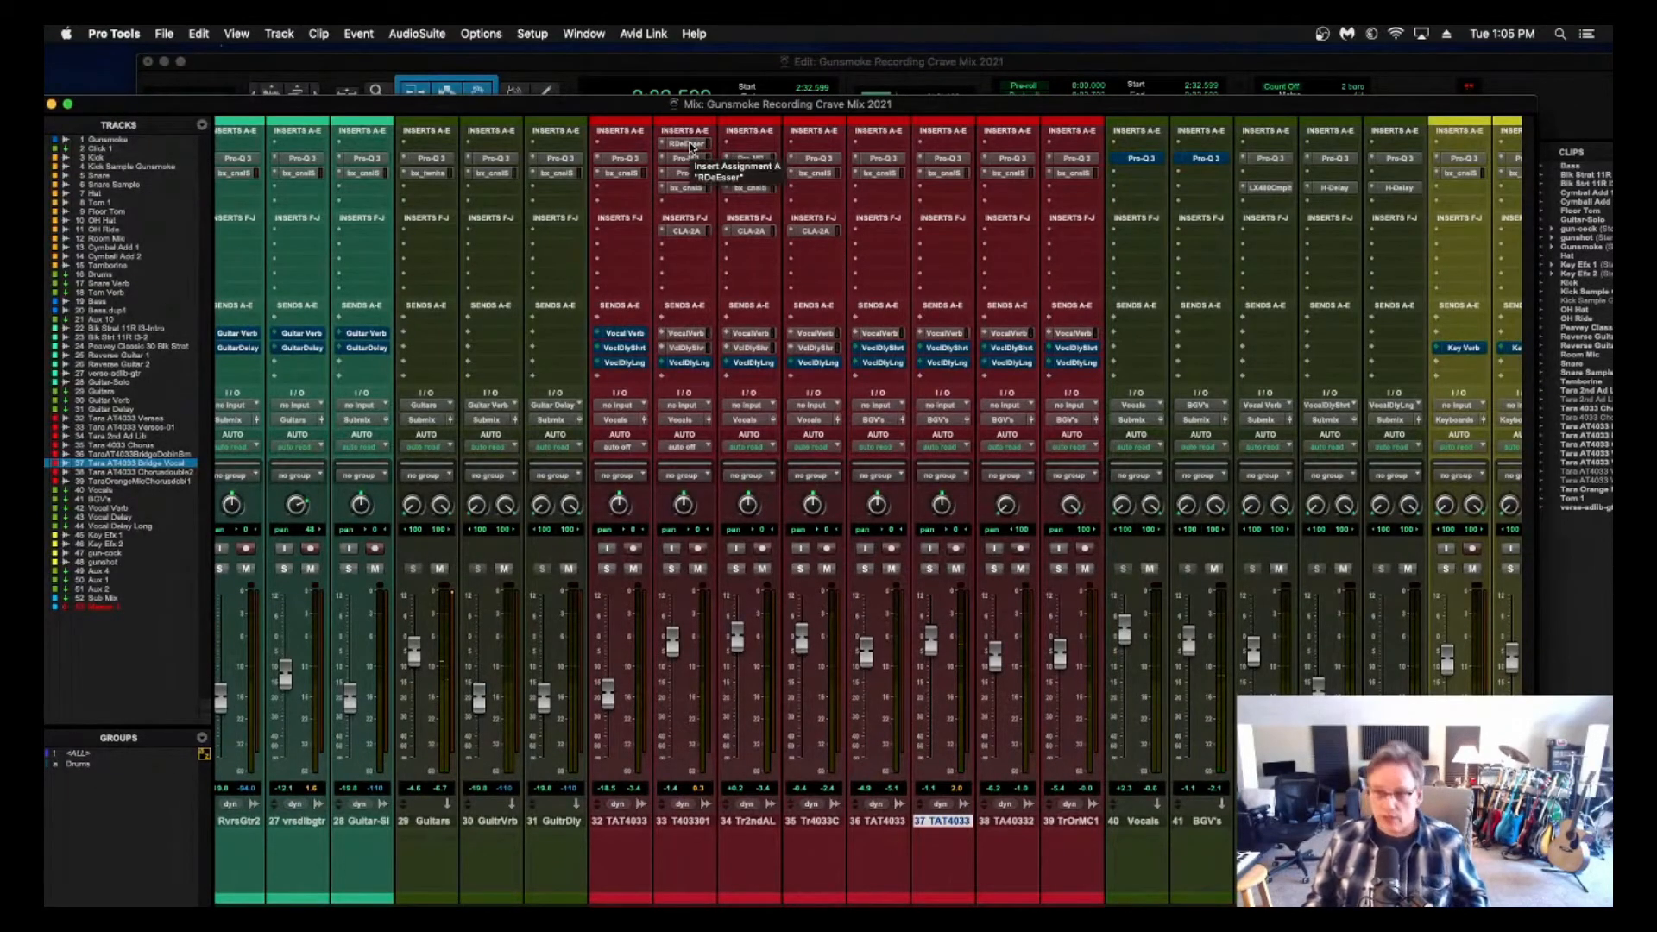
left_click(944, 144)
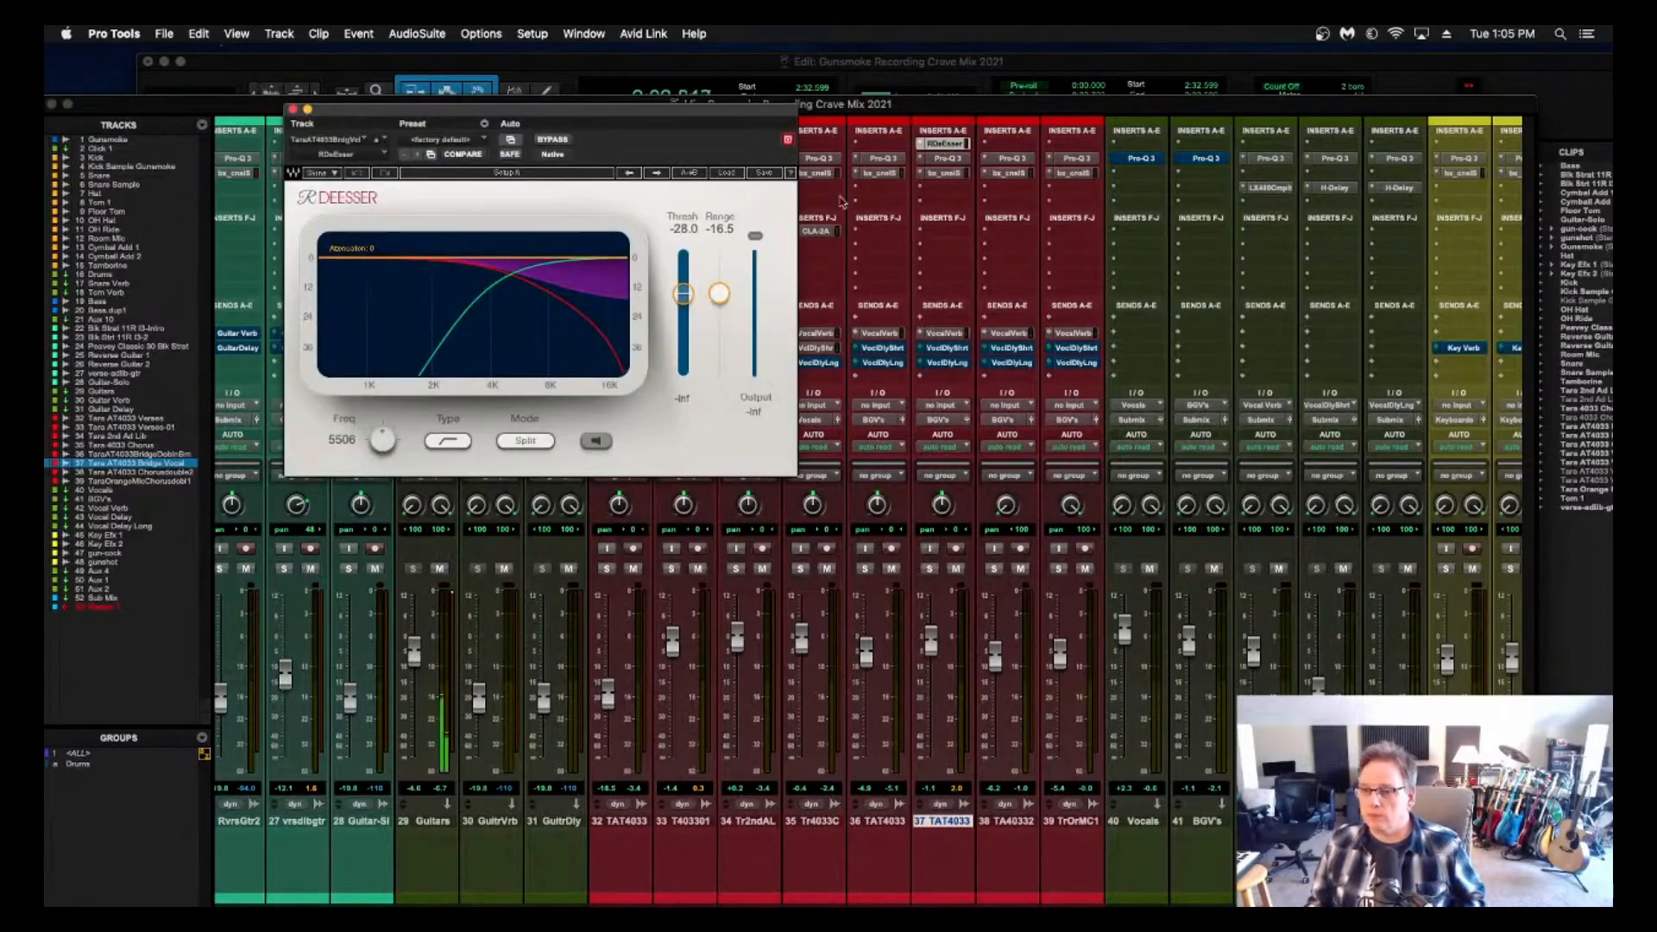
key("space")
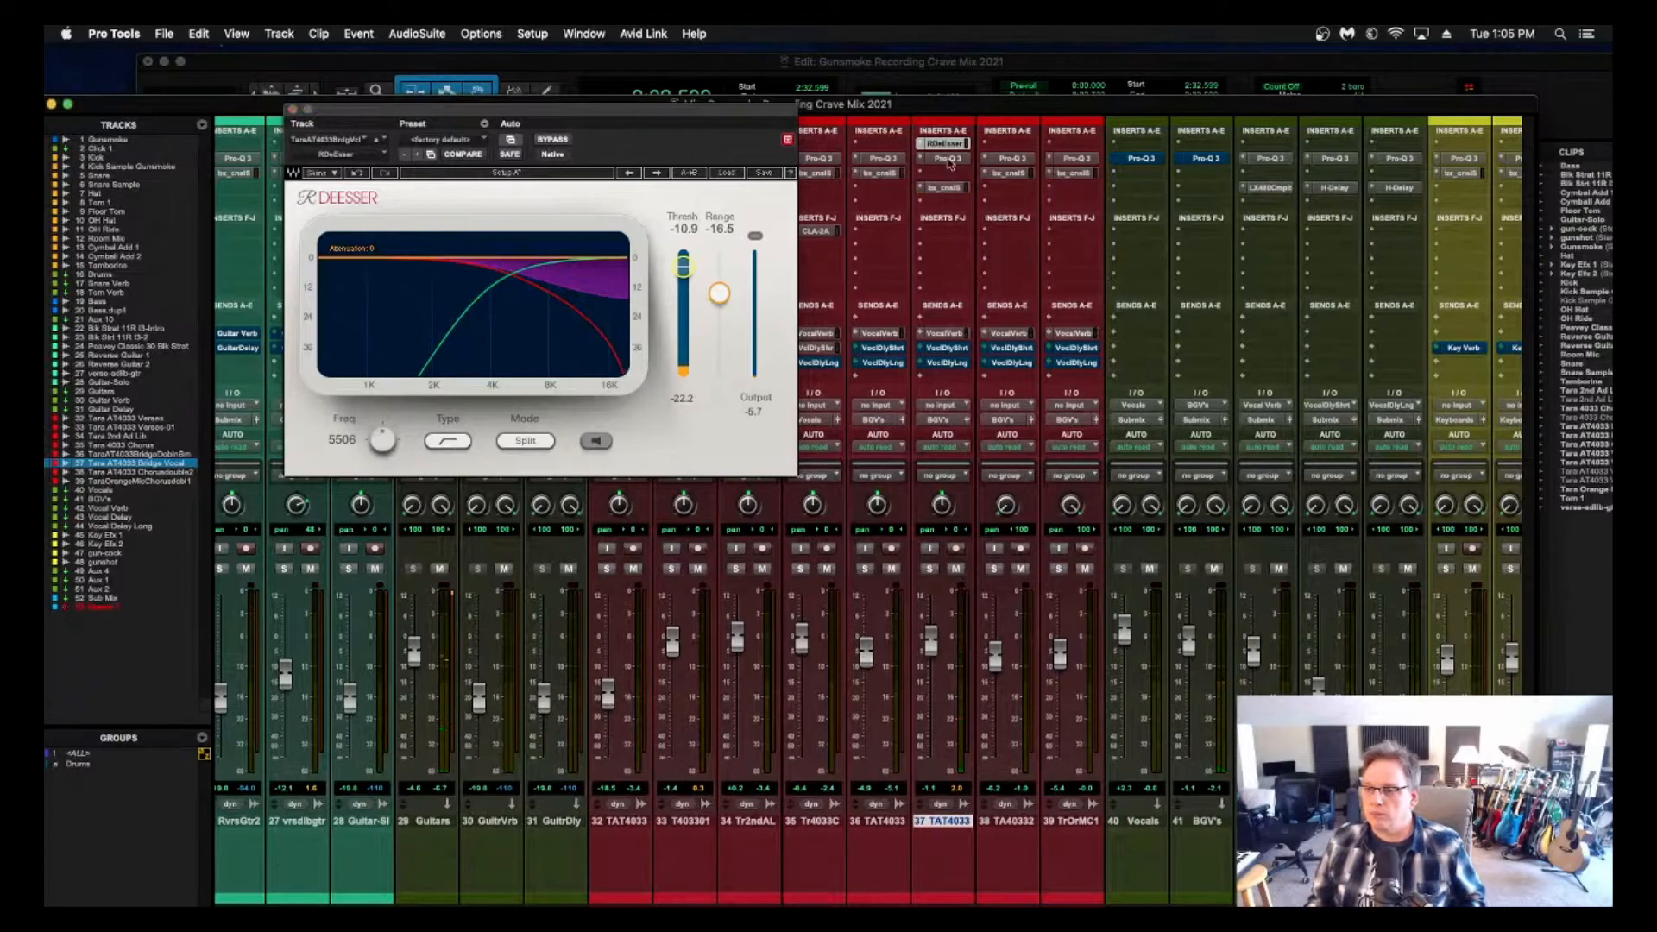
Add Pro-MB to the second insert of bridge vocal track 37, open it, and audition the bridge through its de-essing band.
left_click_drag(771, 116, 638, 247)
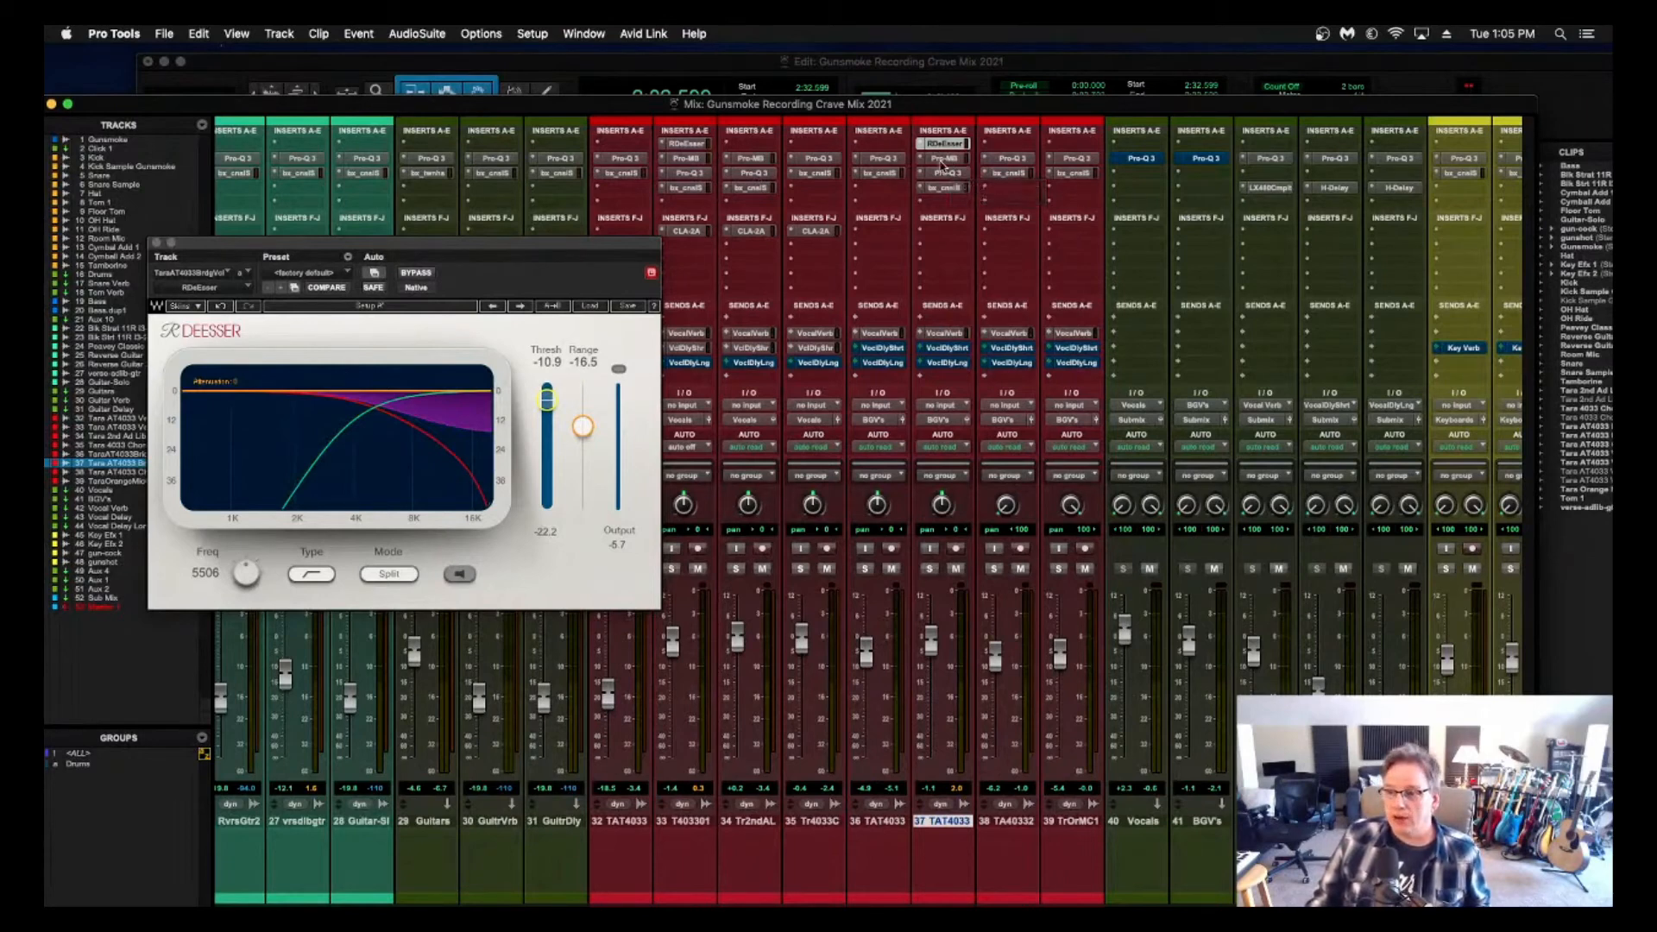
left_click(943, 161)
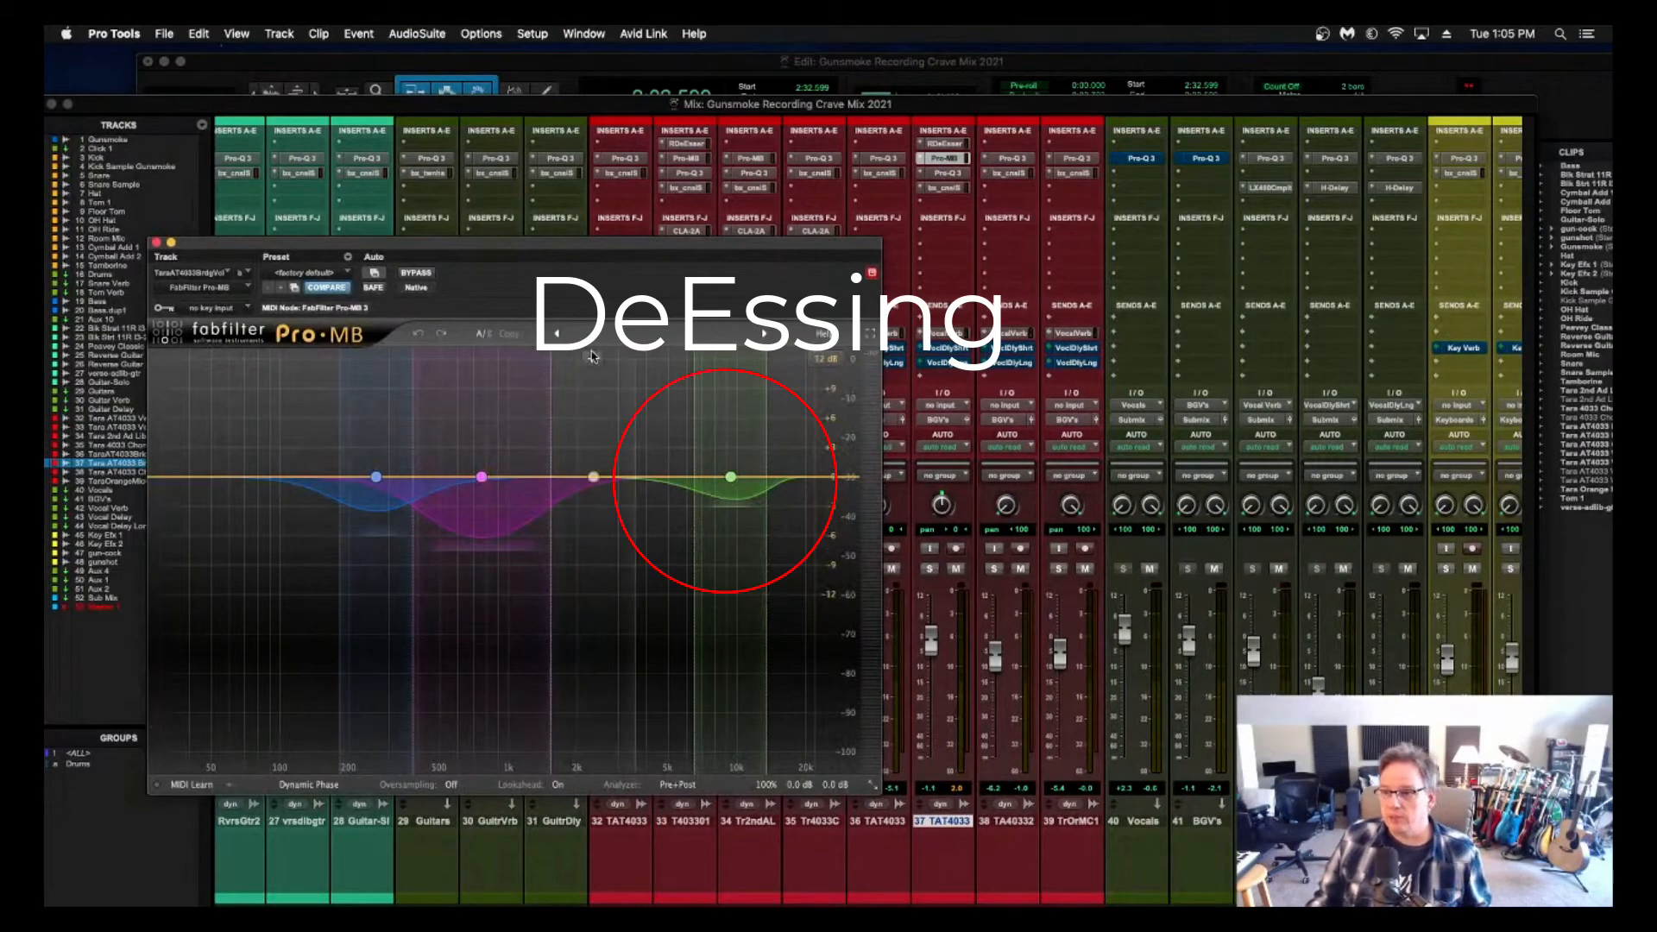
key("space")
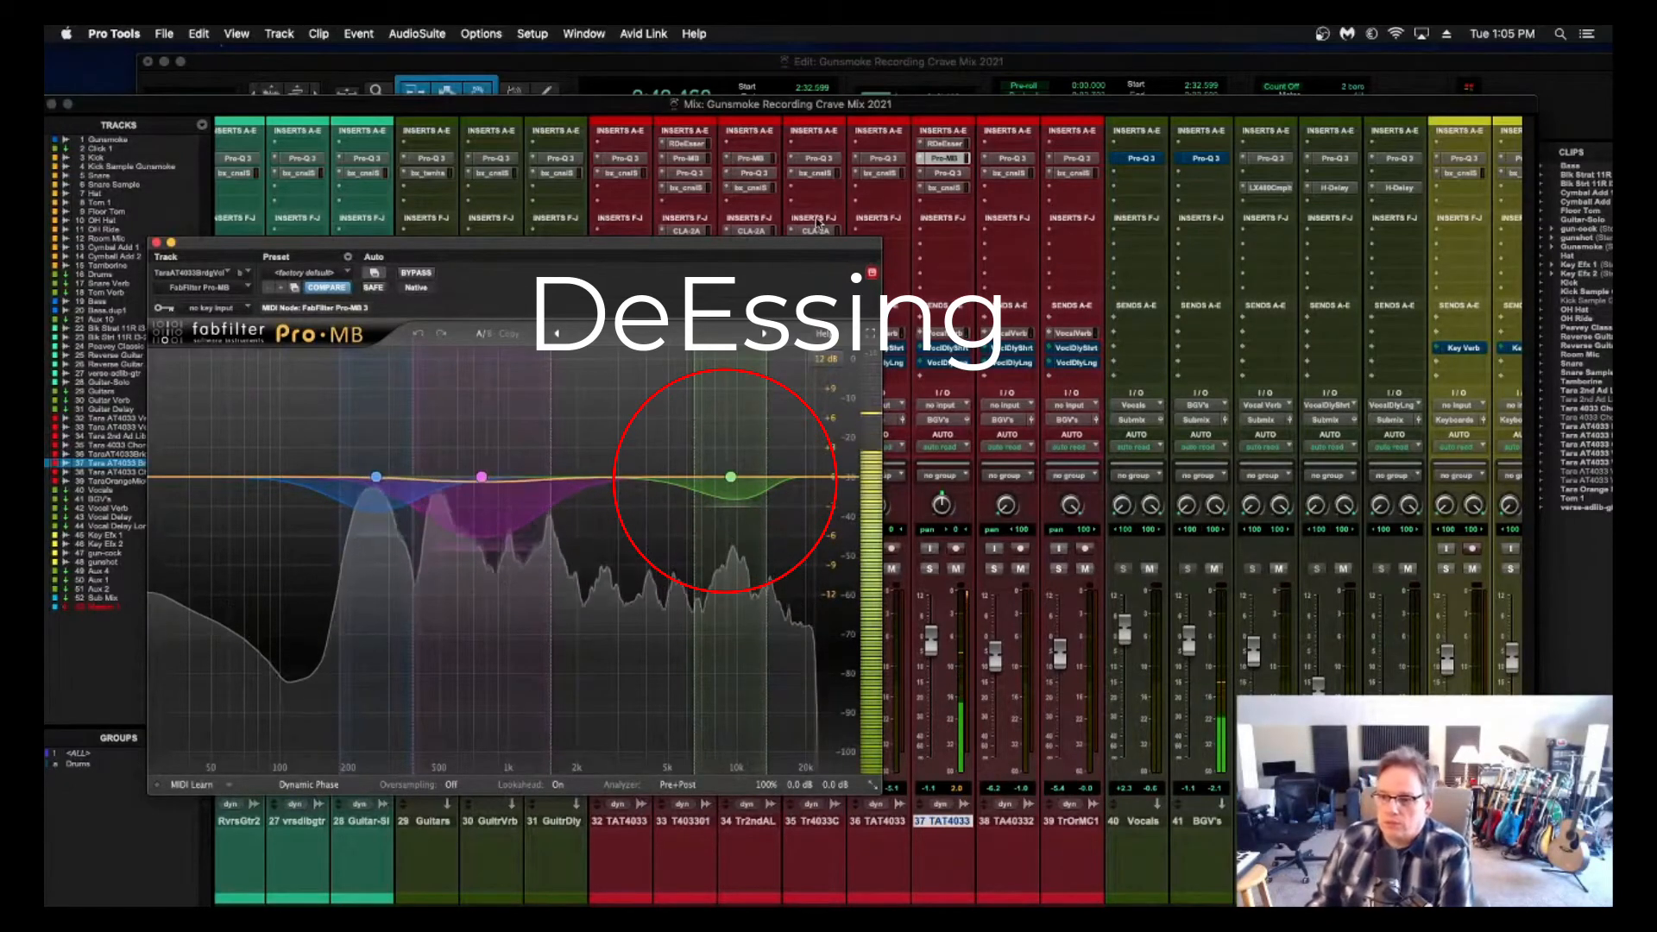
left_click_drag(801, 242, 738, 148)
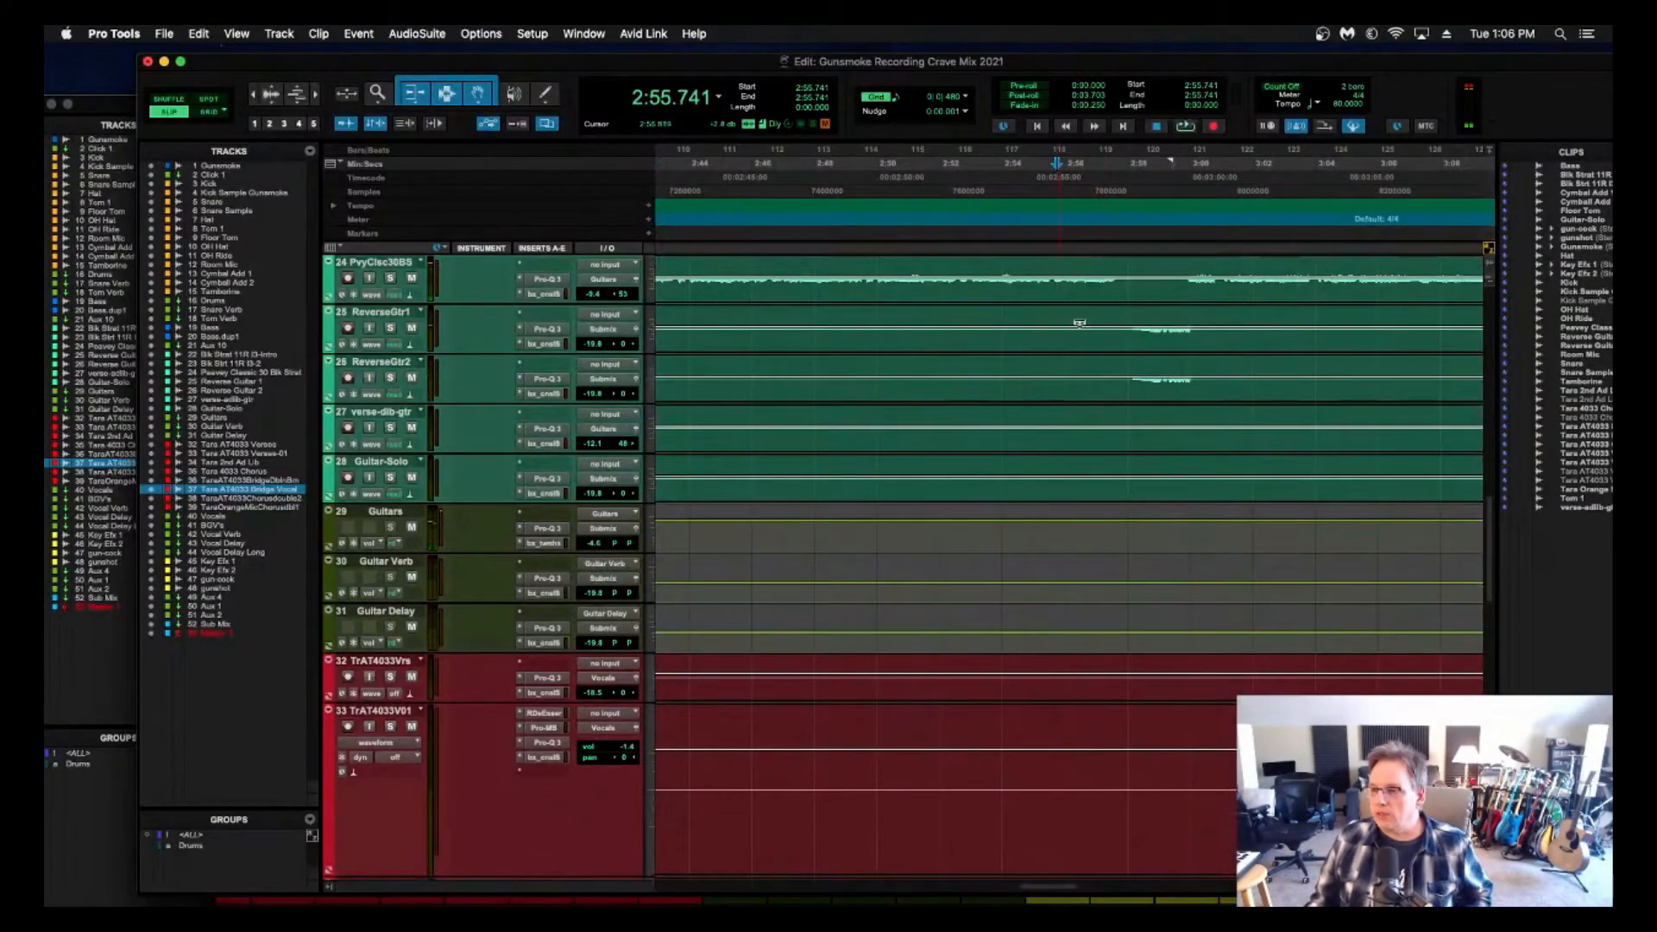
Select the reverse guitar passage and adjust the HF gain, HMF gain and high-pass filter in Reverse Guitar 1's bx_console SSL 4000 E.
left_click_drag(1094, 305, 1225, 401)
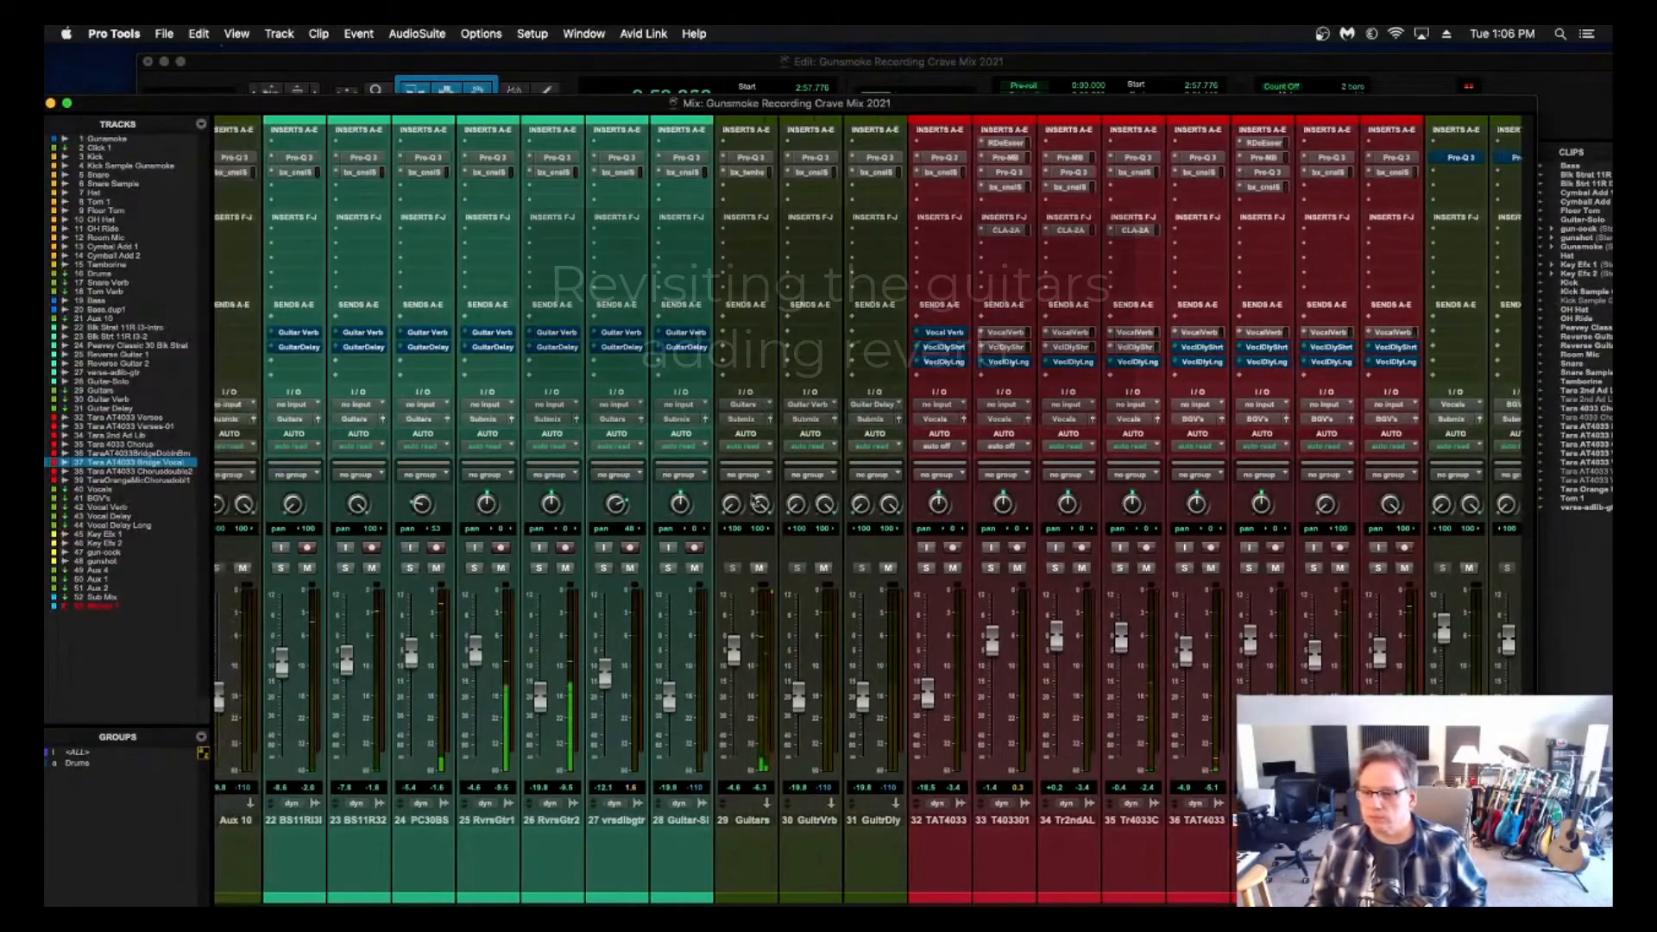
left_click(485, 172)
left_click_drag(285, 283, 284, 257)
left_click_drag(283, 367, 282, 339)
left_click_drag(129, 339, 129, 281)
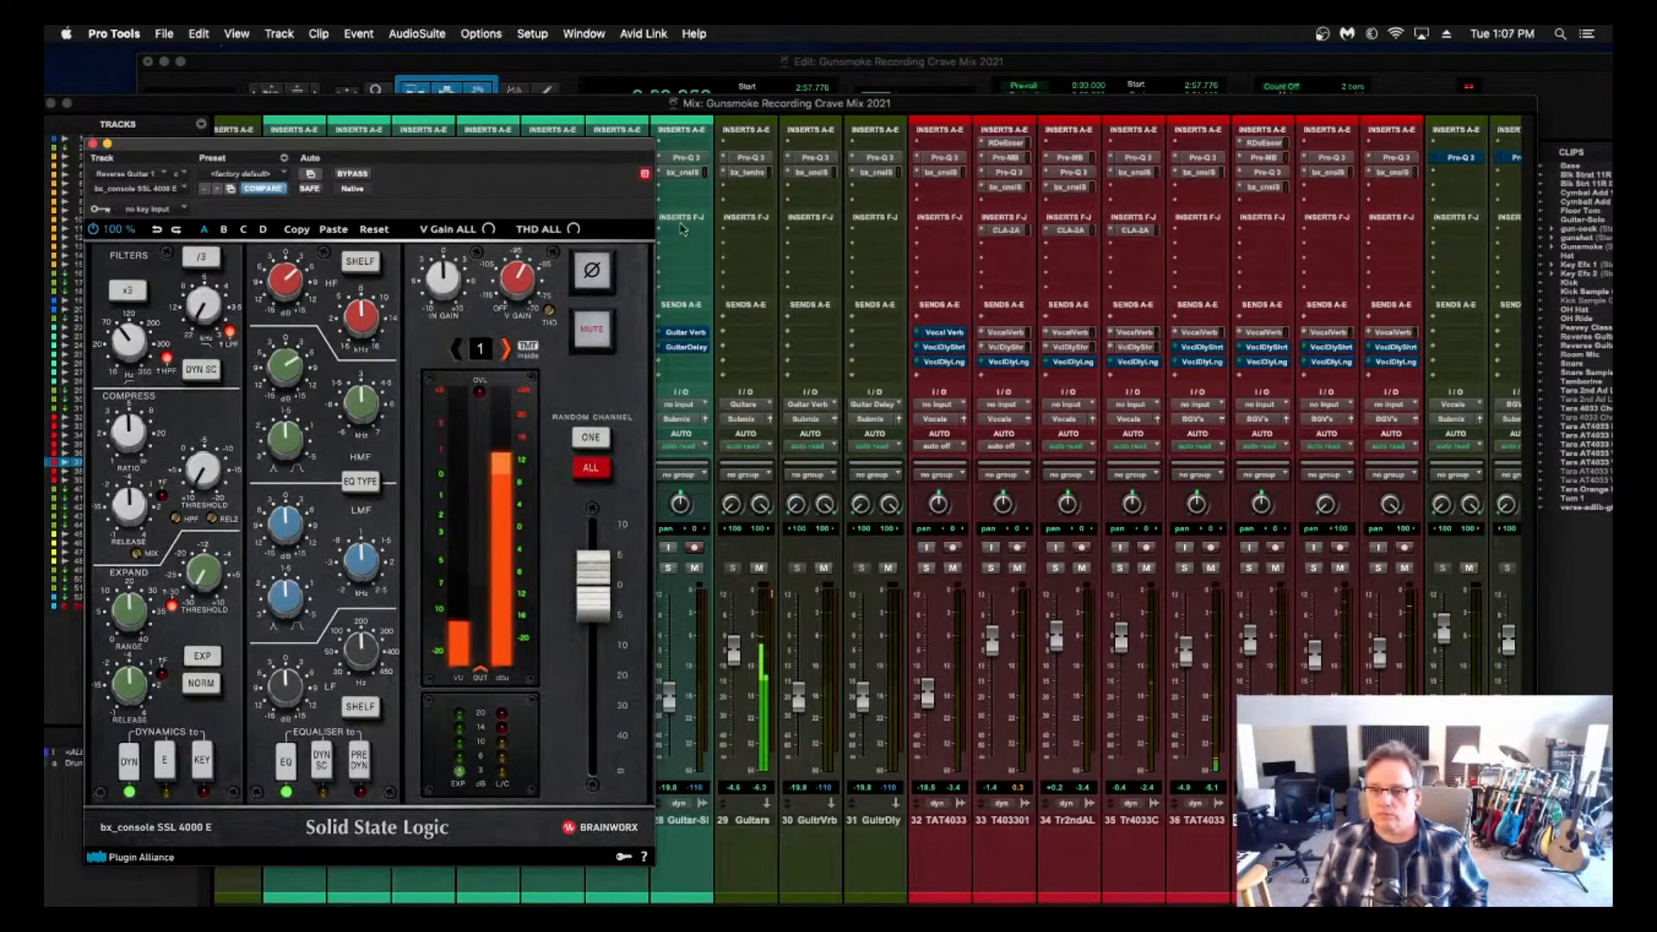
Boost HF and HMF and adjust the high-pass filter in Reverse Guitar 2's bx_console SSL 4000 E, and balance both reverse guitar faders.
left_click_drag(591, 144, 552, 207)
left_click_drag(172, 212, 775, 147)
left_click(553, 173)
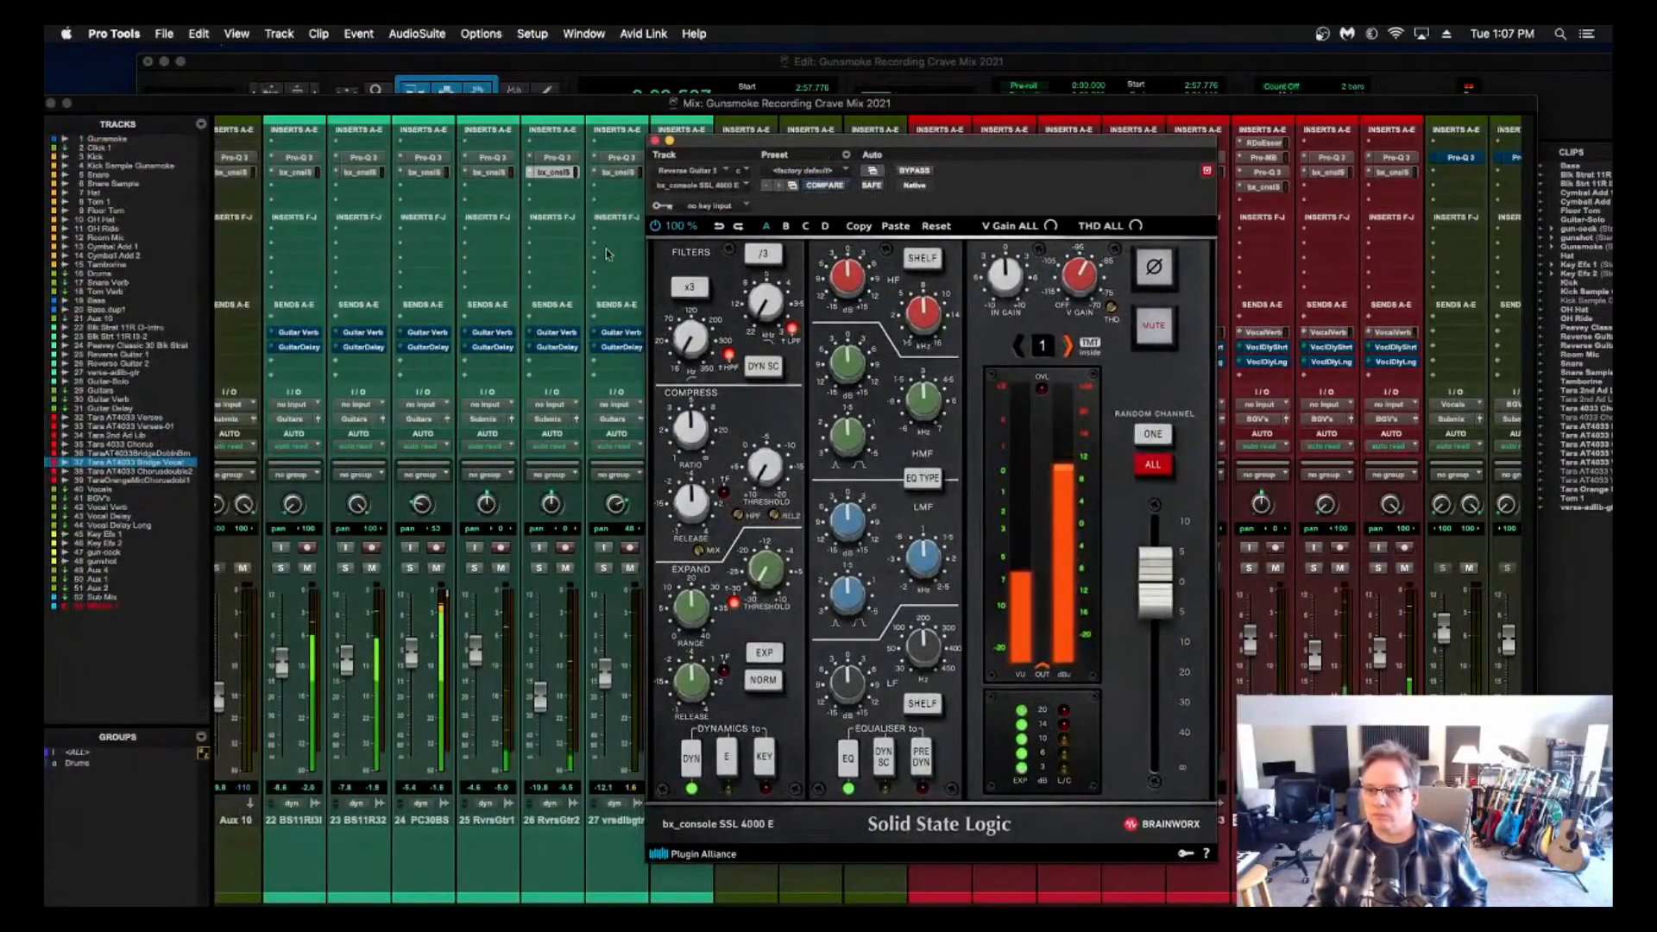
key("space")
key("space")
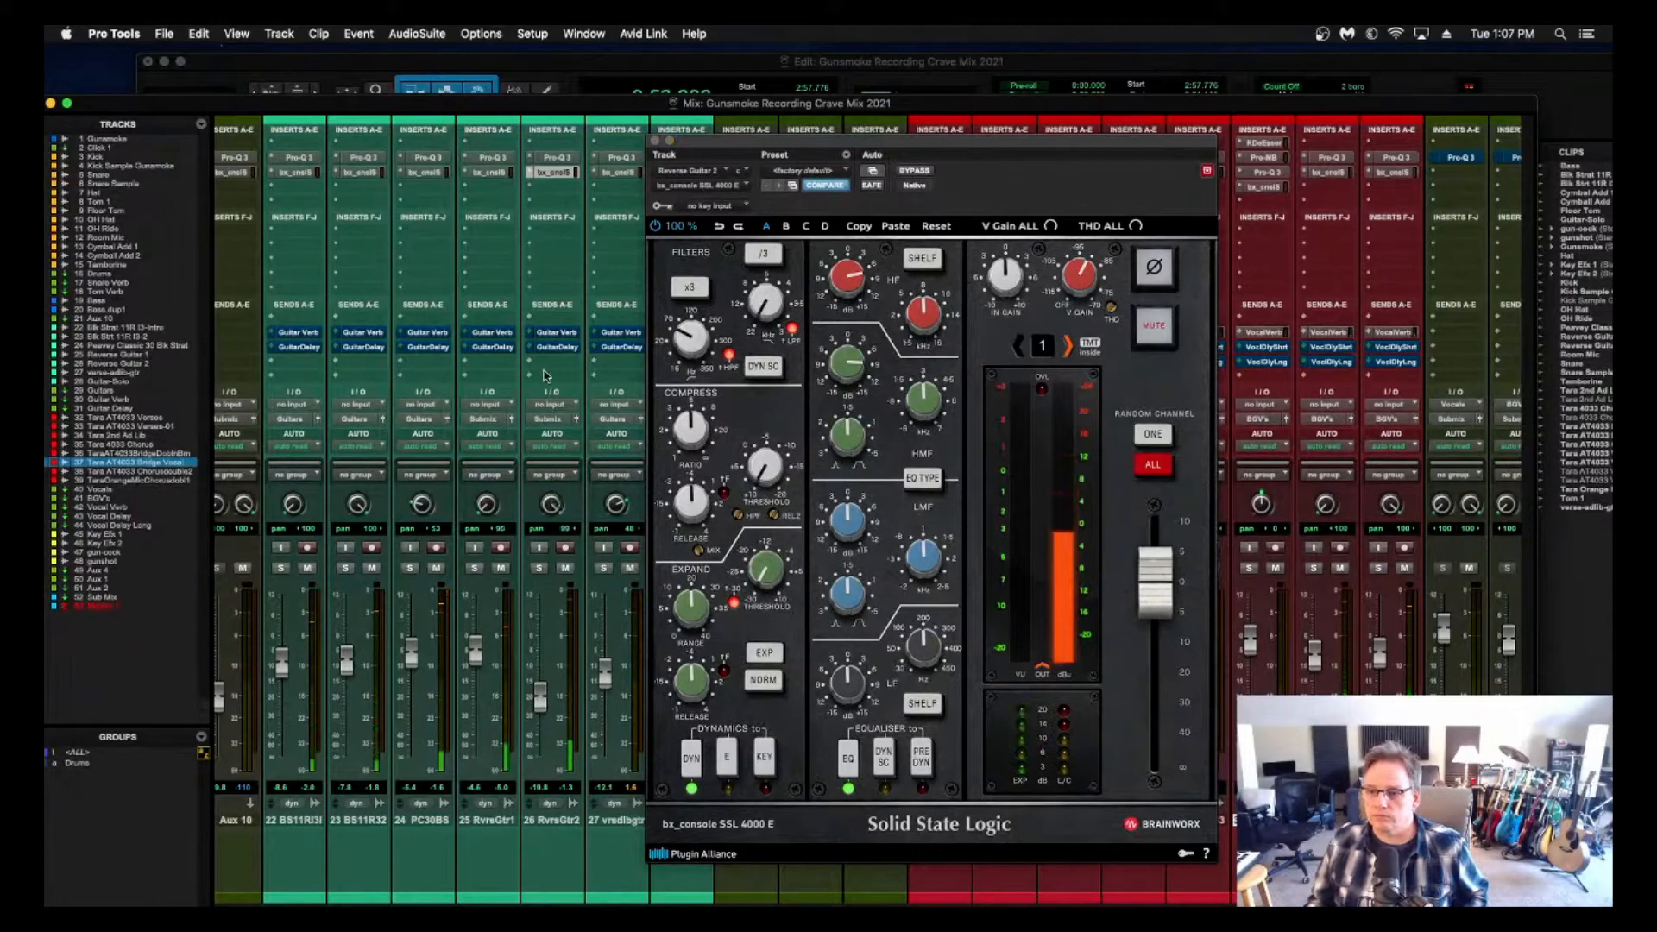
left_click_drag(543, 705, 474, 666)
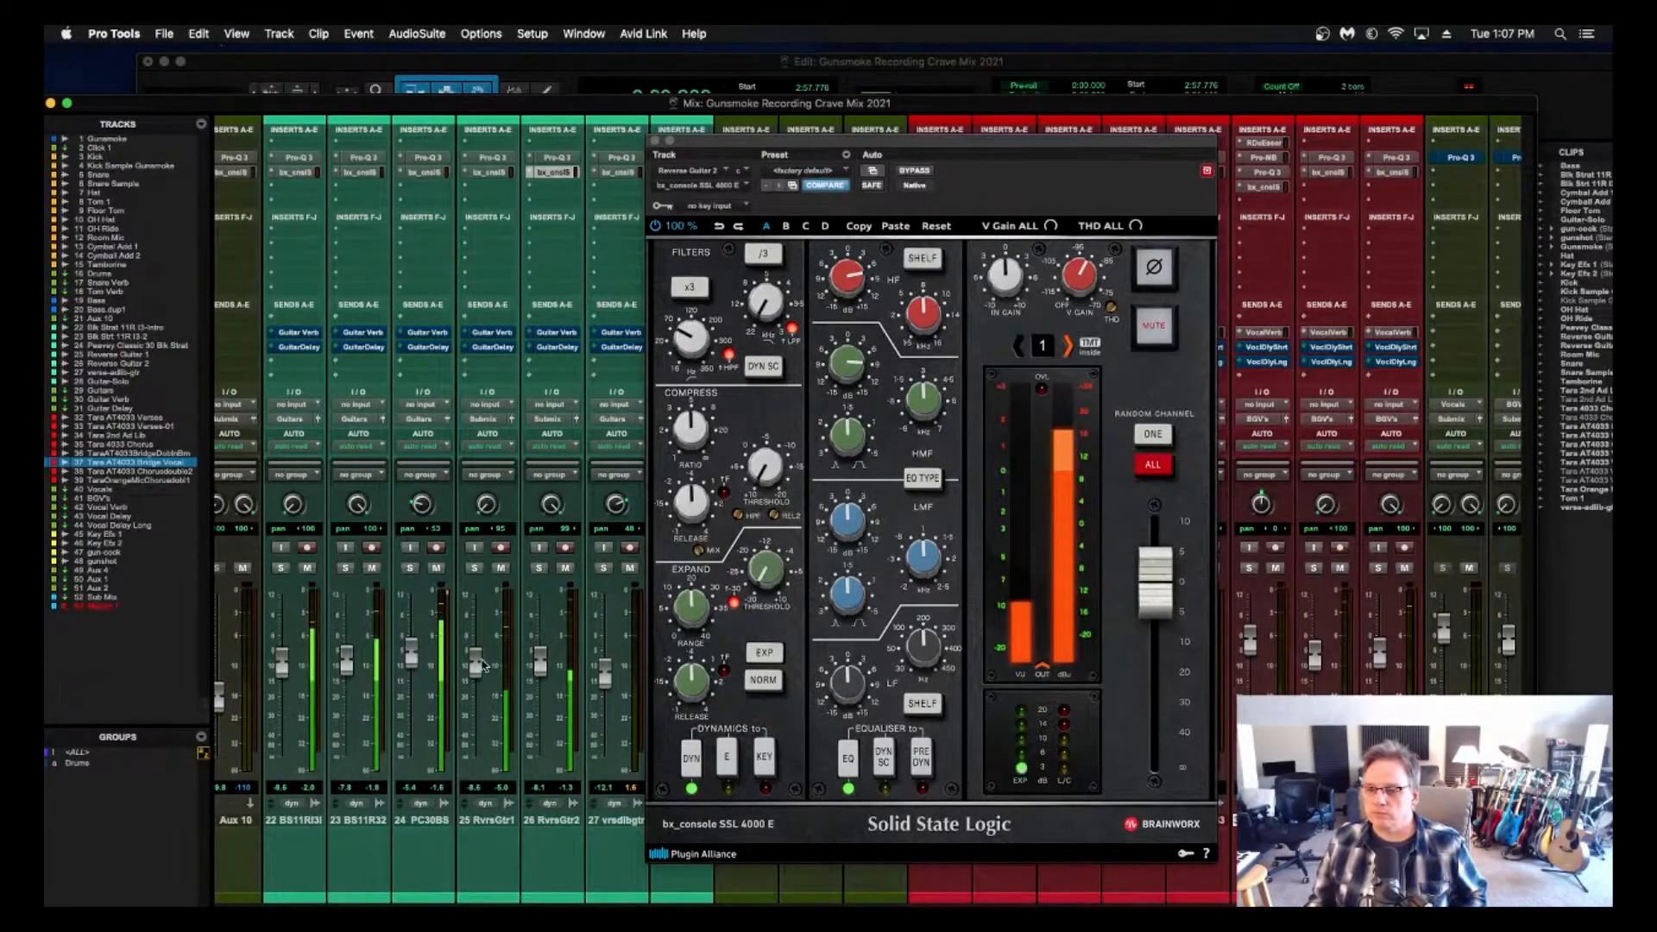
left_click_drag(482, 664, 483, 661)
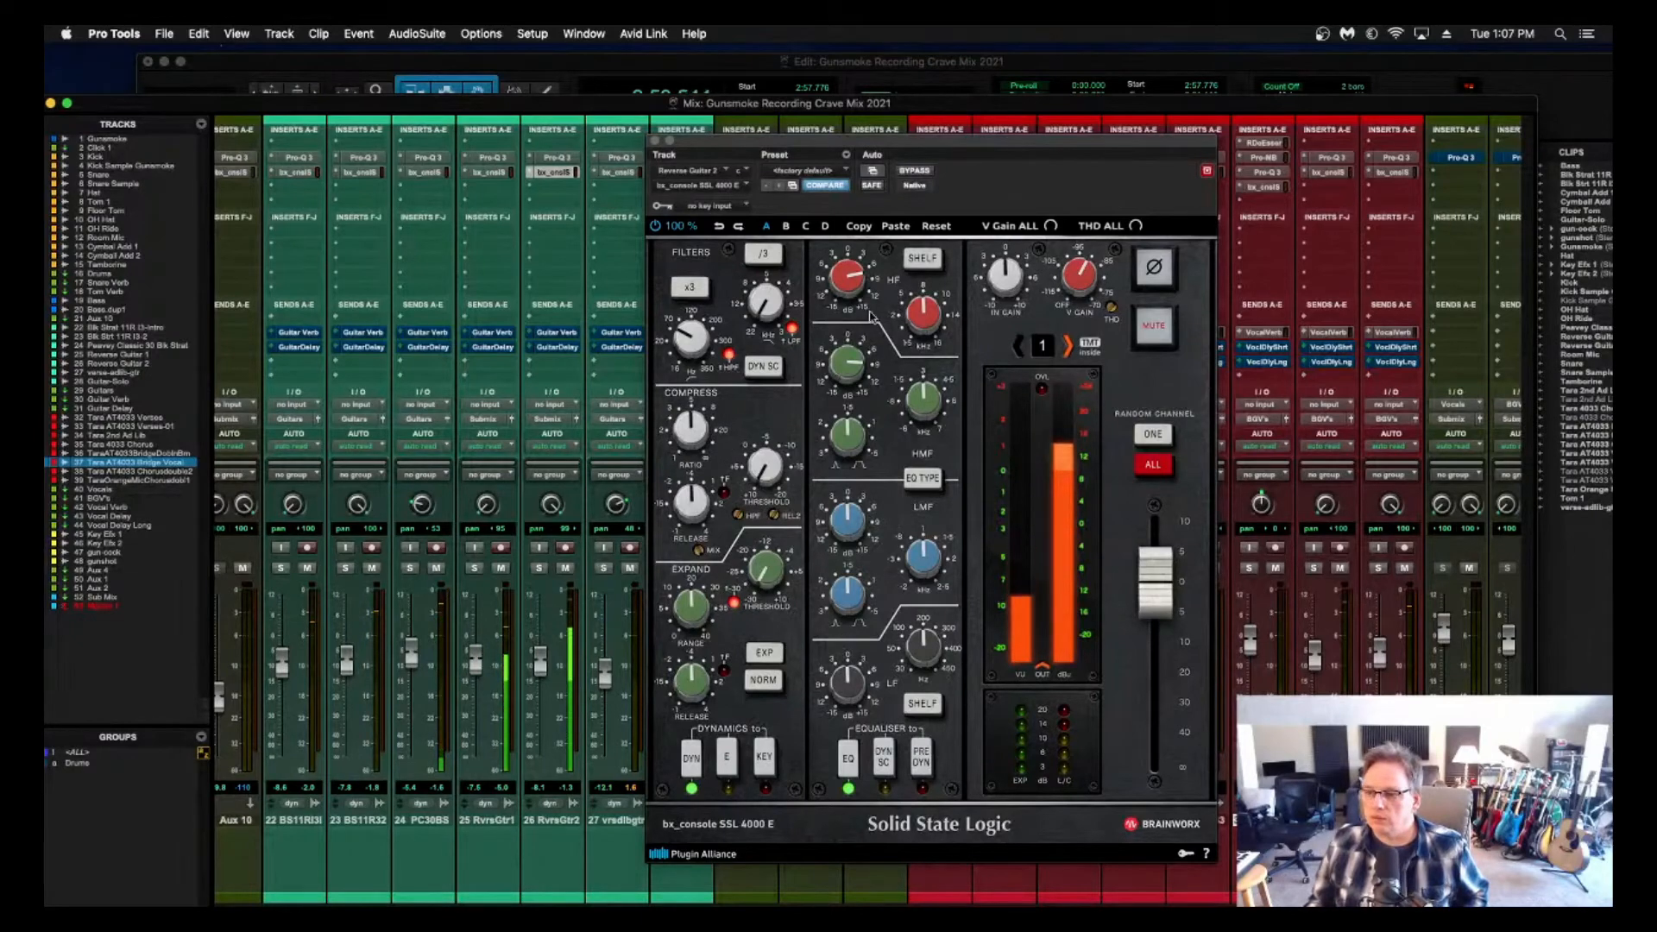
Adjust Reverse Guitar 2's HF frequency and both reverse guitars' compressor thresholds, rebalance their faders, and close the plug-in.
left_click_drag(920, 329, 921, 308)
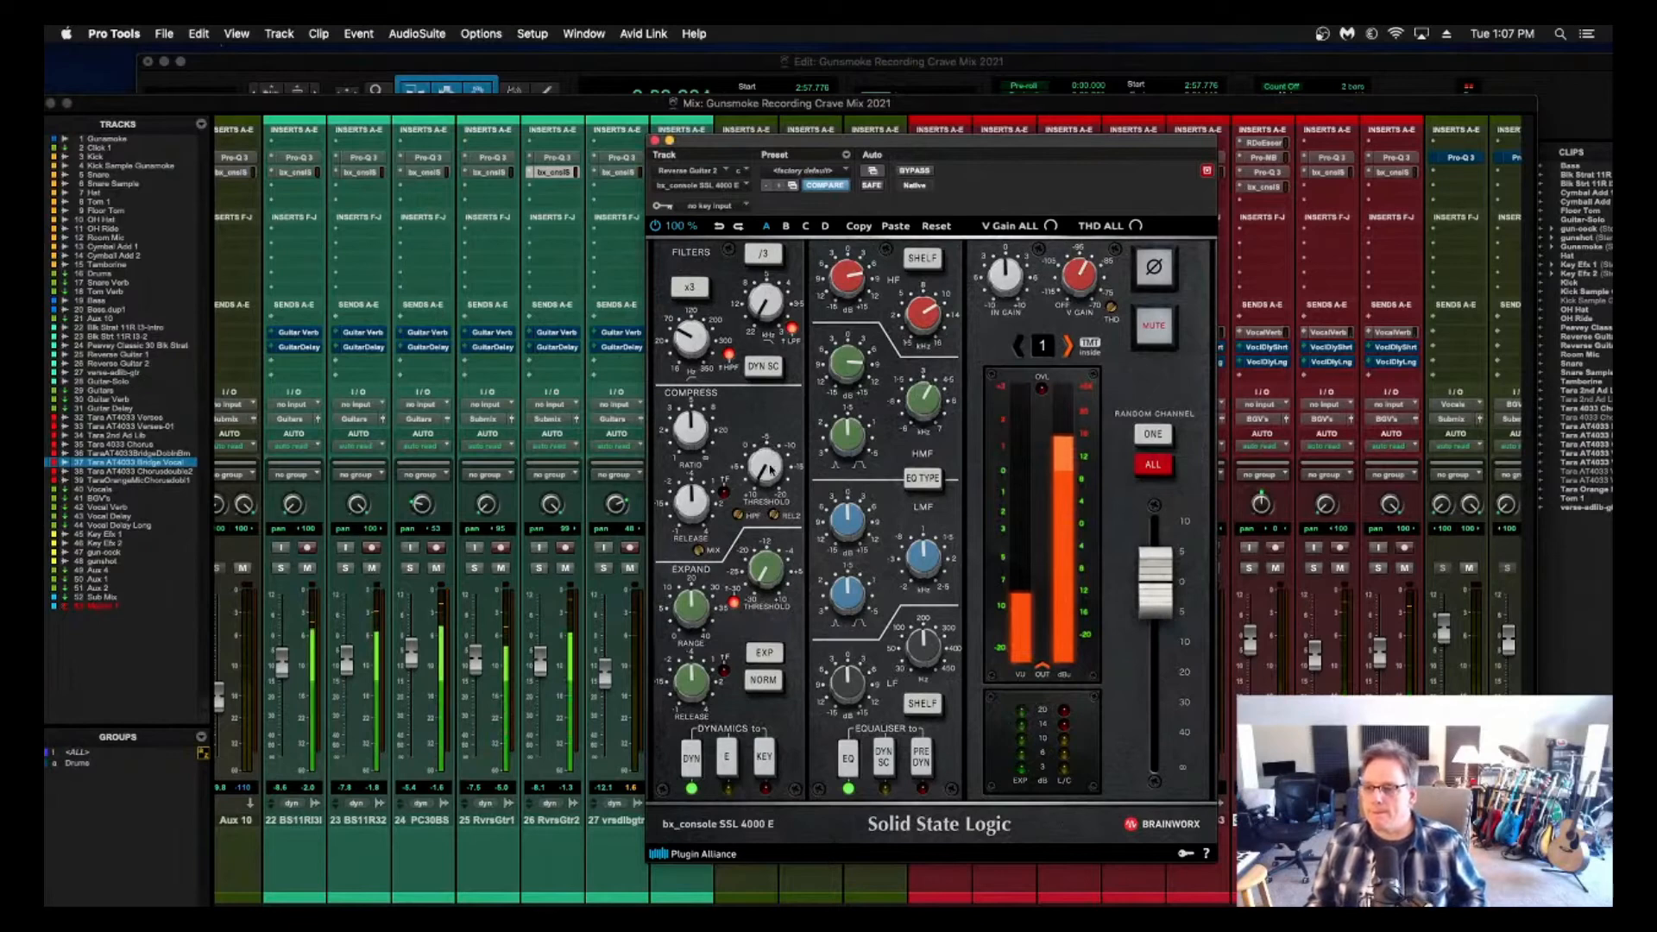
left_click_drag(762, 411, 767, 386)
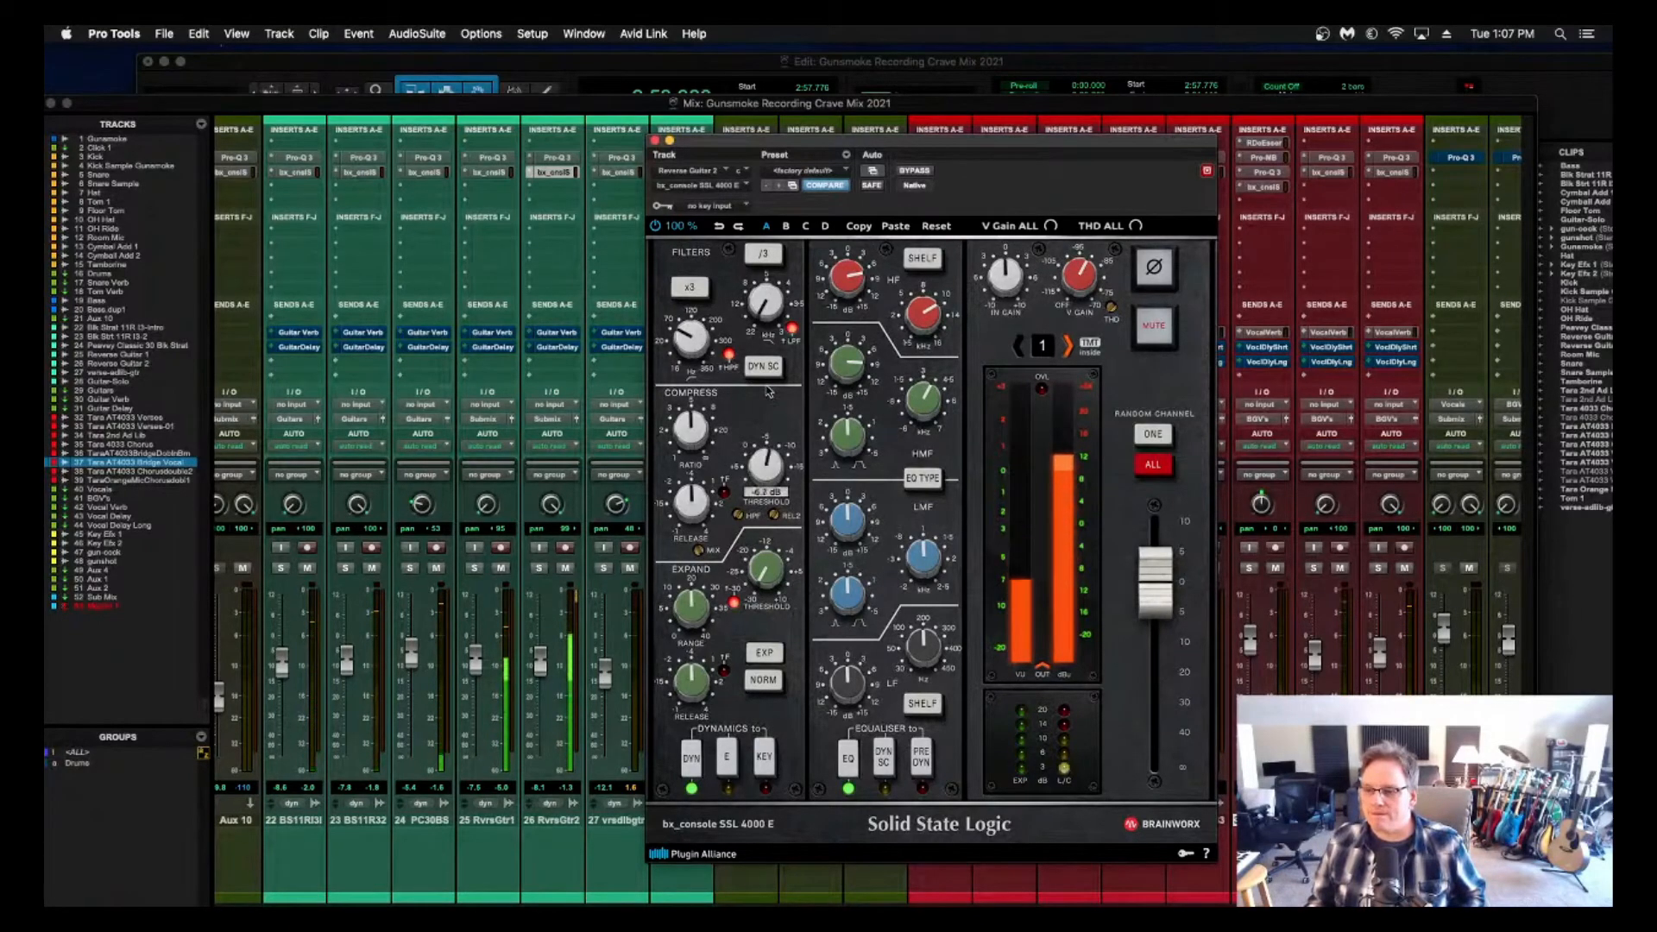
left_click(493, 172)
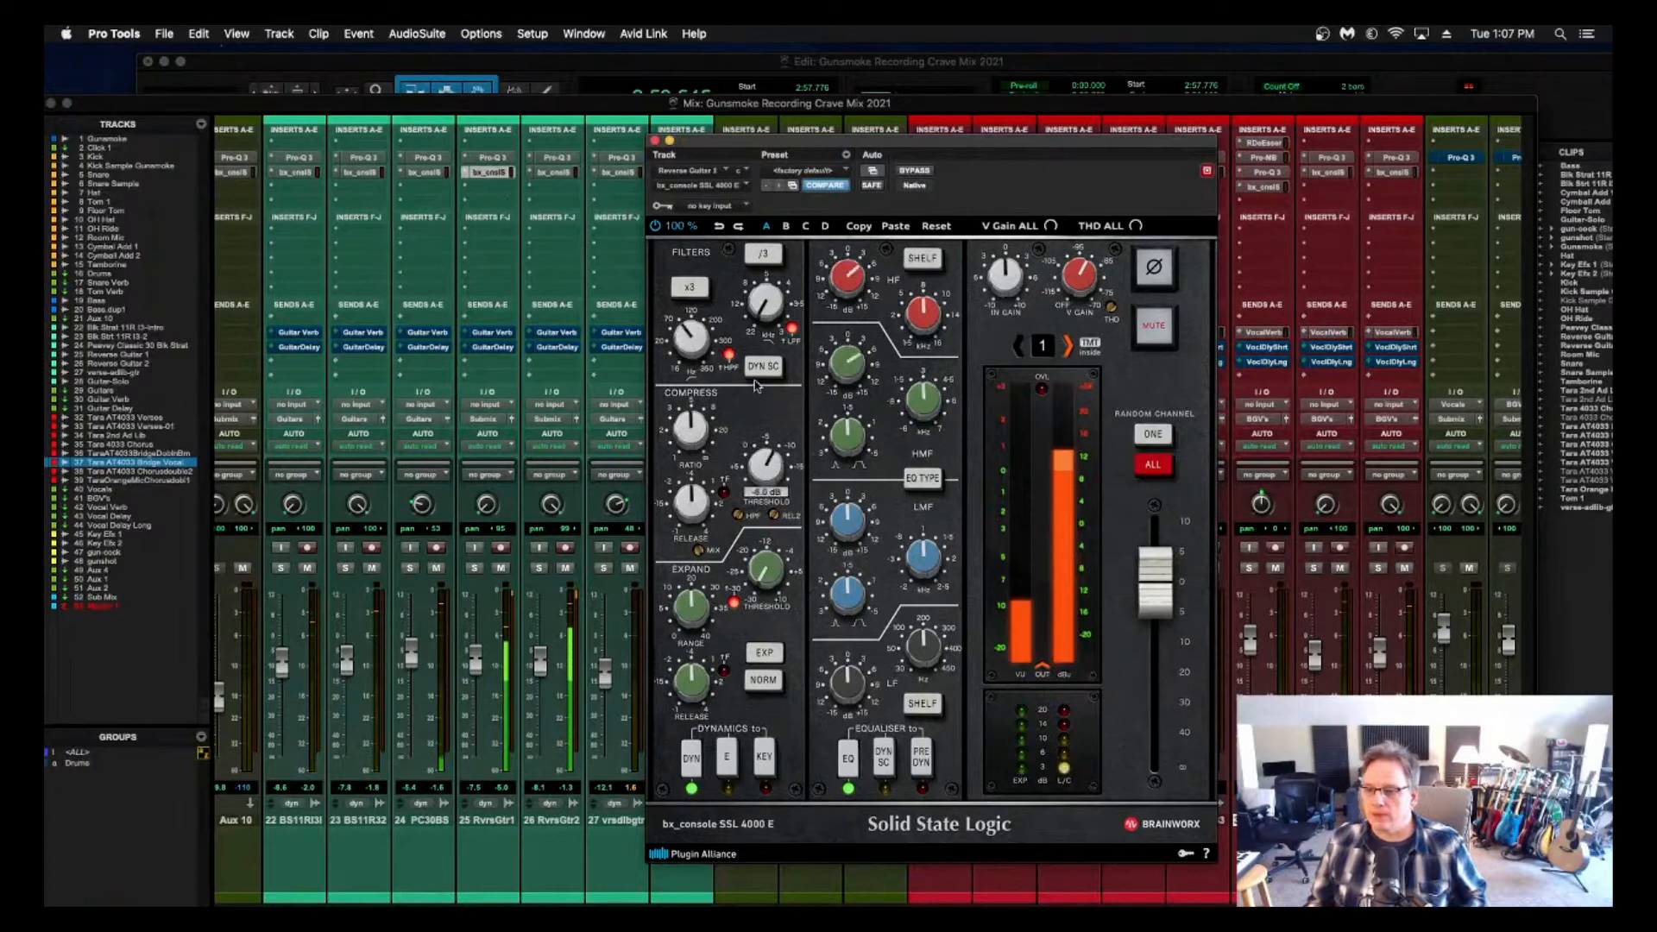
left_click_drag(476, 661, 547, 667)
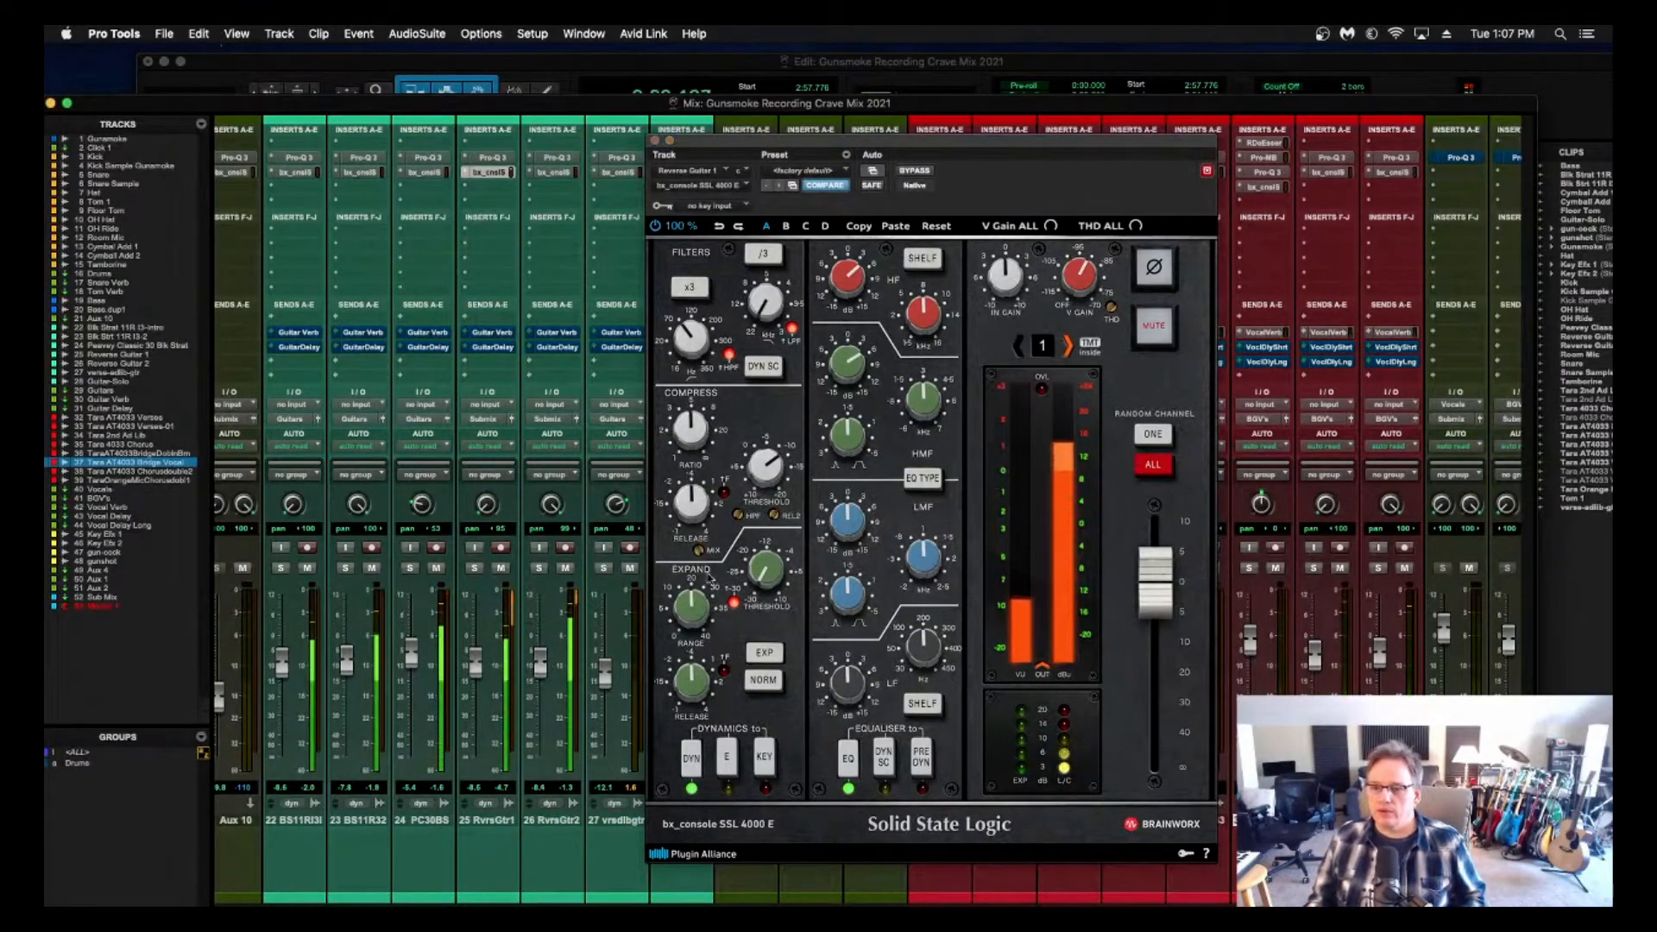
key("space")
left_click(655, 141)
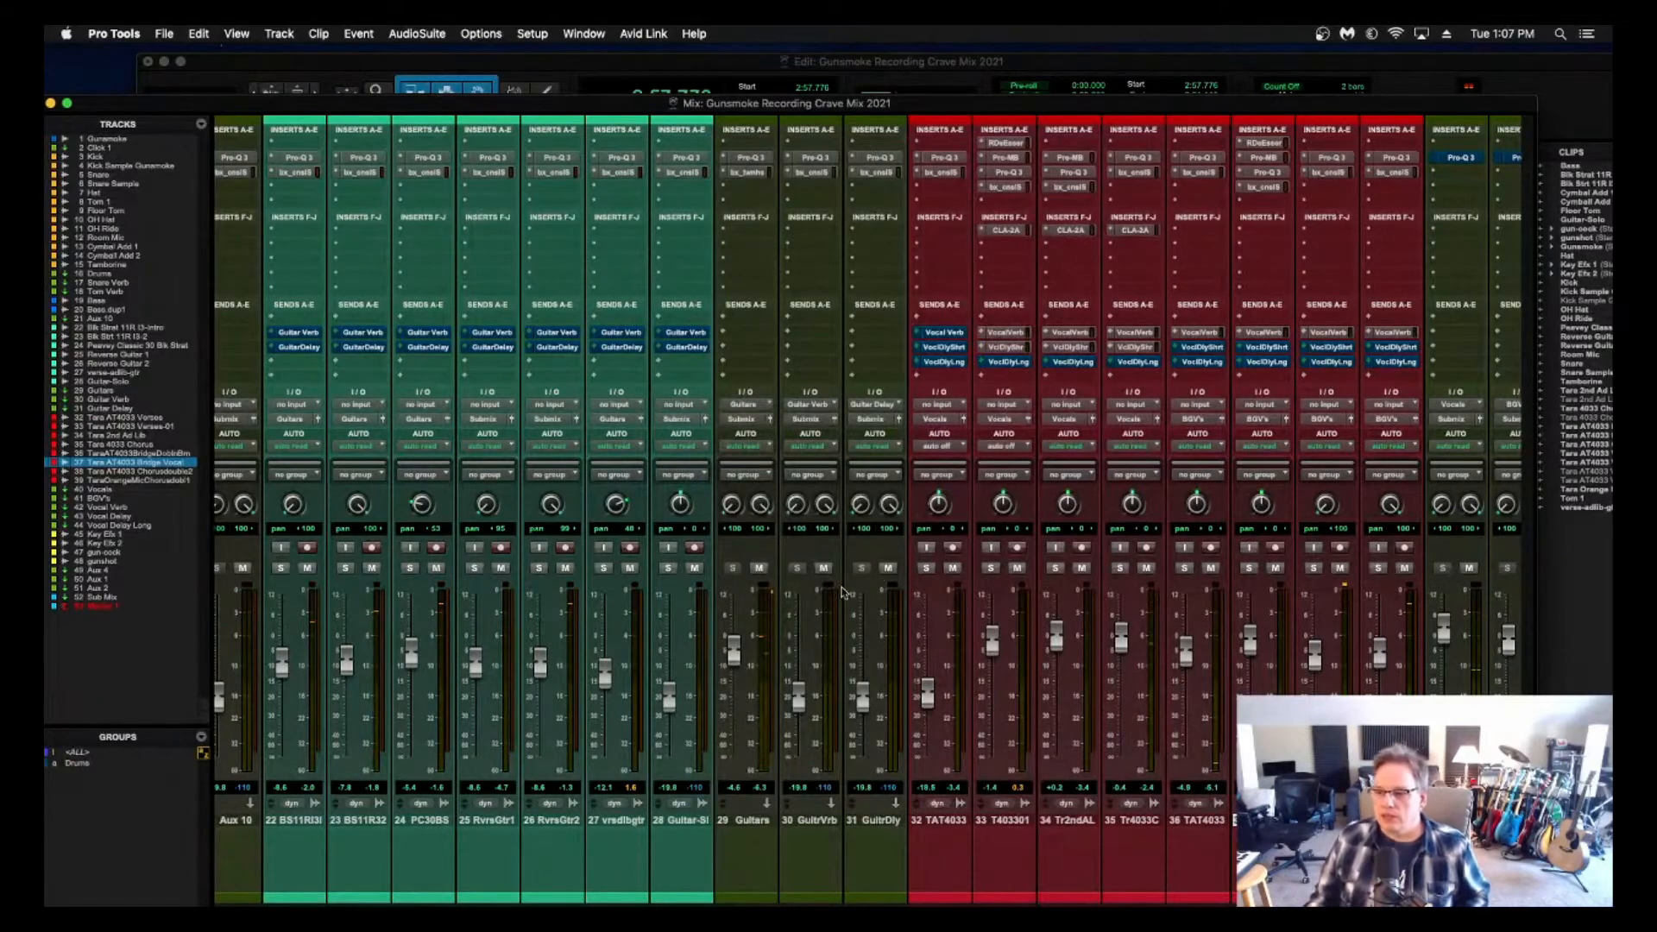
Replace the bx_console insert on Guitar Verb aux track 30 with D-Verb and move its window clear of the guitar channels.
left_click(811, 820)
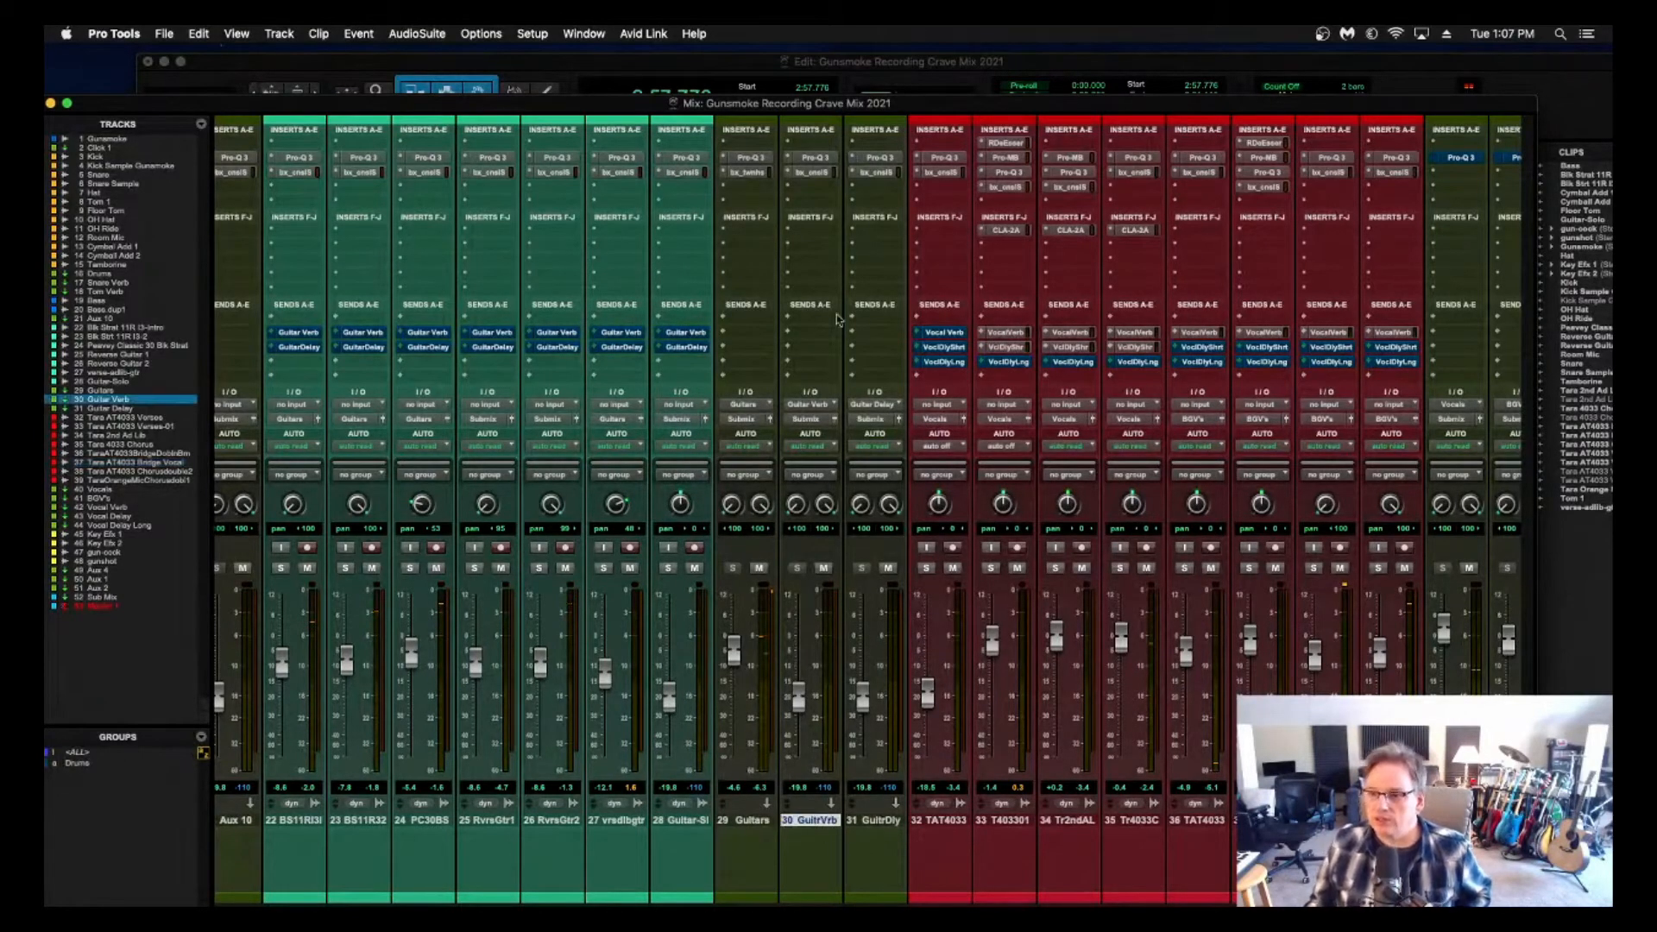
left_click(811, 186)
left_click(1152, 279)
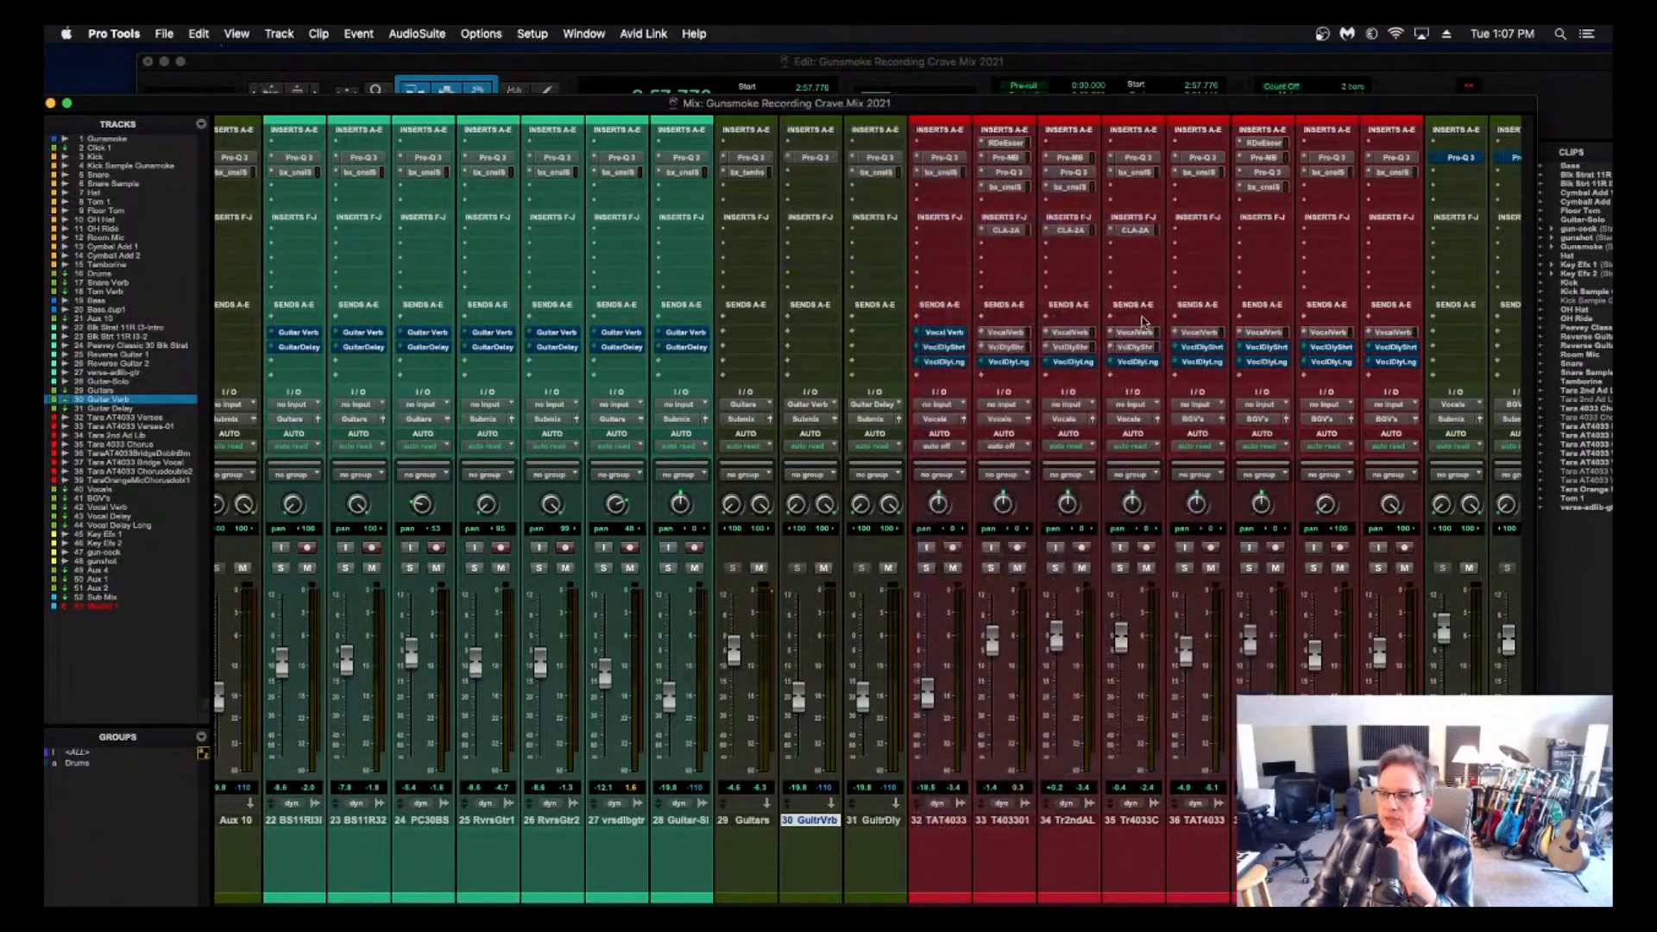
left_click_drag(859, 147, 1150, 227)
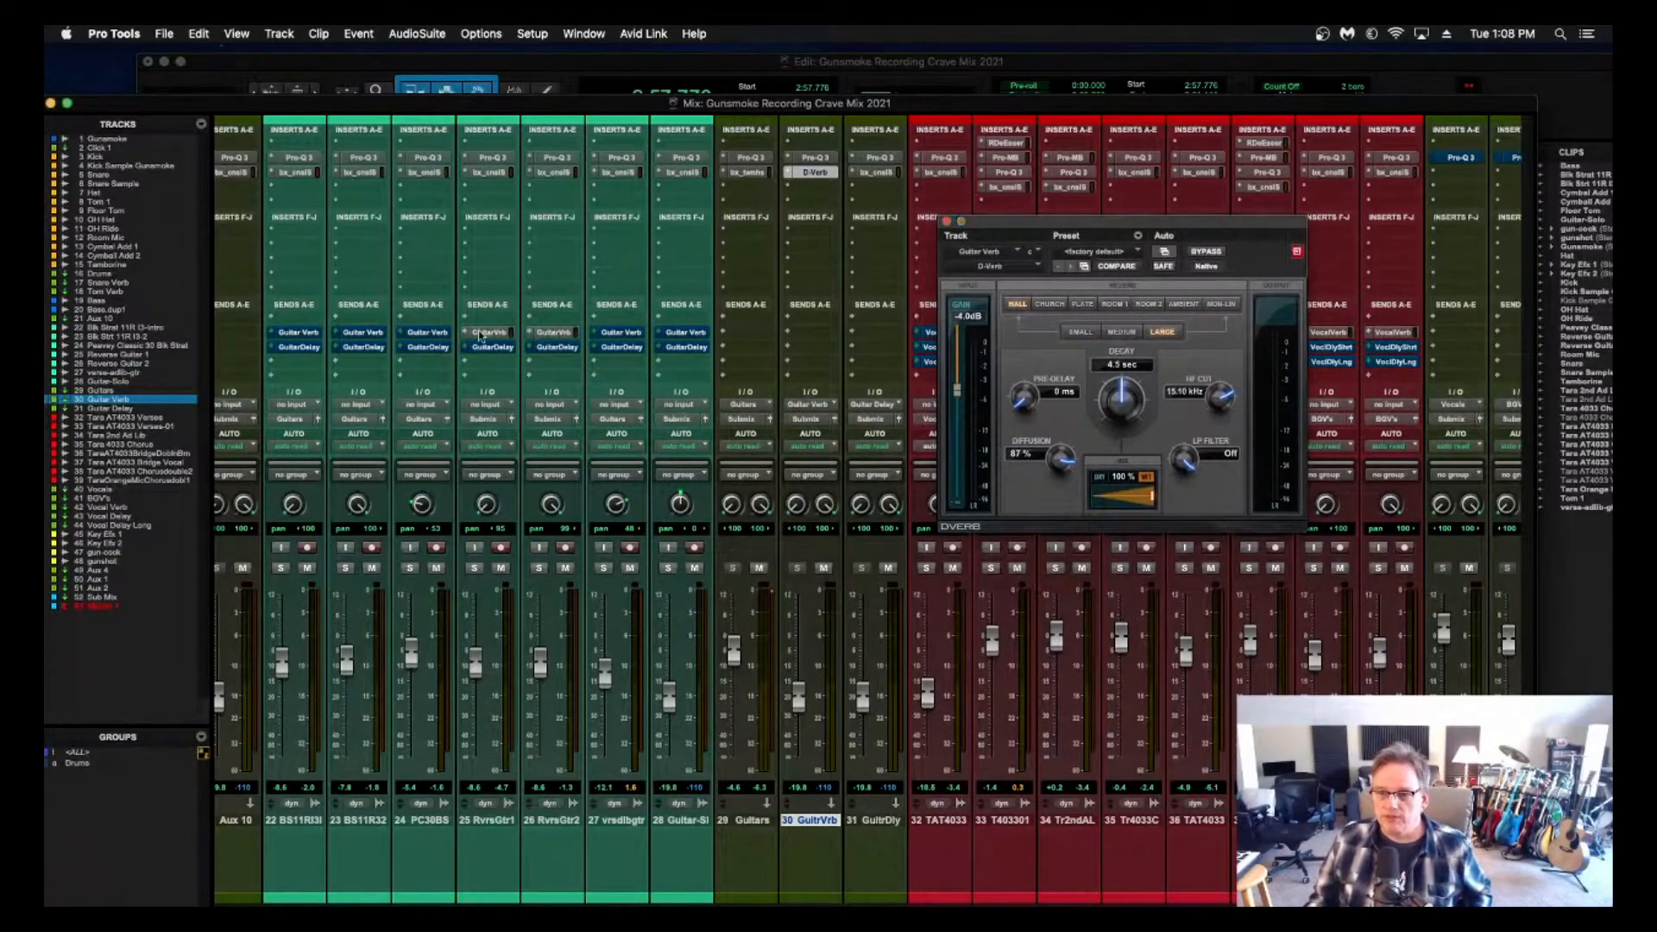
Raise the Guitar Verb send levels on Reverse Guitar 1 and Reverse Guitar 2.
left_click(481, 337)
left_click_drag(192, 552, 195, 487)
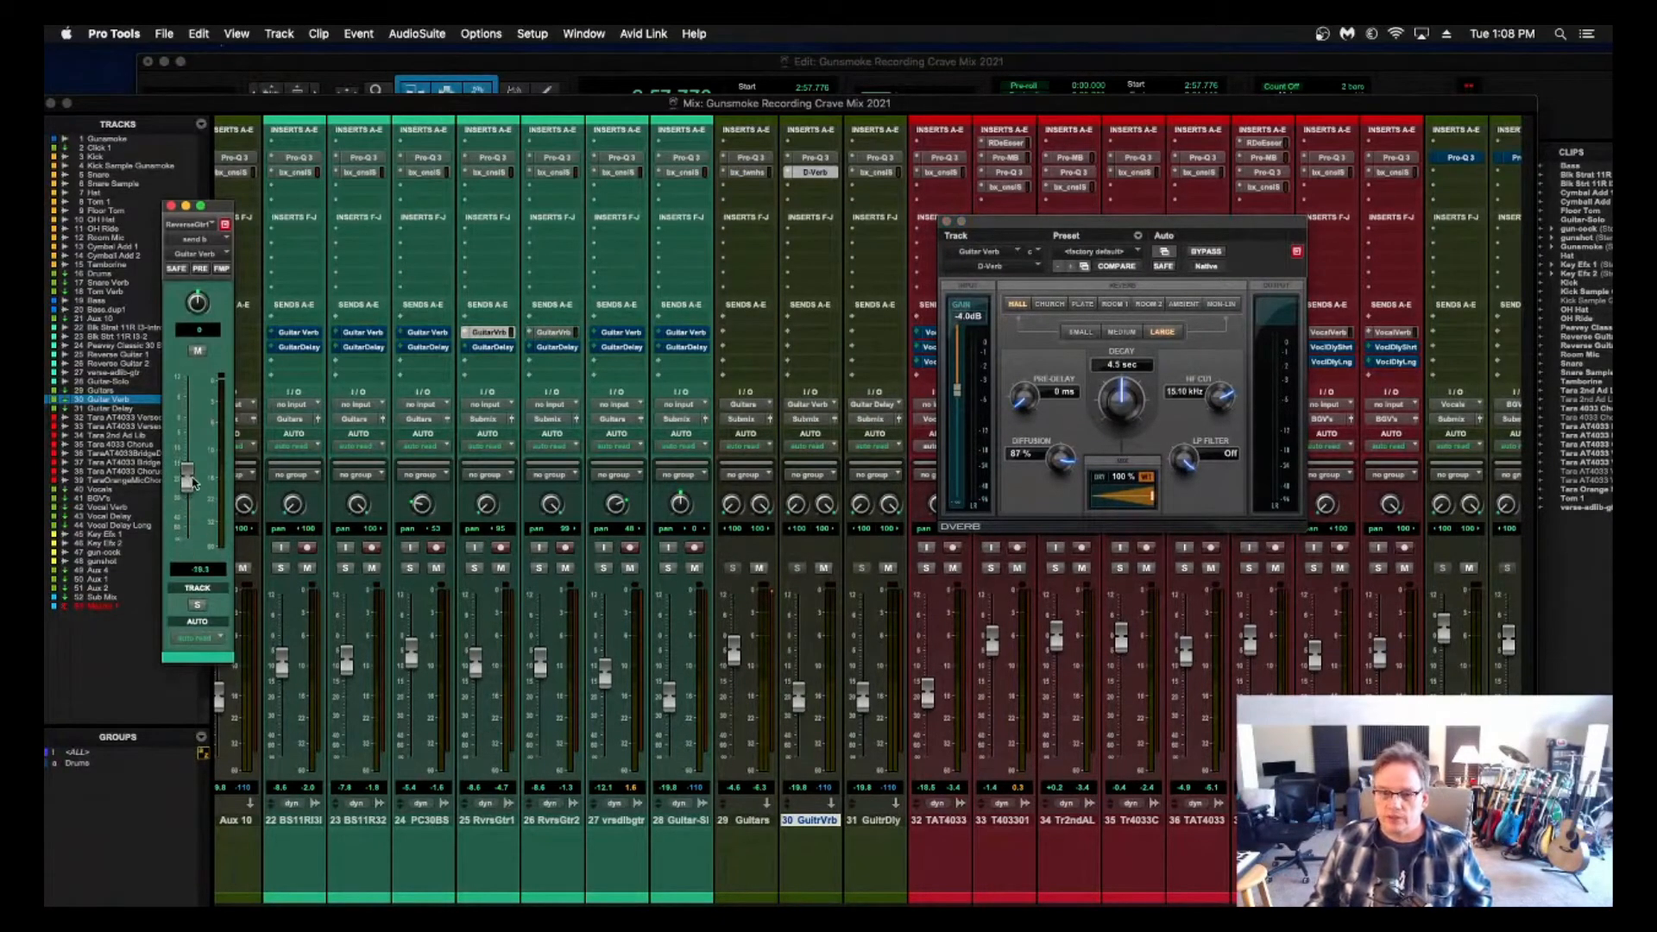
left_click(555, 334)
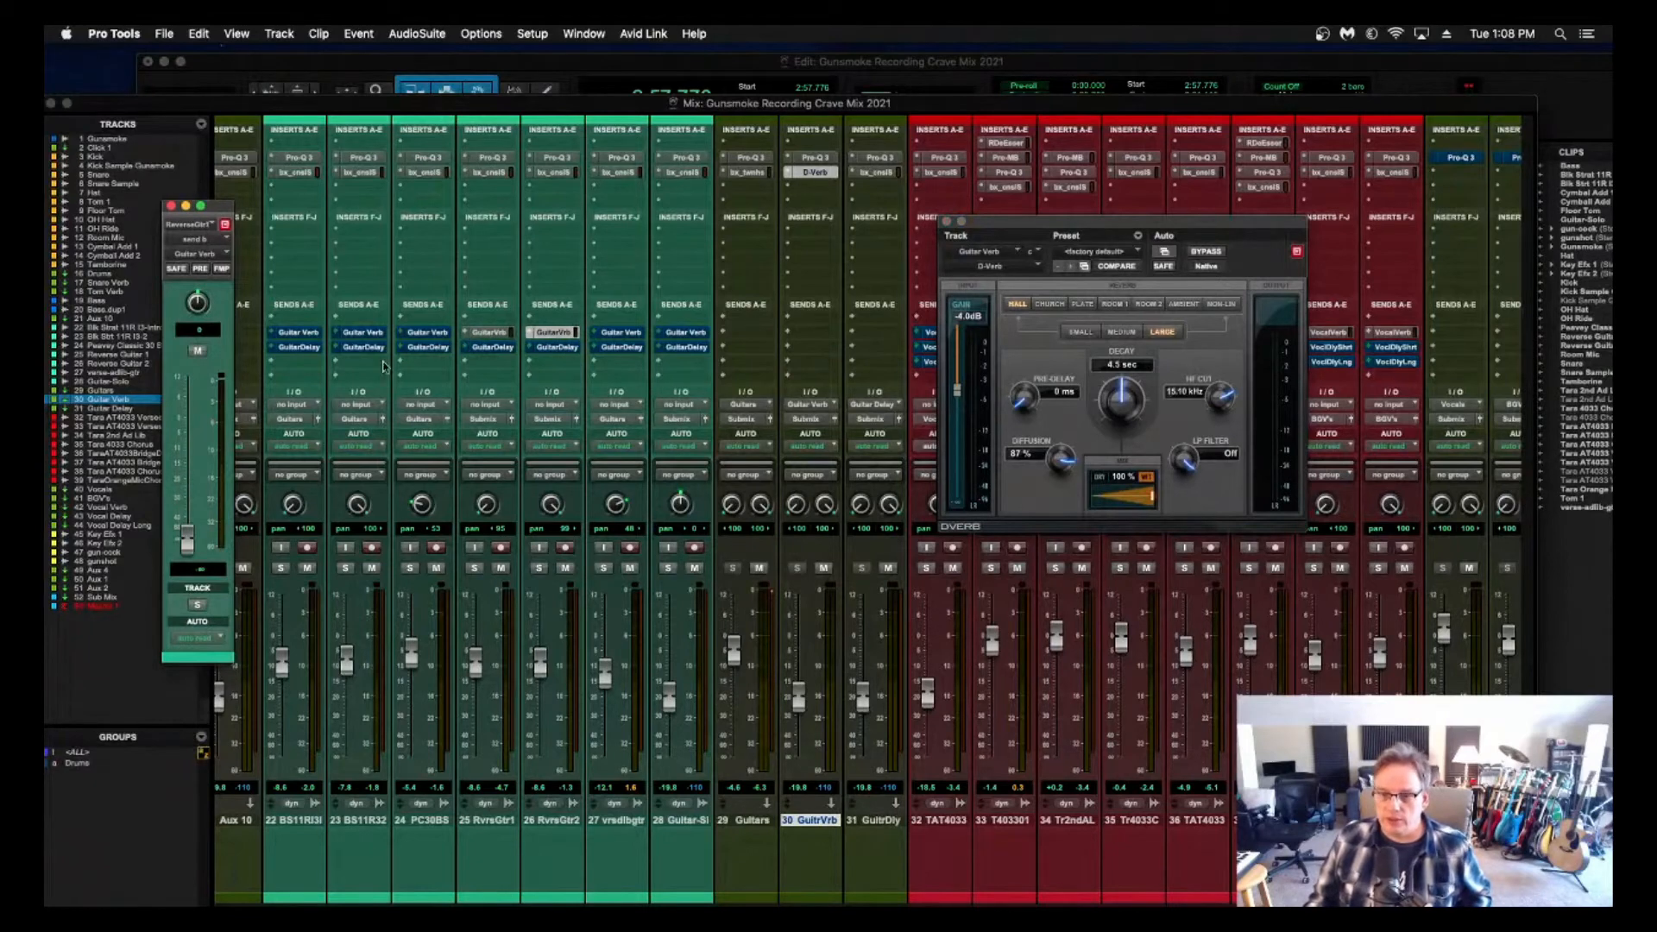
left_click_drag(191, 541, 187, 459)
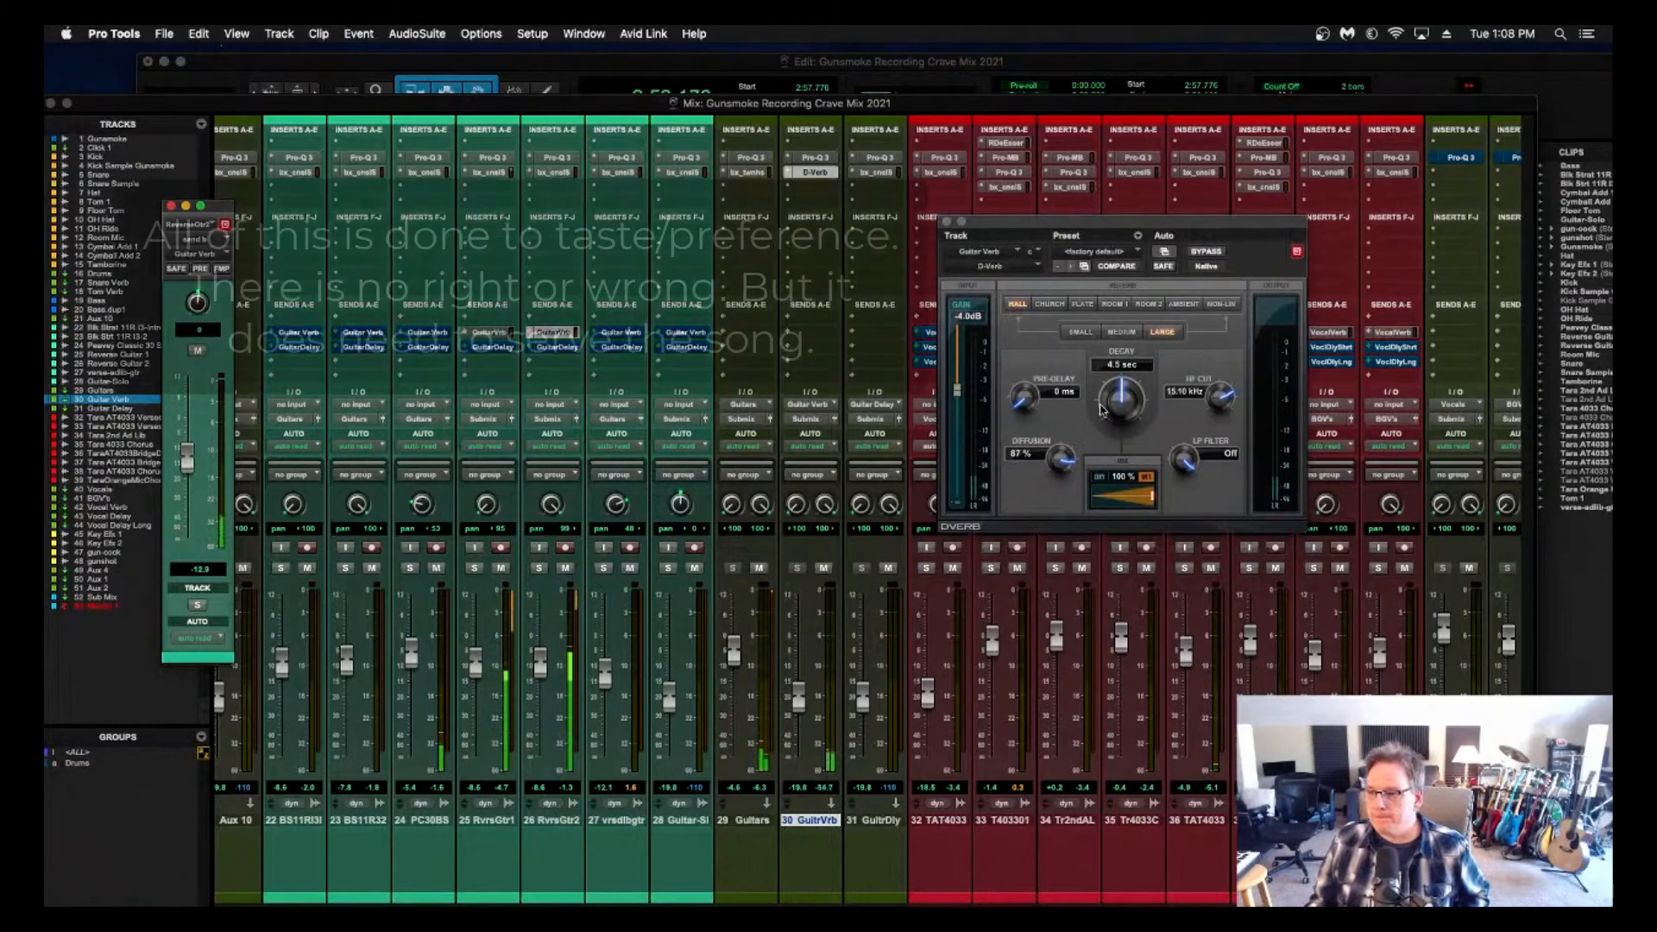
Raise the Guitar Verb aux fader and set D-Verb's input gain to -0.8 dB while auditioning the reverse guitars.
left_click_drag(798, 697, 805, 656)
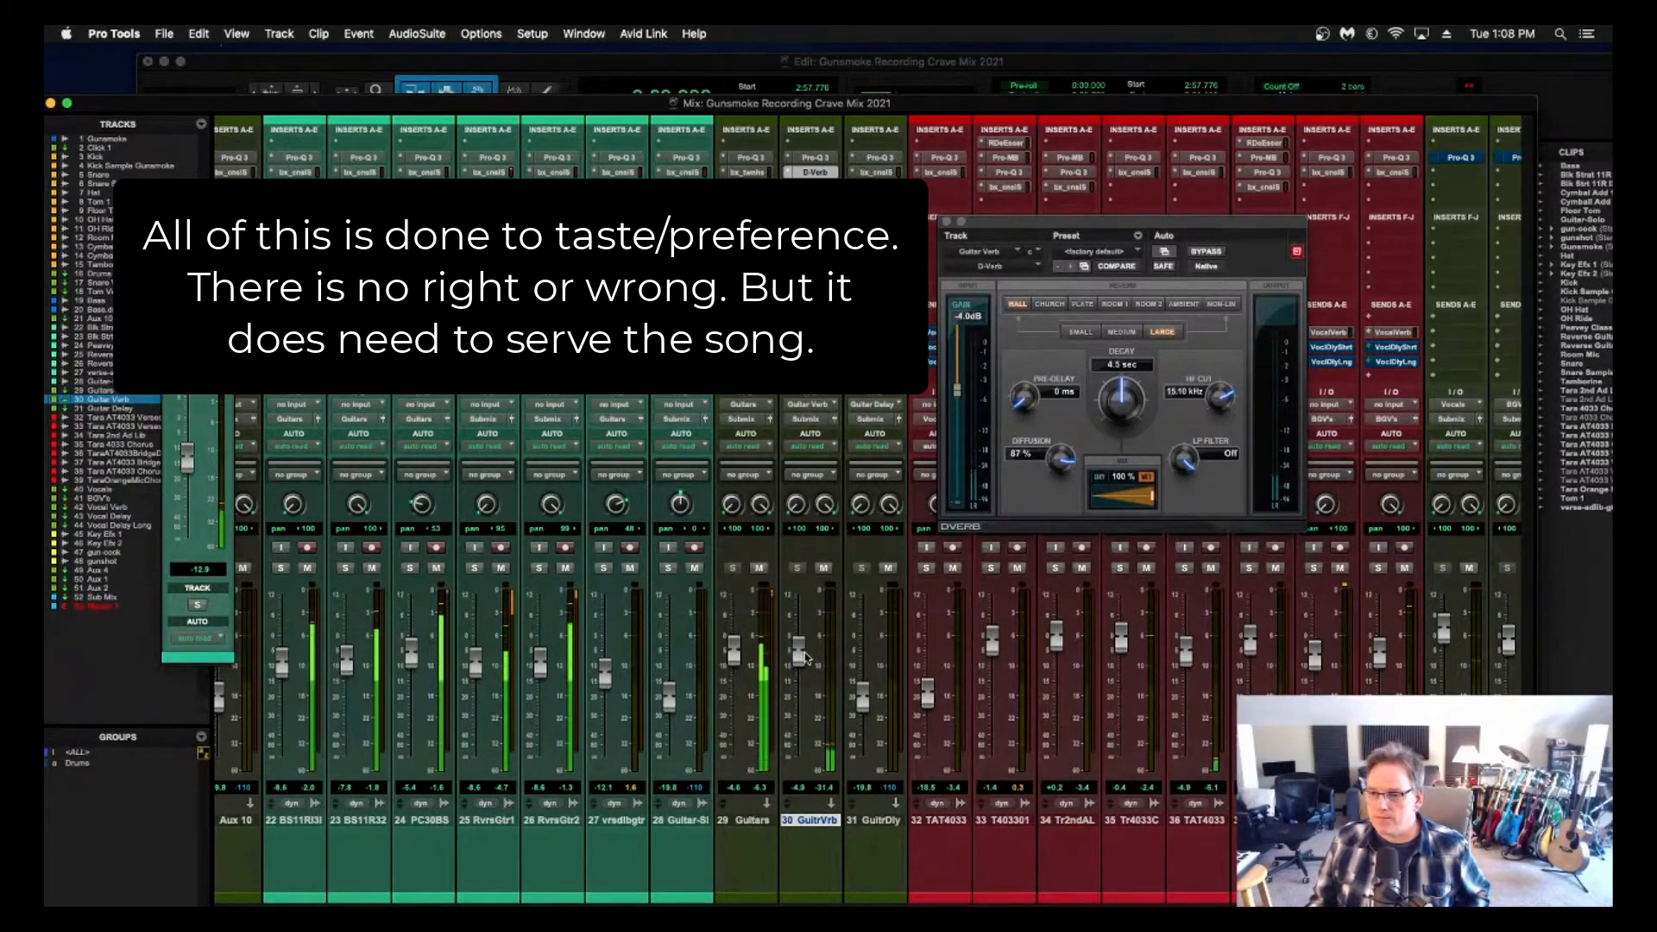
left_click_drag(806, 657, 806, 646)
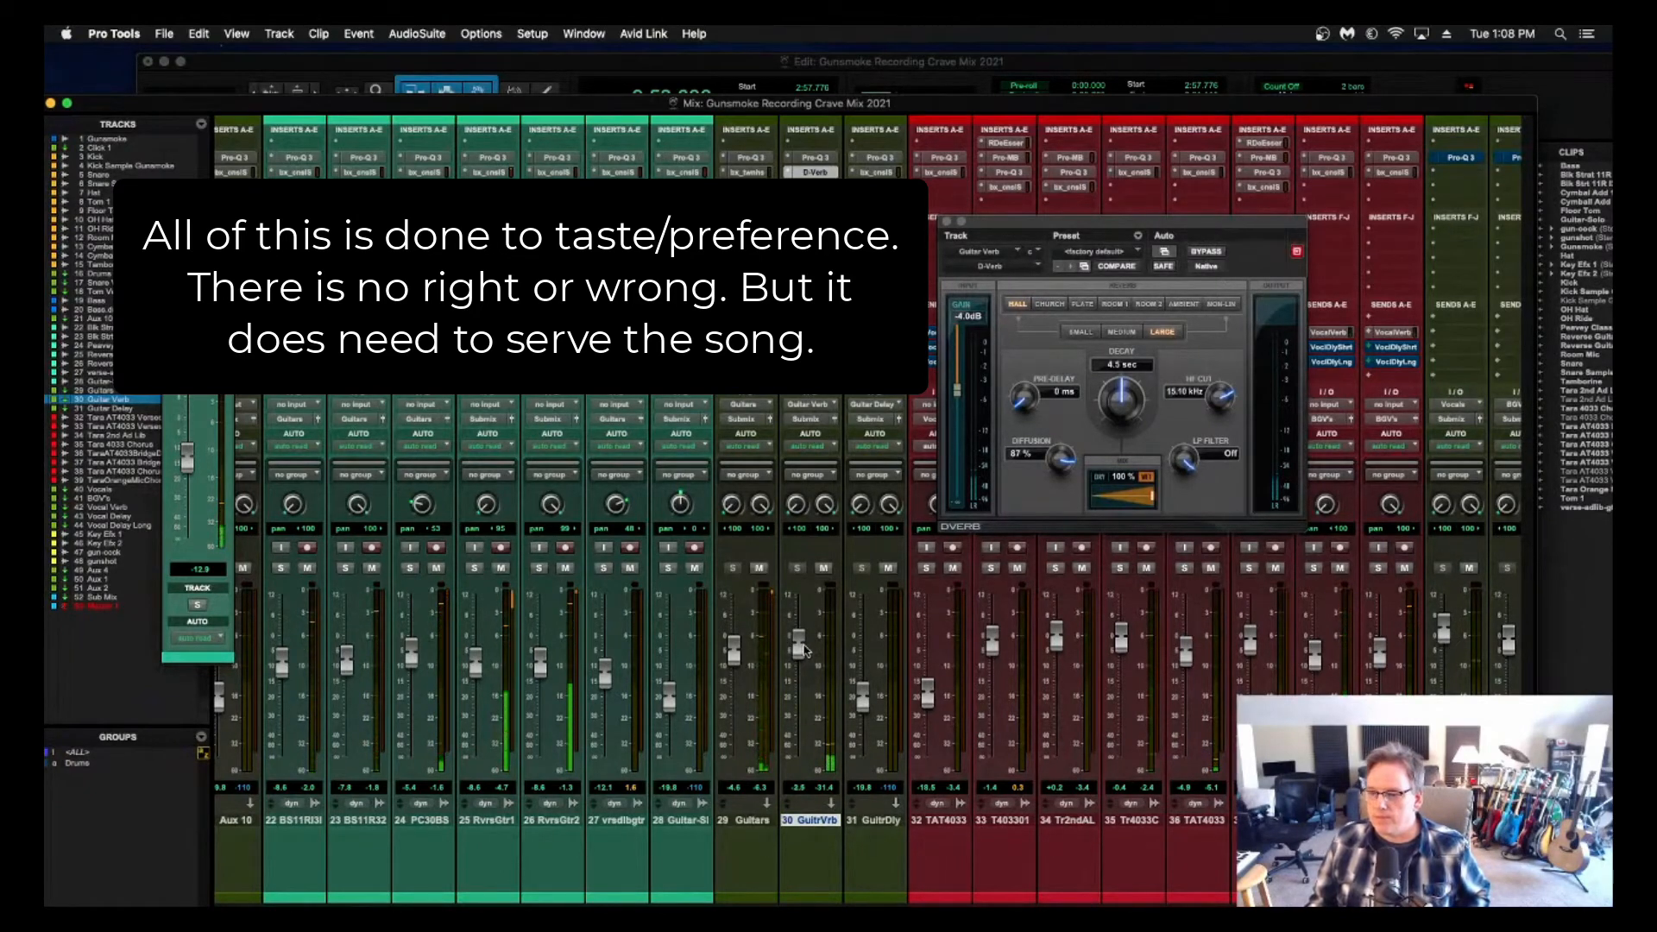
left_click(962, 369)
left_click_drag(962, 369, 958, 356)
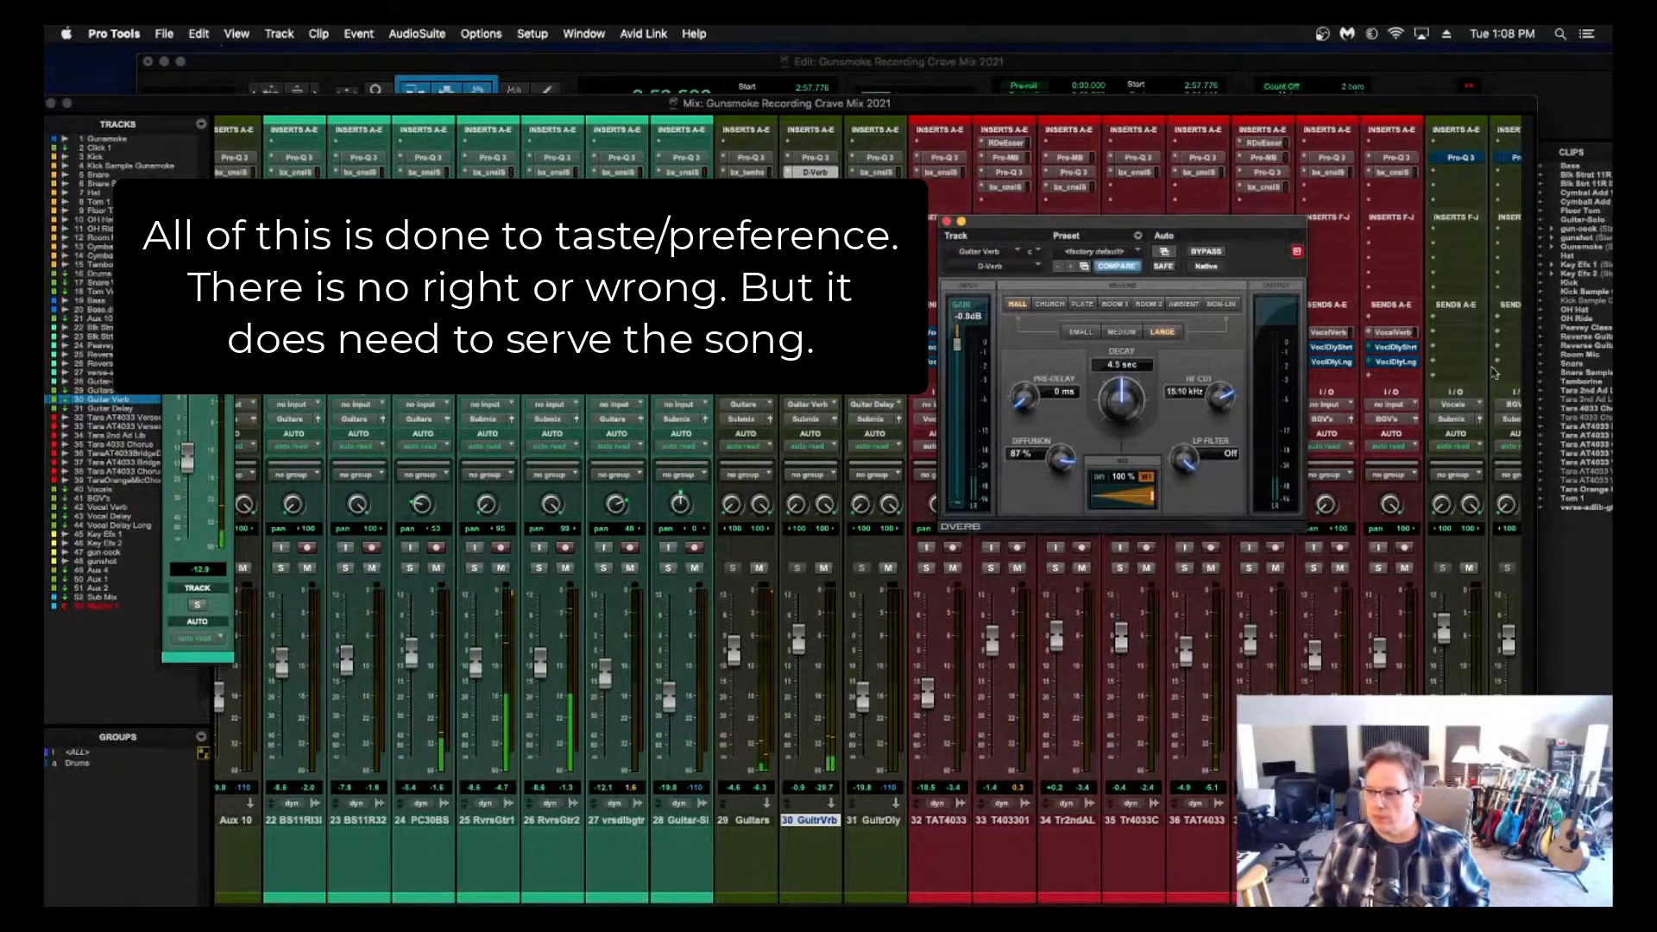
Set D-Verb's decay to 2.0 sec and its HF cut to about 11.7 kHz, and close the send and reverb windows.
left_click_drag(1212, 431, 1213, 460)
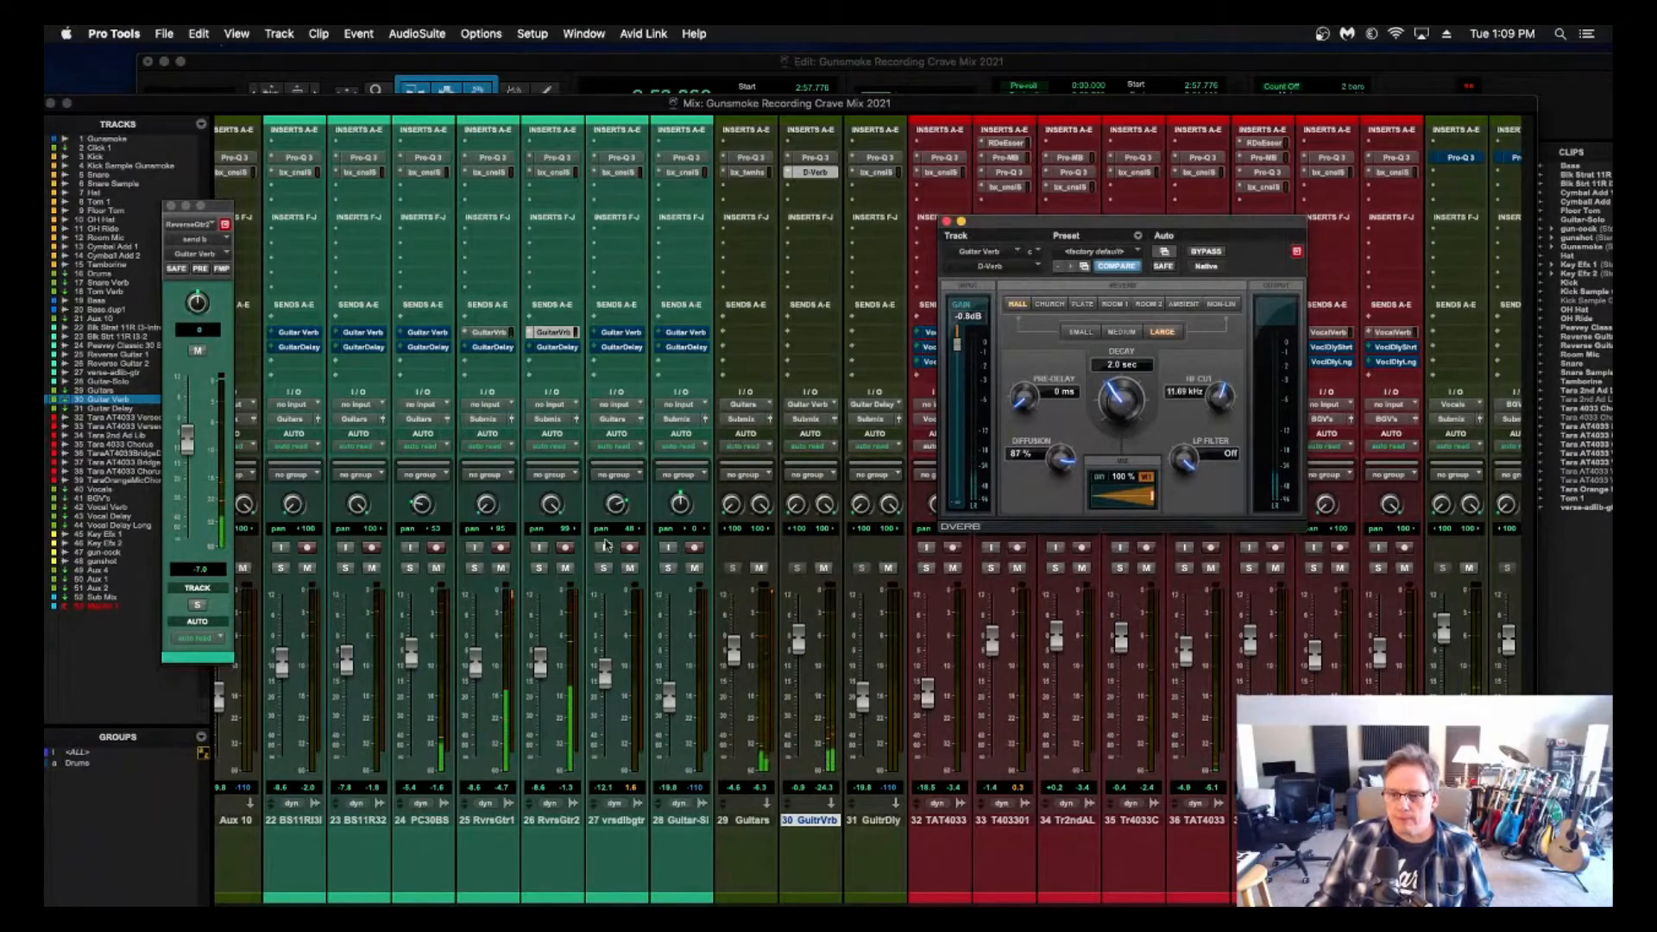
left_click(171, 207)
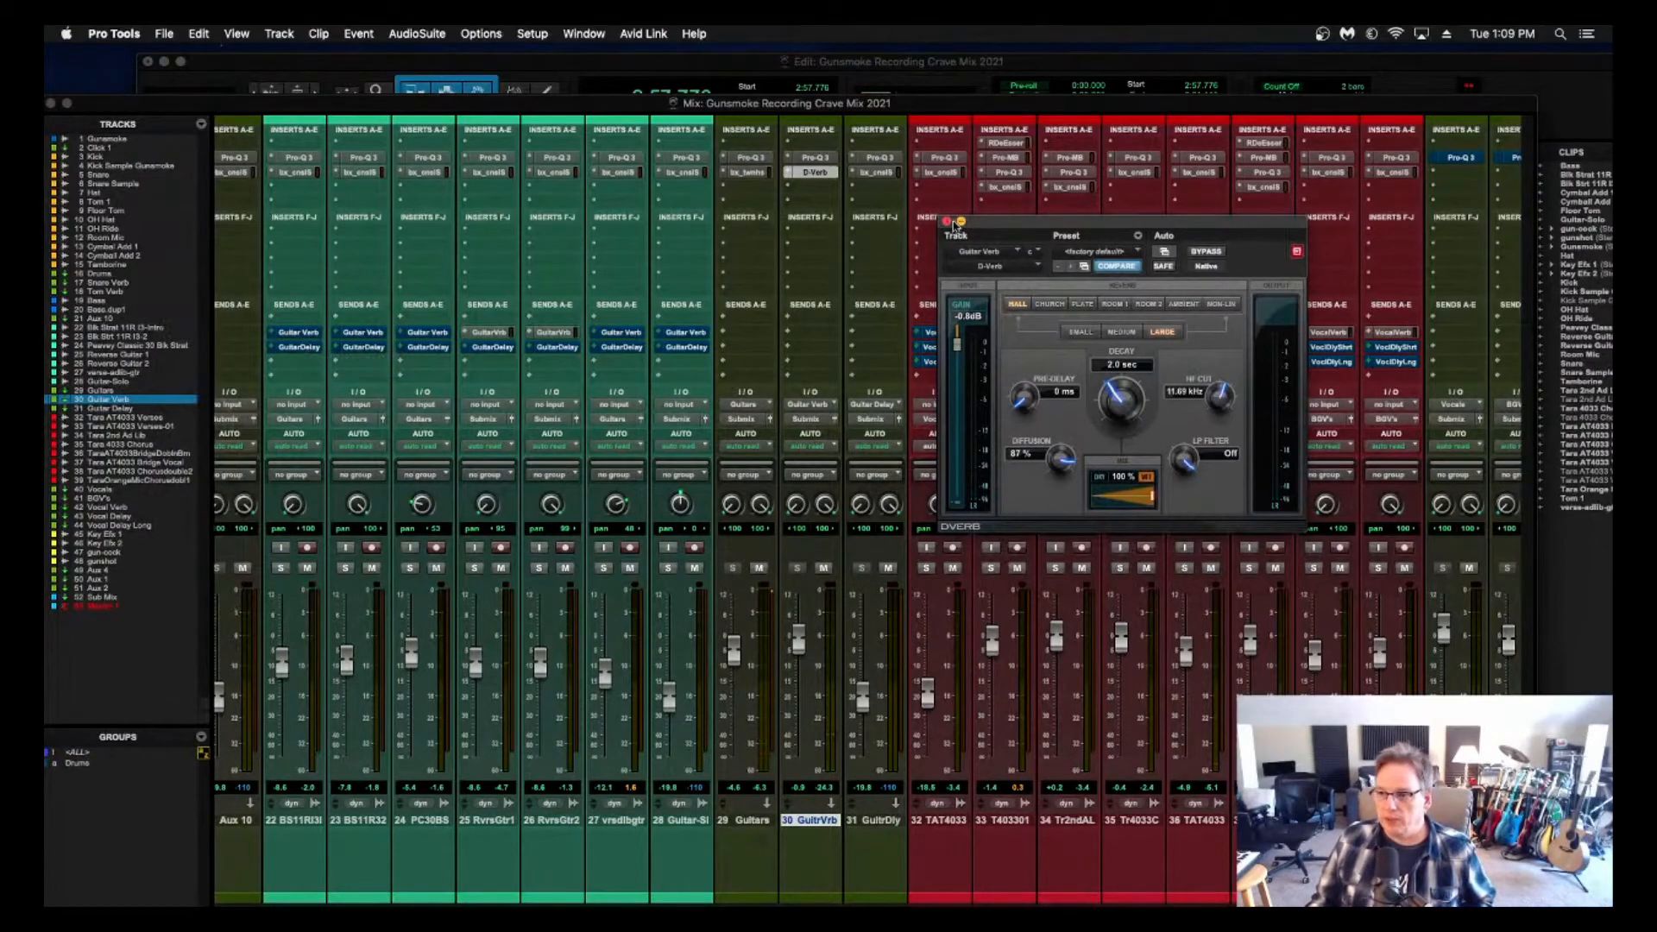
left_click_drag(953, 232, 951, 228)
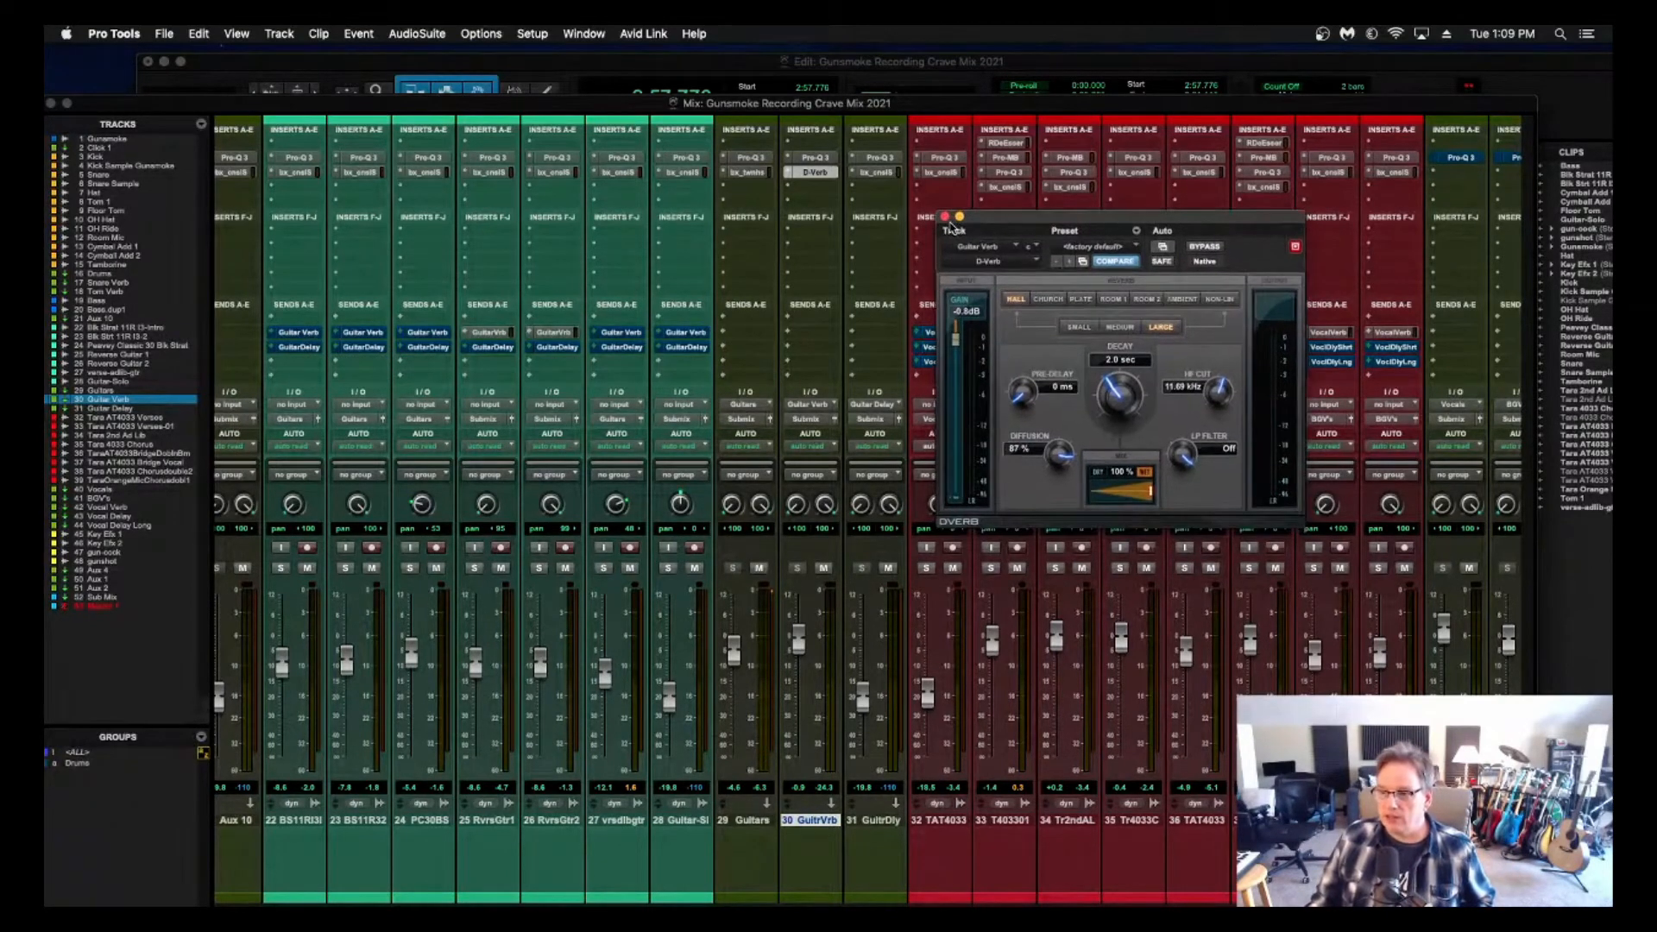
left_click(945, 217)
Play the passage with the gun-cock and gunshot effects in the Edit window and save the session.
scroll(968, 405, "right", 10)
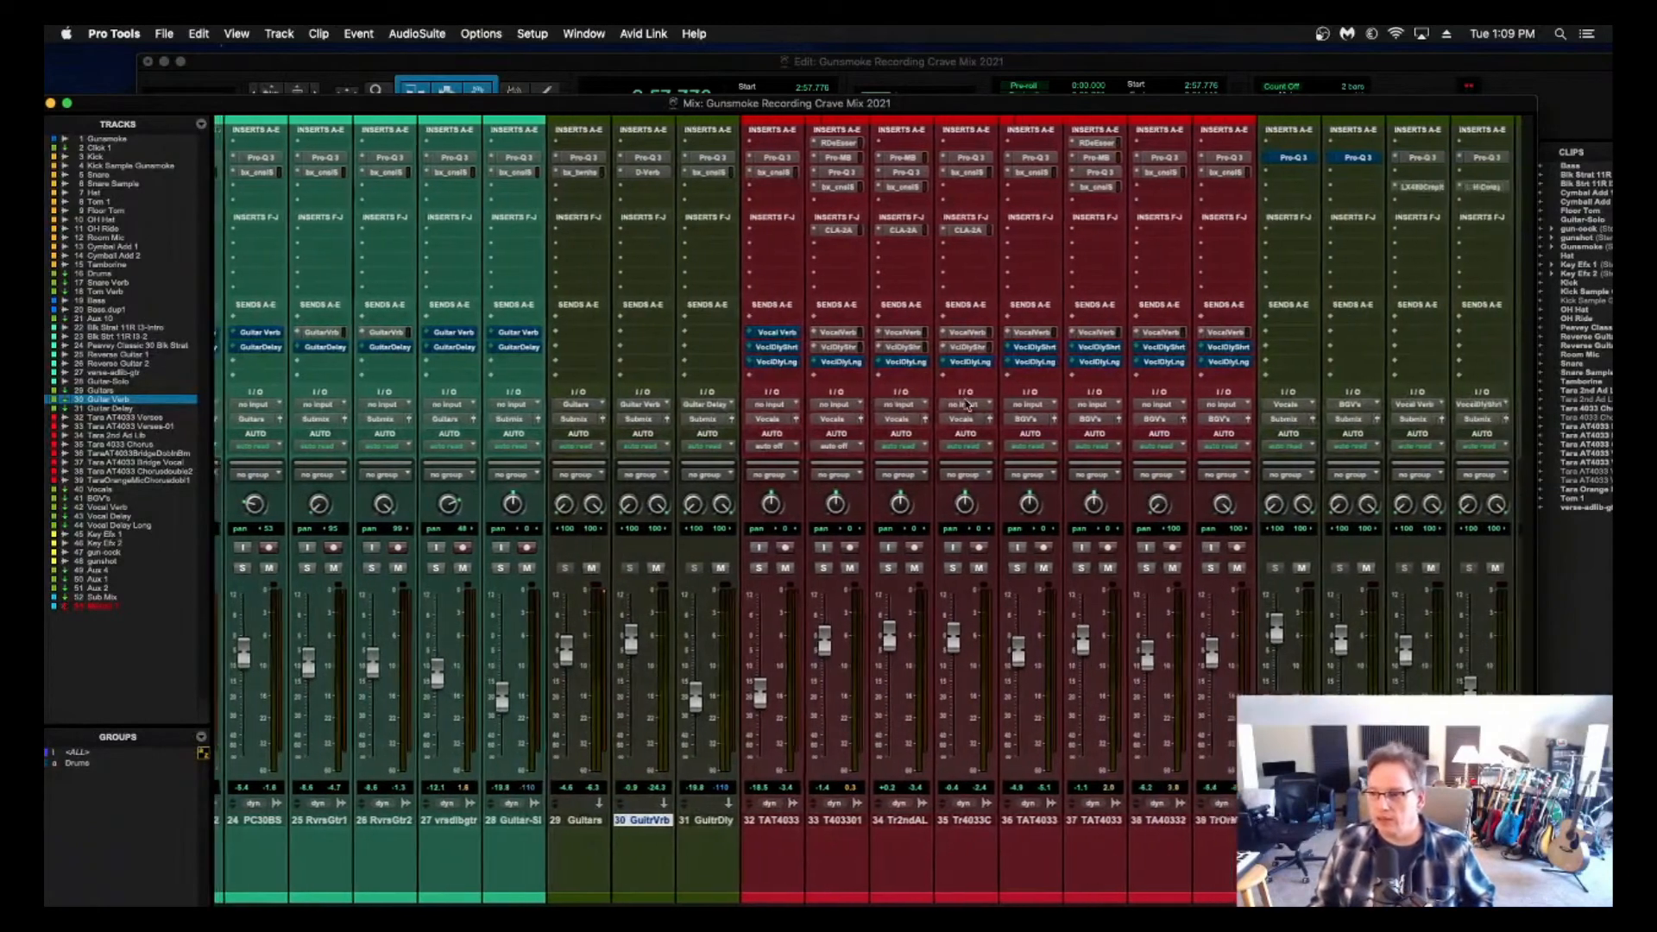
scroll(968, 405, "right", 15)
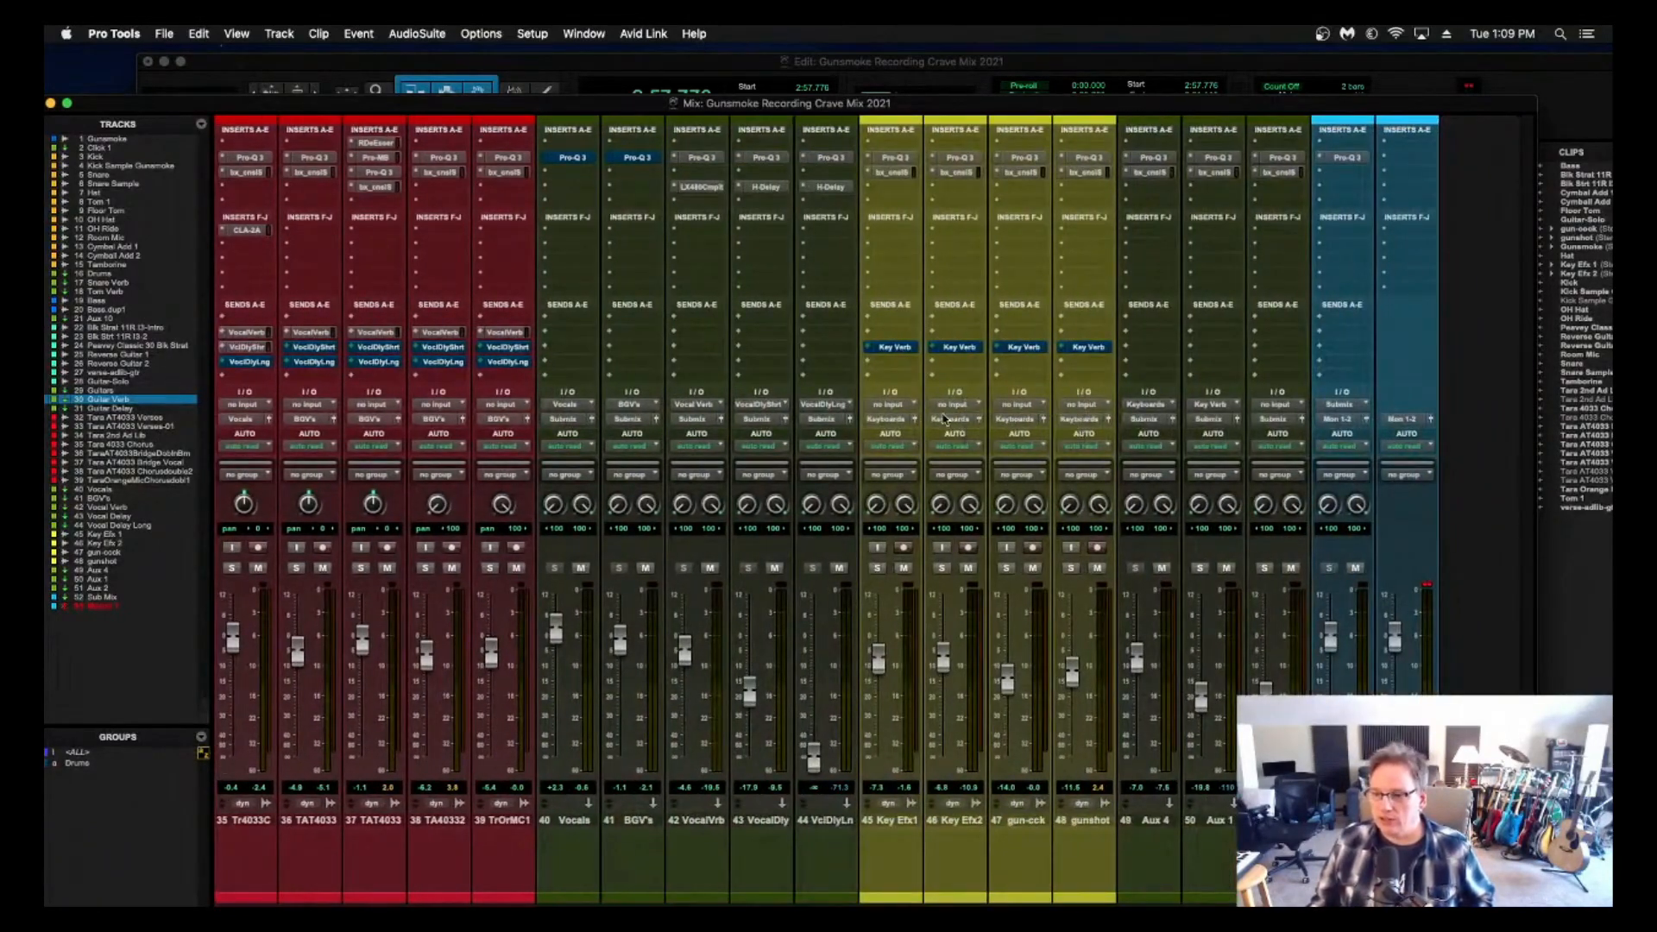
left_click(229, 79)
key("space")
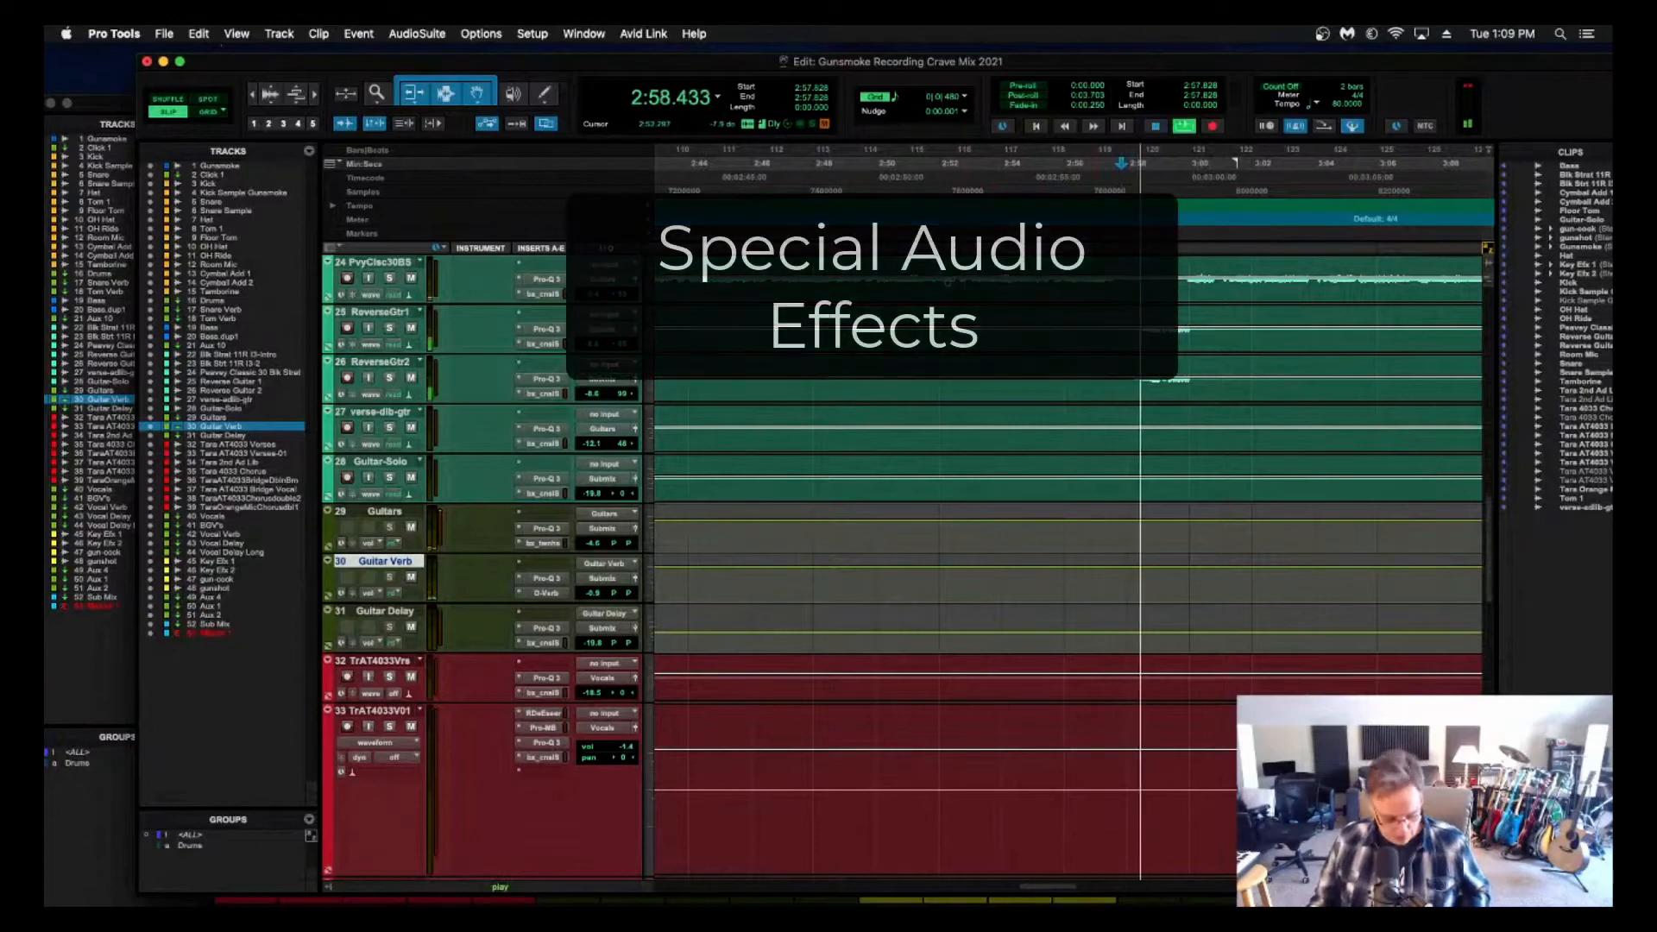
key("super+s")
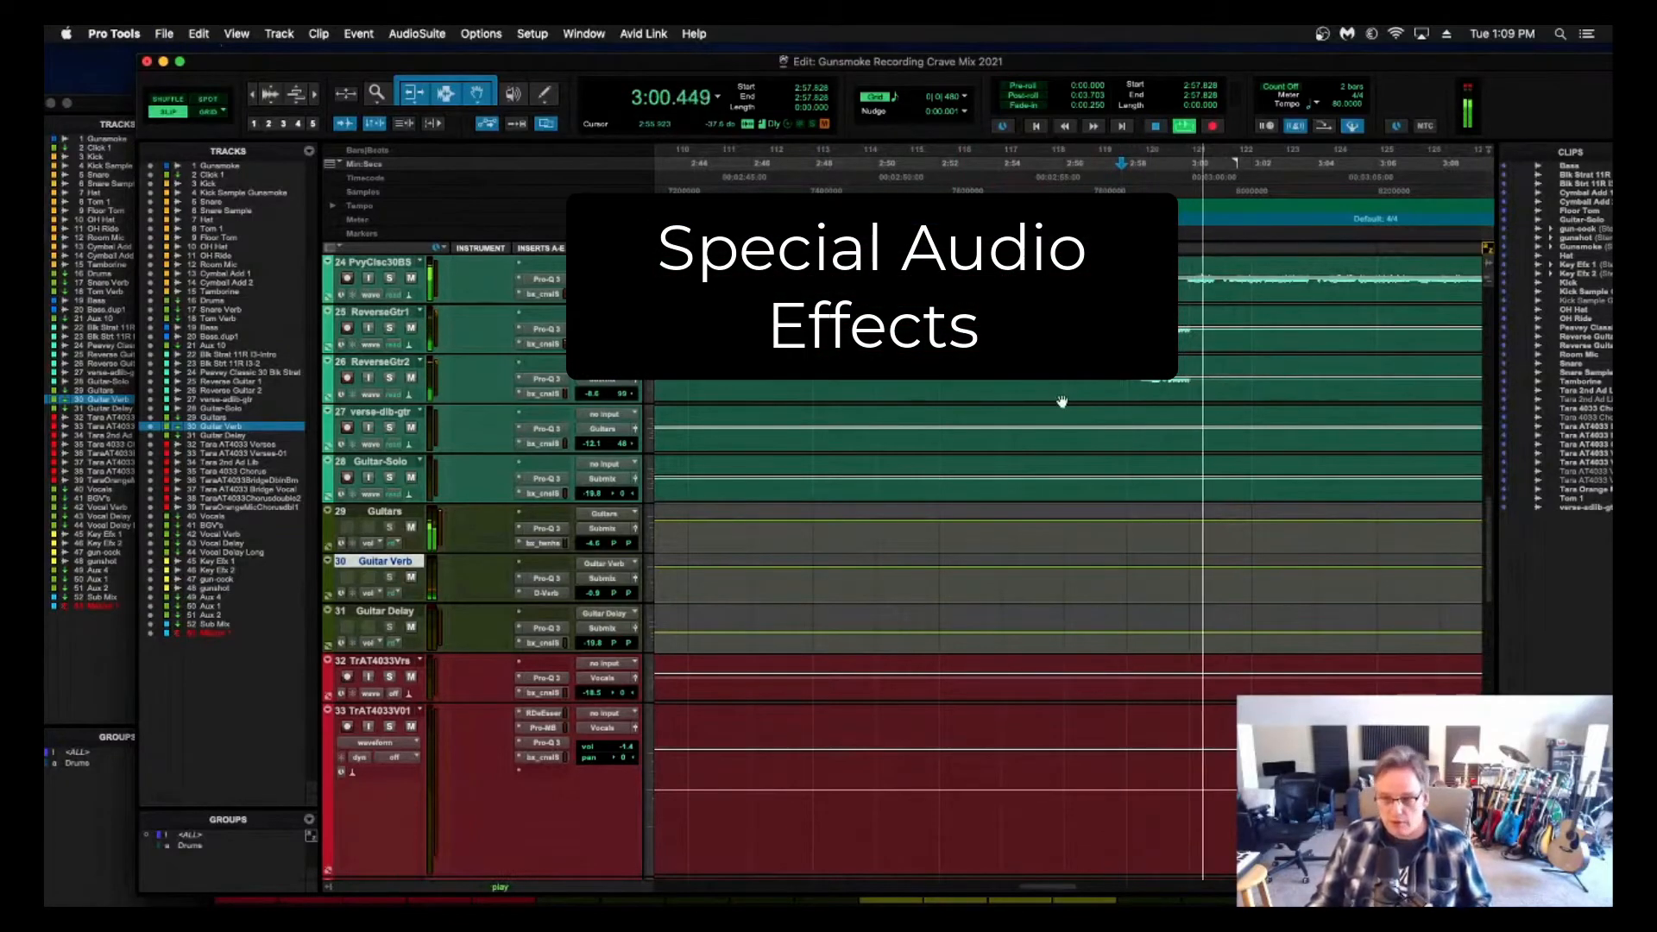
Raise the gunshot track's fader to about -1.1 dB and open its bx_console SSL 4000 E channel strip.
left_click(75, 95)
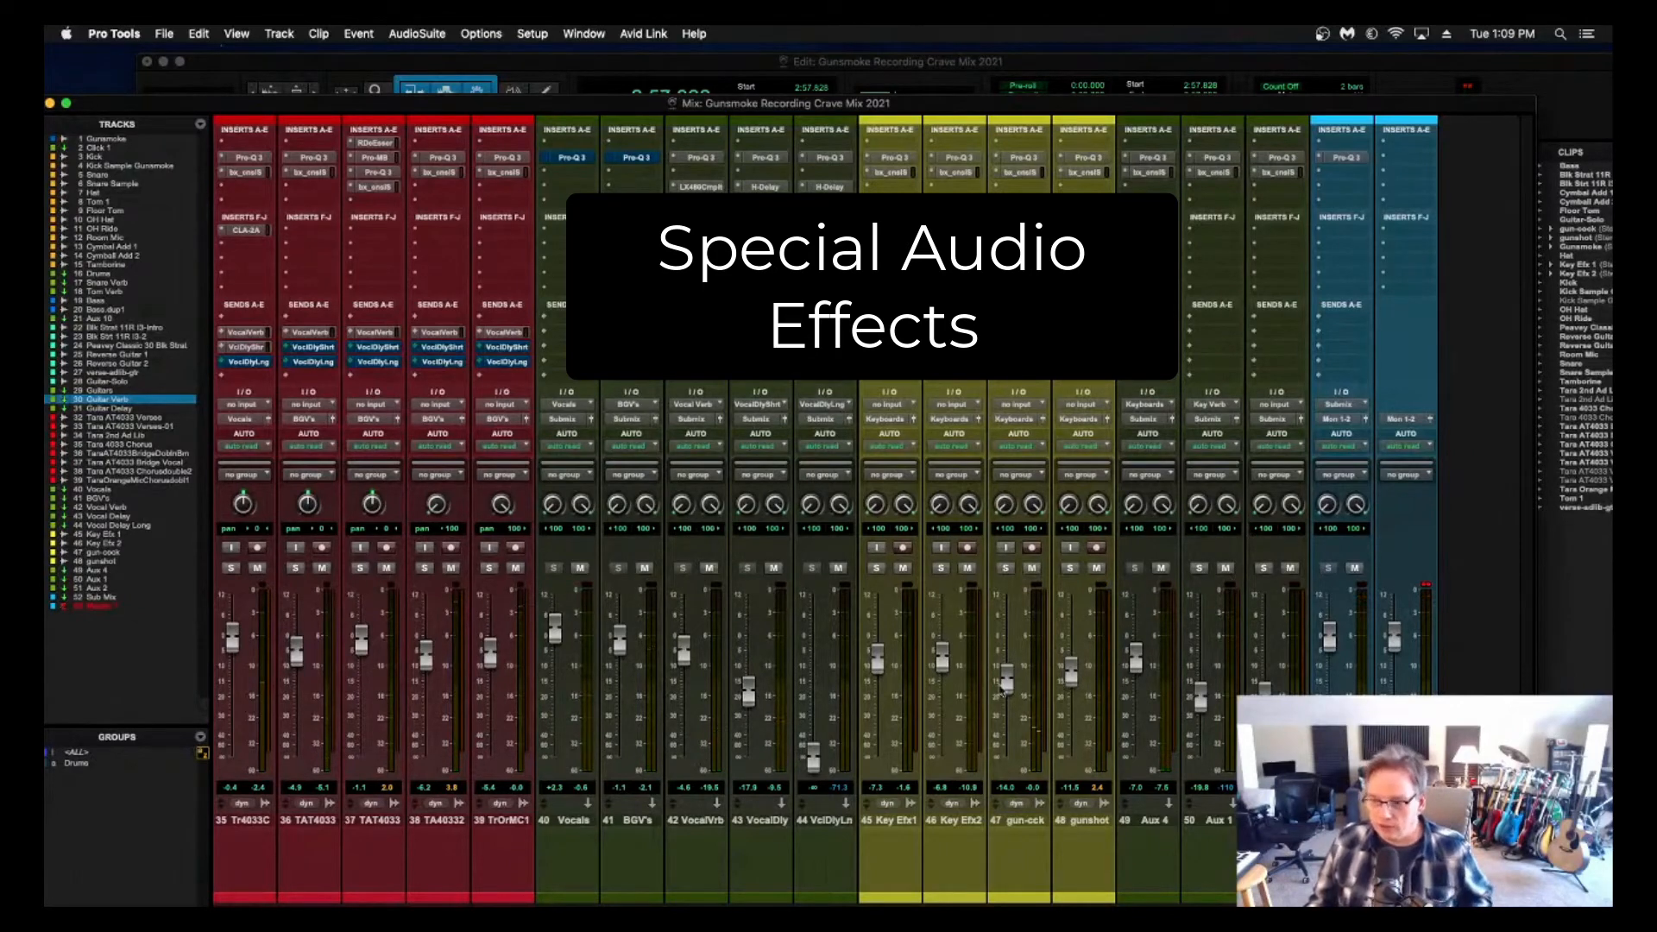
left_click_drag(1074, 678, 1074, 646)
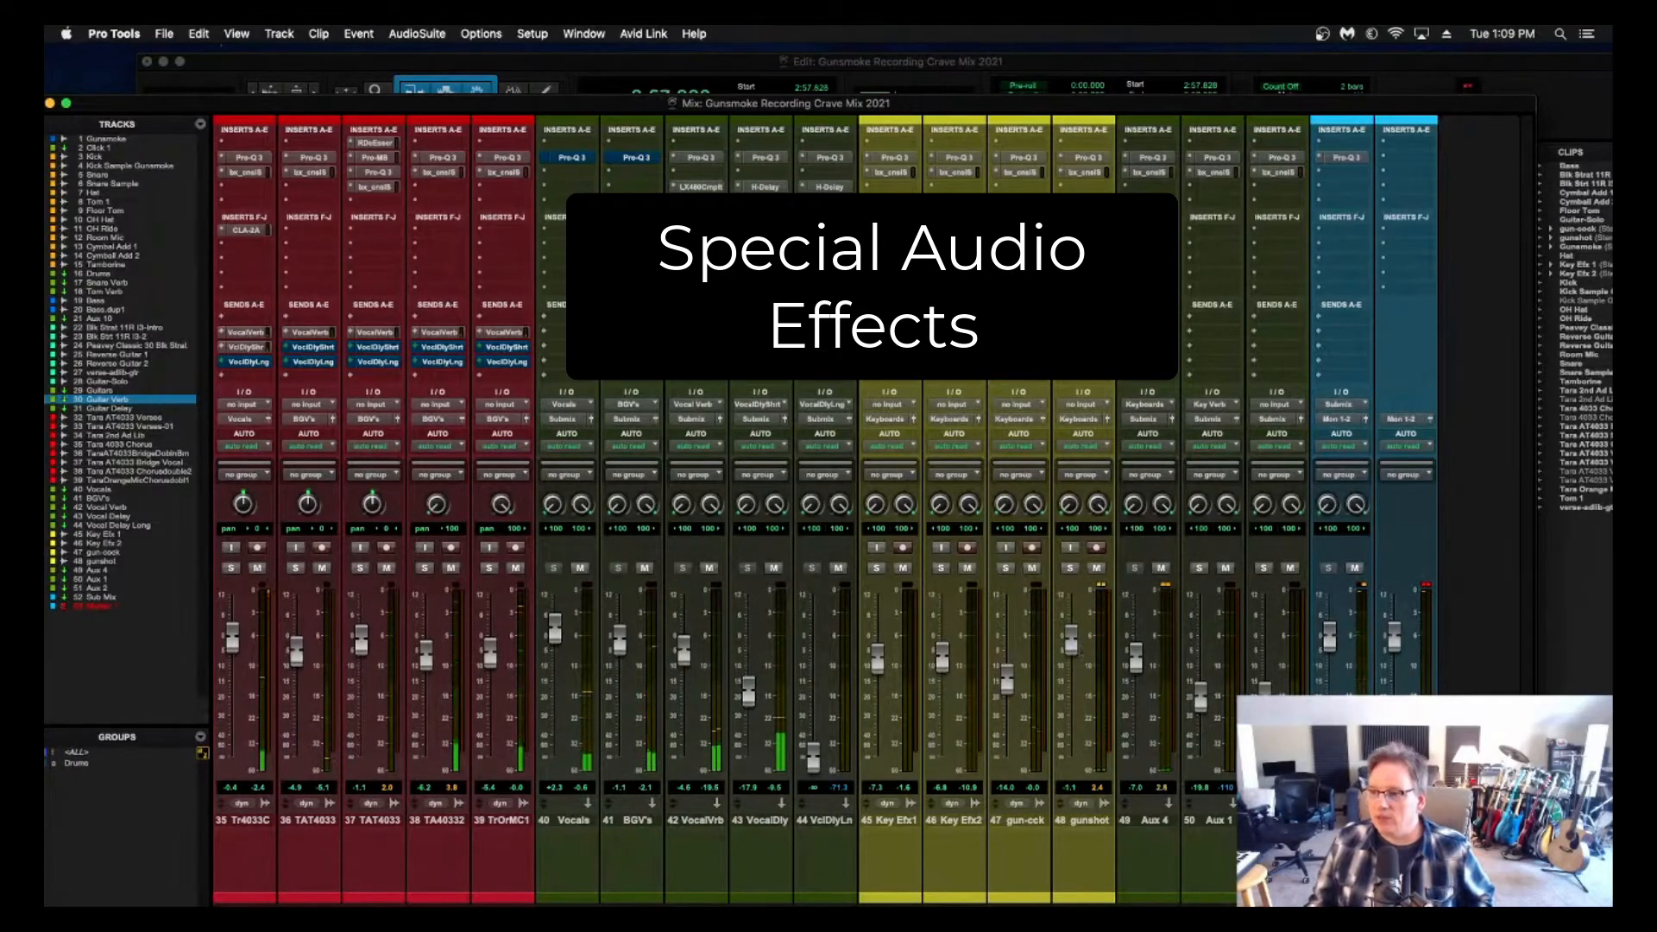
left_click(1082, 173)
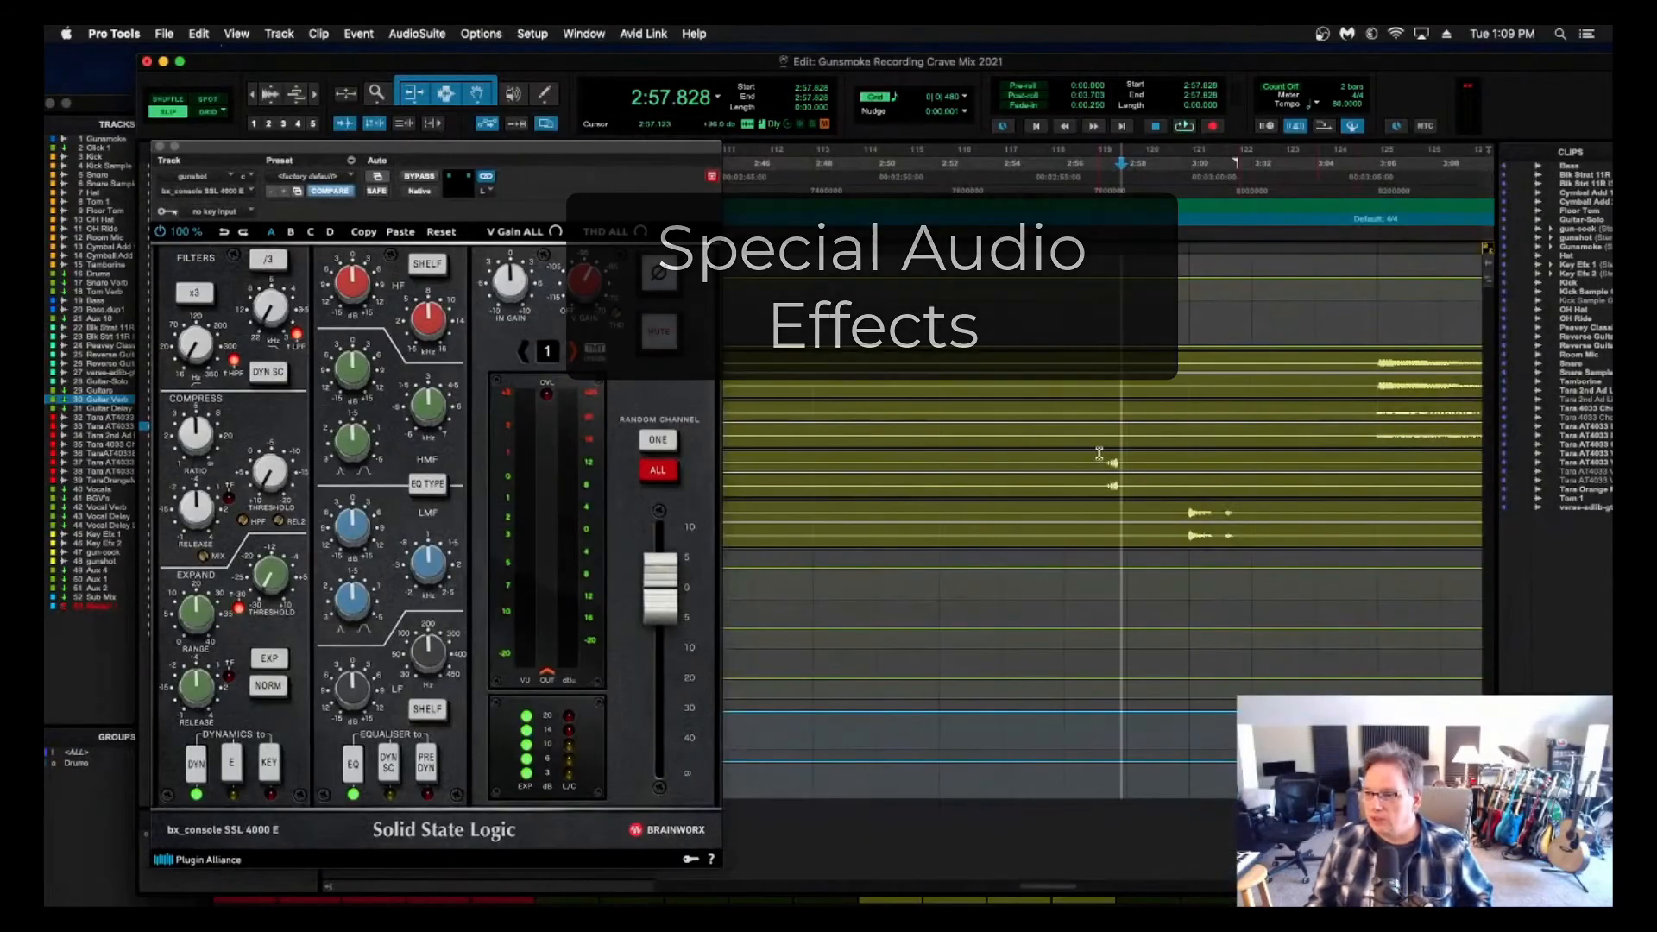
Select the gun-cock and gunshot clips from about 2:57.202 to 3:01.663 and audition the selection.
left_click(1102, 454)
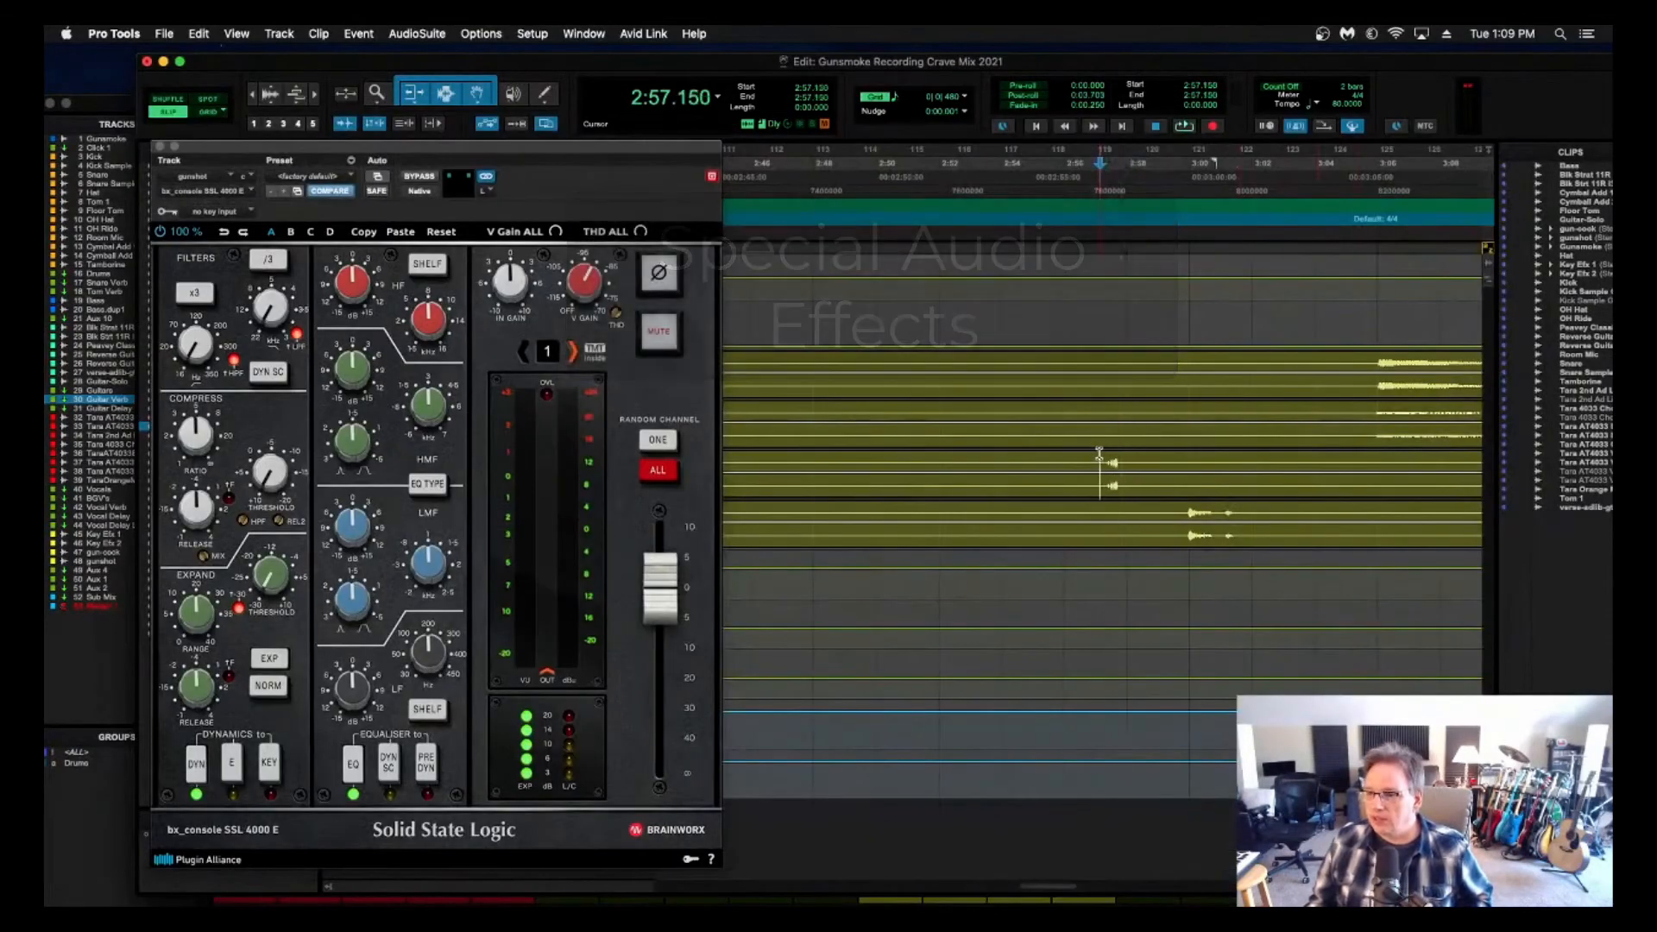
left_click_drag(1106, 453, 1243, 519)
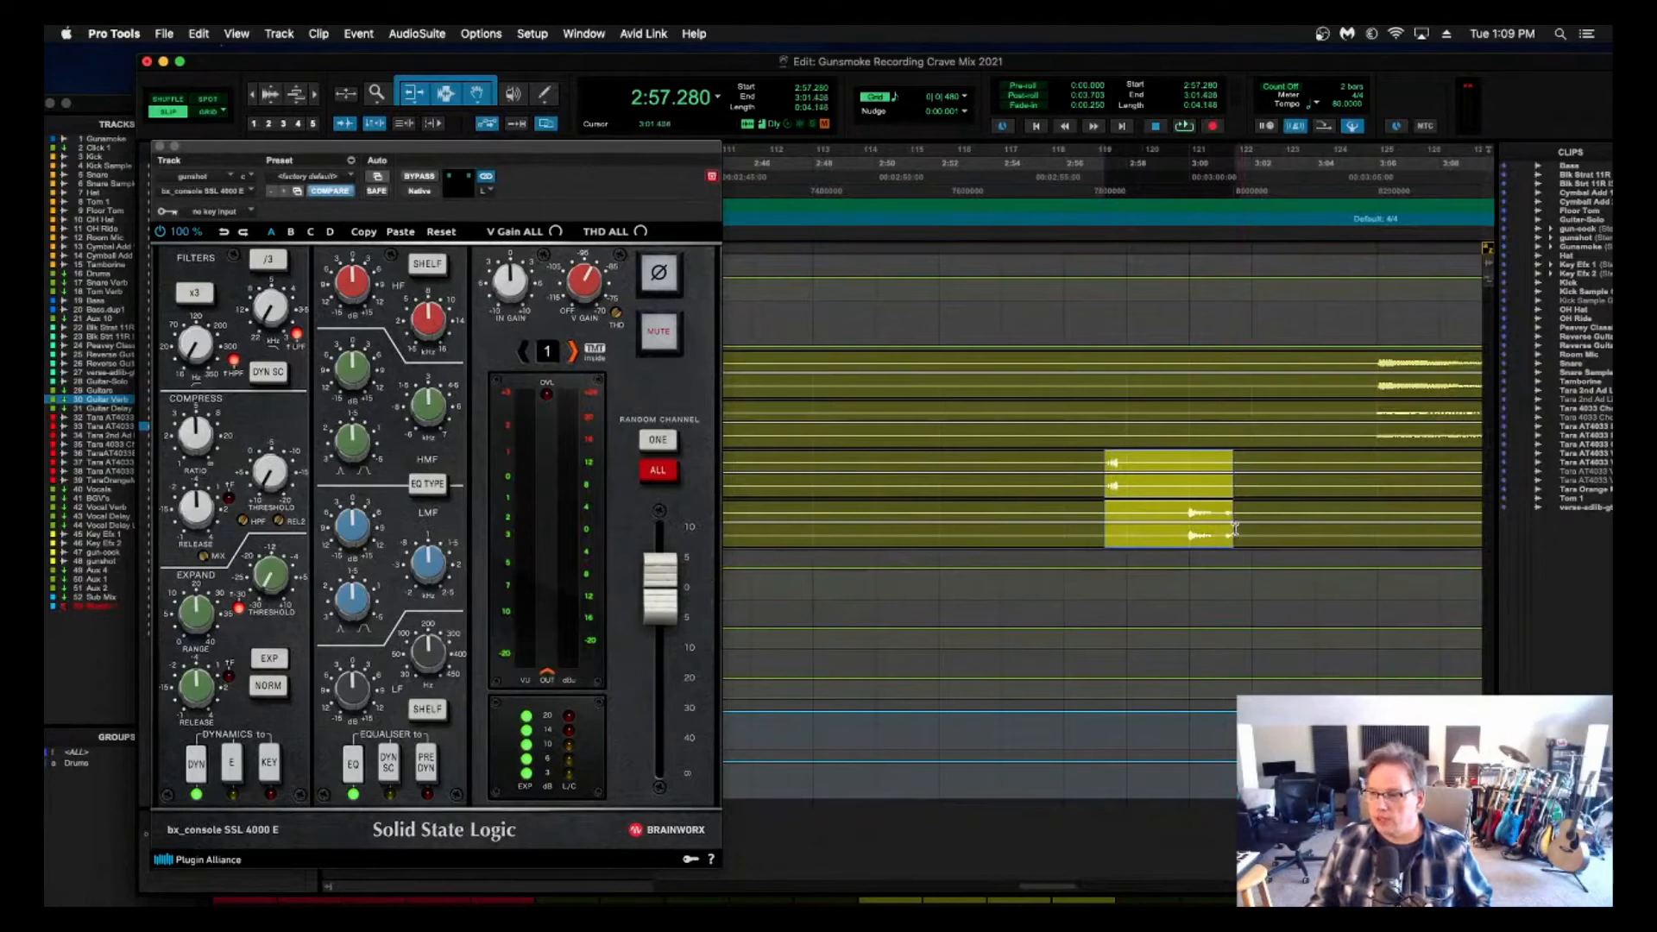
left_click_drag(1236, 528, 1248, 524)
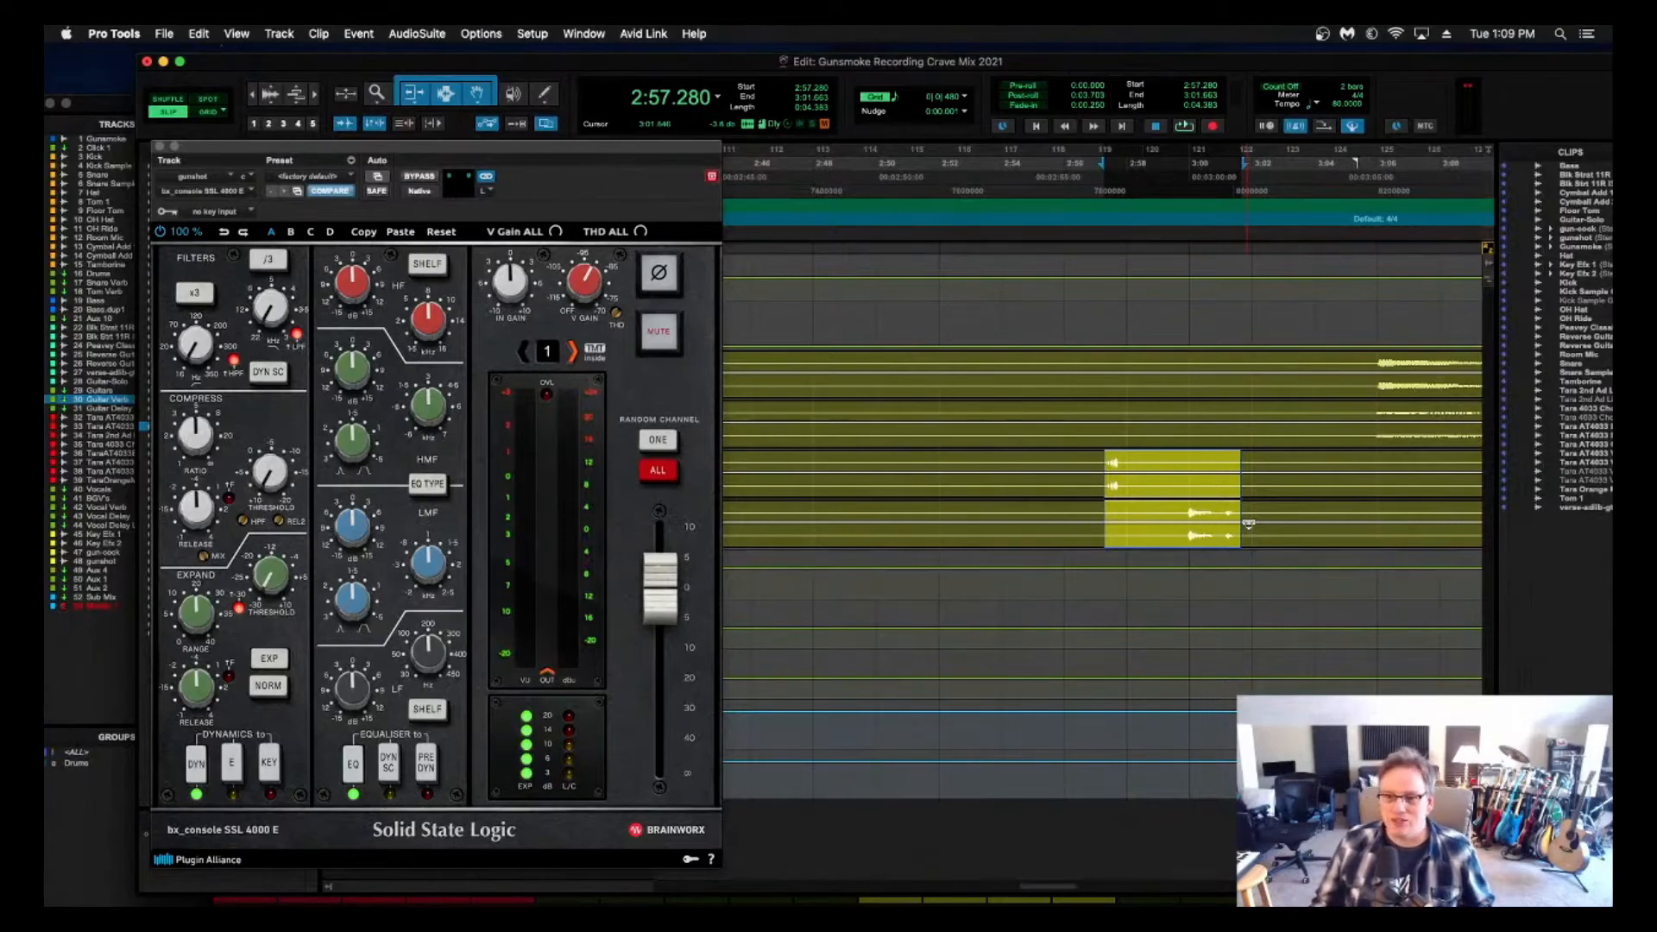
key("space")
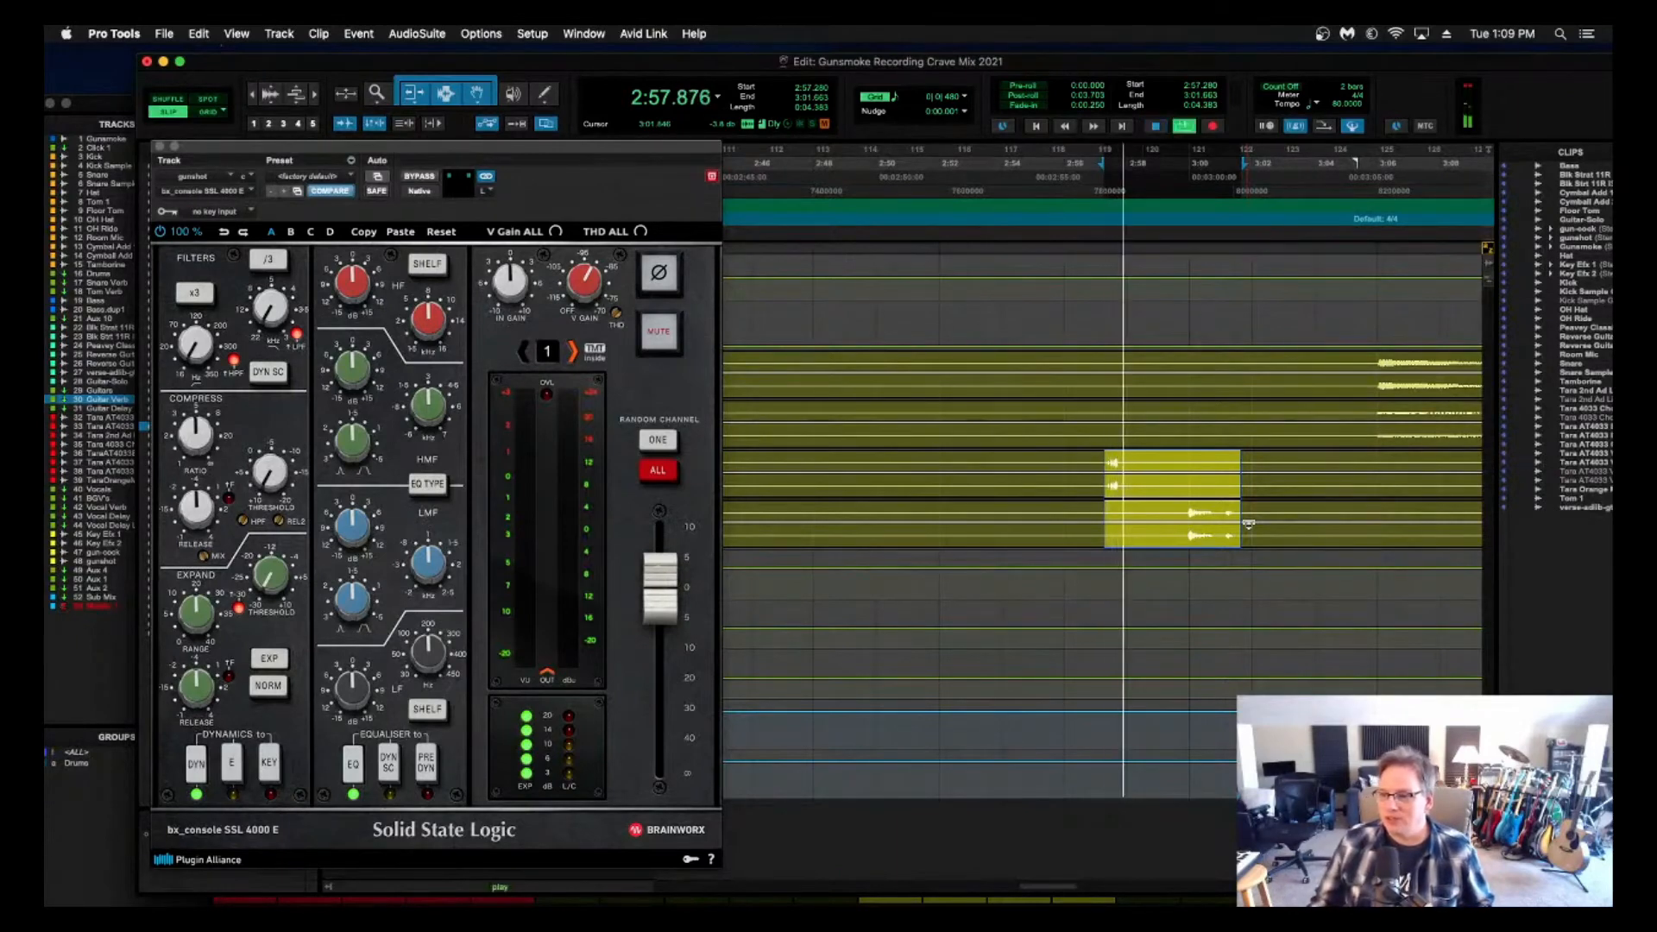
key("space")
key("space")
key("space")
left_click_drag(1107, 171, 1105, 171)
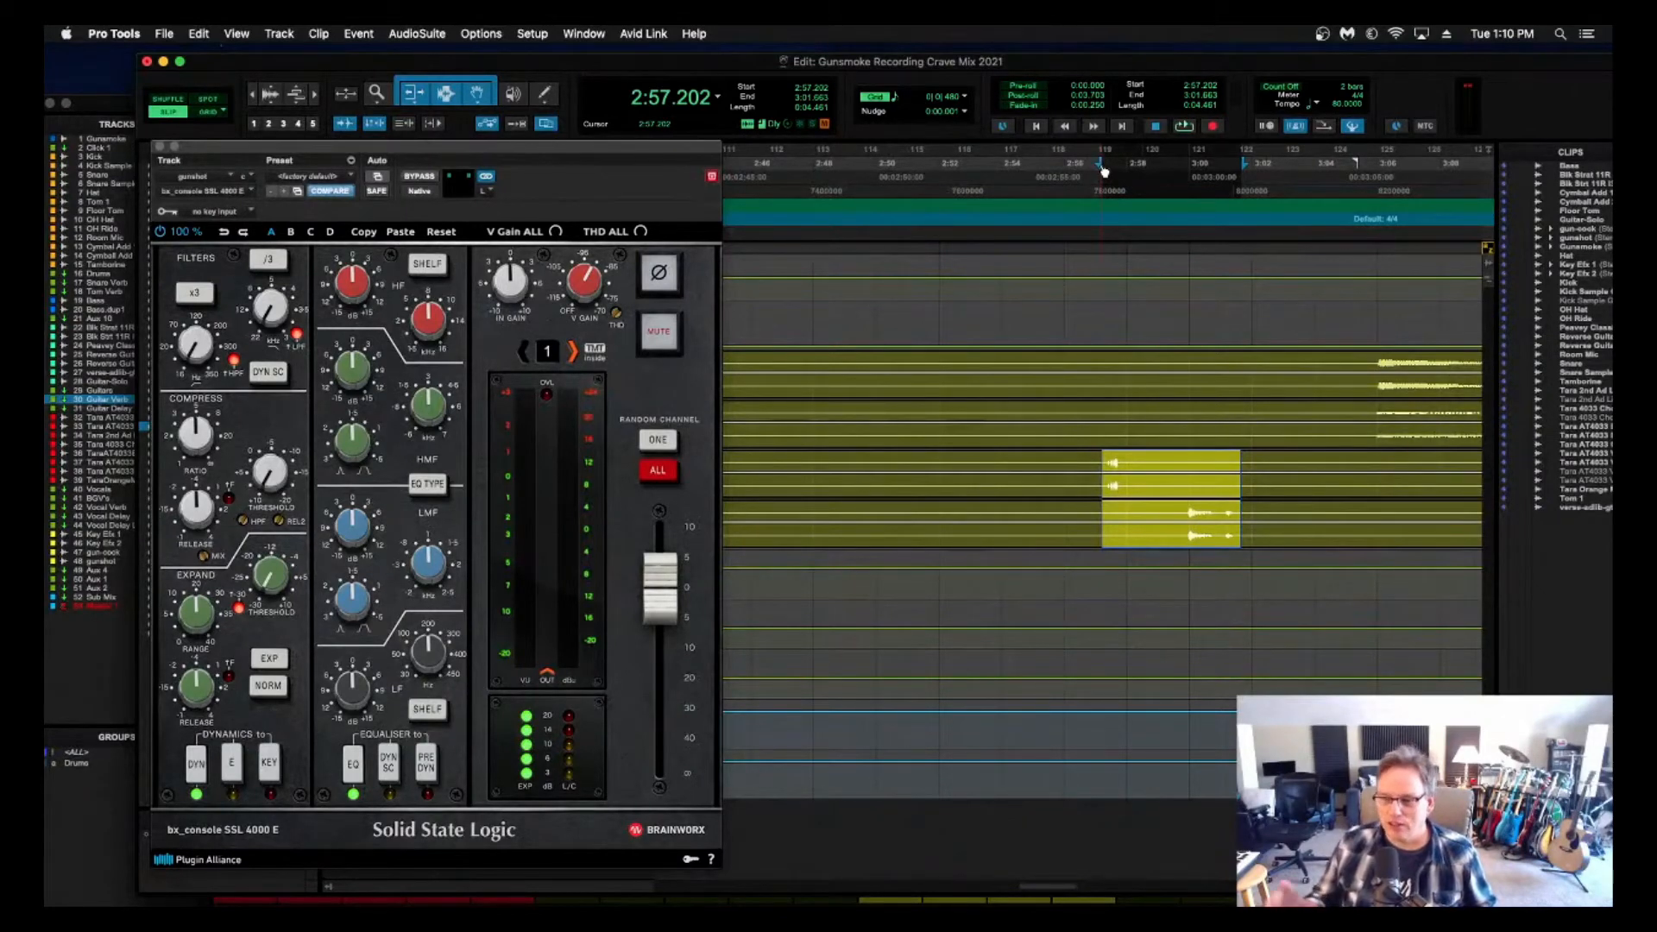
key("space")
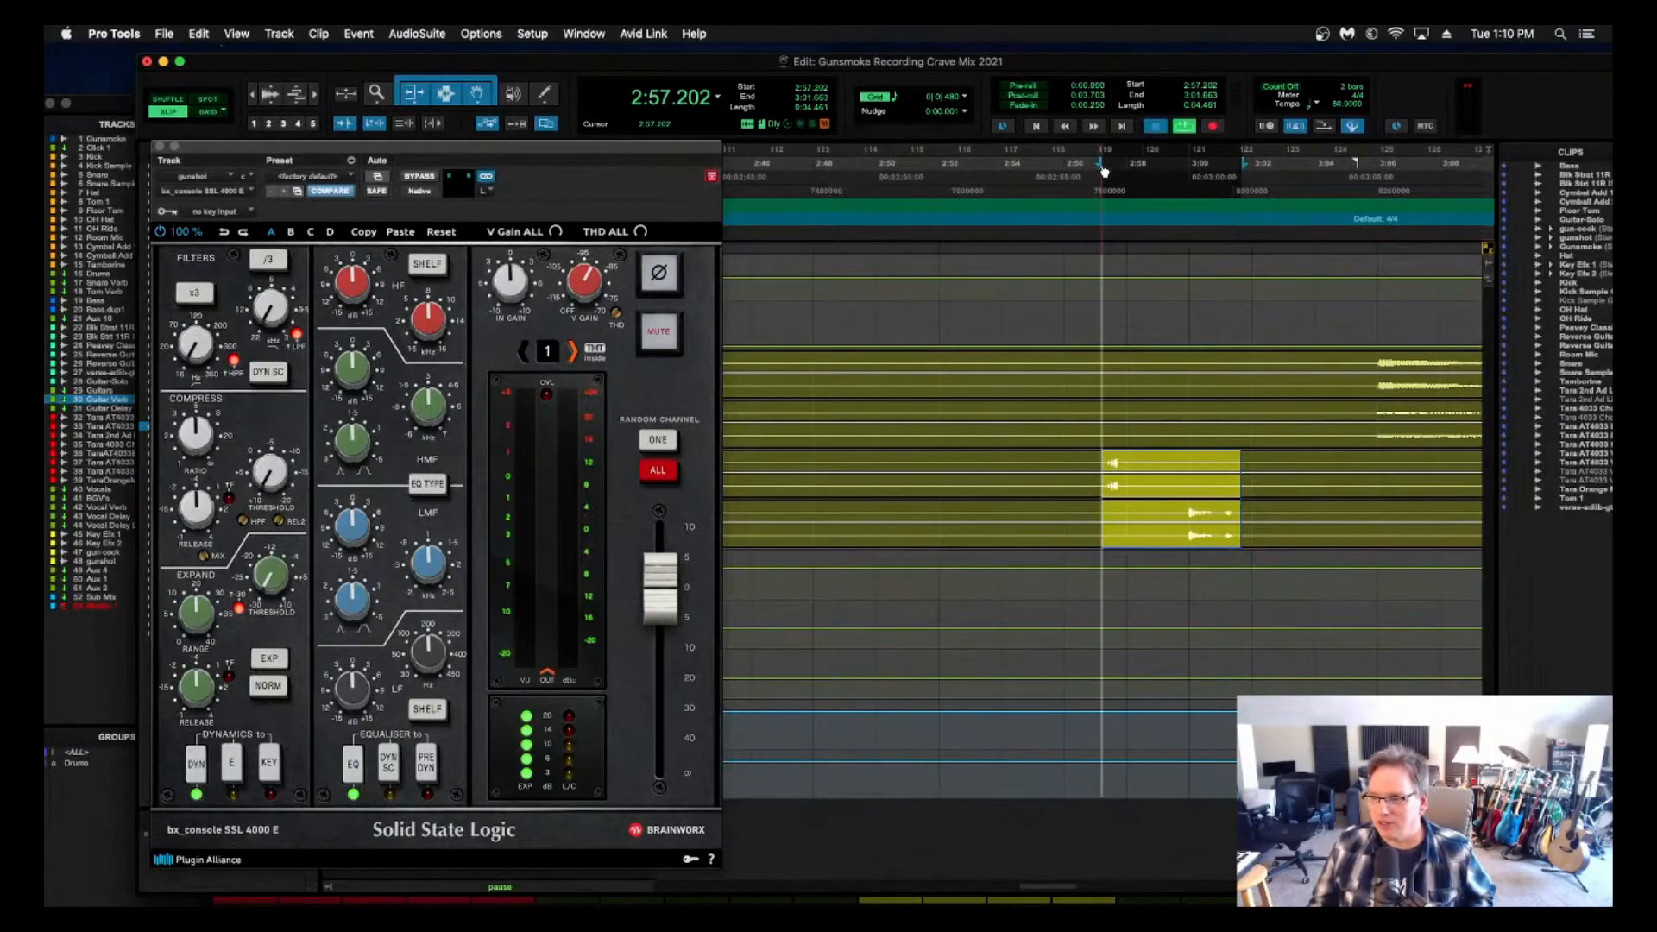
Boost the HF gain and raise the high-pass filter frequency on the gun-cock track's bx_console channel strip.
key("super+equal")
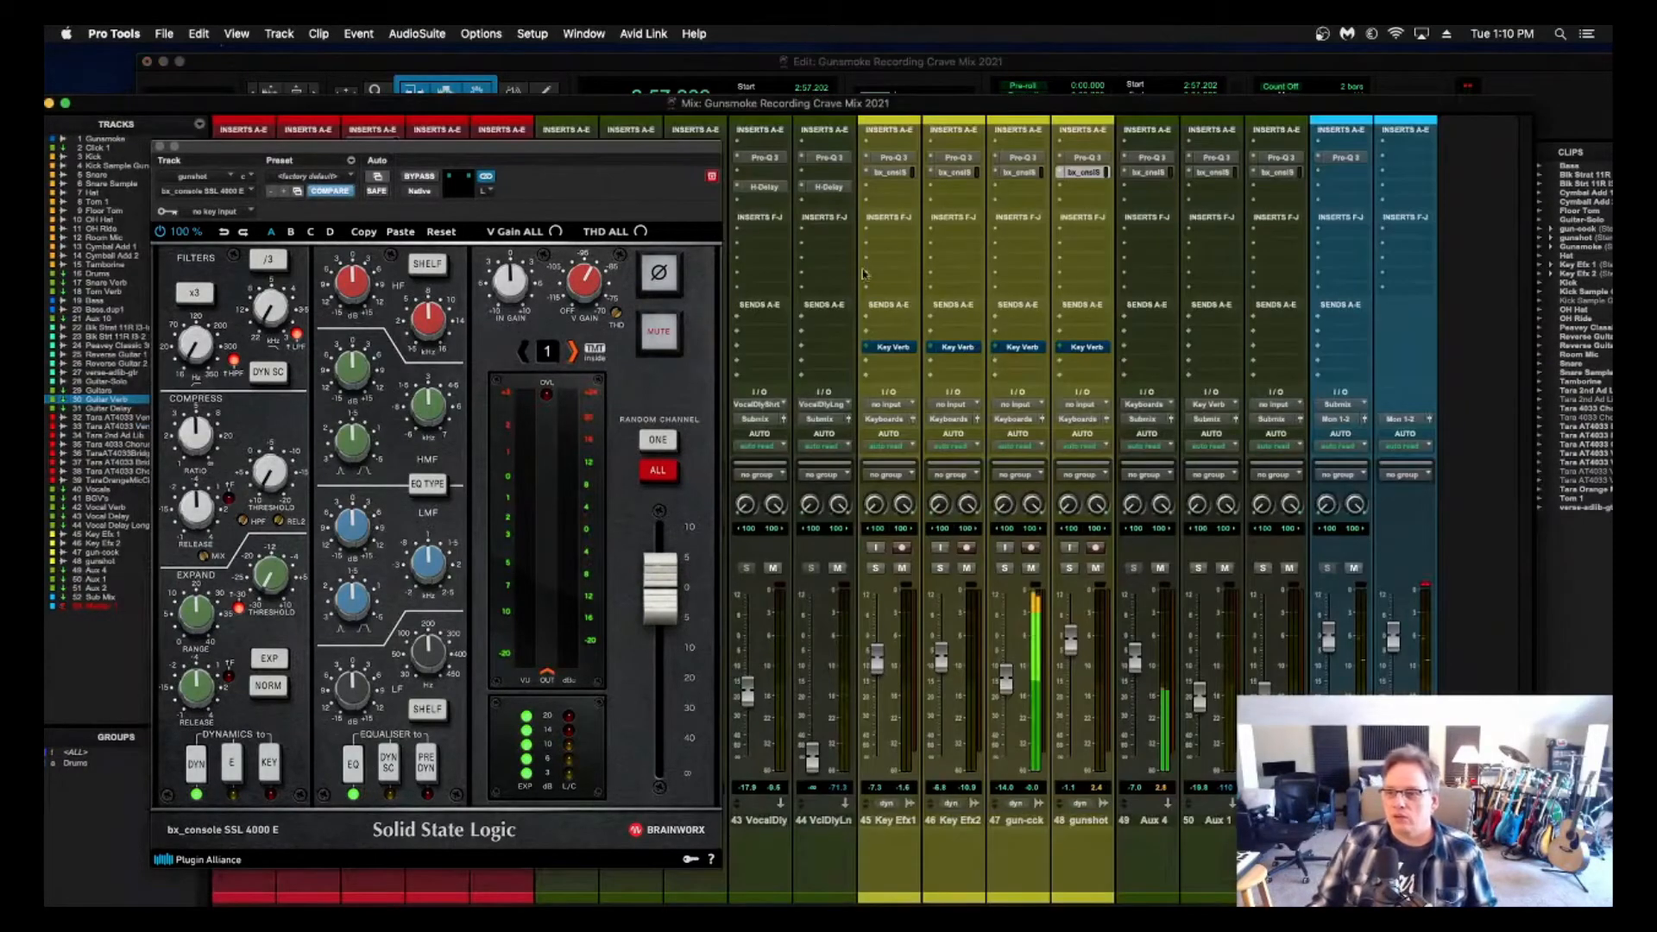
left_click(1018, 173)
left_click_drag(354, 276, 353, 252)
left_click_drag(196, 345, 196, 304)
left_click_drag(196, 221, 197, 222)
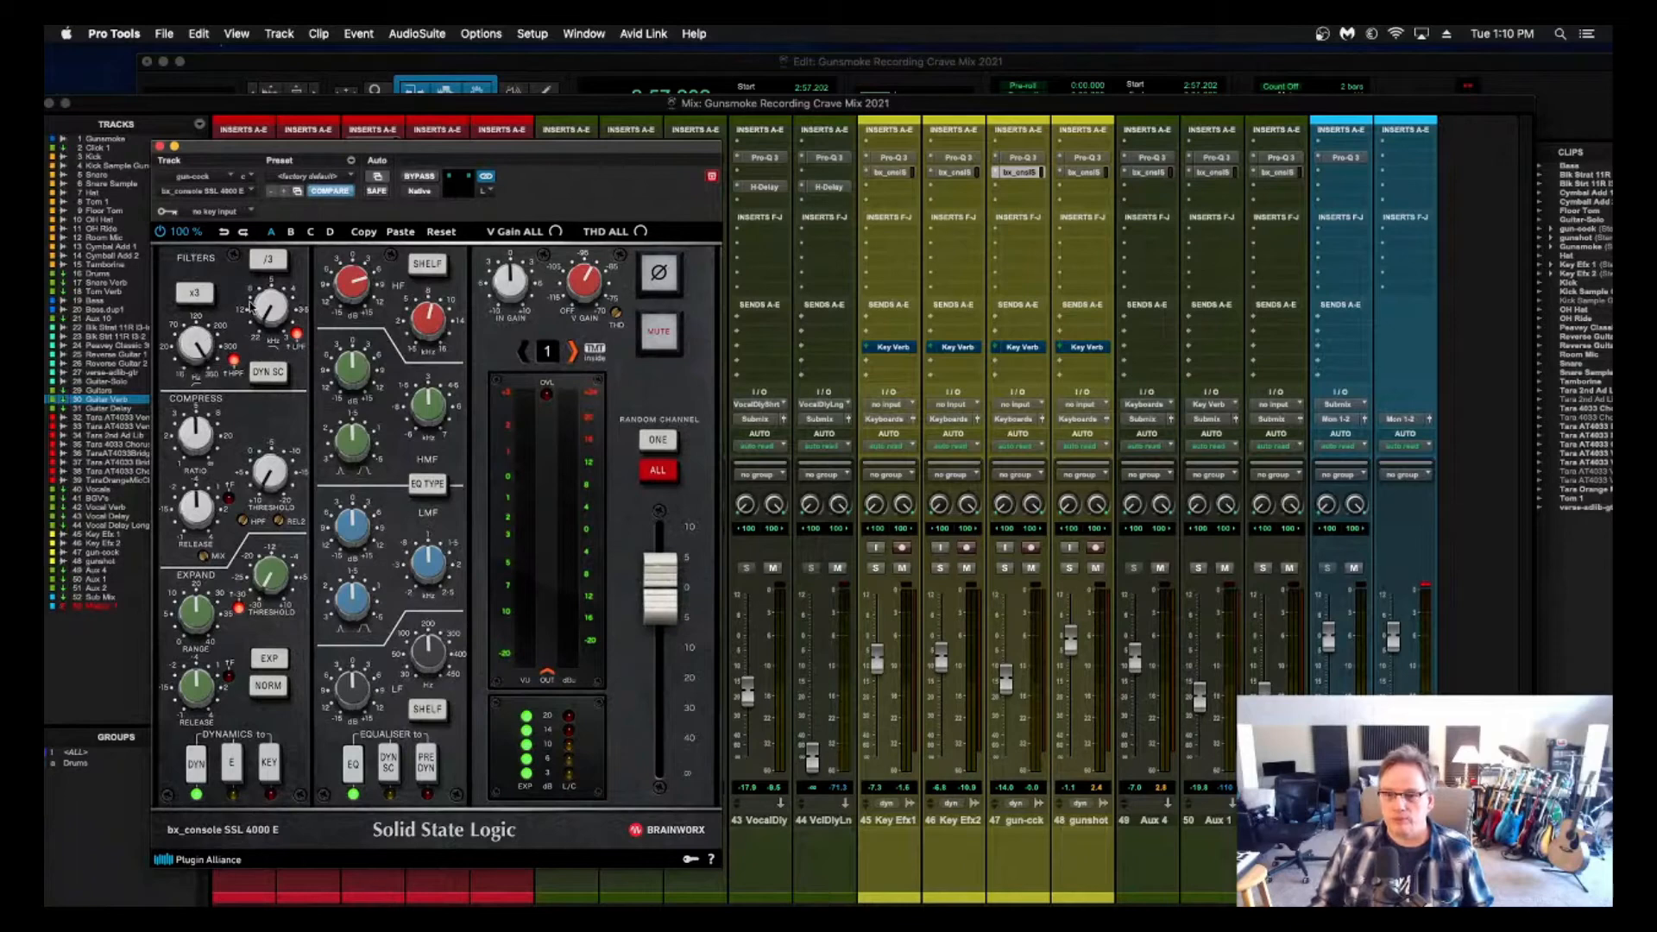
Raise the gun-cock track fader during playback, reduce its channel strip's input gain and output level, and adjust the HMF band.
key("space")
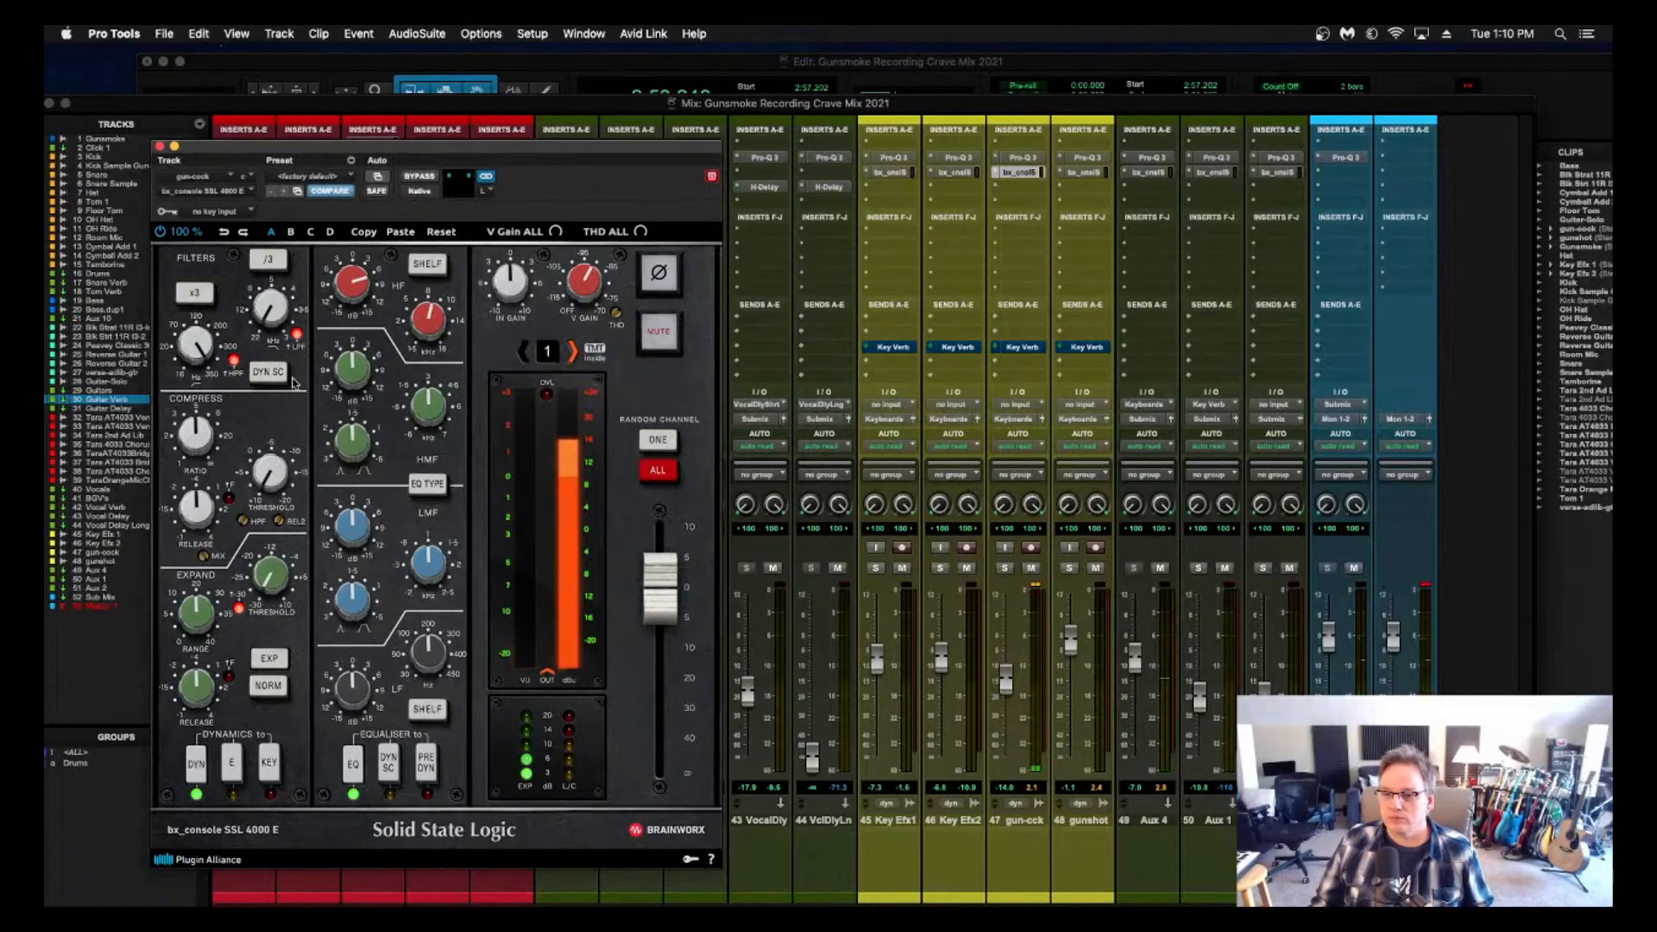
left_click_drag(1006, 678, 1008, 657)
left_click_drag(506, 301, 522, 326)
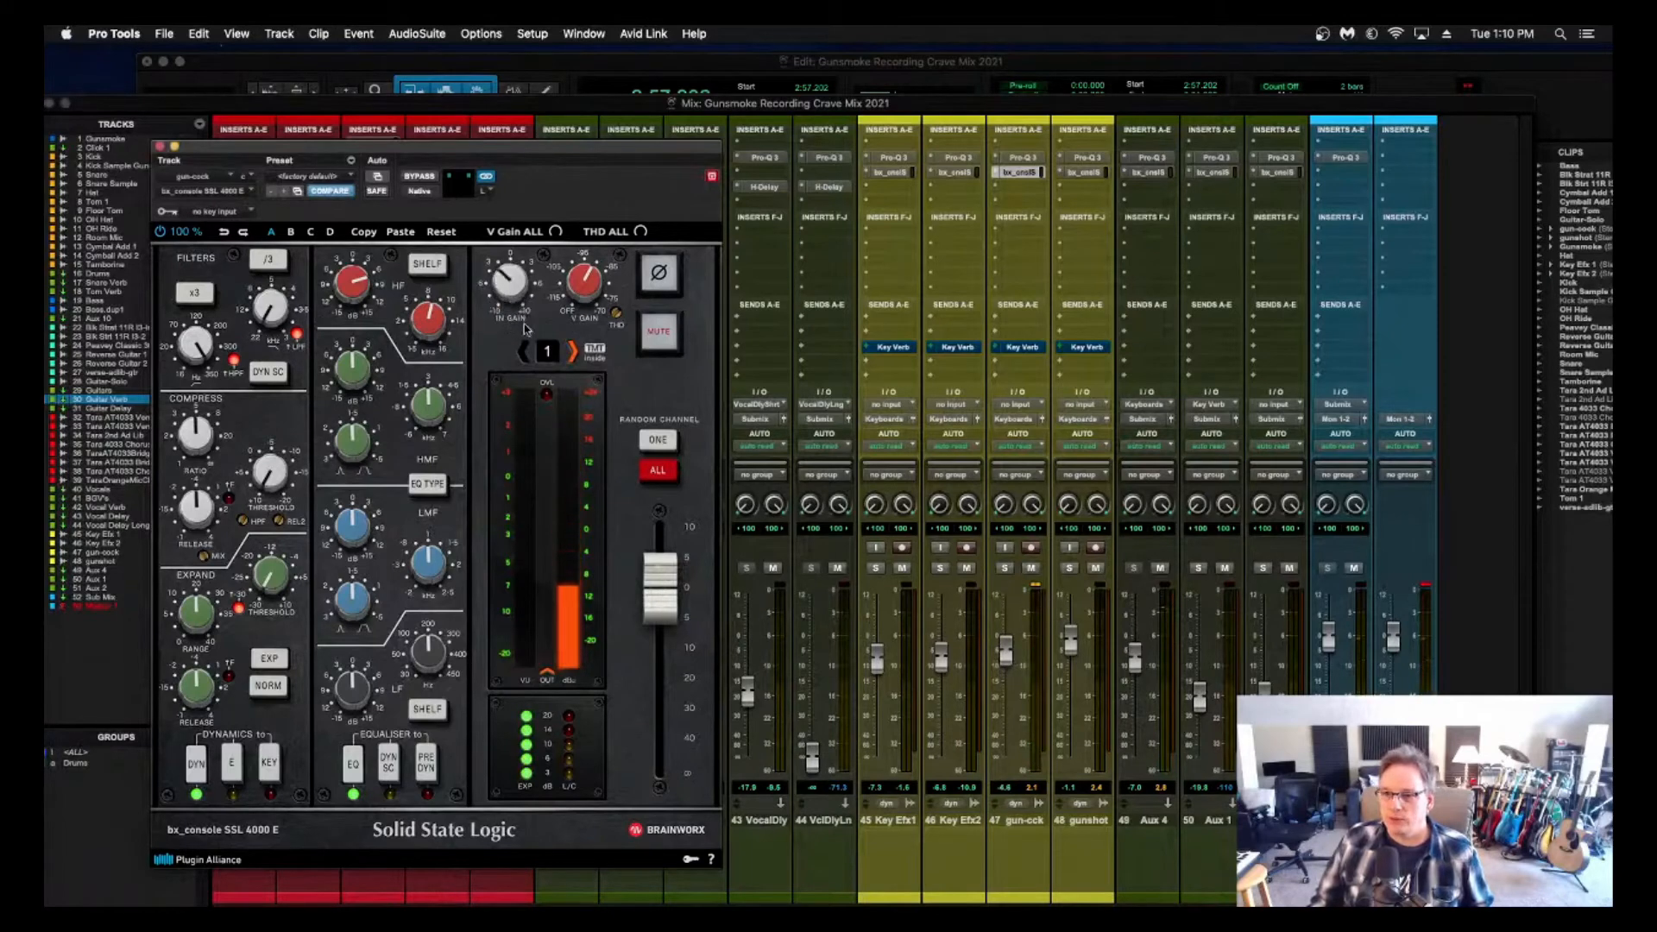
left_click_drag(663, 569, 661, 588)
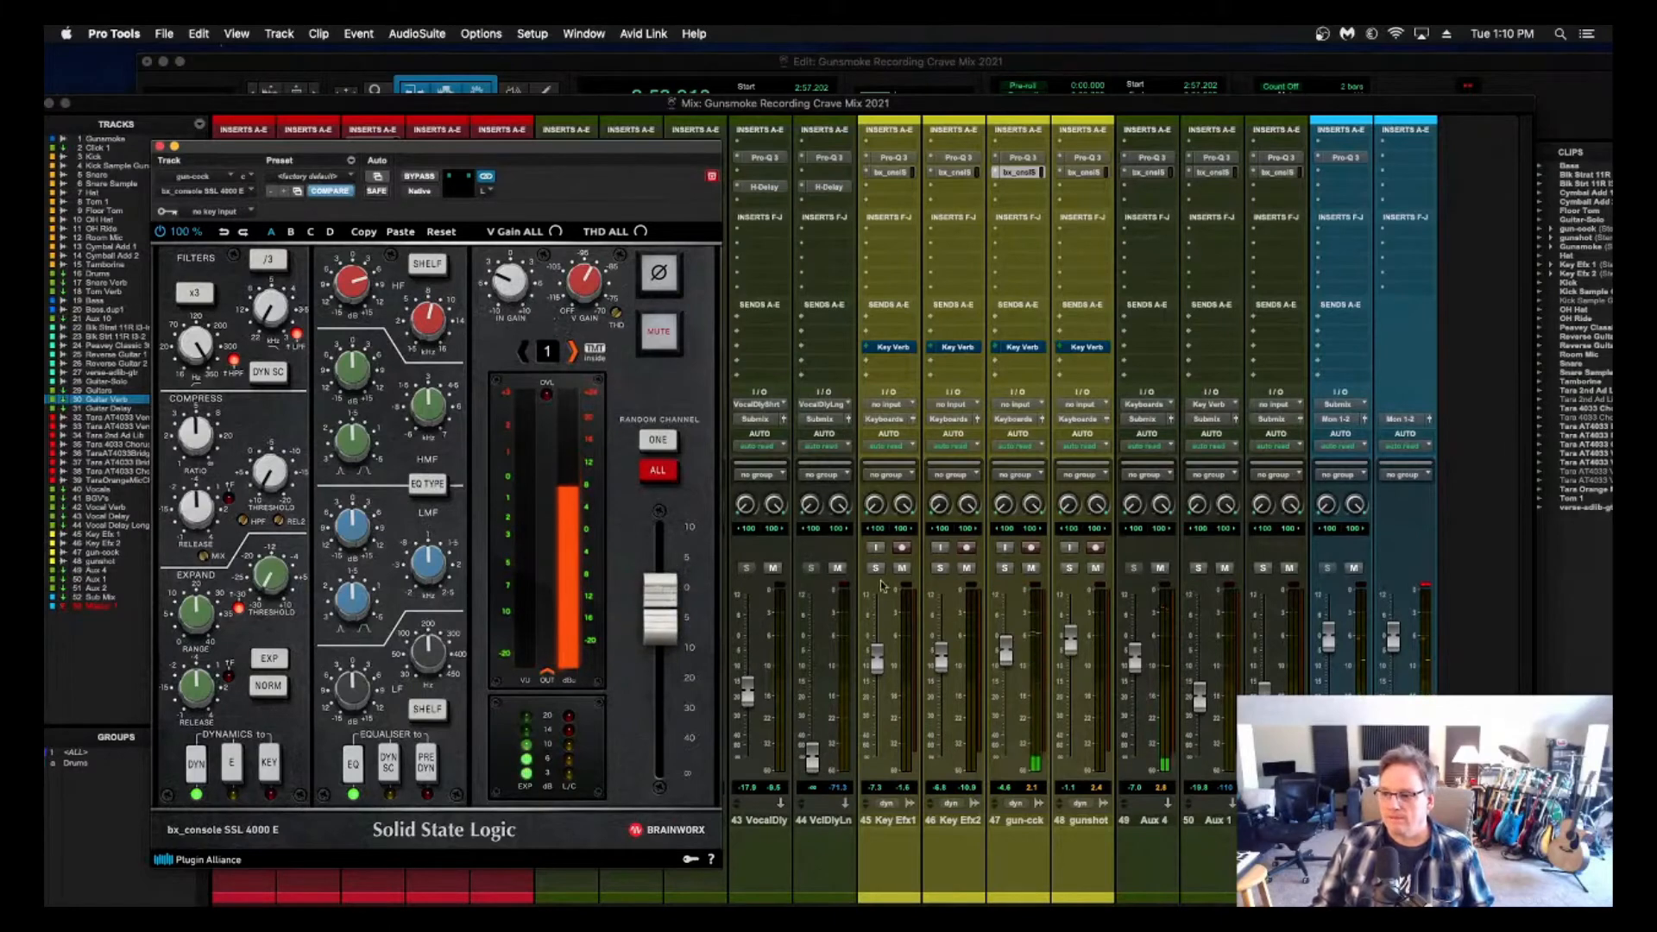
left_click_drag(1007, 659, 1007, 652)
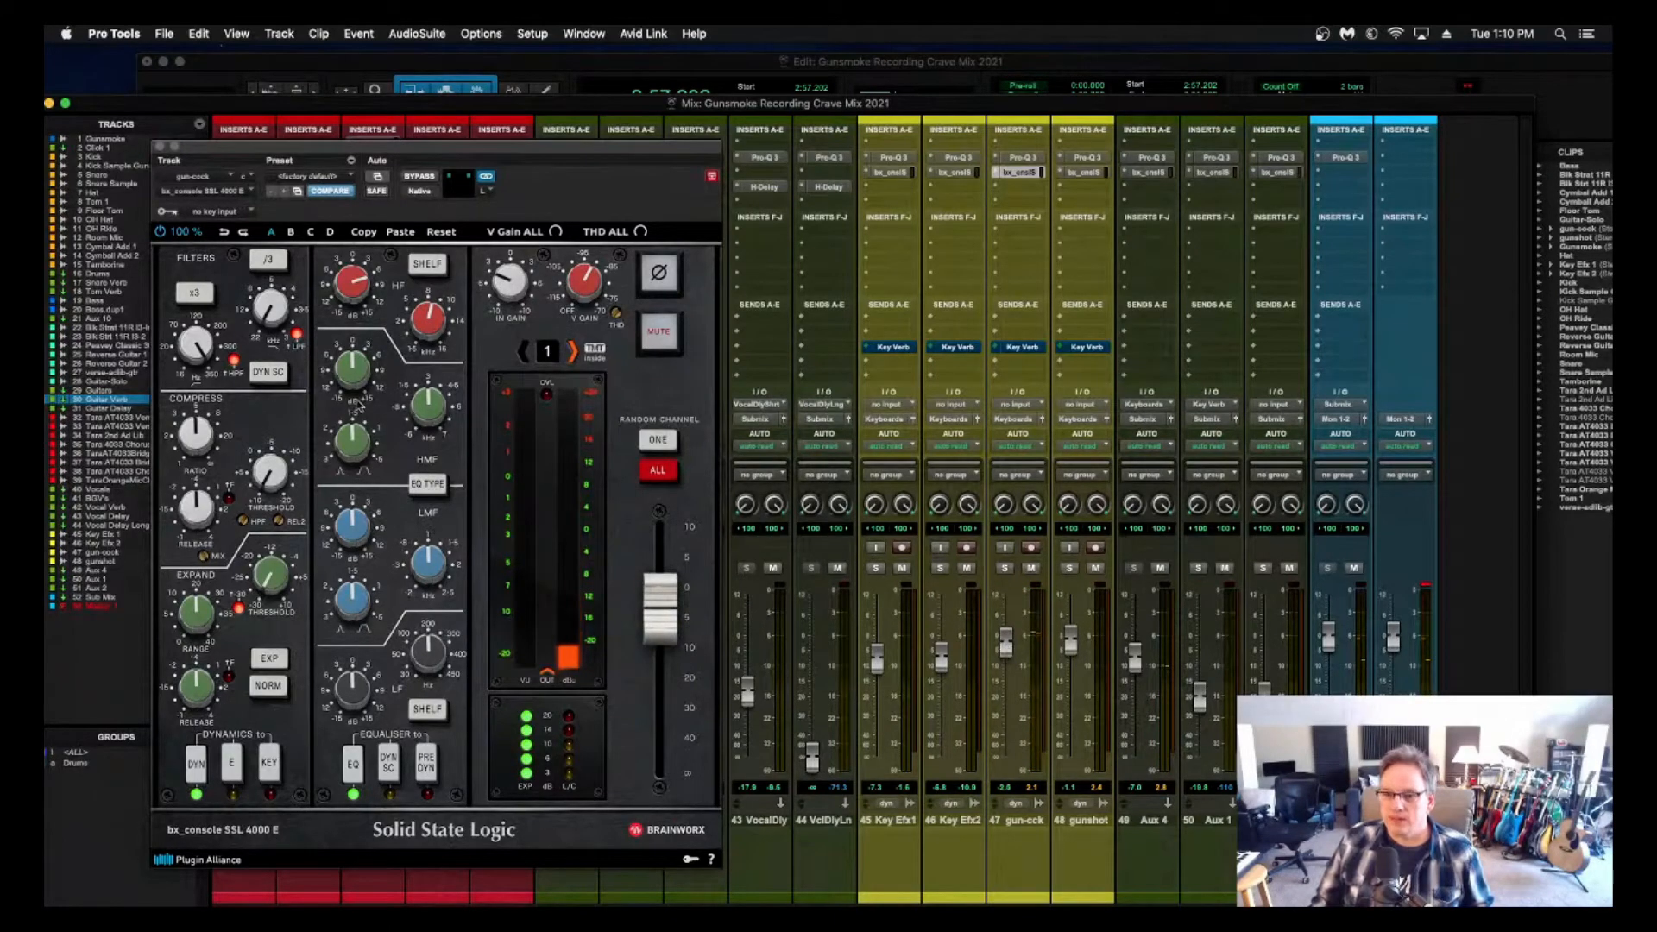
left_click_drag(430, 402, 348, 359)
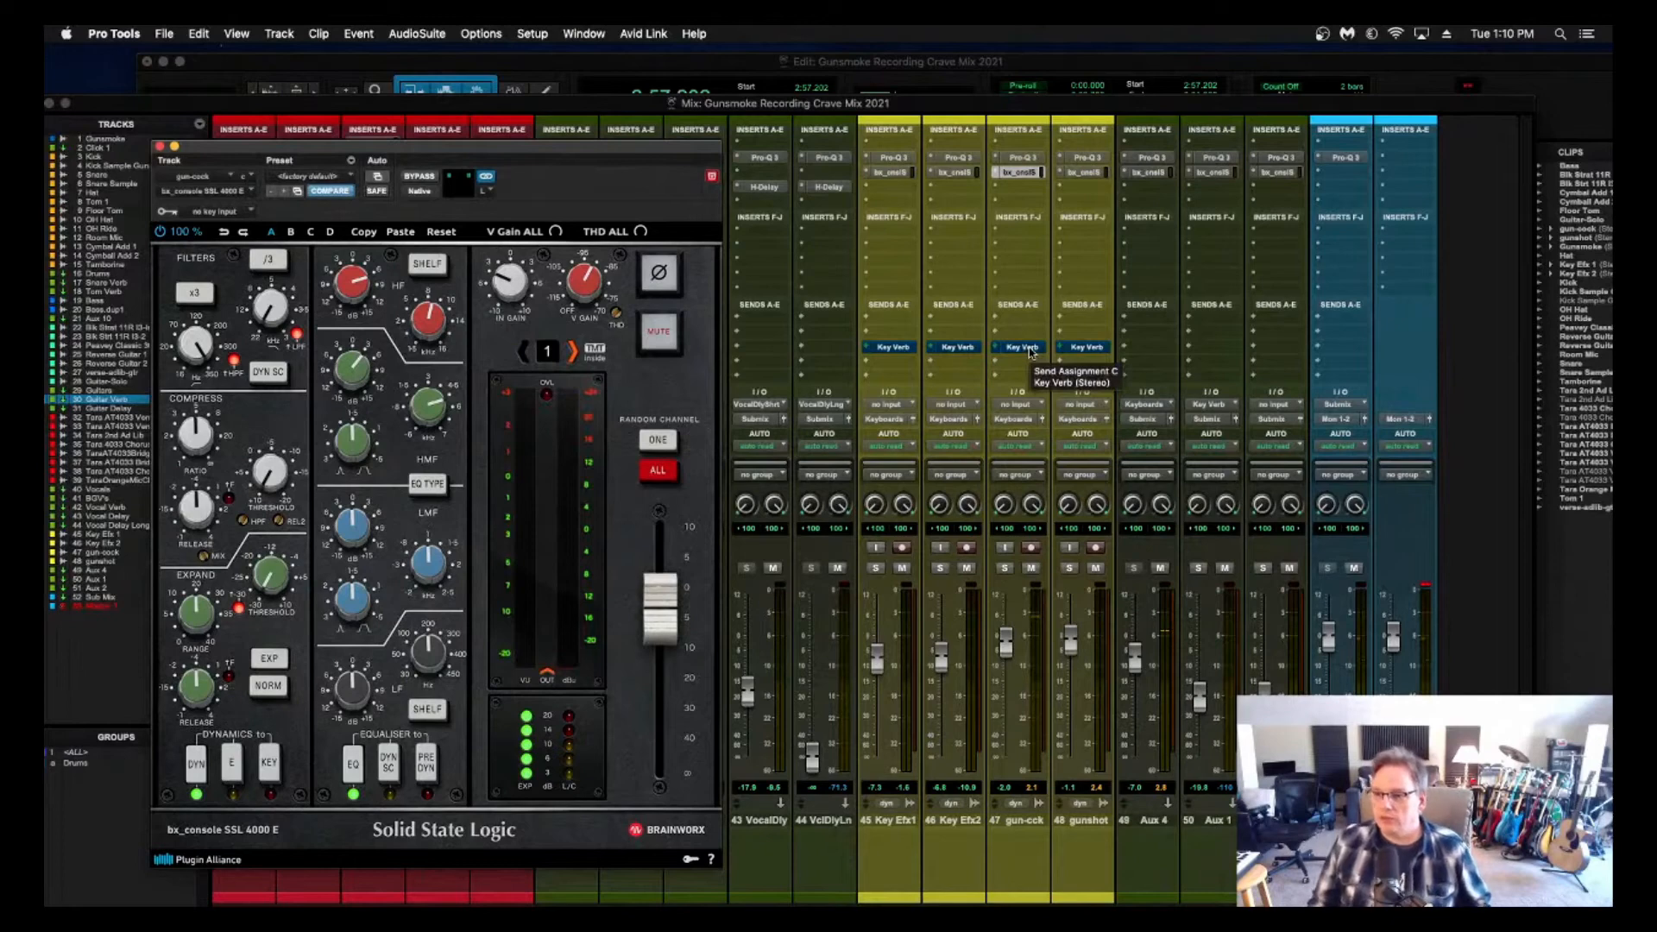
Bypass the console channel strip on Aux 1 and insert a stereo D-Verb reverb on that track.
left_click(1212, 172)
mouse_move(1251, 230)
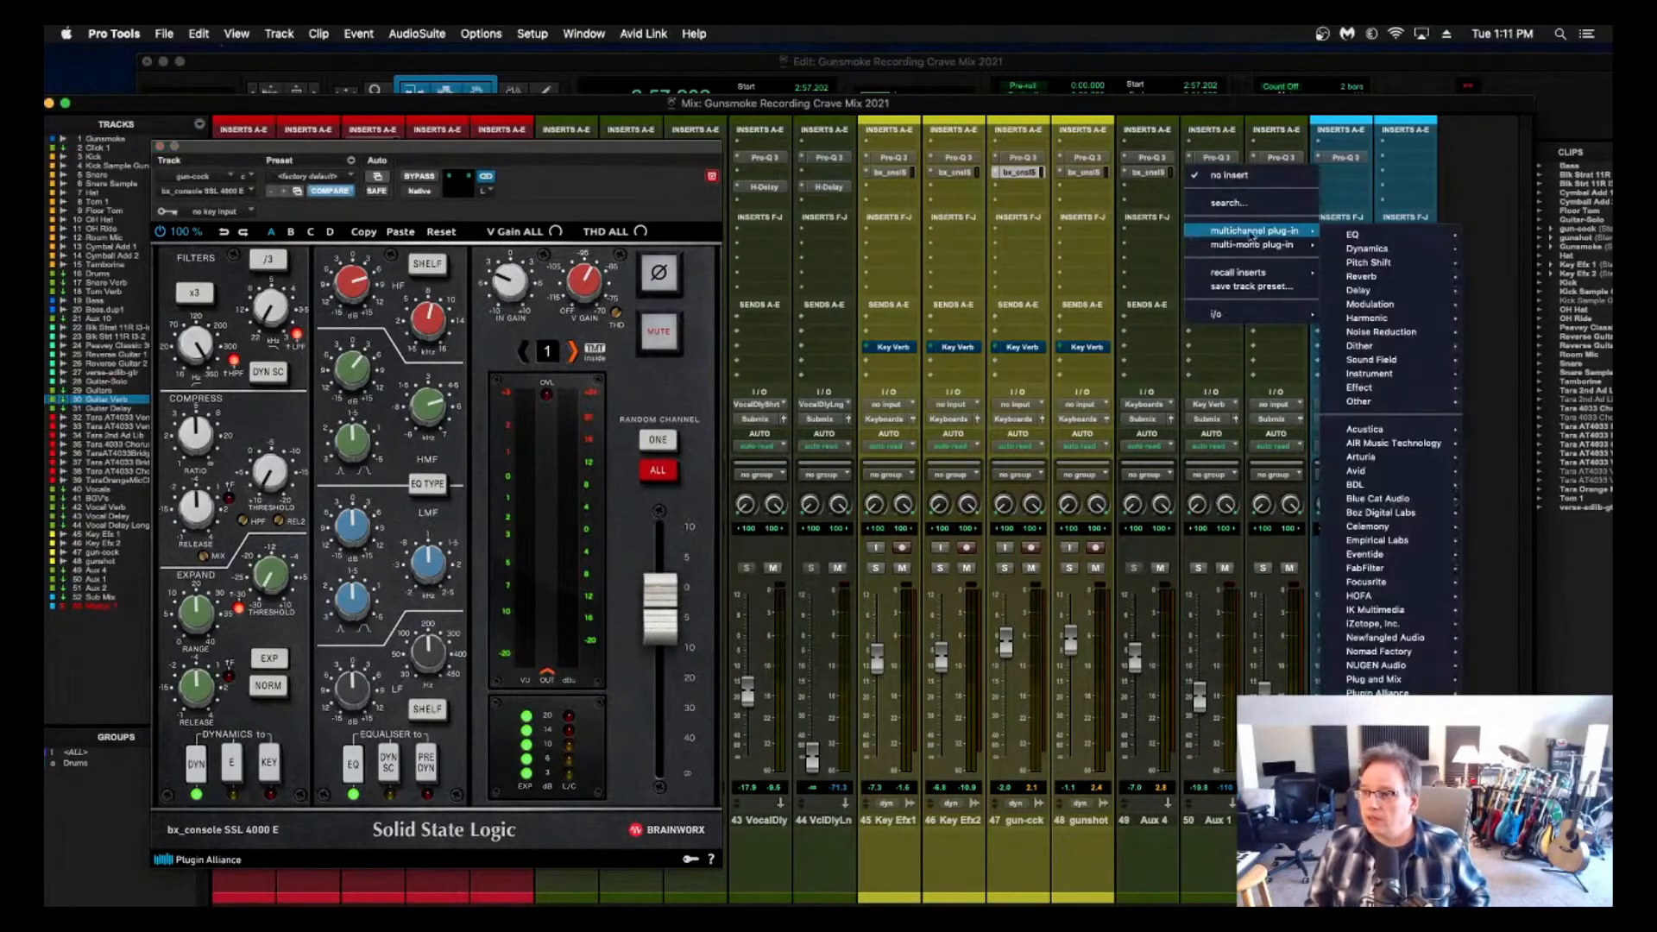
mouse_move(1363, 278)
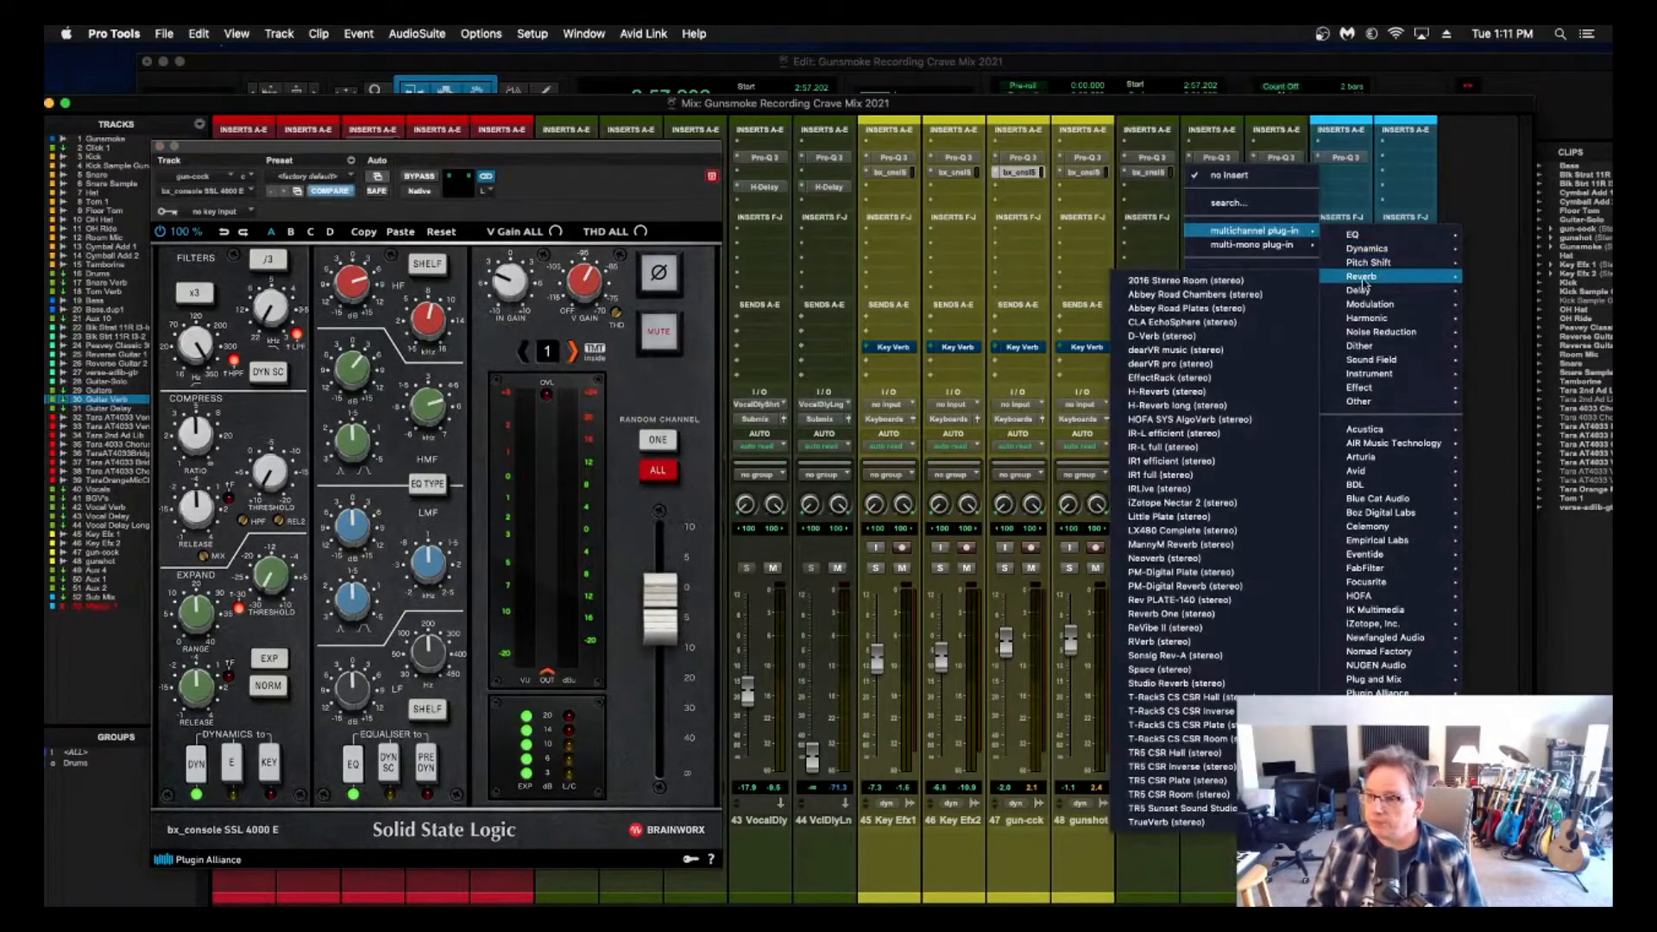
left_click(1191, 337)
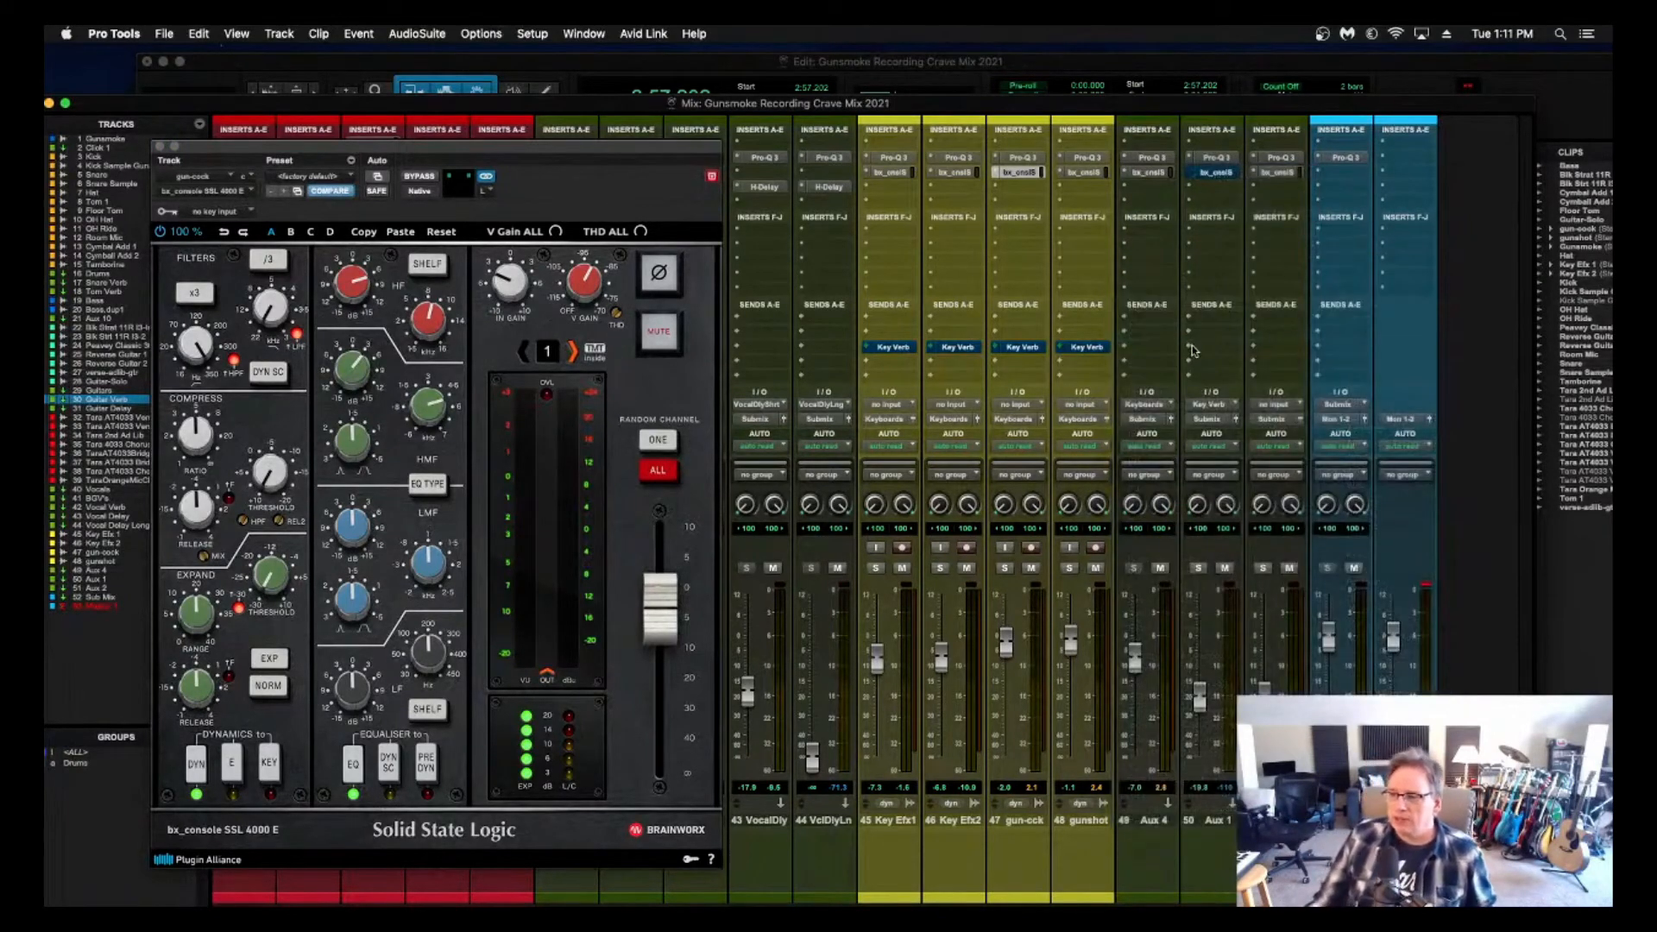
Unmute the gun-cock track's Key Verb send and raise its level to about -3.8 dB.
left_click(1017, 348)
left_click(200, 364)
left_click_drag(187, 555, 194, 446)
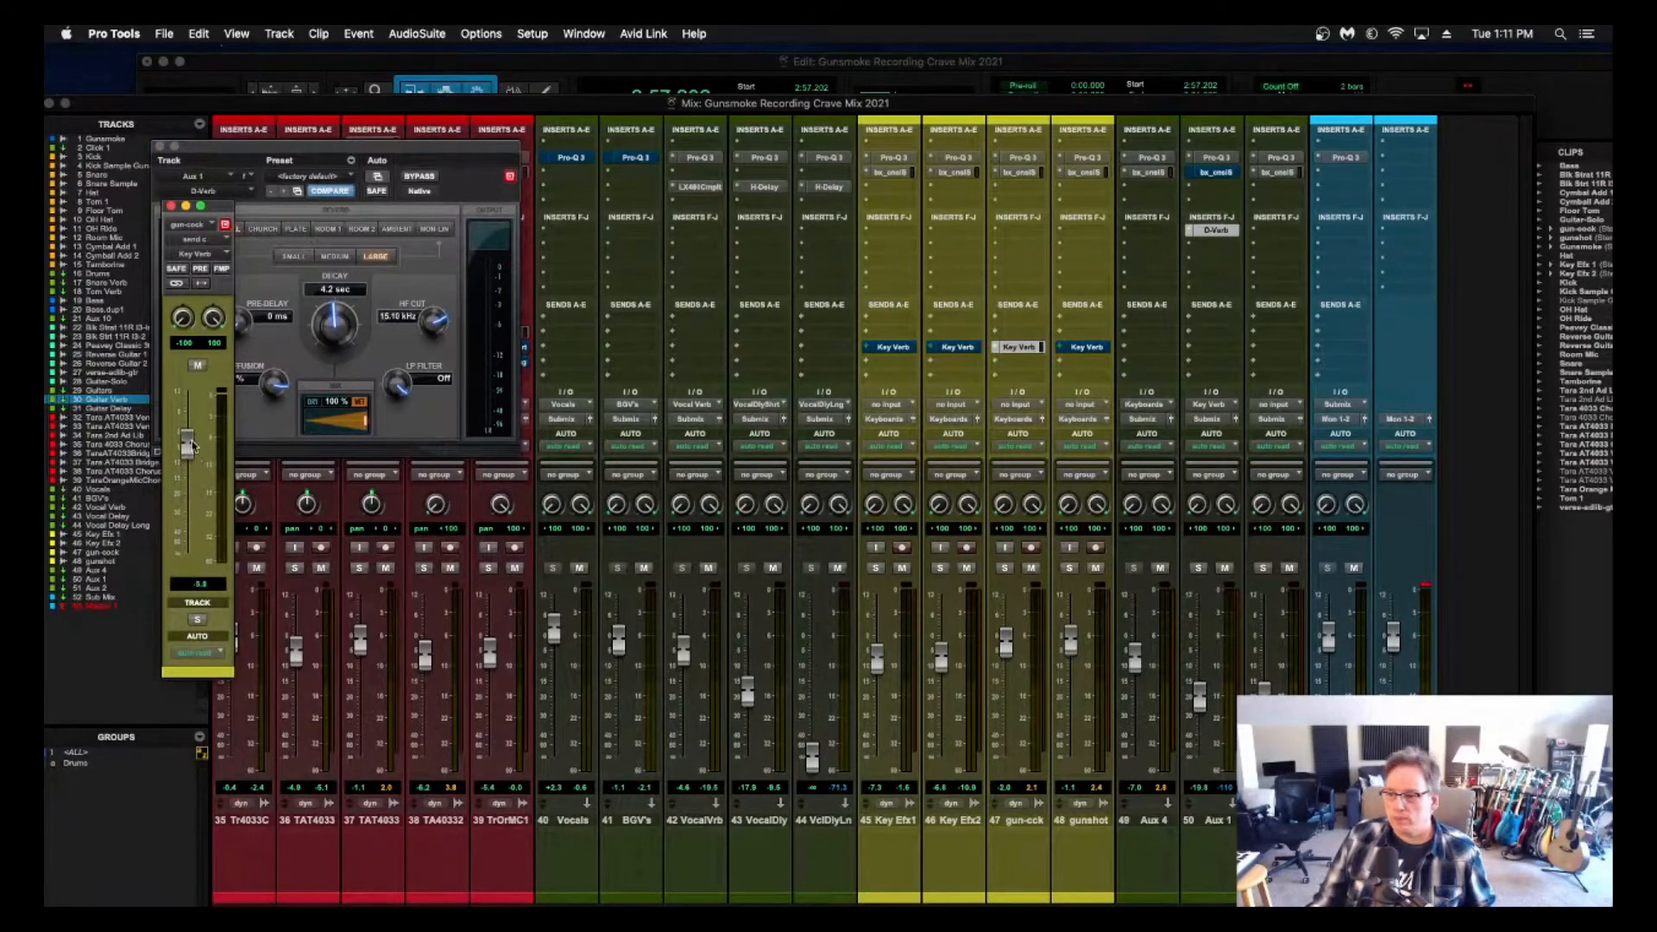
Set D-Verb's decay to 1.5 sec and input gain to -1.2 dB while balancing the Aux 1 fader.
left_click_drag(1200, 703, 1202, 673)
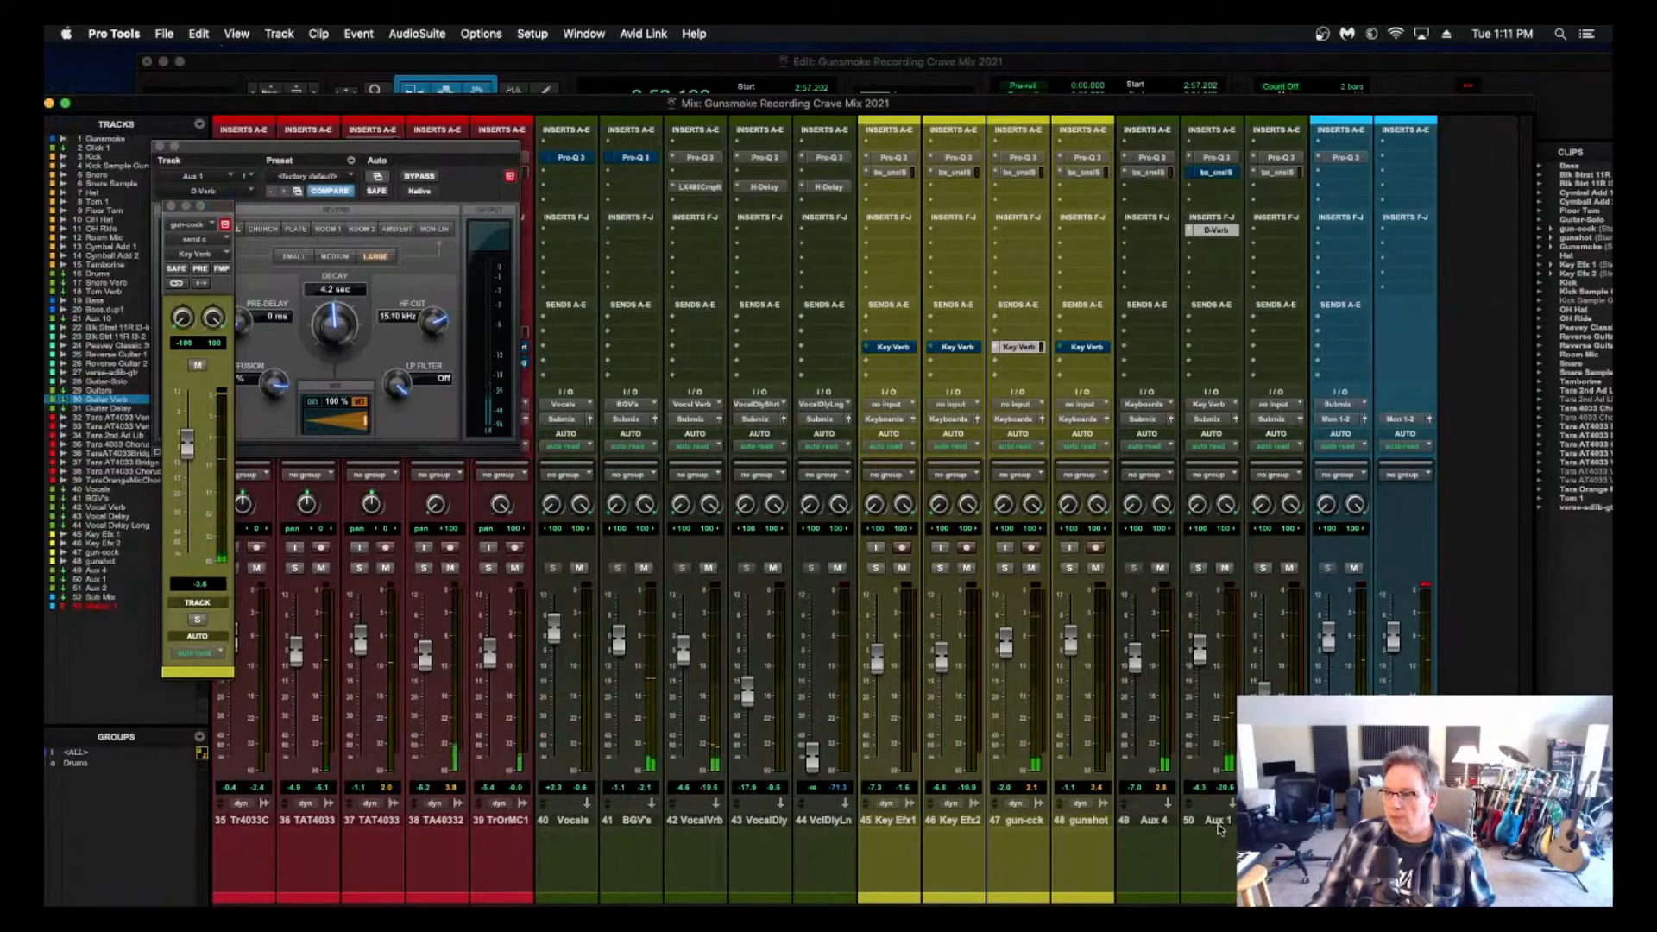
left_click_drag(339, 326, 335, 361)
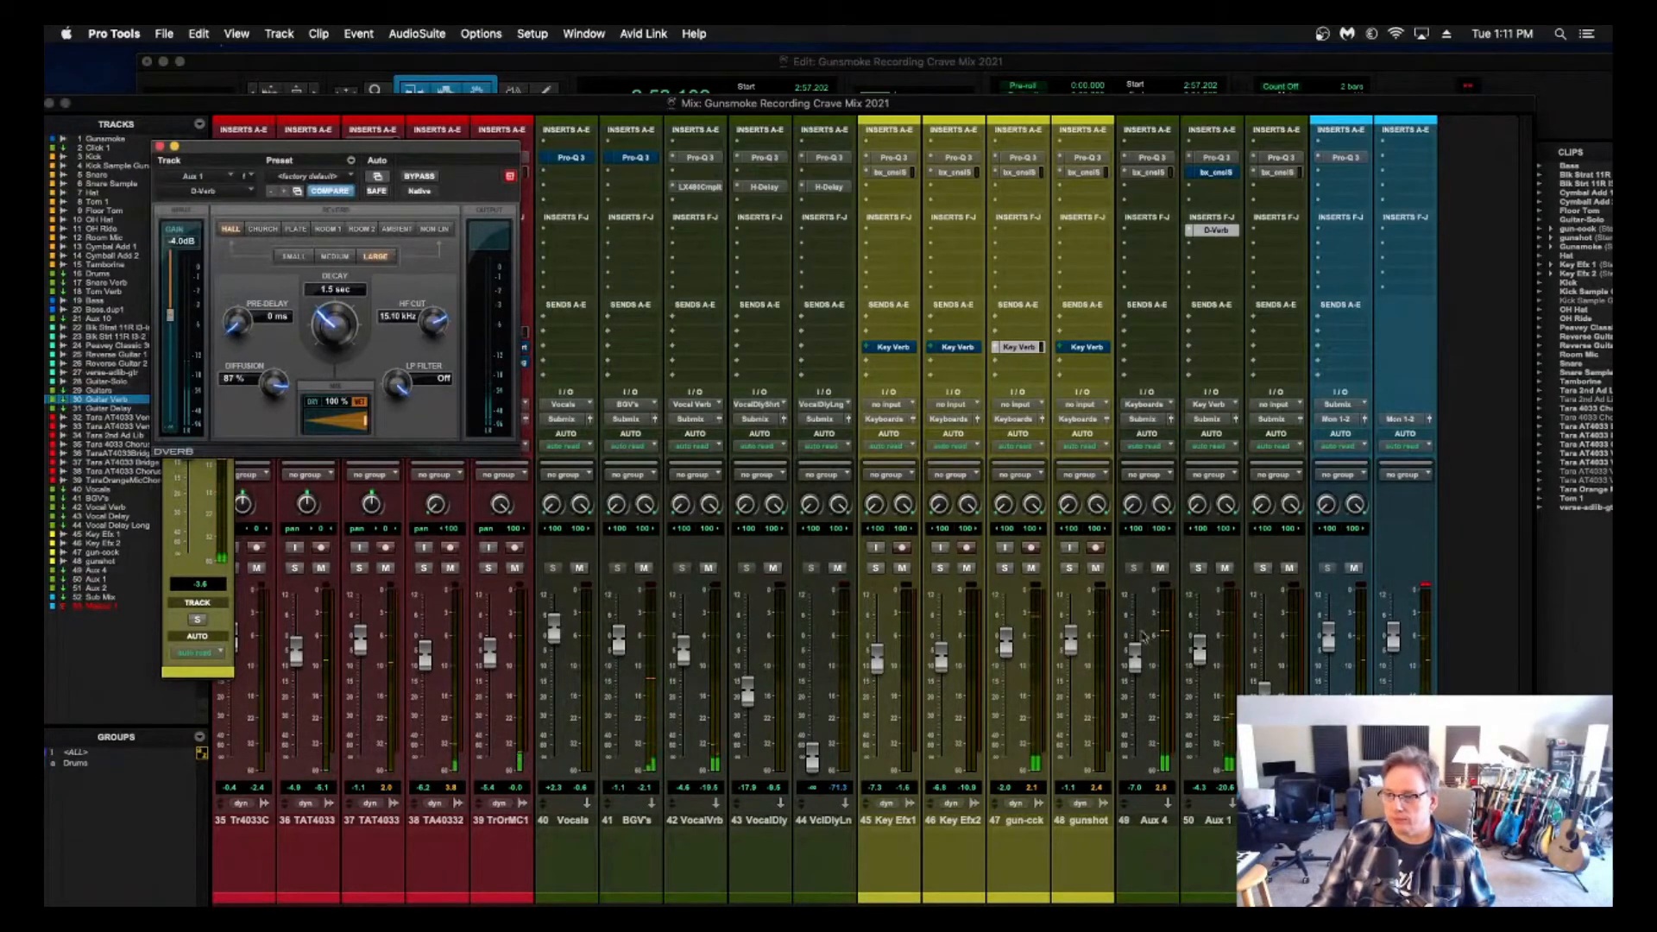
left_click_drag(1201, 654, 1202, 679)
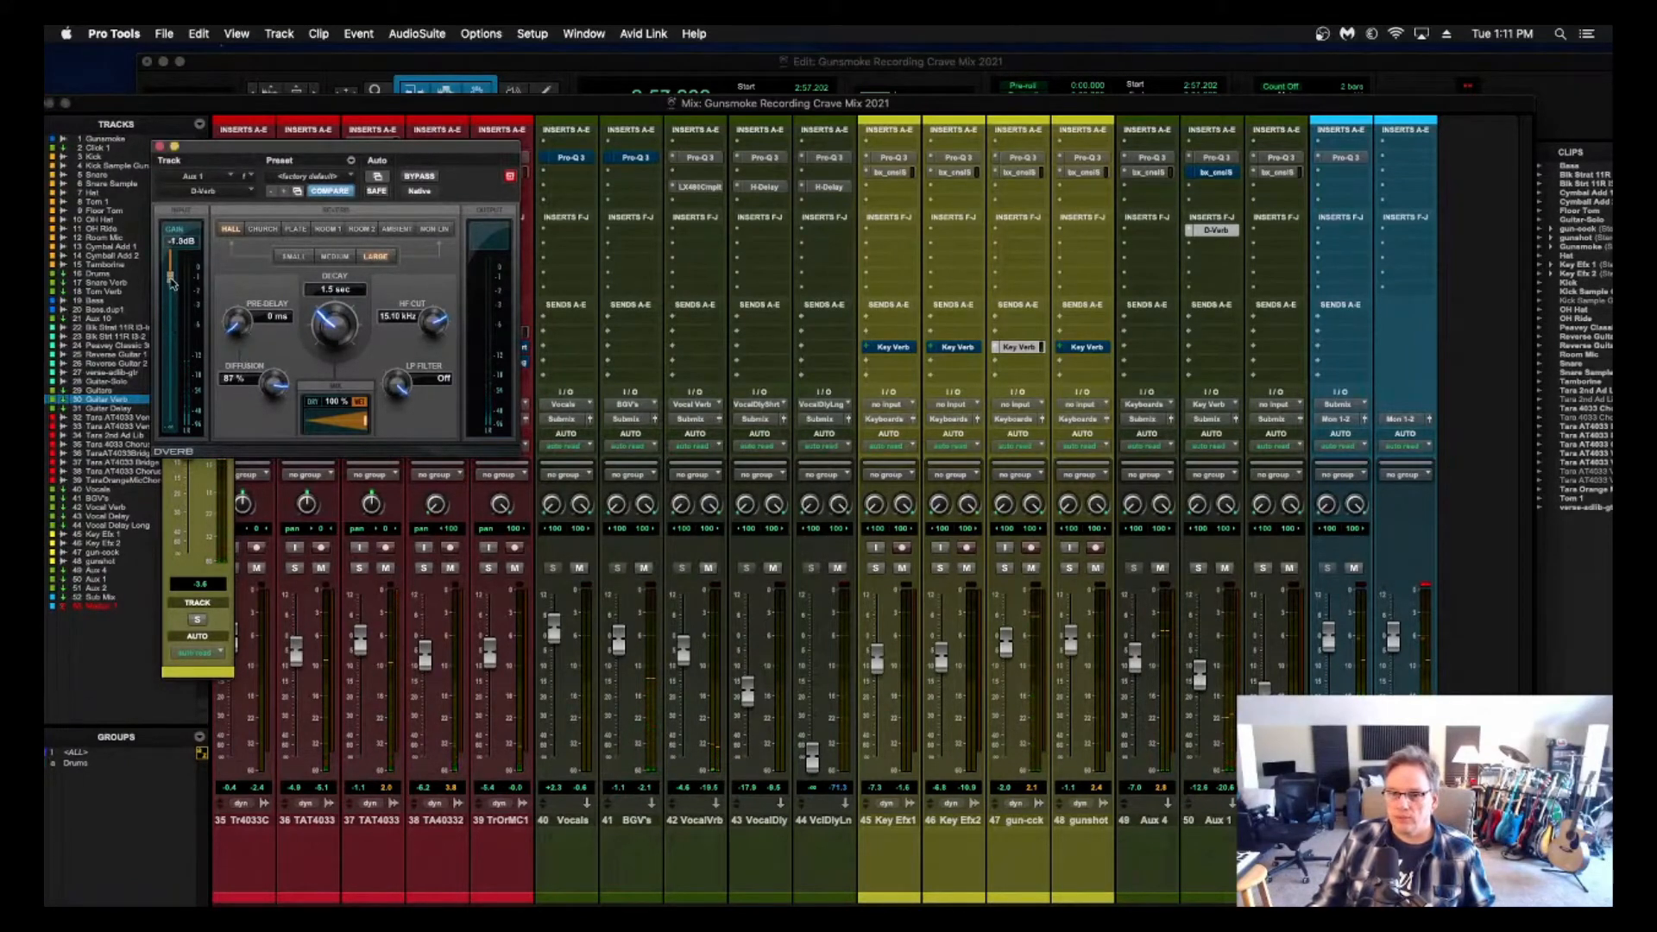
left_click_drag(293, 156, 417, 143)
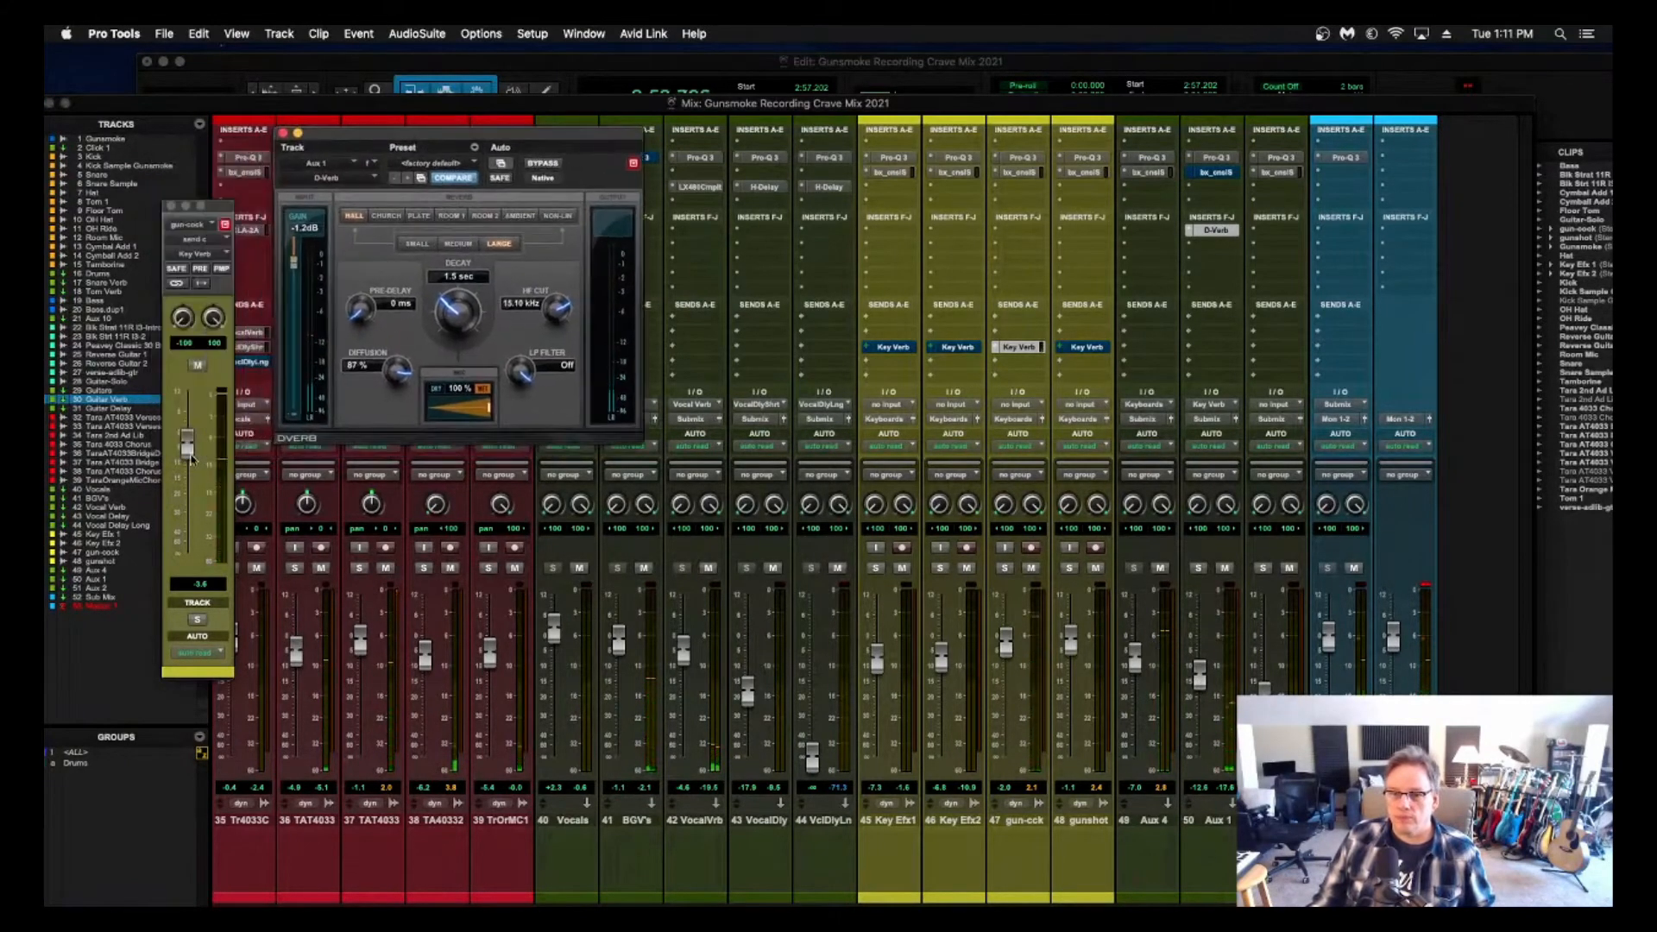
Set gun-cock's Key Verb send to -2.7 dB and the Aux 1 fader to about -12.3 dB while auditioning the passage.
left_click_drag(186, 444, 187, 440)
key("space")
key("space")
left_click(1198, 681)
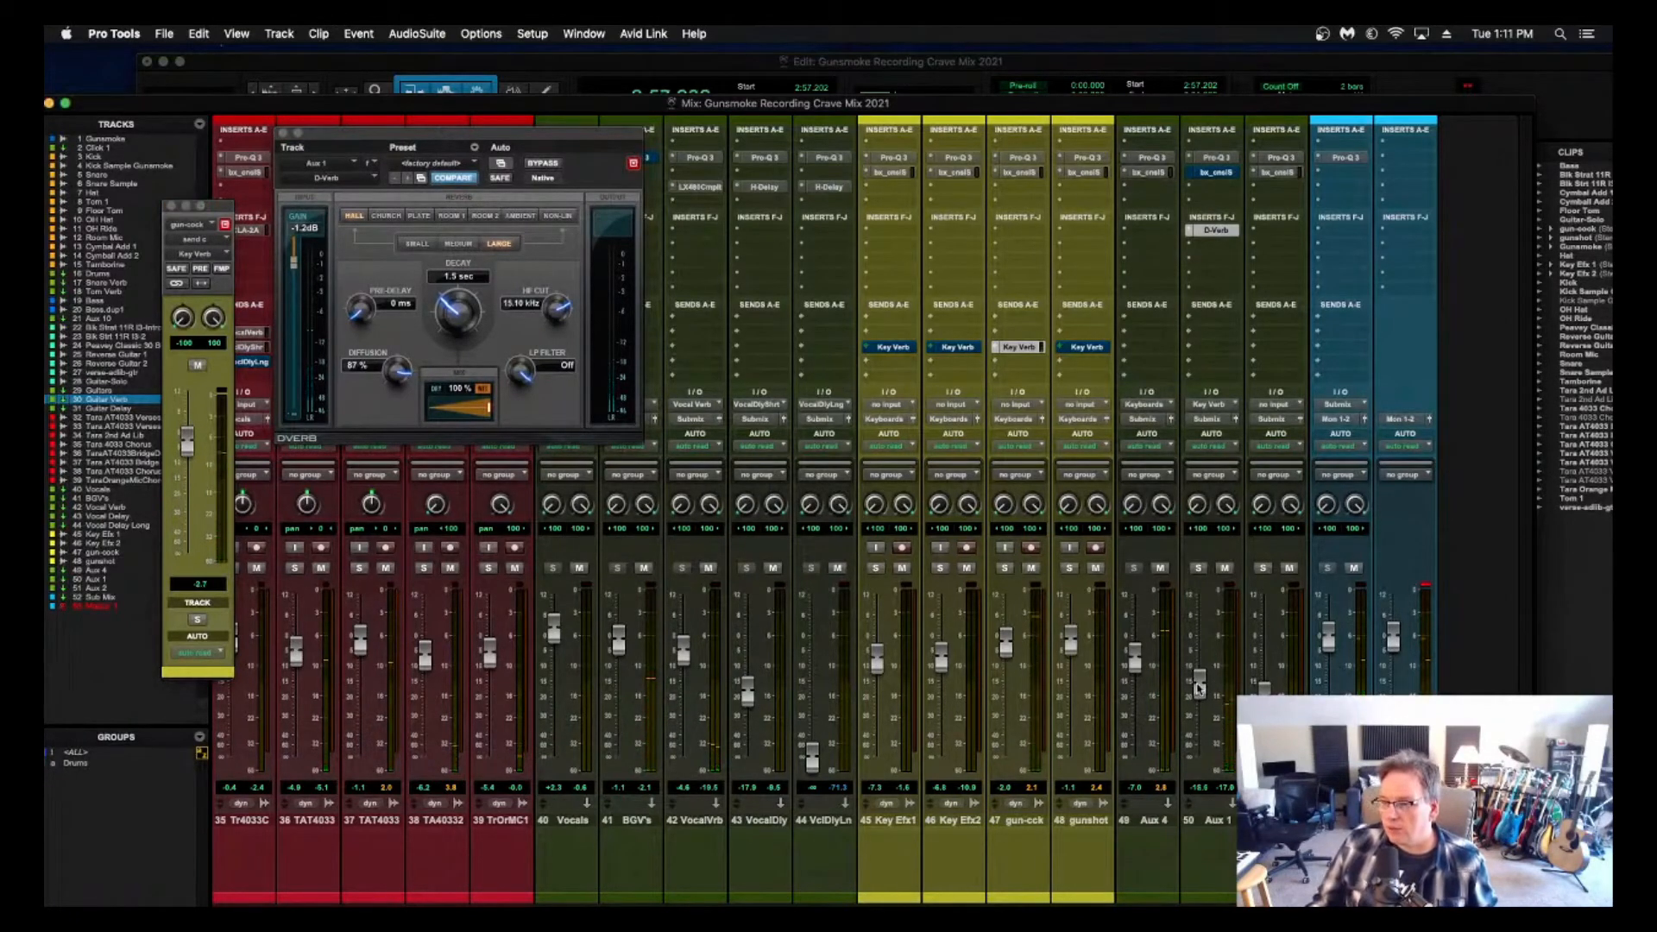
Rename the Aux 1 track as Key Verb.
double_click(1225, 824)
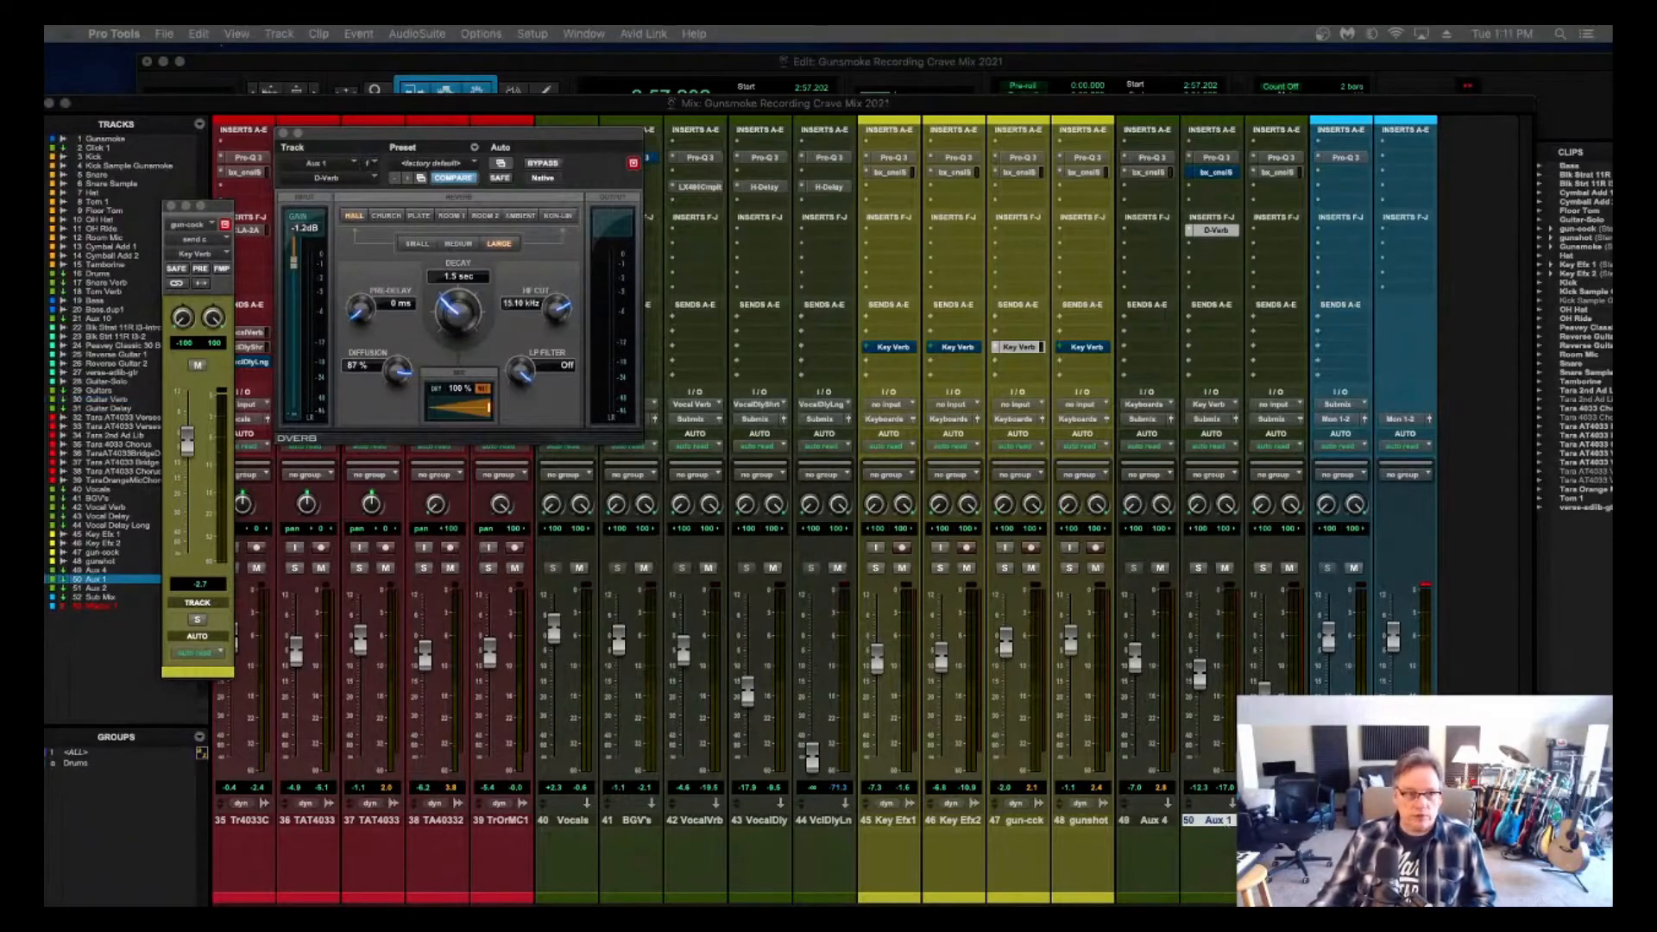
left_click_drag(1023, 408, 880, 476)
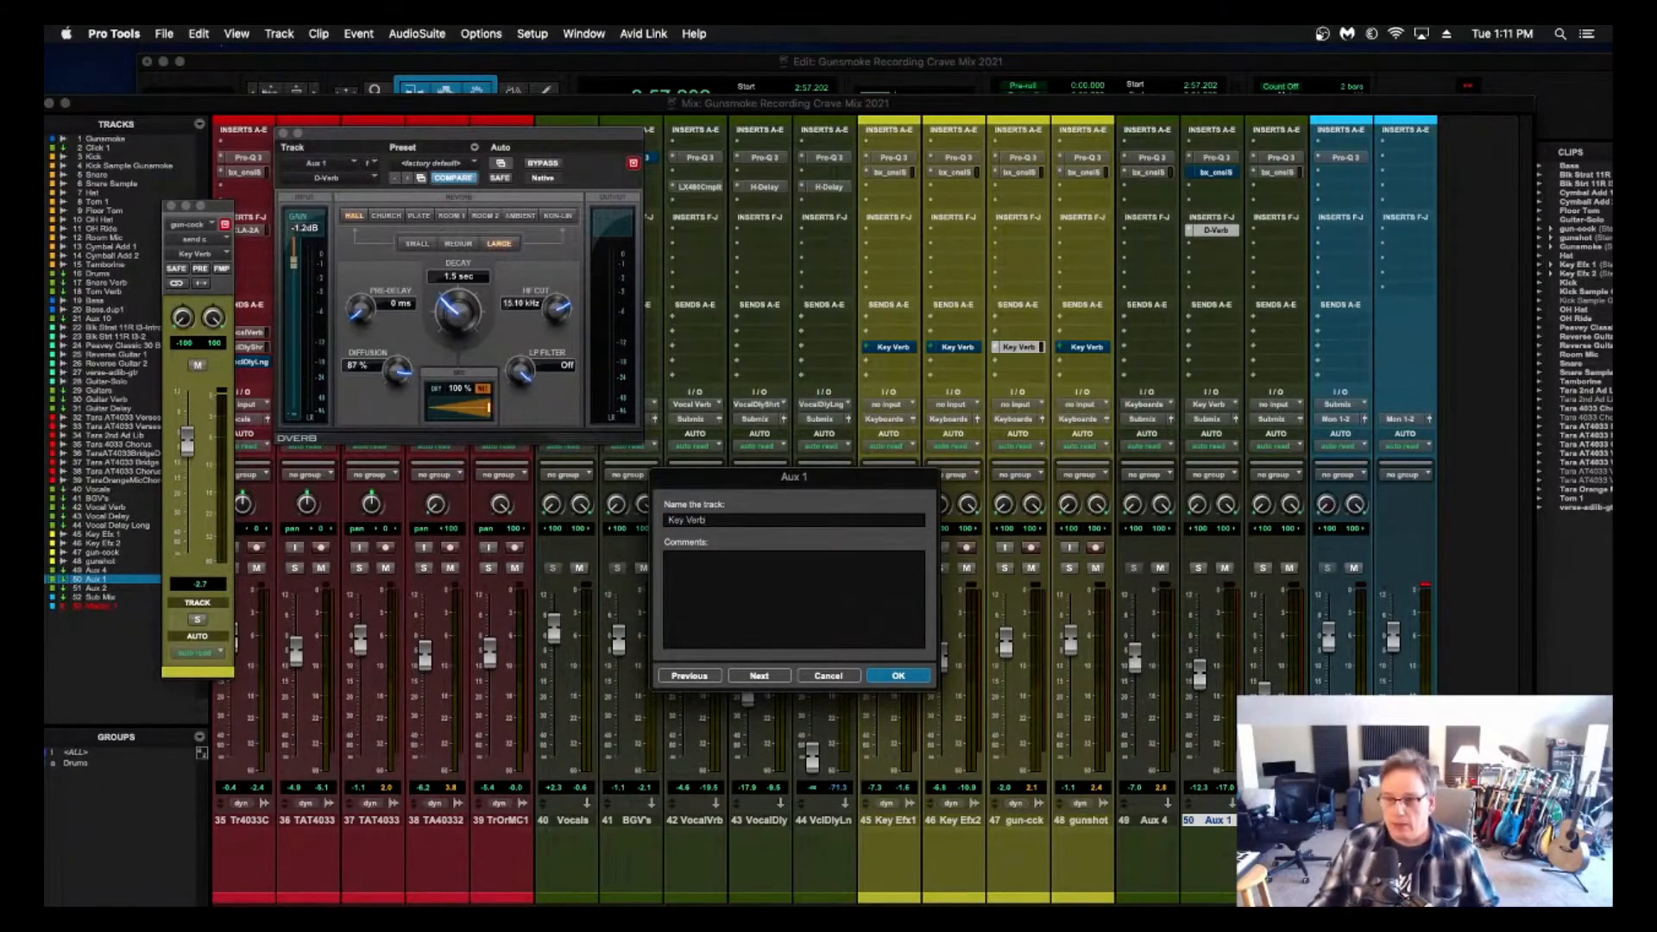
left_click(898, 675)
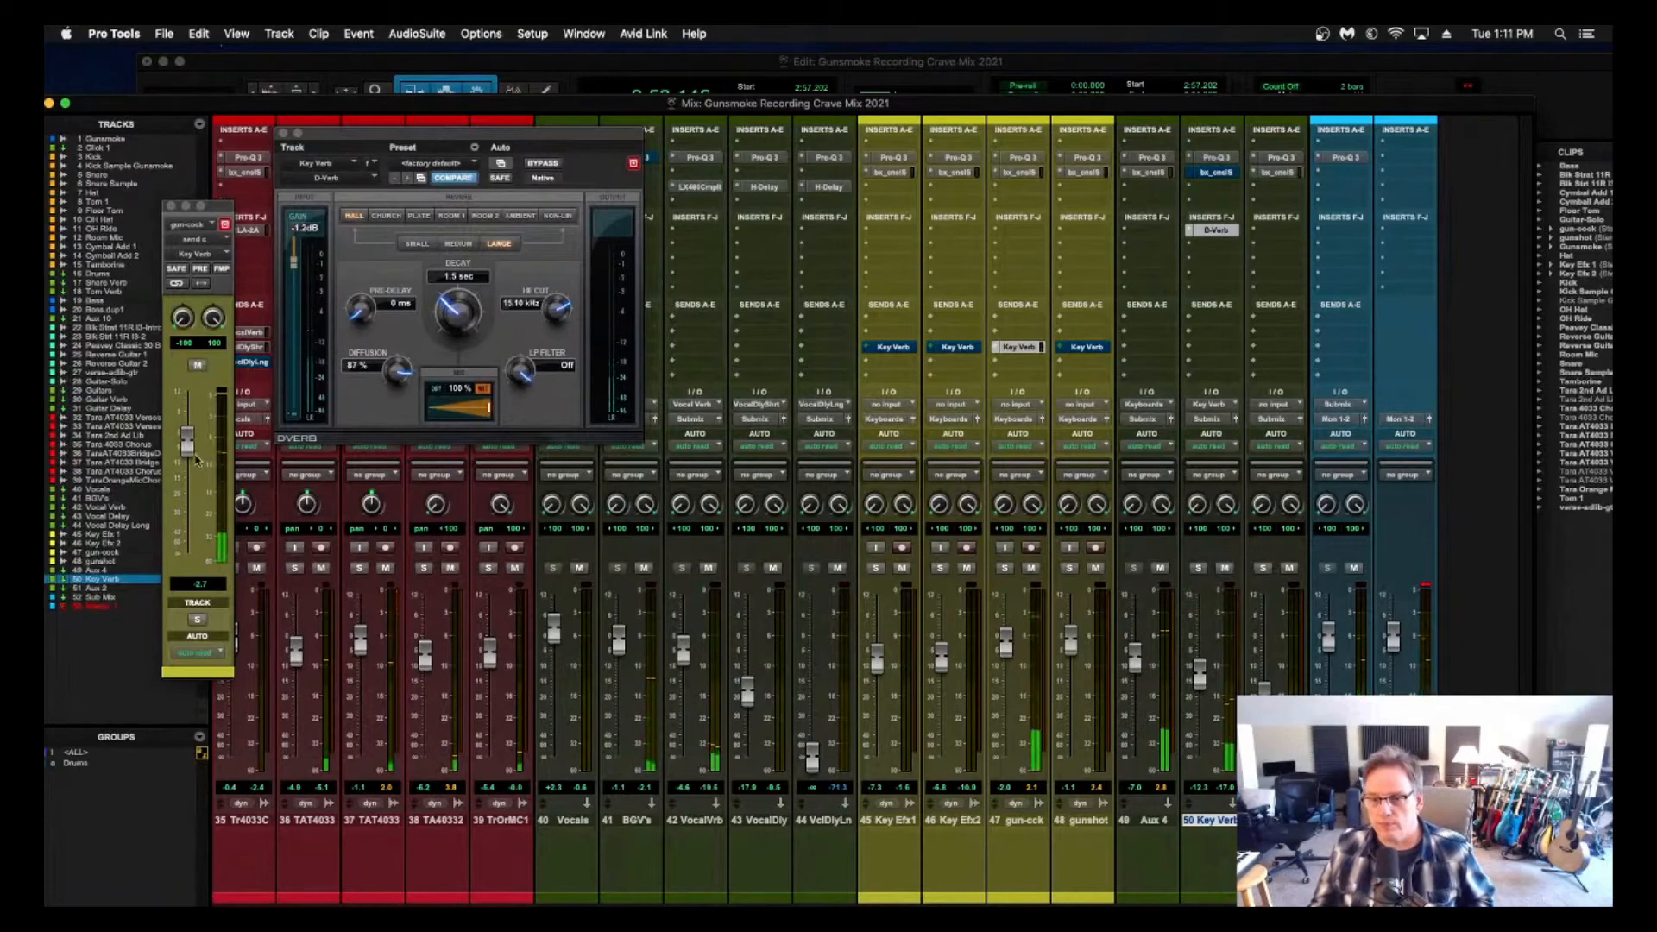
Lower gun-cock's Key Verb send level, close its send window, and unmute the gunshot track's Key Verb send.
left_click_drag(187, 442, 190, 454)
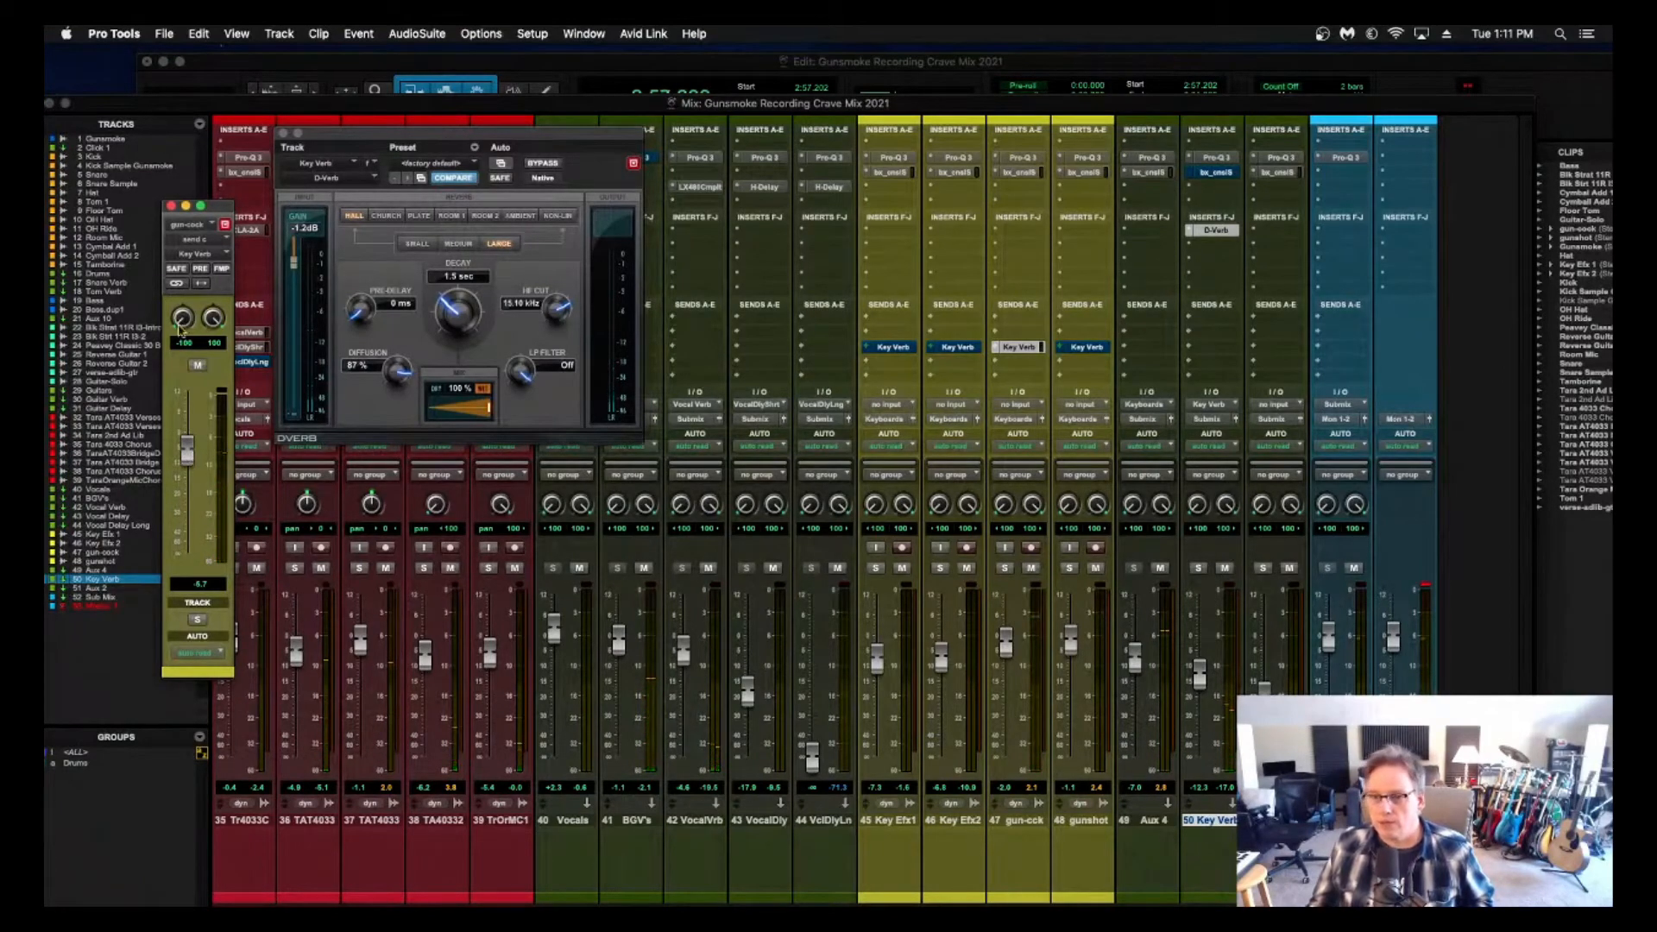
left_click(171, 207)
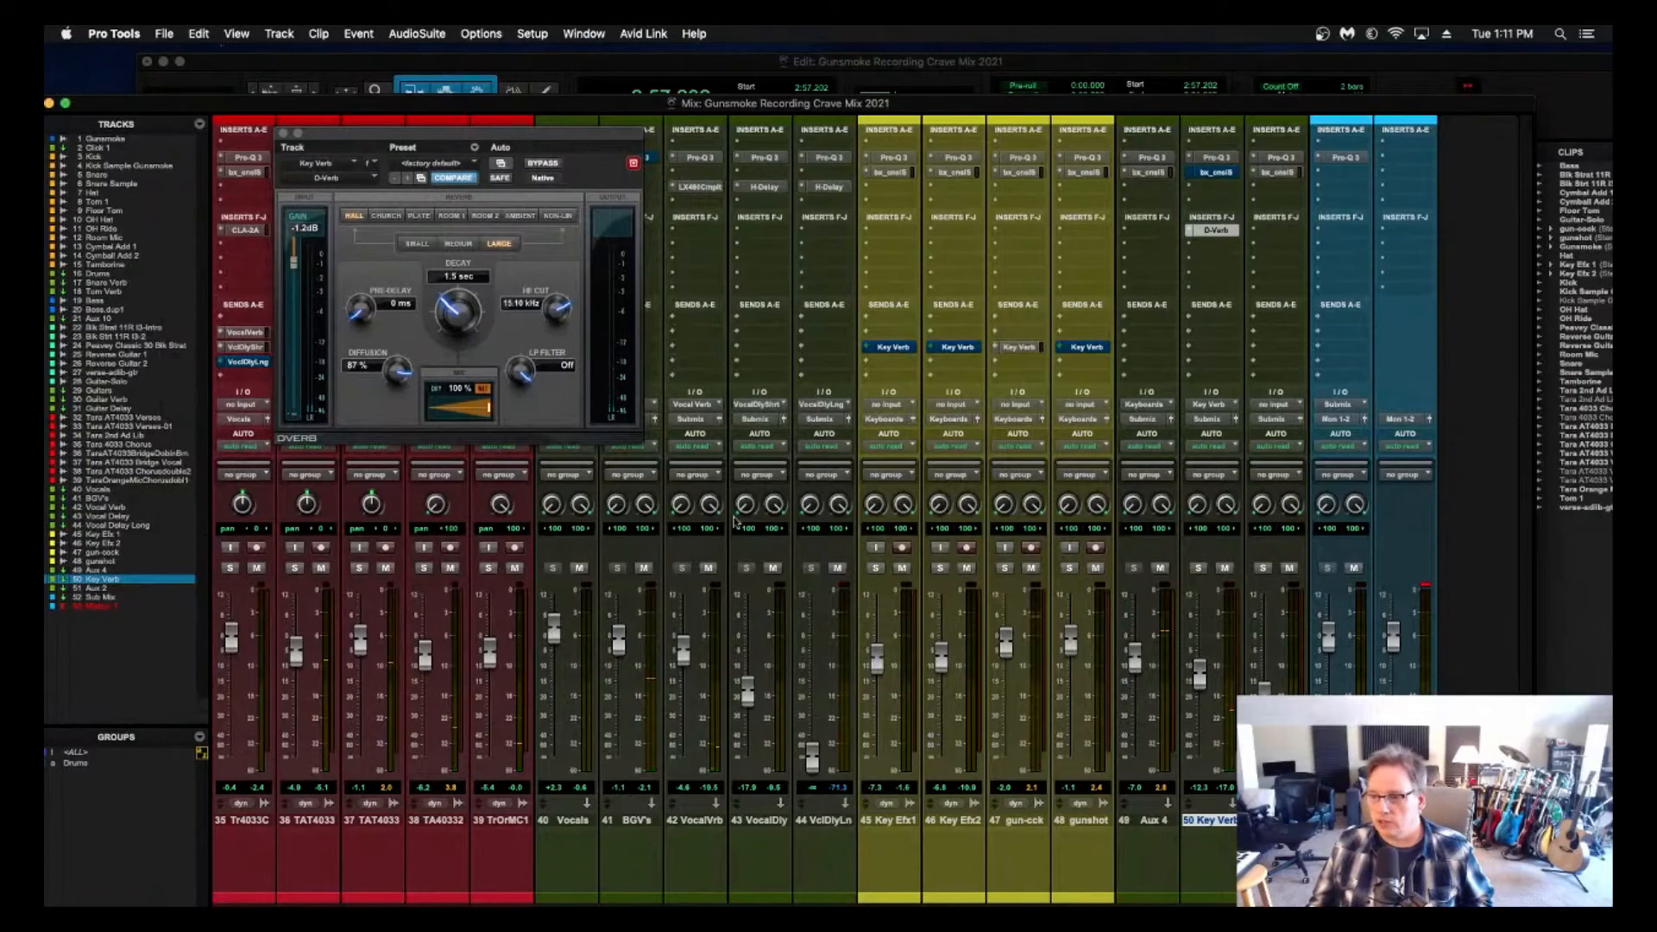
left_click(1084, 347, "ctrl+super")
Boost the HF gain and raise the high-pass filter on gunshot's bx_console, and lower the gunshot fader to about -3.9 dB.
left_click(1089, 160)
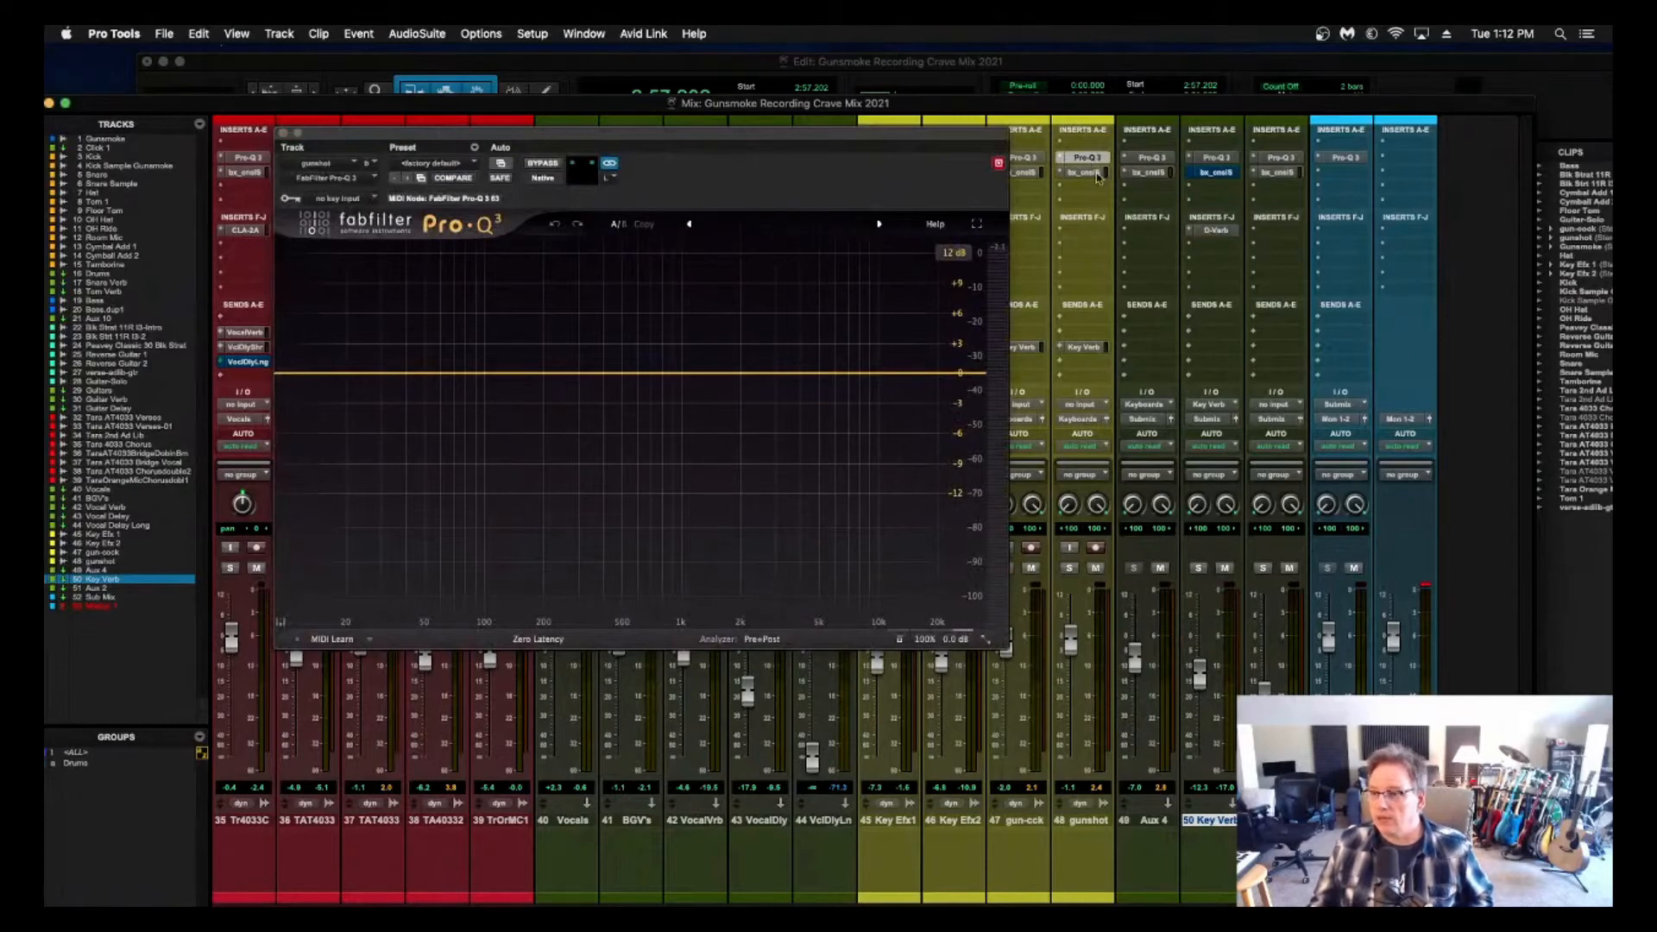
left_click(1096, 178)
left_click_drag(477, 276, 471, 249)
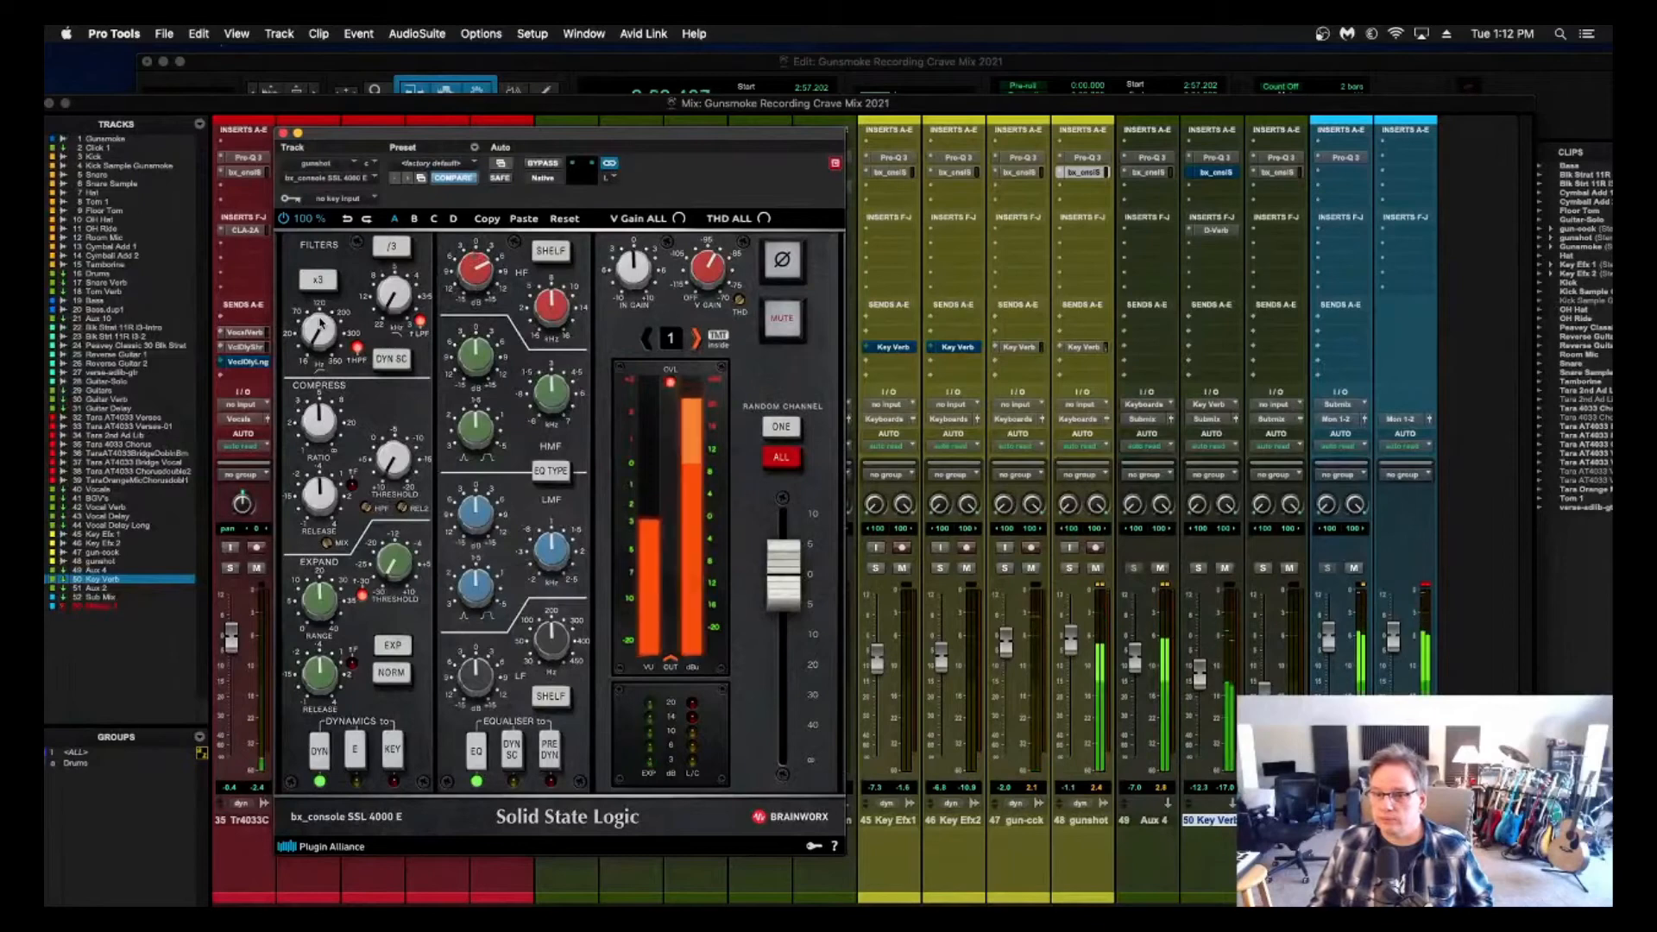
left_click_drag(318, 340, 314, 302)
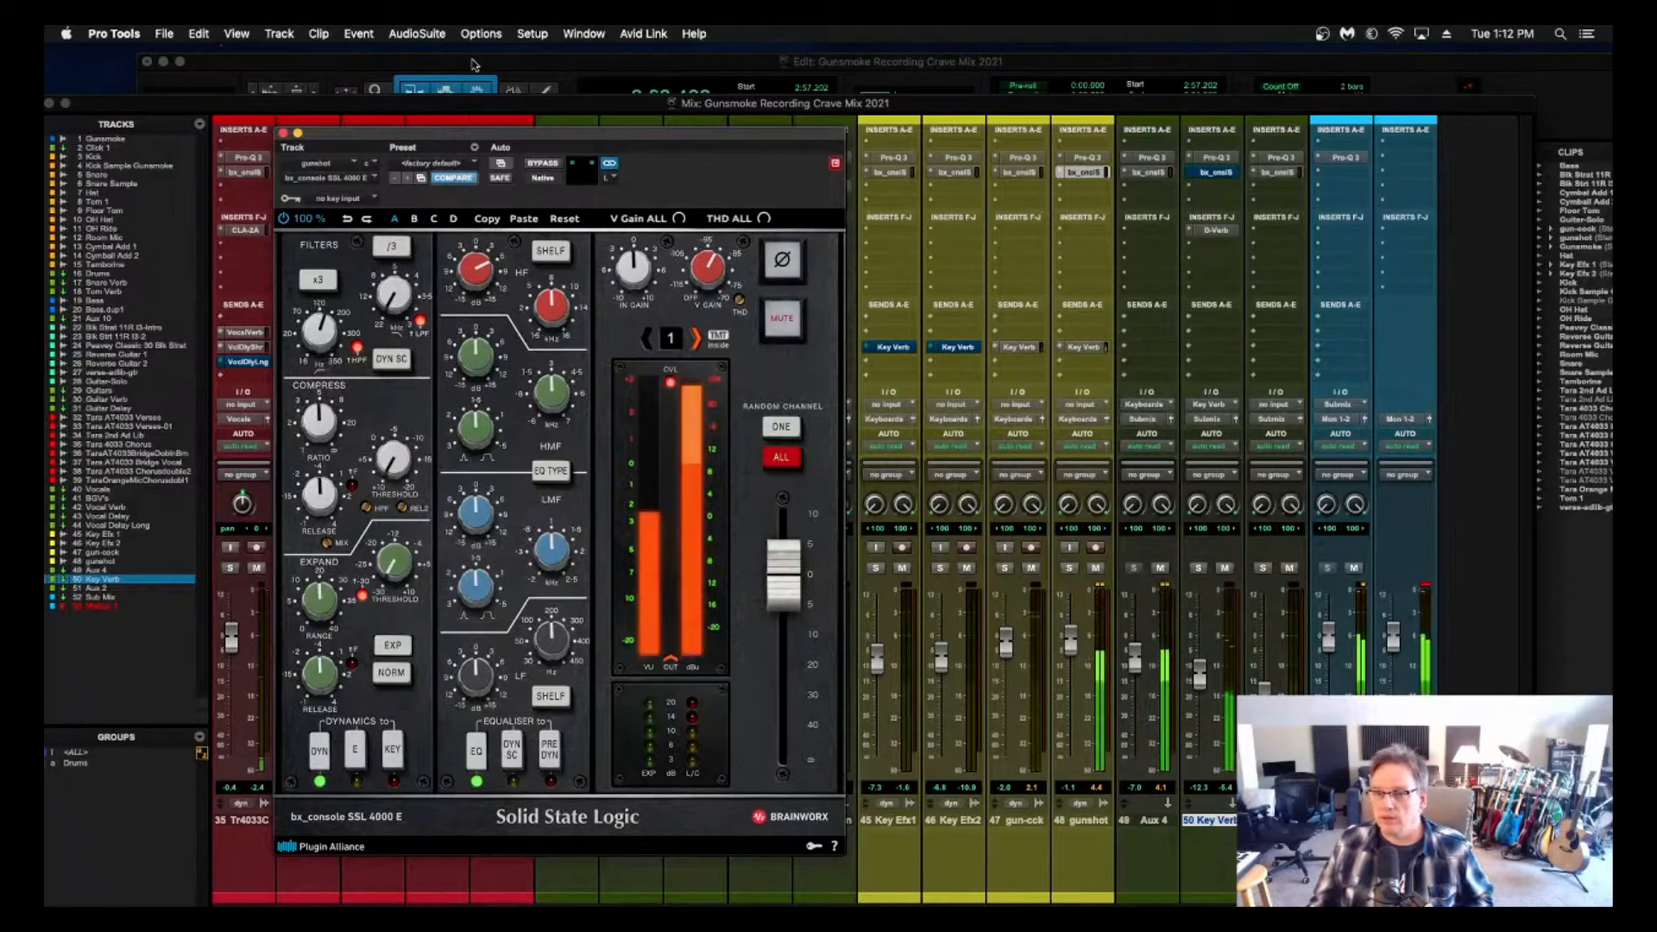
left_click_drag(1070, 645, 1070, 654)
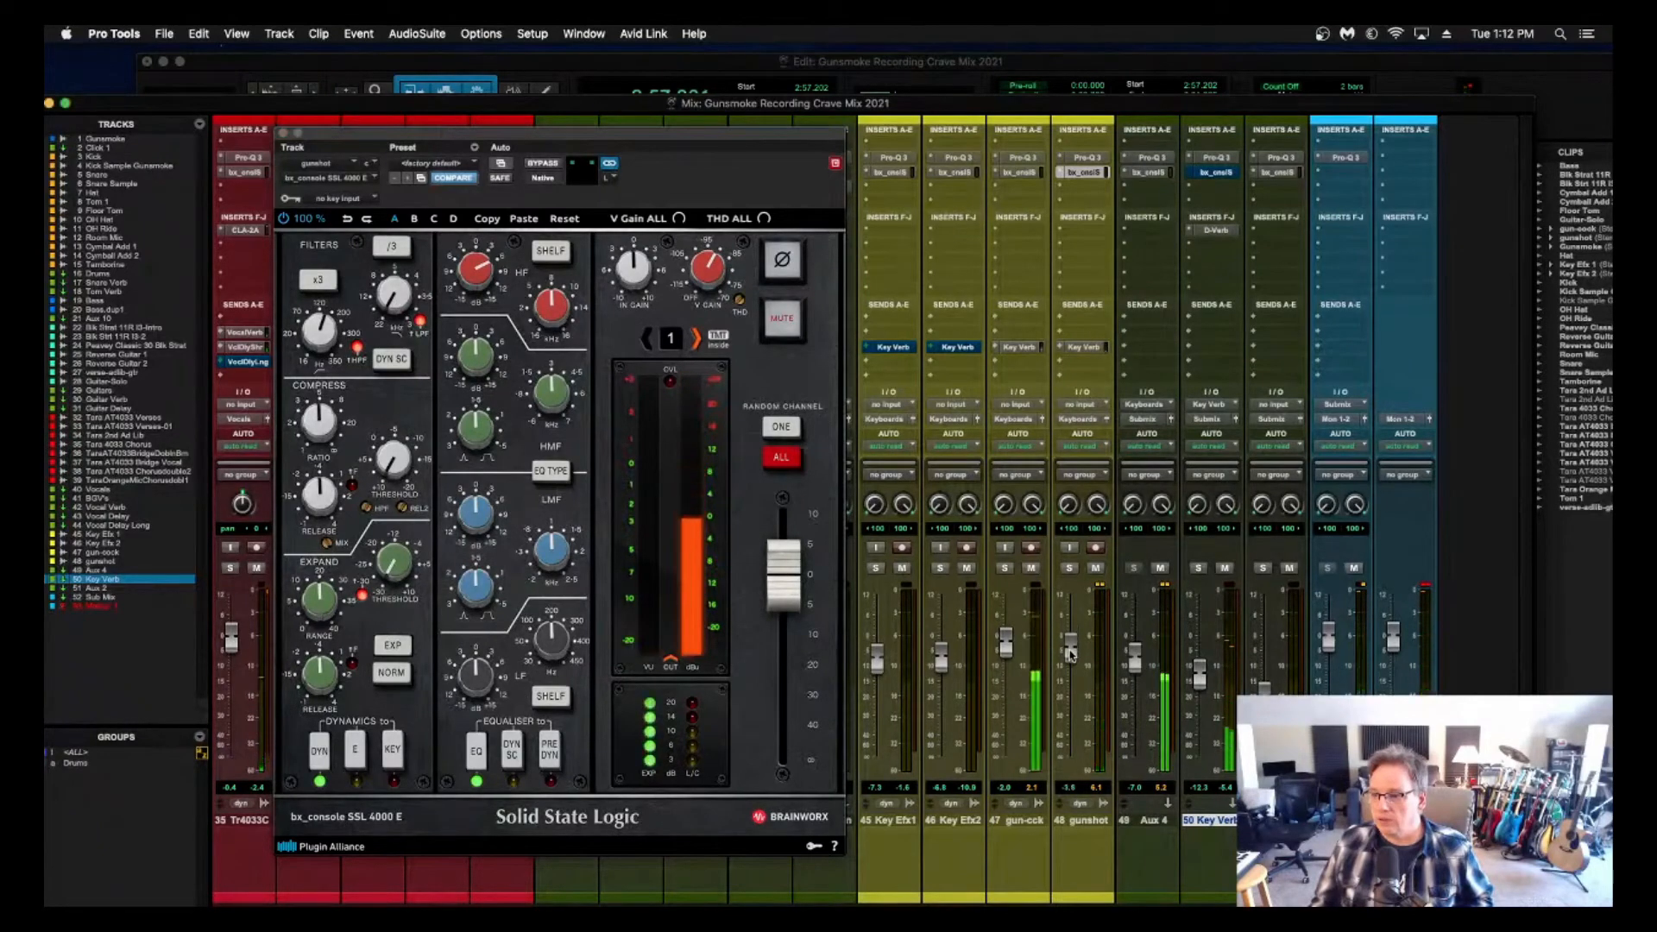
key("space")
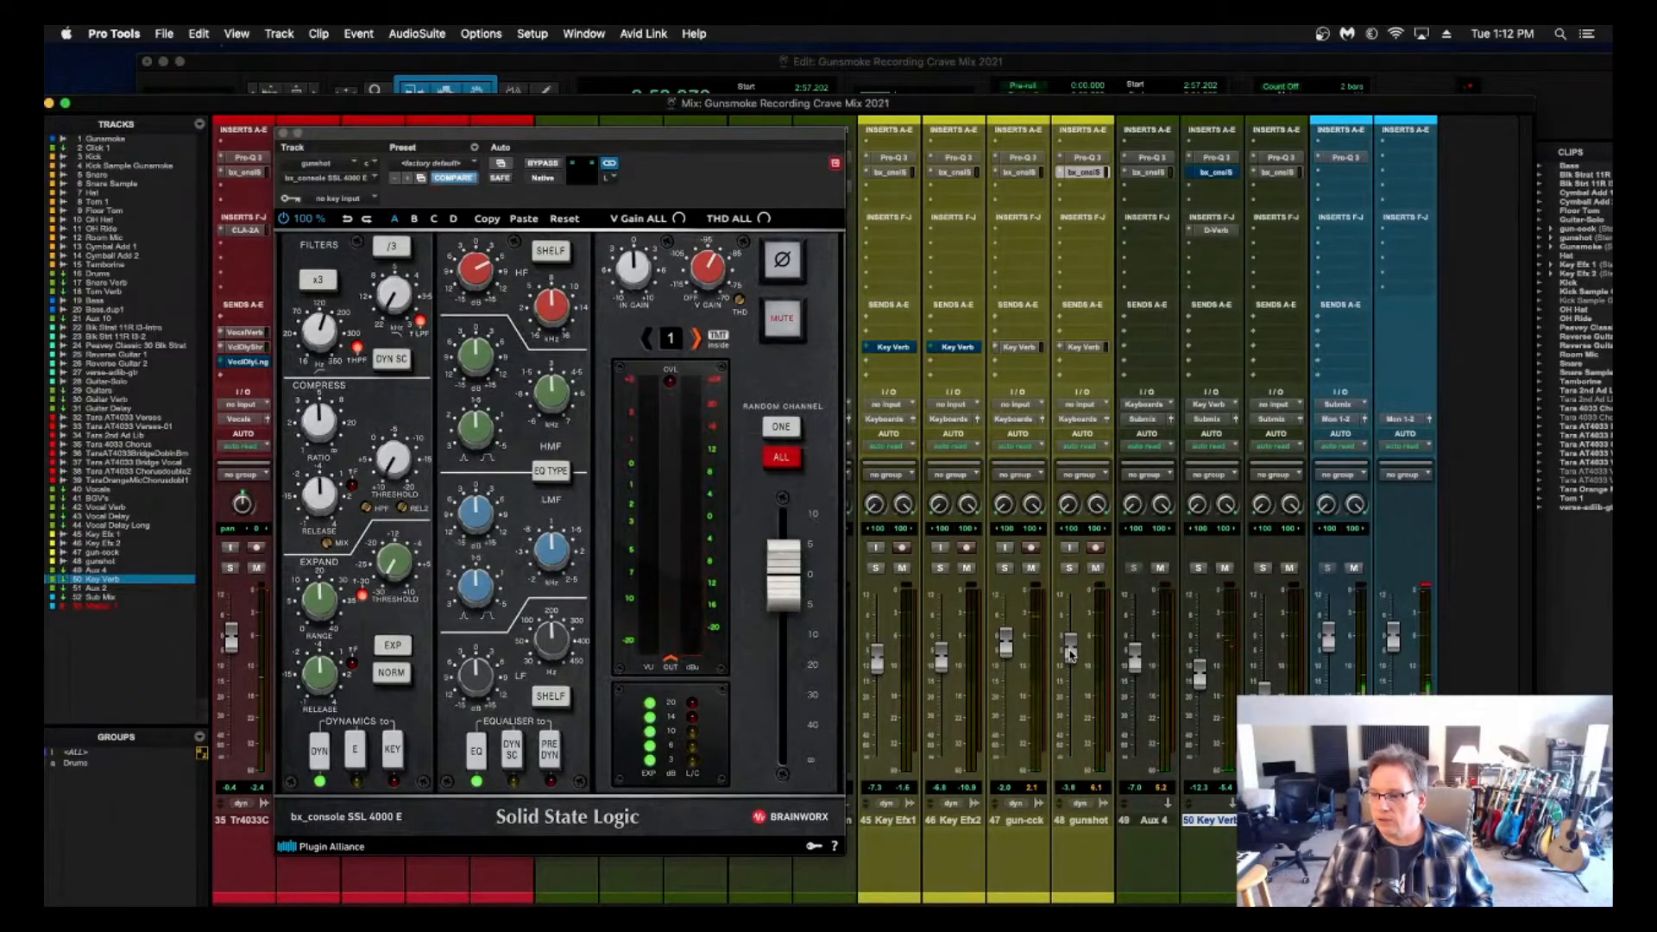
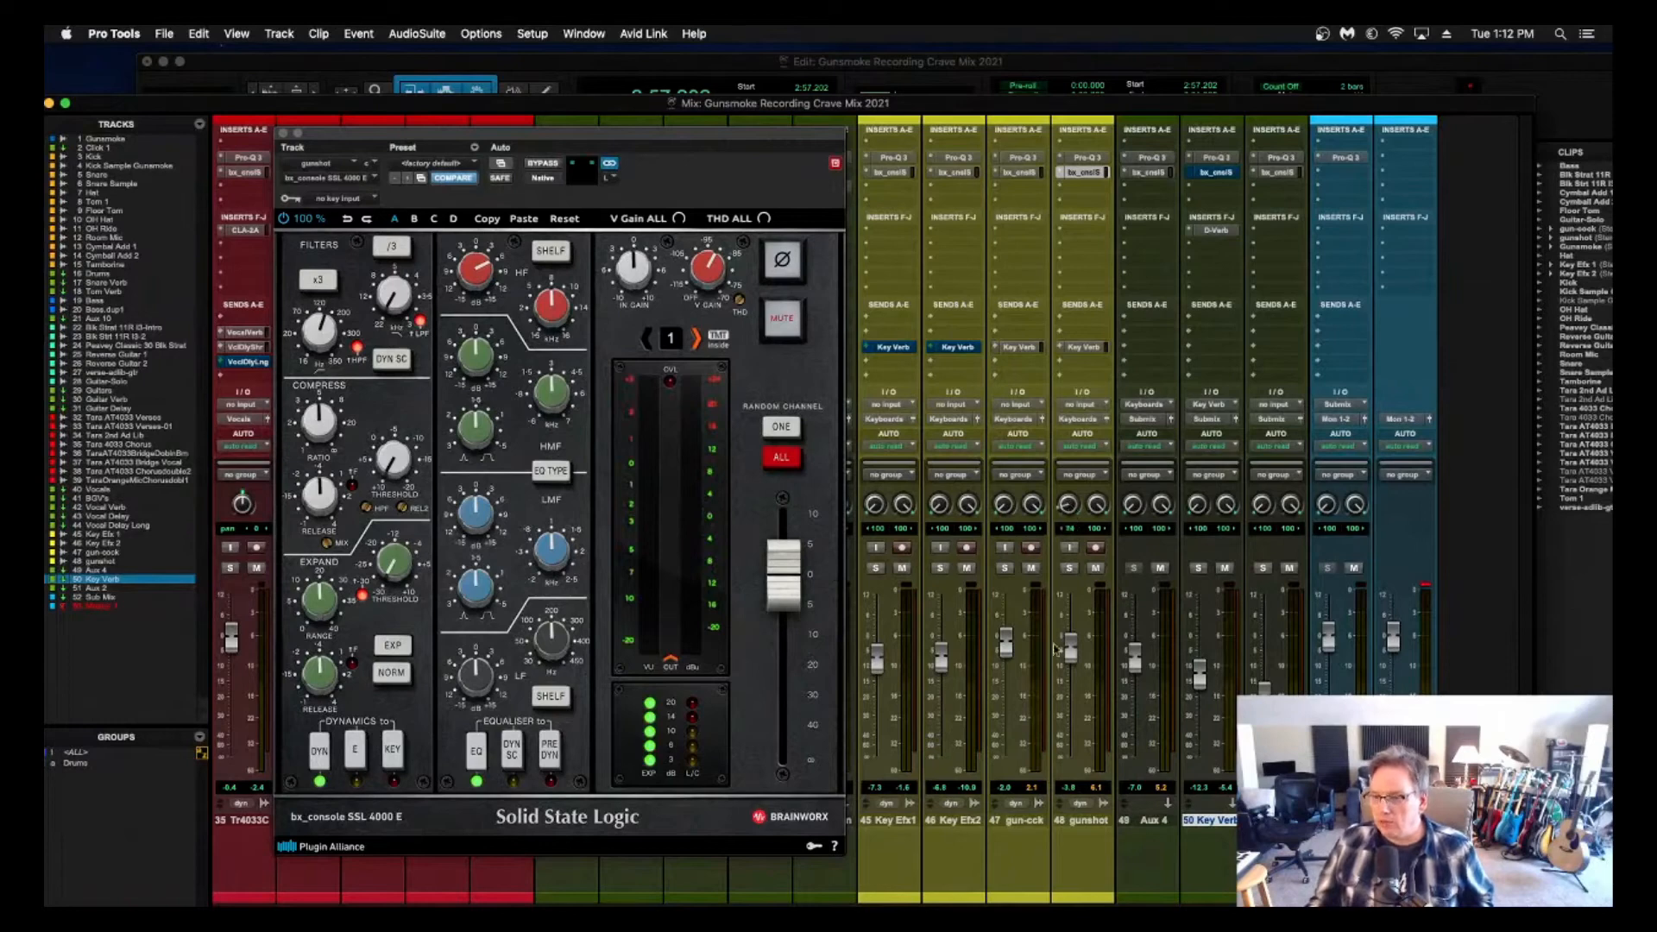
Adjust the HMF band on gunshot's bx_console and lower the gunshot fader to about -4.9 dB while auditioning the passage.
key("space")
left_click_drag(1069, 648, 1069, 644)
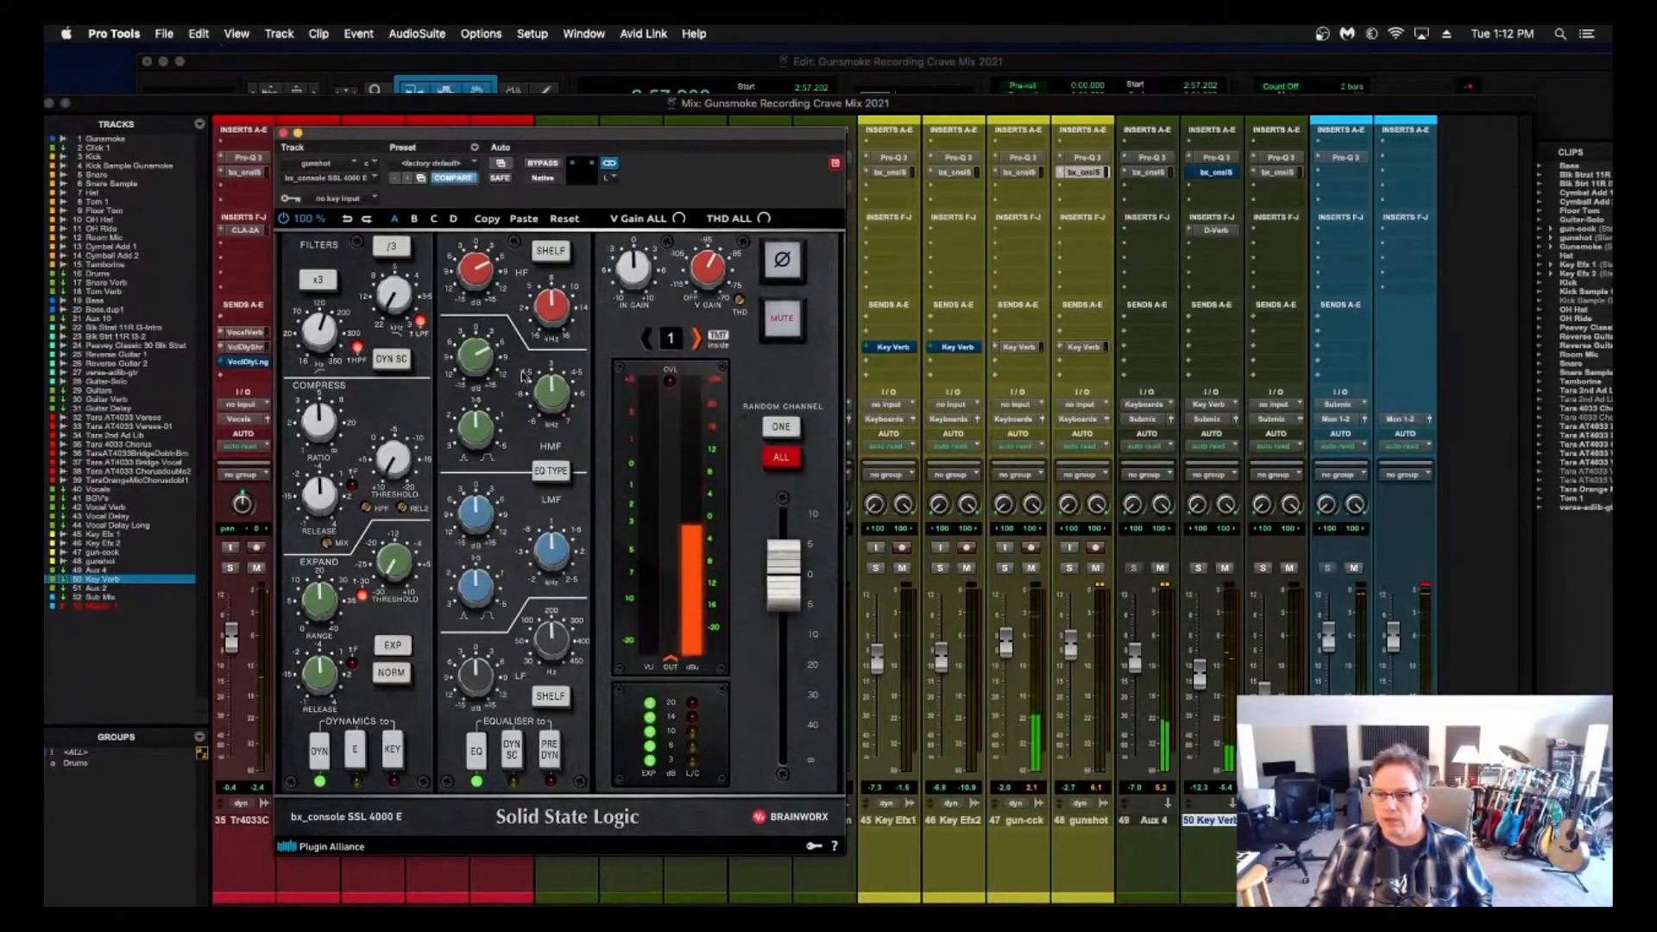
left_click_drag(552, 391, 472, 347)
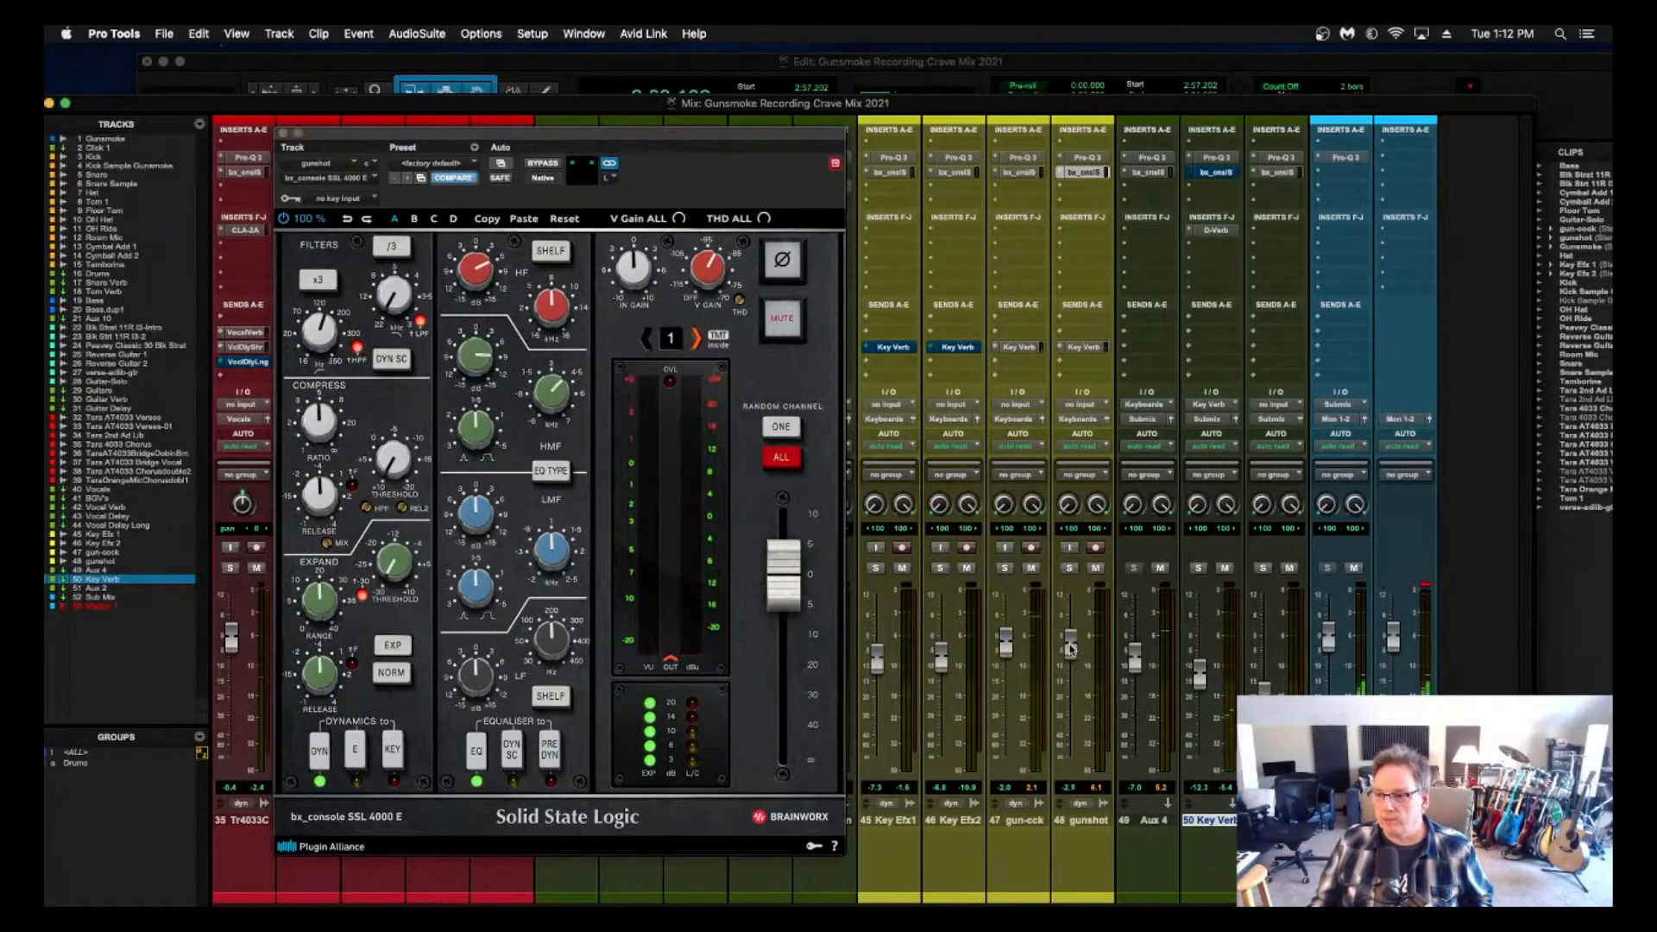
left_click_drag(1070, 647, 1070, 658)
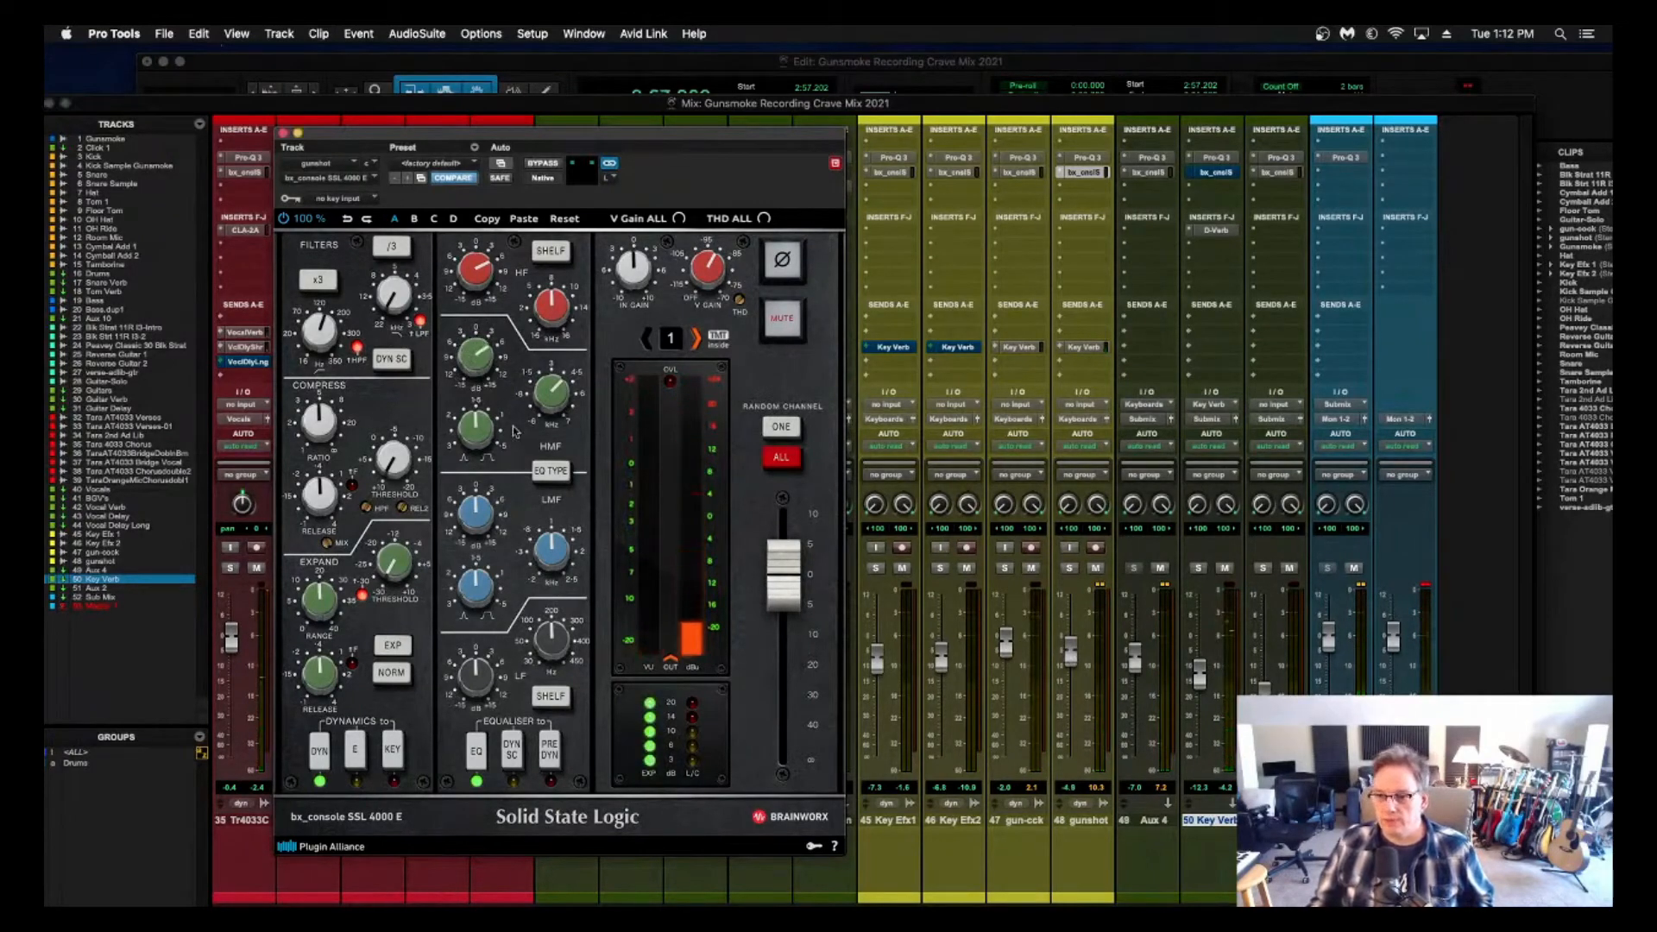
left_click_drag(551, 393, 551, 401)
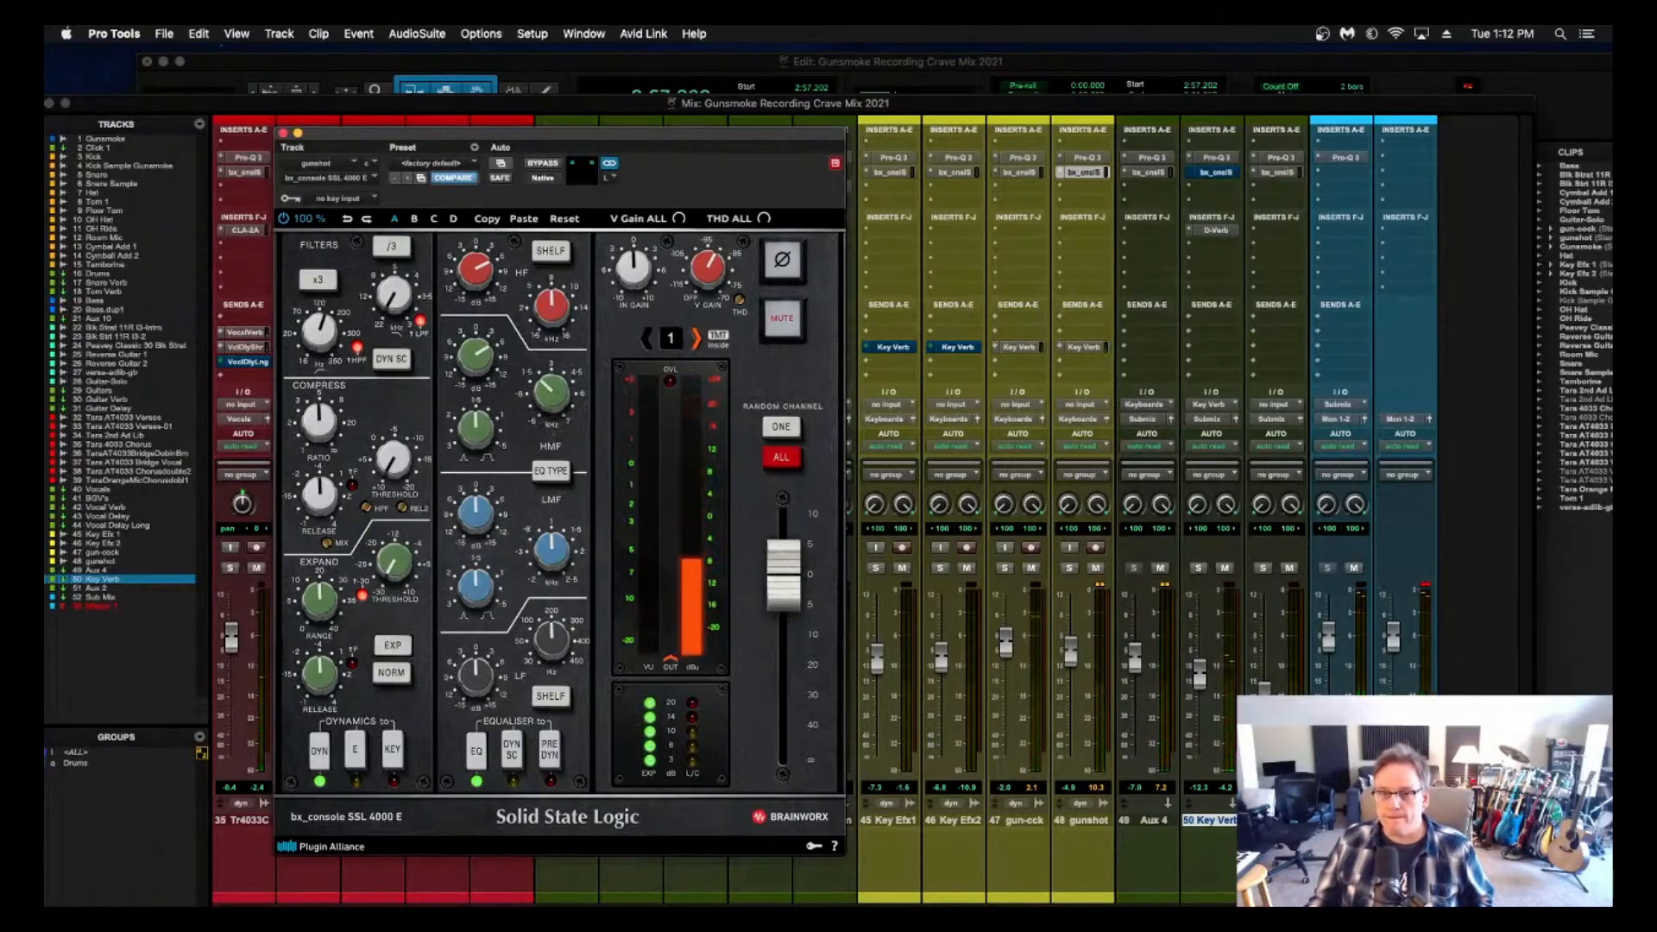
Select the gunshot passage from 2:59.706 to 3:01.115 in the Edit window and loop its playback.
left_click(293, 79)
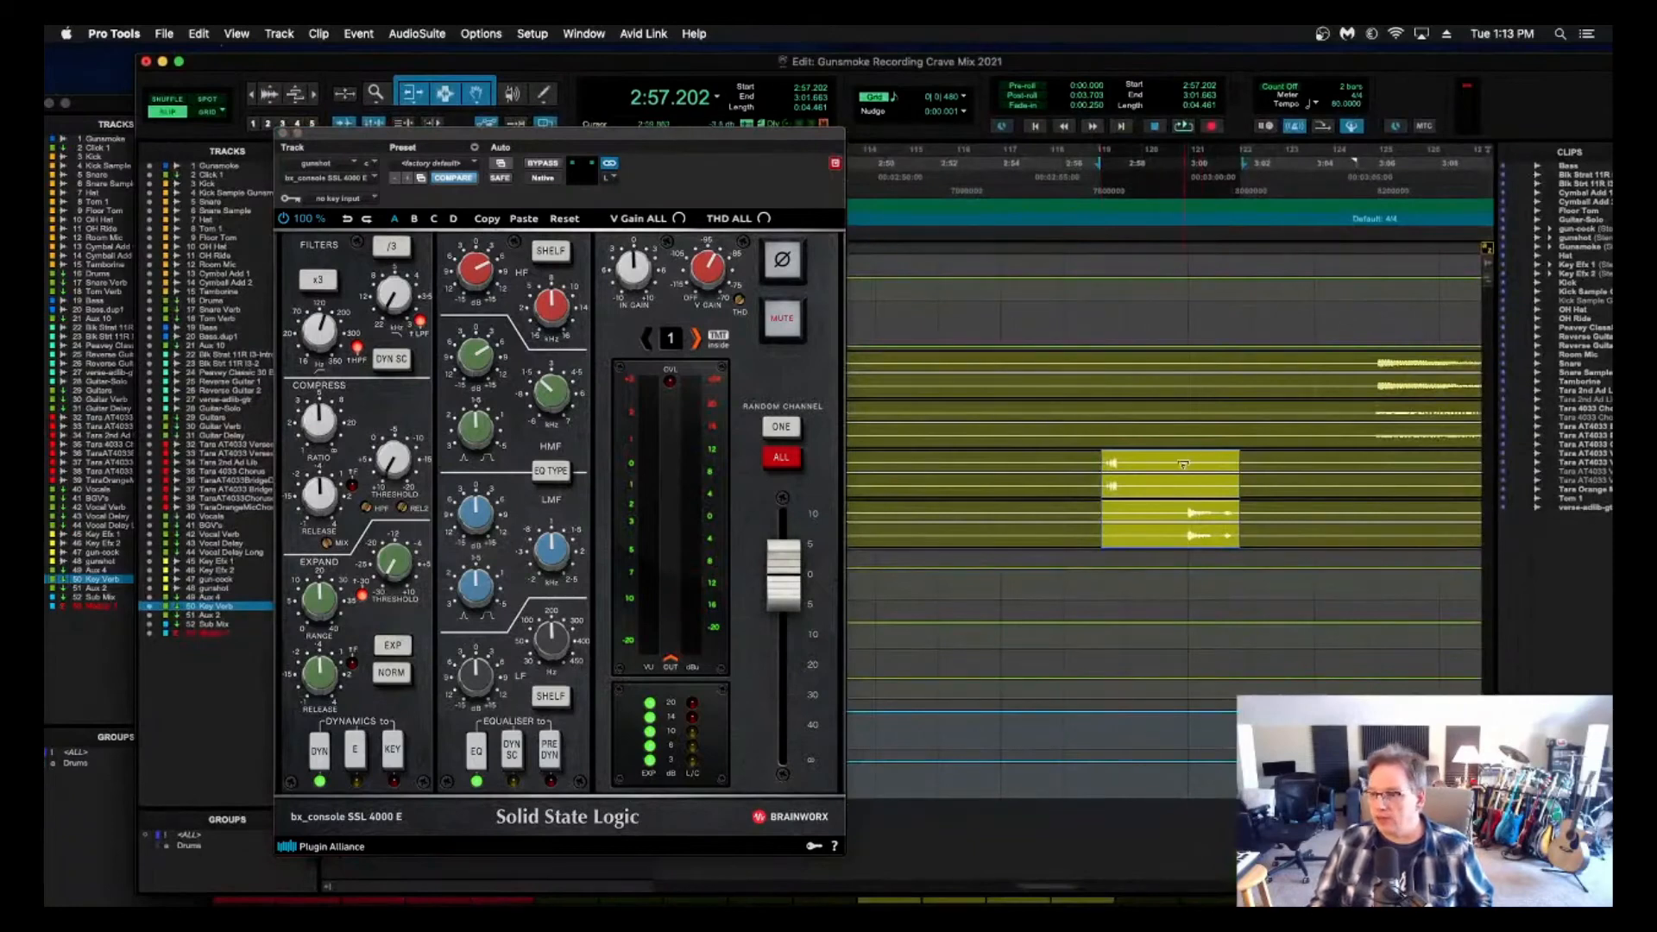
left_click_drag(1183, 456, 1231, 463)
key("space")
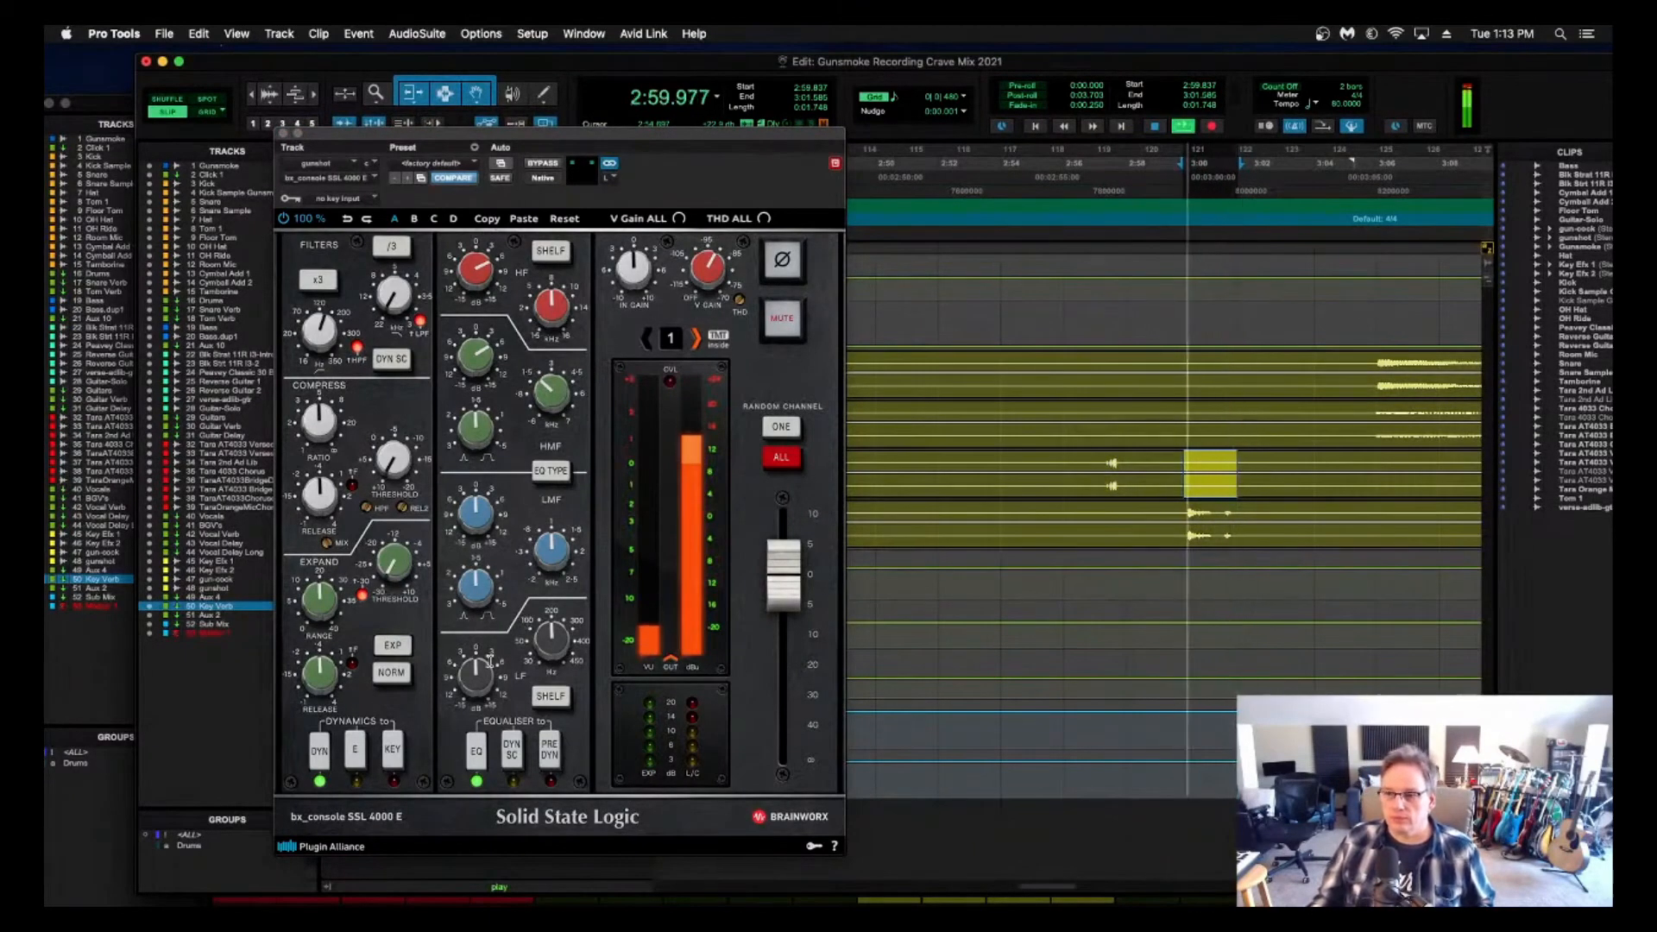
key("space")
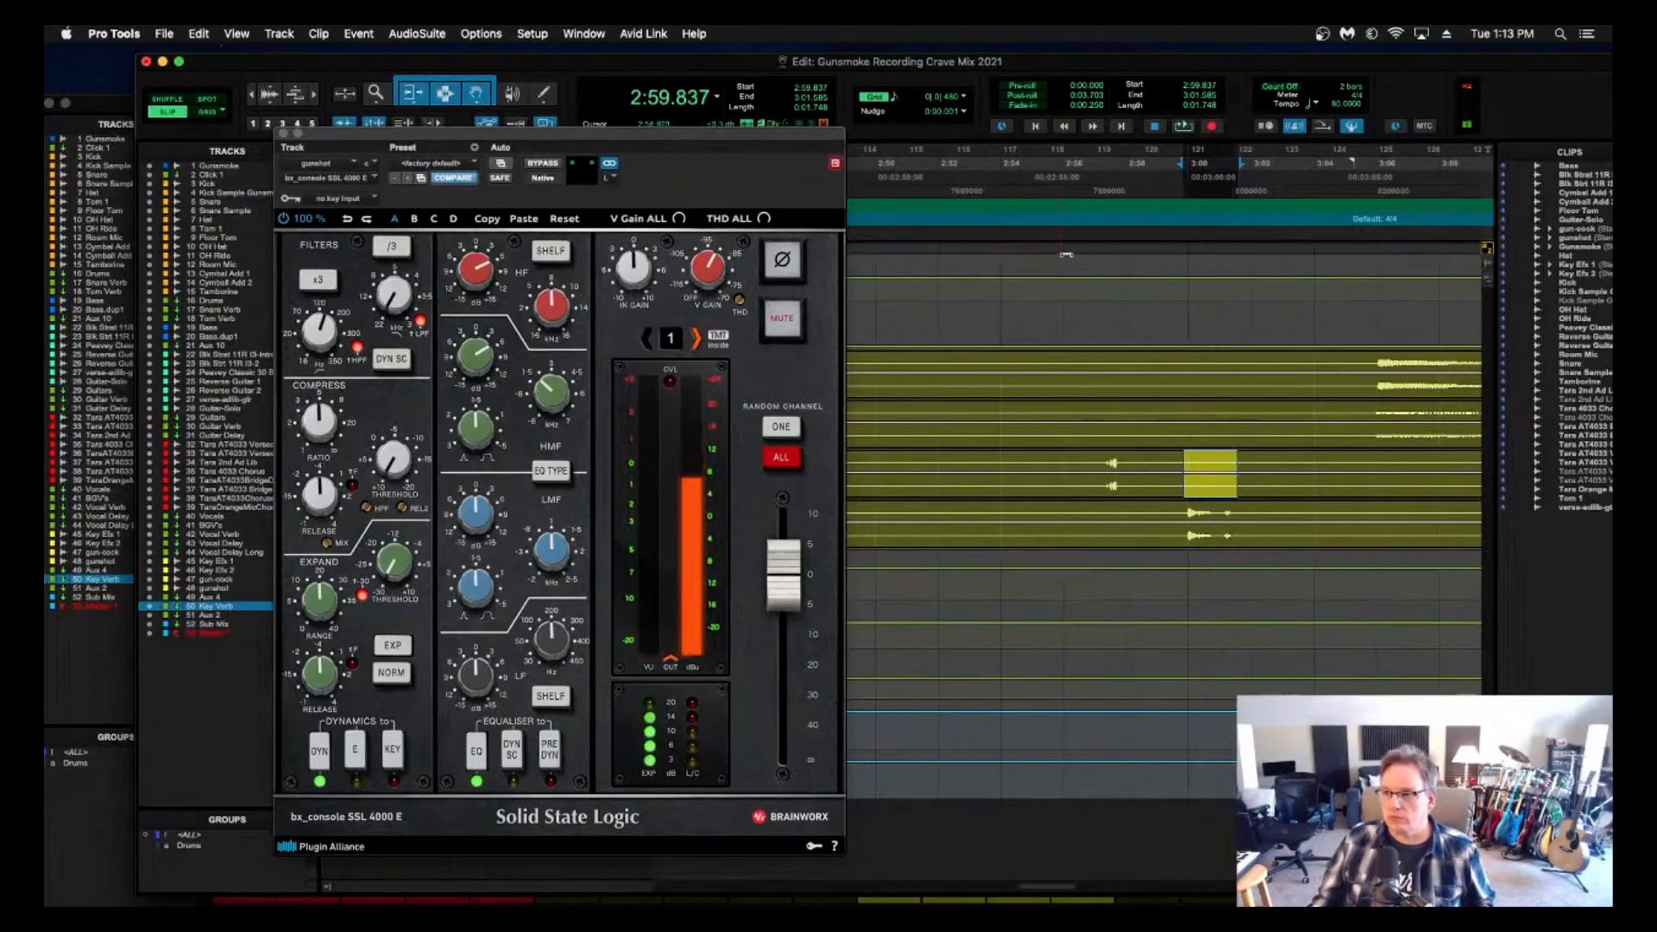
left_click(1243, 169)
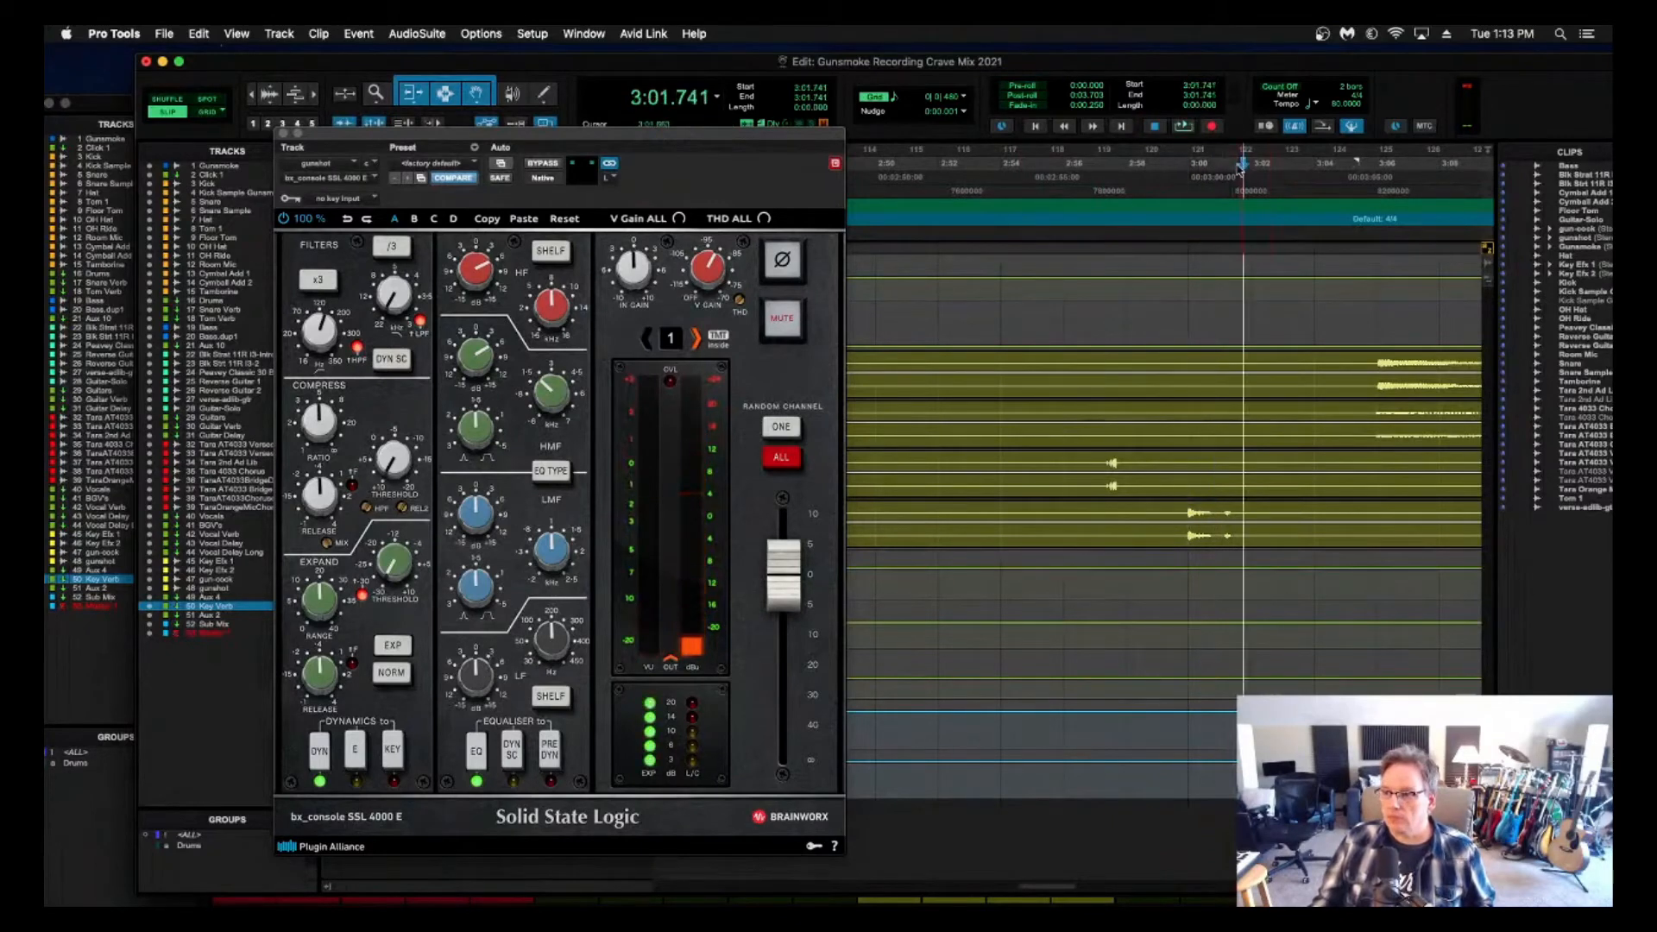
left_click_drag(1178, 463, 1220, 469)
key("space")
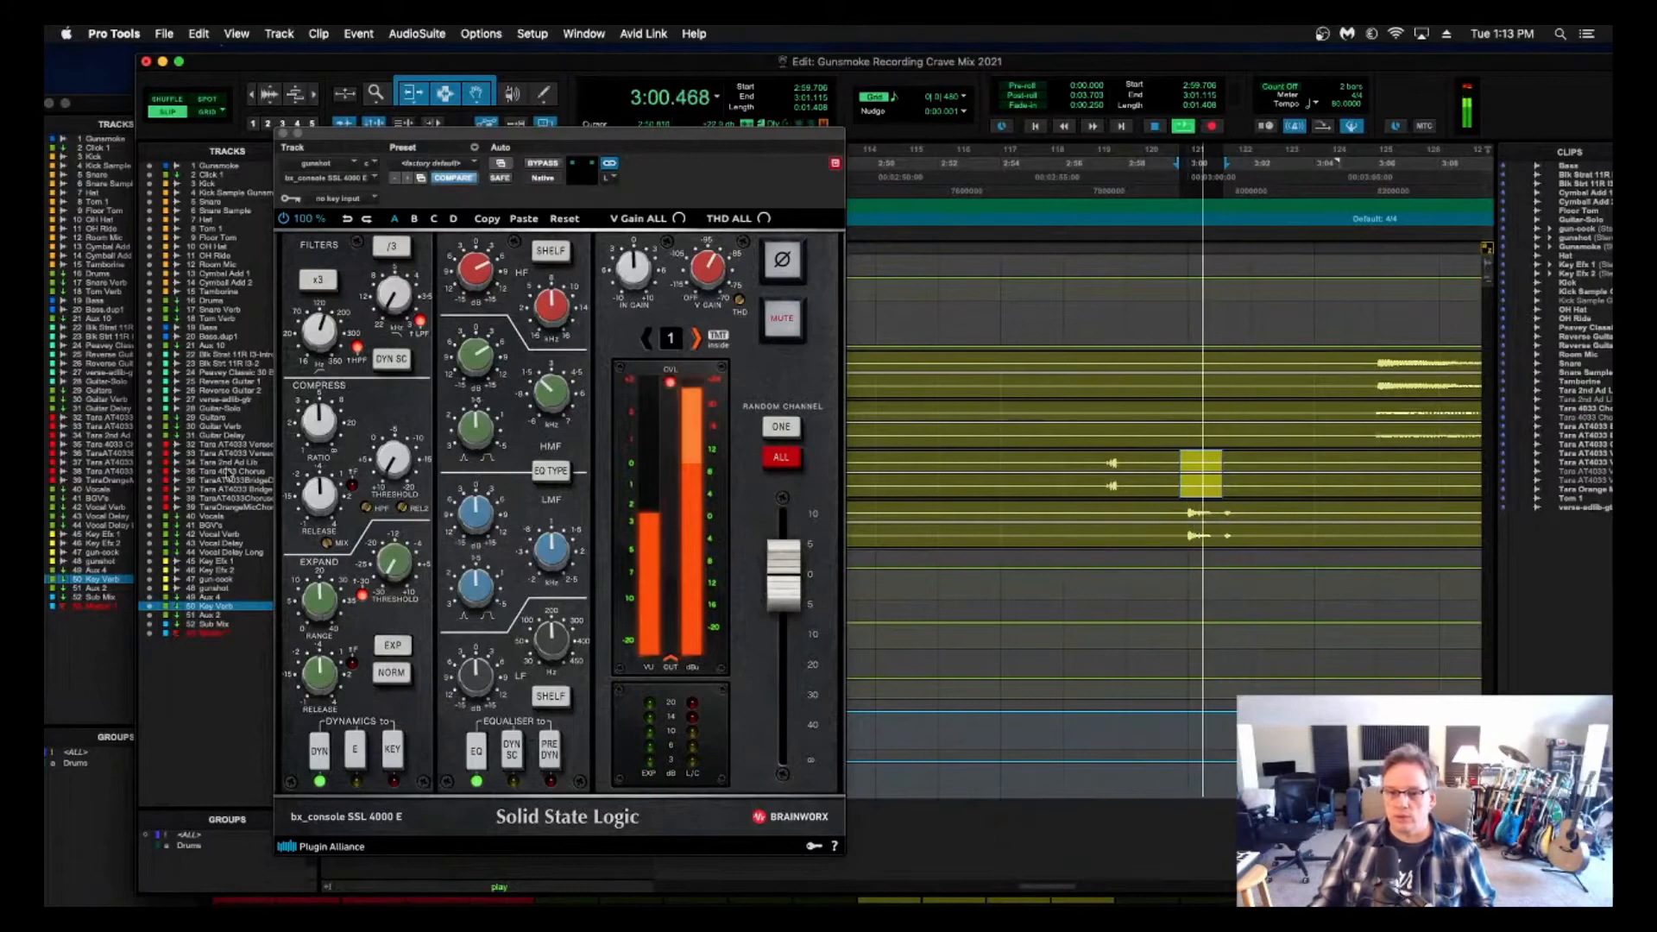
Audition gunshot in solo, lower its bx_console input gain, and boost its HF and LMF gains while cutting LF.
key("super+equal")
left_click(1069, 568)
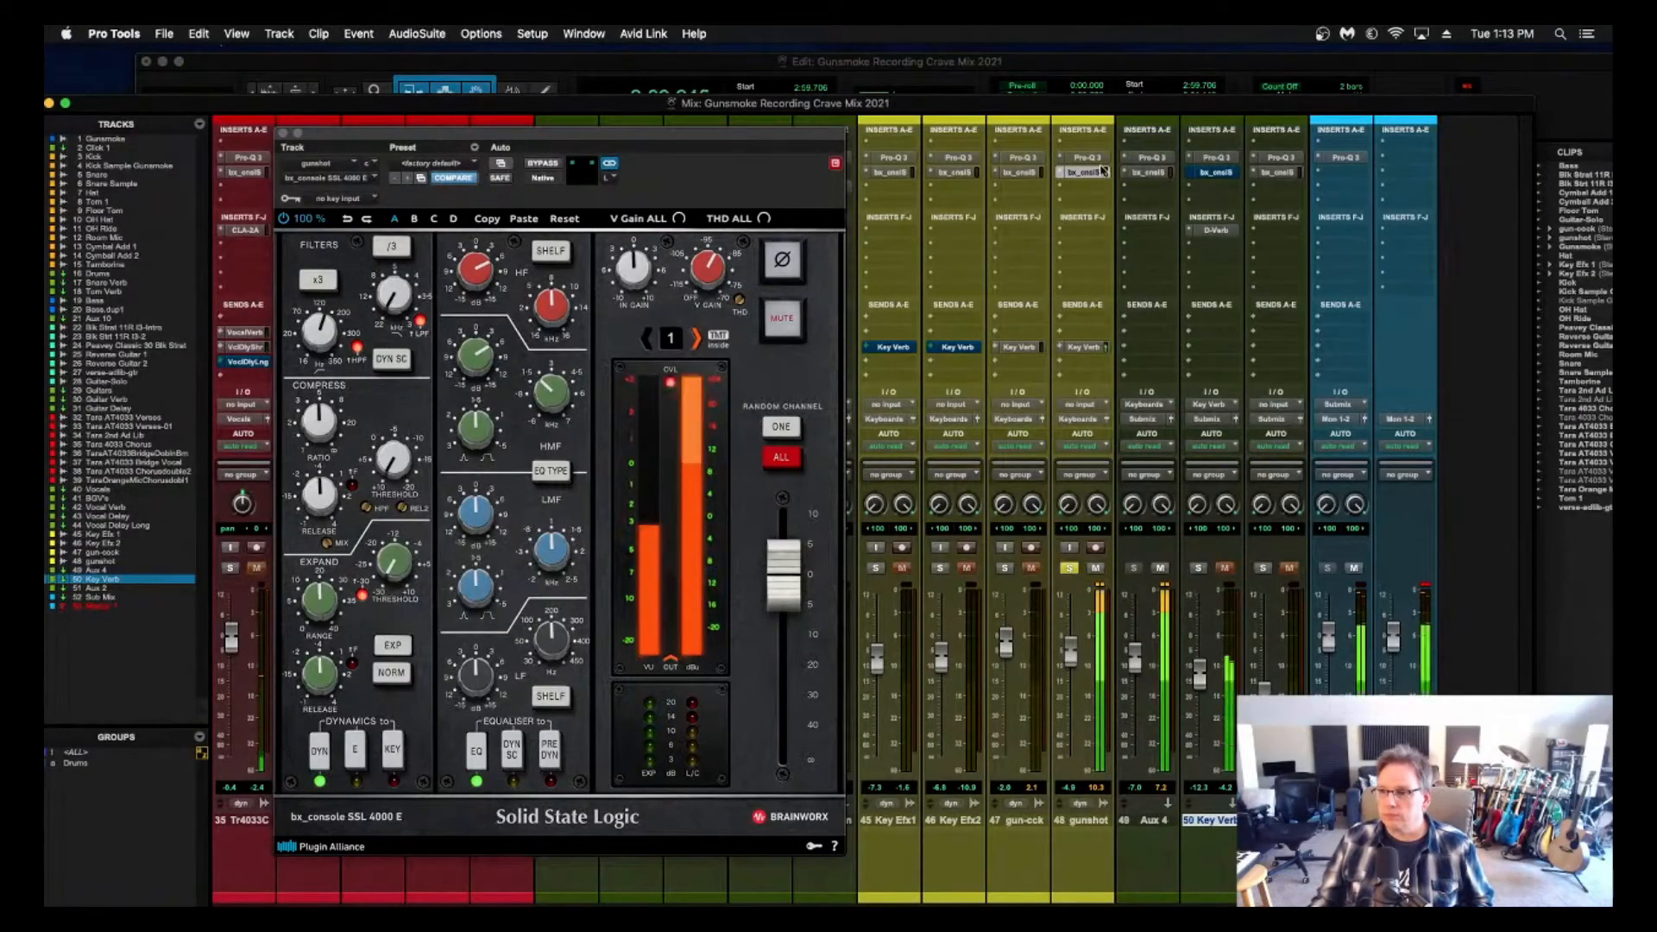
left_click_drag(632, 270, 636, 285)
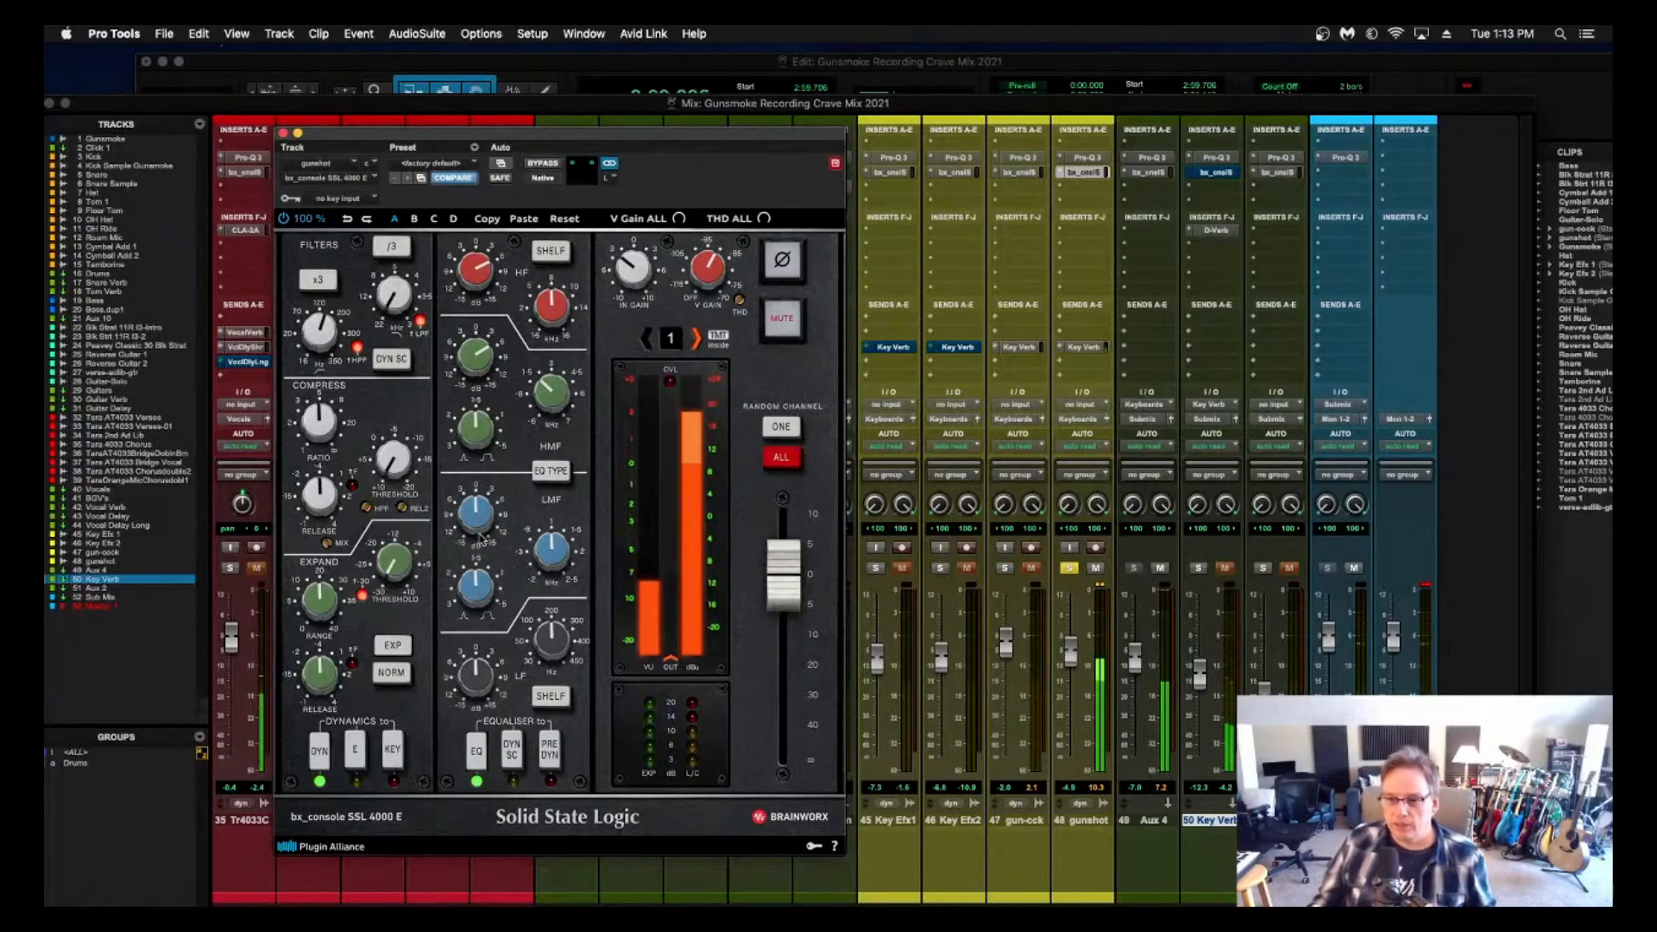
left_click(1069, 568)
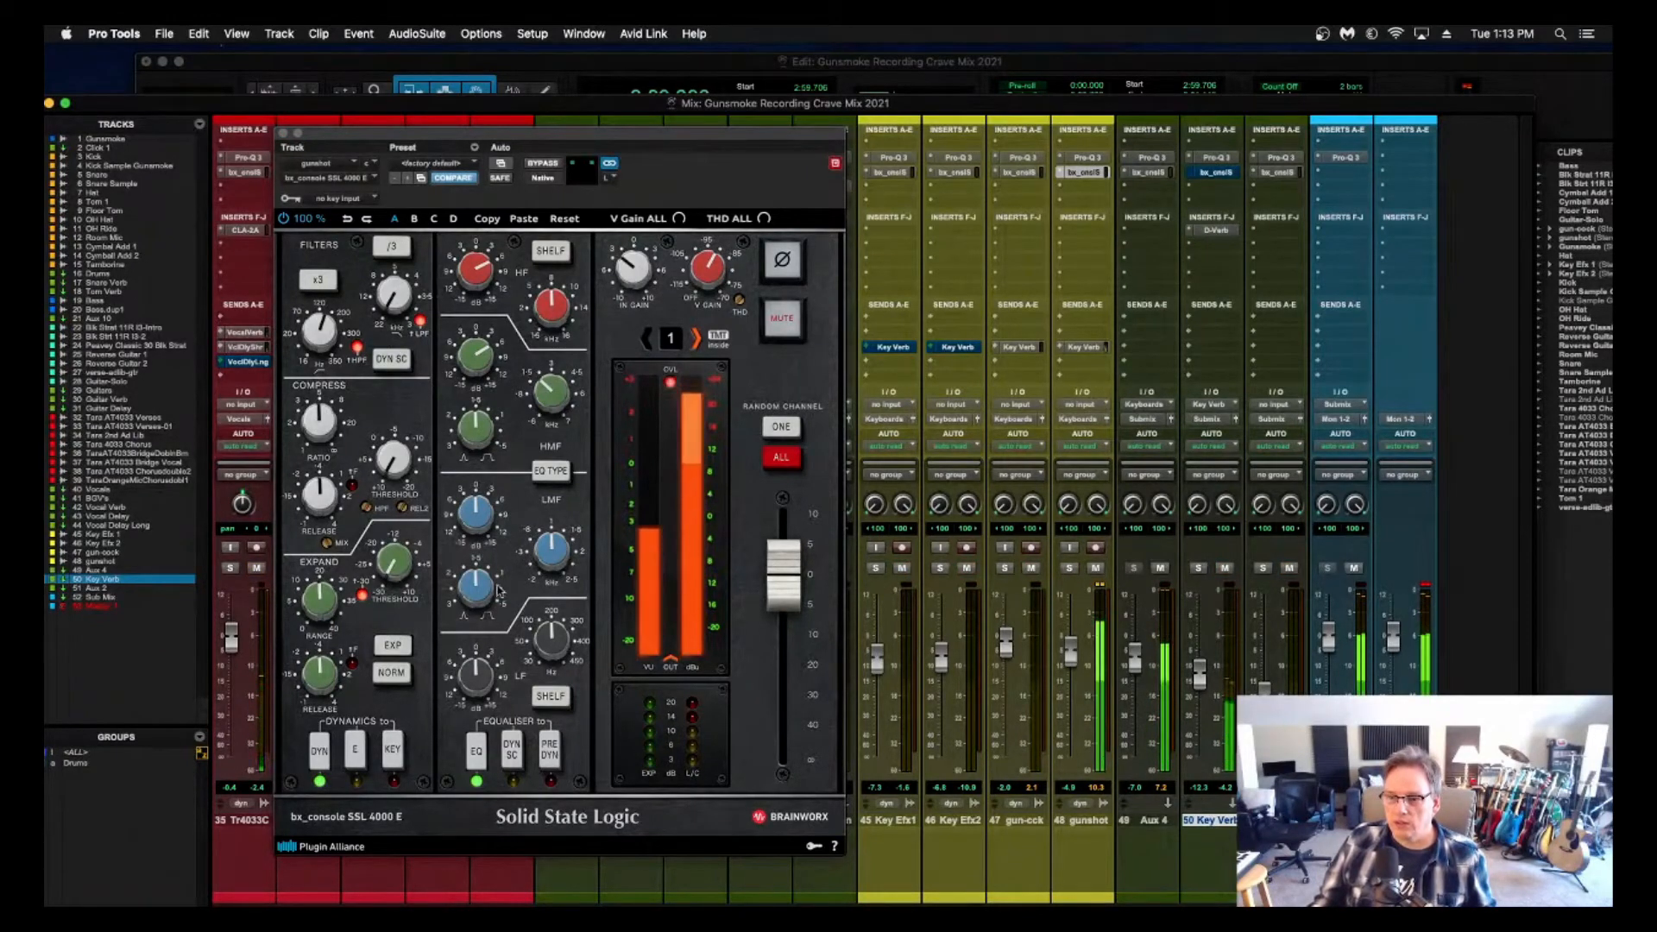
left_click_drag(476, 516, 480, 495)
left_click_drag(547, 542, 546, 518)
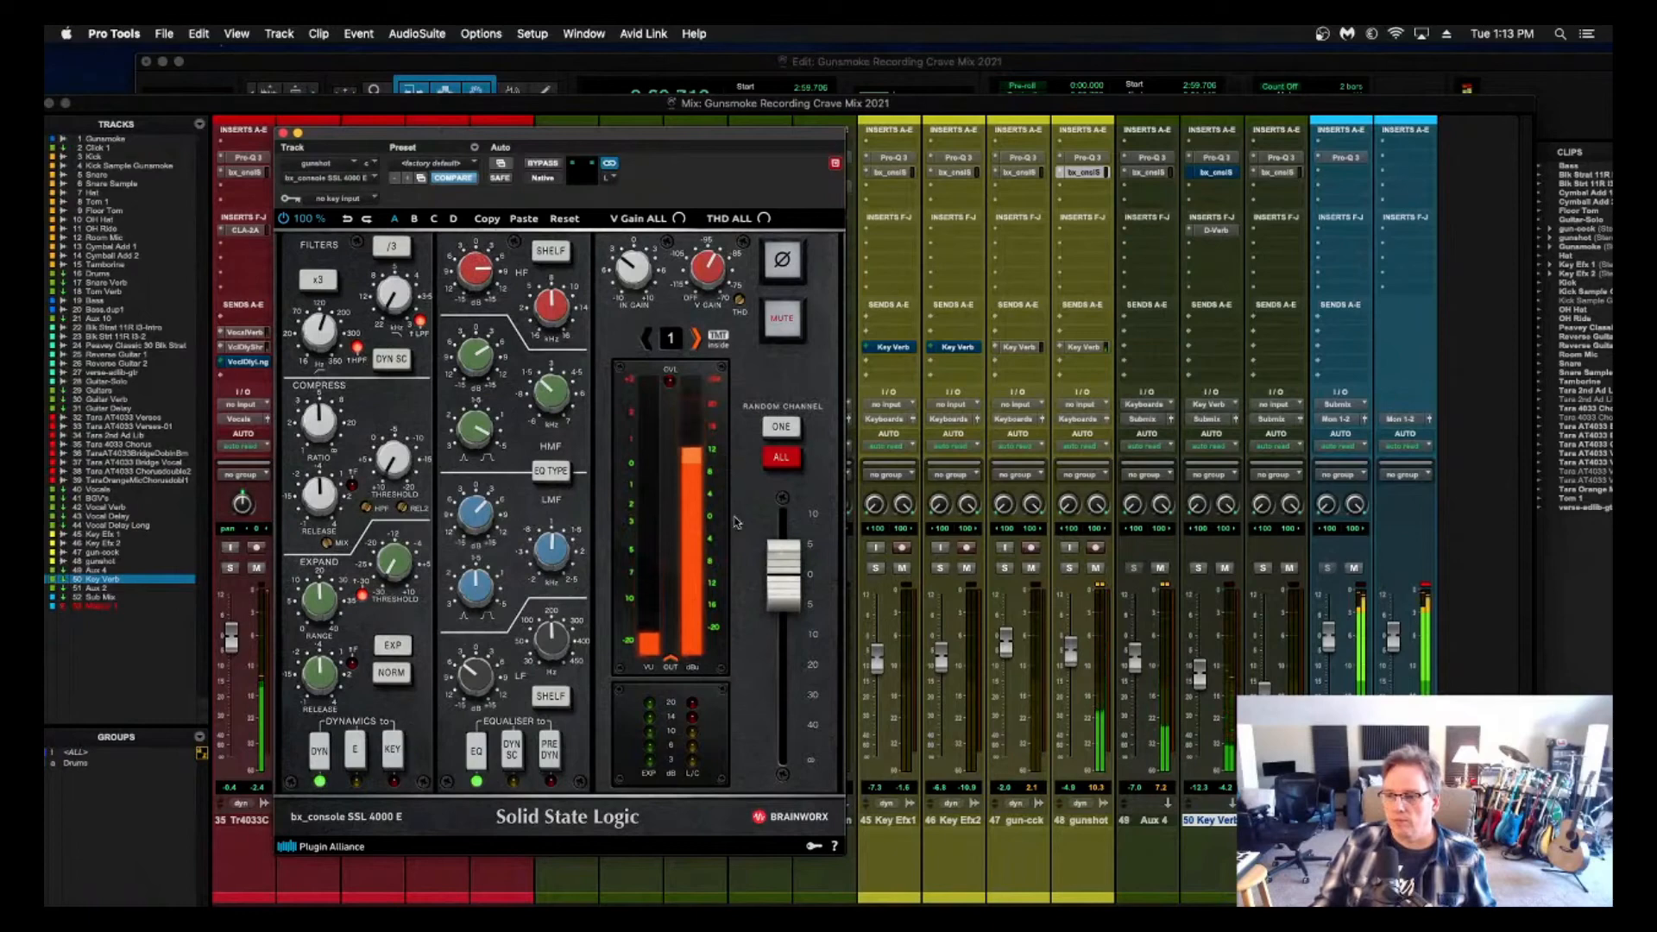
Rebalance gunshot's bx_console gains with its output fader at about -4.9 dB, and raise the gunshot track fader to about +1.4 dB.
left_click_drag(787, 580, 792, 607)
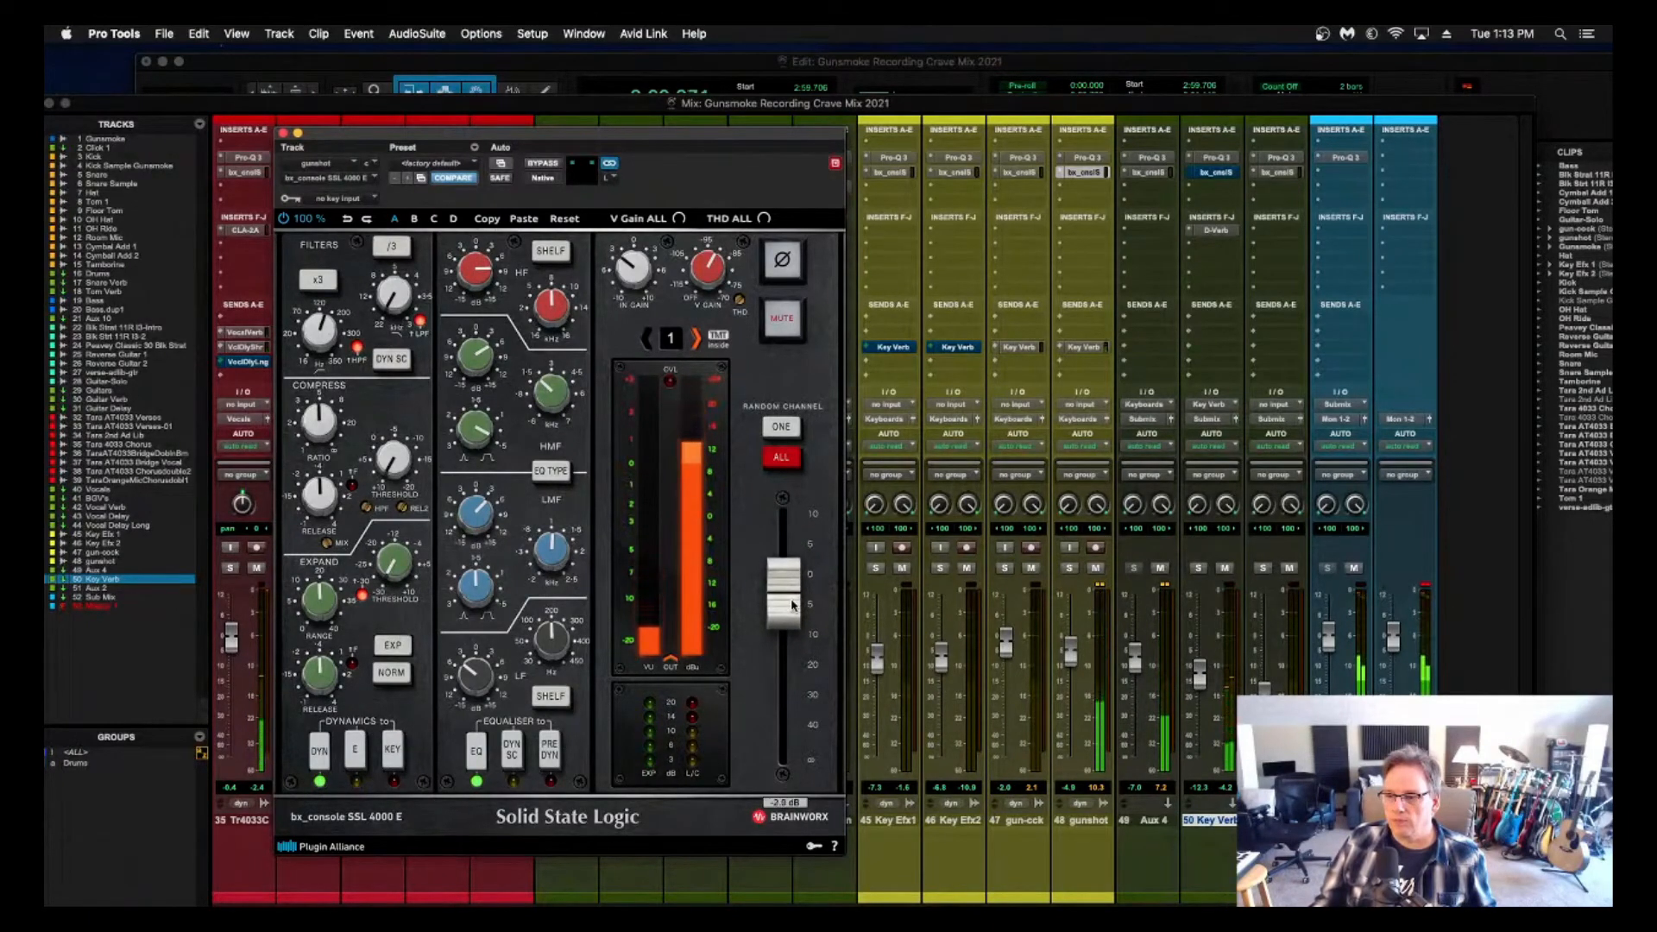
left_click(1073, 642)
left_click(708, 265)
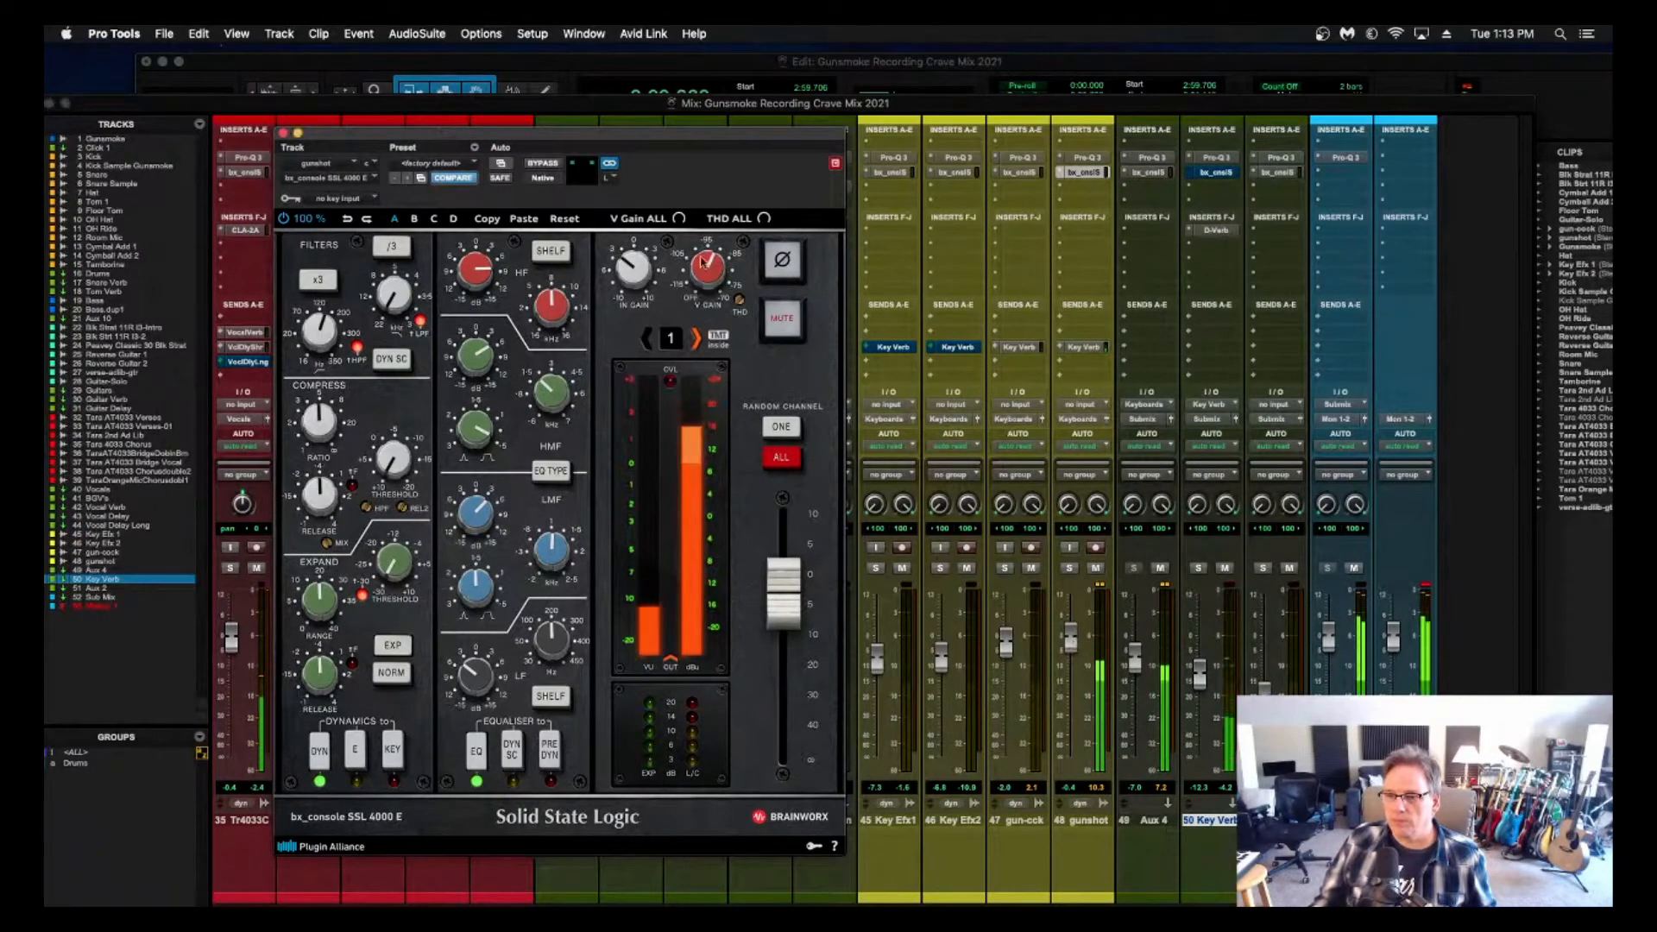
mouse_move(639, 270)
left_mouse_down()
mouse_move(639, 291)
mouse_move(714, 247)
mouse_move(635, 255)
left_mouse_up()
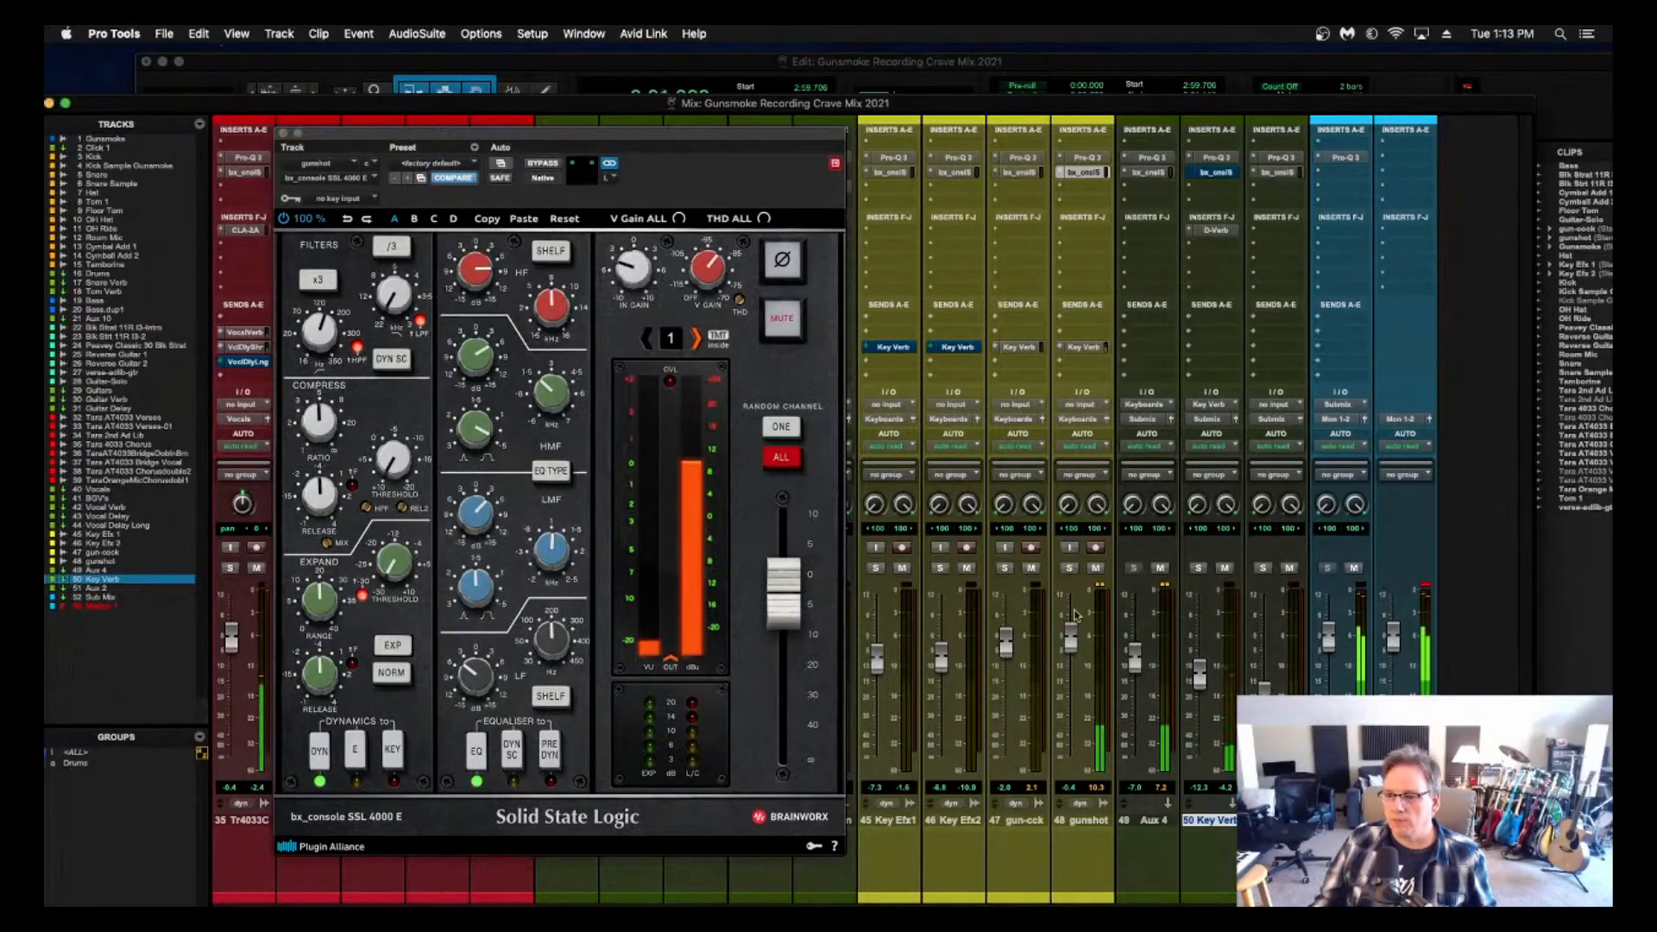
left_click_drag(796, 637, 795, 606)
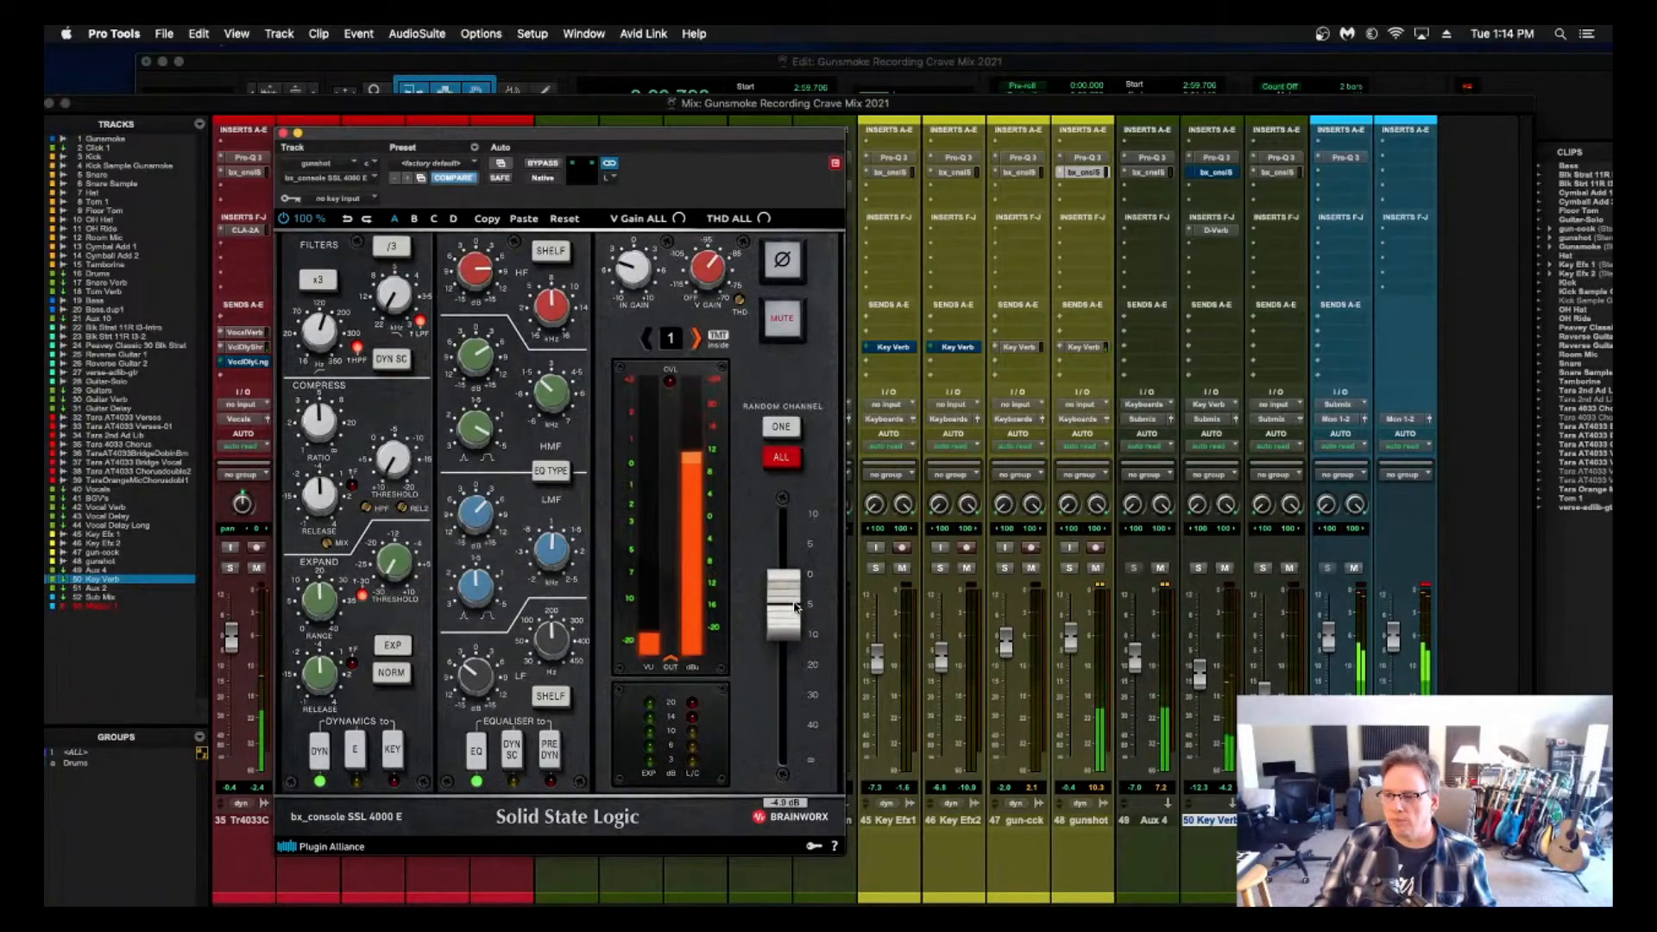
left_click_drag(1074, 636, 1075, 632)
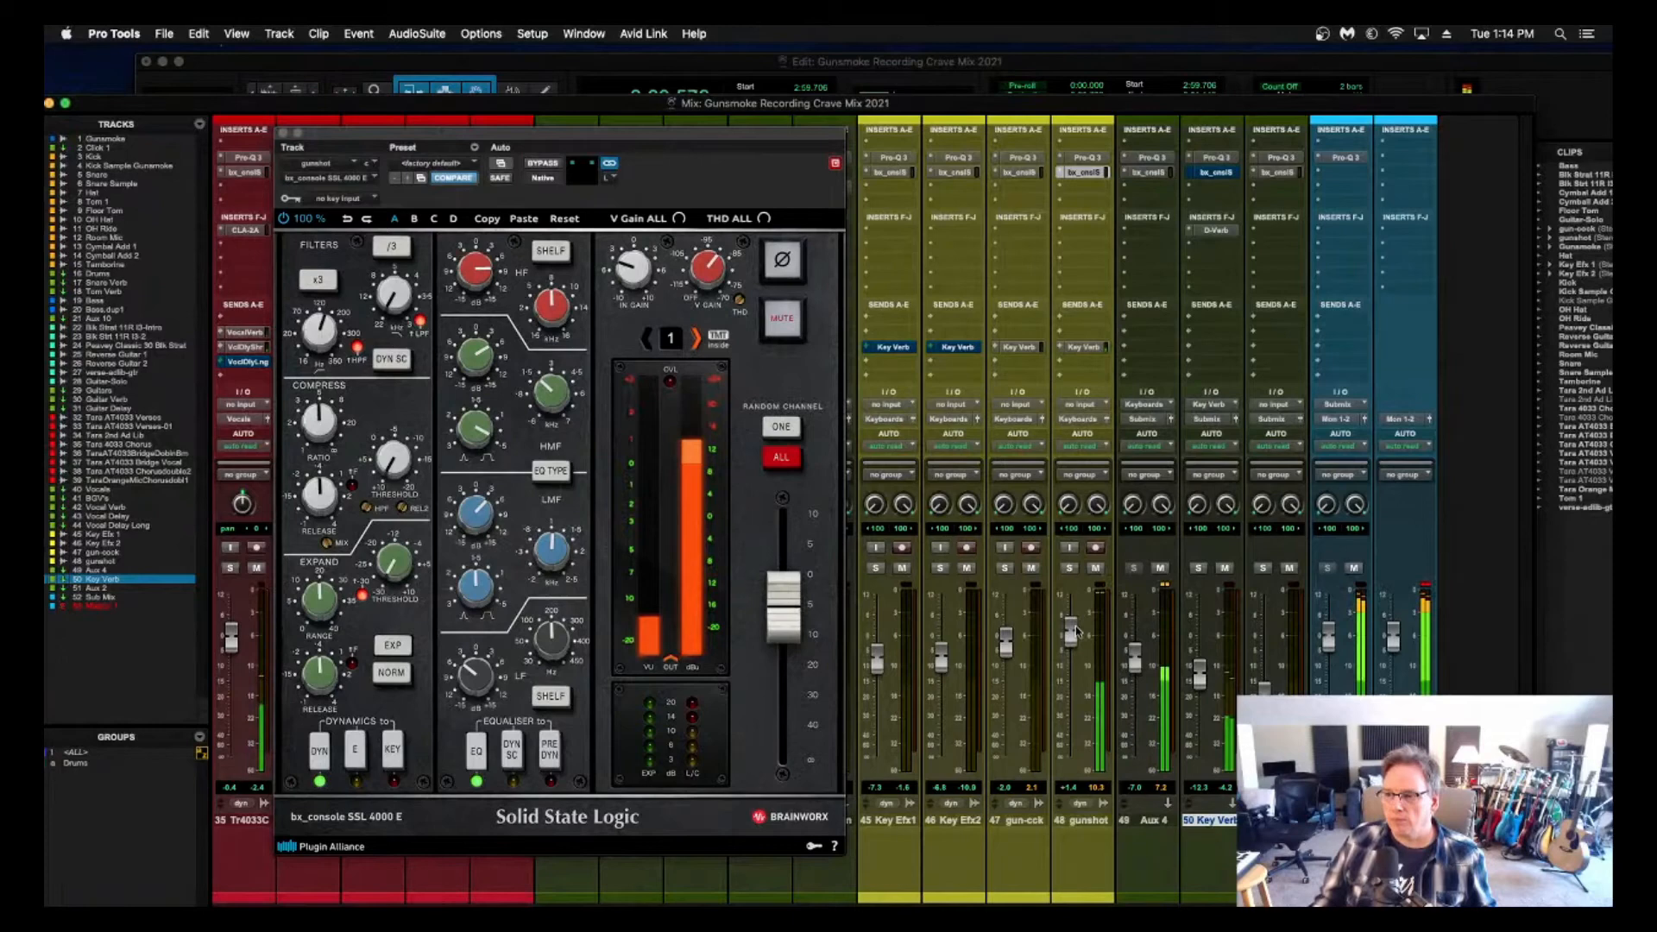
Solo the gunshot track and raise its fader to about +2.9 dB, restarting the loop to check the level.
left_click(1069, 568)
key("space")
left_click_drag(1073, 645, 1074, 642)
key("space")
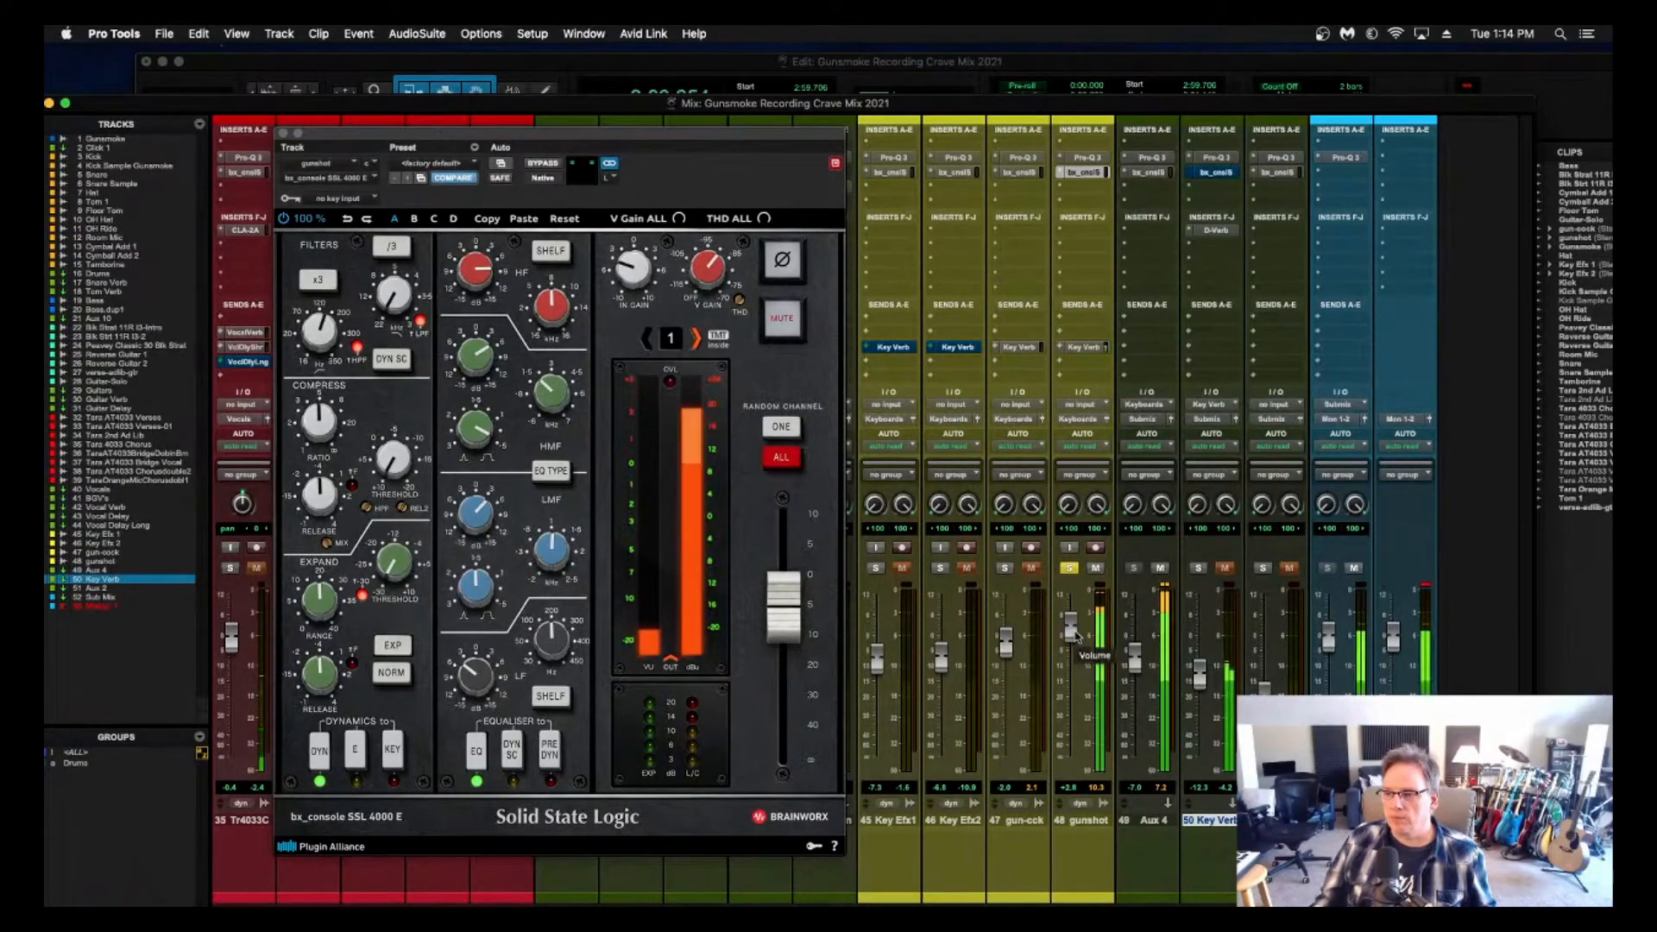
Insert a stereo CLA-76 compressor after gunshot's bx_console, reducing its input and raising its output during playback.
left_click(1063, 189)
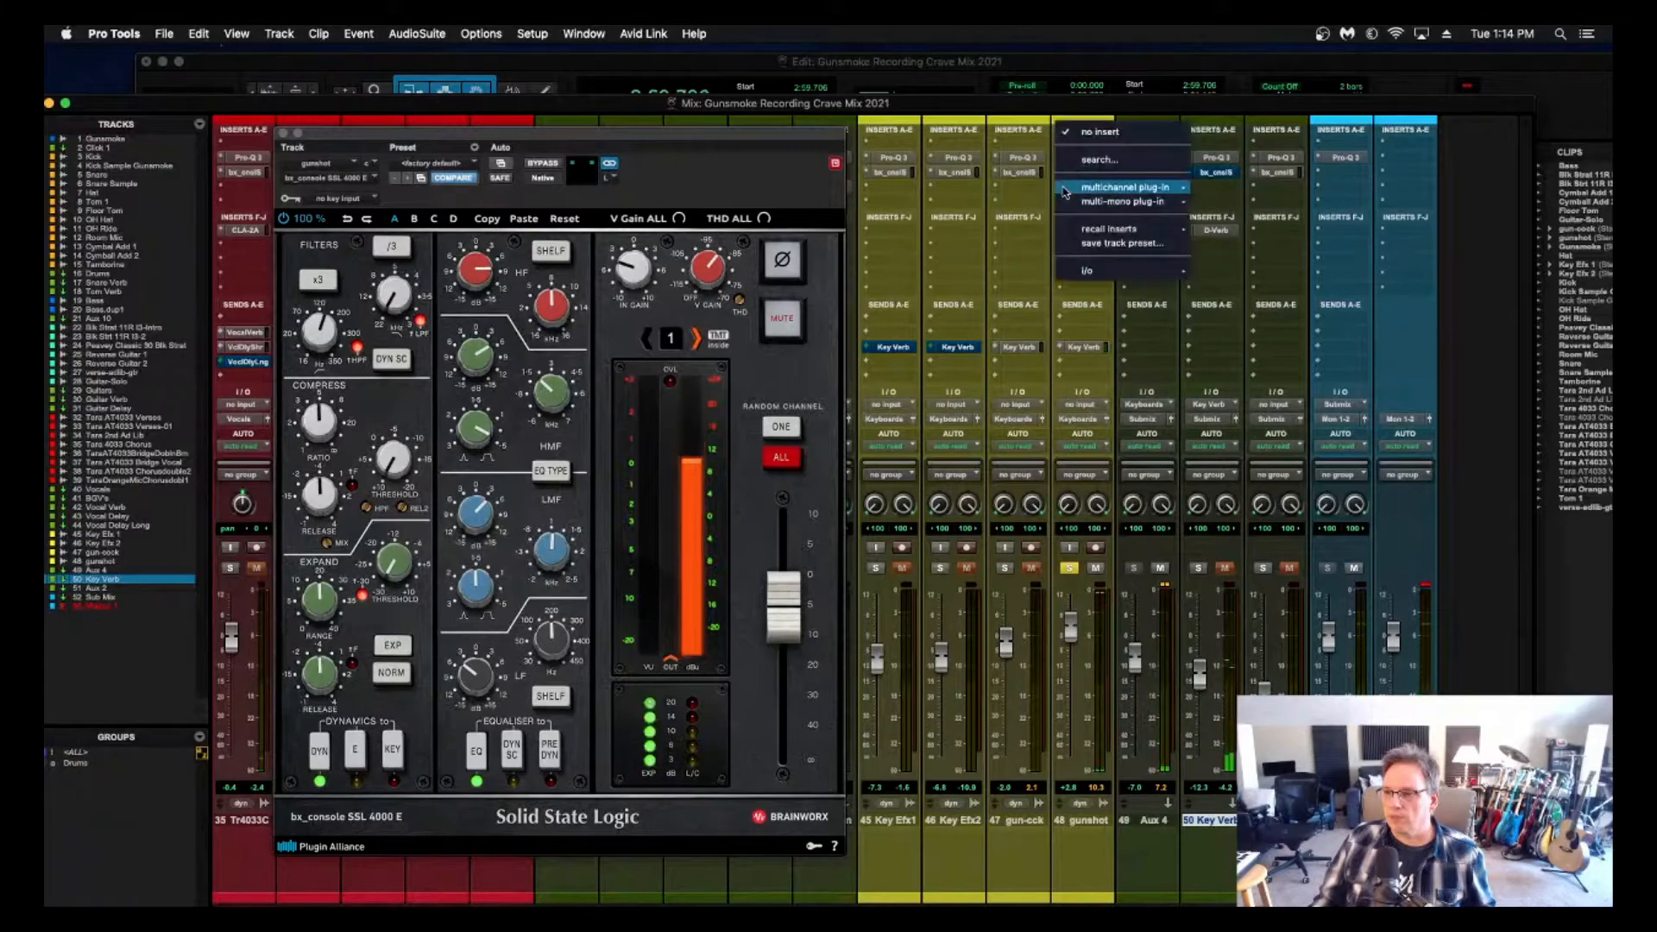
mouse_move(1148, 187)
mouse_move(1260, 206)
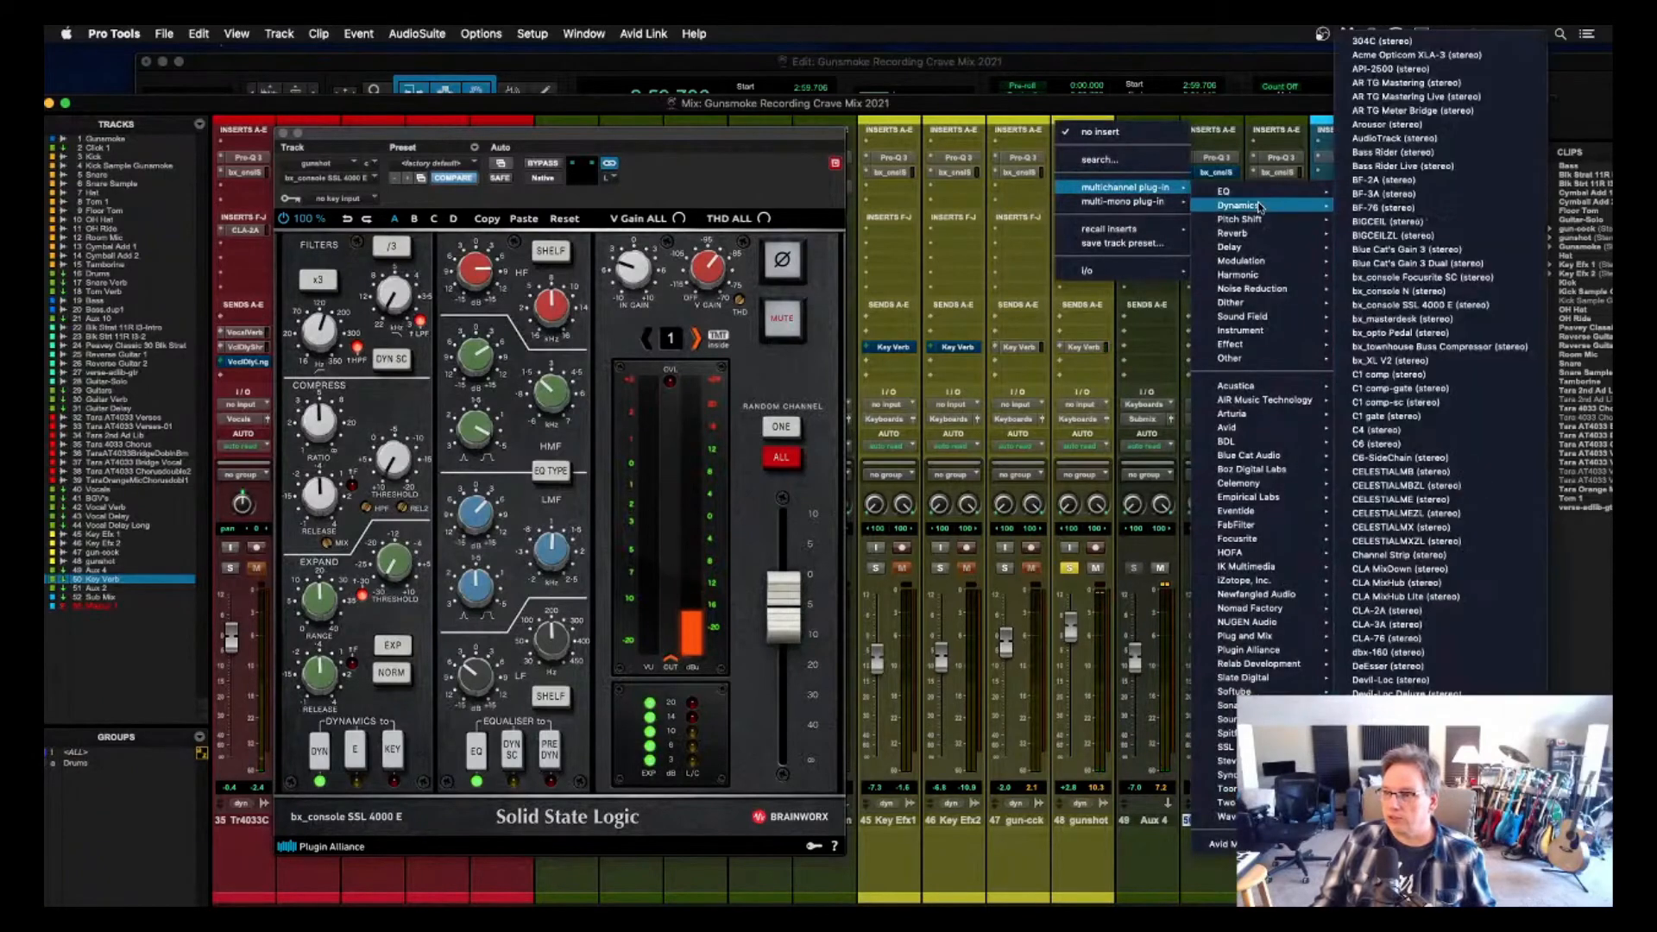
left_click(1415, 638)
key("space")
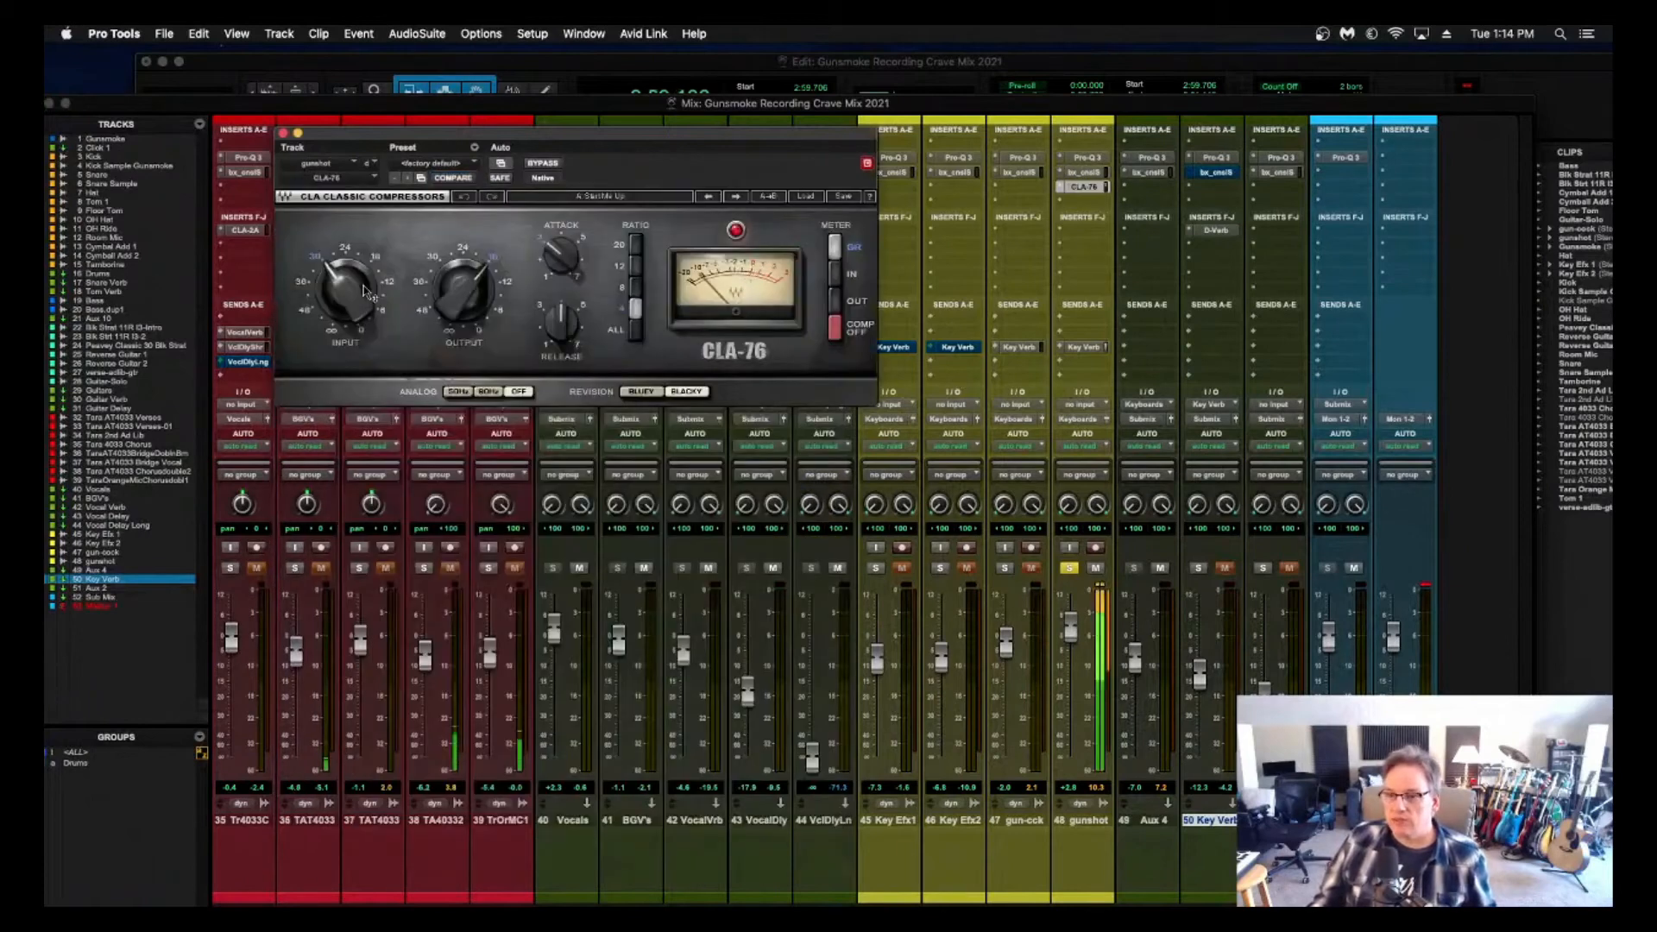
mouse_move(345, 290)
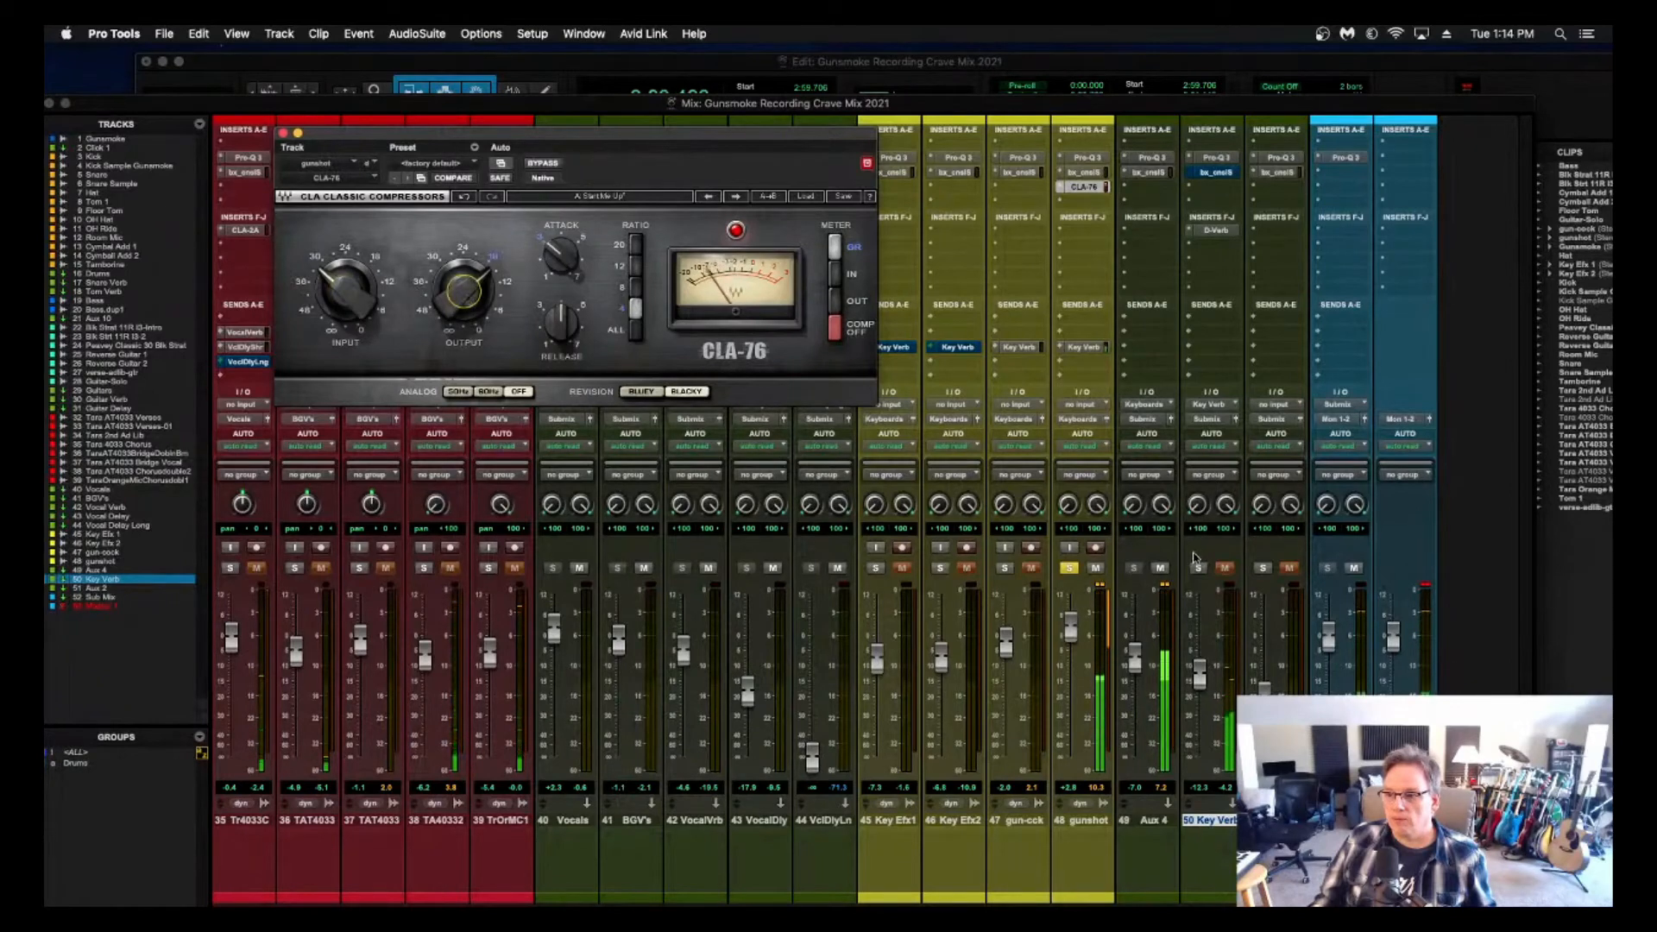
left_click(1092, 596)
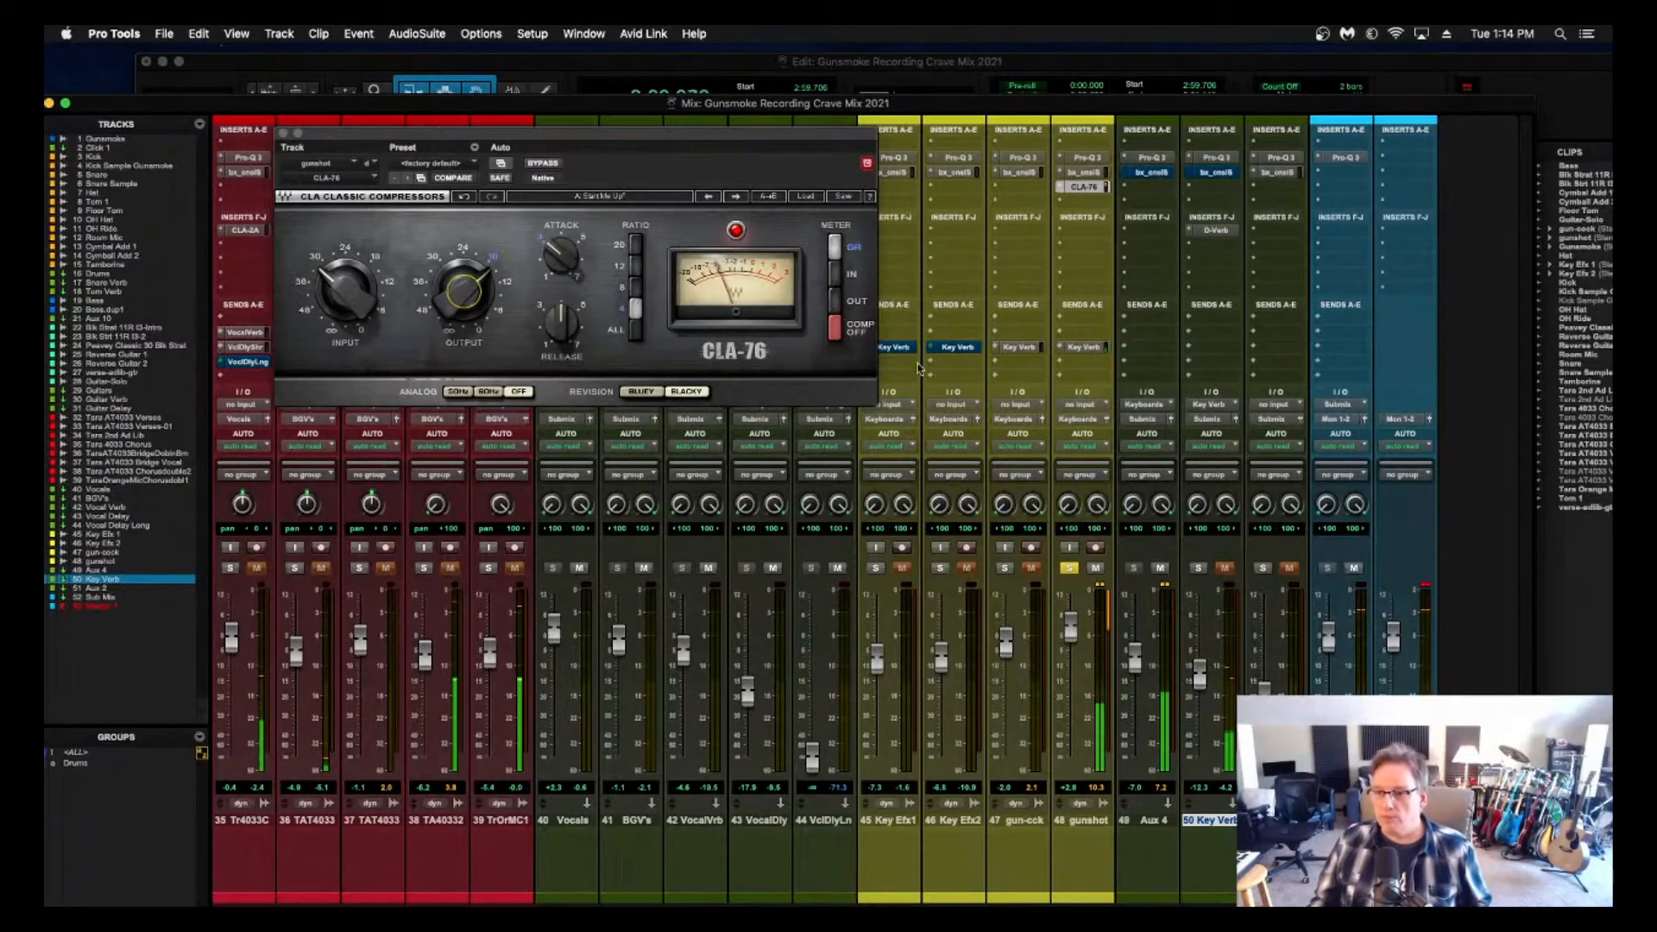
Lower the output fader and reduce the input gain on gunshot's bx_console to ease the level feeding the CLA-76.
left_click(1083, 172)
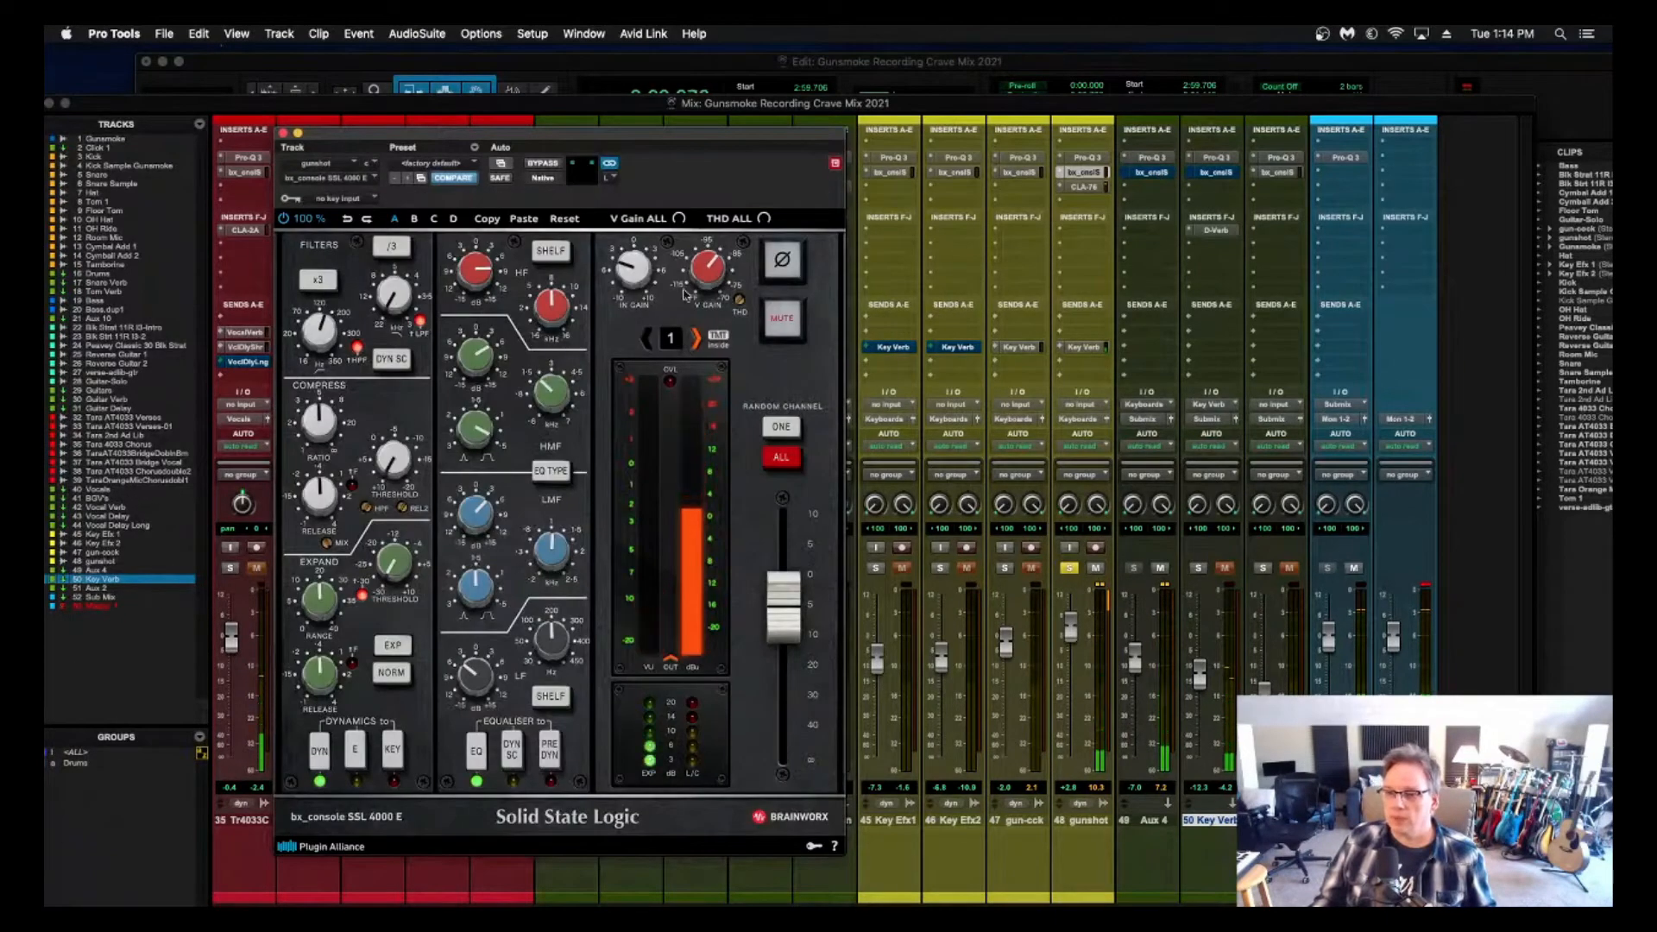
left_click_drag(783, 606, 788, 627)
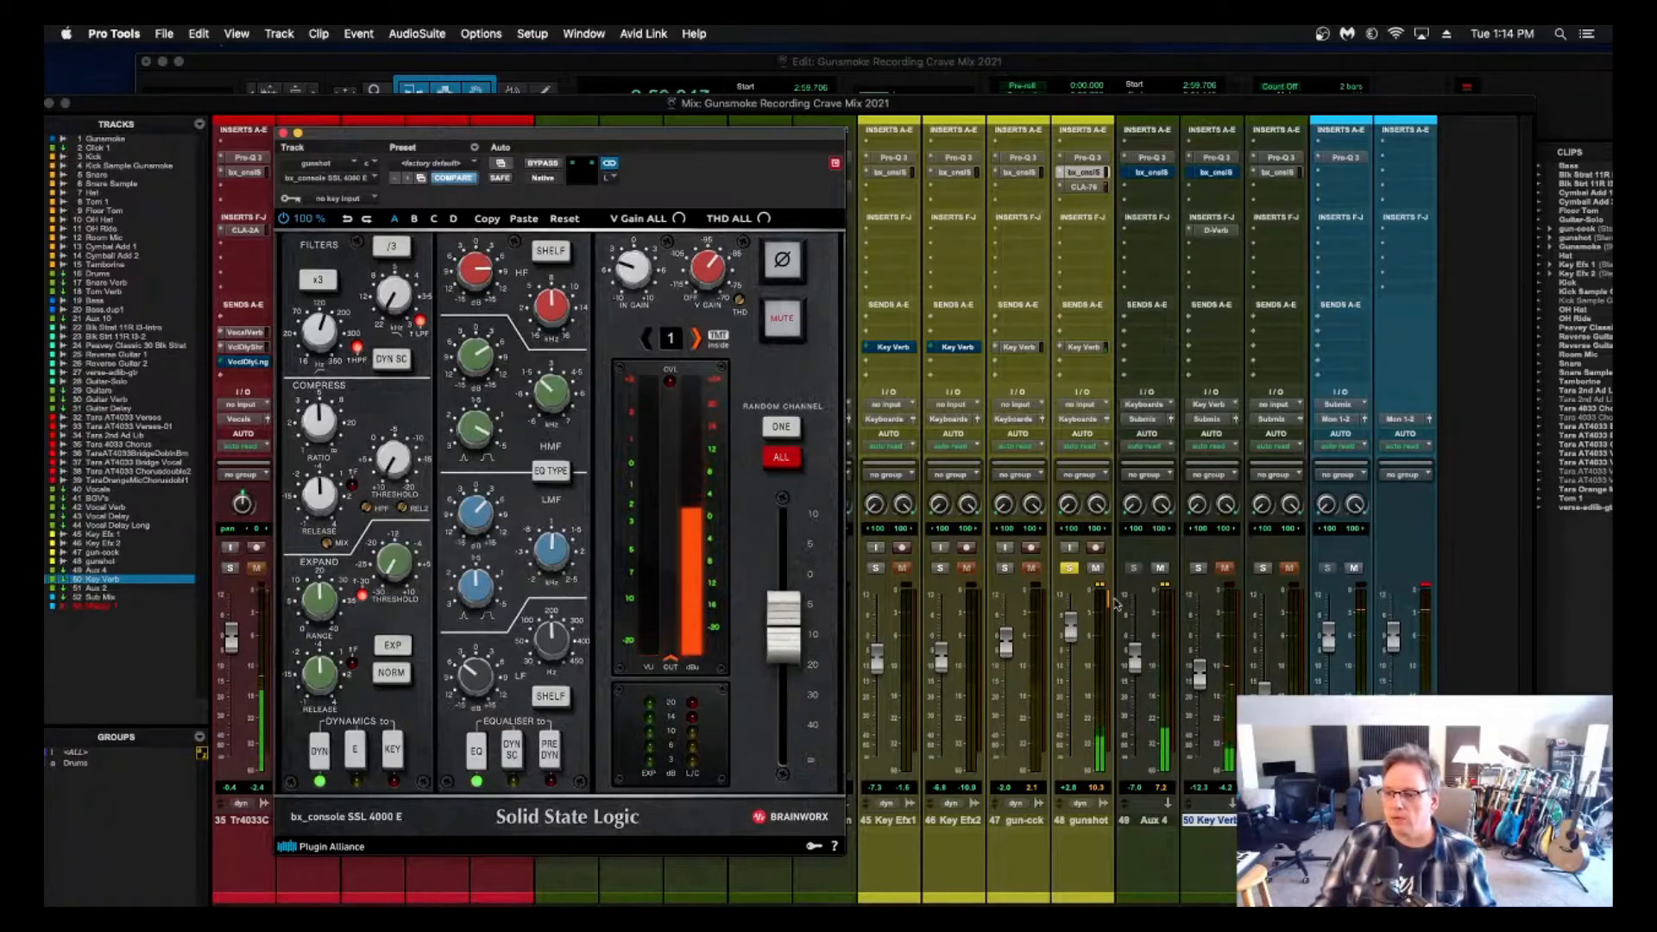
left_click(1086, 638)
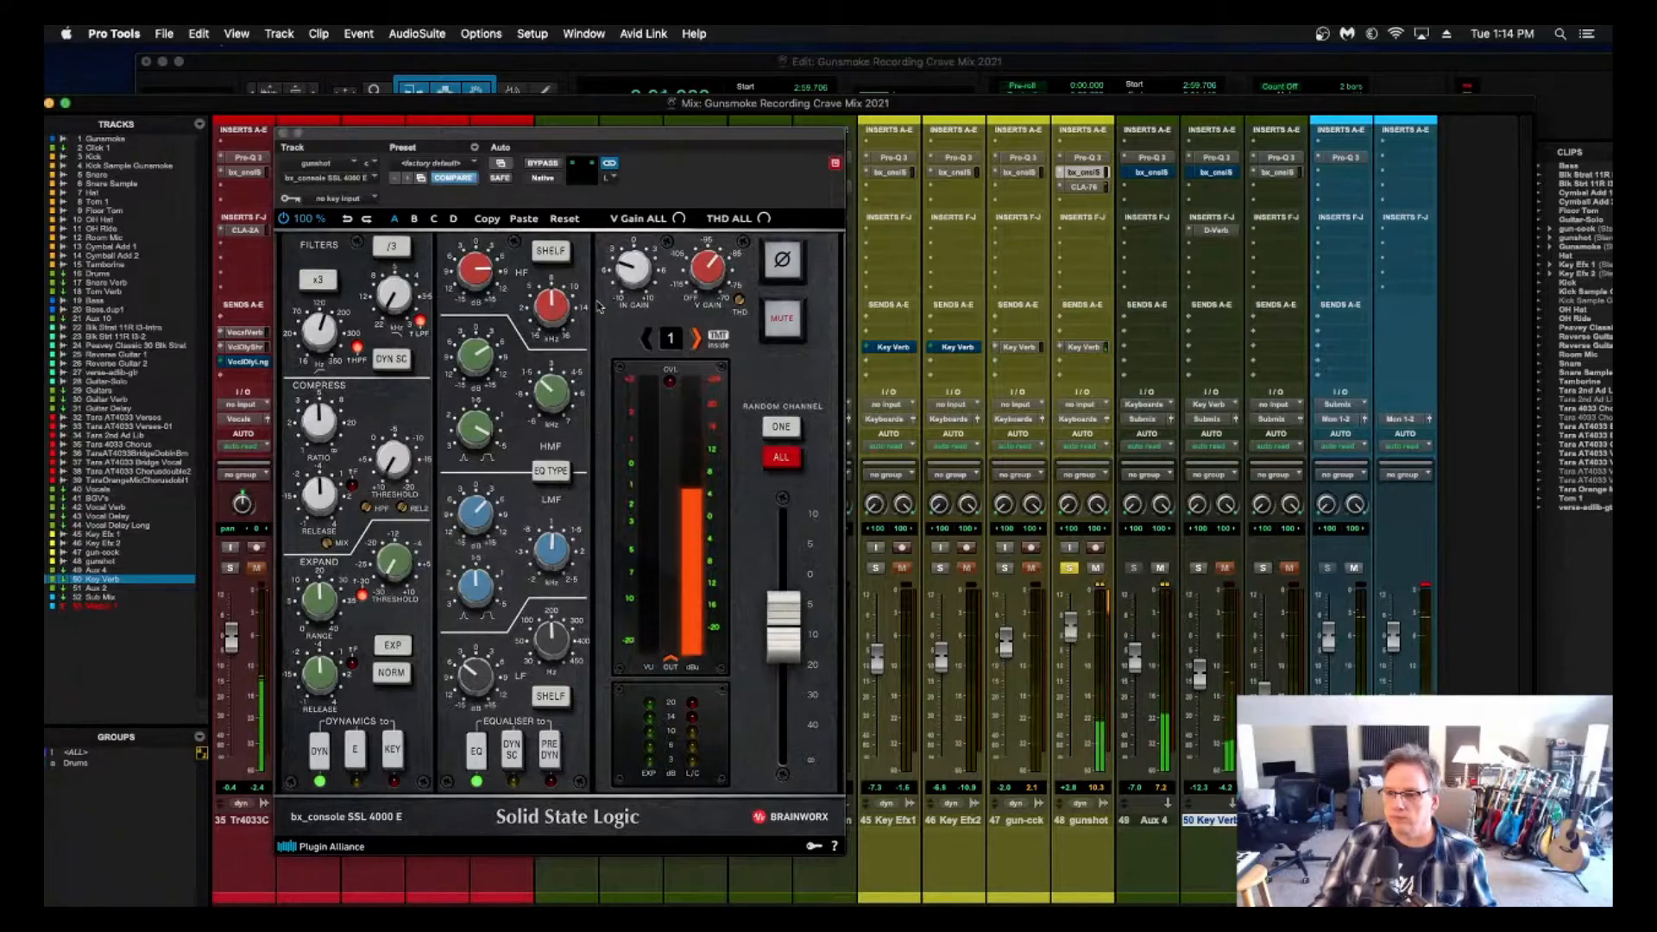
left_click_drag(634, 271, 632, 381)
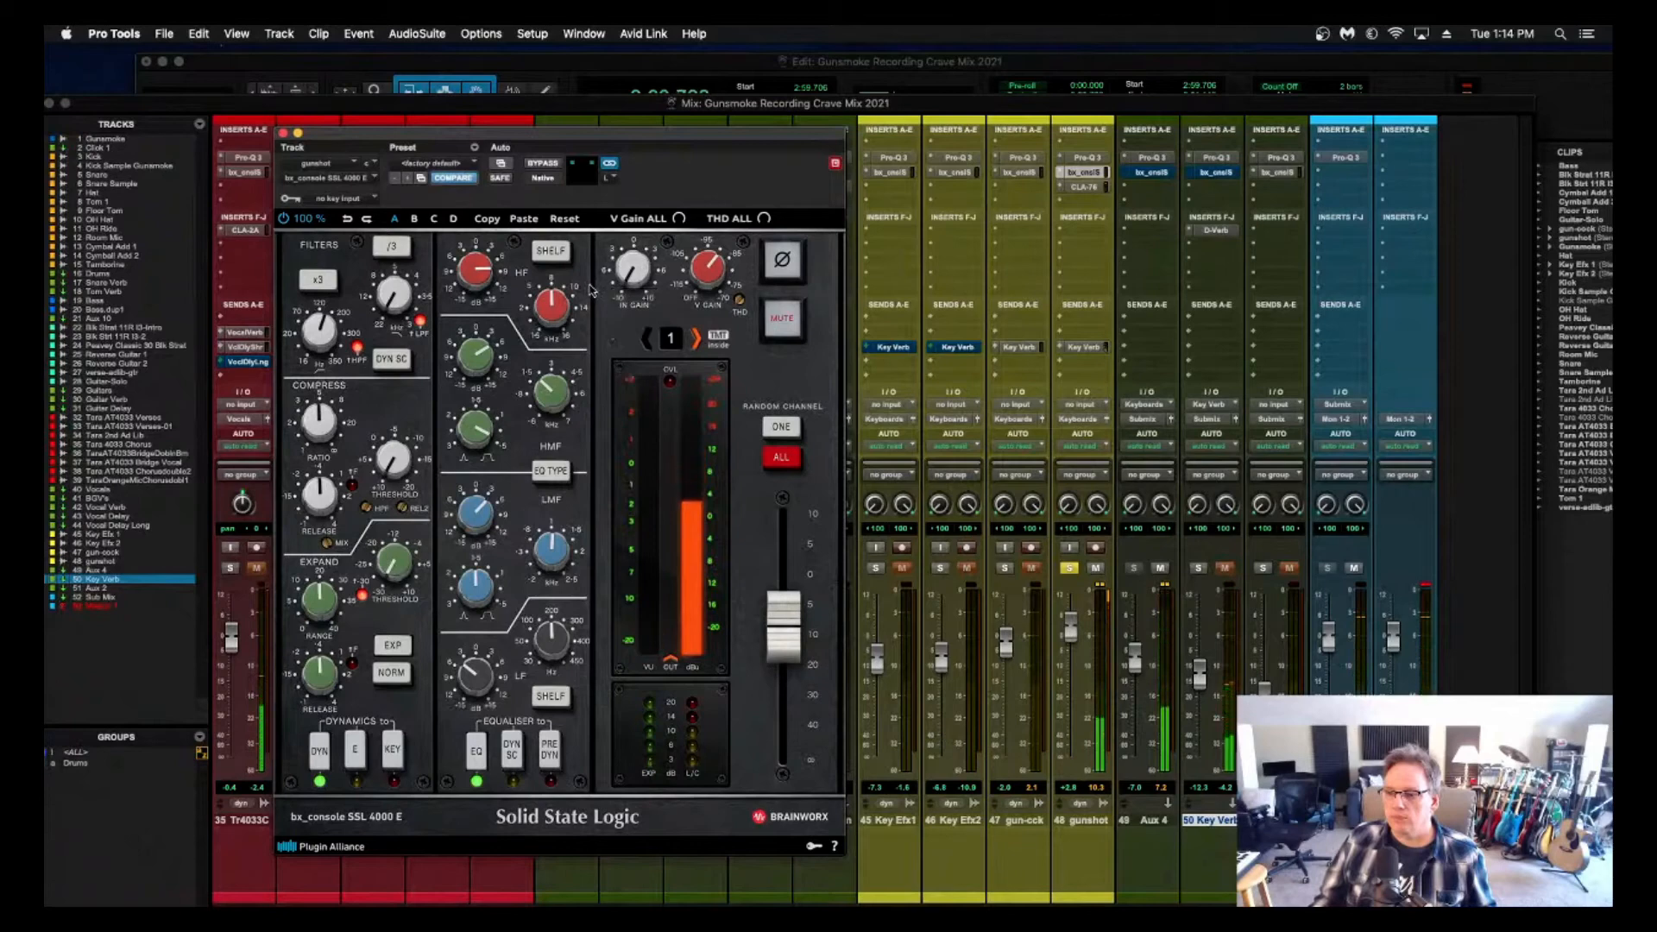
left_click_drag(631, 269, 631, 237)
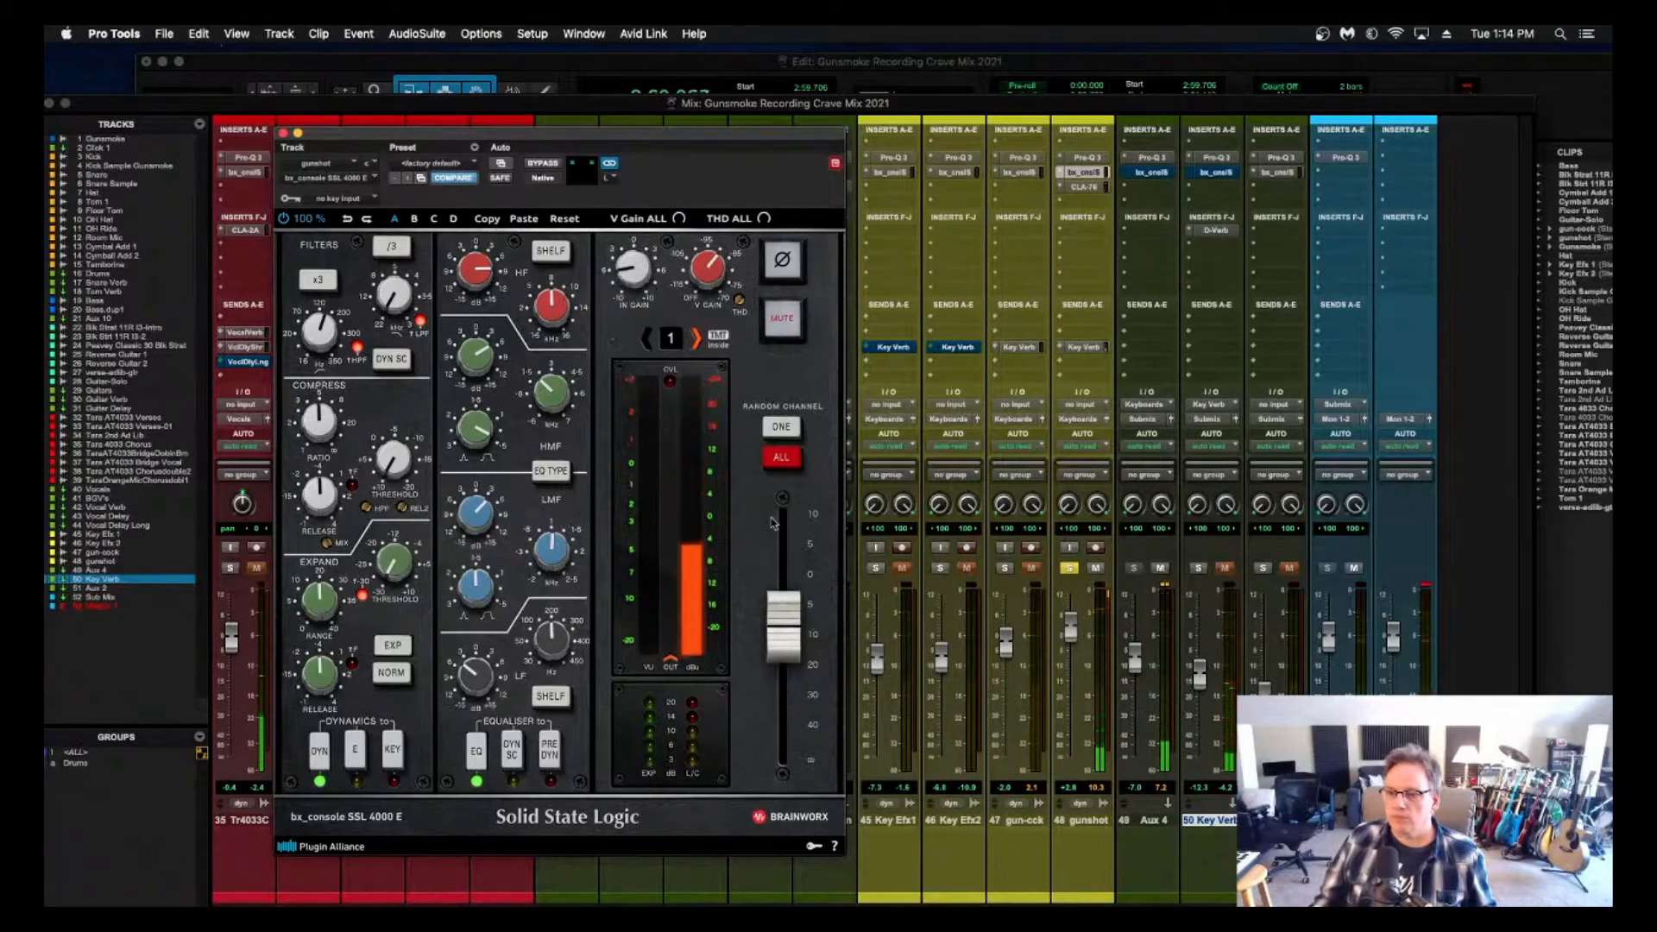
left_click_drag(784, 628, 783, 633)
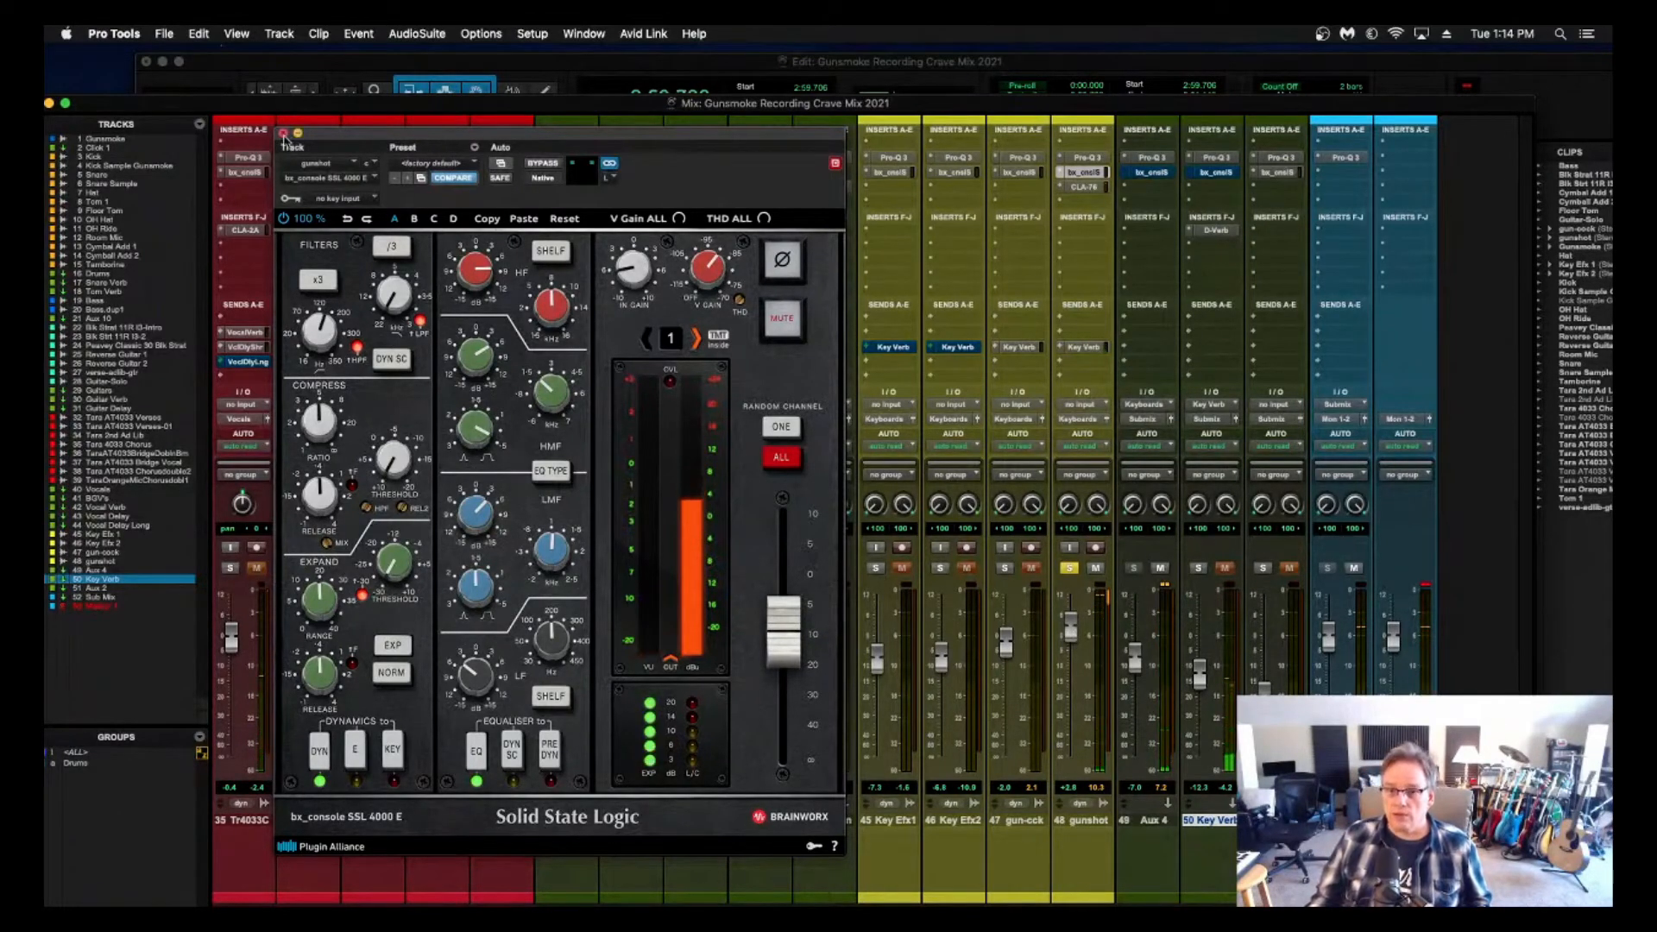
Close gunshot's bx_console, unsolo the track, and lower its fader to about +1.9 dB in the Mix window while the loop plays.
left_click(282, 133)
left_click(344, 62)
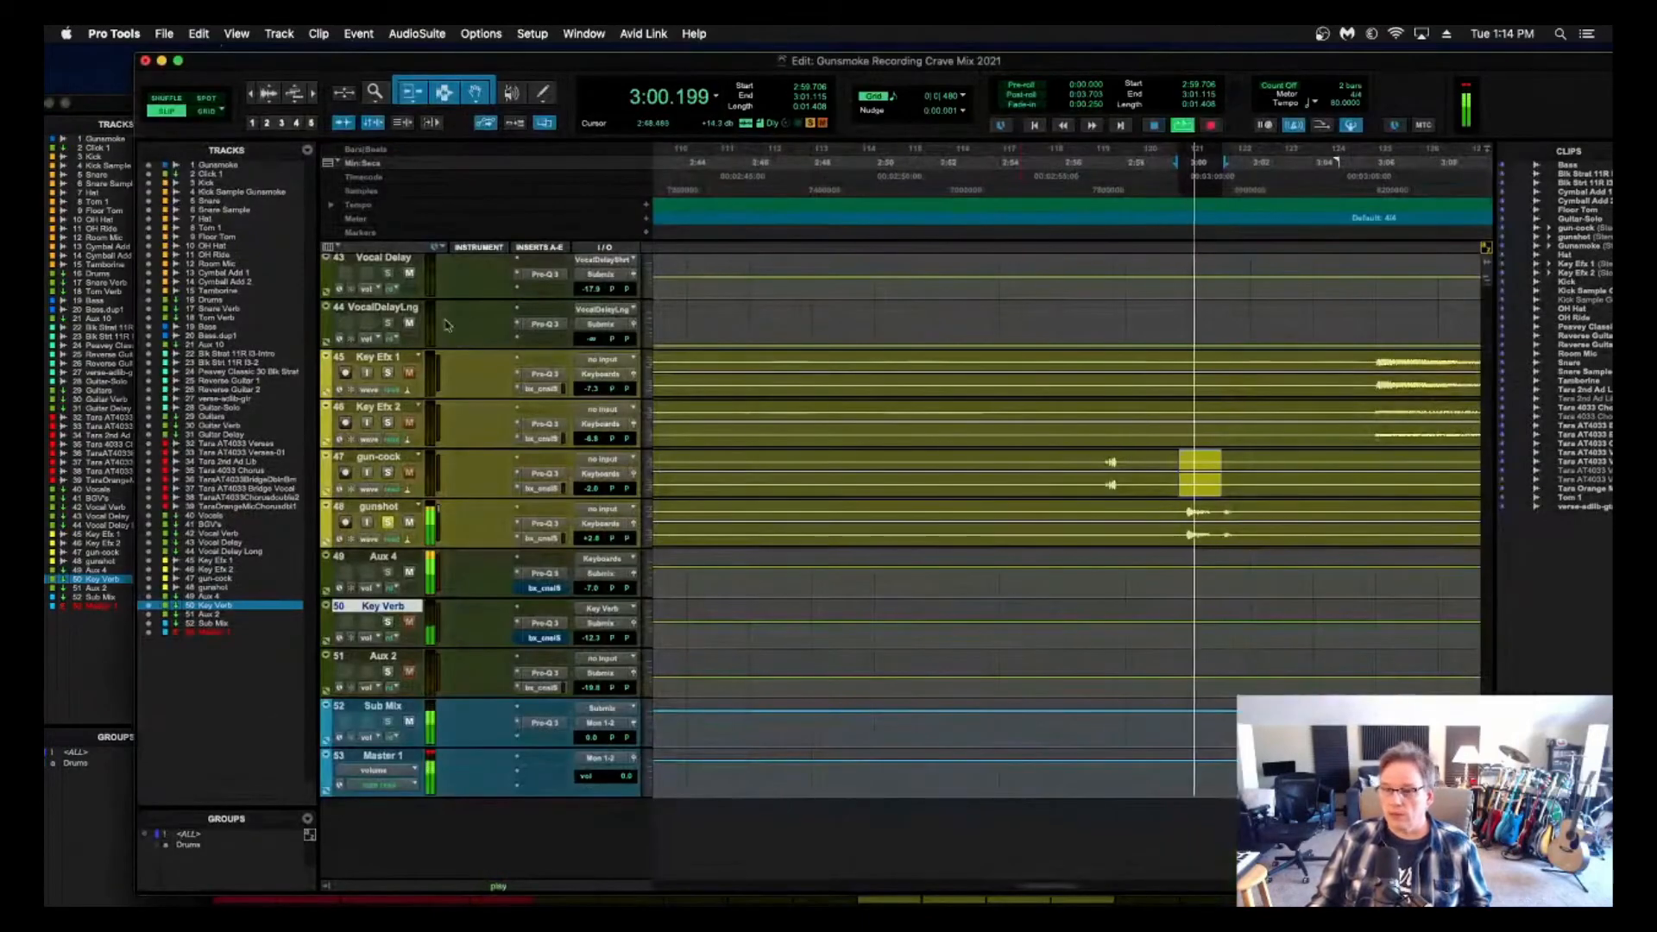
left_click(100, 115)
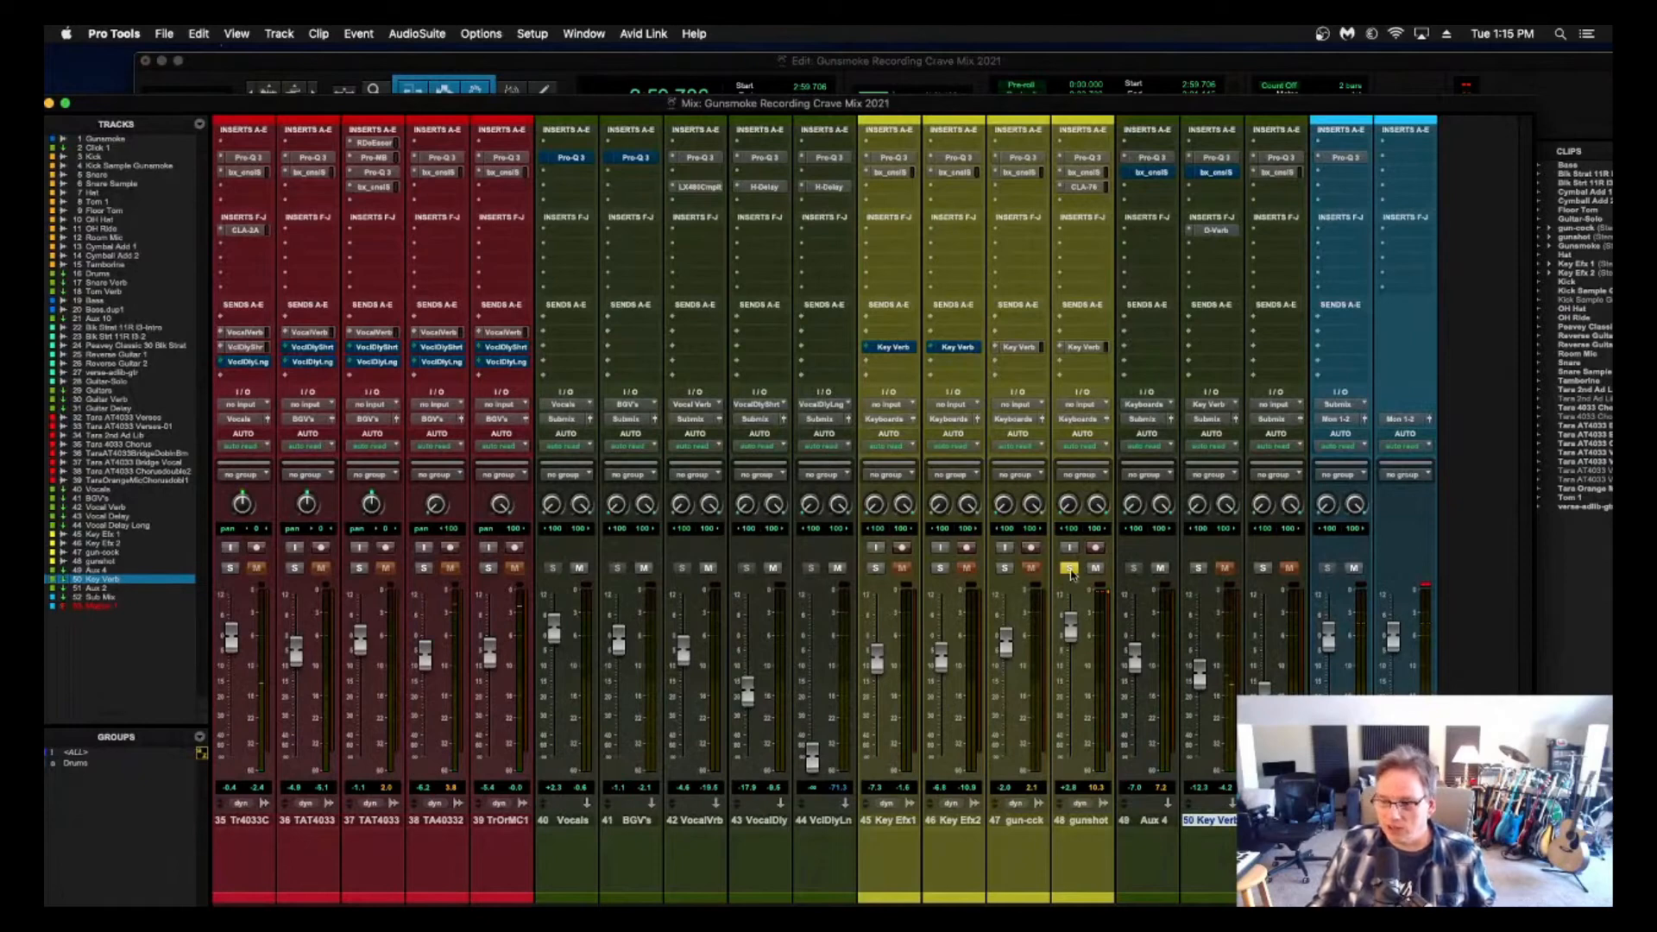
left_click(1074, 572)
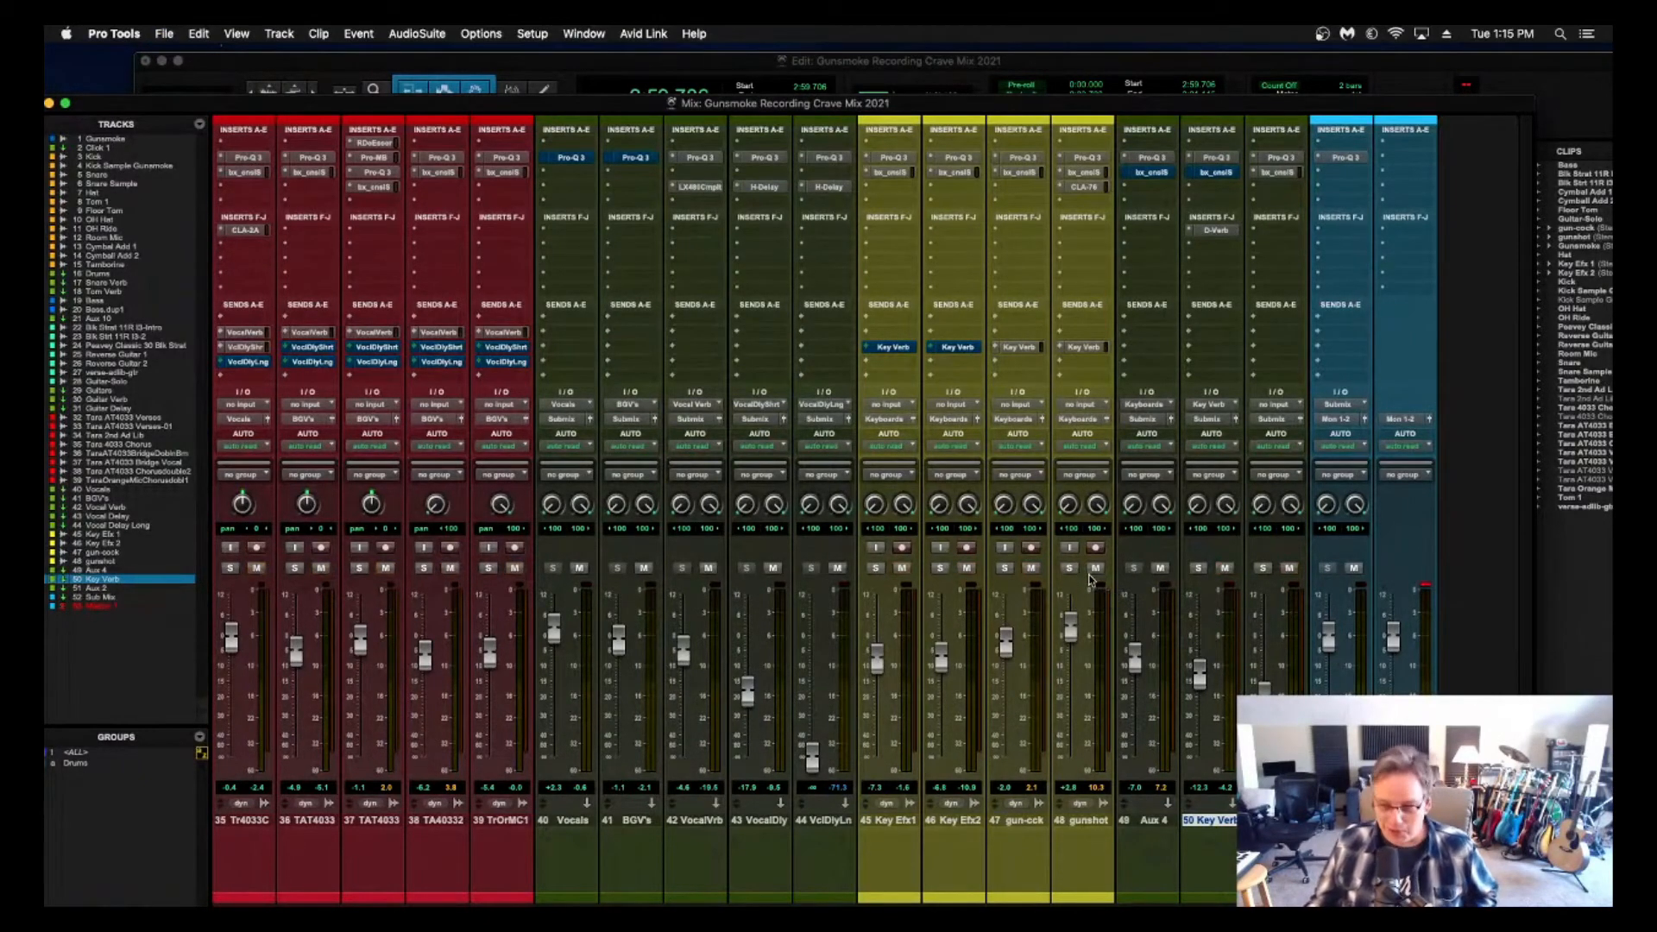
key("space")
left_click_drag(1073, 631, 1078, 634)
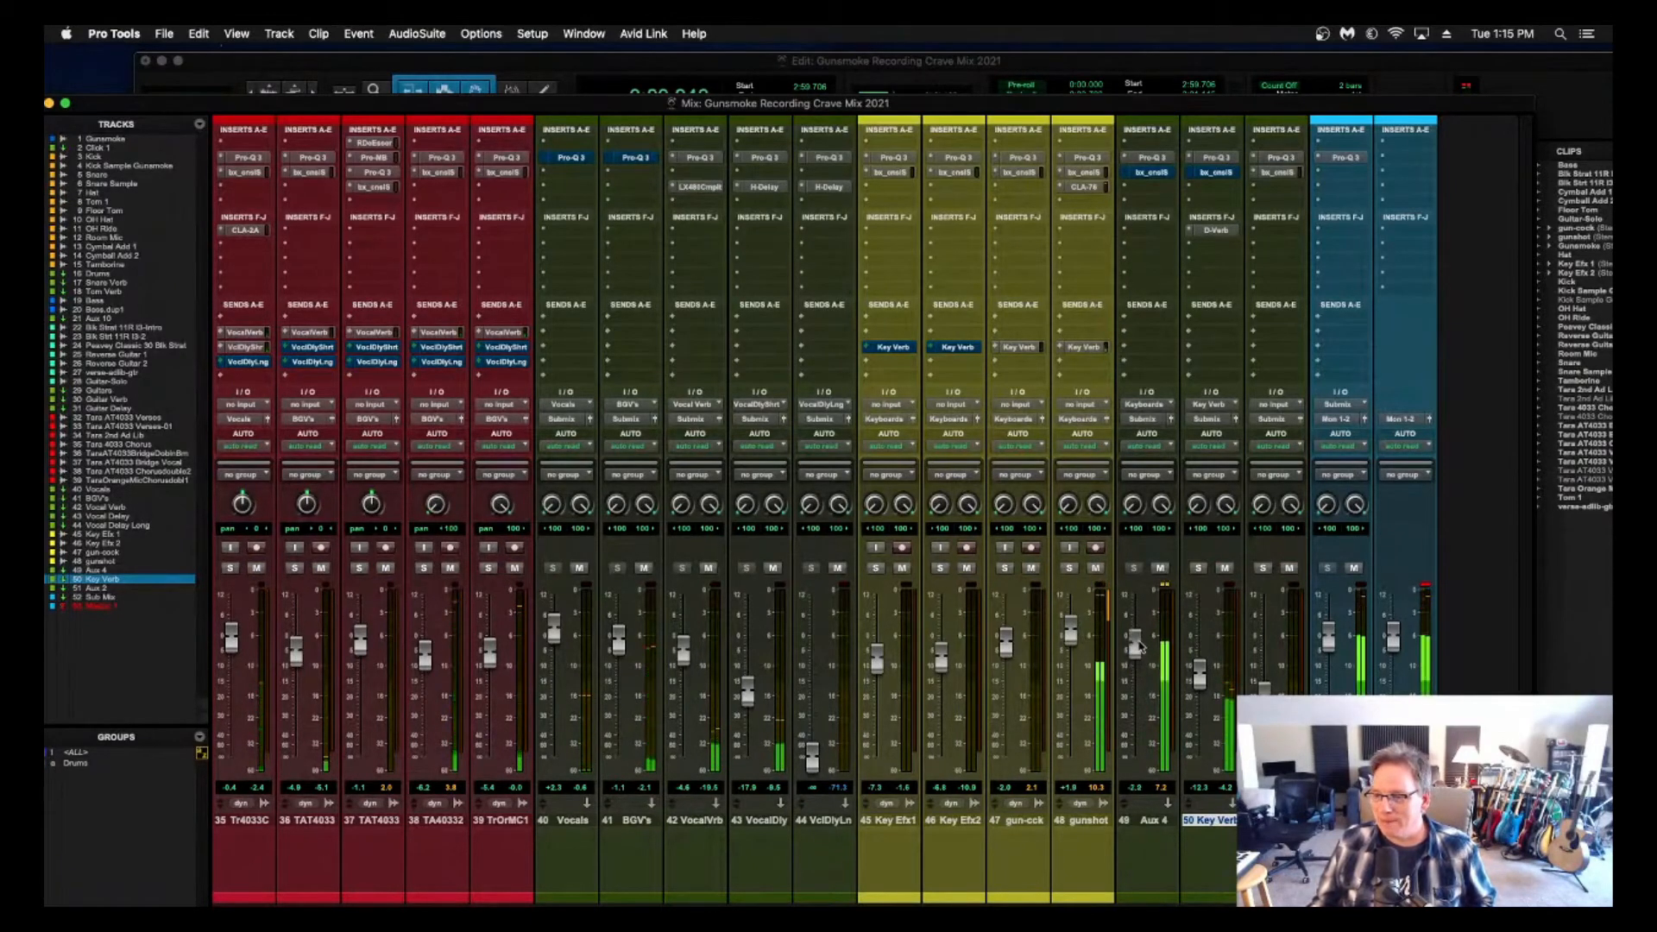
Lower the gunshot fader slightly and play the soloed Gunsmoke original mix, raising its fader to about -3.3 dB.
left_click_drag(1071, 631, 1070, 640)
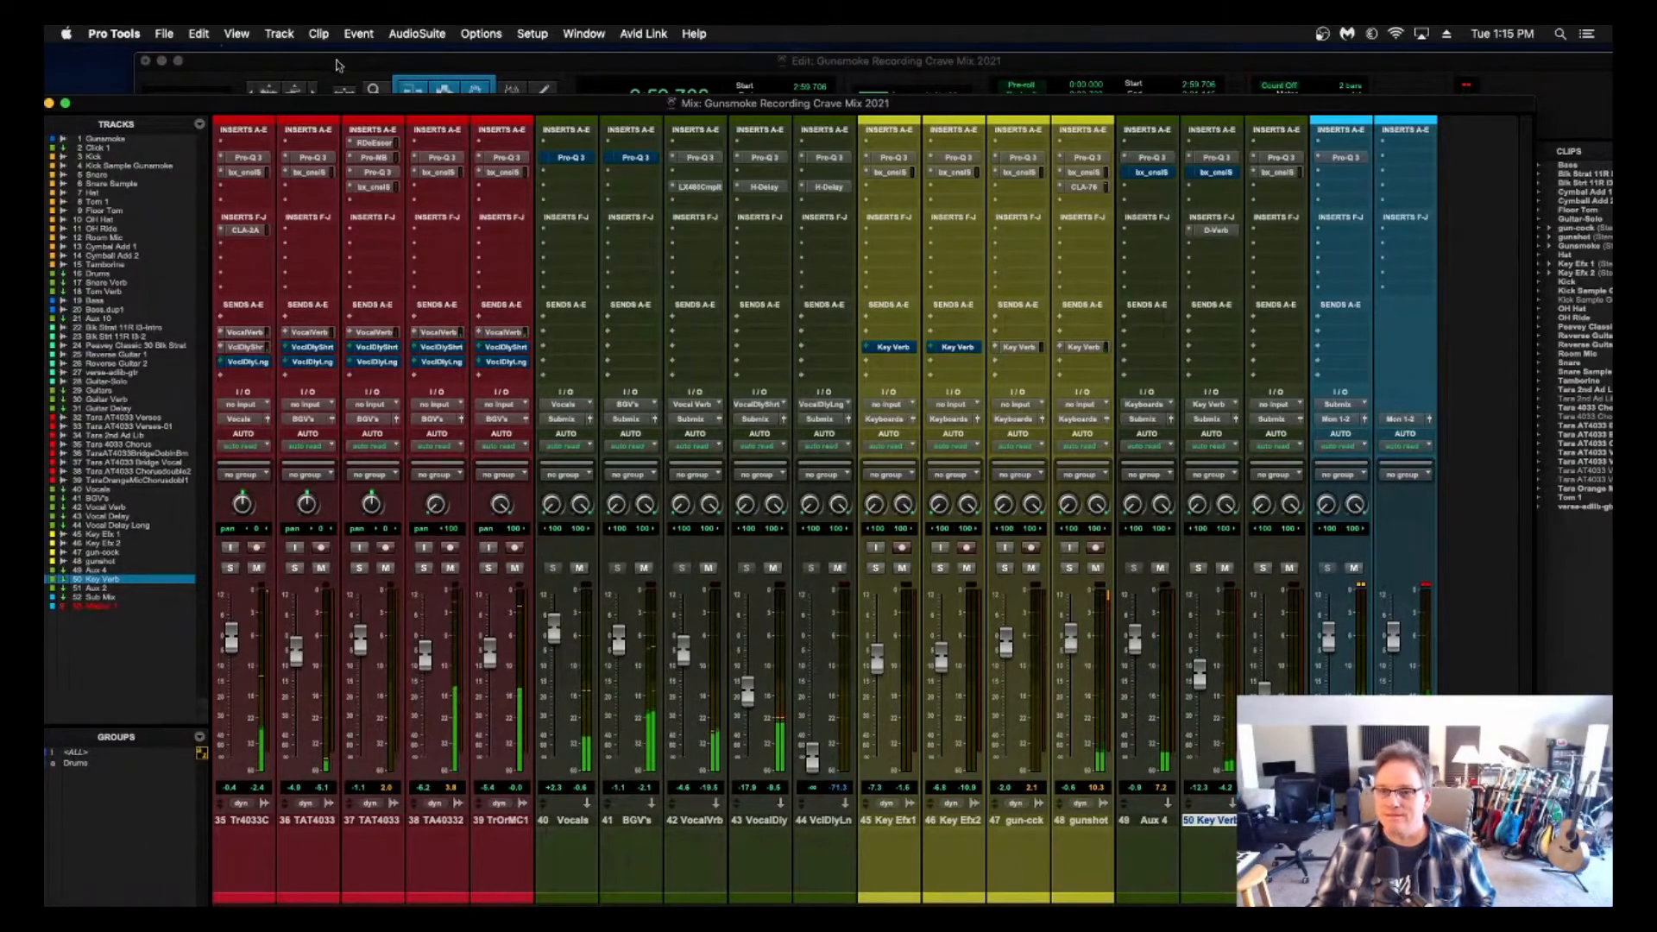
left_click_drag(339, 60, 324, 55)
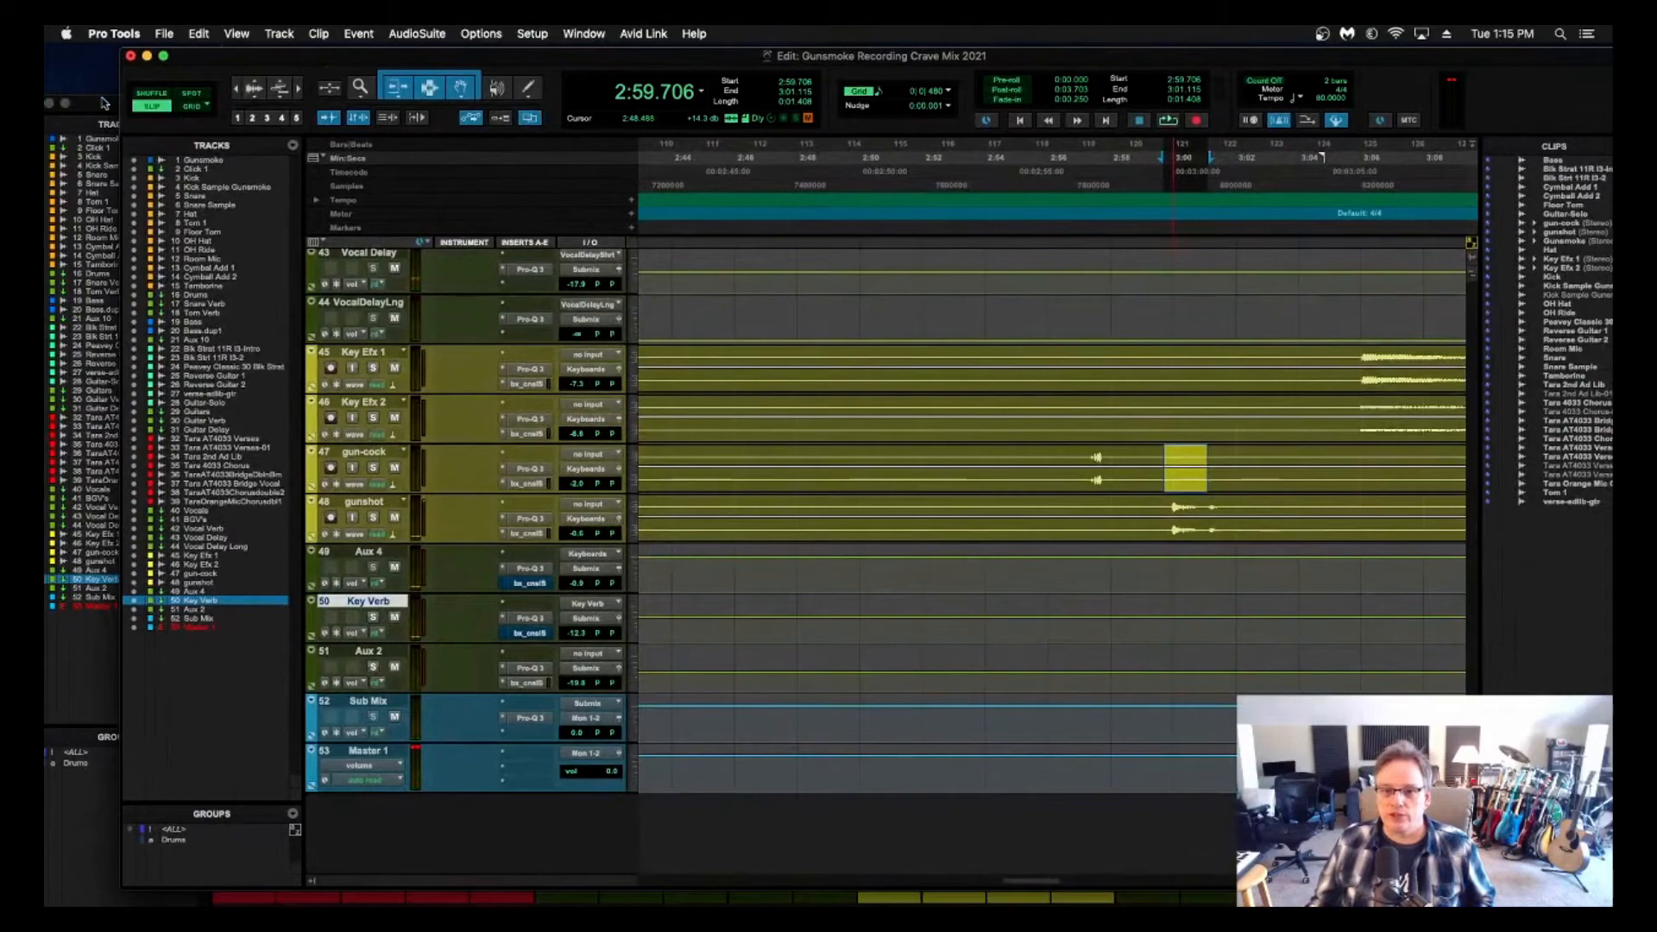
left_click(66, 111)
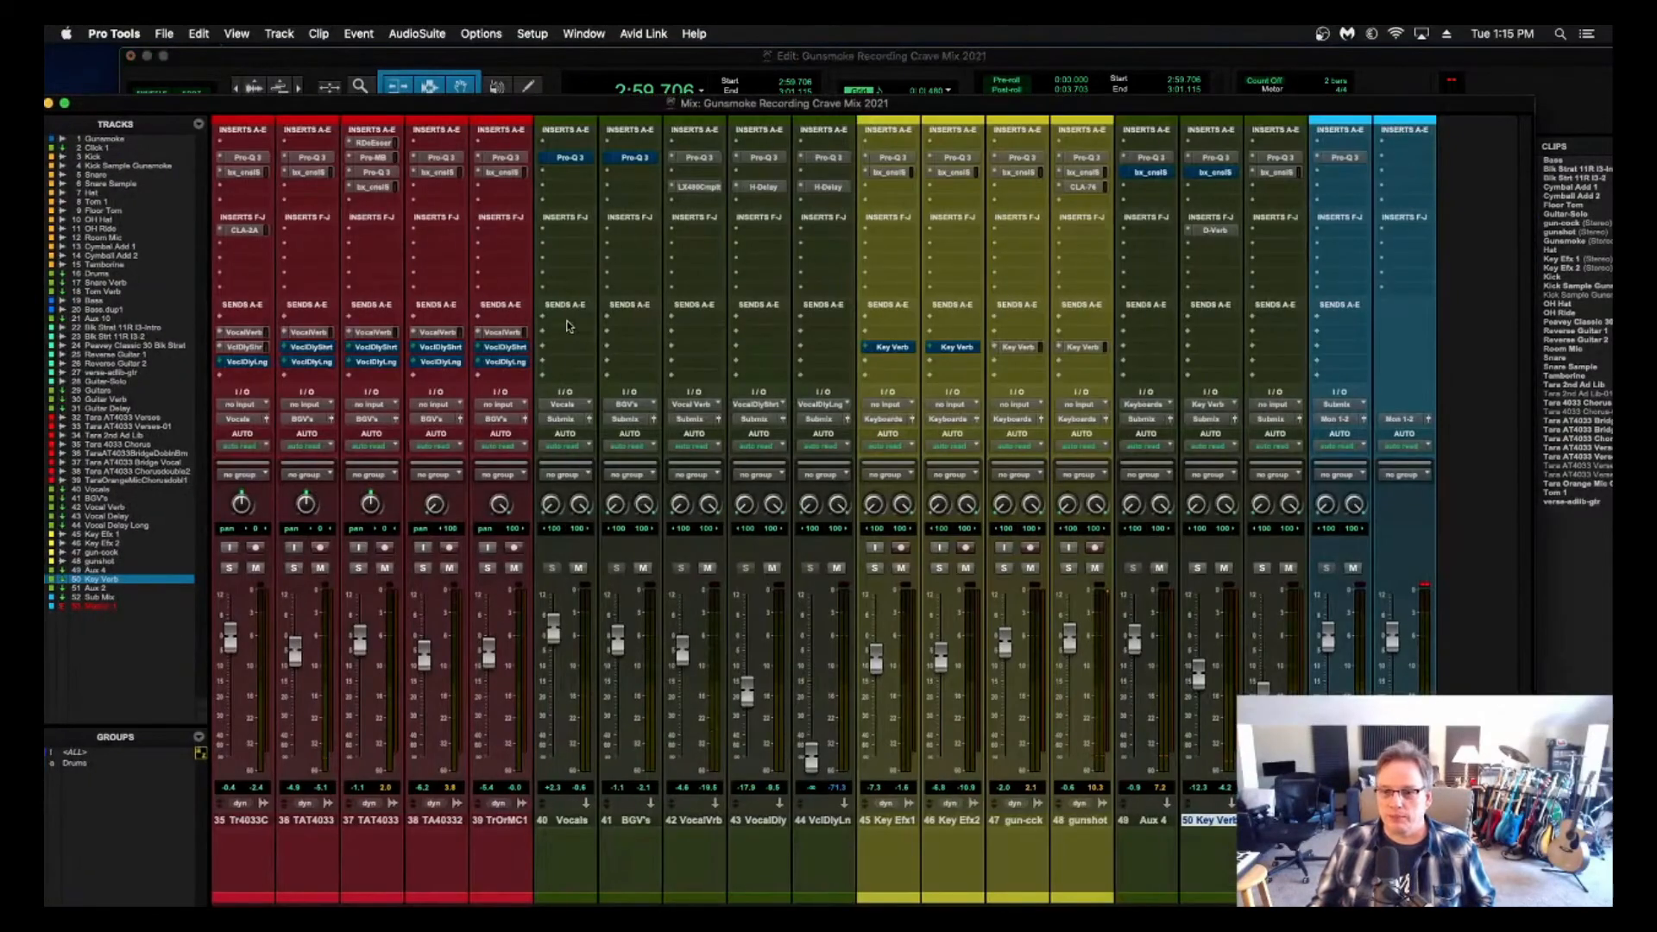
scroll(581, 331, "left", 5)
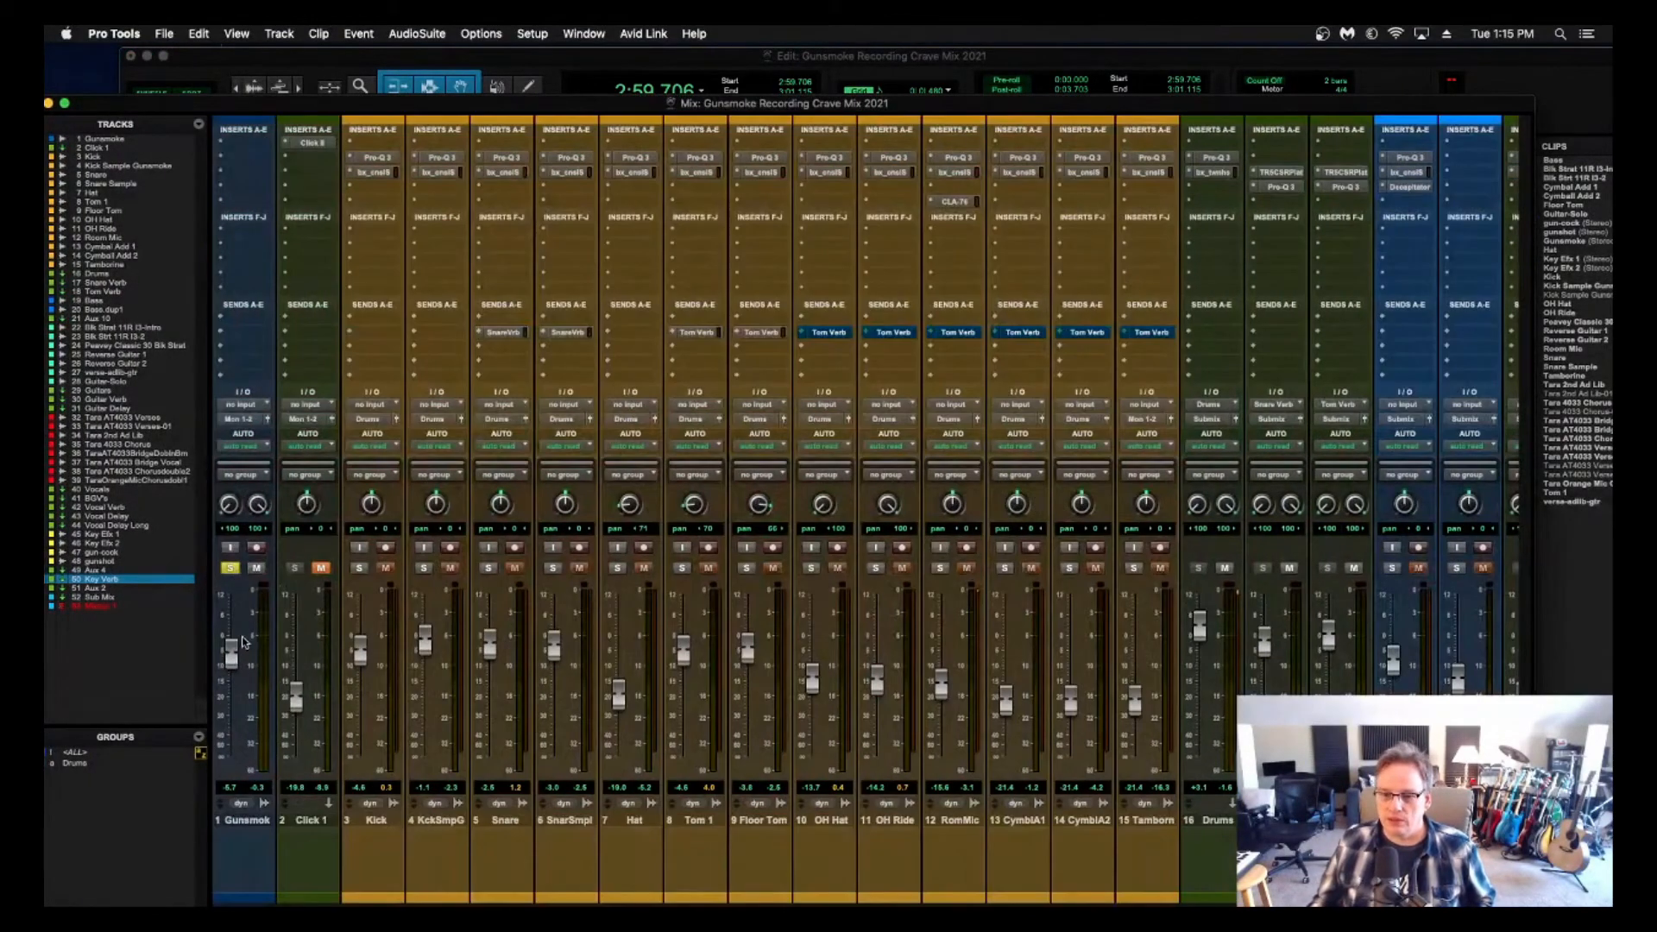
key("space")
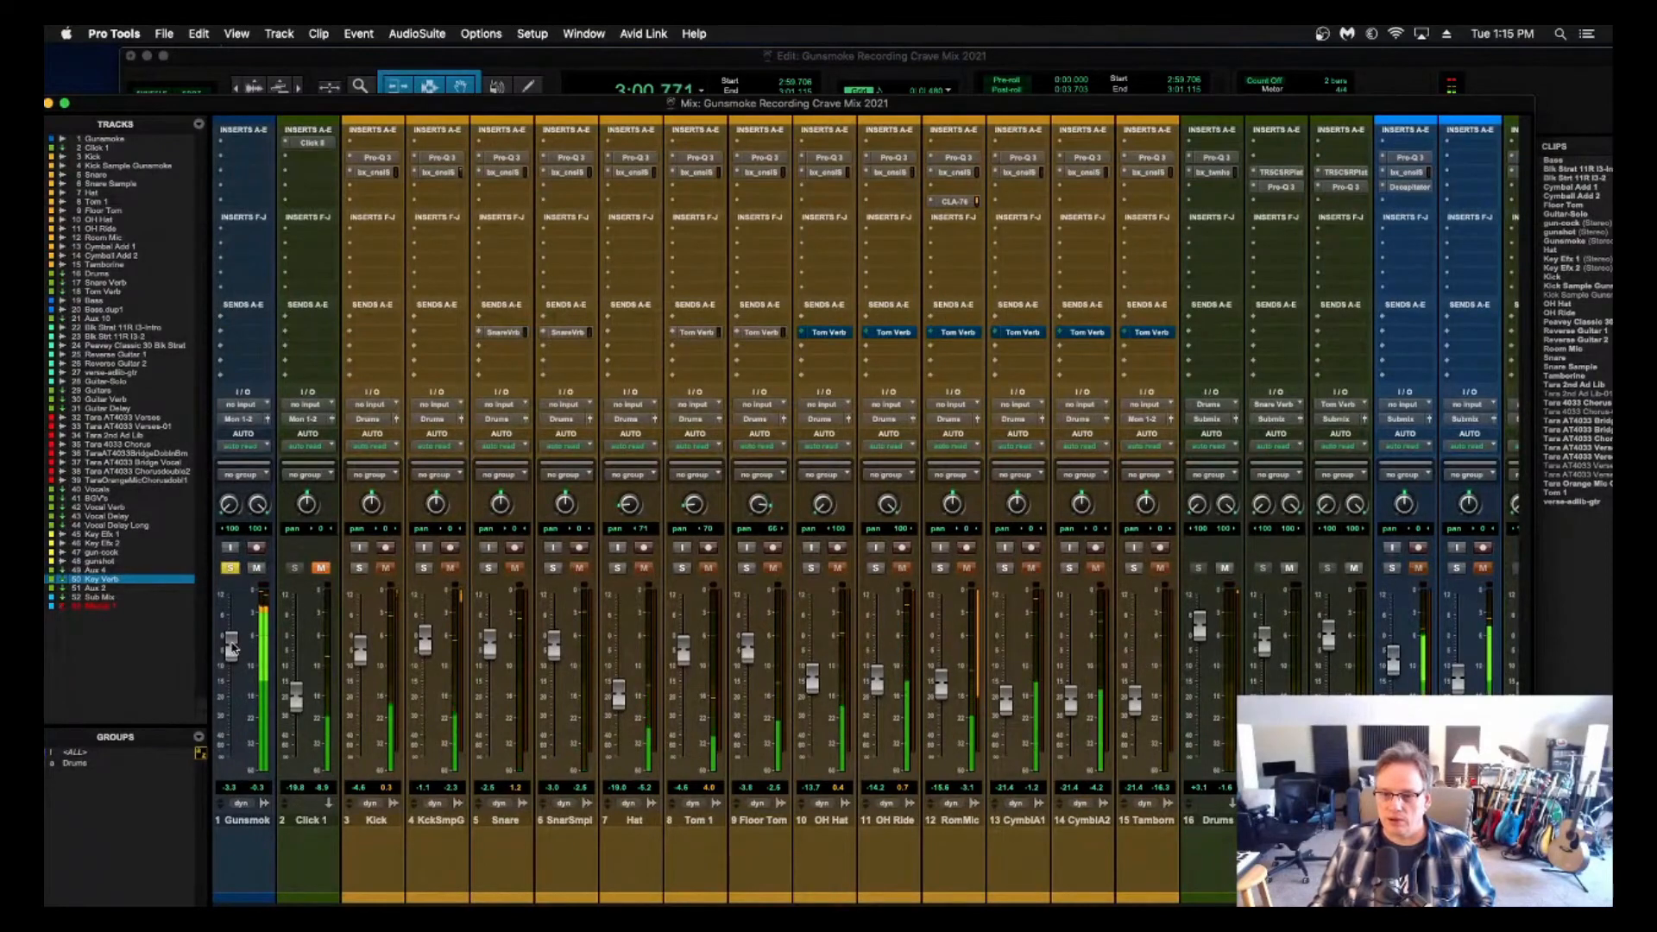
key("space")
Move the playback start to just before the gunshot, at about 2:59.186, and listen to the soloed Gunsmoke original mix.
left_click(697, 74)
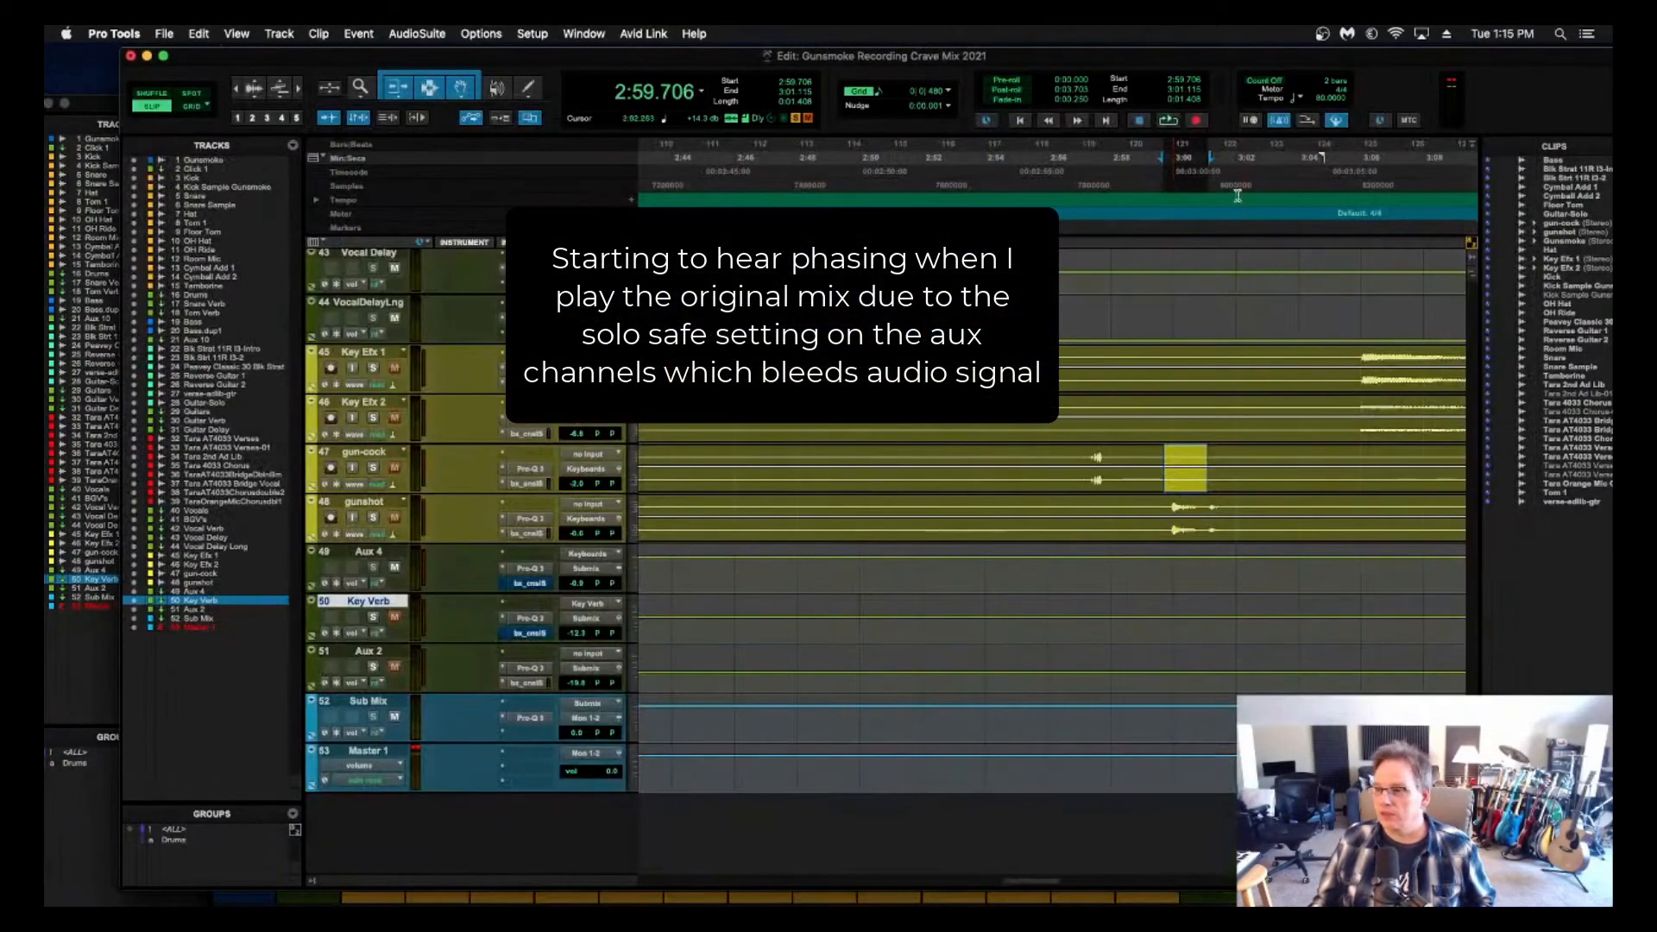
left_click(1147, 170)
left_click(1167, 120)
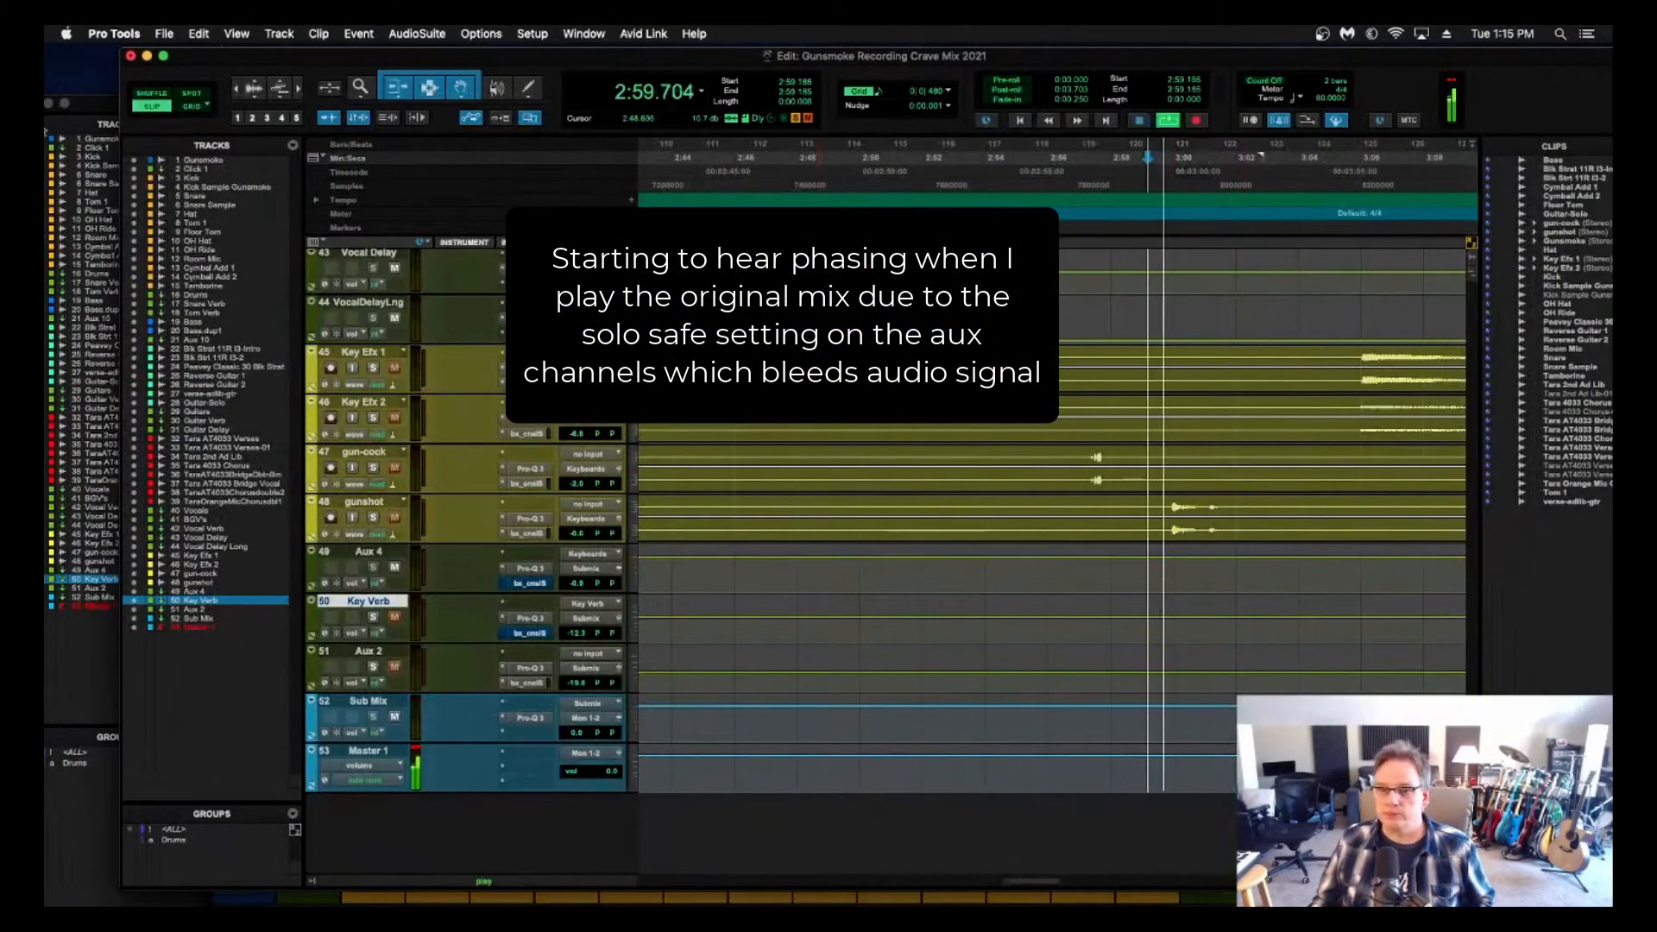
left_click(89, 106)
key("space")
key("space")
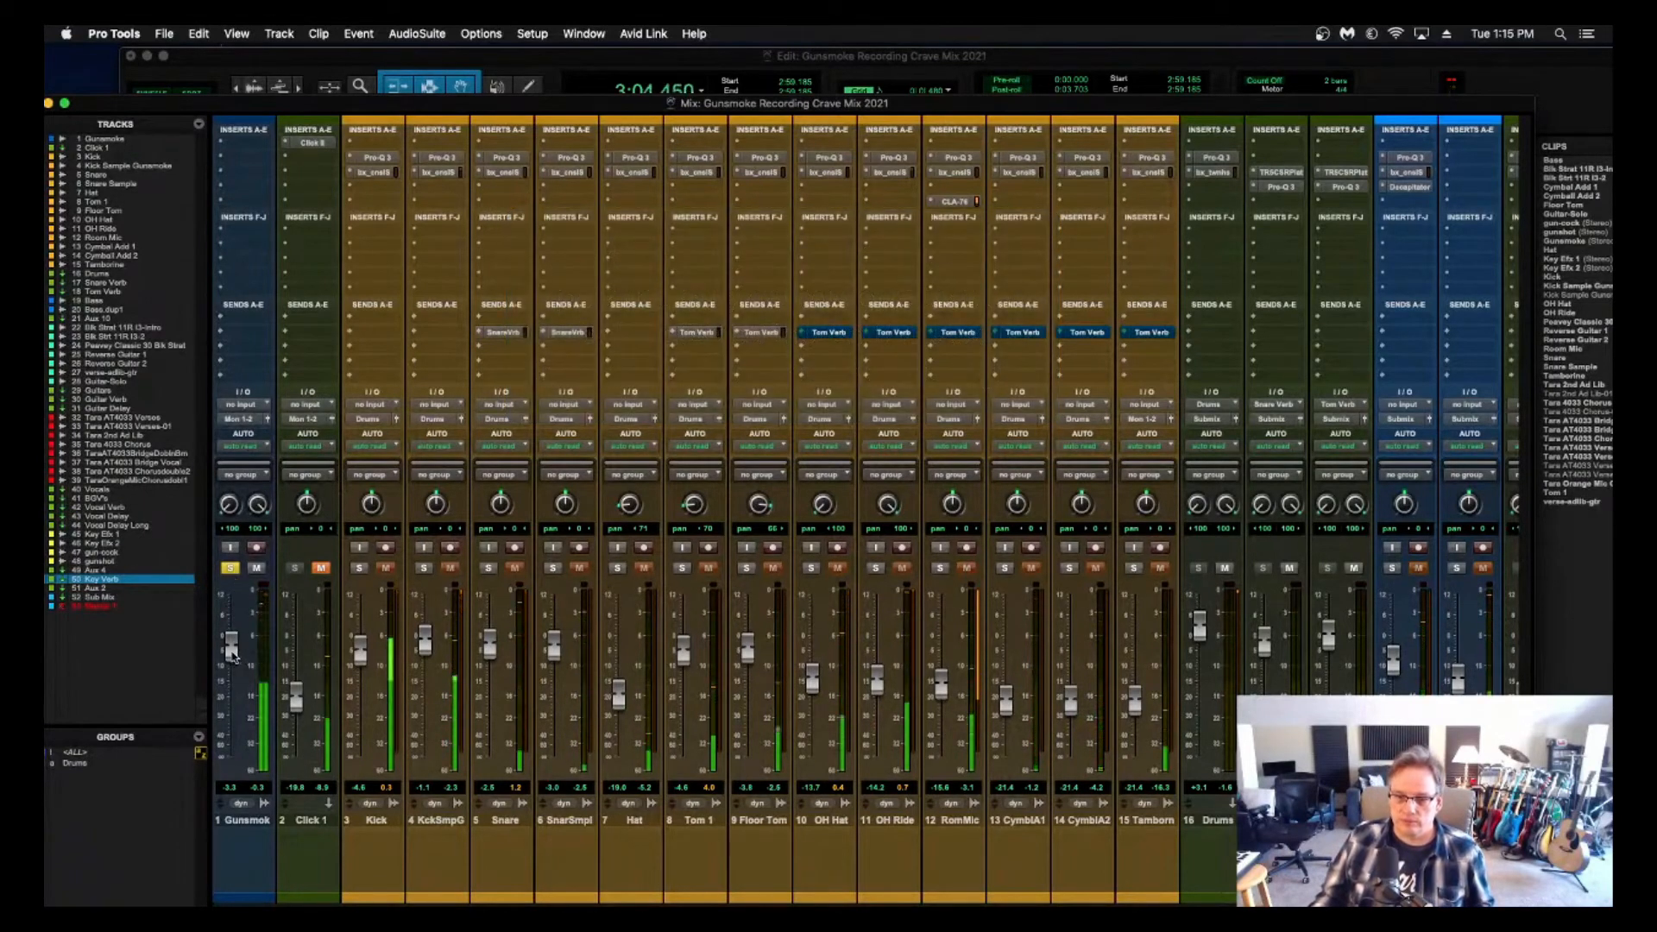
Unsolo and mute the Gunsmoke original mix track, lowering its fader to about -7.5 dB.
left_click(239, 568)
left_click(256, 569)
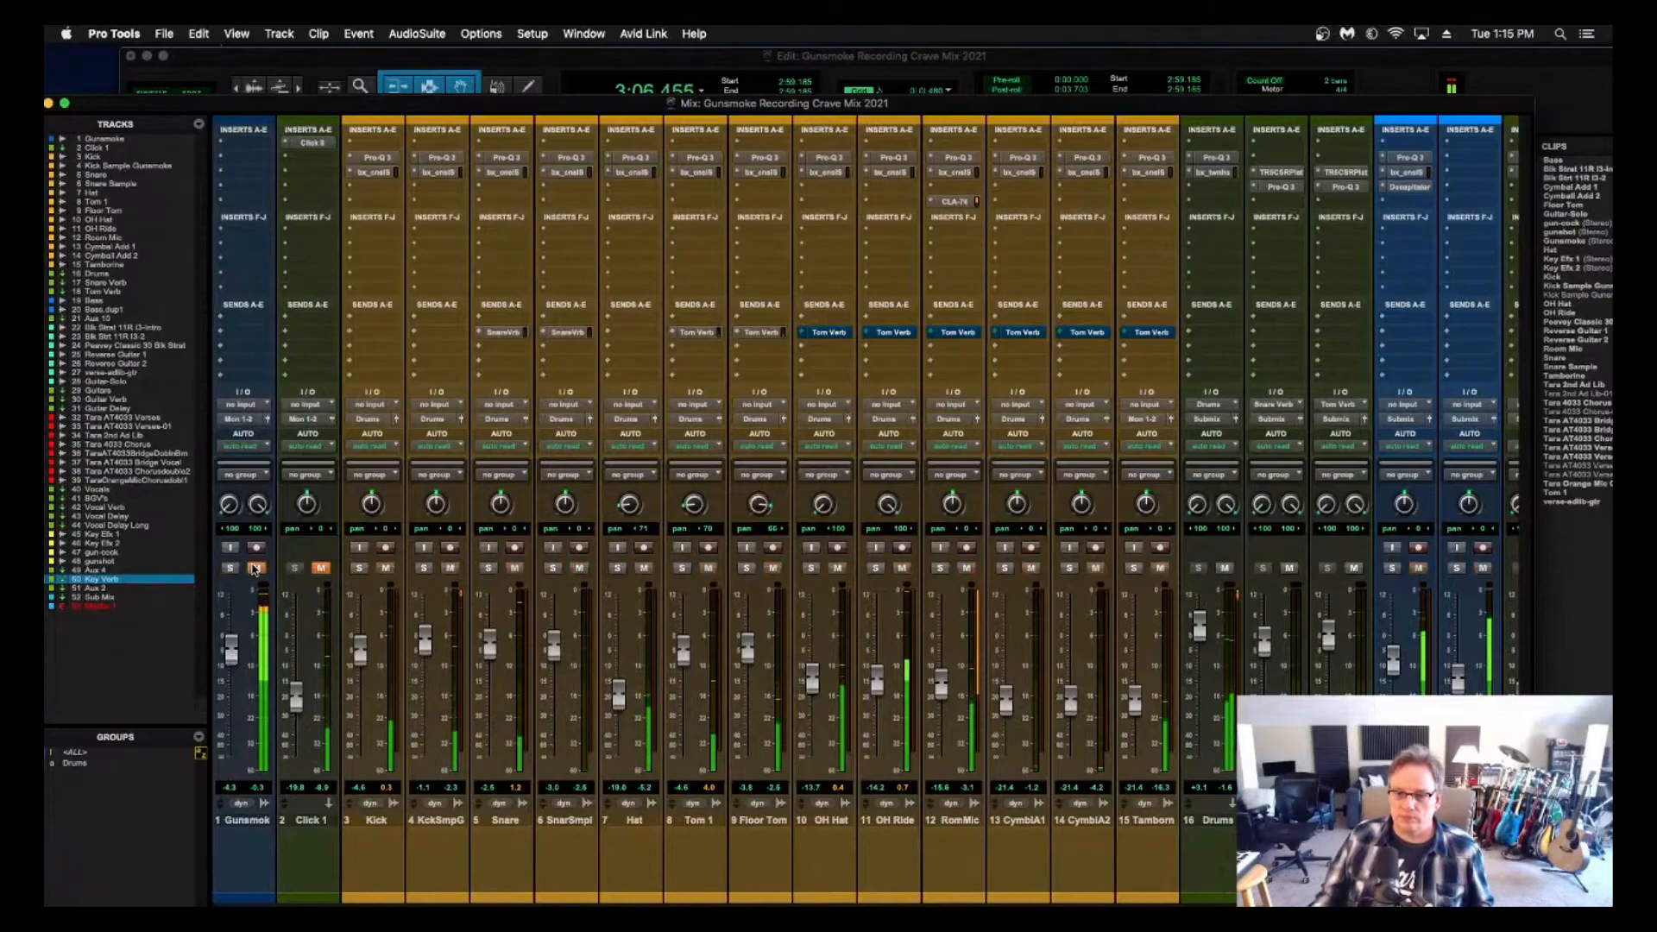
left_click_drag(235, 649, 237, 660)
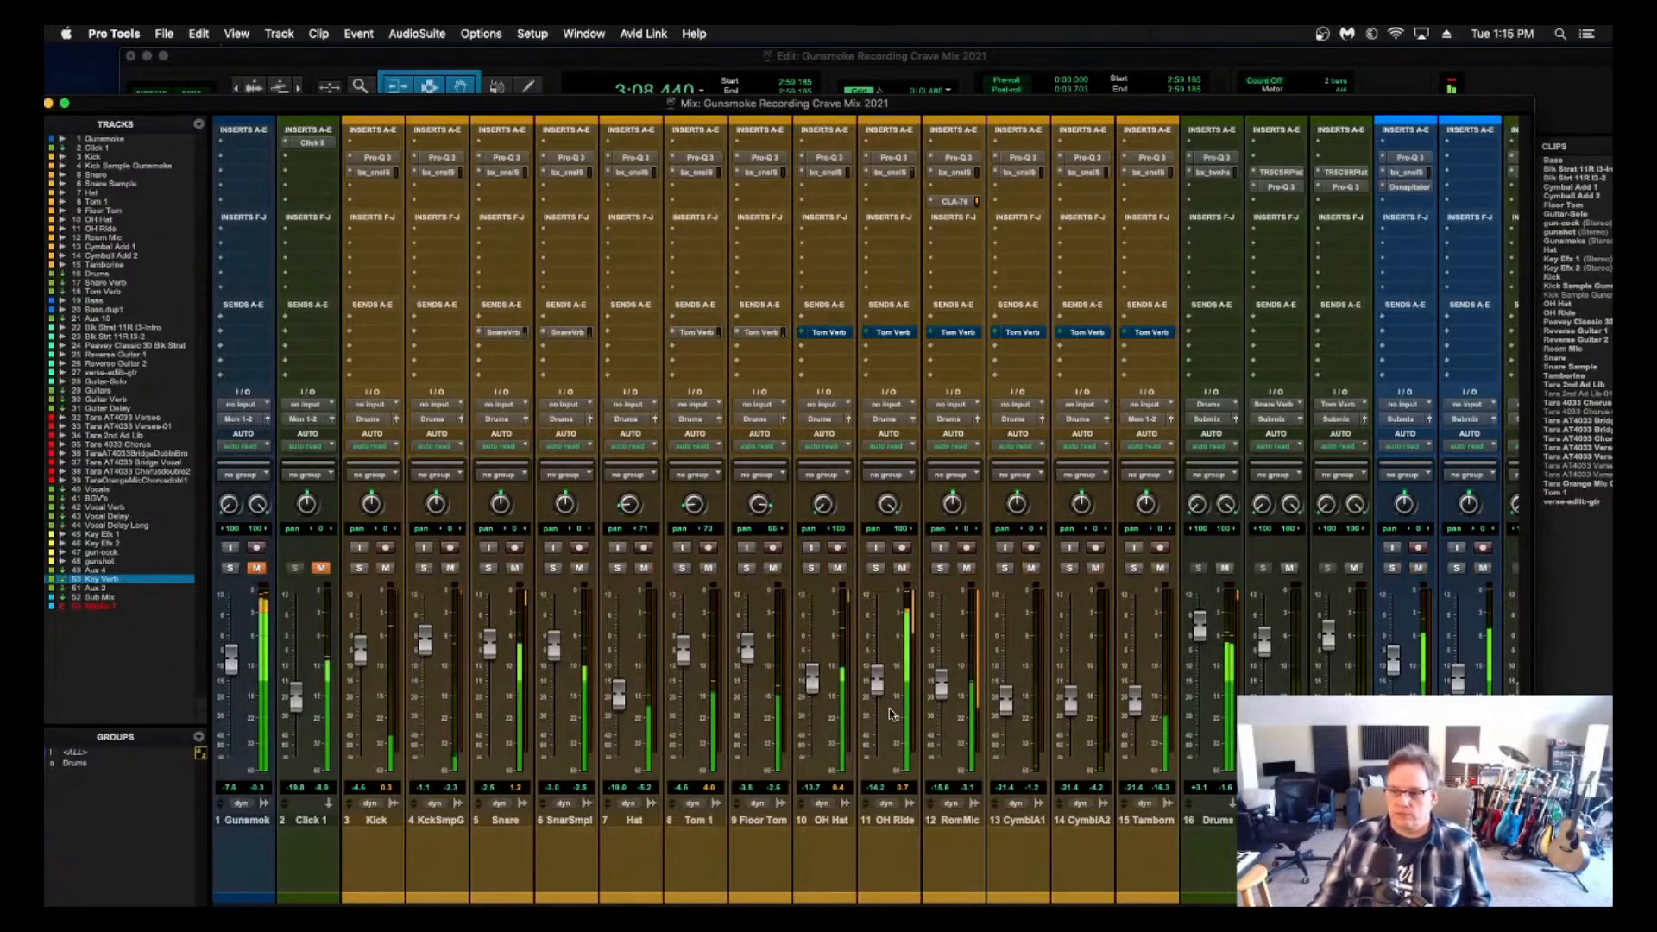
Raise the short vocal delay return's fader to about -14.7 dB while the song plays.
scroll(889, 713, "right", 15)
scroll(890, 713, "right", 14)
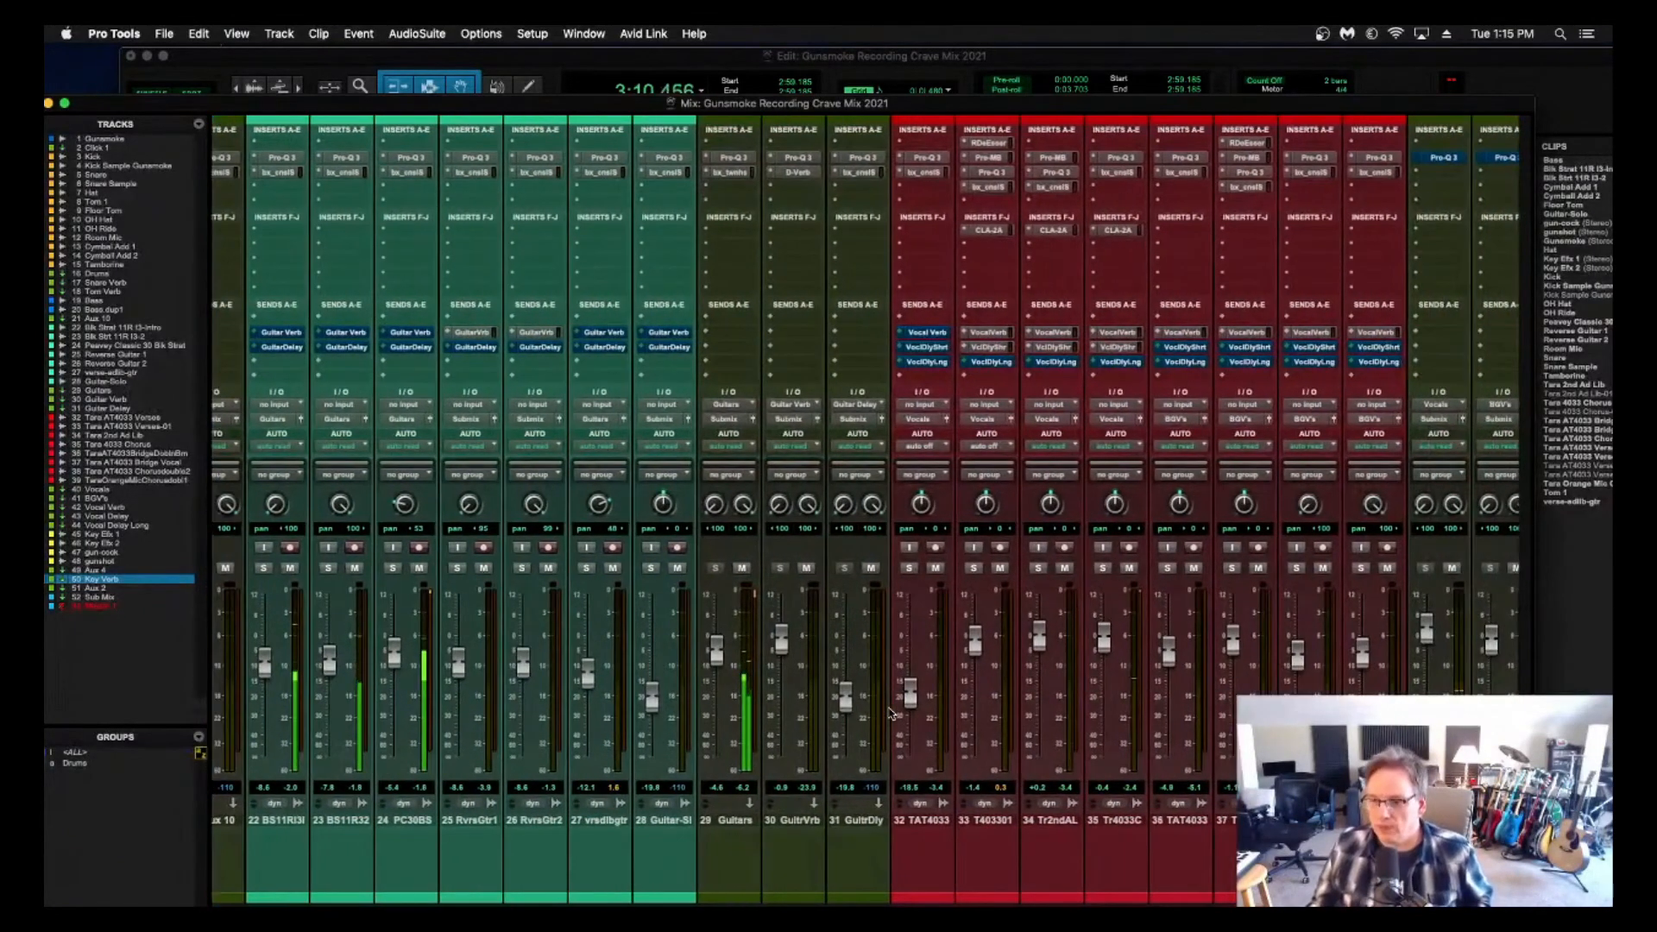
scroll(890, 713, "right", 1)
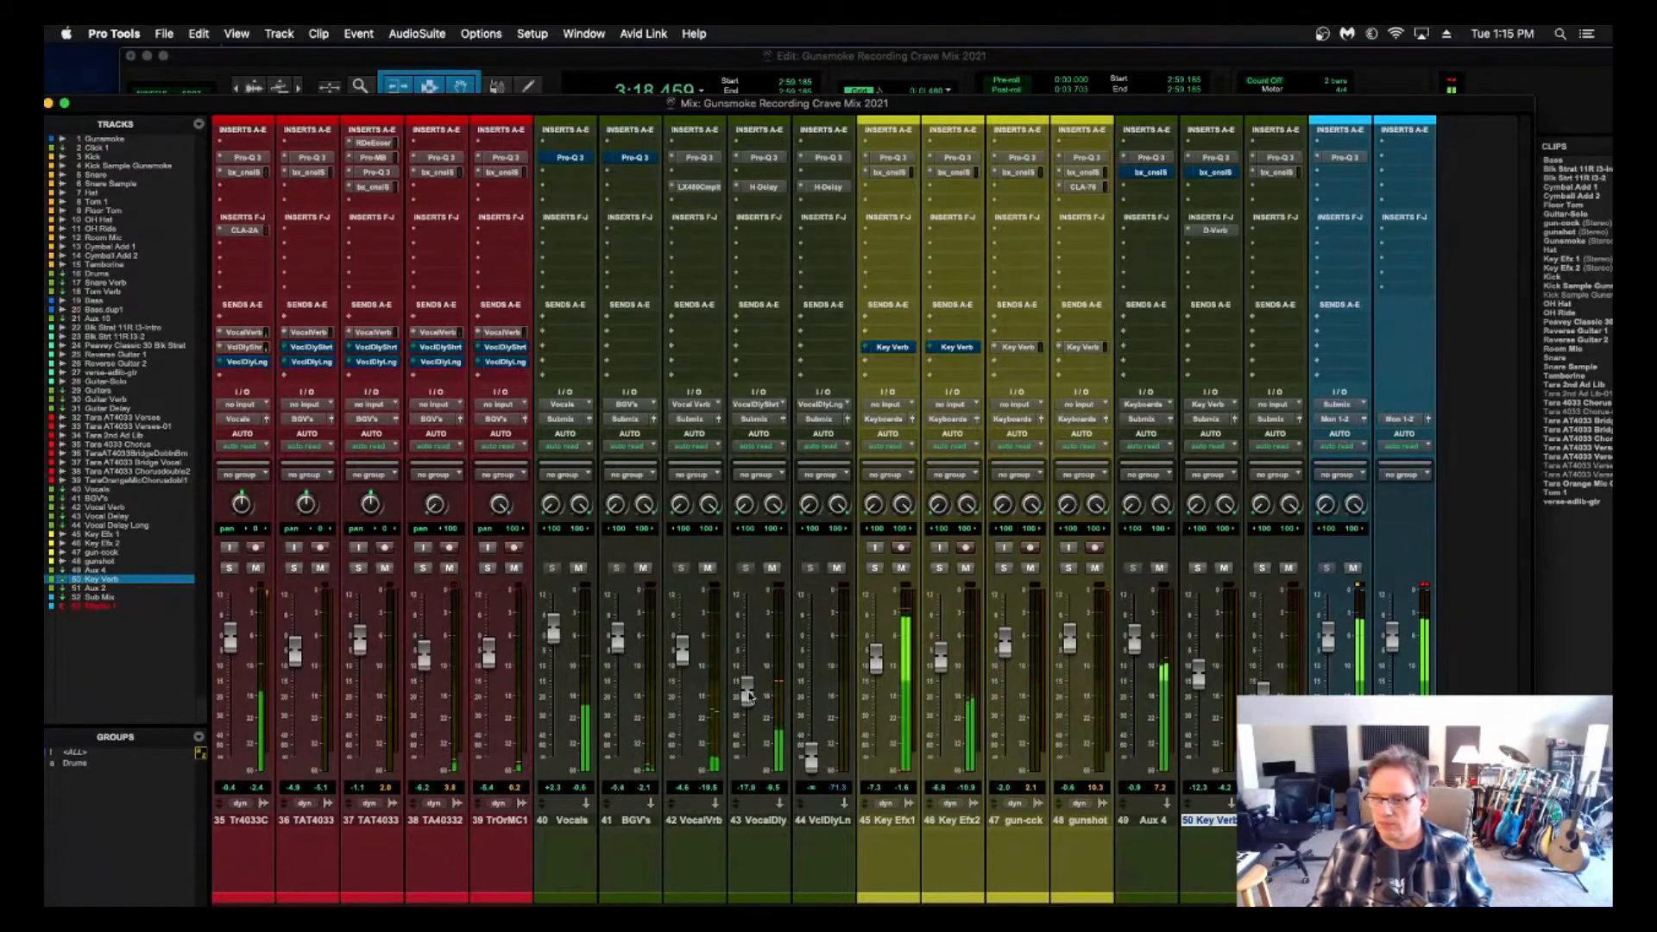
left_click_drag(753, 688, 756, 673)
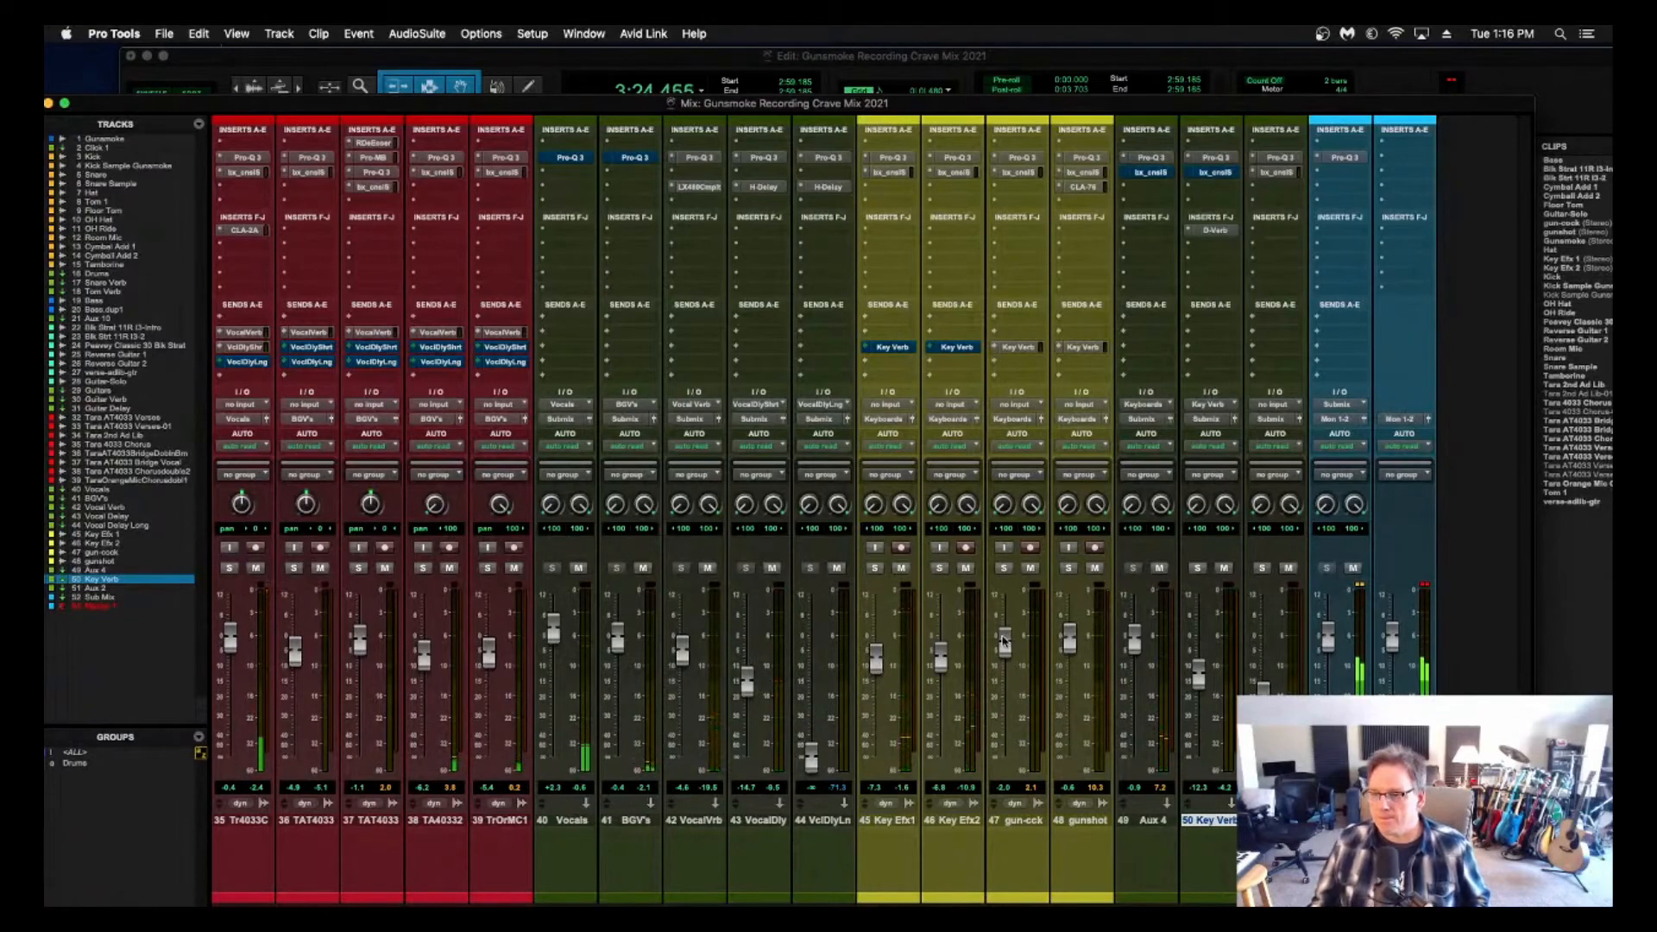
Restart playback at about 3:05.681, just before the keyboard effects, and solo the Key Efx 1 and Key Efx 2 tracks.
left_click(556, 57)
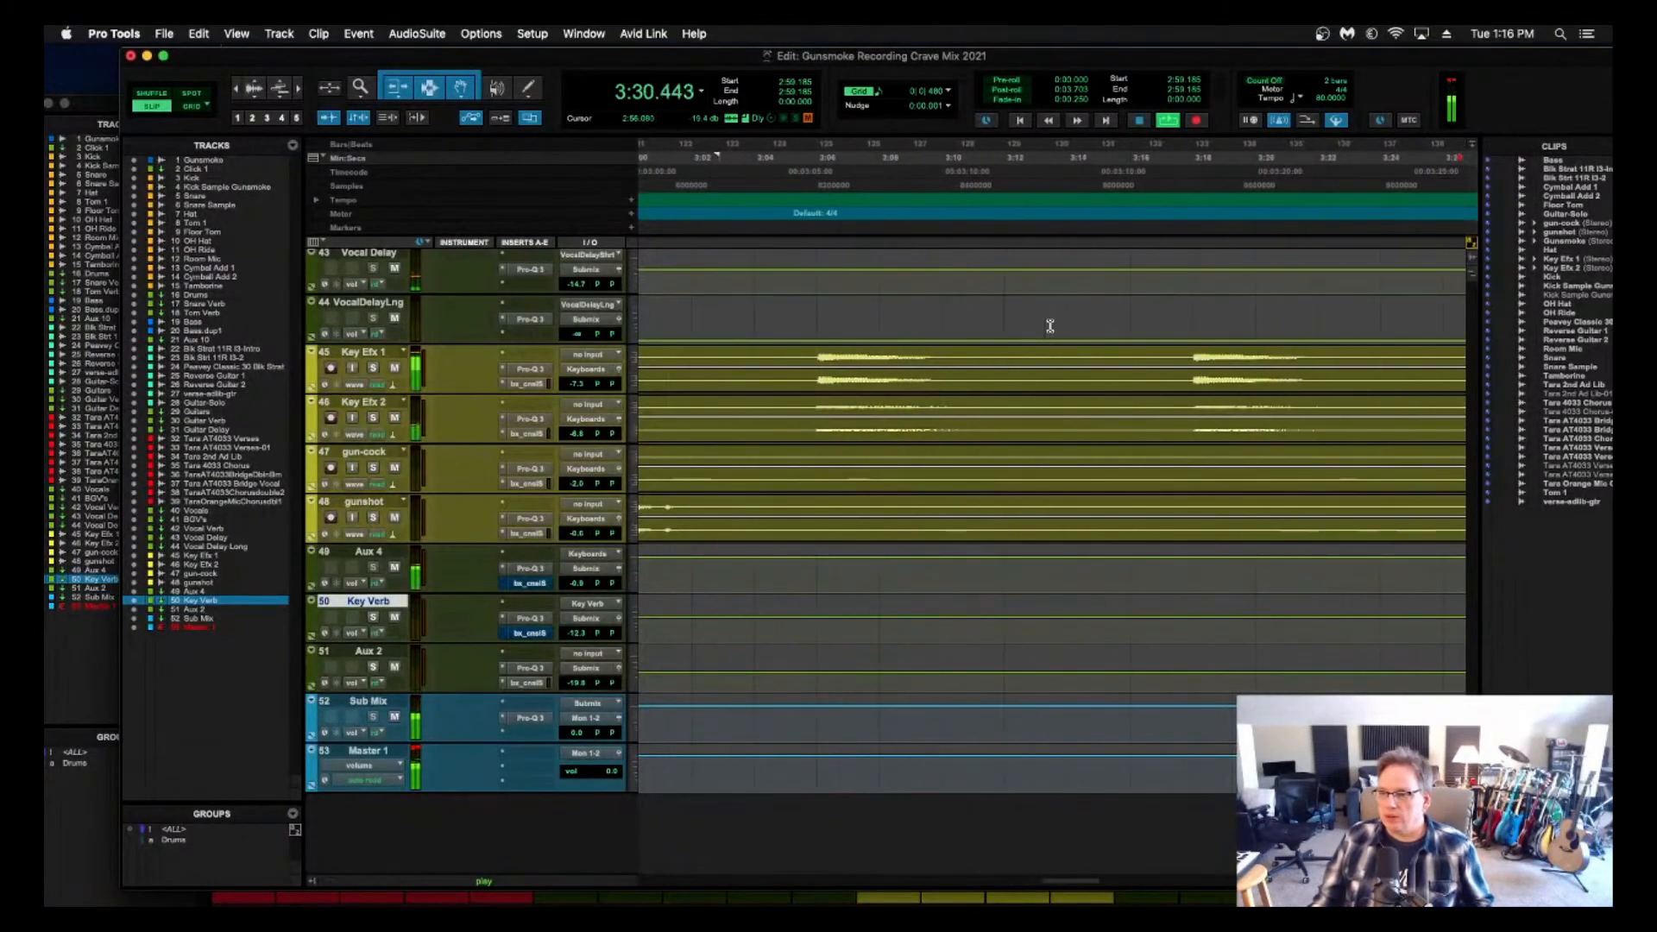
left_click(800, 159)
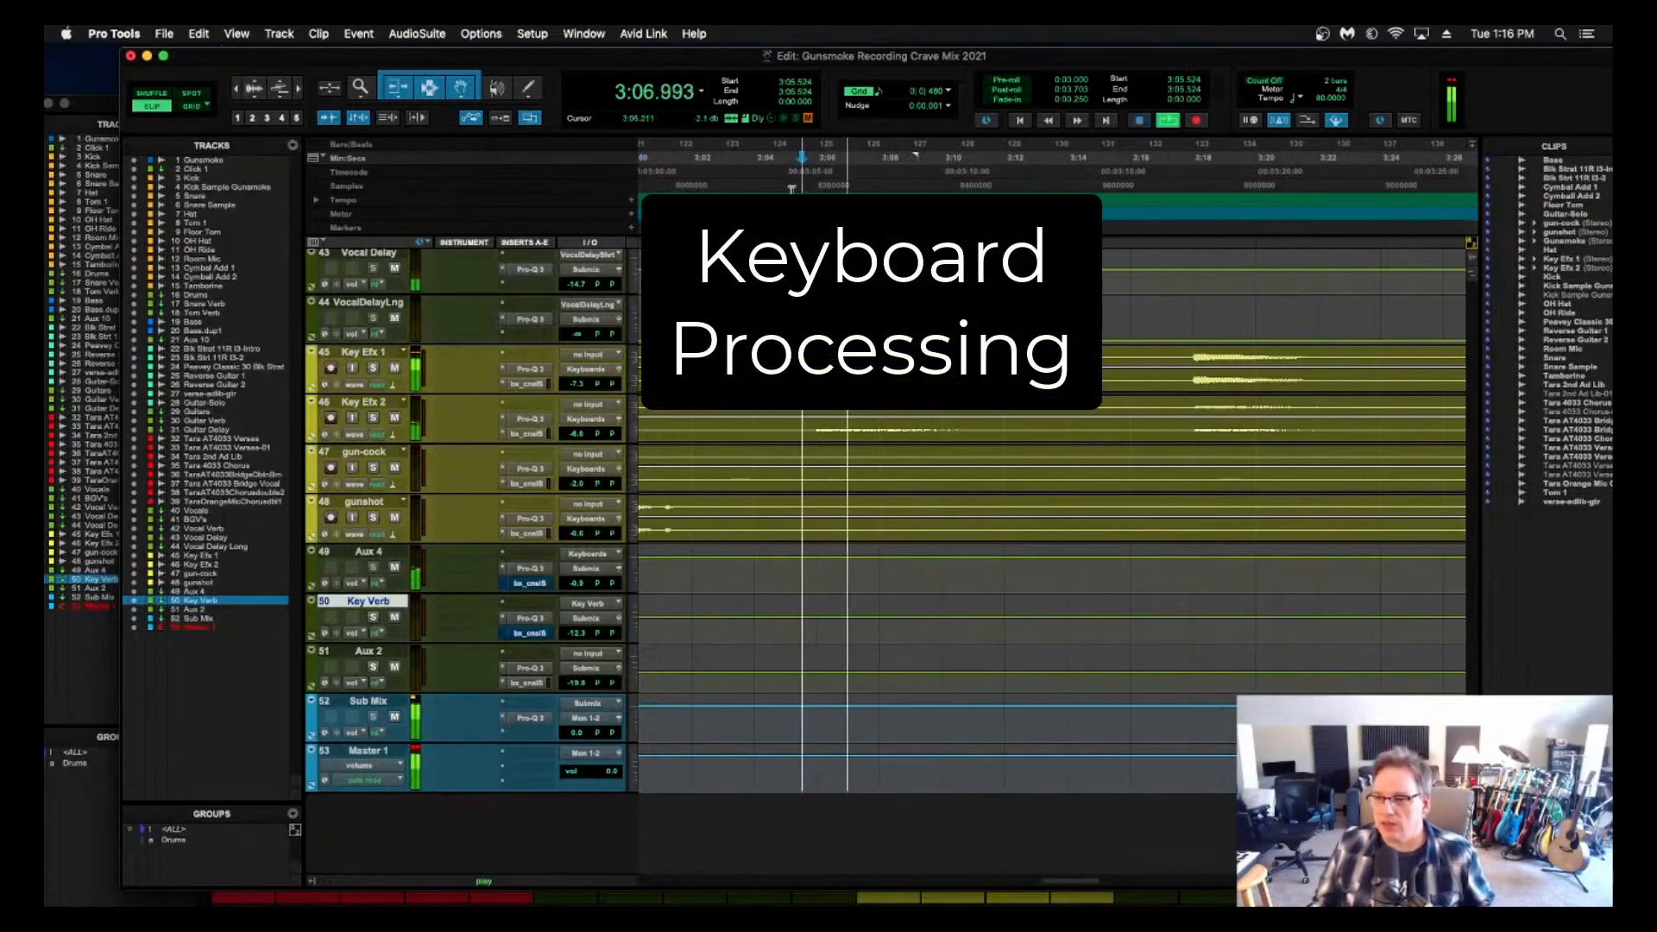
left_click(806, 168)
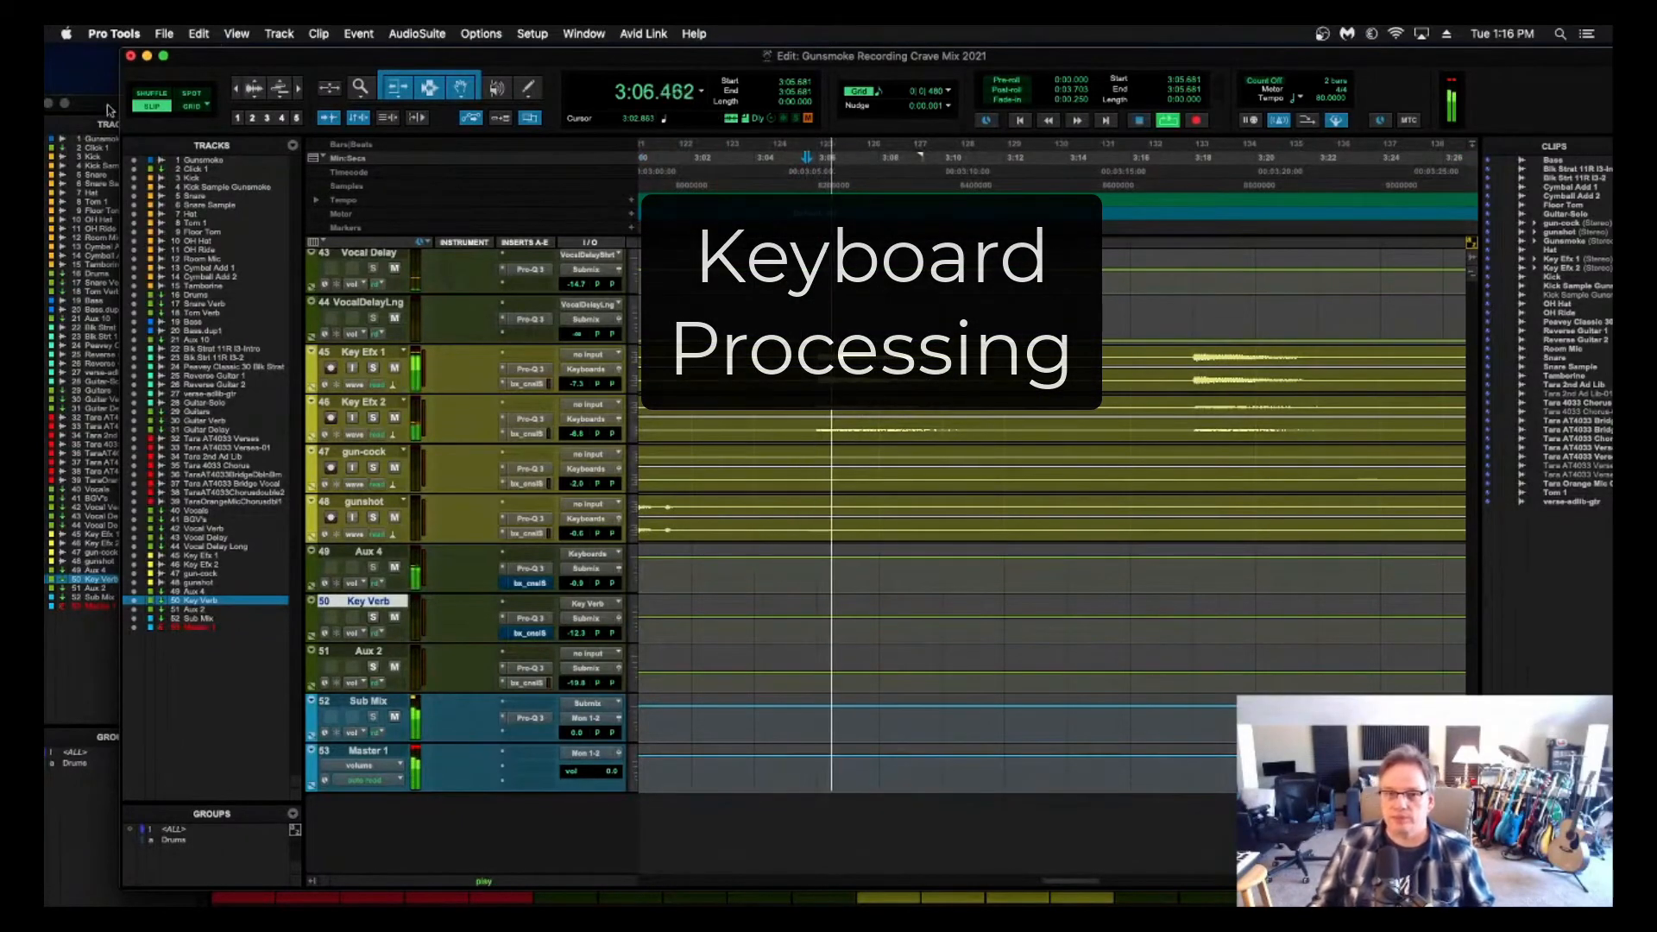
key("super+equal")
key("space")
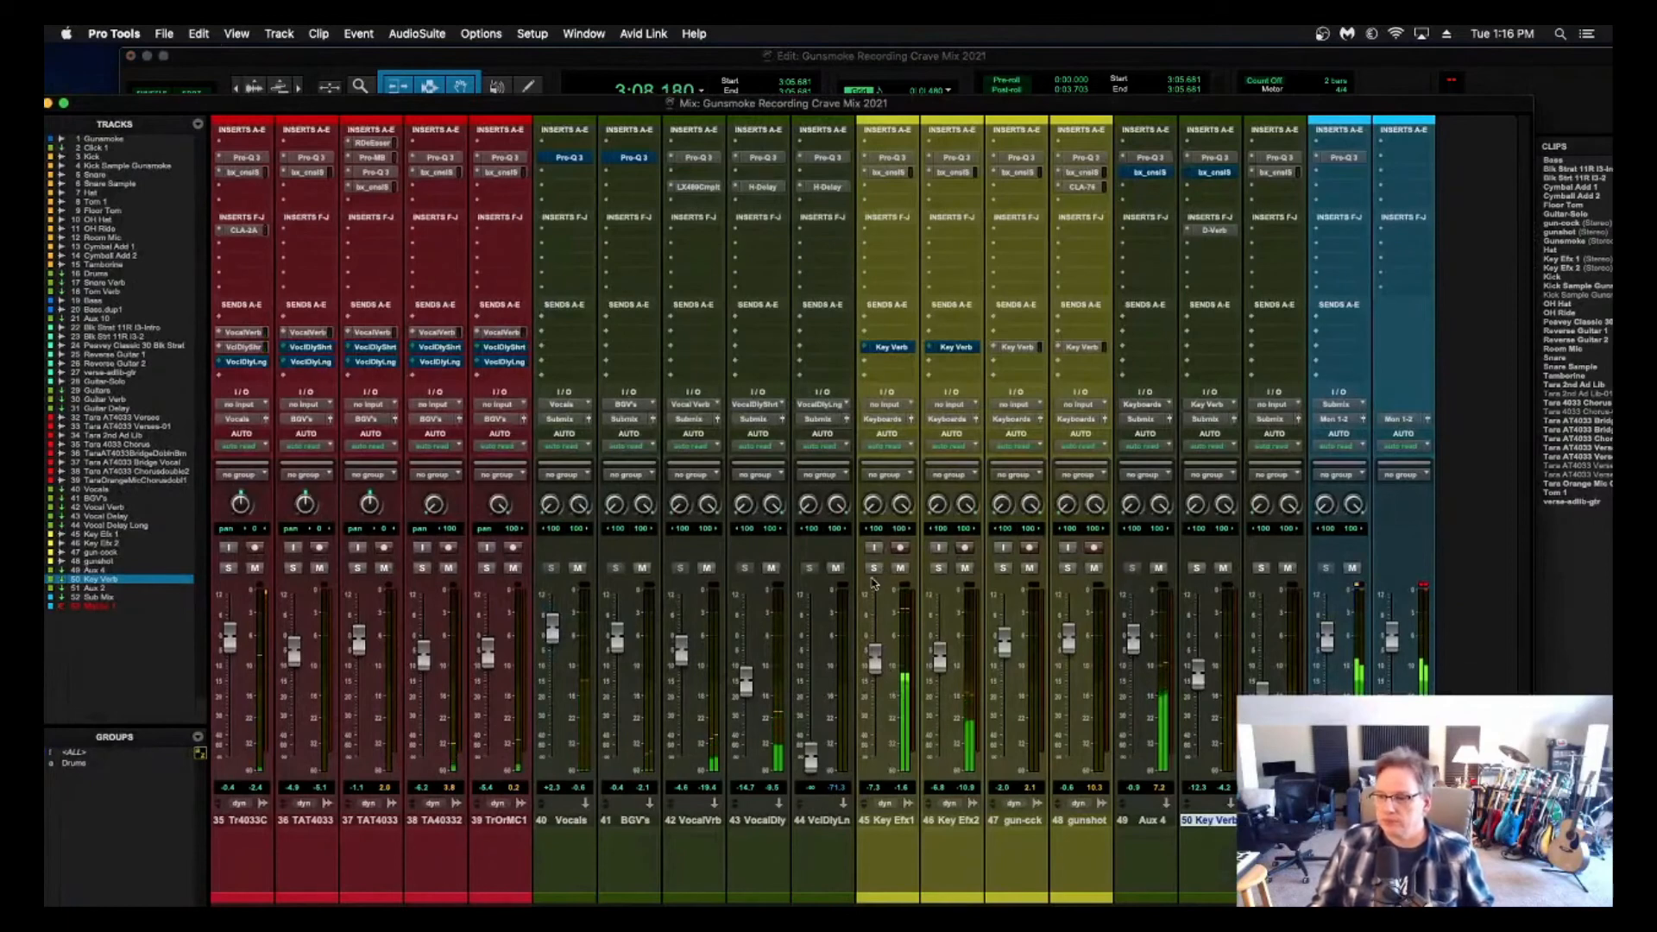
left_click(874, 568)
left_click(938, 567)
key("space")
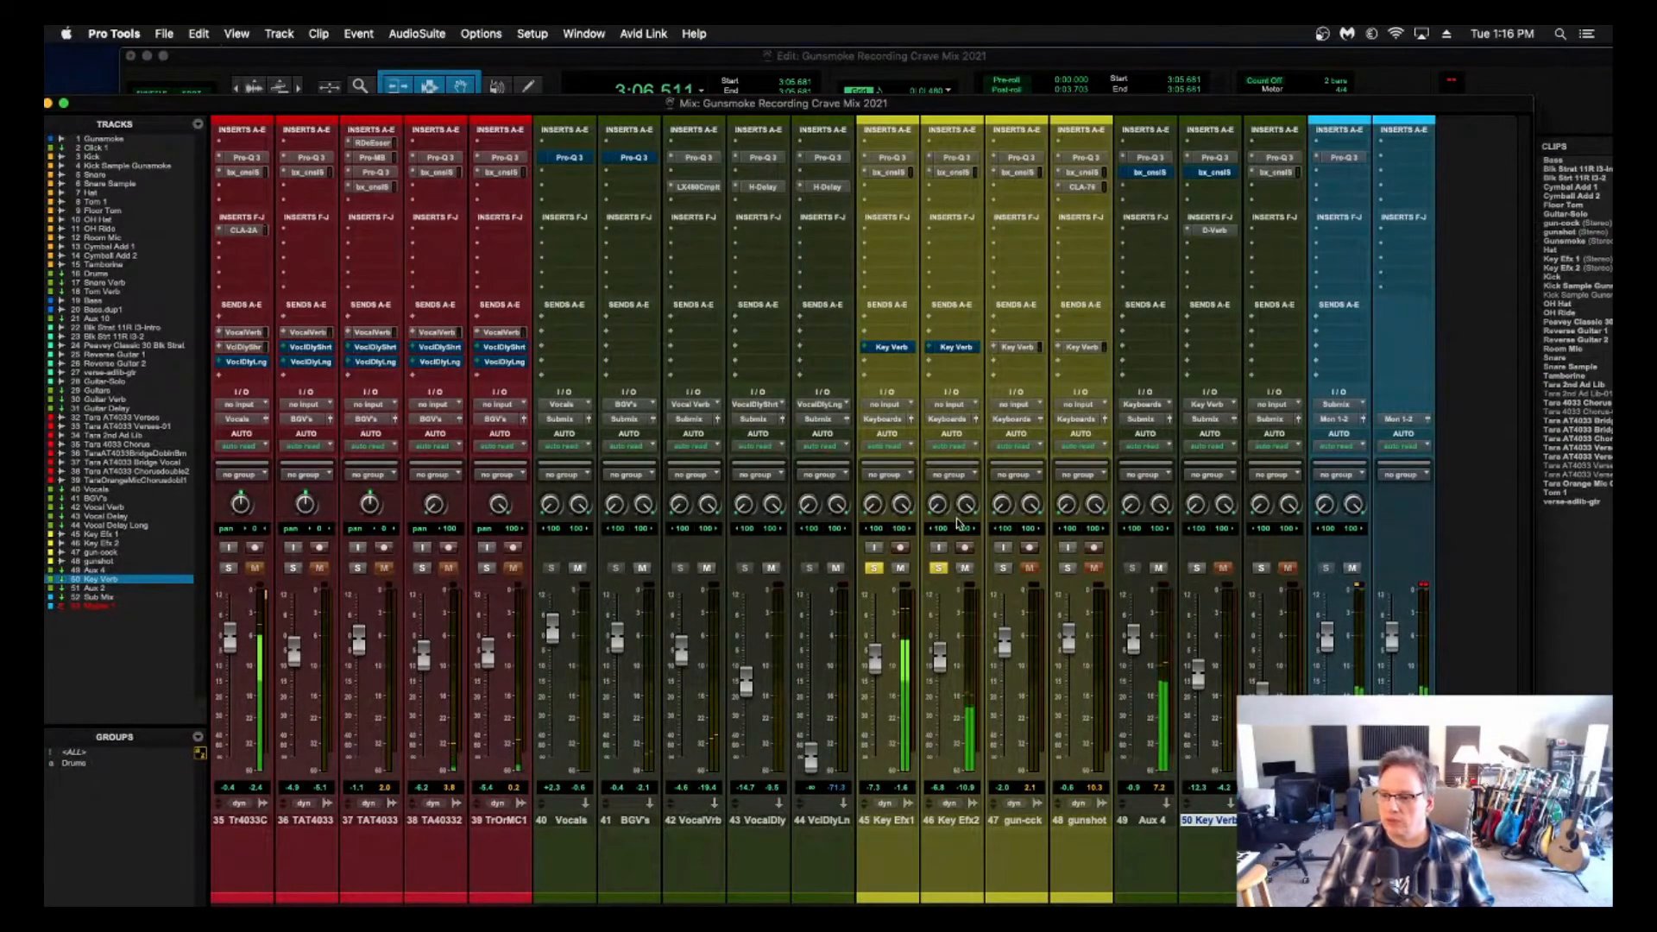
Boost the HF gain to about +6.6 dB plus the HMF and LF gains on Key Efx 1's bx_console.
left_click(888, 172)
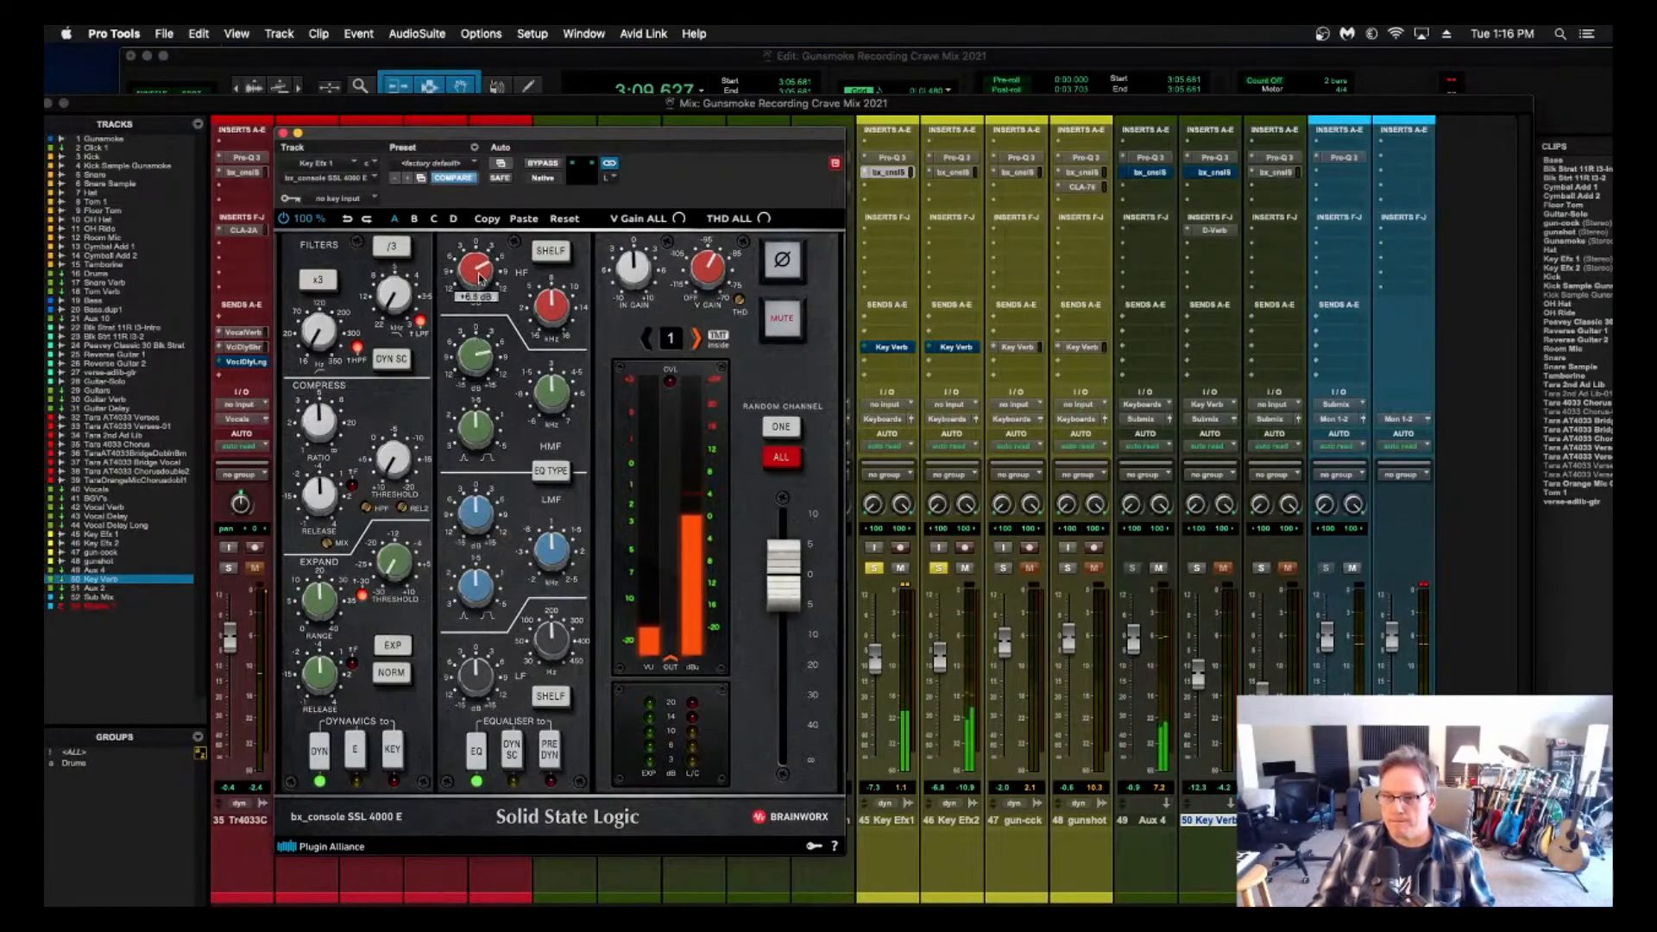
key("space")
key("space")
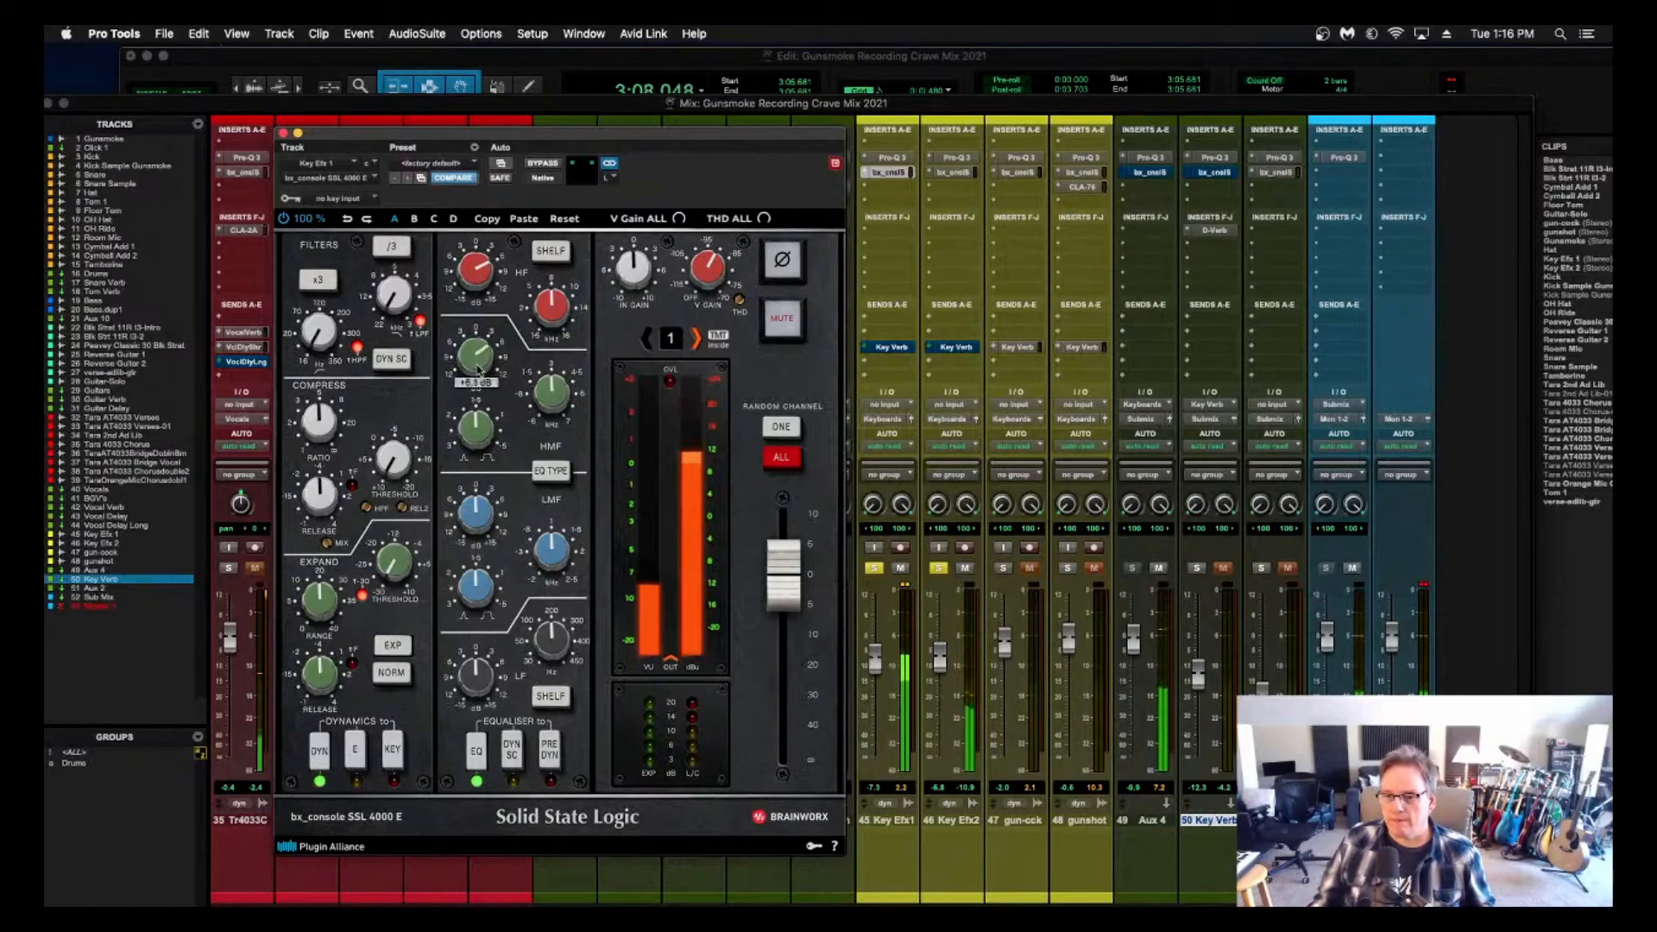
left_click_drag(479, 683, 480, 677)
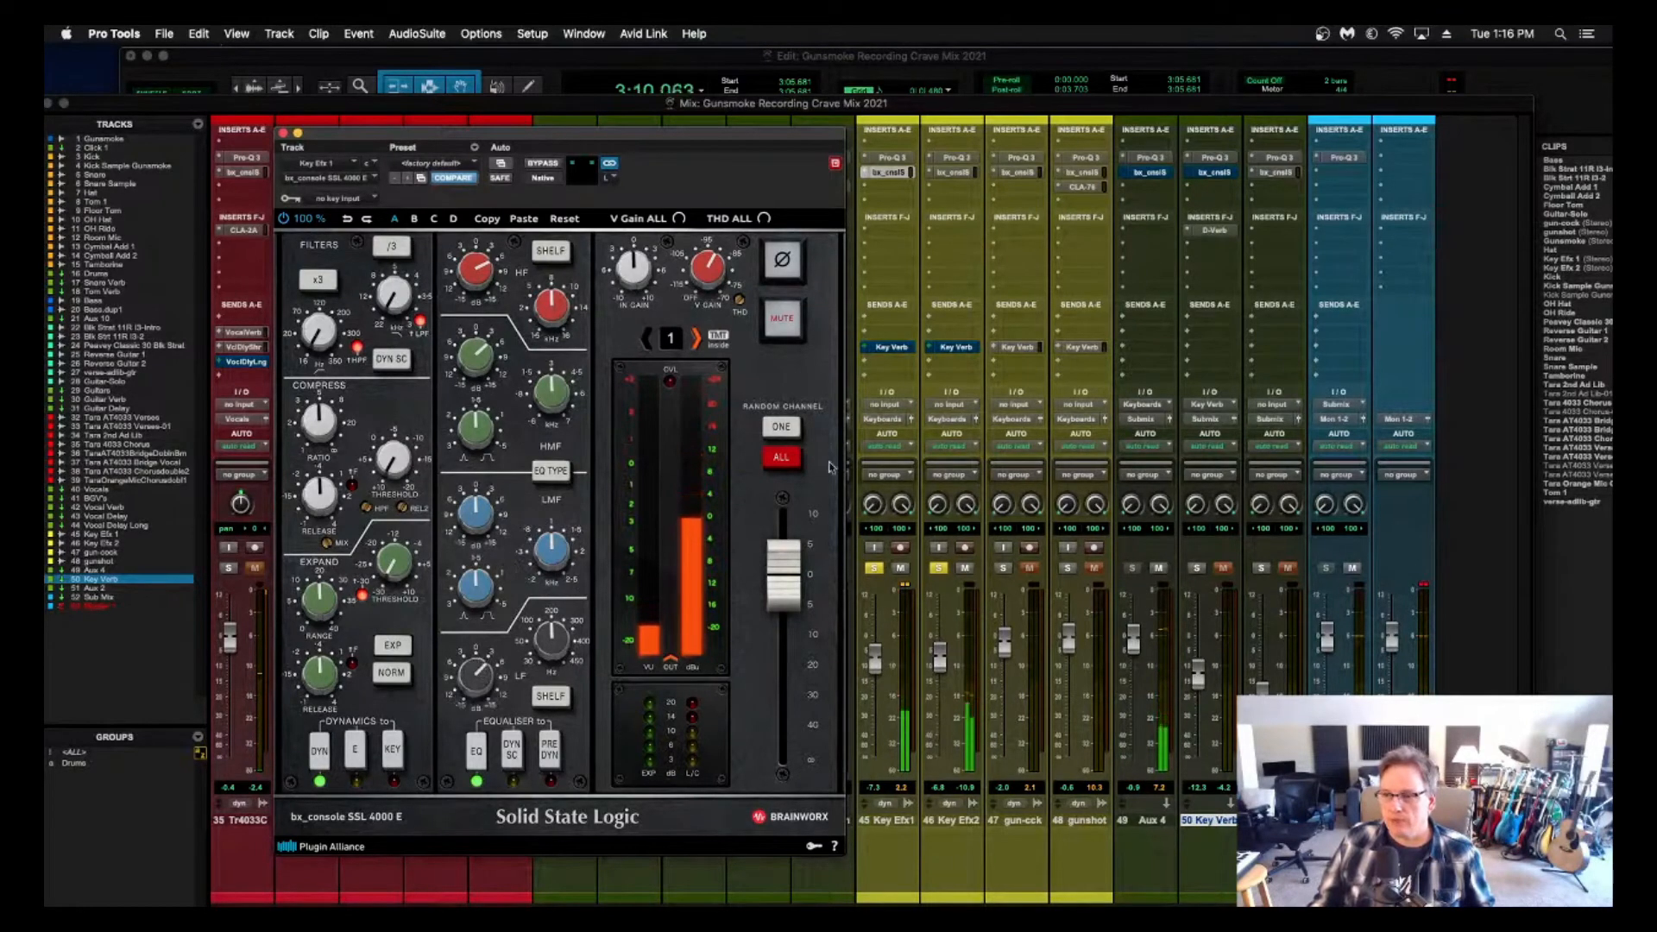
Boost the HF gain on Key Efx 2's bx_console to about +6.6 dB, replaying the section.
left_click(955, 174)
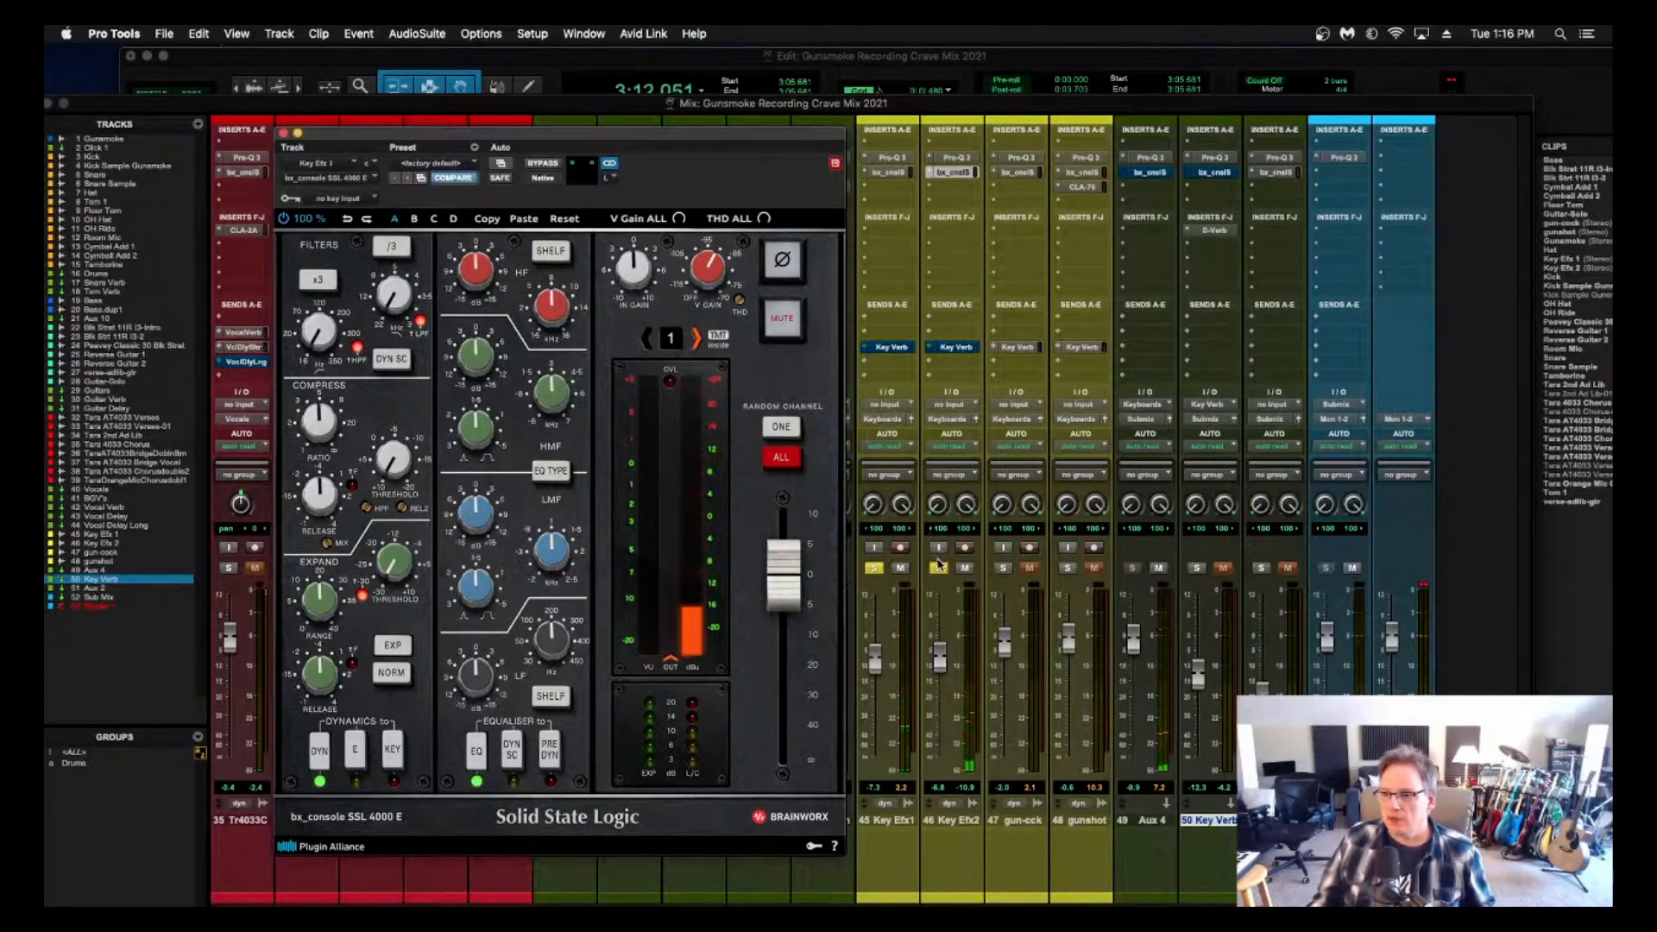
key("space")
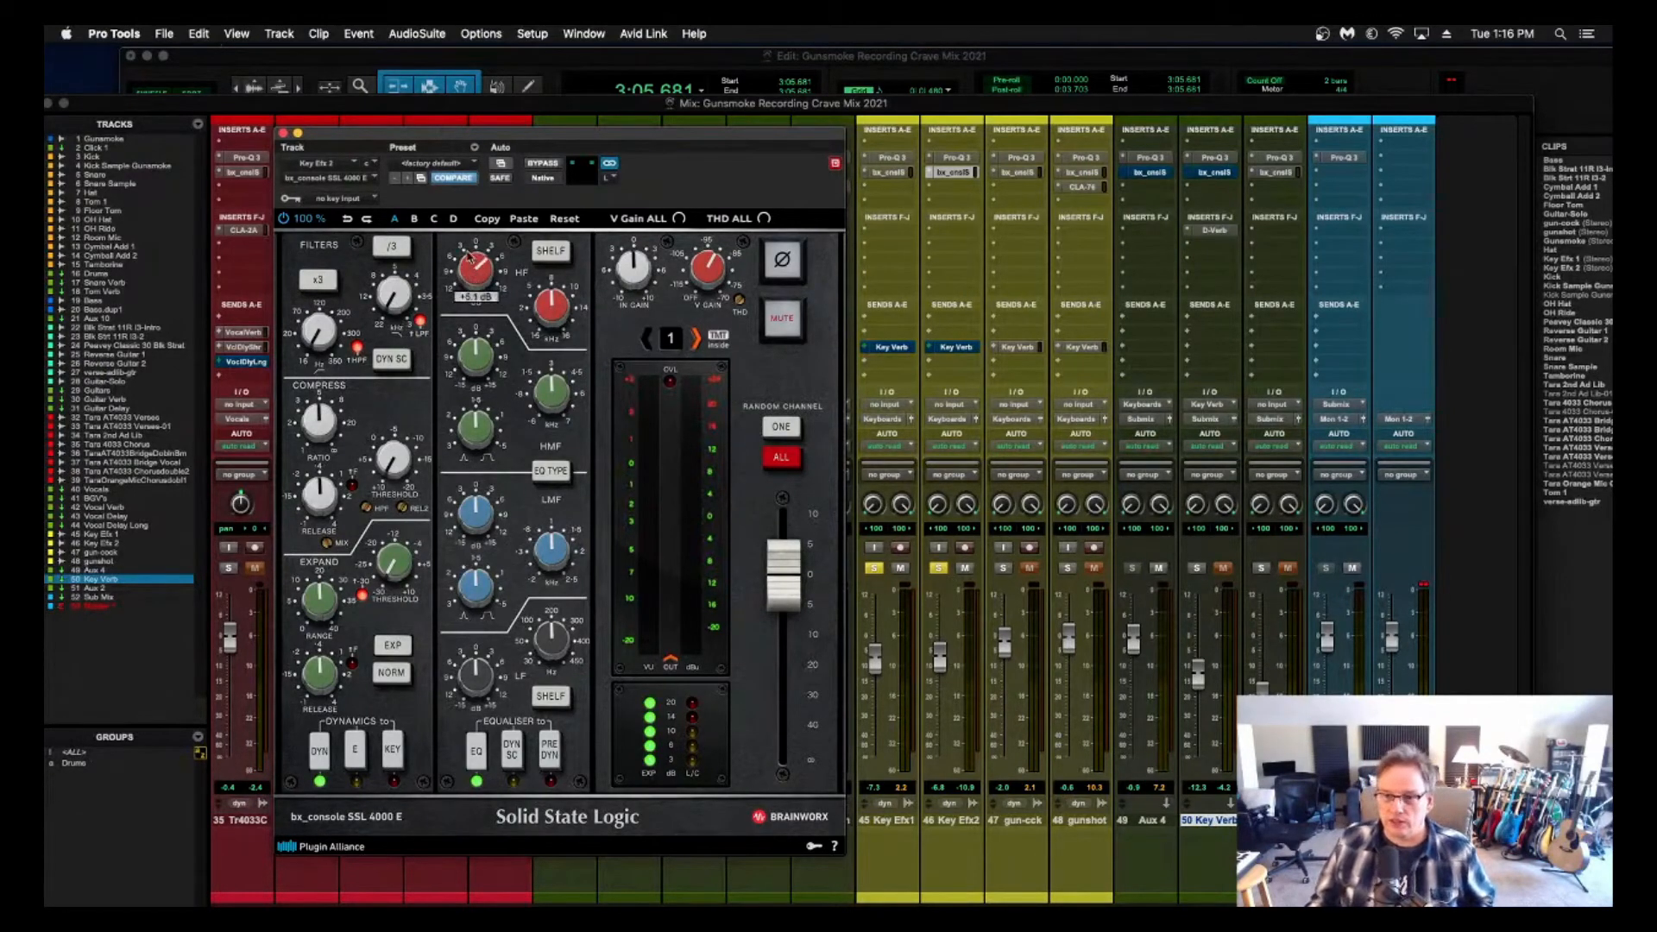
key("space")
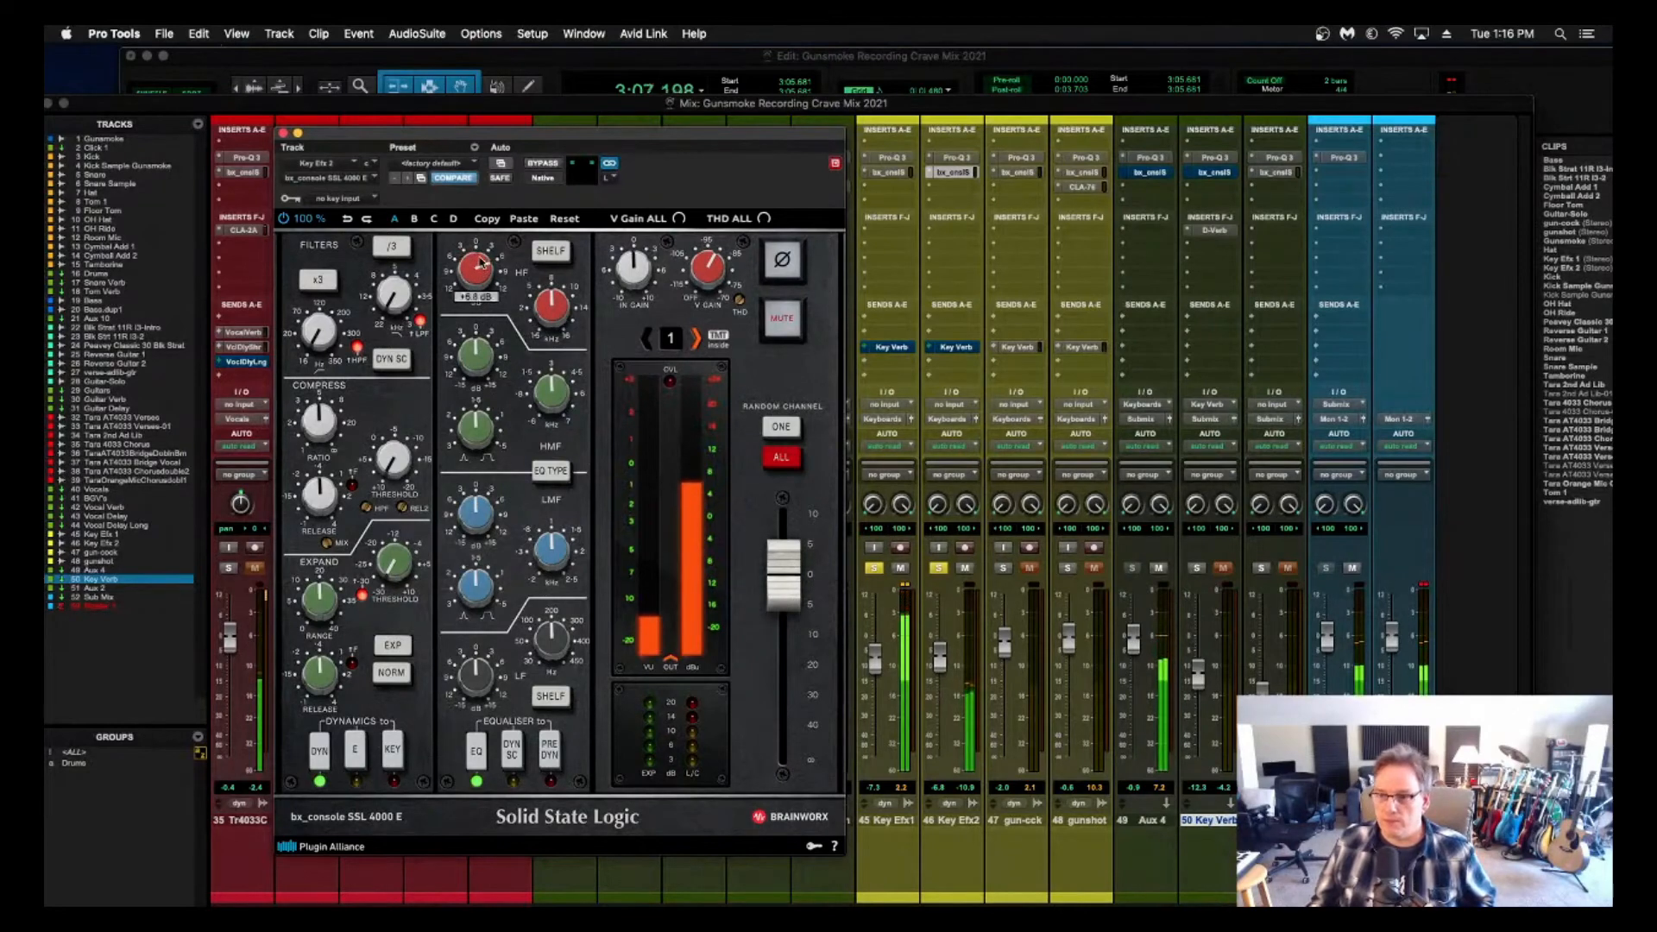
key("space")
Unsolo Key Efx 1 and boost the HMF gain on Key Efx 2's bx_console, replaying the section to check it.
left_click(874, 568)
key("space")
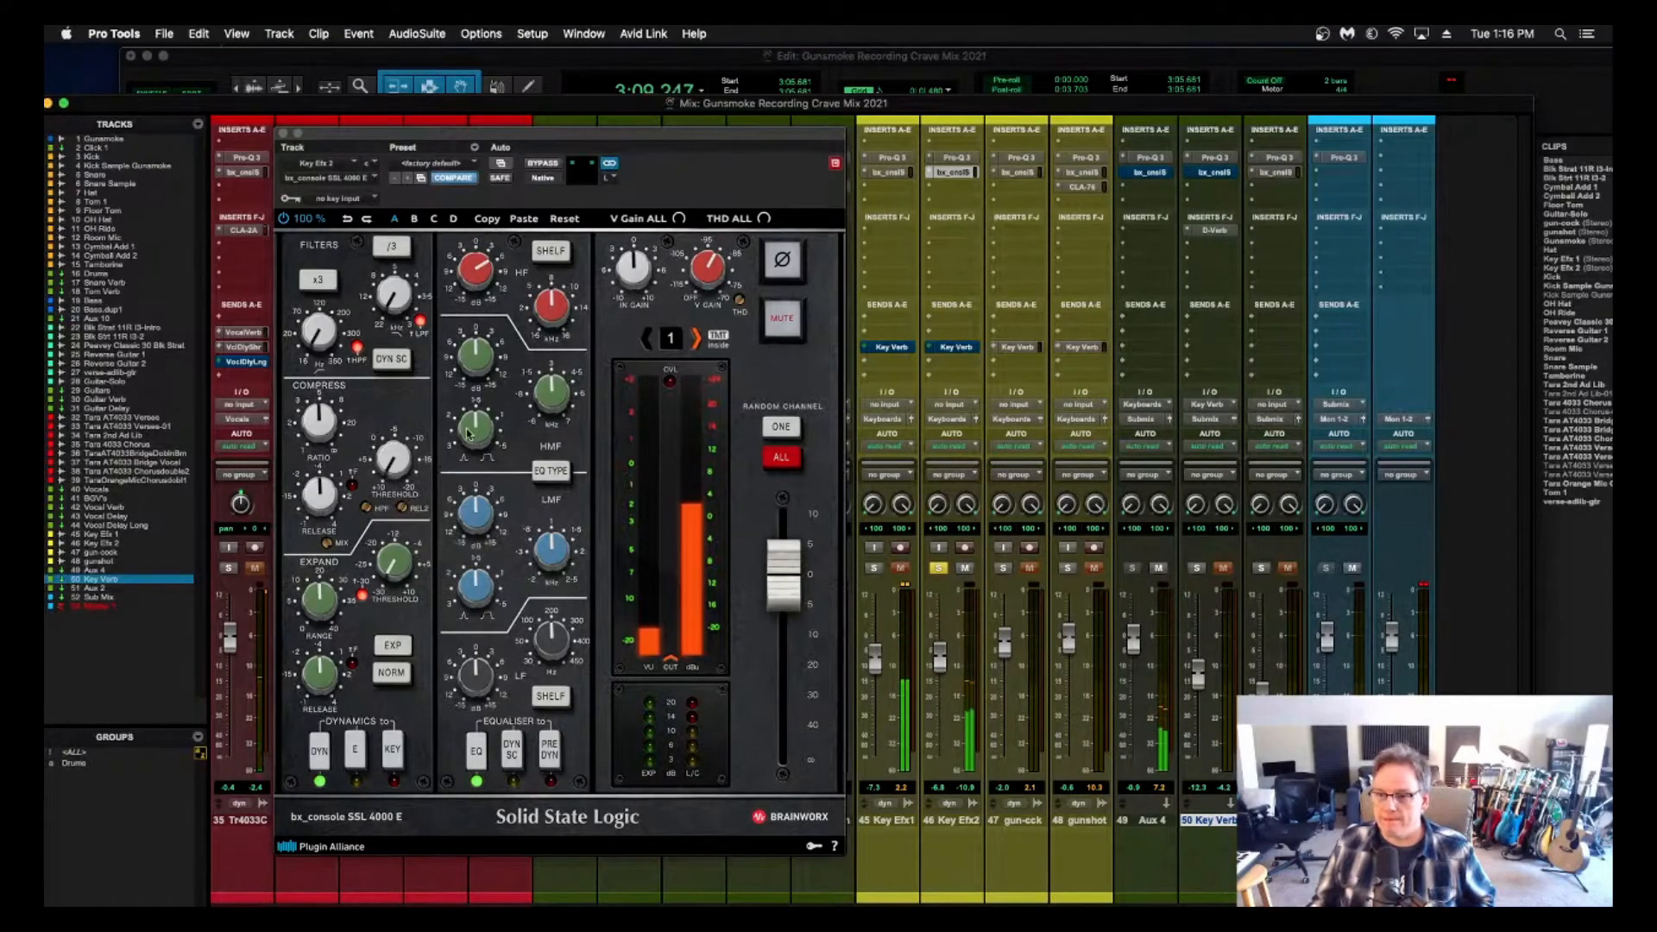
left_click_drag(468, 364, 474, 331)
key("space")
key("space")
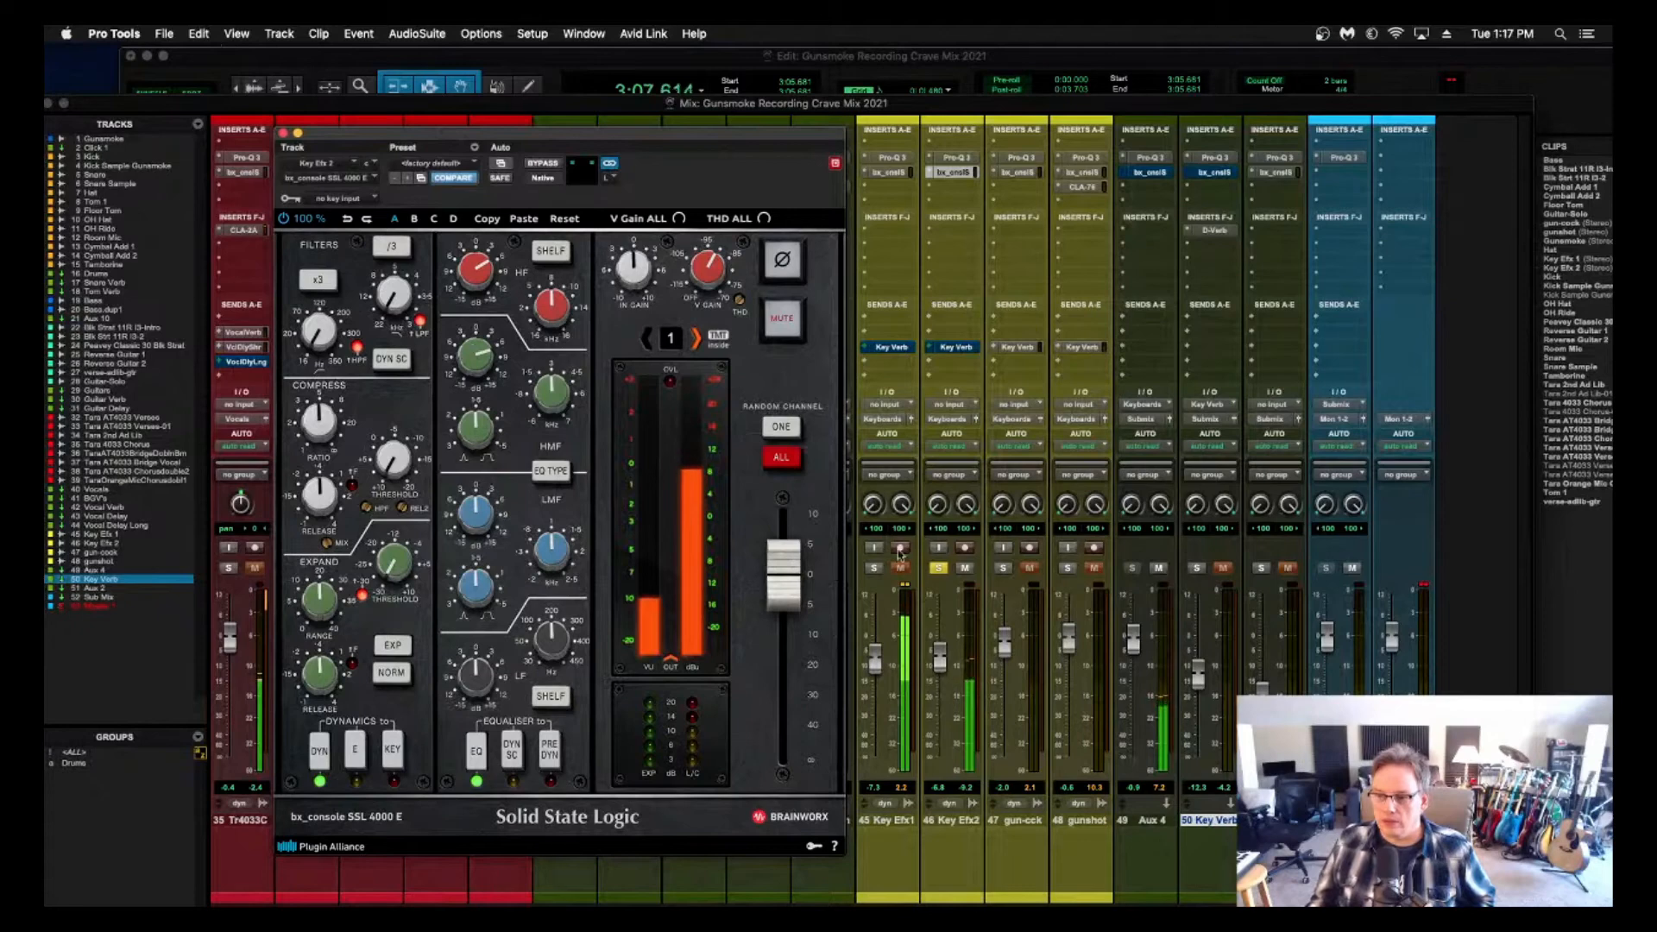
Switch the solo from Key Efx 2 to Key Efx 1 and raise the Key Efx 1 fader to about -1.7 dB during playback.
left_click(939, 568)
left_click(874, 568)
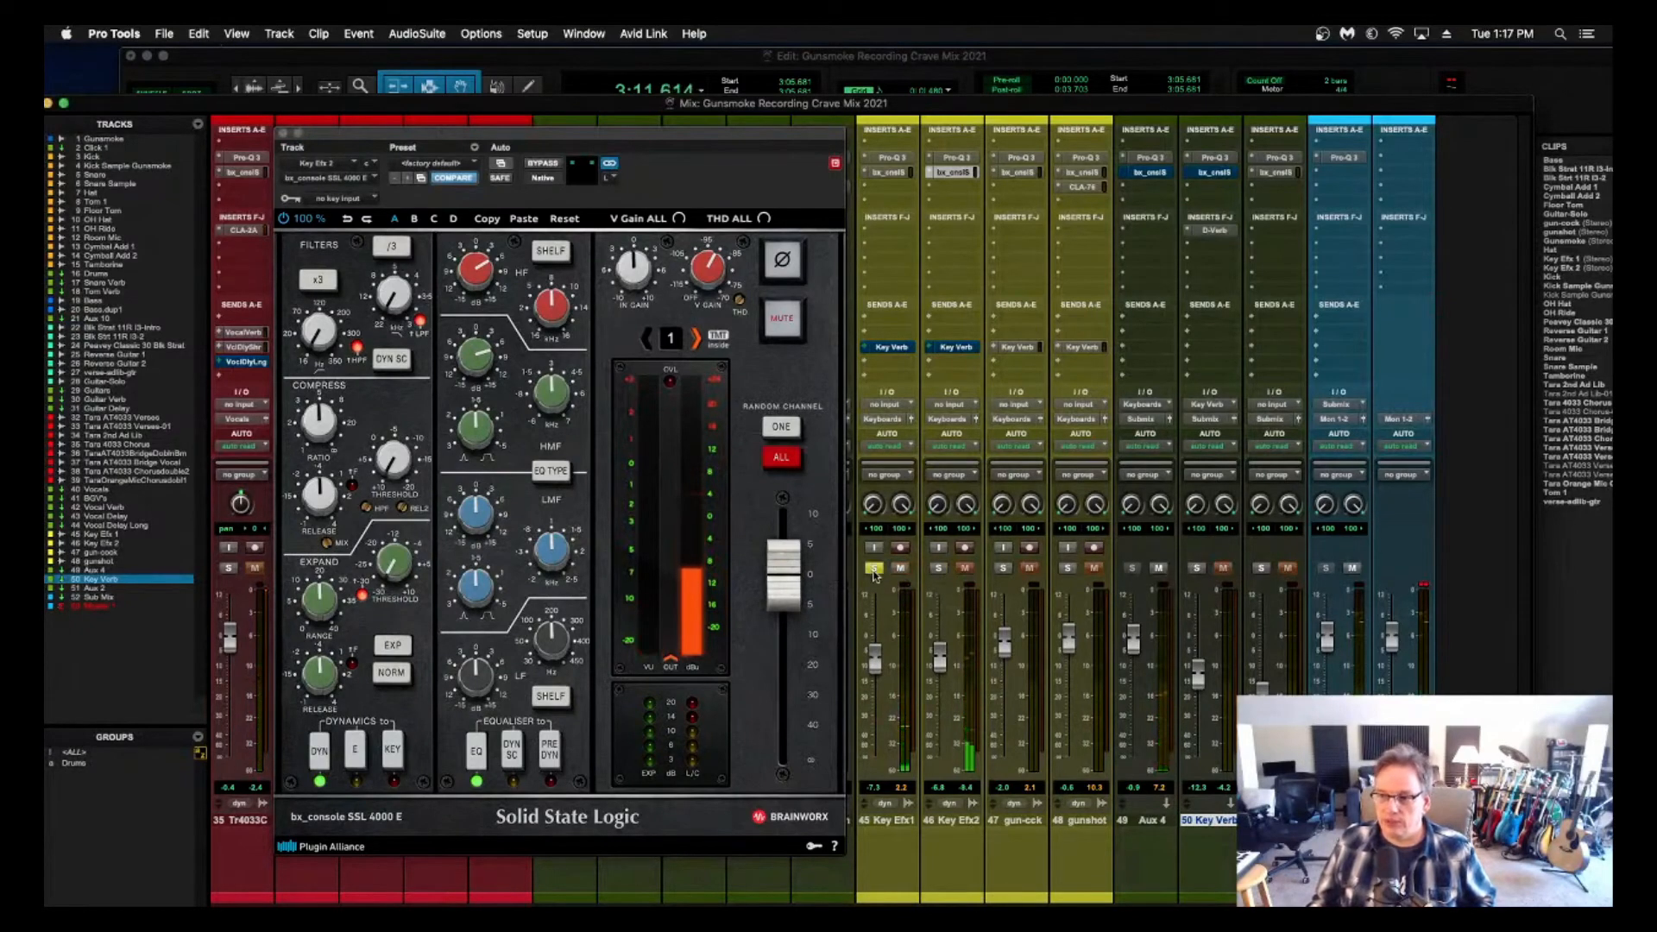
key("space")
key("space")
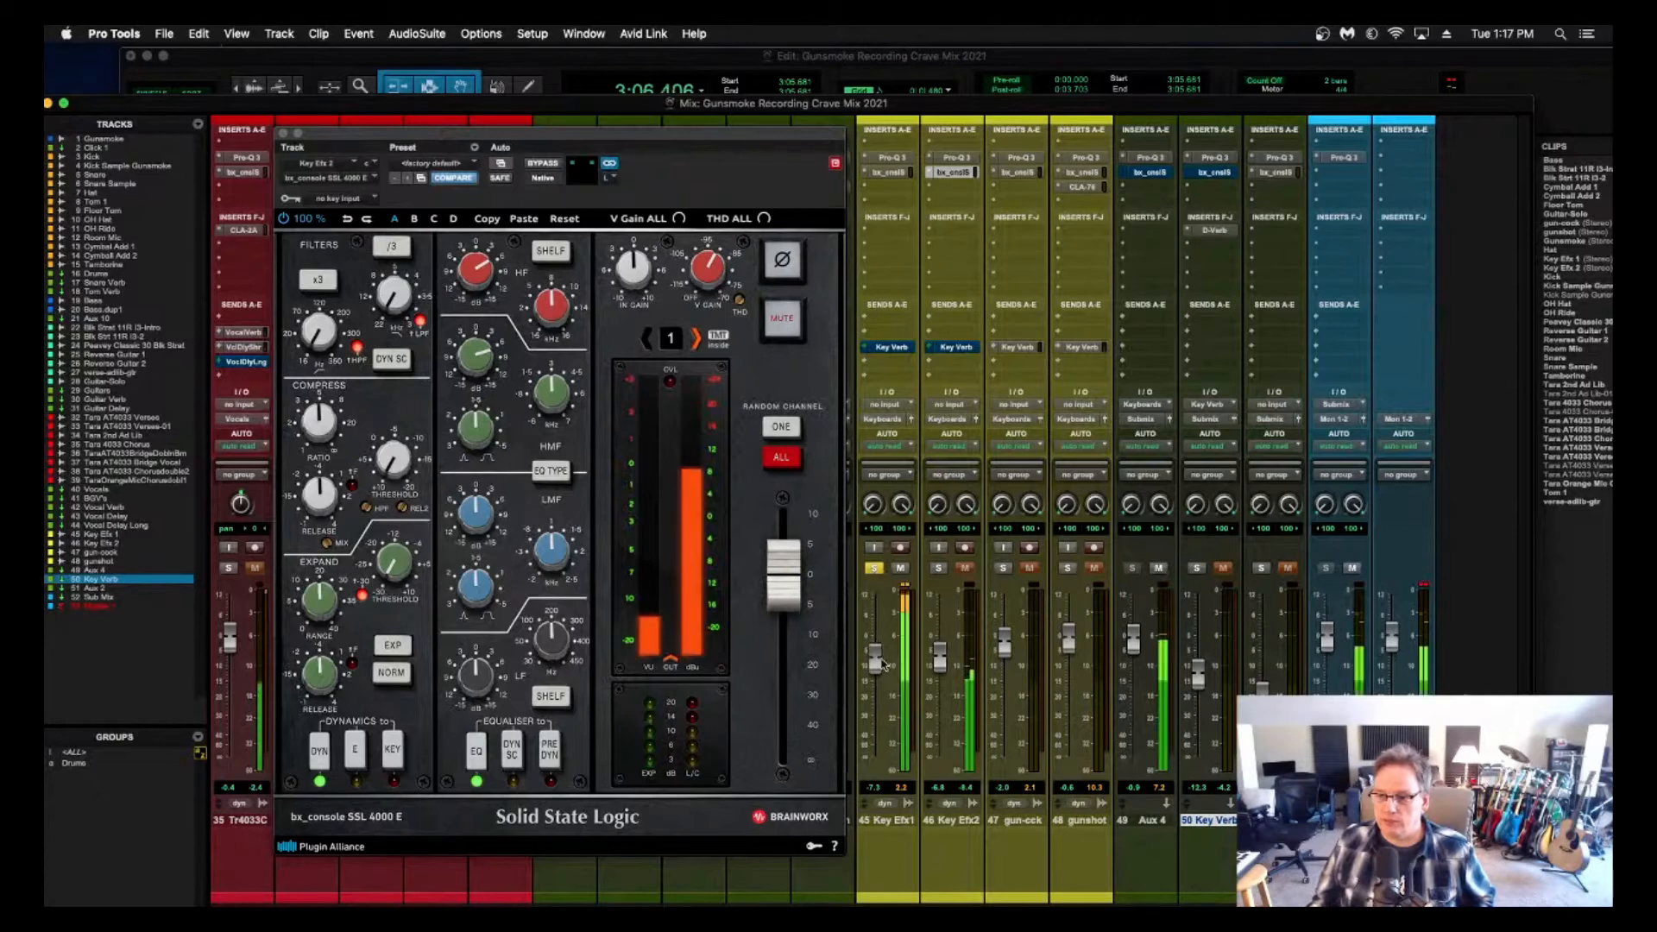
Lower the input gain, add more HF boost and adjust the compressor threshold on Key Efx 1's bx_console.
left_click(886, 173)
key("space")
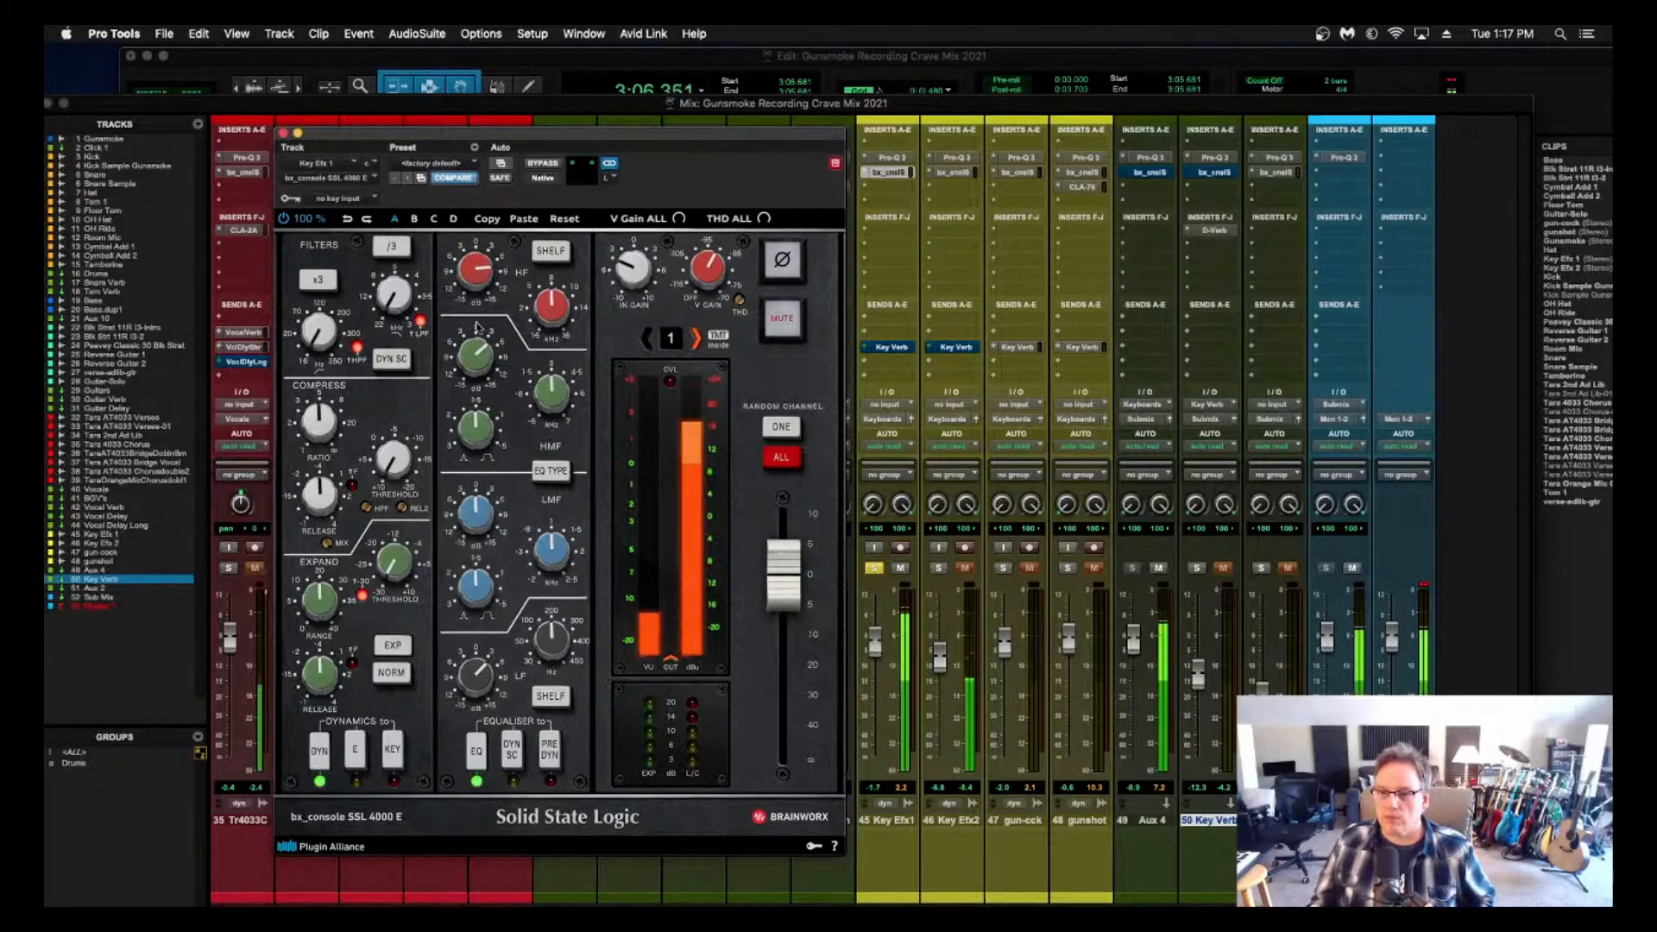
key("space")
key("space")
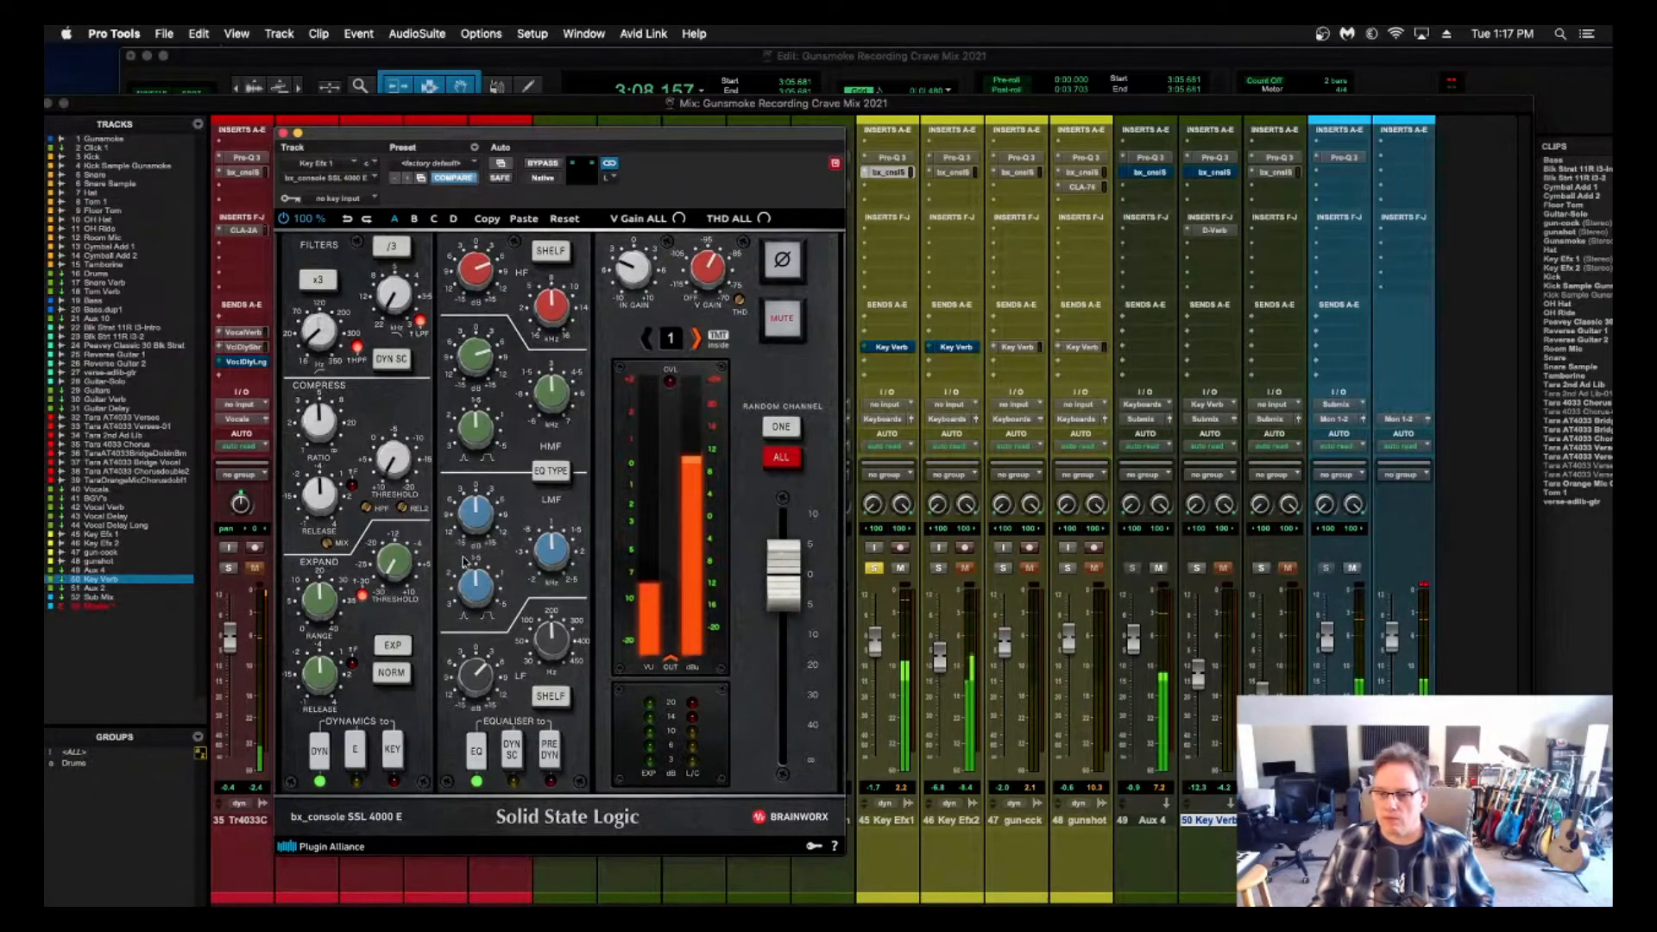
key("space")
key("space")
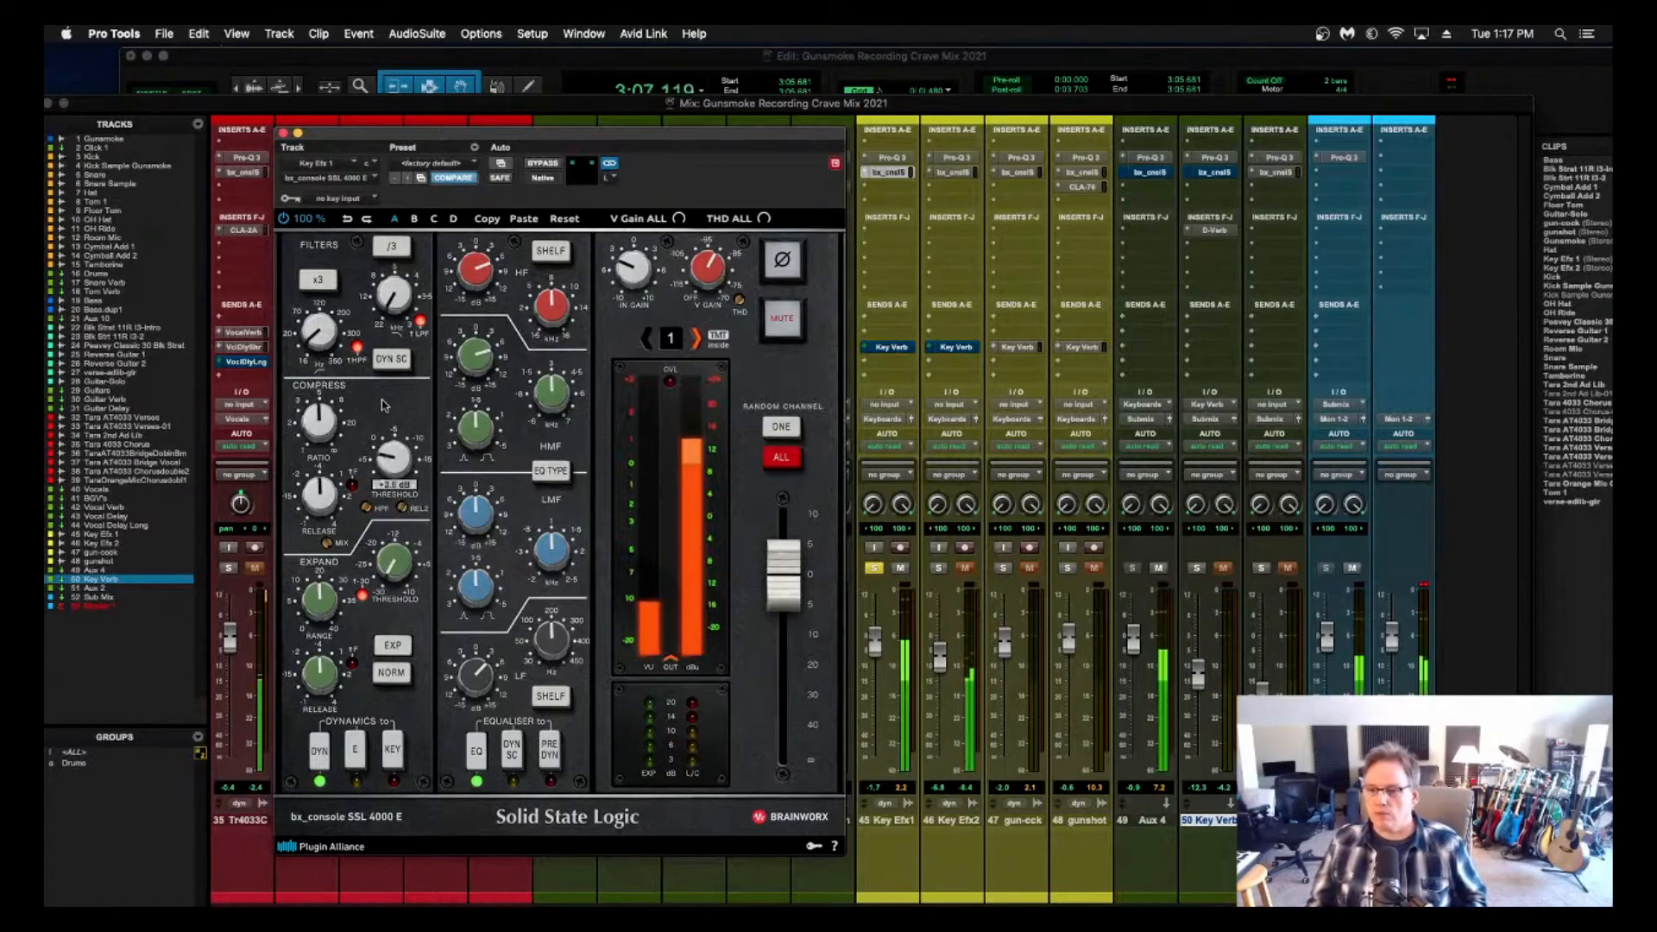
Insert a CLA-76 compressor after Key Efx 1's bx_console and move its window clear of the keyboard channels.
key("space")
key("space")
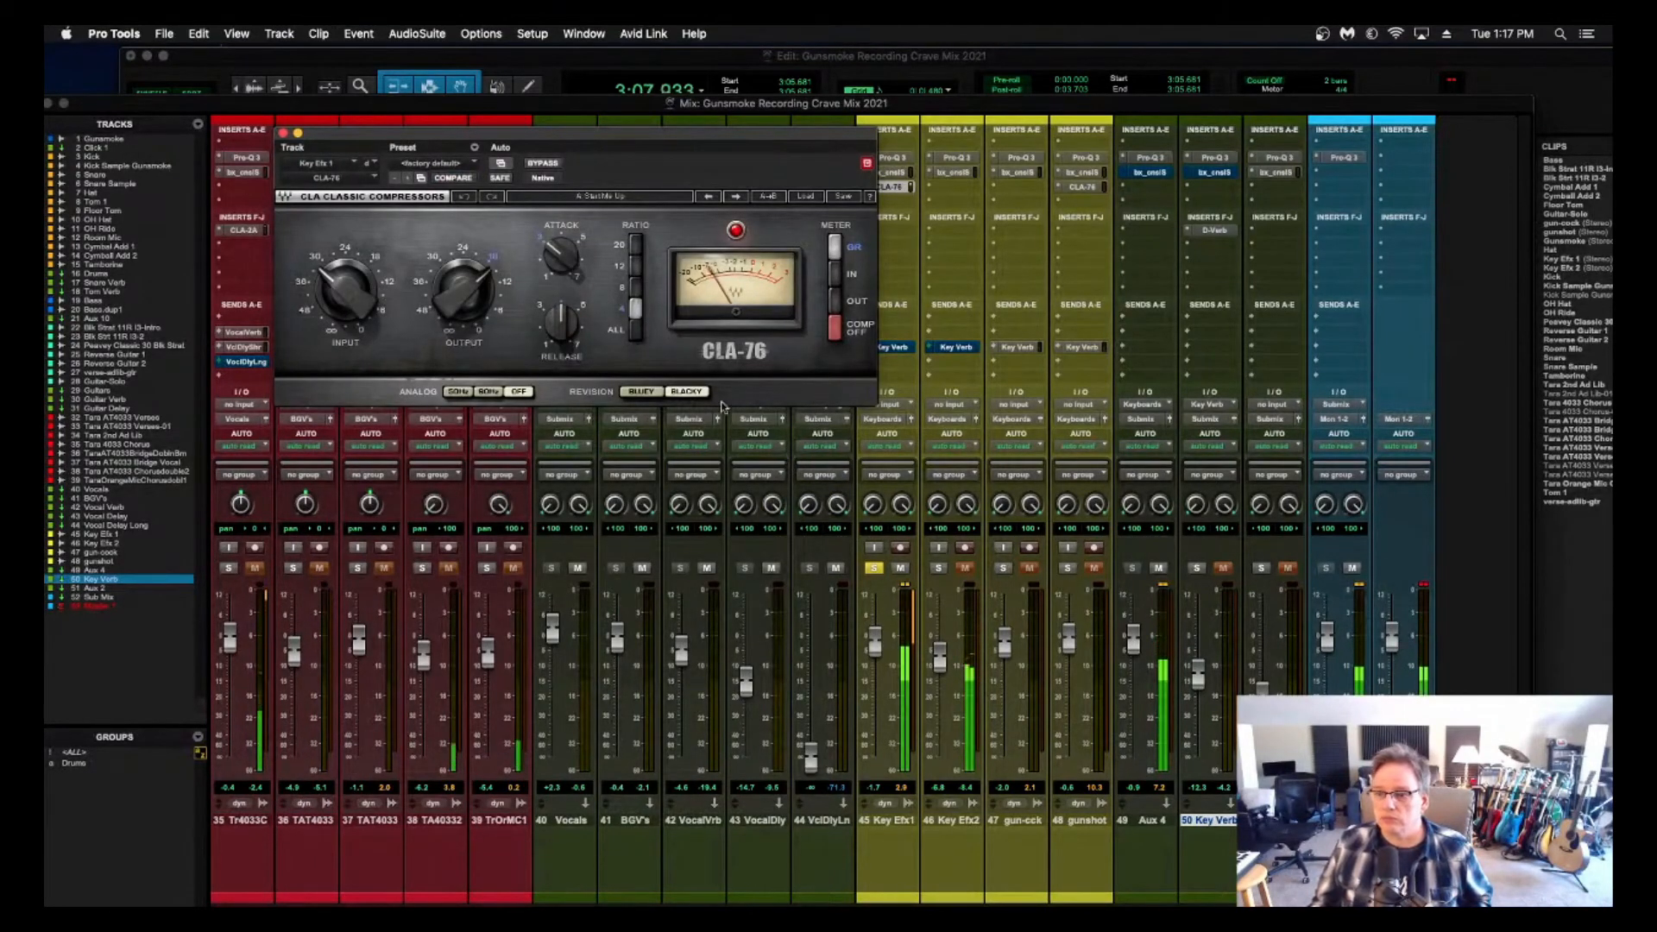
left_click_drag(545, 131, 411, 140)
key("space")
Unsolo Key Efx 1, fine-tune its CLA-76 output, and lower its fader to about -5.4 dB along with the Key Efx 2 fader.
left_click(872, 569)
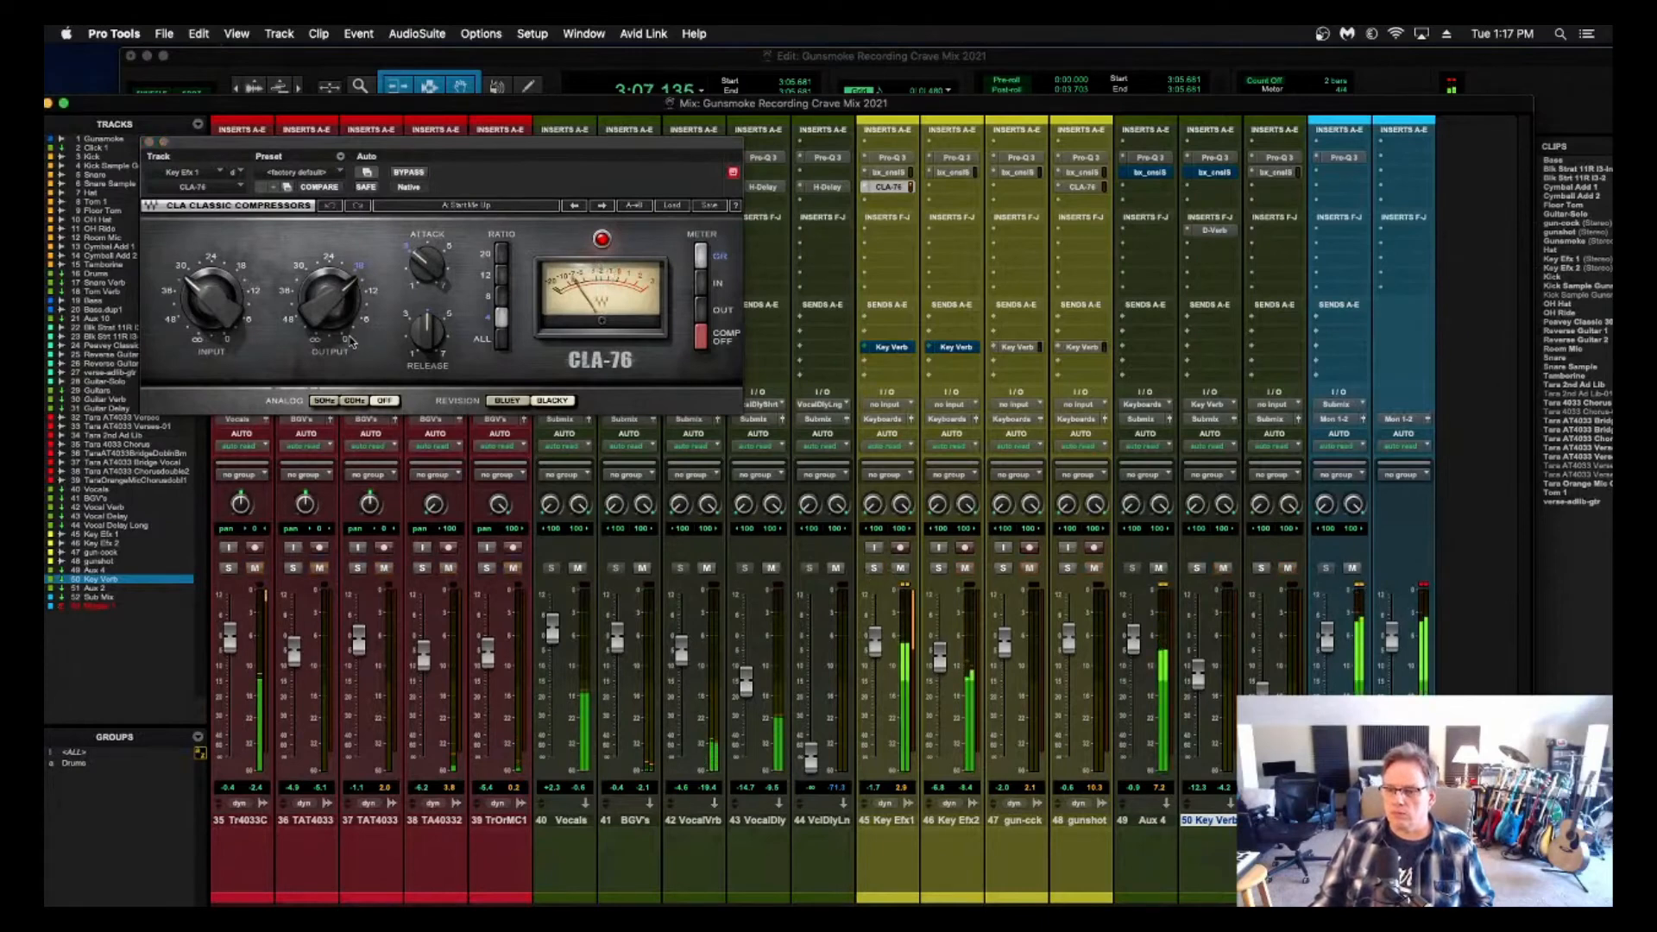
left_click_drag(881, 653, 881, 657)
left_click_drag(330, 301, 330, 300)
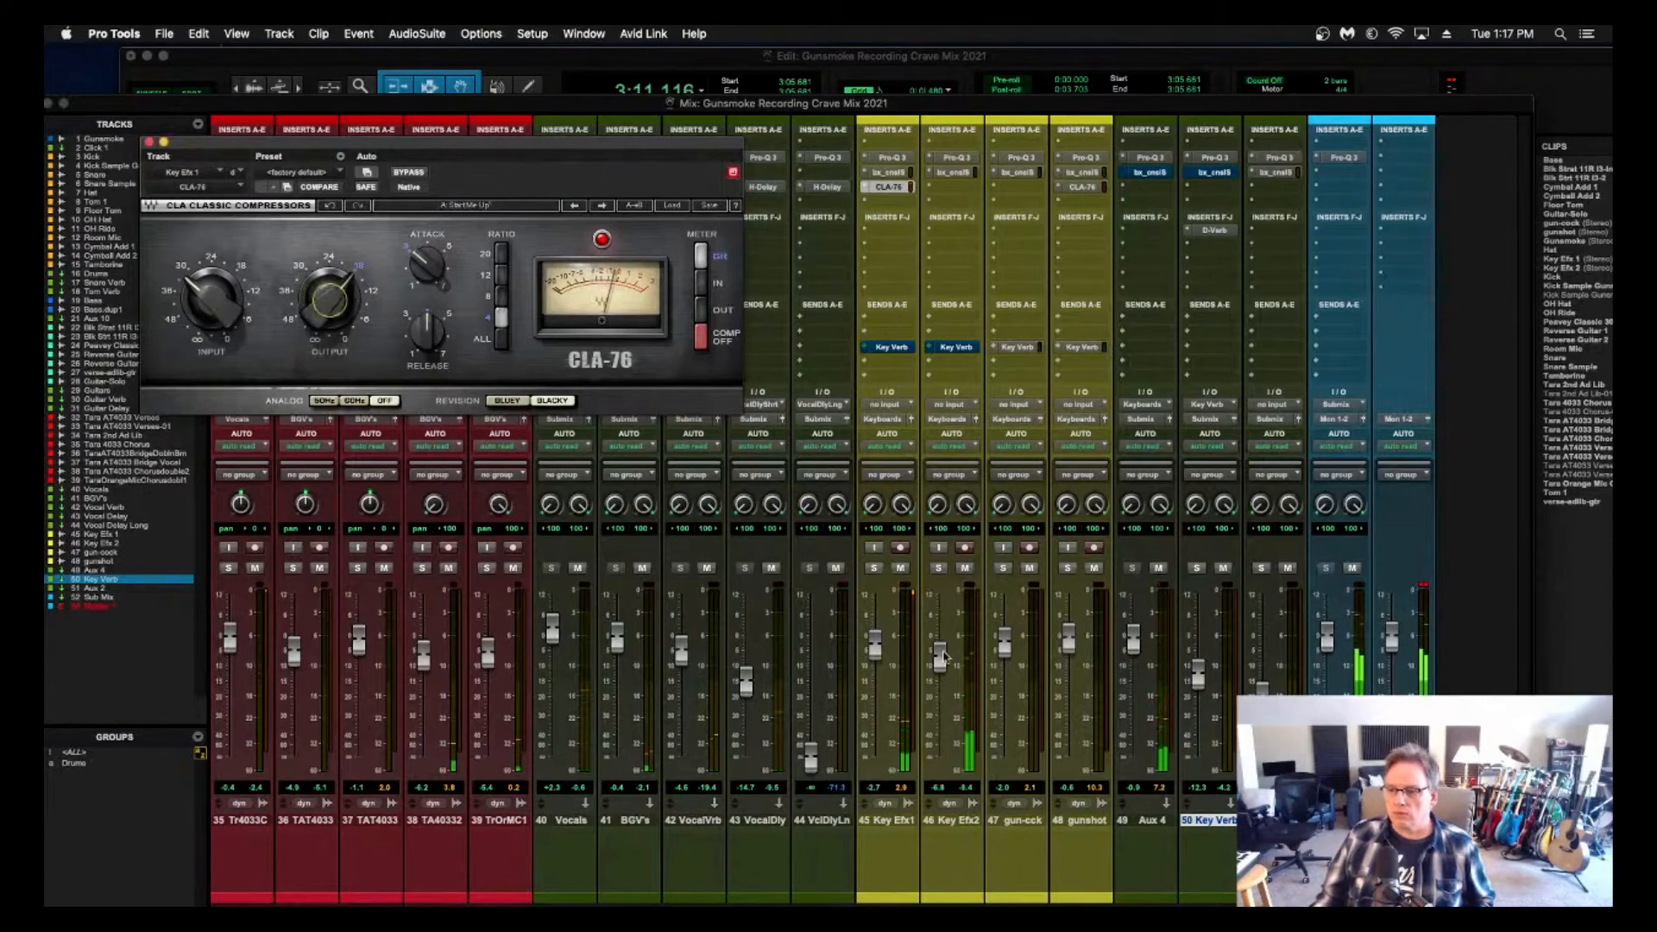
left_click_drag(943, 660, 881, 658)
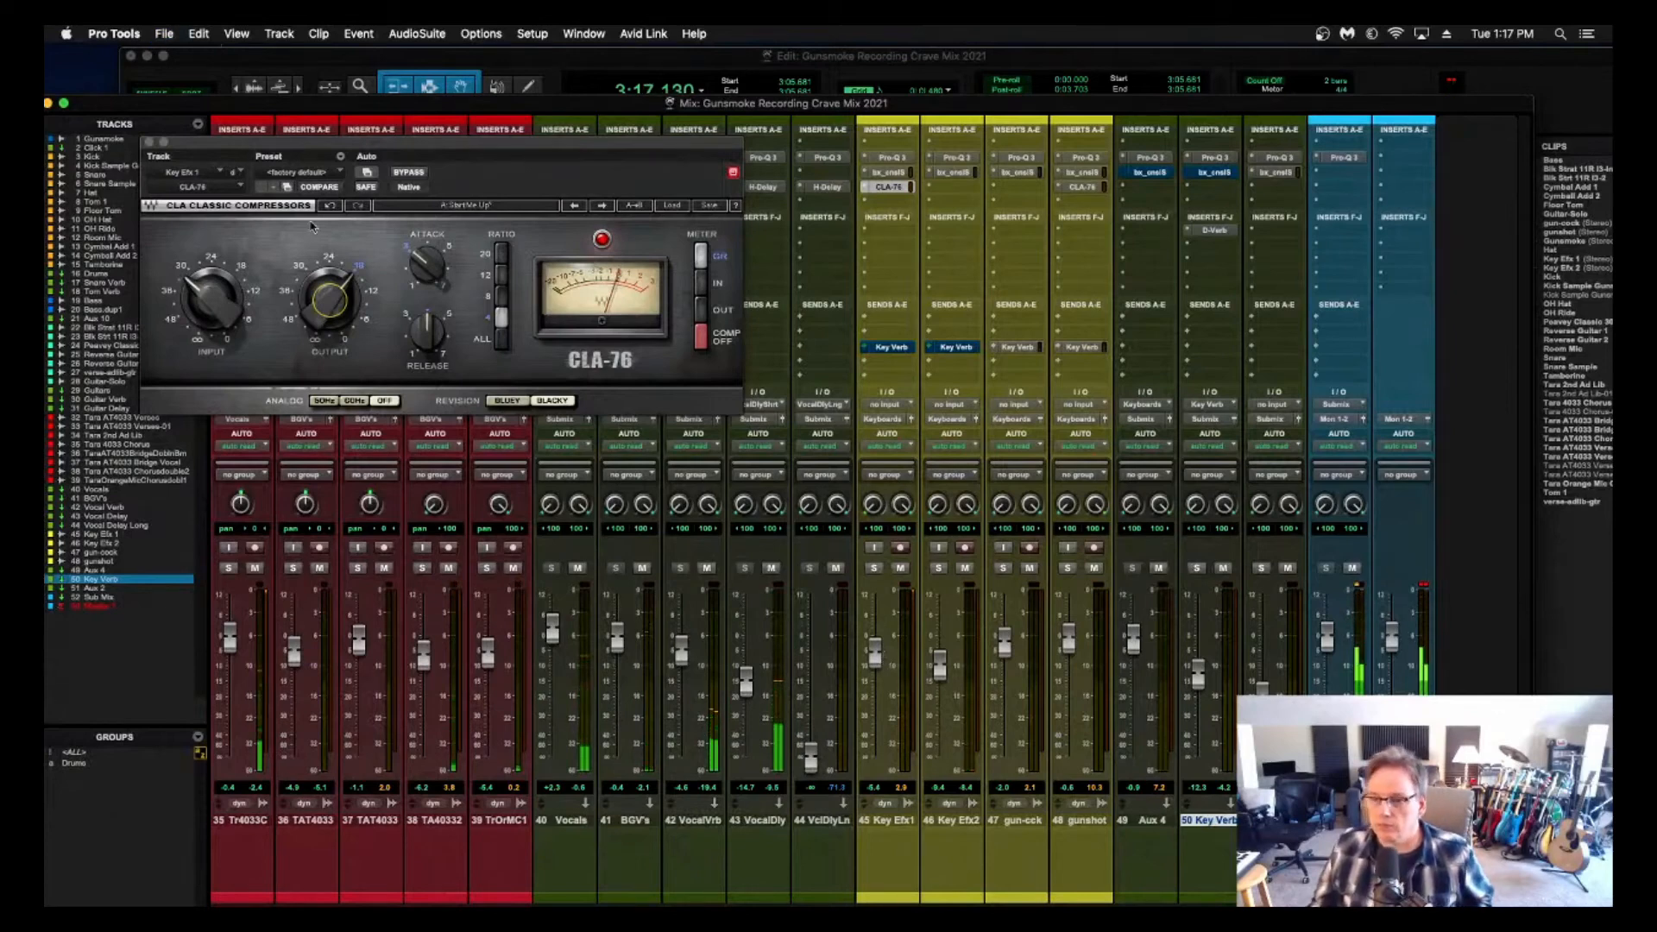
Close Key Efx 1's CLA-76 window and lower the Key Efx 2 fader to about -15.8 dB.
left_click(148, 142)
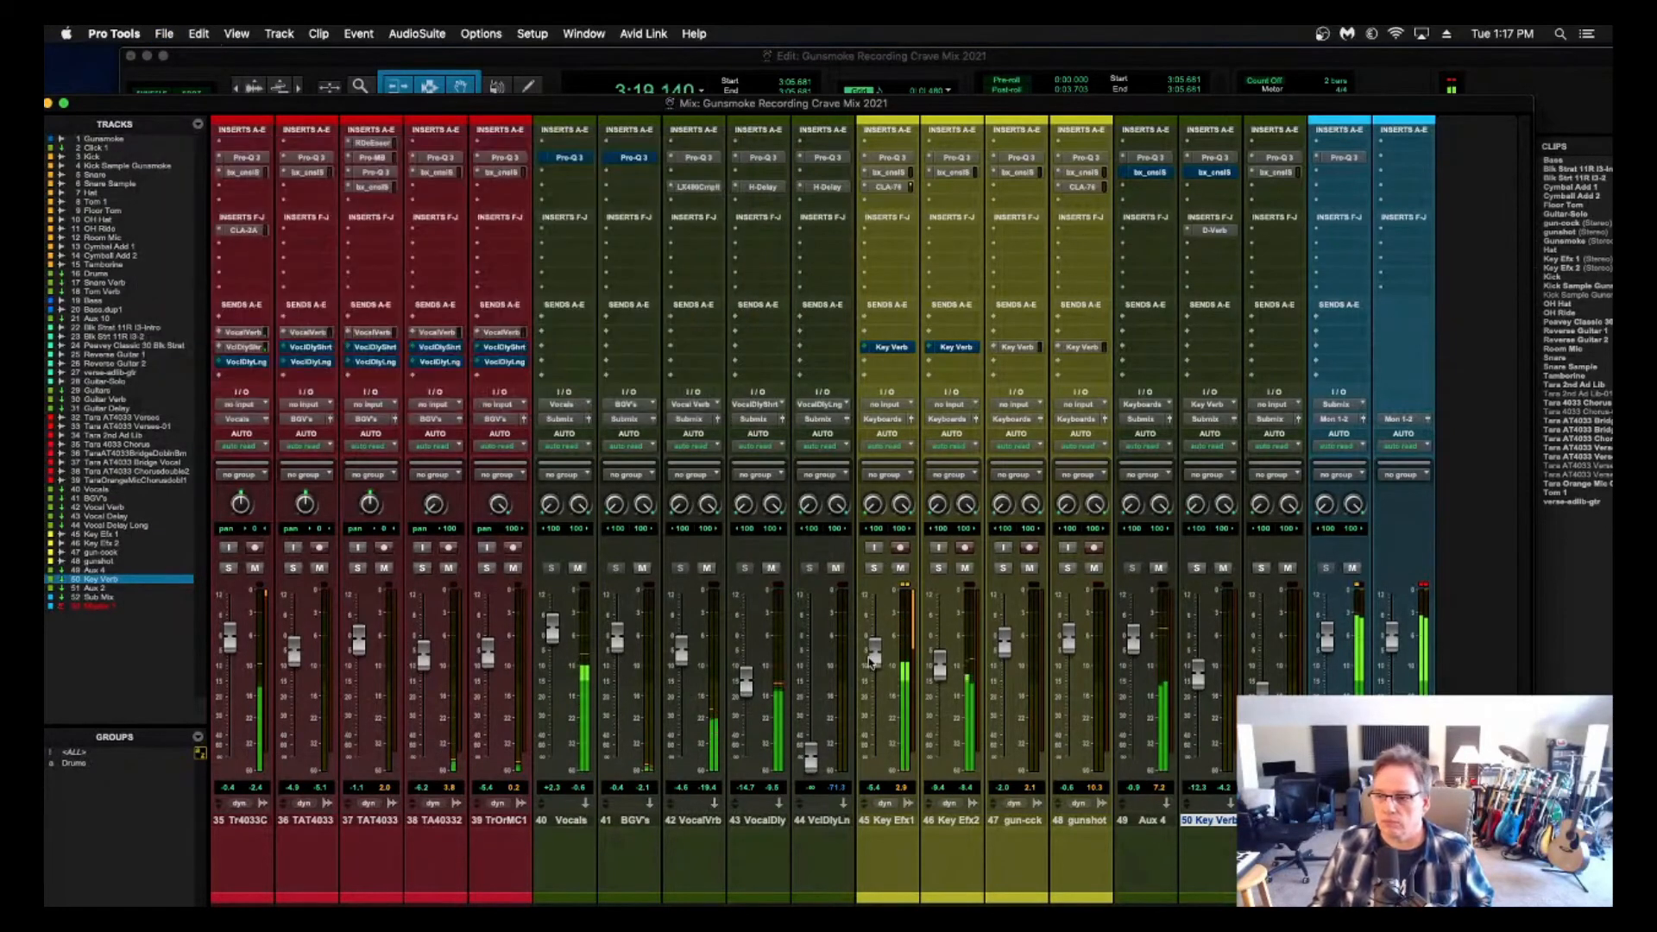
left_click_drag(942, 666, 942, 687)
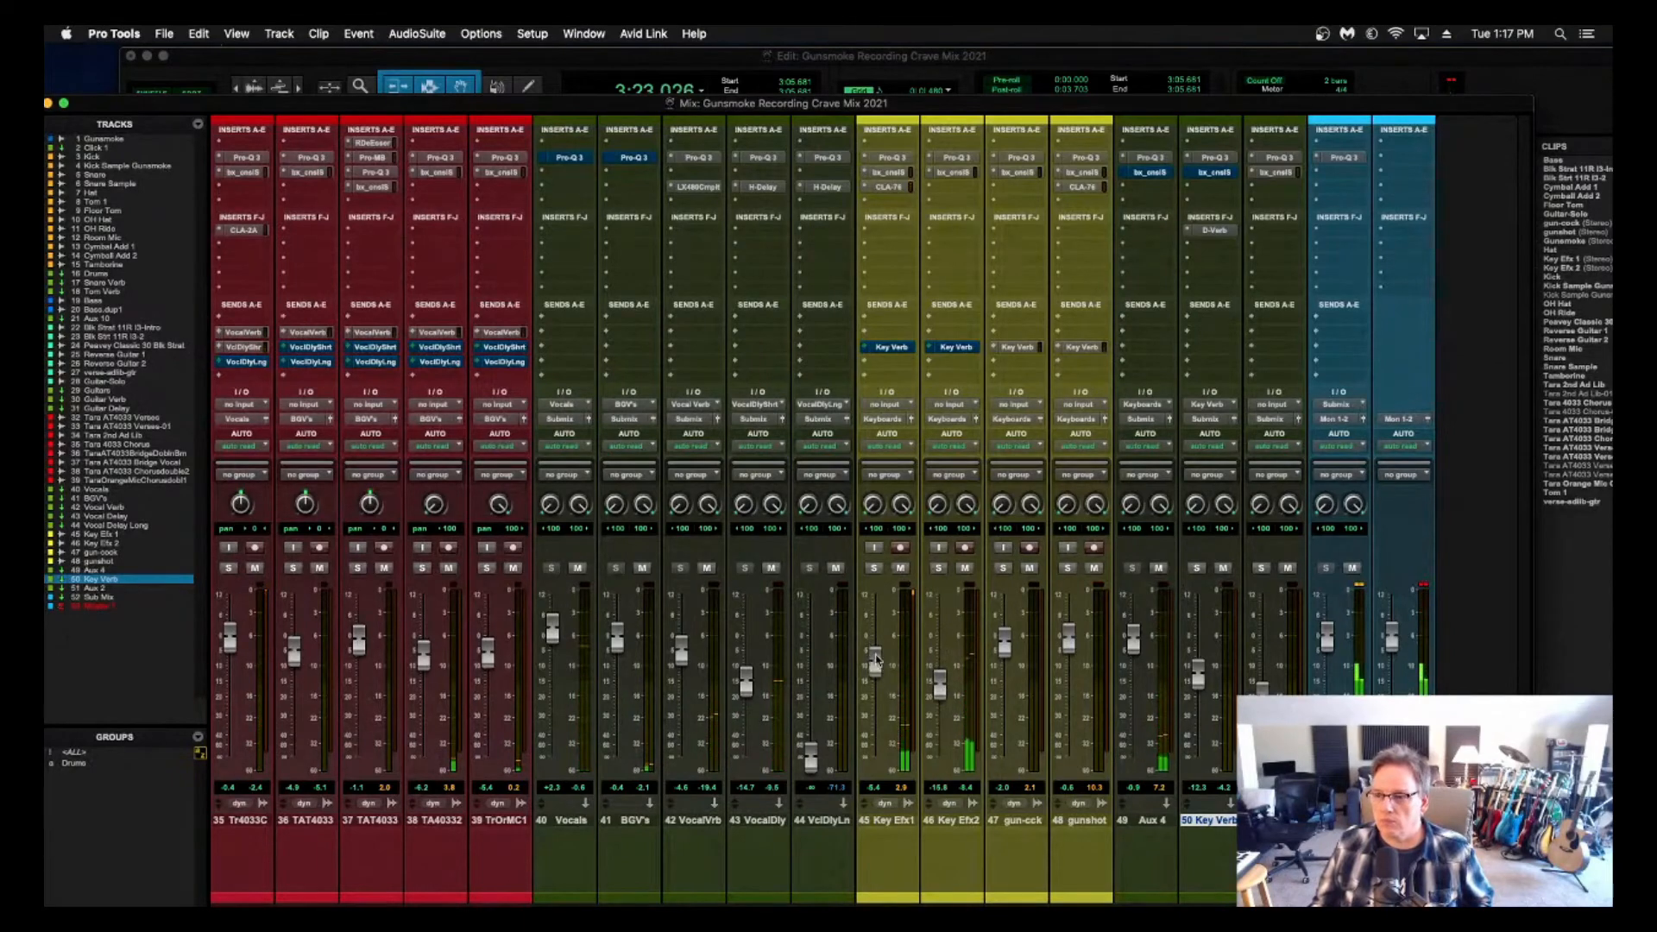
Reduce the output fader in Key Efx 1's bx_console and set the Key Efx 1 channel fader to about -2.0 dB during playback.
left_click(887, 172)
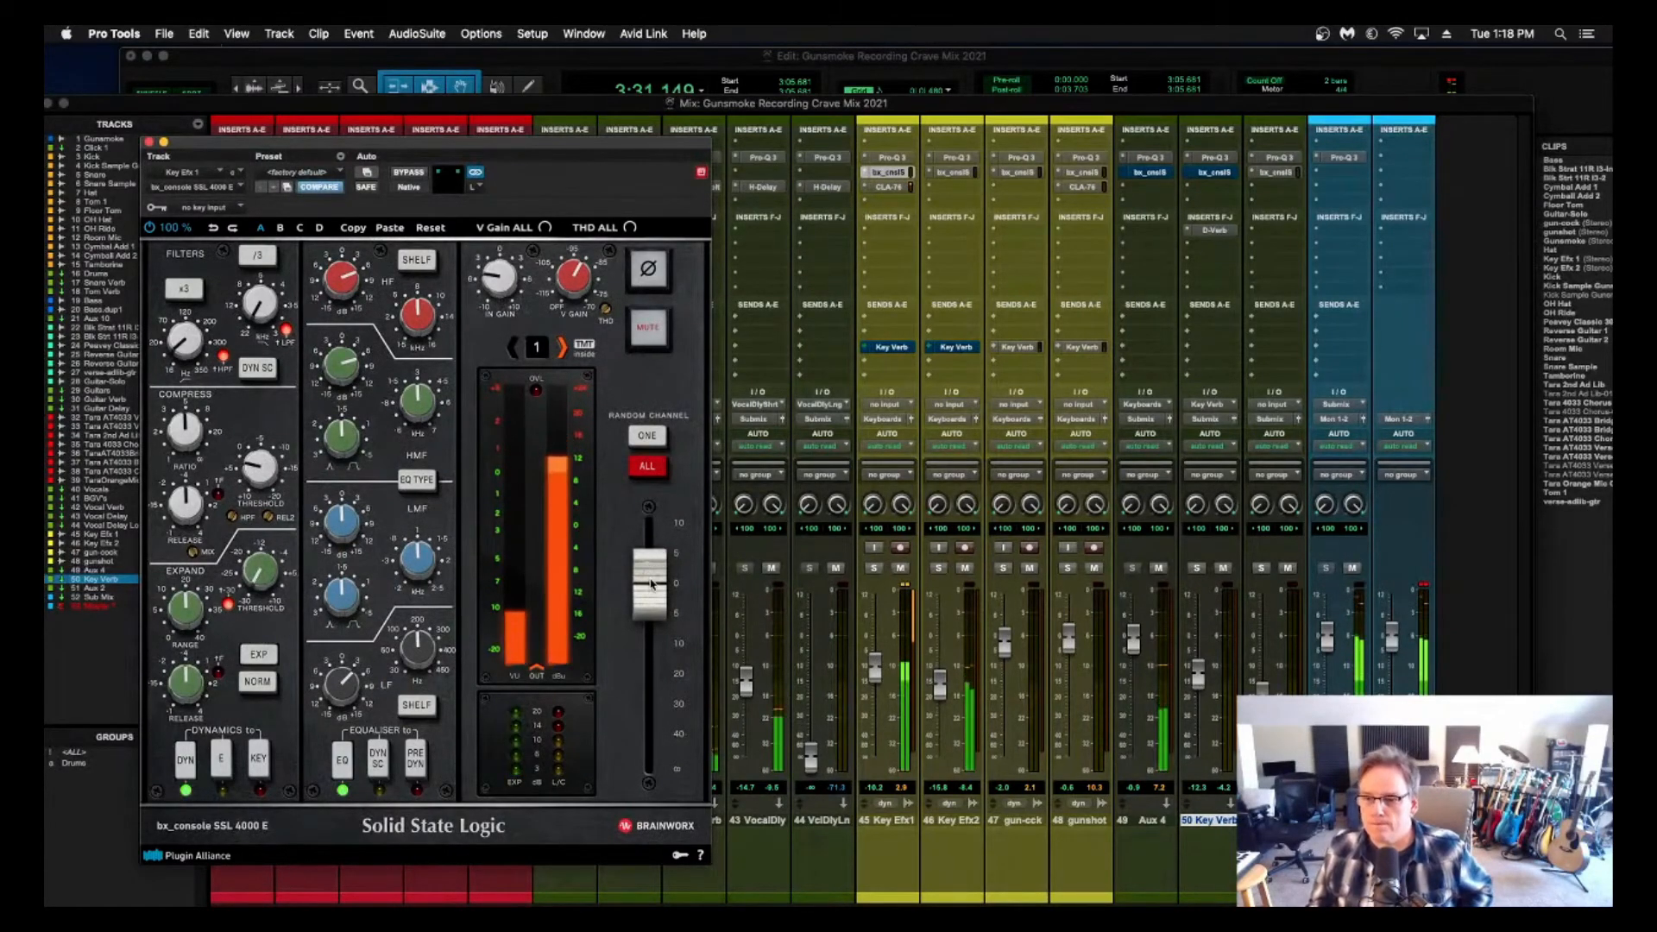
left_click_drag(652, 585, 709, 641)
left_click_drag(876, 678, 877, 654)
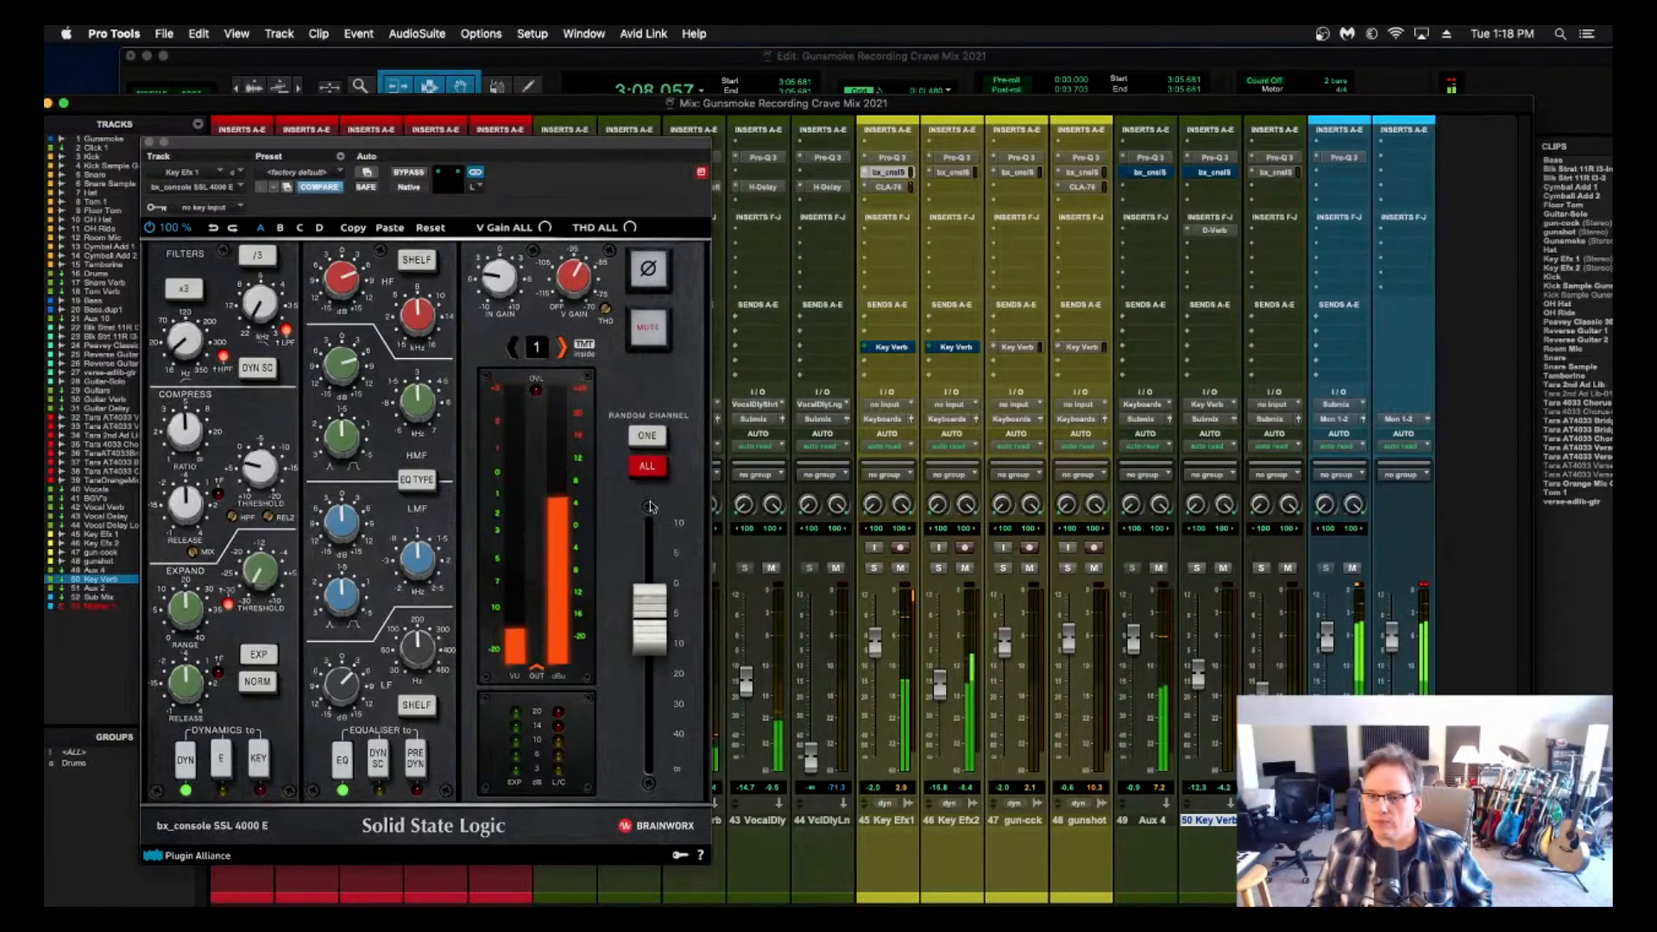
left_click(349, 277)
key("space")
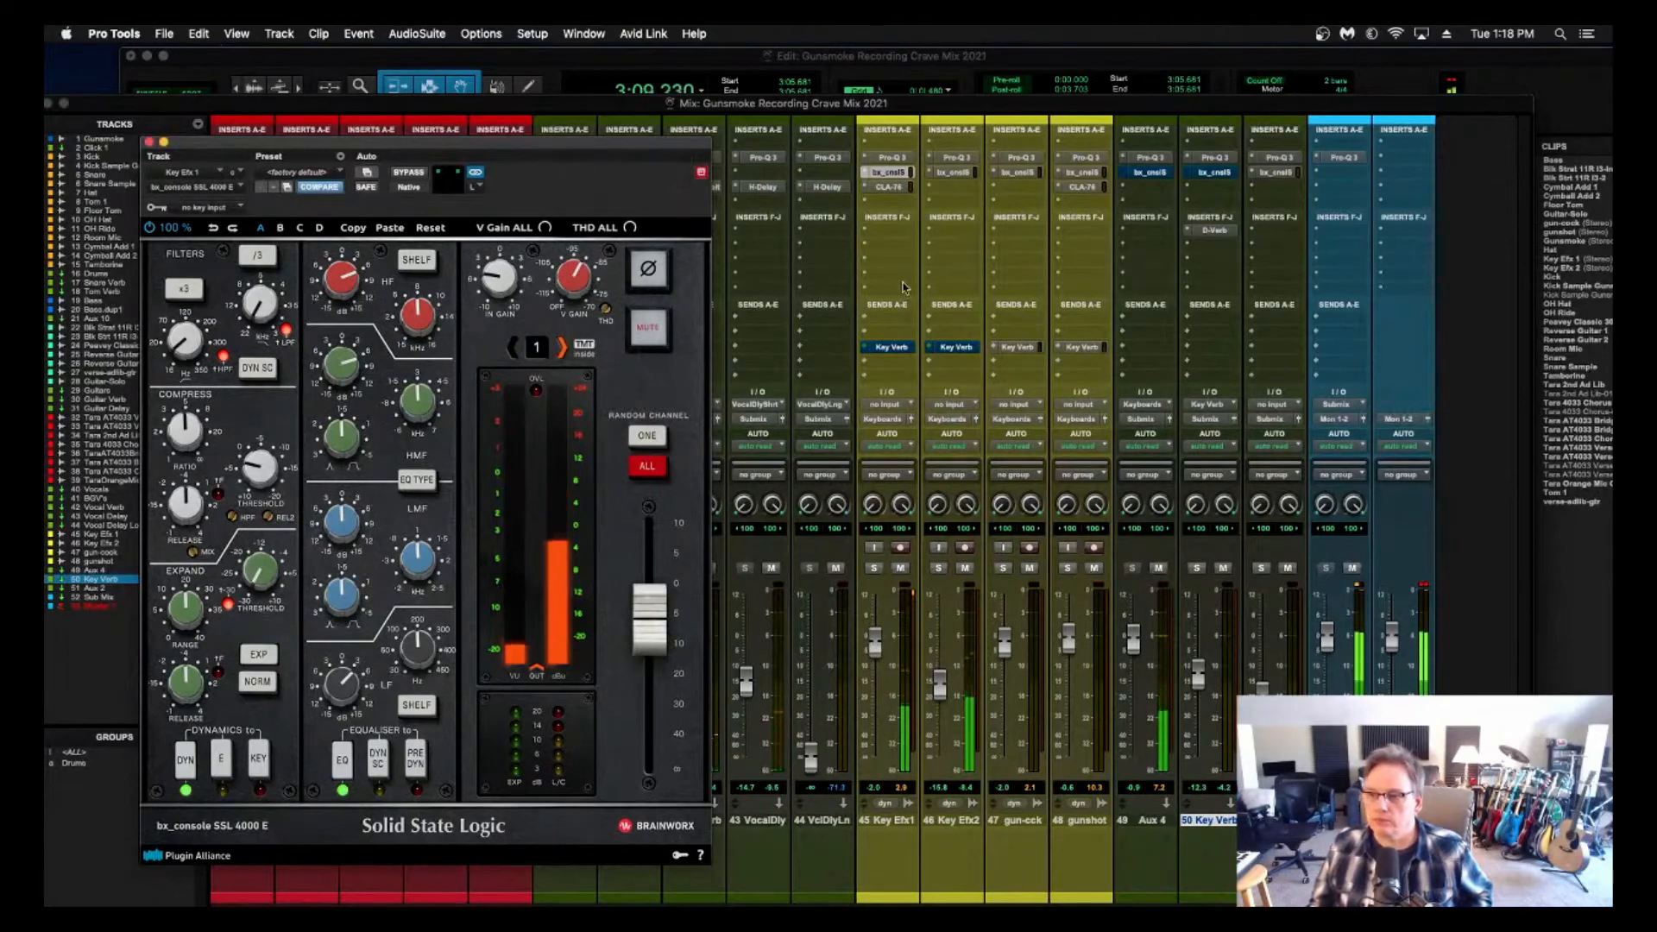
Insert a stereo REQ 6 equalizer on Key Efx 1 in the slot after the CLA-76.
left_click(867, 204)
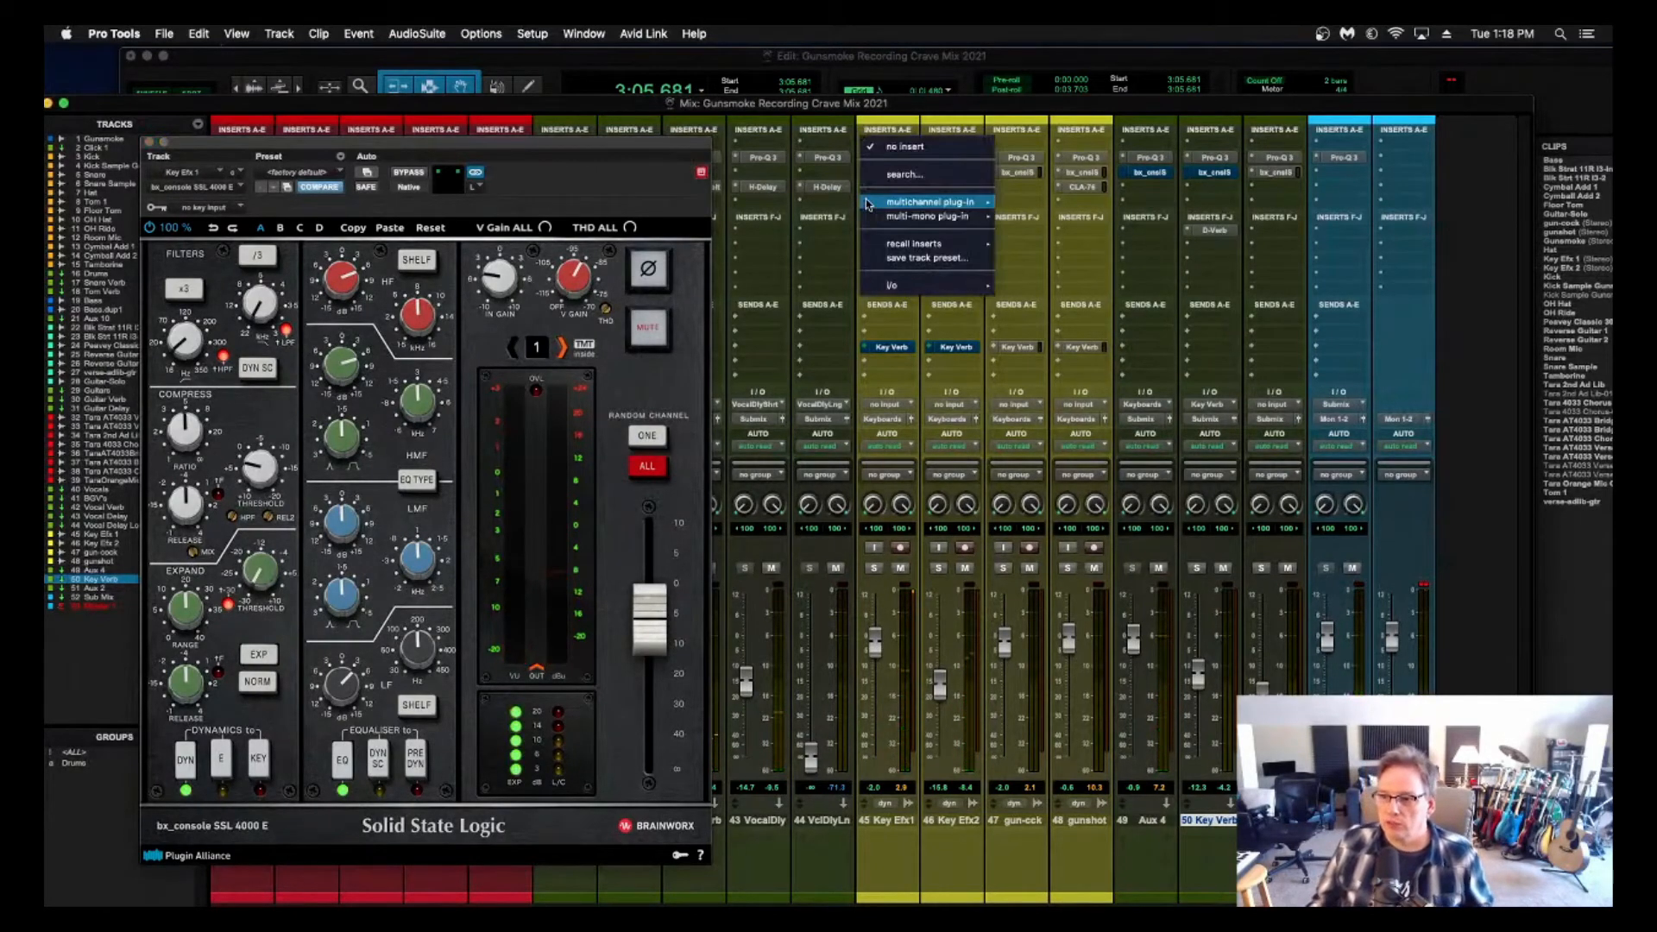
mouse_move(969, 205)
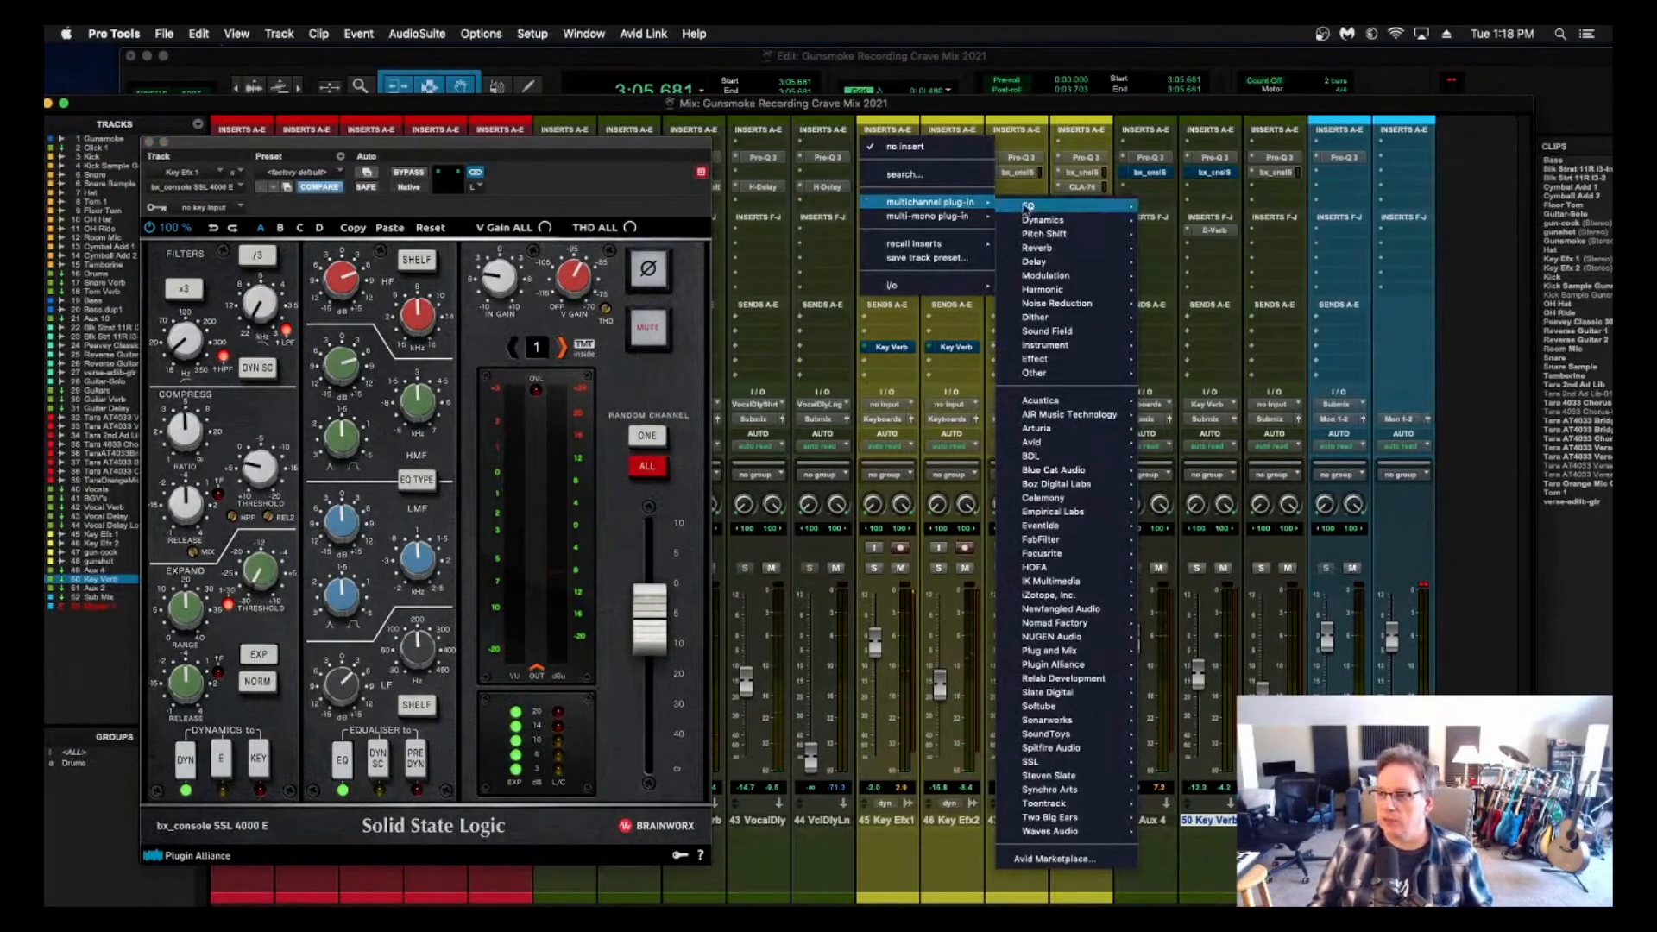
mouse_move(1035, 206)
scroll(1285, 567, "down", 1)
scroll(1285, 567, "down", 7)
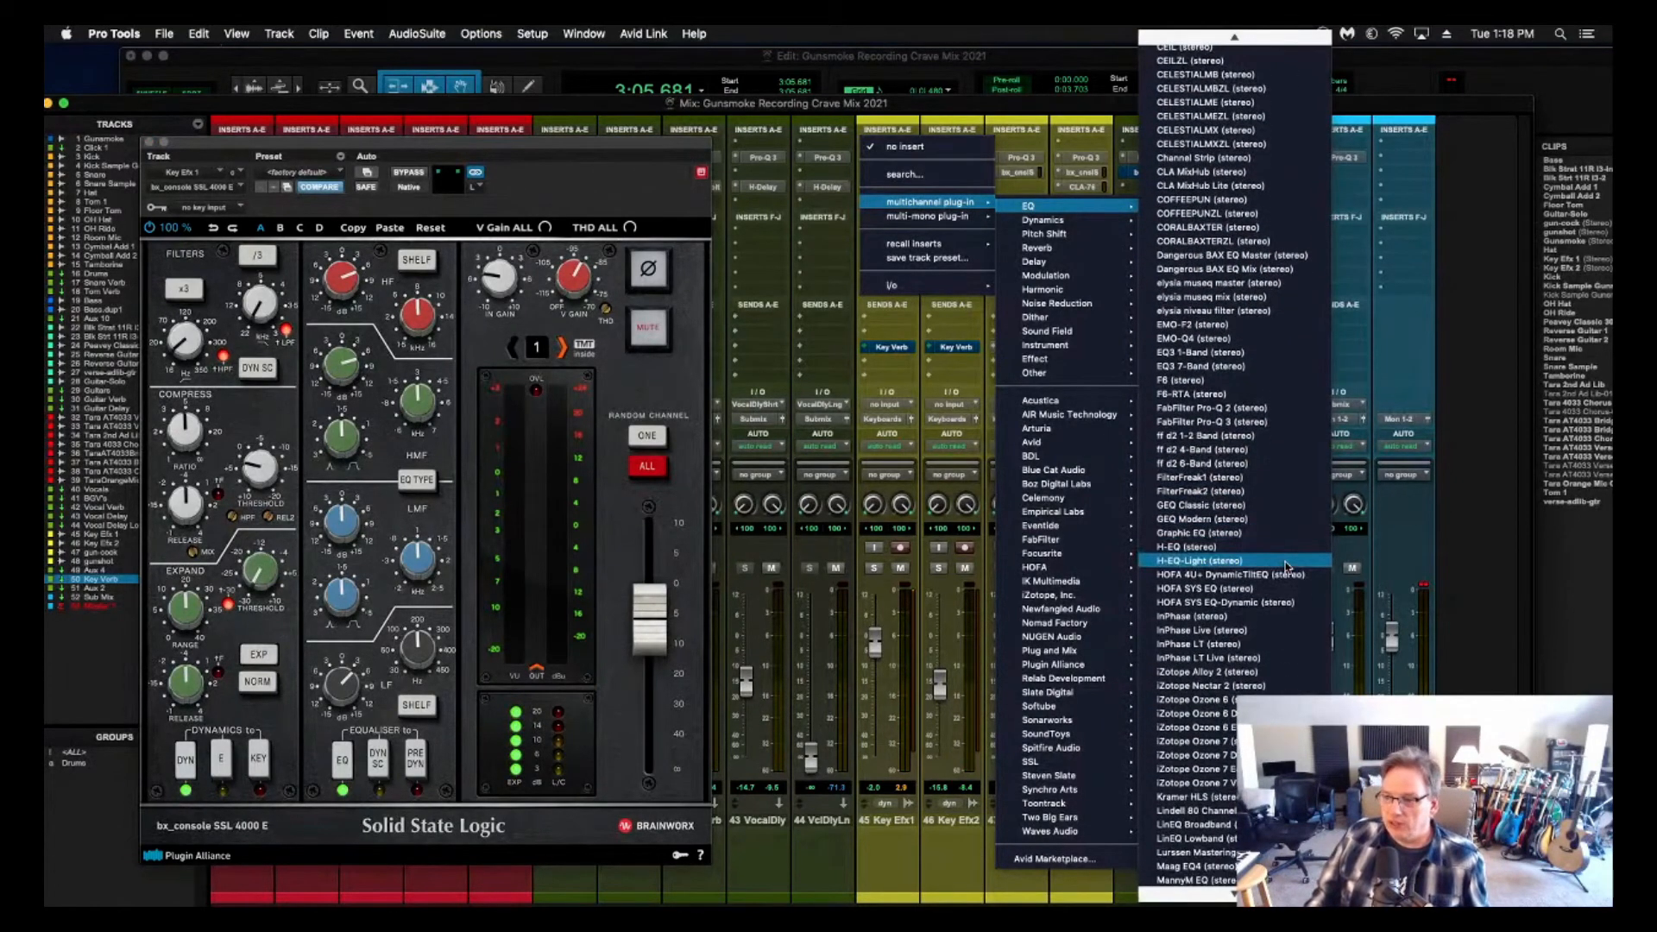
scroll(1286, 567, "down", 2)
scroll(1226, 570, "down", 4)
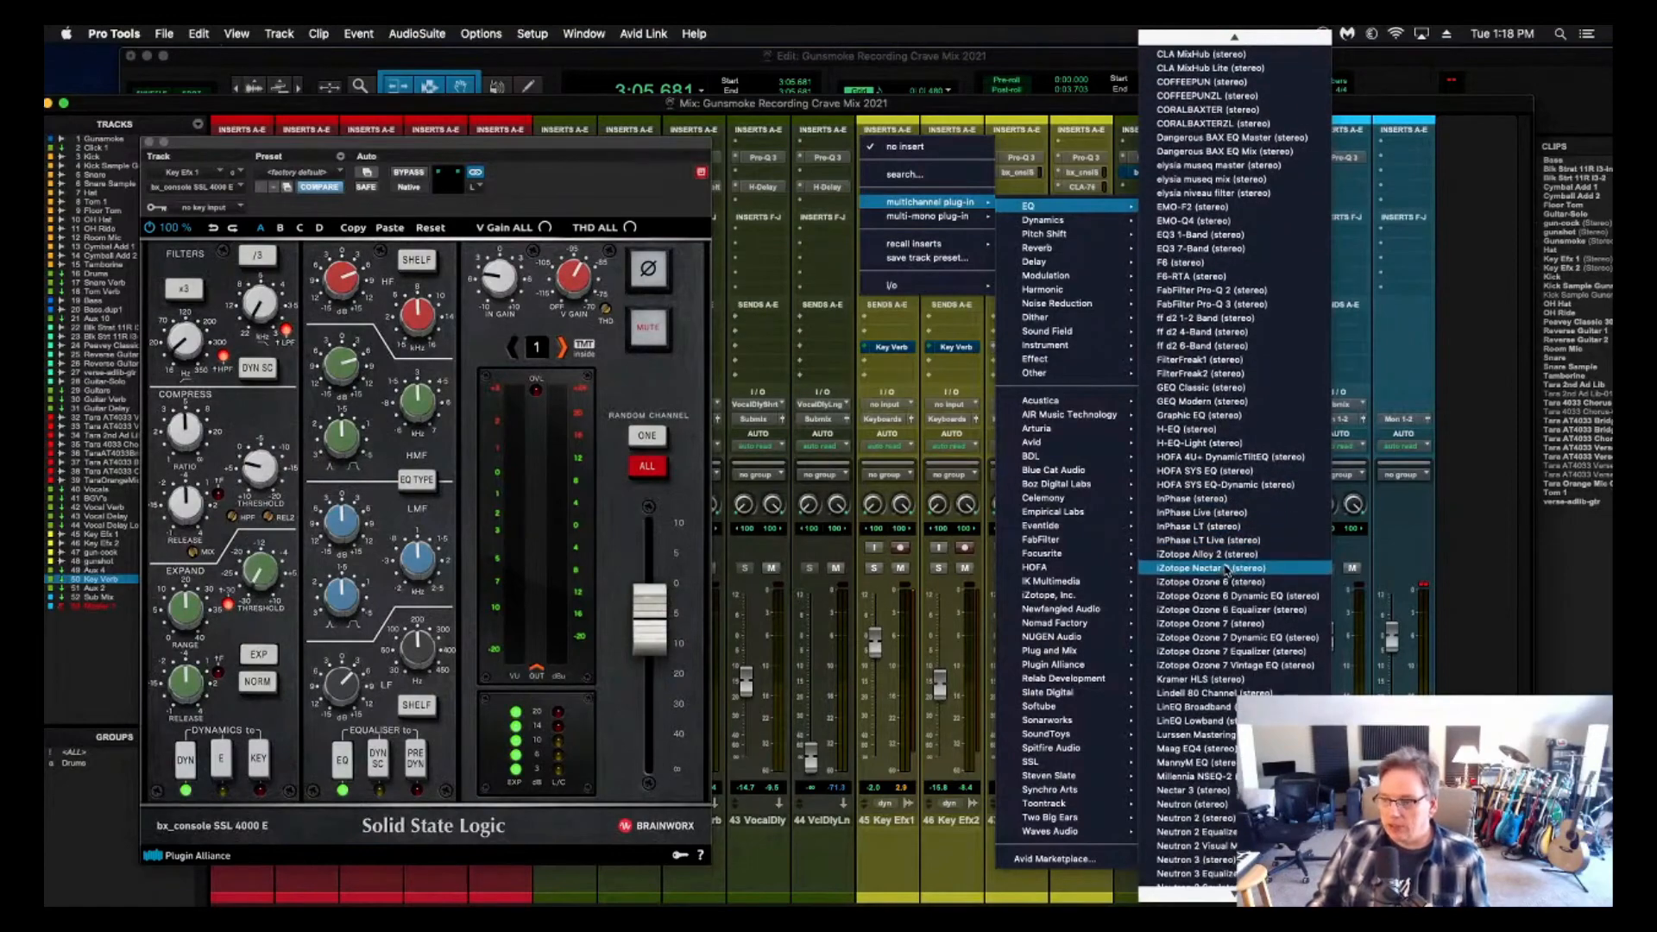
scroll(1226, 569, "down", 7)
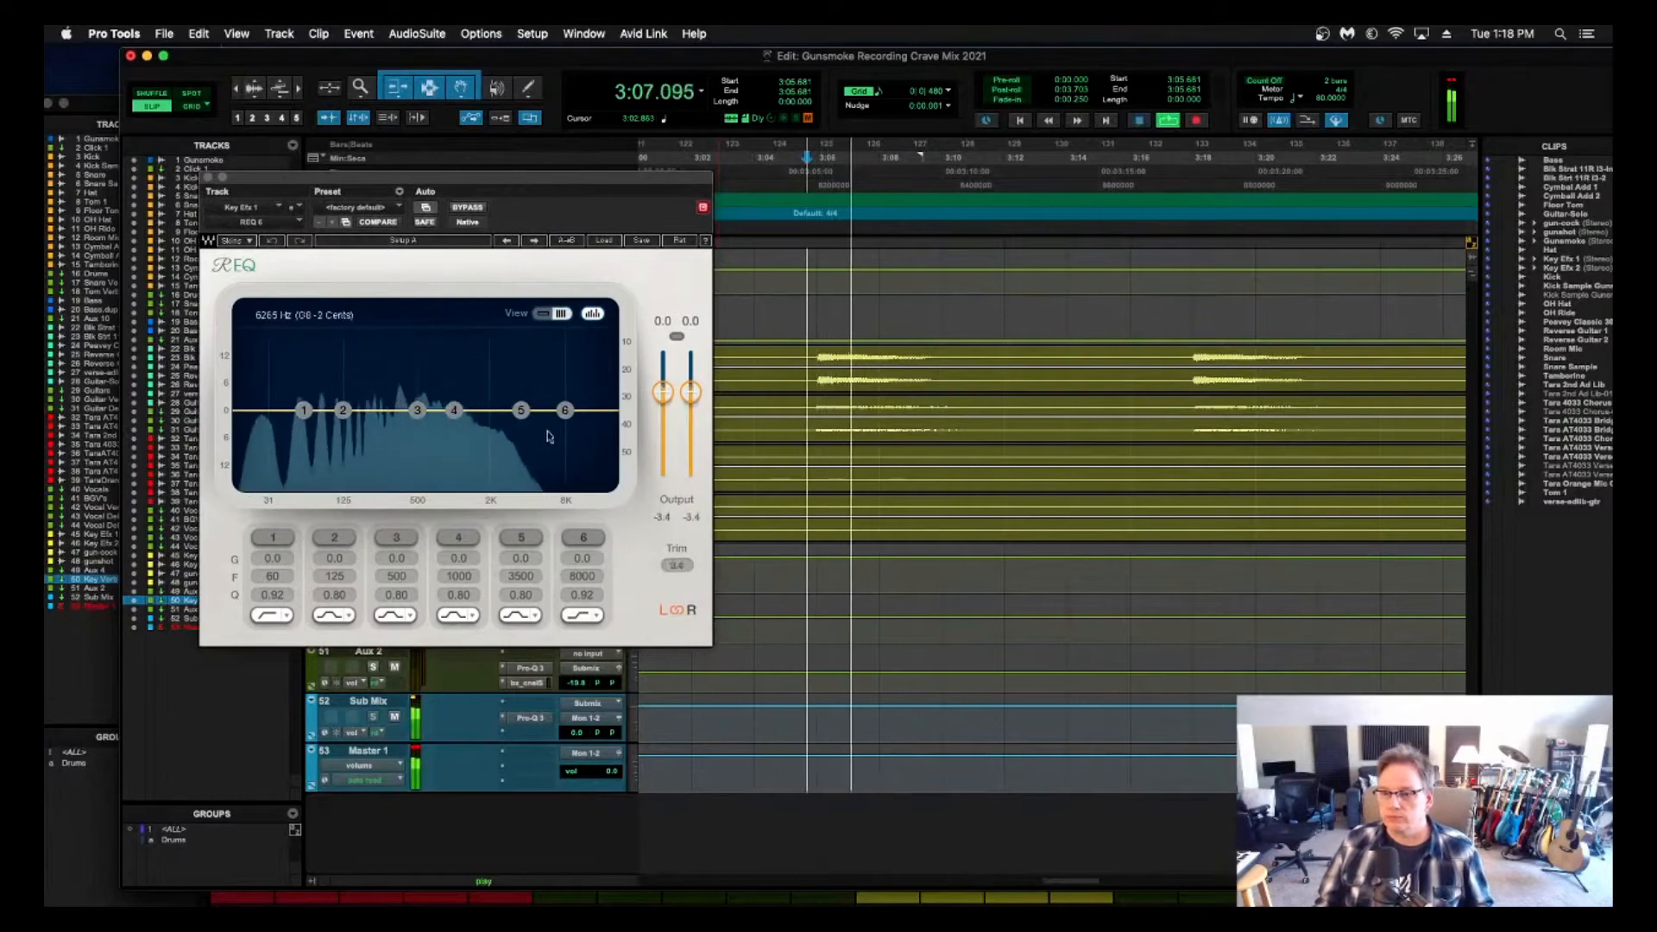
Boost REQ band 5 by about 3.4 dB near 2607 Hz, audition the passage repeatedly, and return to the mixer.
key("space")
mouse_move(520, 410)
left_mouse_down()
mouse_move(502, 371)
mouse_move(507, 394)
left_mouse_up()
key("space")
key("space")
key("space")
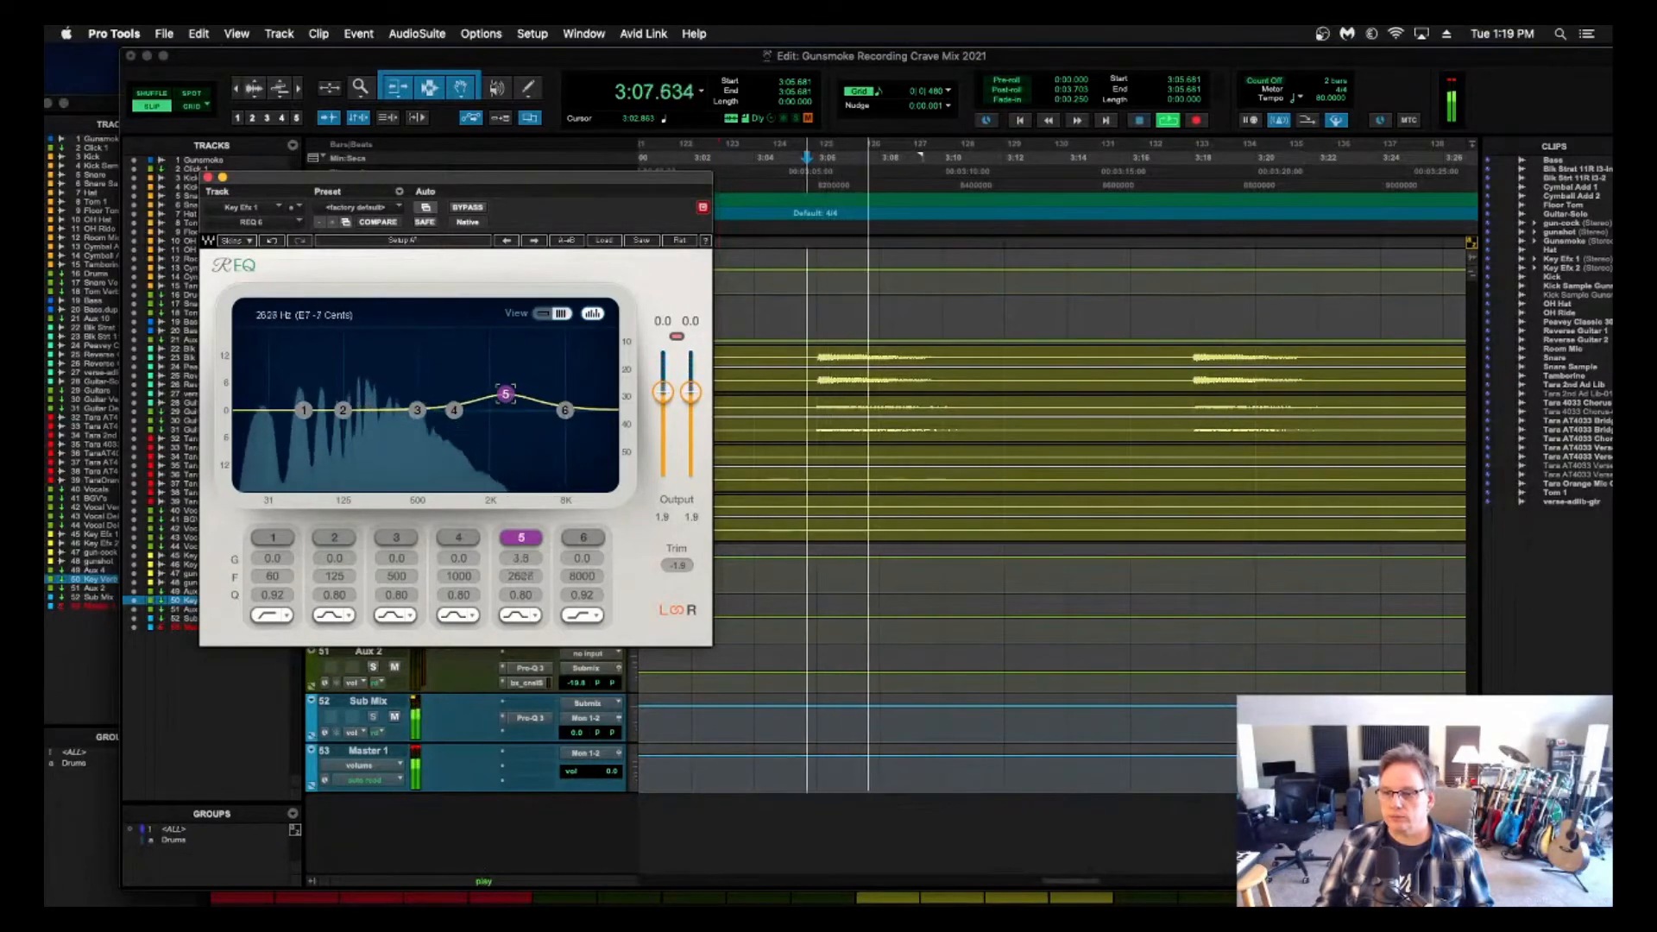
key("space")
key("space")
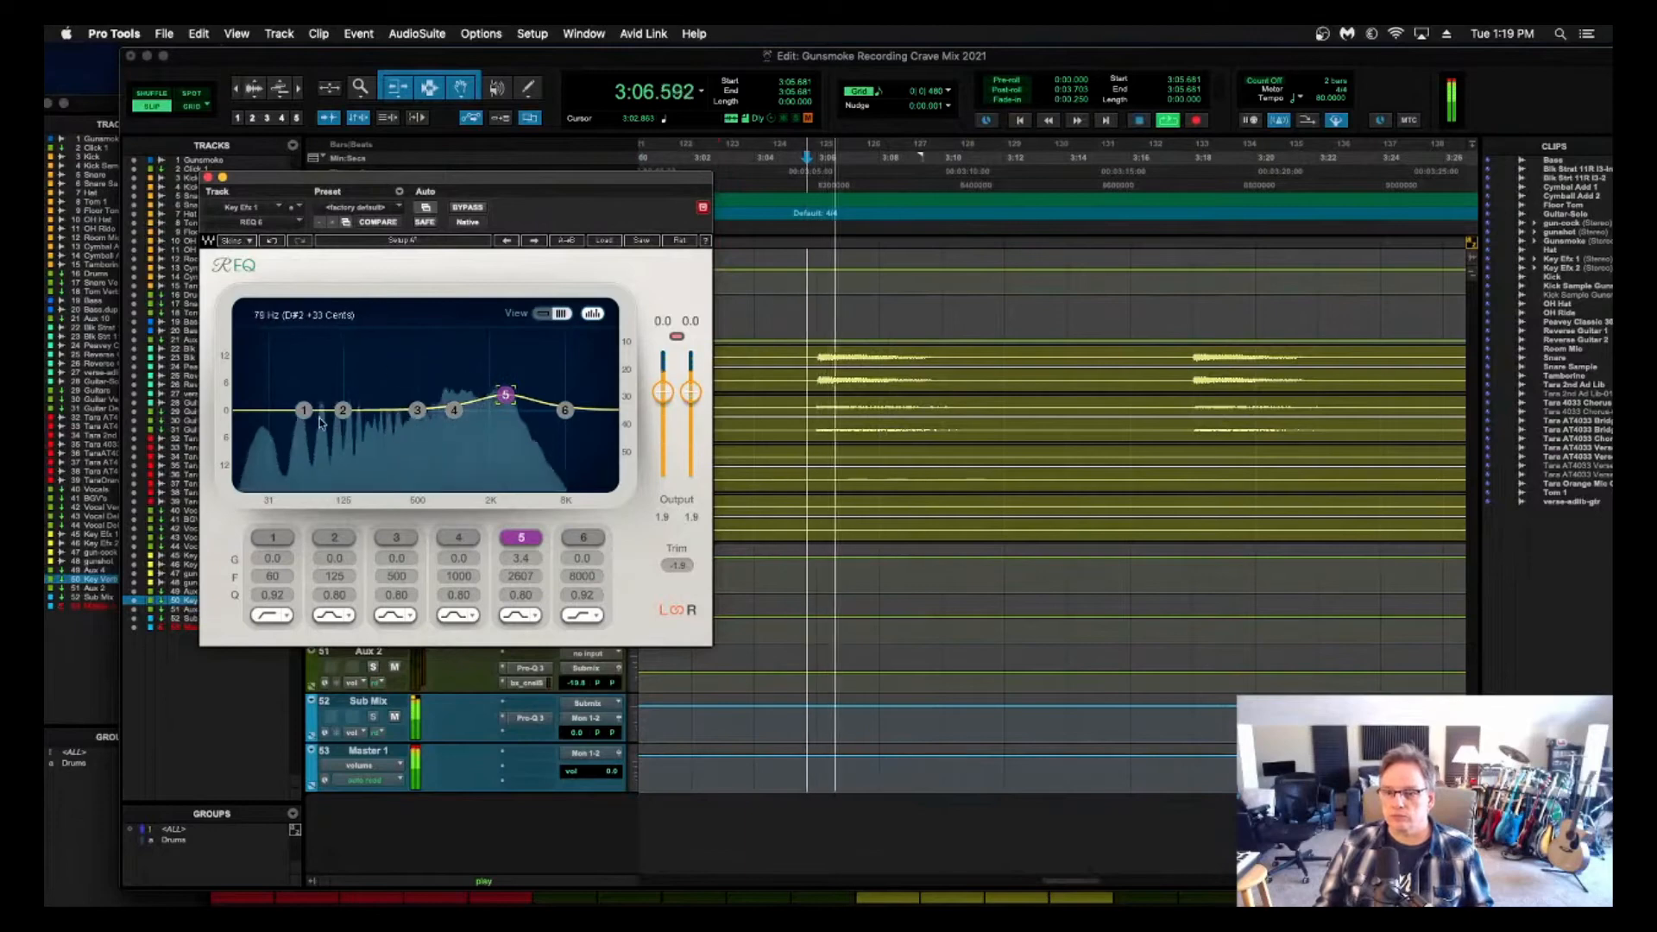
key("space")
key("space")
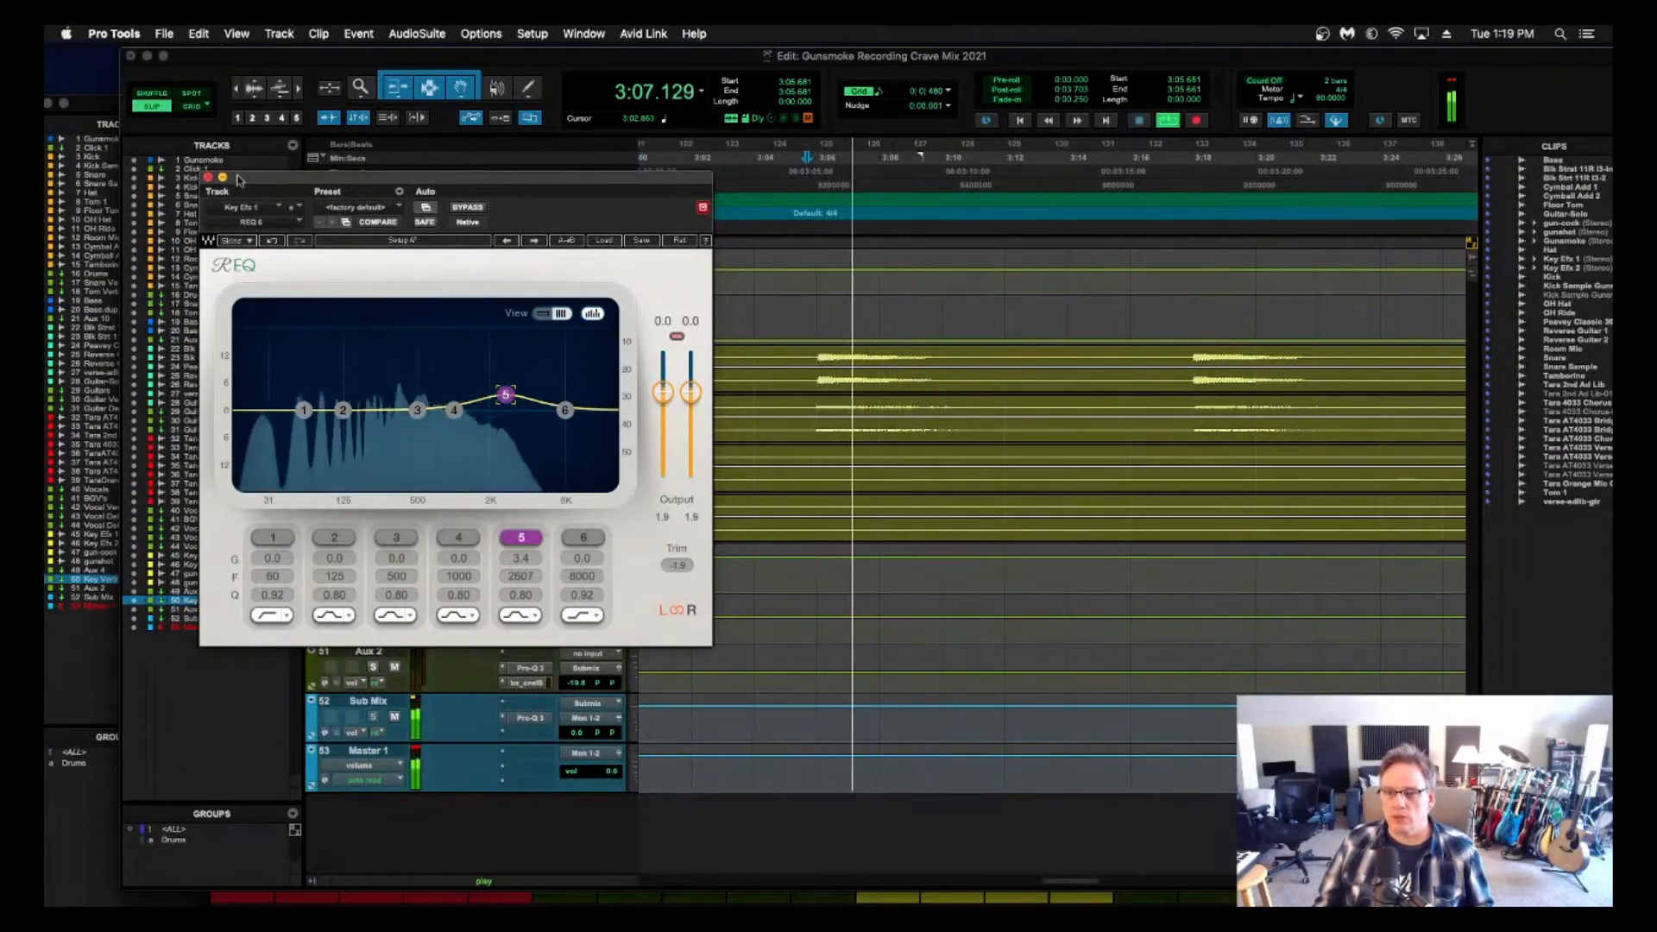
left_click(207, 177)
key("super+equal")
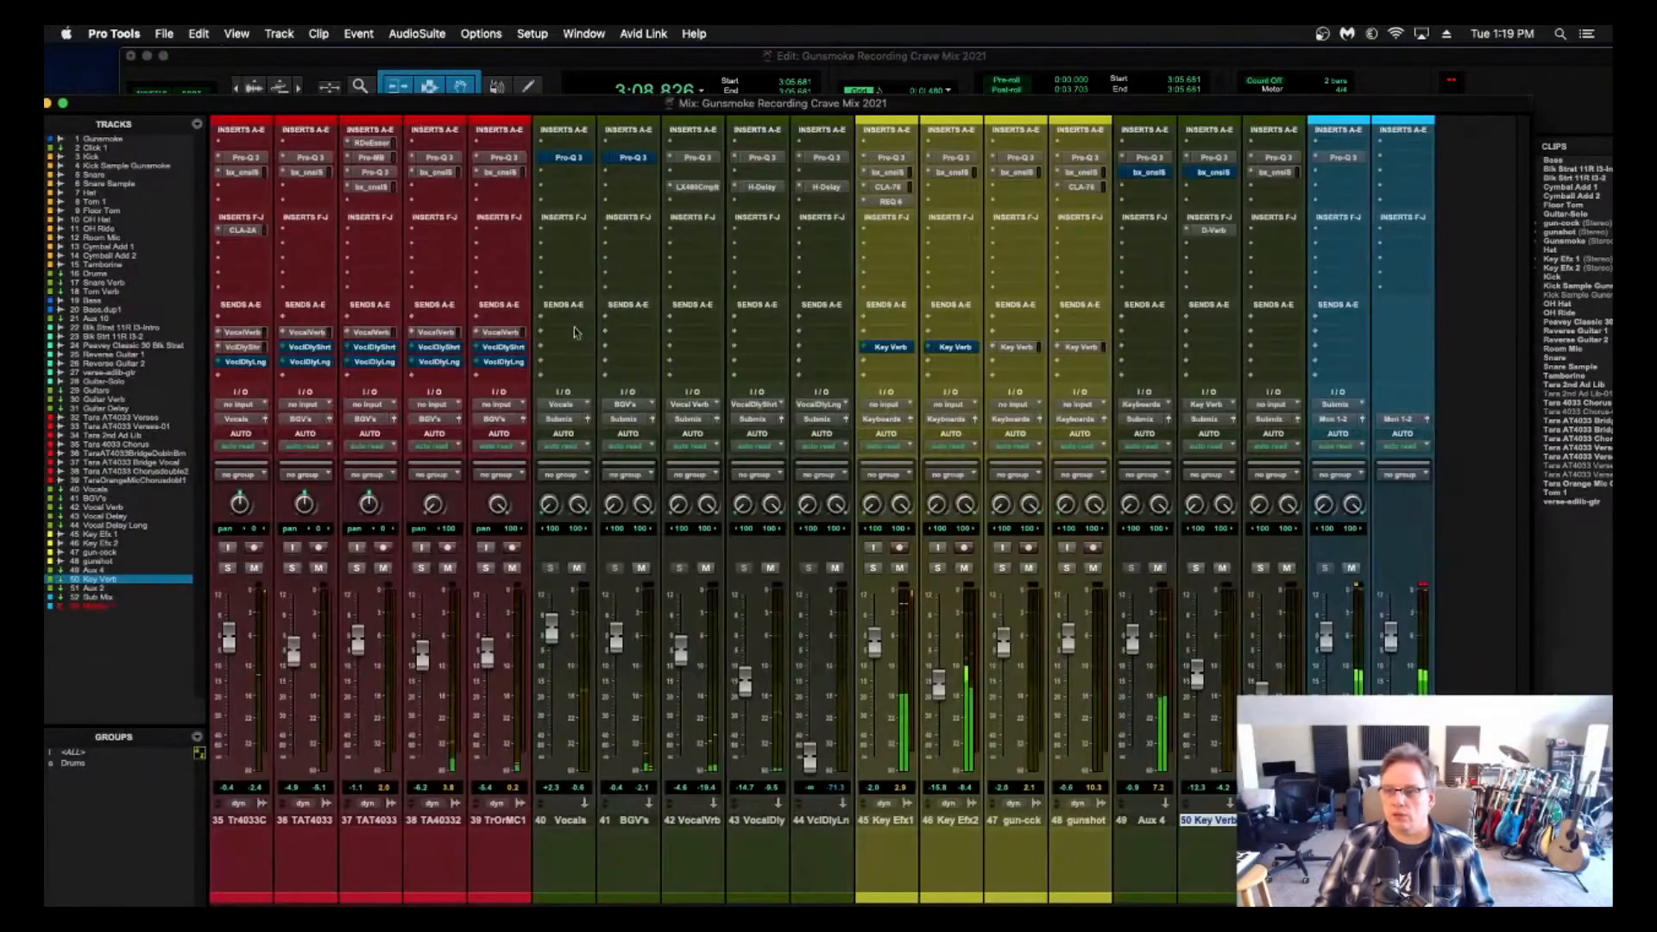
Rebalance the keyboard effects during playback, setting Key Efx 1 to about -8.1 dB and Key Efx 2 to about -15.8 dB.
left_click_drag(877, 659, 883, 660)
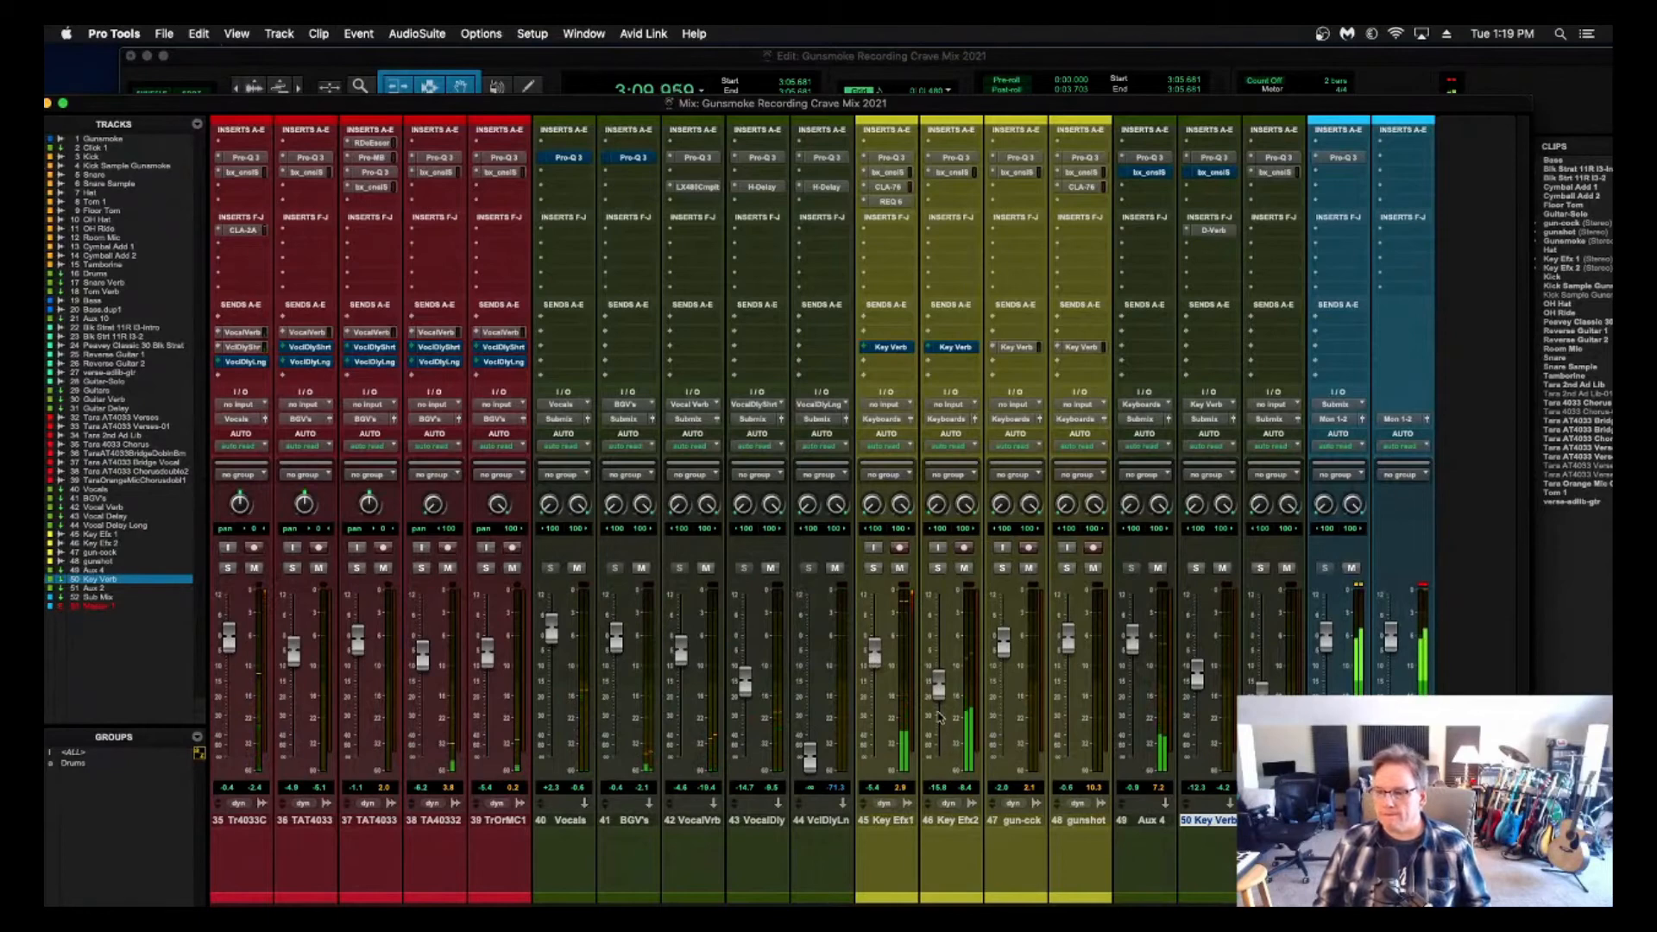
left_click_drag(939, 697, 942, 684)
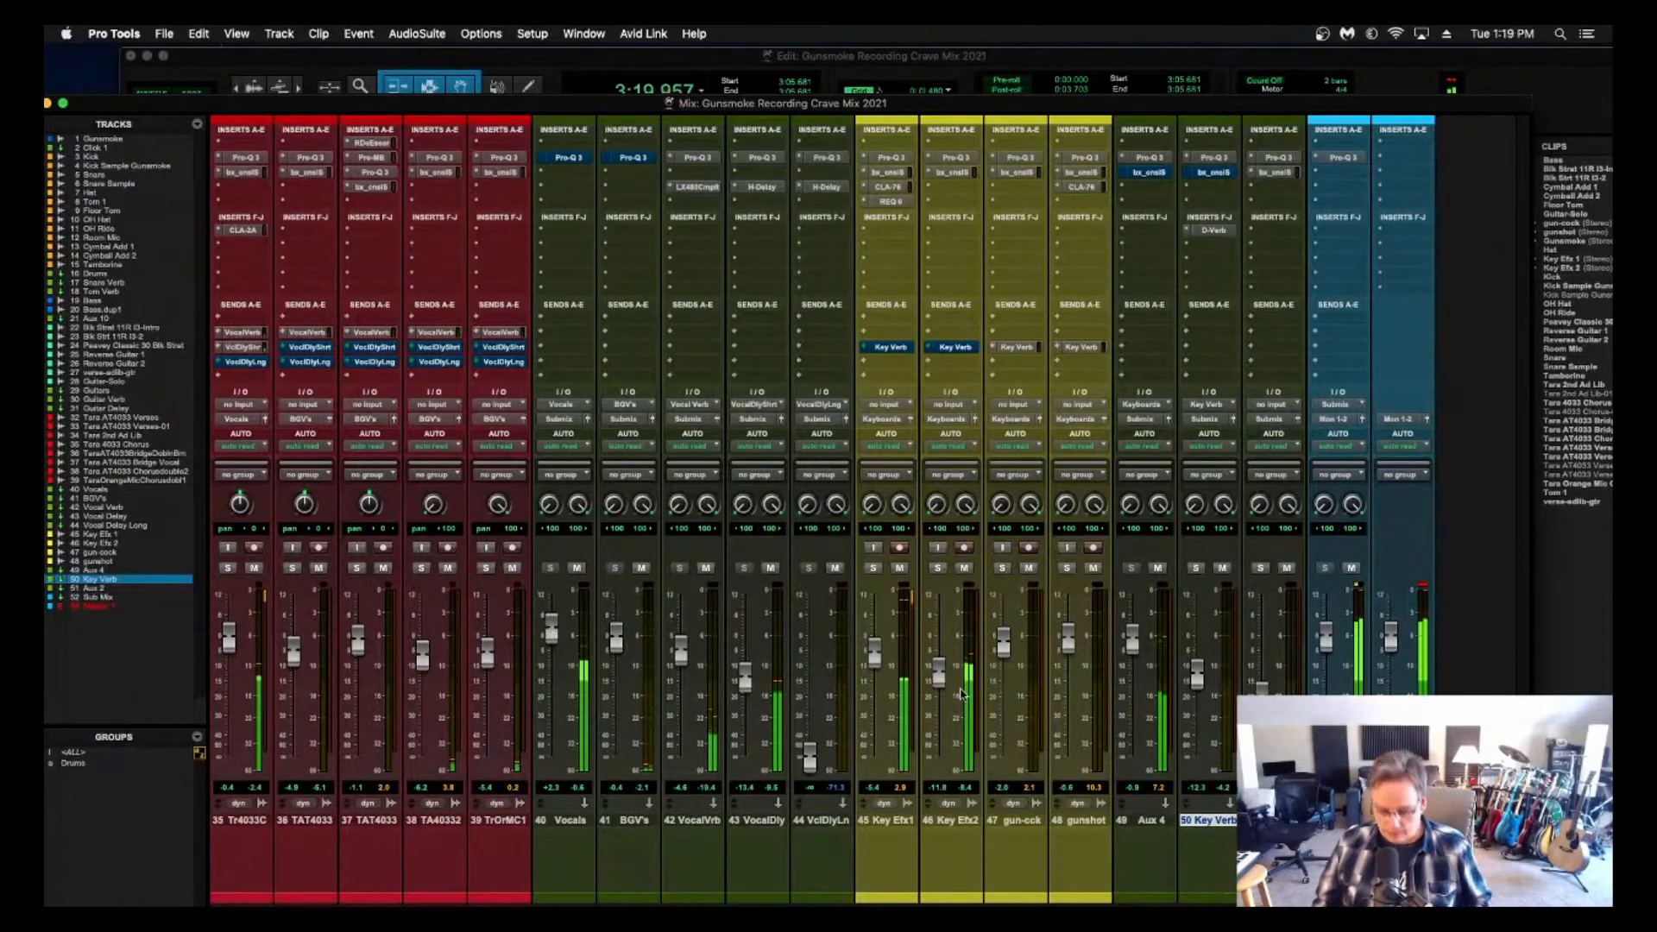
key("space")
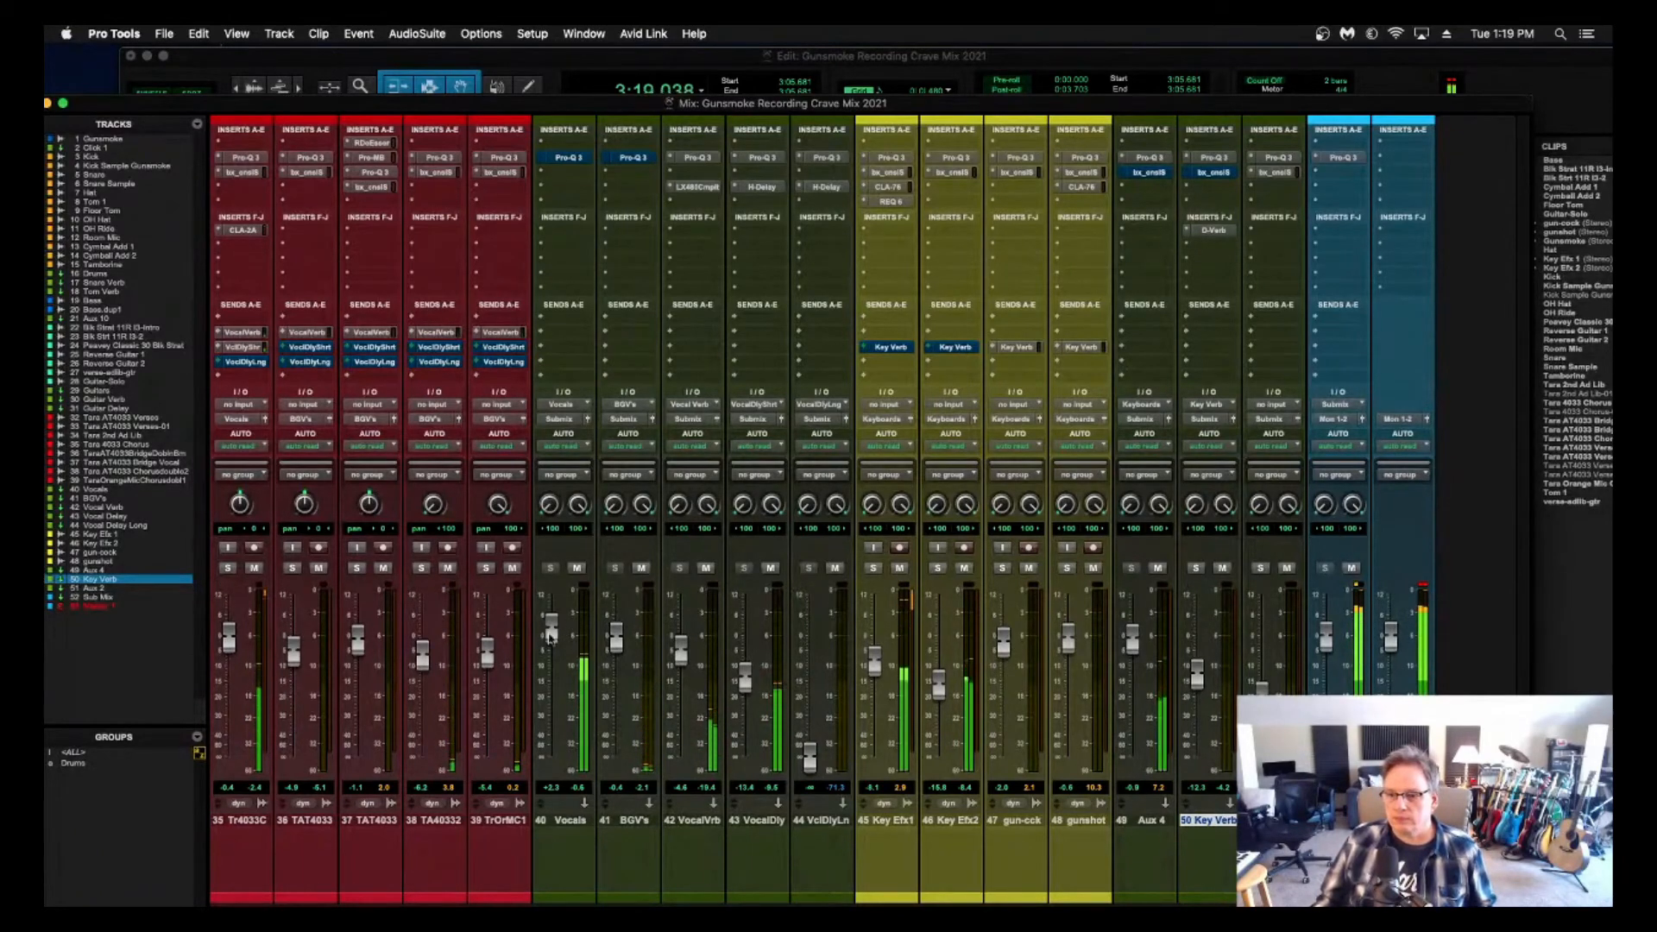
Insert a stereo RVox compressor in the third insert slot of the Vocals bus.
scroll(475, 645, "left", 3)
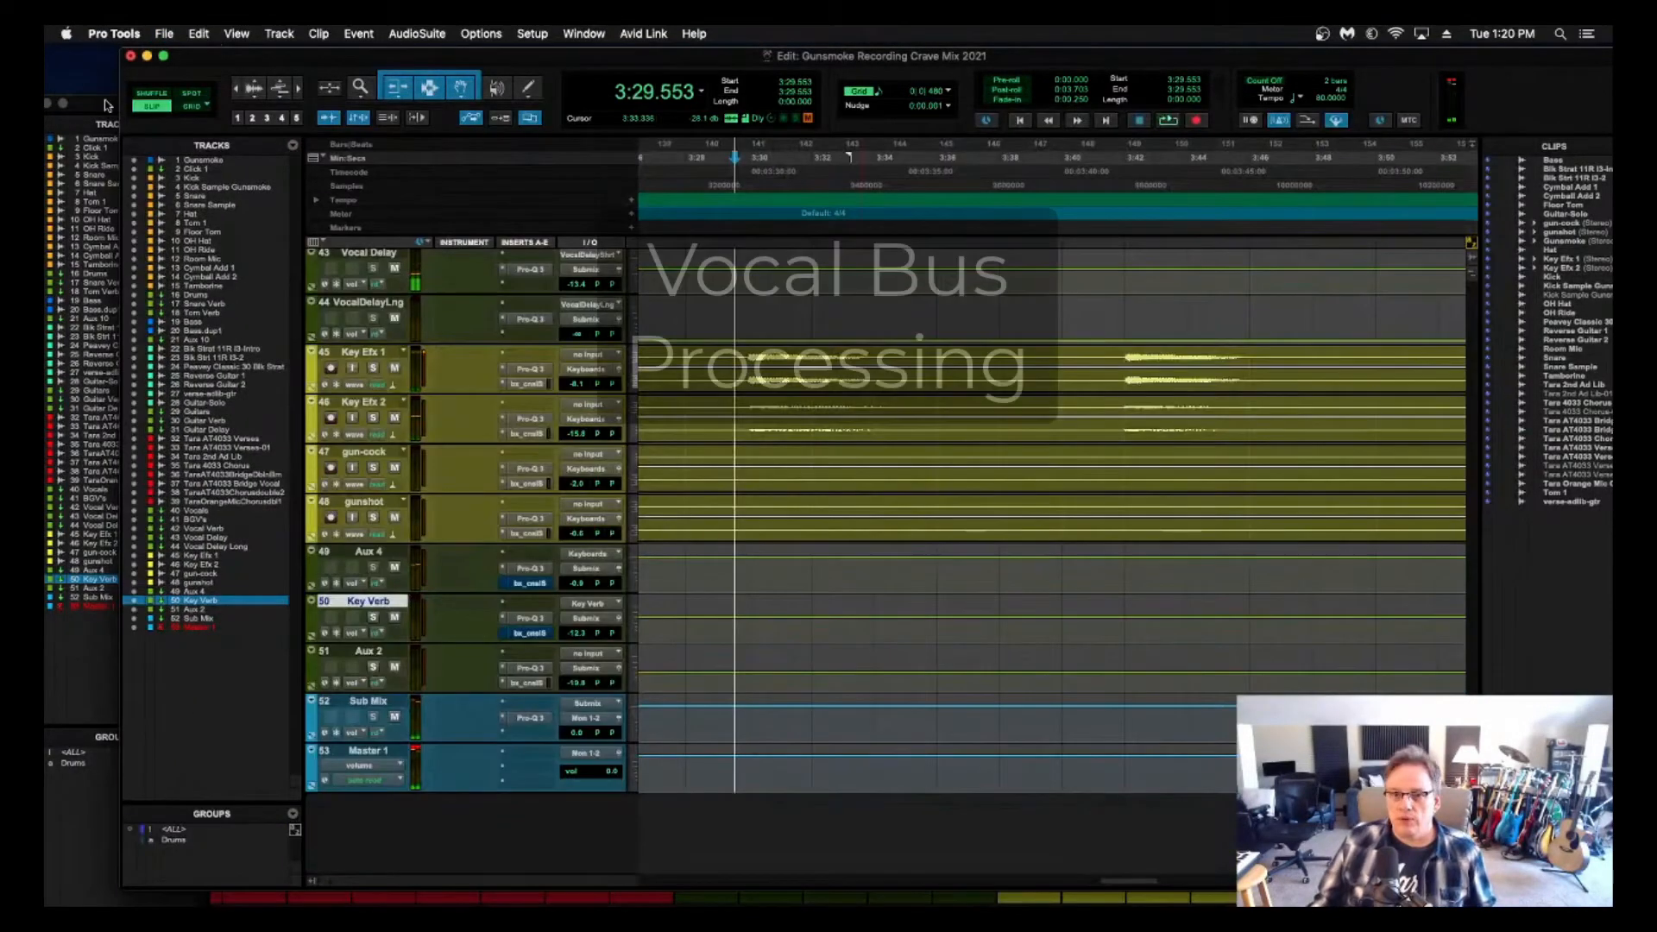
key("super+equal")
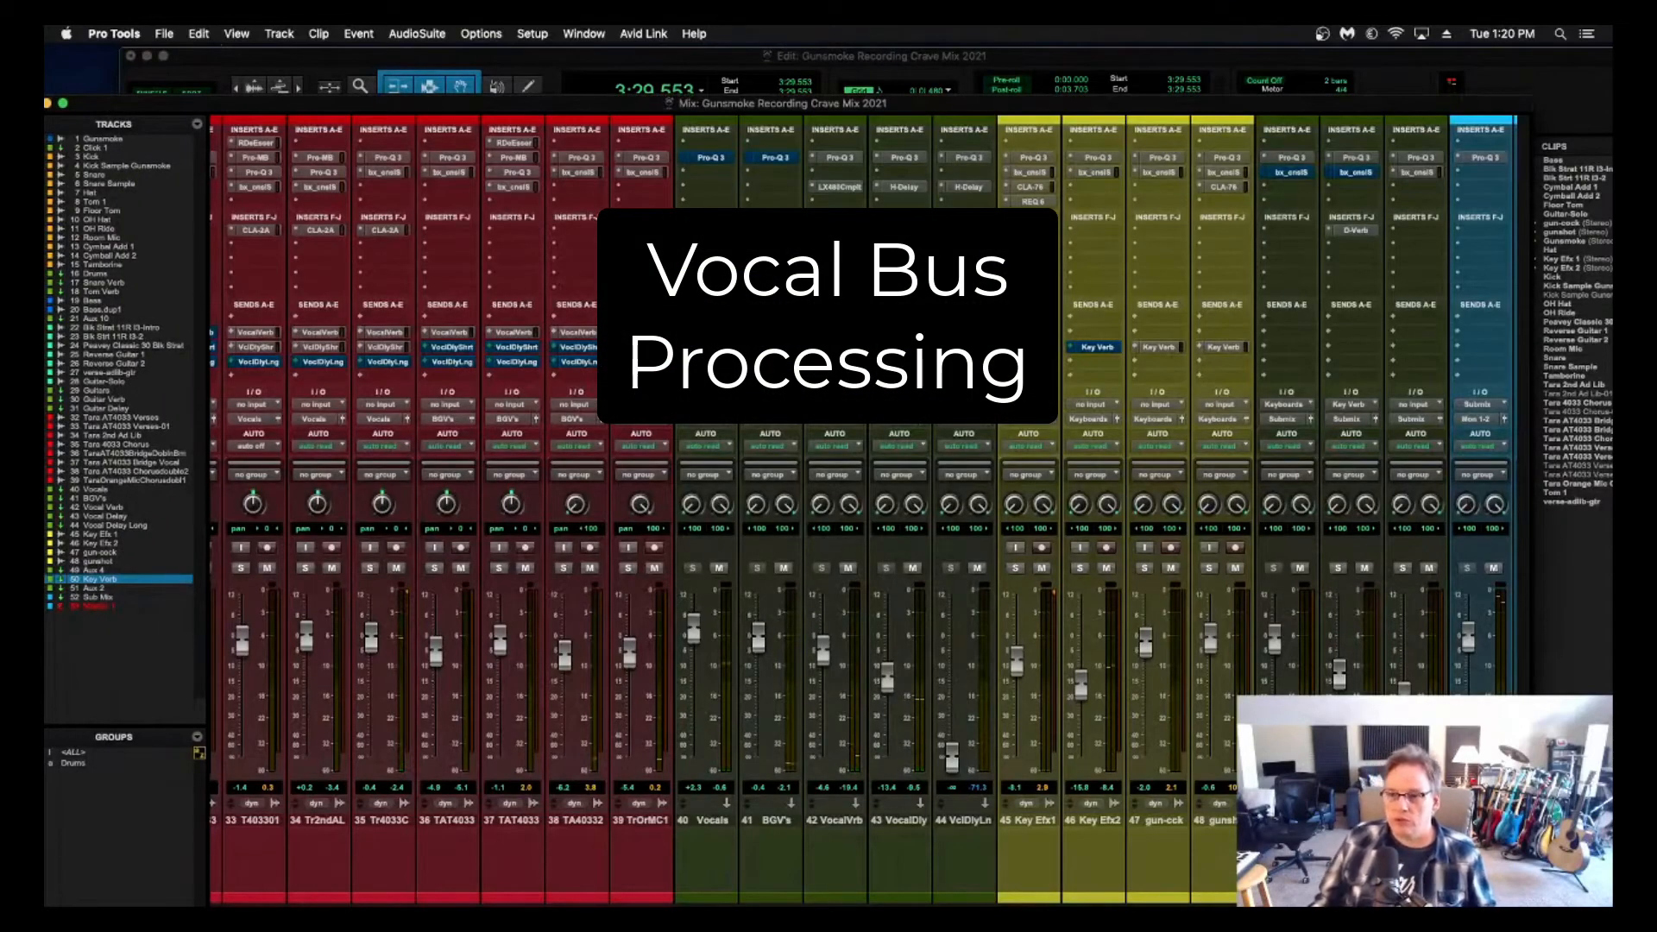
left_click(688, 197)
mouse_move(882, 209)
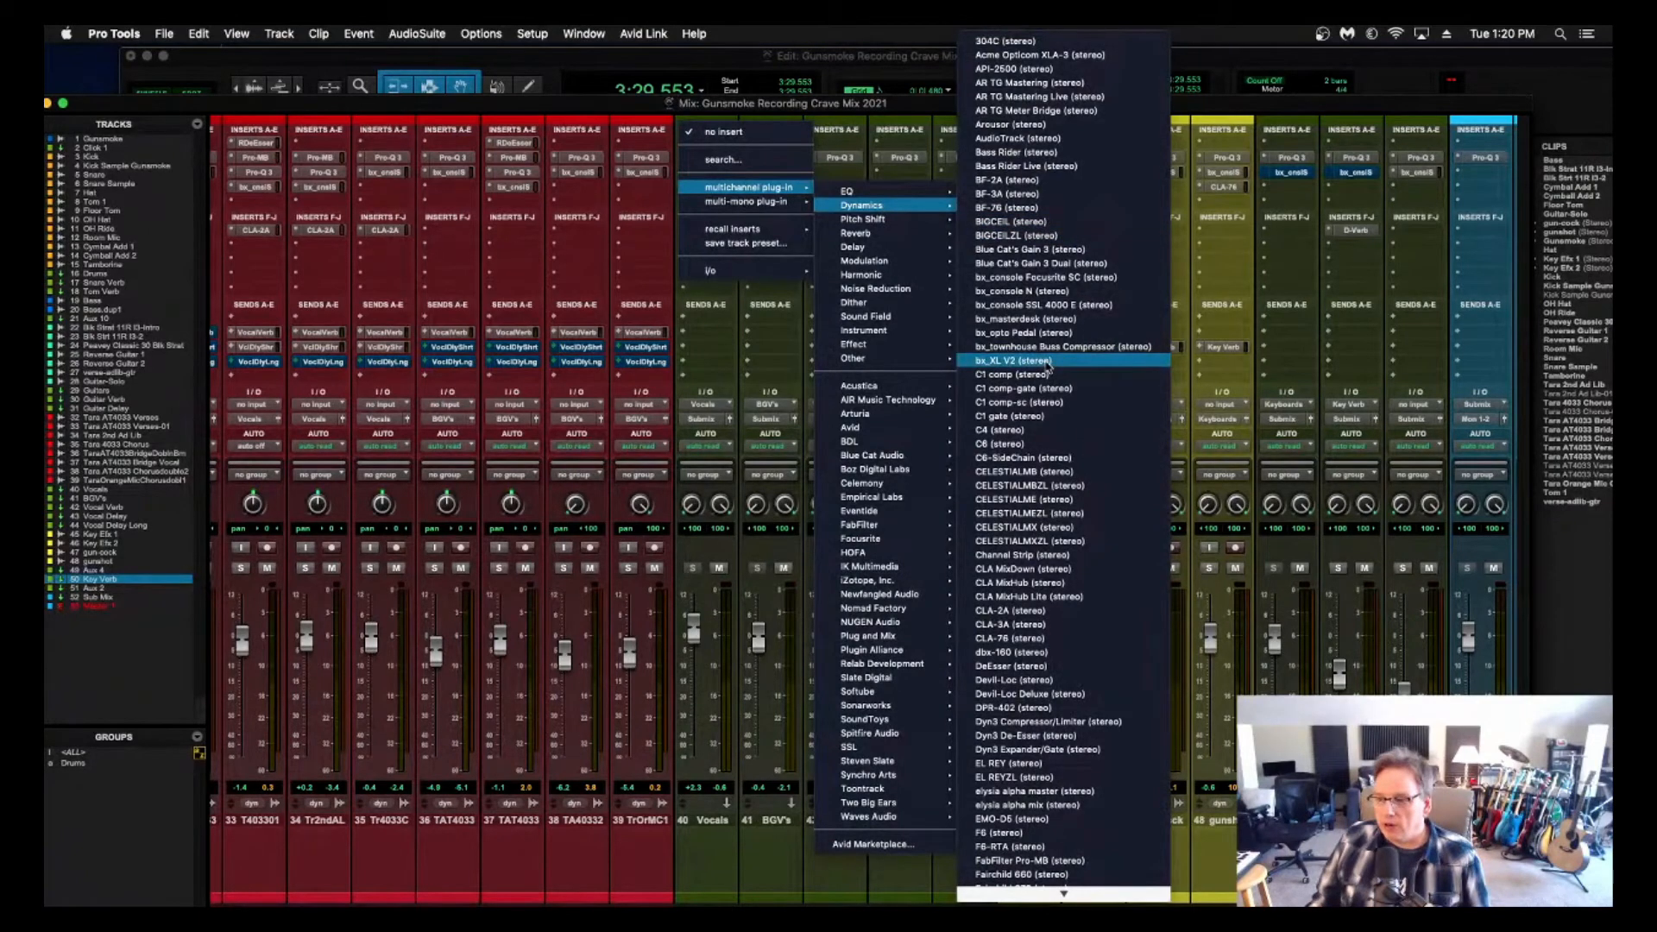
scroll(1048, 366, "down", 10)
scroll(1048, 367, "down", 5)
scroll(1048, 367, "down", 4)
scroll(1049, 367, "down", 19)
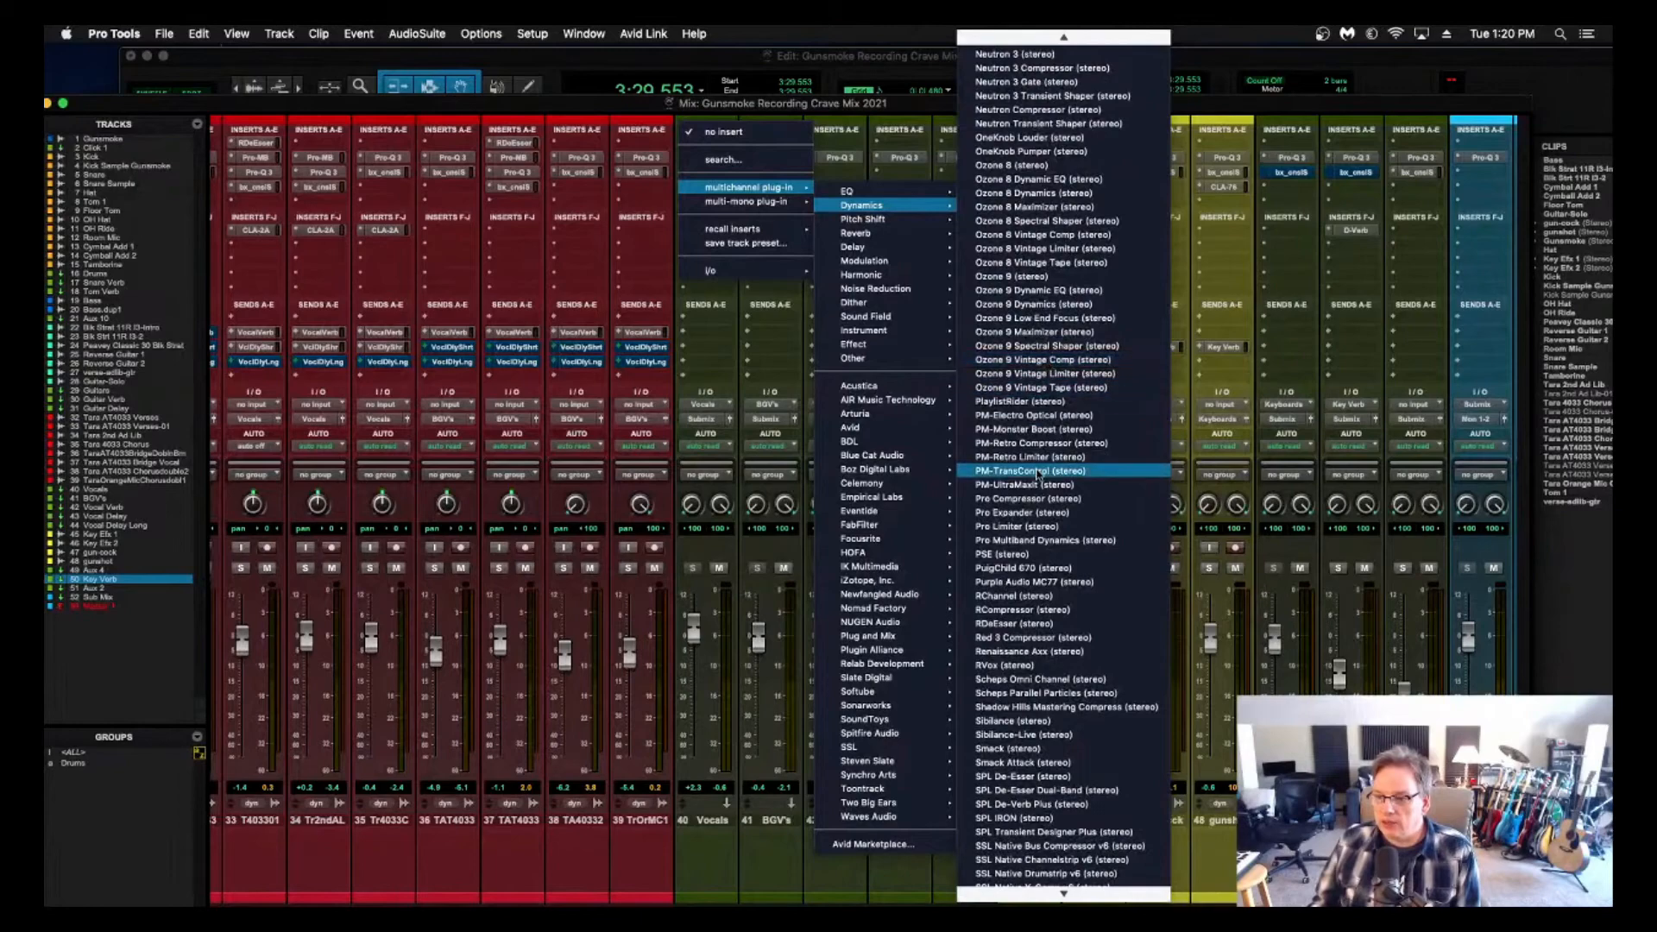
left_click(1049, 666)
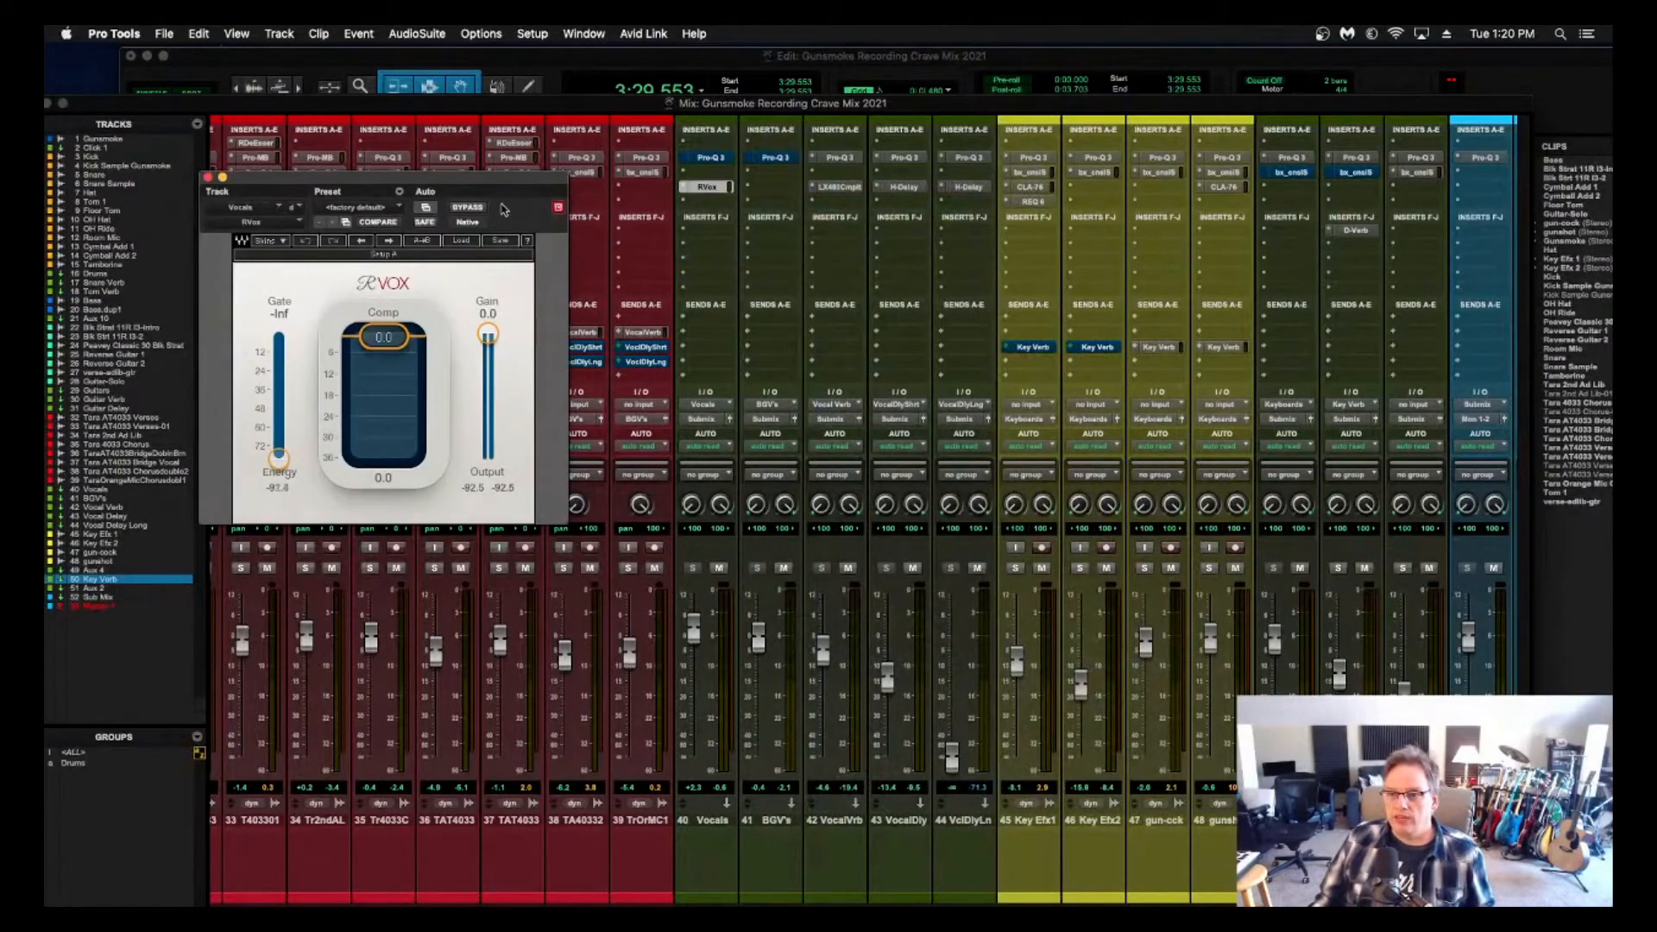
Set RVox compression to about -8.6 dB and gain to -1.8 dB during playback, and lower the Vocals fader to about -2.5 dB.
key("space")
left_click_drag(500, 174, 1215, 207)
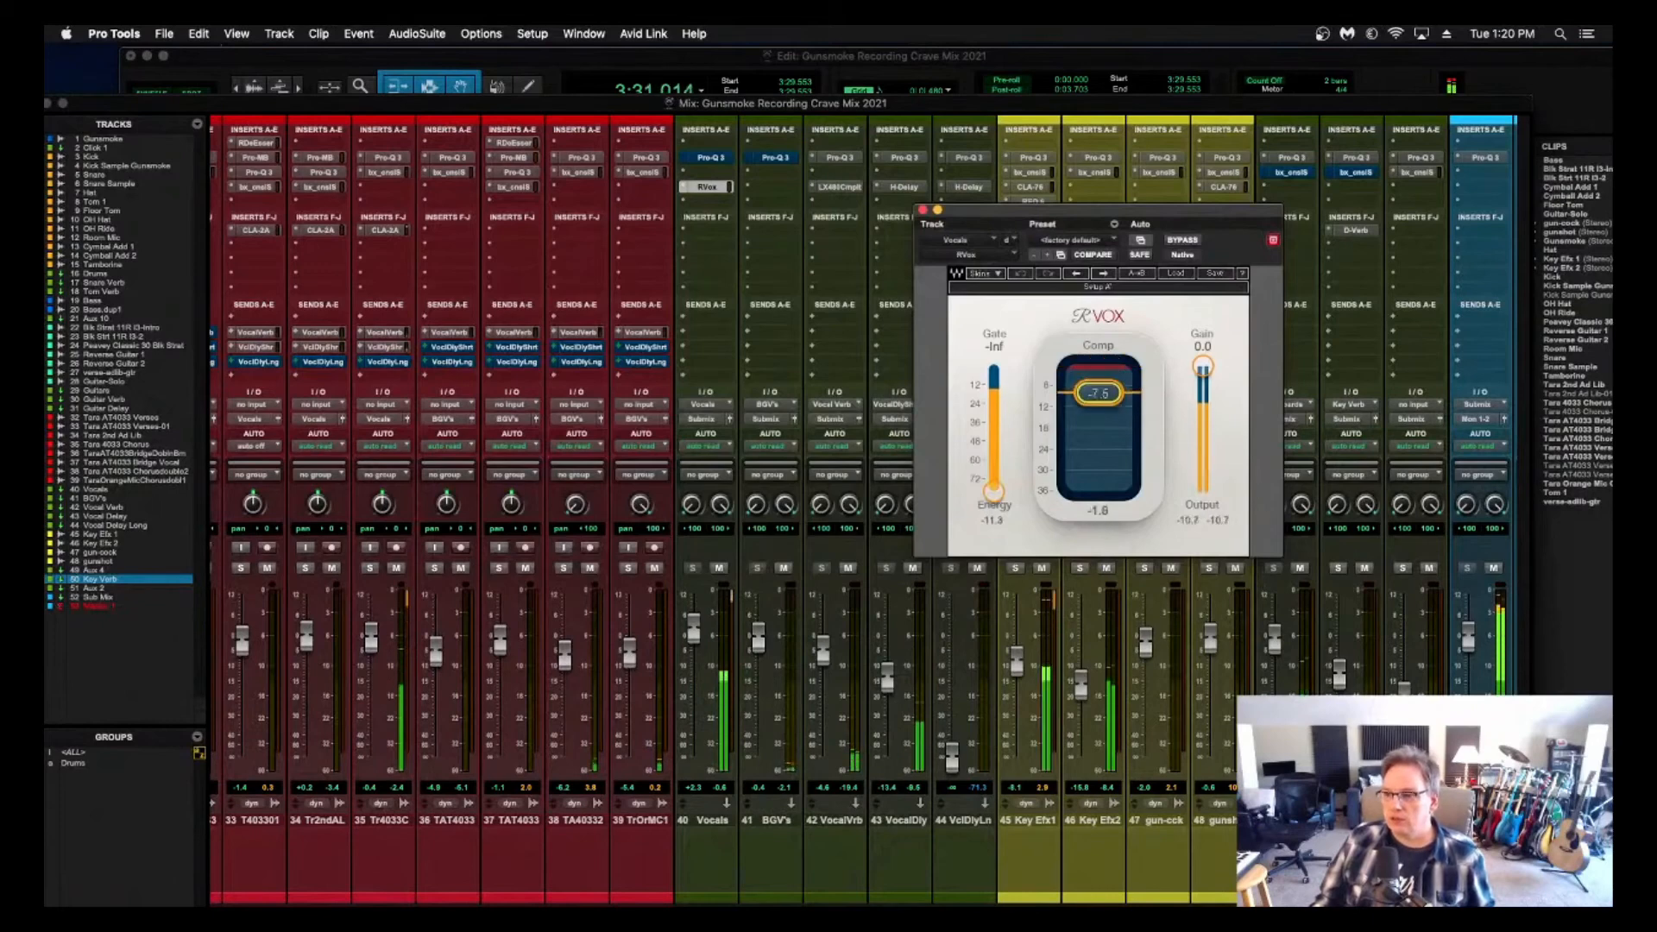
left_click_drag(1097, 393, 1090, 409)
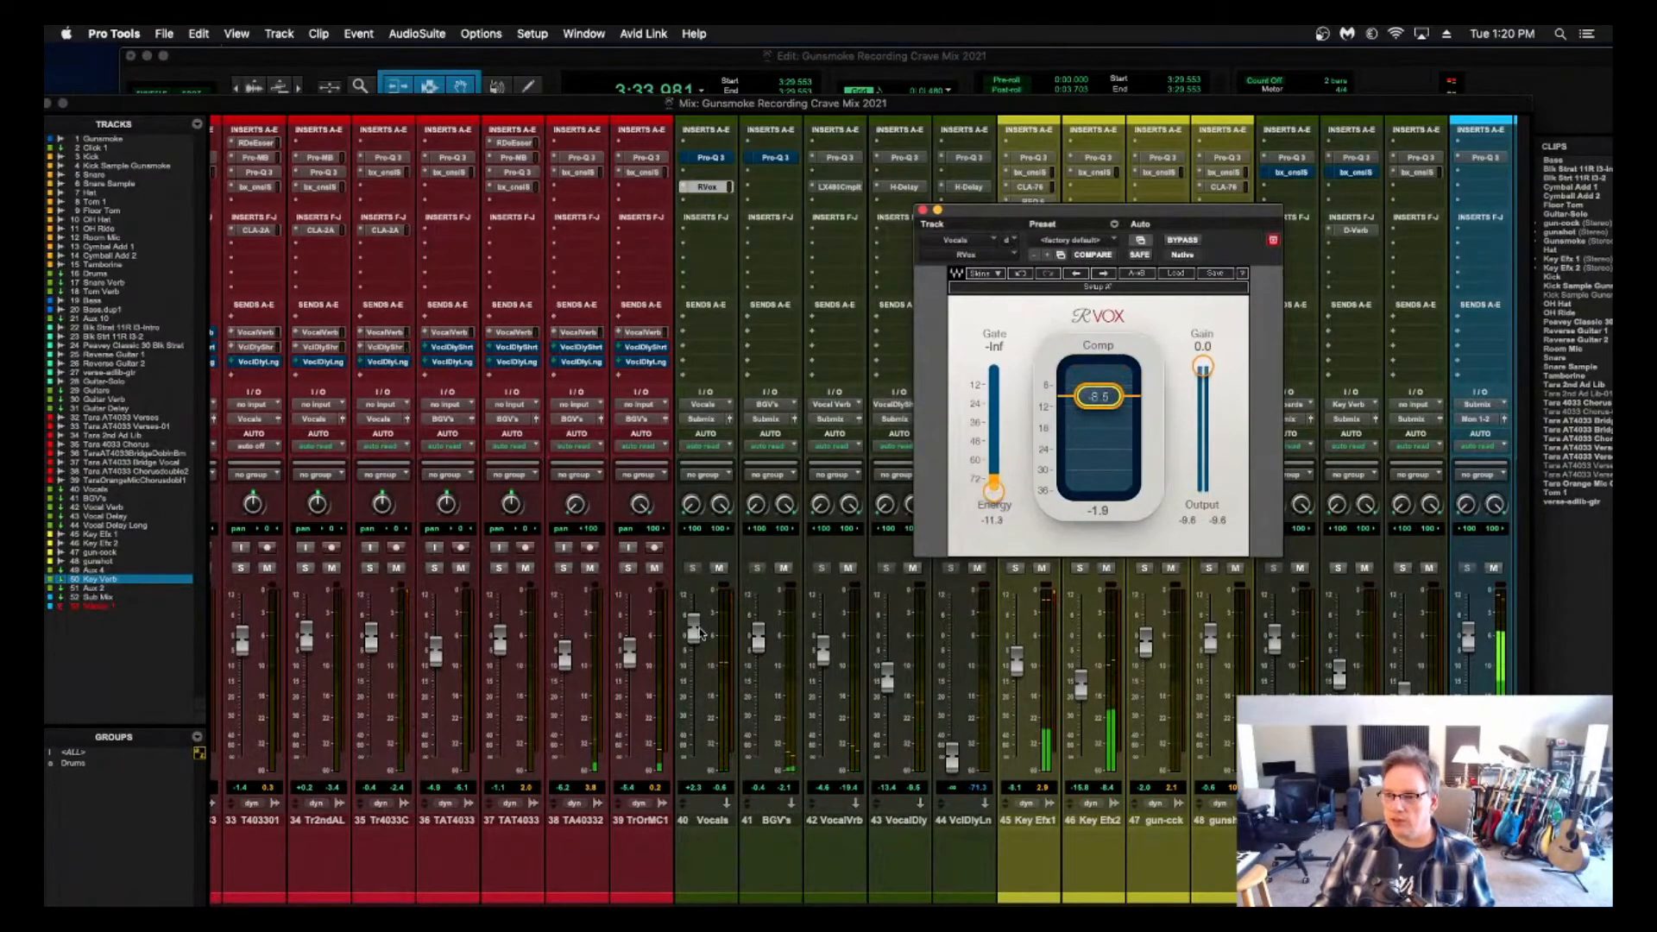
left_click_drag(701, 634, 701, 647)
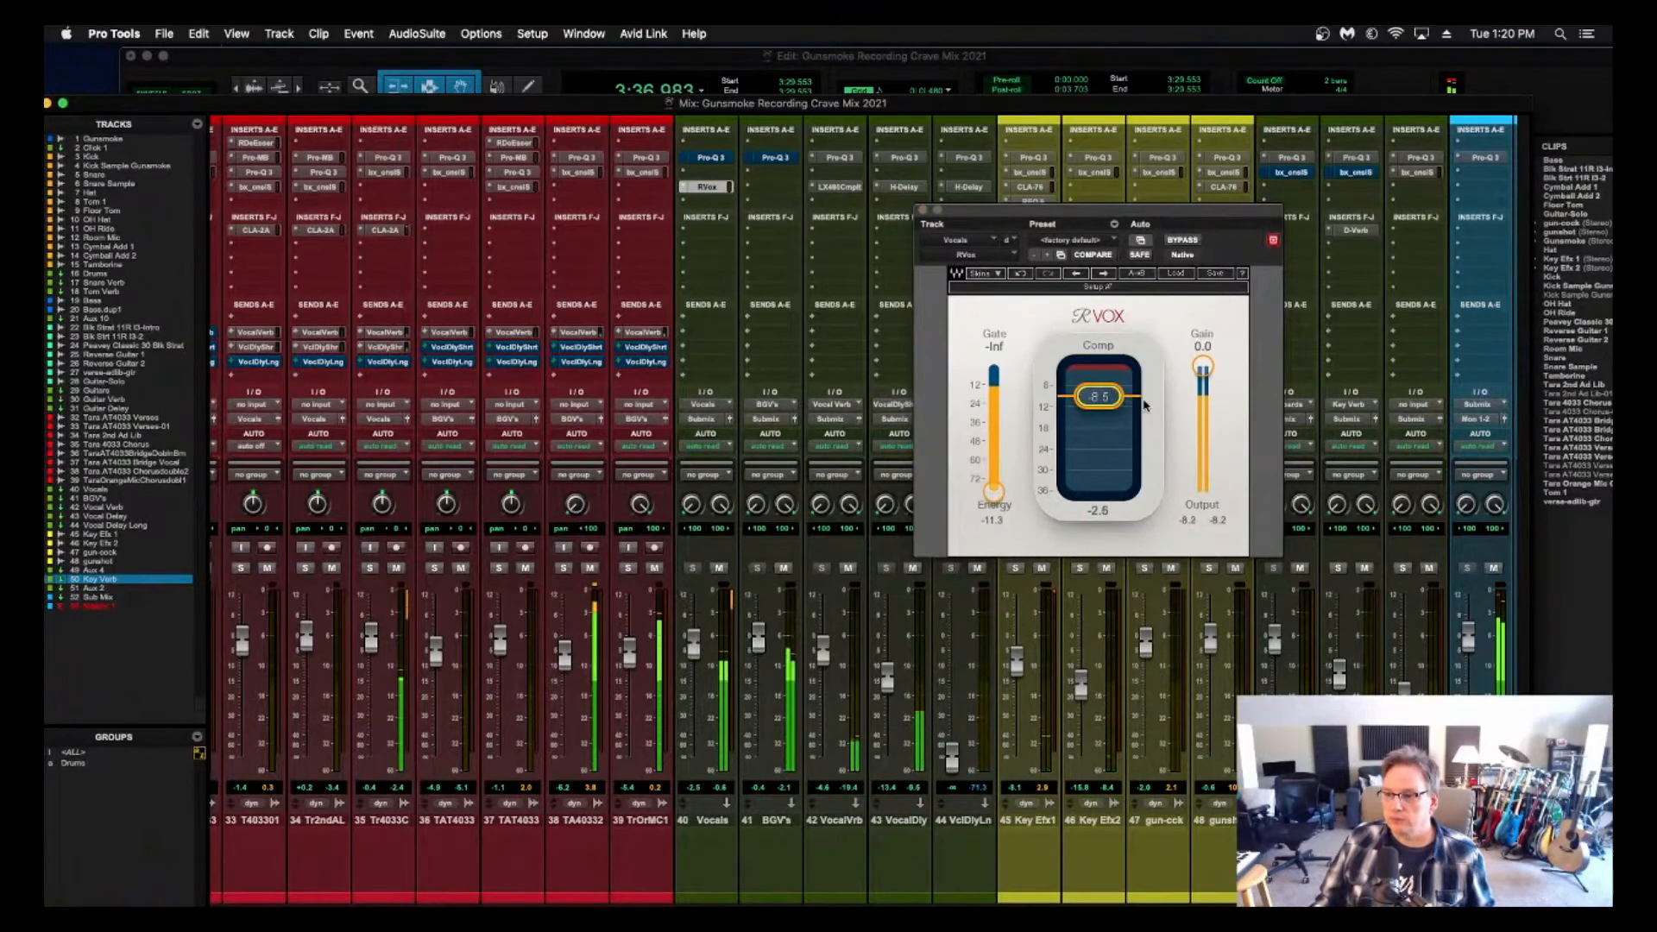
left_click_drag(1202, 369, 1202, 373)
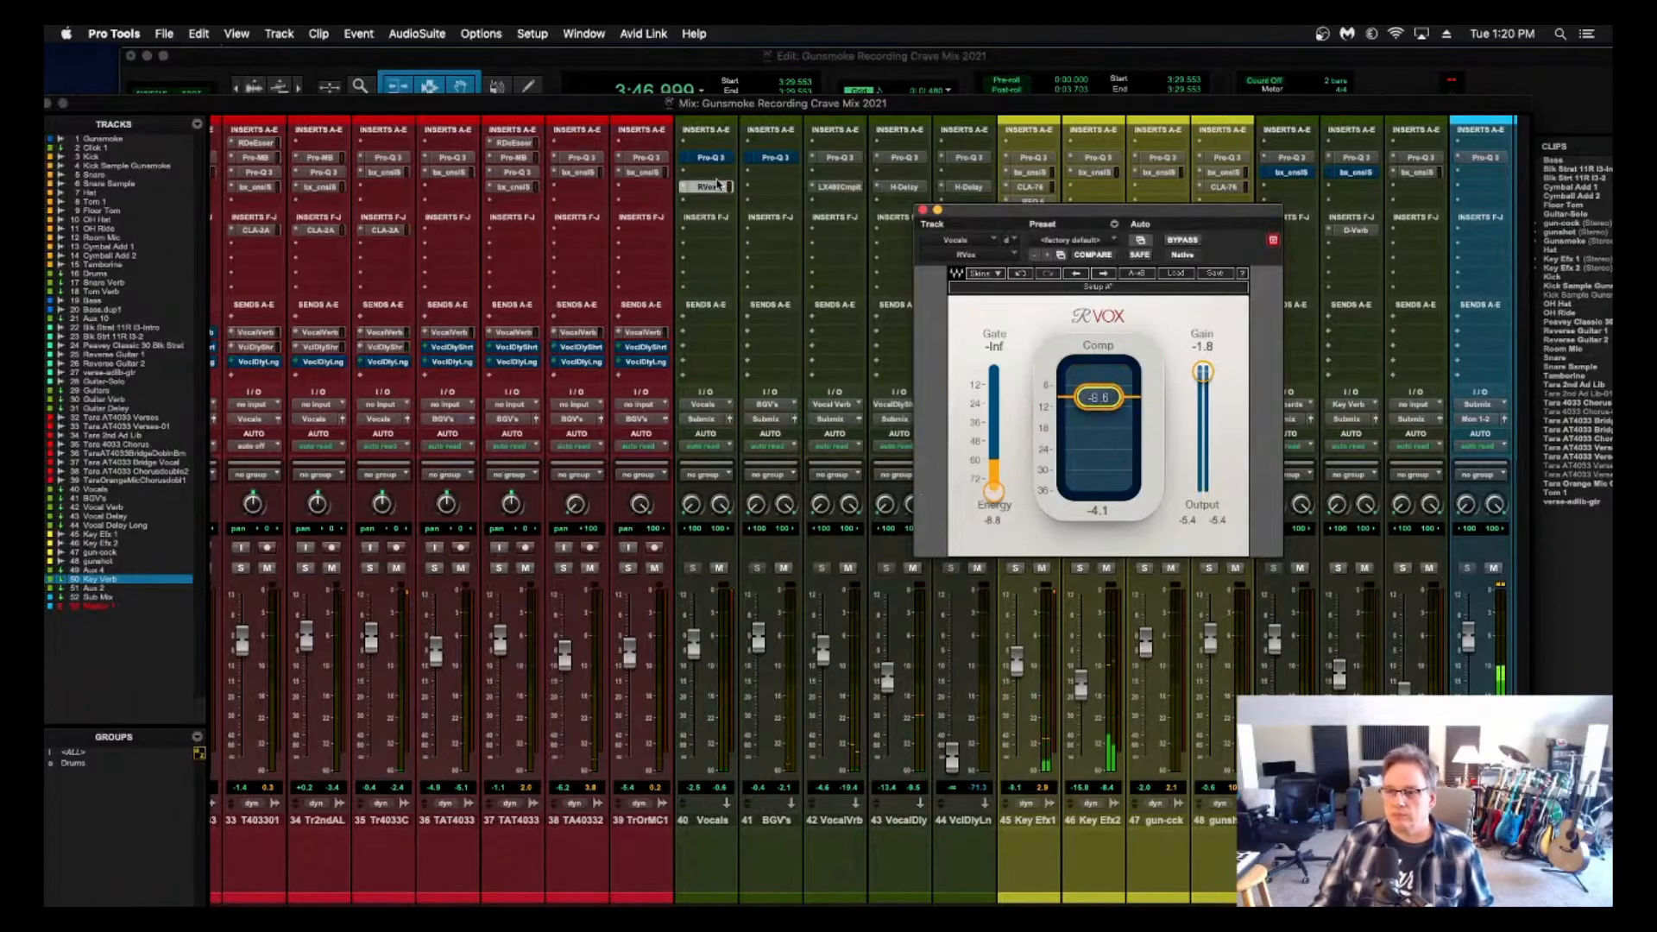
left_click_drag(714, 189, 711, 203)
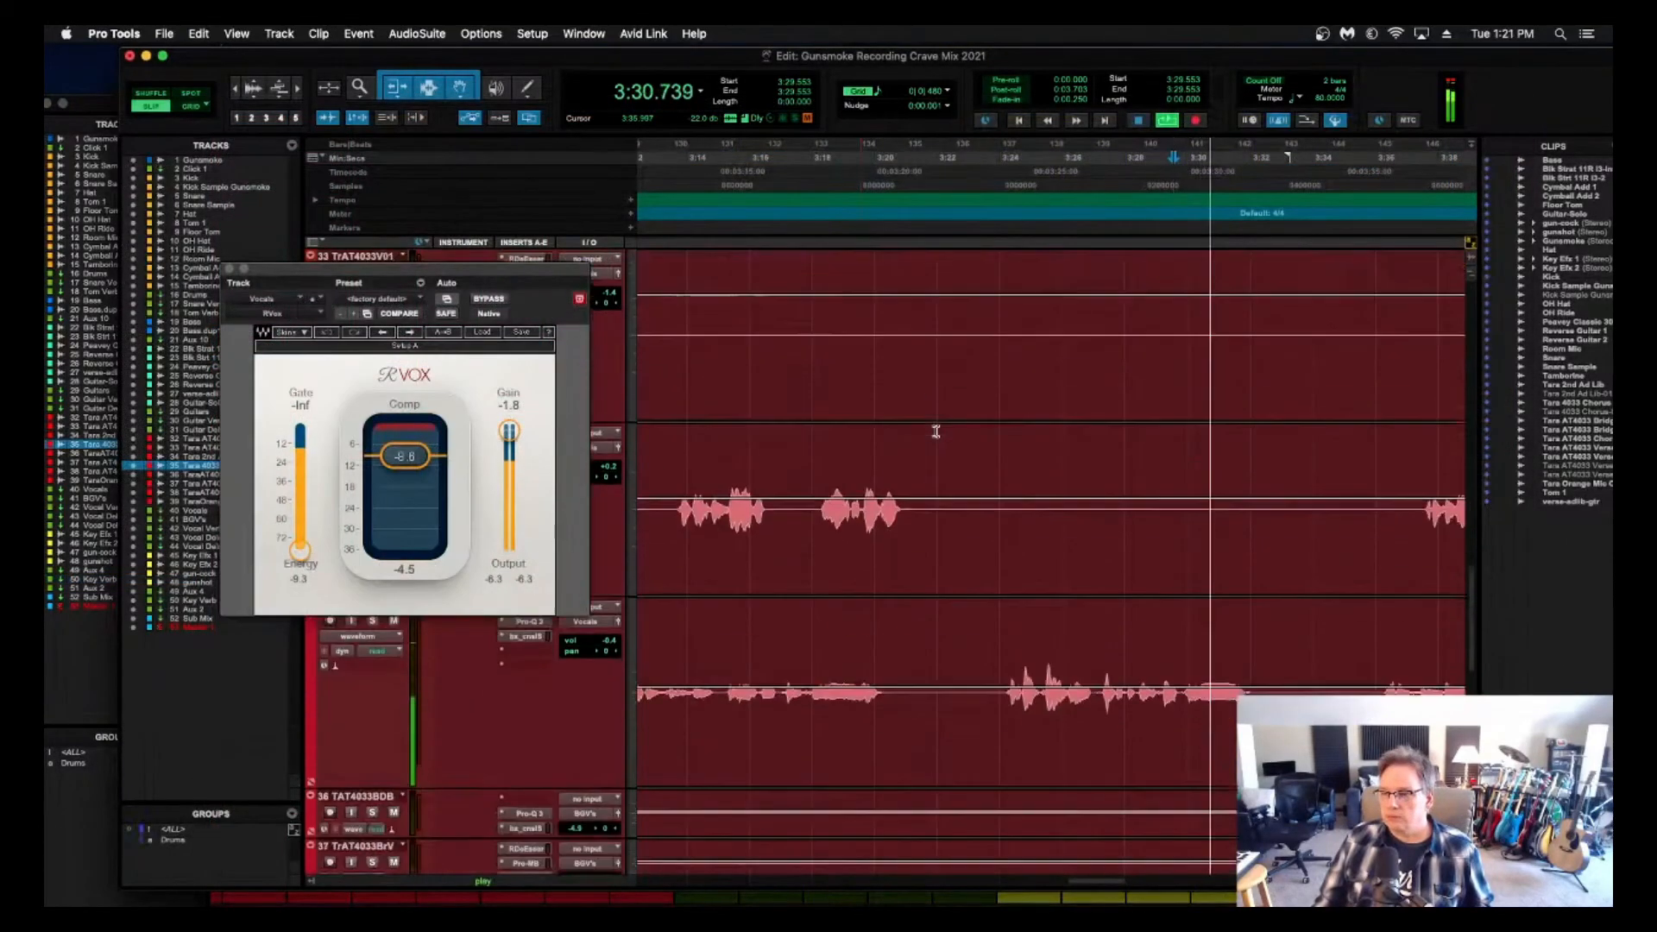
Audition the lead vocal on track 35 and raise the volume automation over its sustained note between about 3:29.8 and 3:32.1.
scroll(936, 431, "down", 3)
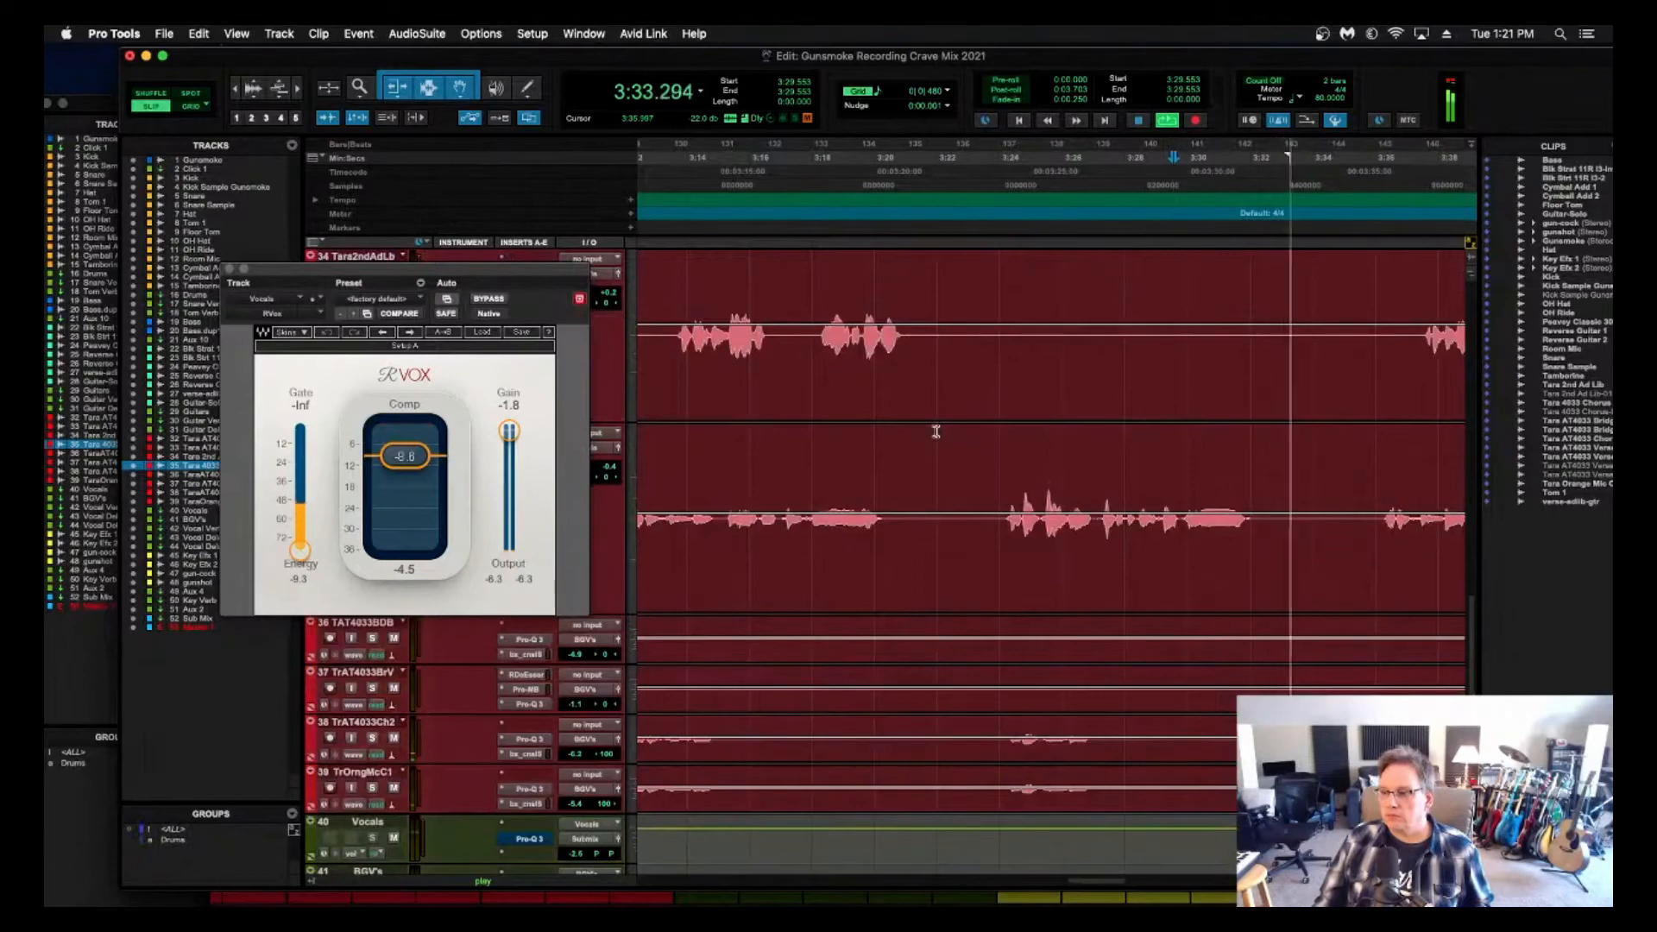
key("space")
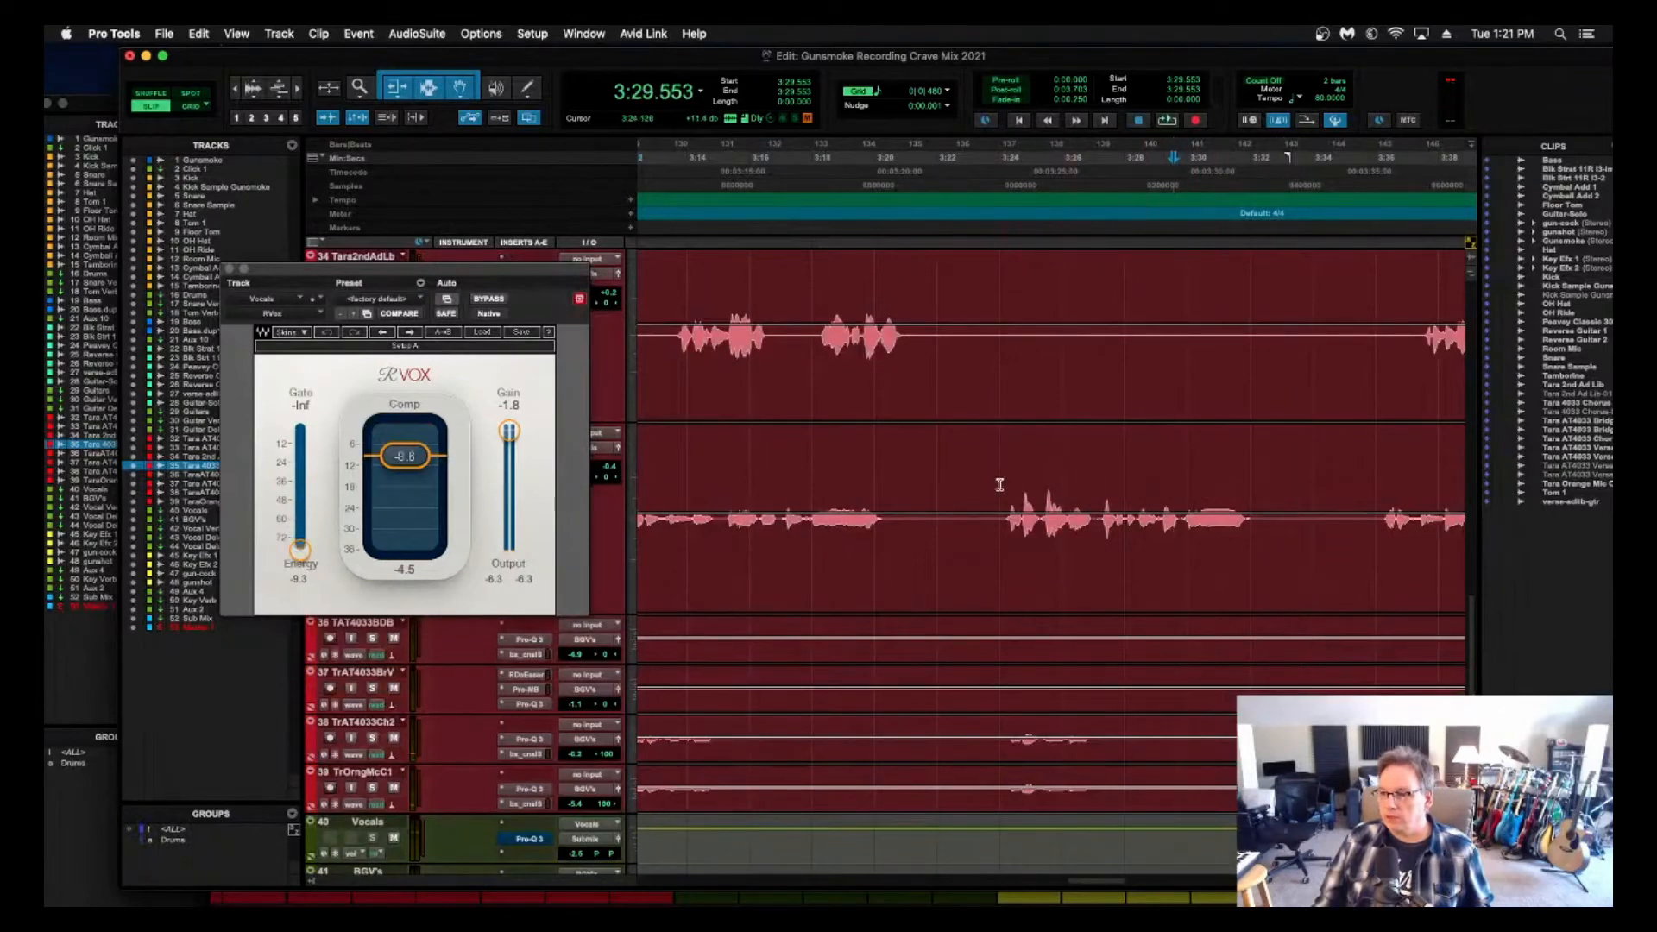
key("space")
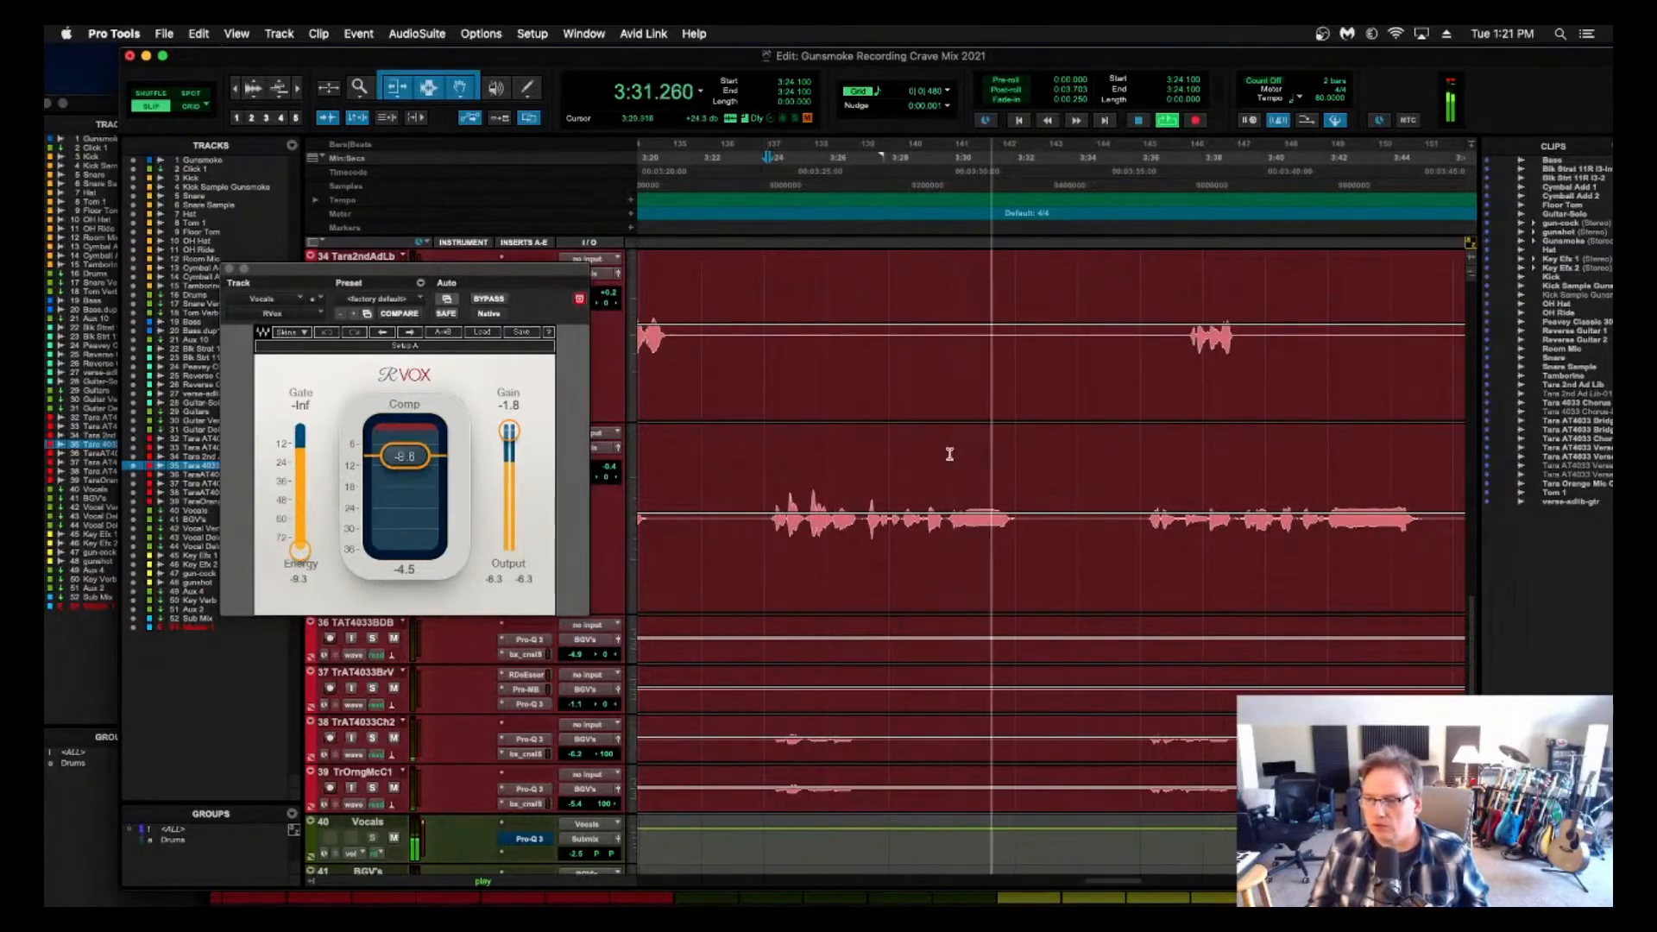
key("space")
left_click_drag(945, 479, 1016, 478)
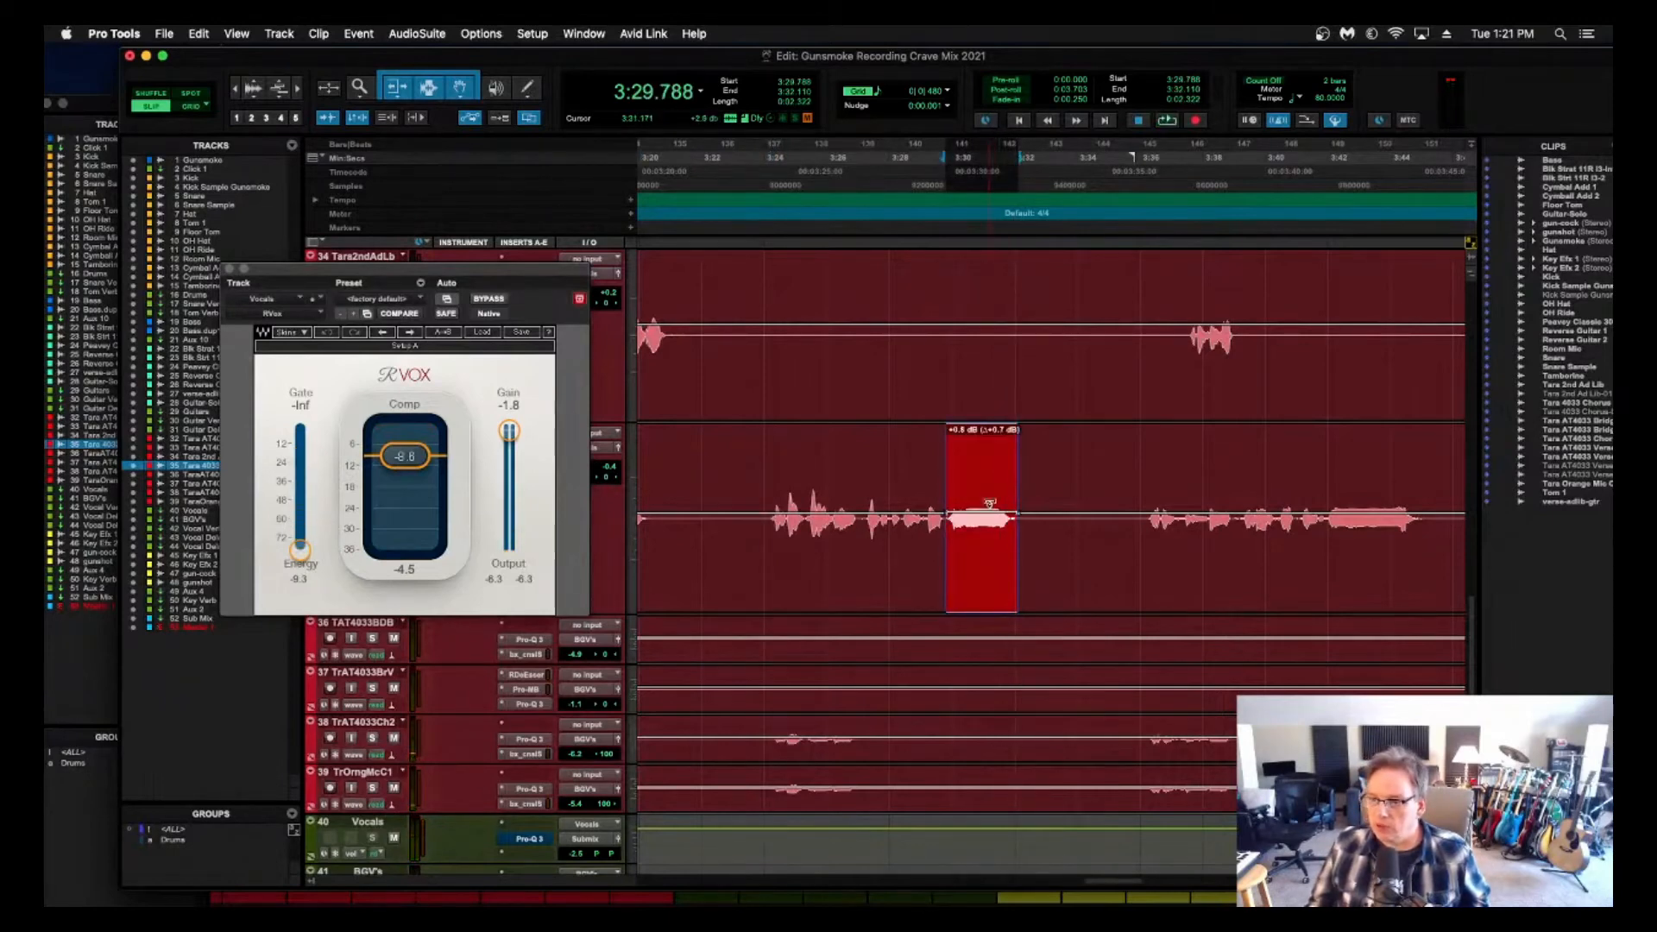
key("space")
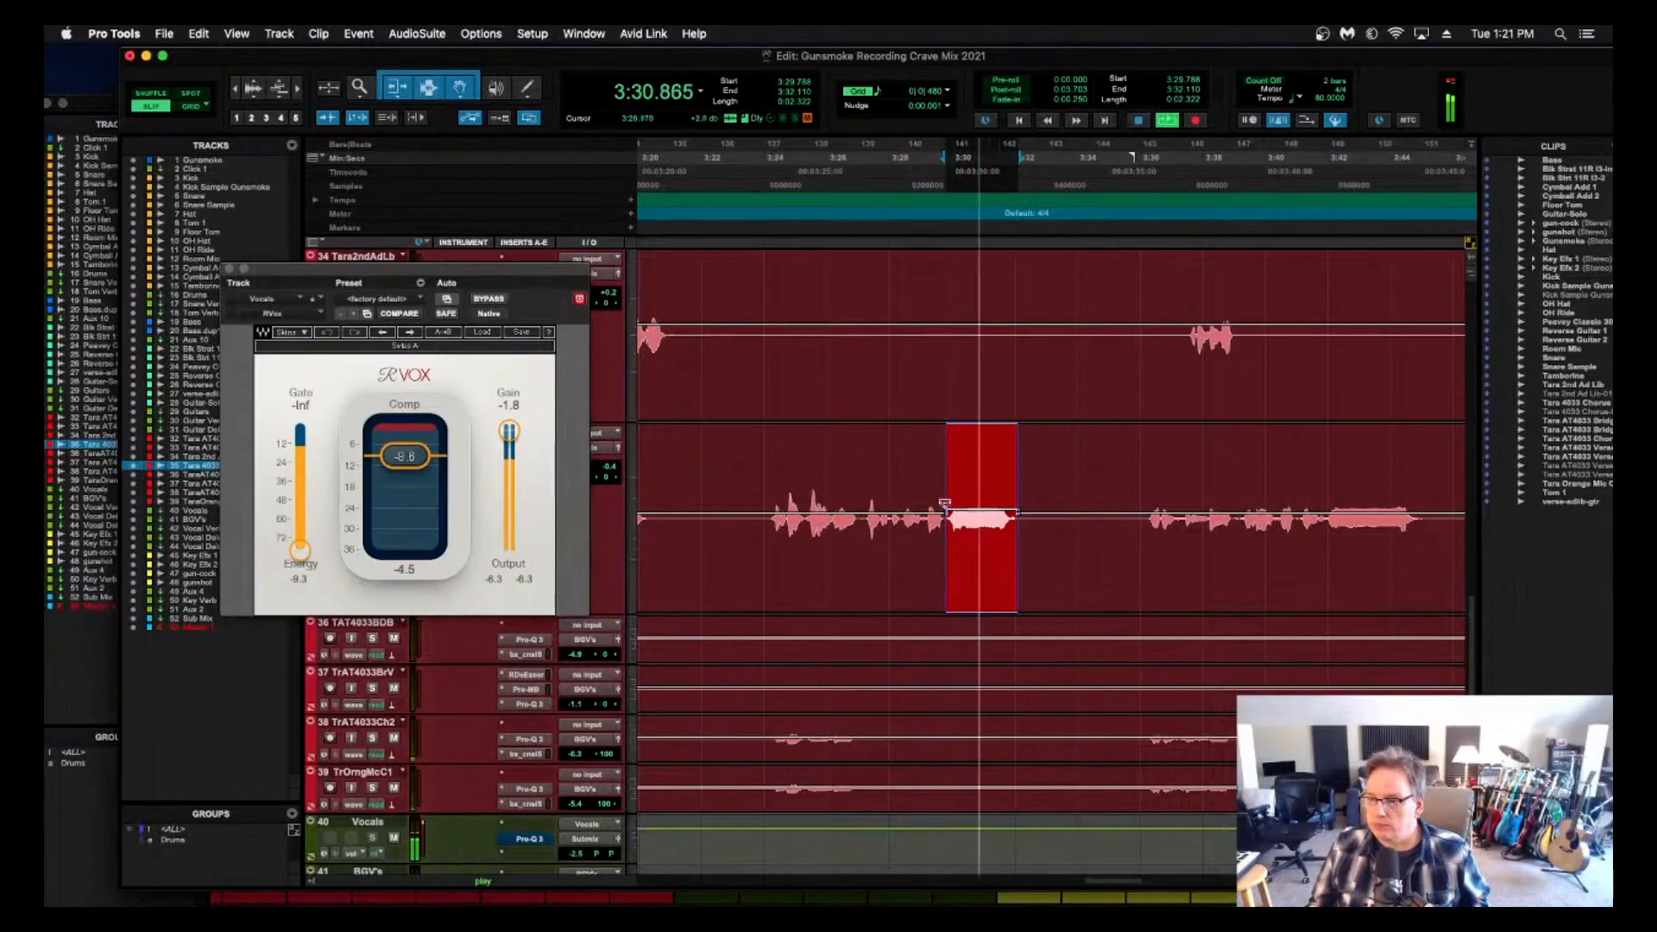
left_click_drag(977, 503, 977, 501)
key("space")
left_click(1035, 466)
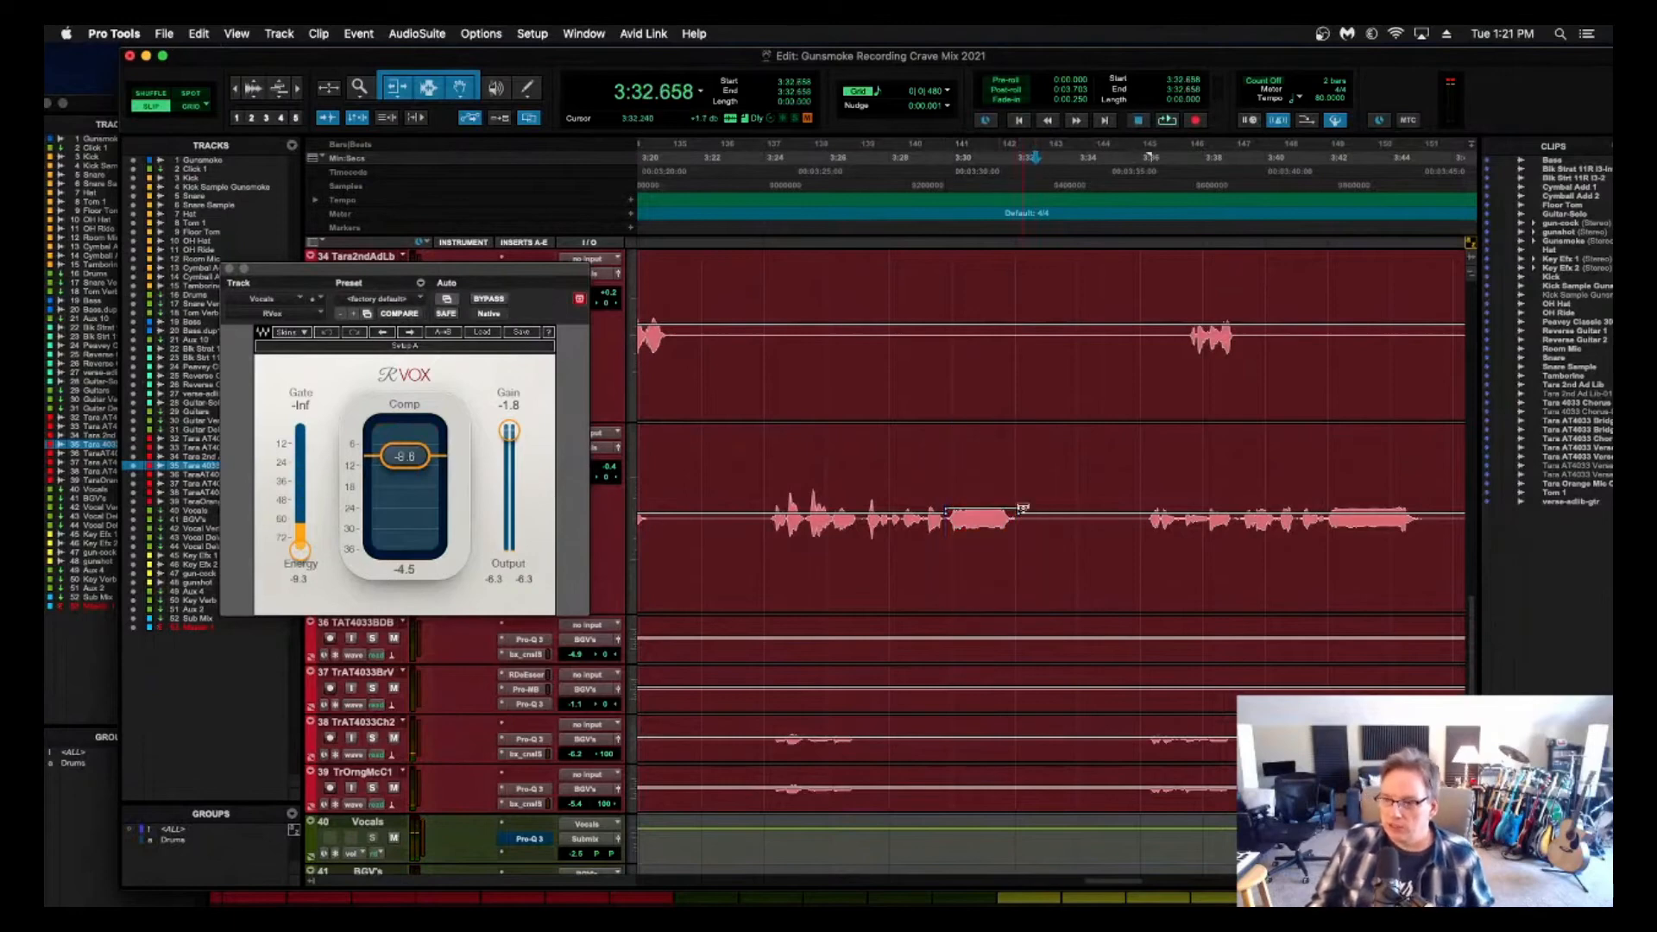
Raise the end of the sustained note's volume automation into an upward ramp and play it back from about 3:29.1.
left_click_drag(1021, 516, 1021, 509)
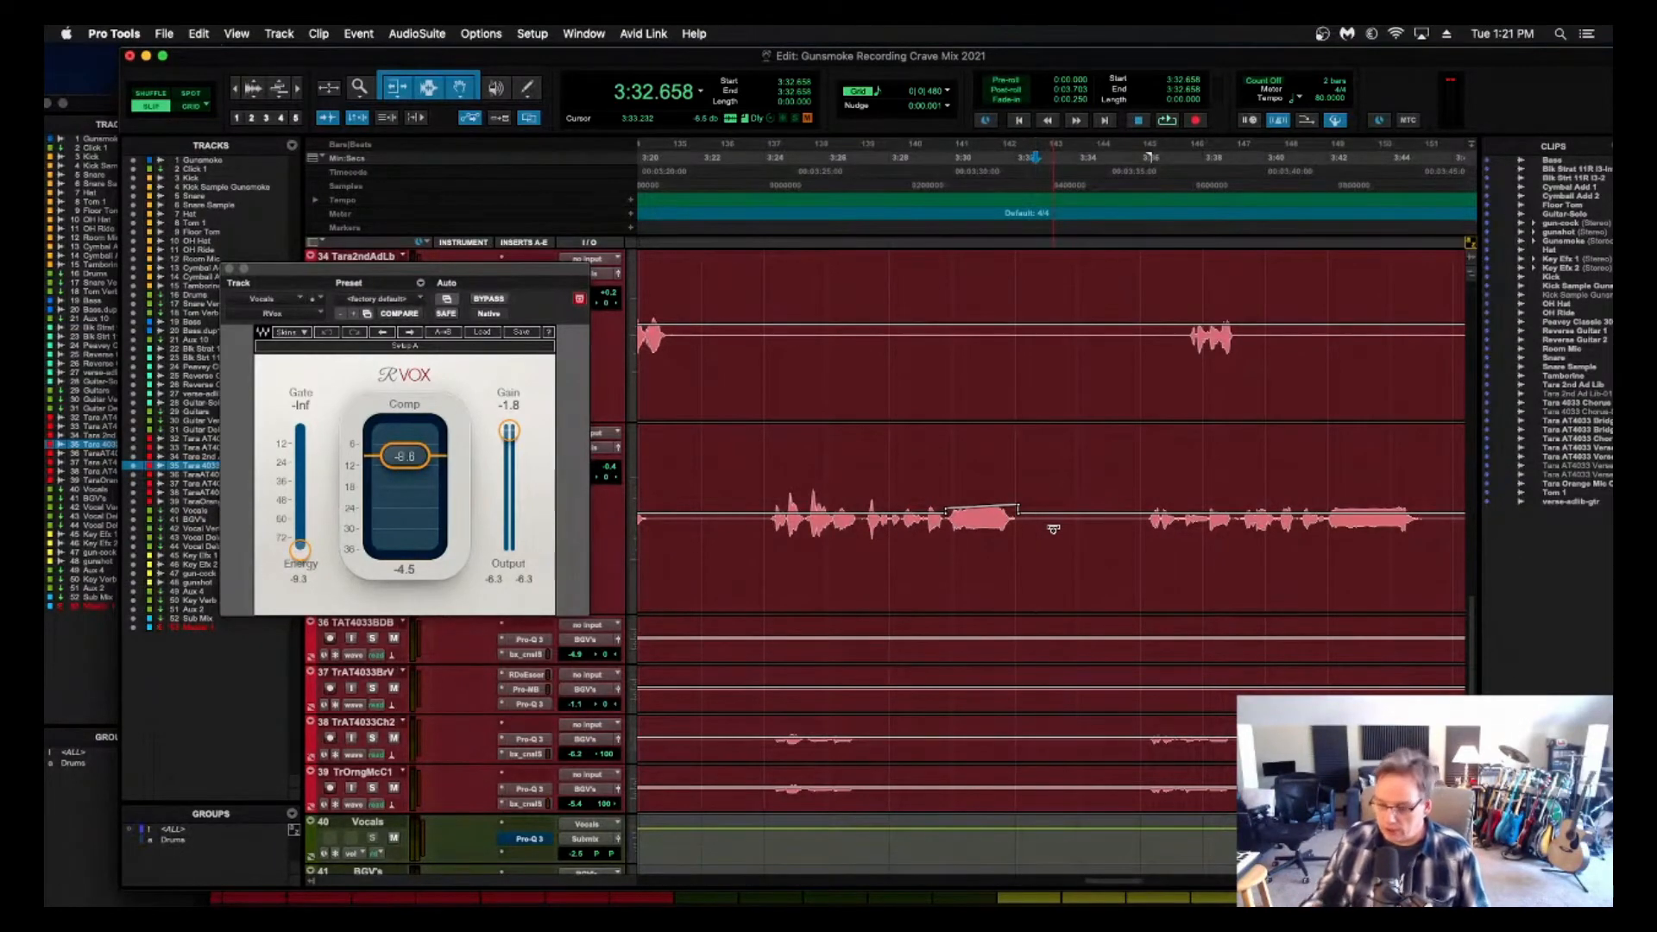
left_click(923, 256)
key("space")
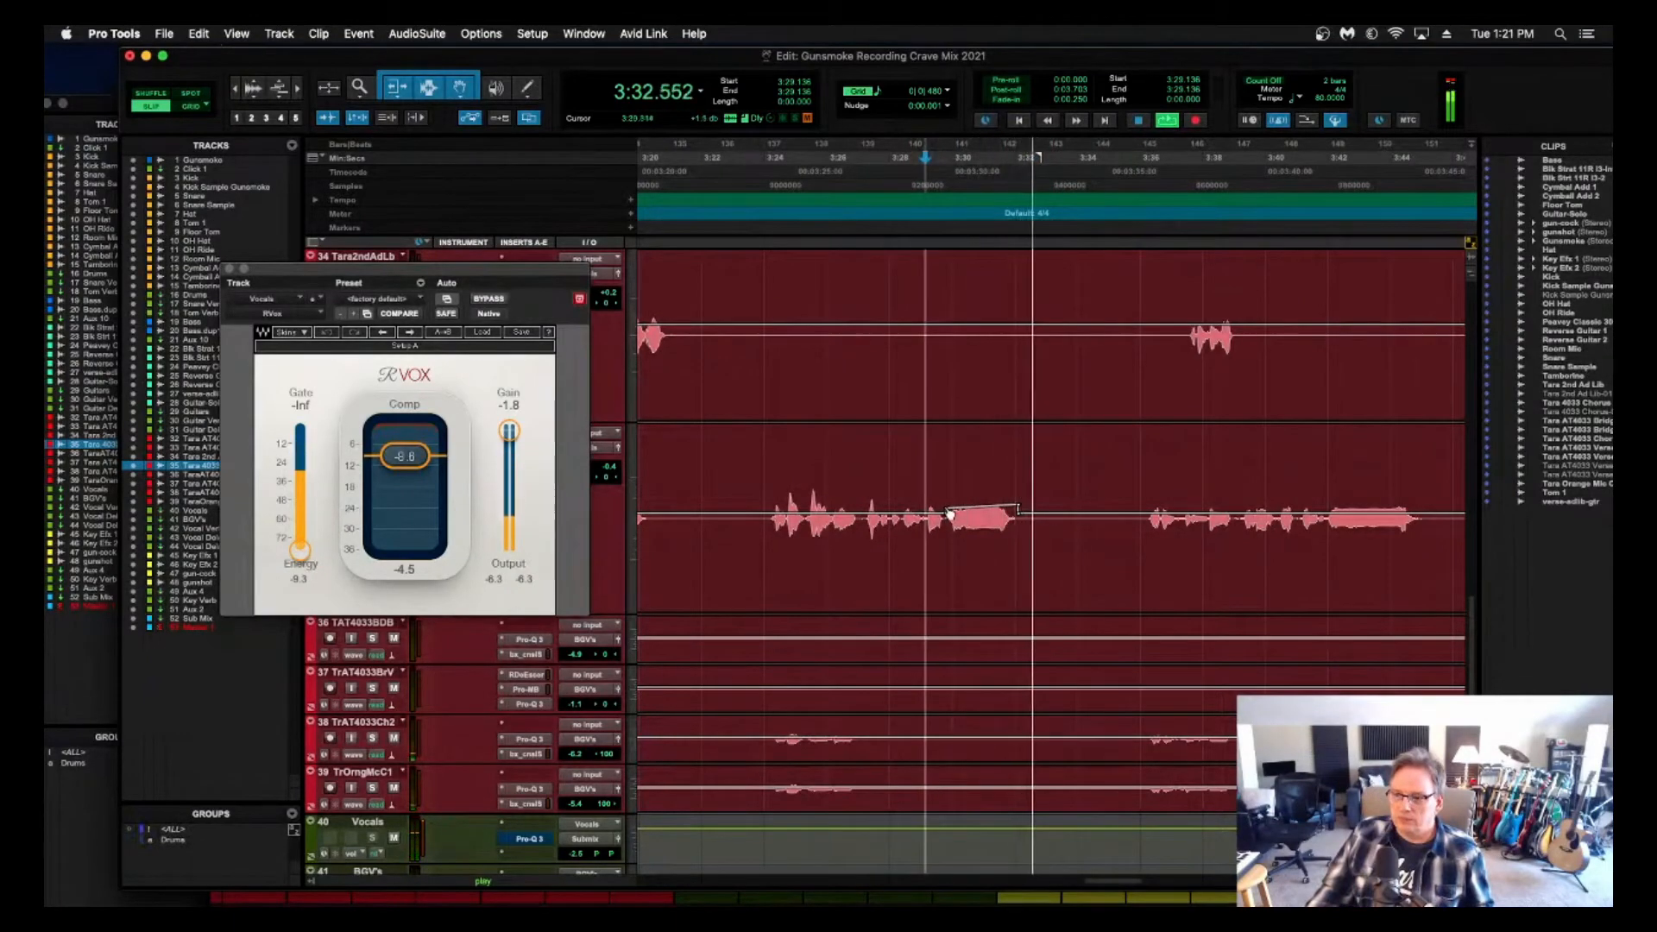
Play back the lead vocal's edited sustained note, starting from about 3:29.1 and then from about 3:24.2.
key("space")
key("space")
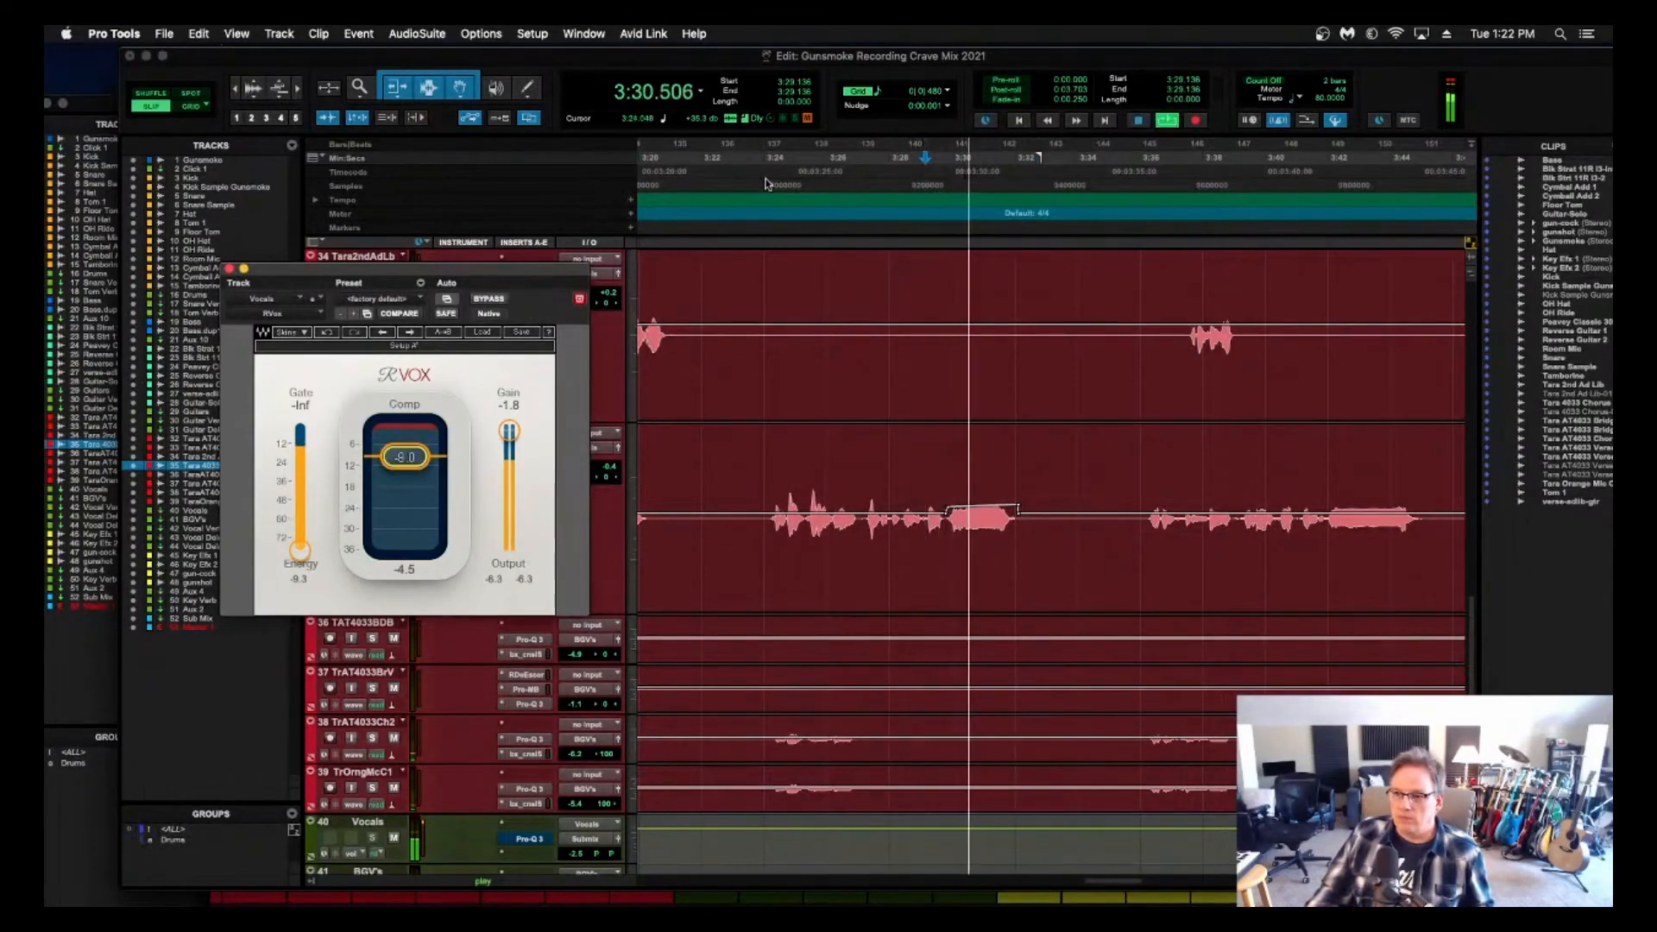
left_click(769, 176)
key("space")
key("space")
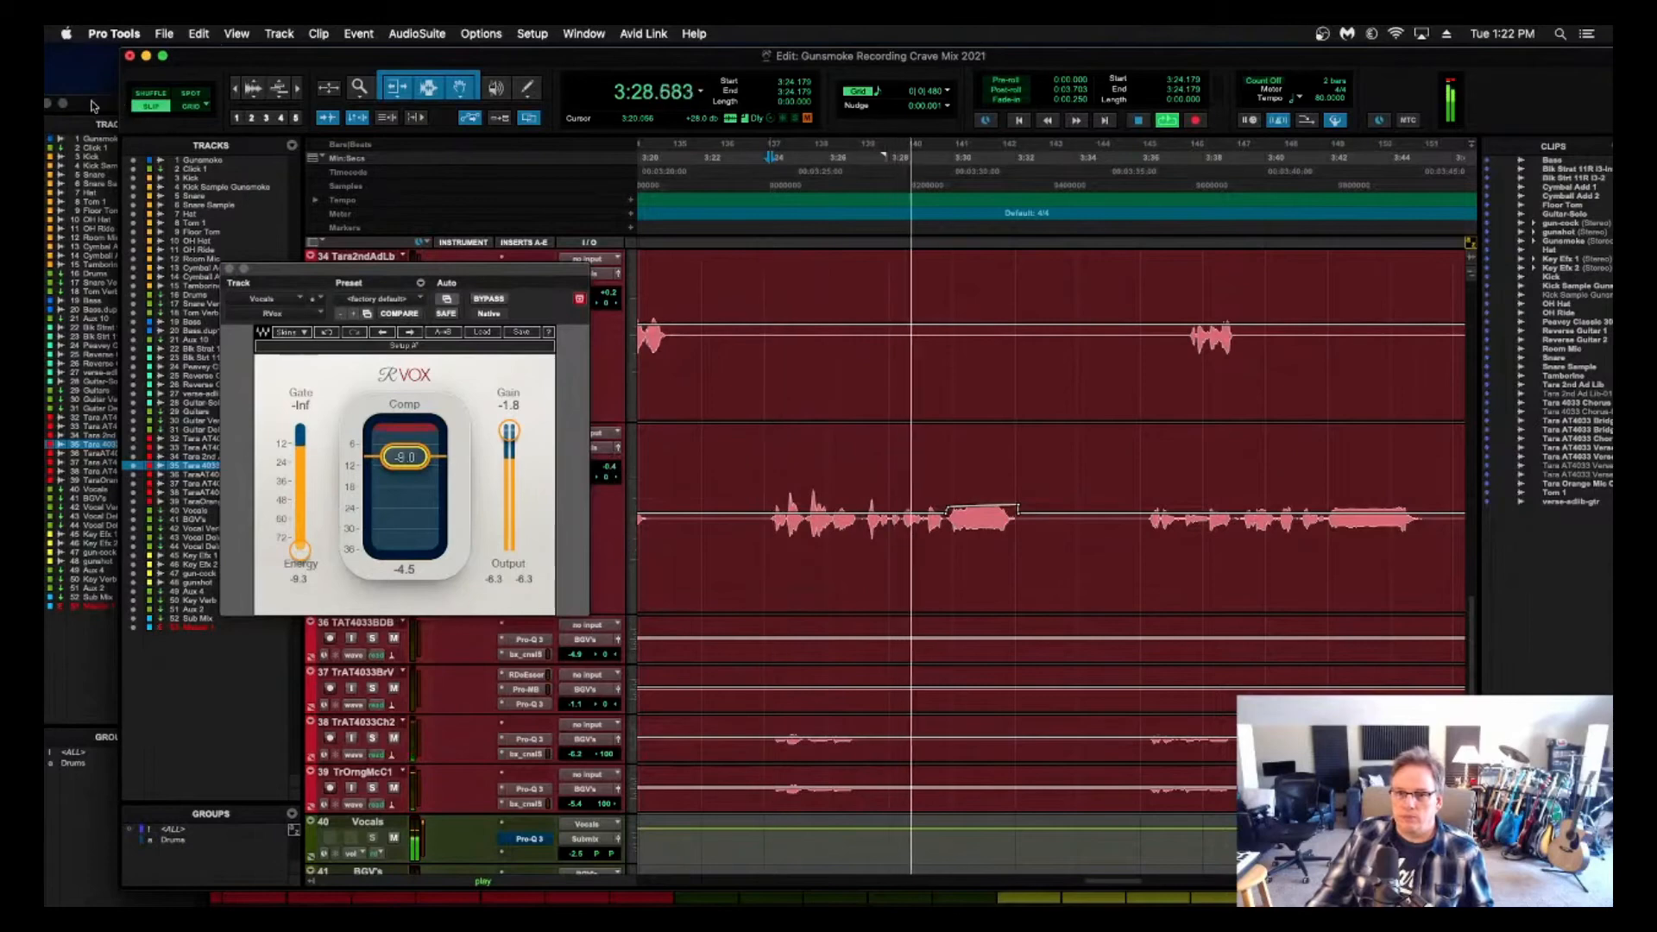
In the Mix window, lower the chorus double faders during playback, track 38 to about -10.5 dB and track 39 to about -10.2 dB.
key("super+equal")
key("space")
key("space")
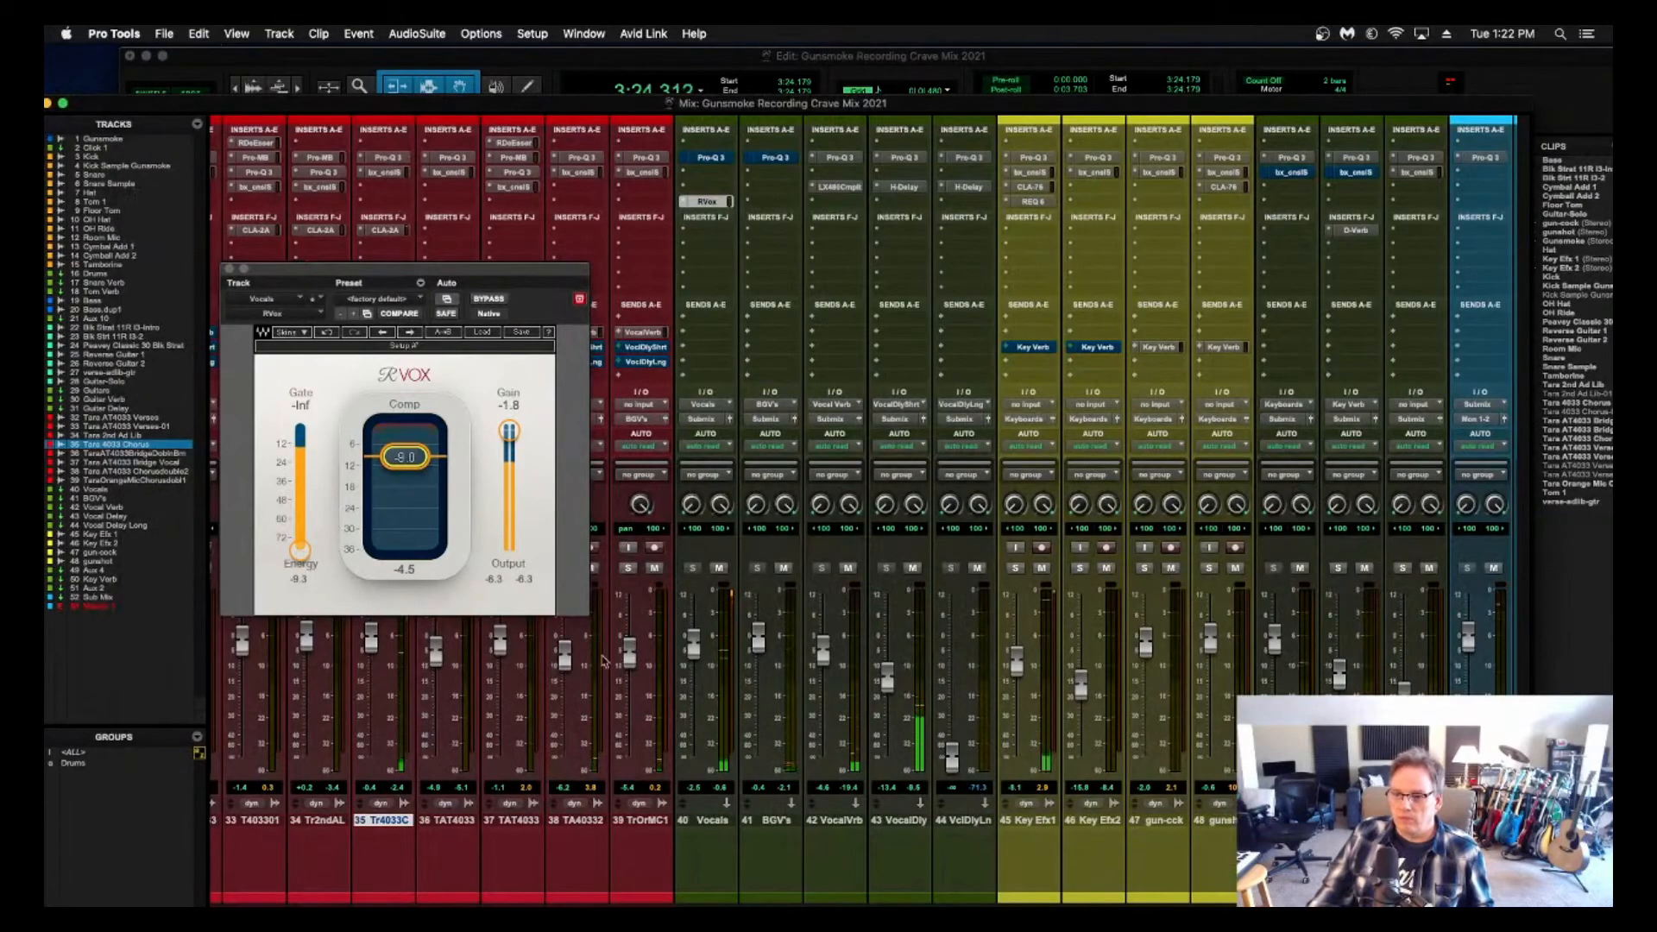
left_click_drag(566, 657, 632, 673)
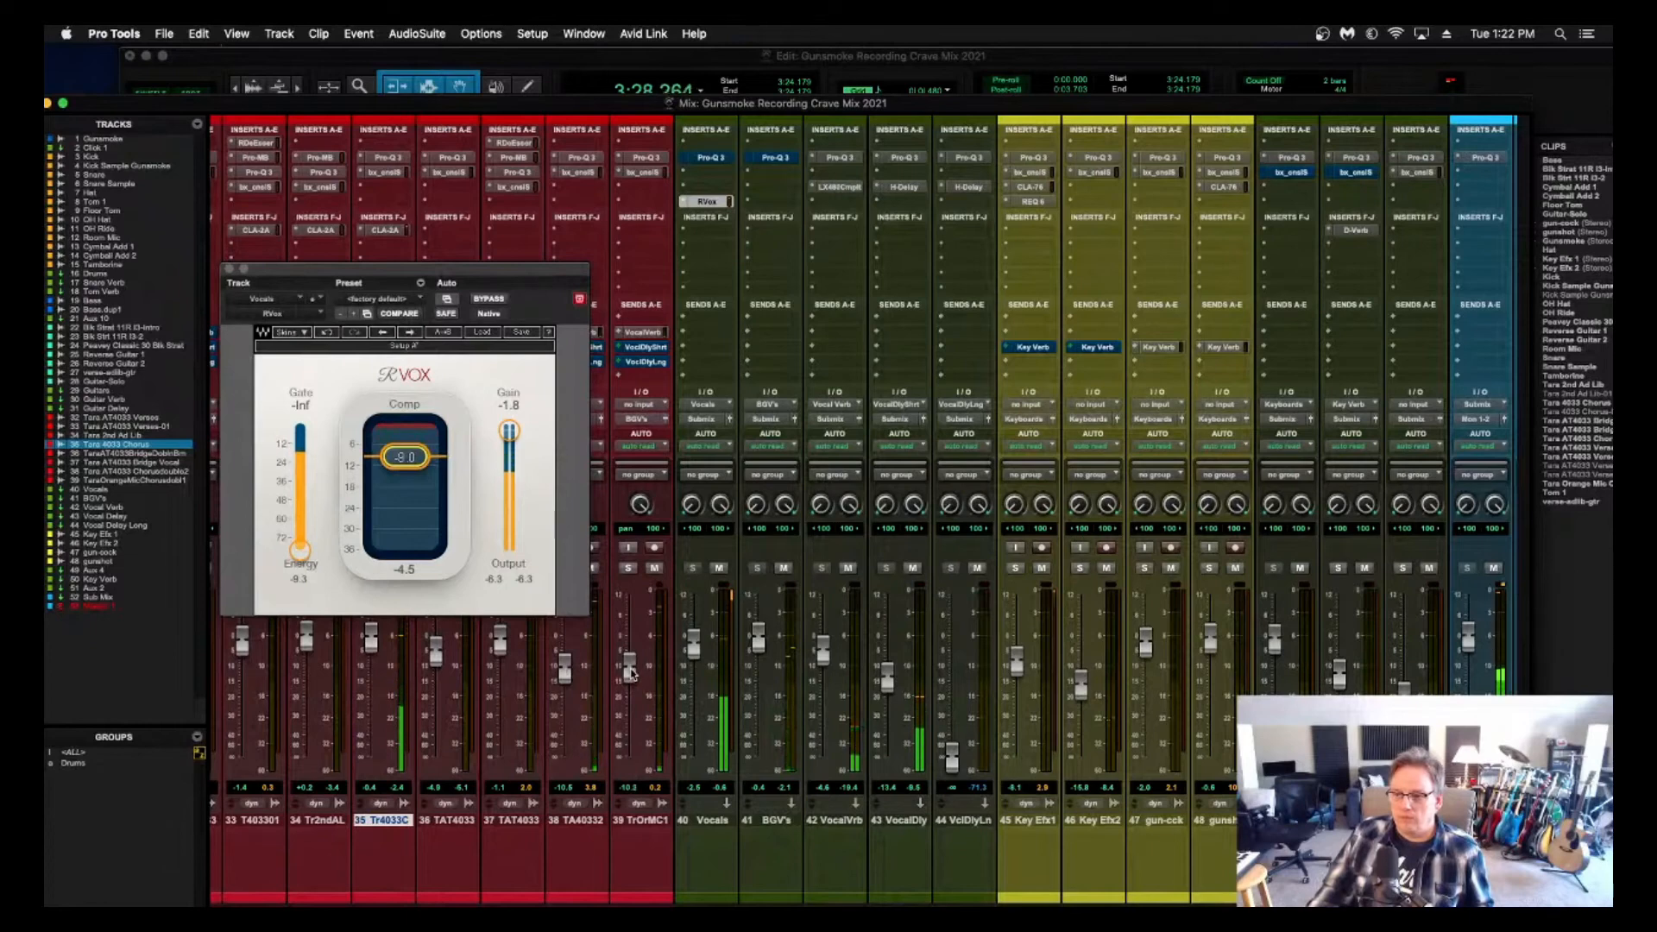
key("space")
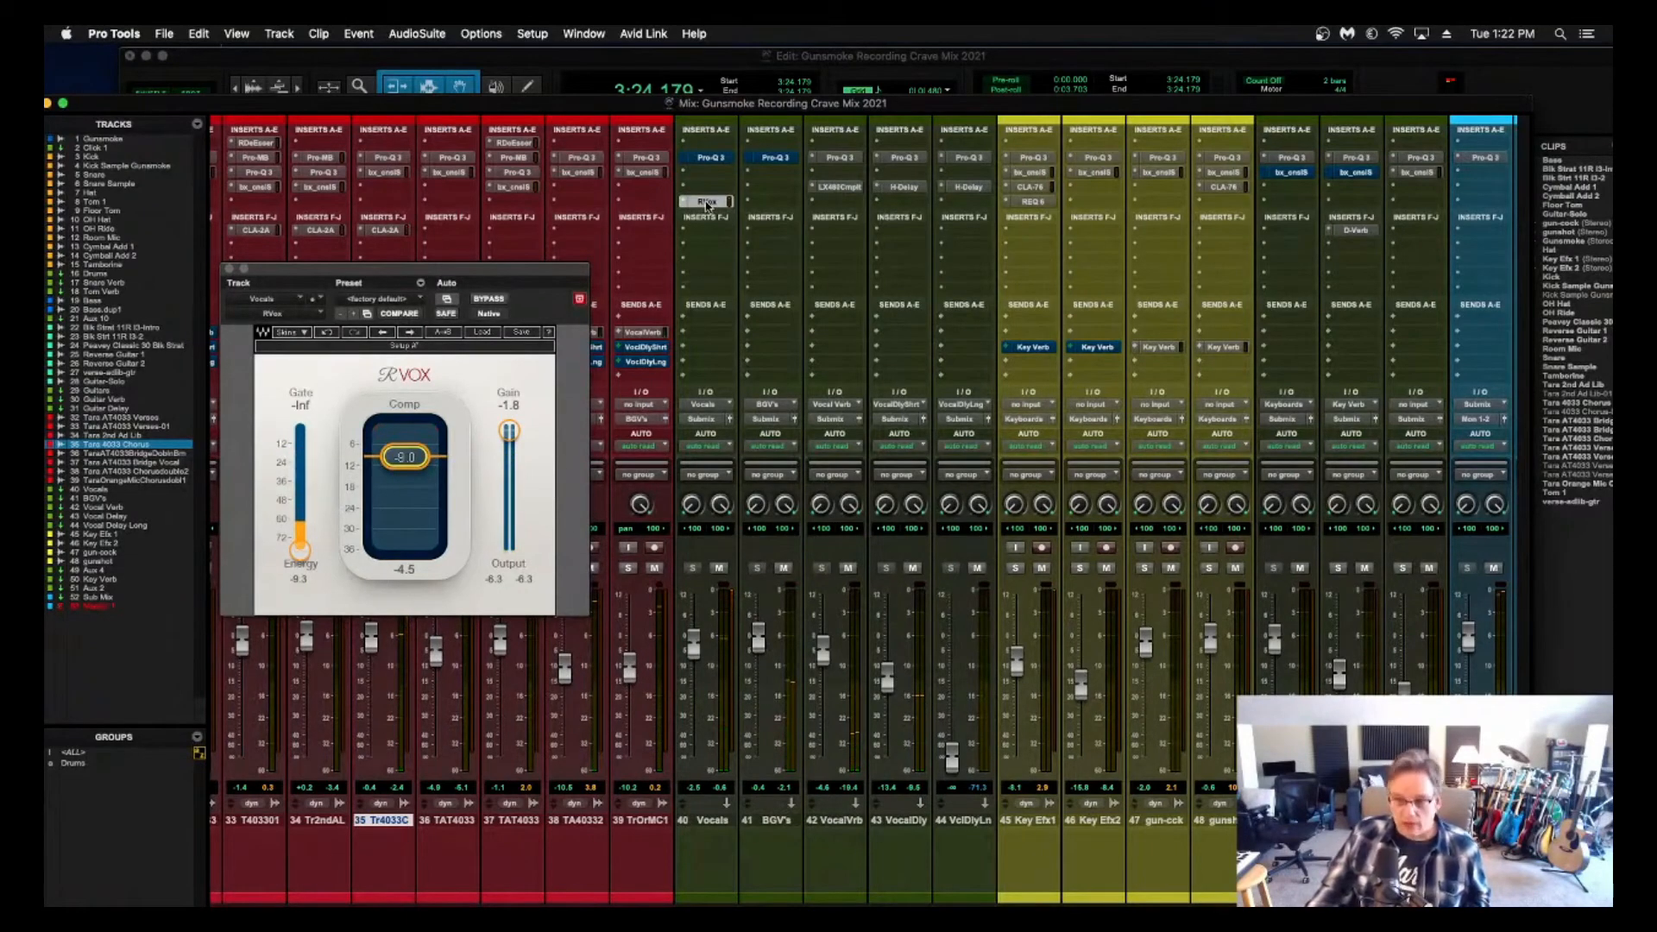
Copy the Vocals bus RVox to the BGV's bus and lower the BGV's fader to about -3.3 dB during playback.
left_click_drag(759, 205, 761, 205)
key("space")
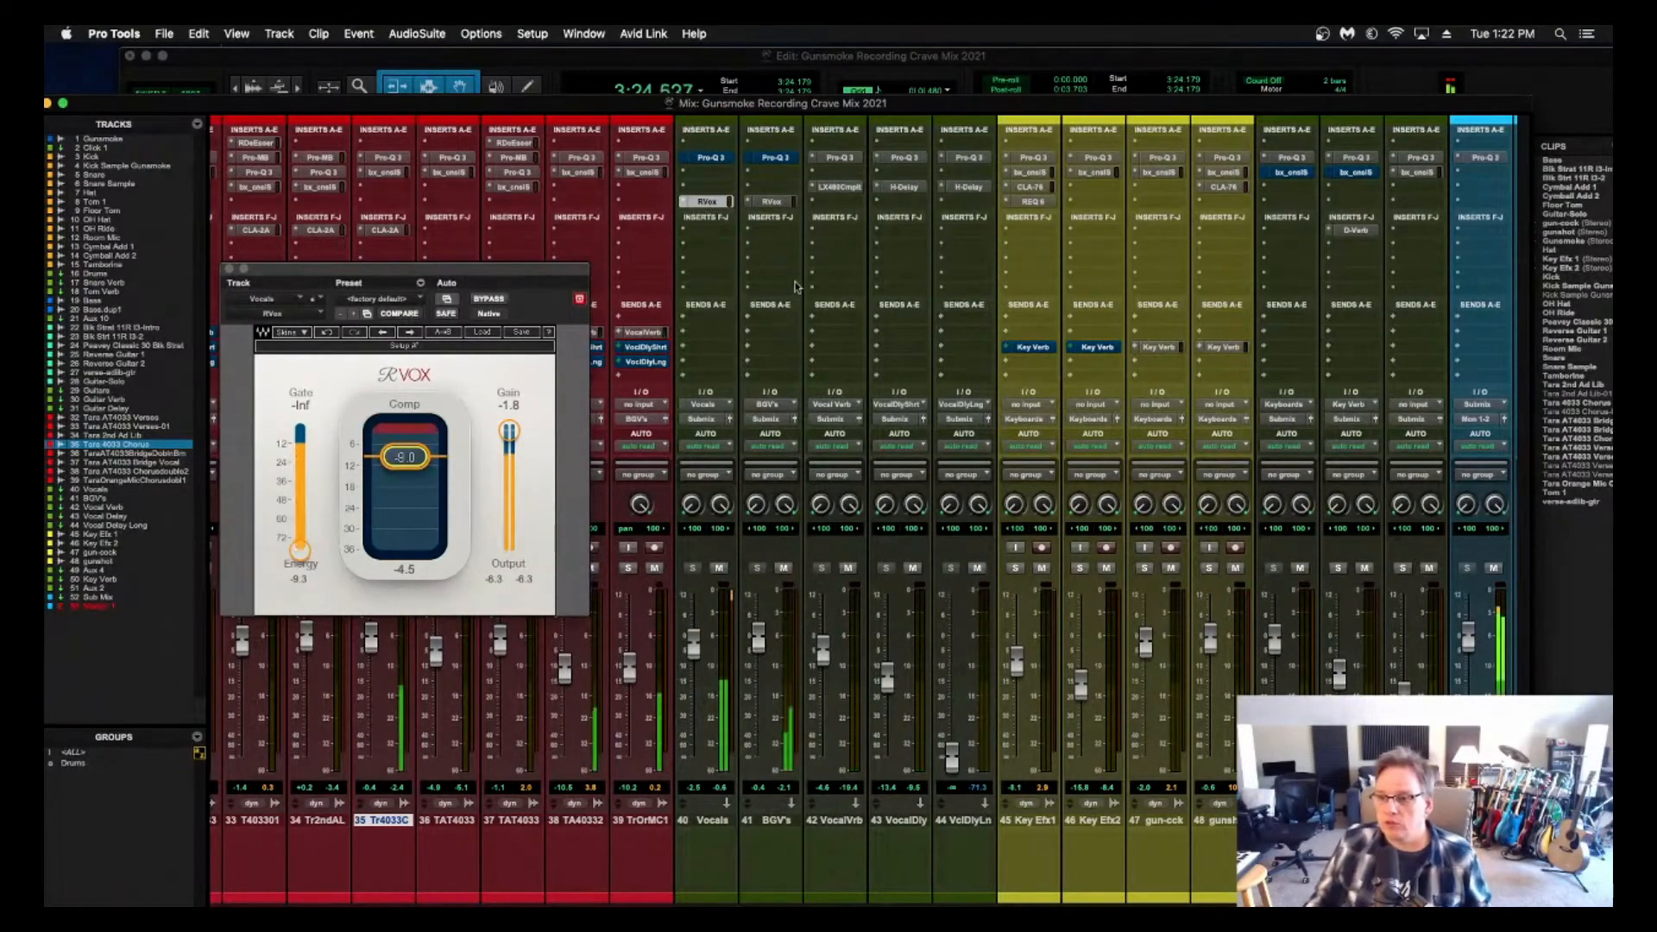
left_click_drag(757, 634, 758, 650)
key("space")
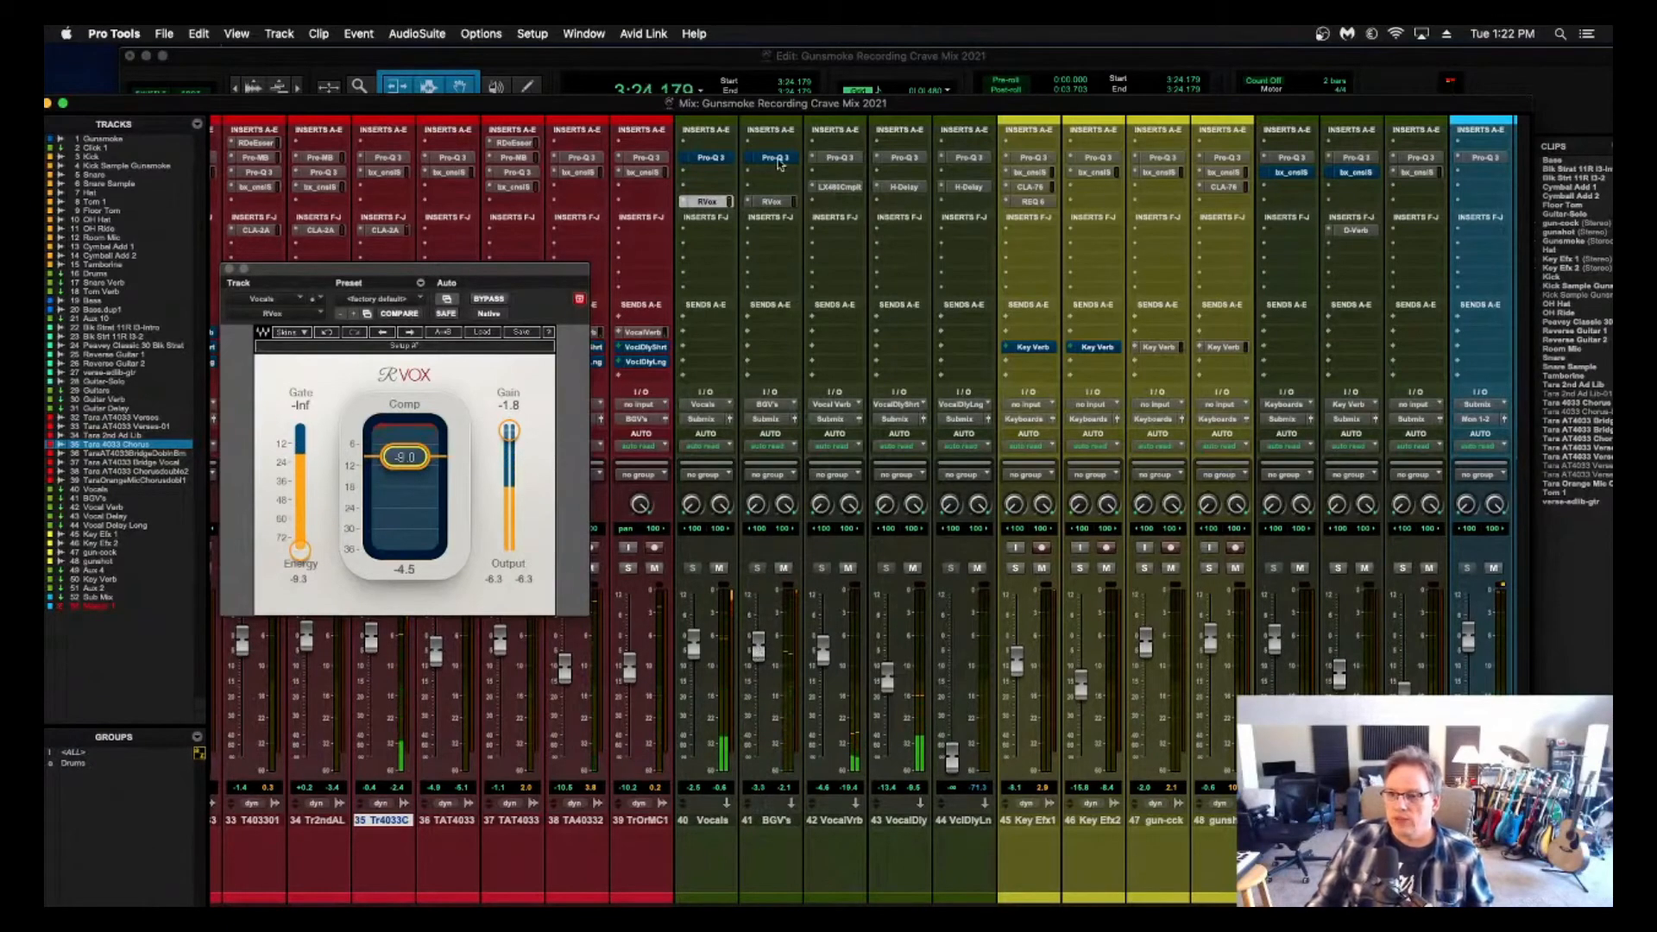
Activate the BGV's bus Pro-Q 3 and add a high-shelf boost of about +4.26 dB at 3452 Hz.
left_click(774, 157)
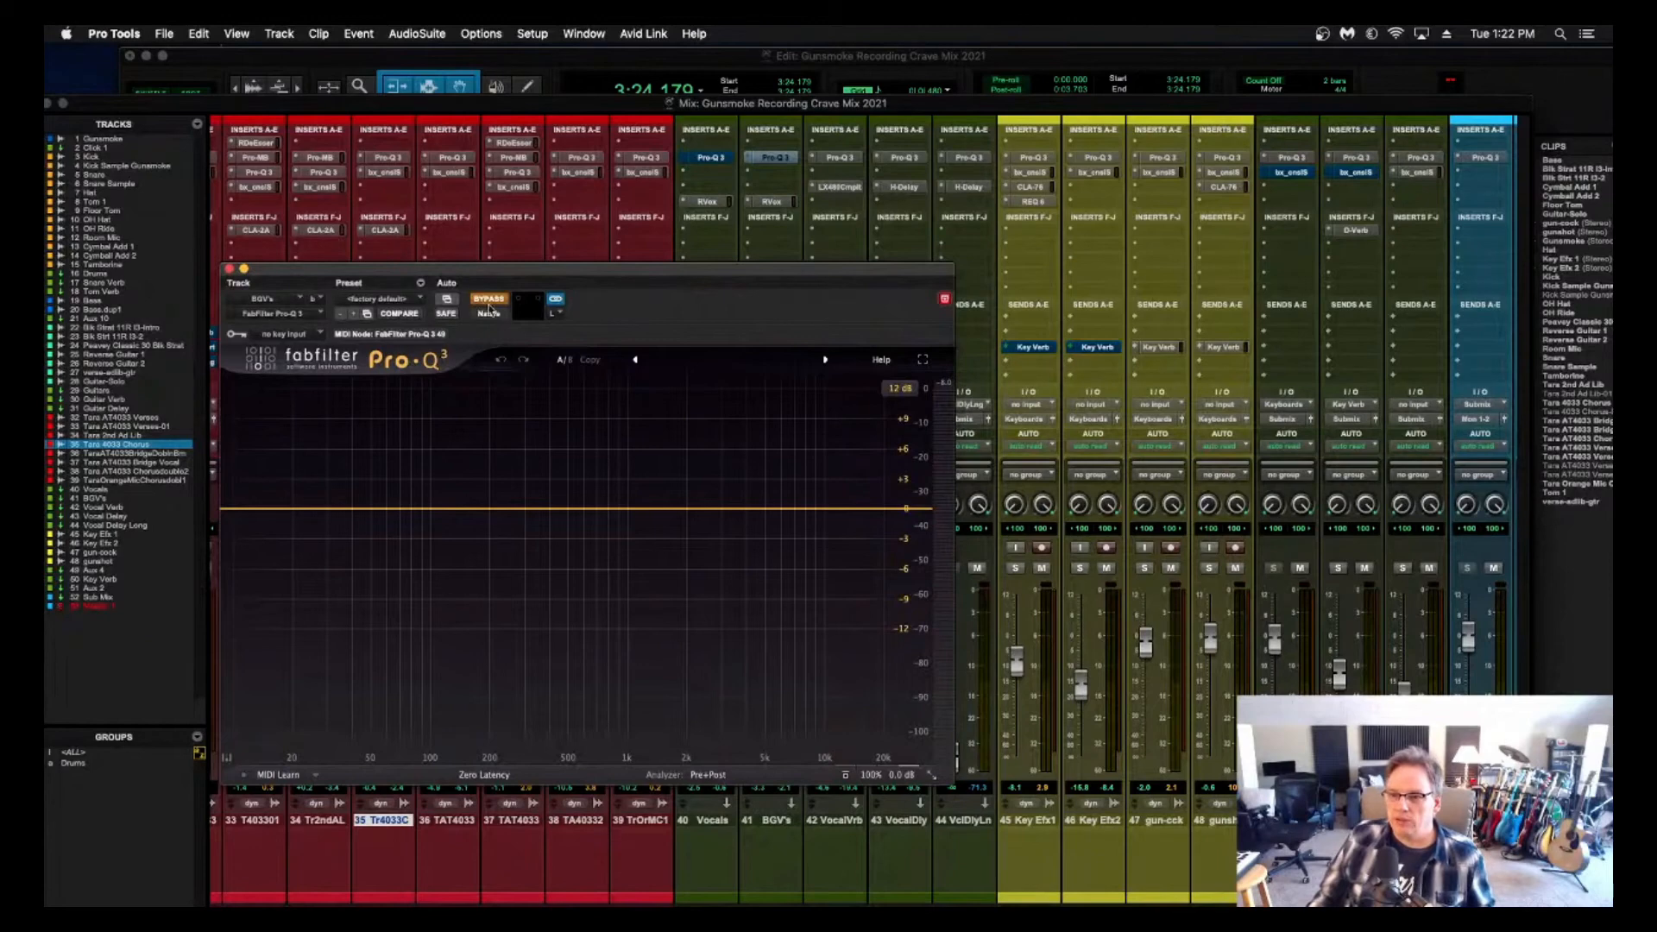
key("space")
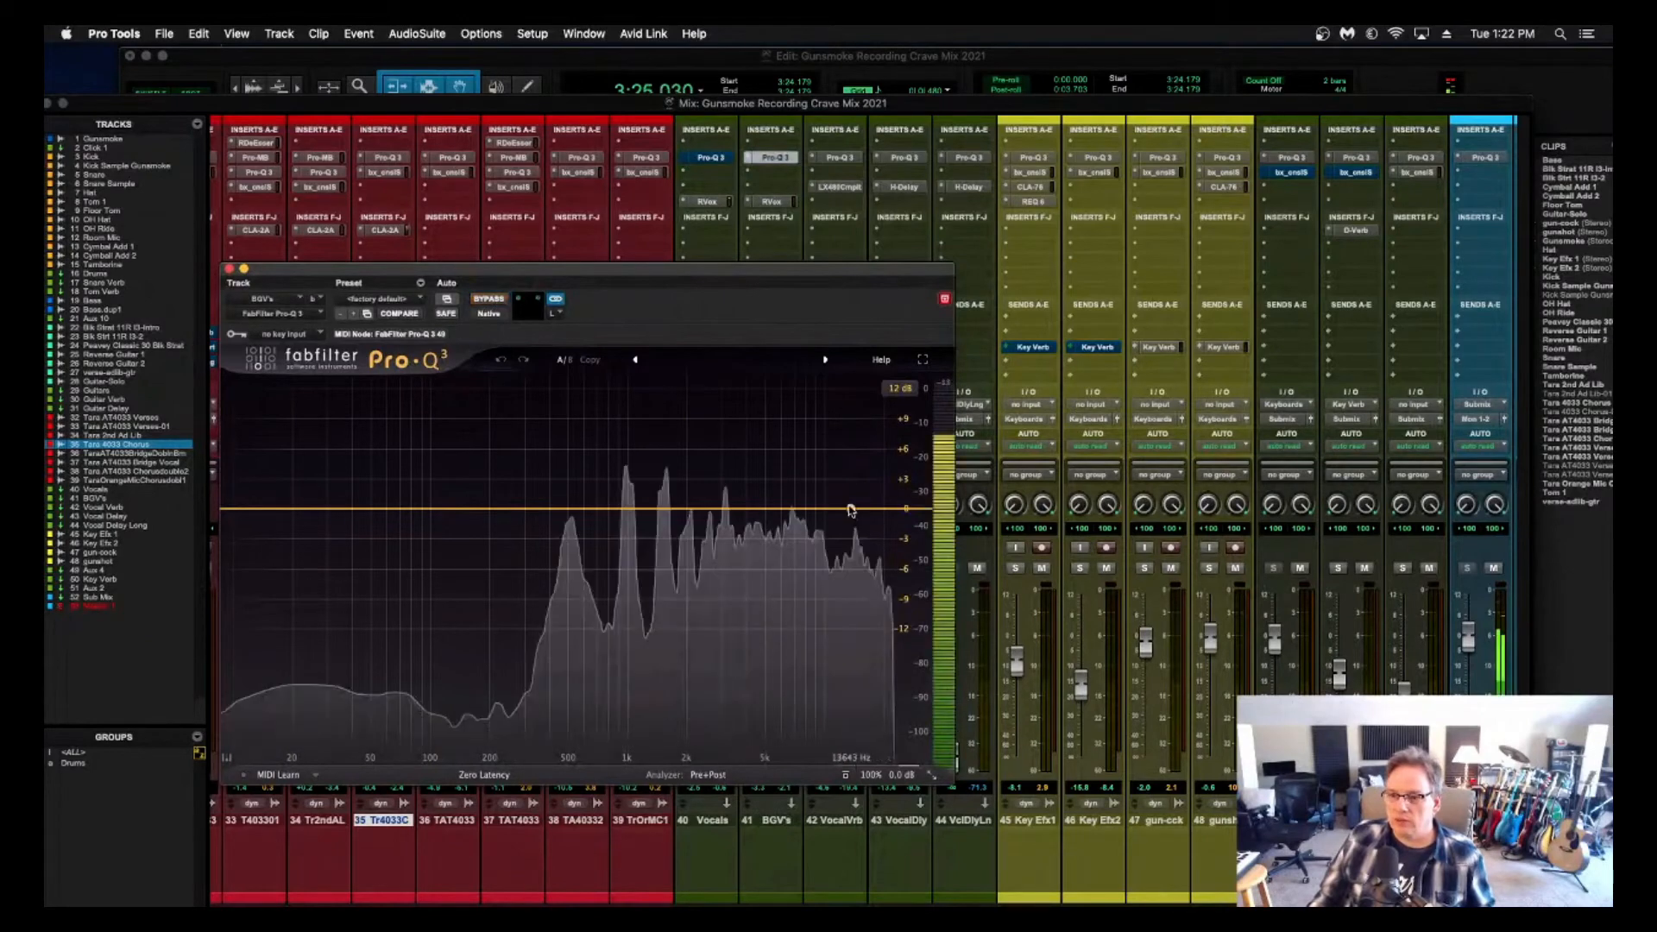
left_click_drag(850, 510, 733, 483)
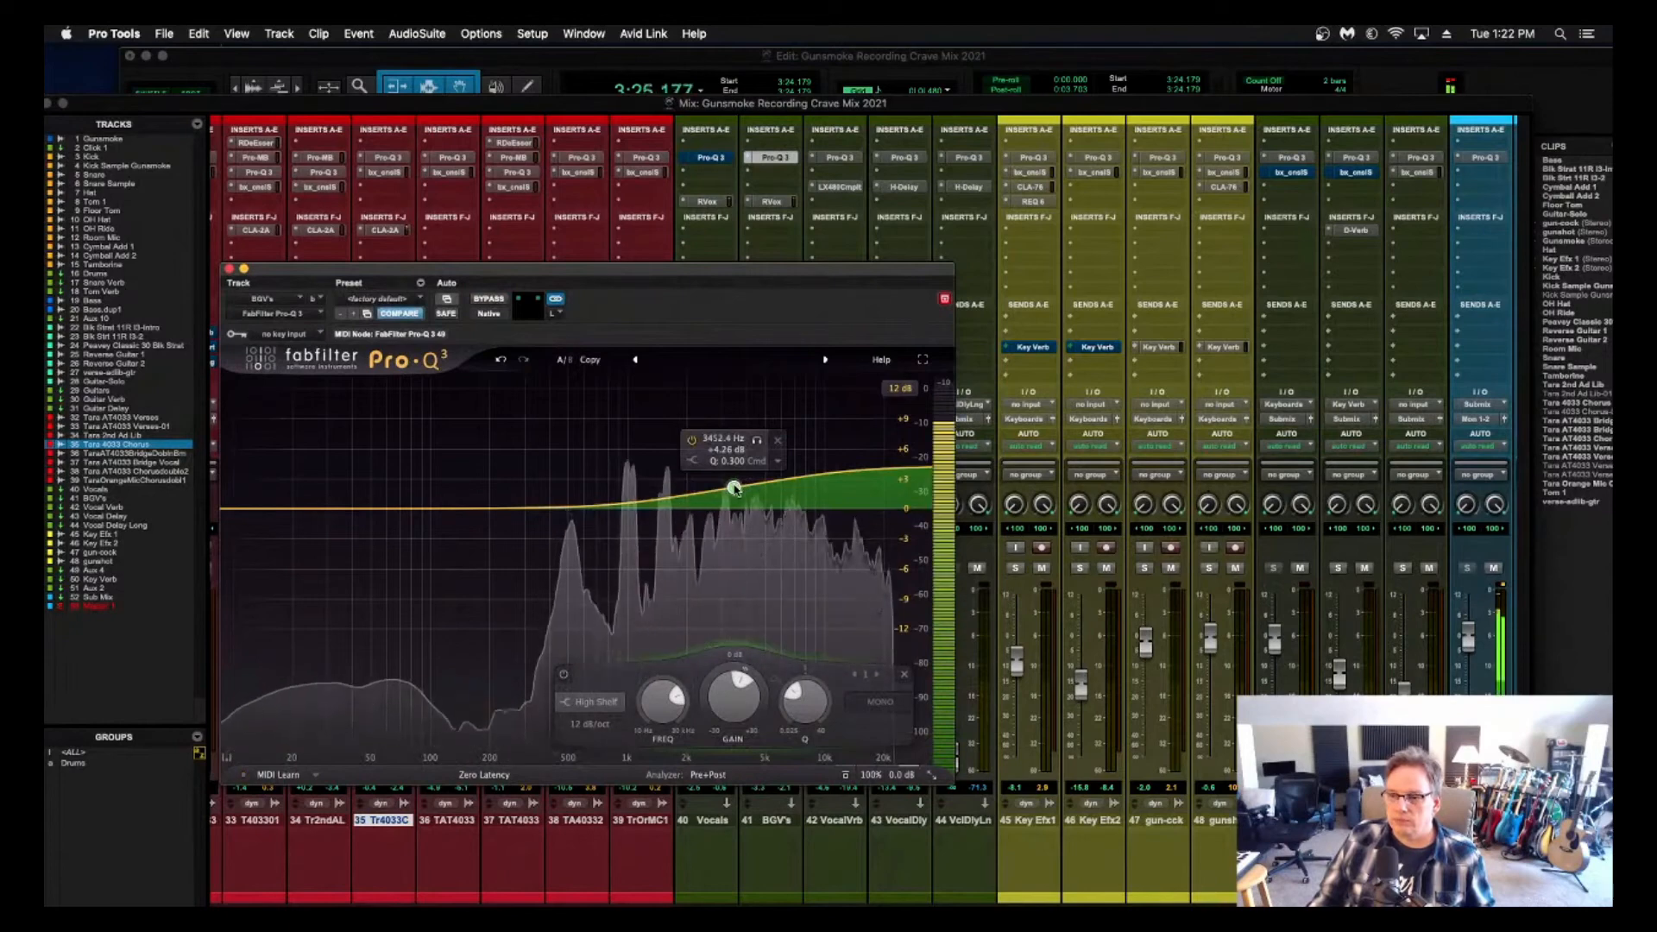
key("space")
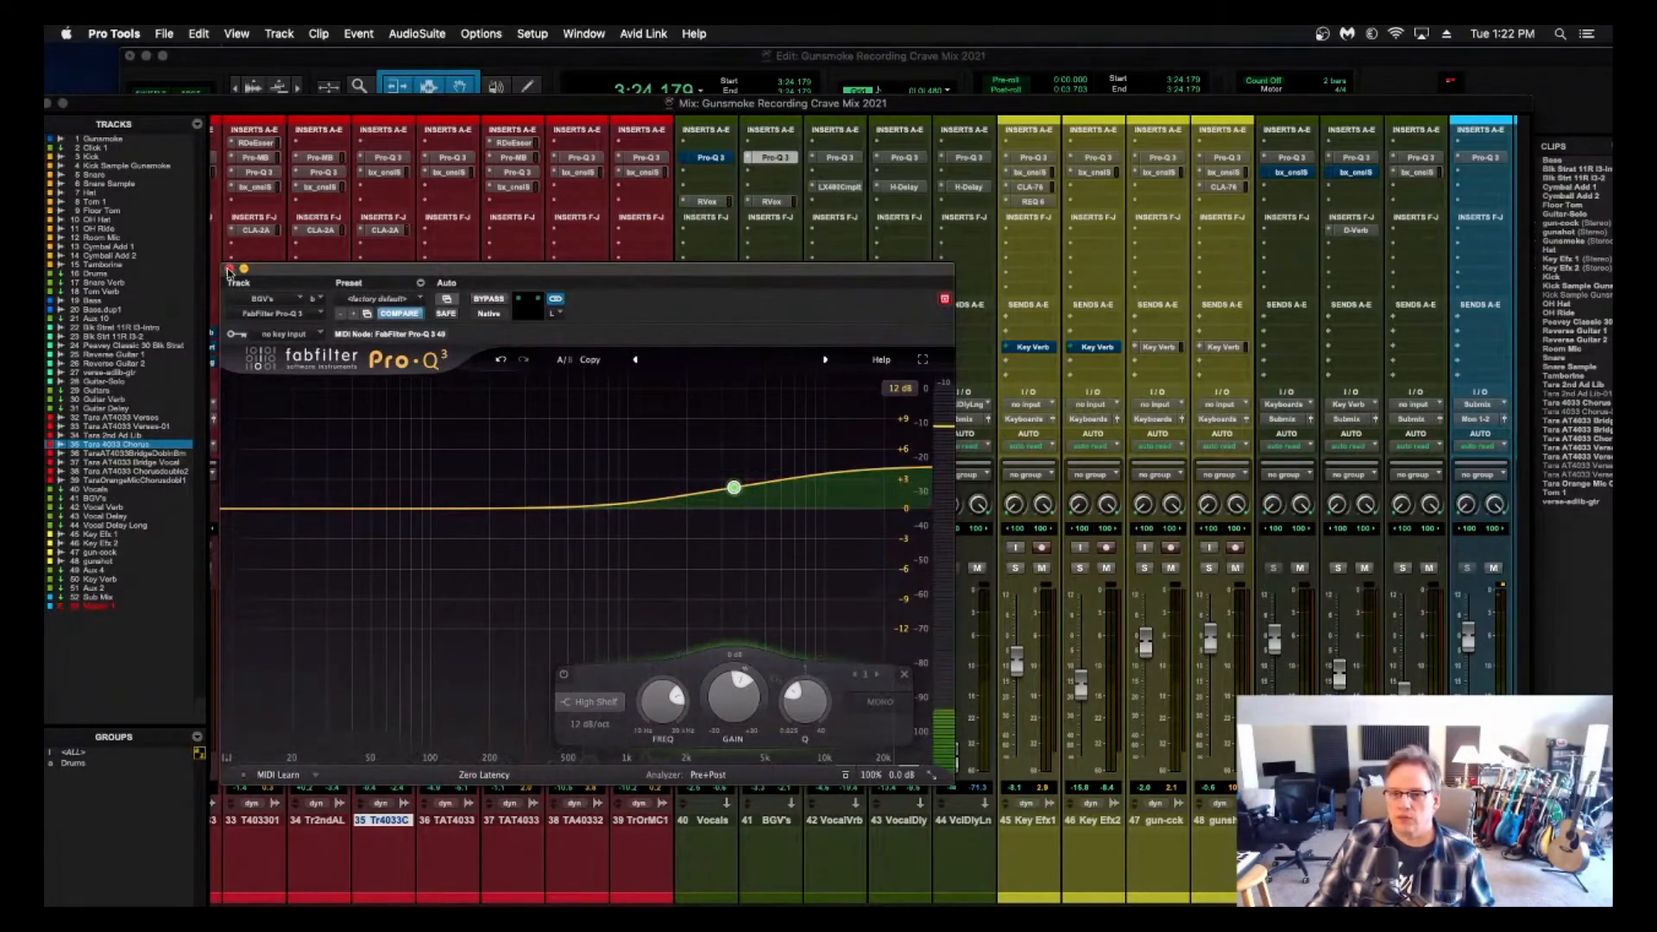
left_click(229, 269)
Set track 39's Vocal Verb send to about -4.1 dB and unmute the short vocal delay sends on tracks 38 and 39.
left_click(584, 334)
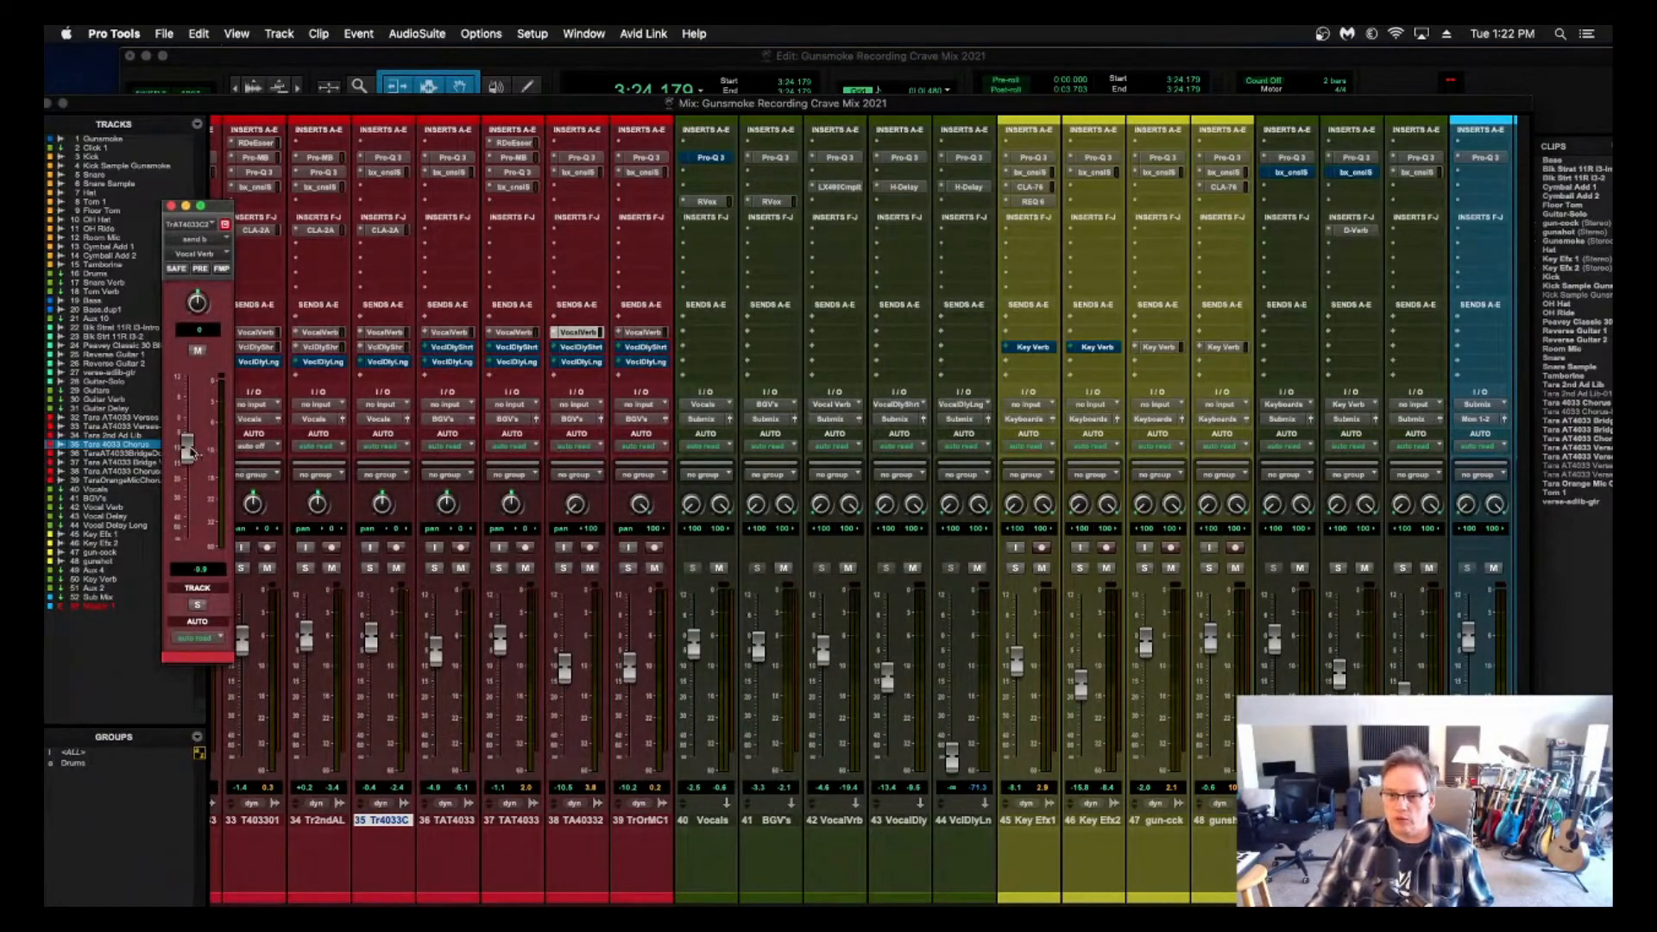
key("space")
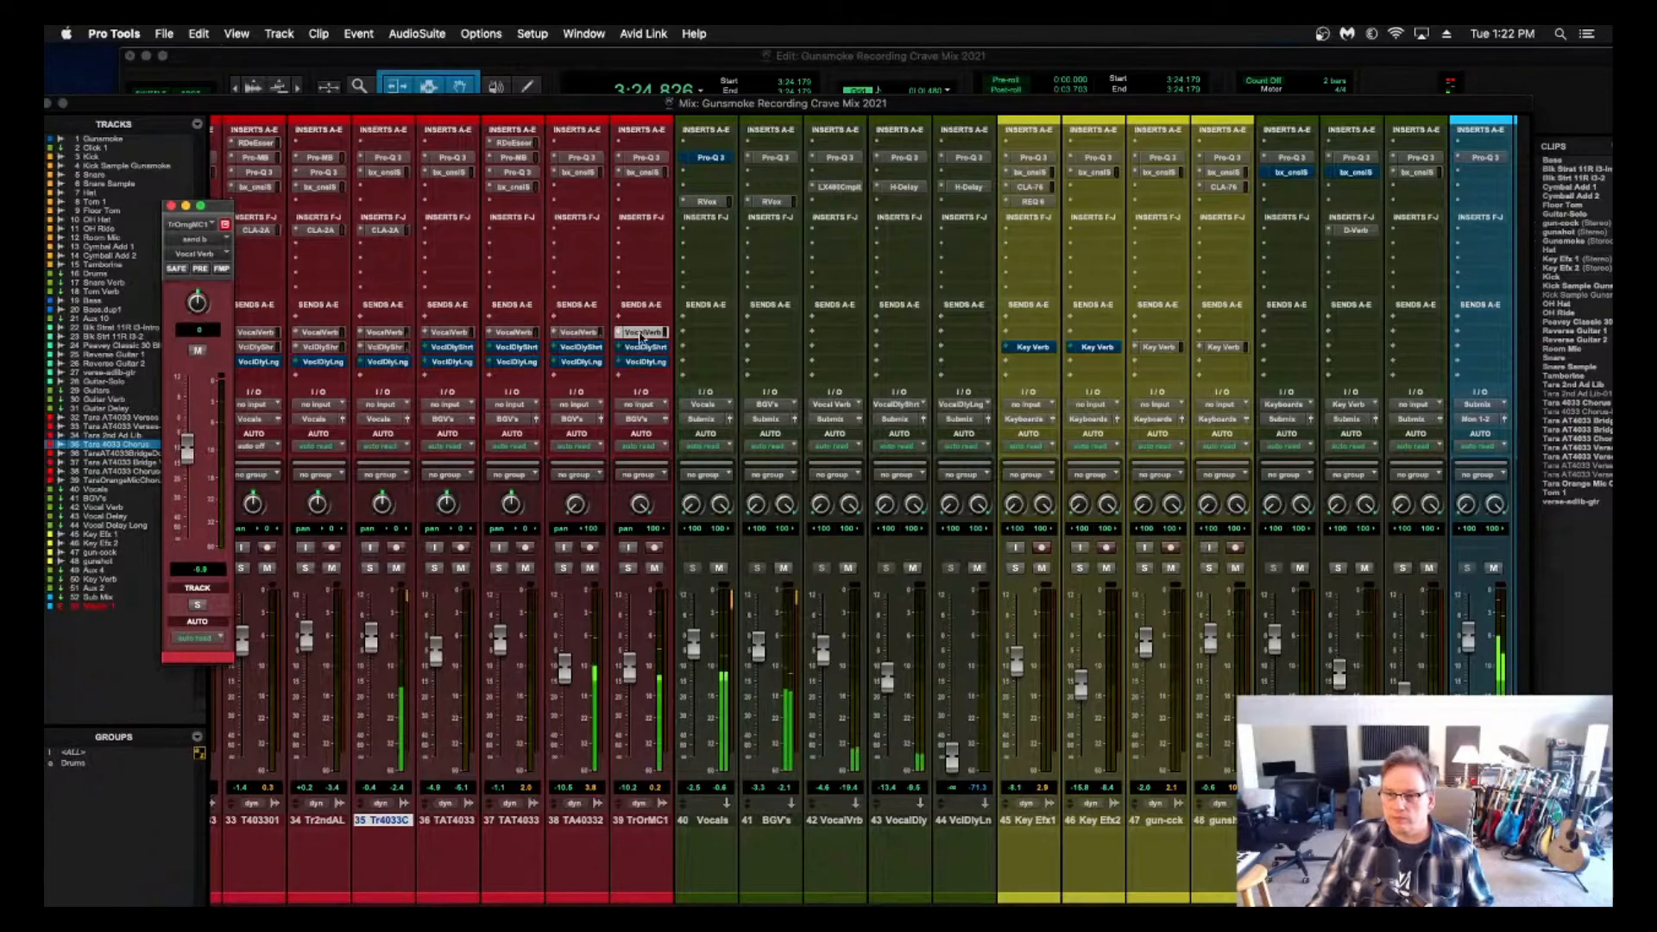
left_click_drag(192, 452, 191, 428)
key("space")
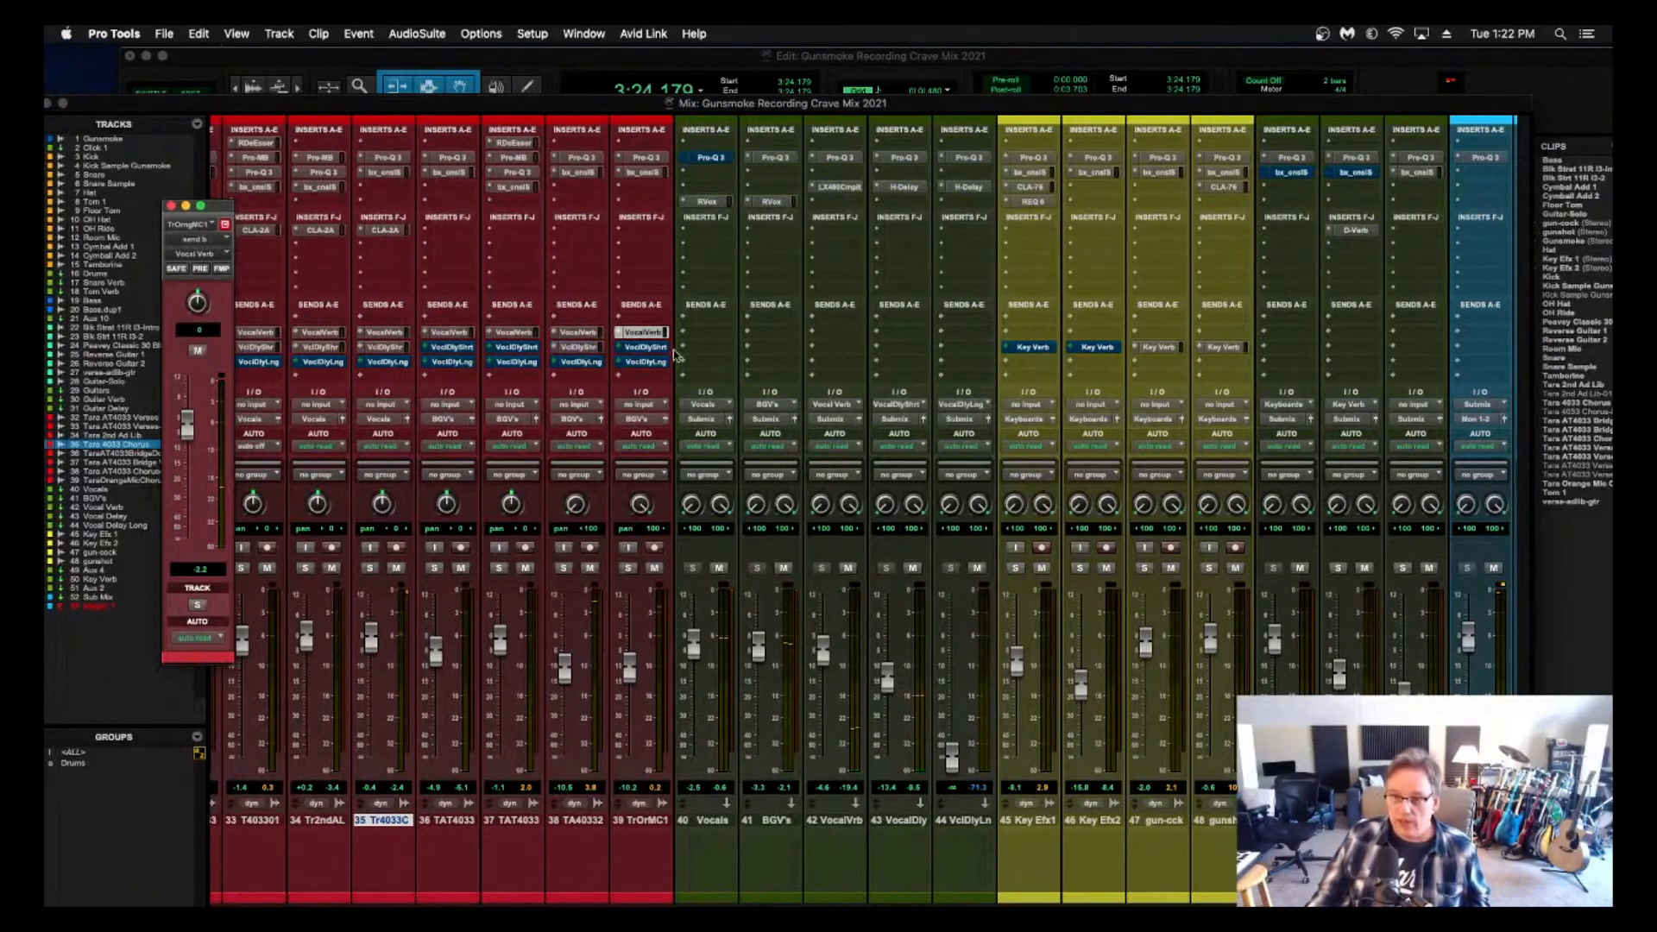
key("space")
left_click_drag(187, 422, 187, 432)
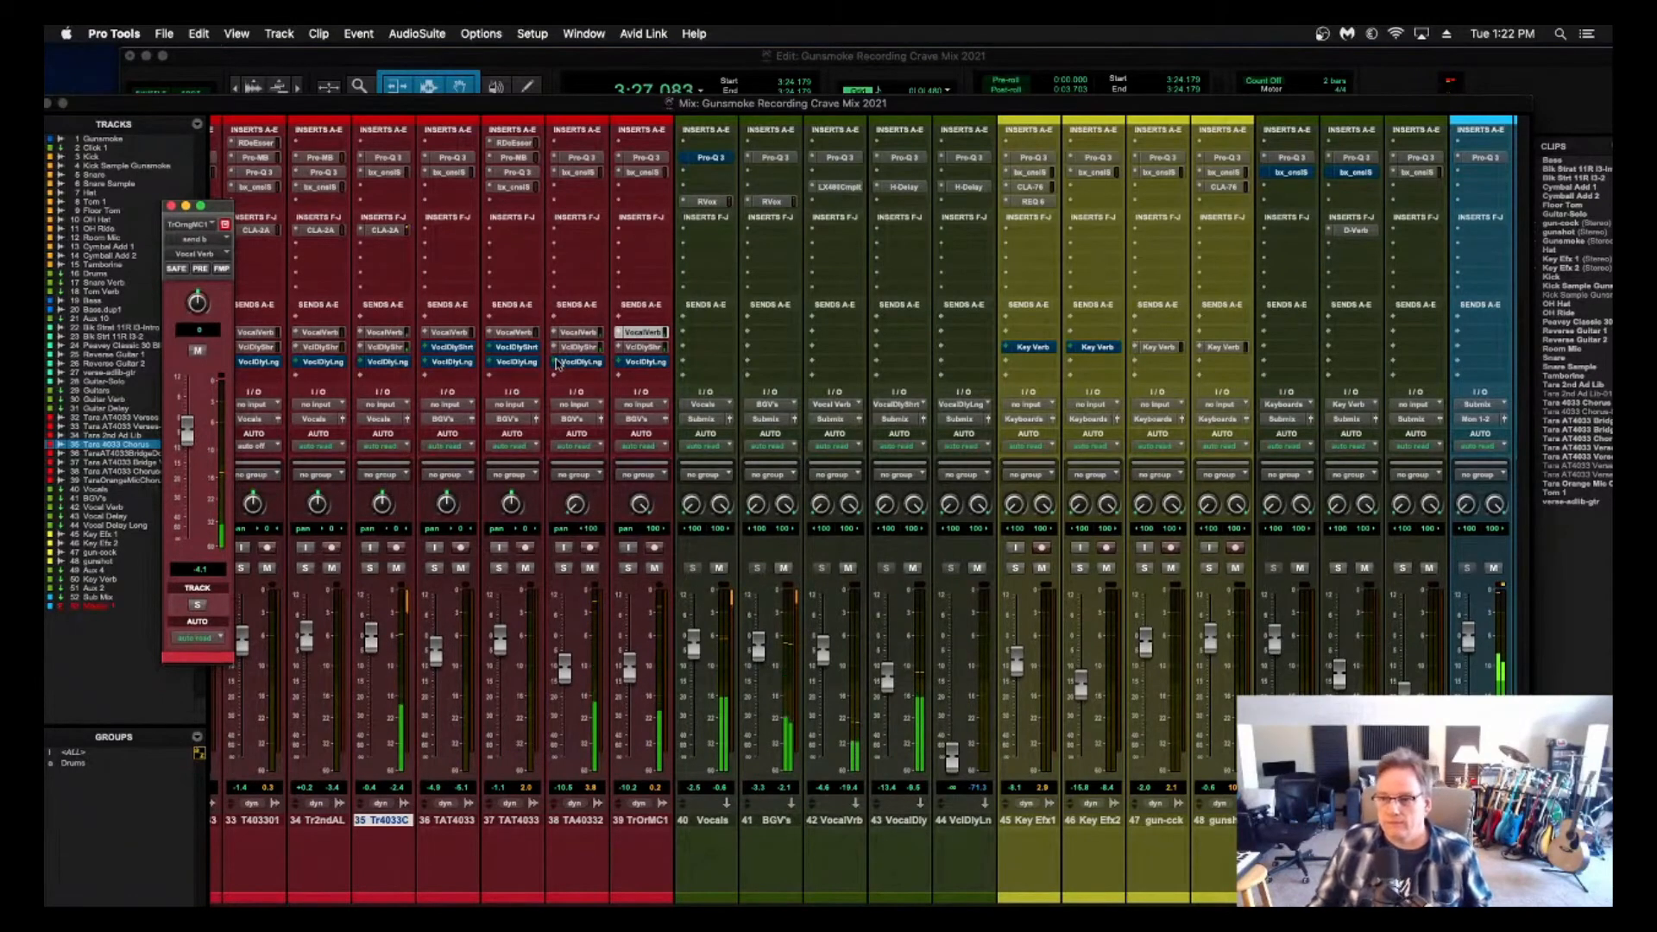
left_click(171, 206)
key("space")
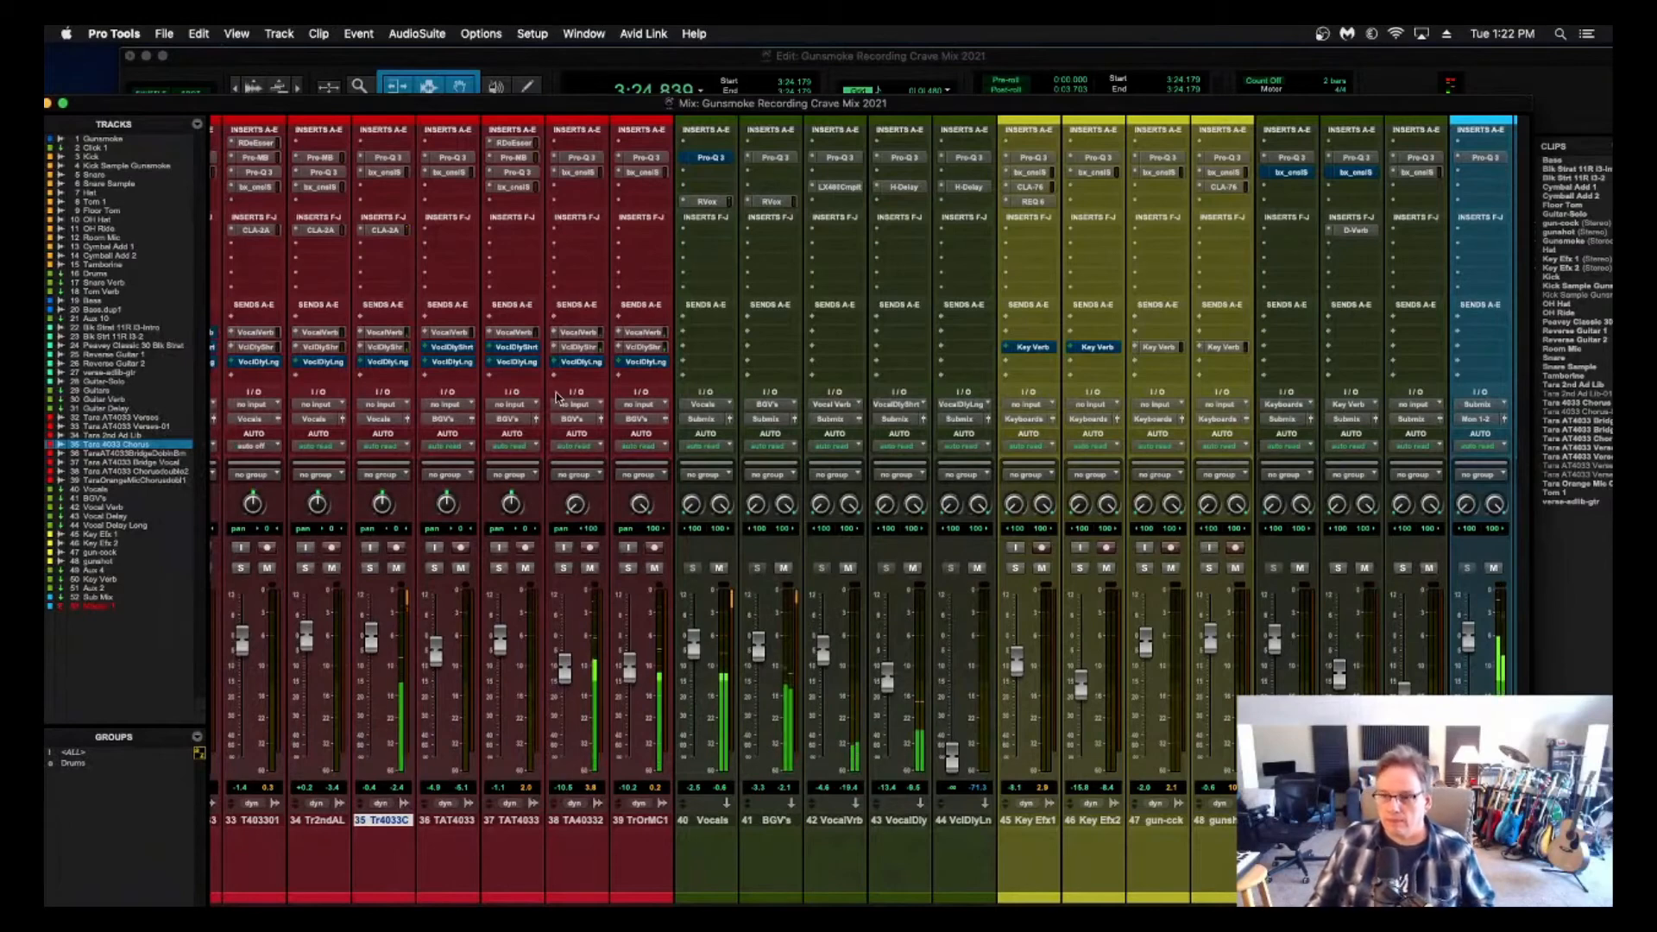
Save the session and lower the chorus double faders to about -11.0 dB on track 38 and -12.3 dB on track 39.
key("super+s")
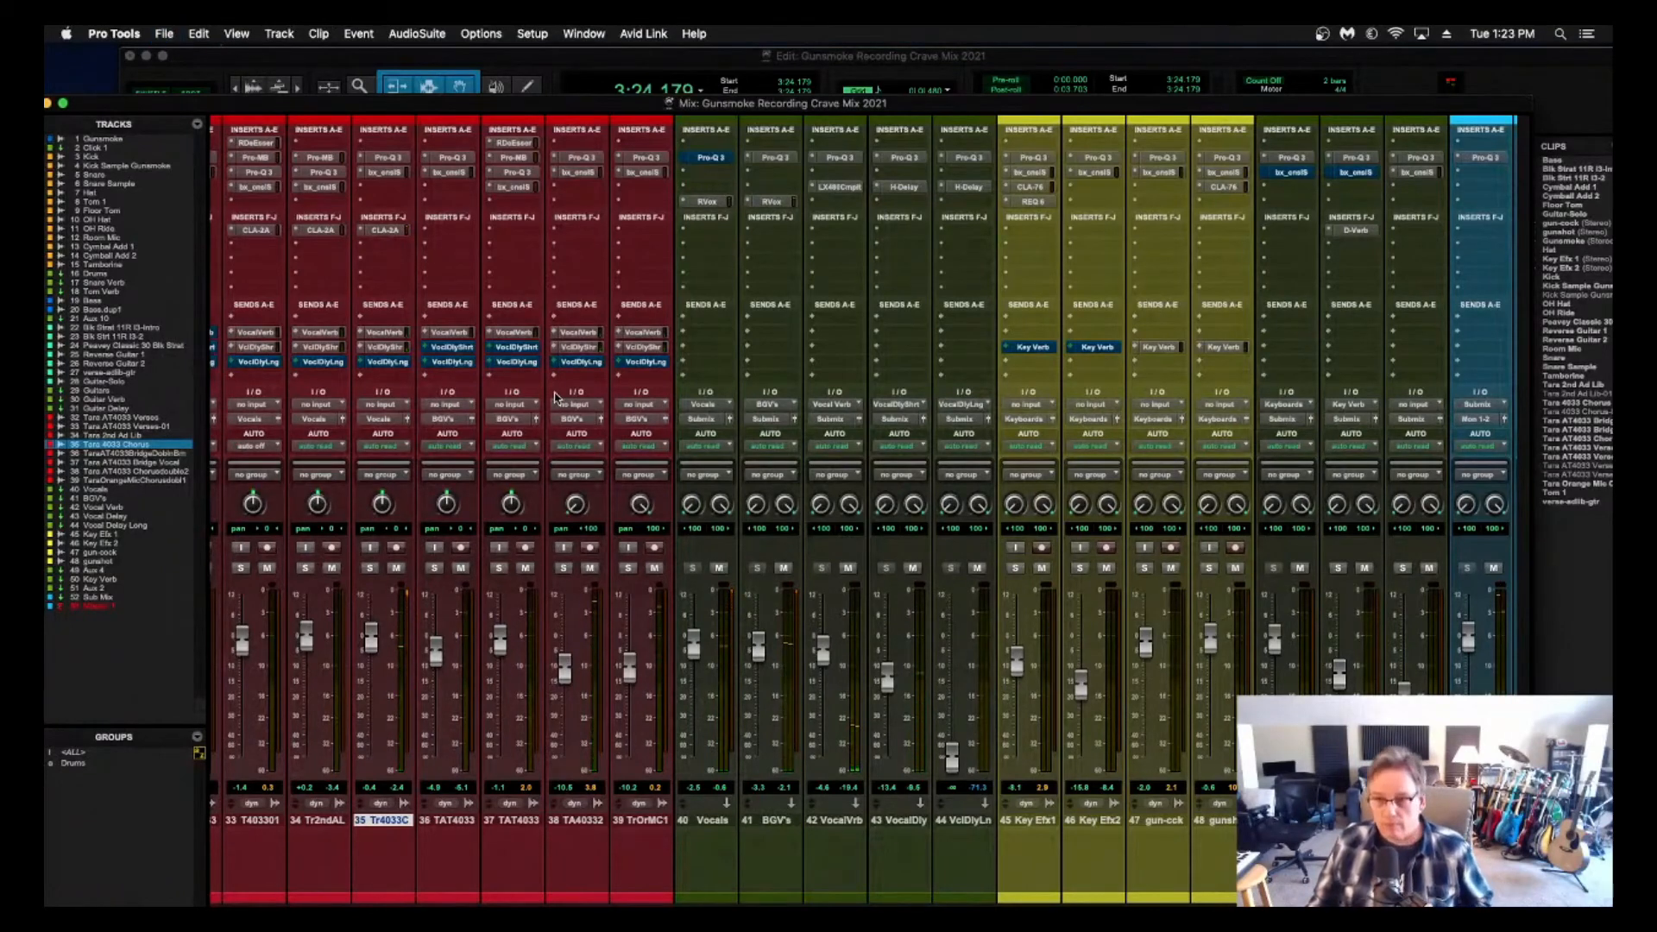
key("space")
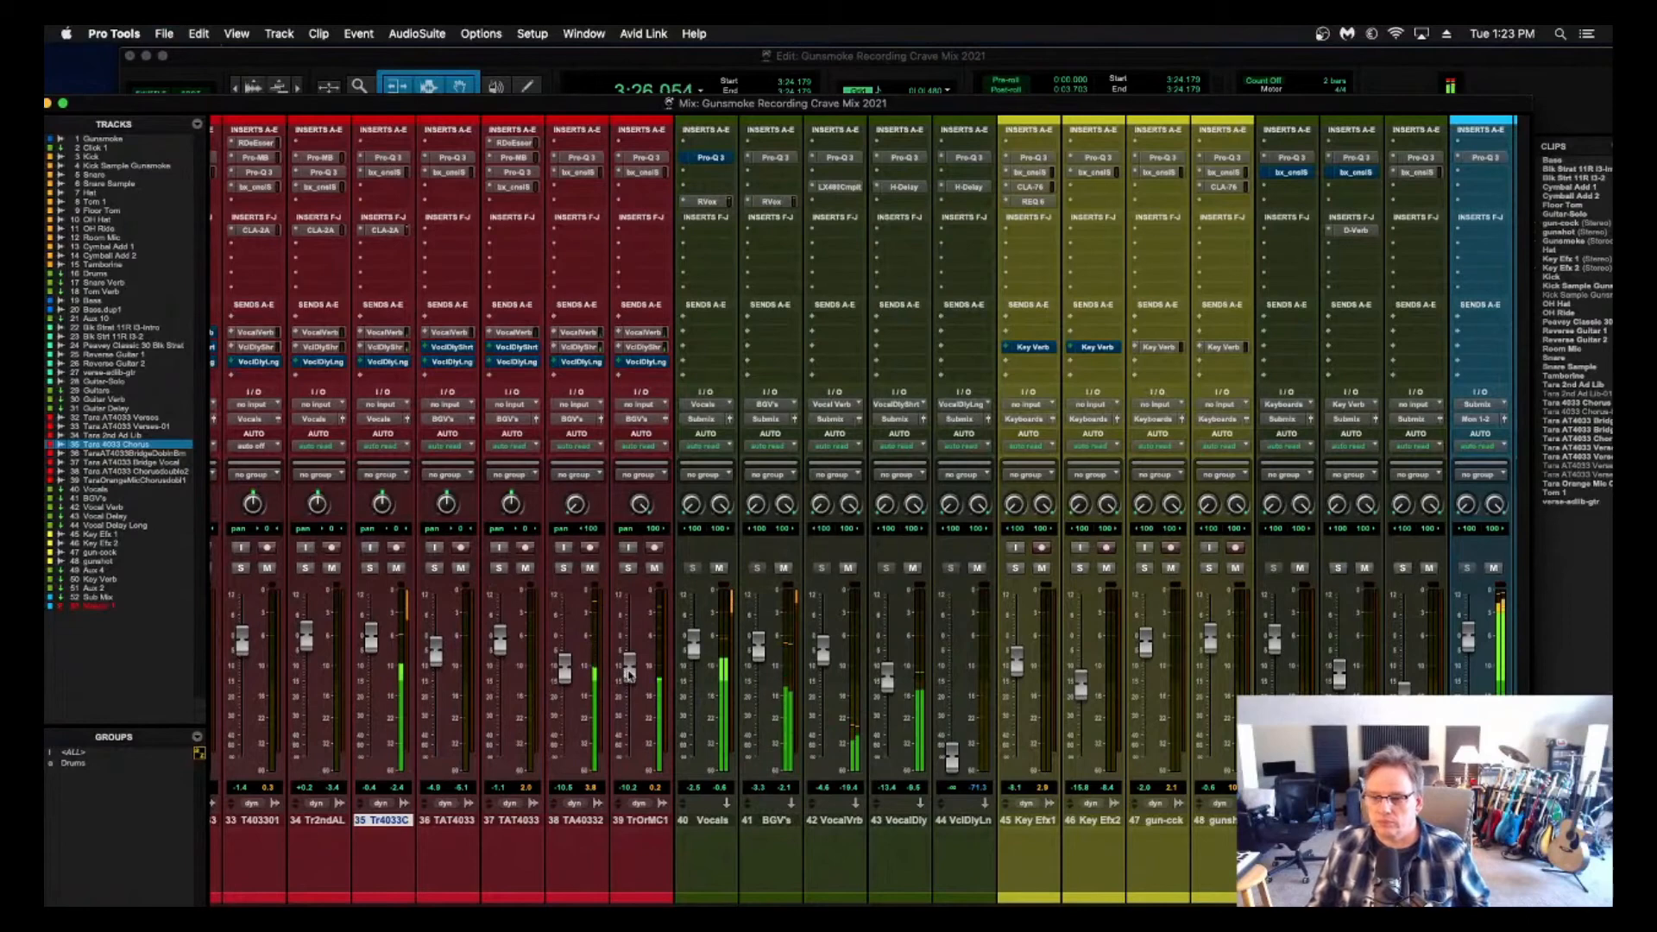
left_click_drag(630, 674, 631, 682)
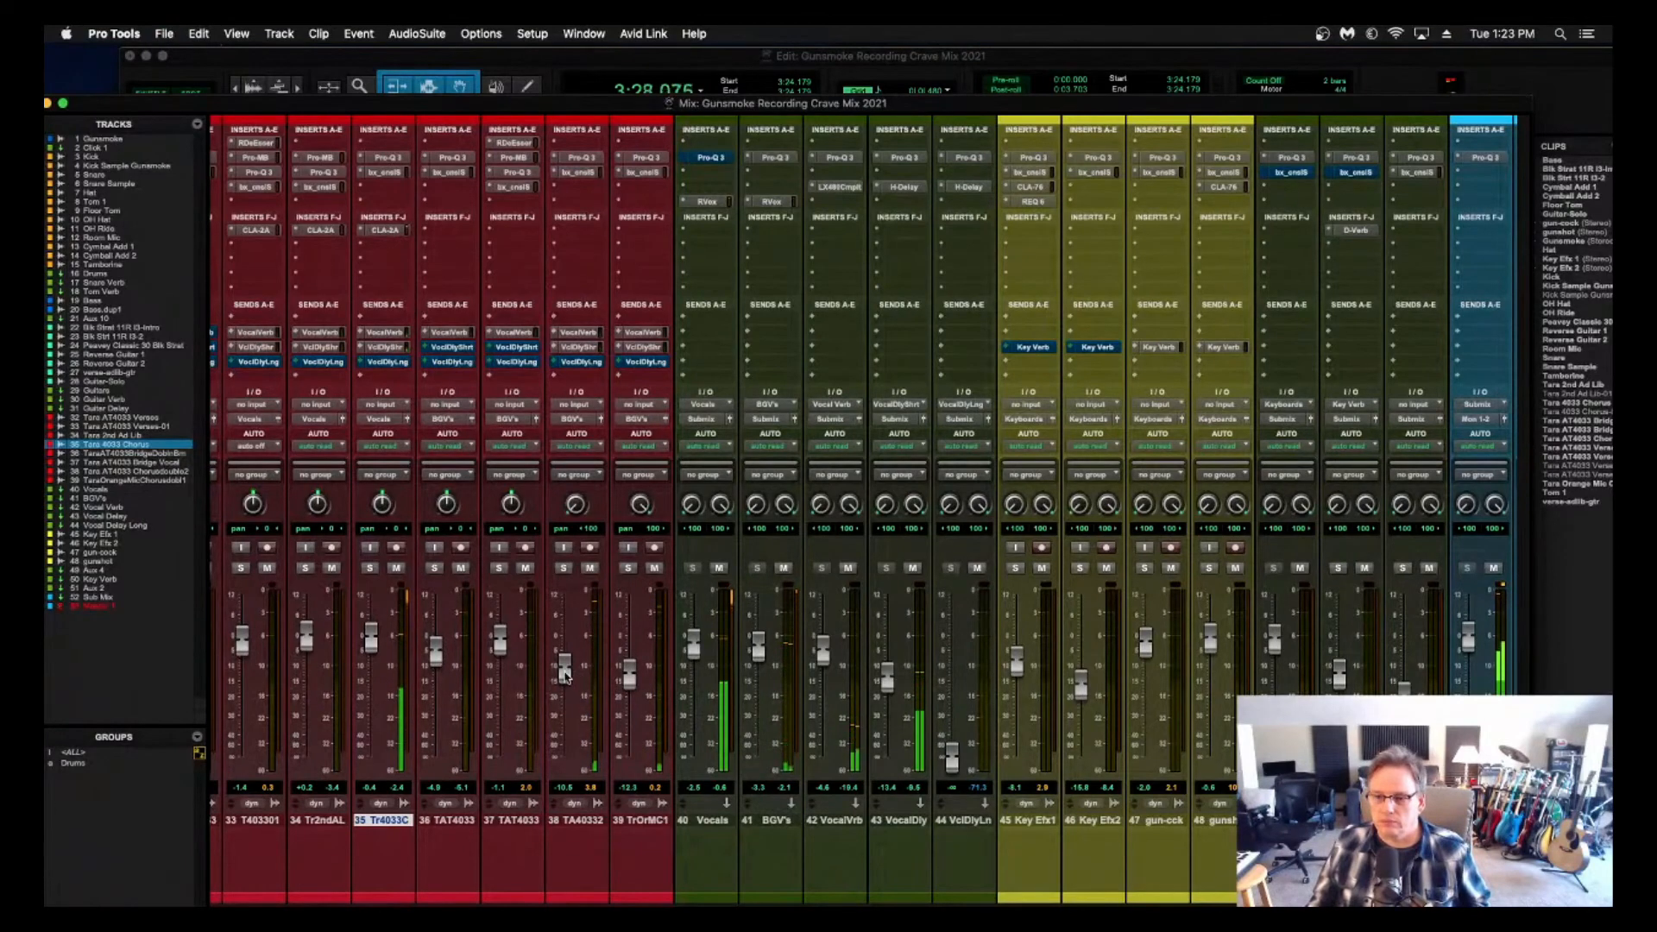
Lower the short vocal delay sends of the chorus doubles on tracks 39 and 38, with track 38's at about -6.4 dB.
left_click(593, 364)
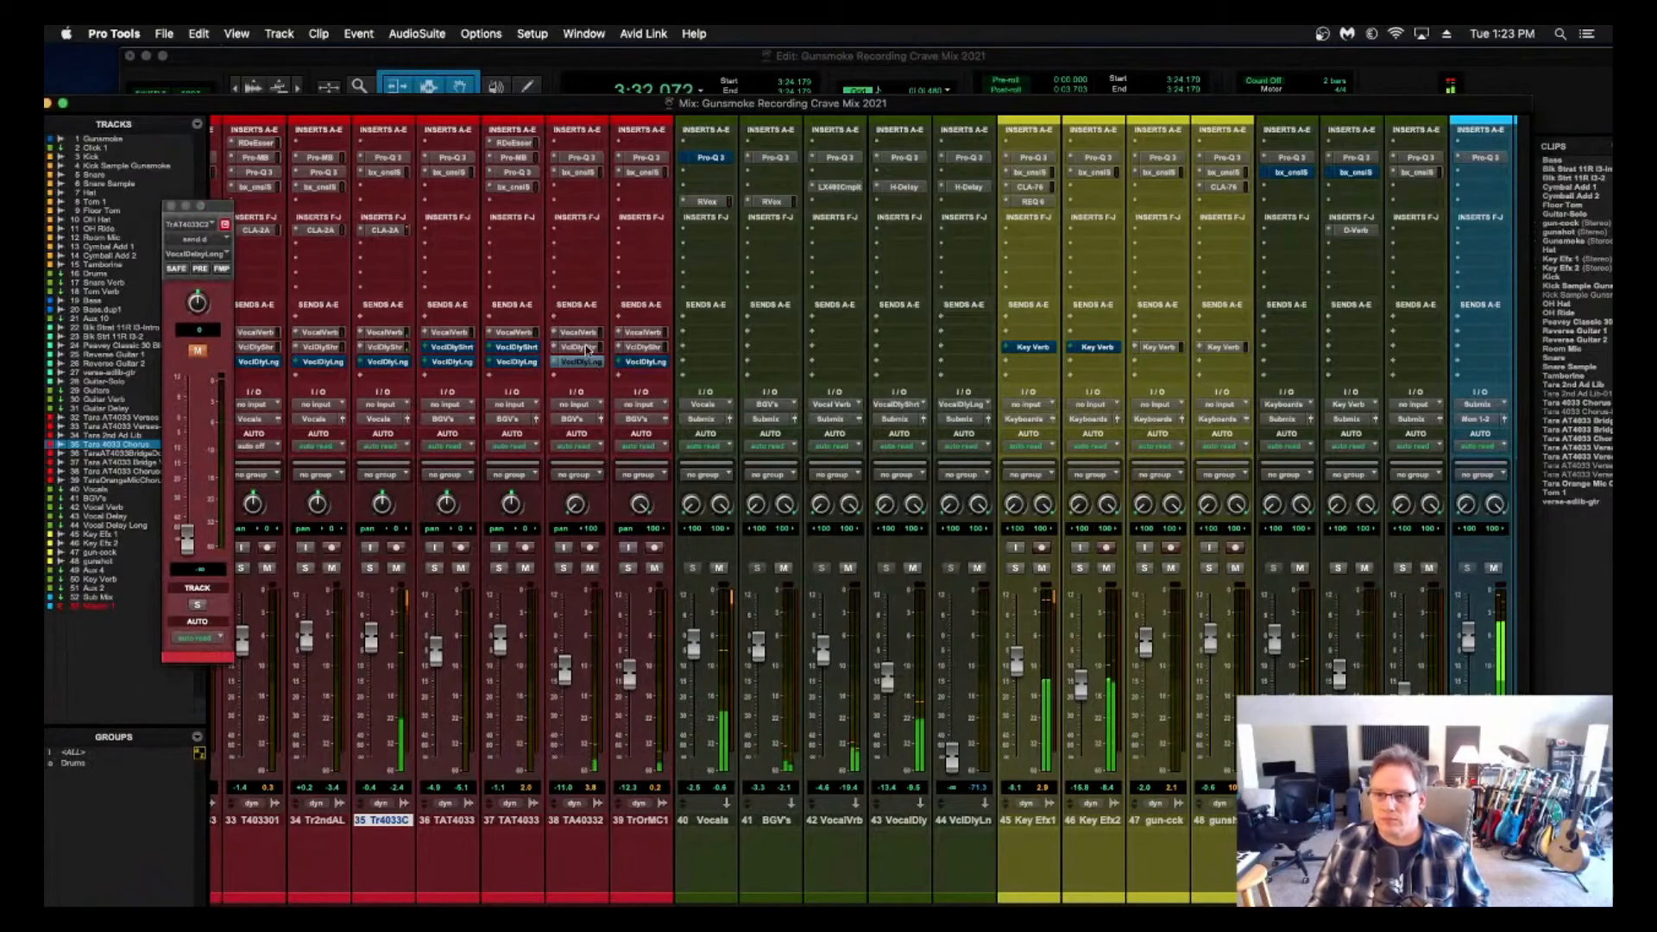
left_click(587, 349)
left_click(633, 349)
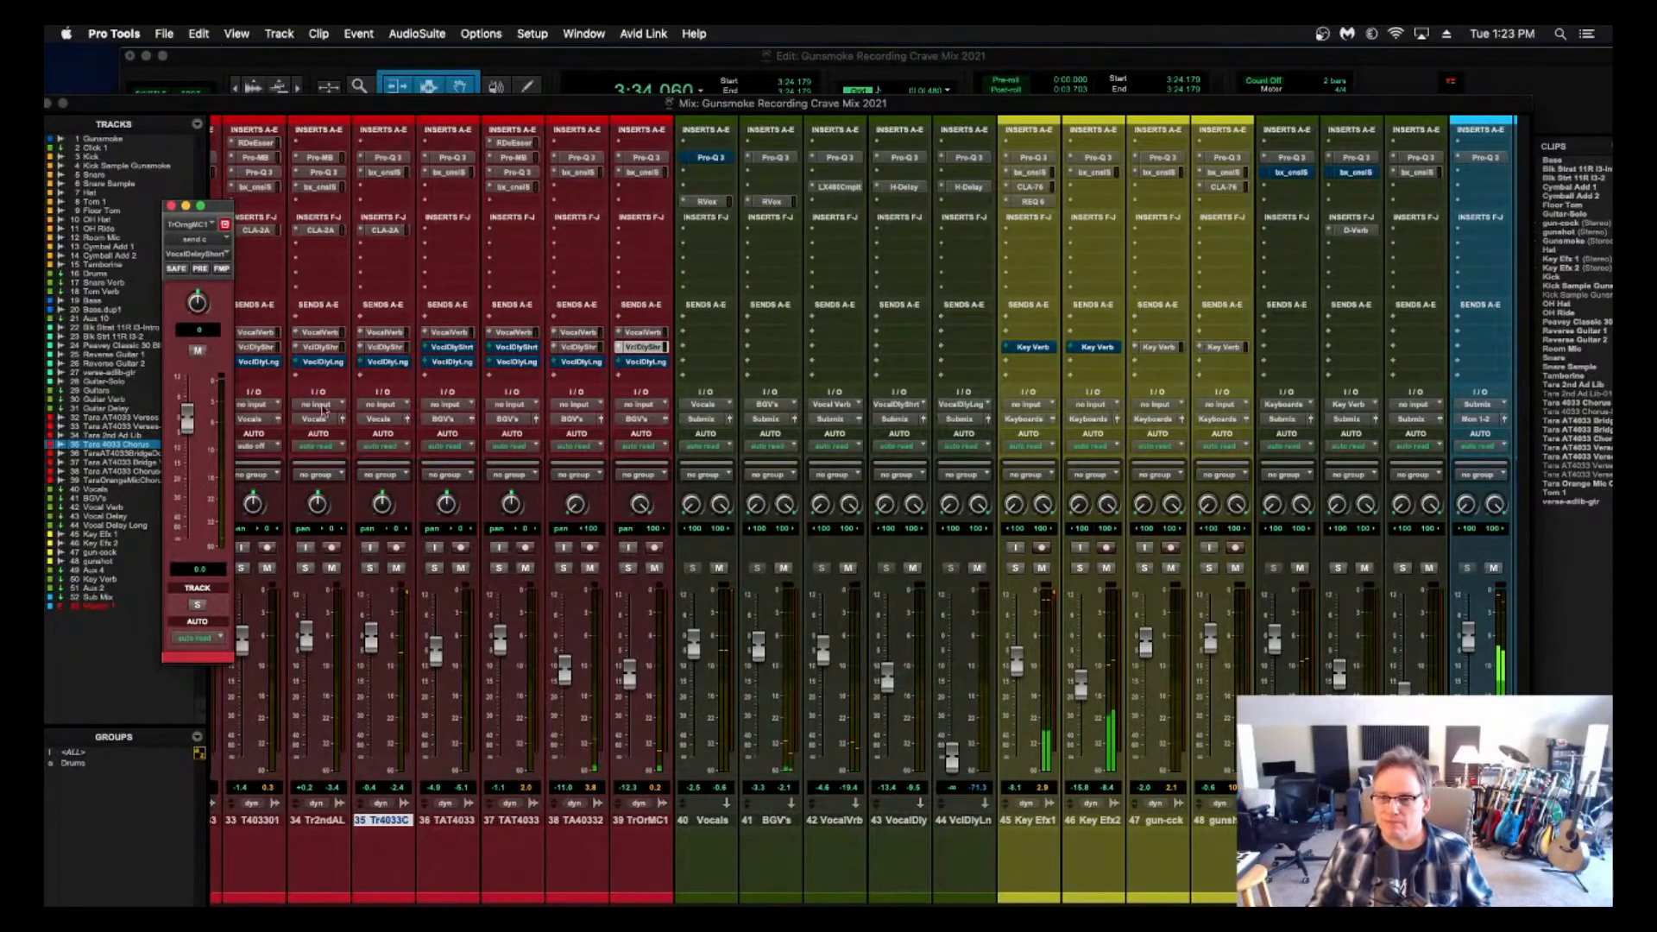
left_click_drag(183, 422, 187, 442)
left_click(569, 348)
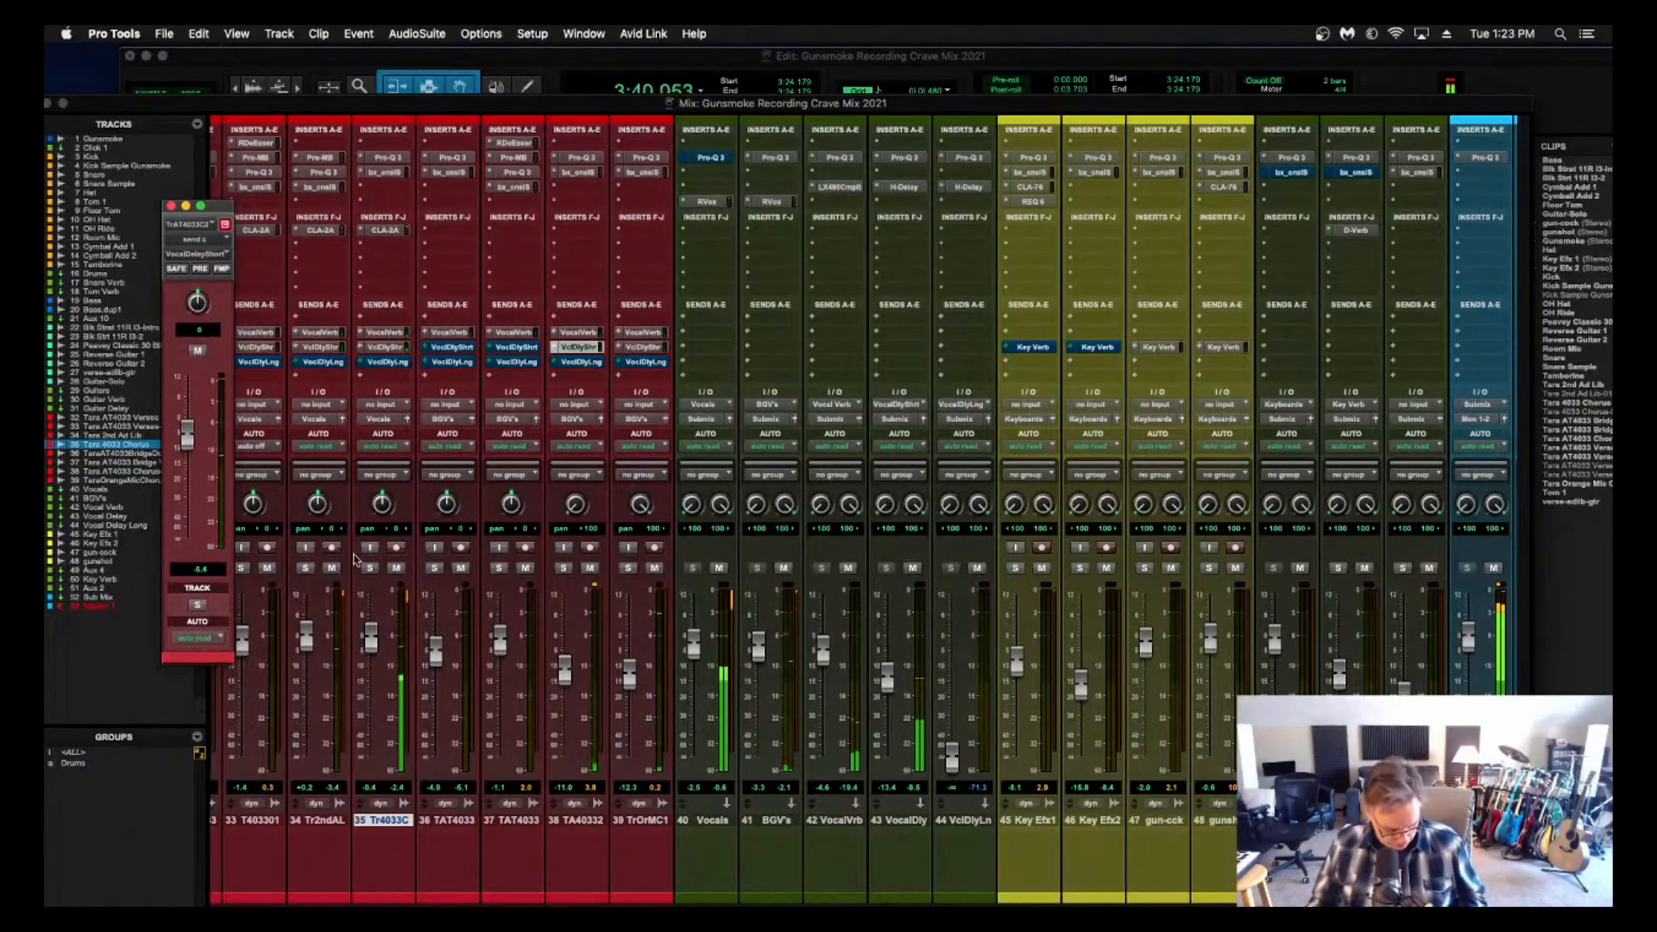
left_click(171, 207)
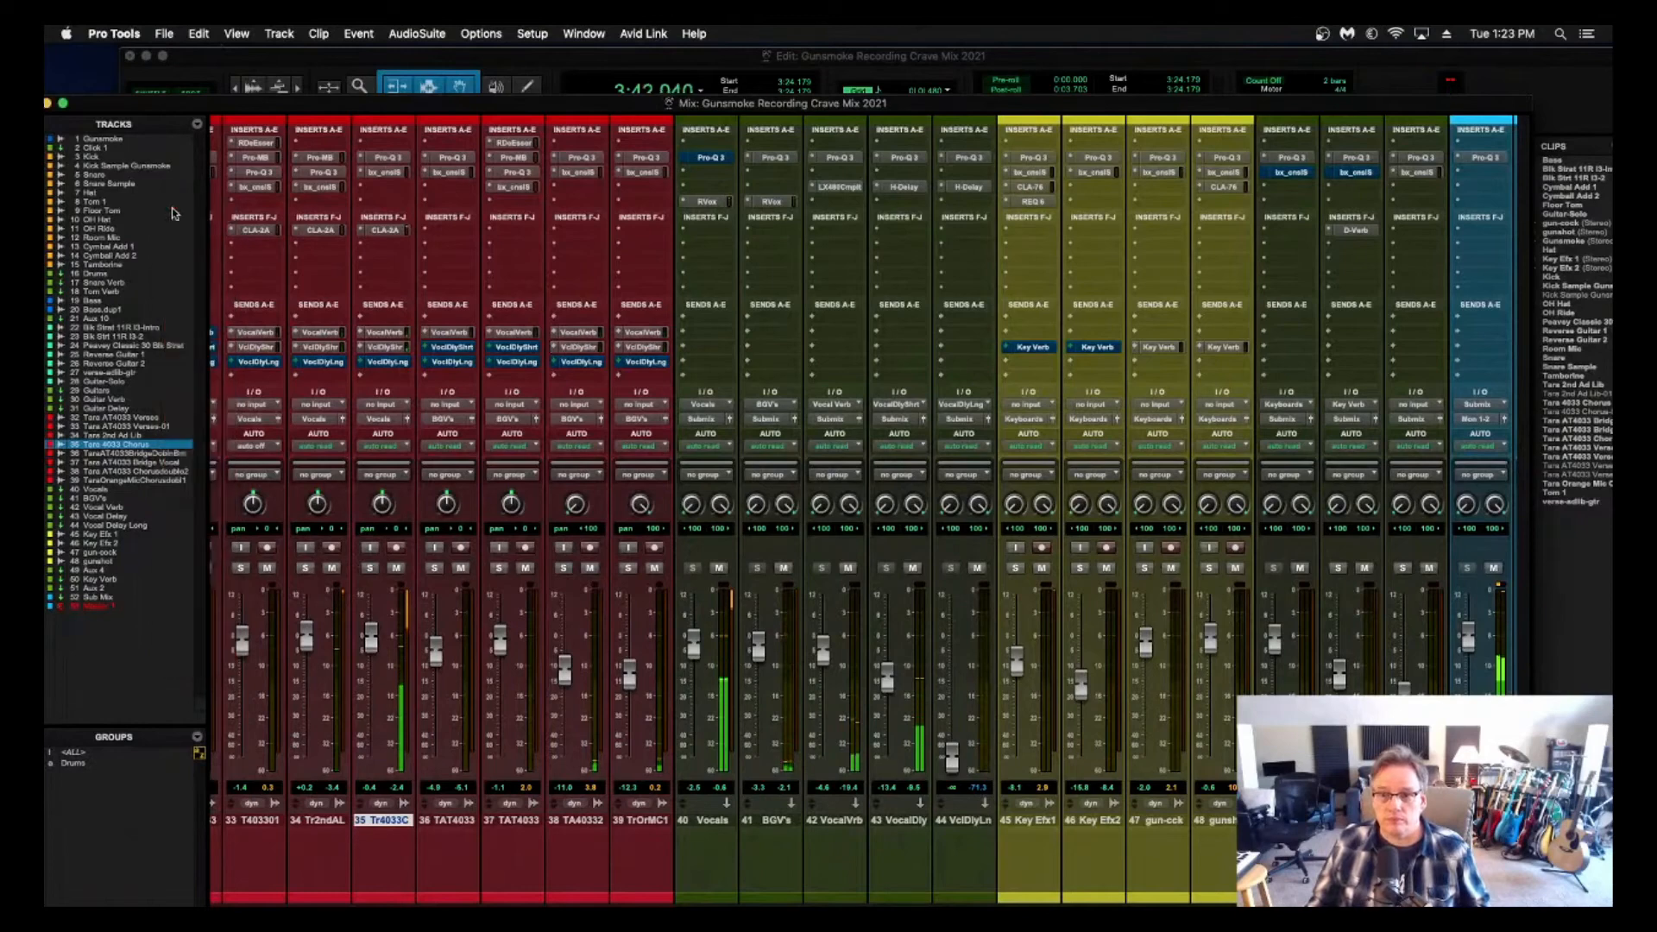
Raise the Guitar-Solo track's fader to about -6.2 dB and pan the track to 40 on the right.
scroll(788, 444, "right", 3)
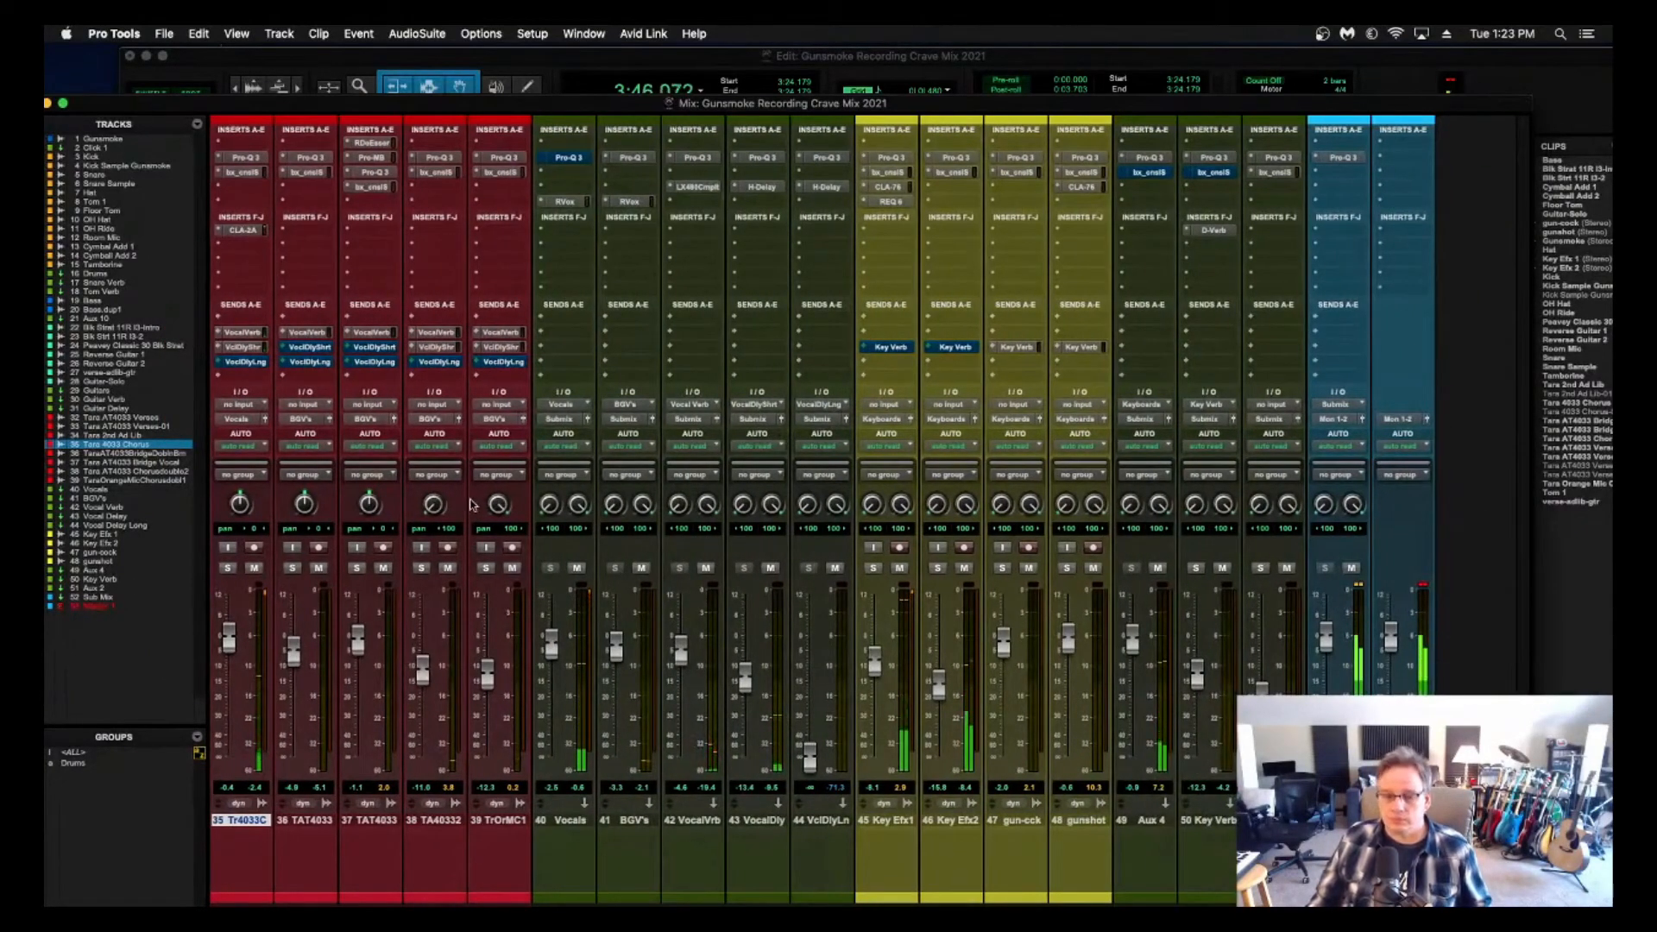
scroll(473, 504, "left", 10)
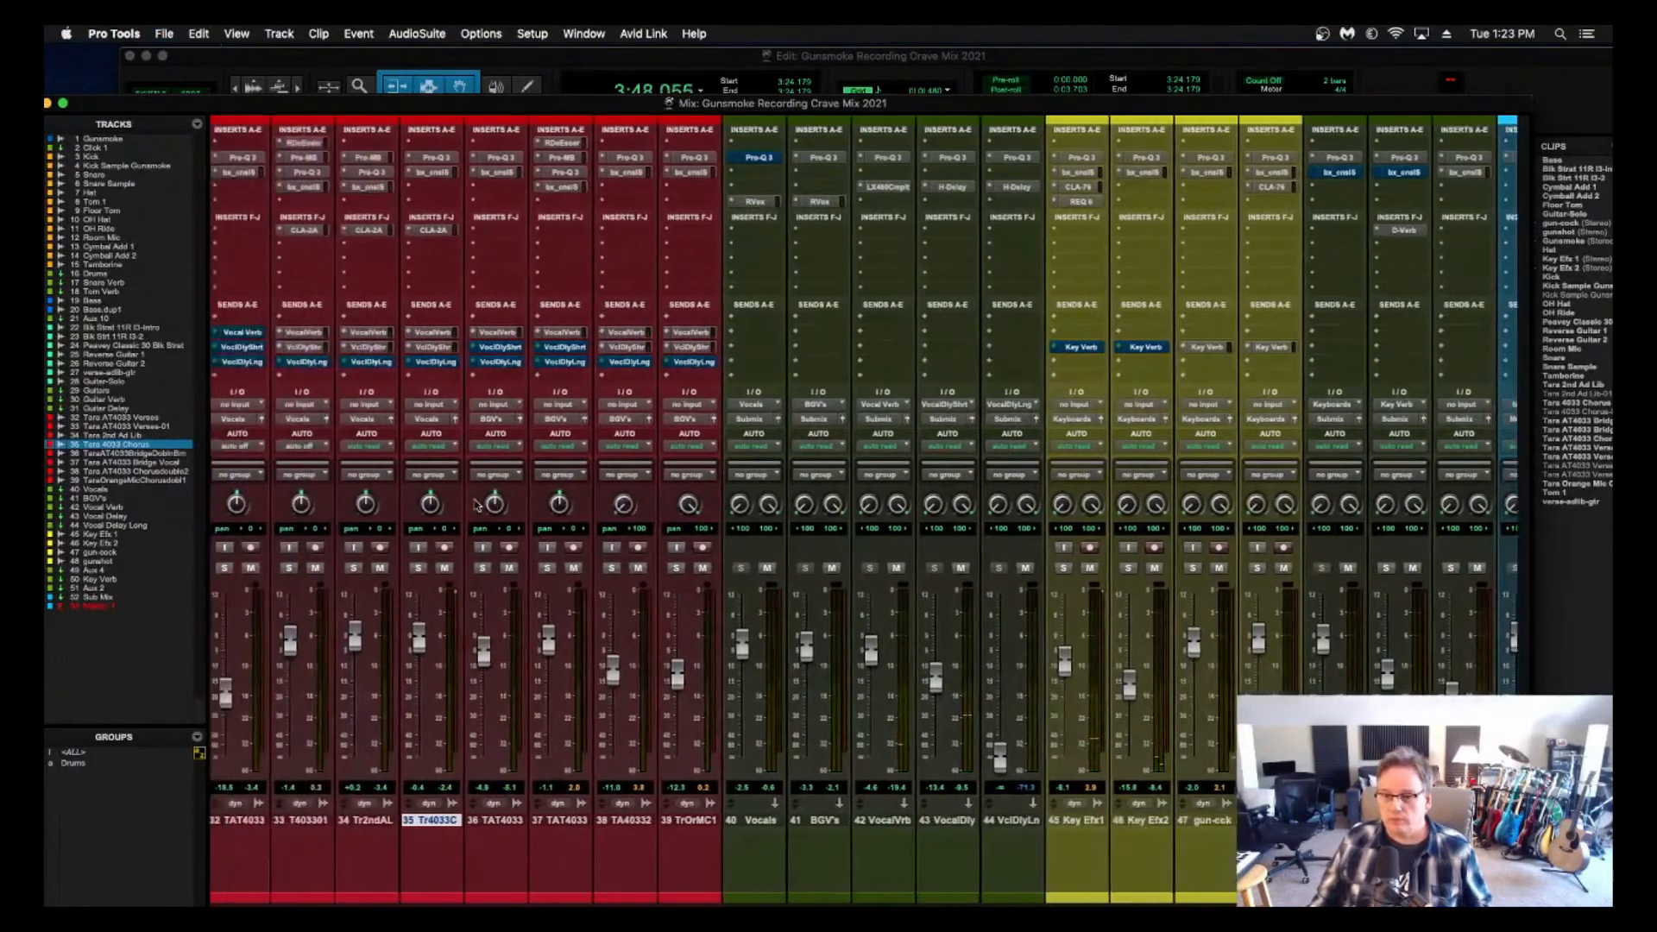
scroll(479, 505, "left", 10)
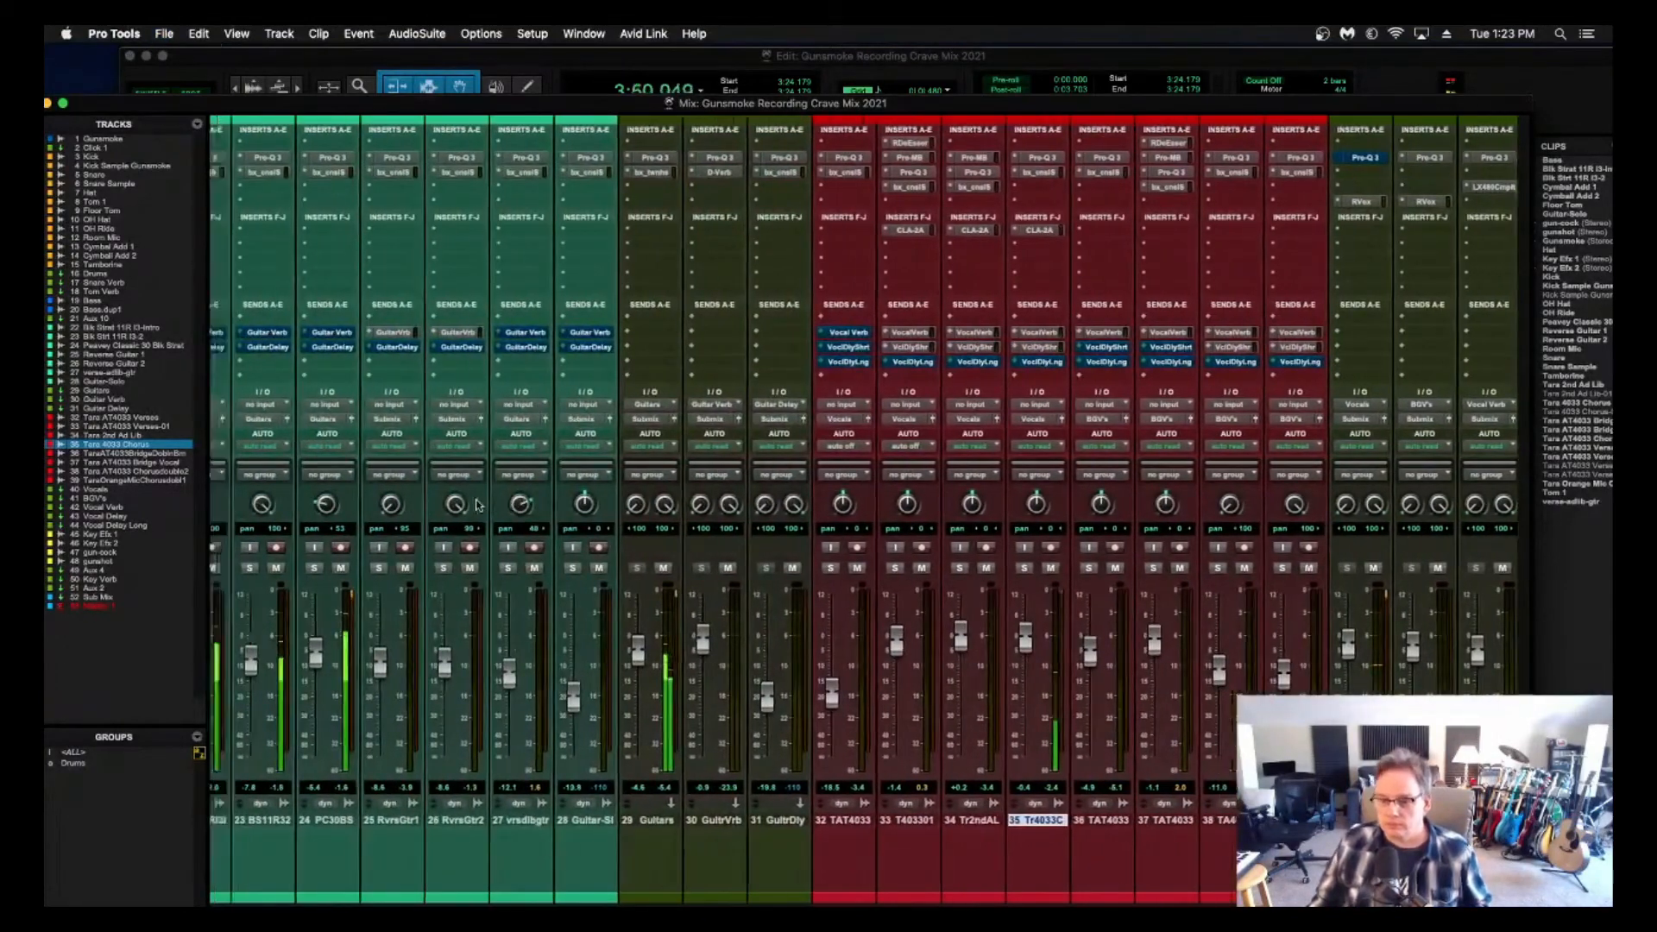
scroll(476, 504, "left", 2)
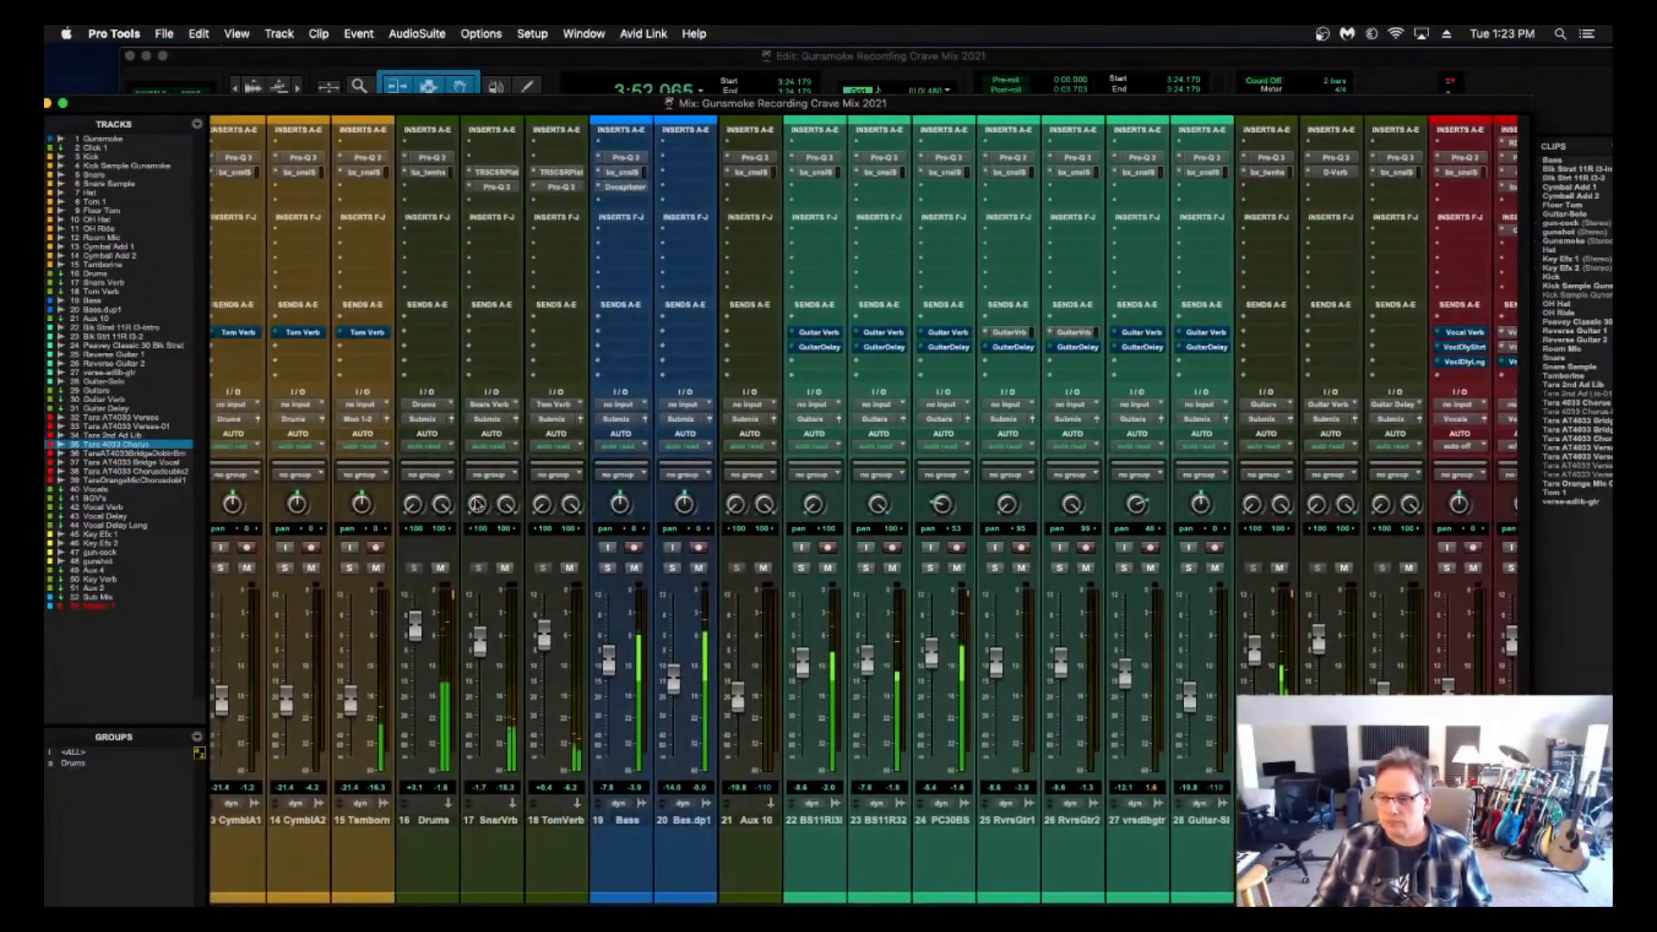
scroll(810, 559, "right", 6)
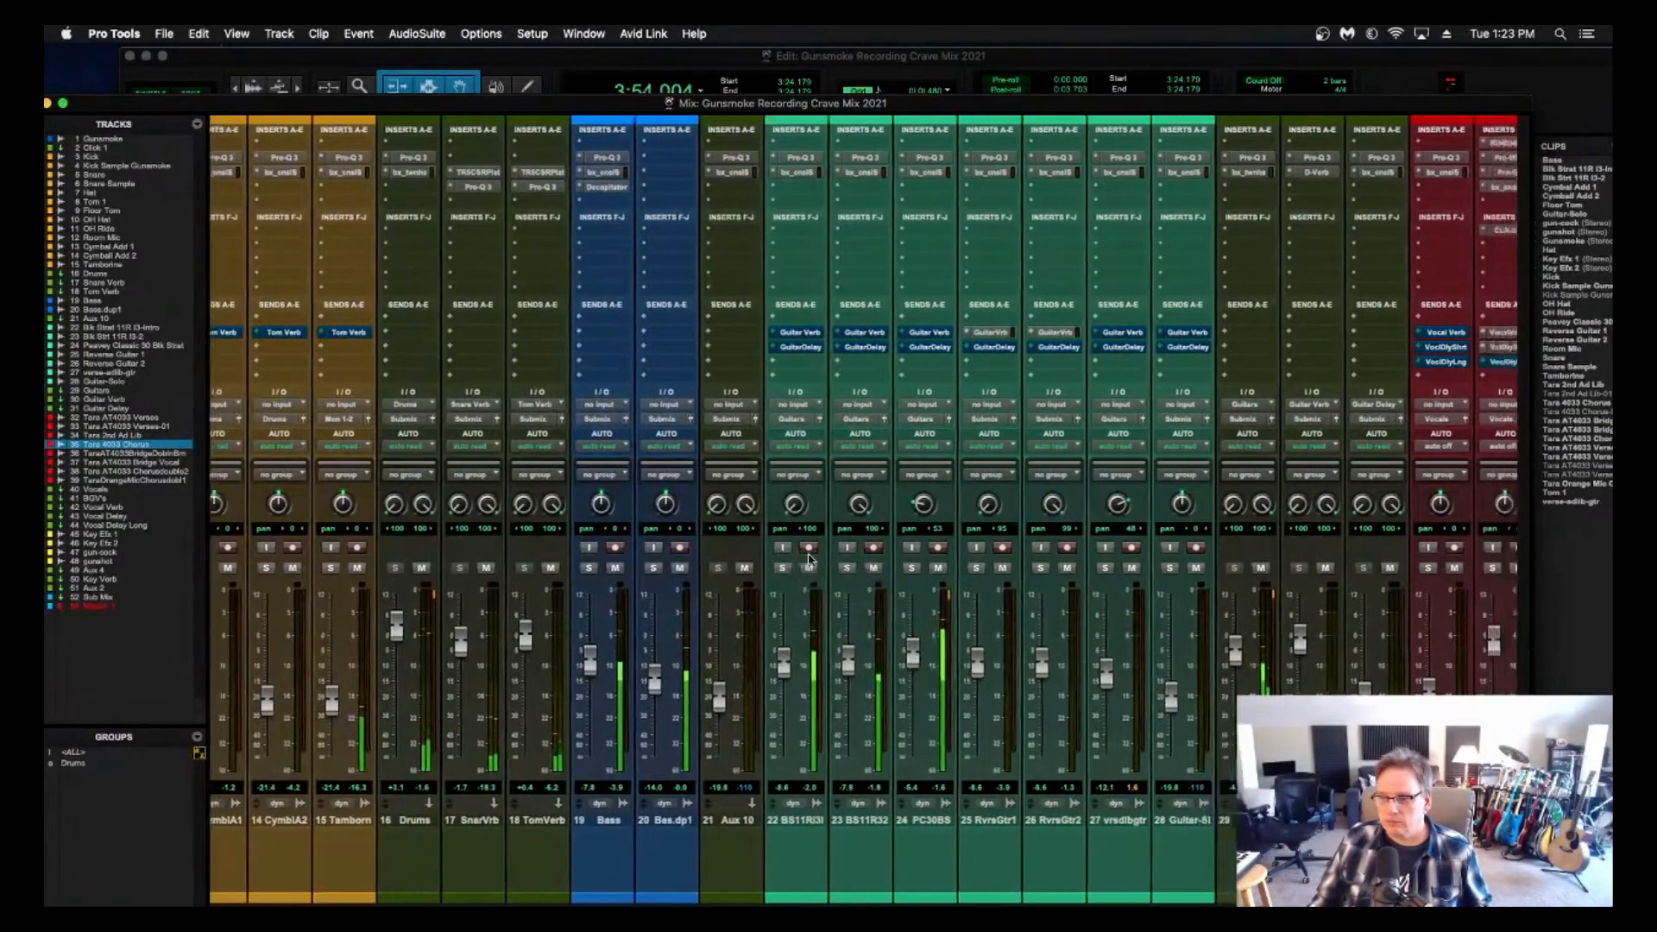
scroll(811, 559, "left", 1)
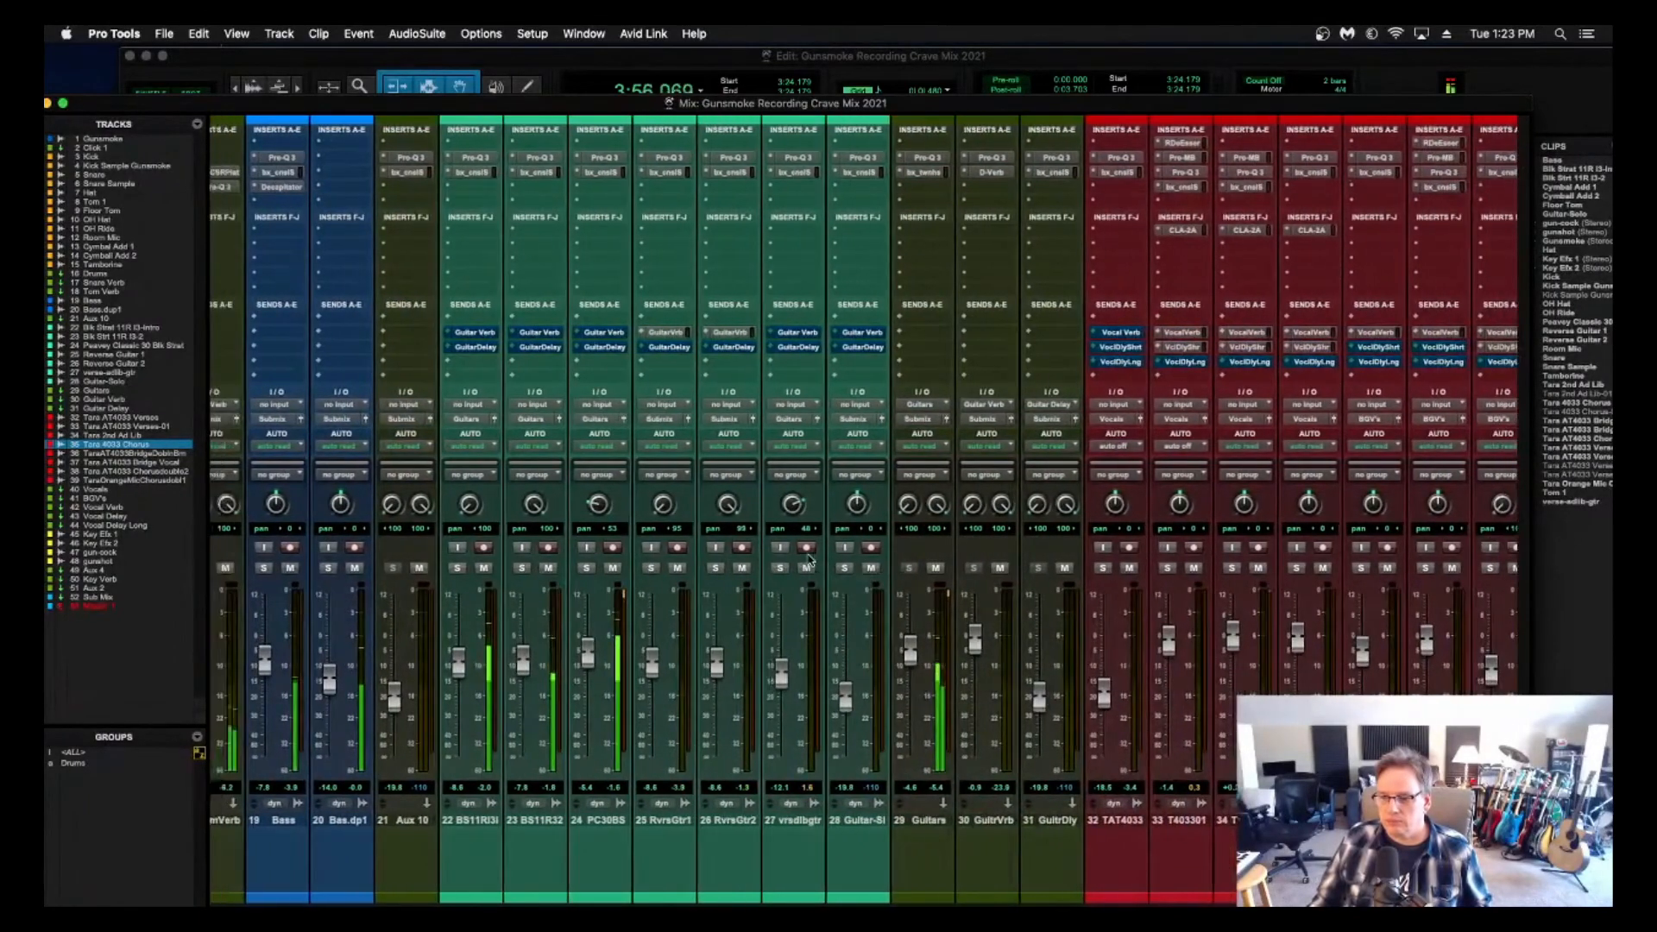
left_click(857, 822)
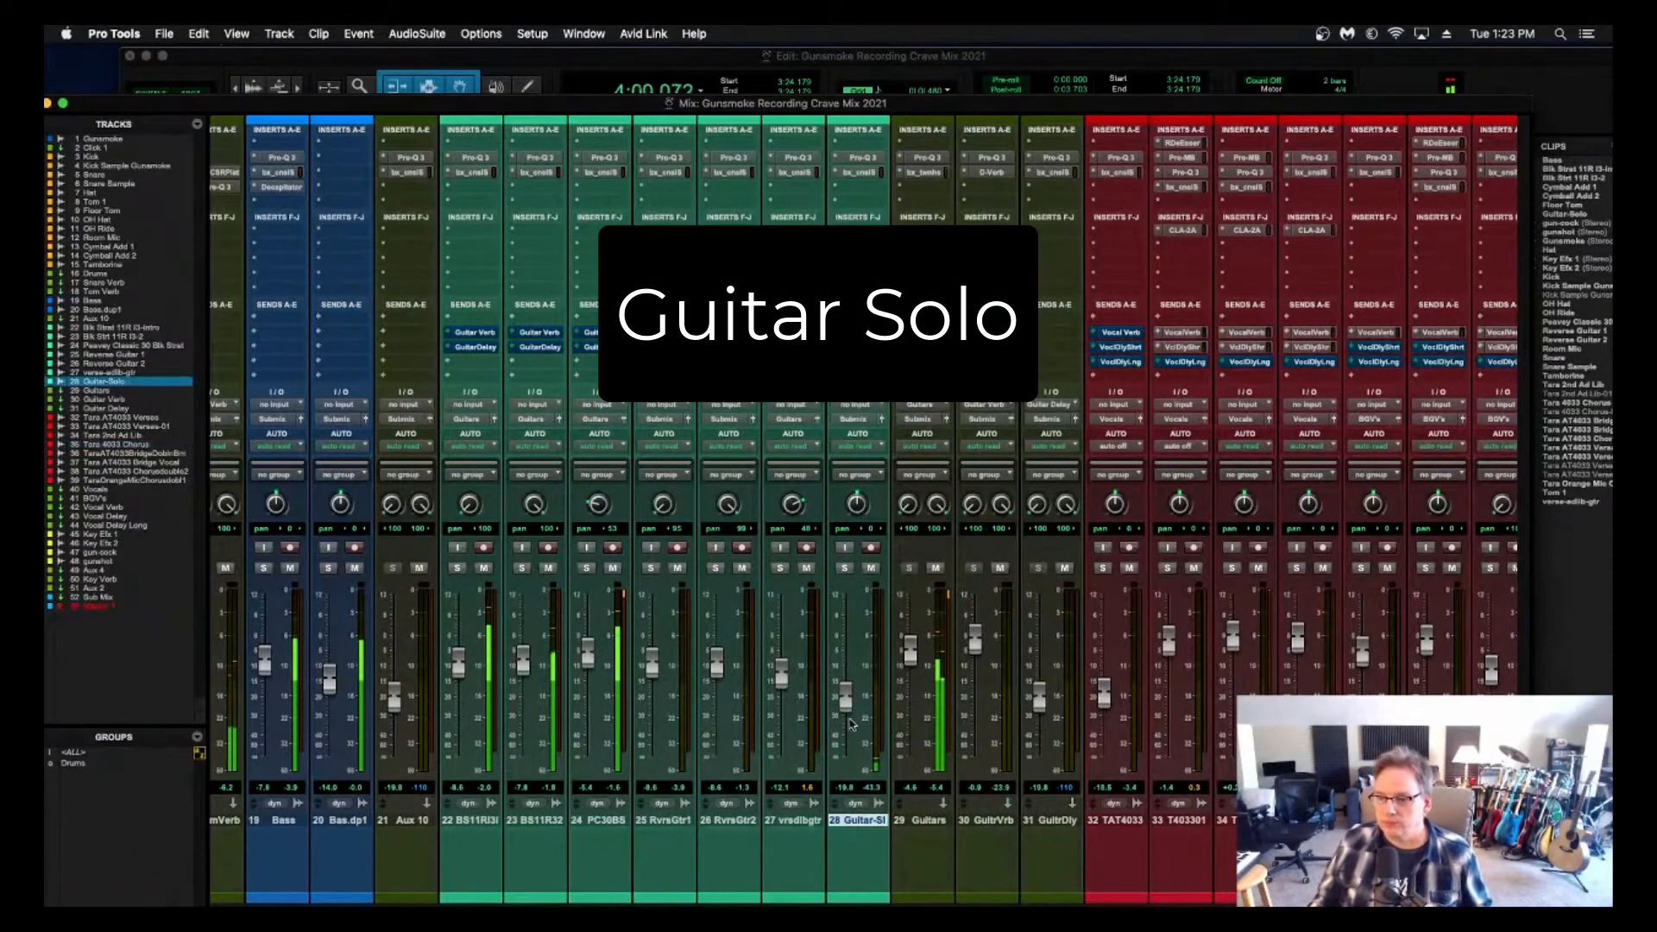
left_click_drag(848, 710, 846, 660)
left_click_drag(861, 508, 851, 470)
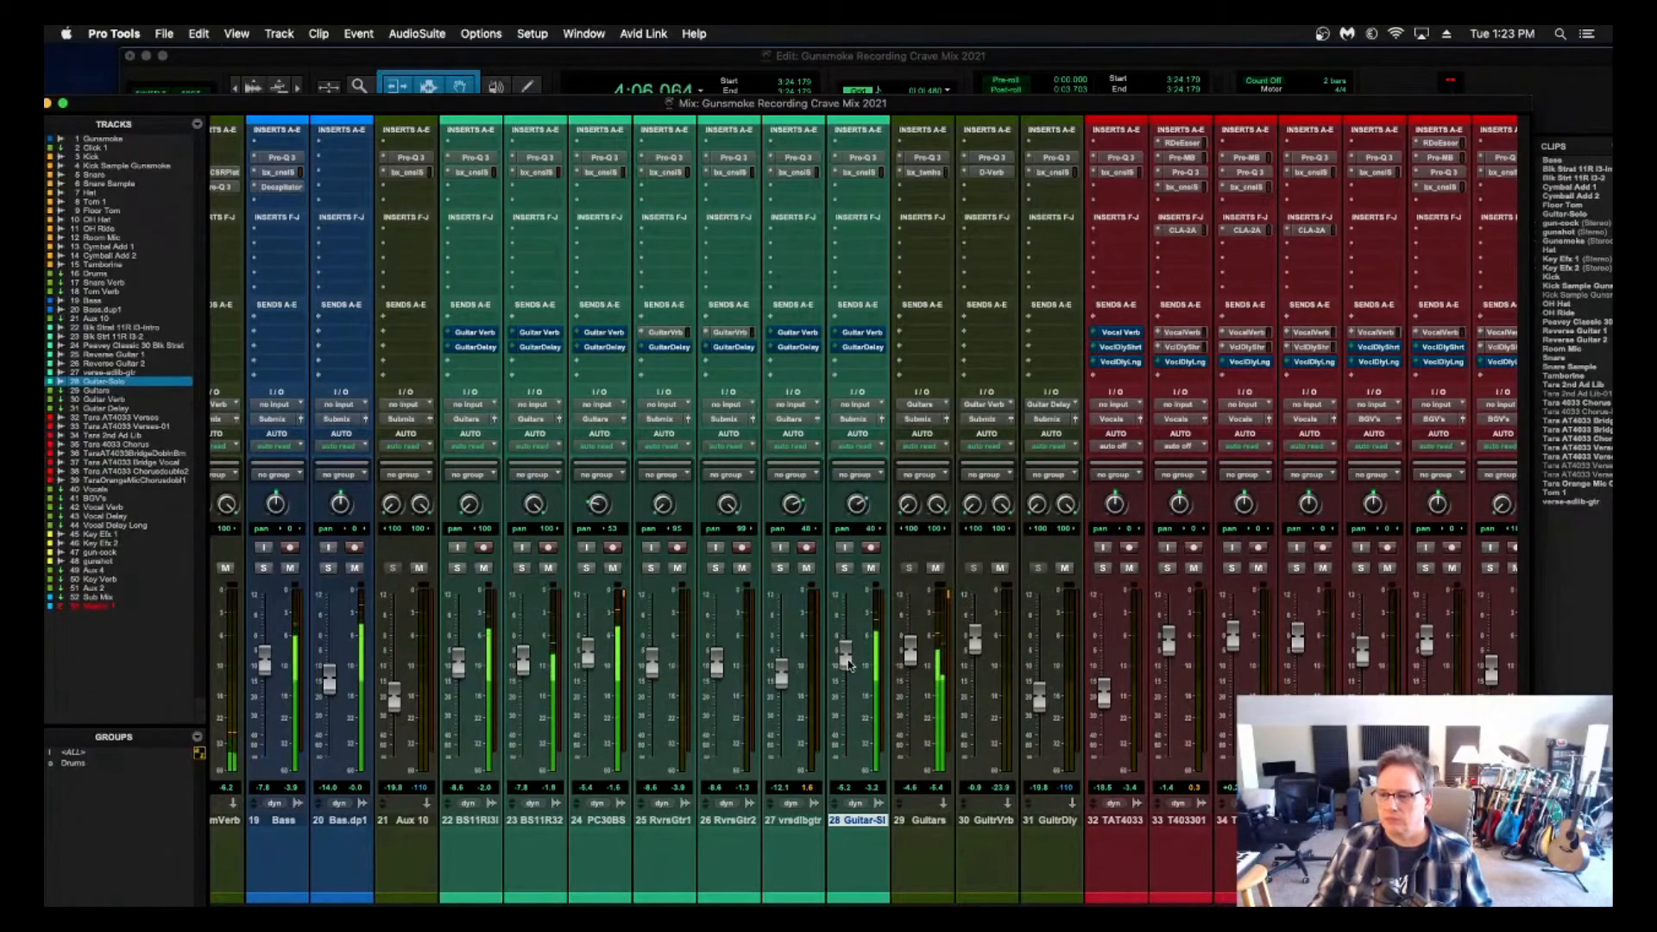
In the Guitar-Solo's SSL 4000 E, raise the HF gain and HMF frequency and set the HMF gain to about +2.2 dB.
left_click(859, 173)
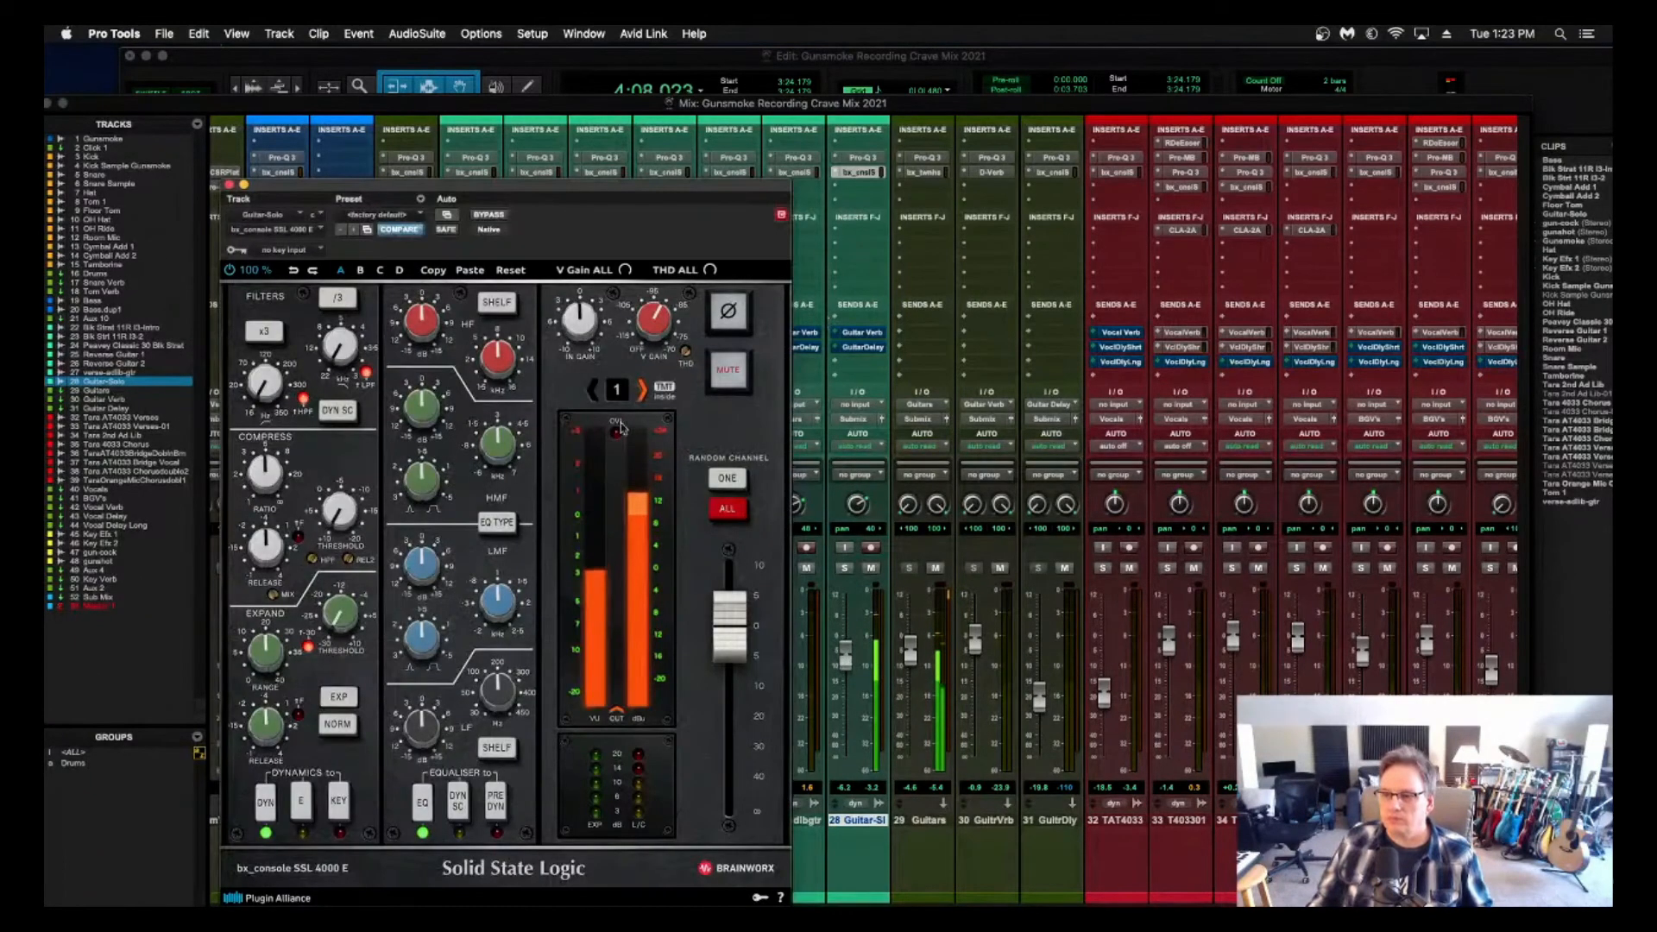
left_click_drag(421, 323, 423, 314)
left_click_drag(426, 408, 428, 400)
left_click_drag(494, 442, 492, 436)
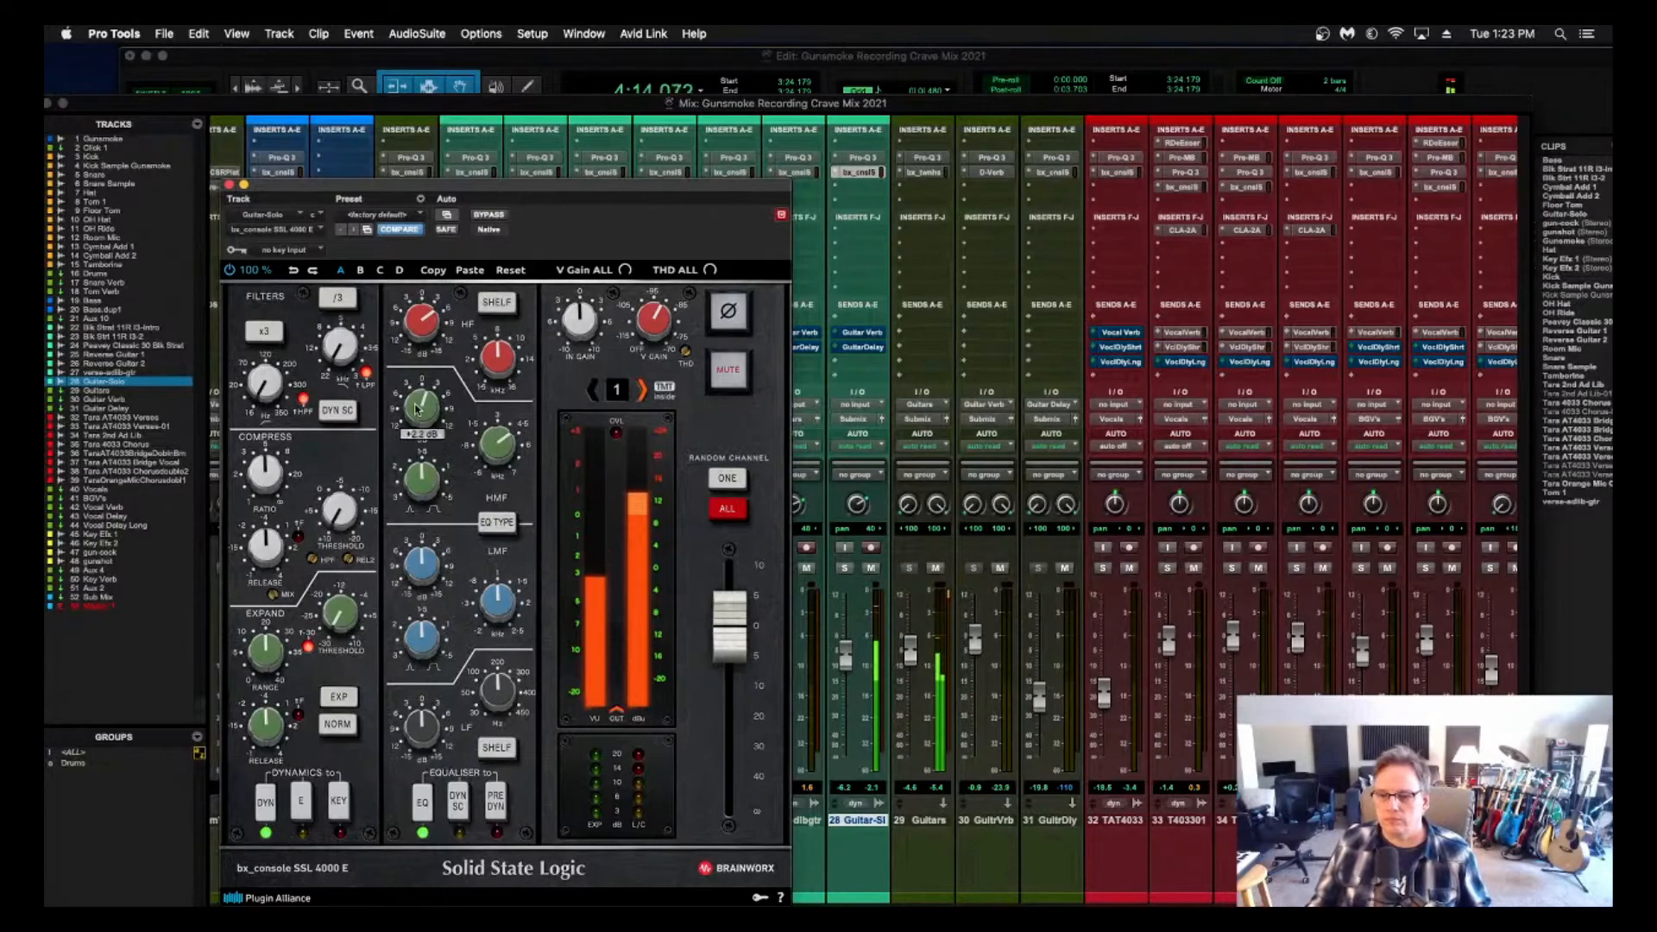
mouse_move(415, 319)
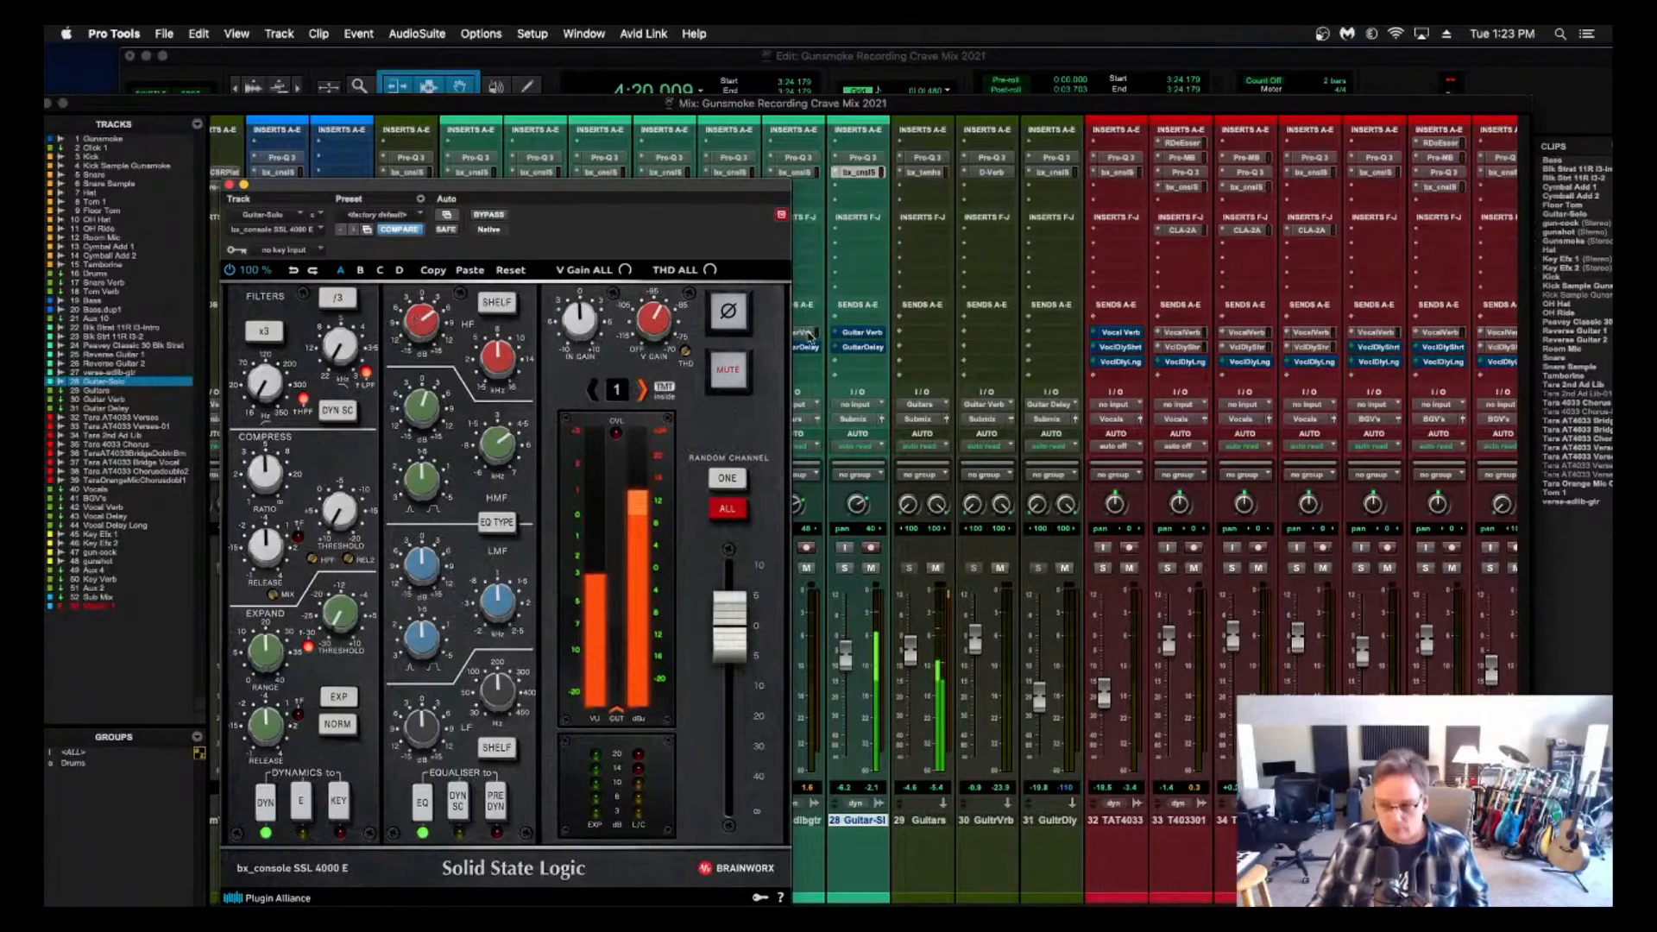
Unmute the Guitar-Solo track's Guitar Verb send and raise its fader to about -5.9 dB during playback.
left_click_drag(637, 188, 536, 183)
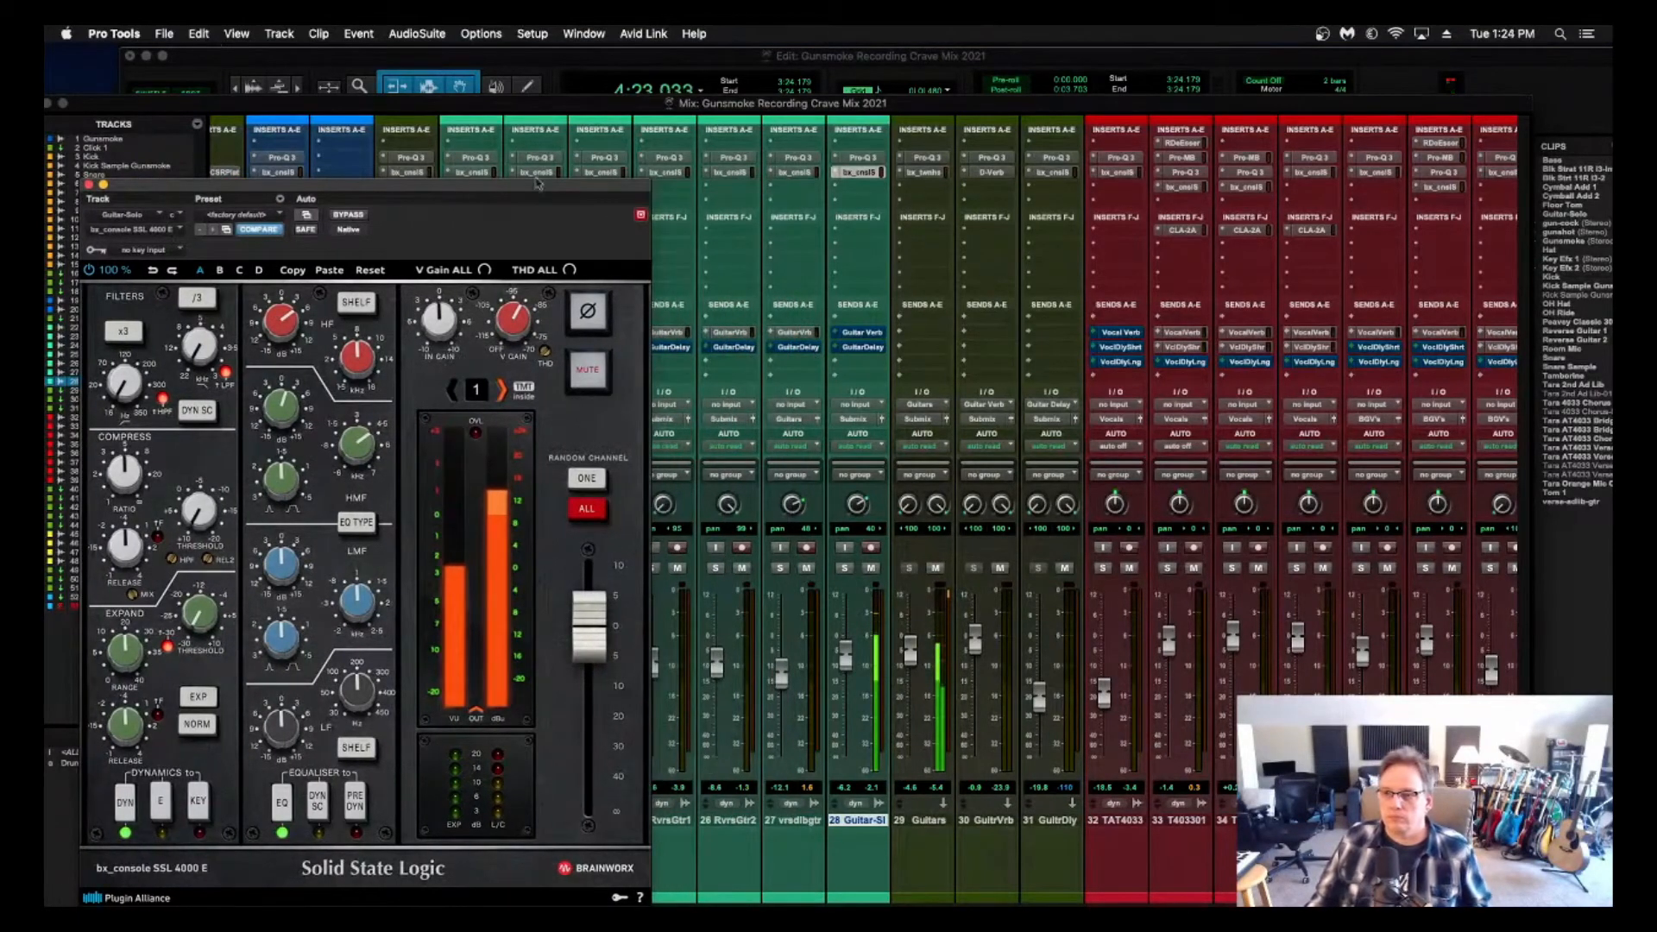
left_click(855, 333, "super")
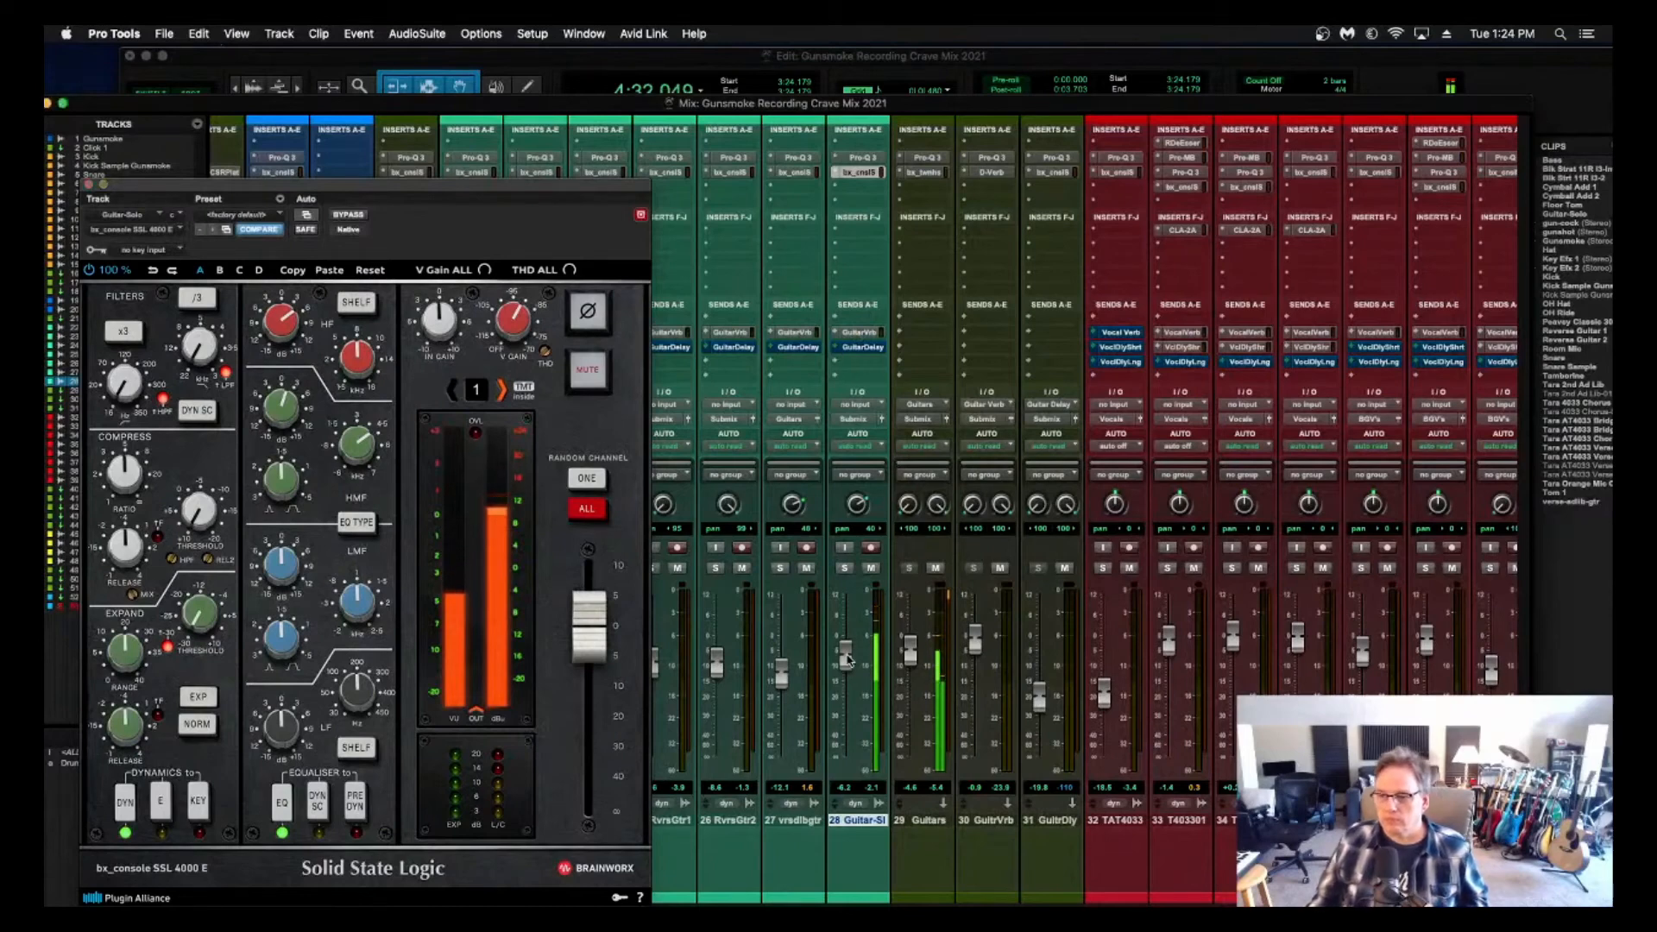
left_click_drag(847, 654, 849, 653)
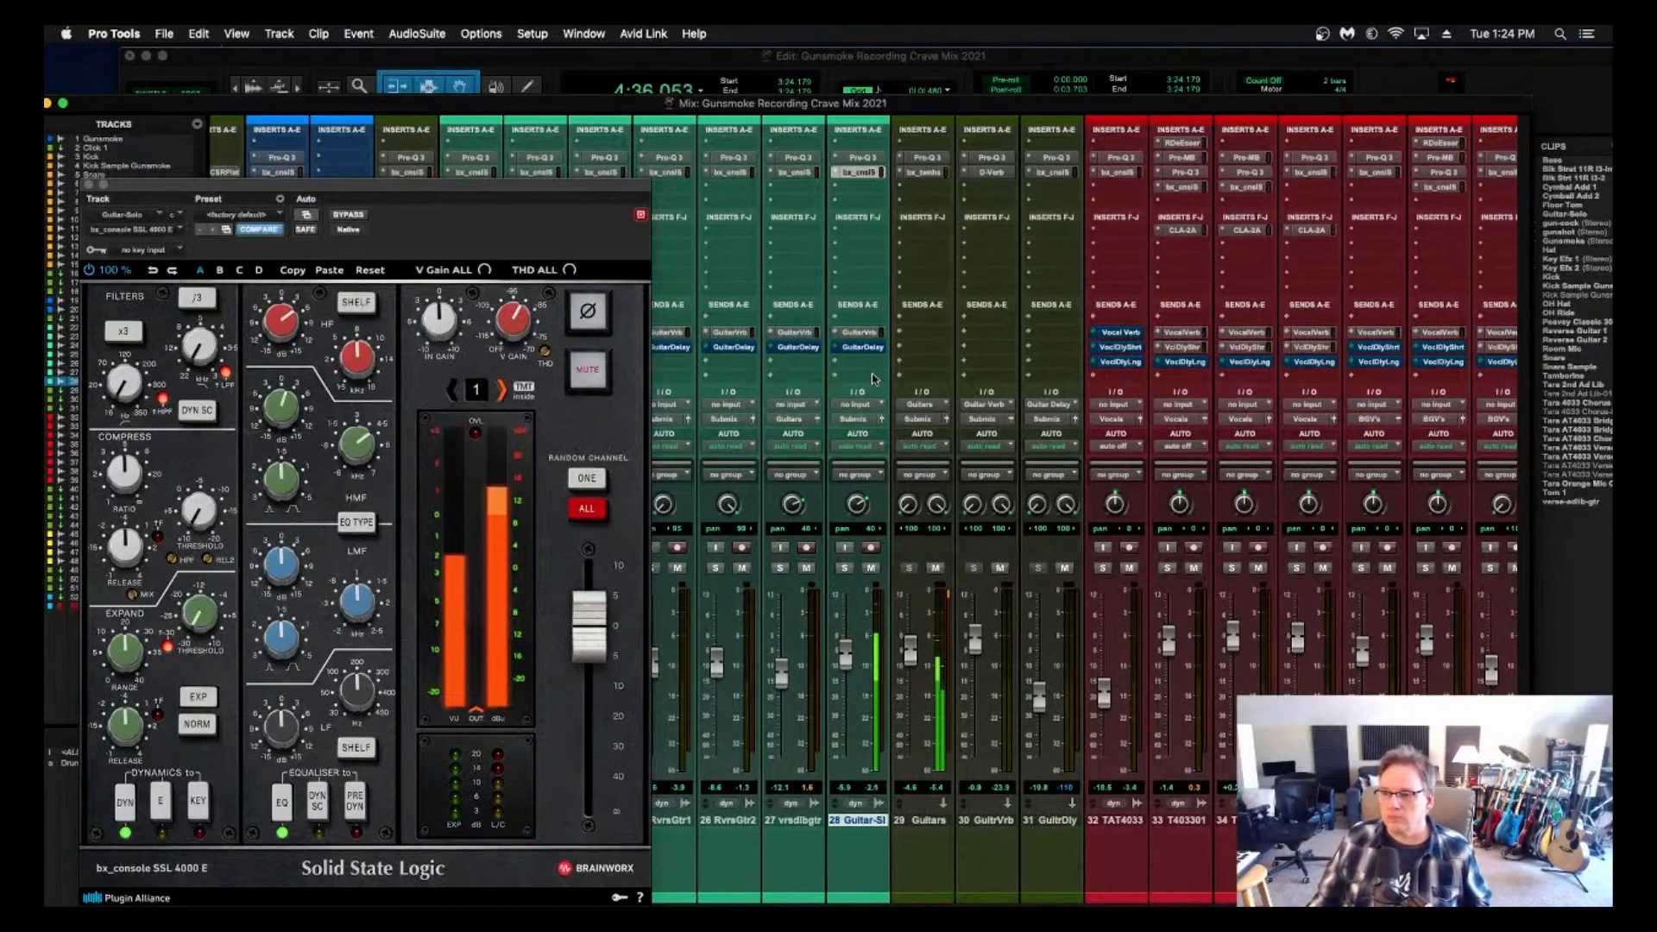
key("space")
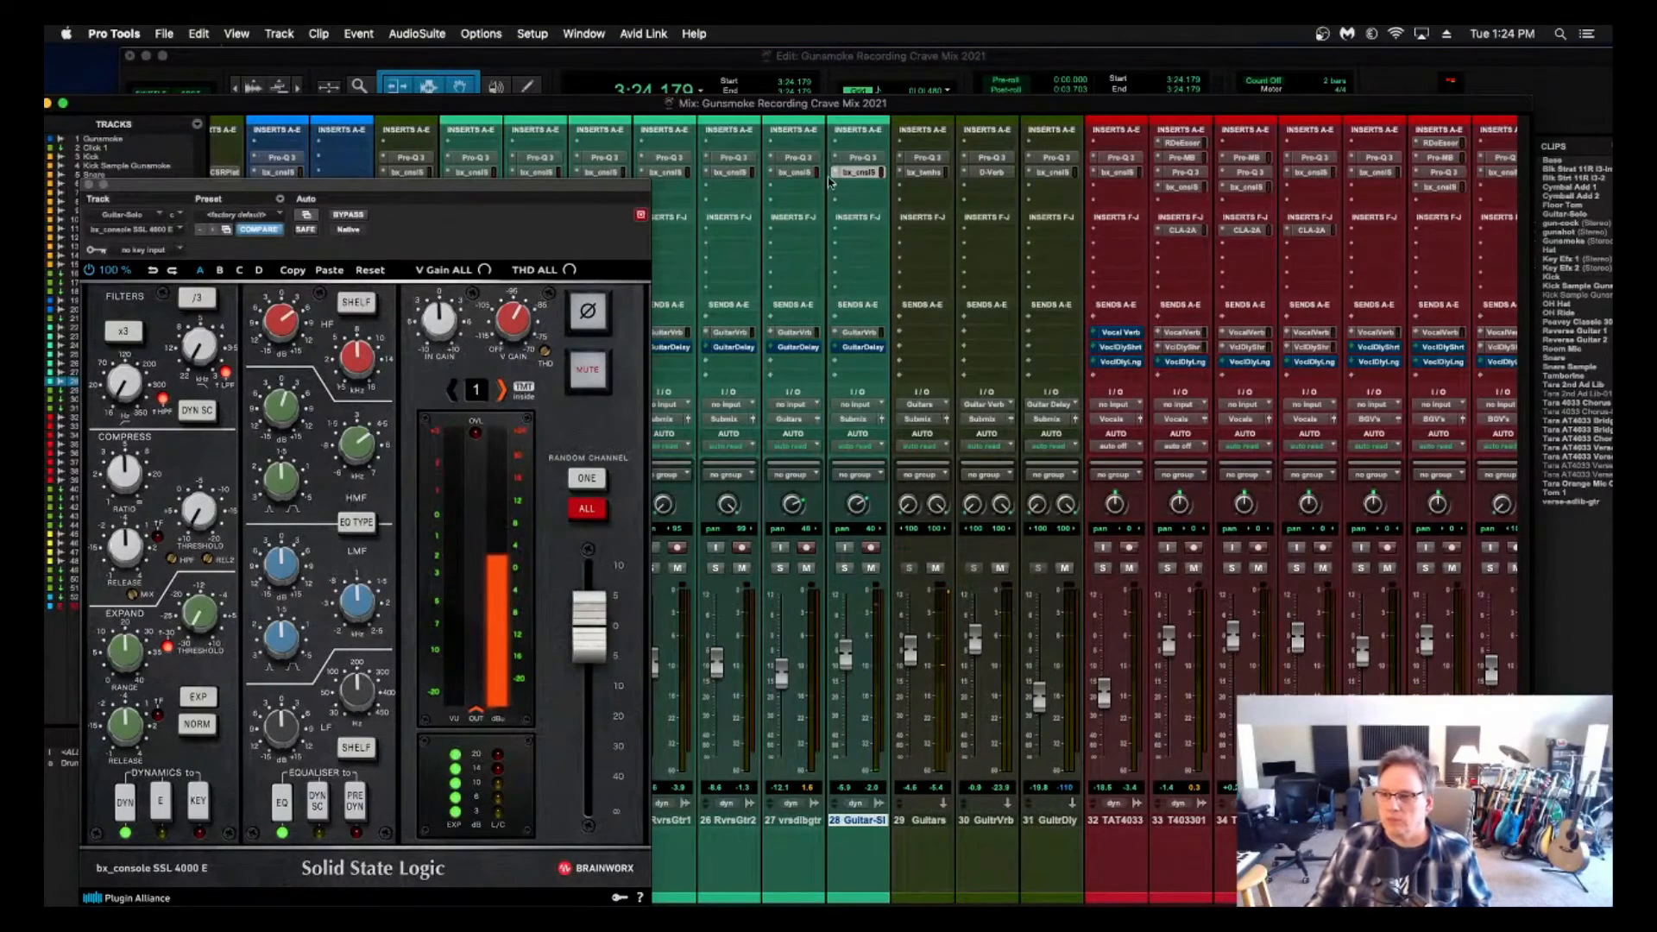
Insert the mono/stereo H-Delay plug-in on the guitar solo track and place its window over the mixer.
left_click(840, 204)
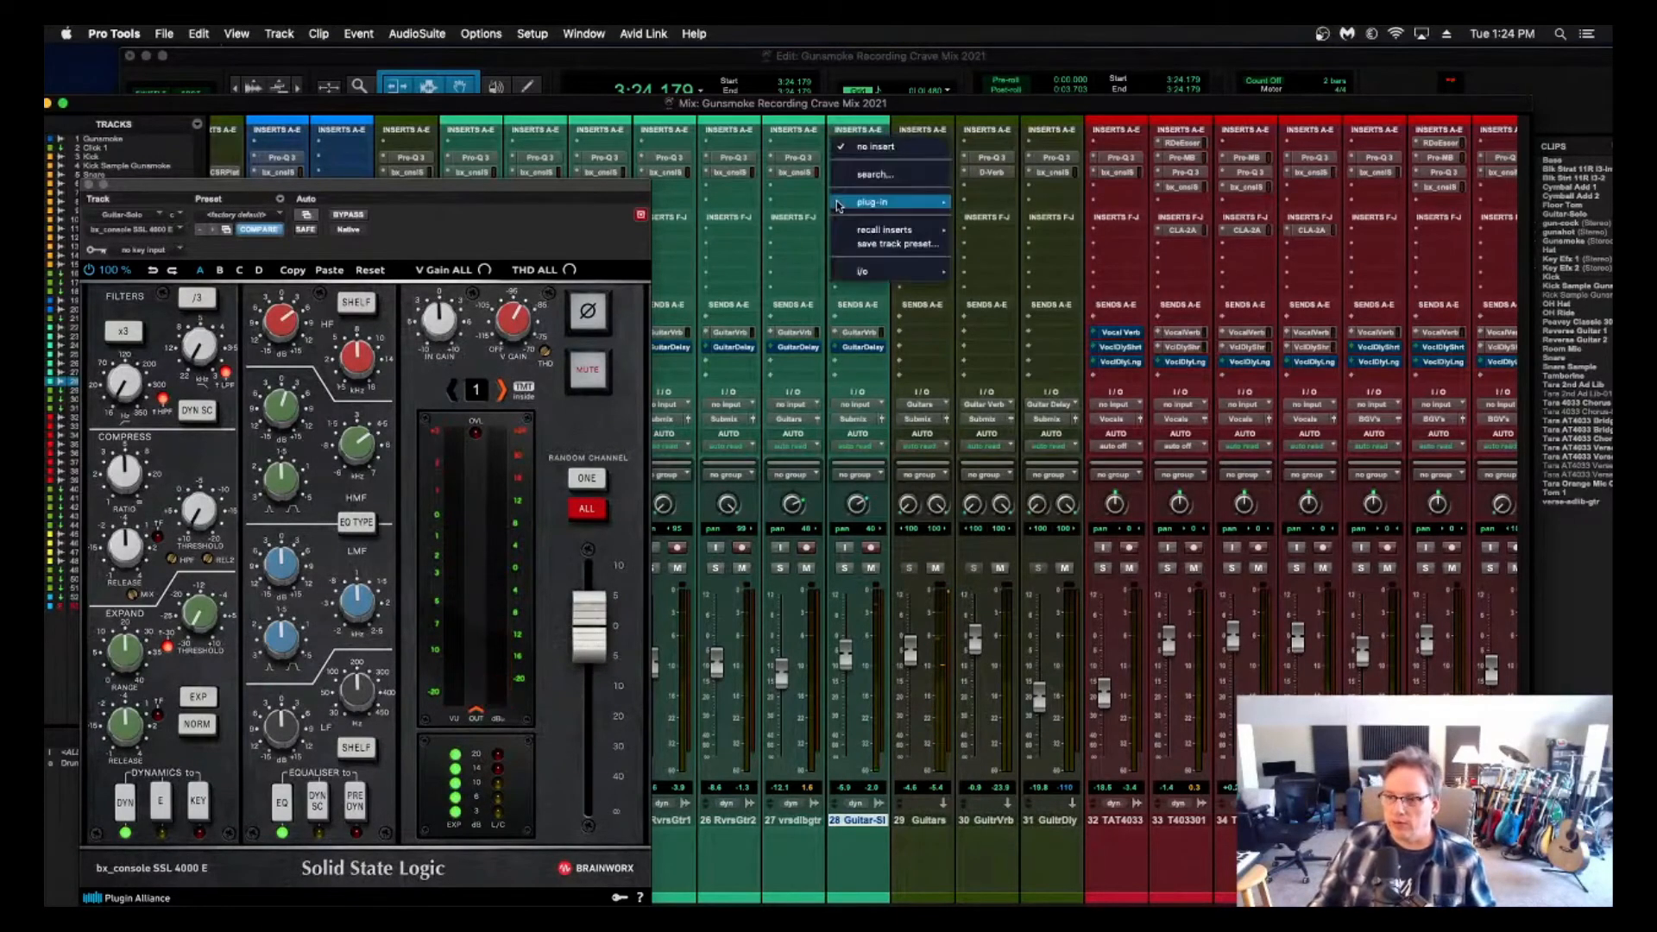
mouse_move(906, 202)
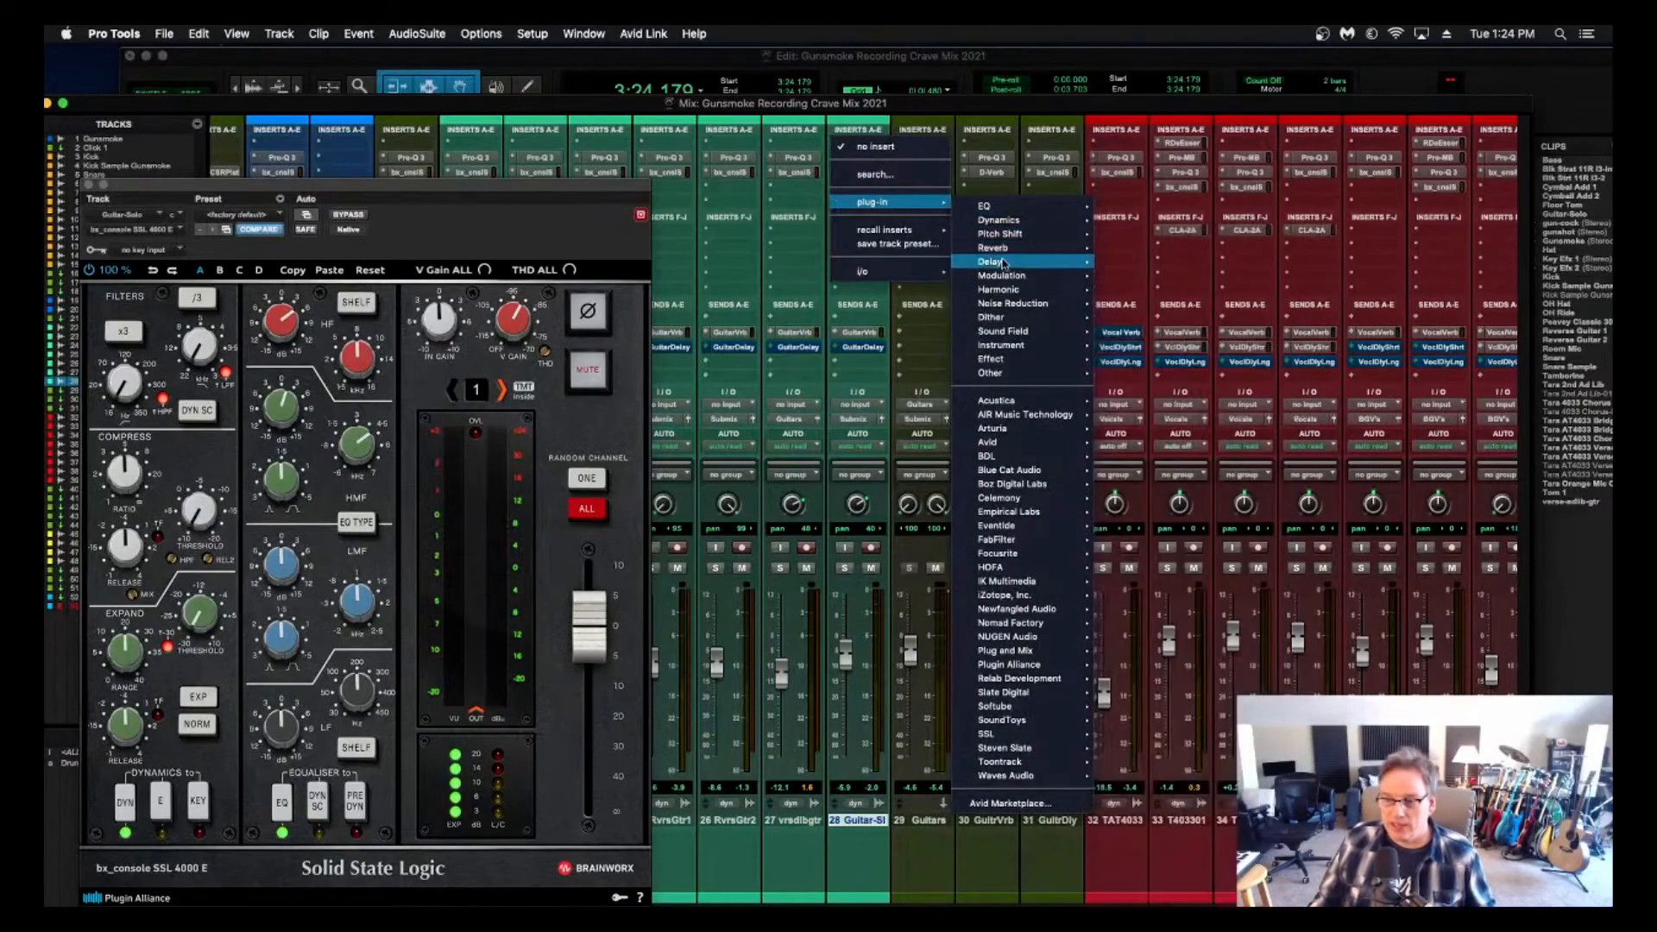
mouse_move(1004, 263)
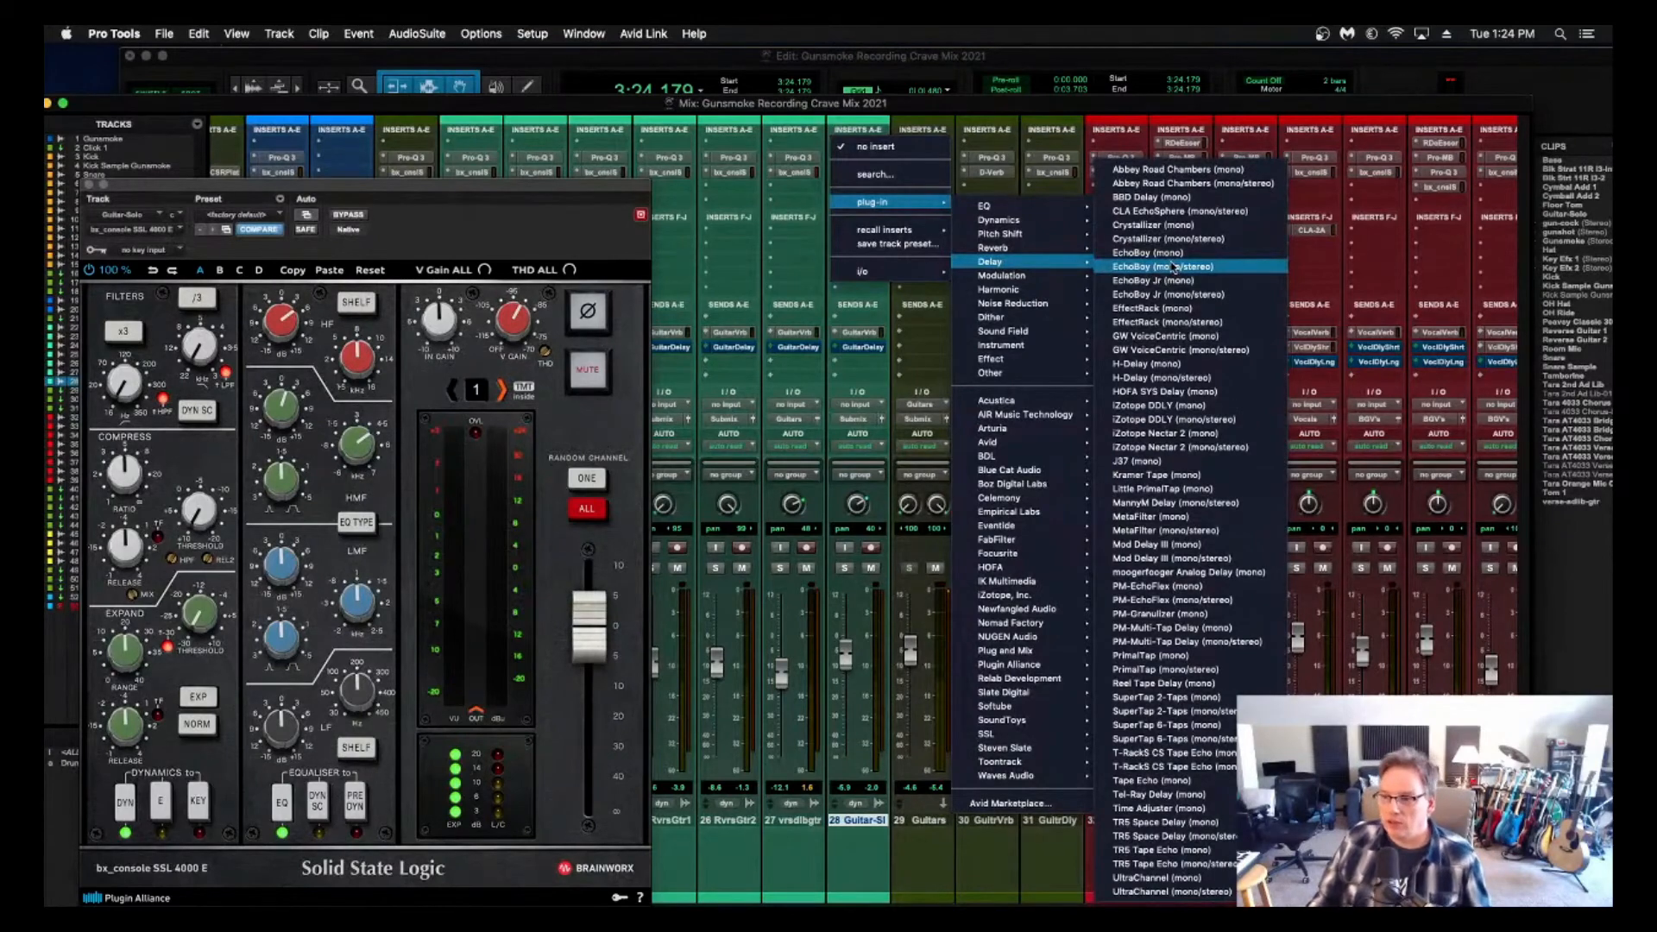
left_click(1190, 364)
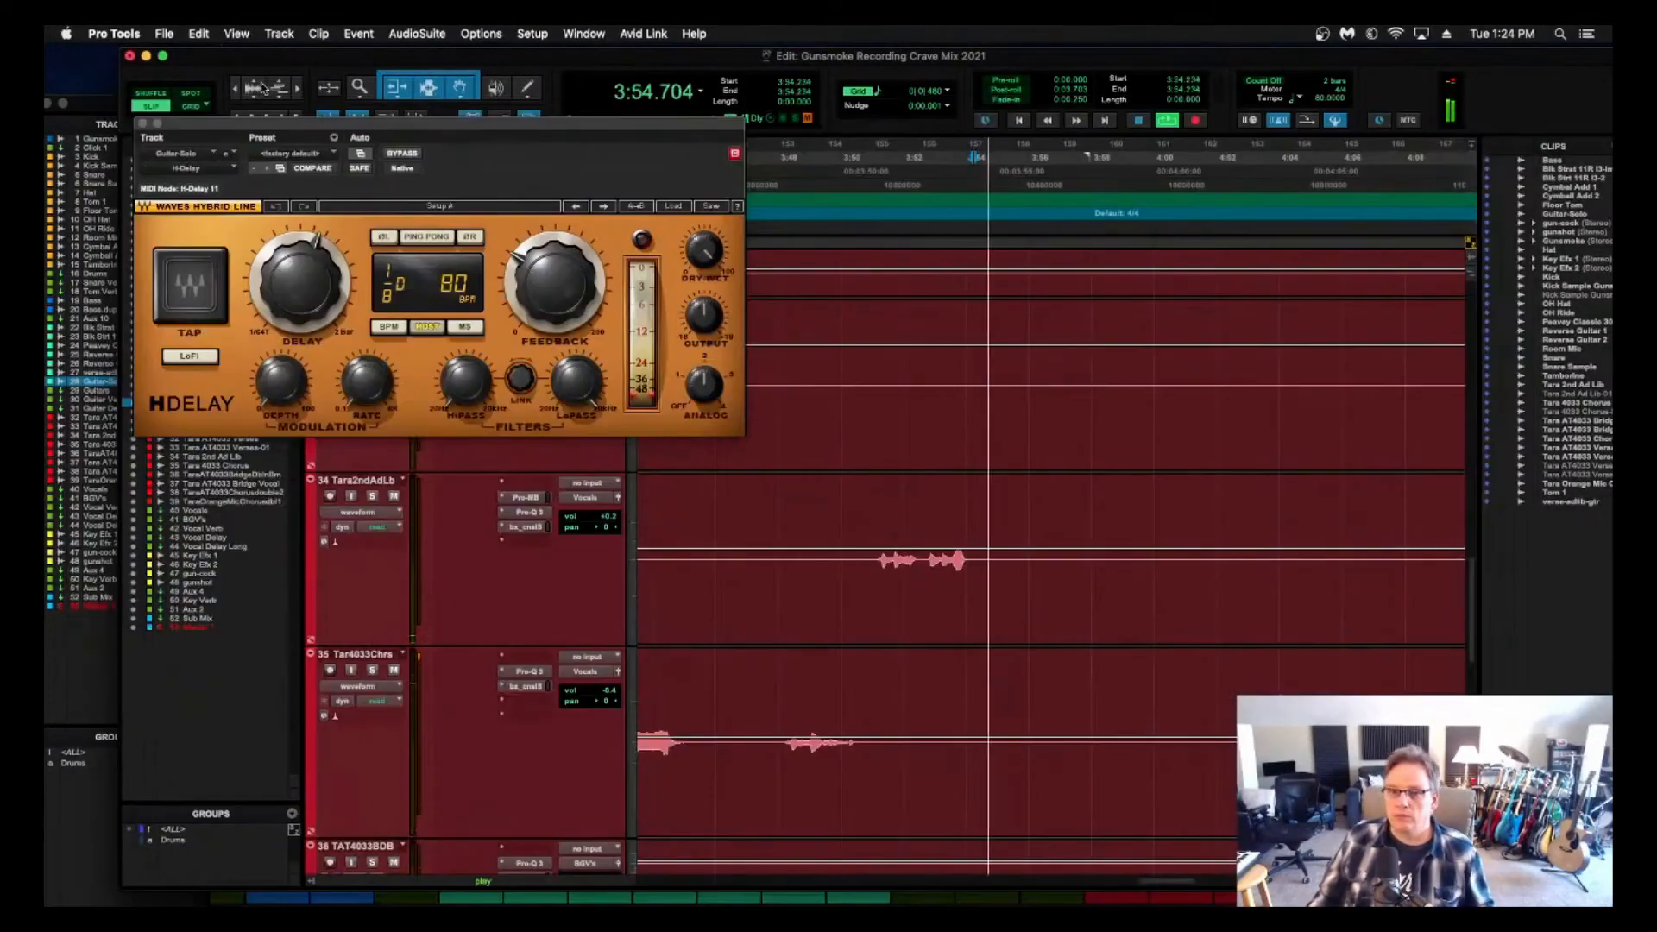
key("super+equal")
left_click_drag(511, 130, 548, 122)
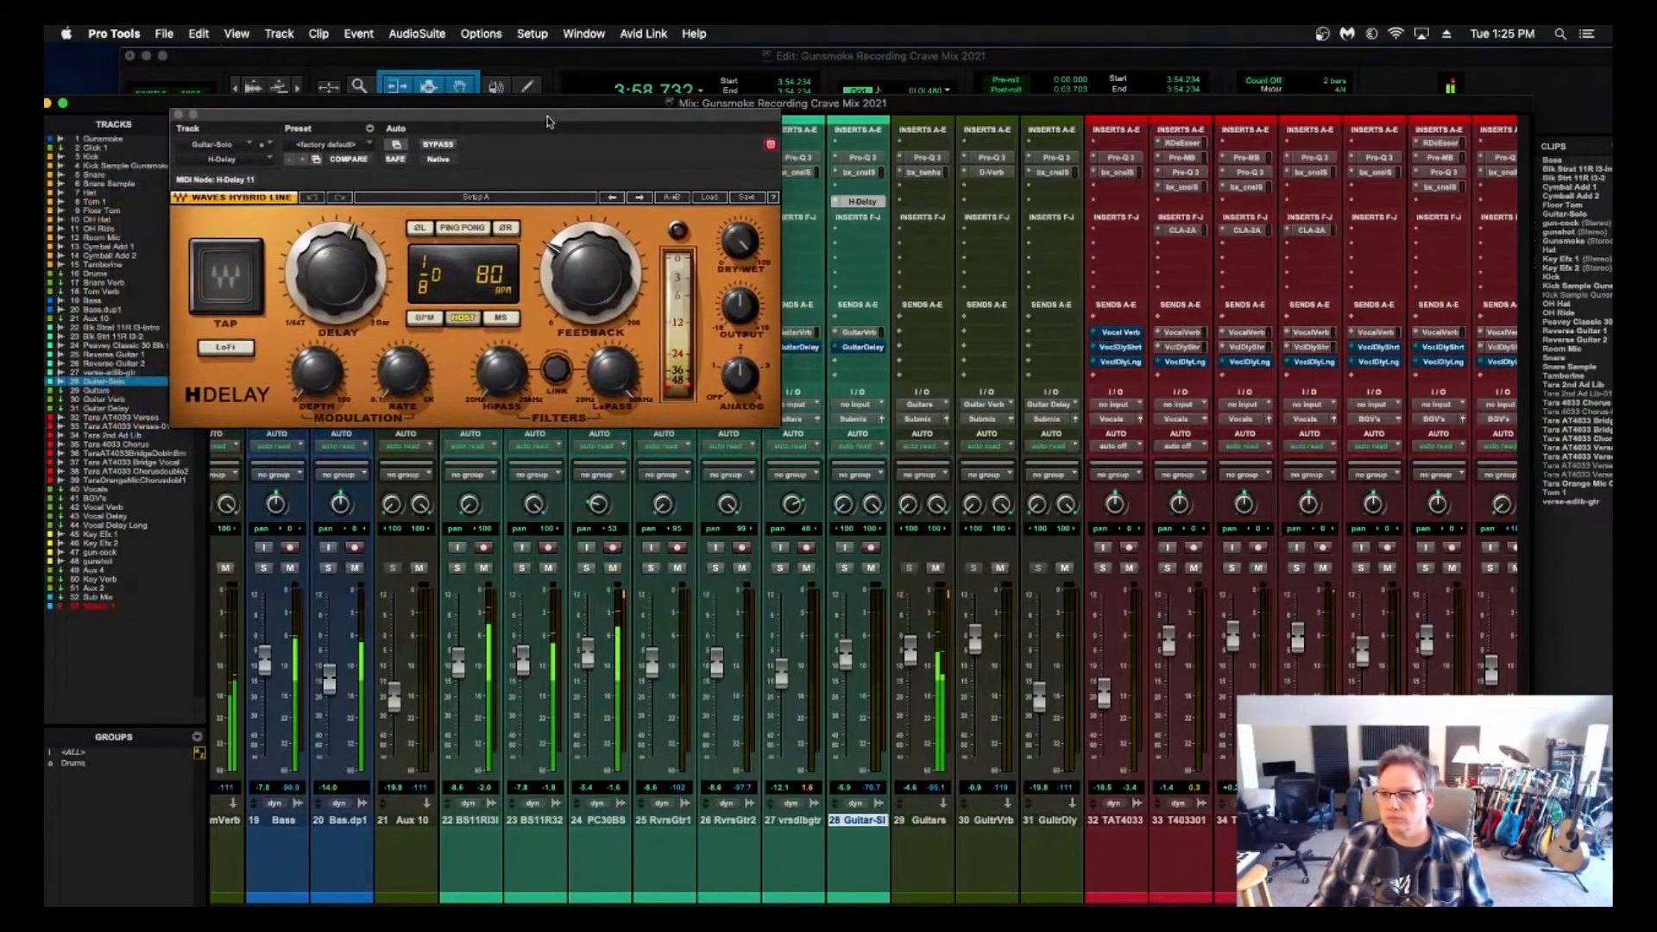
Adjust H-Delay's dry/wet mix, high-pass filter and feedback while auditioning the guitar solo.
mouse_move(744, 256)
left_mouse_down()
mouse_move(744, 302)
mouse_move(757, 248)
left_mouse_up()
left_click_drag(507, 381, 507, 350)
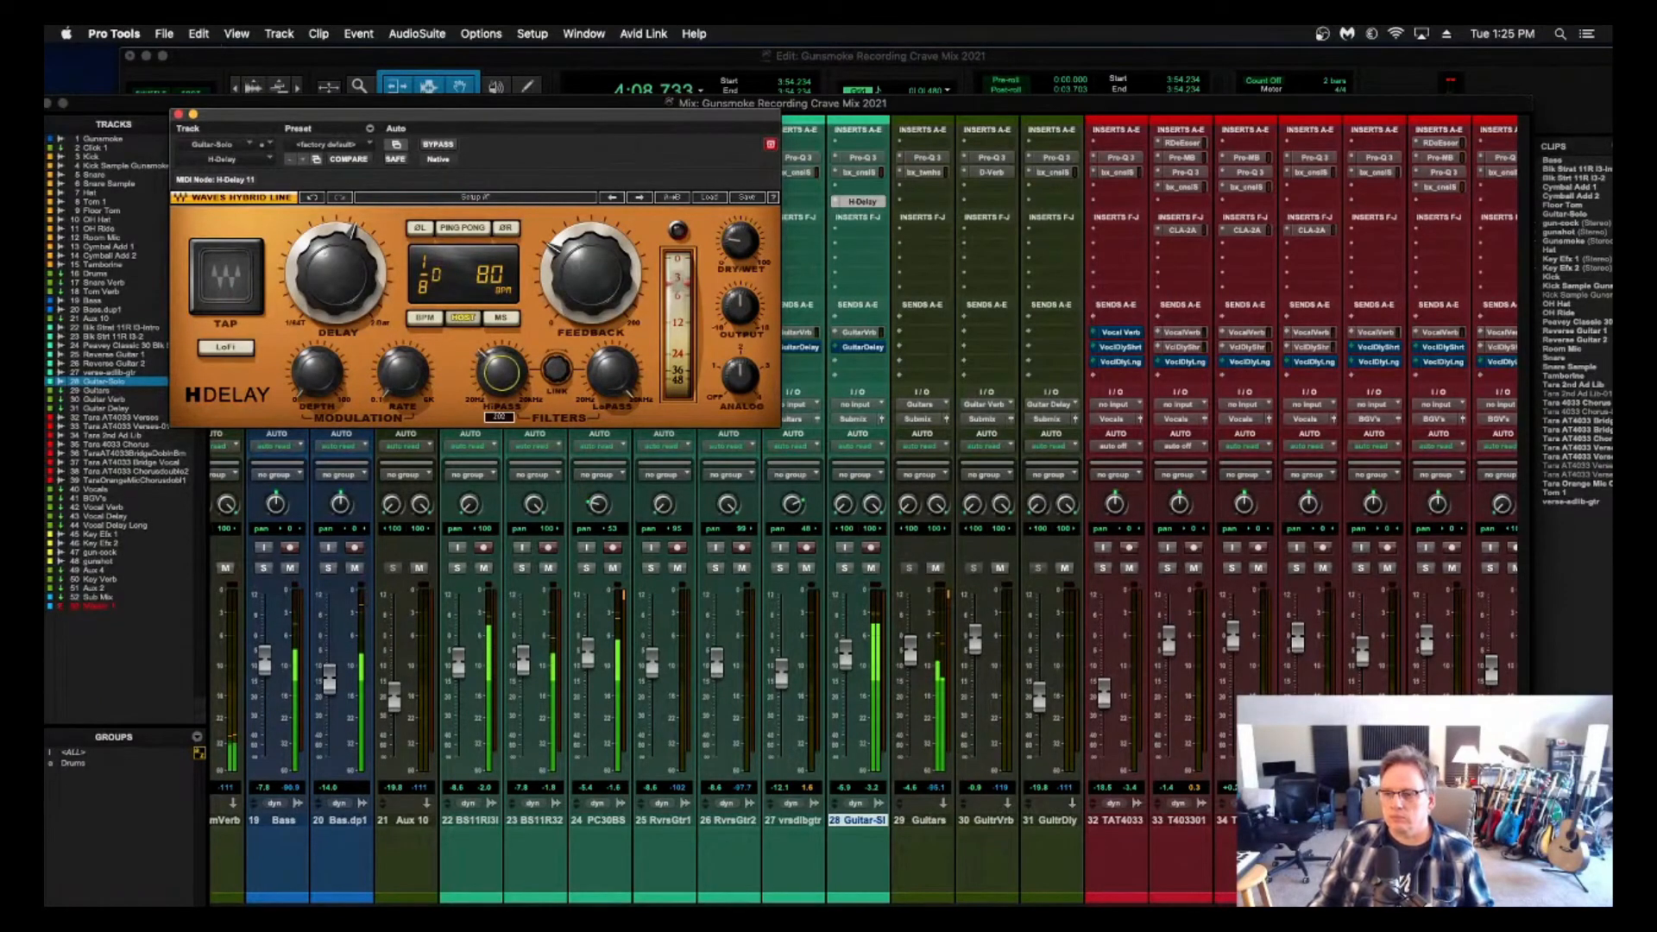
key("space")
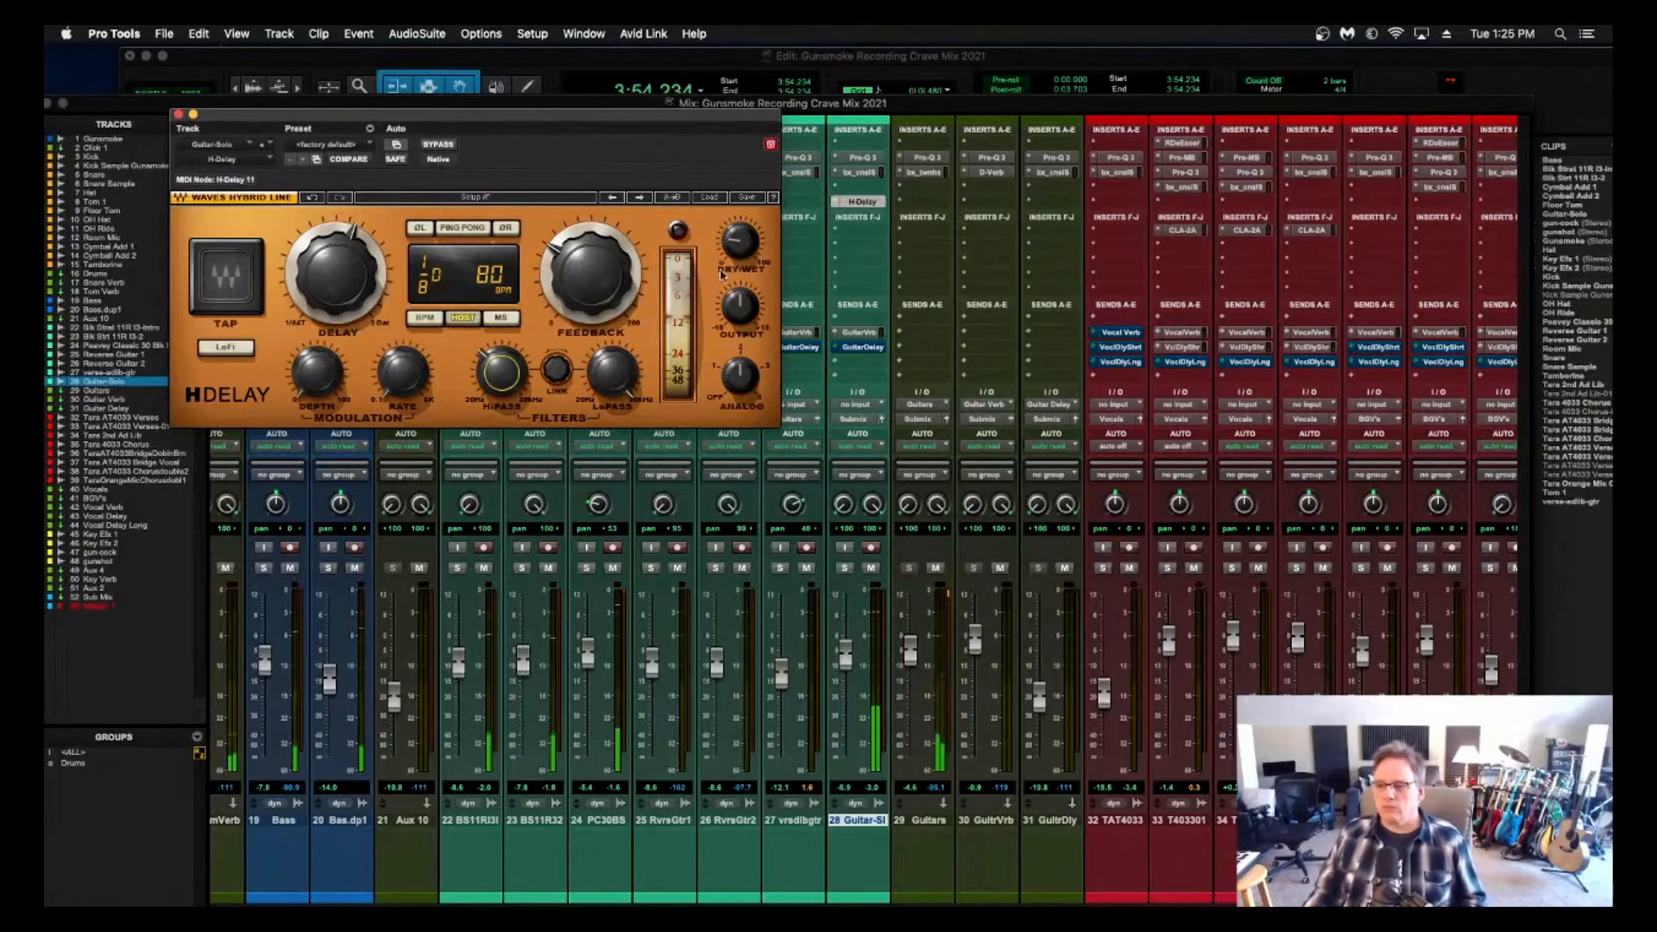
key("space")
left_click_drag(578, 279, 578, 283)
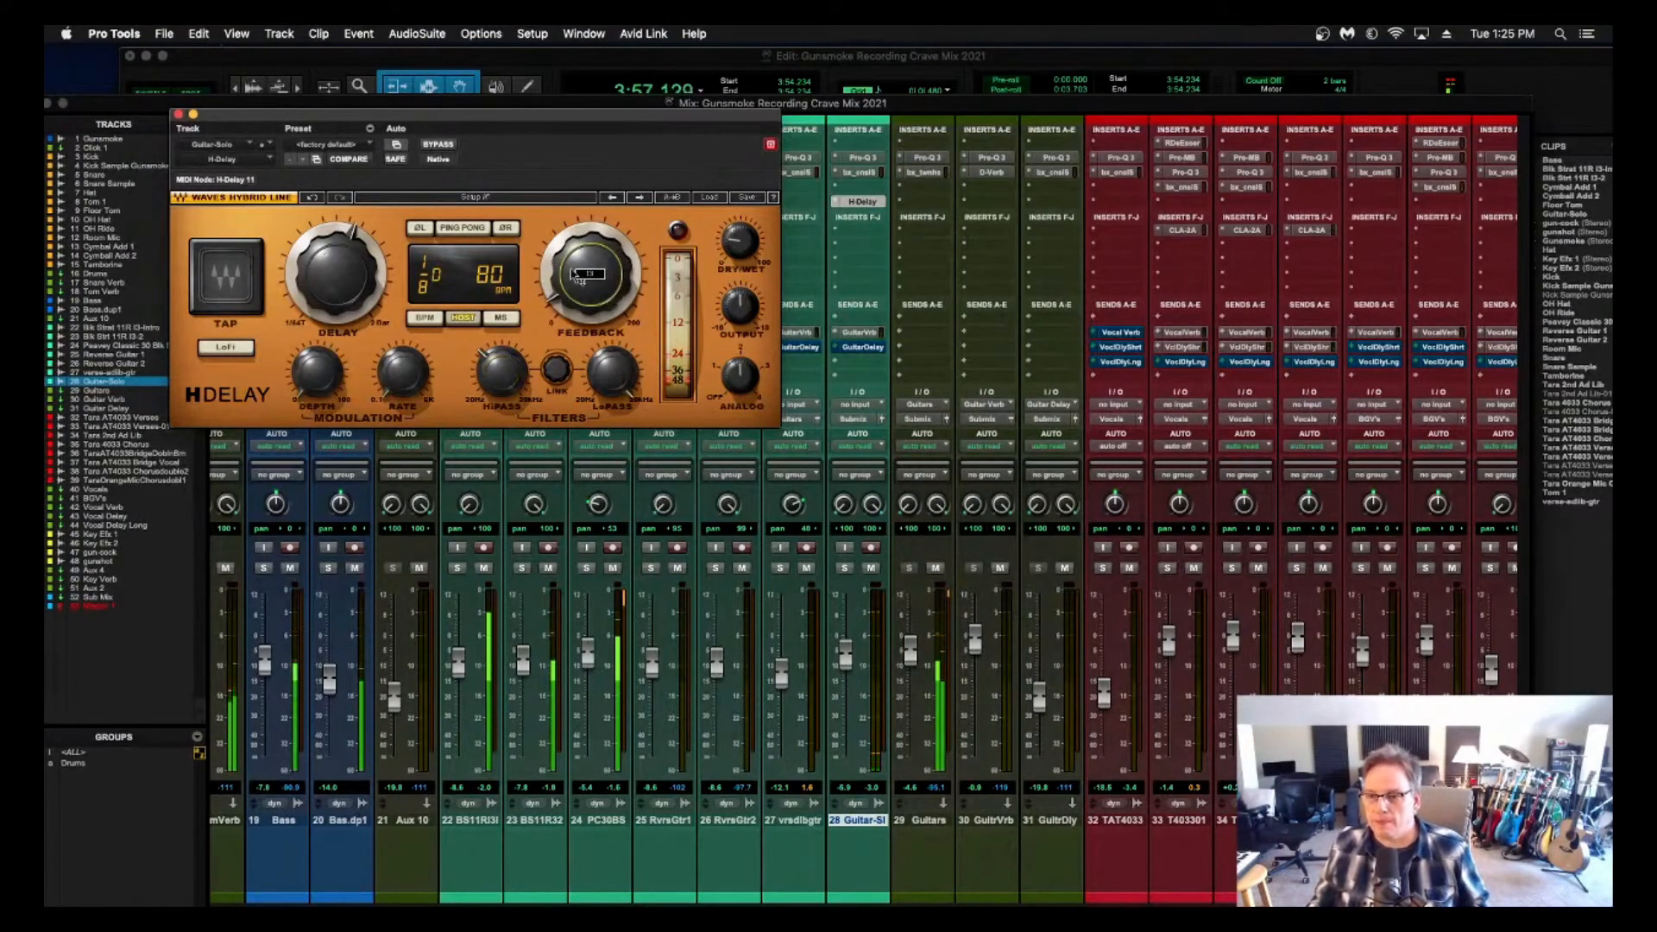
Move the playback start to about 3:59.260 in the Edit window's timeline to audition the solo.
key("super+equal")
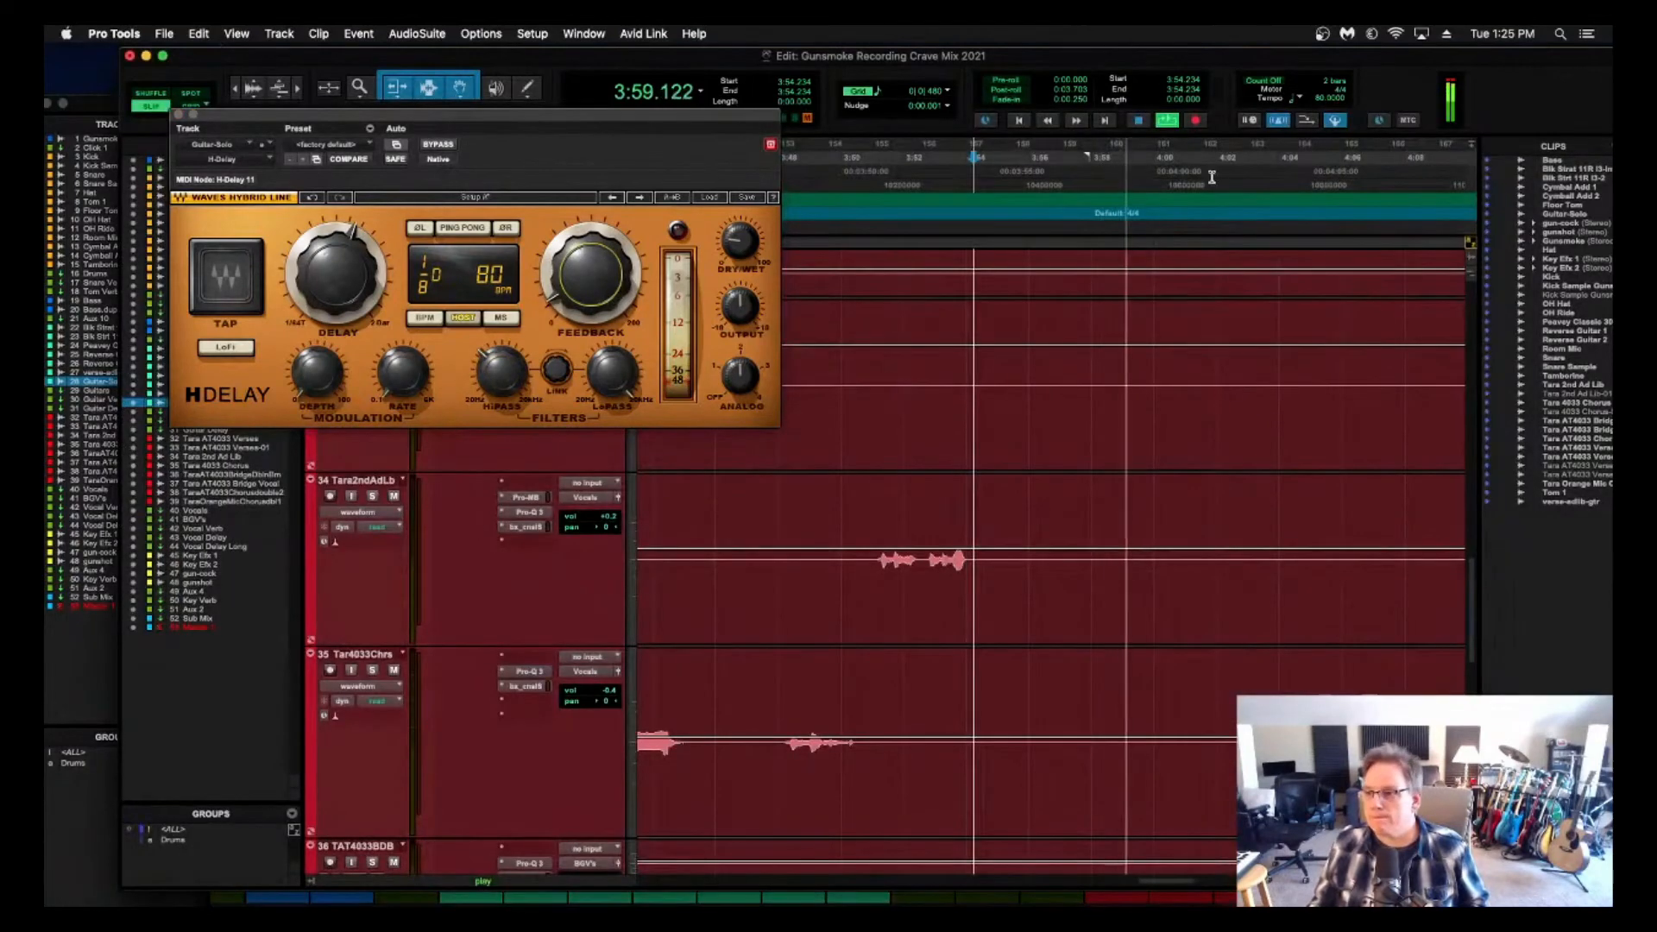
left_click(1156, 151)
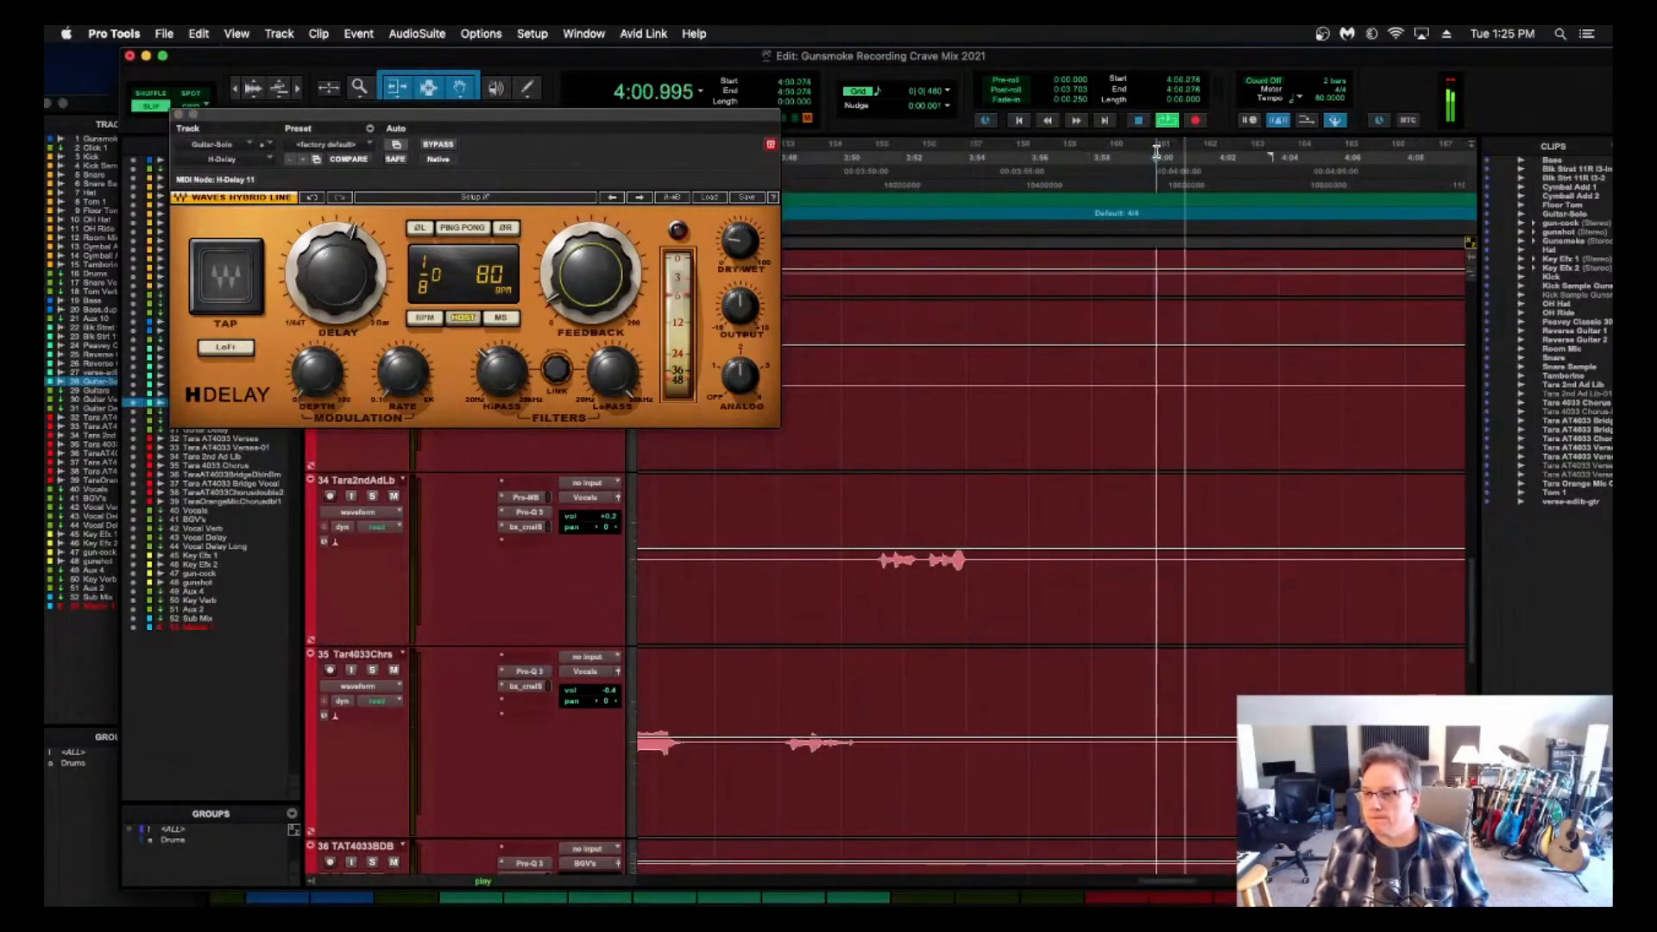
key("space")
key("space")
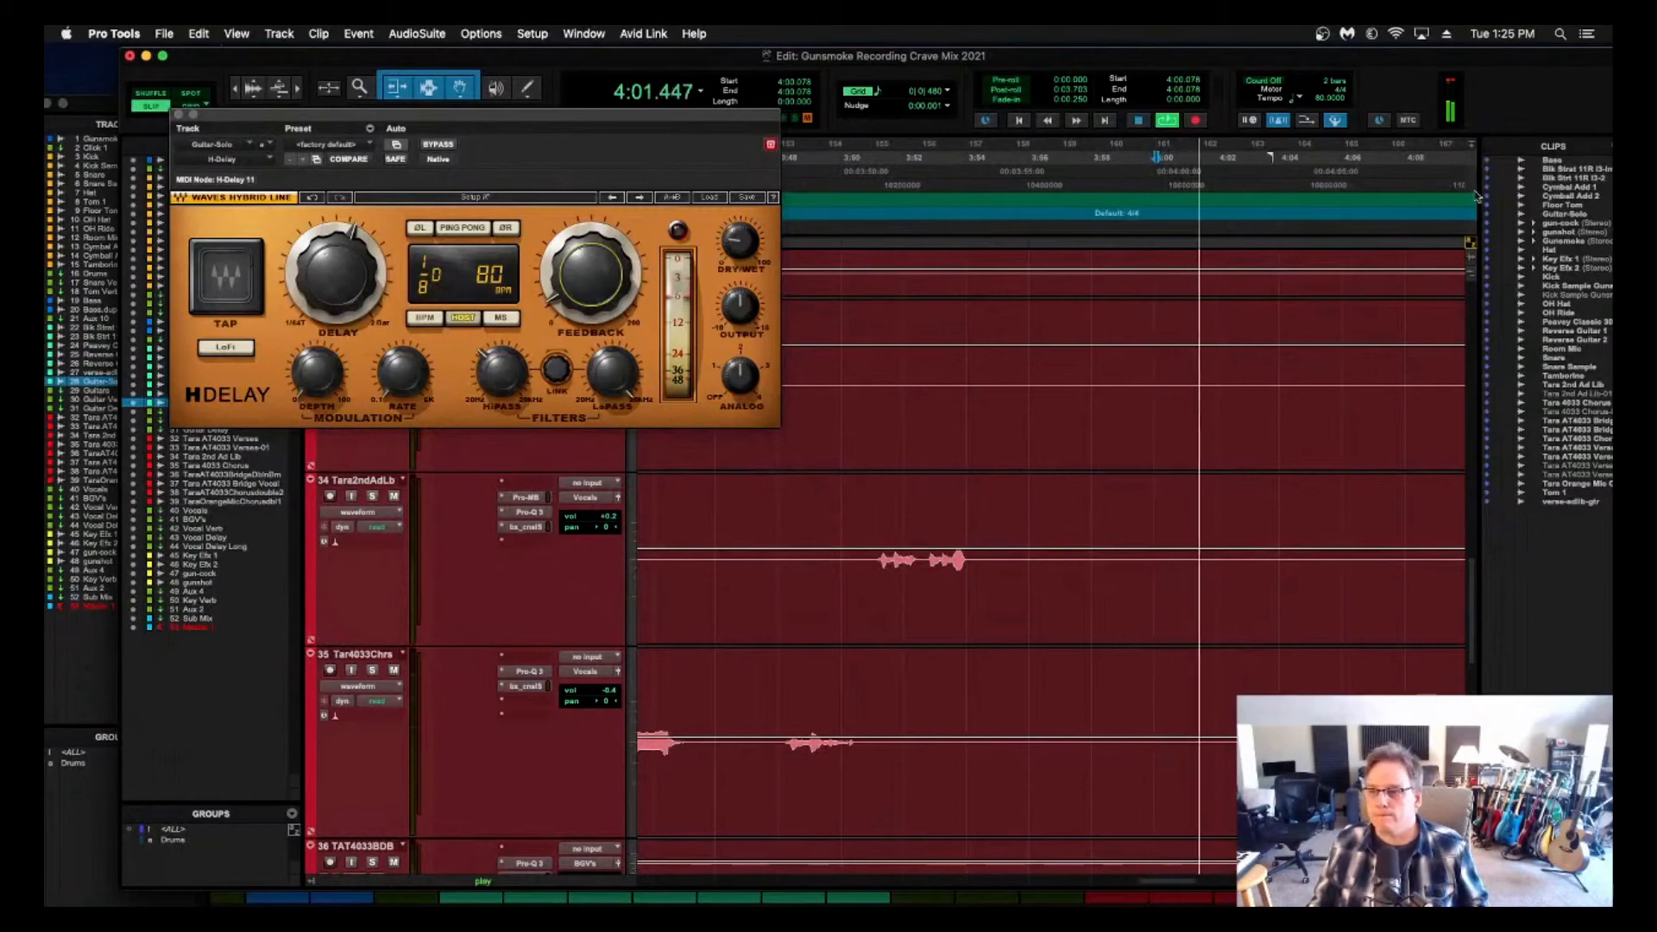
left_click(1131, 164)
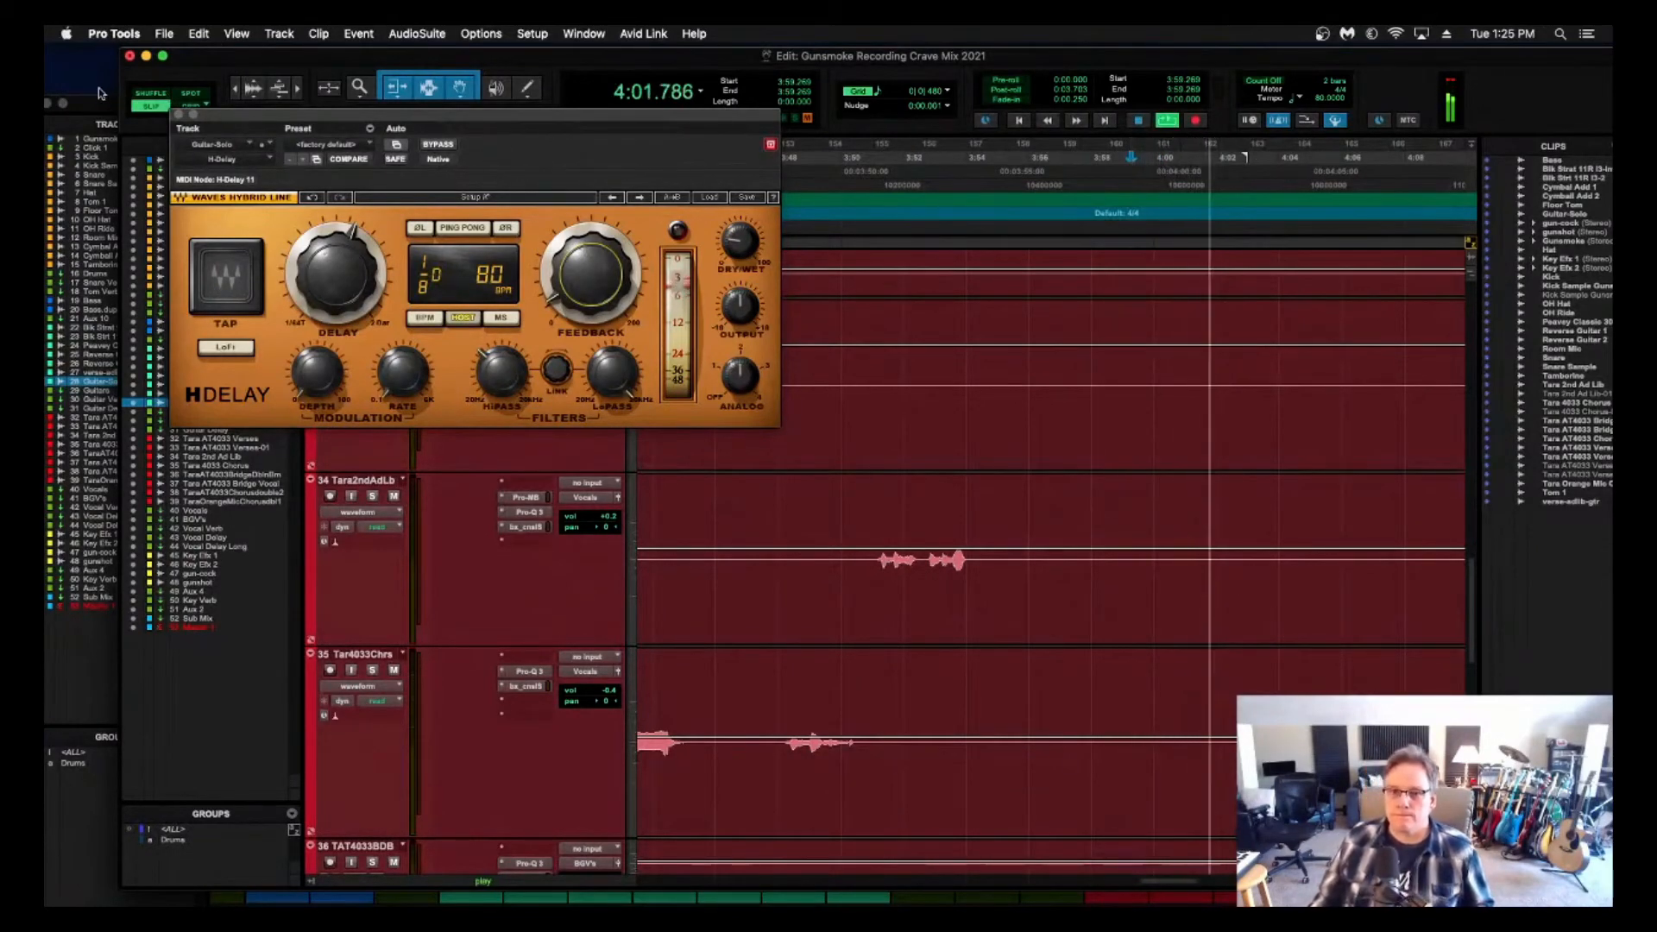
Return to the mixer and fine-tune H-Delay's dry/wet mix, analog setting and high-pass filter during playback.
key("super+equal")
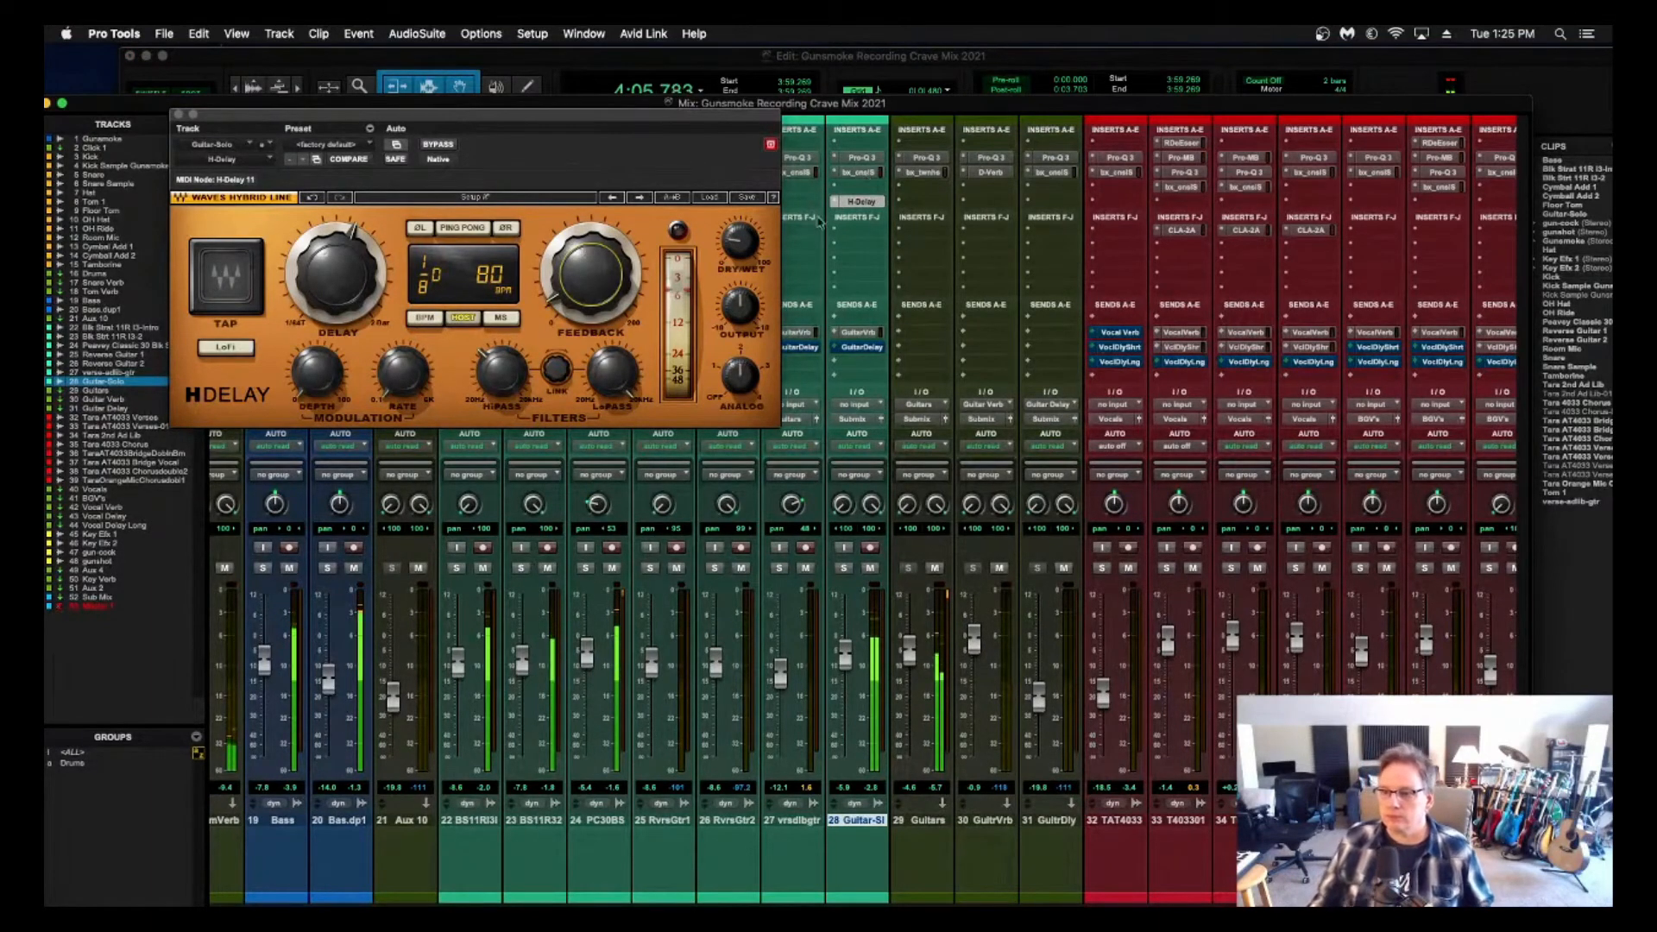
left_click_drag(740, 245, 740, 243)
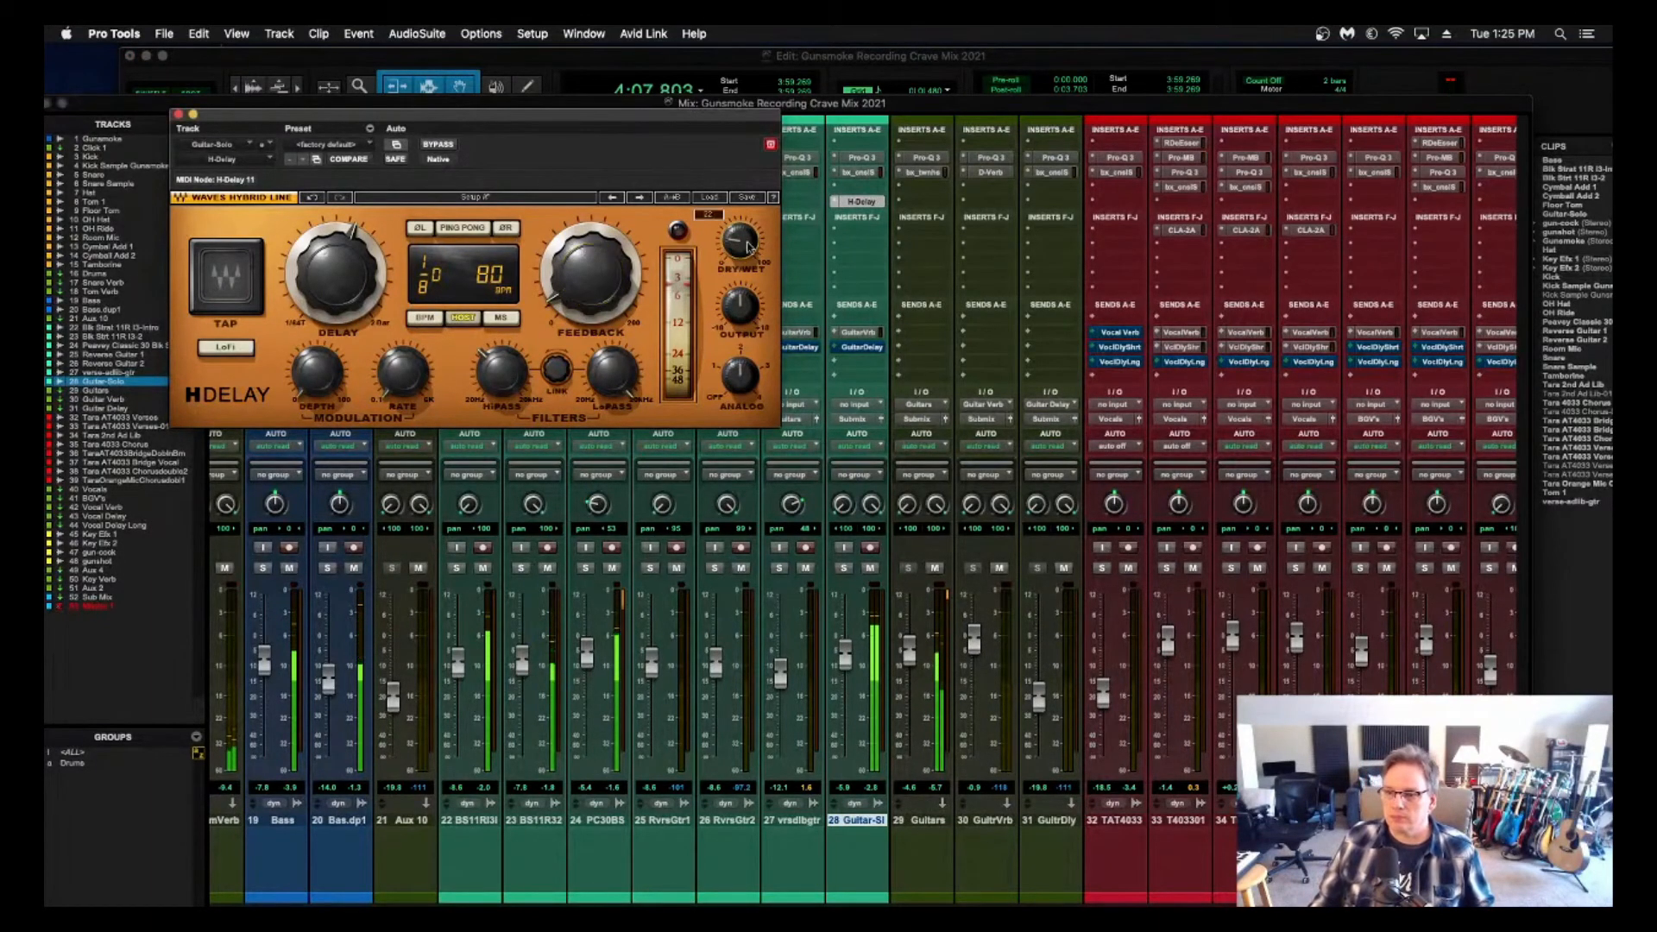
left_click_drag(744, 373, 744, 381)
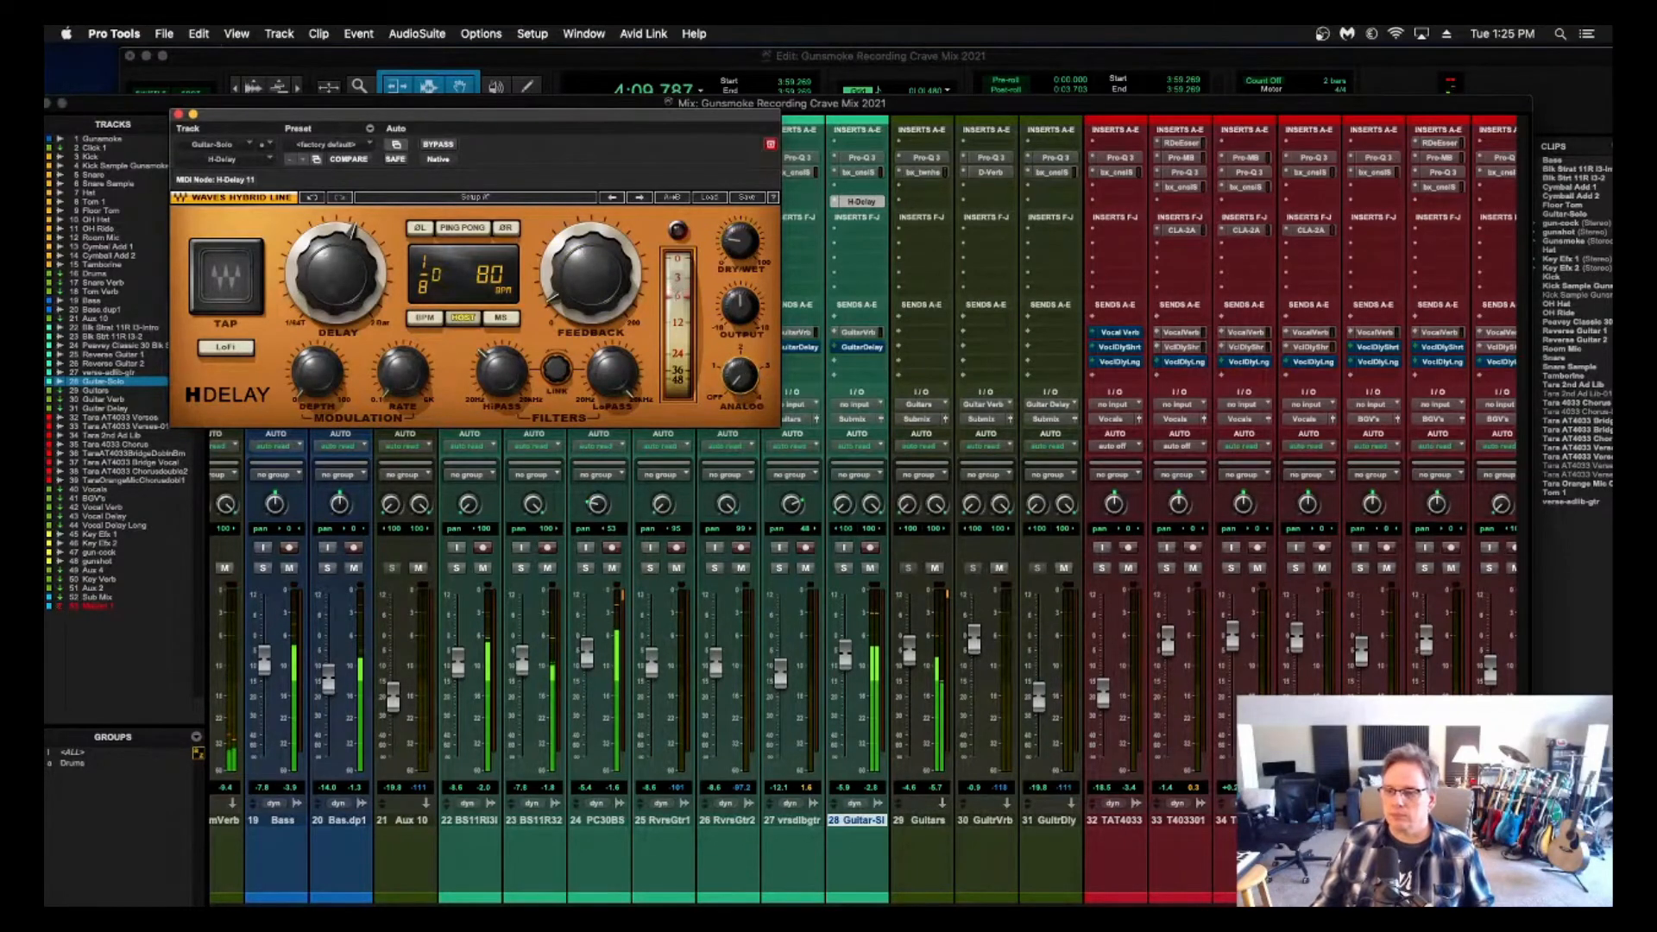
left_click_drag(523, 374, 524, 370)
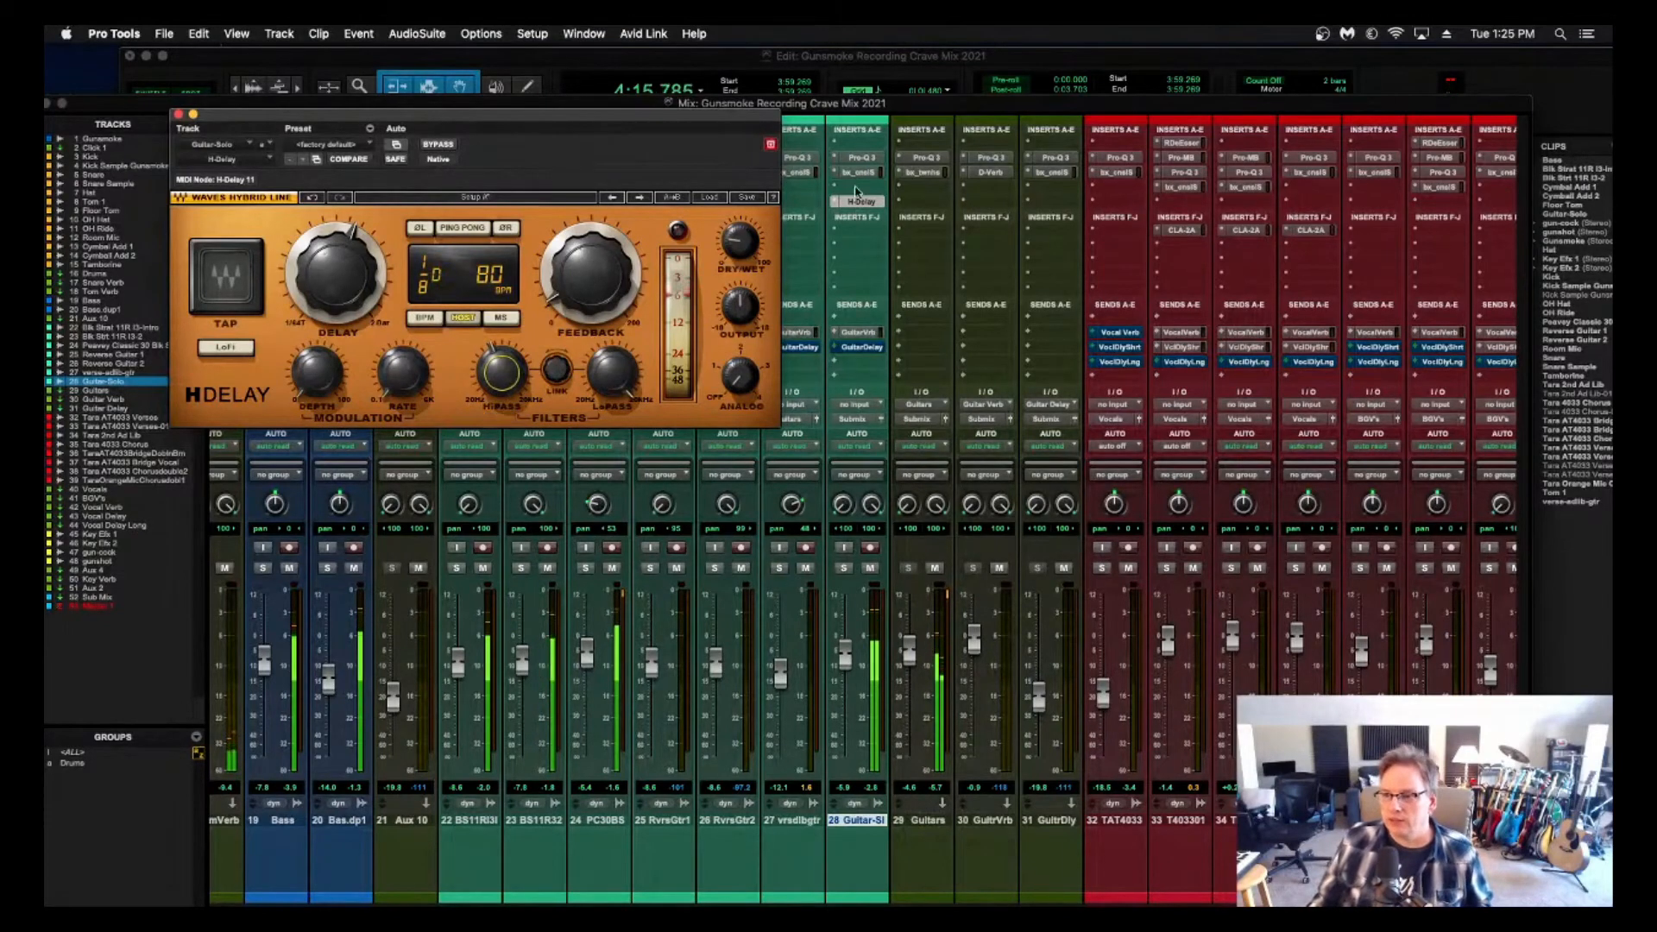
Open the guitar solo's bx_console SSL 4000 E, place it beside H-Delay and stop playback.
left_click(863, 172)
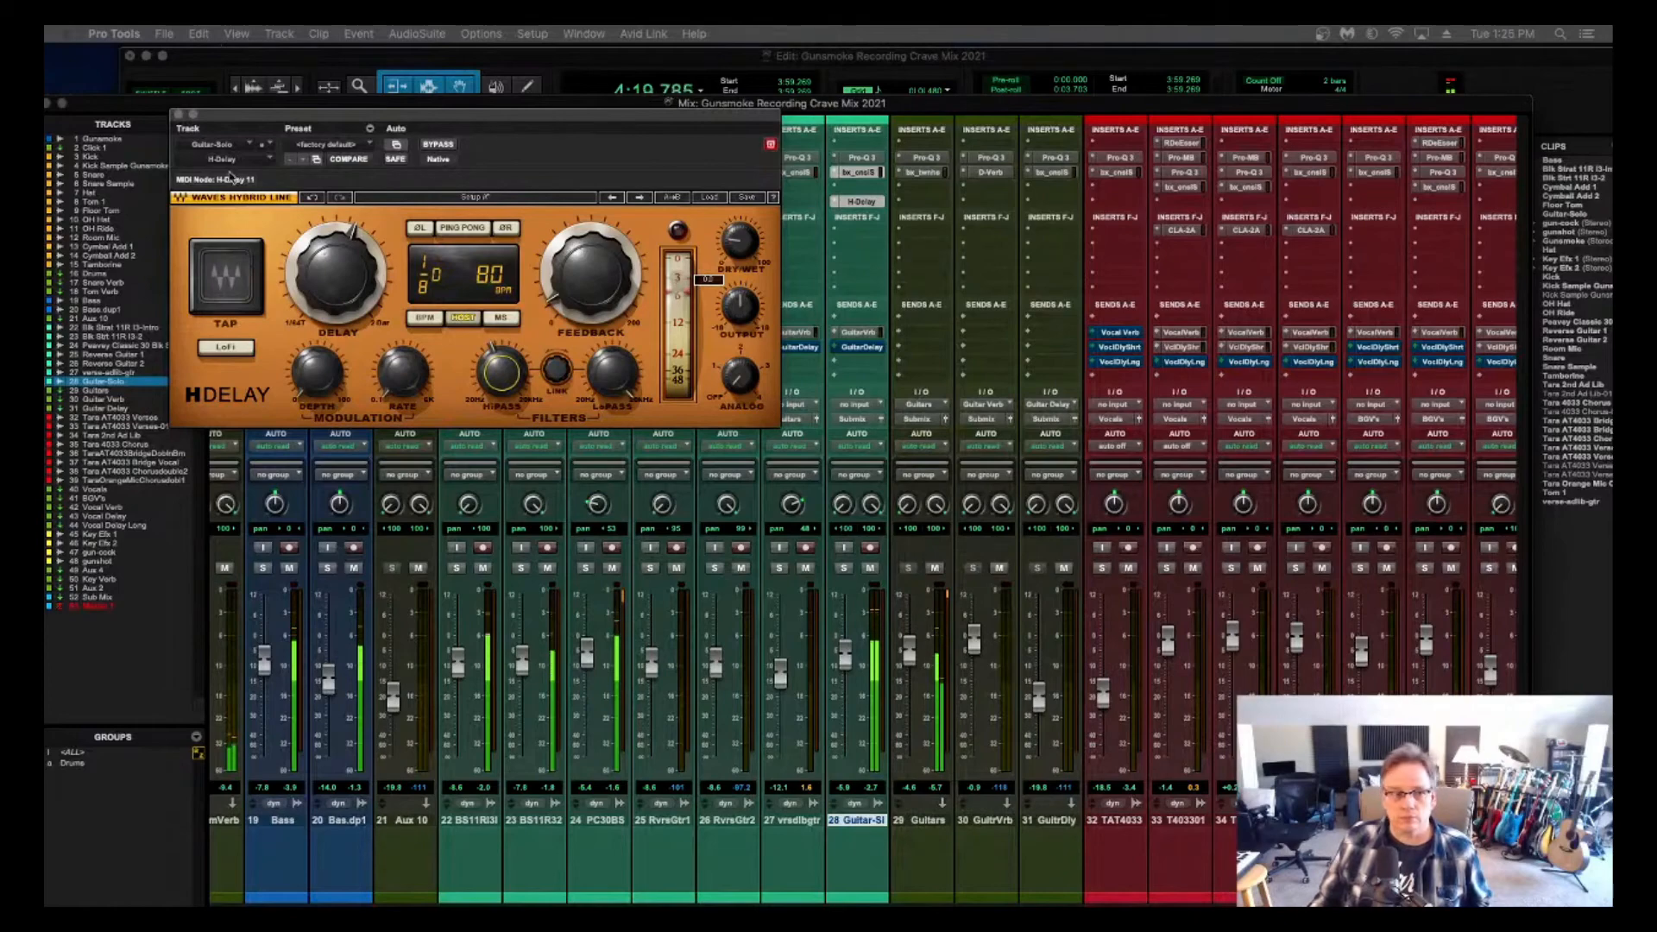
left_click(854, 172)
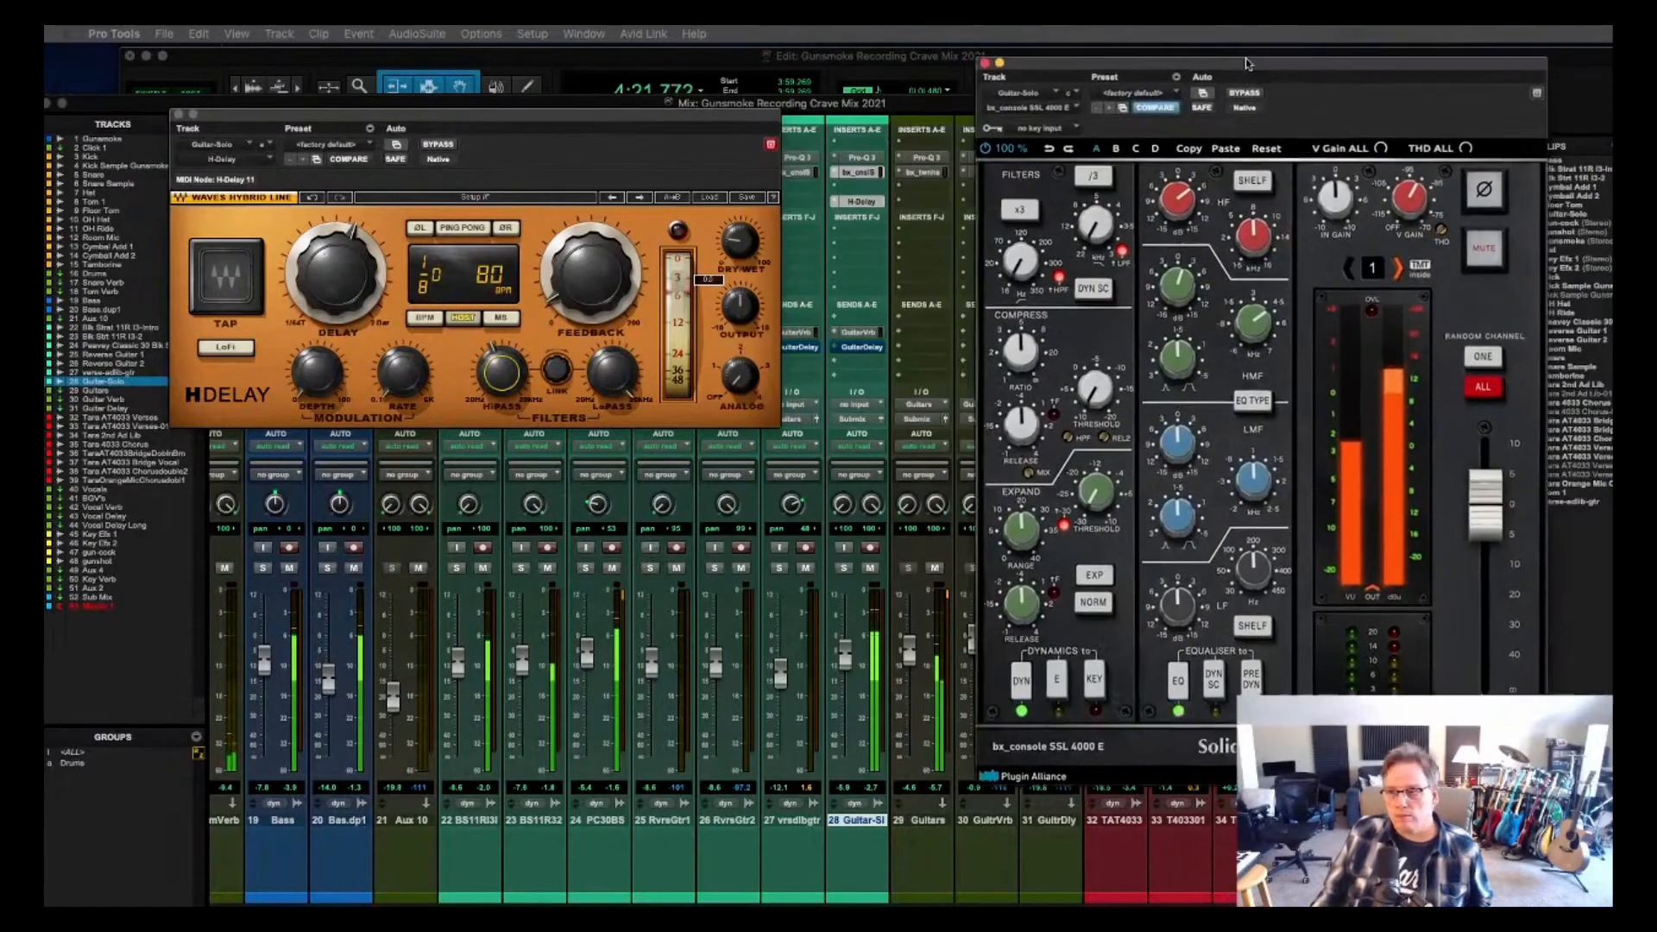
left_click(956, 278)
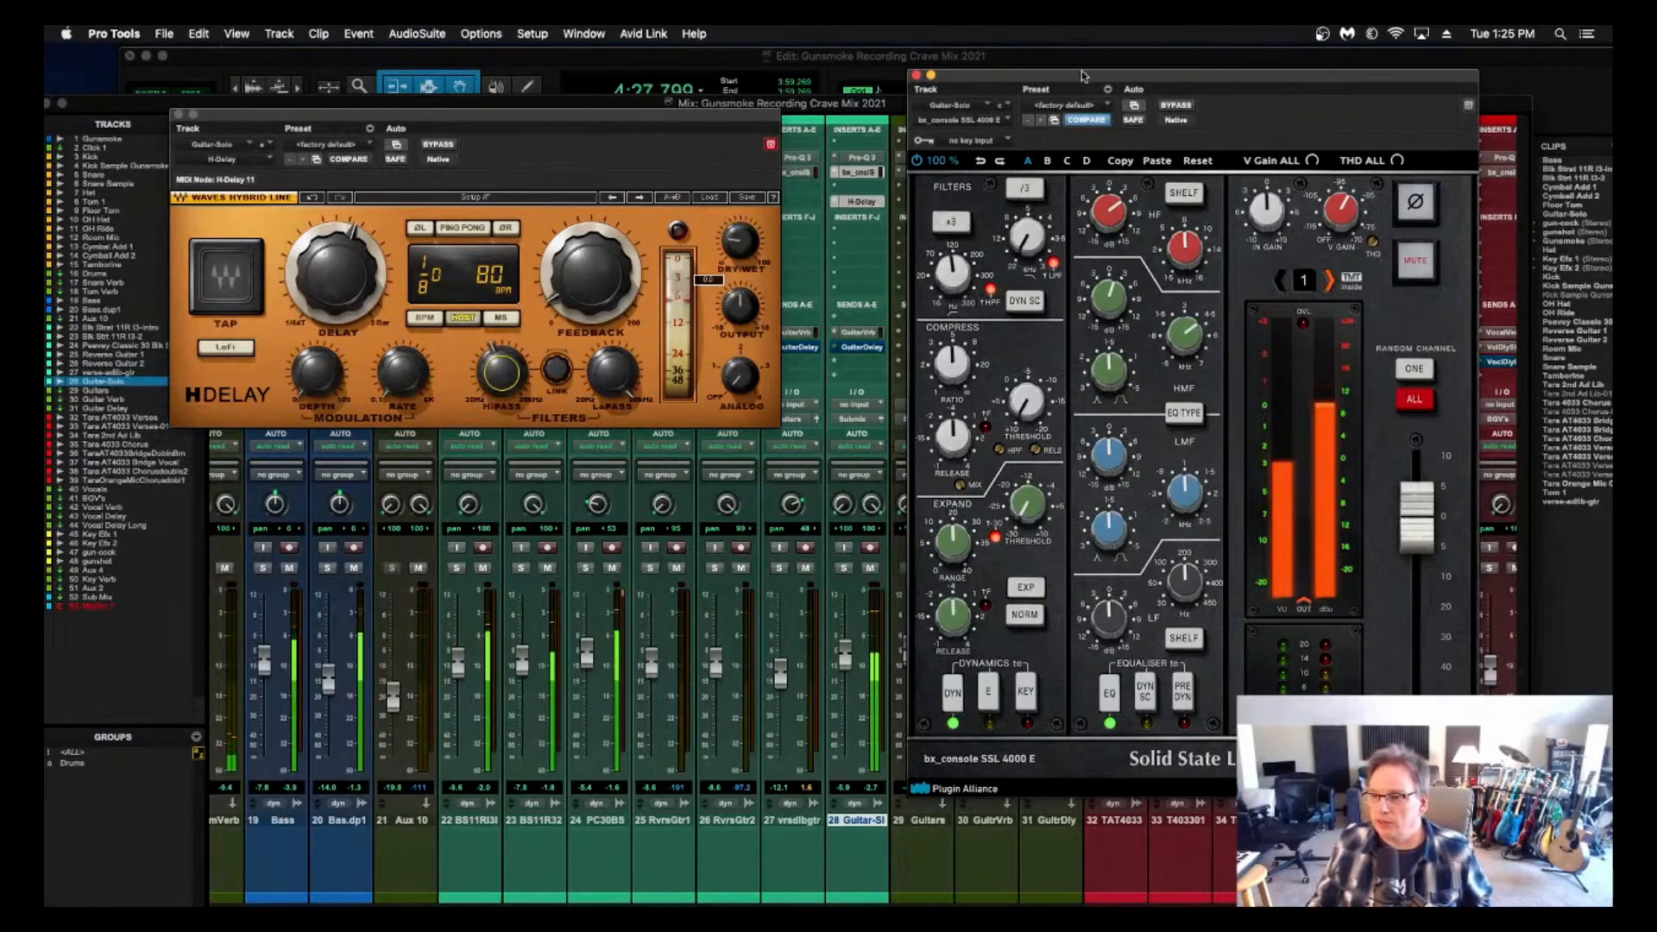
left_click_drag(1081, 75, 1071, 84)
key("space")
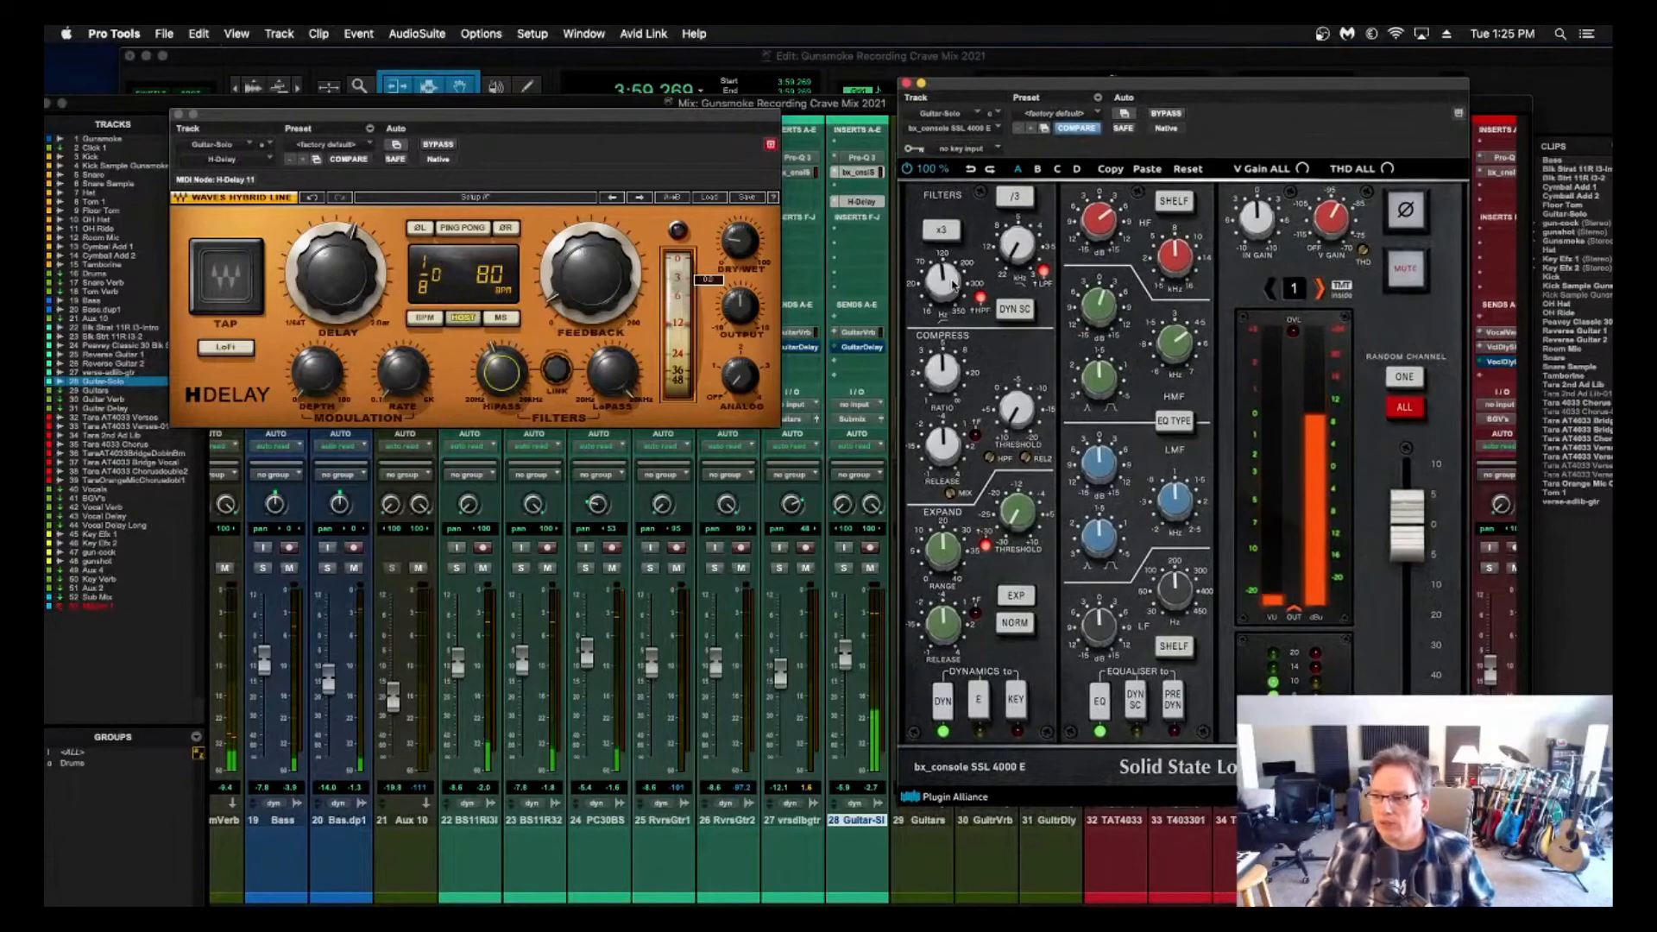
Adjust the guitar solo's LMF equaliser band and compressor threshold in the SSL 4000 E during playback, and close the plug-in windows.
left_click(947, 287)
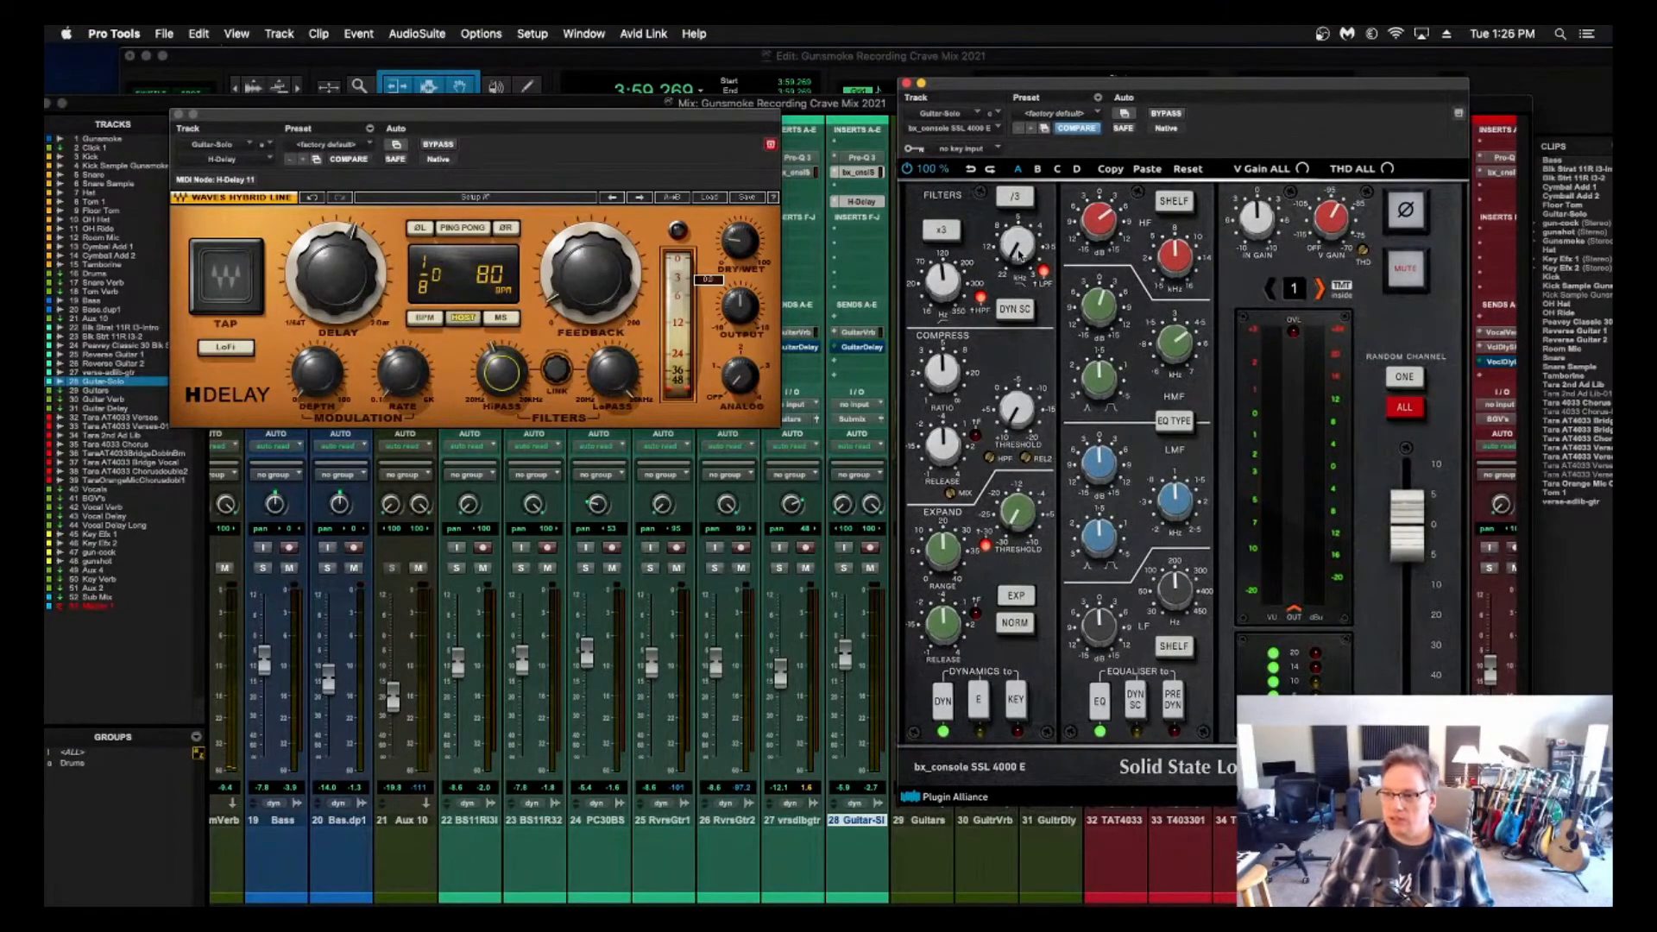
key("space")
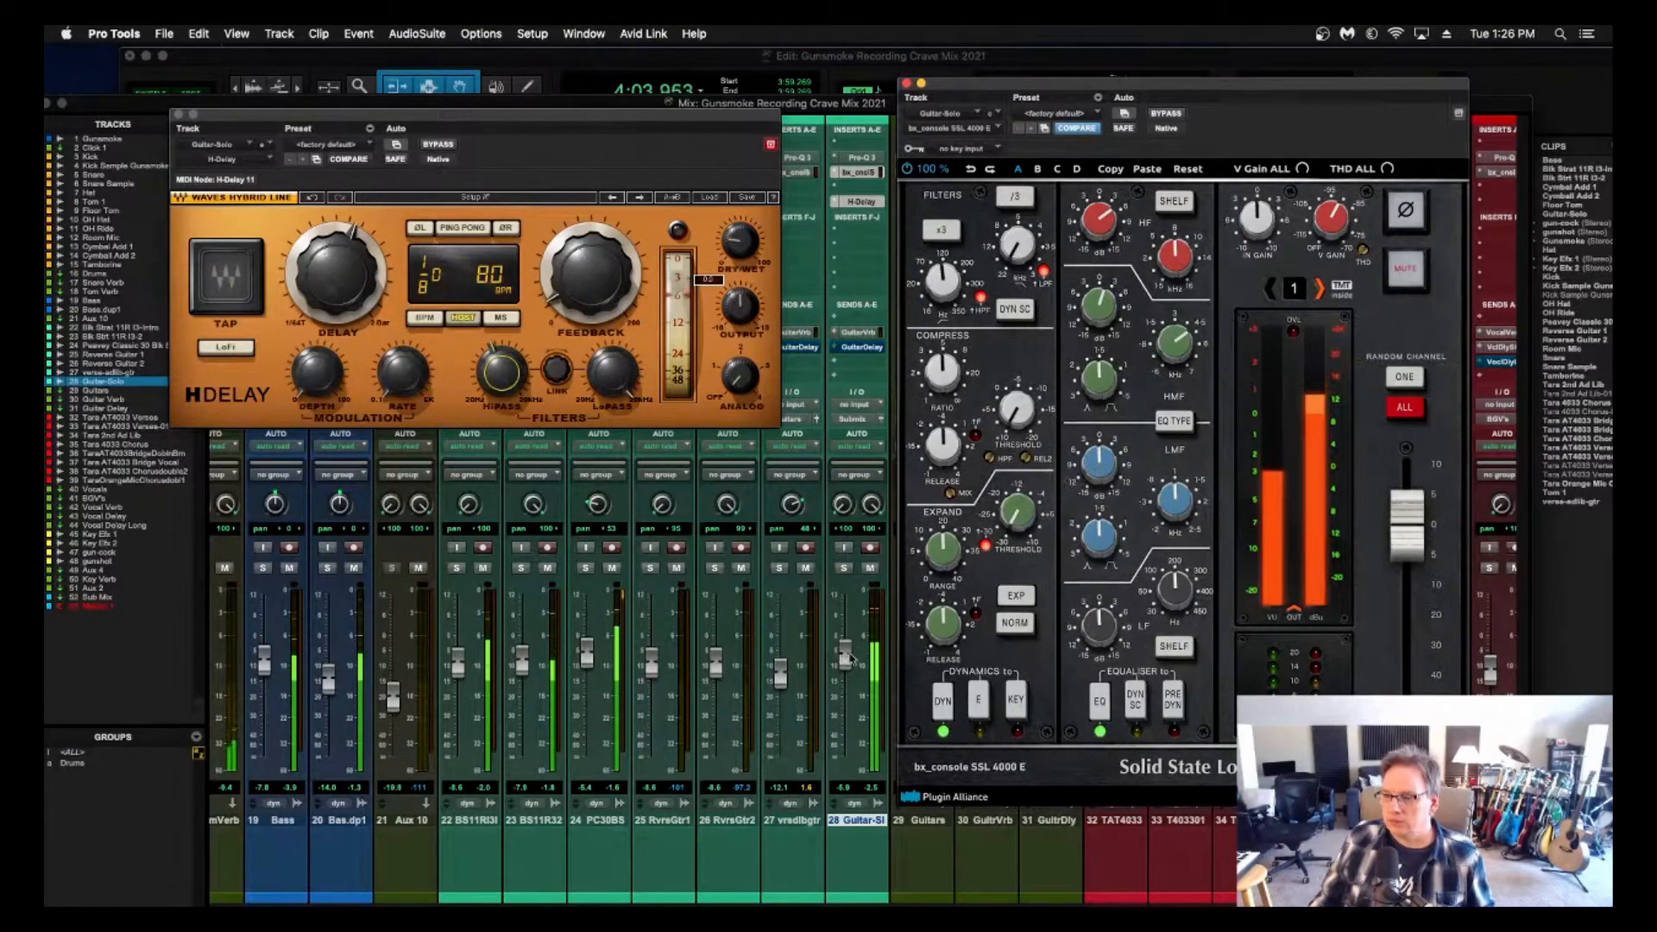
left_click_drag(1096, 461, 1170, 533)
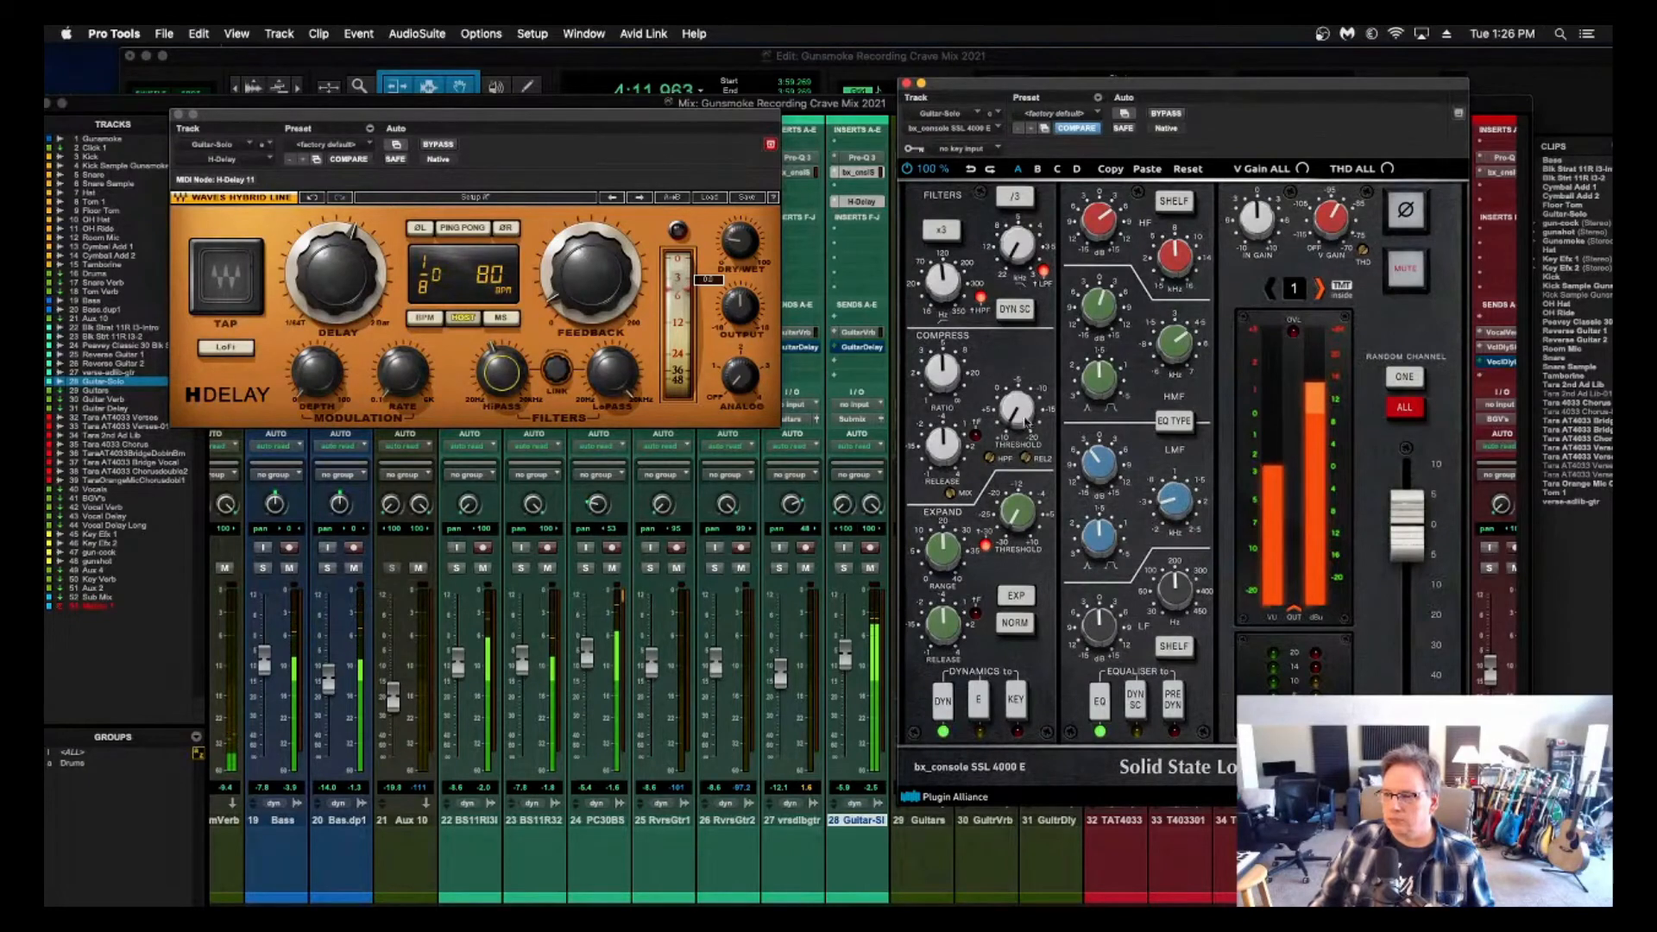
left_click_drag(1023, 419, 1013, 332)
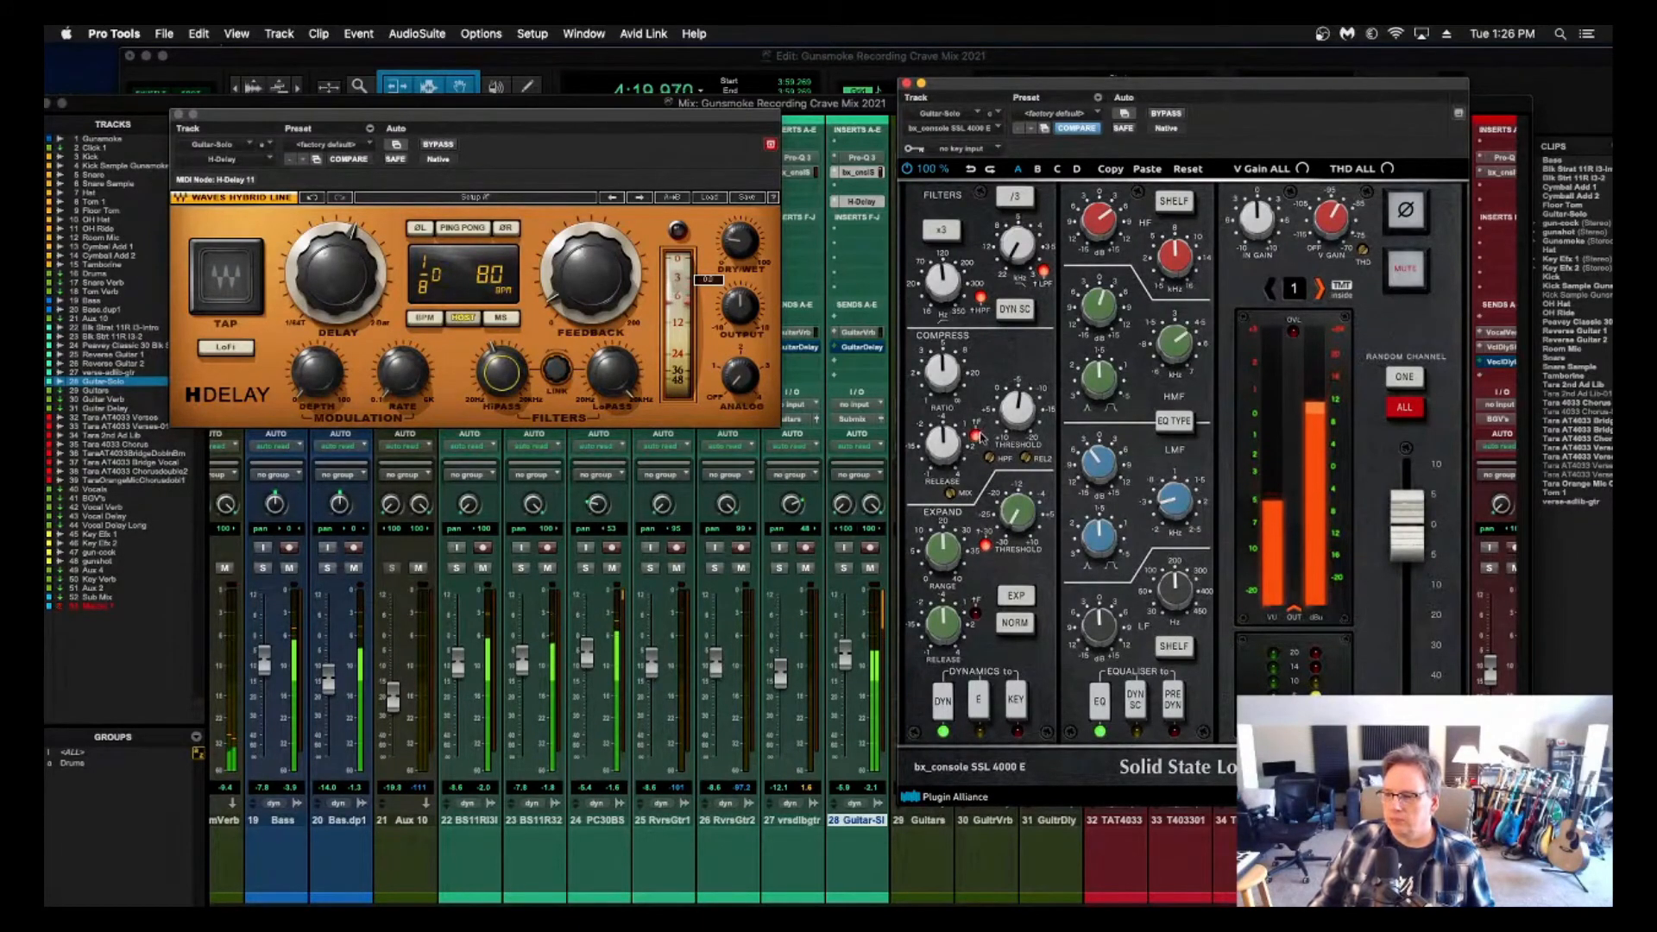
mouse_move(1106, 215)
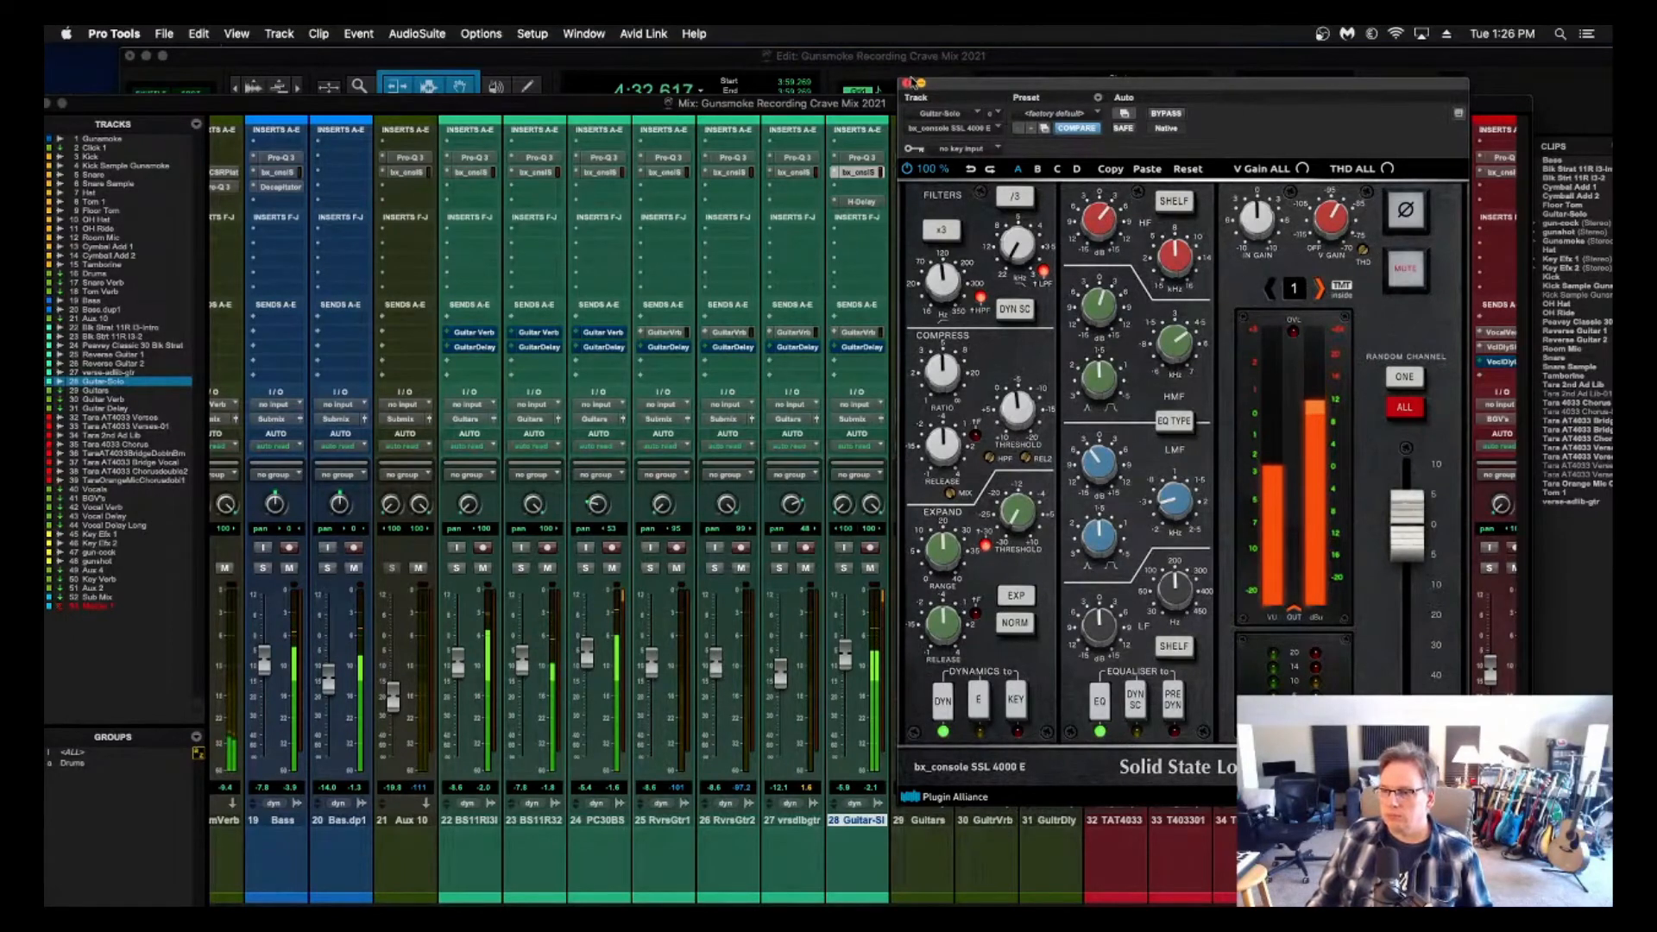
left_click(906, 85)
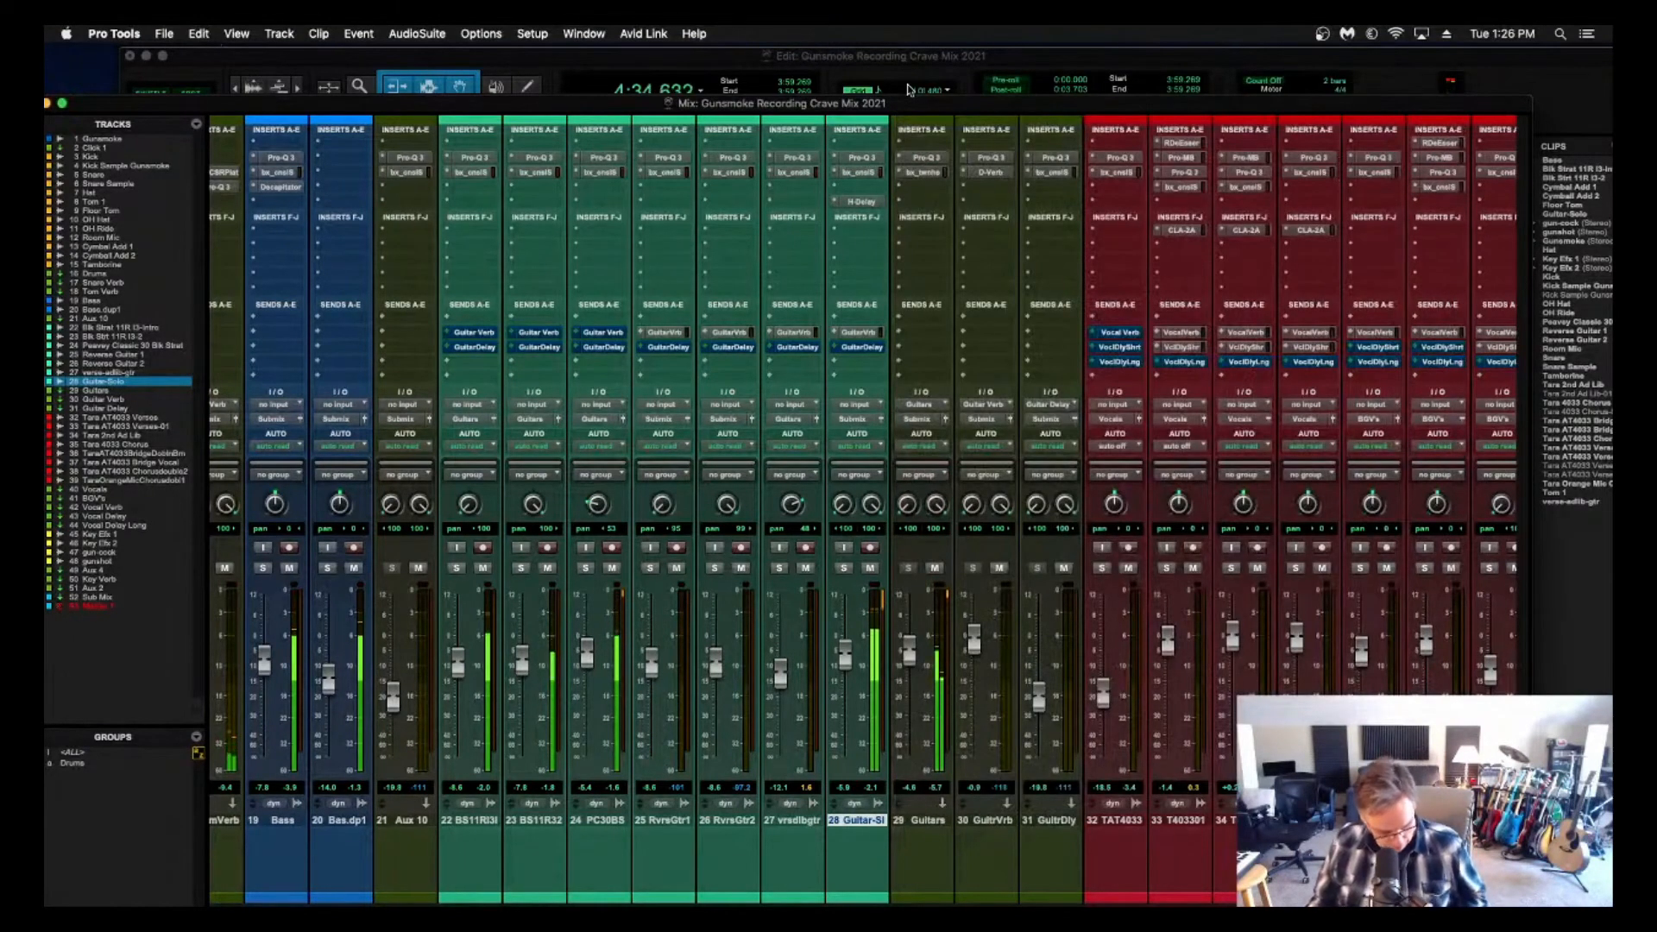
Pan the guitar solo's left channel inward to about 35 and lower the track's fader slightly.
left_click_drag(842, 505, 842, 492)
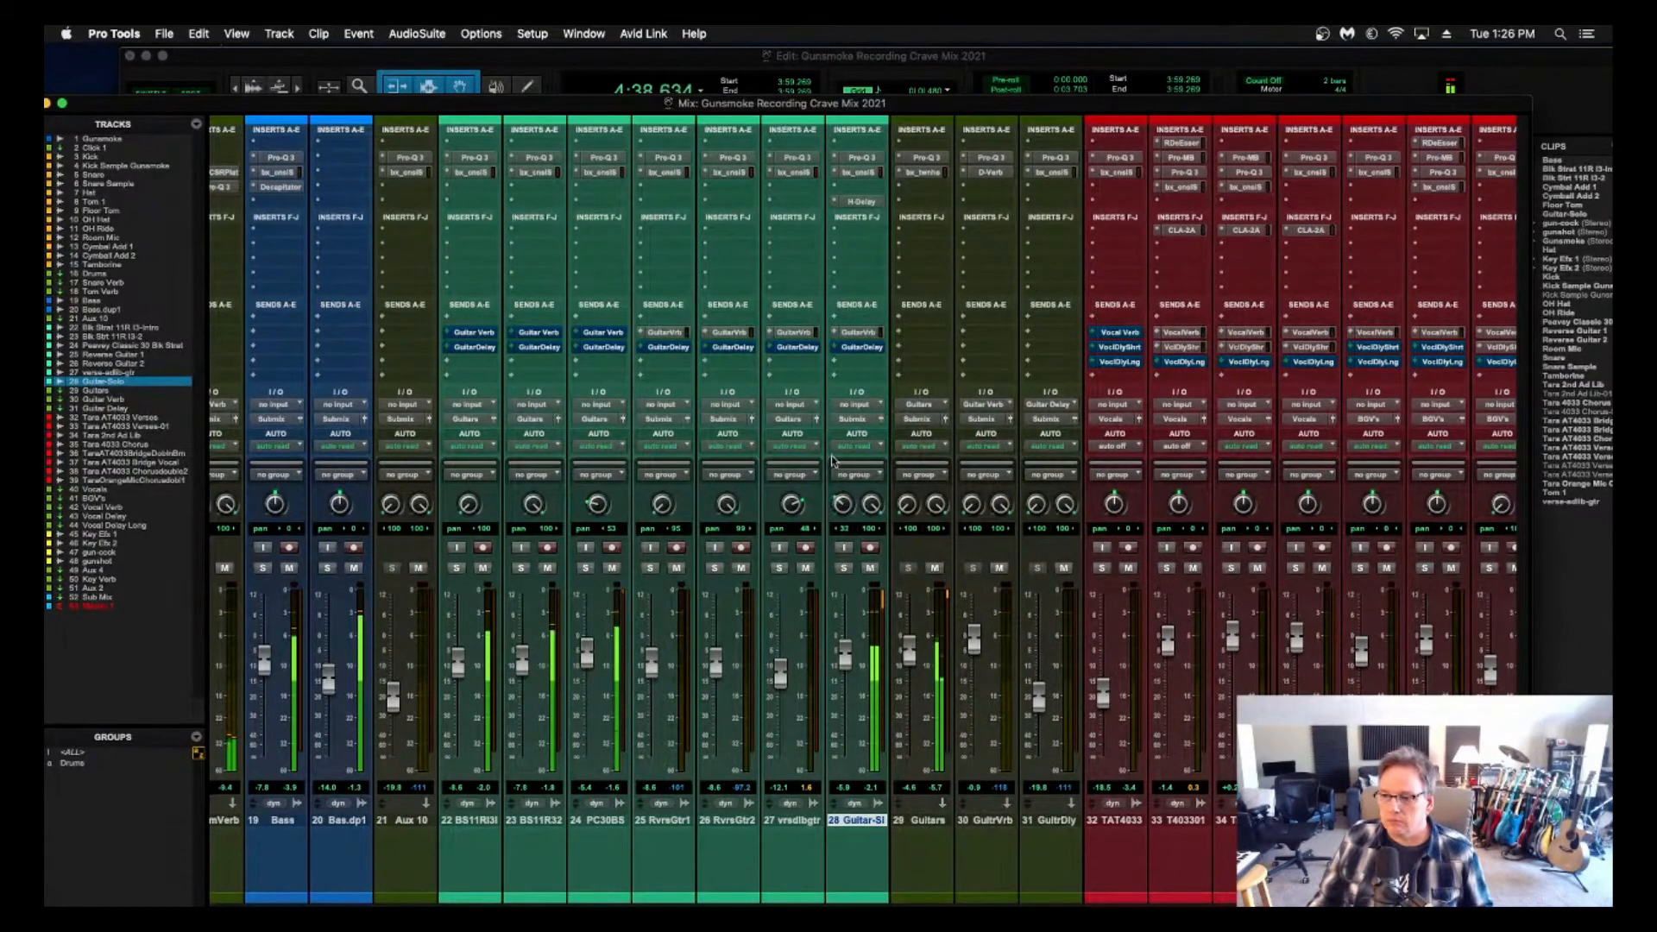
left_click_drag(844, 653, 845, 657)
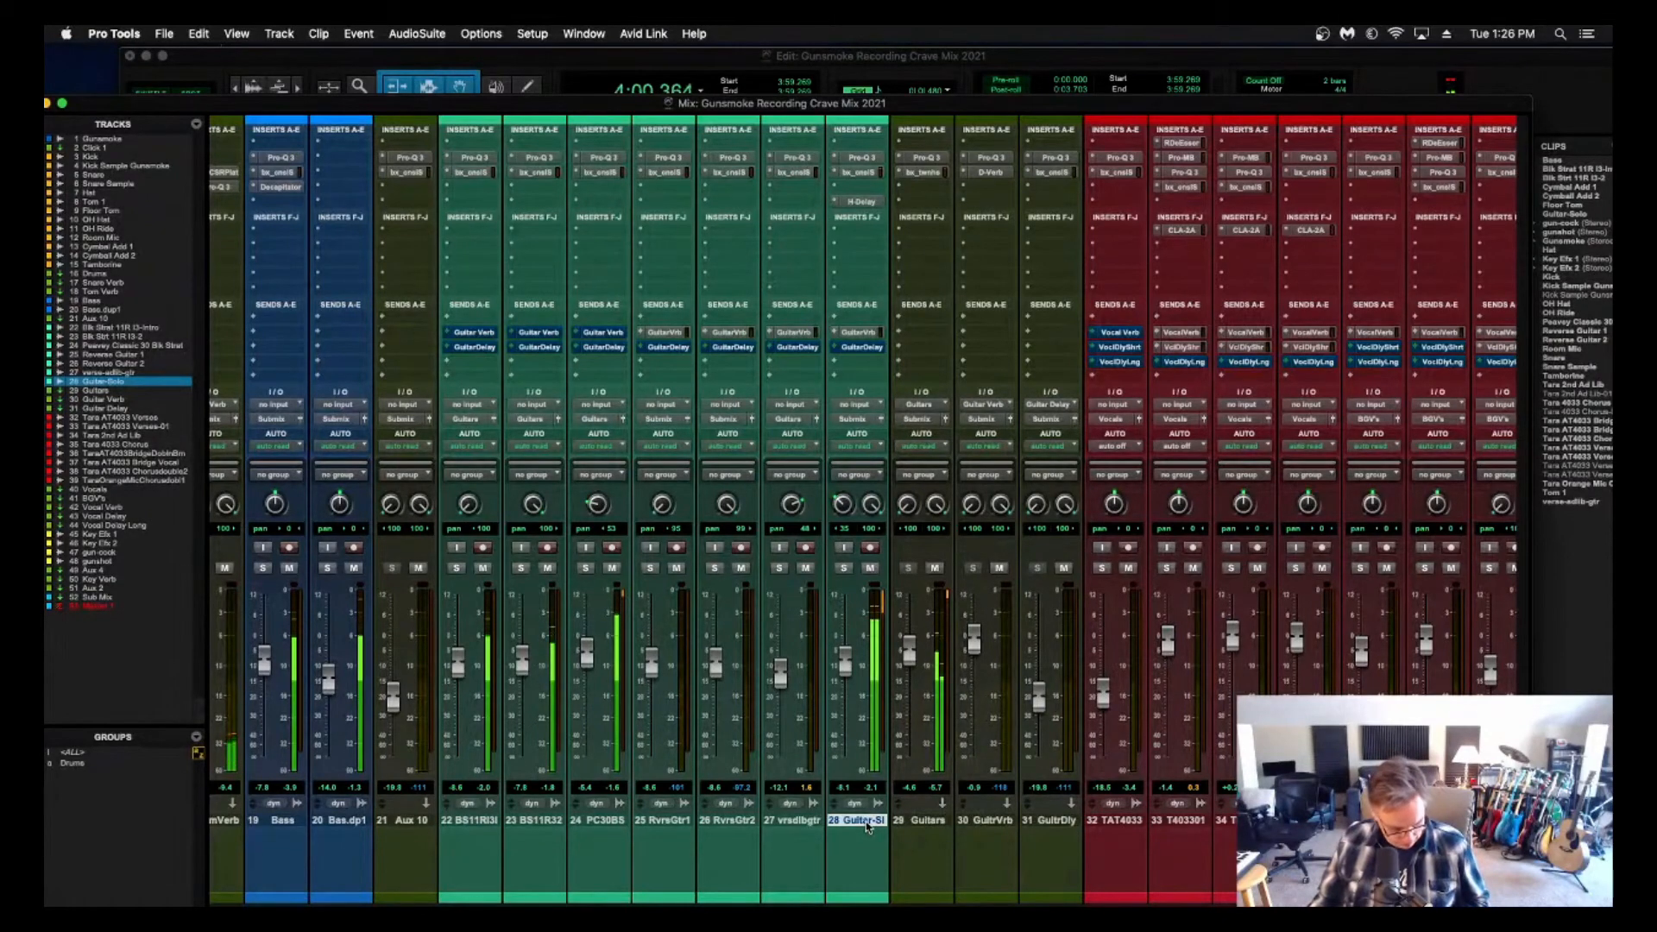
Compare the guitar solo with its inserts bypassed and re-enabled, and save the session.
key("shift+a")
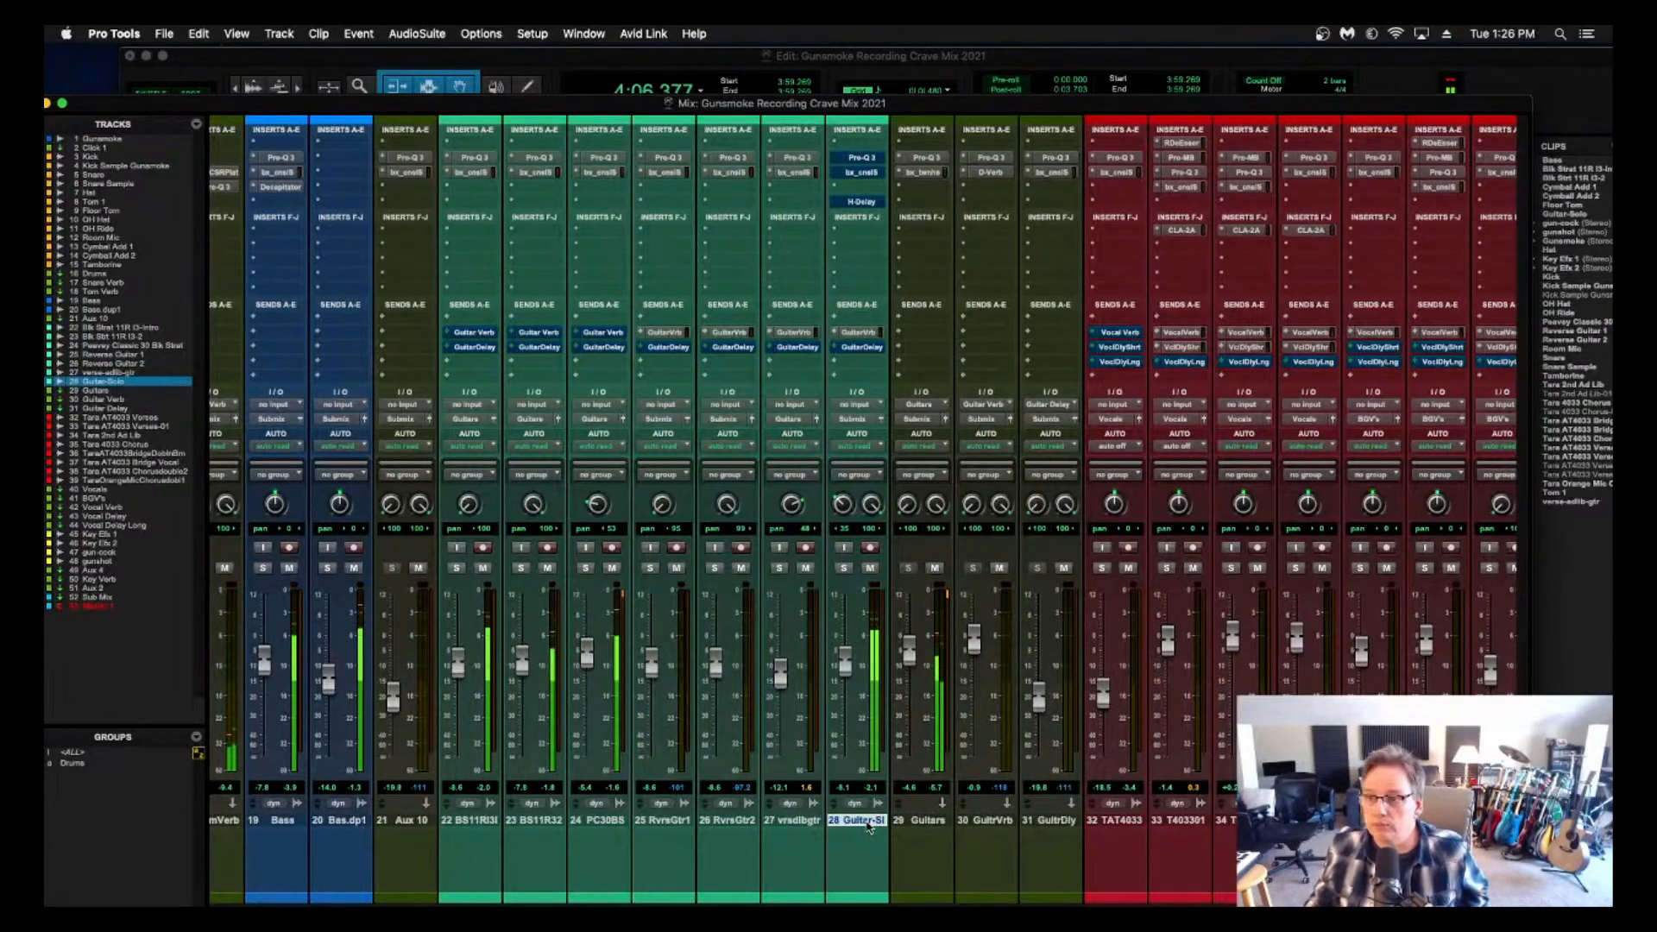
key("shift+a")
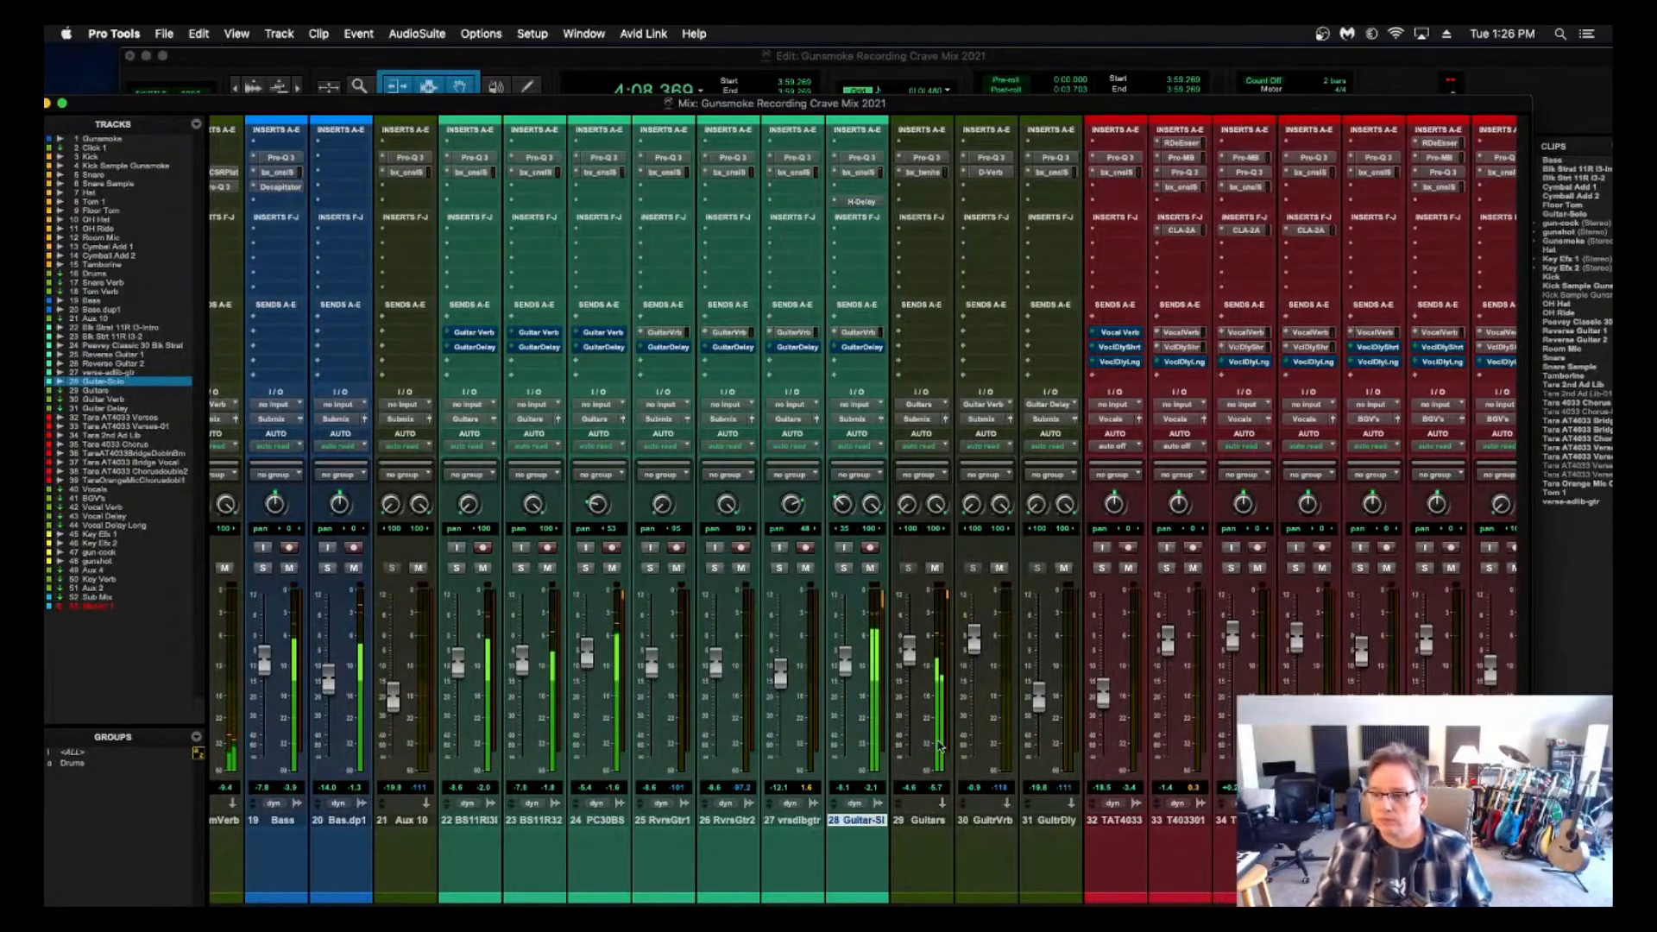
scroll(940, 746, "right", 3)
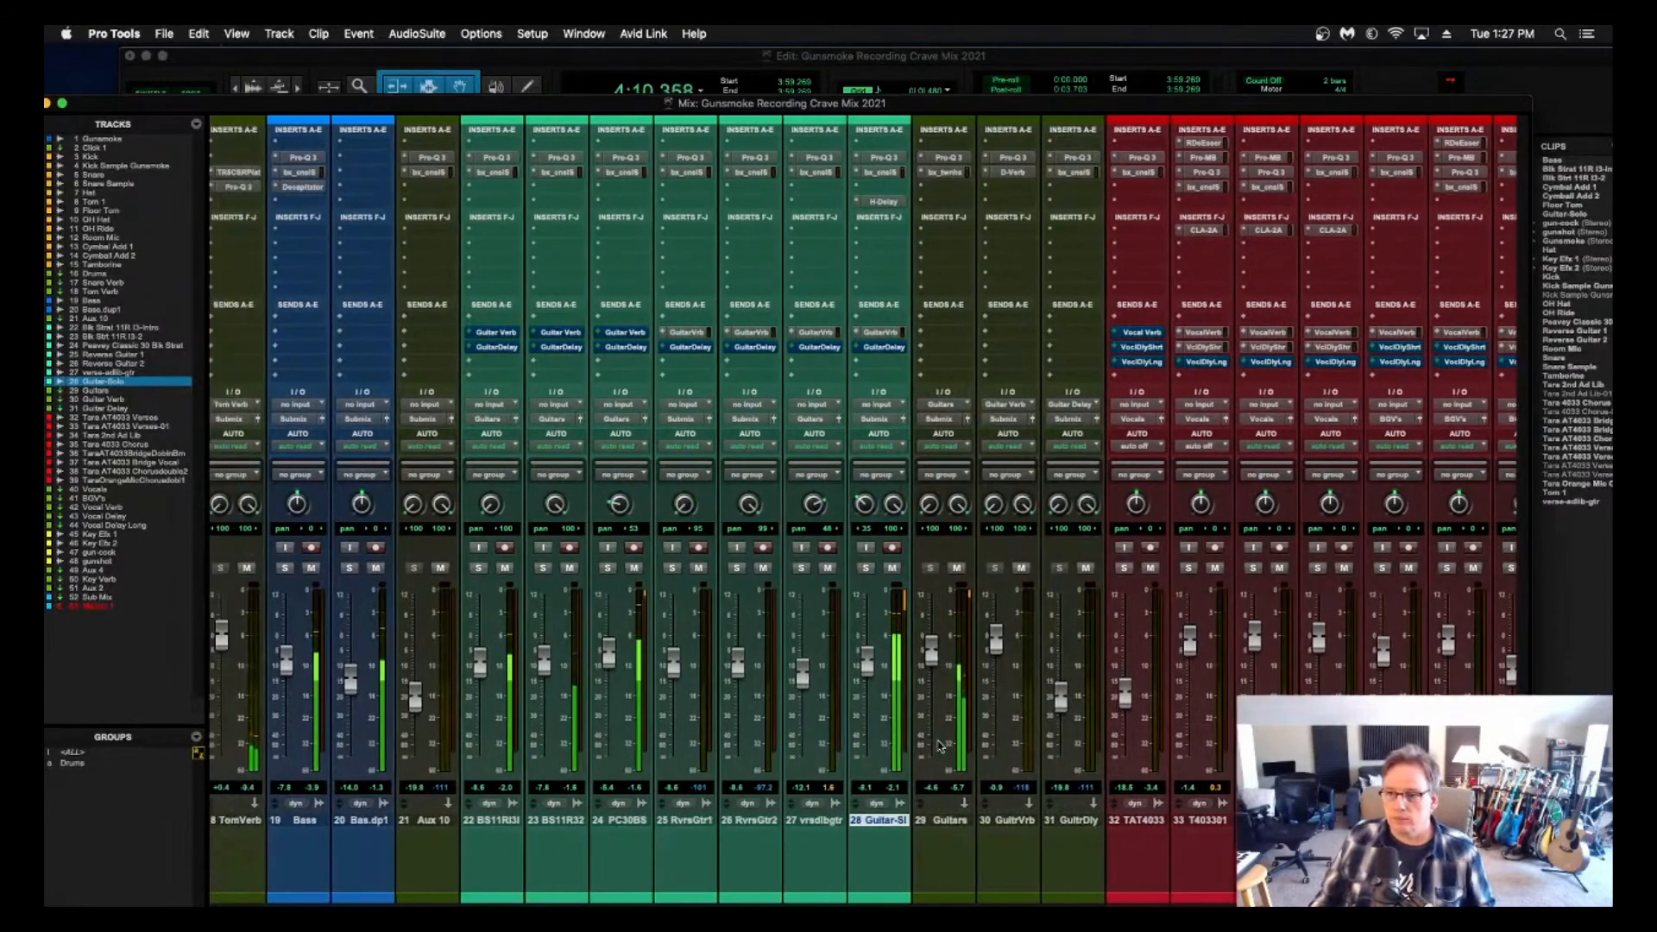
scroll(941, 747, "right", 1)
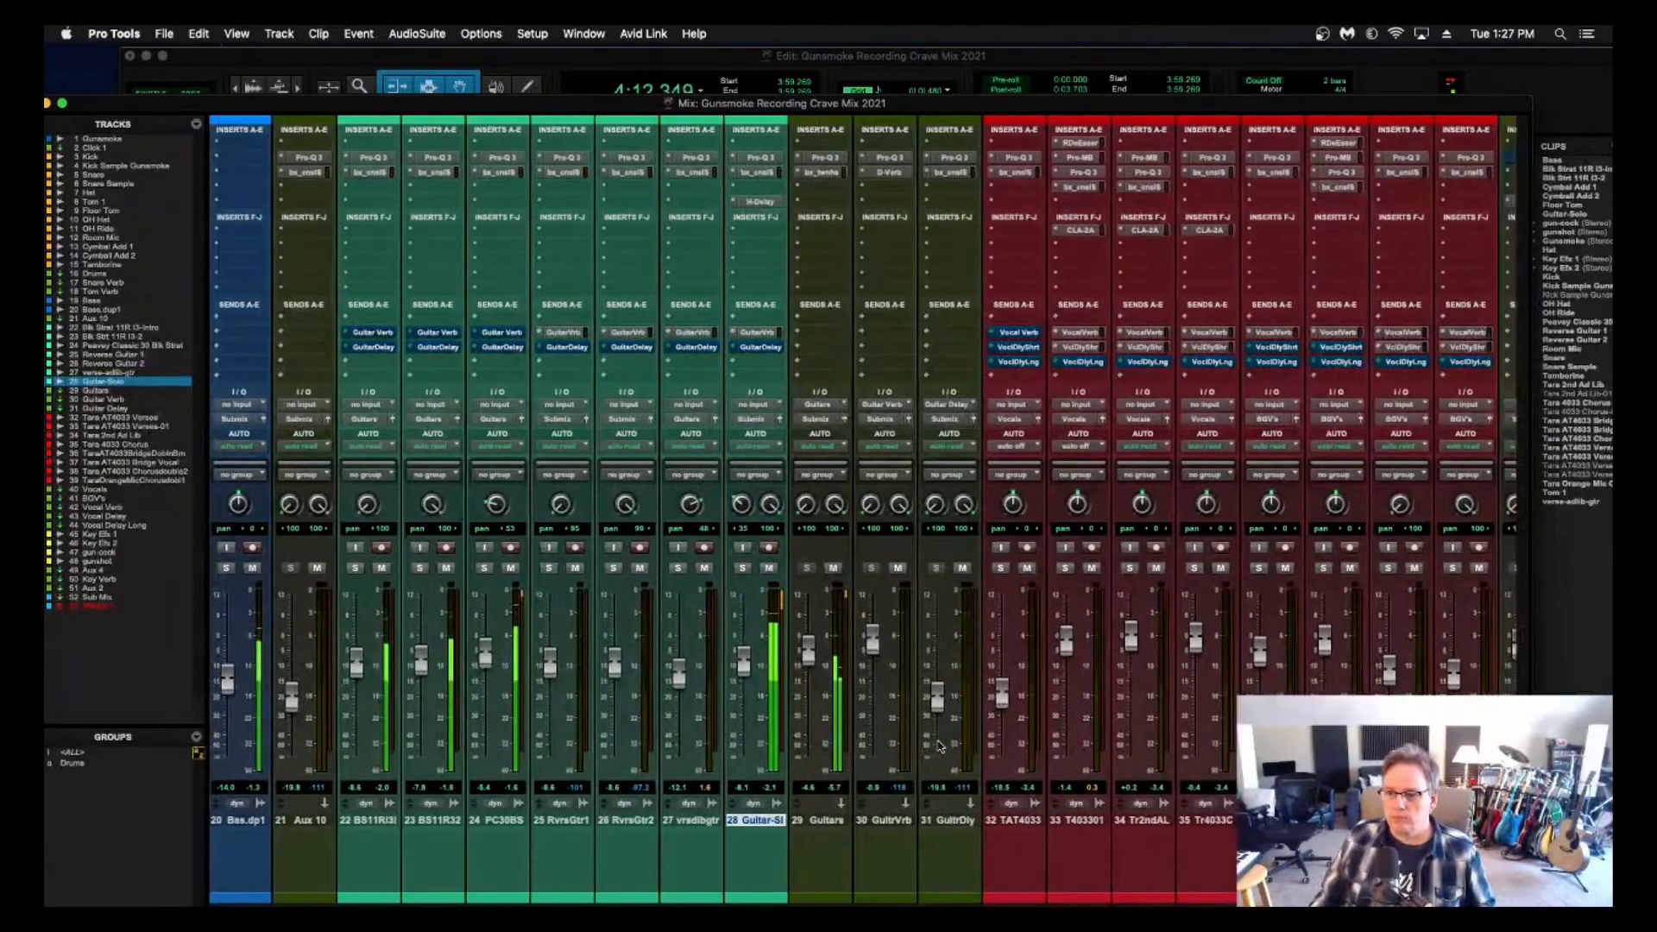
scroll(941, 746, "right", 1)
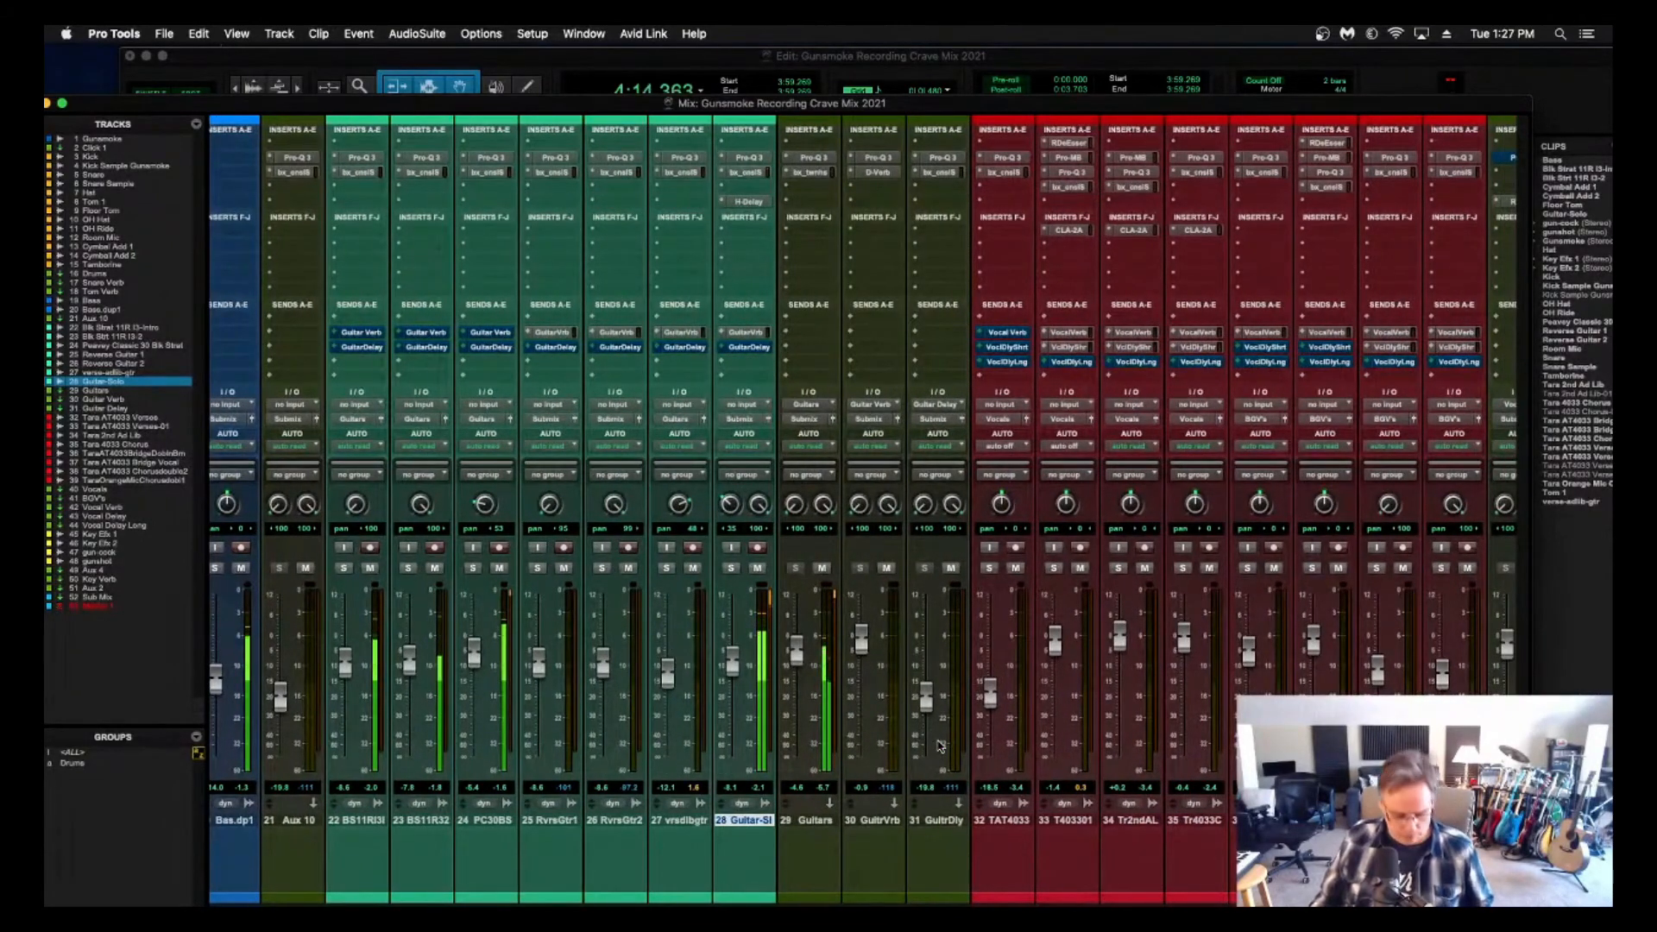
key("super+s")
Solo the duplicate bass track and rebalance the bass faders, Bass to about -14.2 dB and Bas.dp1 to about -5.9 dB.
scroll(941, 746, "left", 8)
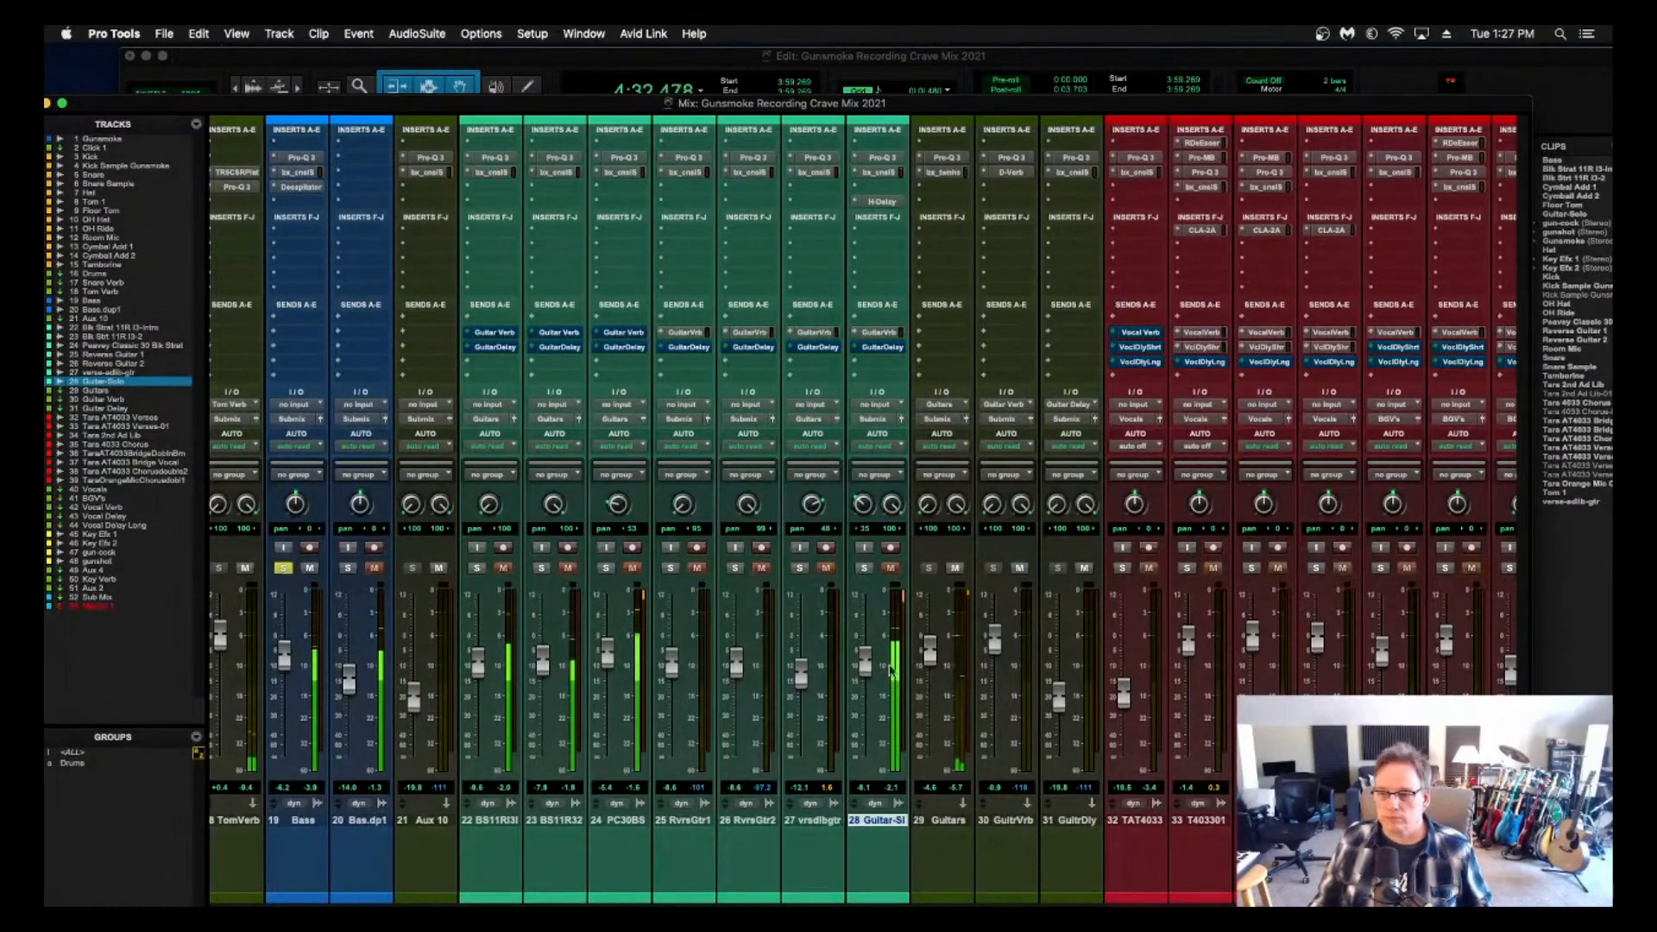
left_click(348, 567)
left_click_drag(285, 673, 352, 658)
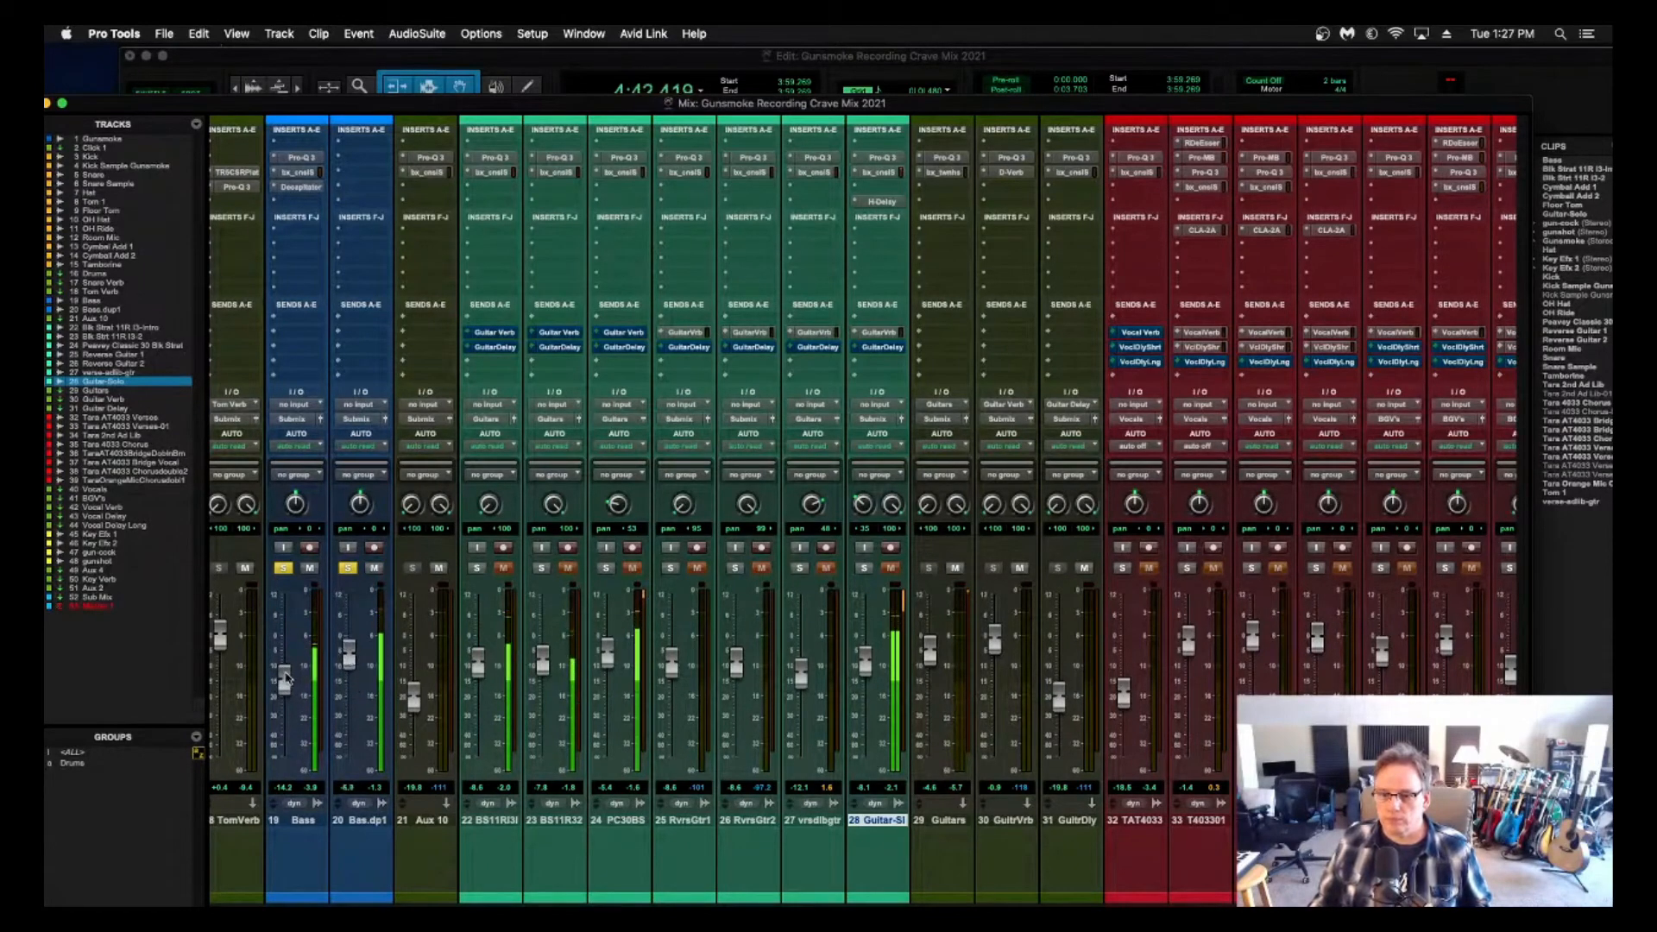
Unsolo both bass tracks, set the Bass fader to about -12.6 dB and Bas.dp1 to about -8.1 dB, and save the session.
left_click(283, 567)
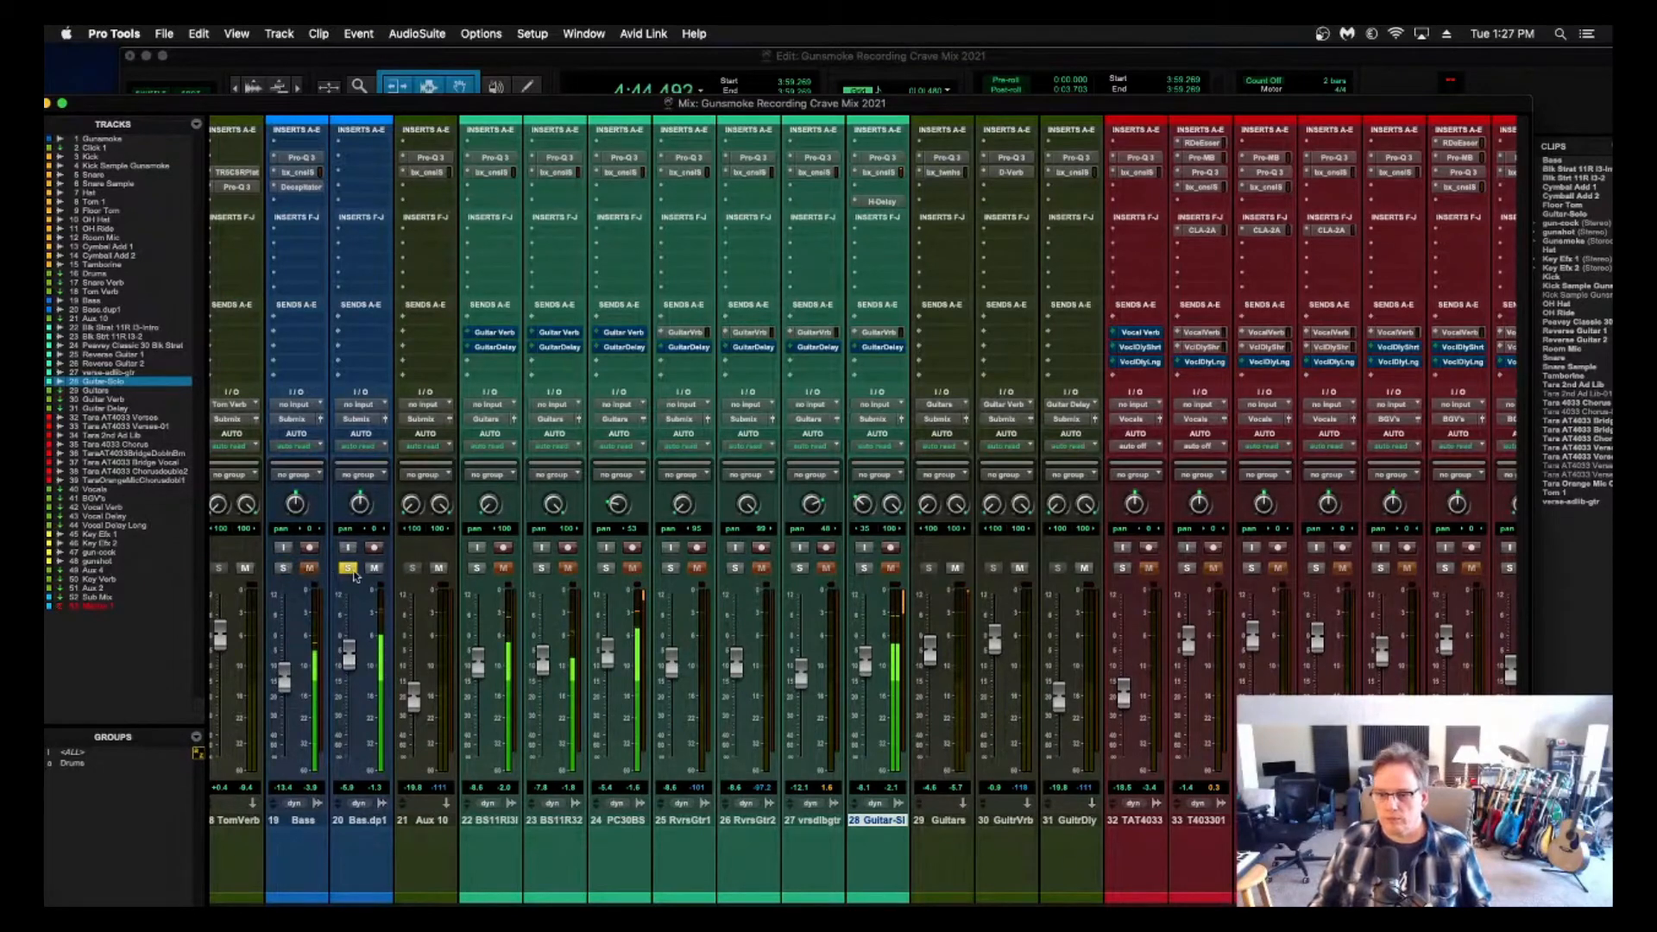
left_click(349, 569)
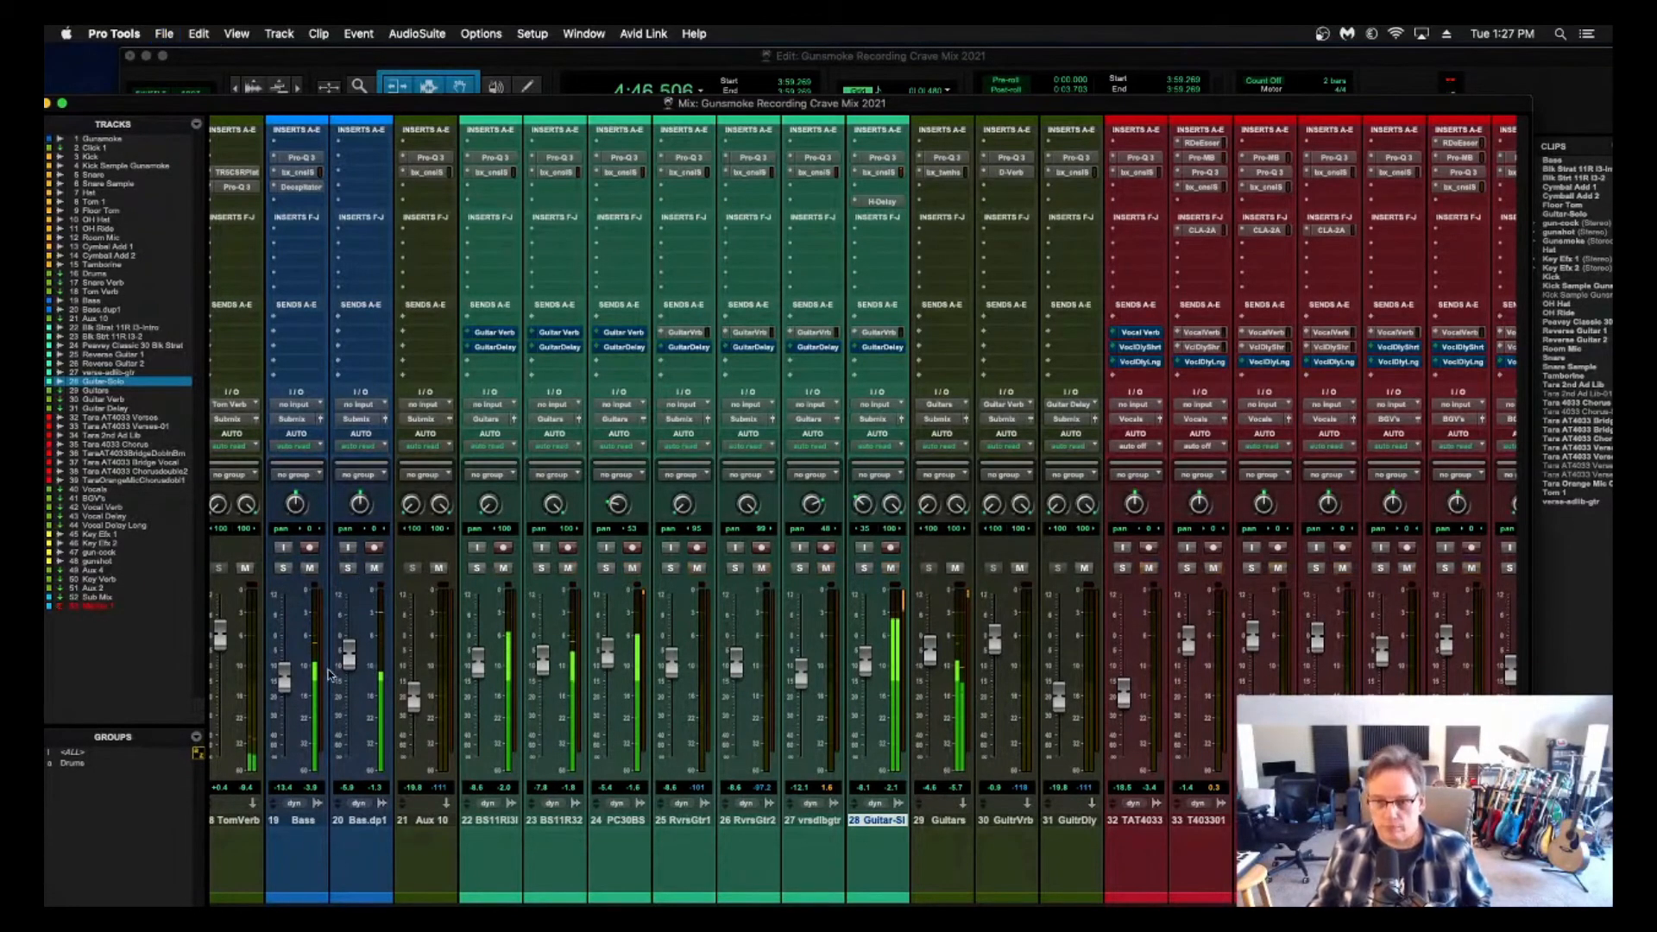
mouse_move(349, 654)
left_mouse_down()
mouse_move(290, 686)
mouse_move(348, 667)
left_mouse_up()
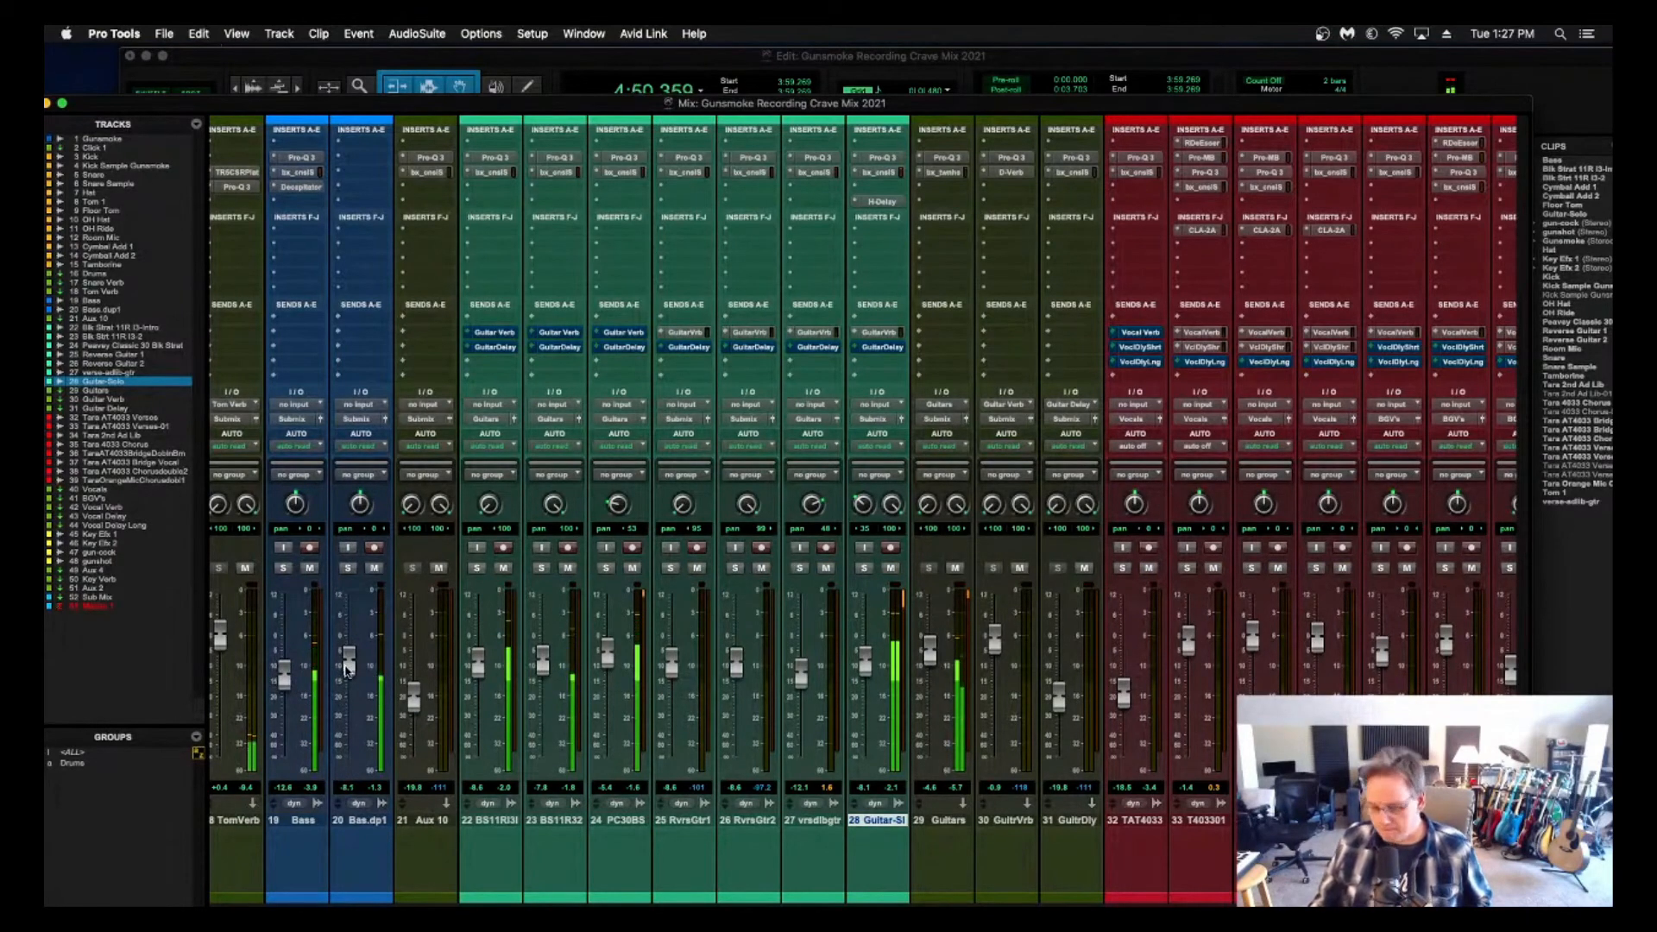
key("super+s")
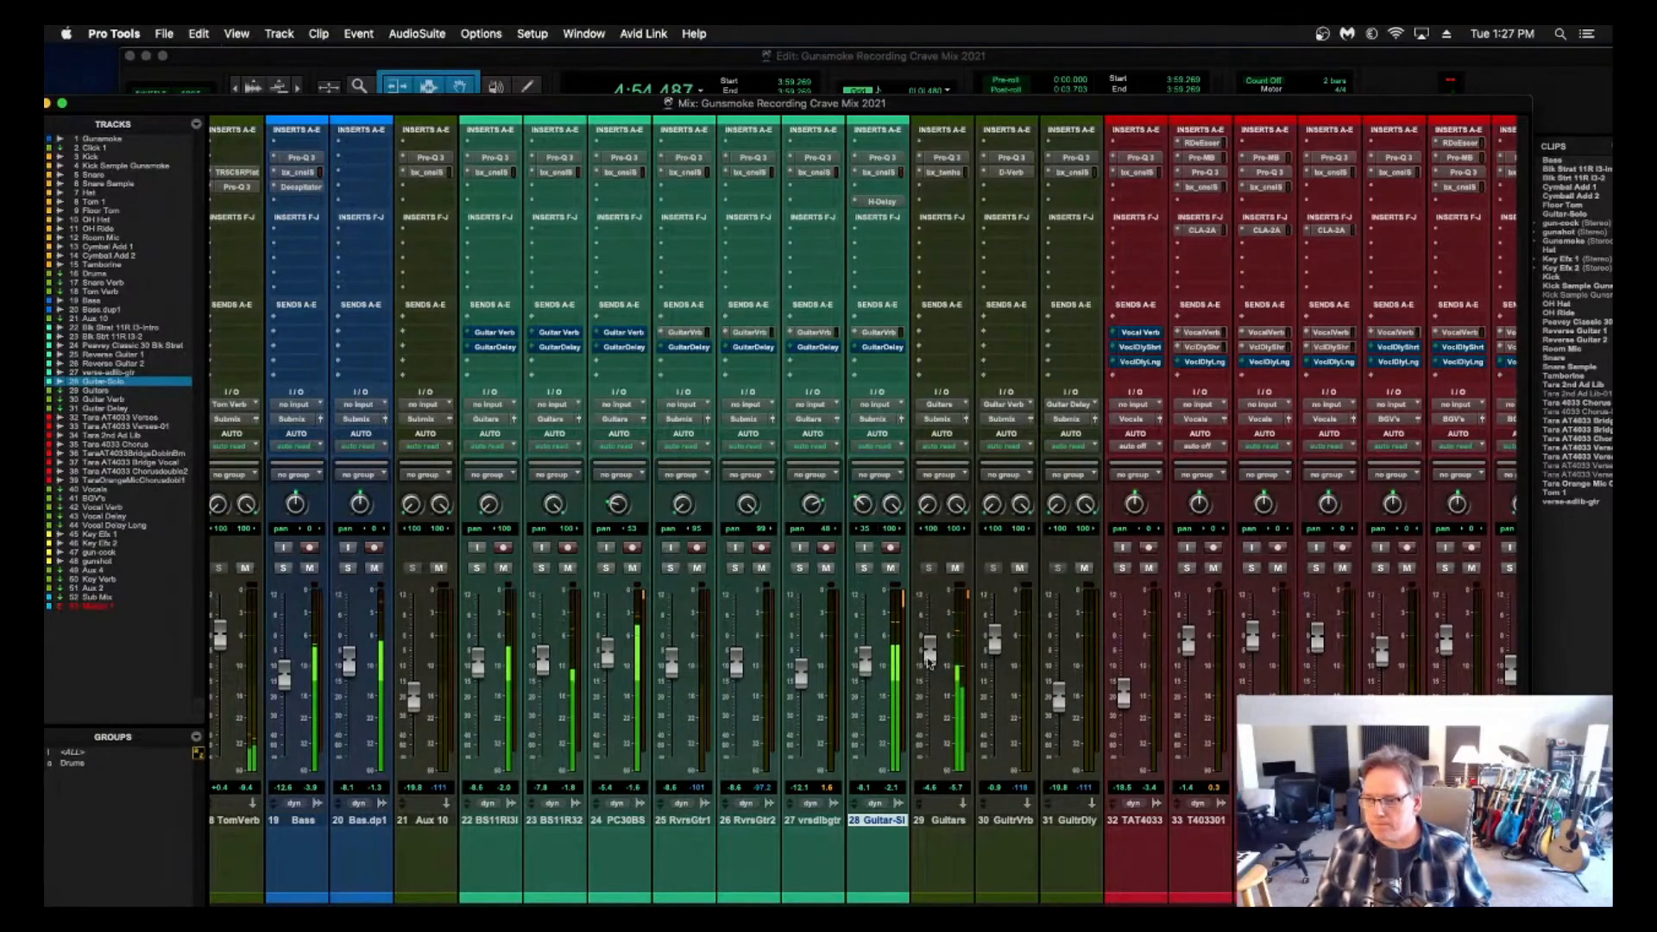
Set the Guitars bus fader to about -4.1 dB and the guitar solo to about -8.9 dB, save the session and stop playback.
left_click_drag(930, 660, 865, 673)
key("super+s")
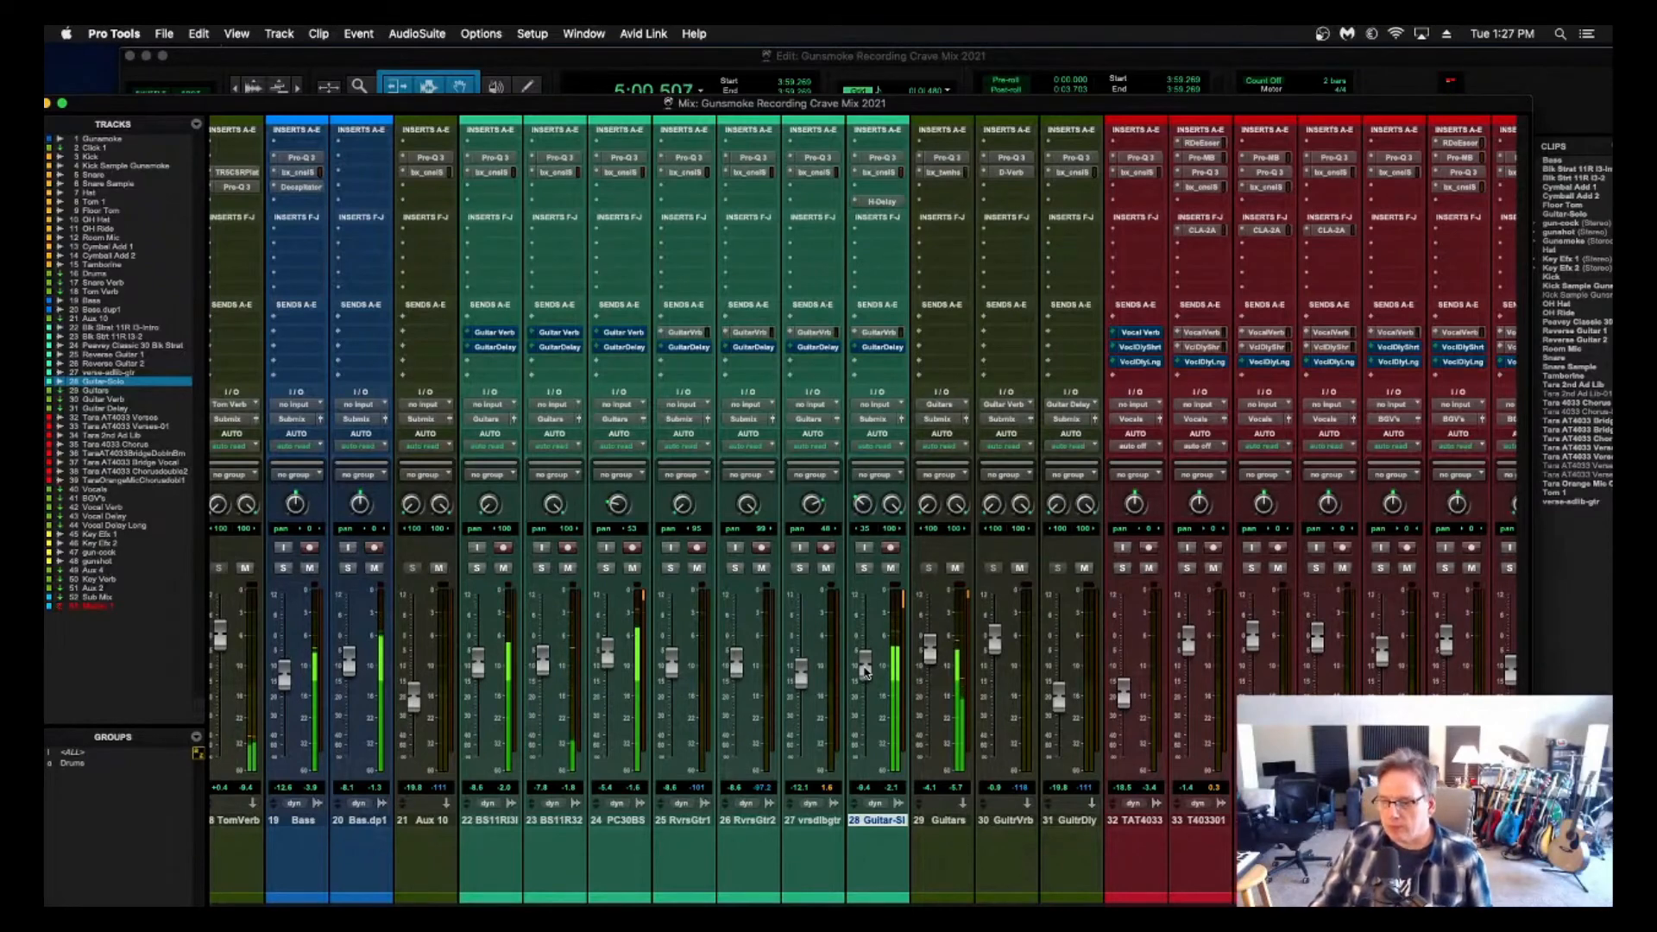
key("super+s")
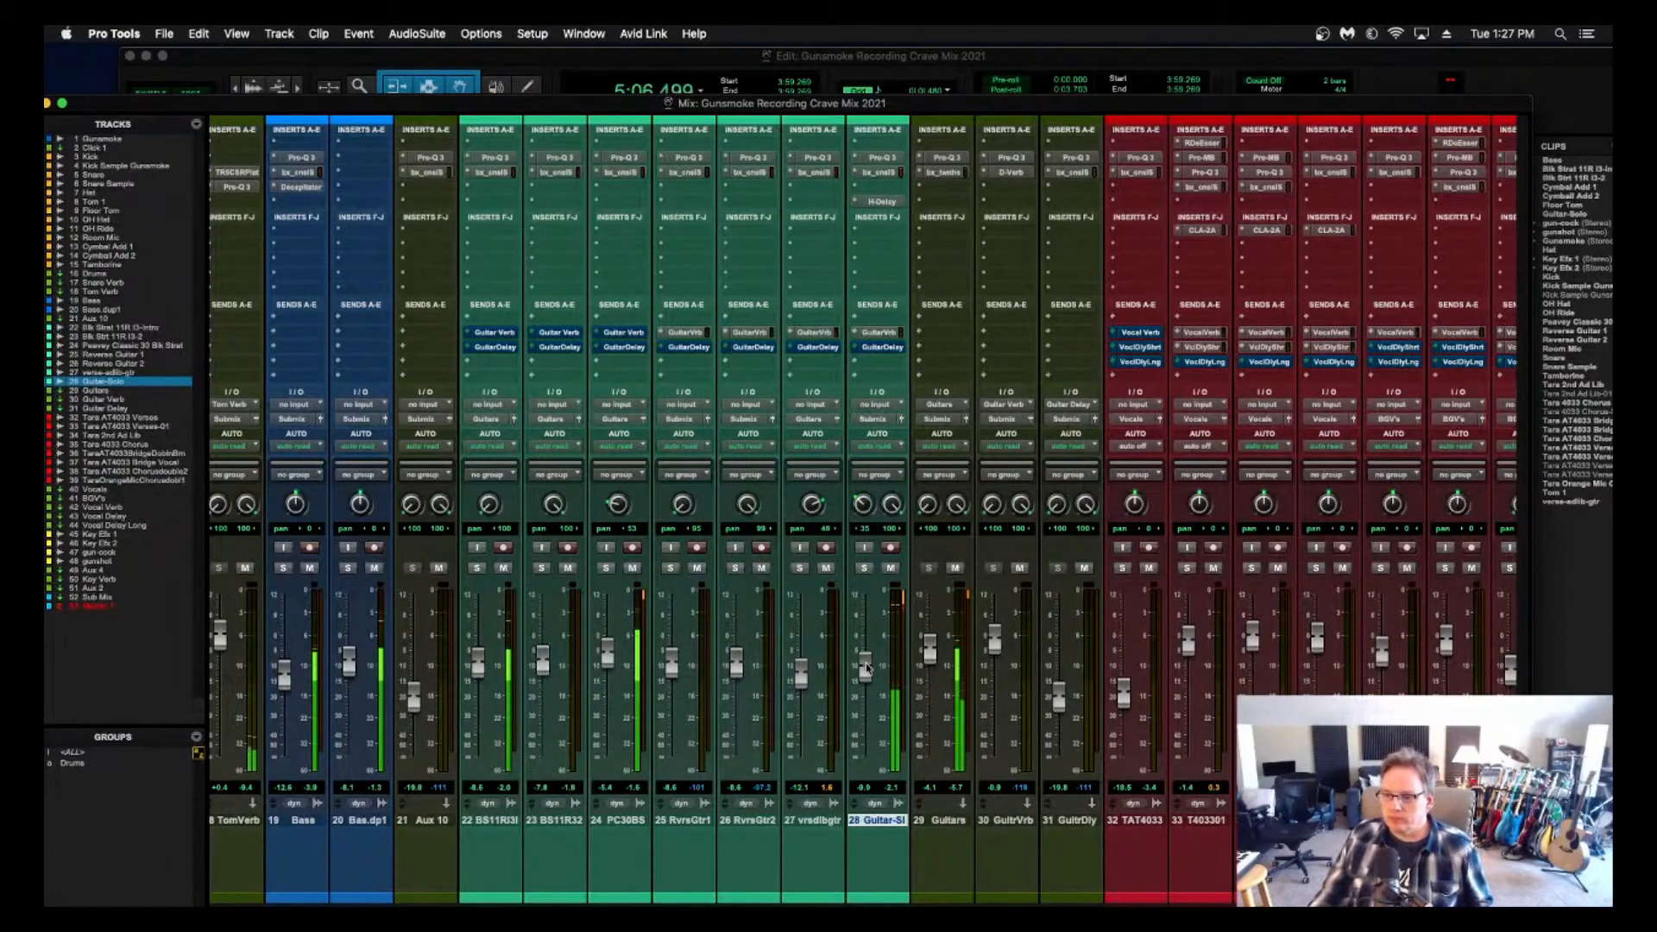
key("super+s")
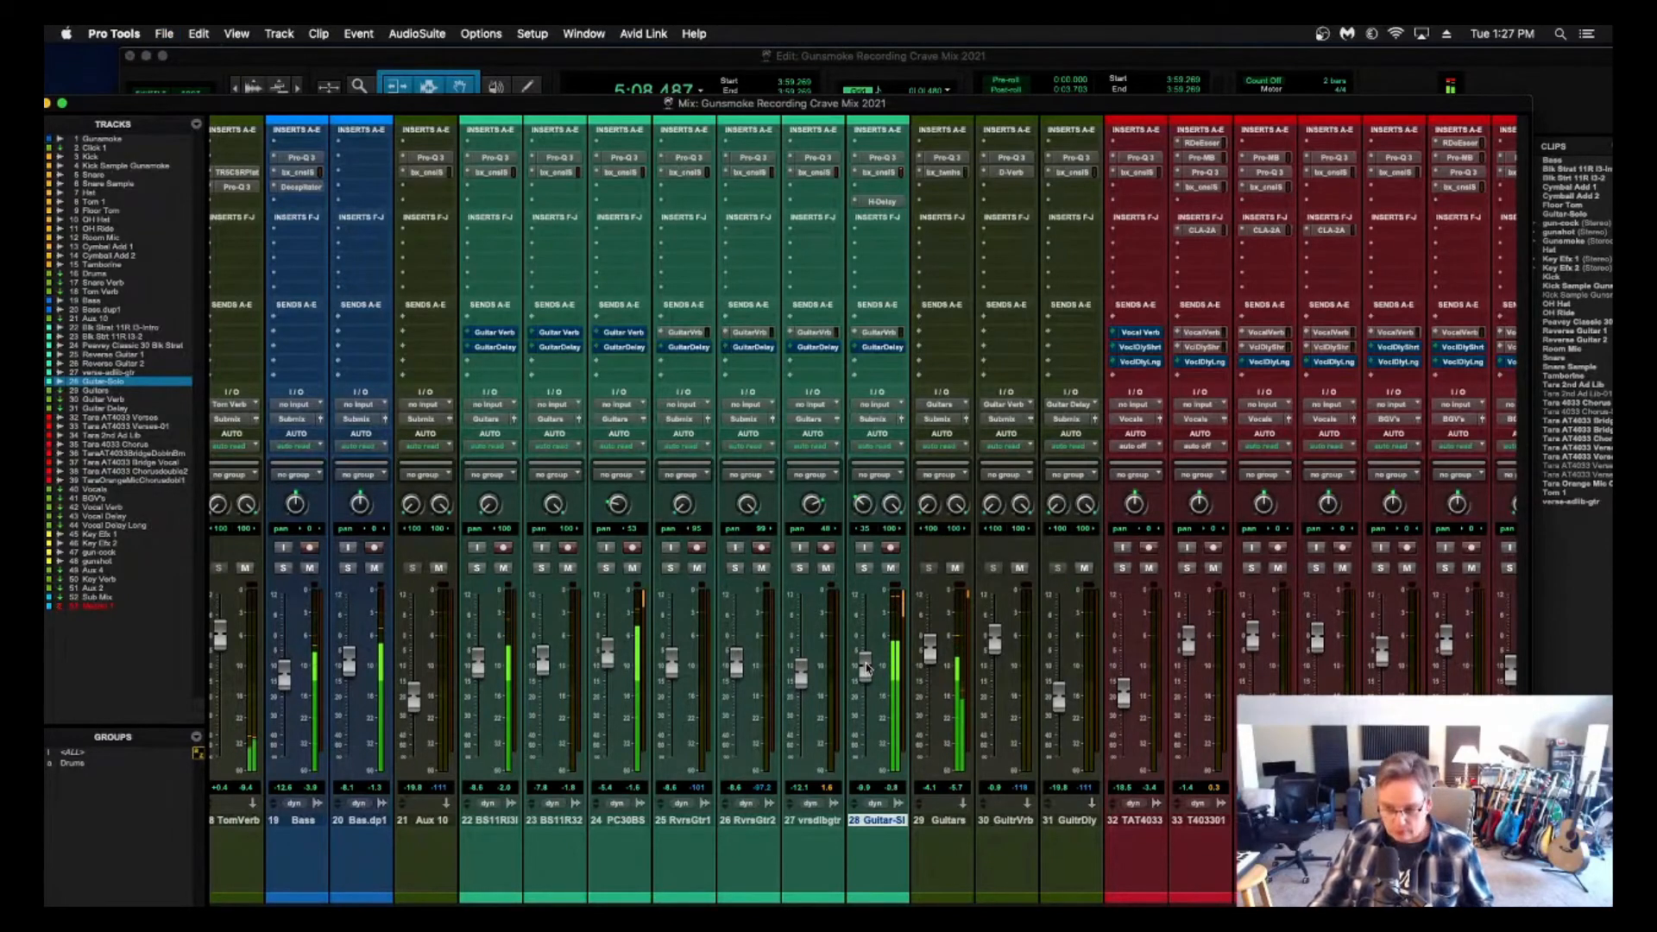
key("space")
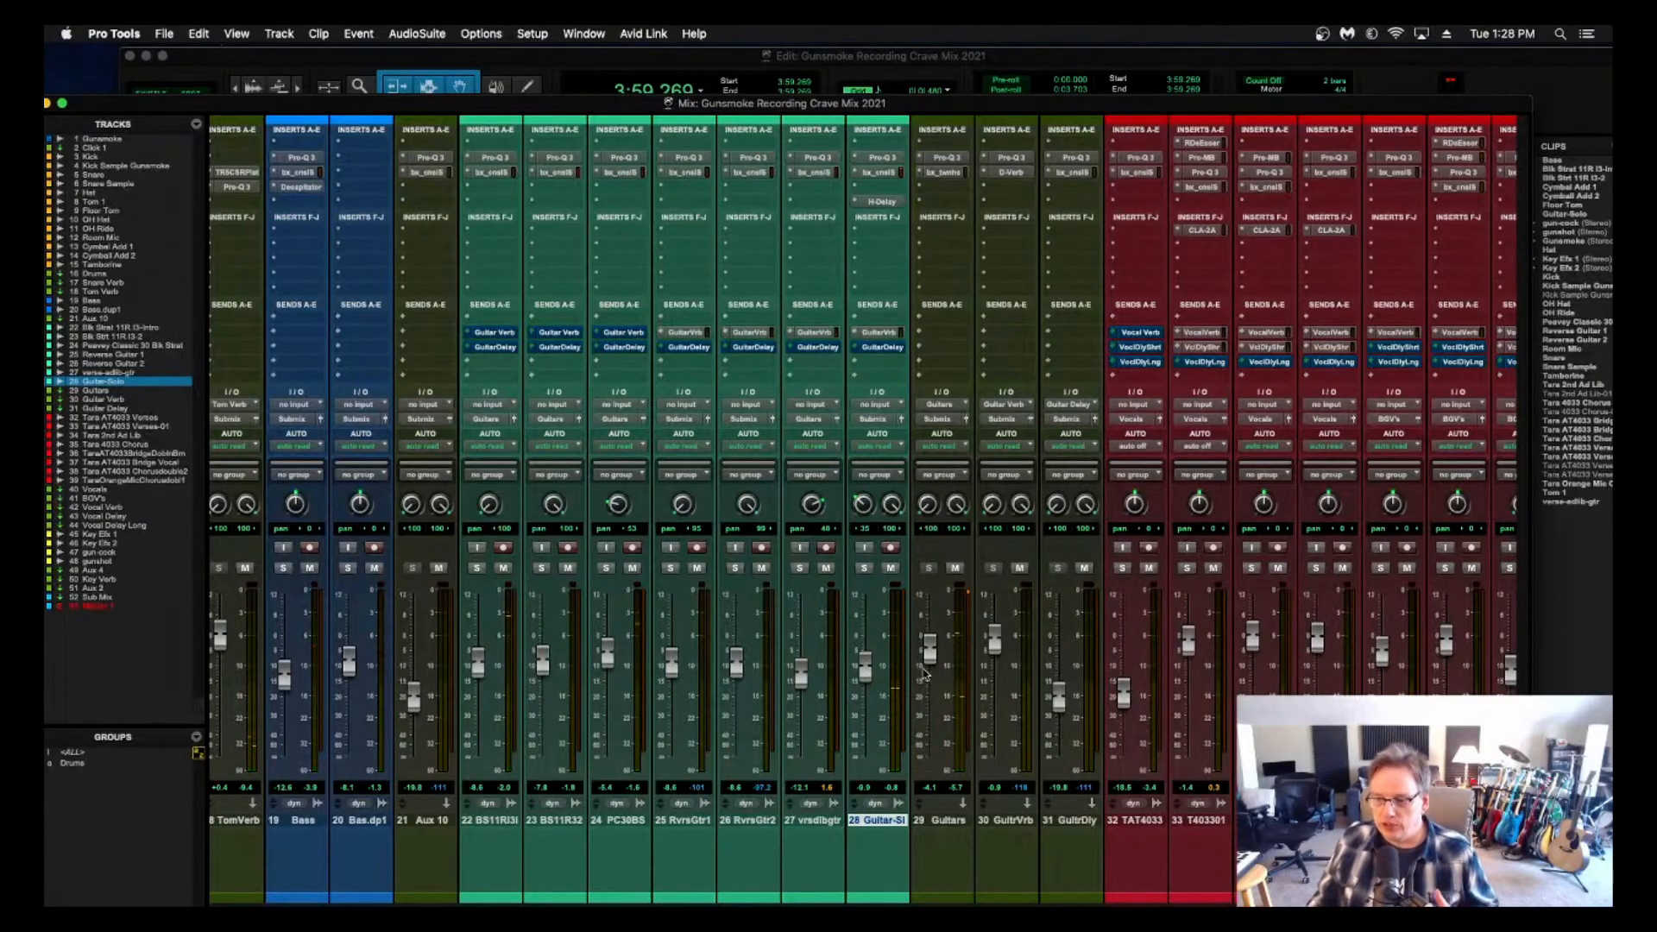
Play the solo section and check the output levels on the Sub Mix and Master 1 tracks.
scroll(950, 676, "right", 15)
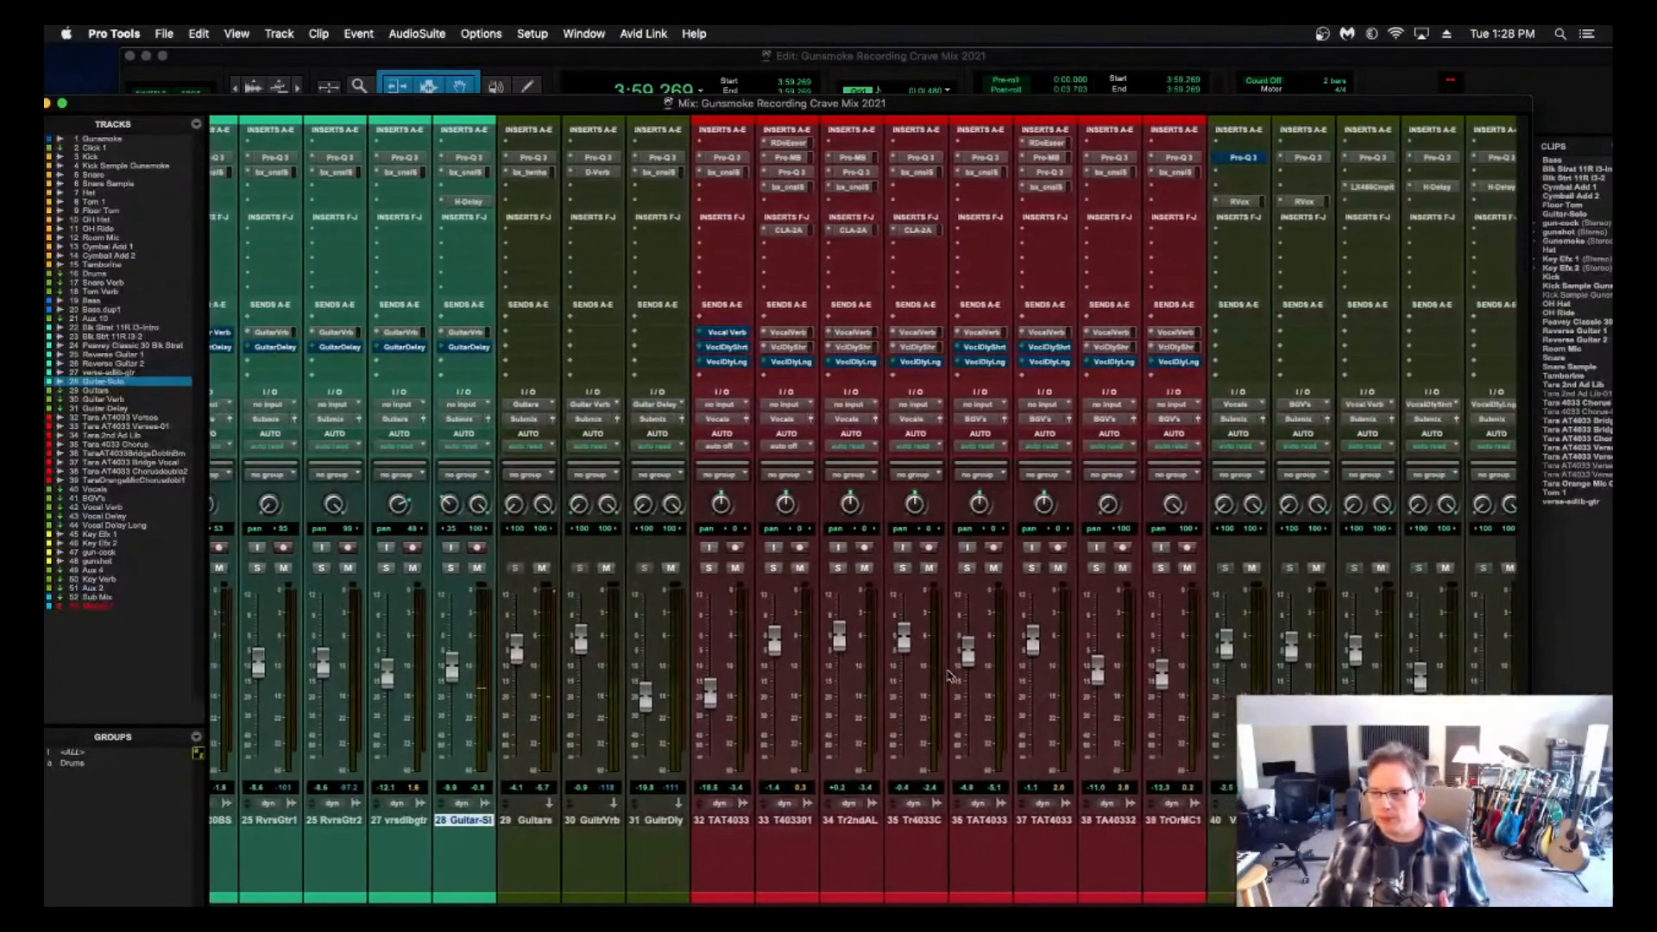
scroll(949, 675, "right", 12)
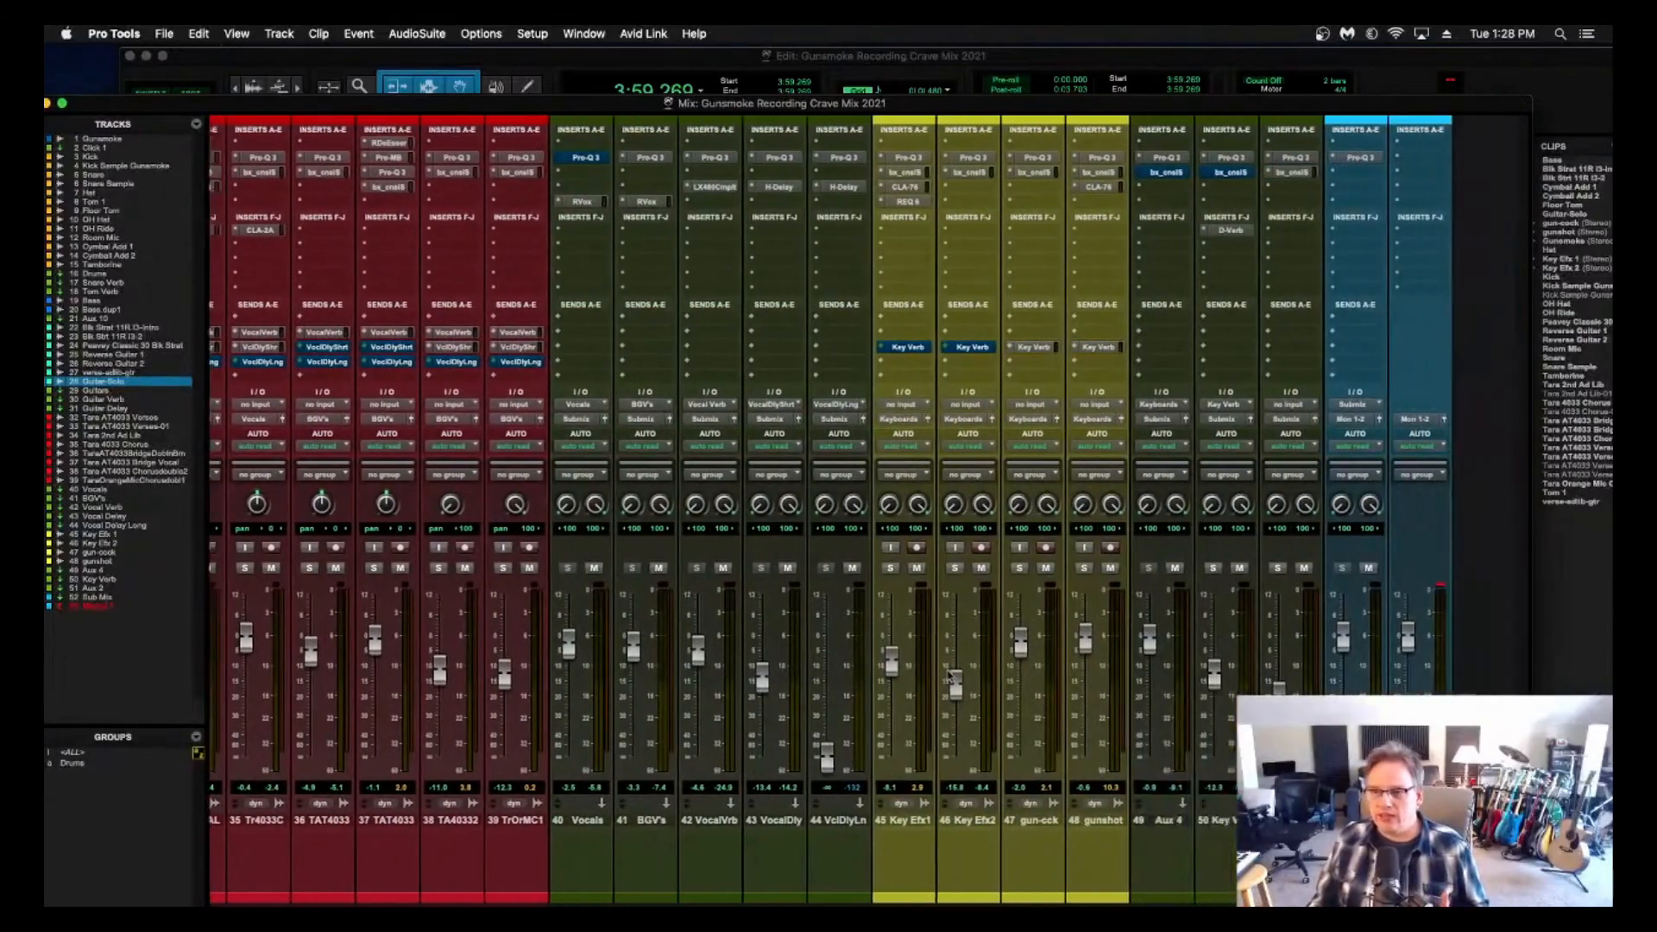
scroll(949, 676, "left", 17)
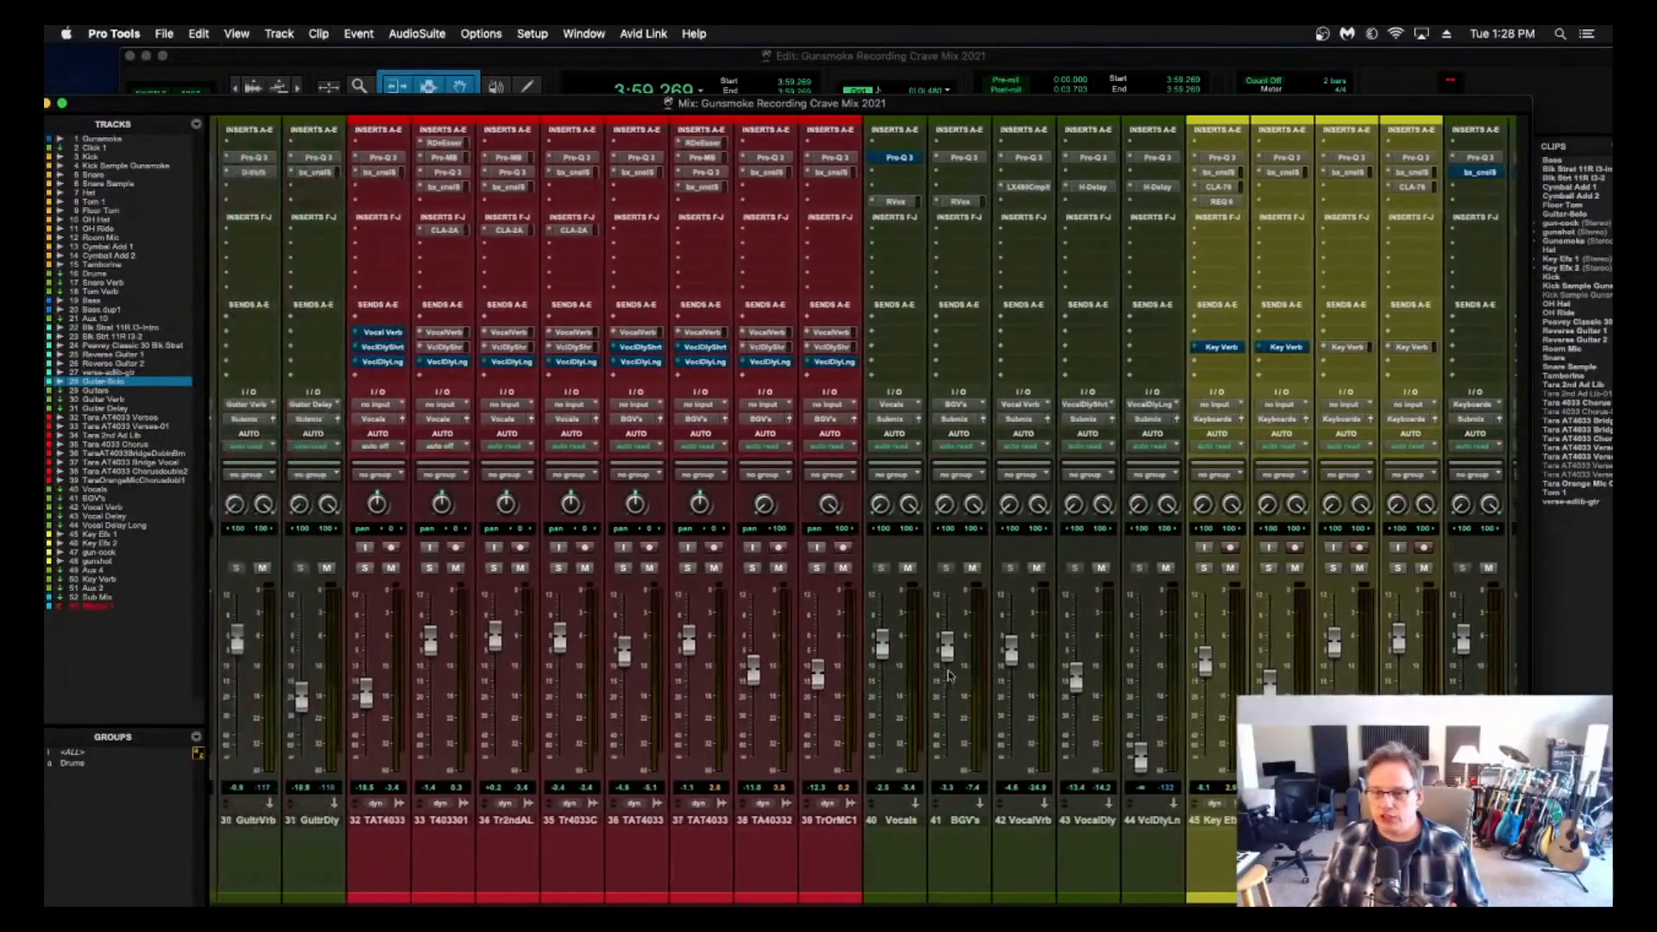
scroll(949, 675, "right", 17)
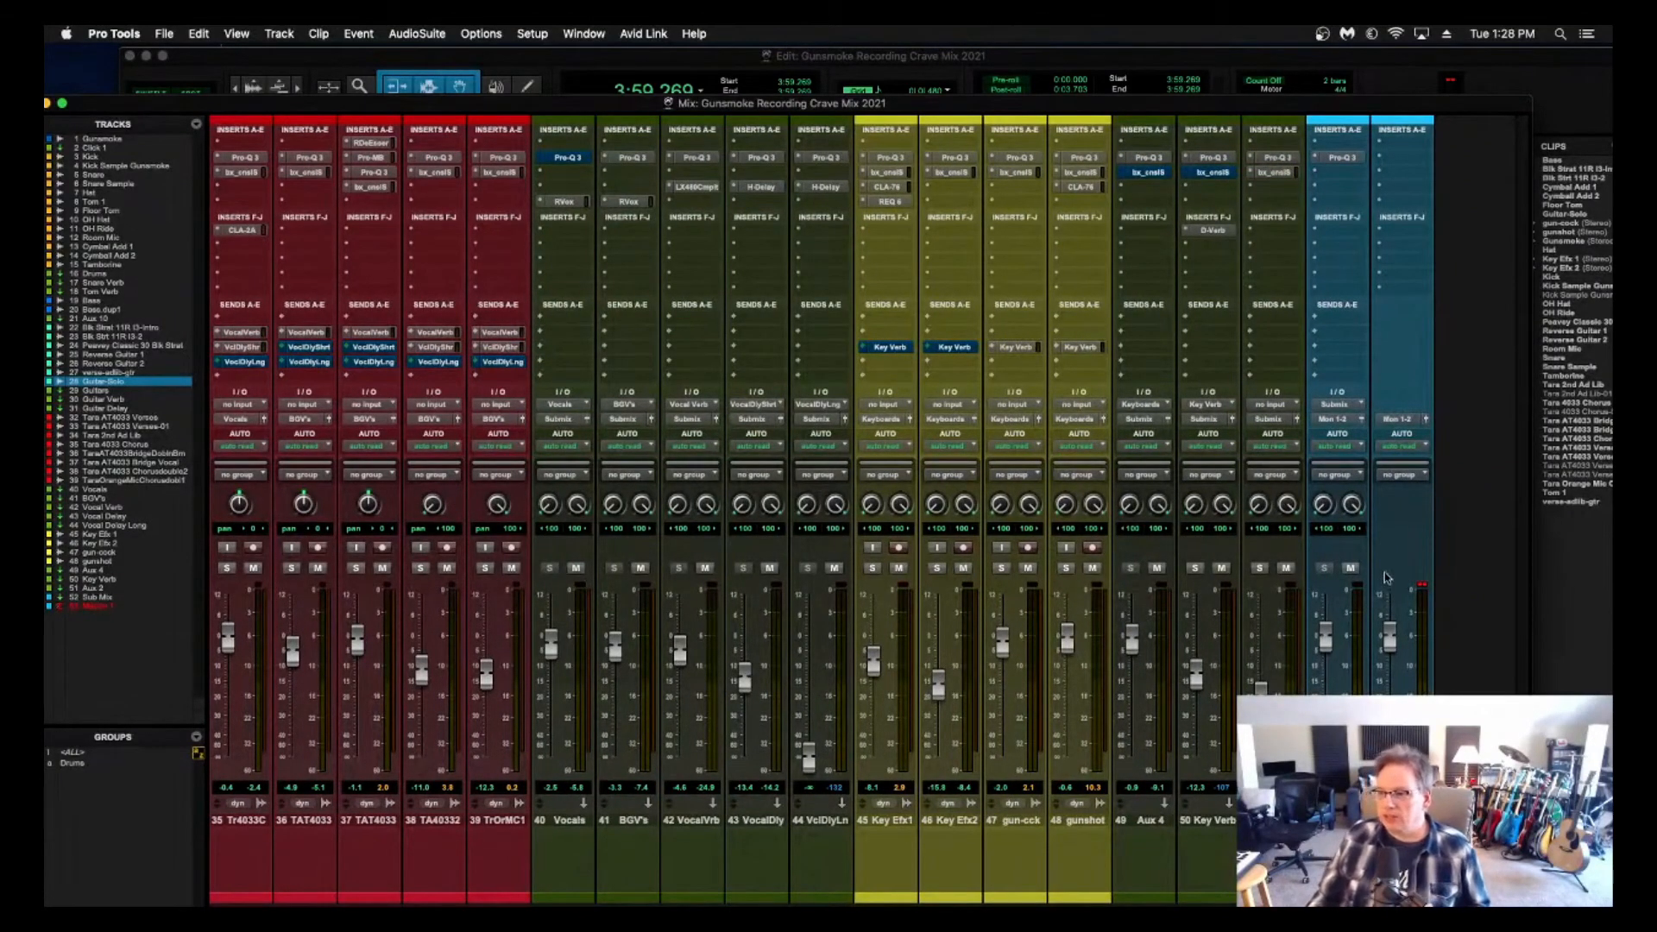
key("space")
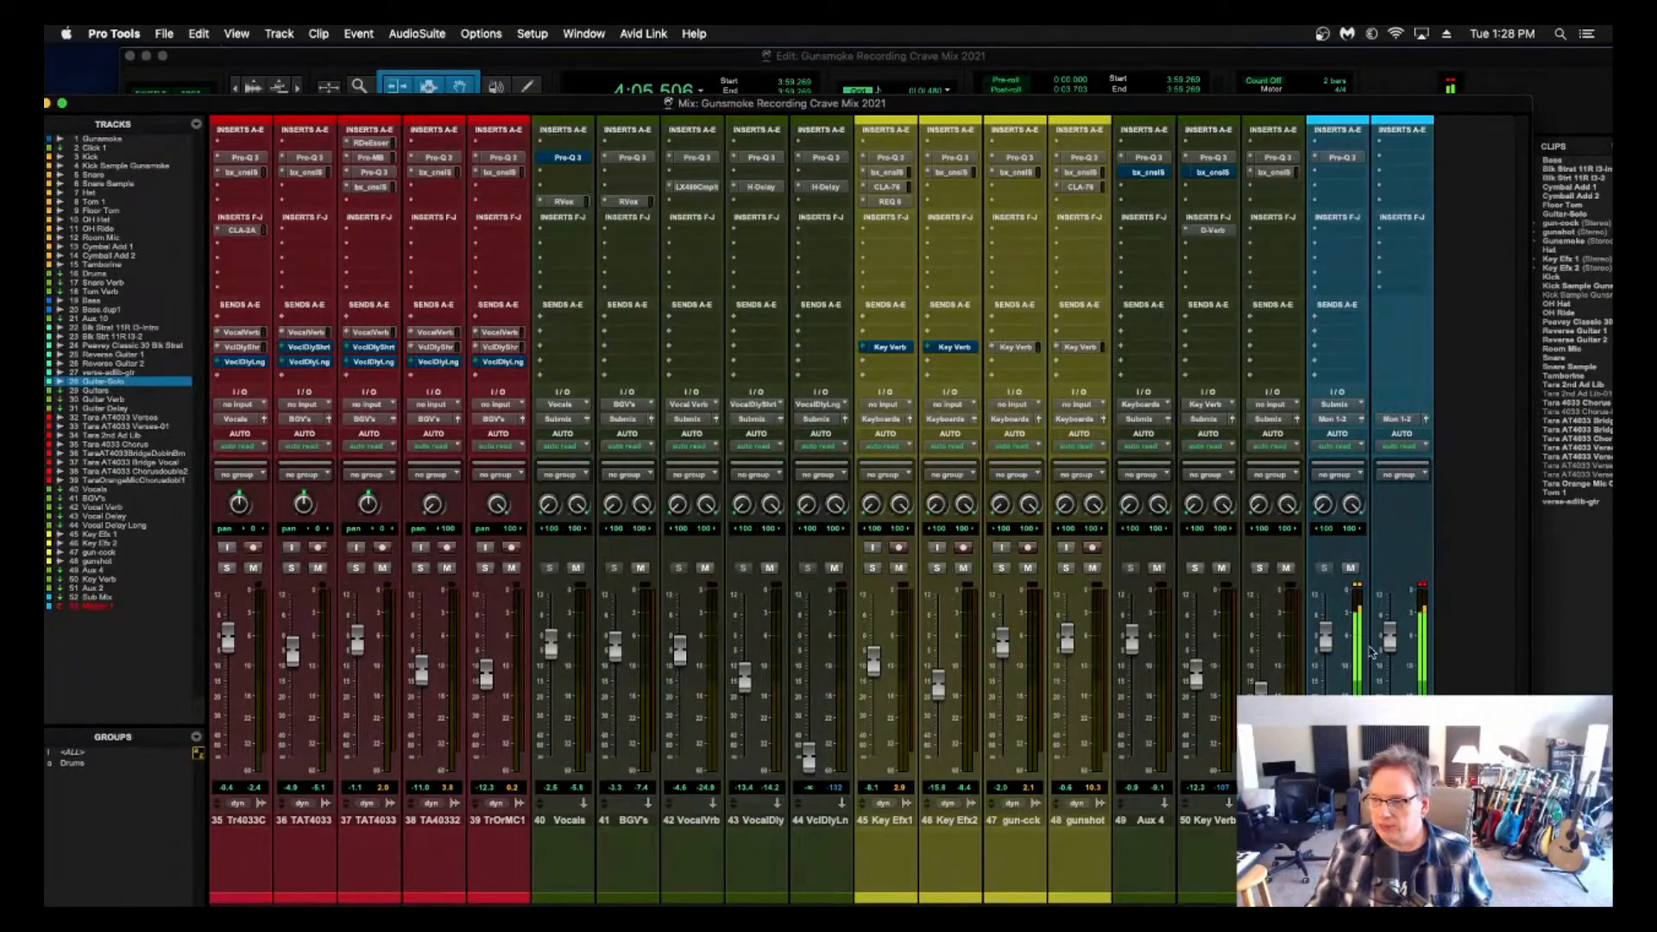
key("space")
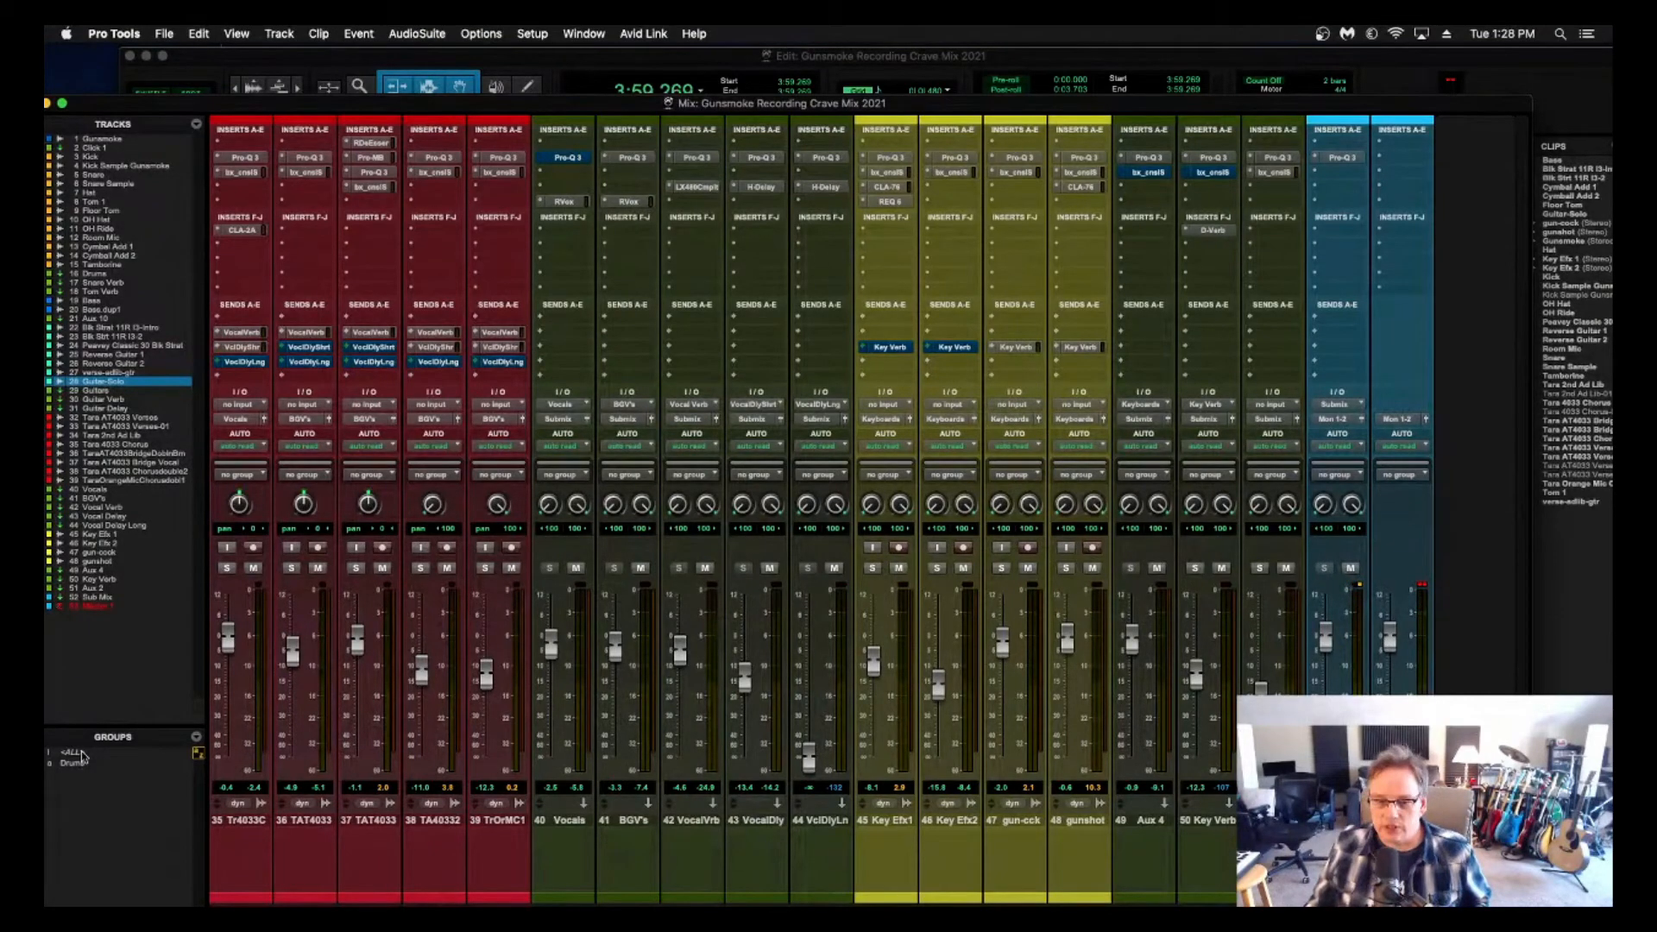
Lower all faders together by about 6 dB using the ALL group, disable the group, and reset the Sub Mix and Master 1 faders.
left_click(81, 754)
left_click_drag(1326, 649, 1328, 662)
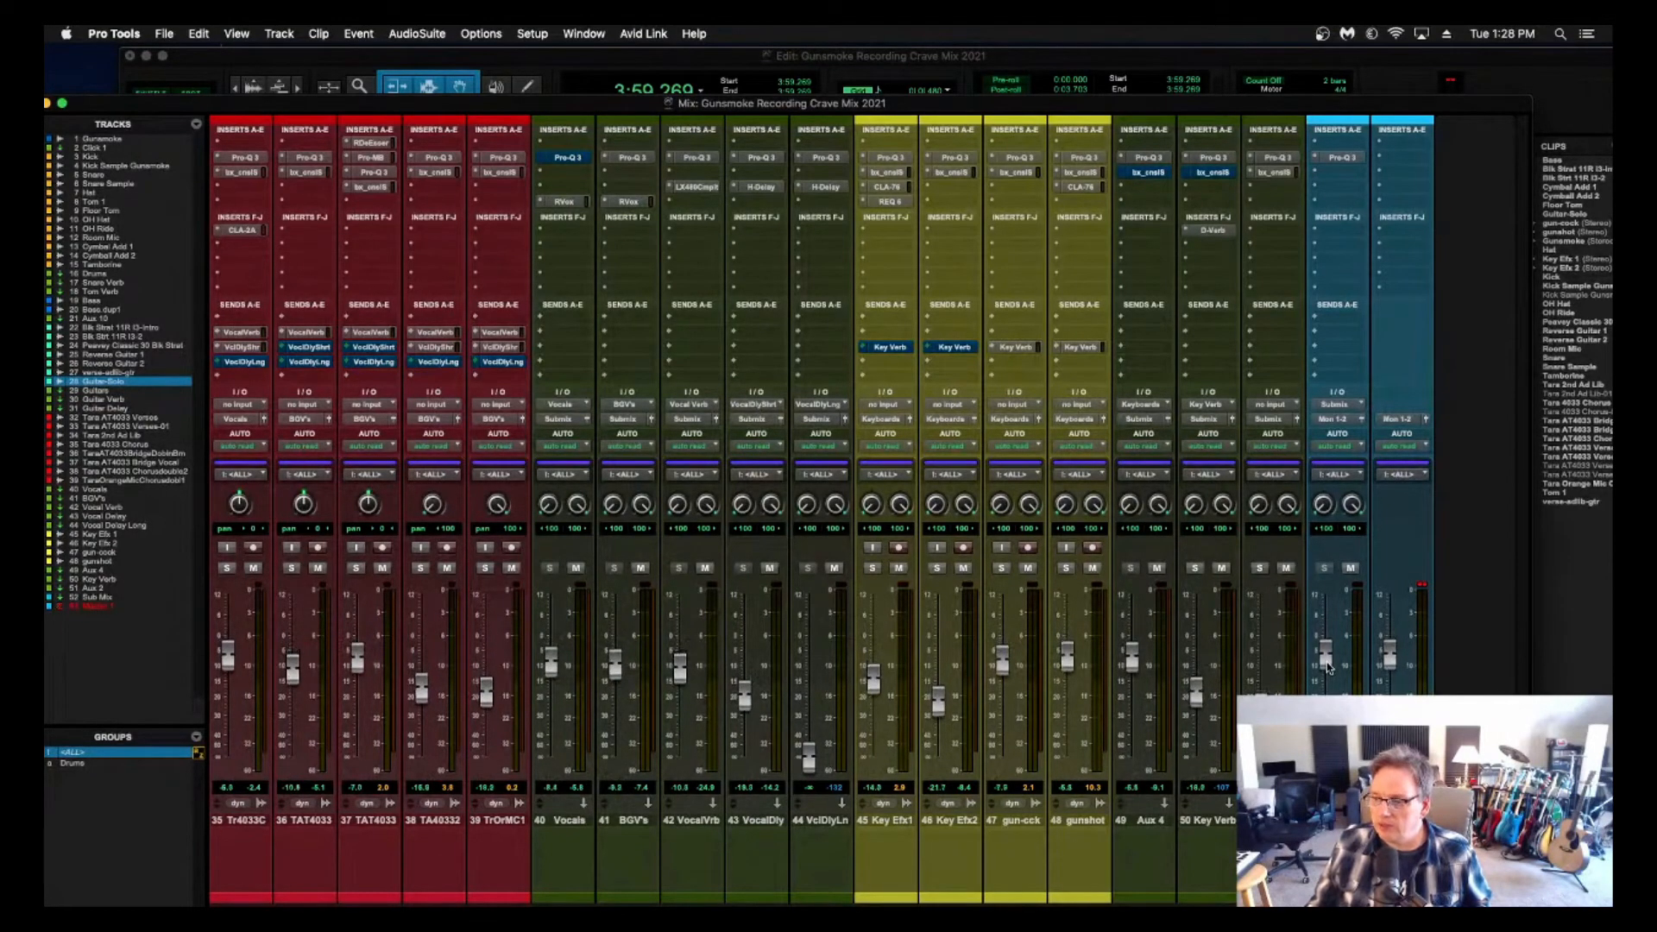
left_click(134, 753)
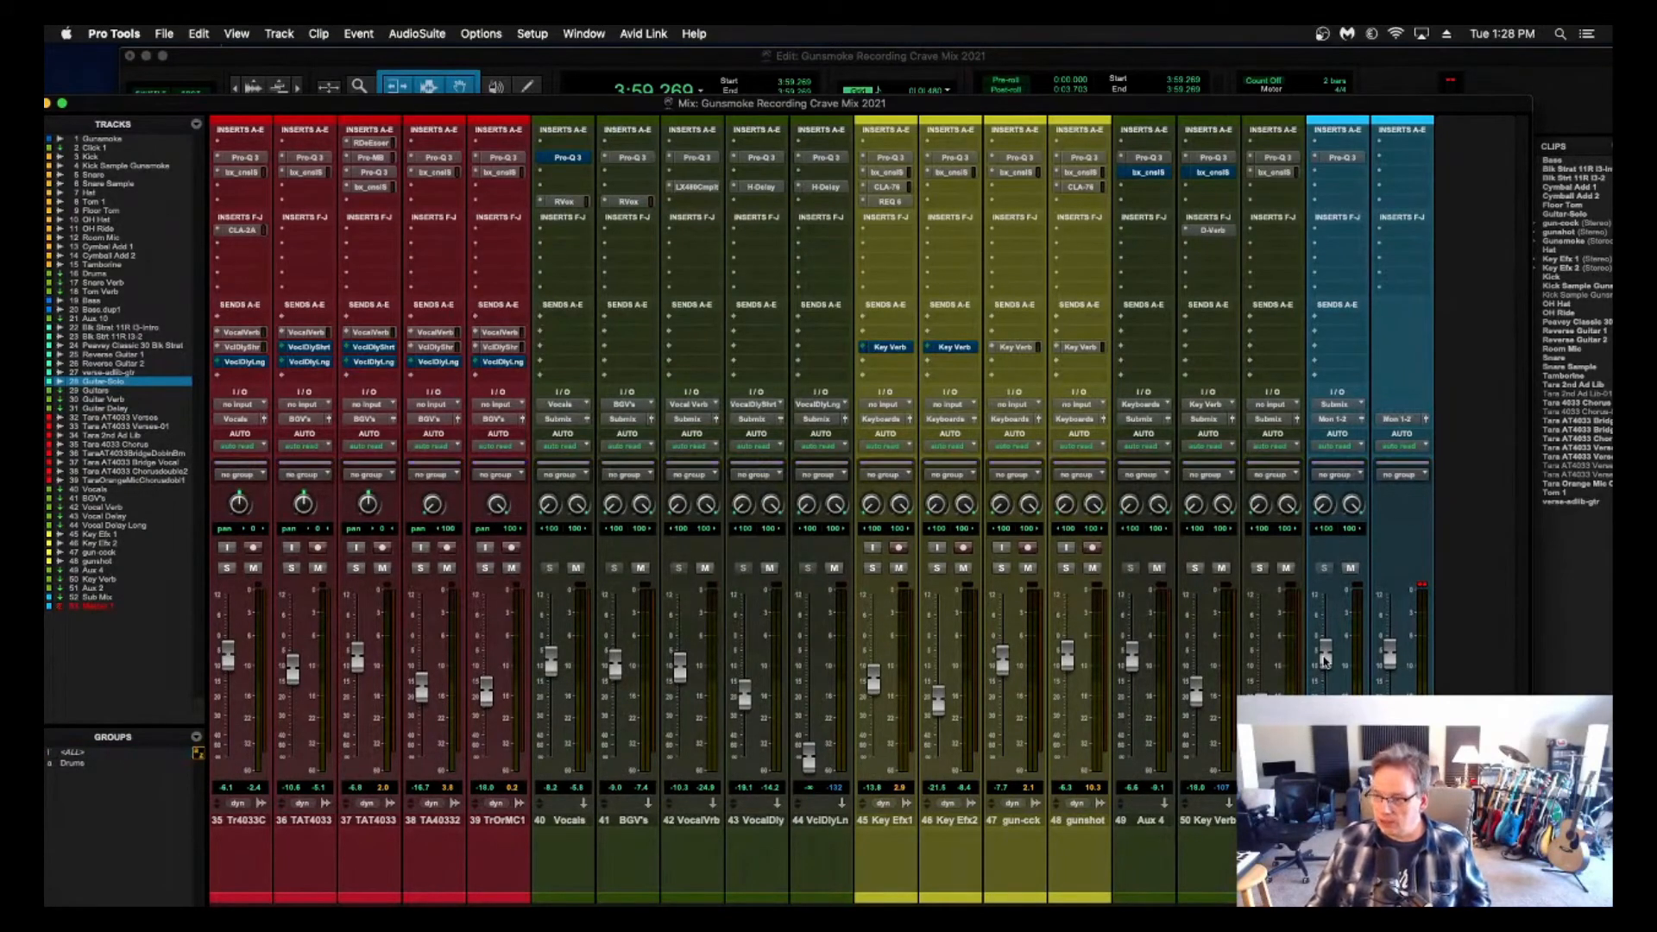
key("alt")
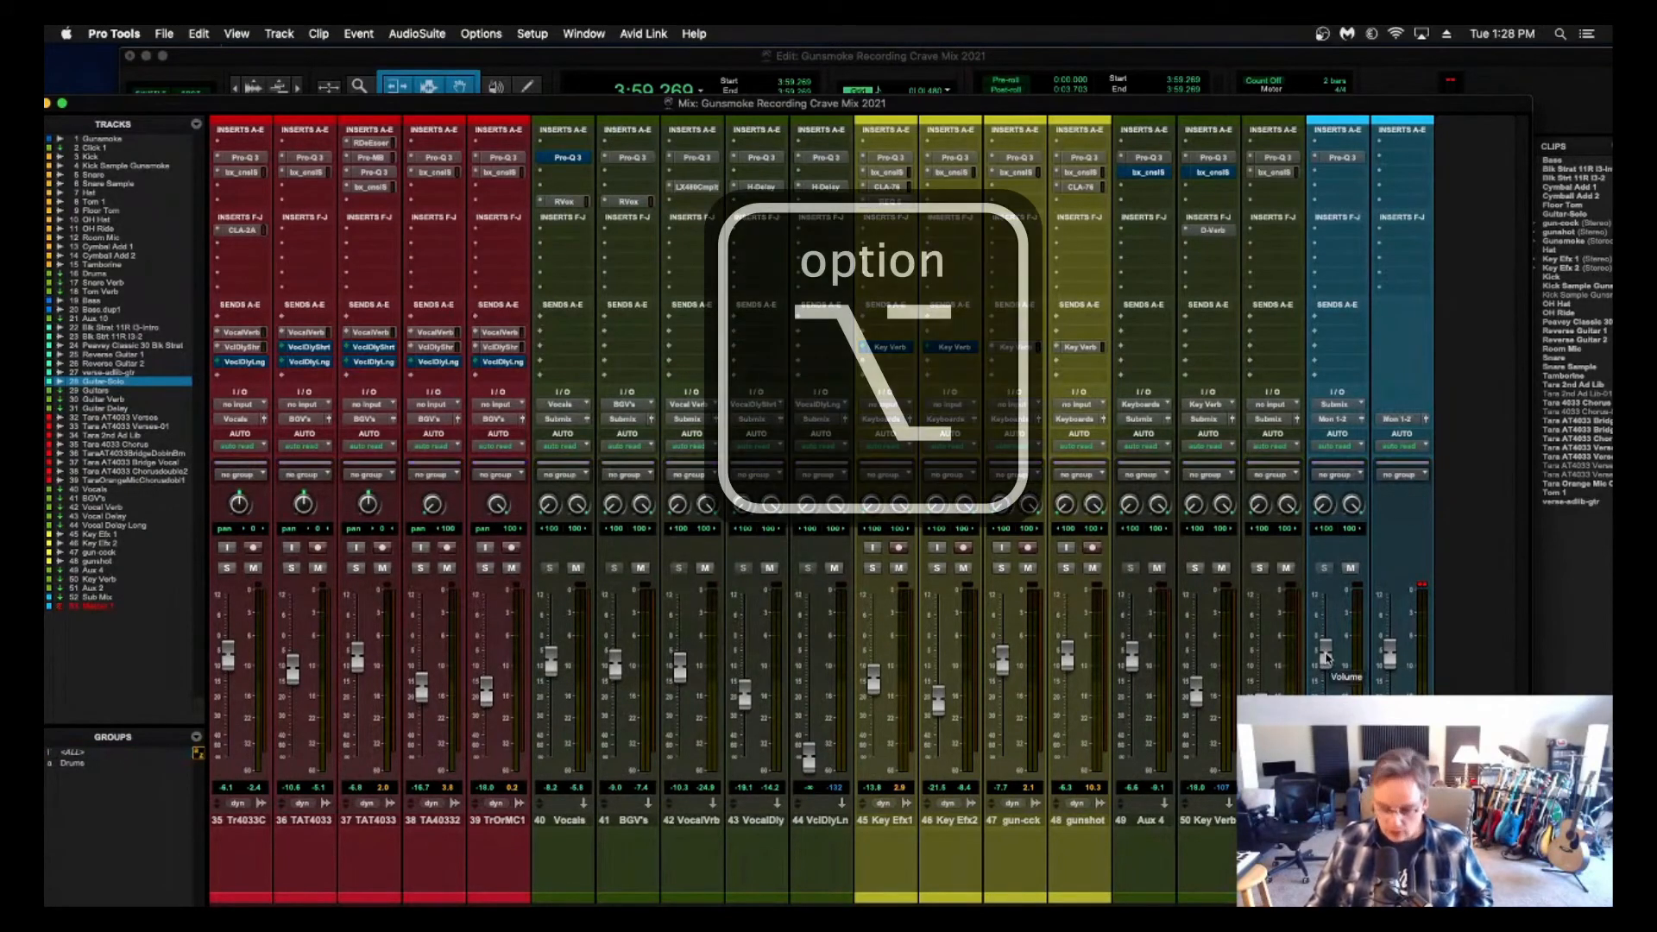
left_click(1391, 654, "alt")
left_click(1327, 655, "alt")
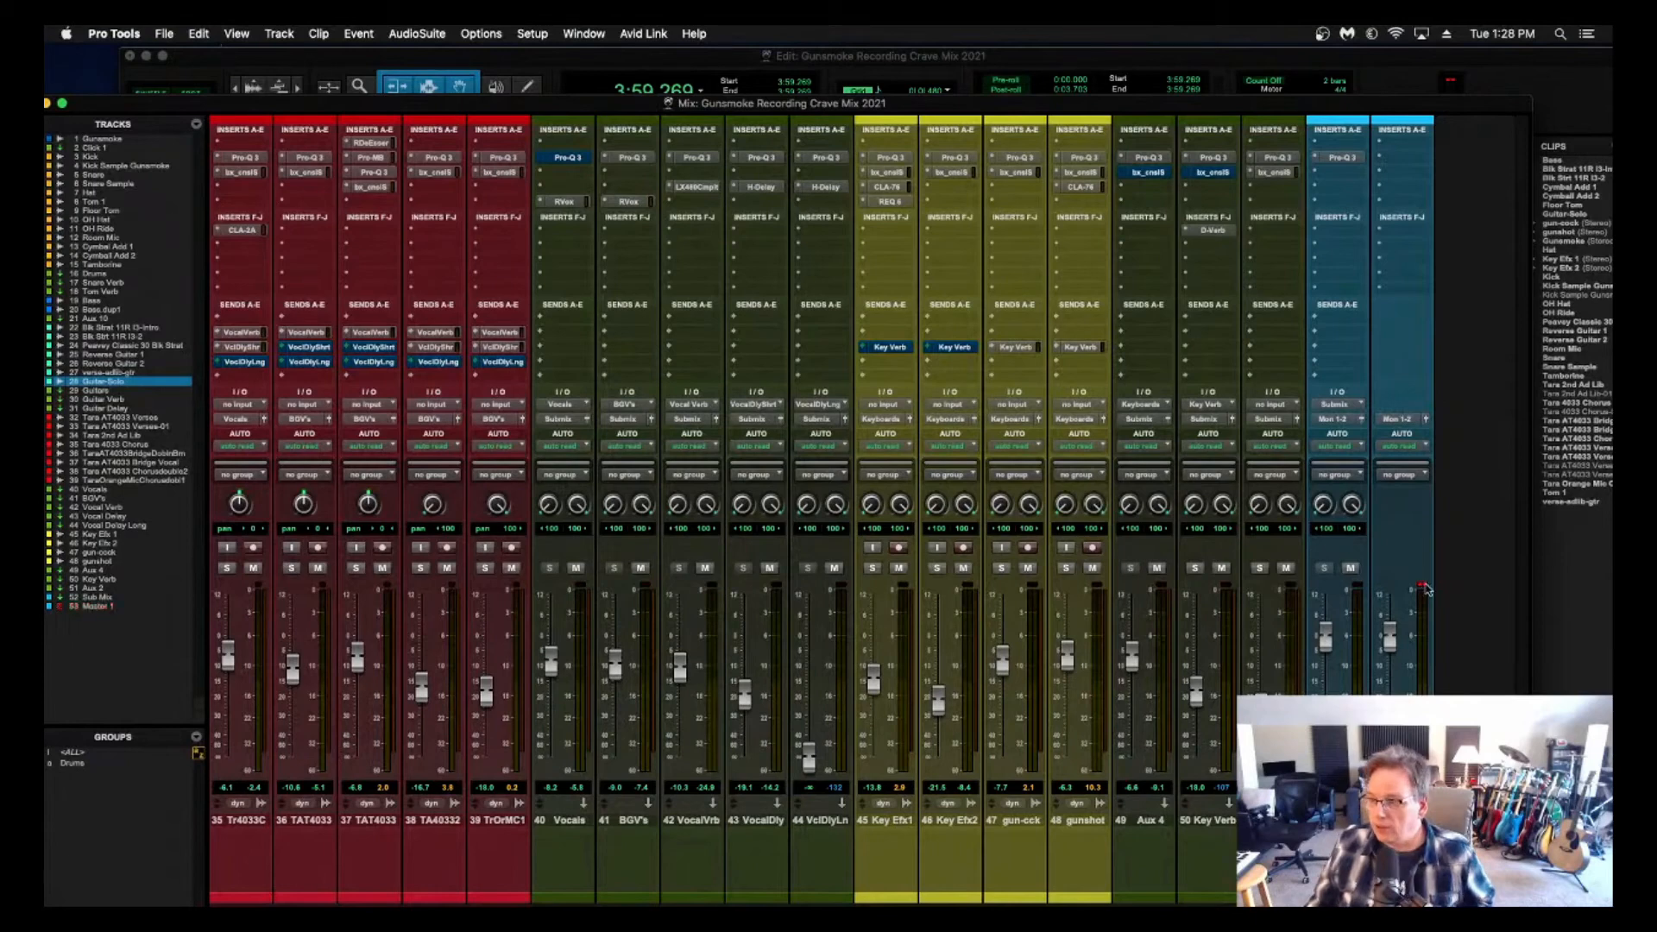
Insert the multichannel Insight 2 meter on the Master 1 track and check the mix loudness during playback.
scroll(1441, 622, "left", 3)
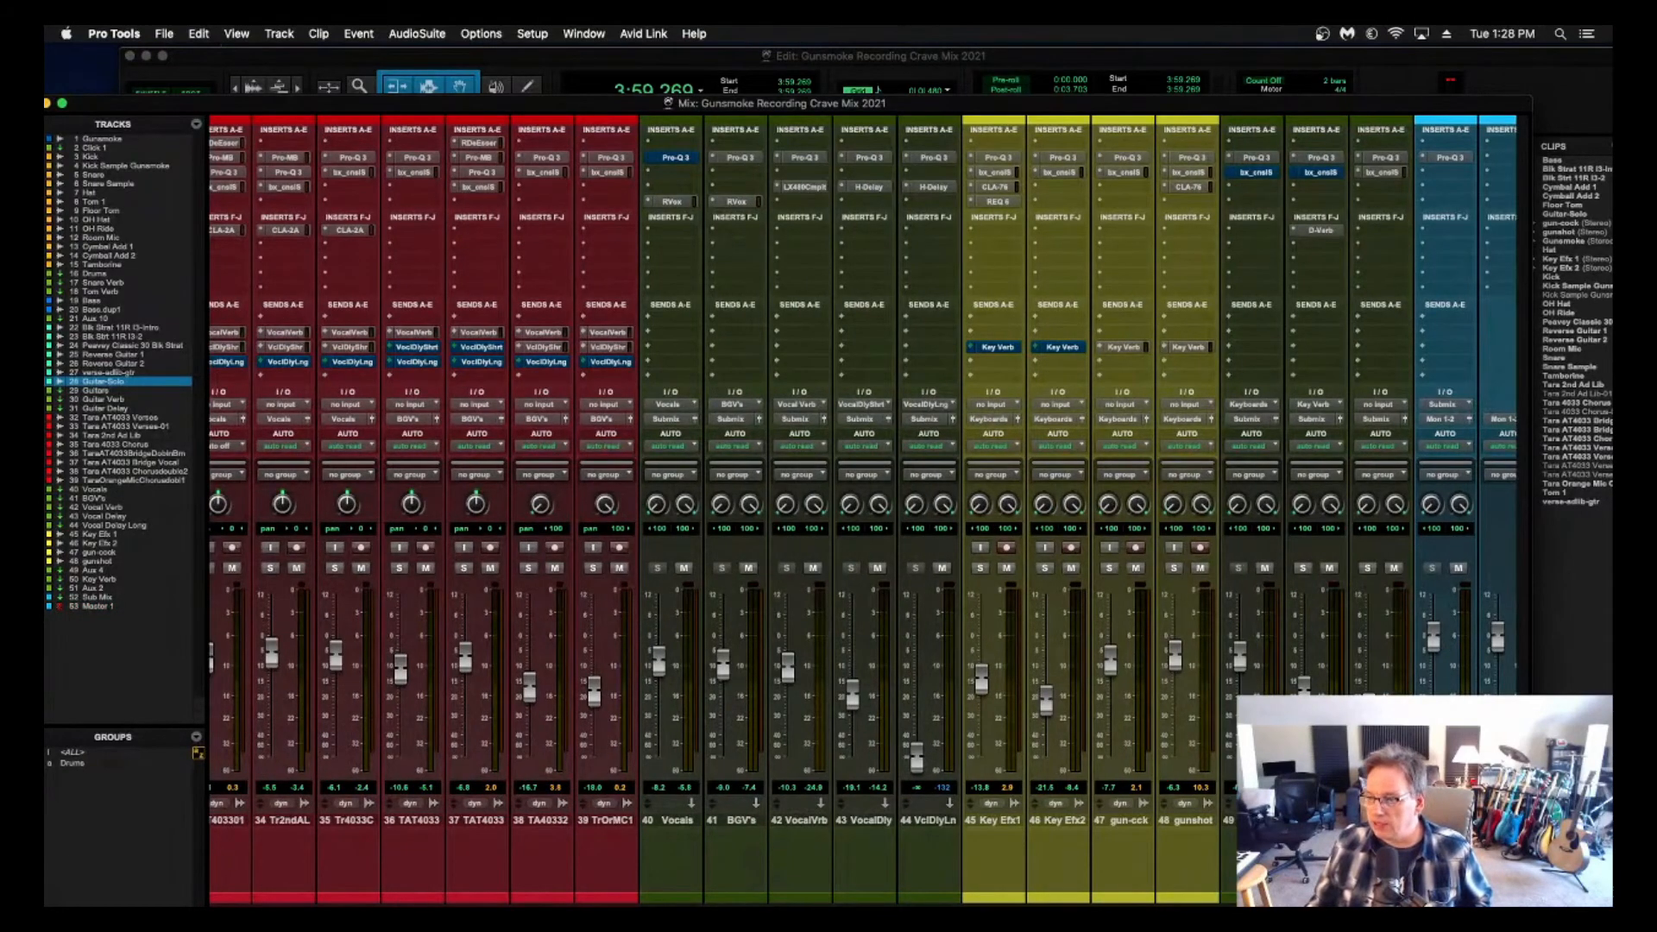
scroll(863, 509, "right", 3)
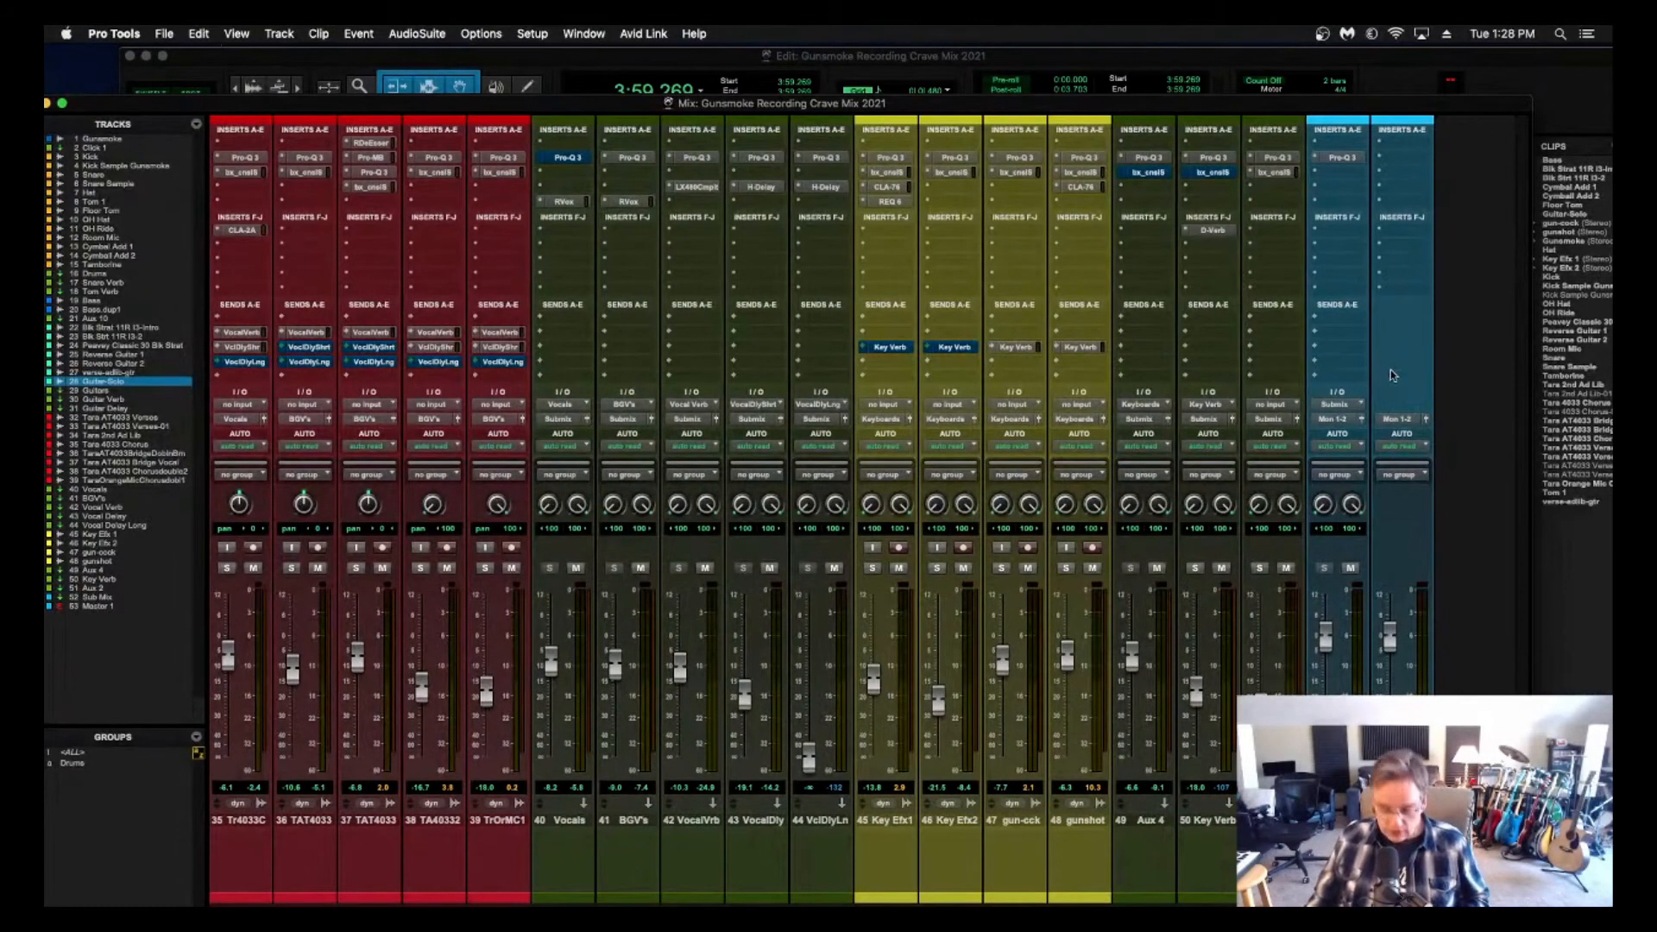
left_click(1384, 264)
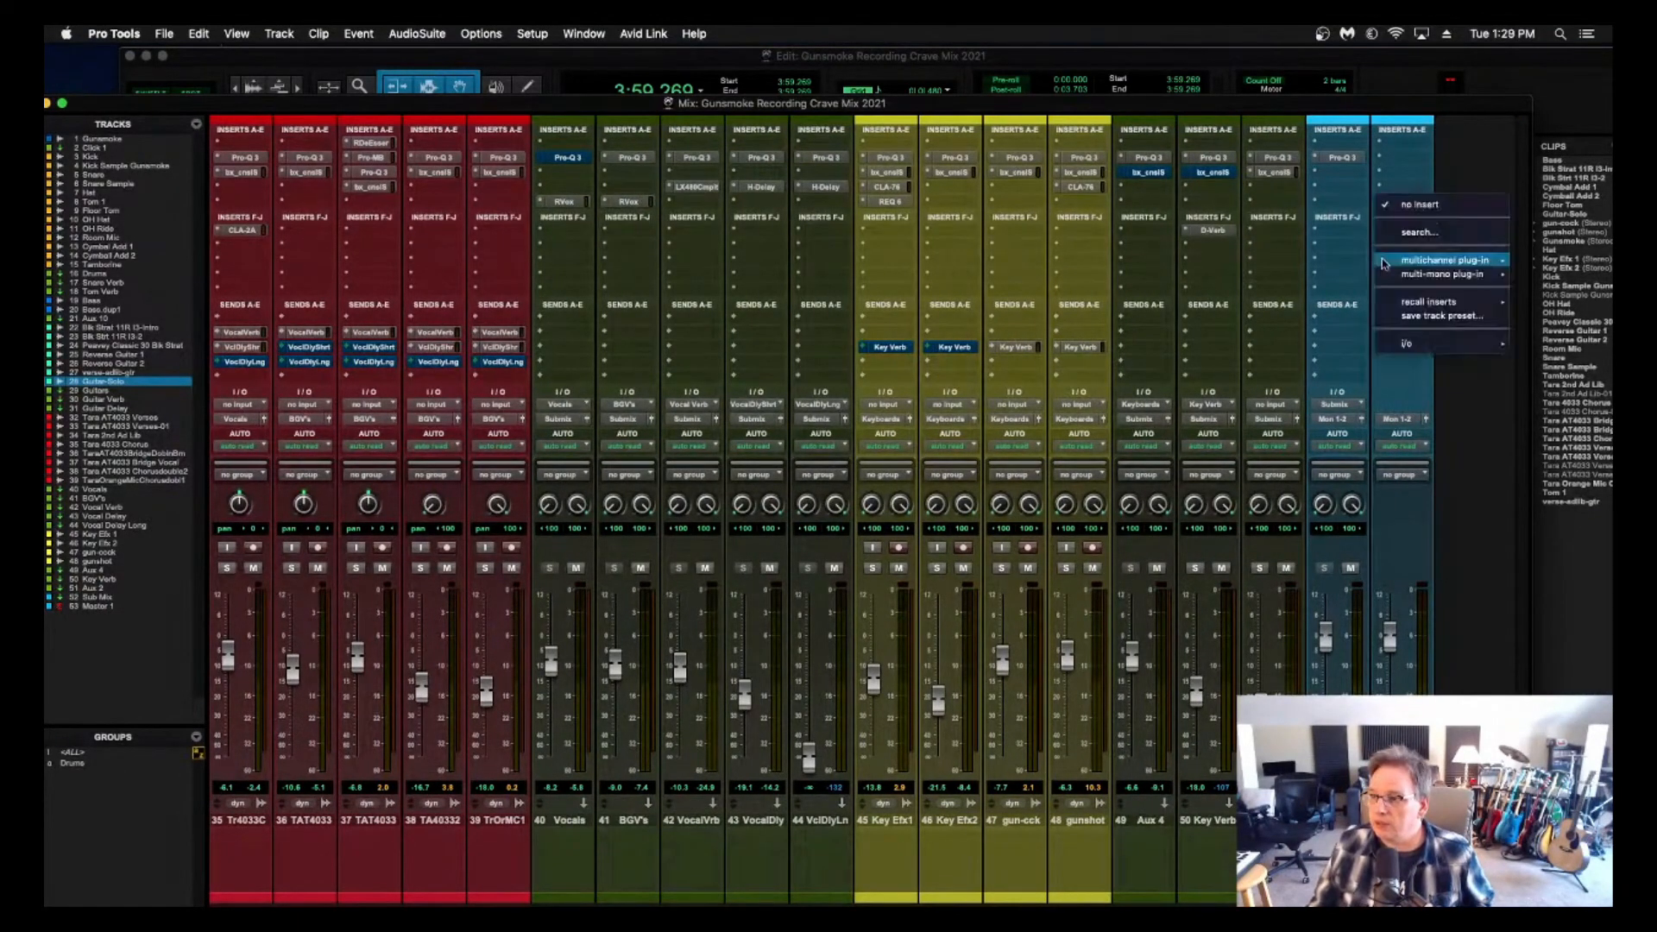
mouse_move(1384, 264)
mouse_move(1333, 264)
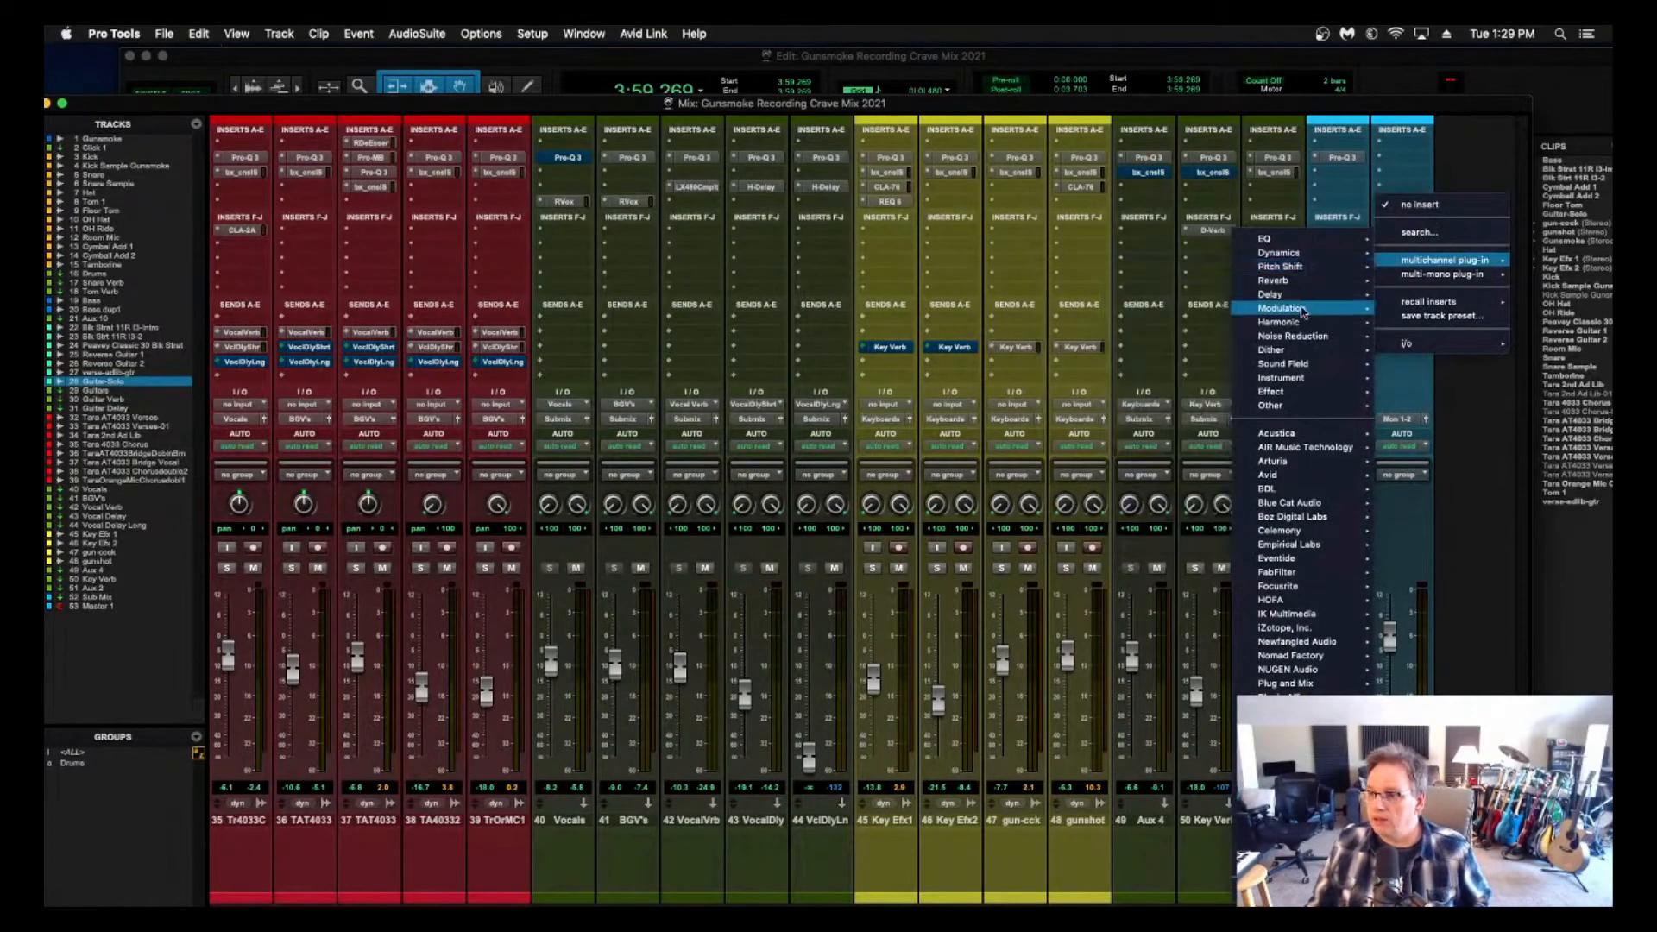
mouse_move(1295, 365)
left_click(1145, 341)
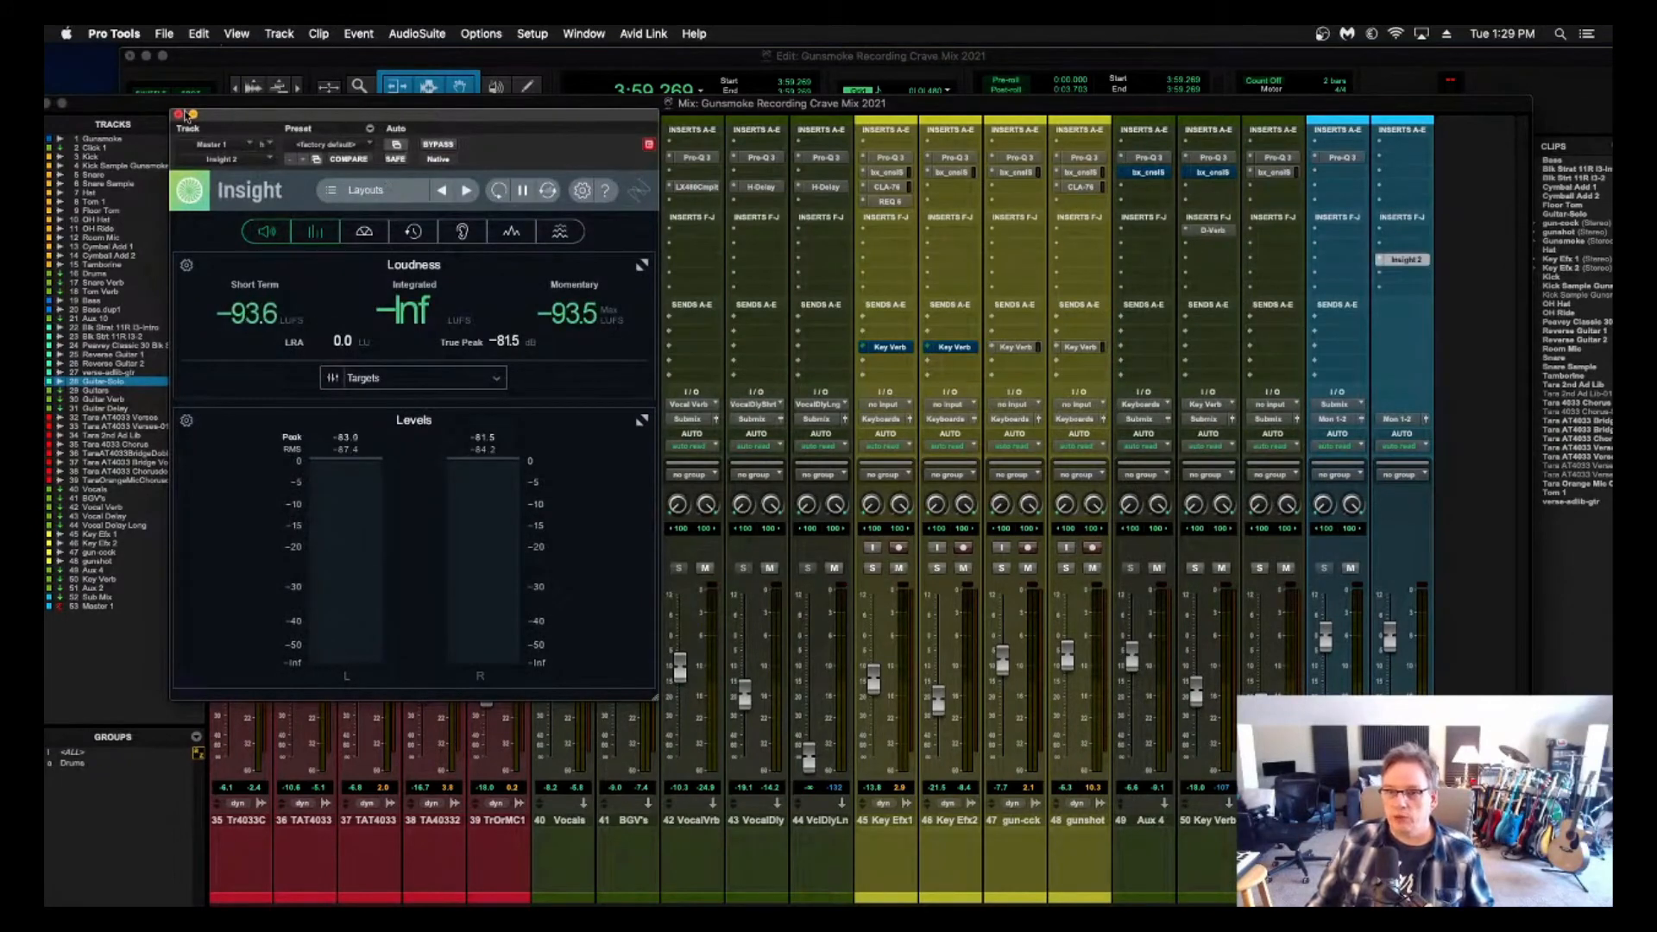
key("space")
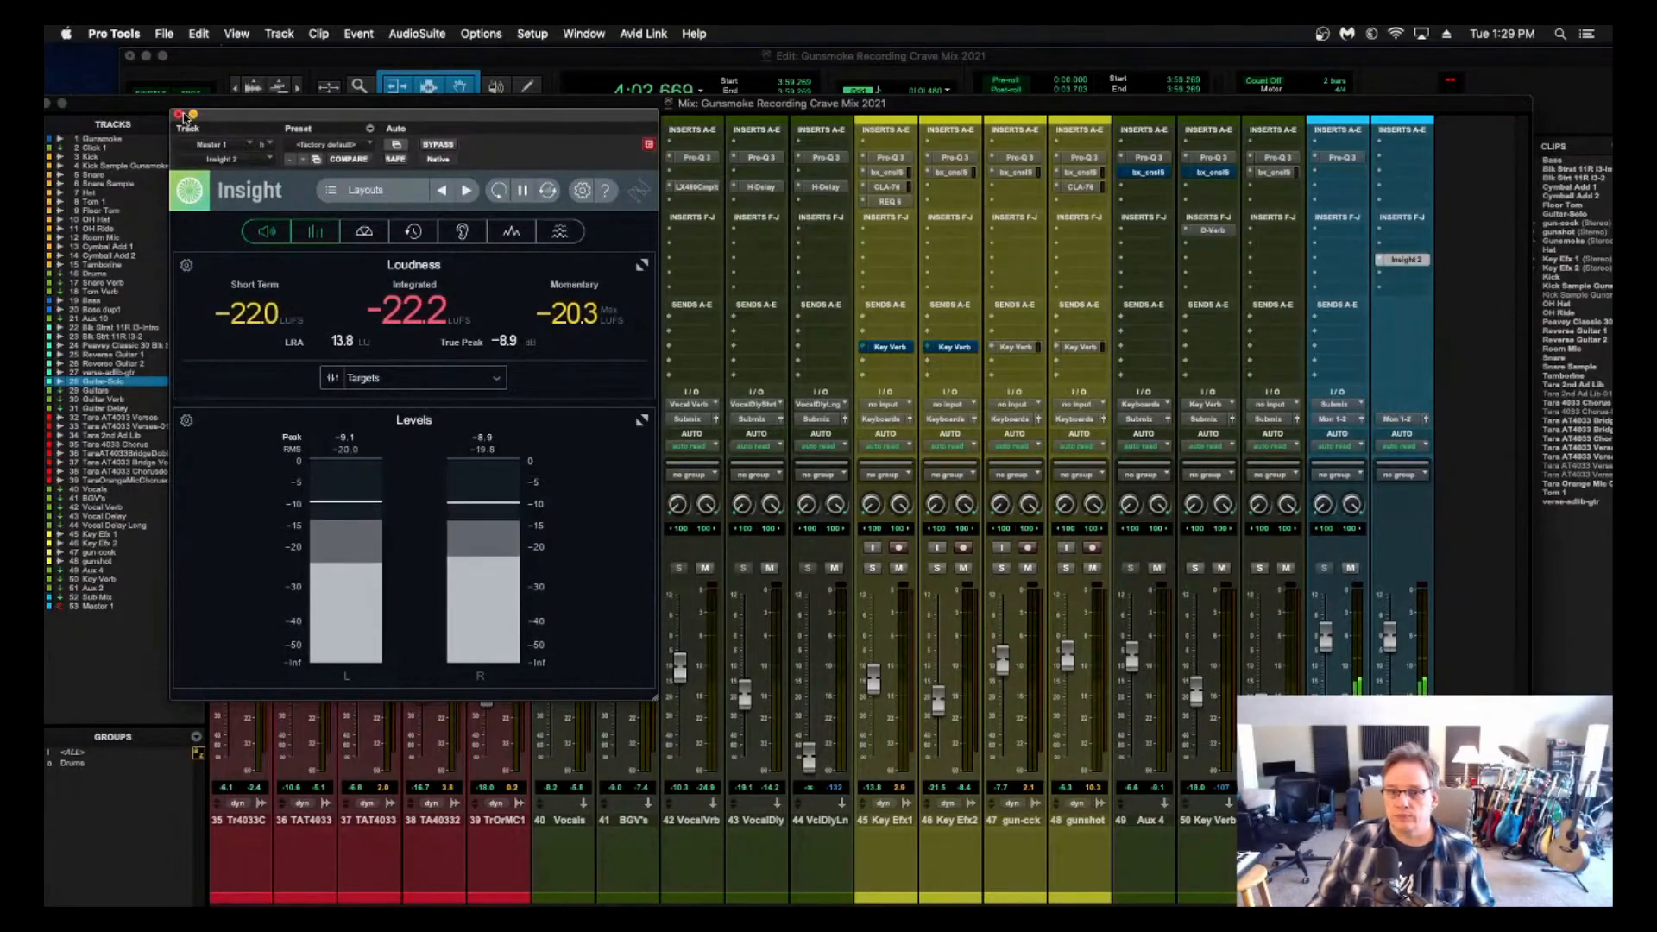
left_click(178, 115)
key("space")
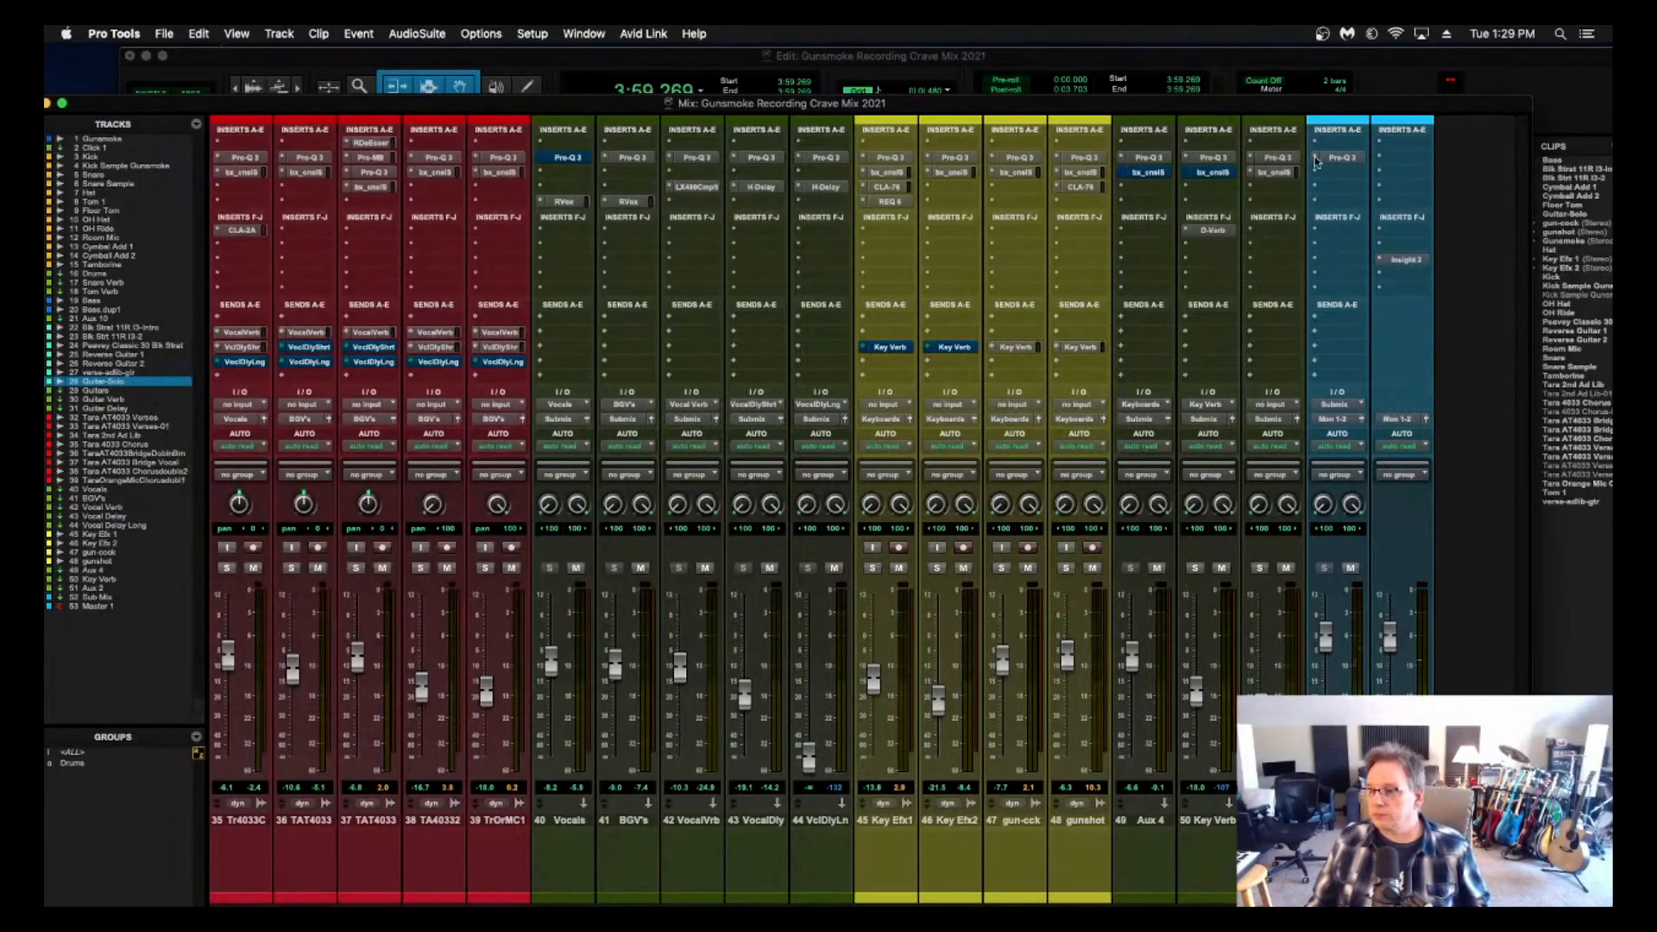
Lower the guitar solo's fader to about -19.8 dB during playback and listen to the result.
scroll(1044, 466, "left", 10)
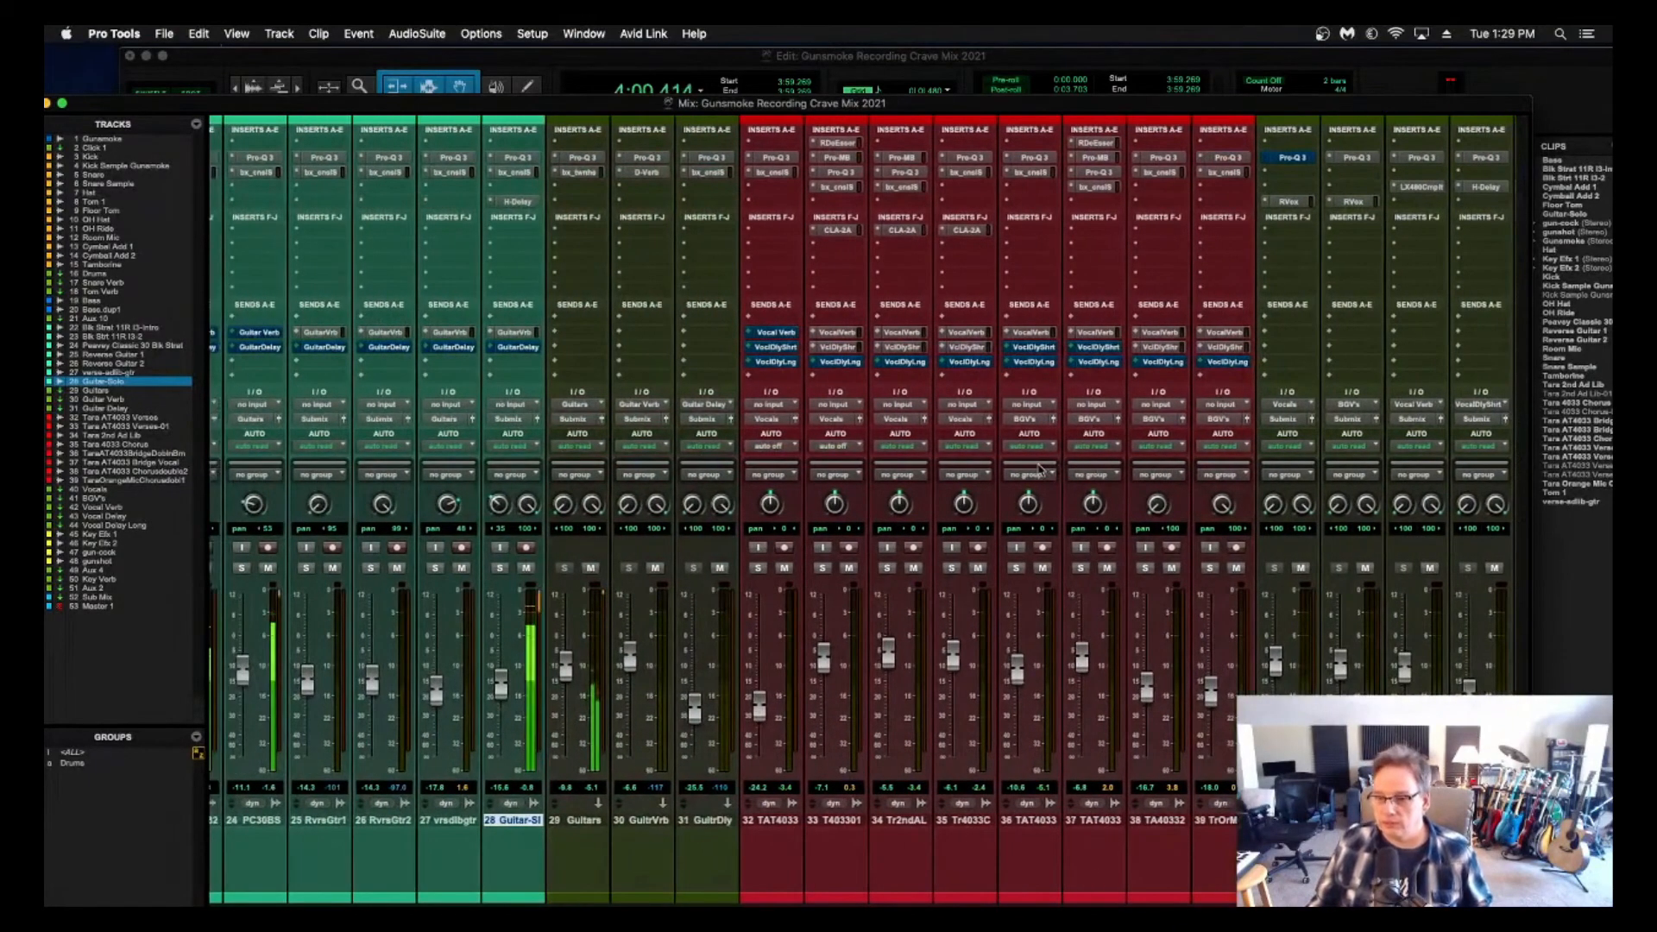
scroll(1040, 469, "left", 2)
left_click_drag(634, 690, 634, 699)
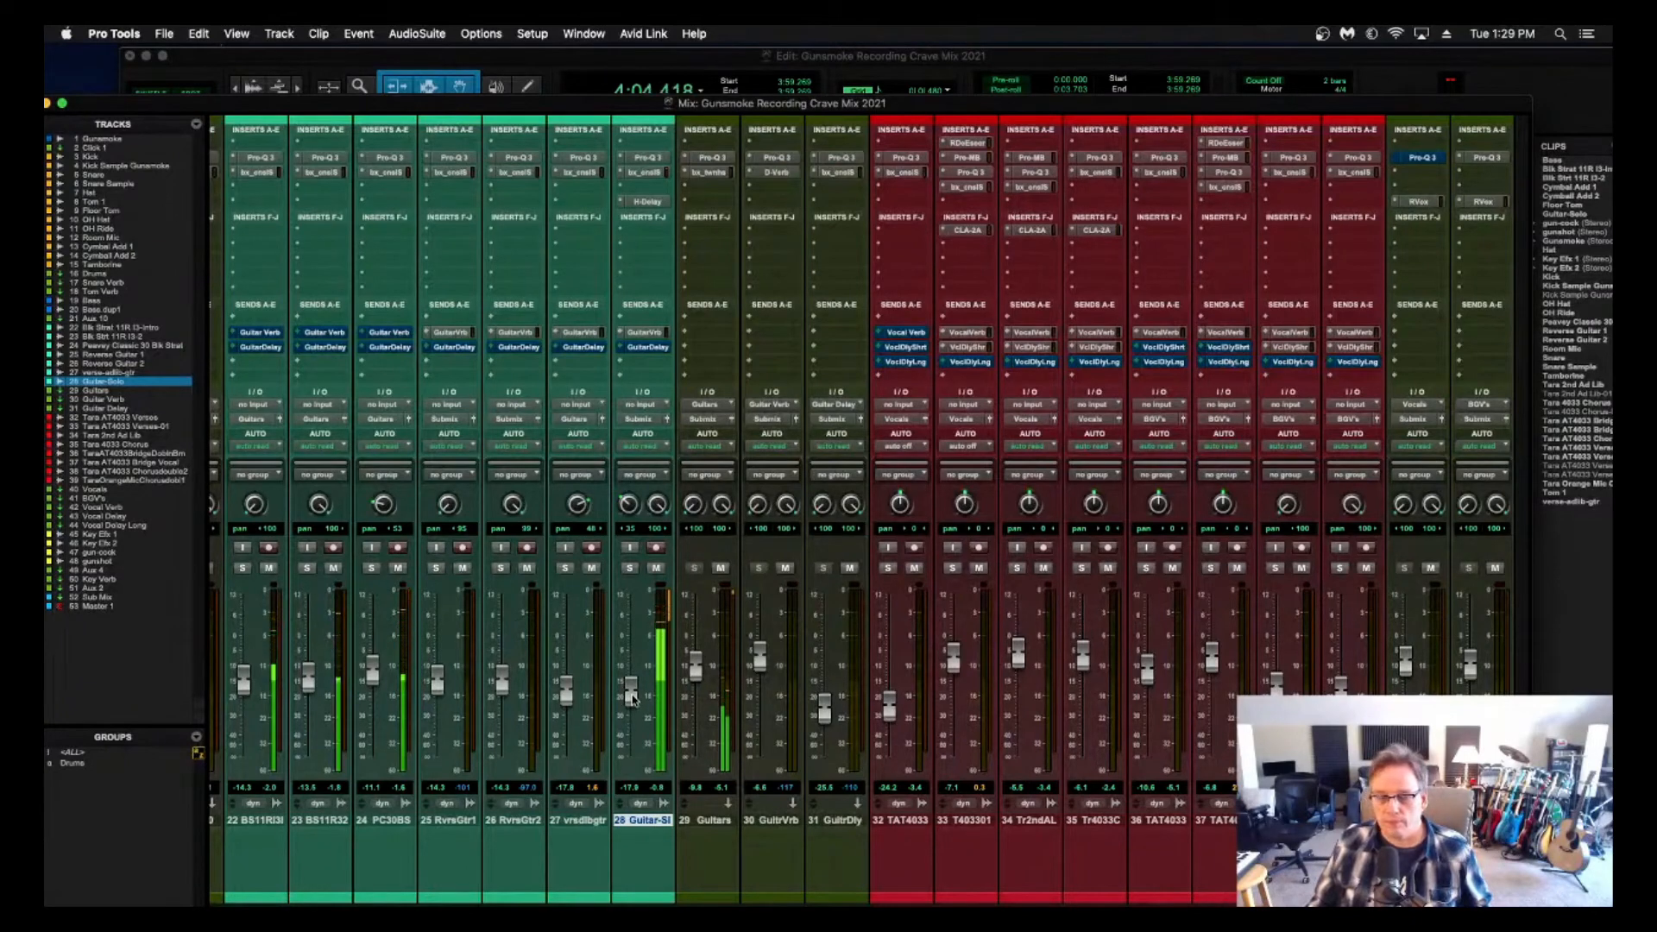
left_click_drag(633, 698, 634, 704)
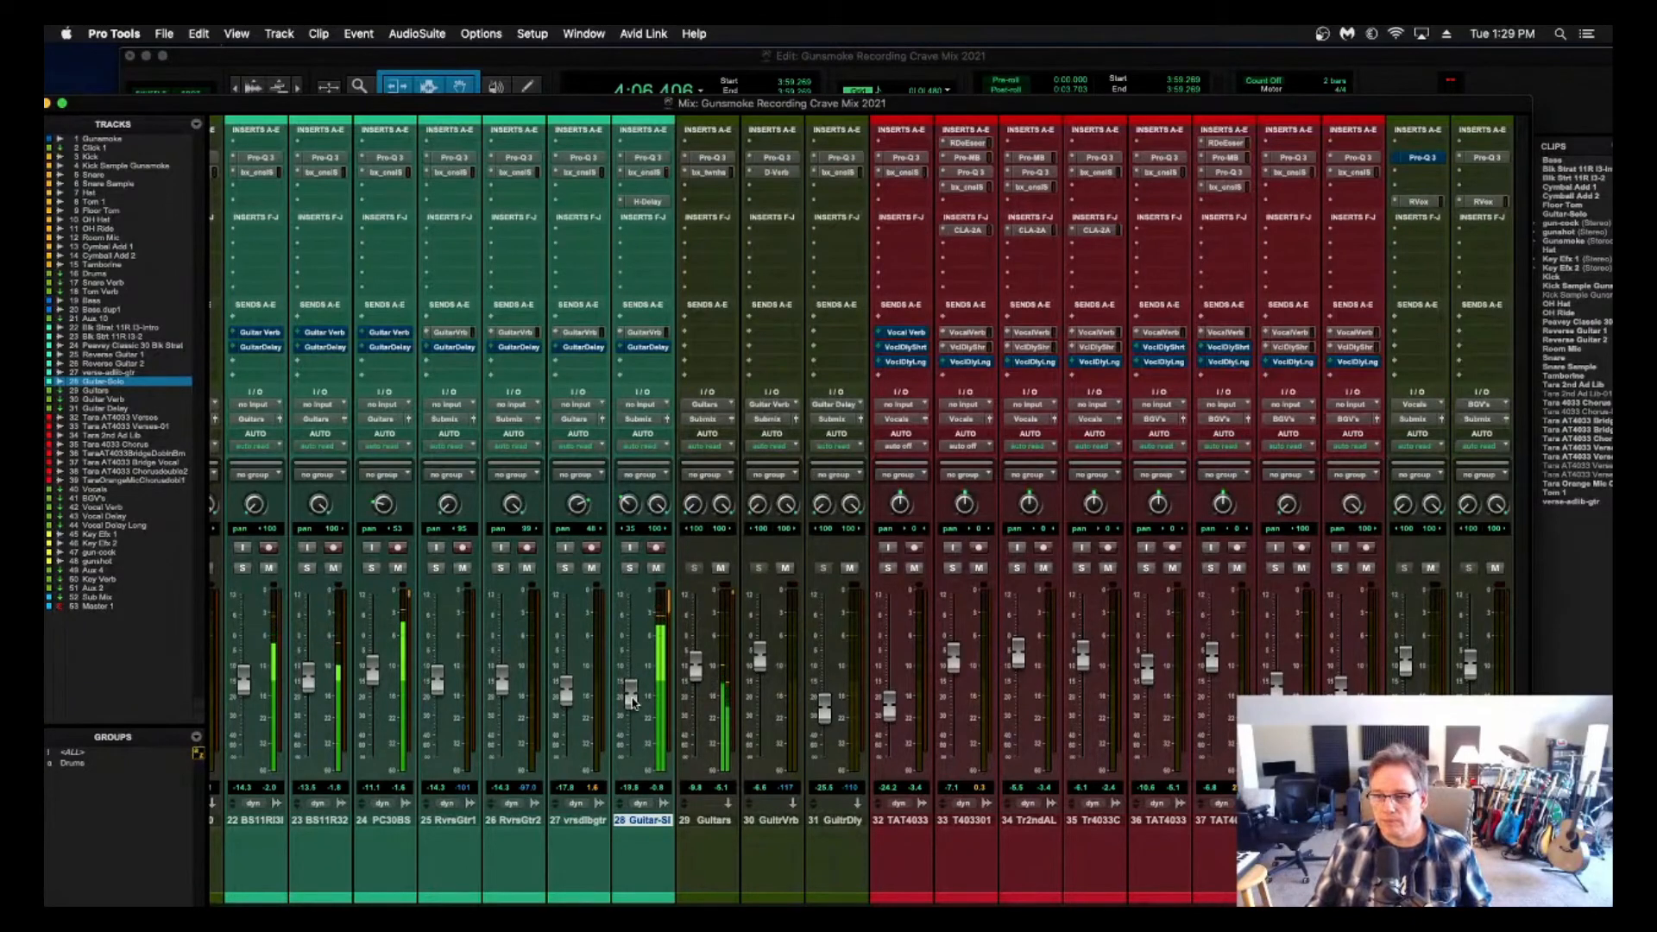
scroll(1021, 744, "right", 5)
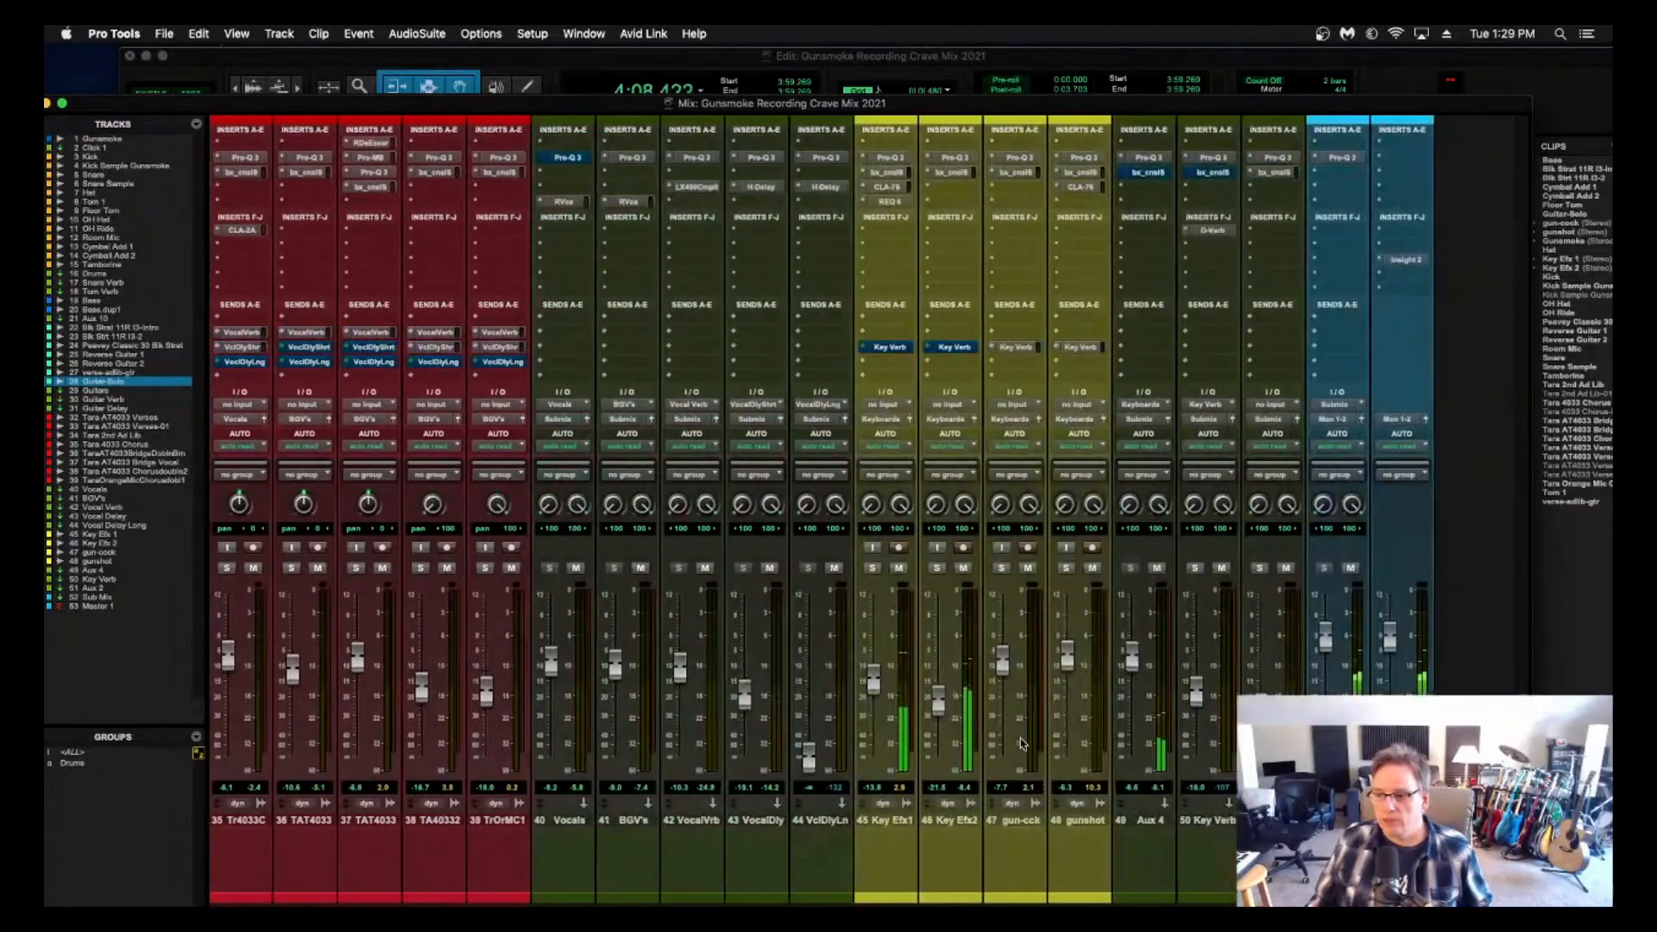
key("space")
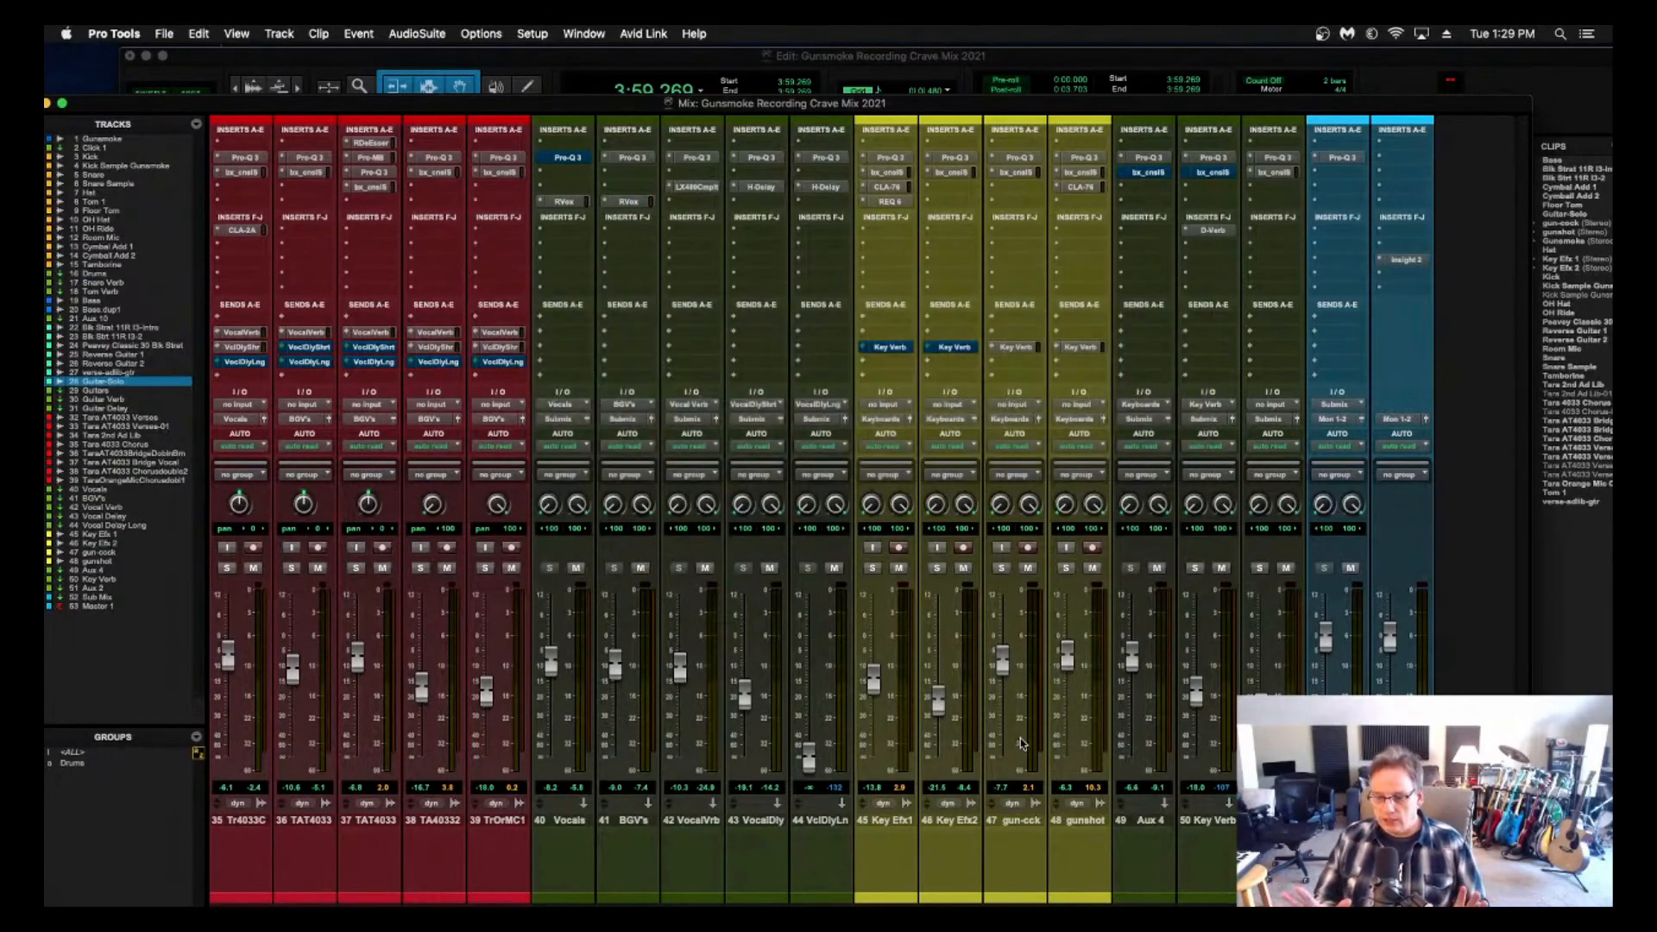
Select the Sub Mix track and look over the guitar, vocal and keyboard channels in the mixer.
left_click(1339, 821)
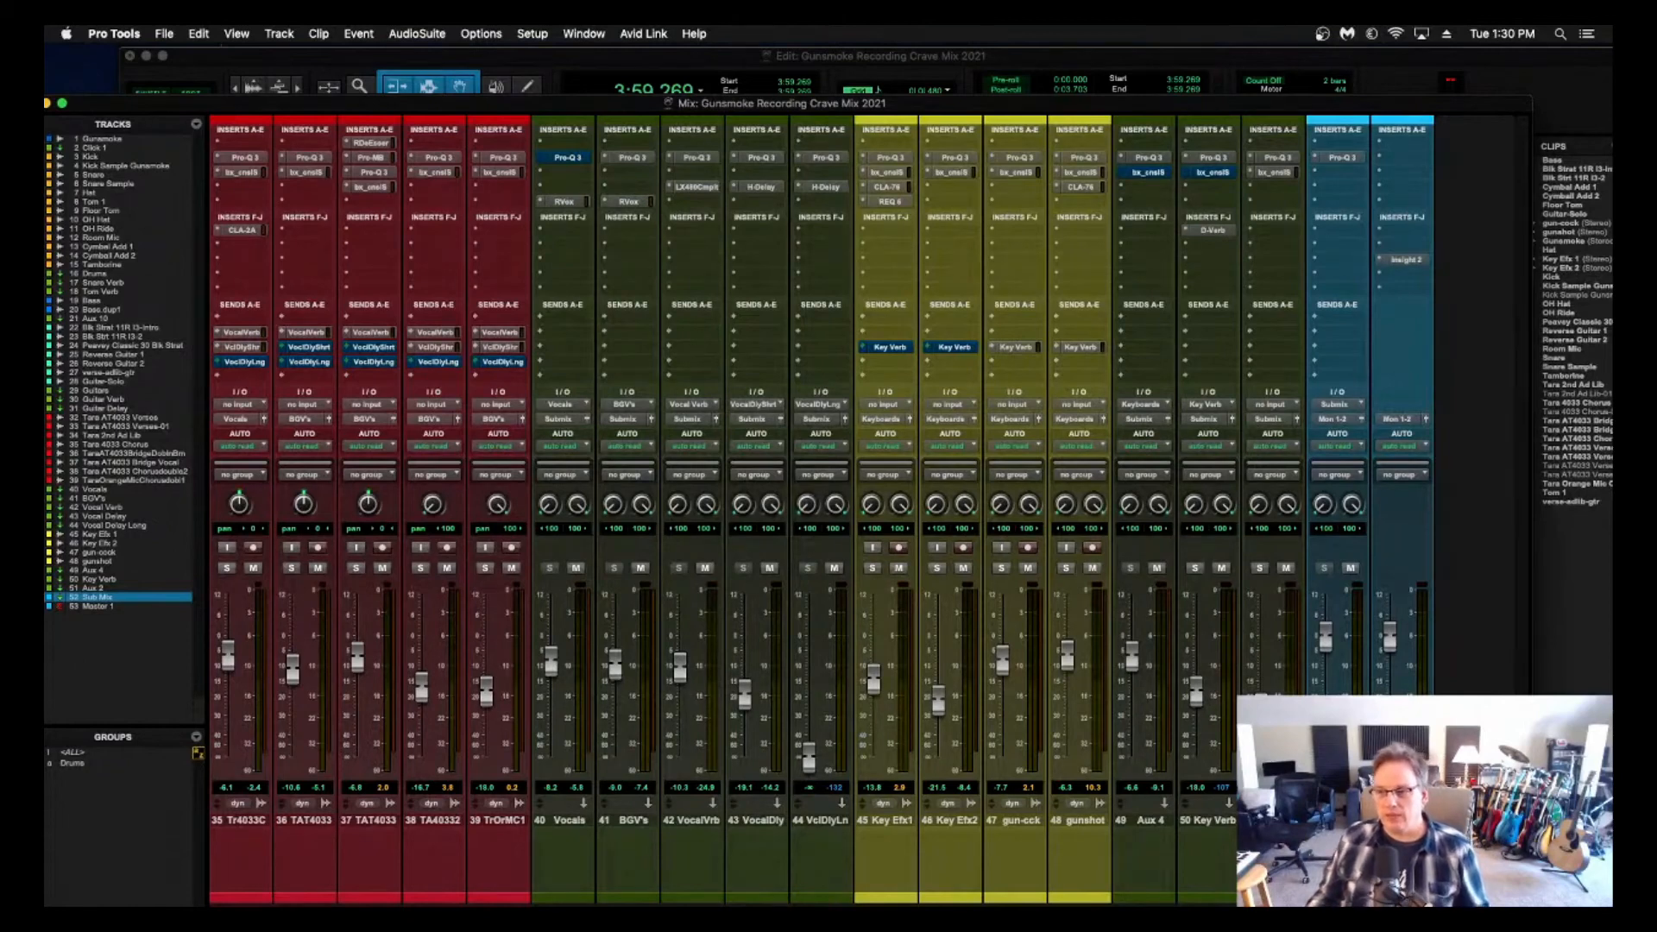
scroll(1042, 709, "left", 1)
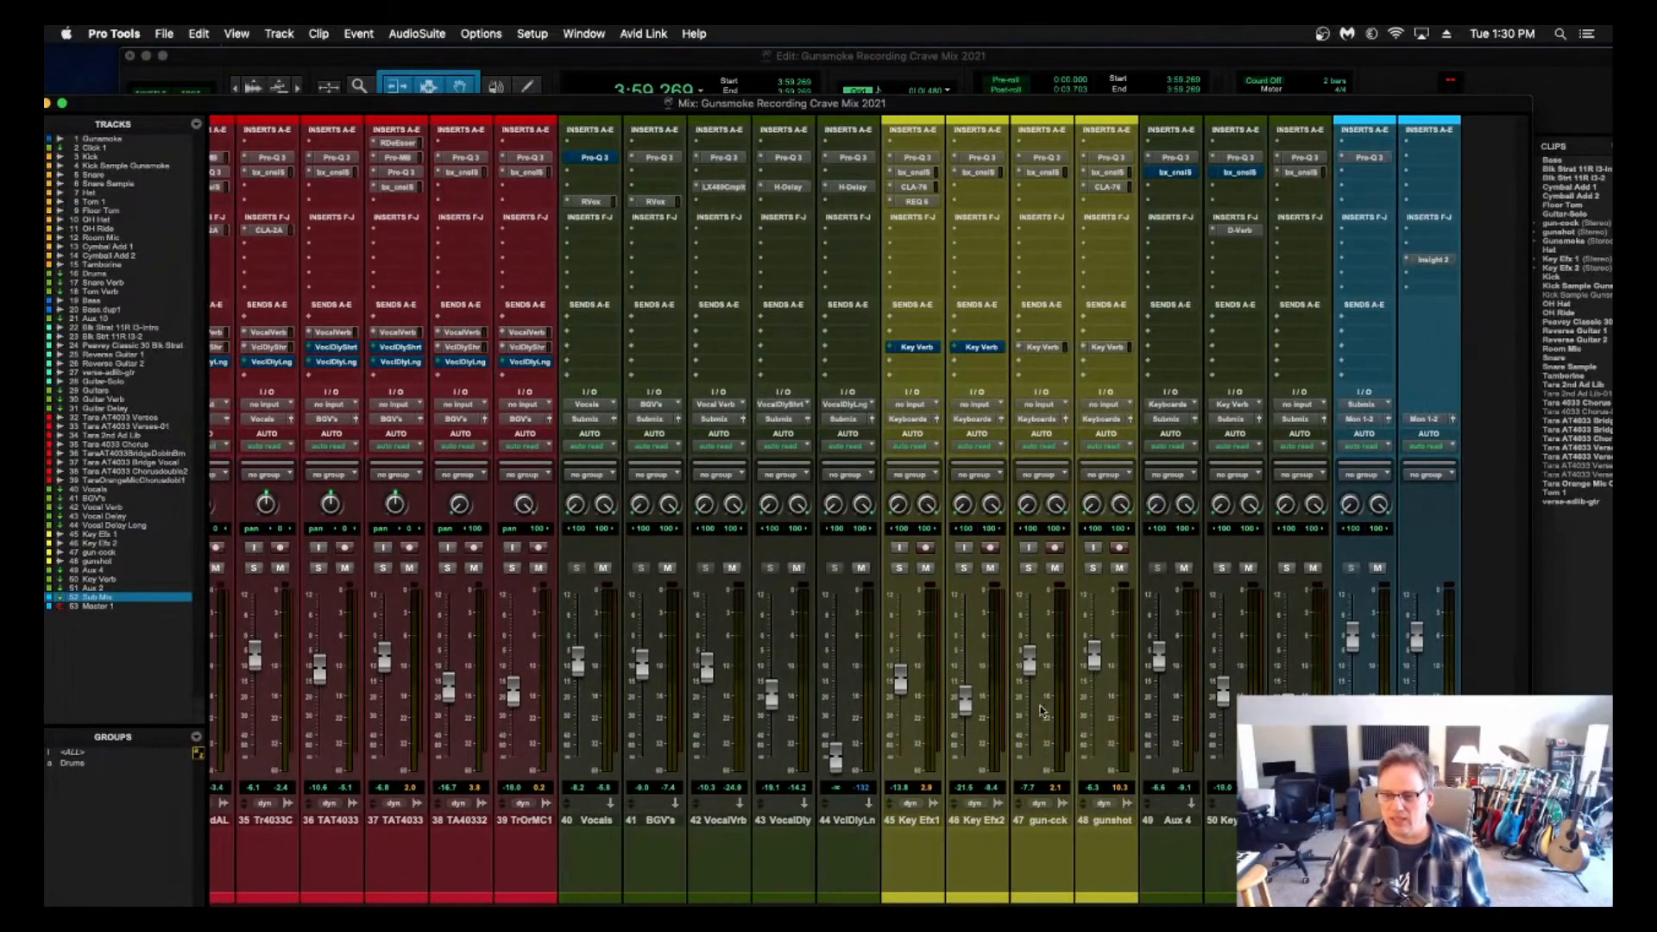
scroll(1042, 709, "left", 3)
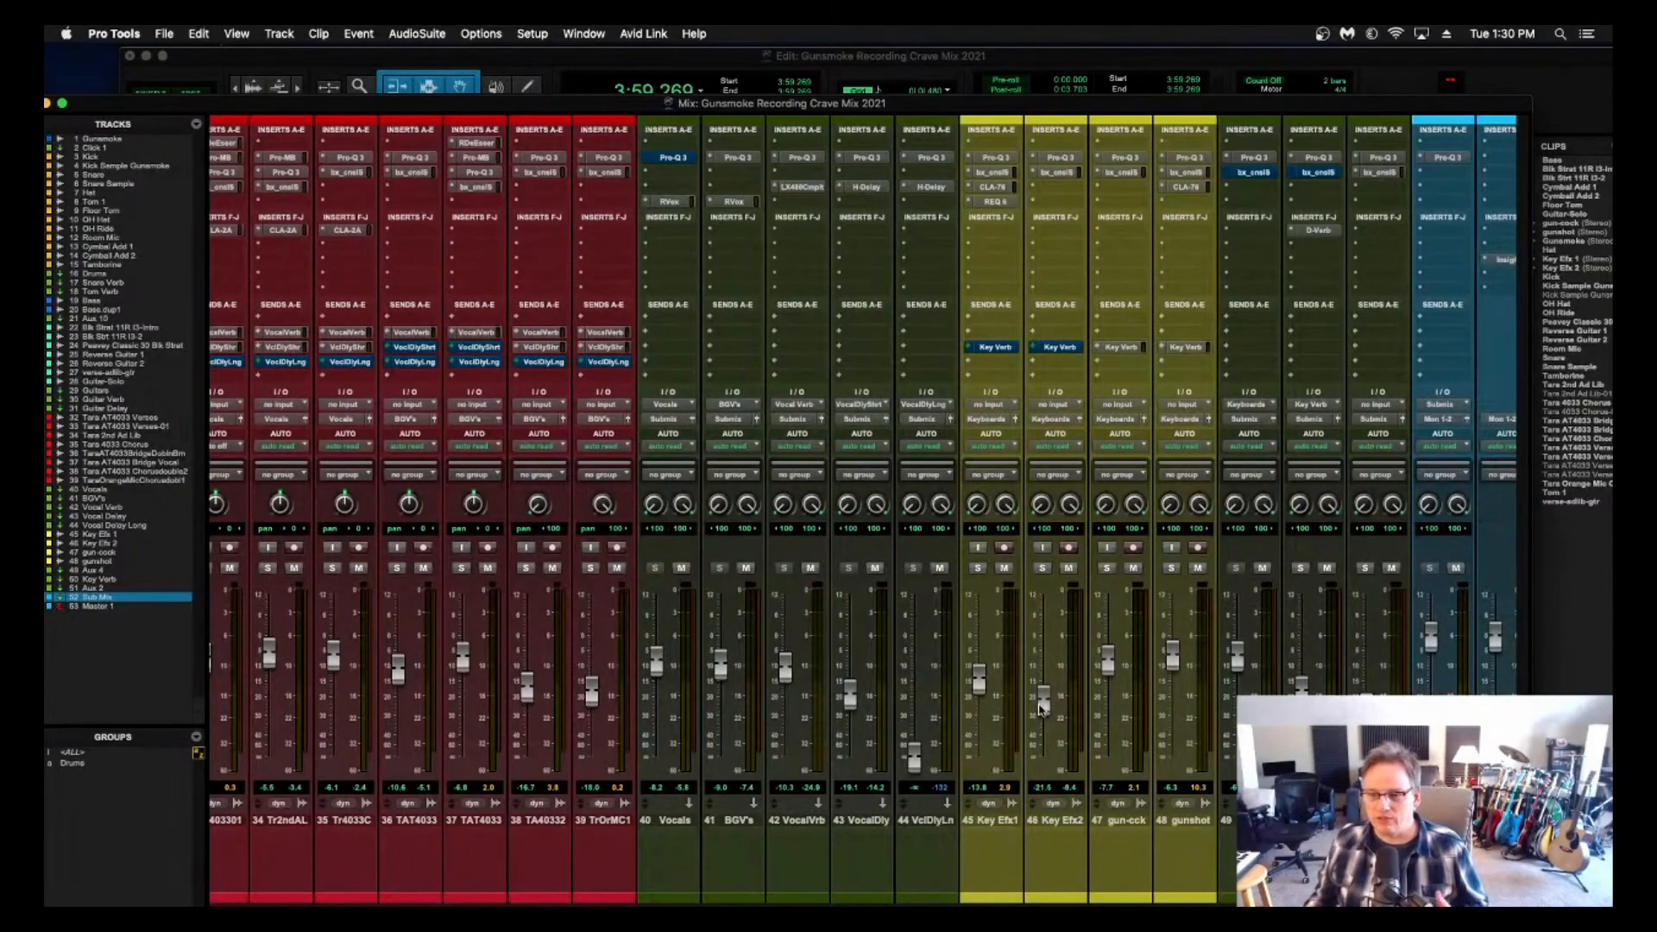
scroll(1040, 710, "right", 3)
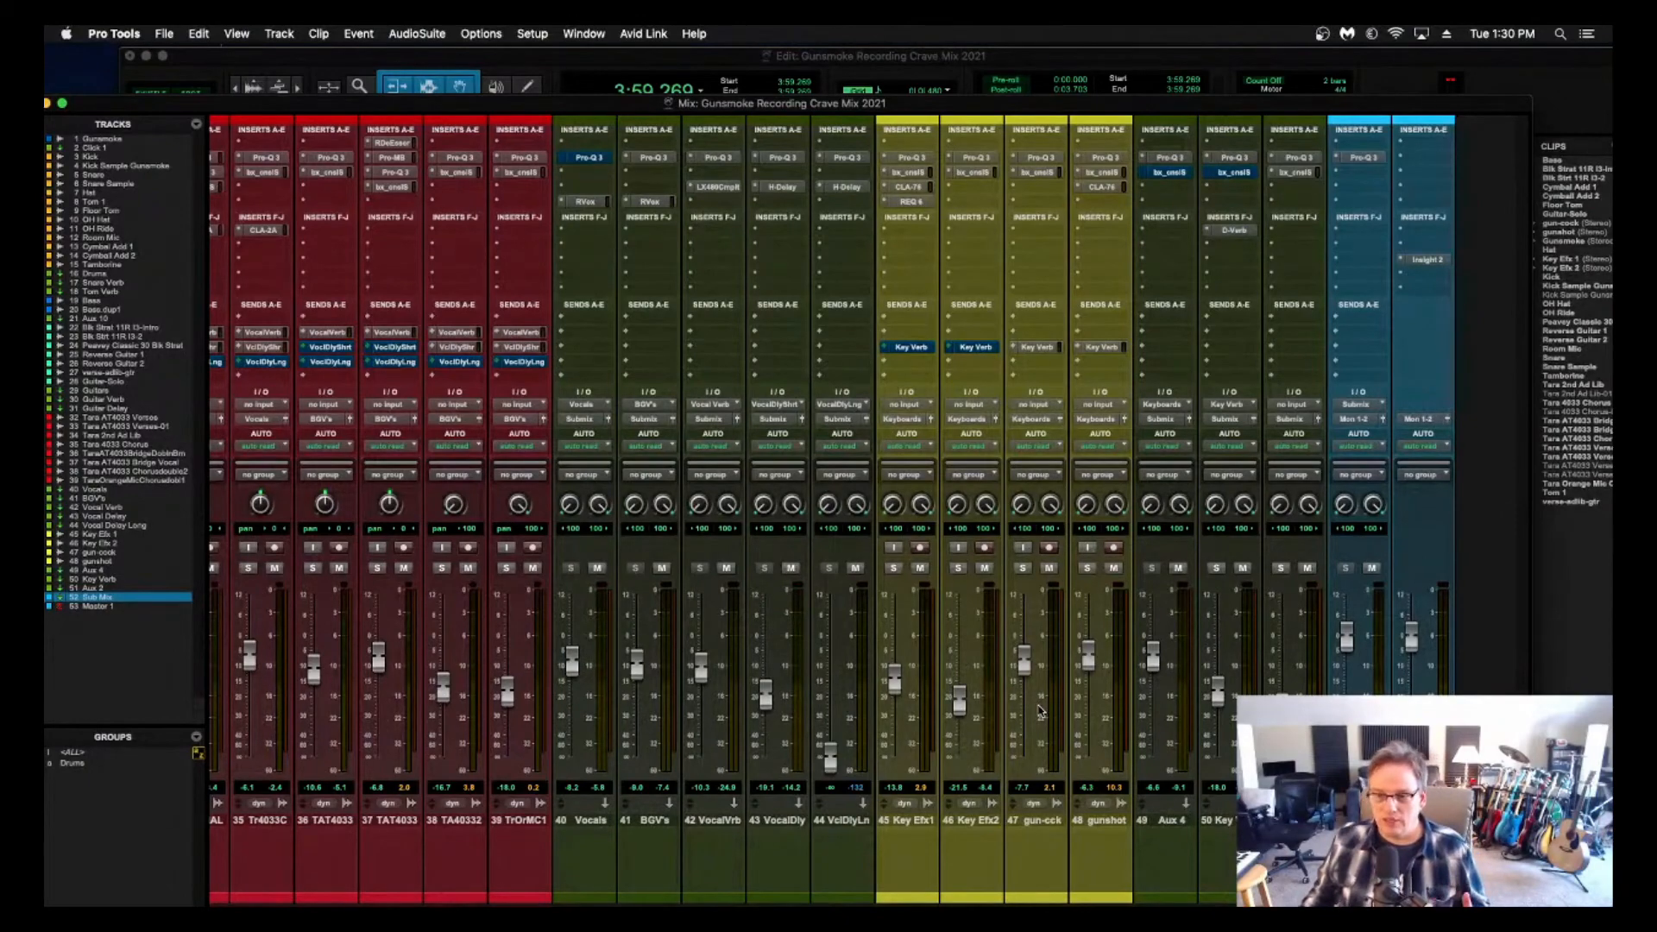
scroll(1039, 710, "left", 15)
scroll(1038, 710, "left", 3)
scroll(1038, 709, "right", 15)
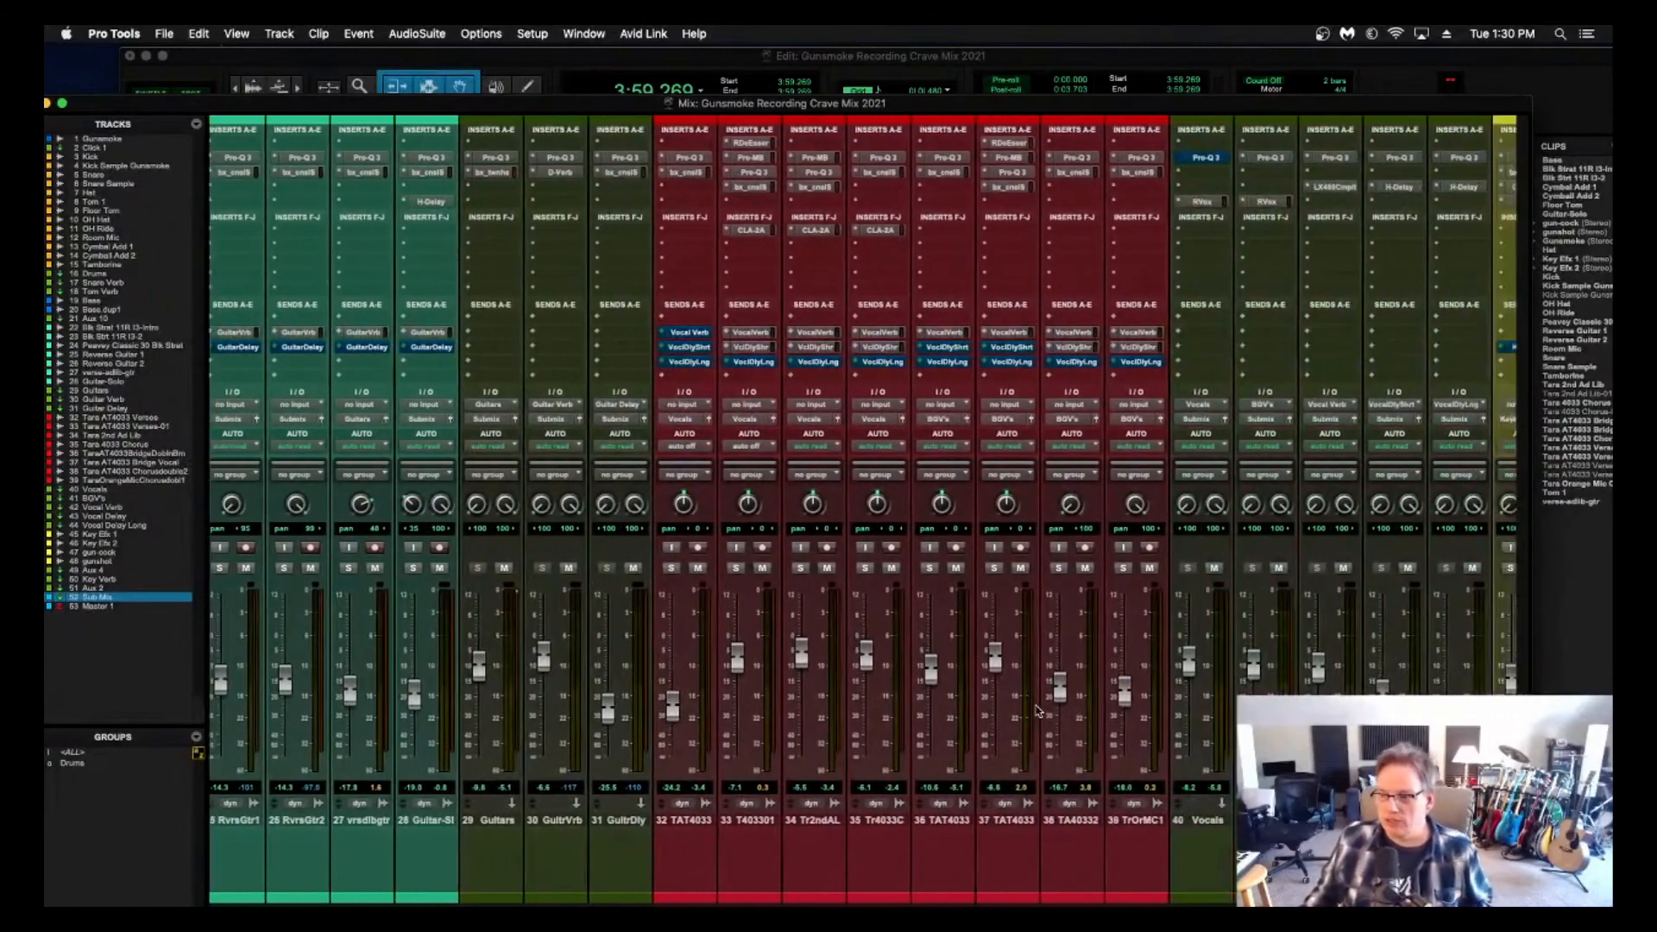
Insert the stereo bx_townhouse Buss Compressor on the Sub Mix track and load its 03 Master Glue preset.
scroll(1038, 709, "right", 10)
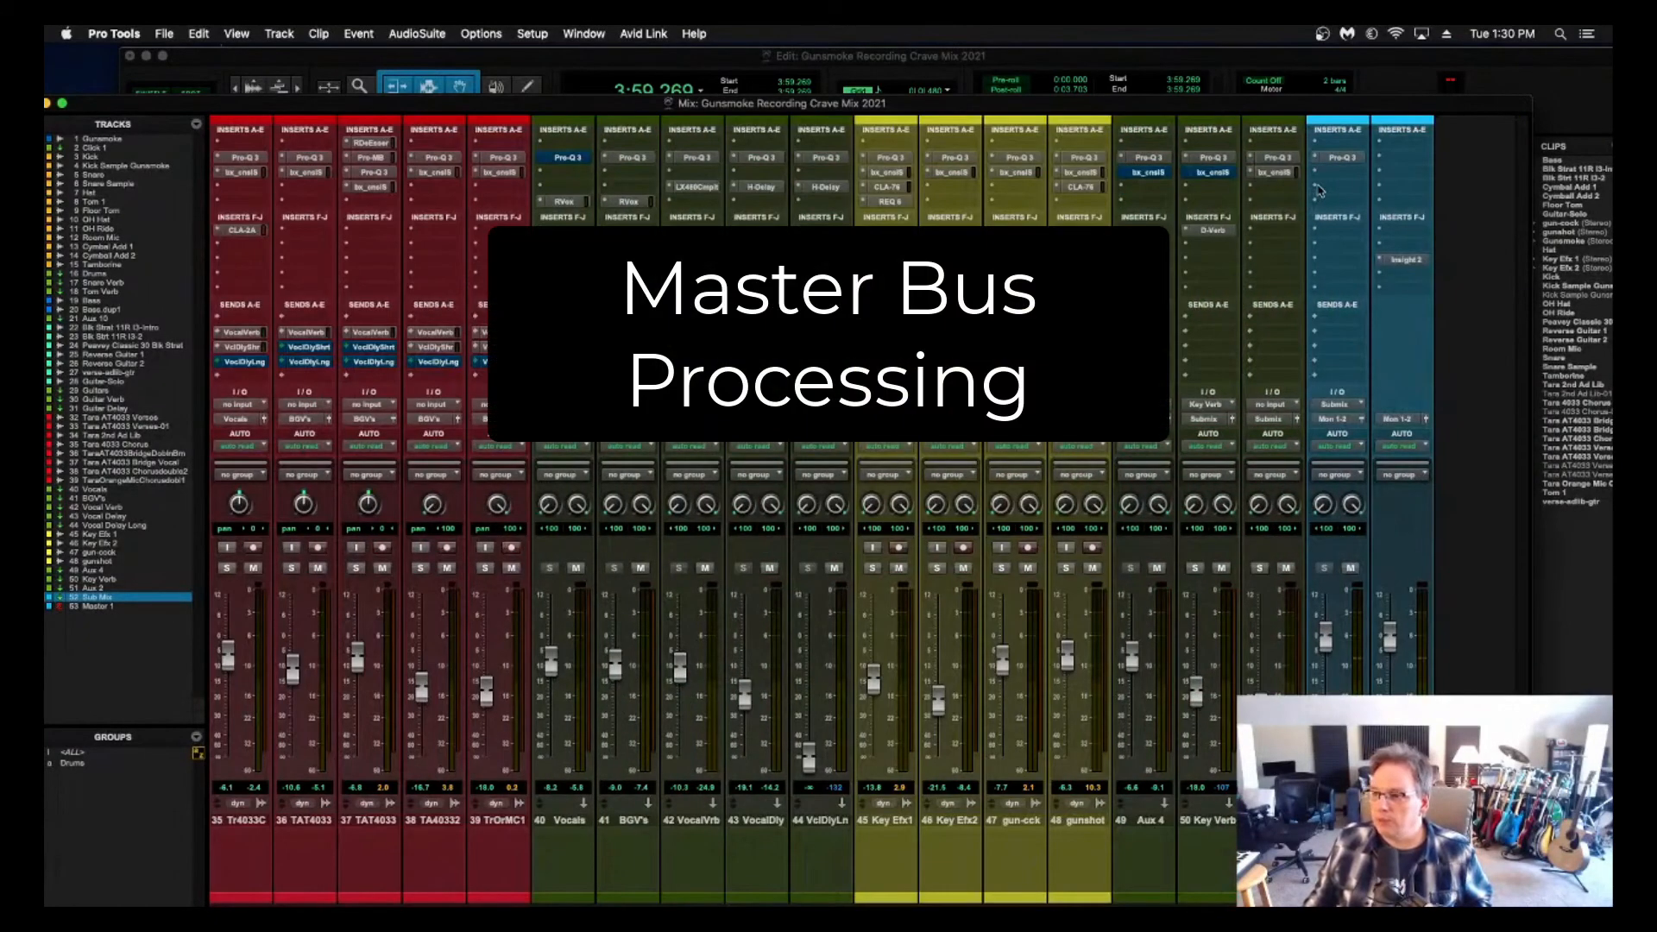
left_click(1317, 191)
mouse_move(1493, 205)
scroll(1355, 293, "down", 2)
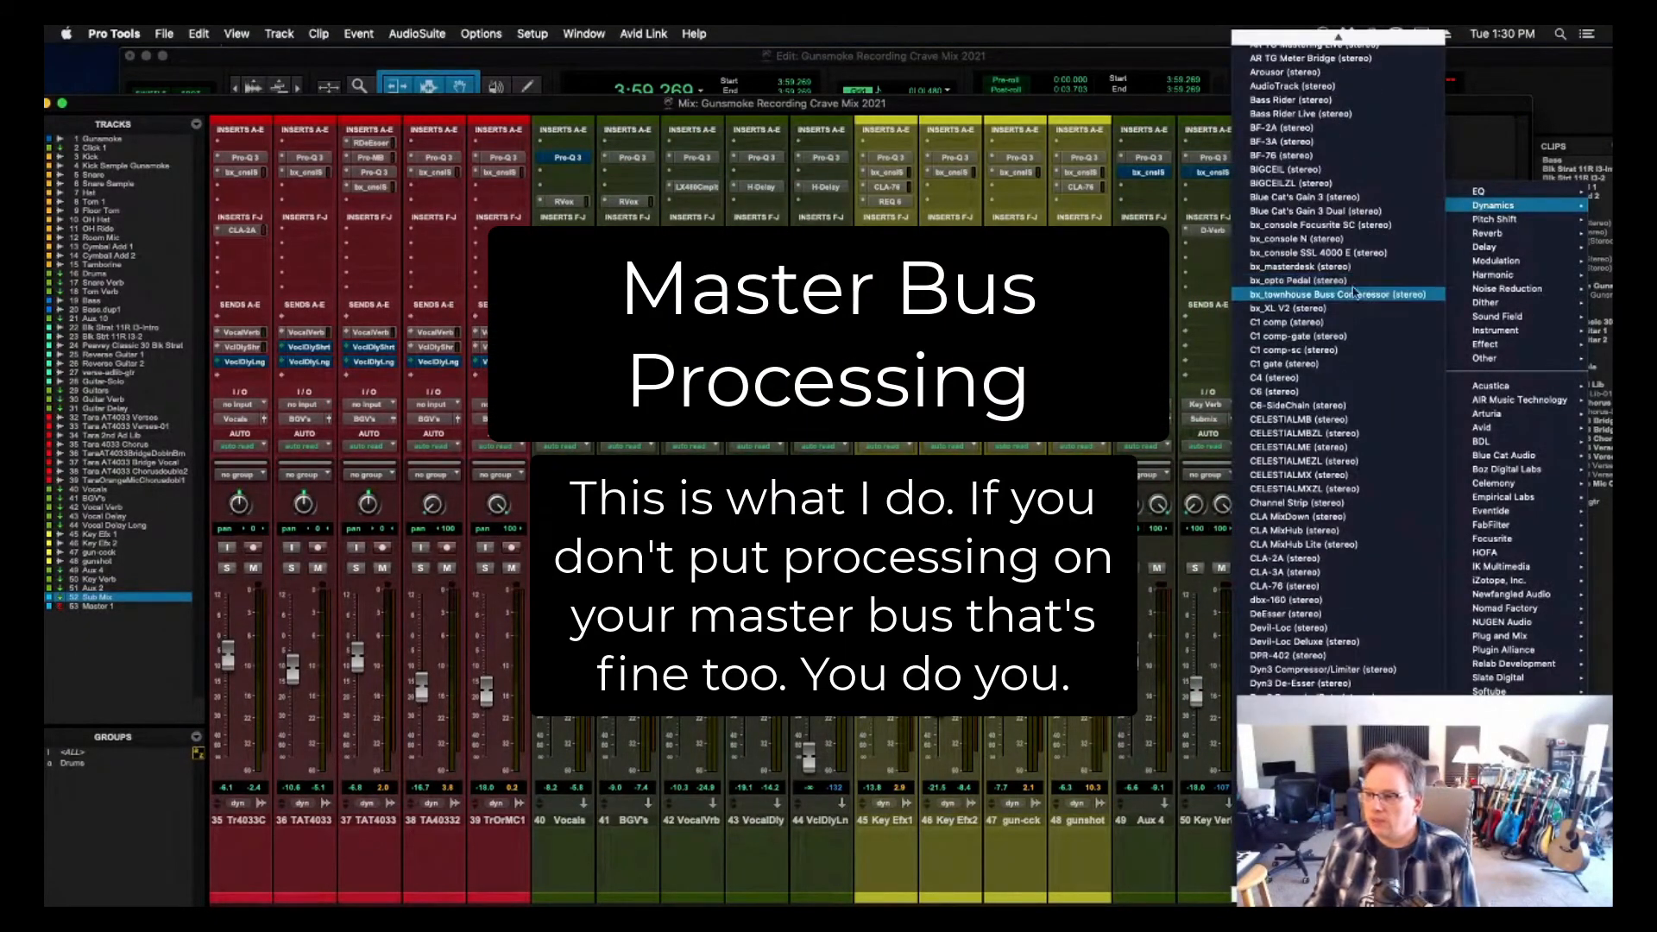
left_click(1353, 295)
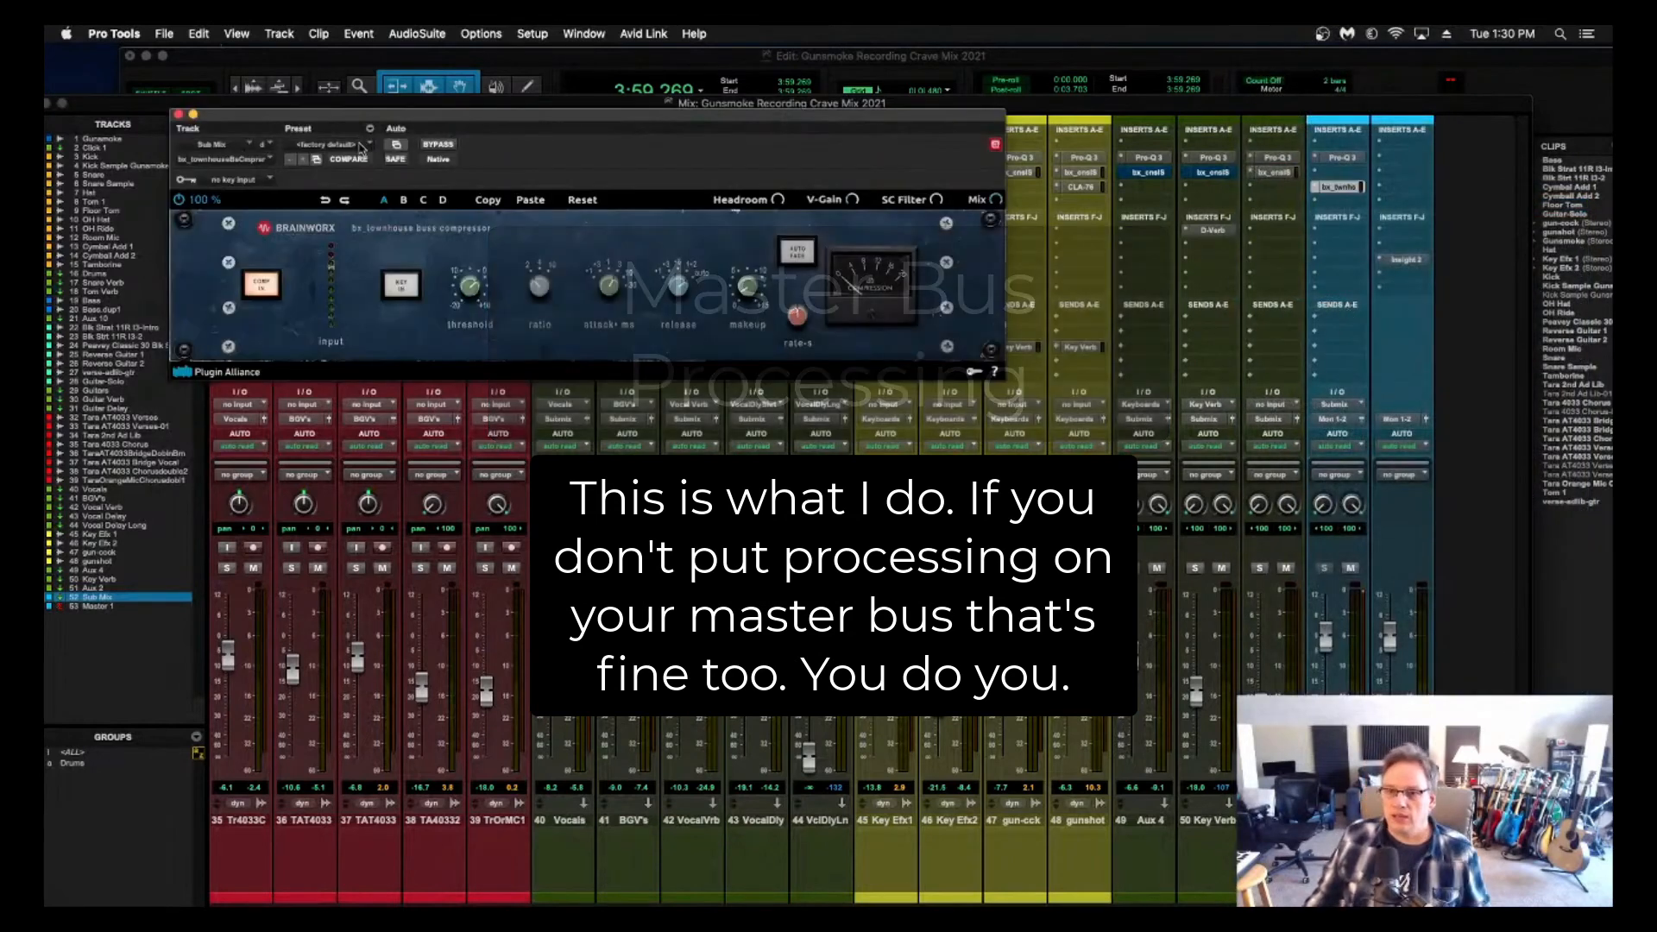
left_click(361, 148)
scroll(357, 127, "up", 5)
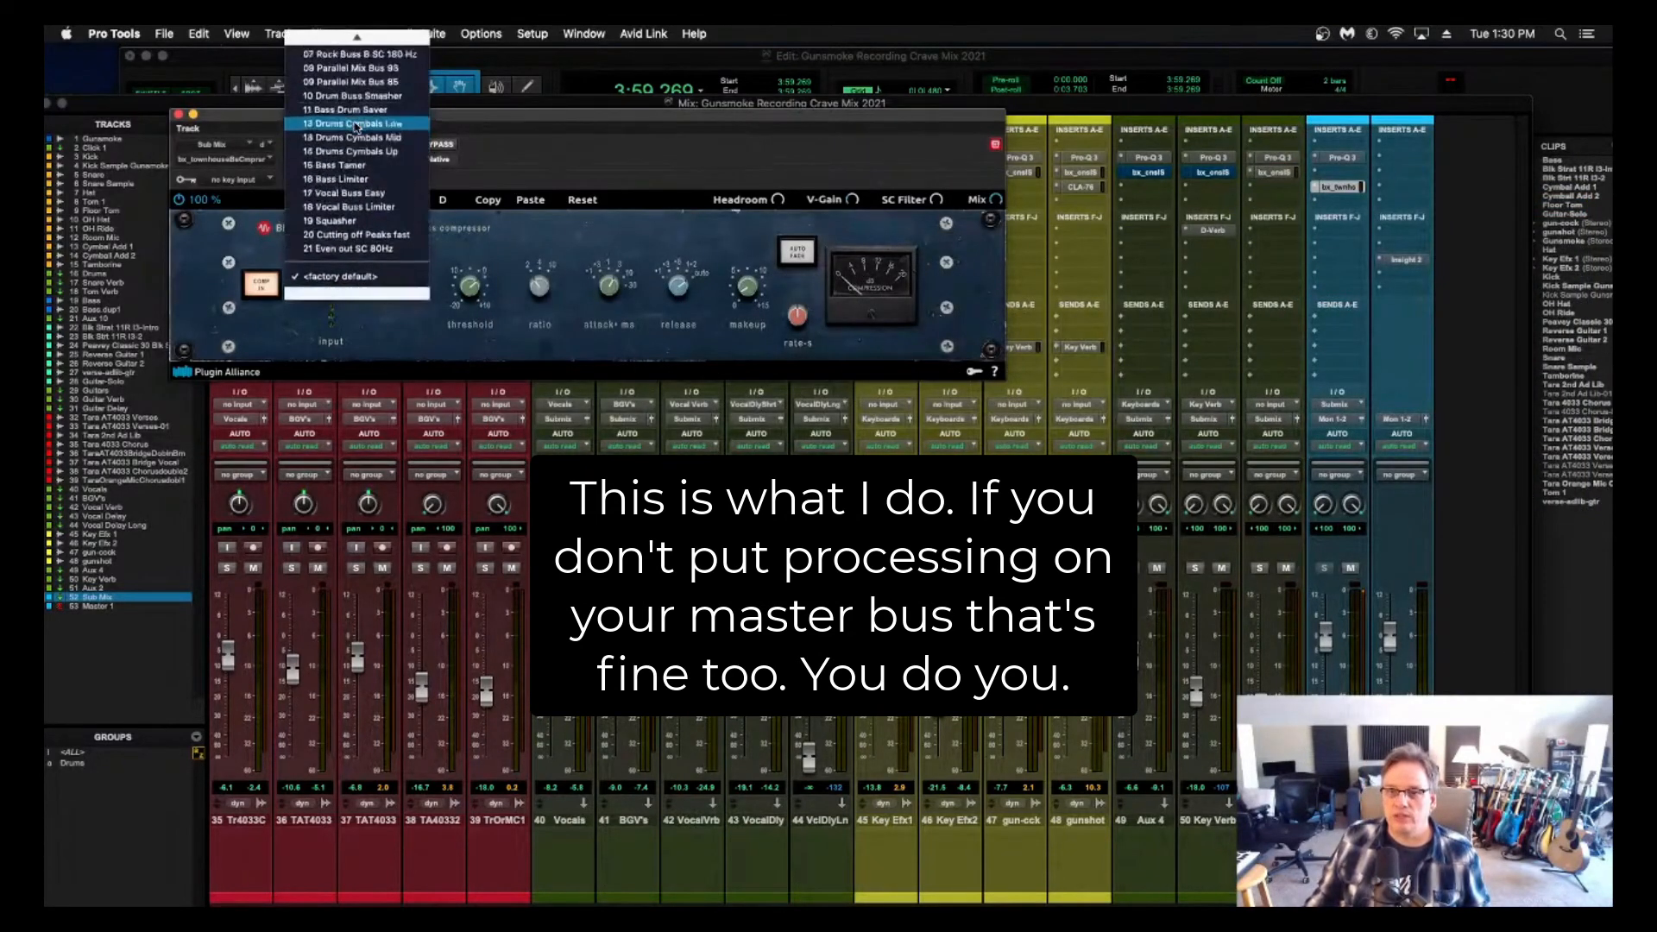
left_click(355, 68)
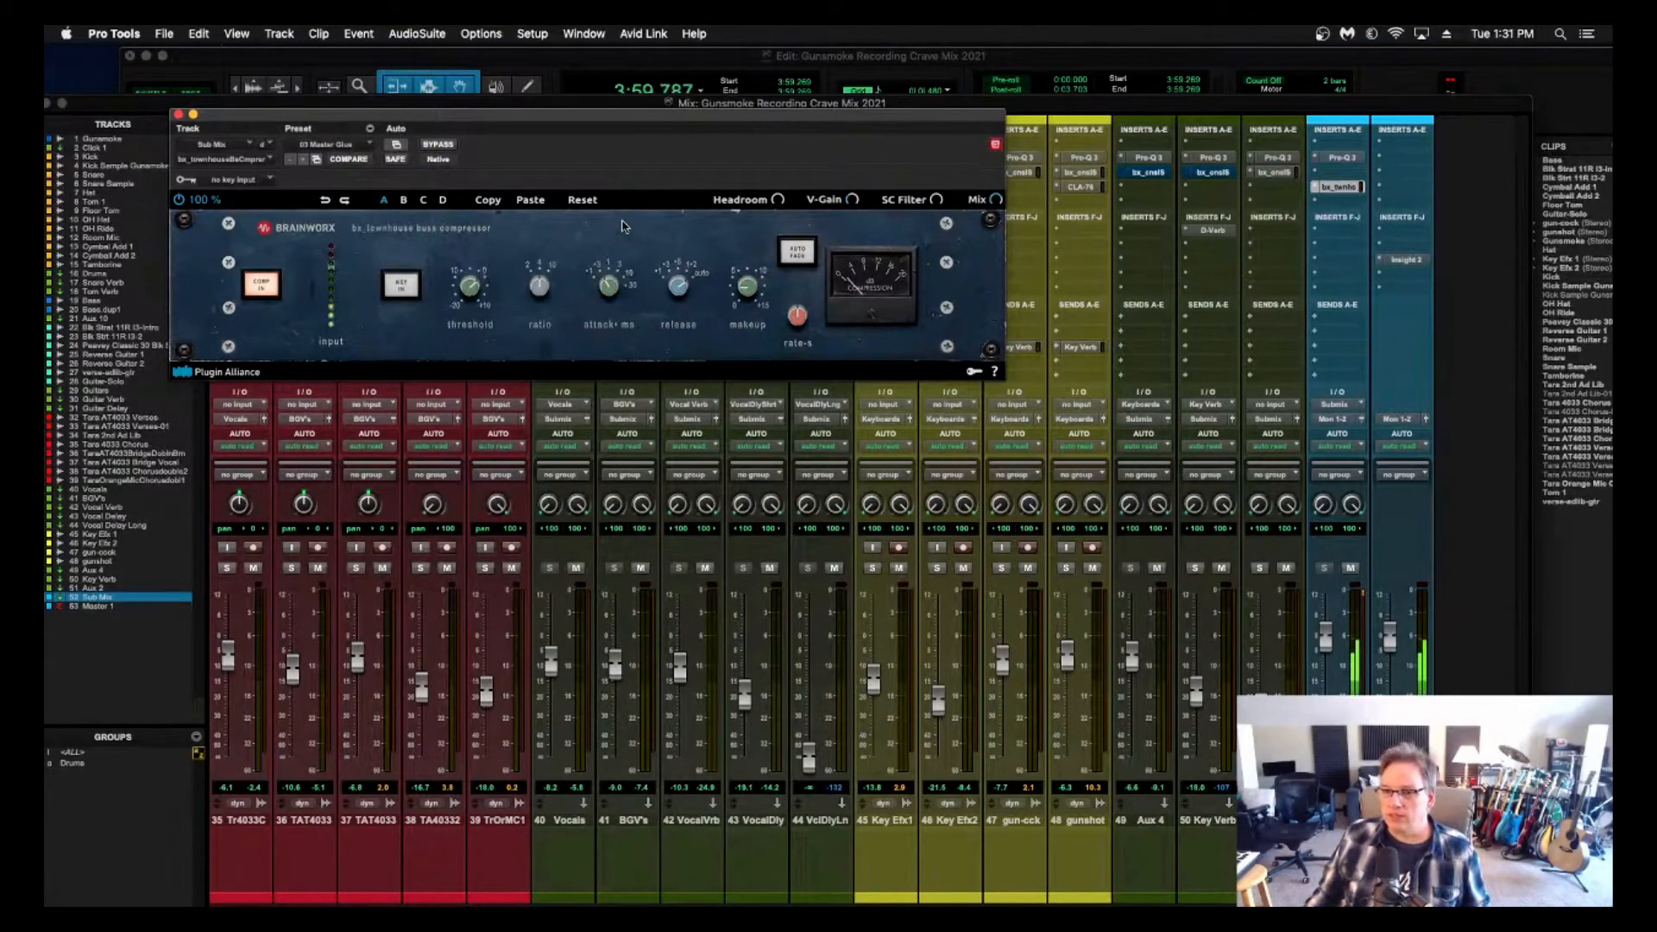
Compare the mix with and without the Sub Mix bus compressor by toggling its bypass during playback.
left_click(438, 145)
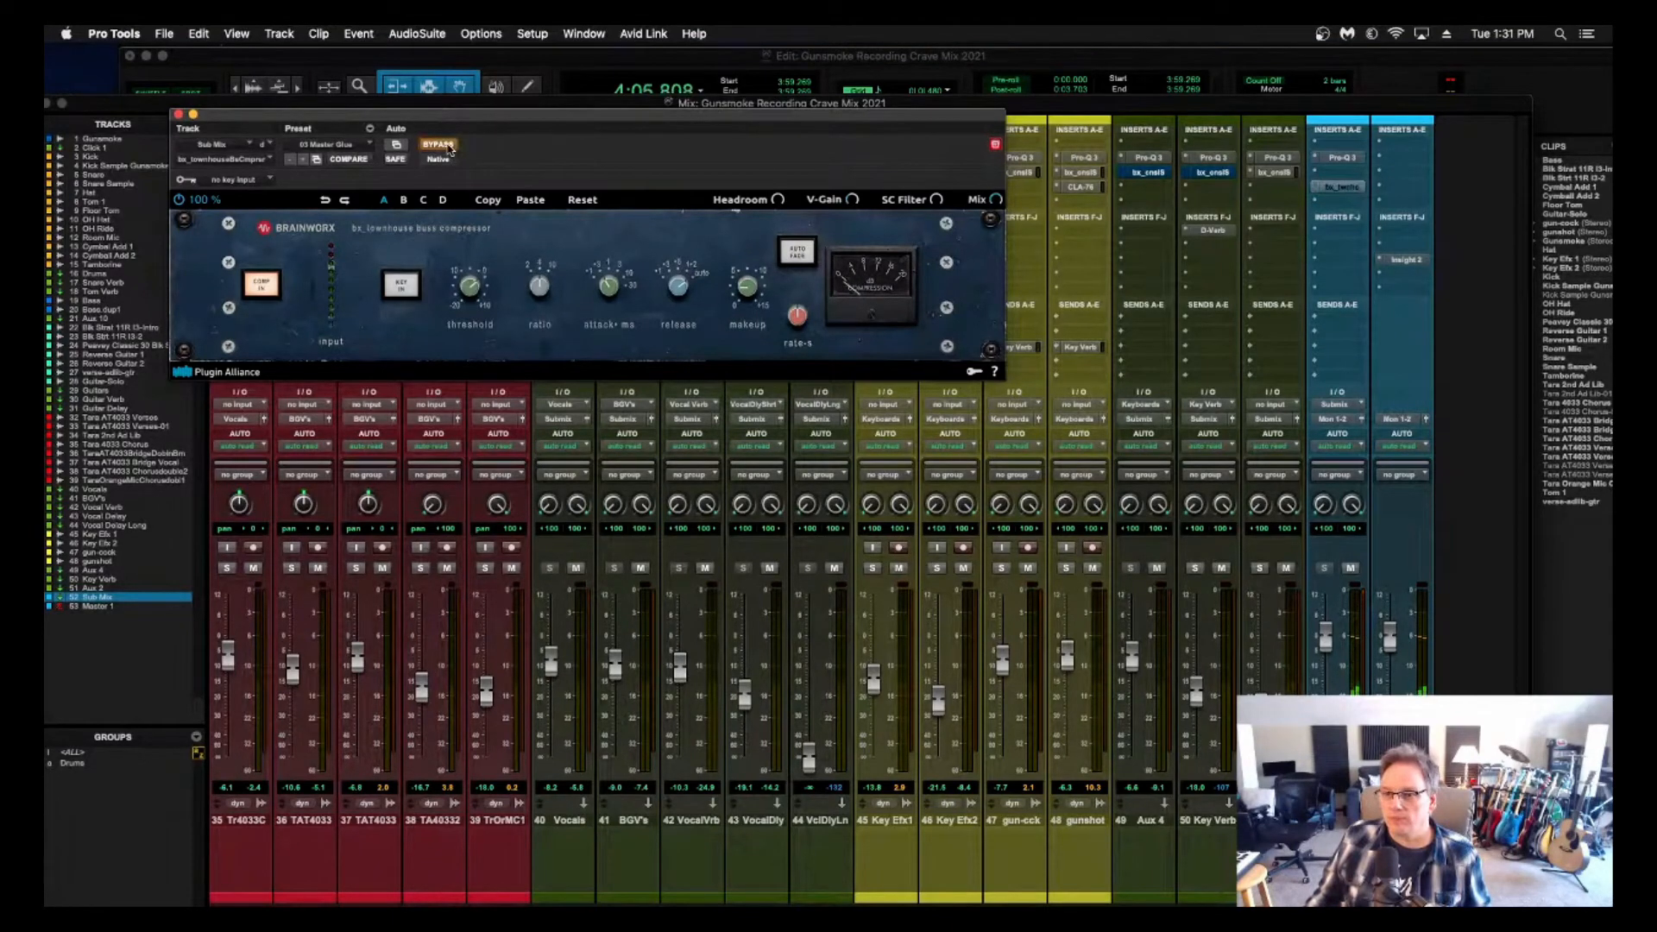
left_click(449, 150)
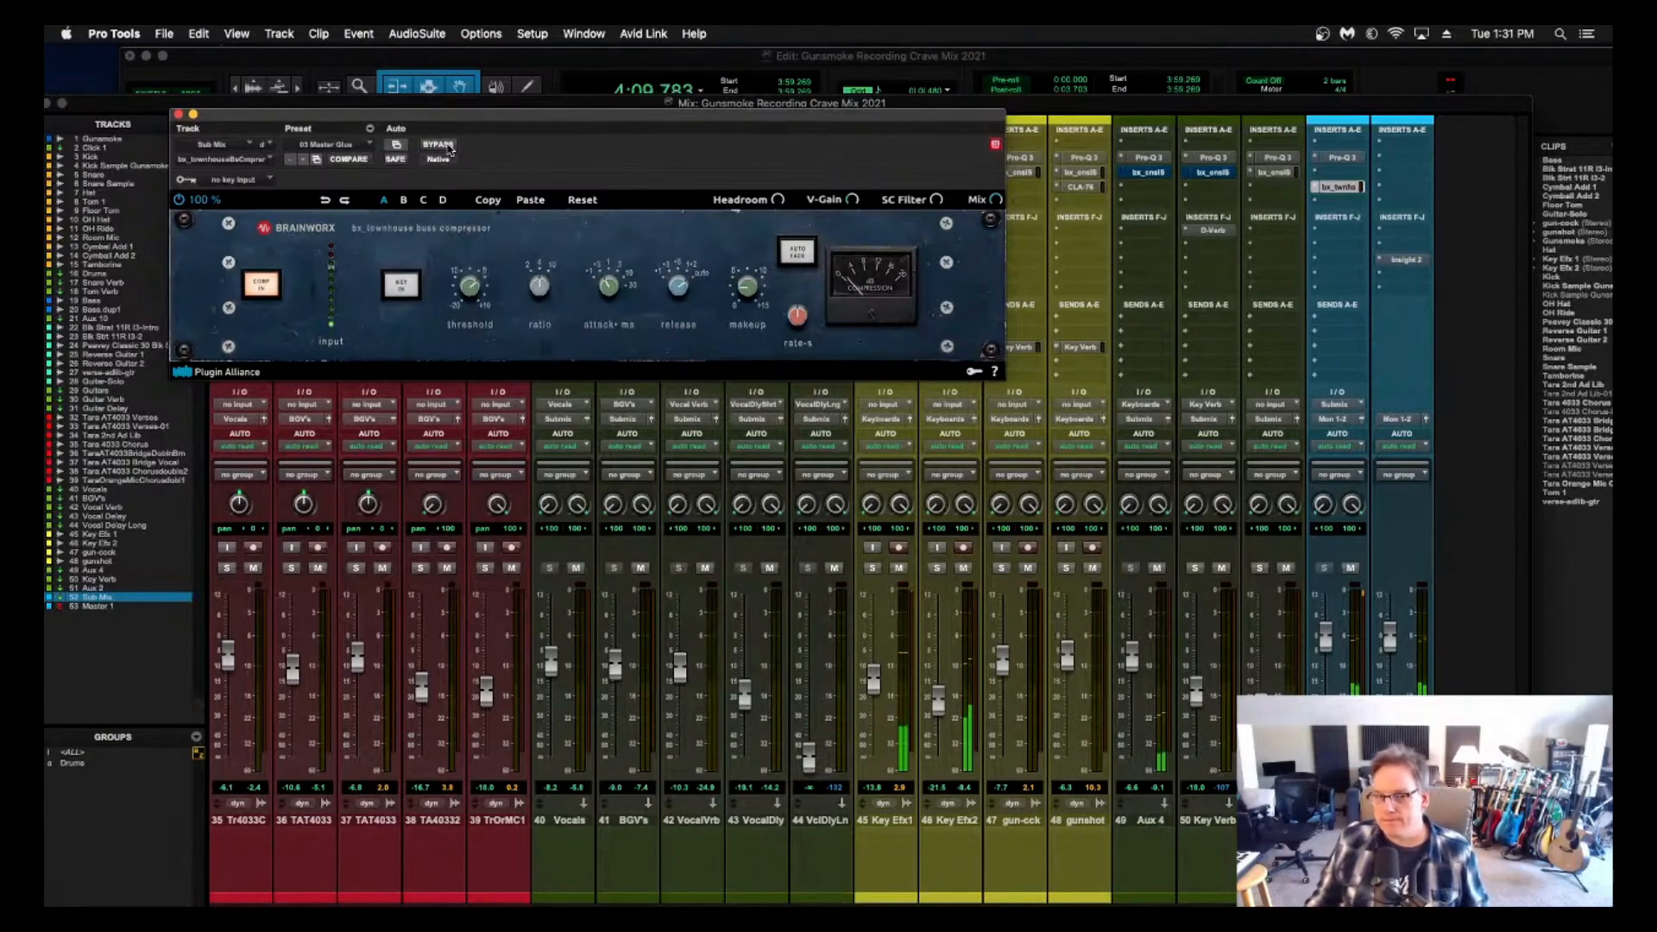
key("space")
Select every track from Aux 2 back to Gunsmoke and create a Mix/Edit group named "all channel except m buss".
scroll(1219, 762, "left", 3)
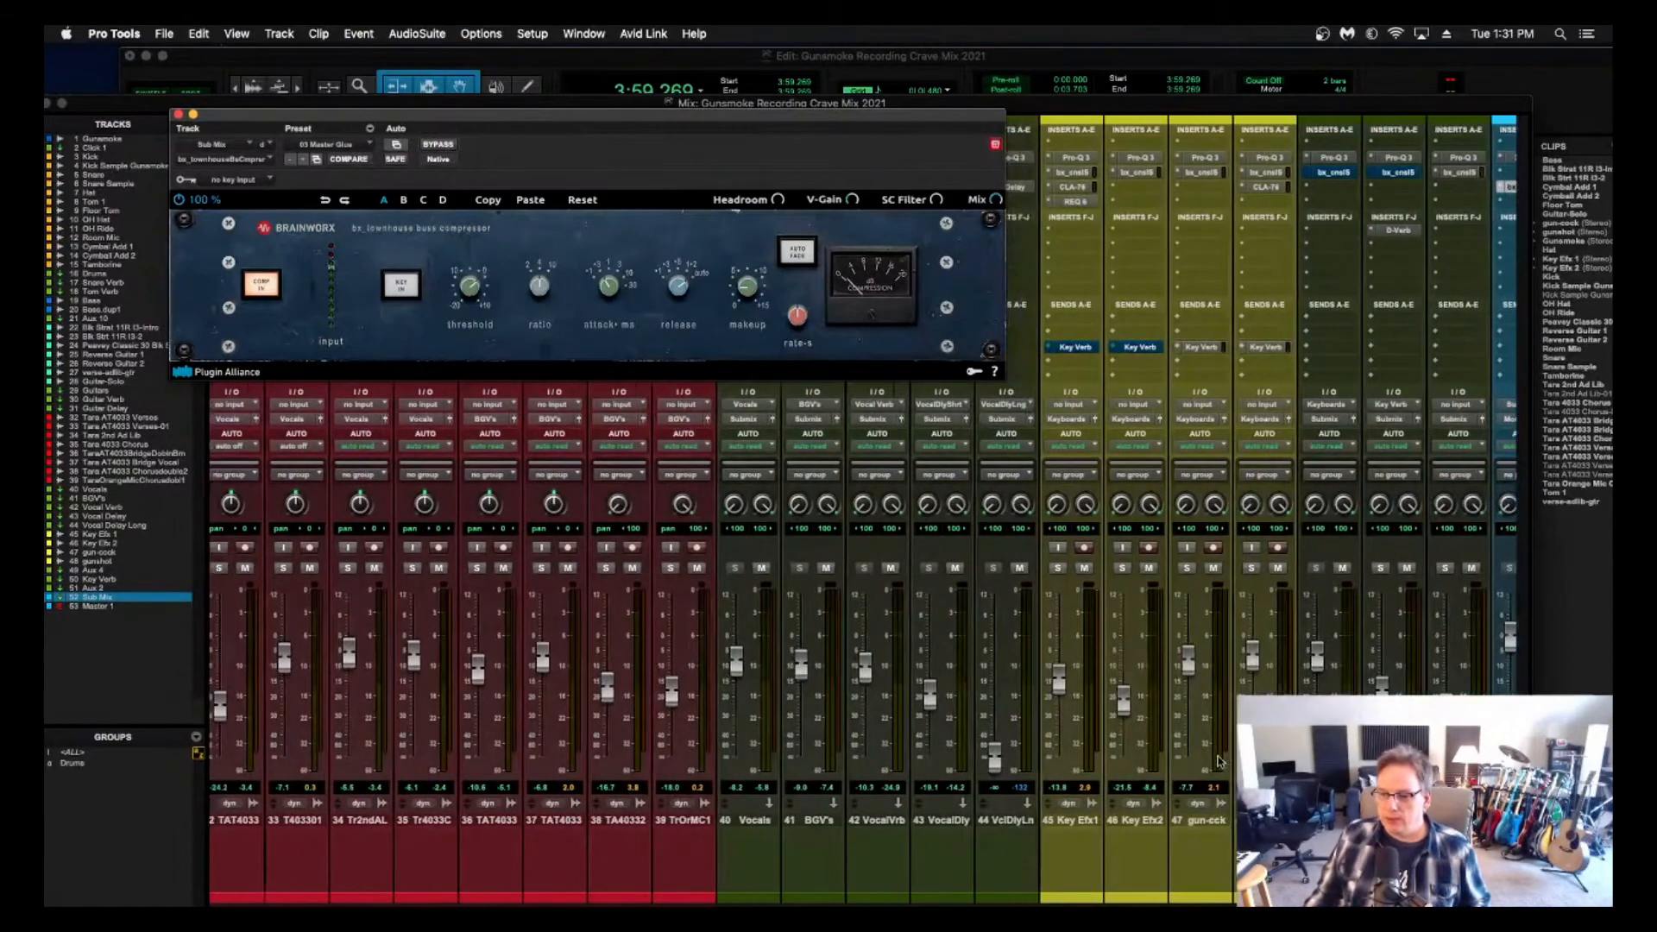
scroll(1219, 762, "right", 2)
left_click(1404, 820)
scroll(1405, 820, "left", 1)
scroll(862, 603, "left", 10)
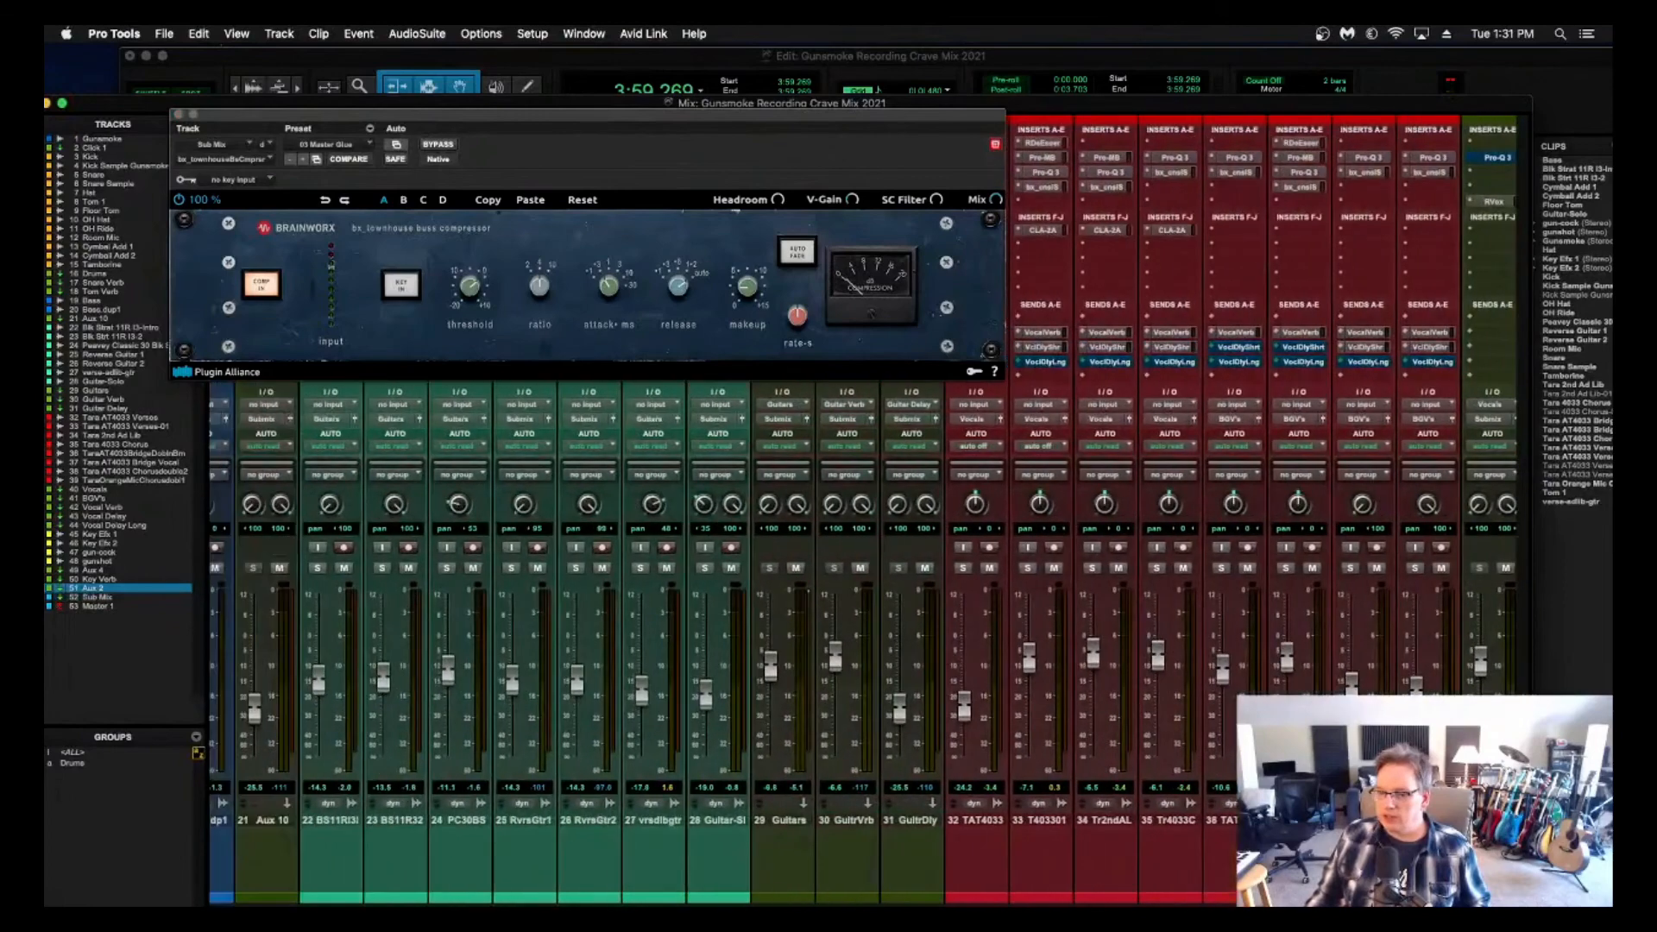
scroll(863, 604, "left", 10)
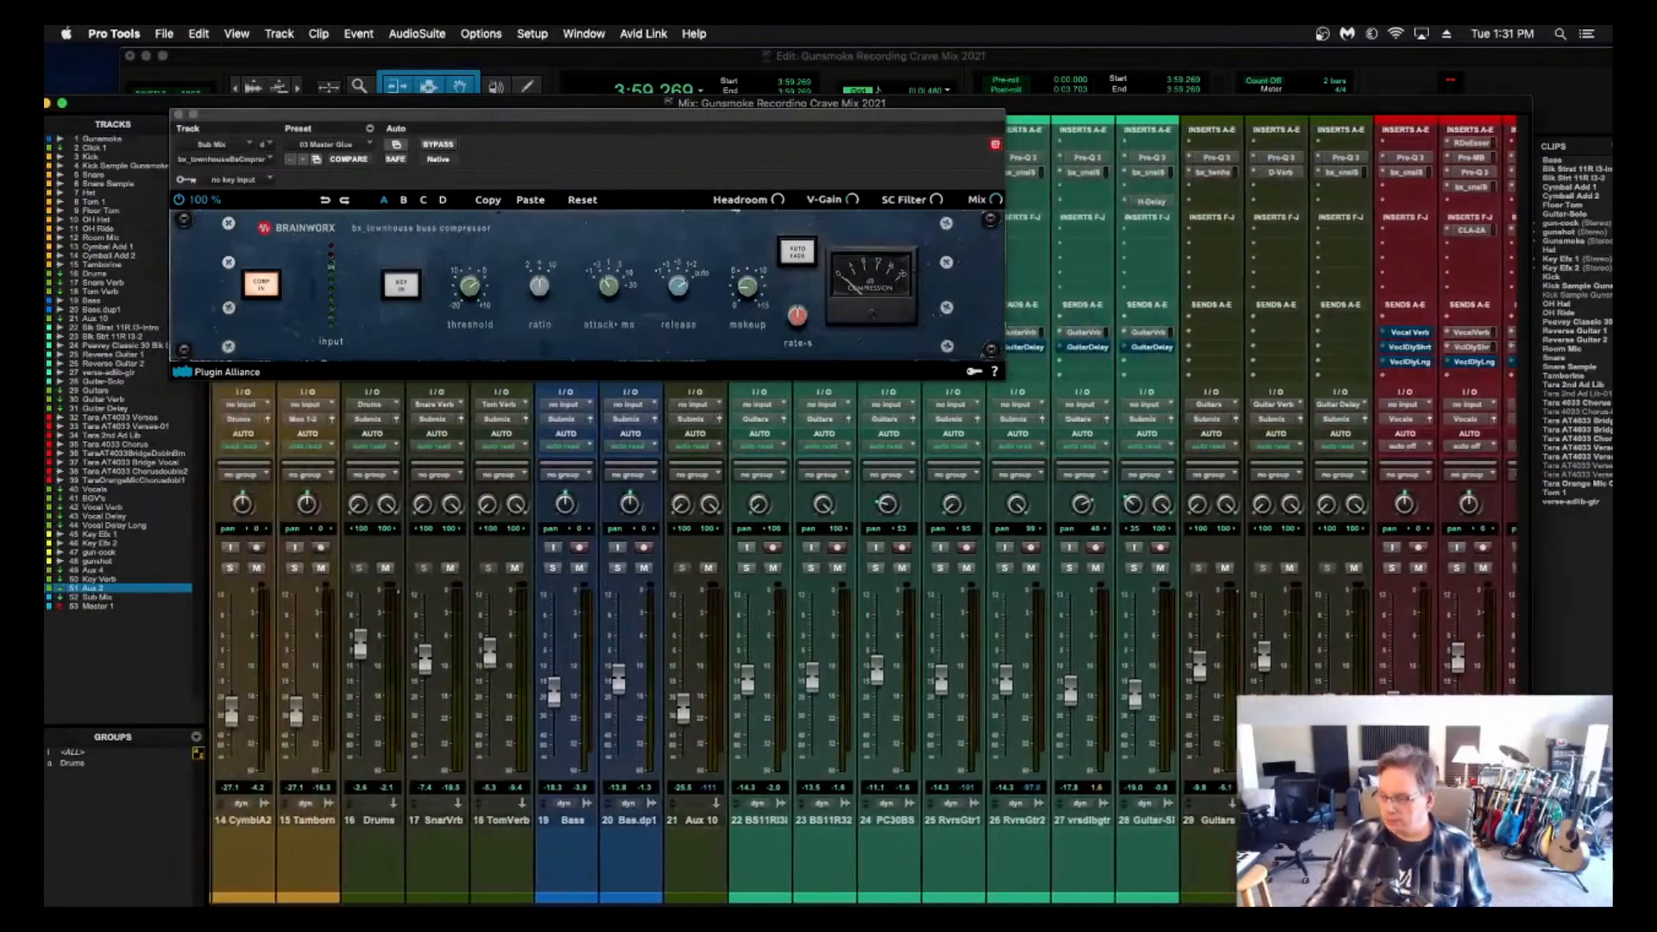
scroll(863, 604, "left", 5)
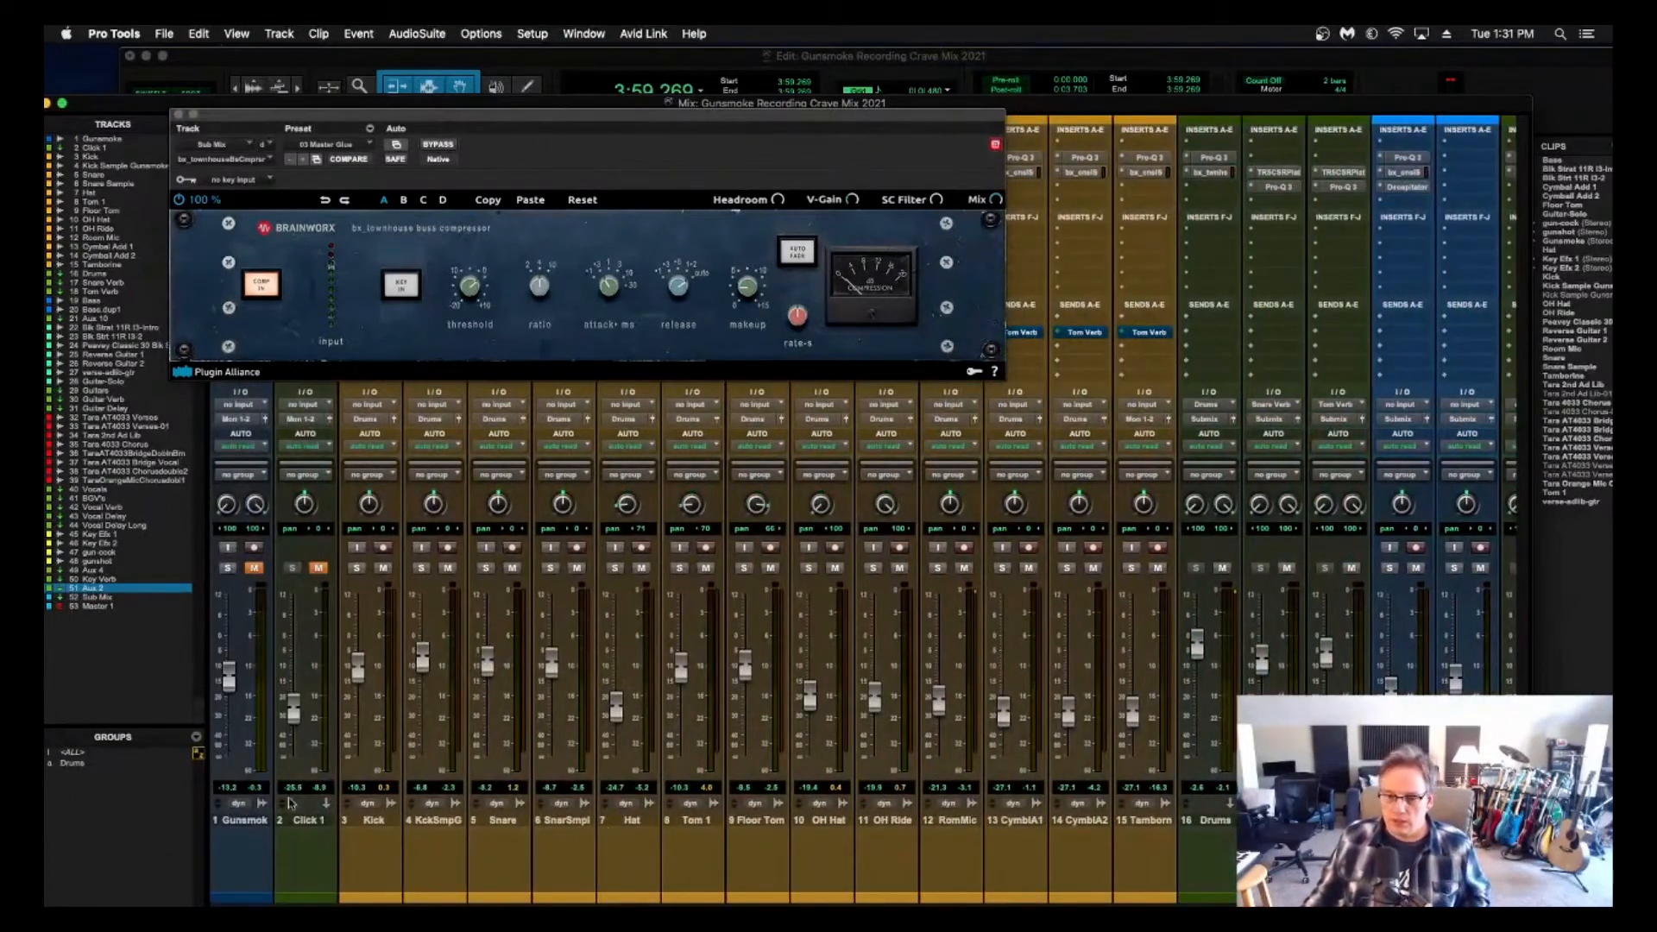
left_click(246, 820, "alt")
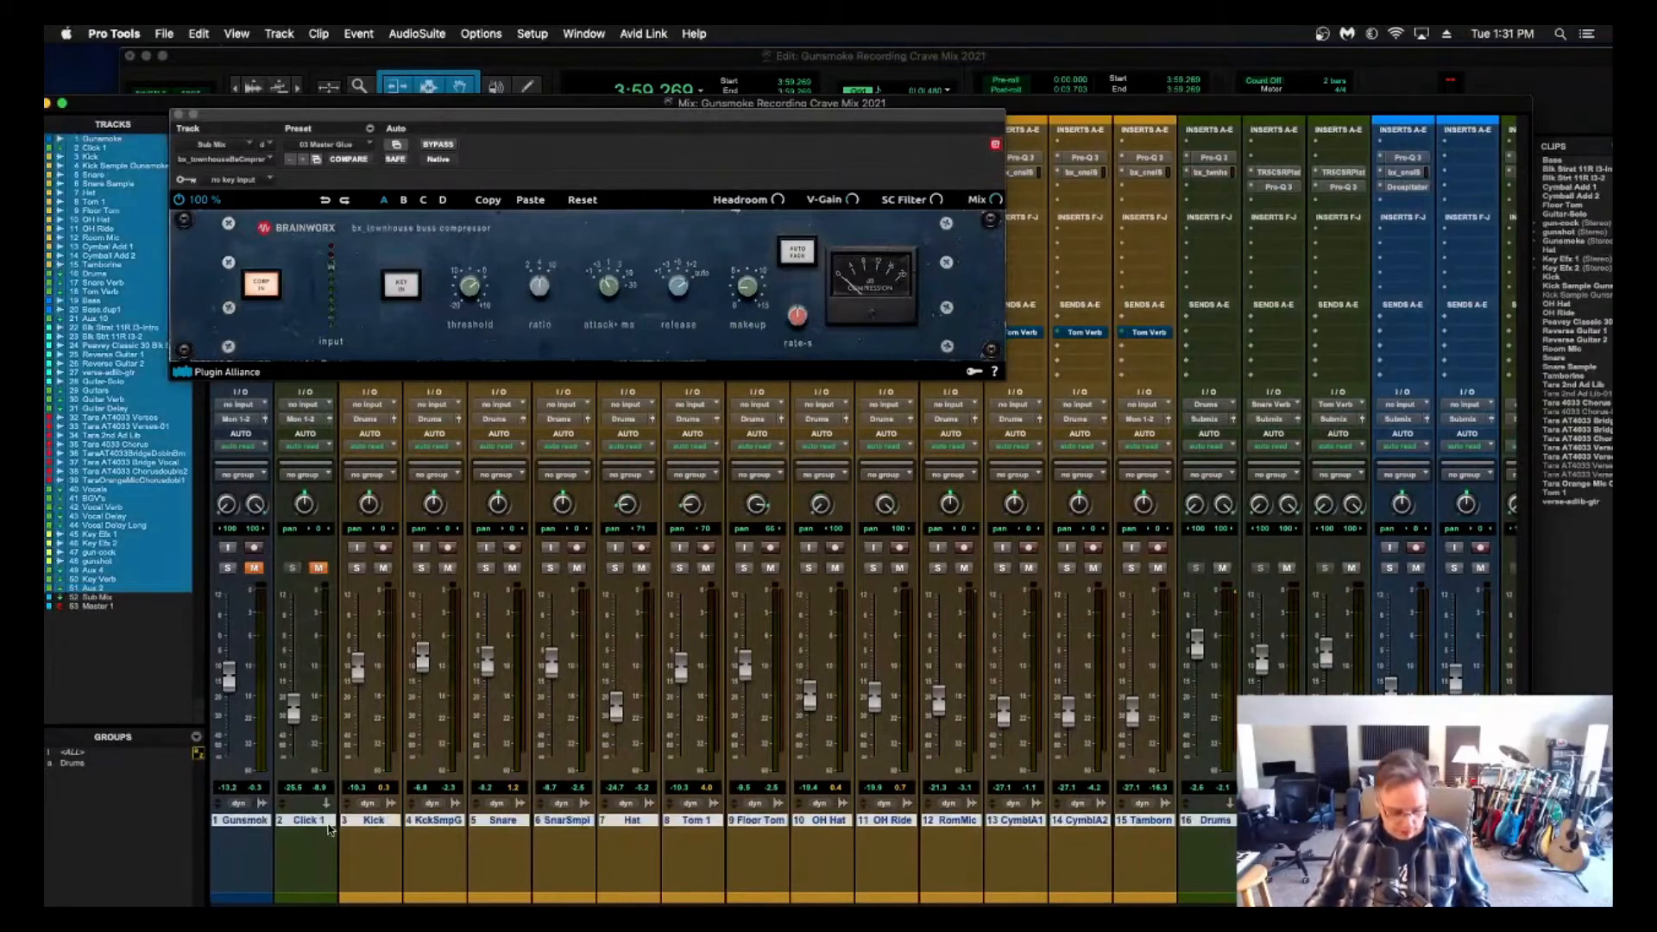
key("super+g")
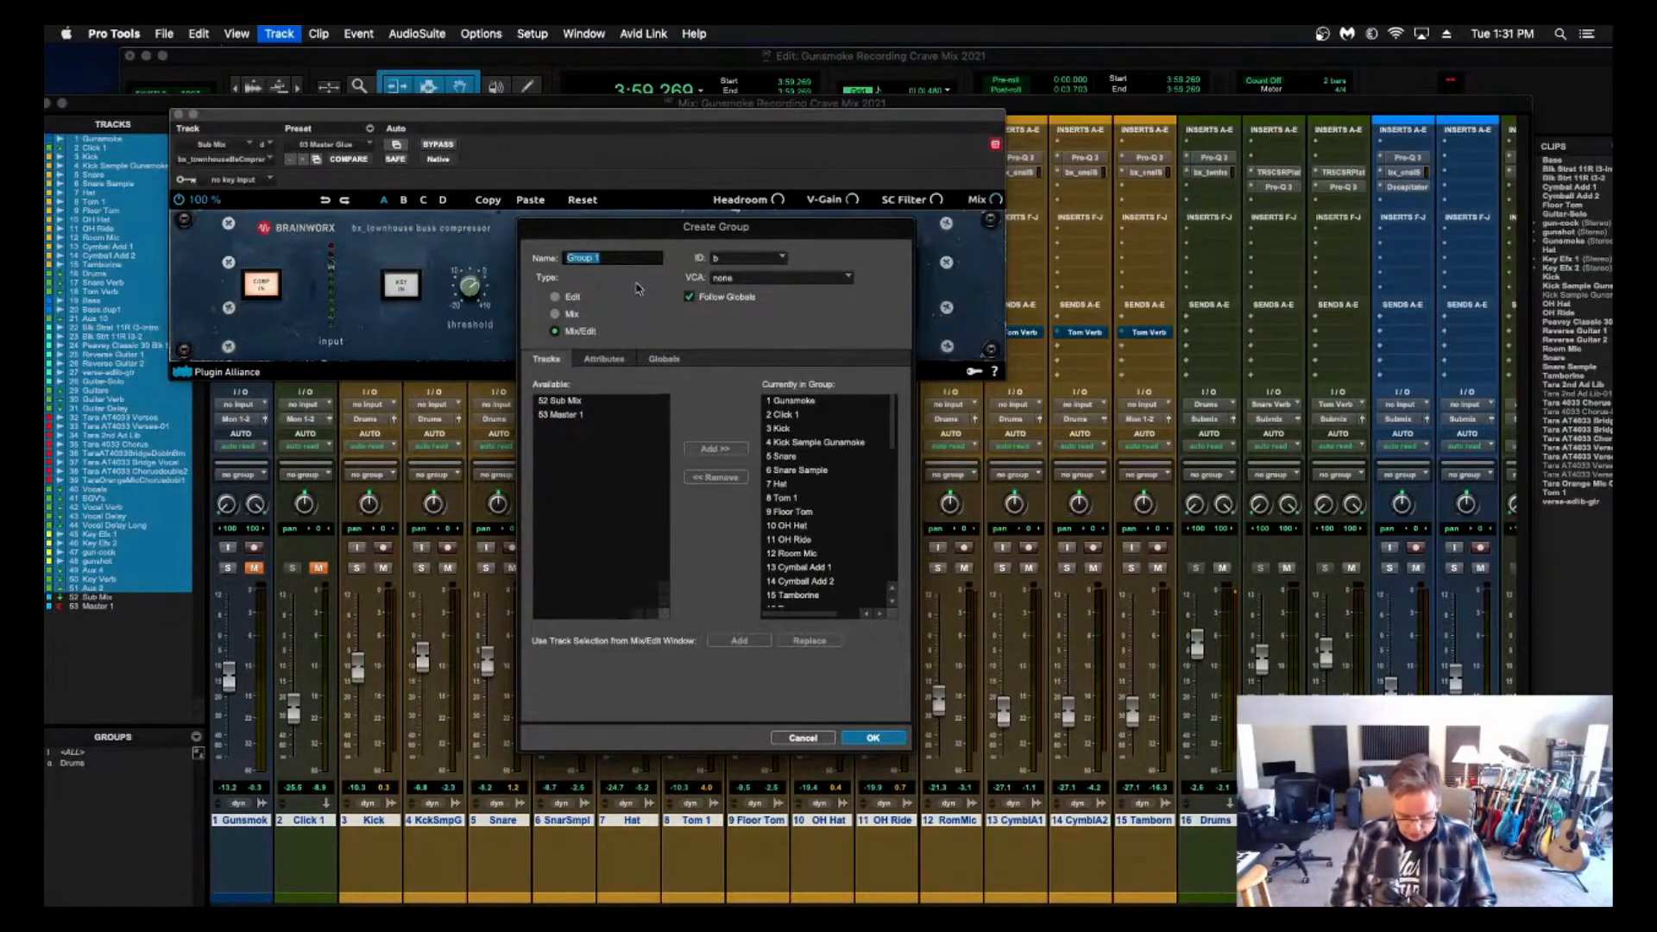
type("all channel except")
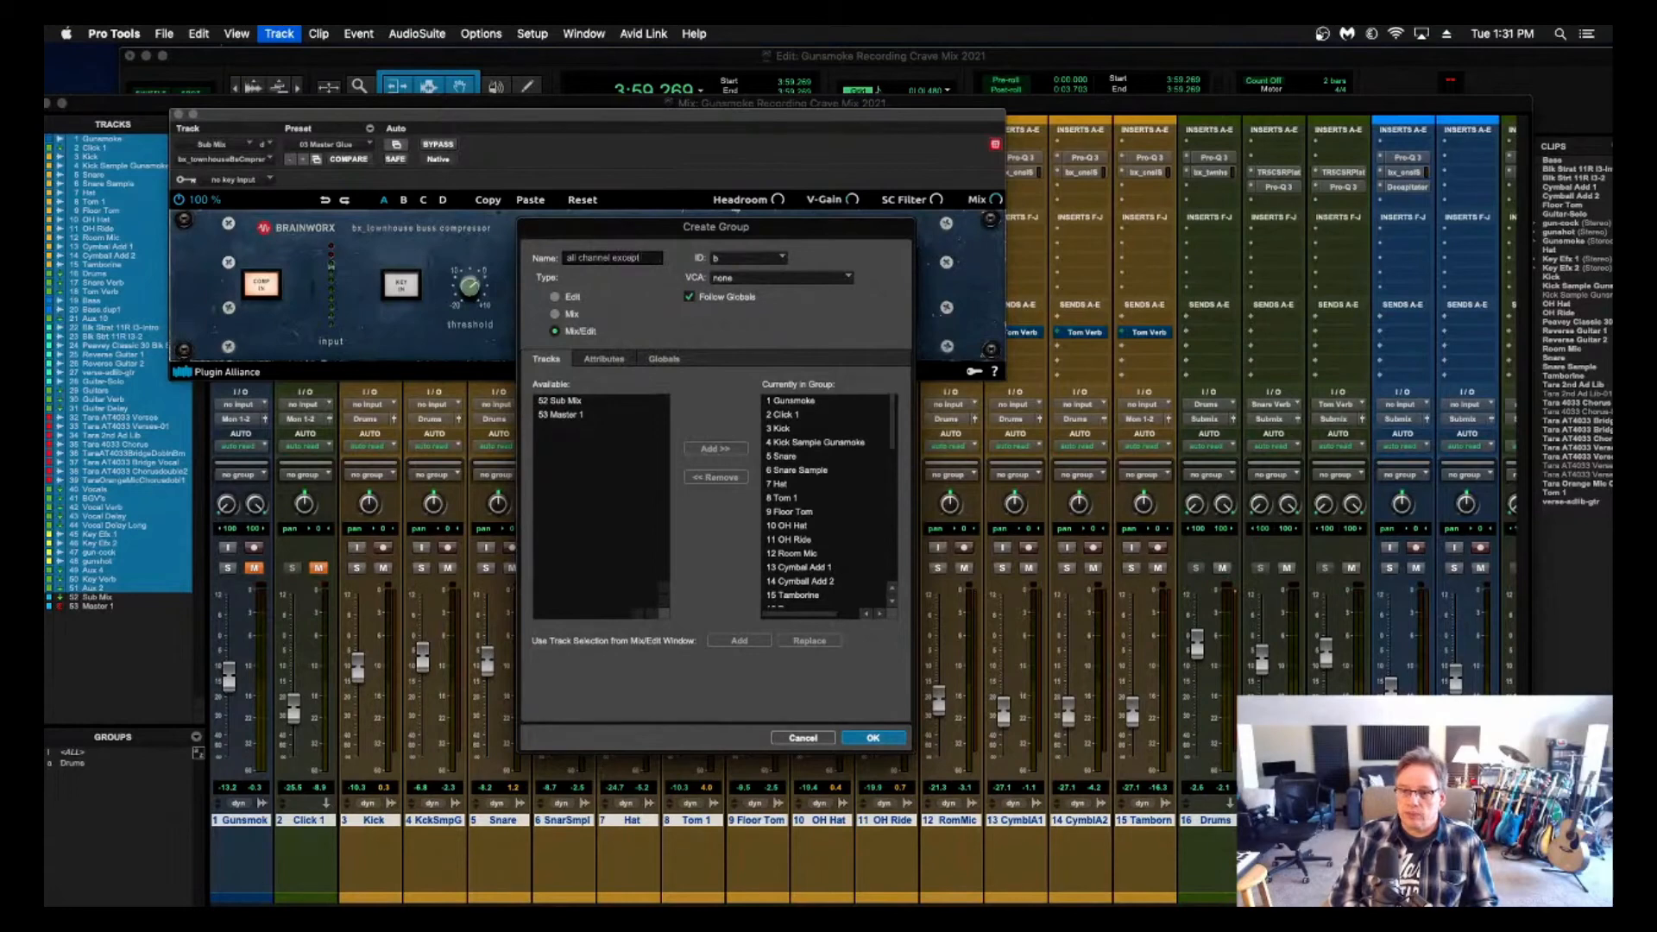
type("ss")
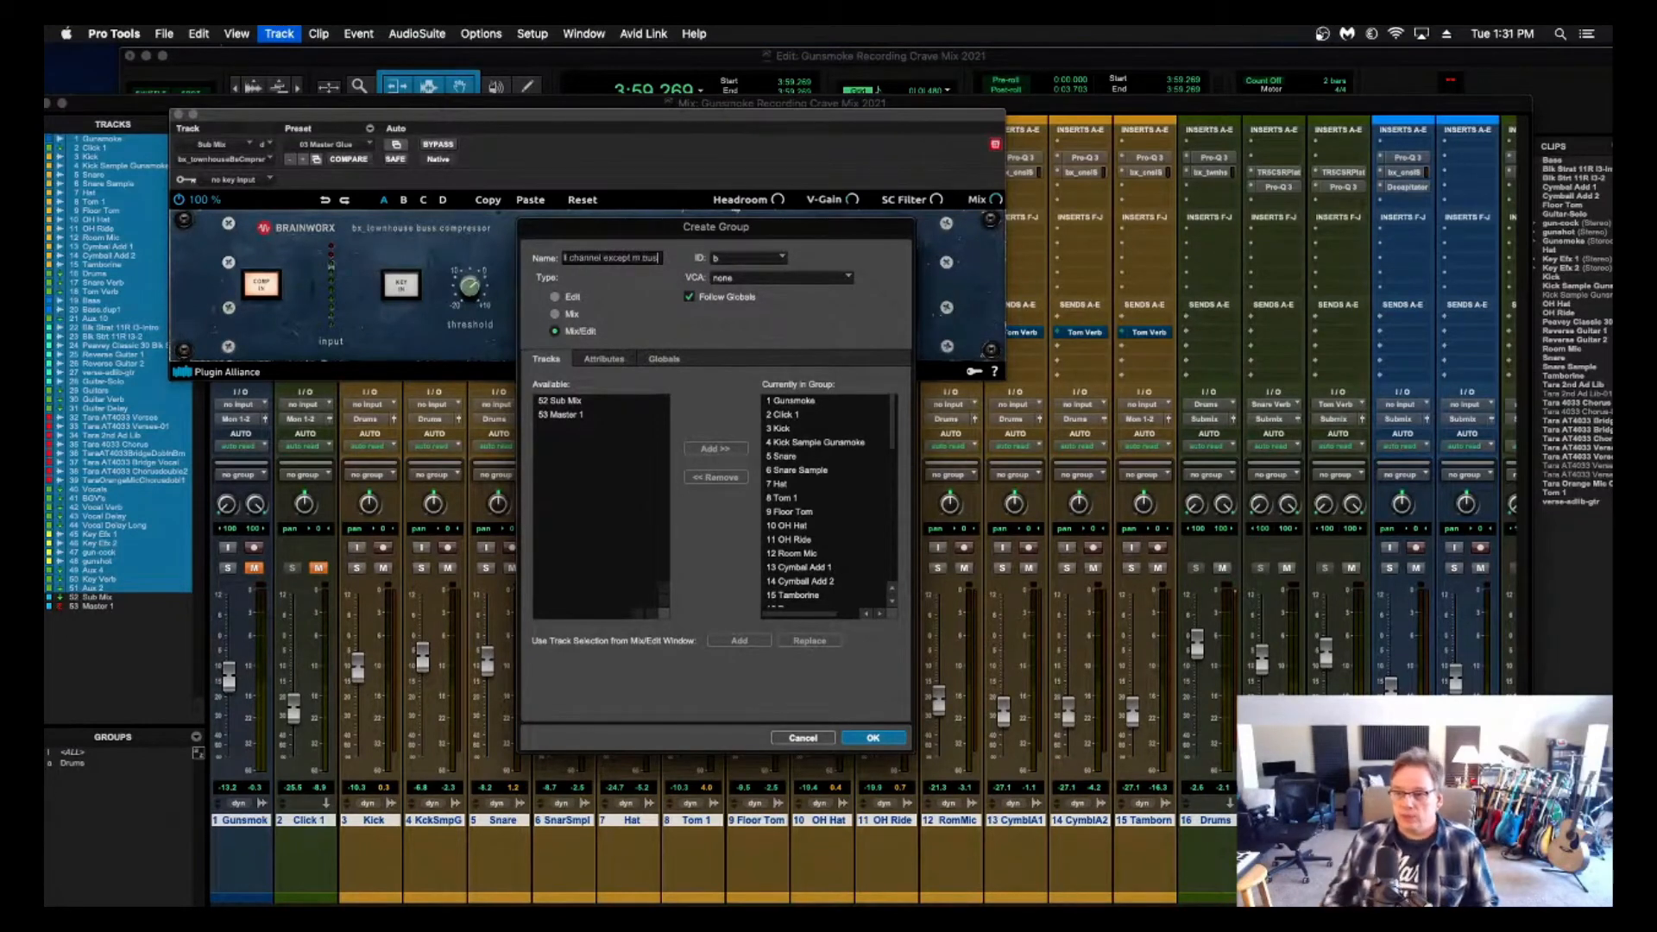
left_click(873, 739)
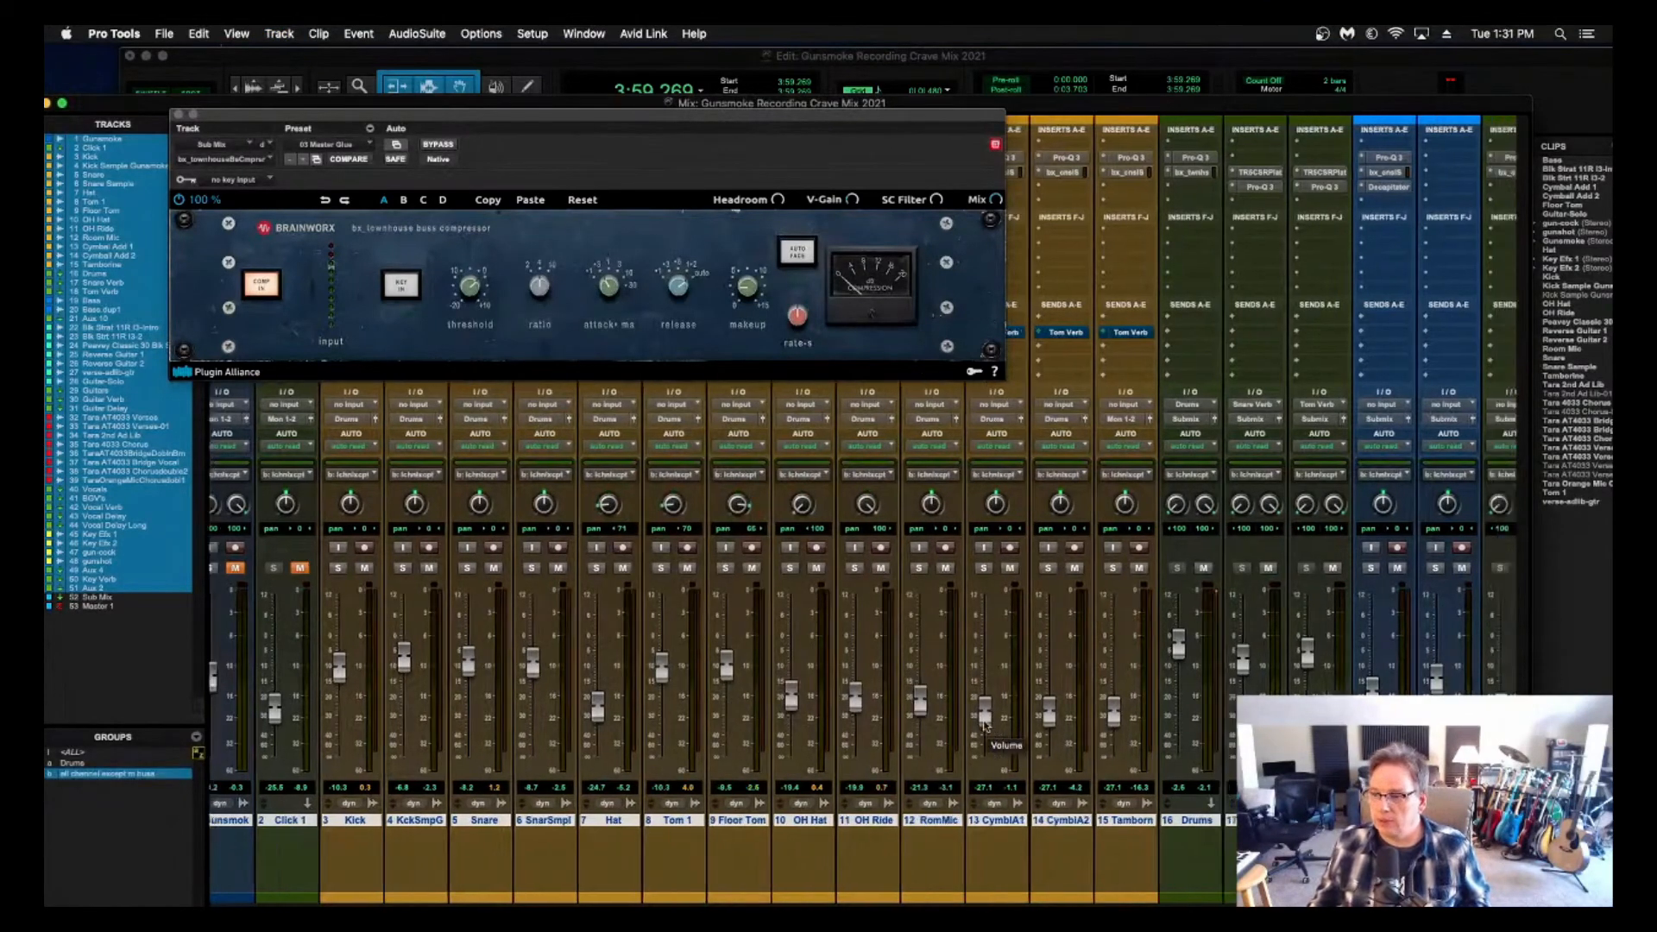
Raise the grouped channel faders together by about 1.4 dB during playback, disable the group, and close the compressor window.
scroll(986, 725, "right", 15)
scroll(986, 725, "right", 12)
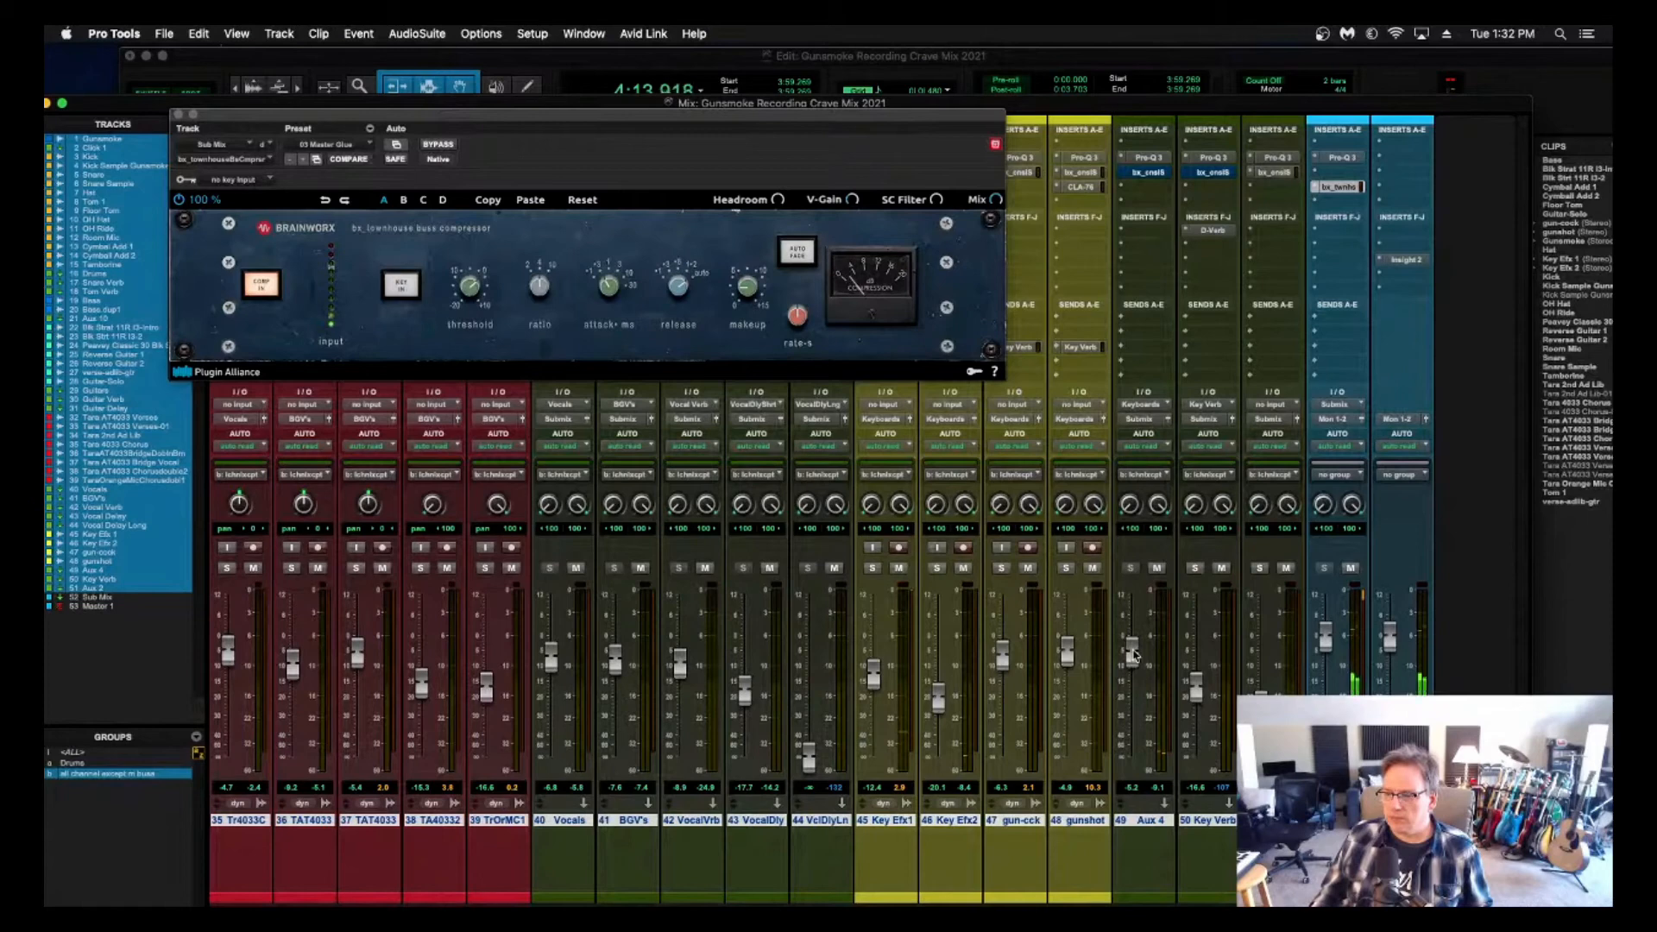
key("space")
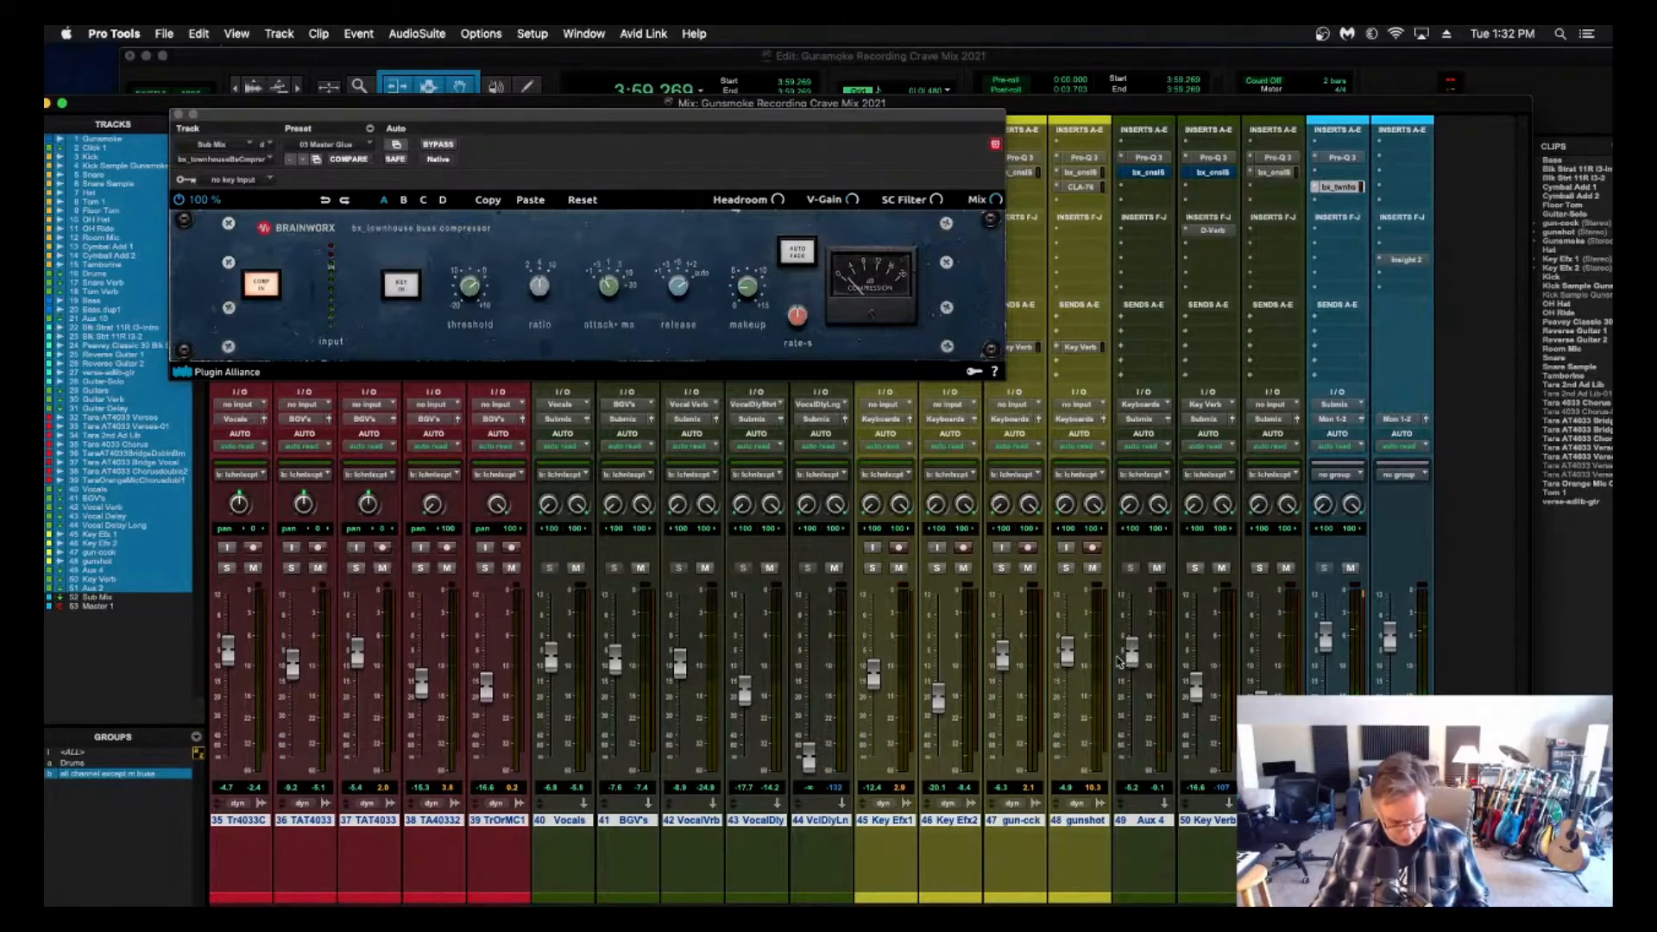
left_click(104, 776)
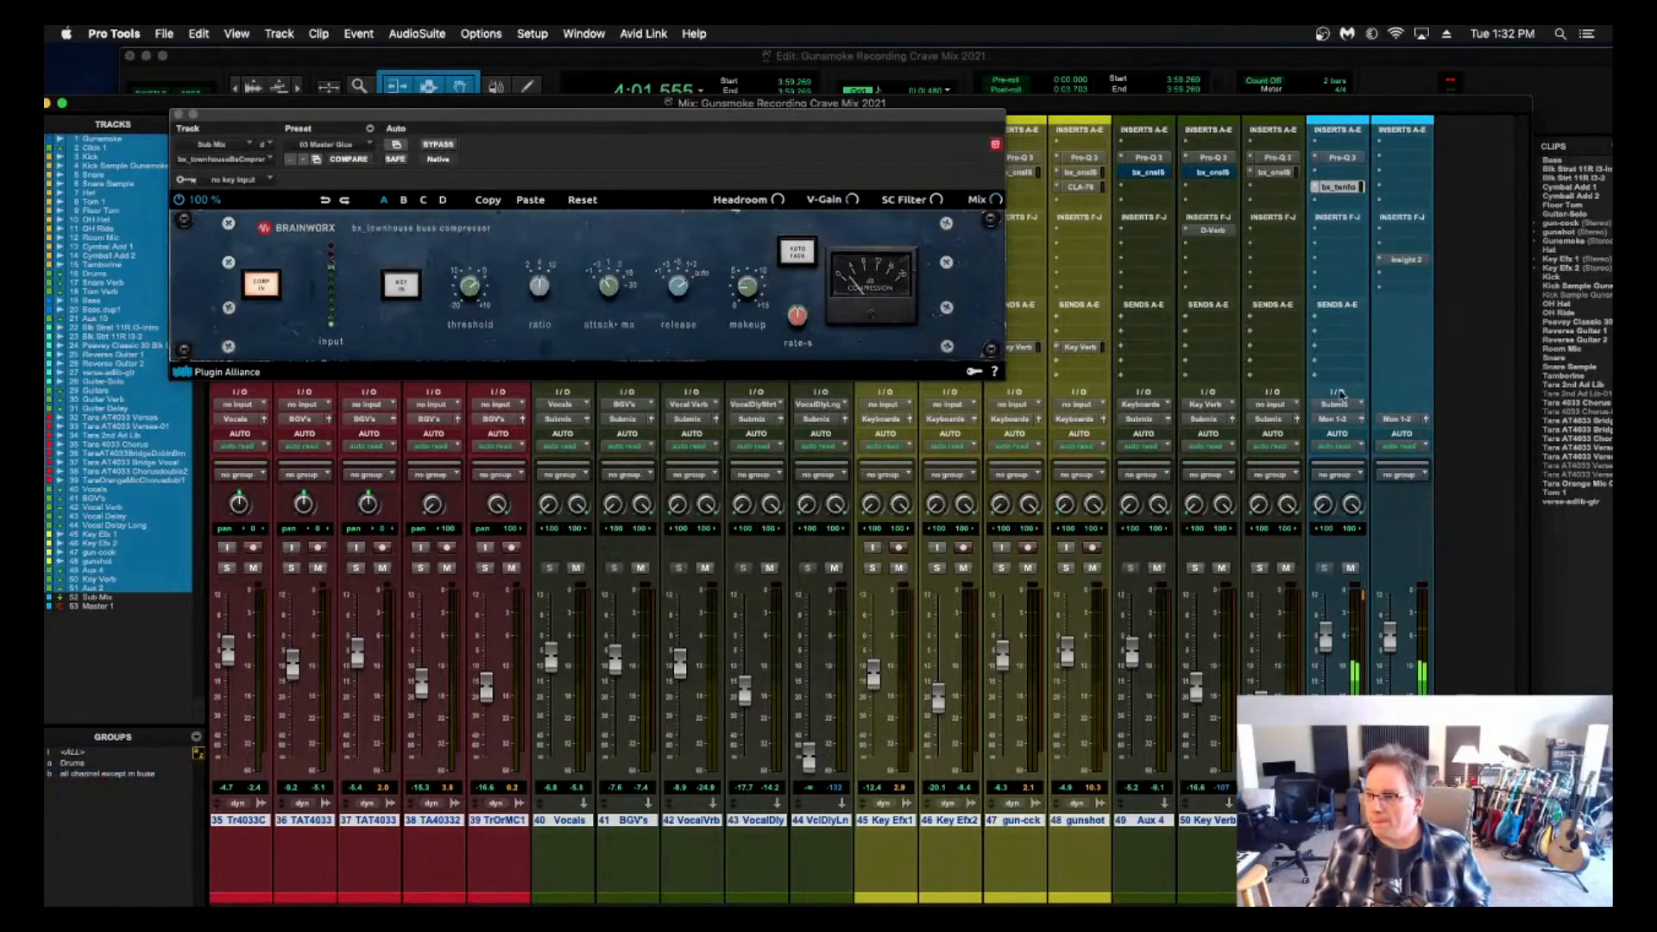
key("space")
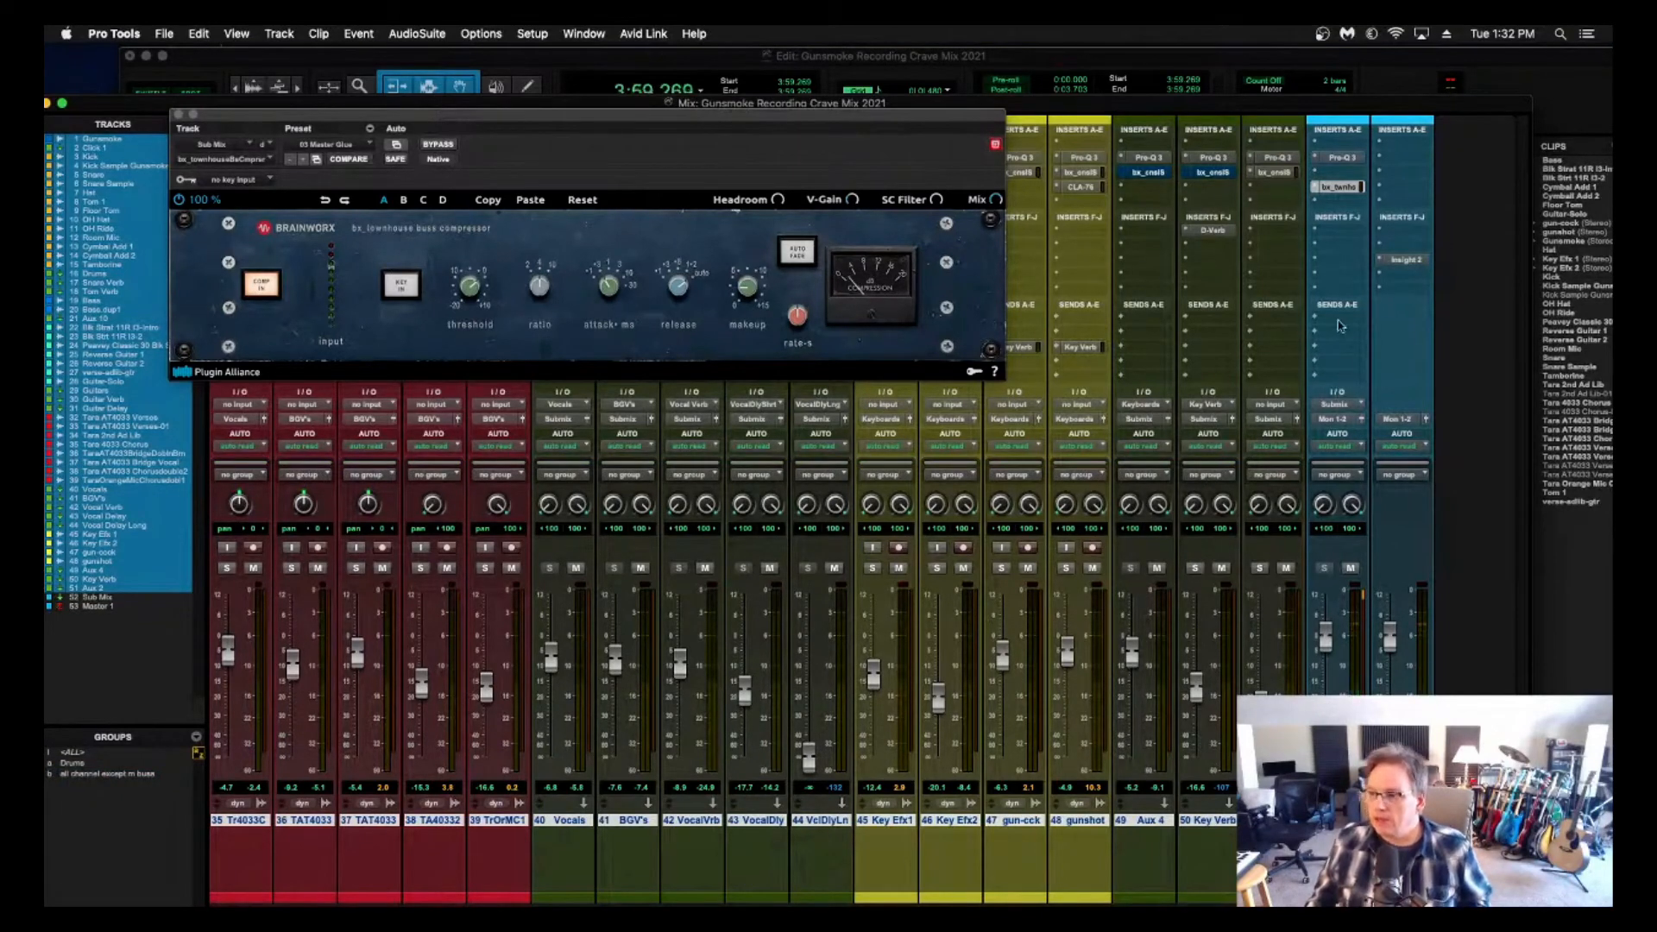
left_click(178, 114)
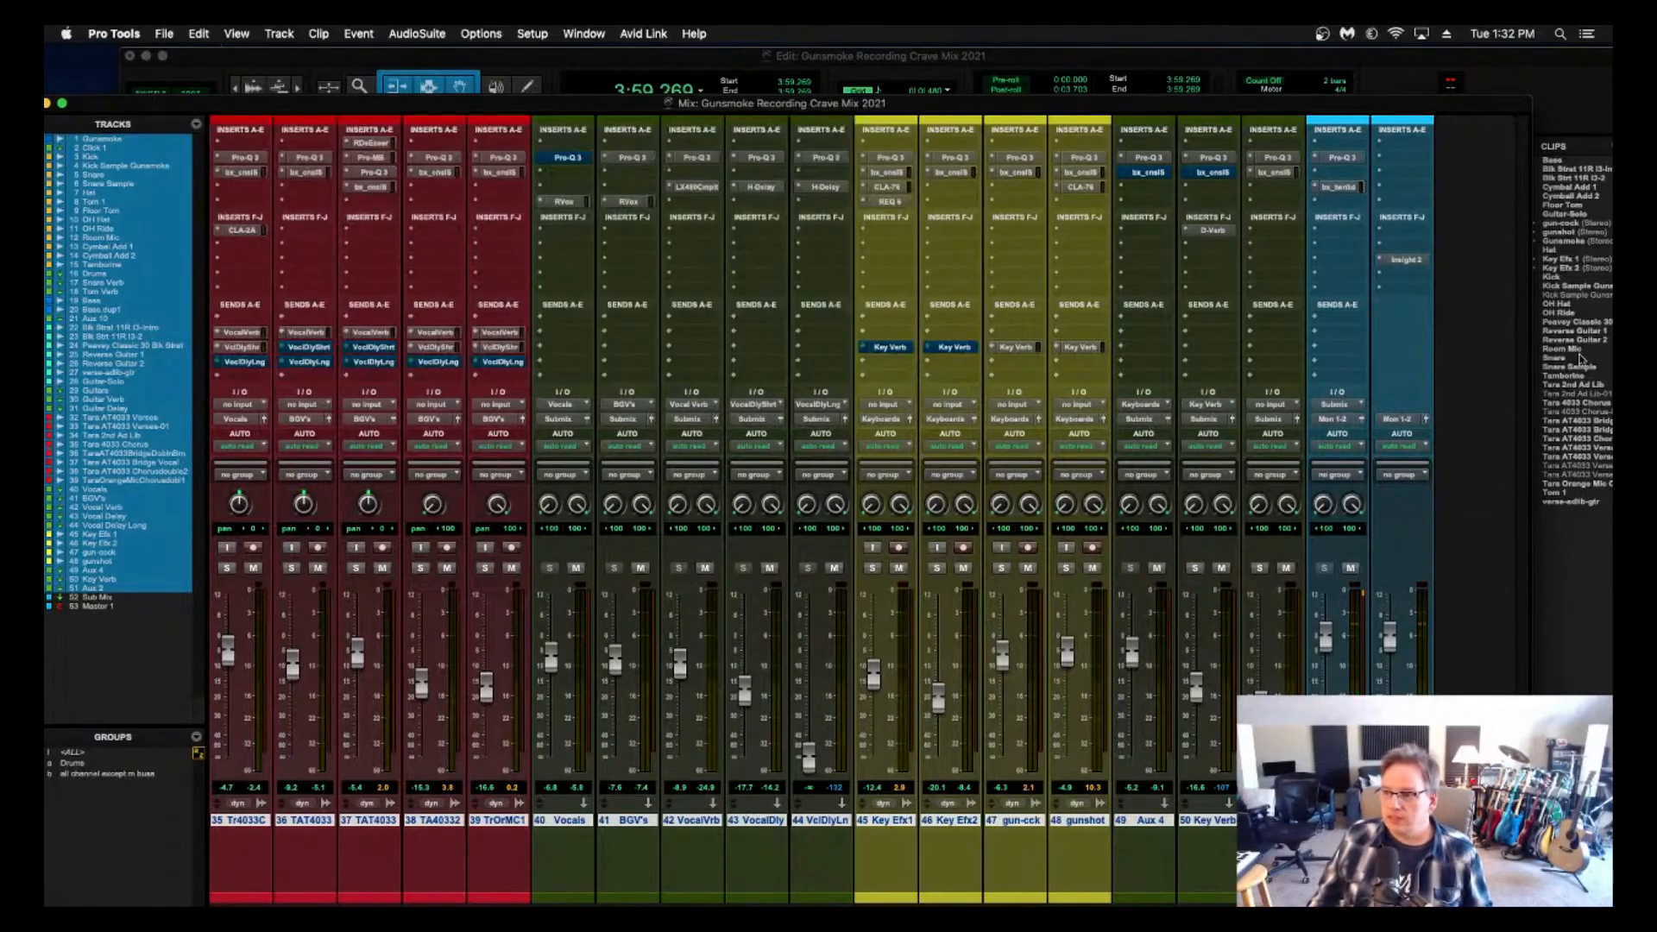
Insert the stereo iZotope Ozone 9 plug-in on the Sub Mix track, below the bus compressor.
left_click(1318, 266)
mouse_move(1380, 263)
mouse_move(1518, 259)
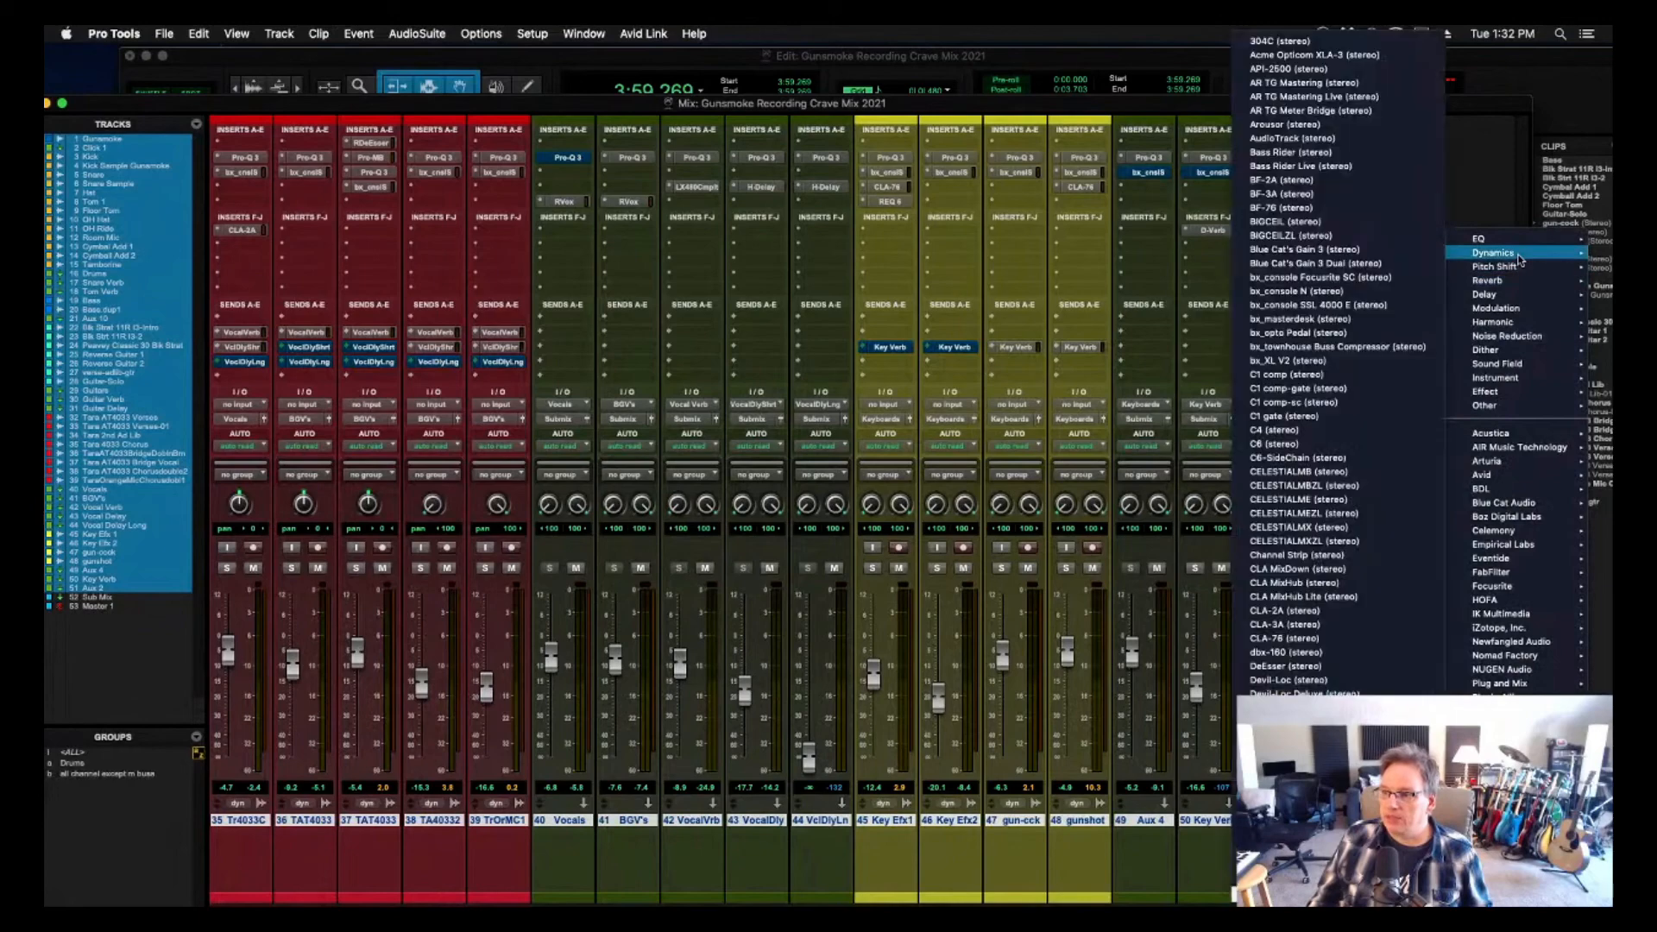
scroll(1367, 444, "down", 10)
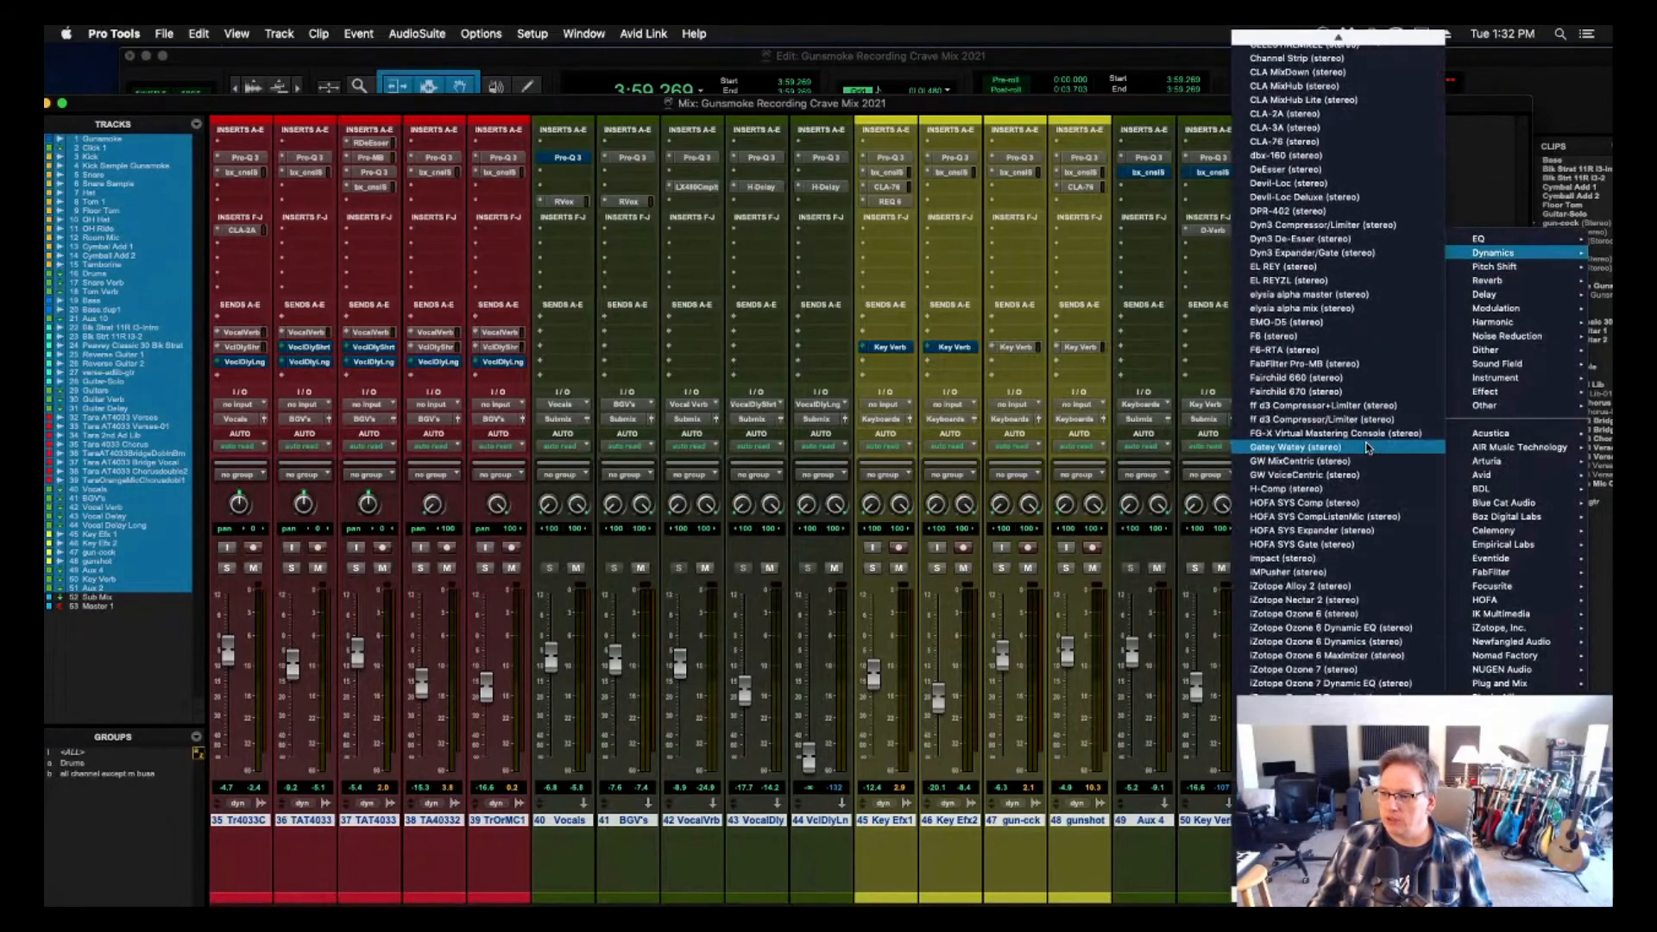
scroll(1368, 446, "down", 2)
left_click(1364, 448)
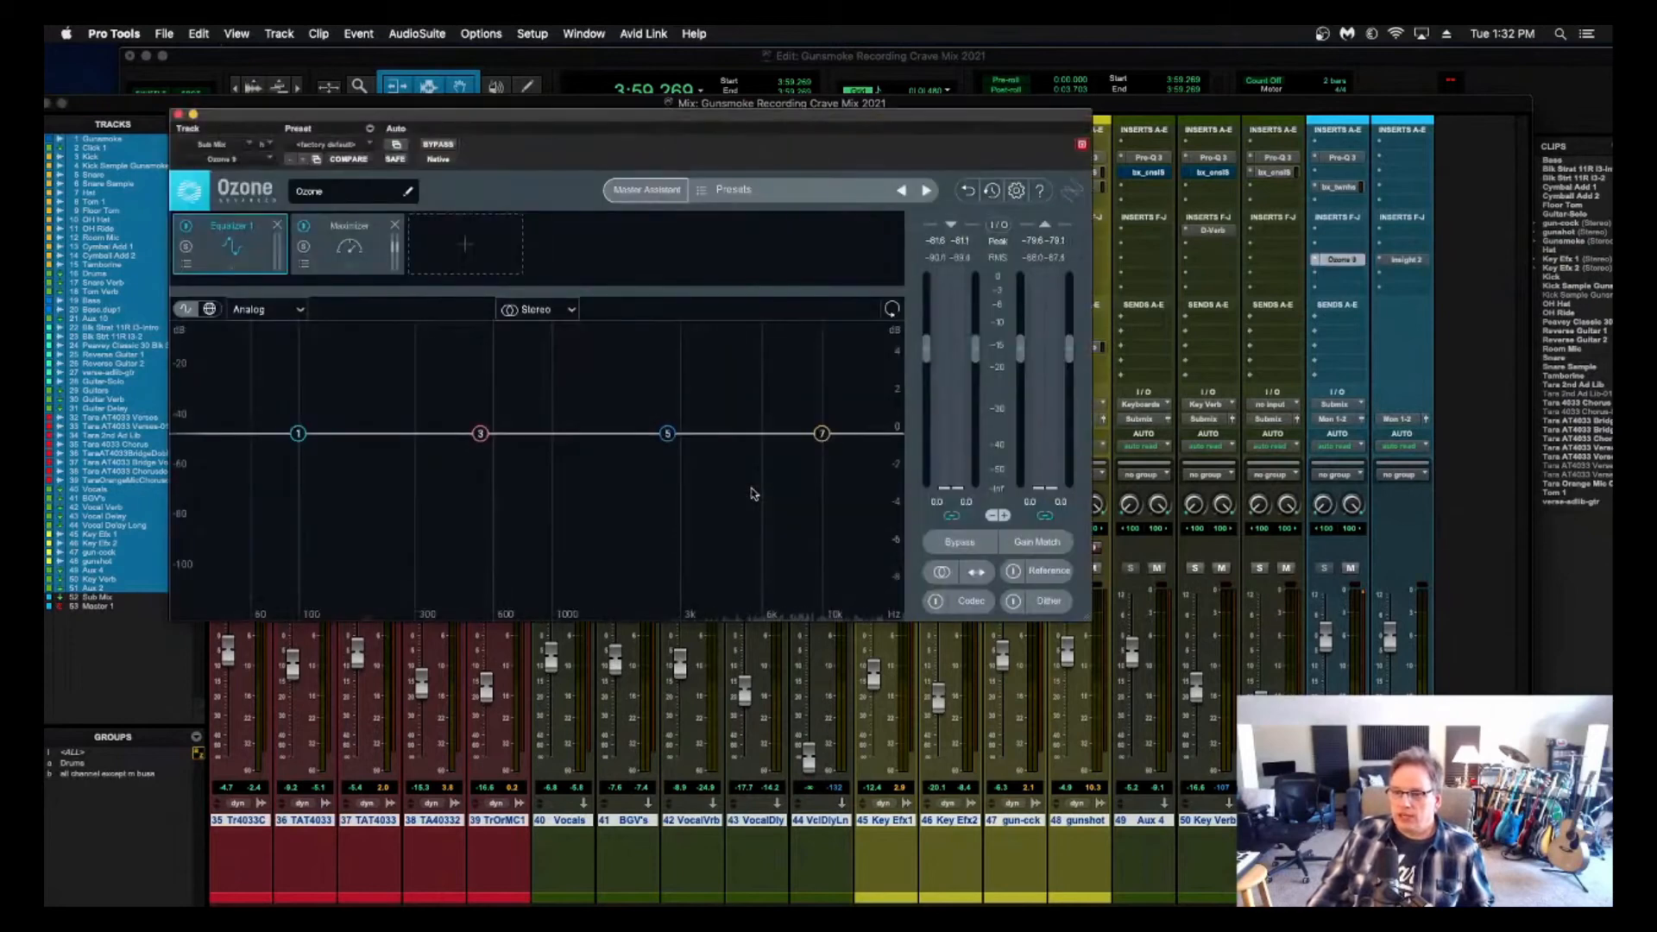
left_click_drag(529, 119, 658, 166)
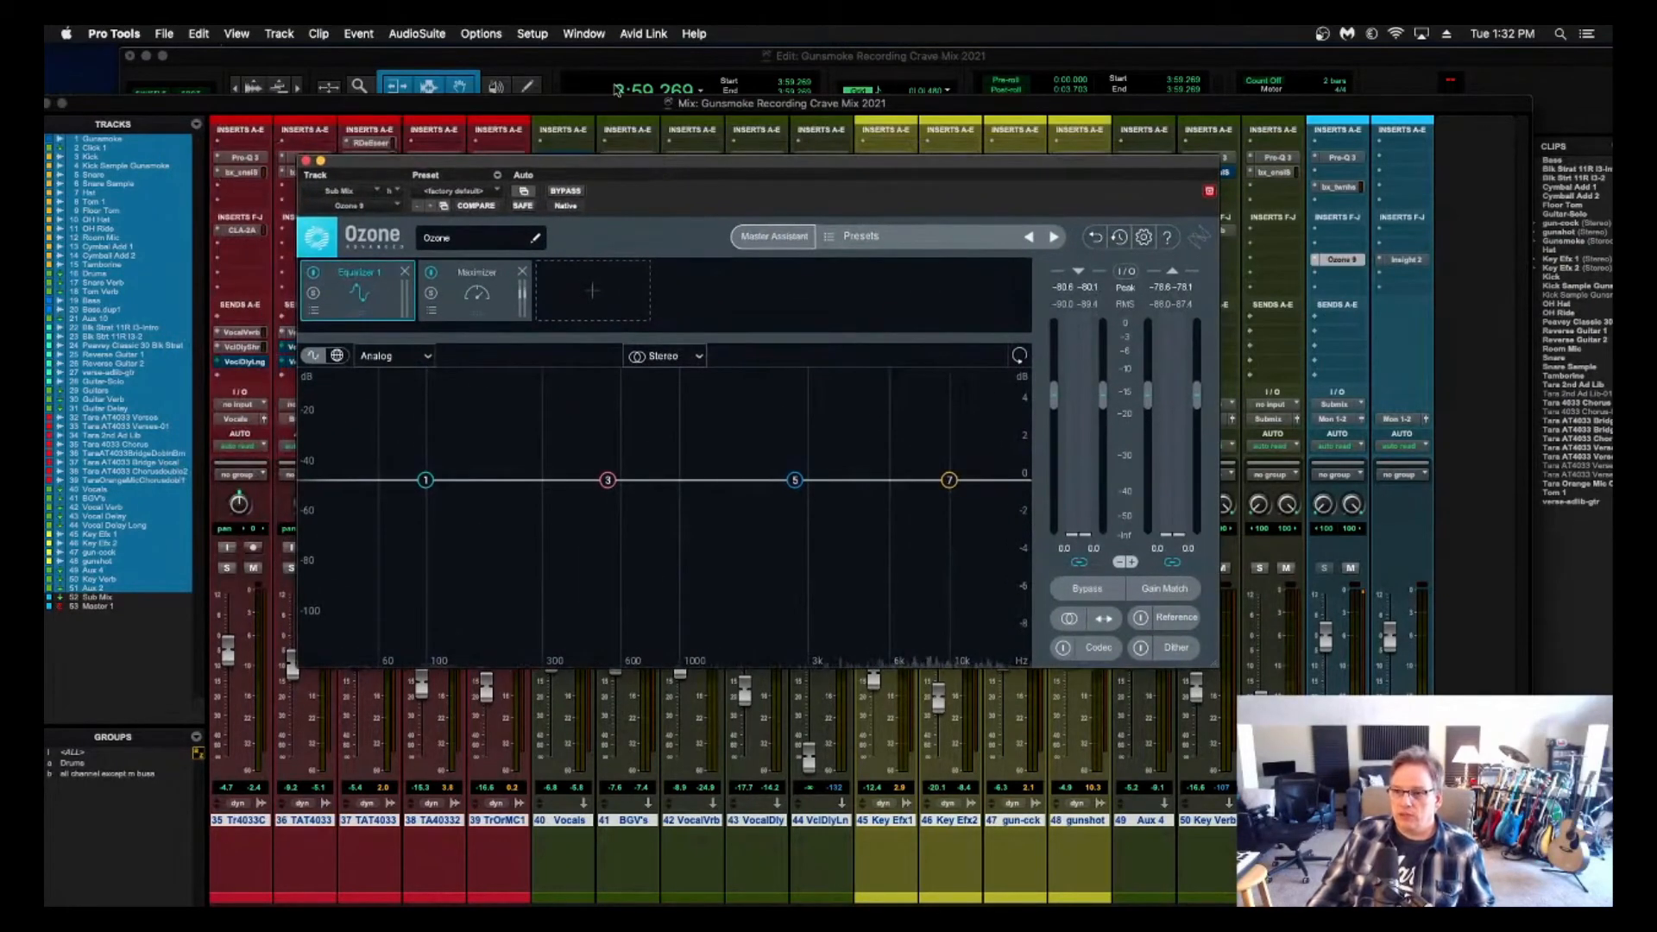
In Ozone's Maximizer, set the ceiling to -0.5 dB, the mode to IRC IV and the threshold to about -3.9 dB.
left_click(503, 277)
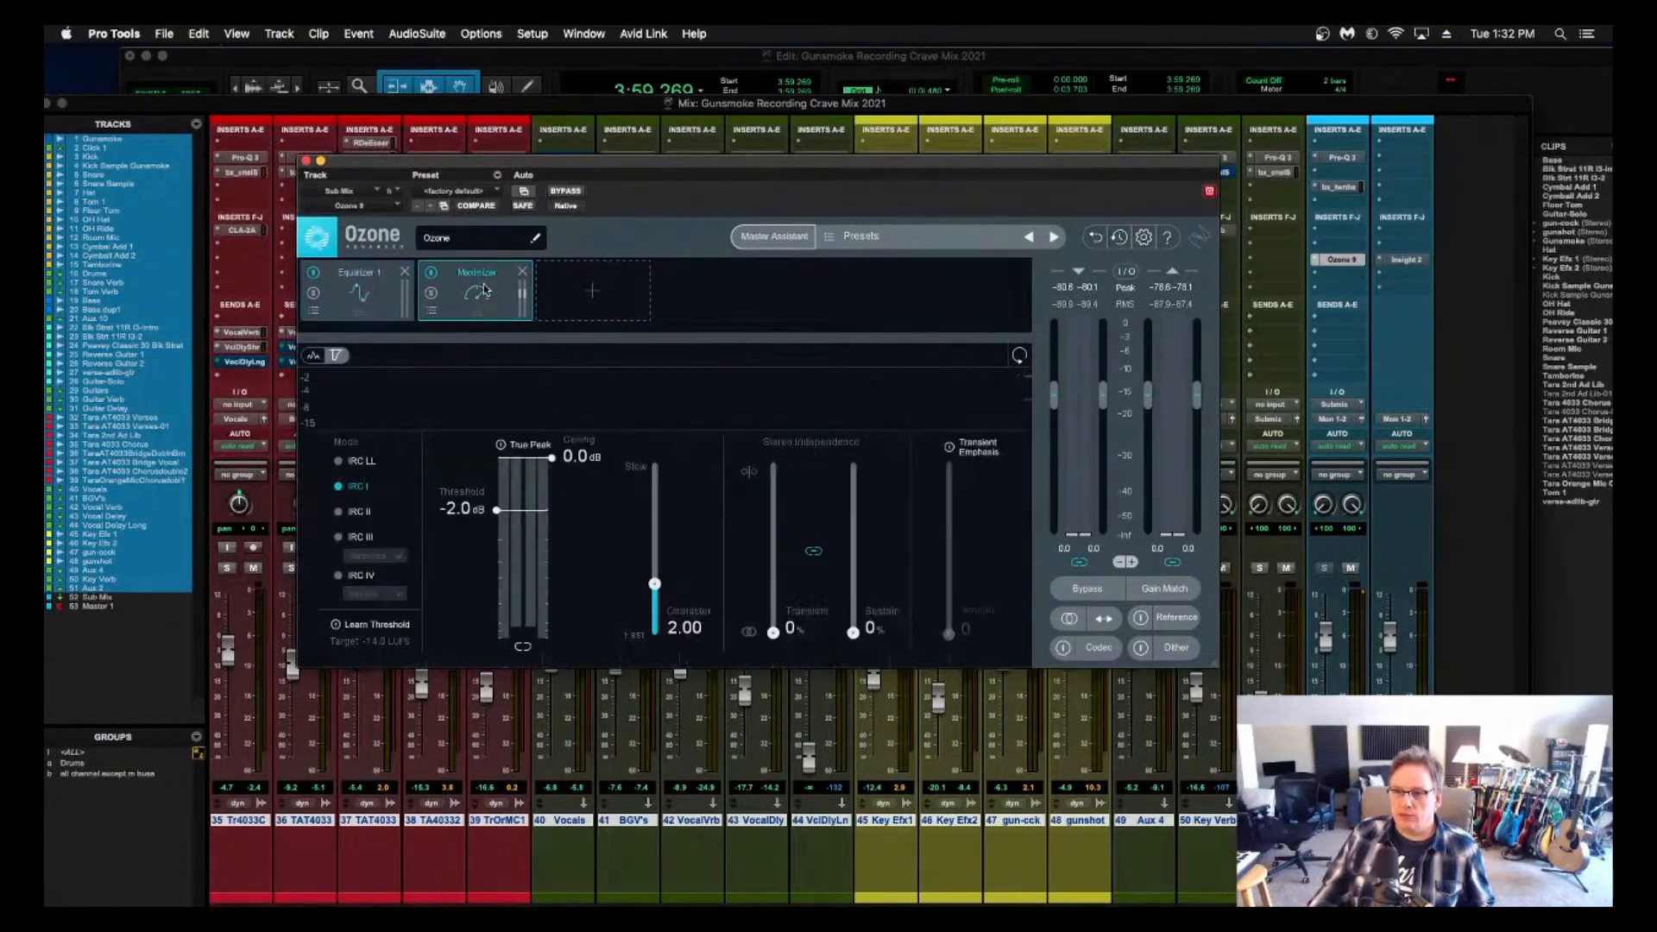
left_click_drag(552, 459, 554, 478)
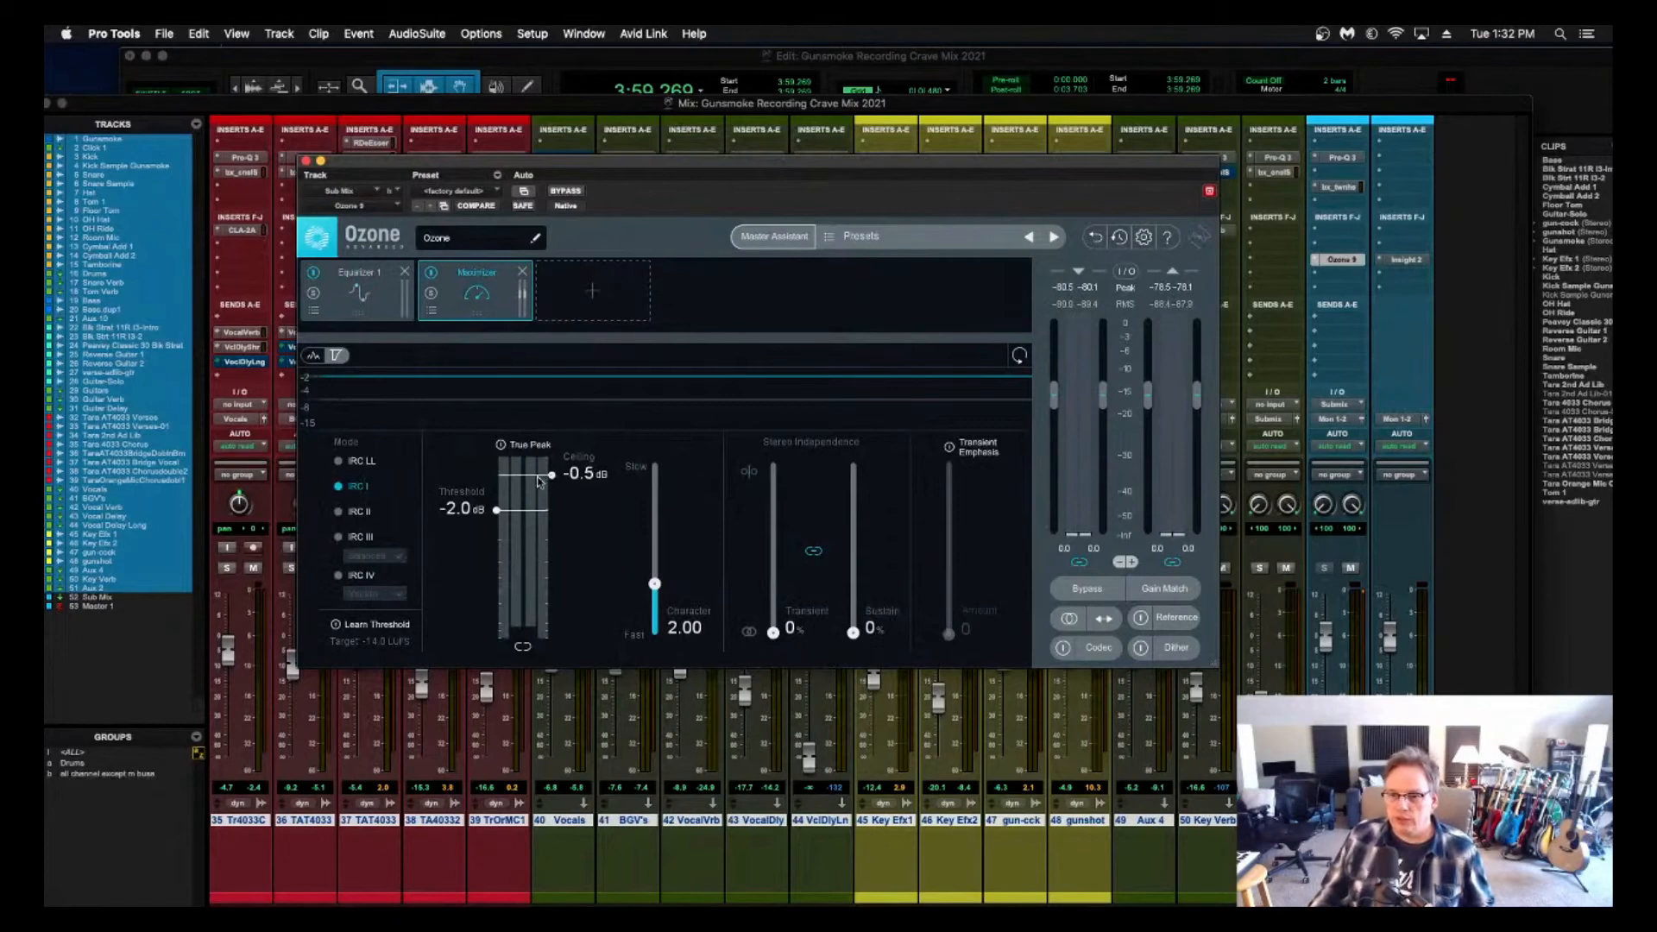
left_click(355, 574)
left_click_drag(496, 511, 498, 542)
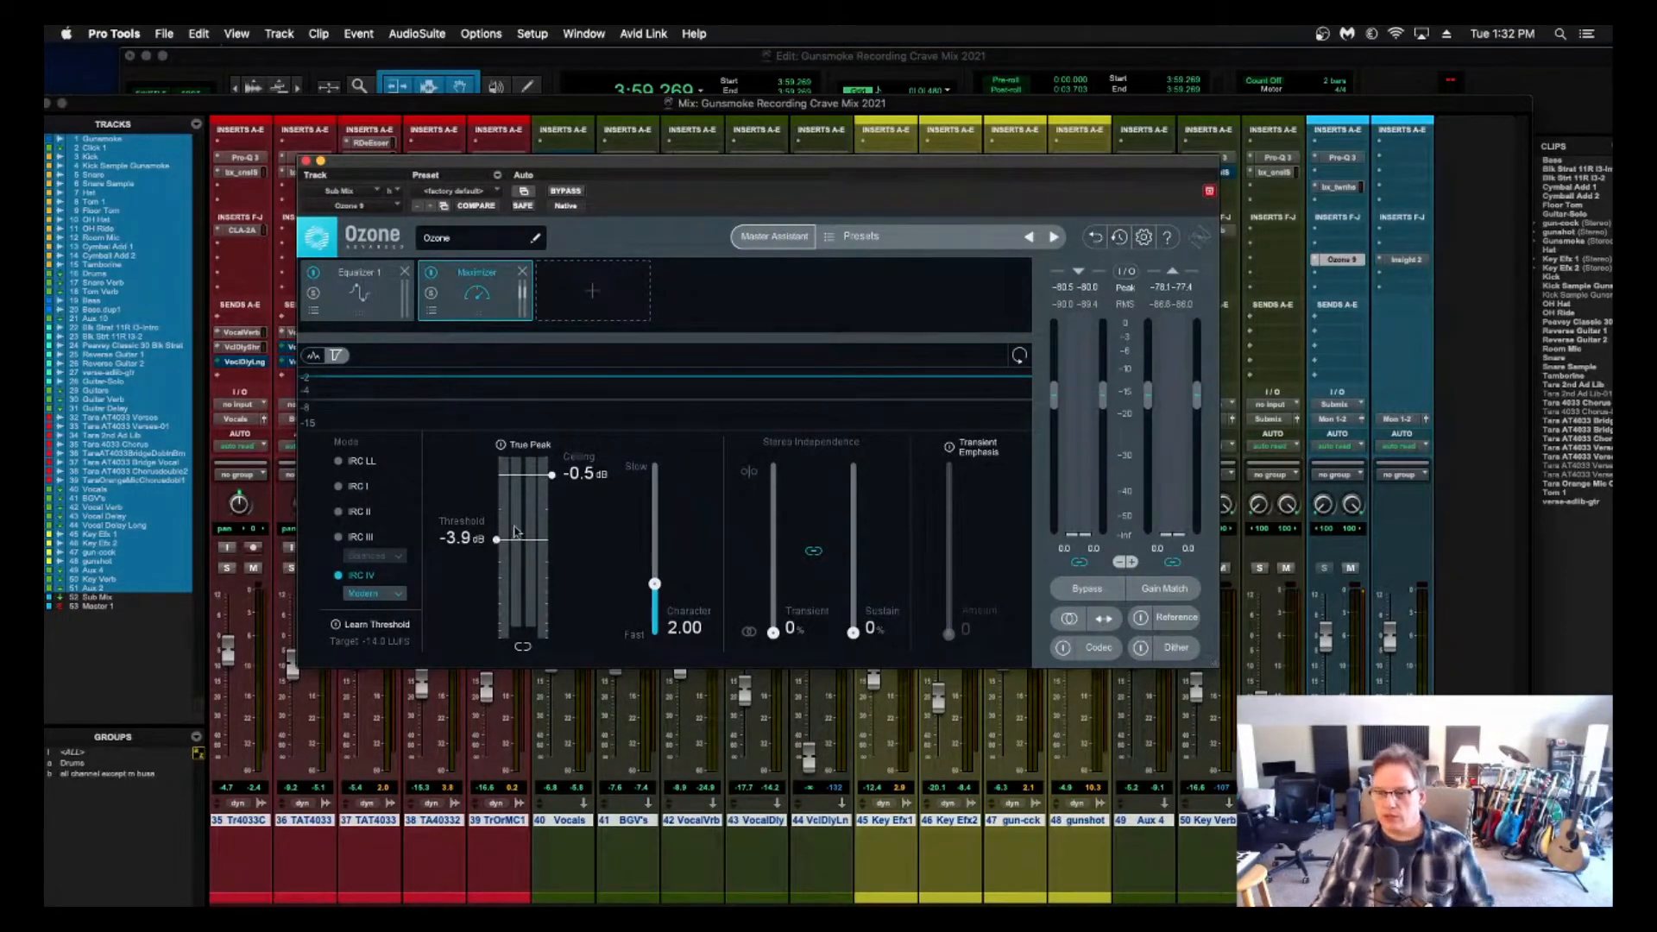
Lower the Maximizer threshold to about -4.3 dB during playback and bring the Mix window back to the front.
key("super+equal")
key("space")
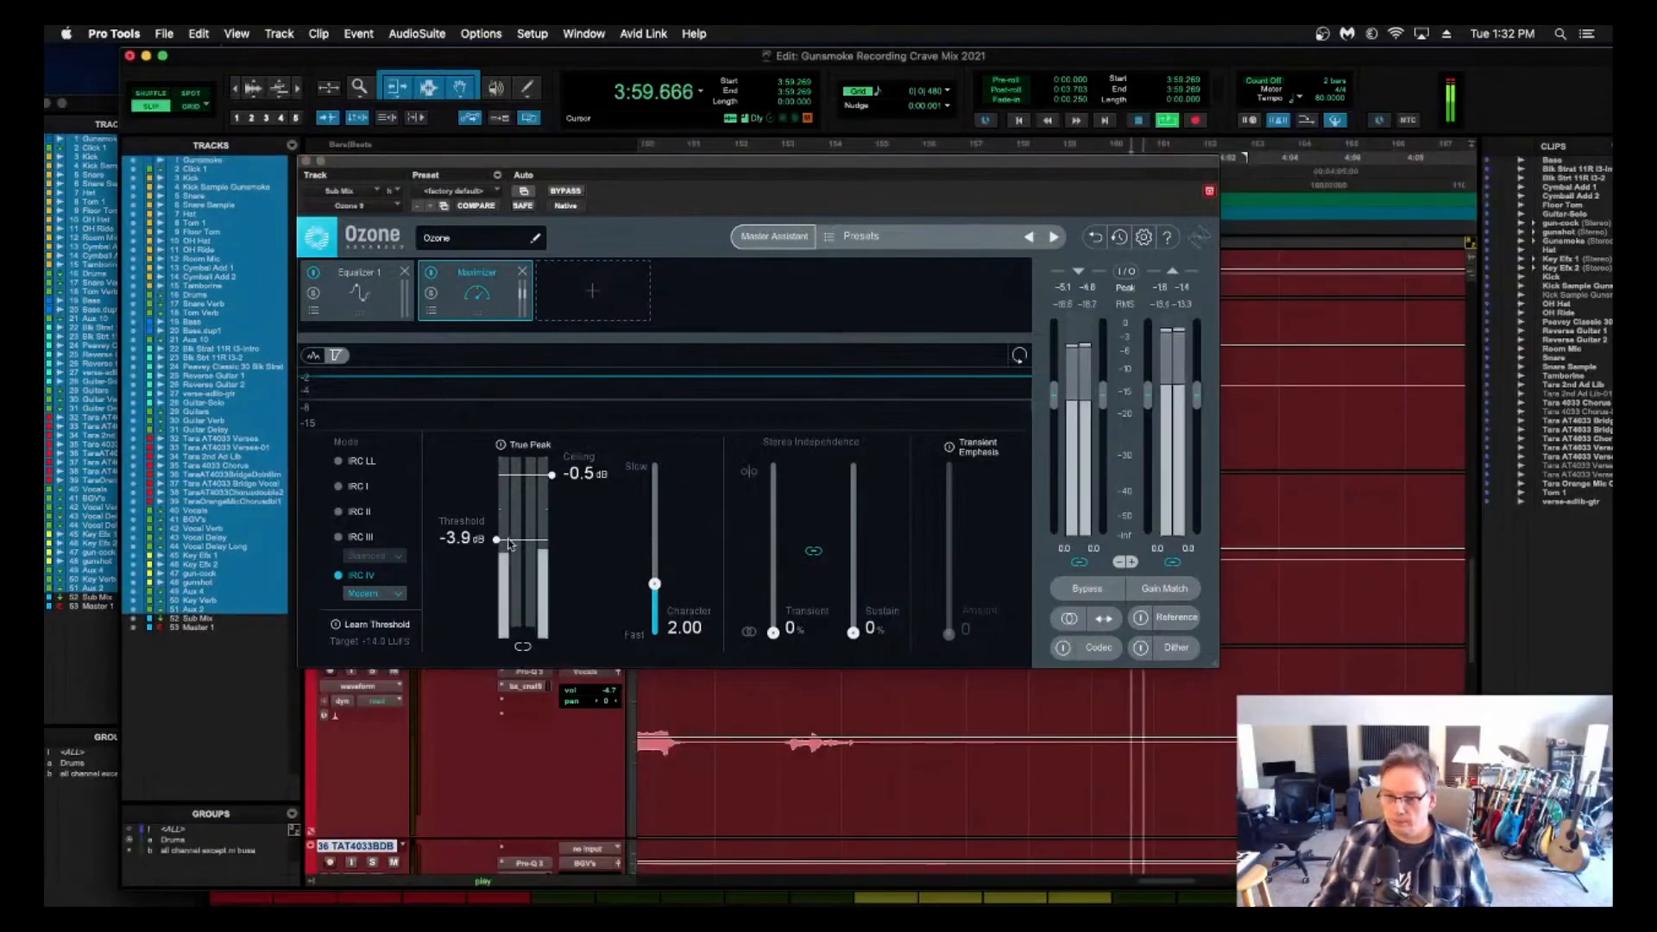
left_click_drag(496, 541, 498, 549)
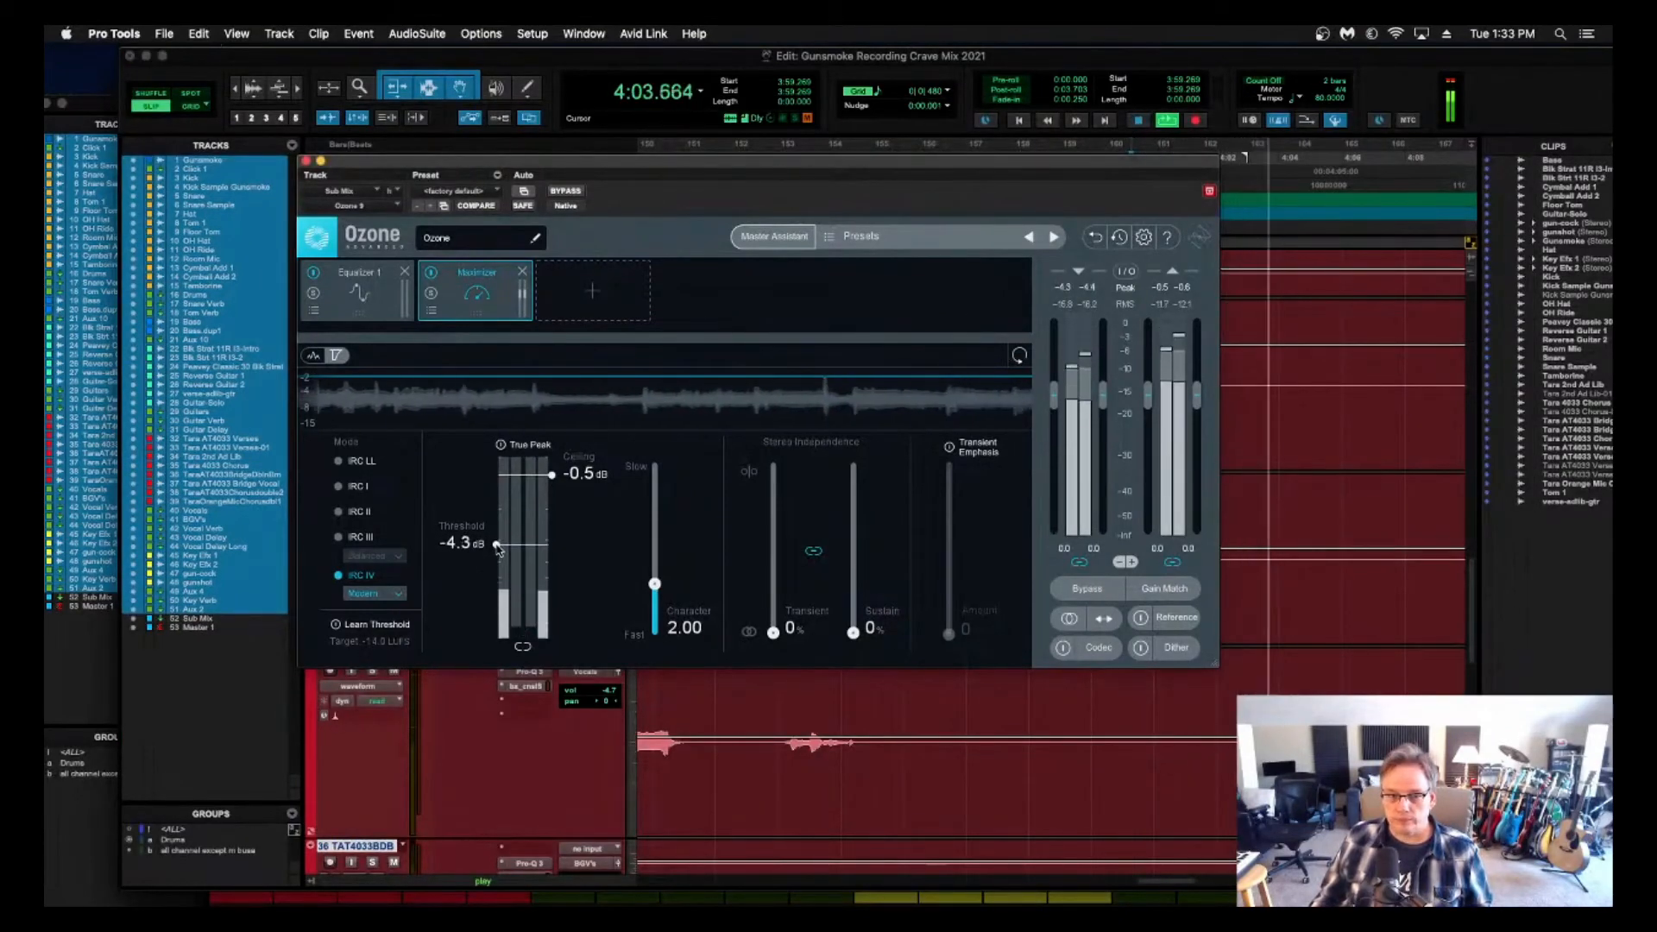
left_click(102, 123)
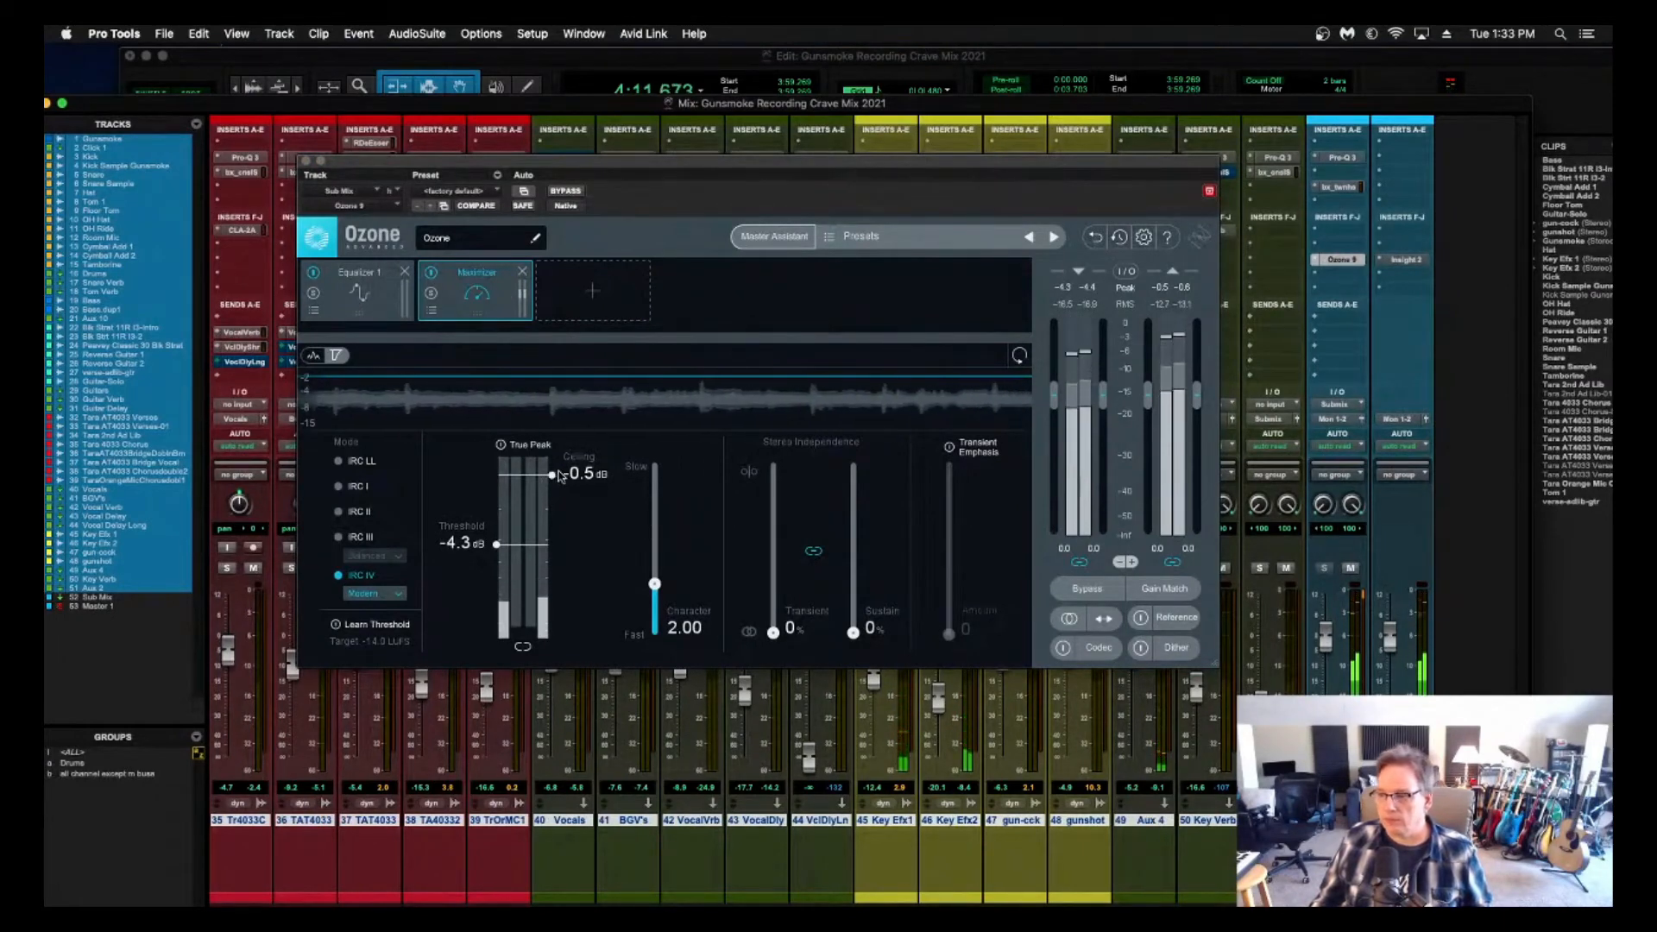
Enable Gain Match in Ozone and toggle its bypass during playback to compare the processed and unprocessed mix.
left_click(567, 192)
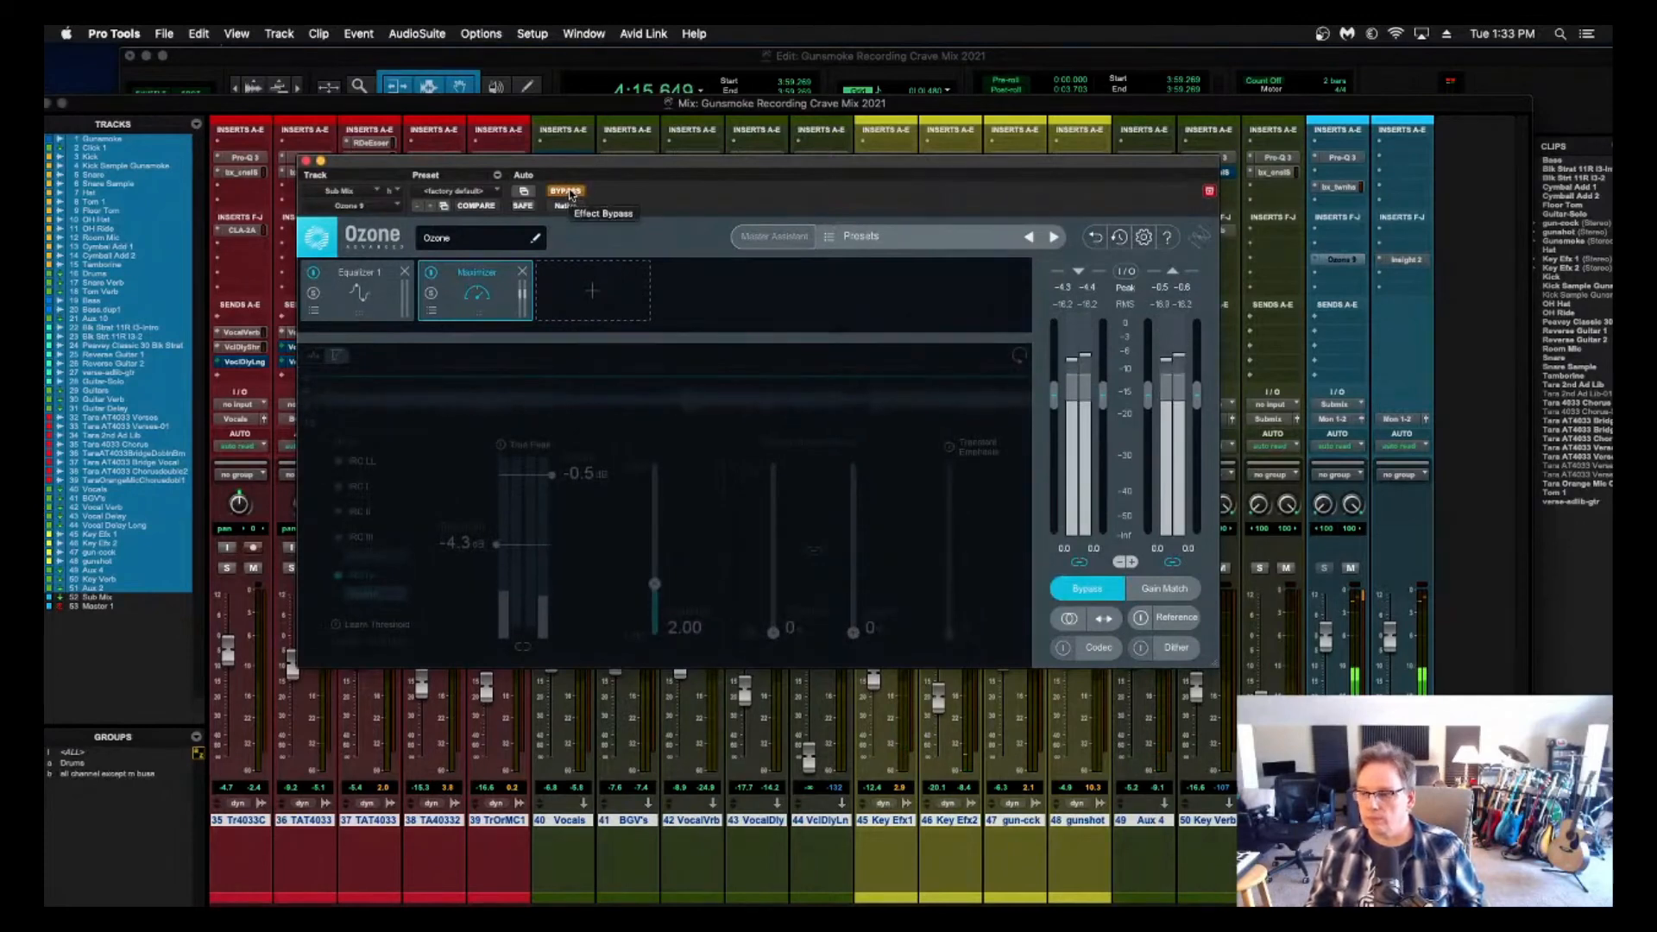
left_click(566, 192)
left_click(1172, 592)
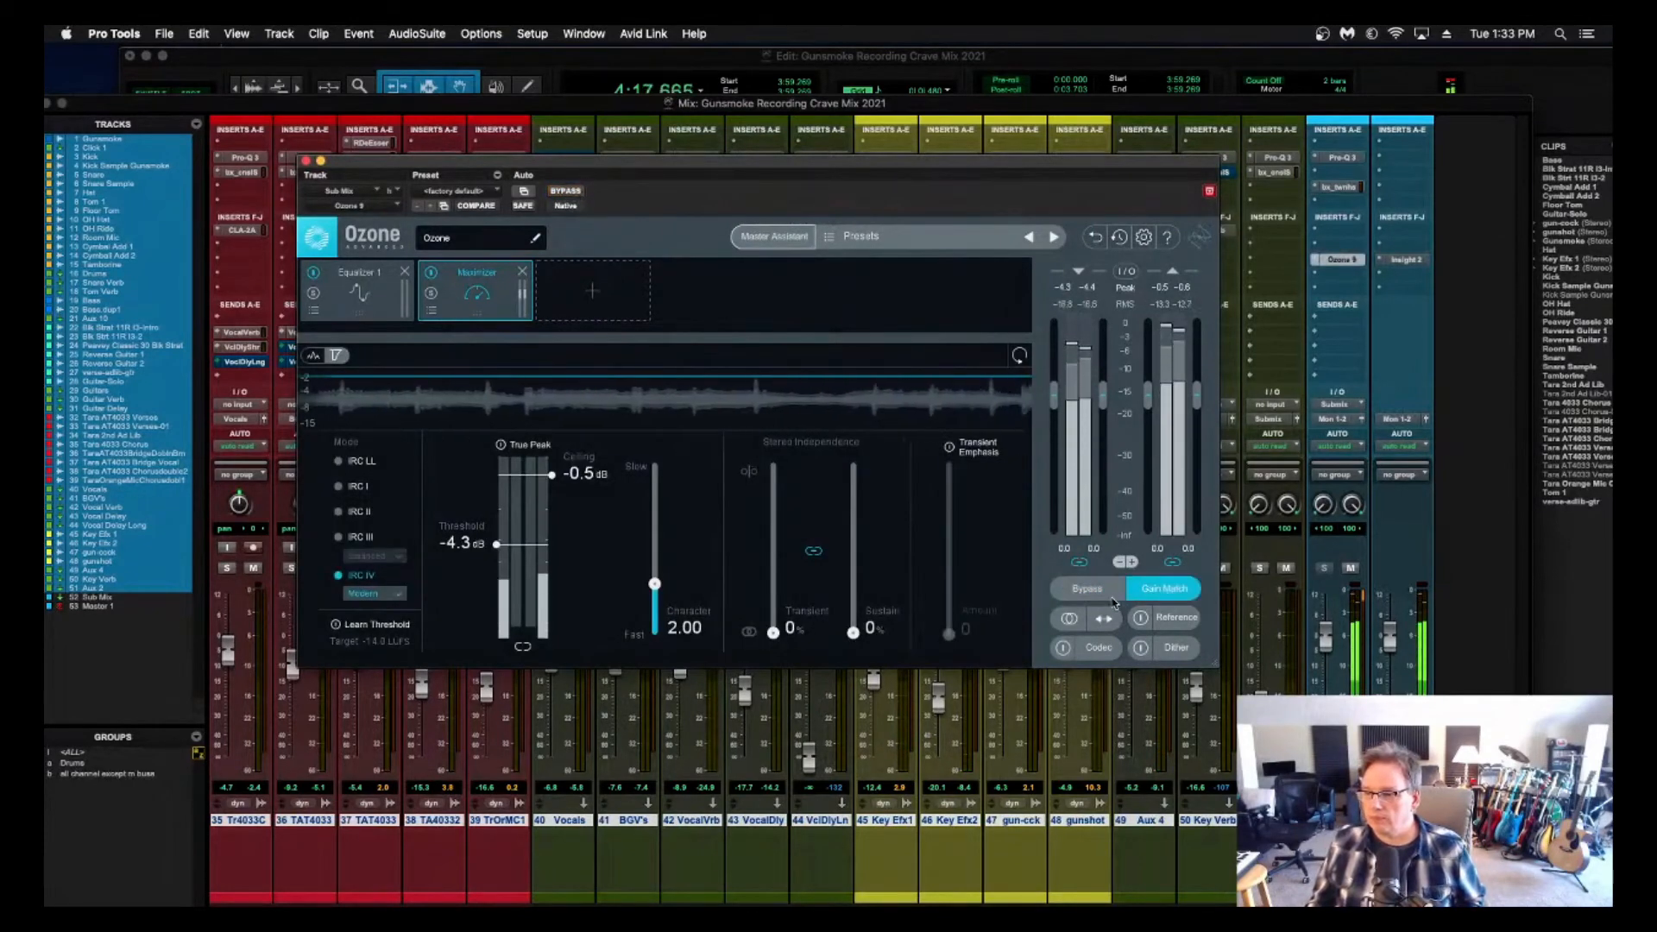
left_click(1102, 593)
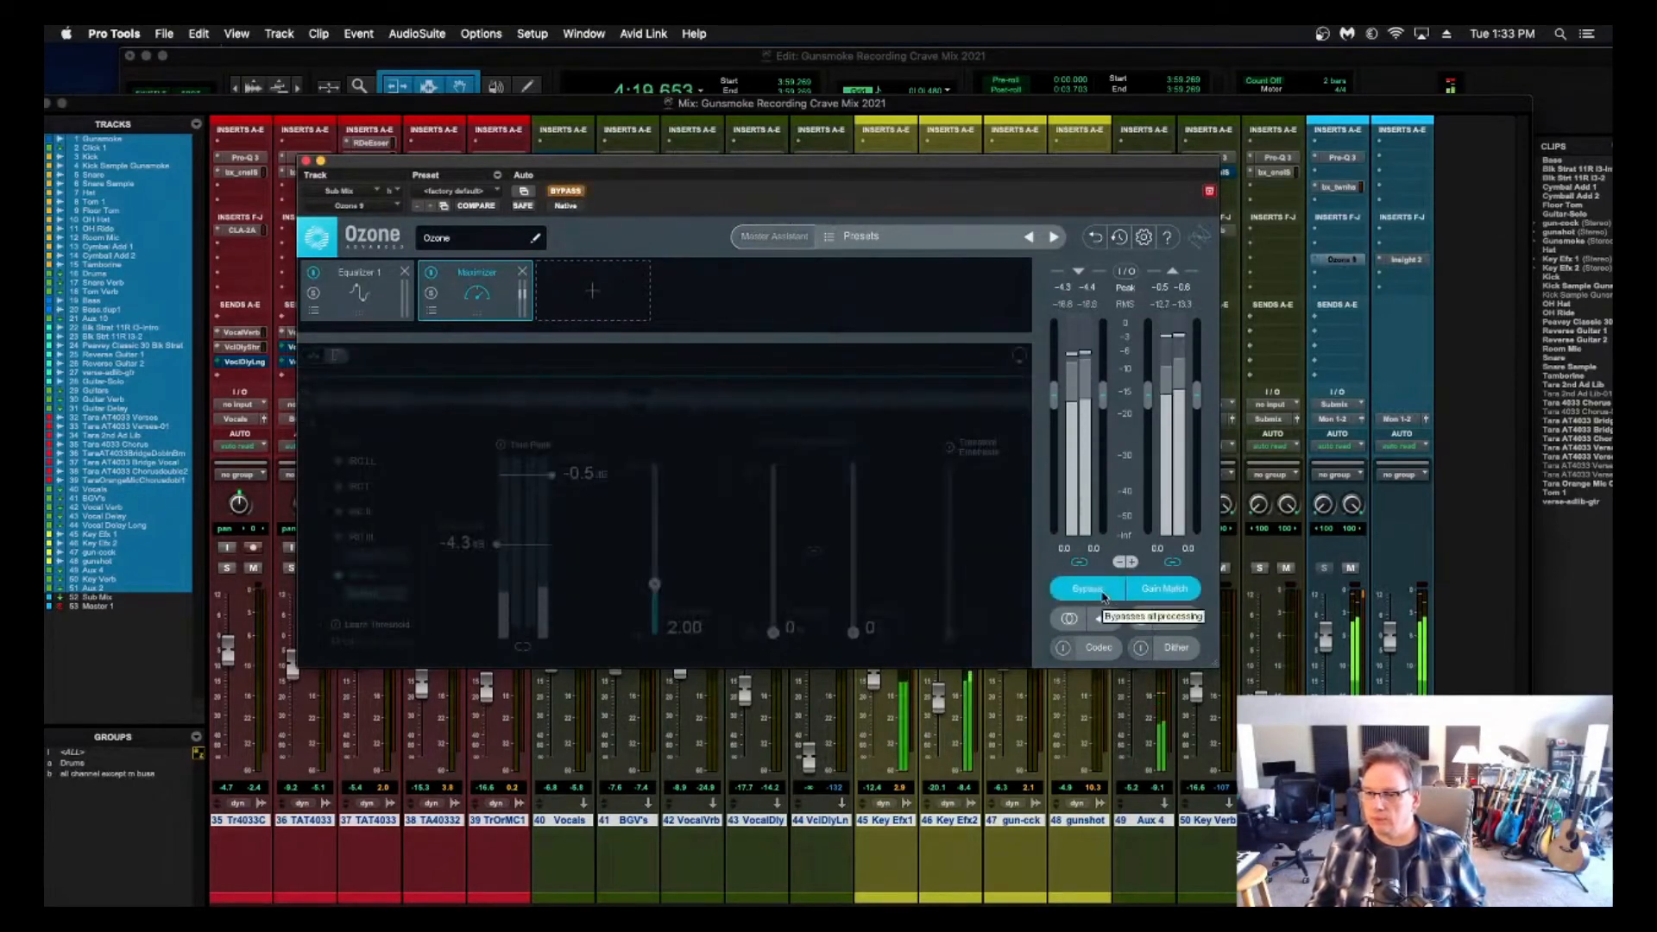
left_click(1103, 594)
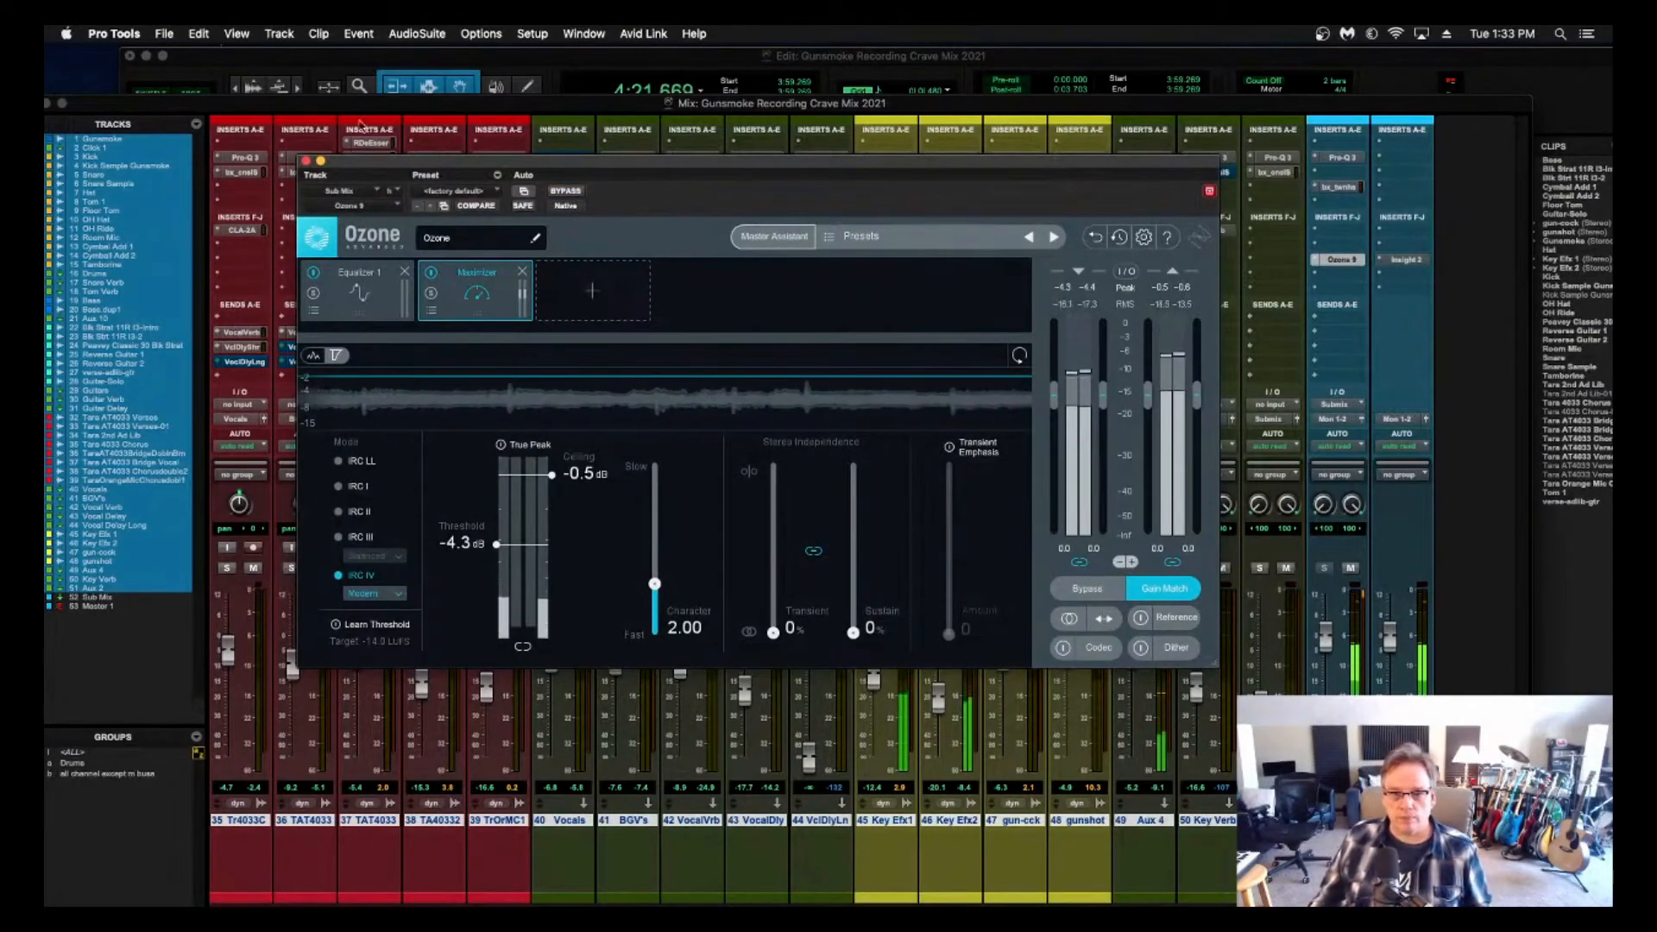
Close the Ozone window and, in the Edit window, set the playback start to about 0:04.6 and zoom the timeline out.
left_click(307, 161)
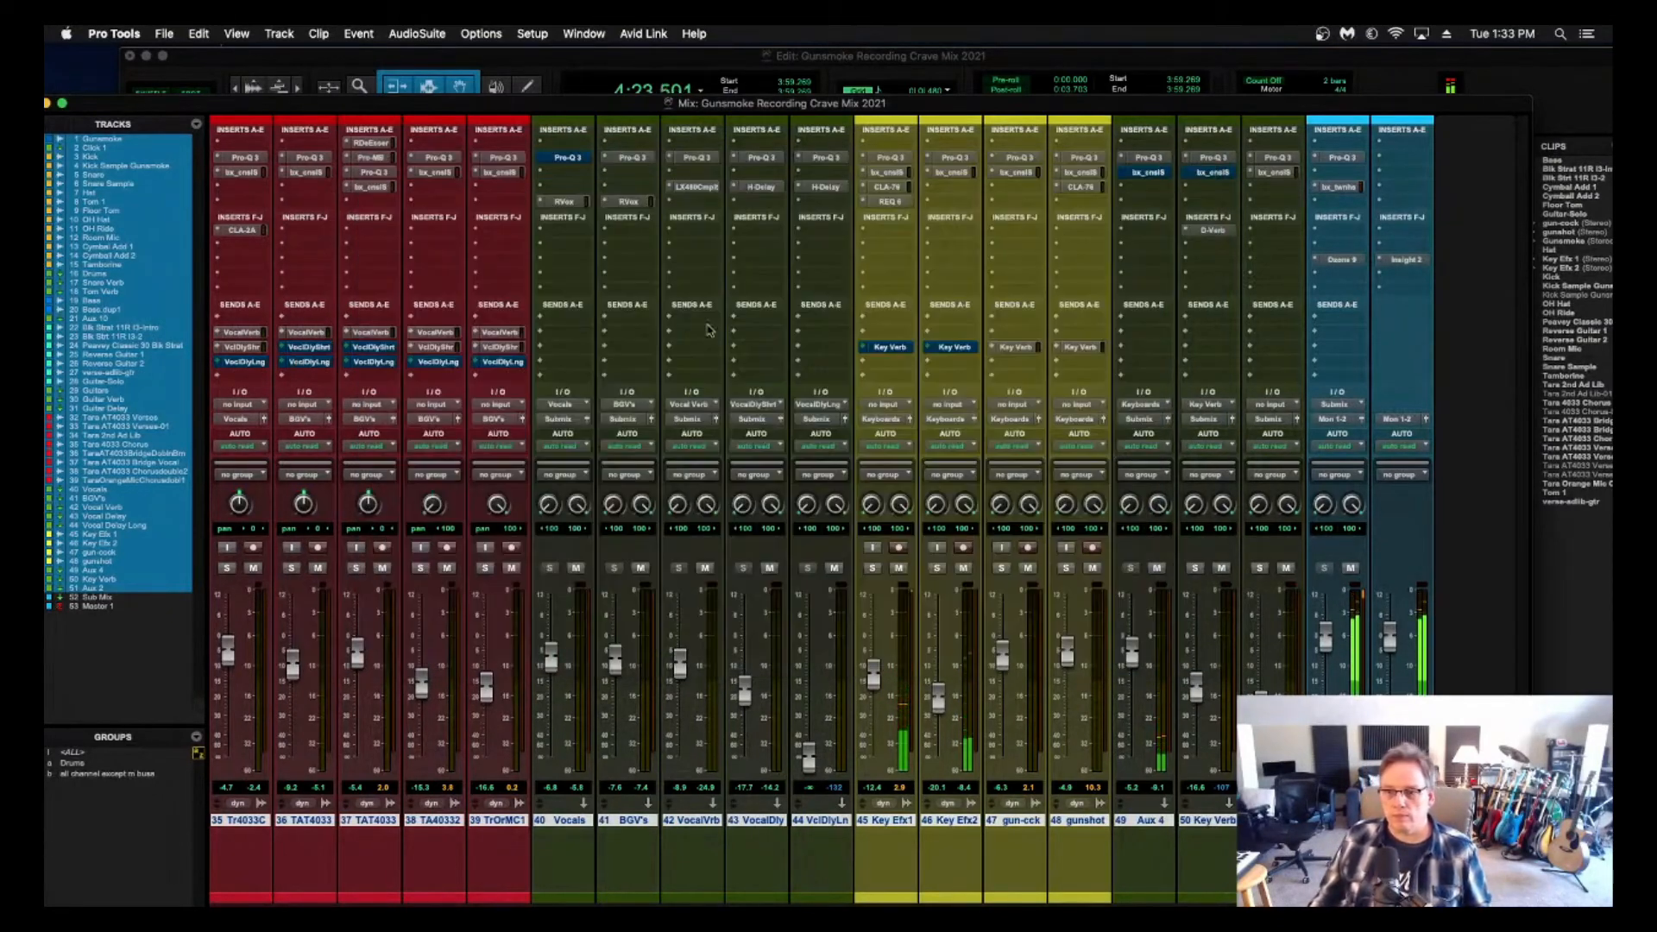
scroll(811, 354, "left", 3)
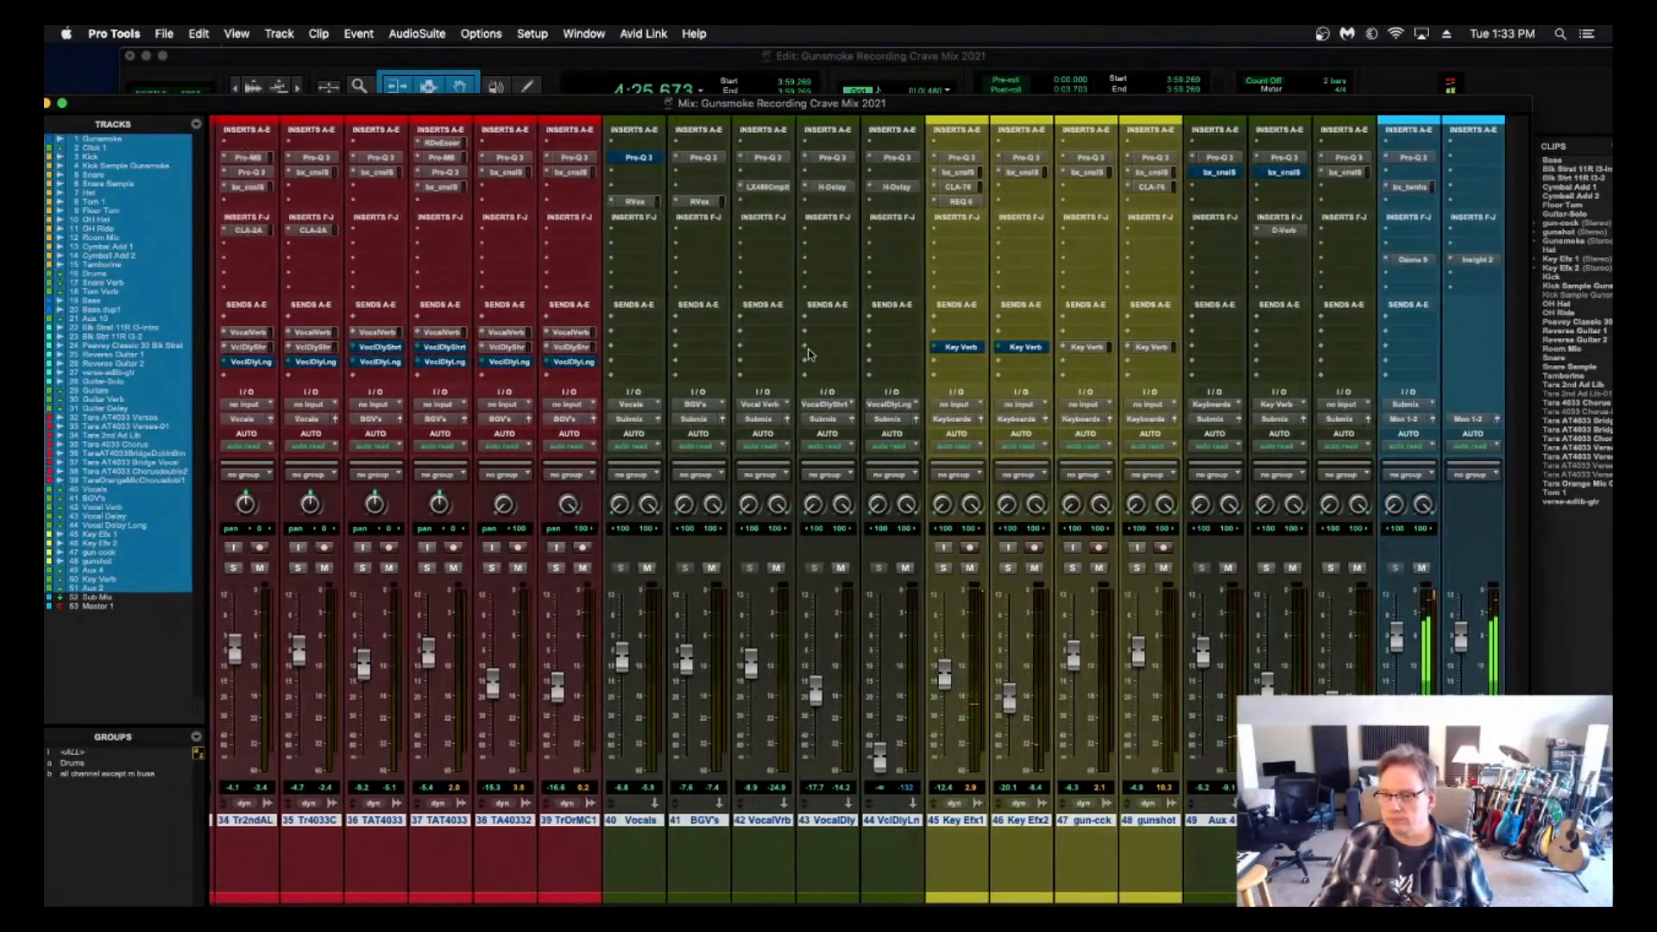
scroll(814, 356, "left", 3)
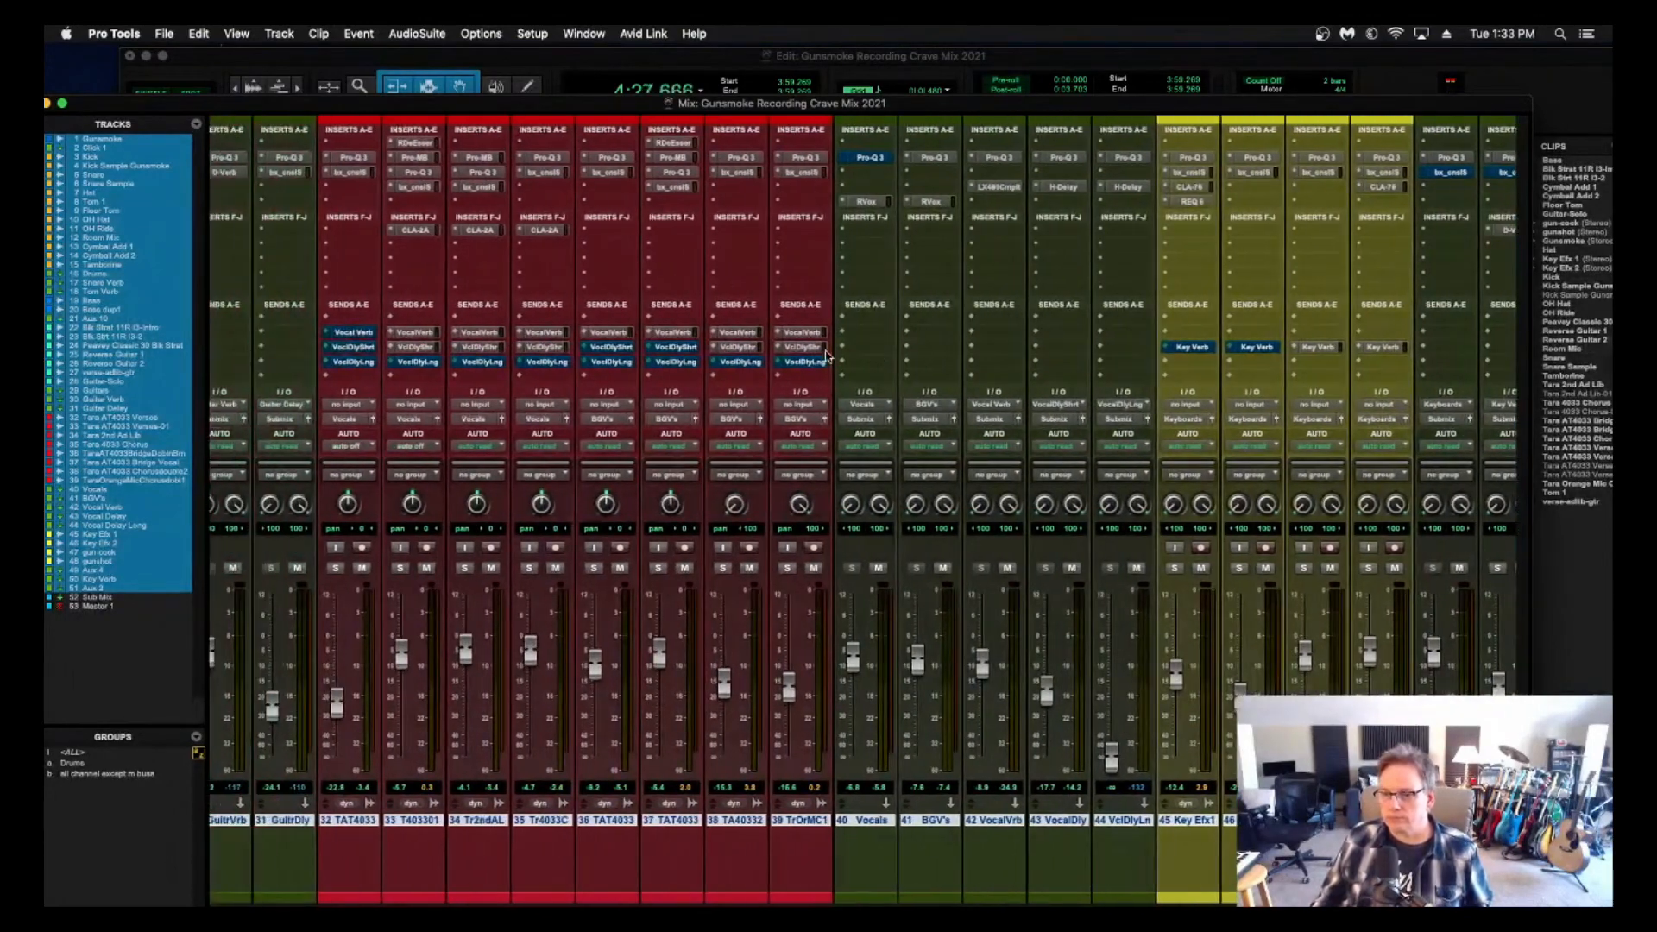
key("super+equal")
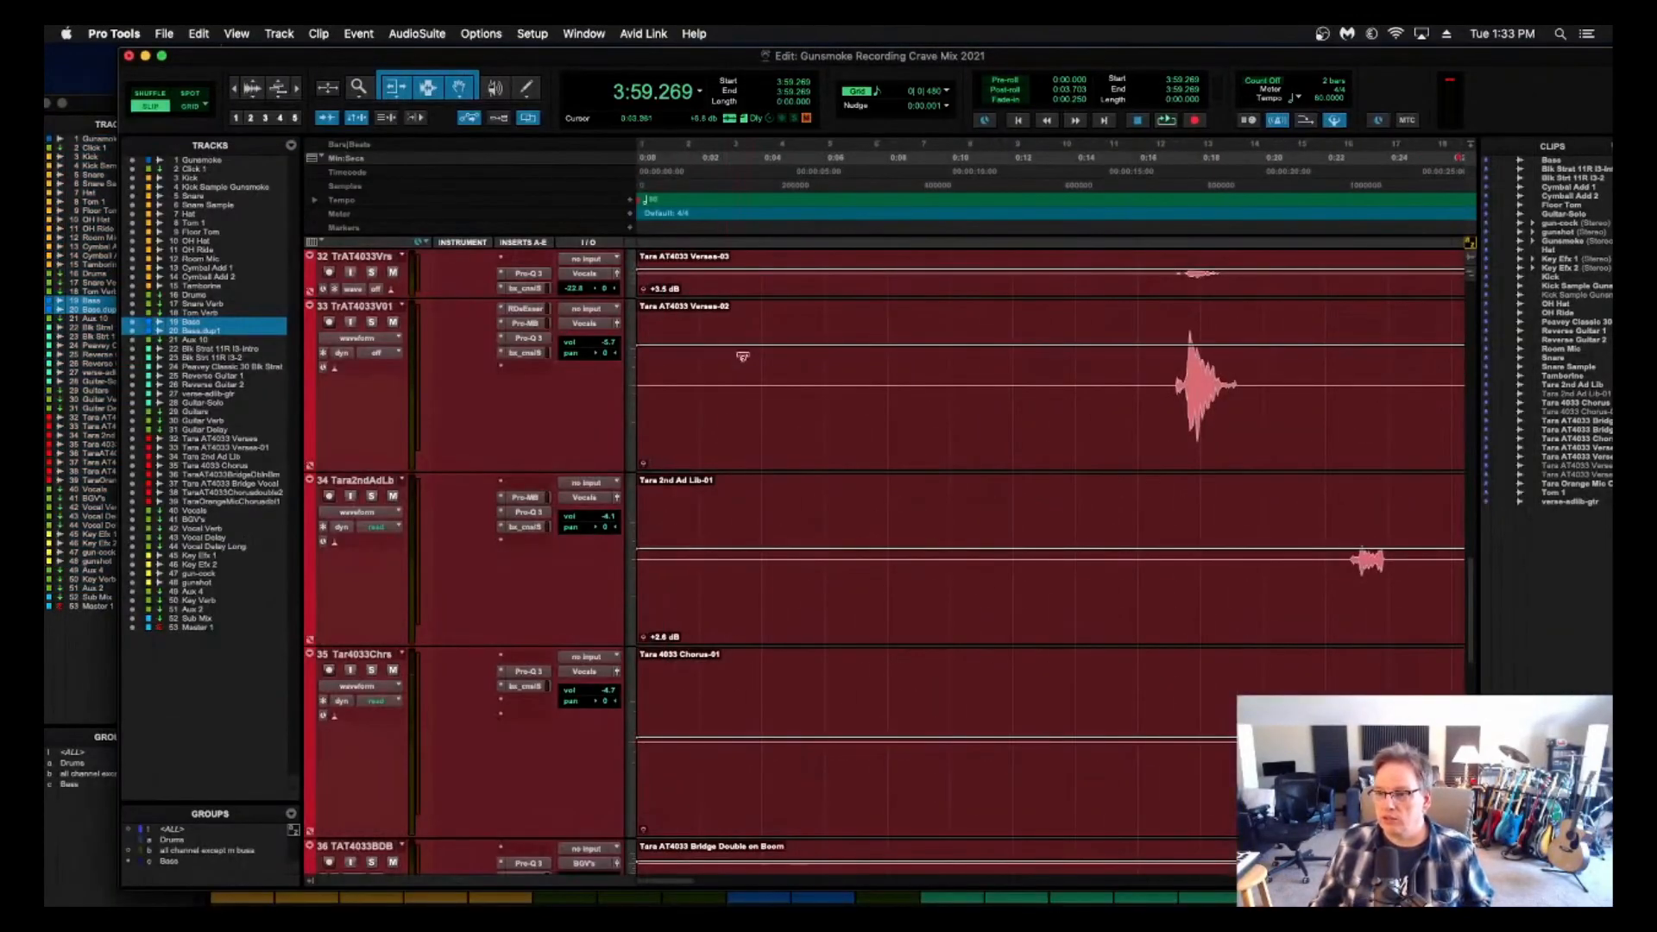
scroll(734, 395, "up", 10)
left_click(780, 159)
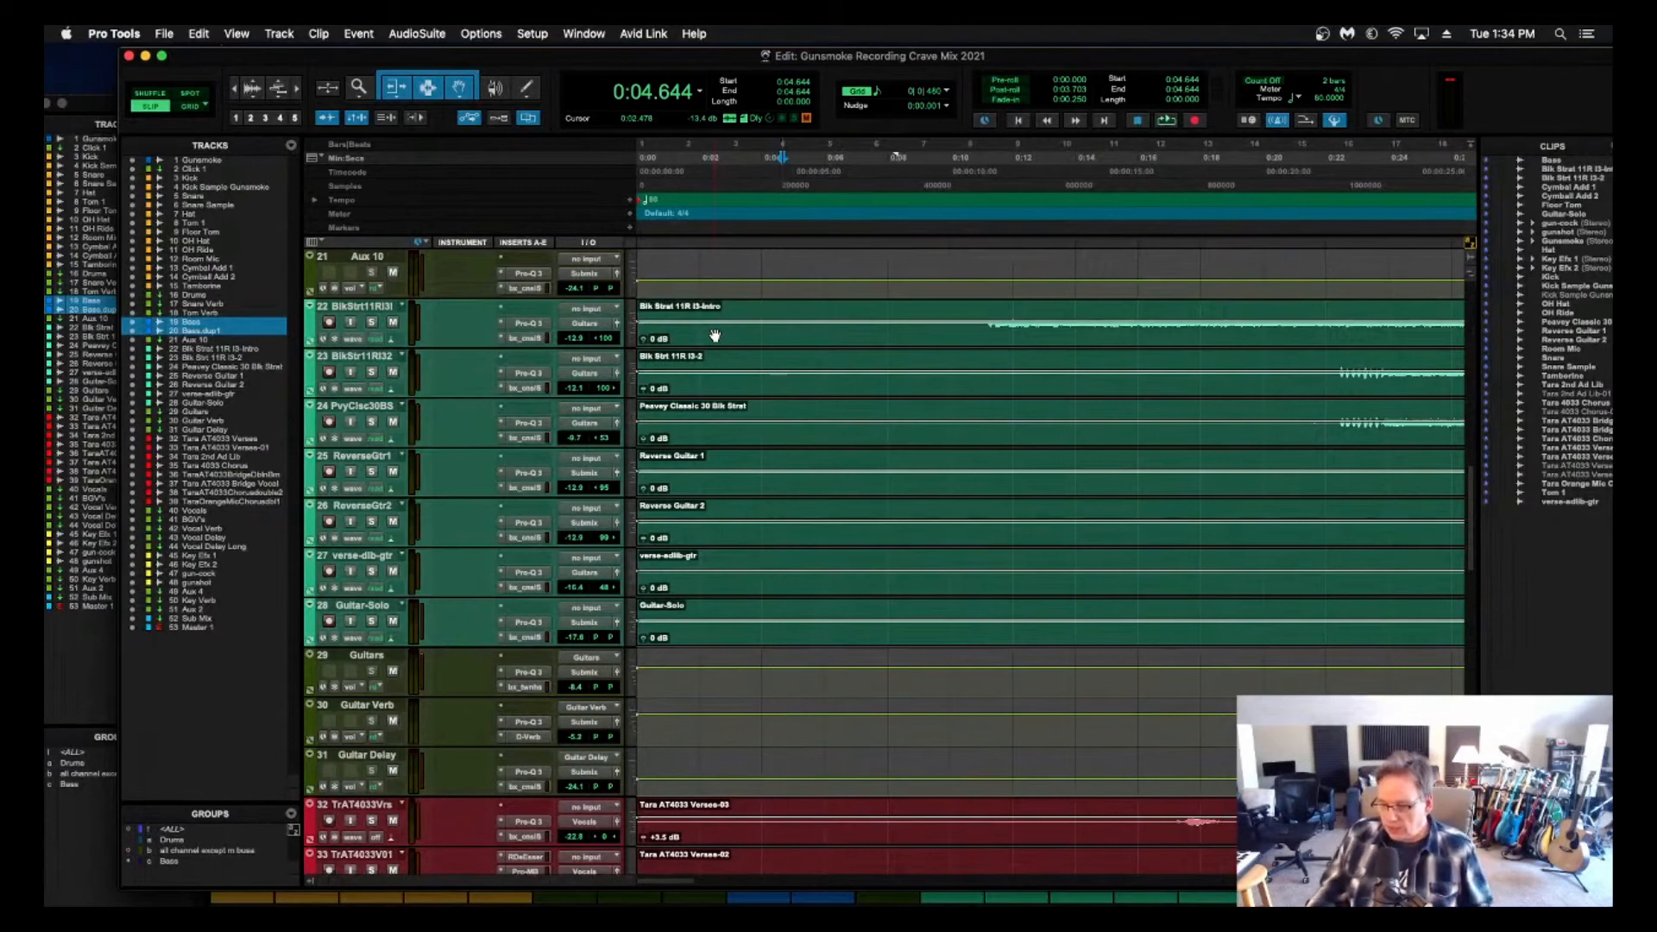
left_click(235, 89)
left_click(235, 89)
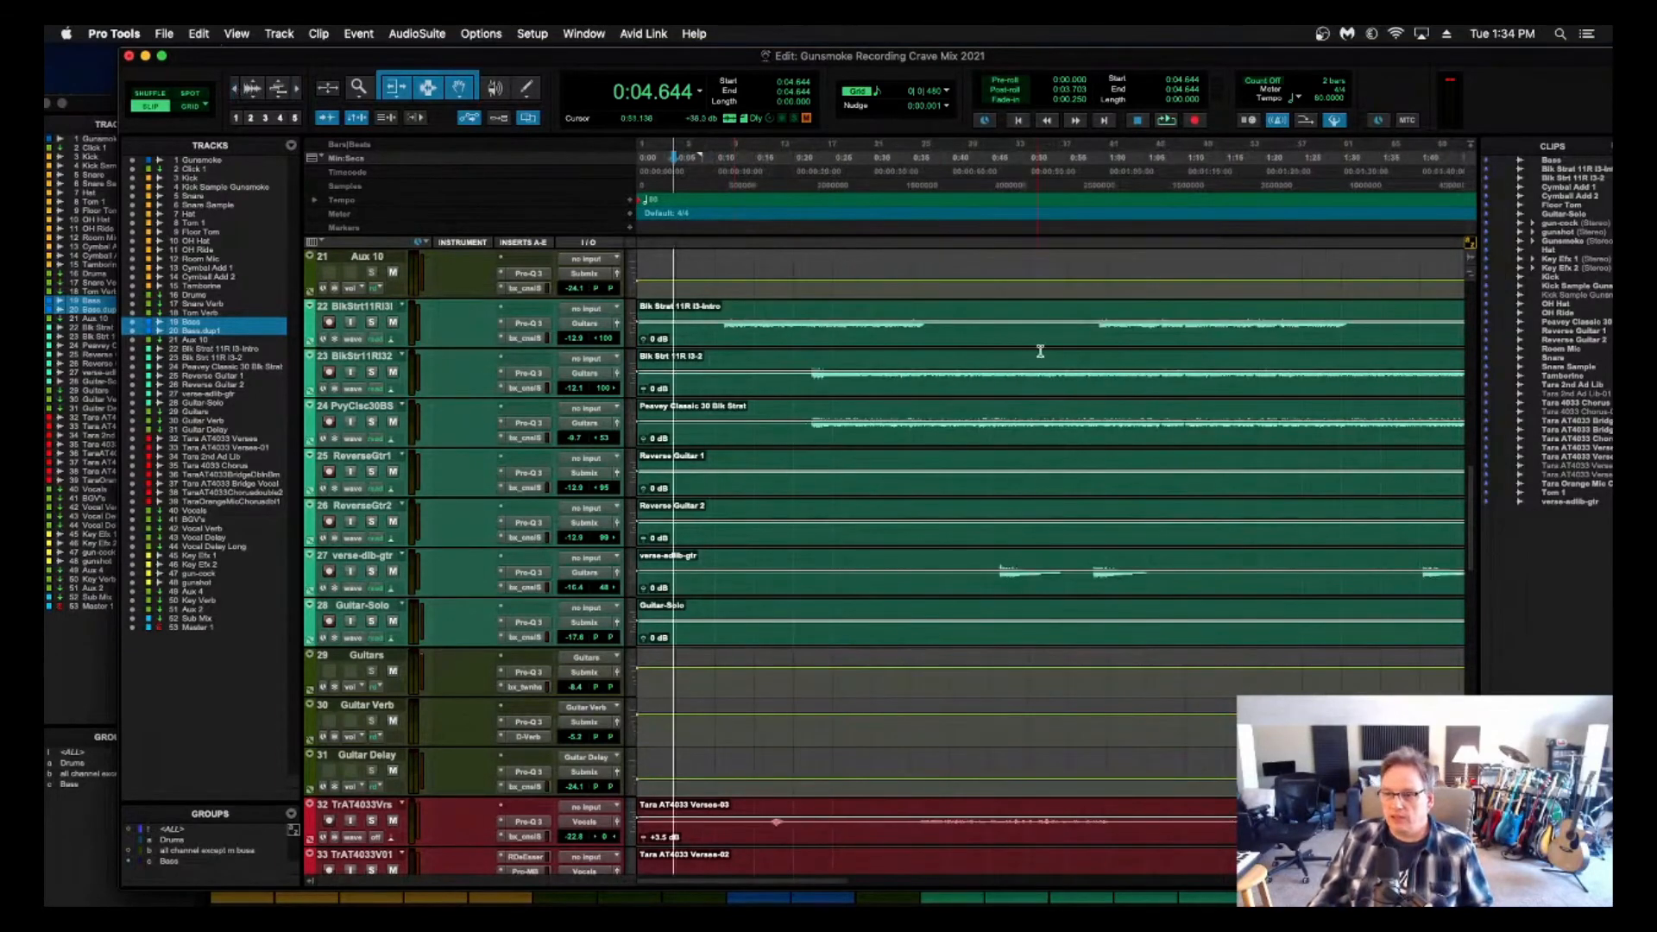
scroll(1022, 352, "up", 3)
scroll(1024, 352, "down", 5)
scroll(1025, 352, "up", 6)
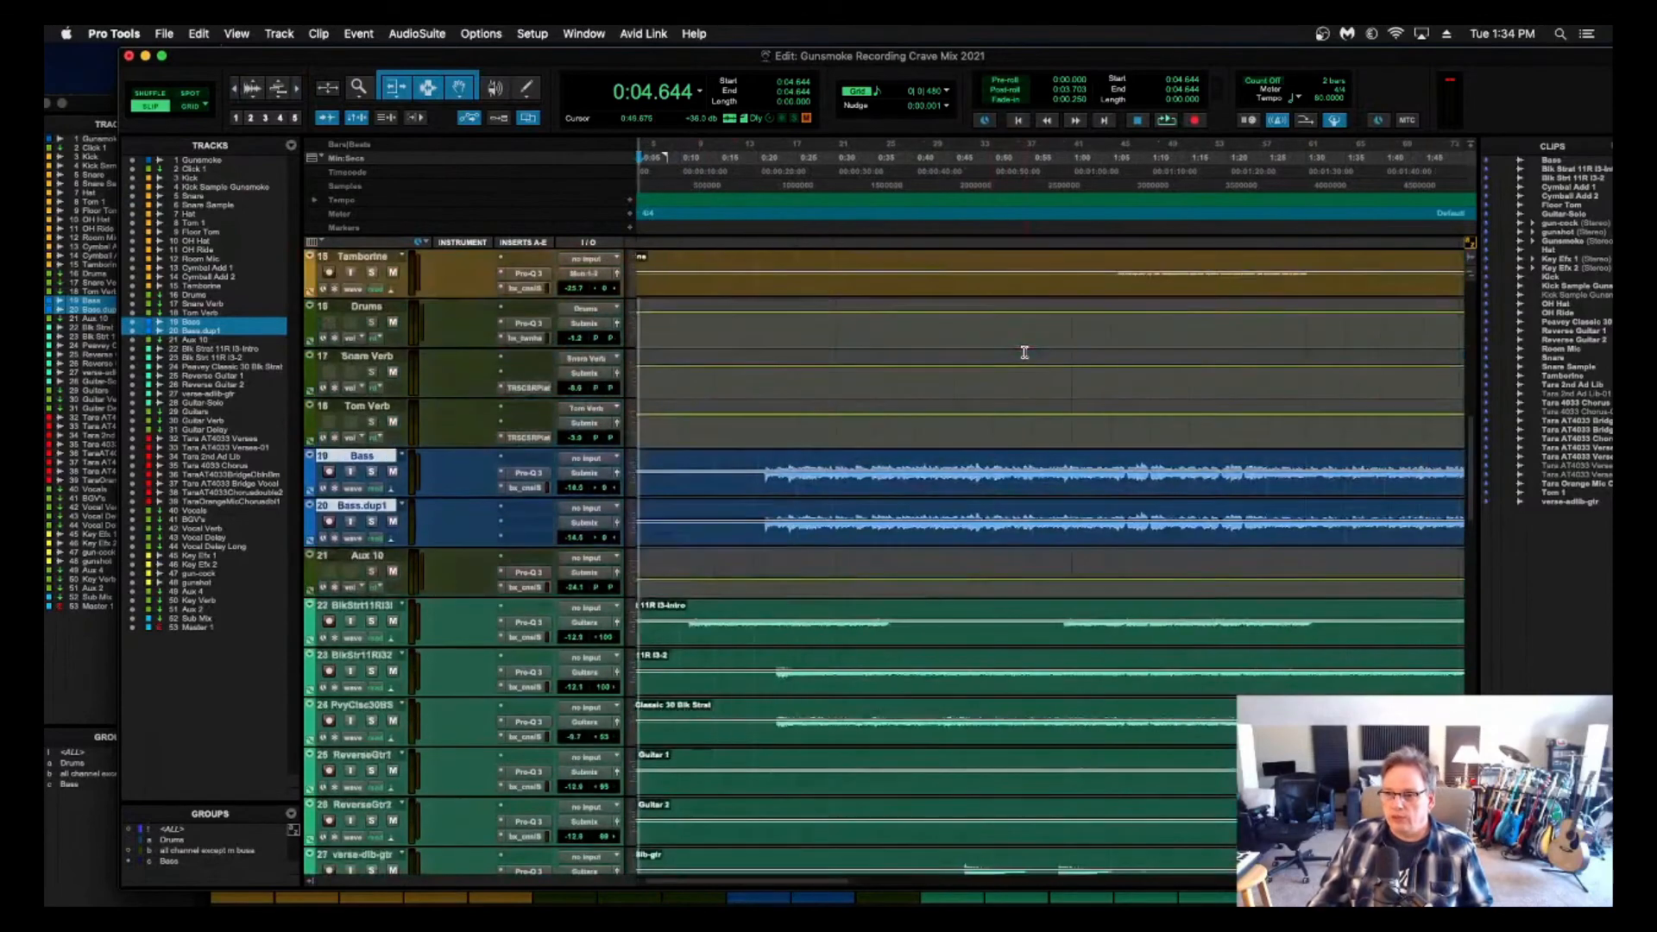
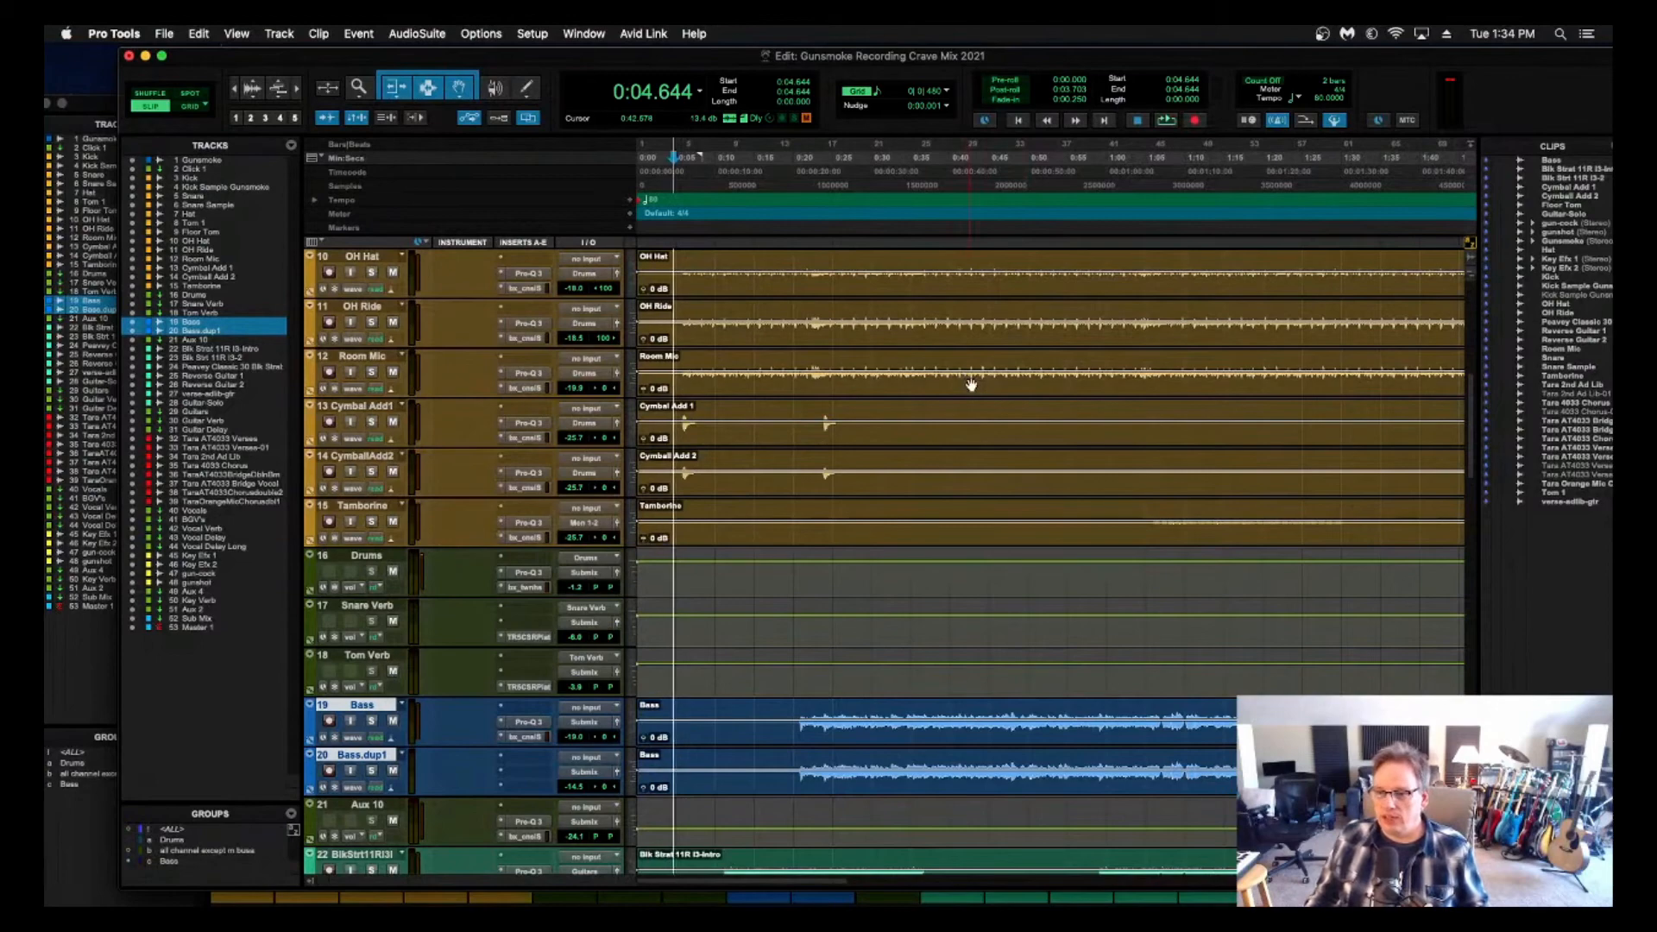
Start playback, bring the Mix window forward and raise the Blk Strat 11R I3-Intro fader (track 22) to about -8.1 dB.
key("space")
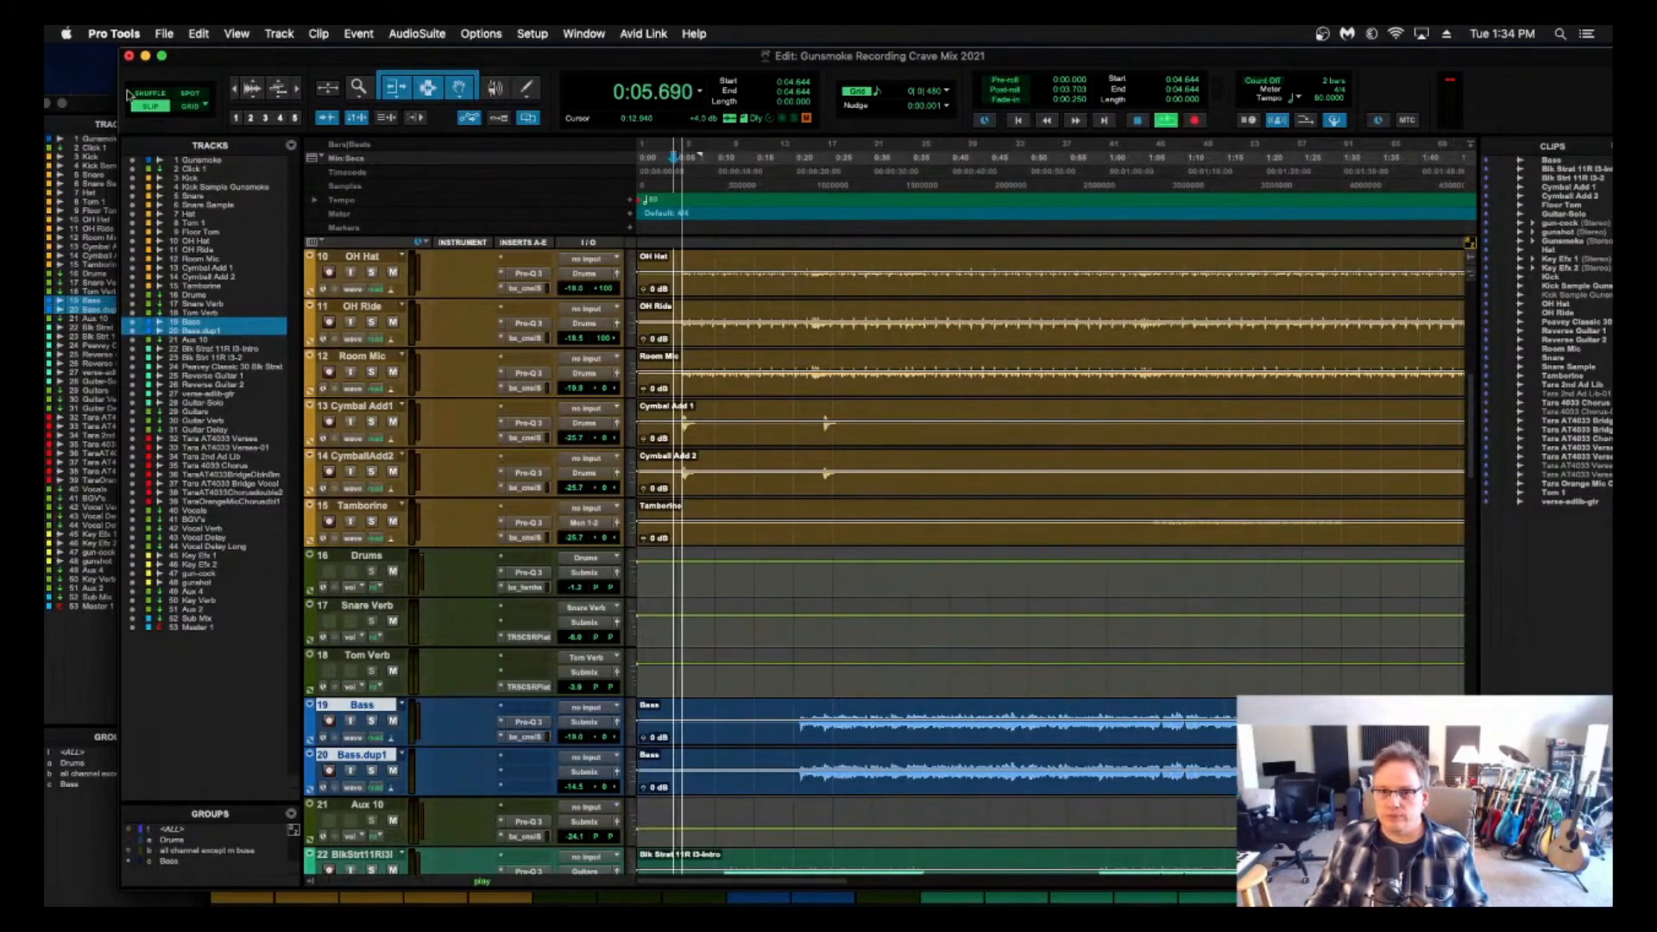
left_click(100, 105)
left_click_drag(416, 107, 420, 65)
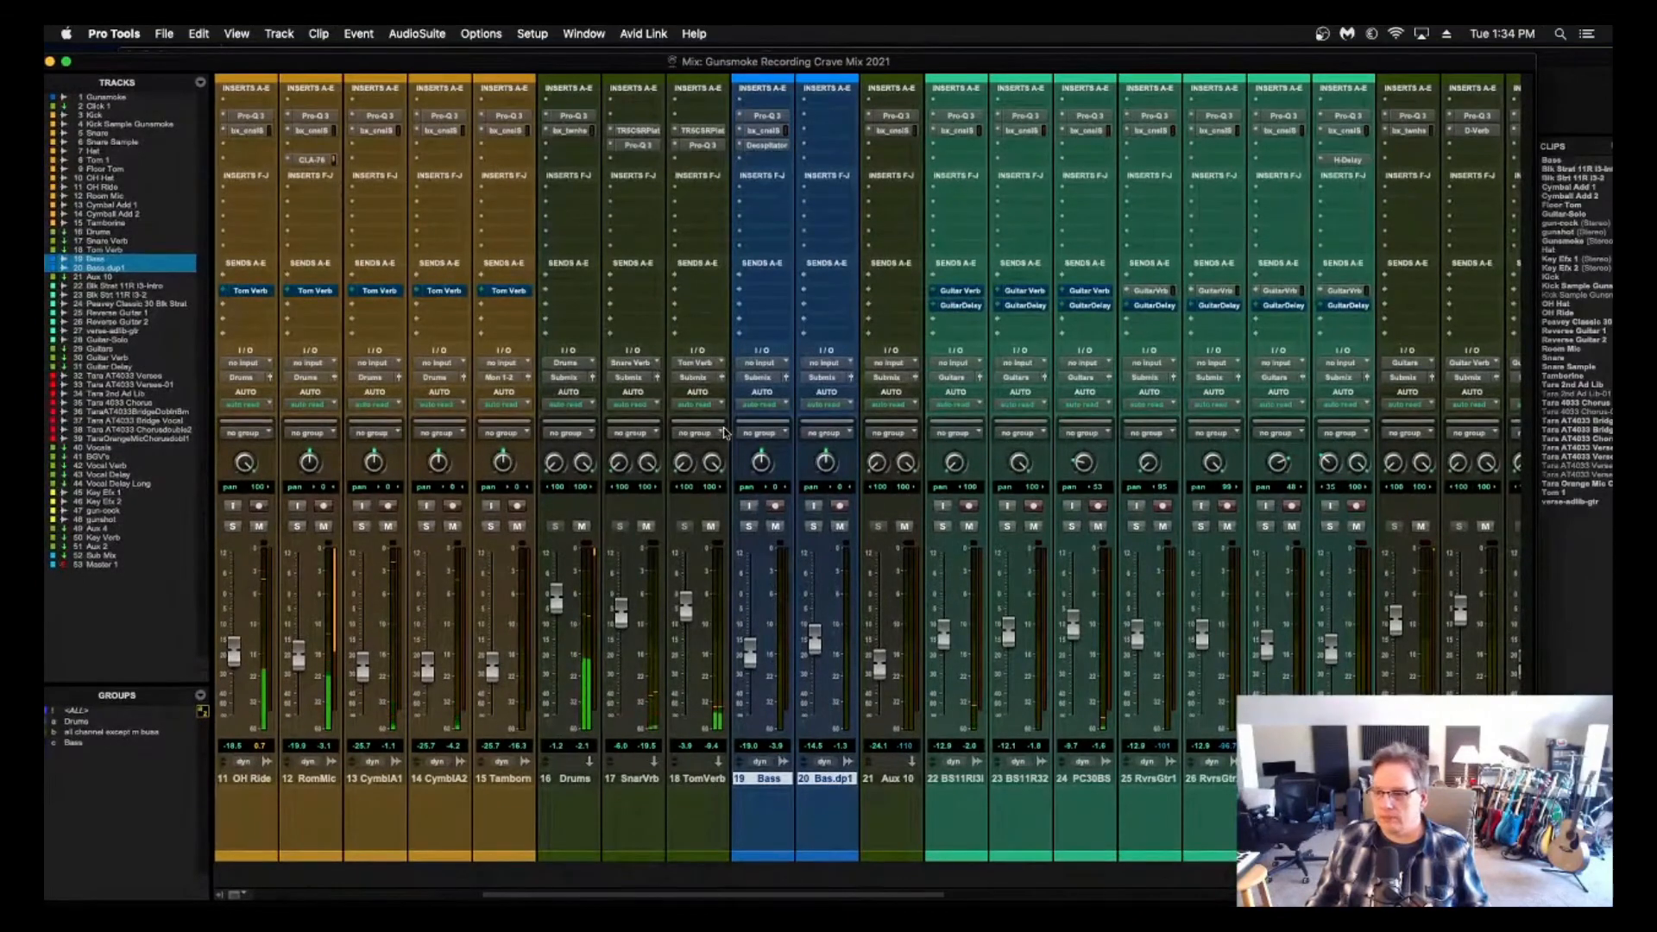
scroll(725, 432, "left", 1)
scroll(725, 432, "left", 4)
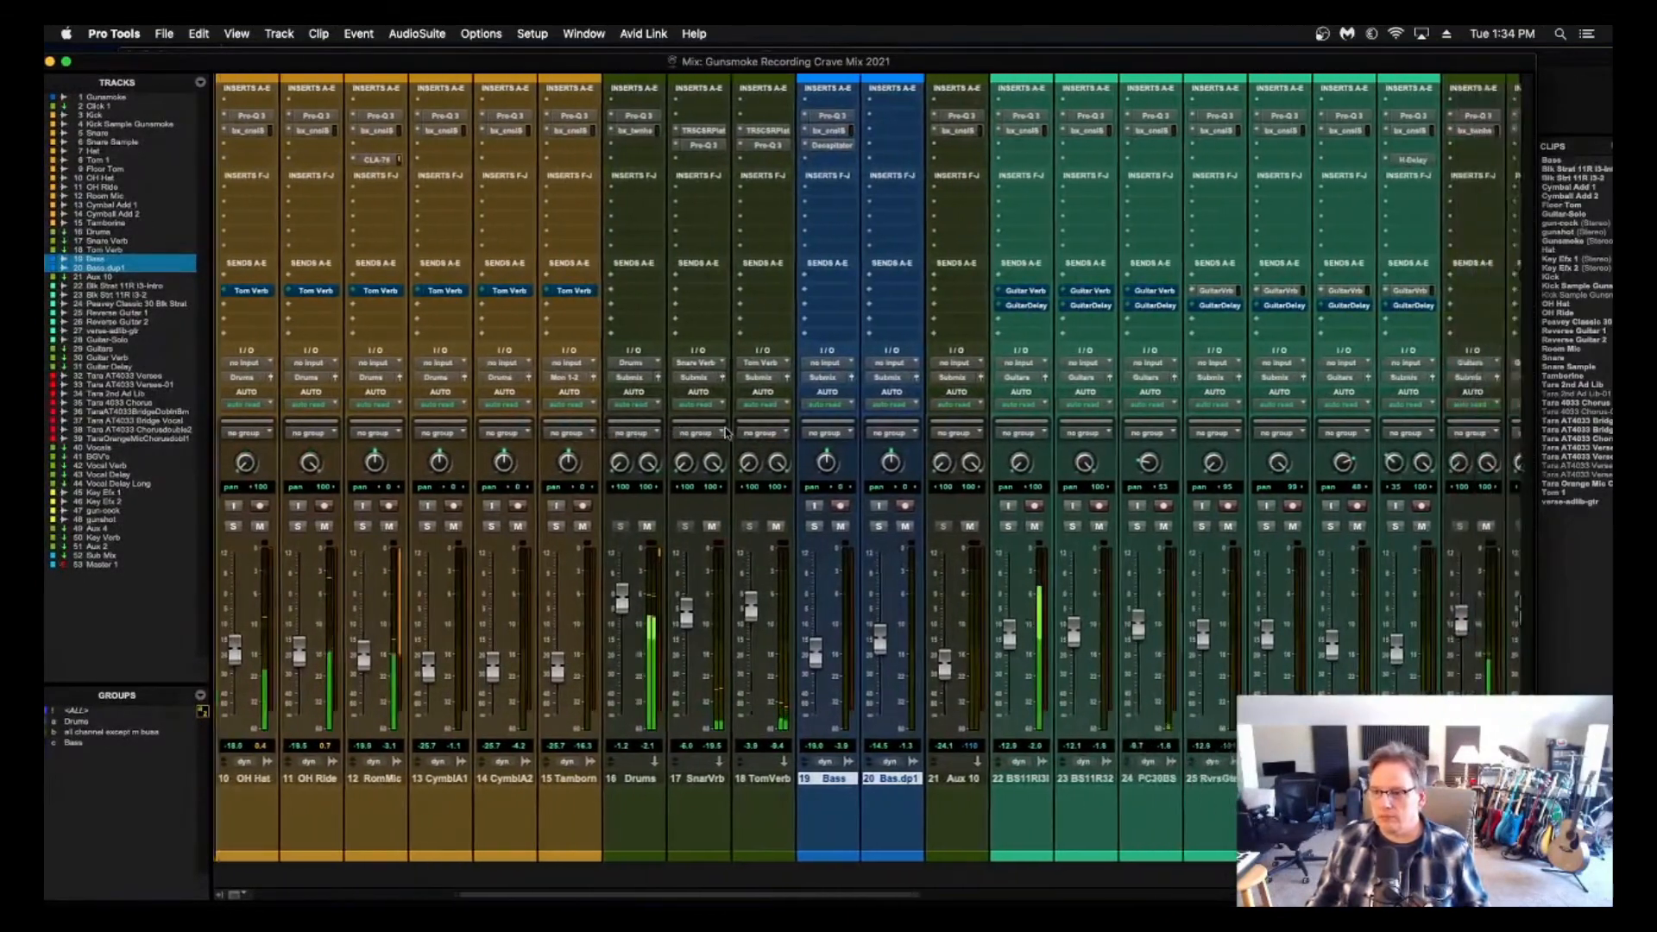
scroll(725, 432, "right", 1)
left_click_drag(980, 649, 980, 636)
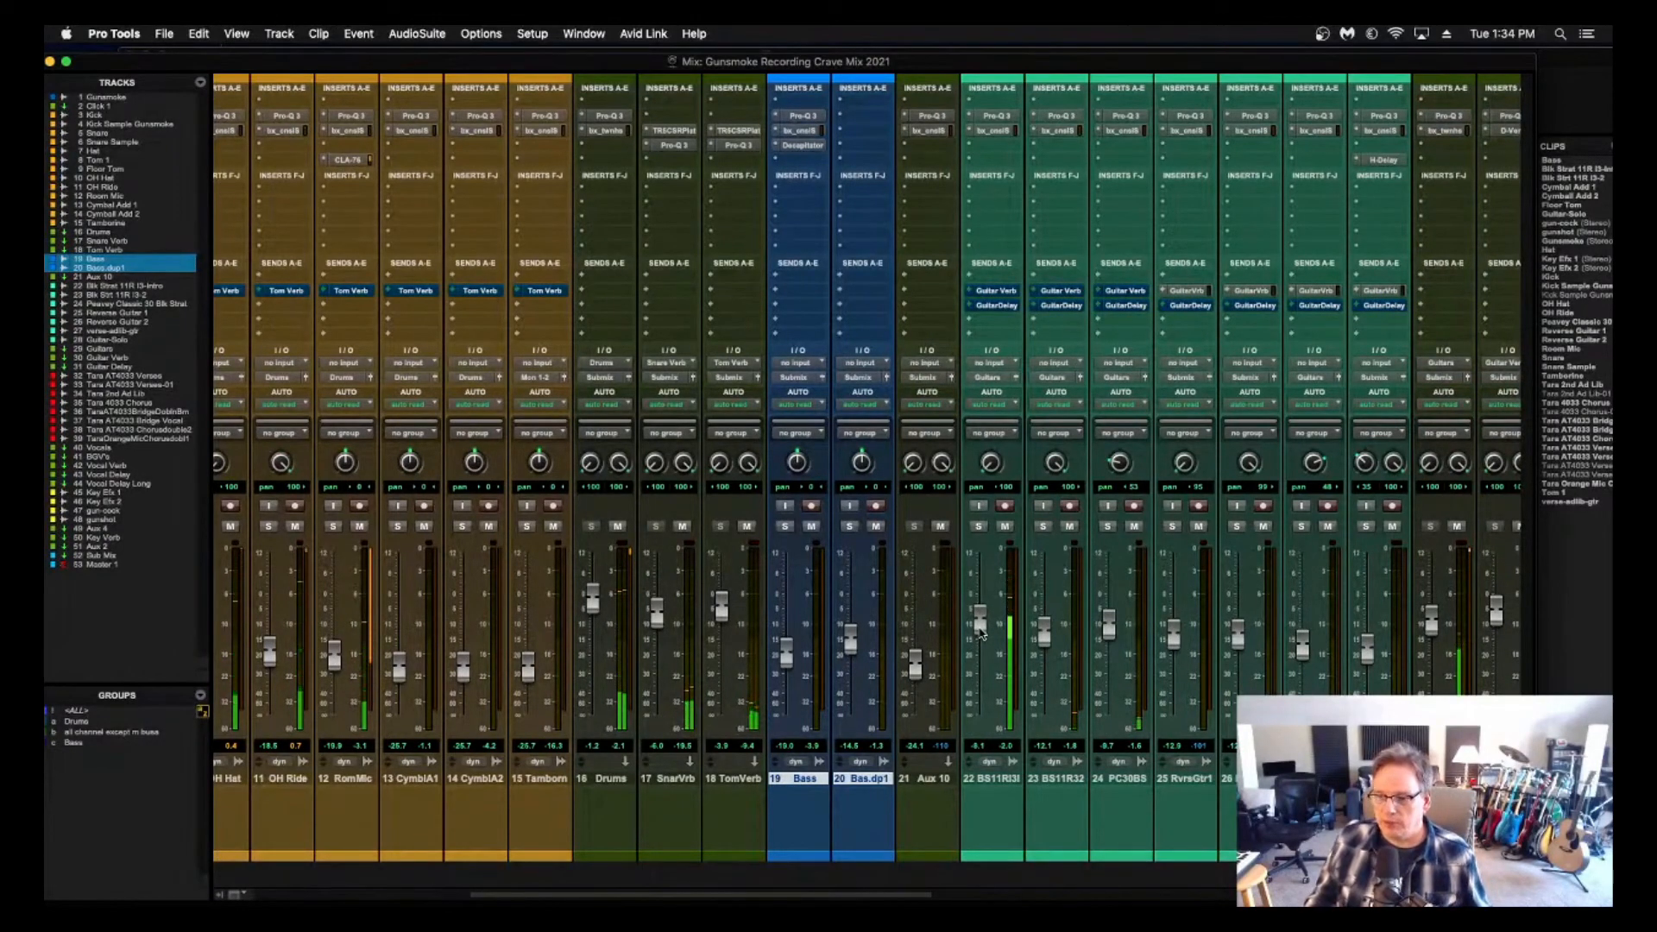
Raise the Peavey Classic 30 Blk Strat fader (track 24) to about -6.2 dB.
scroll(1152, 715, "right", 5)
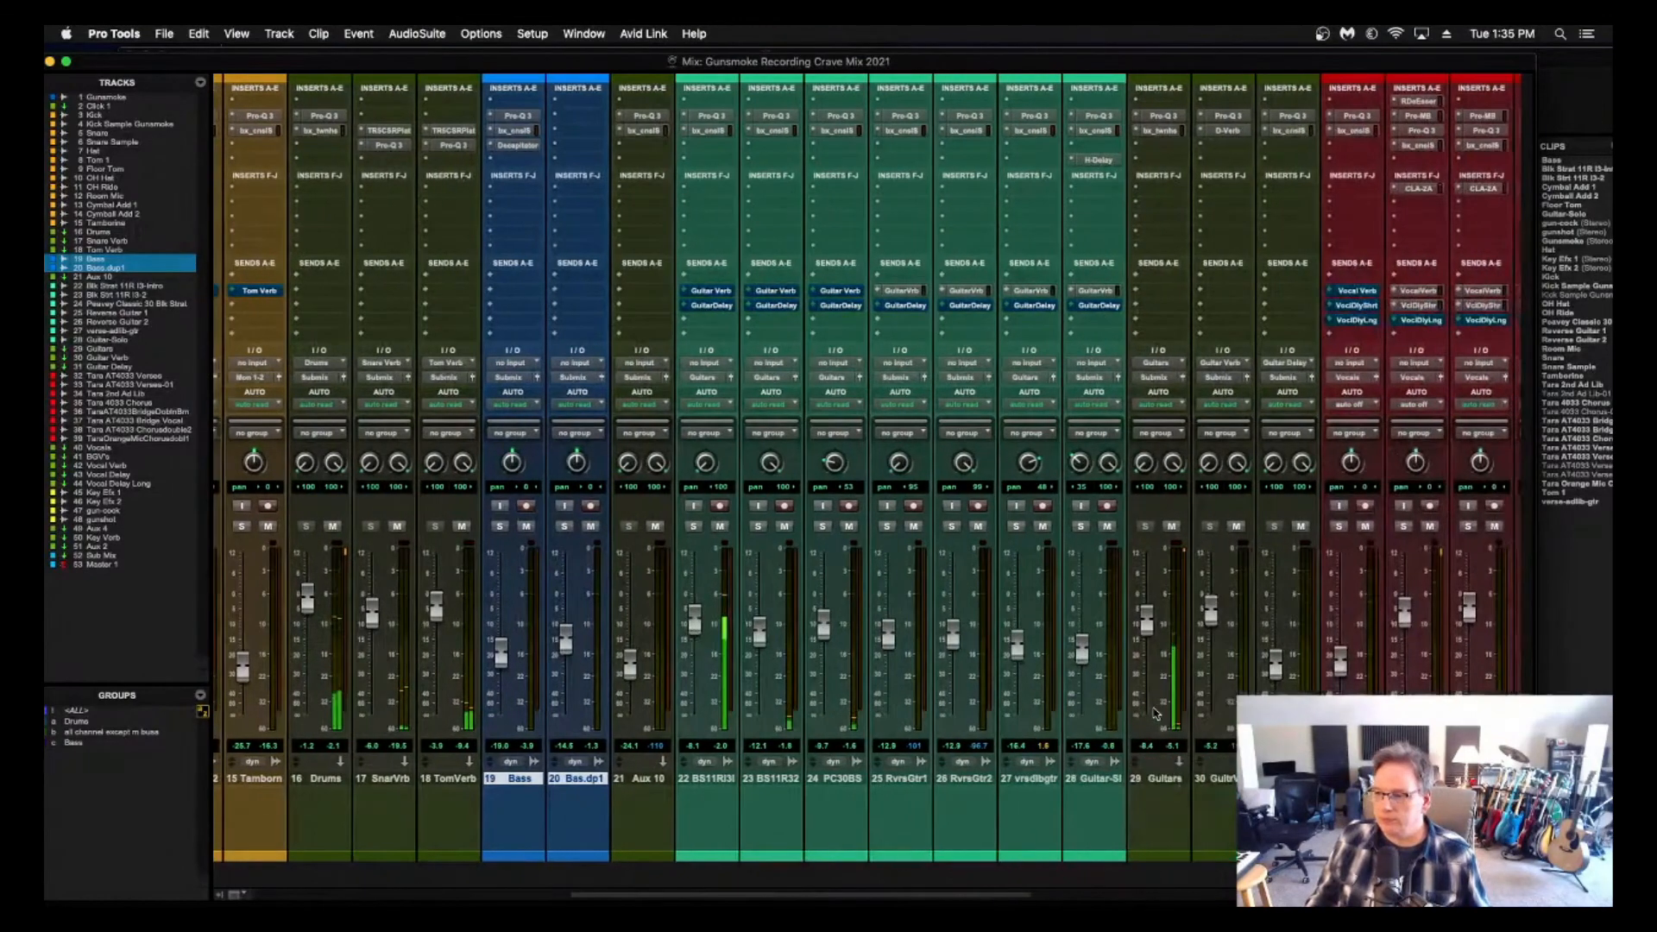
scroll(1152, 714, "right", 3)
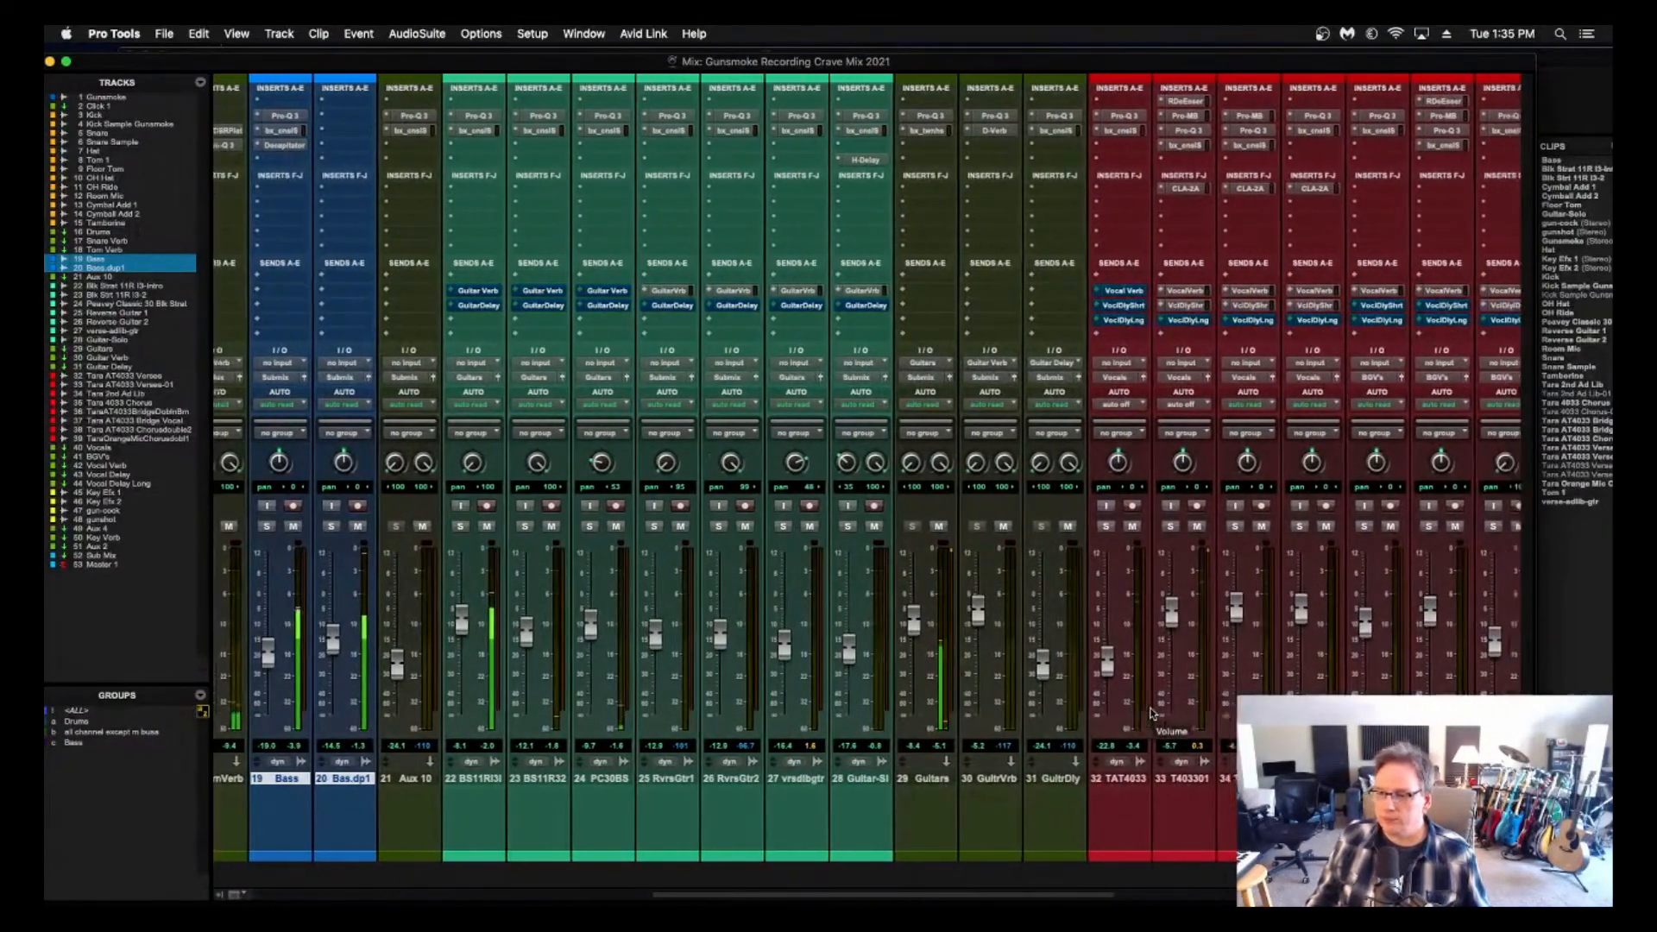
left_click_drag(547, 625, 547, 615)
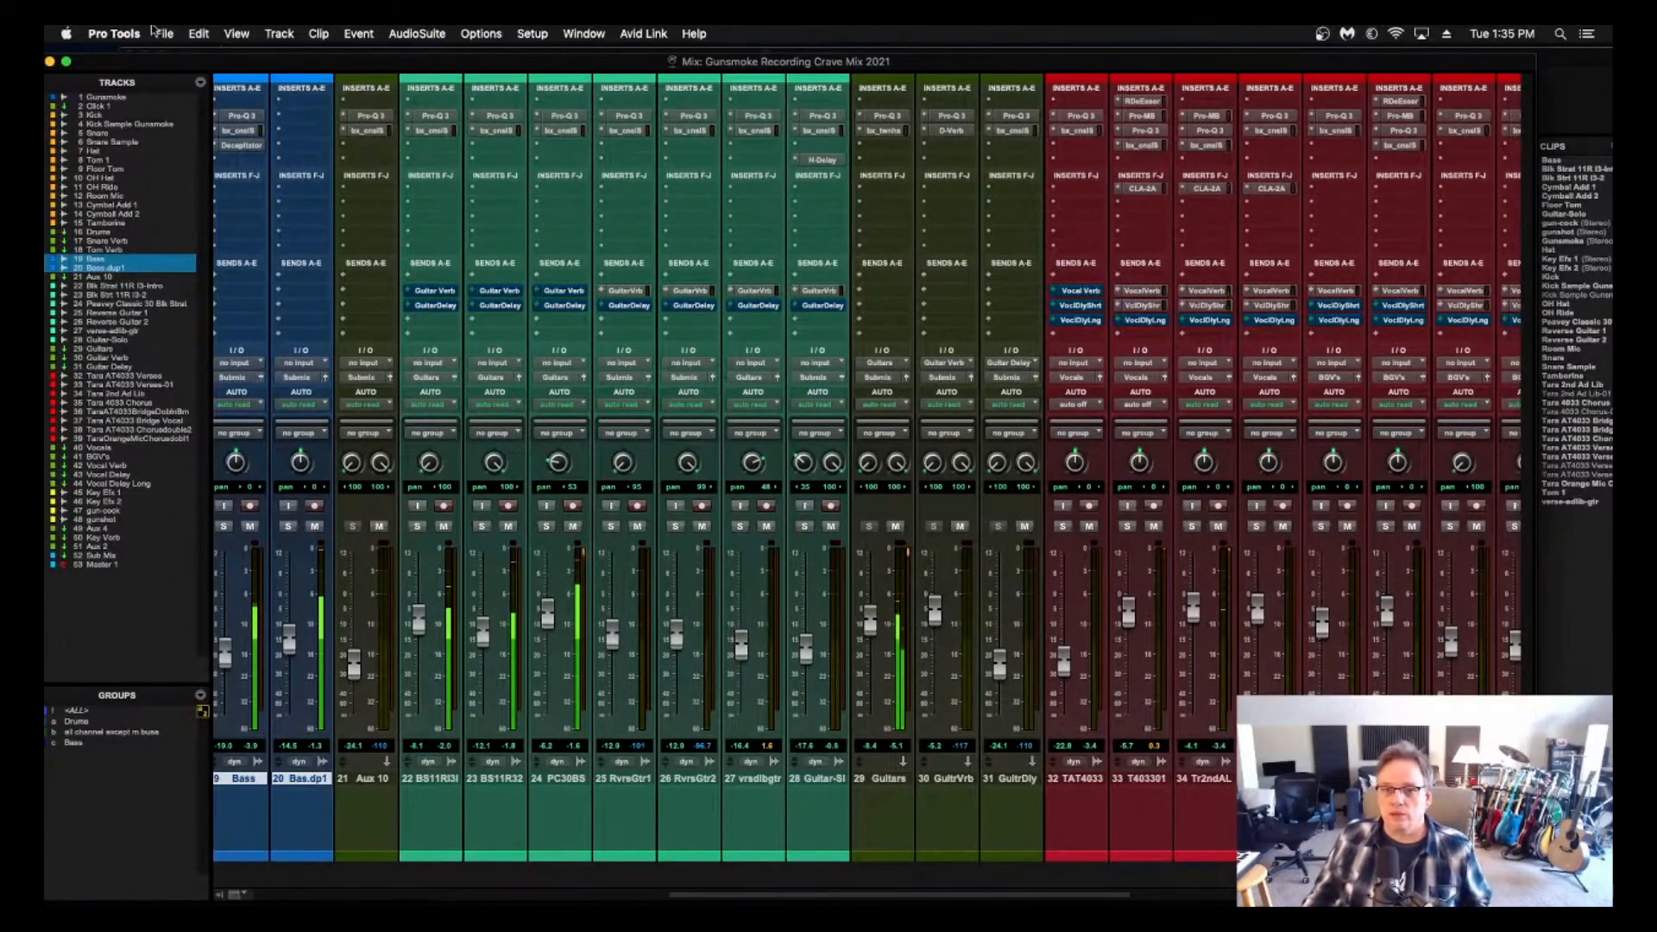
In the Edit window, move the playback start to about 0:20.0 and play from there.
key("super+equal")
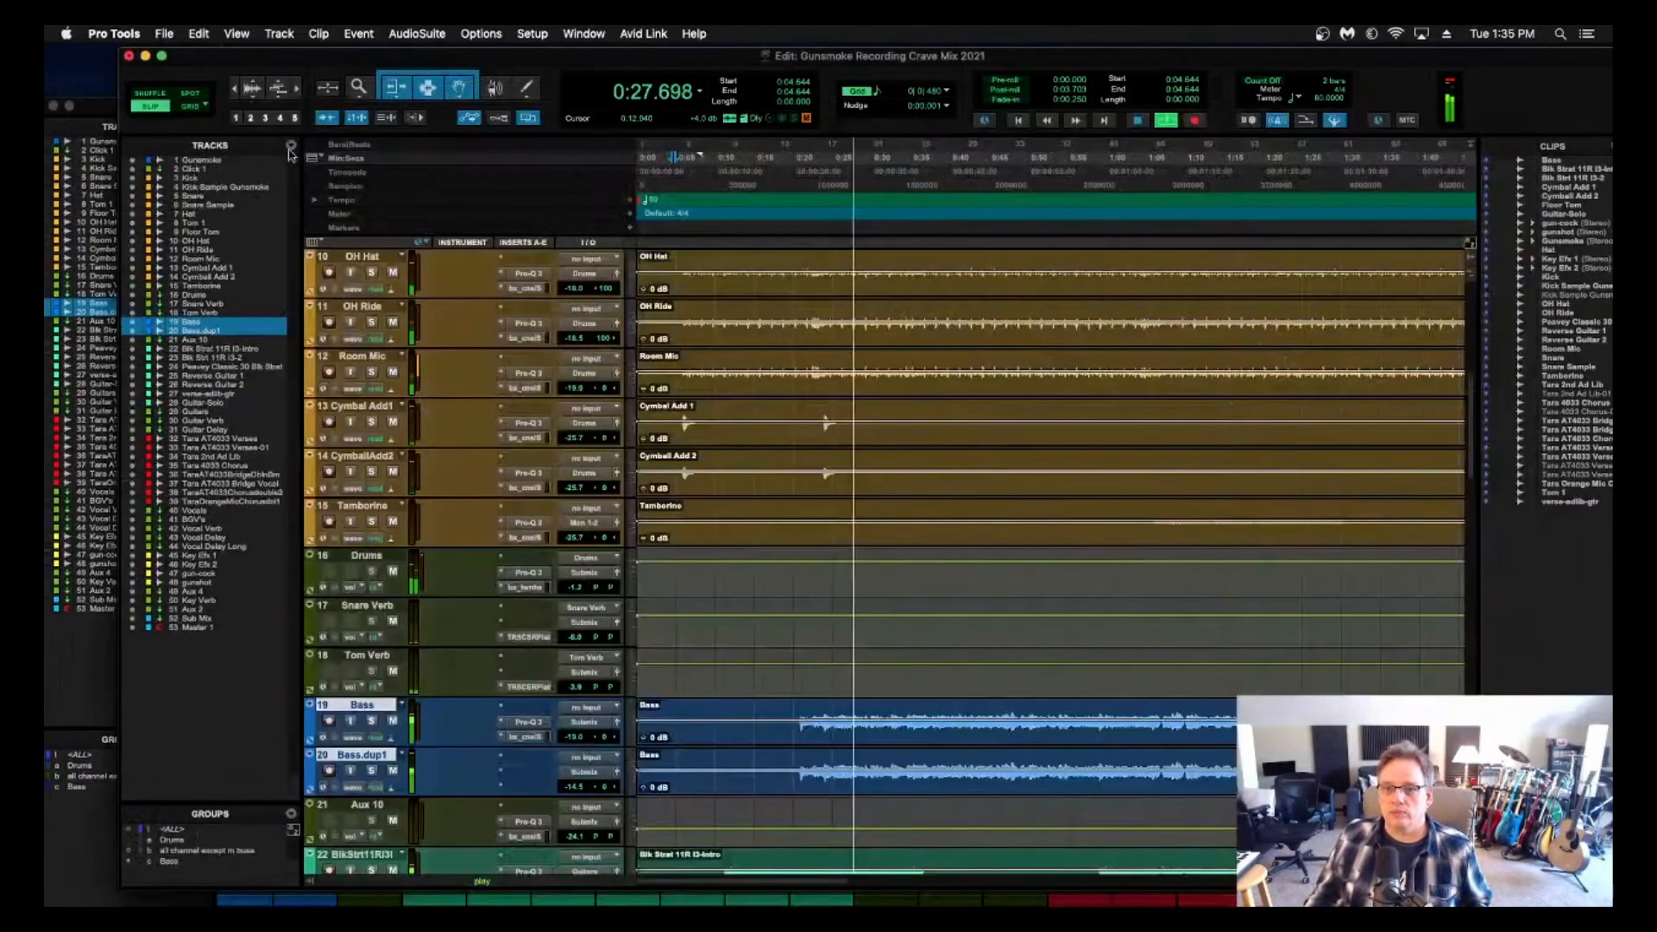
key("space")
left_click(785, 193)
key("space")
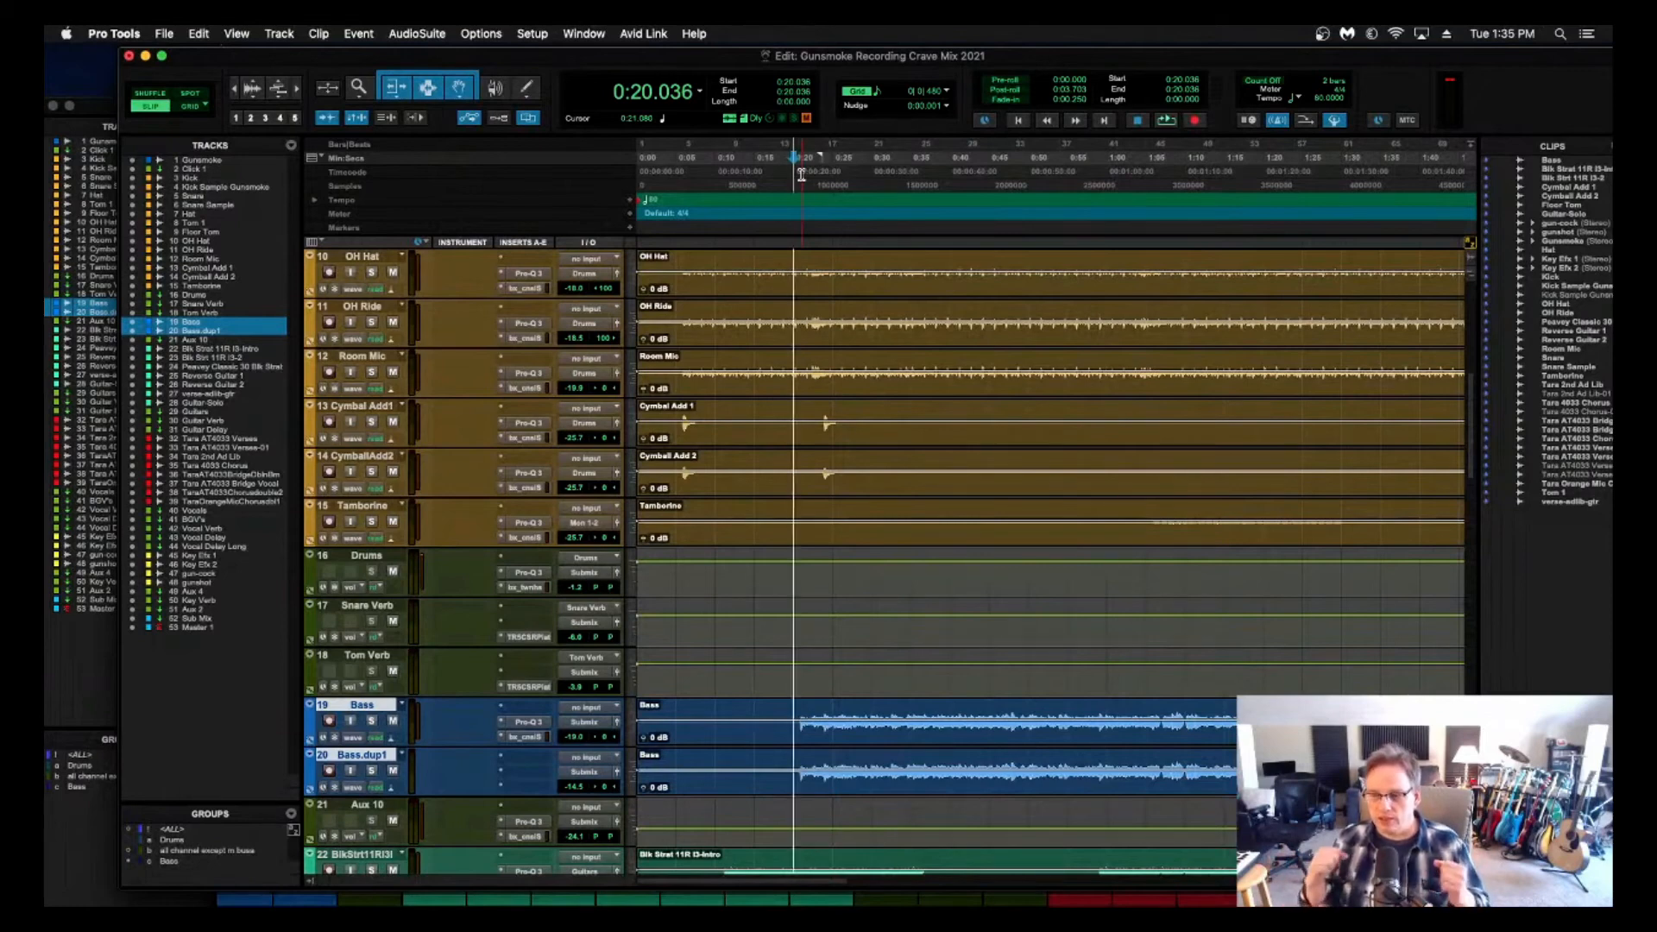
key("space")
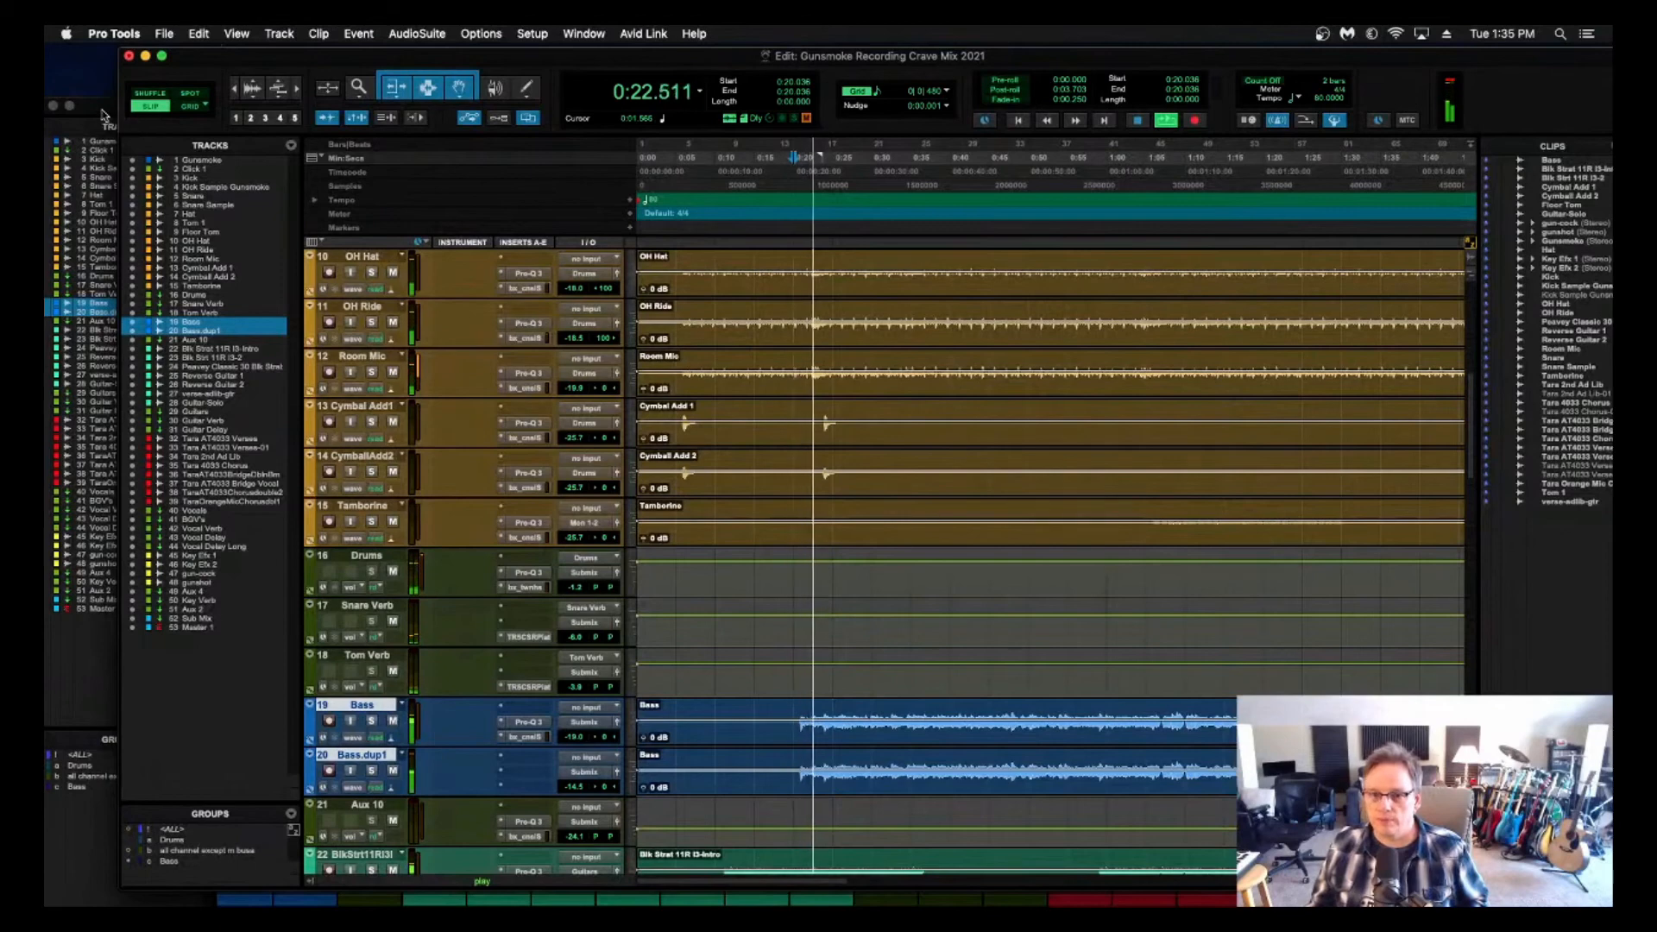
In the Mix window, replay the section and bring the track 23 guitar fader to about -13.7 dB and track 24 to about -11.6 dB.
key("super+equal")
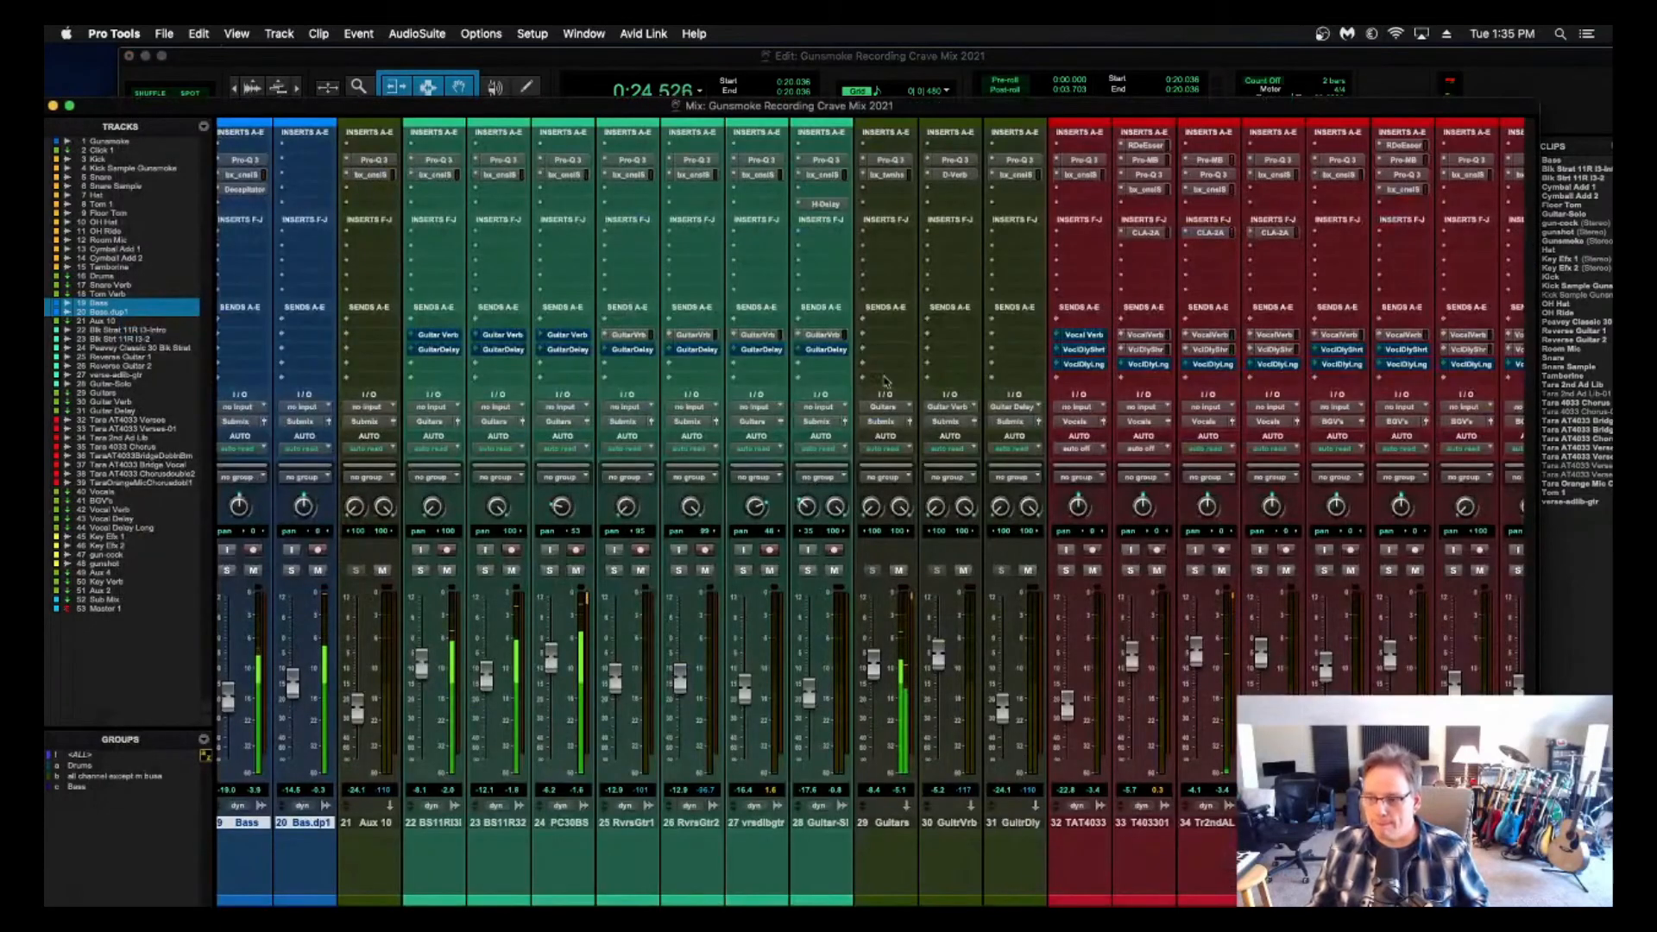
key("space")
key("space")
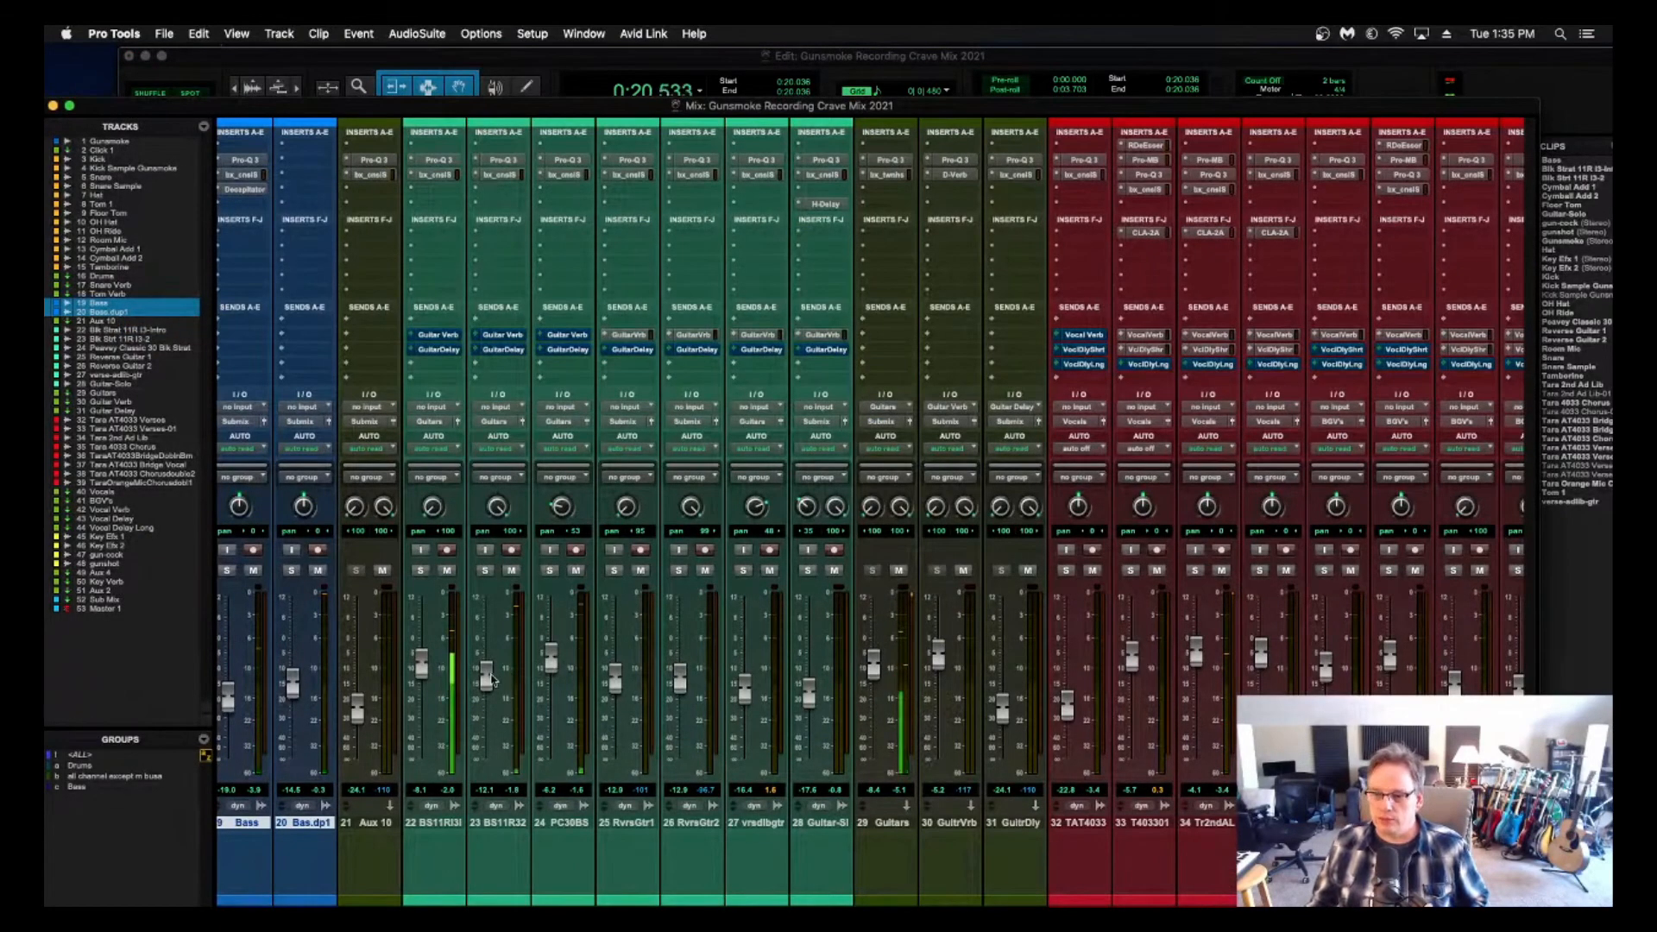
mouse_move(493, 679)
left_mouse_down()
mouse_move(495, 644)
mouse_move(491, 663)
left_mouse_up()
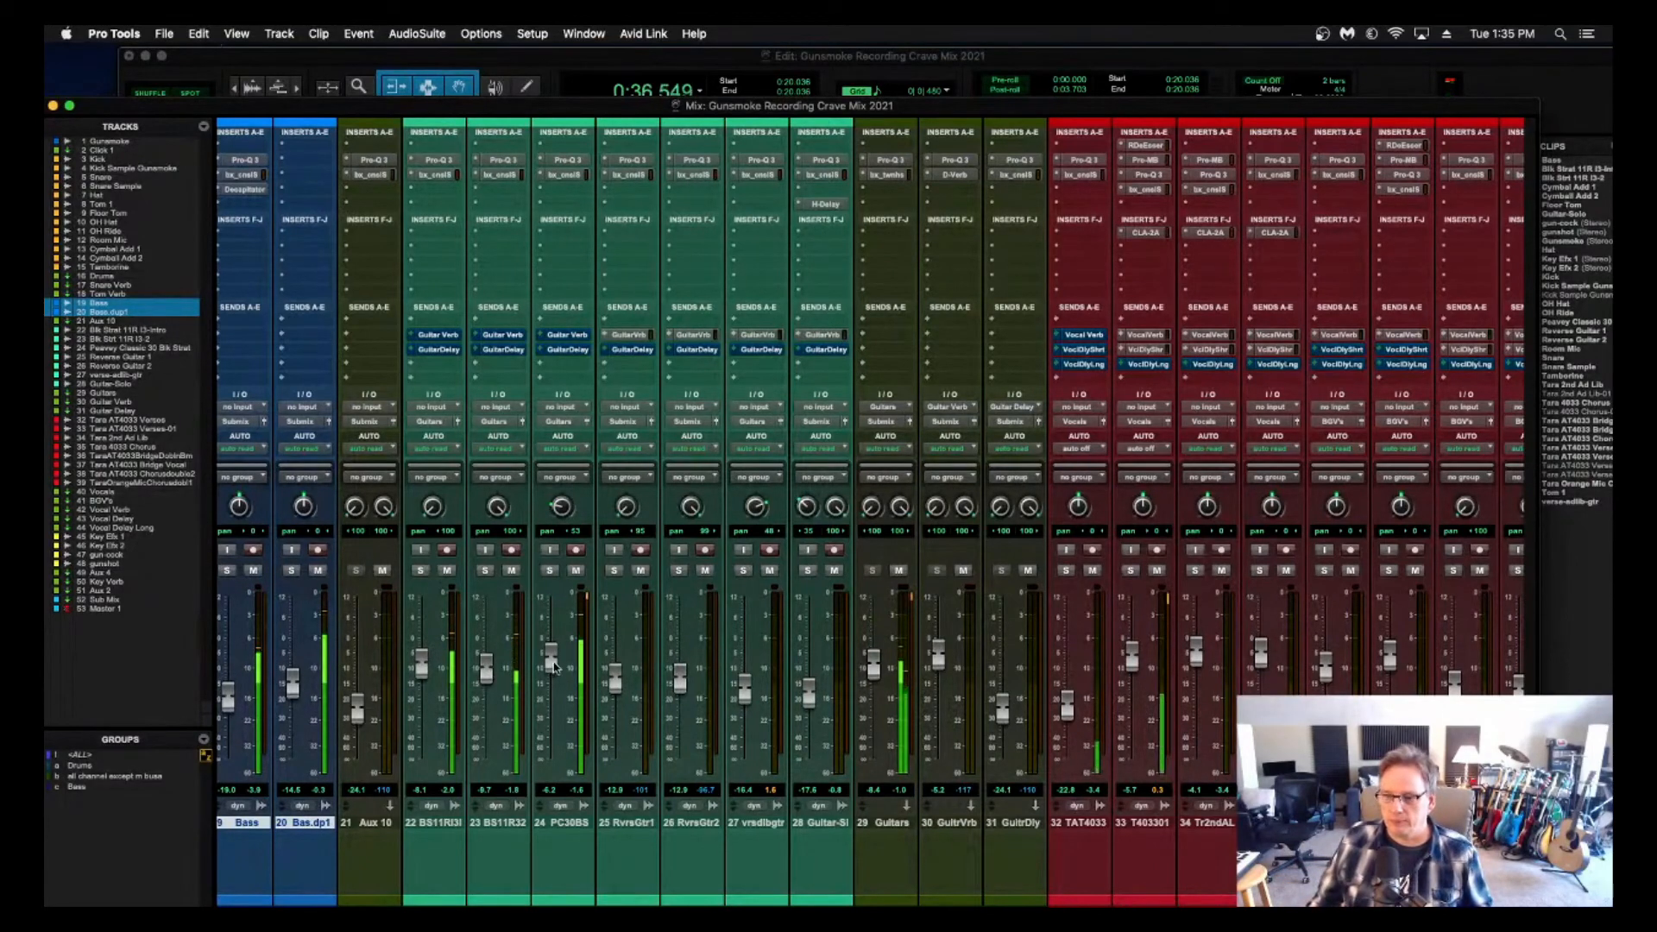
mouse_move(495, 675)
left_mouse_down()
mouse_move(552, 667)
mouse_move(490, 684)
left_mouse_up()
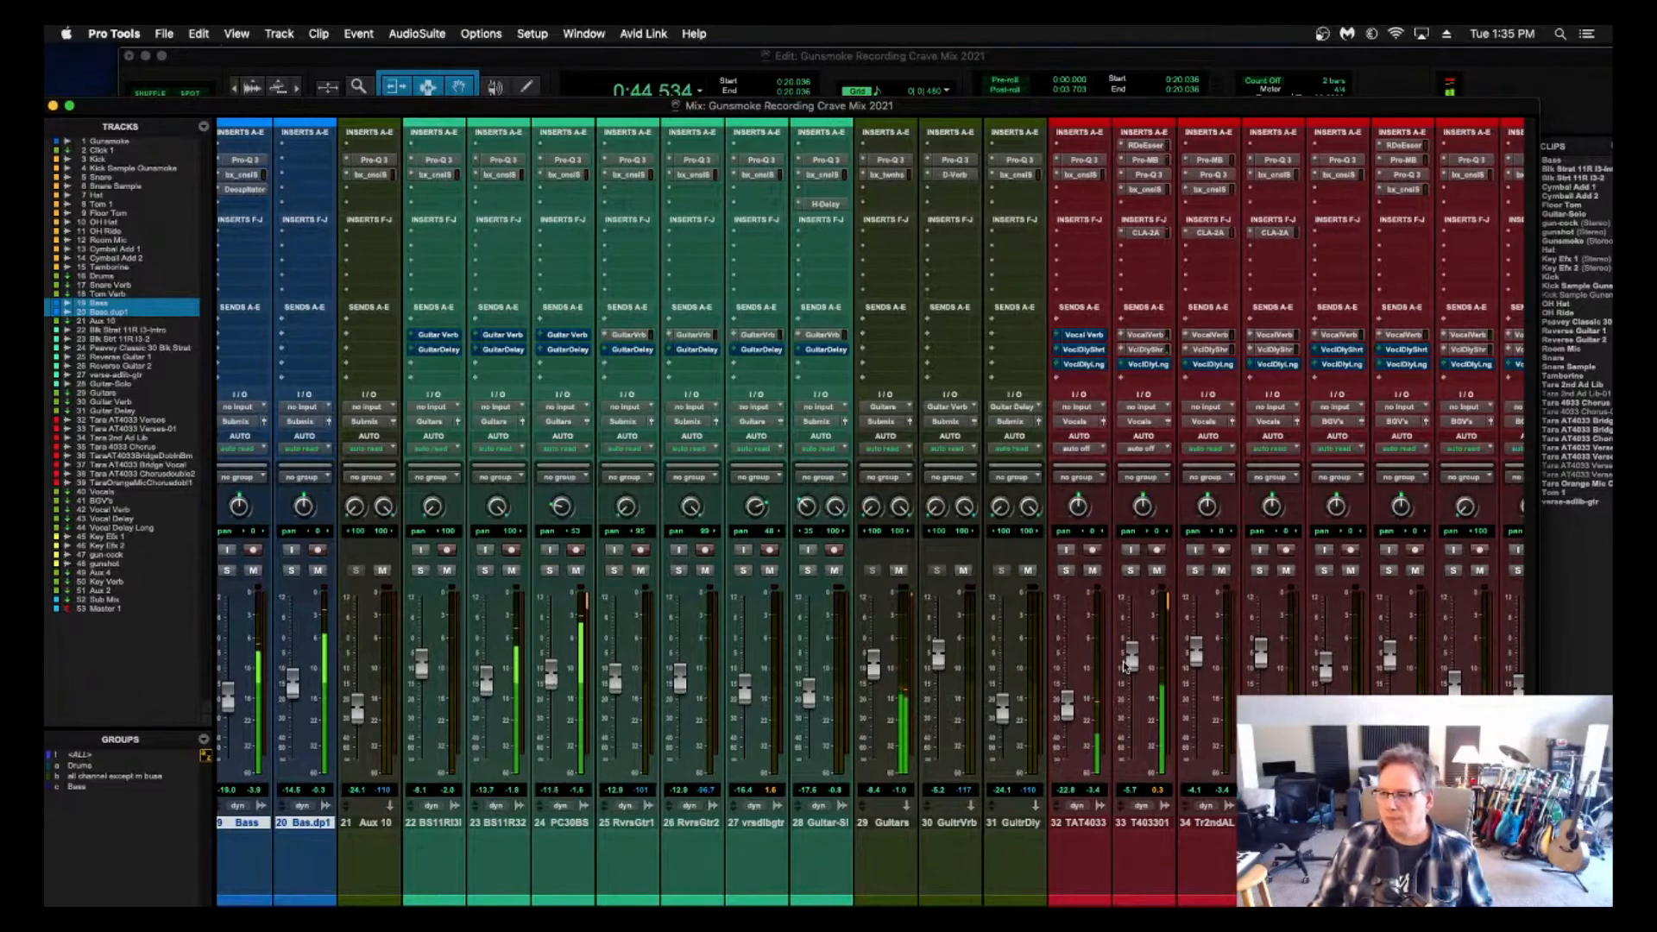
Raise the lead verse vocal fader on track 33 to about -2.5 dB.
left_click_drag(1133, 651, 1136, 654)
scroll(1059, 668, "right", 3)
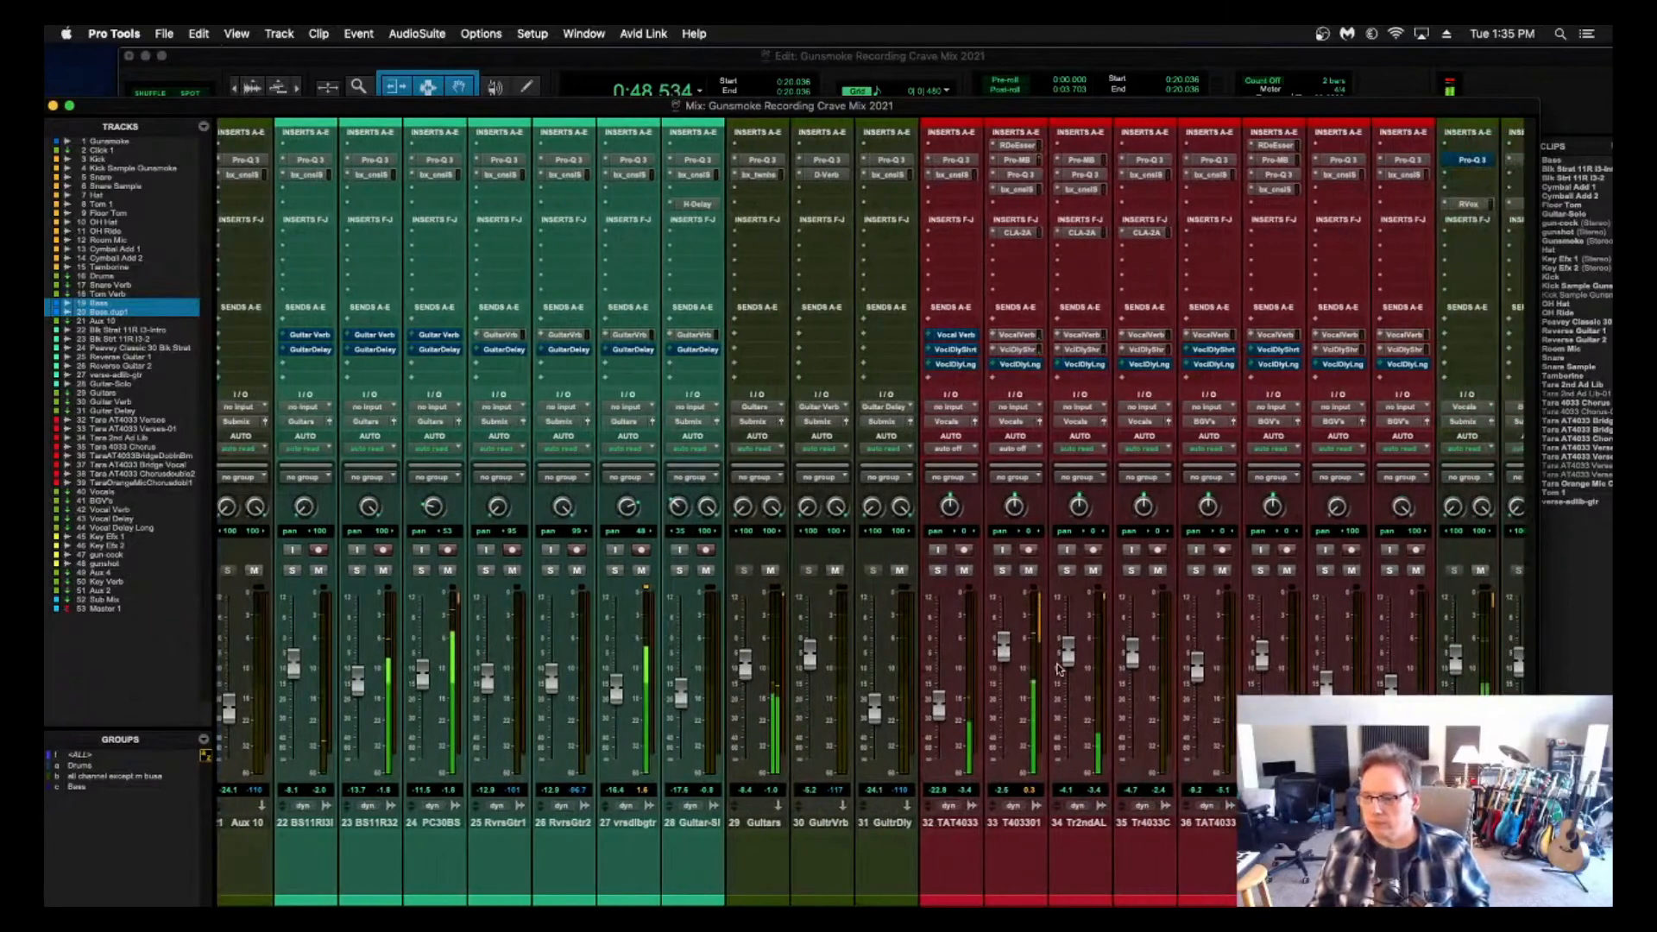
left_click_drag(1082, 657, 1089, 665)
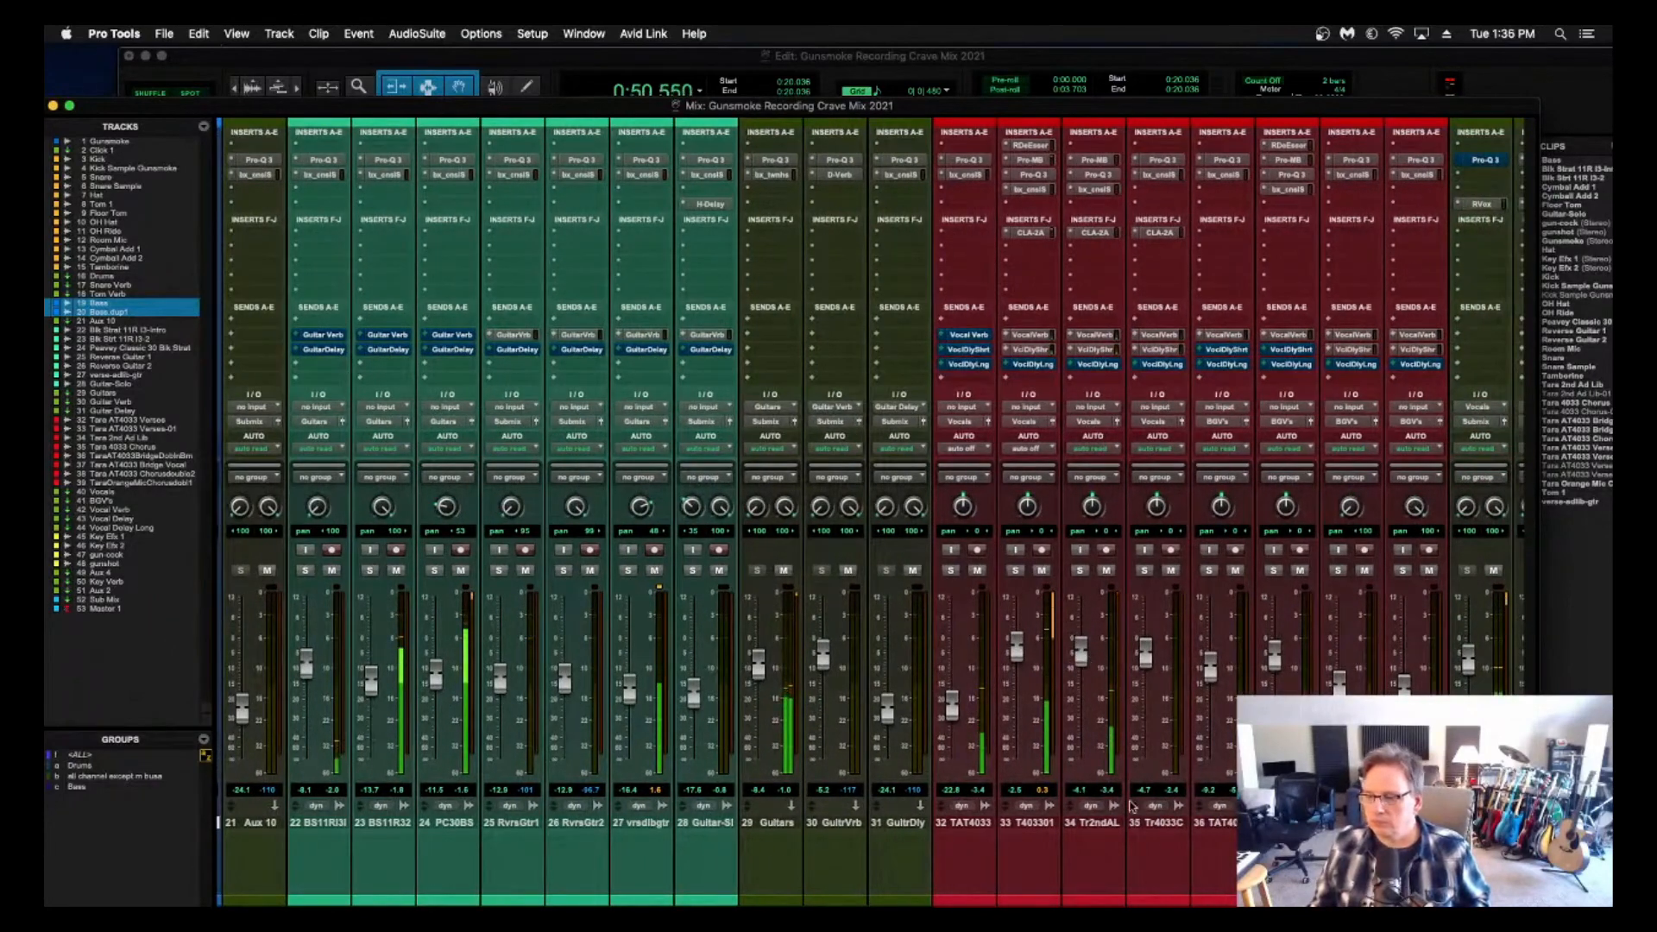
On the 2nd Ad Lib track in the Edit window, raise the clip gain of the phrase from about 0:47.6 to 0:52.5 and audition it.
left_click(1092, 823)
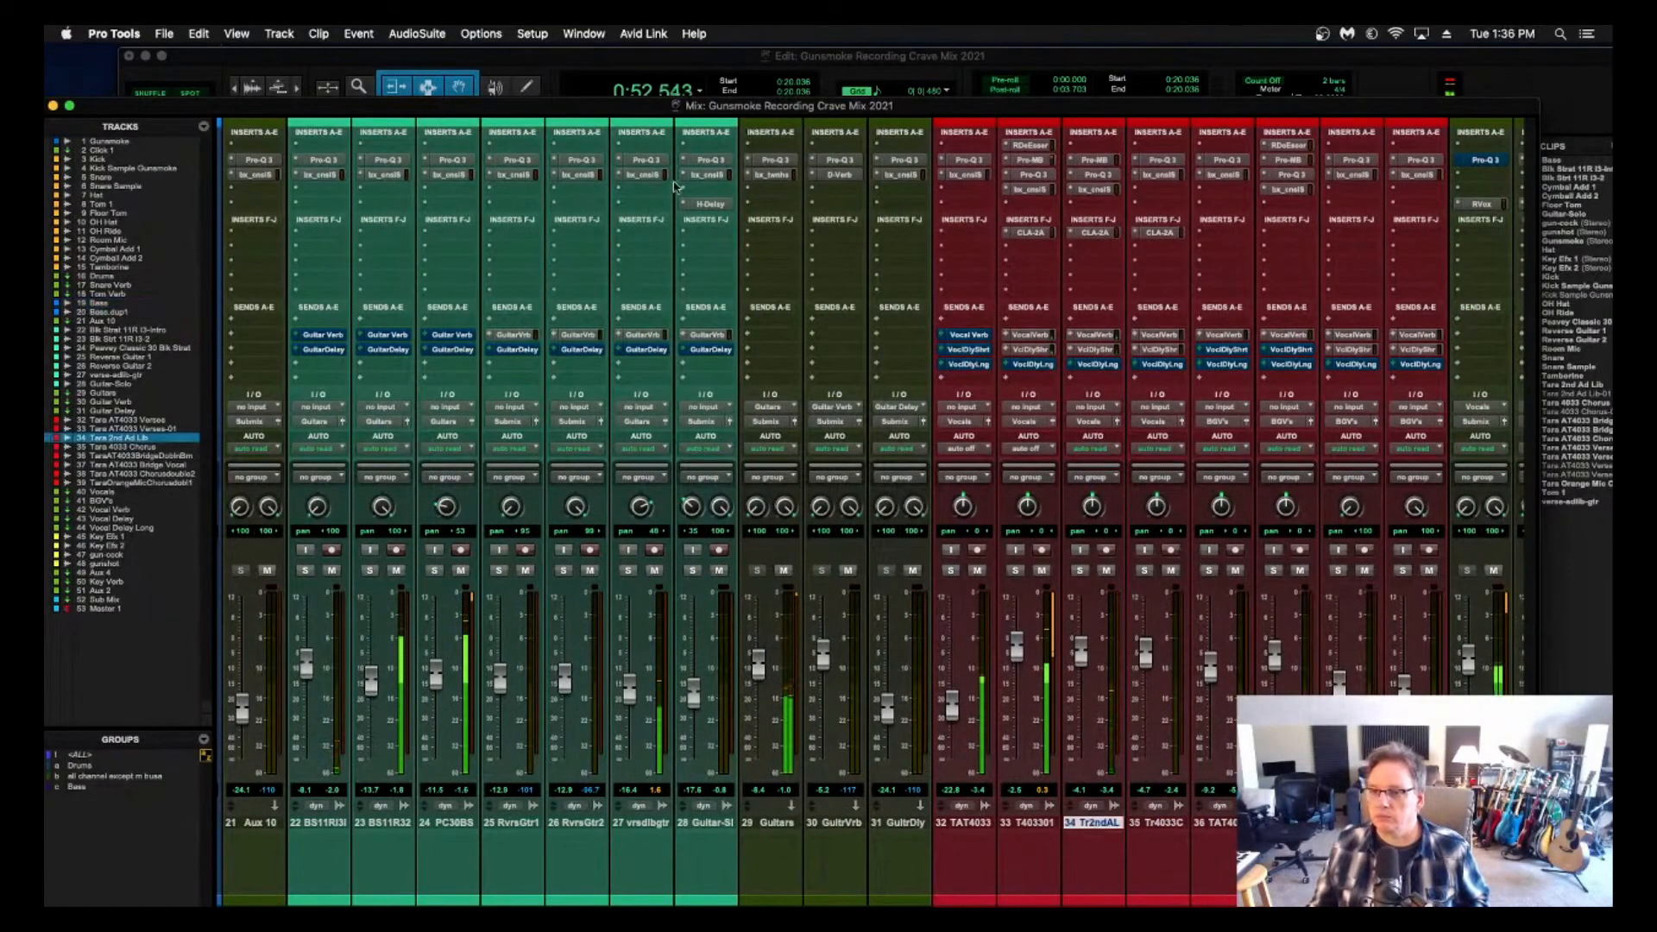
left_click(662, 68)
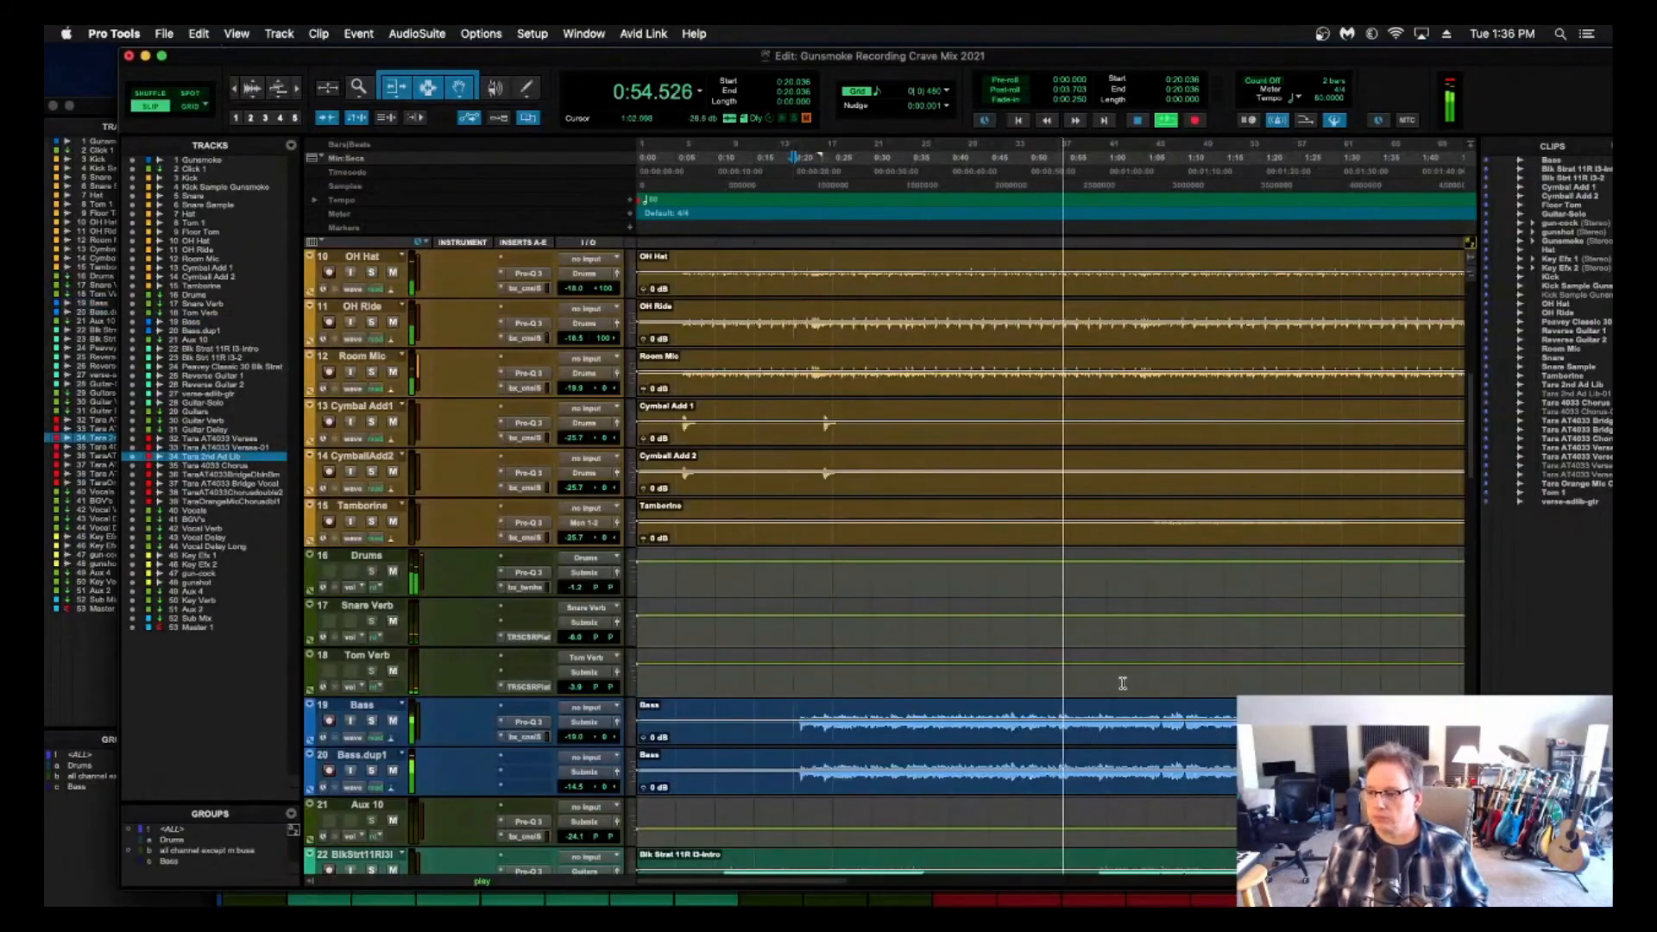
scroll(1122, 686, "down", 15)
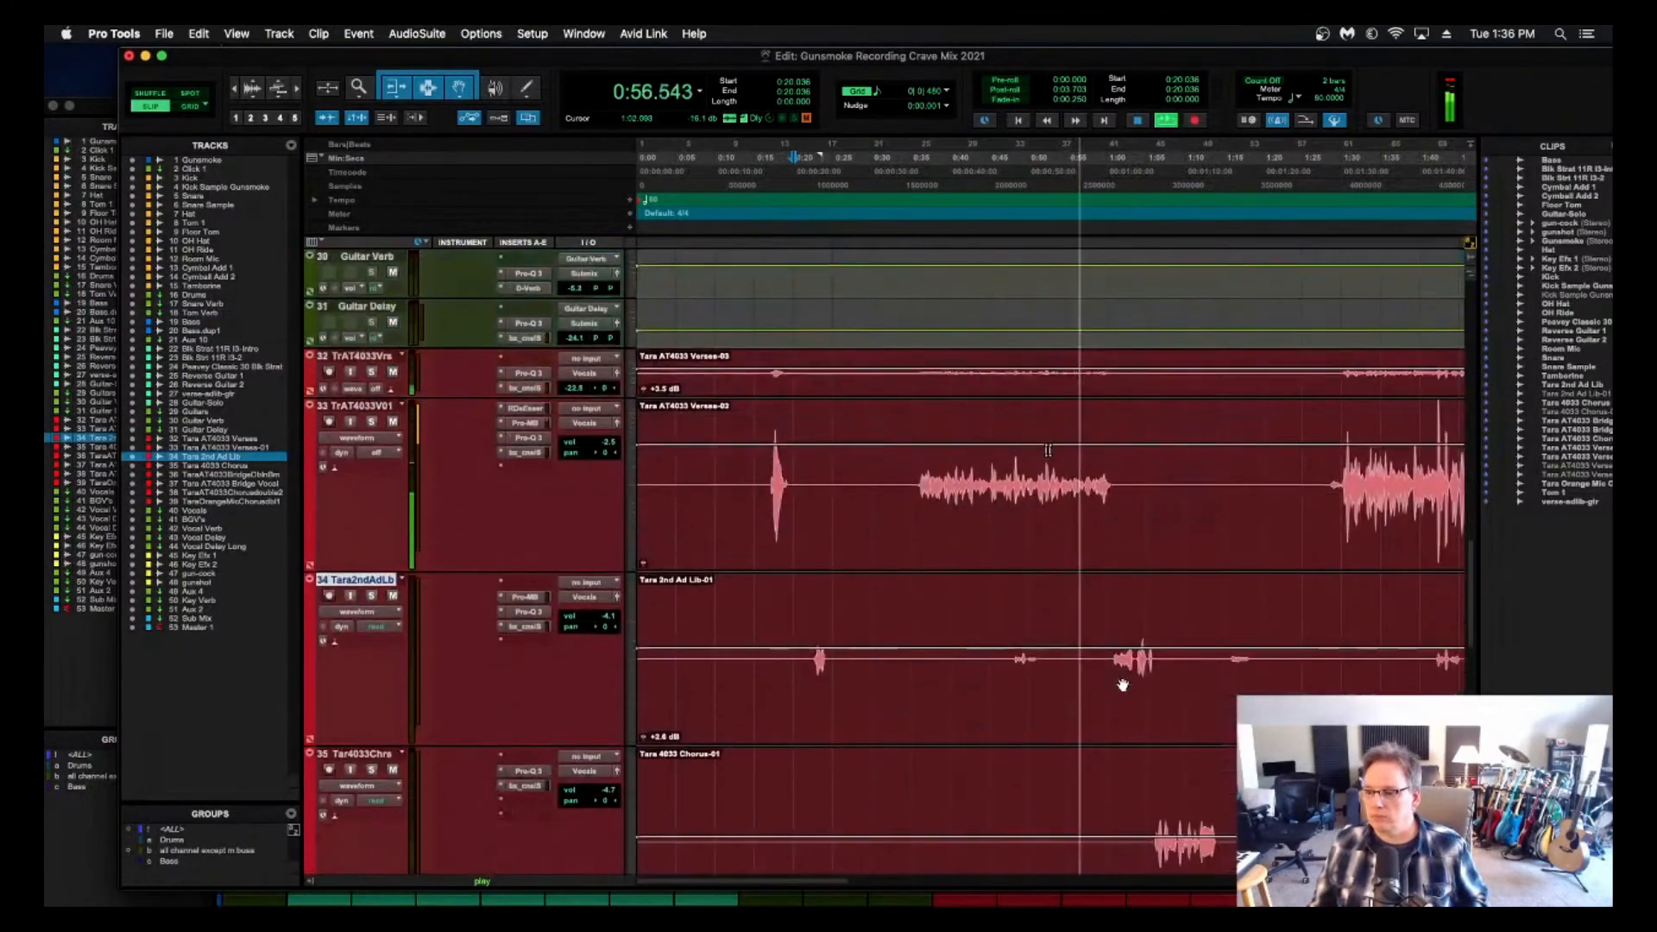
key("space")
left_click(969, 605)
left_click_drag(970, 605, 987, 636)
key("space")
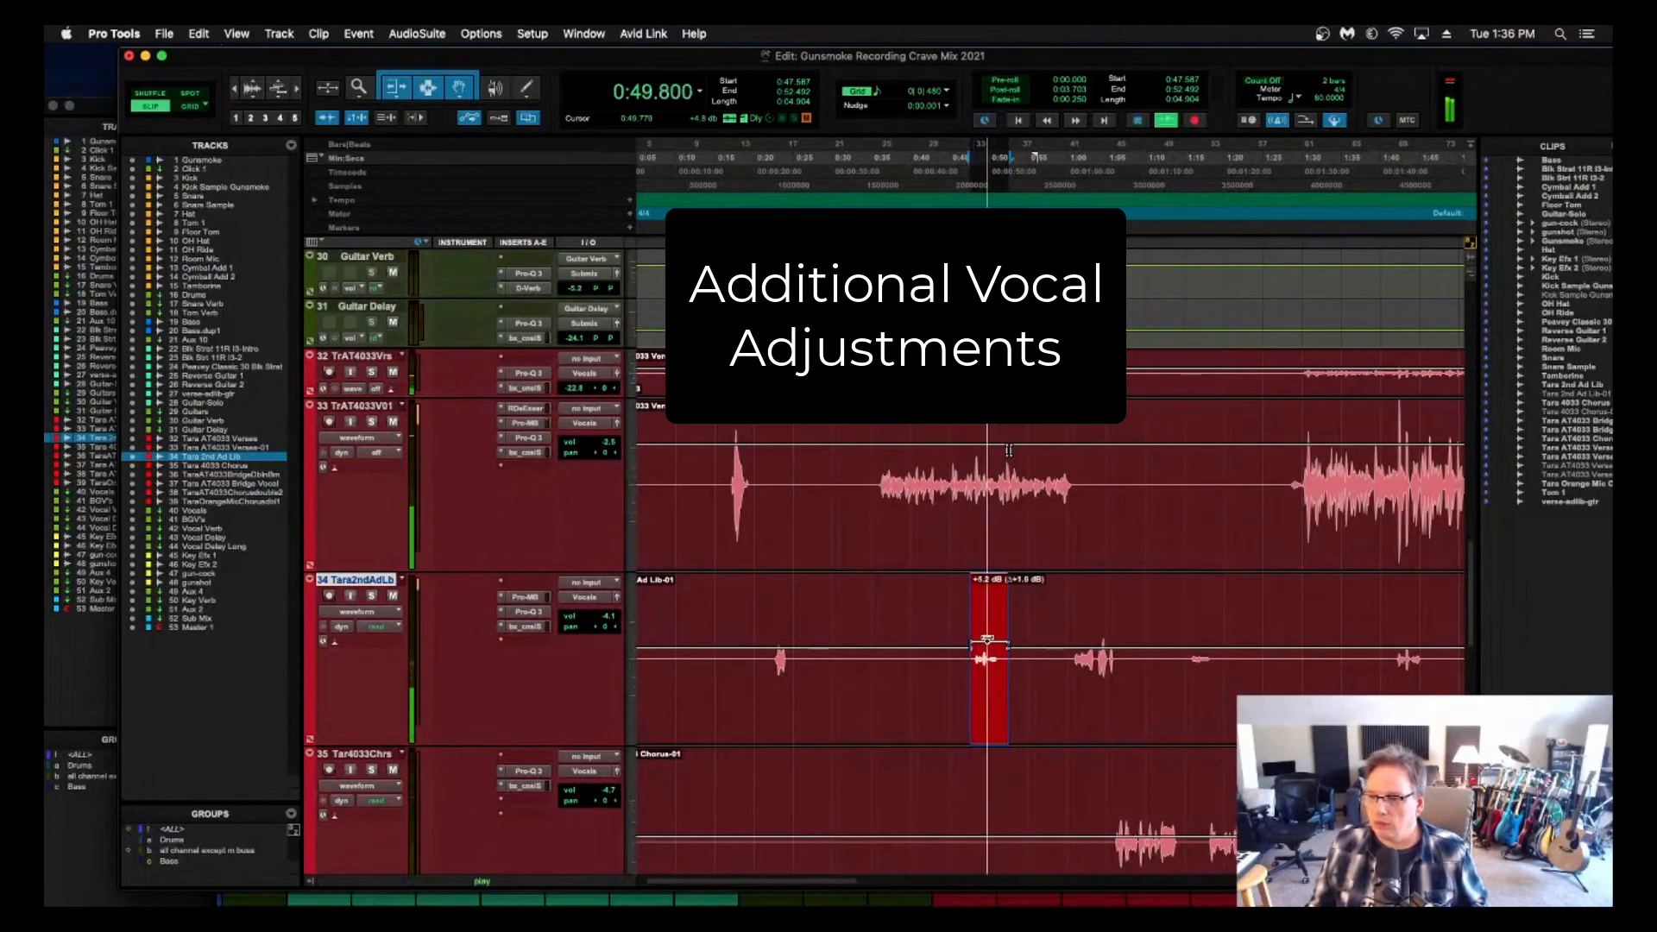
key("space")
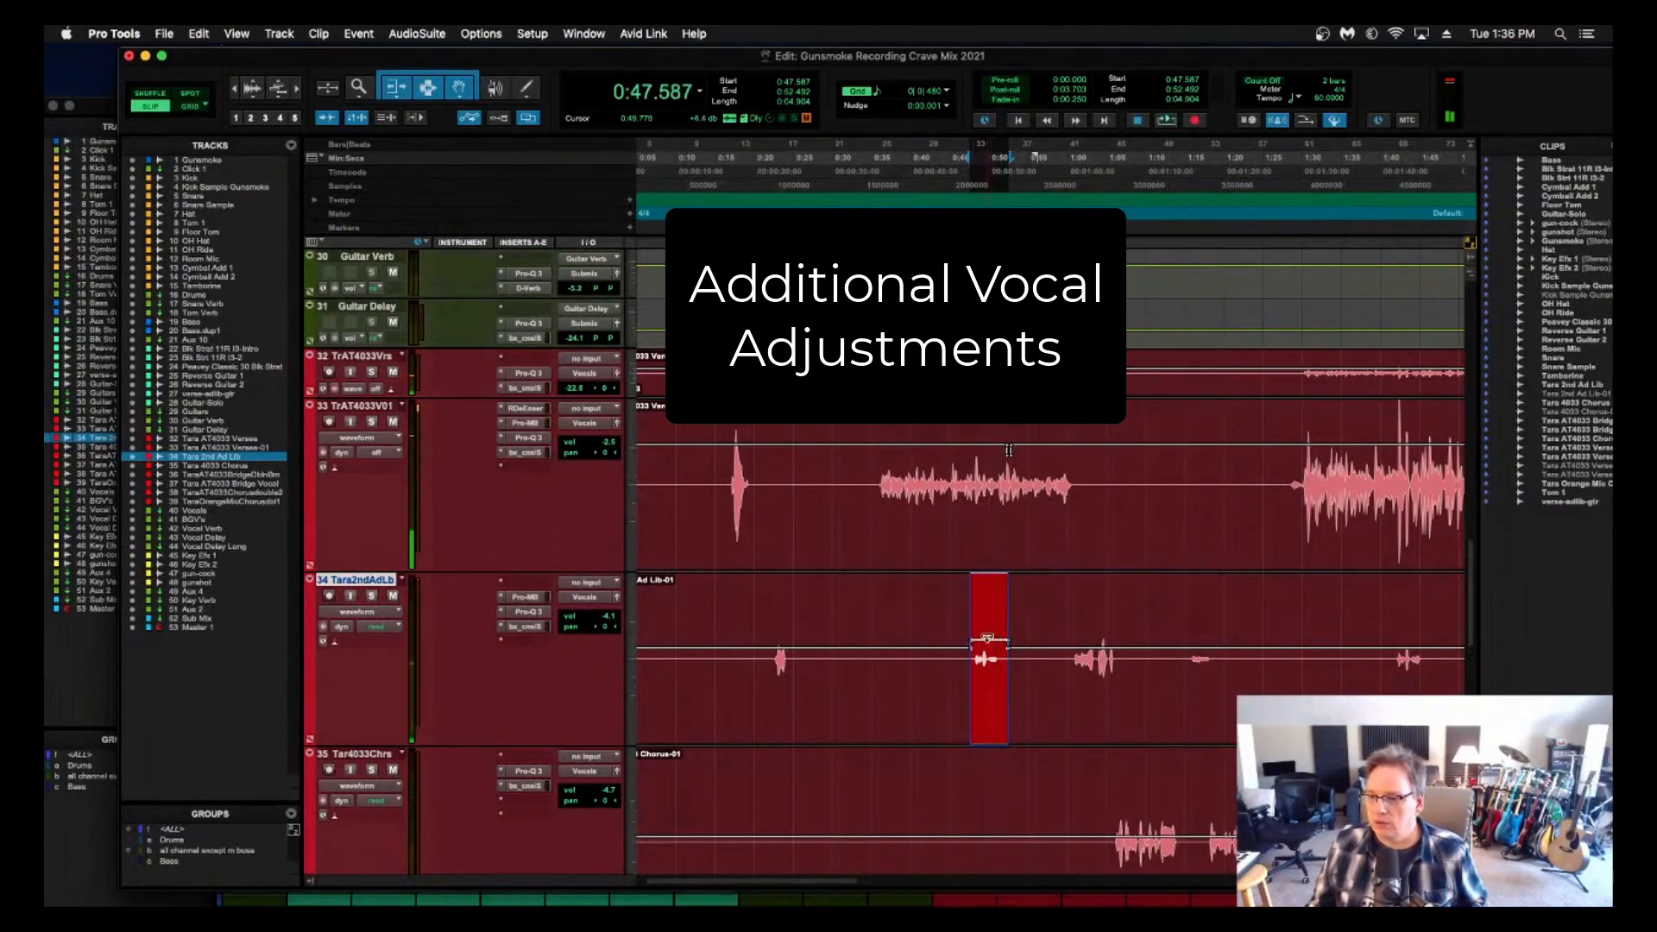
Slope the end of the raised ad-lib clip gain down to the surrounding level and play the phrase back.
mouse_move(1008, 642)
left_mouse_down()
mouse_move(995, 646)
mouse_move(1013, 653)
left_mouse_up()
key("space")
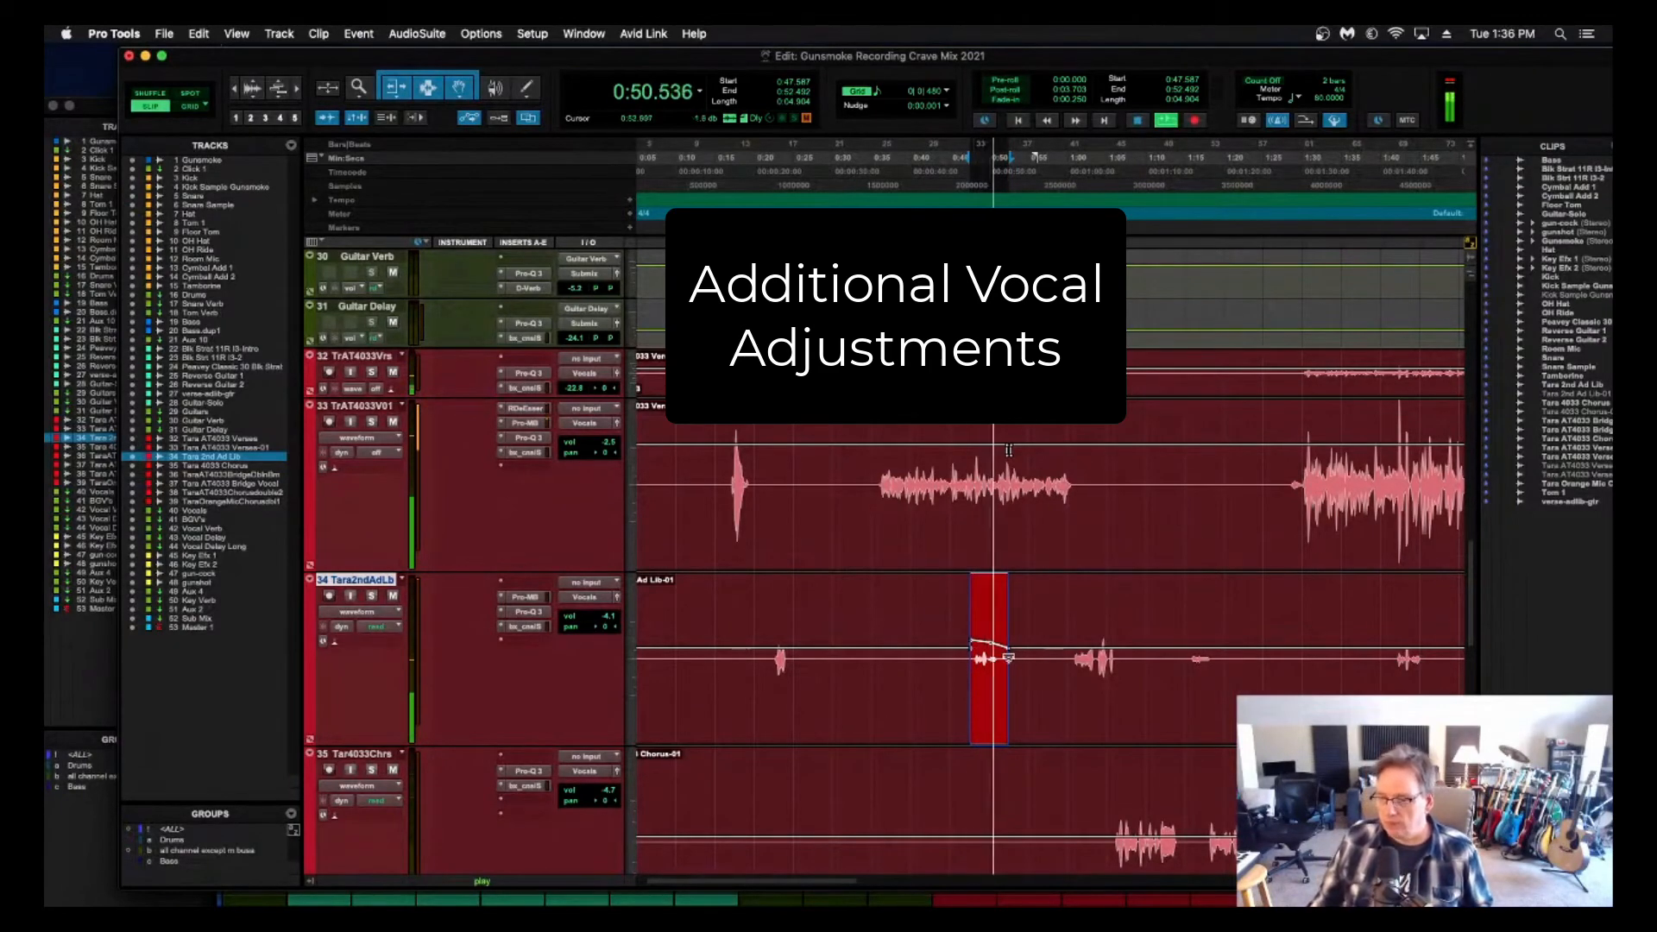
key("space")
Lower the clip gain of the track 33 verse vocal phrase from about 0:15.8 to 0:21.4 and audition it from about 0:14.4.
left_click(719, 164)
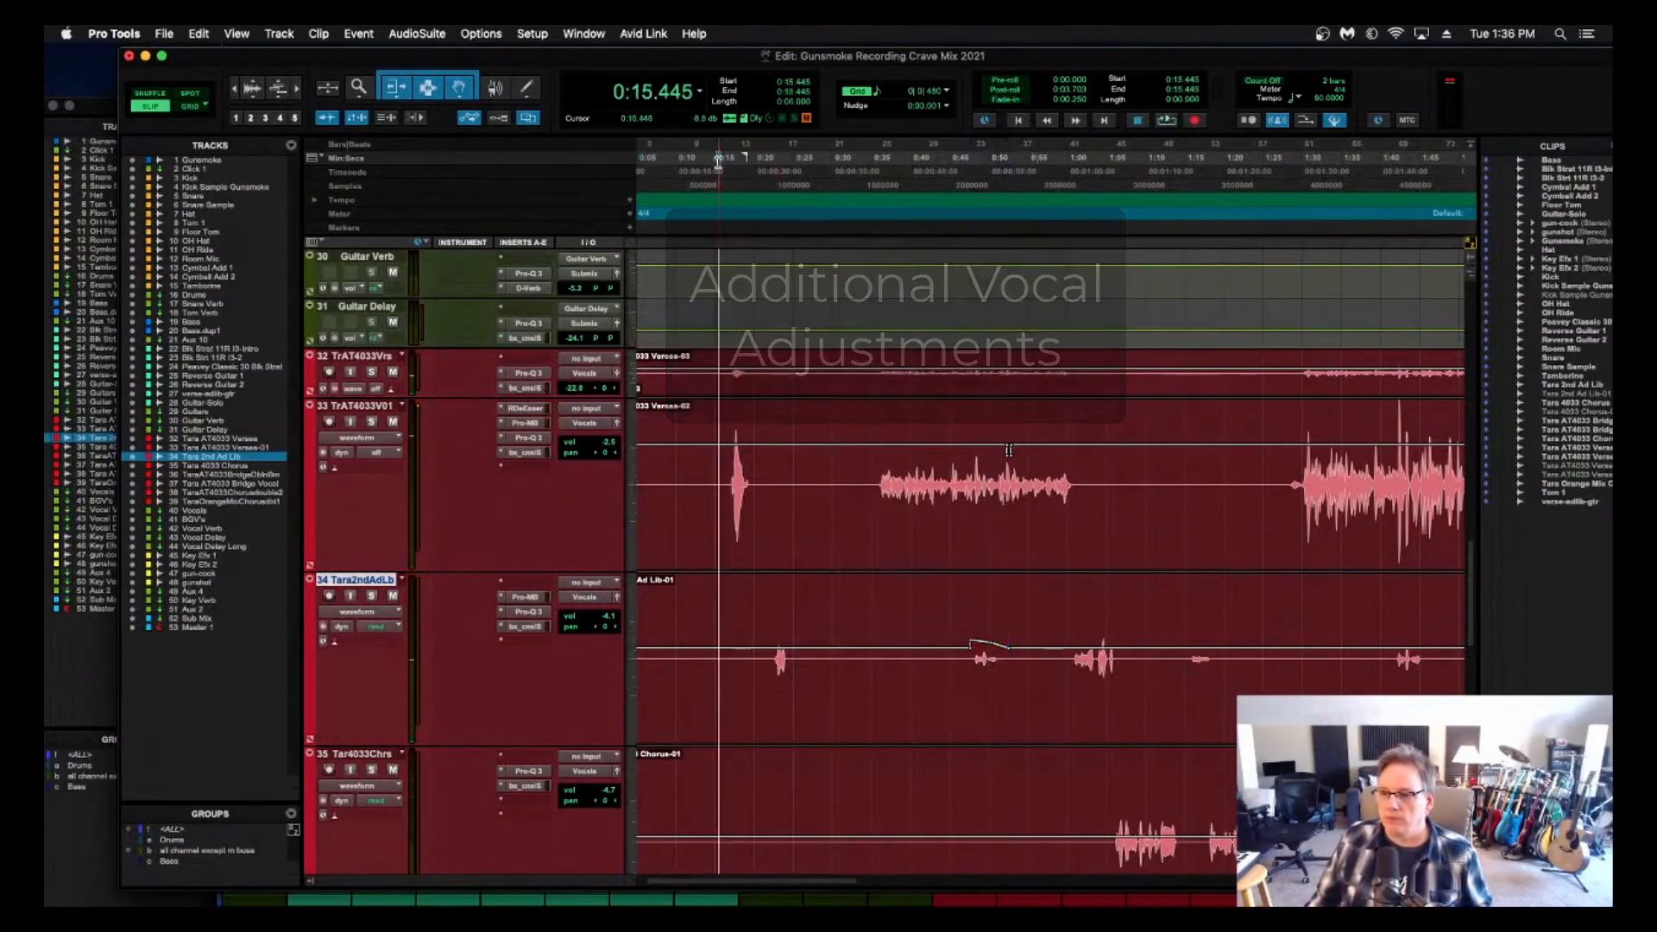
key("space")
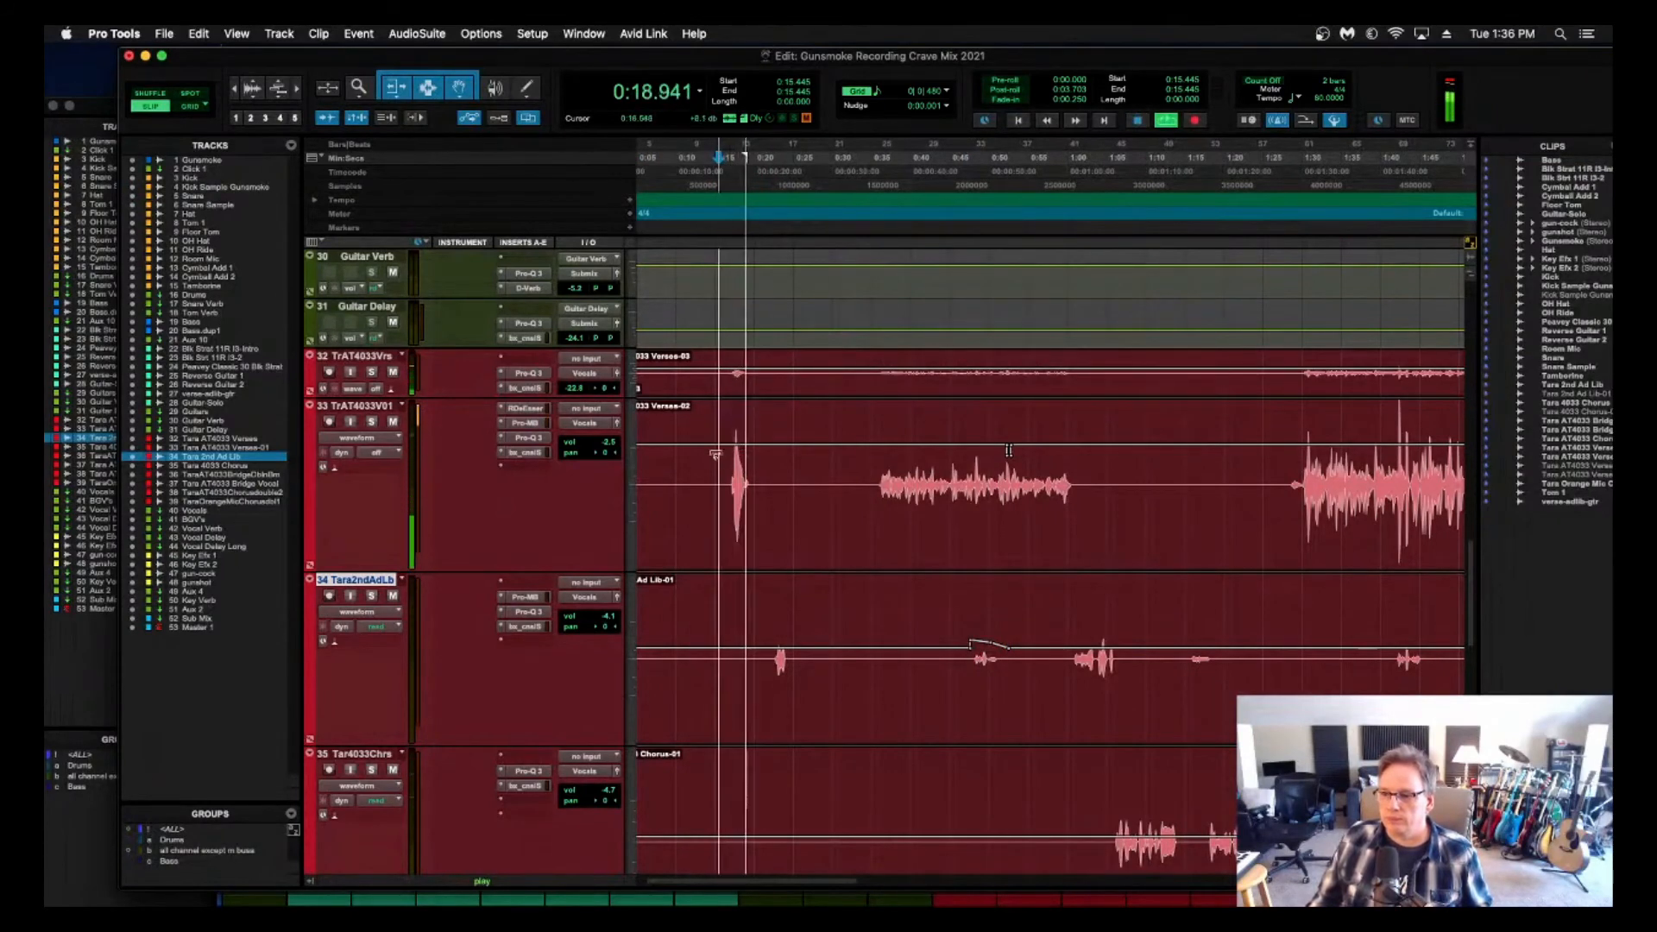
key("space")
mouse_move(721, 424)
left_mouse_down()
mouse_move(766, 429)
mouse_move(739, 449)
left_mouse_up()
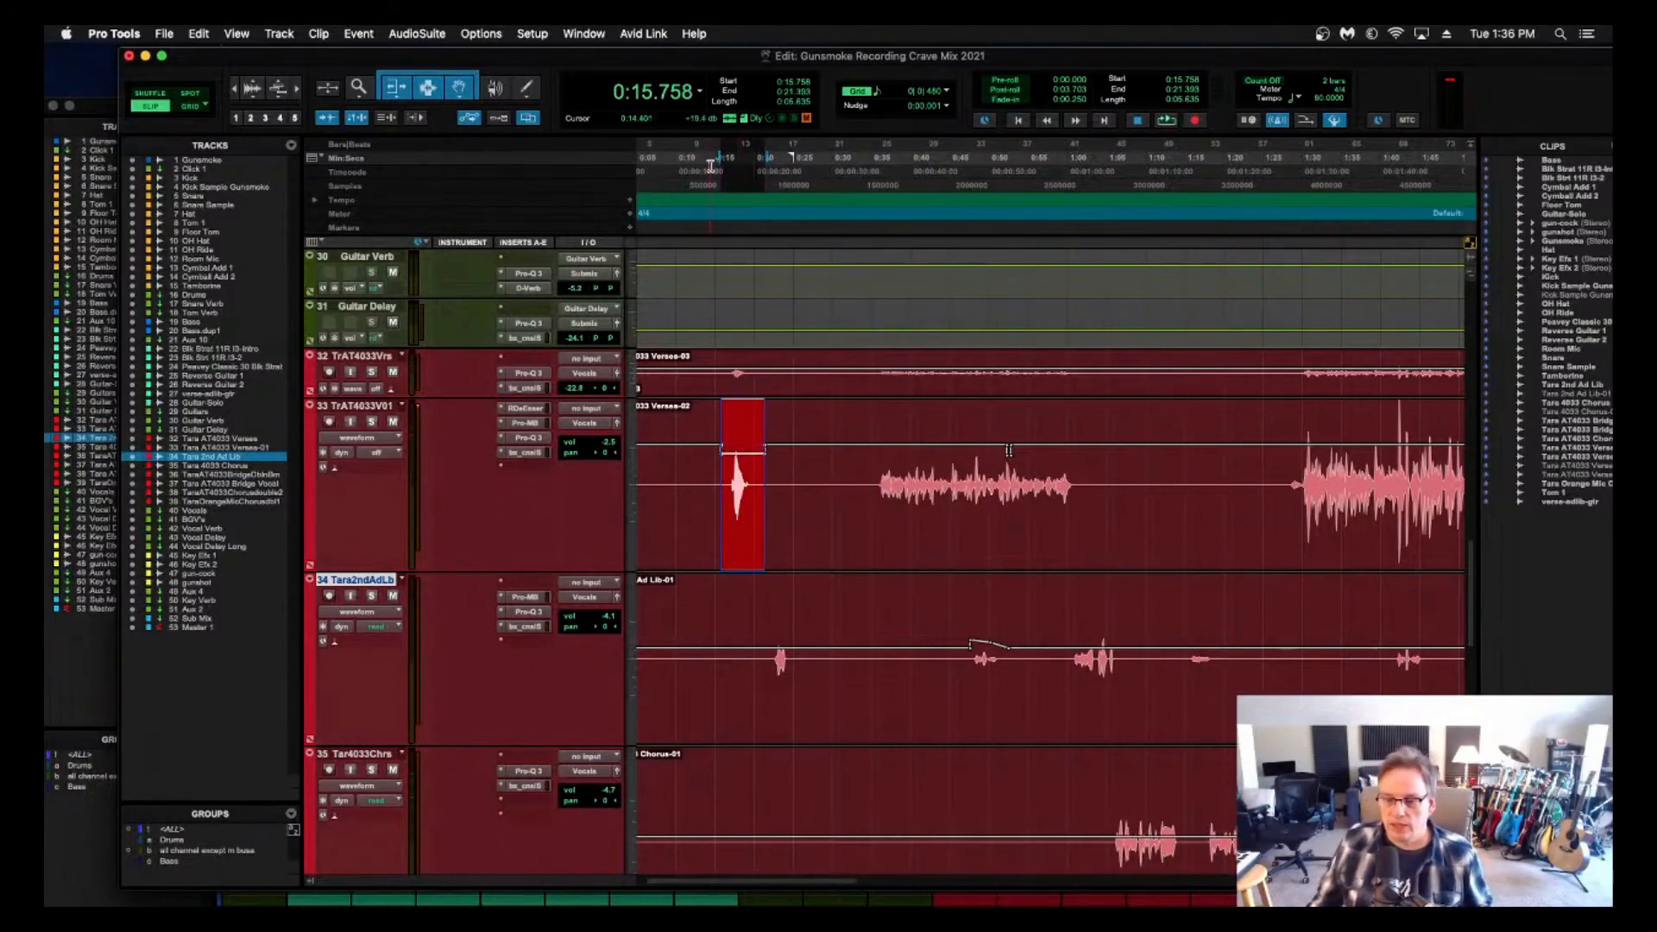
left_click(710, 165)
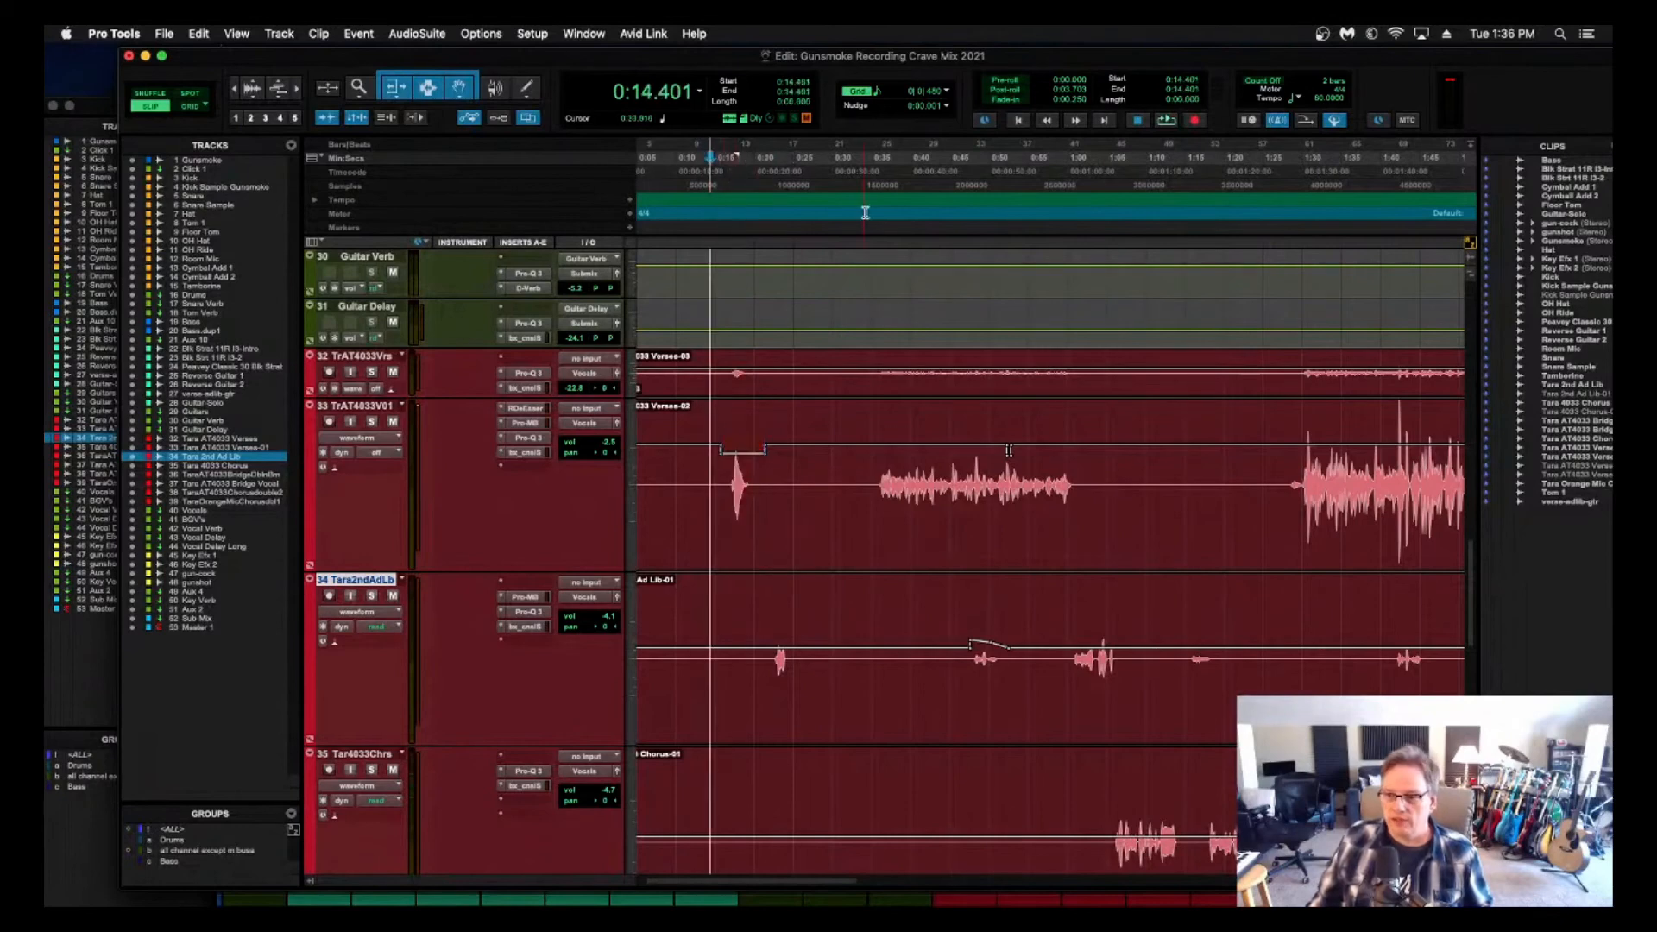
key("space")
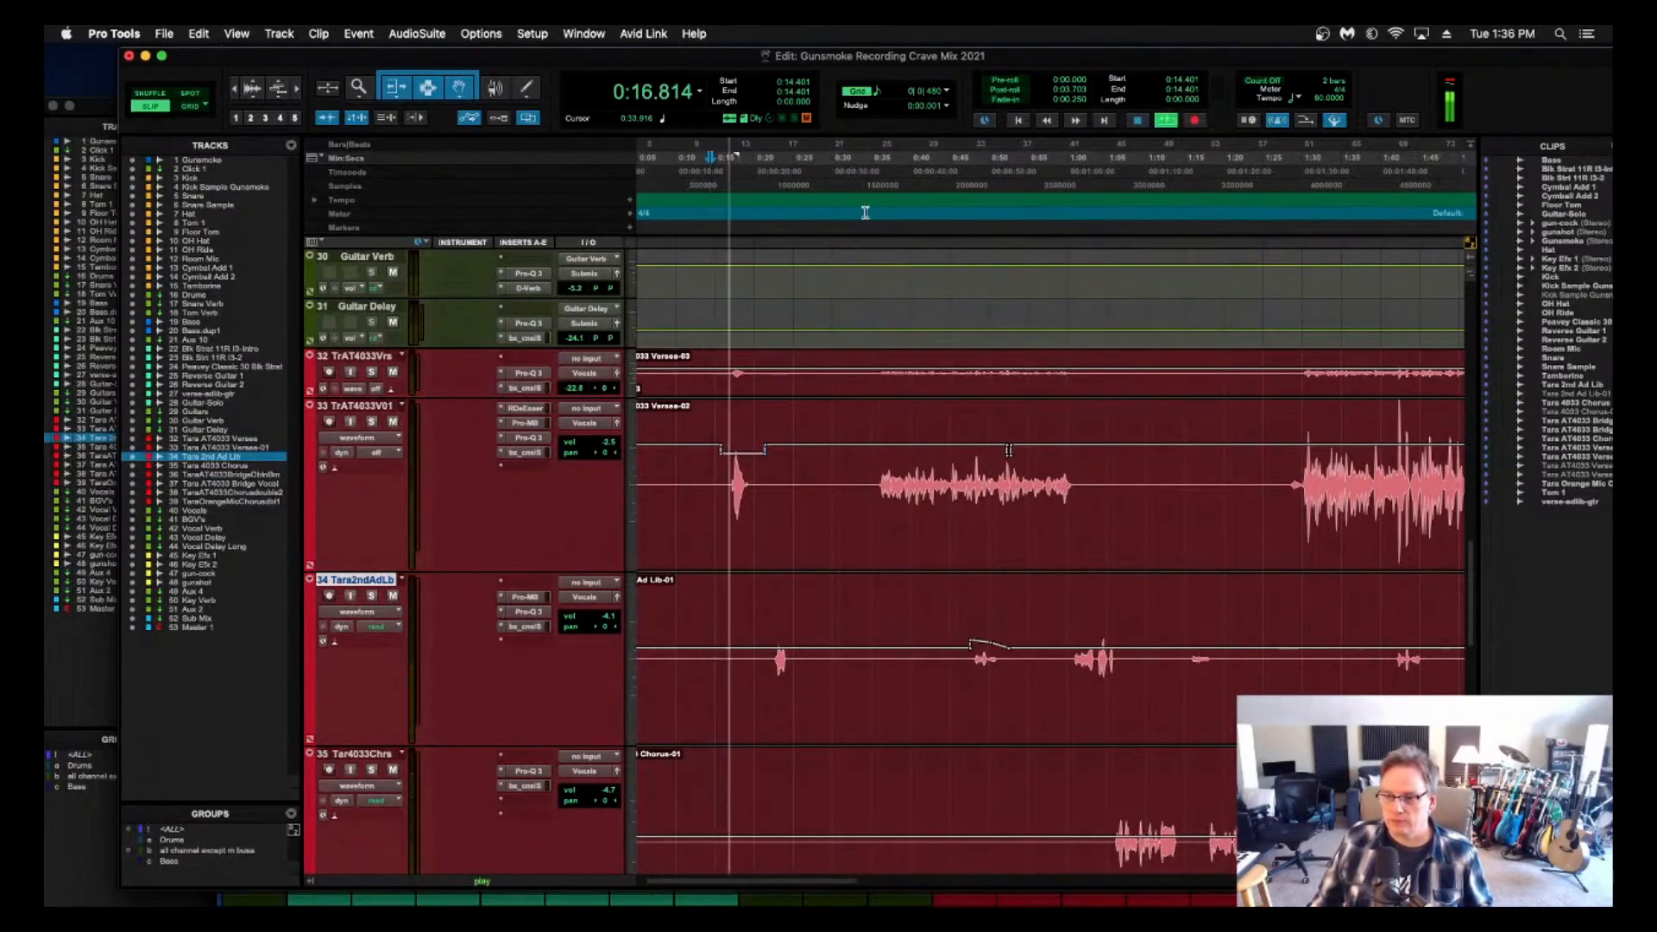
Lower the clip gain of the track 33 verse vocal phrase around 0:16 to 0:21 further, auditioning between adjustments.
key("space")
key("space")
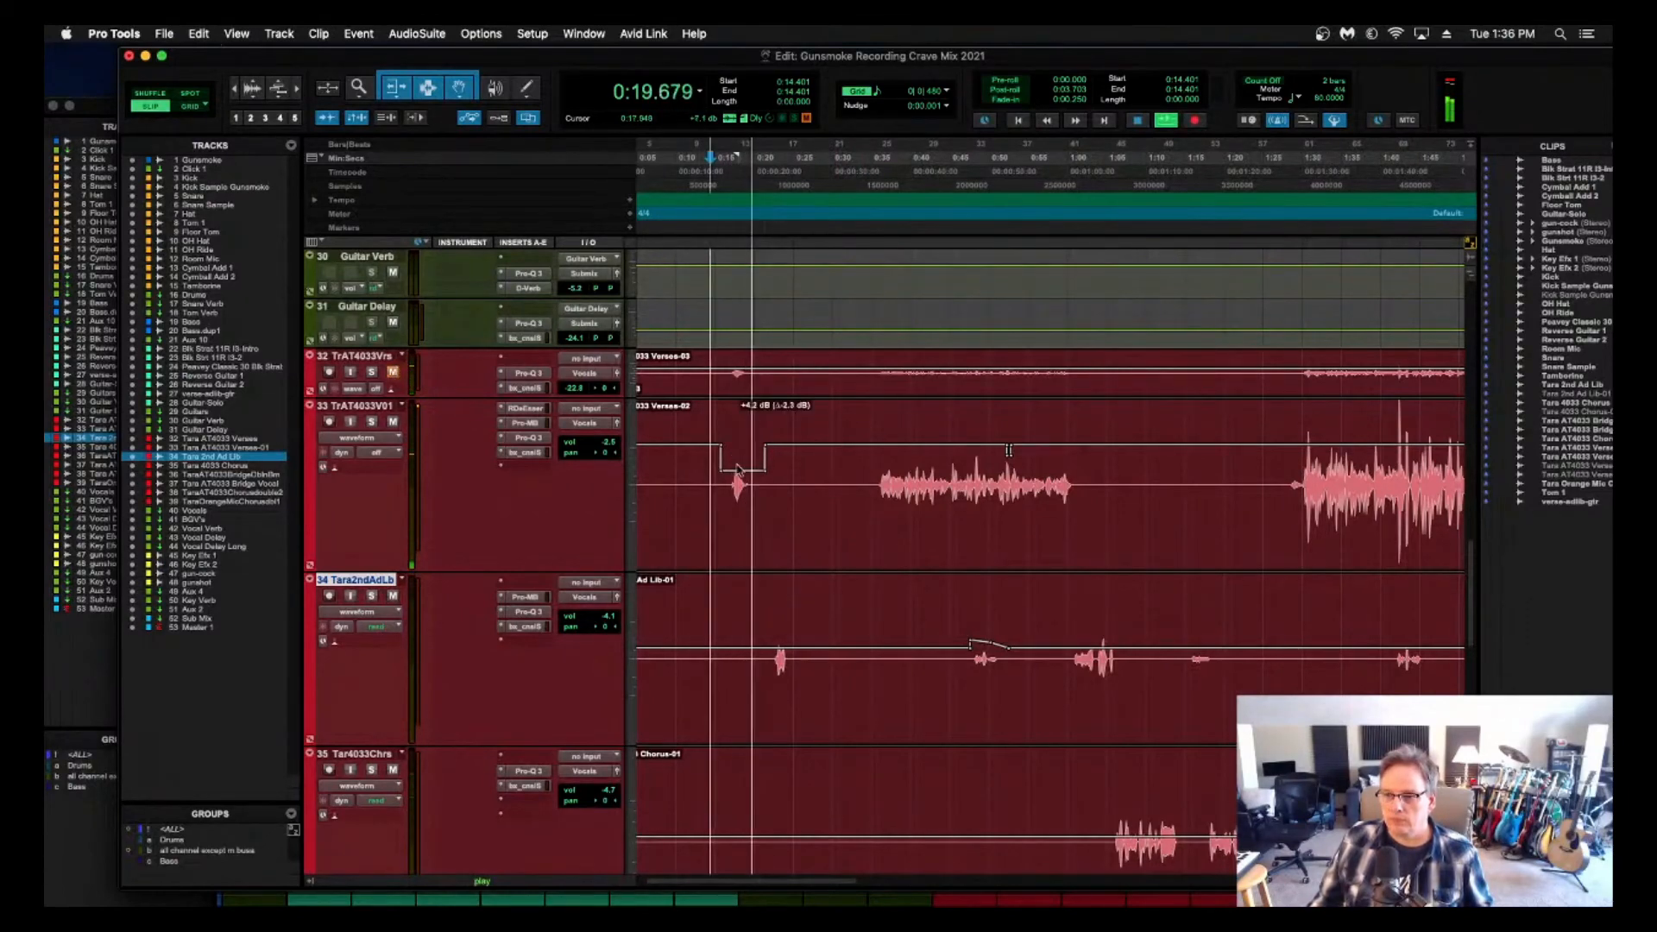
key("space")
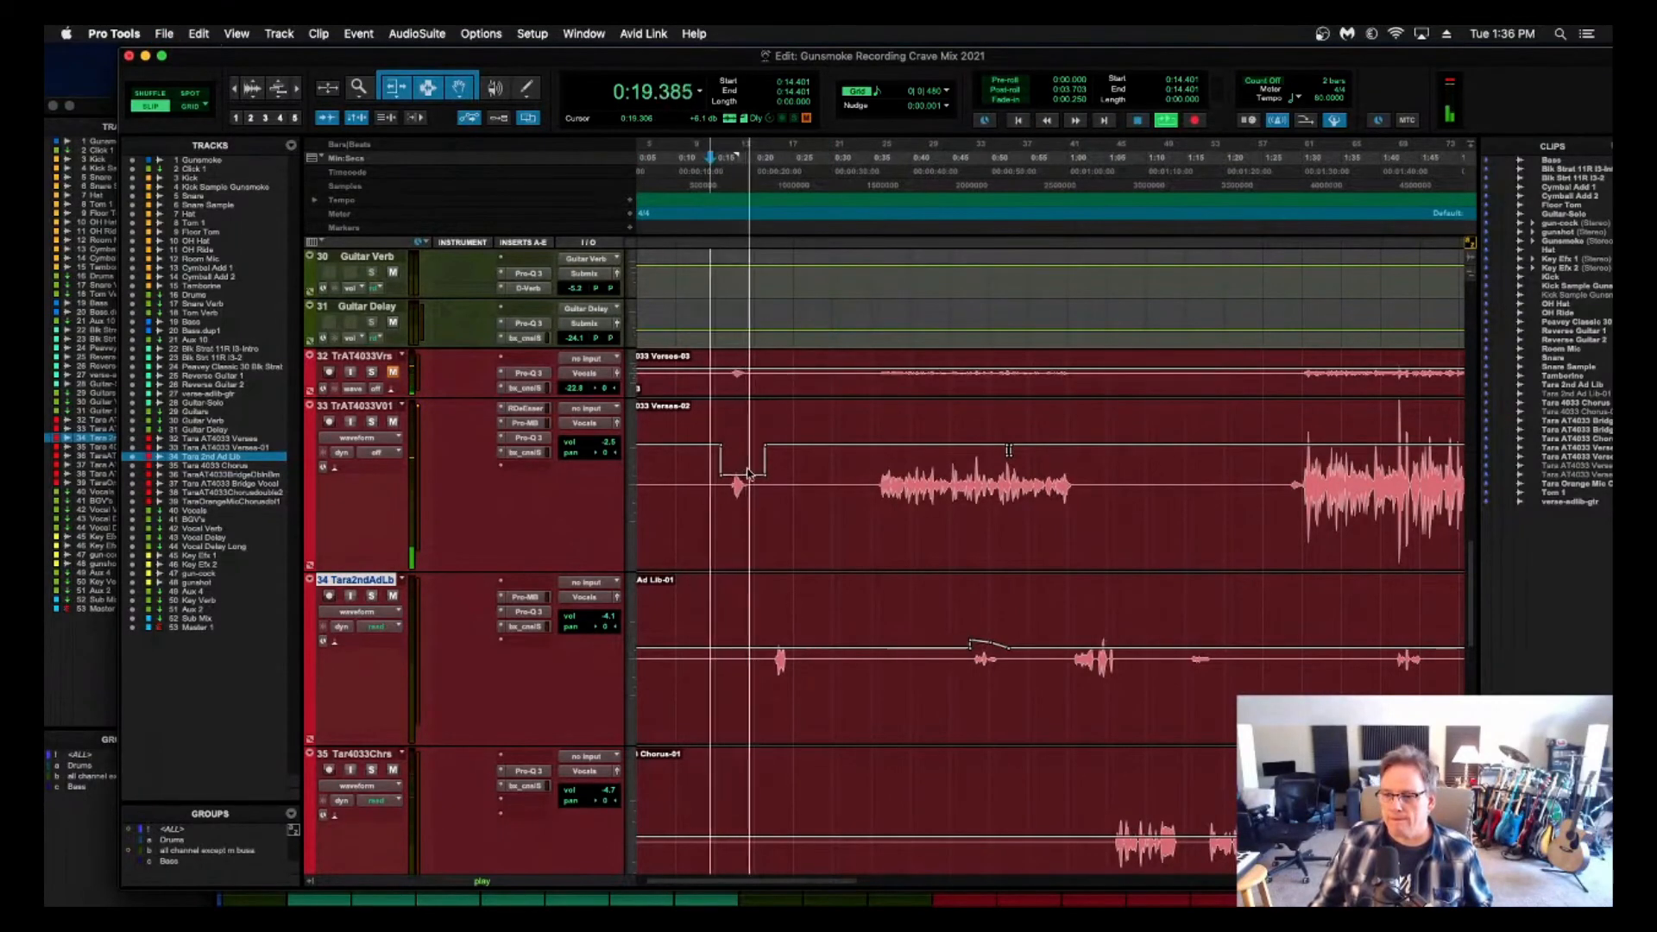
key("space")
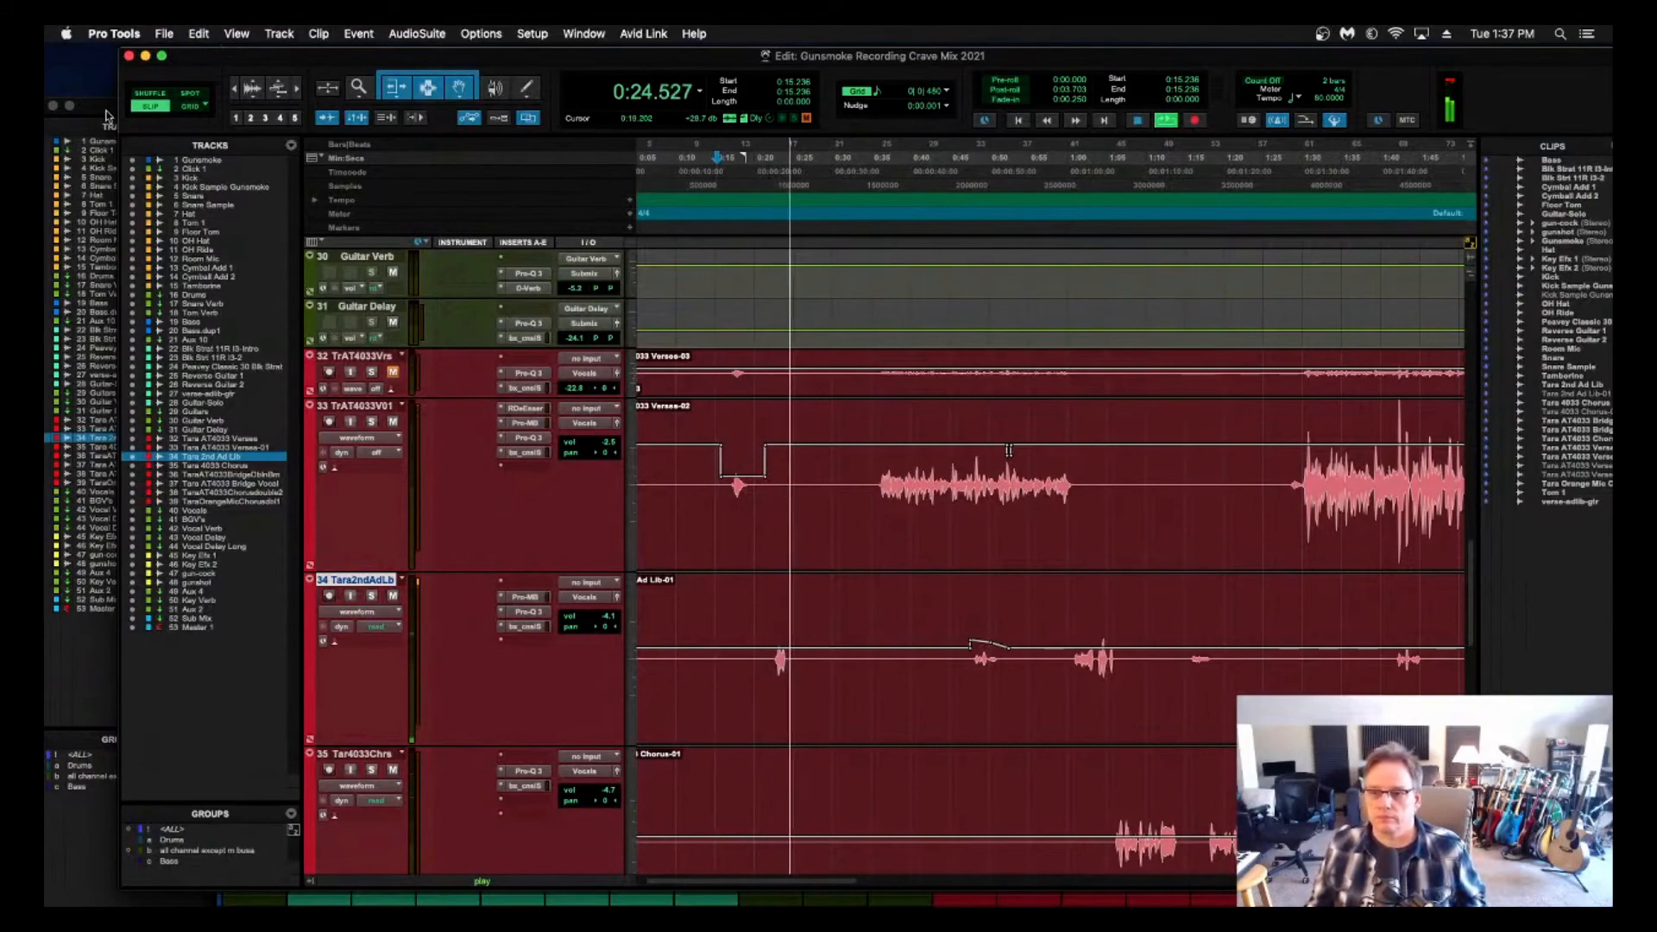
Raise the clip gain of the guitar entrance on tracks 23 and 24 from about 0:22.1 to 0:23.8 and audition it from about 0:21.6.
scroll(861, 503, "up", 5)
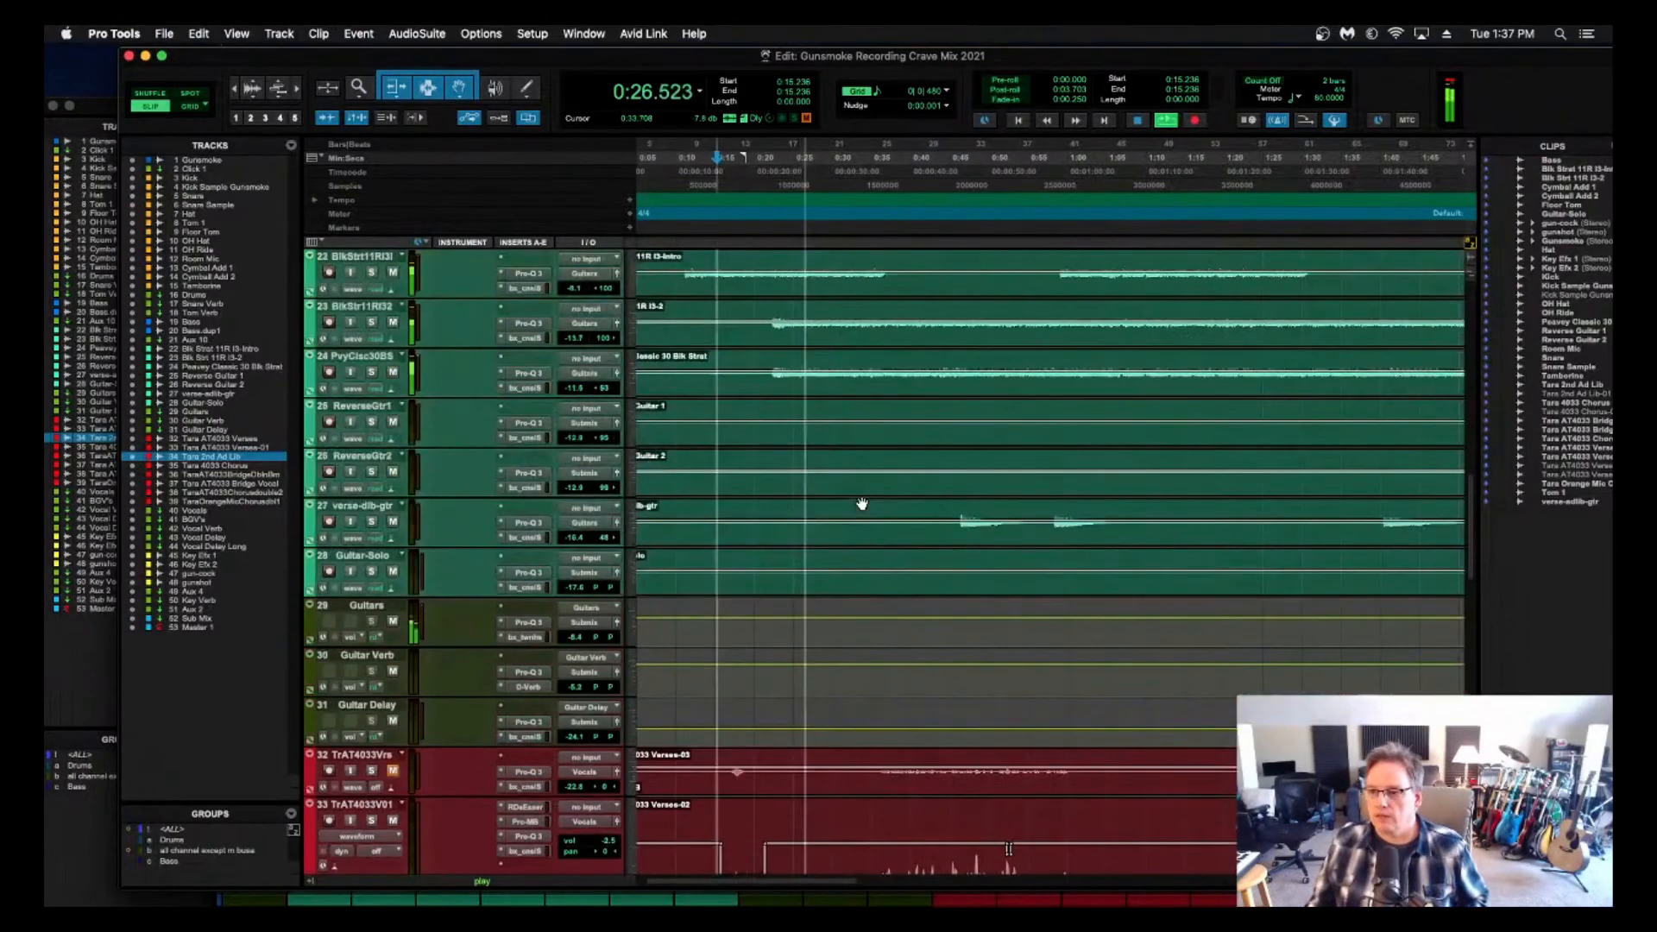
scroll(861, 504, "up", 5)
scroll(861, 503, "down", 4)
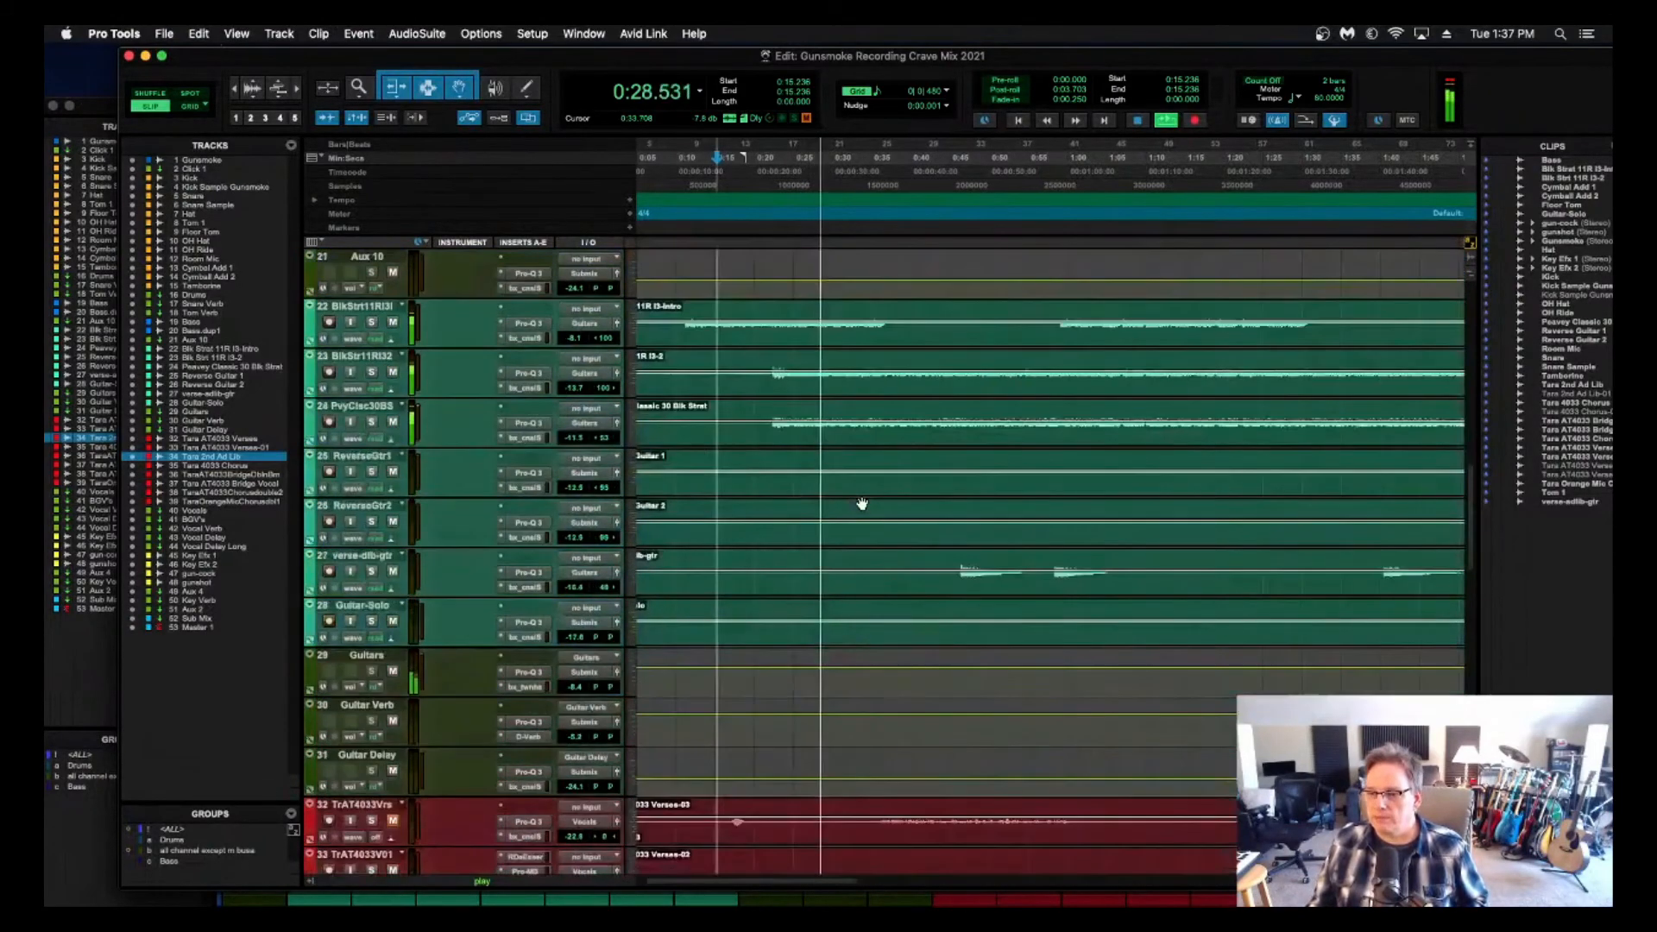
key("space")
left_click(764, 167)
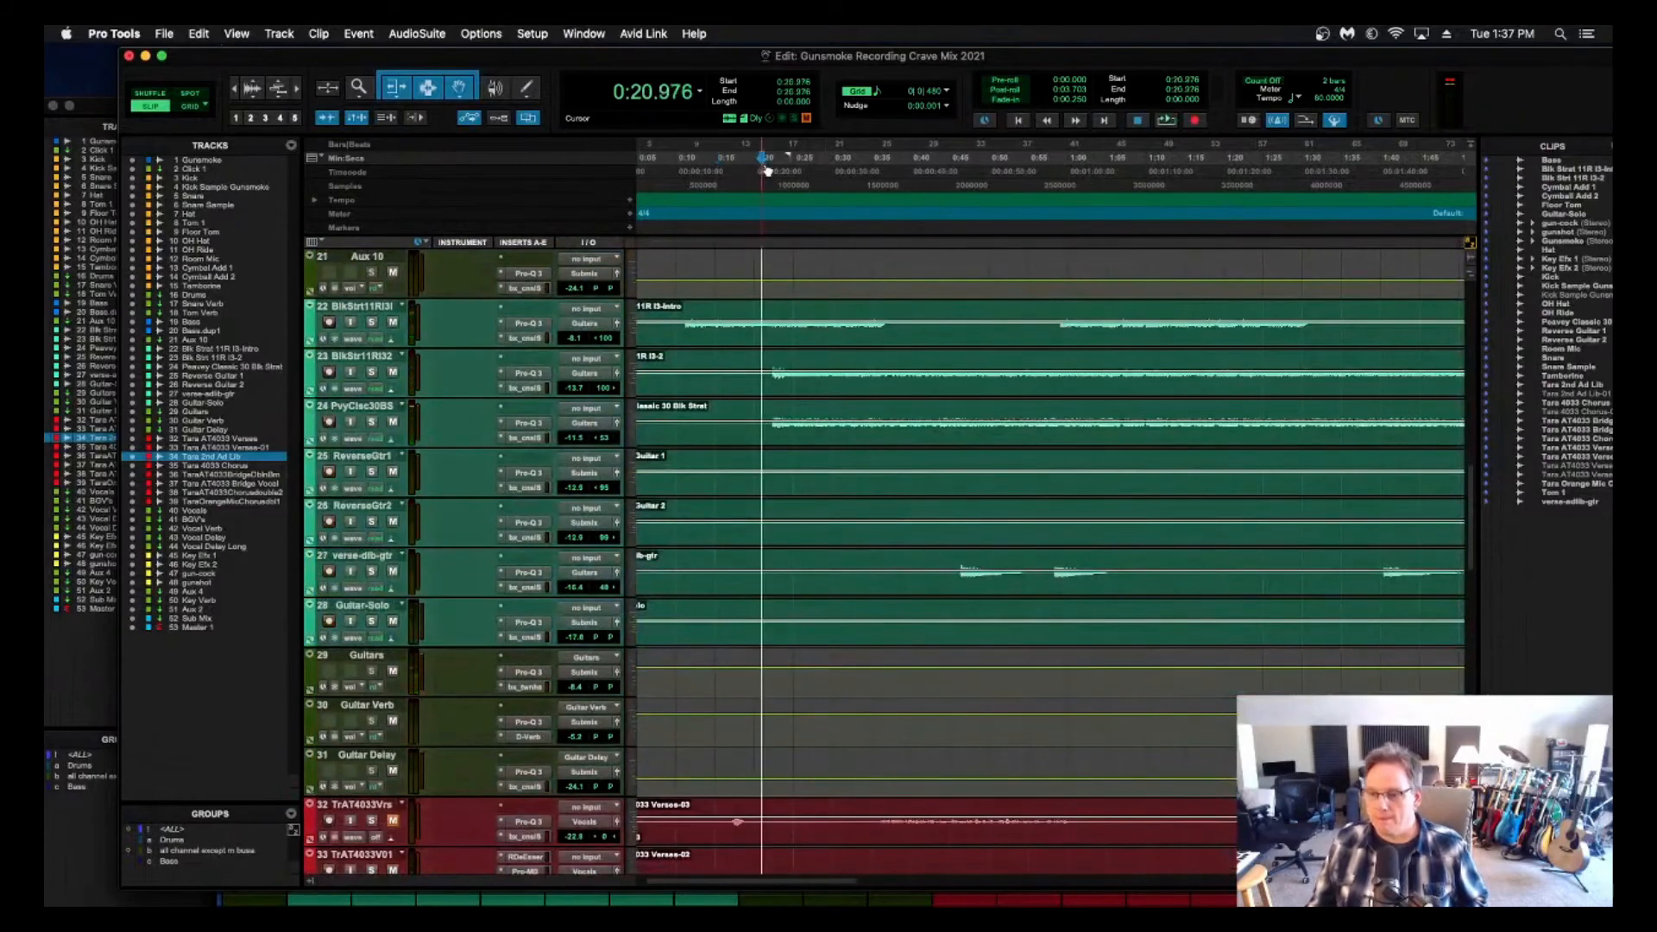
key("t")
key("t")
scroll(1076, 402, "right", 4)
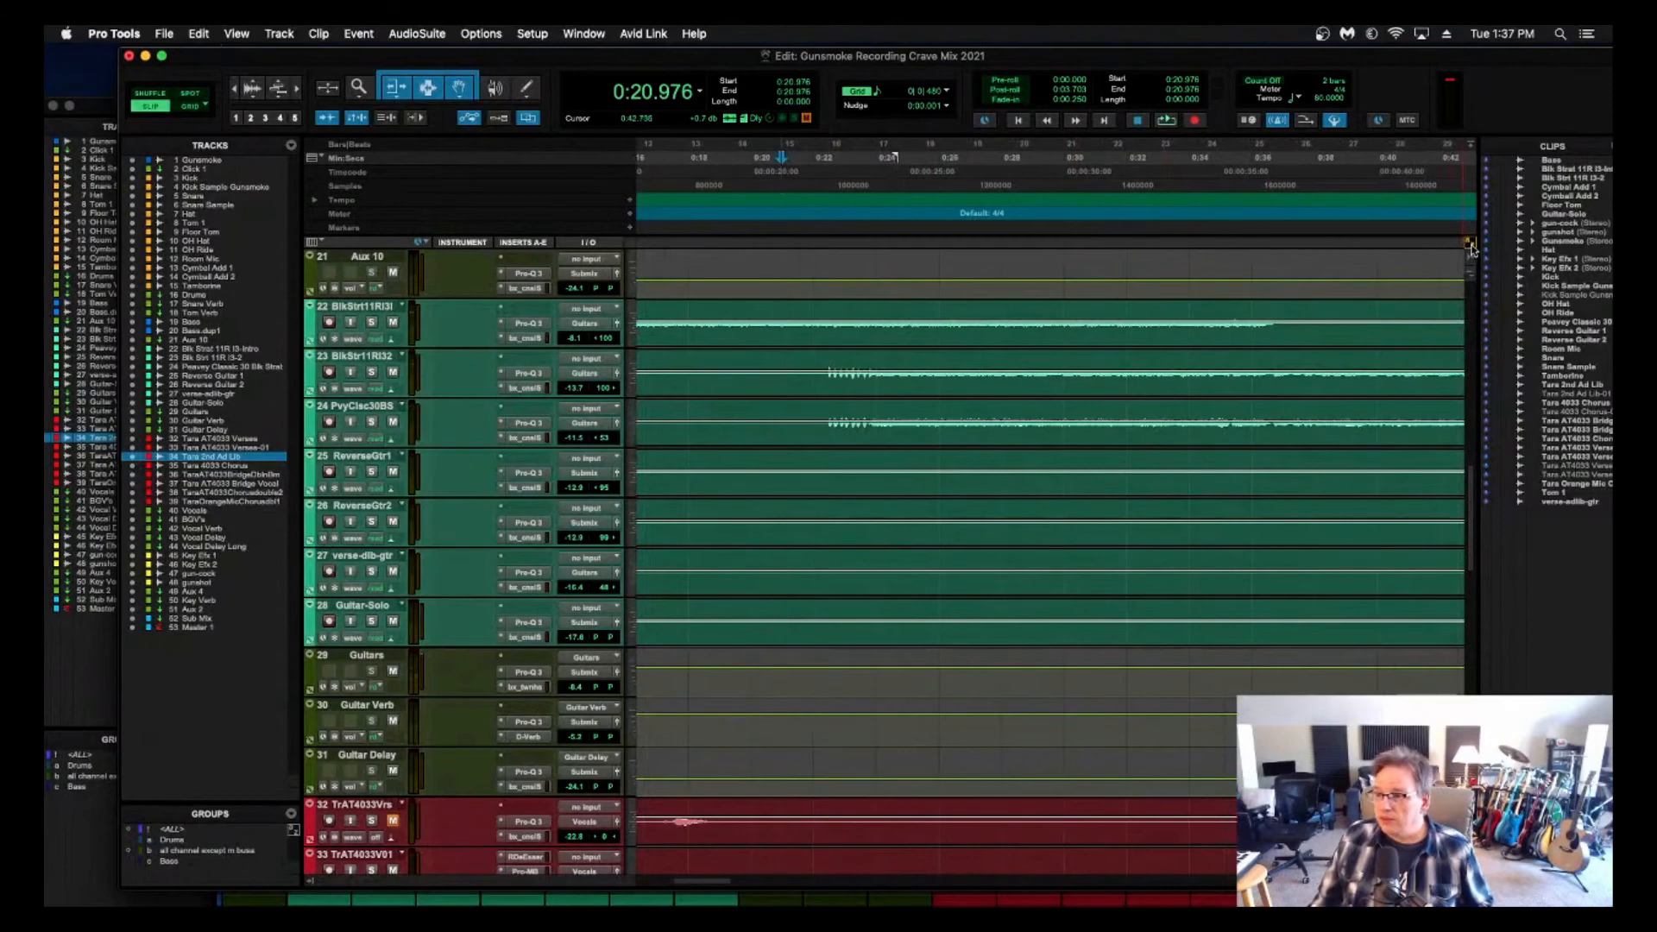
key("t")
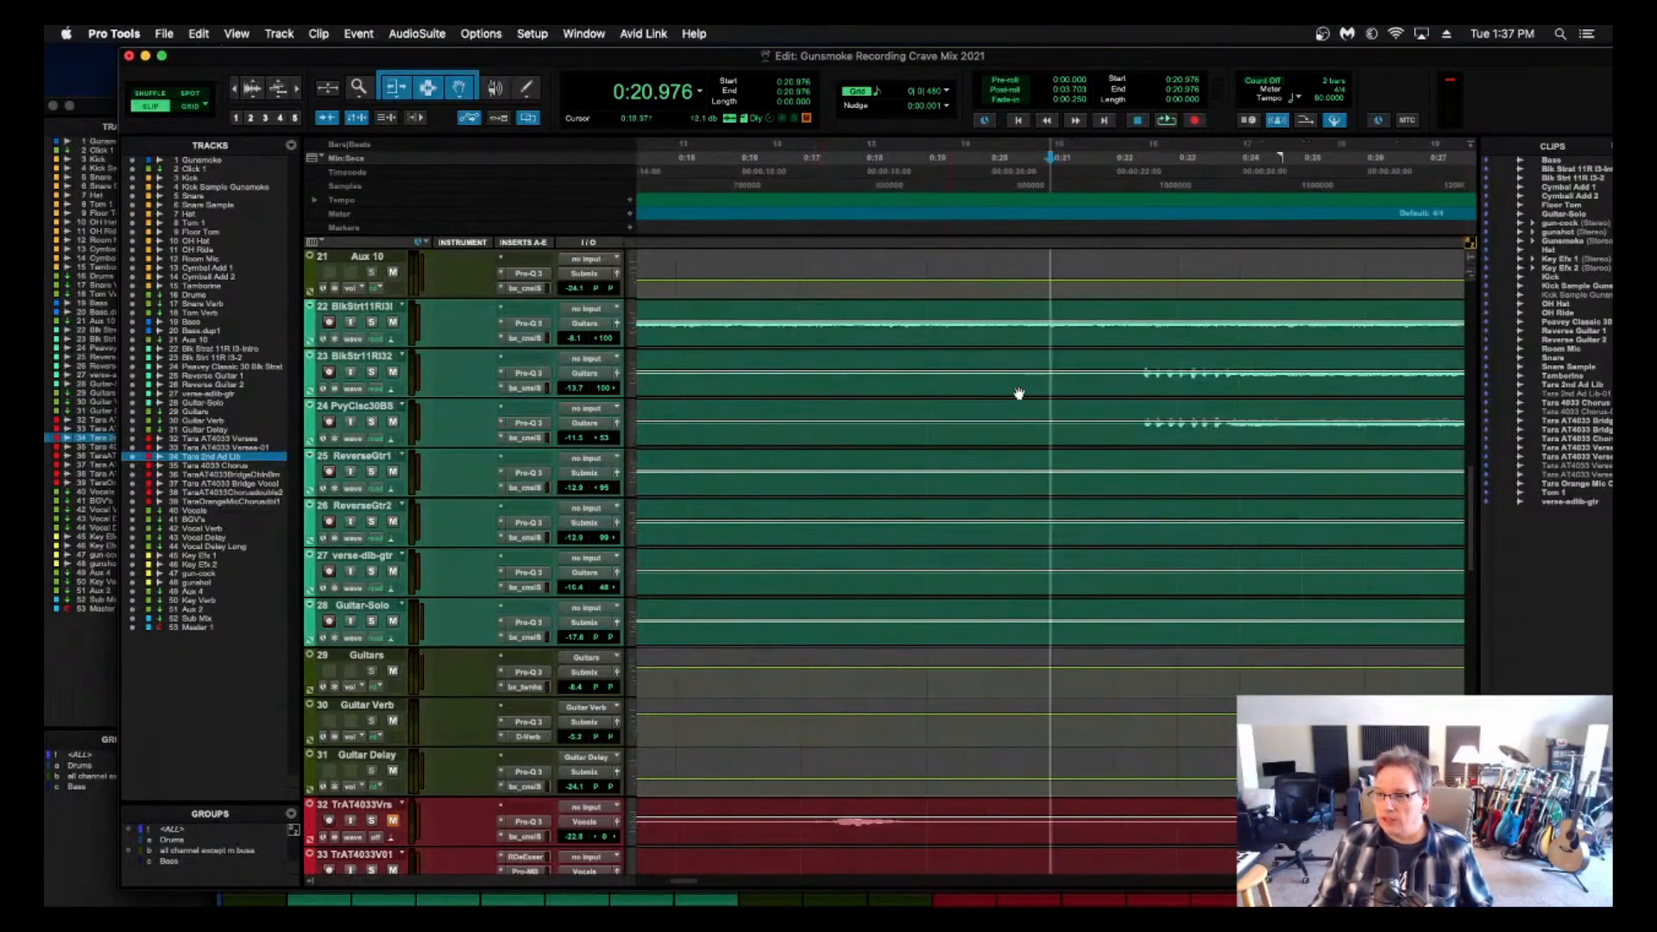
scroll(1036, 392, "right", 3)
key("r")
scroll(1027, 392, "right", 3)
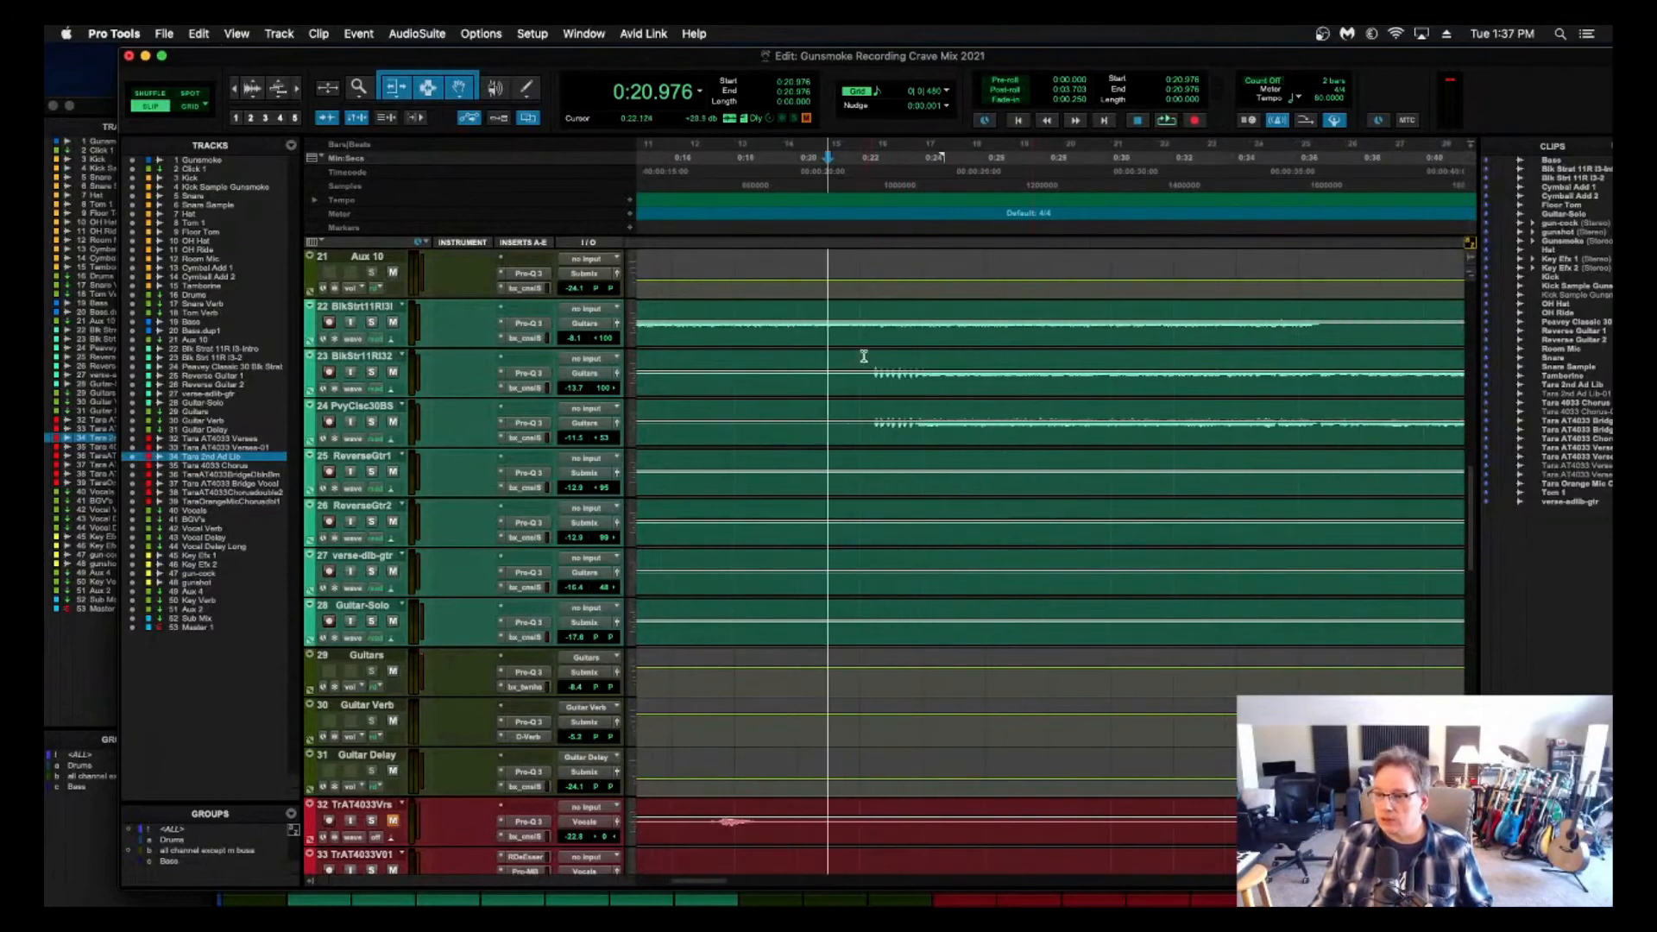
left_click_drag(863, 356, 911, 443)
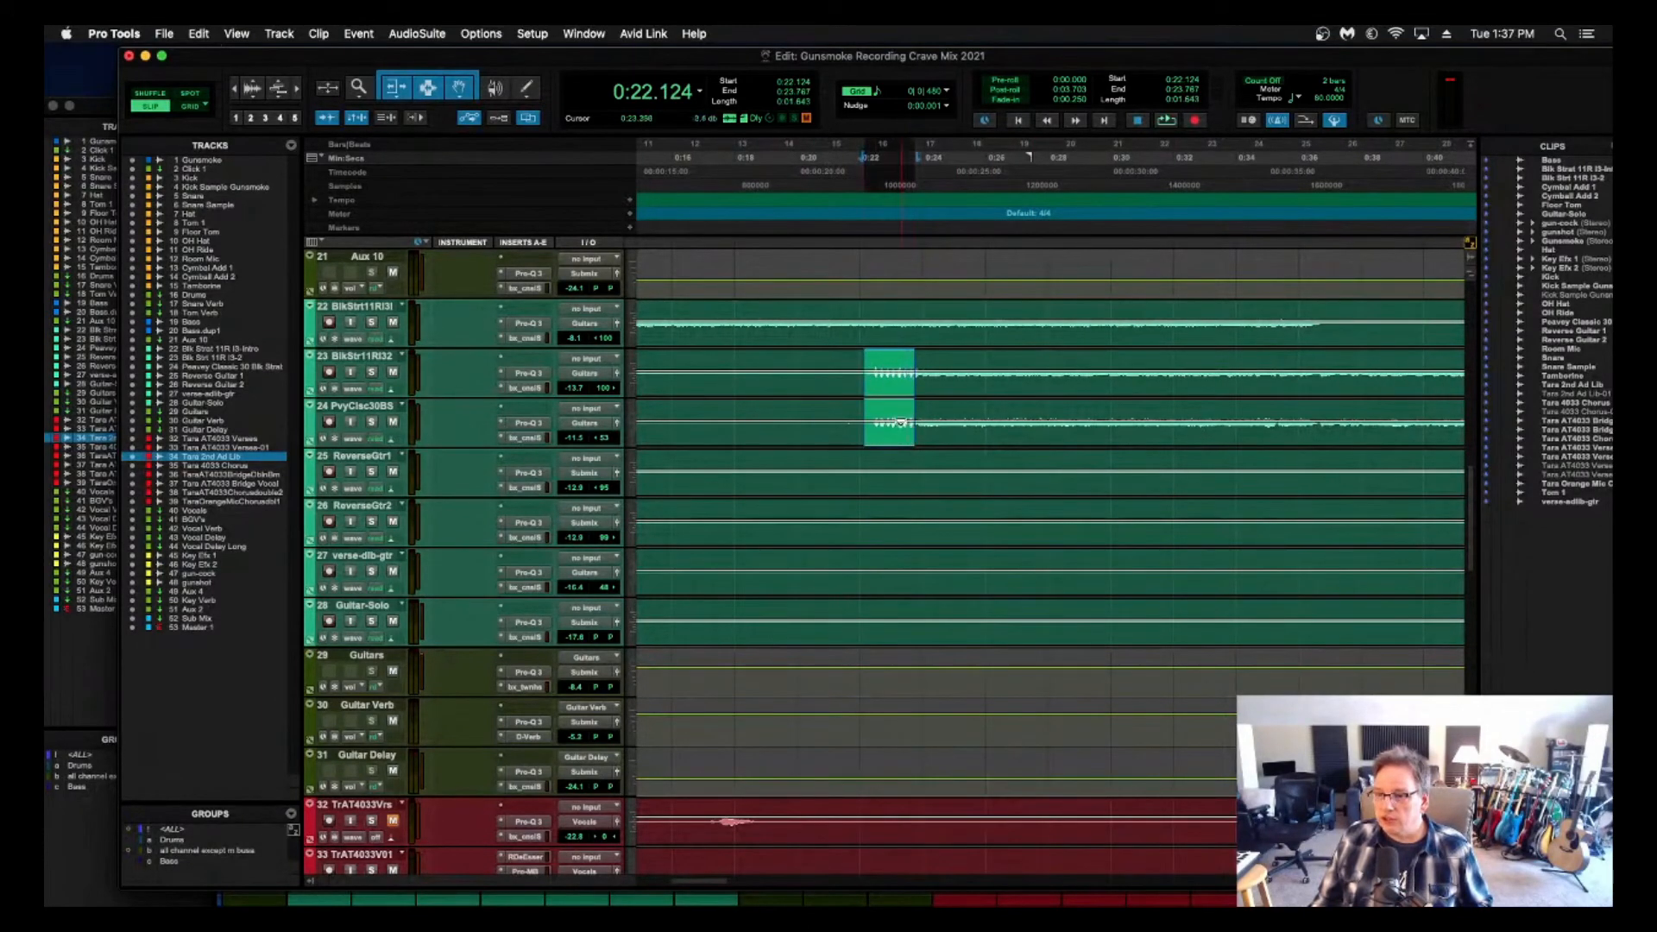
key("space")
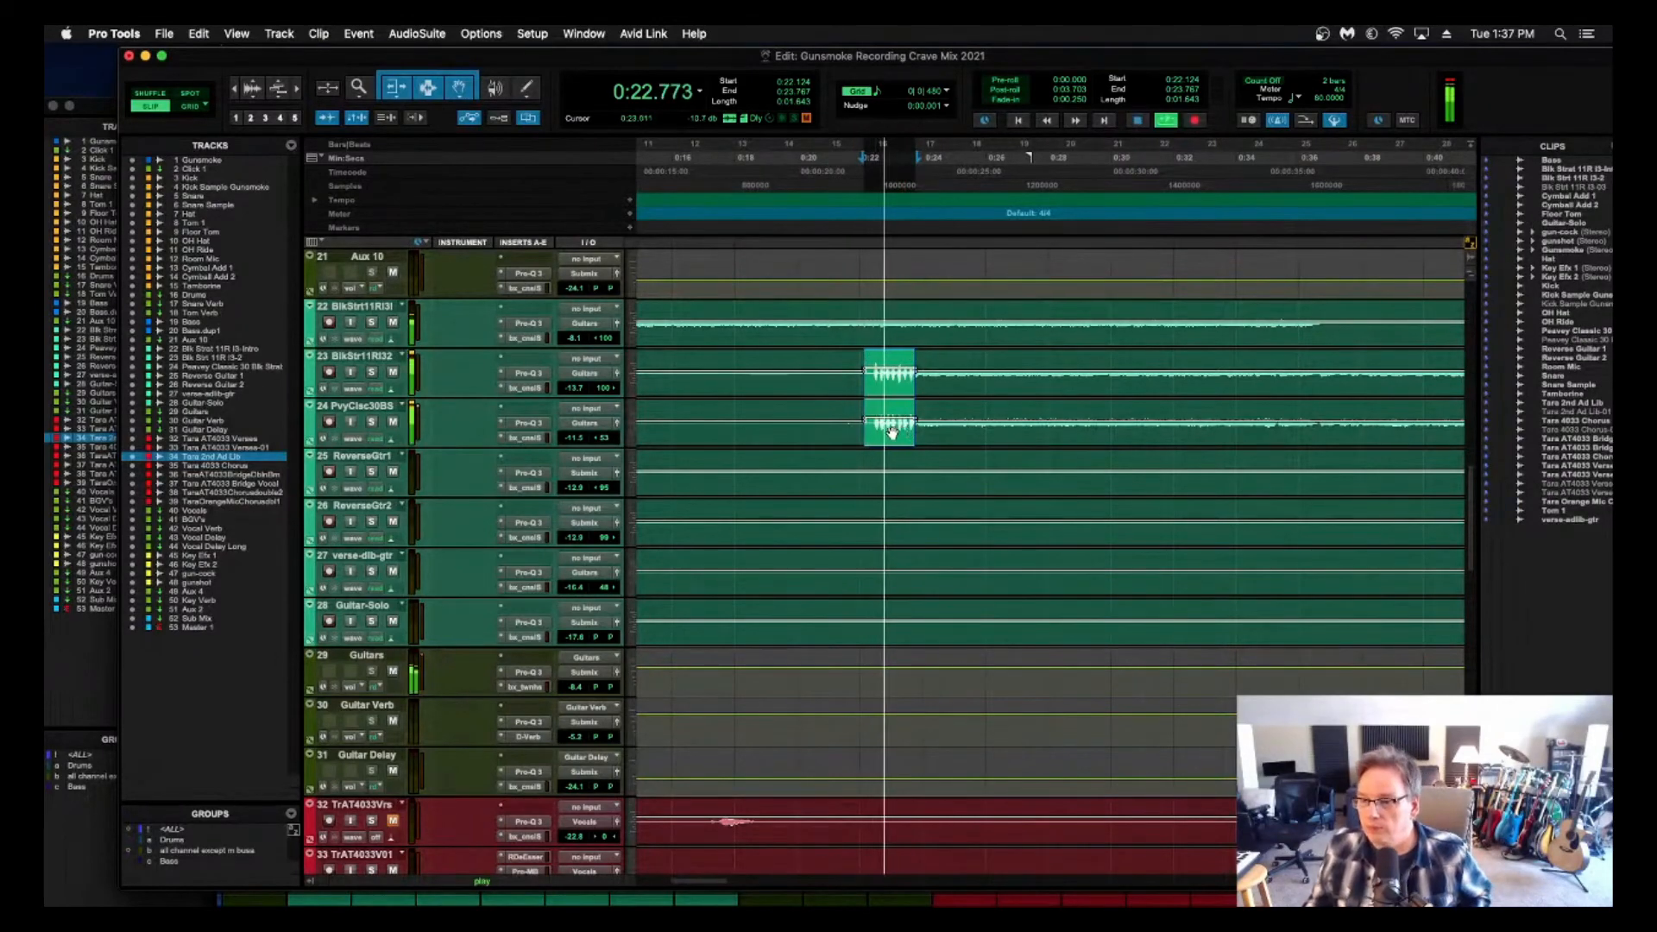
left_click(847, 167)
key("space")
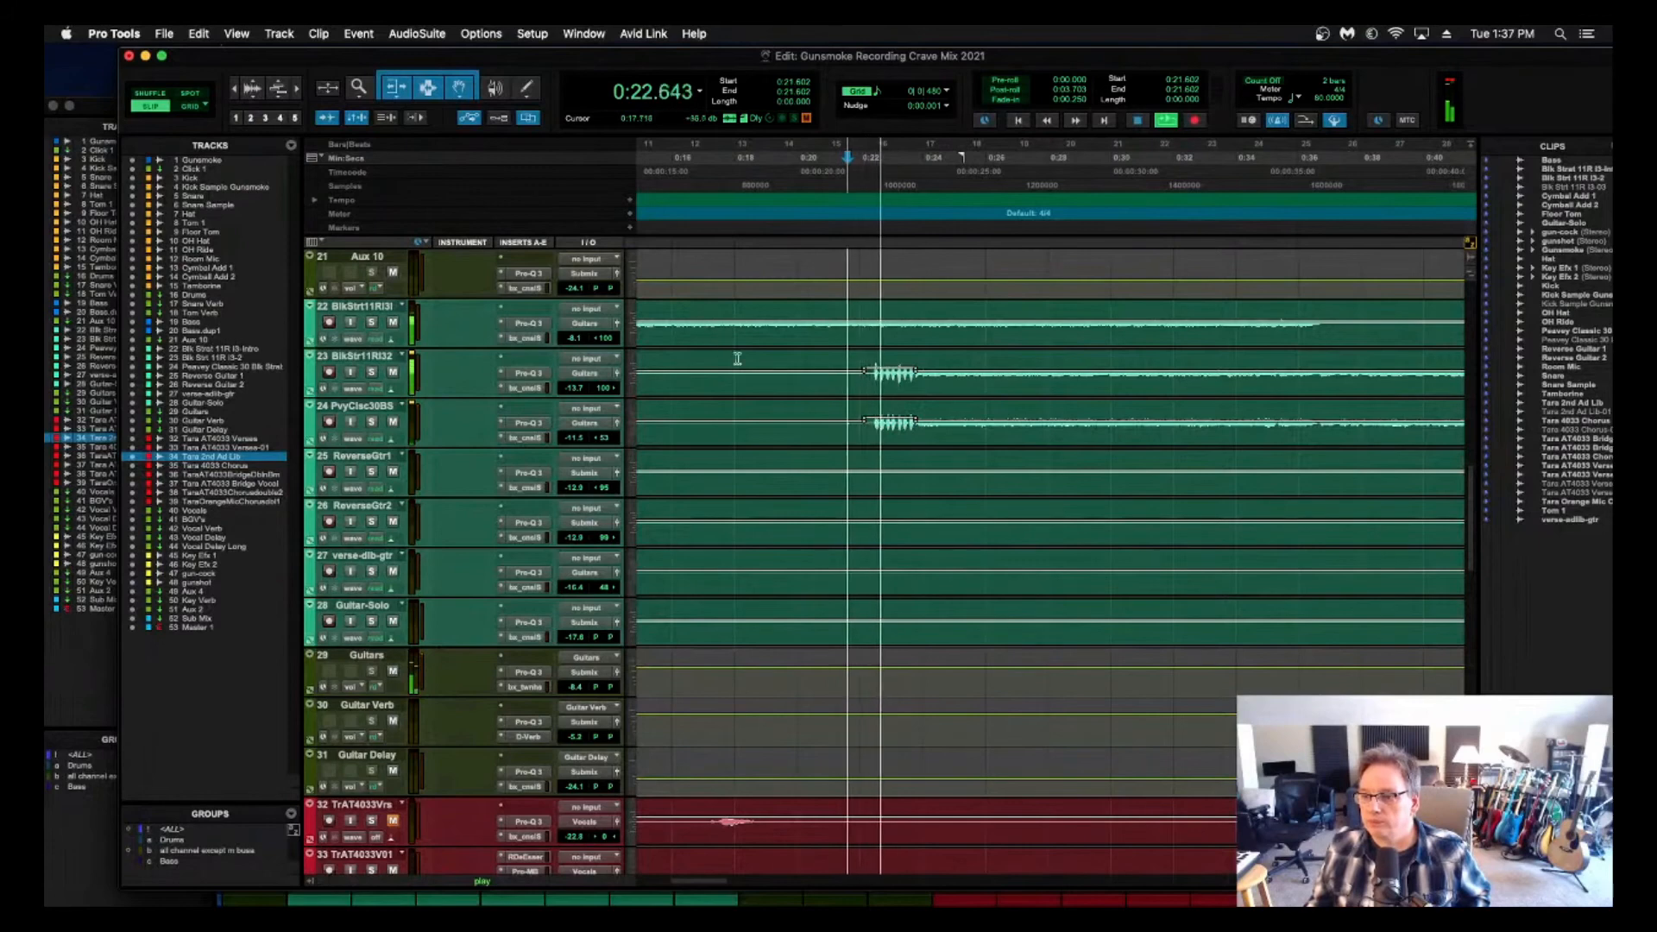
Adjust the clip gain of the Snare Sample fill from about 0:22.4 to 0:24.0, auditioning each level.
scroll(781, 382, "up", 10)
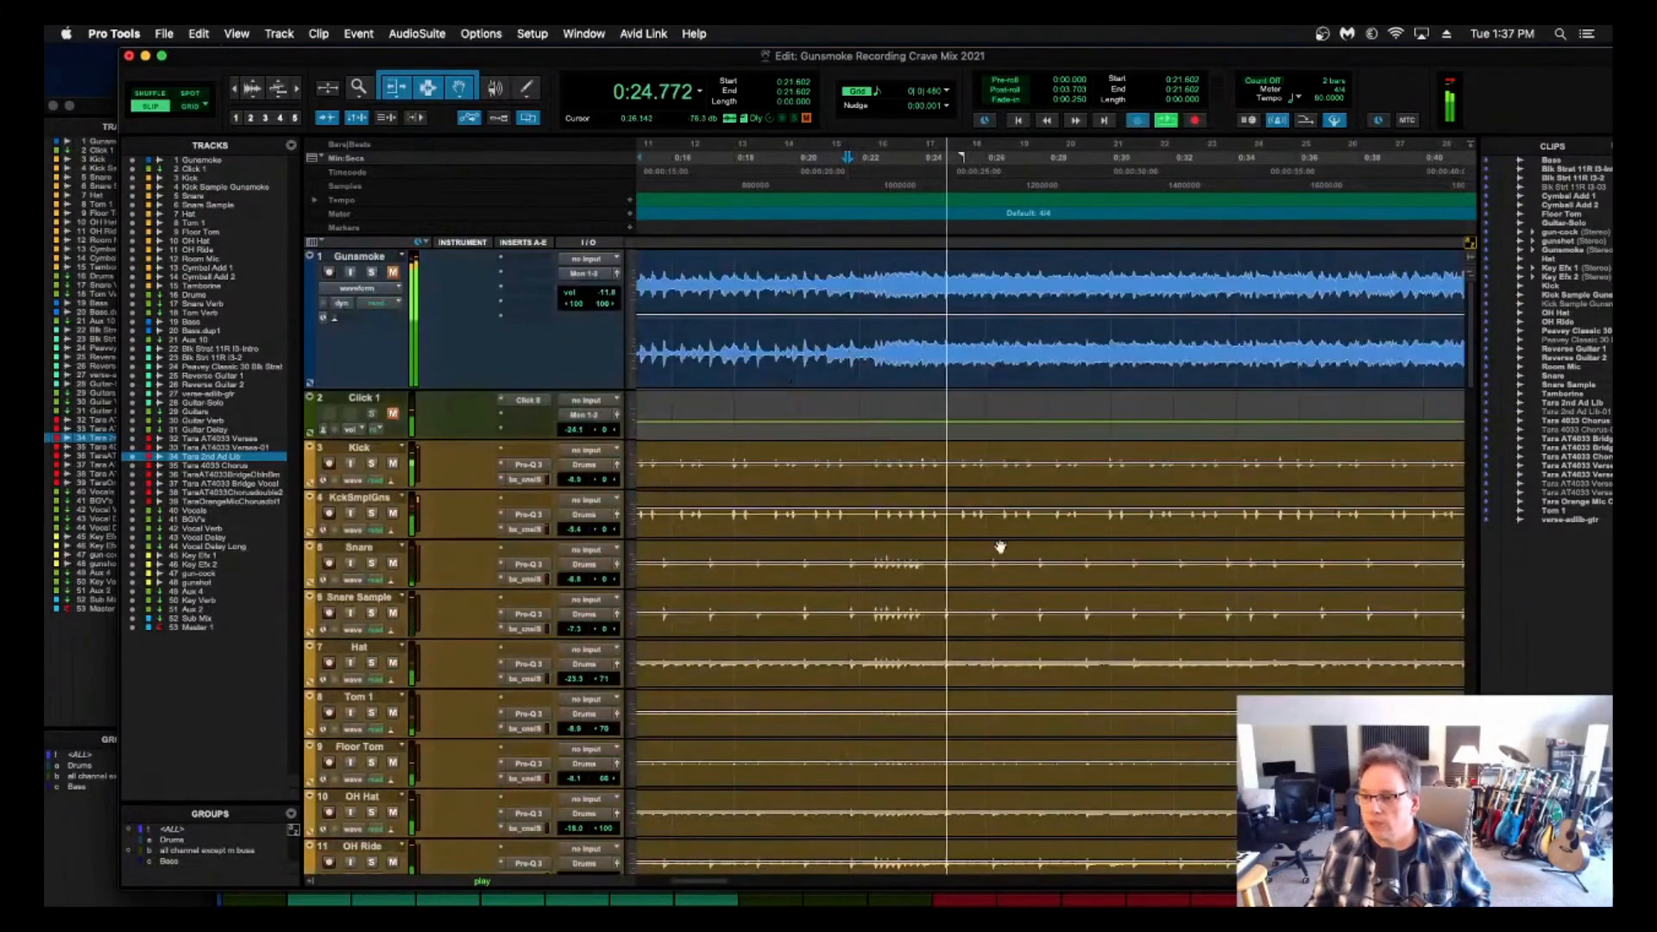
key("space")
left_click(872, 599)
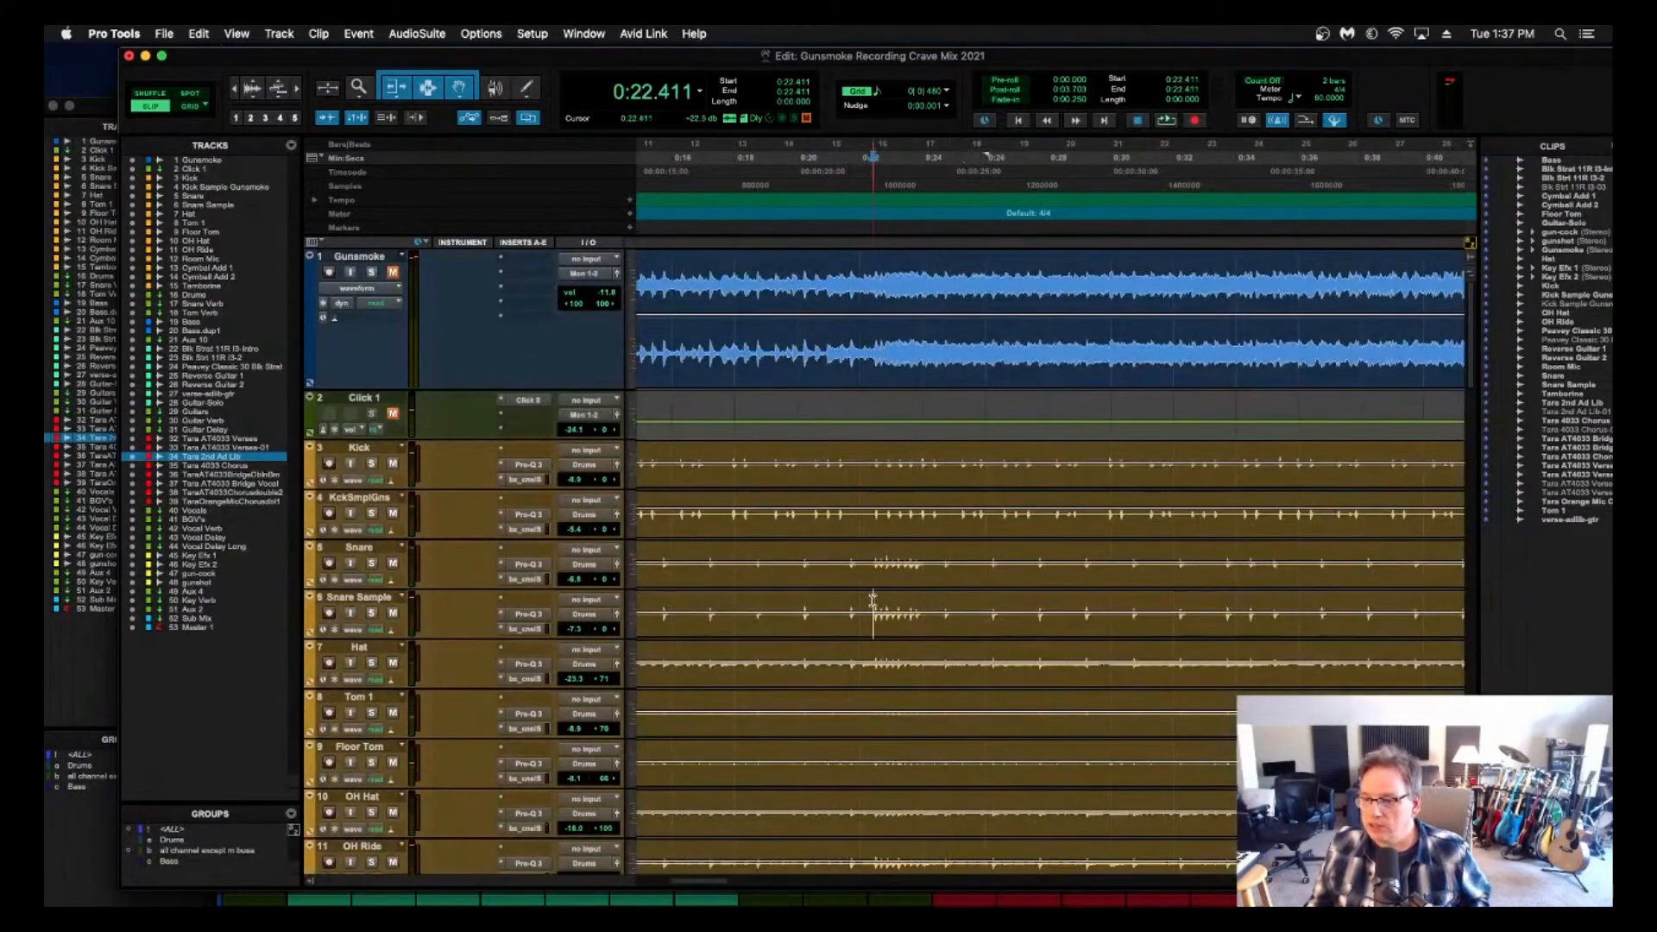
left_click_drag(911, 599, 923, 598)
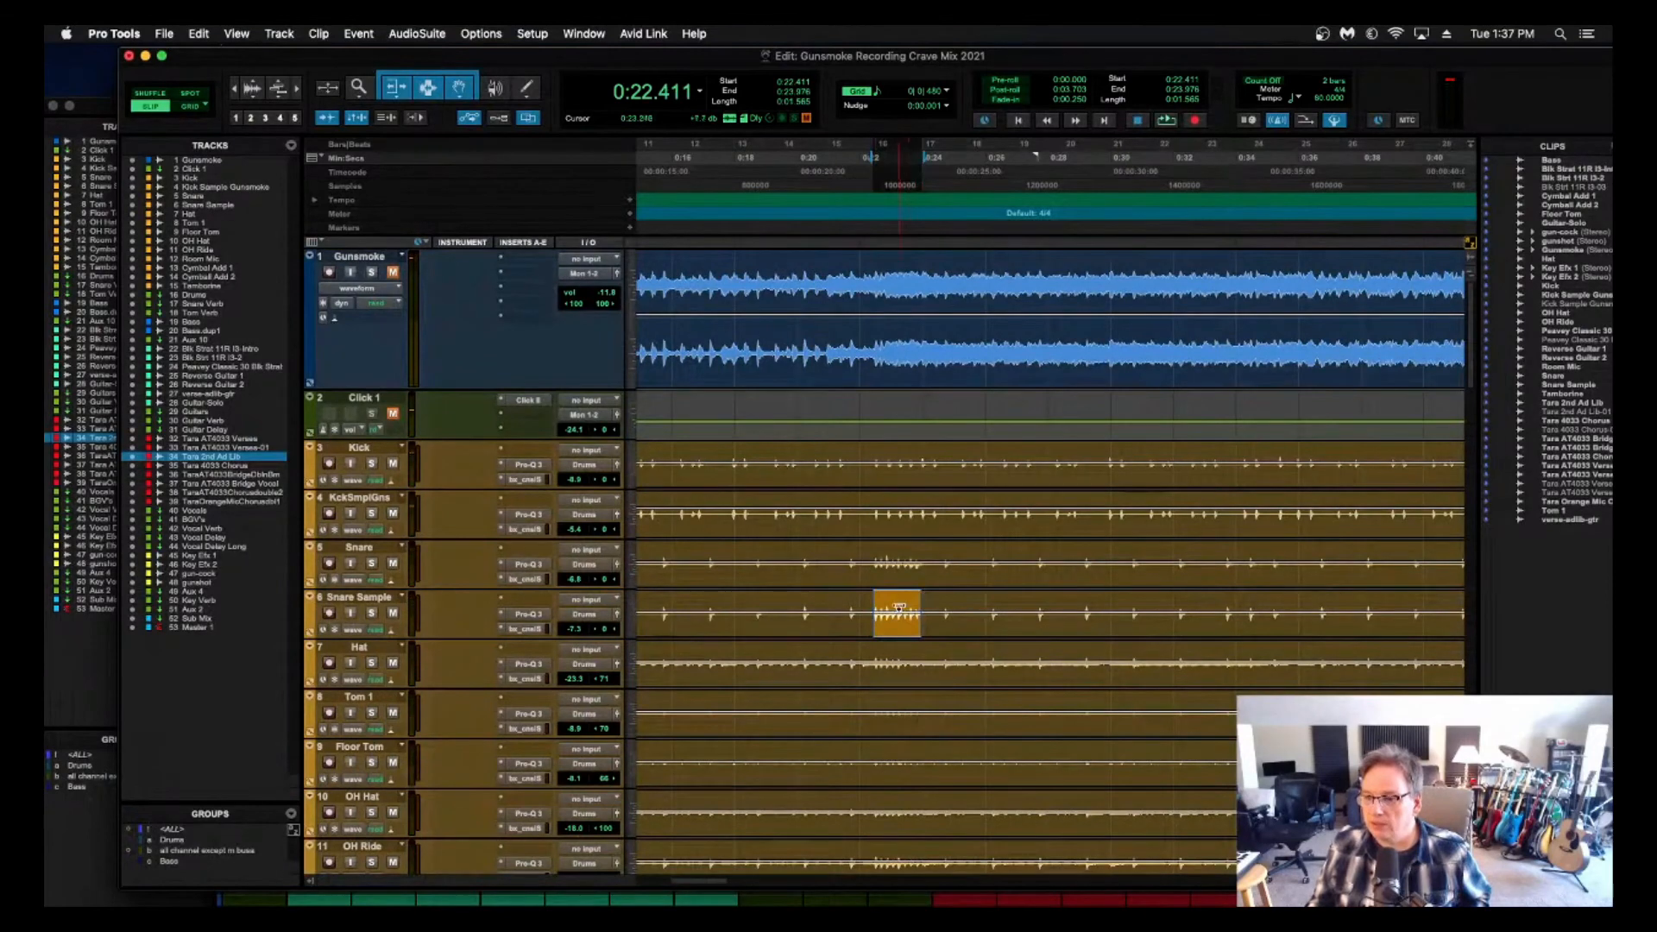
key("space")
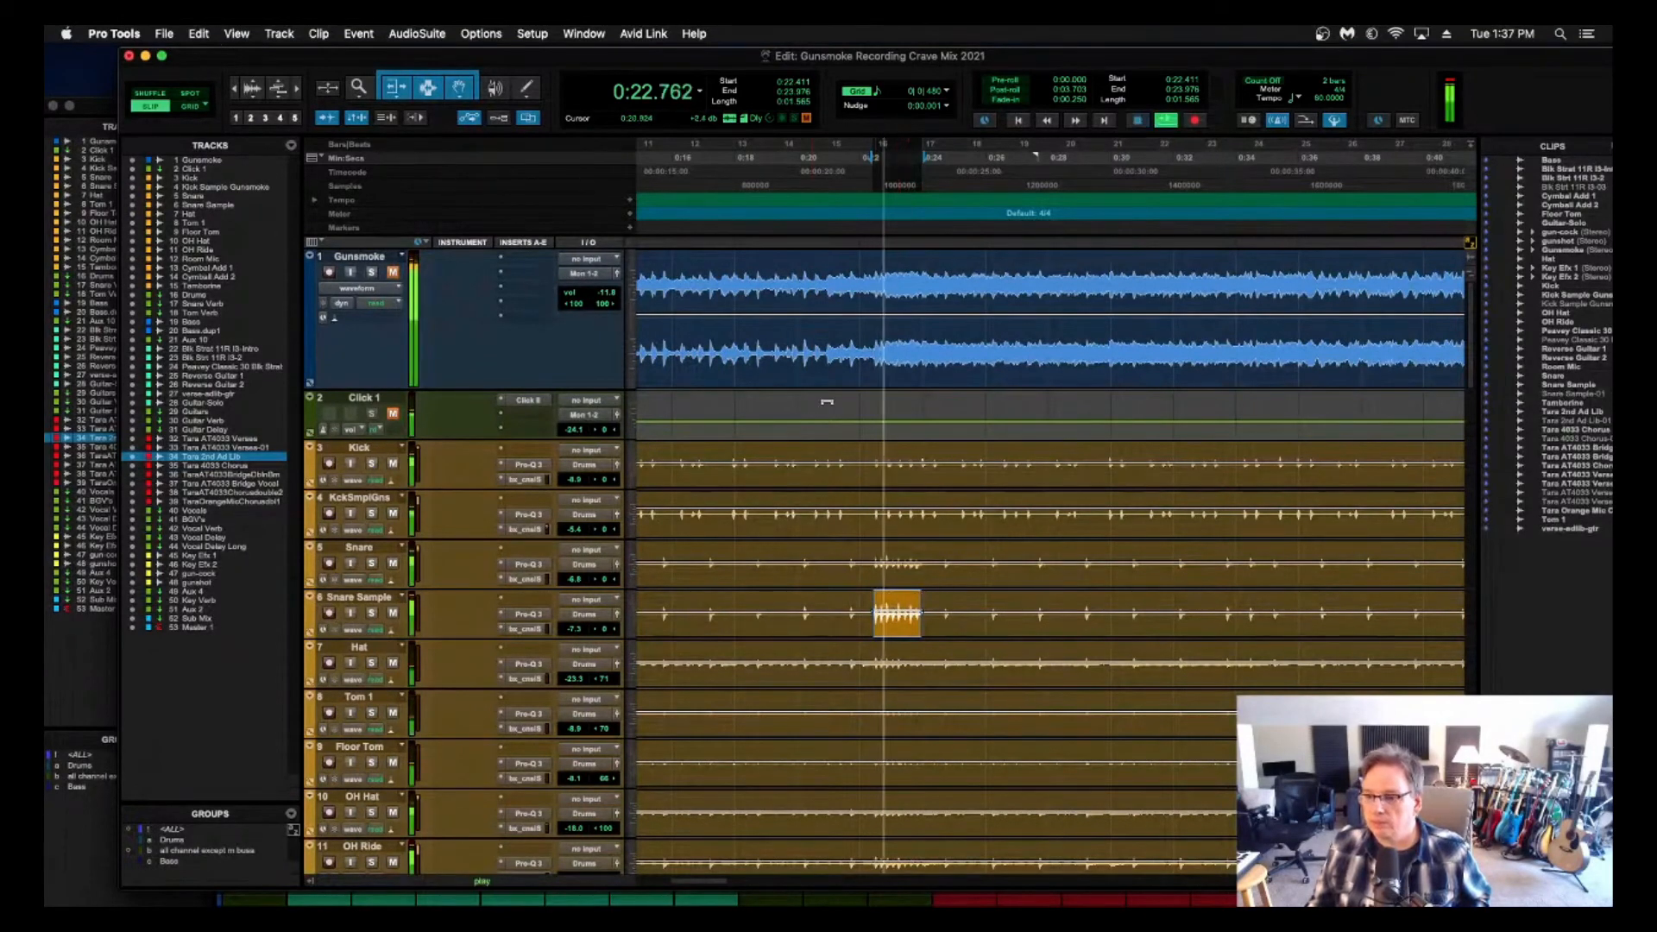
key("space")
left_click_drag(904, 612, 904, 609)
key("space")
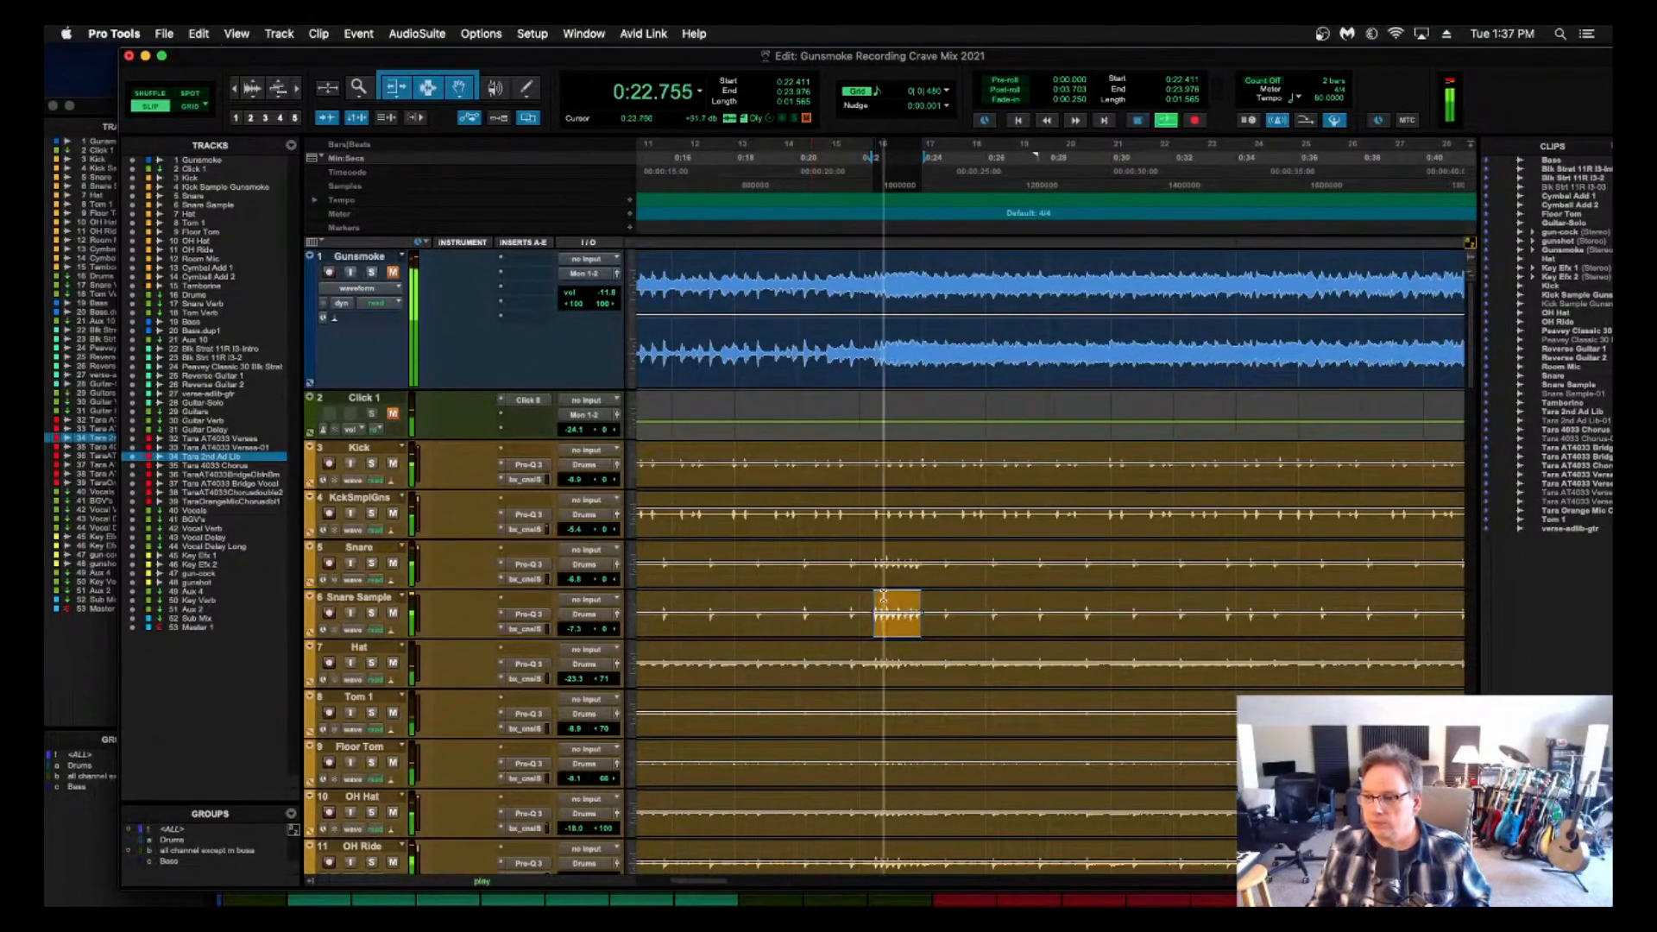
key("space")
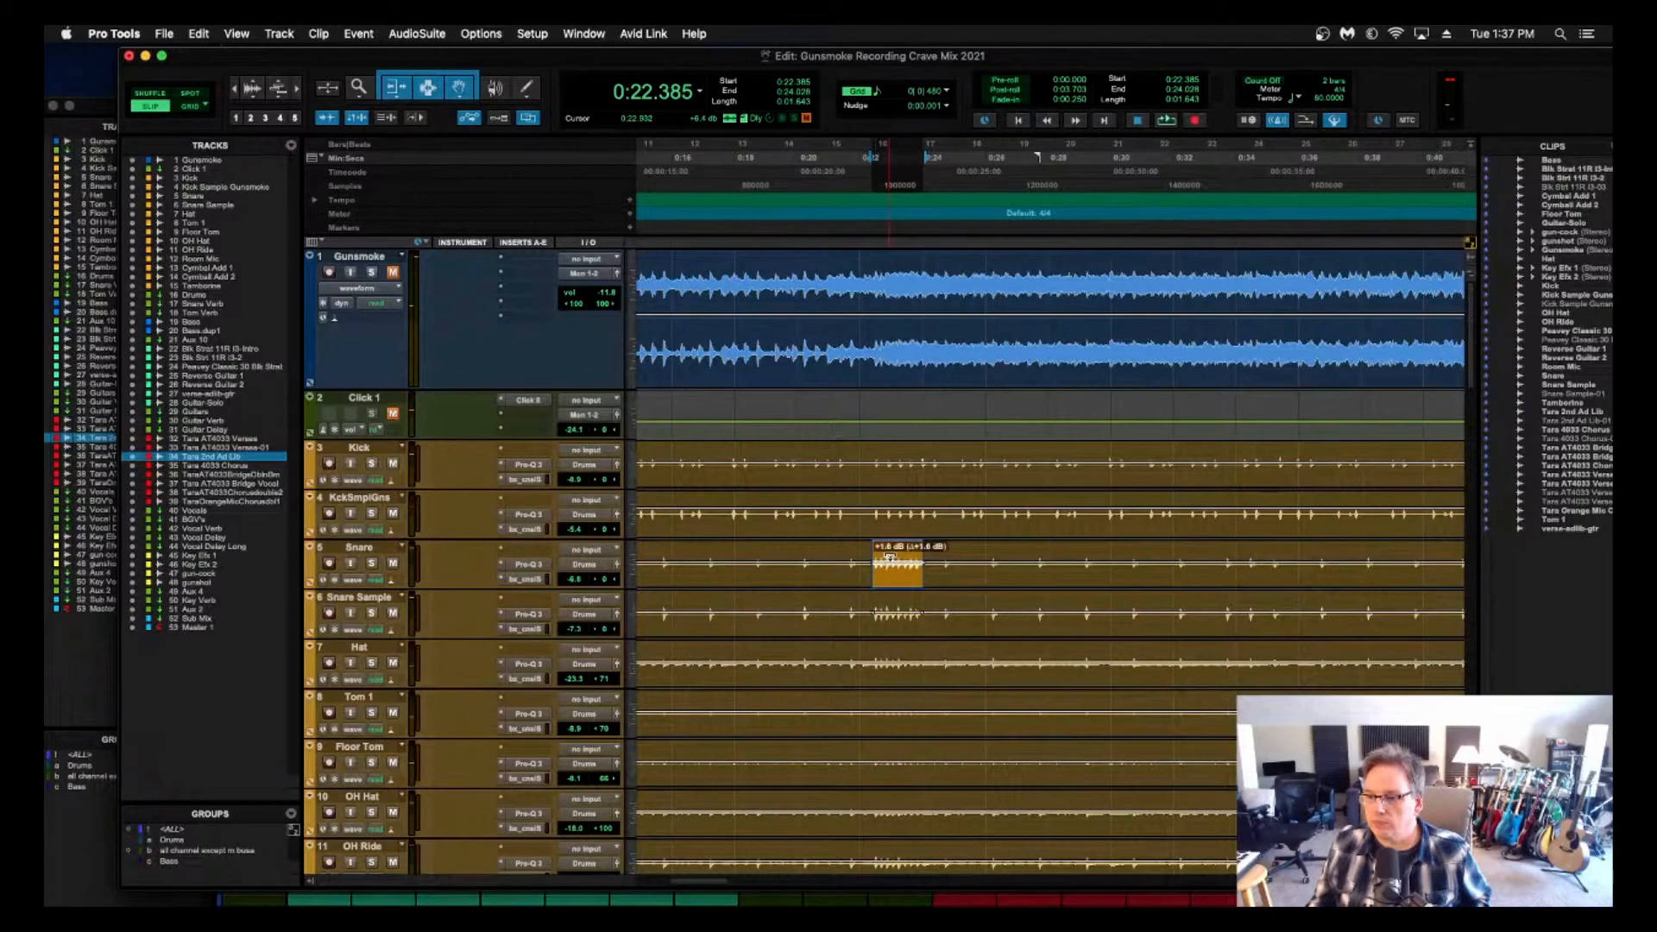
Set the clip gain of the Snare fill from about 0:22.4 to 0:24.0 to about -1.6 dB and audition it from about 0:21.6.
key("space")
key("space")
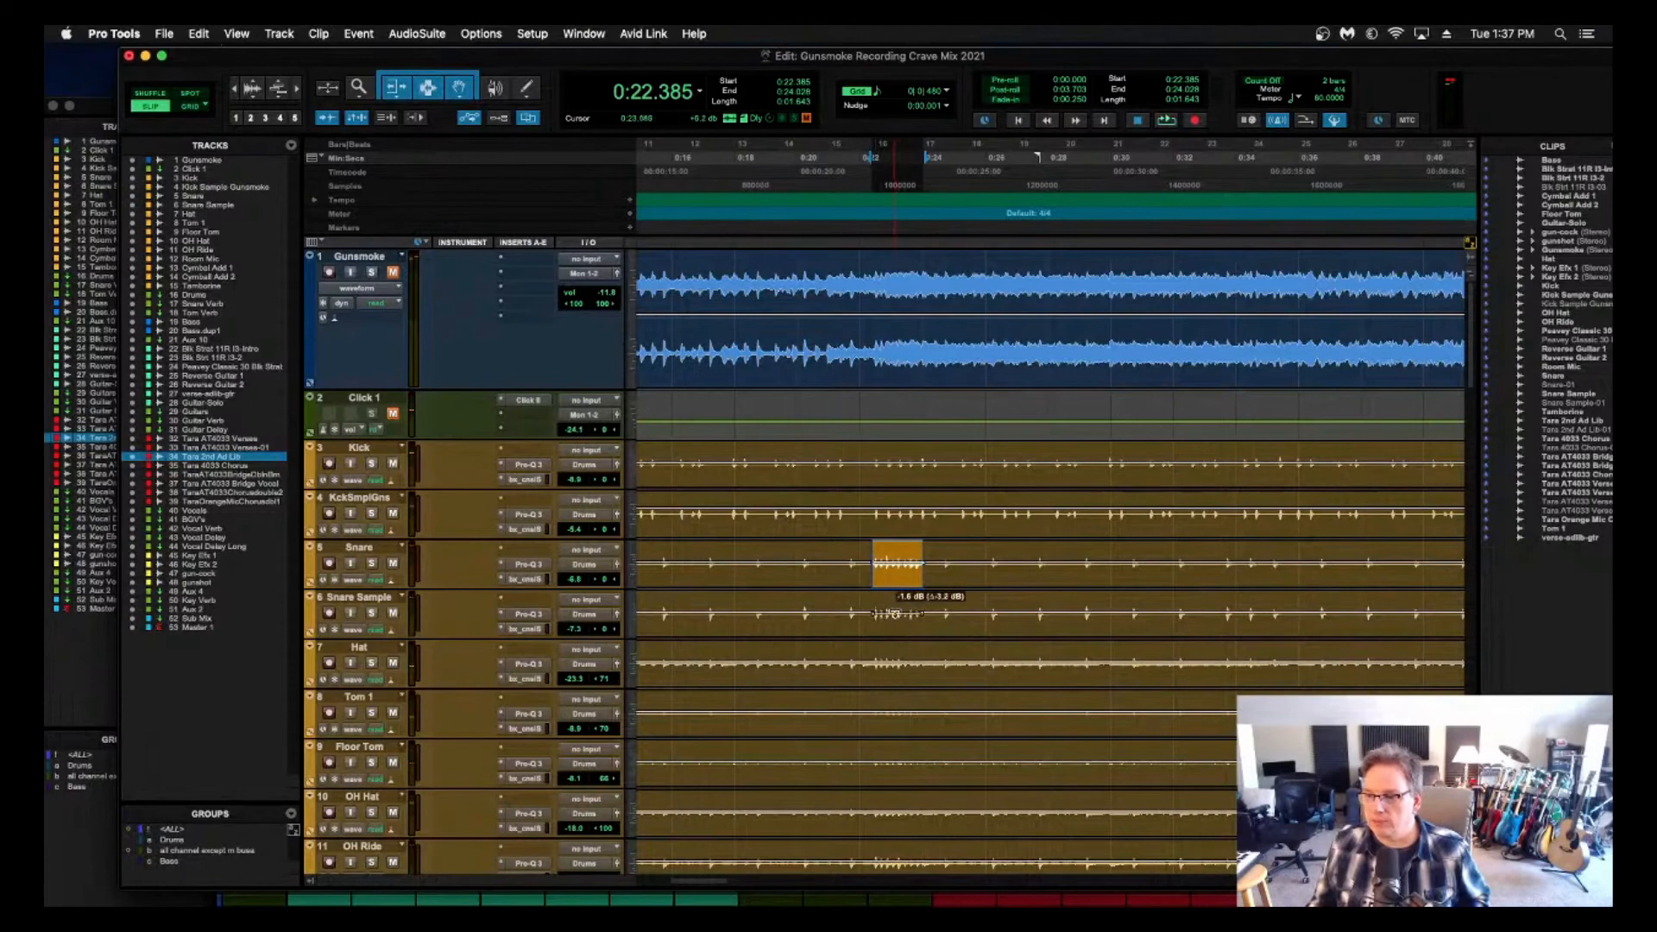
key("space")
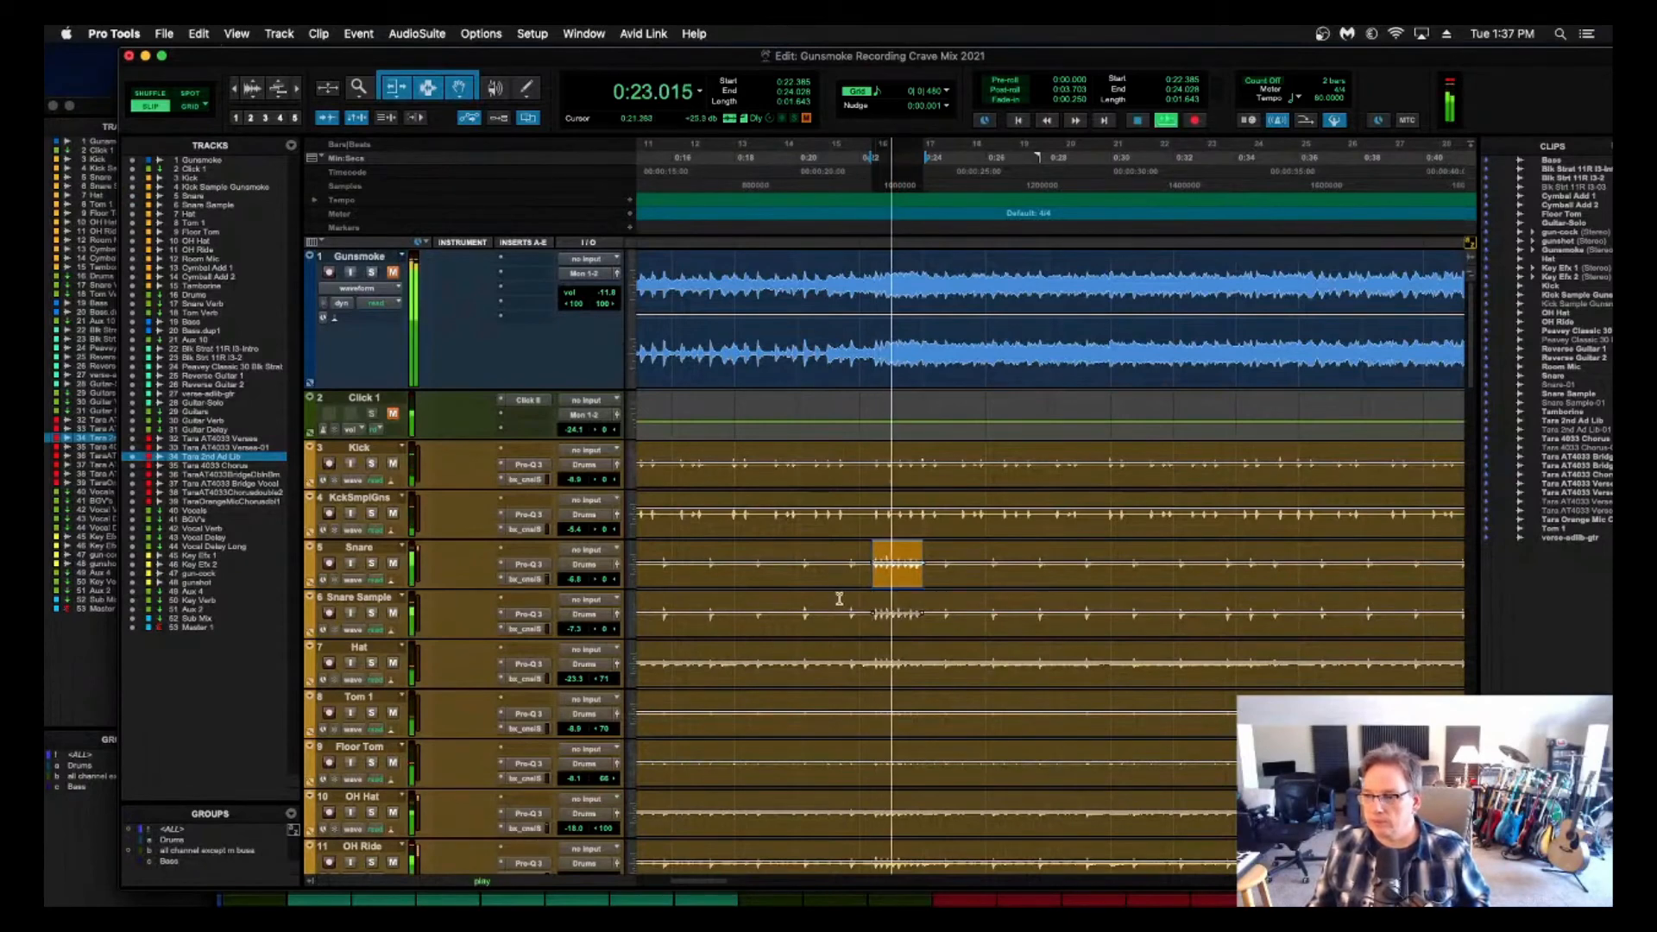
key("space")
left_click(850, 194)
key("space")
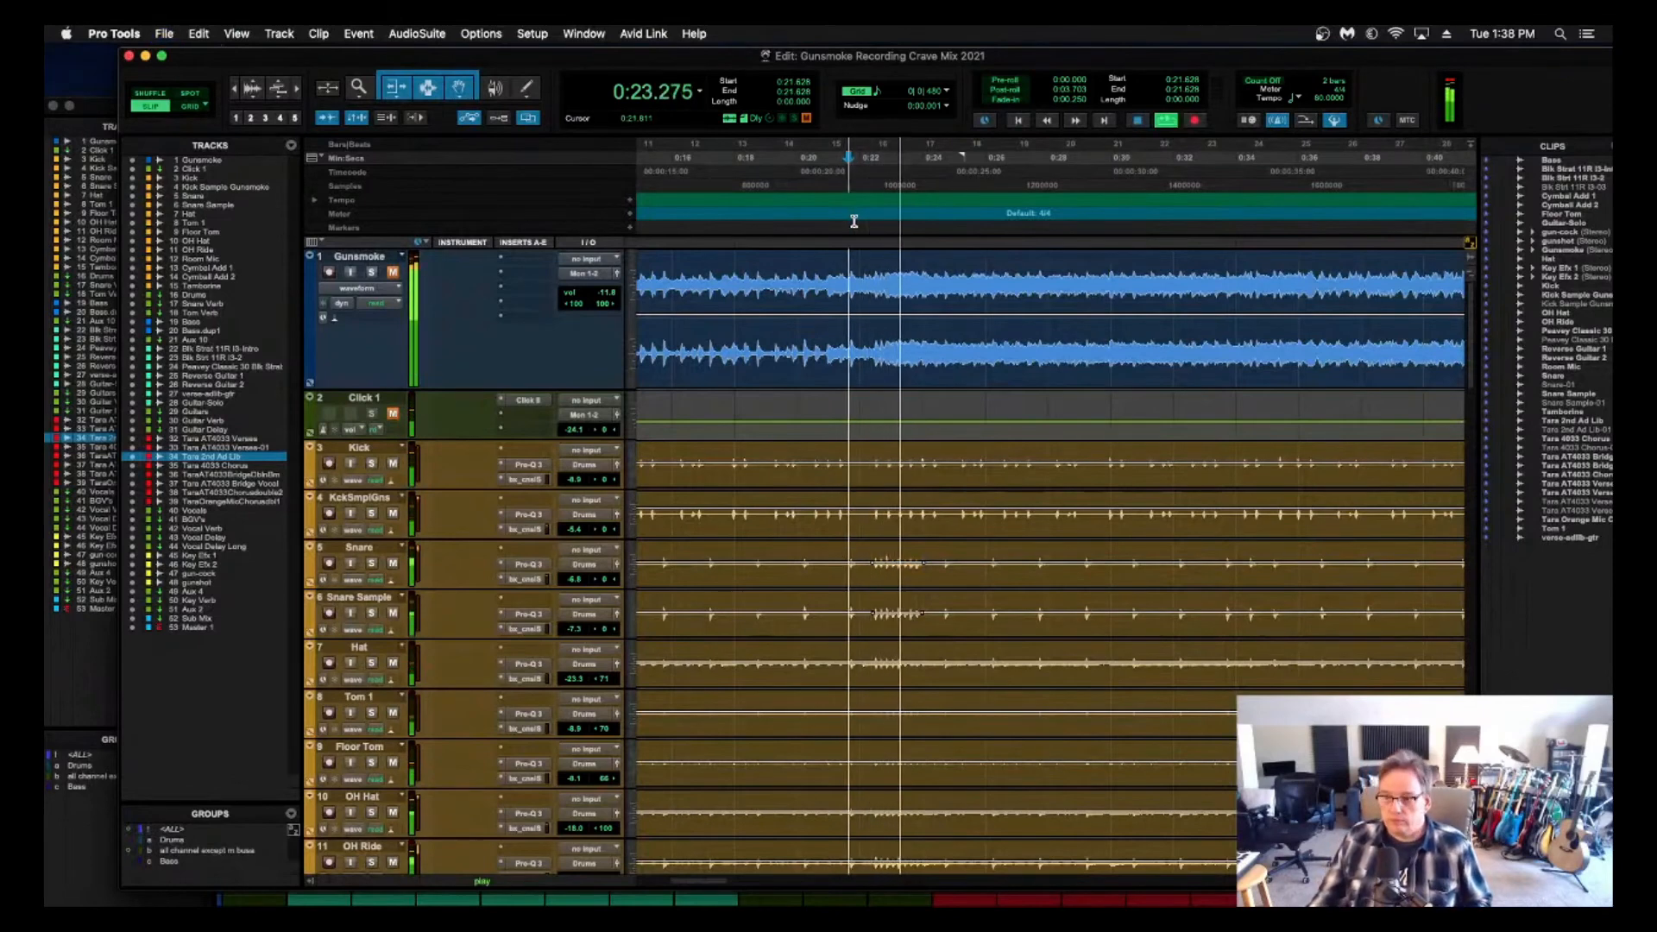
key("space")
key("space")
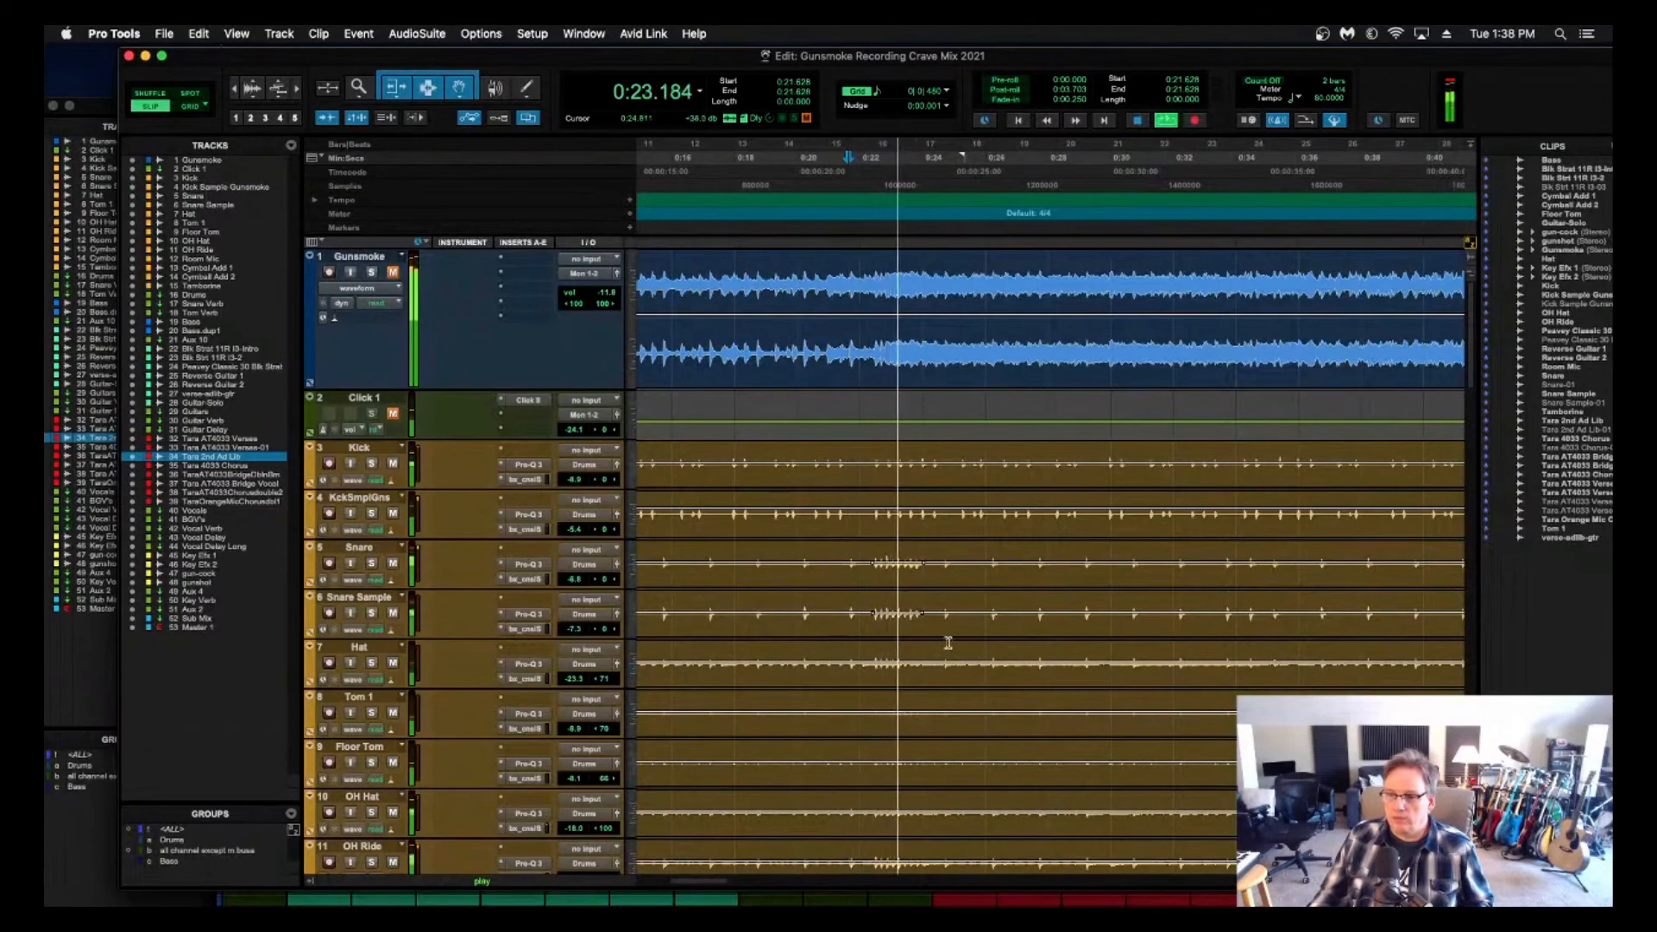
Raise the clip gain of the track 24 guitar entrance around 0:22 to about +6.3 dB and replay it from about 0:21.6.
scroll(947, 636, "down", 10)
scroll(947, 640, "down", 2)
key("space")
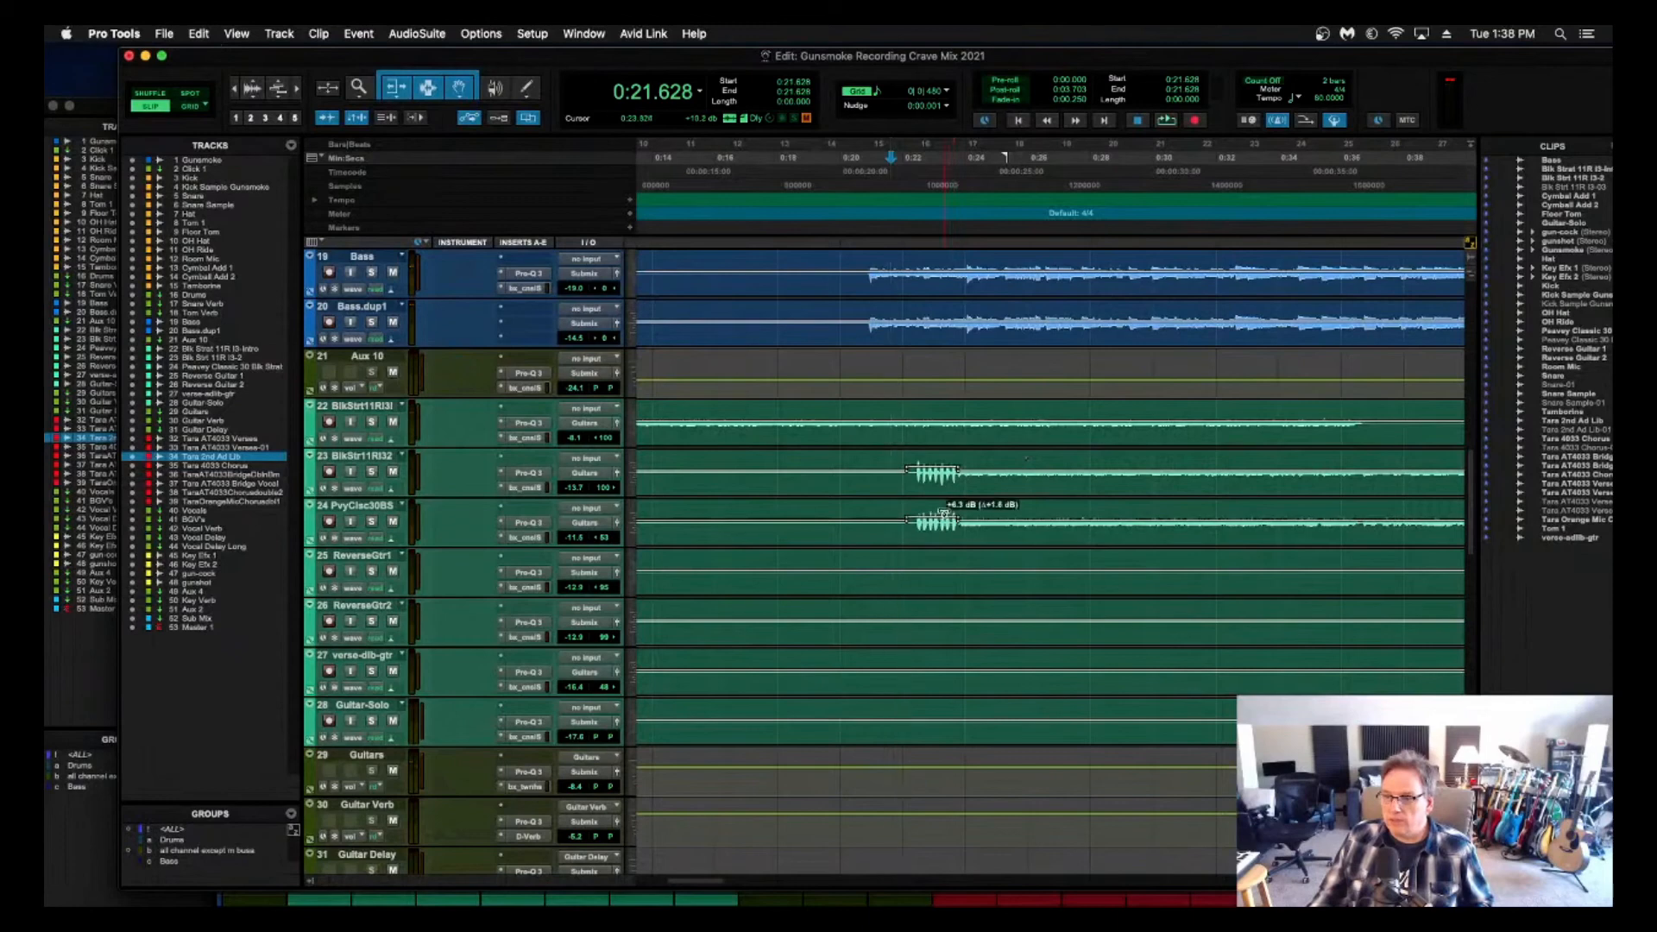
key("space")
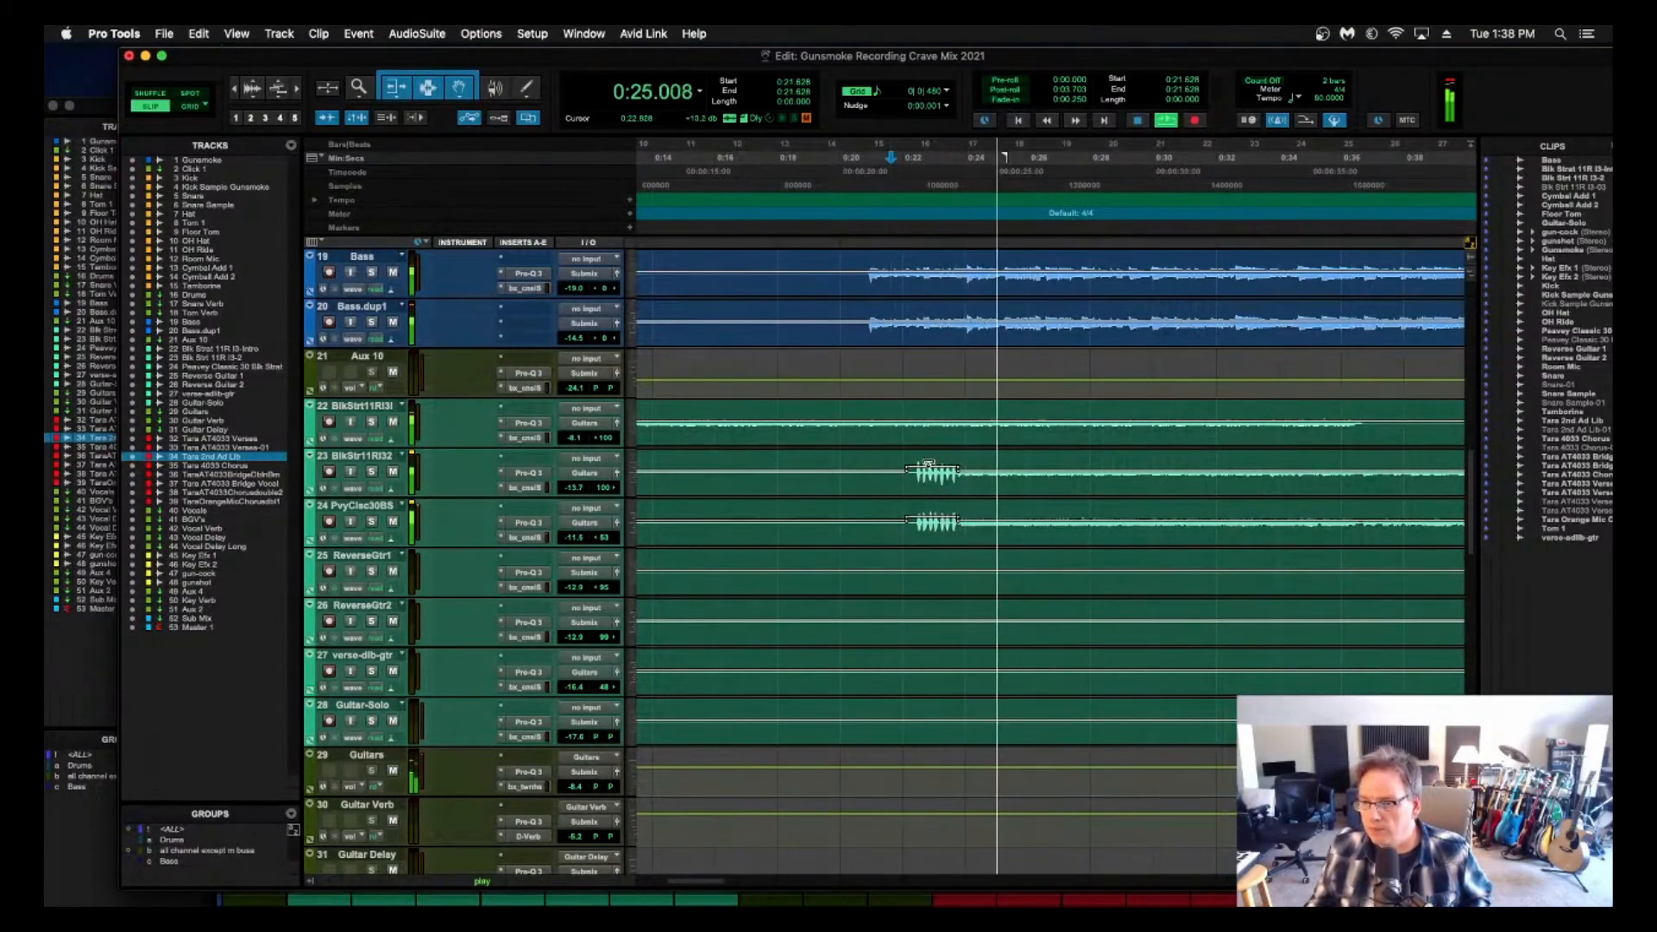
key("space")
key("space")
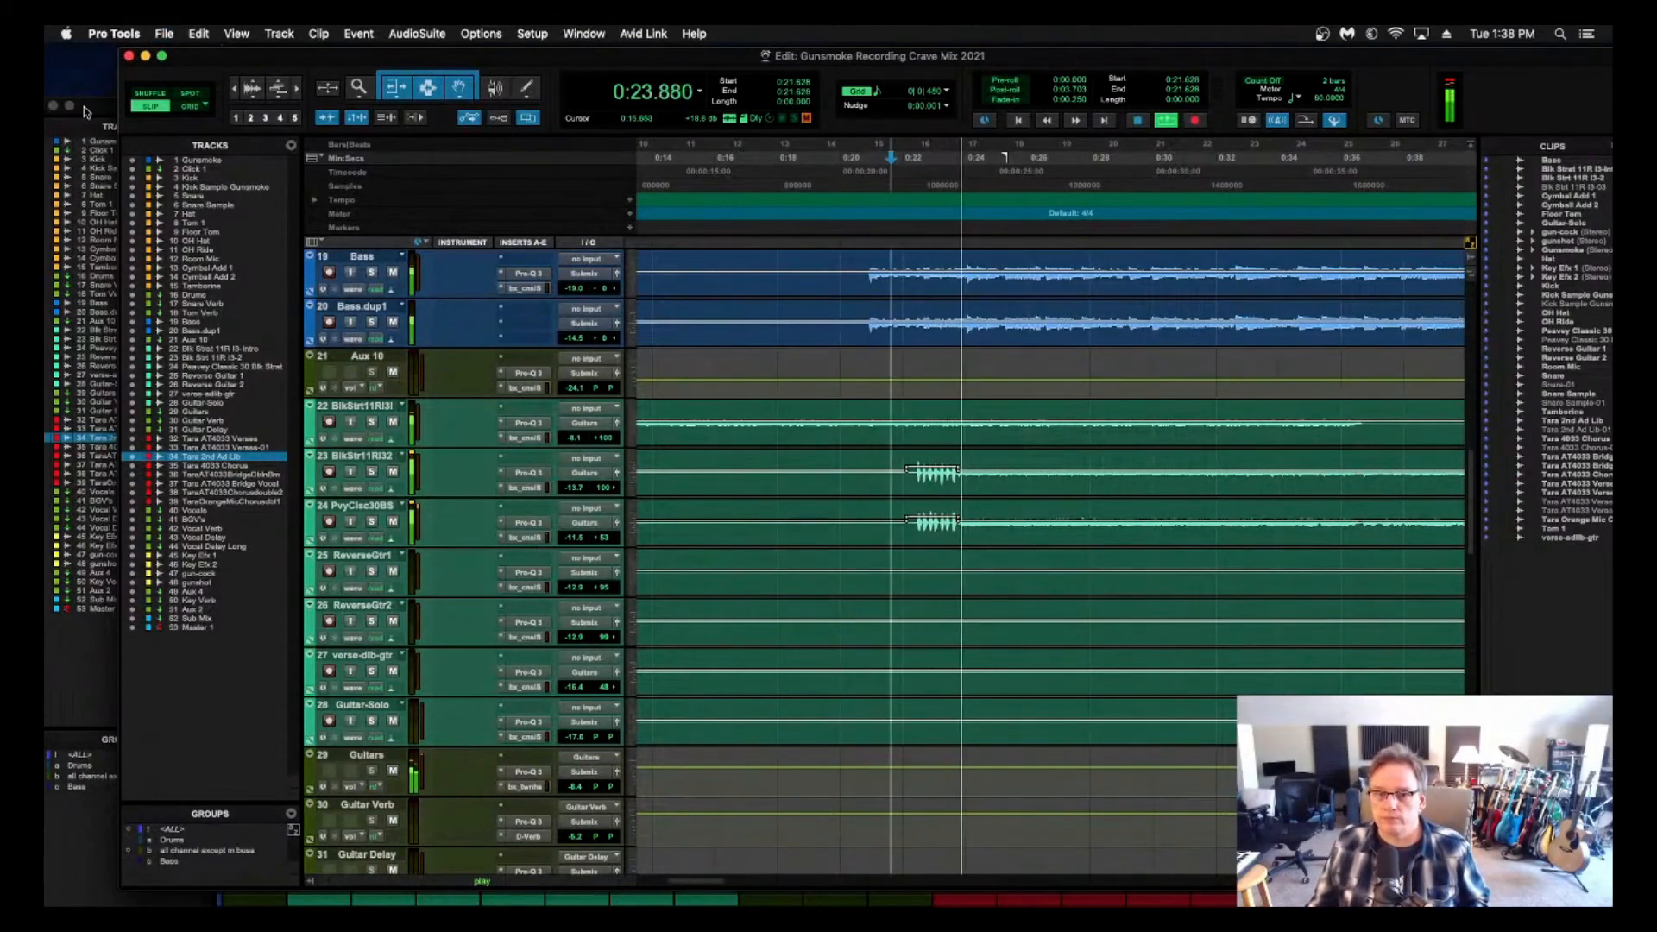
In the Mix window, remove the console plug-in below Pro-Q 3 from the Aux 4 and Key Verb tracks.
key("super+equal")
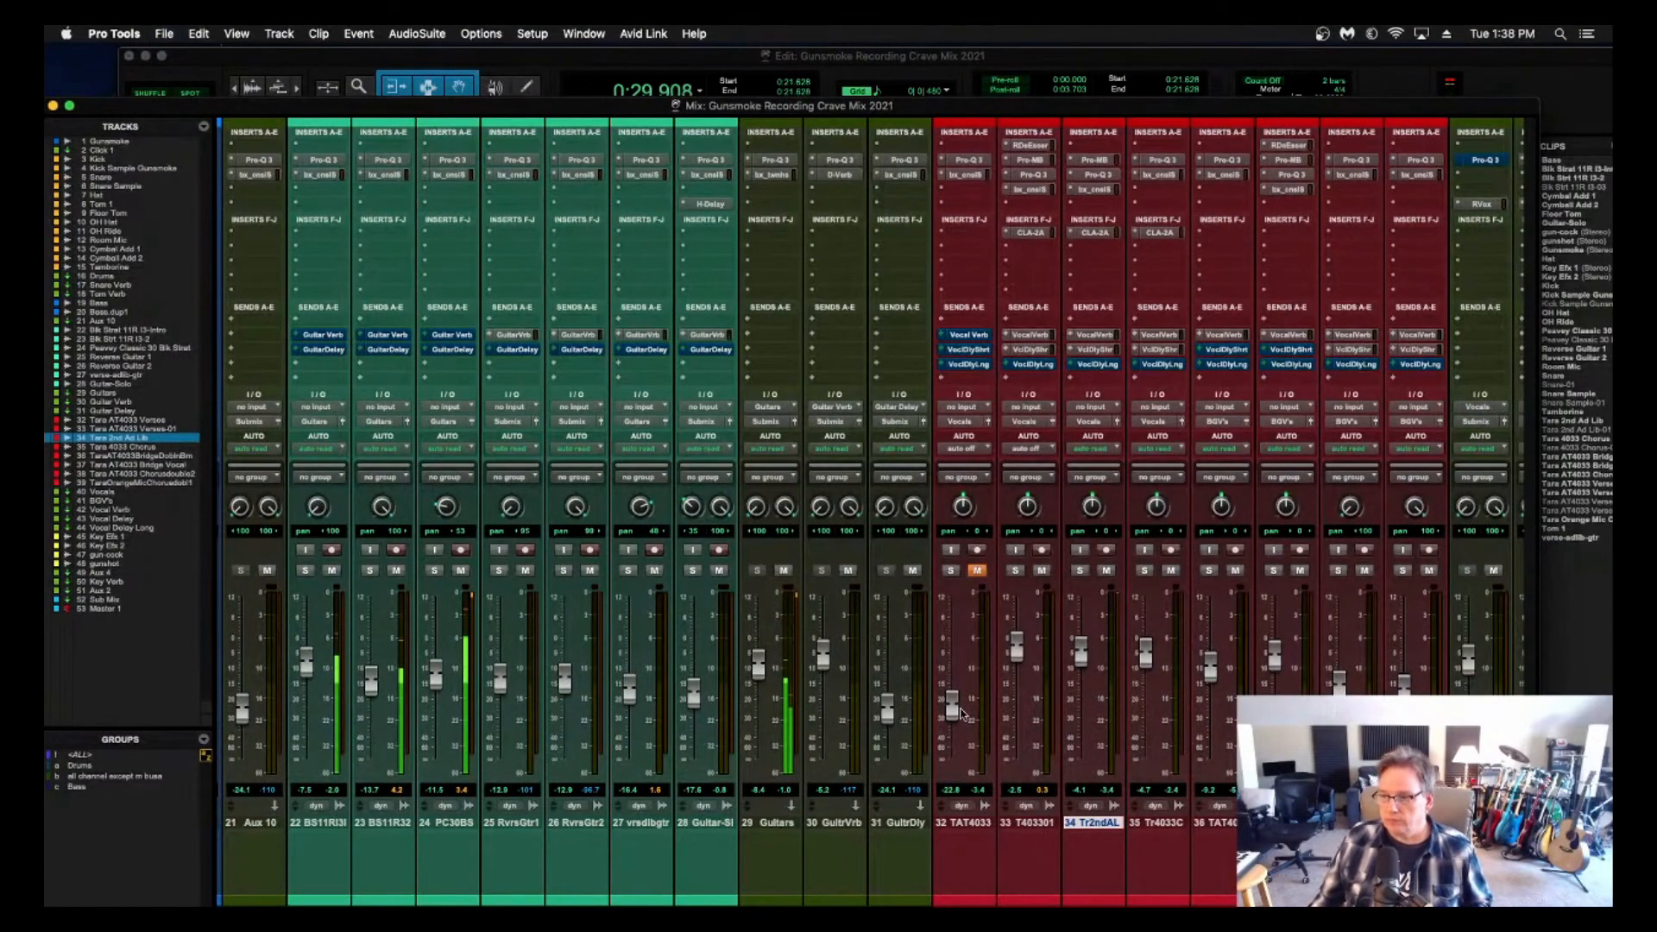
scroll(960, 713, "right", 10)
scroll(961, 713, "right", 1)
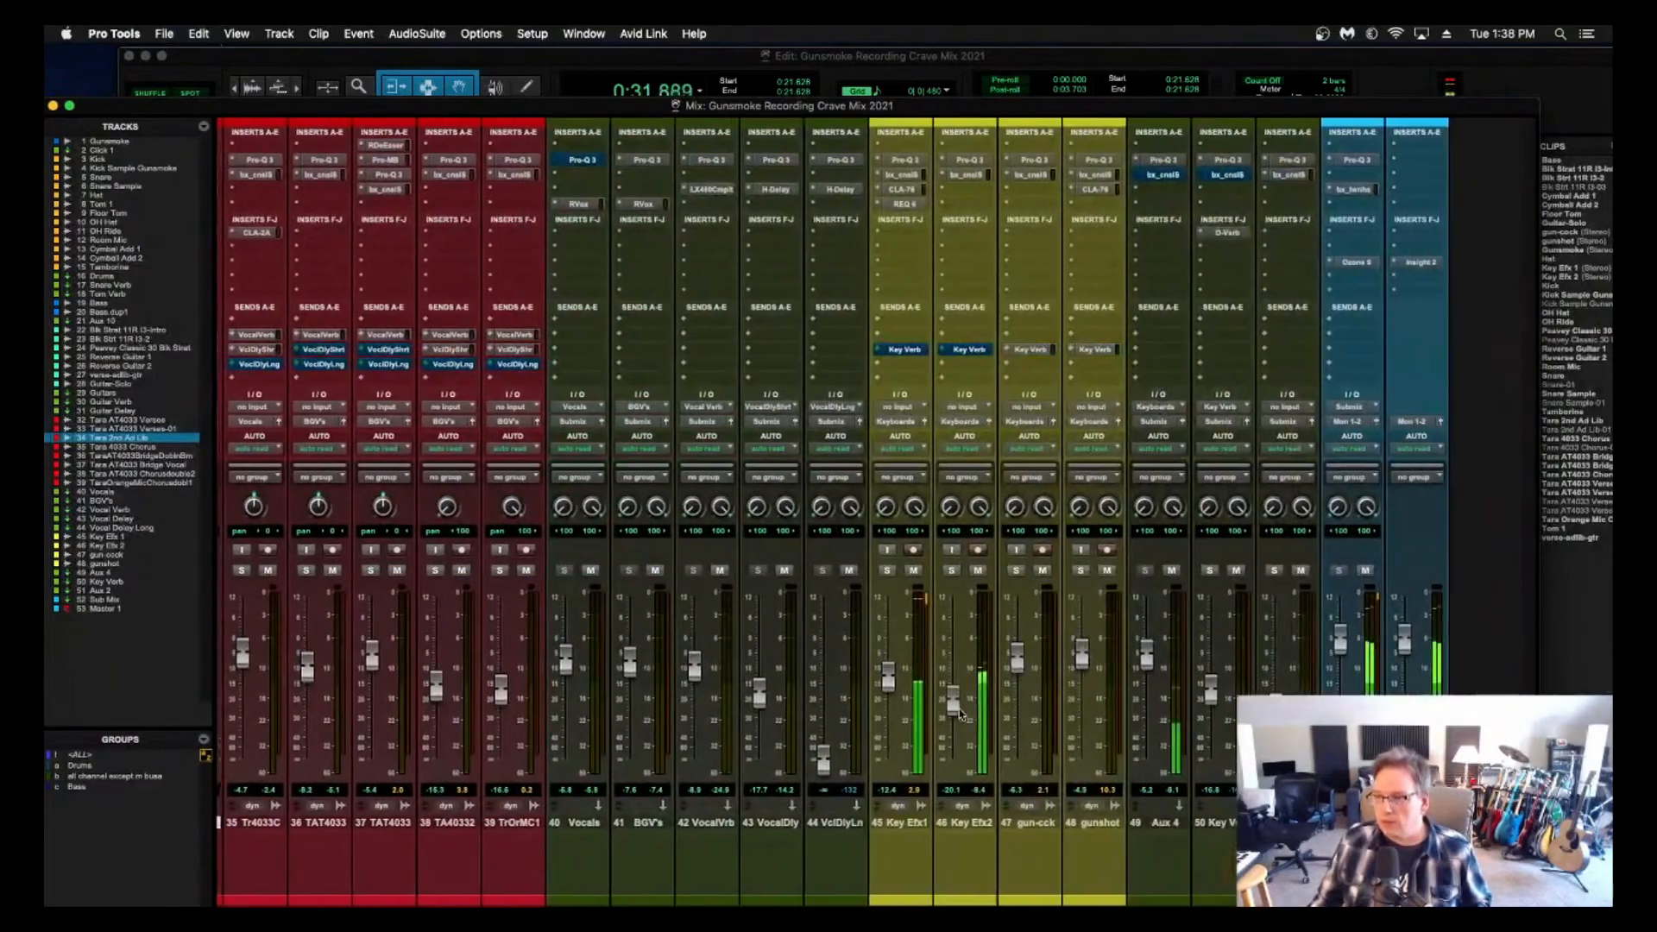
left_click(1131, 177)
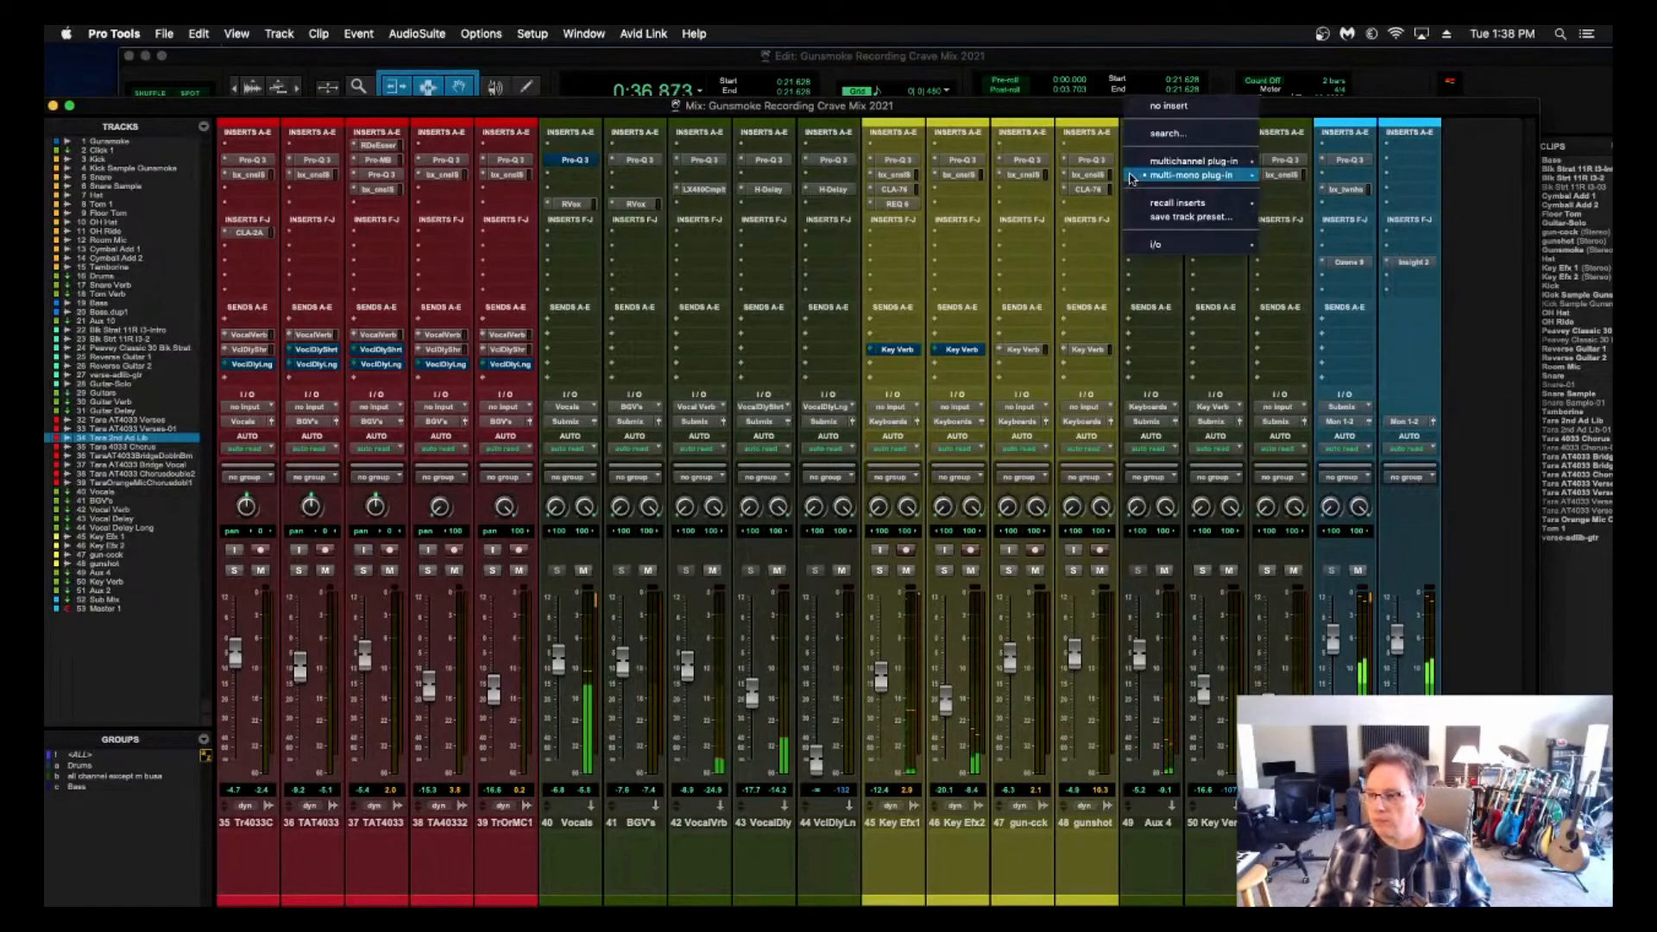
left_click(1146, 105)
left_click(1197, 177)
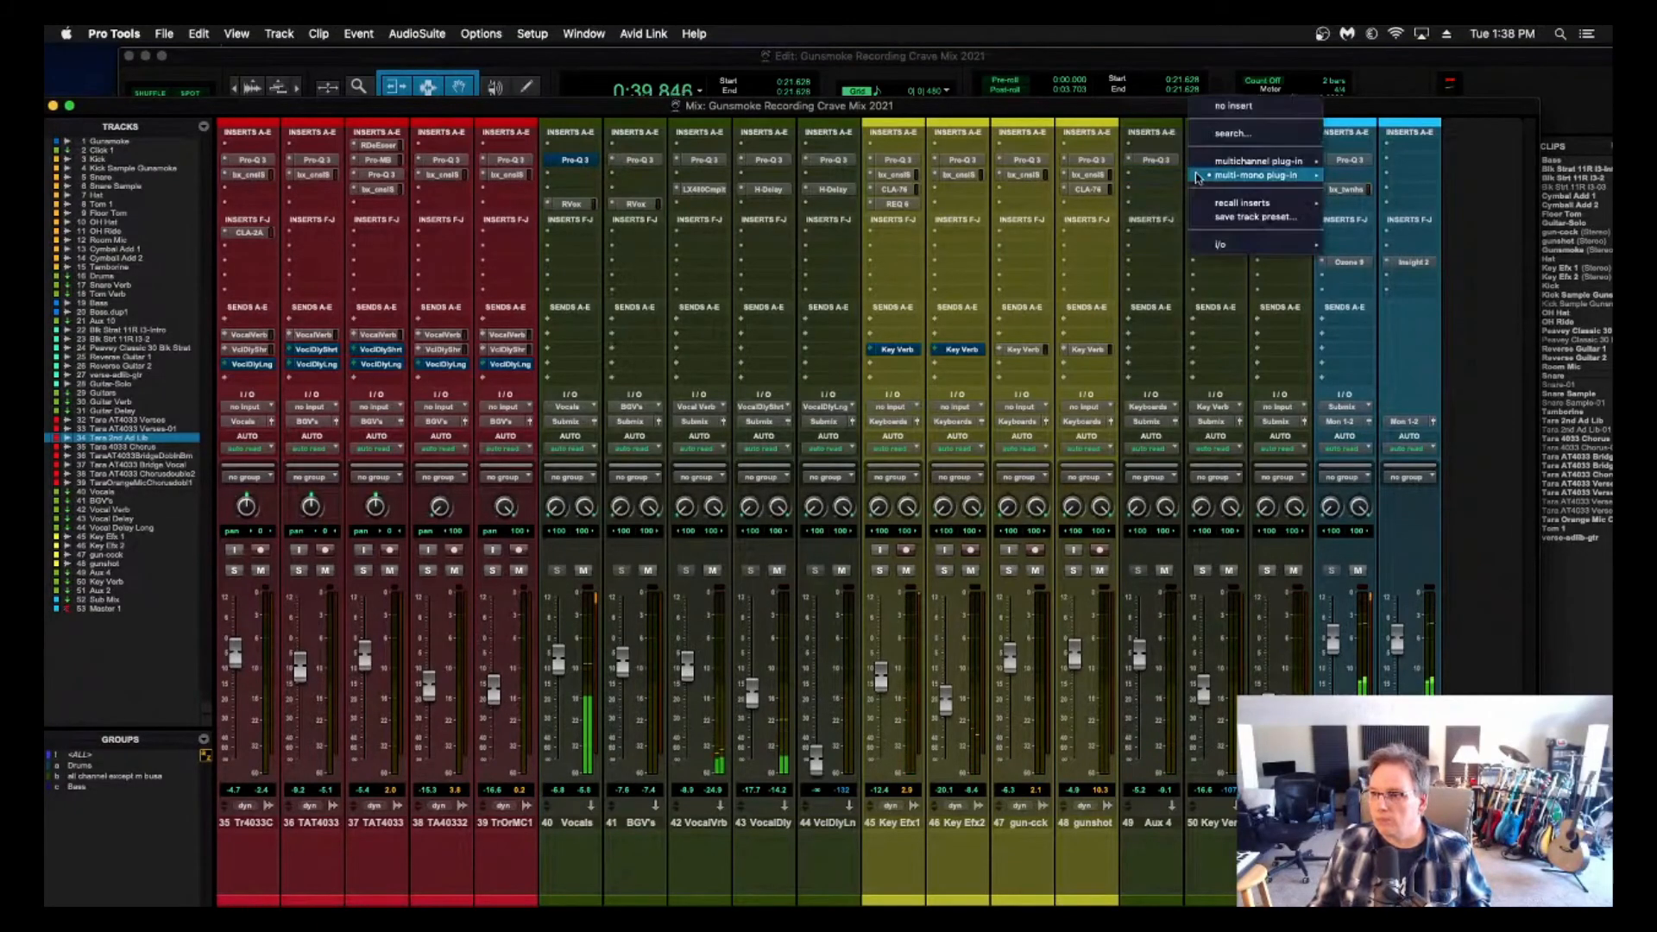
left_click(1212, 104)
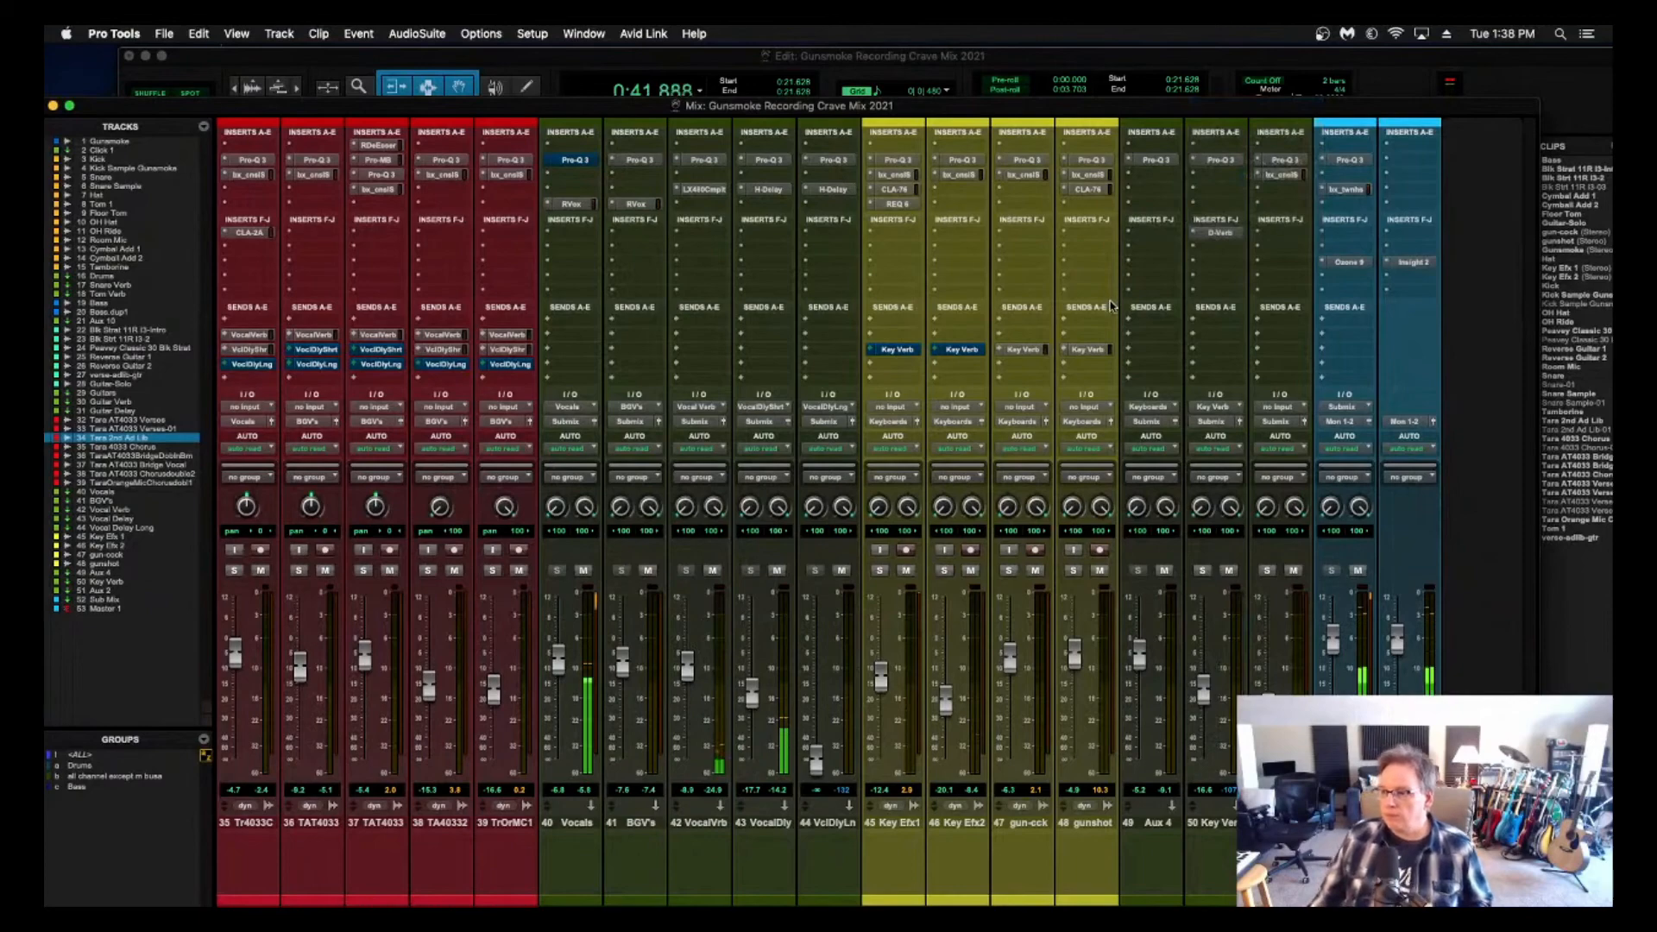
Set the Guitar Verb send level to about -28.2 dB on guitar track 23 and about -14.7 dB on guitar track 22.
scroll(1111, 304, "left", 7)
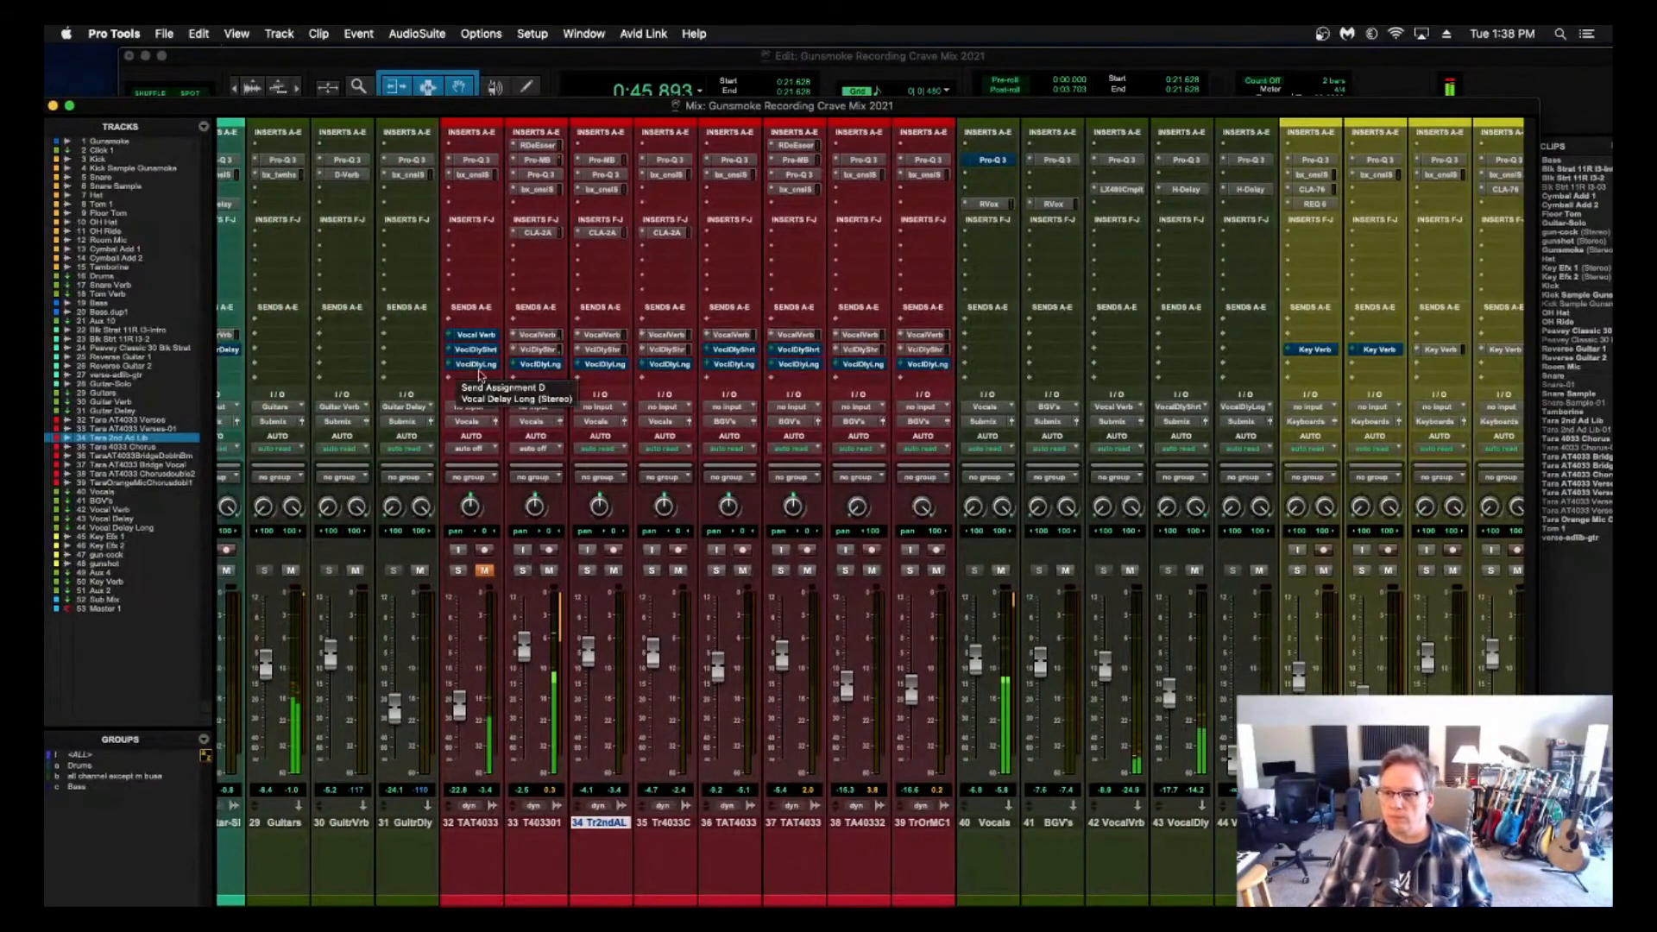
scroll(470, 371, "left", 12)
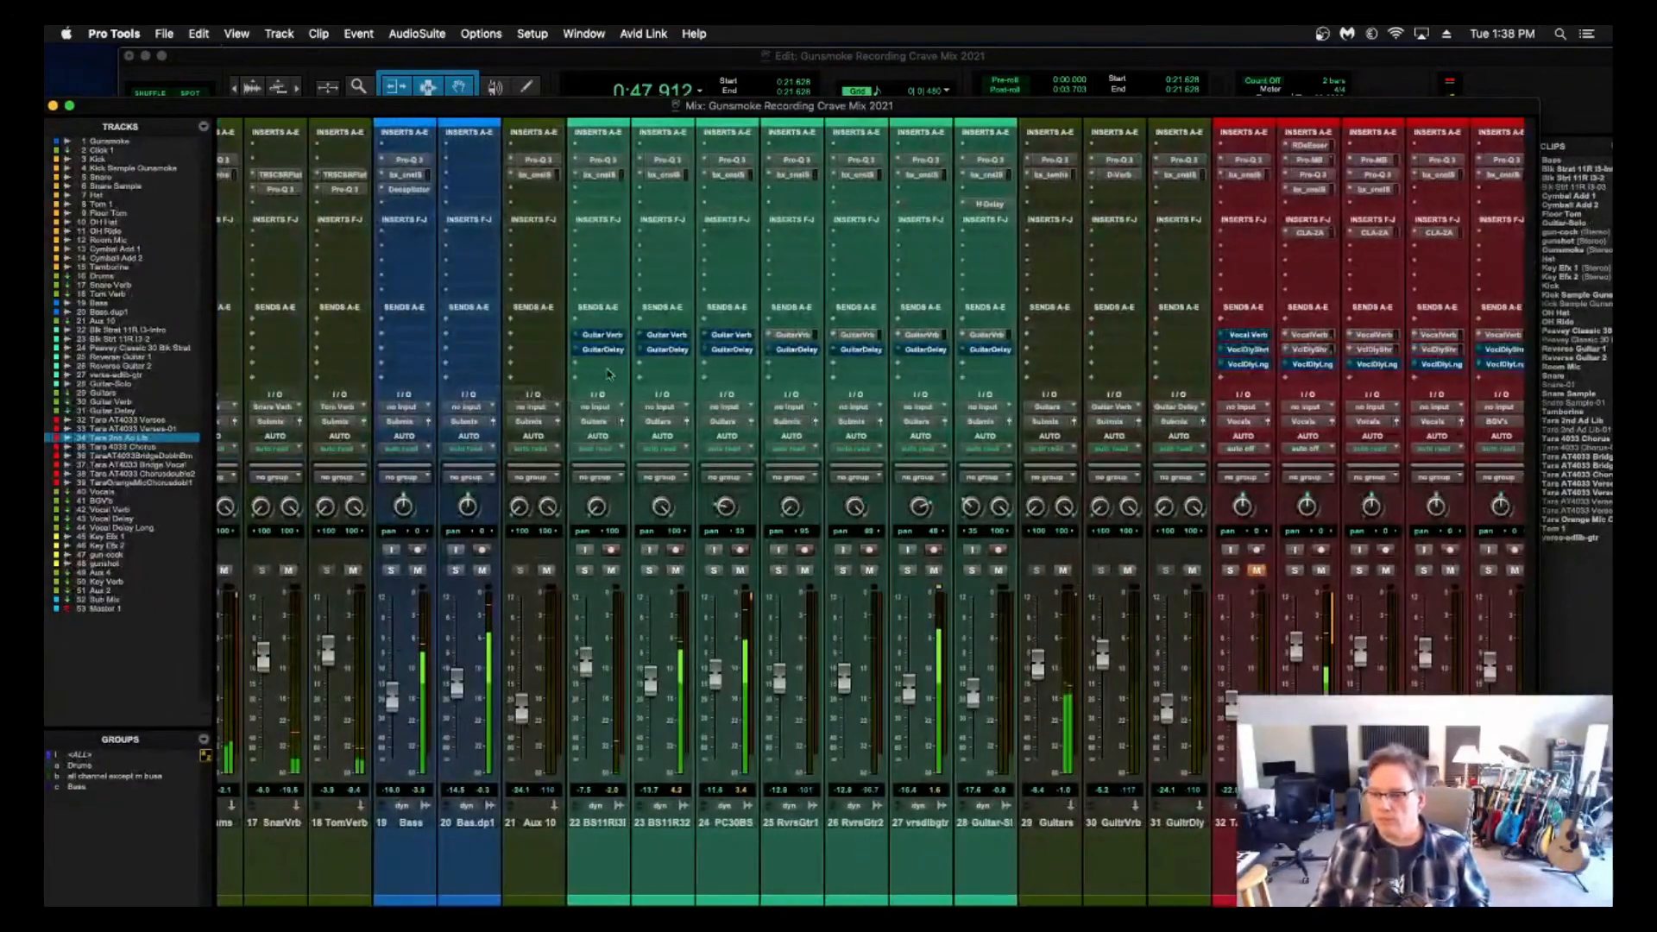
left_click(666, 335)
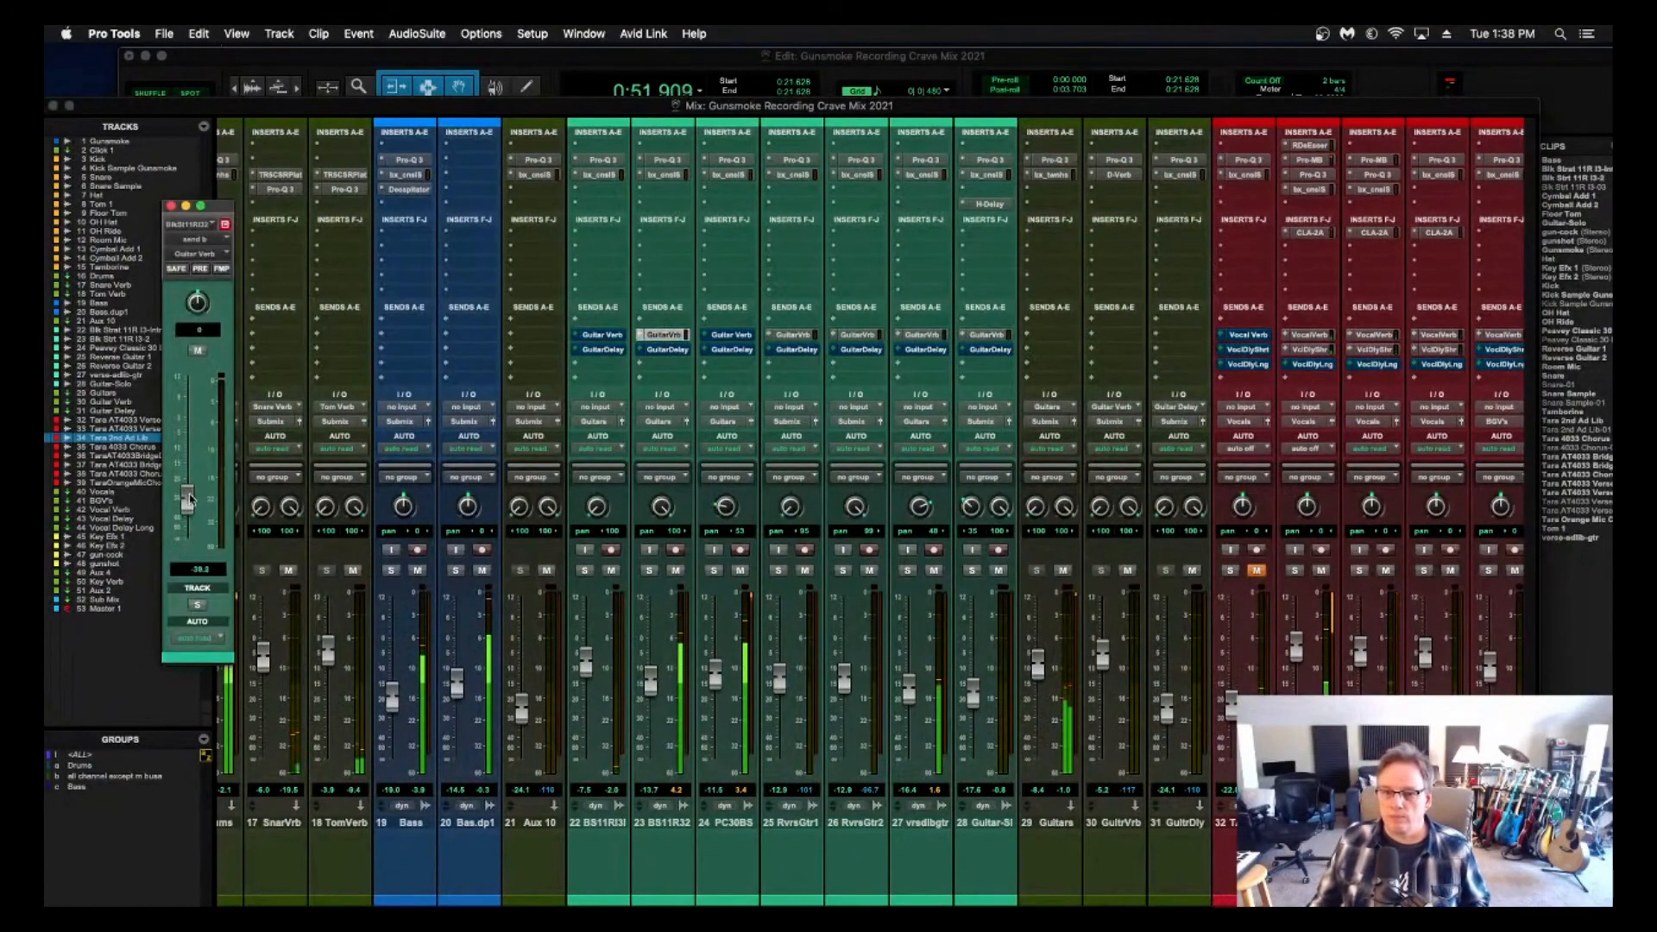
left_click(595, 337)
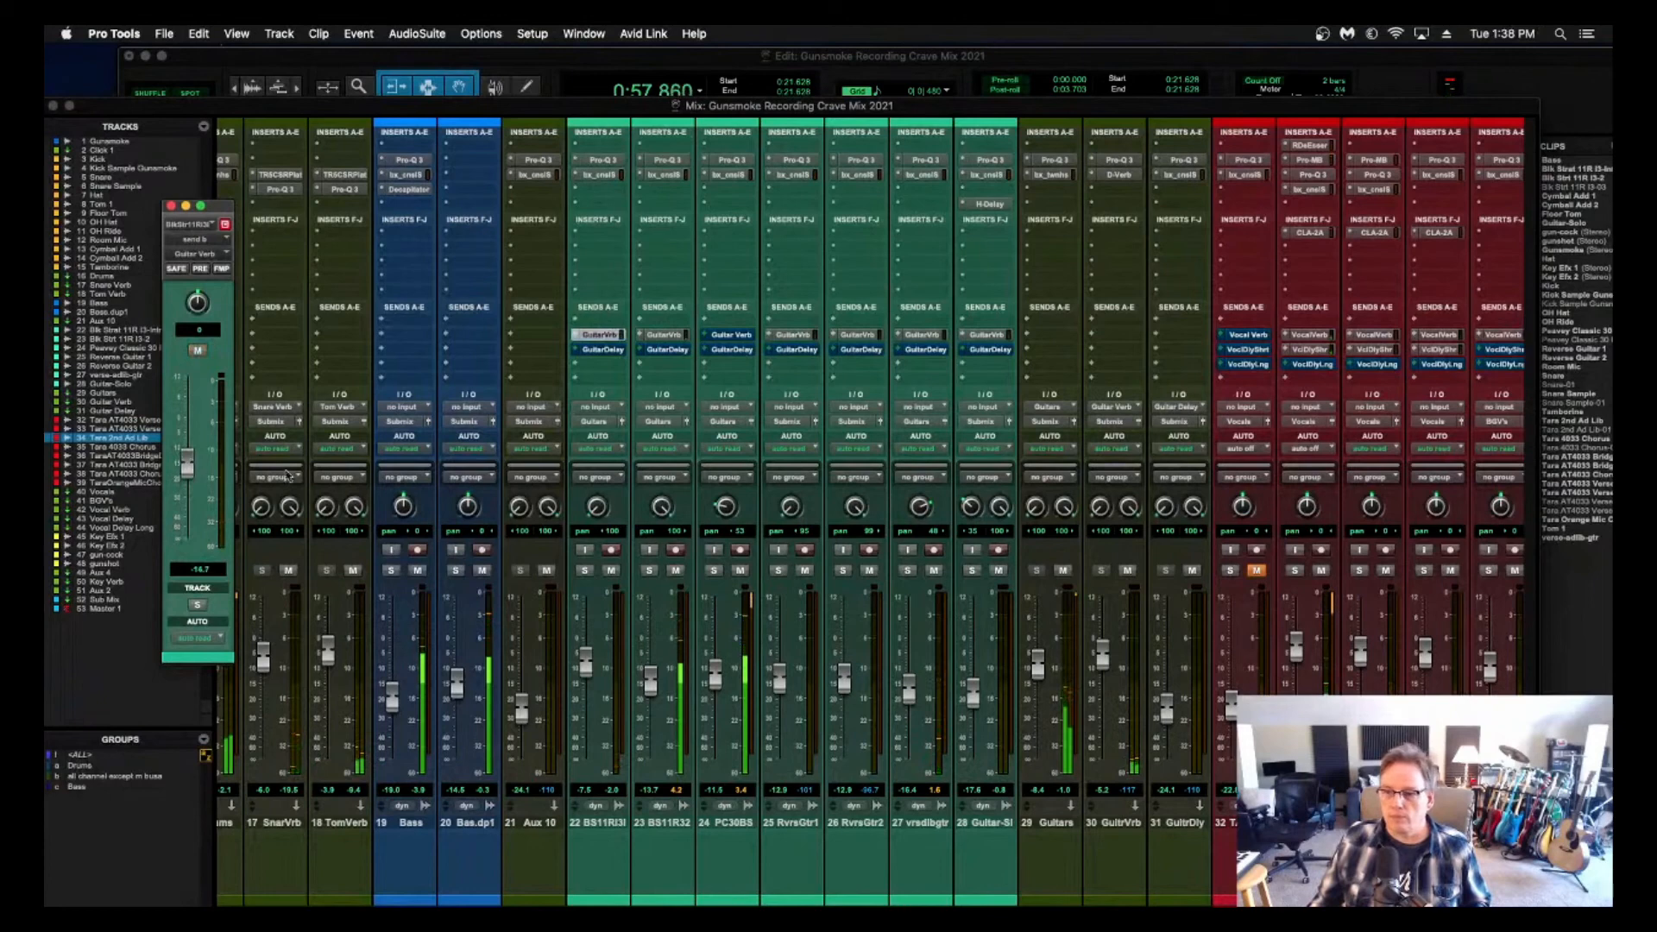
Make the Guitar Delay send on guitar track 23 inactive.
right_click(669, 354)
left_click(694, 380)
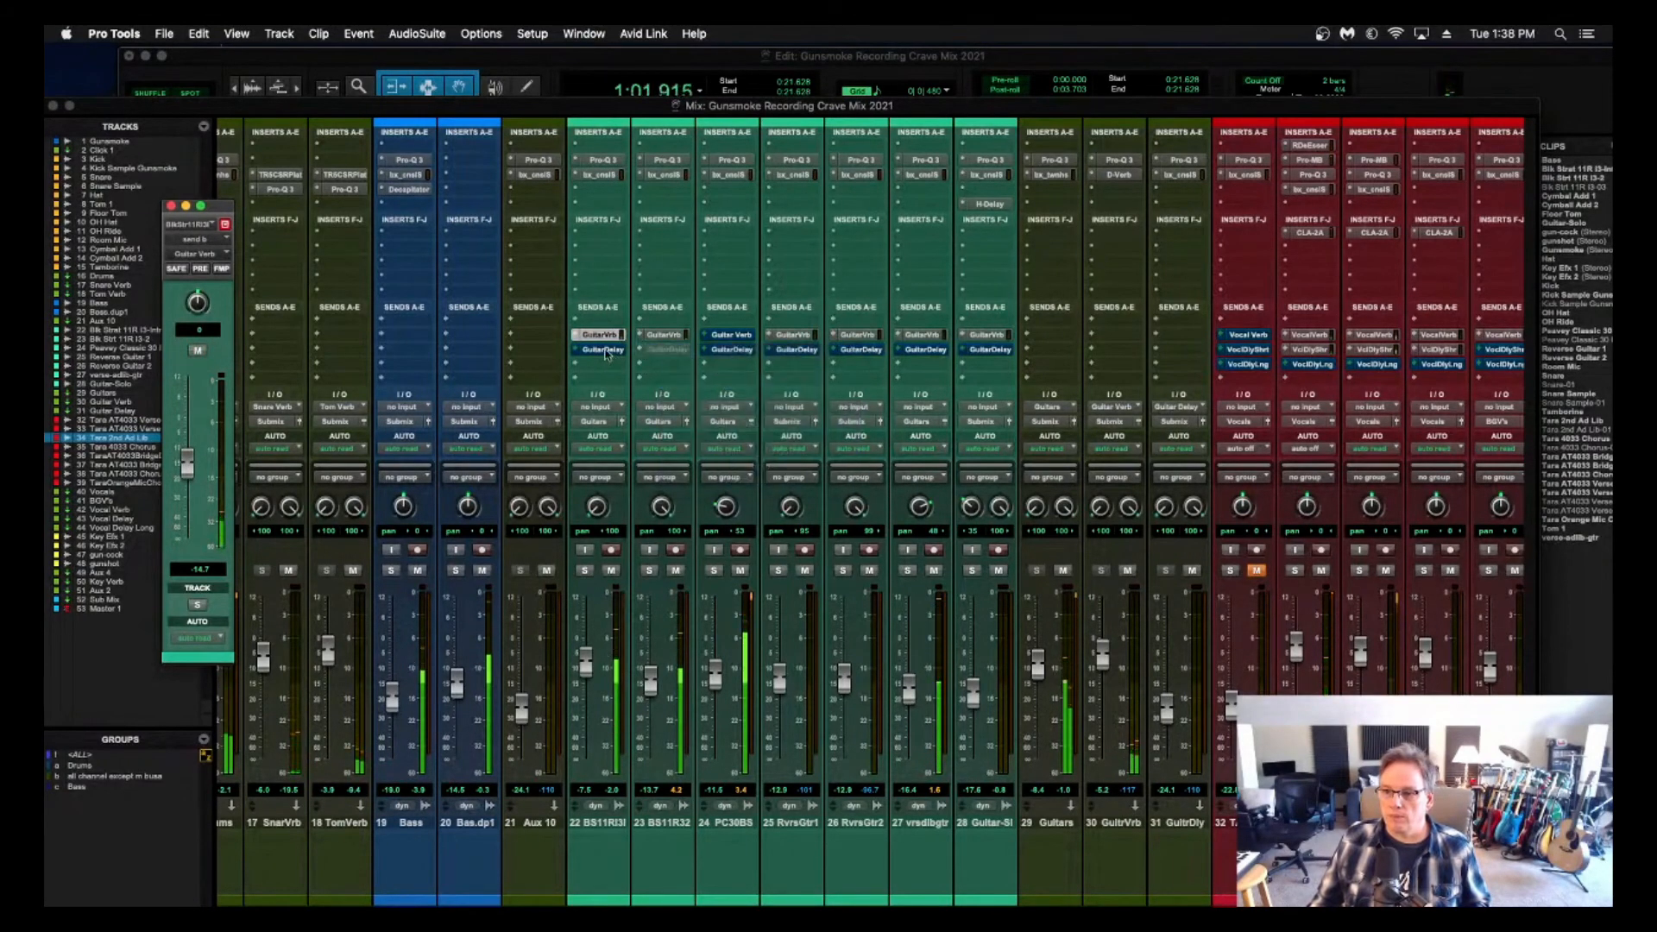
Make the Guitar Delay send inactive on guitar tracks 22, 24, 25, 26 and 27, and close the open send window.
right_click(607, 352)
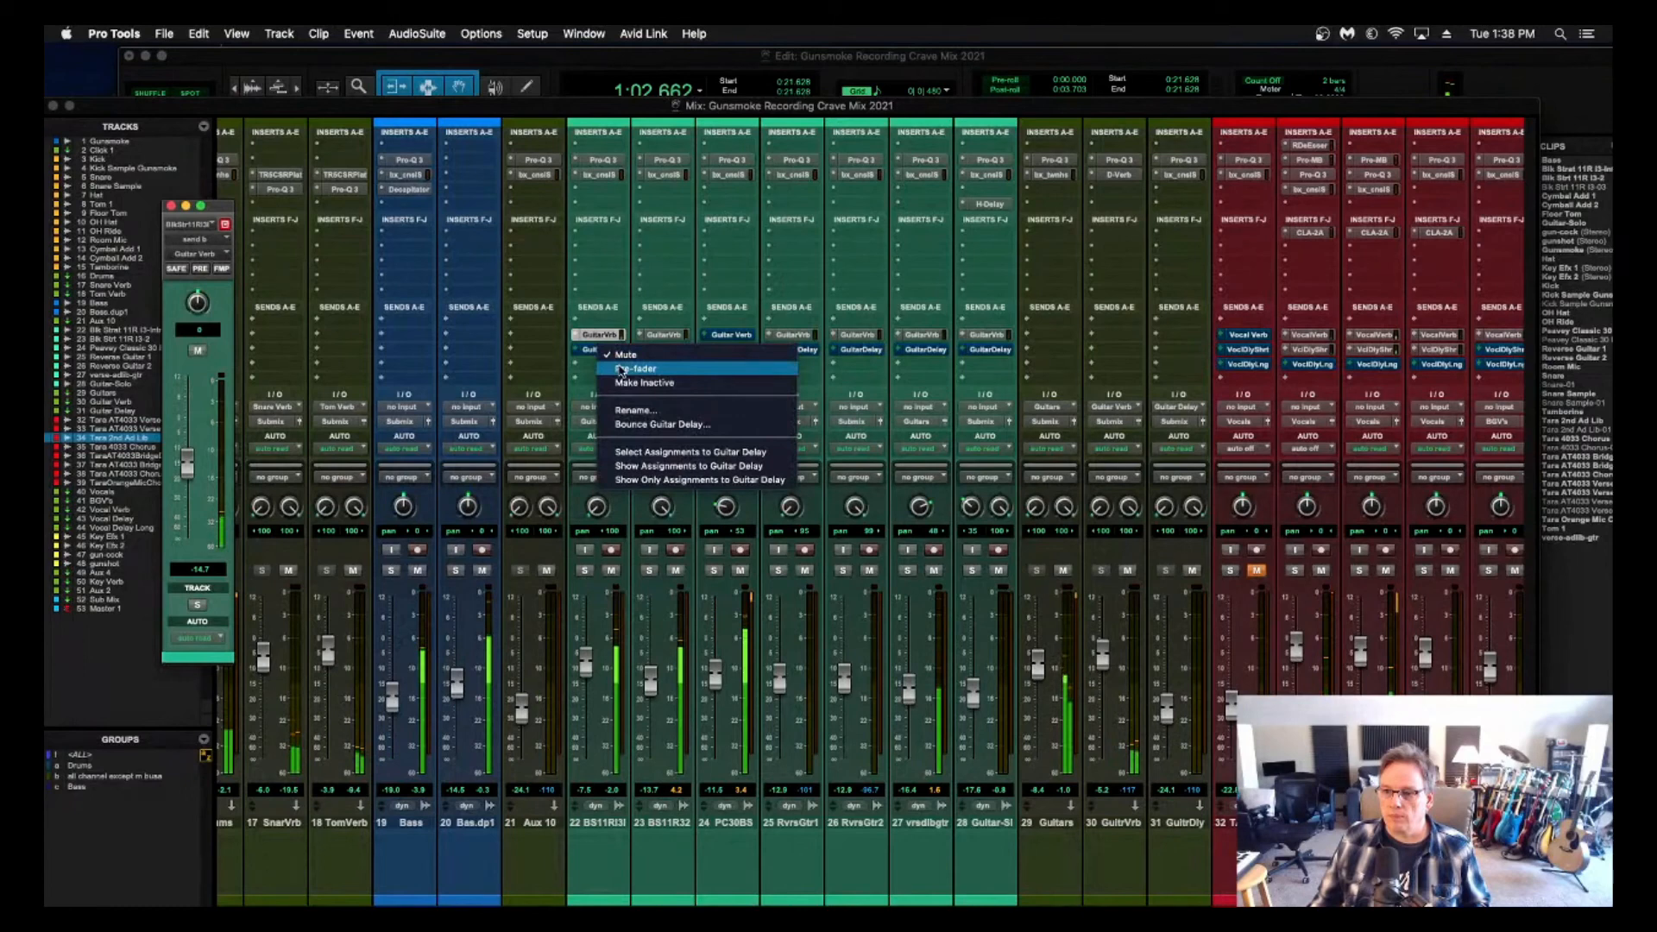
left_click(644, 382)
right_click(716, 350)
left_click(742, 382)
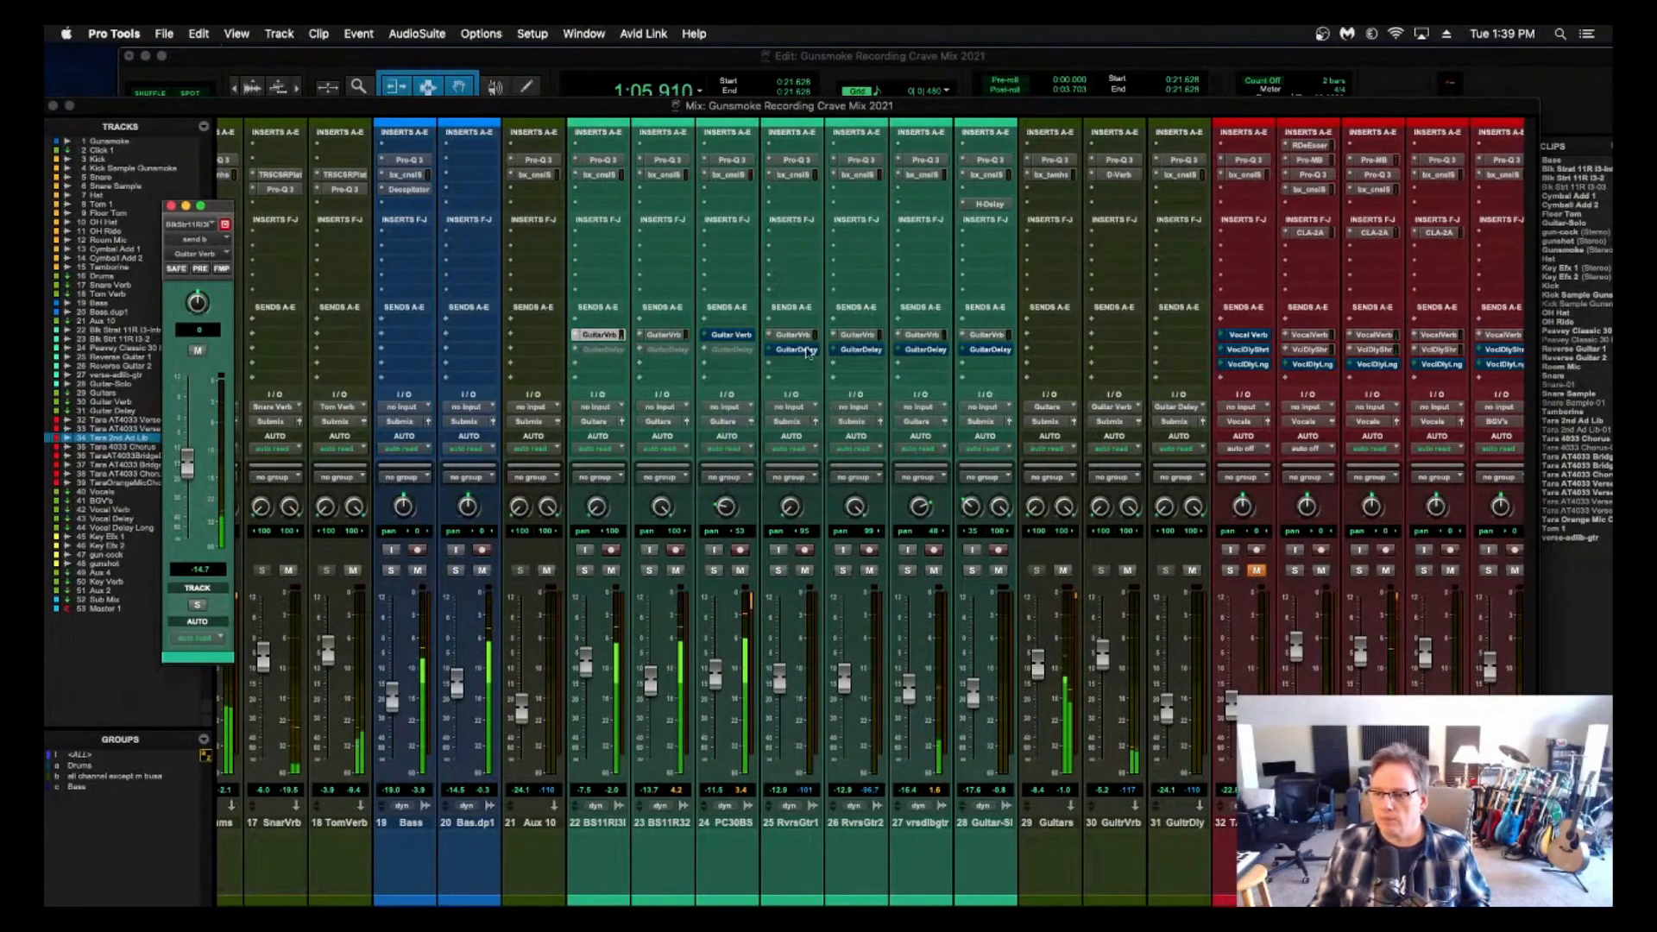
right_click(799, 350)
left_click(824, 382)
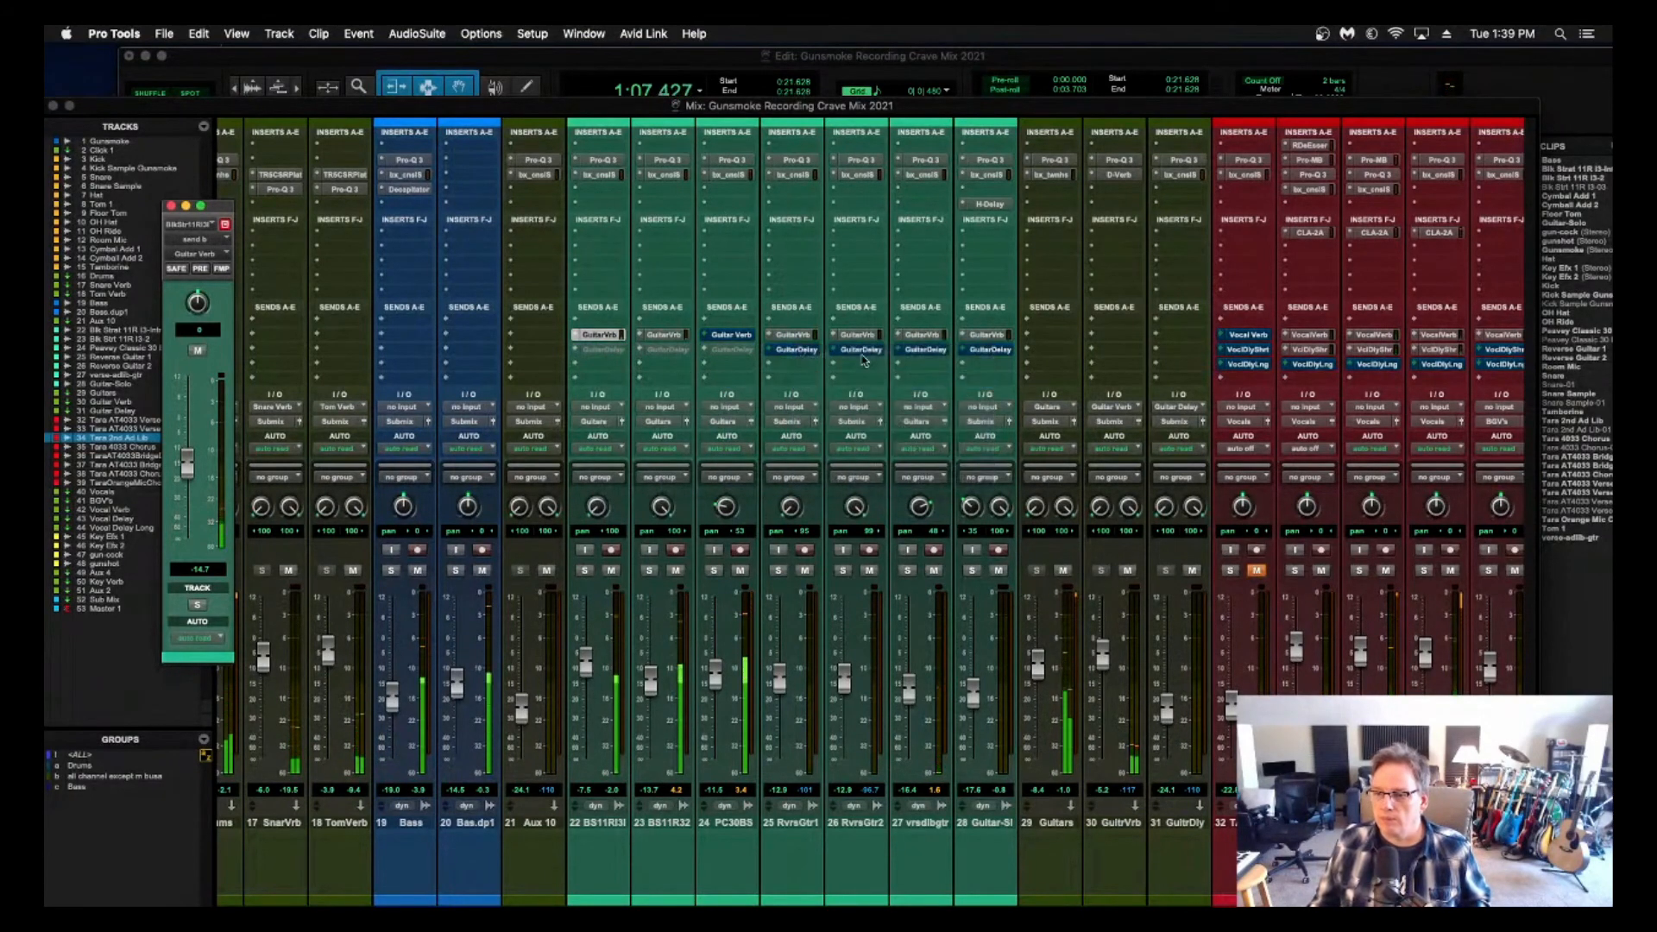
right_click(860, 350)
left_click(882, 382)
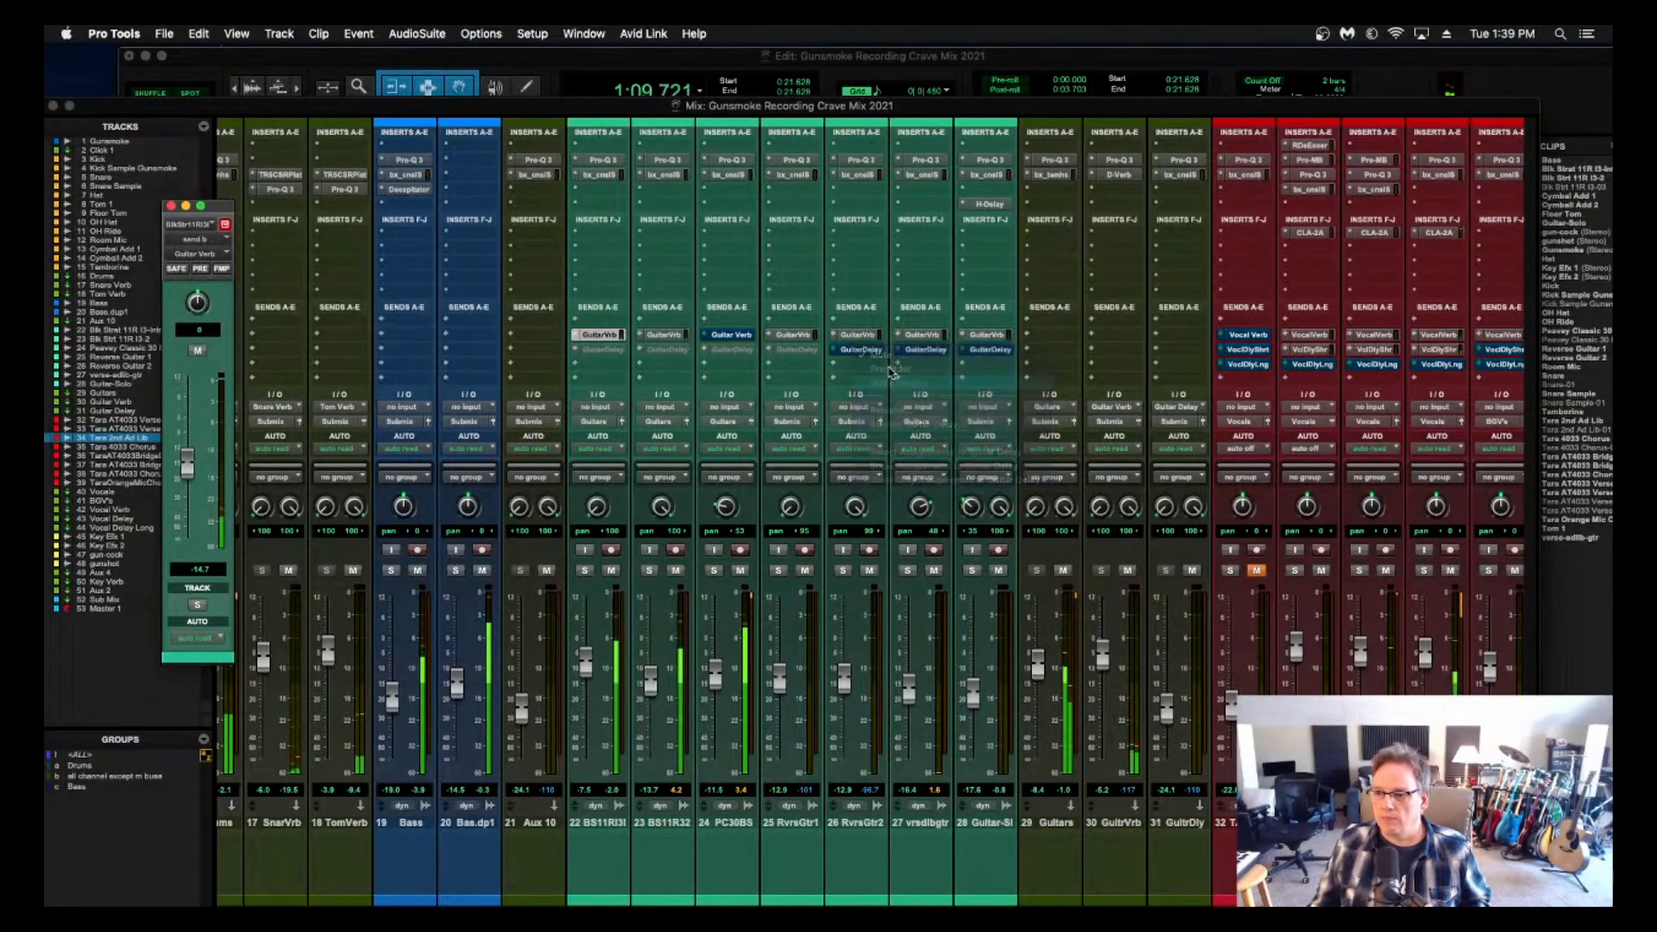
right_click(916, 354)
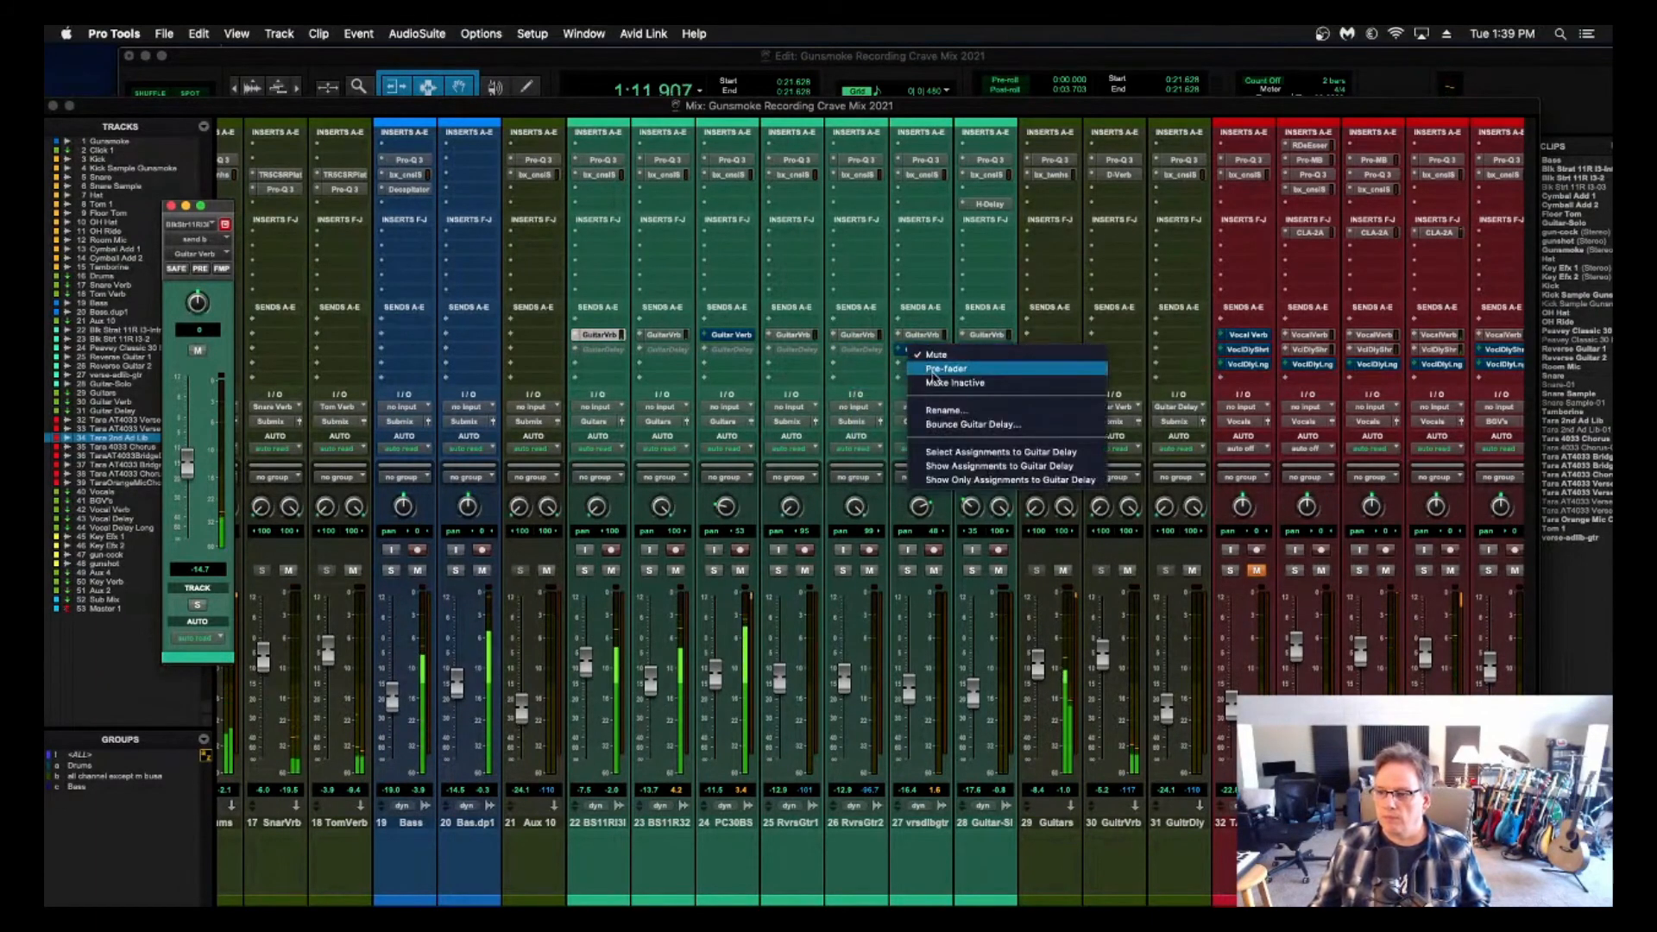
left_click(936, 383)
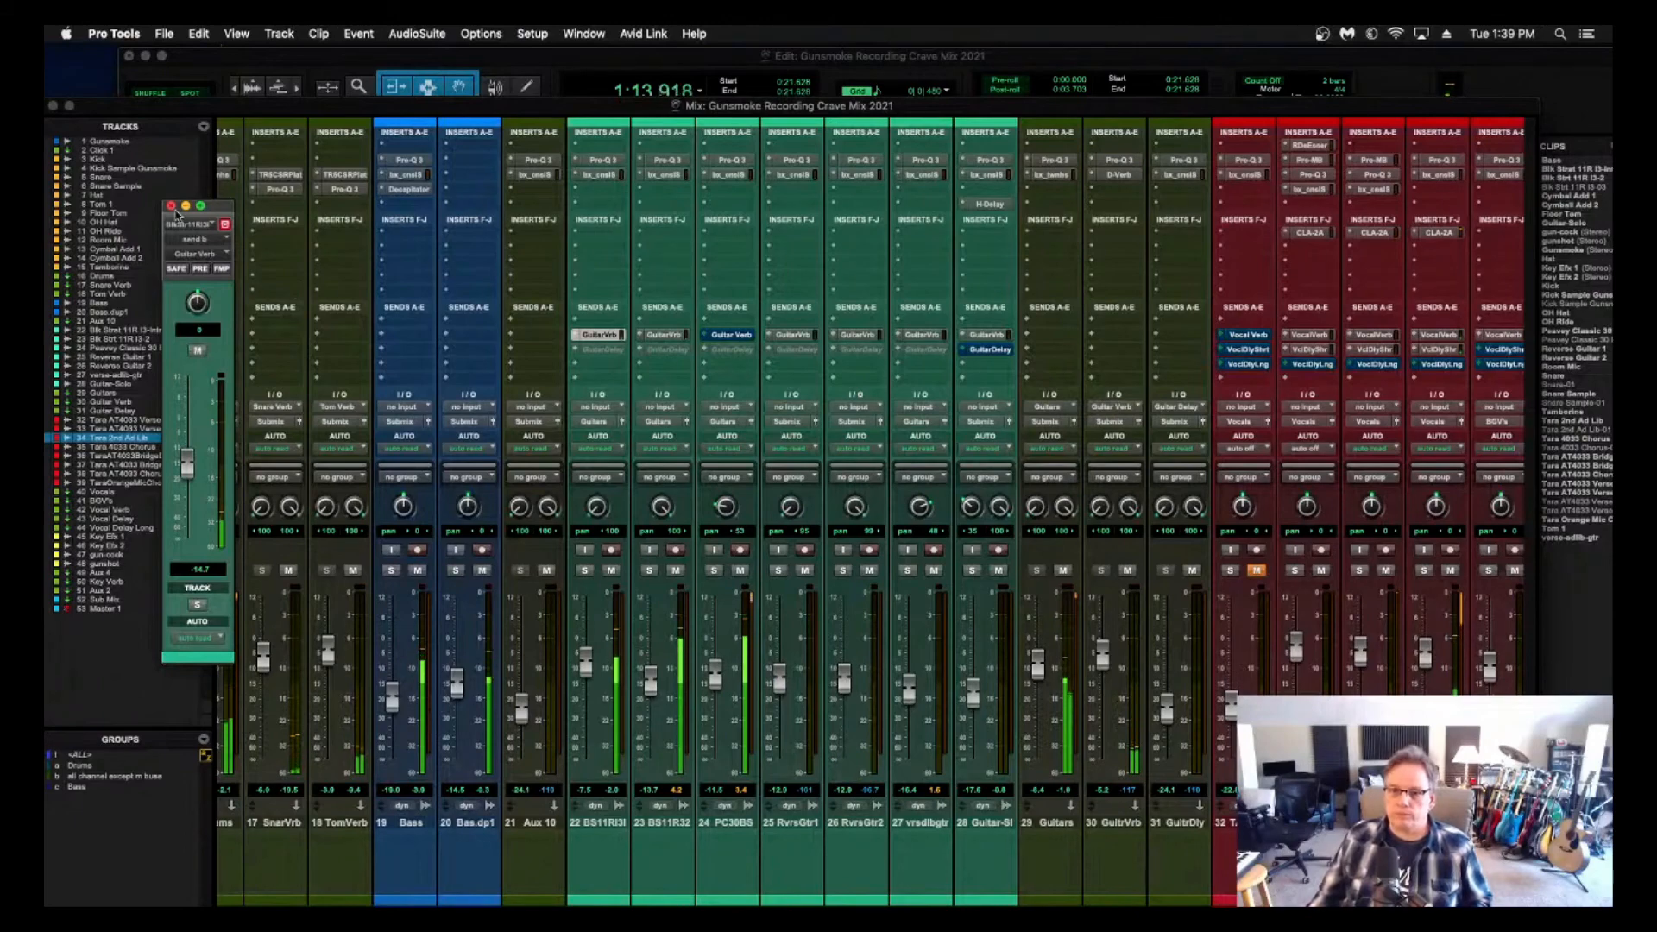
left_click(172, 207)
Set the volume fader of the Guitars bus (track 29) to about -8.6 dB.
scroll(708, 498, "left", 6)
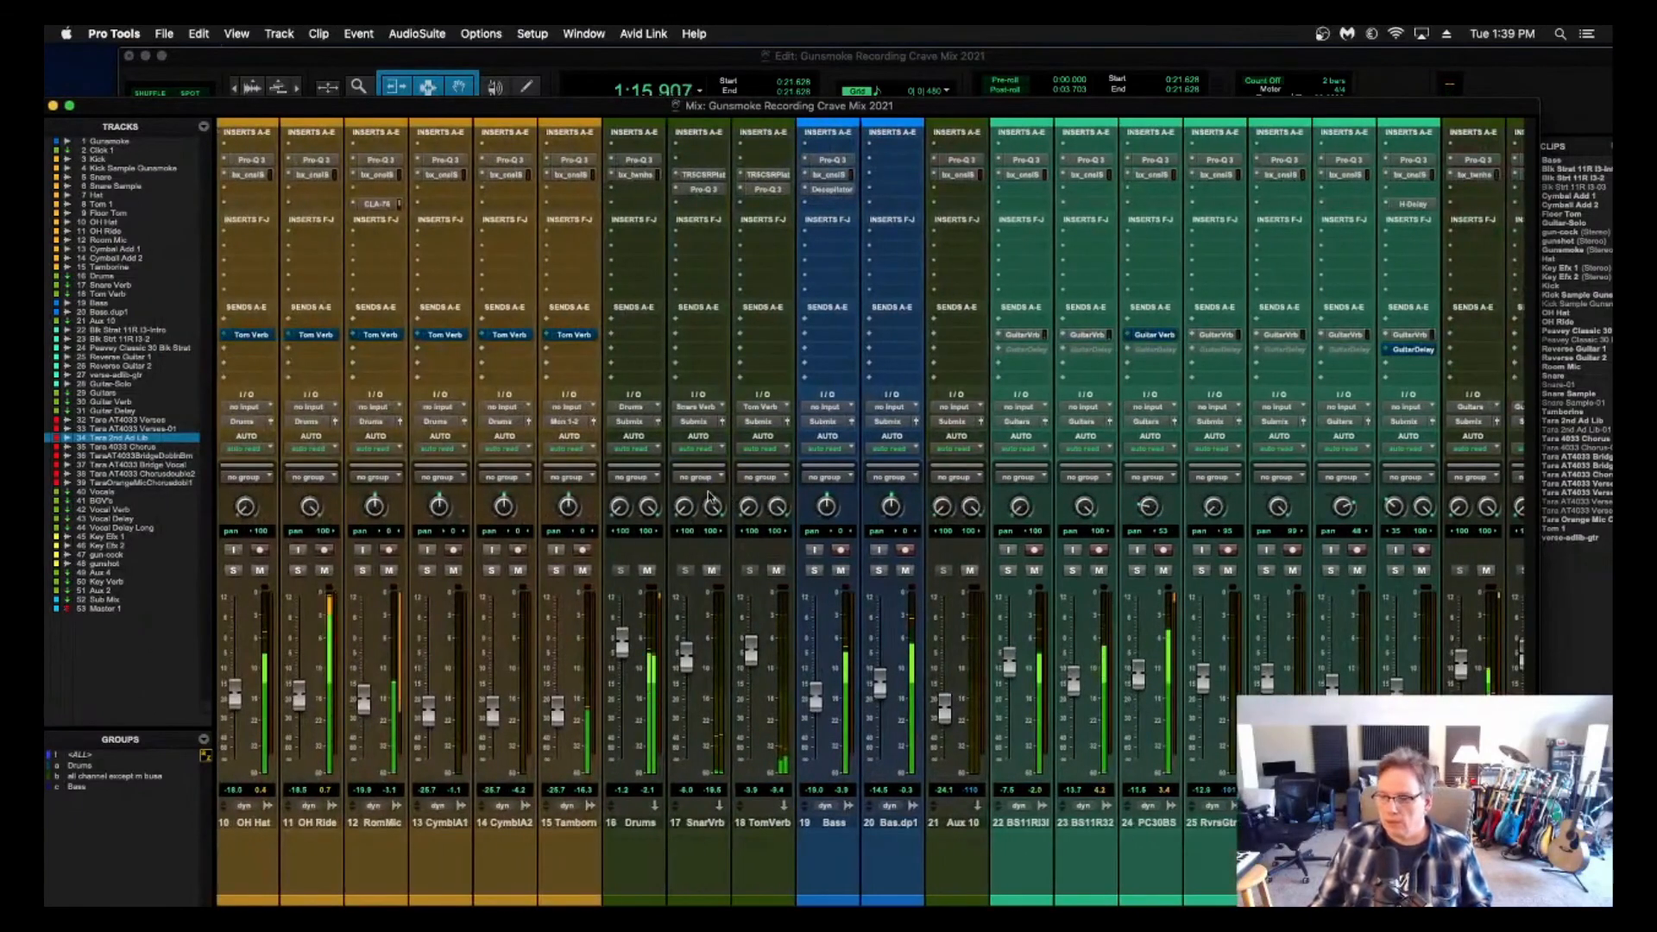
scroll(708, 499, "right", 3)
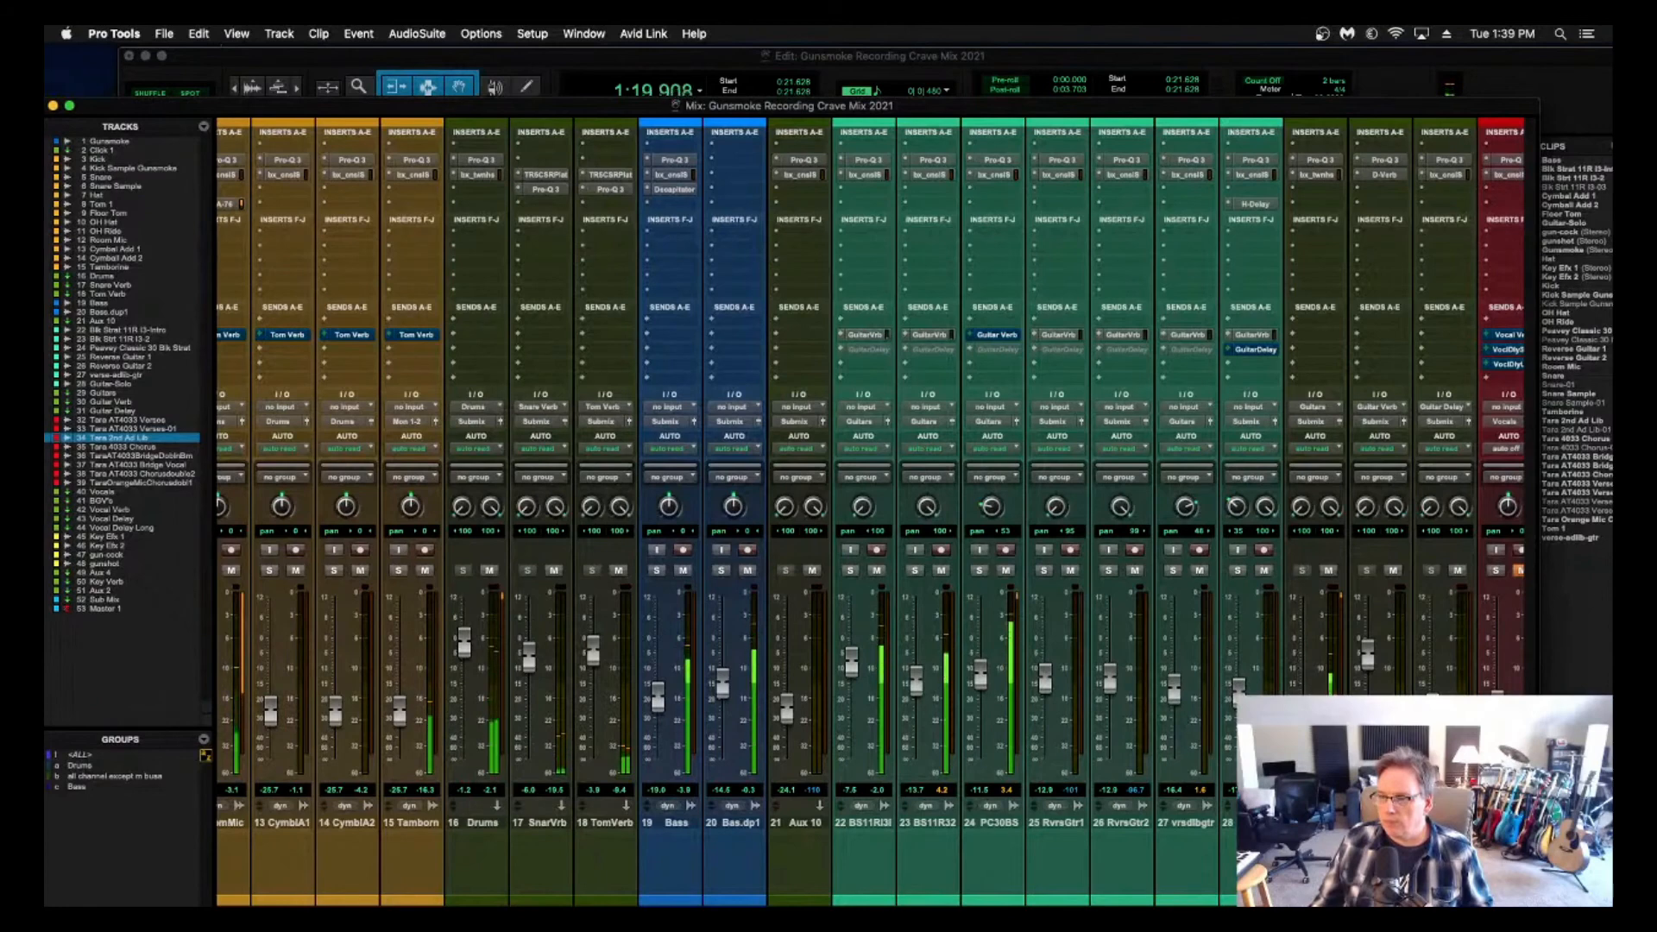
left_click_drag(1306, 688, 1306, 660)
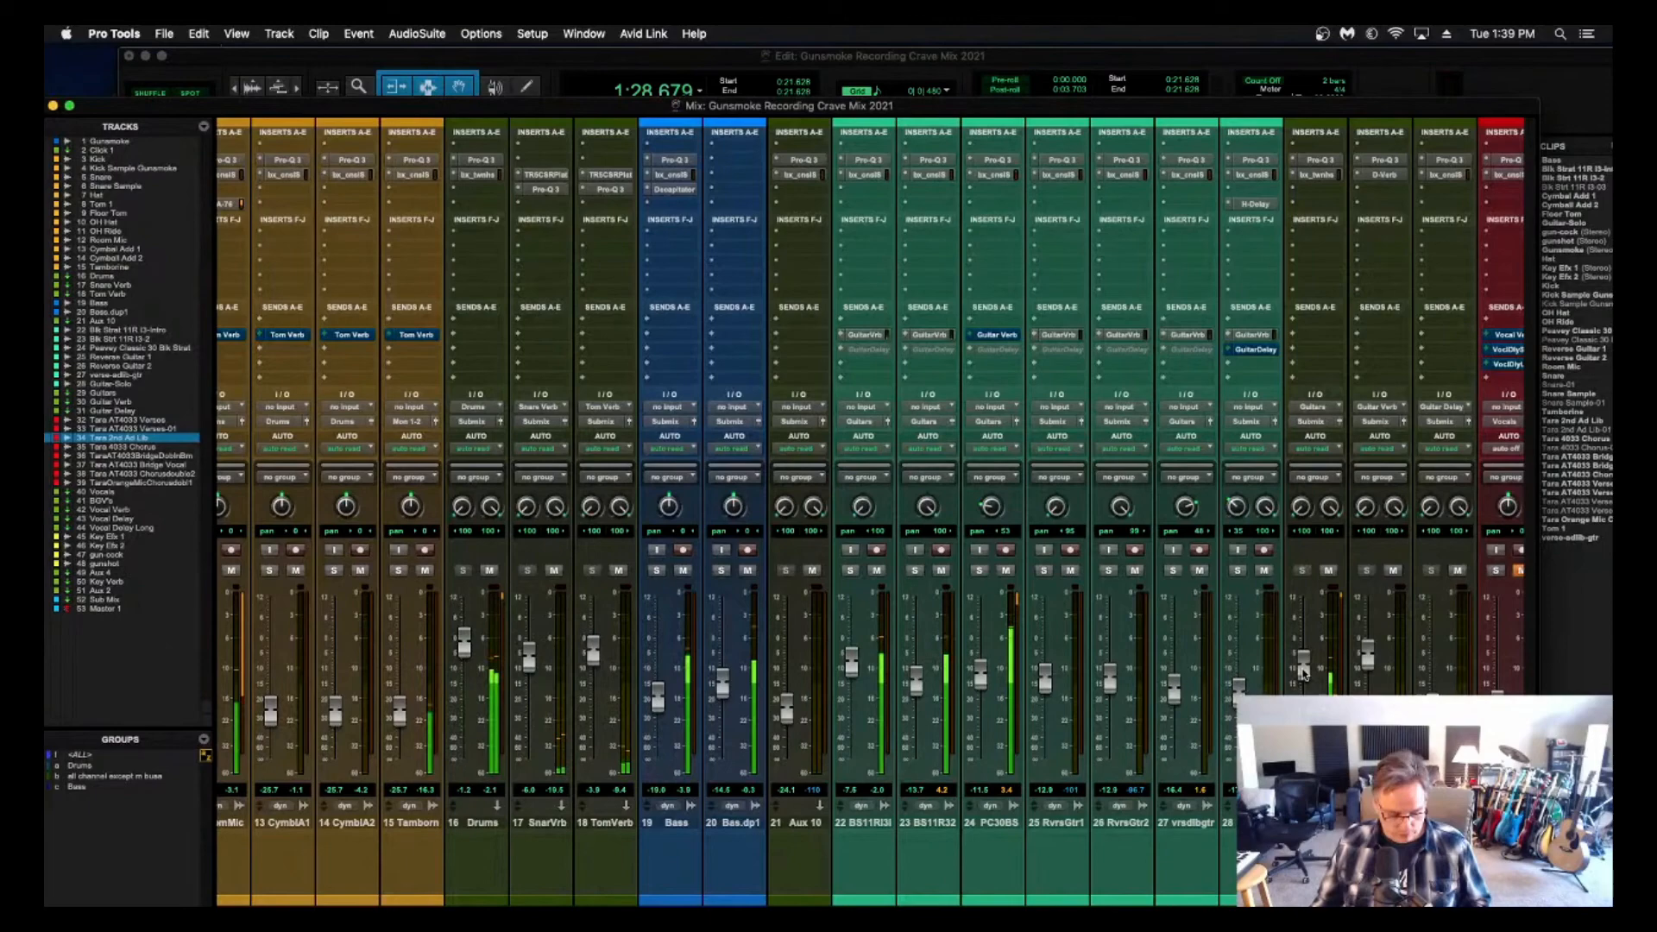
scroll(1304, 673, "right", 10)
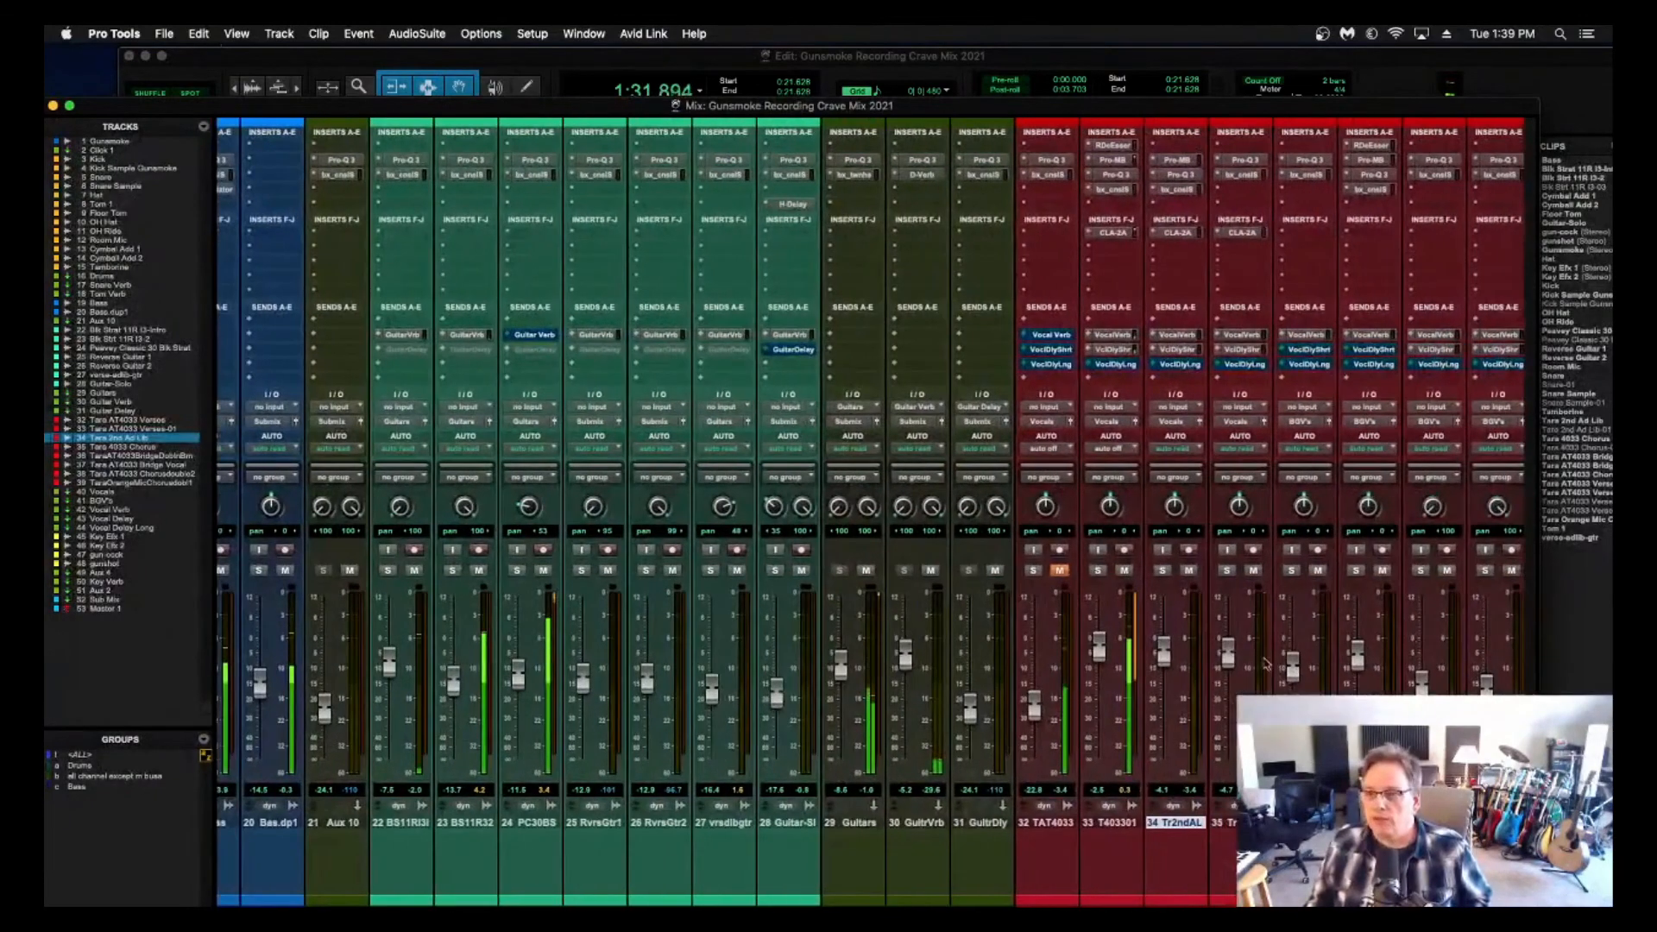
In the Edit window, play the song from about 1:32.2 and again from about 1:28.5 to check the vocal entrance.
key("super+equal")
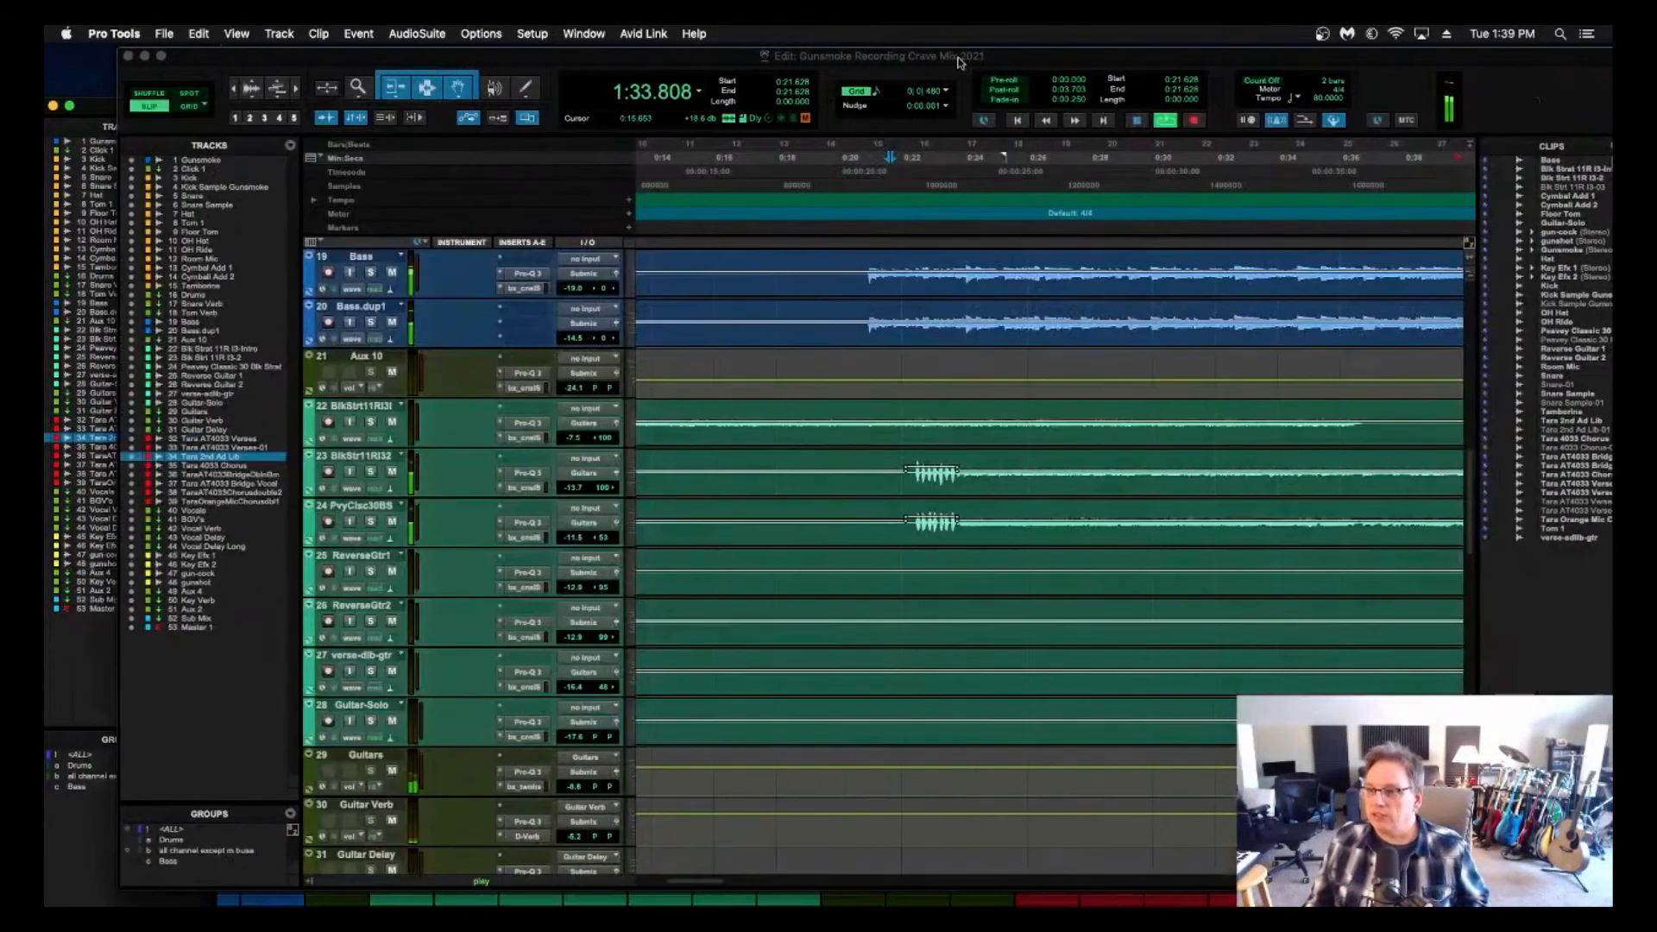
left_click(701, 161)
key("space")
key("space")
scroll(820, 328, "down", 5)
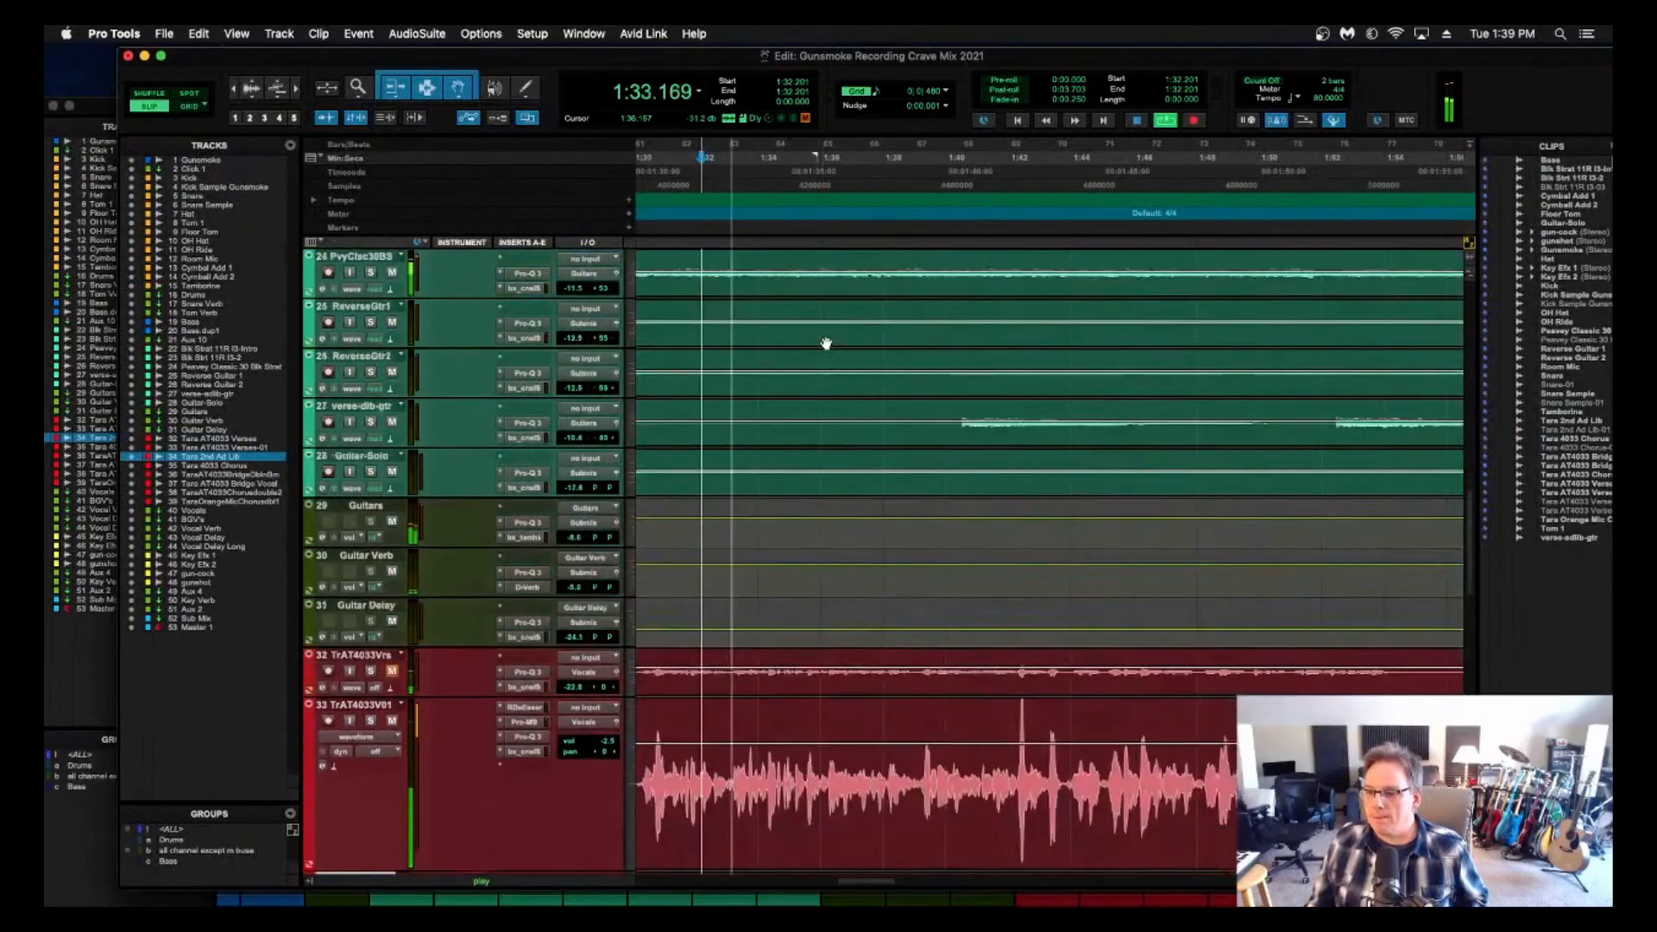
scroll(826, 343, "up", 1)
scroll(826, 343, "left", 1)
left_click(698, 164)
key("space")
key("space")
key("space")
key("space")
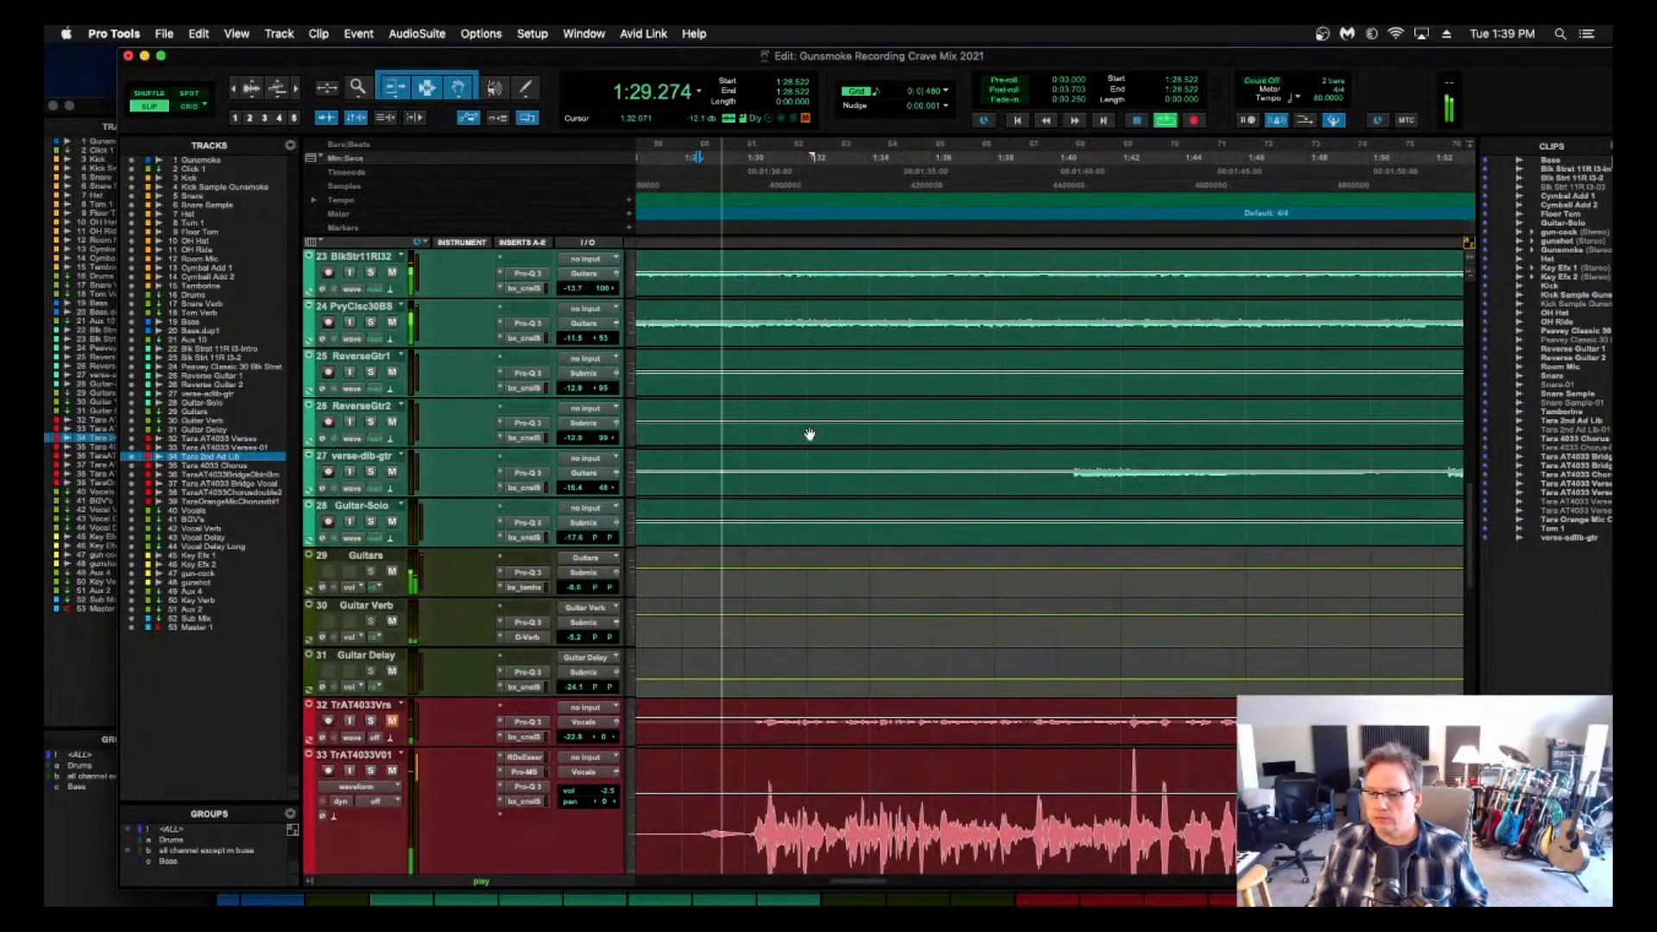
Lower the clip gain of the vocal track 33 section from about 1:28.5 to 1:30.2 to about +8.6 dB and replay it from 1:28.1.
scroll(810, 440, "down", 2)
key("space")
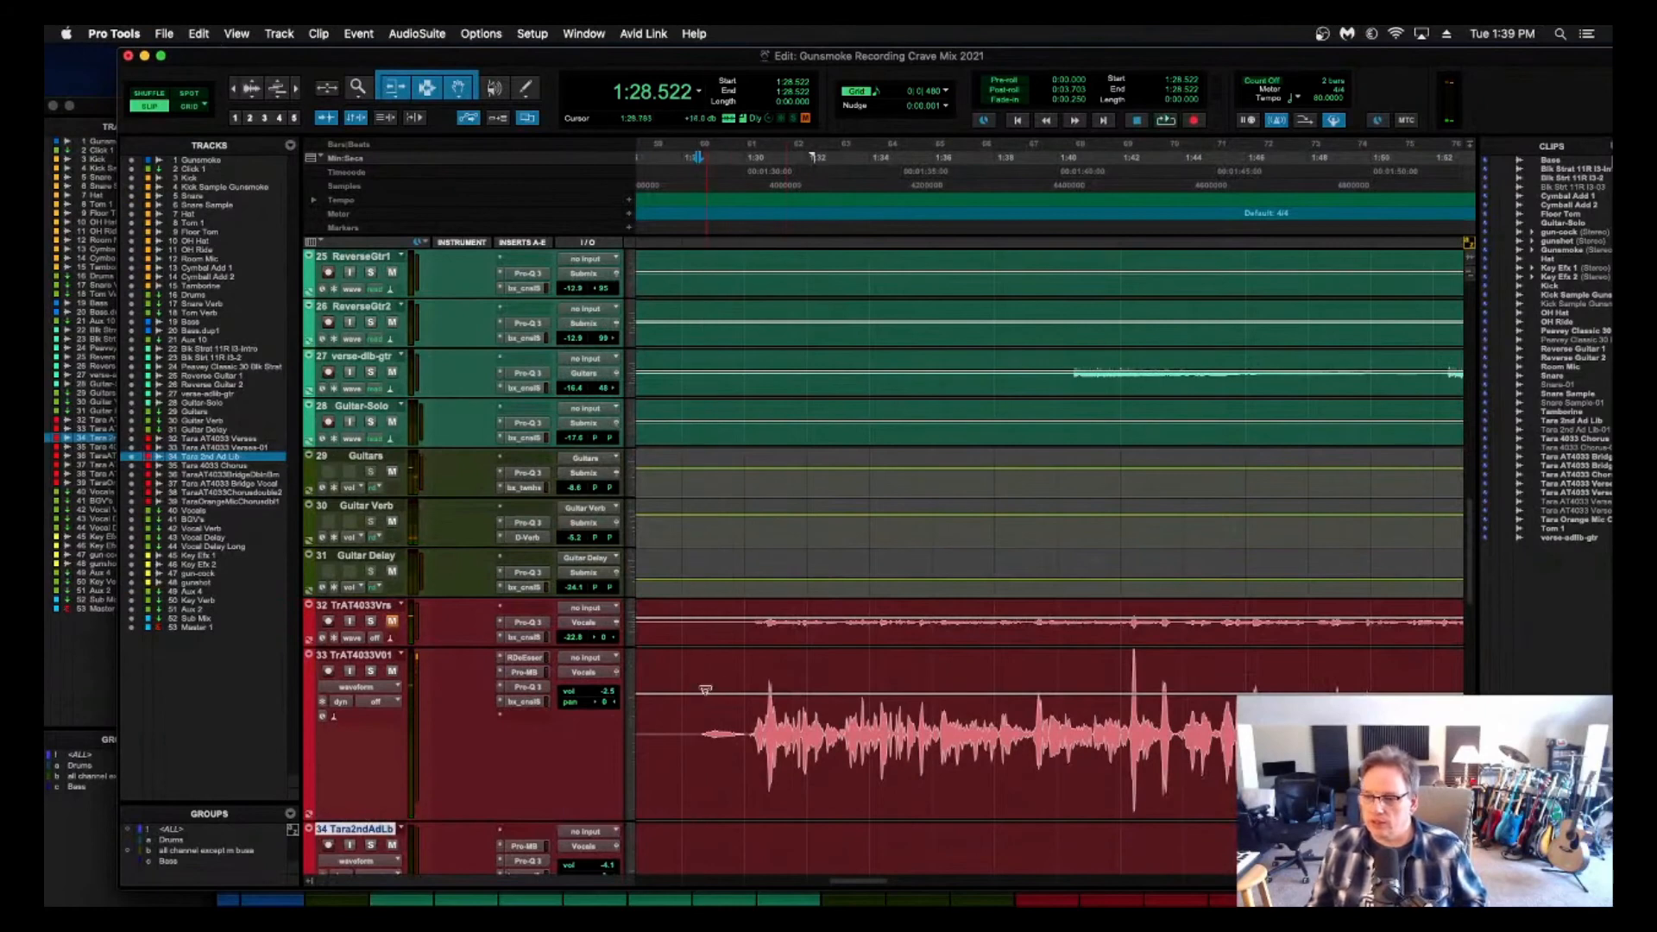
left_click_drag(697, 672, 747, 680)
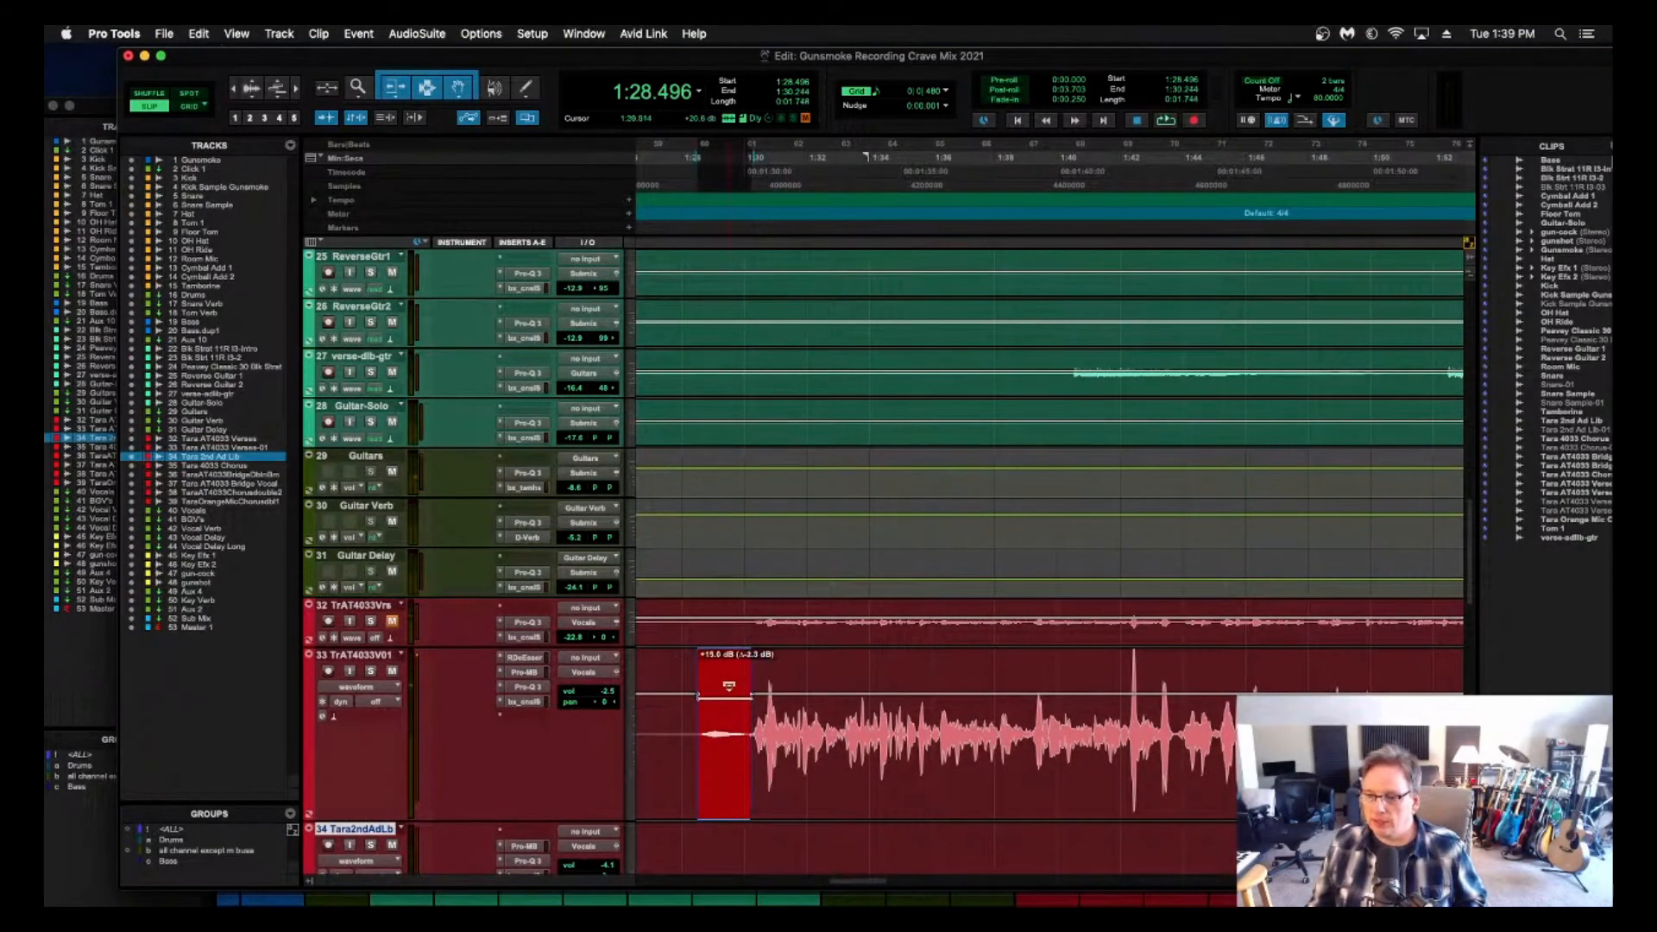
key("space")
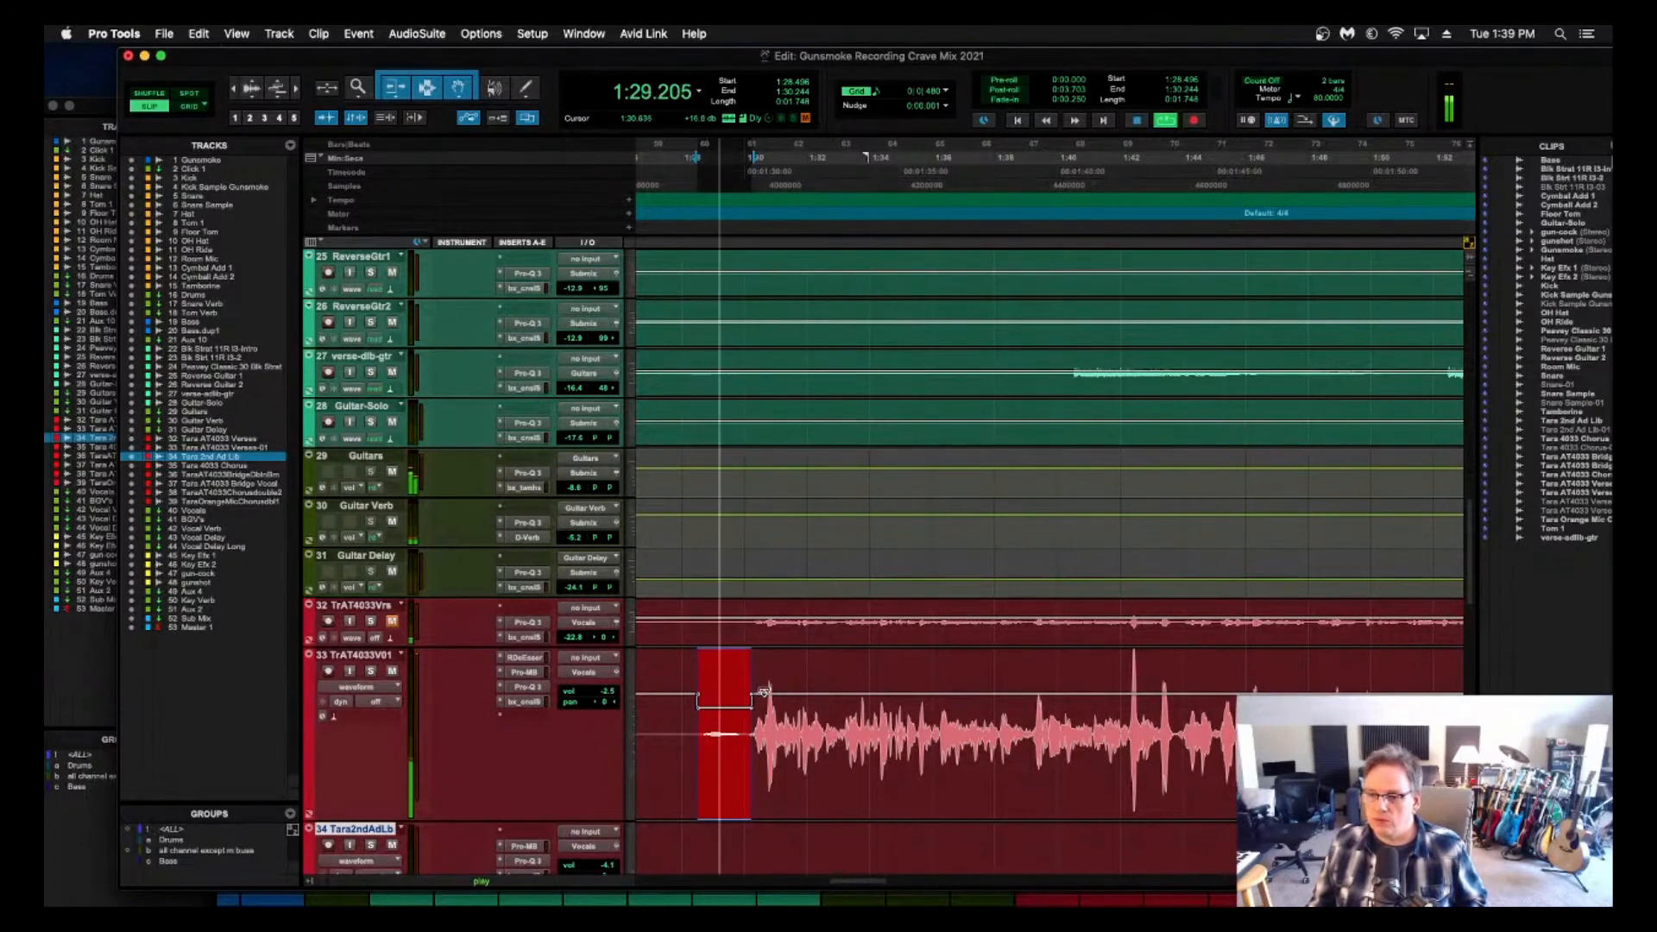
left_click(683, 171)
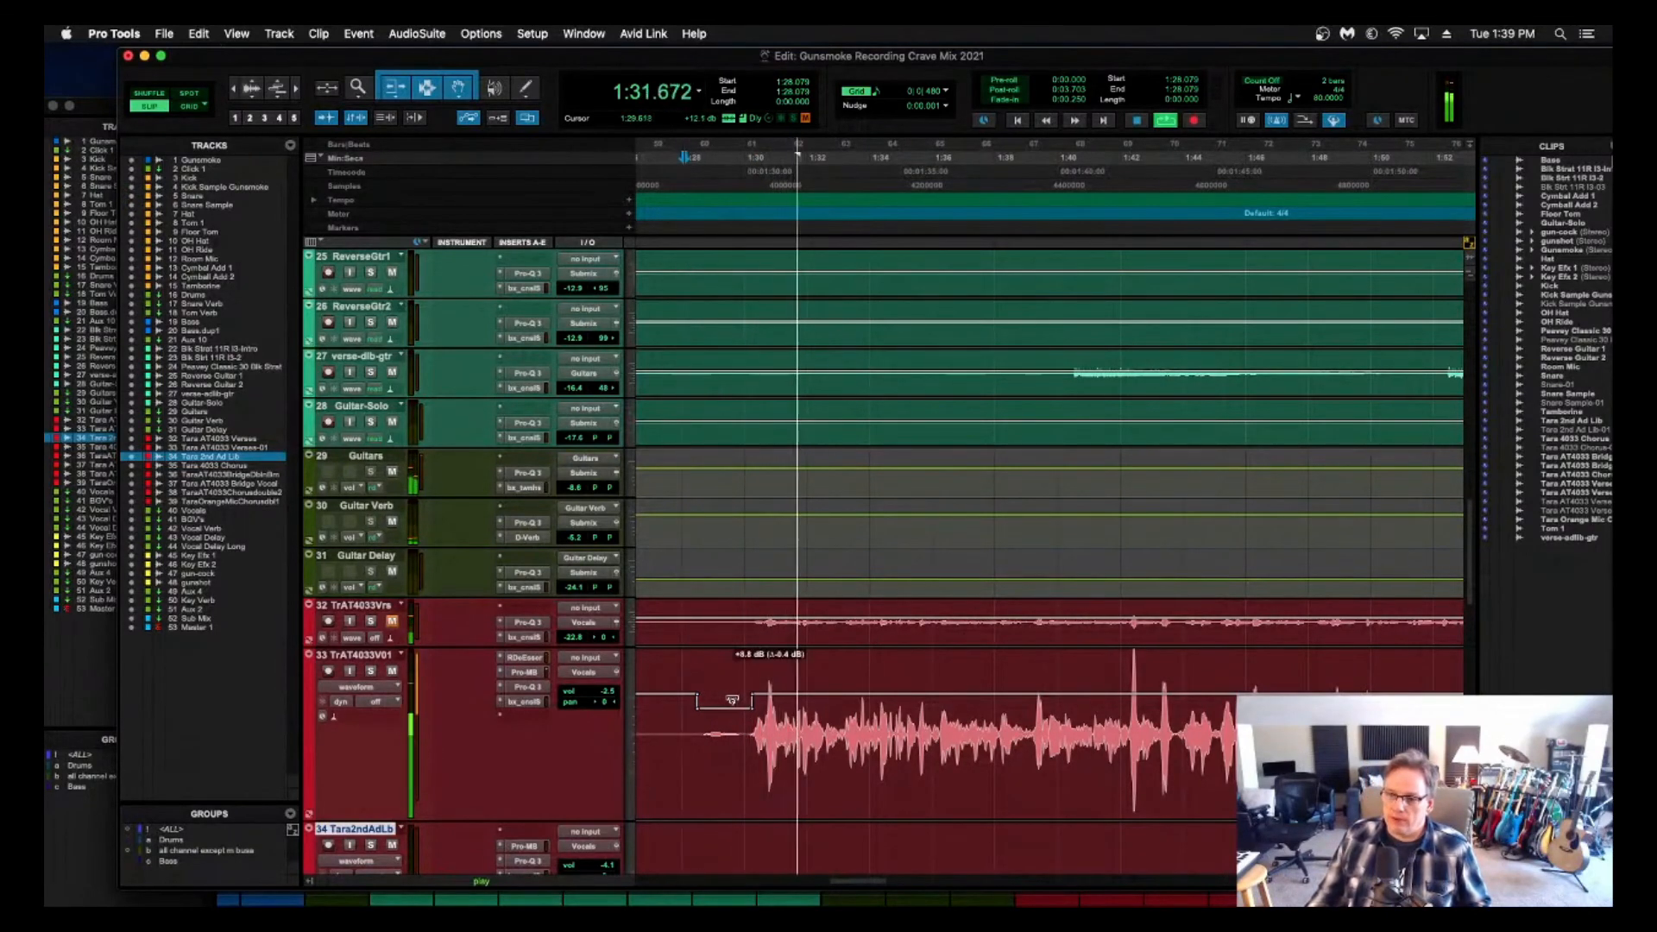
key("space")
key("space")
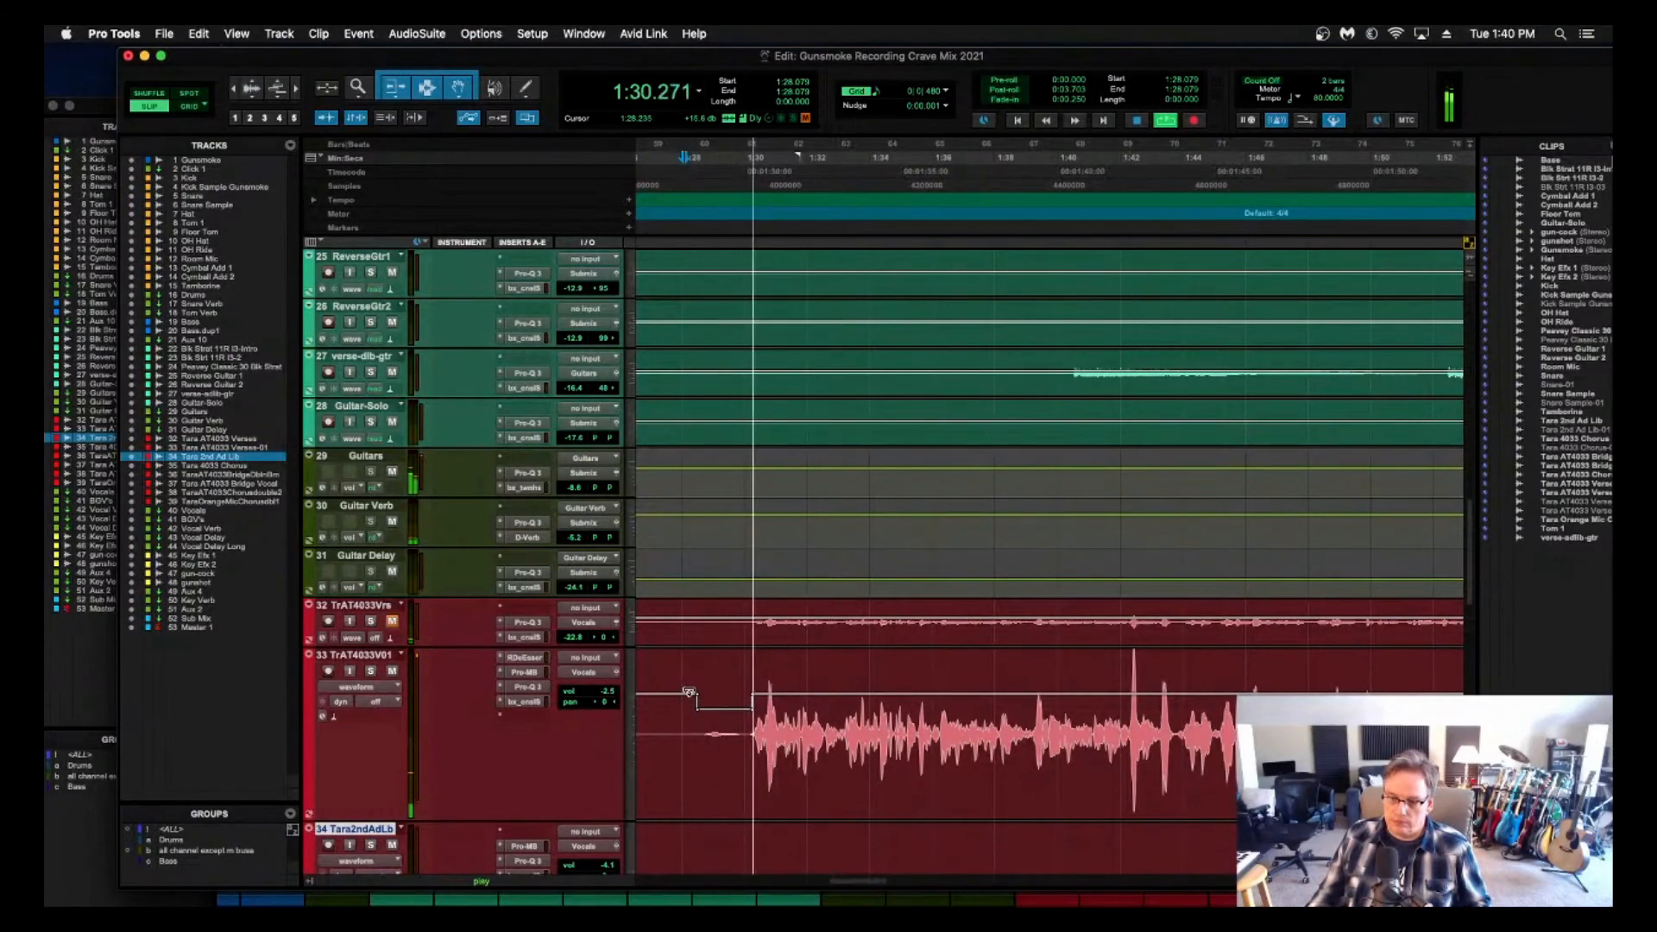
key("space")
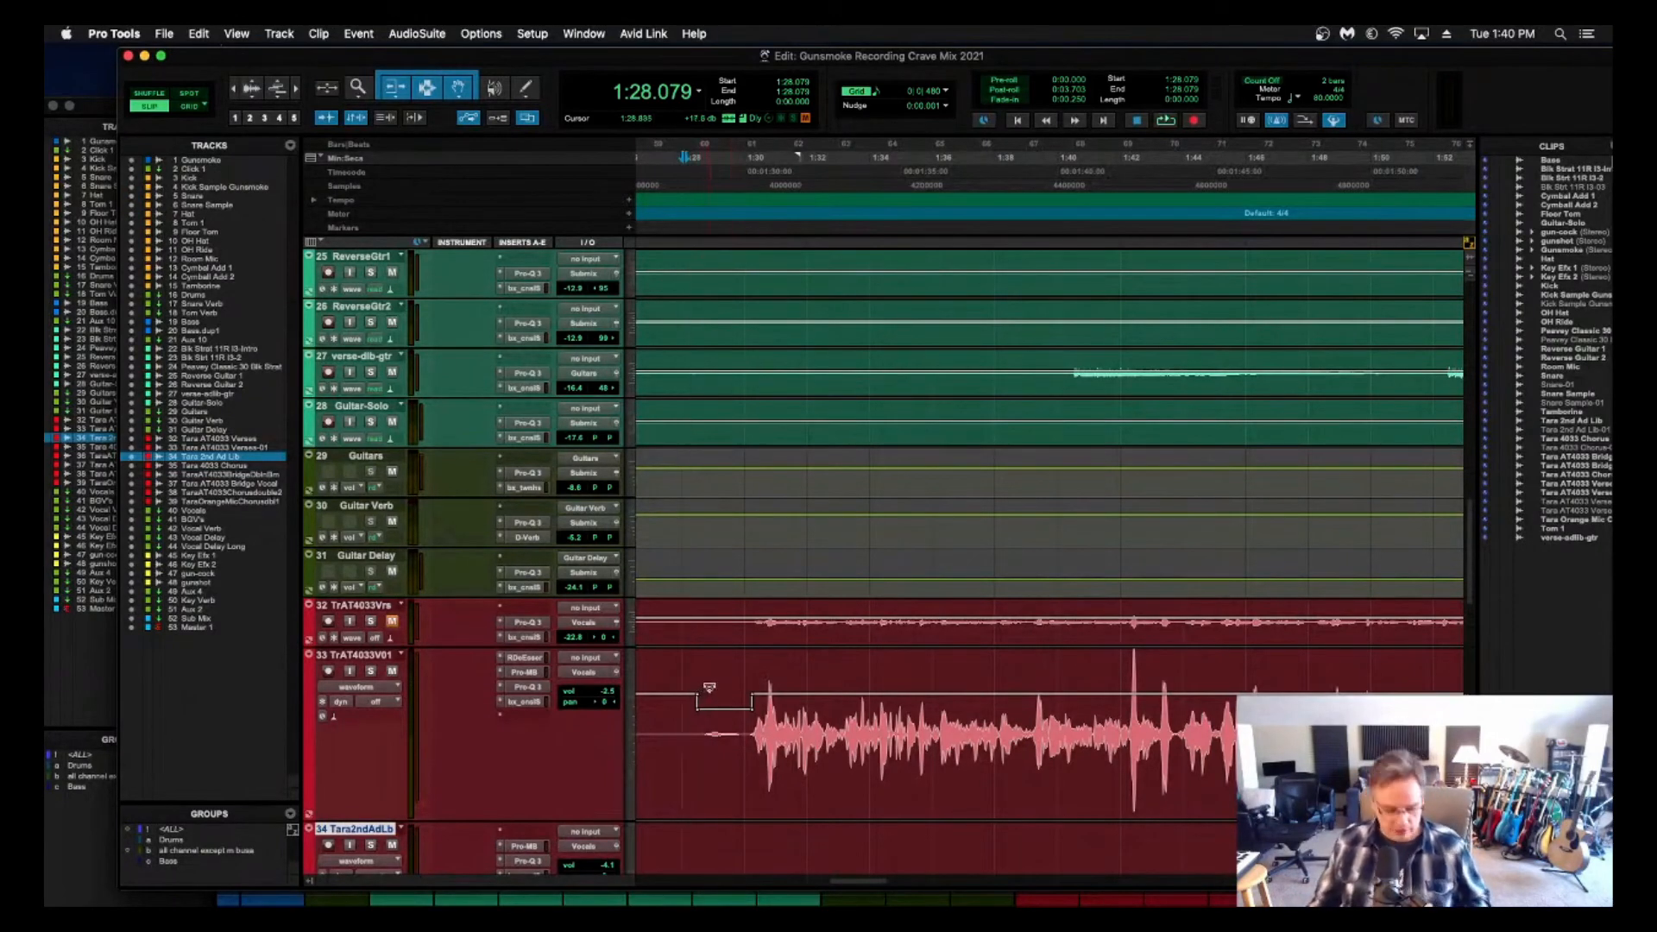
key("space")
In the Mix window, review the inserts, sends and levels across all channels during playback.
key("super+equal")
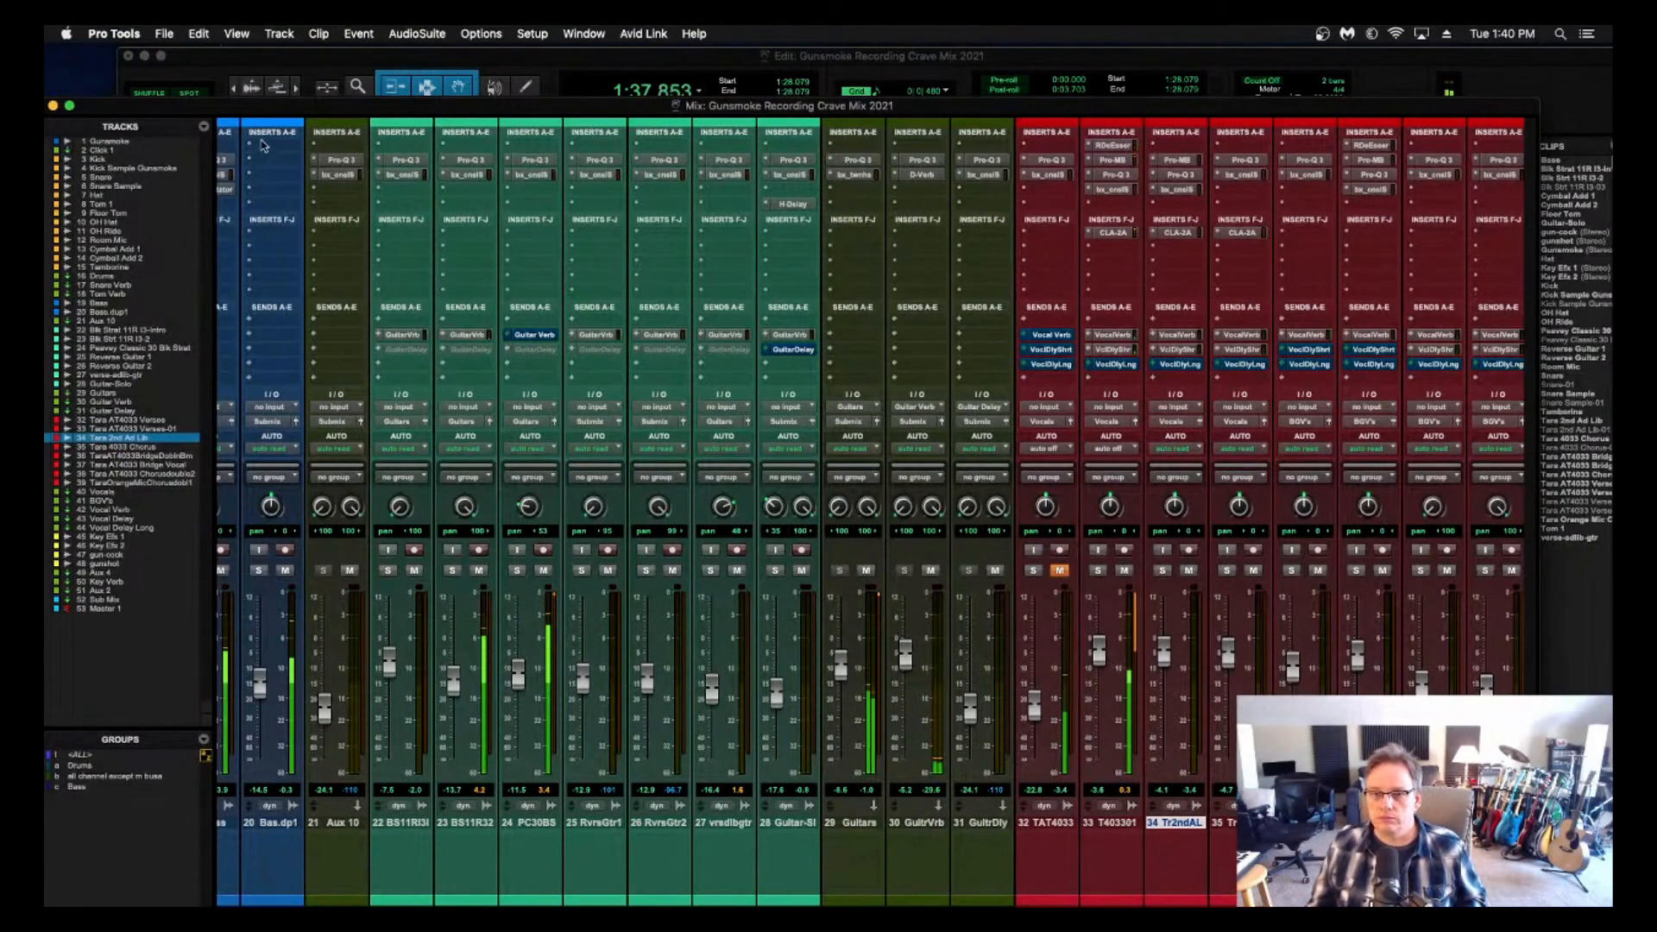
scroll(695, 494, "right", 15)
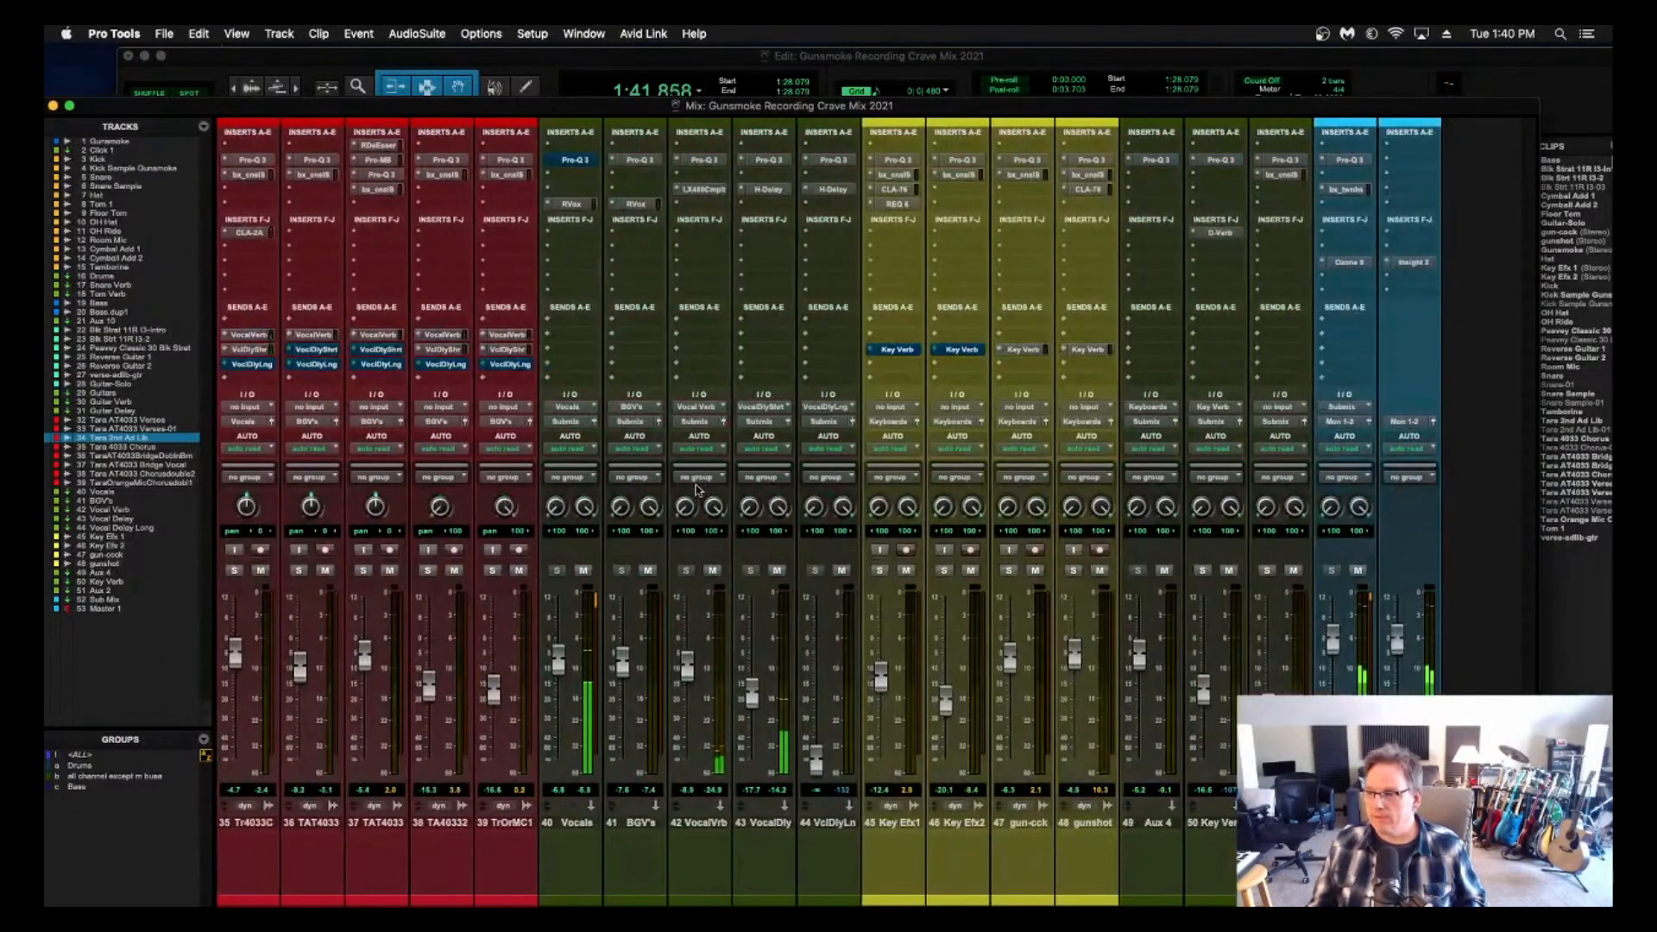
scroll(695, 490, "left", 5)
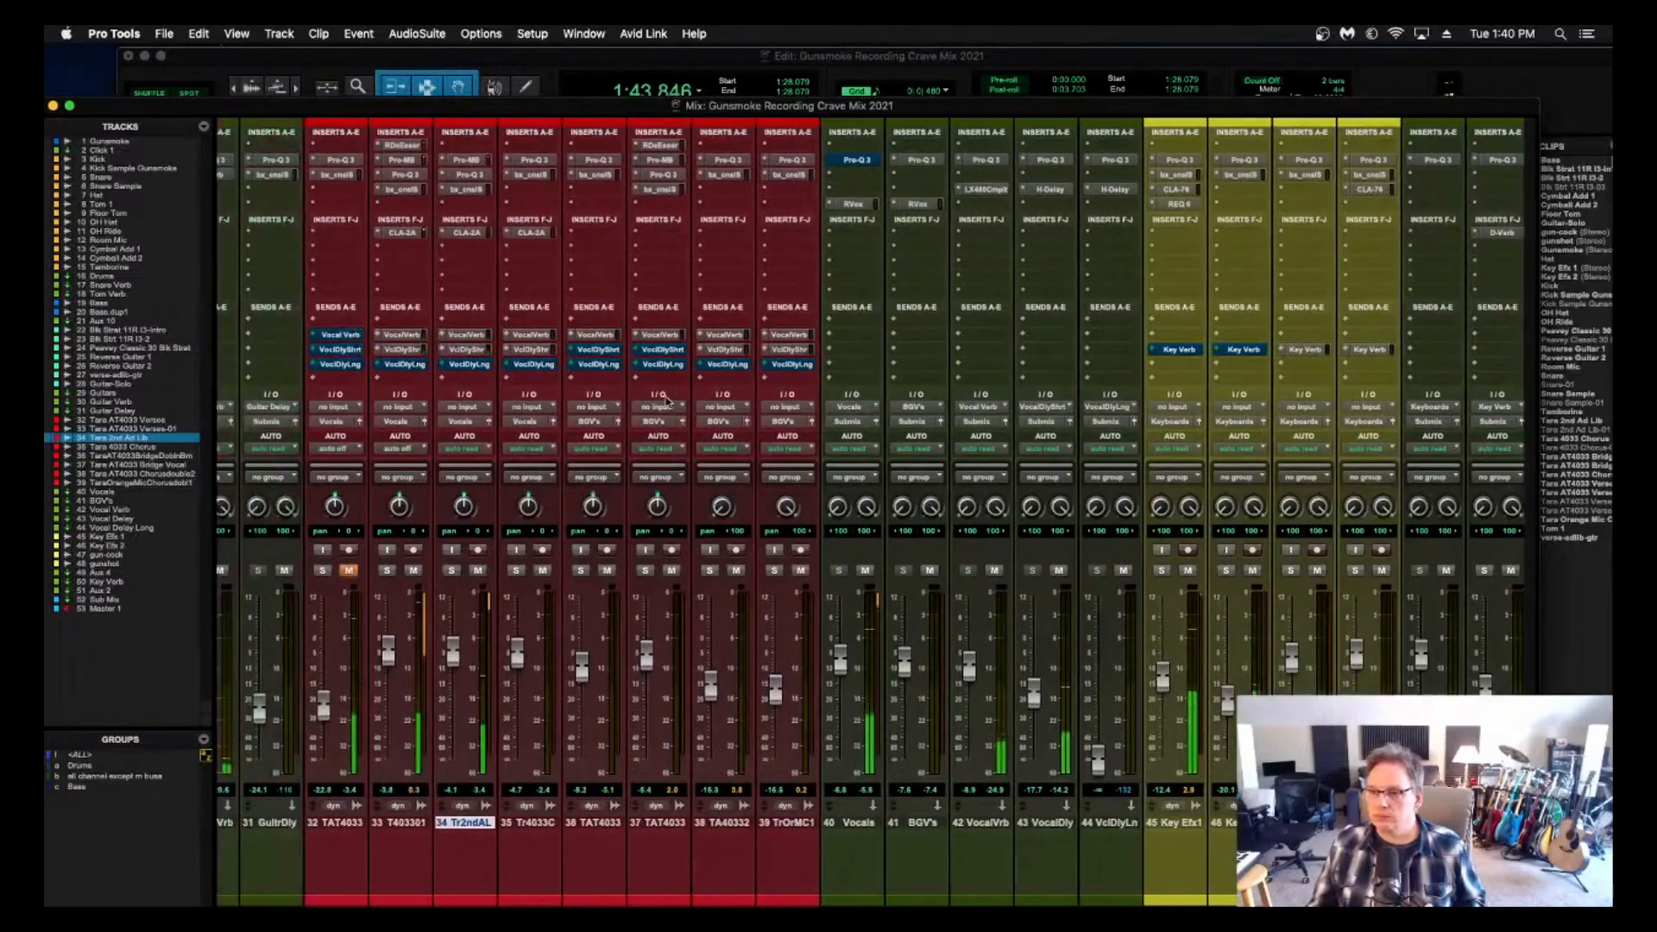
scroll(667, 402, "left", 20)
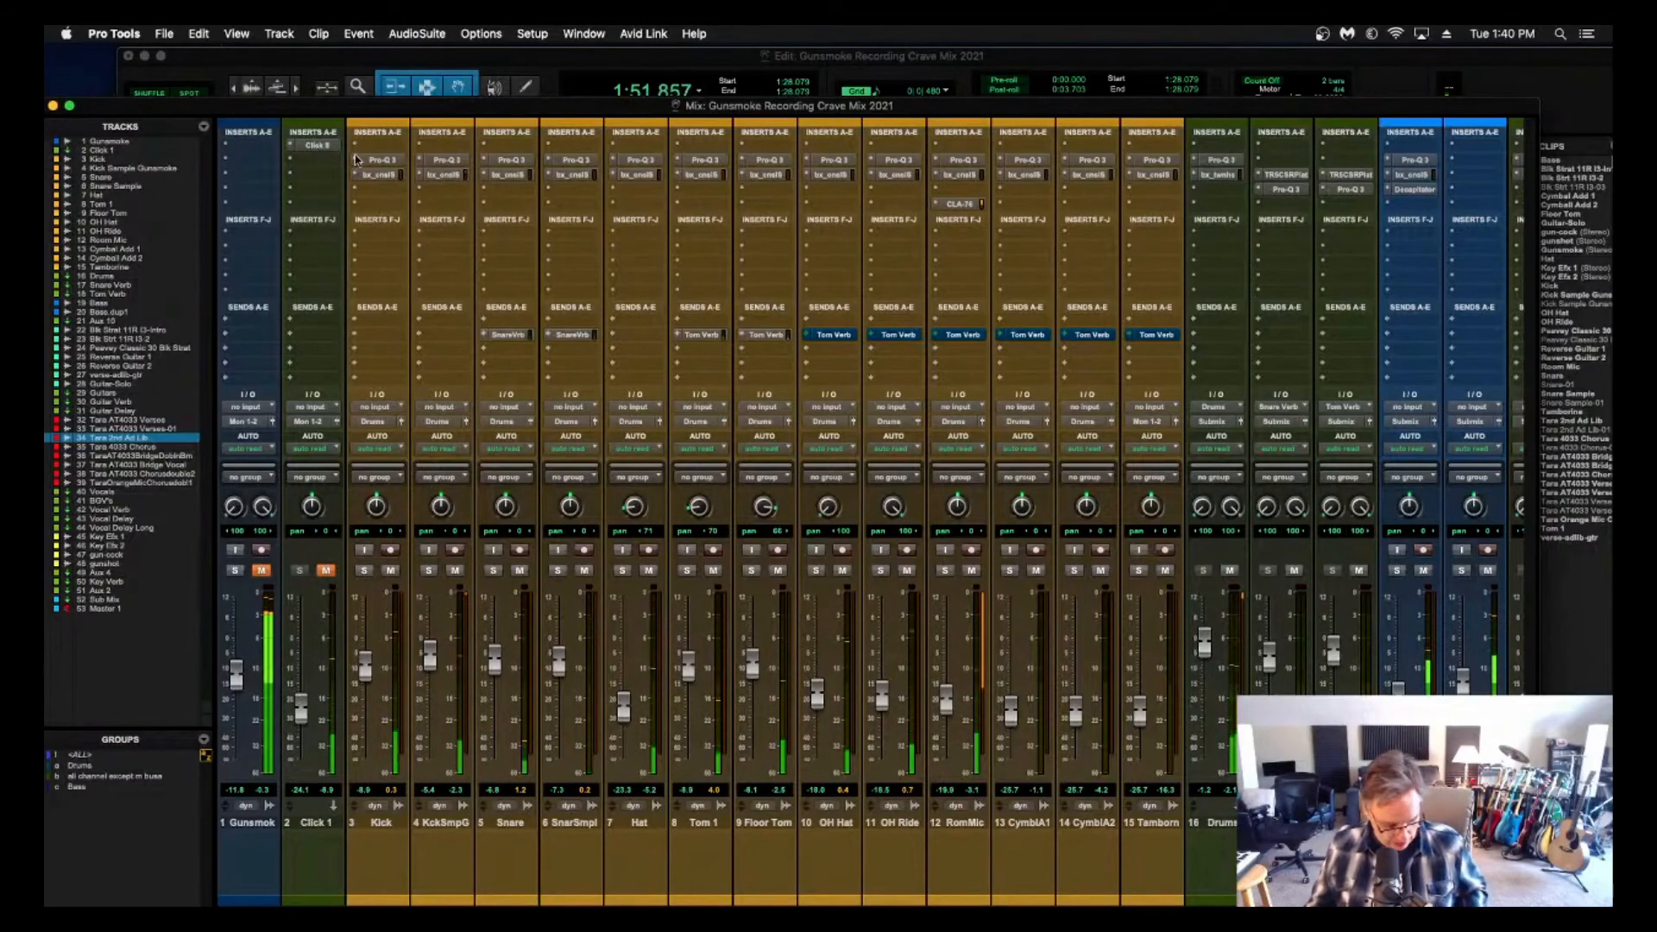
scroll(384, 164, "right", 15)
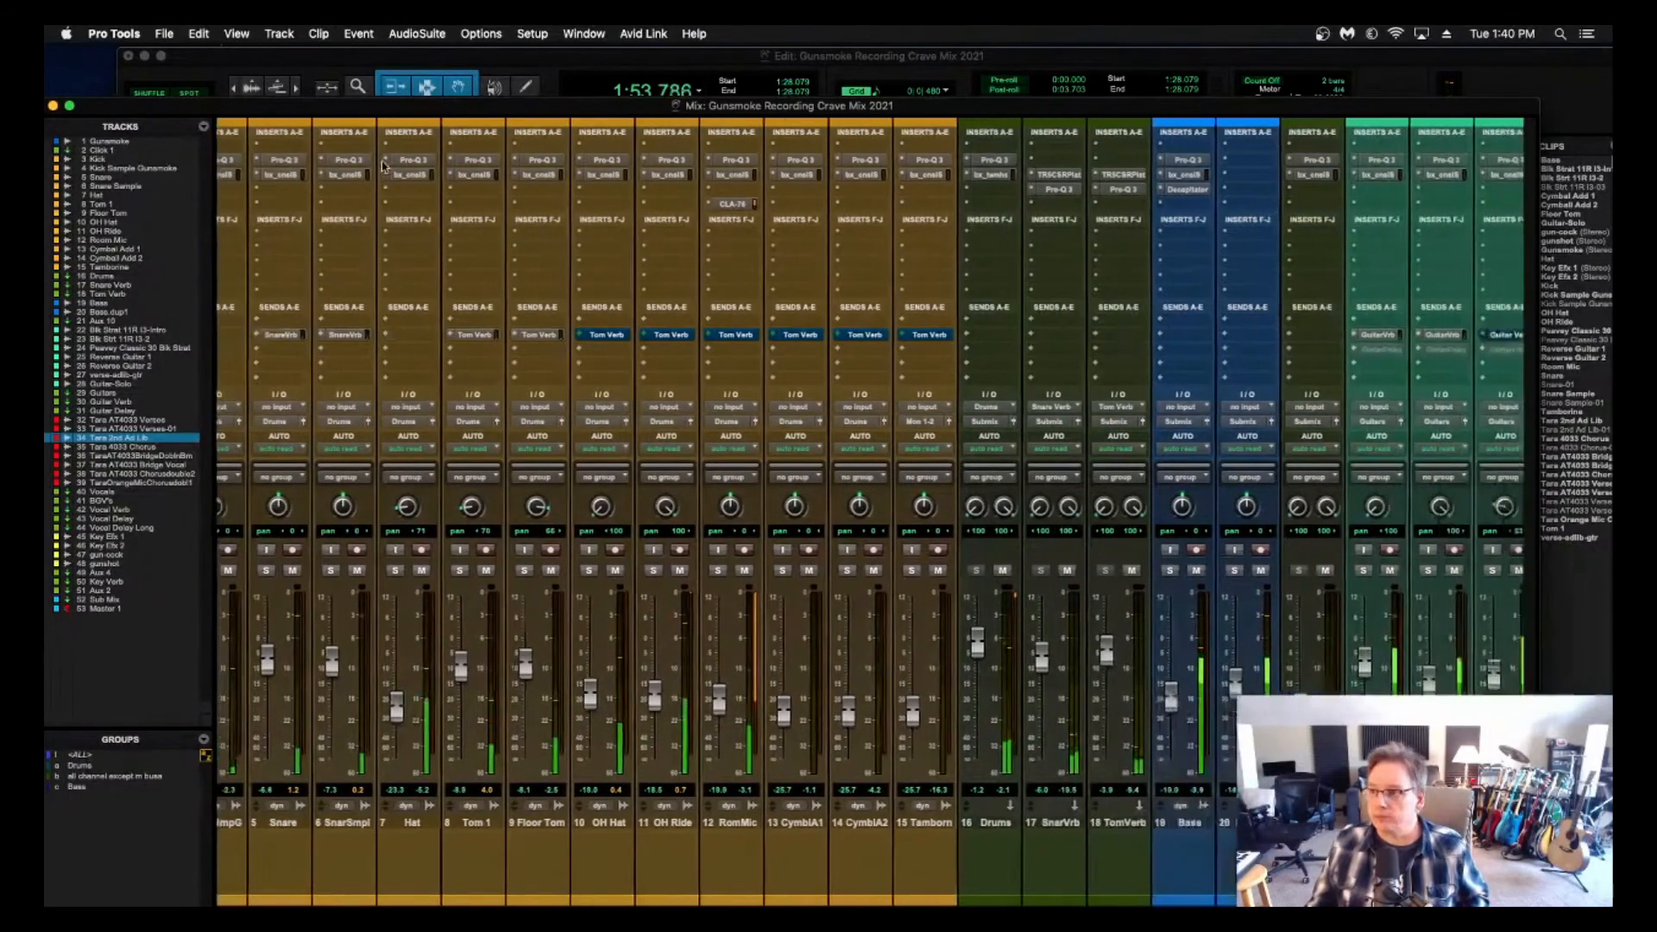
scroll(384, 164, "right", 10)
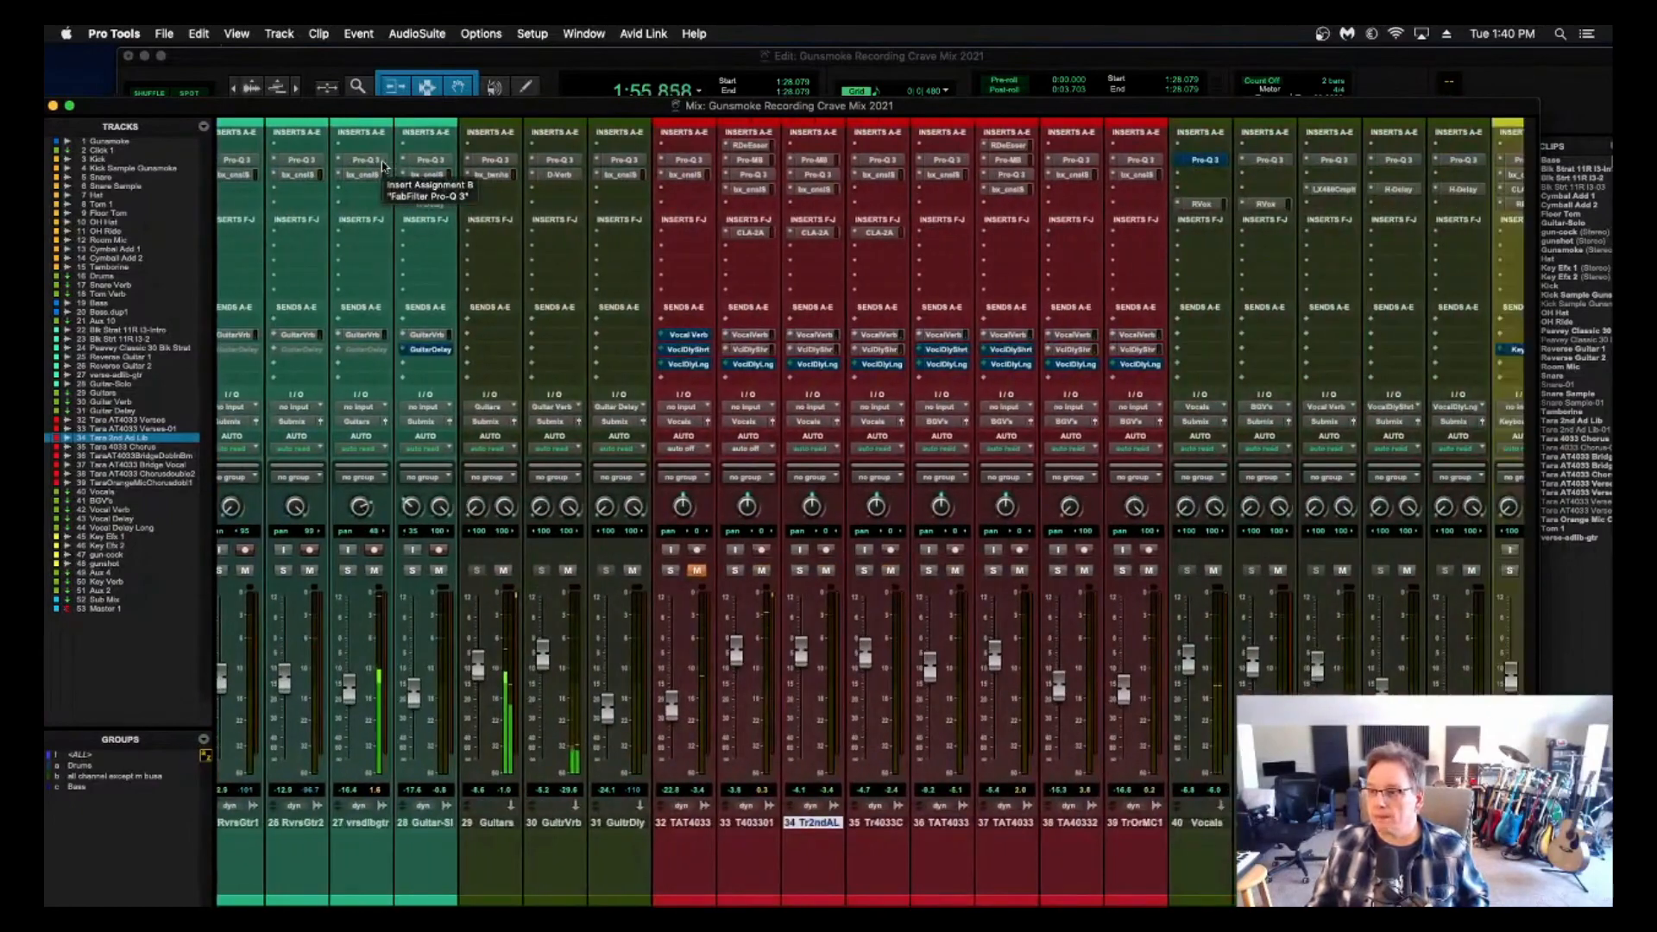
scroll(506, 176, "right", 2)
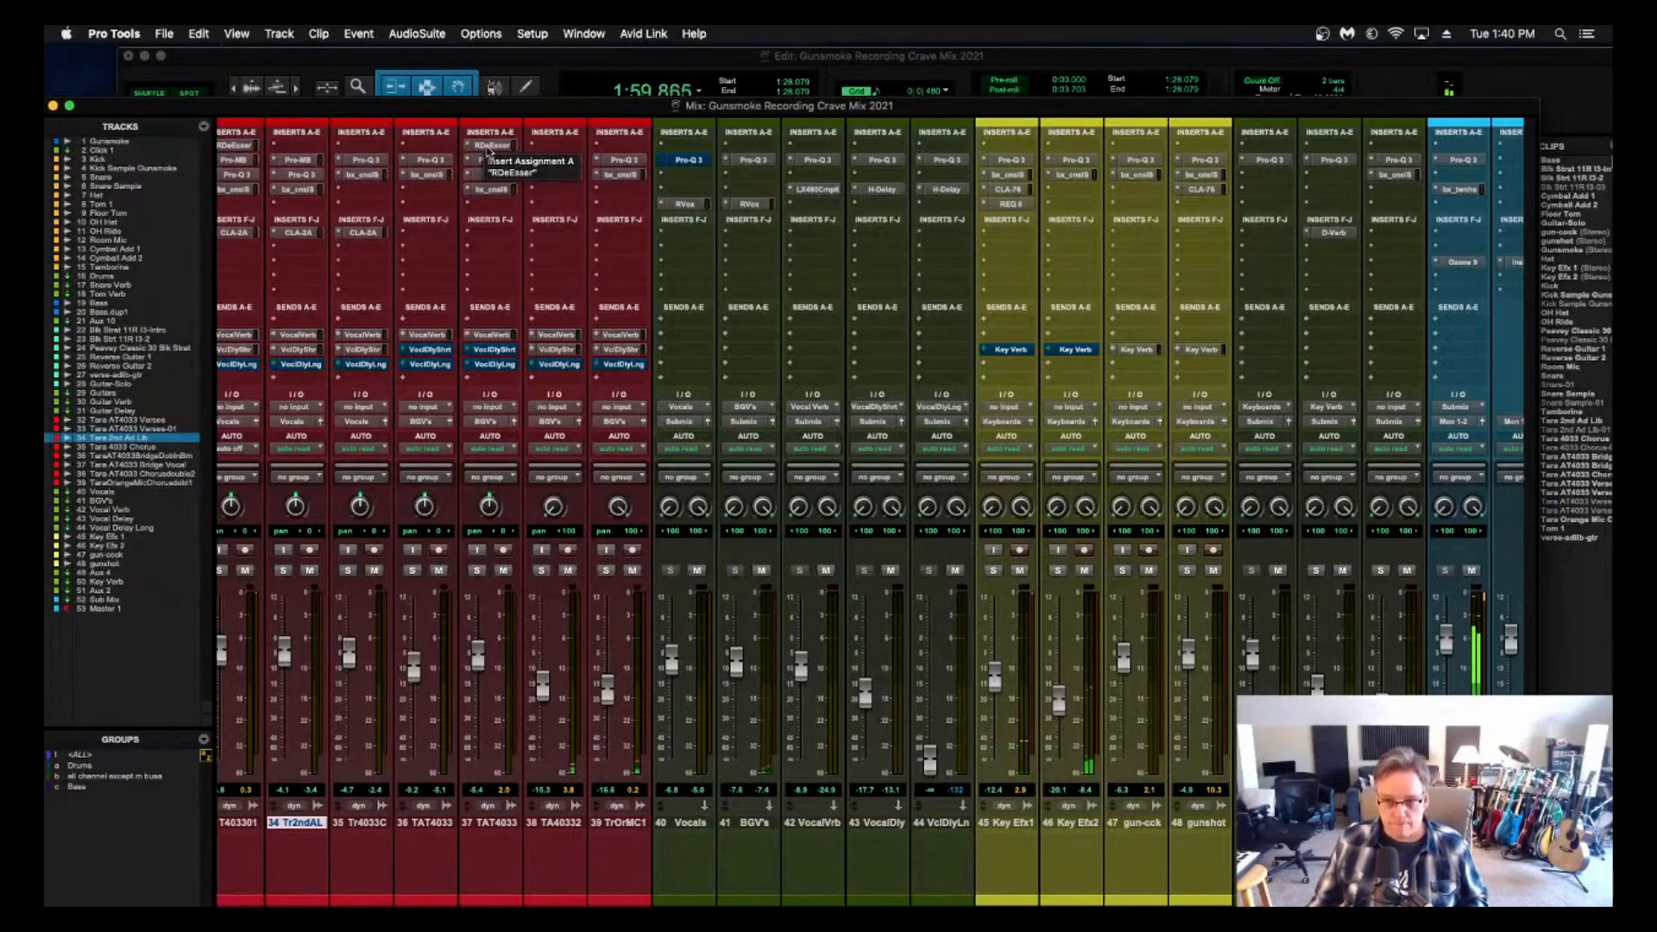
Bypass the inserts on the selected tracks 3 Kick through 52 Sub Mix and audition the mix from about 1:28.1.
key("space")
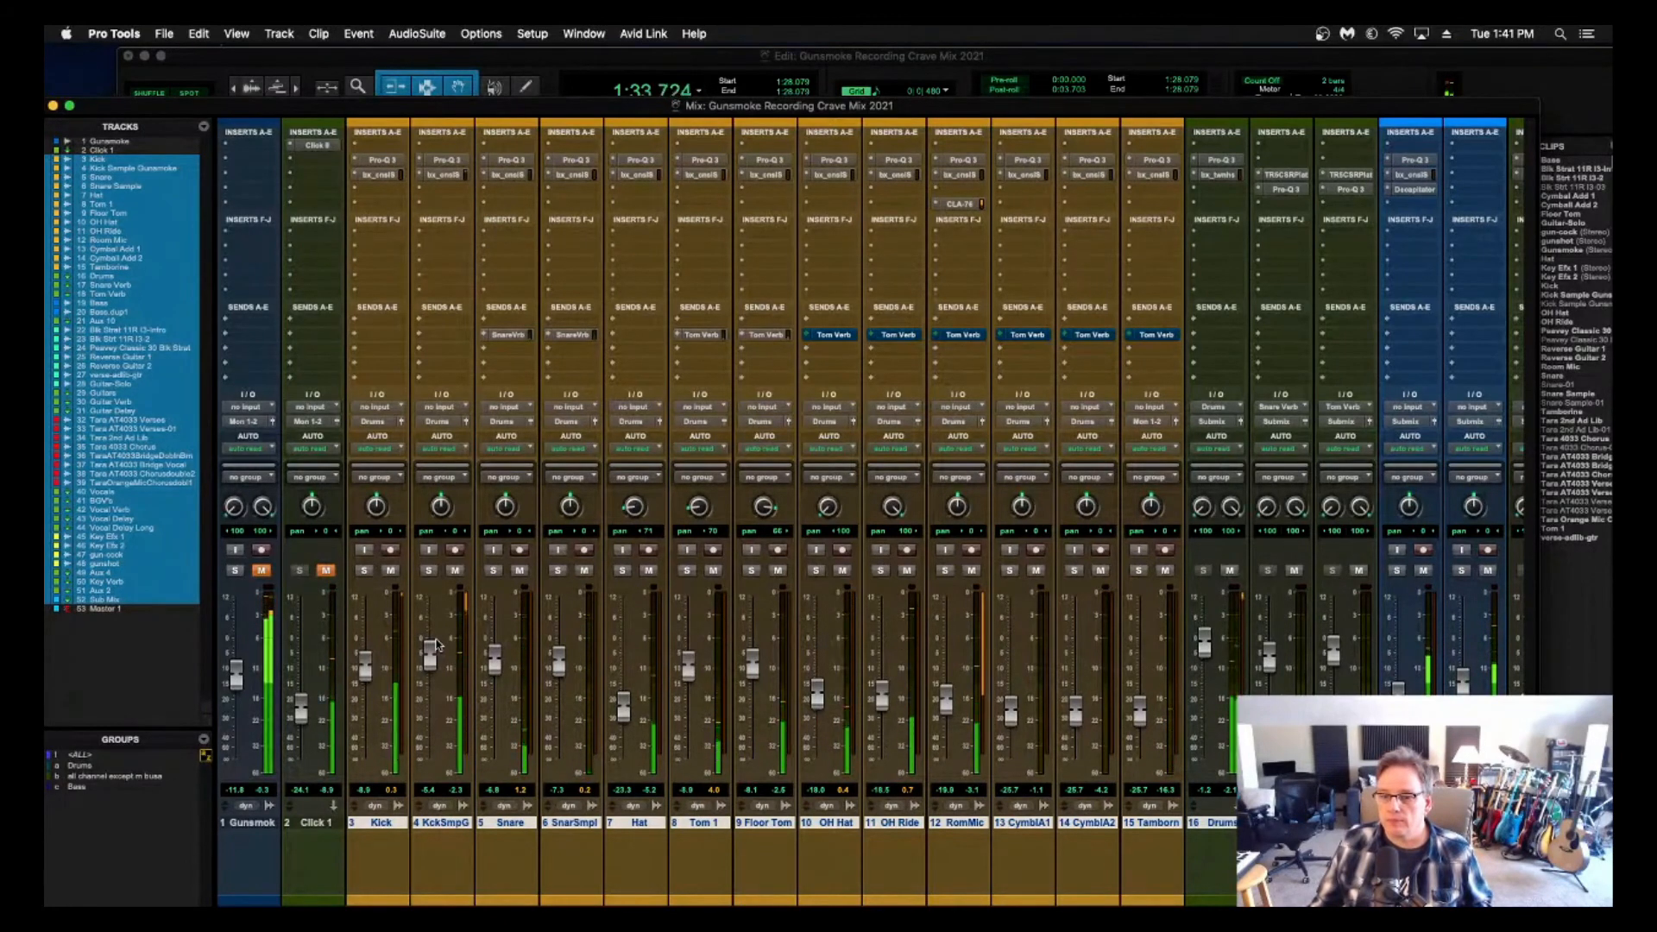
key("shift+a")
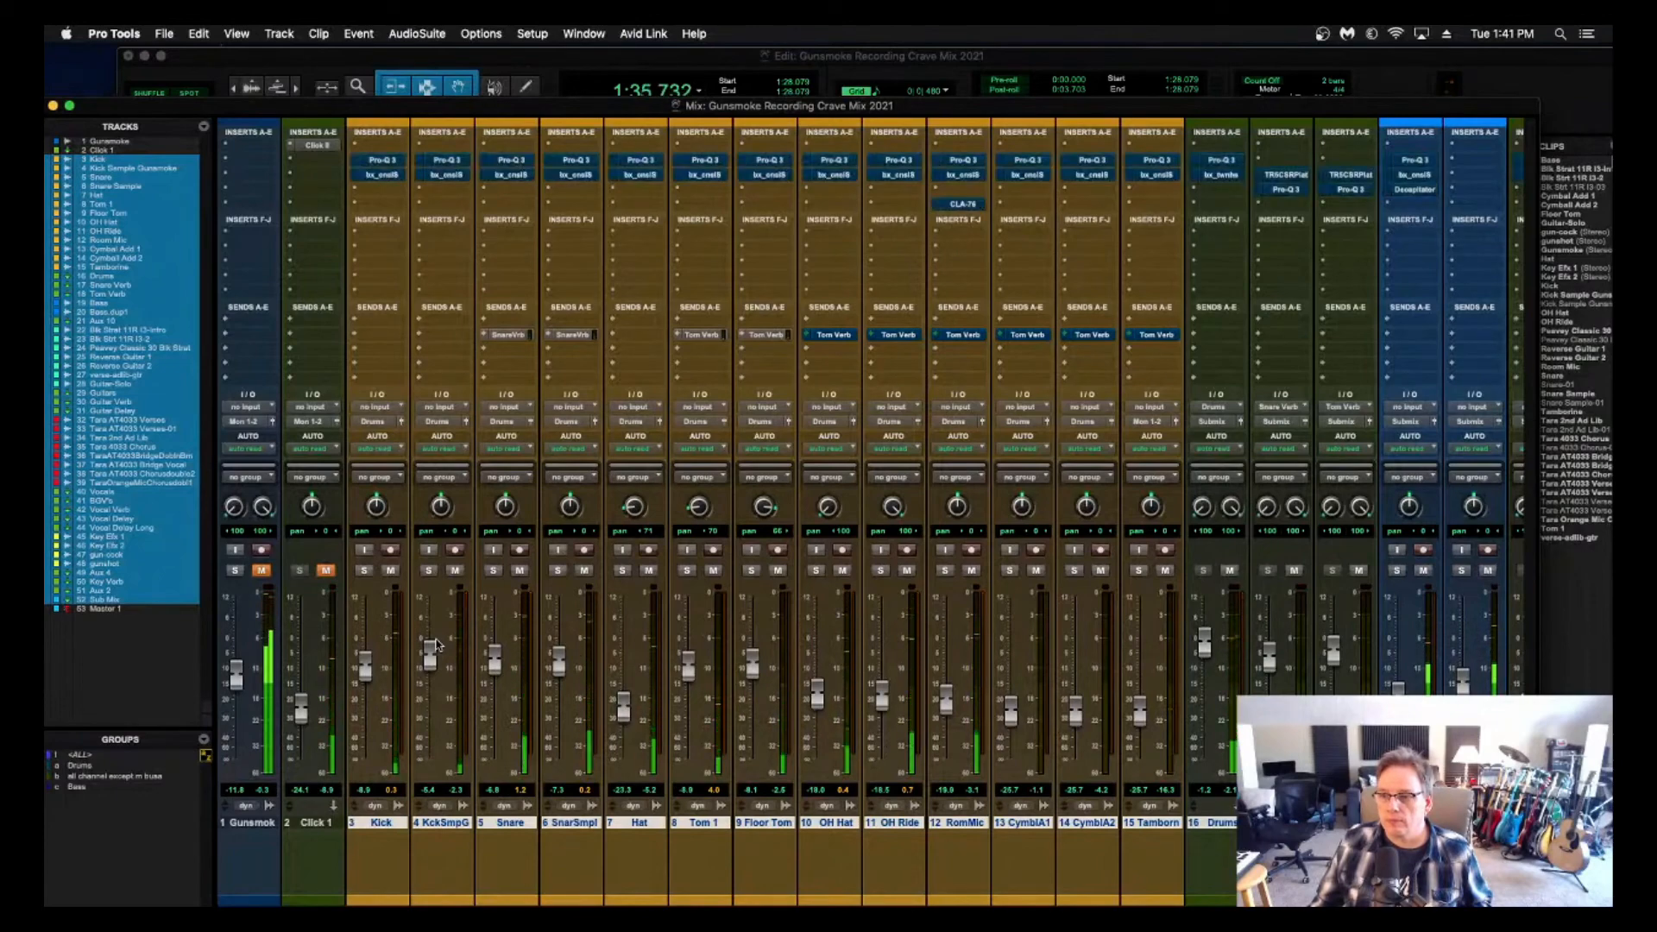
scroll(436, 642, "right", 8)
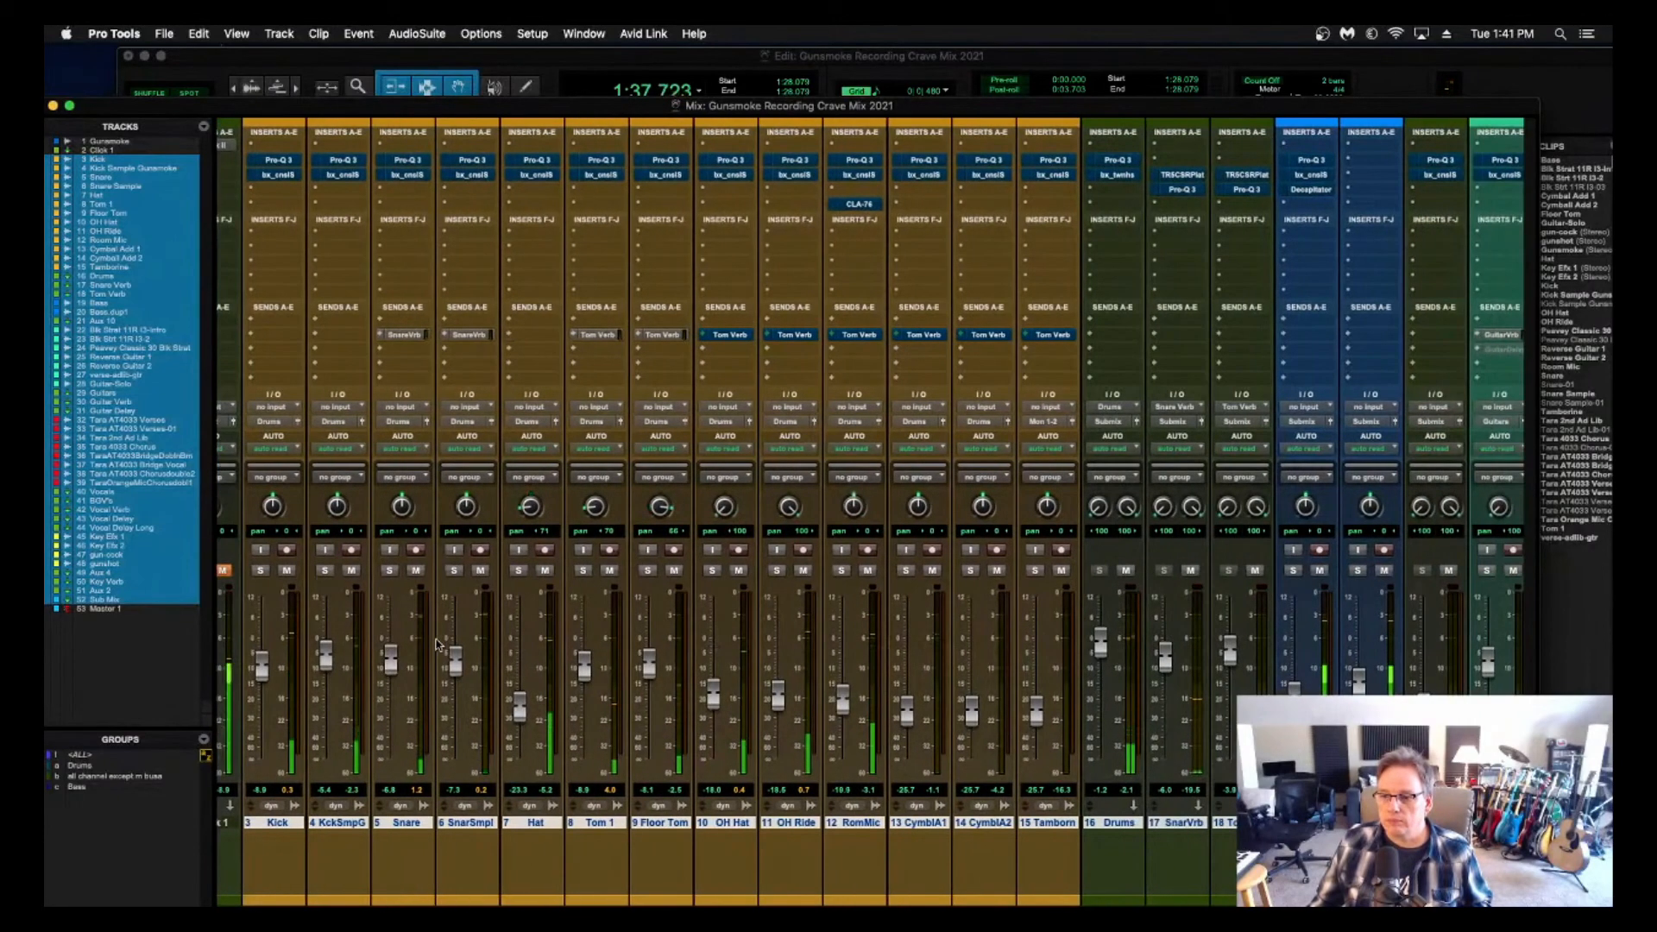
scroll(436, 642, "right", 5)
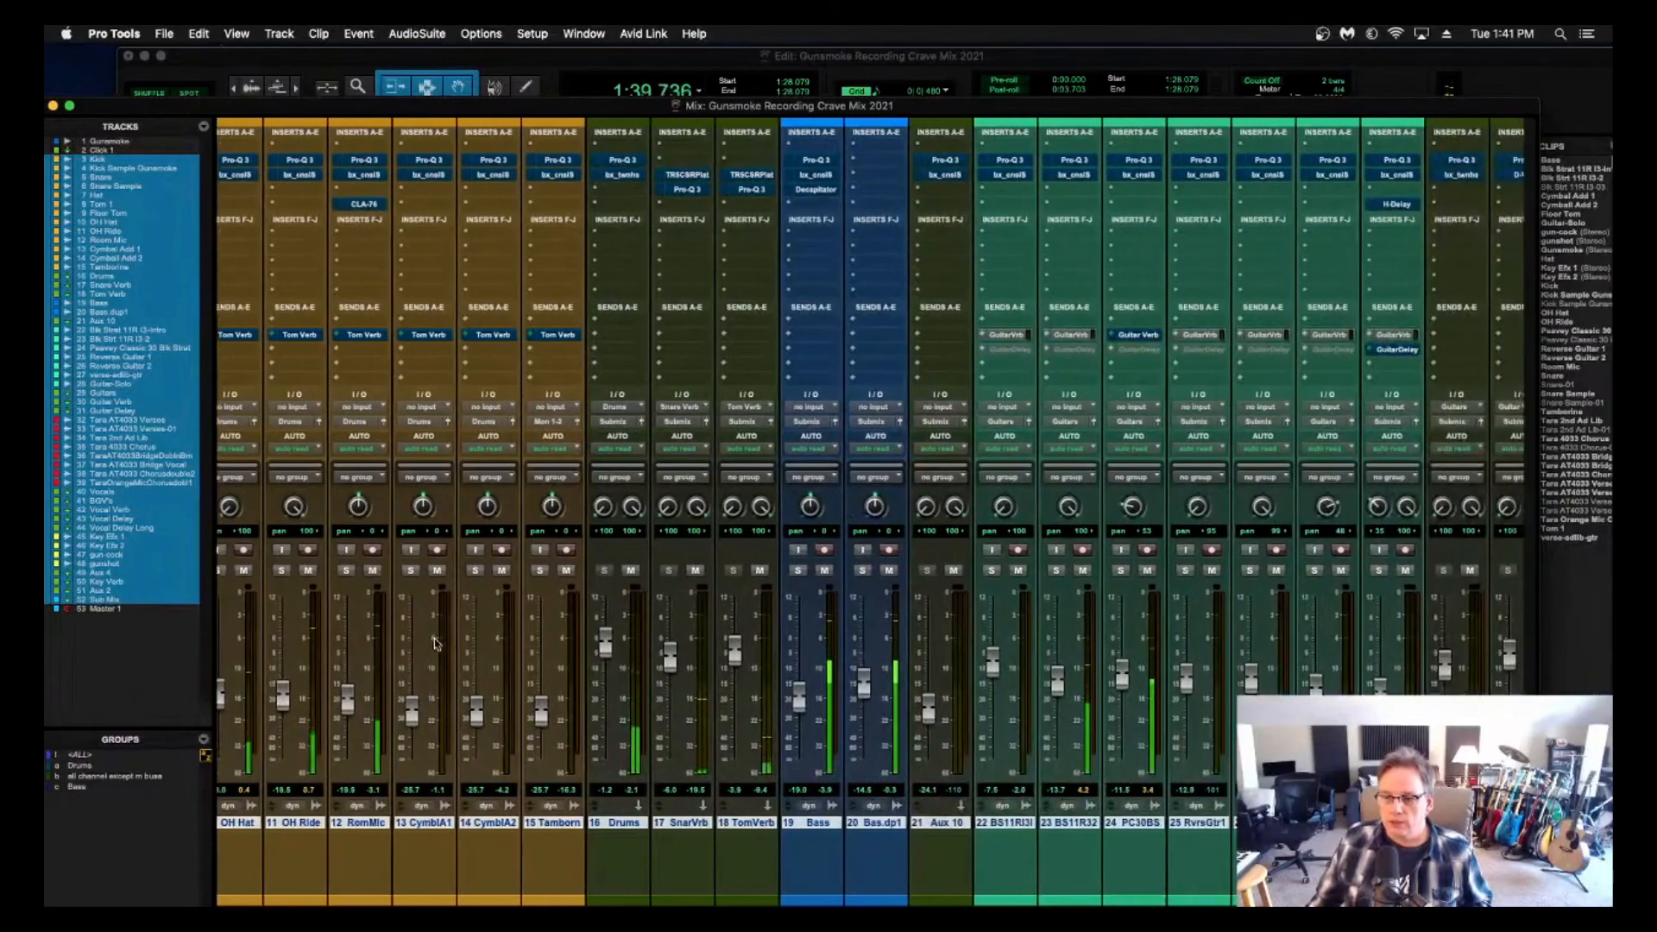
scroll(433, 643, "right", 9)
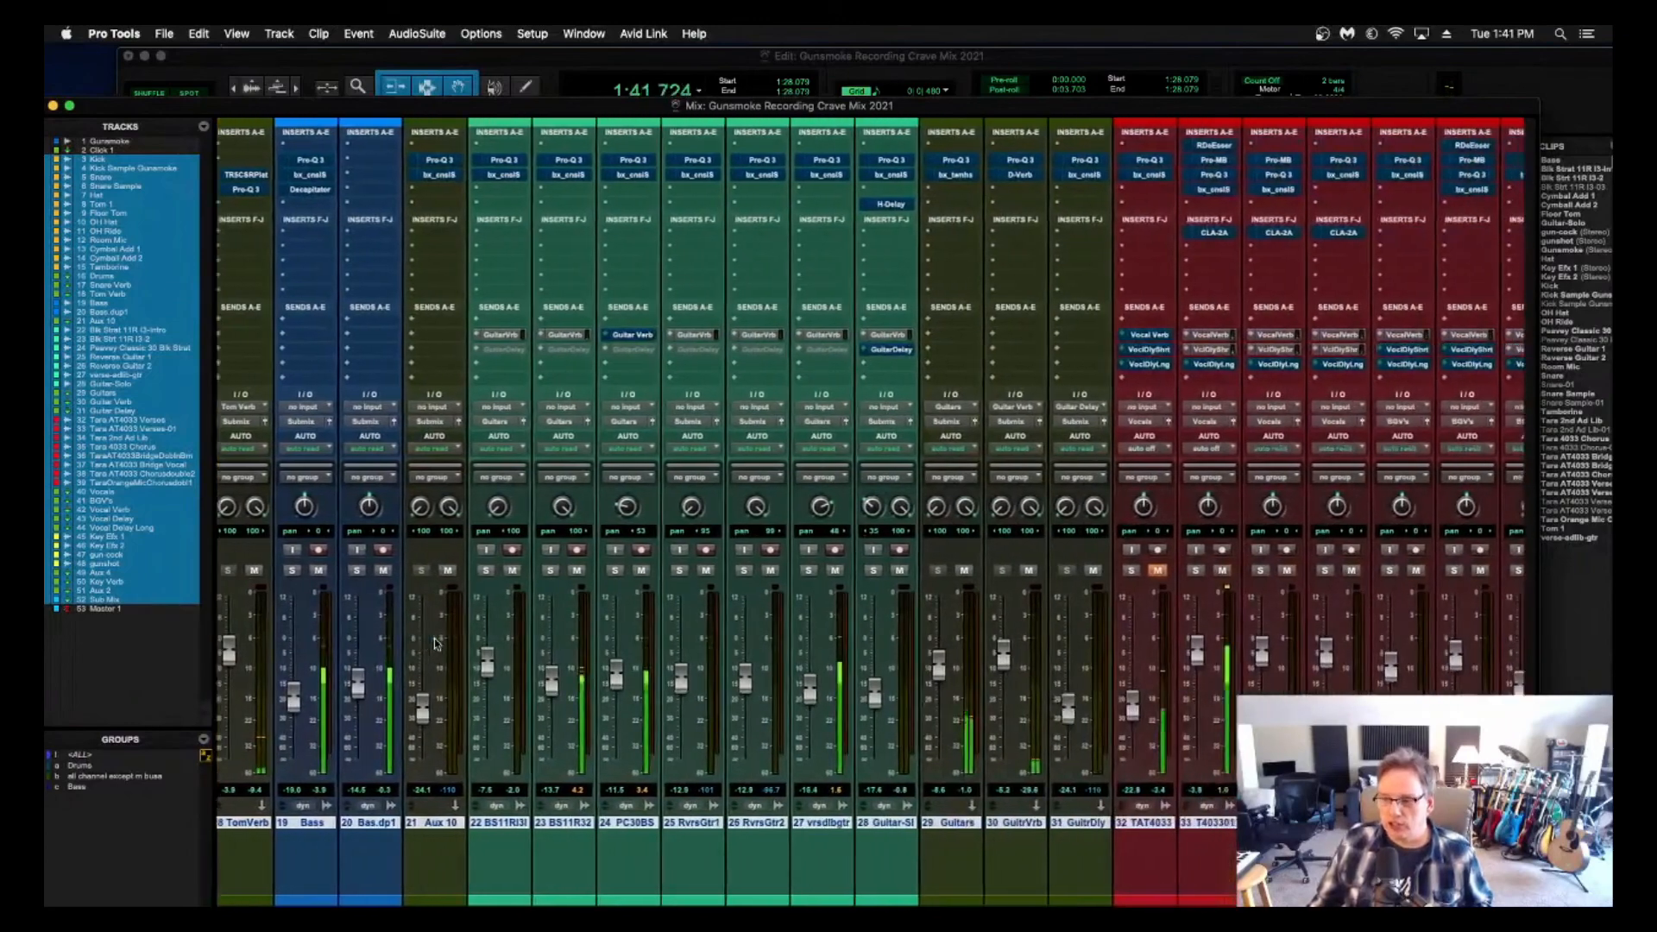
scroll(433, 643, "right", 1)
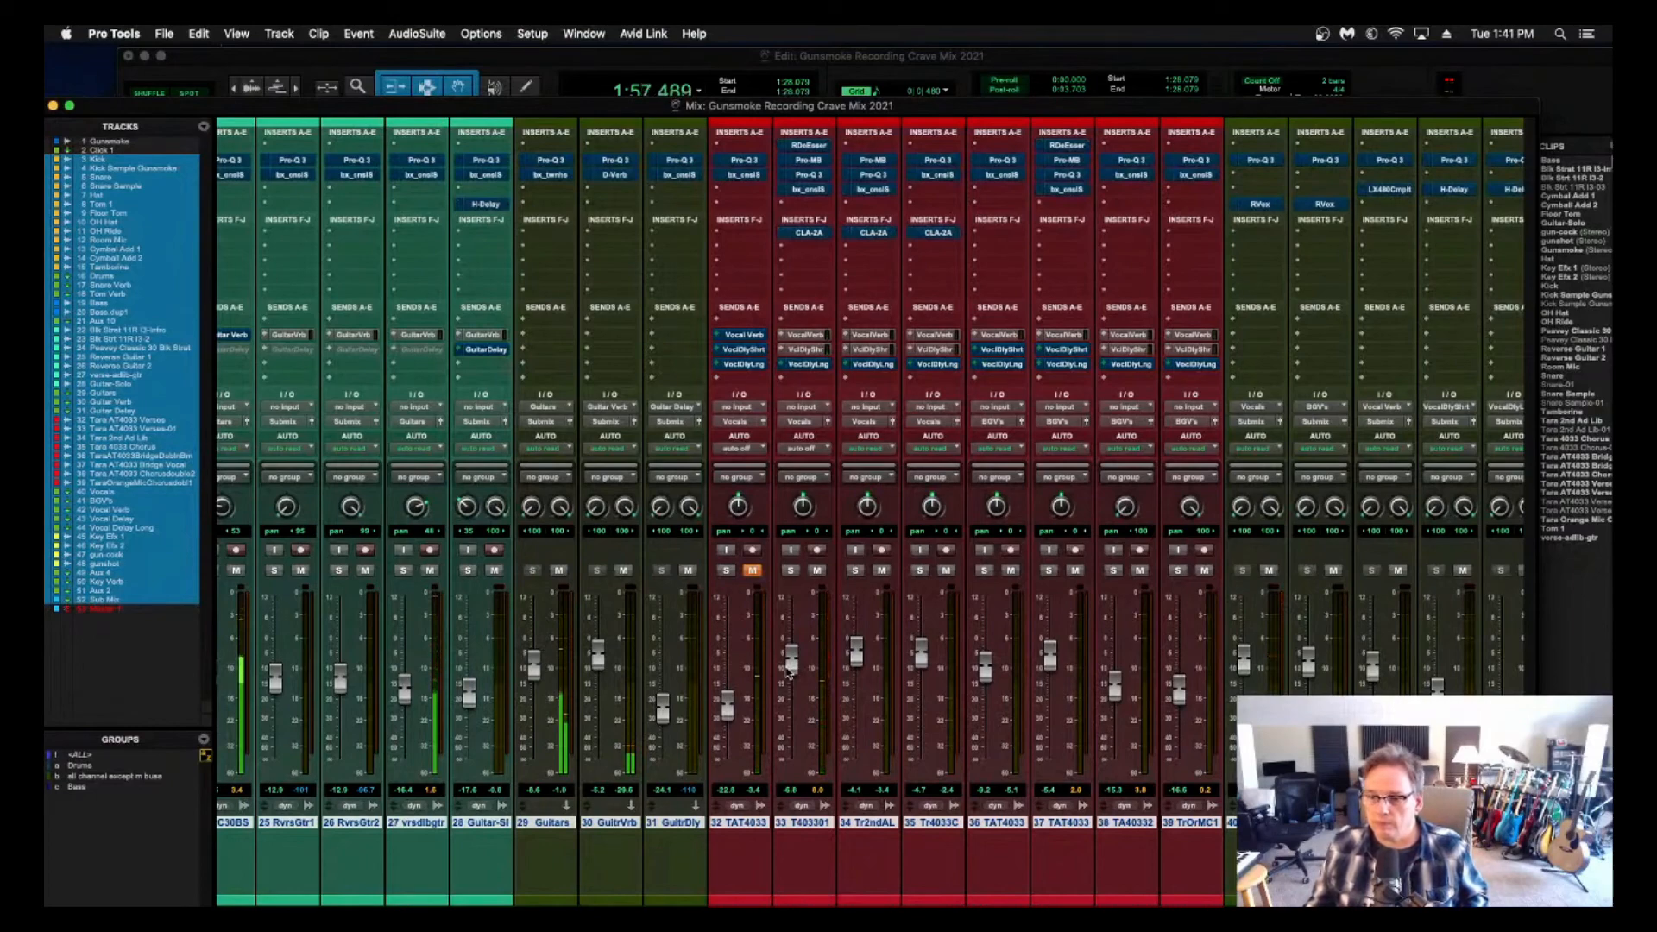
Lower the Guitars bus (track 29) fader to about -11.0 dB and check the channels through to the master.
scroll(734, 668, "right", 2)
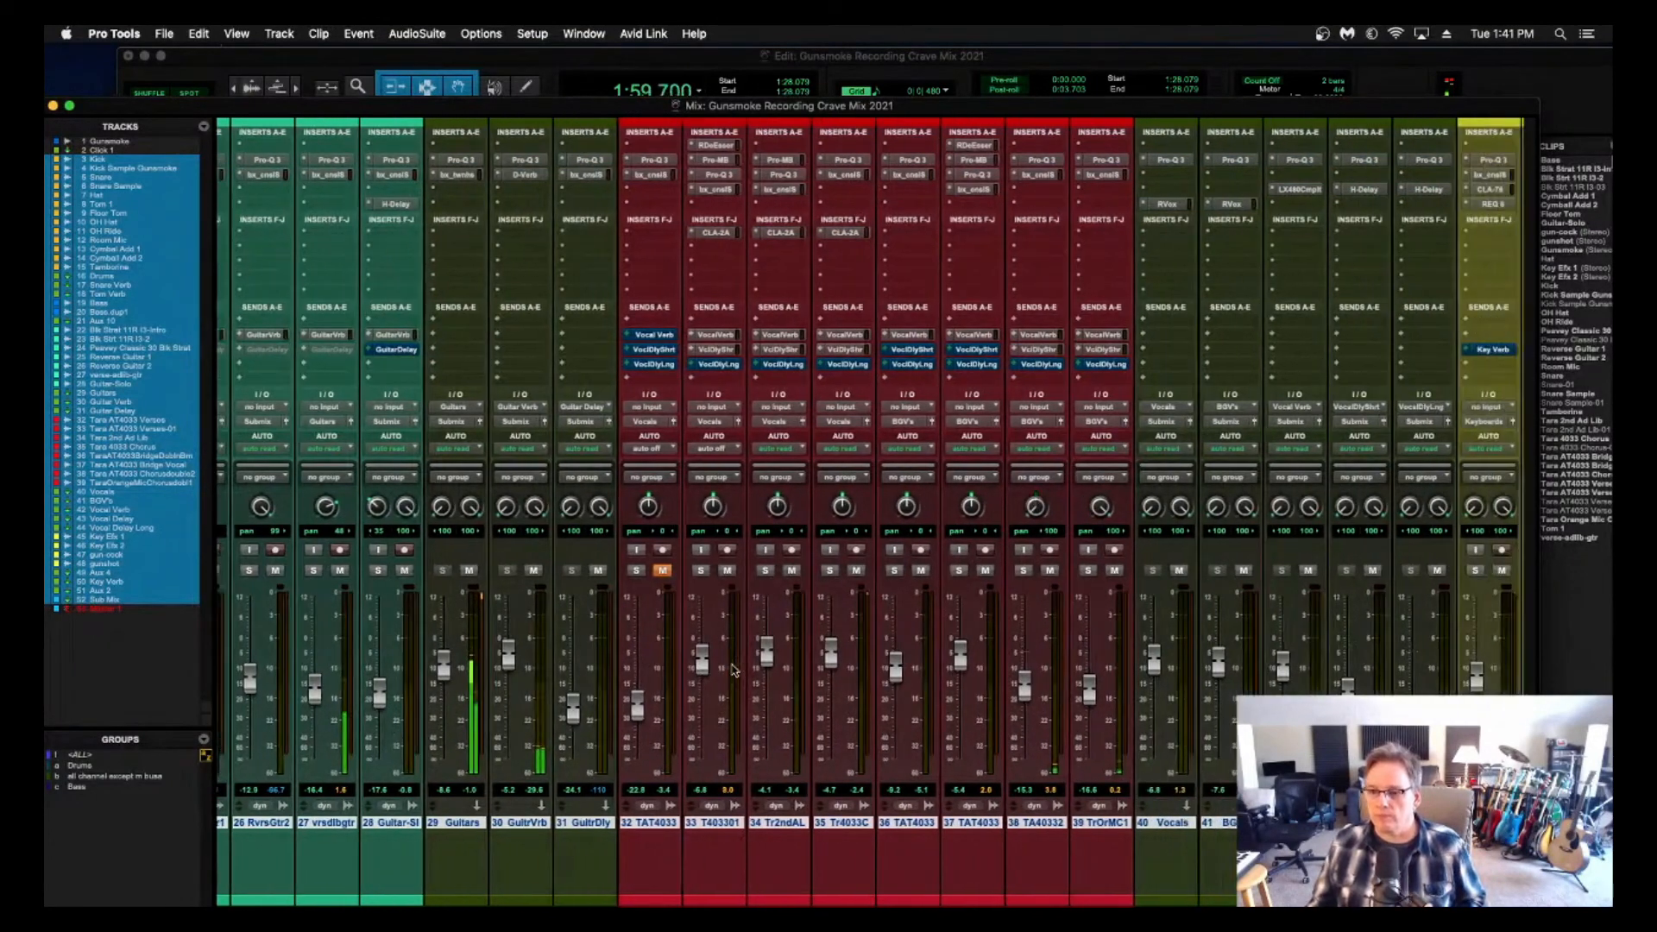
left_click_drag(514, 669, 519, 676)
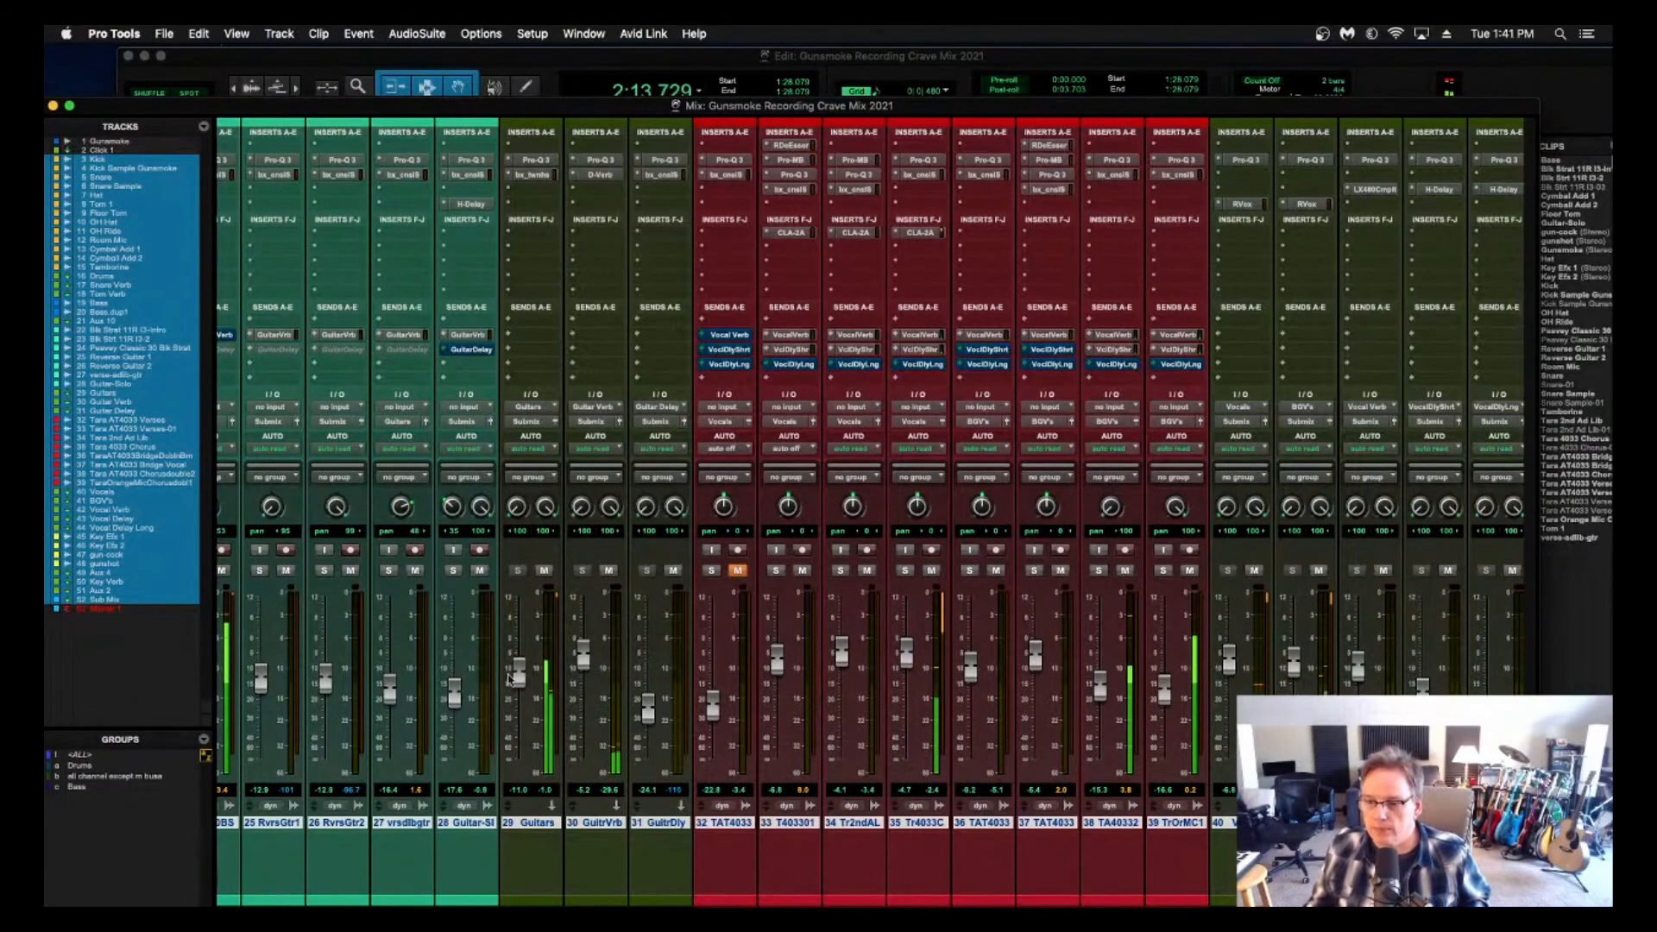
scroll(616, 688, "right", 10)
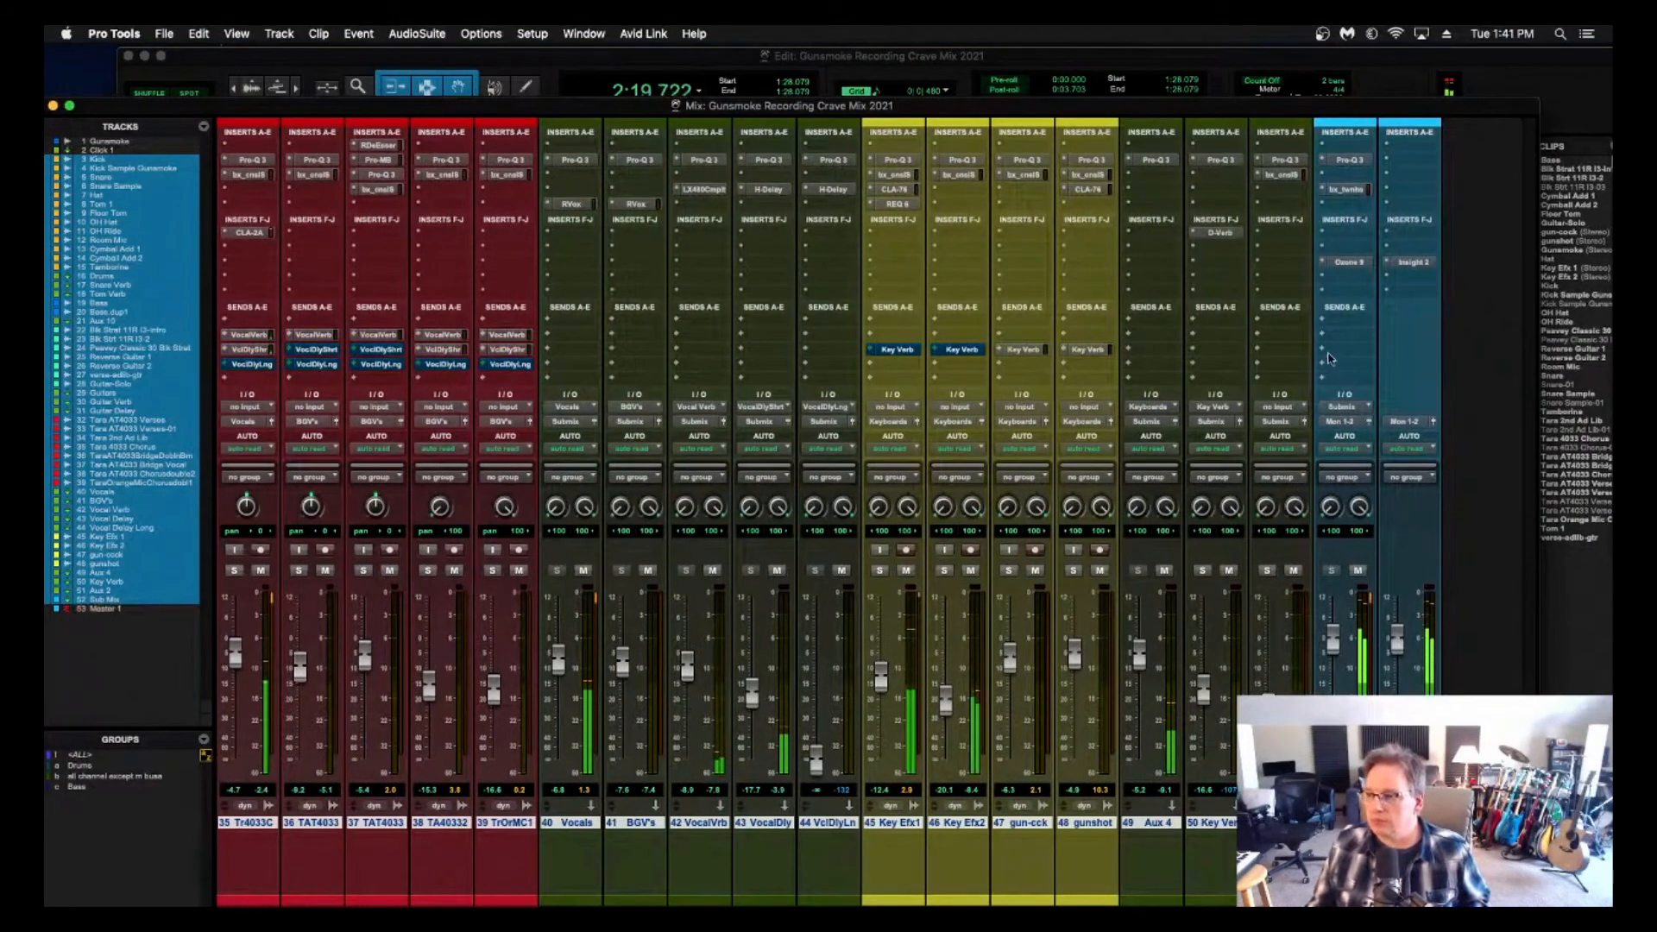
Raise the HF and HMF gains in the bx_console SSL 4000 E on track 6 Snare Sample while replaying from 1:28.079.
scroll(1084, 280, "left", 3)
scroll(1091, 284, "left", 20)
scroll(1094, 280, "left", 10)
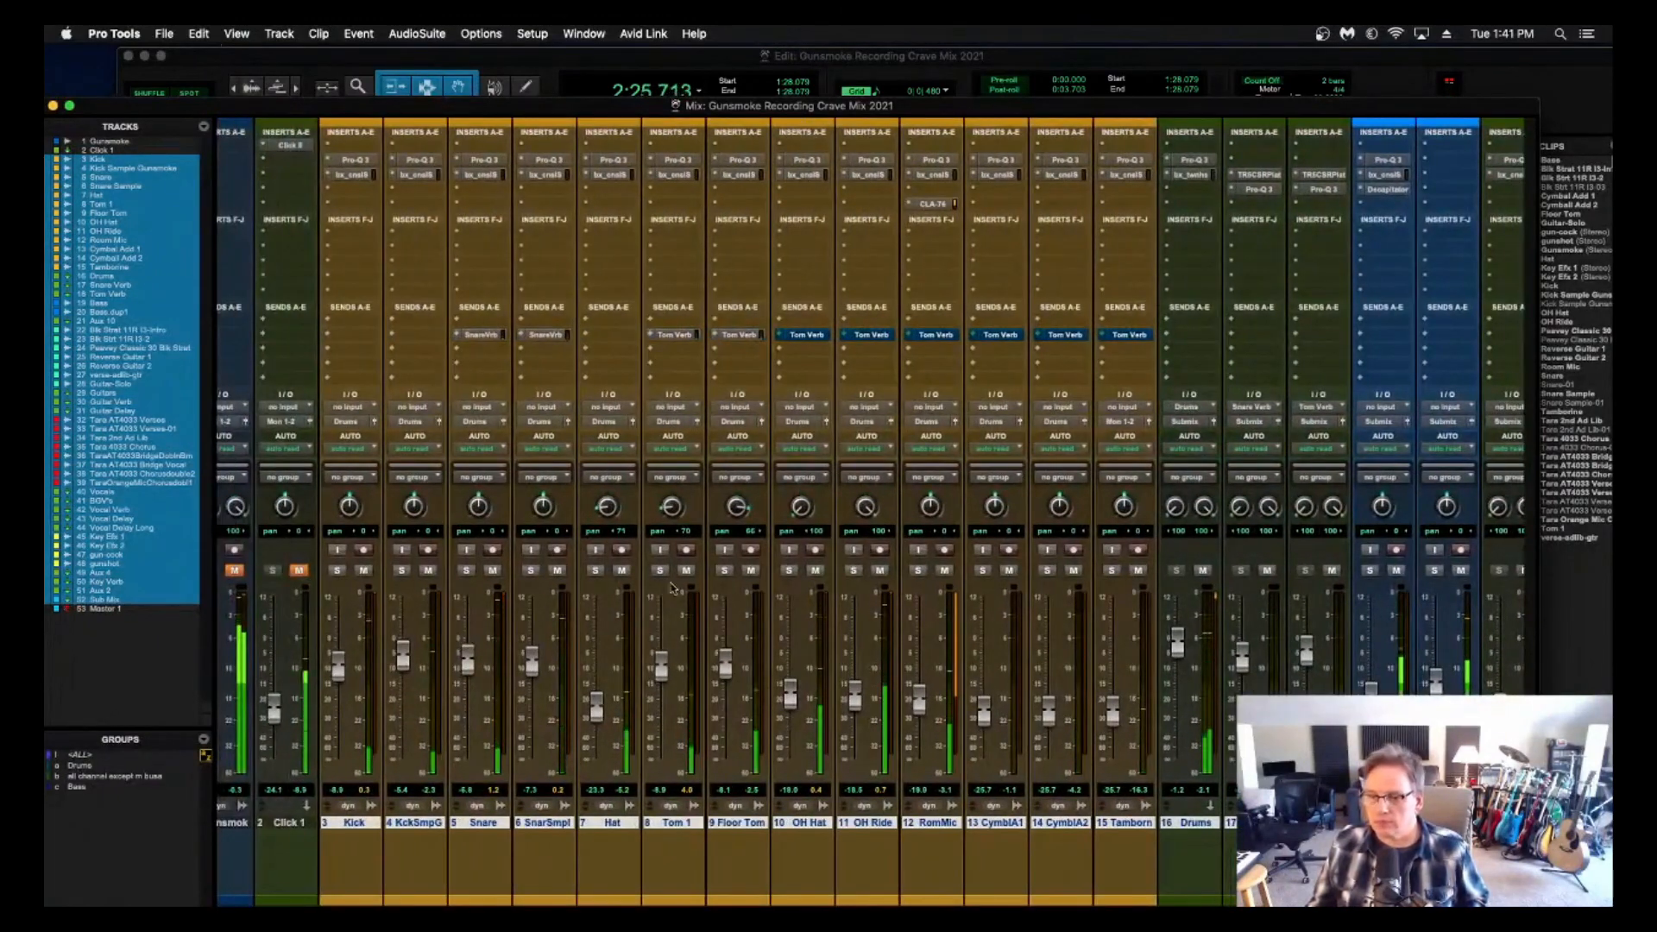
scroll(565, 171, "left", 2)
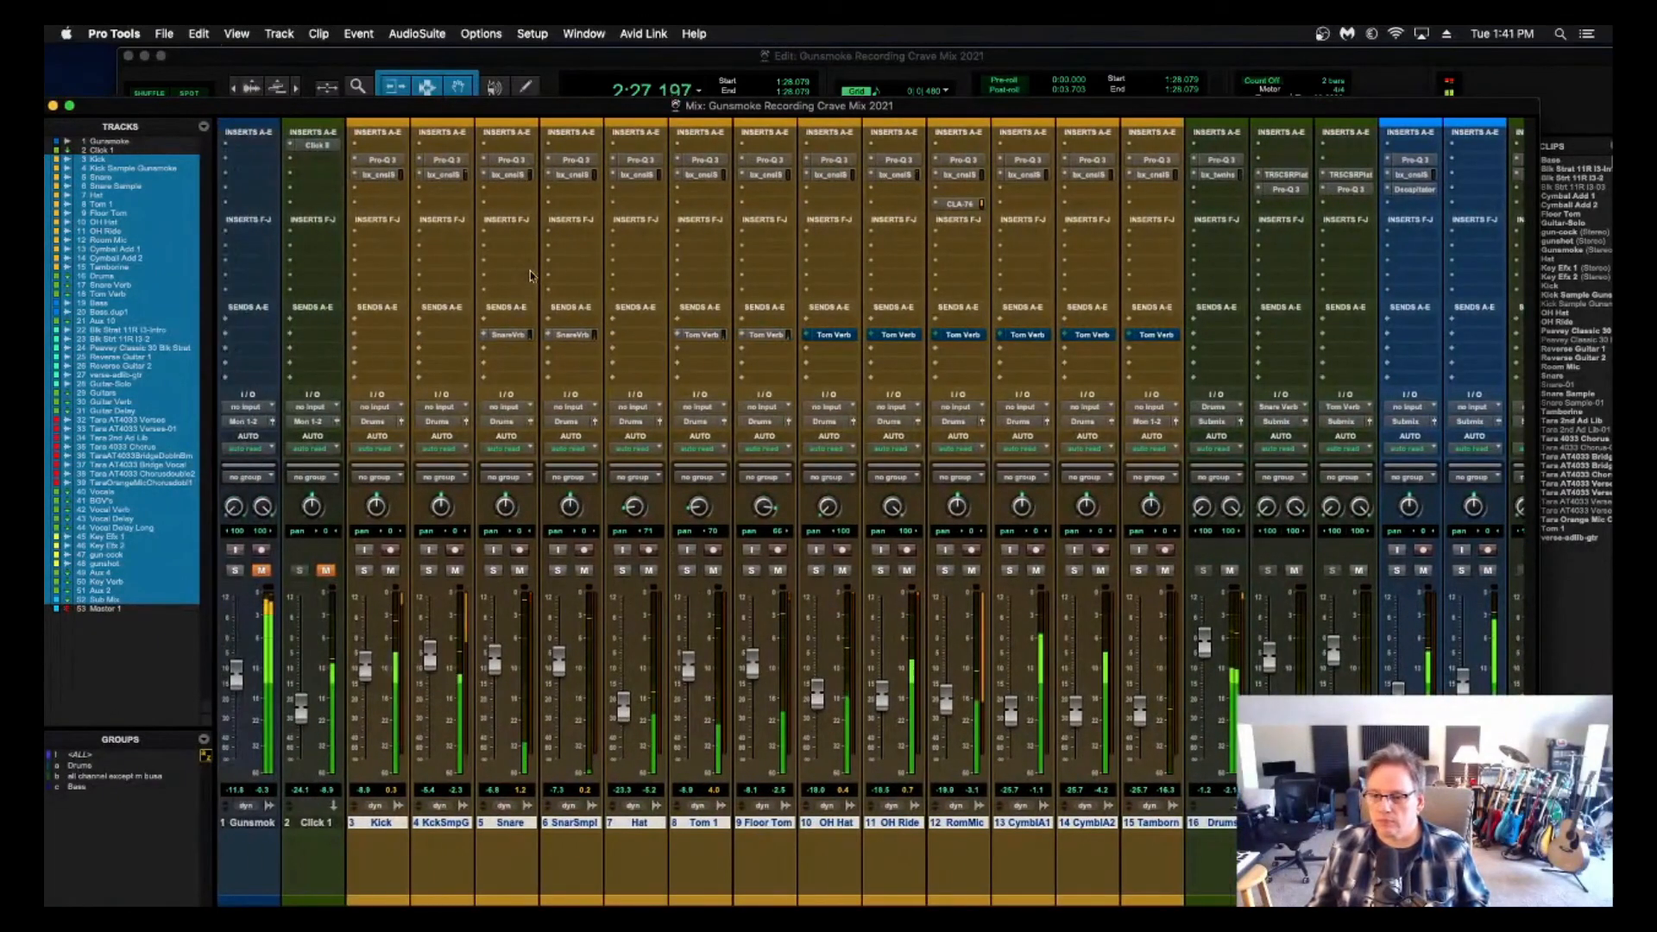
left_click(566, 174)
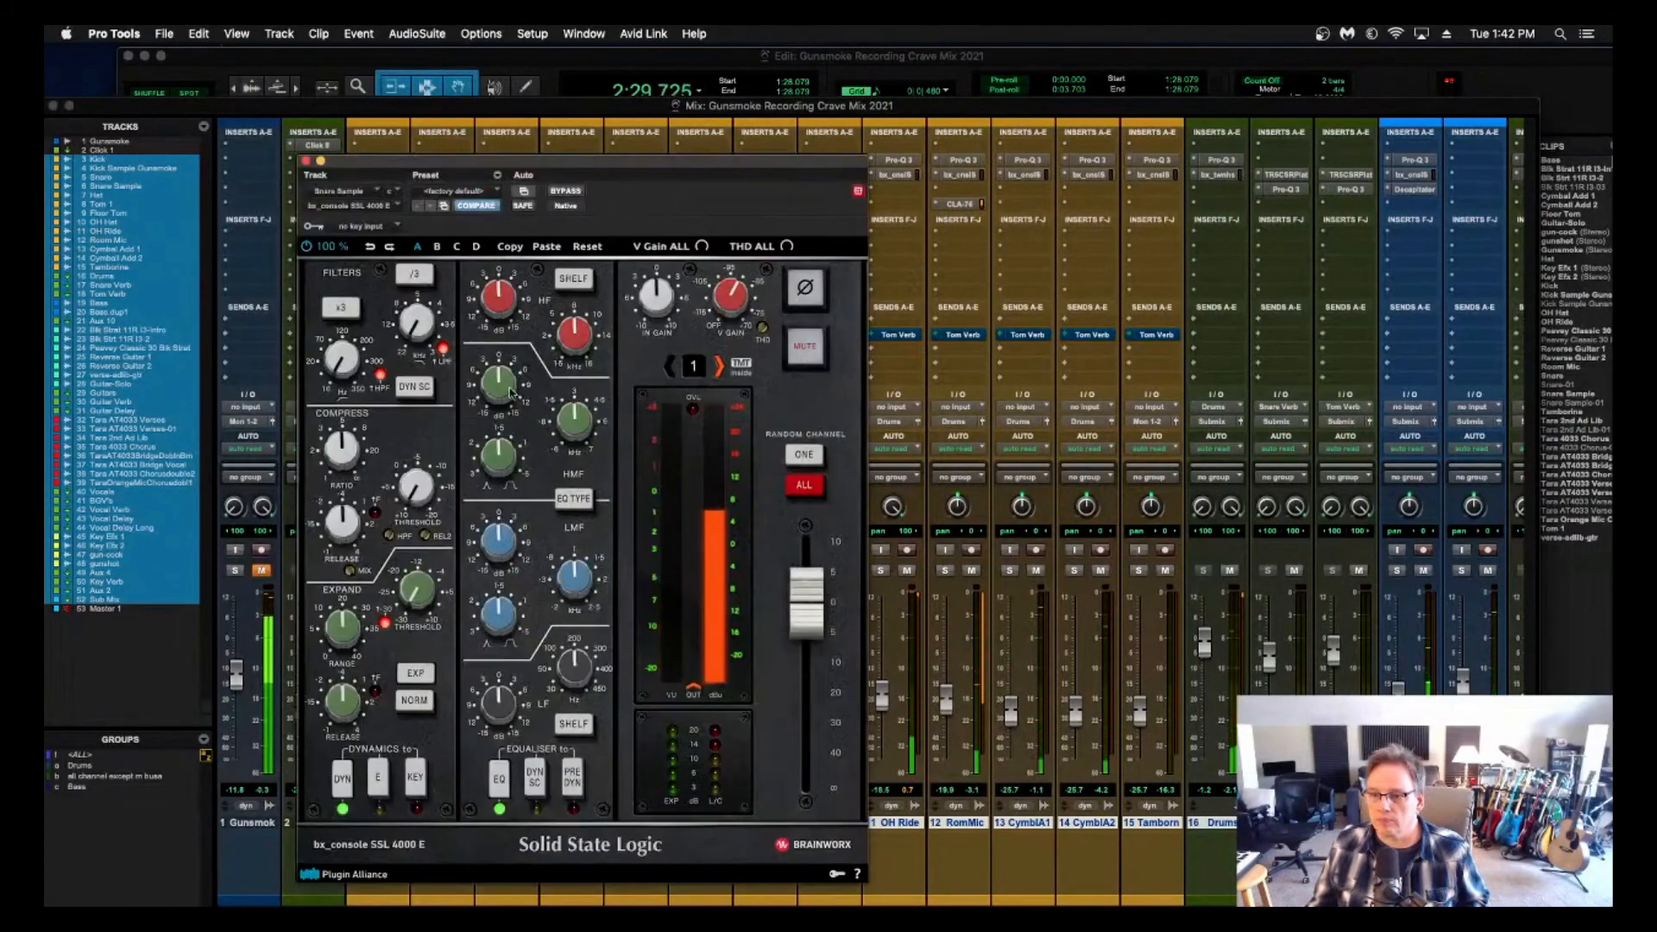
key("space")
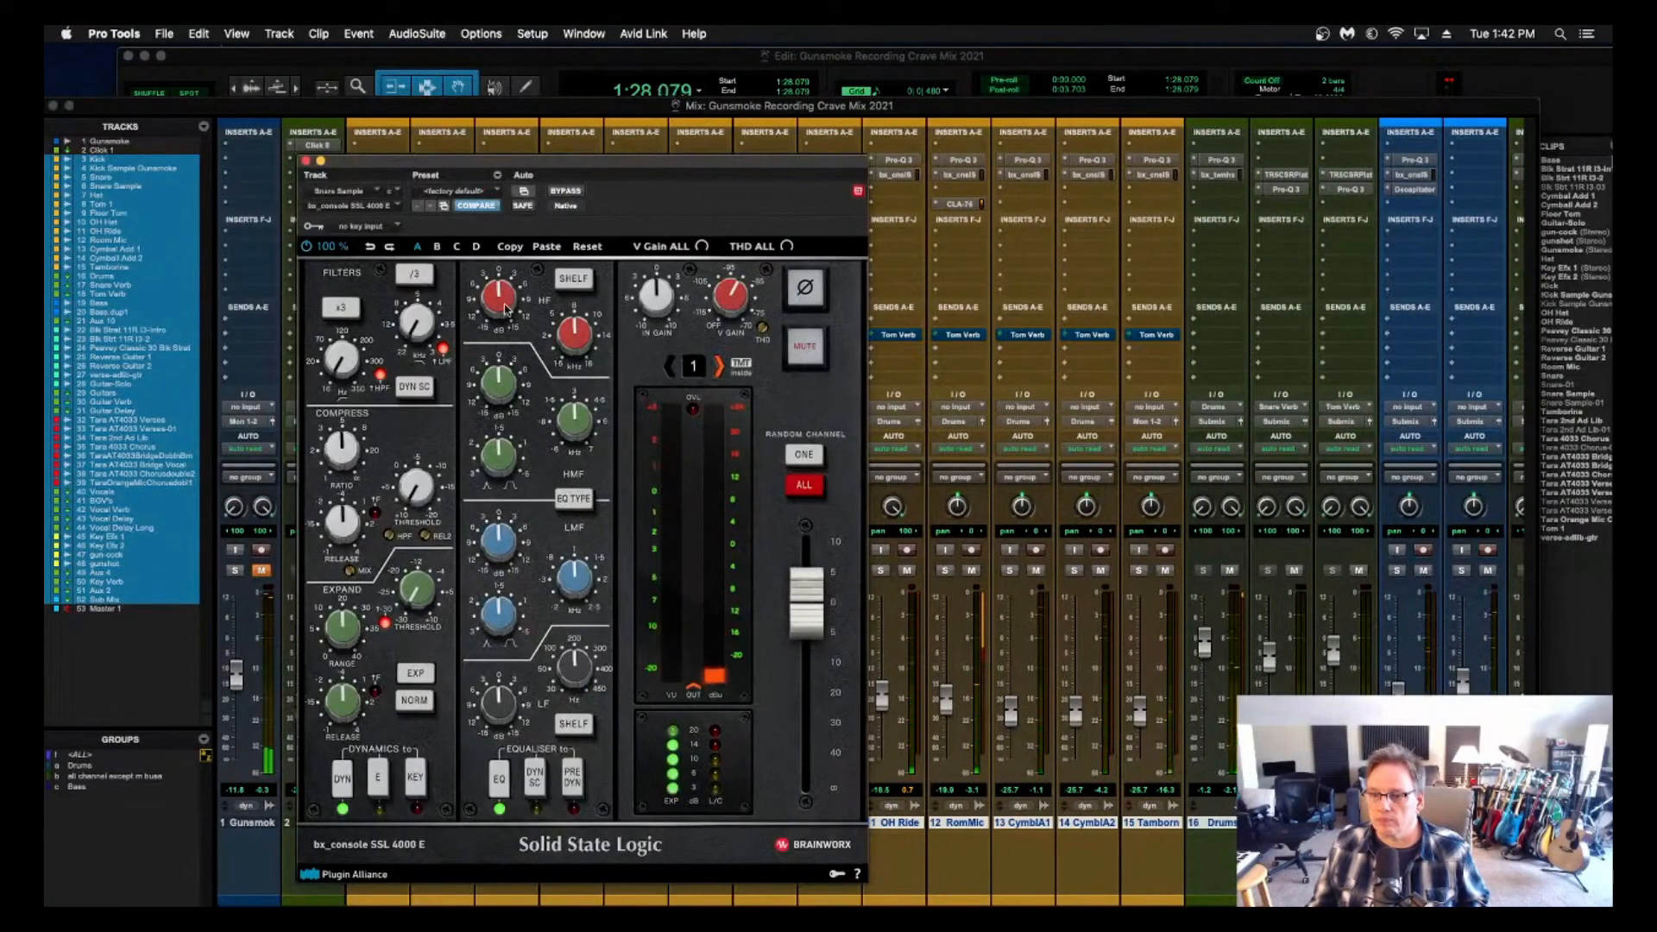
key("space")
left_click_drag(506, 309, 499, 285)
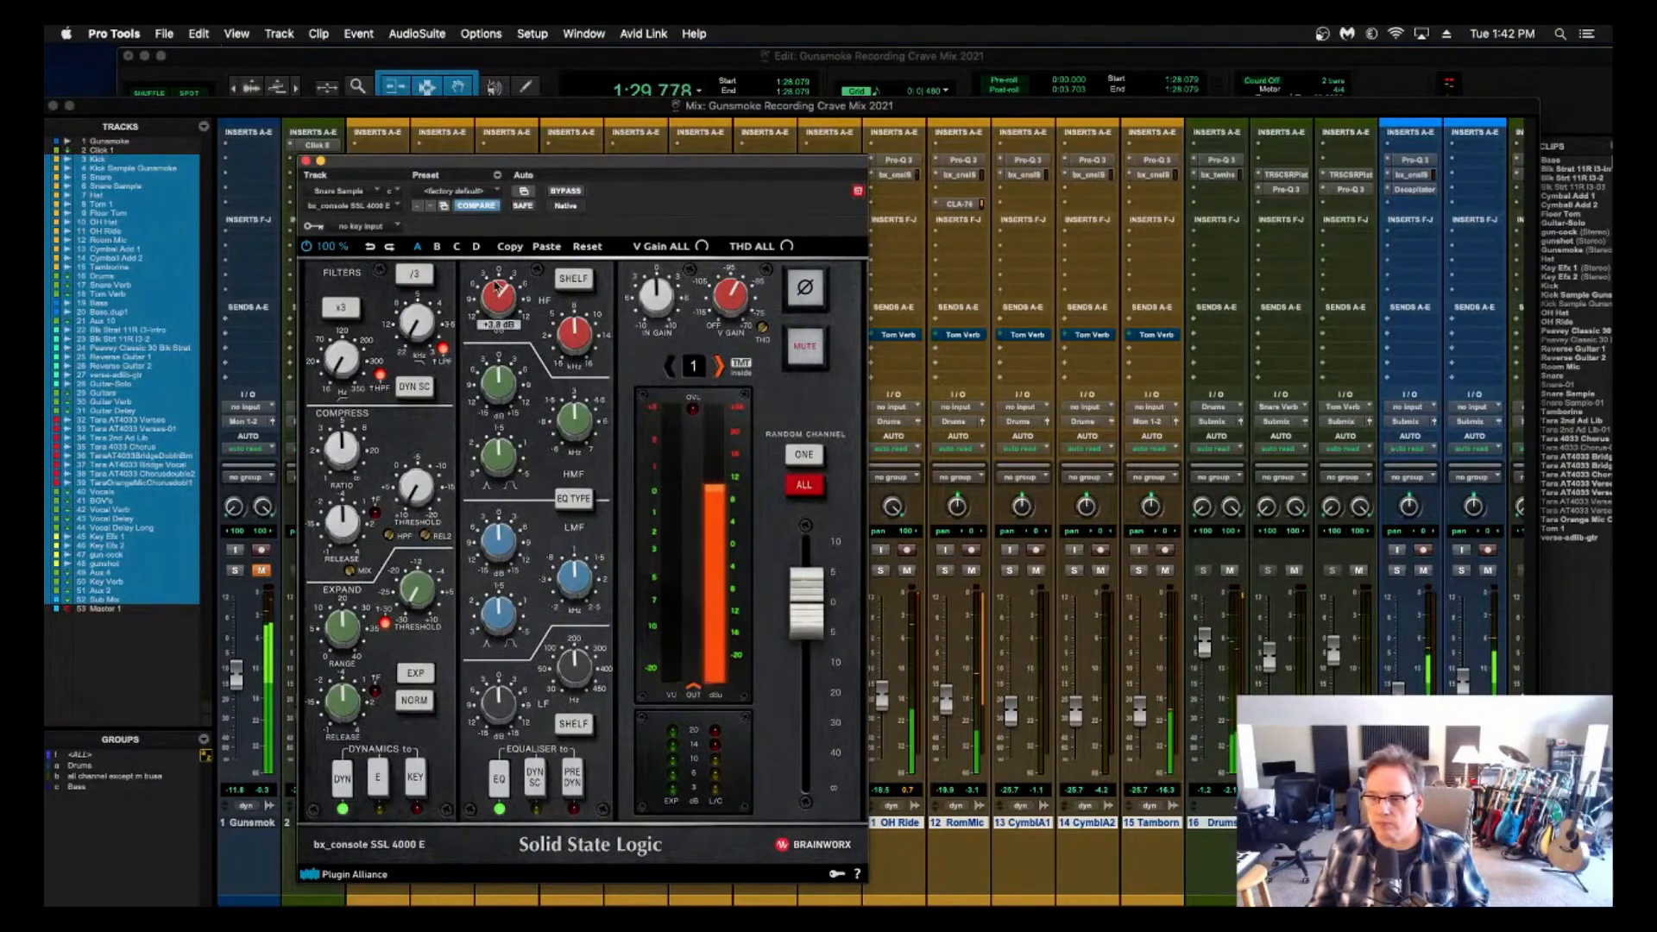
mouse_move(498, 379)
left_mouse_down()
mouse_move(494, 356)
mouse_move(494, 372)
left_mouse_up()
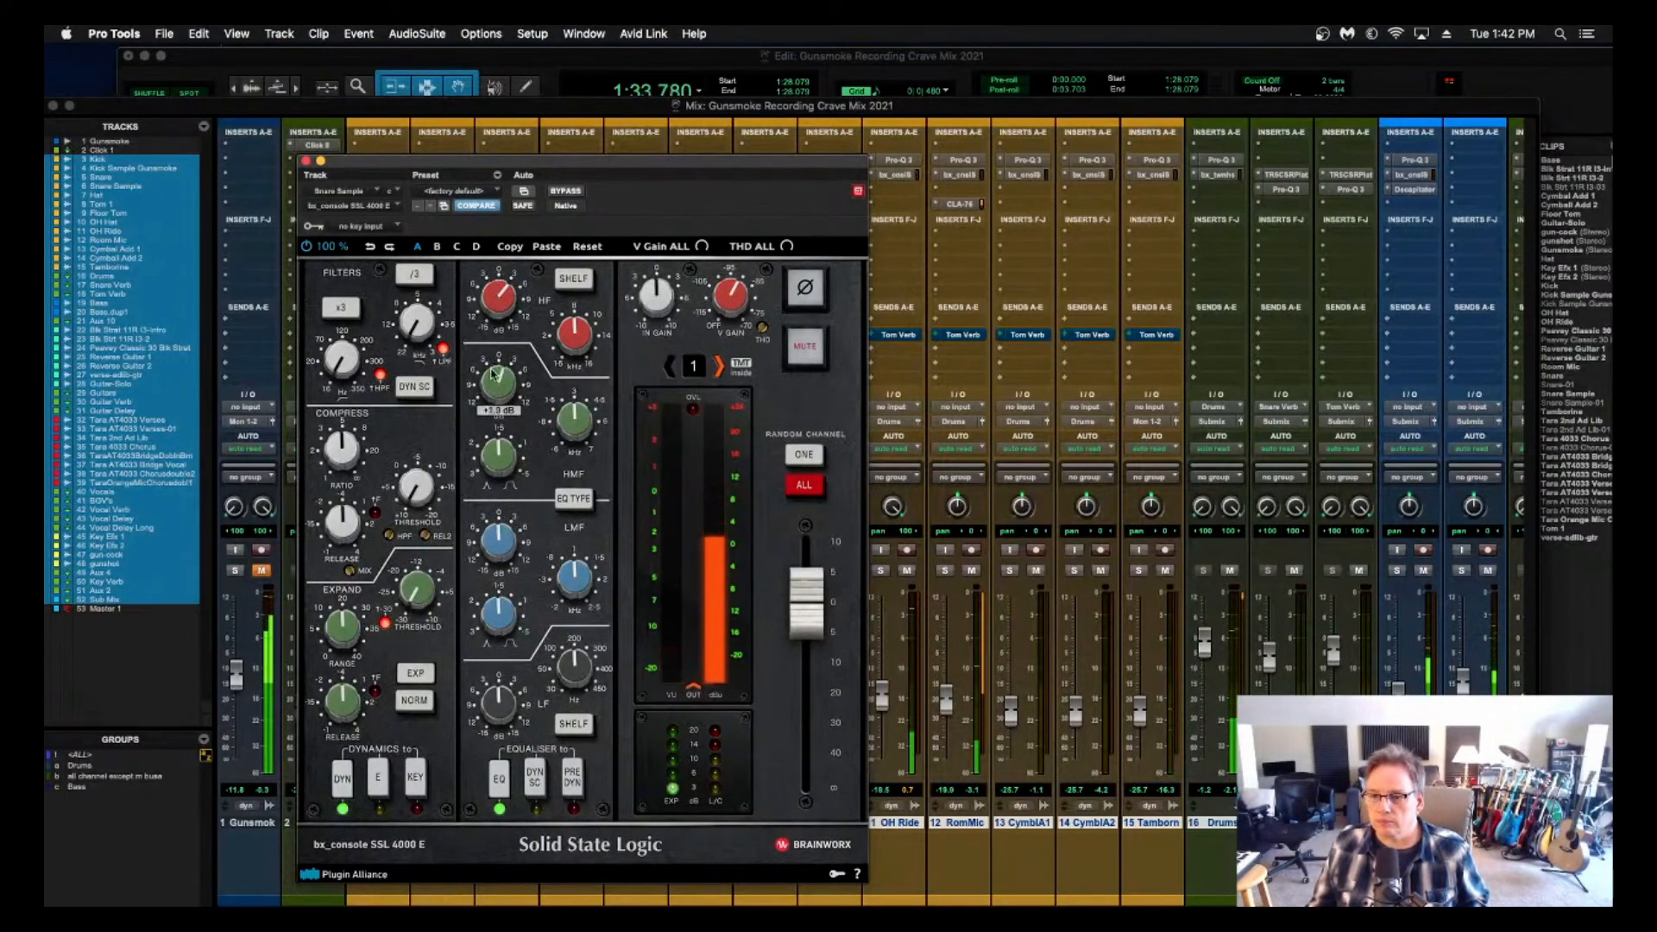
left_click_drag(498, 316, 497, 292)
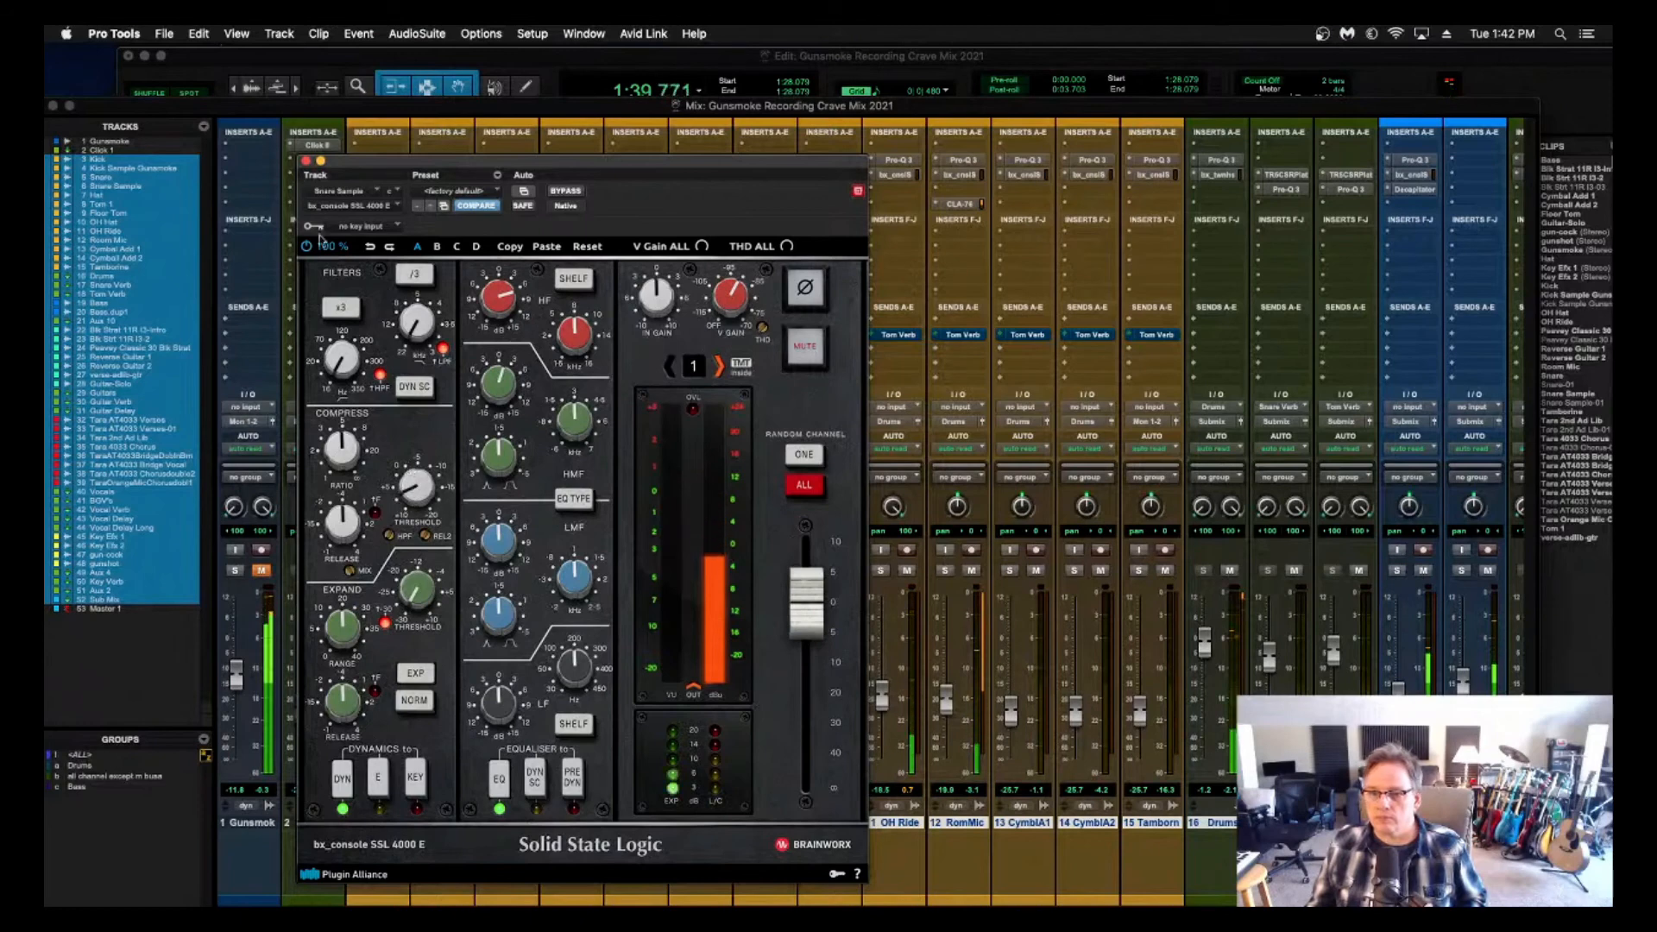
left_click(306, 161)
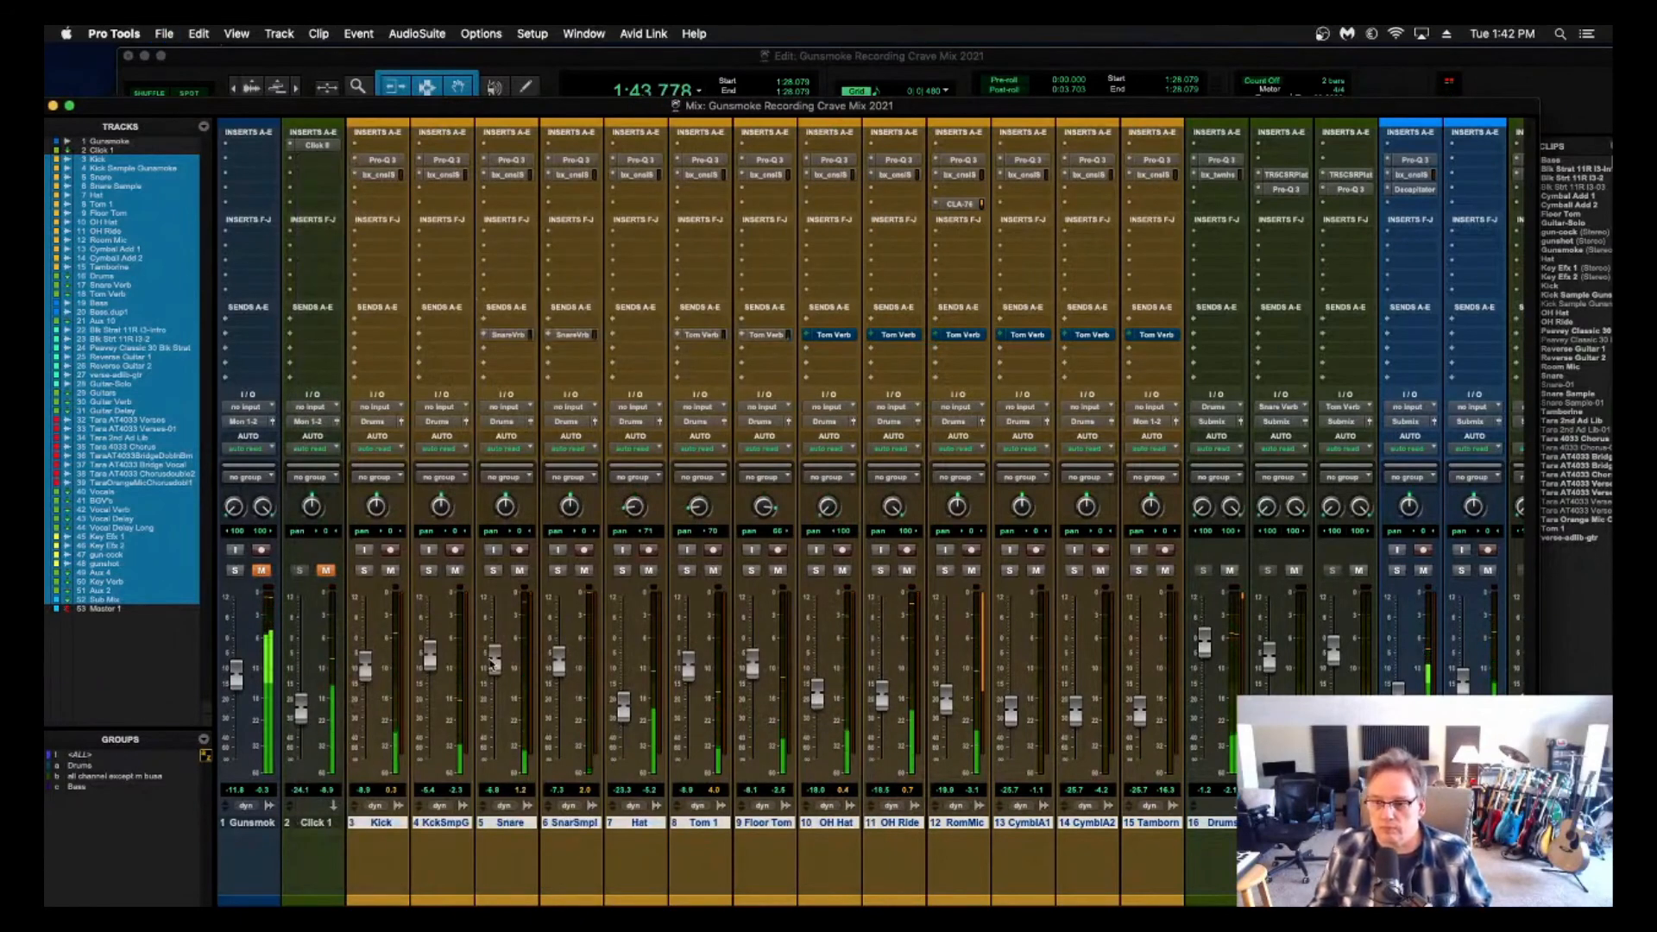
Insert a stereo Scheps 73 EQ in the empty insert slot below the existing plug-ins on the Drums bus (track 16).
scroll(945, 643, "right", 5)
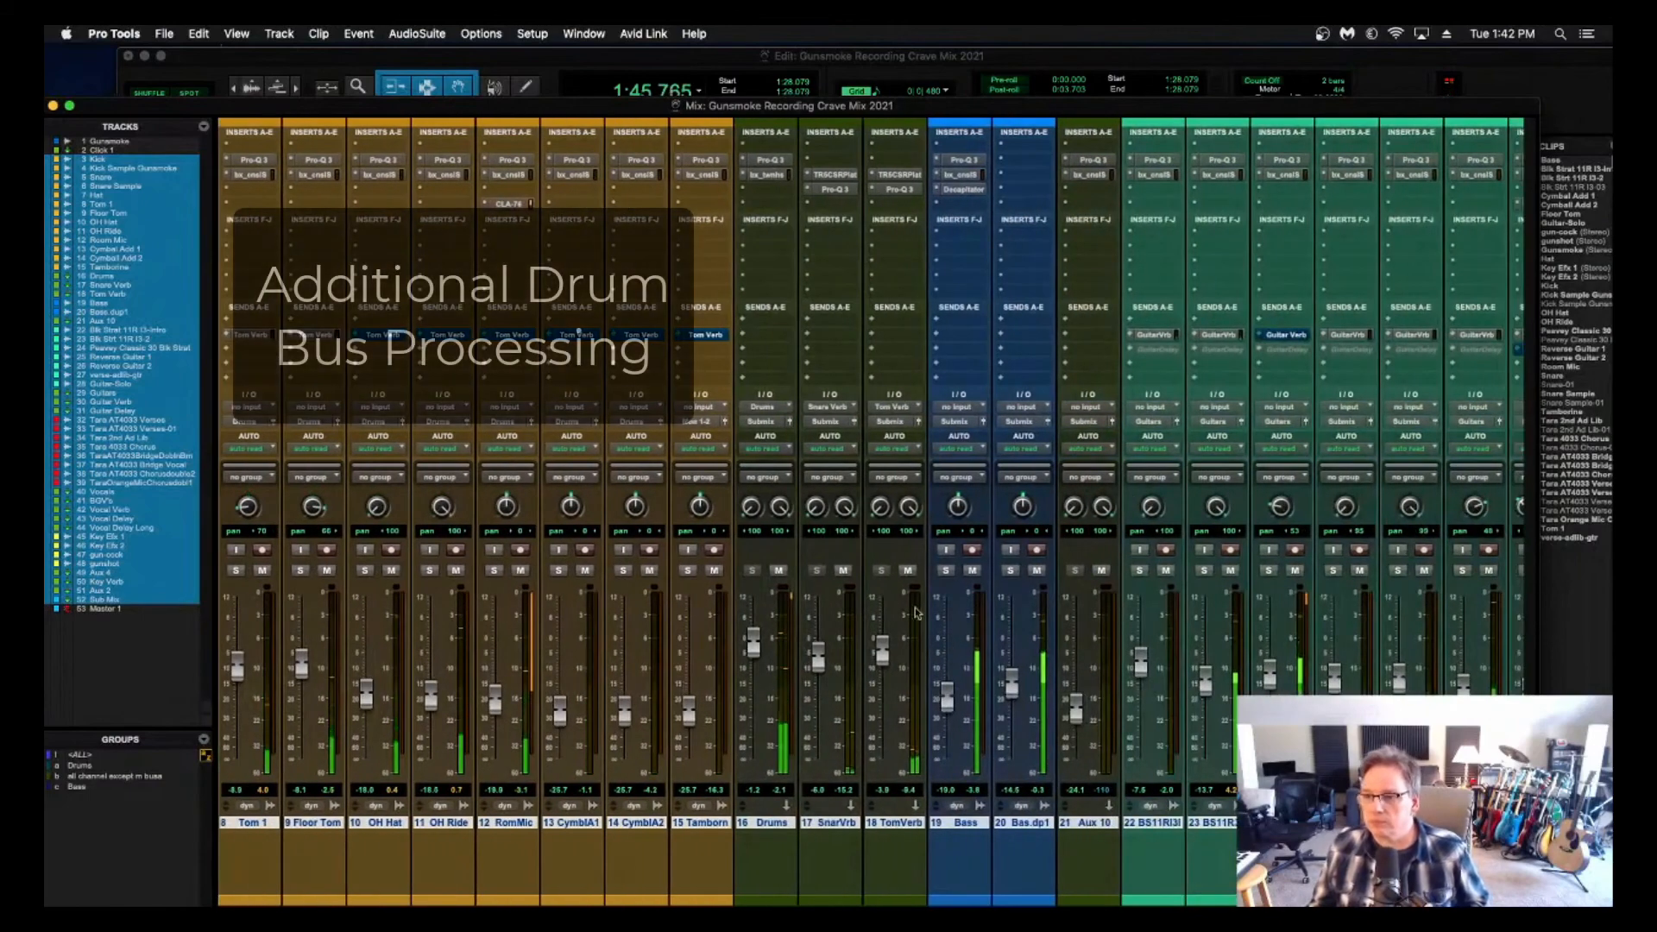
left_click(744, 194)
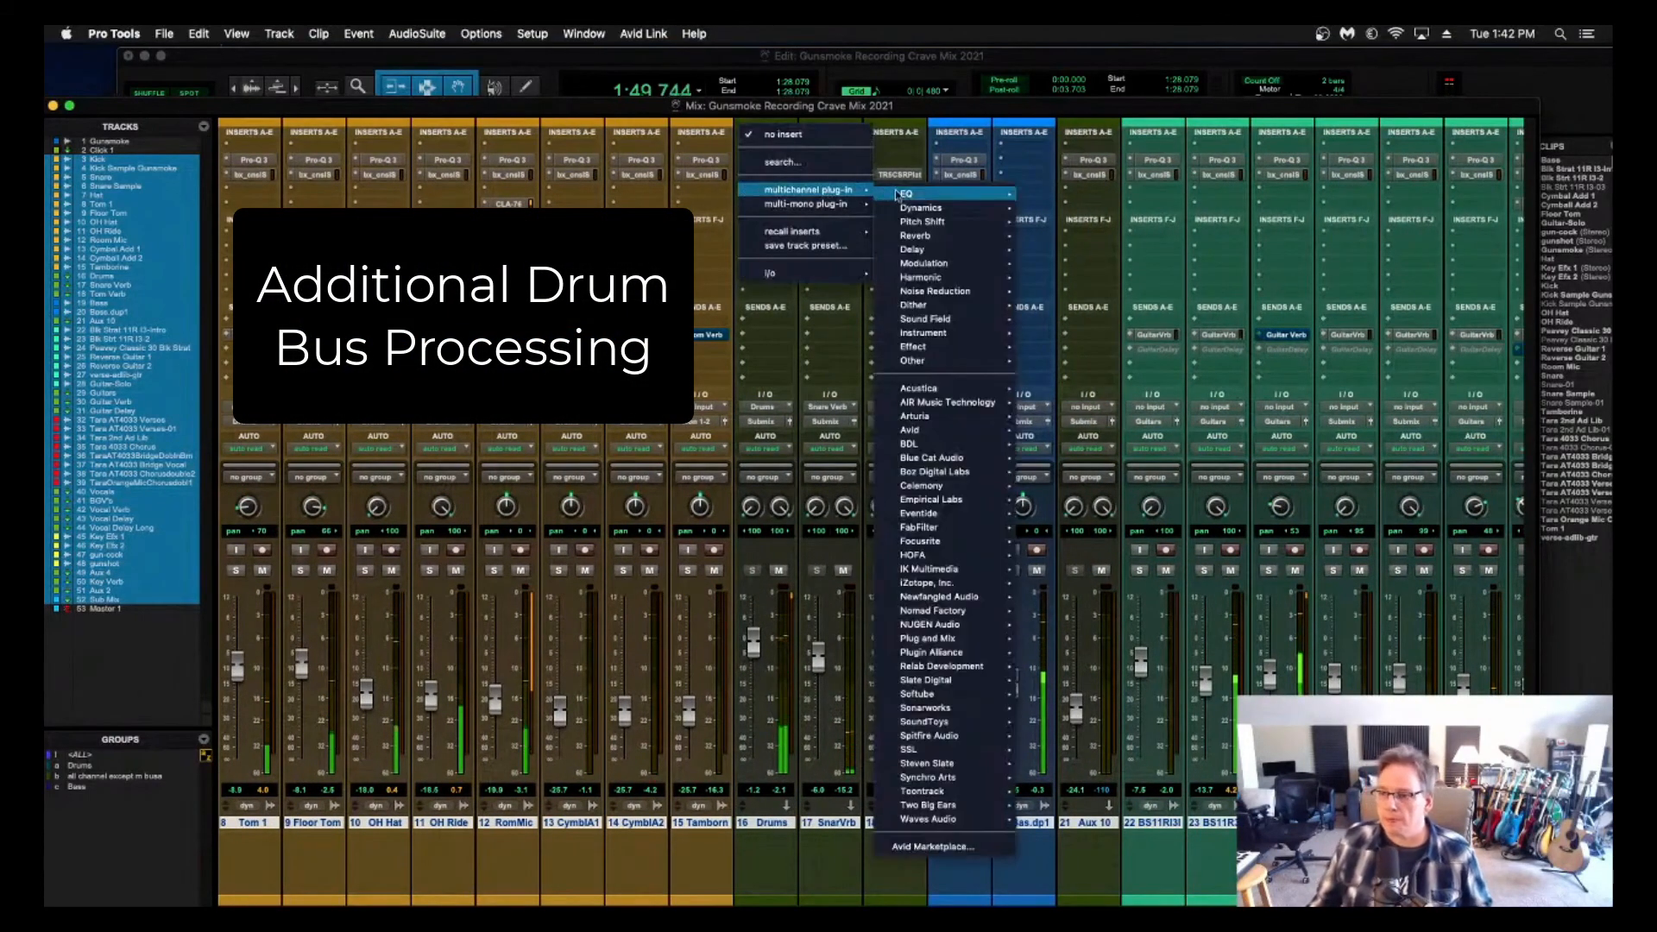
mouse_move(940, 197)
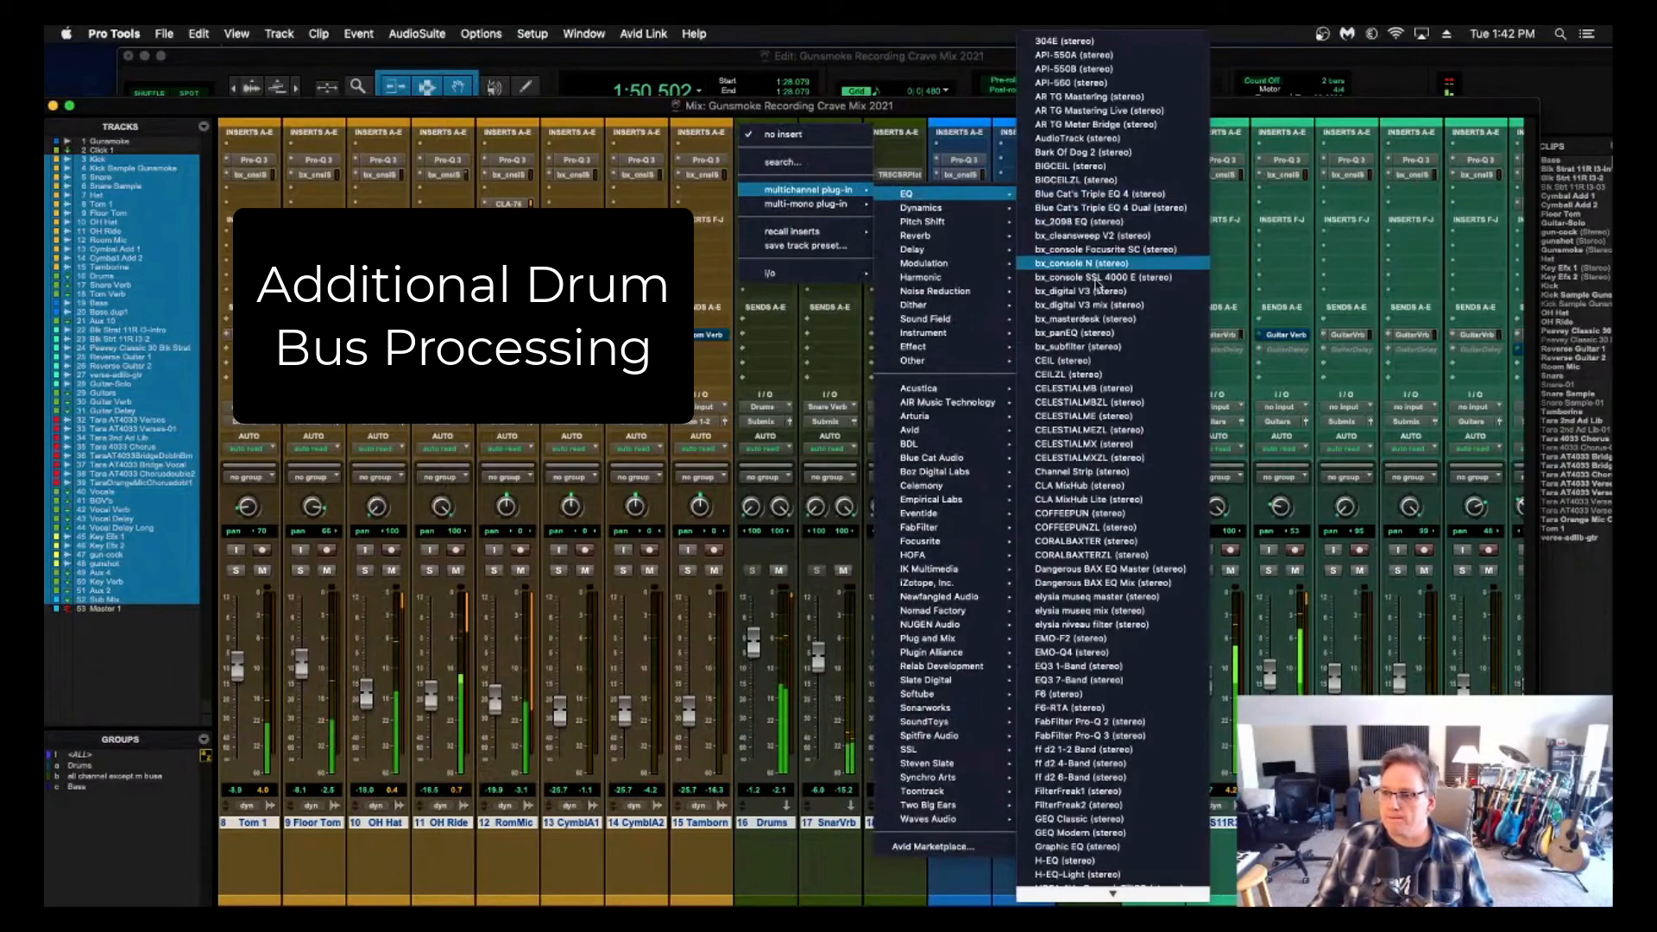
scroll(1113, 363, "down", 15)
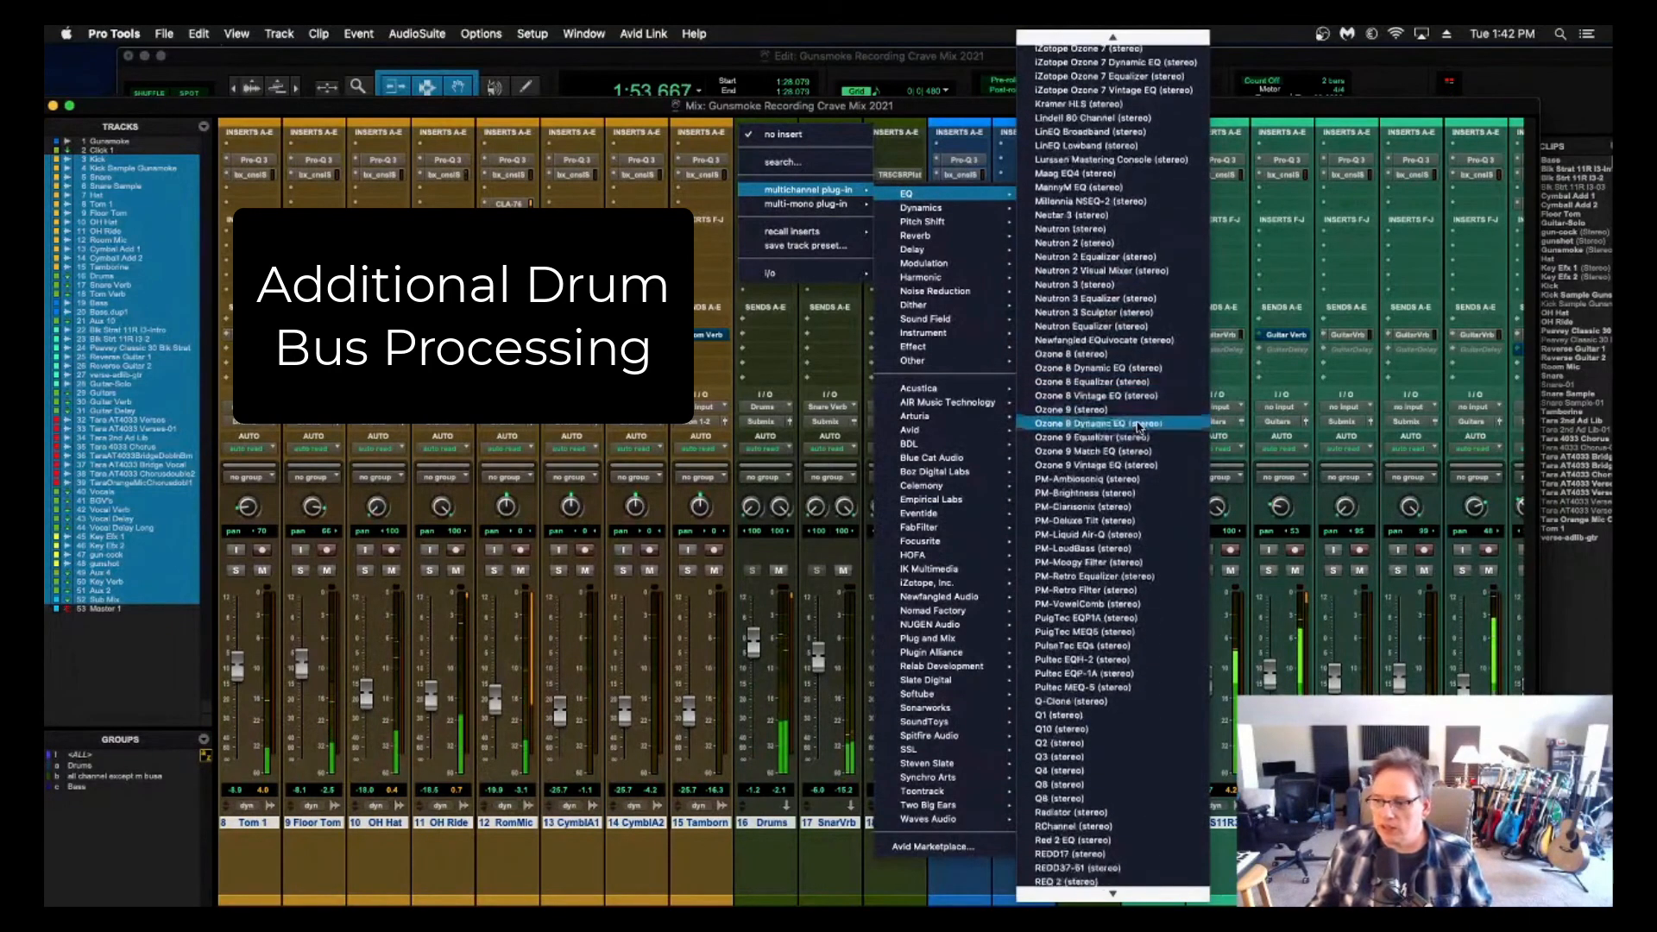
scroll(1137, 427, "down", 3)
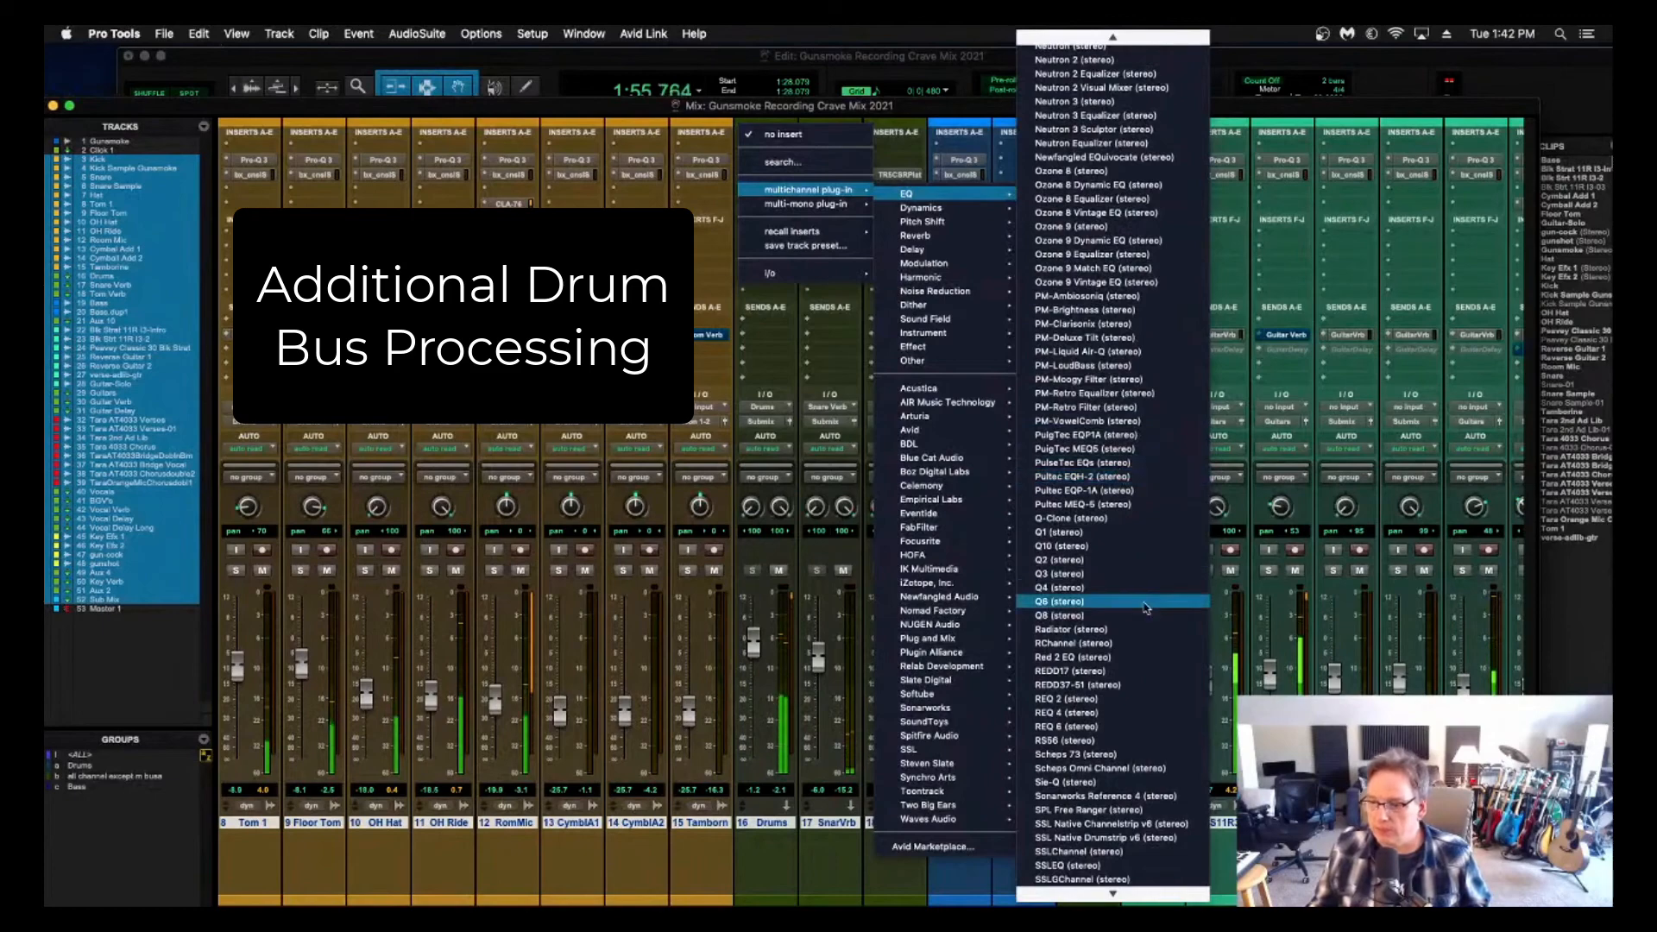
left_click(1129, 755)
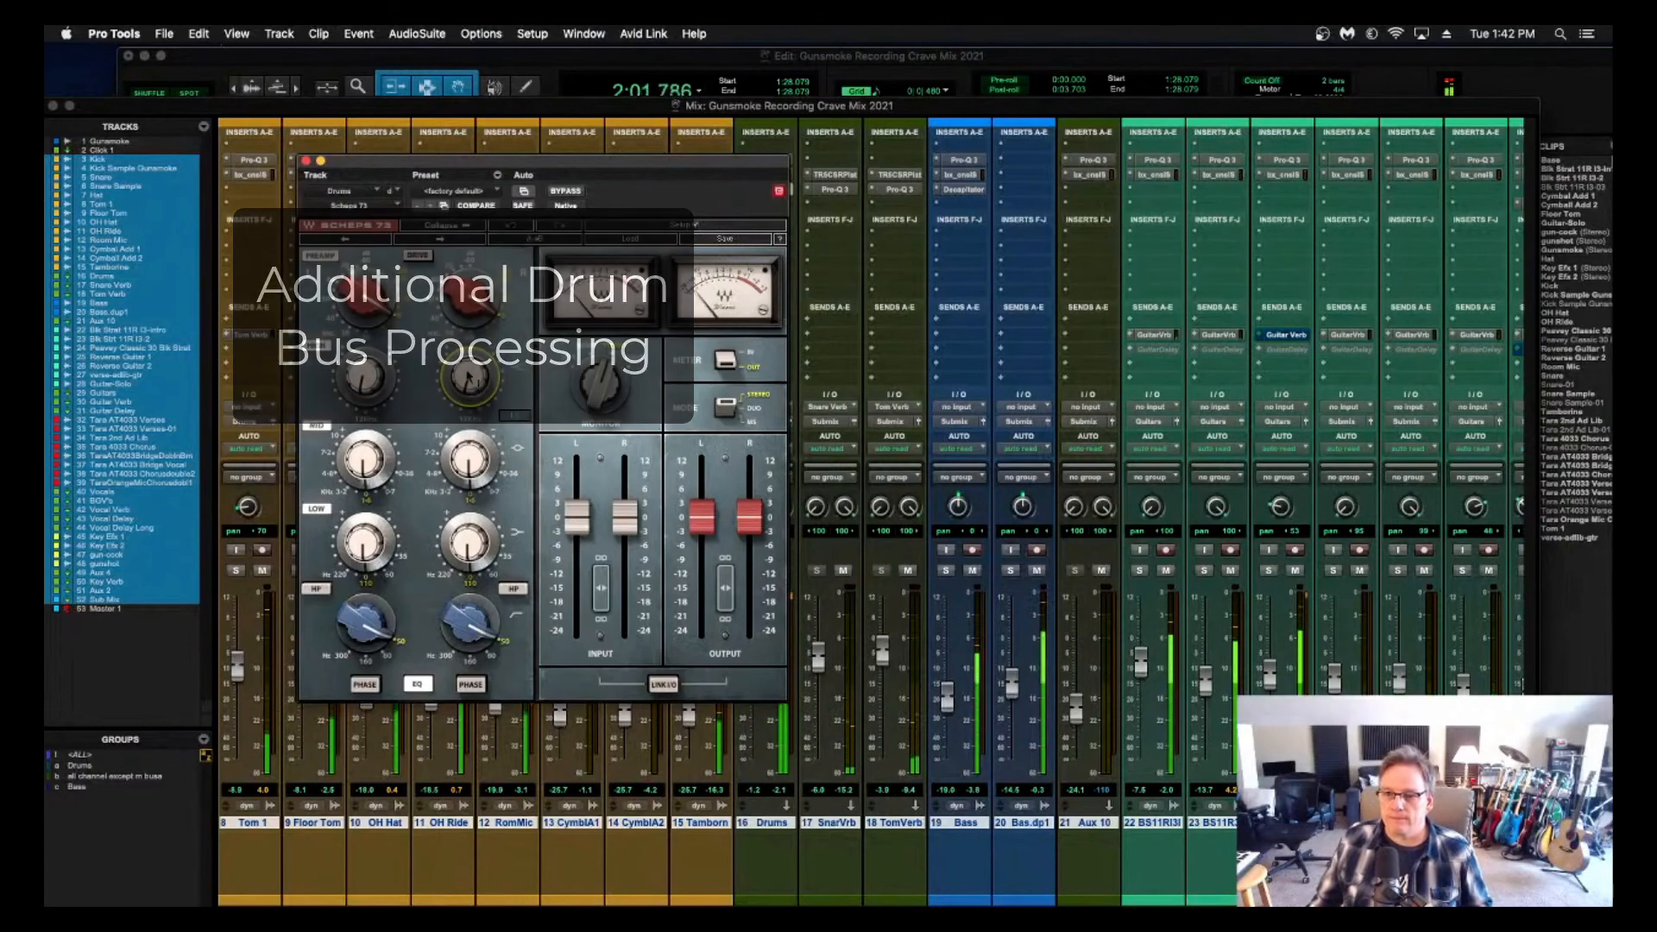
Adjust the mid and low bands of the Drums bus Scheps 73, compare it against bypass and save the session.
left_click(473, 466)
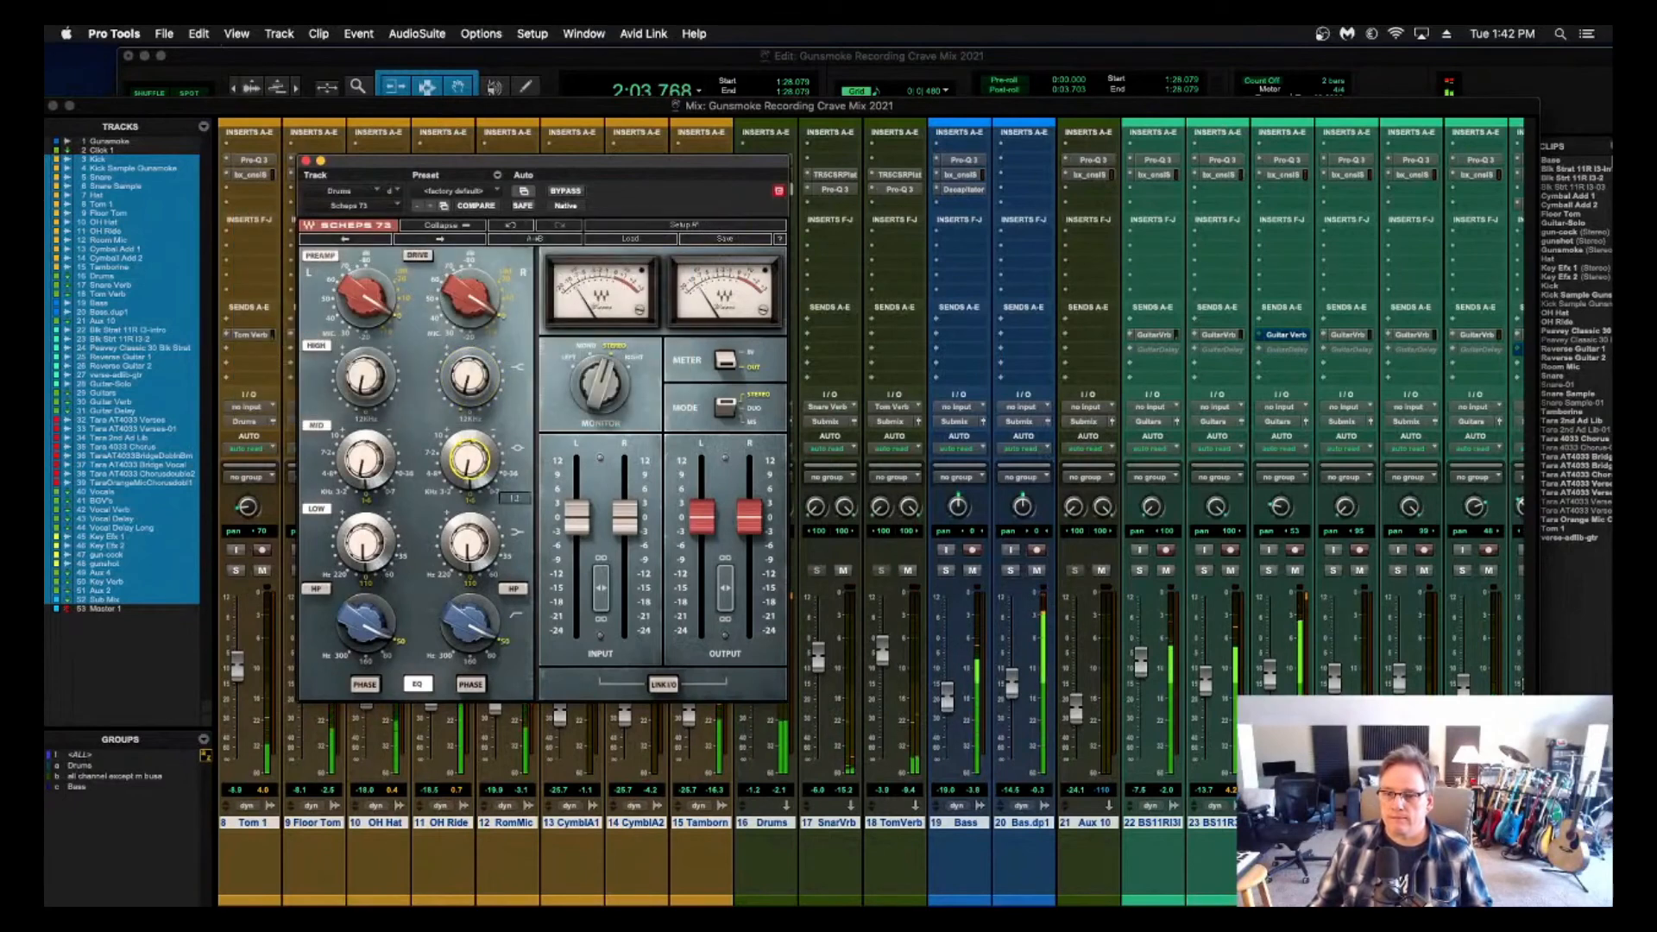
left_click(469, 542)
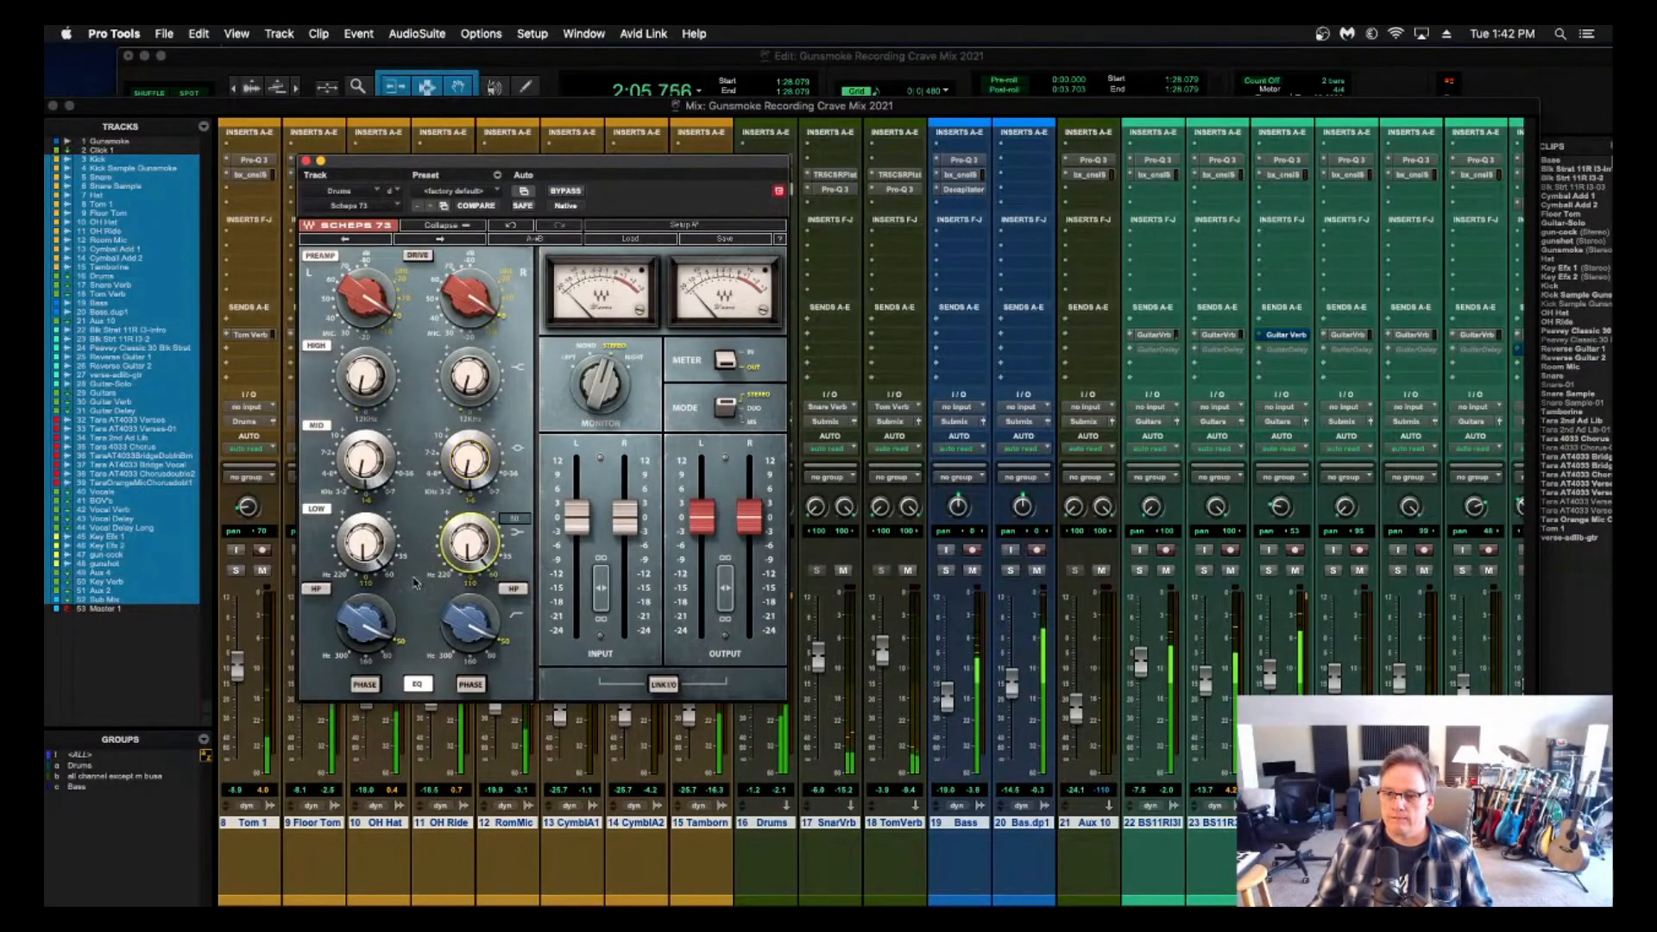
left_click(362, 542)
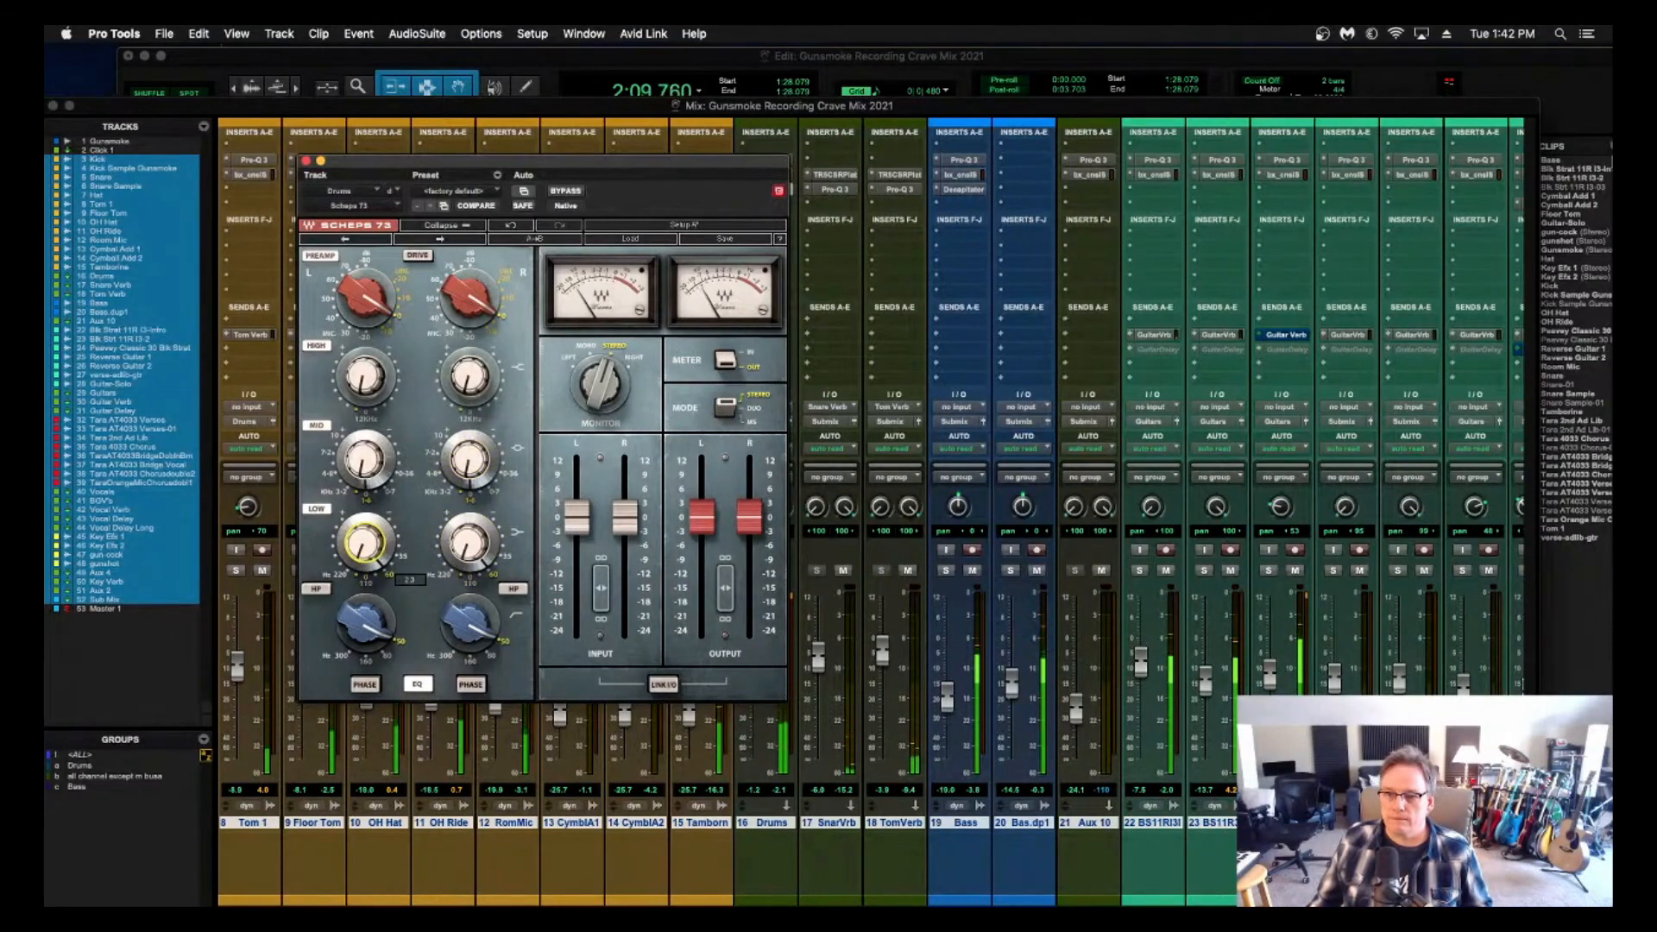
left_click(567, 193)
left_click(567, 193)
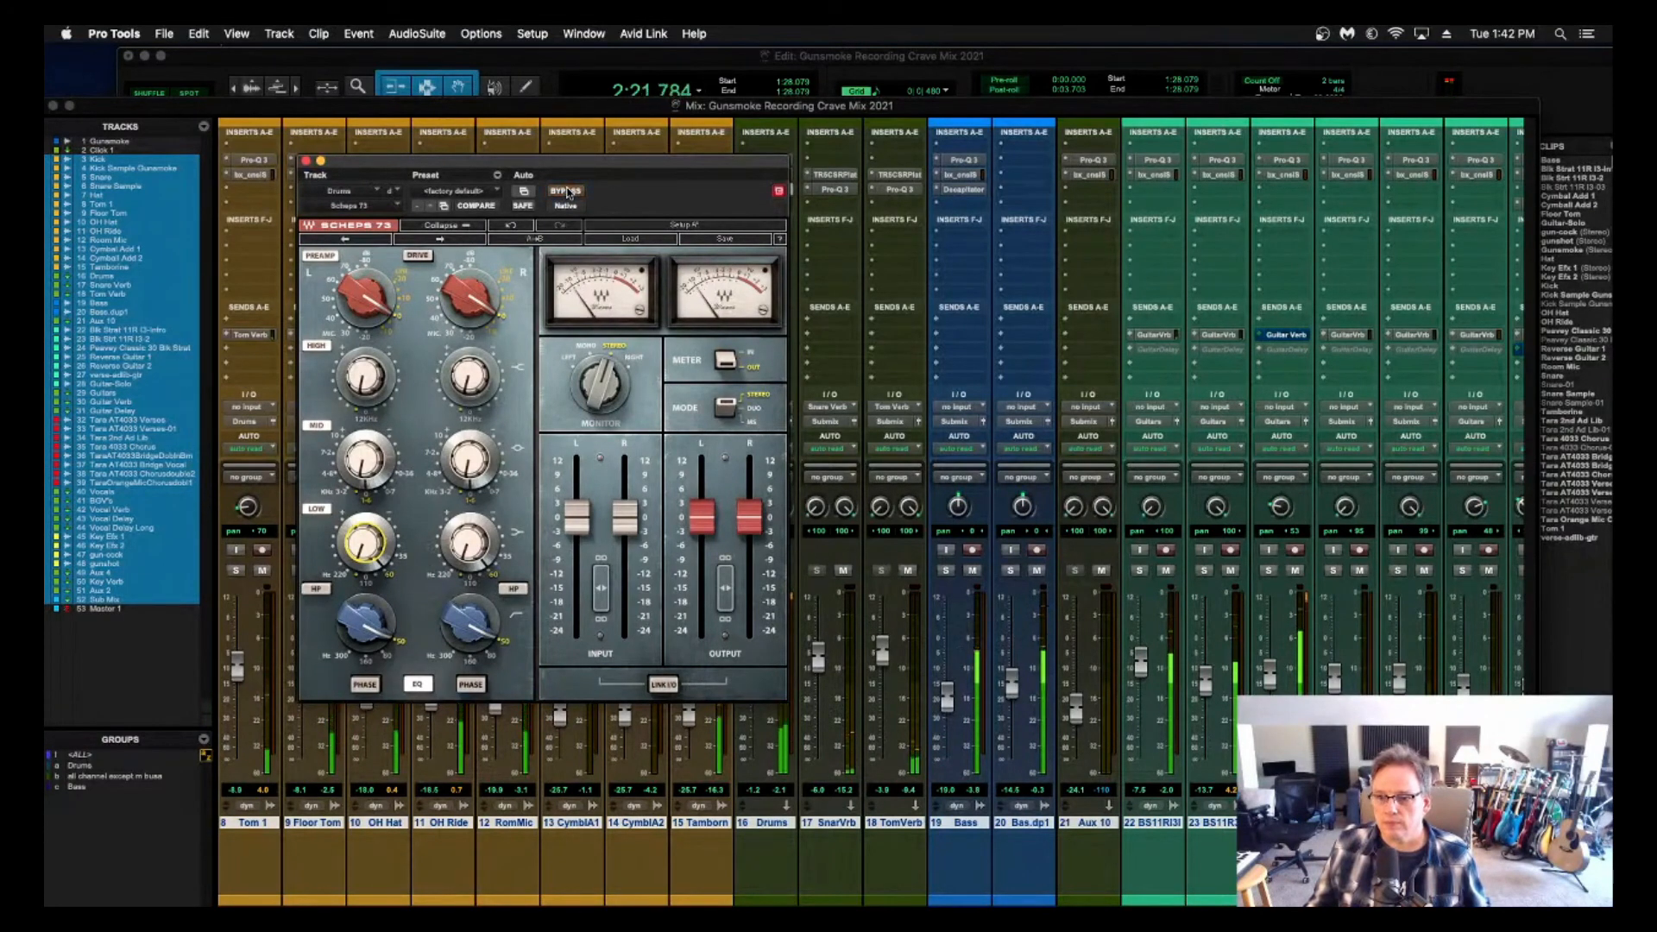
left_click_drag(469, 468, 468, 467)
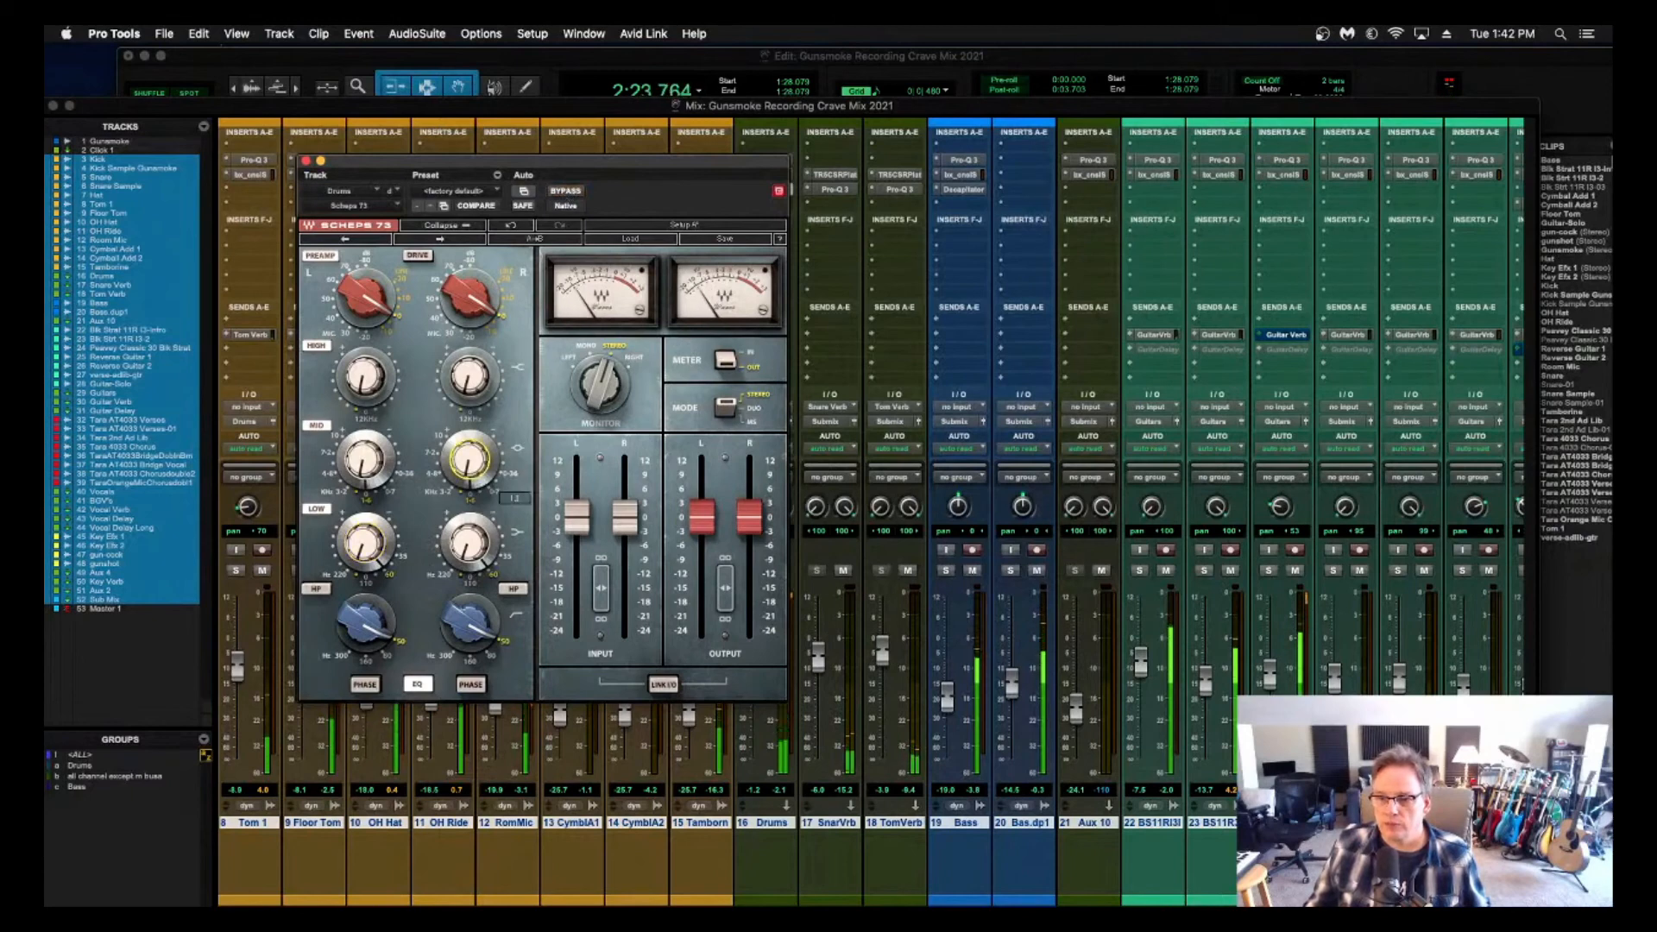
key("super+s")
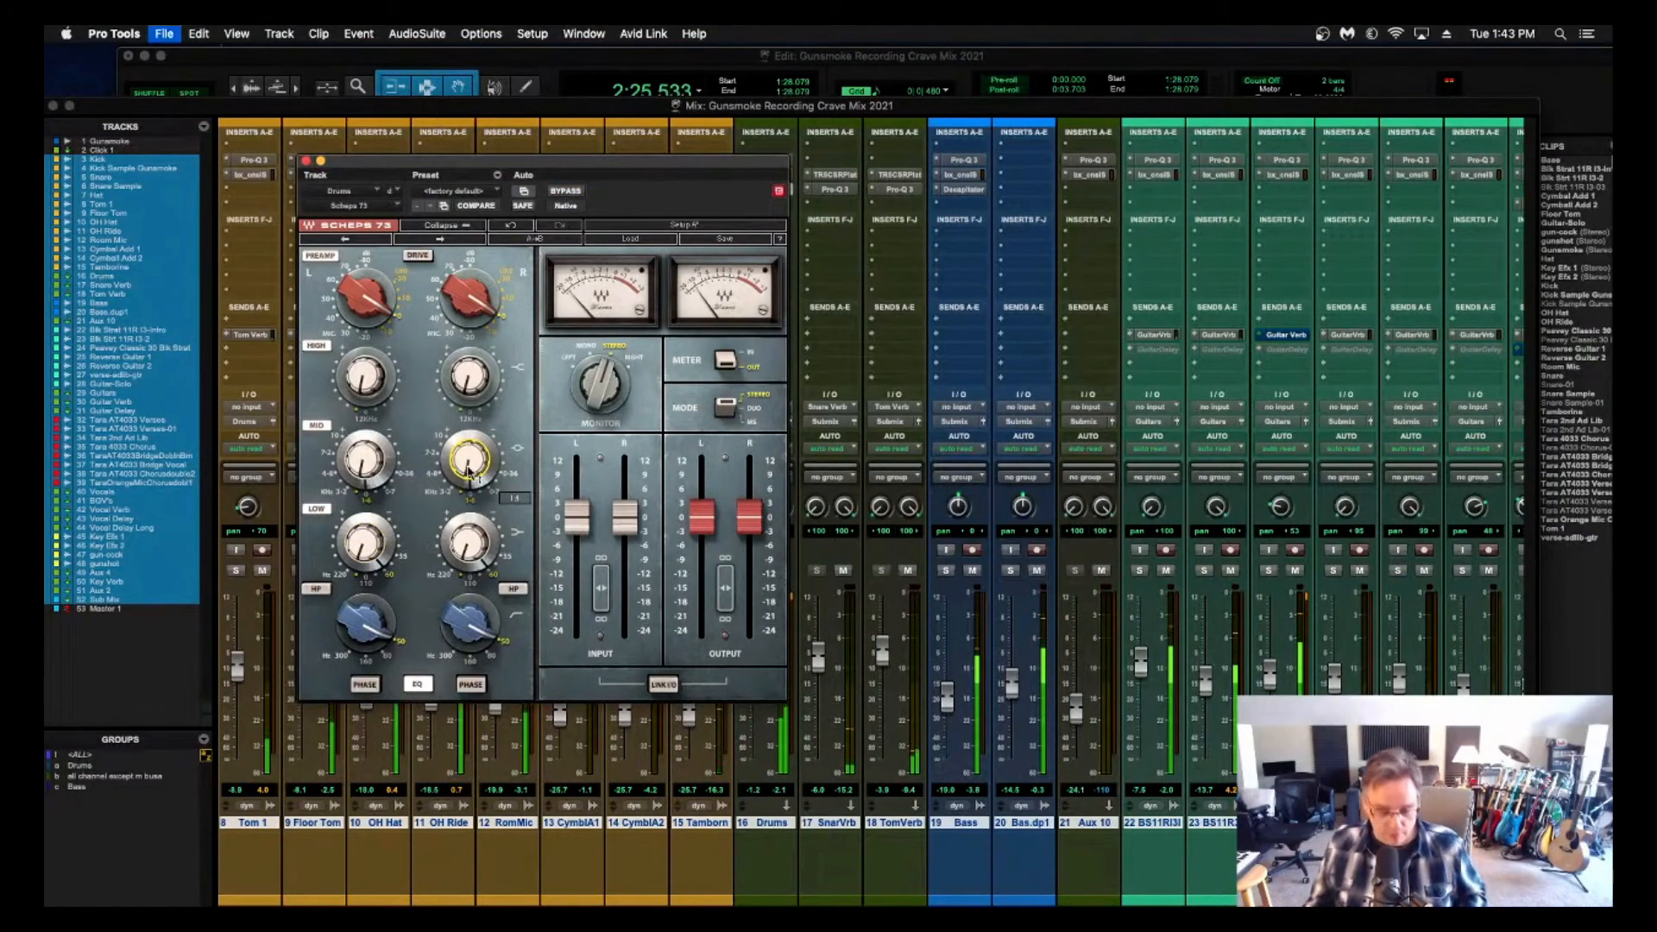
left_click(306, 160)
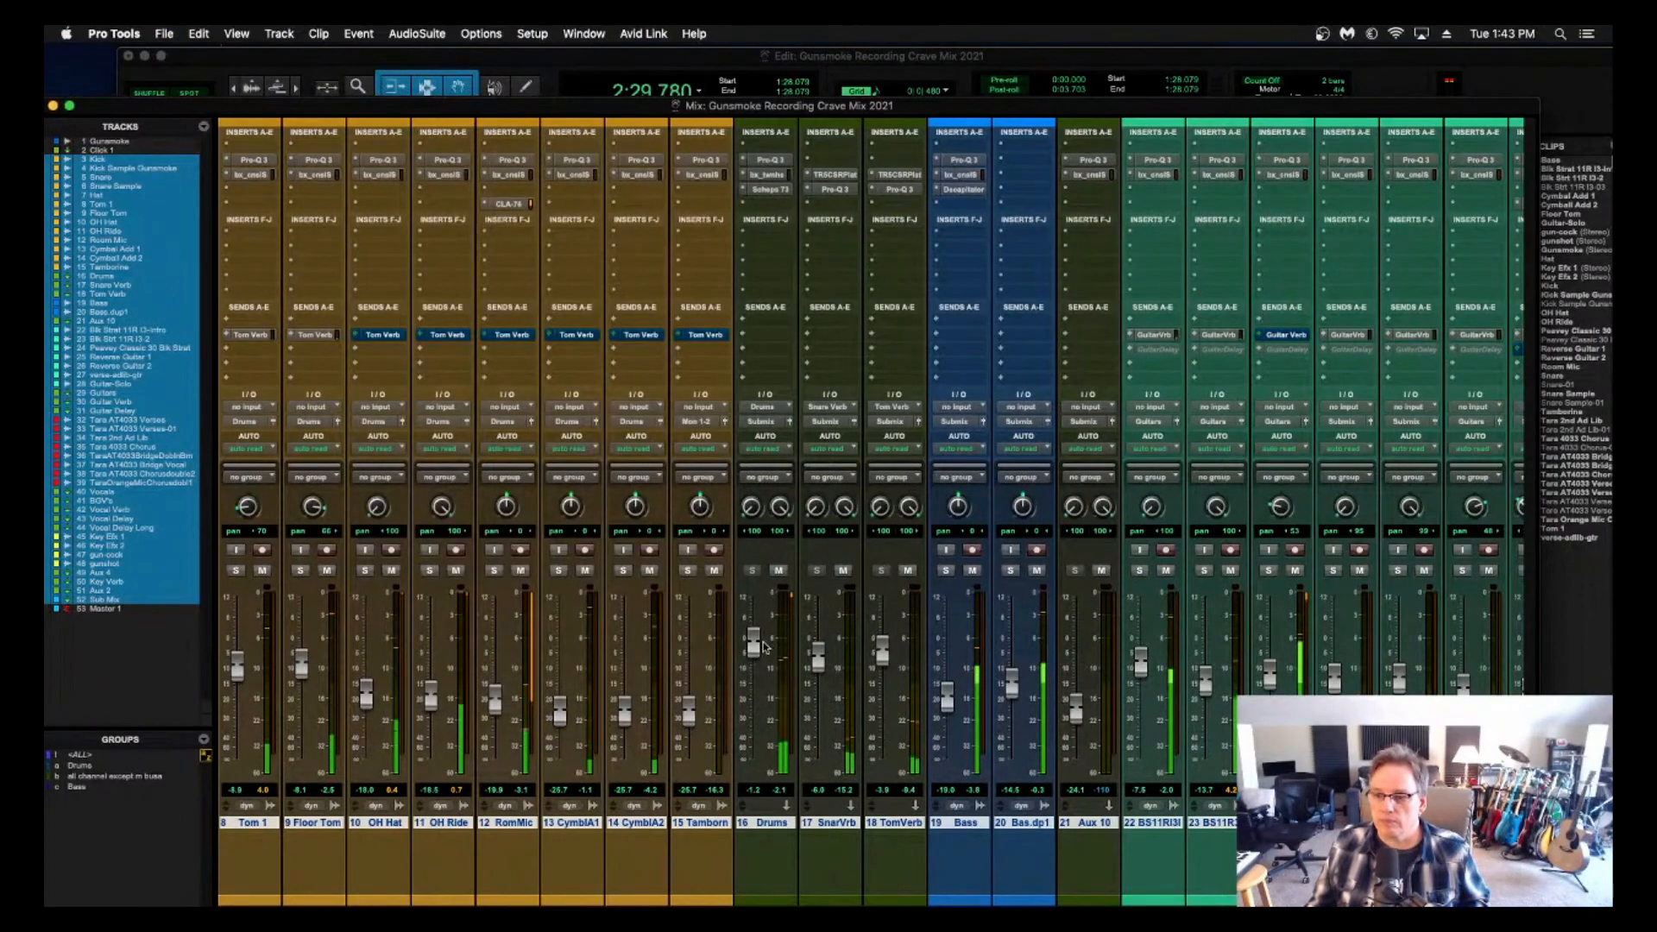
Lower the Drums bus fader to -1.7 dB and audition the bus with only its own inserts bypassed.
left_click_drag(757, 642, 757, 643)
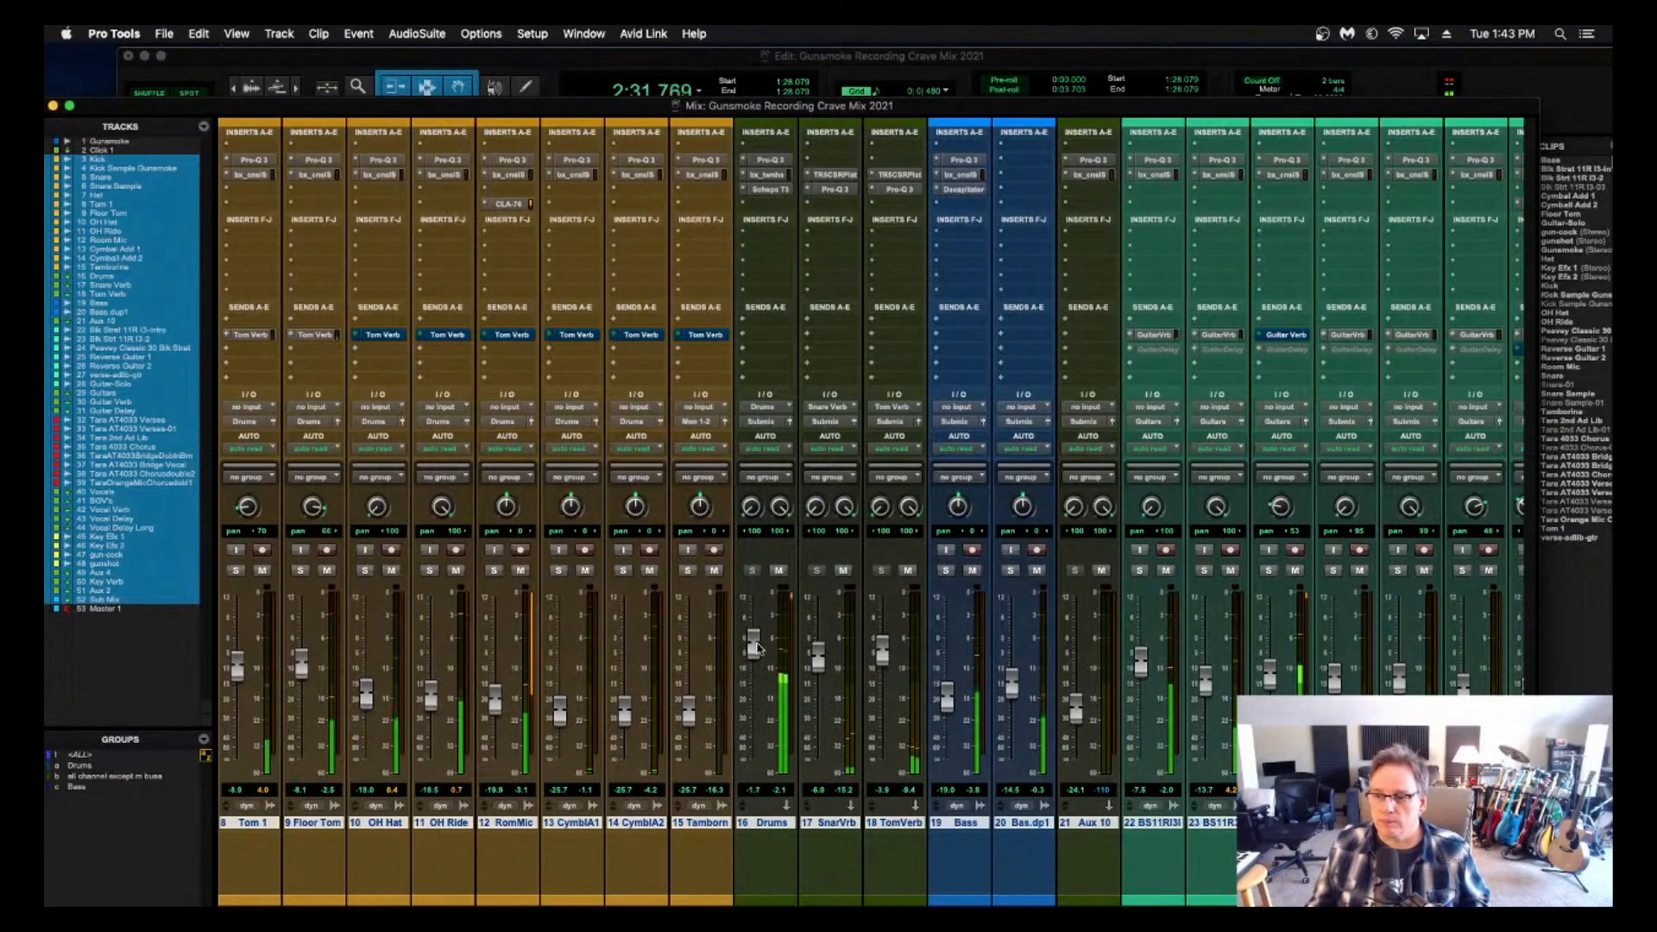
left_click(835, 824)
left_click(766, 824)
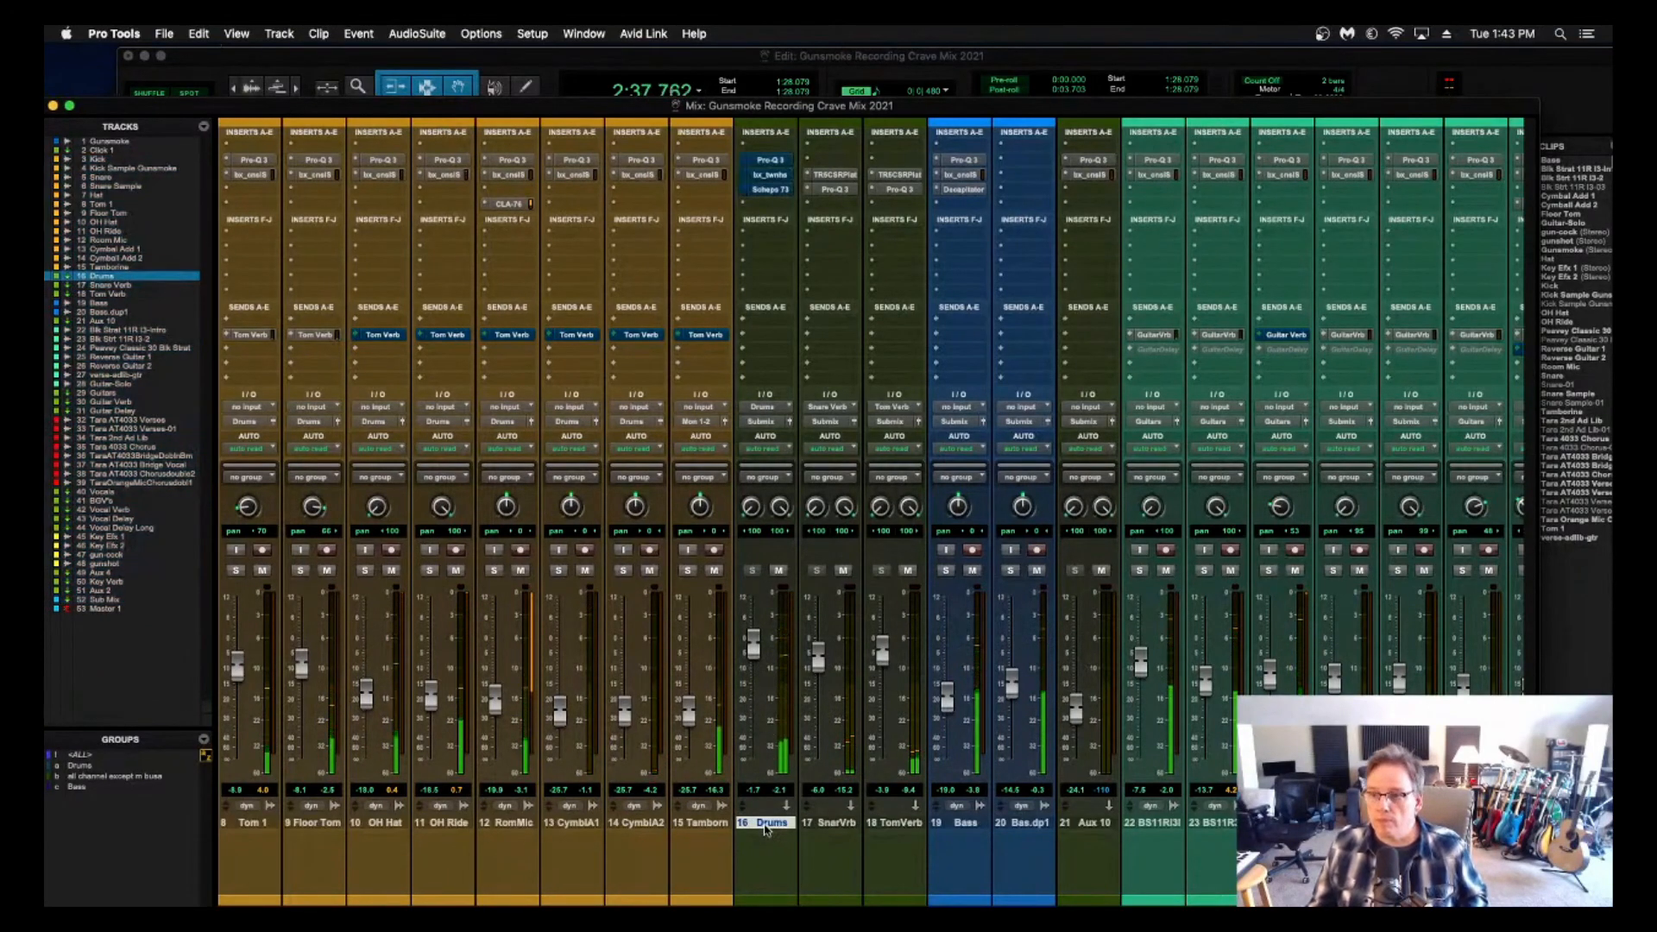
key("space")
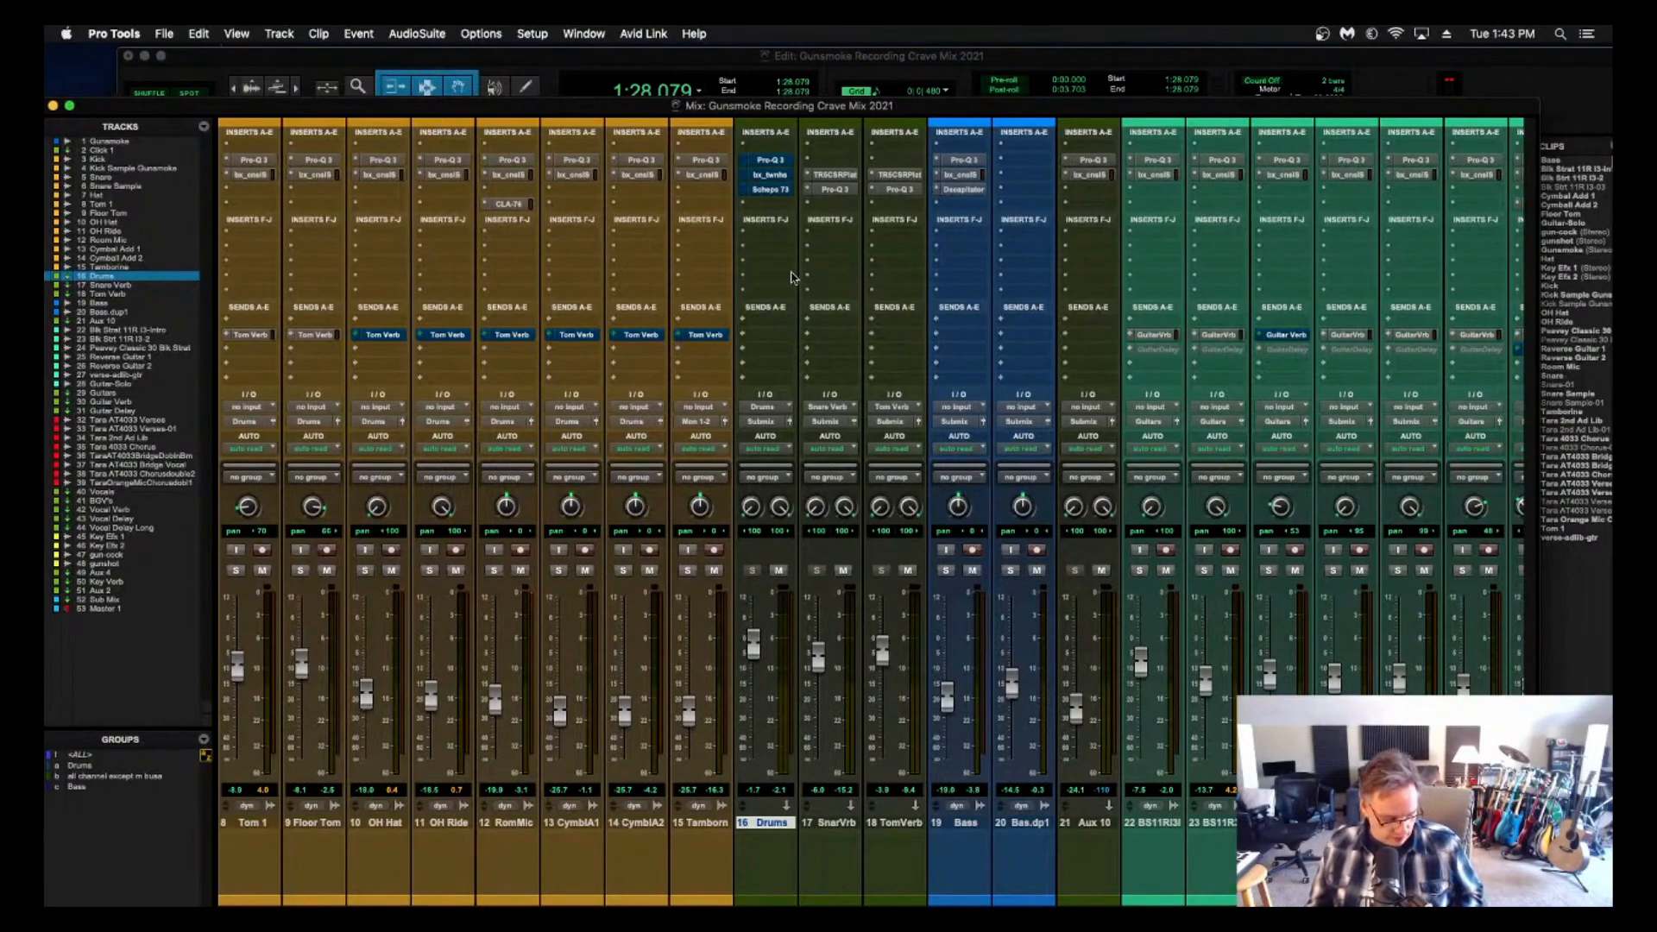
Make the Pro-Q 3 on the Drums bus inactive and replay from 1:28.079 with its other inserts enabled.
right_click(773, 164)
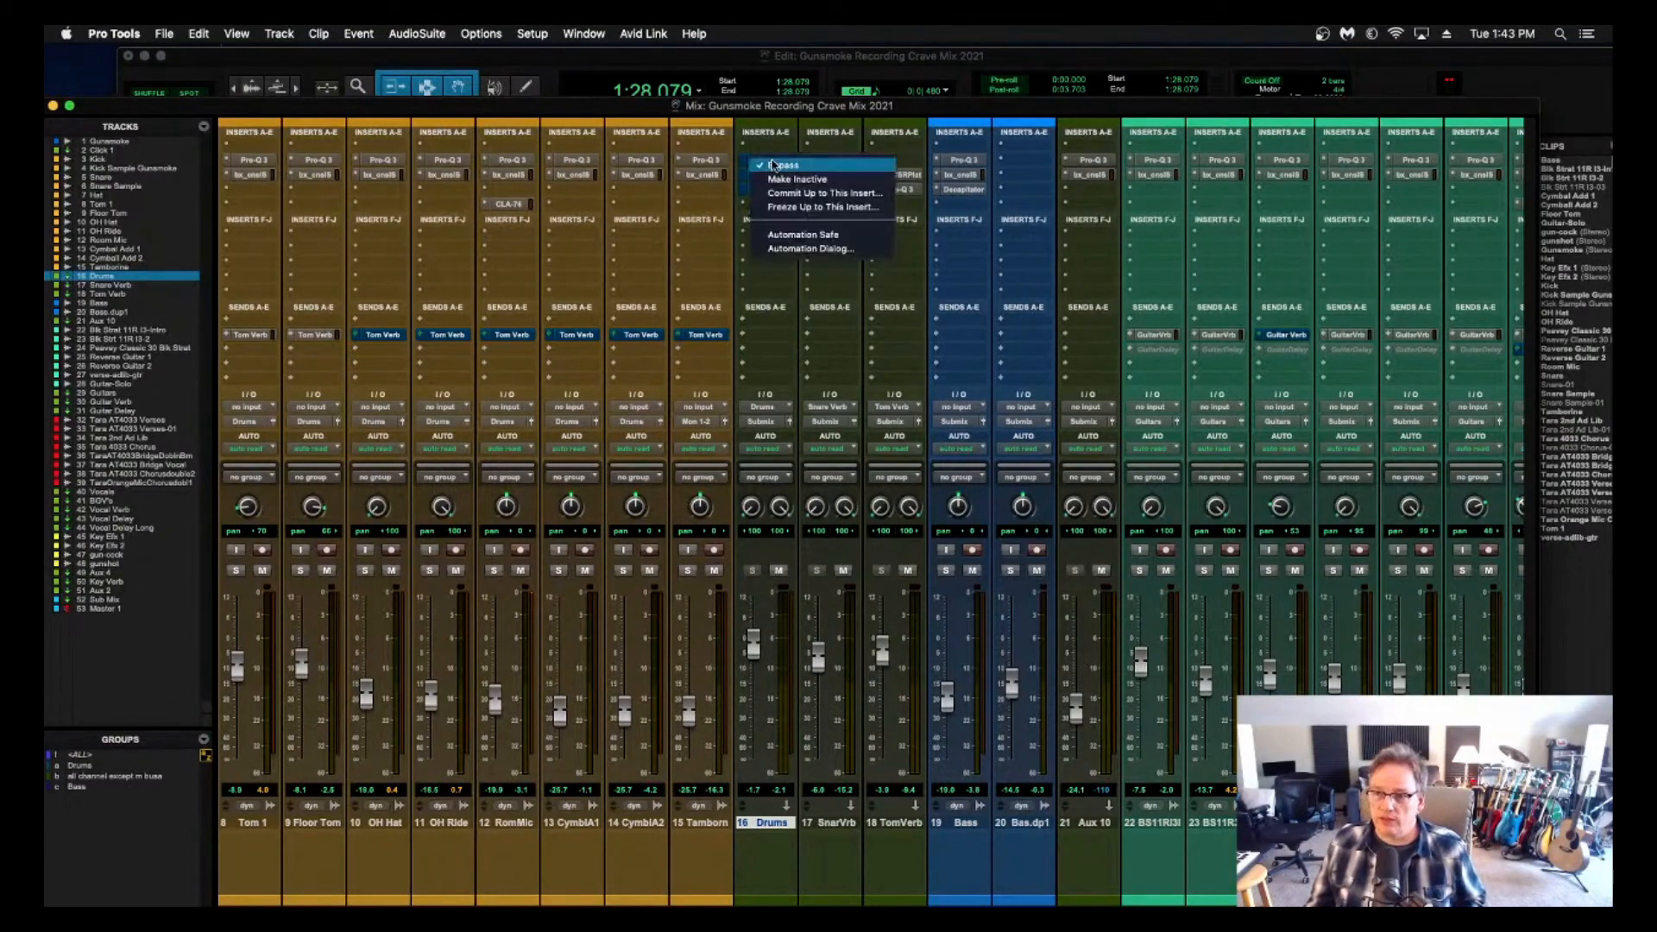
left_click(786, 179)
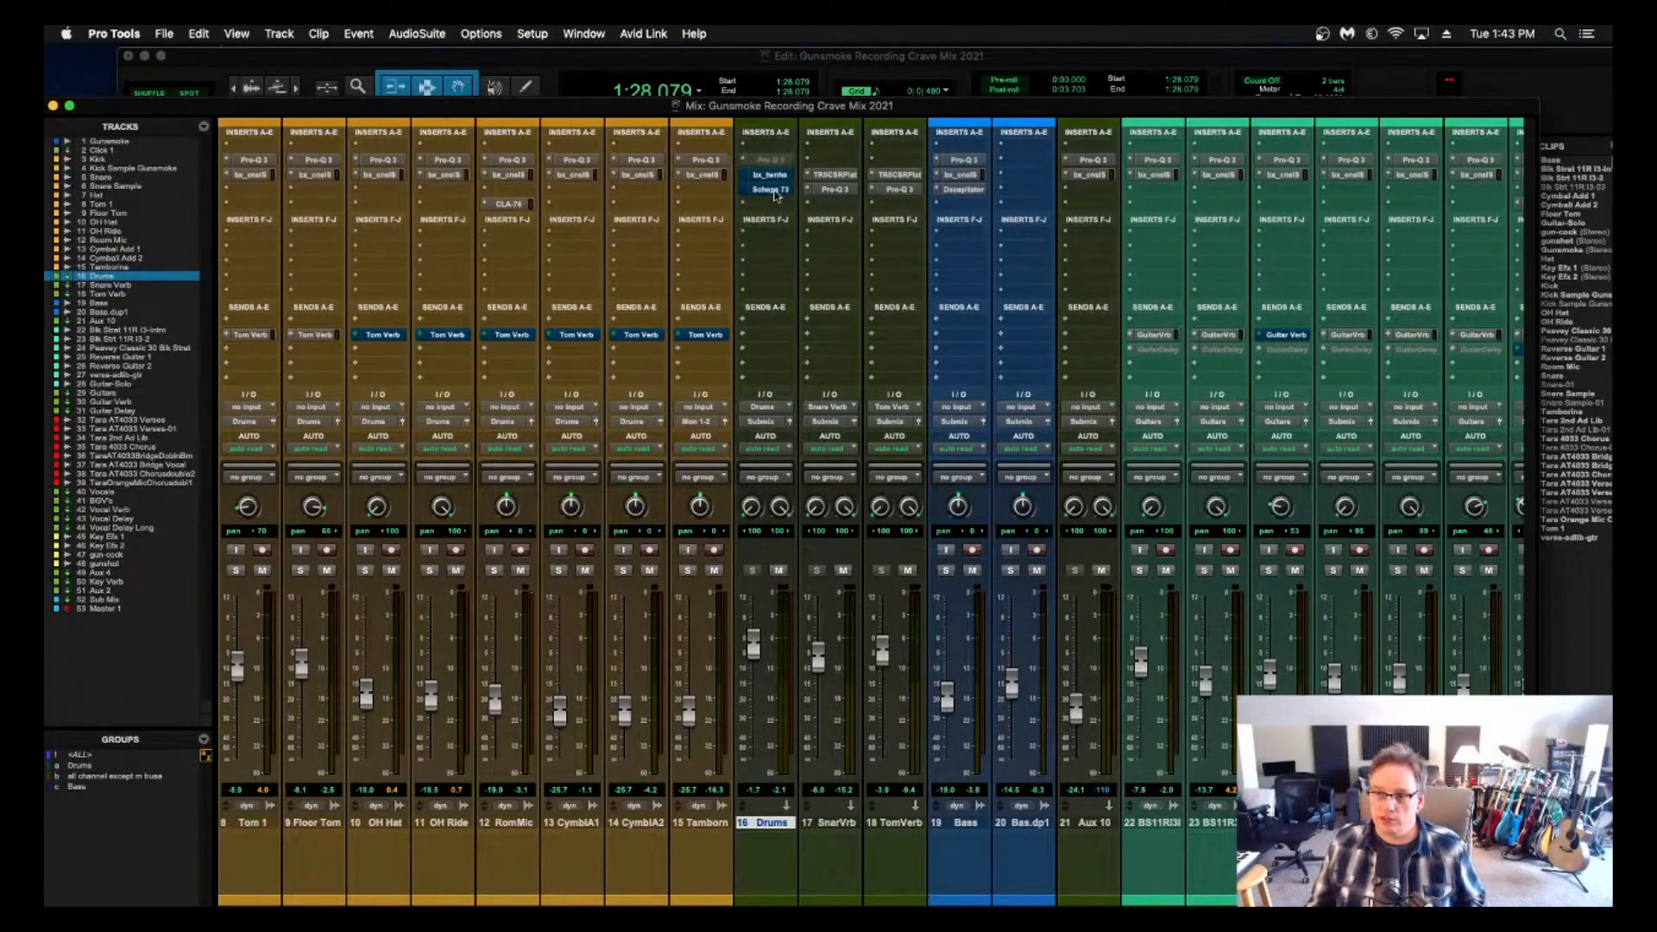
key("space")
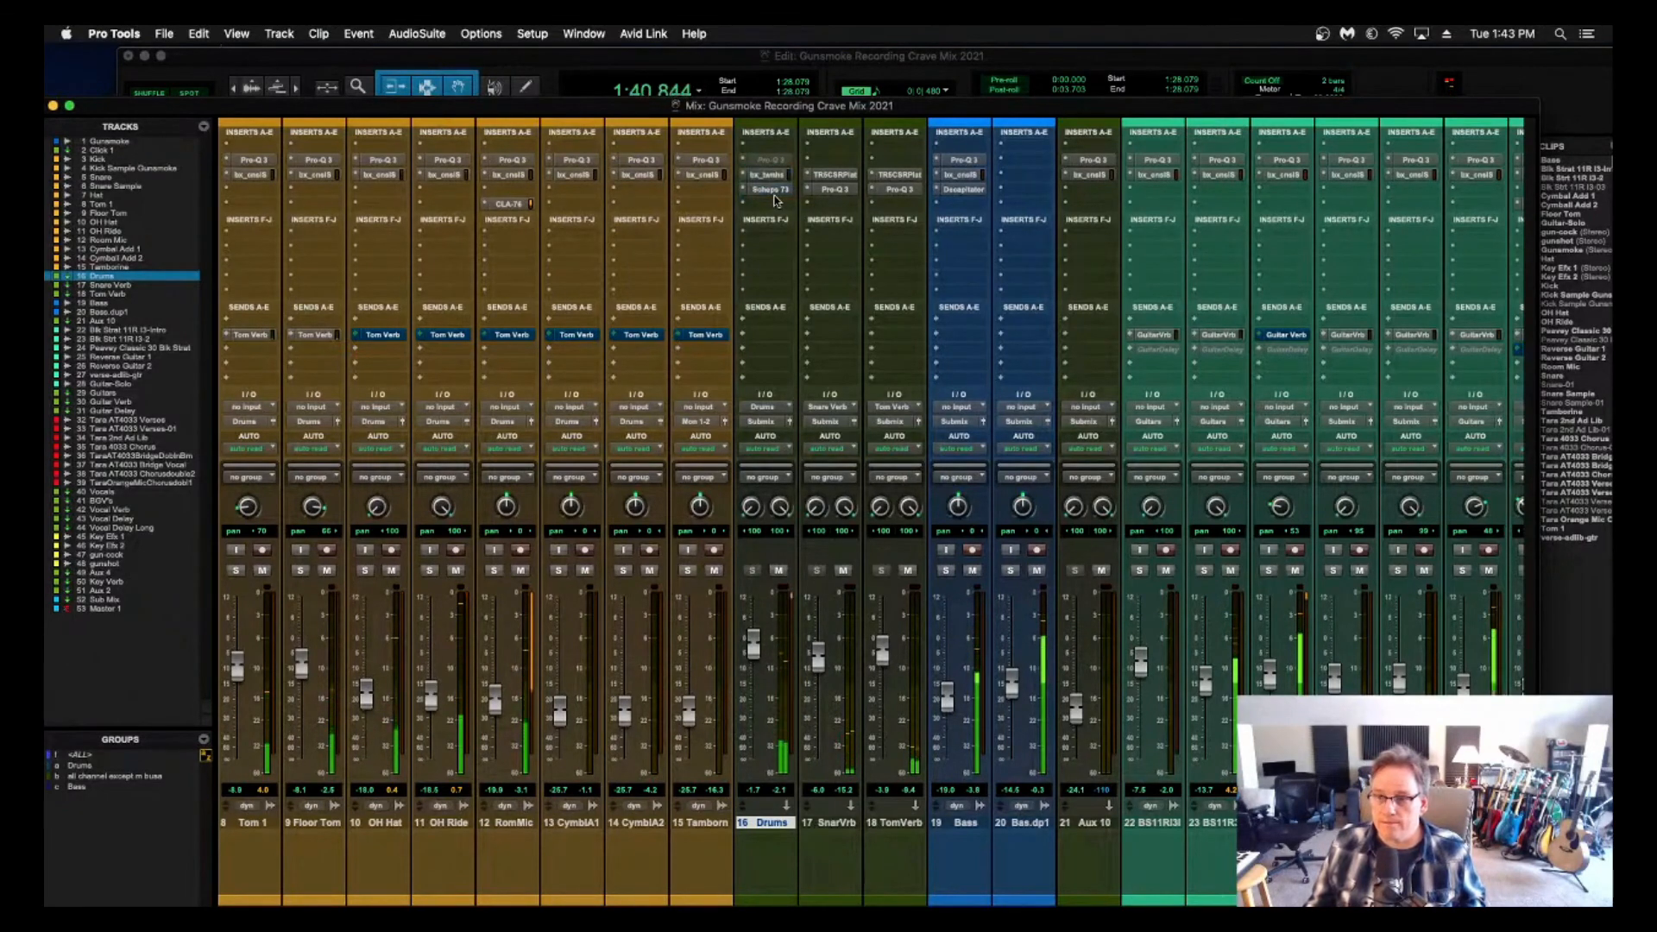
key("space")
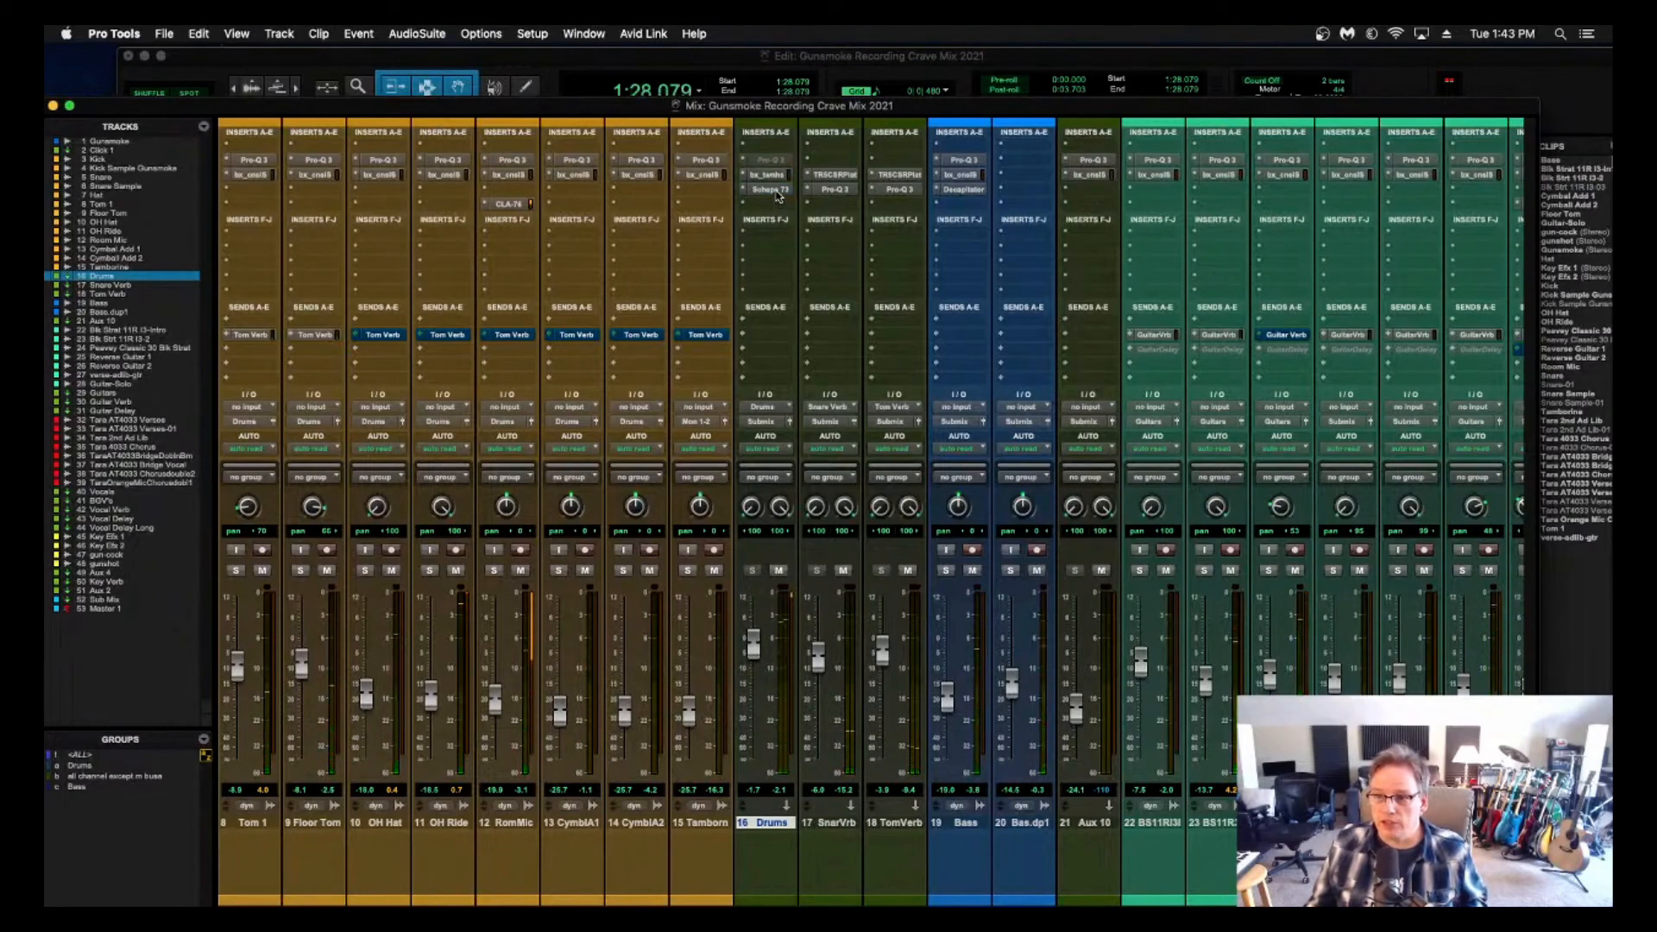
Reopen the Drums bus Scheps 73, check its high, mid and low band settings and audition the drums from 1:28.079.
left_click(775, 192)
left_click_drag(699, 166, 1169, 163)
left_click(930, 375)
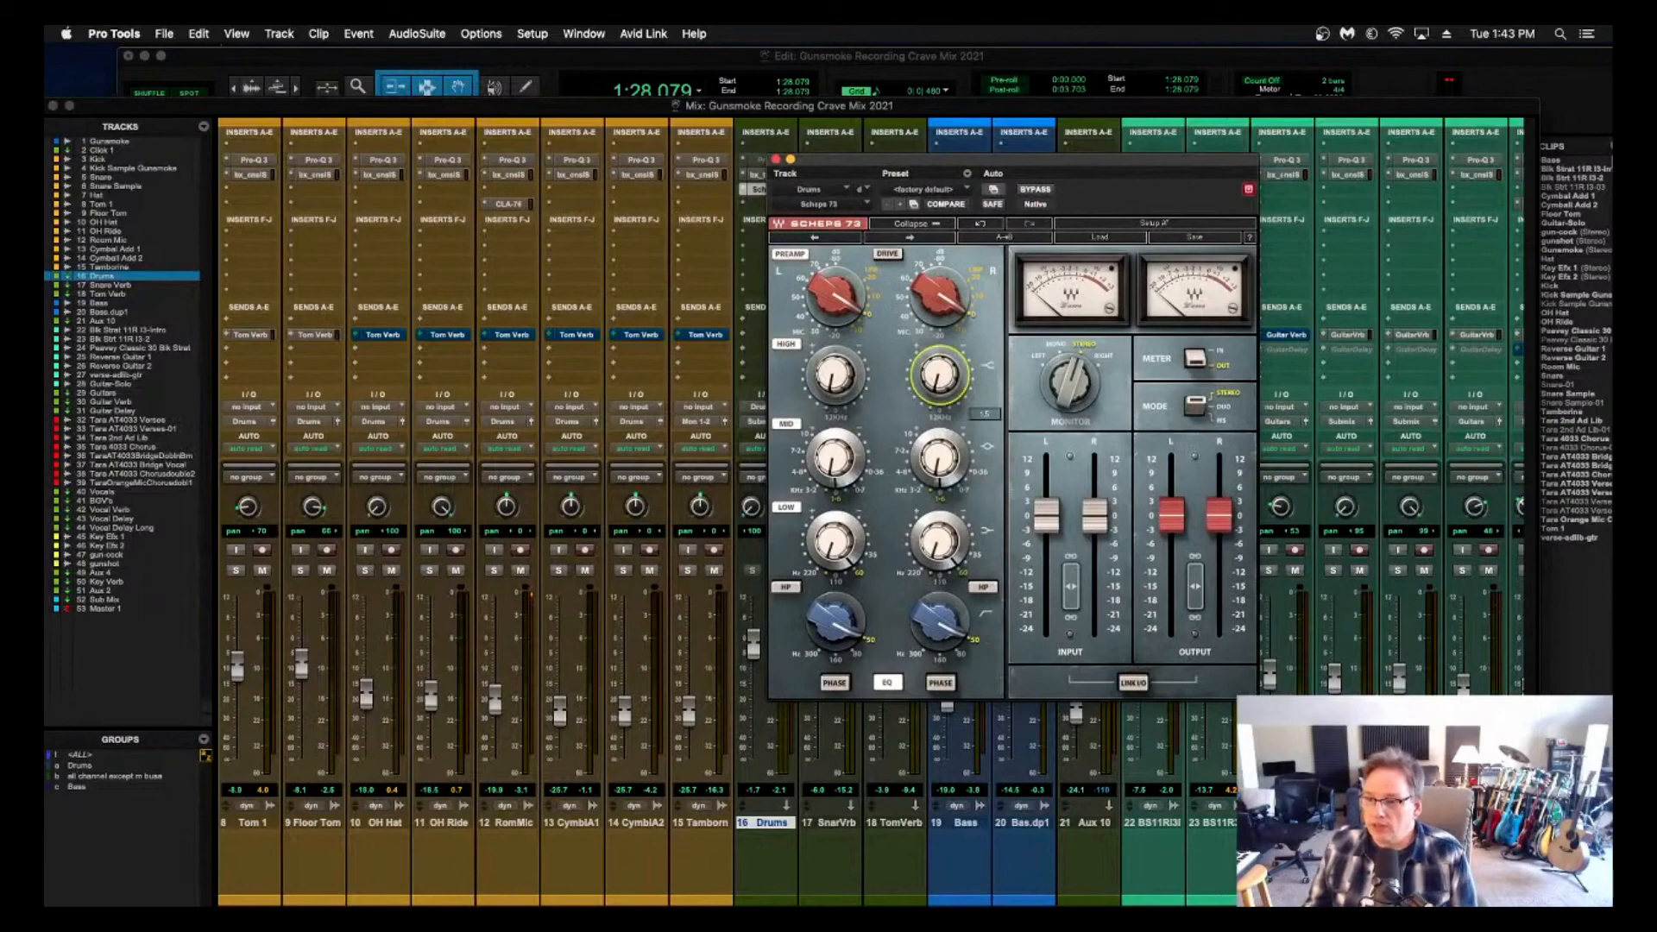
left_click(945, 457)
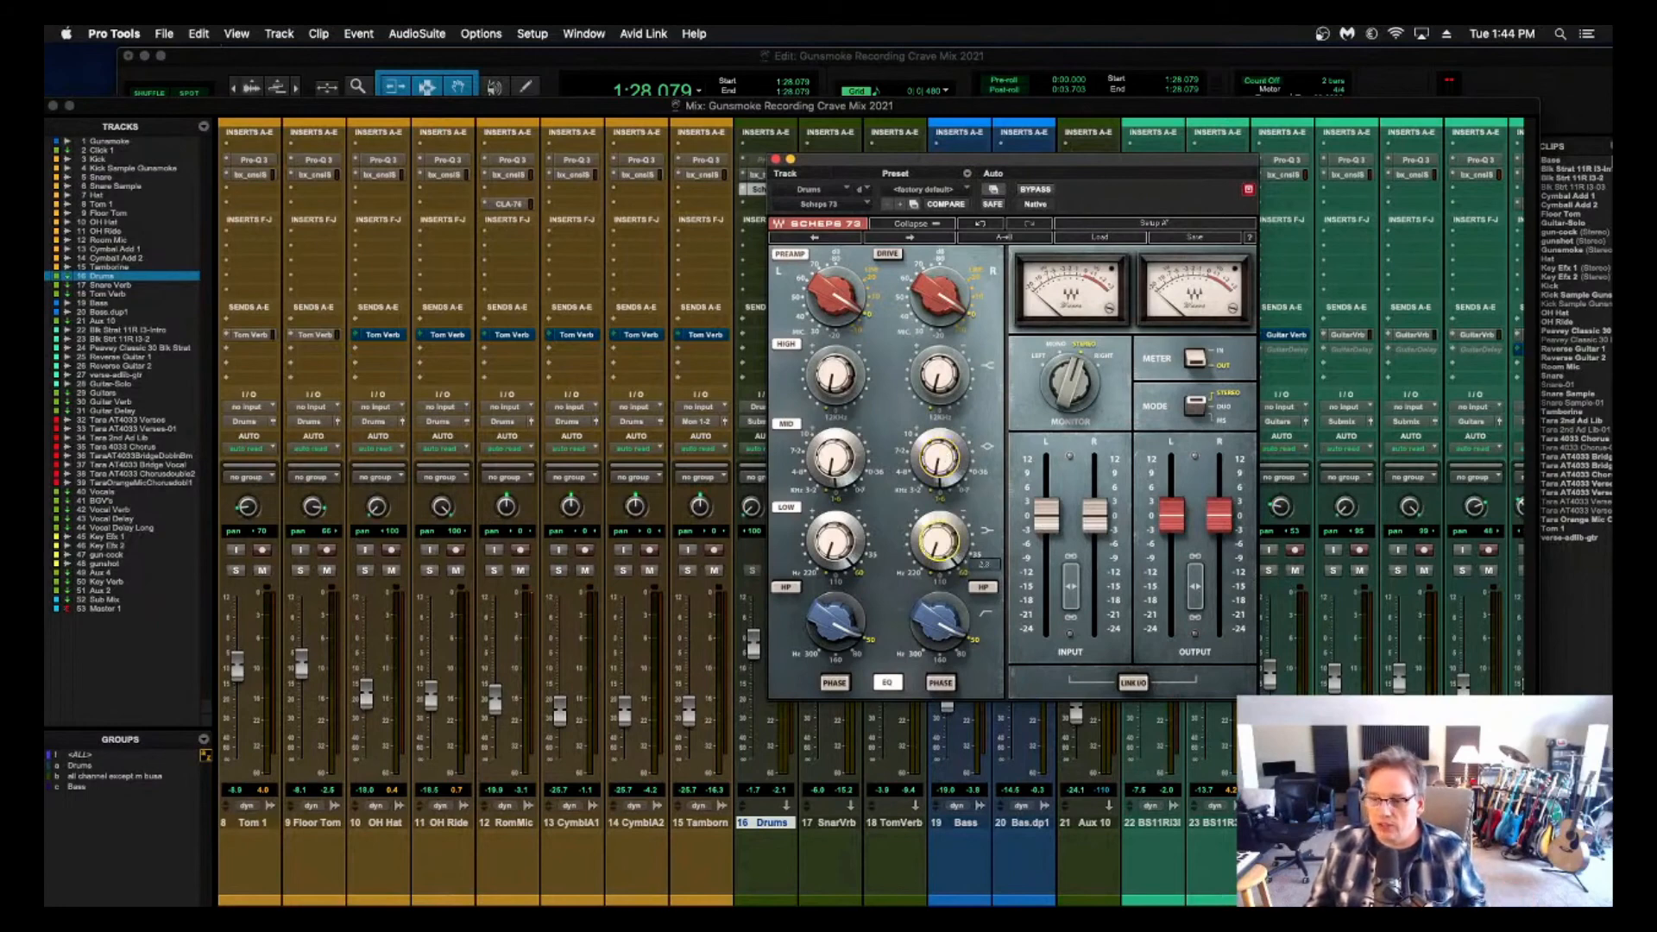
key("space")
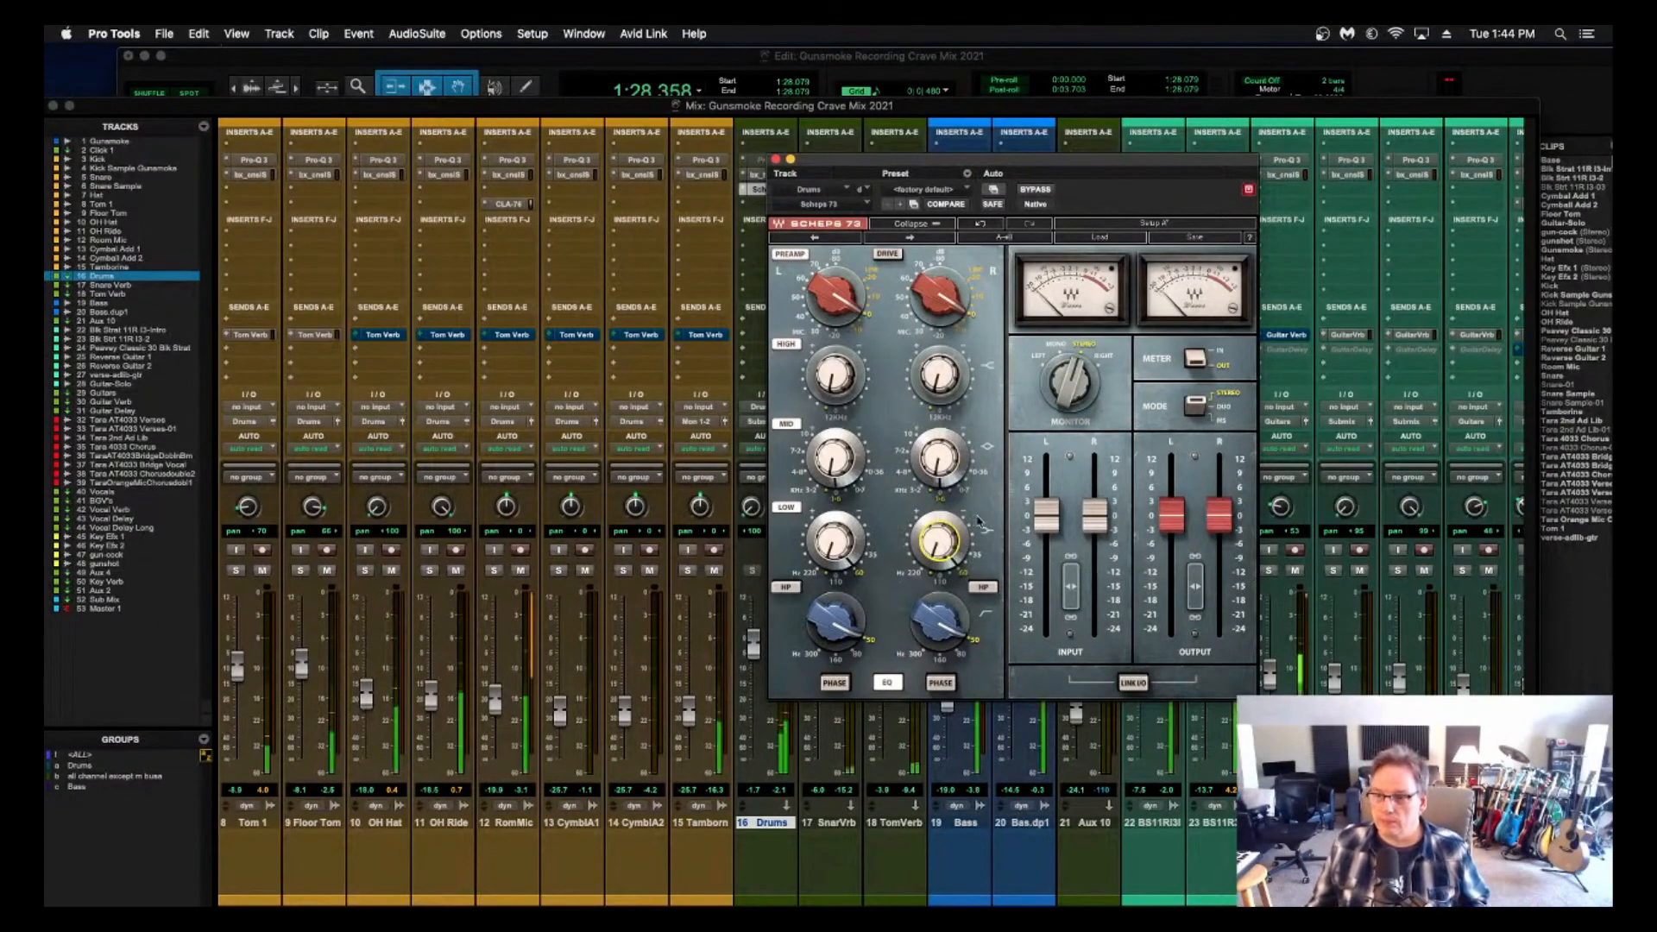
left_click(776, 160)
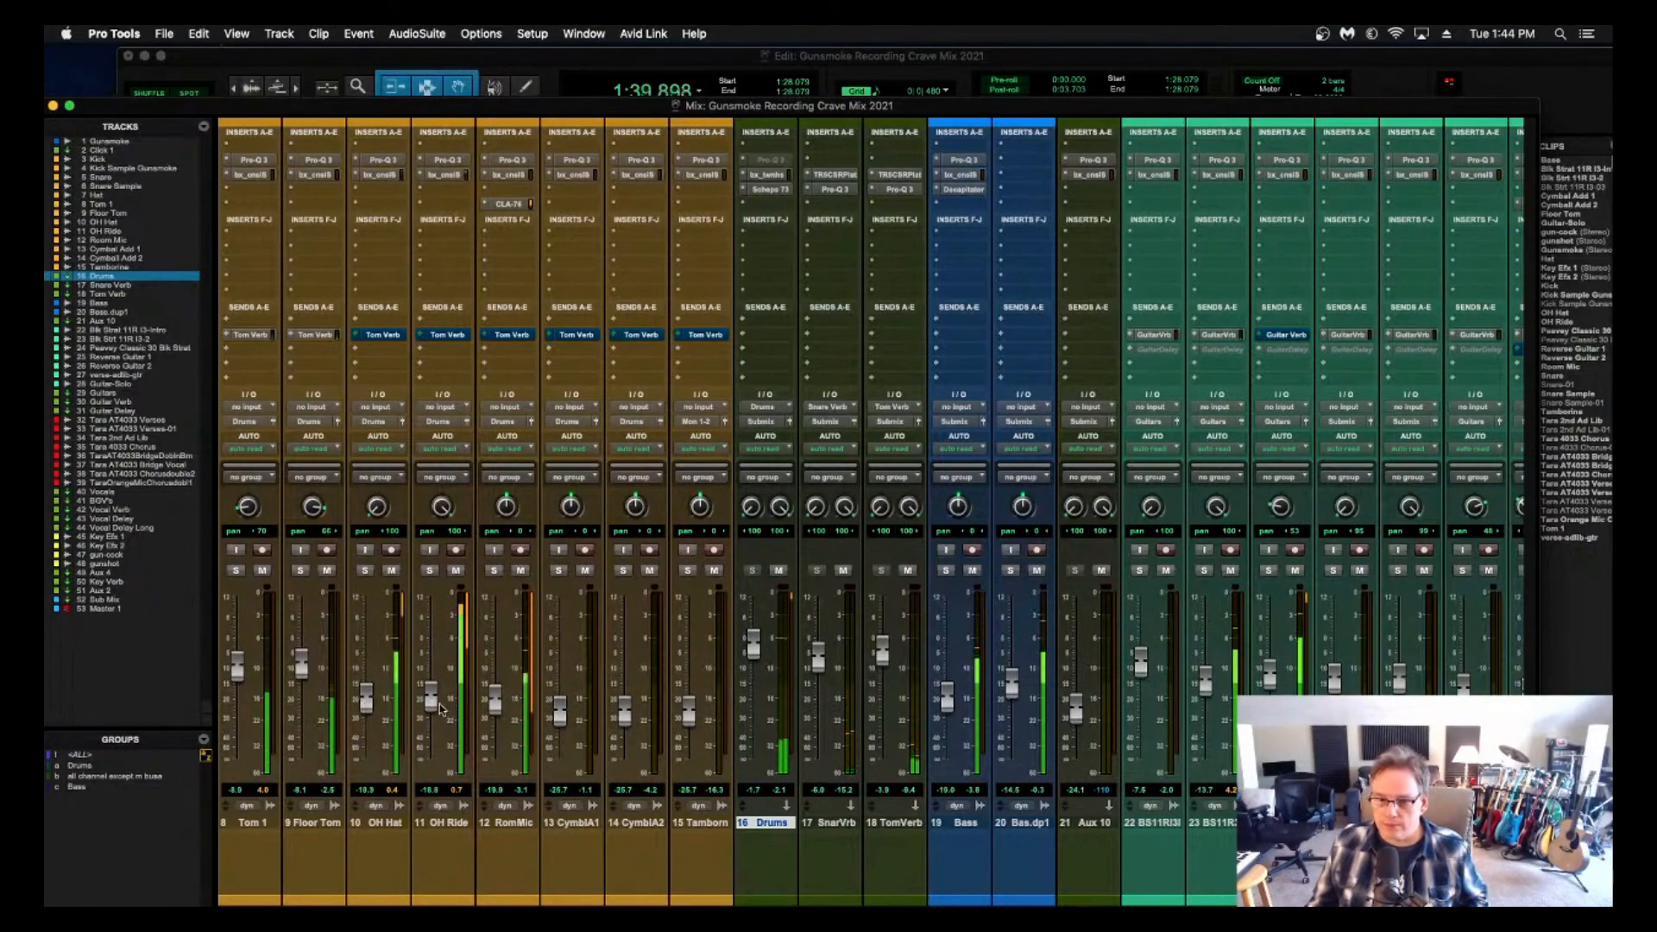
Check the high band of the Drums bus Scheps 73 during playback, save the session and stop playback.
left_click(775, 192)
left_click(937, 373)
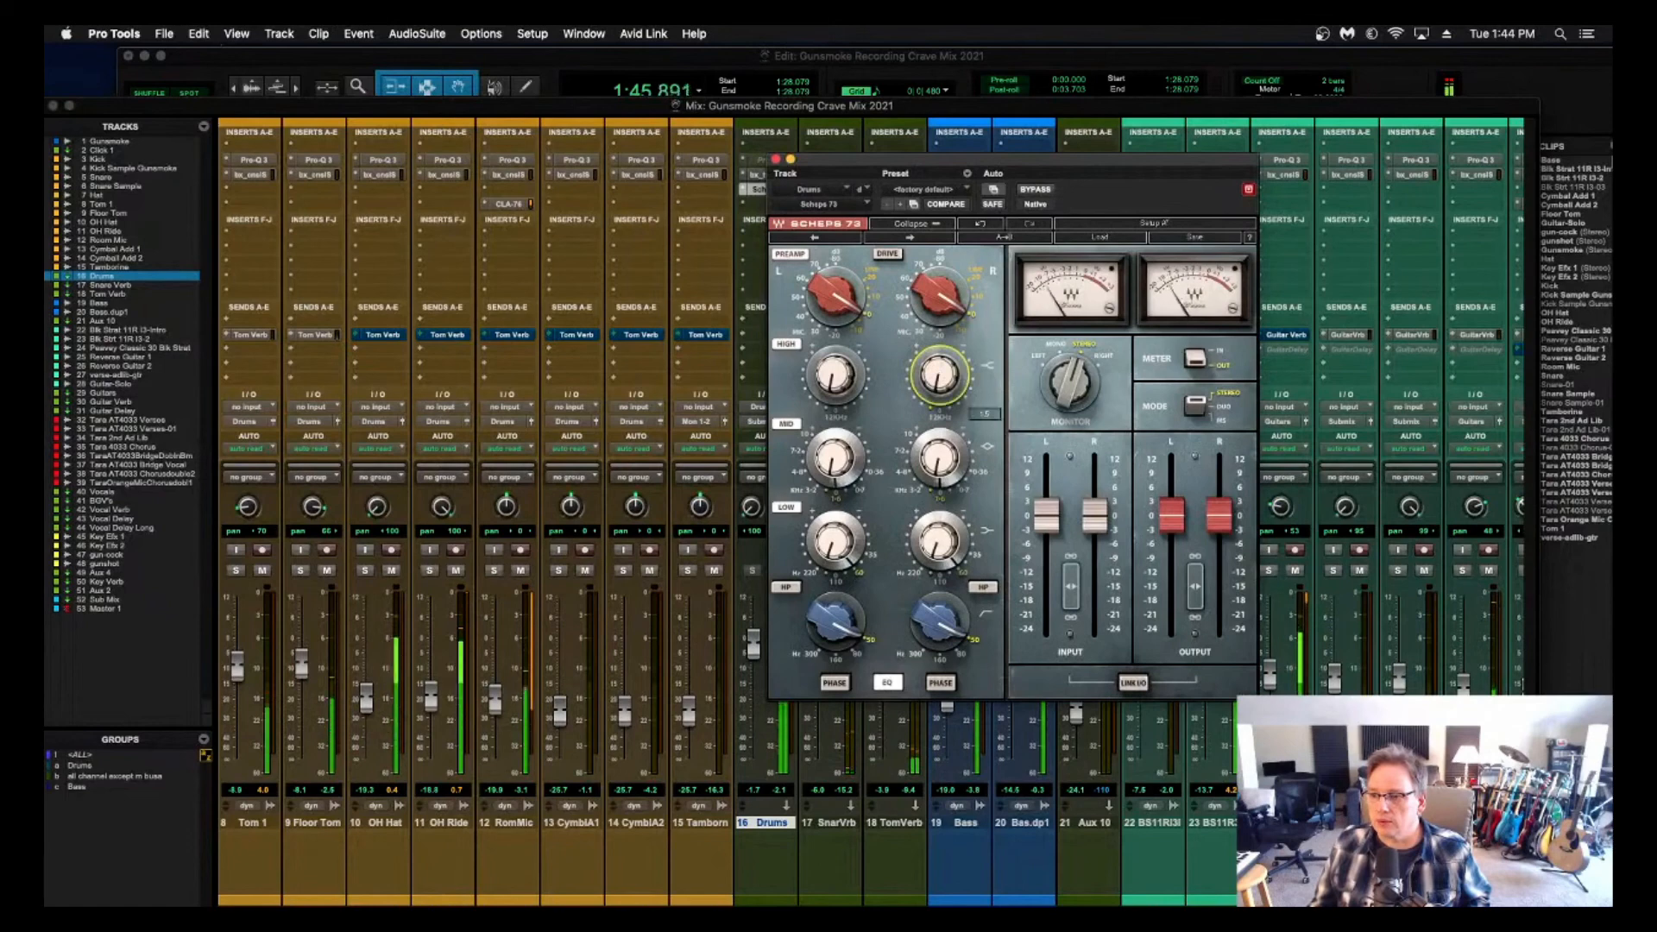
key("super+s")
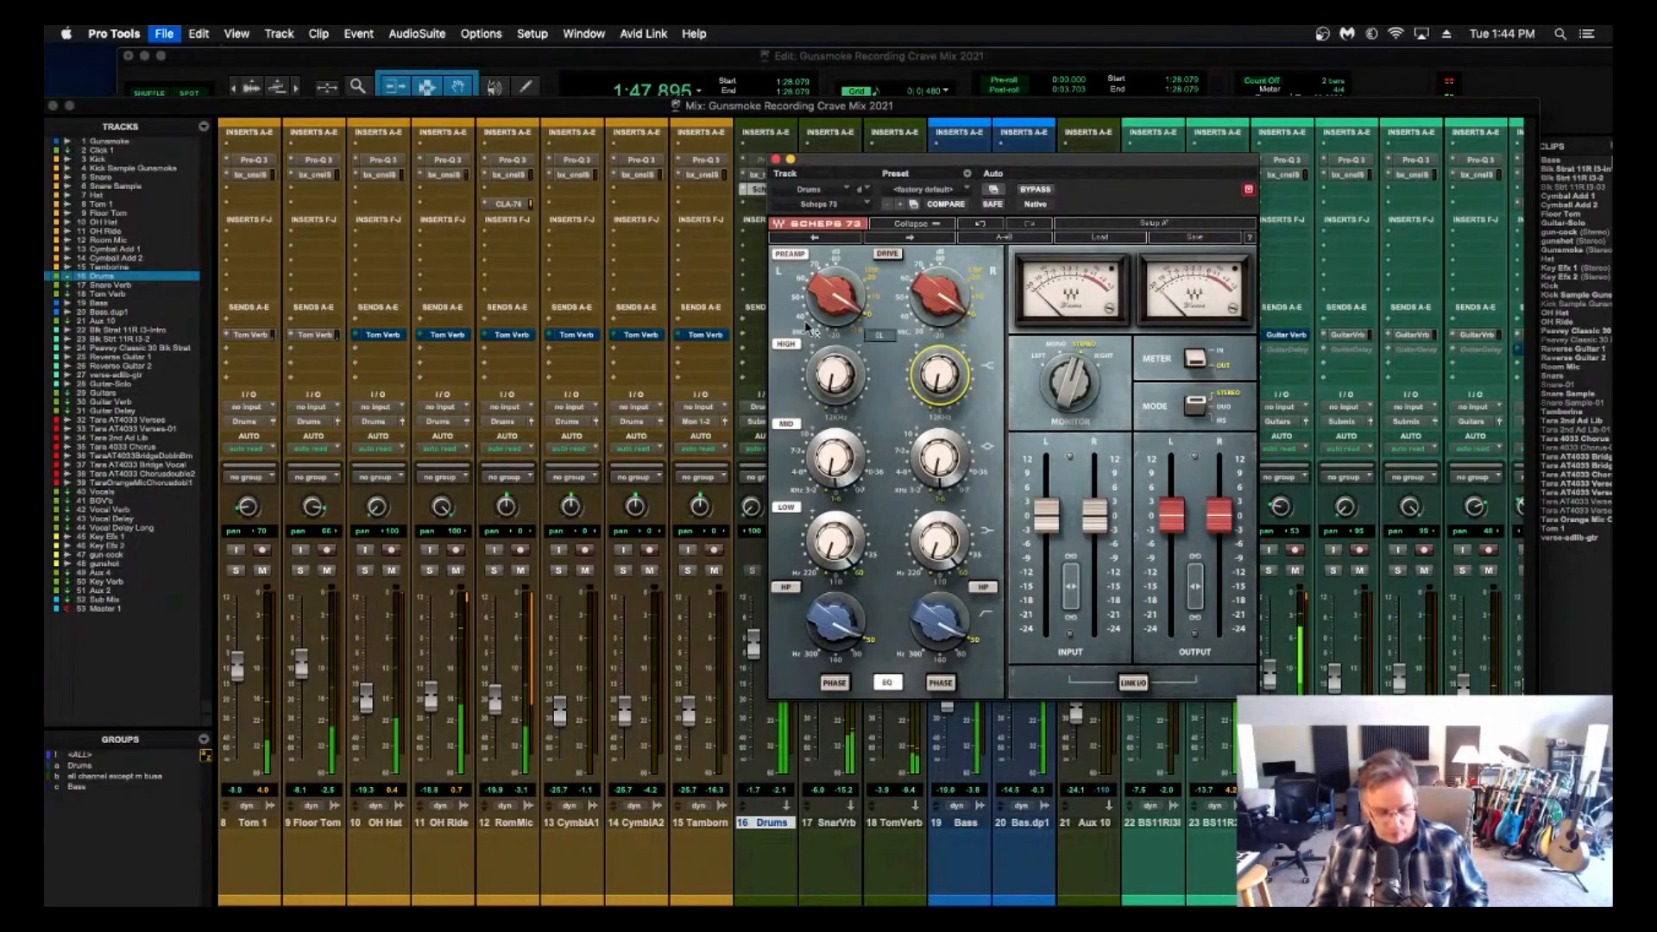
key("space")
left_click(775, 160)
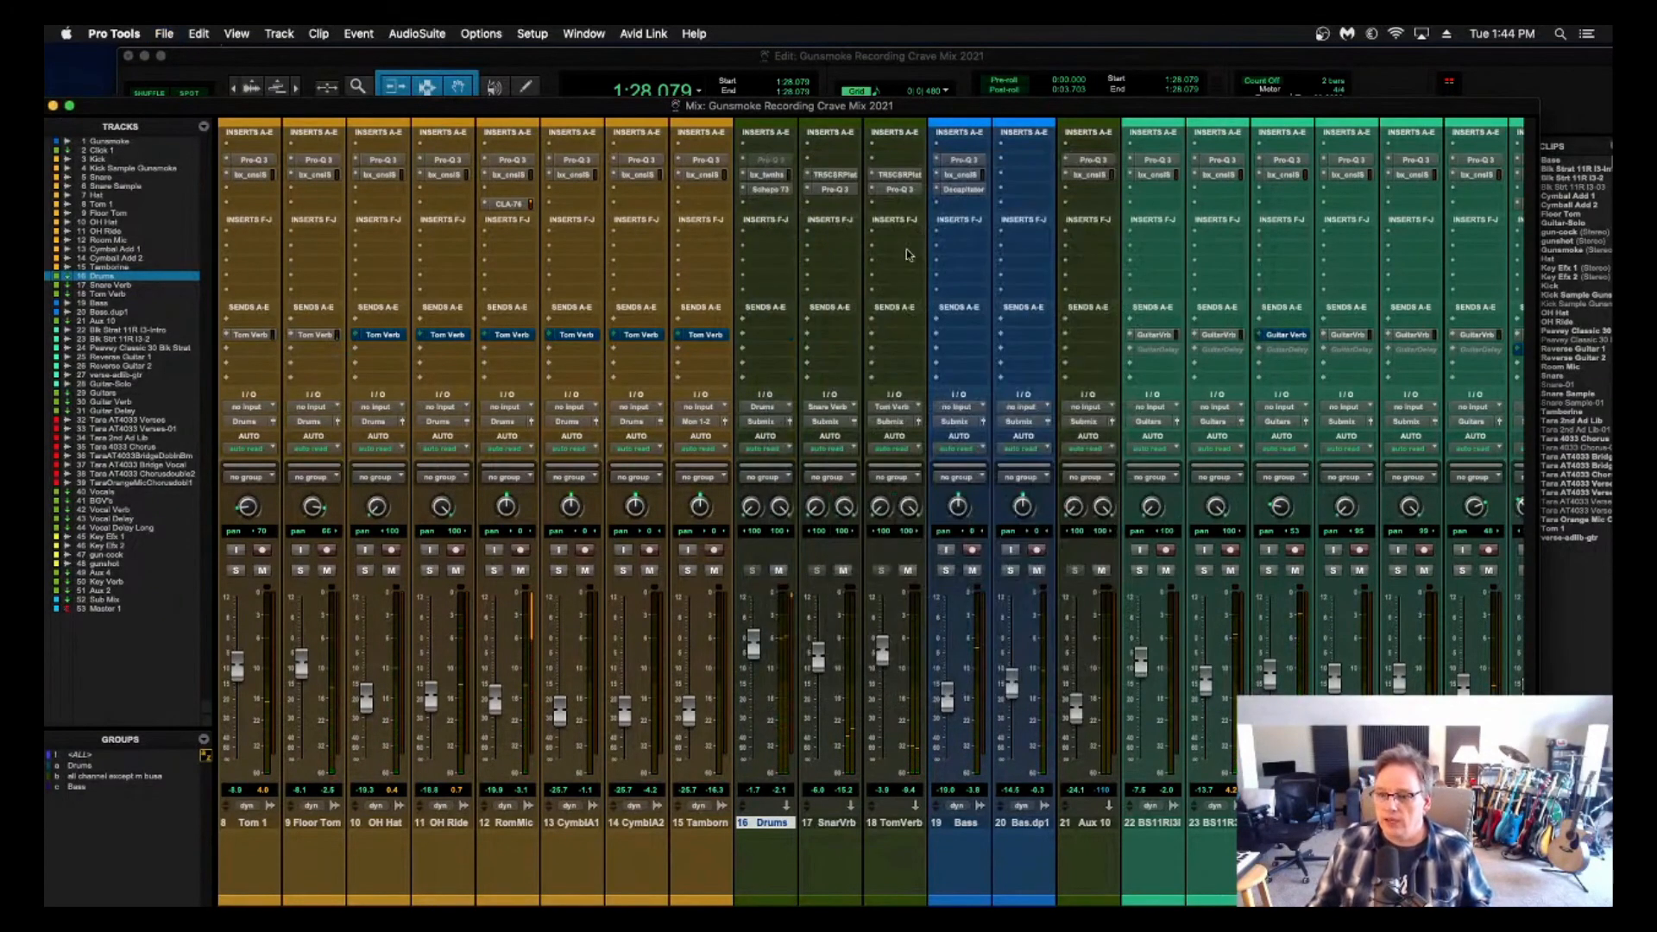
Play the song from 1:28.079 and compare the mix with the Hat track muted and unmuted.
key("space")
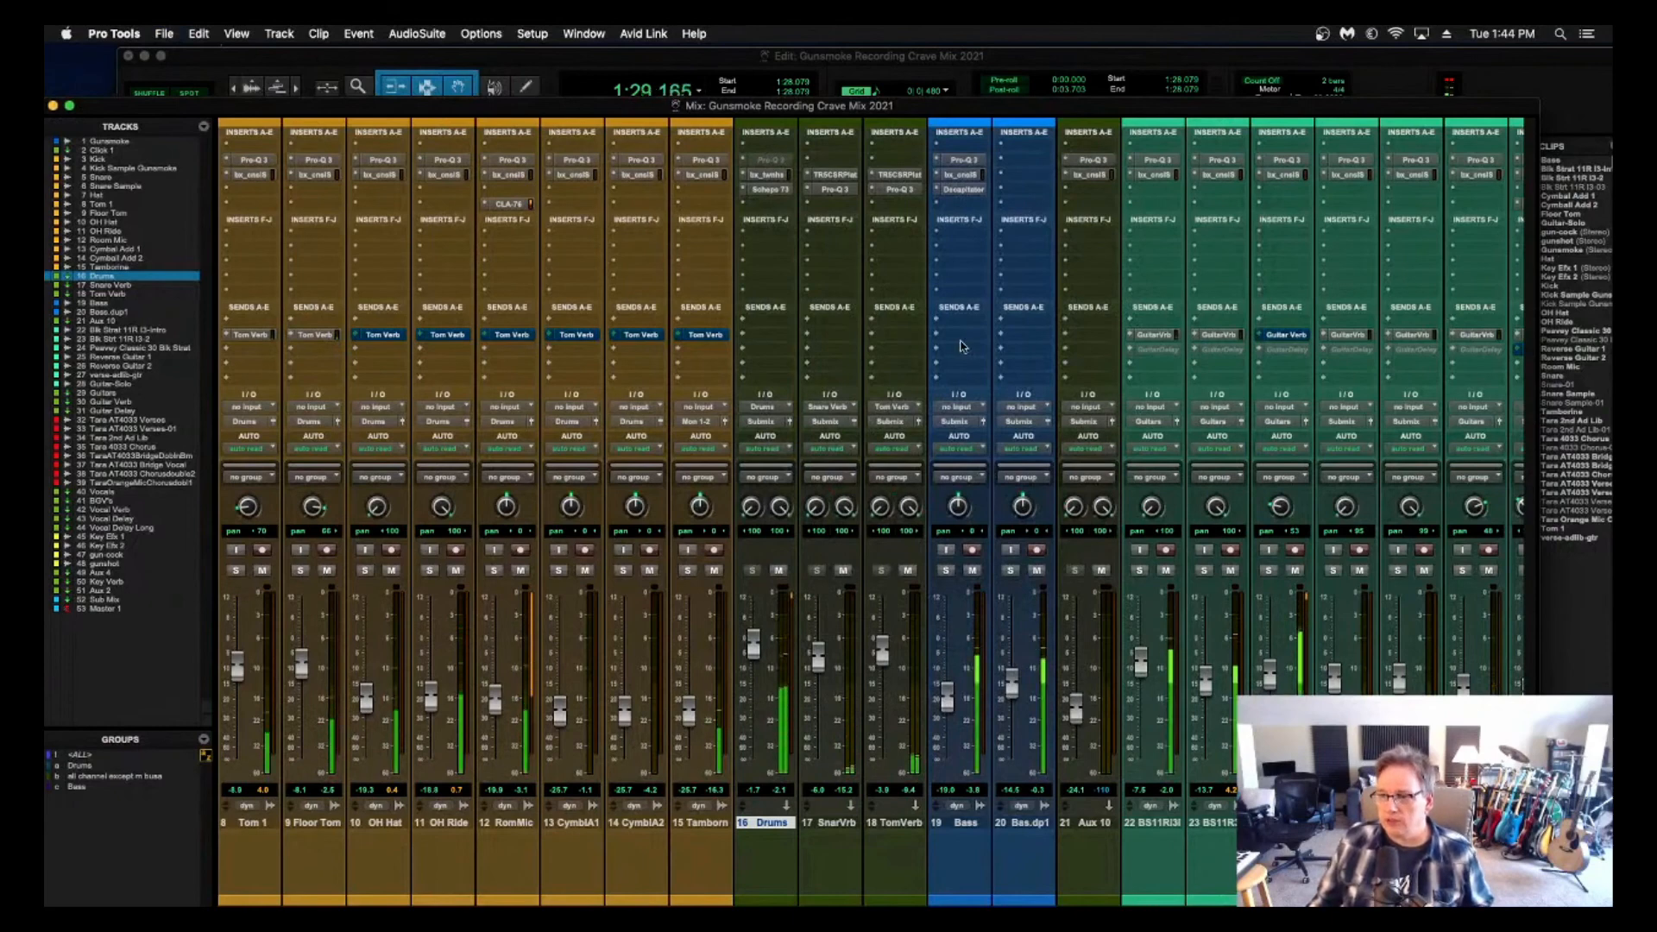
scroll(963, 346, "right", 2)
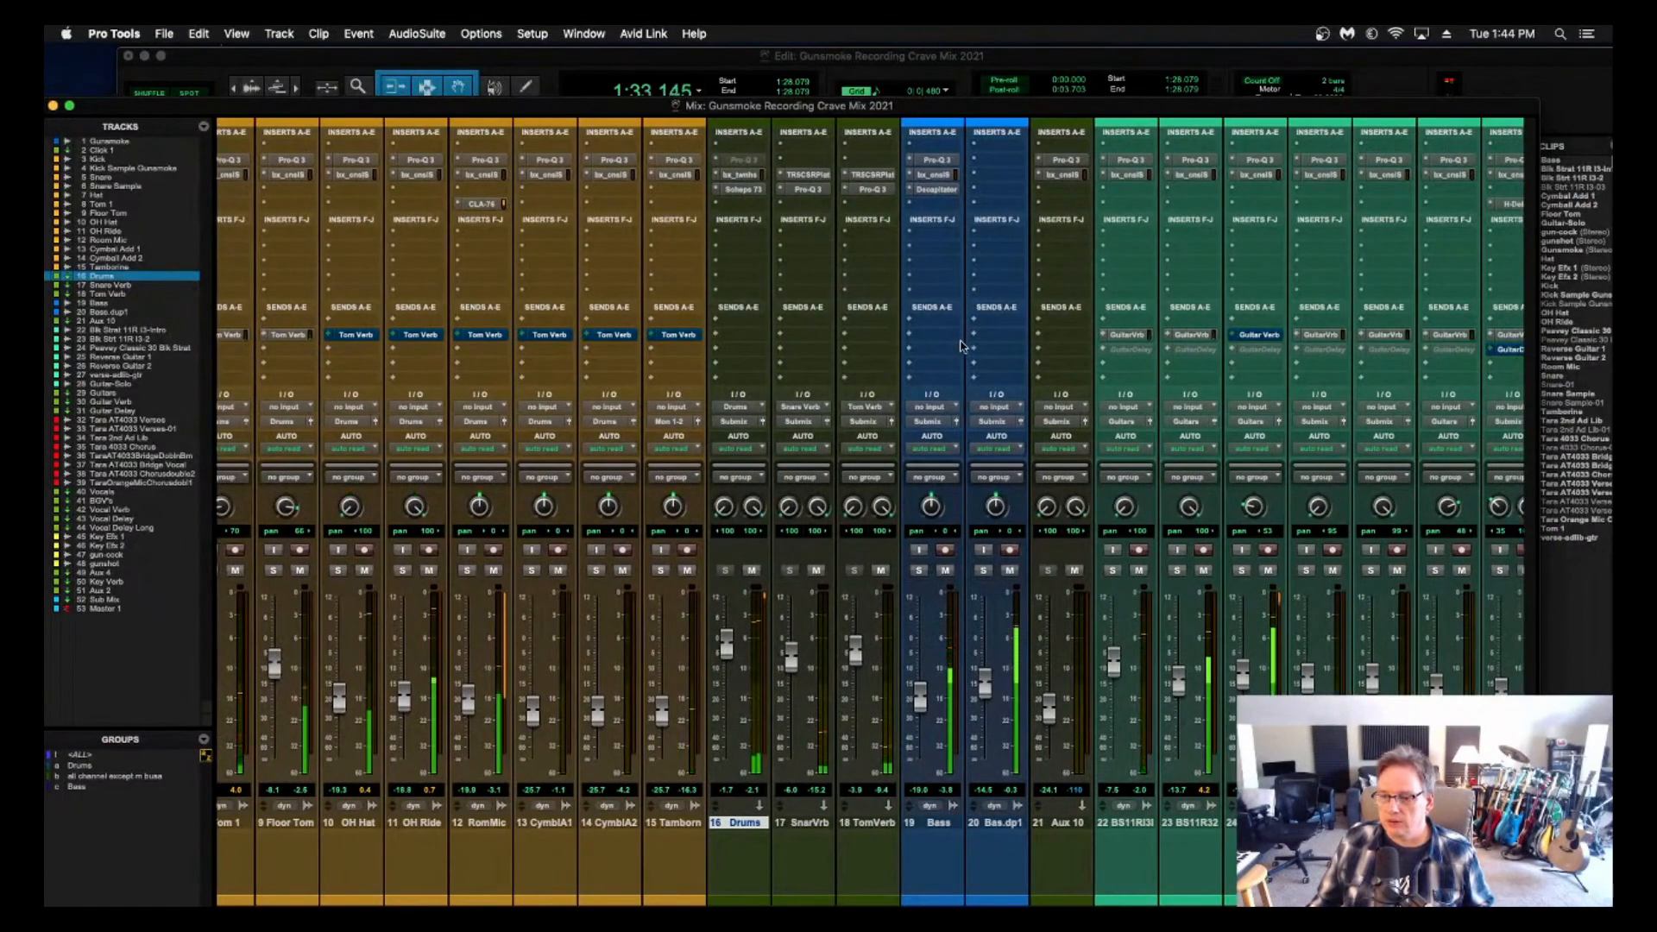
scroll(963, 346, "left", 6)
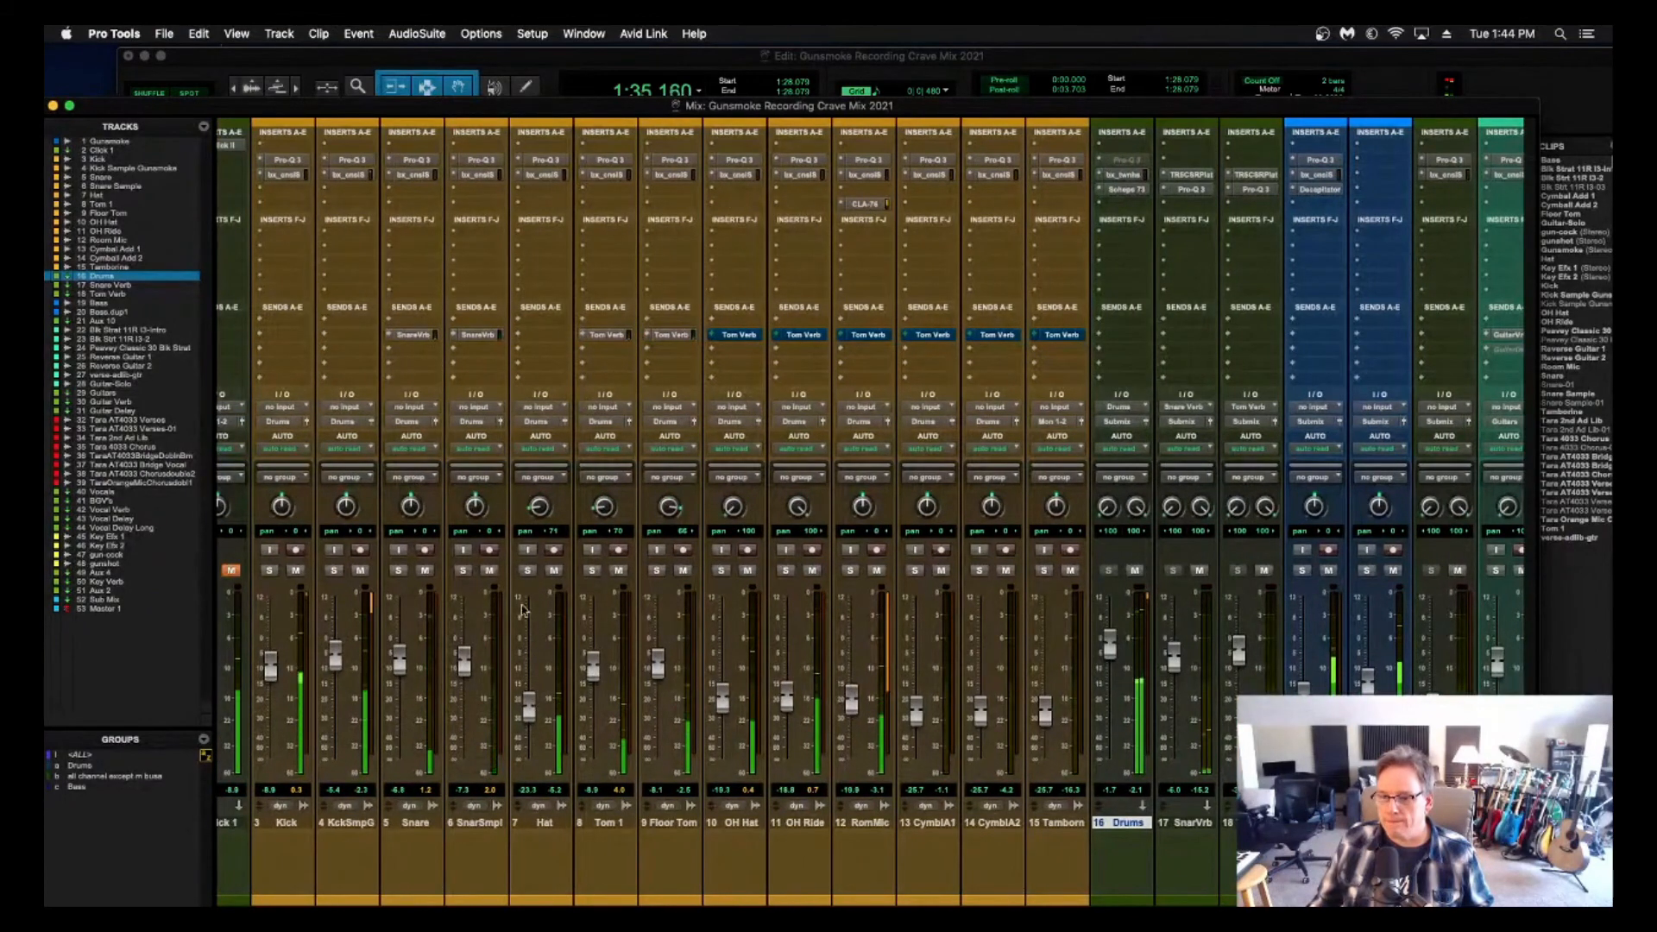
left_click(554, 571)
left_click(554, 571)
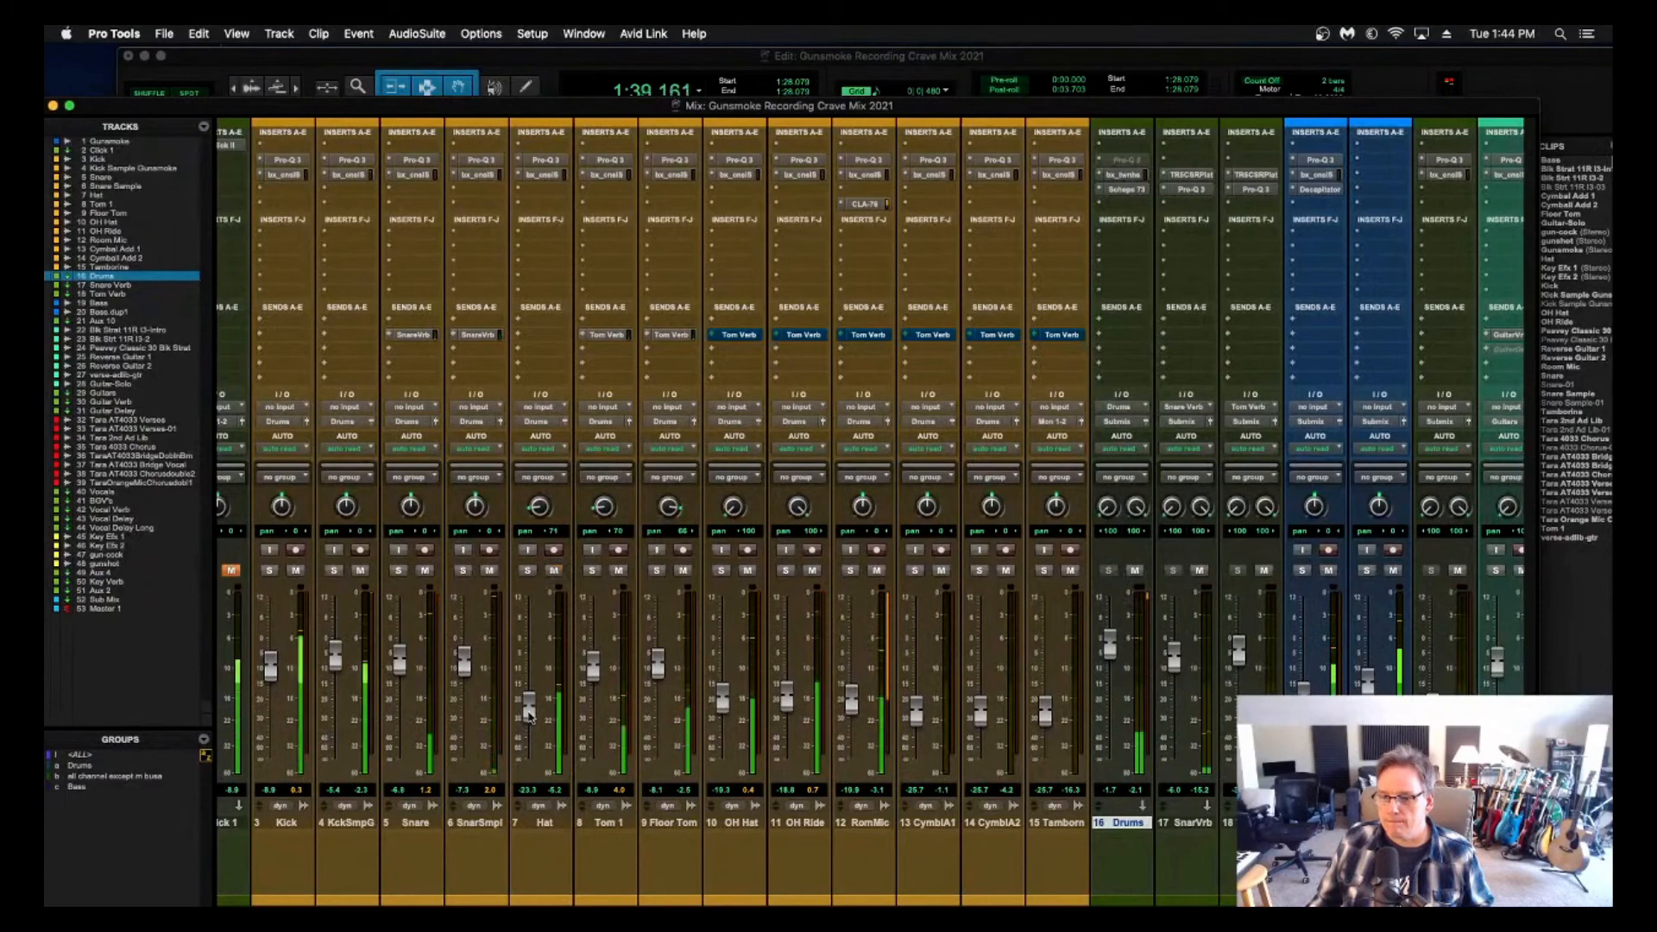
Lower the Room Mic fader to about -21 dB, bring the OH Hat down slightly and set the Hat fader to -21.0 dB.
scroll(725, 725, "right", 3)
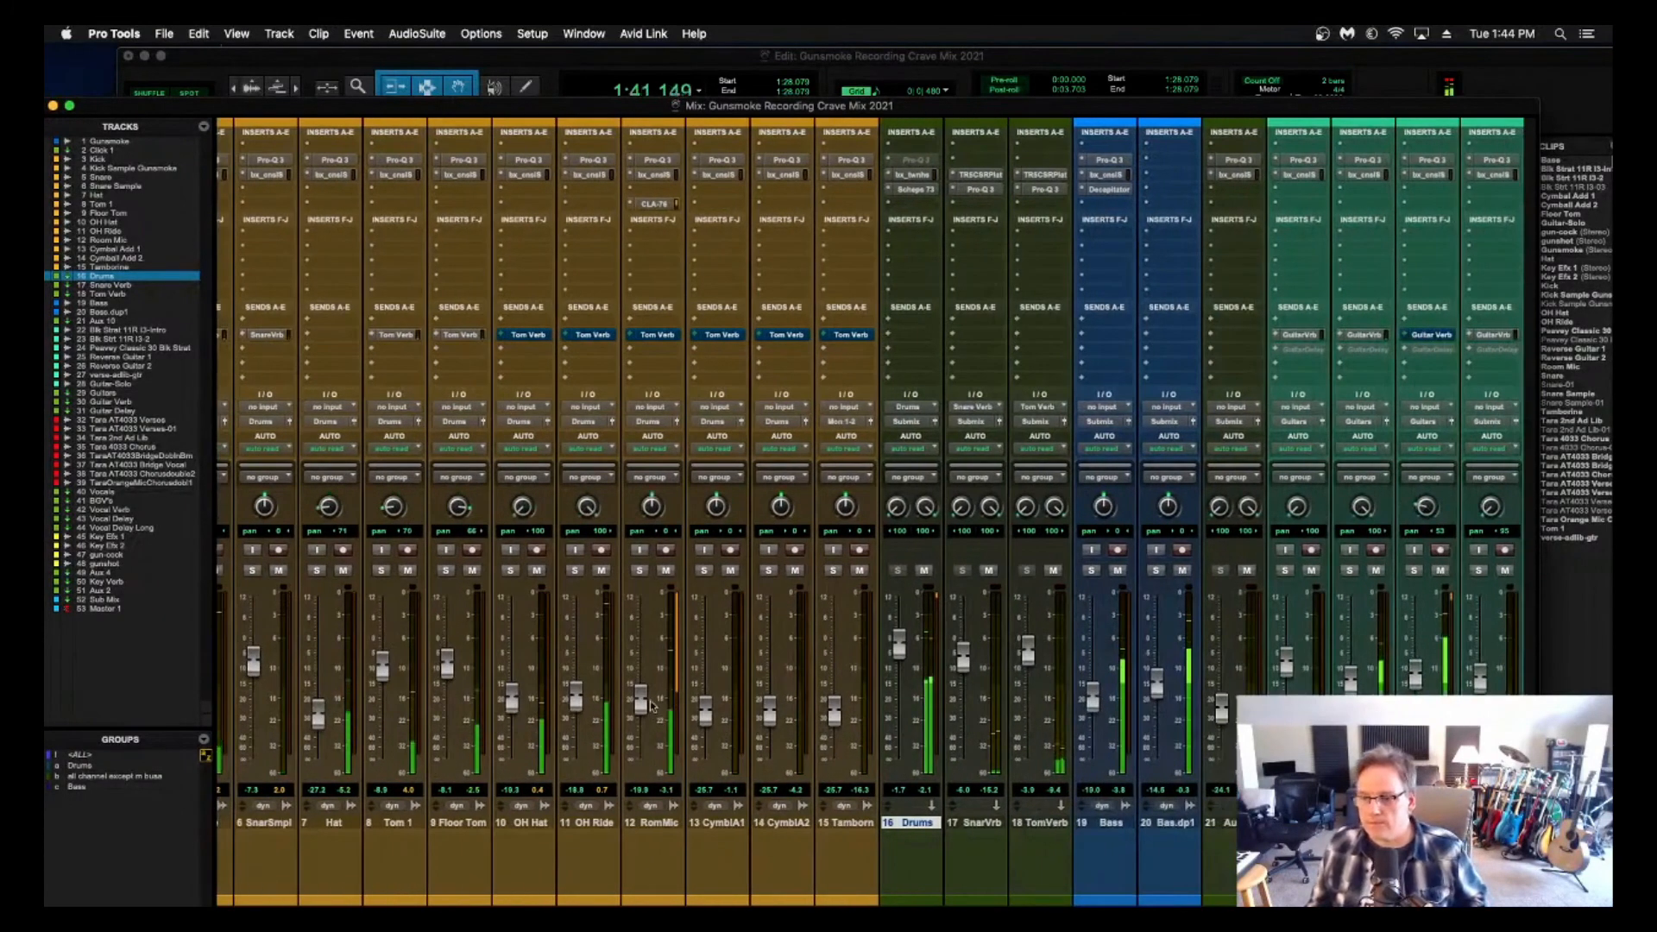
left_click_drag(640, 699, 646, 707)
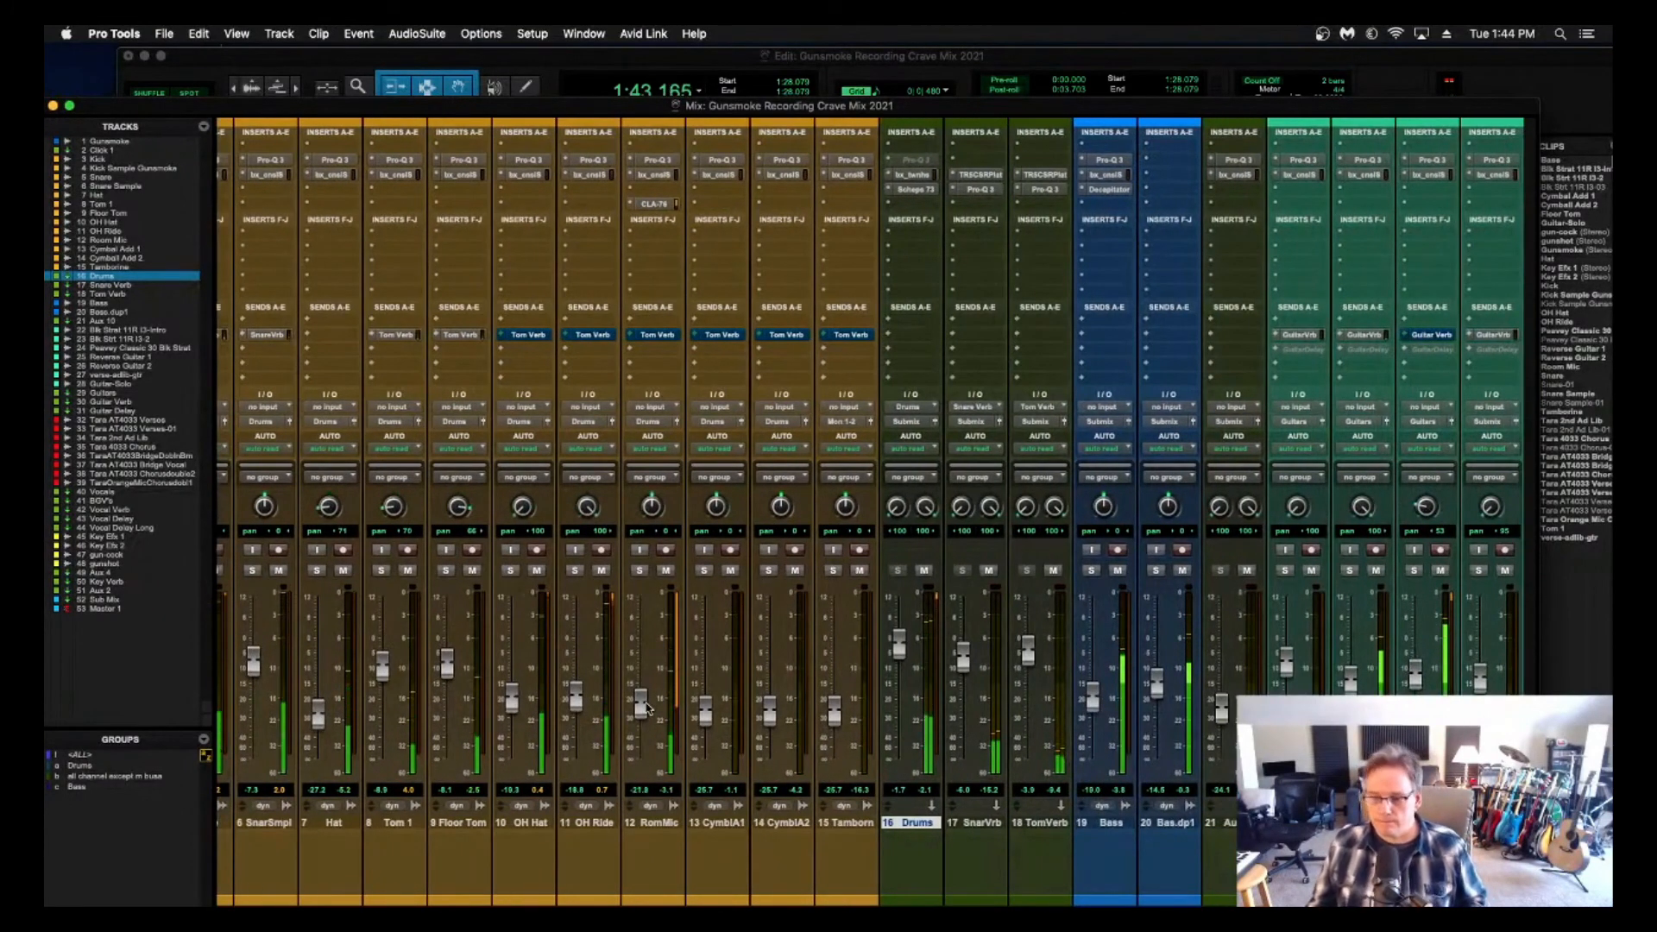
left_click_drag(515, 704, 571, 710)
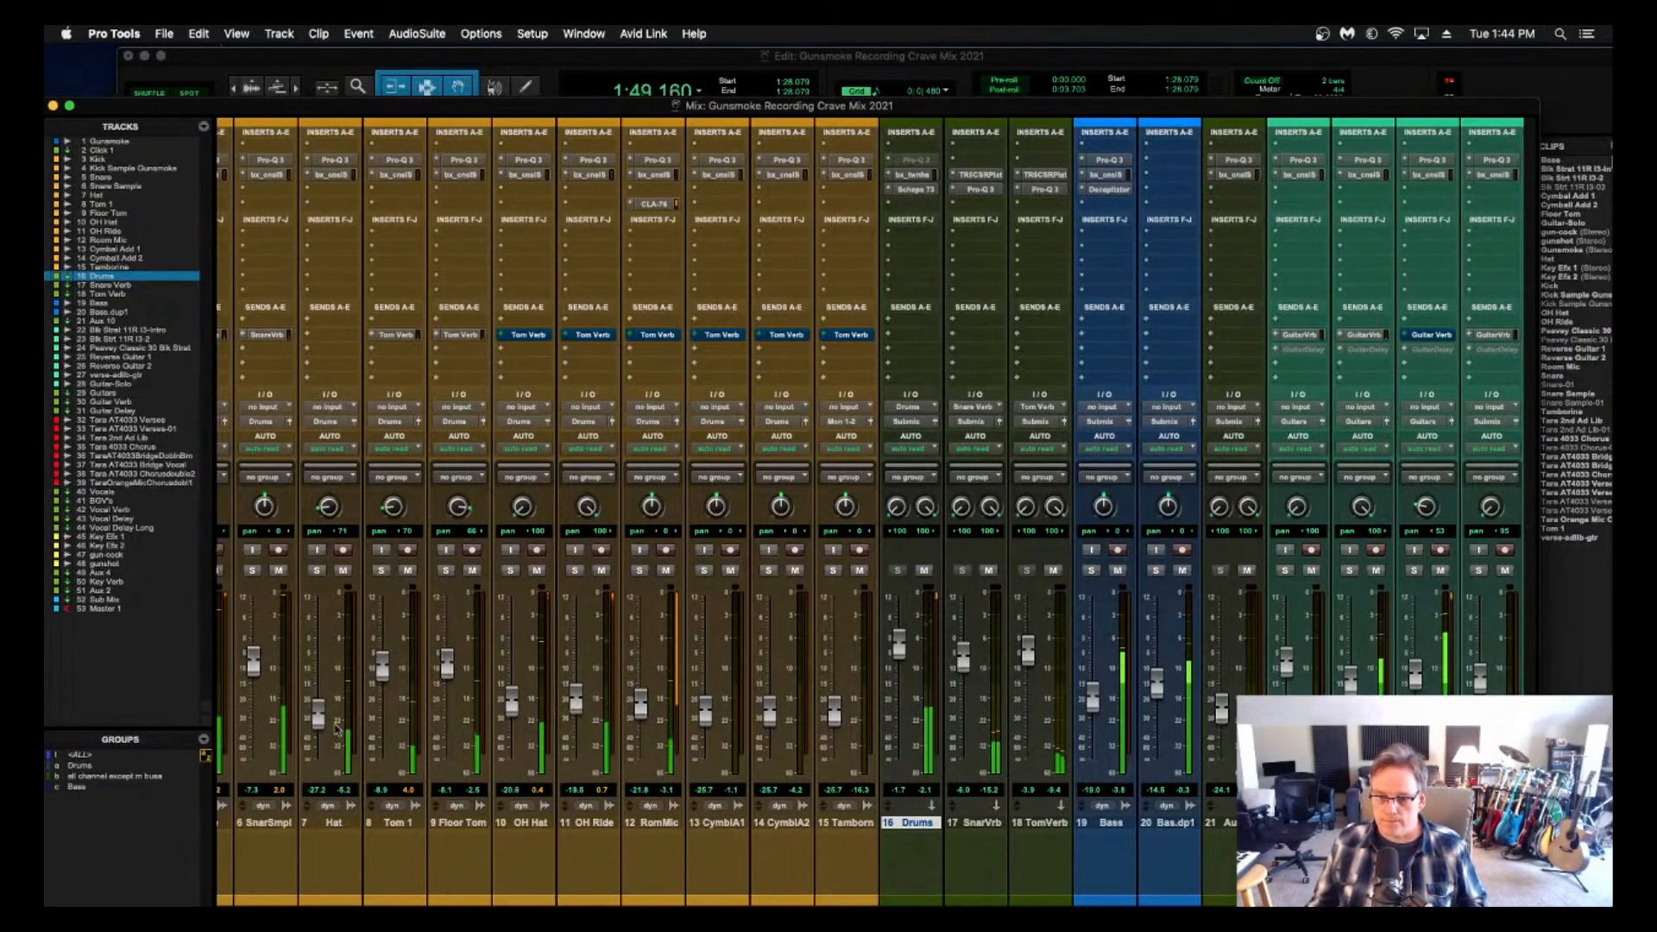
mouse_move(318, 714)
left_mouse_down()
mouse_move(317, 634)
mouse_move(316, 712)
left_mouse_up()
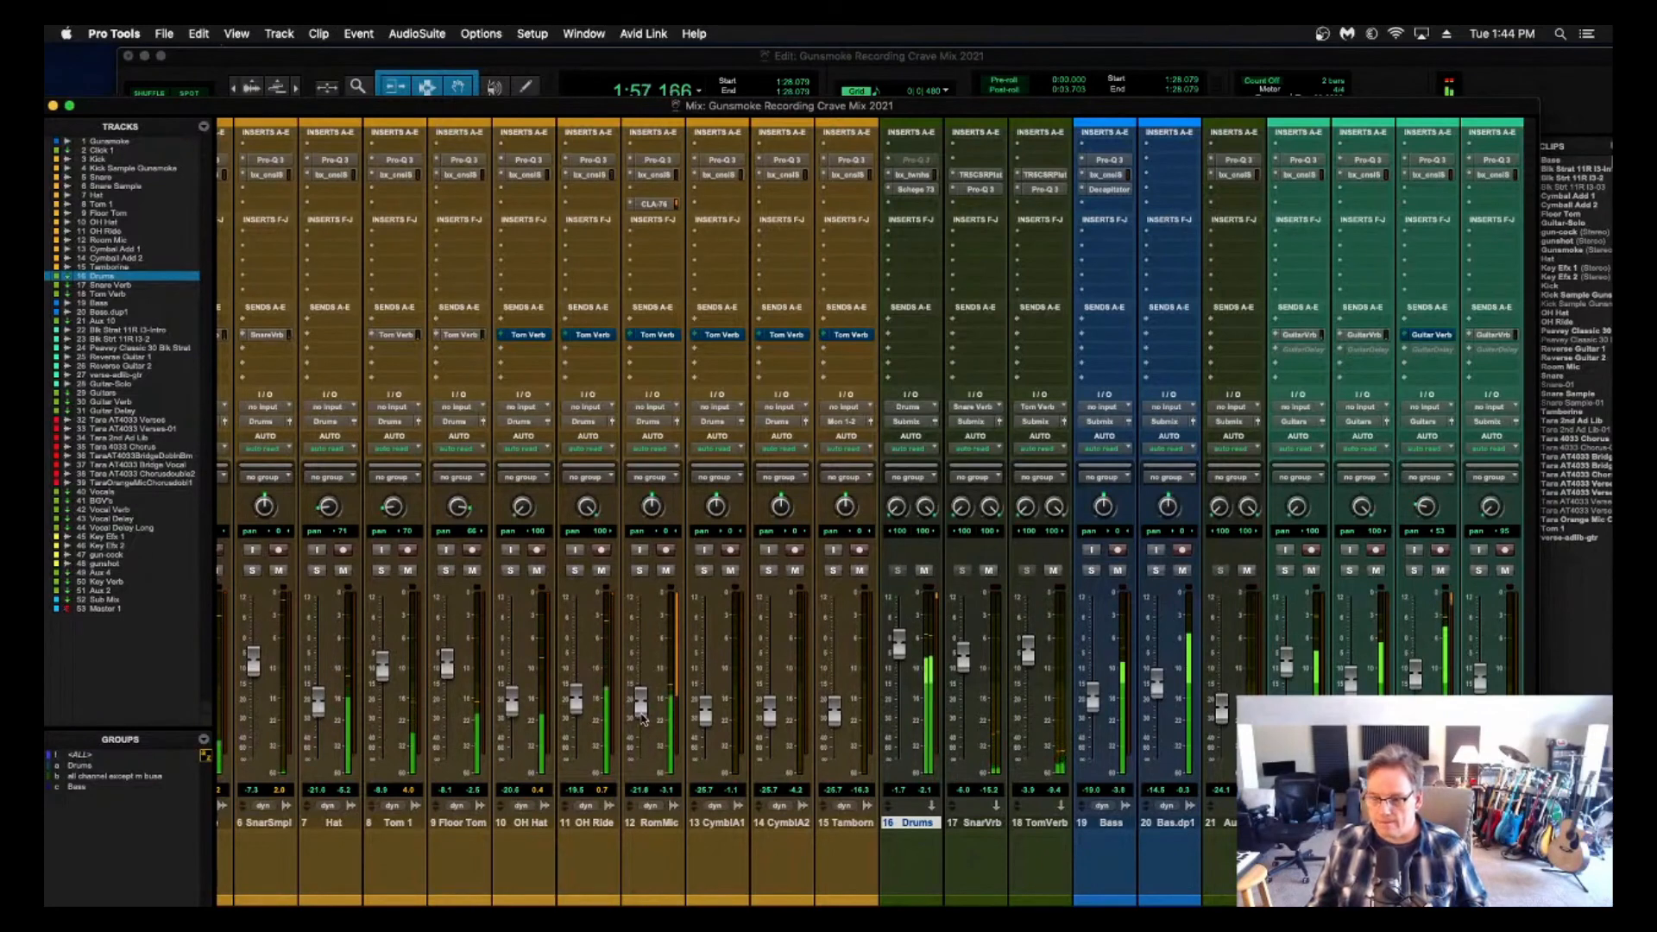
Raise Cymbal Add 1 to -21.8 dB, Cymbal Add 2 to -21.4 dB, OH Hat to -17.4 dB and OH Ride to -17.7 dB.
left_click_drag(707, 723, 773, 714)
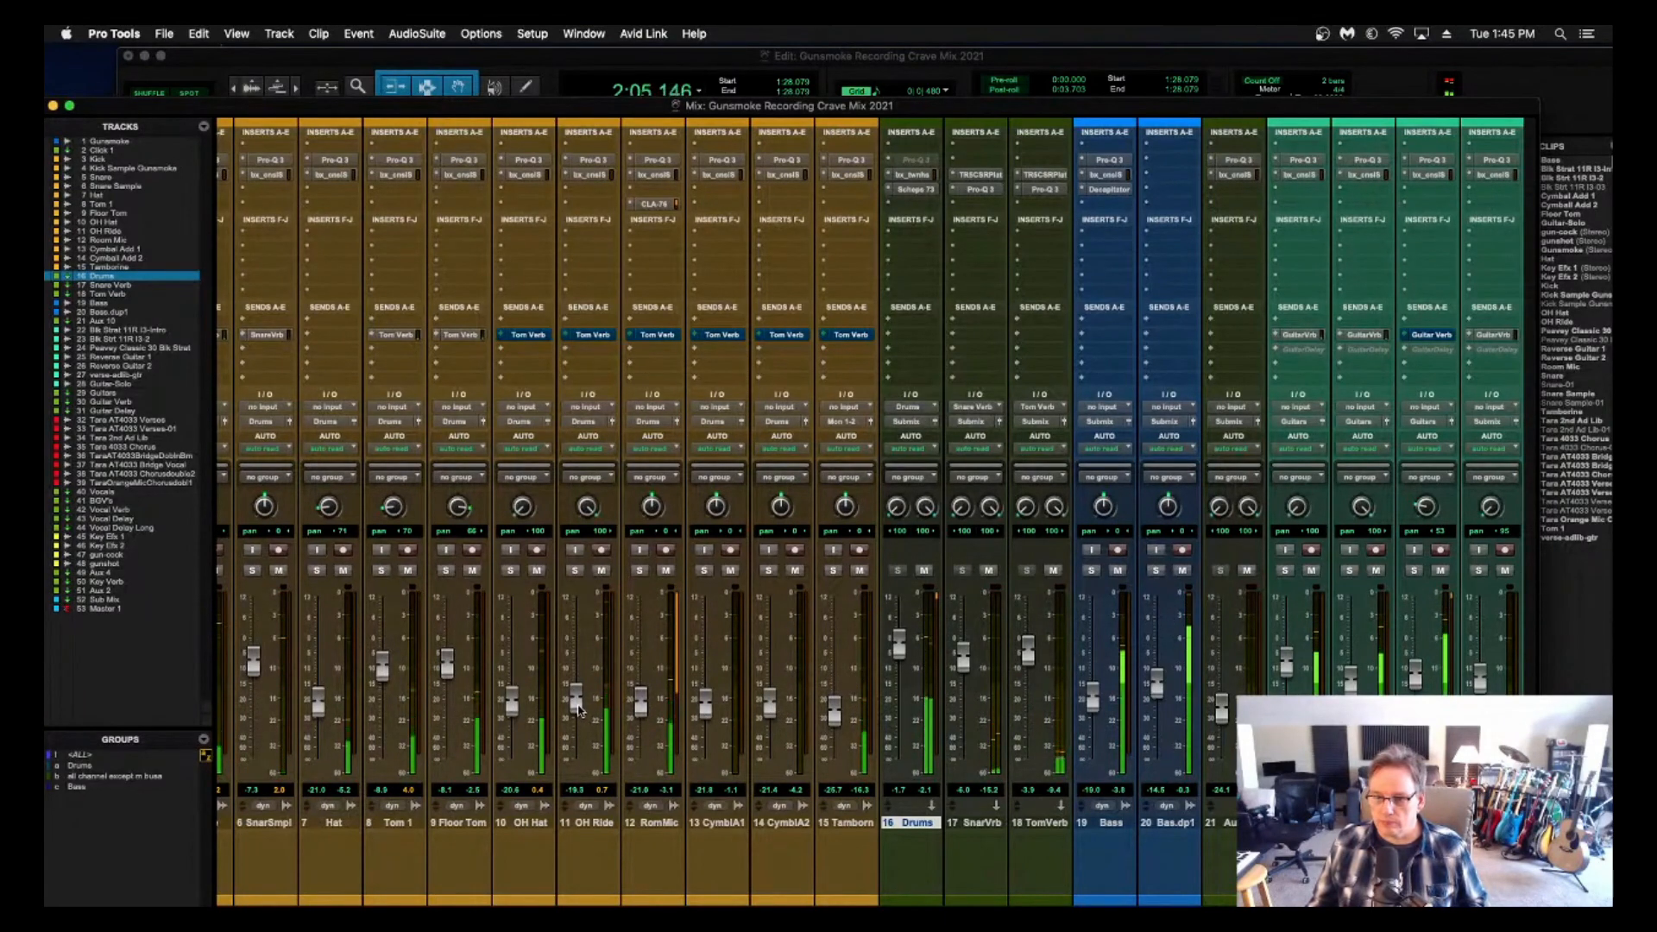
left_click_drag(512, 708, 576, 704)
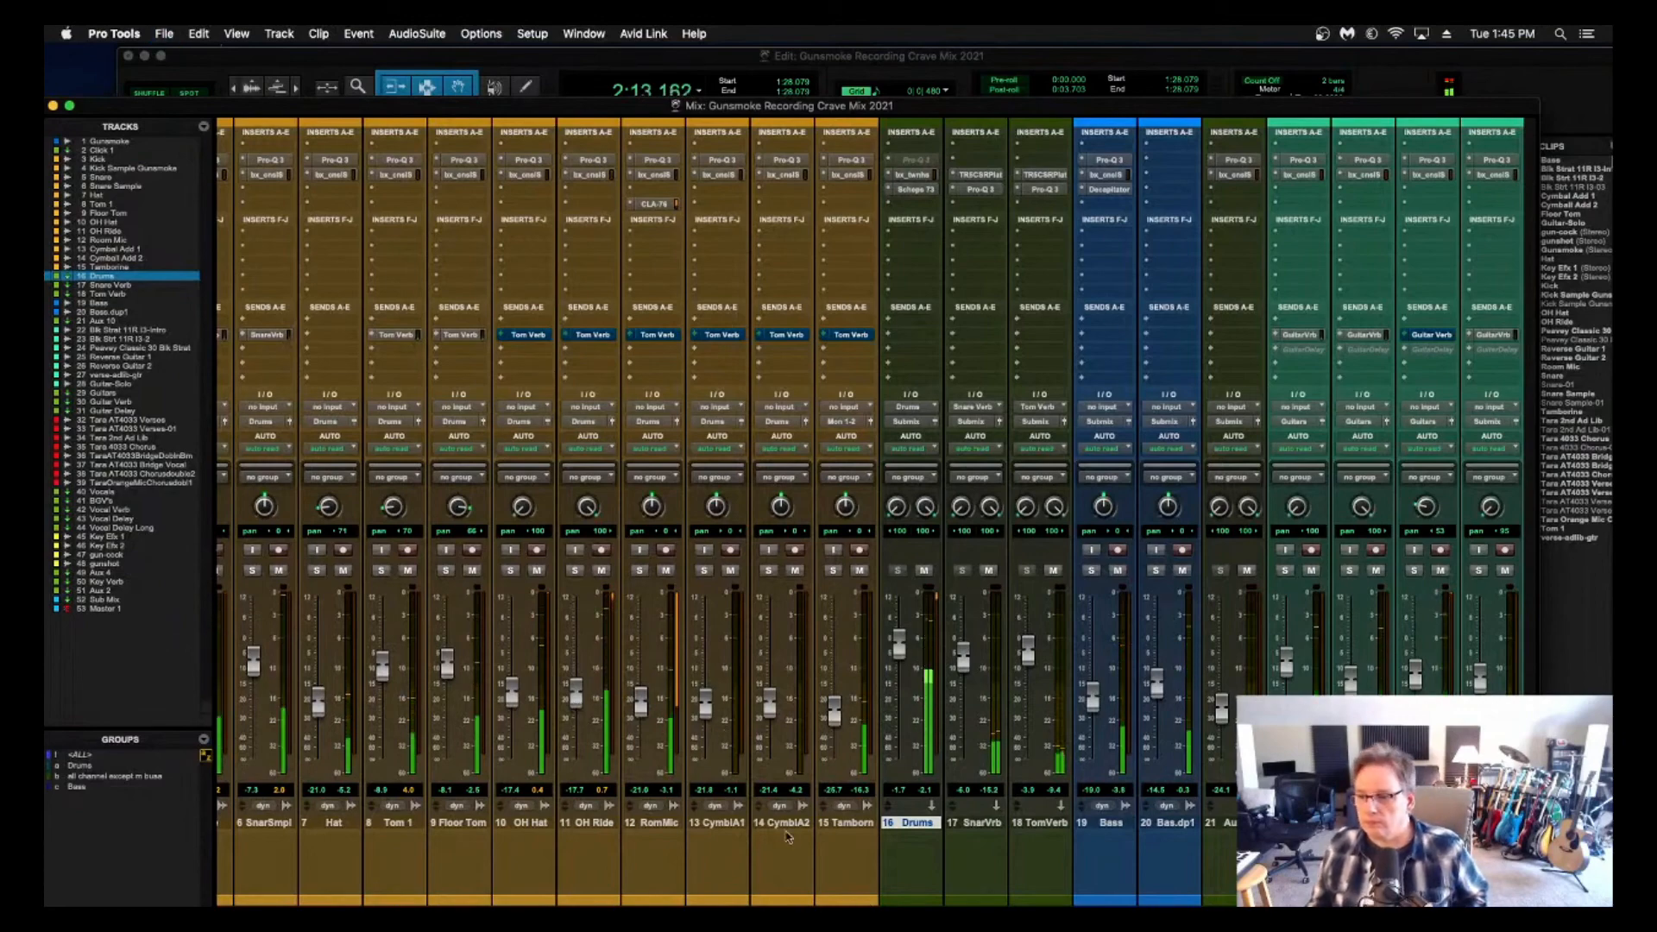
Select the tracks from Kick through Drums, bypass all their inserts and enable the Drums group.
scroll(787, 835, "left", 5)
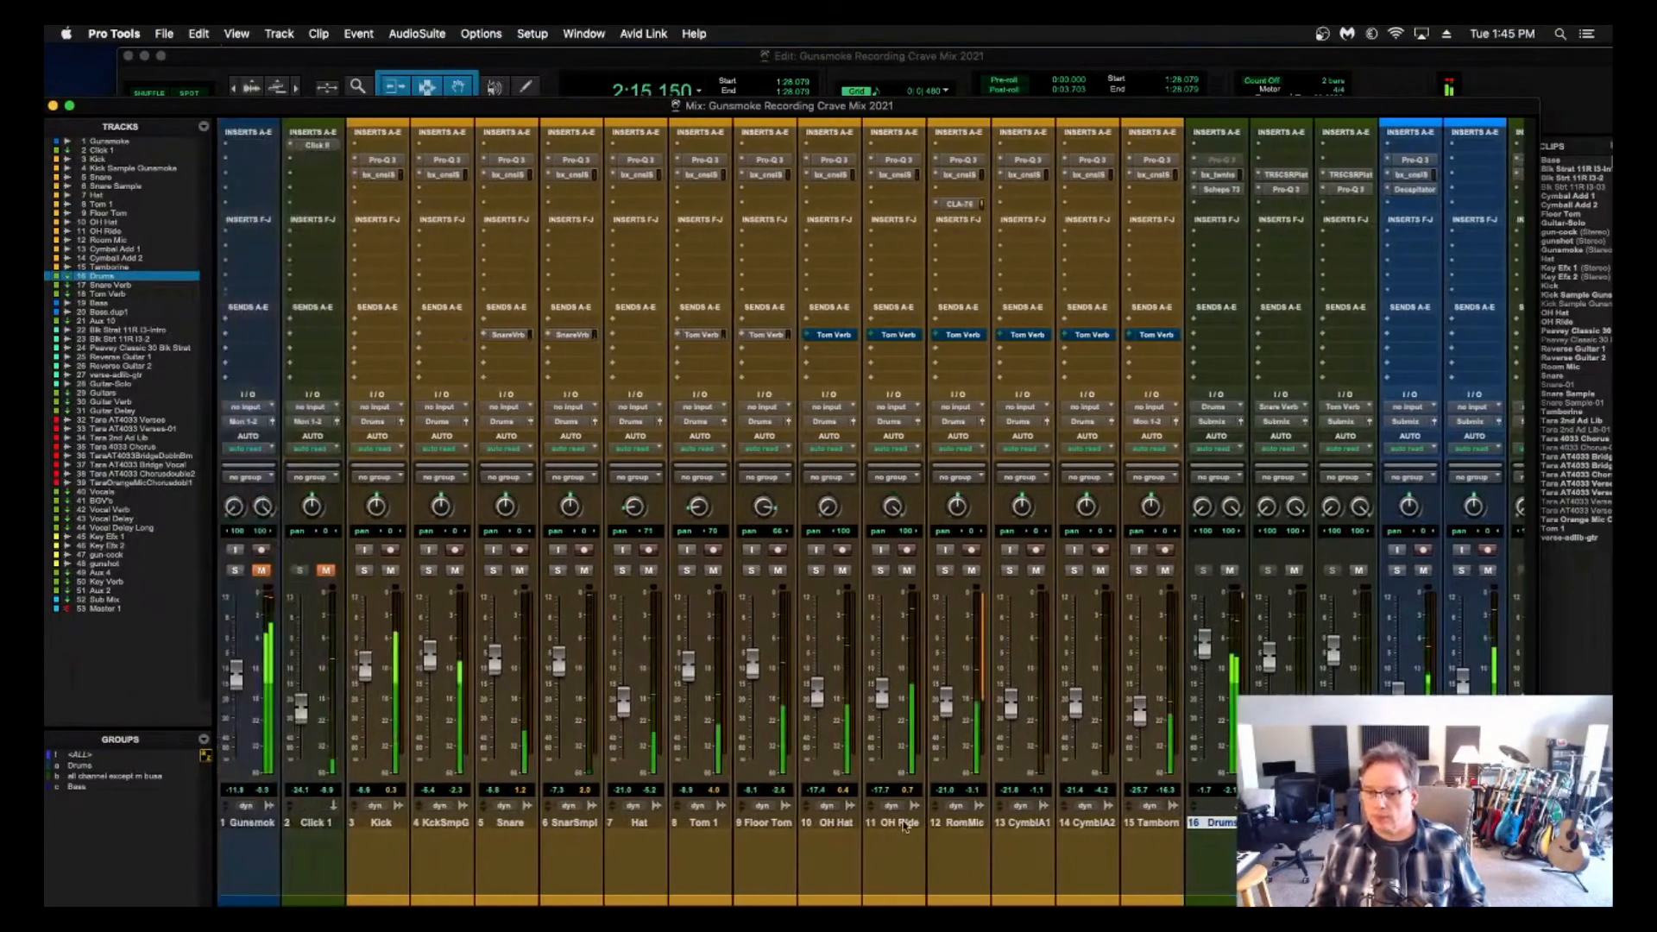
scroll(906, 826, "right", 2)
left_click(336, 824, "shift")
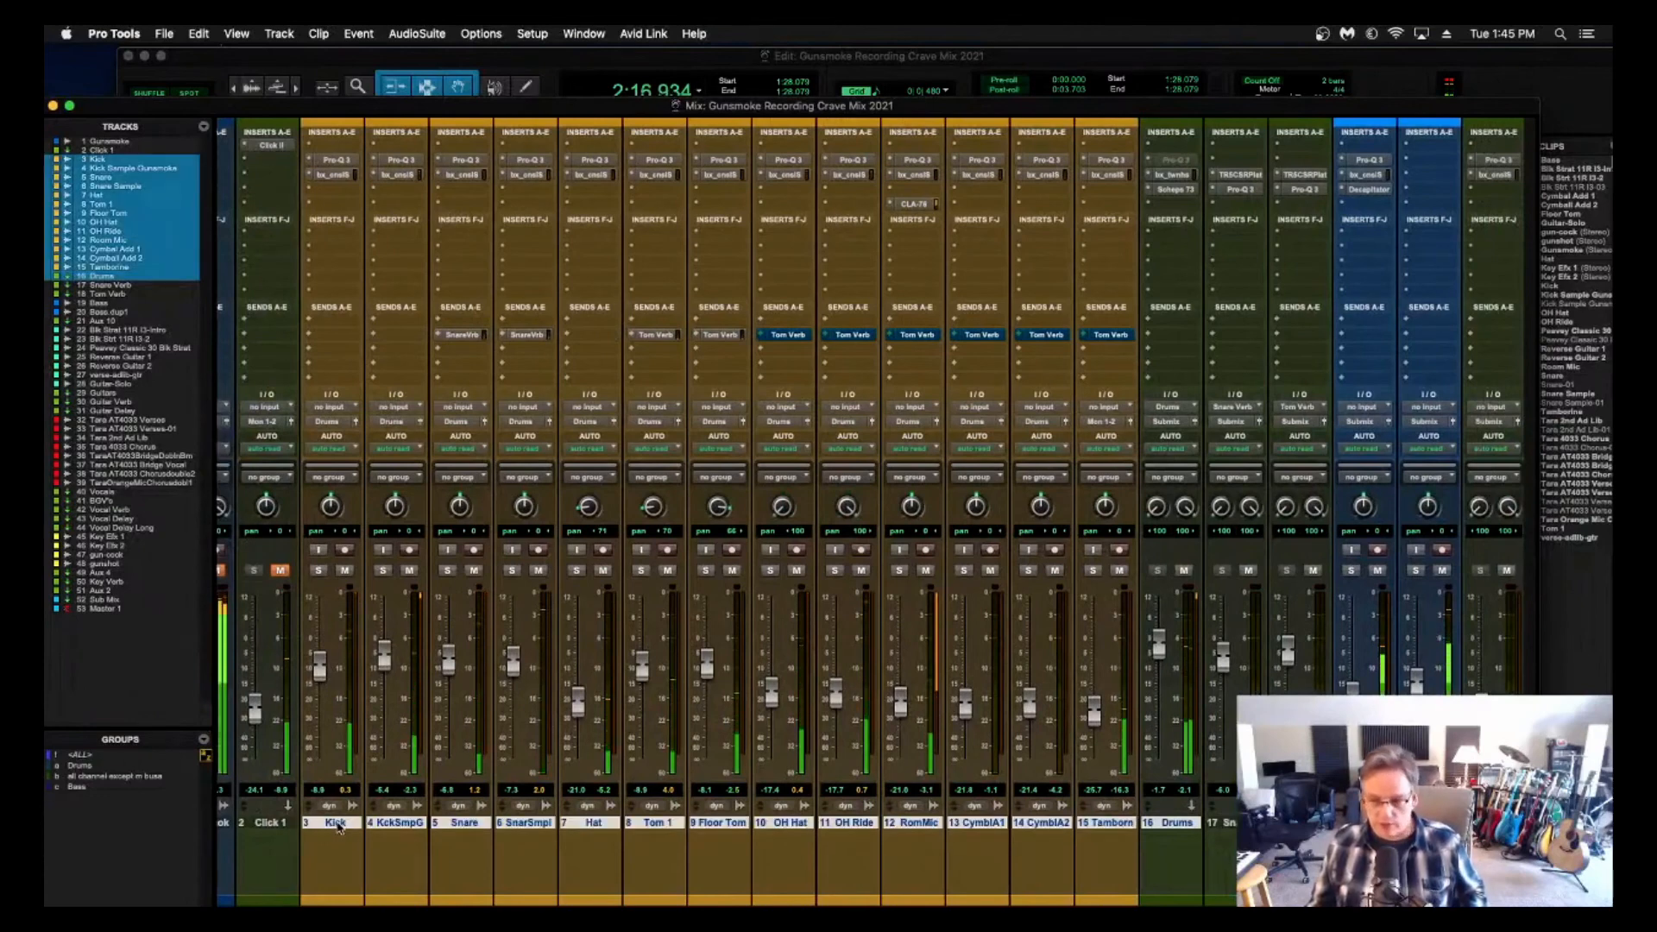
key("shift+a")
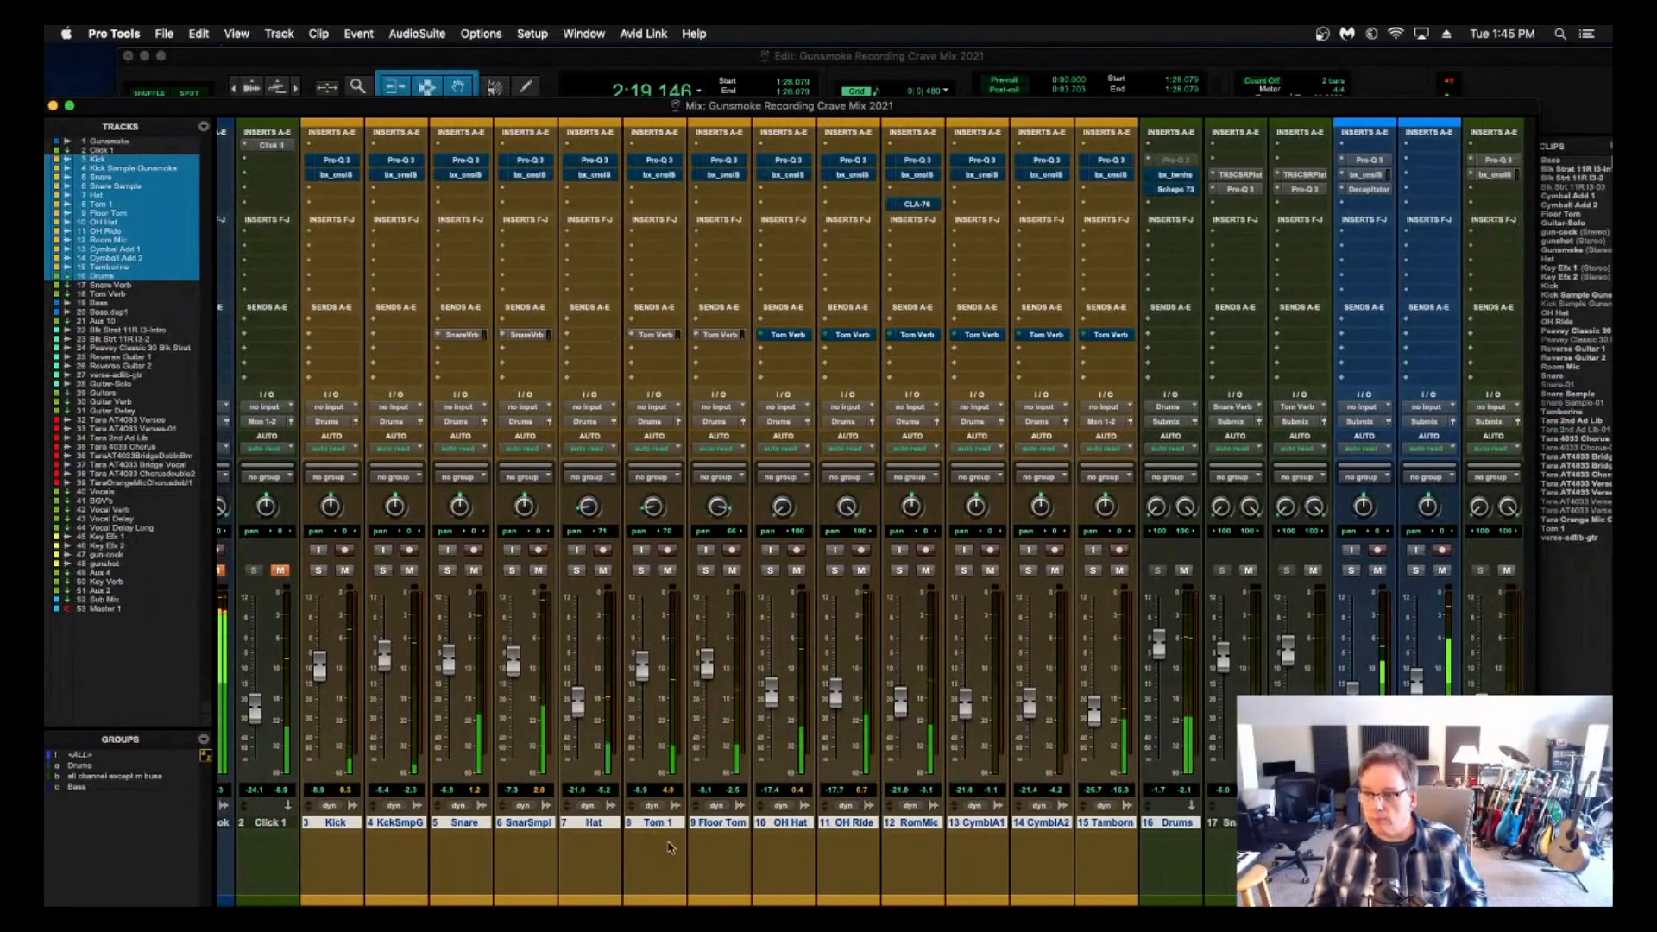
key("a")
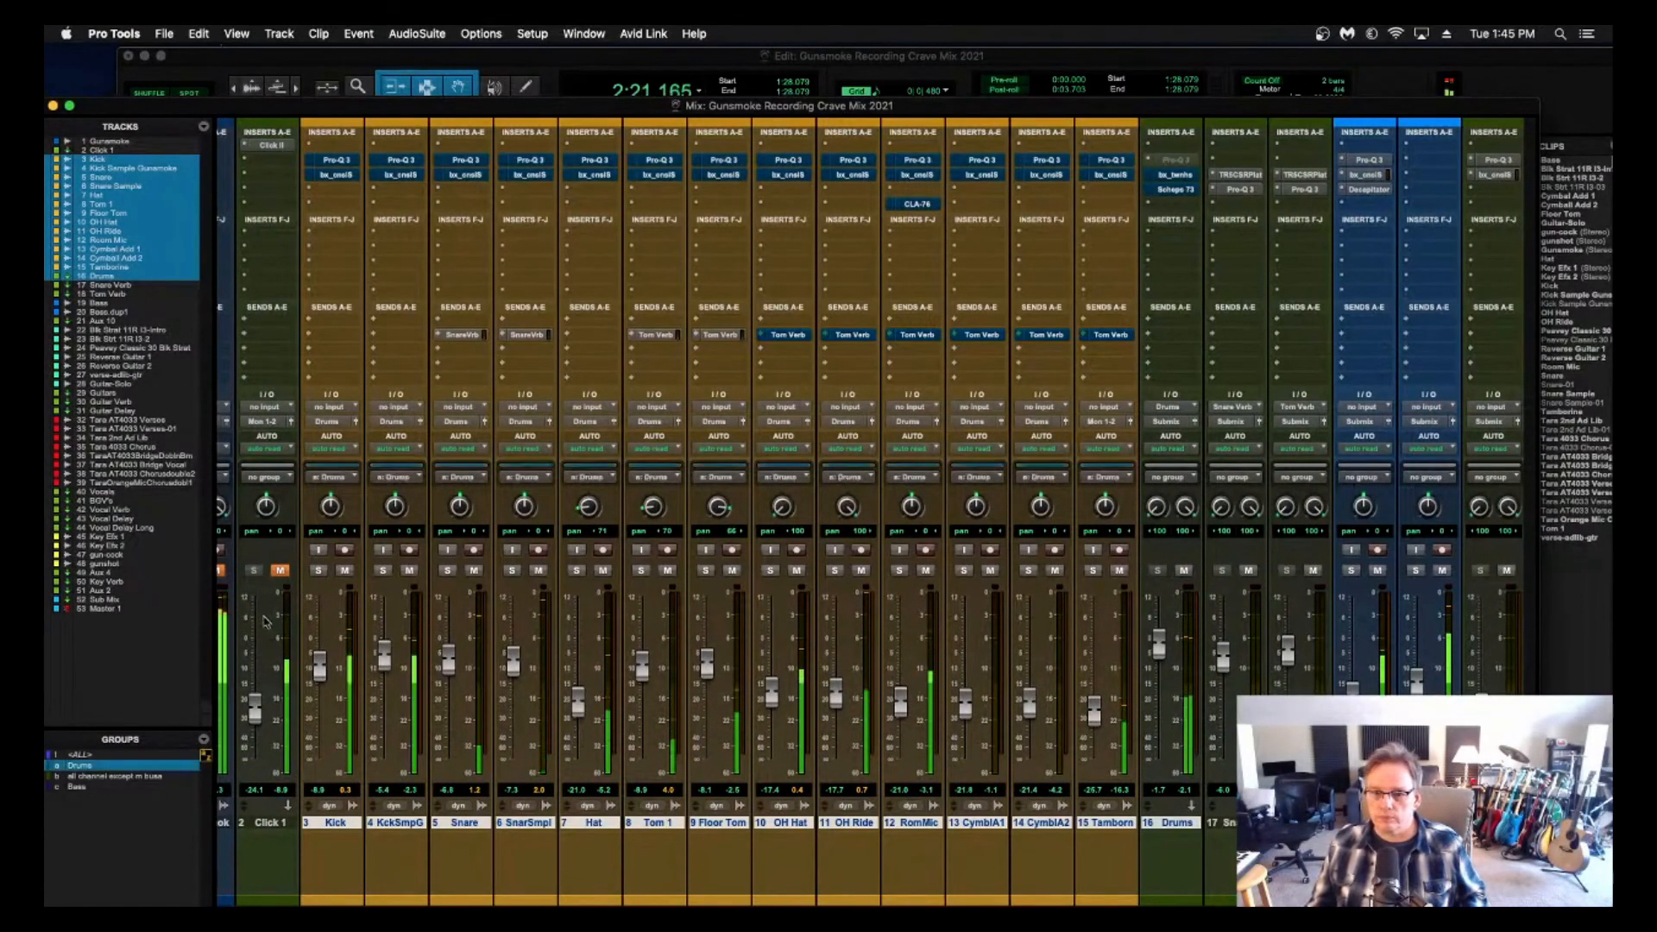
Solo the grouped drum tracks, compare them with inserts enabled and bypassed, leave the inserts enabled and unsolo the drums.
left_click(319, 571)
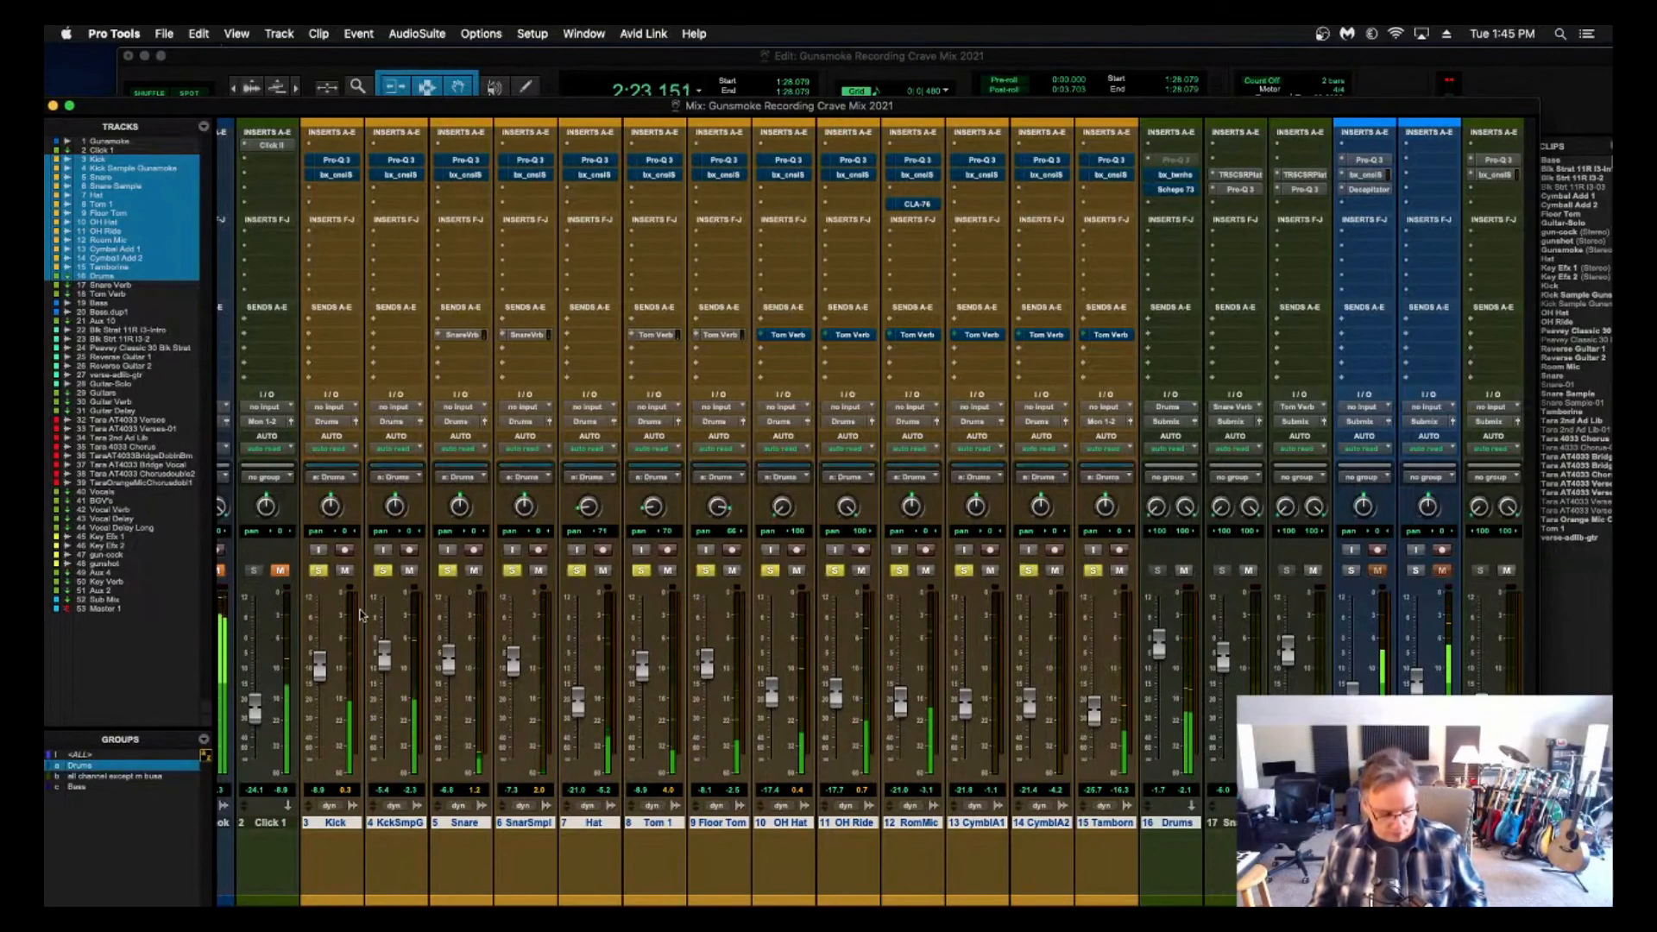
key("shift+a")
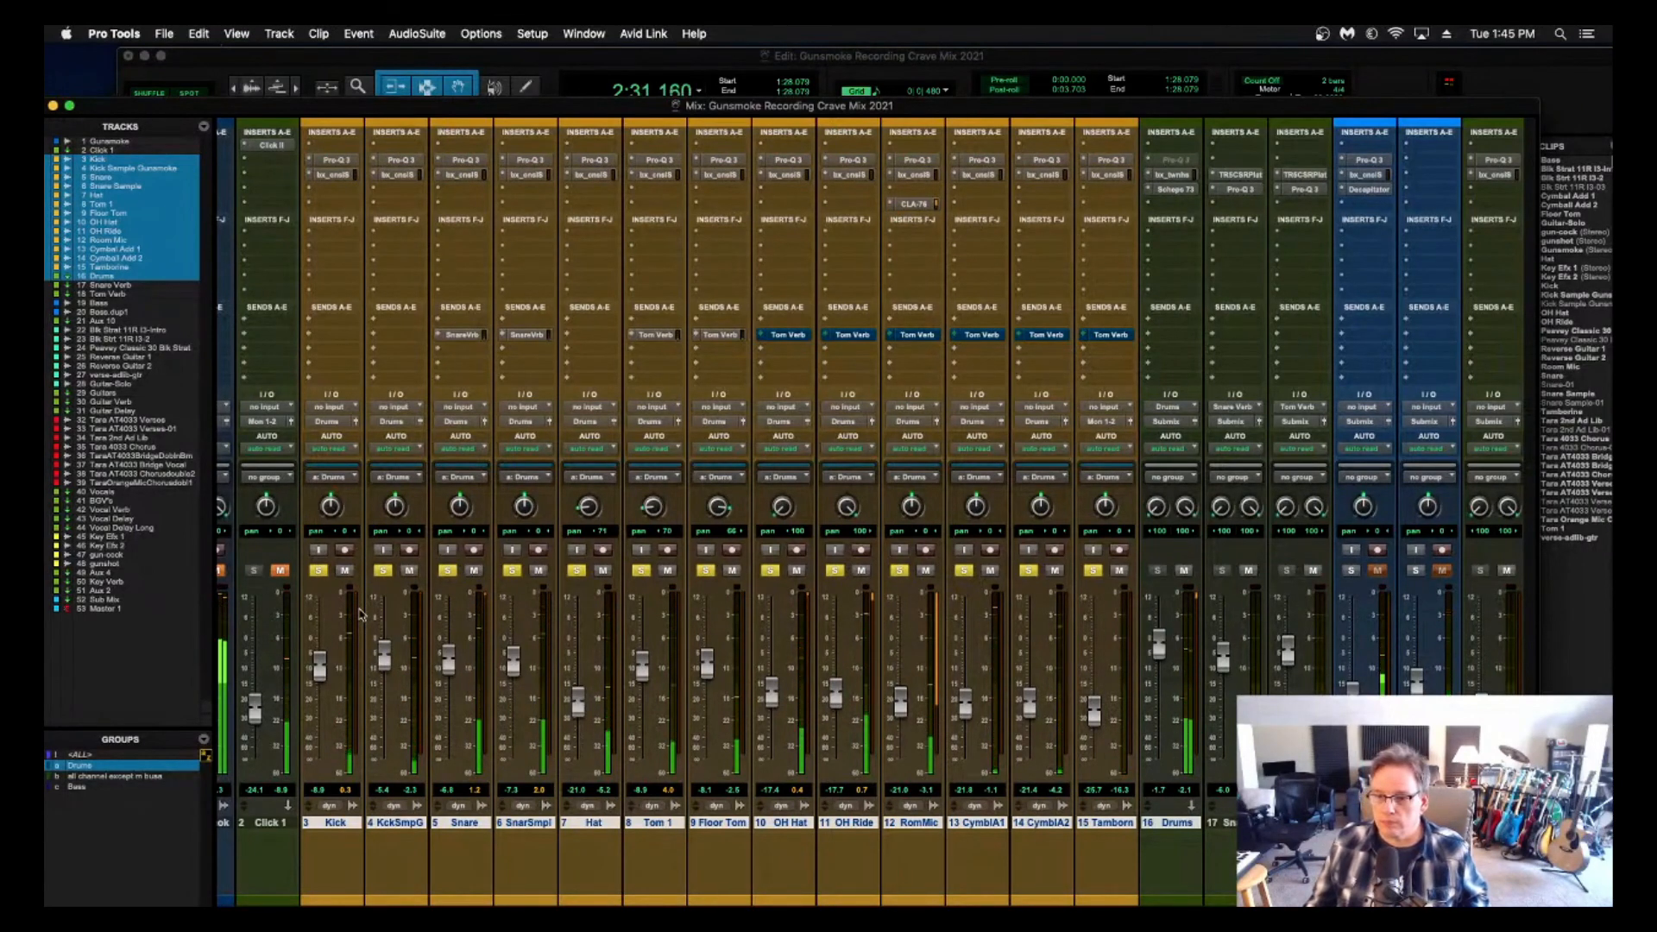
key("shift+a")
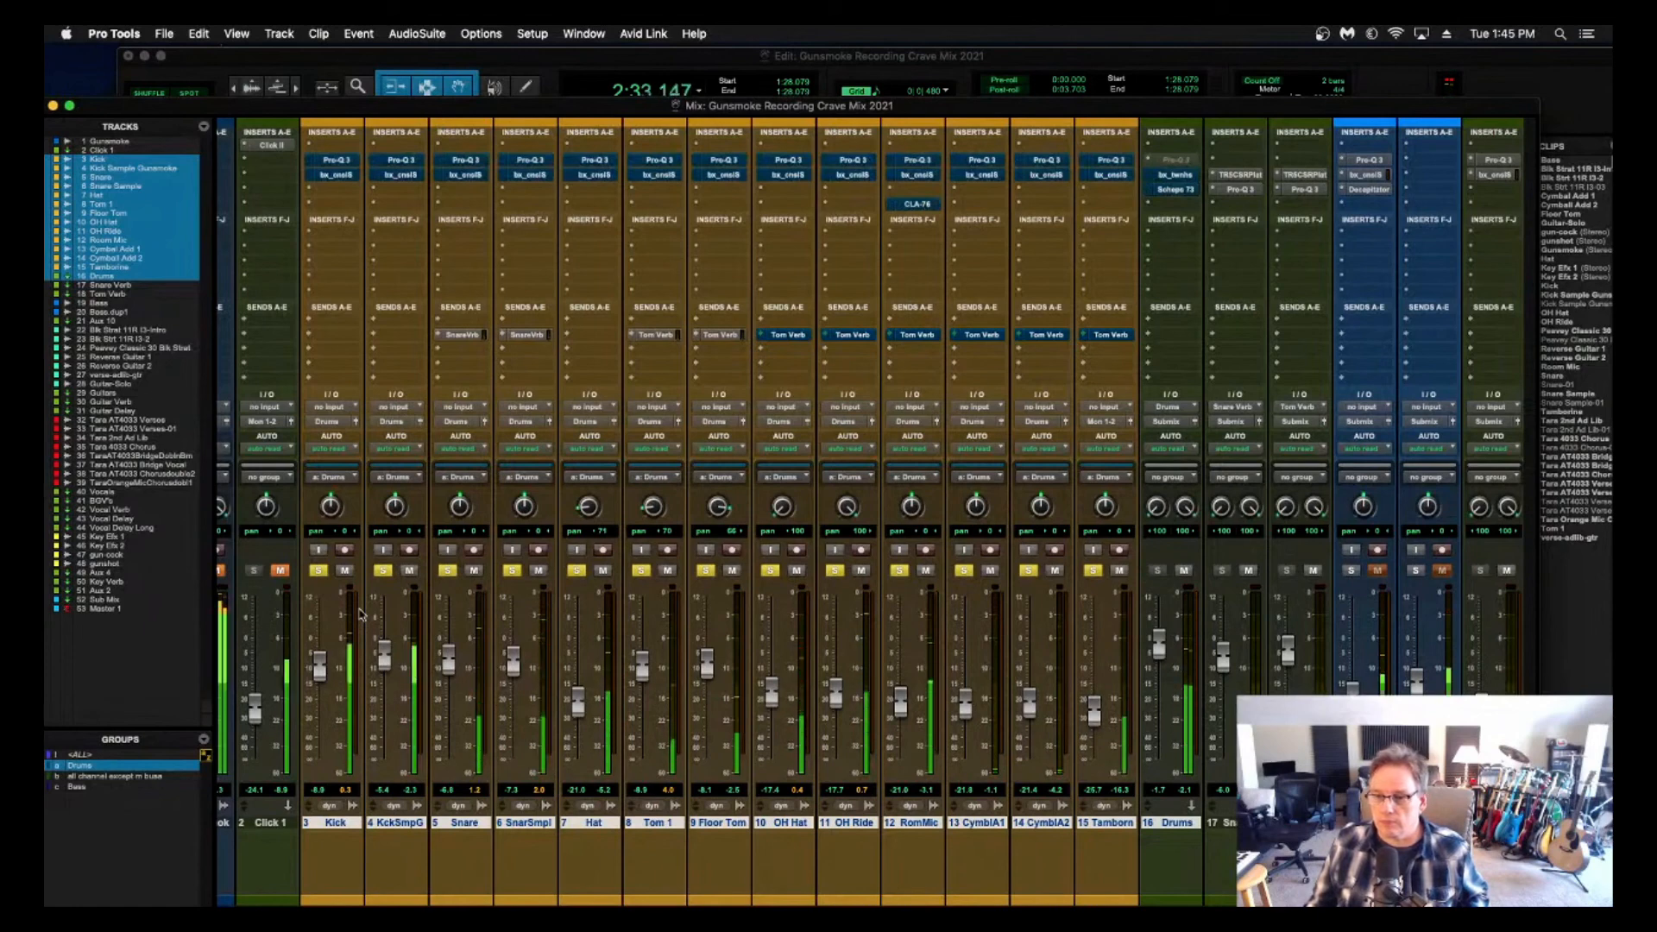
key("shift+a")
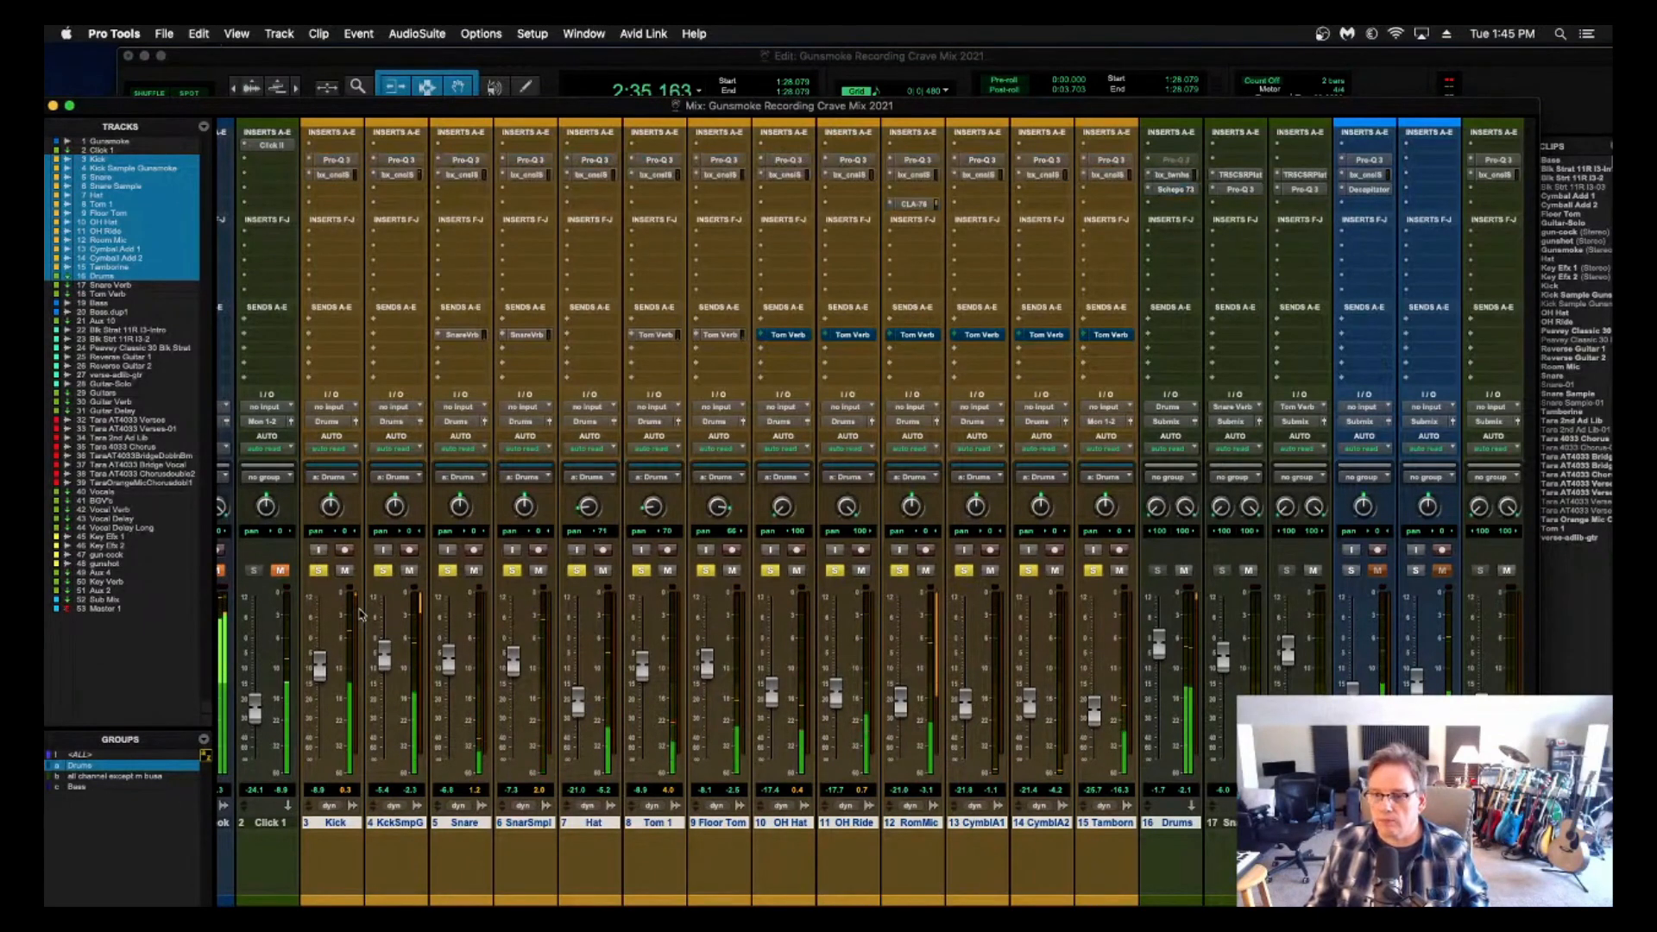
left_click(319, 571)
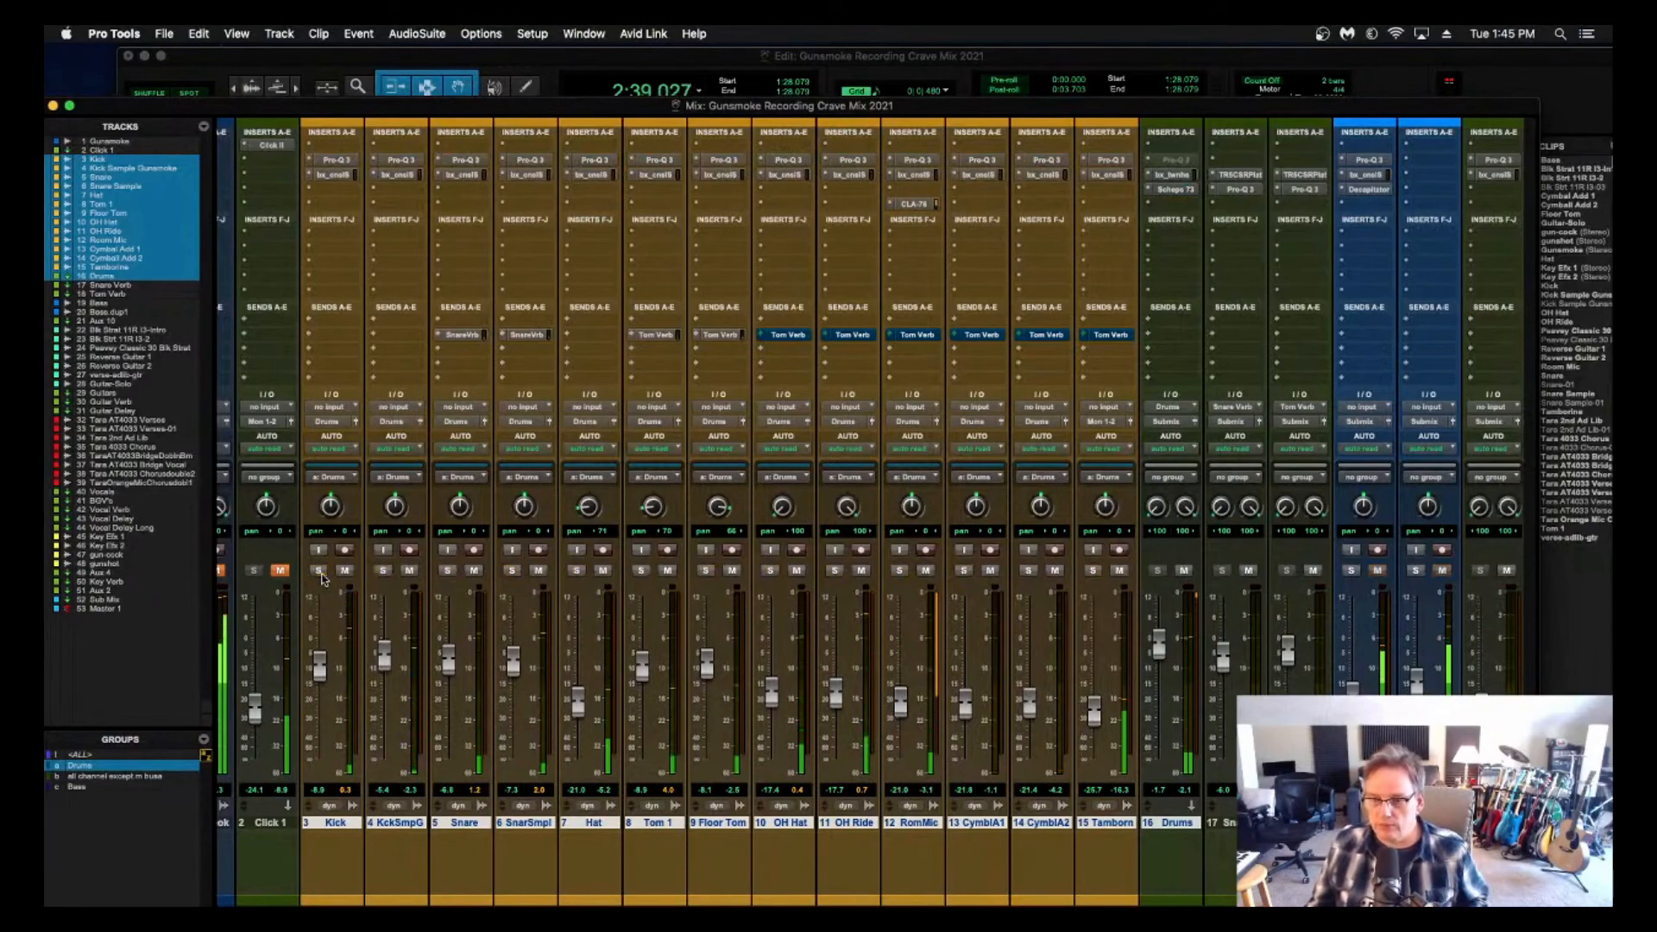
Save the session and stop playback.
scroll(705, 676, "right", 10)
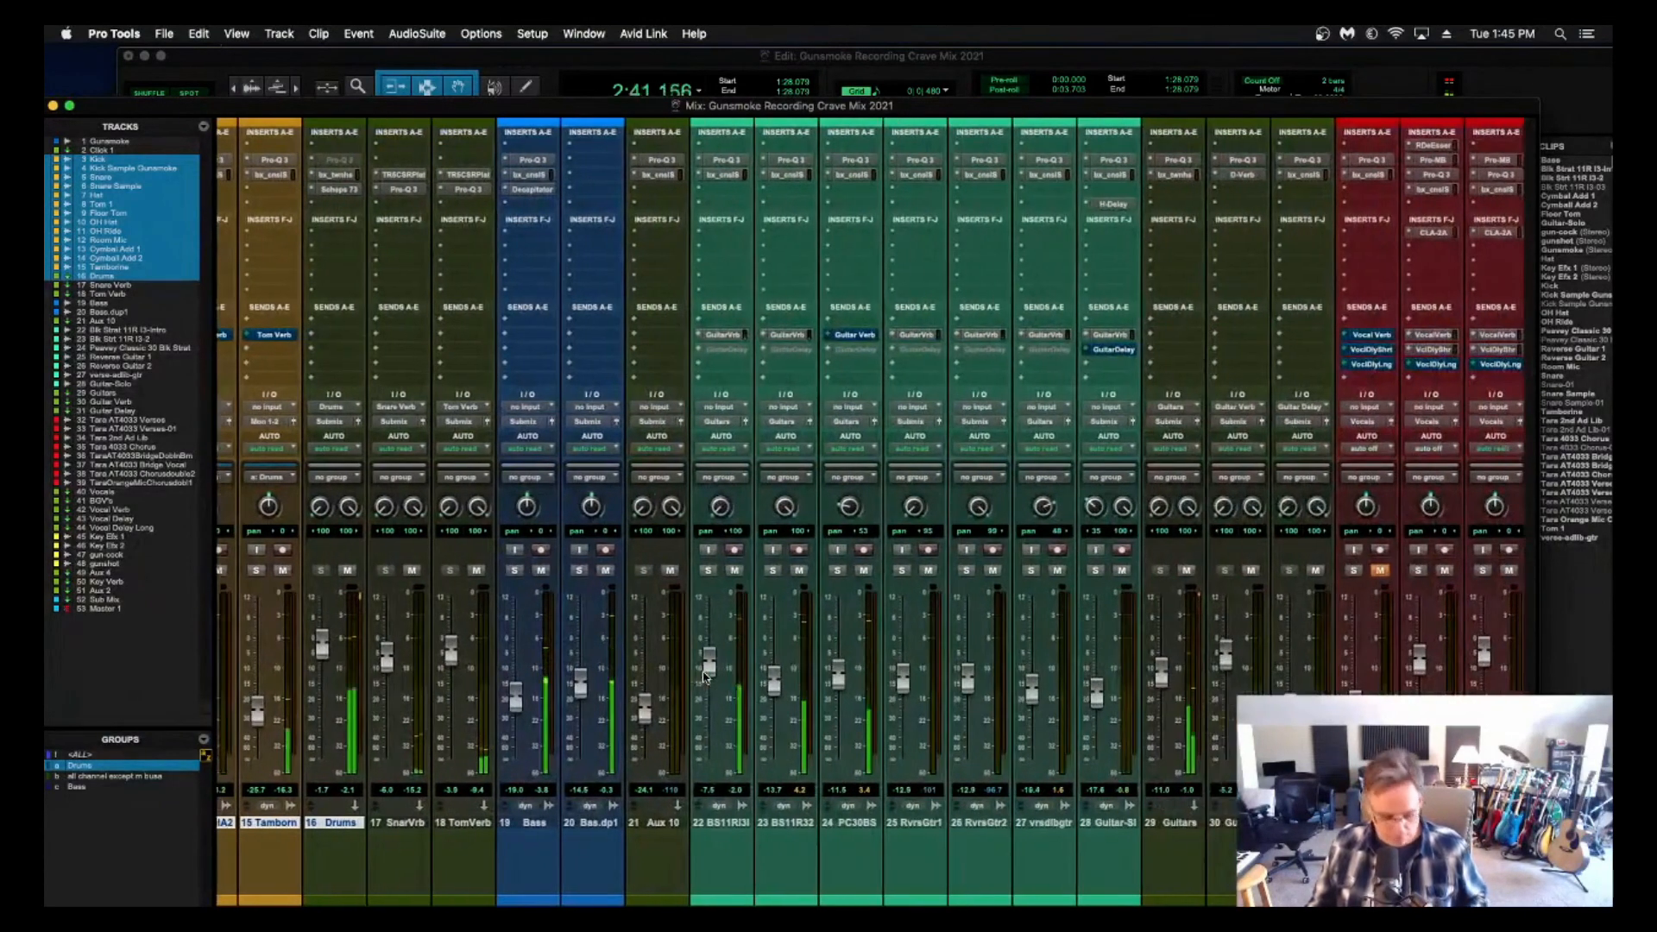
key("super+s")
scroll(706, 676, "left", 1)
scroll(509, 824, "right", 2)
key("space")
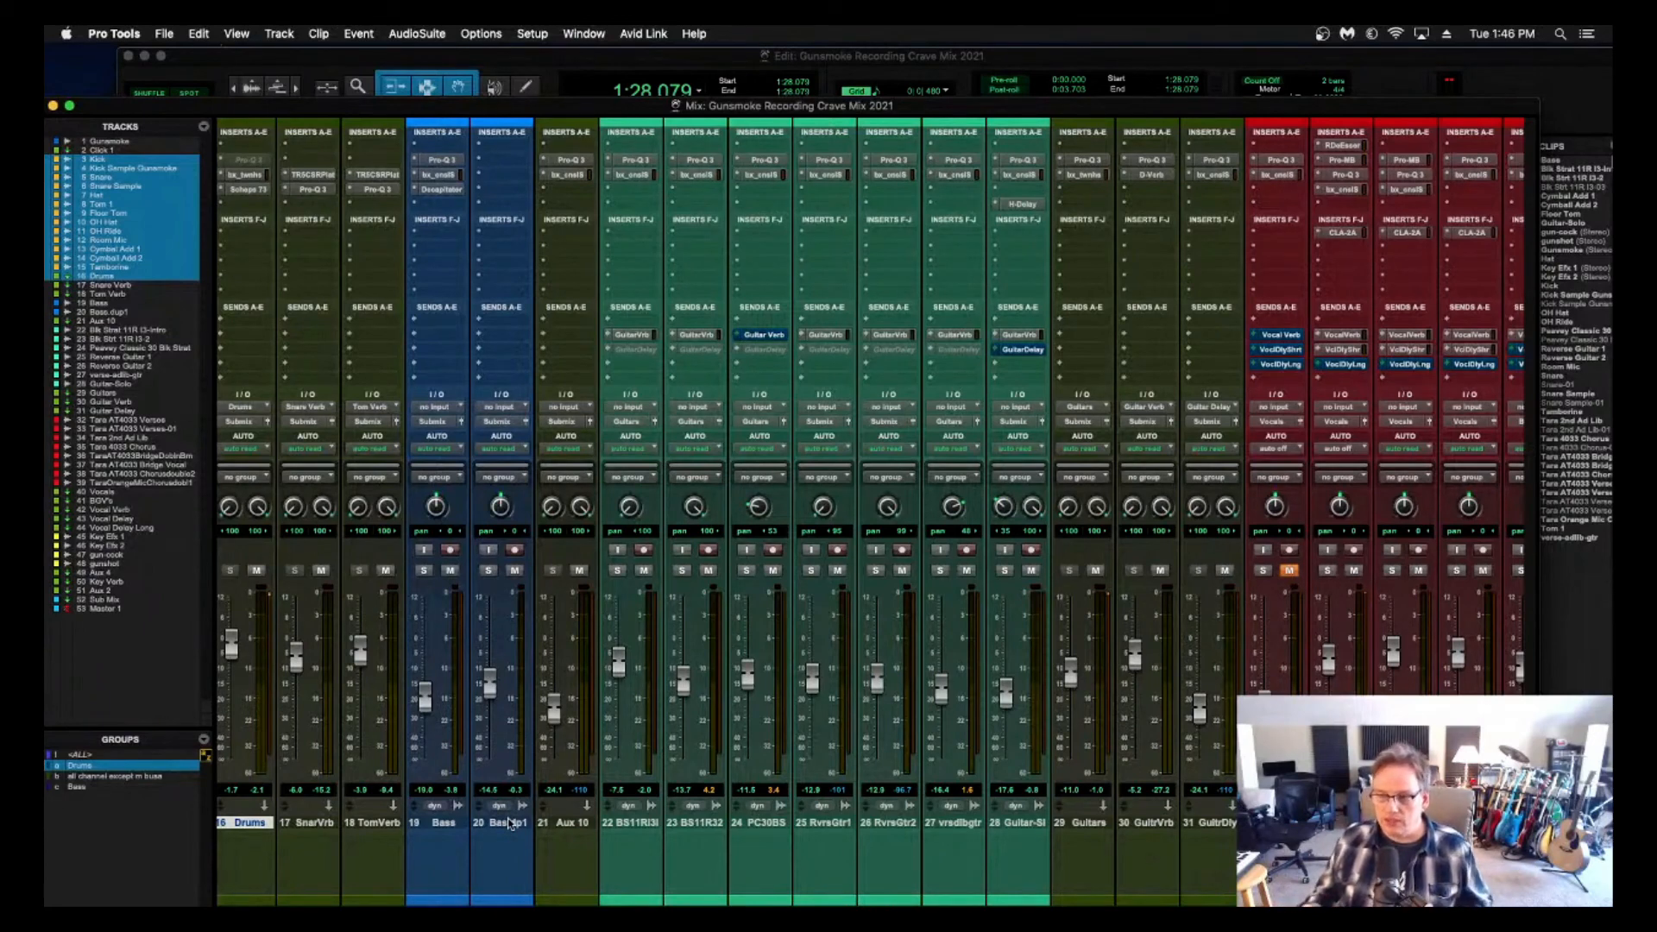
Select the Snare Verb track, followed by the Drums bus, to point out the drum routing channels.
scroll(495, 818, "left", 2)
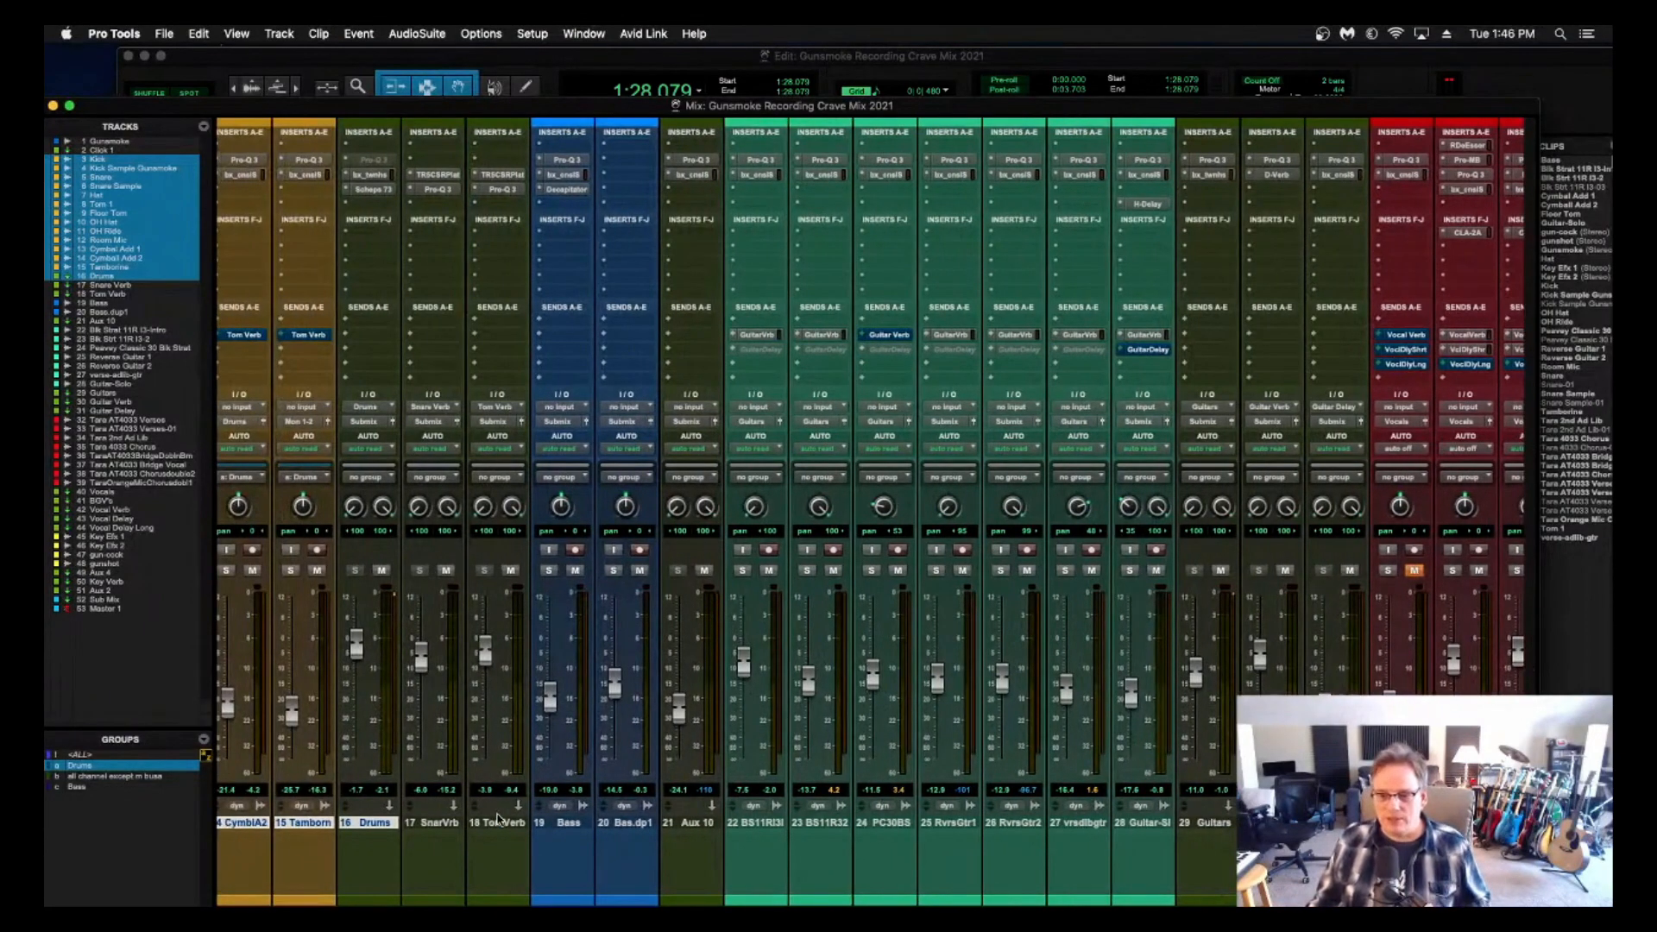
scroll(499, 815, "left", 1)
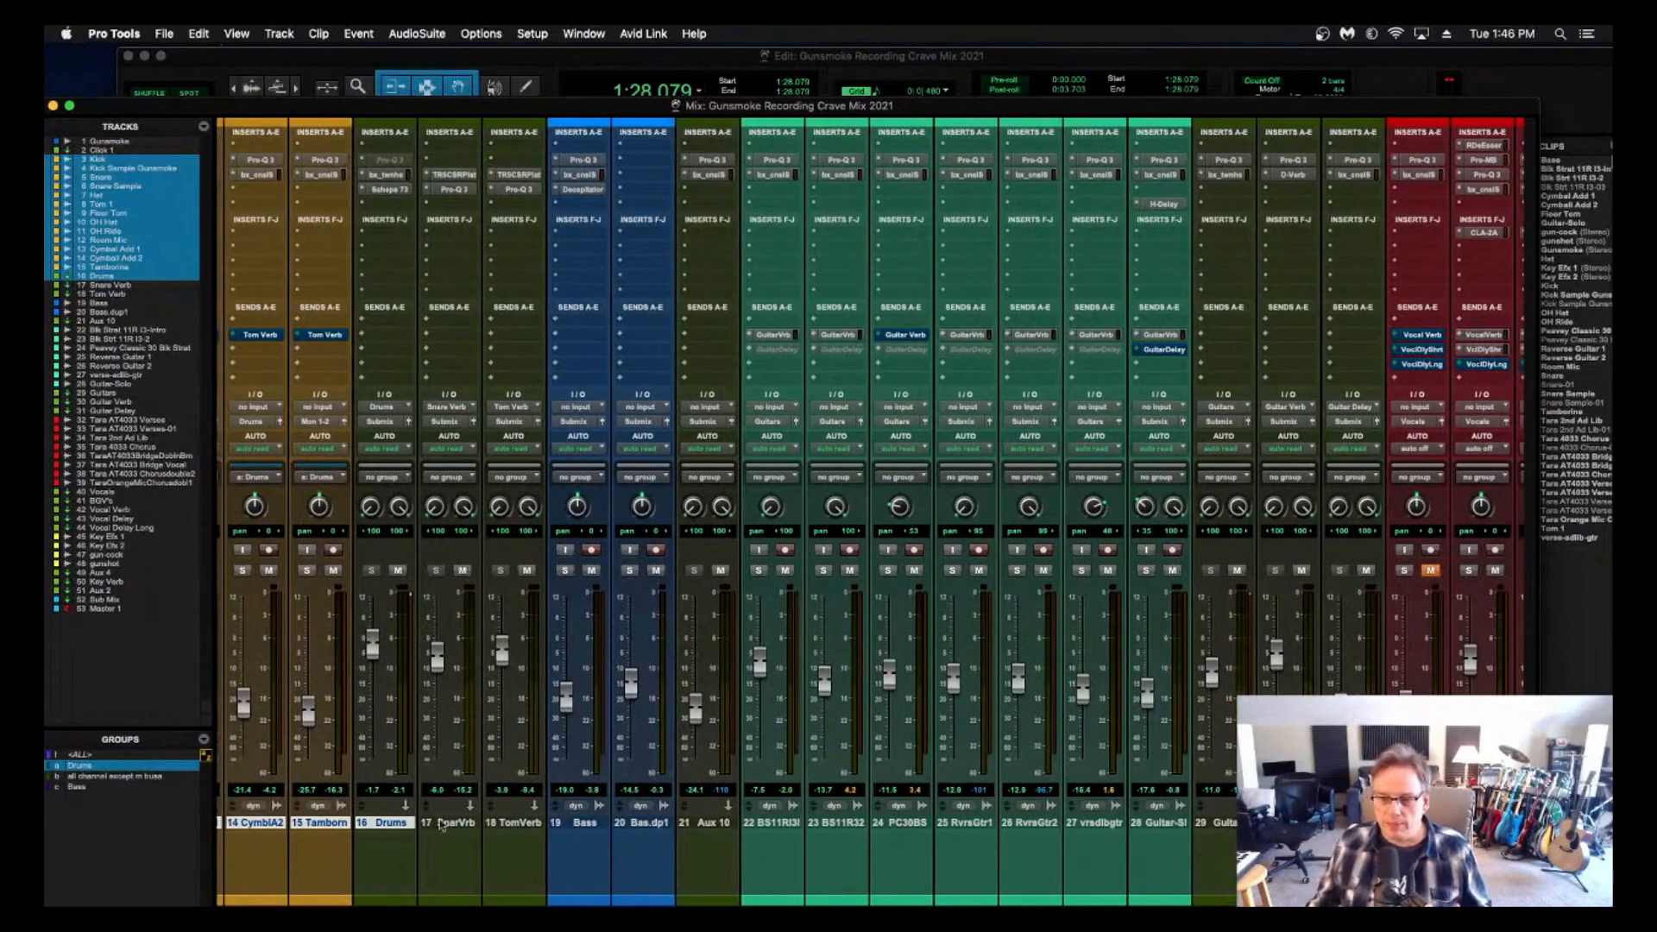
left_click(457, 824)
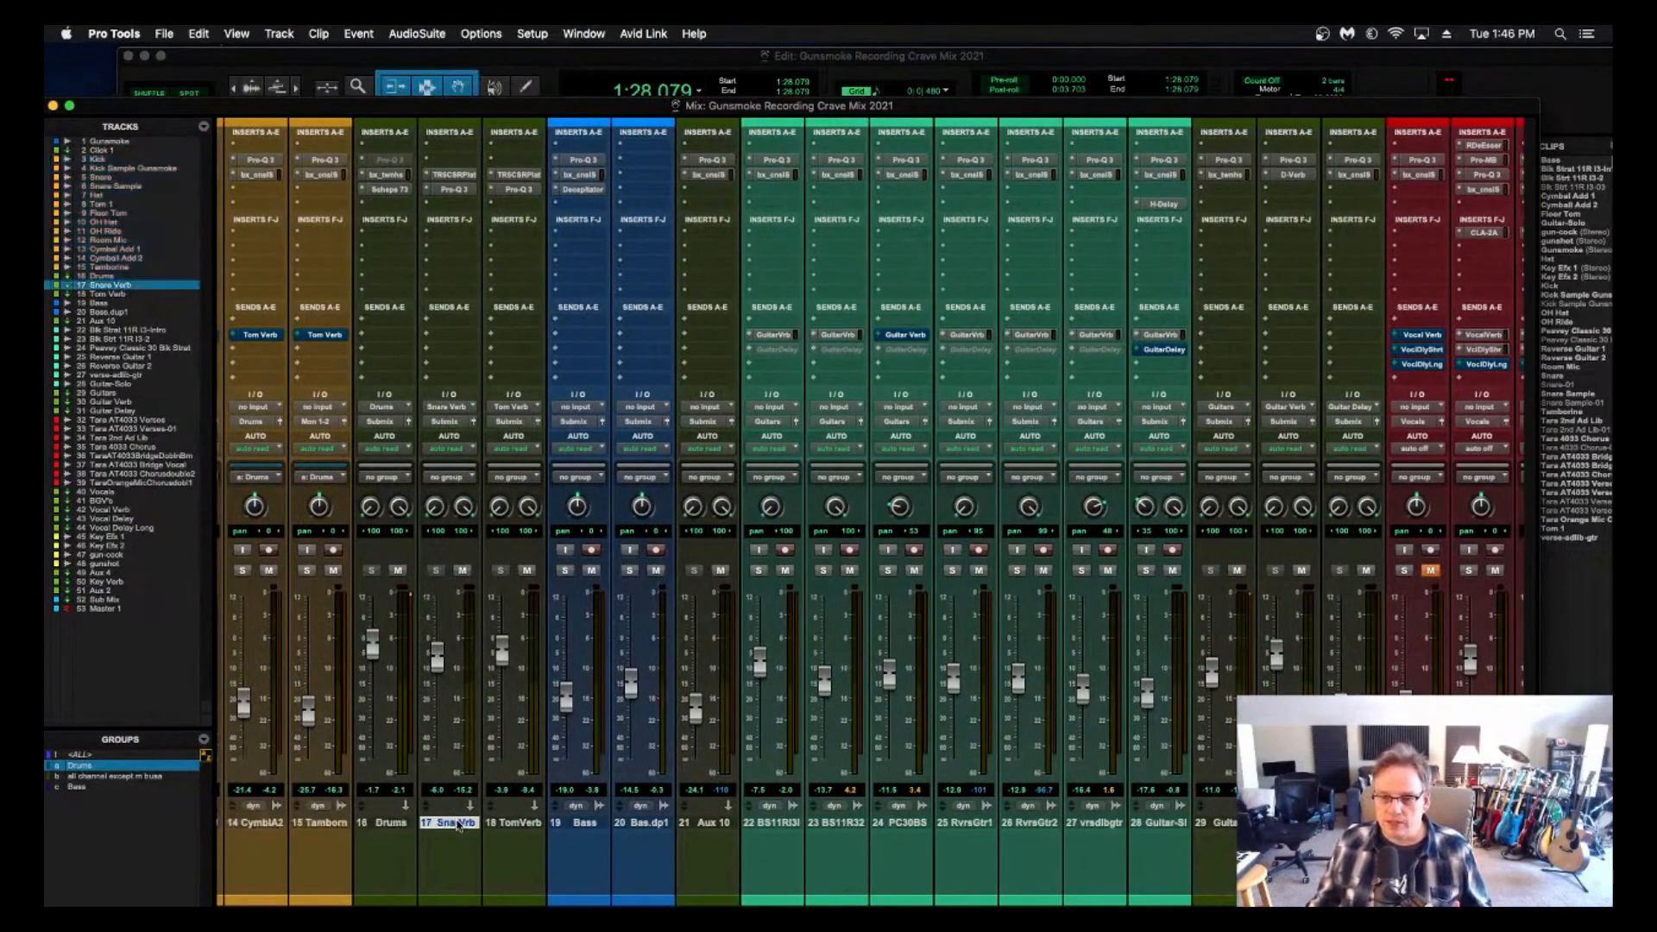
left_click(391, 823)
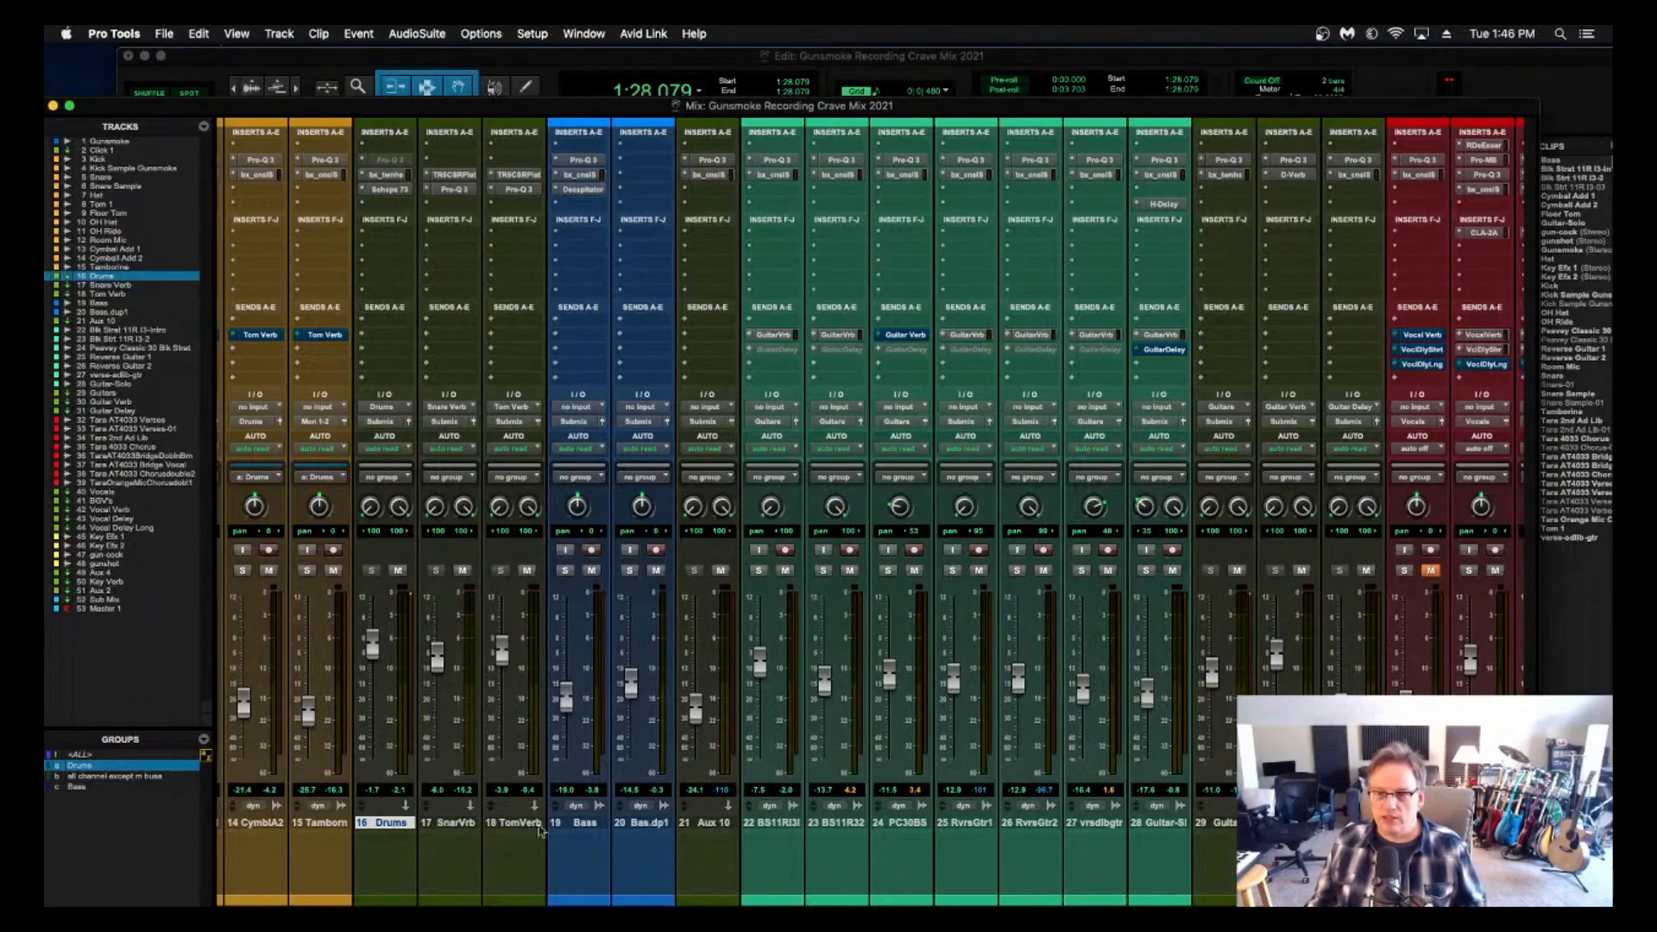
Examine the bass, guitar, vocal, background vocal, keyboard and Sub Mix channels with their inserts, sends and output routing.
scroll(539, 830, "right", 5)
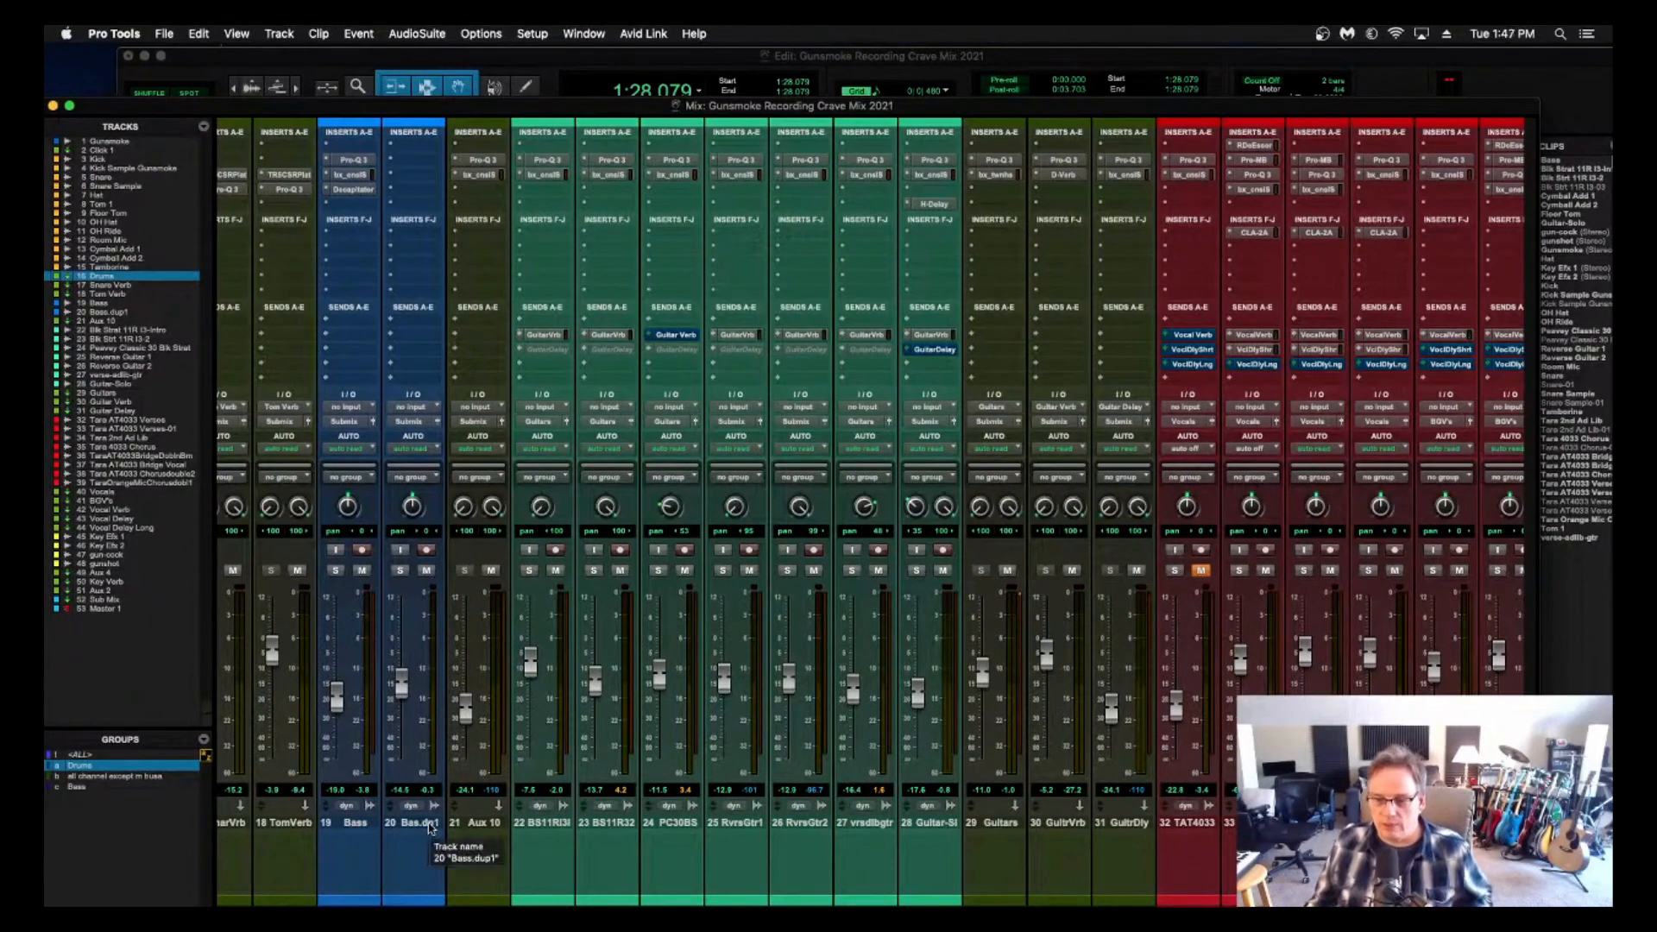
scroll(440, 803, "left", 2)
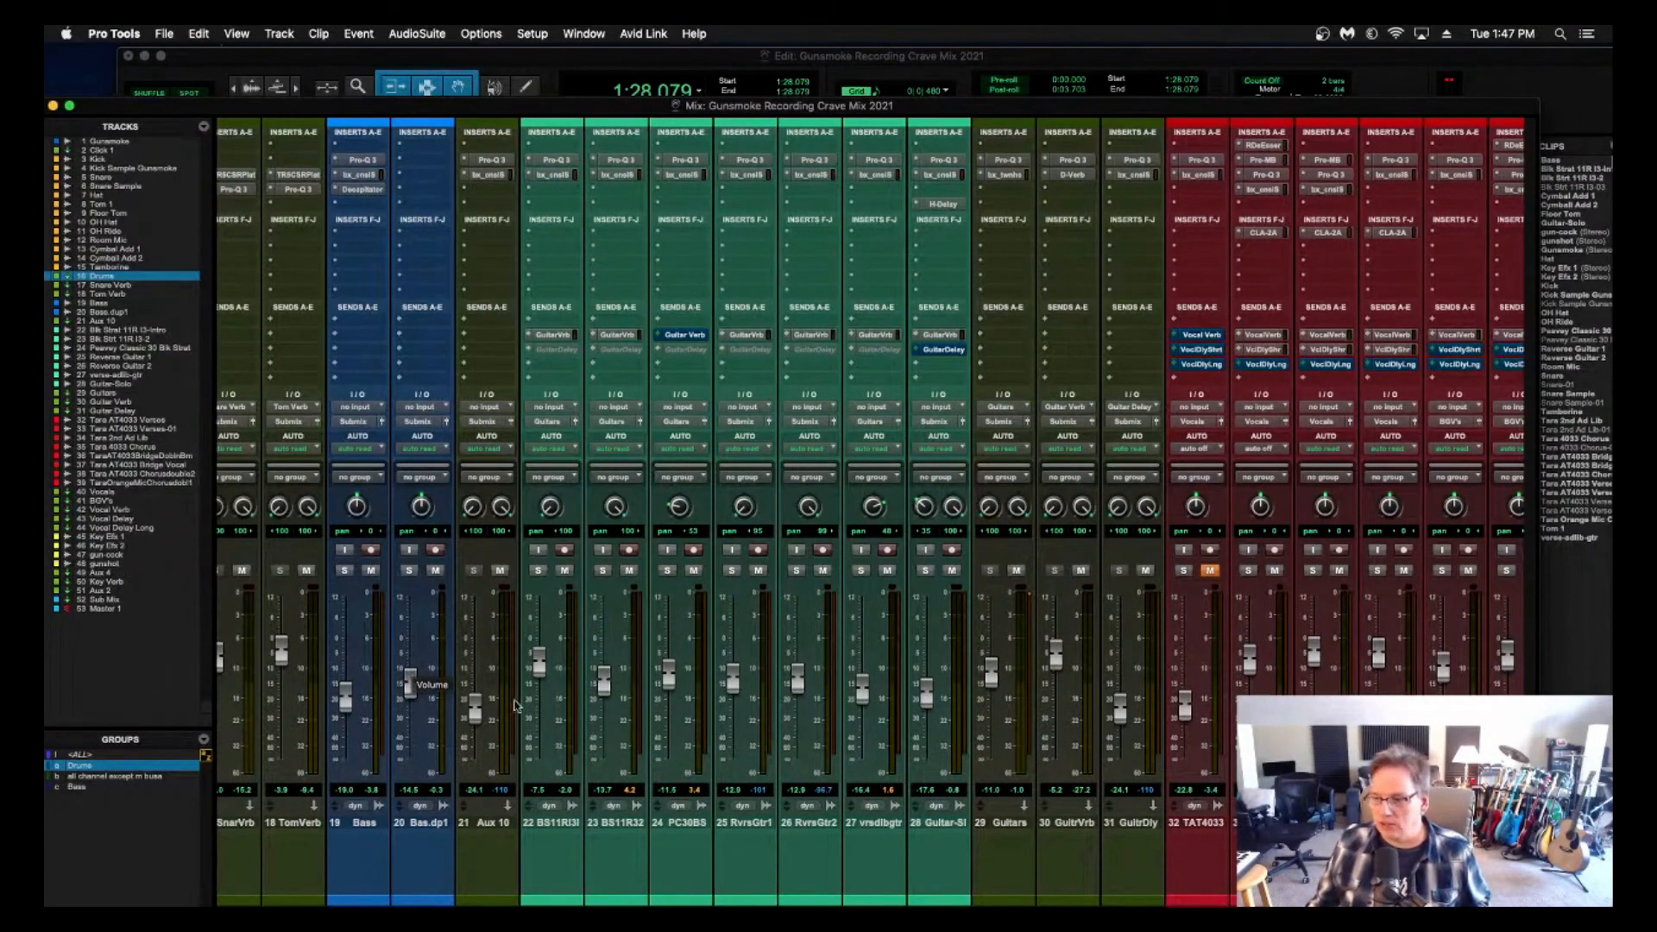
scroll(515, 705, "right", 5)
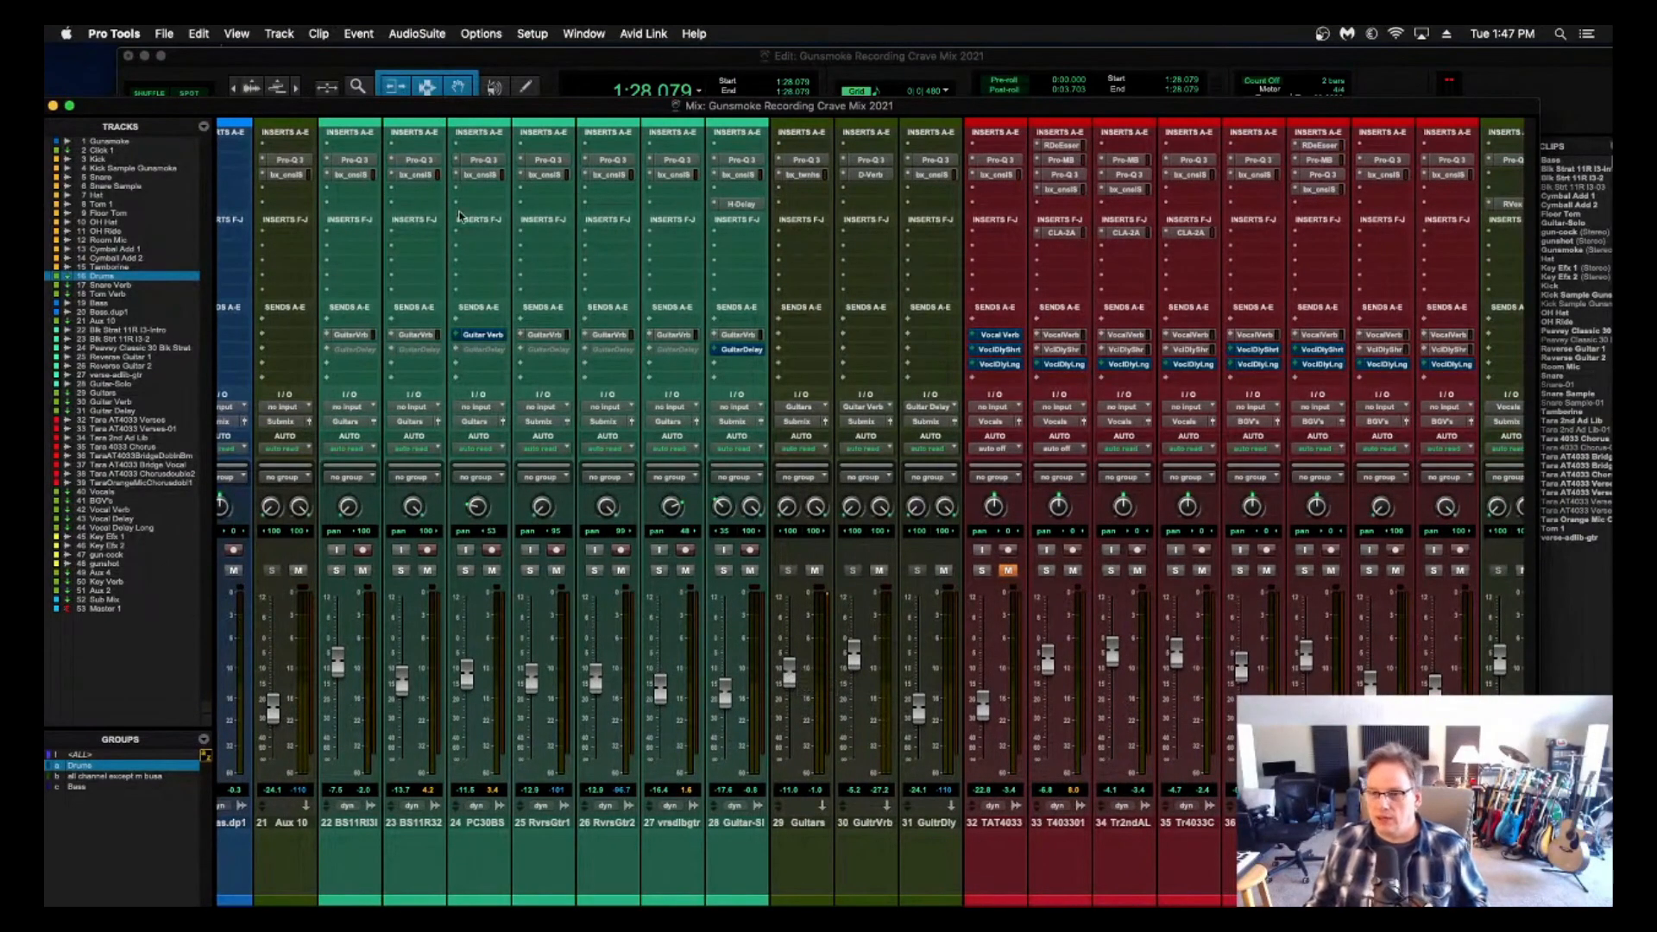
scroll(1000, 331, "right", 8)
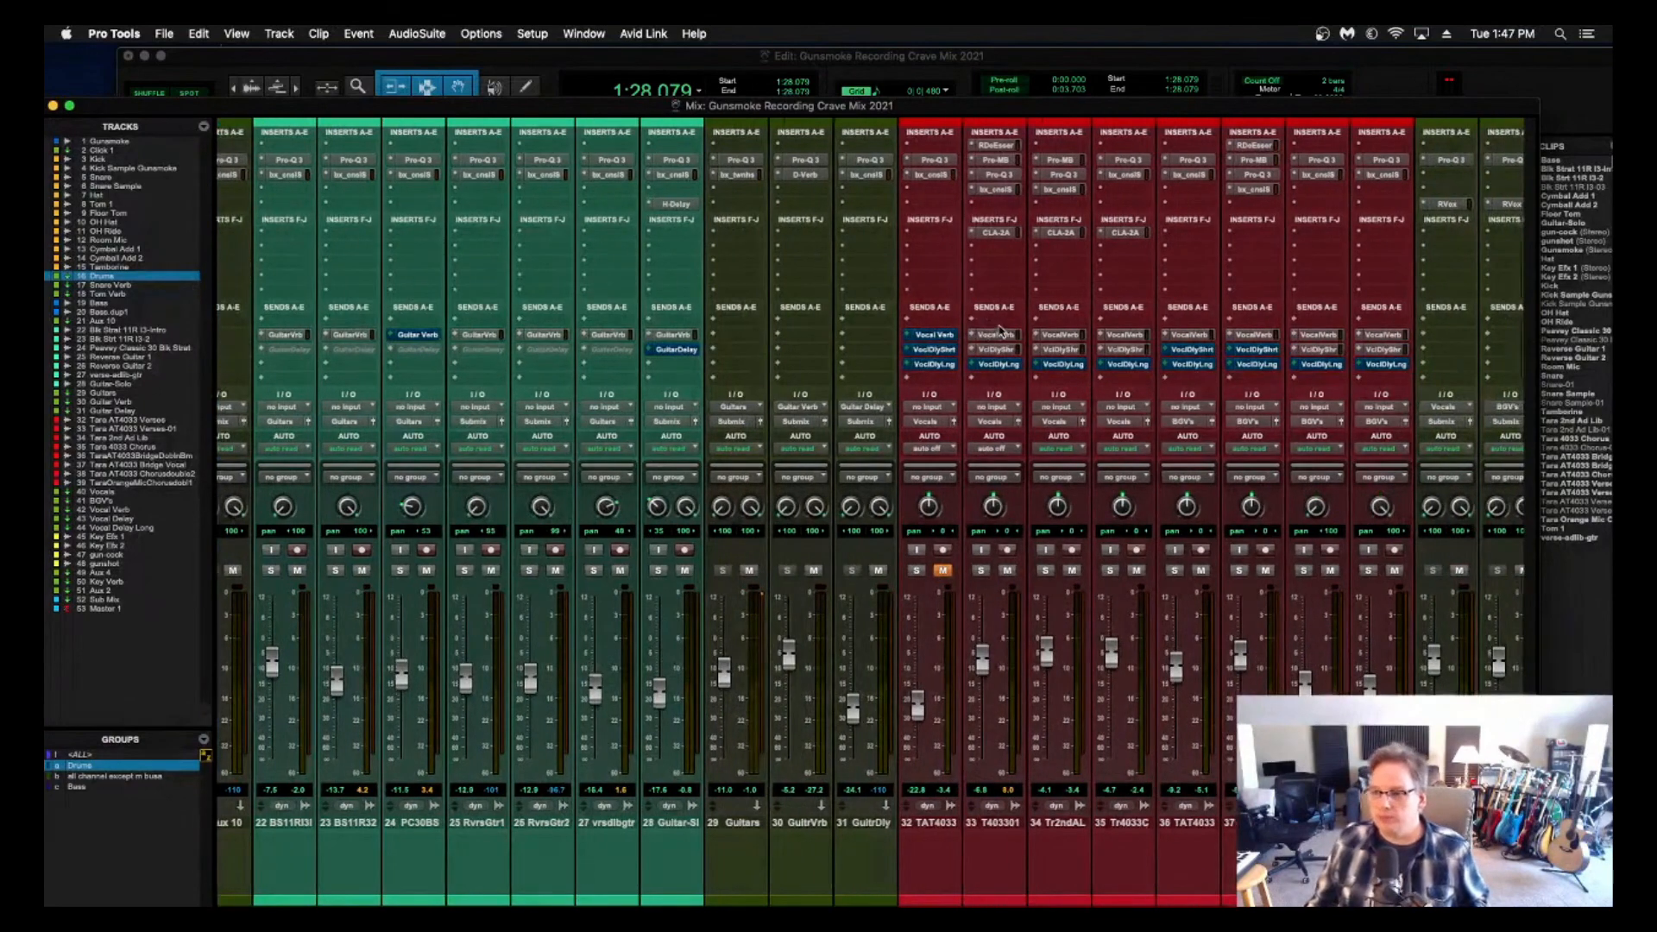
scroll(999, 331, "right", 3)
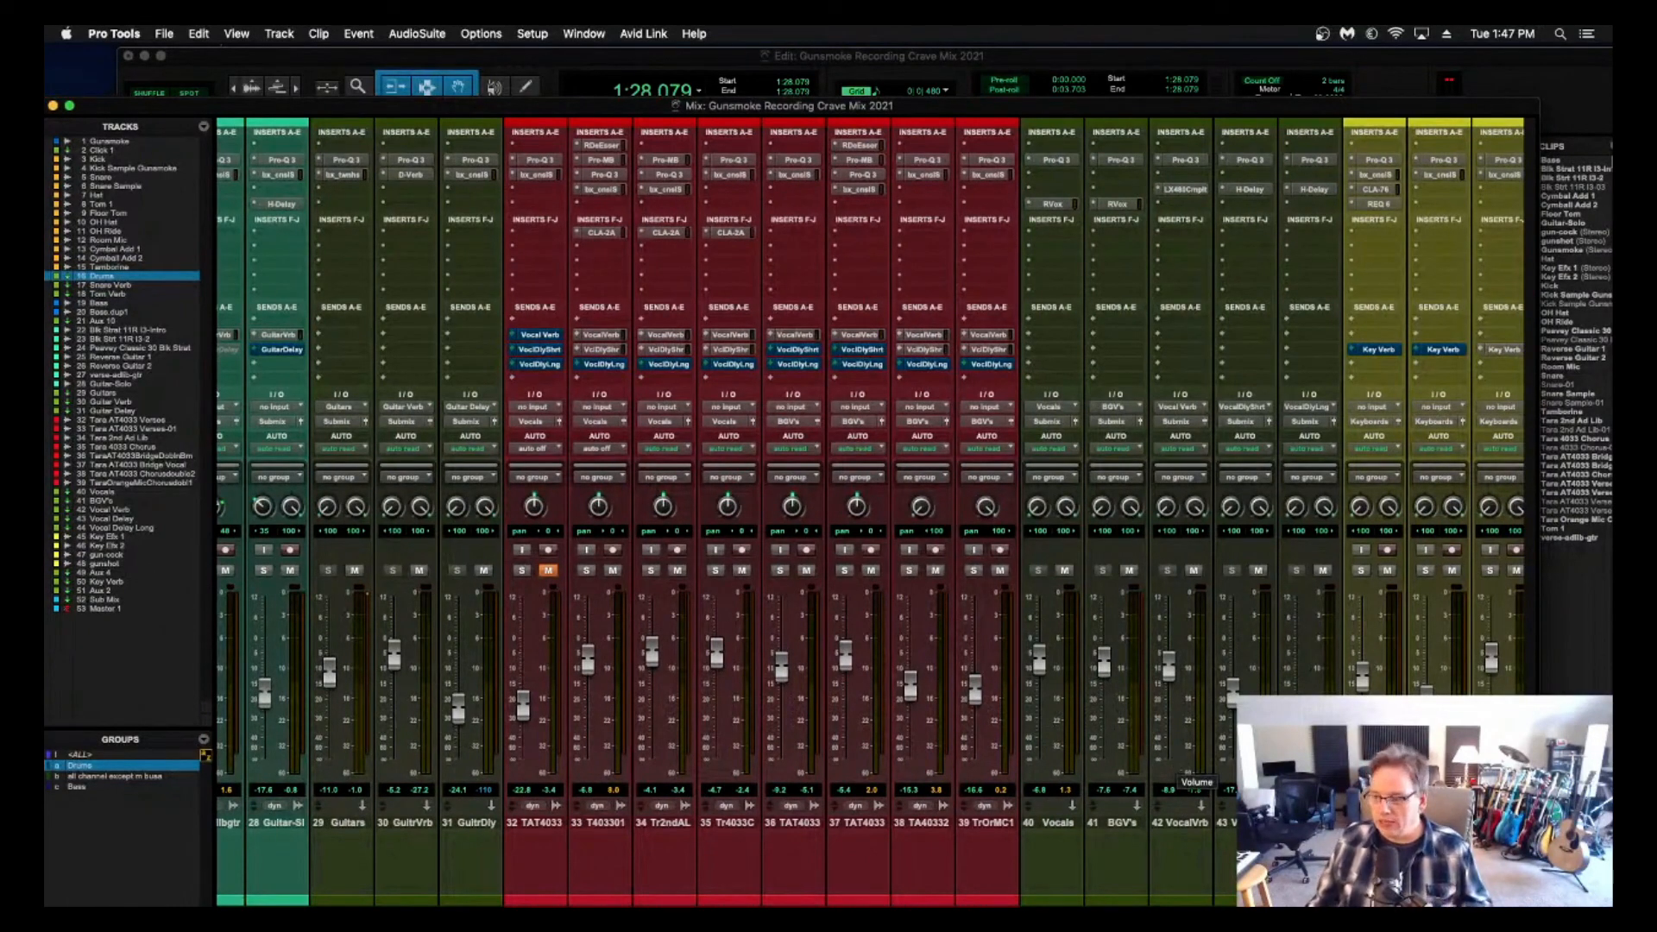
scroll(1197, 831, "left", 5)
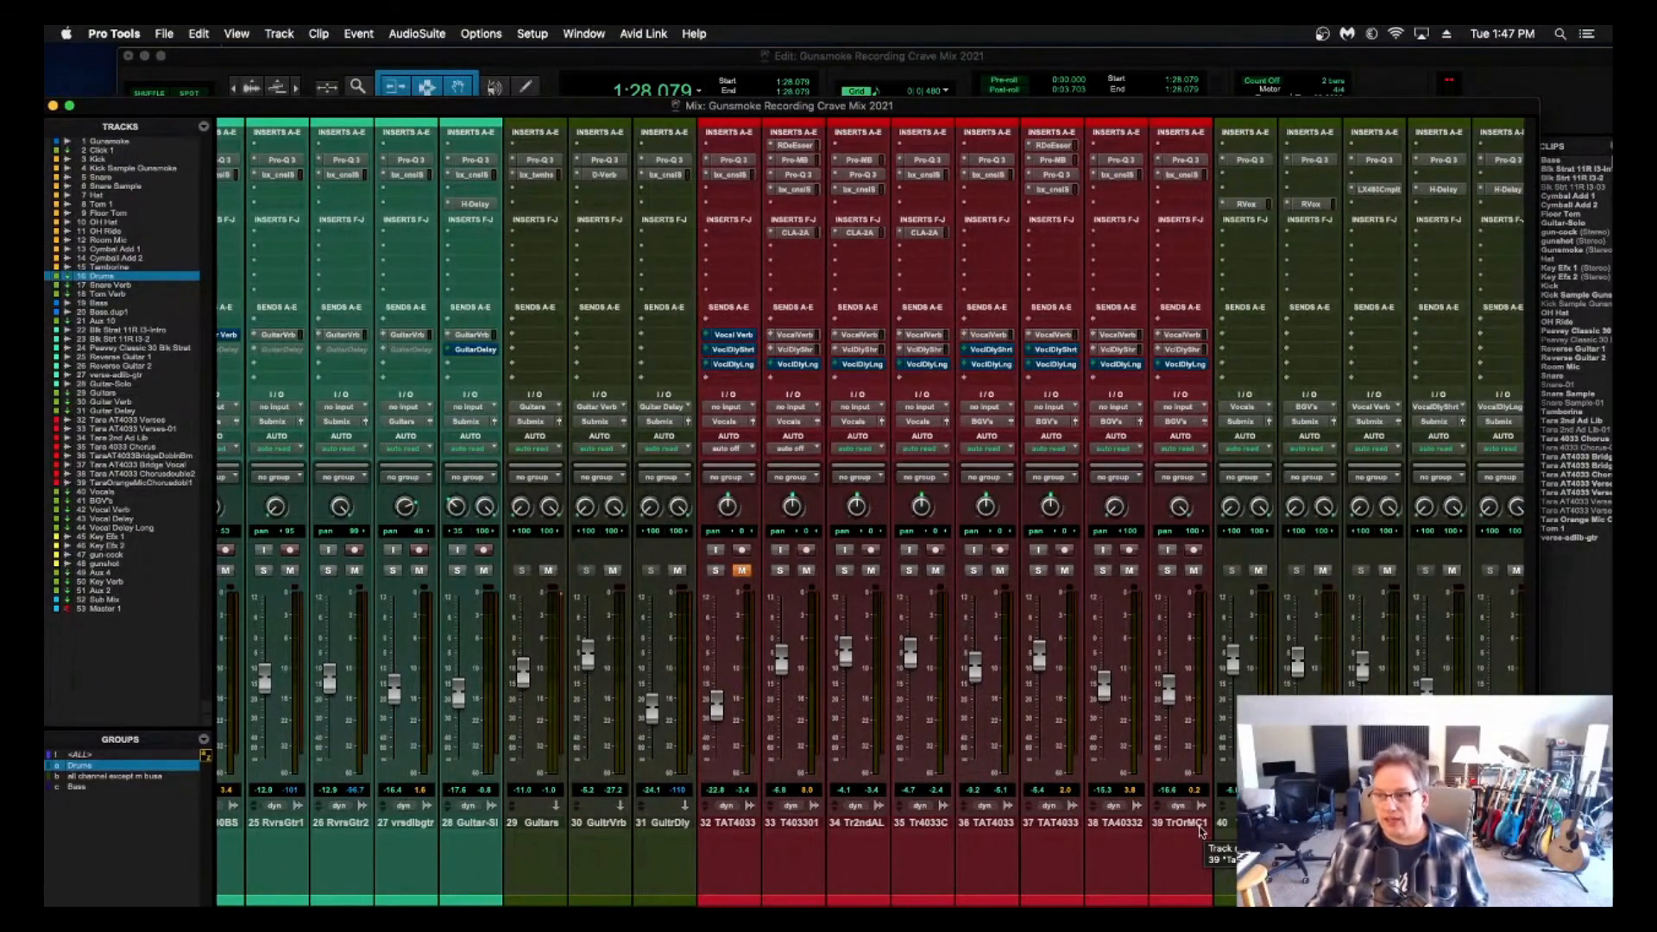
scroll(1200, 831, "right", 15)
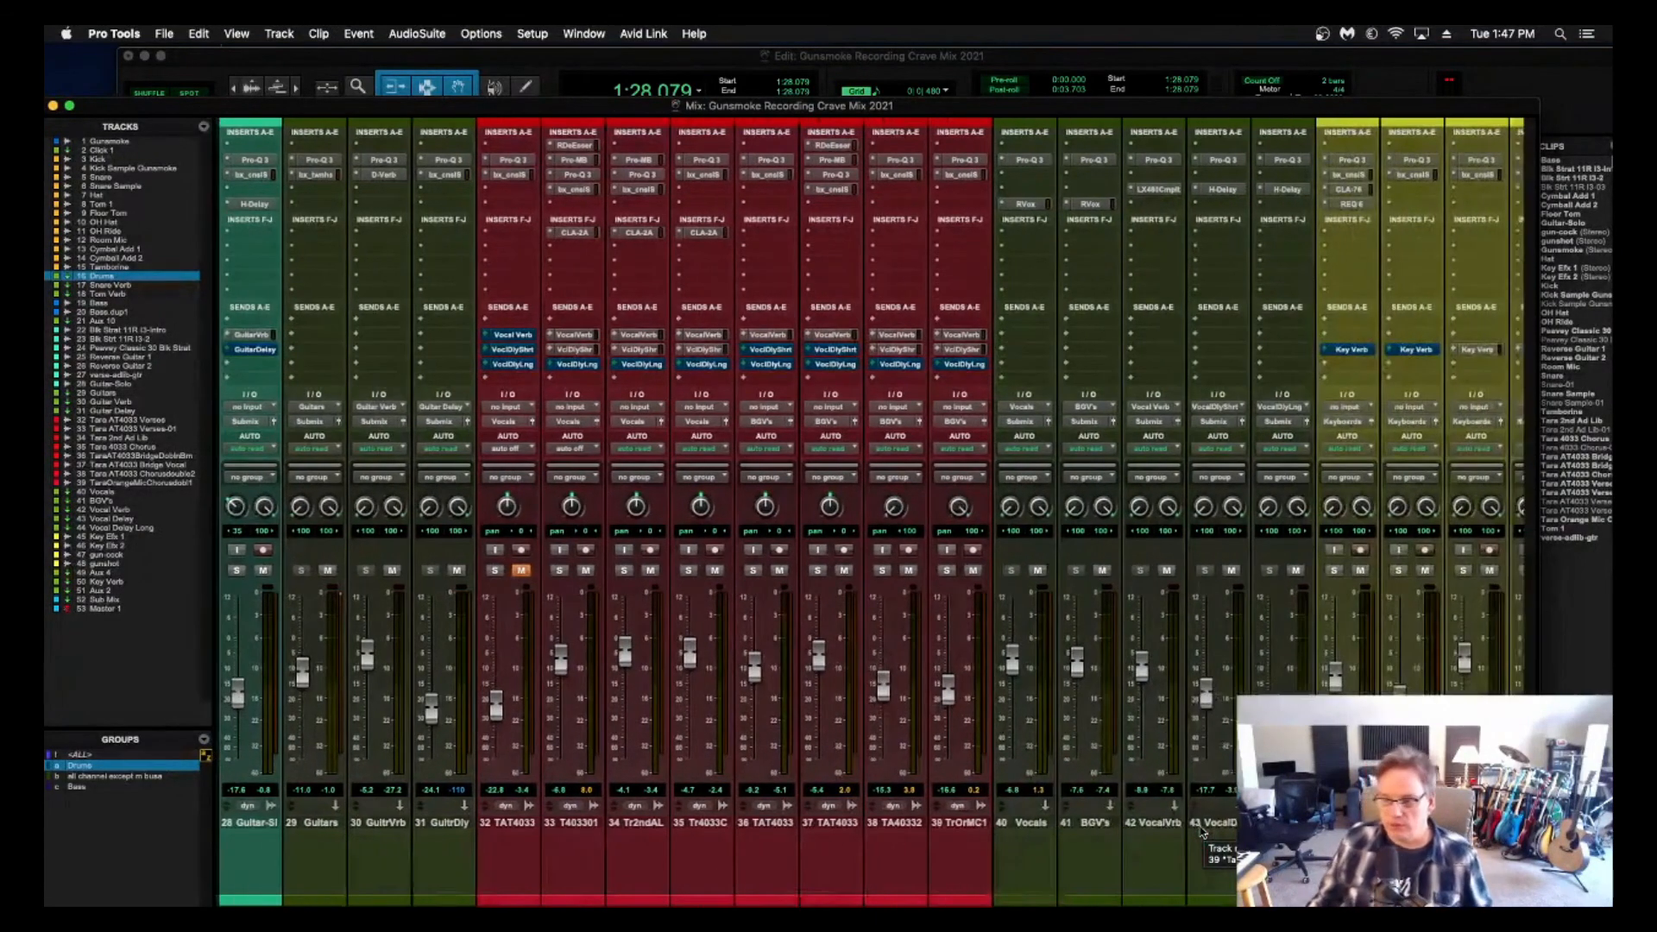
scroll(1201, 831, "right", 1)
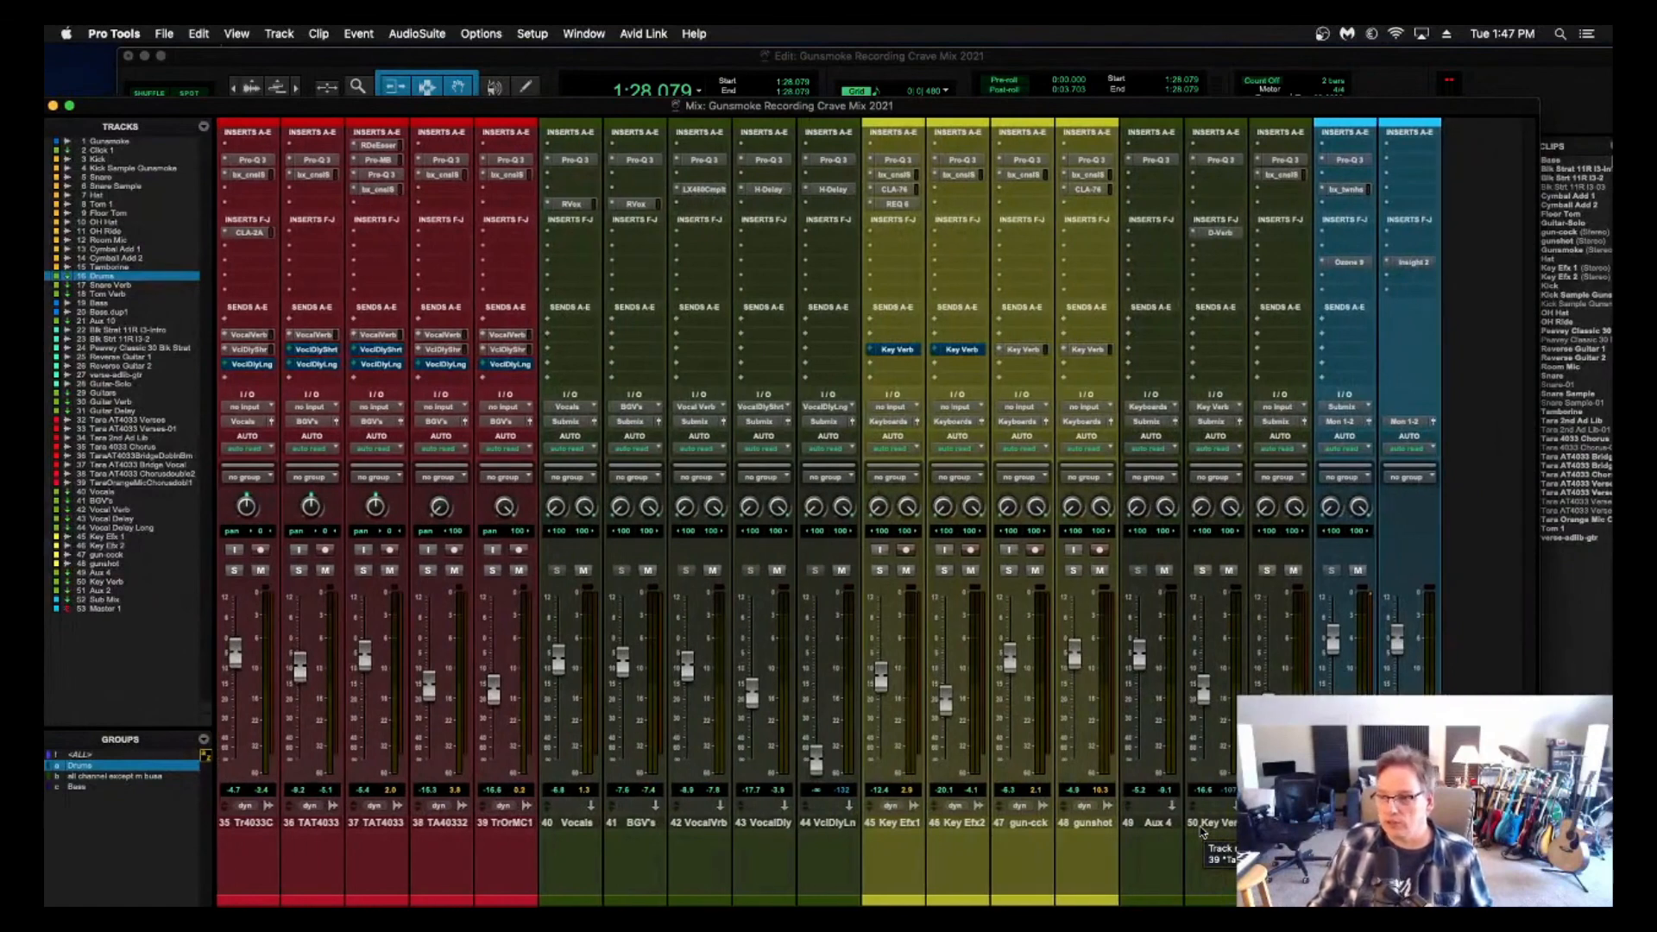
scroll(1200, 831, "left", 2)
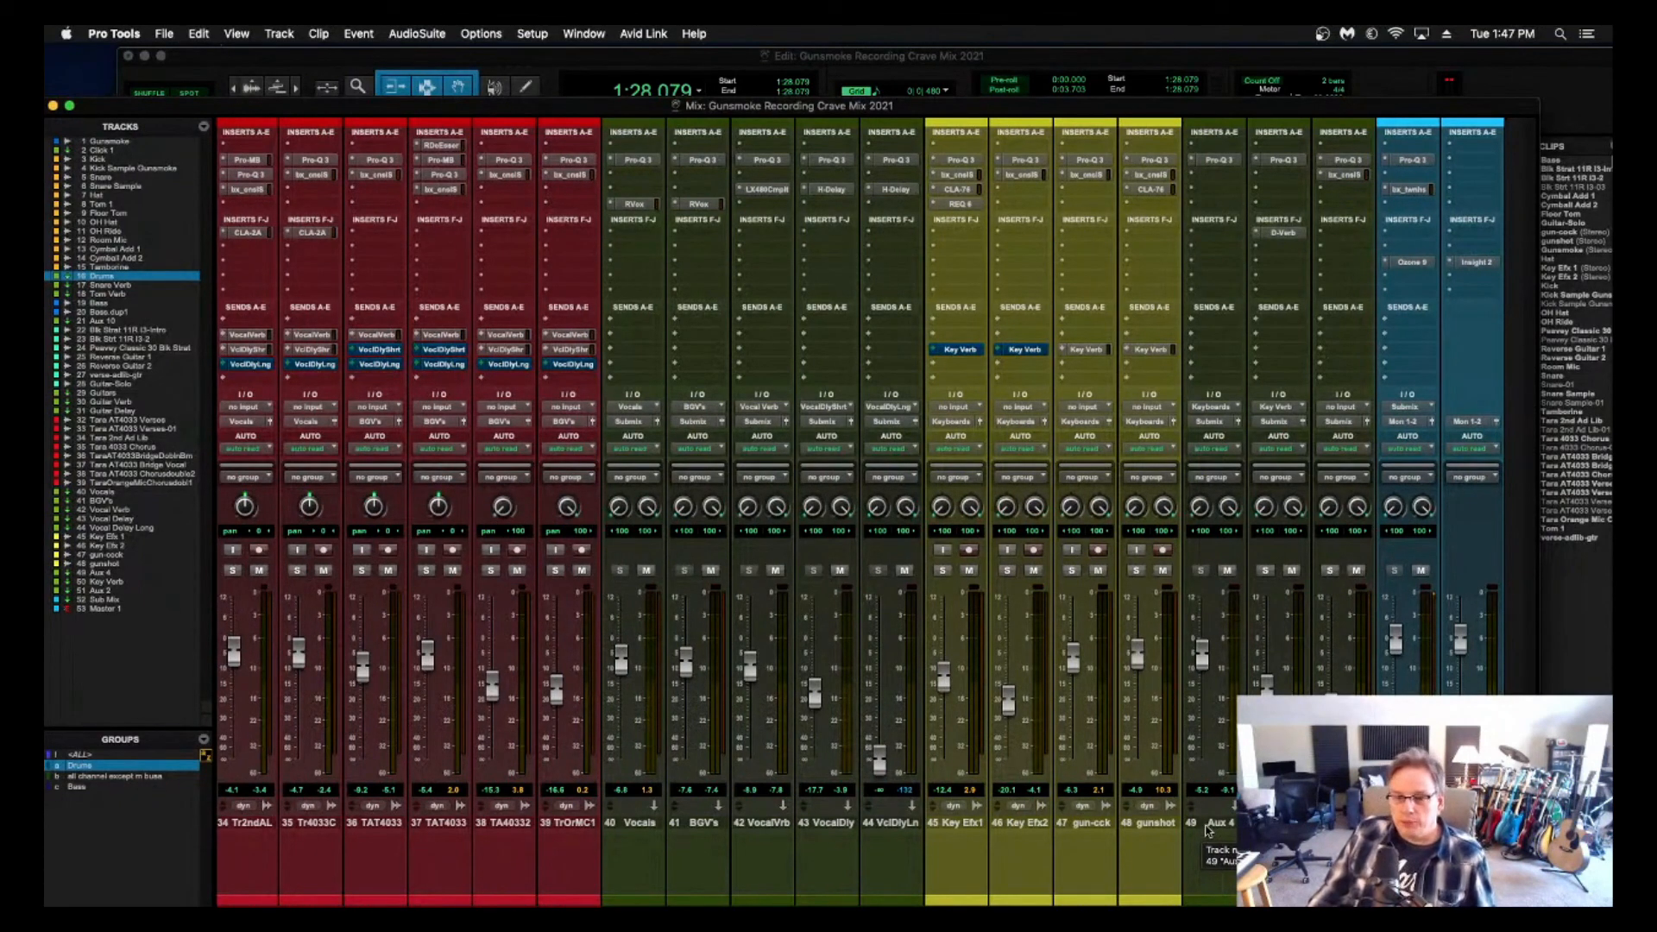
scroll(1205, 829, "left", 10)
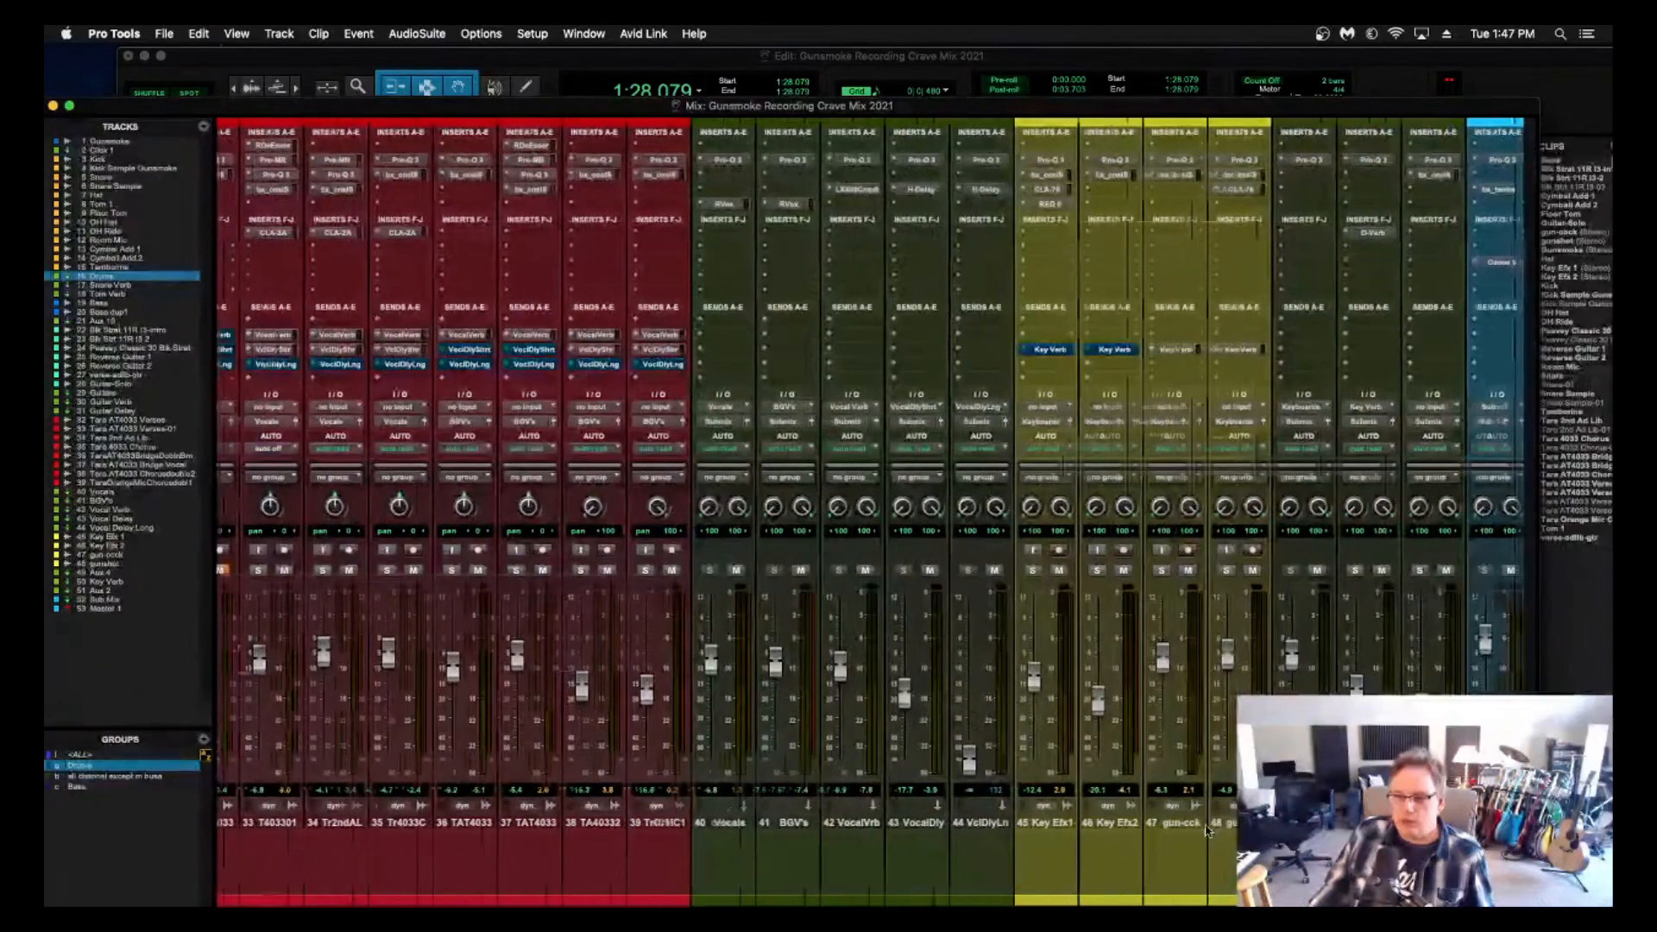
Insert the Lindell 80 Channel (stereo) plug-in on the Guitars bus, reposition its window and start playback.
scroll(1204, 827, "left", 8)
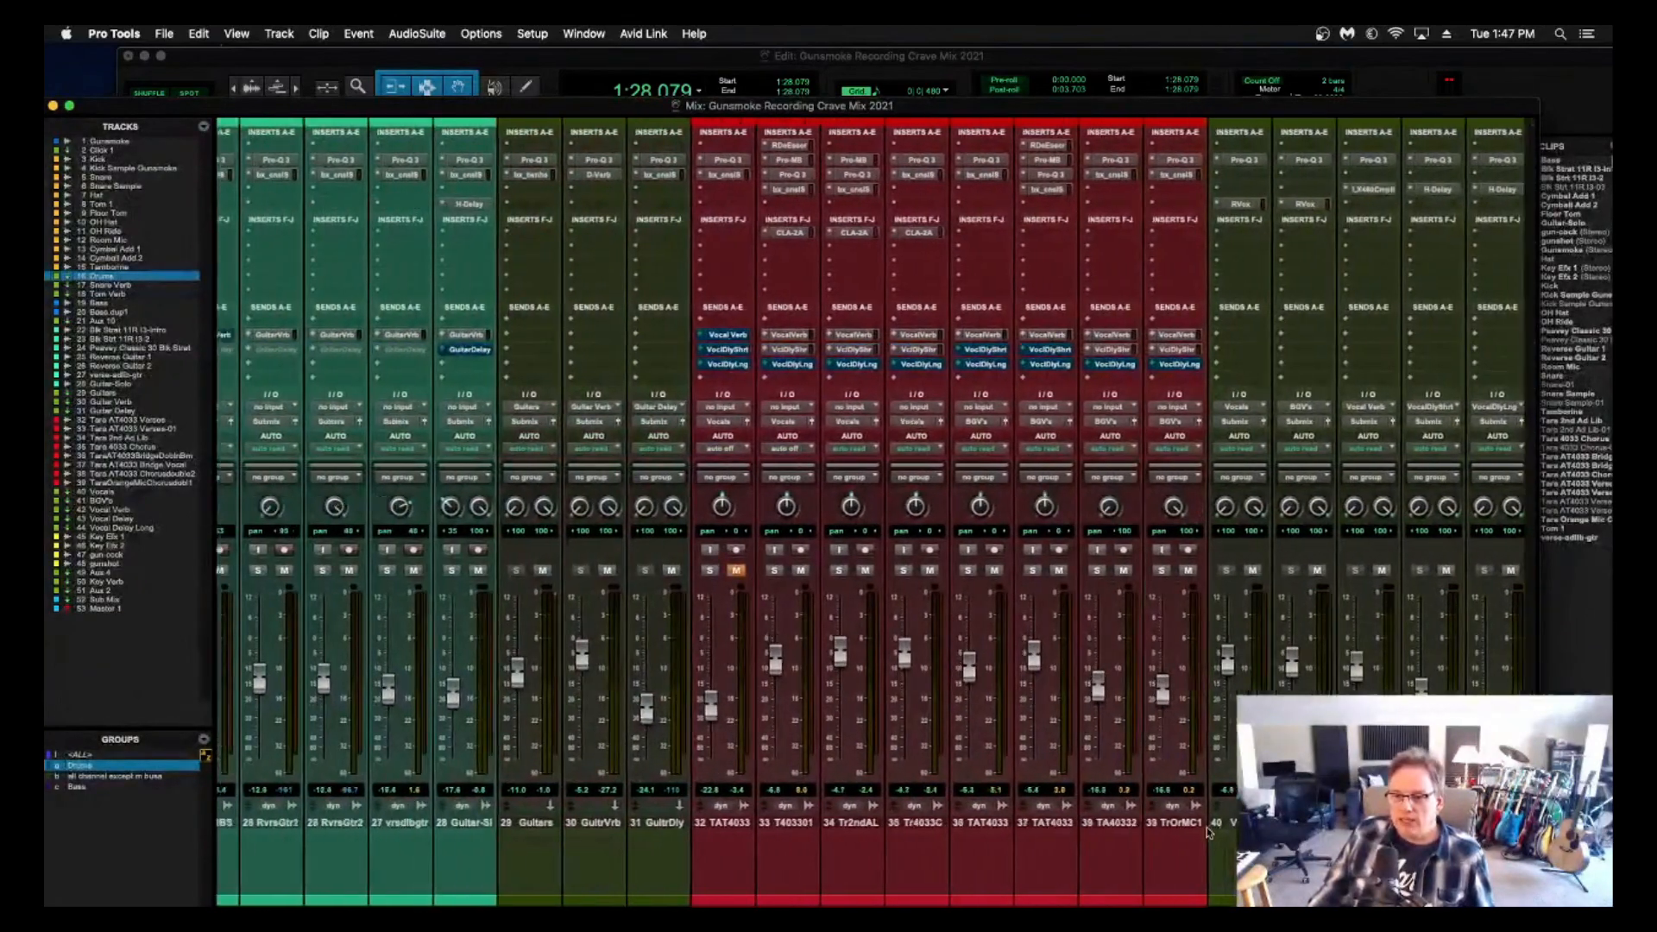
scroll(1204, 827, "right", 12)
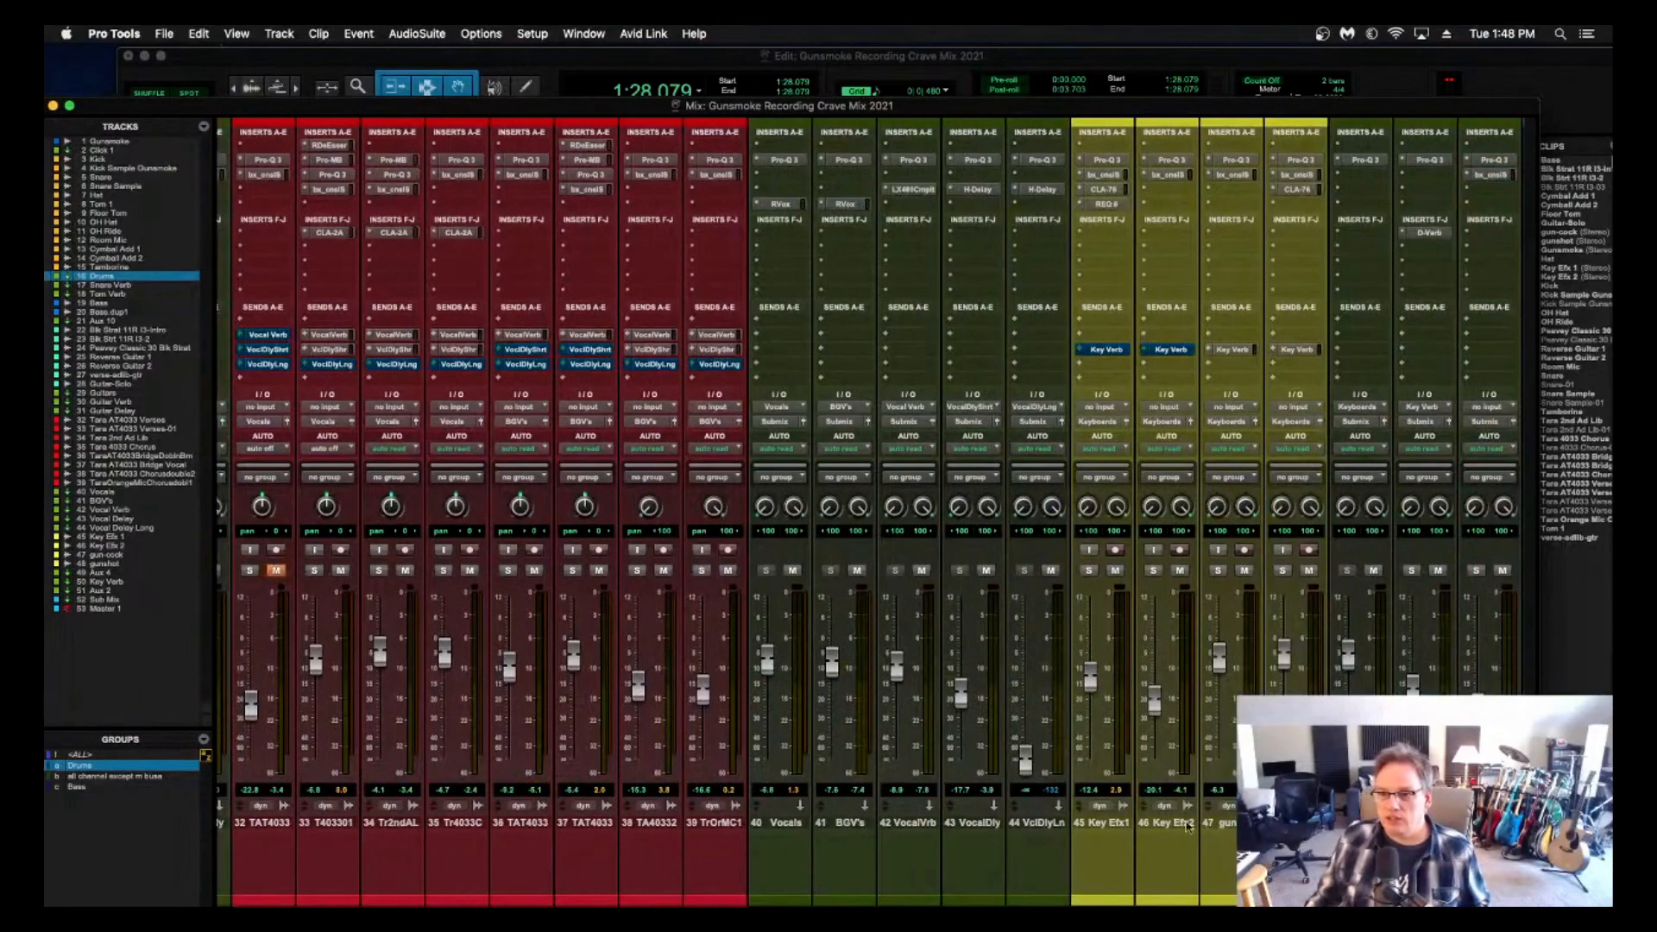
scroll(1191, 829, "left", 2)
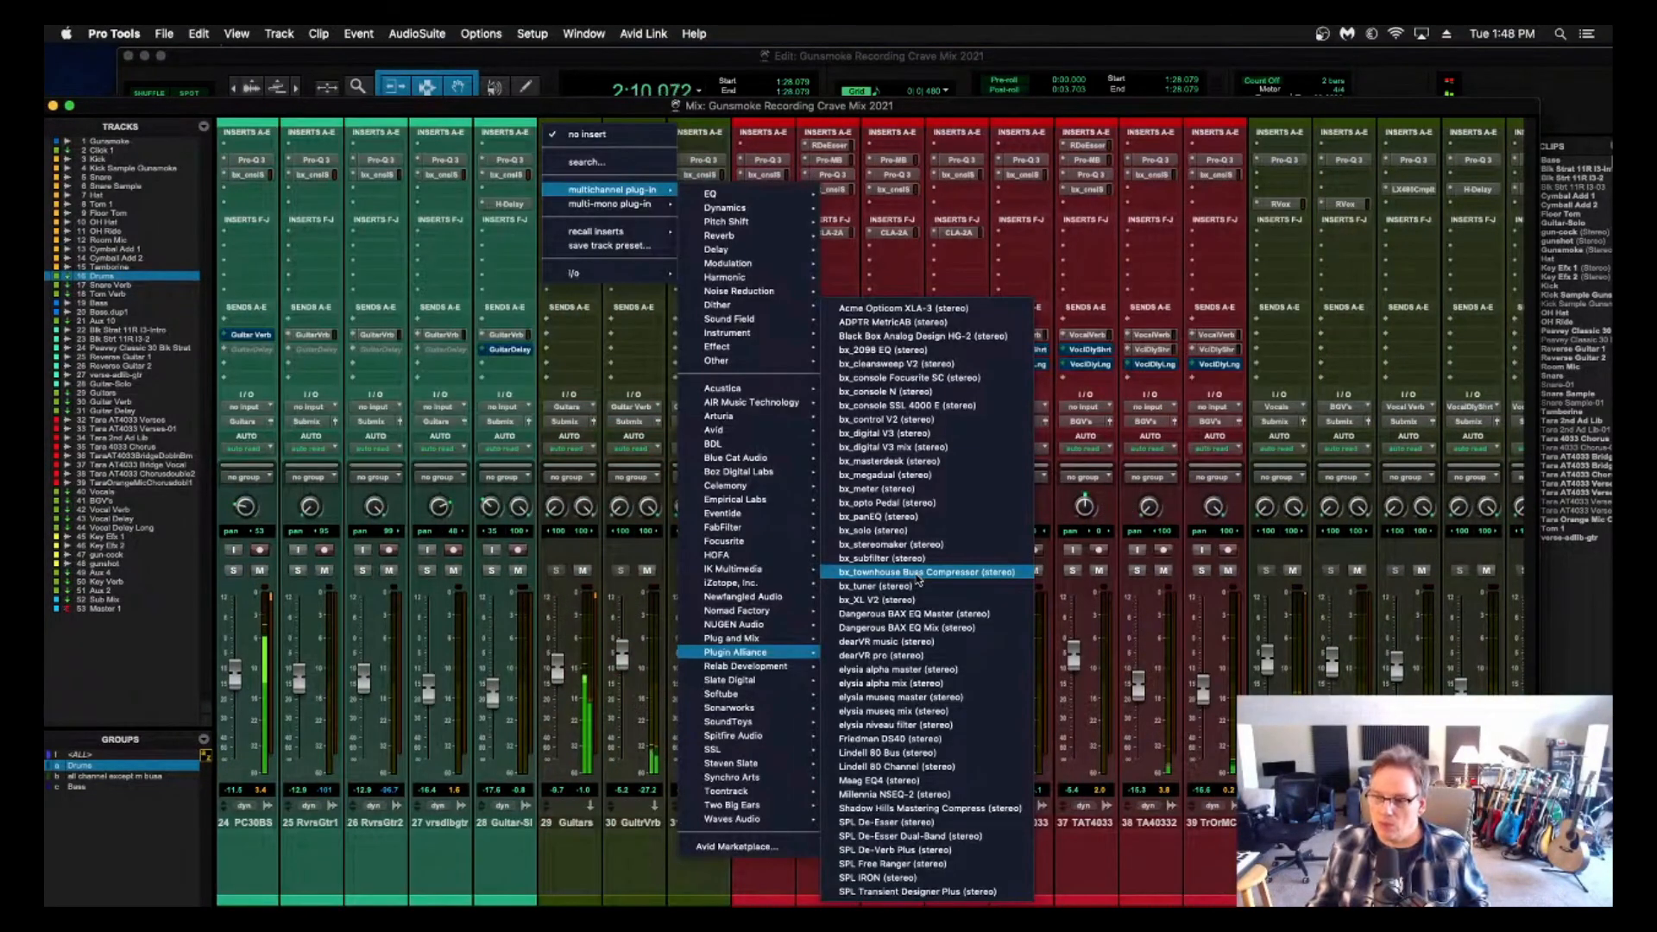
left_click(931, 768)
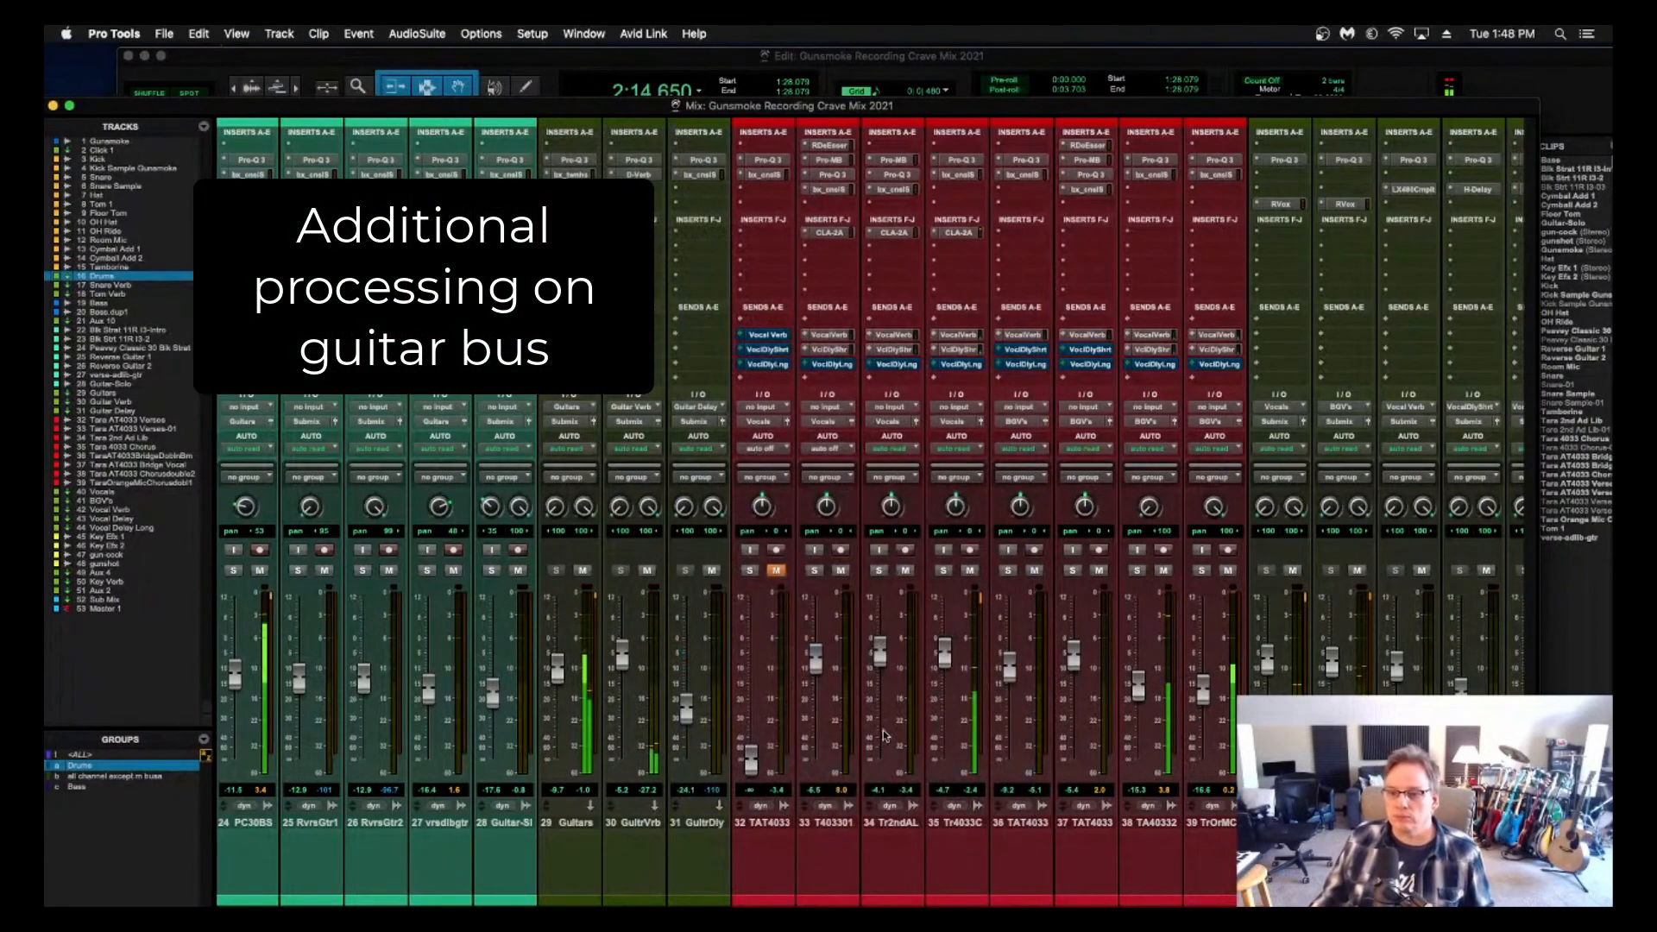
left_click_drag(1060, 156, 964, 106)
key("space")
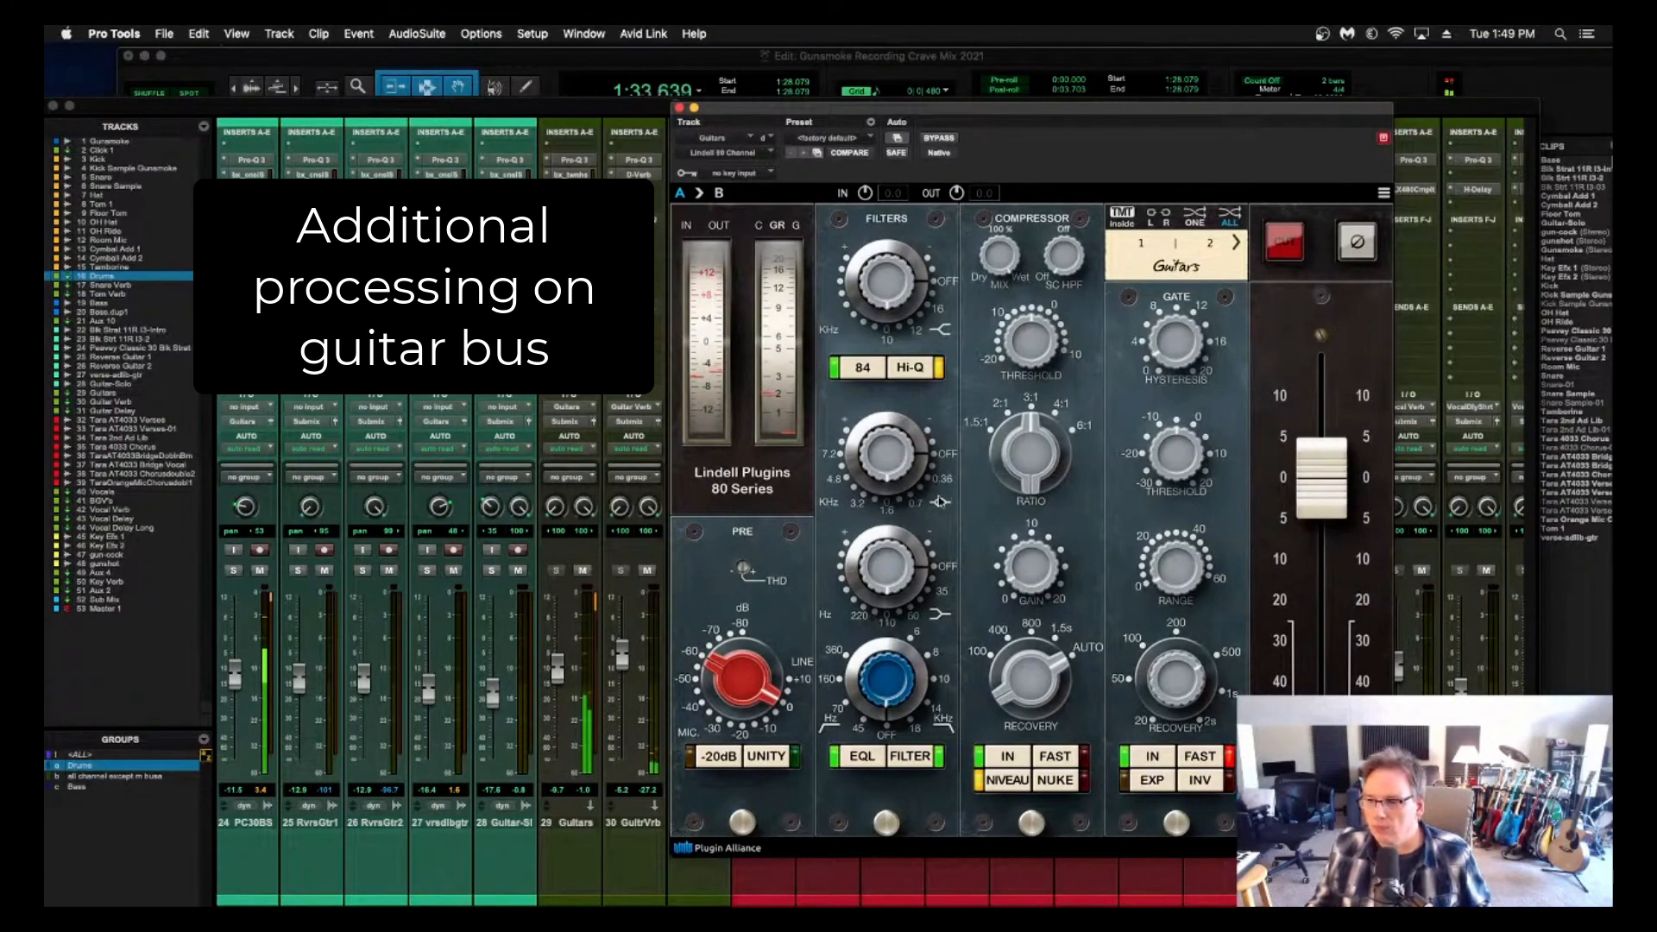
Adjust the high, mid and low filter controls of the Lindell 80 Channel on the Guitars bus, and close its window.
left_click_drag(900, 480, 864, 466)
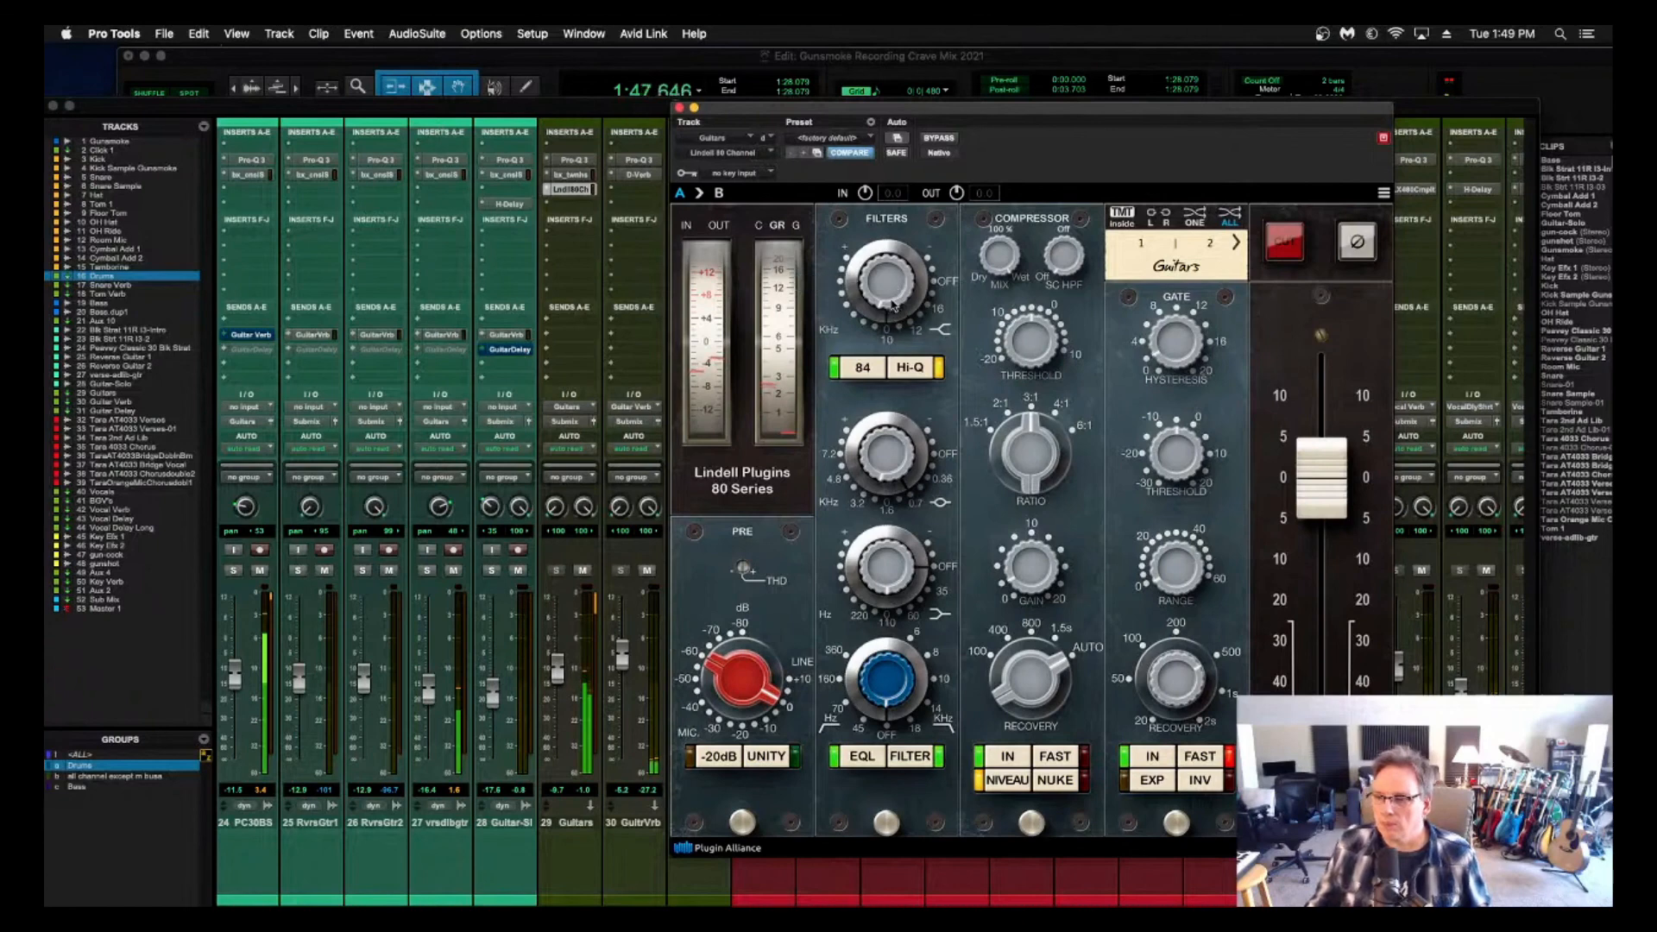
mouse_move(885, 302)
scroll(886, 302, "down", 1)
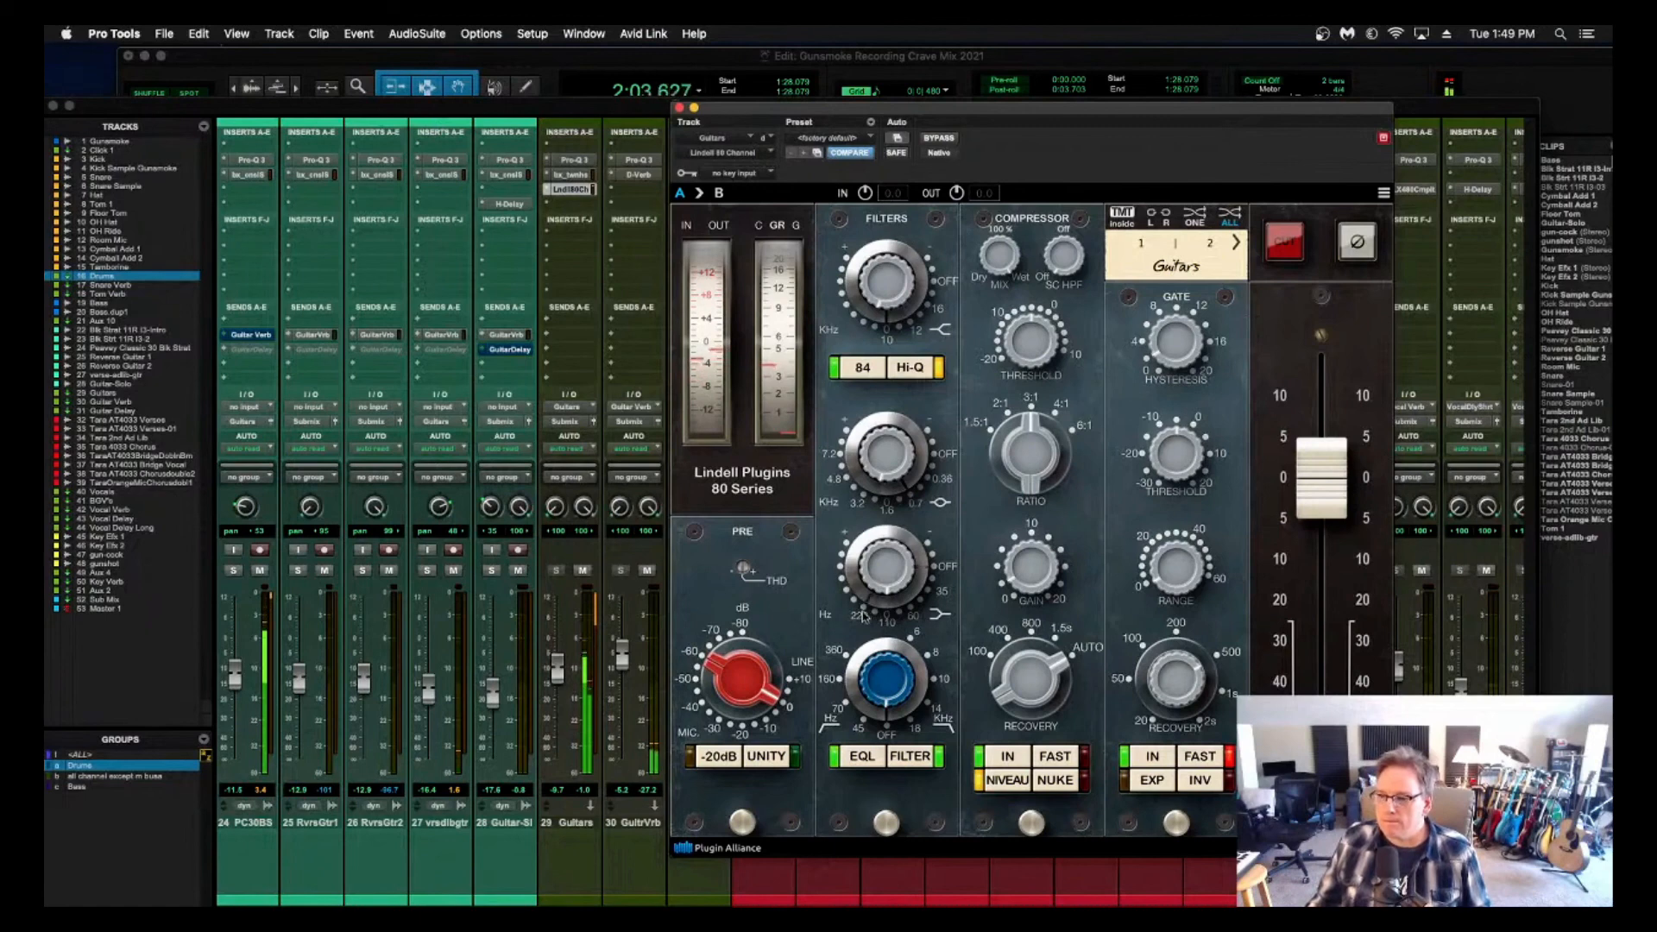
left_click_drag(881, 587, 878, 580)
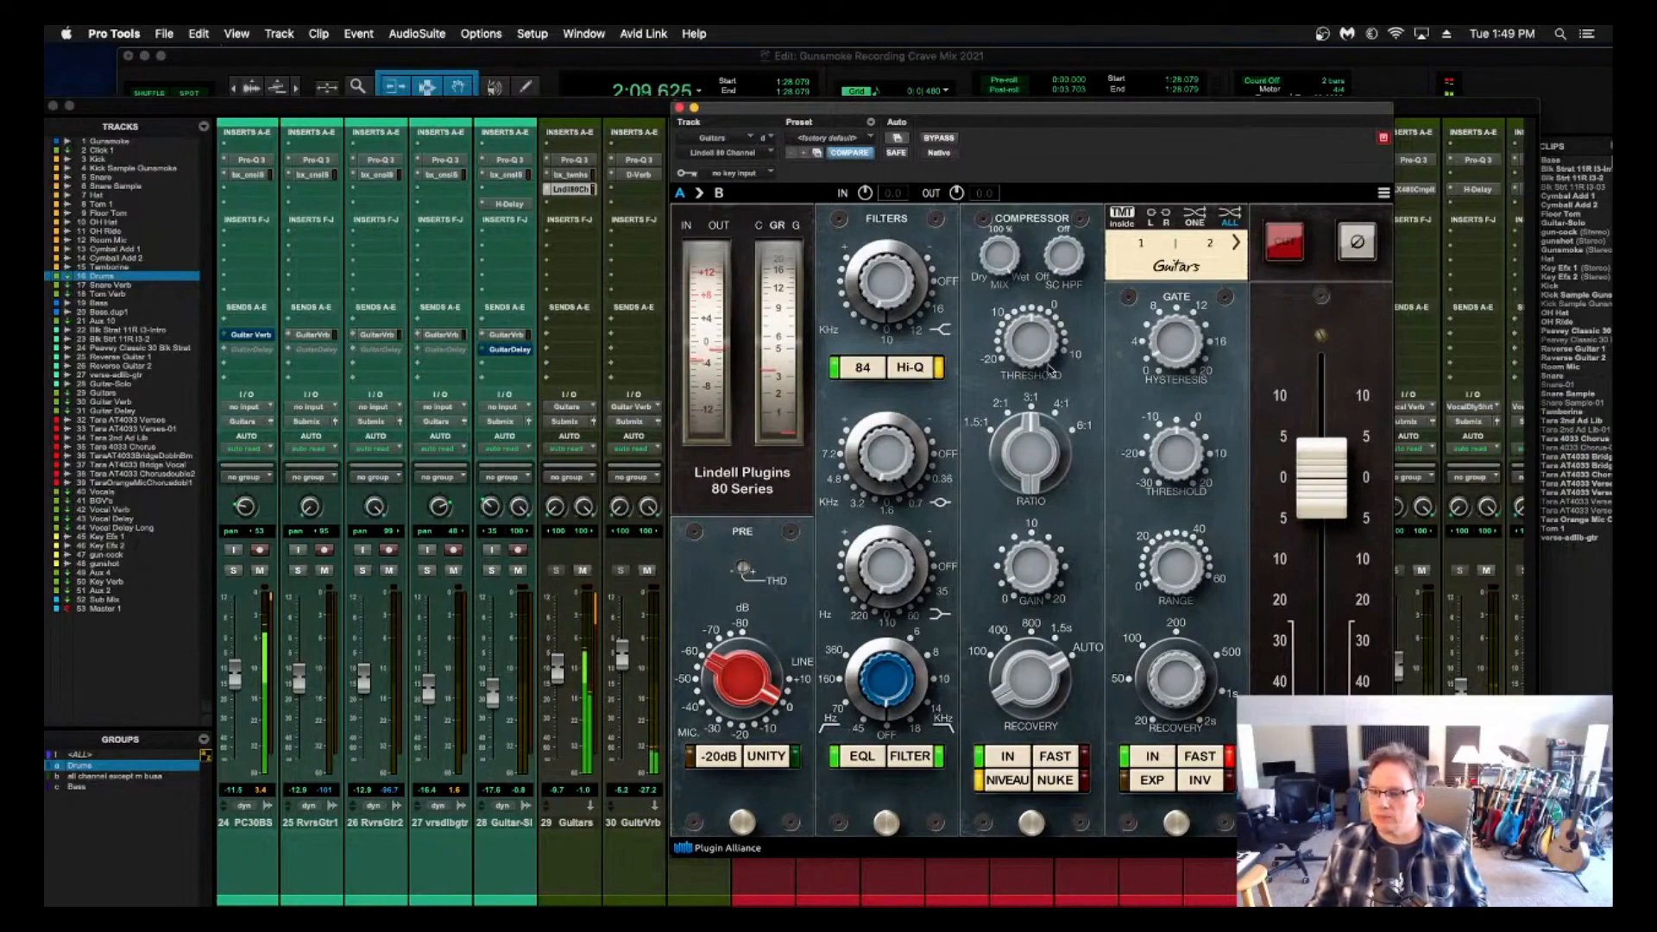
left_click(691, 108)
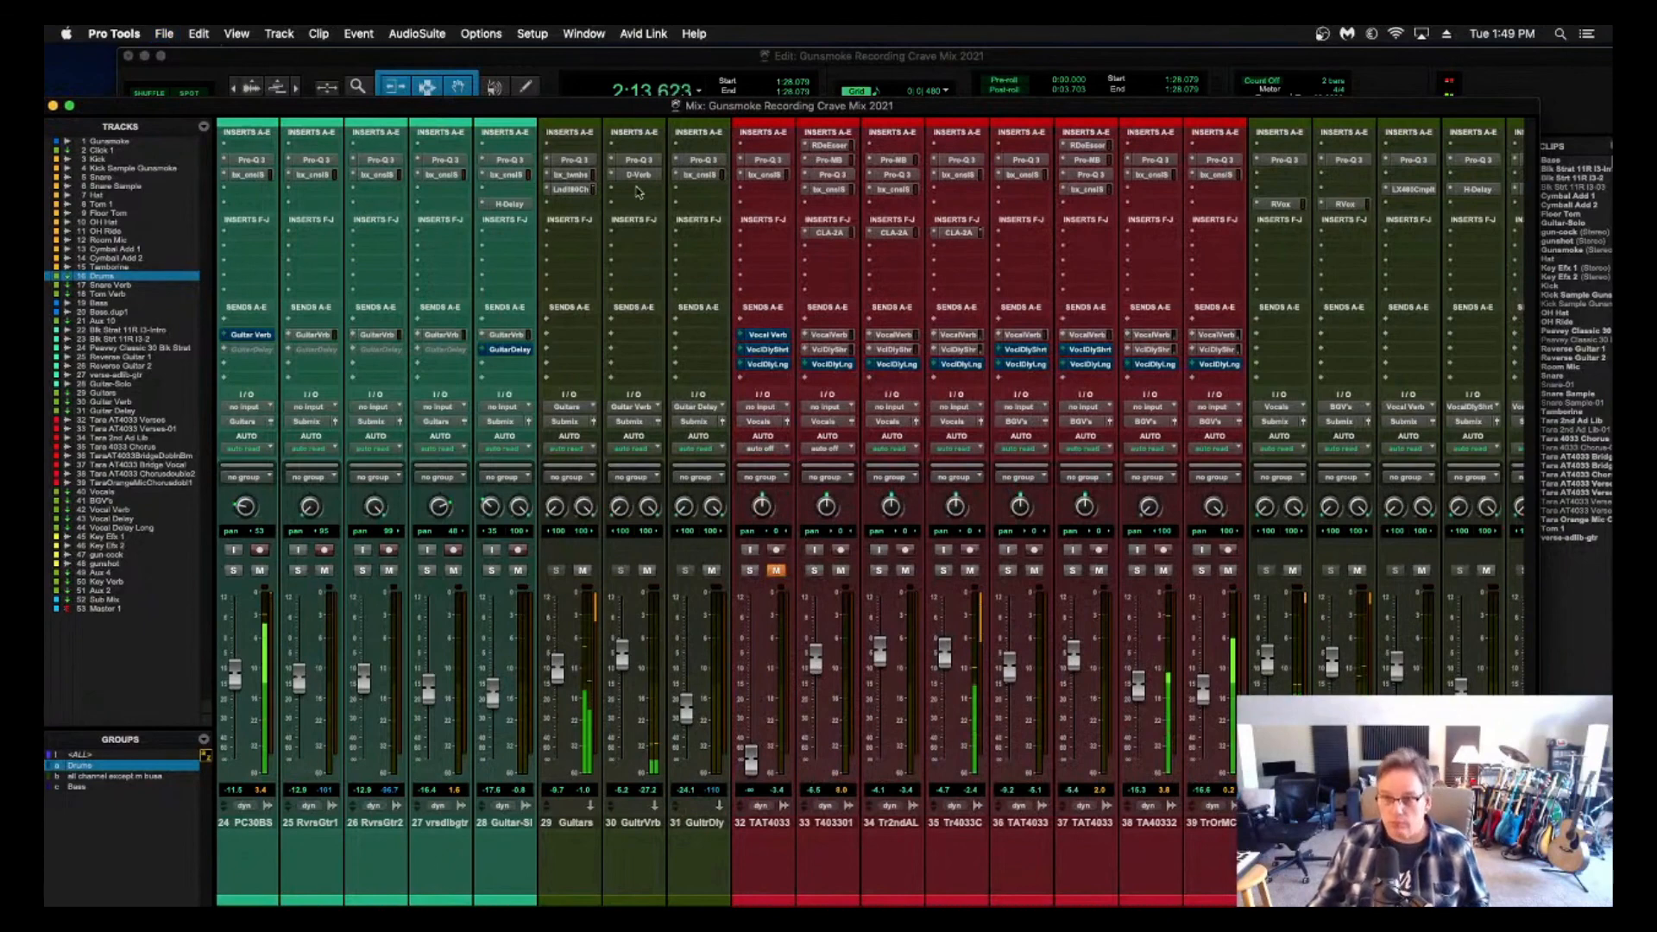
Reopen the Lindell 80 Channel on the Guitars bus, toggle its compressor in/out and lower its output fader to about -1.90 dB.
left_click(569, 189)
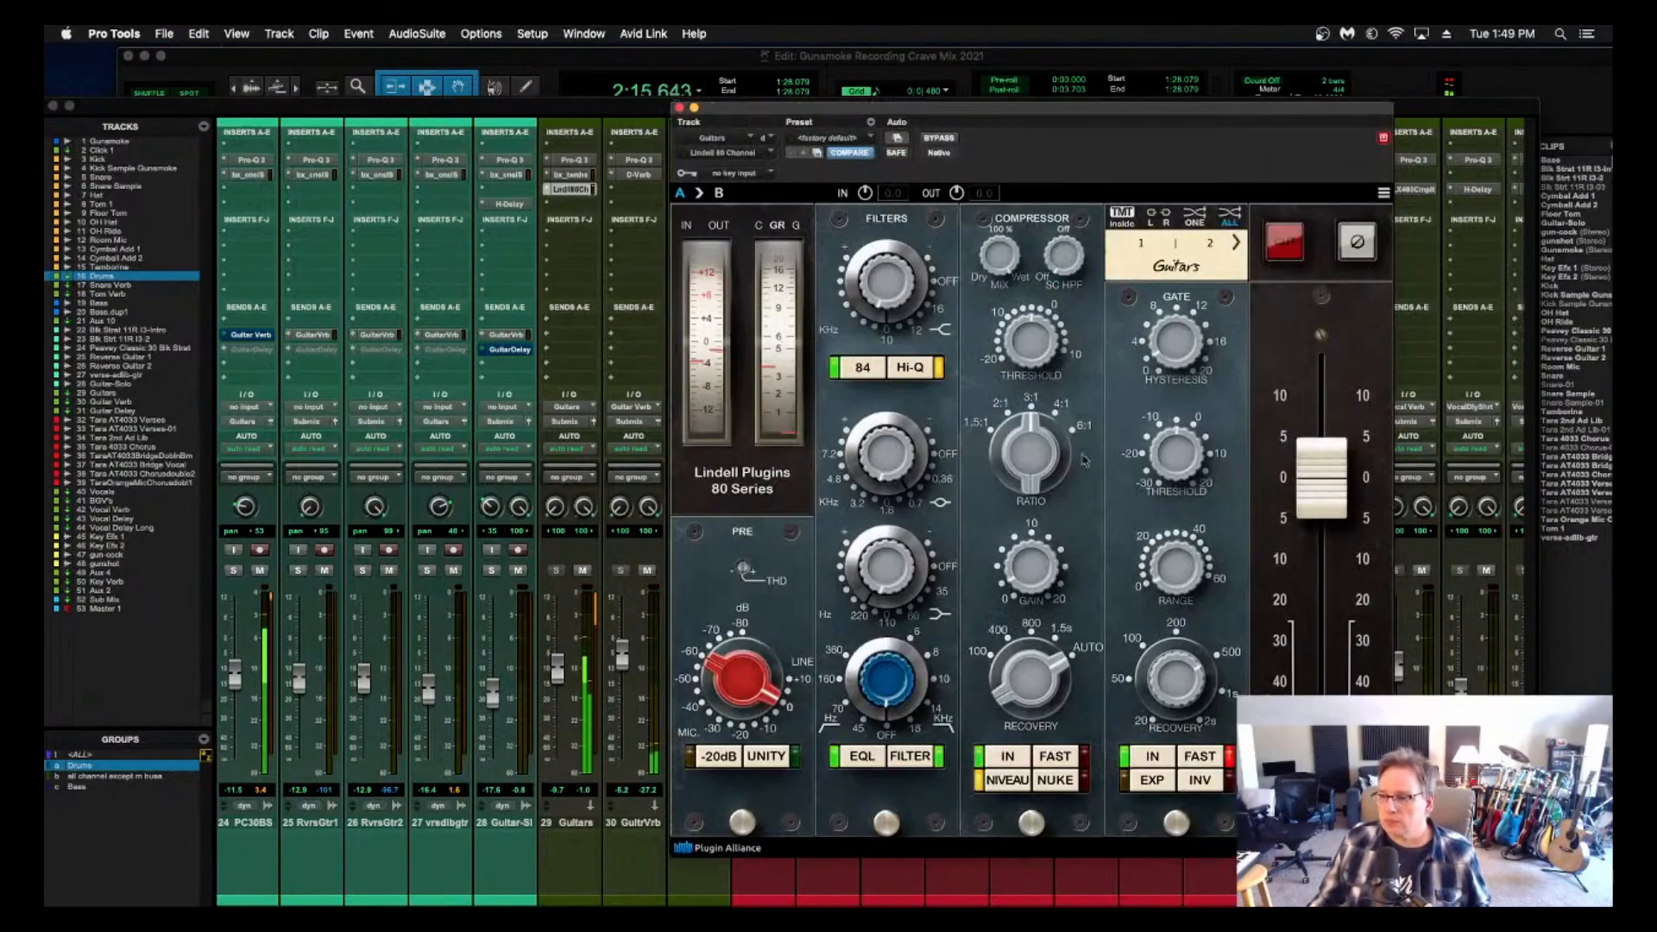
left_click(1010, 760)
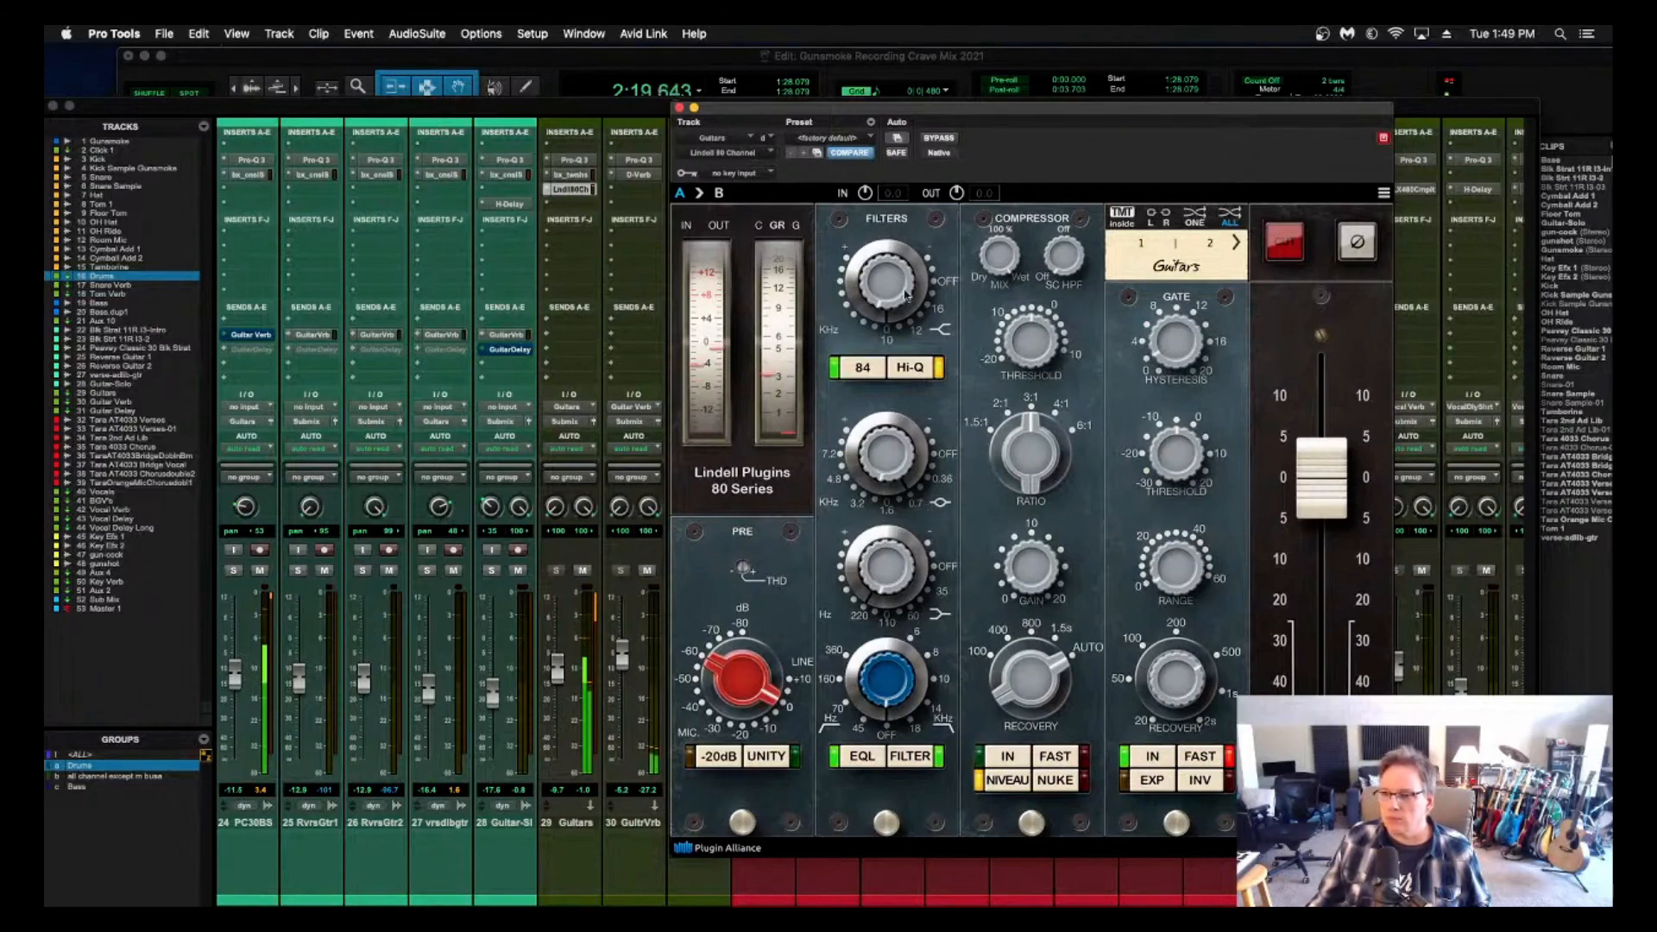
left_click_drag(1320, 493, 1321, 509)
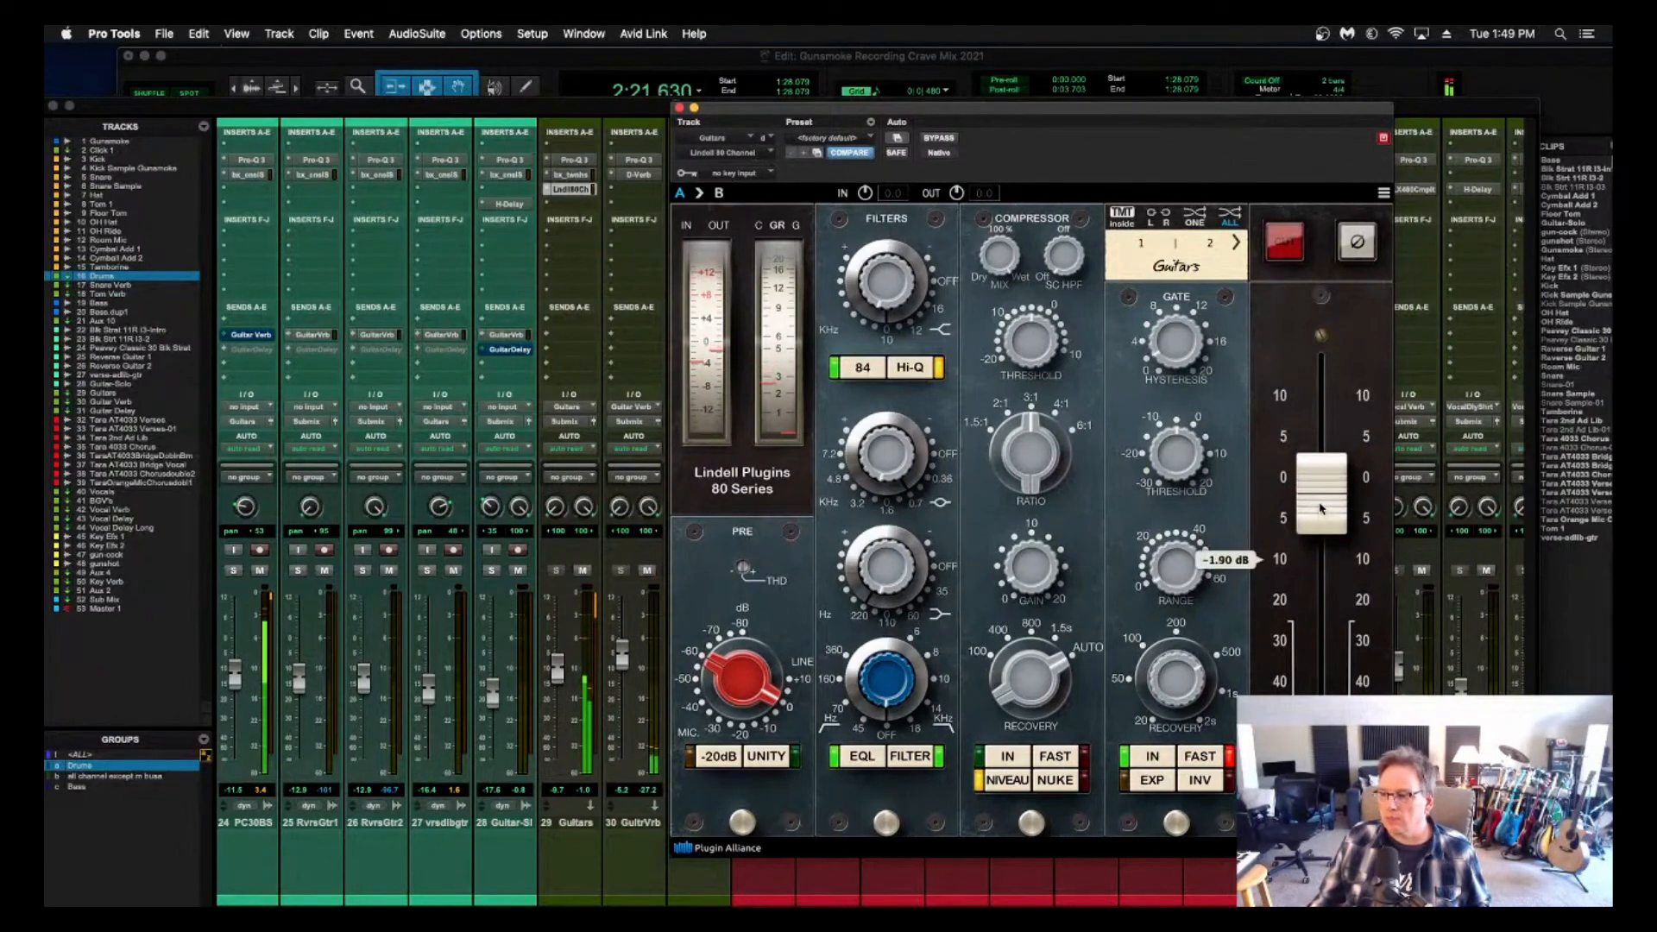
Compare the guitar bus with the Lindell plug-in bypassed and active, check its 84 and Hi-Q filter options, and stop playback.
left_click(944, 139)
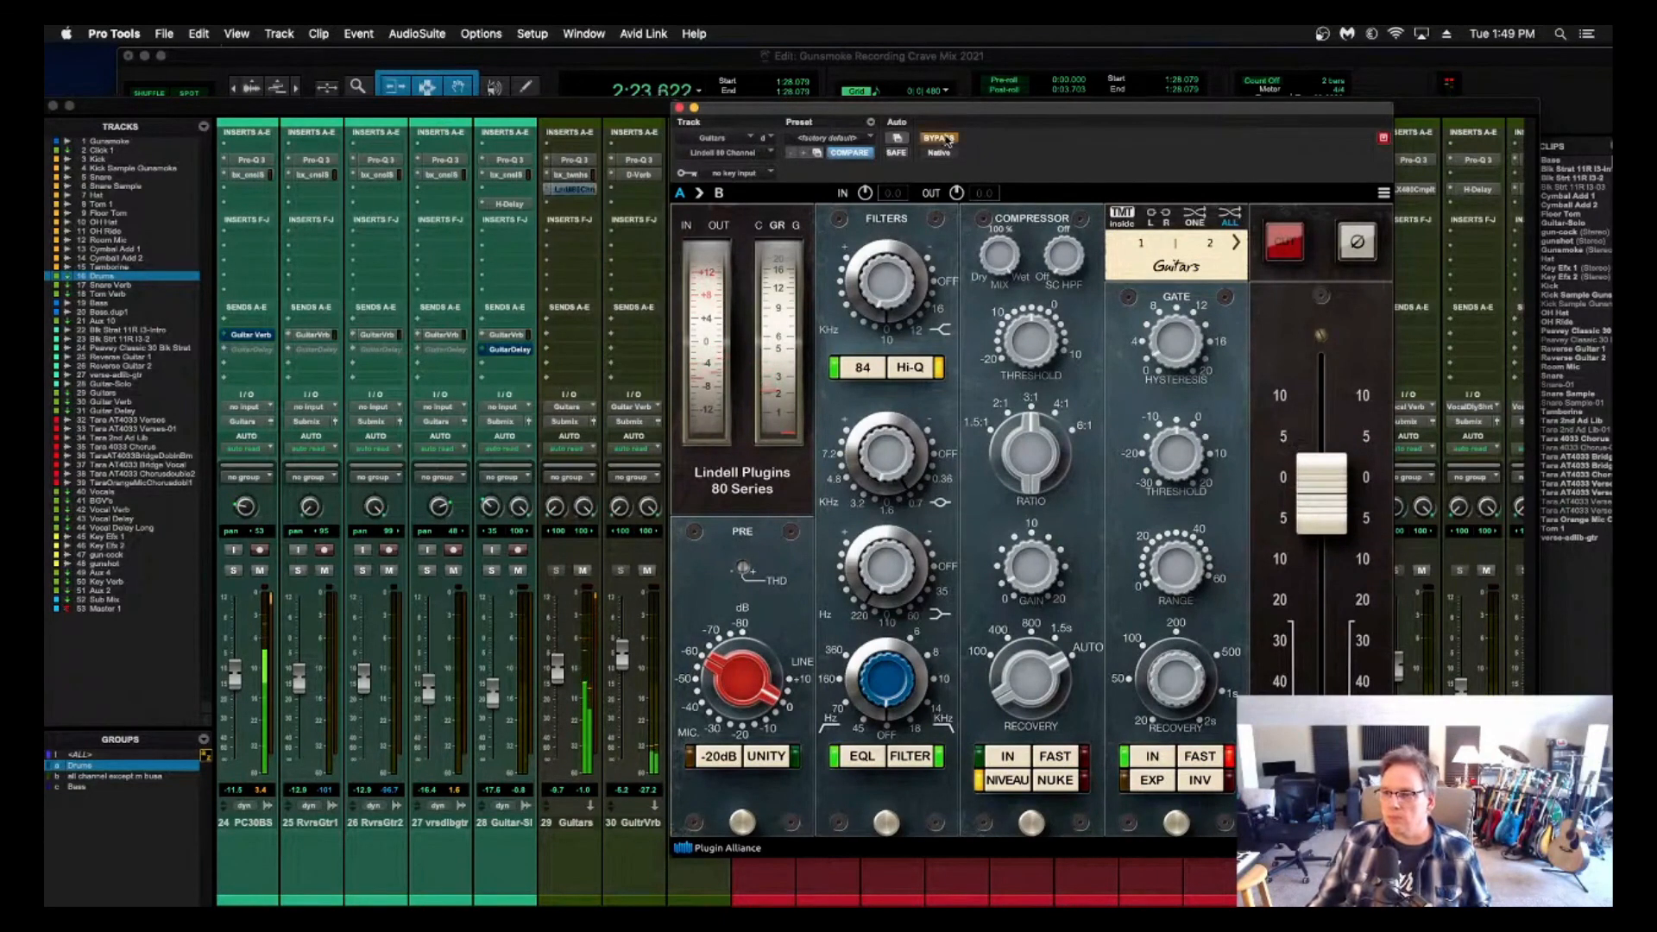
left_click(944, 139)
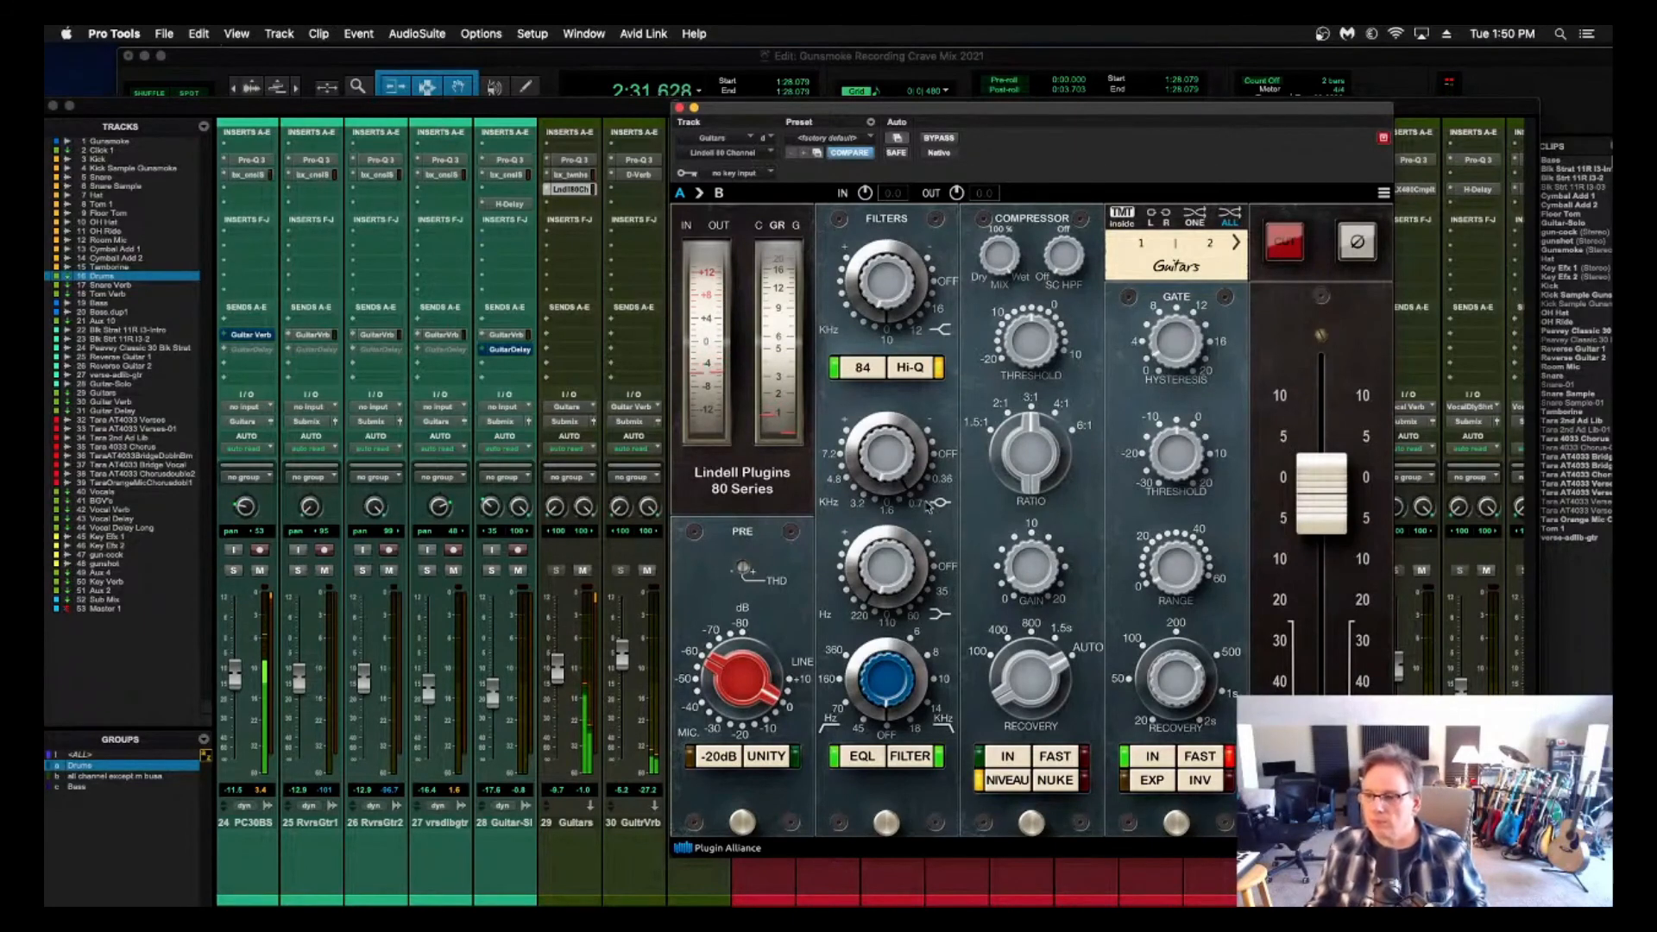
left_click(873, 371)
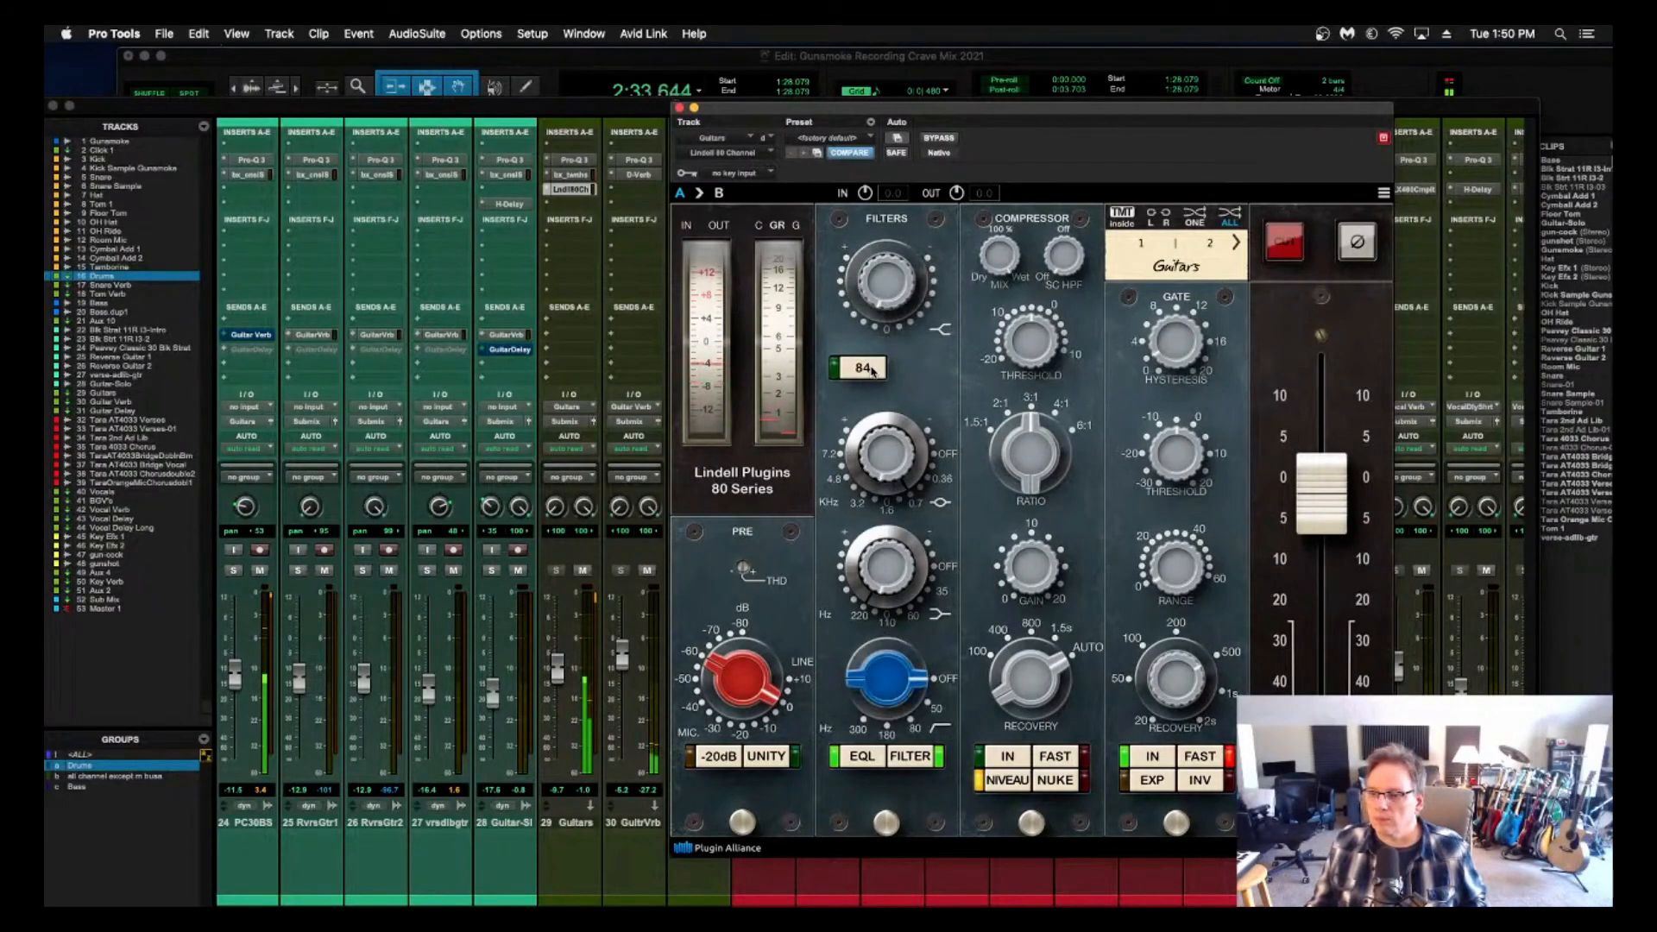
left_click(873, 371)
left_click(903, 369)
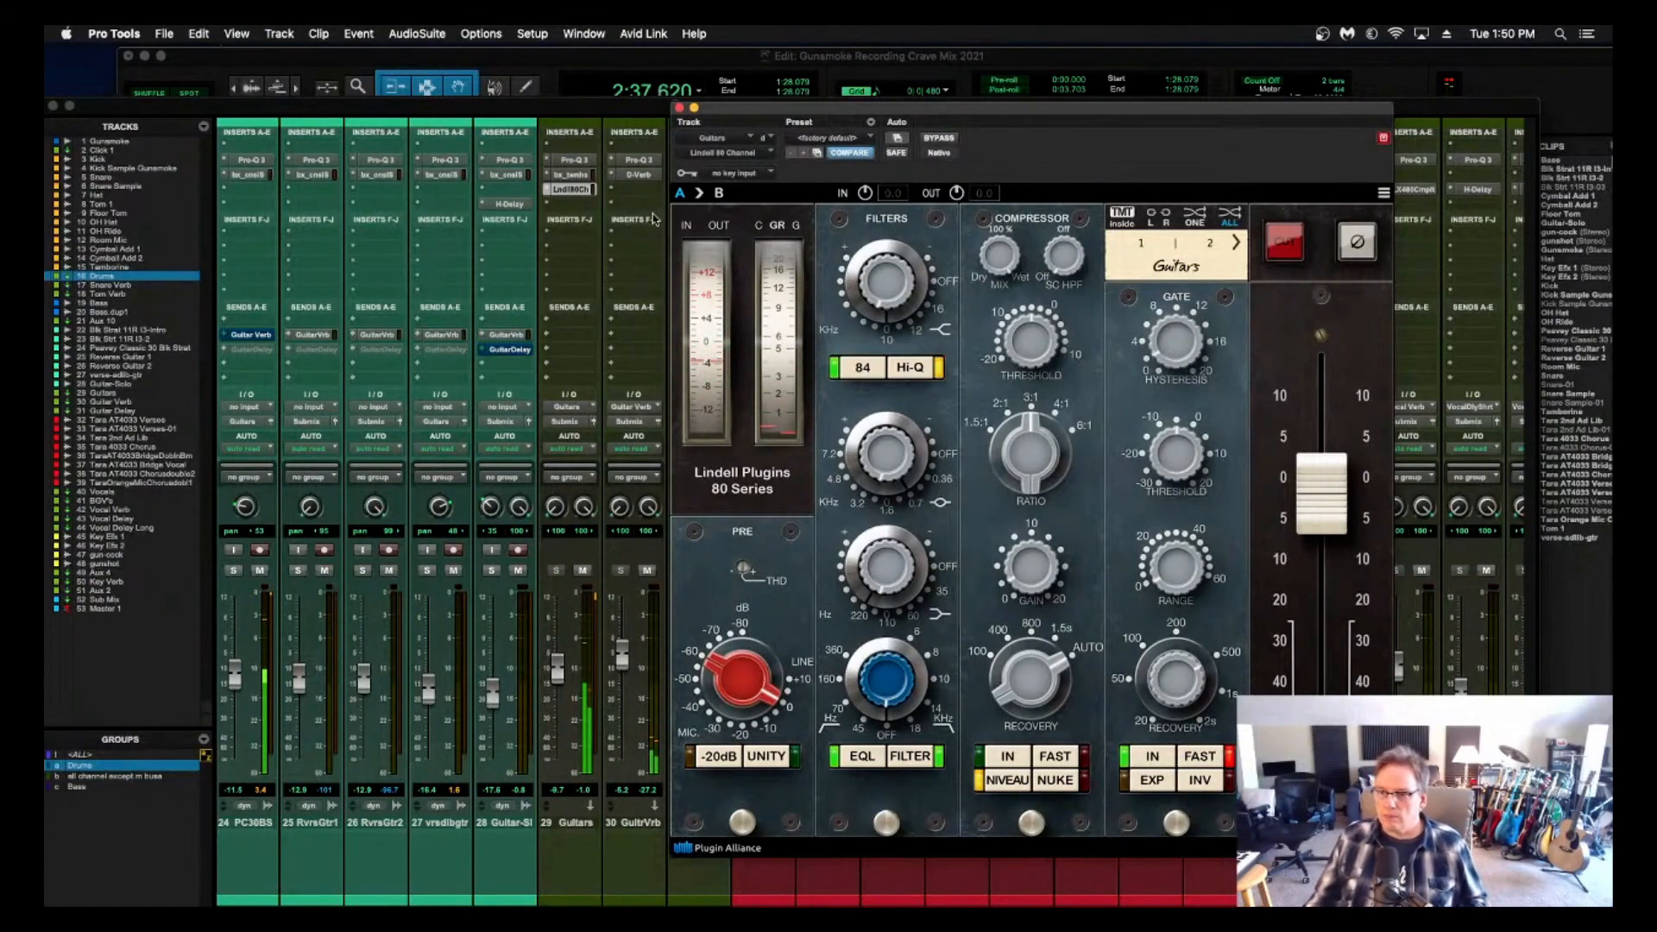
key("super+w")
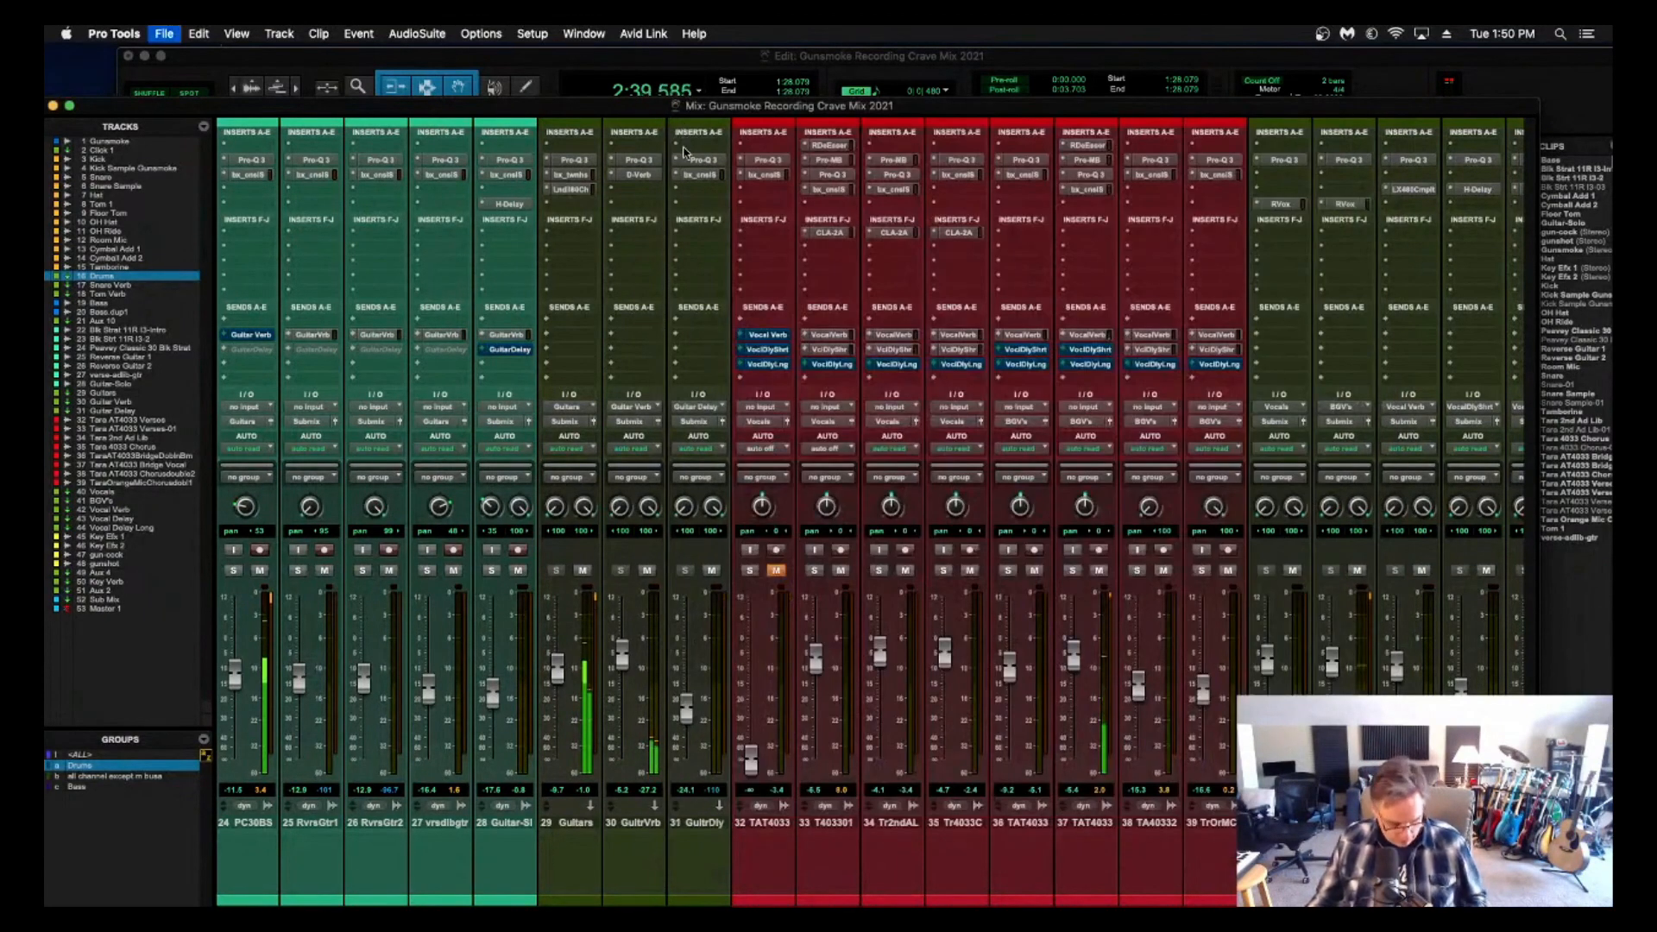
key("space")
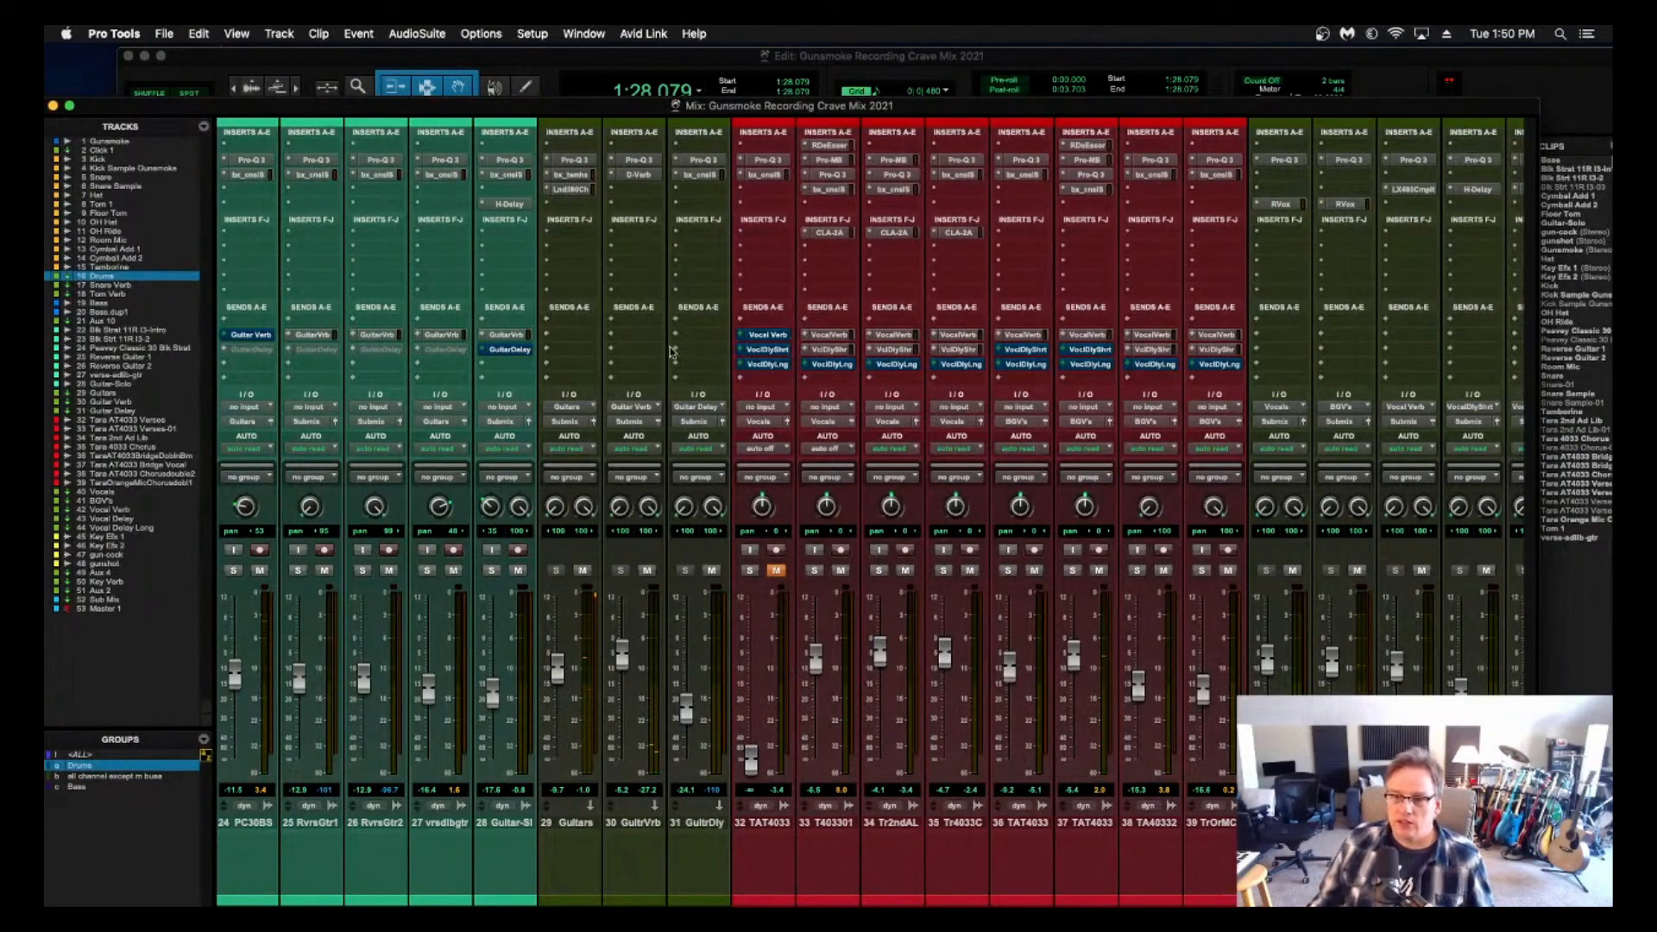
left_click(583, 191)
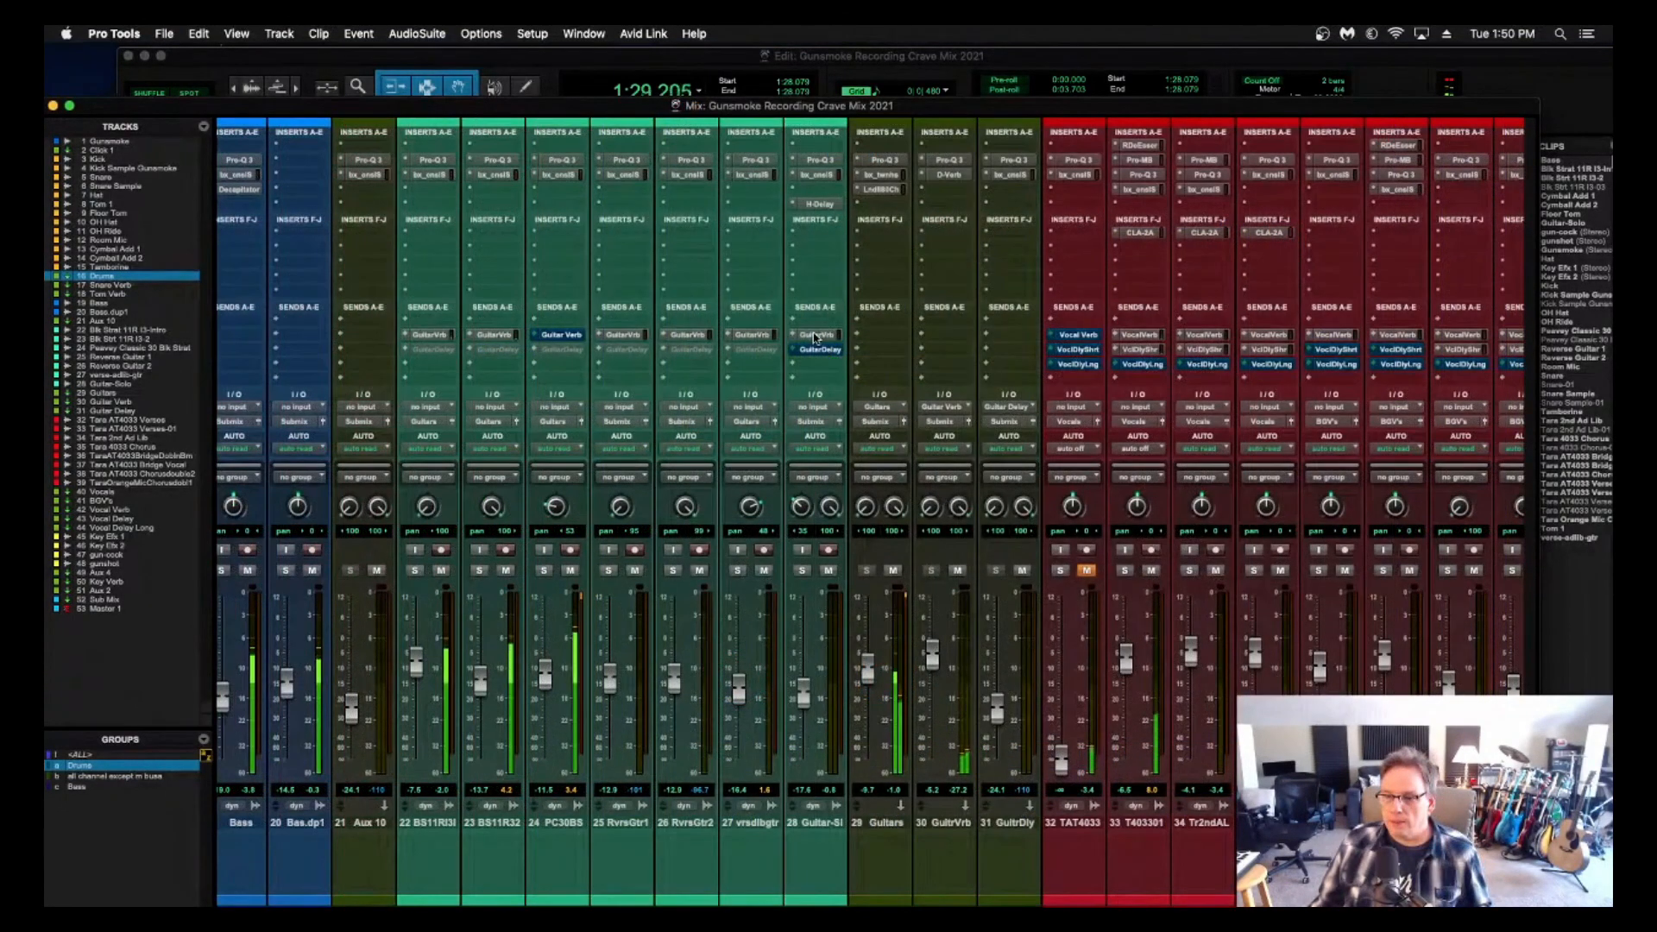
Examine the drum, bass, guitar and vocal channels with their meters, inserts and sends during playback.
scroll(814, 337, "left", 5)
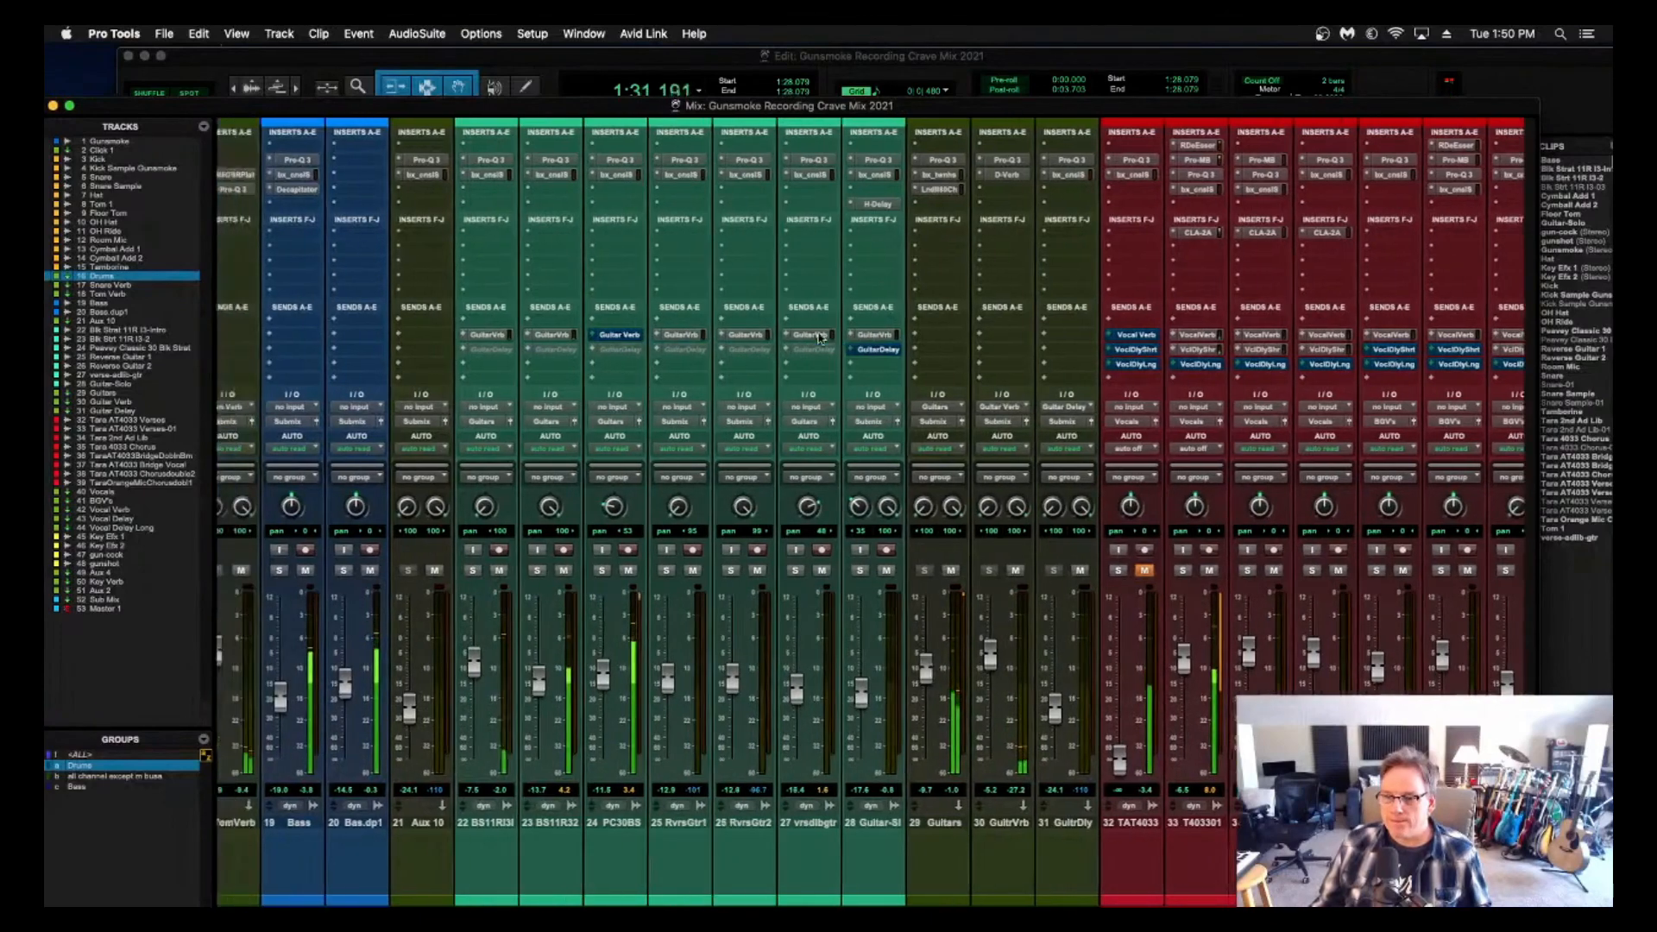
scroll(819, 337, "left", 15)
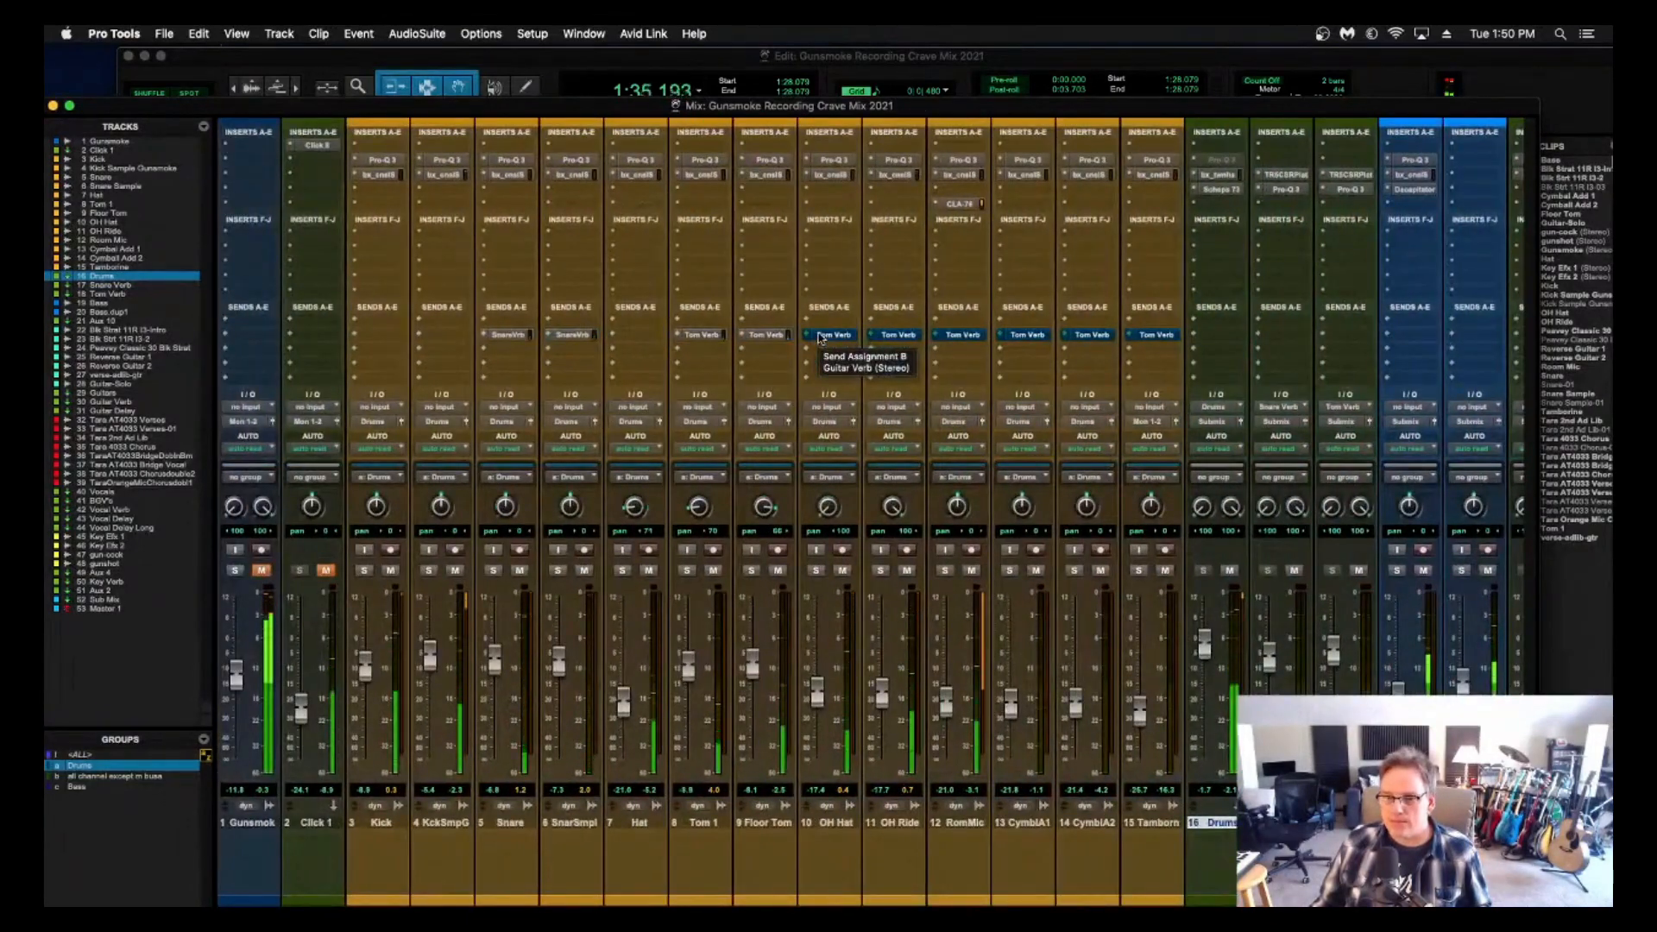
scroll(819, 337, "right", 7)
scroll(818, 337, "right", 20)
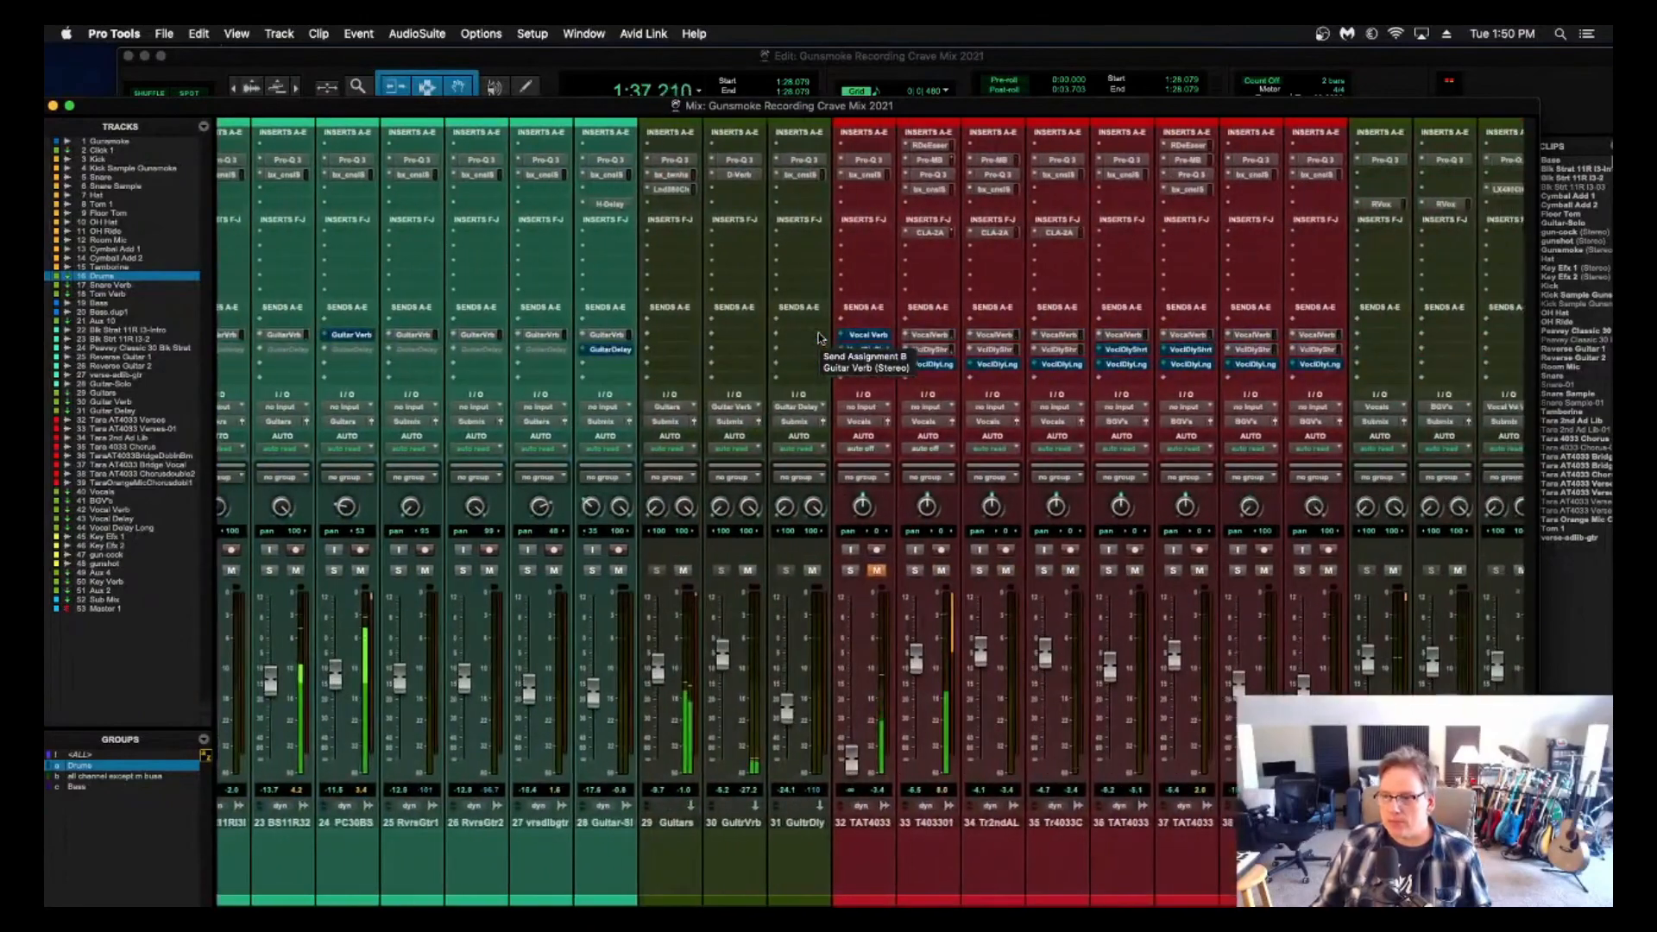
scroll(818, 337, "left", 11)
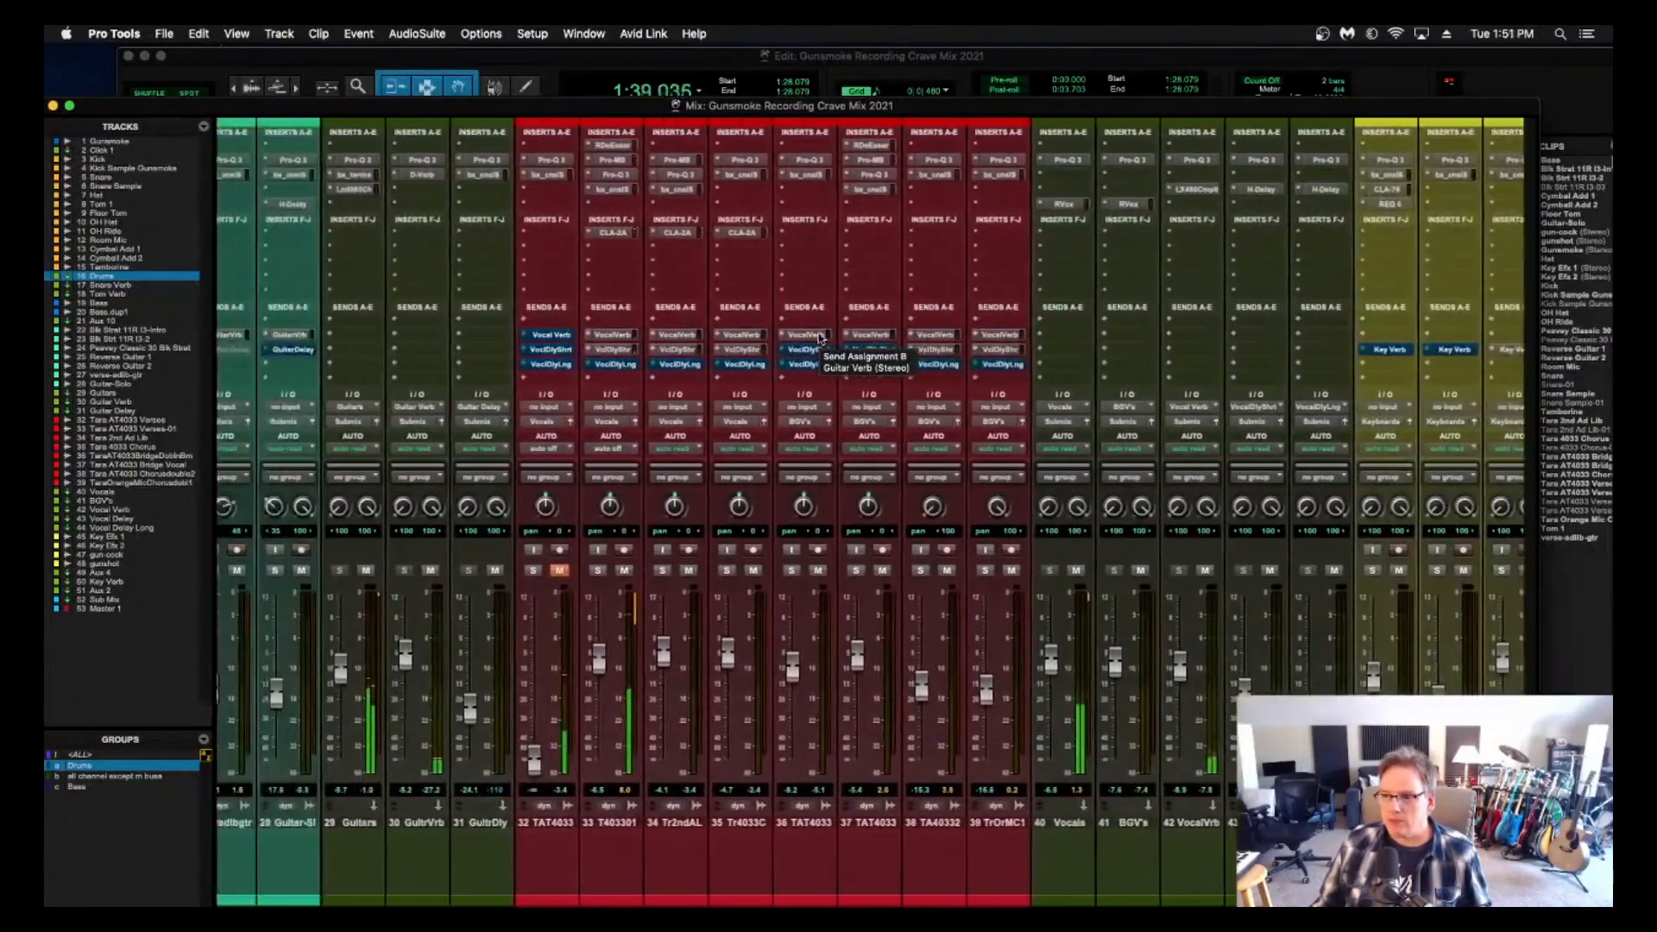
scroll(819, 338, "right", 7)
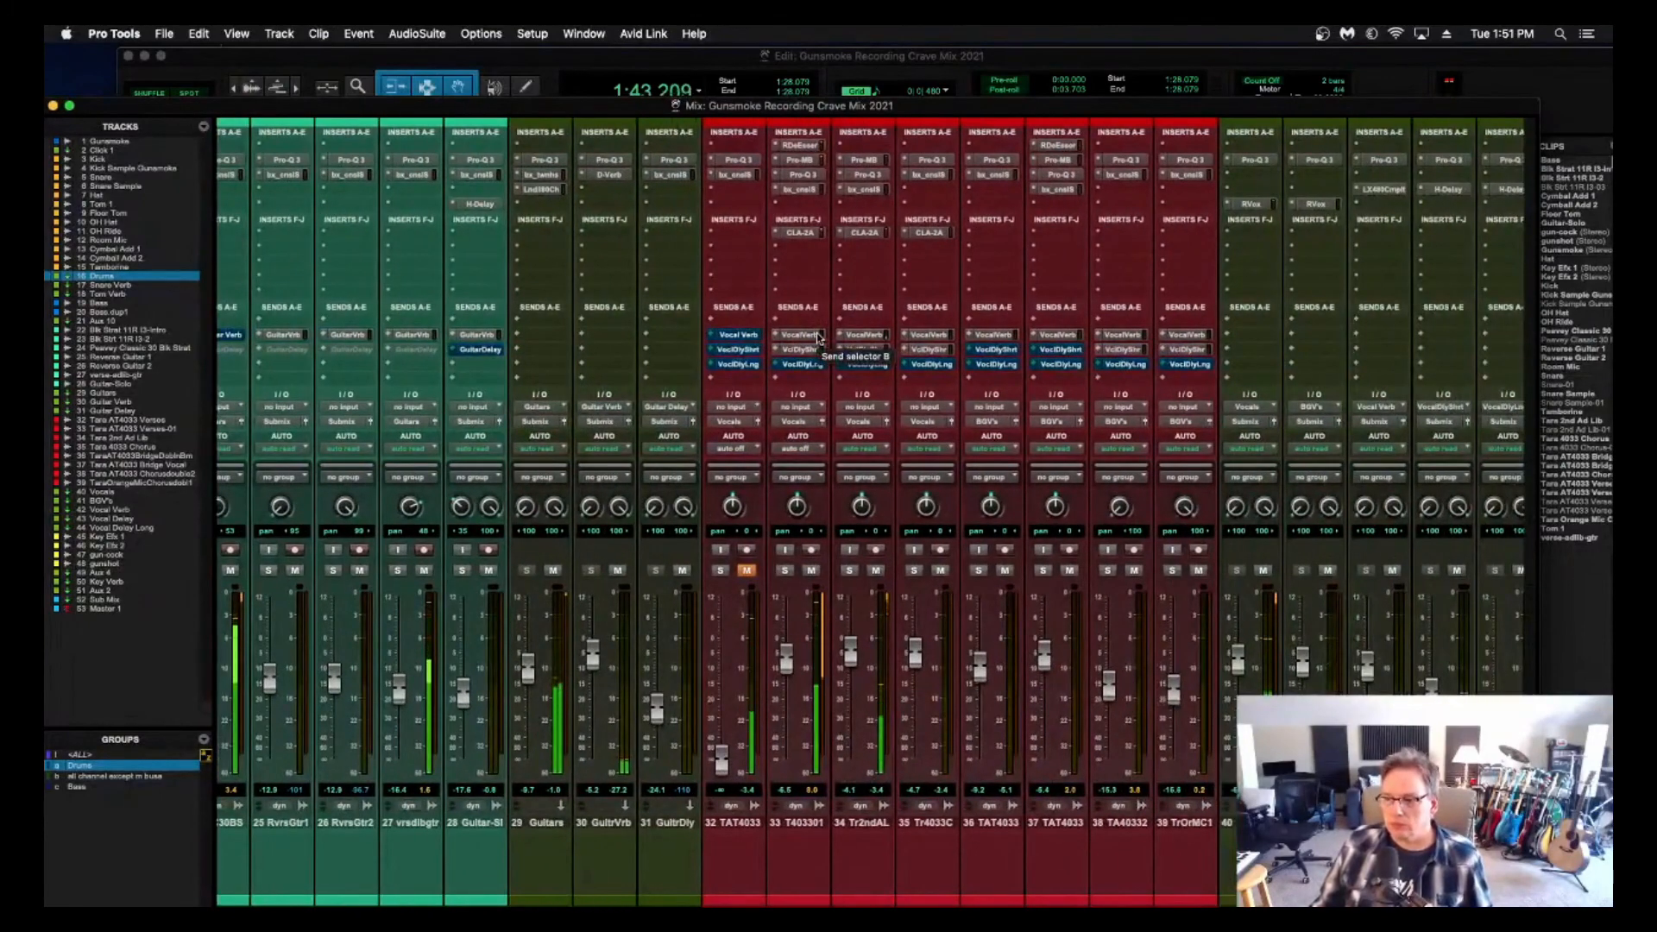
scroll(819, 338, "left", 2)
scroll(819, 337, "left", 7)
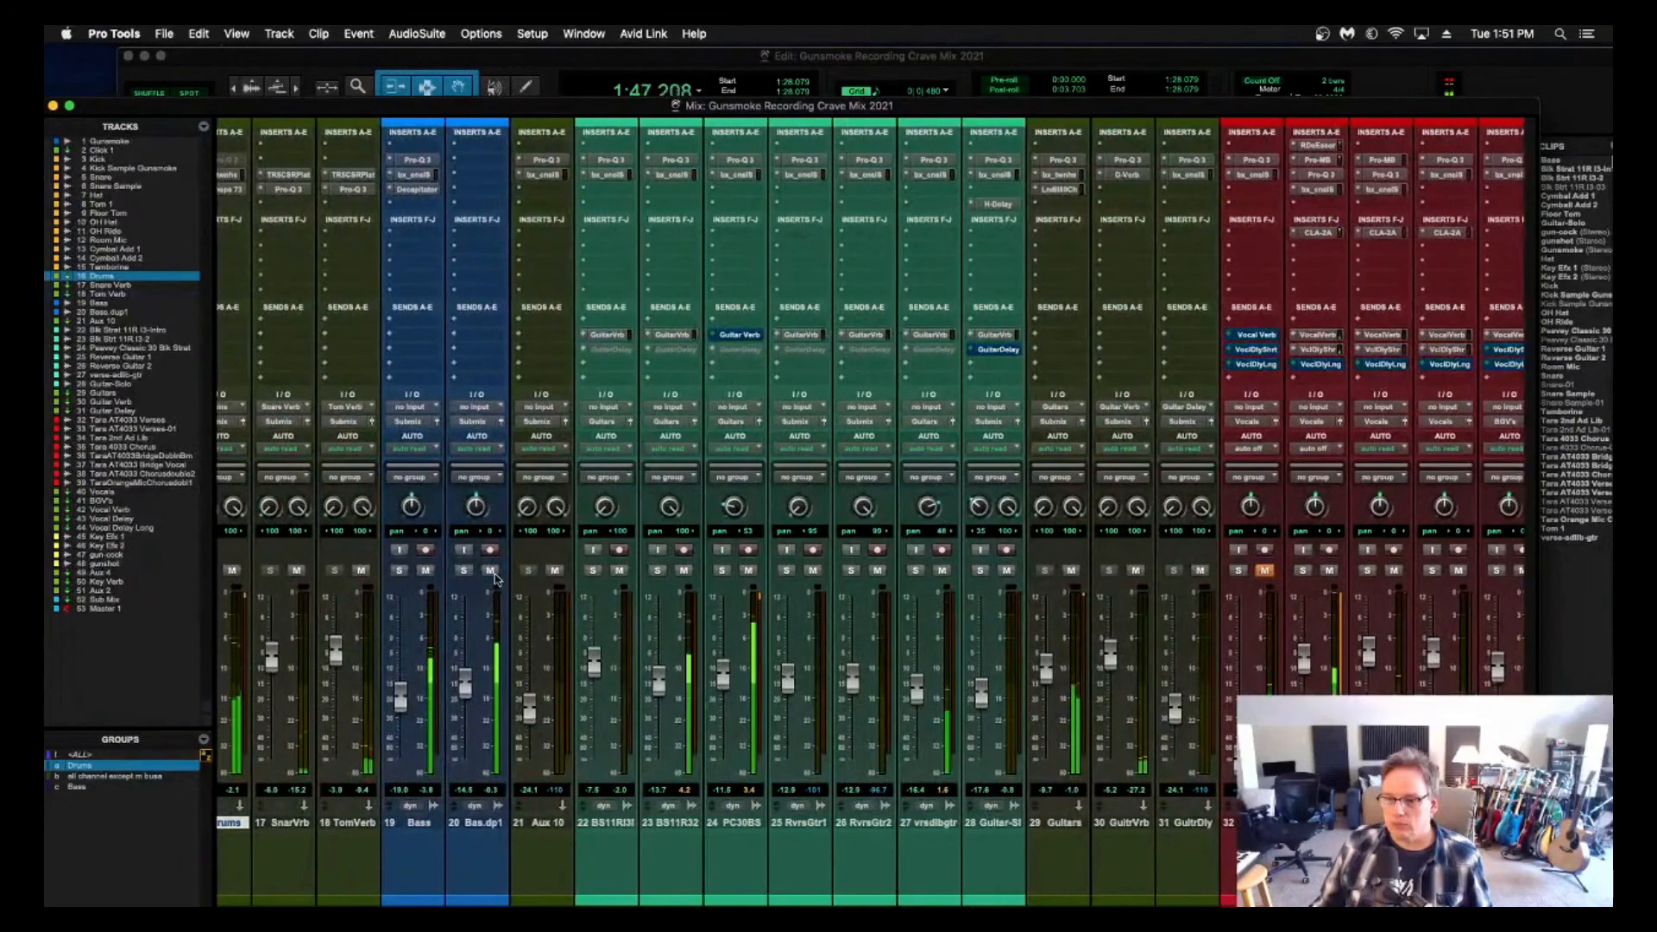
Enable the Bass group, mute and unmute both bass tracks to hear the difference, and disable the group.
left_click(82, 788)
left_click(490, 570)
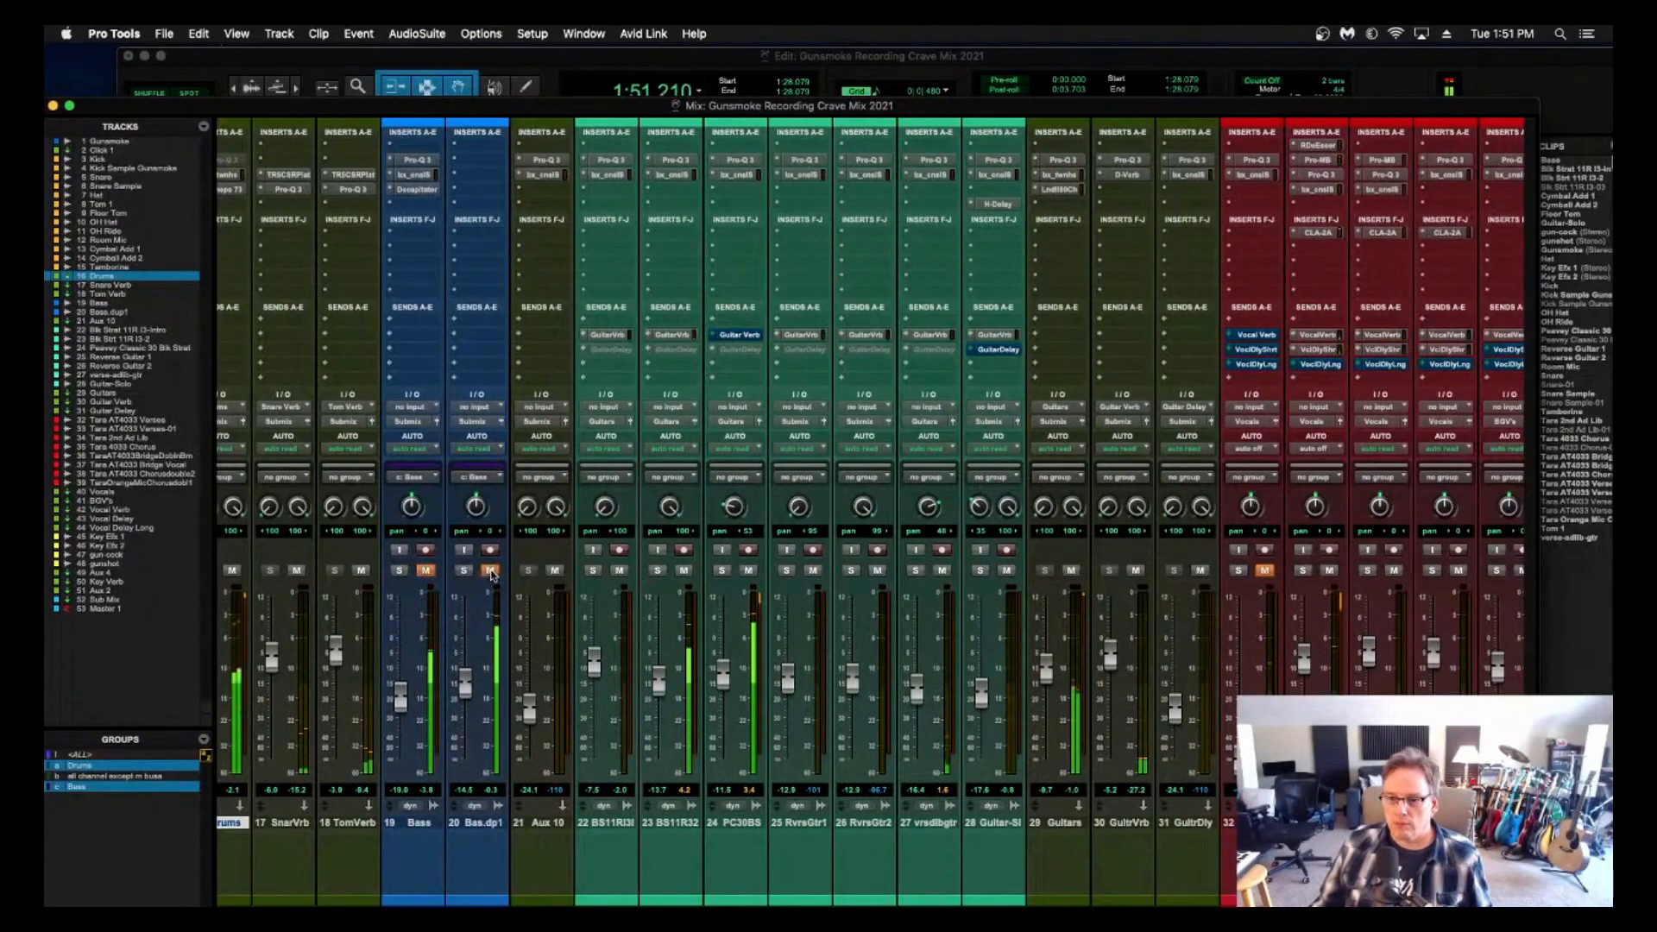
left_click(491, 570)
left_click(152, 788)
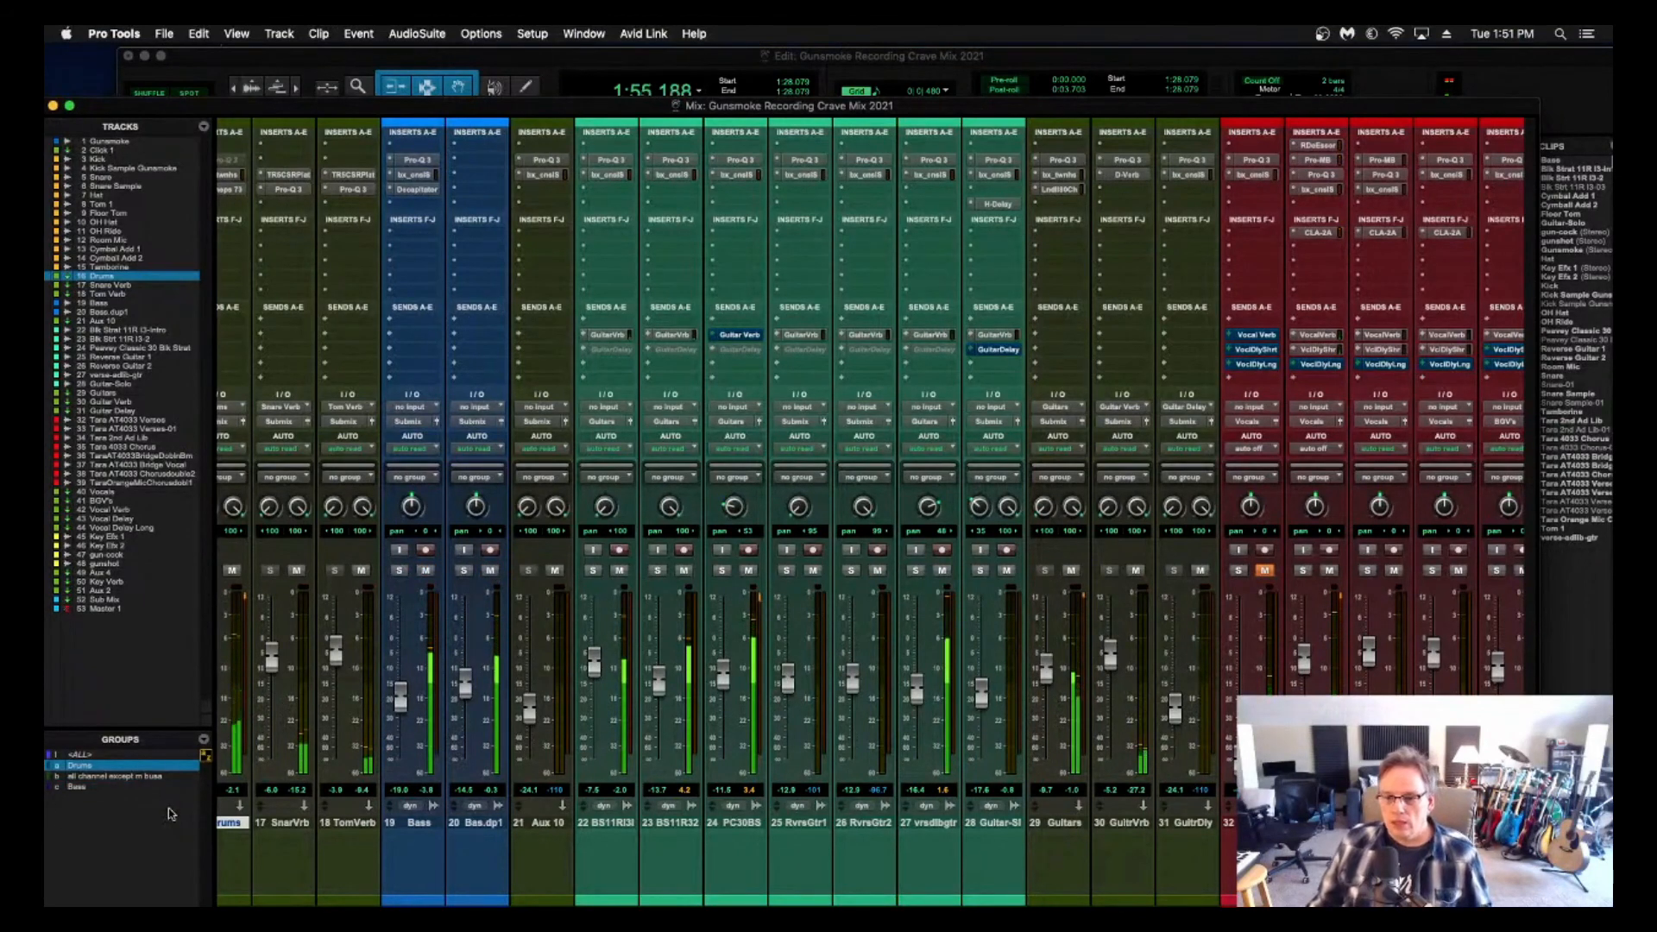
Stop and restart playback to check the mix, stop it again and save the session.
key("space")
key("space")
key("space")
key("super+s")
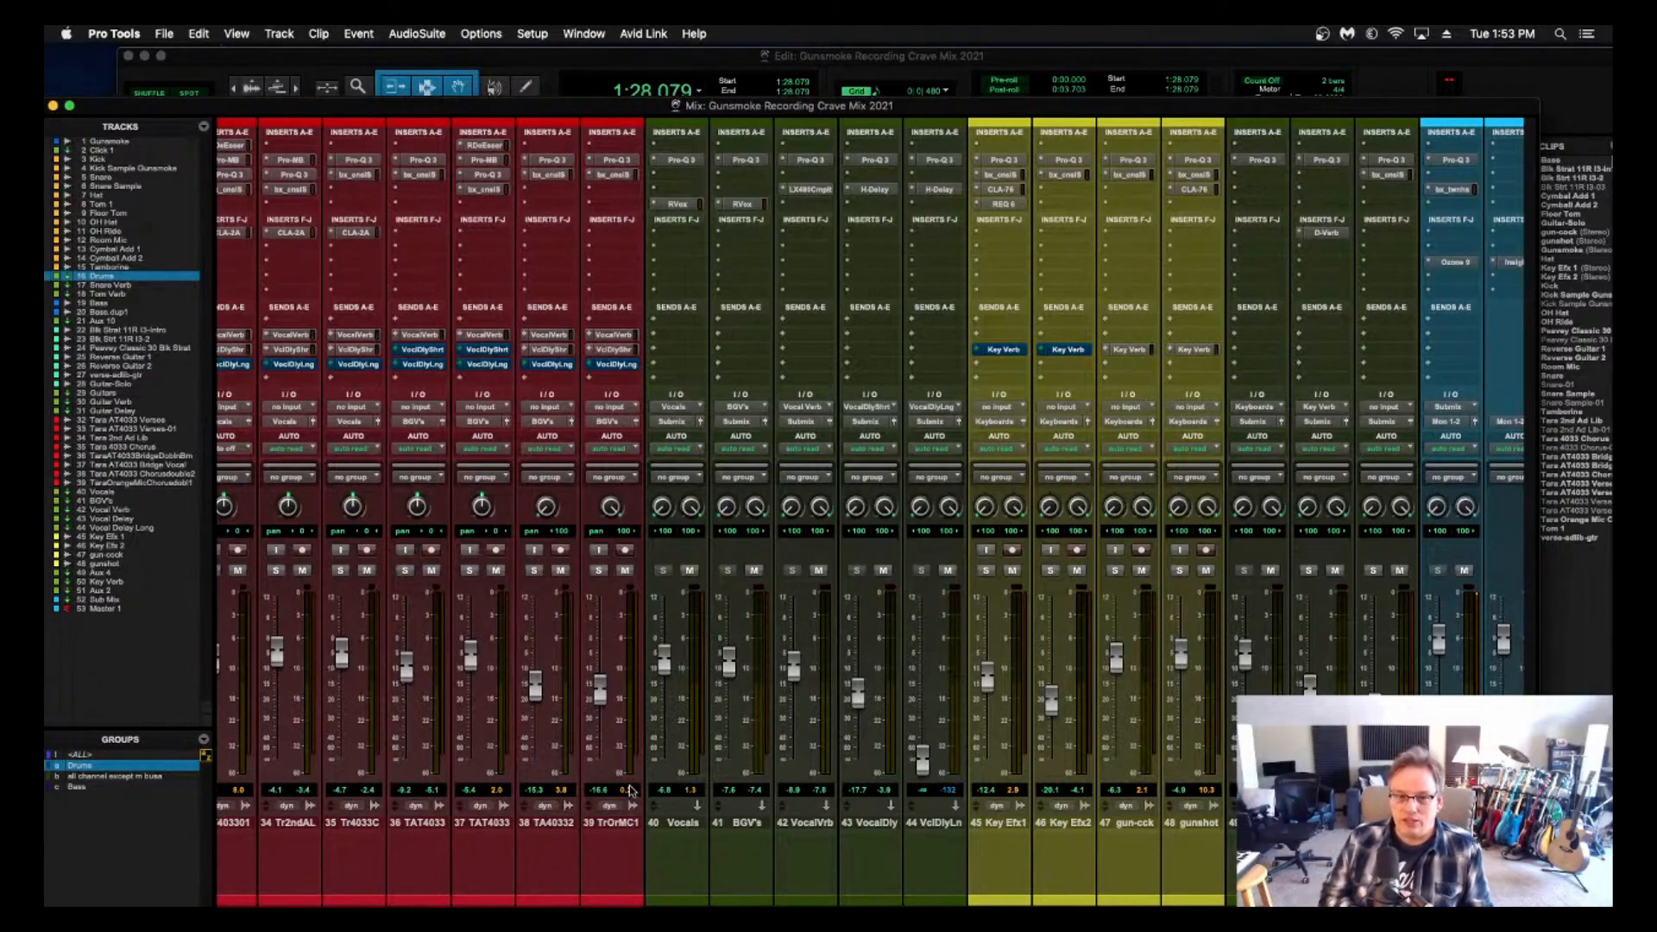
Review the mixer from the vocal and keyboard channels back through the guitars to the first drum tracks.
scroll(530, 682, "left", 2)
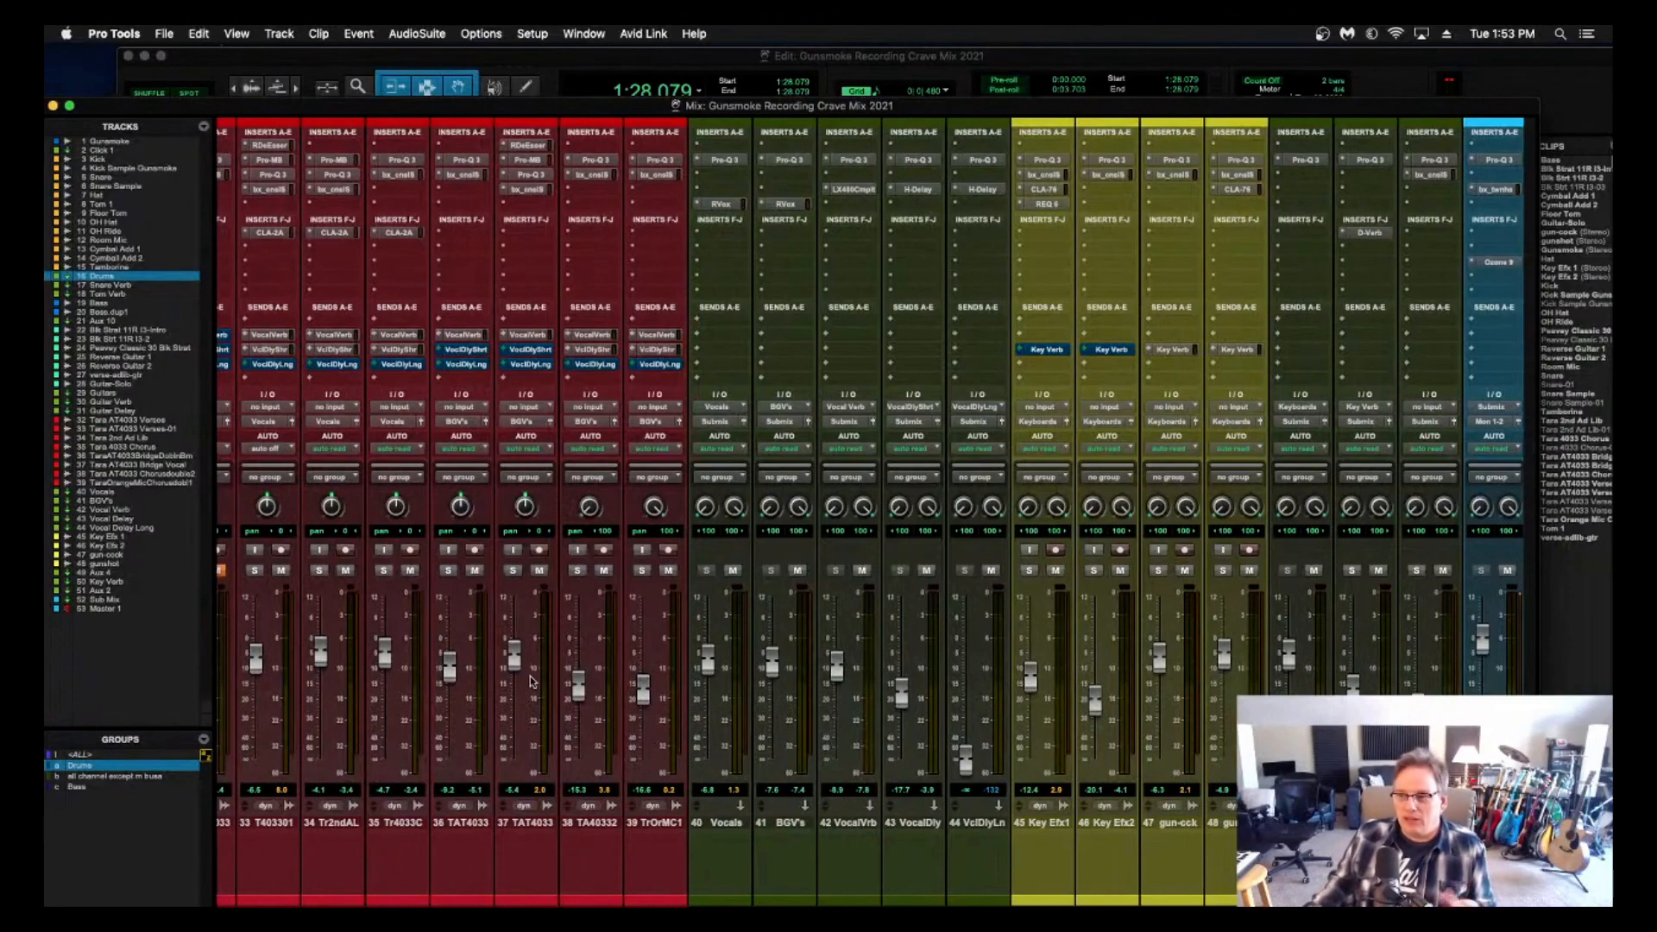
scroll(655, 687, "left", 8)
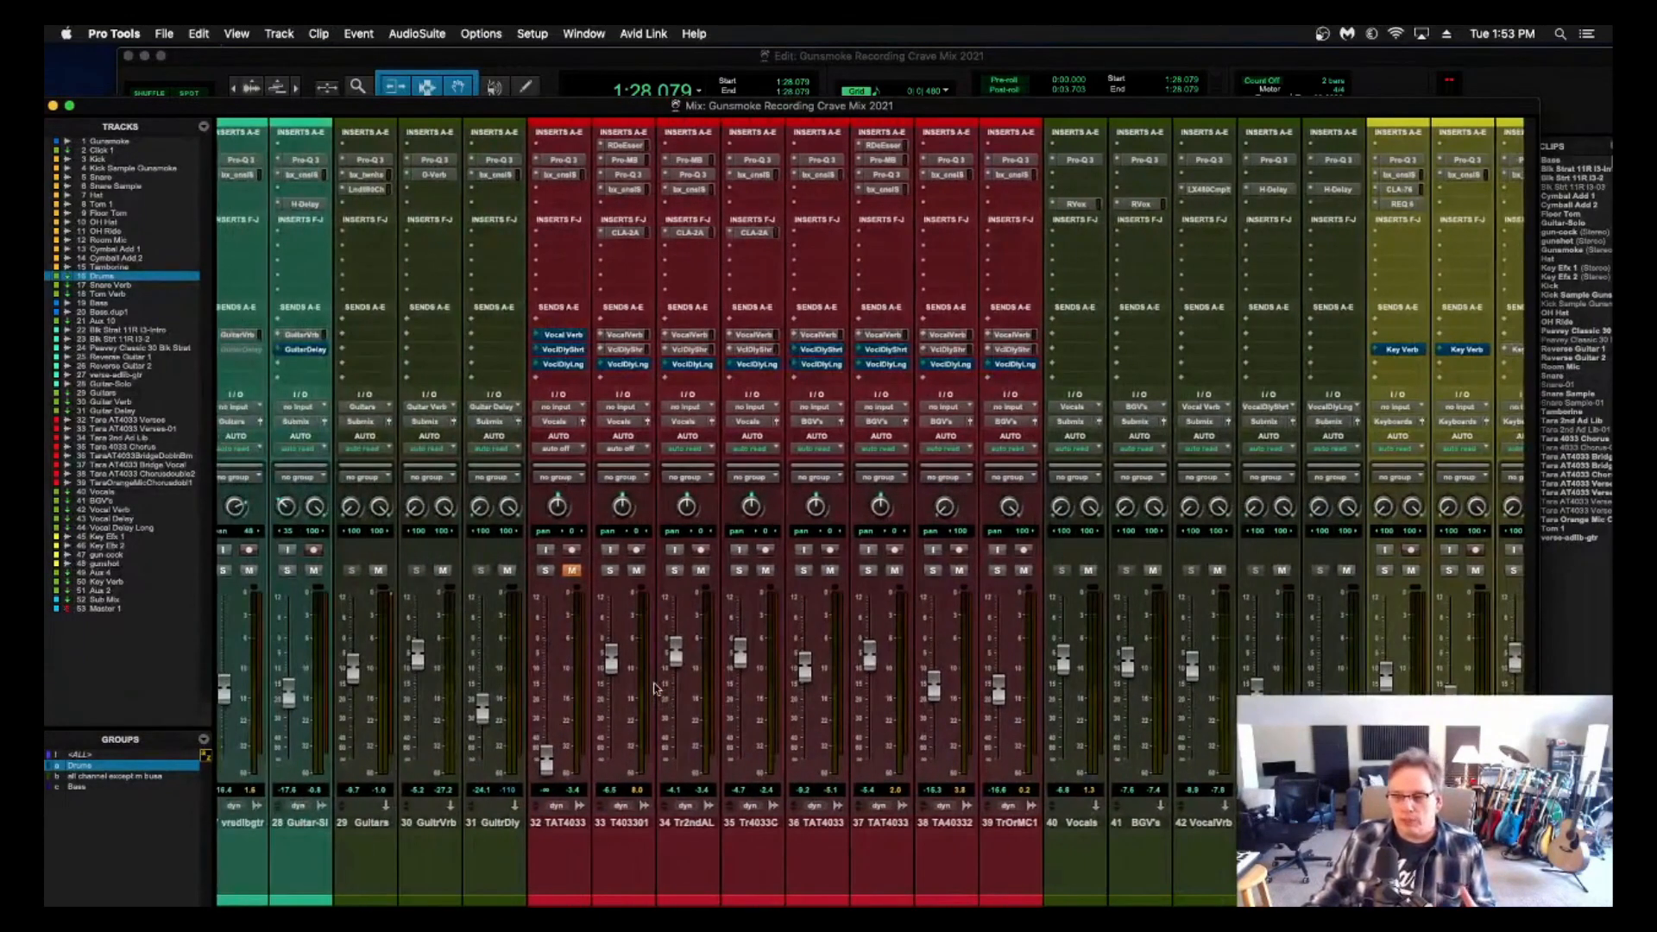
scroll(655, 688, "left", 6)
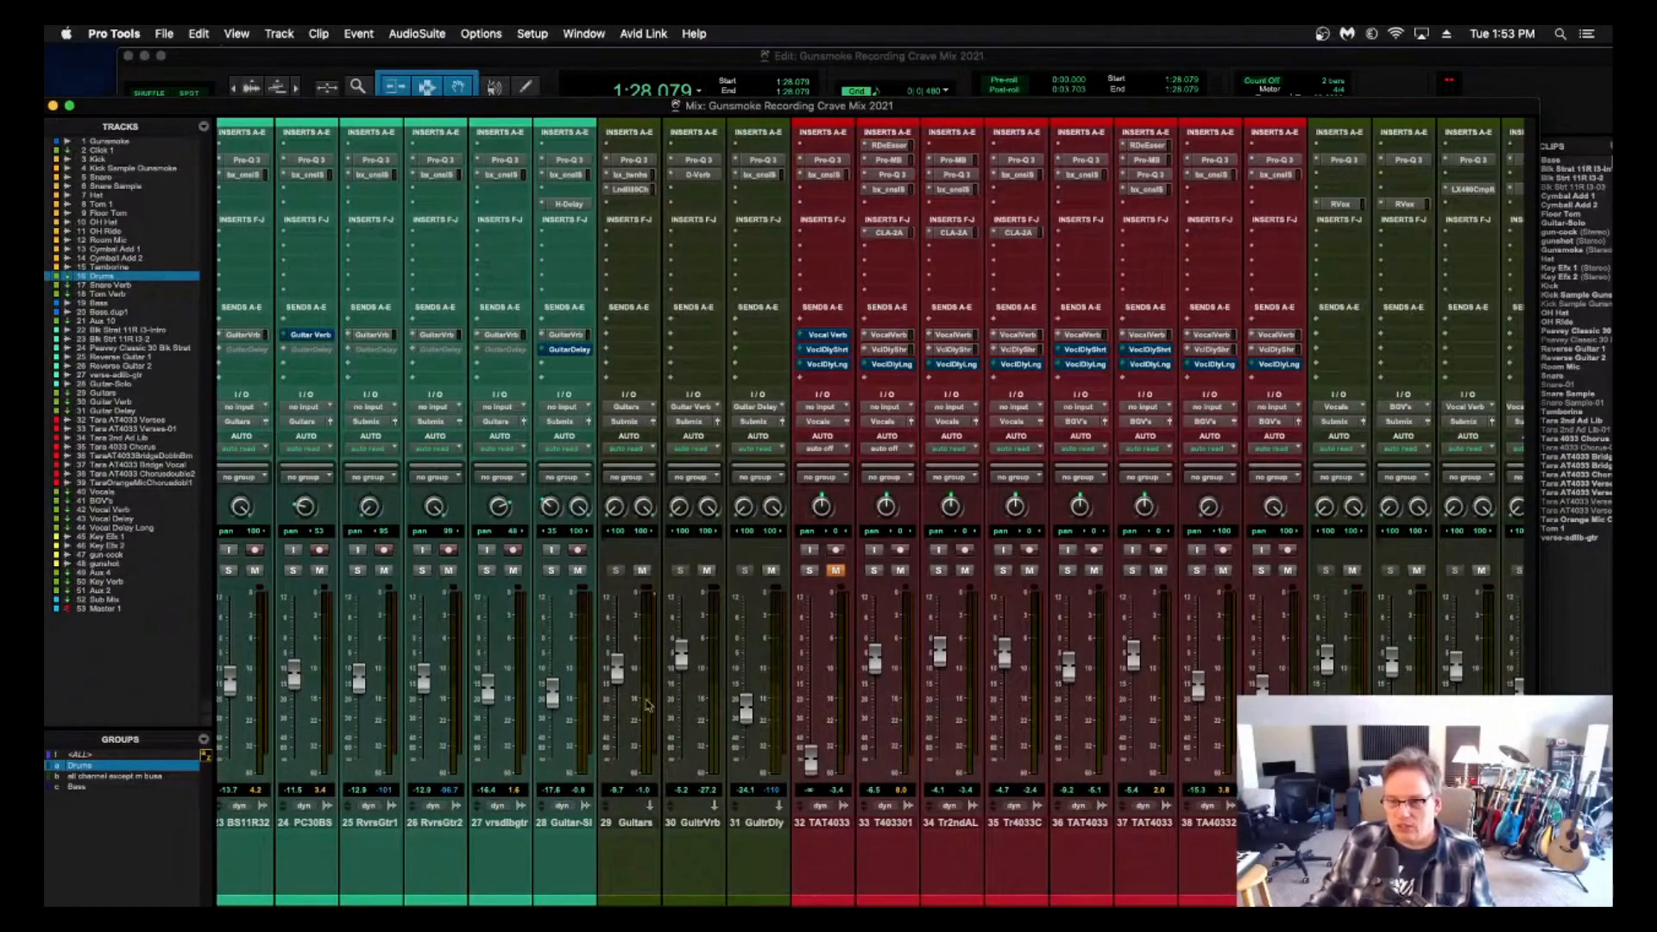
scroll(652, 701, "left", 4)
scroll(650, 703, "left", 20)
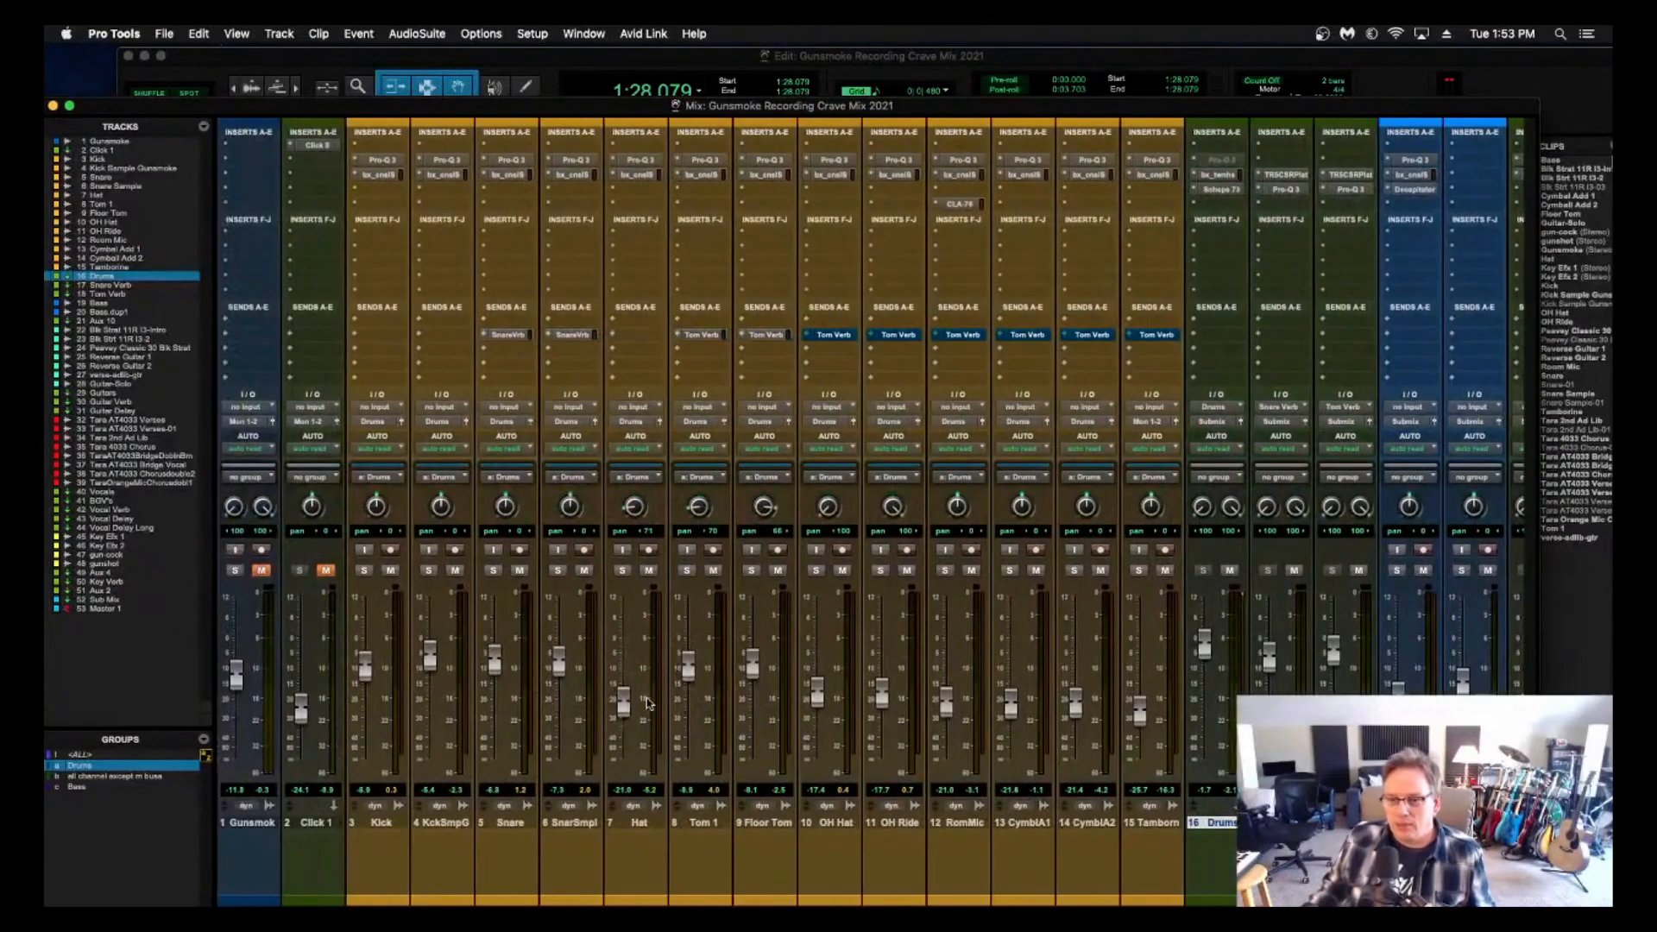